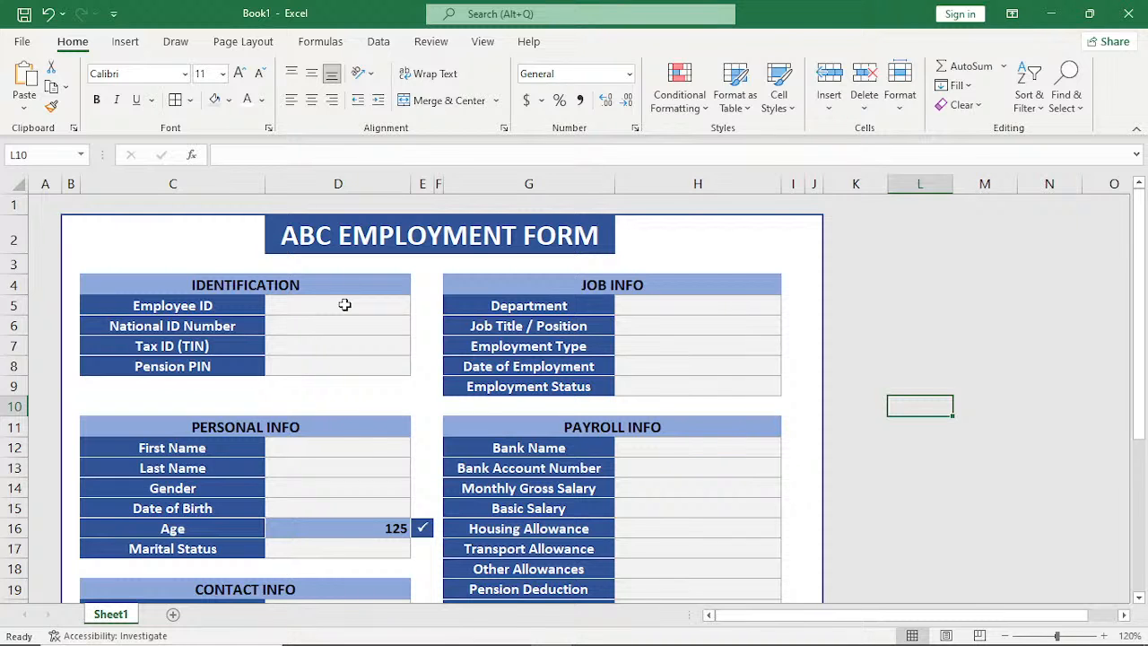
Examine the employment form's sections from Identification to Leave Info, including the Marital Status choices.
scroll(668, 382, "down", 2)
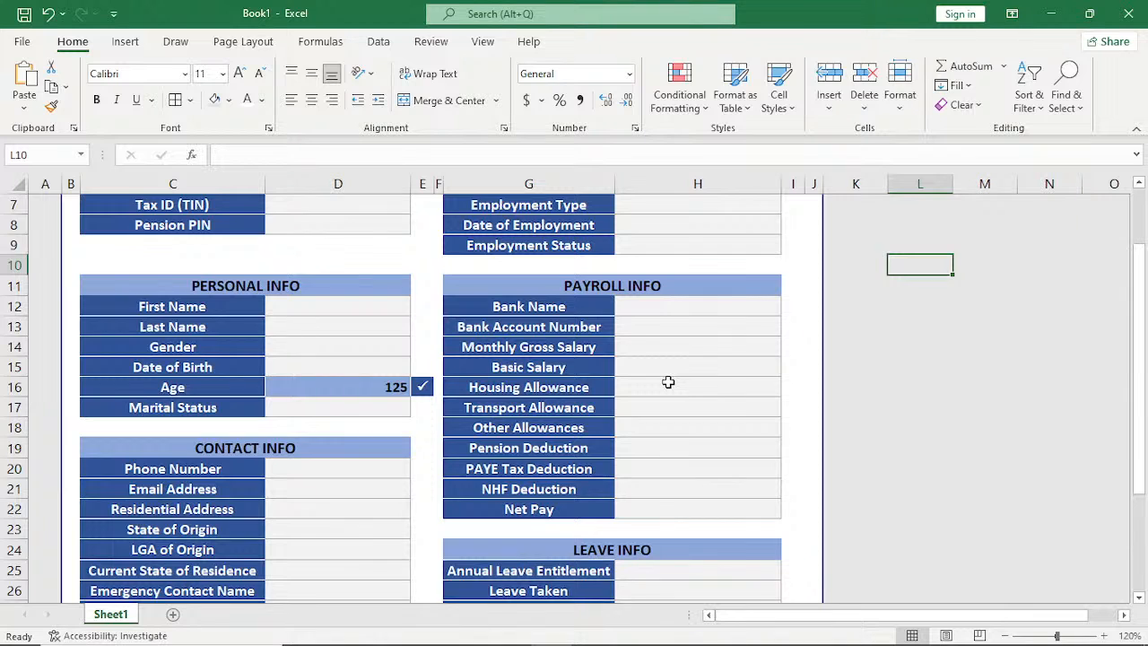
scroll(668, 382, "down", 5)
scroll(668, 382, "up", 3)
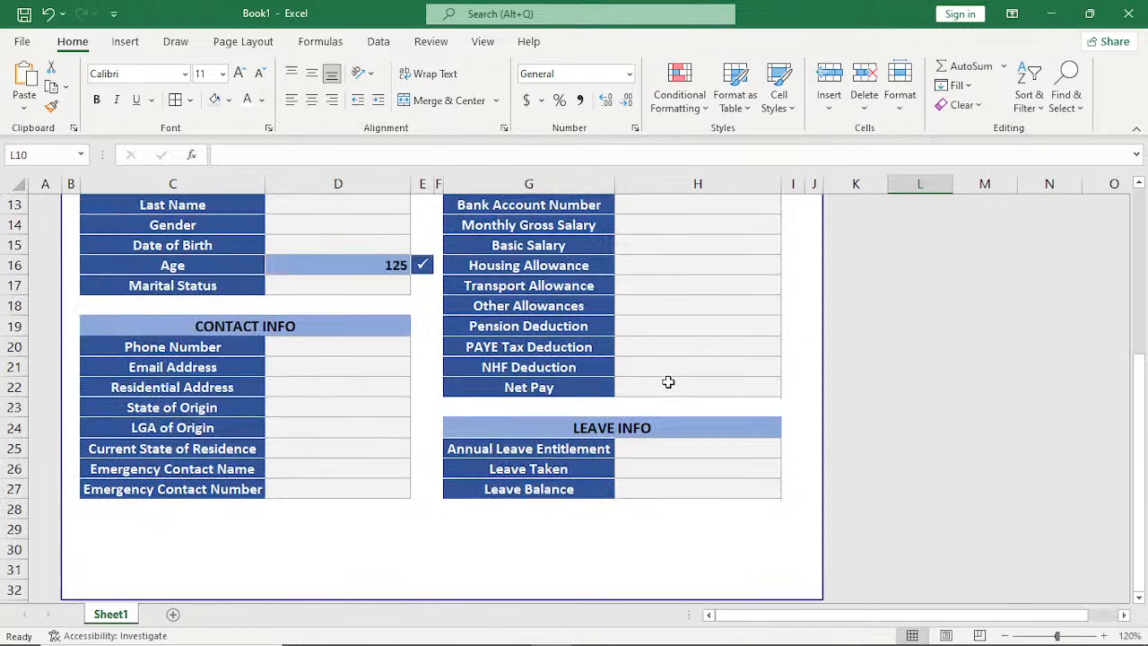
scroll(668, 382, "up", 4)
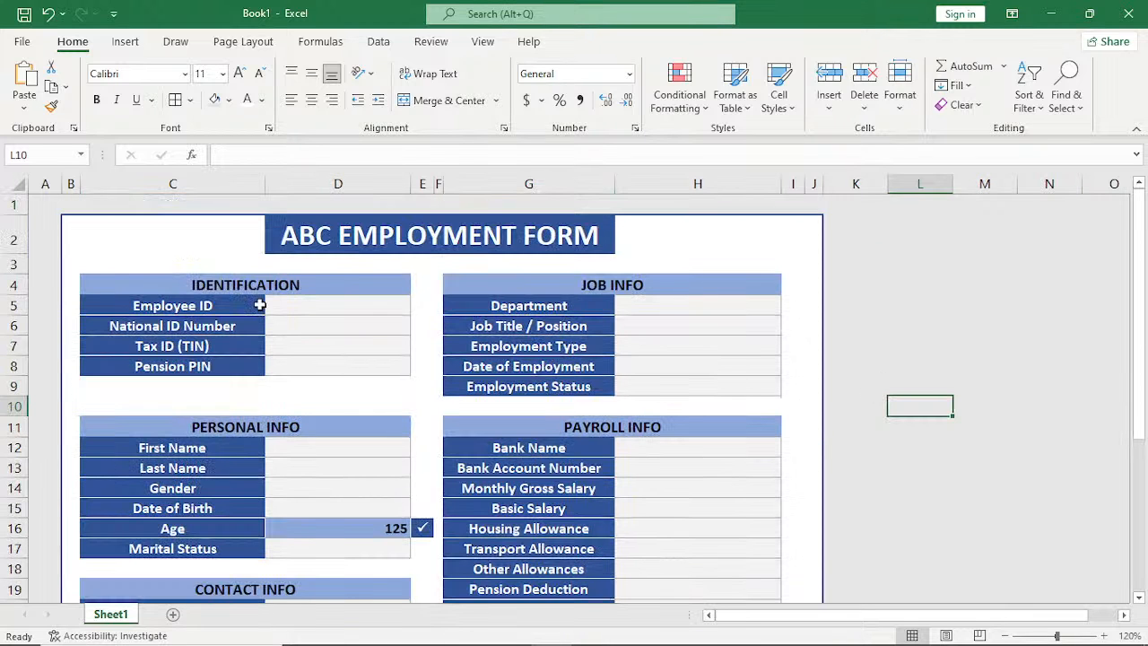
left_click_drag(274, 306, 335, 324)
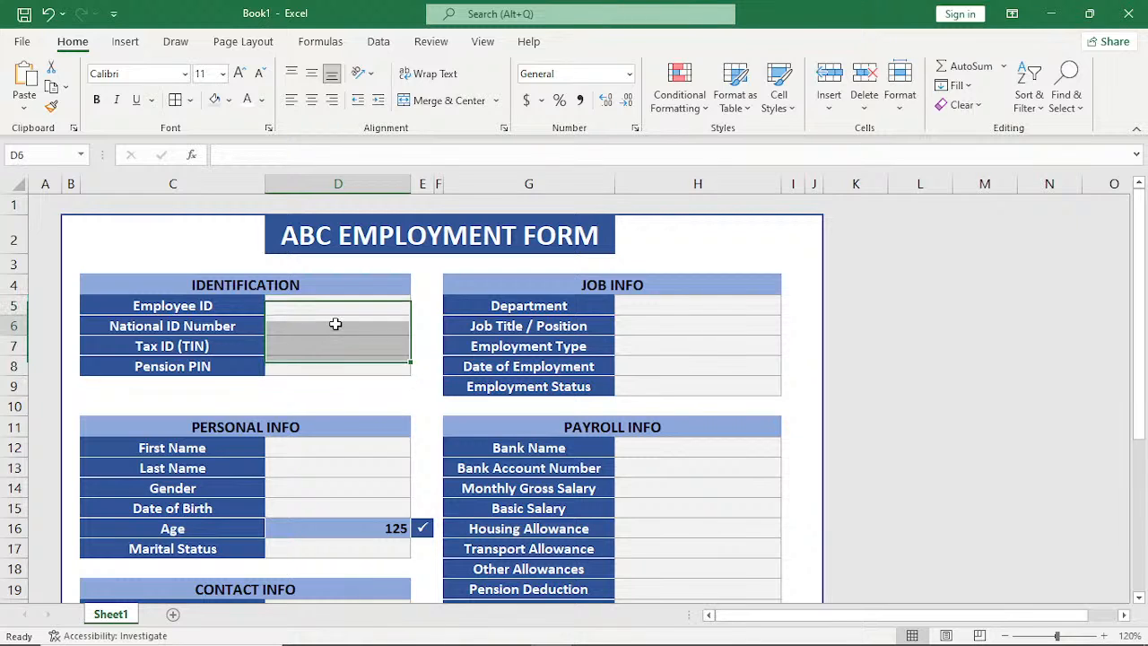
left_click(336, 324)
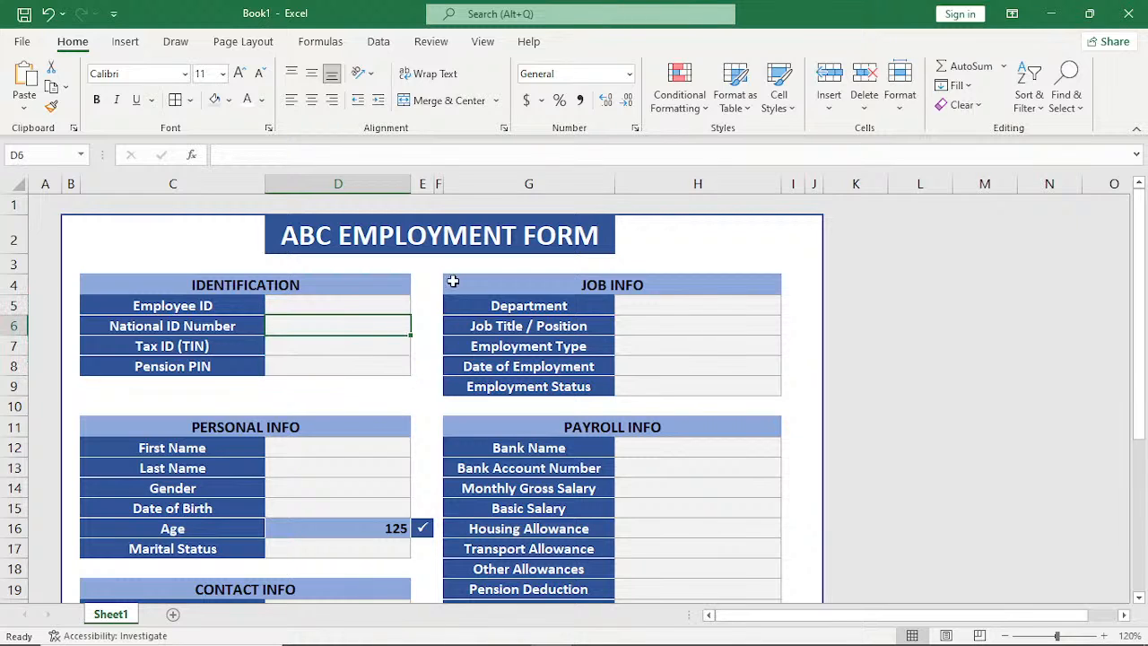
left_click(307, 547)
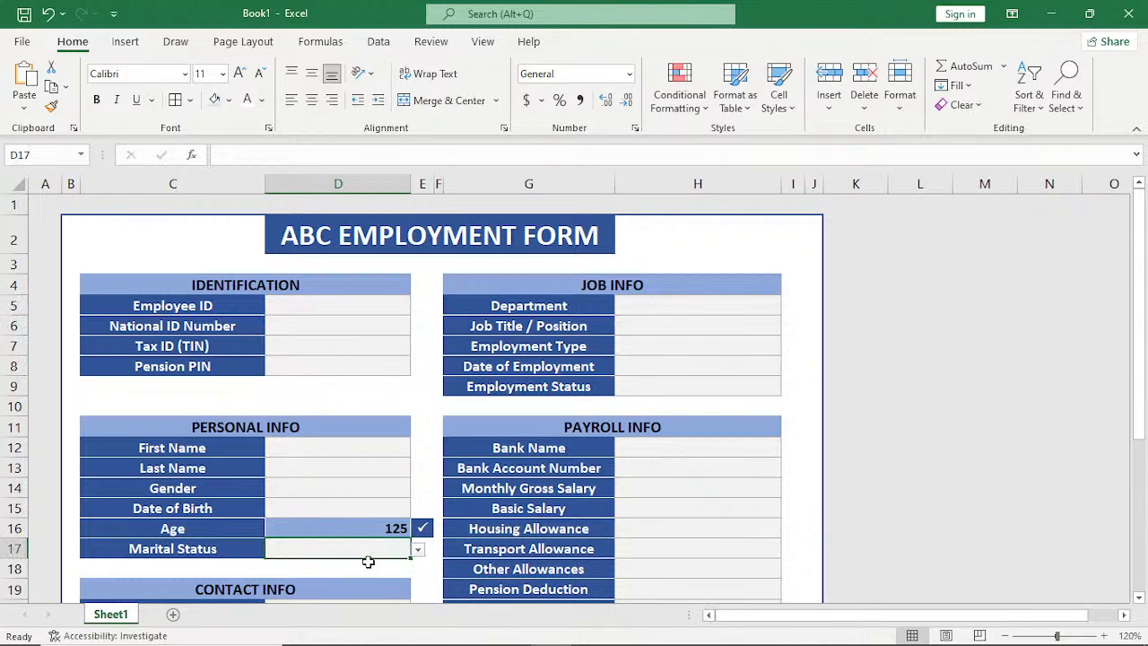
left_click(418, 550)
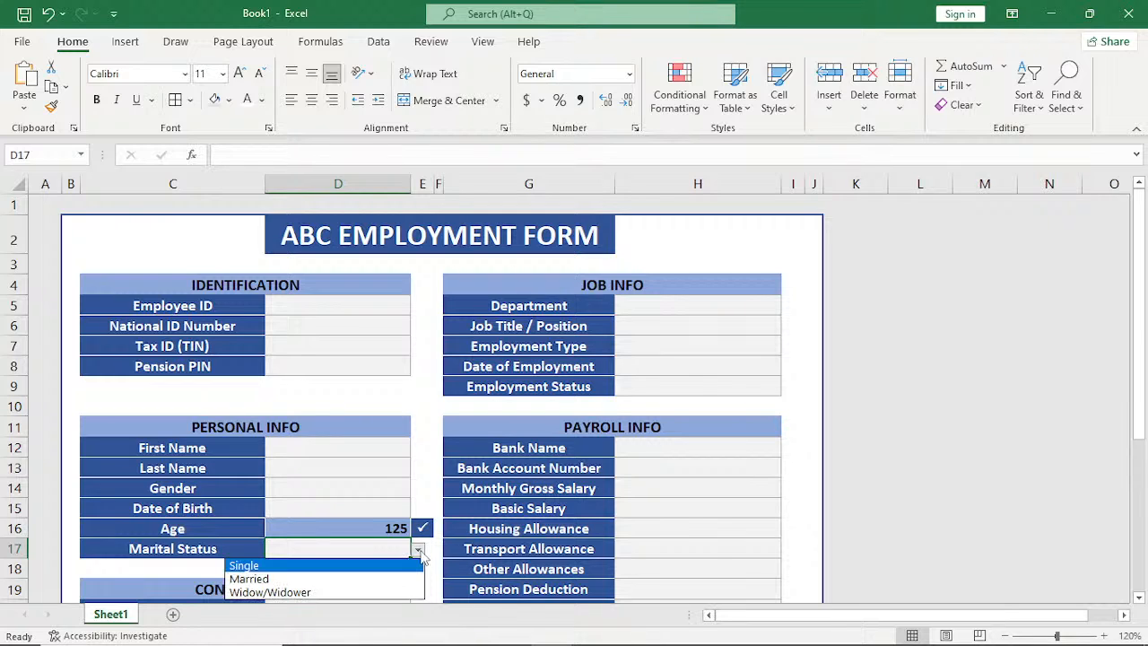
left_click(419, 551)
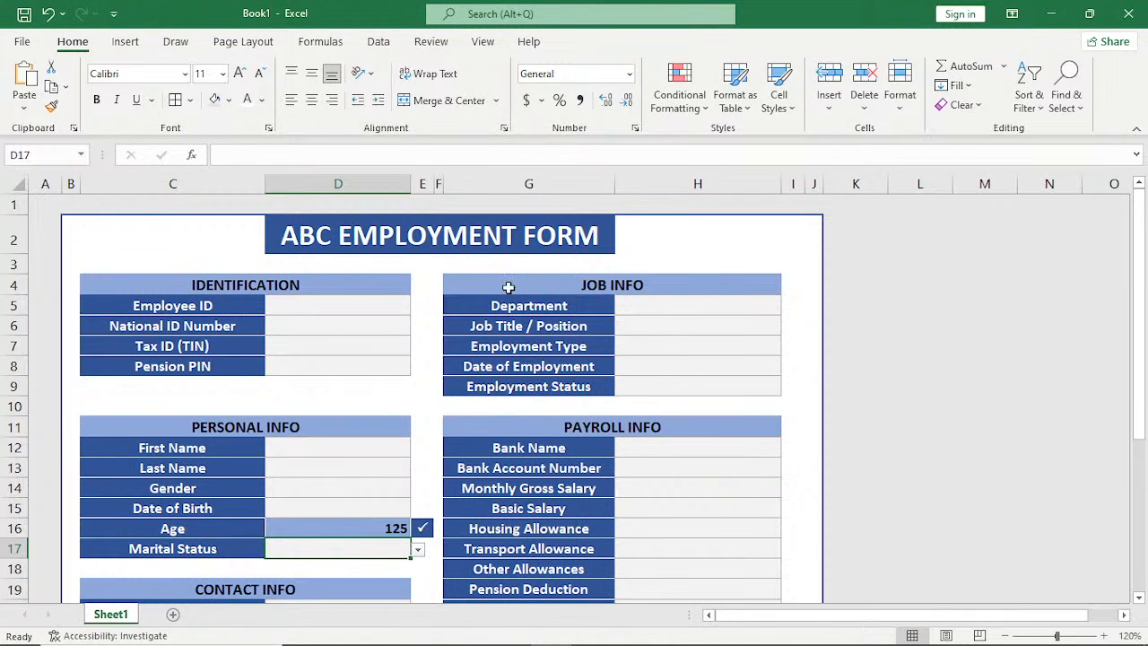
scroll(508, 287, "down", 2)
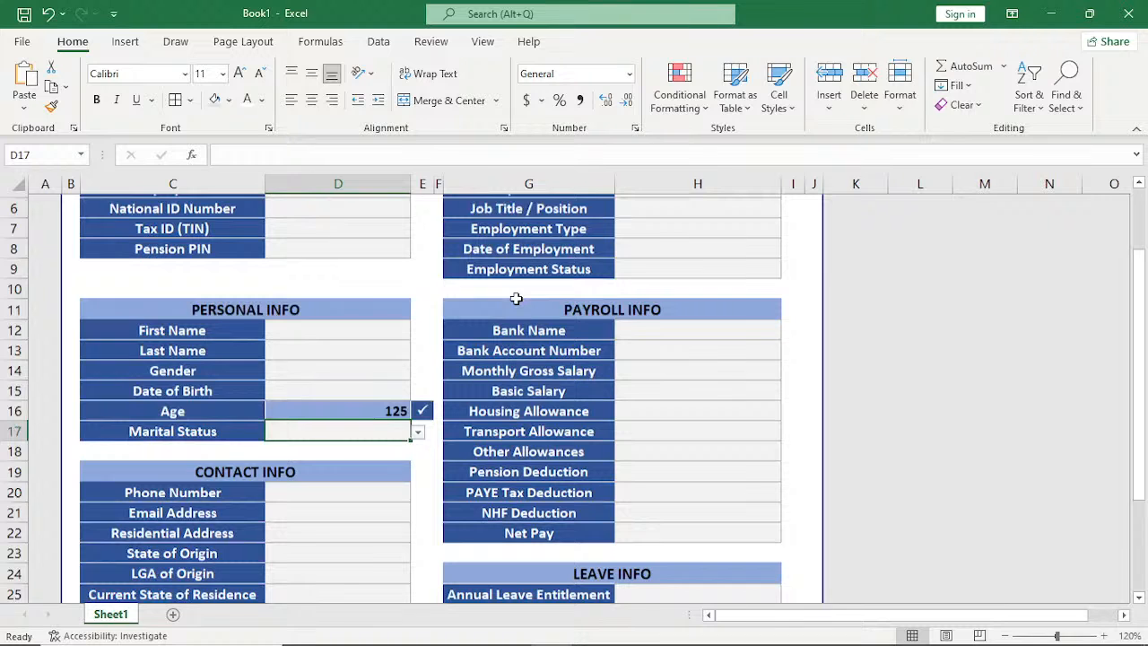
scroll(516, 299, "down", 1)
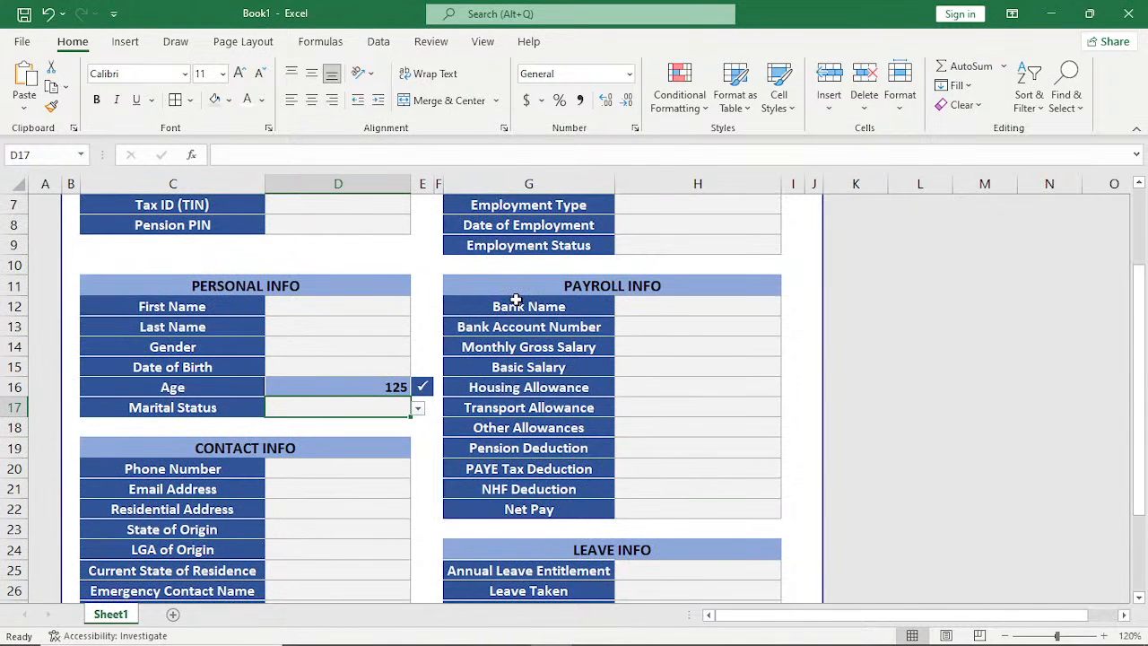
scroll(517, 301, "up", 2)
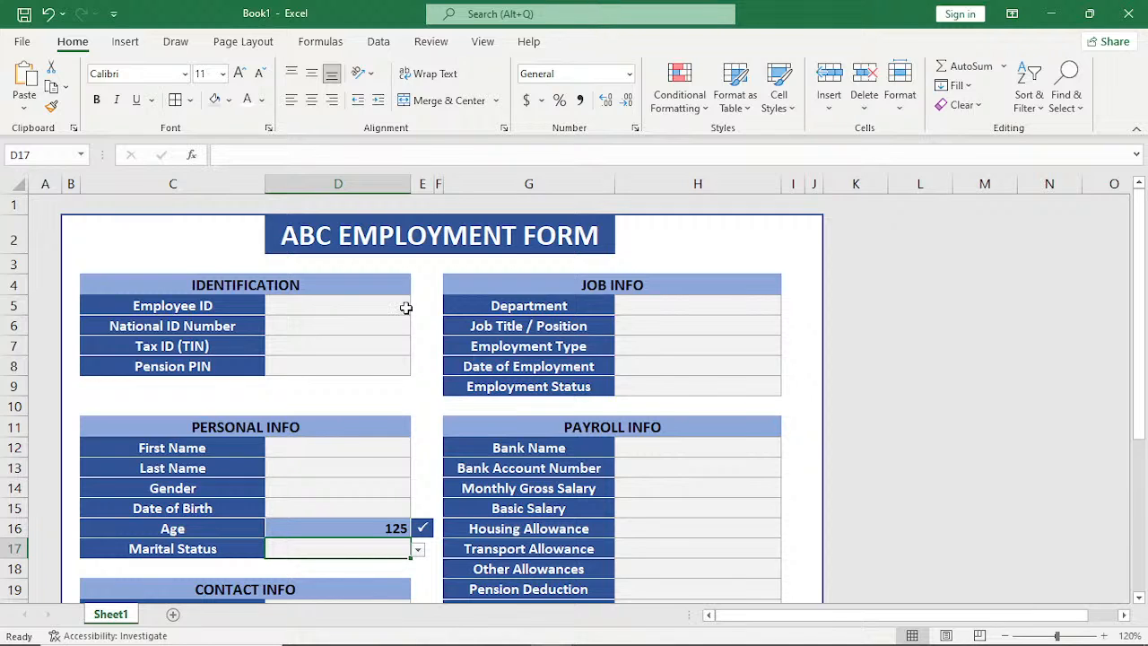
Fill in the Employee ID under Identification and inspect the check-mark formula in E5.
left_click(414, 310)
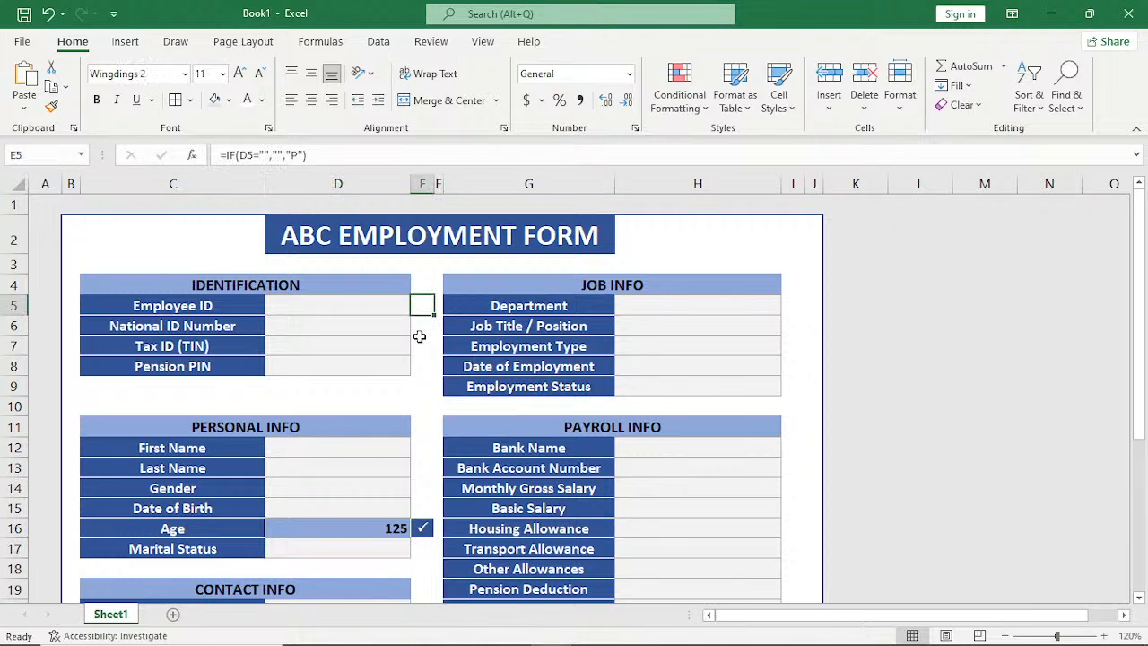
left_click(351, 309)
type("1")
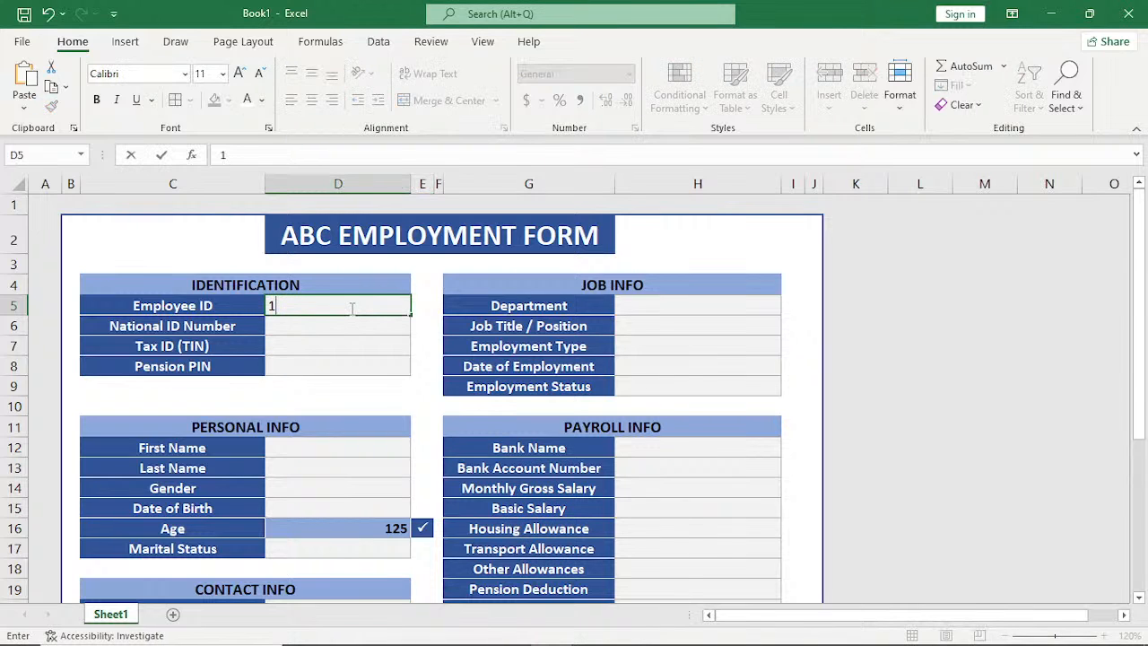
type("21")
key("Return")
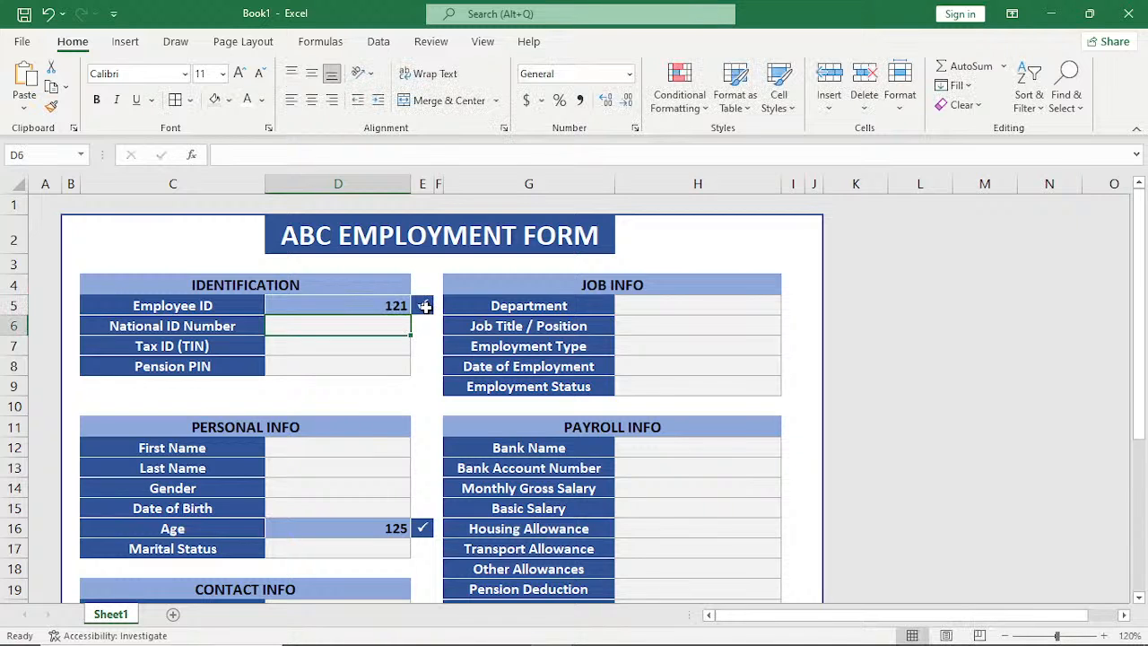
left_click(422, 306)
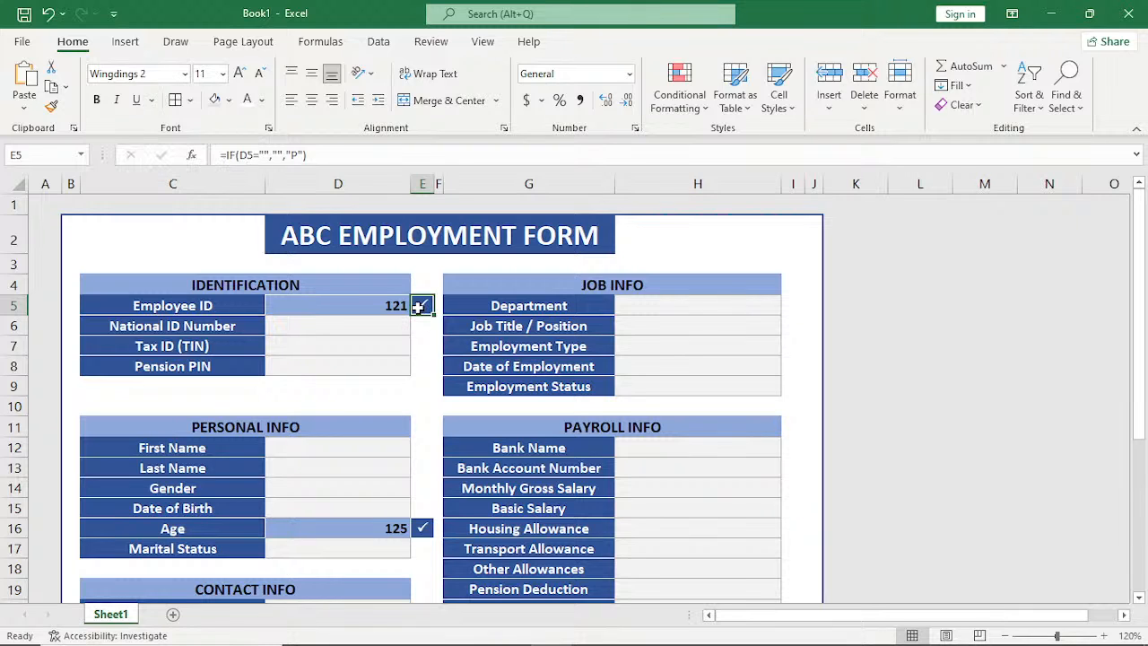
Fill in the remaining Identification fields with the employee's National ID Number, Tax ID (TIN) and Pension PIN.
left_click(359, 333)
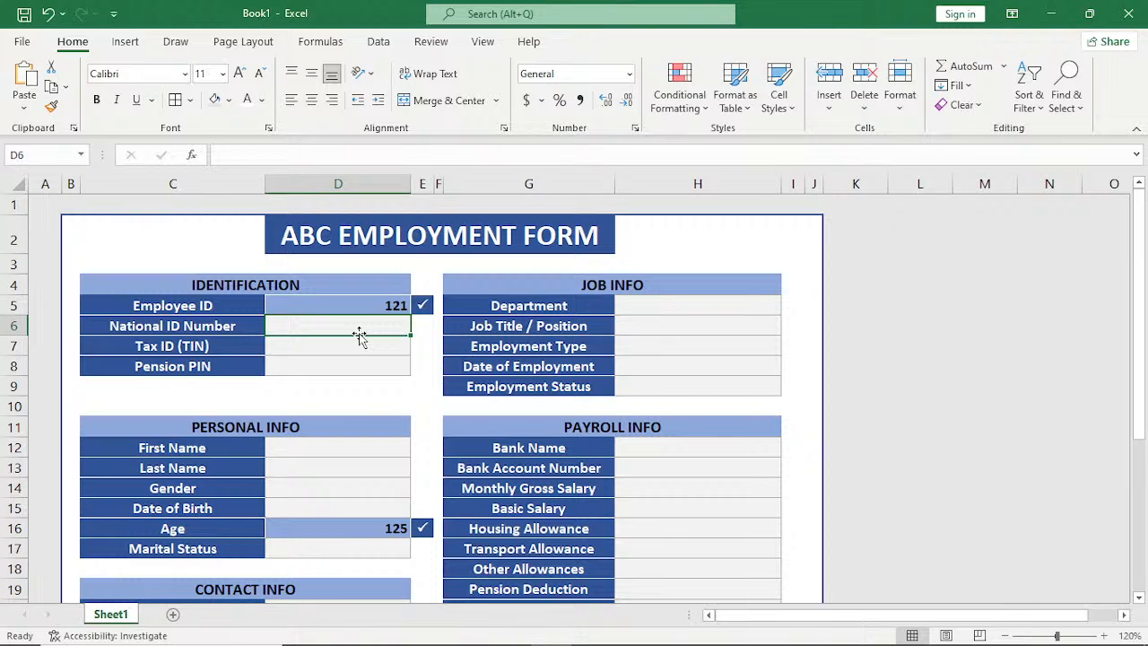
key("Return")
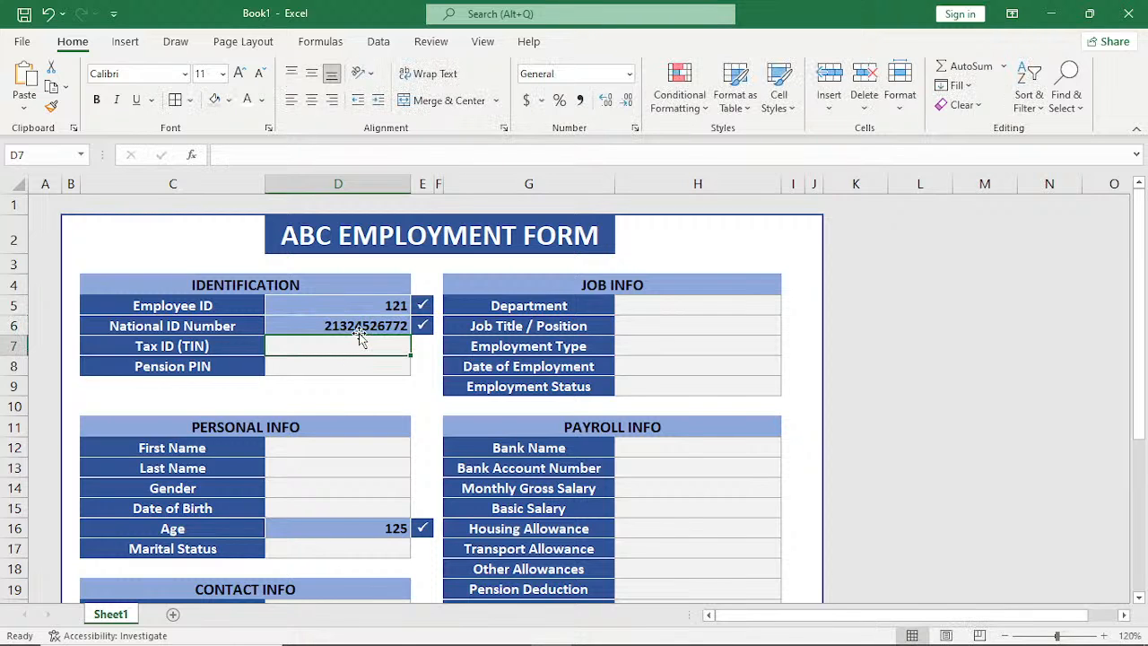
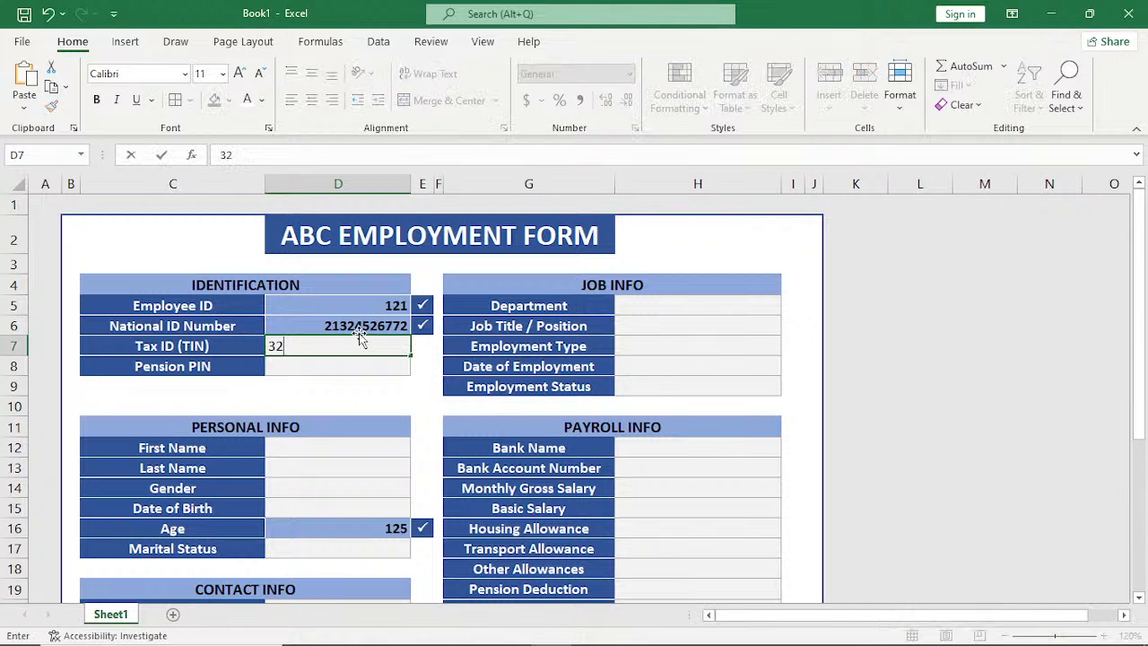
key("Return")
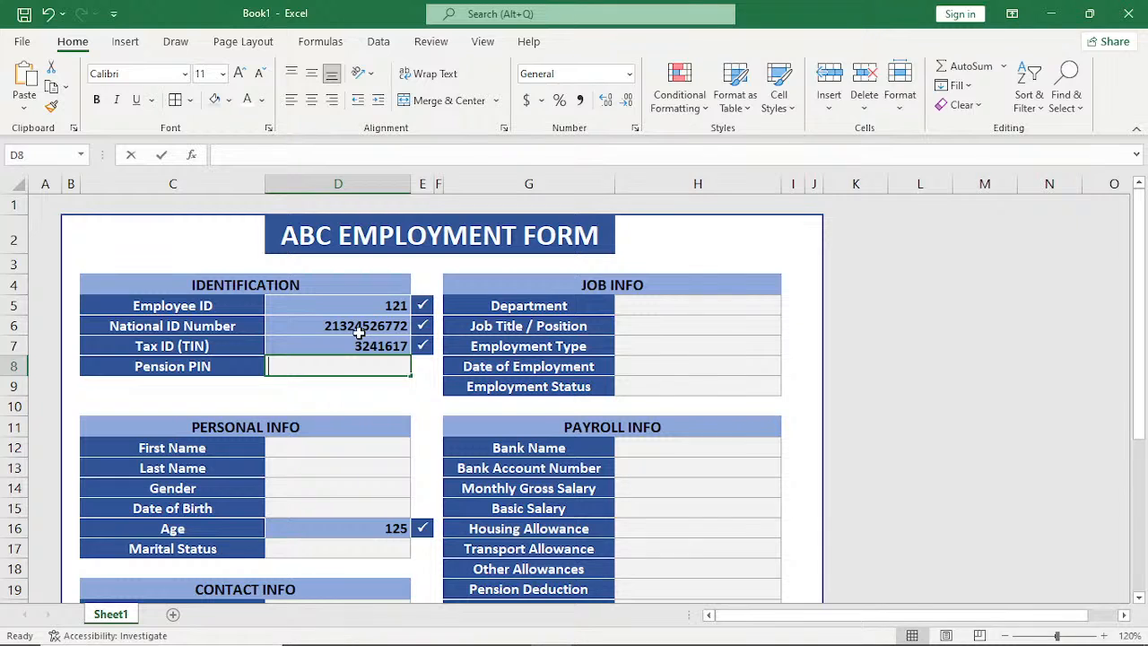
key("Return")
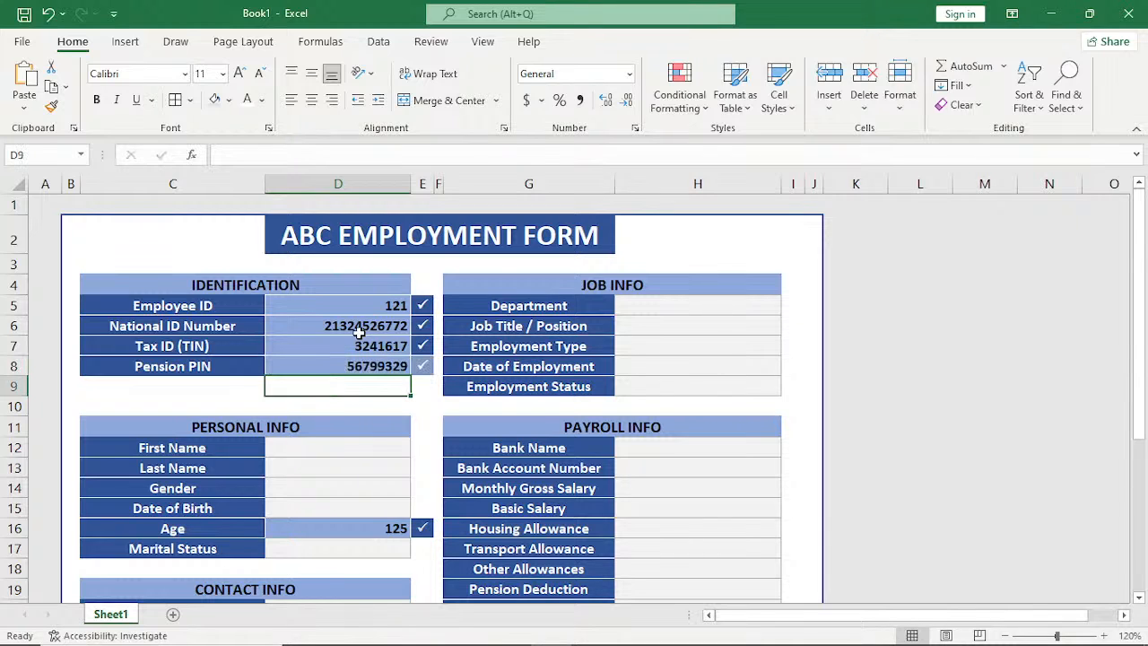
Enter the employee's first name in the Personal Info section.
key("Down")
key("Down")
key("Down")
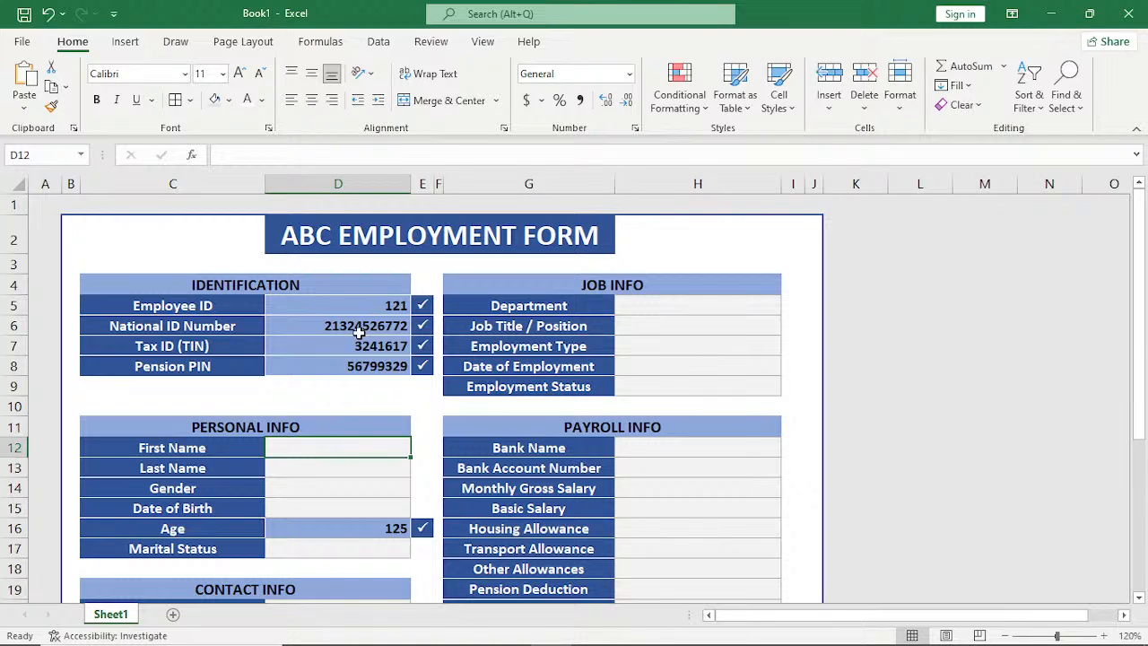
type("f")
key("BackSpace")
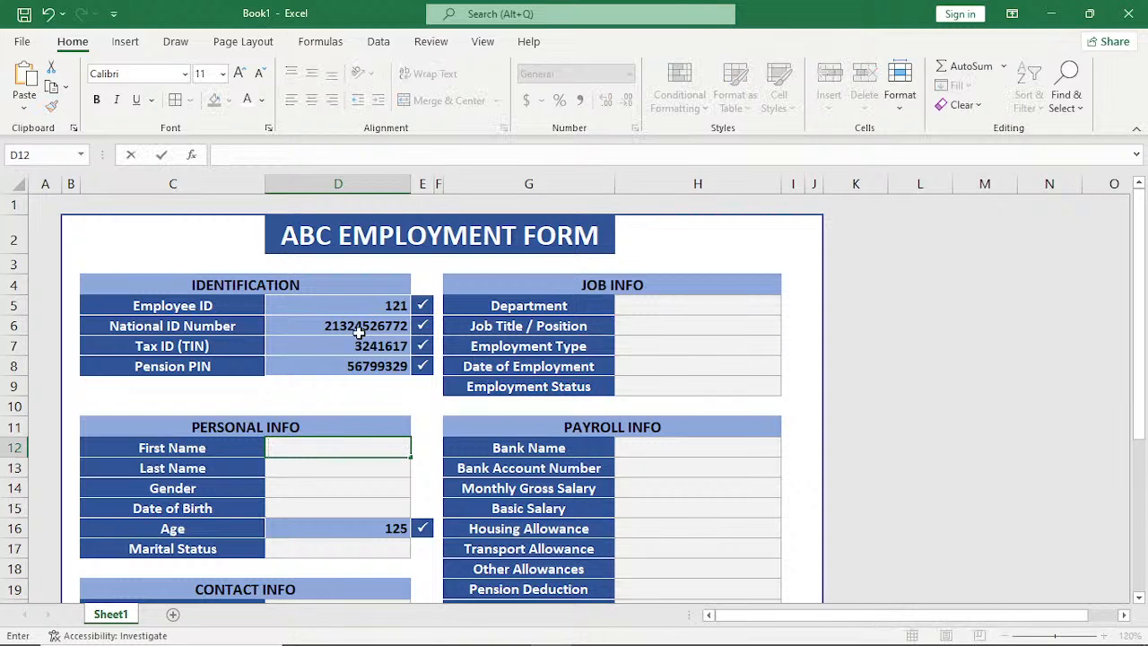
key("Return")
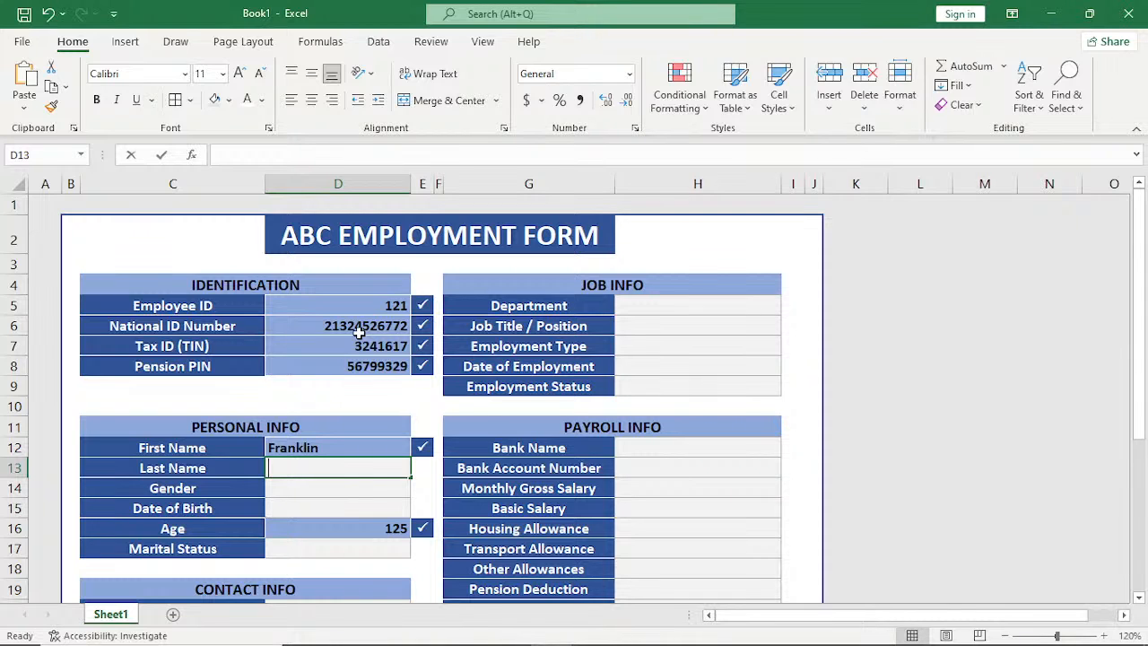
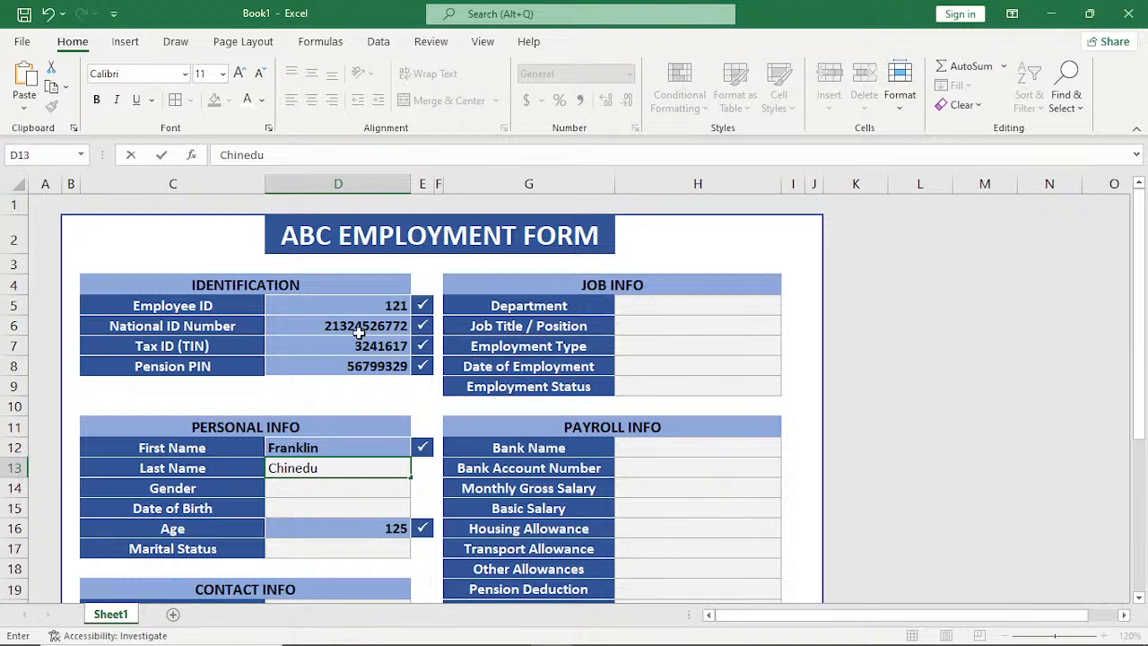
Enter the employee's last name and set Gender to Male in the Personal Info section.
key("Return")
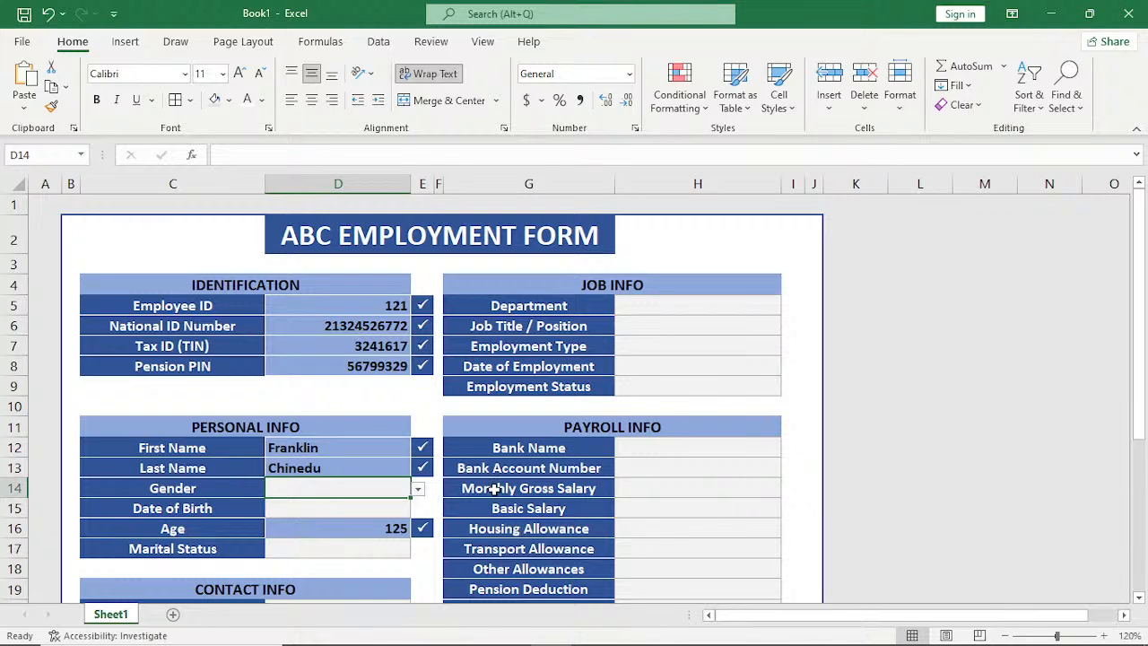
left_click(418, 488)
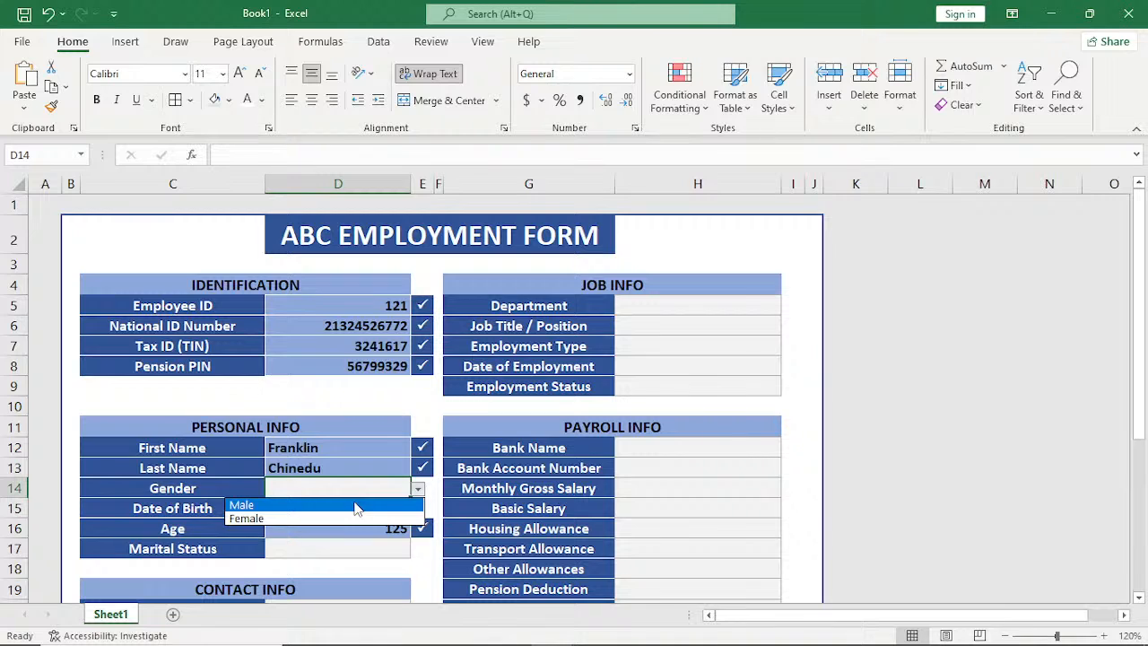
left_click(357, 506)
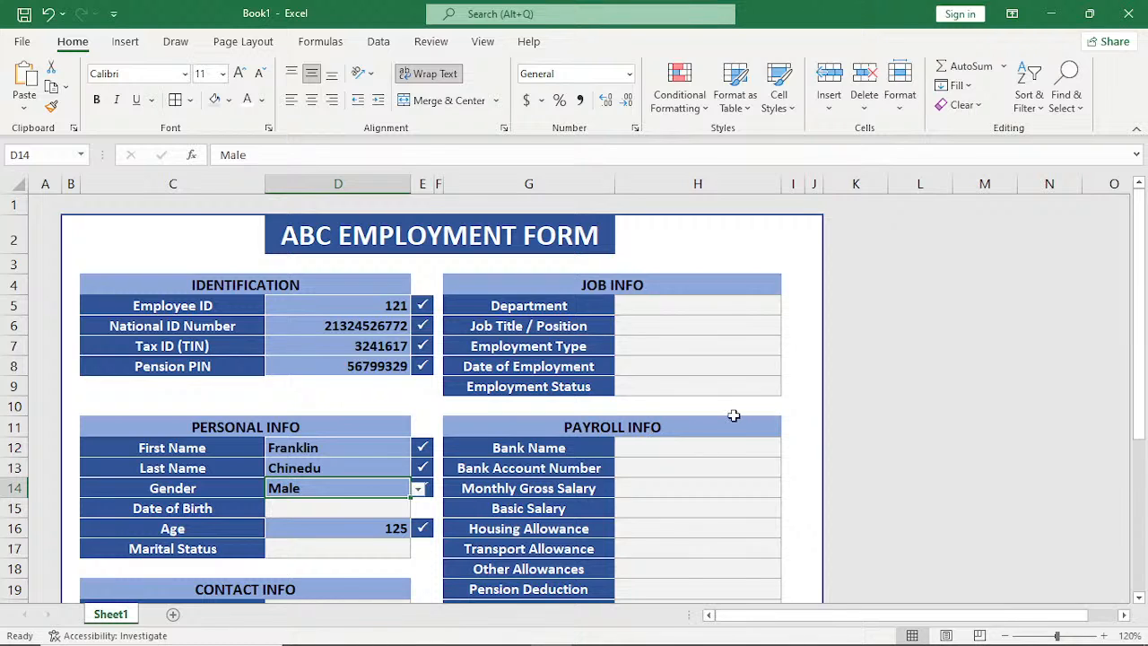
Rename Sheet1 as EMPLOYEE FORM.
double_click(109, 616)
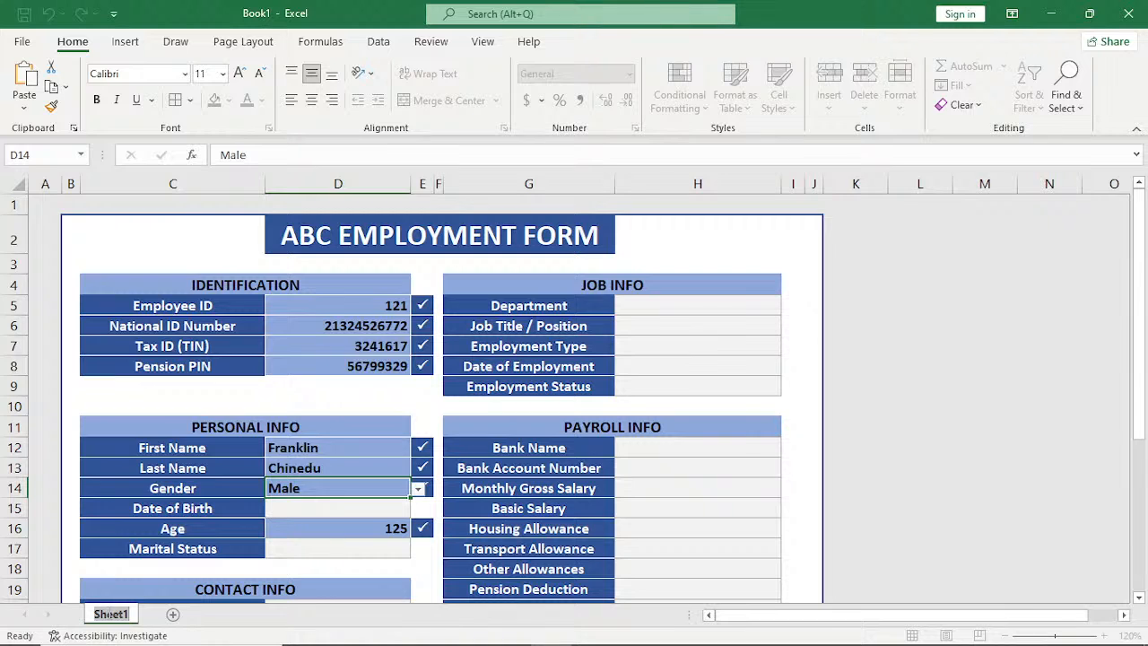
type("e")
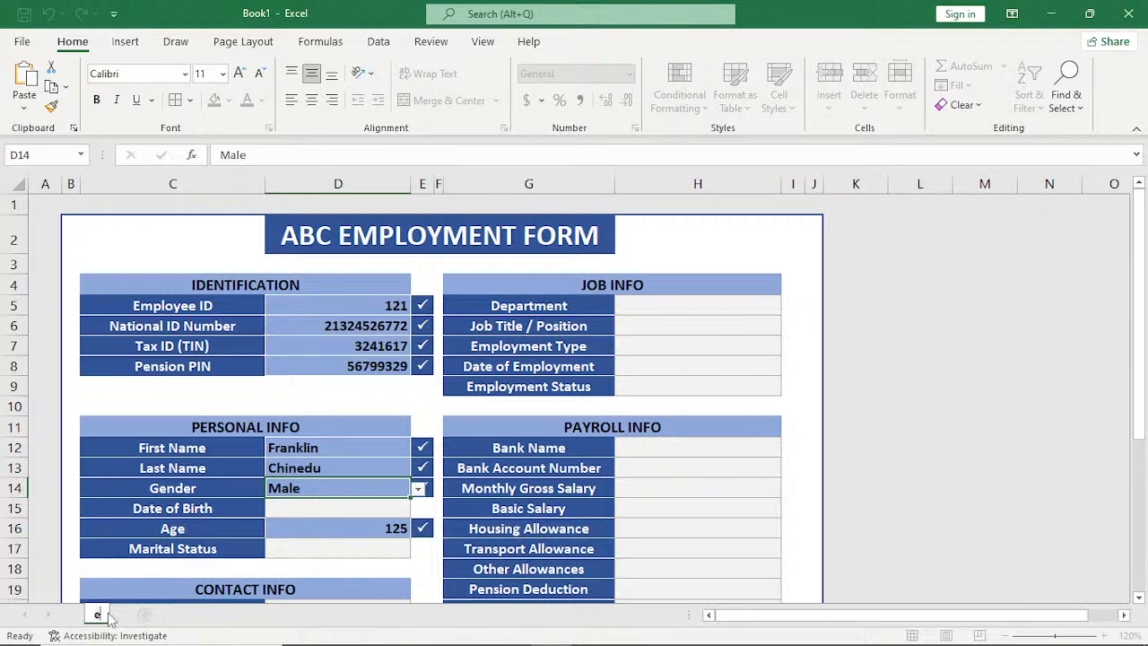
key("BackSpace")
type("EMPLO")
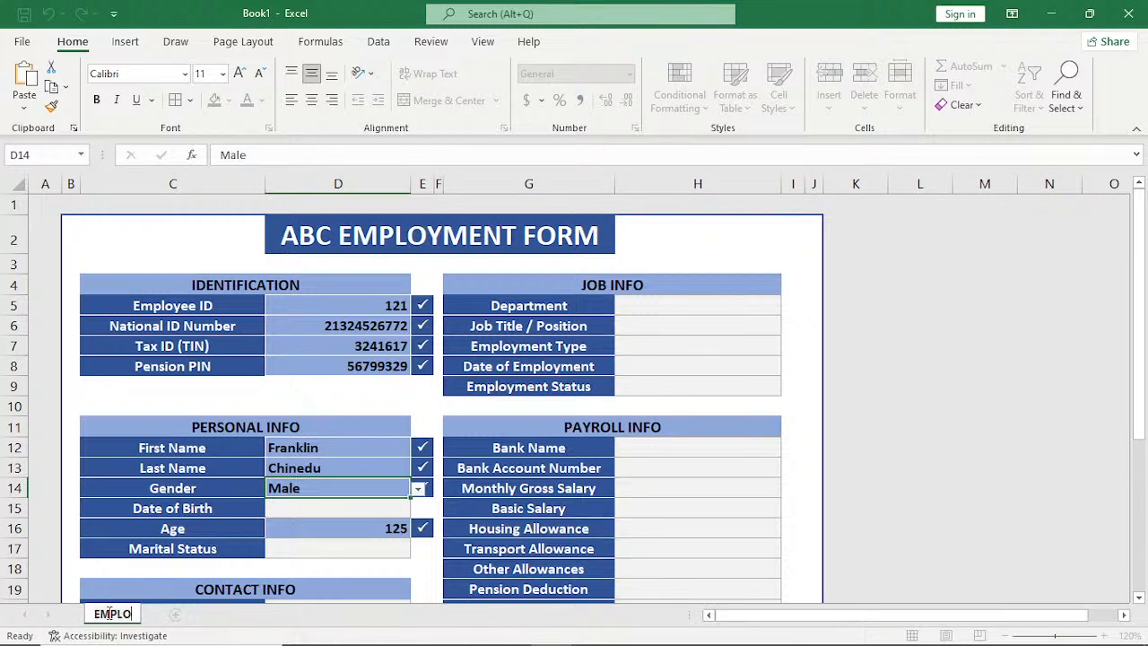
type("YEE FORM")
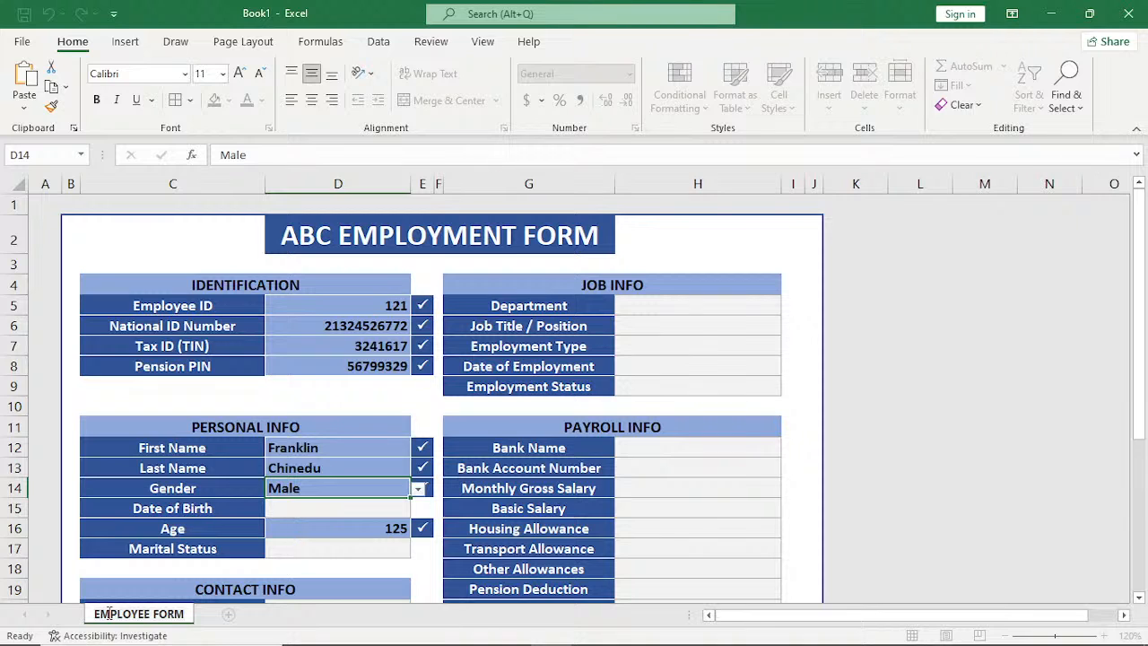
key("Return")
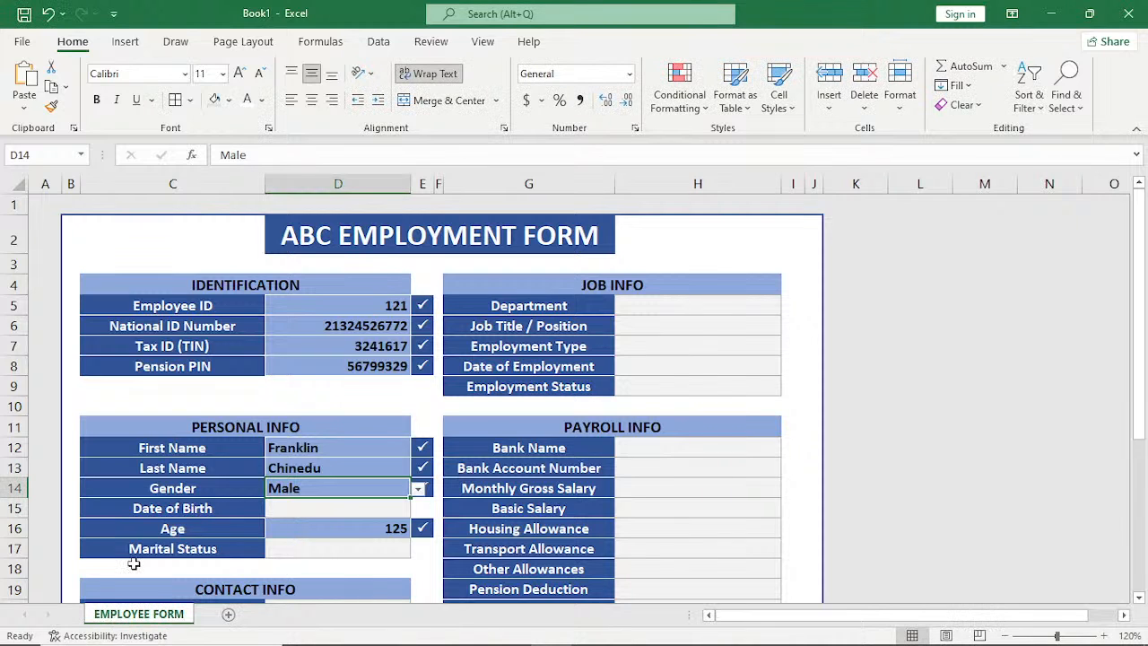
Color the EMPLOYEE FORM sheet tab dark blue and add a new blank worksheet after it.
right_click(140, 617)
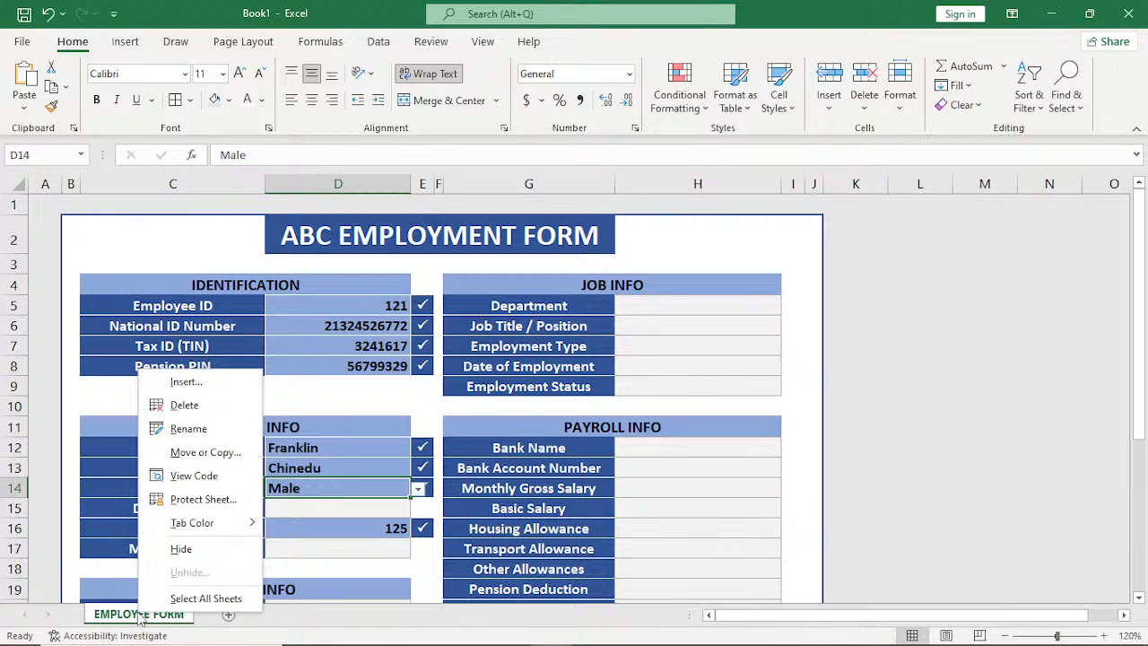
mouse_move(192, 523)
left_click(329, 520)
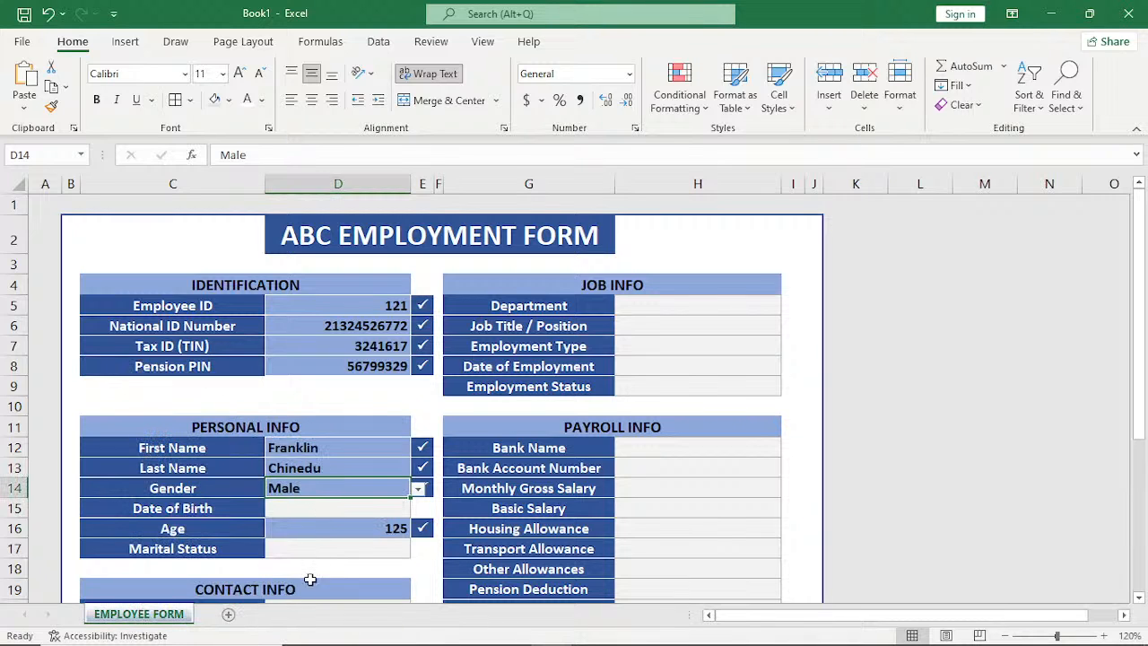
left_click(230, 615)
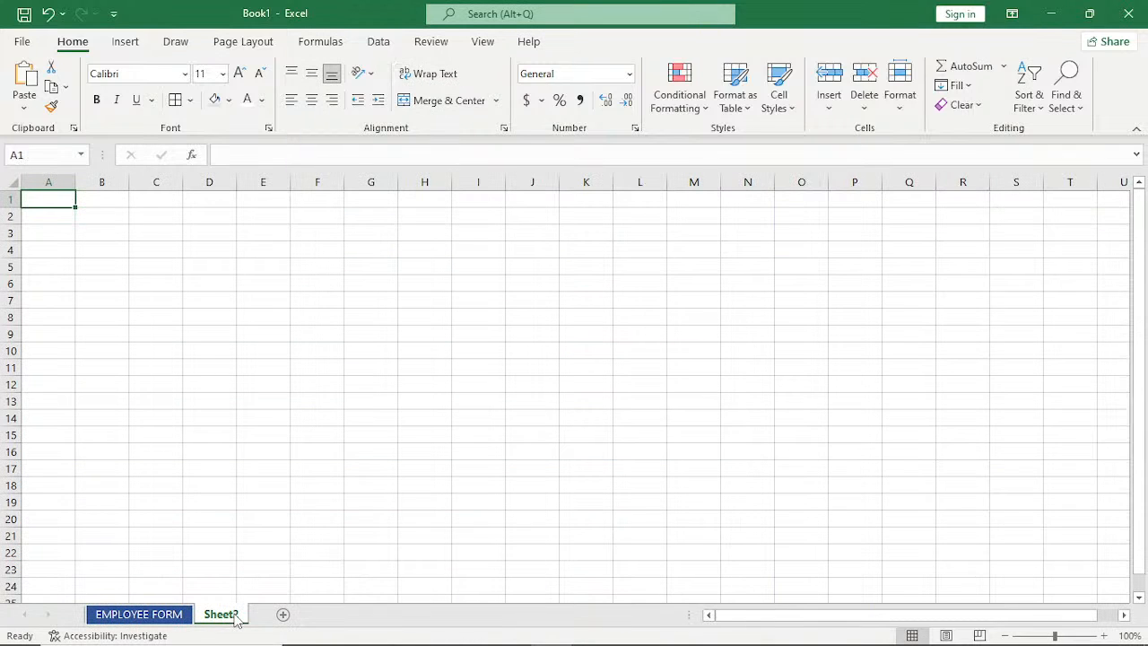
Rename Sheet2 as EMPLOYEE DATABASE.
double_click(234, 617)
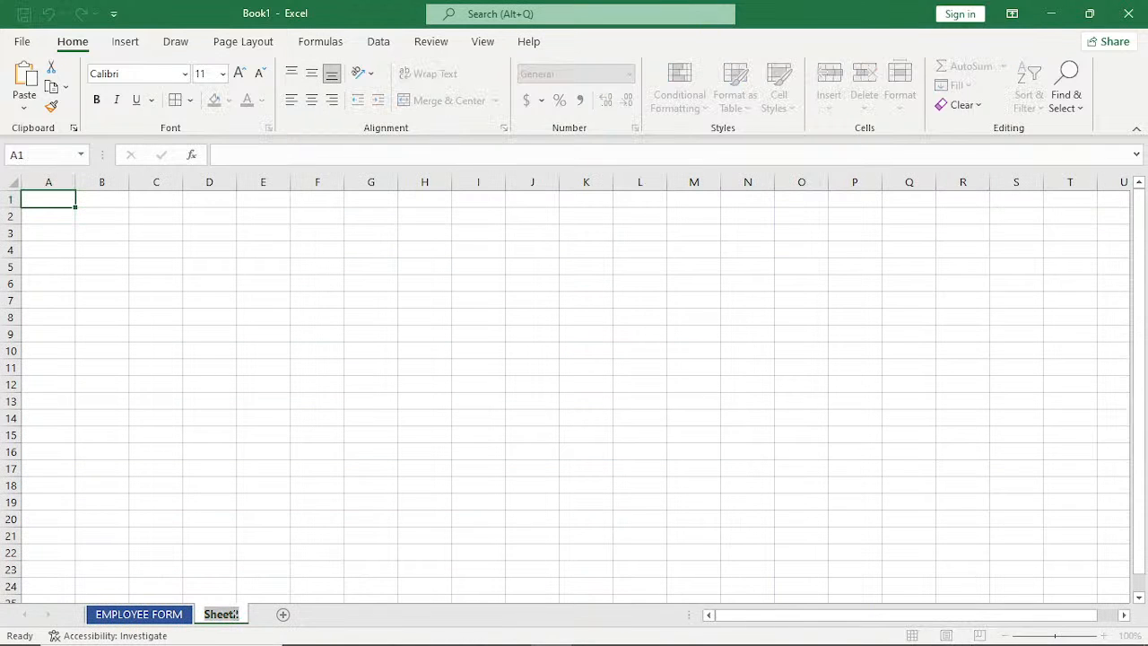
type("EM")
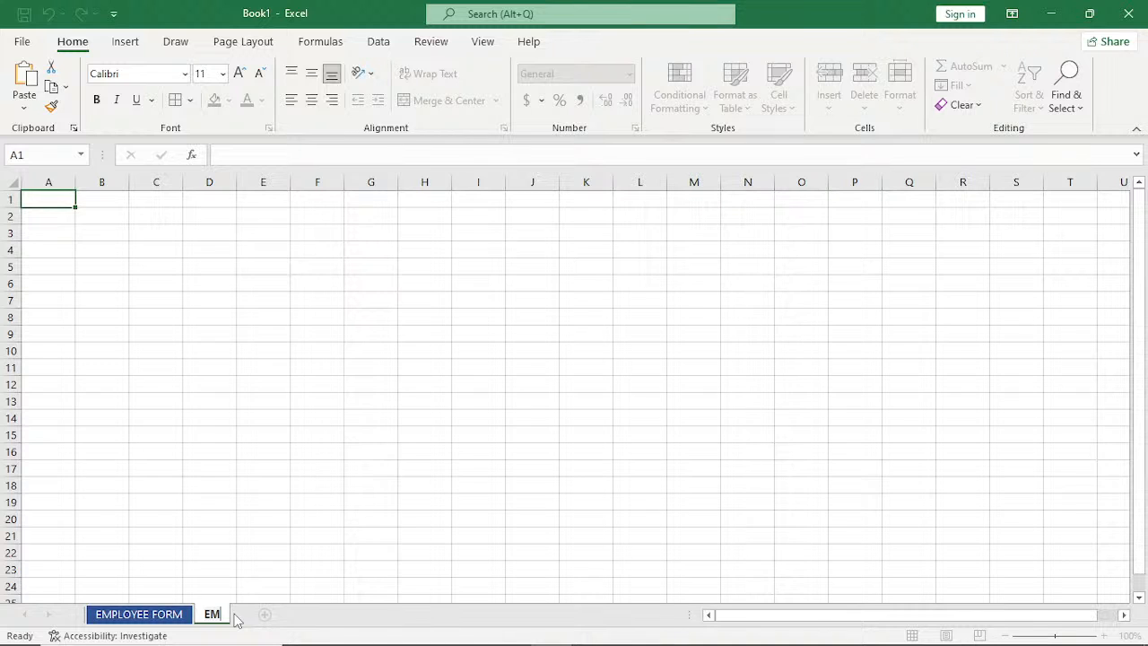
type("PLOYEE ")
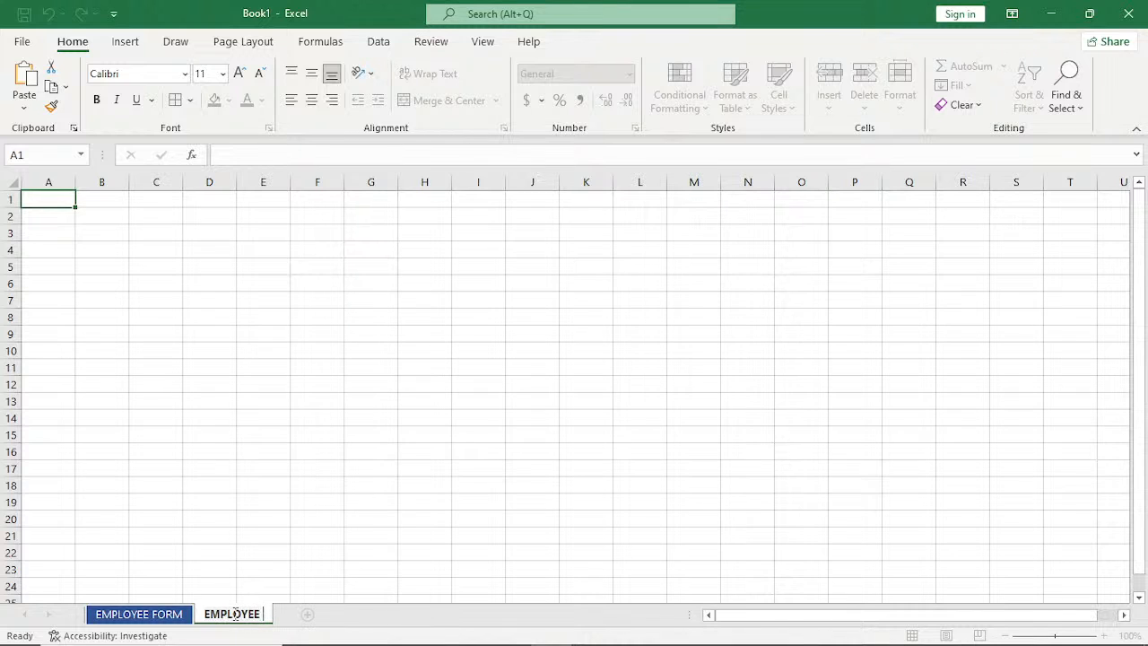
type("DATA")
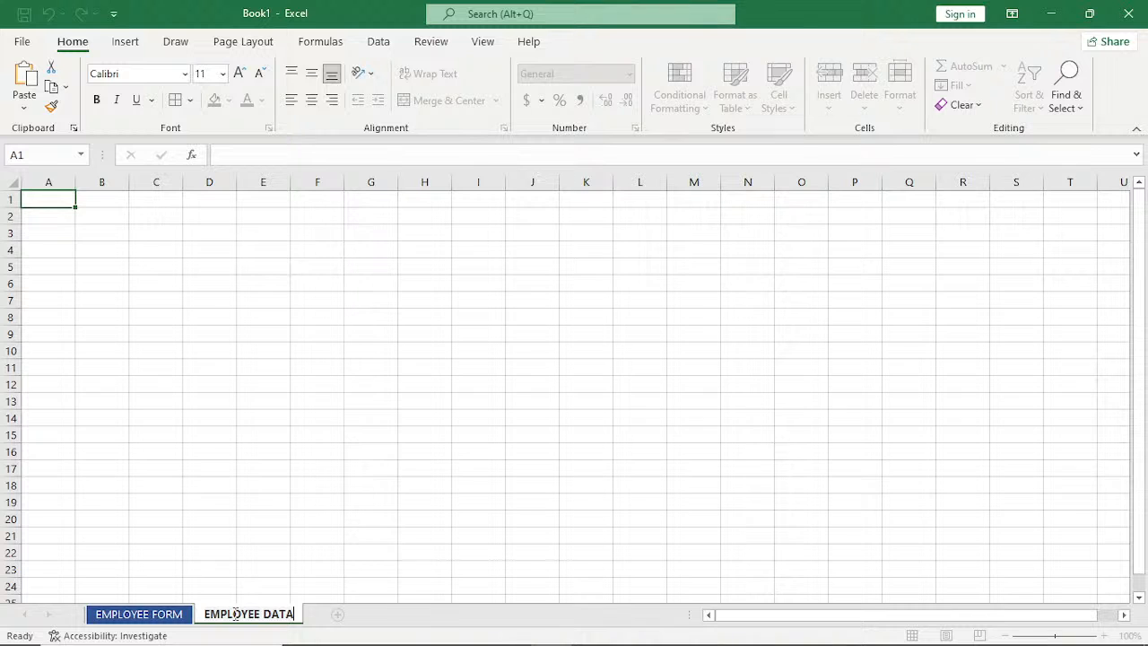
type("BASE")
key("Return")
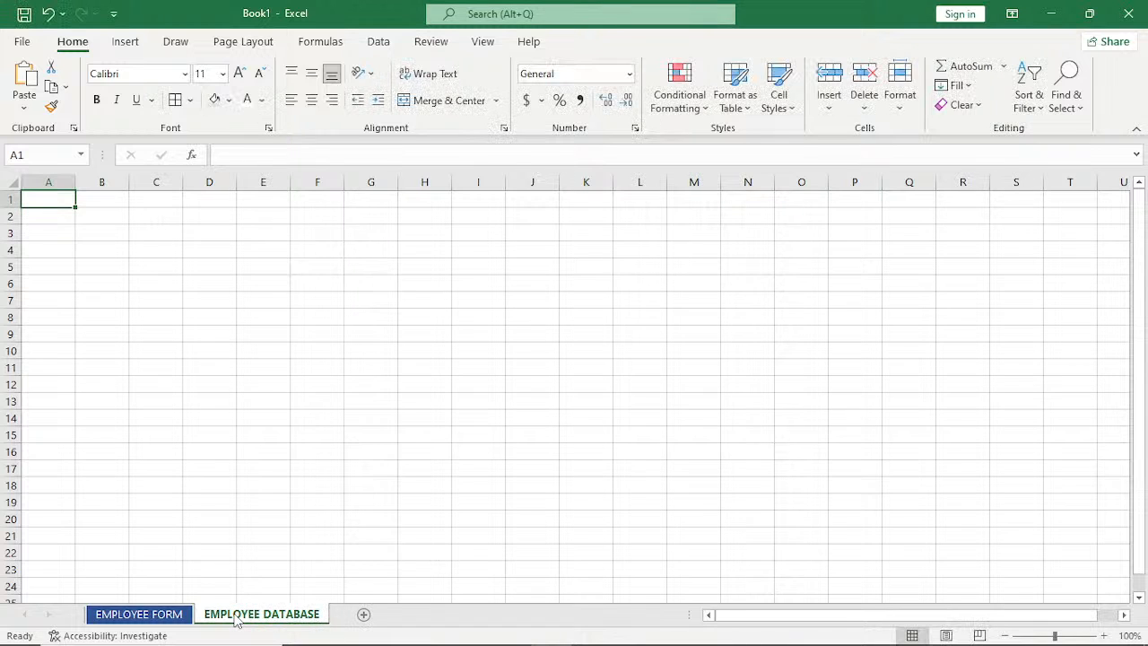
Color the EMPLOYEE DATABASE sheet tab purple.
right_click(236, 619)
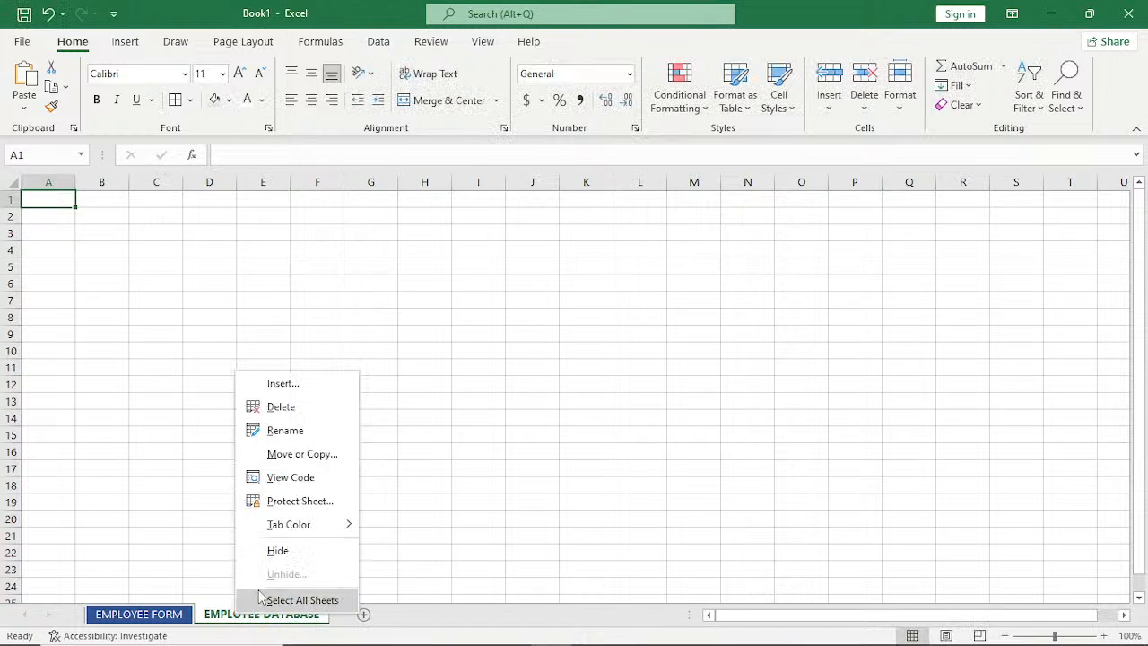
mouse_move(289, 523)
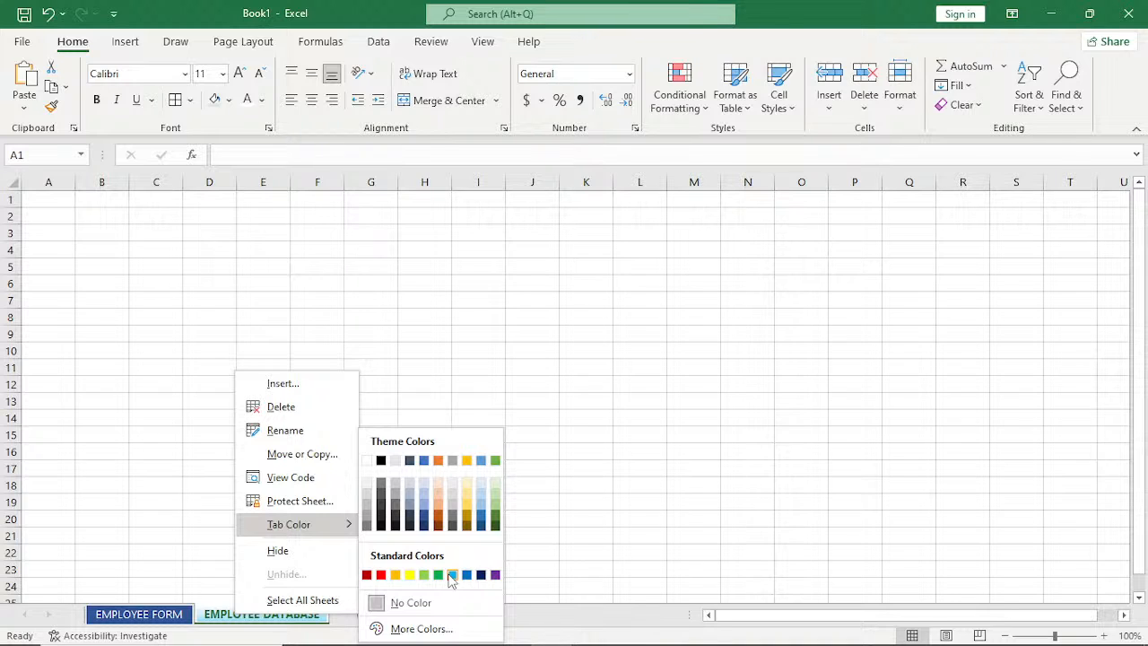
left_click(452, 575)
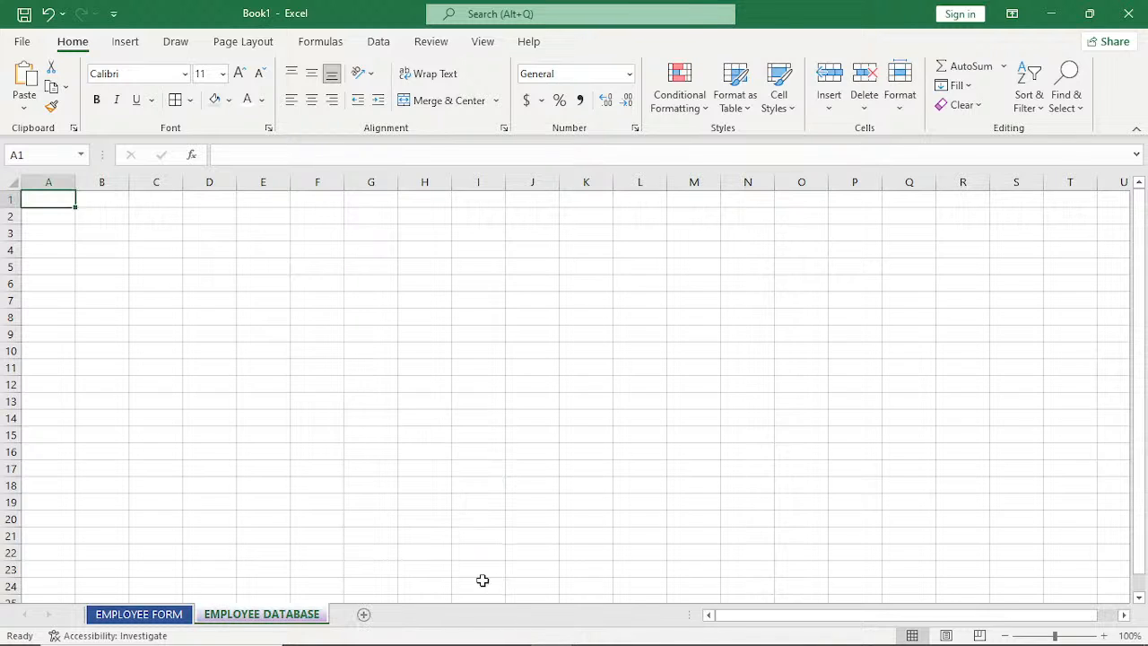
Add a third worksheet named DEMO, and return to the EMPLOYEE FORM sheet.
left_click(364, 614)
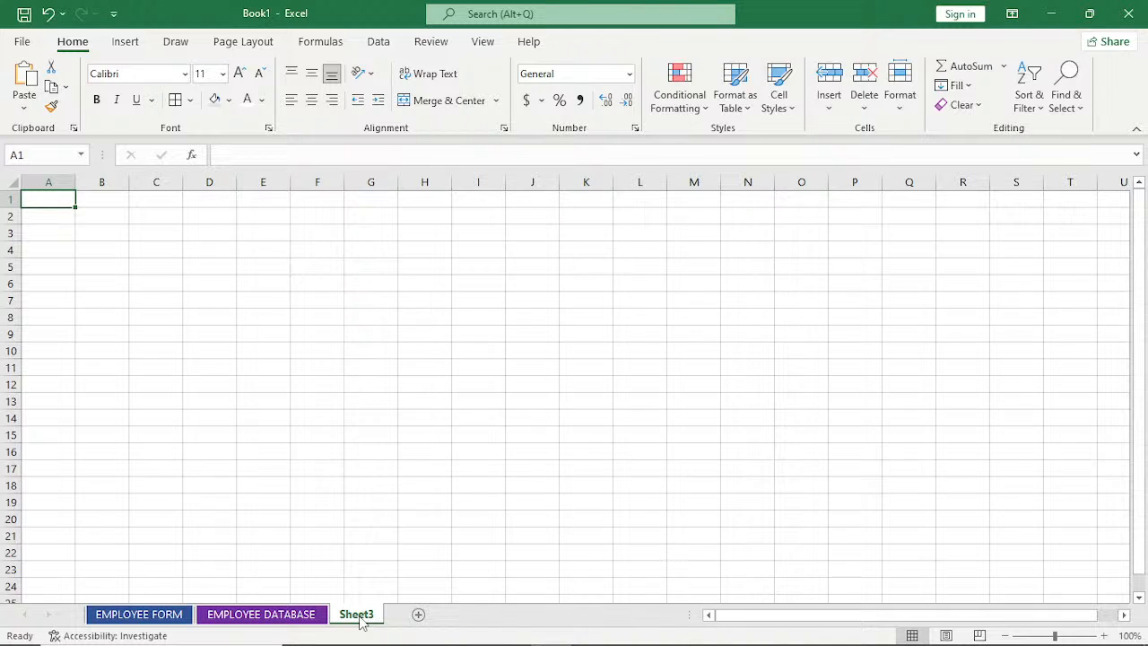
double_click(357, 615)
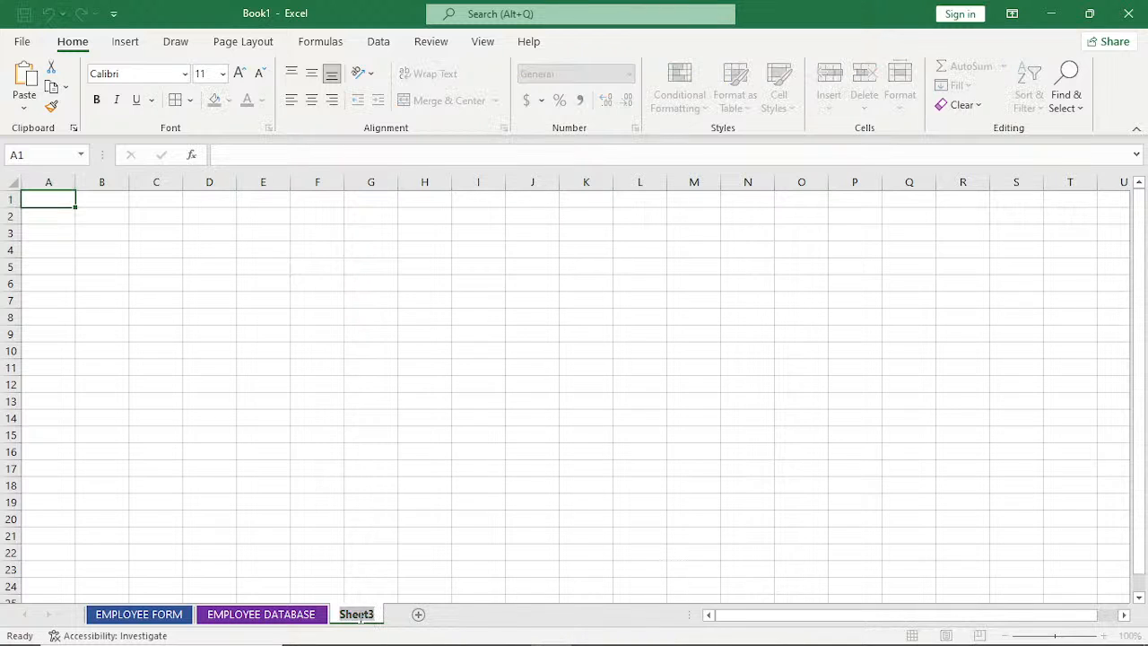
type("DEM")
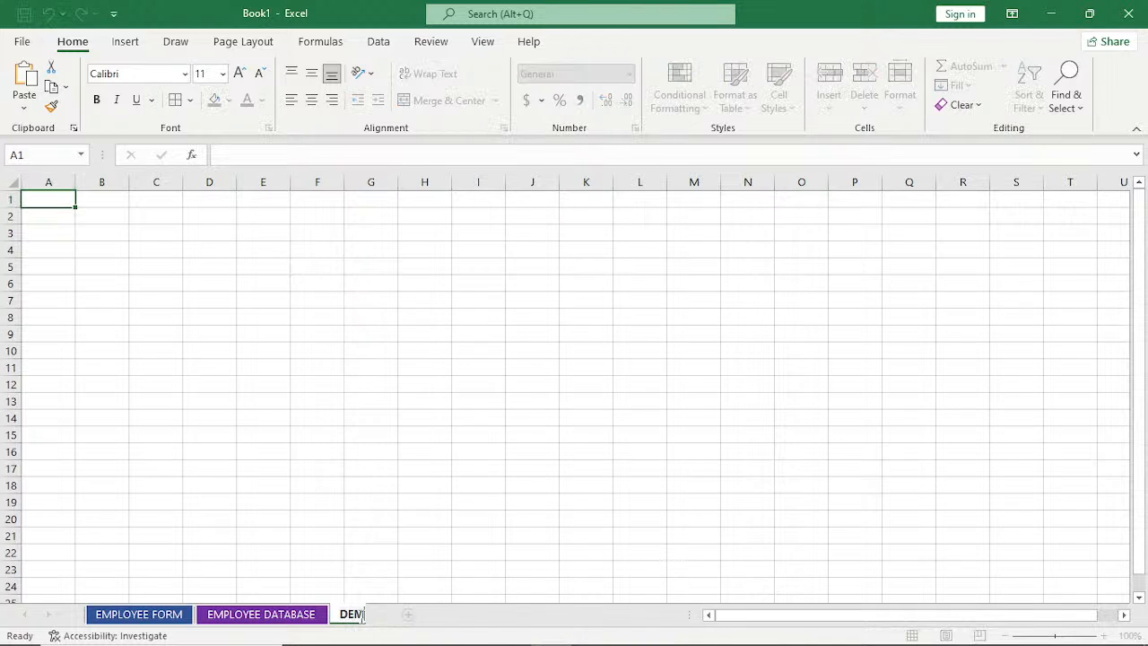
type("O")
key("Return")
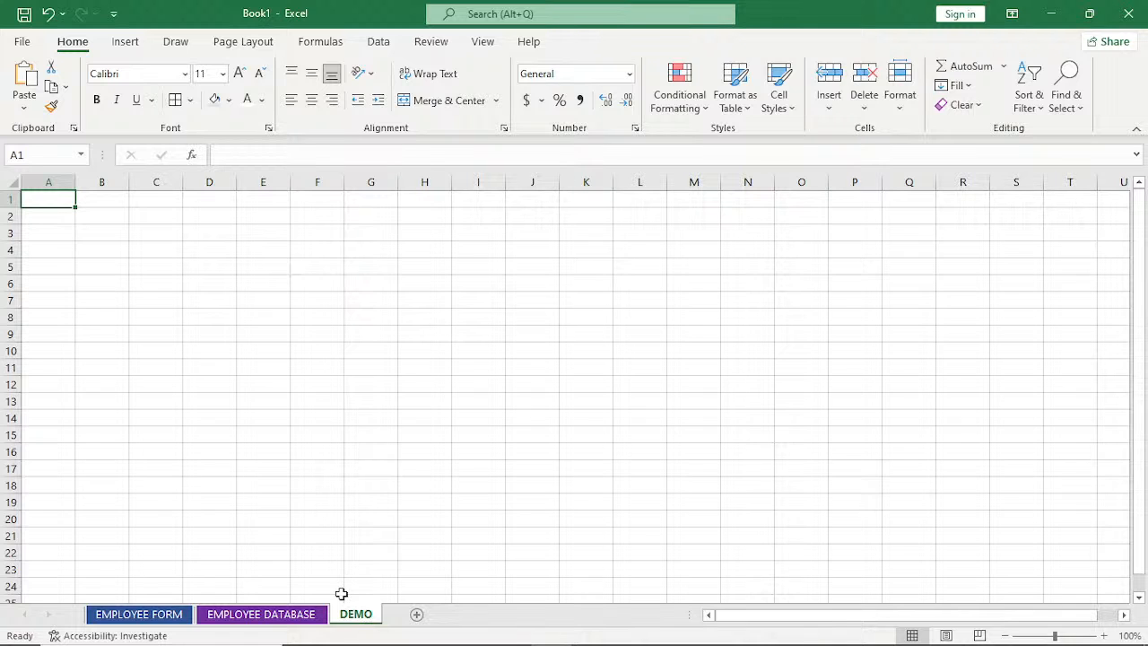
left_click(263, 418)
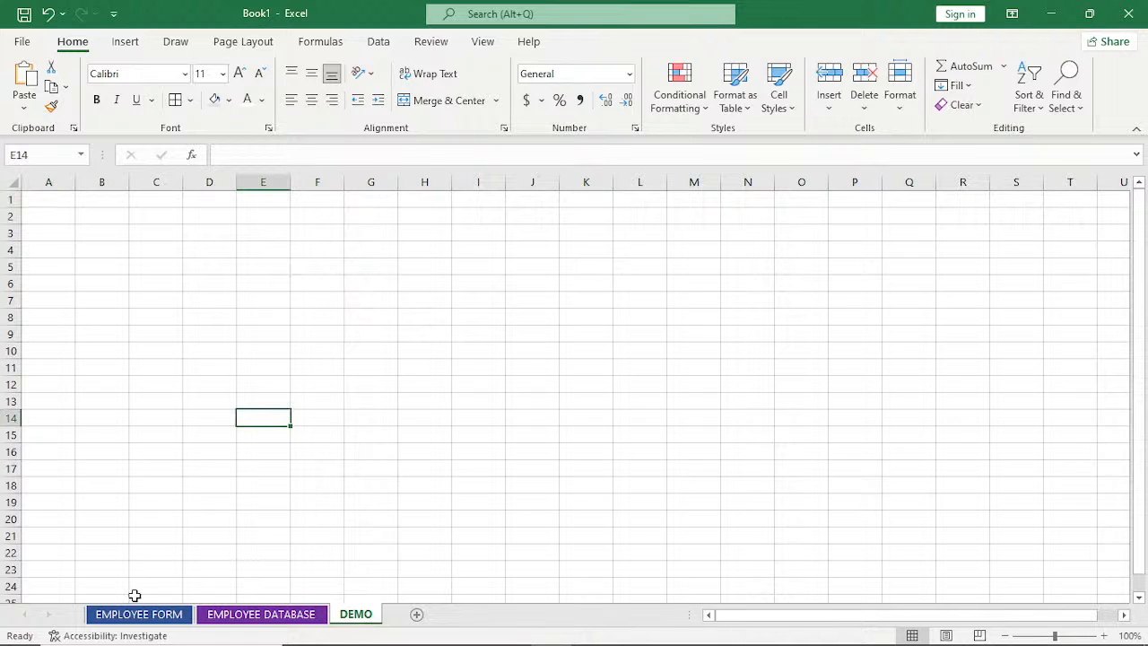
left_click(140, 614)
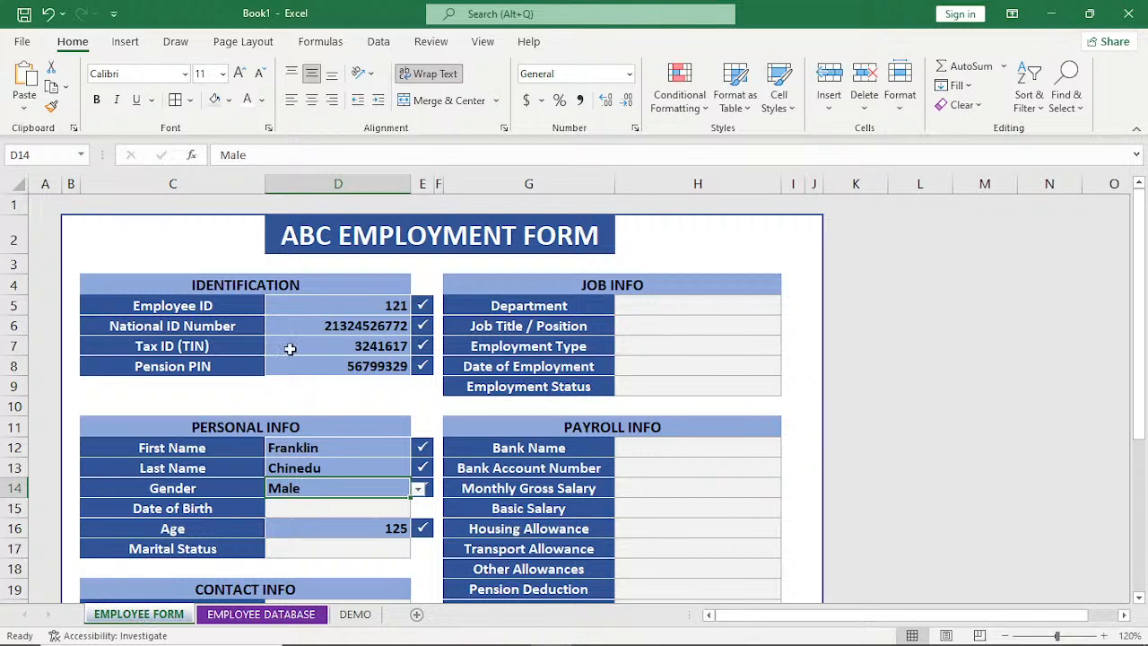
left_click_drag(180, 306, 189, 361)
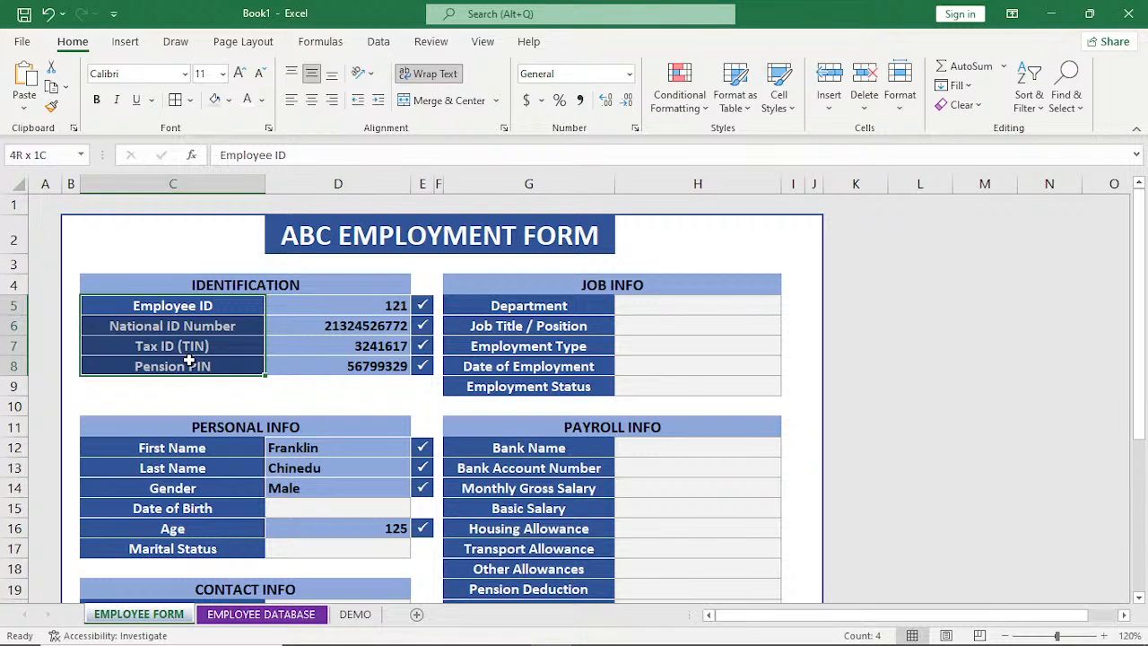
left_click_drag(176, 448, 178, 549)
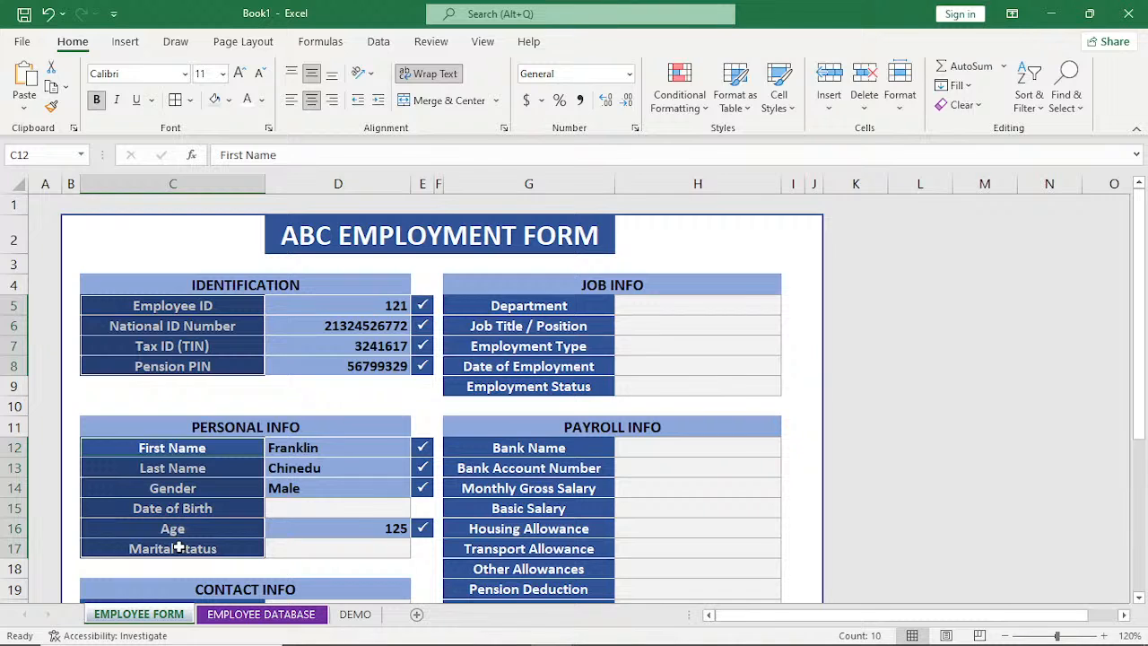
left_click_drag(502, 306, 521, 325)
left_click(491, 424)
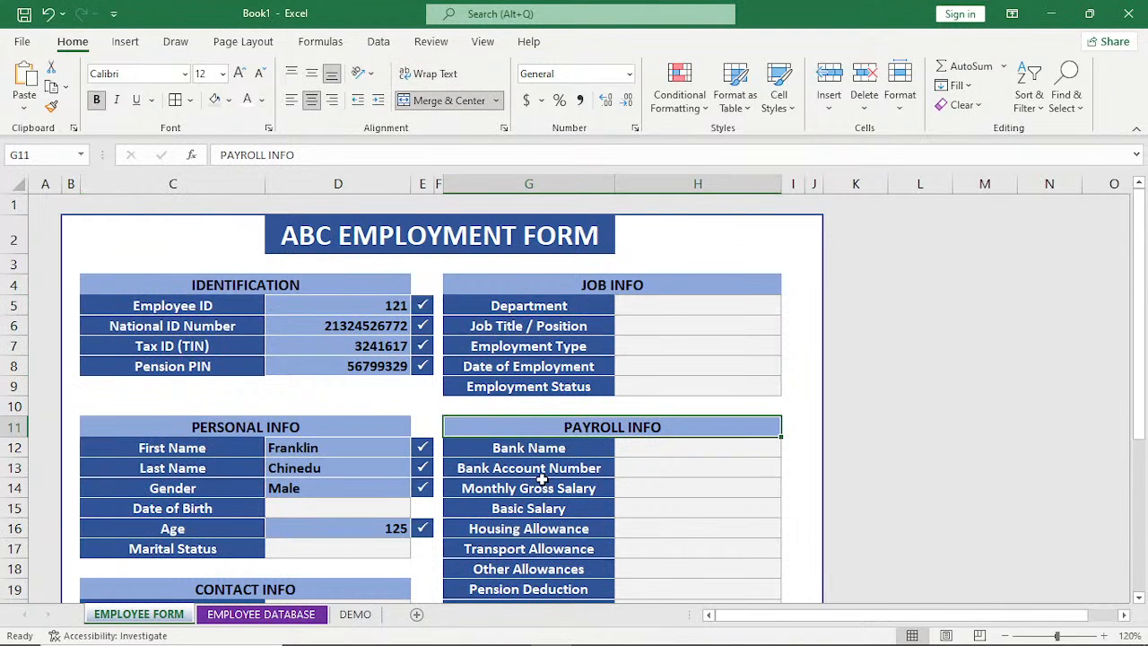
Try to copy the field labels of all six form sections together as one multiple selection.
left_click_drag(179, 306, 191, 368)
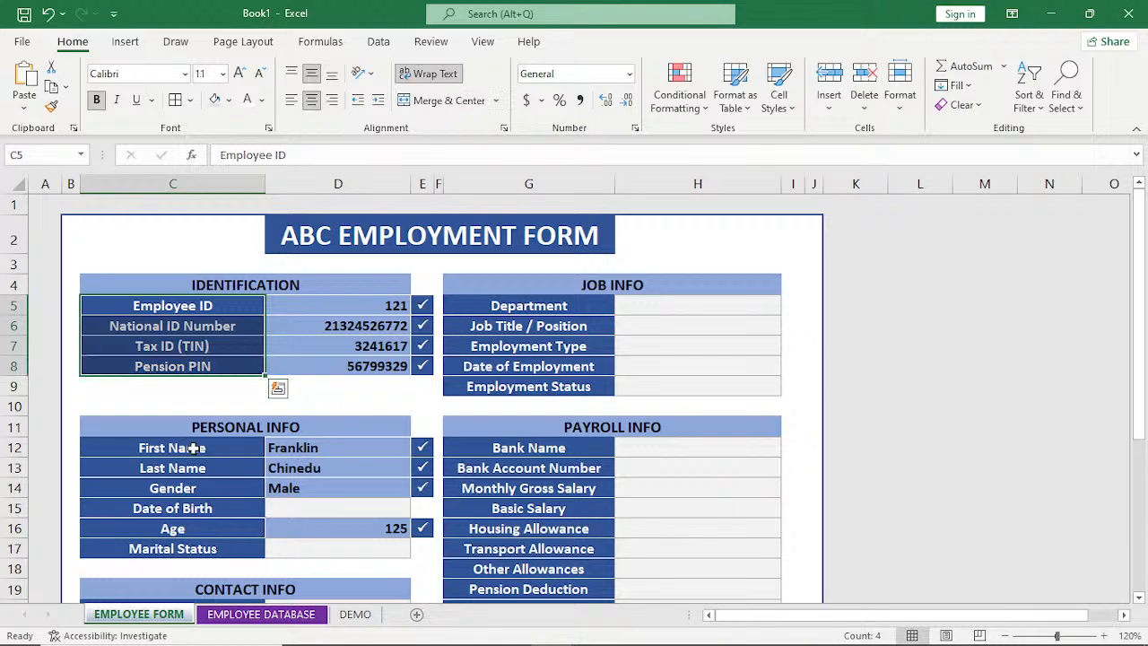
left_click_drag(193, 449, 191, 548)
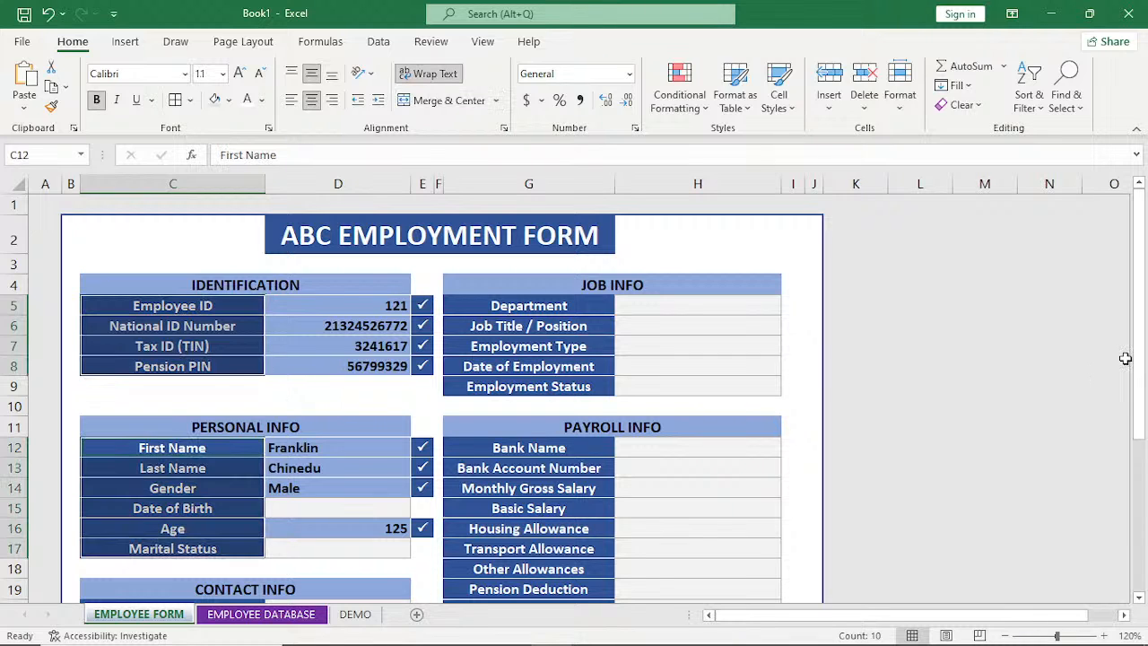
scroll(1125, 359, "down", 4)
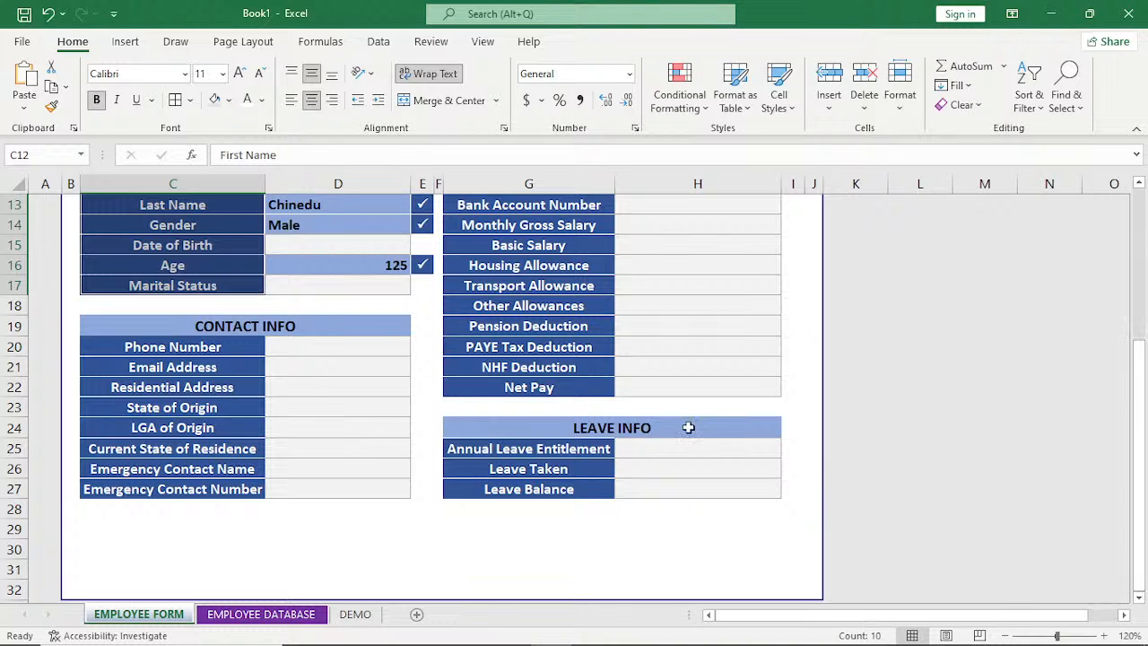
left_click_drag(161, 346, 161, 489)
left_click_drag(1138, 503, 1140, 207)
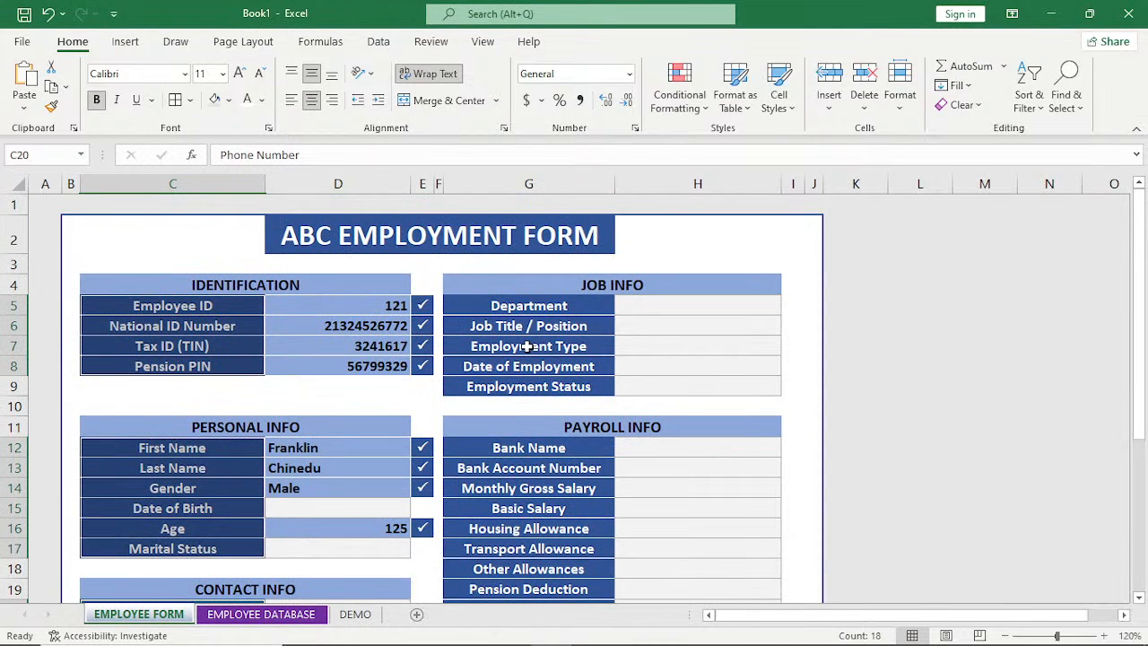
left_click_drag(529, 305, 529, 387)
left_click(521, 449, "ctrl")
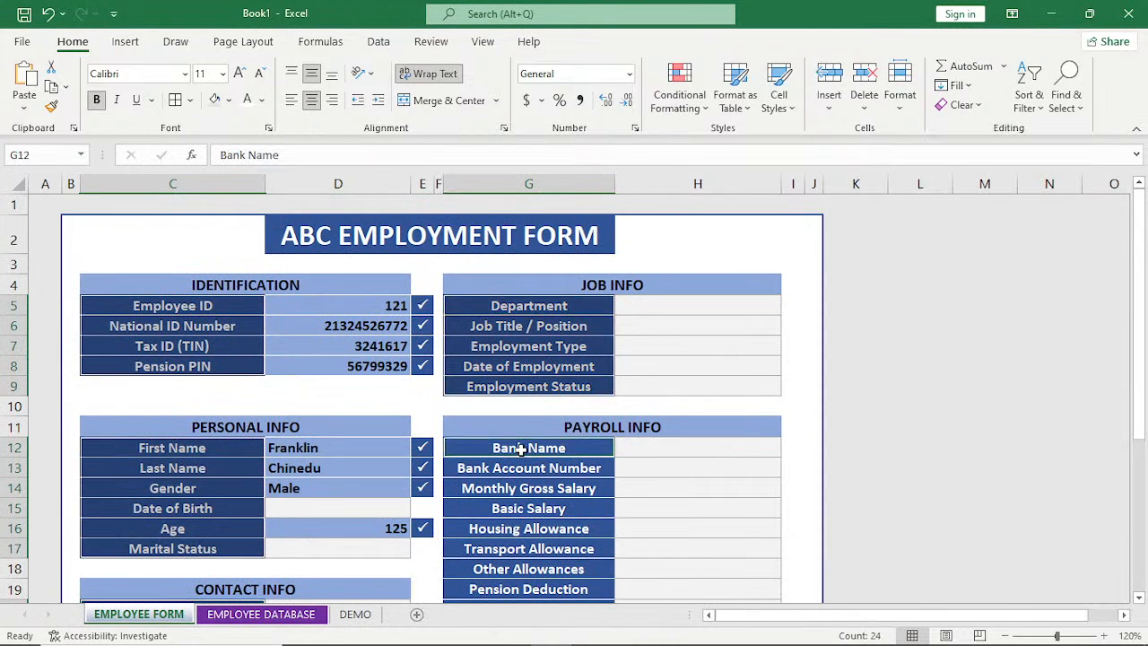
mouse_move(520, 449)
left_mouse_down()
mouse_move(520, 599)
mouse_move(525, 574)
left_mouse_up()
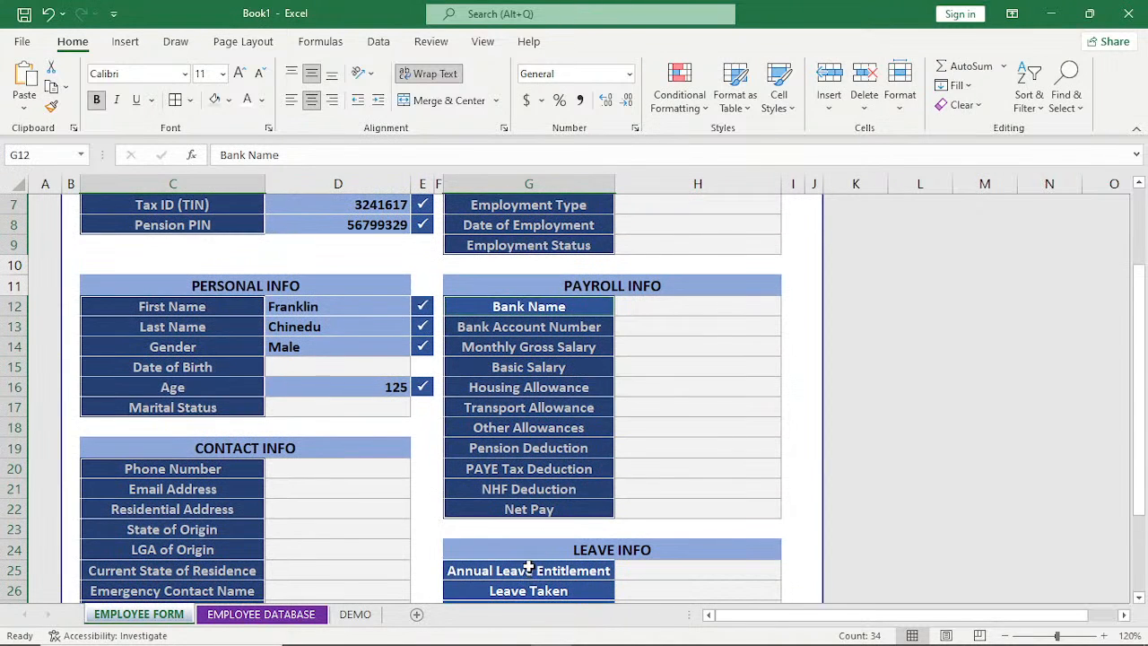
left_click(528, 570, "ctrl")
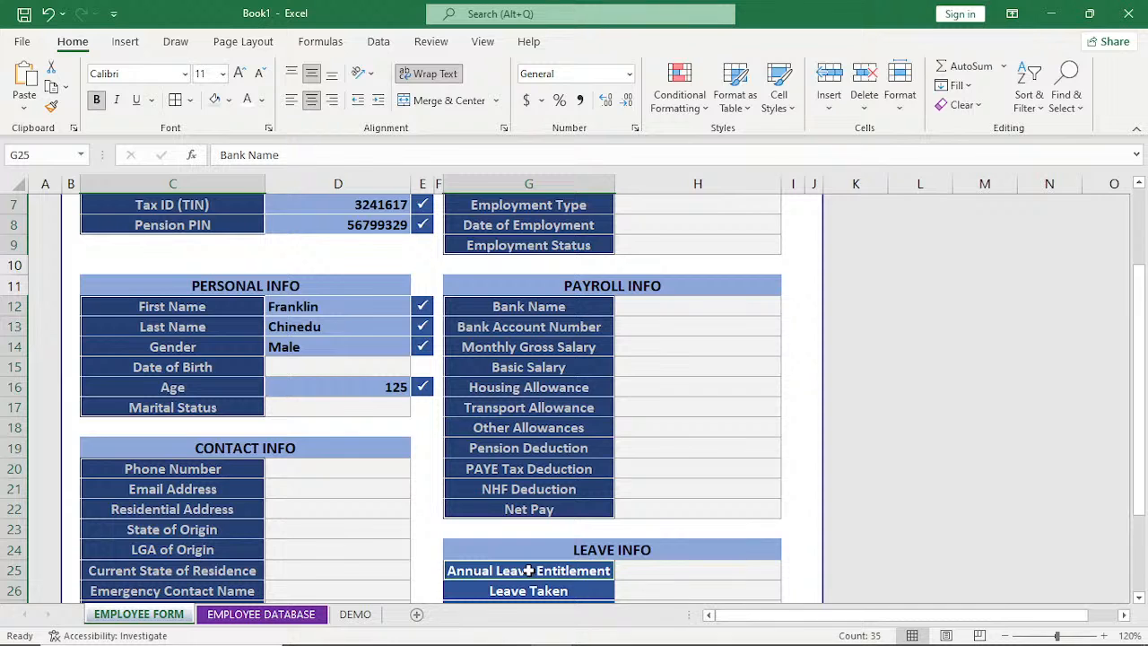
left_click_drag(528, 570, 535, 567)
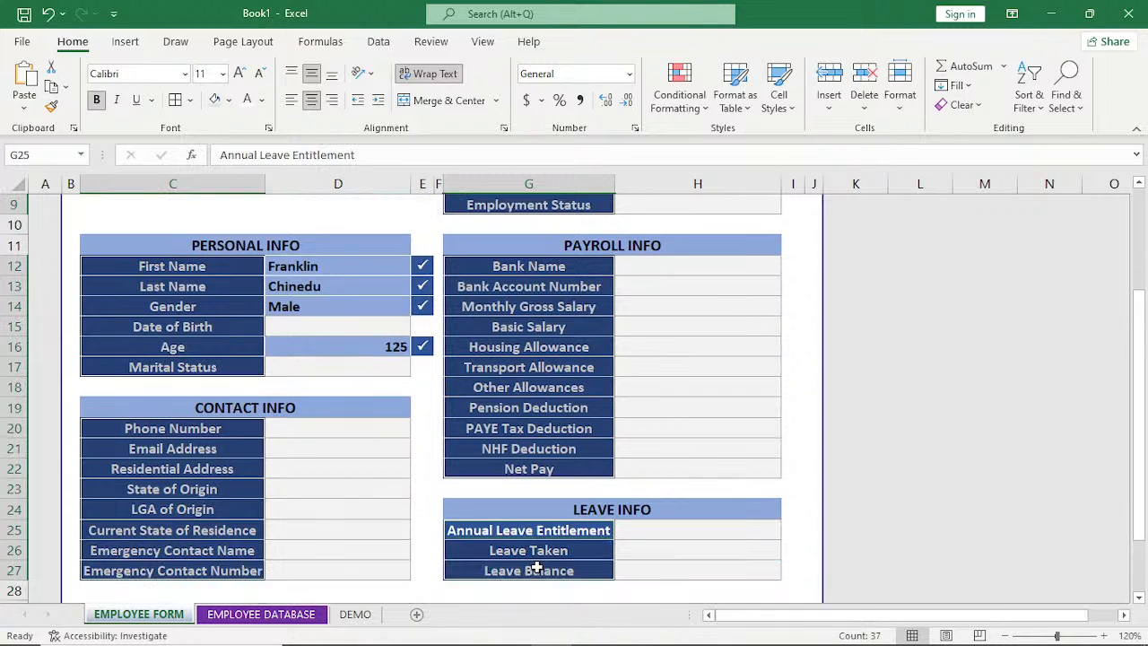
key("ctrl+c")
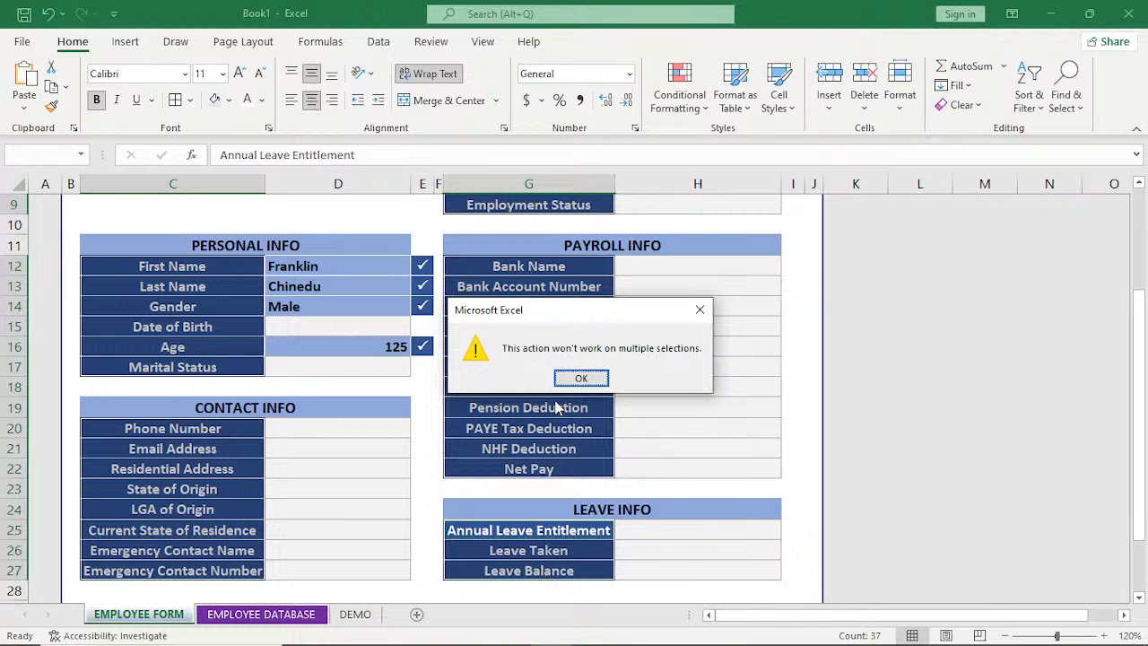
left_click(699, 310)
left_click(697, 428)
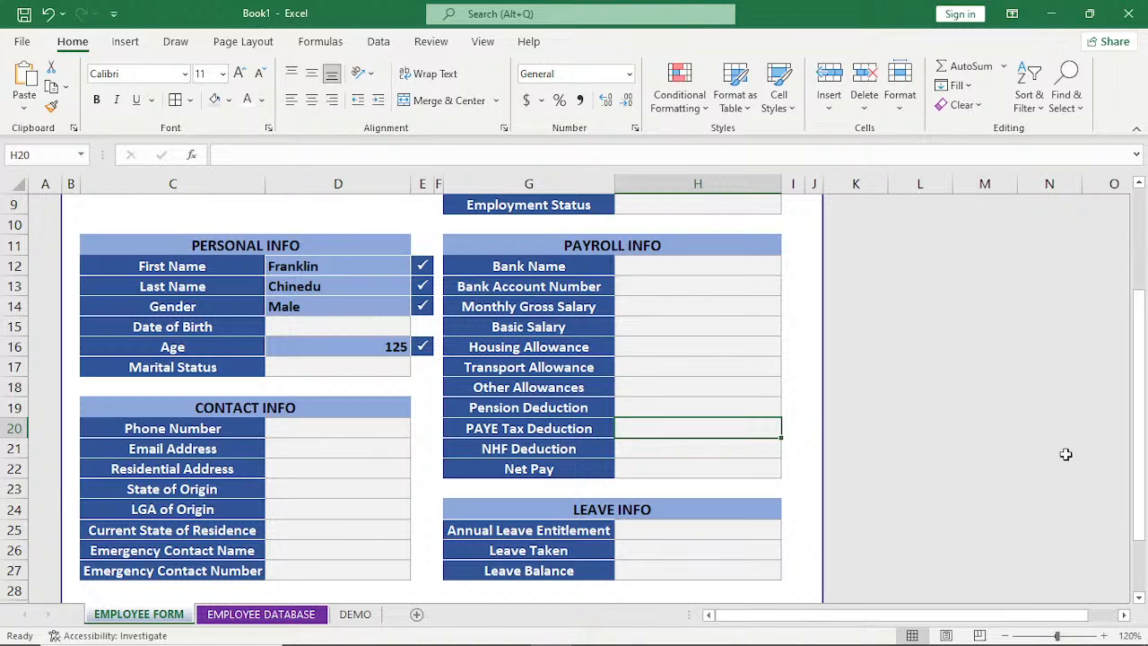
Copy the four Identification field labels from C5:C8 to L2 beside the form, and autofit column L.
scroll(61, 427, "up", 3)
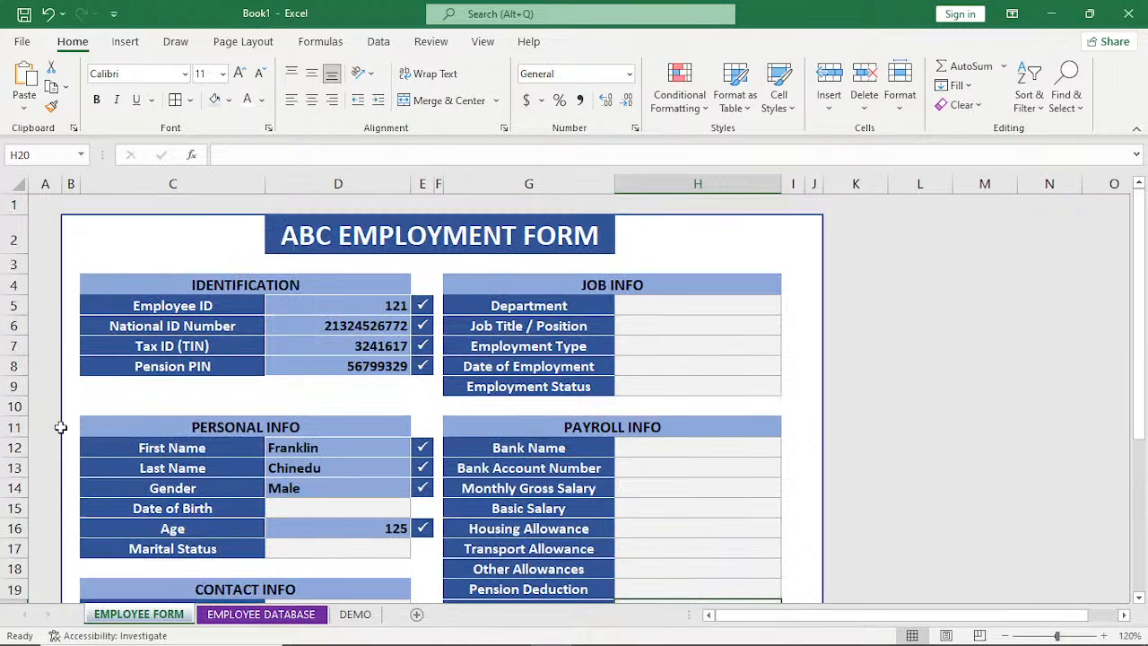
left_click_drag(172, 306, 177, 378)
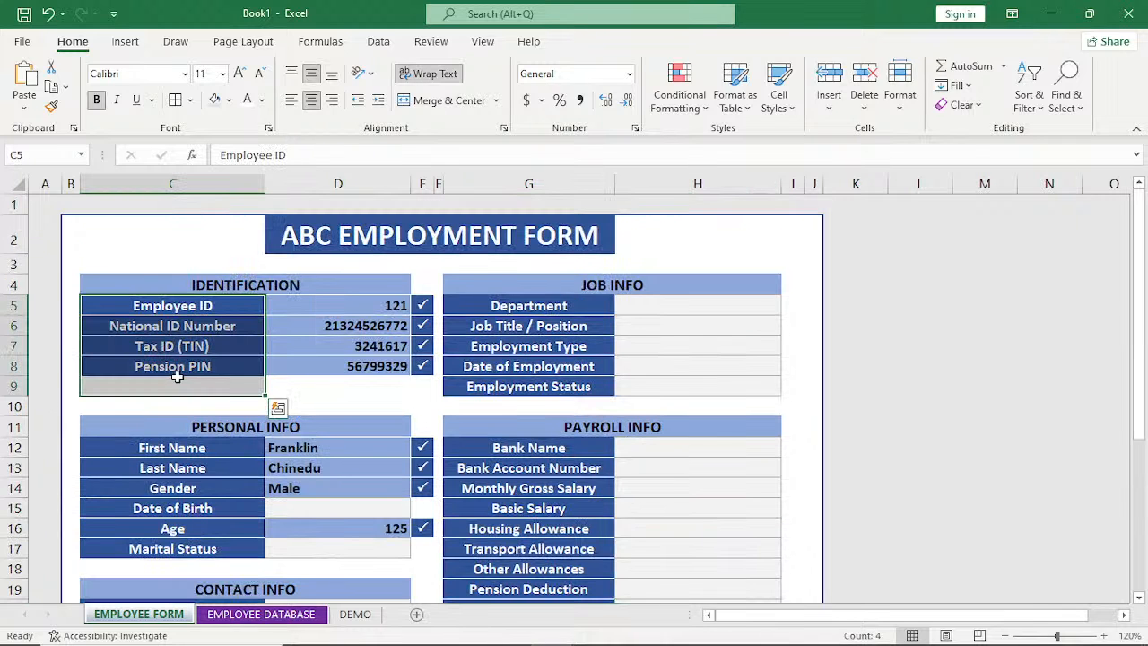
left_click(194, 308)
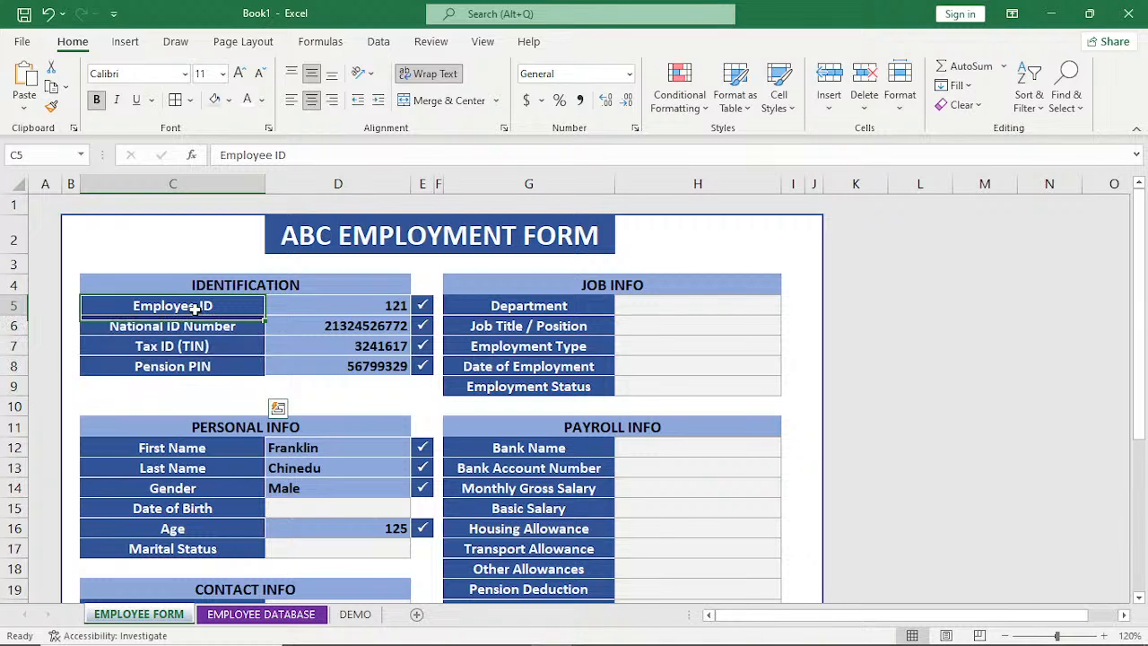
left_click_drag(194, 309, 194, 359)
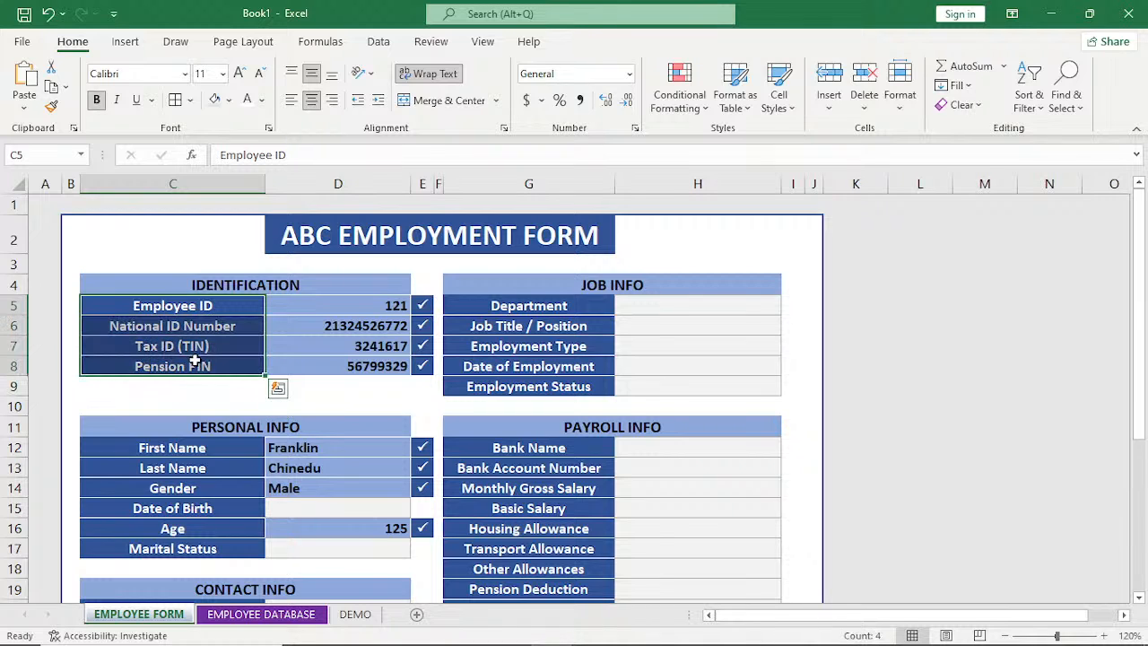
key("ctrl+c")
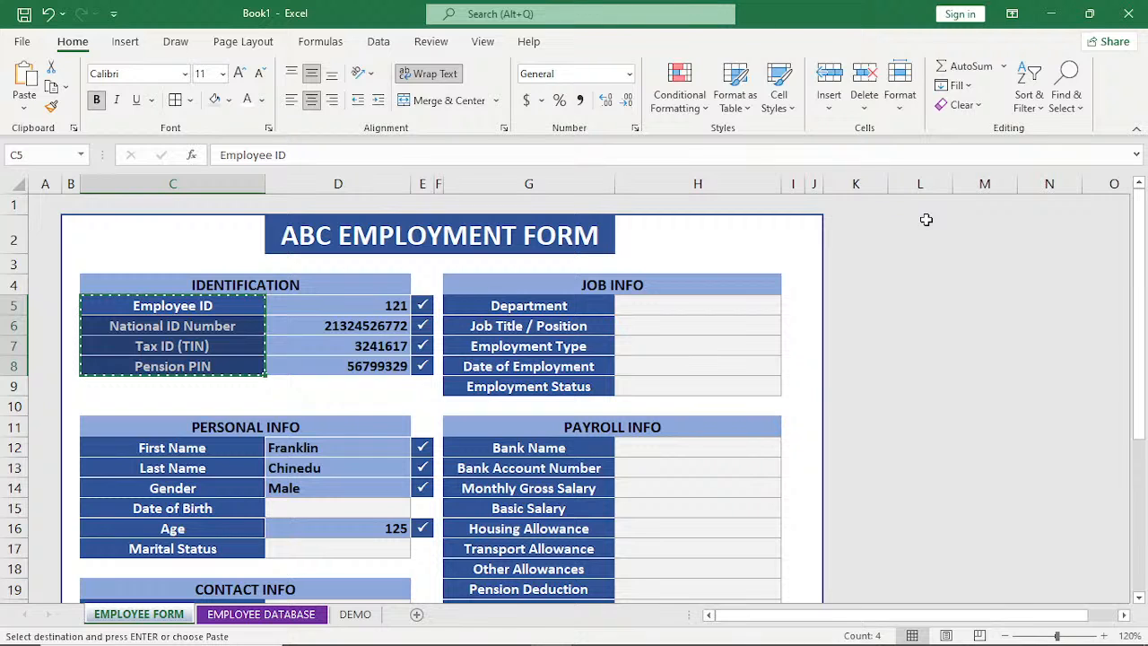
left_click(911, 222)
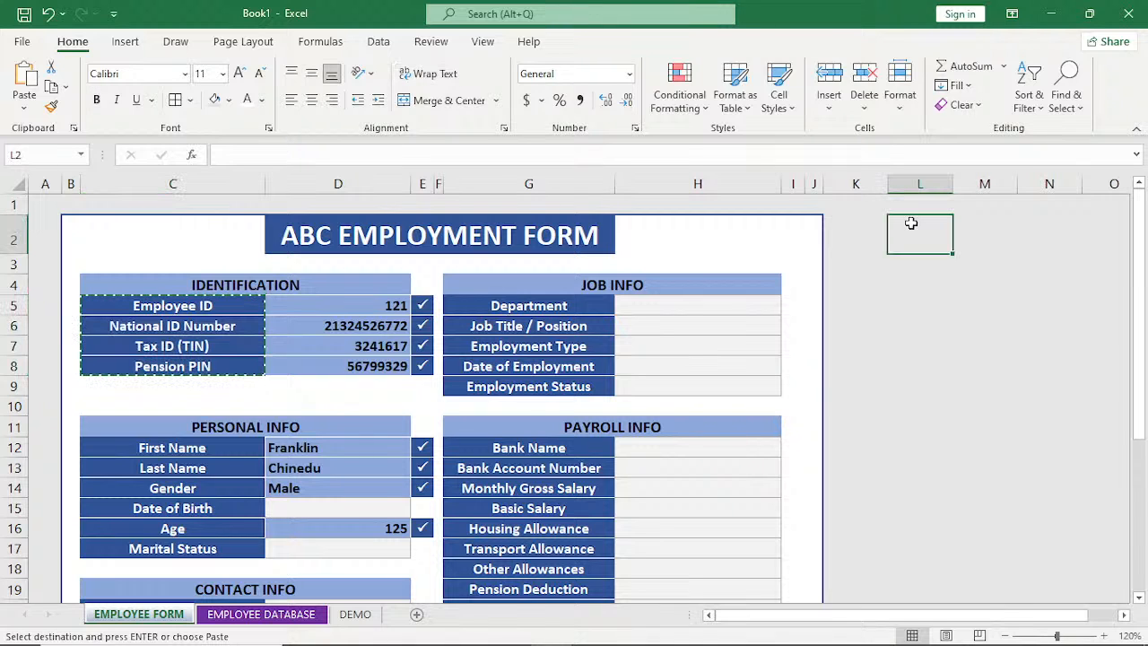
key("ctrl+v")
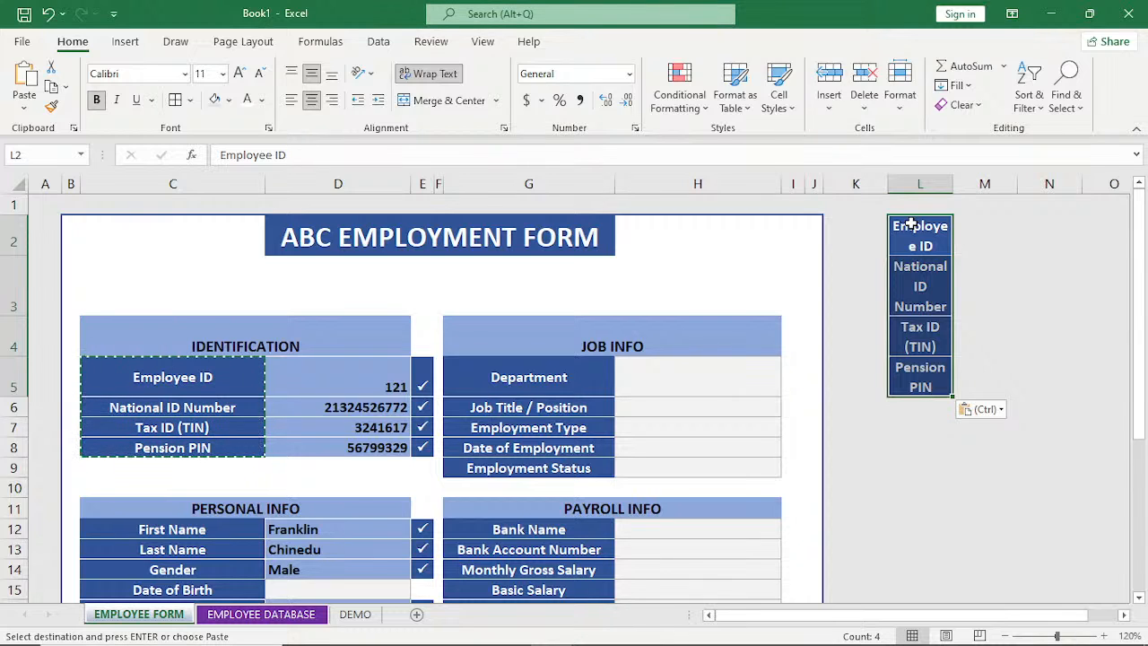
double_click(954, 181)
double_click(953, 182)
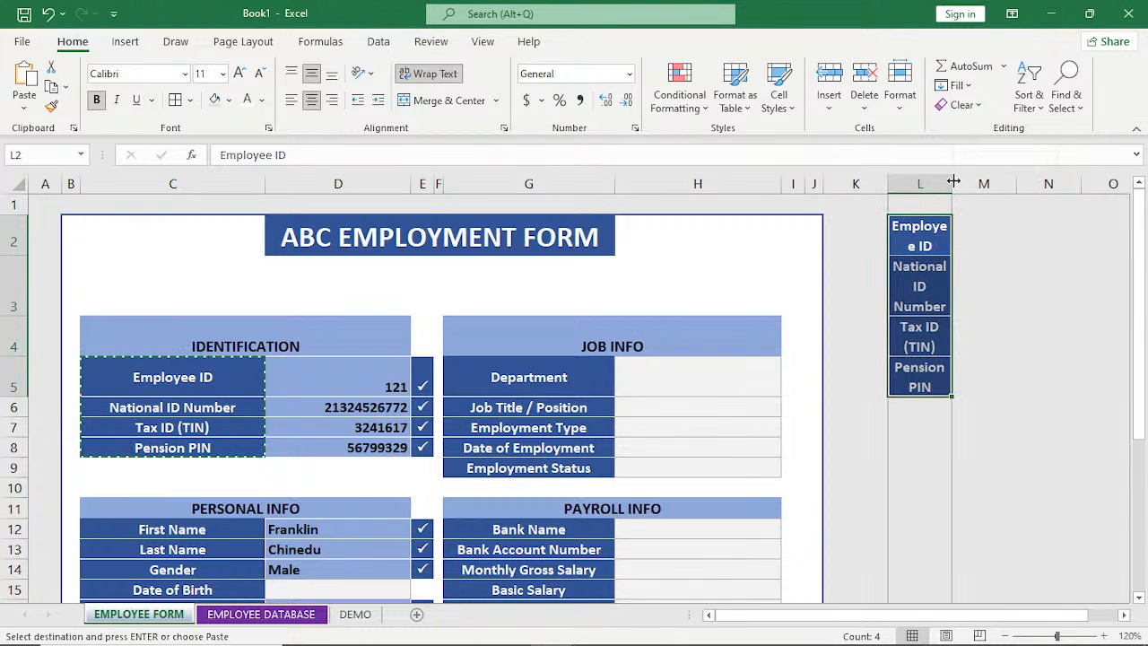
Turn off text wrapping for the copied Identification labels in L2:L5 and widen column L to fit them.
left_click(434, 74)
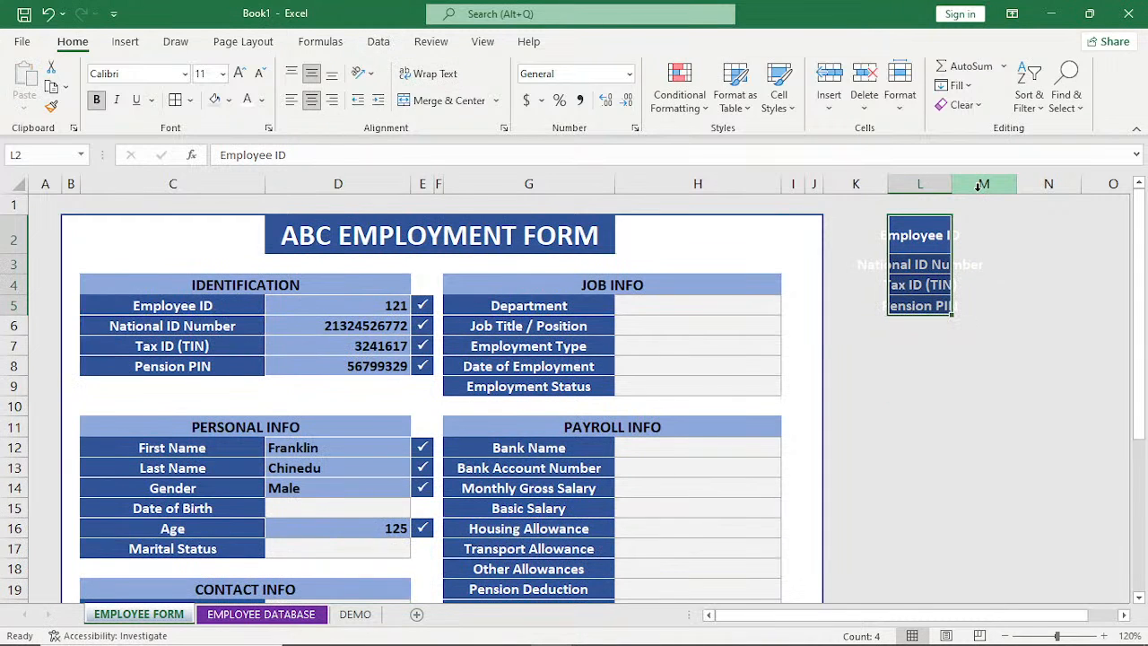
left_click_drag(978, 185, 1024, 185)
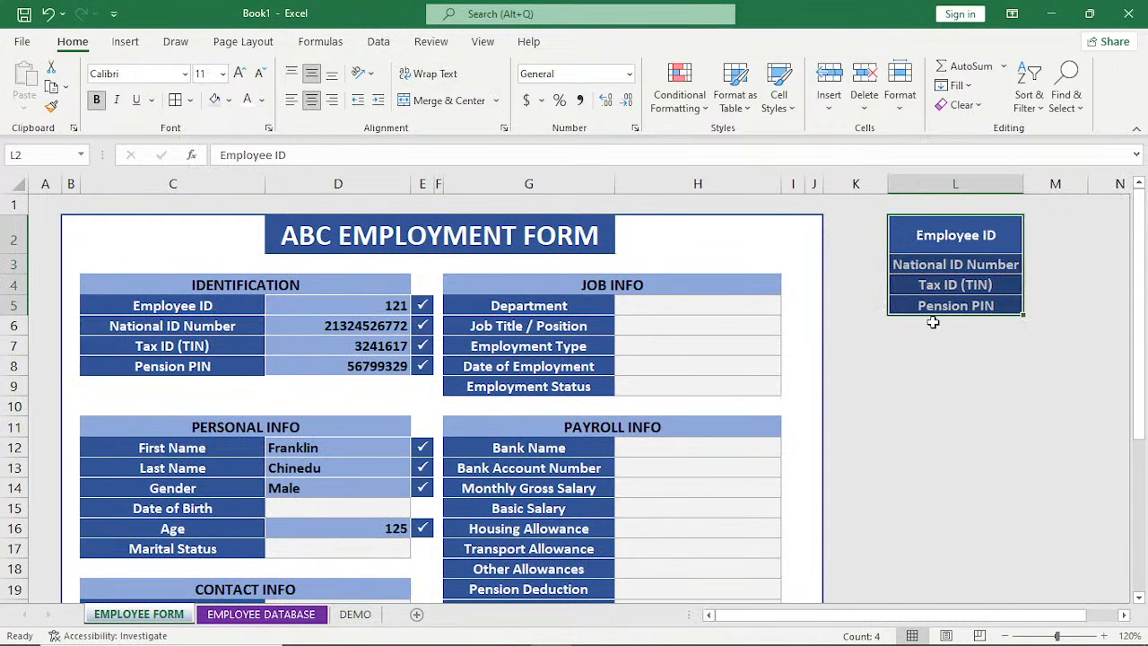
Copy the six Personal Info field labels from C12:C17 to L6, directly below the Identification labels.
left_click_drag(184, 448, 195, 548)
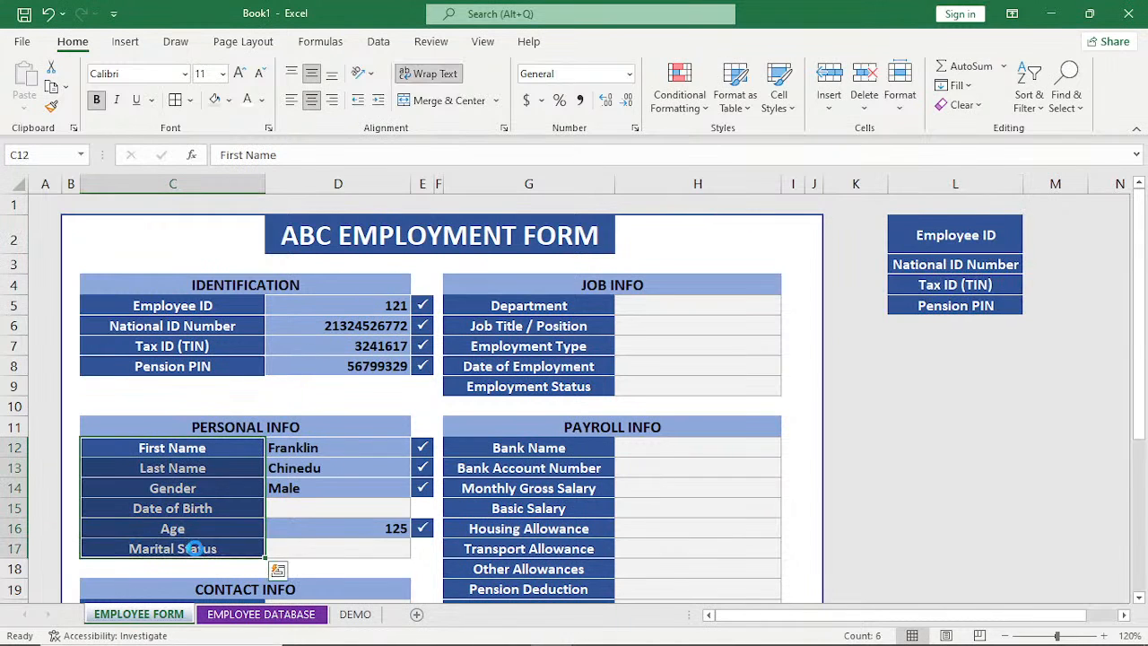
key("ctrl+c")
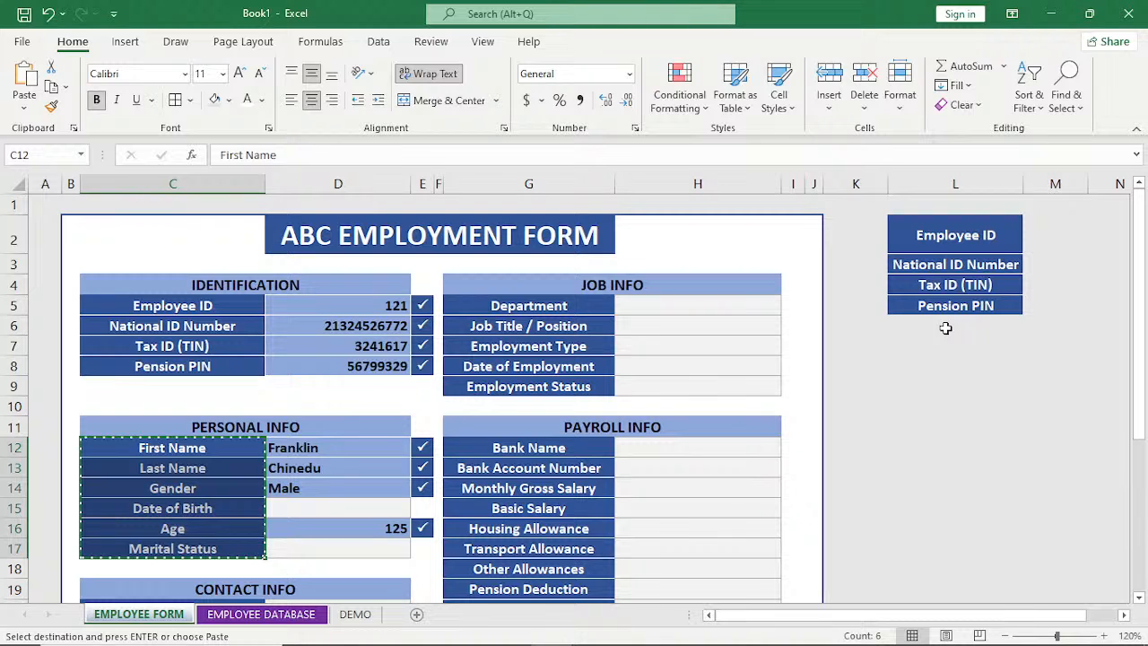
left_click(945, 327)
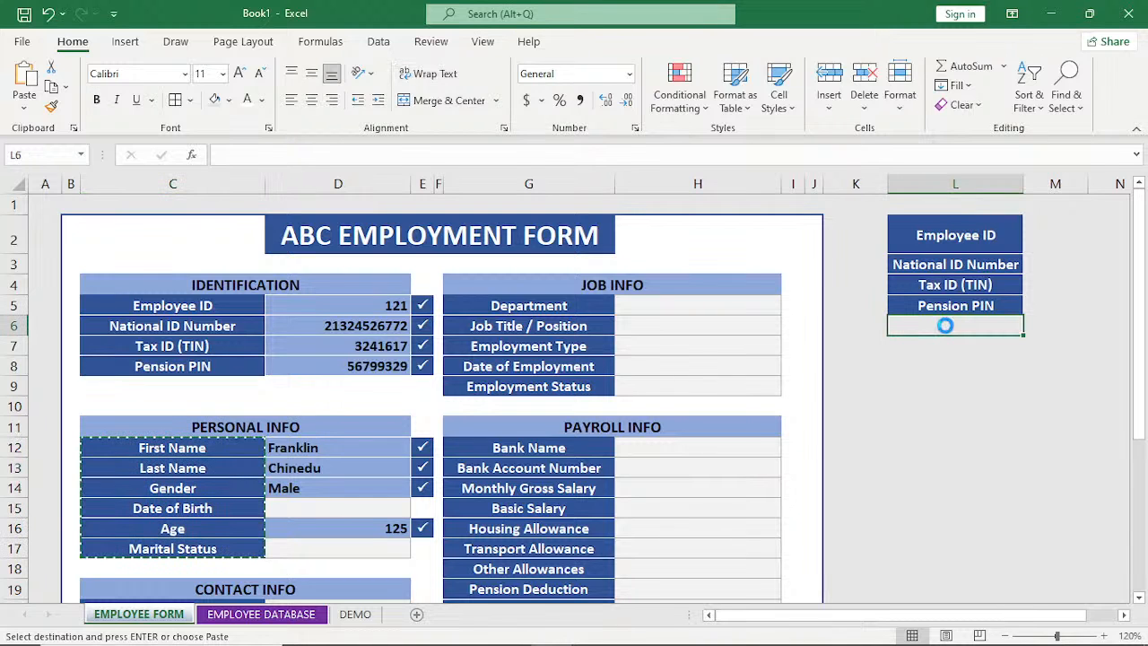
key("ctrl+v")
Copy the eight Contact Info field labels from C20:C27 to L12, directly below Marital Status in the list.
scroll(502, 456, "down", 3)
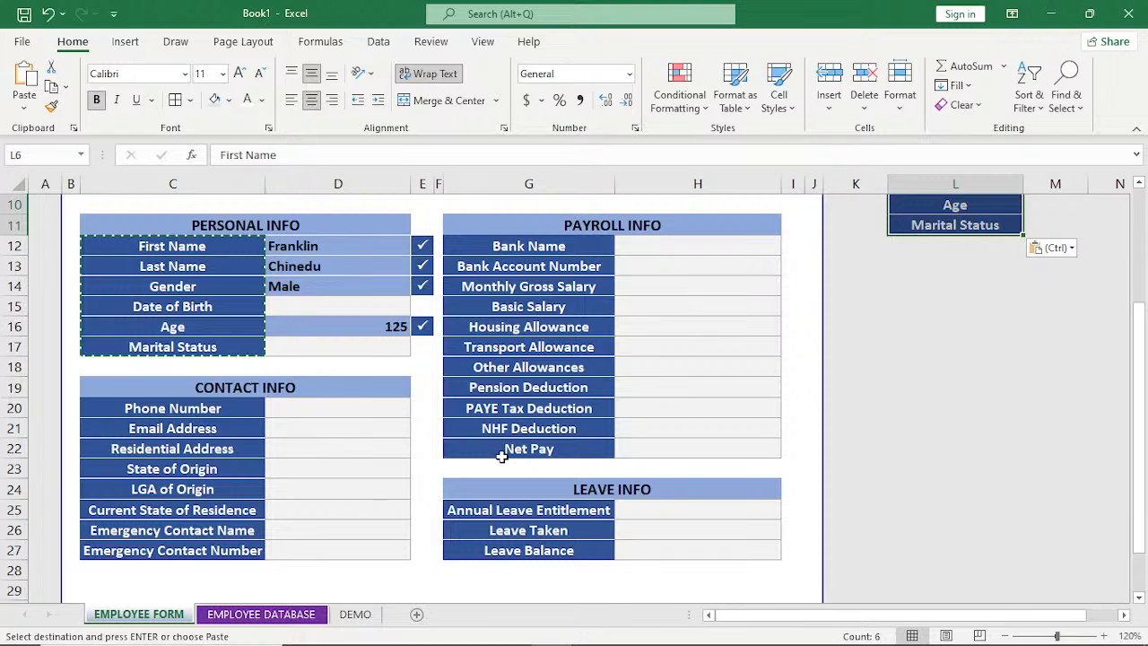
left_click_drag(173, 408, 163, 544)
key("ctrl+c")
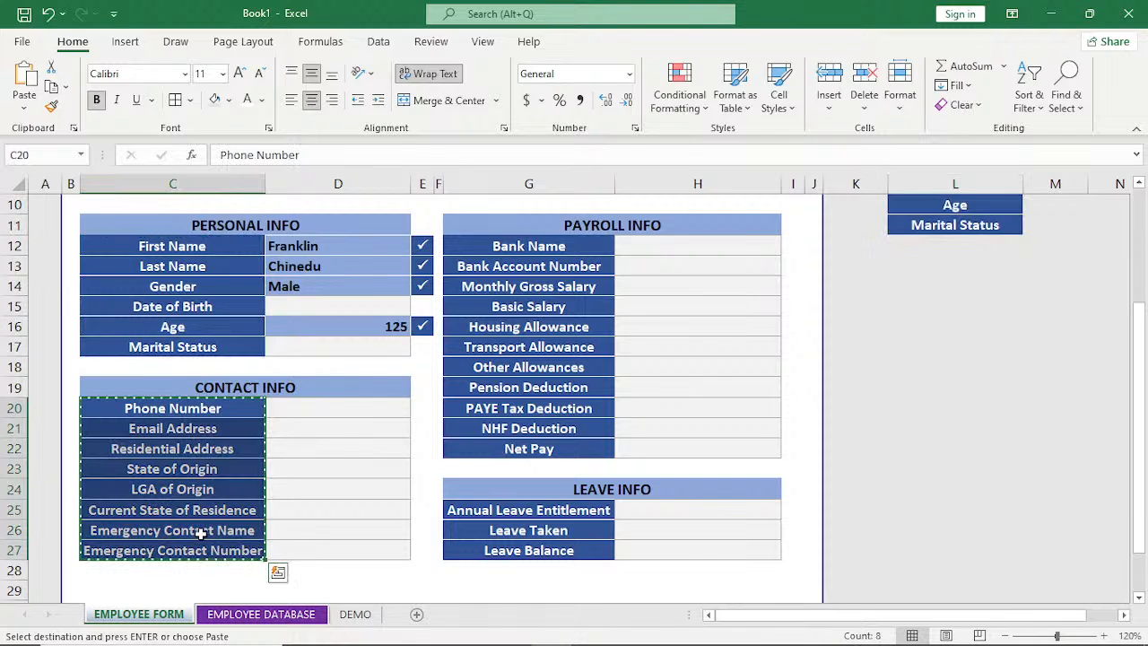
left_click(955, 246)
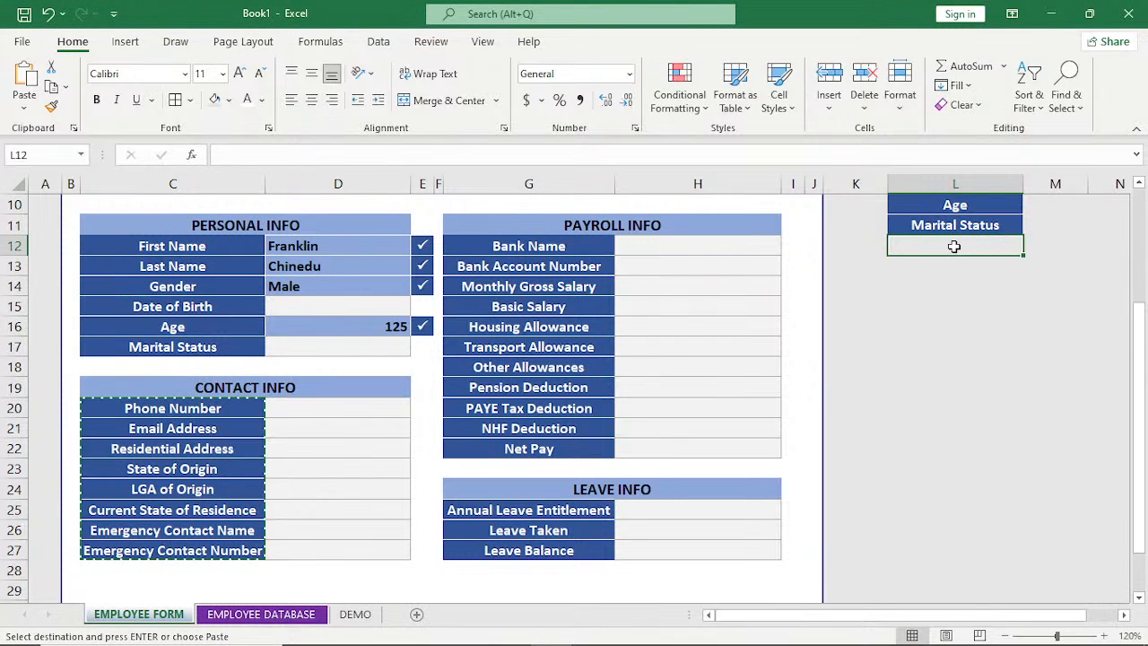
key("ctrl+v")
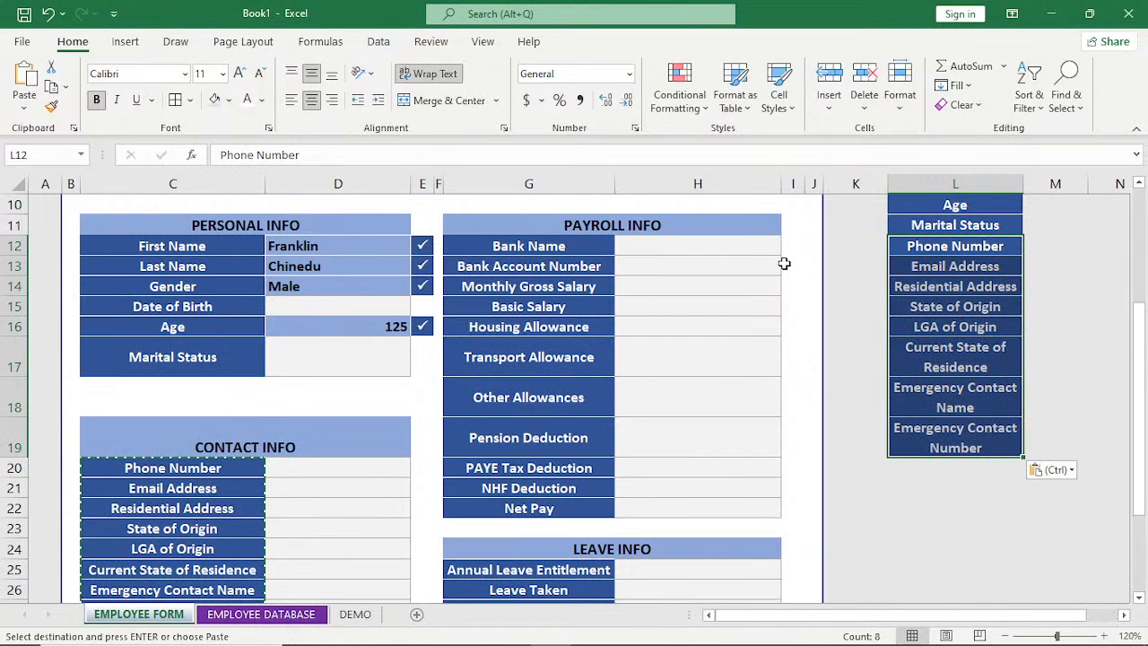
Copy the five Job Info field labels from G5:G9 to L20, continuing the list in column L.
scroll(557, 308, "up", 3)
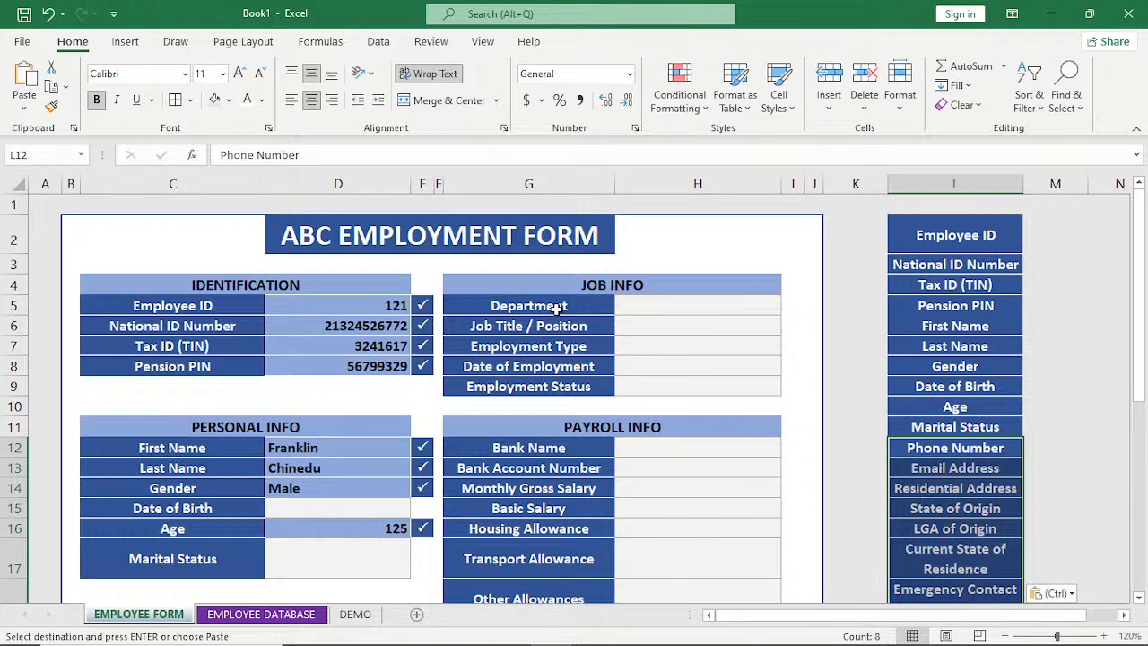
left_click_drag(557, 308, 557, 383)
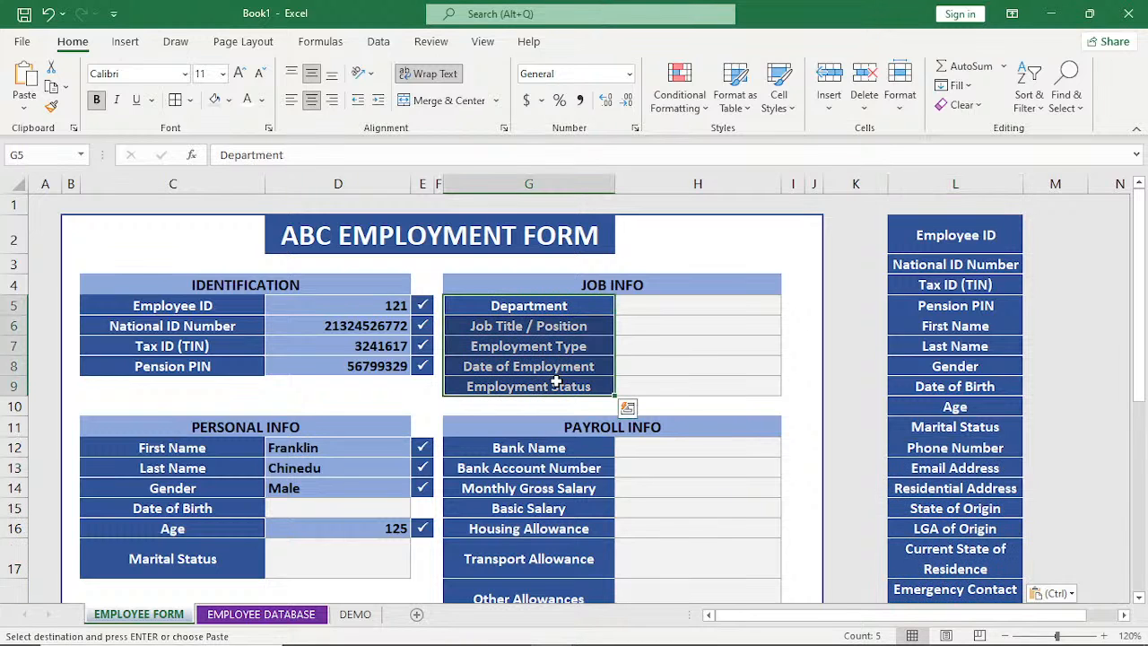
scroll(942, 412, "down", 4)
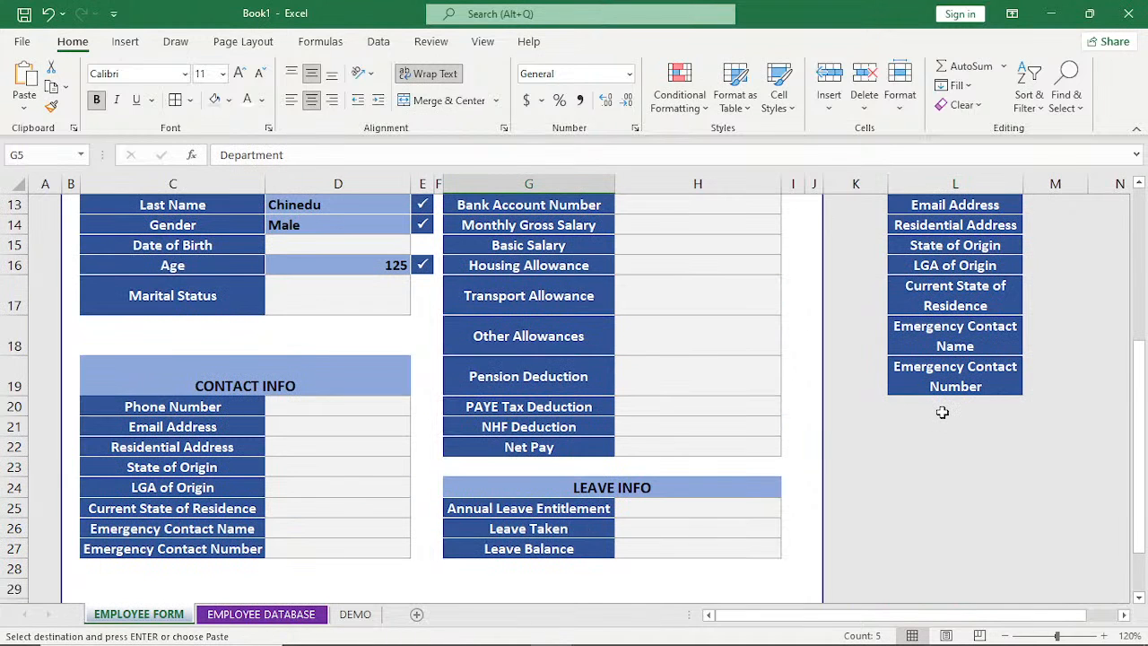
left_click(943, 409)
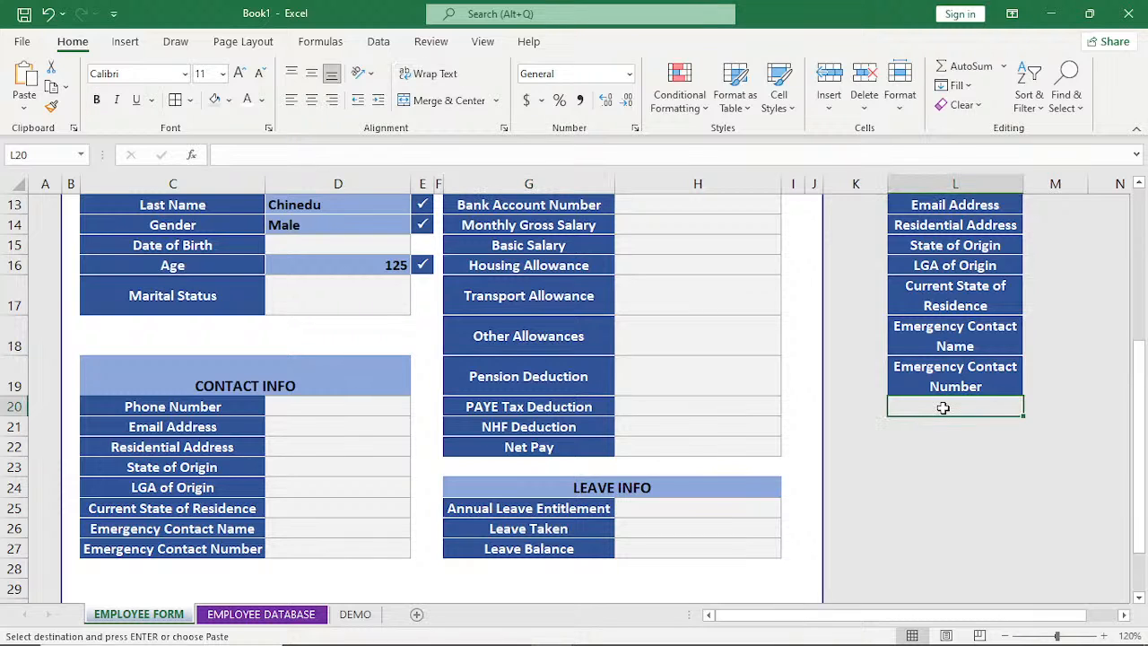
key("ctrl+v")
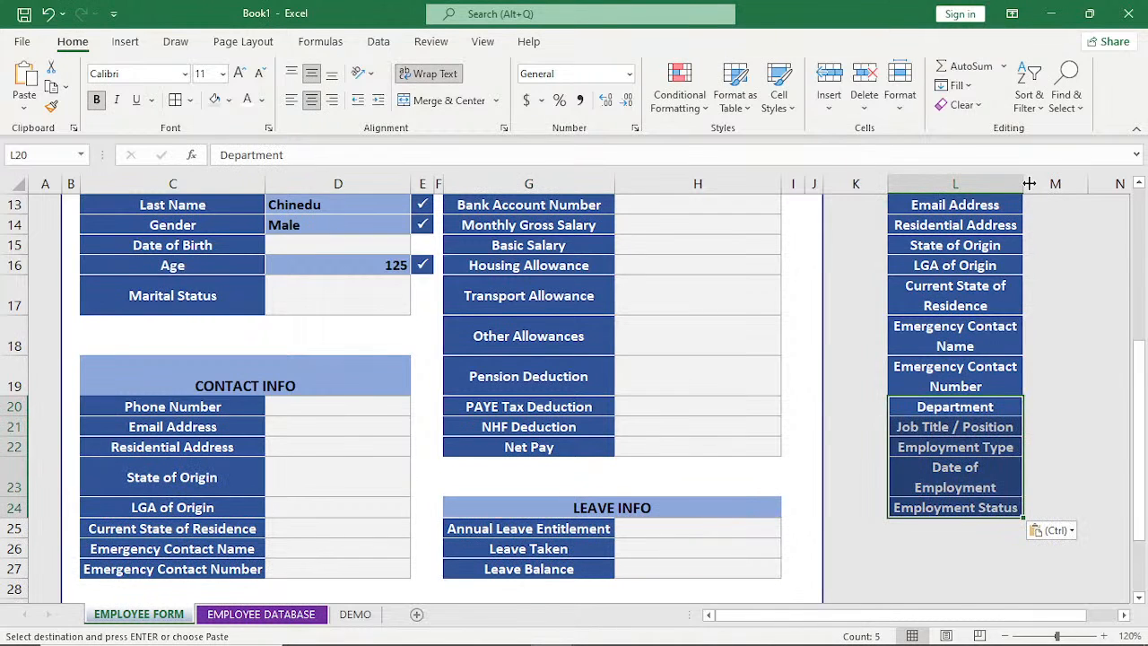
Turn off text wrapping for the labels in L11:L24 and autofit column L to its longest label.
left_click(435, 74)
scroll(933, 240, "up", 1)
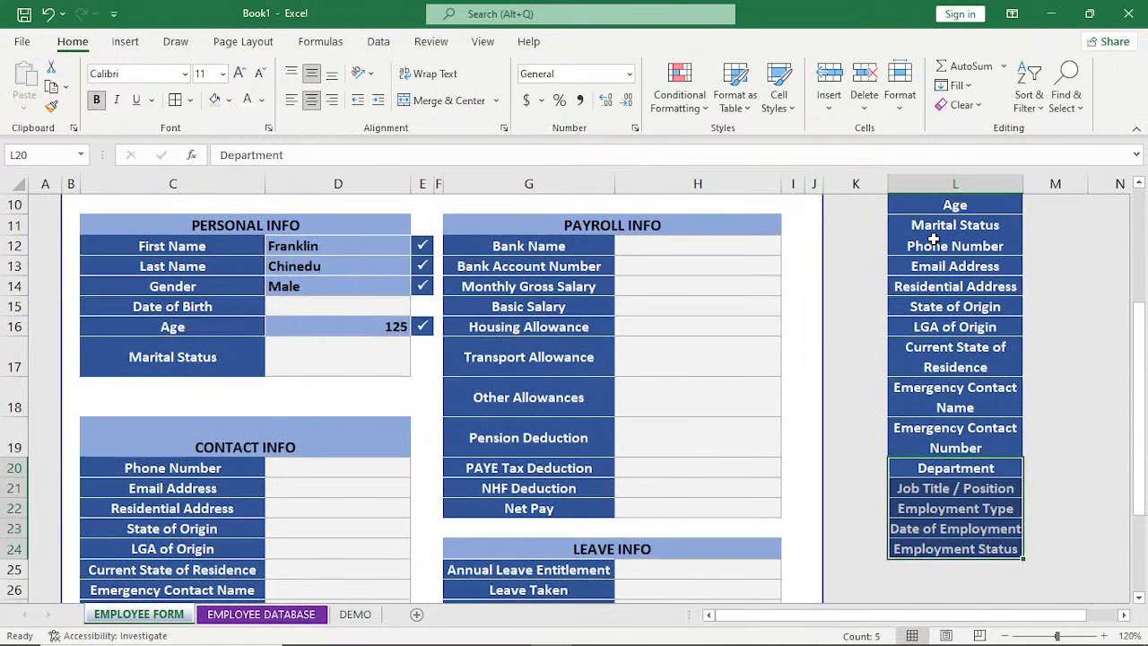
scroll(932, 239, "up", 1)
left_click_drag(933, 283, 932, 520)
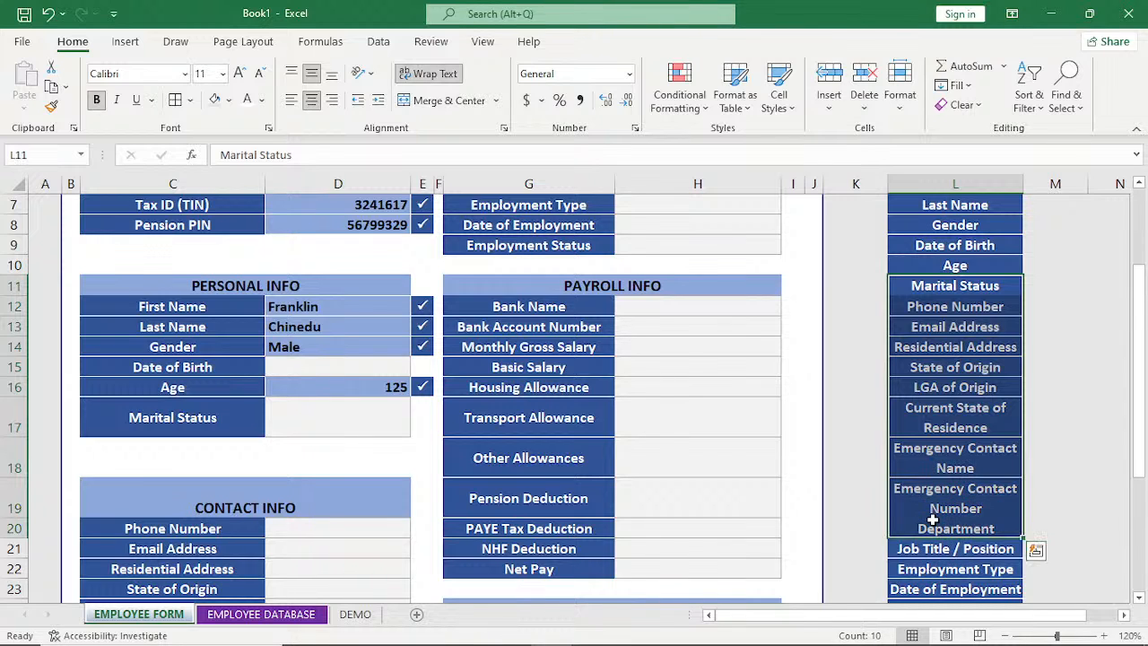
left_click(427, 76)
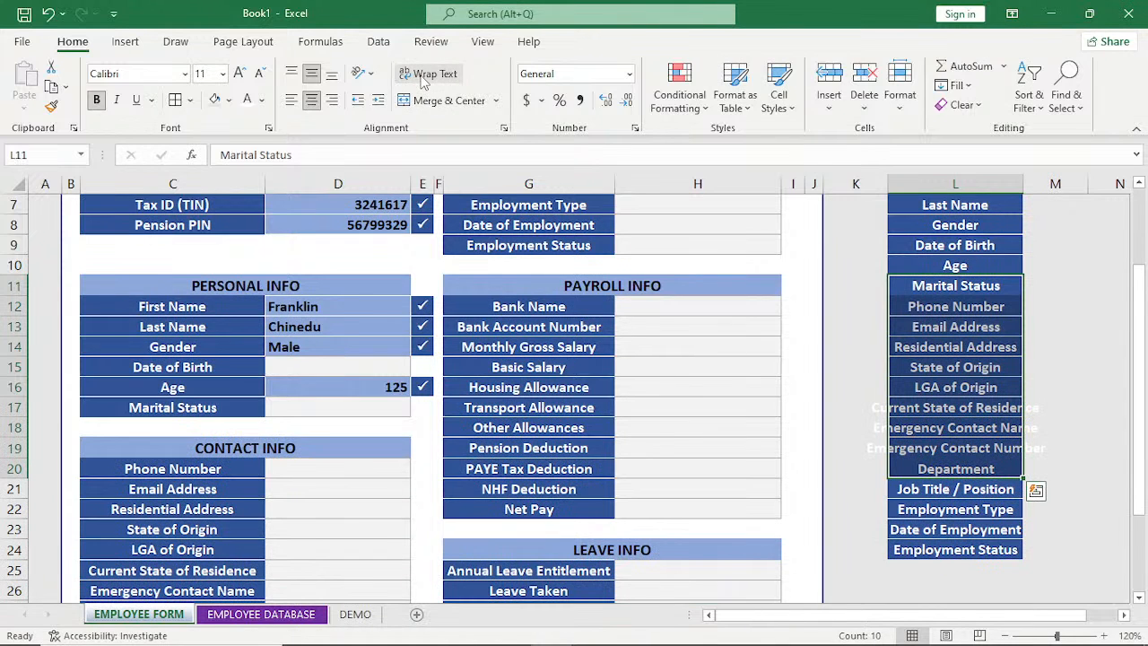
double_click(1021, 185)
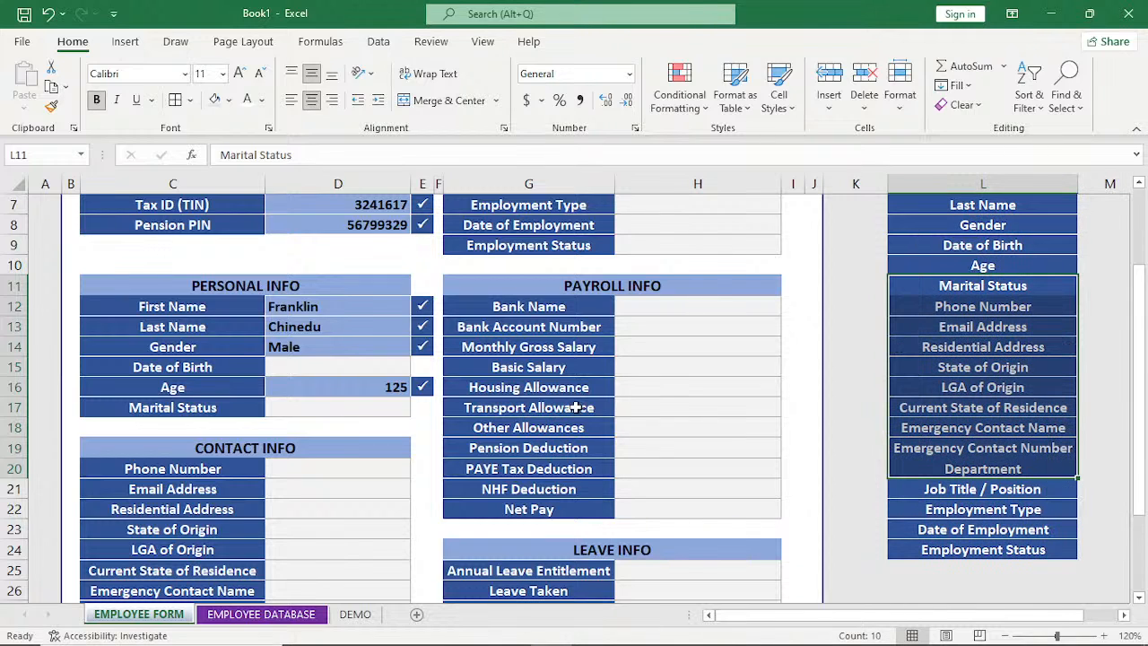
Copy the eleven Payroll Info field labels from G12:G22 to L25, directly below Employment Status.
left_click(535, 306)
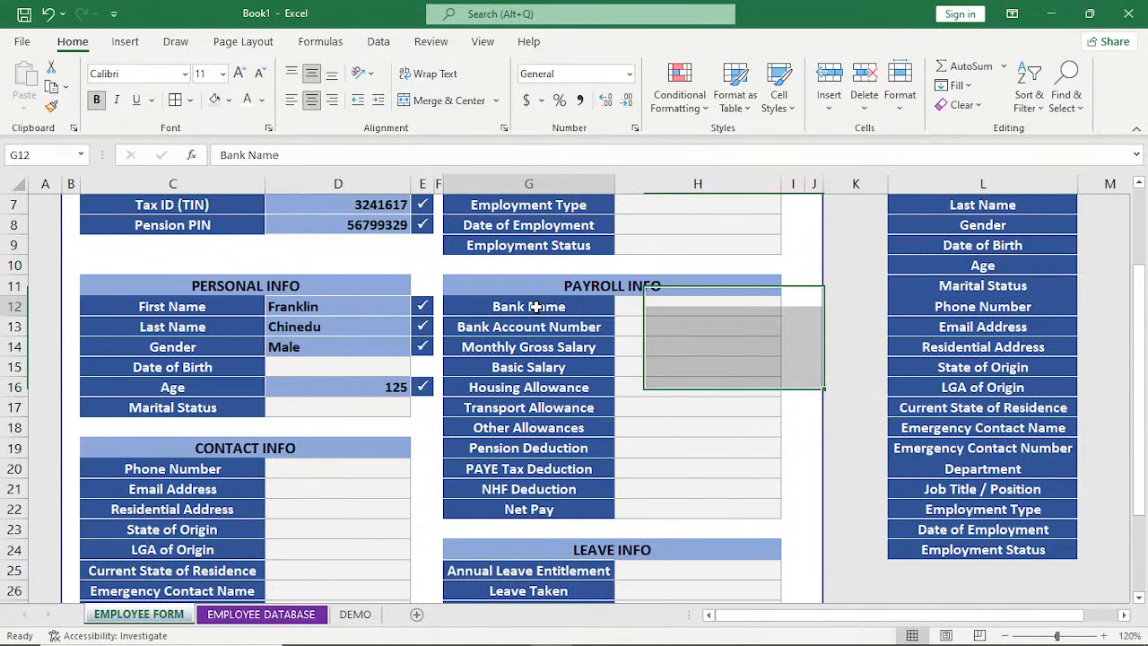
left_click_drag(535, 306, 535, 504)
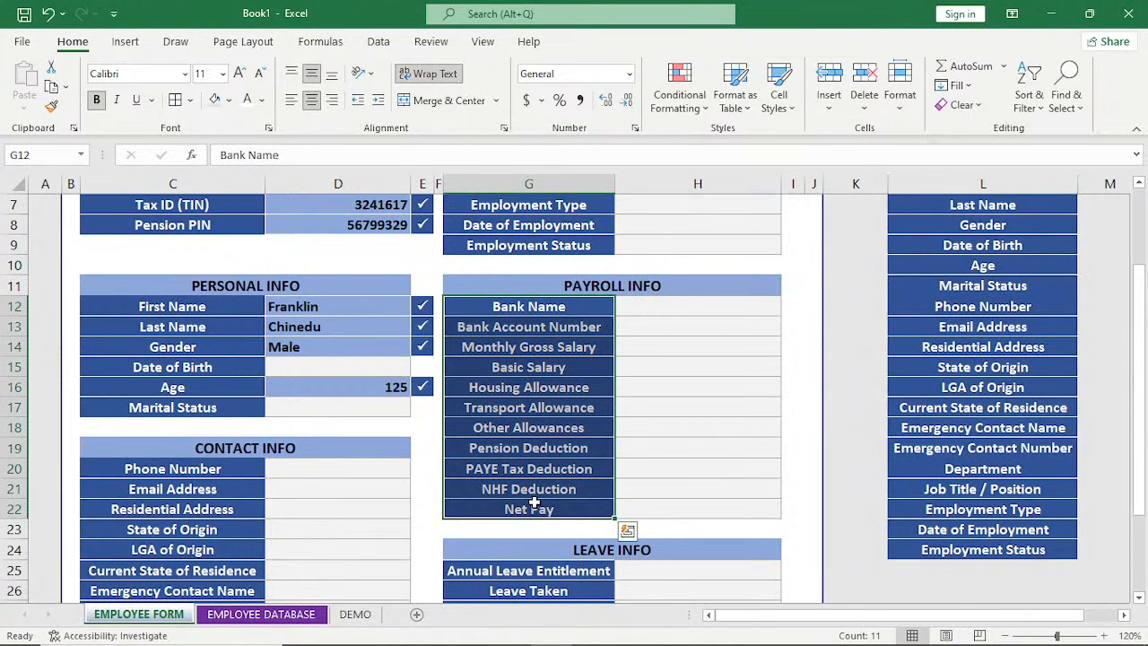
key("ctrl+c")
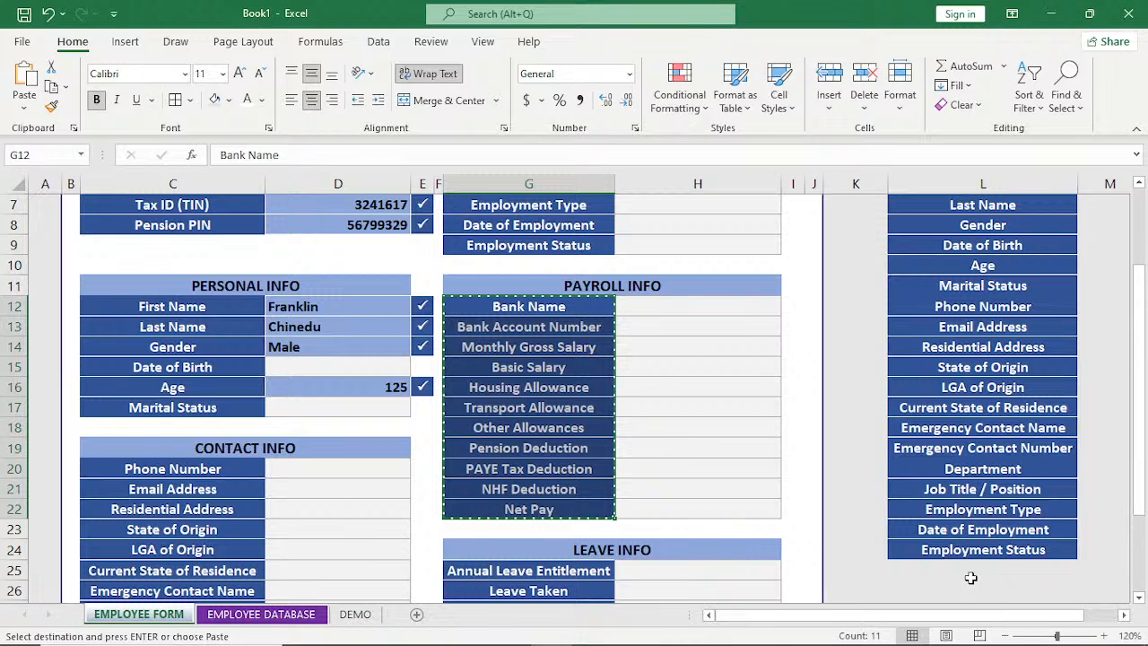
left_click(974, 571)
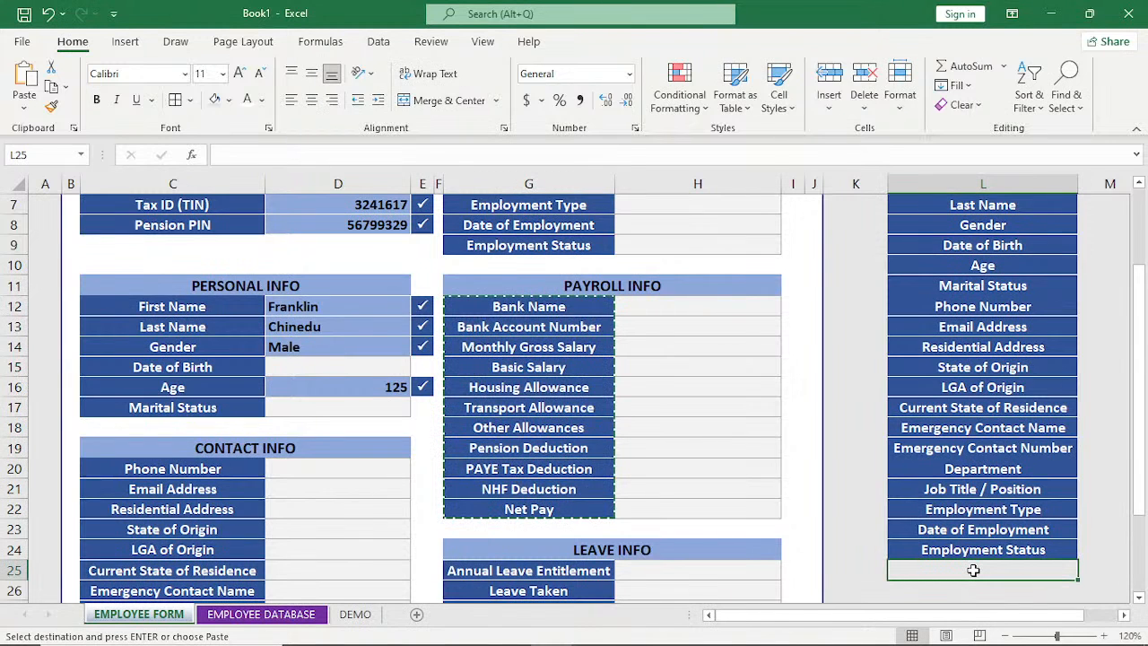
key("ctrl+v")
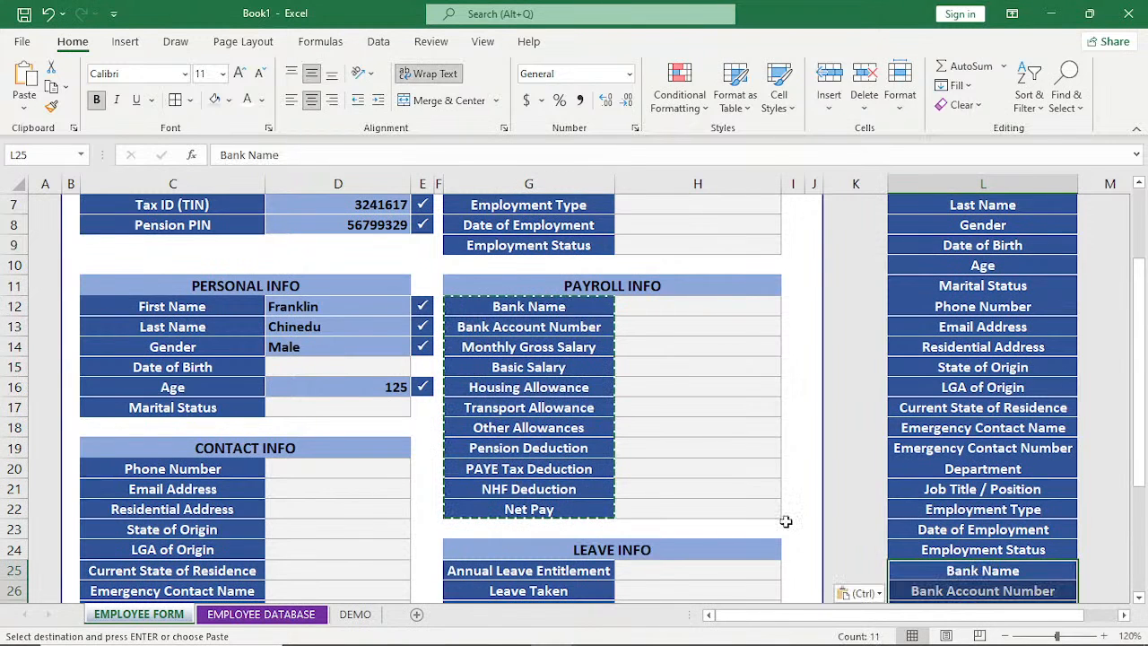
Copy the three Leave Info field labels from G25:G27 to L36, at the end of the list.
scroll(786, 521, "down", 2)
left_click_drag(529, 448, 561, 485)
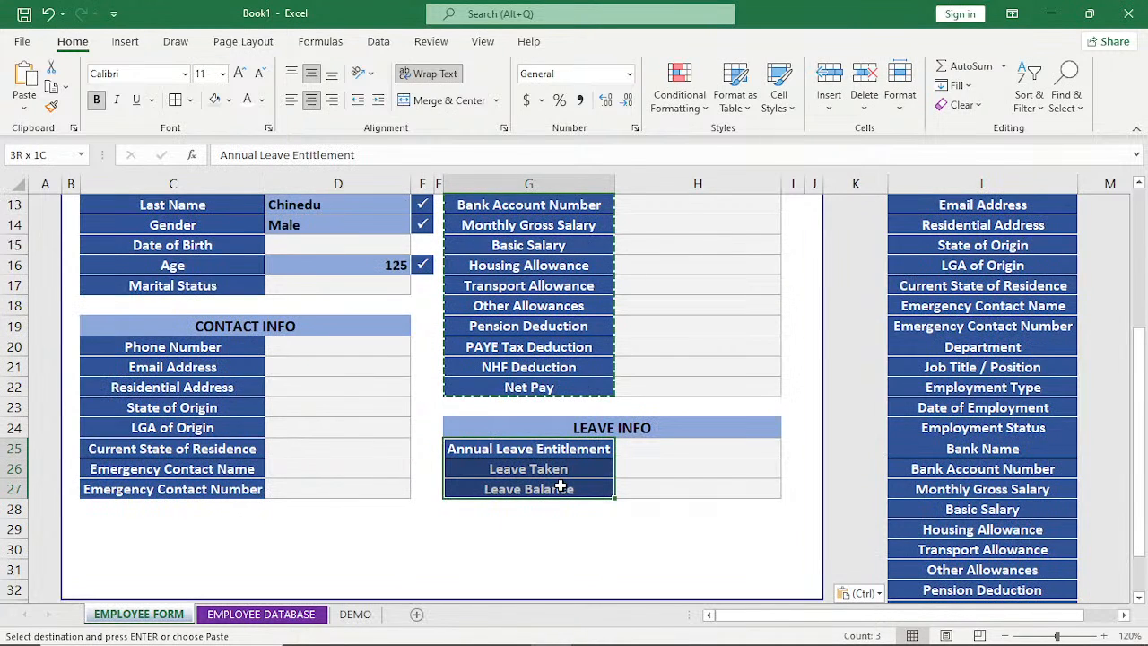
key("ctrl+c")
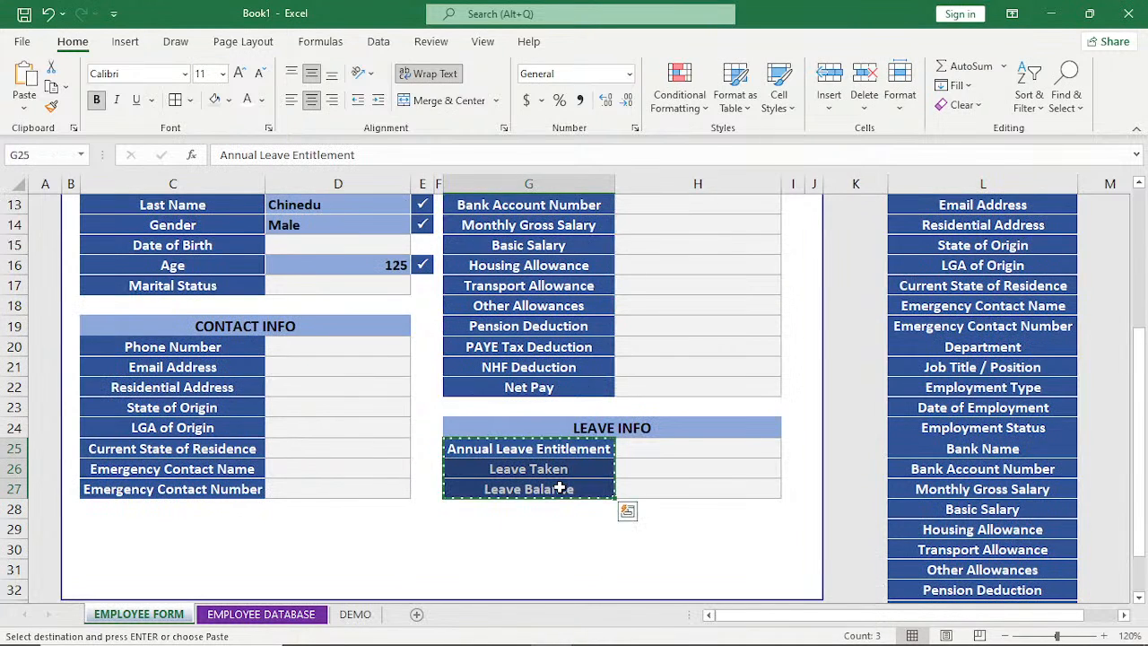
scroll(962, 552, "down", 2)
left_click(961, 552)
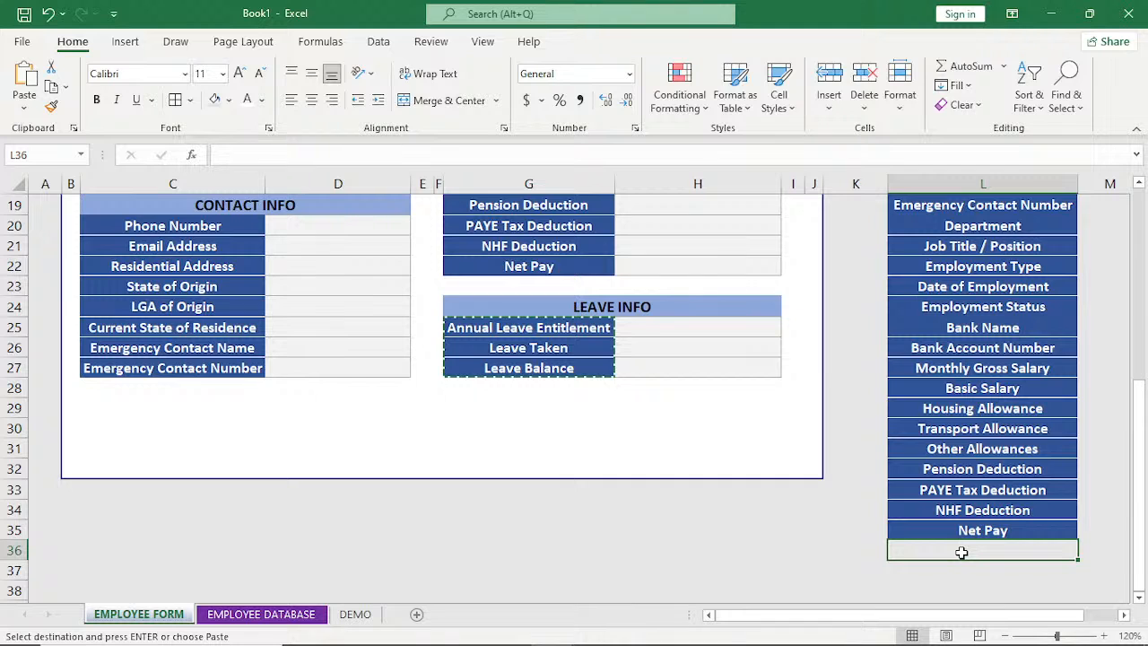
key("ctrl+v")
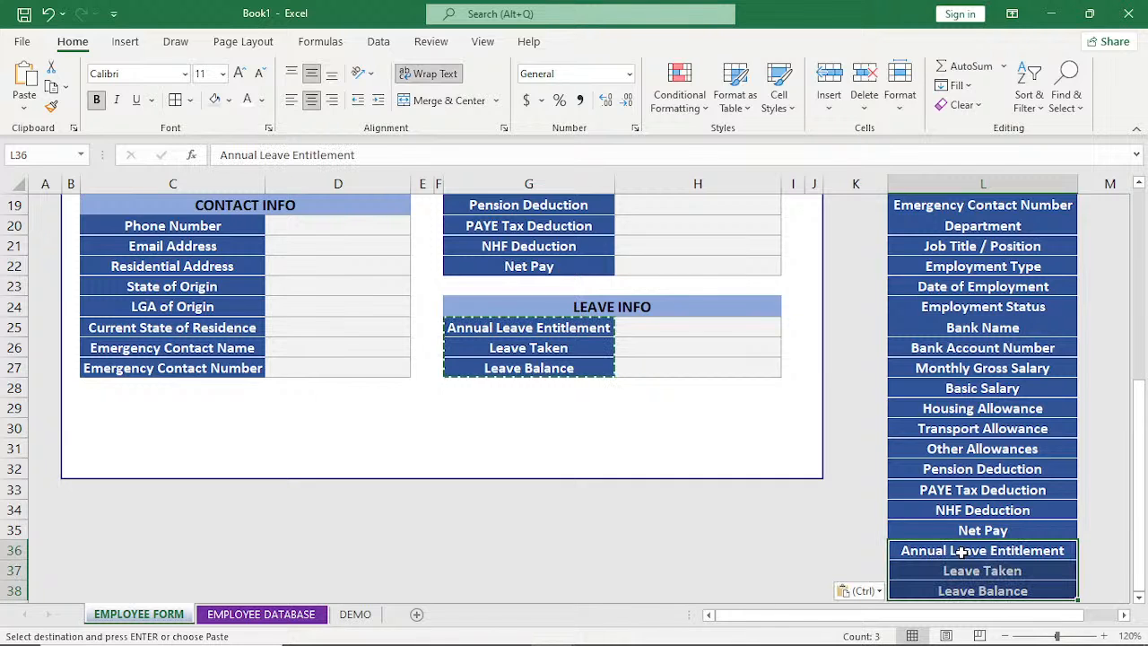
Review the compiled label list in column L from Leave Balance back up to Employee ID.
scroll(1000, 490, "up", 4)
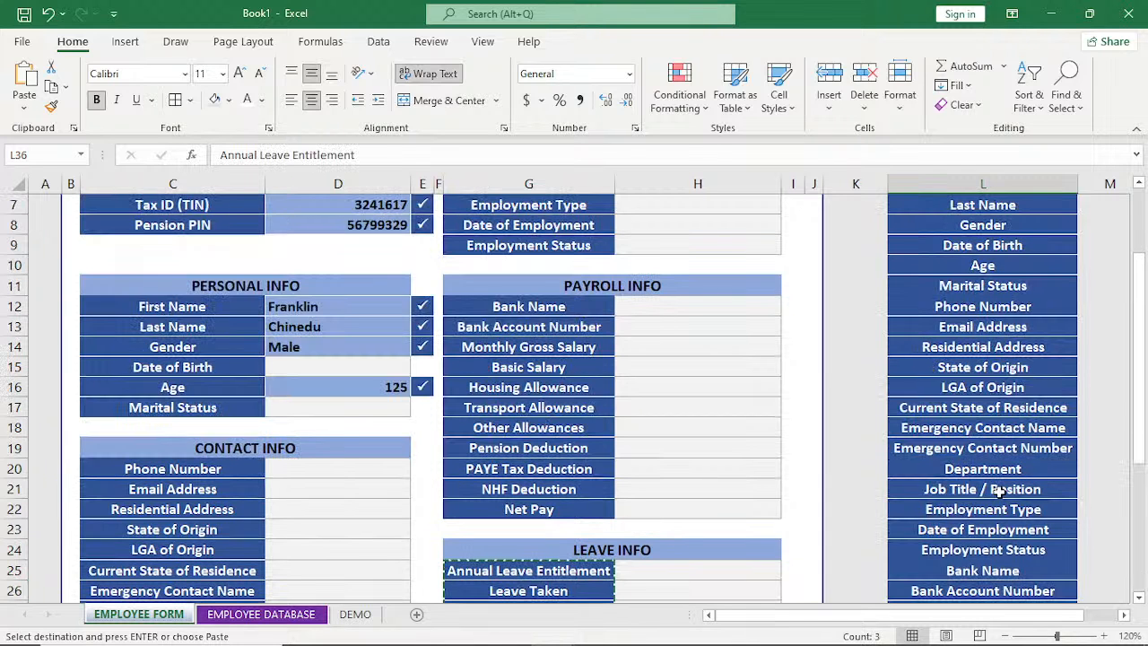
scroll(1000, 490, "down", 1)
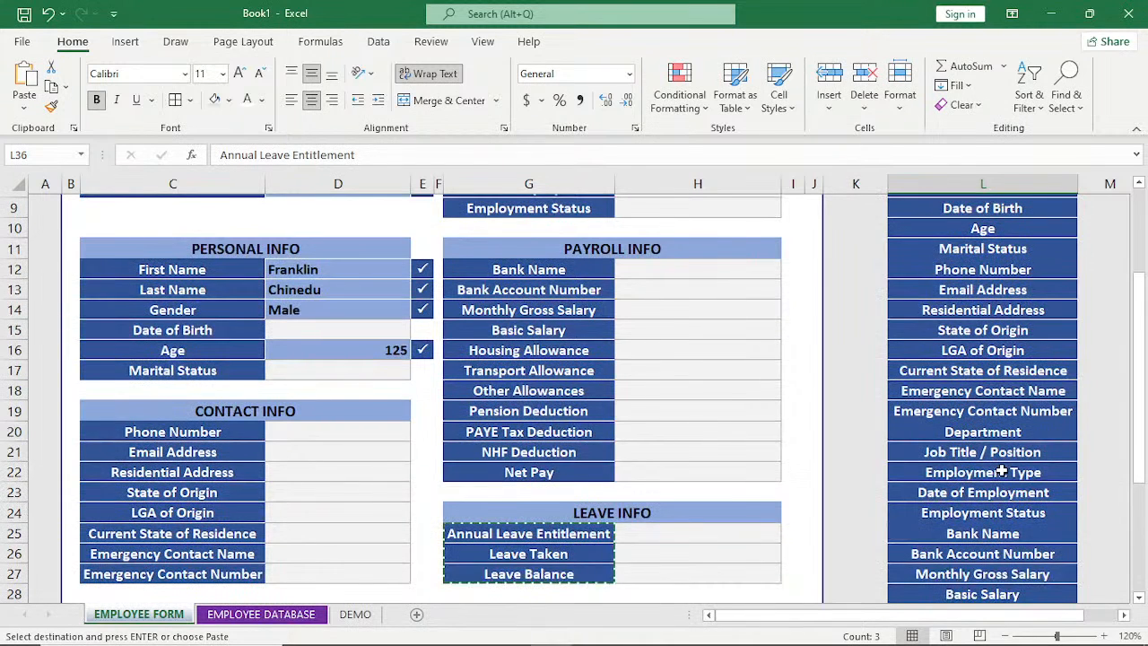
scroll(1001, 471, "down", 4)
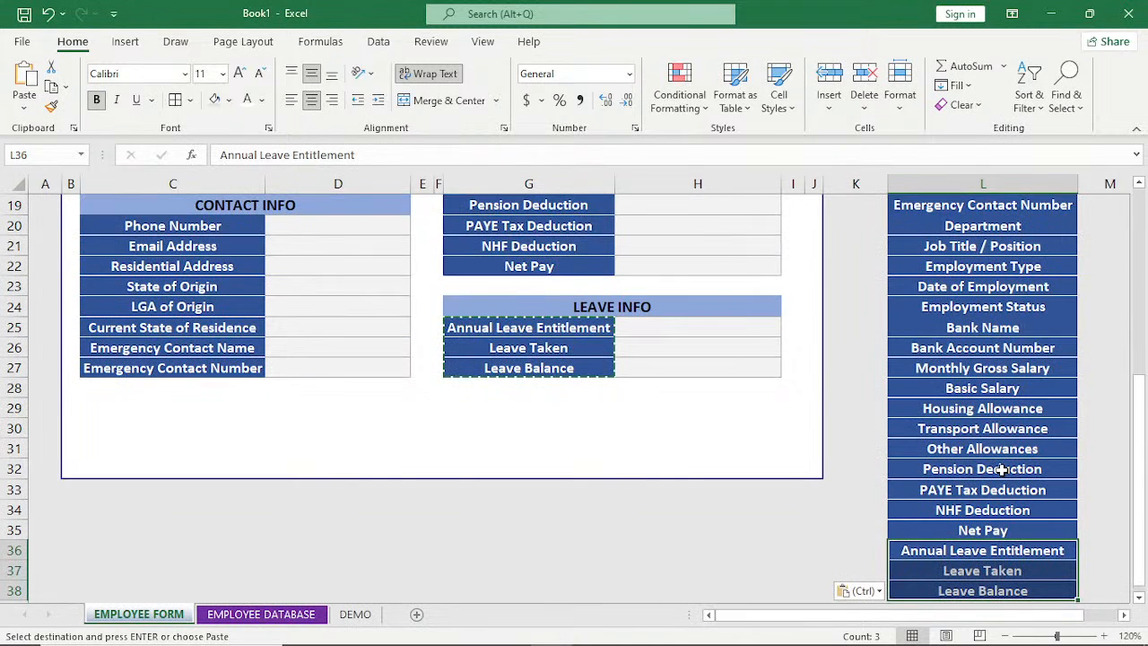
scroll(1001, 470, "up", 2)
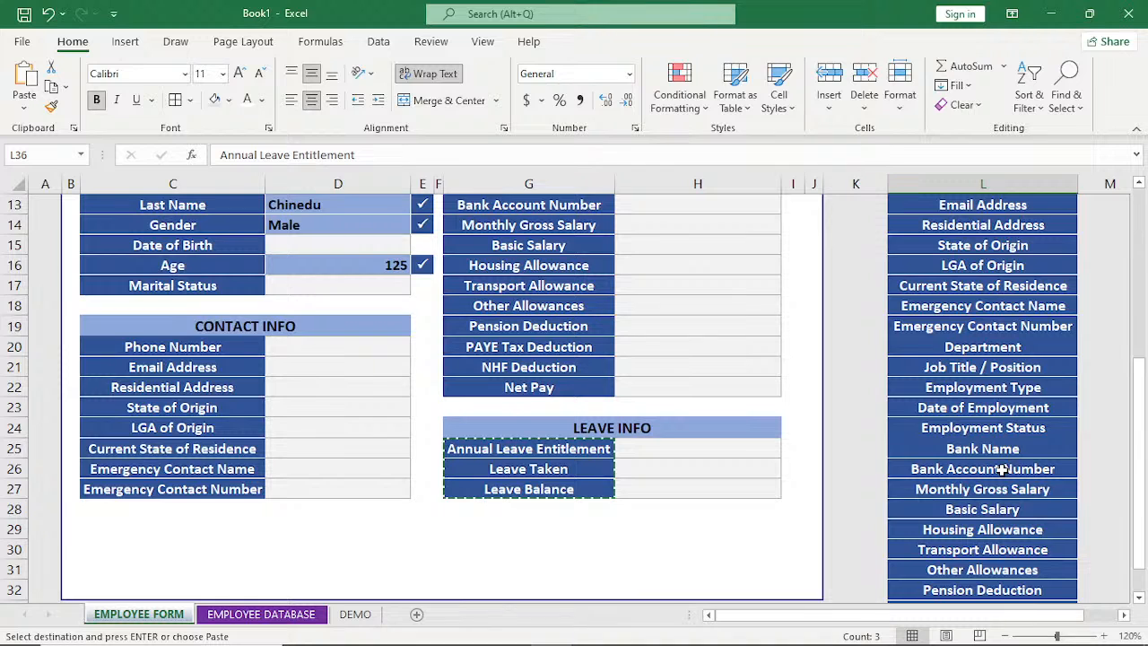
scroll(1001, 469, "up", 4)
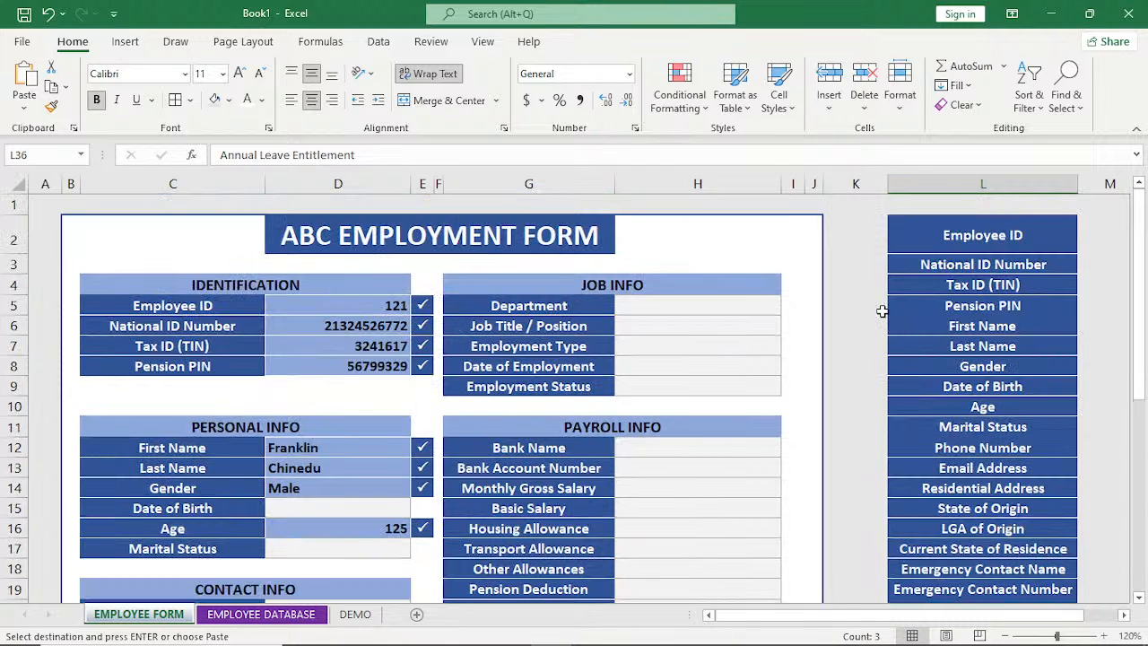
Link M2 and M3, beside the Employee ID and National ID Number labels, to form cells D5 and D6 with =D5 and =D6.
mouse_move(1121, 632)
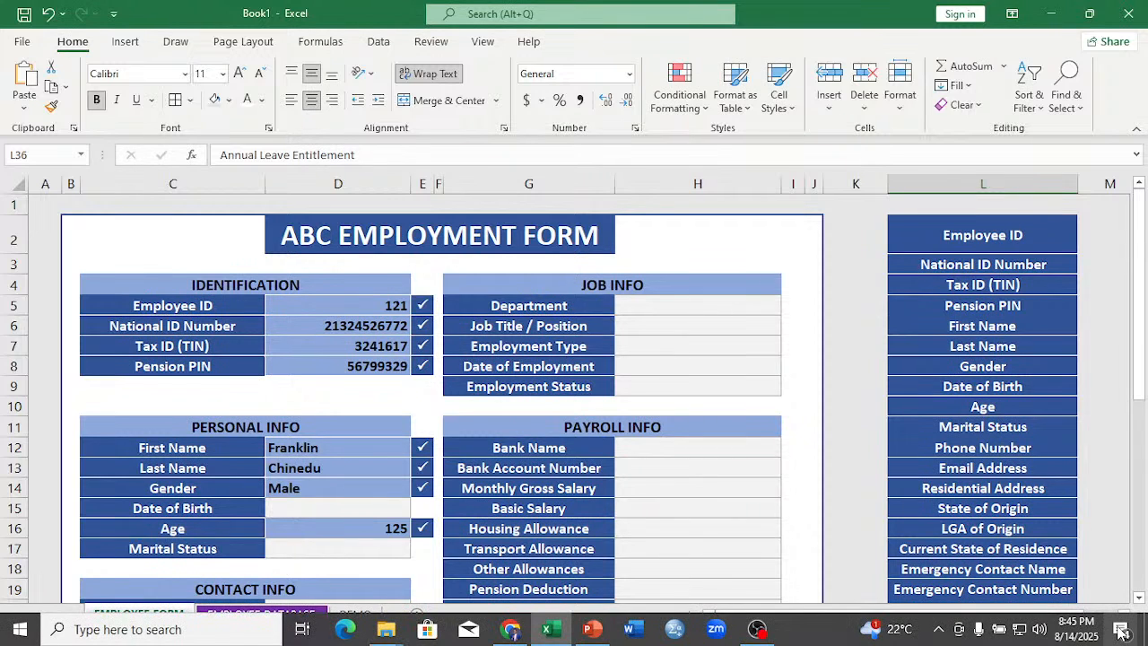
left_click(1124, 615)
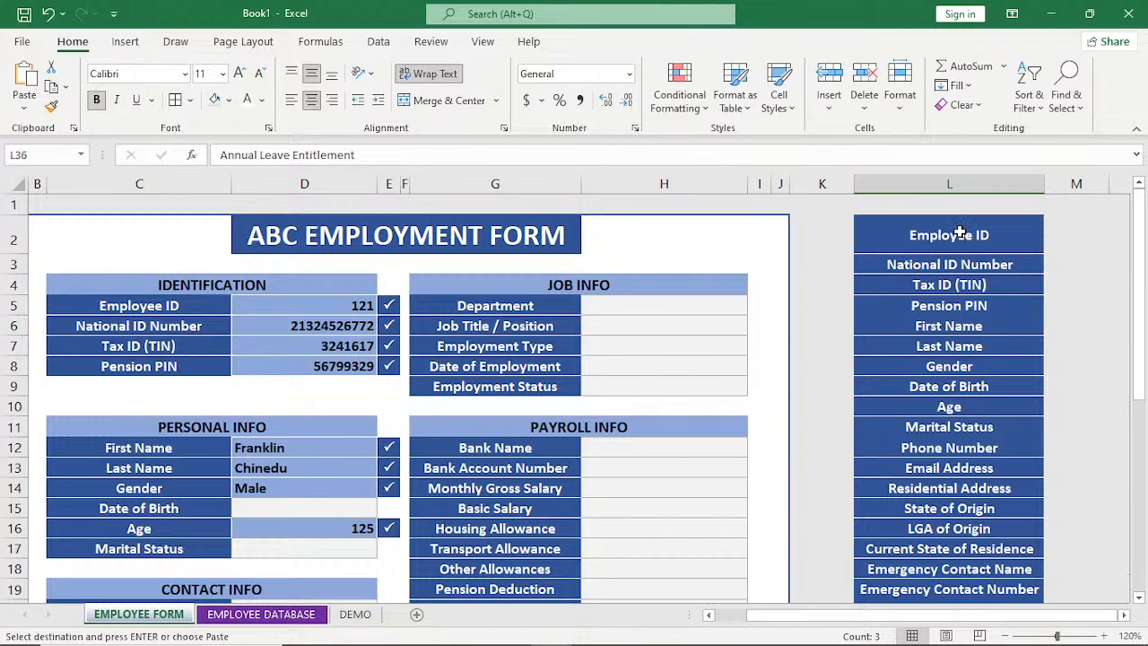
left_click(1085, 234)
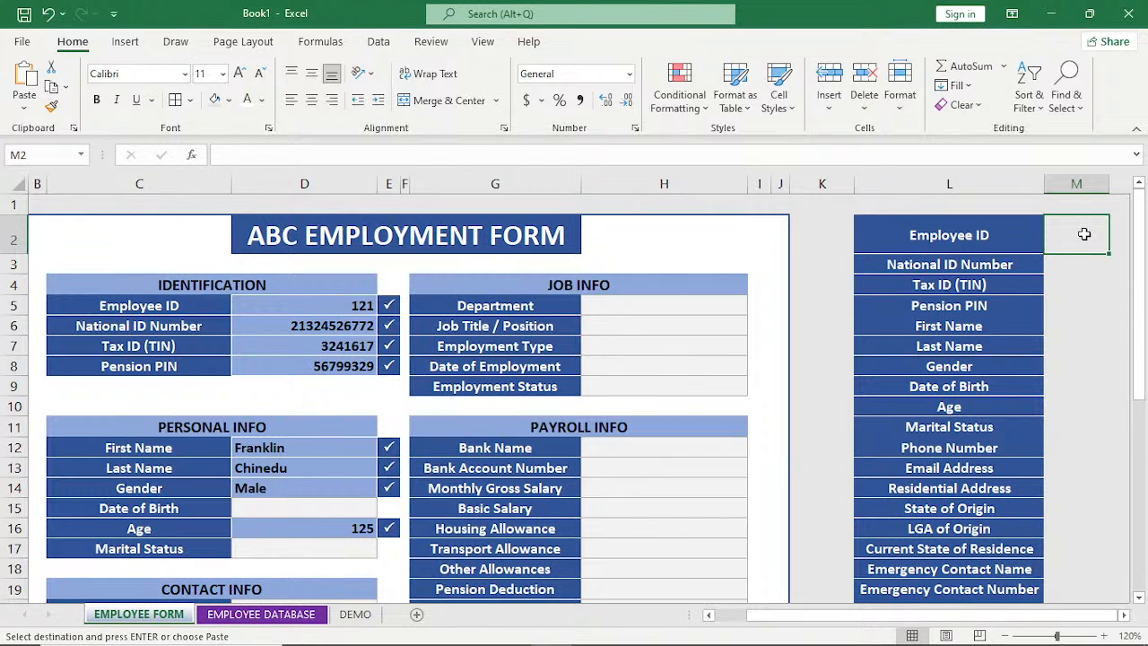
type("=")
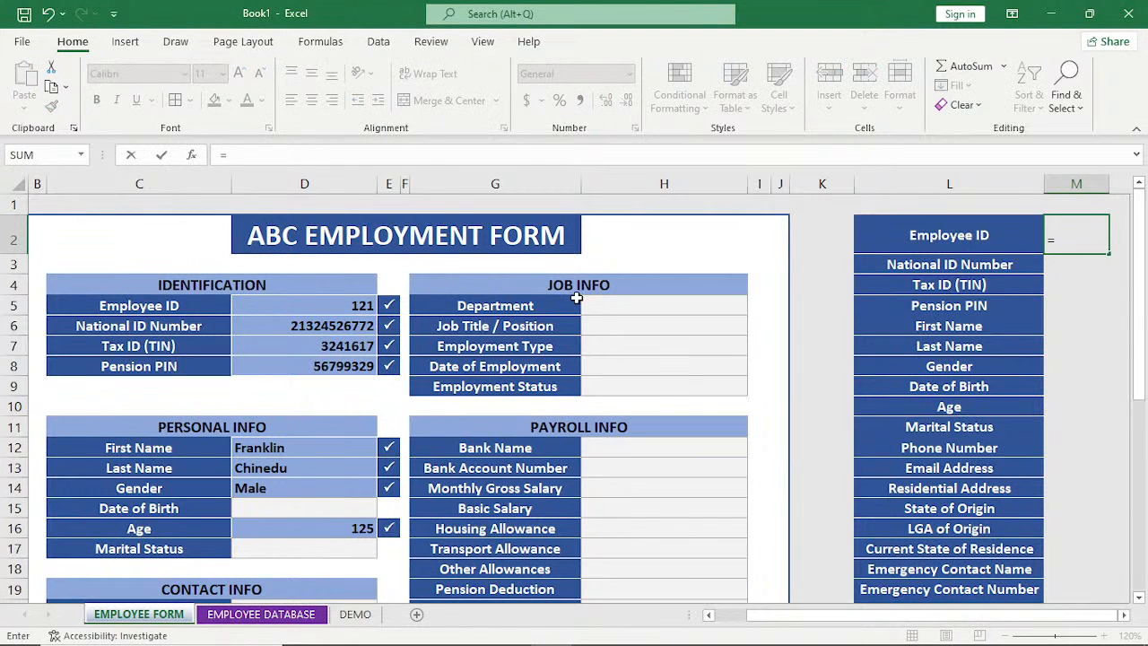
left_click(292, 305)
key("Return")
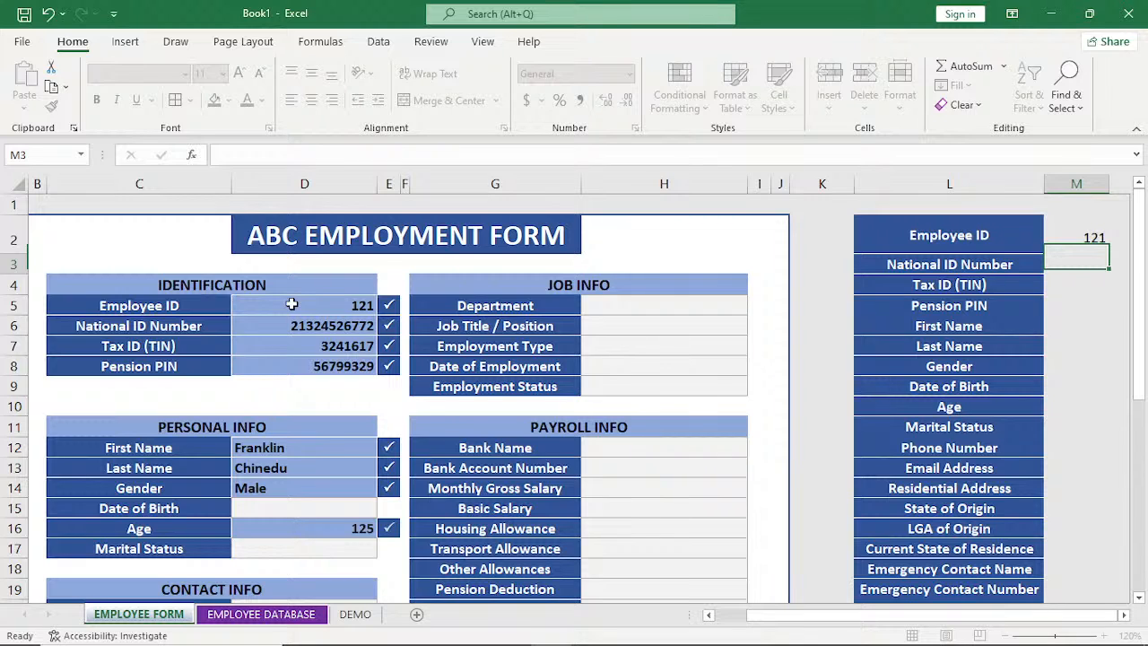
type("=")
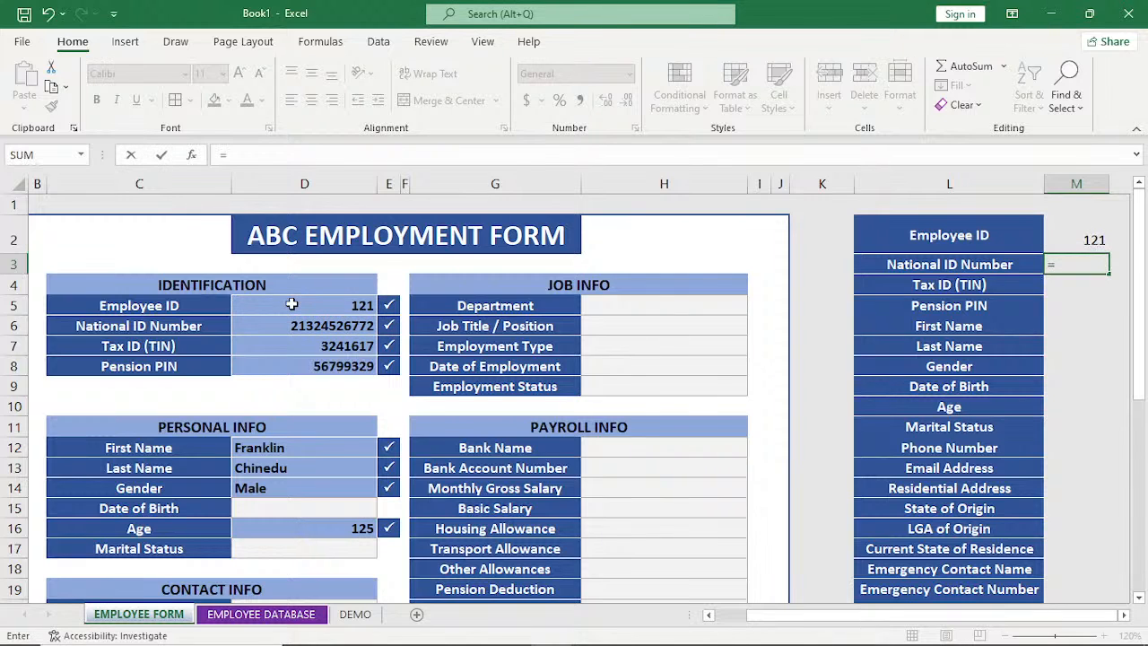
left_click(298, 325)
key("Return")
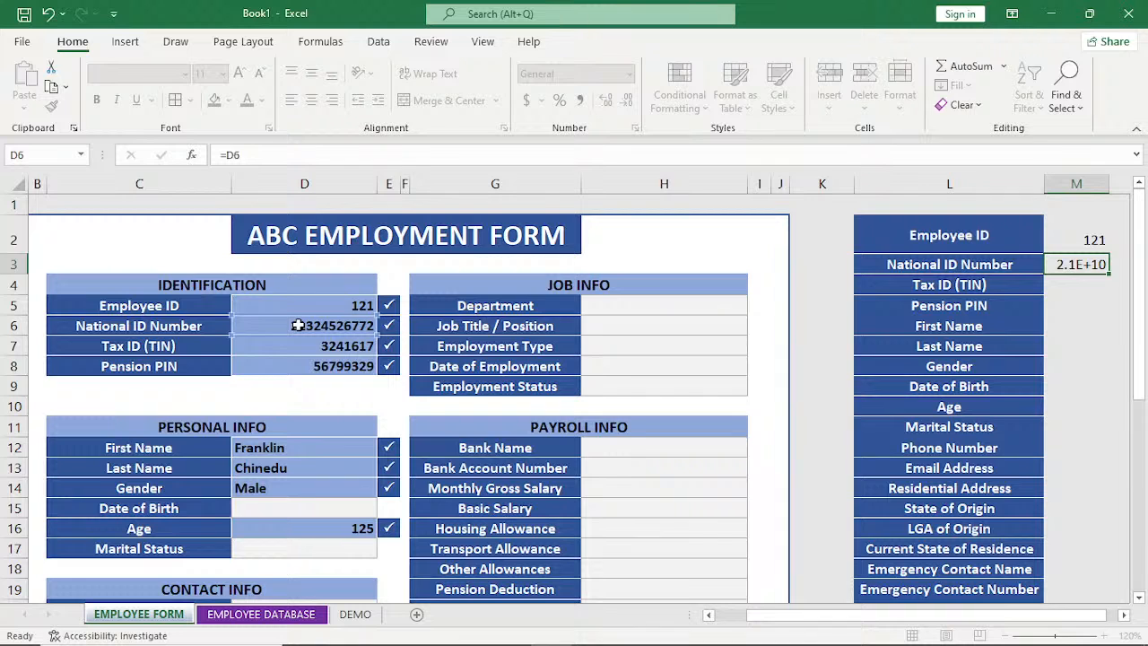
Reference the form's Tax ID and Pension PIN entries beside their list labels, using =D7 in M4 and =D8 in M5.
type("=")
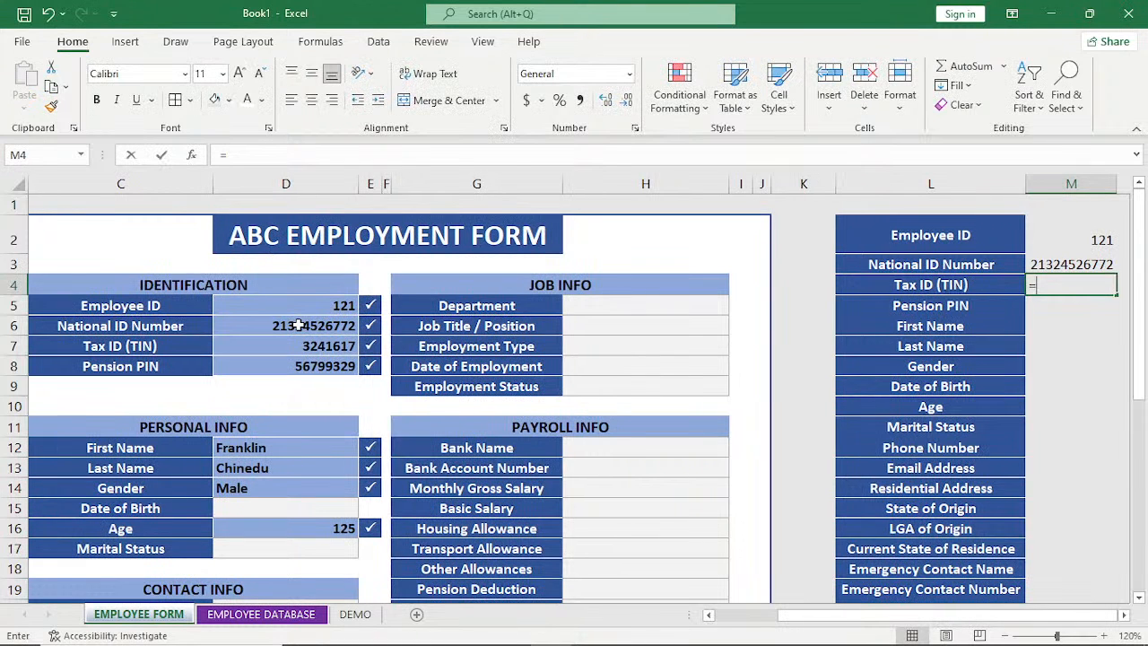
left_click(301, 348)
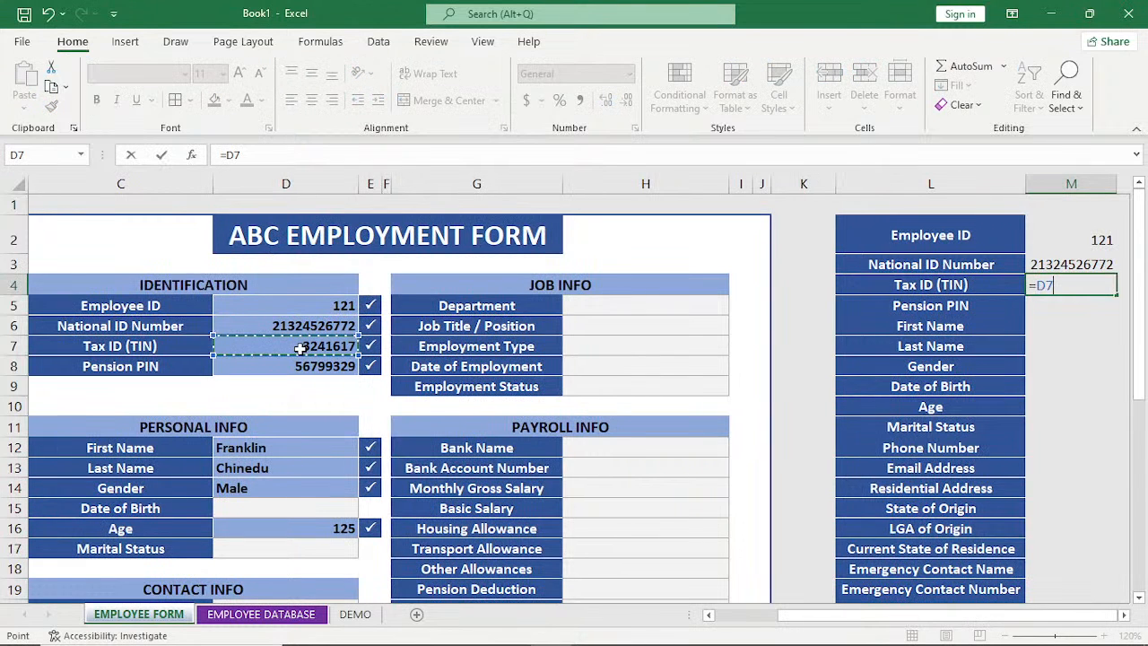
key("Return")
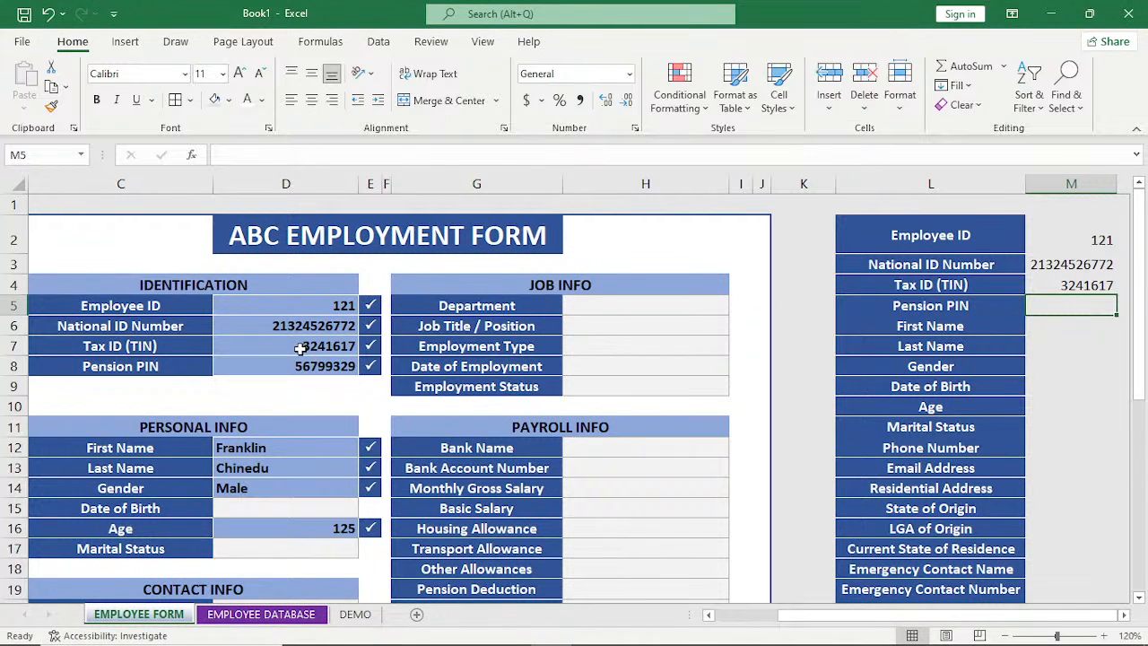
type("=")
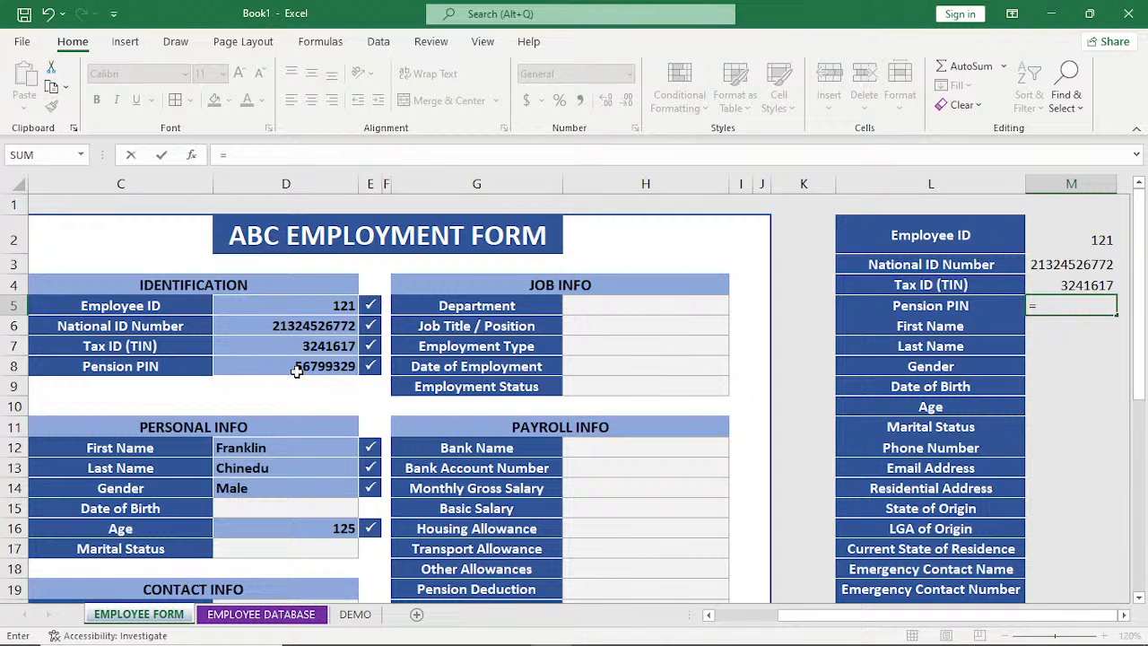
left_click(296, 370)
key("Return")
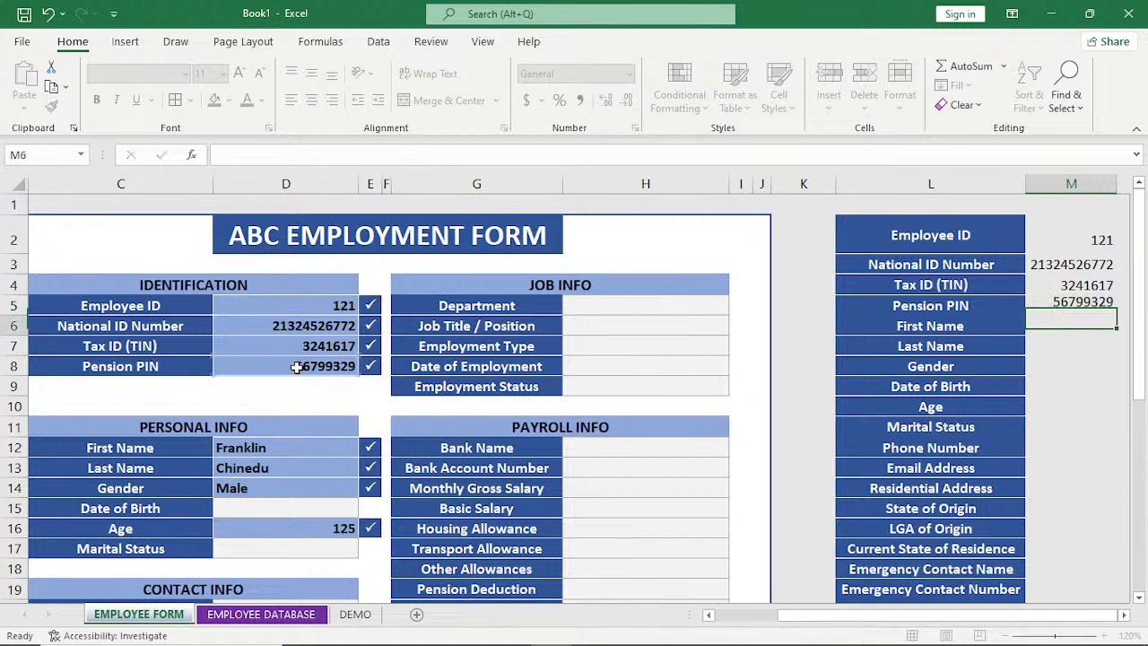
Pull the form's First Name and Last Name into the list with =D12 in M6 and =D13 in M7.
type("=")
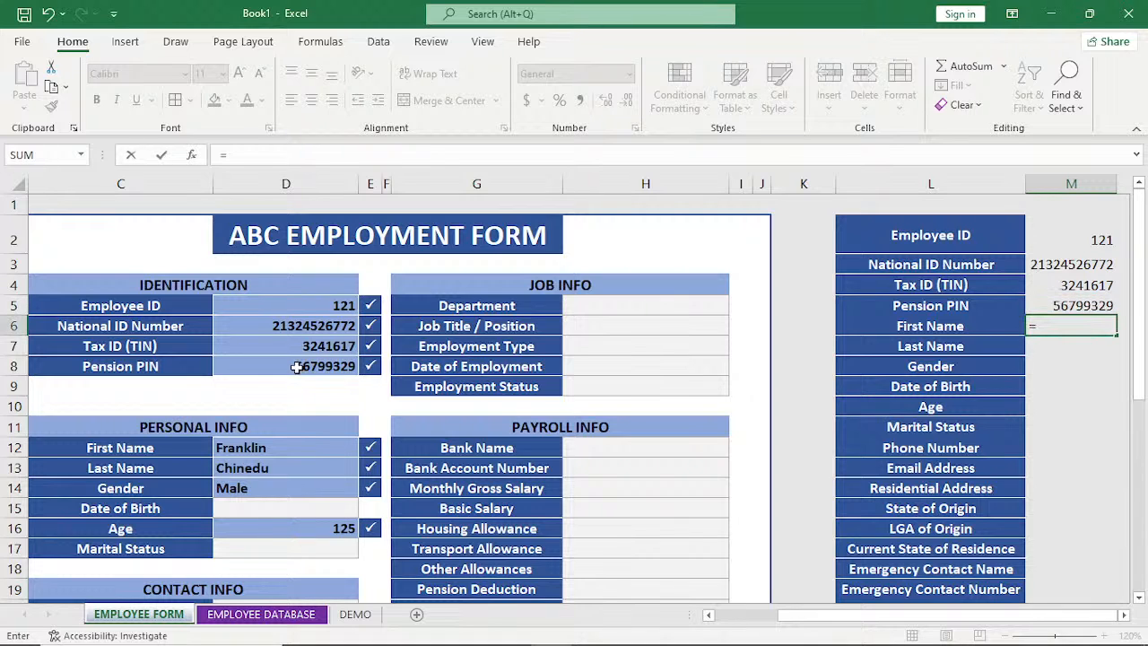
left_click(274, 448)
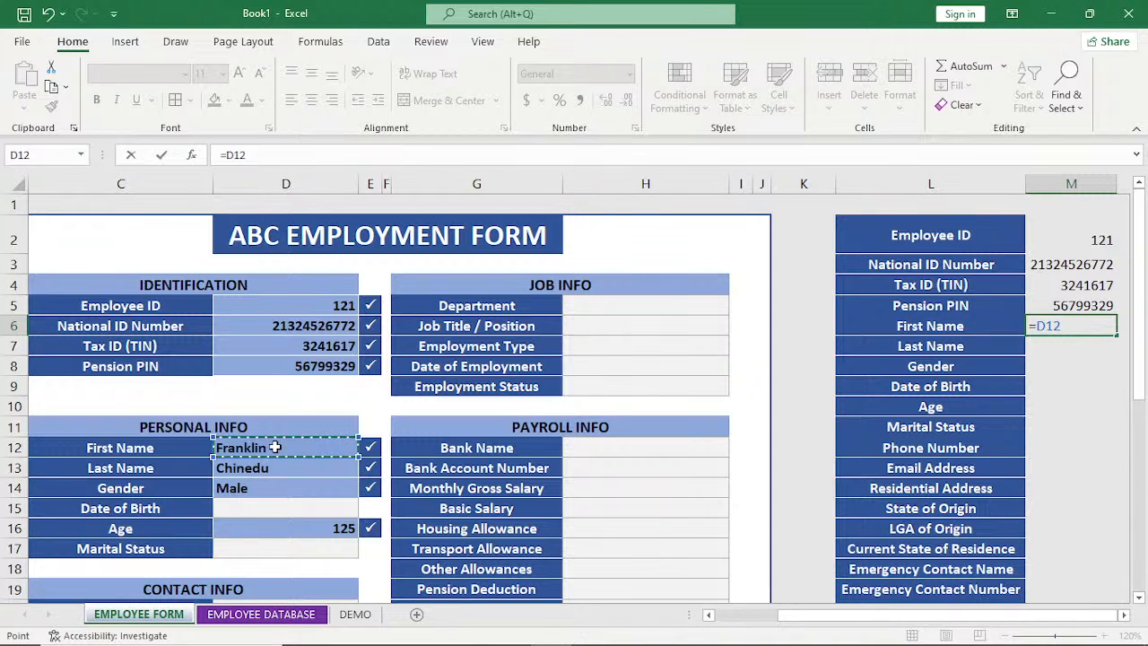
key("Return")
type("=")
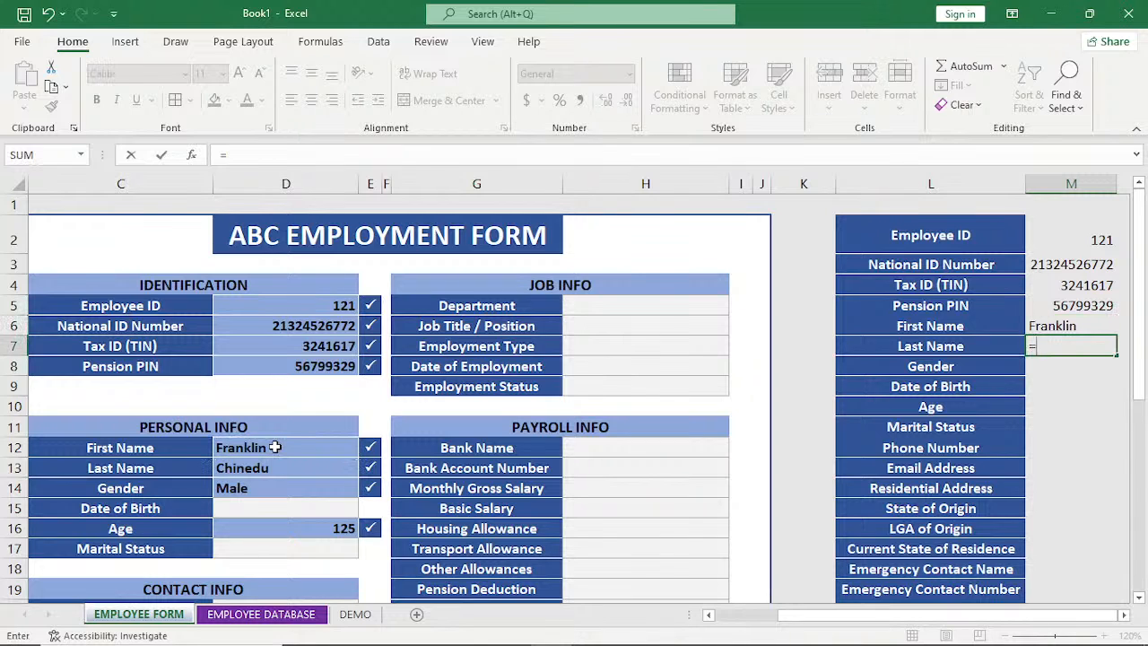
left_click(268, 470)
key("Return")
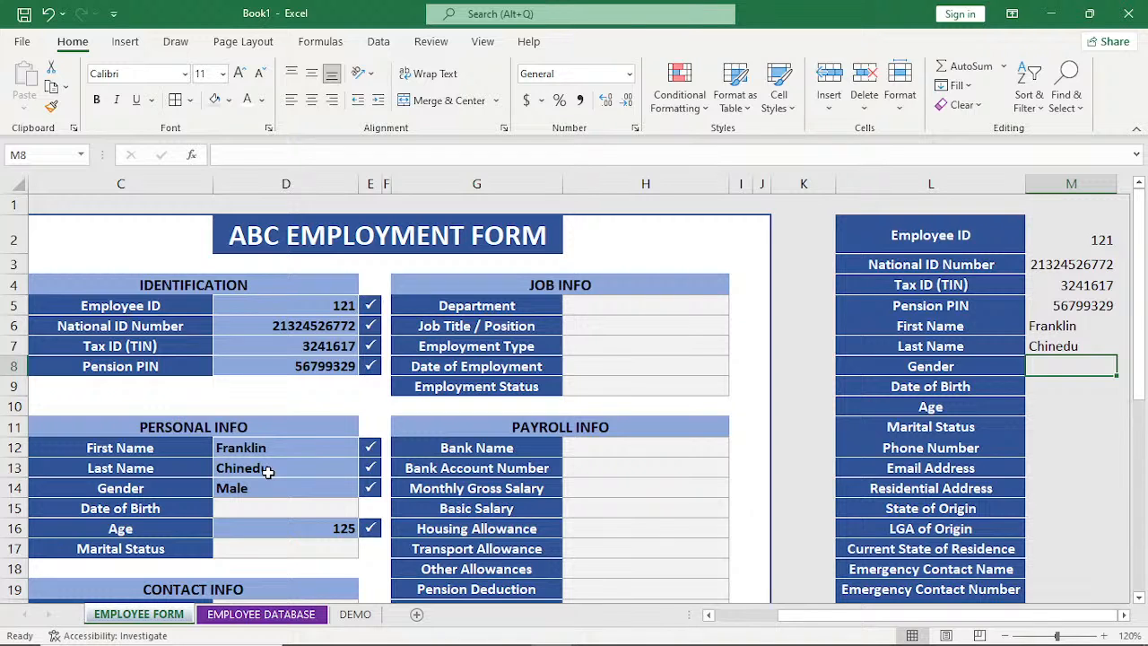
Link the list's Gender and Date of Birth rows to the form with =D14 in M8 and =D15 in M9.
type("=")
left_click(255, 489)
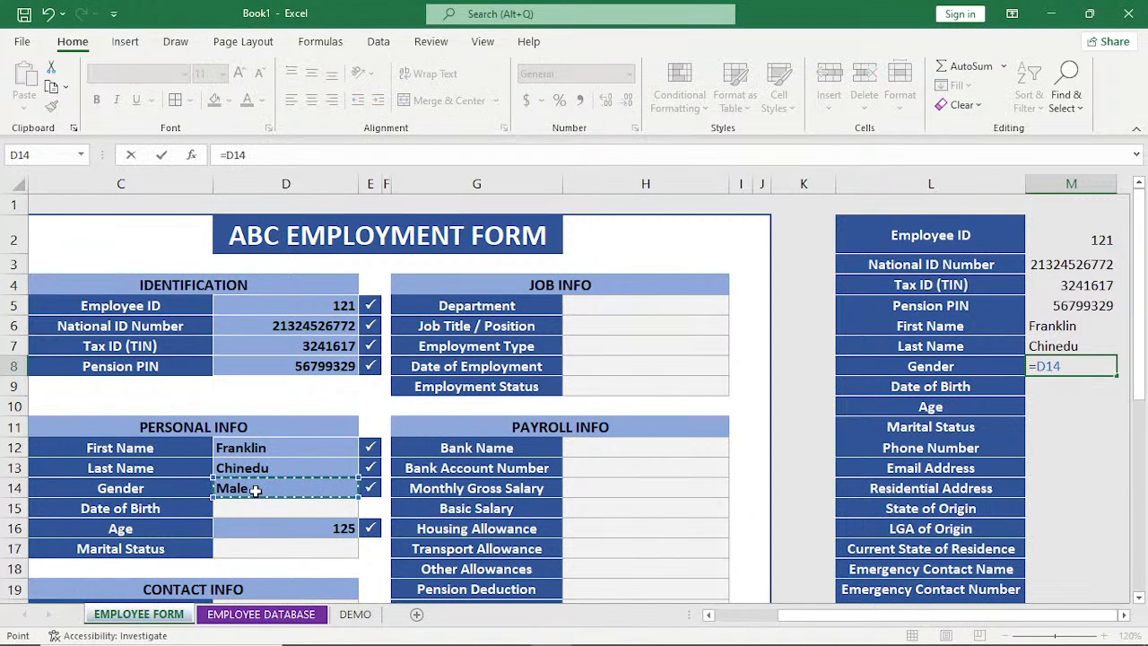
key("Return")
type("=")
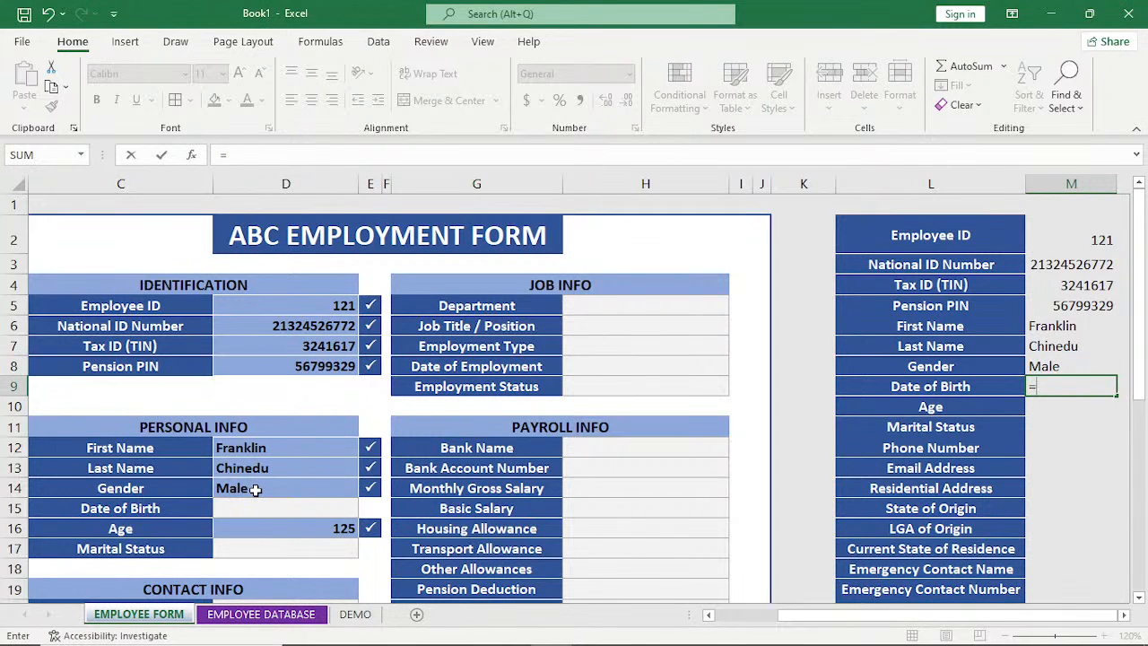
left_click(255, 508)
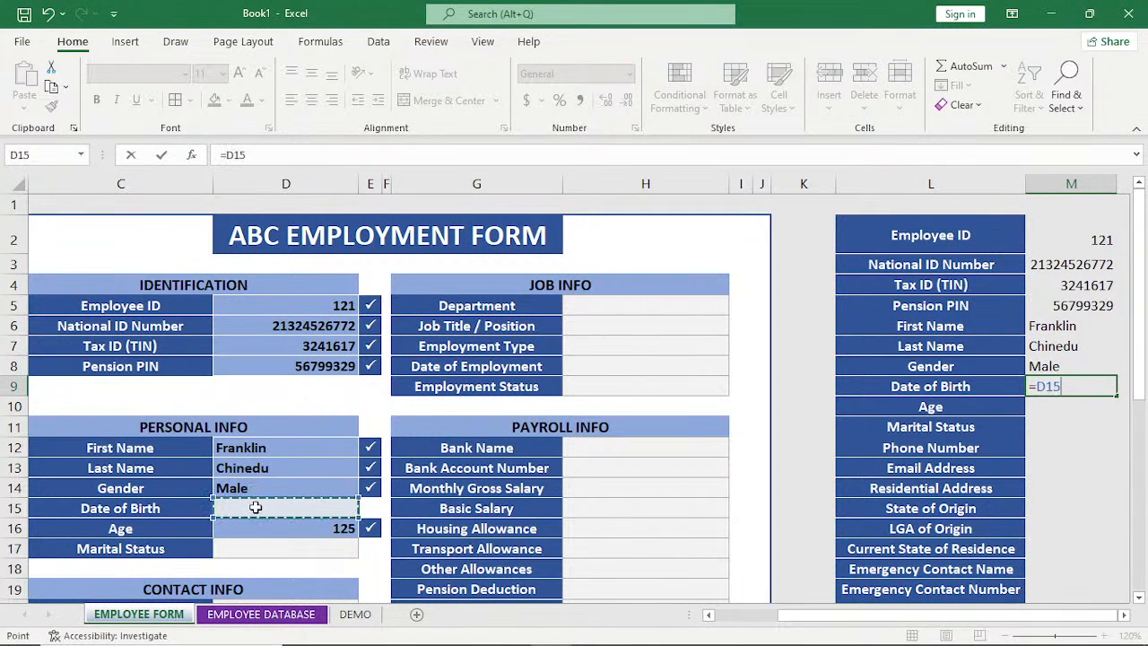
key("Return")
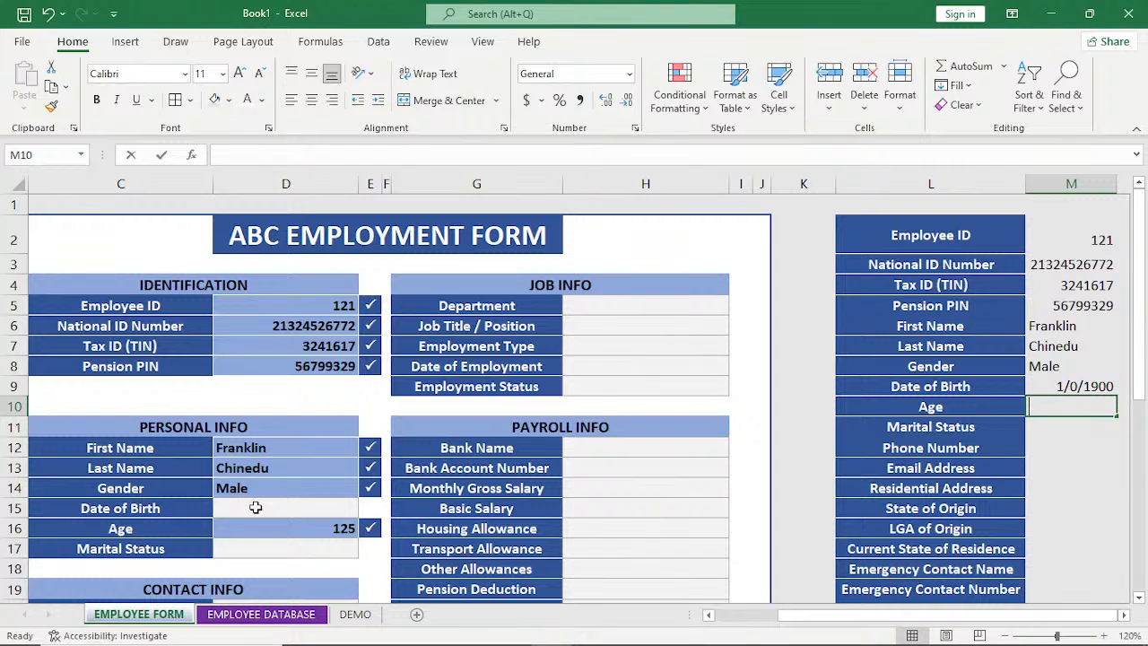
Link the list's Age and Marital Status rows to the form with =D16 in M10 and =D17 in M11.
type("=")
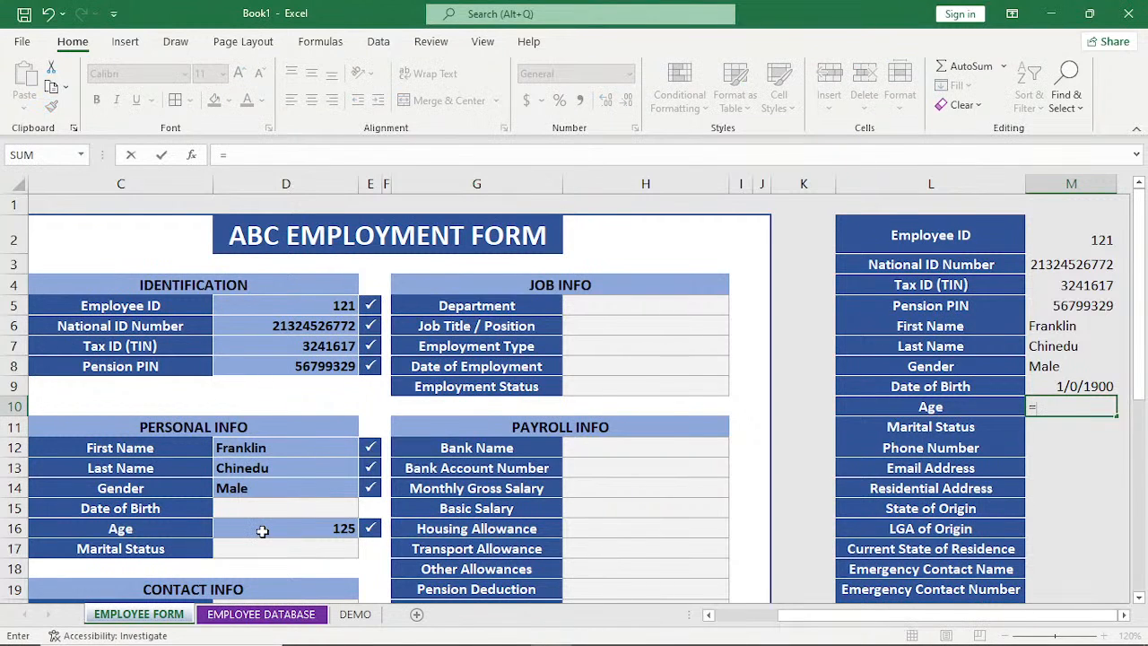
left_click(262, 531)
key("Return")
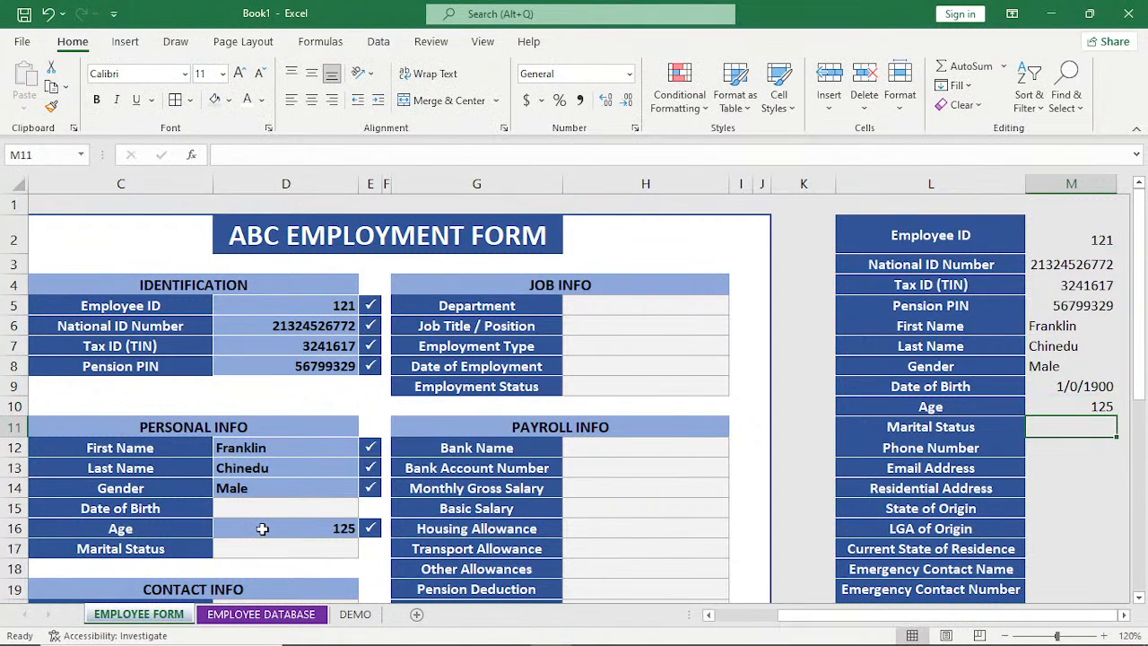
type("=")
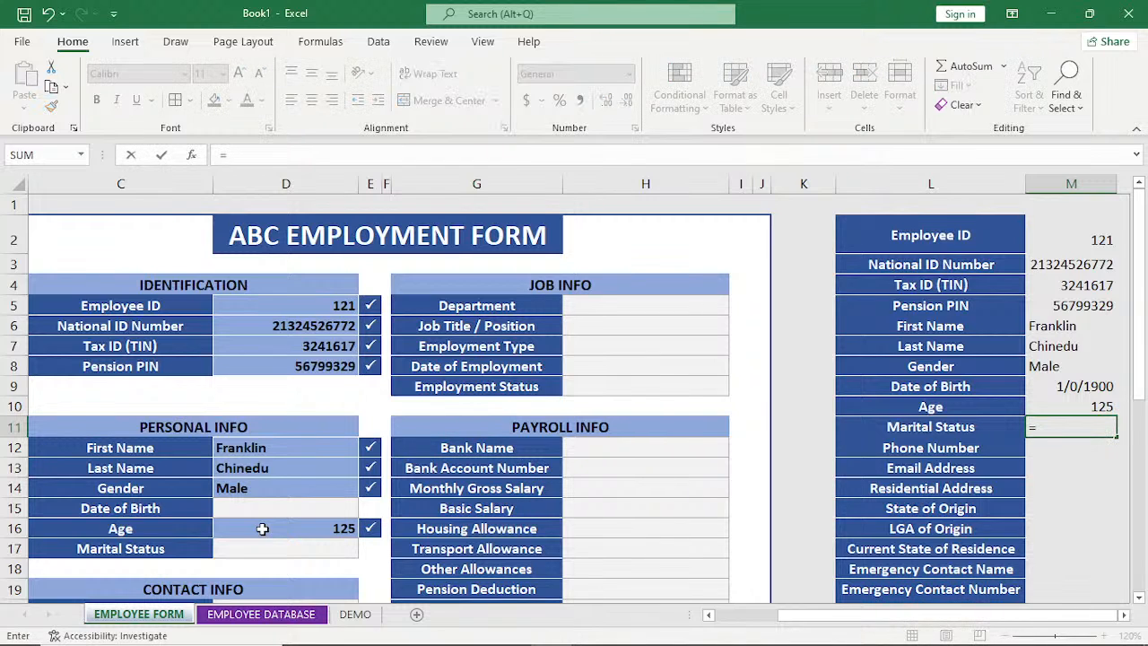
left_click(268, 550)
key("Return")
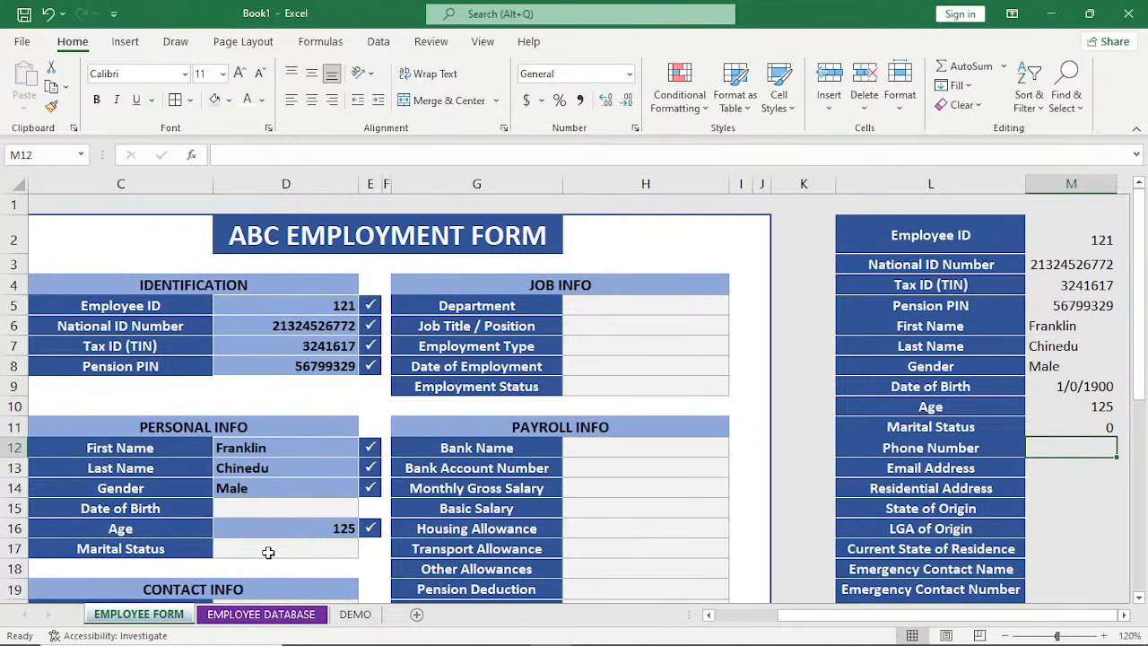
Reference the form's Phone Number and Email Address fields in the list with =D20 in M12 and =D21 in M13.
type("=")
scroll(290, 544, "down", 1)
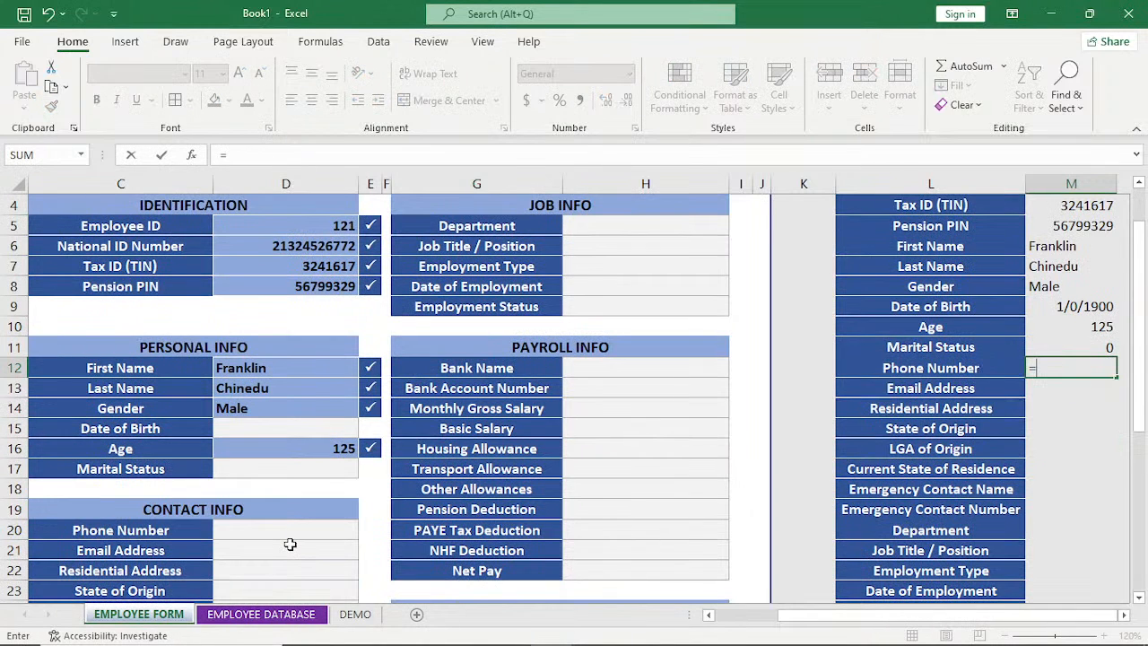
left_click(296, 530)
key("Return")
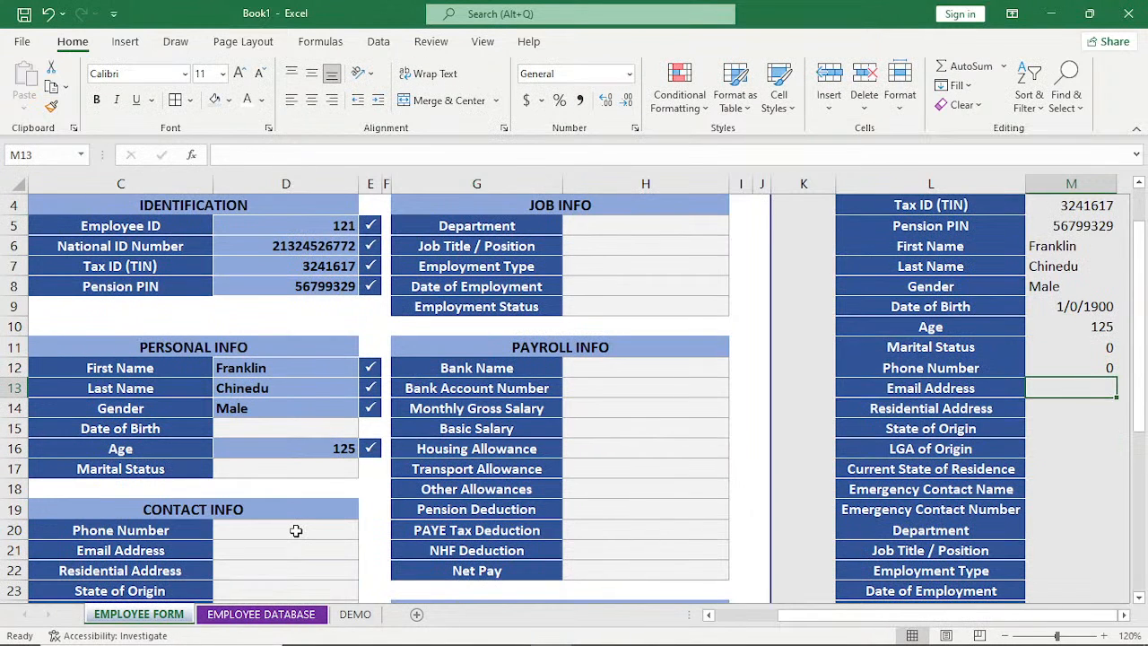
type("=")
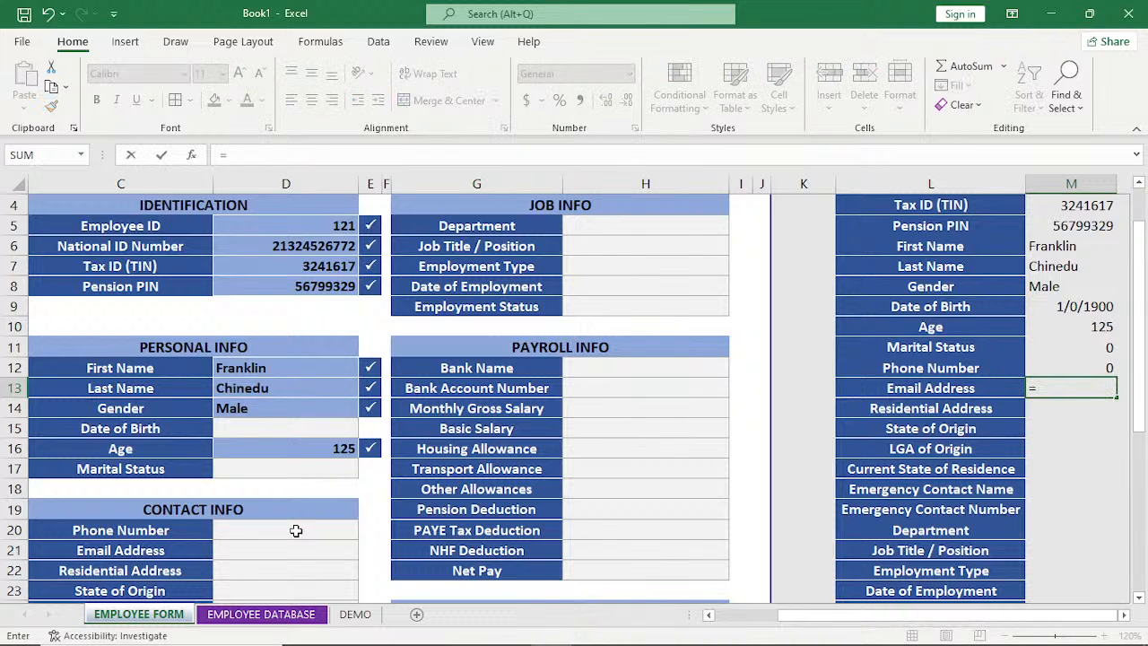
left_click(287, 547)
key("Return")
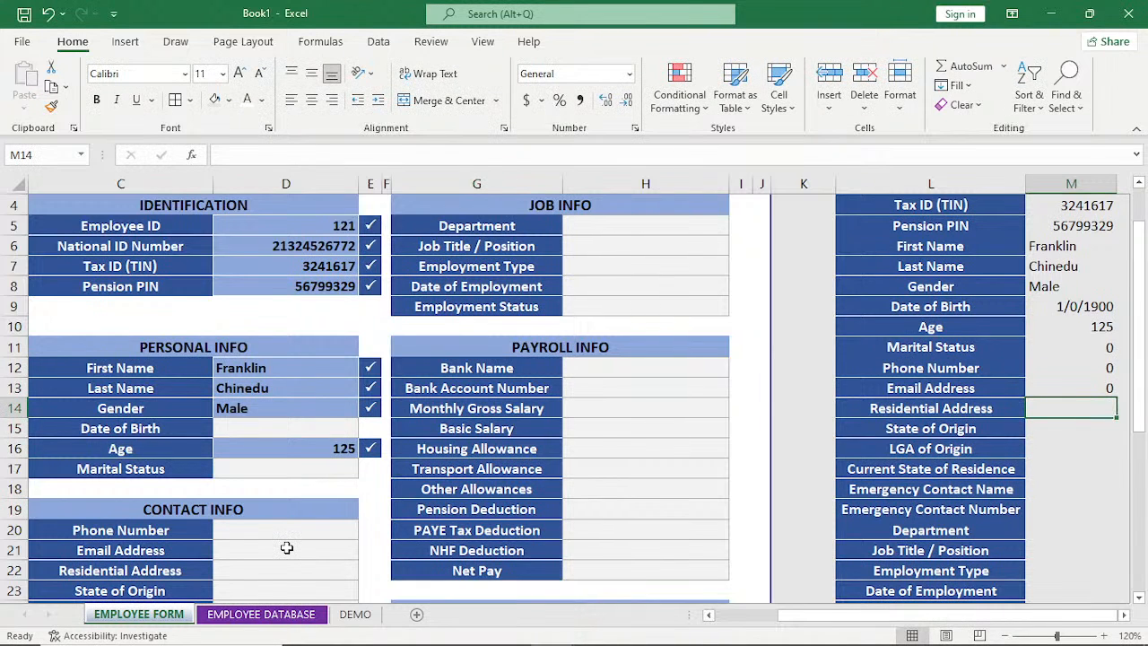
Link the list's Residential Address and State of Origin rows to the form with =D22 in M14 and =D23 in M15.
type("=")
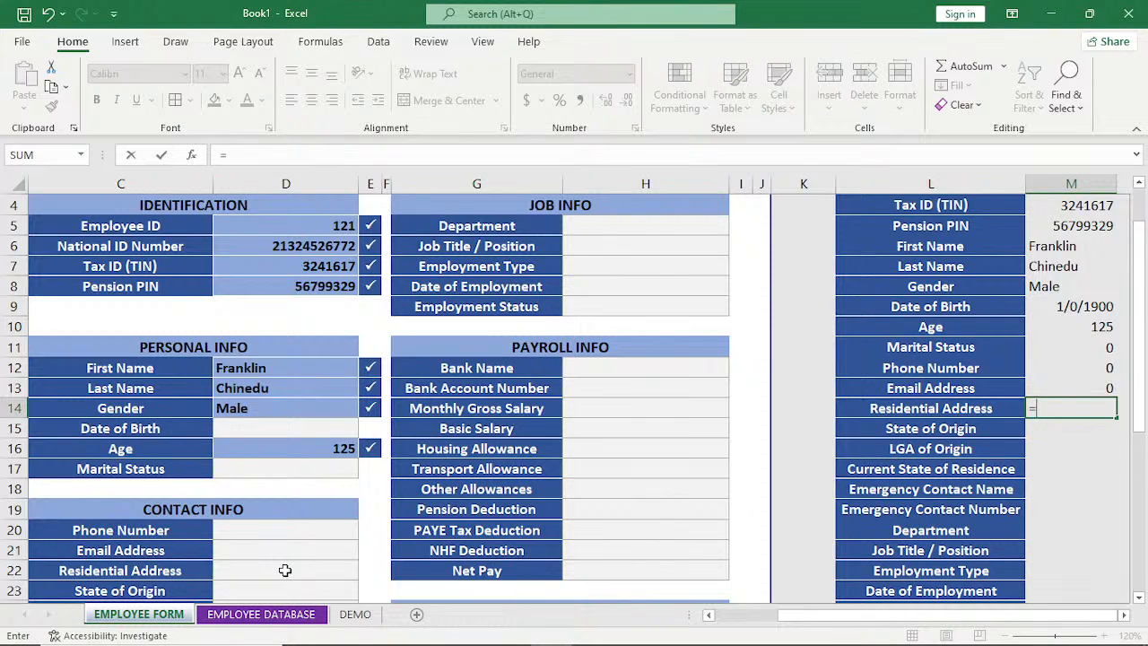
left_click(284, 570)
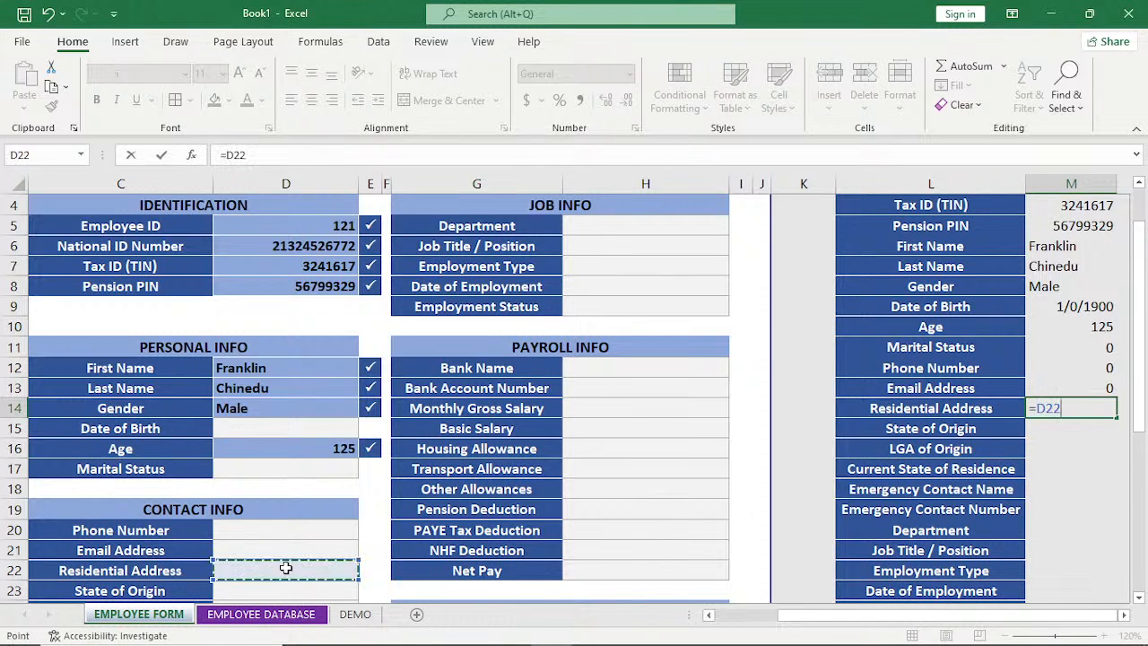
key("Return")
type("=")
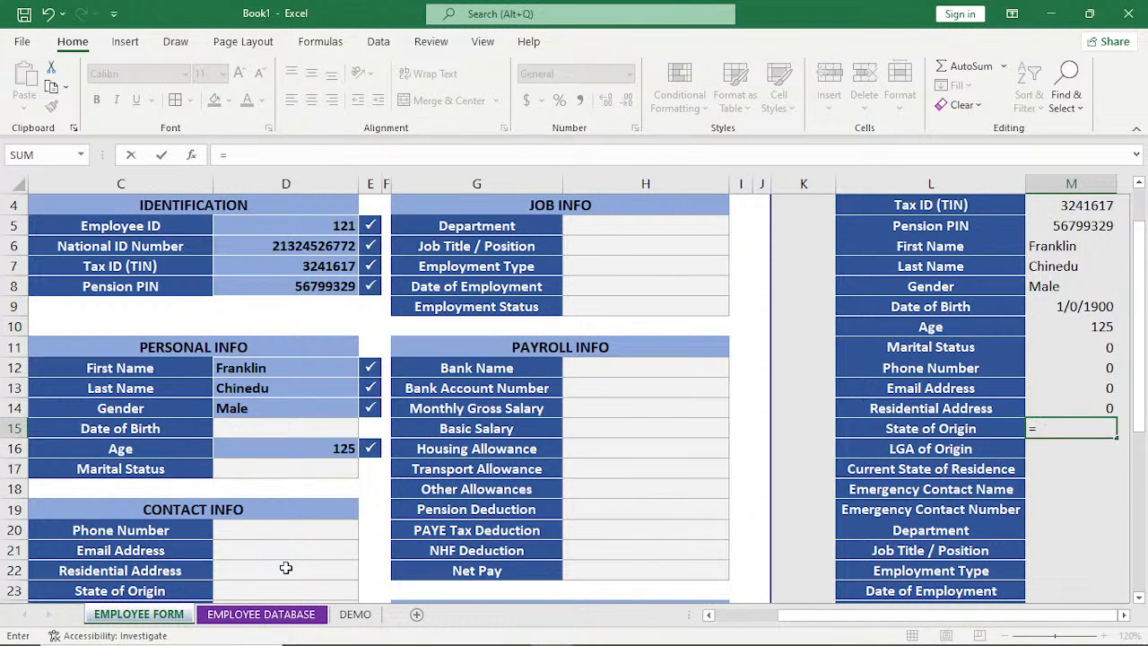
left_click(281, 590)
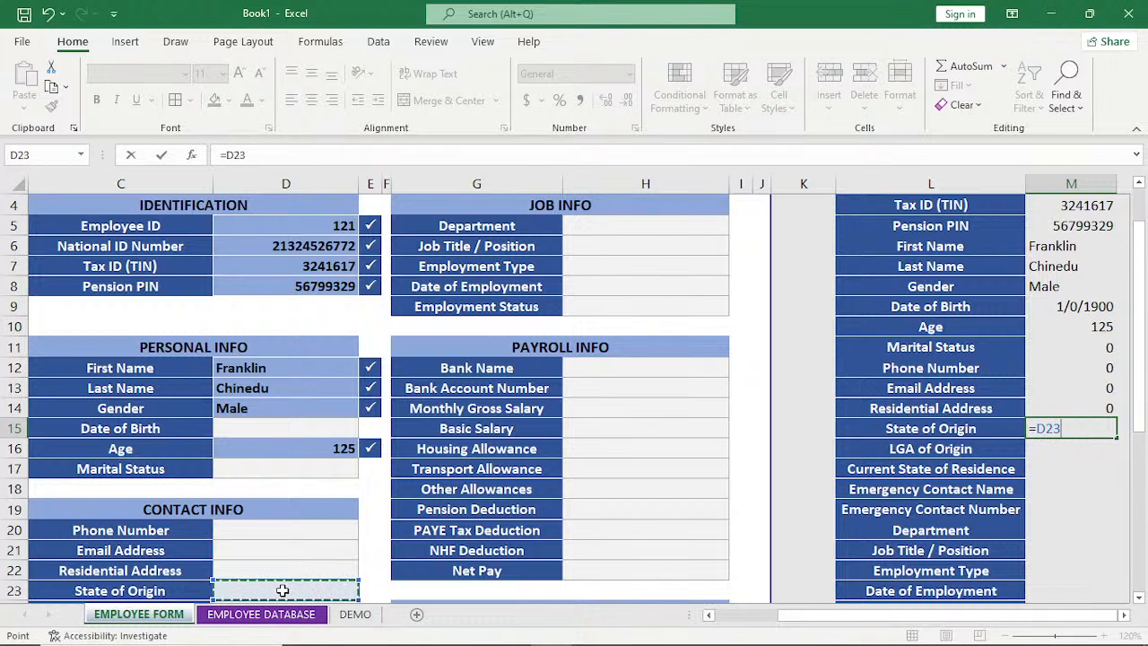
key("Return")
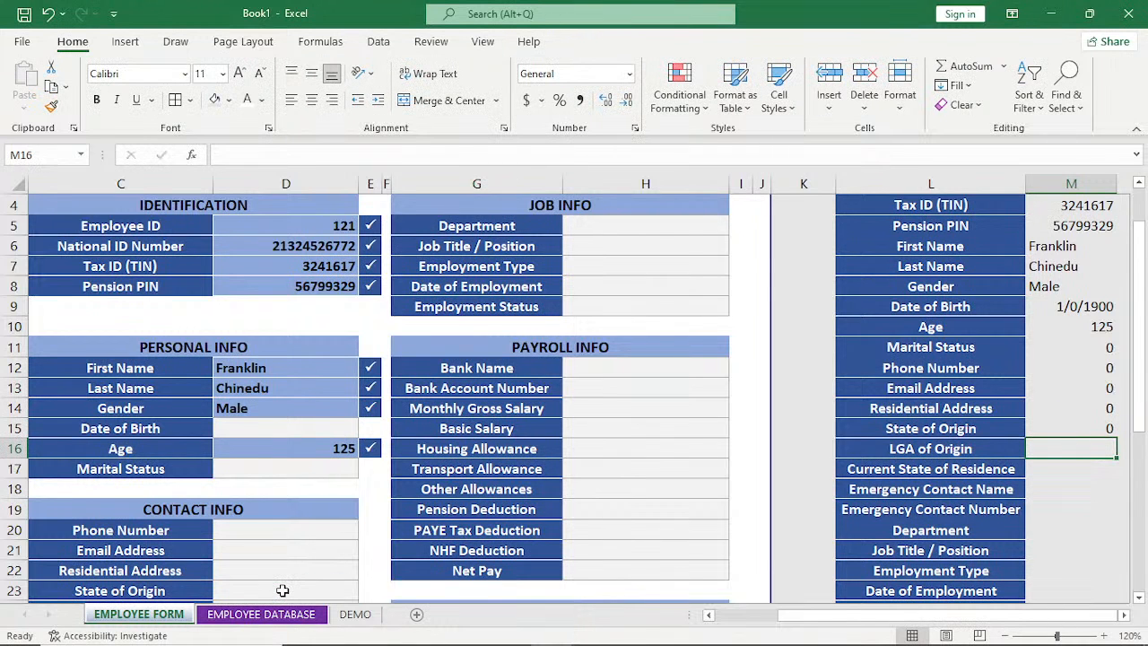
Link the list's LGA of Origin and Current State of Residence rows to the form with =D24 in M16 and =D25 in M17.
type("=")
scroll(283, 590, "down", 2)
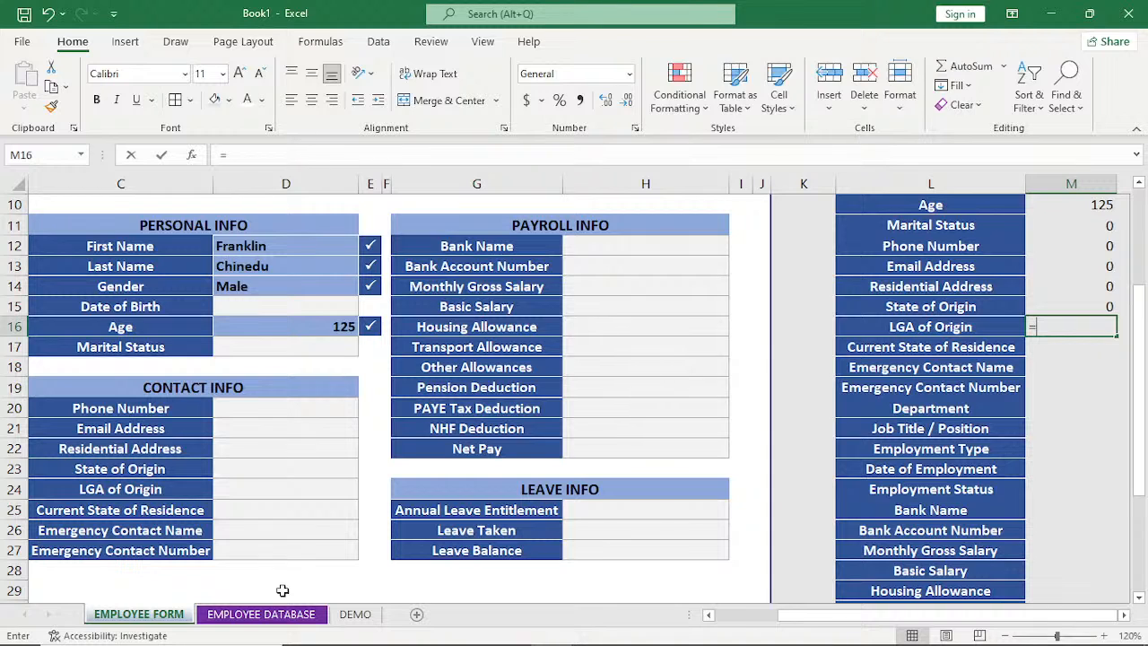
left_click(242, 491)
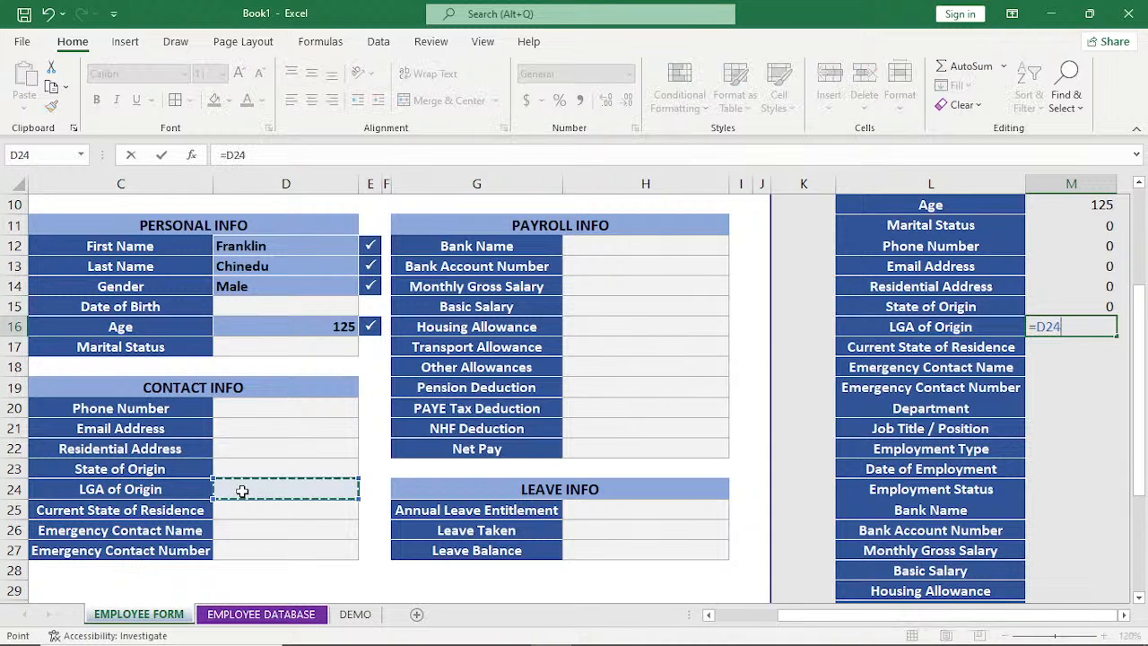
key("Return")
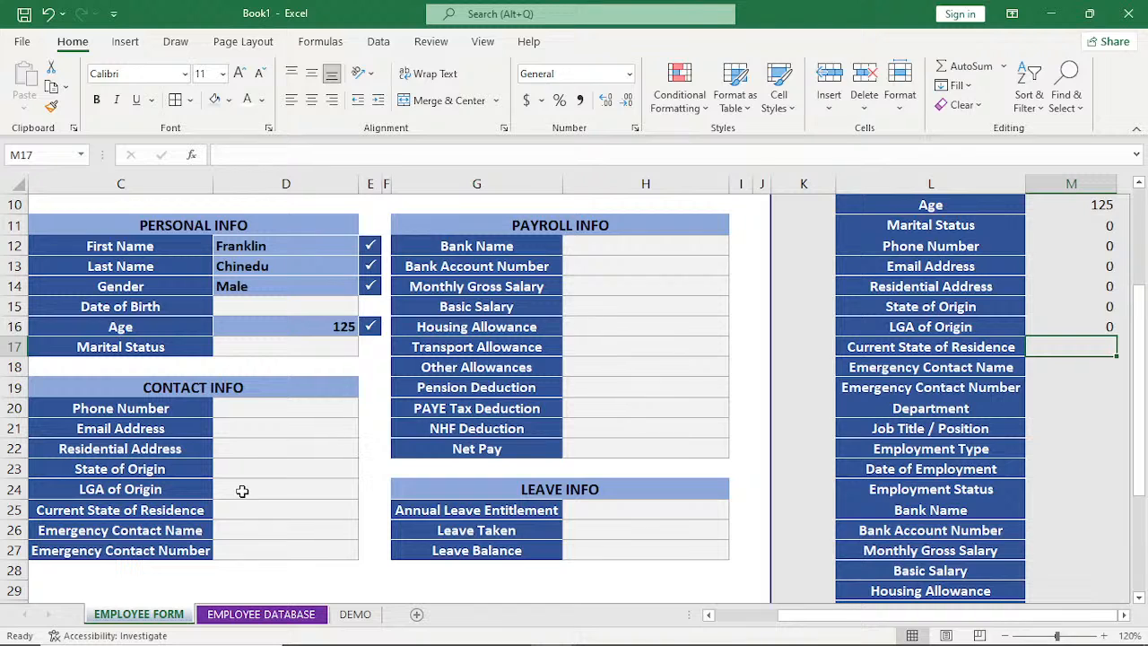
type("=")
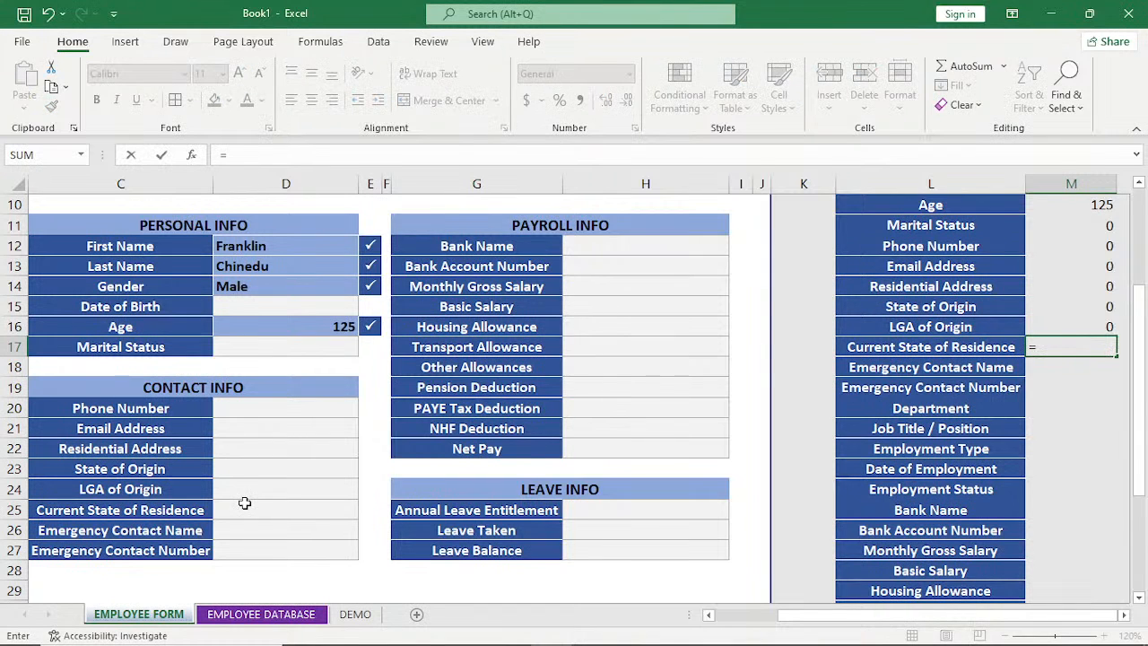
left_click(244, 510)
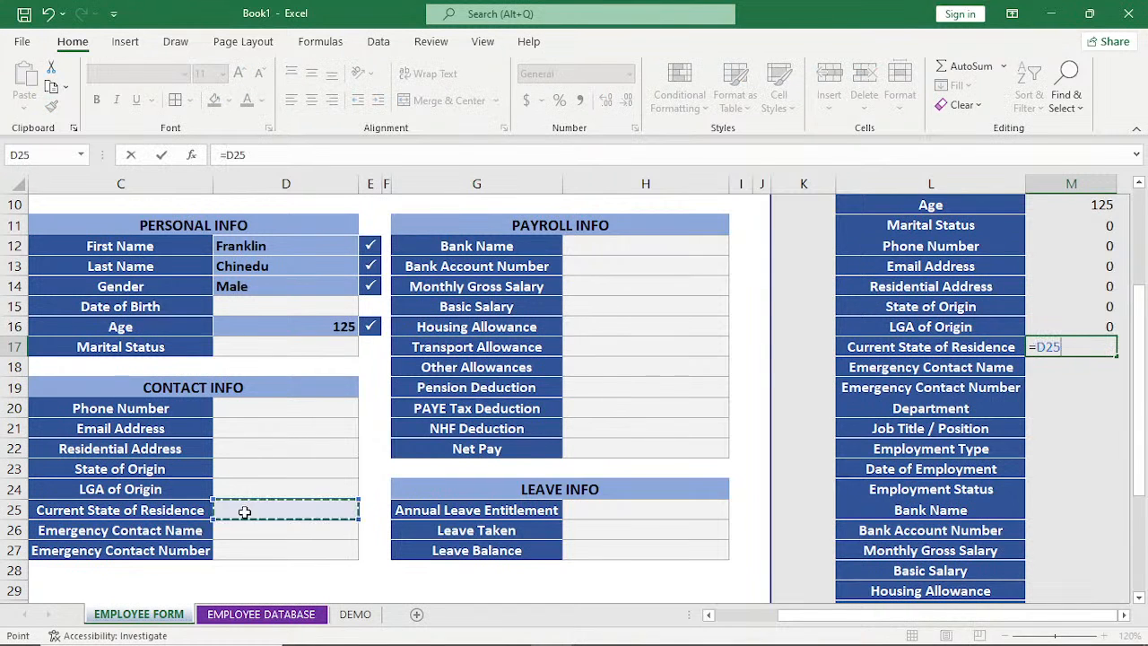
key("Return")
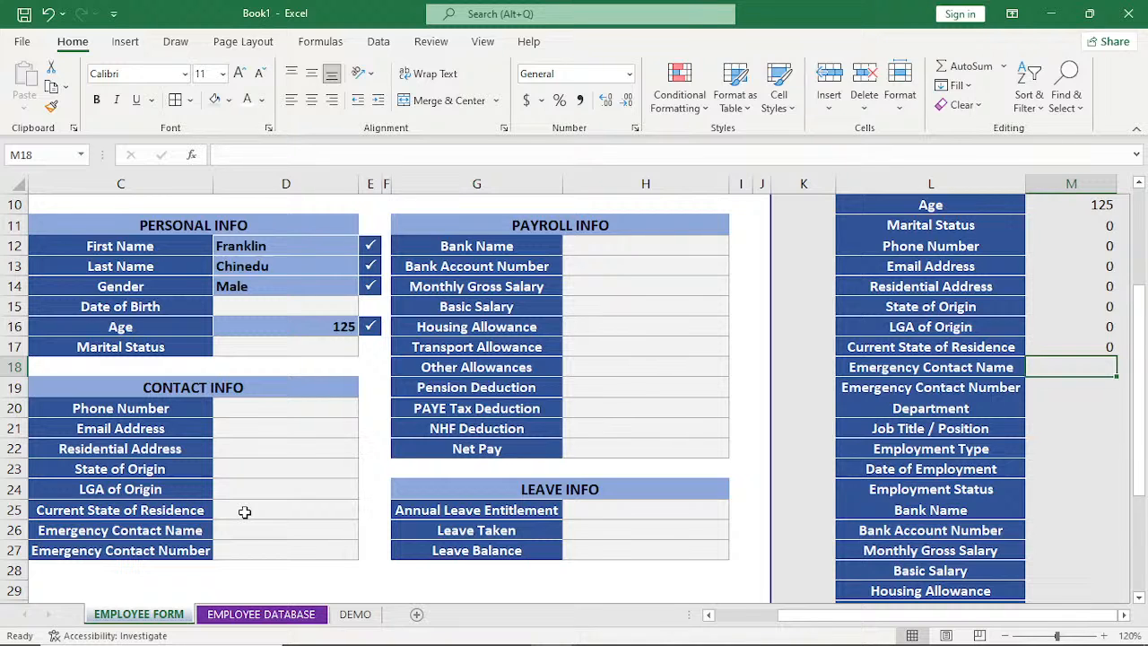
Reference the form's Emergency Contact Name and Emergency Contact Number cells in the list with =D26 in M18 and =D27 in M19.
type("=")
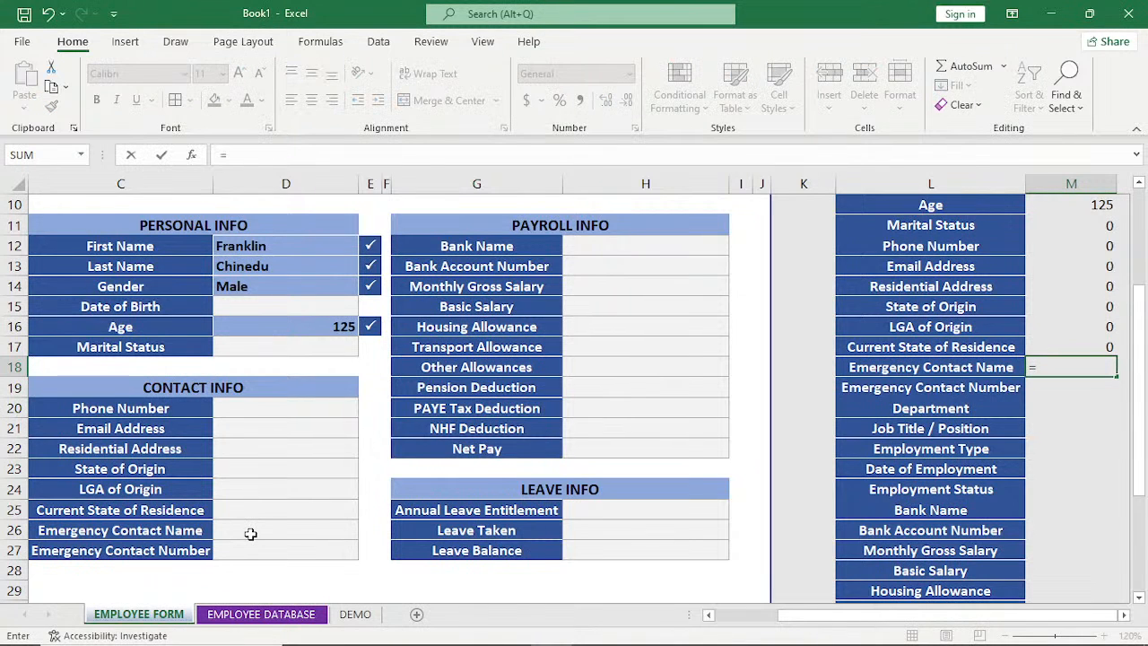
left_click(250, 534)
type("=")
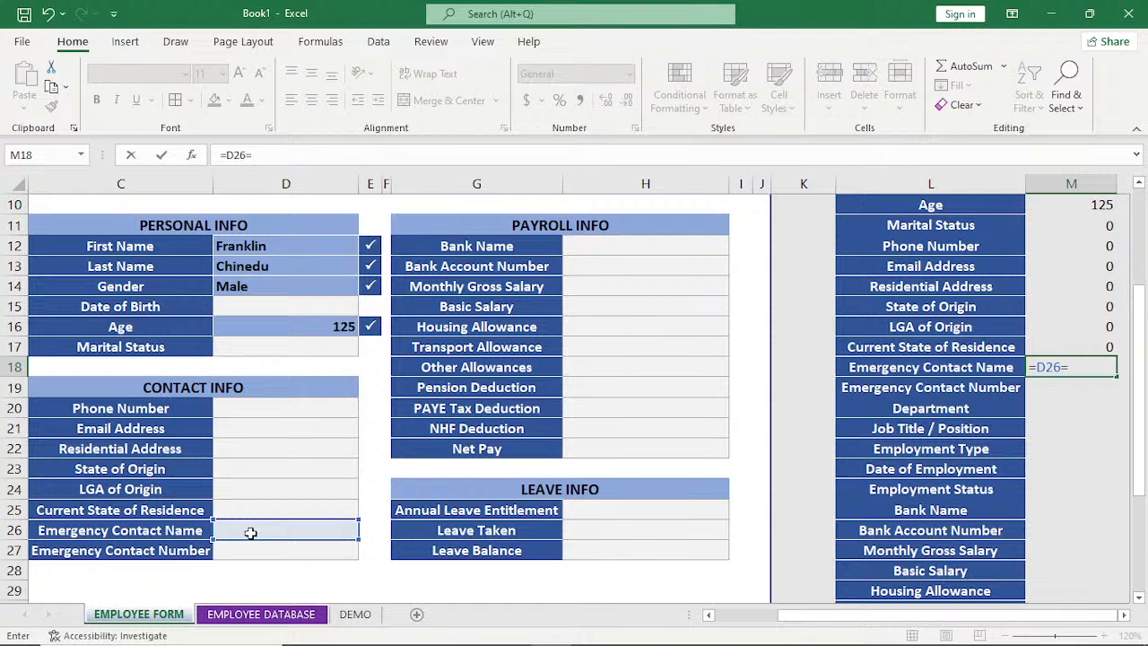
key("BackSpace")
left_click(253, 550)
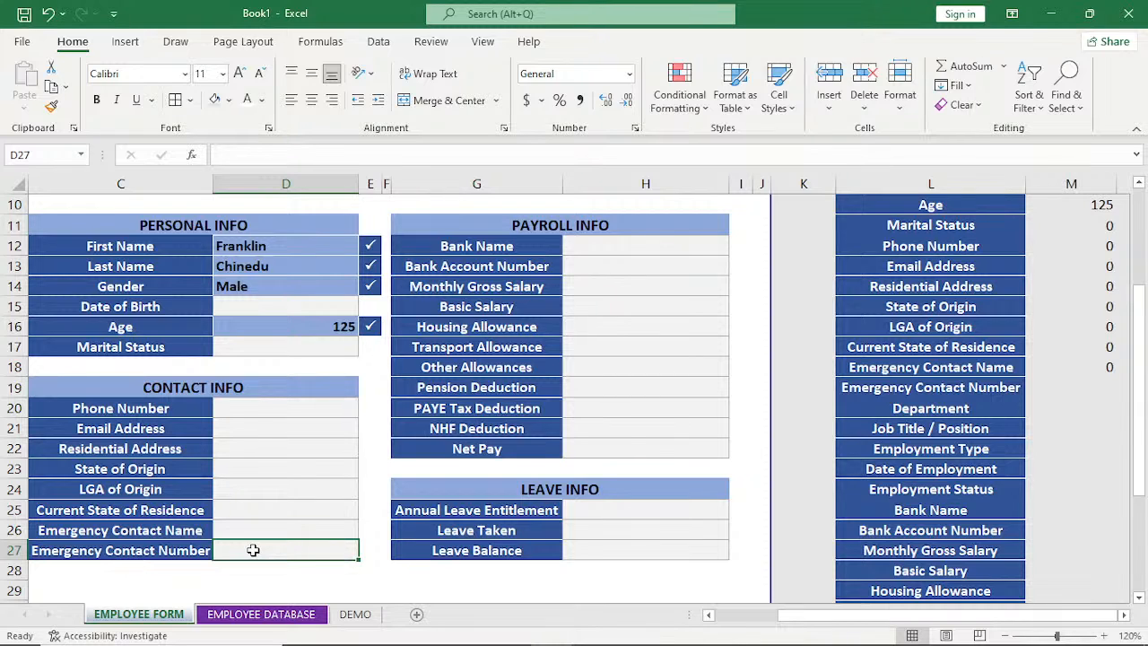
left_click(953, 405)
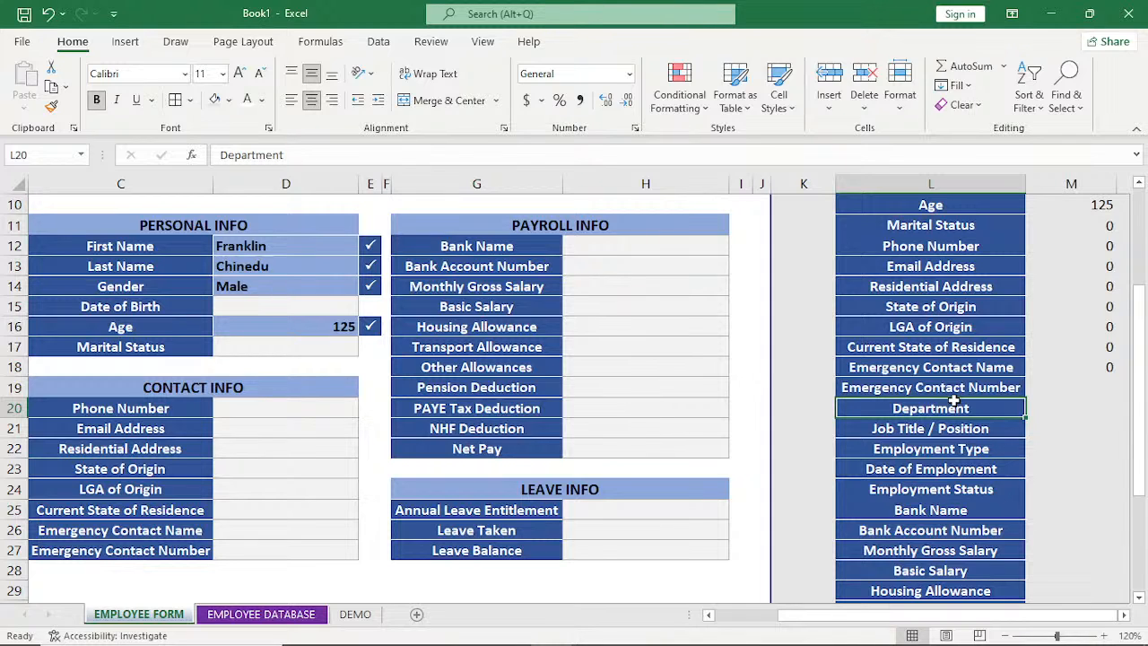
left_click(1070, 385)
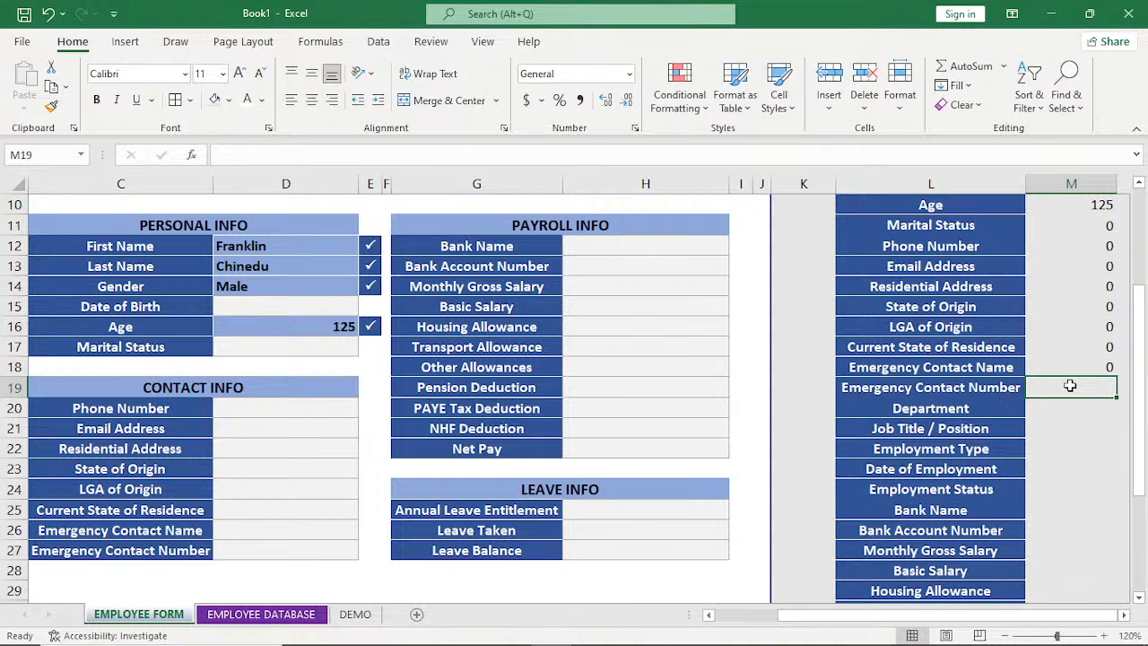
type("=")
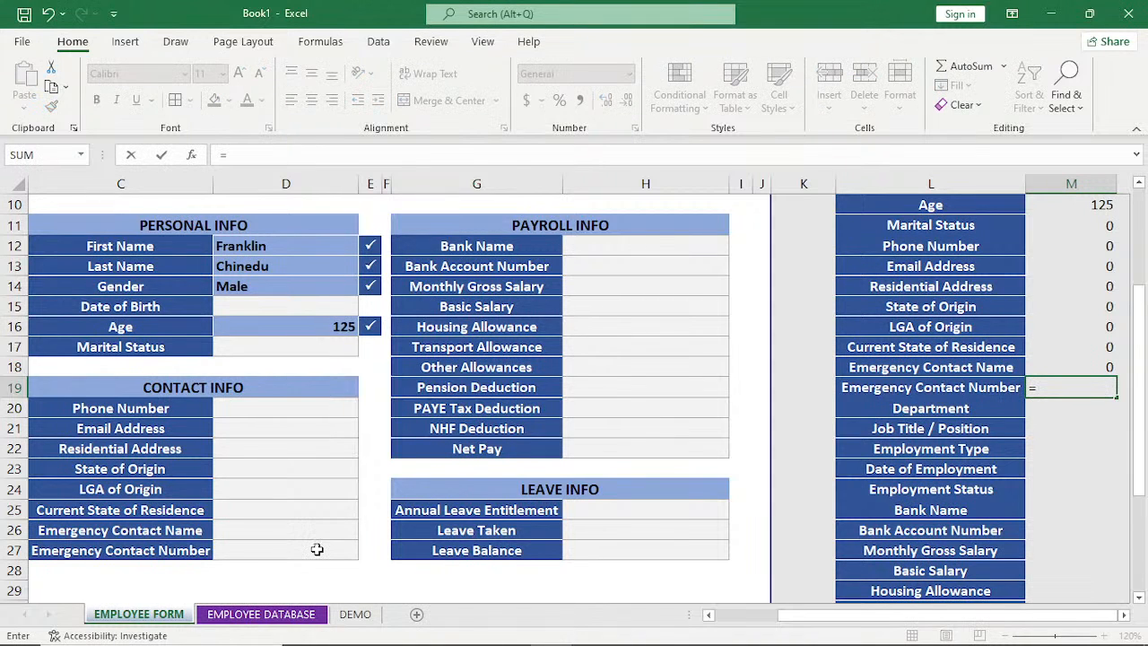
left_click(317, 549)
key("Return")
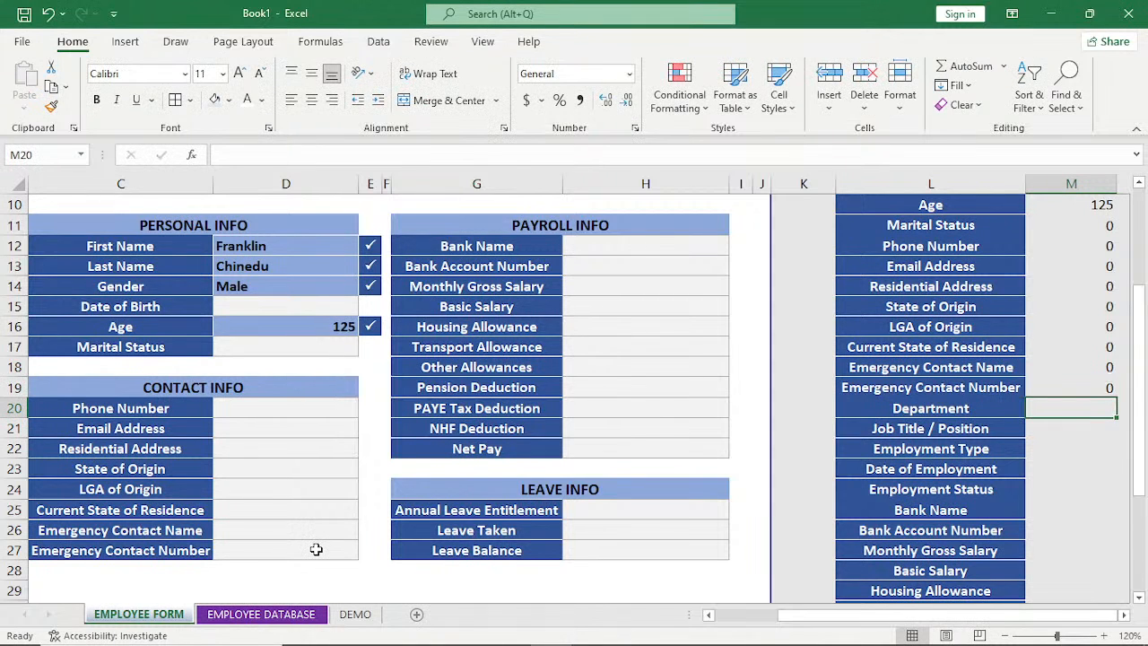
Link the list's Department and Job Title / Position rows to the form with =H5 in M20 and =H6 in M21.
type("=")
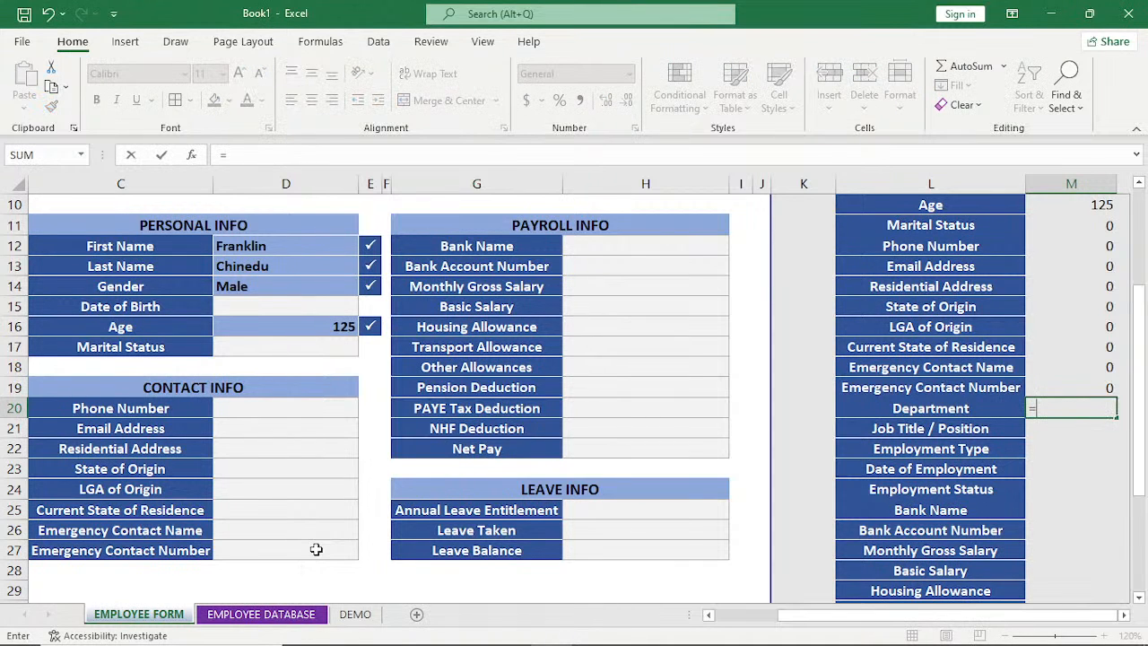
scroll(592, 307, "up", 3)
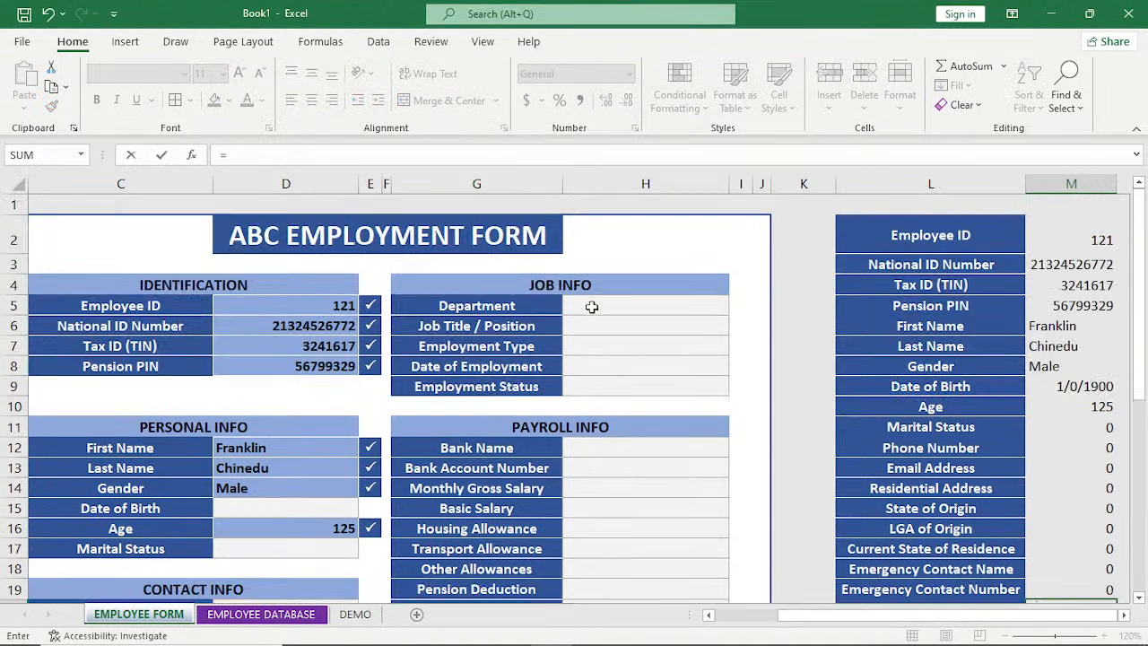
left_click(592, 306)
key("Return")
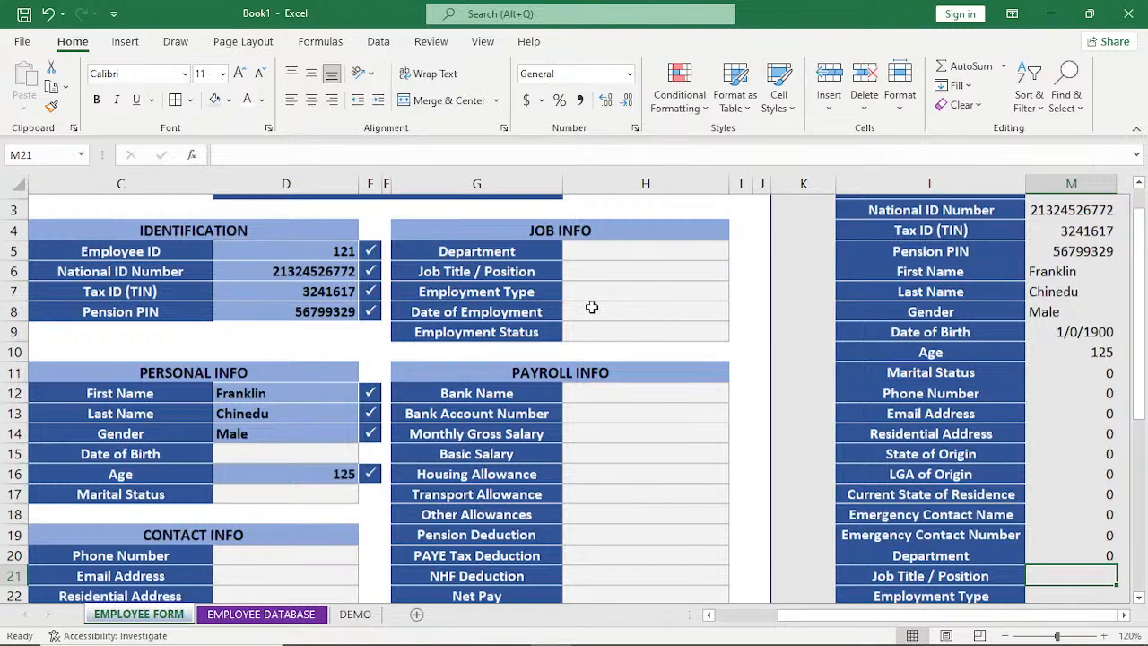
type("=")
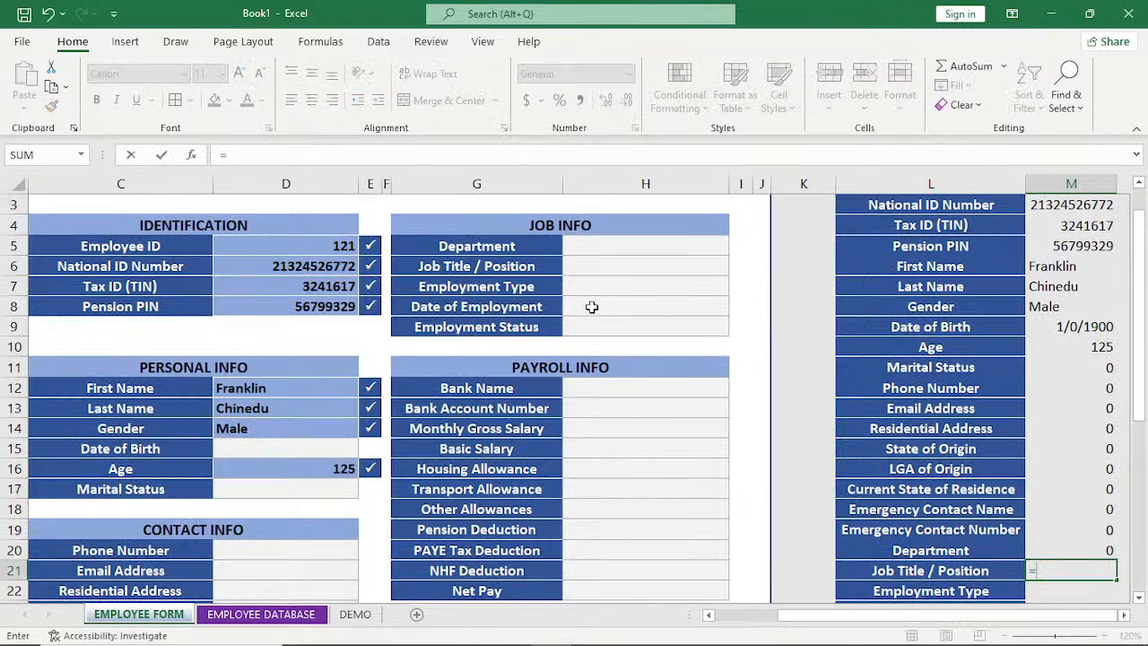
left_click(614, 267)
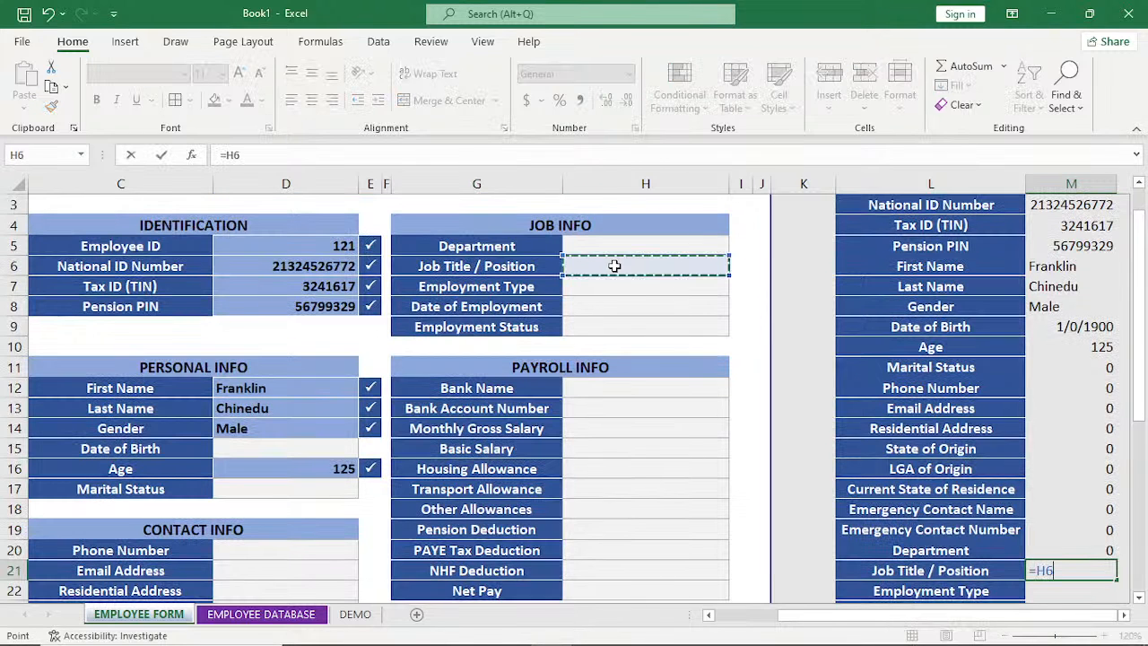
key("Return")
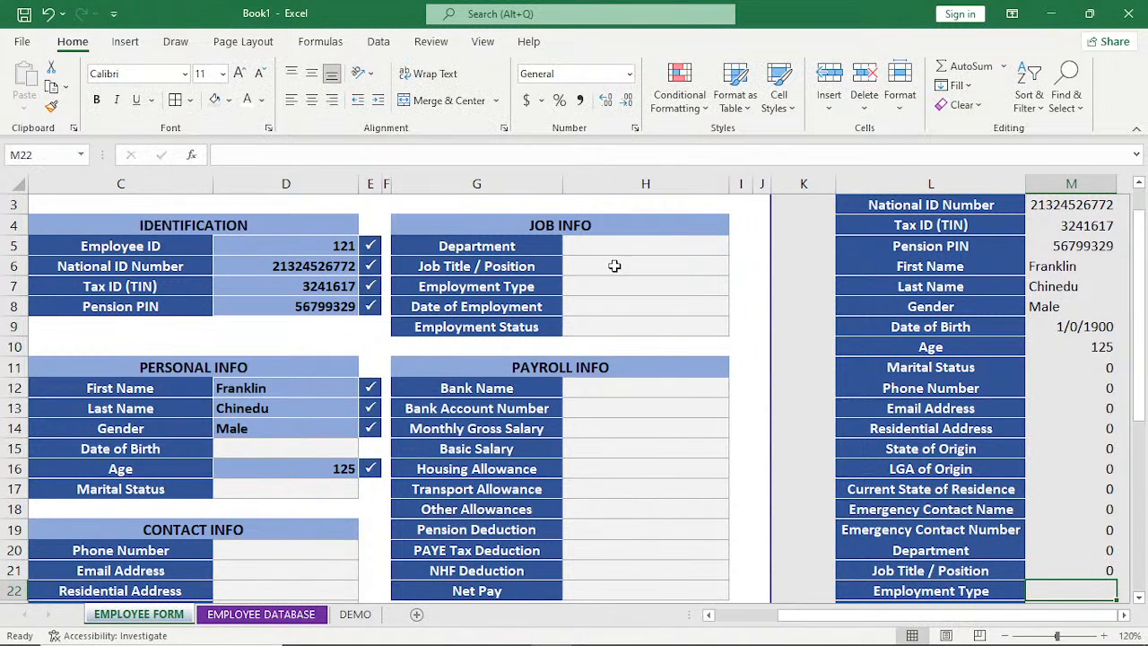
Link the list's Employment Type and Date of Employment rows to the form with =H7 in M22 and =H8 in M23.
type("=")
left_click(583, 283)
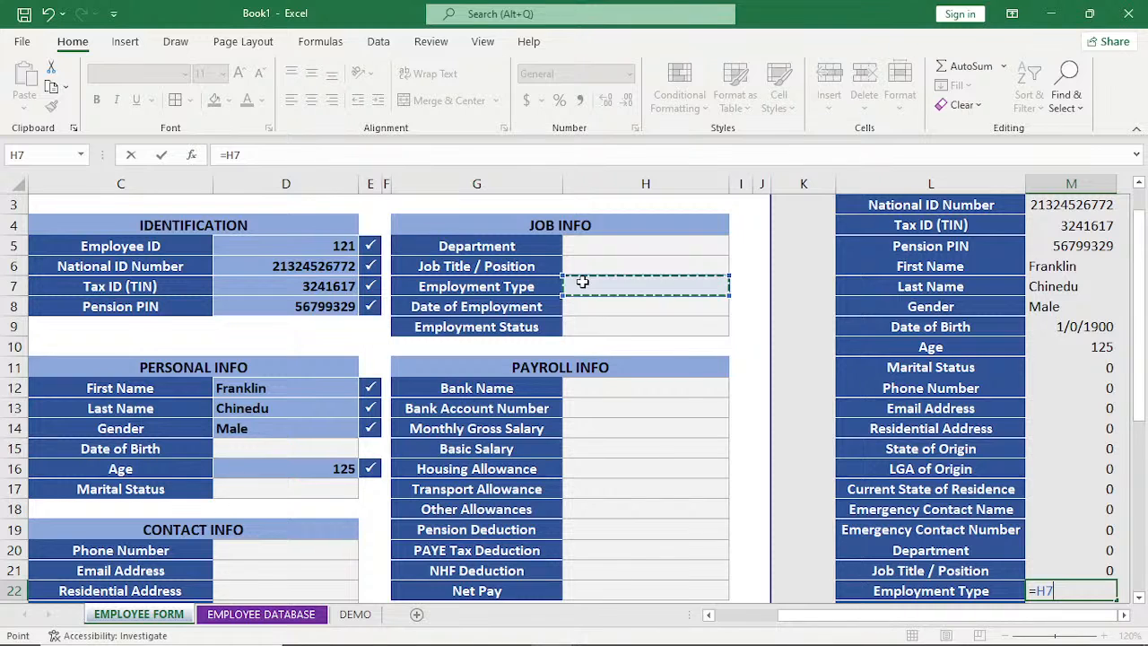
key("Return")
type("=")
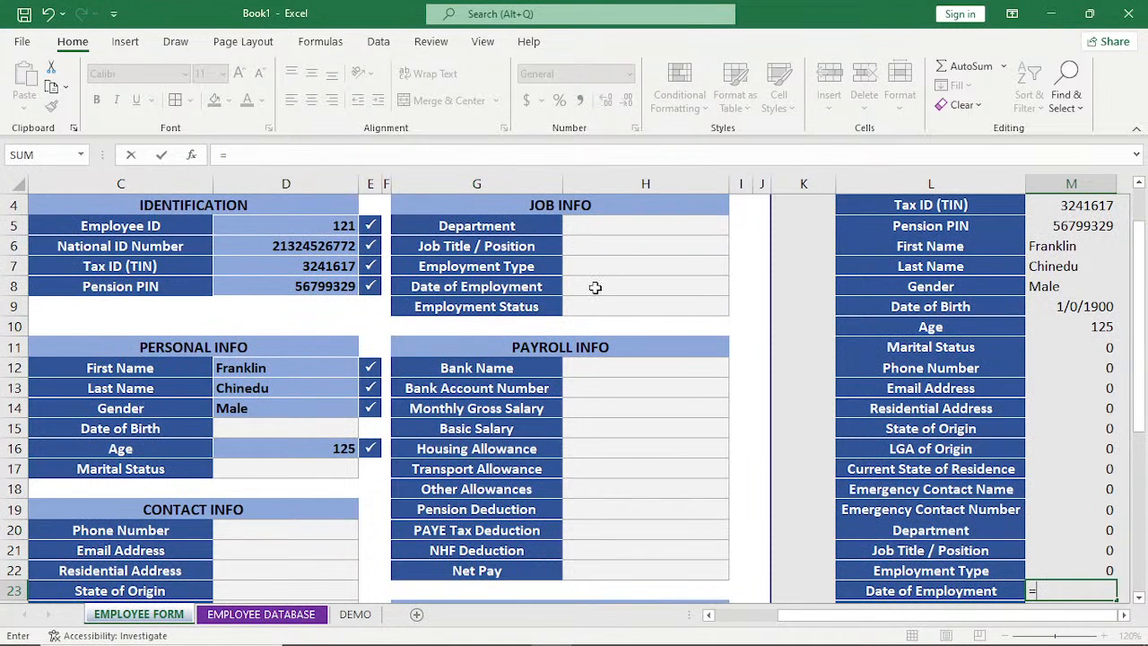
left_click(595, 287)
key("Return")
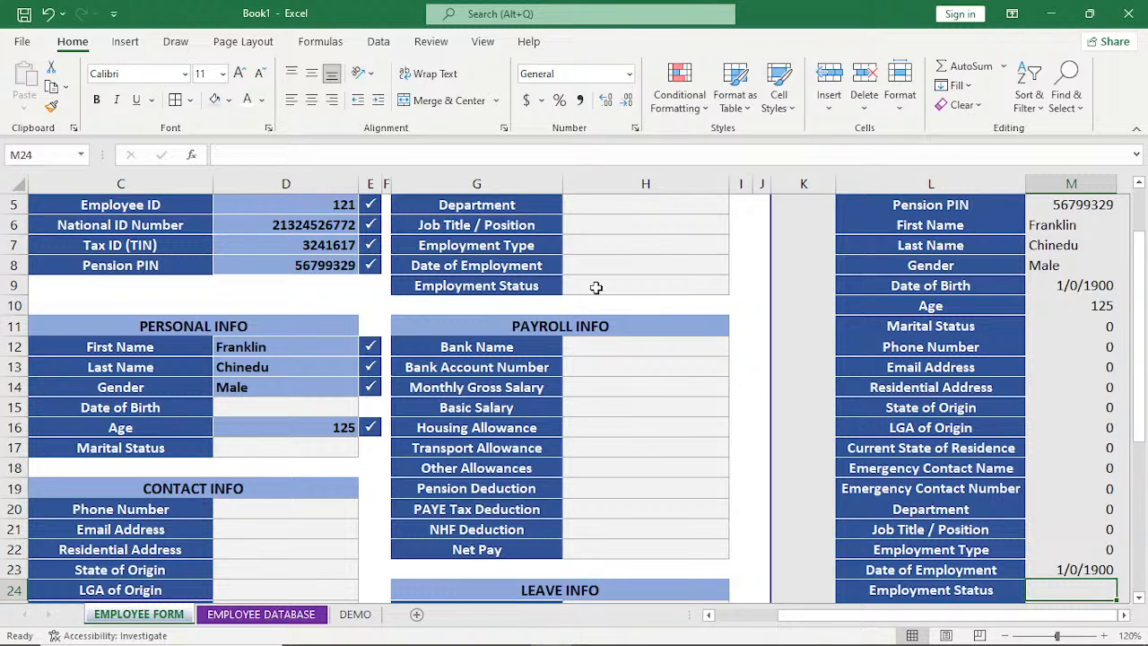
Link the list's Employment Status and Bank Name rows to the form with =H9 in M24 and =H12 in M25.
type("=")
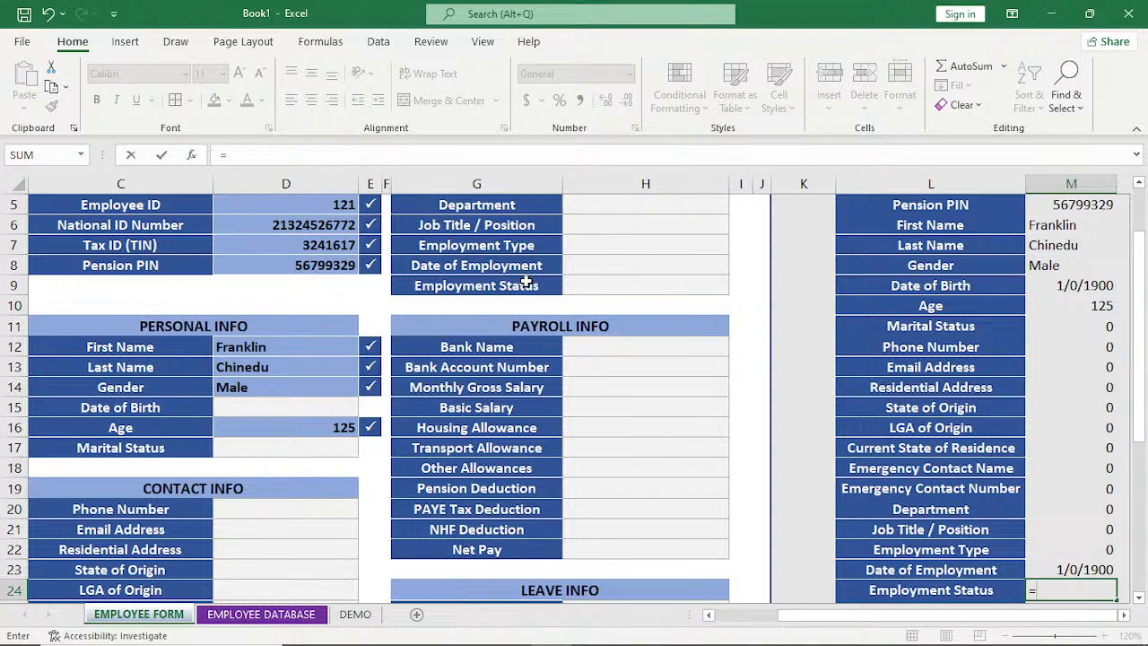
left_click(617, 287)
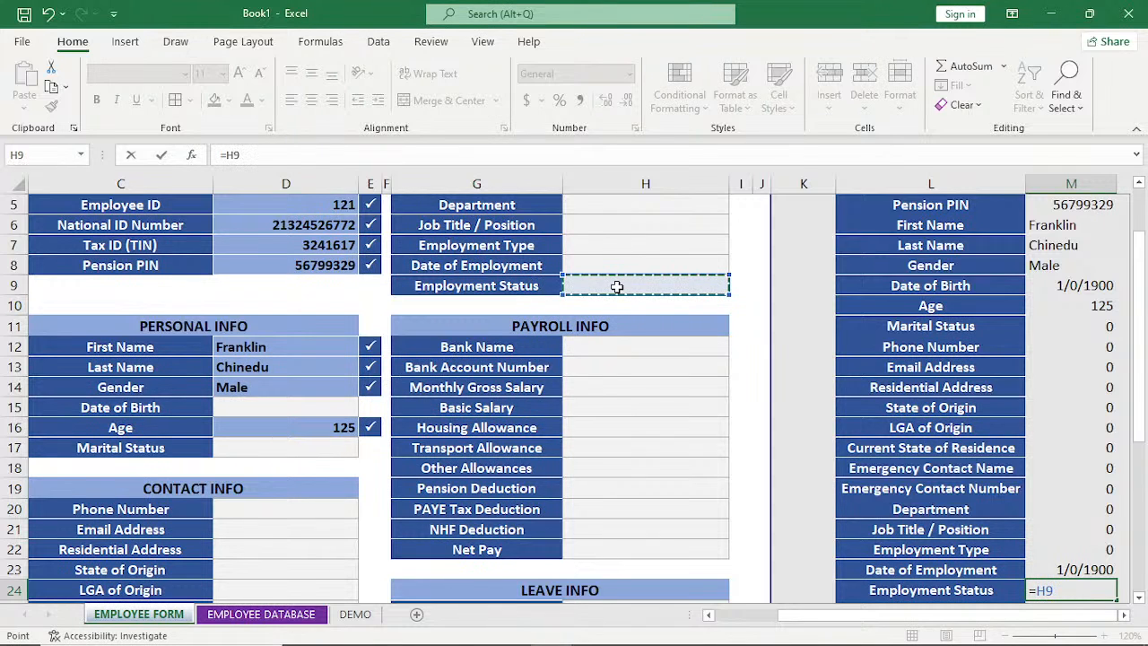
key("Return")
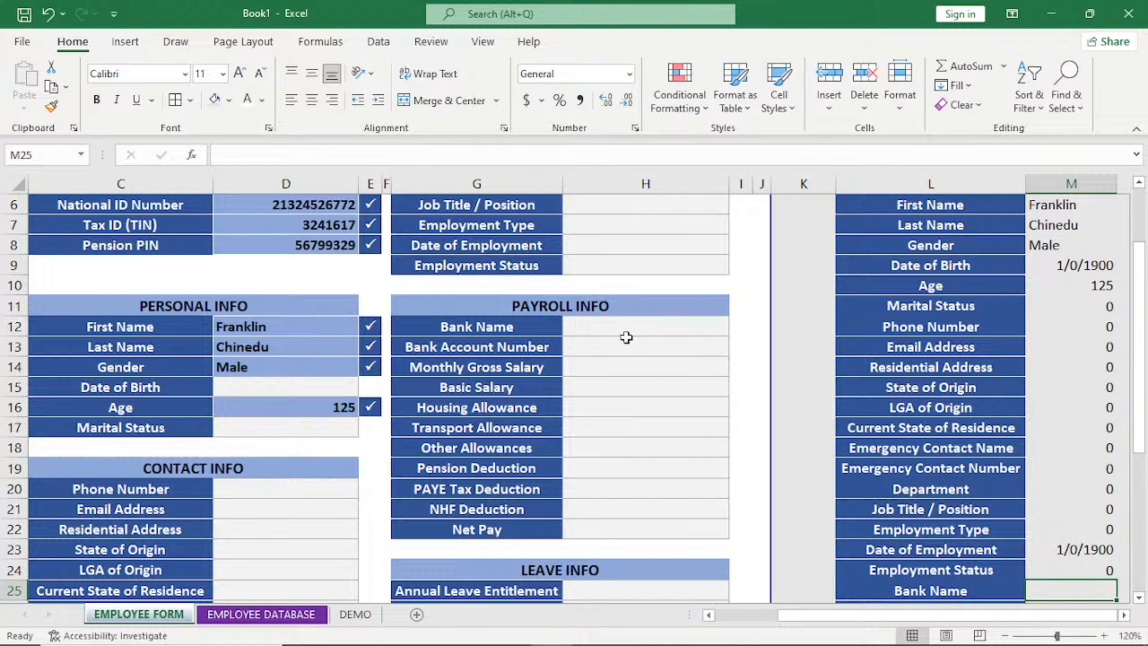
type("=")
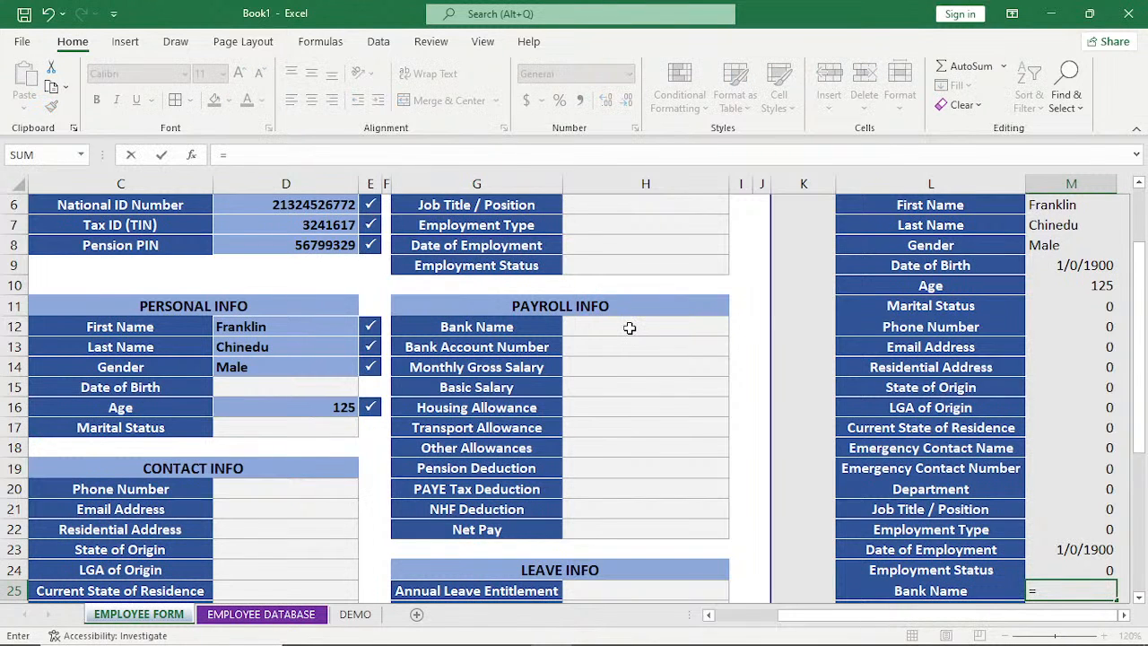
left_click(630, 329)
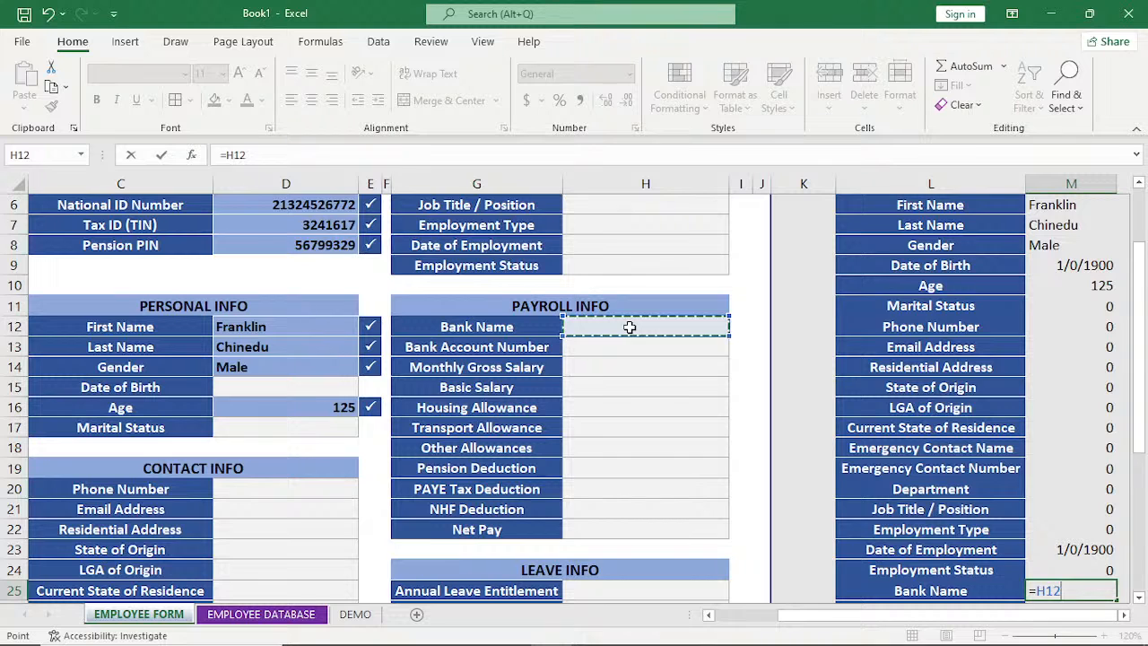
key("Return")
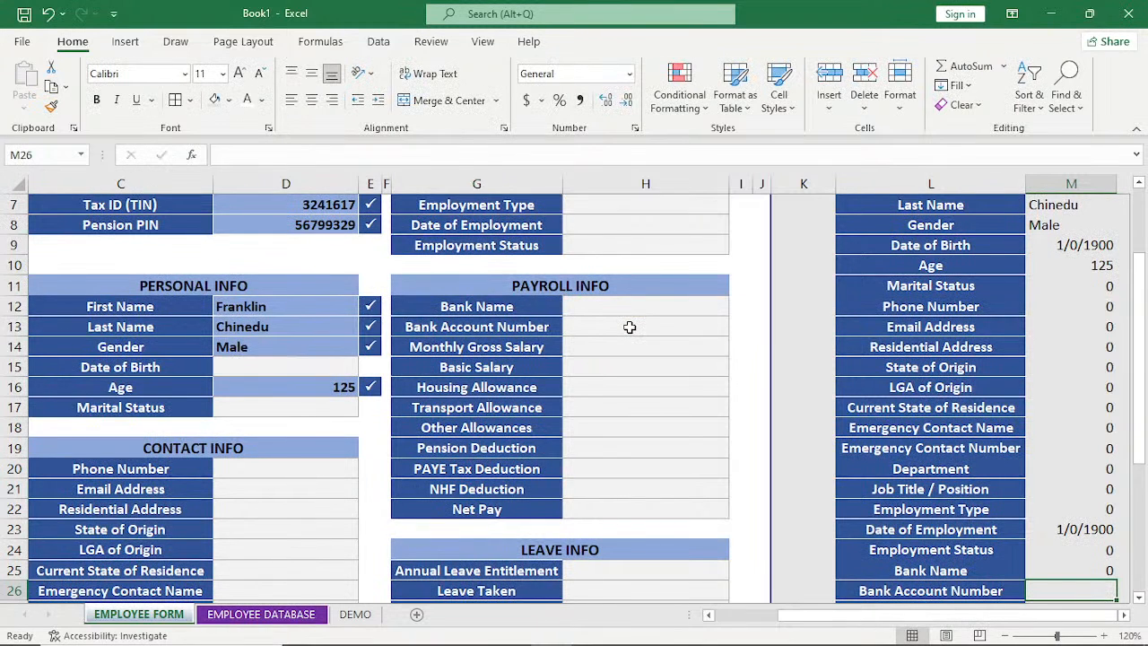
Link the list's Bank Account Number and Monthly Gross Salary rows to the form with =H13 in M26 and =H14 in M27.
type("=")
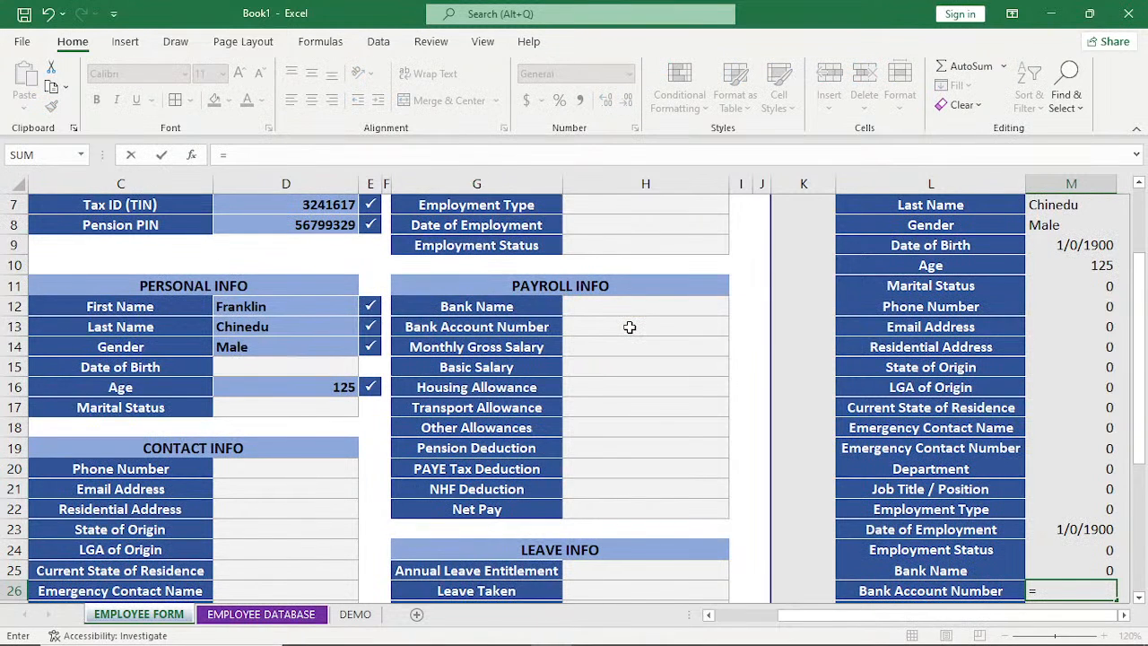
left_click(629, 328)
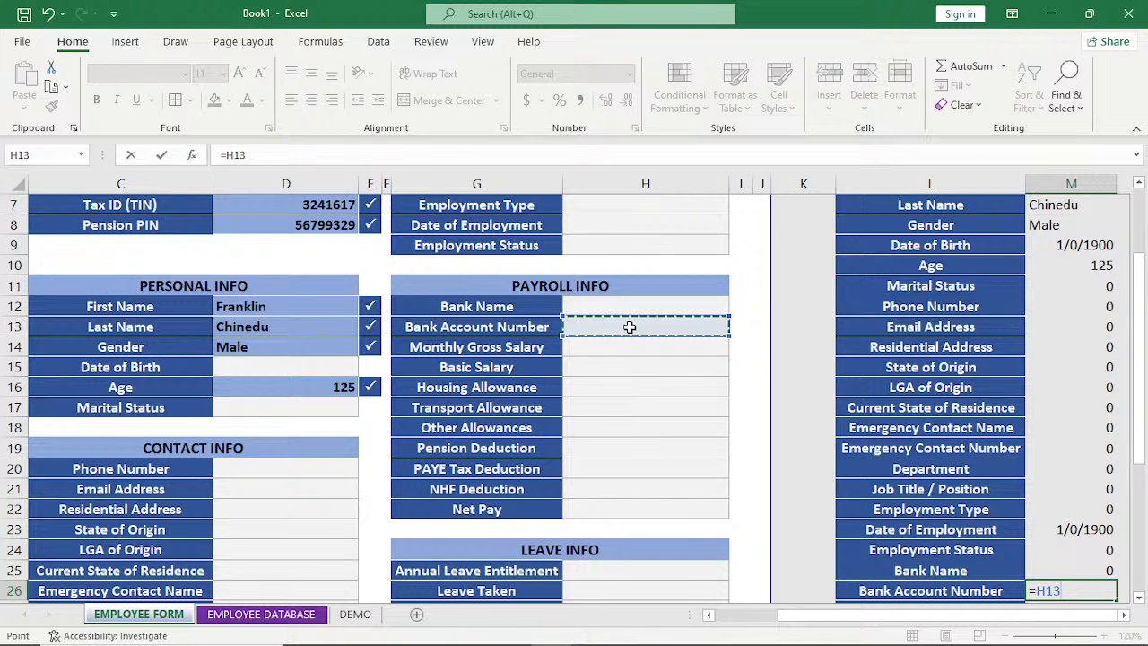
key("Return")
type("=")
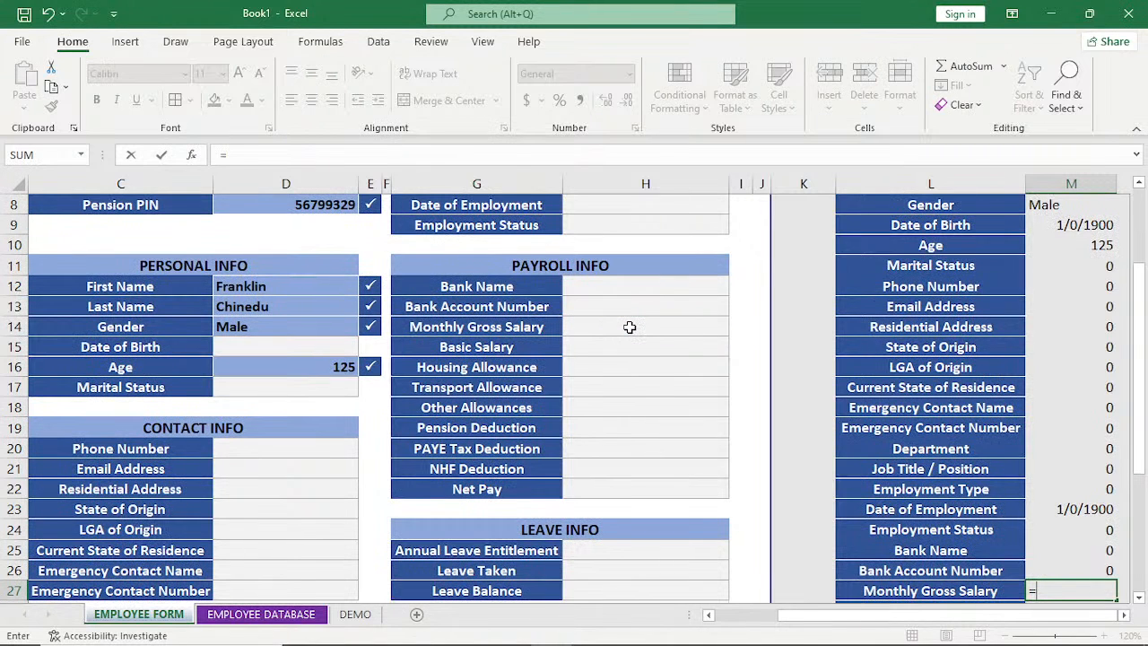
left_click(629, 327)
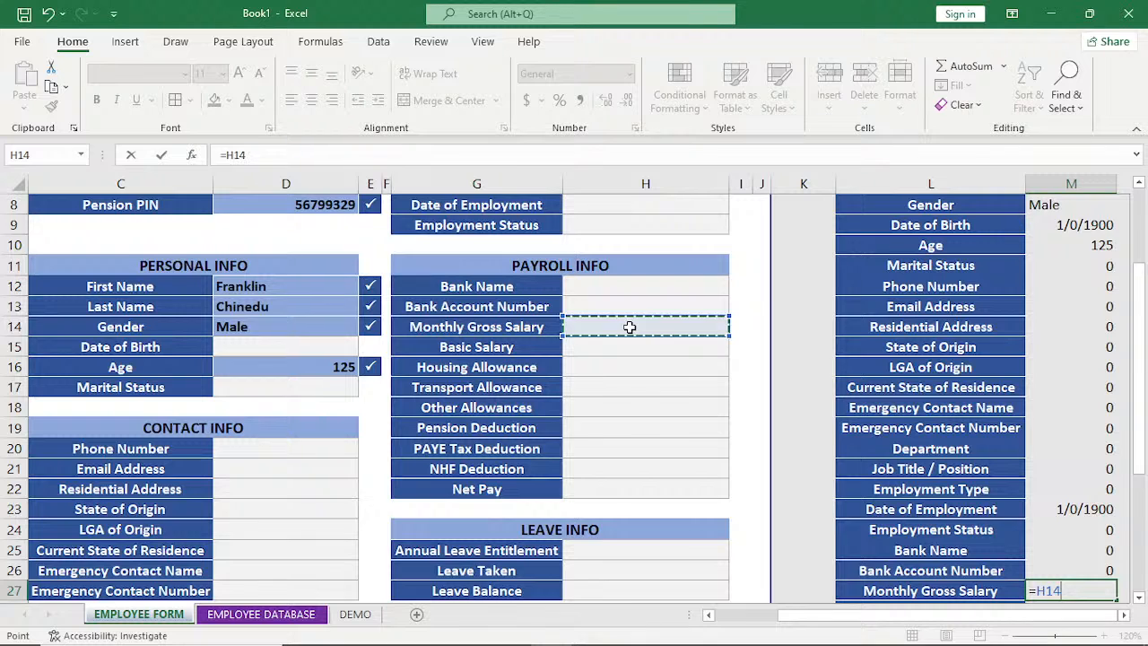
key("Return")
Link the list's Basic Salary row to the form with =H15 in M28.
type("=")
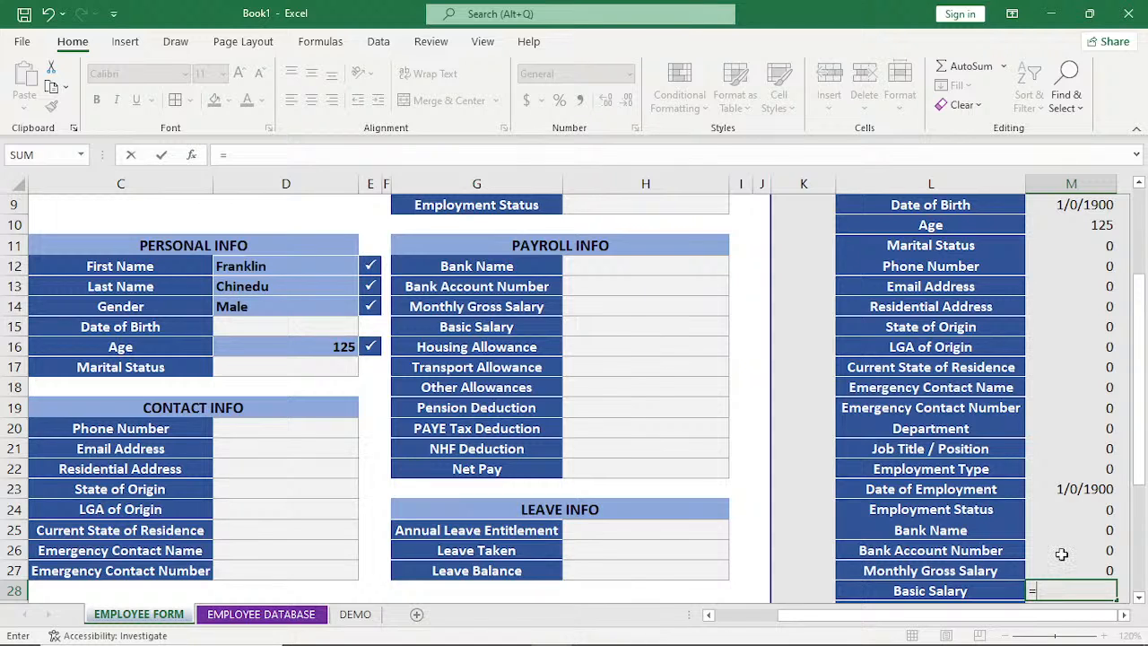
left_click(635, 330)
key("Return")
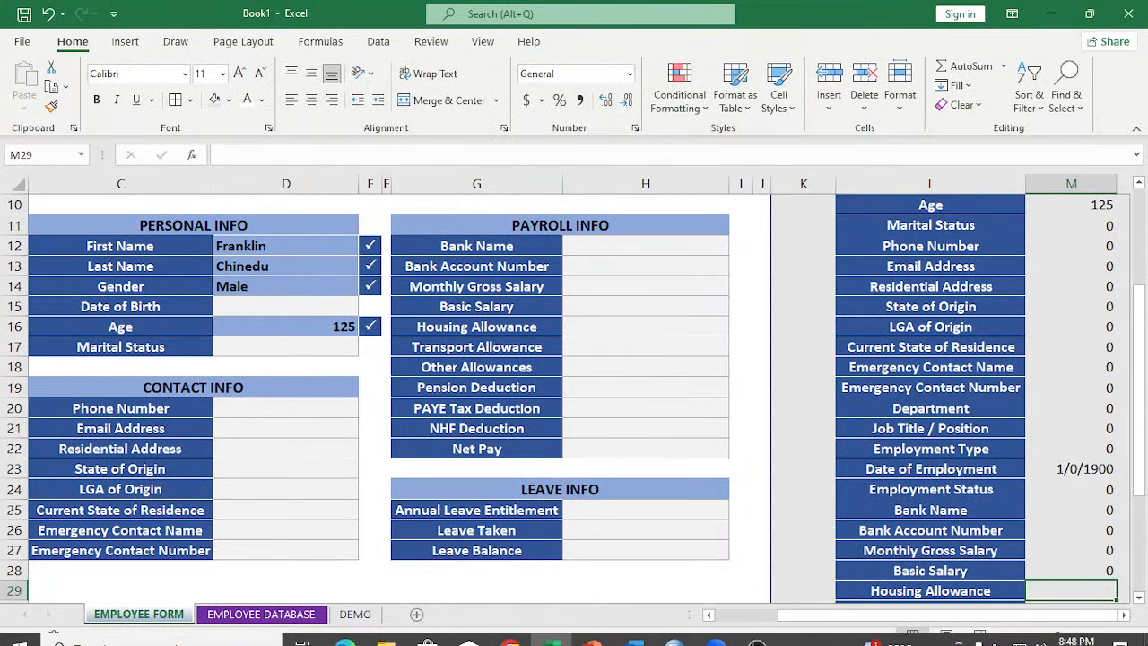
Check the cell reference used by the Monthly Gross Salary link in M27.
left_click(1081, 550)
type("=H14")
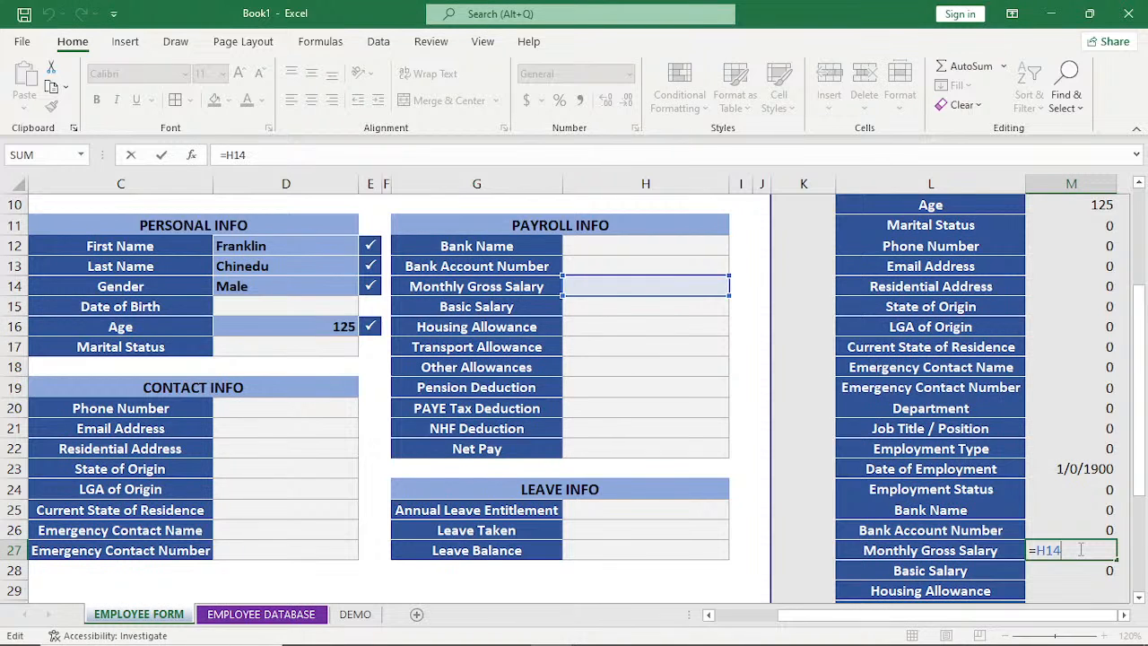
key("Return")
Link the list's Housing Allowance and Transport Allowance rows to the form with =H16 in M29 and =H17 in M30.
left_click(1077, 591)
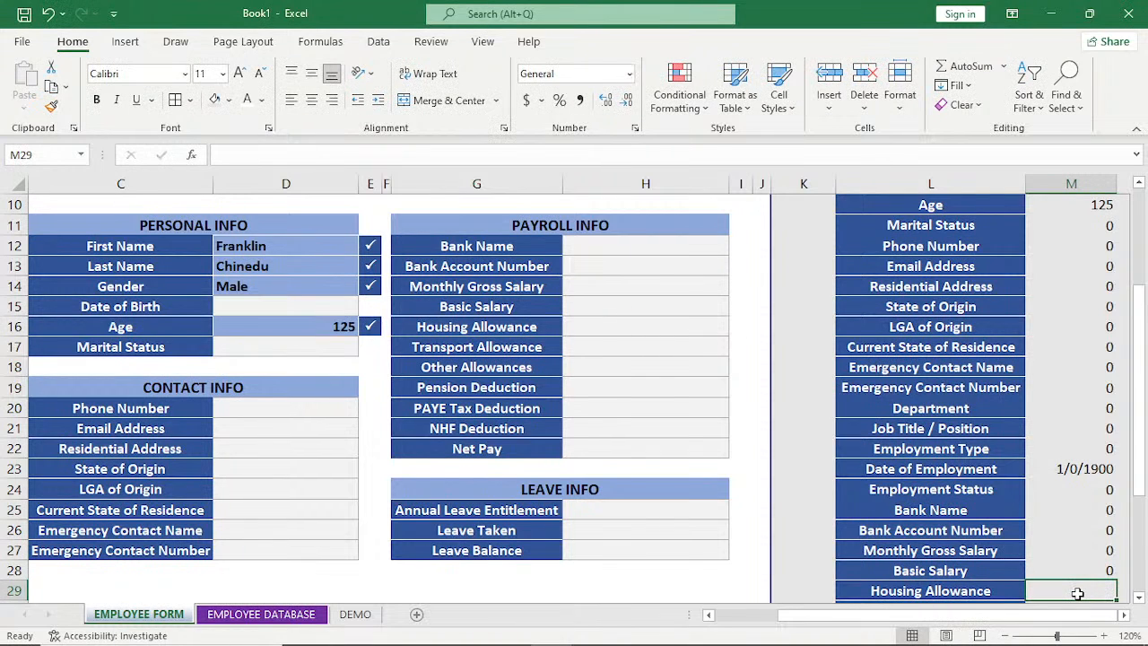
type("=")
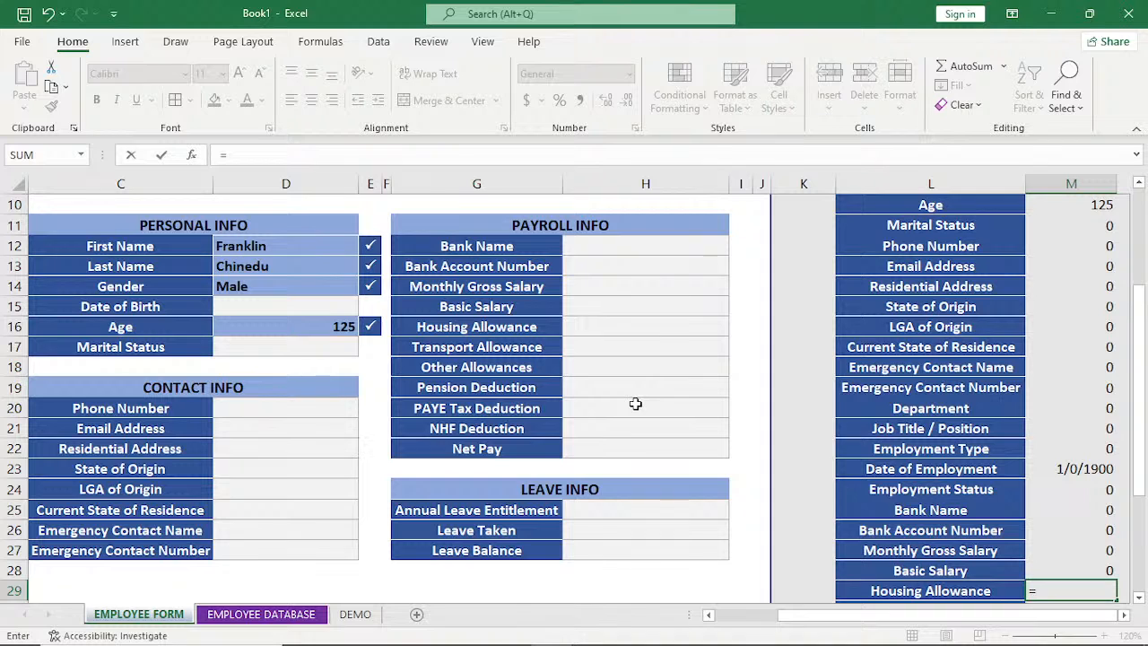
left_click(607, 331)
key("Return")
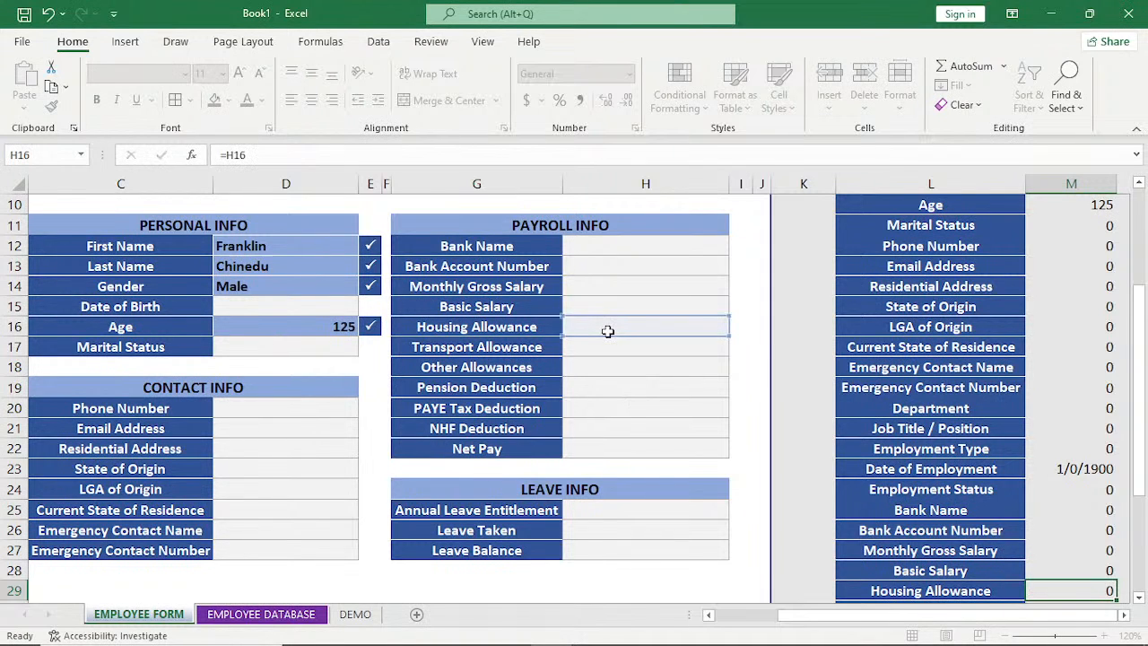
type("=")
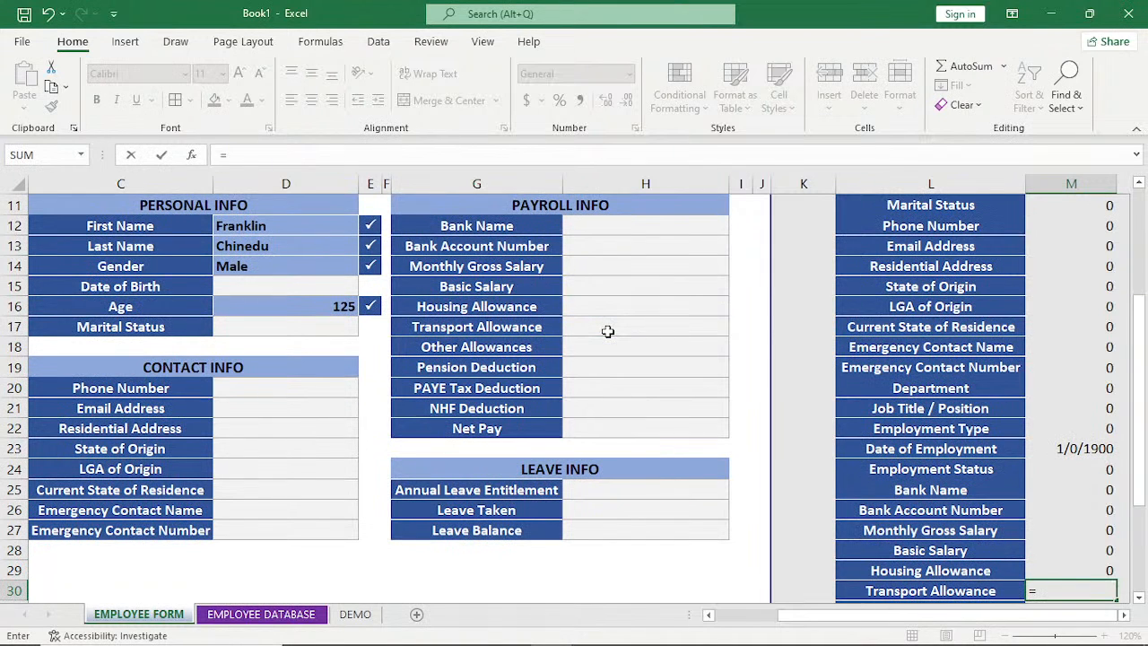
left_click(608, 331)
key("Return")
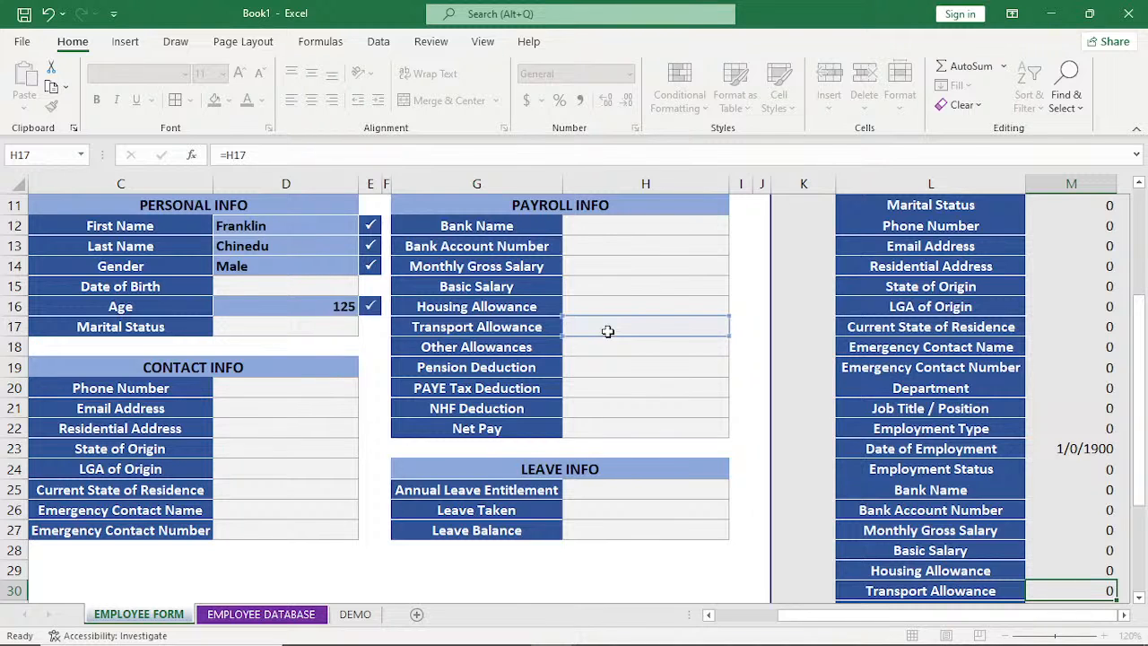
Link the list's Other Allowances and Pension Deduction rows to the form with =H18 in M31 and =H19 in M32.
type("=")
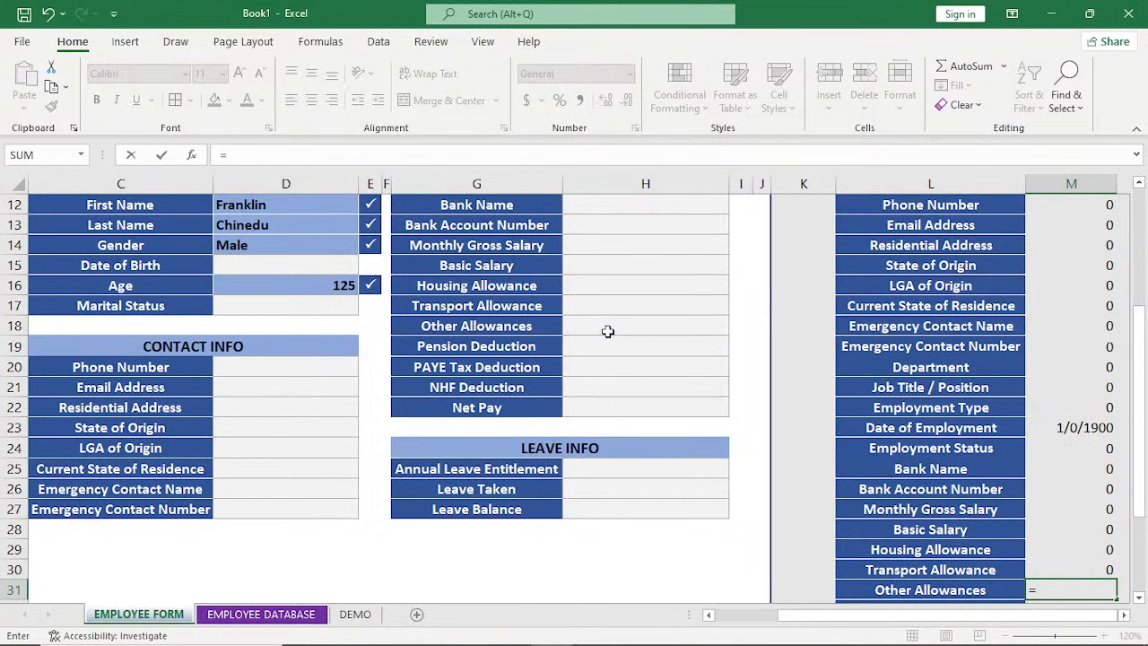
left_click(608, 330)
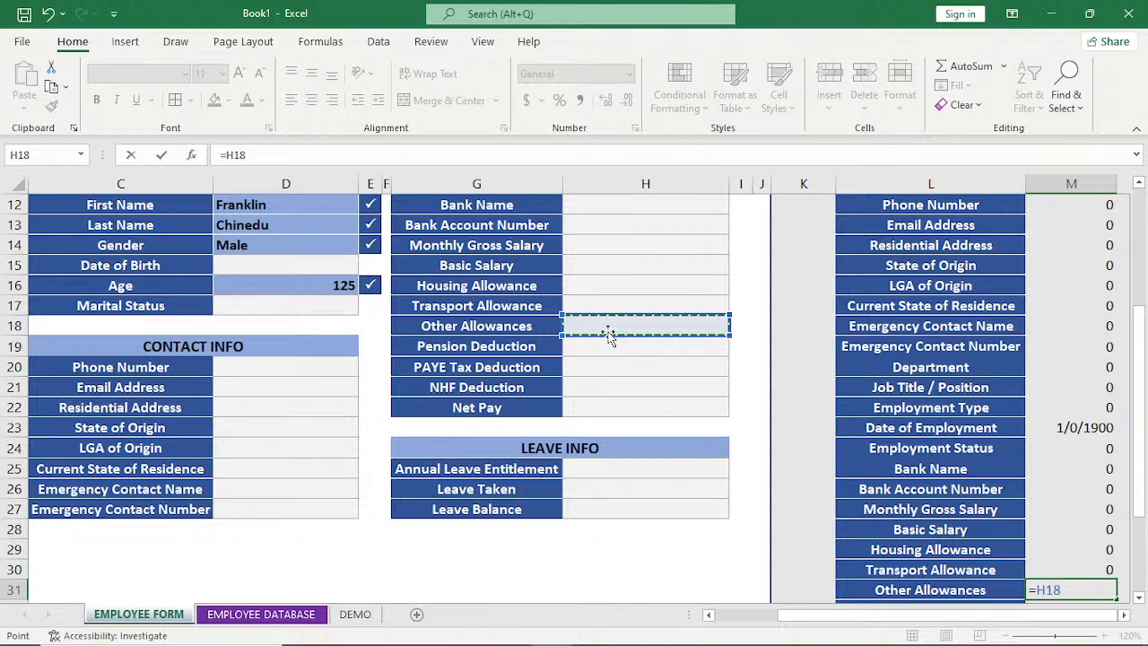
key("Return")
type("=")
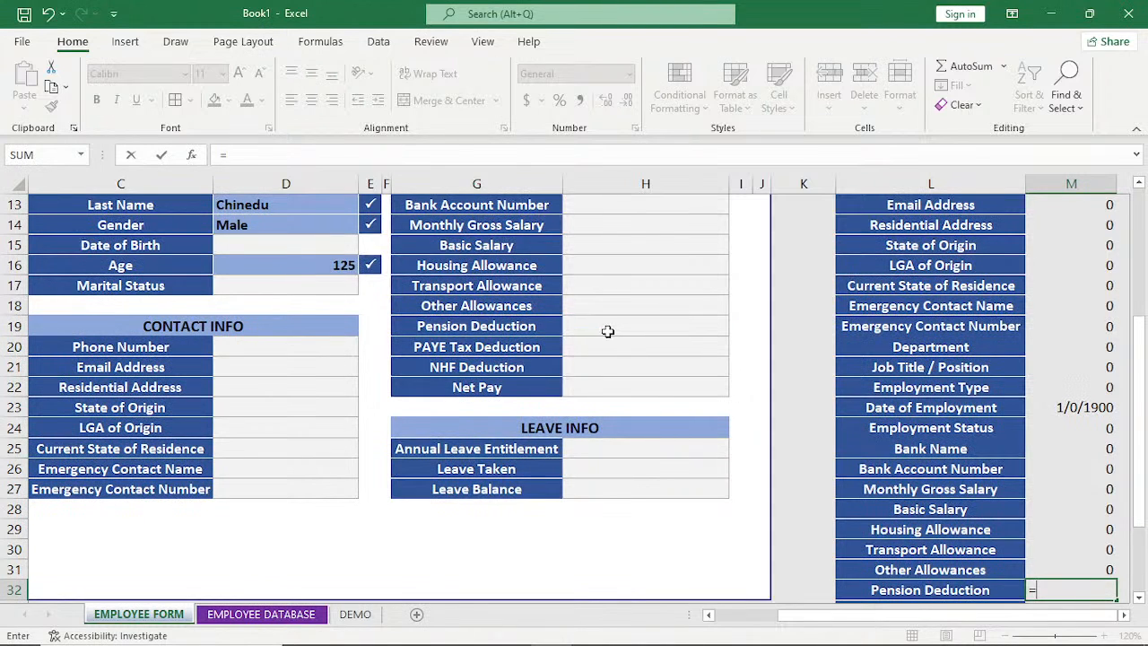
left_click(608, 330)
key("Return")
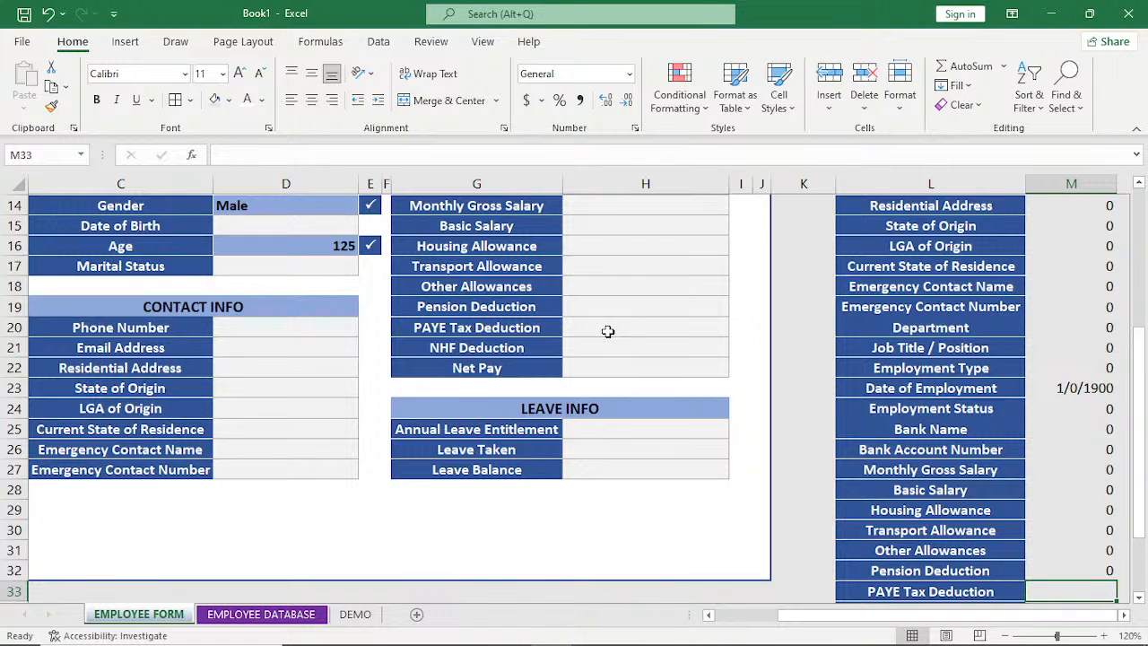
Link the list's PAYE Tax Deduction and NHF Deduction rows to the form with =H20 in M33 and =H21 in M34.
type("=")
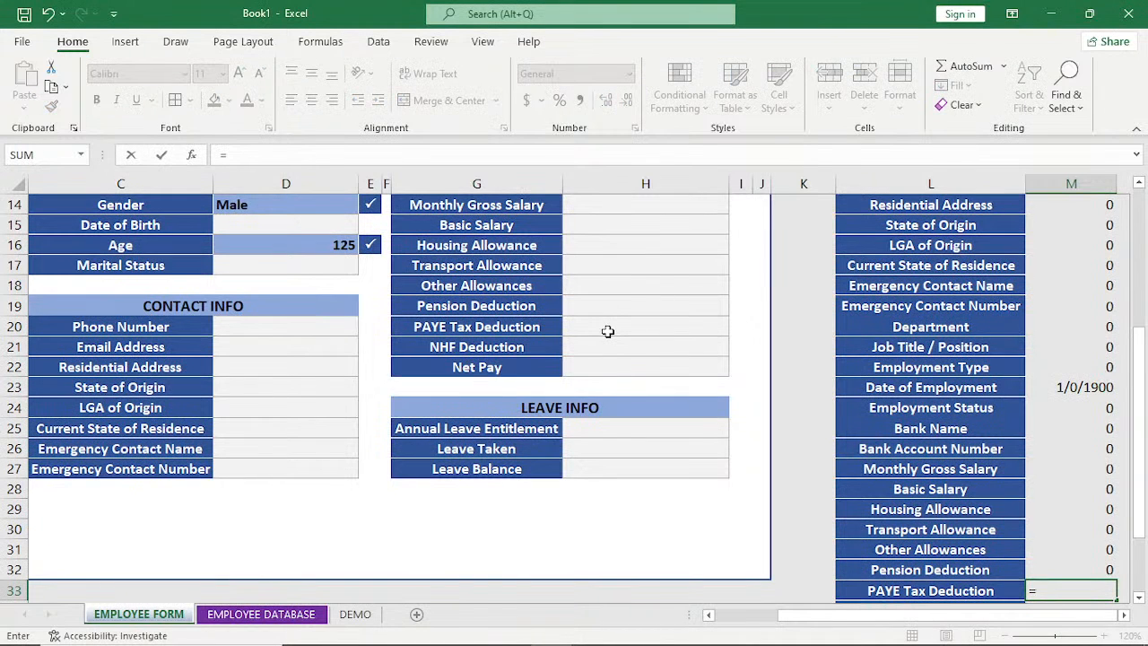
left_click(608, 330)
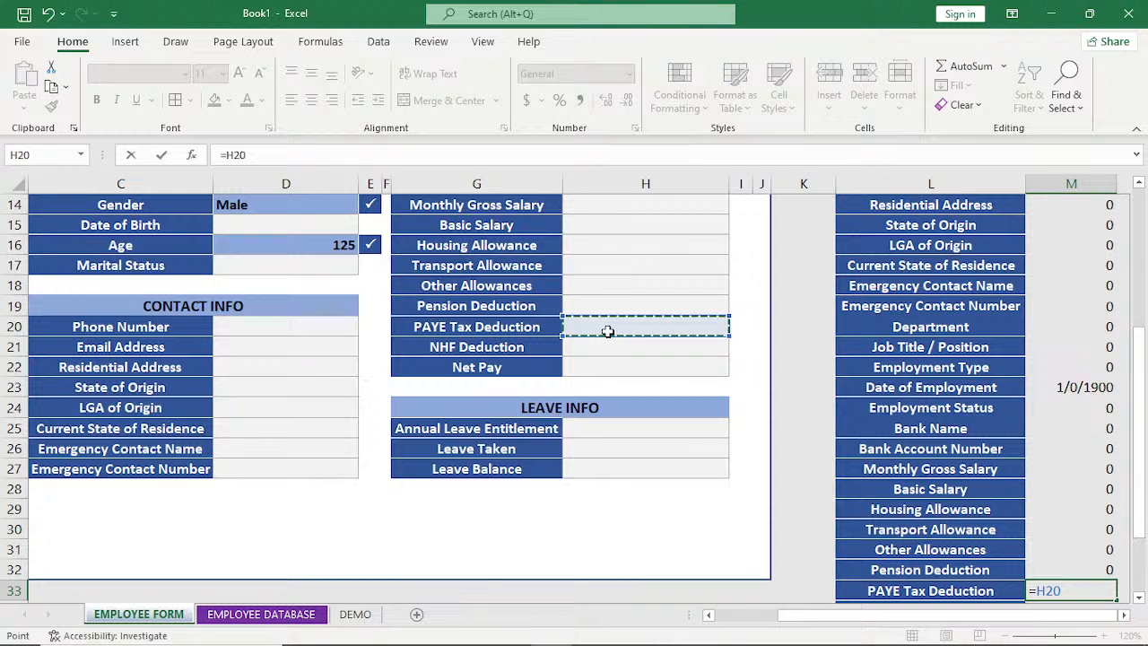
key("Return")
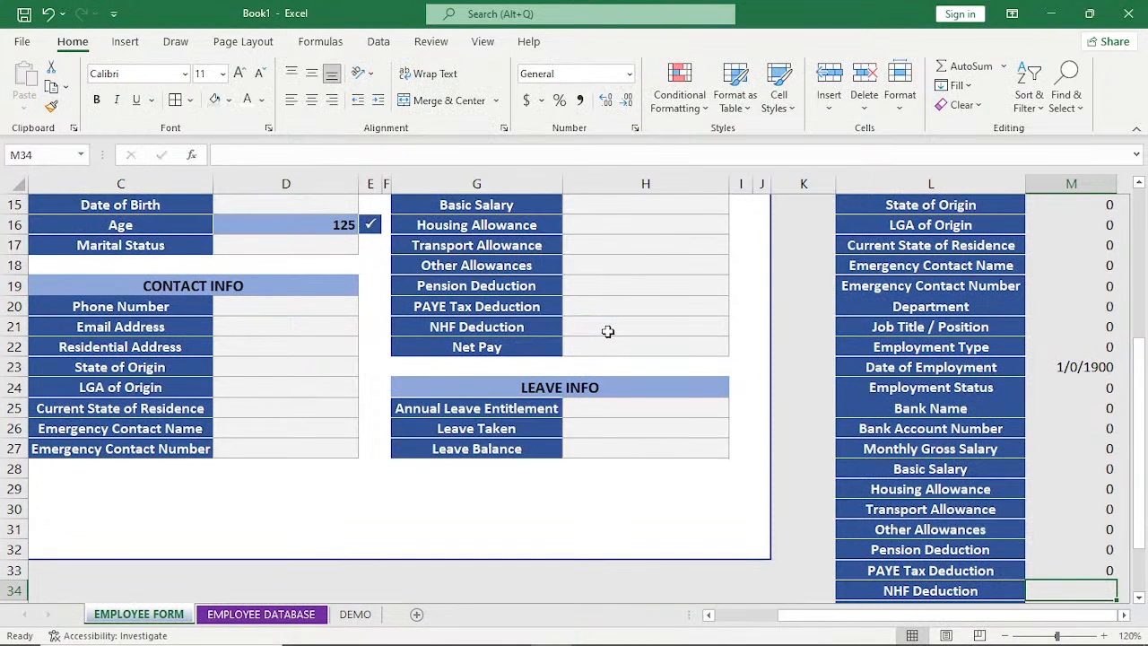
type("=")
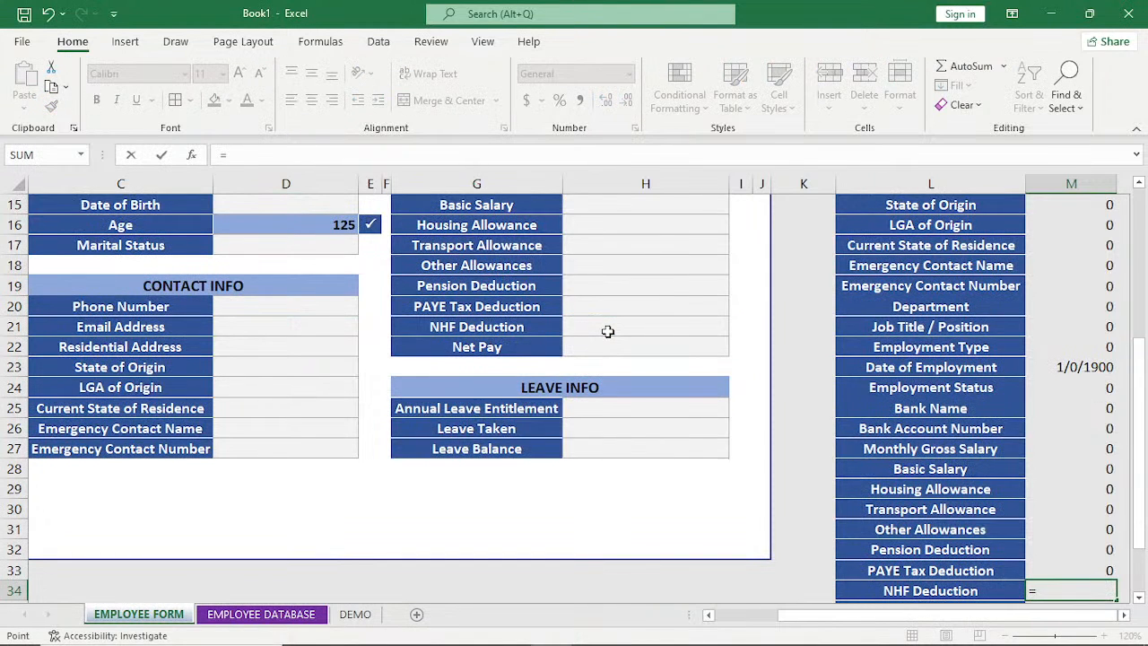
left_click(608, 331)
key("Return")
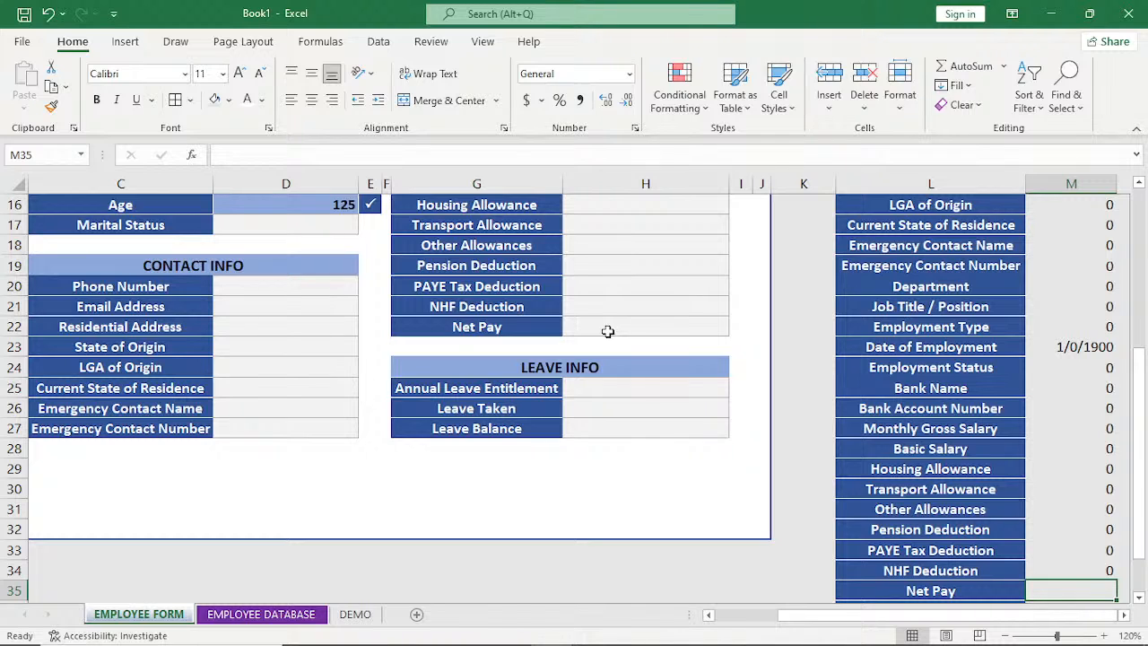
Link the list's Net Pay and Annual Leave Entitlement rows to the form with =H22 in M35 and =H25 in M36.
type("=")
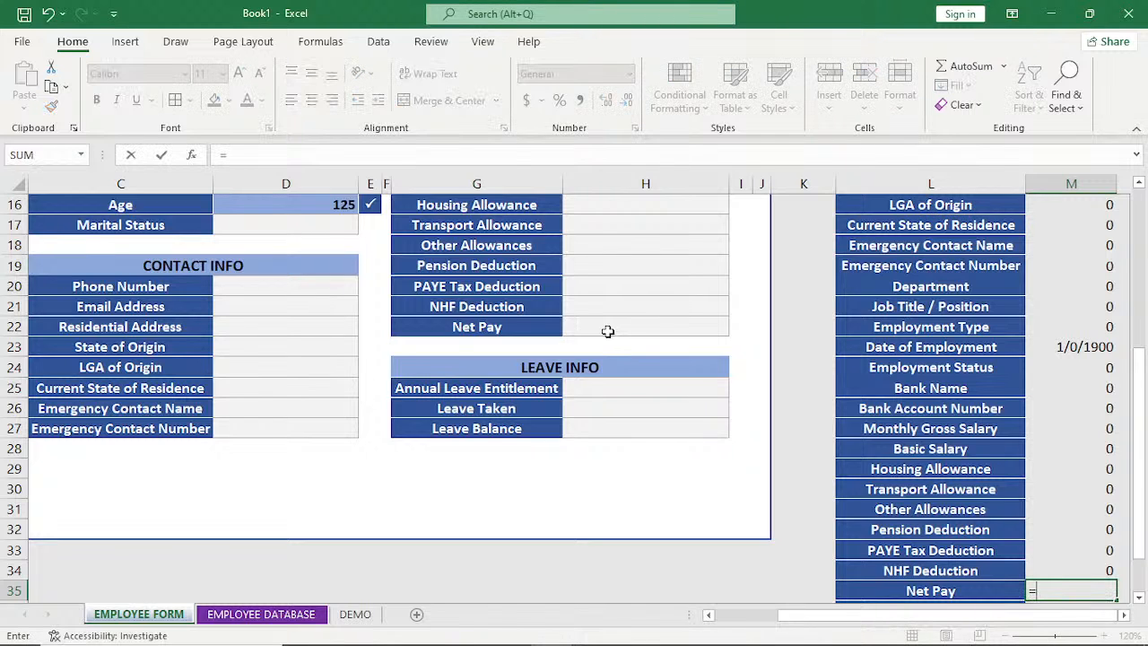
left_click(608, 331)
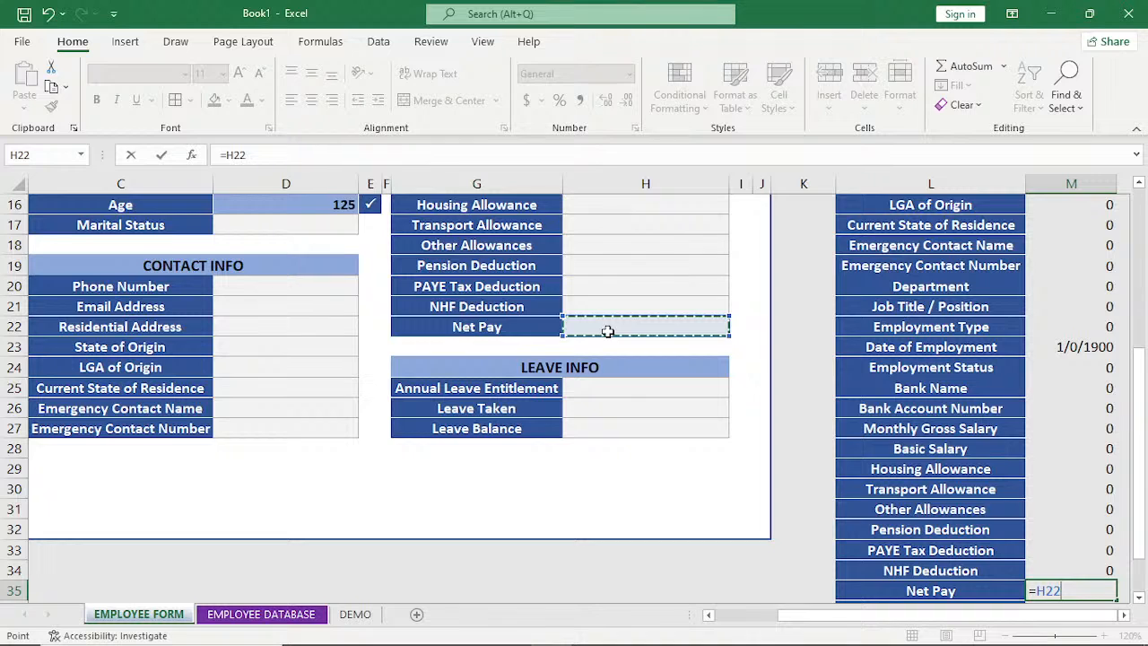
key("Return")
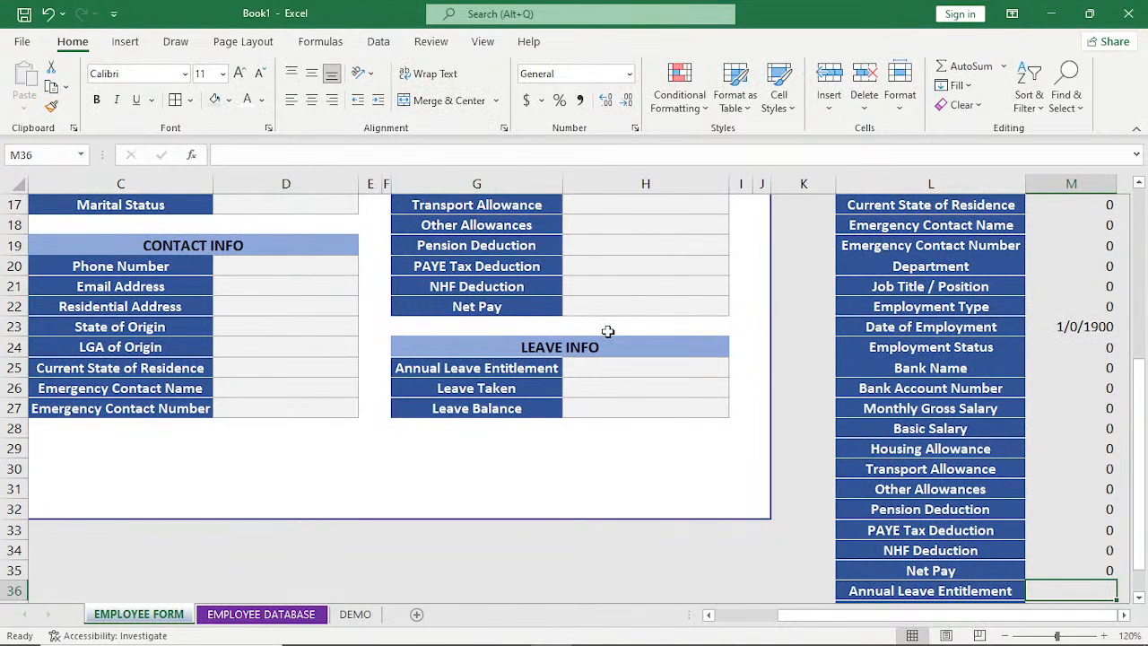
left_click(614, 368)
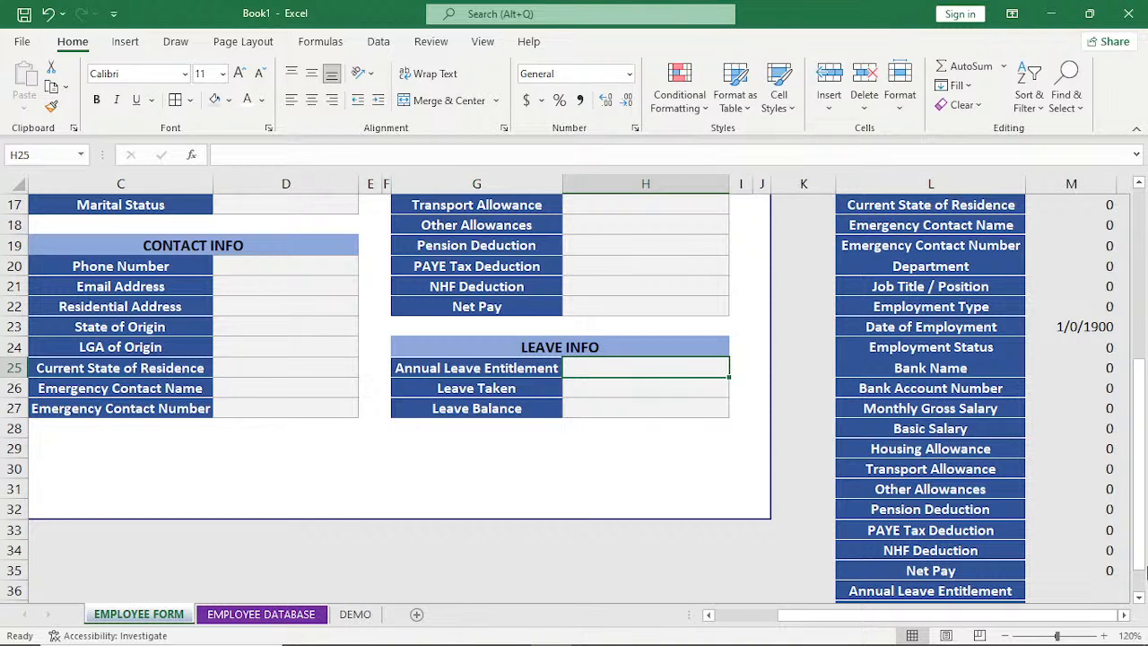
left_click(1074, 592)
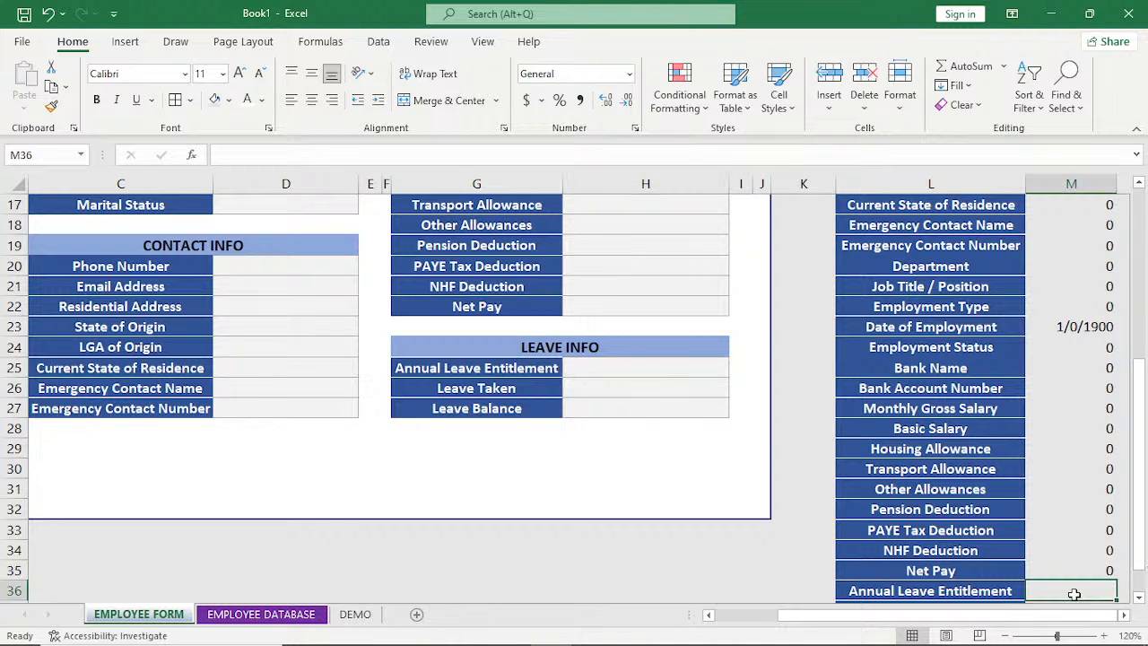
type("=")
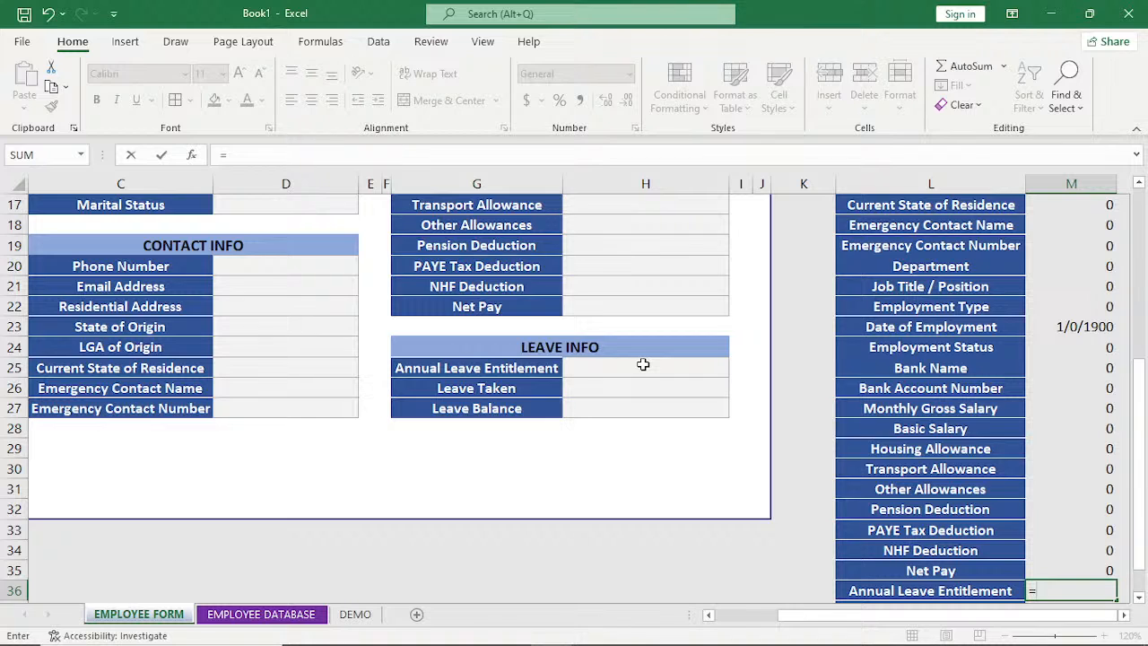
left_click(643, 365)
key("Return")
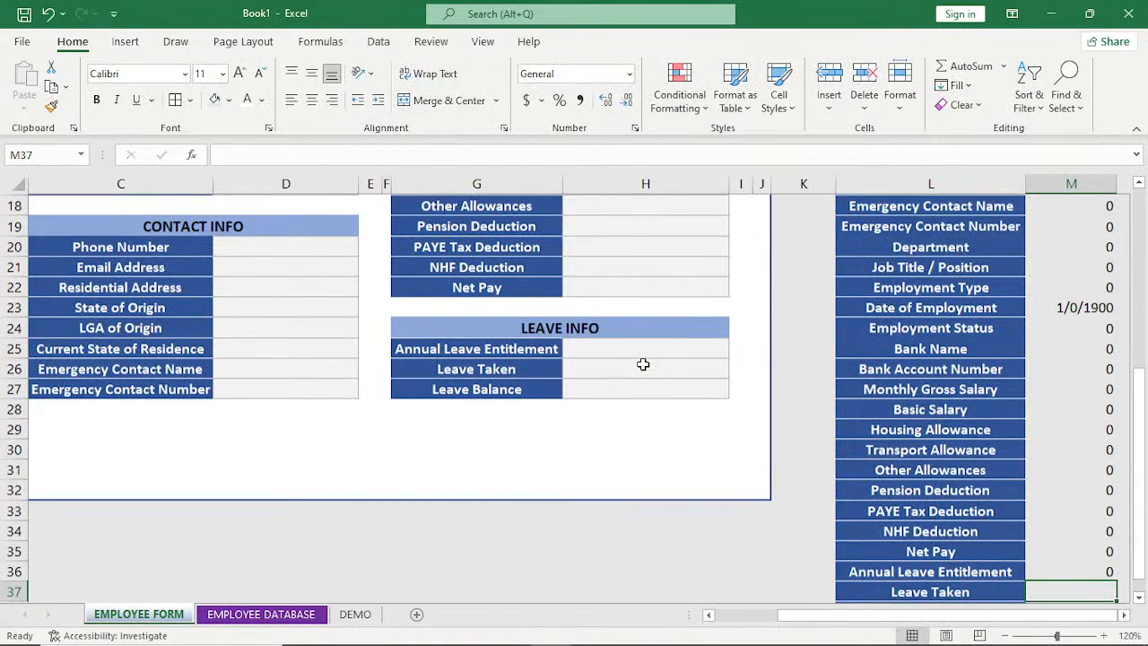
Link the list's Leave Taken and Leave Balance rows to the form with =H26 in M37 and =H27 in M38.
type("=")
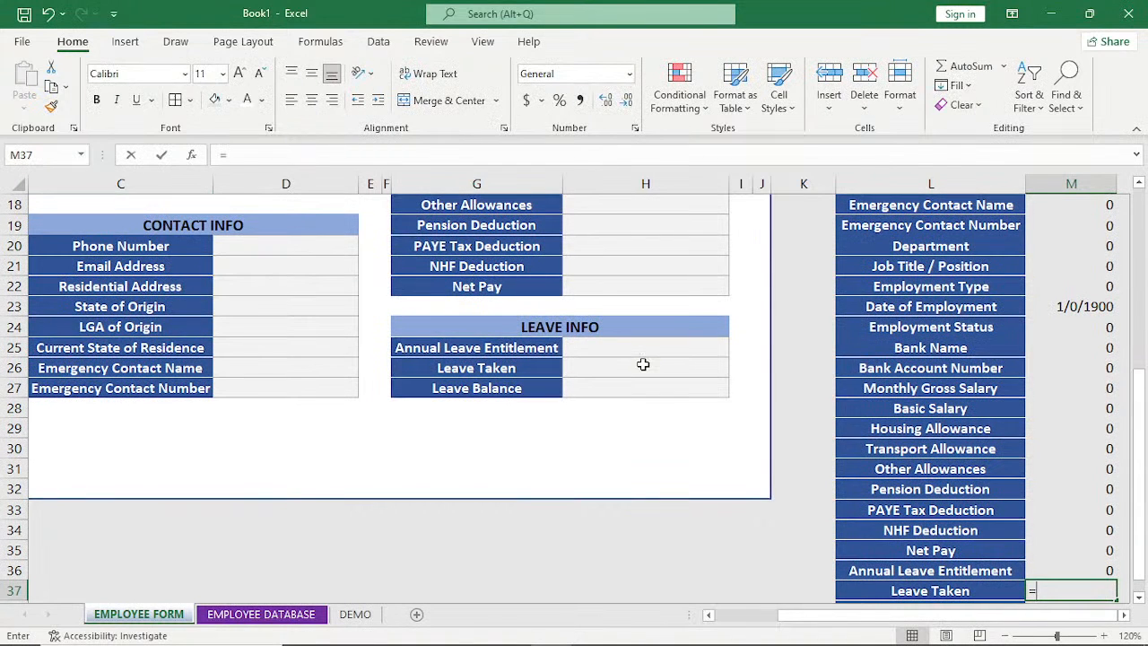
left_click(644, 364)
key("Return")
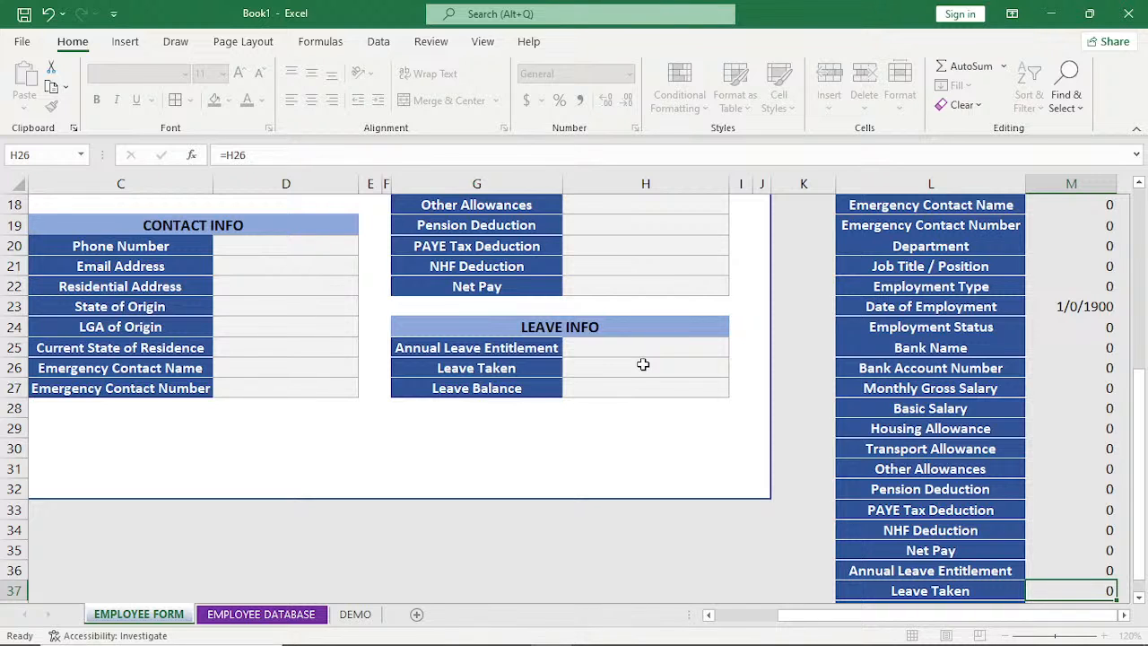
type("=")
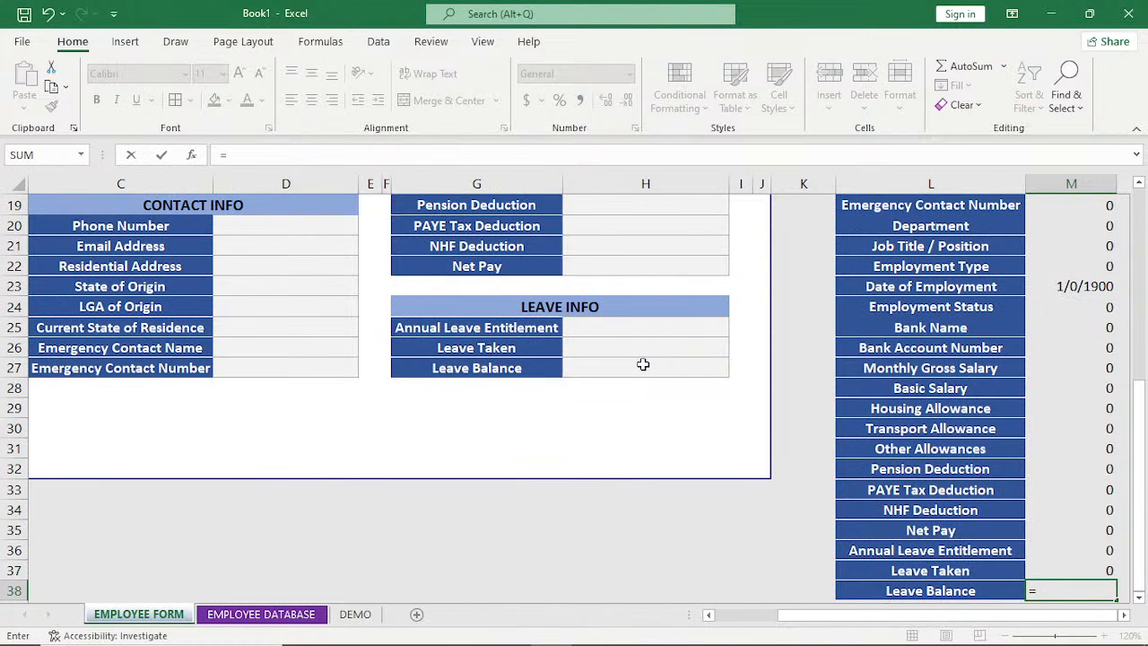
left_click(643, 365)
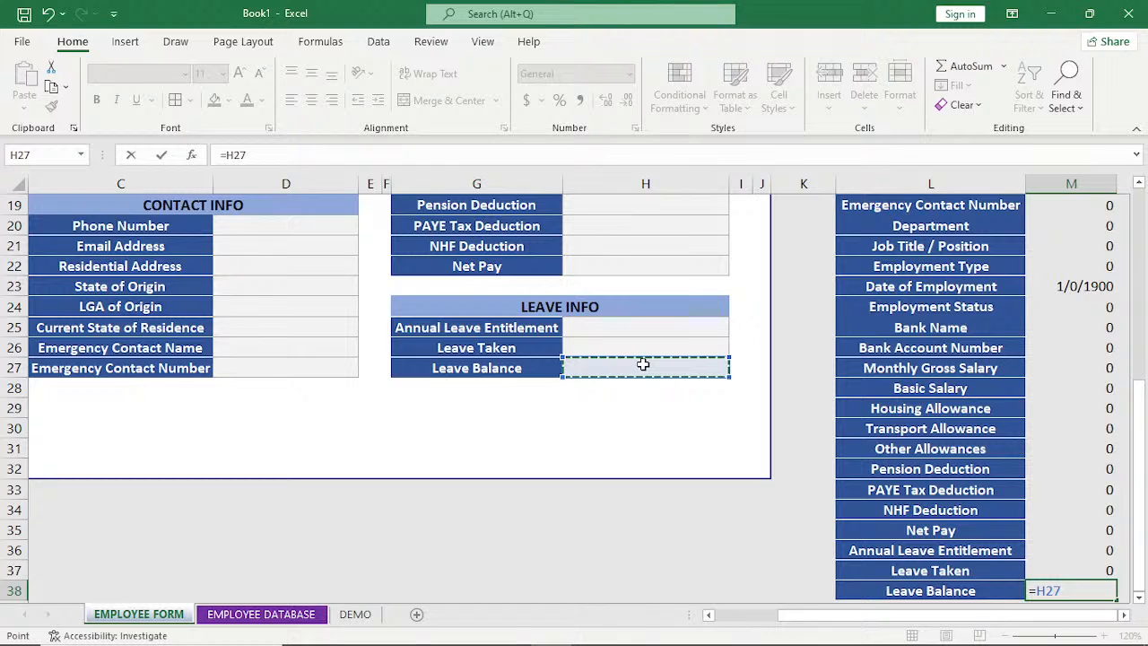
key("Return")
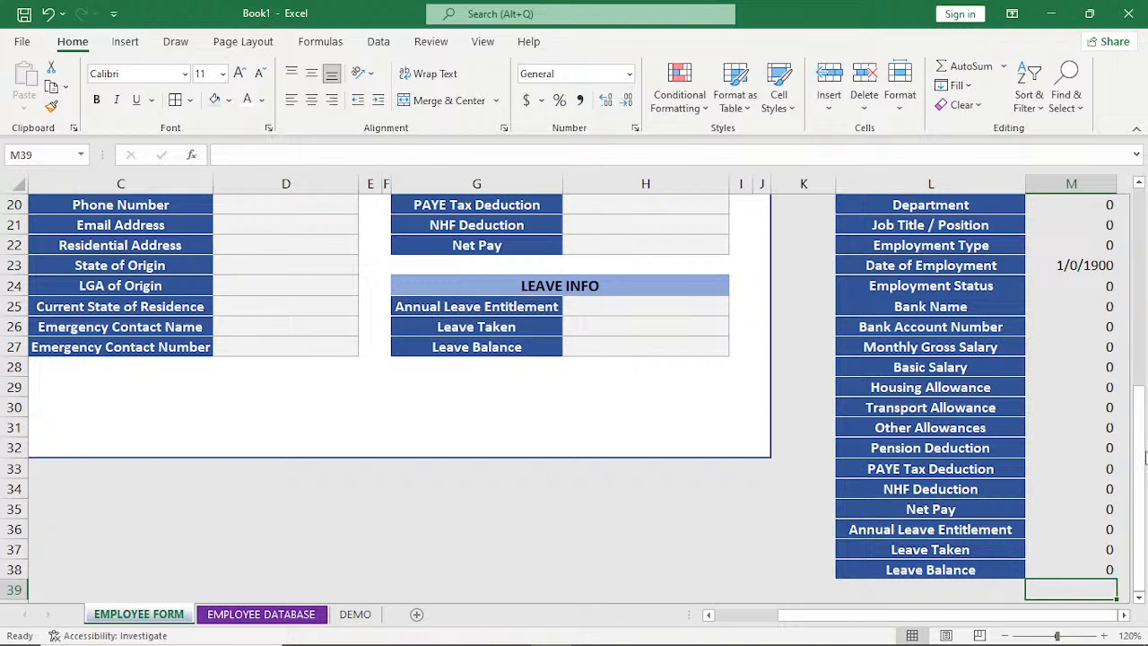
Copy the compiled label list in L2:L38, from Employee ID down to Leave Balance.
left_click_drag(1146, 457, 1146, 238)
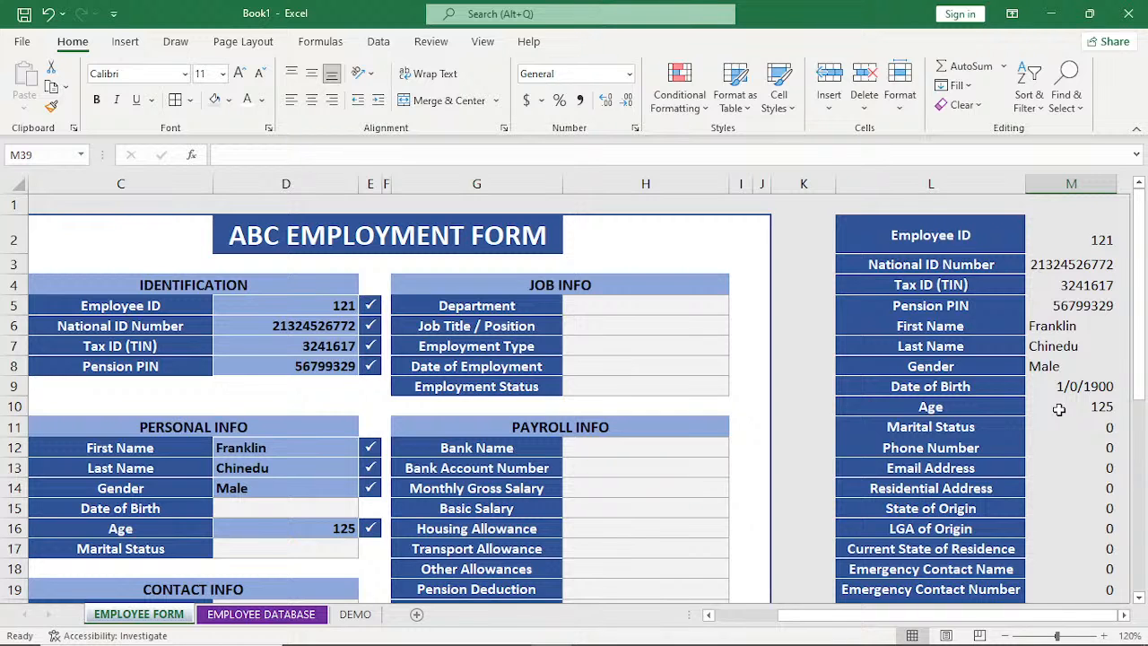
left_click_drag(1141, 359, 1142, 311)
left_click_drag(917, 235, 931, 546)
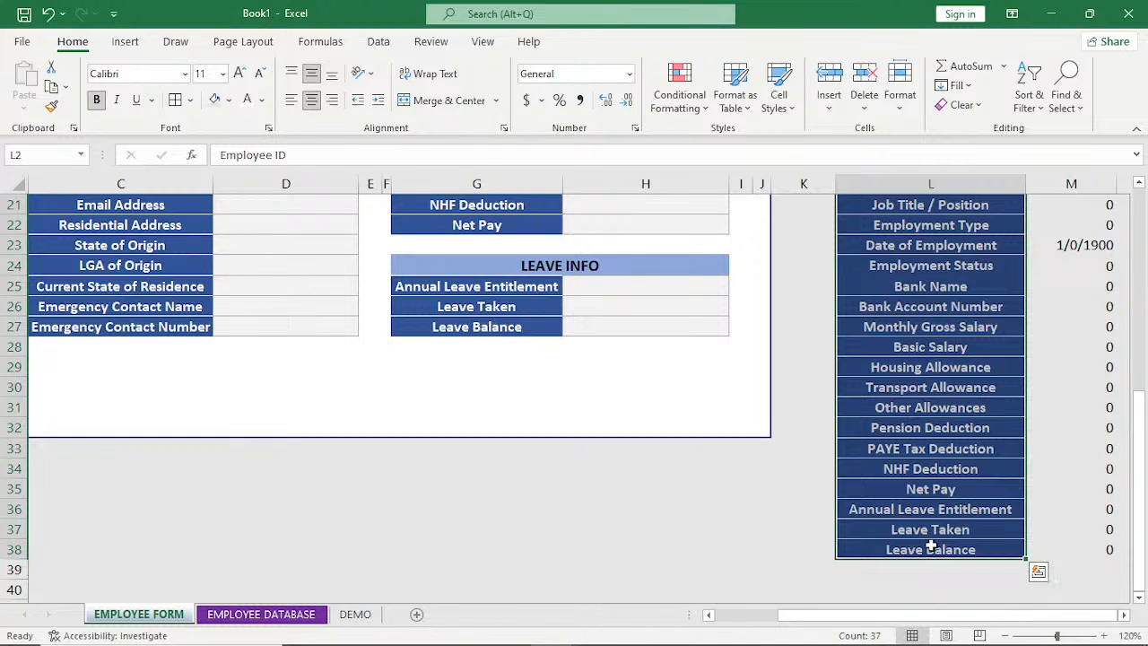
key("ctrl+c")
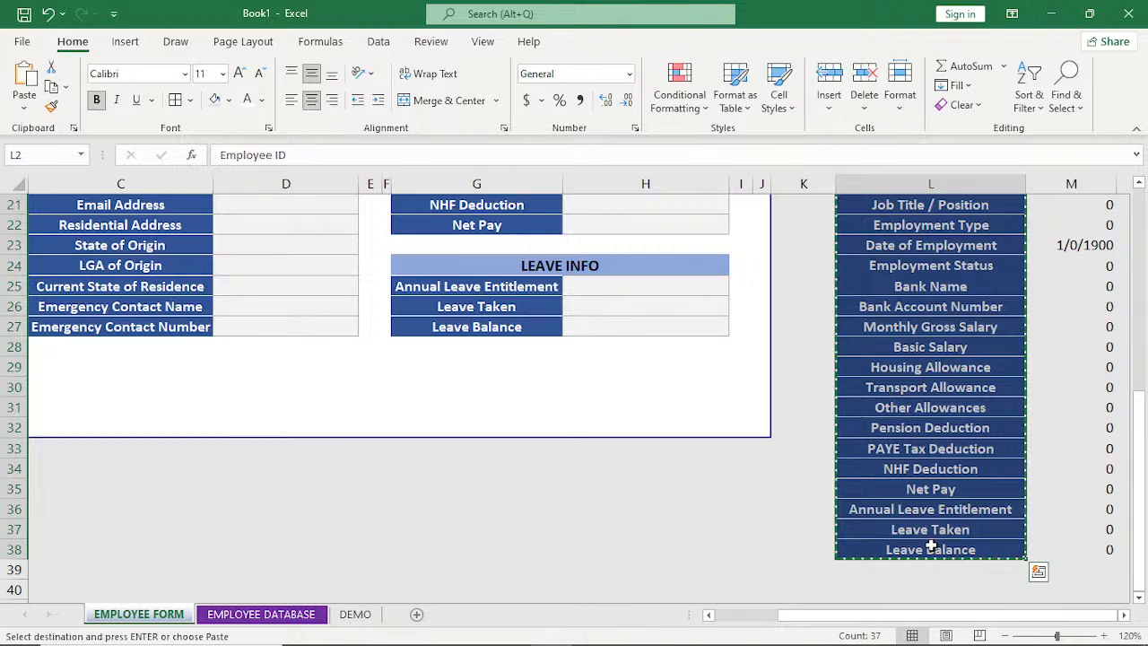
Paste the copied labels transposed into the EMPLOYEE DATABASE sheet as a row starting at B5.
left_click(261, 614)
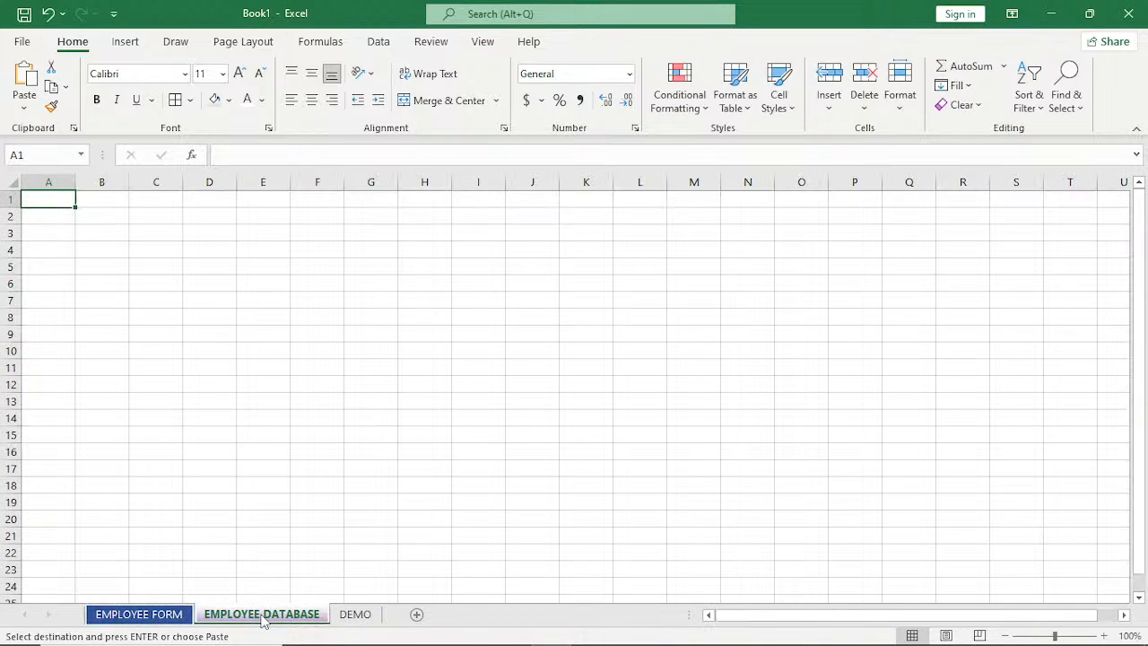
left_click(112, 273)
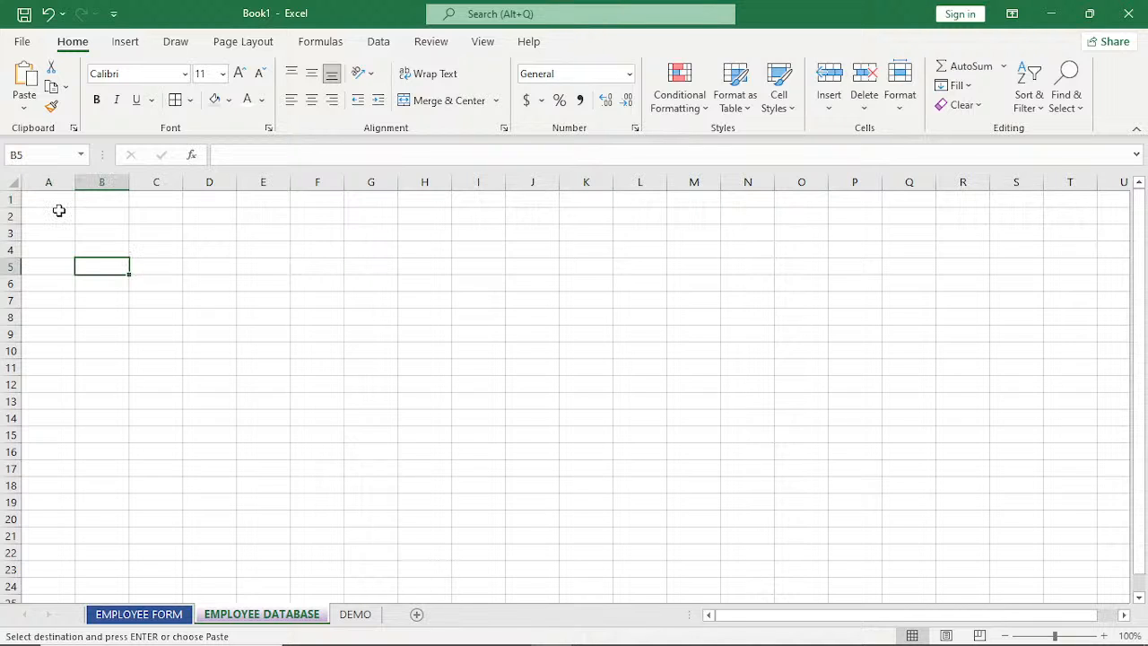
left_click(170, 270)
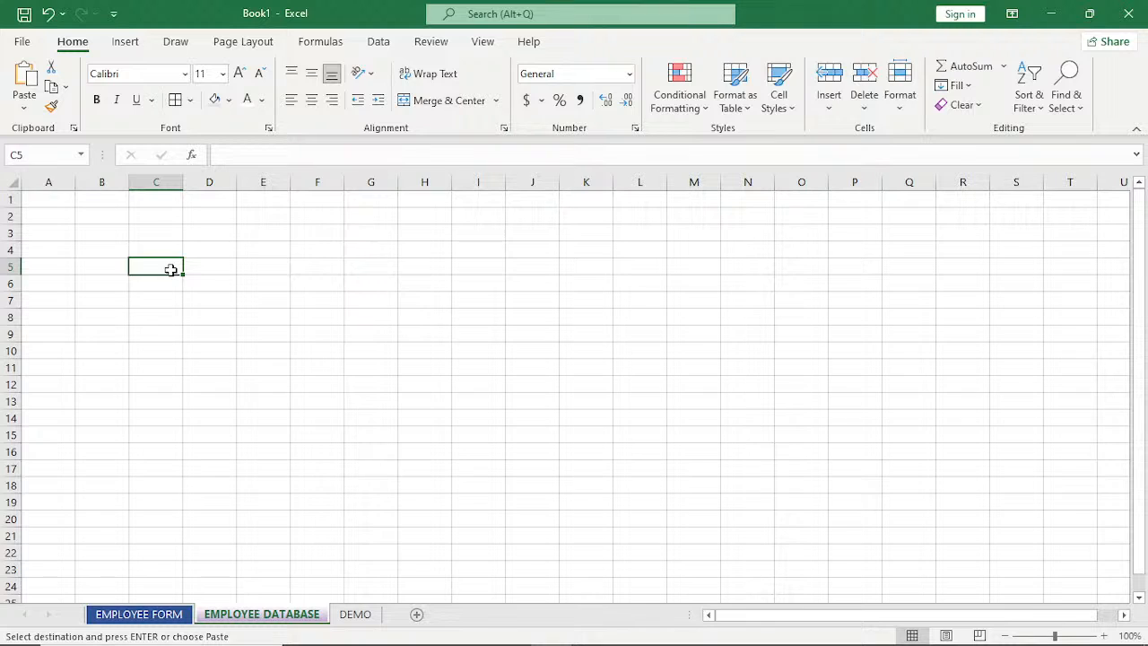
left_click(49, 328)
left_click(112, 270)
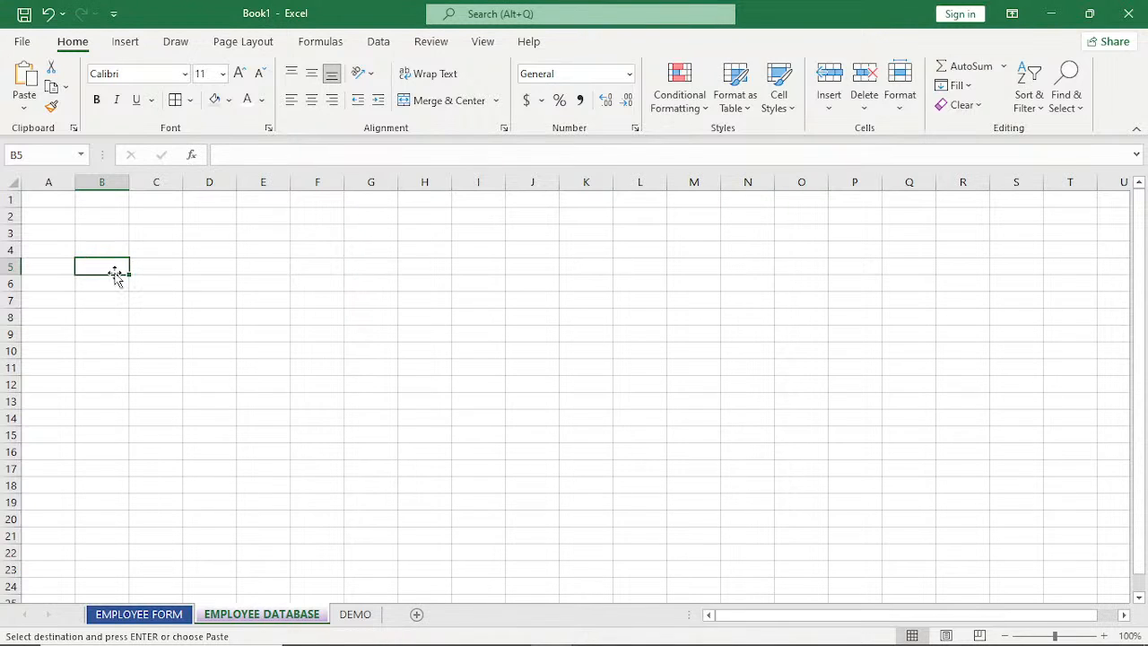
right_click(115, 274)
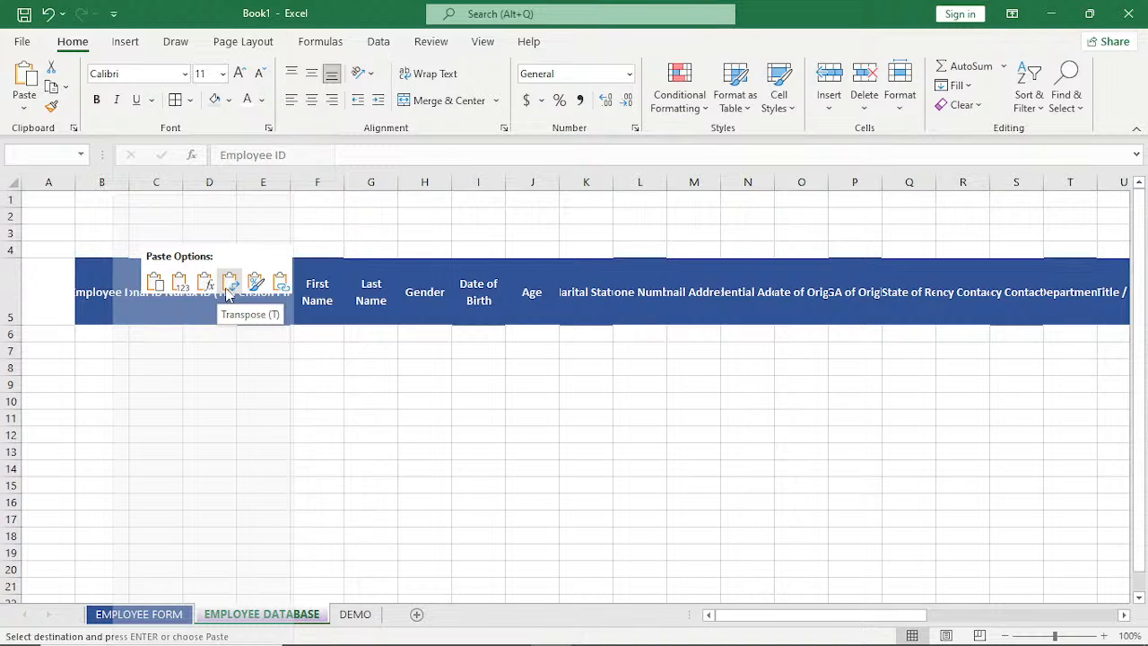
left_click(229, 285)
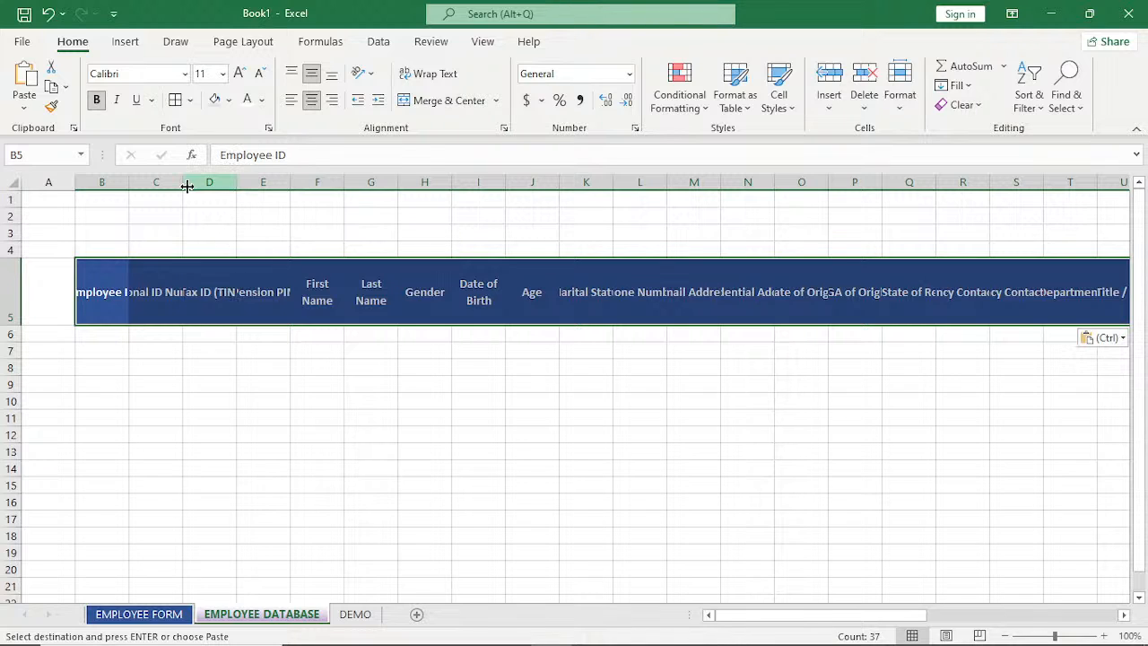
Turn off text wrapping across the whole EMPLOYEE DATABASE sheet and autofit all column widths to the header labels.
left_click(15, 183)
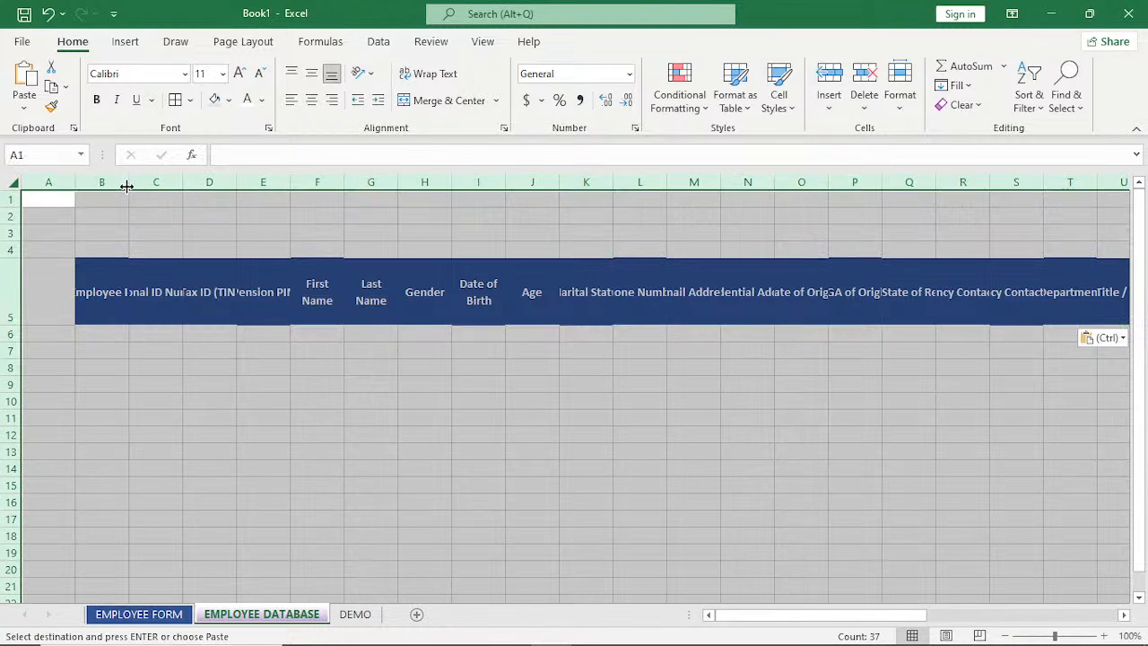
double_click(127, 186)
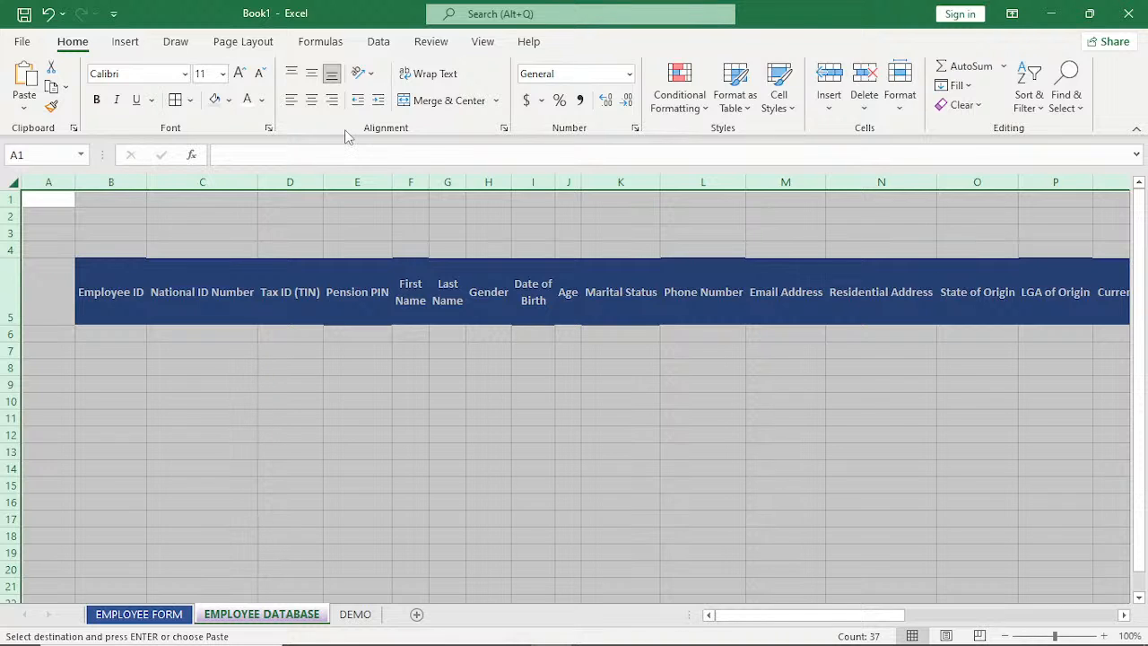
left_click(440, 77)
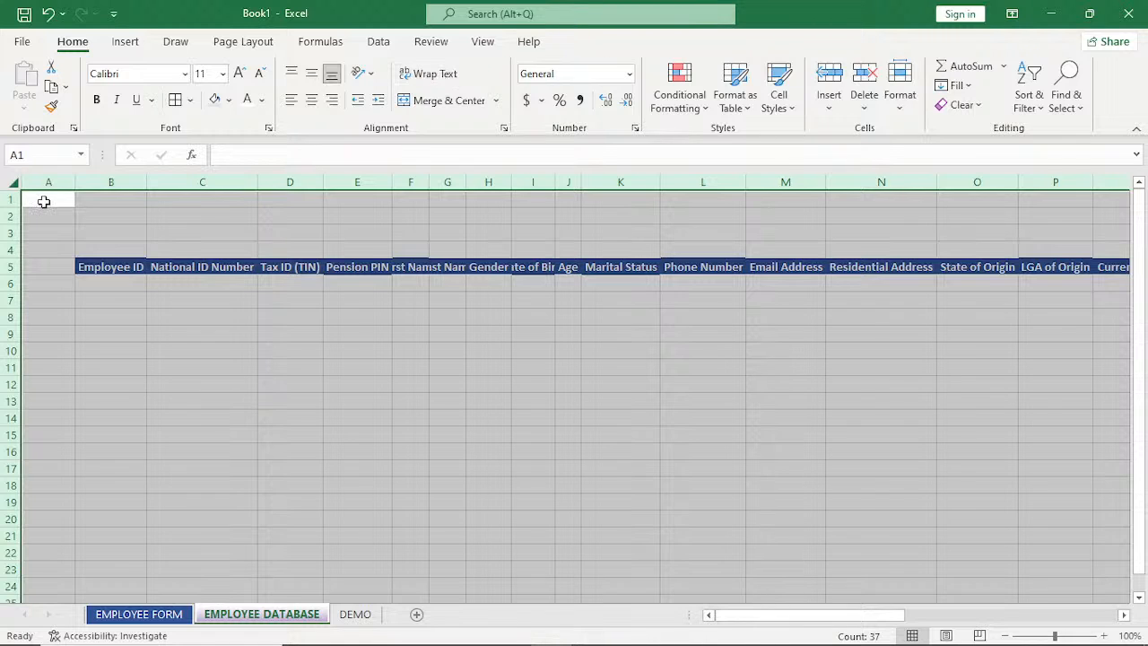
double_click(148, 184)
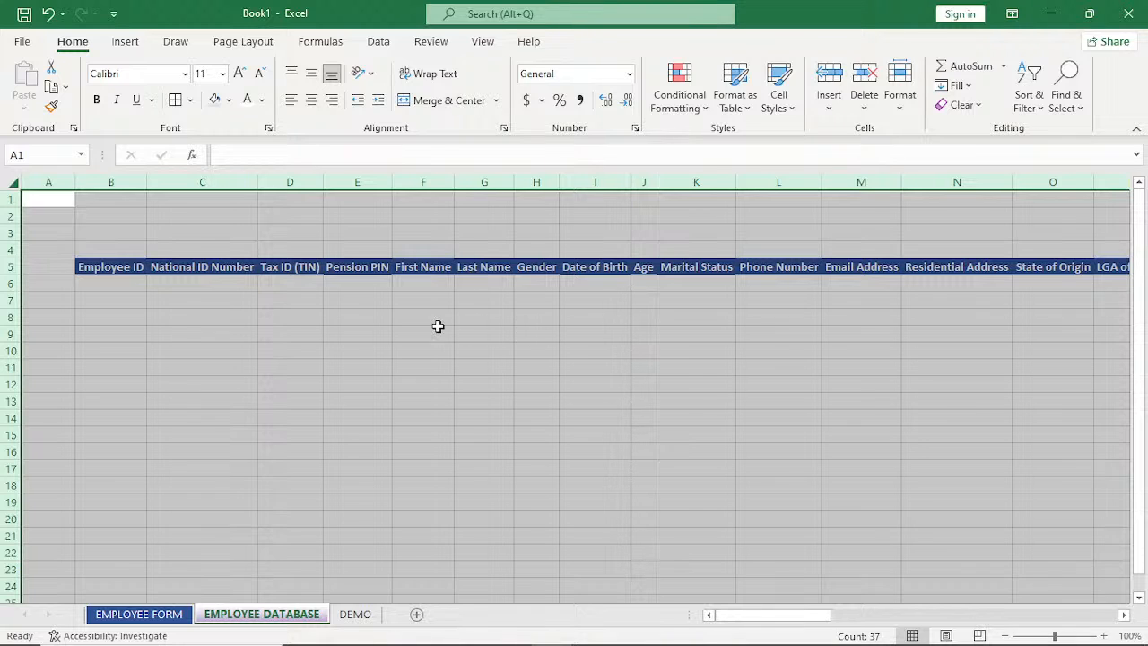
Apply white inside borders to the header row from Employee ID in B5 to Leave Balance in AL5.
left_click(95, 269)
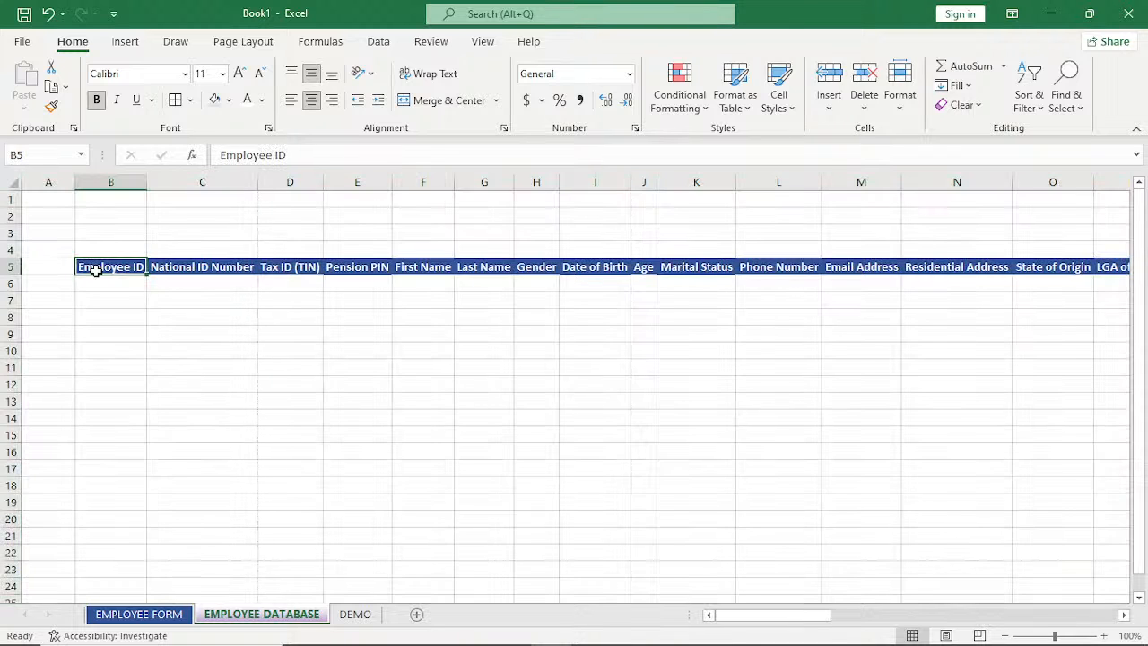
key("ctrl+shift+Right")
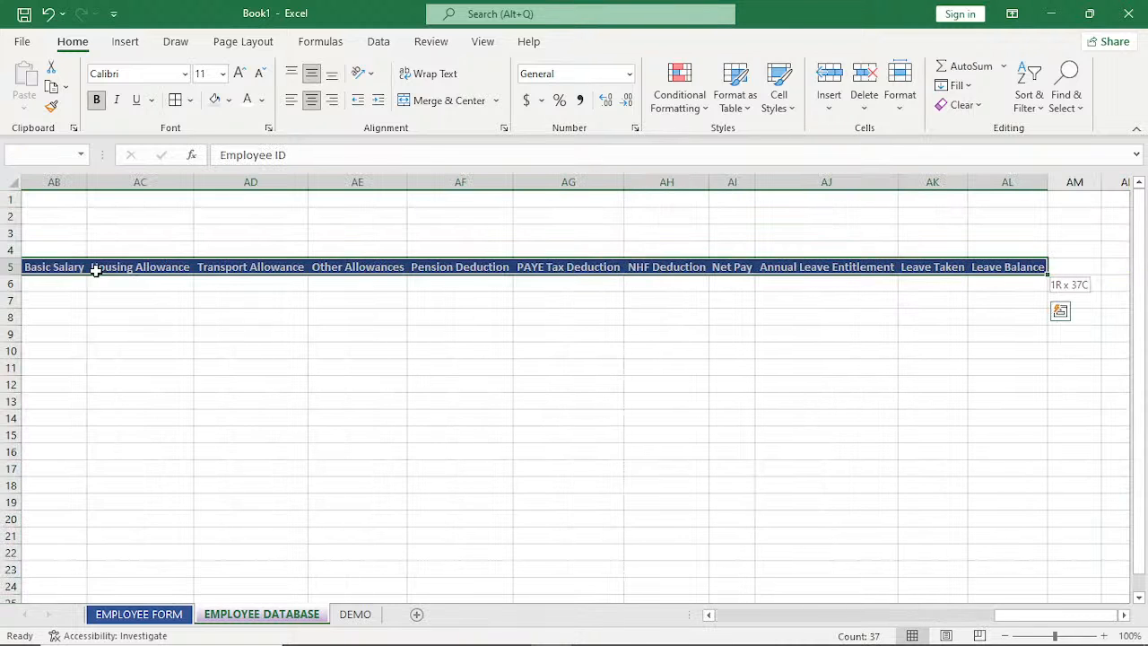
left_click(191, 101)
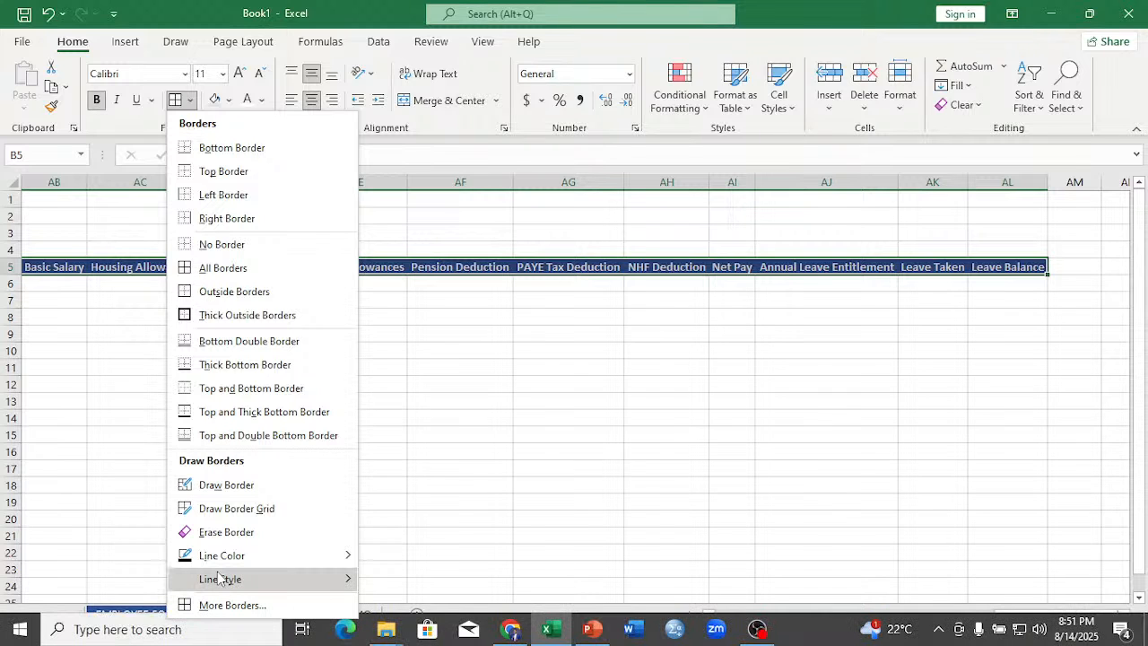
left_click(233, 604)
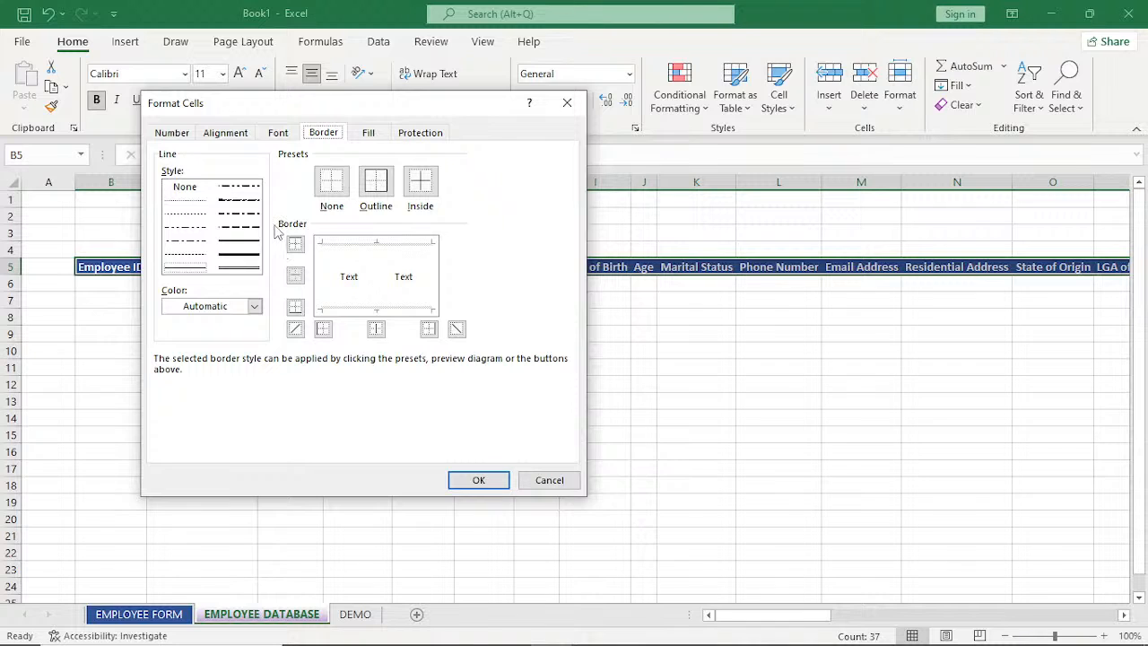
left_click(430, 183)
left_click(254, 307)
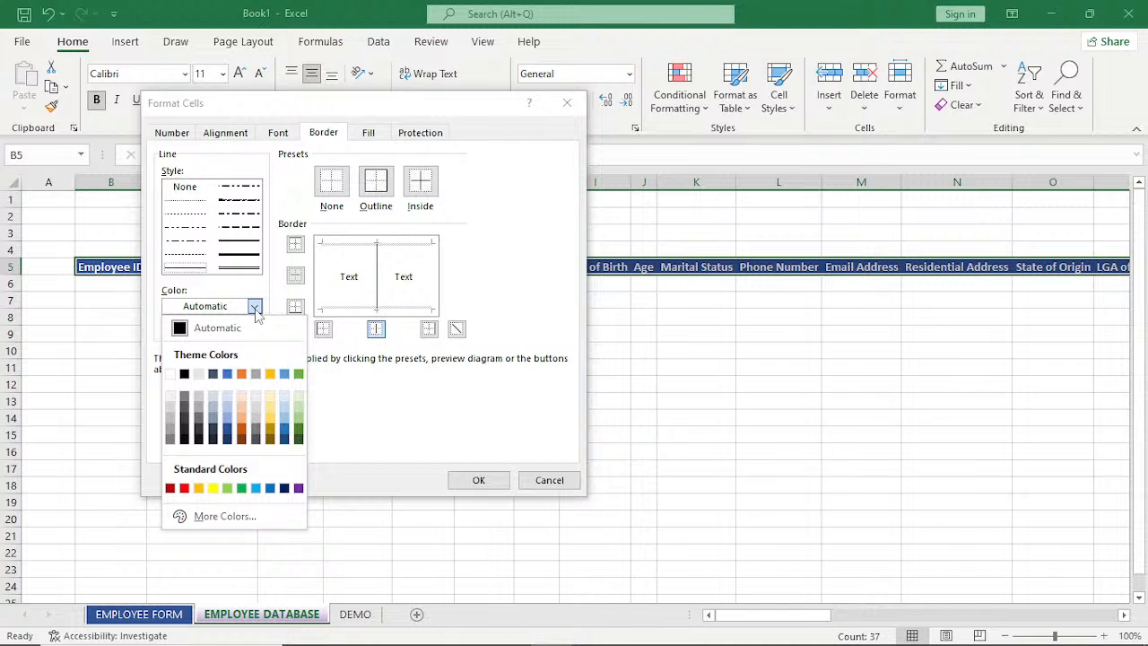
left_click(170, 375)
left_click(476, 480)
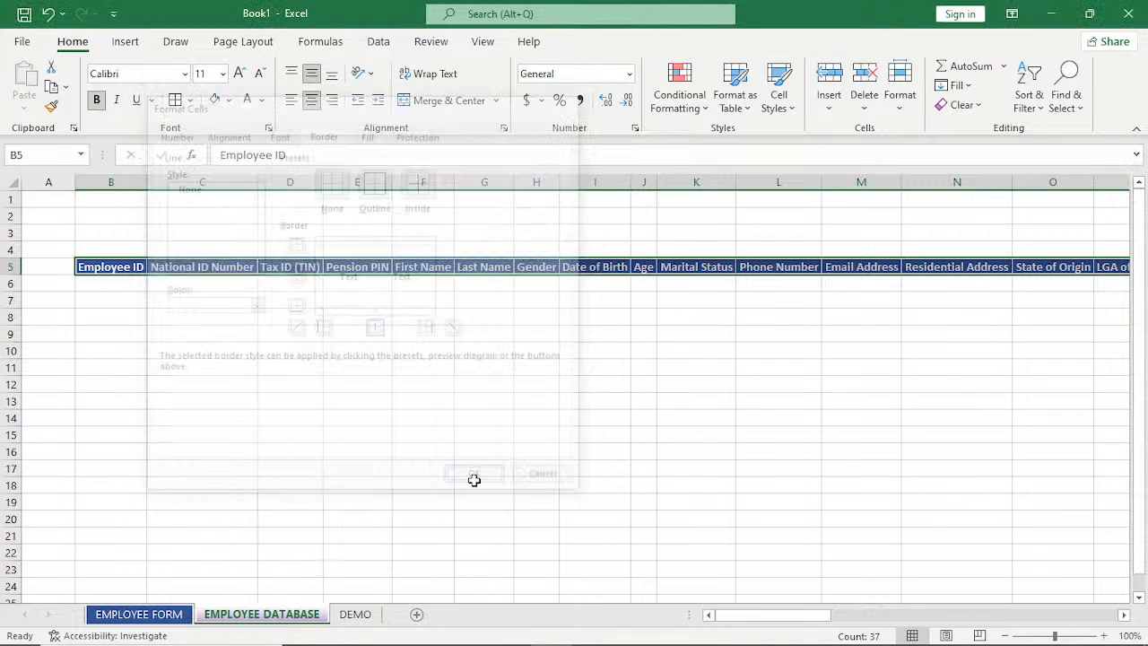
left_click(218, 381)
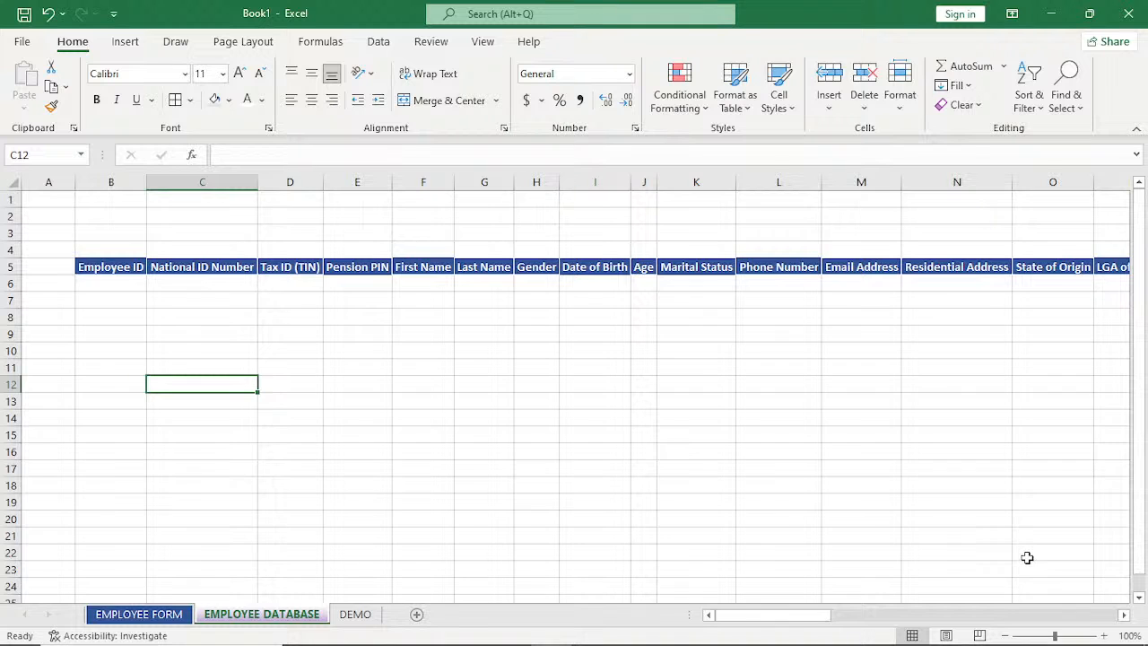
Increase the header row B5:AL5 to font size 12 and autofit all columns to the larger labels.
mouse_move(783, 615)
left_mouse_down()
mouse_move(1073, 601)
mouse_move(890, 635)
mouse_move(778, 635)
left_mouse_up()
left_click(101, 267)
key("ctrl+shift+Right")
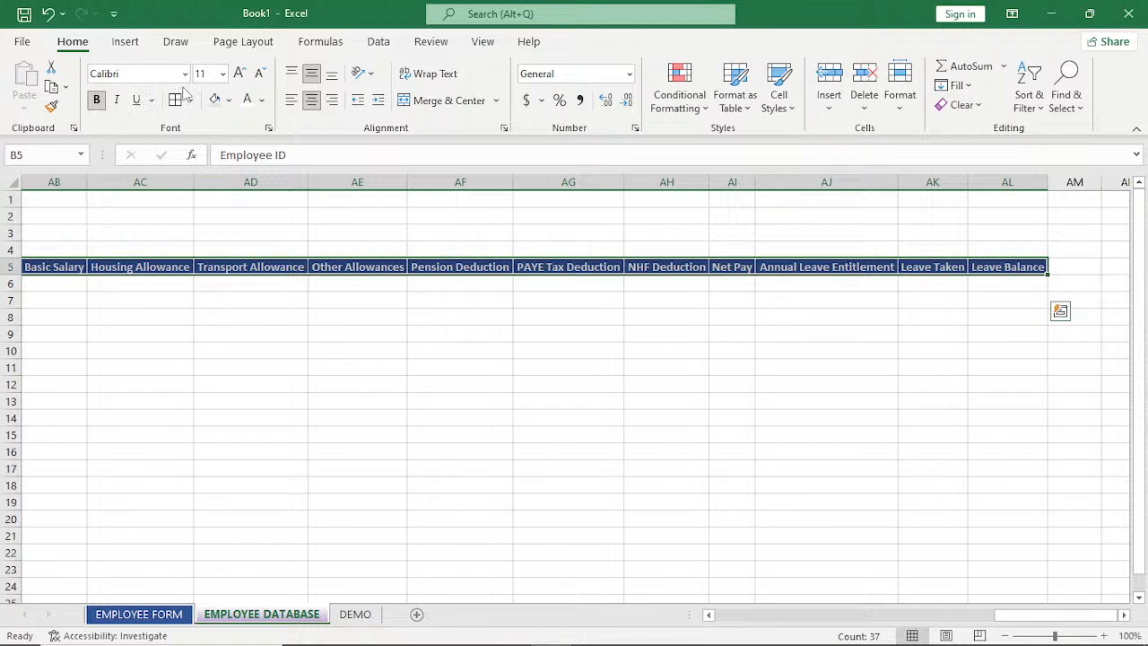
left_click(239, 75)
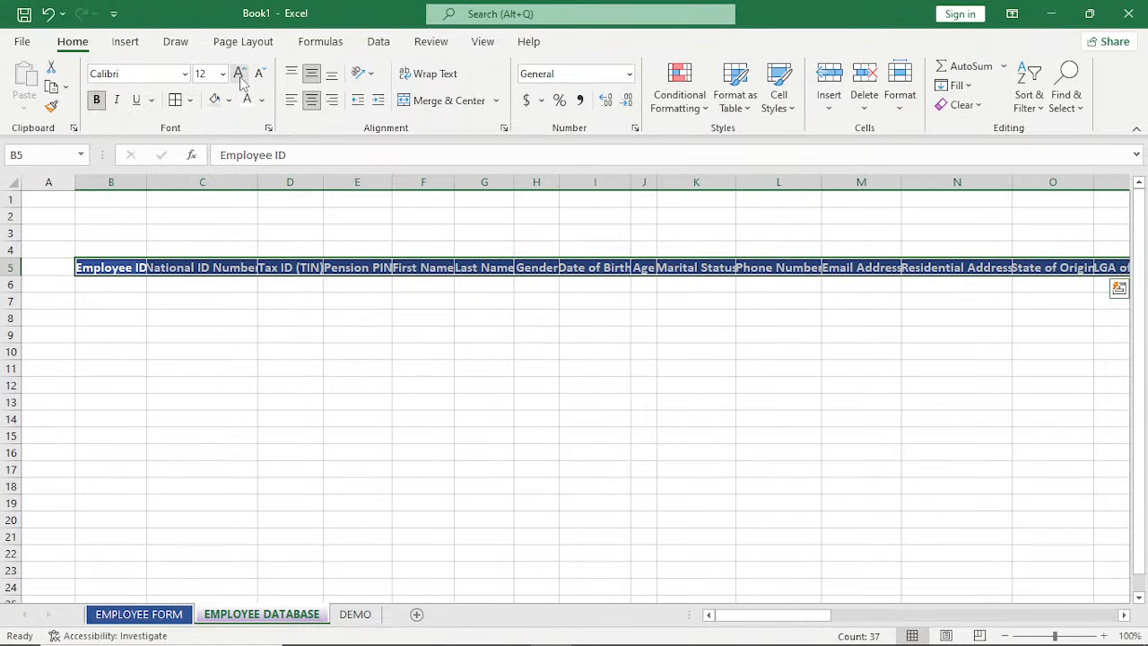
left_click(9, 184)
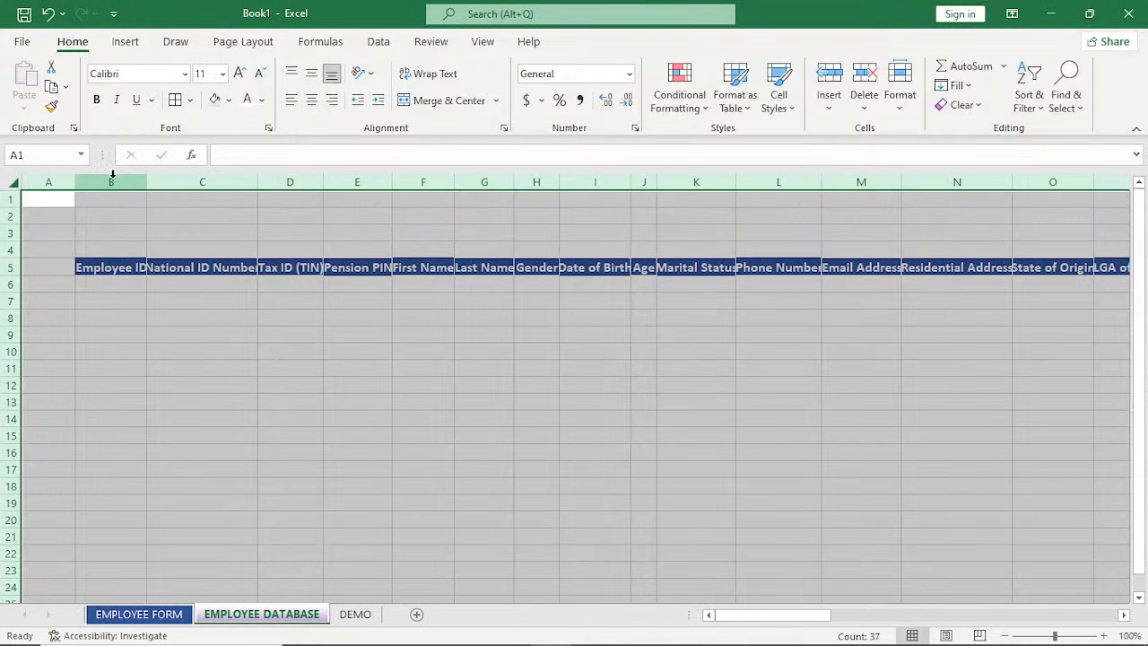
double_click(147, 177)
left_click(506, 432)
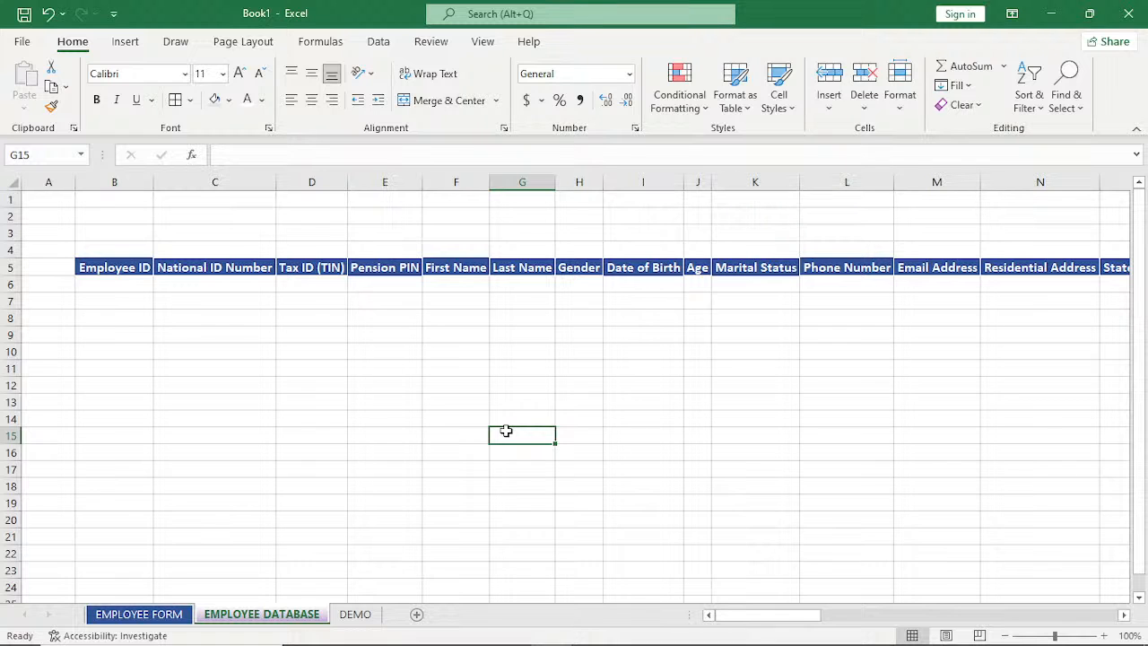
Merge and center C1:G3 above the headers and fill it with the same dark blue as the header row.
left_click(1103, 635)
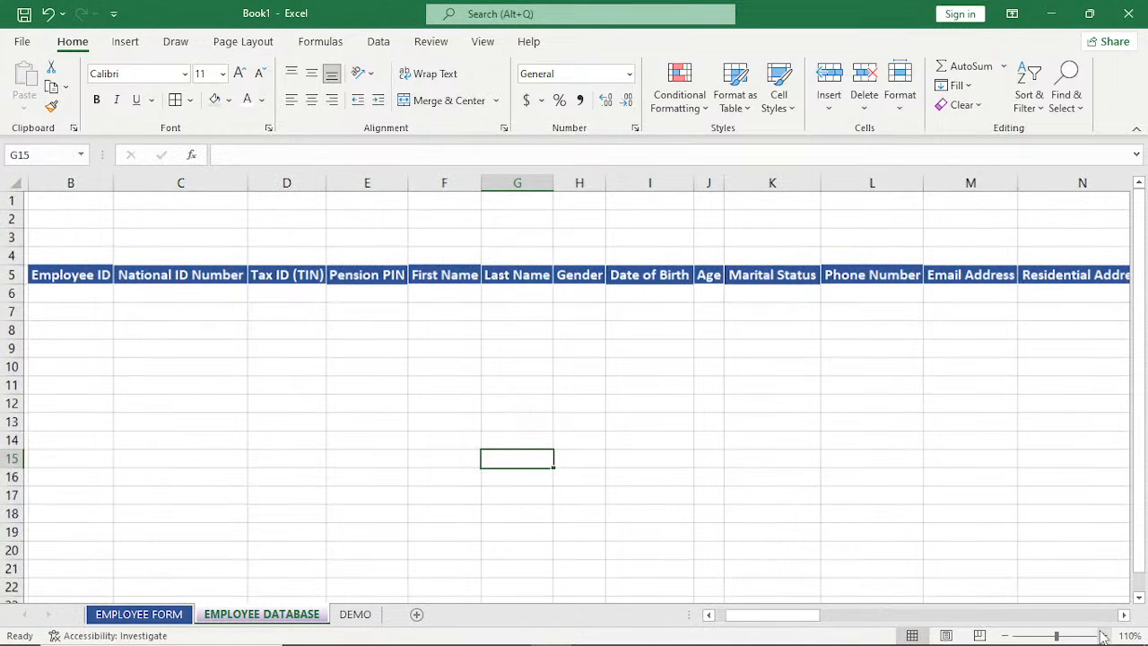
left_click(1104, 635)
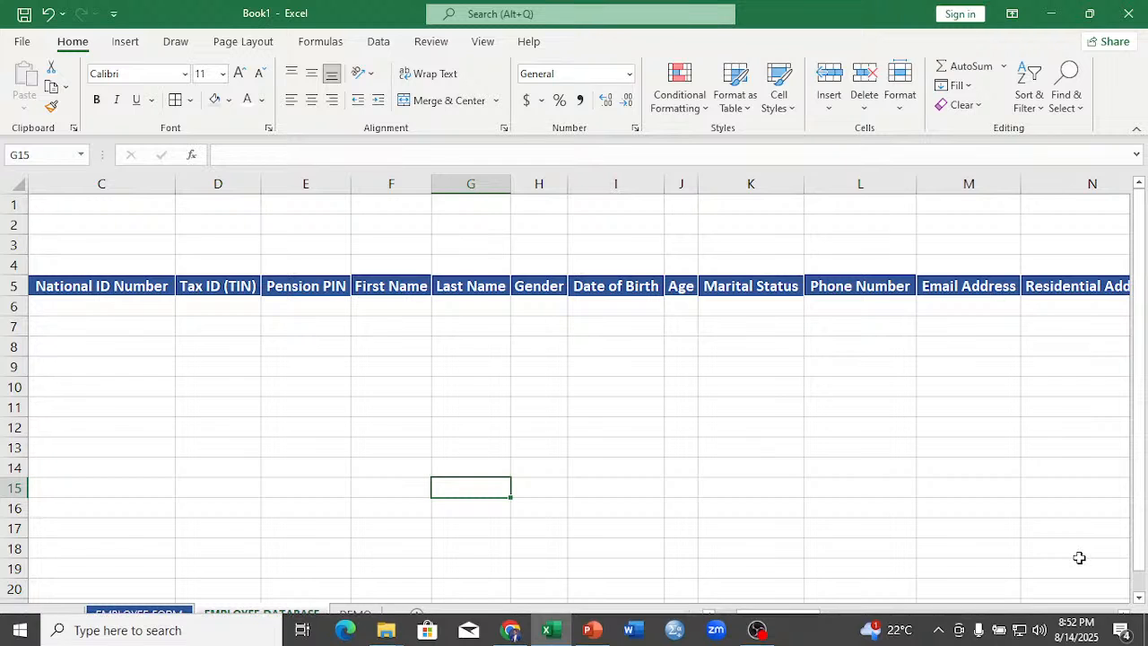
left_click(1104, 635)
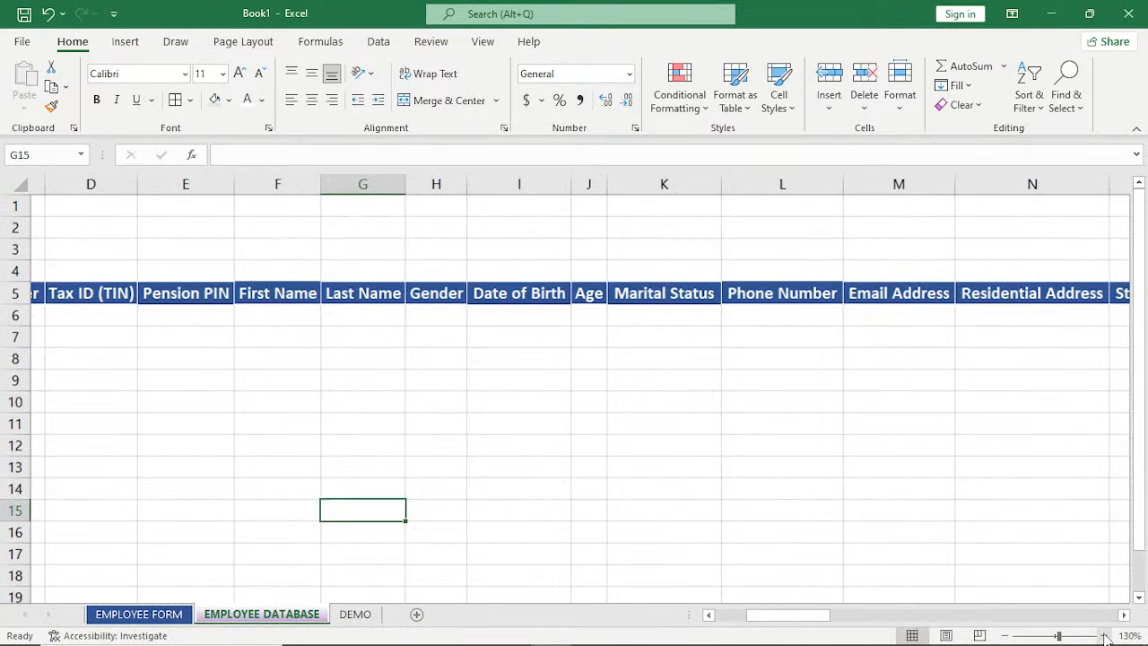
left_click_drag(789, 615, 738, 618)
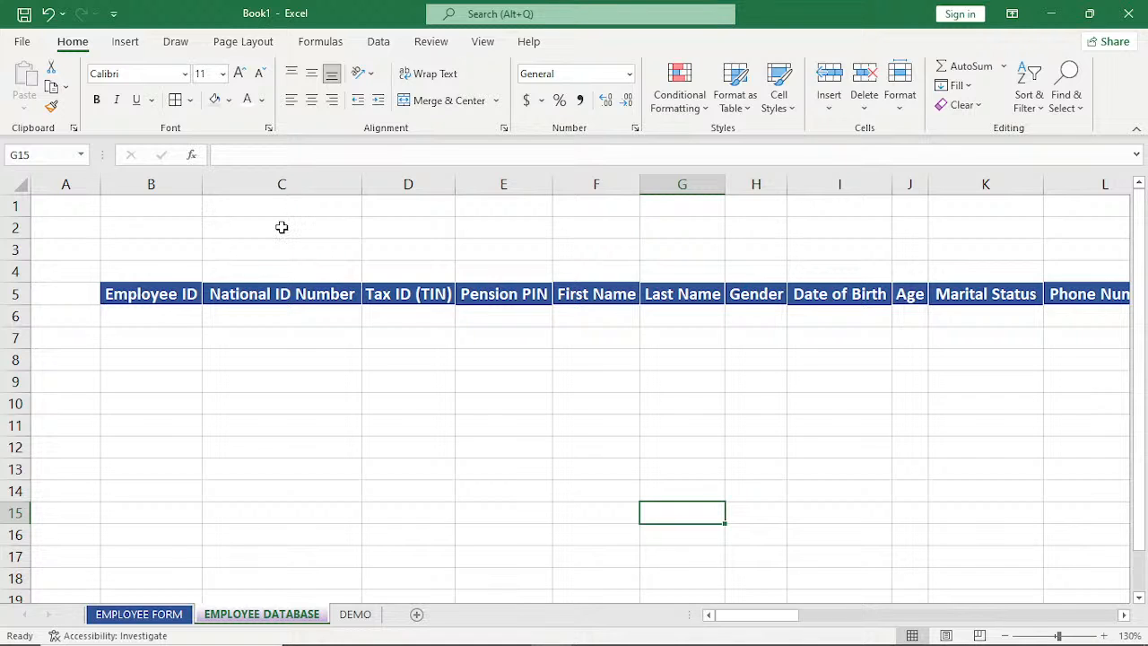
left_click_drag(281, 206, 687, 243)
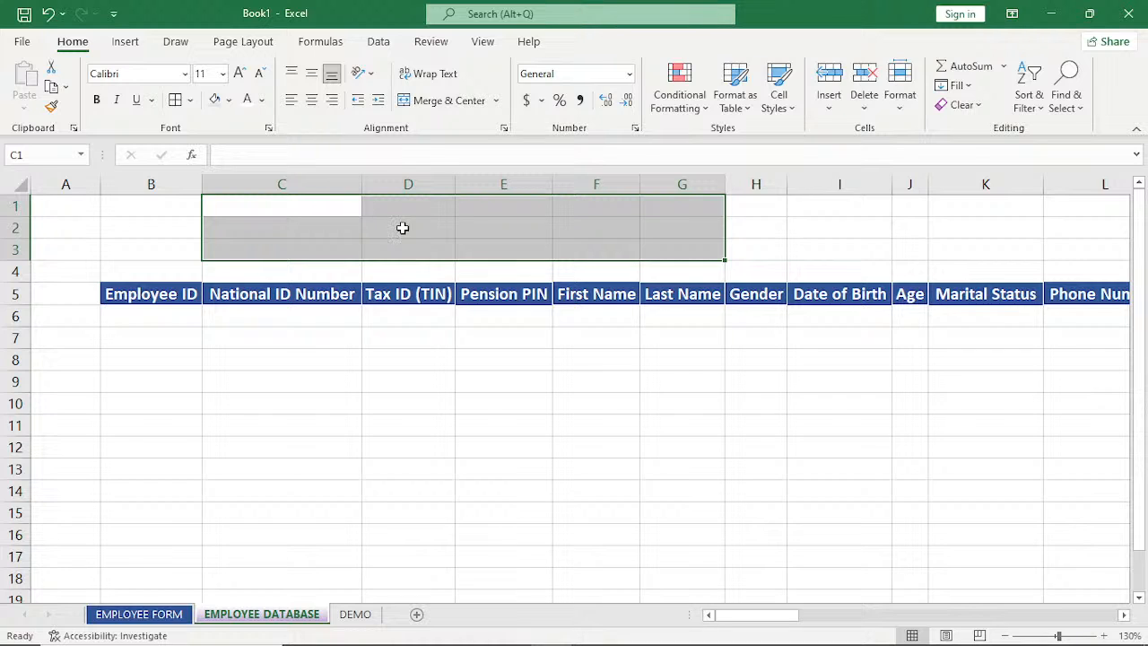
left_click(441, 101)
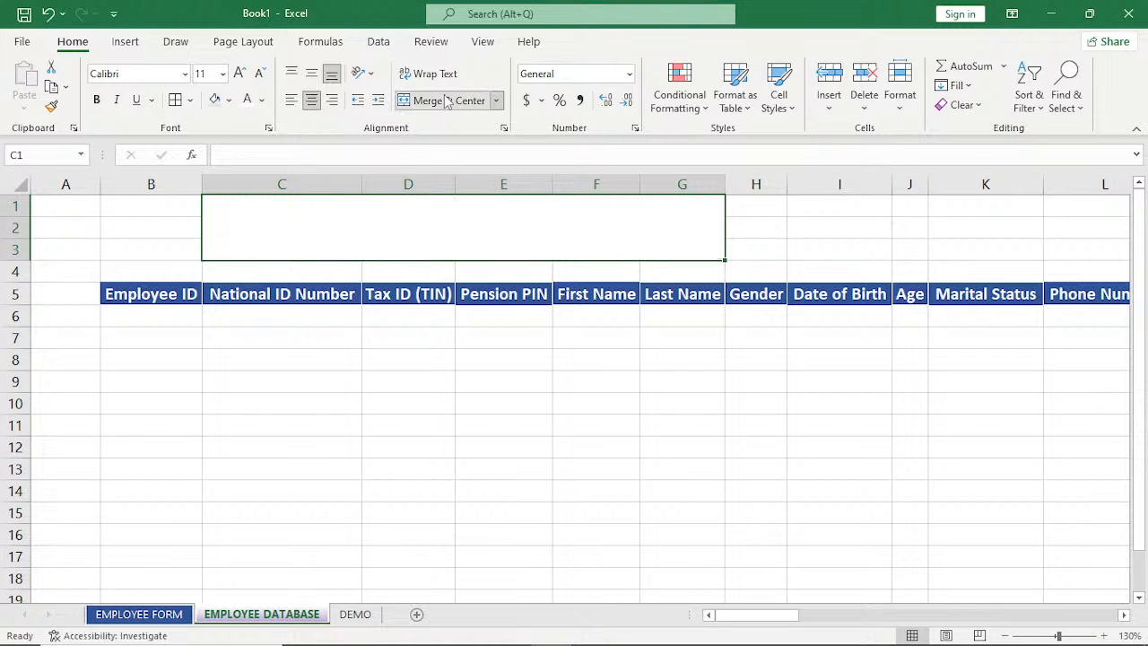
left_click(262, 101)
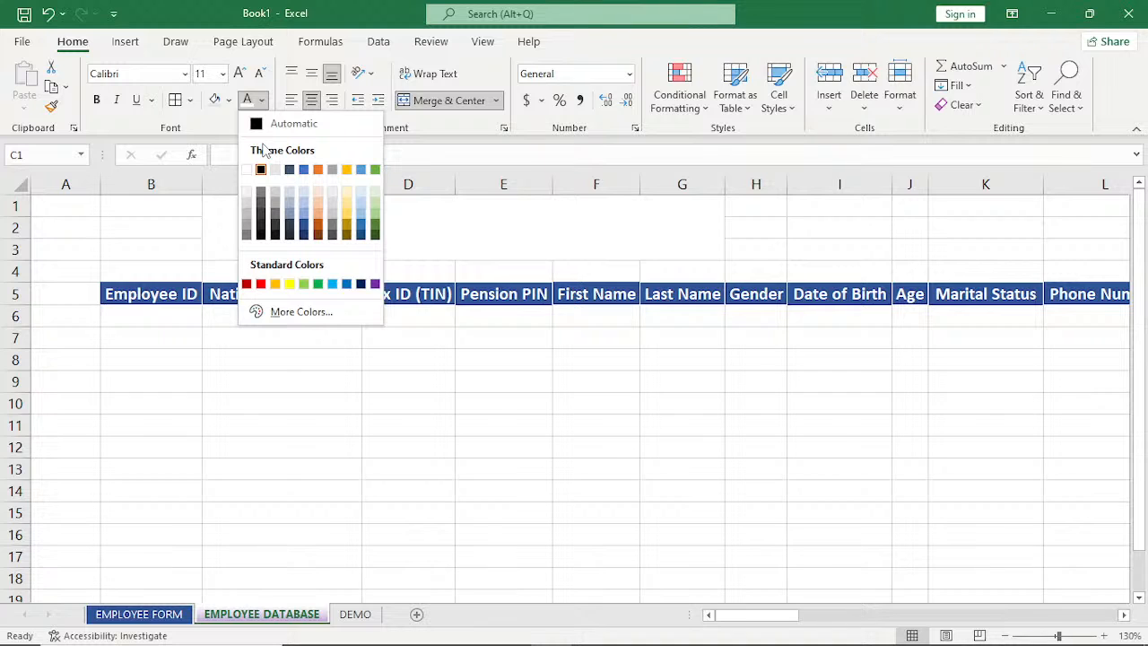
left_click(262, 100)
left_click(228, 101)
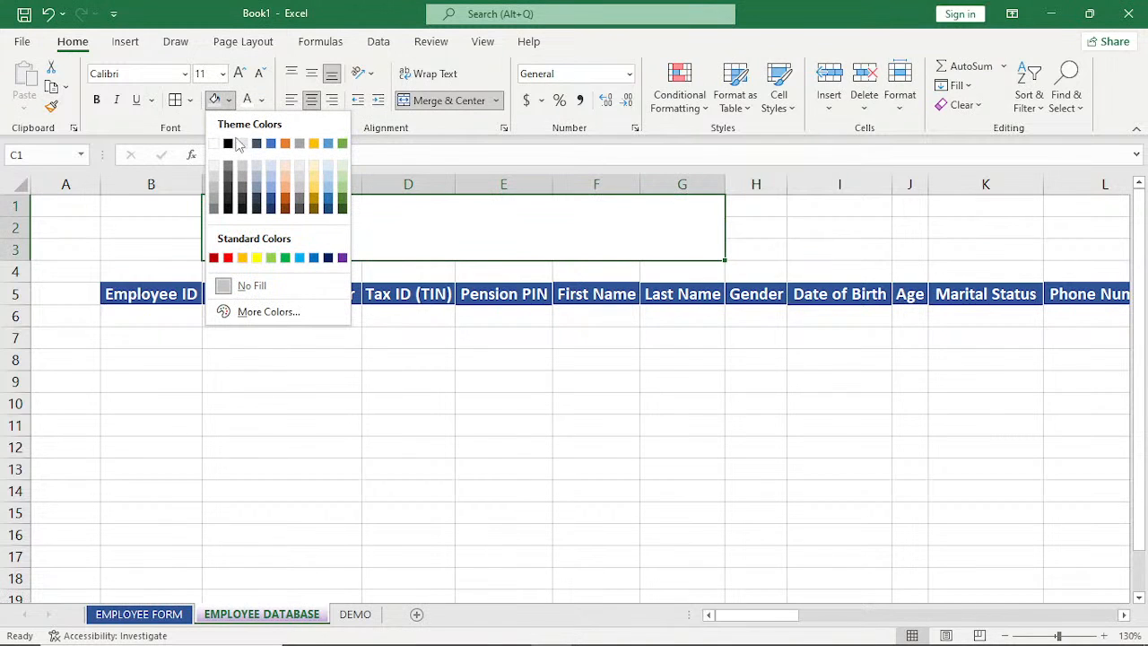
left_click(272, 201)
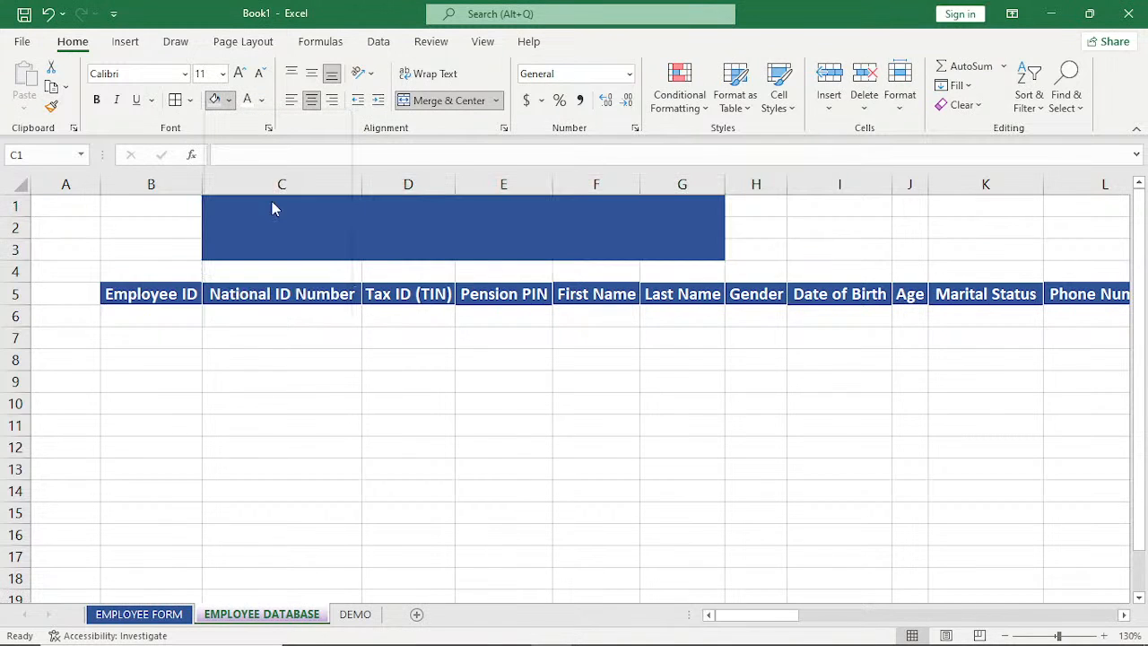
Enter the title ABC EMPLOYEE DATABASE in the merged blue block C1:G3.
double_click(334, 227)
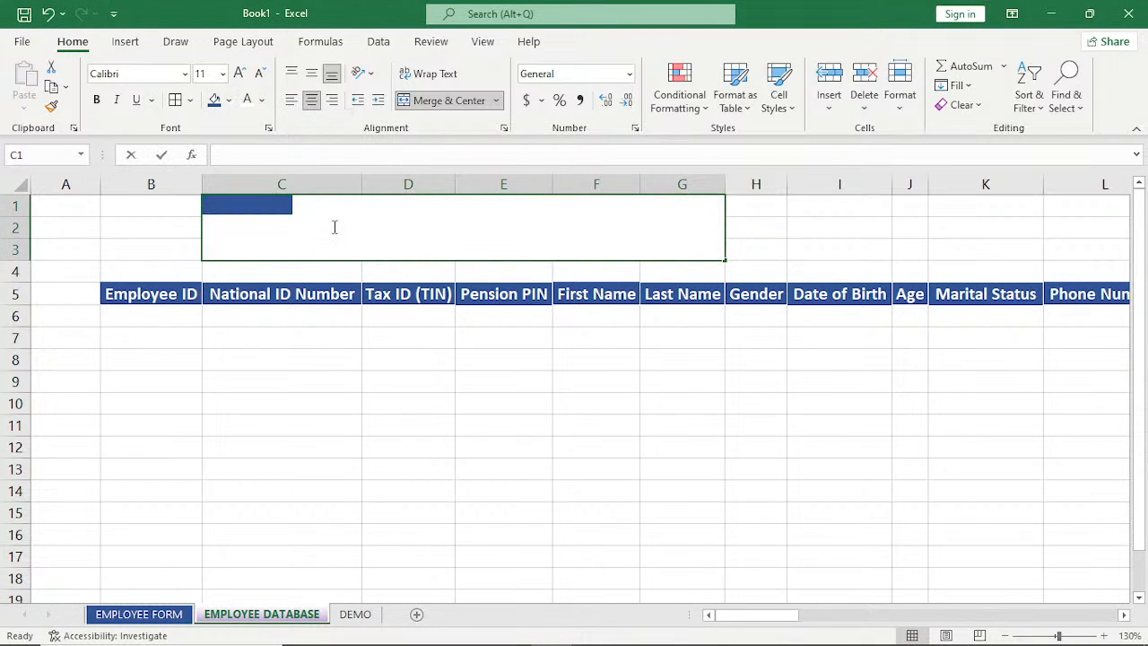
type("ABC")
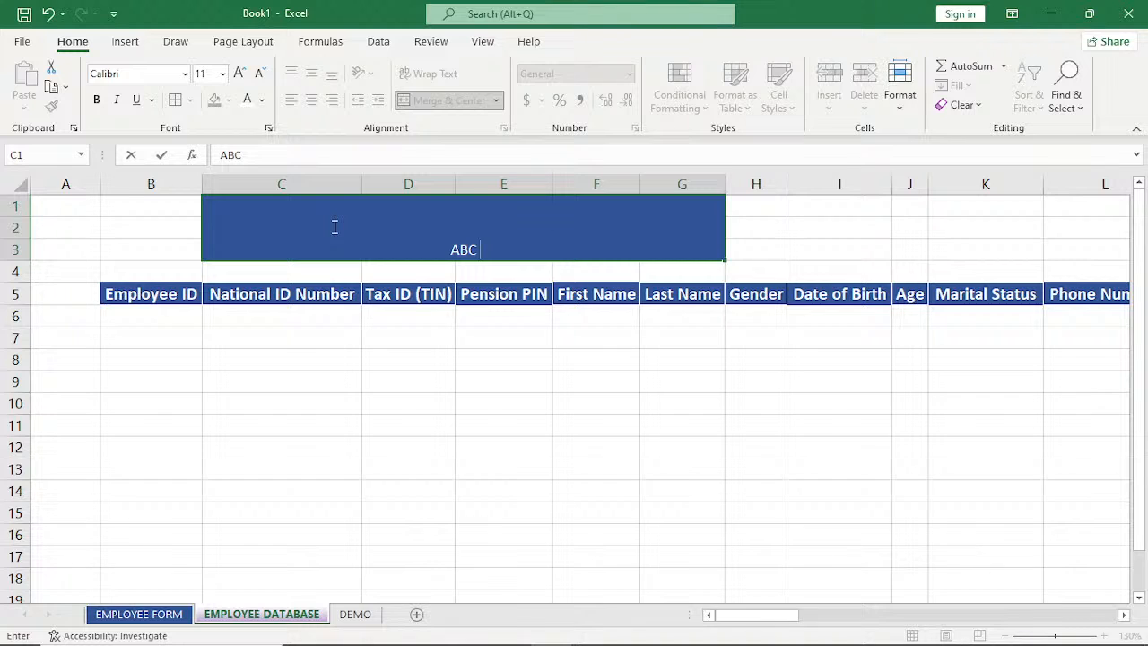
type(" EMPLO")
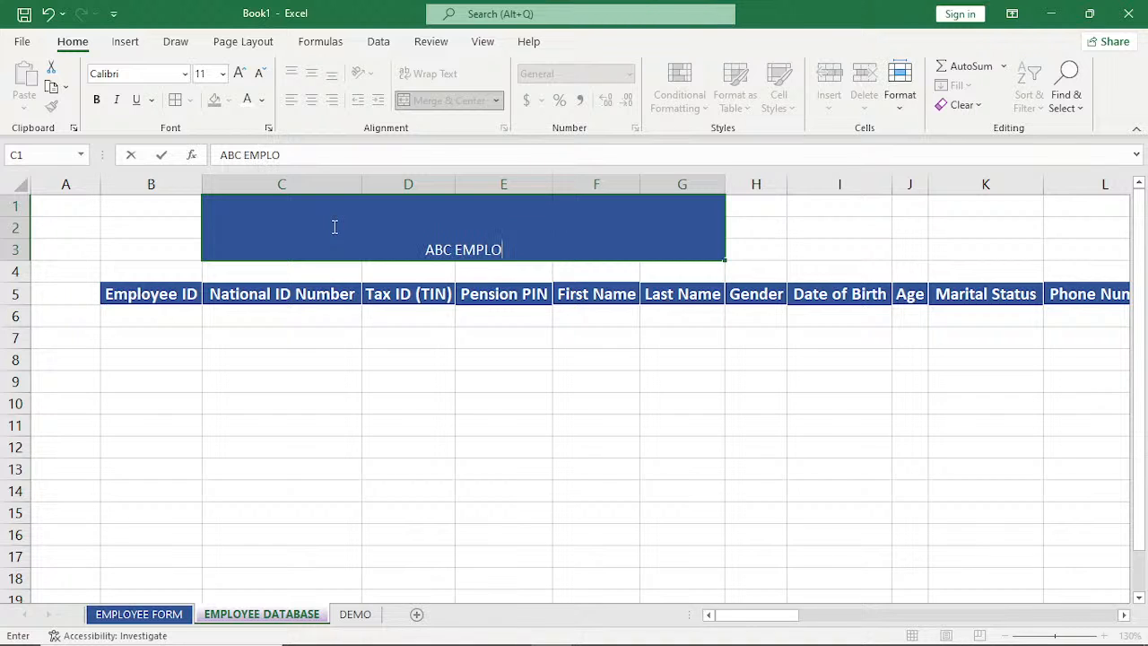
type("YEE")
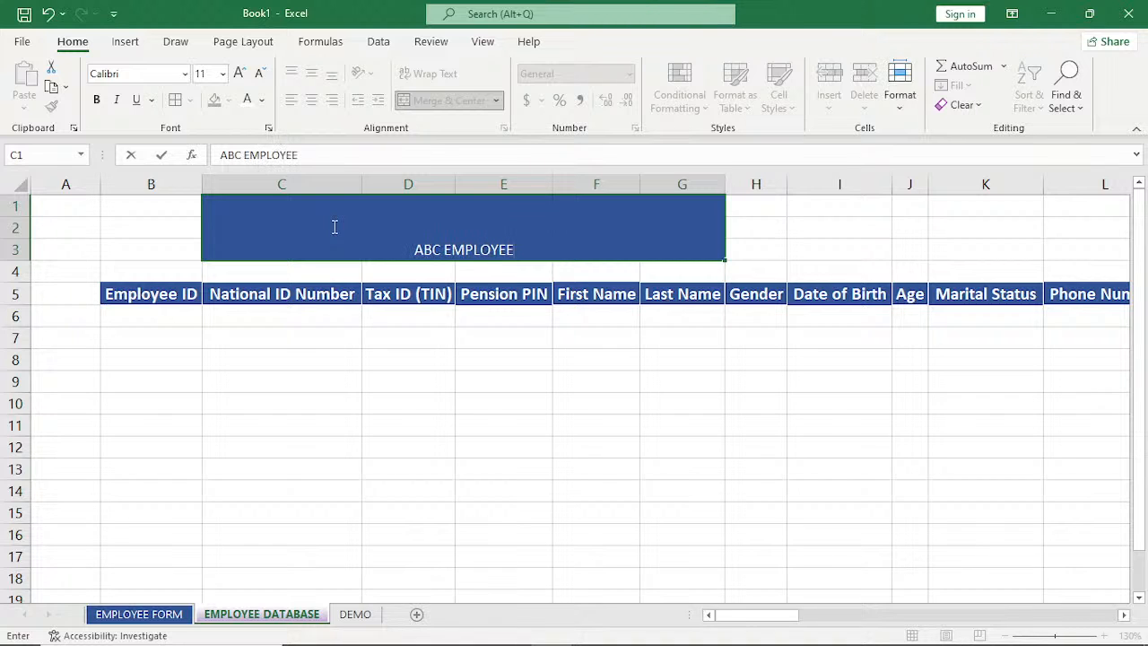
type(" DATABASE")
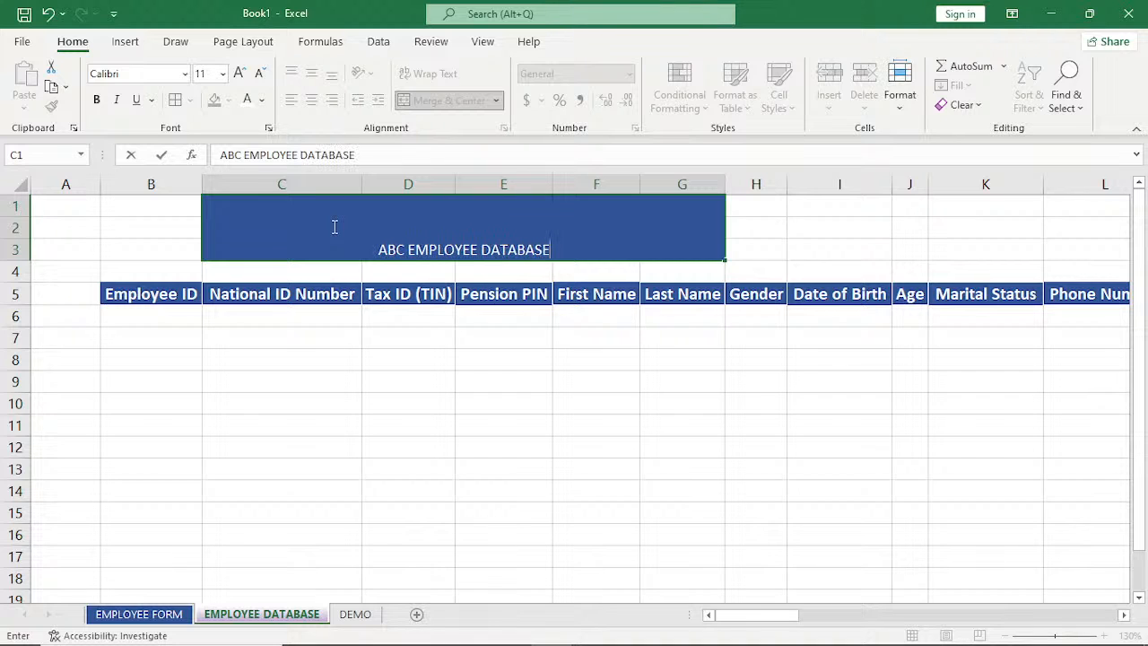
key("Return")
Make the sheet title bold at font size 22 and center it vertically within its merged block.
left_click(395, 228)
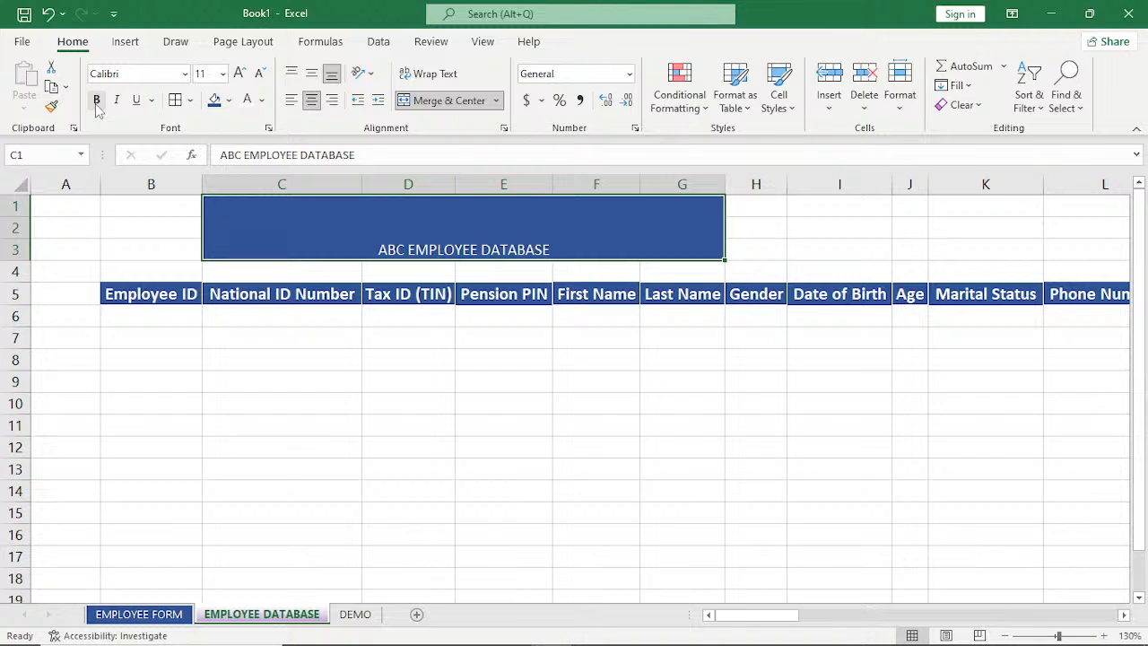
left_click(97, 102)
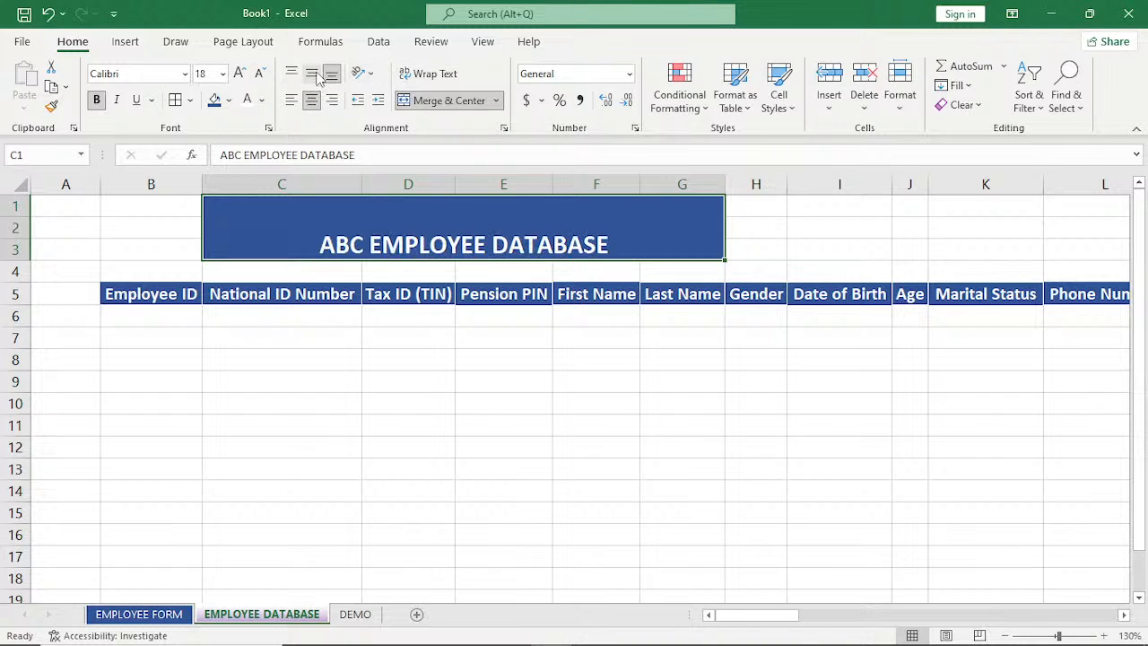
left_click(313, 75)
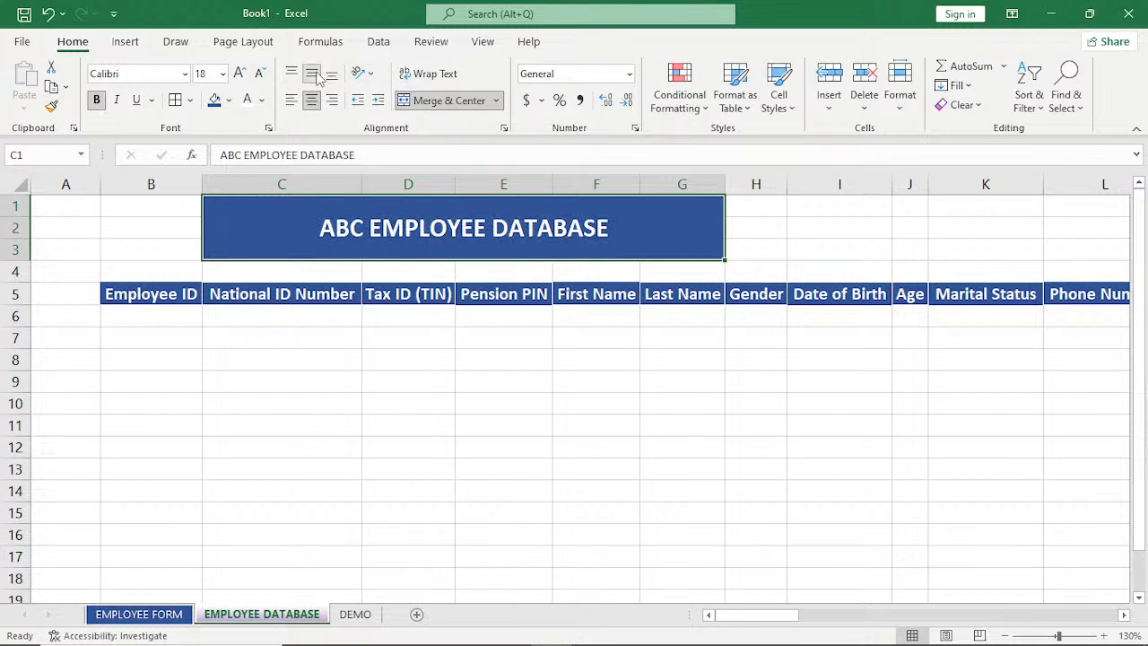
left_click(237, 73)
left_click(238, 74)
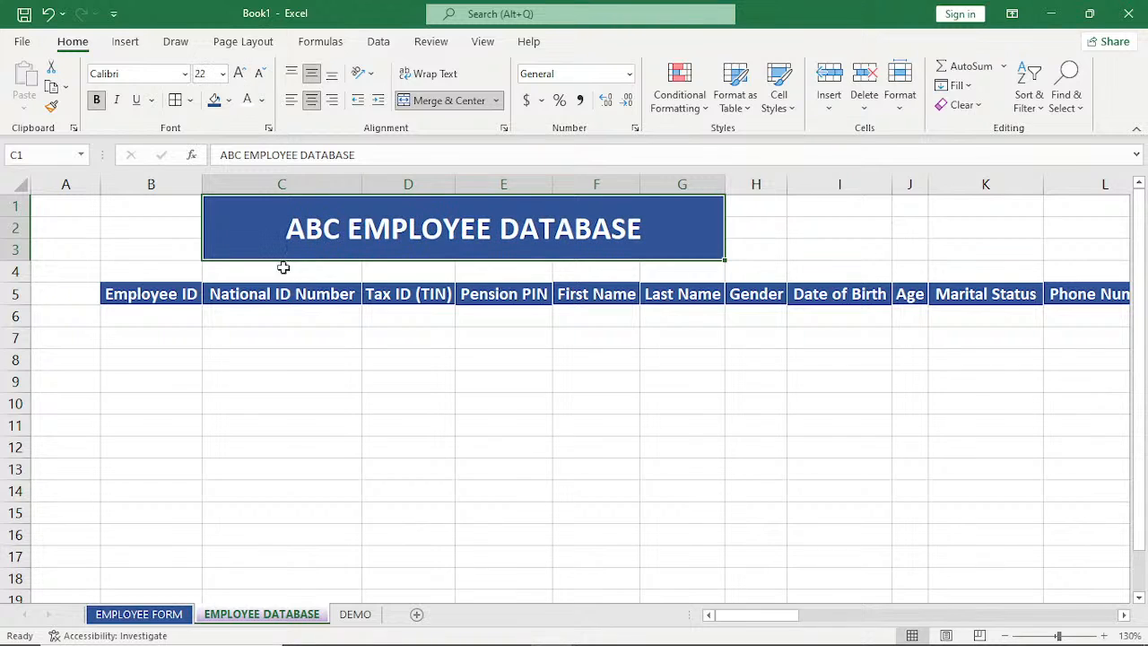
left_click(279, 353)
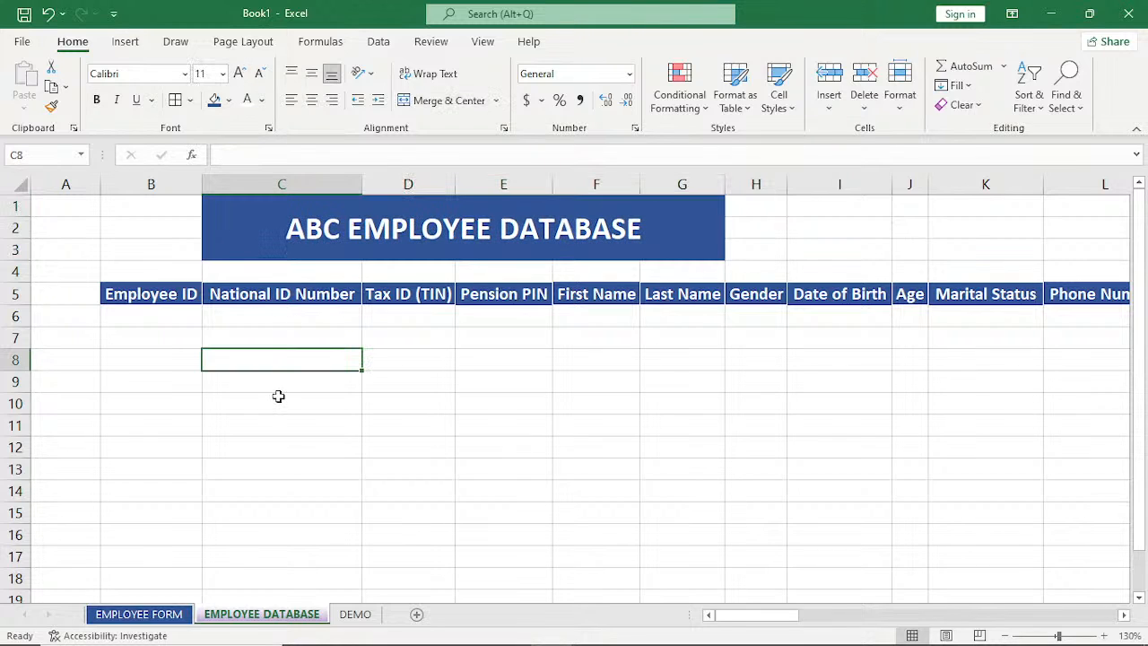
Review the EMPLOYEE FORM sections and their entry fields against the header row of the EMPLOYEE DATABASE sheet.
left_click(139, 614)
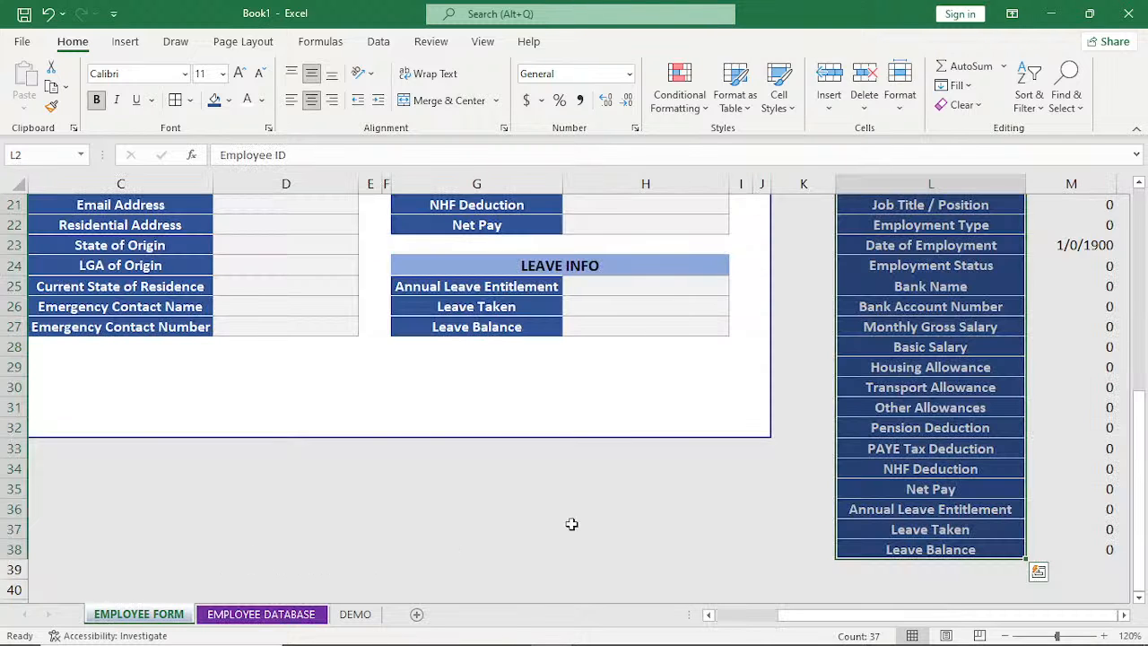
left_click_drag(1141, 536, 1141, 536)
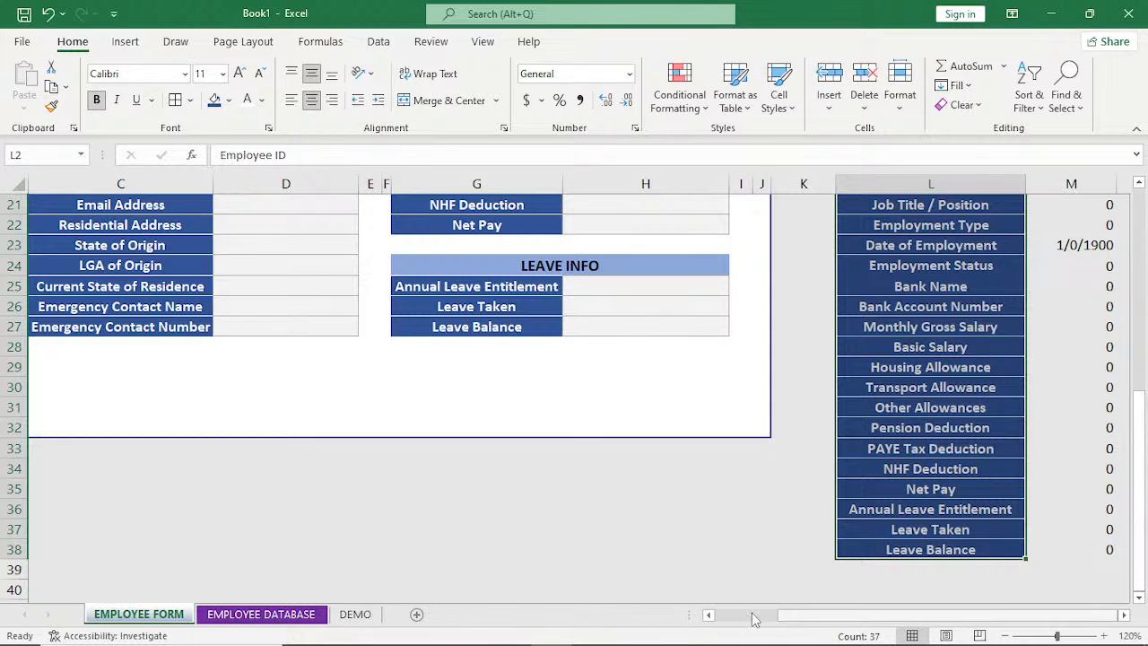
left_click_drag(753, 619, 651, 595)
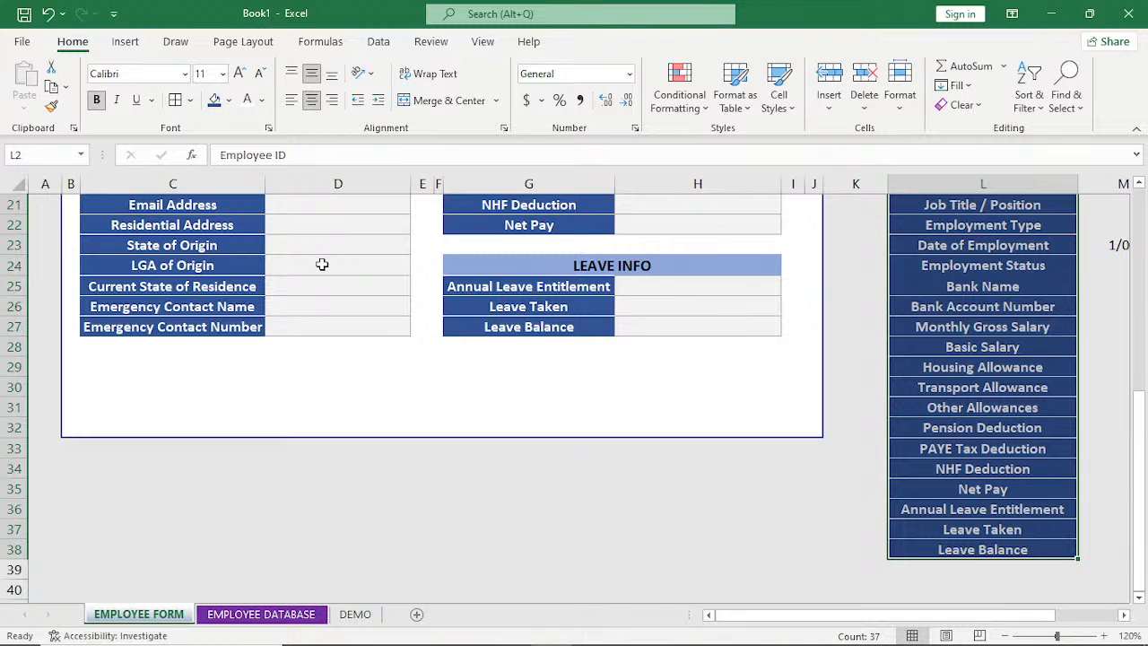
scroll(322, 264, "up", 4)
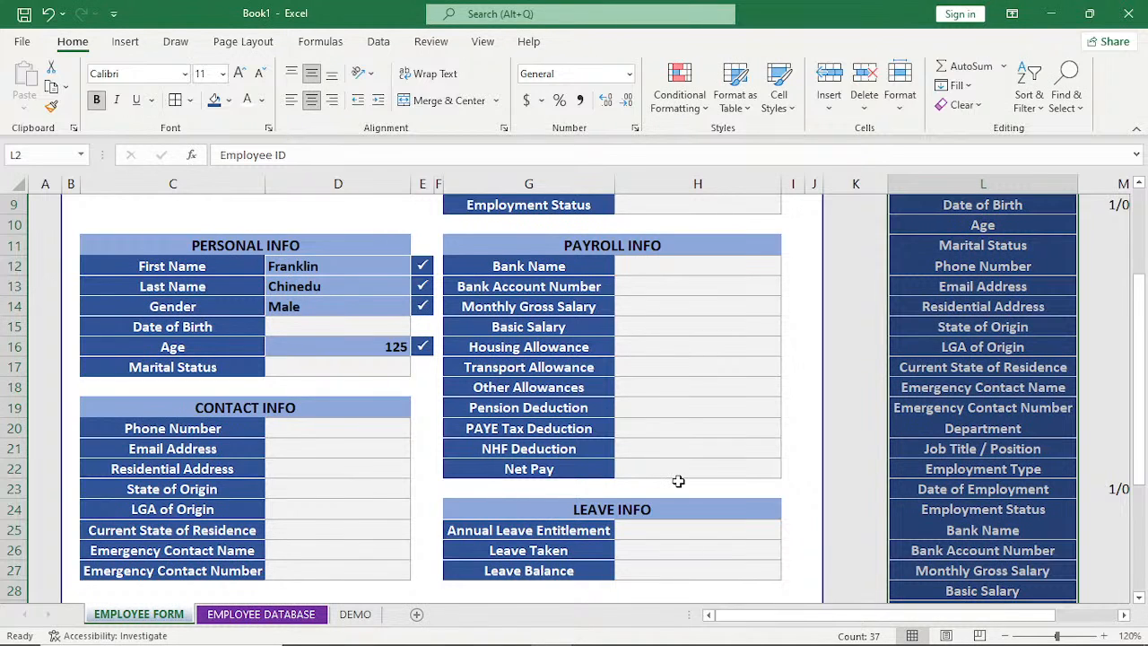
left_click(274, 617)
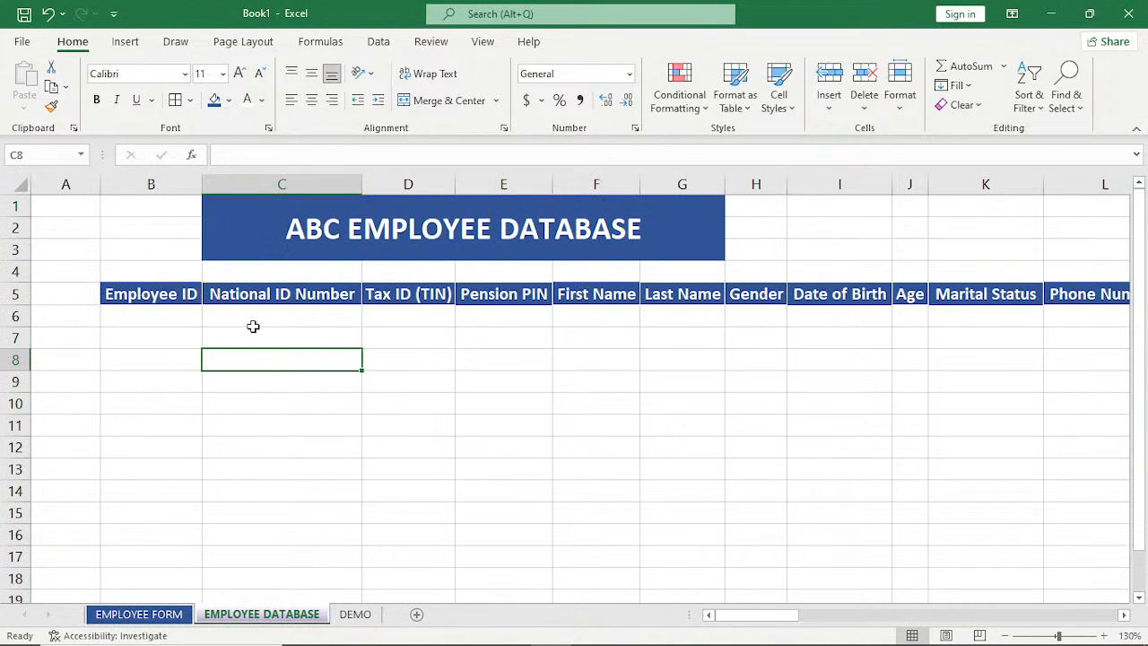
left_click(175, 321)
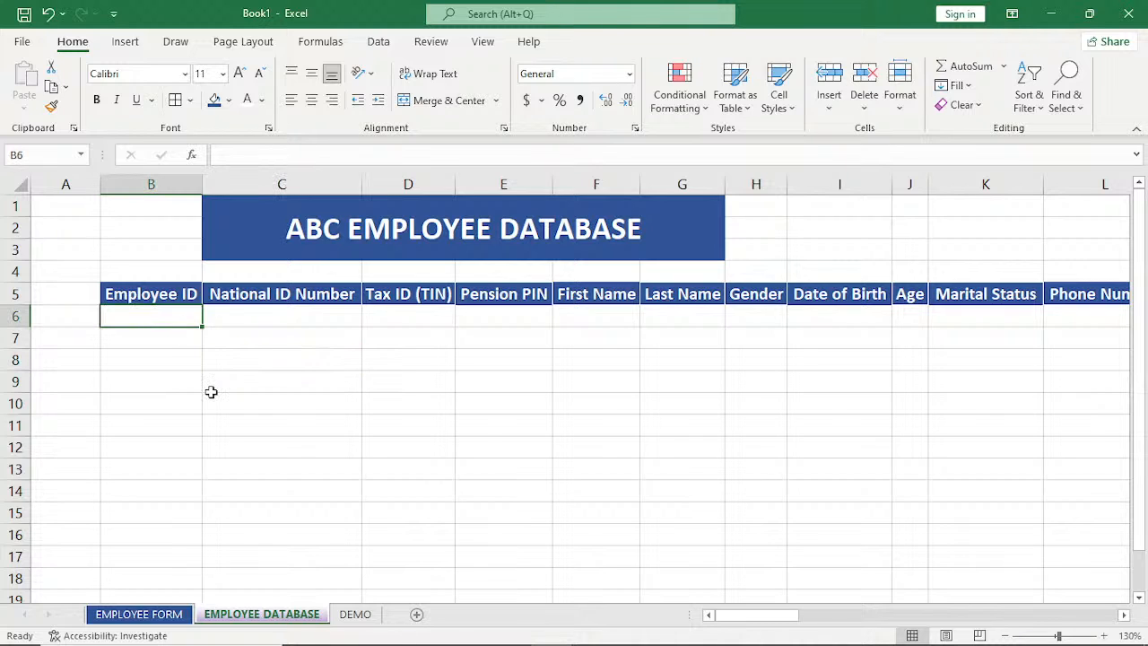
left_click(139, 613)
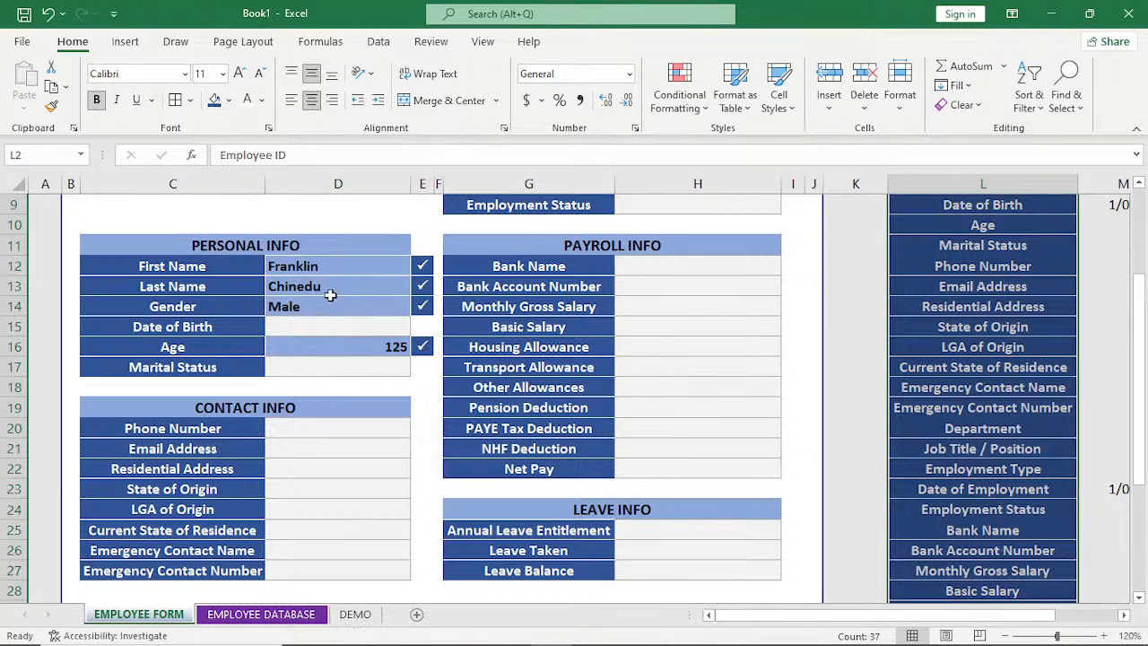
scroll(412, 475, "down", 2)
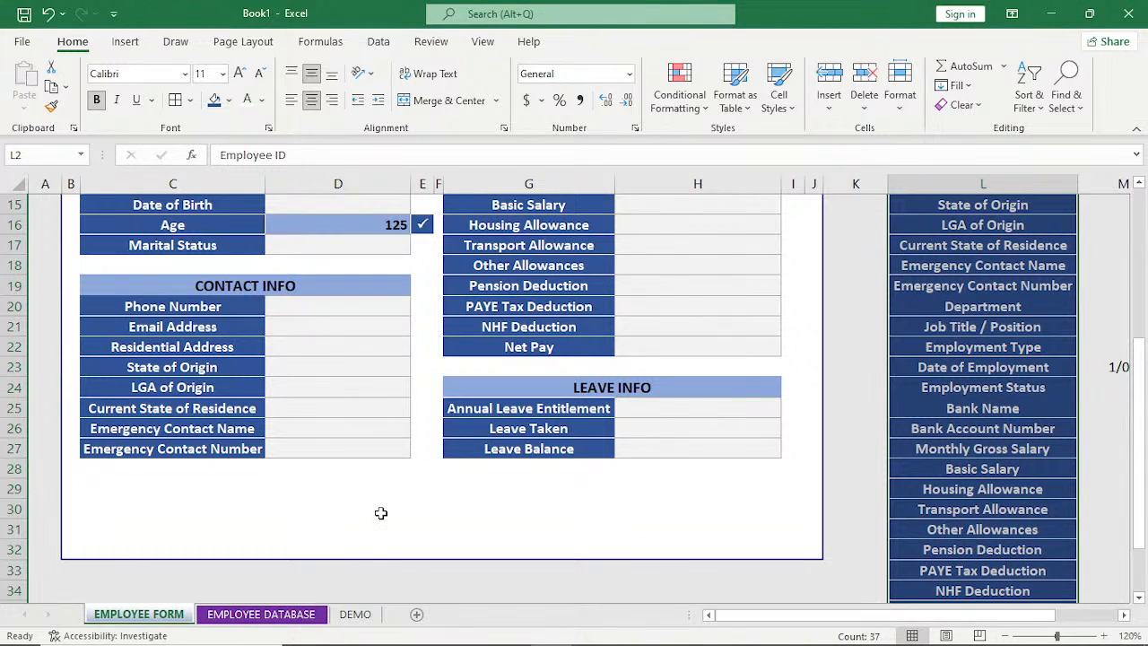
scroll(386, 502, "down", 1)
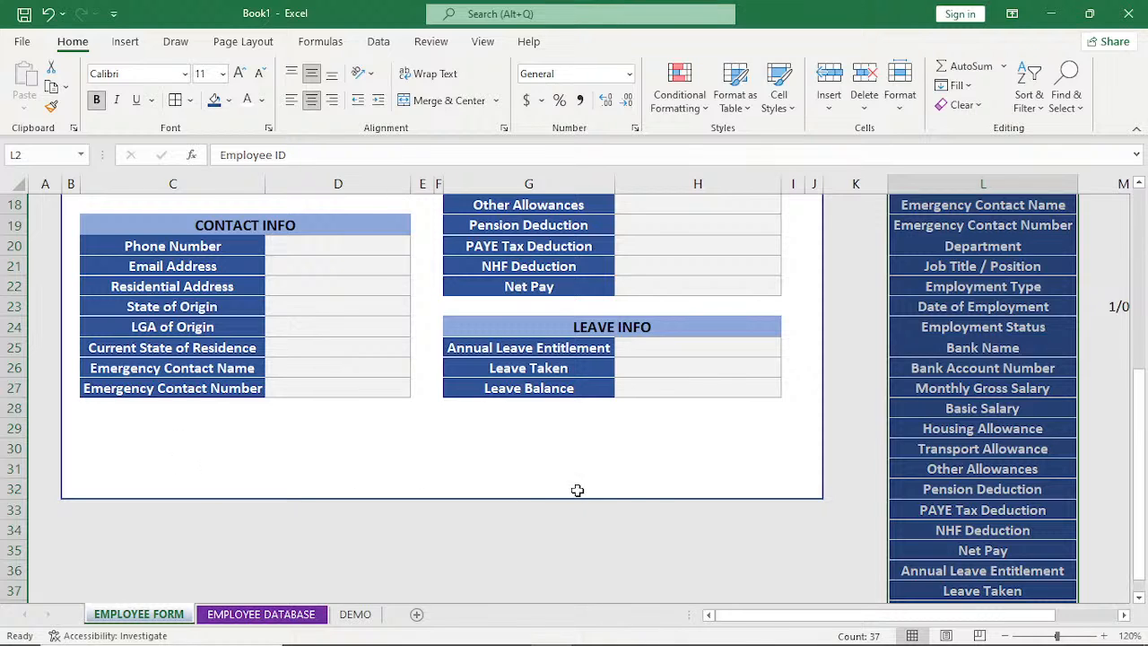
left_click(689, 466)
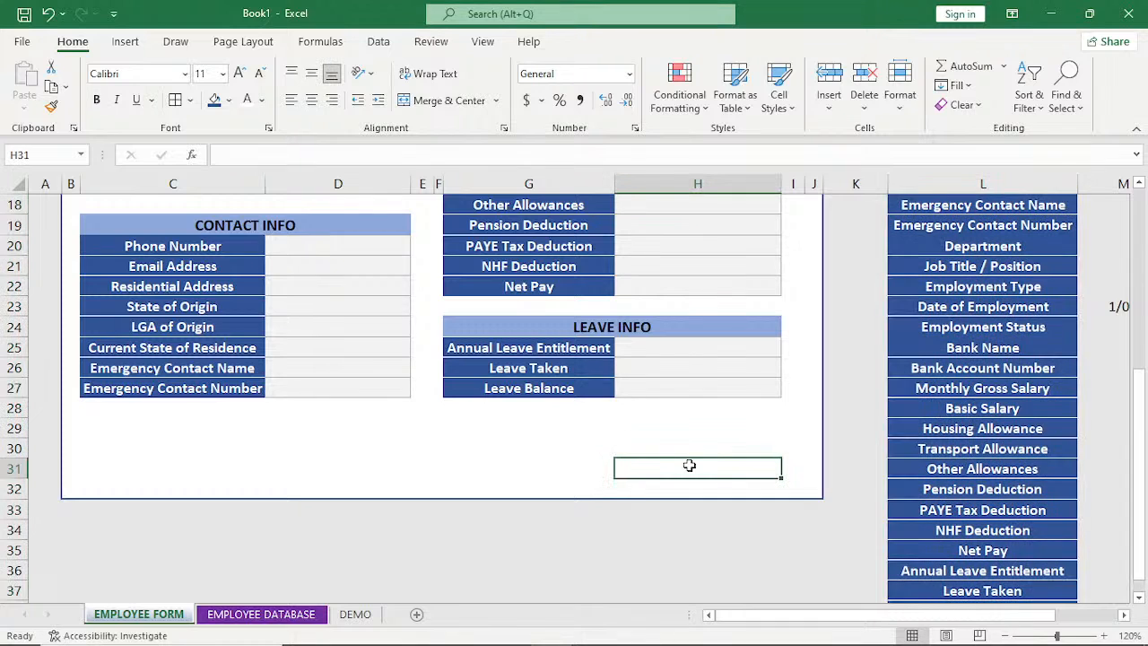
scroll(689, 466, "down", 3)
left_click(689, 467)
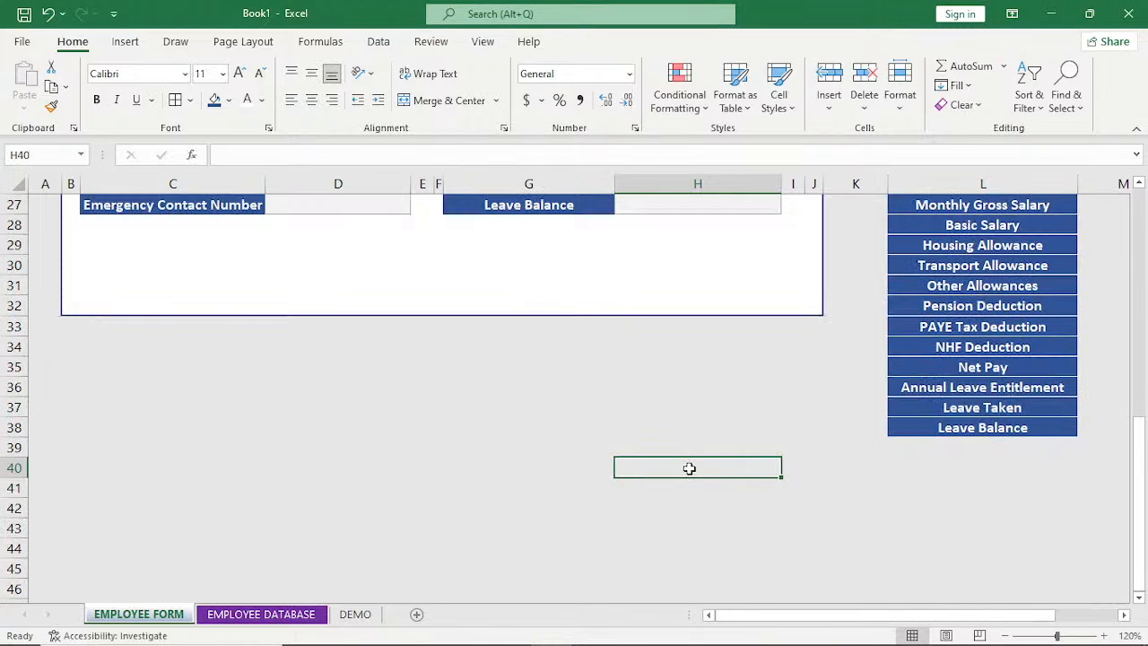
key("ctrl+shift+Down")
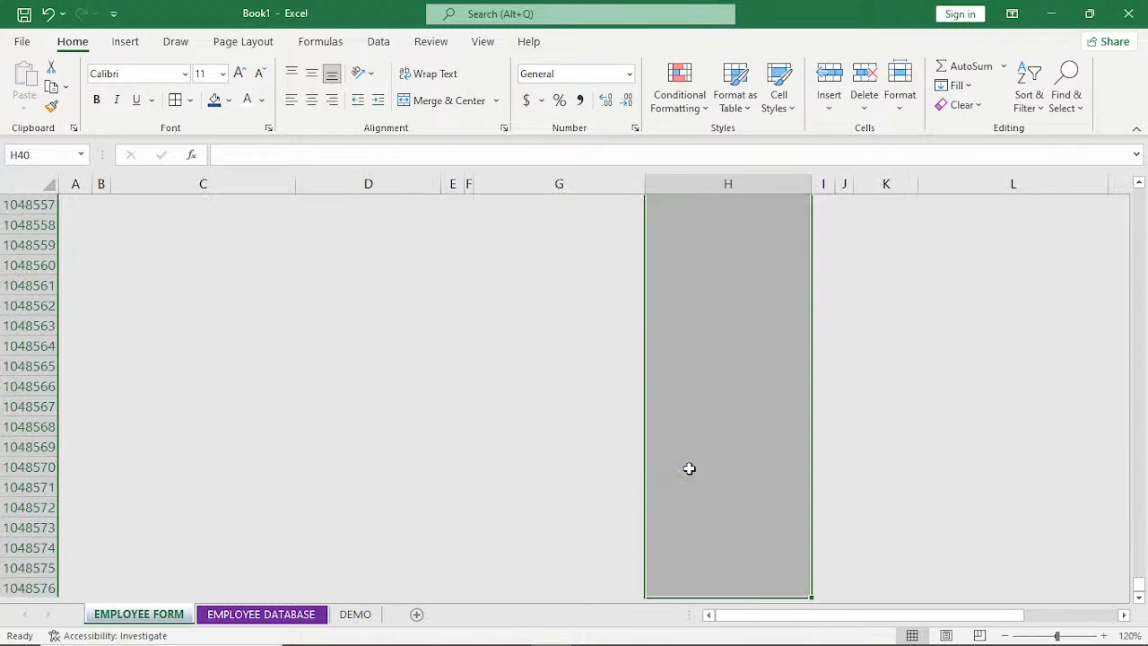
key("ctrl+BackSpace")
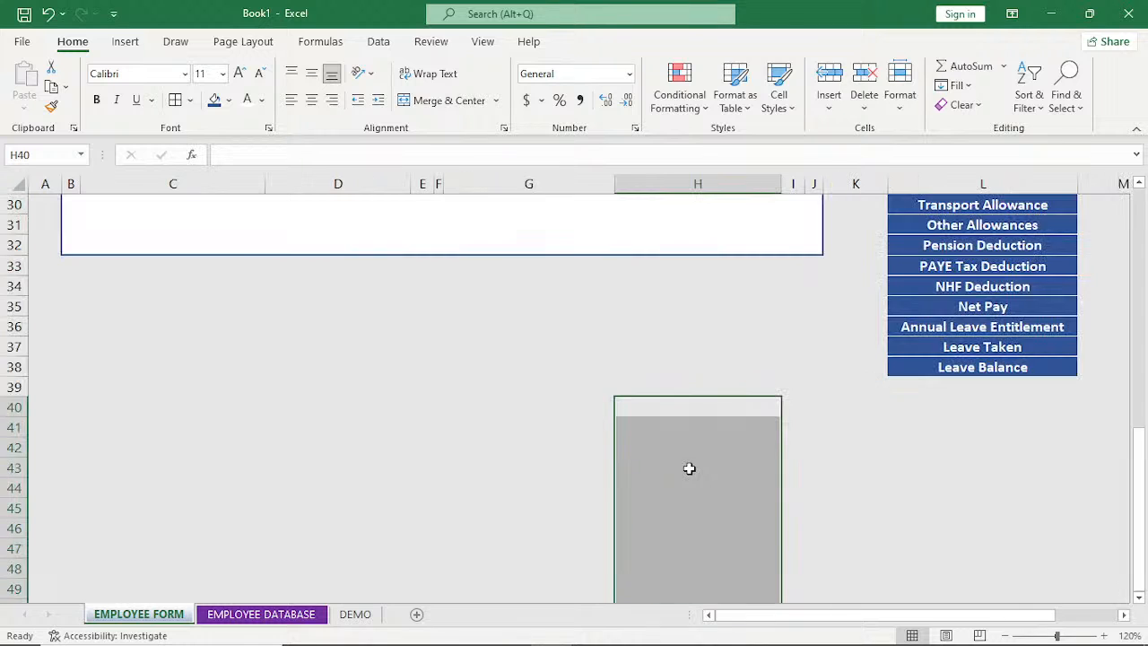
left_click(691, 411)
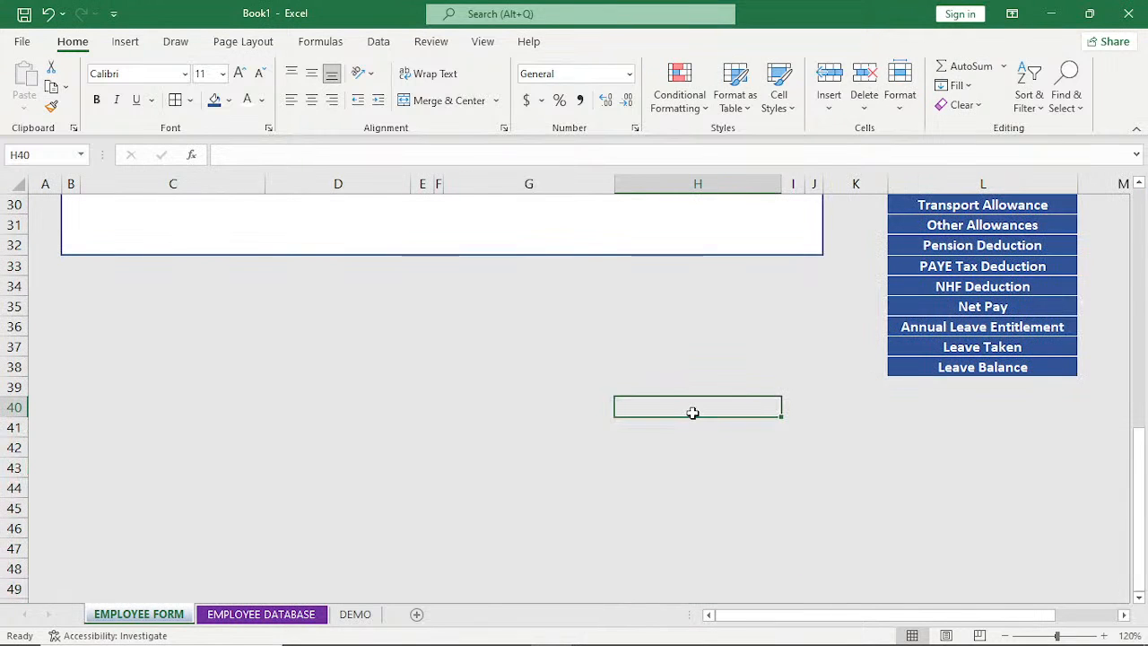
Enter SUBMIT in H1048576, the last cell of column H on the EMPLOYEE FORM sheet, and center it horizontally.
key("ctrl+Down")
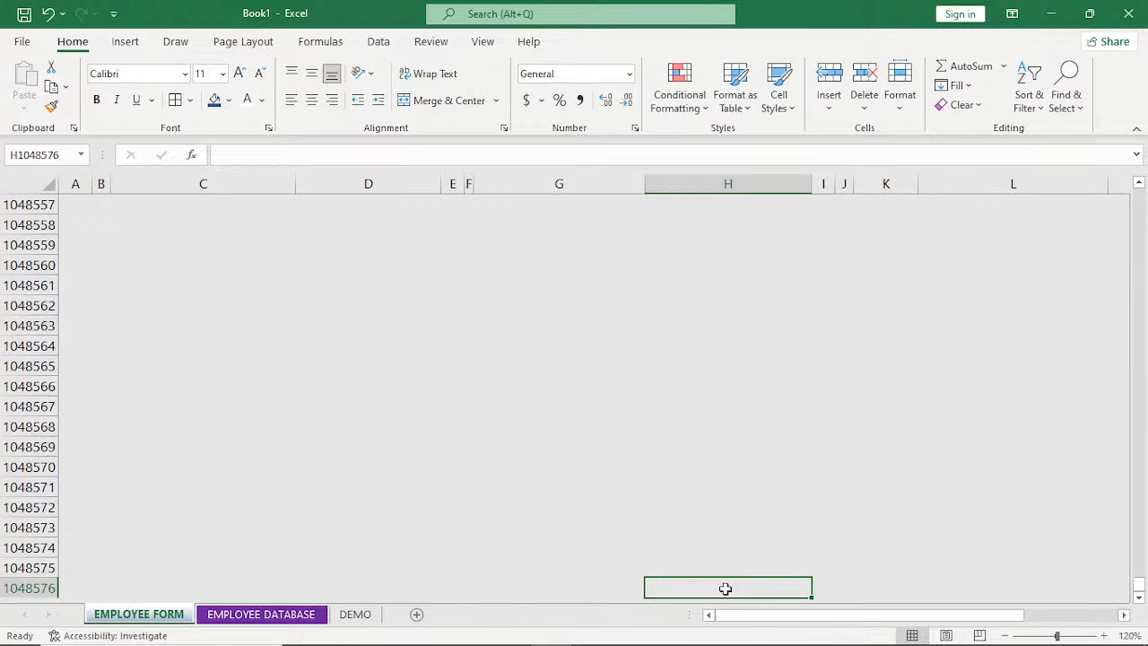
left_click(729, 184)
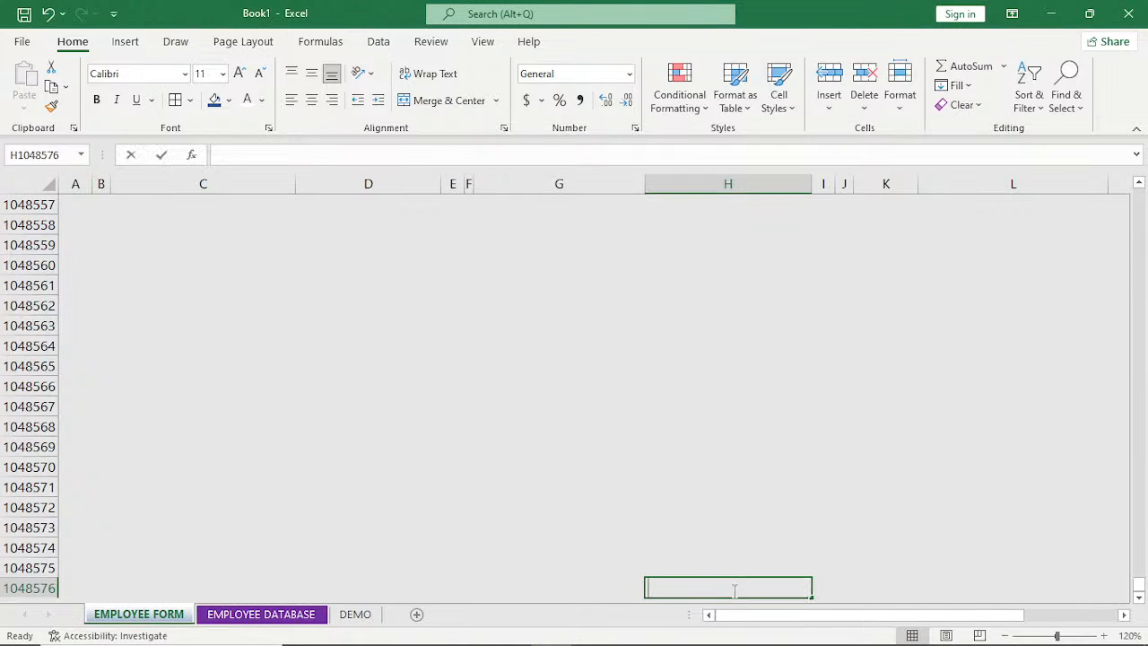
type("SU")
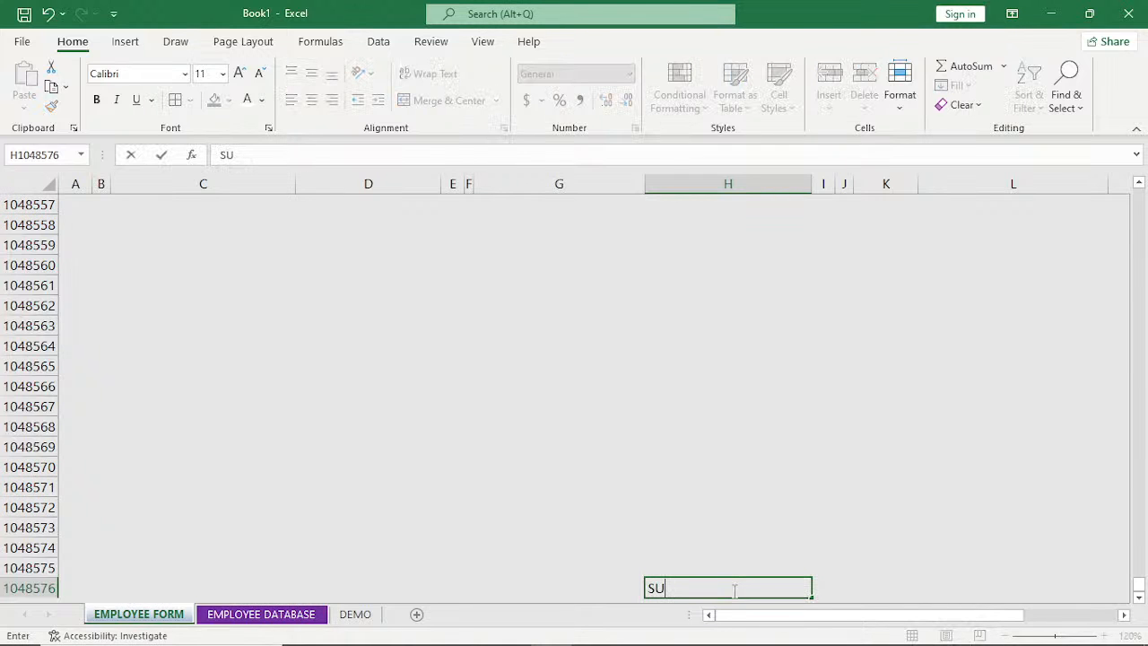
type("BMIT")
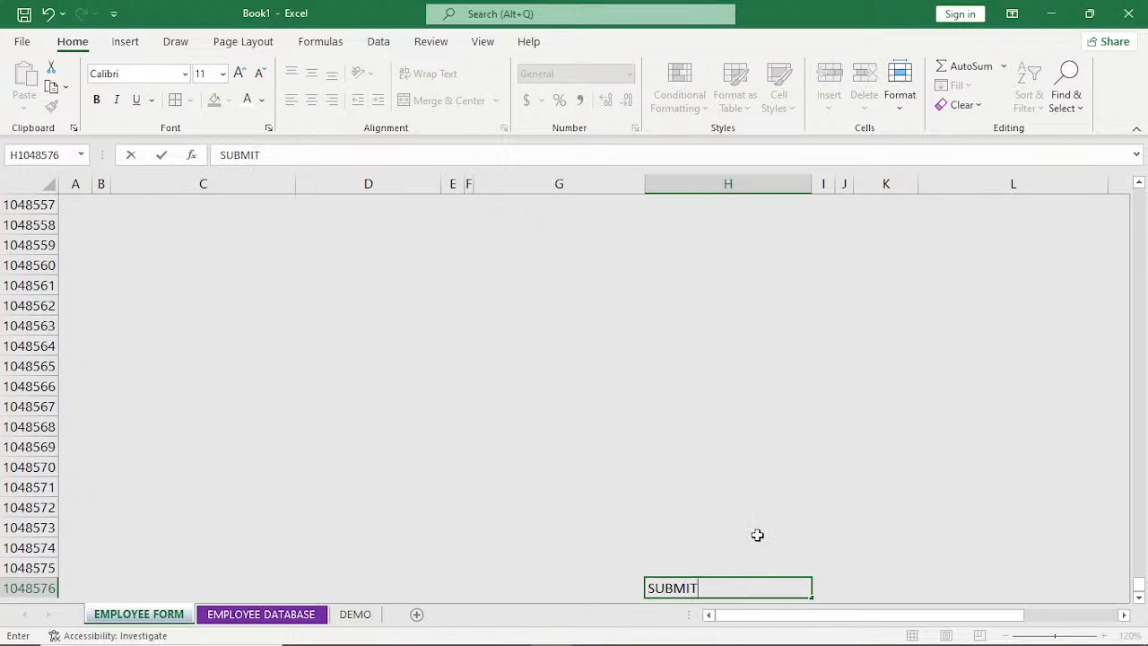
key("Return")
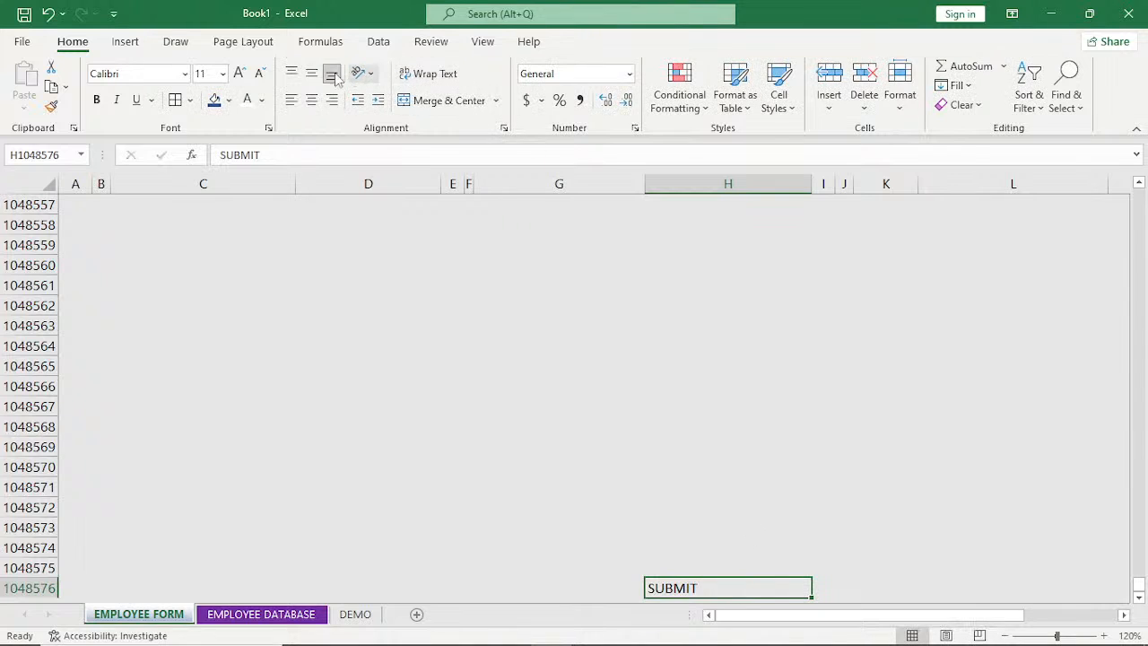
left_click(312, 101)
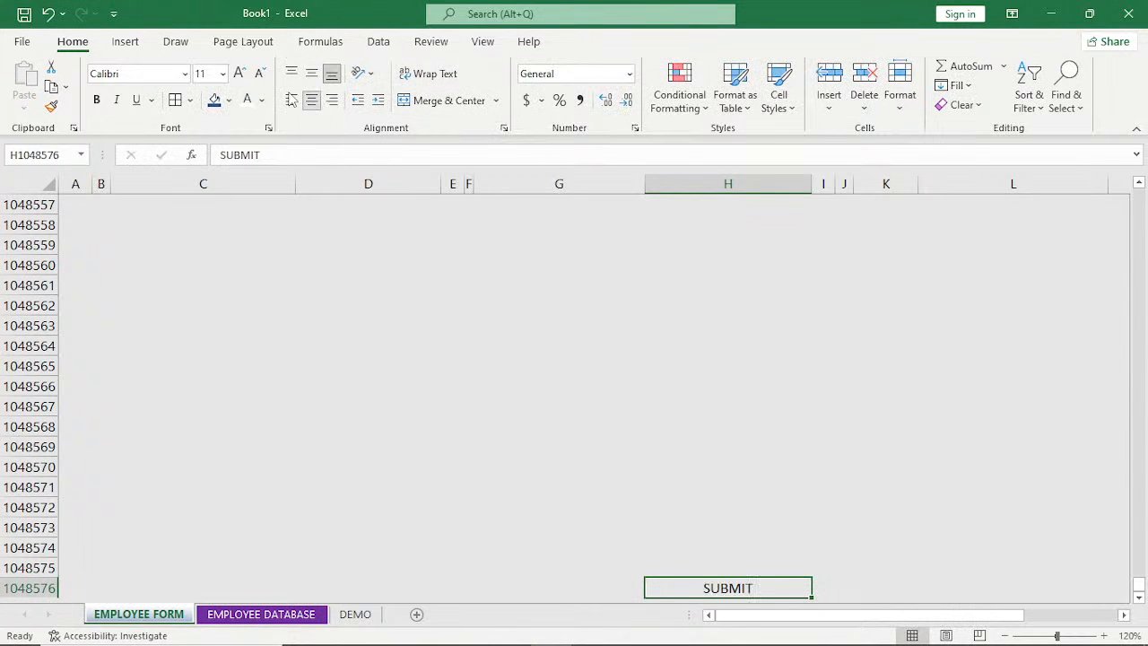
Change the font of the SUBMIT text in H1048576 to Chaparral Pro Light.
left_click(185, 74)
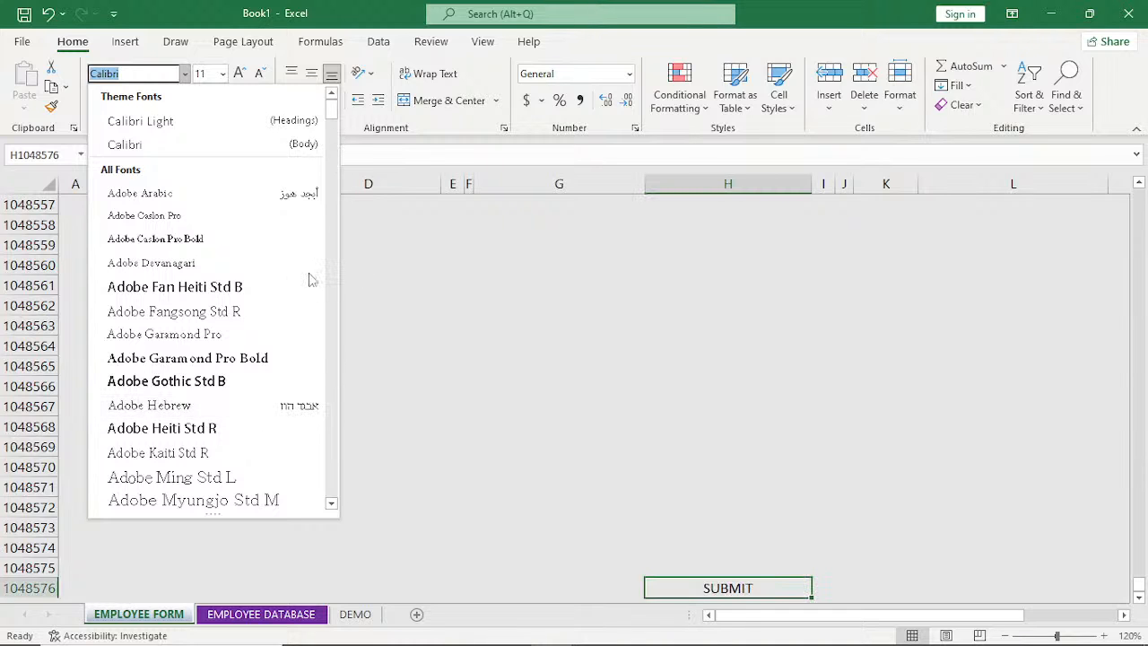
scroll(296, 341, "down", 2)
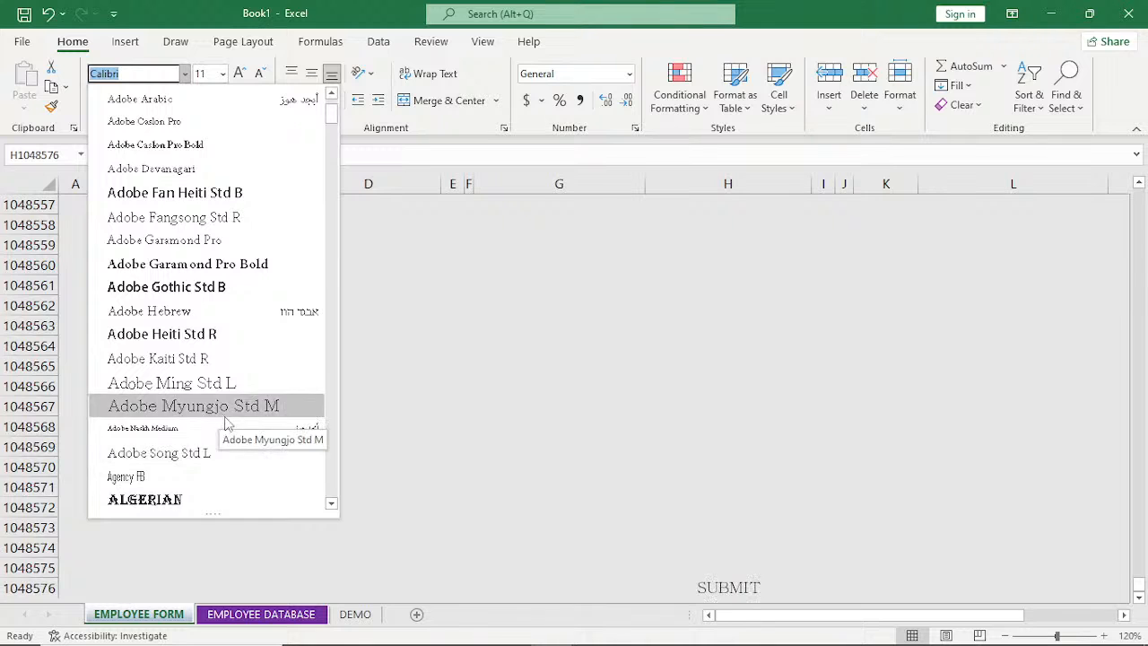
left_click(332, 504)
left_click(332, 504)
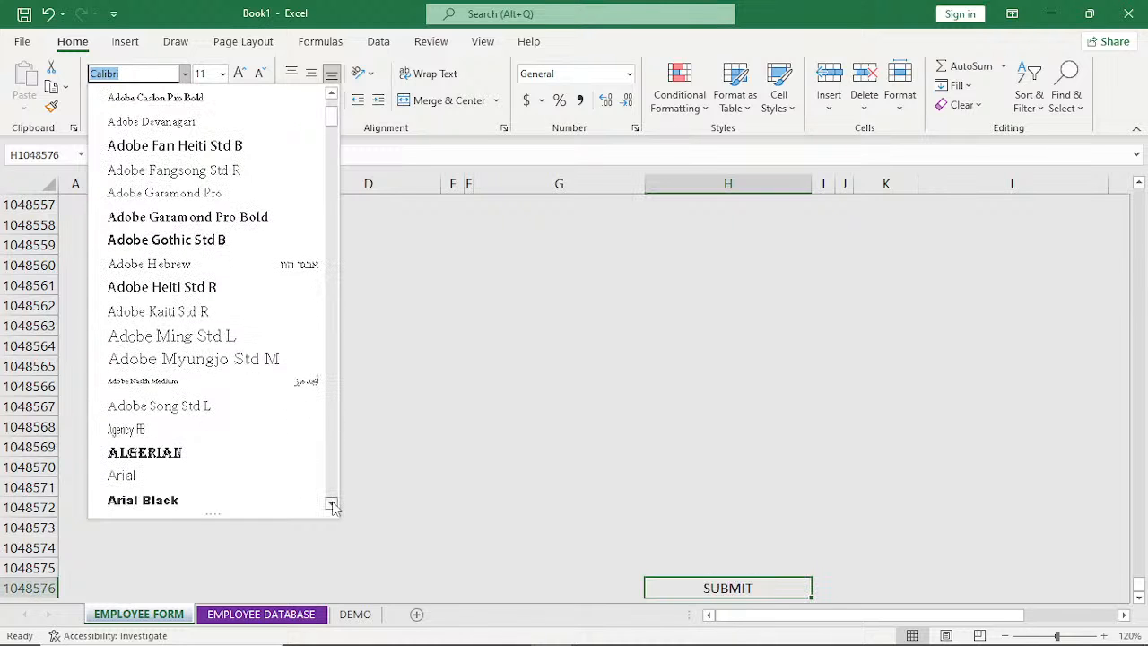
scroll(332, 505, "down", 6)
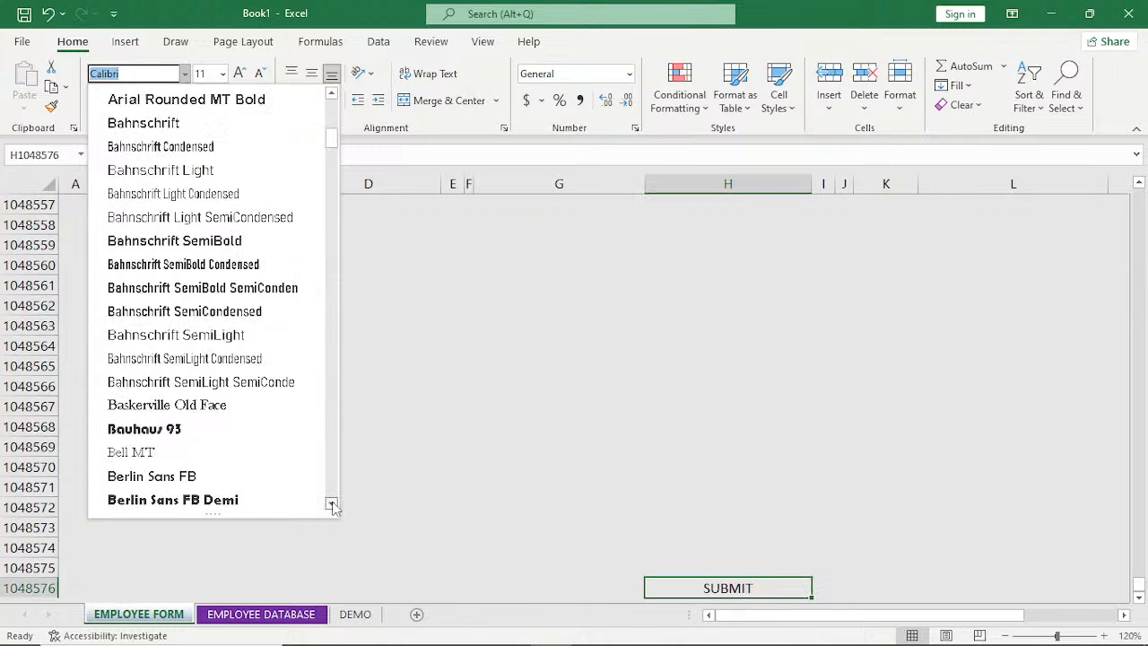
scroll(332, 505, "down", 7)
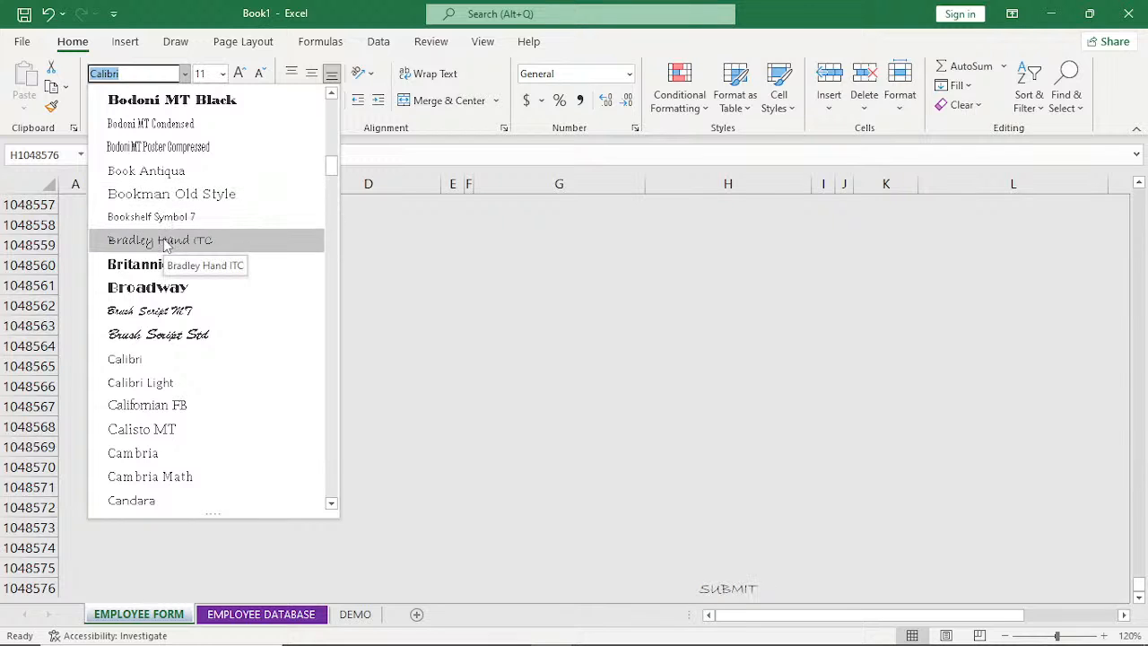
left_click(332, 507)
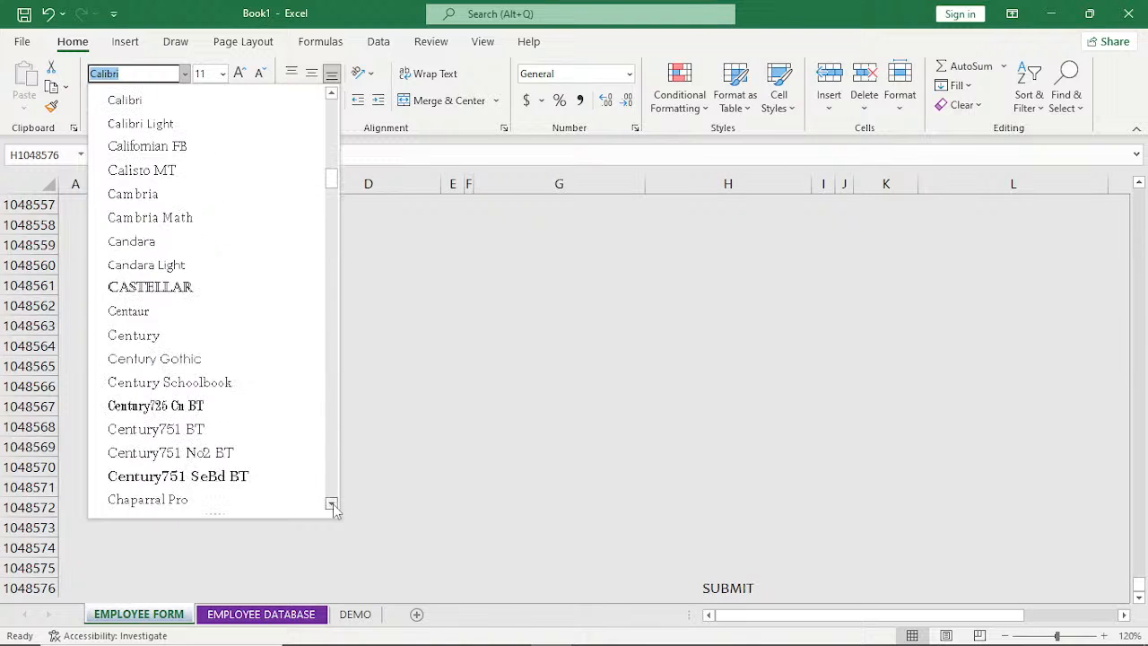
left_click(332, 507)
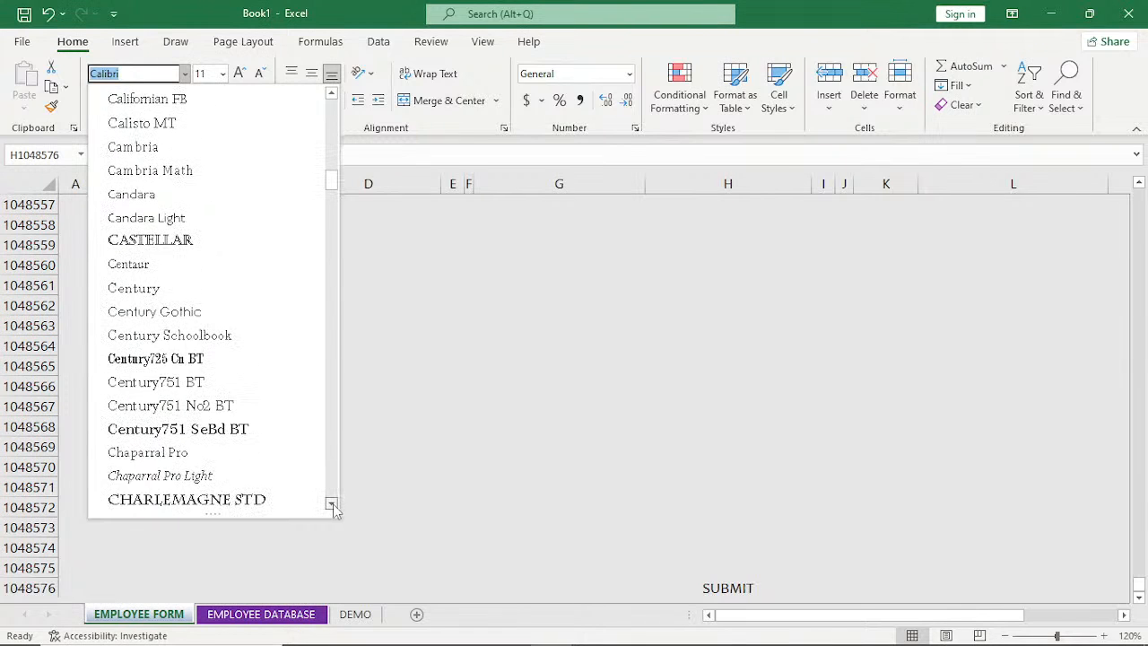
left_click(332, 508)
left_click(332, 508)
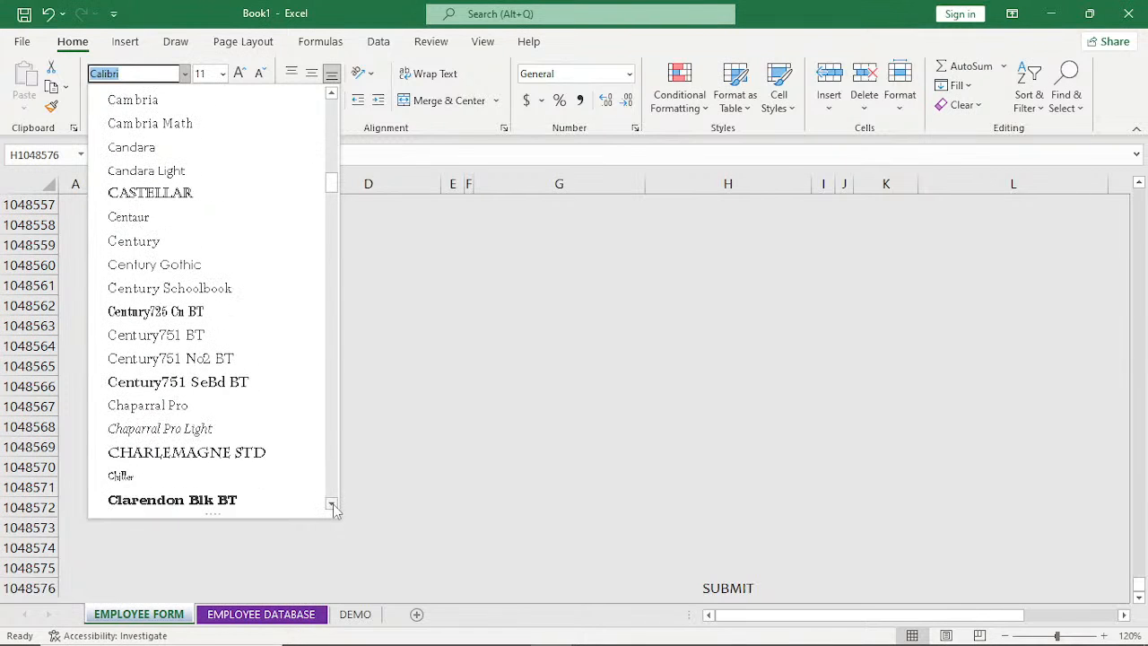
left_click(160, 428)
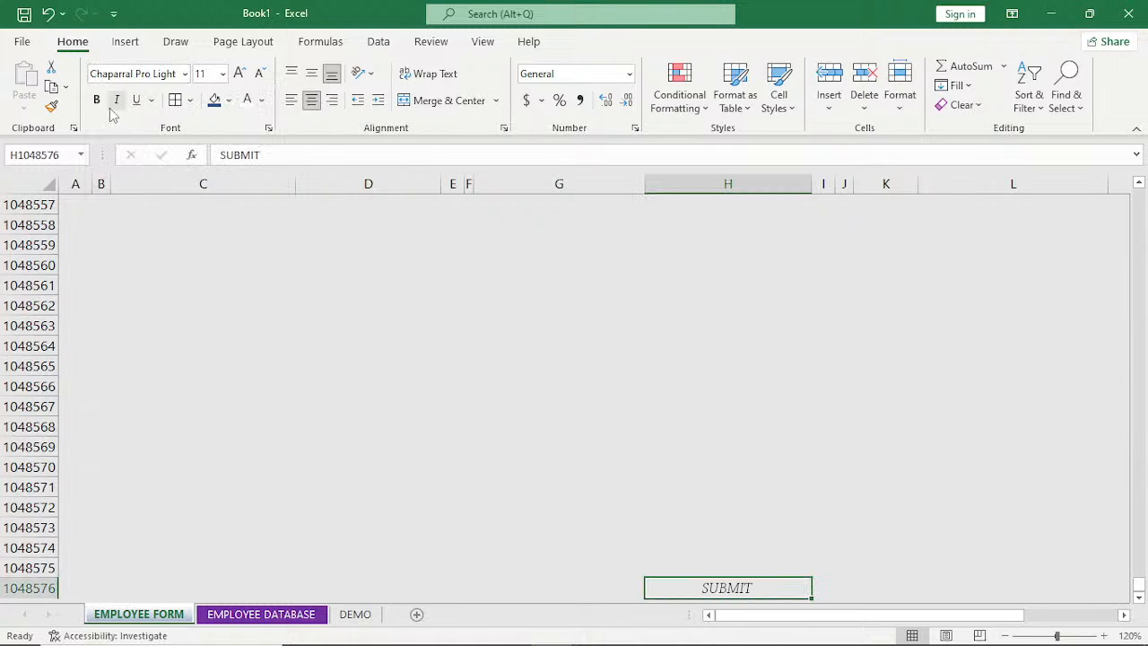
Make the SUBMIT text bold at font size 12 and color it Light Gray, Background 2, Darker 25%.
left_click(97, 99)
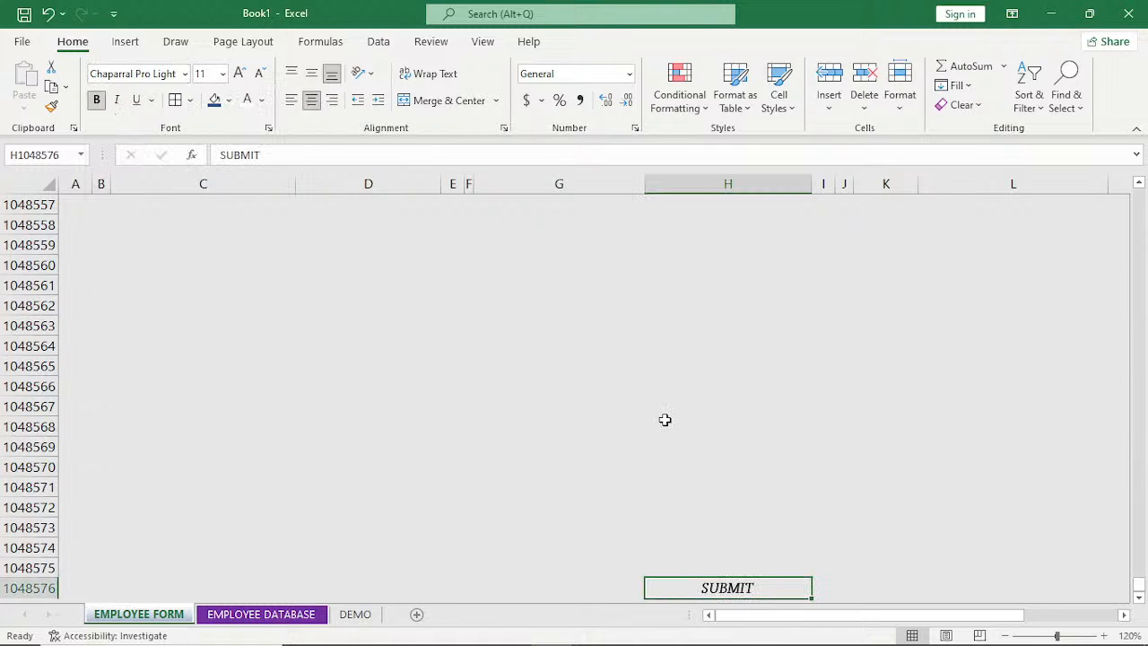
left_click(238, 74)
left_click(238, 74)
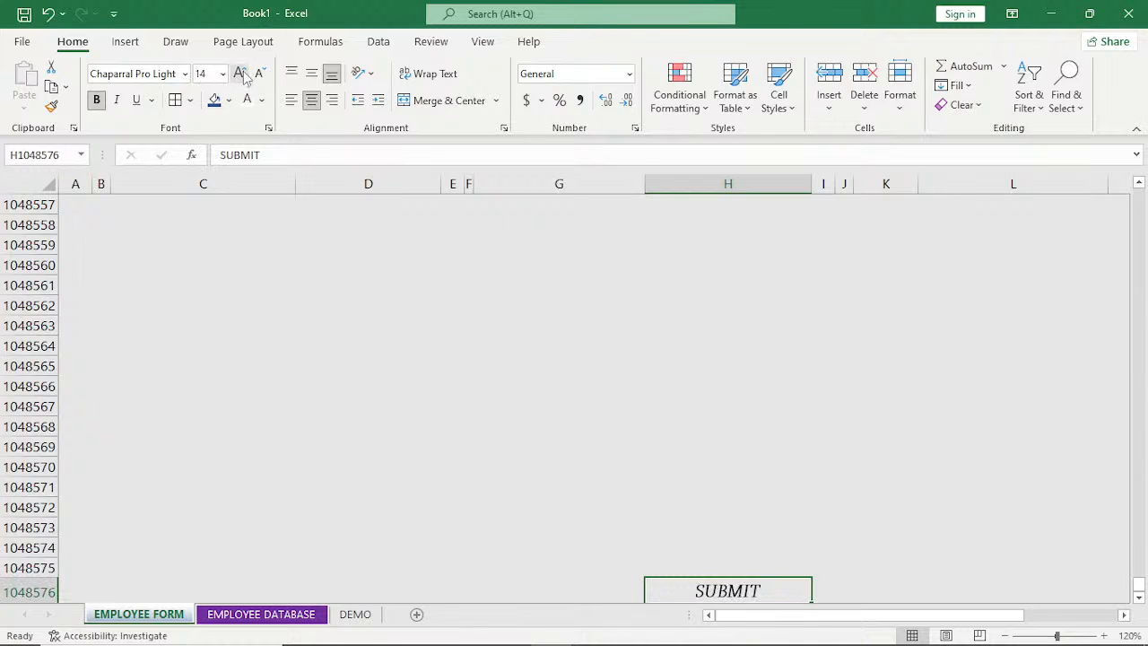
left_click(259, 74)
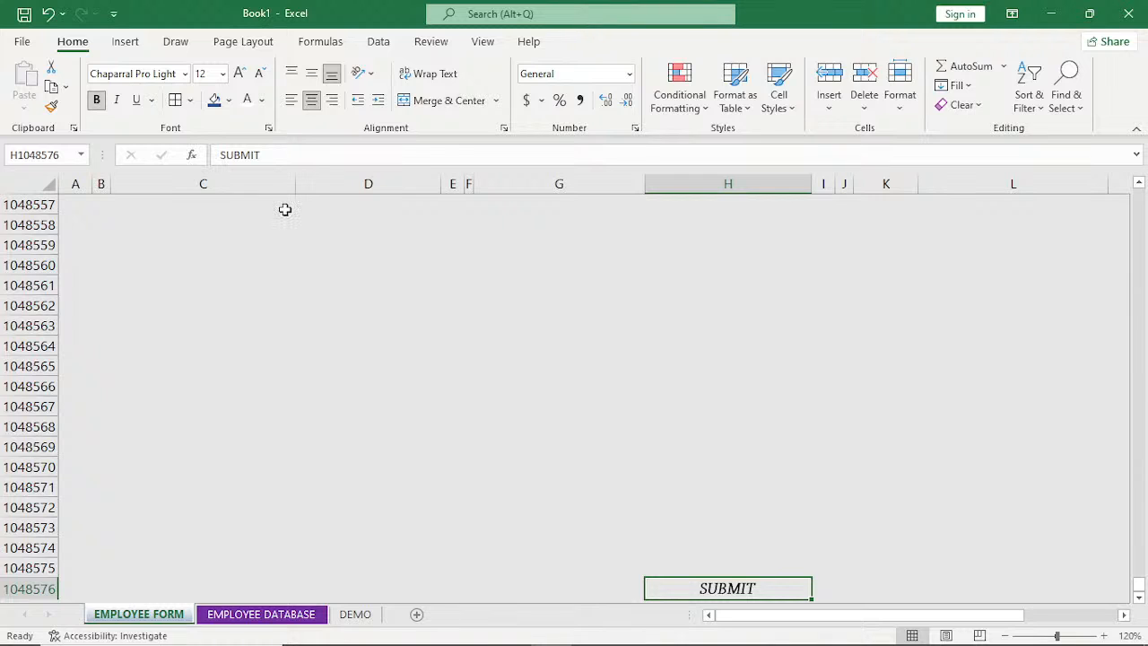
left_click(261, 100)
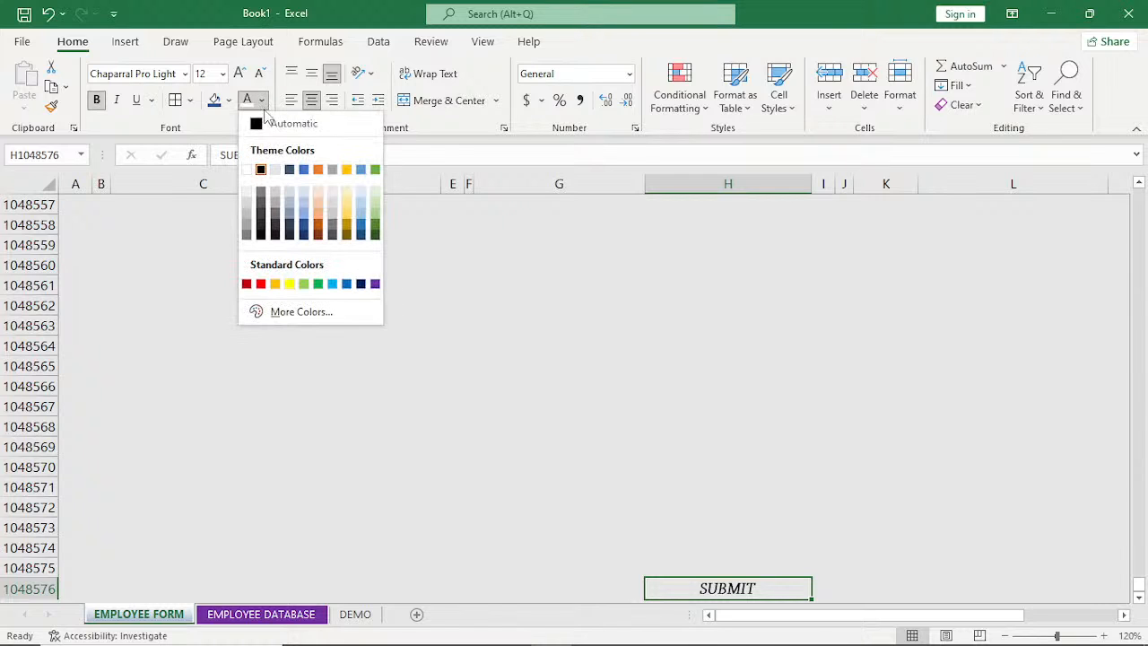
left_click(277, 204)
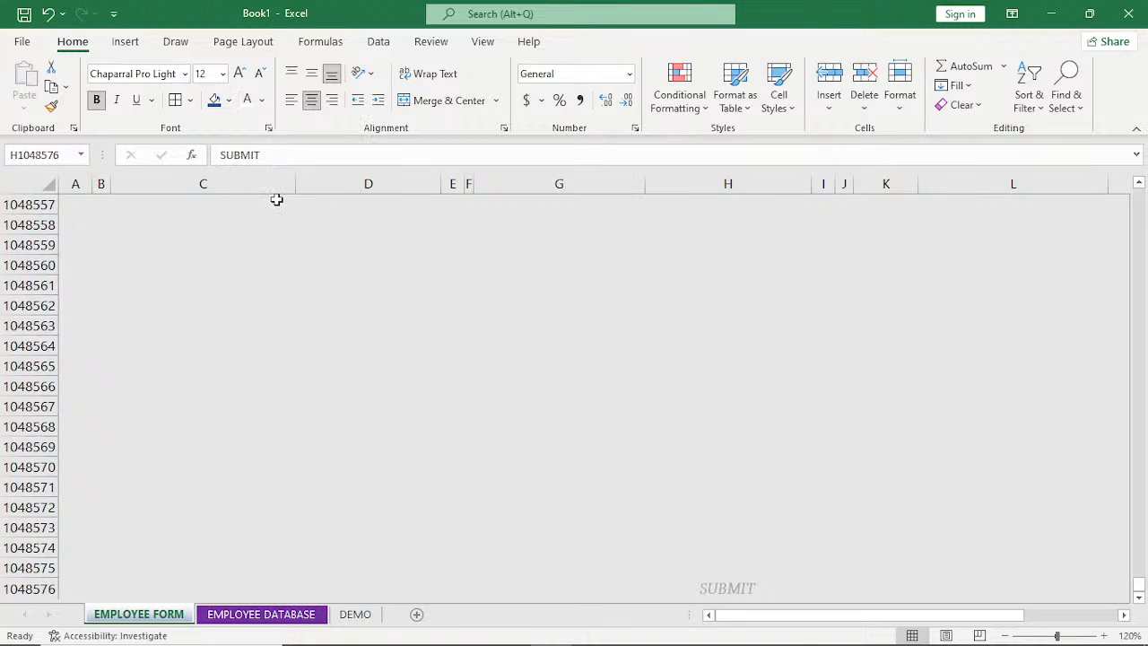
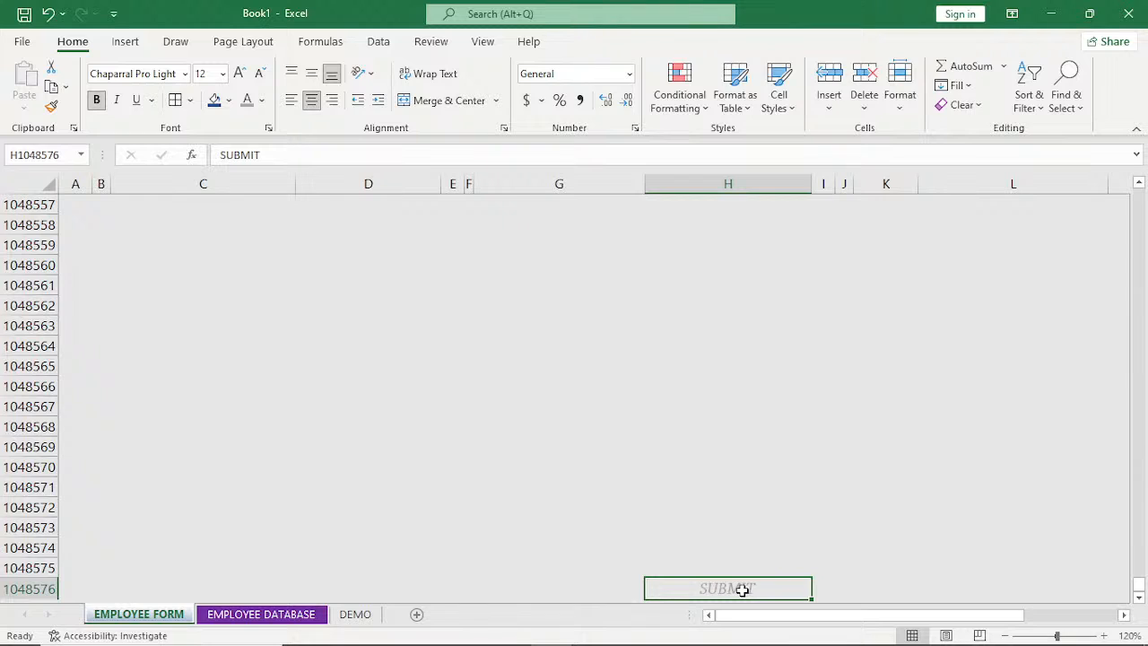
Copy the SUBMIT cell H1048576 on the EMPLOYEE FORM sheet.
key("ctrl+c")
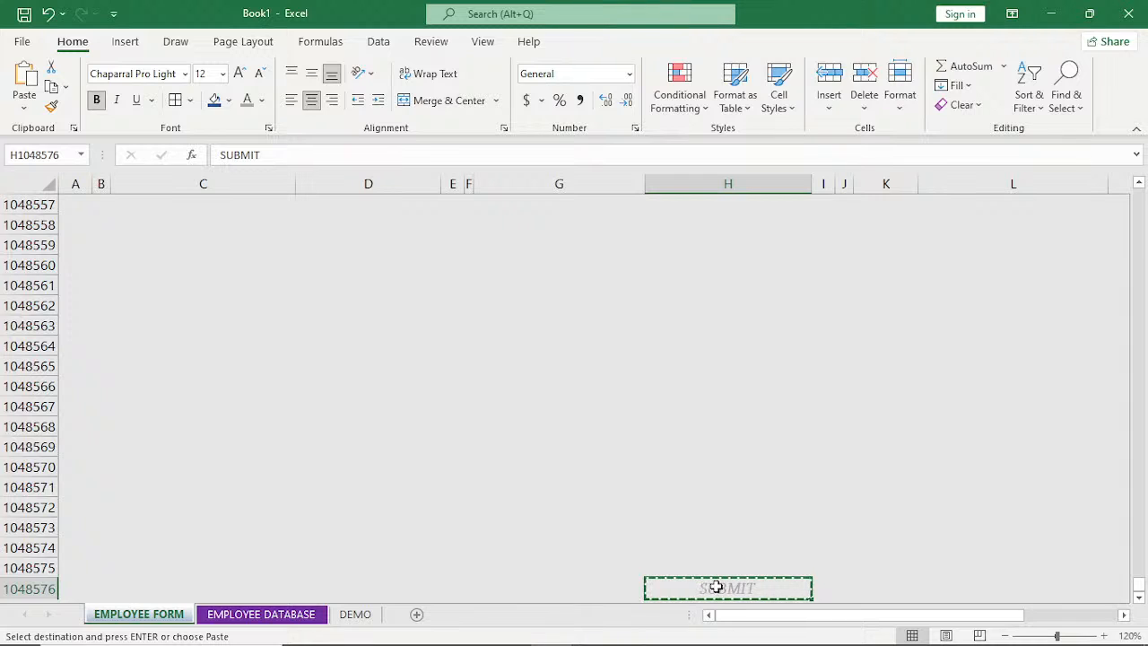
left_click(24, 108)
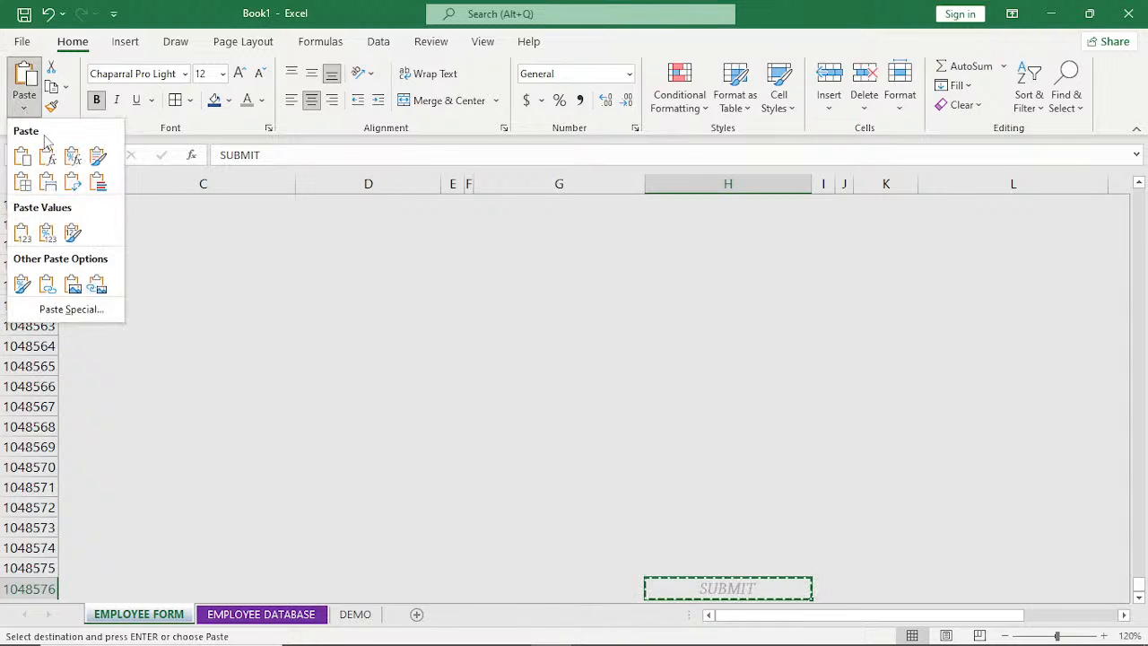
left_click(97, 285)
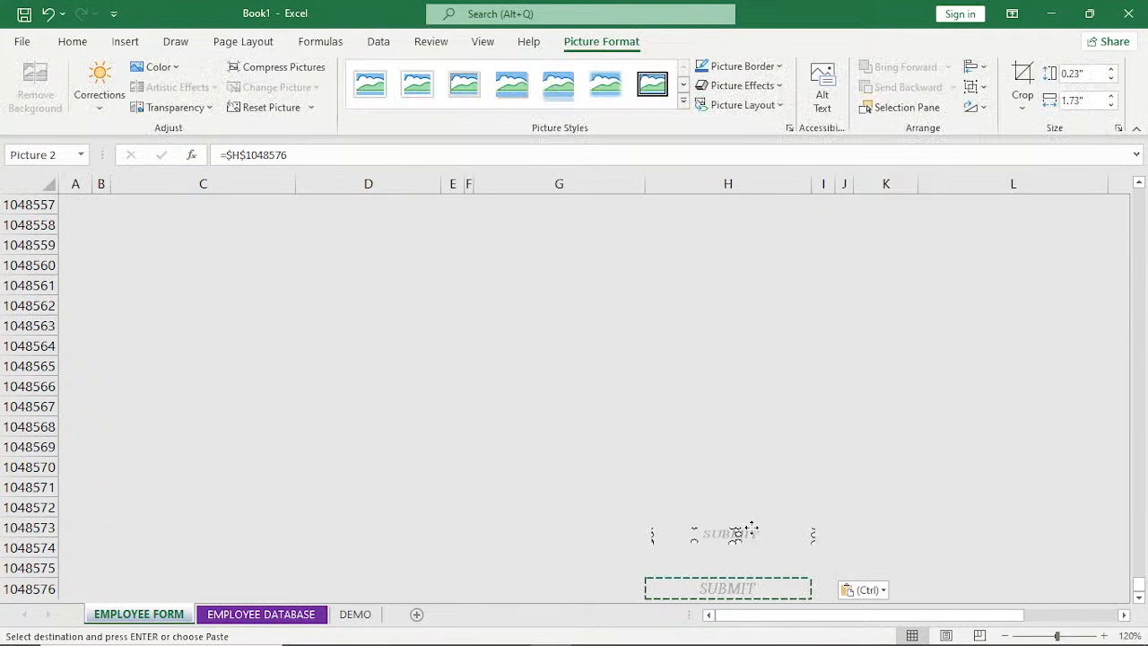
left_click_drag(752, 529, 733, 529)
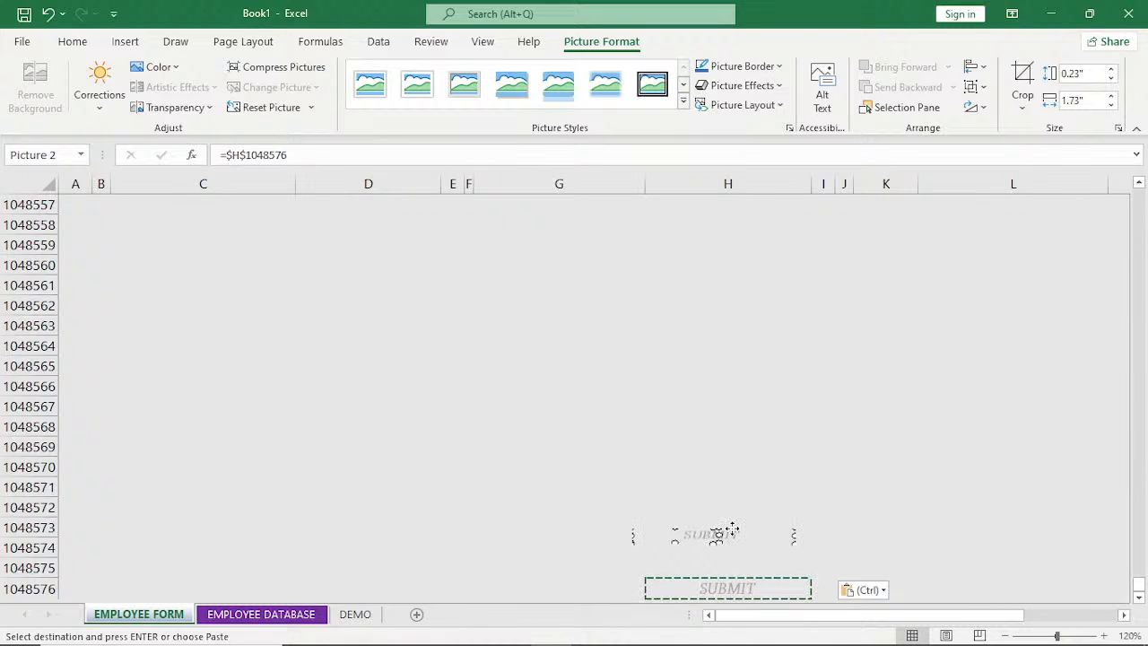
left_click_drag(733, 529, 745, 574)
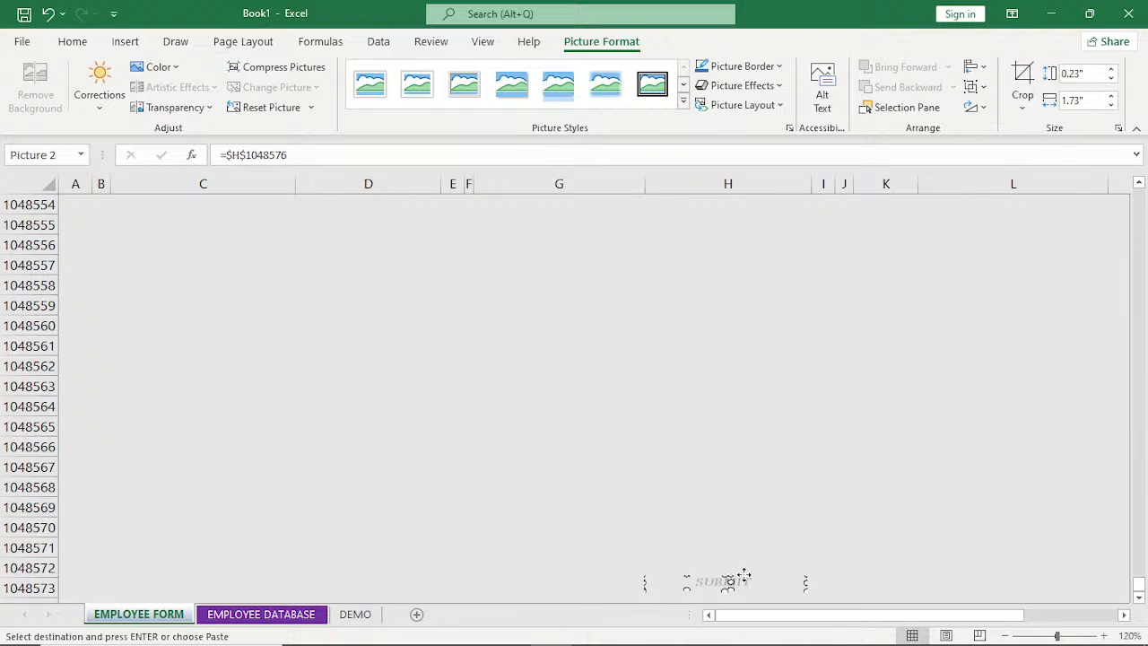
left_click_drag(744, 574, 745, 575)
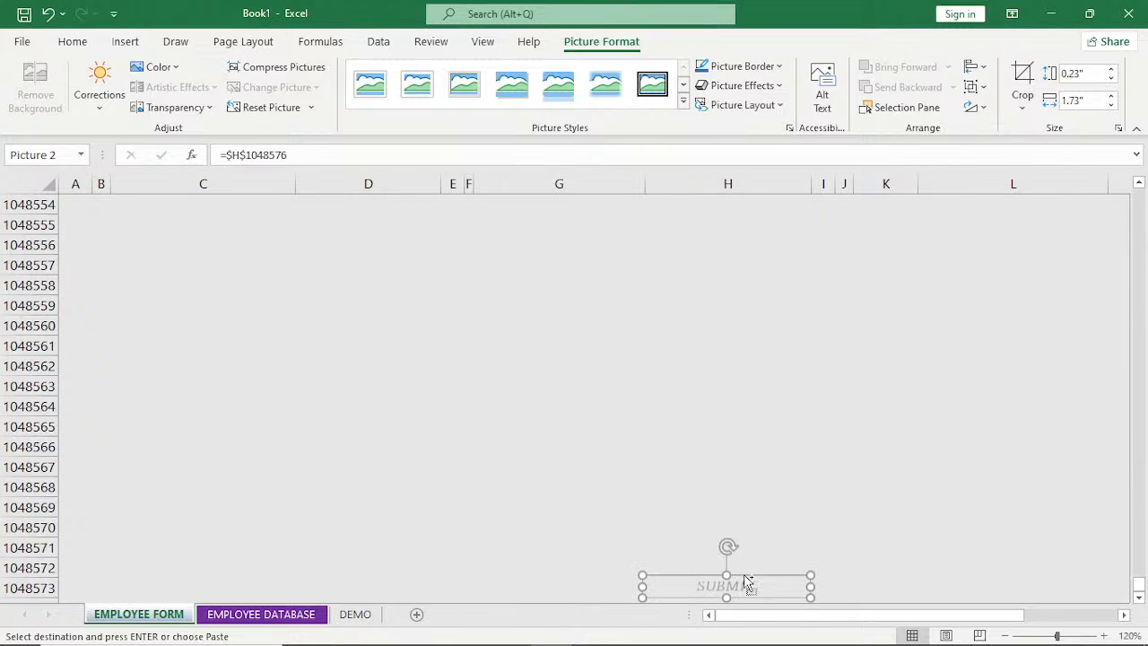
key("ctrl+z")
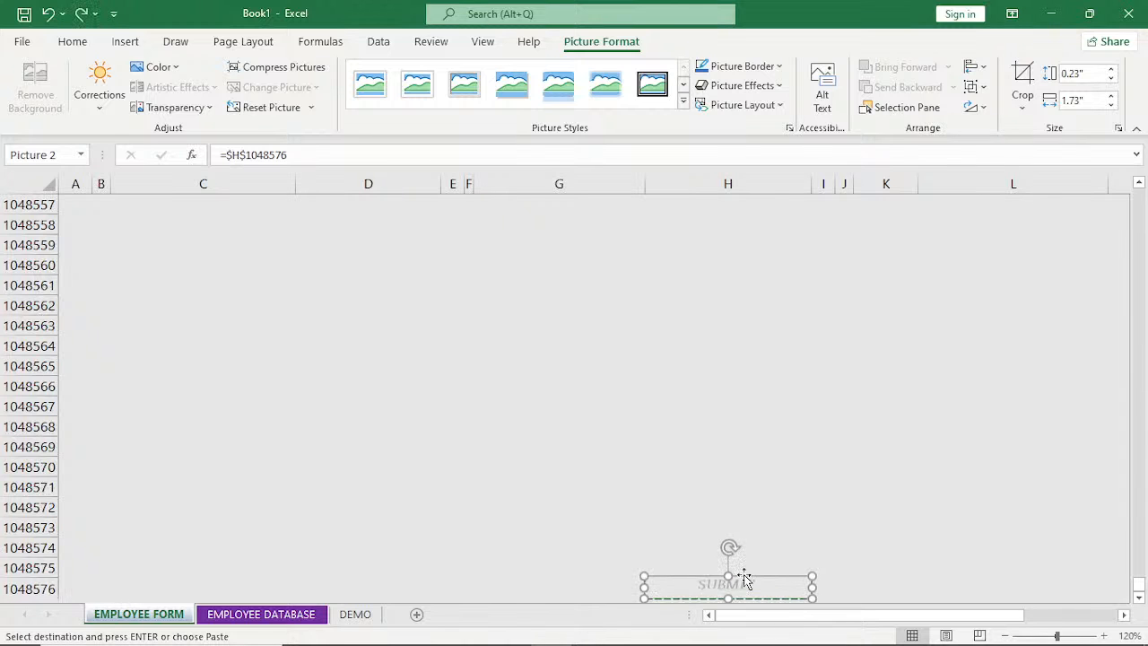
left_click(792, 530)
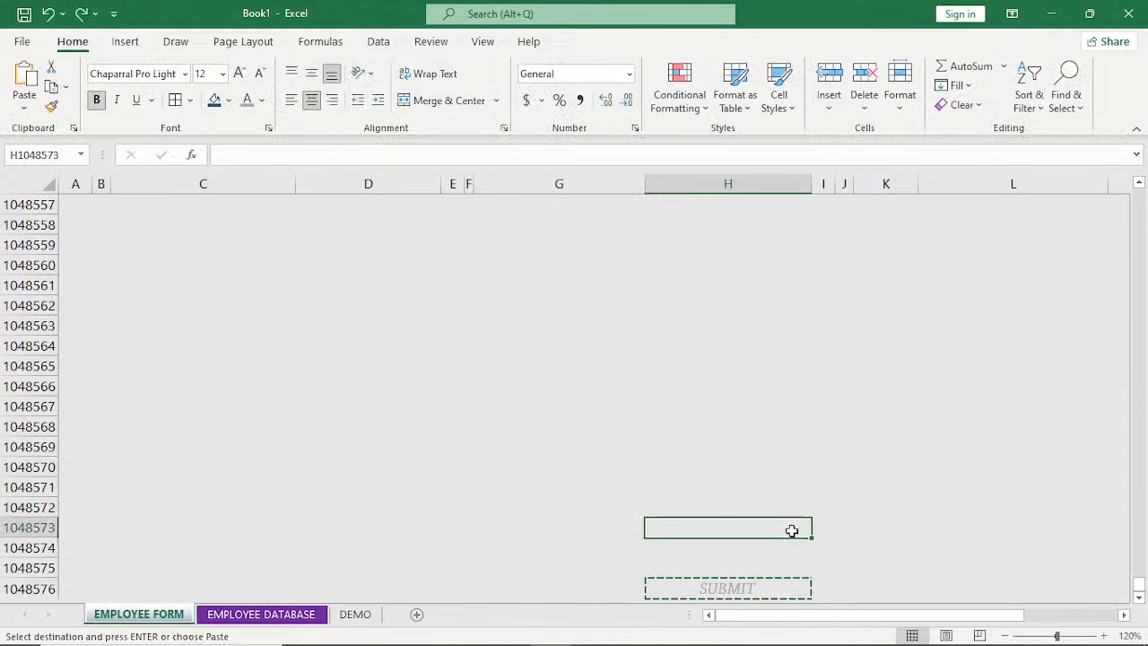
left_click(750, 587)
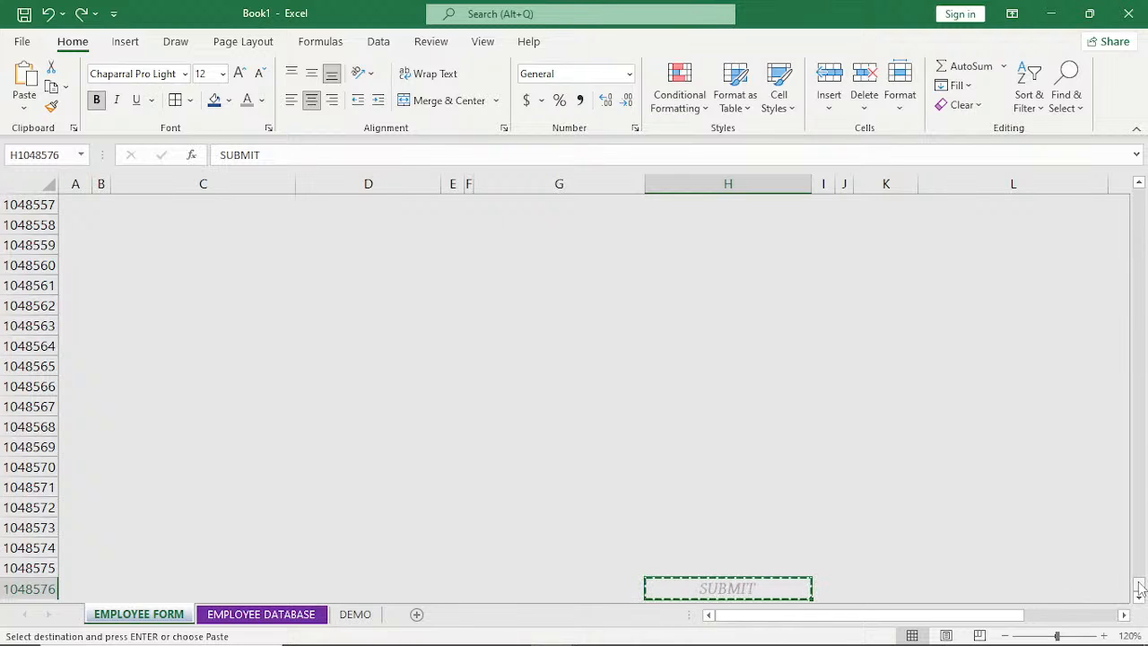
Paste the copied SUBMIT cell as a linked picture at H30, below the LEAVE INFO section of the form.
left_click_drag(1141, 588, 1140, 186)
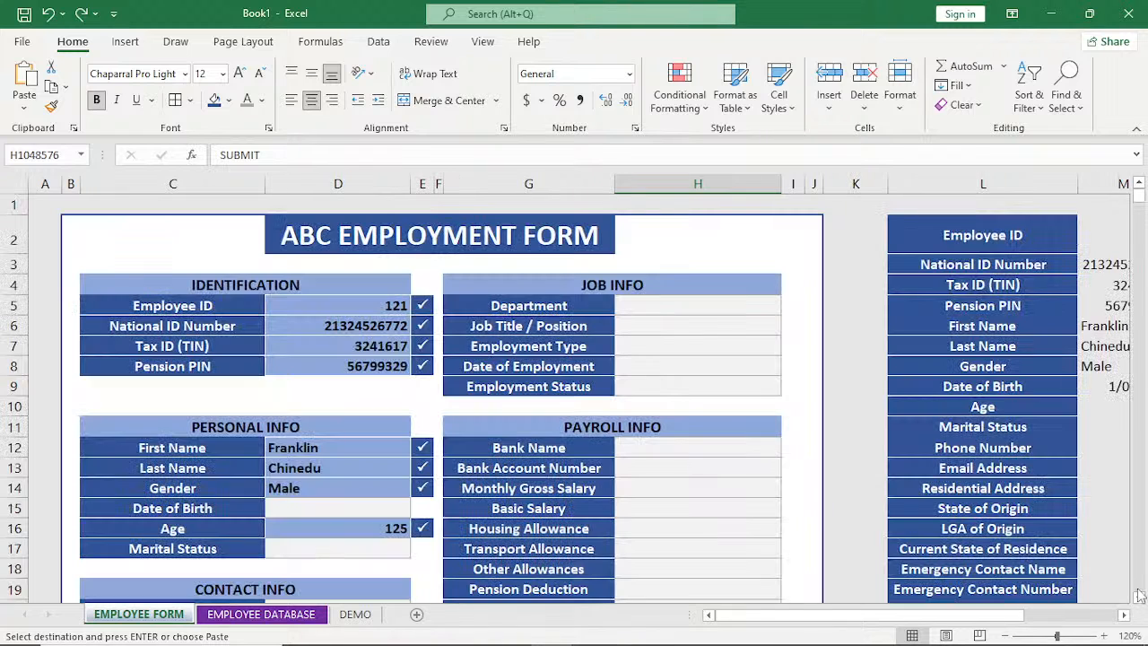
scroll(1139, 595, "down", 5)
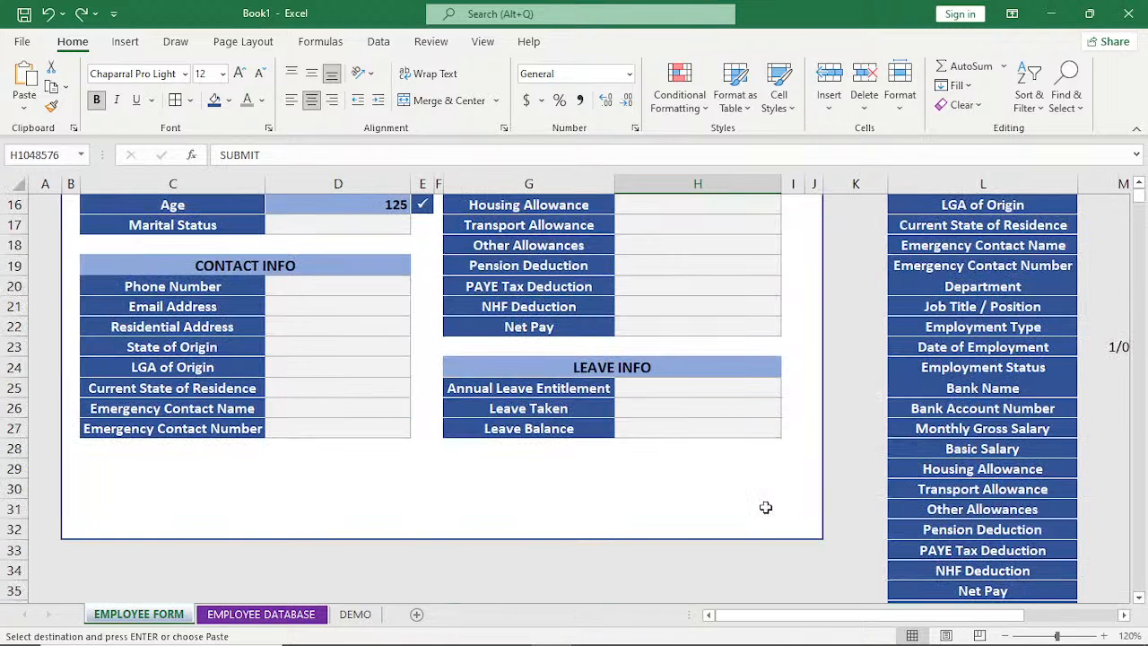
left_click(691, 507)
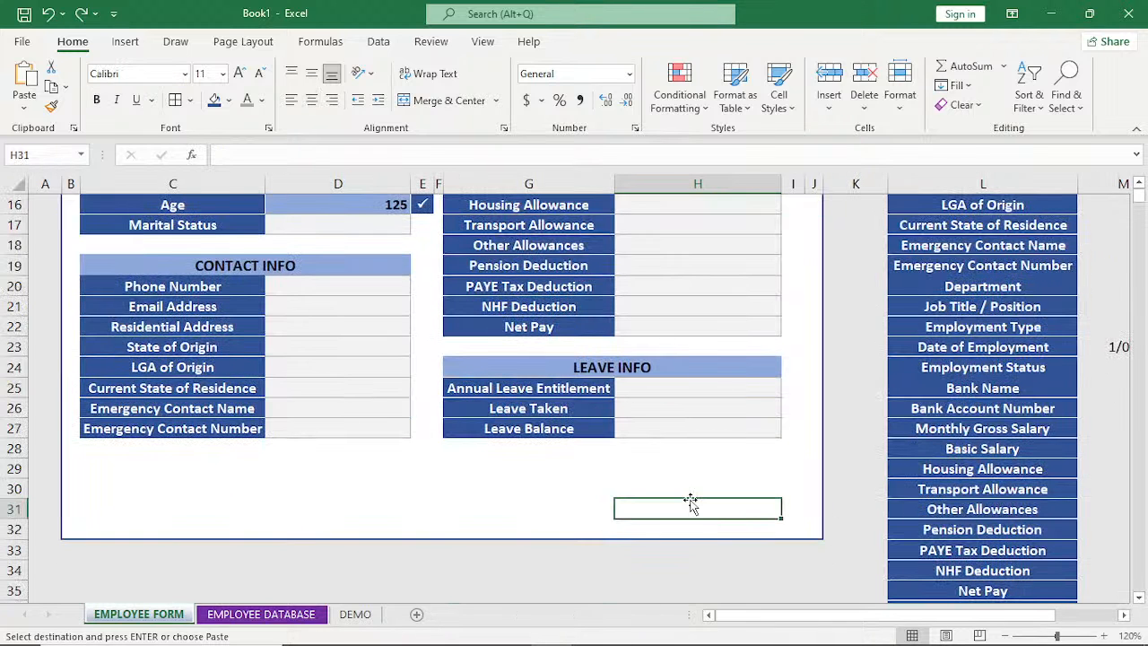
left_click(691, 488)
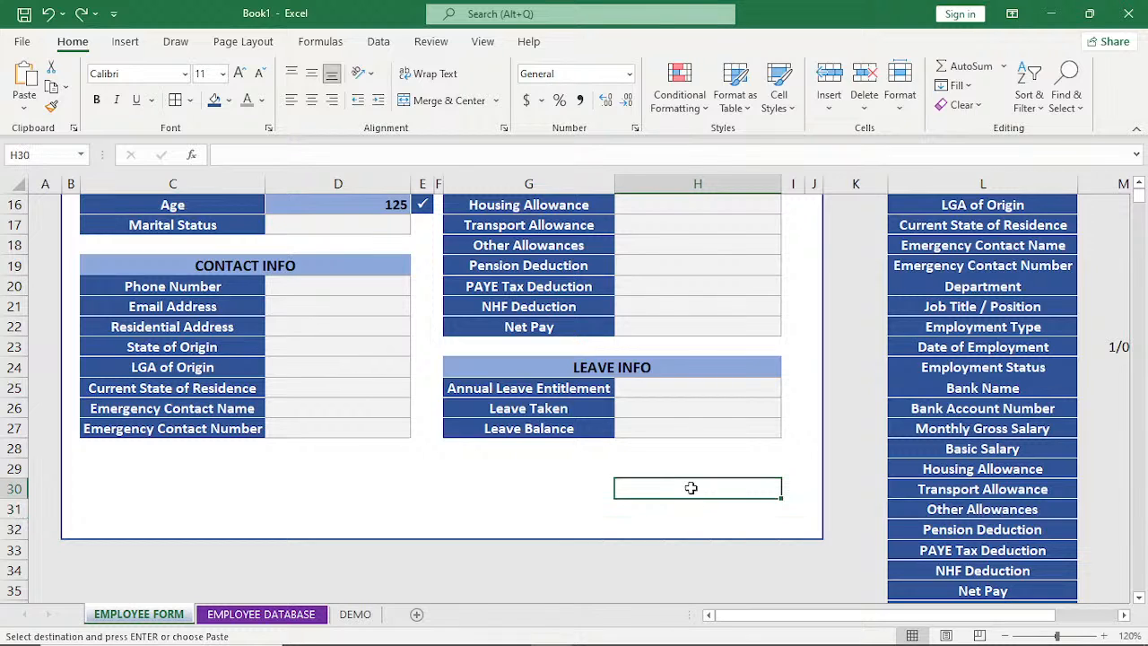
left_click(24, 106)
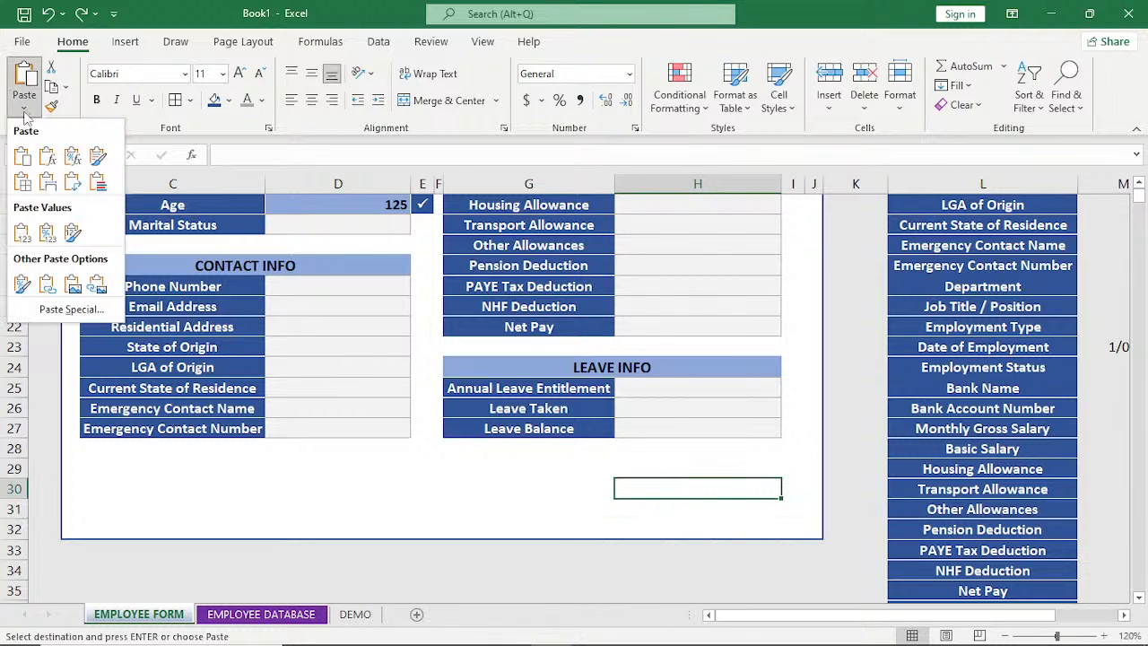
left_click(97, 285)
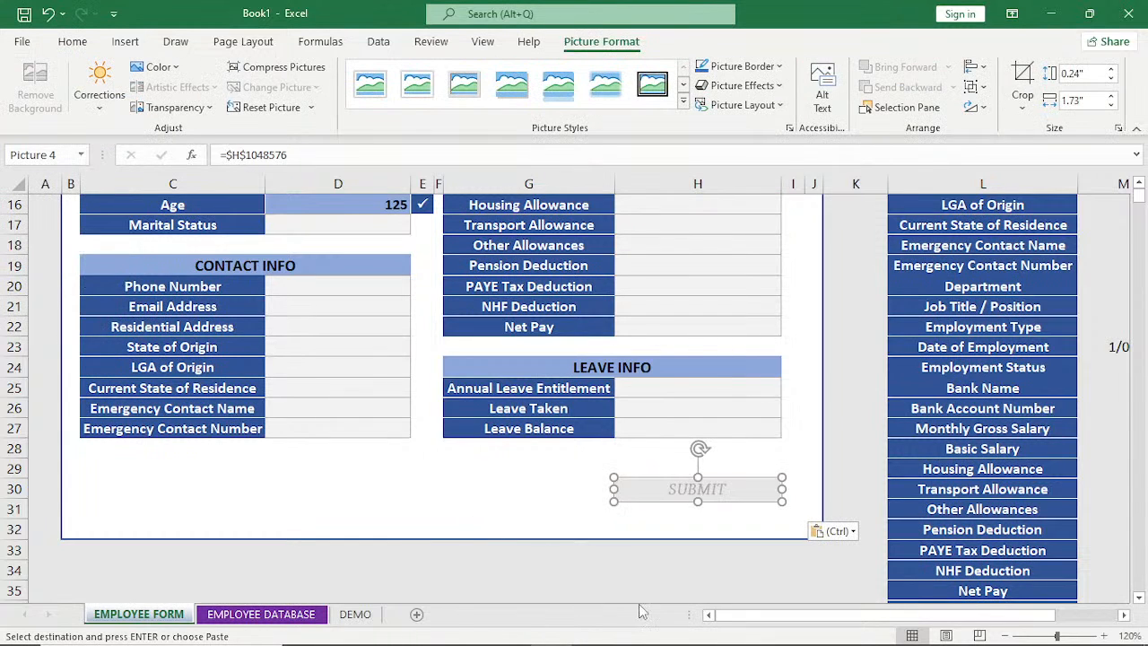
left_click(659, 585)
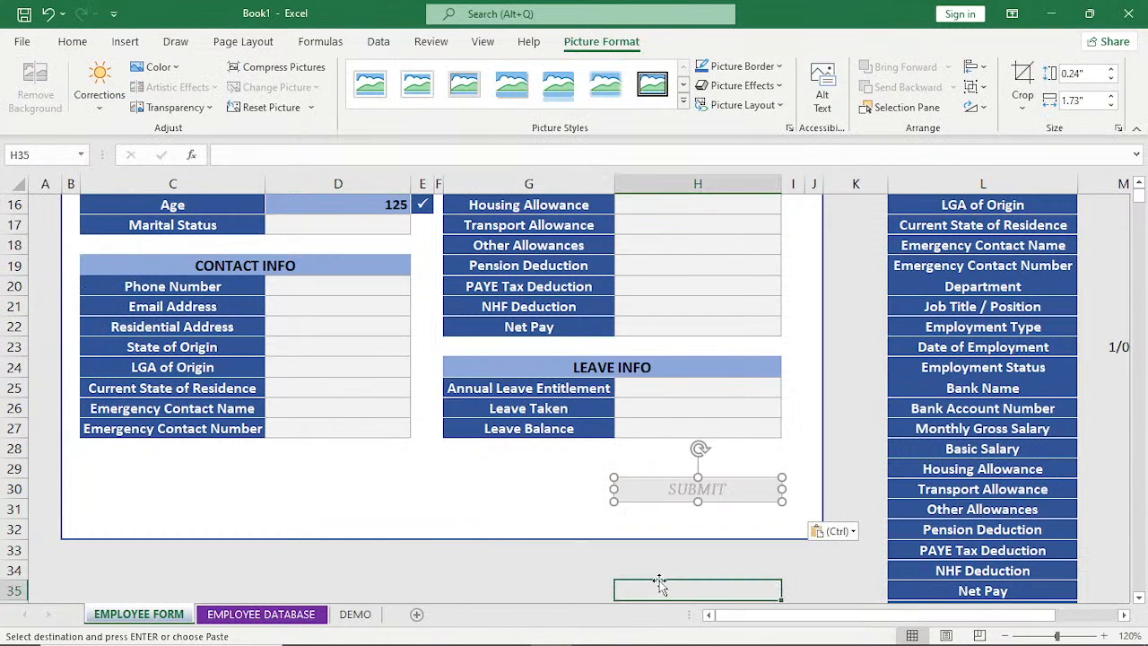
left_click(671, 499)
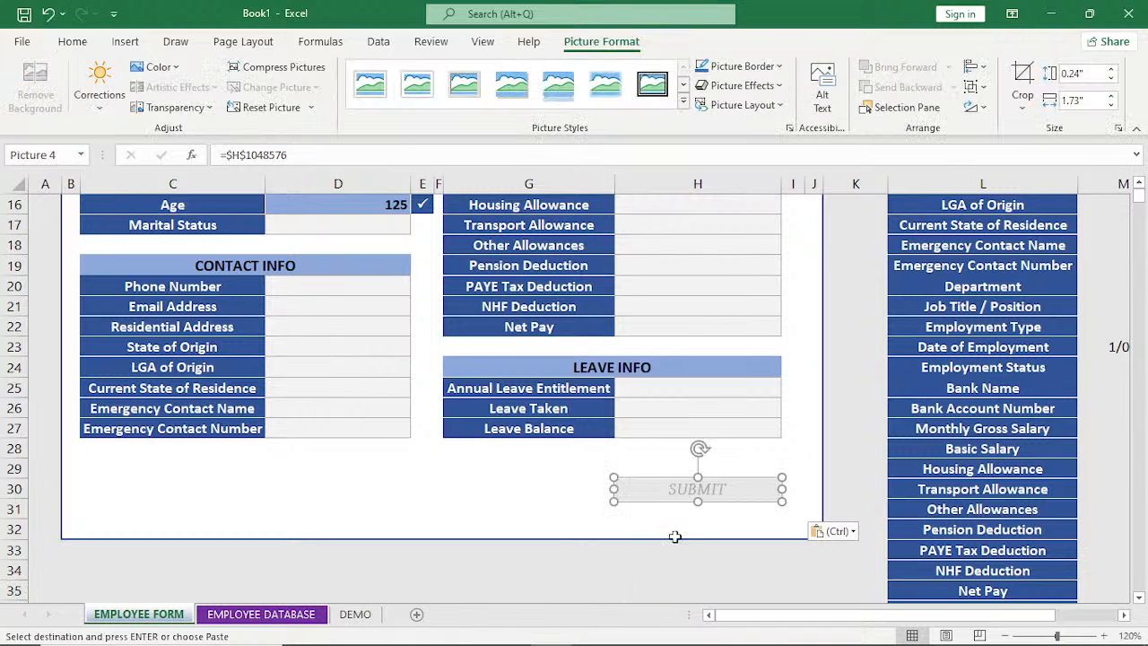
left_click(675, 534)
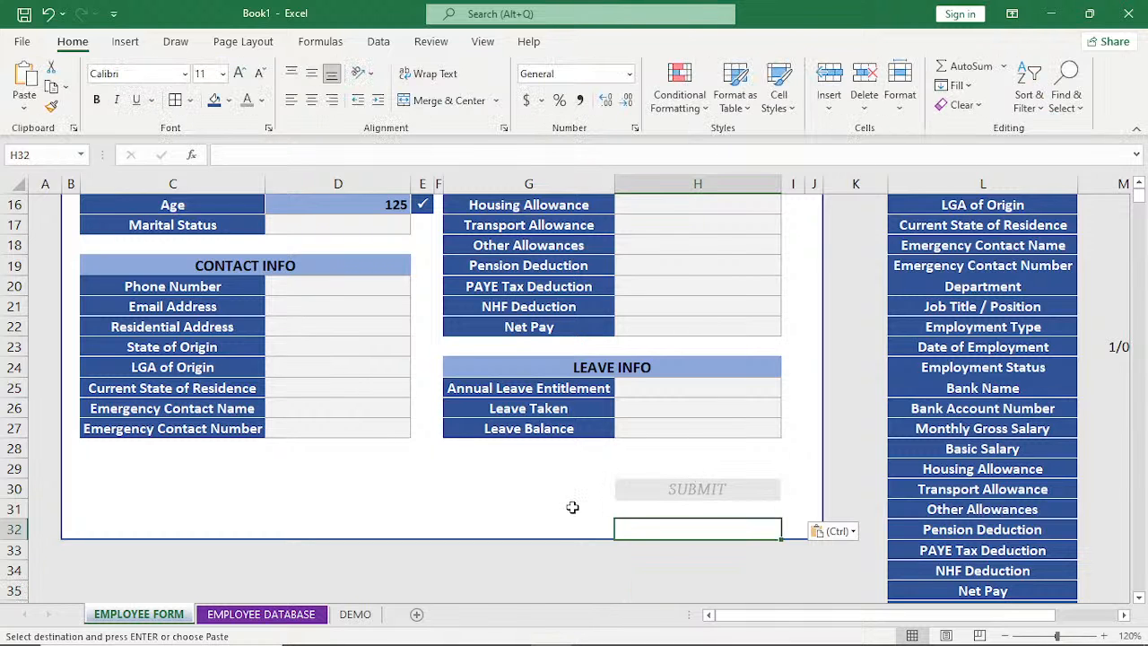
left_click(668, 493)
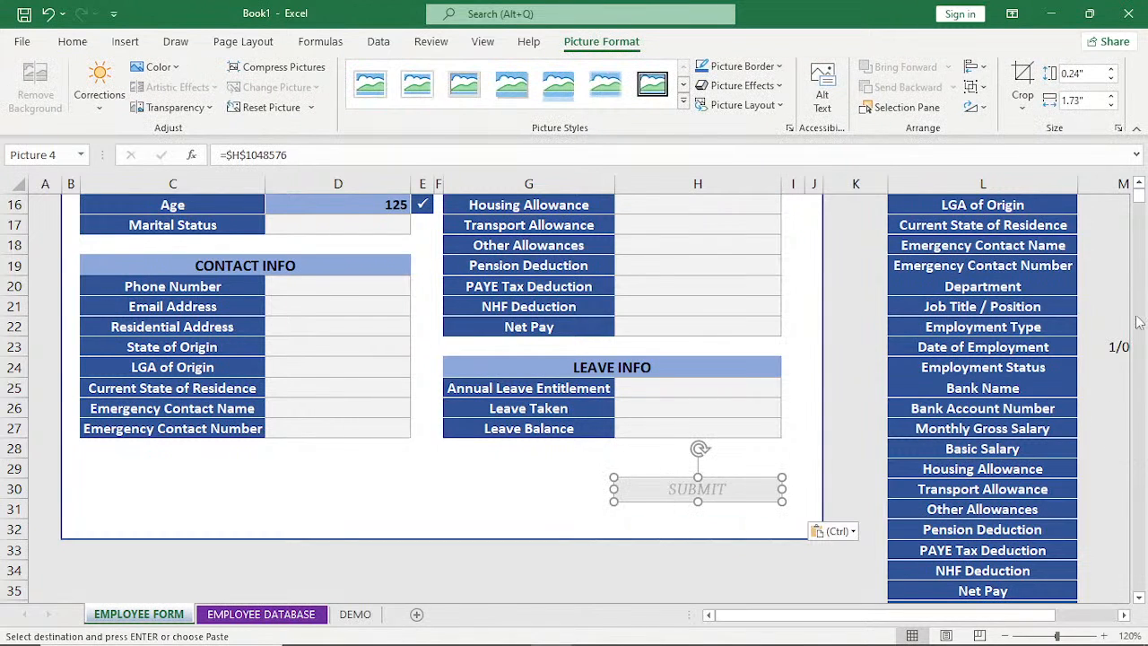
Fill the source cell H1048576 with white and change its SUBMIT text to a paler shade of Light Gray, Background 2.
left_click(1139, 597)
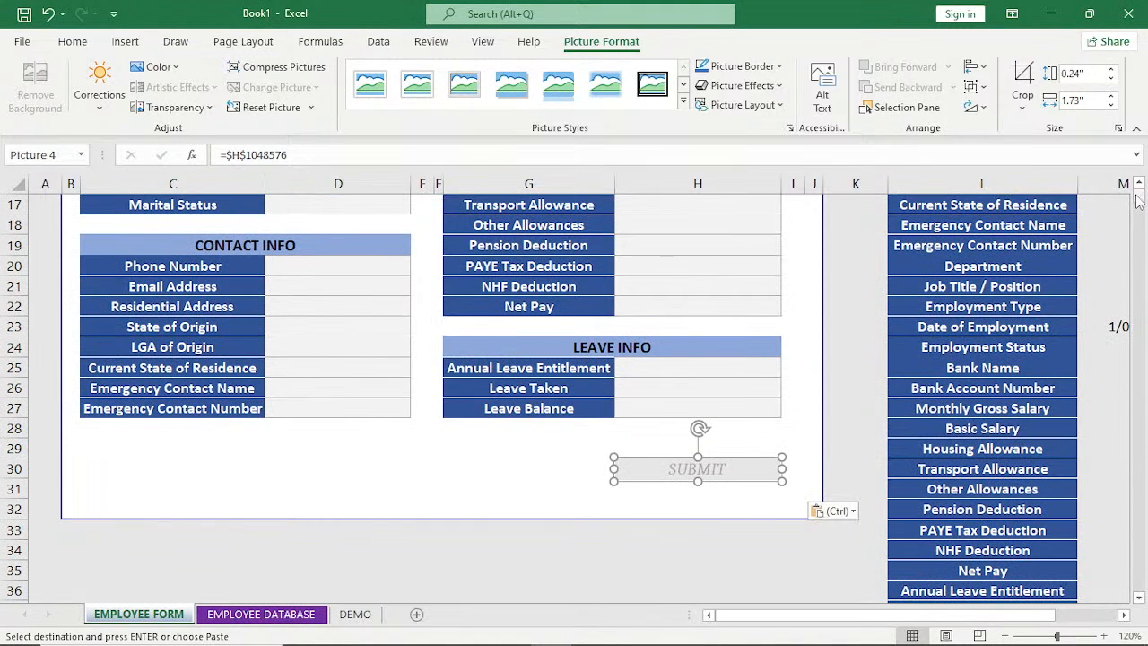
left_click_drag(1137, 201, 1139, 603)
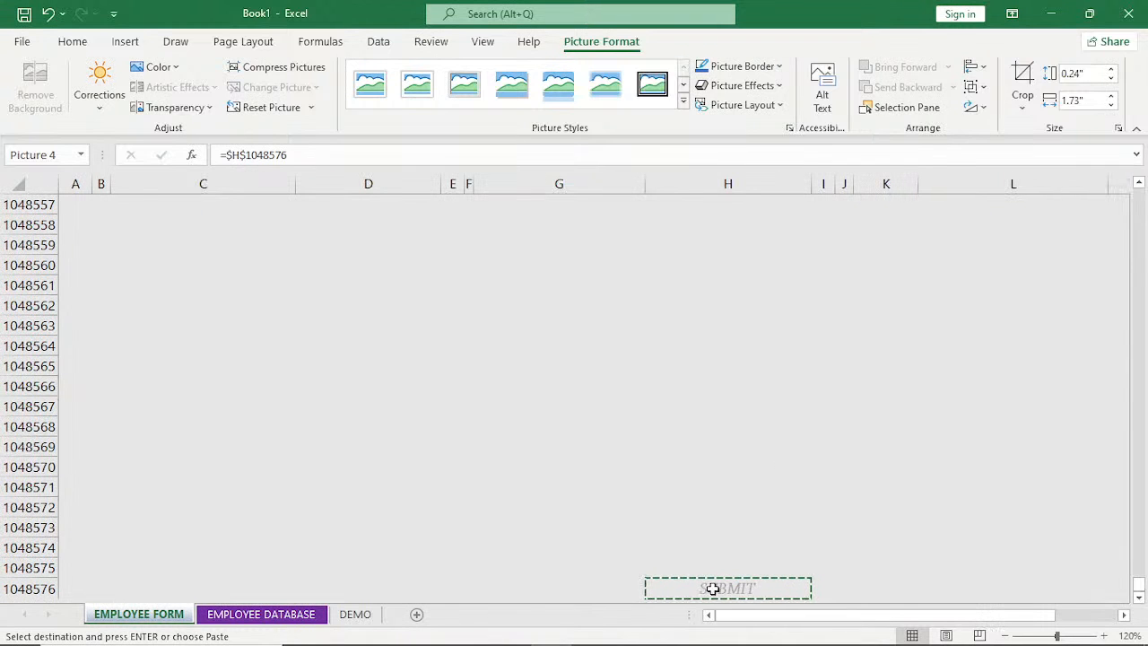
left_click(713, 589)
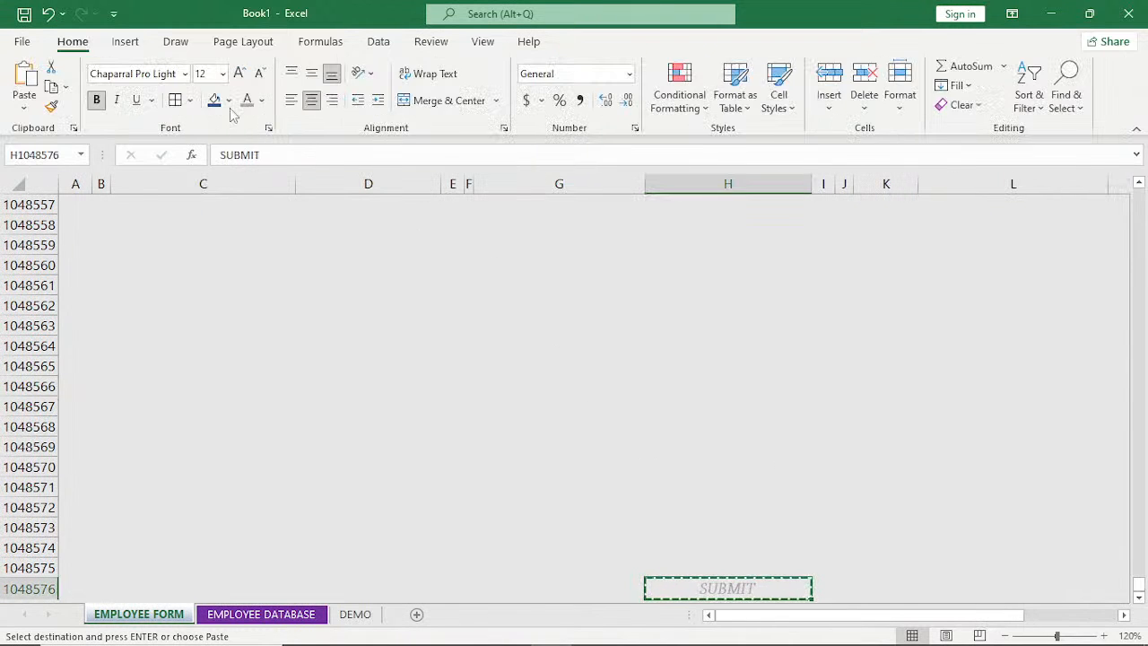
left_click(262, 100)
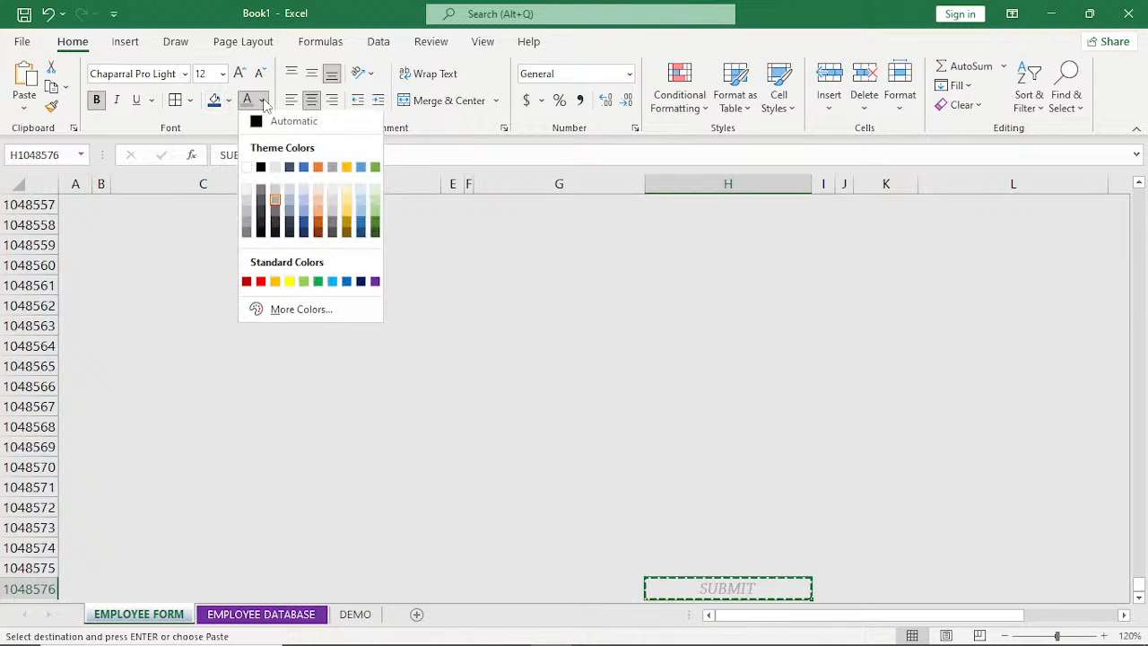
left_click(229, 100)
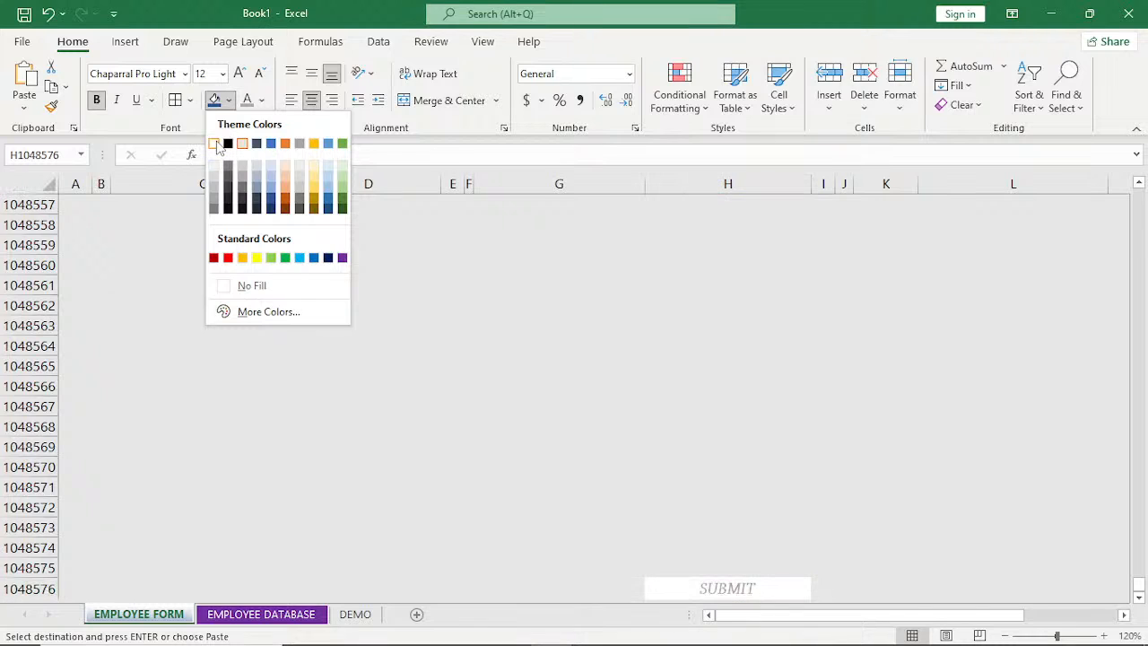
left_click(218, 146)
left_click(262, 101)
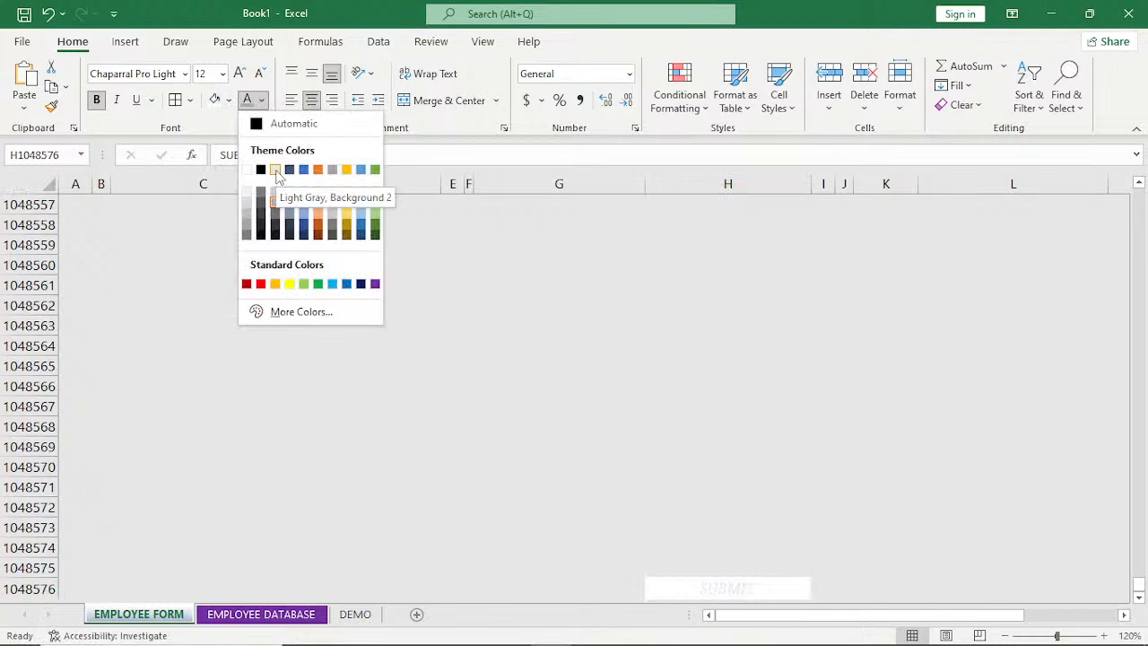
left_click(275, 193)
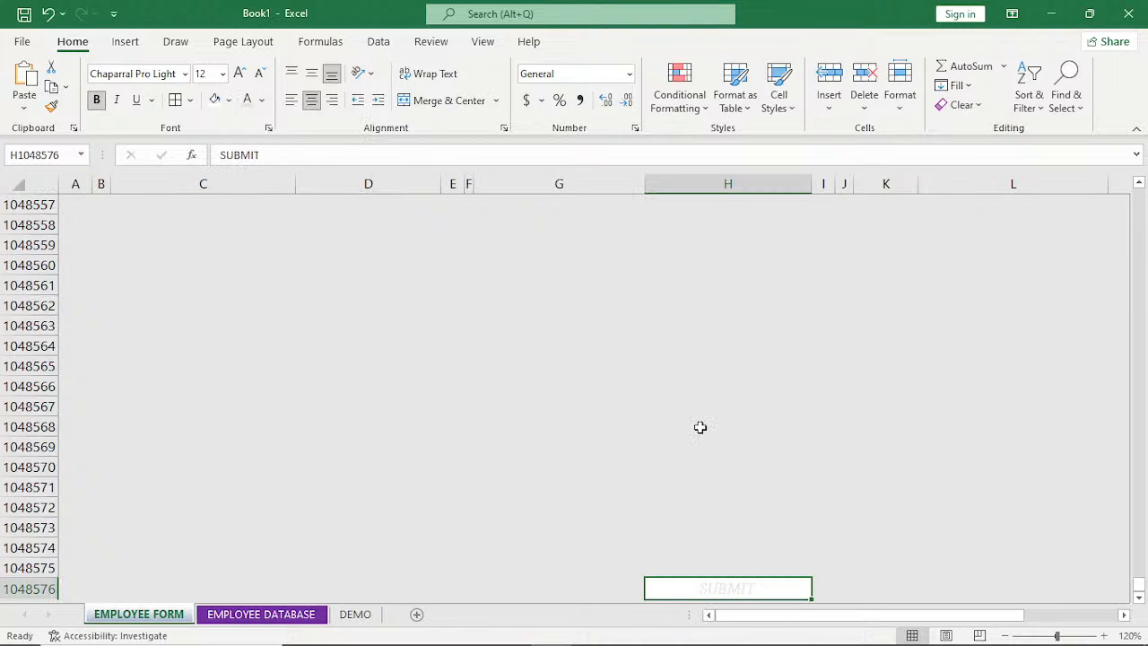
Add the label CALCULATION in cell L39, directly below Leave Balance in the helper list on the EMPLOYEE FORM sheet.
left_click_drag(1139, 585, 1136, 179)
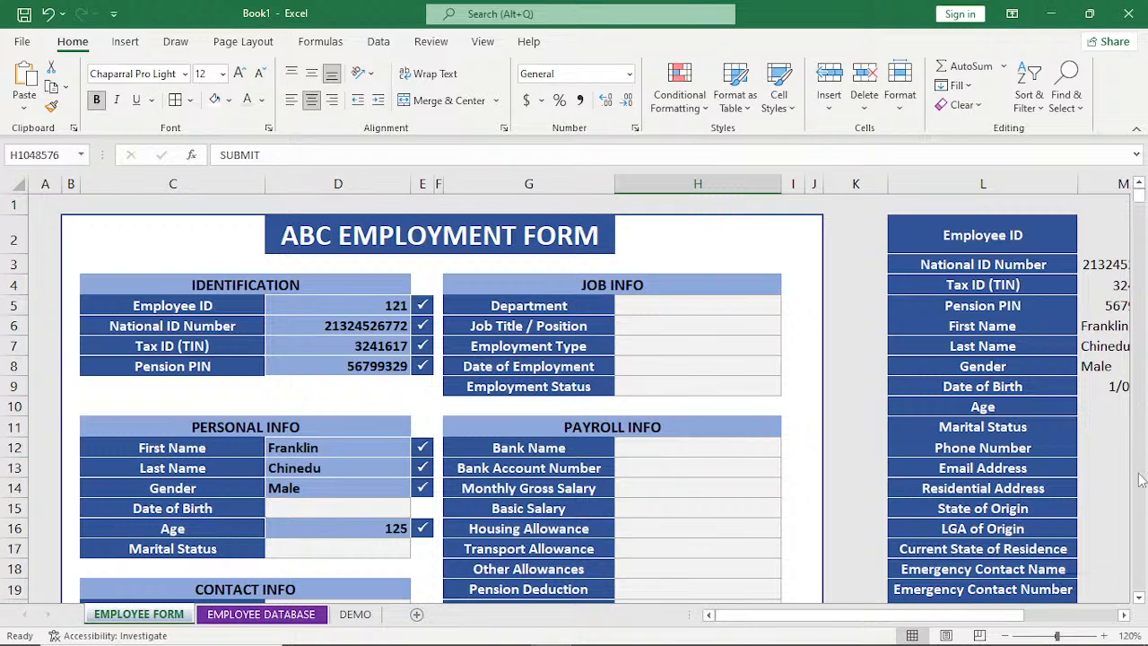
left_click(1140, 598)
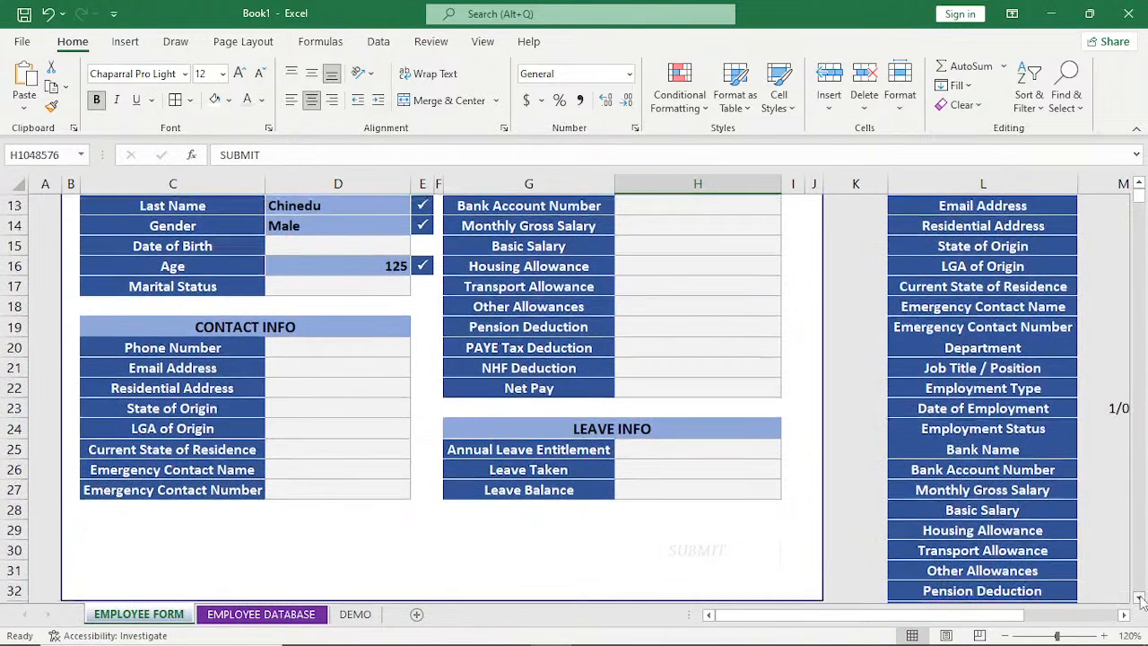
left_click(1140, 598)
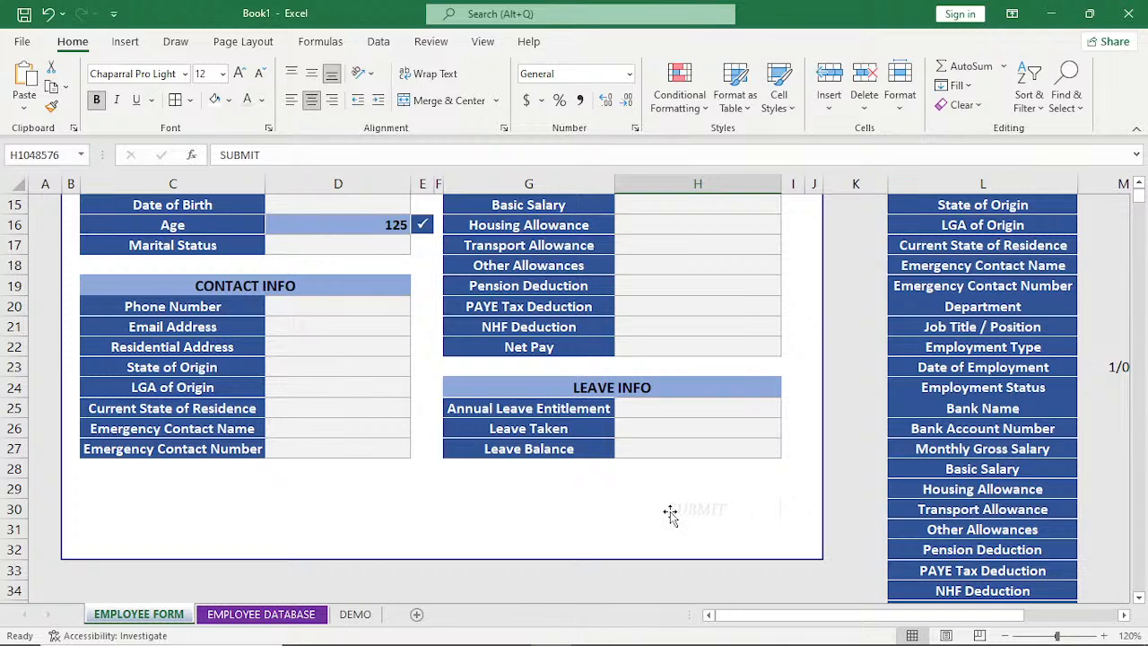
left_click(1124, 615)
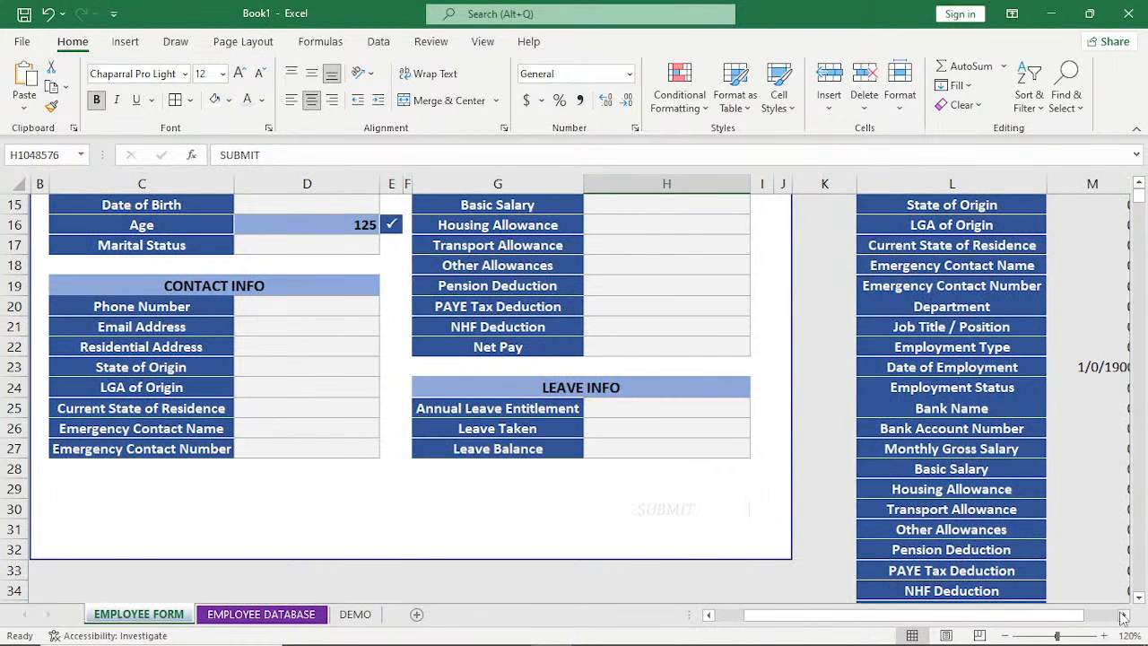
left_click(1124, 615)
left_click(1139, 598)
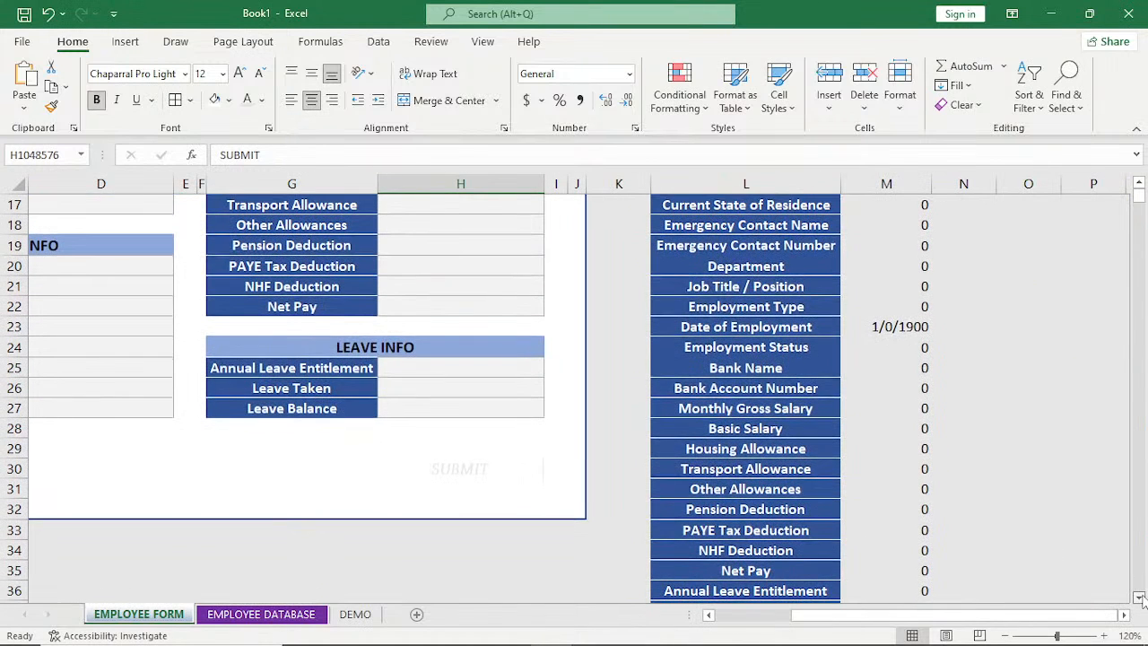
scroll(1139, 597, "down", 3)
left_click(713, 468)
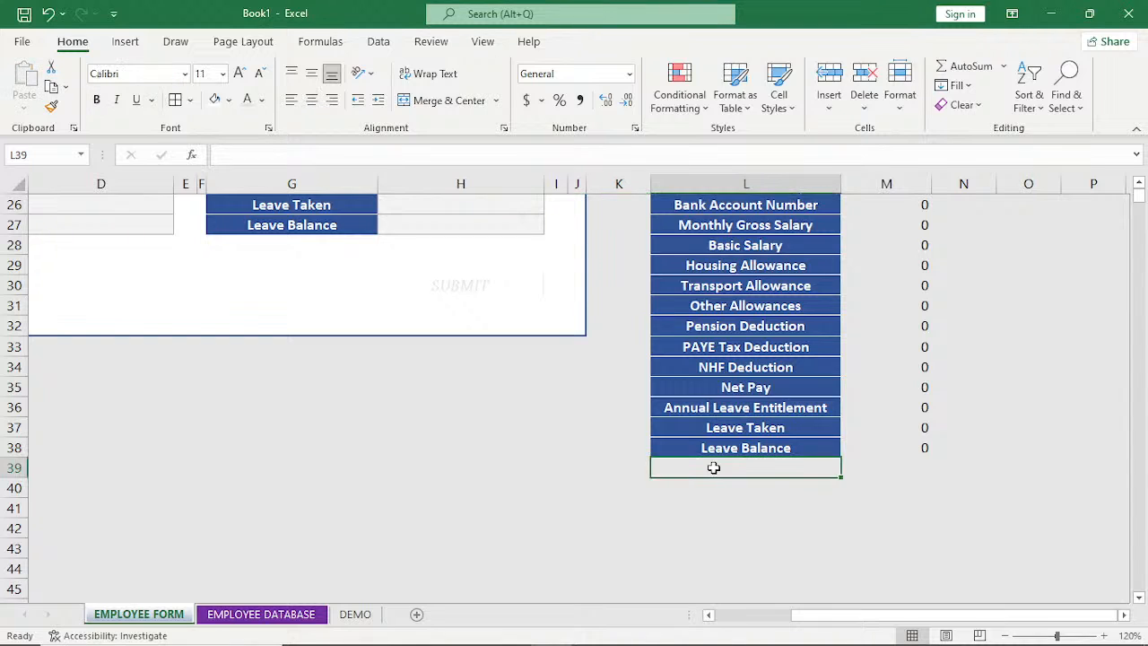
type("Current State of Residence")
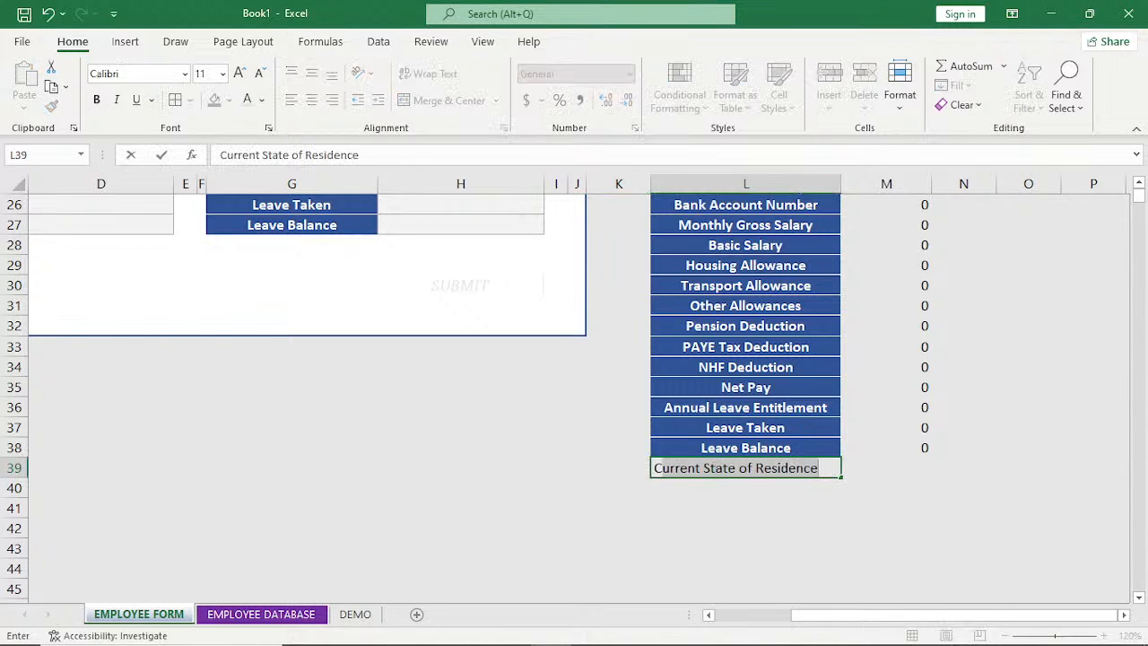
type("CAL")
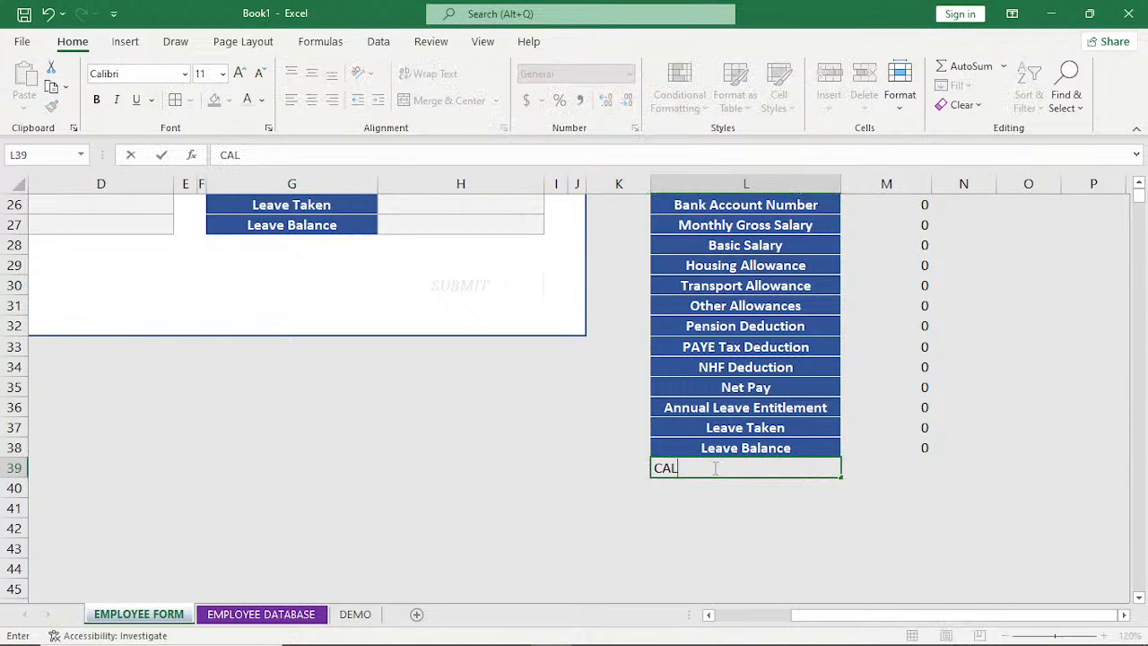
type("CULATION")
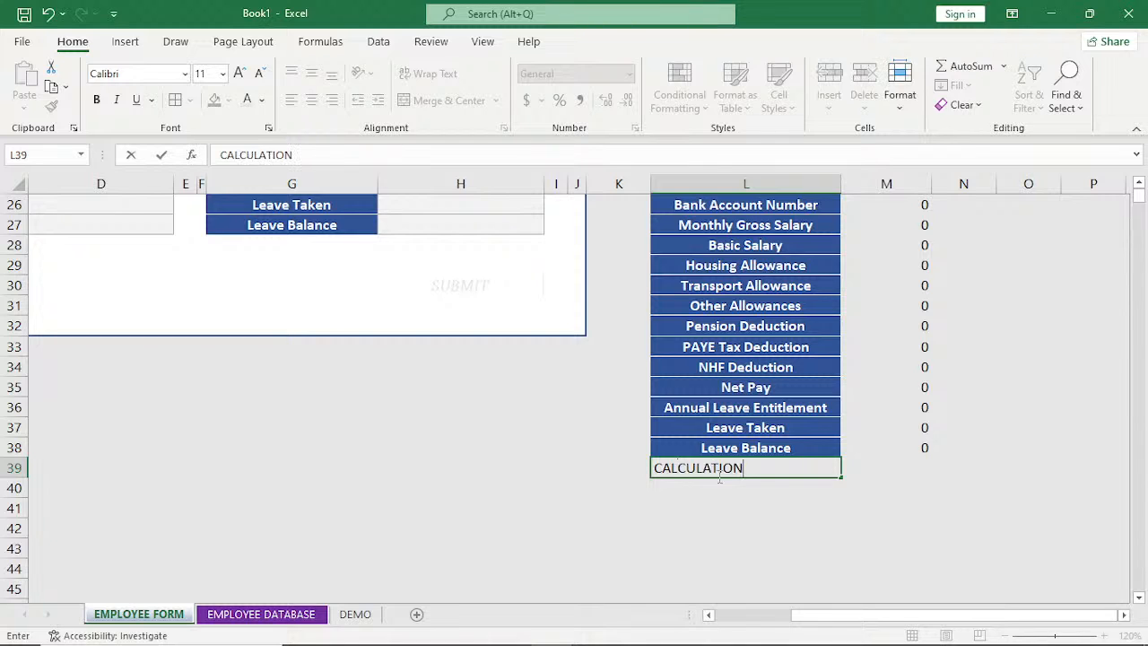
left_click(917, 474)
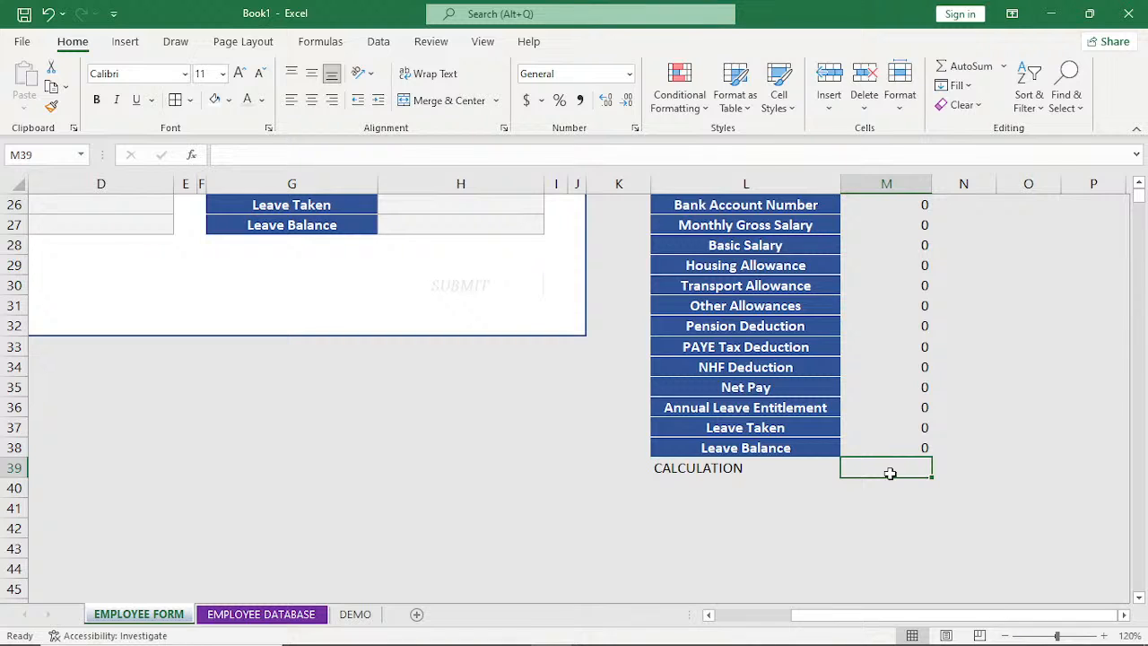
Enter the note COUNTA in cell O34, beside the helper list.
left_click(1031, 367)
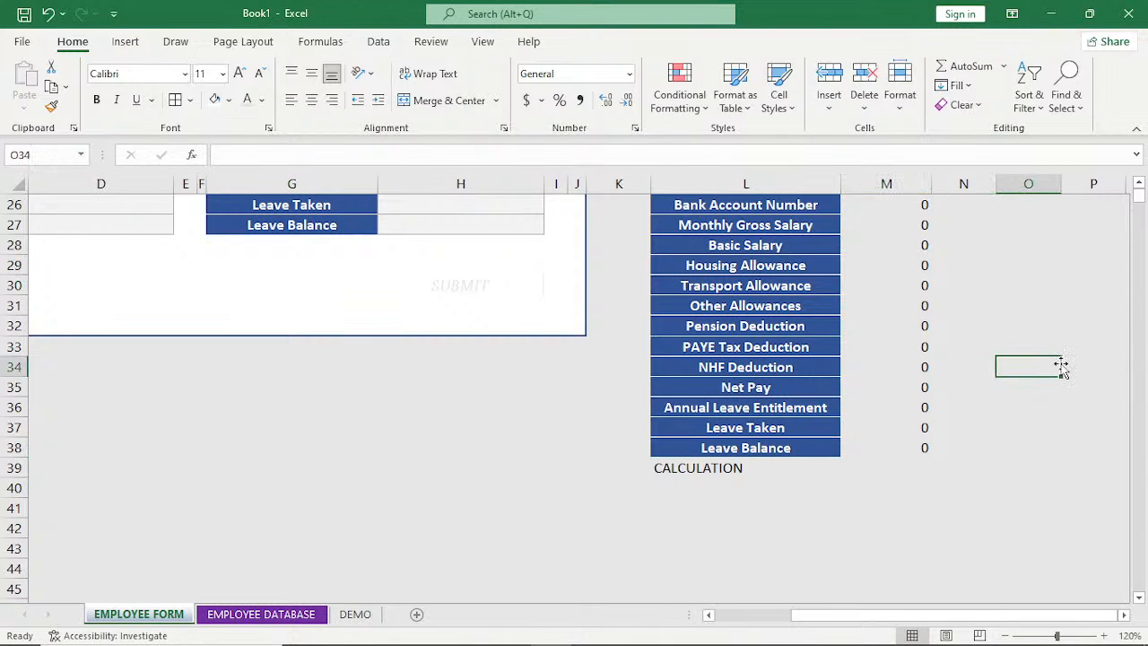
type("COU")
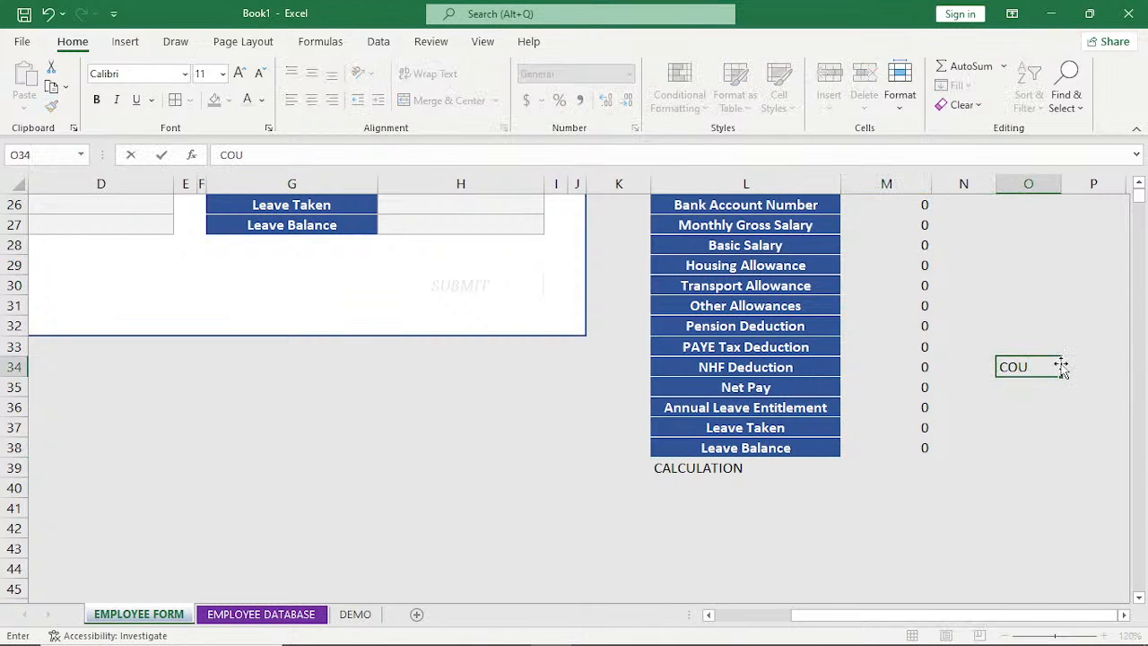
type("NTA")
key("Return")
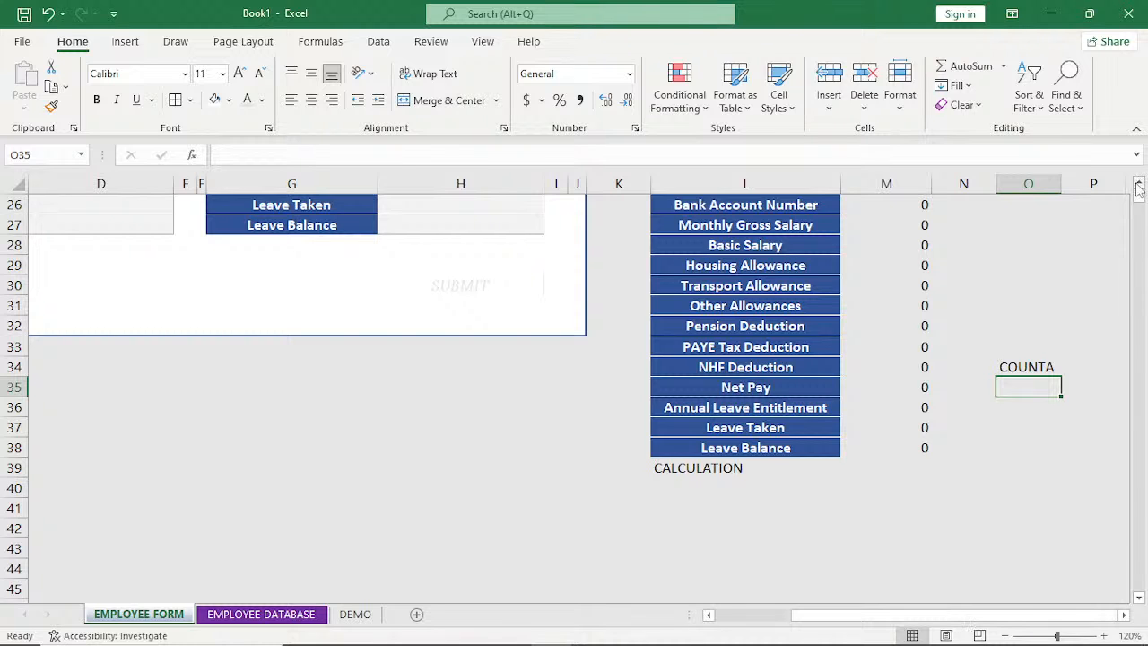
Fill in the employee's date of birth in the PERSONAL INFO section of the form.
scroll(1139, 187, "up", 8)
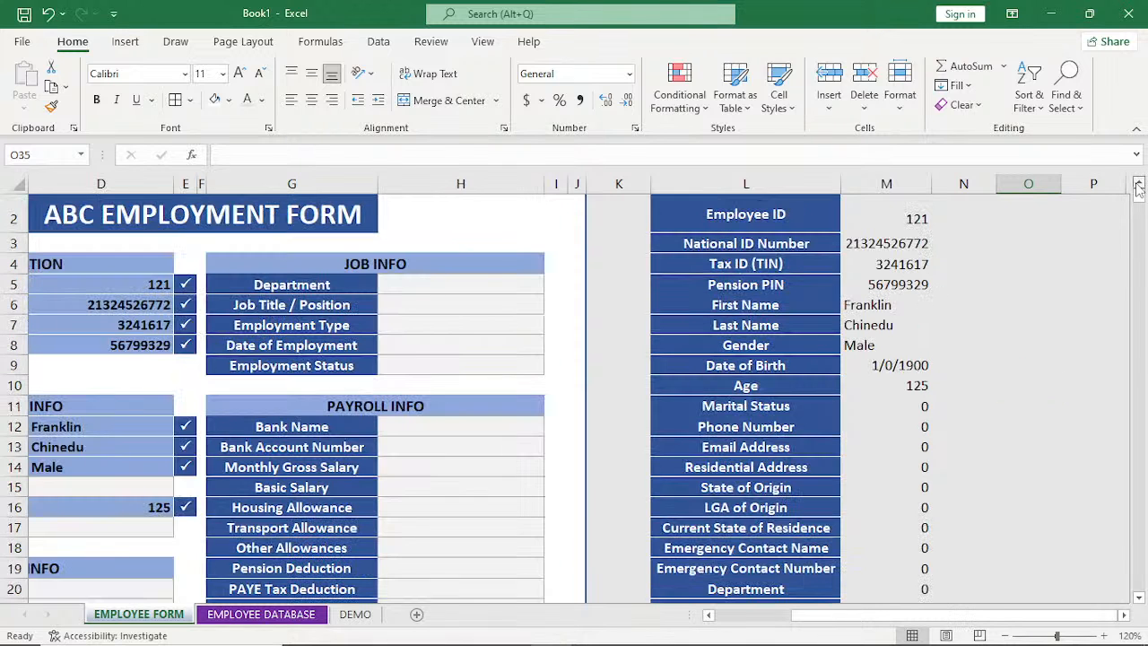
scroll(616, 616, "left", 3)
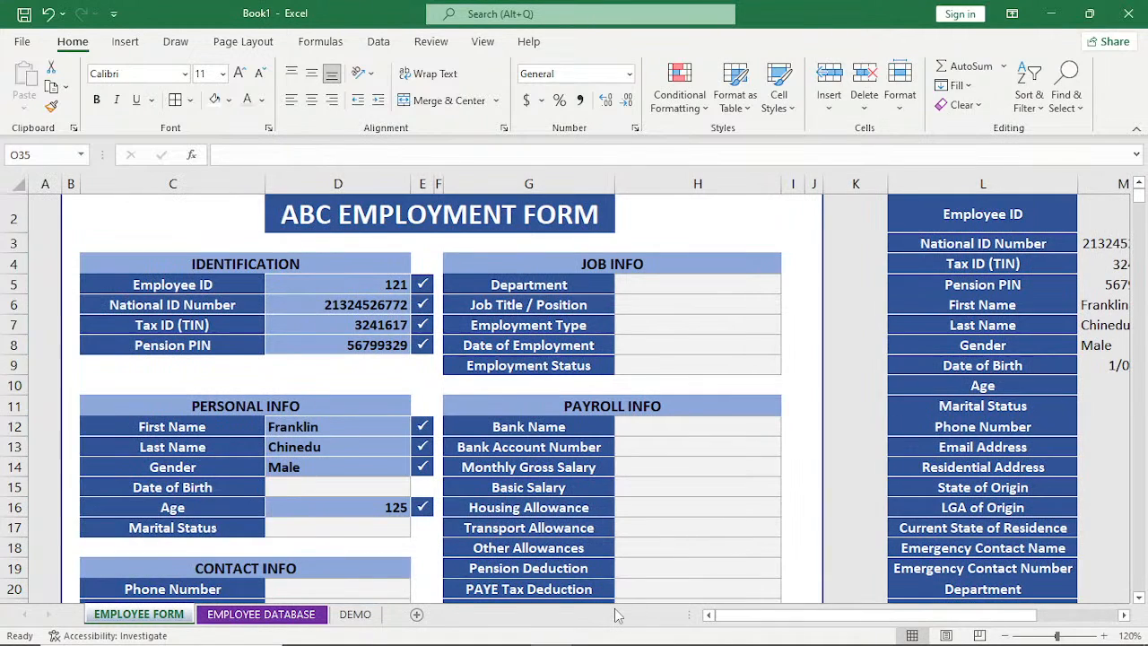
left_click(331, 491)
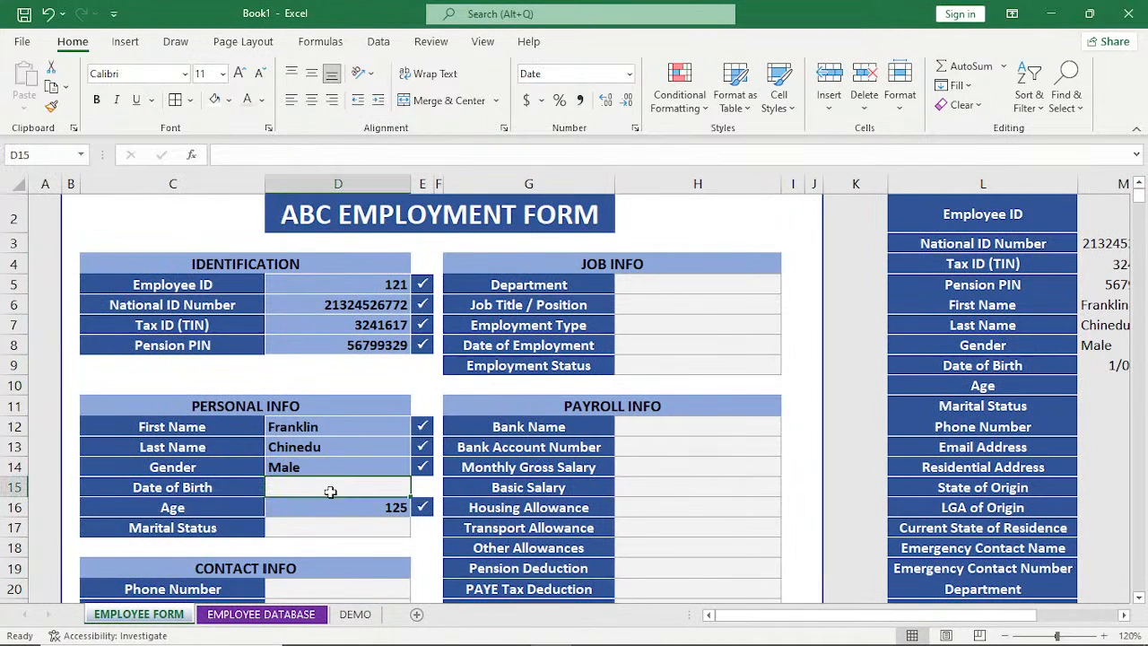
type("12/")
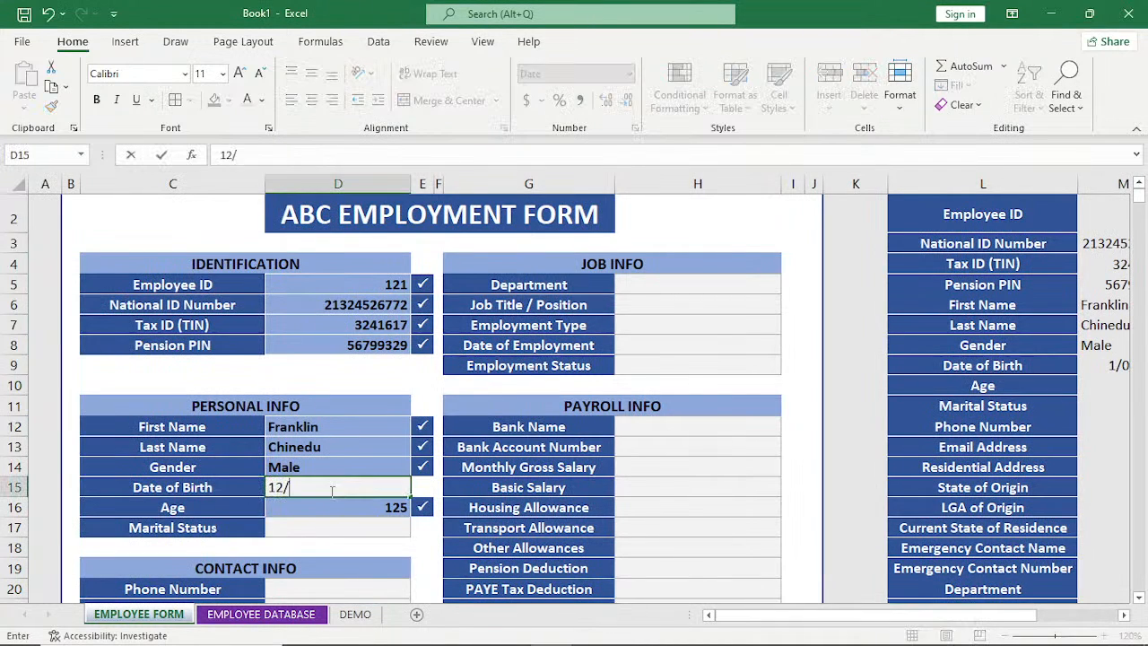
type("4/")
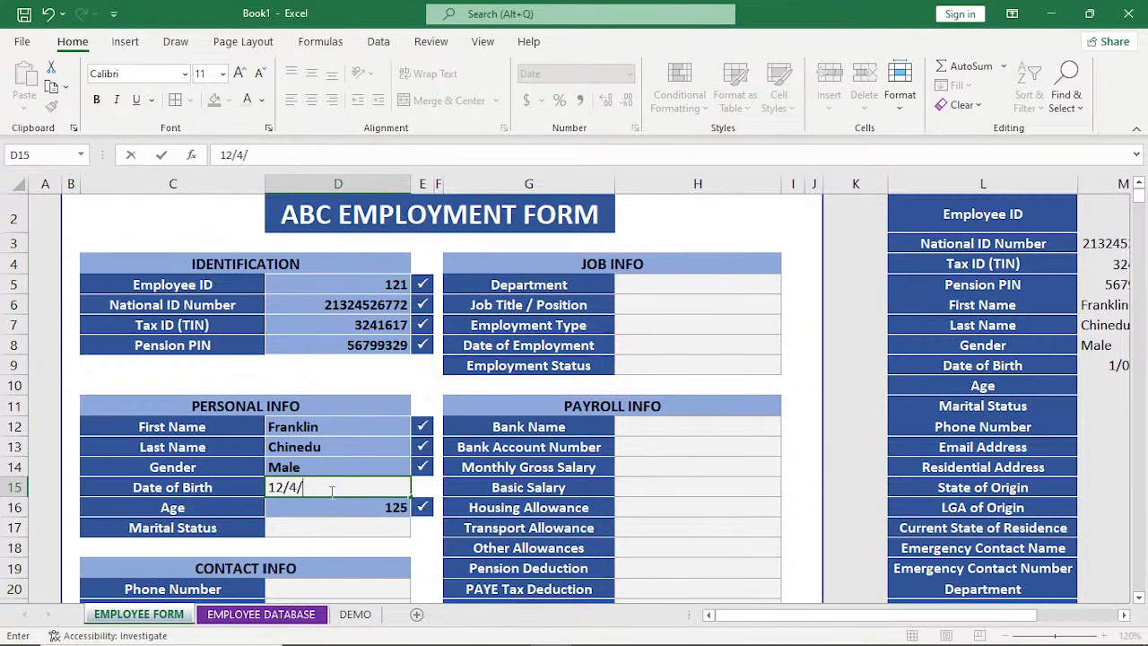
type("2")
type("000")
key("Return")
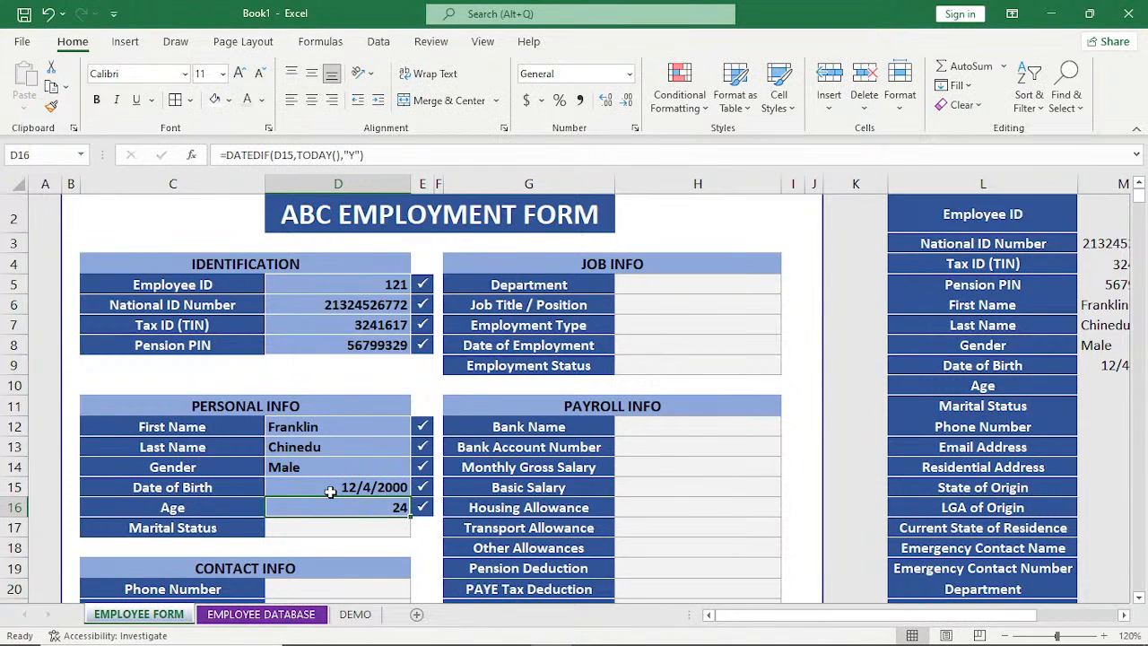
Set Marital Status to Single in the PERSONAL INFO section.
left_click(389, 530)
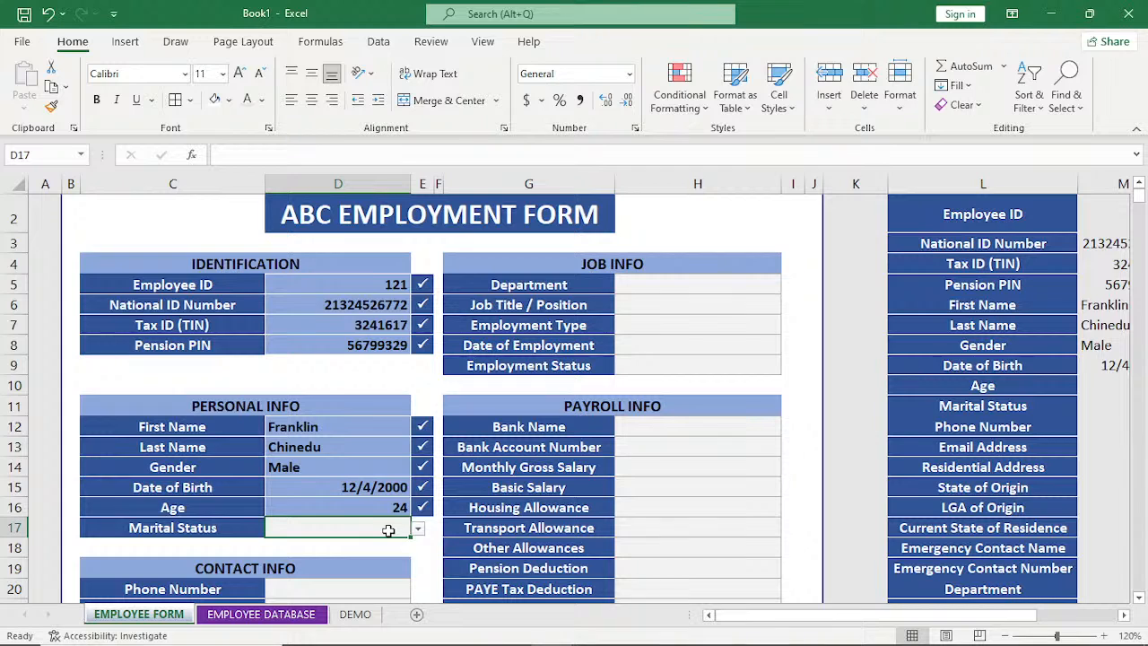
key("alt+Down")
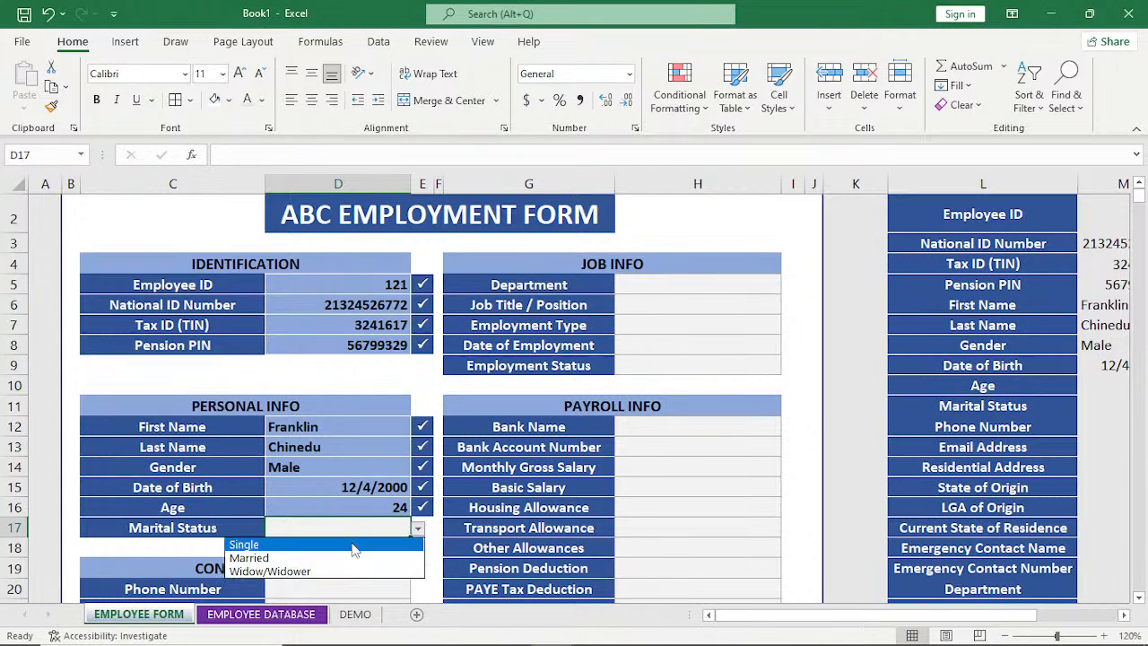
left_click(354, 546)
Fill in the employee's phone number in the CONTACT INFO section.
scroll(351, 574, "down", 4)
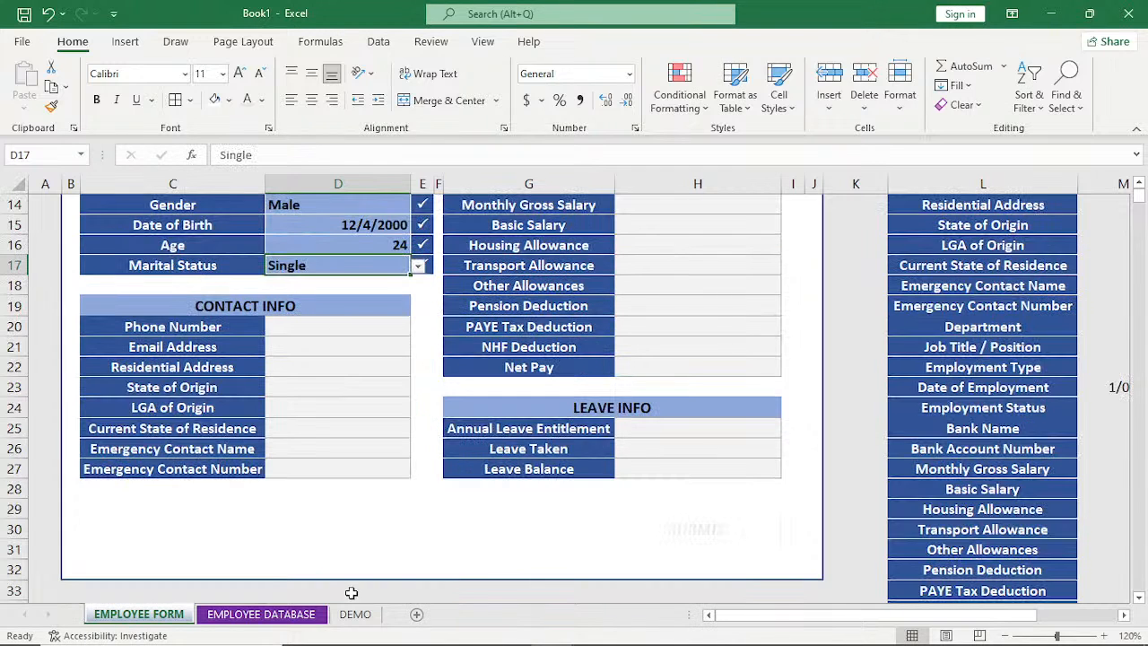
scroll(352, 592, "down", 1)
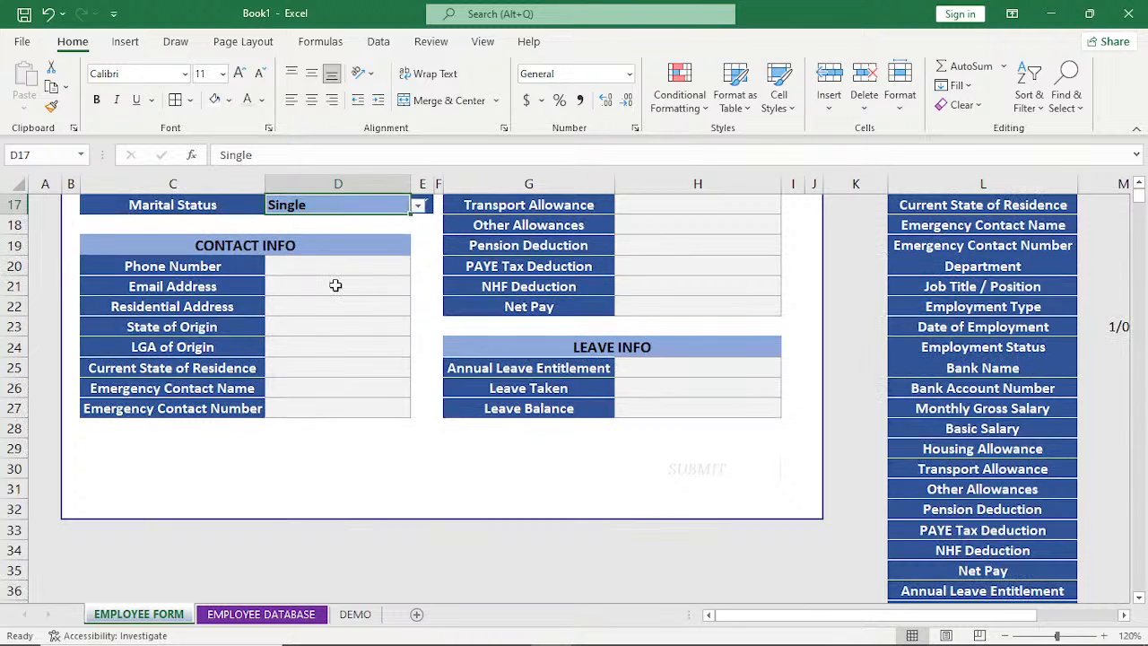
left_click(337, 267)
type("0")
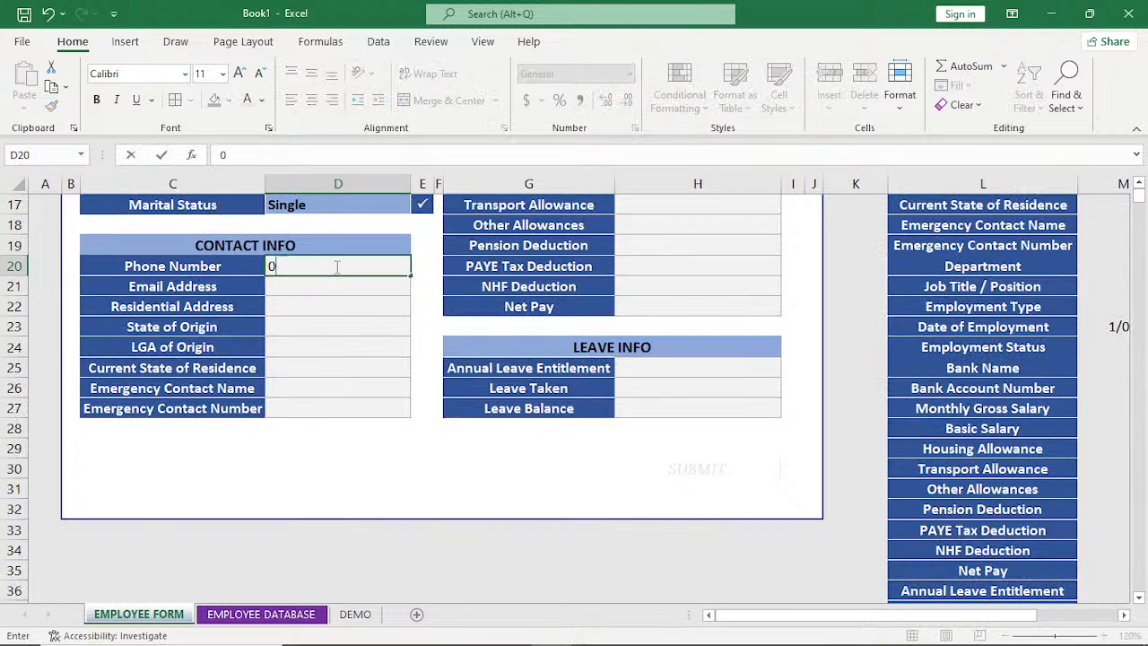
type("90876543221")
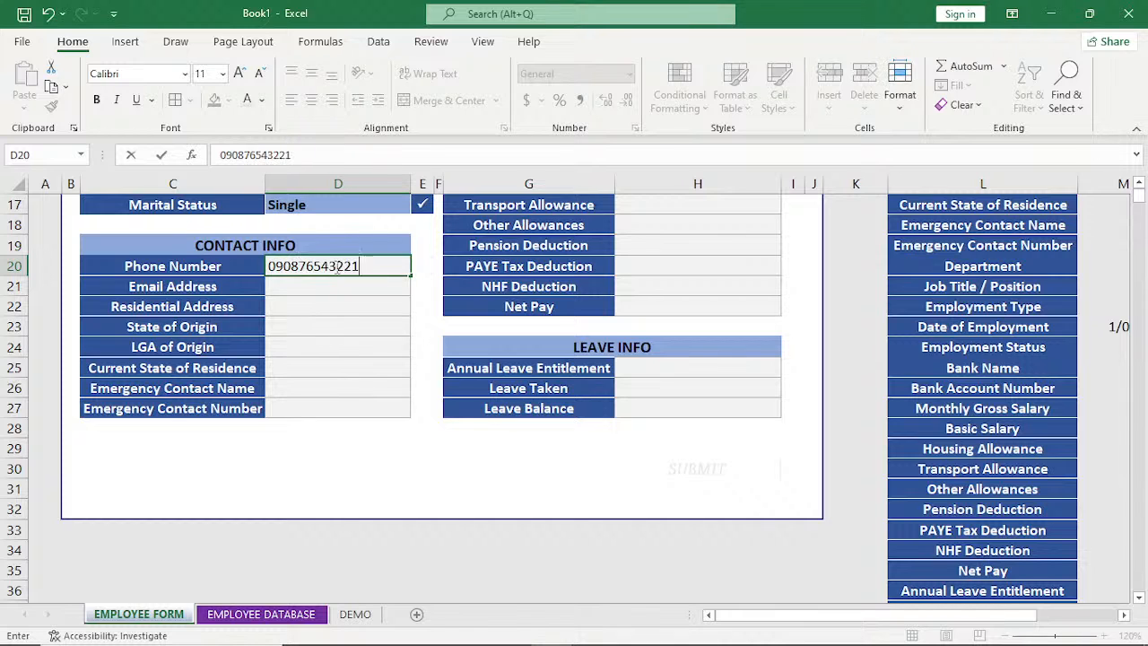
key("Return")
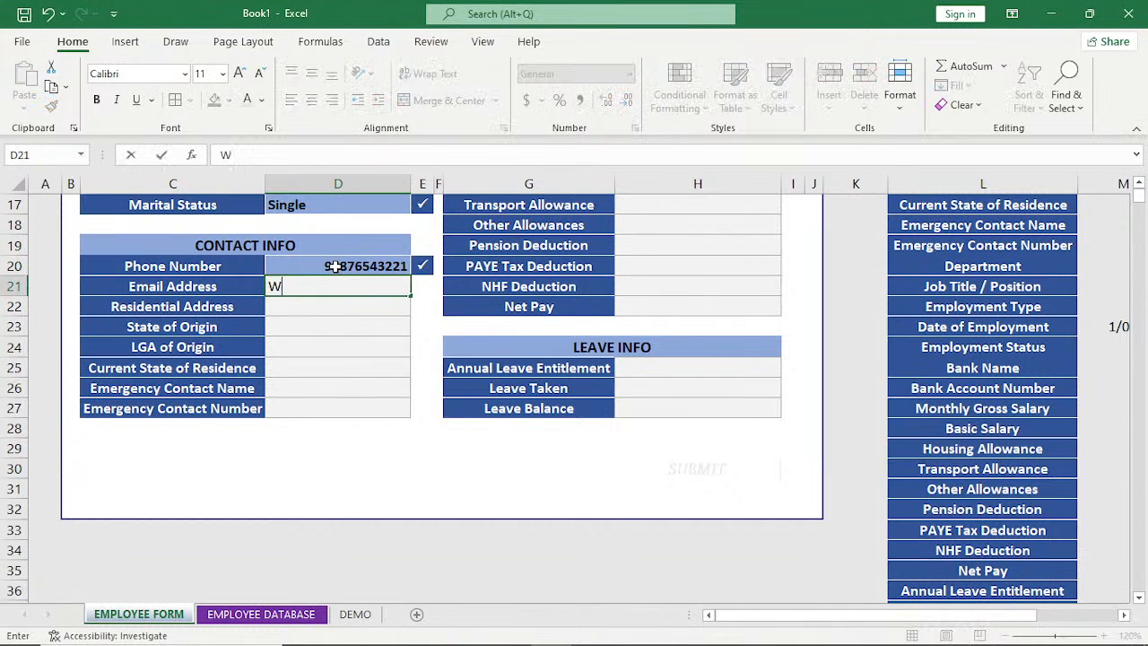
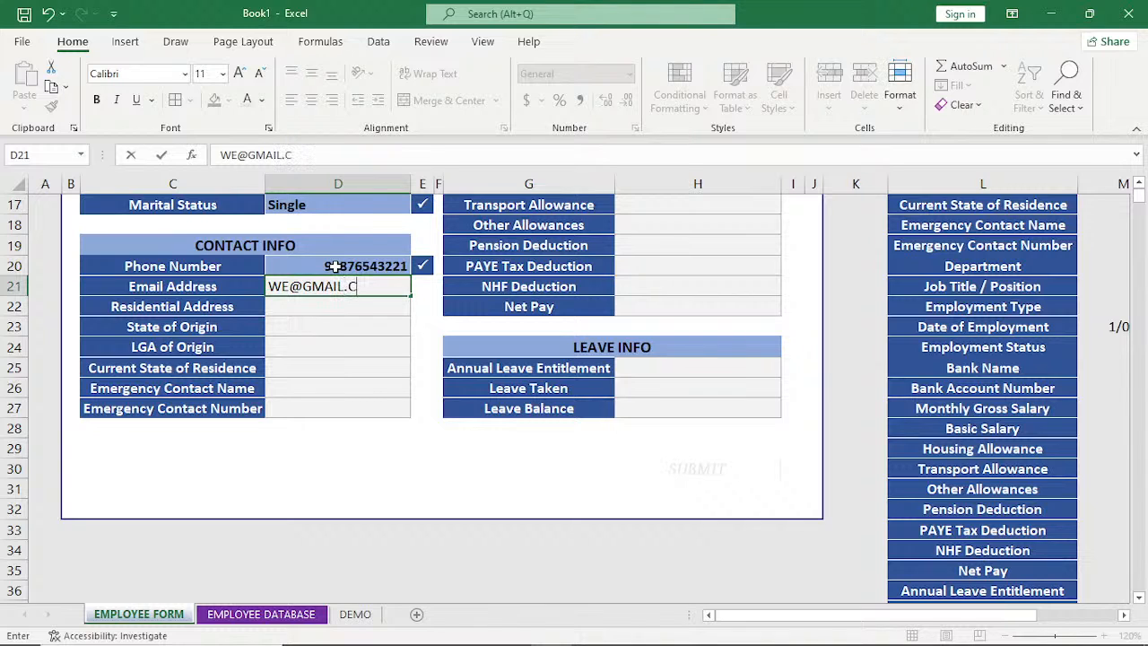
Fill in the employee's e-mail in the Email Address field of the CONTACT INFO section.
key("Return")
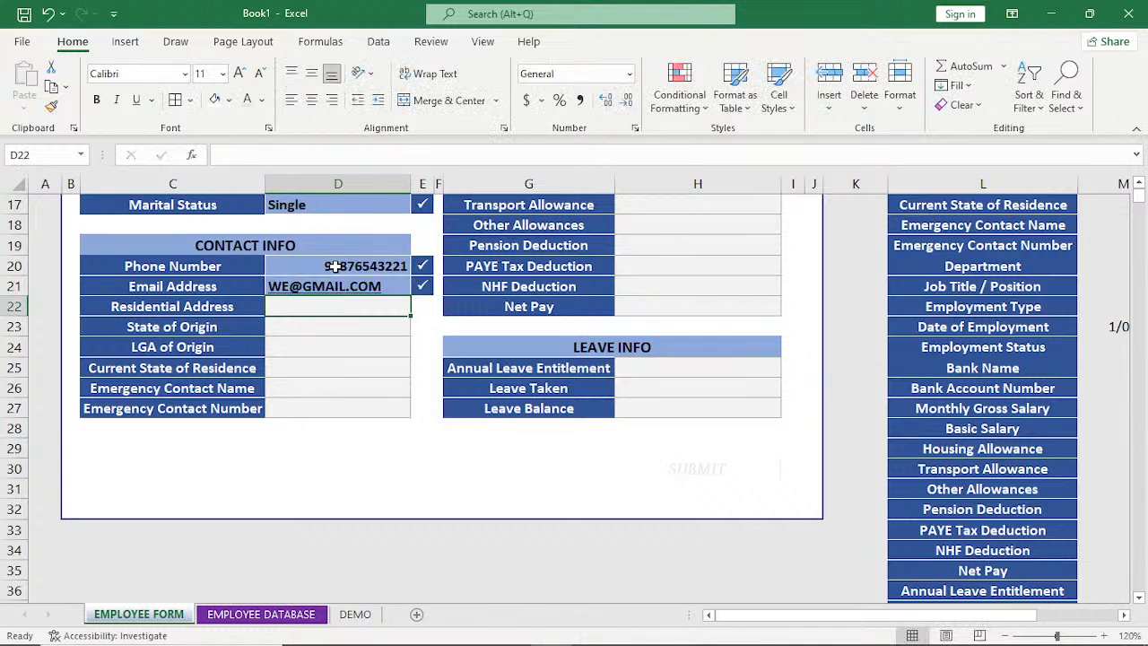
Fill in the employee's residential address in the CONTACT INFO section.
type("DFDF")
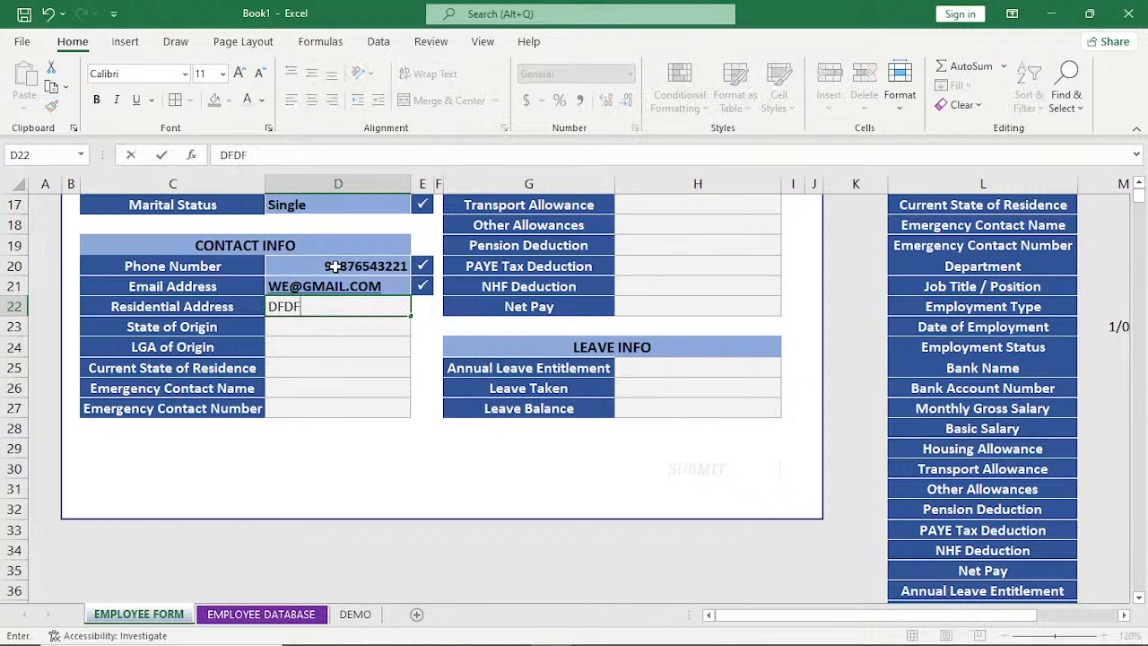
key("BackSpace")
key("BackSpace")
key("BackSpace")
key("BackSpace")
type("12 BTDA")
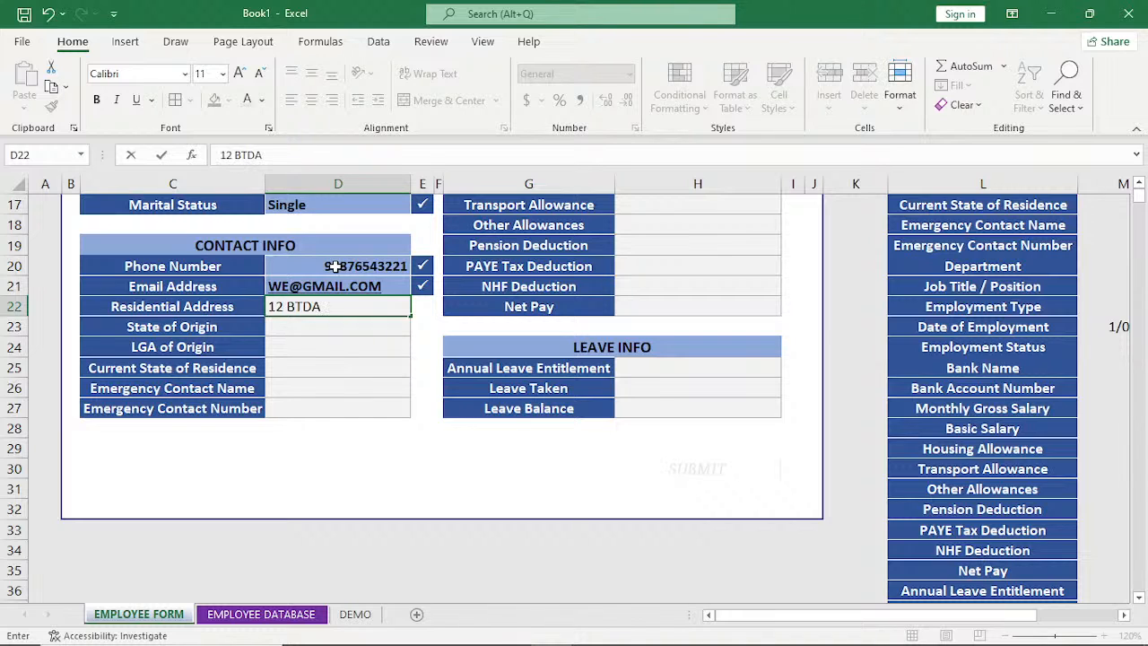
key("Return")
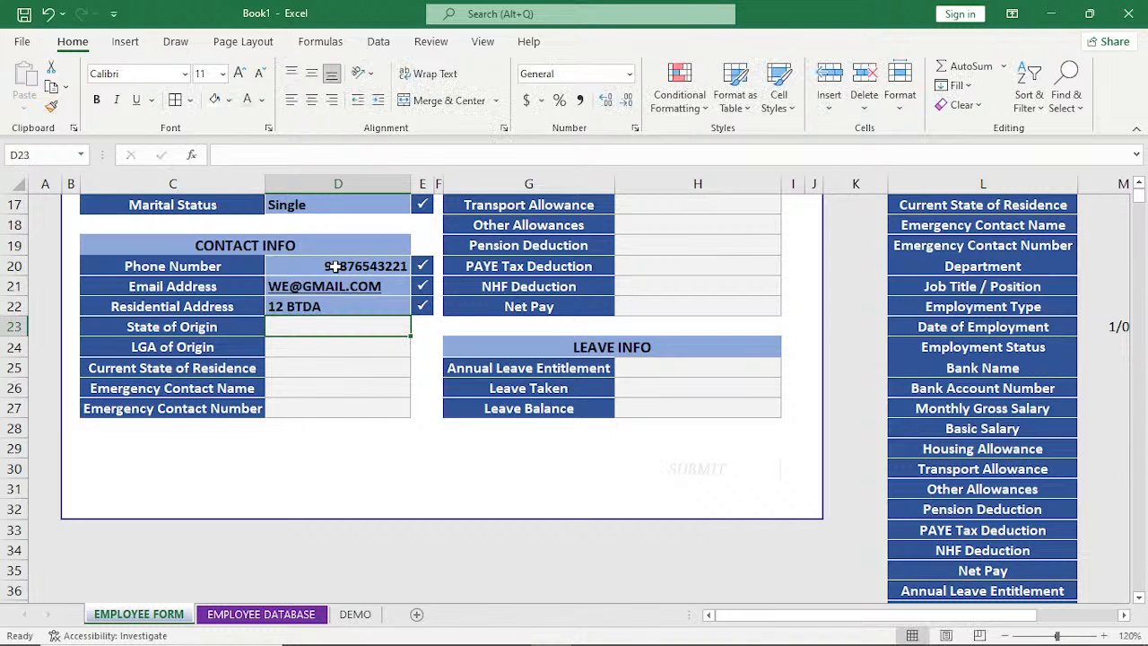
Fill in State of Origin as OSUN, LGA of Origin as IFE and Current State of Residence as ZFF.
type("OSUN")
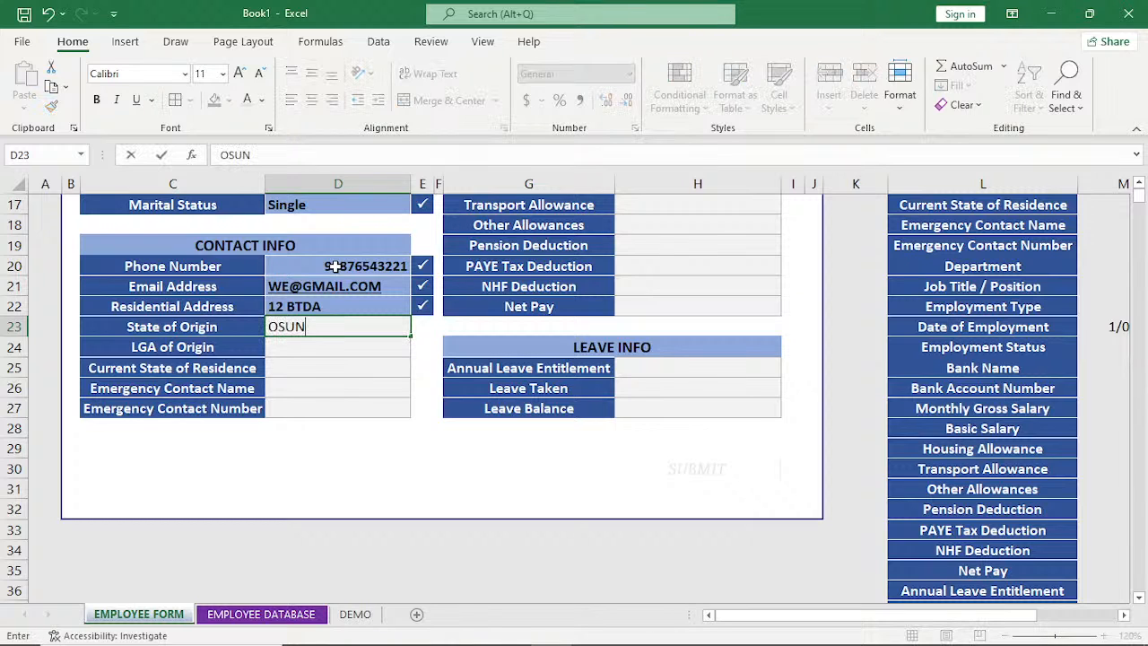
key("Return")
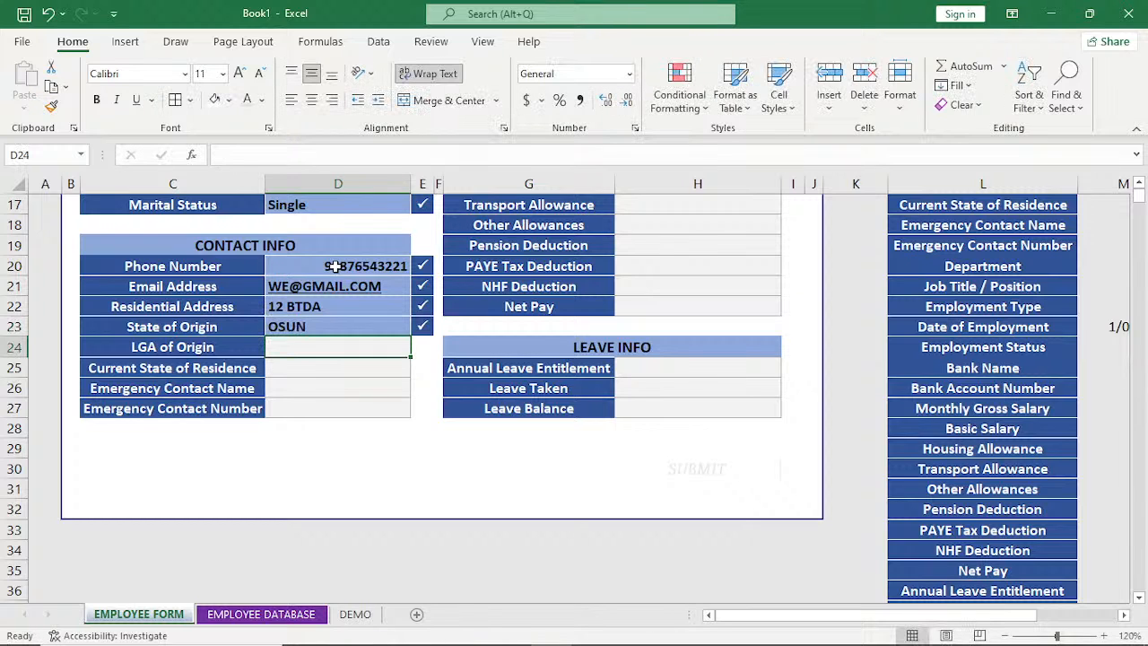
type("IFE")
key("Return")
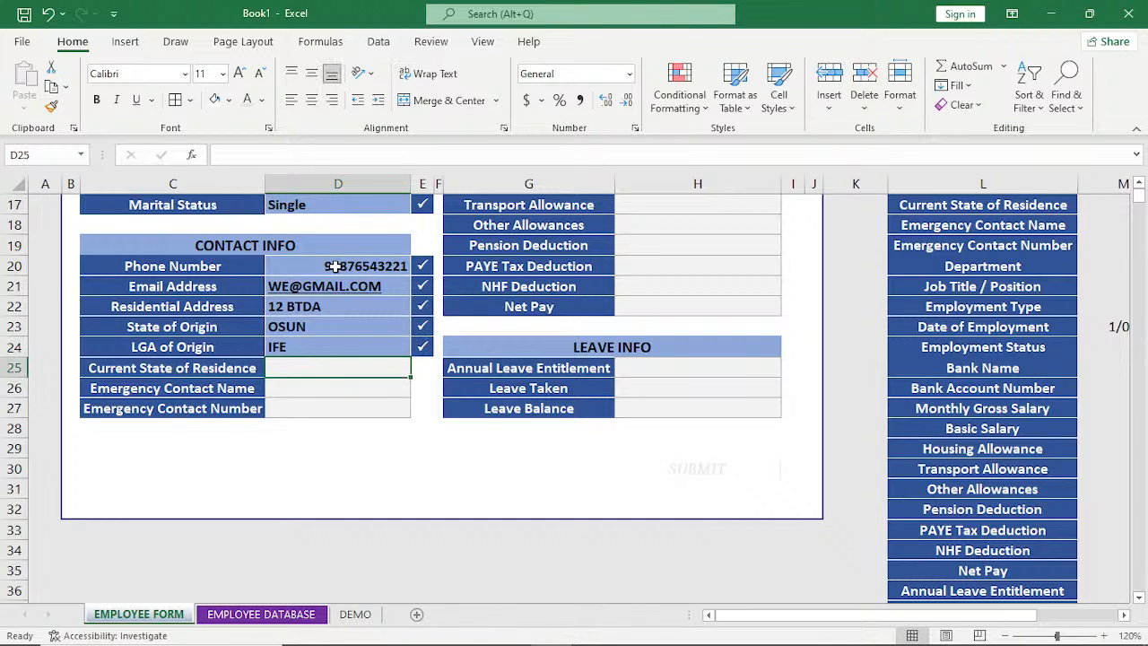
type("ZFF")
key("Return")
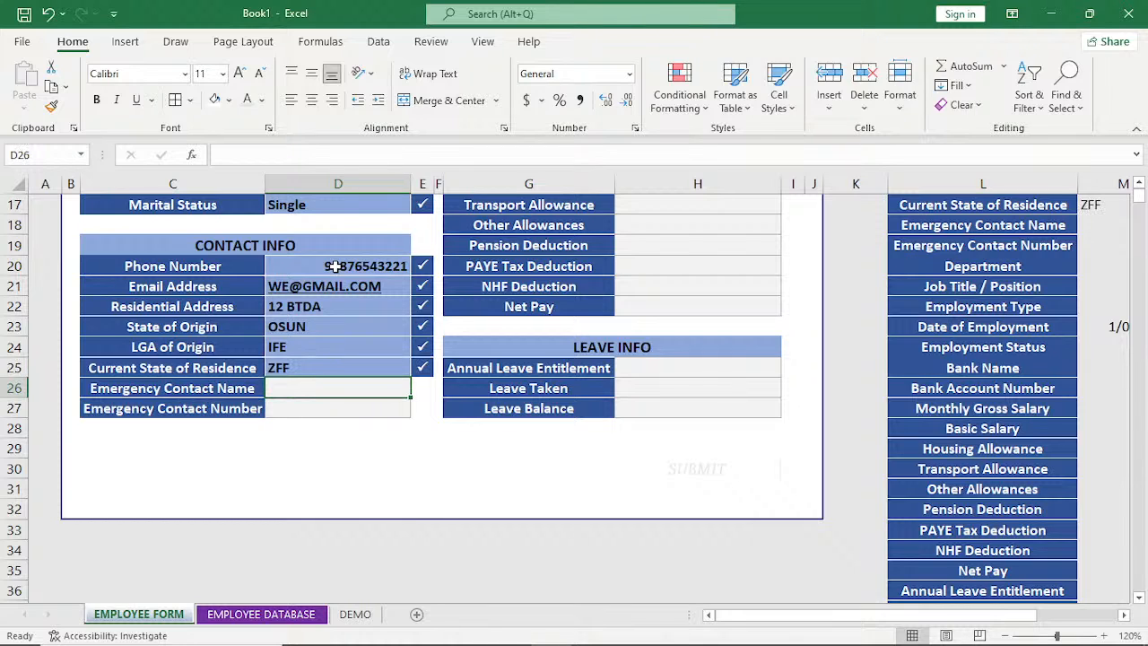
Fill in the emergency contact's name and phone number in the CONTACT INFO section.
type("YIH,M")
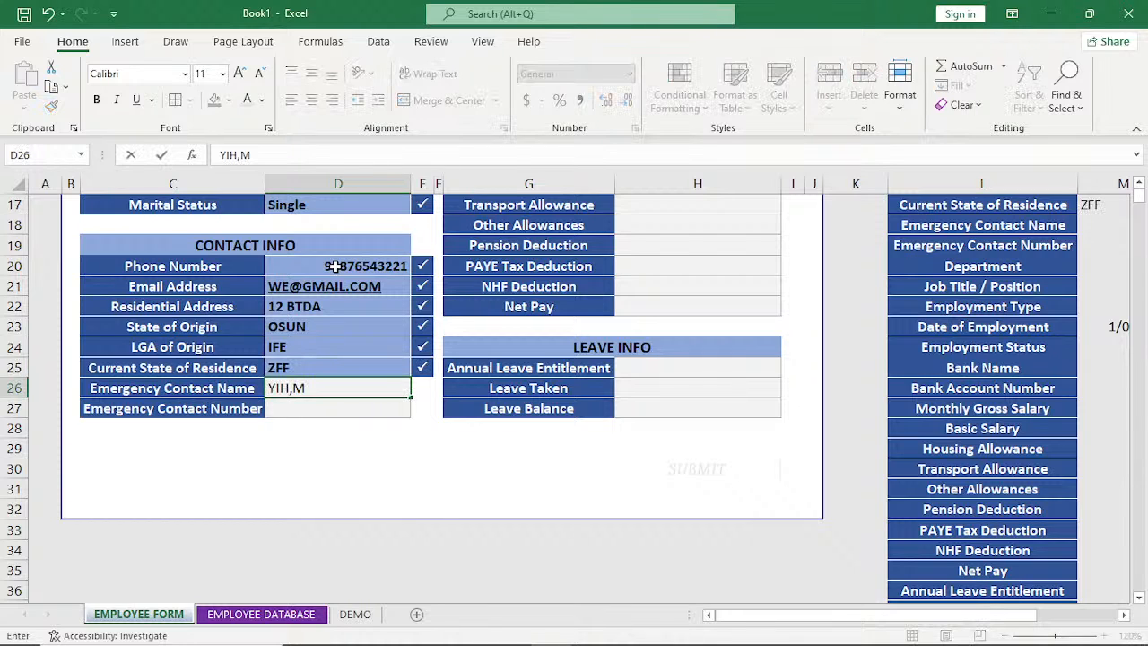
key("Return")
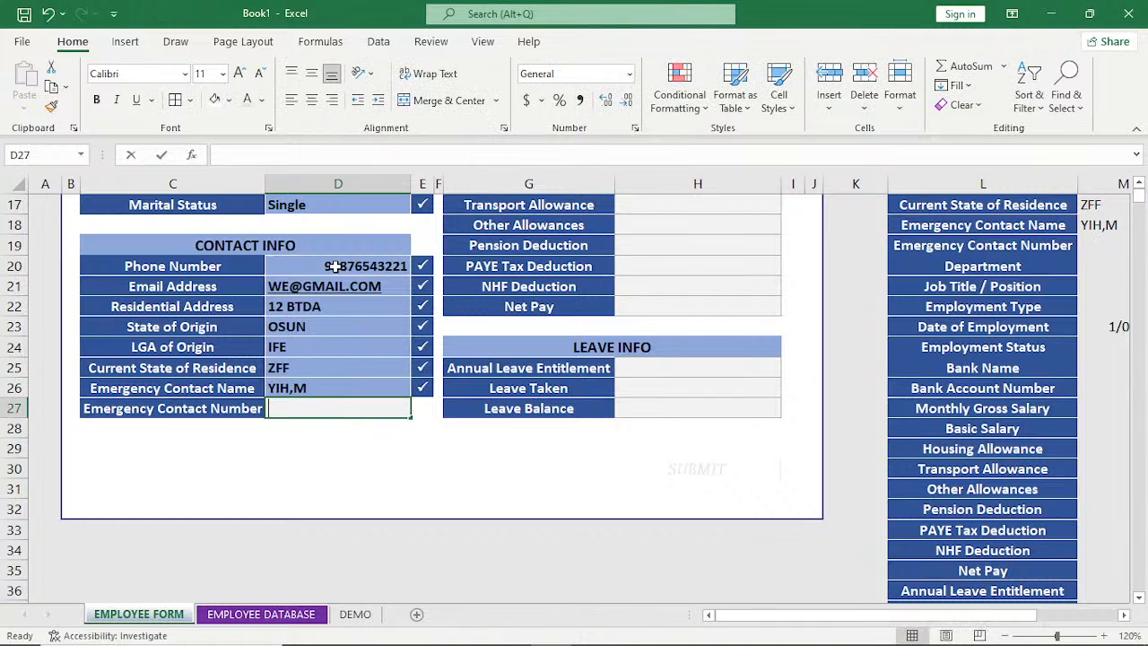
type("345666777")
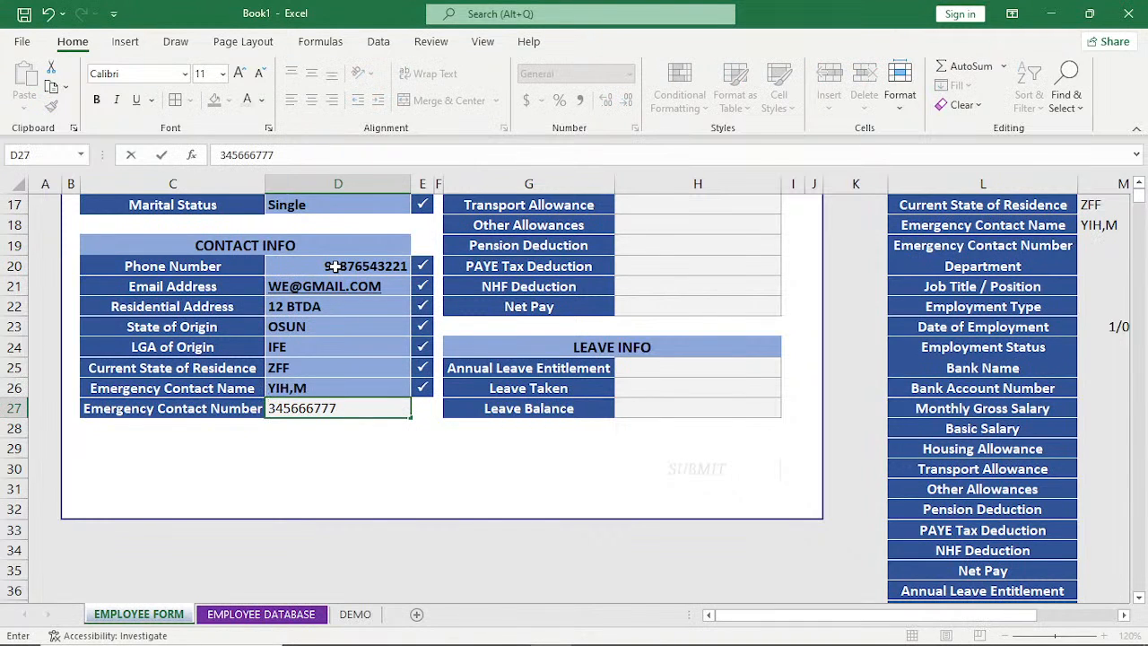
Fill in the LEAVE INFO section with Annual Leave Entitlement ANNUAL, Leave Taken 12 and Leave Balance 9.
left_click(695, 368)
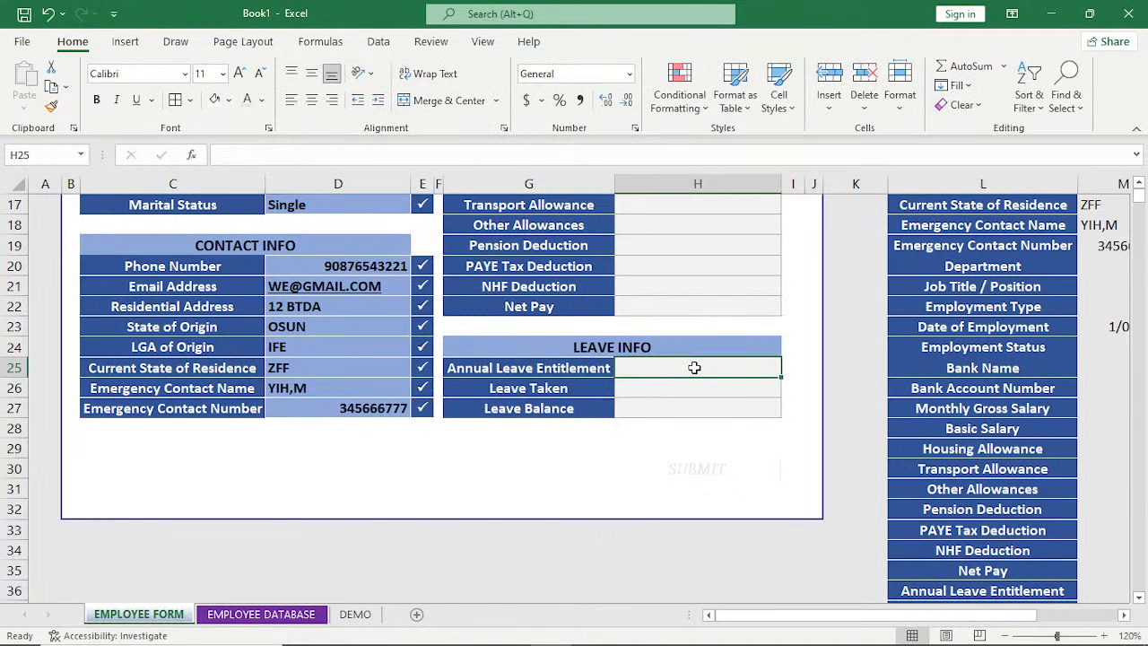
type("ANNU")
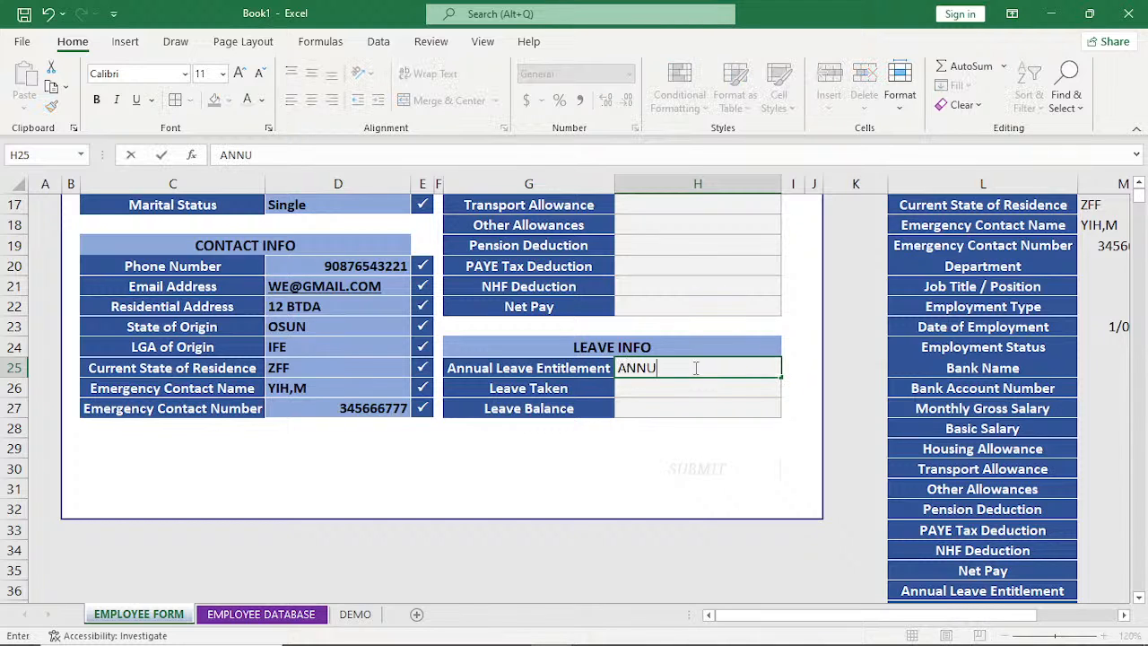
type("AL")
key("Return")
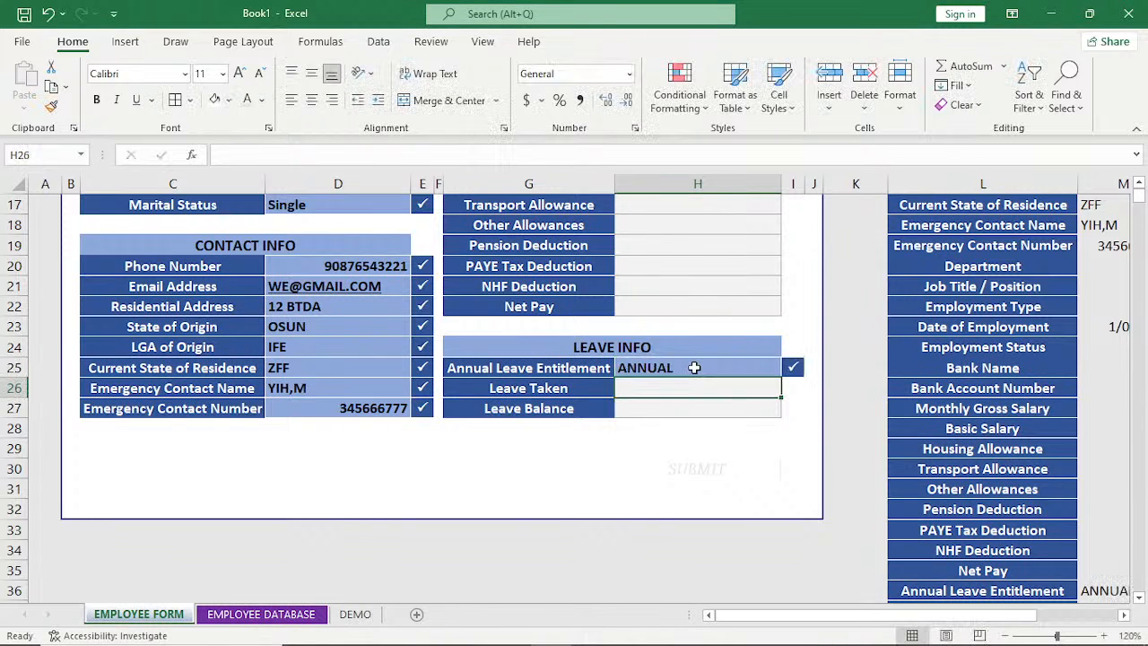
type("12")
key("Return")
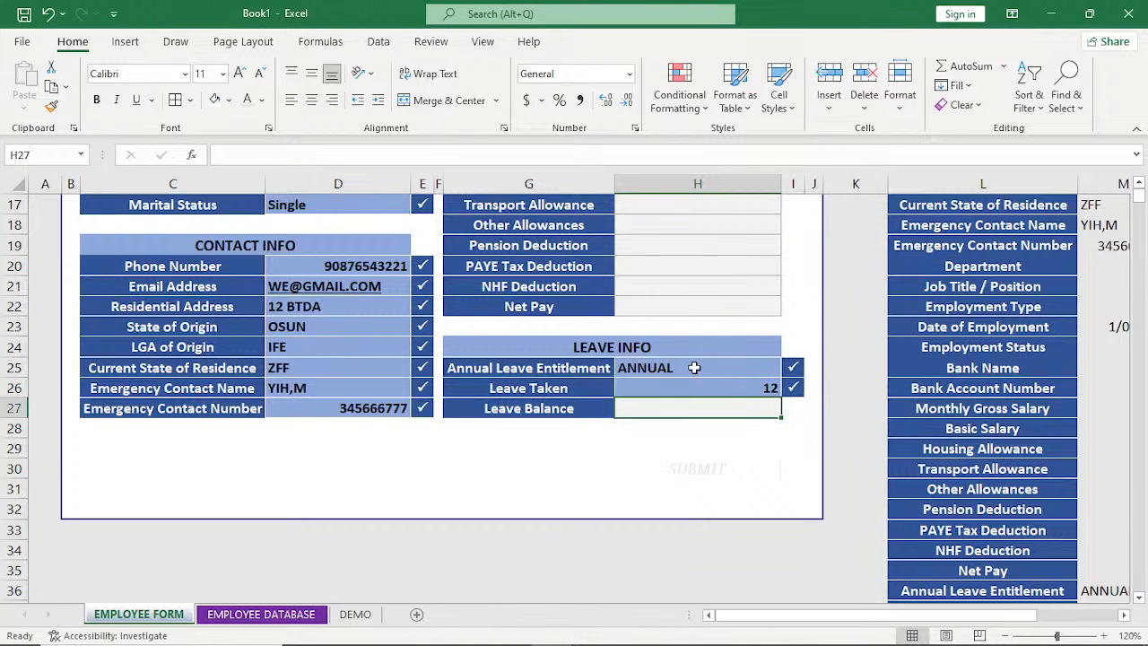
type("9")
key("Return")
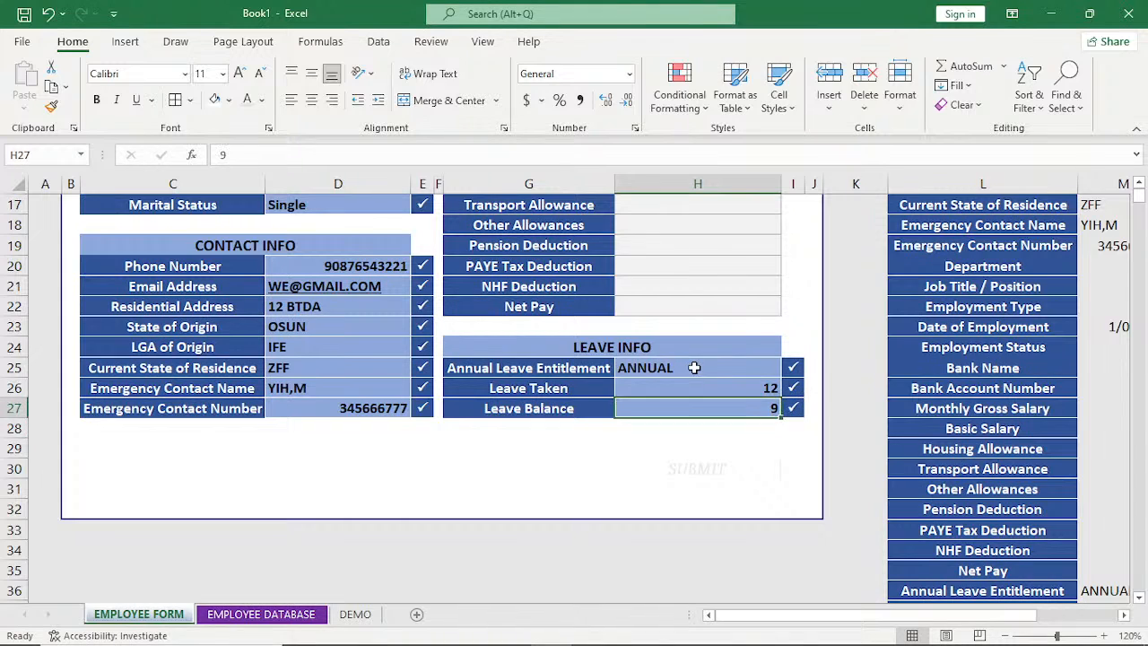
Enter 455677888 as the Net Pay and 123 as the NHF Deduction in the PAYROLL INFO section.
key("Up")
key("Up")
key("Up")
key("Up")
key("Up")
key("Up")
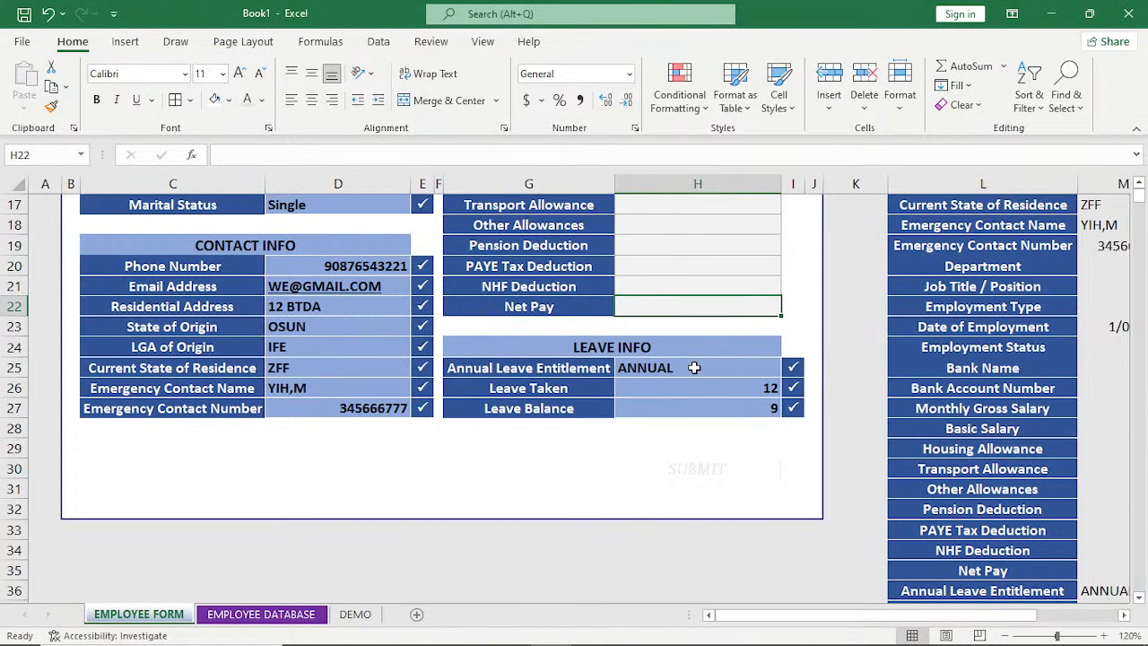
type("455677888")
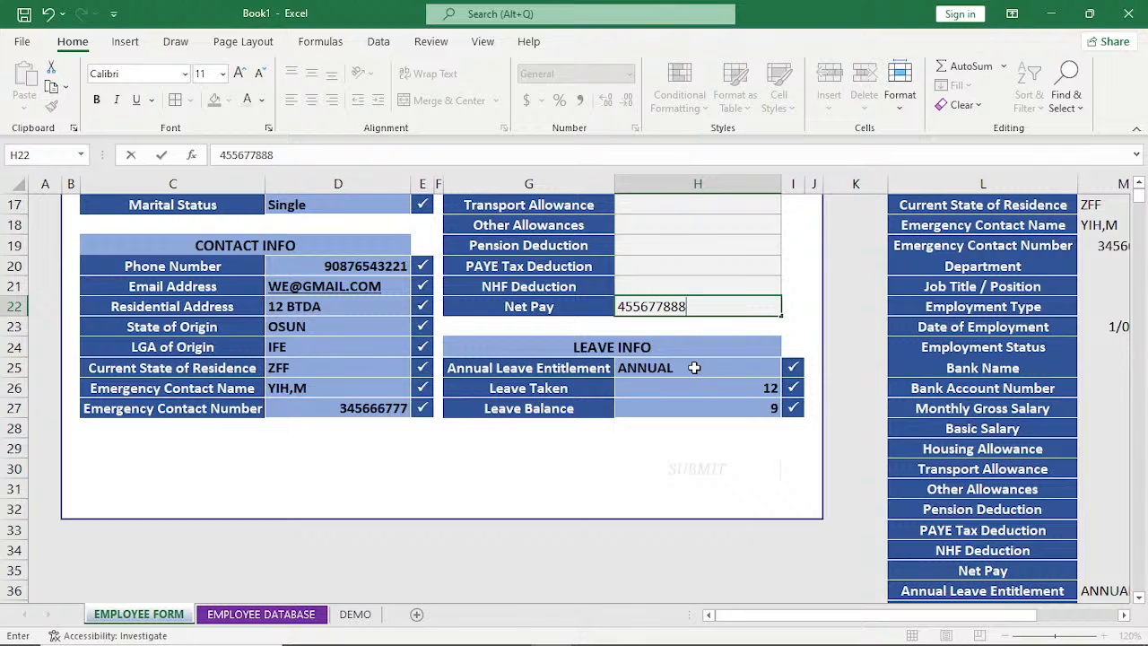
key("Up")
type("123")
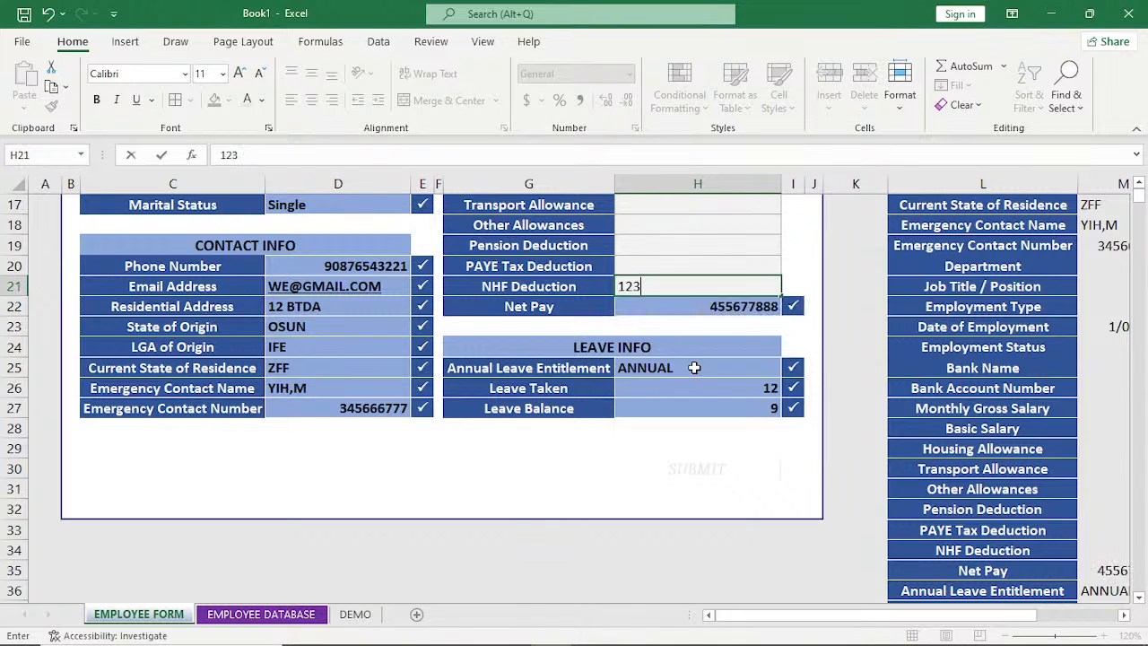
Enter 234 as the PAYE Tax Deduction and 345 as the Pension Deduction.
key("Up")
type("2")
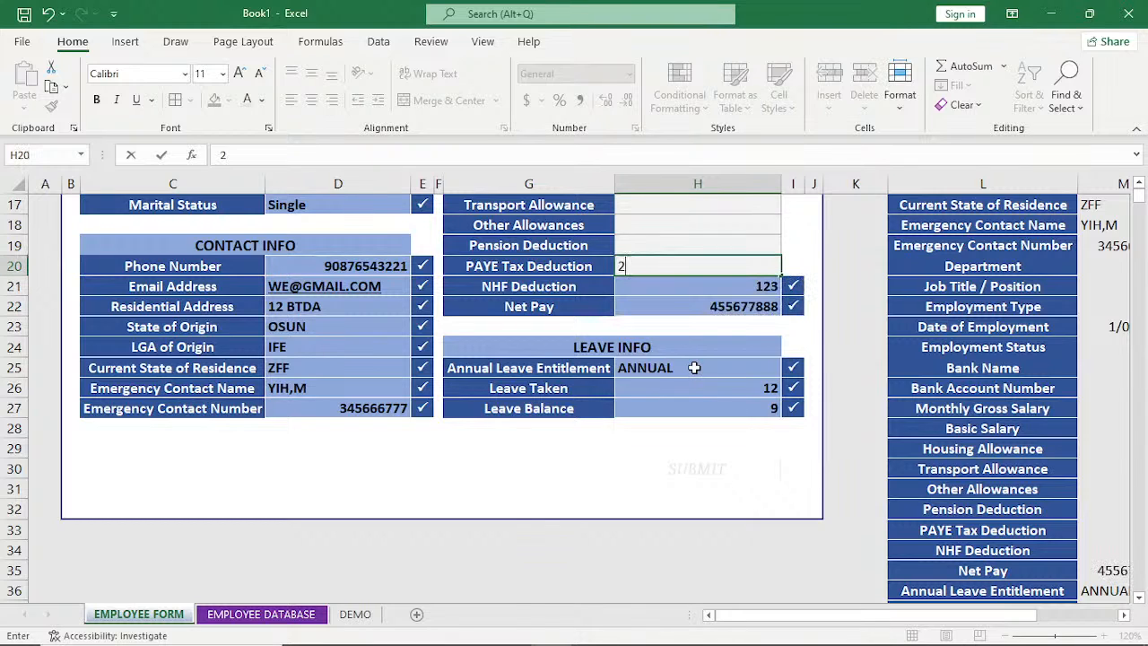
type("34")
key("Up")
type("345")
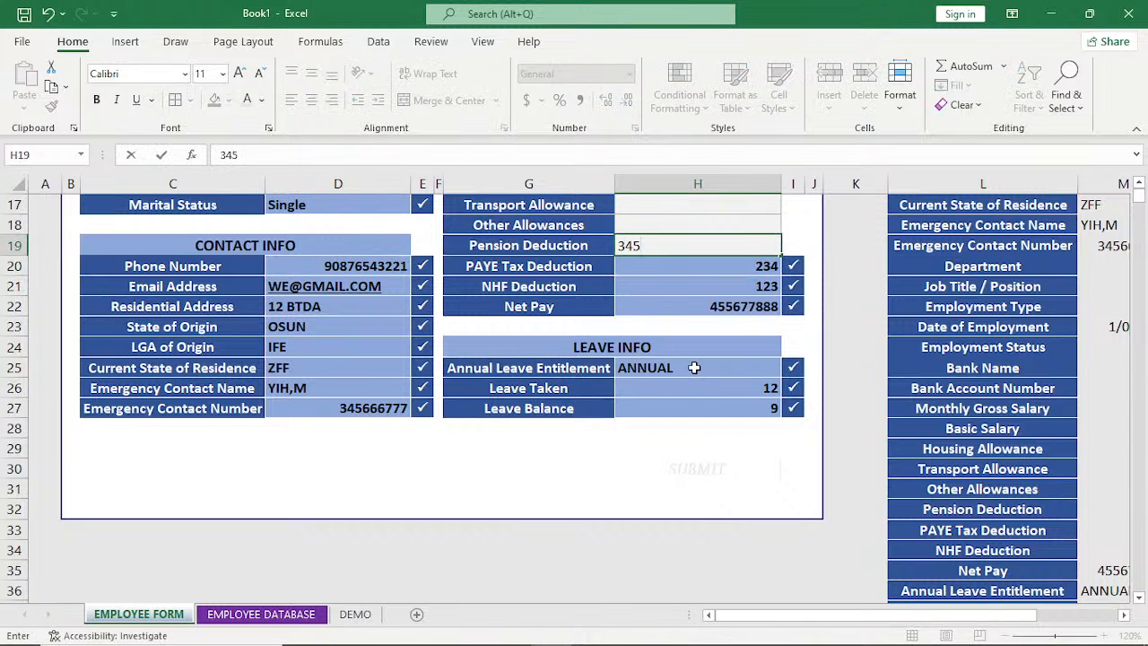
key("ctrl+Return")
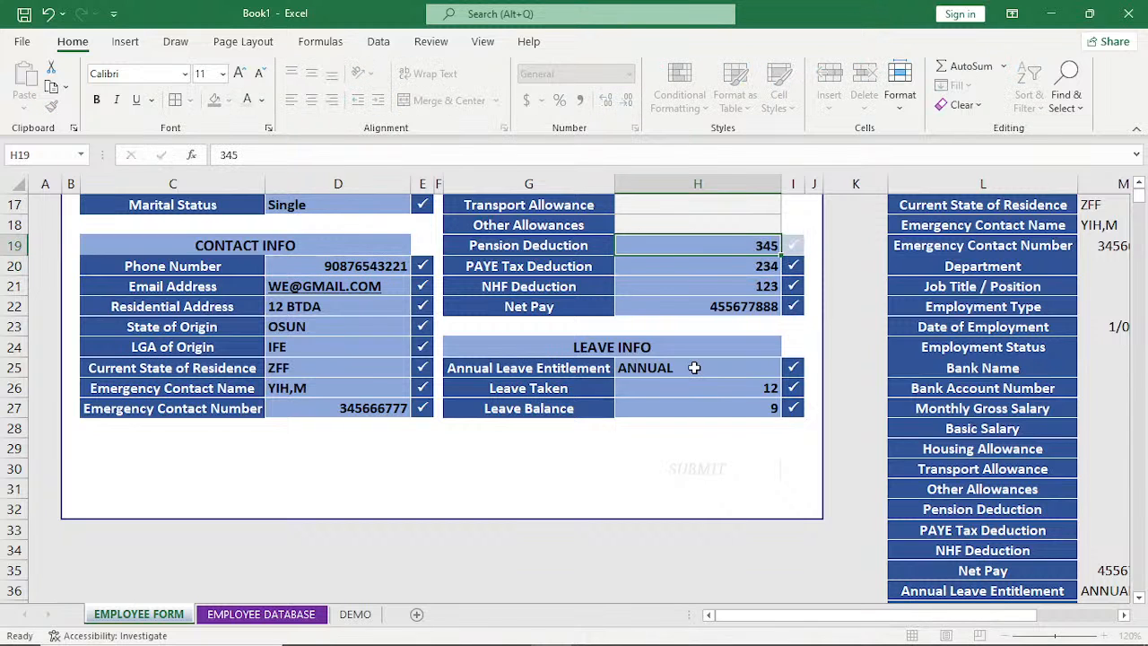
Set Other Allowances to 3456, Transport Allowance to 2345 and Housing Allowance to 976 in the PAYROLL INFO section.
scroll(694, 367, "up", 3)
left_click(693, 401)
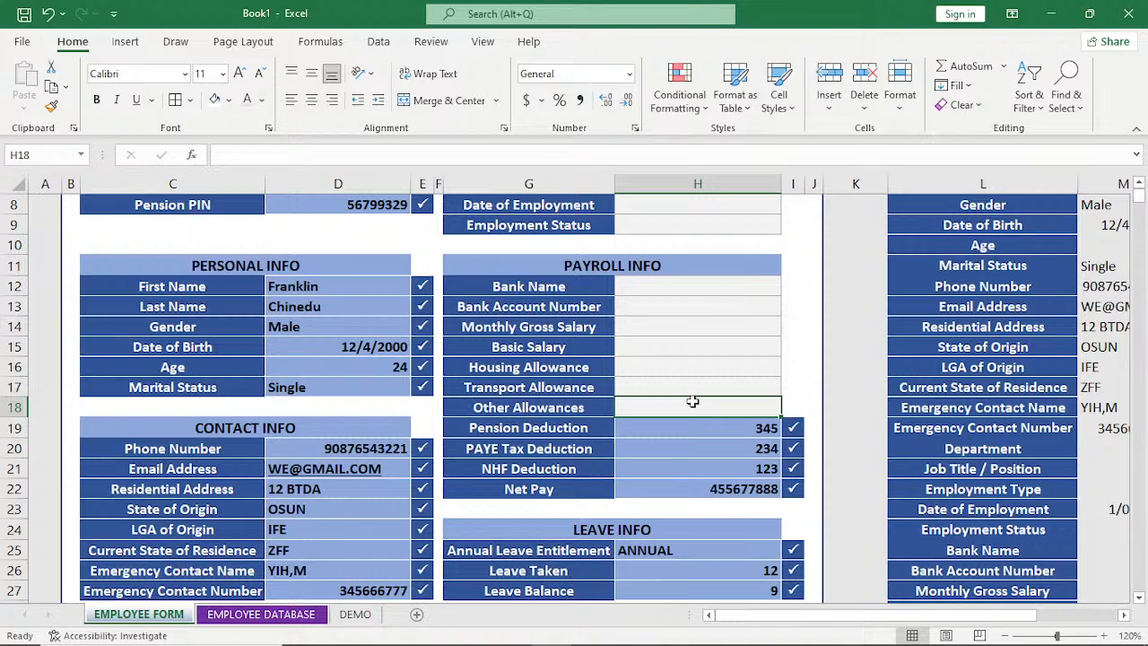
type("3456")
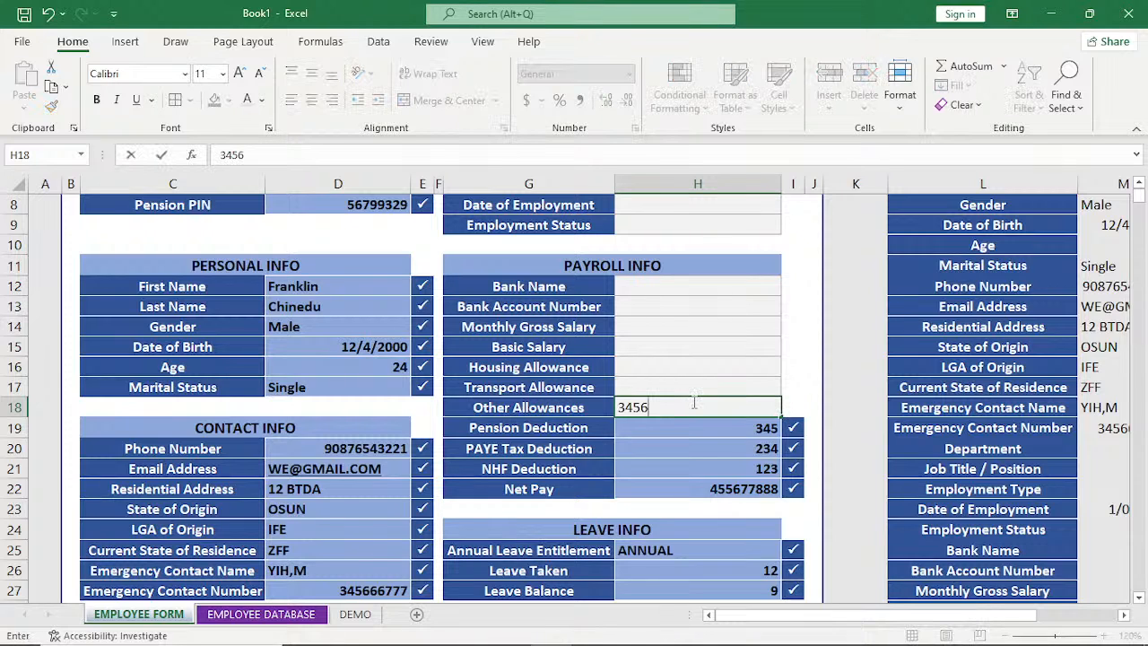
key("Up")
type("234")
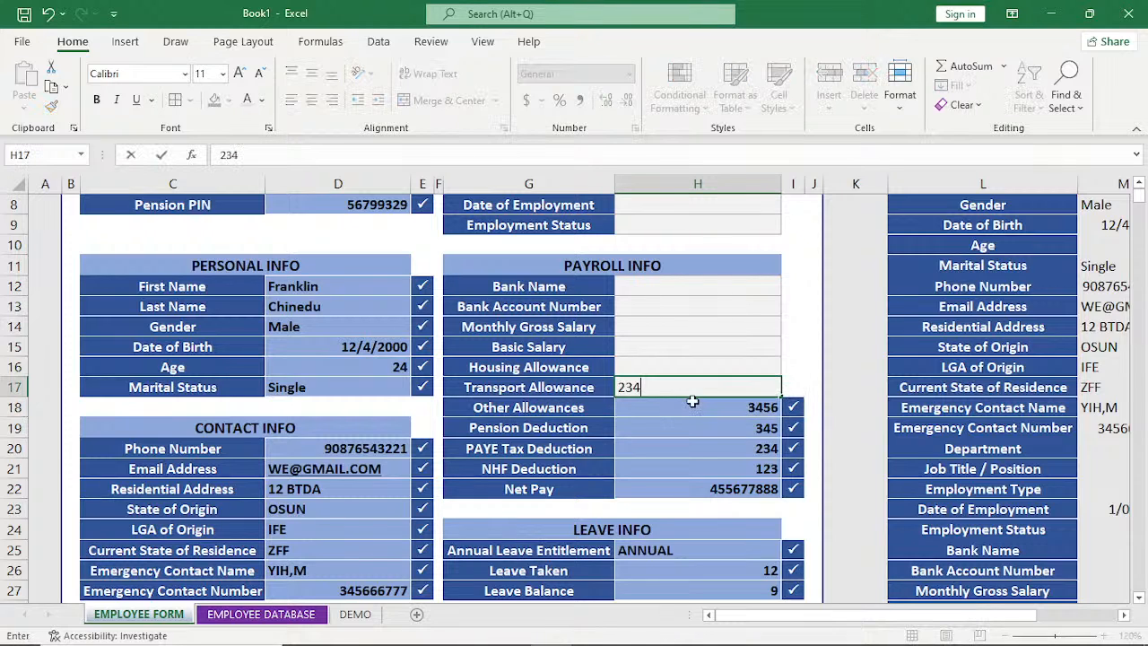
type("5")
key("Up")
type("97")
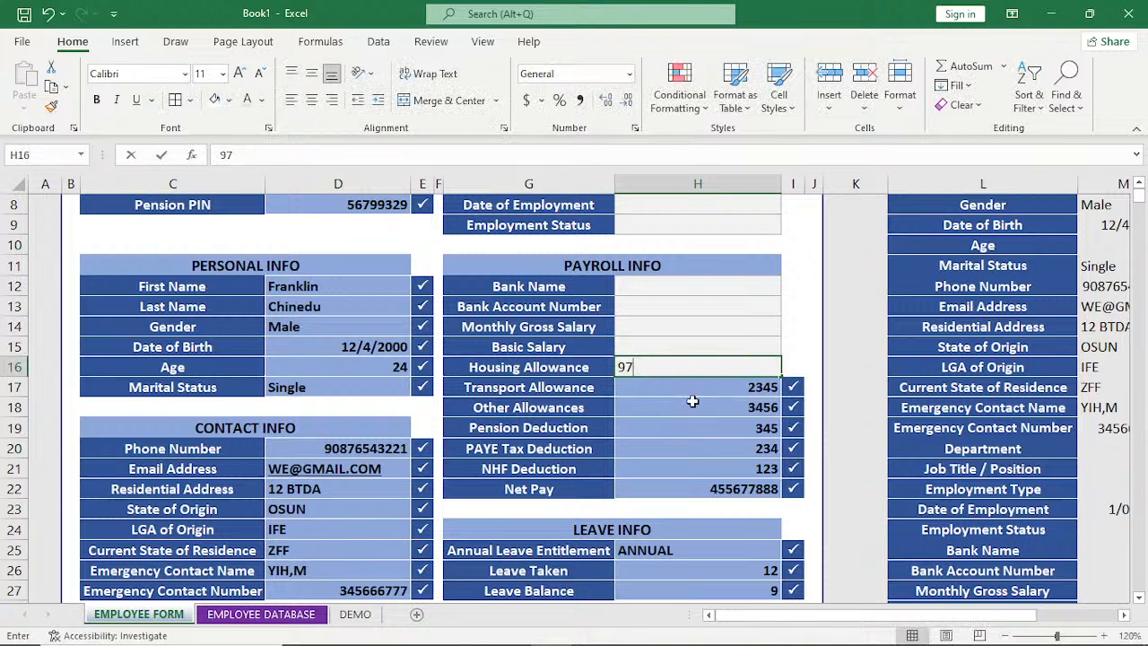
type("6")
Enter 678 as the Basic Salary and 900 as the Monthly Gross Salary.
key("Up")
type("678")
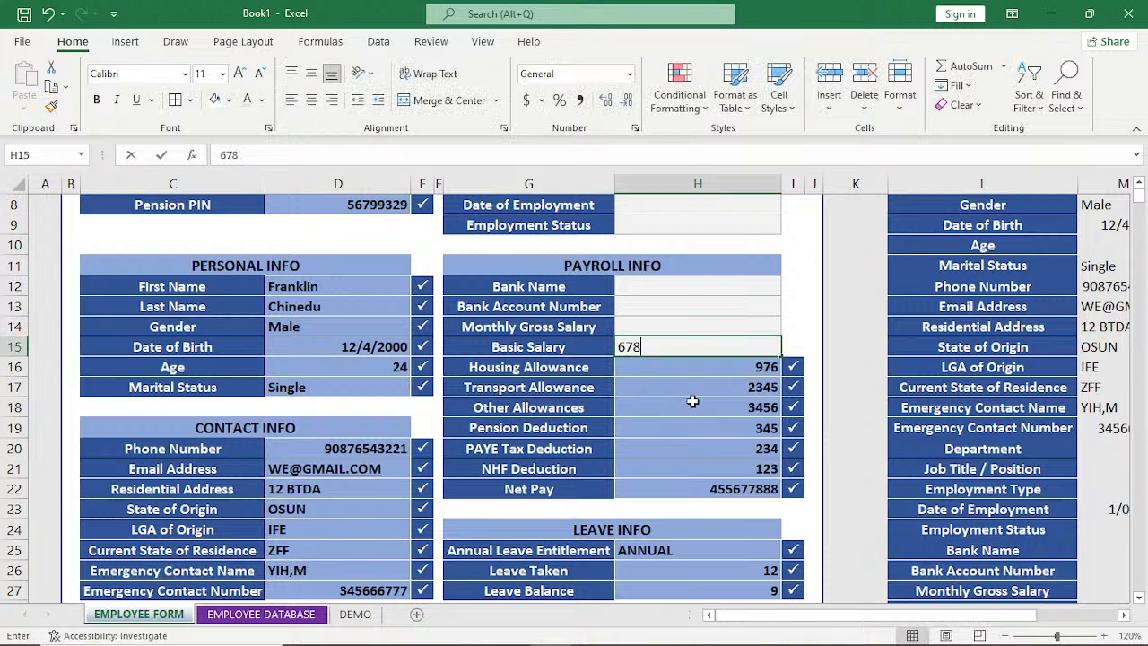
key("Up")
type("900")
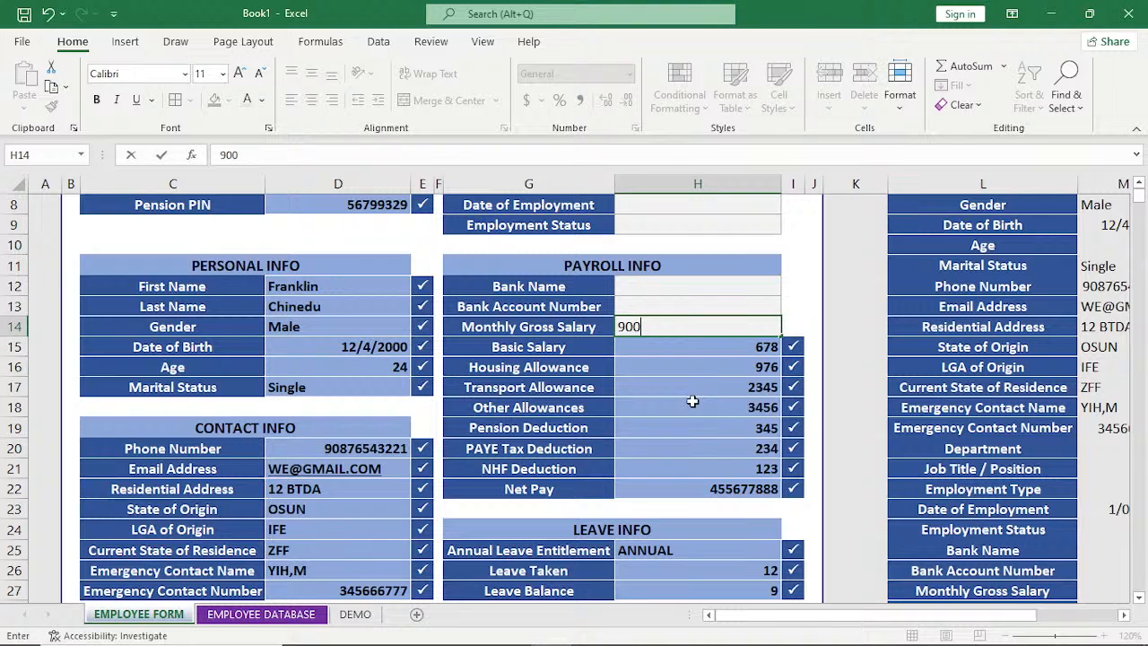
Fill in the employee's bank account number in the PAYROLL INFO section.
key("Up")
type("56")
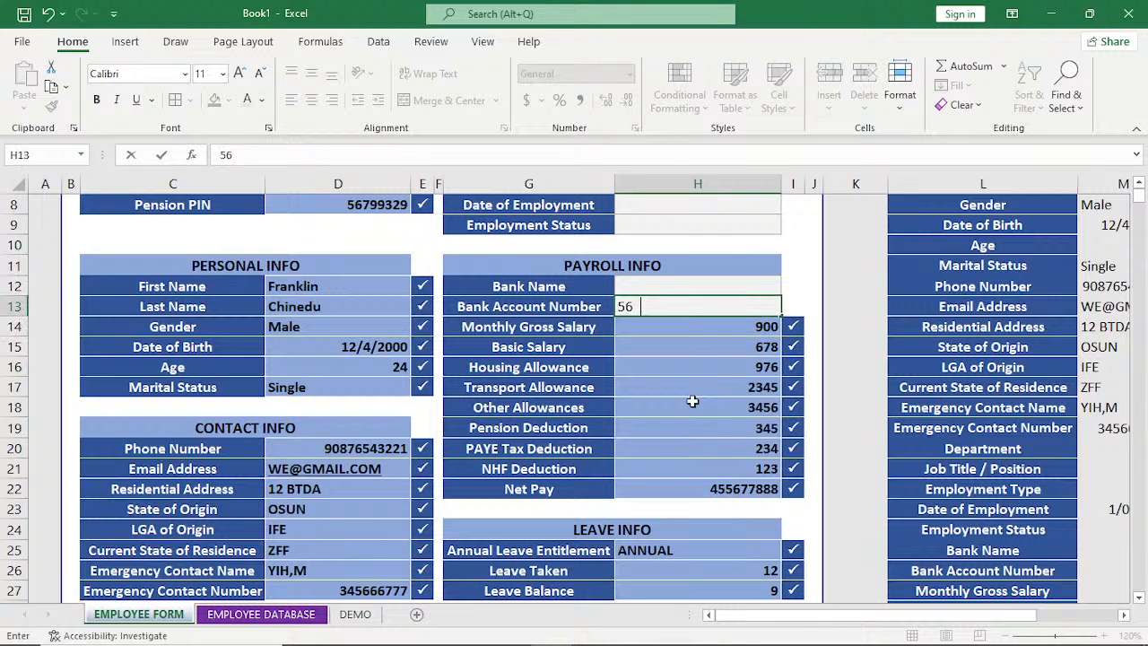
type("68")
key("Up")
type("R")
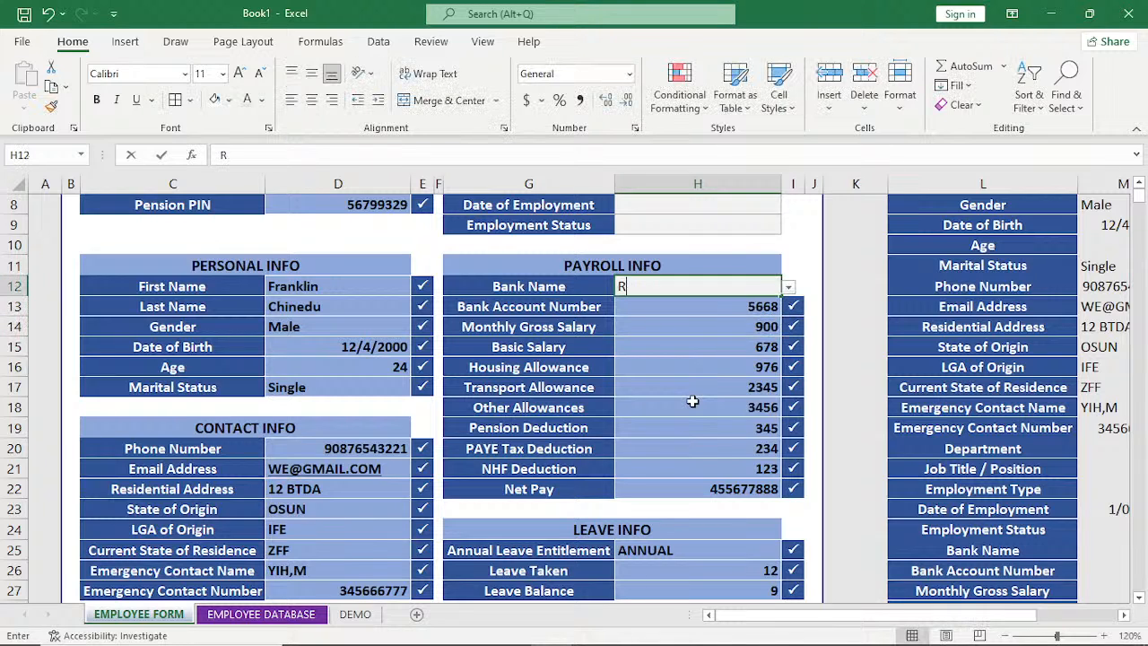
type("RT")
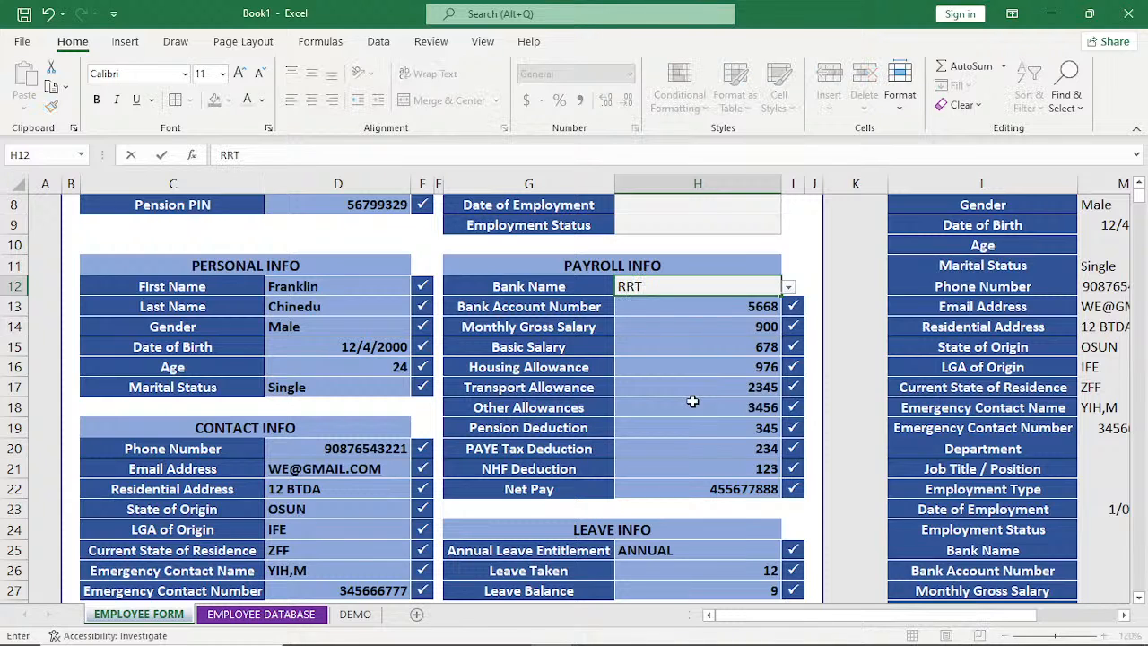
key("BackSpace")
key("BackSpace")
key("BackSpace")
Choose Access as the Bank Name in PAYROLL INFO and Active as the Employment Status in JOB INFO.
left_click(789, 286)
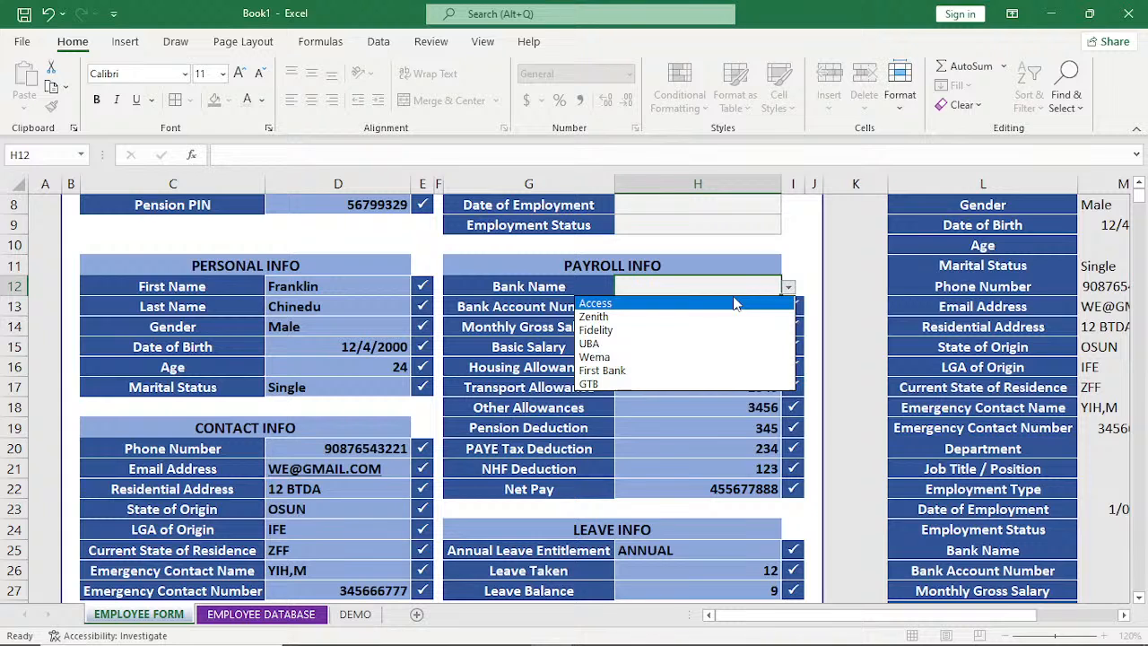
left_click(734, 303)
scroll(733, 334, "up", 2)
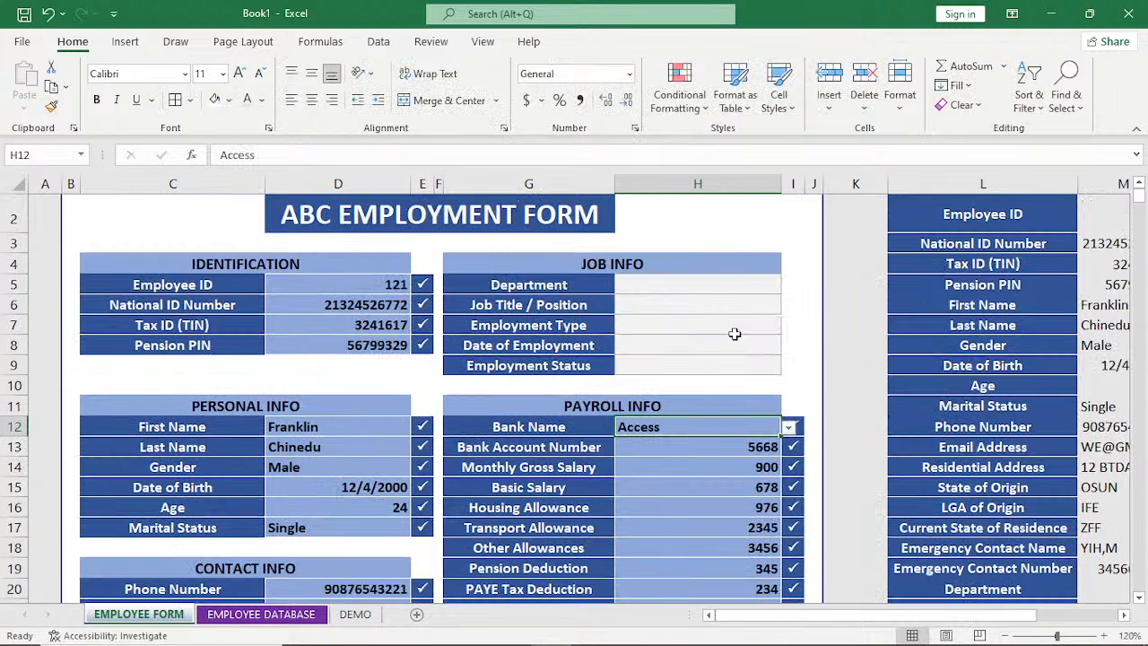
left_click(773, 365)
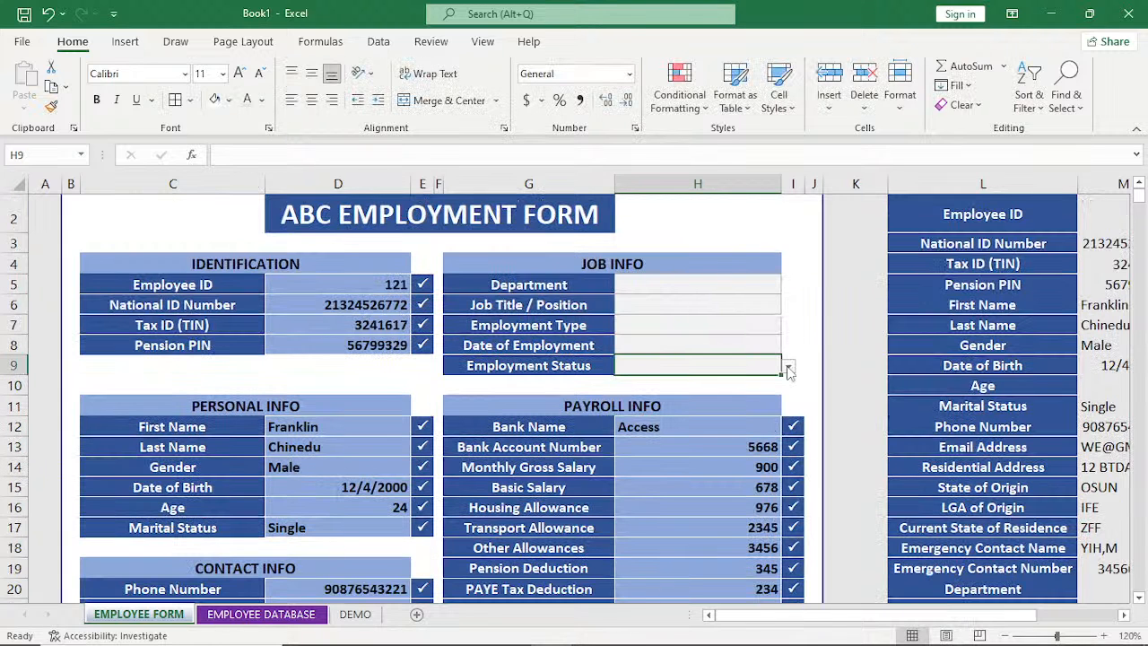
left_click(788, 367)
left_click(745, 382)
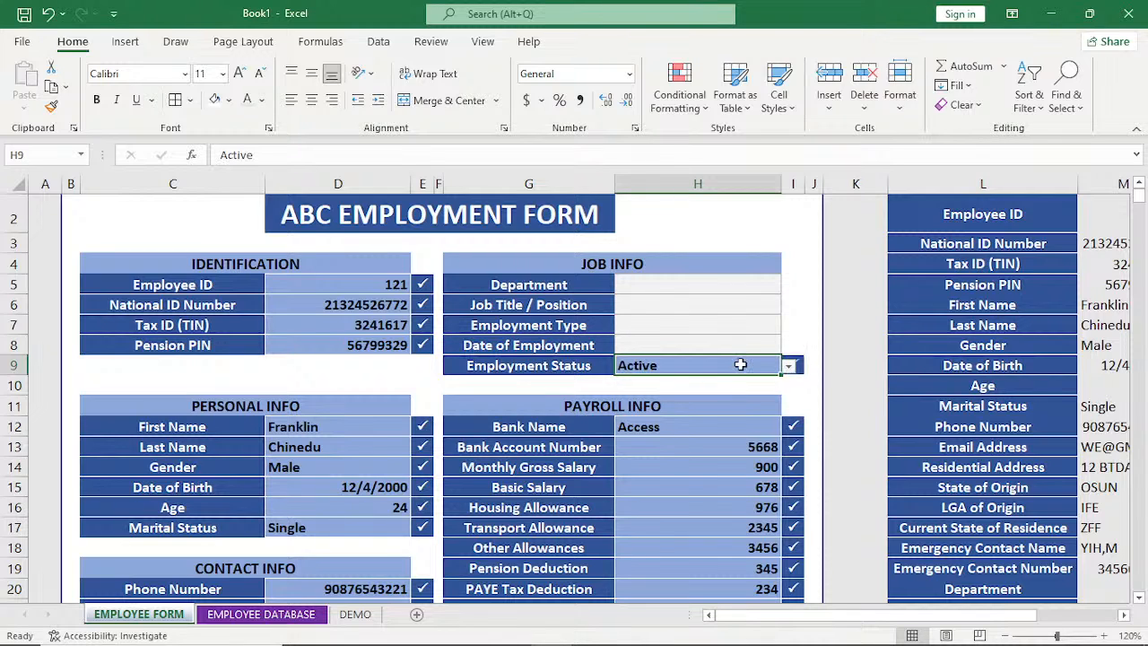
Enter 22/6/2022 as the Date of Employment in the JOB INFO section.
left_click(750, 345)
type("22/")
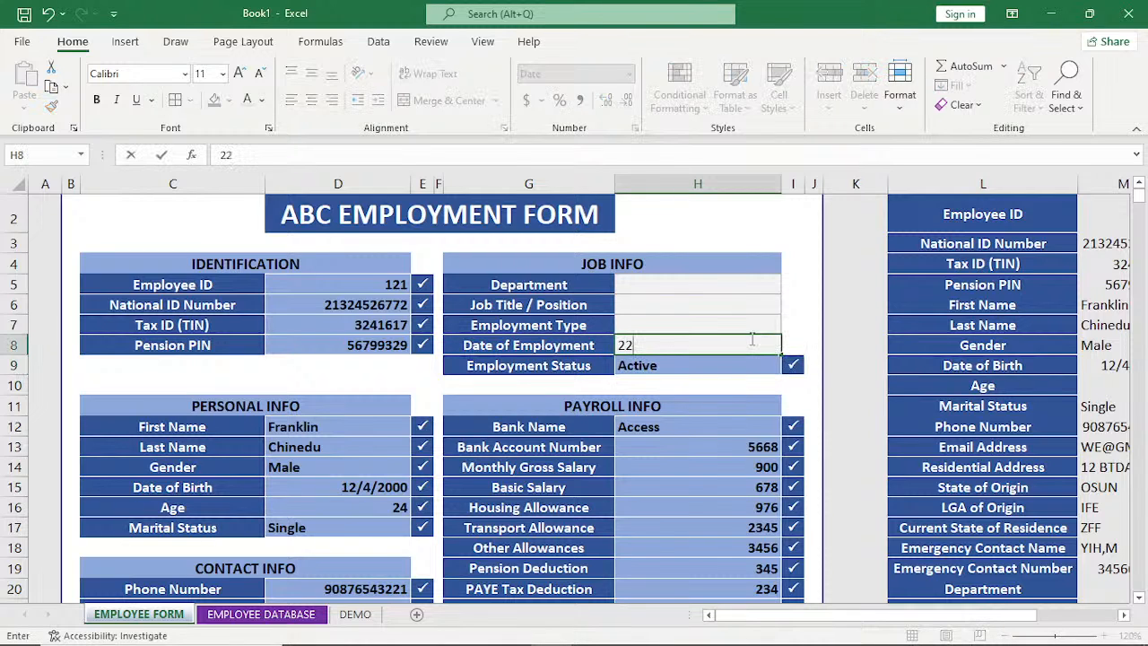
key("BackSpace")
type("/6/2022")
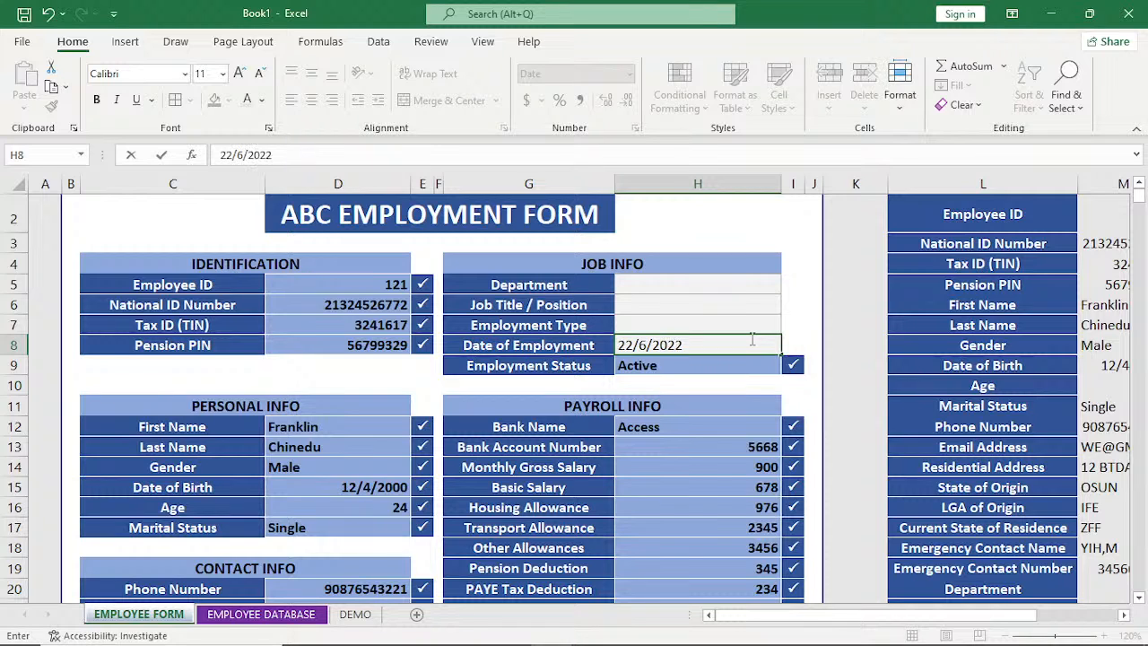
key("Up")
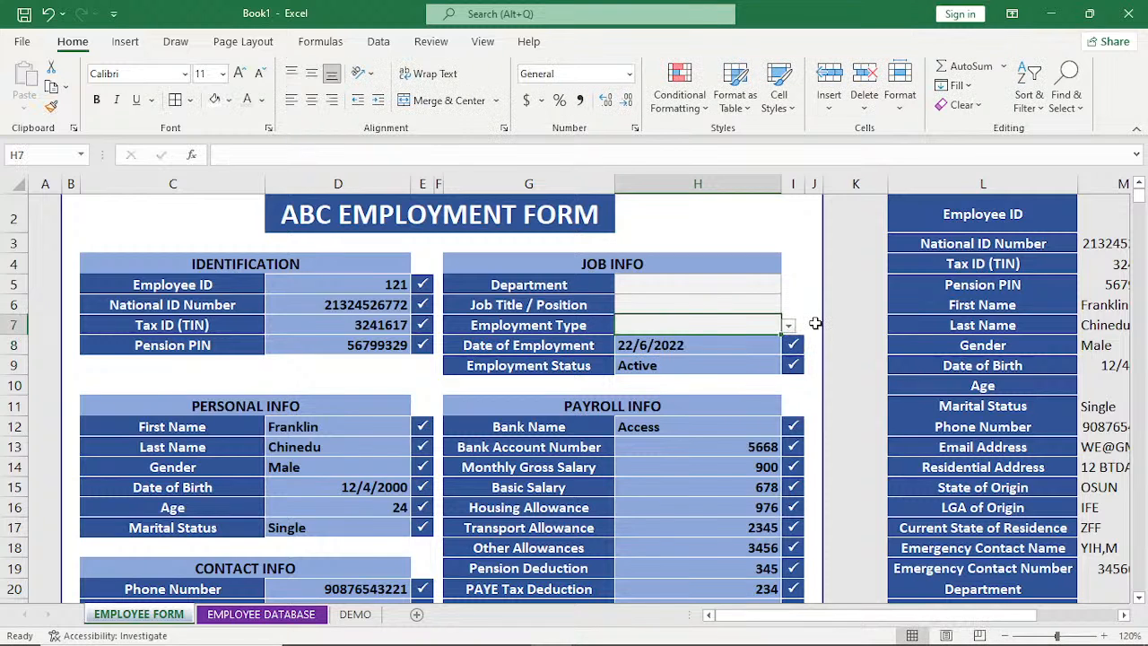
Choose Full Time as the Employment Type and enter SALES as the Job Title / Position.
left_click(788, 325)
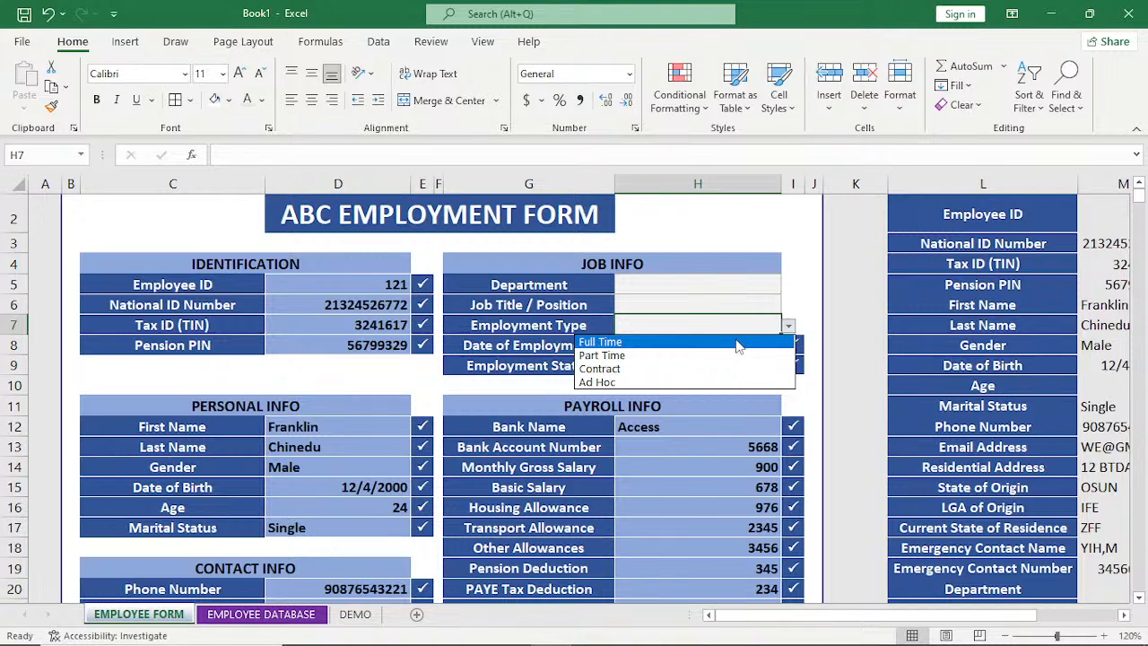
left_click(737, 343)
left_click(733, 304)
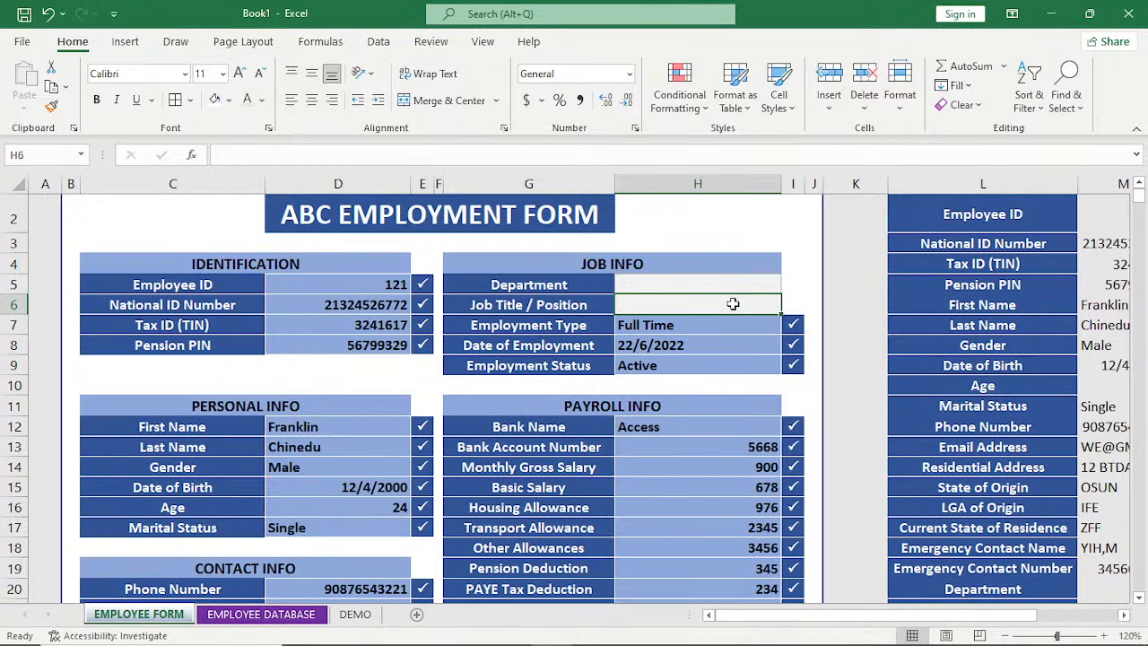
type("SA")
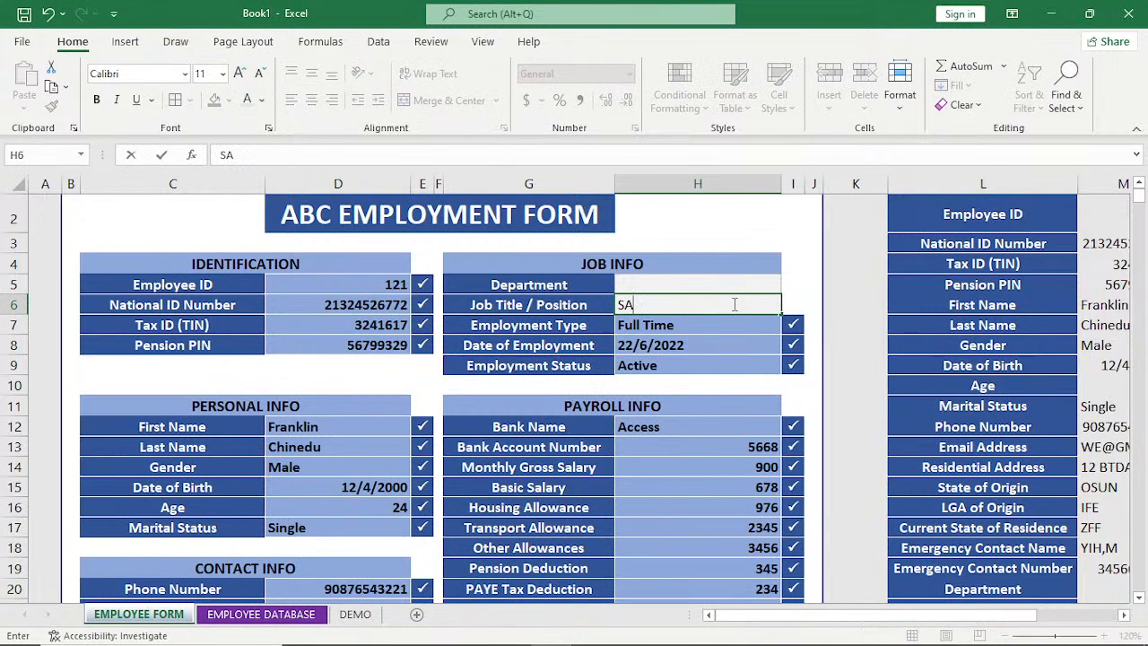
type("LES")
Enter SALES as the Department in the JOB INFO section.
left_click(780, 284)
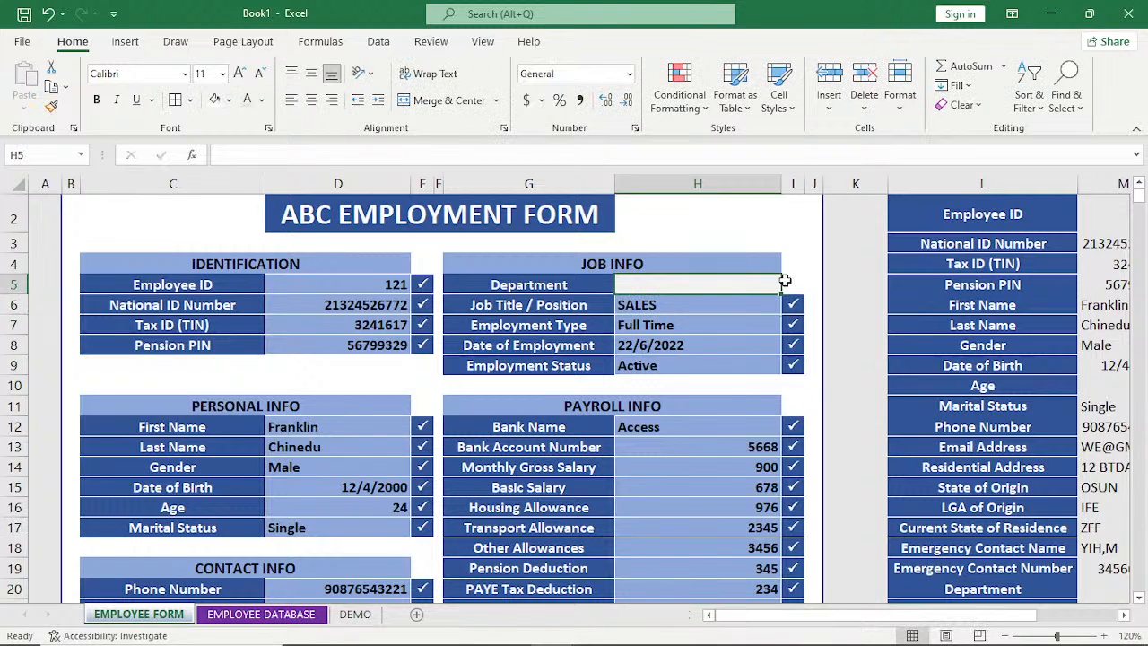
double_click(764, 282)
type("SALES")
key("Return")
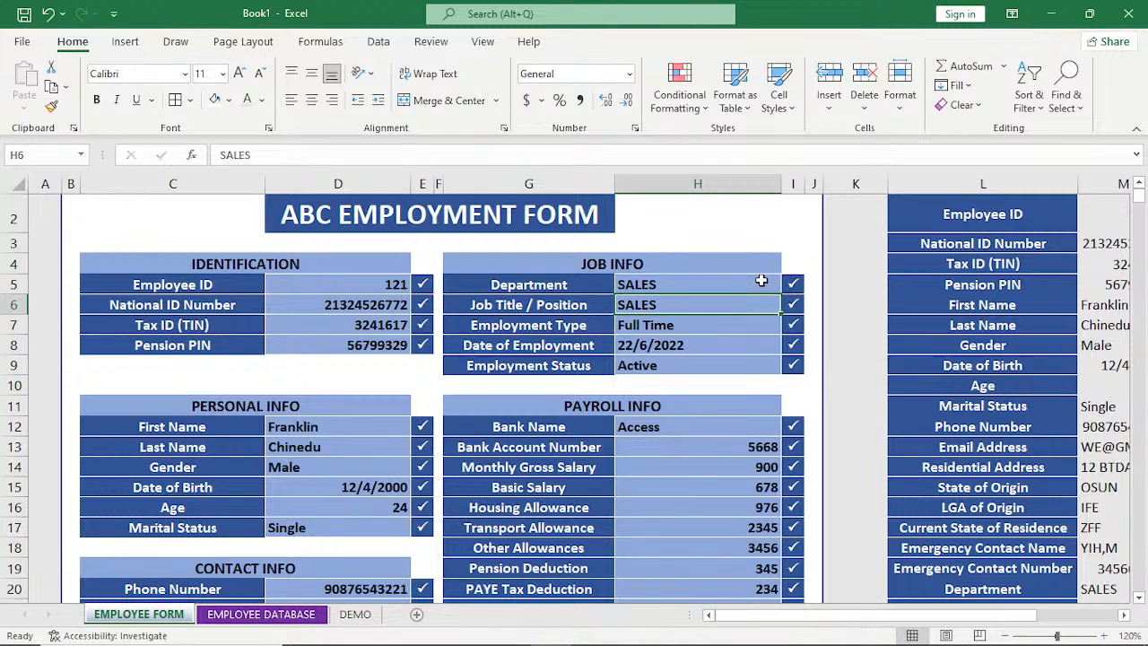
Review the completed form sections and the linked list of employee values down to the CALCULATION row.
scroll(760, 281, "down", 3)
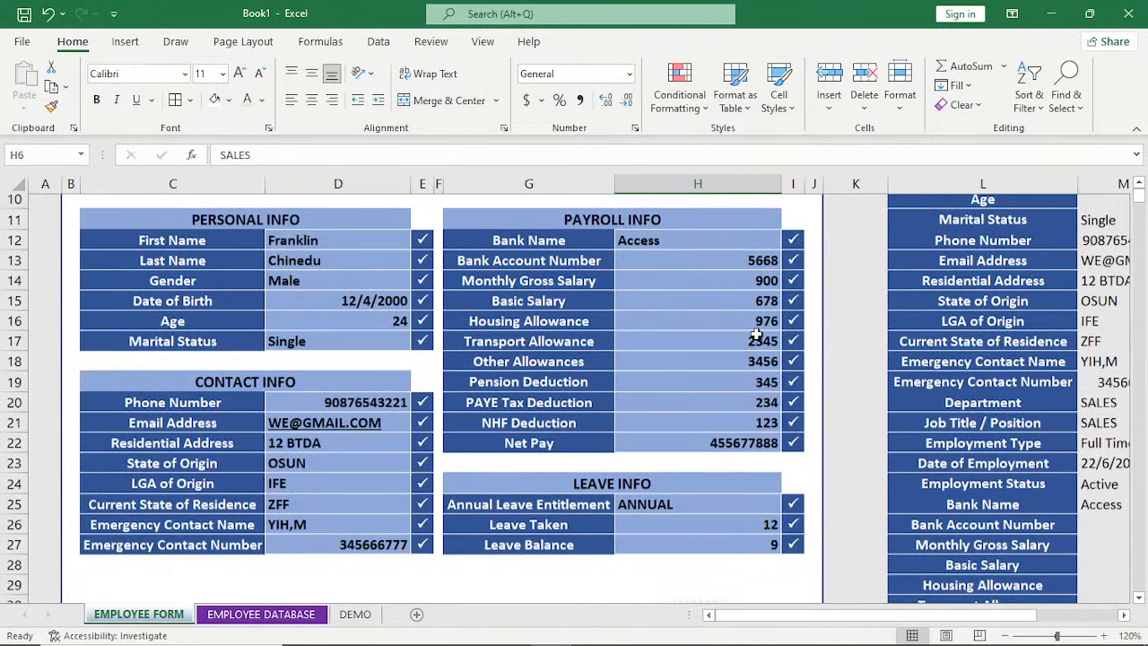
scroll(756, 335, "up", 3)
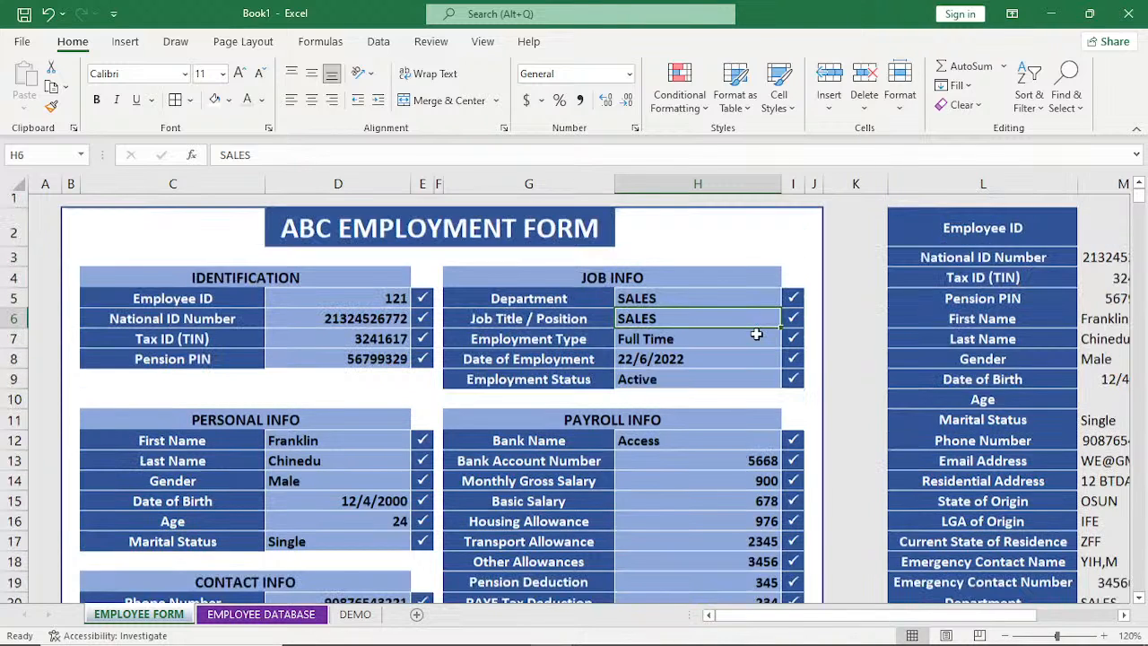
scroll(756, 335, "down", 2)
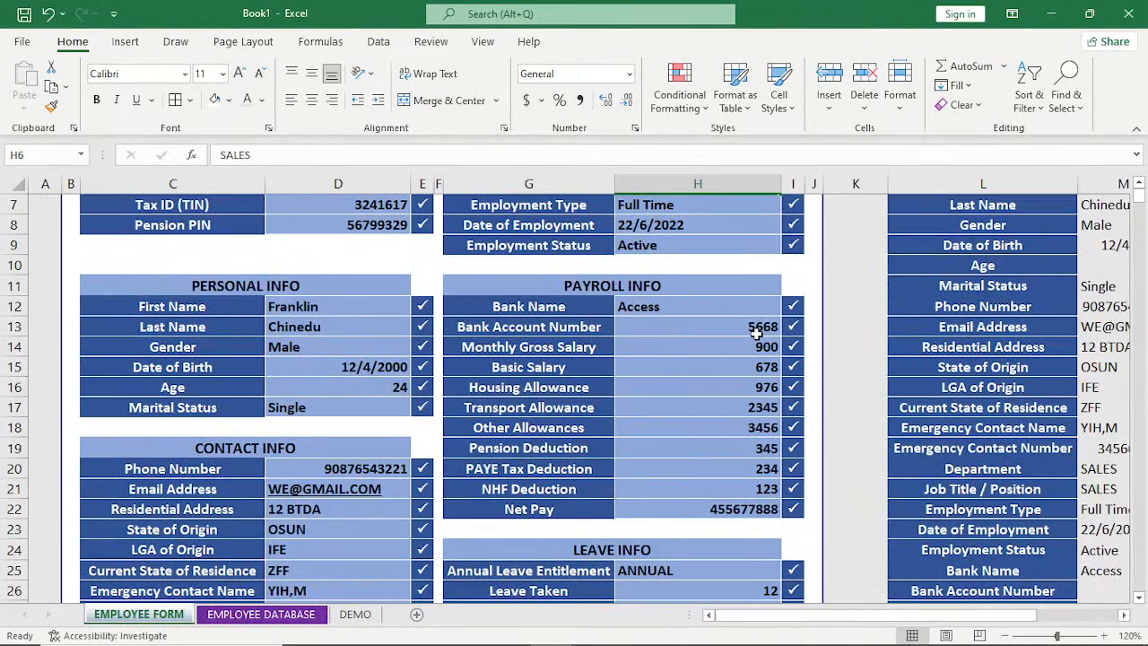
scroll(756, 333, "down", 1)
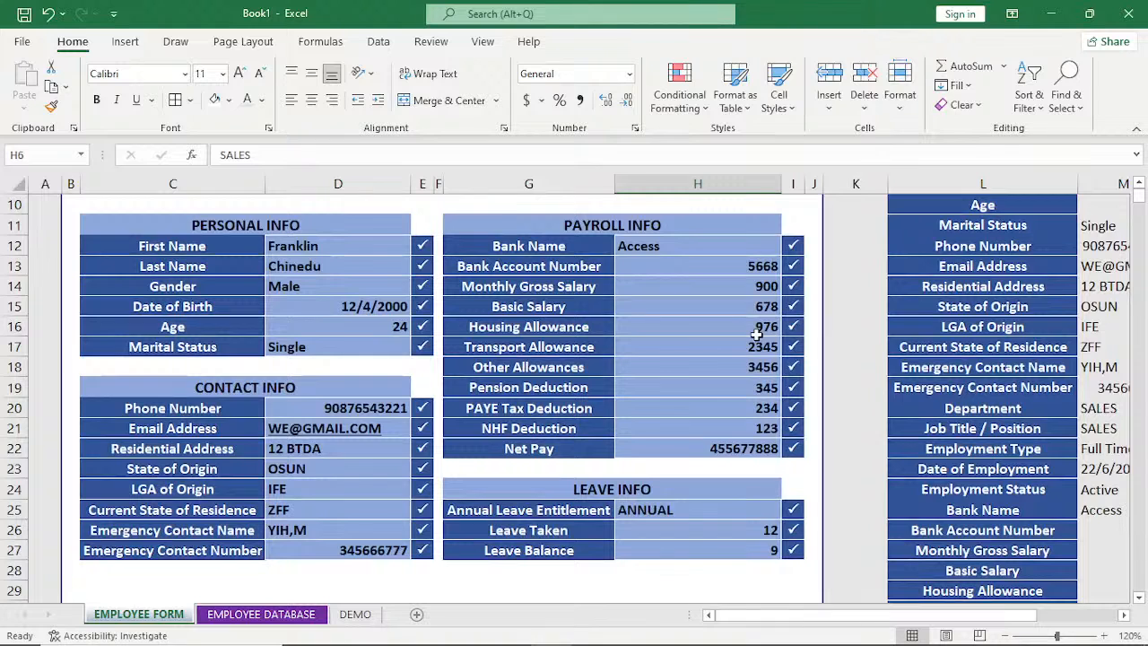
scroll(756, 334, "down", 4)
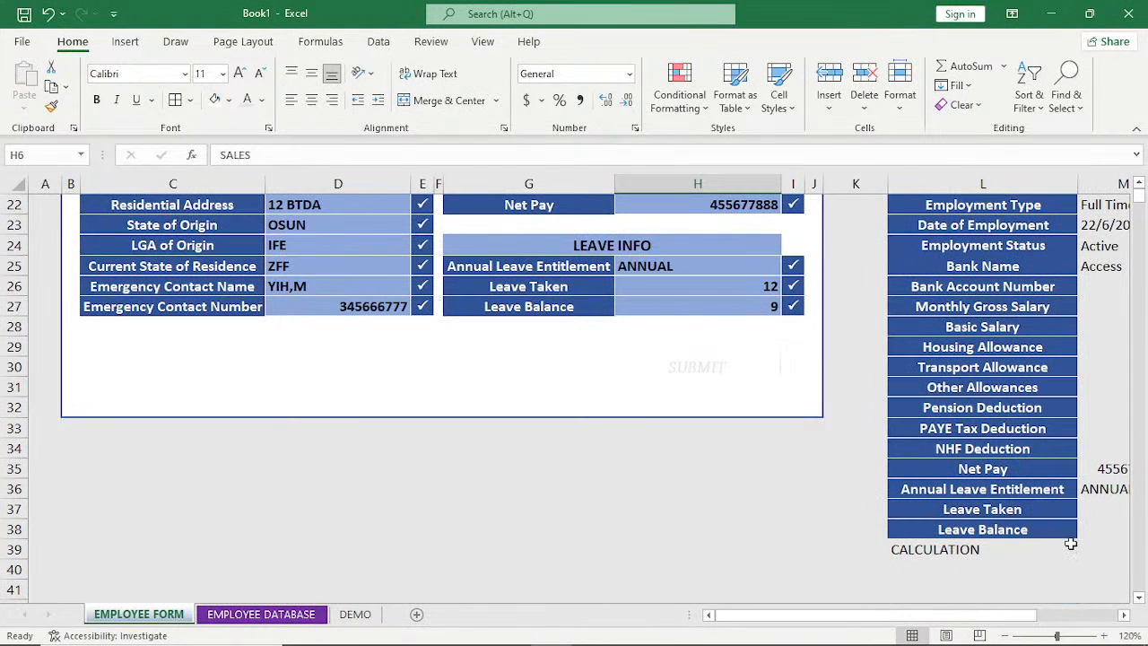
left_click(1124, 616)
scroll(790, 424, "up", 7)
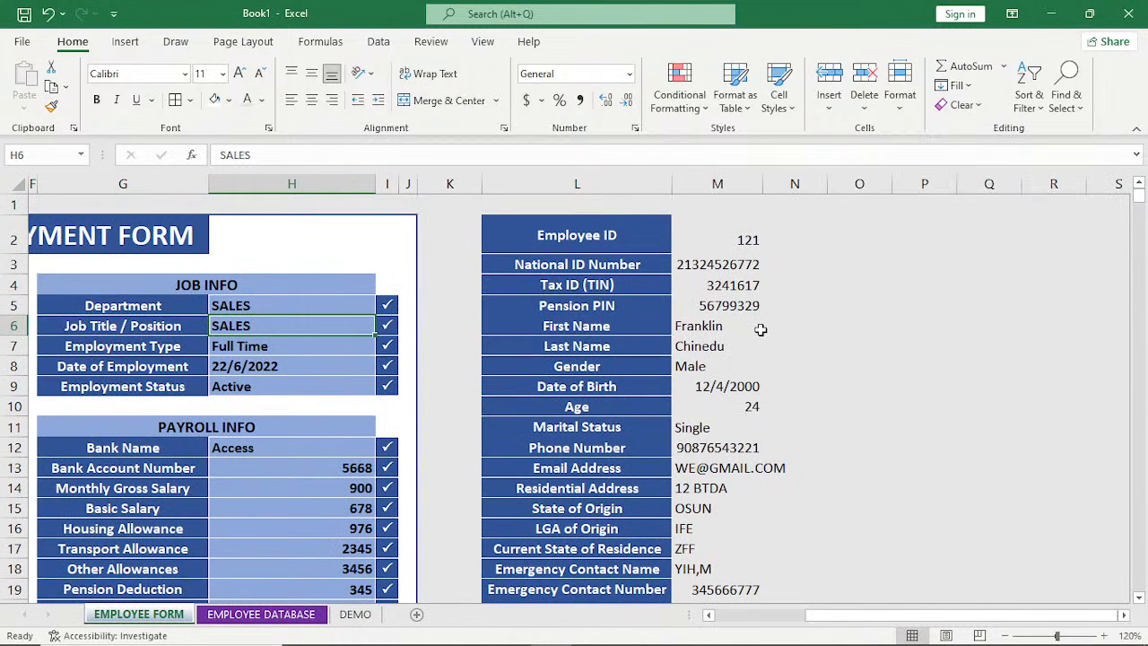
scroll(760, 330, "down", 8)
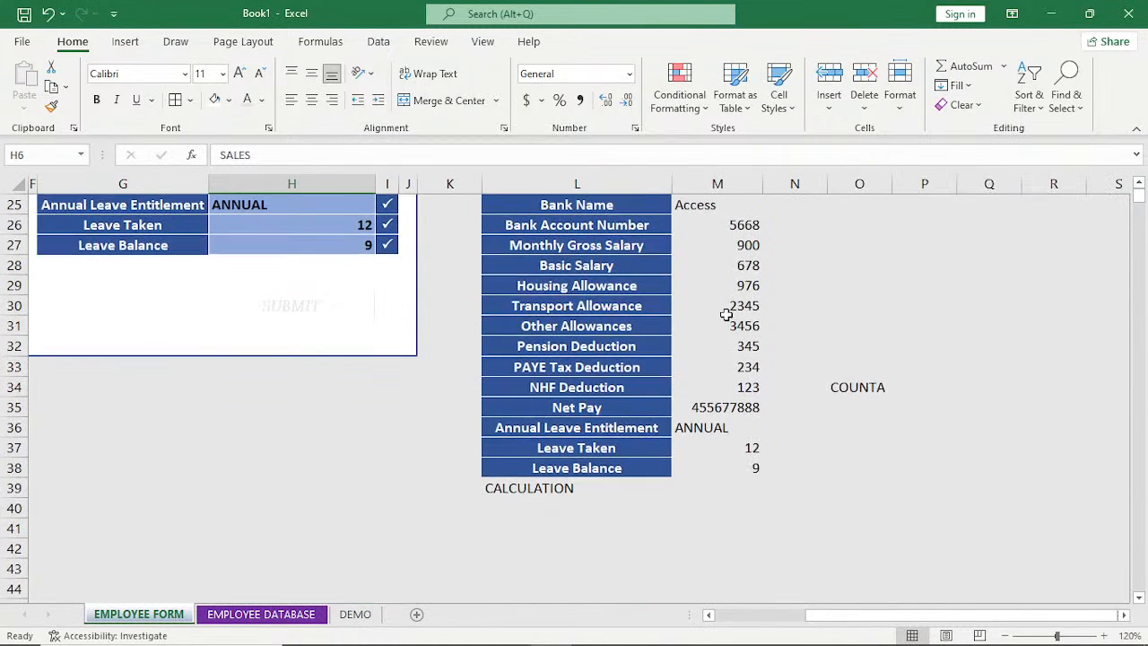
Start a COUNTA formula in M39 beside CALCULATION, with the IDENTIFICATION entries D5:D8 as its first range.
left_click(701, 491)
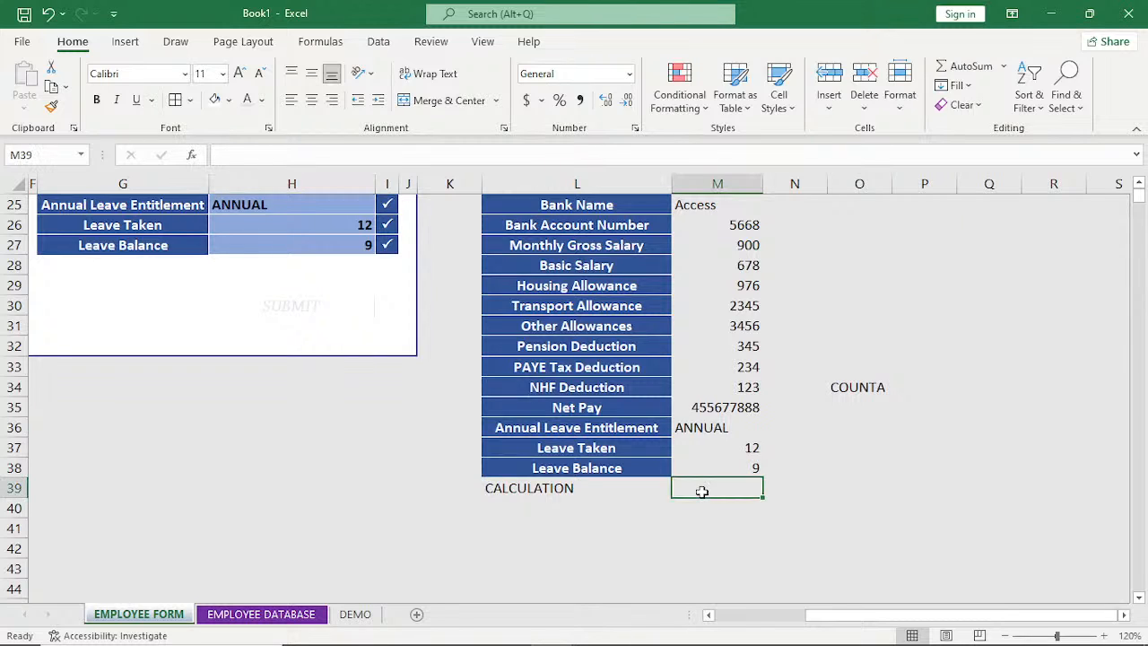
type("=COU")
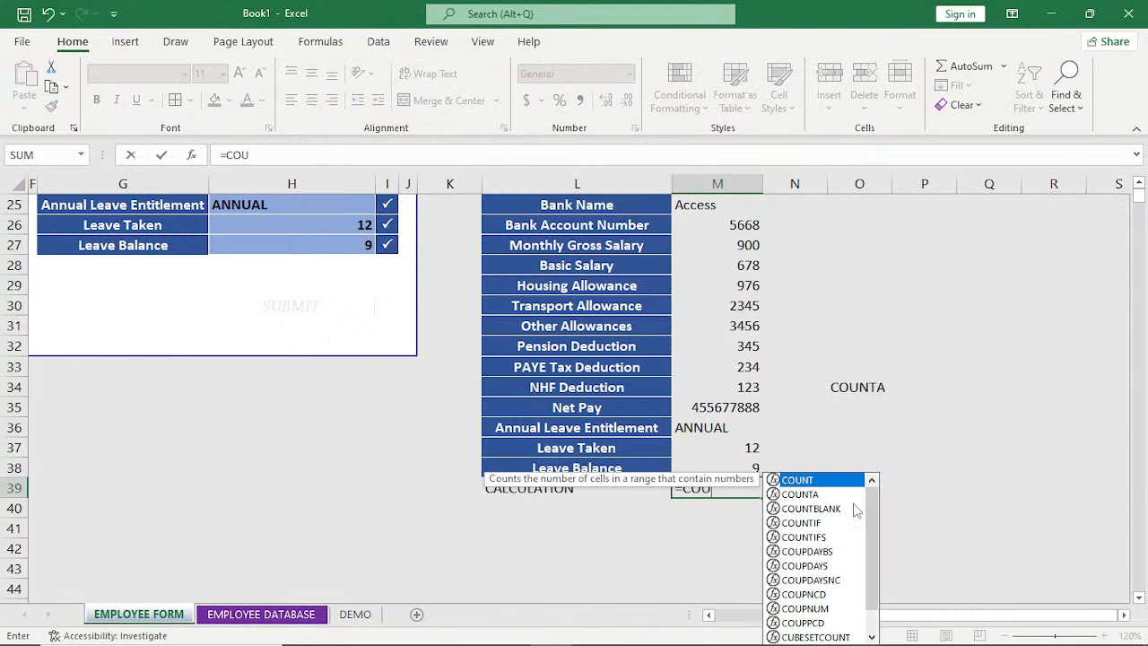
double_click(800, 494)
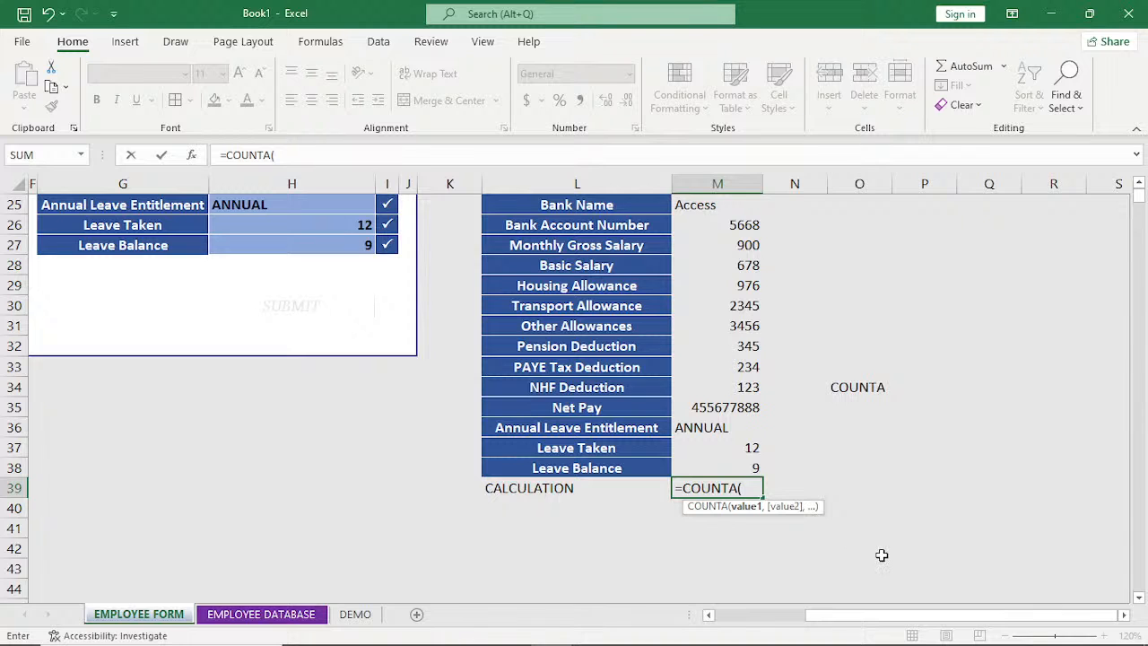
left_click_drag(843, 615, 799, 639)
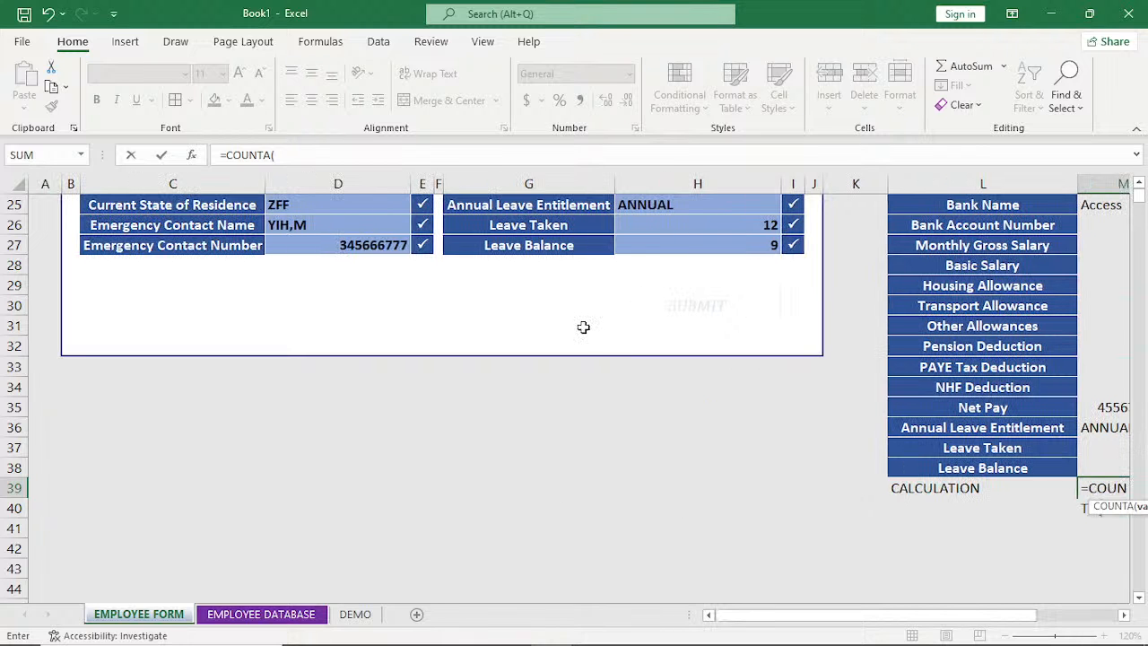
scroll(583, 326, "up", 4)
scroll(583, 327, "up", 4)
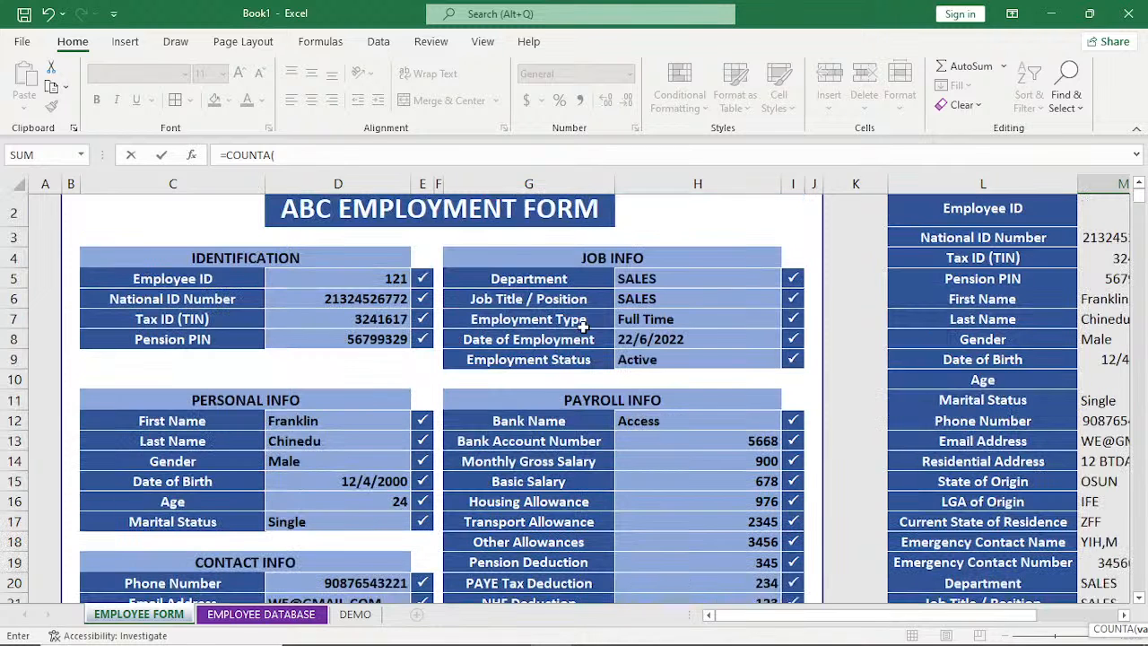
scroll(583, 326, "up", 1)
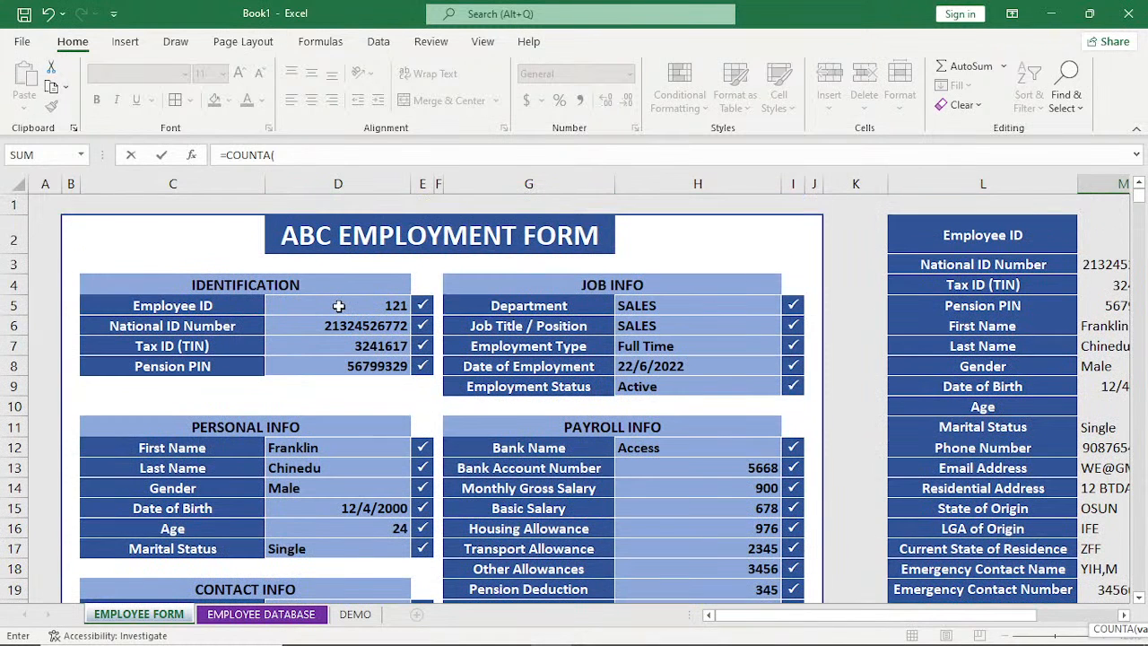
left_click_drag(339, 306, 339, 359)
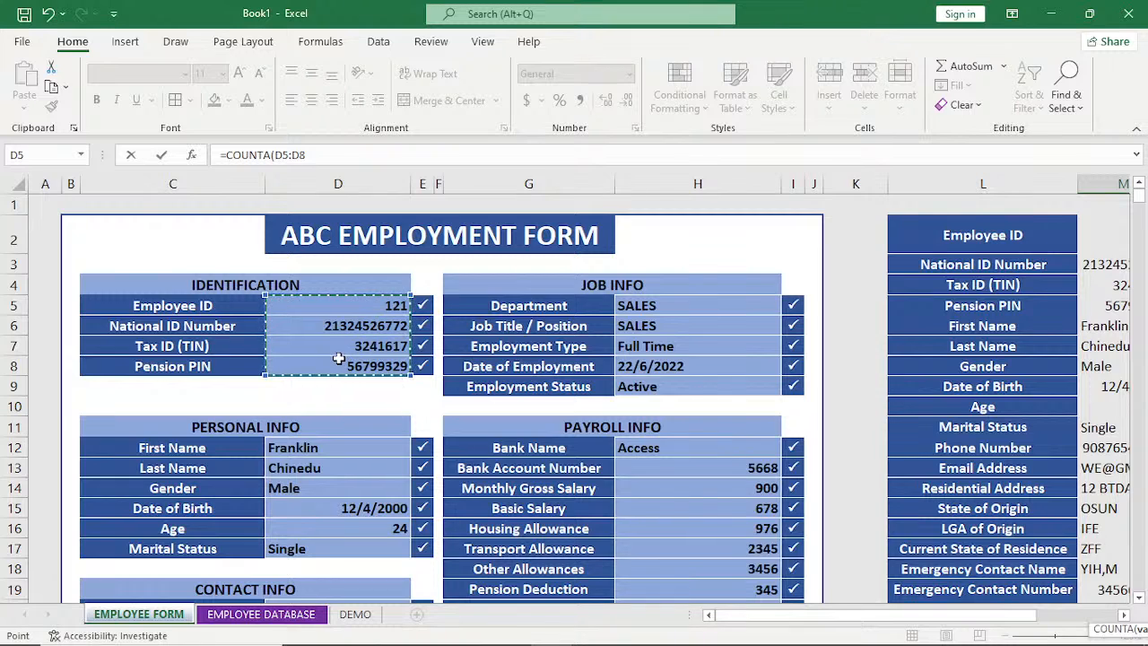
type(",")
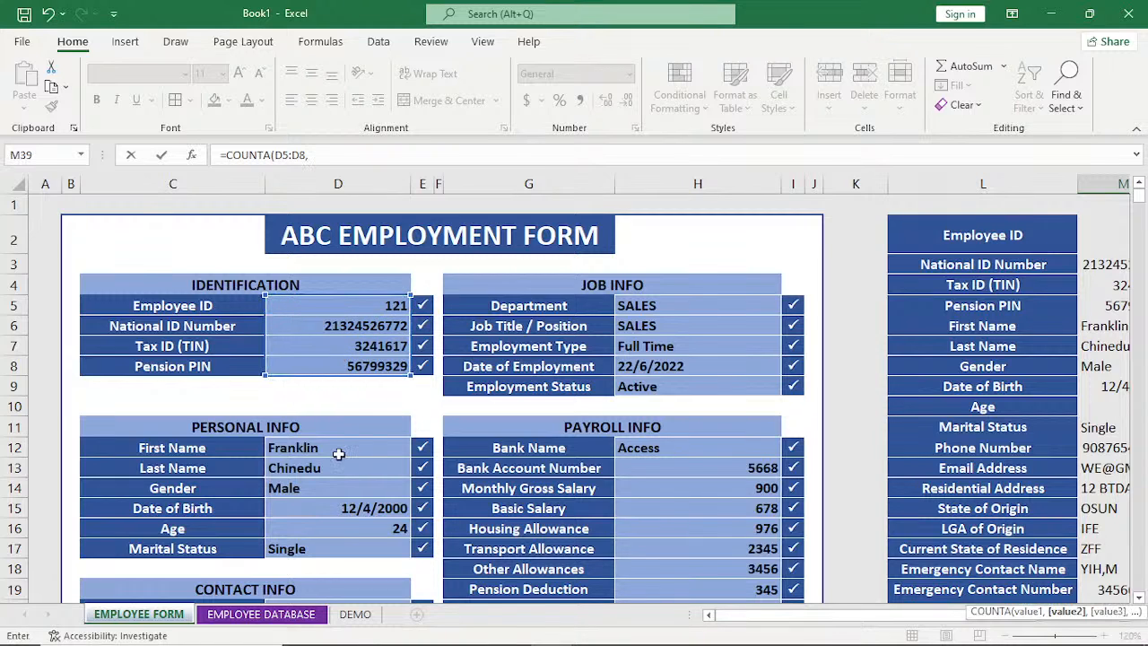
Add the PERSONAL INFO range D12:D17 and the CONTACT INFO range D20:D27 to the COUNTA formula.
left_click_drag(339, 454, 340, 546)
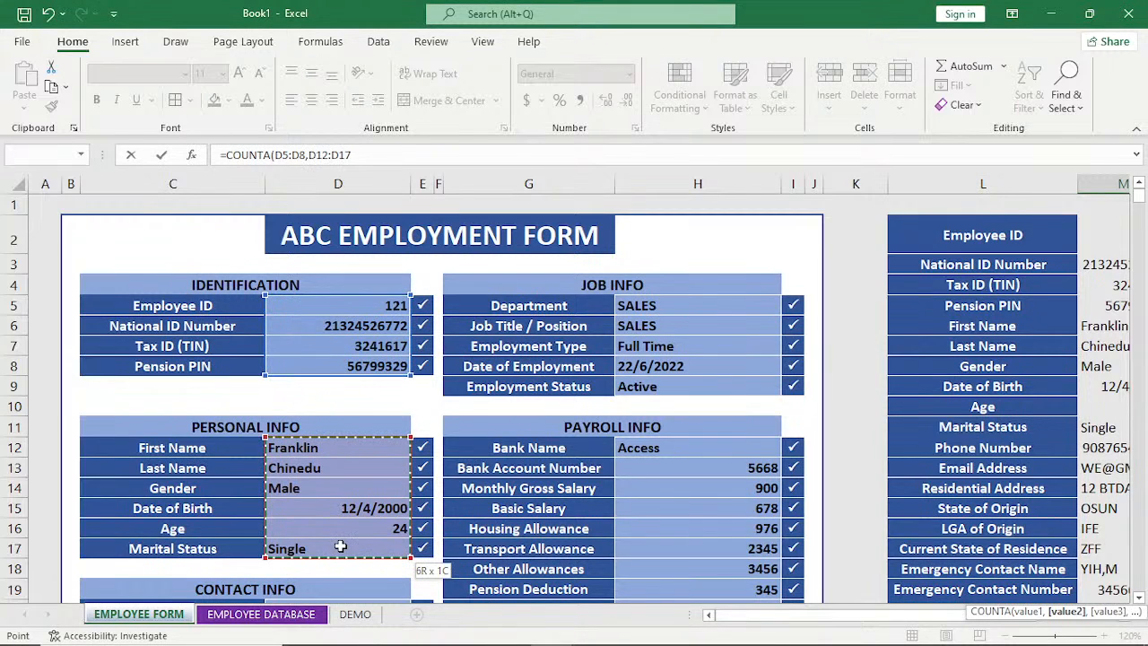
type(",")
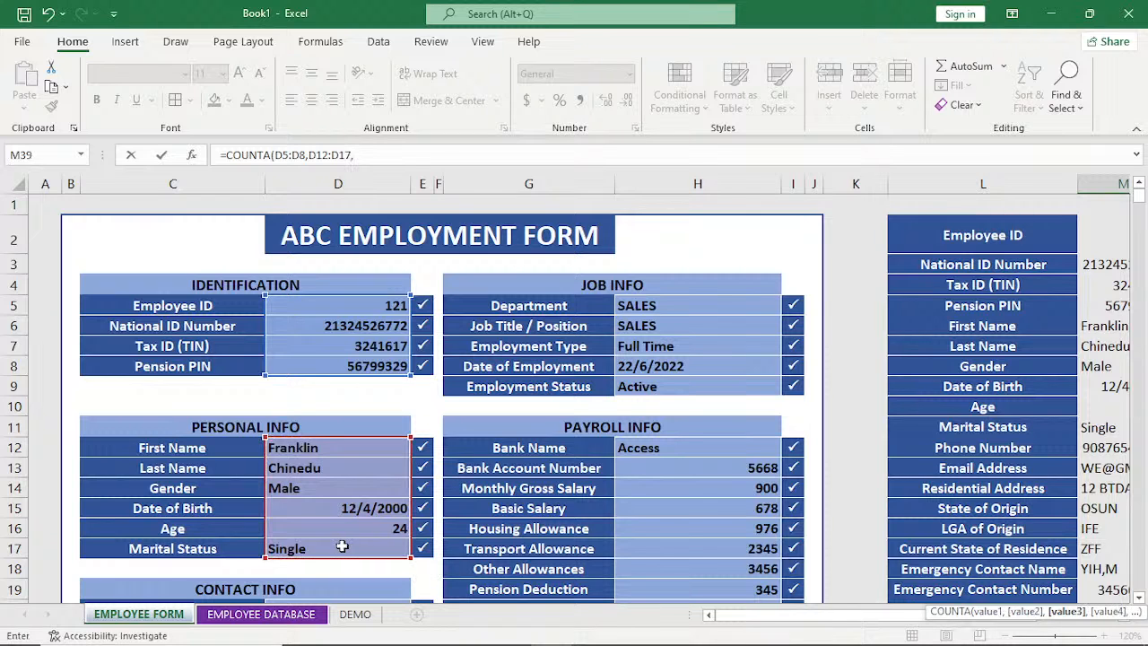
scroll(342, 546, "down", 3)
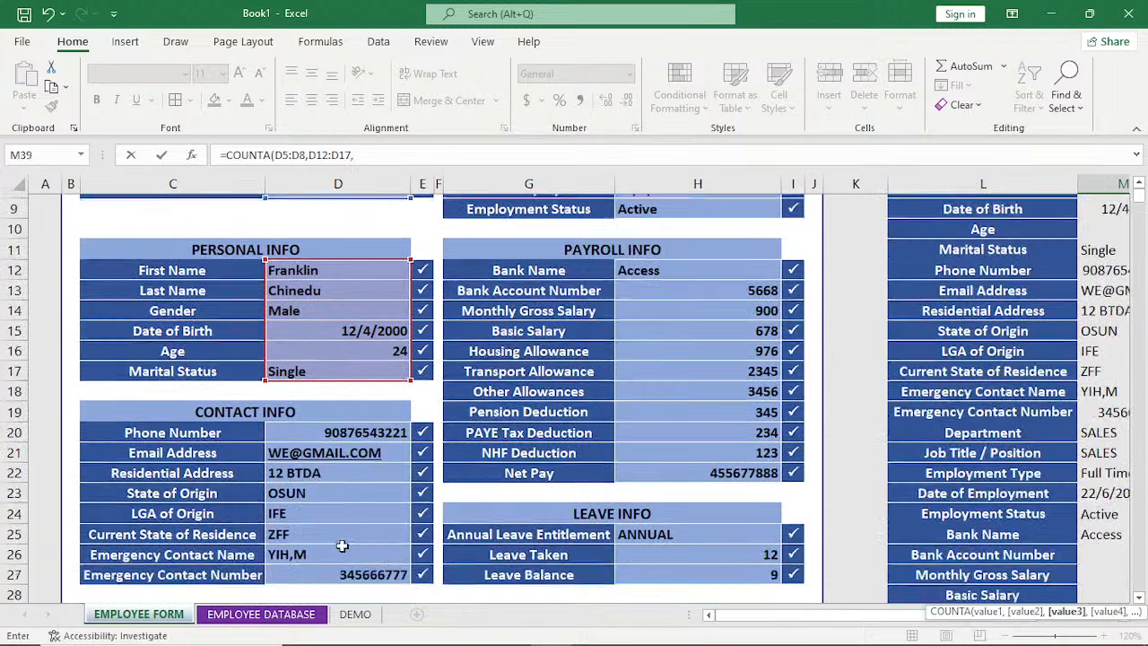
scroll(342, 547, "down", 1)
left_click_drag(323, 409, 321, 548)
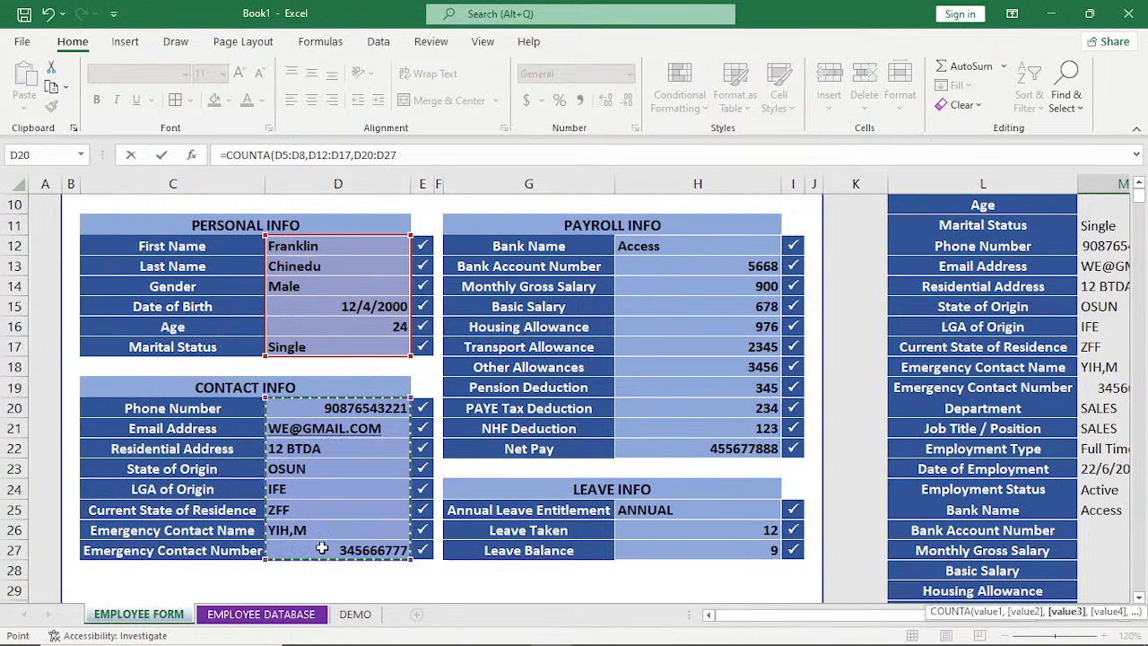
type(",")
Add the JOB INFO range H5:H9 and the PAYROLL INFO range H12:H22 to the COUNTA formula.
scroll(321, 548, "up", 3)
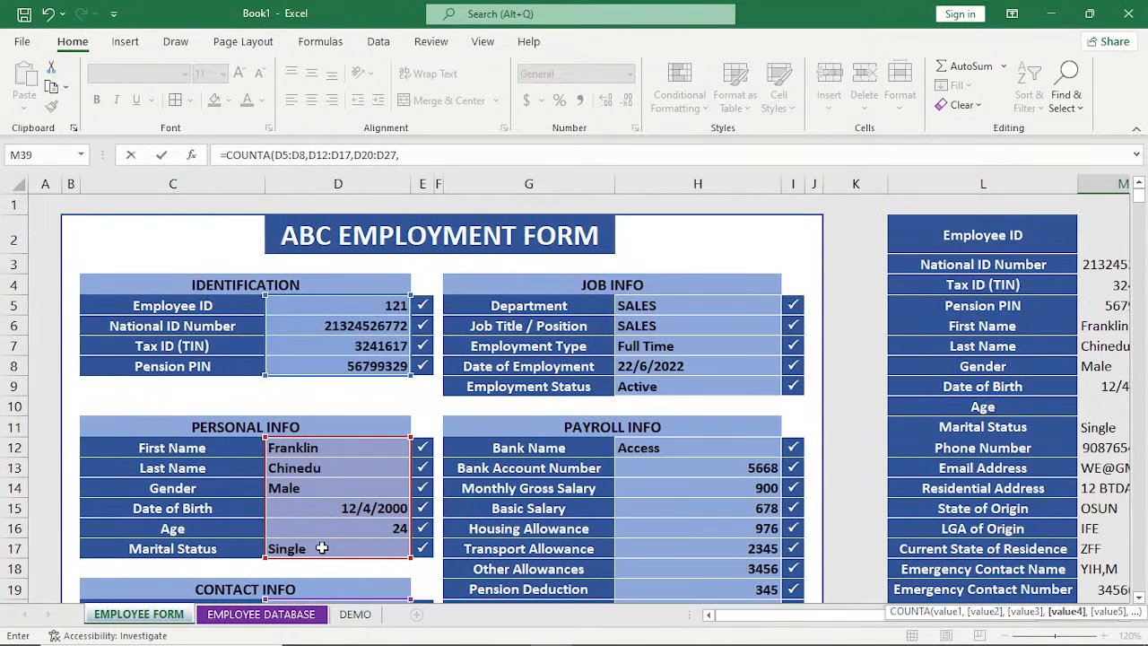
left_click_drag(679, 306, 679, 384)
type(",")
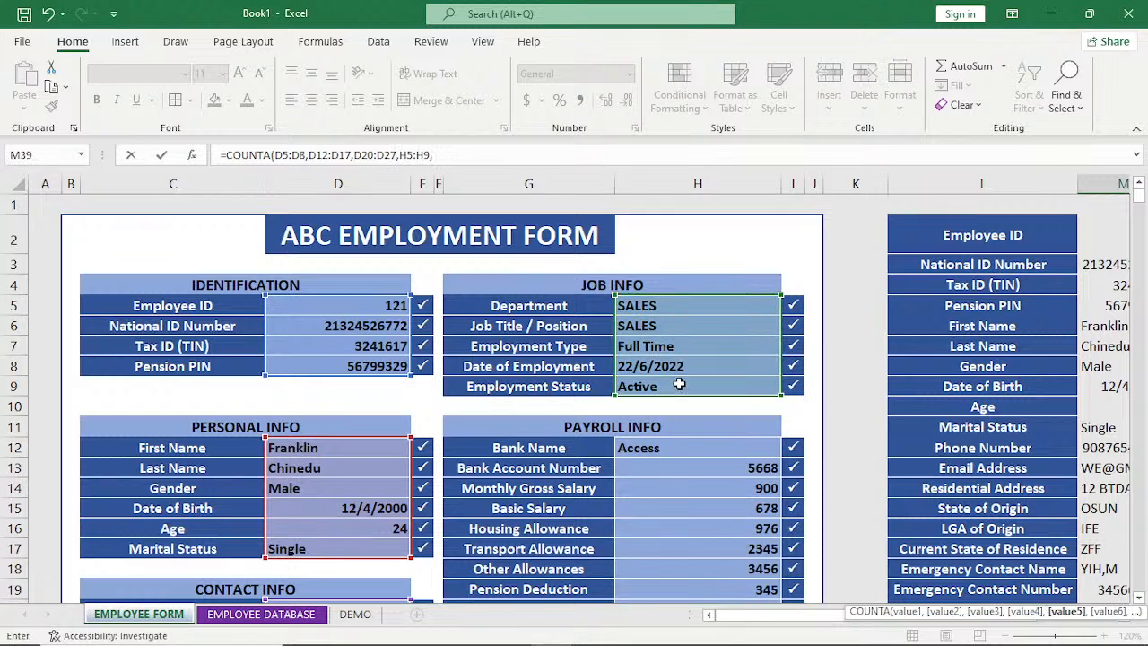
left_click(683, 451)
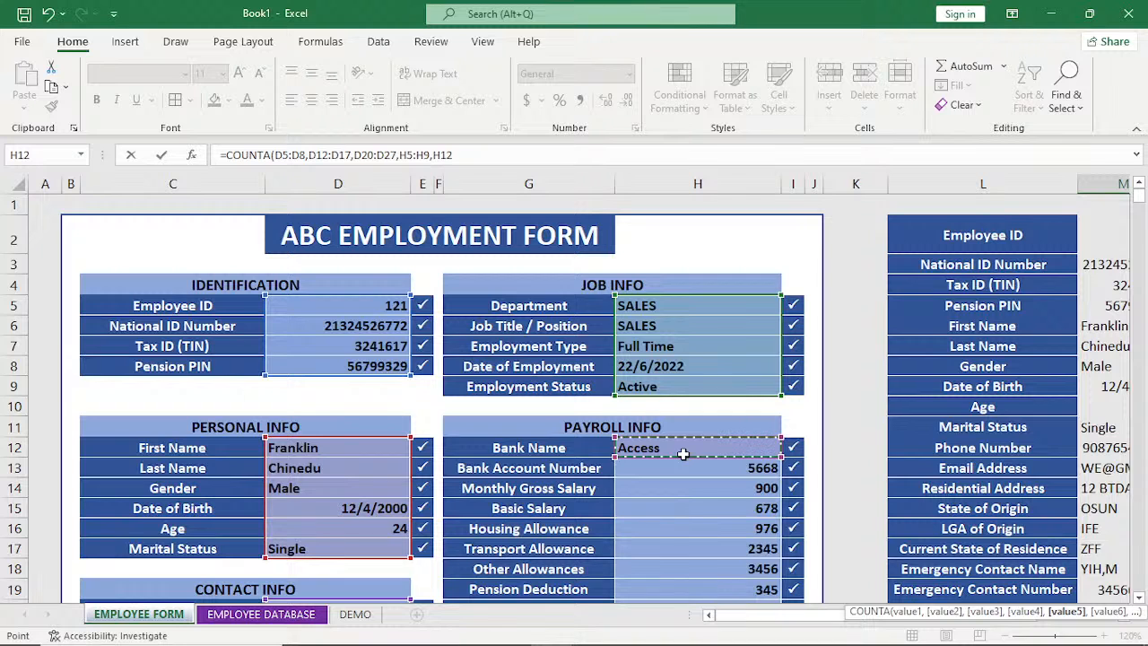
left_click_drag(682, 454, 688, 507)
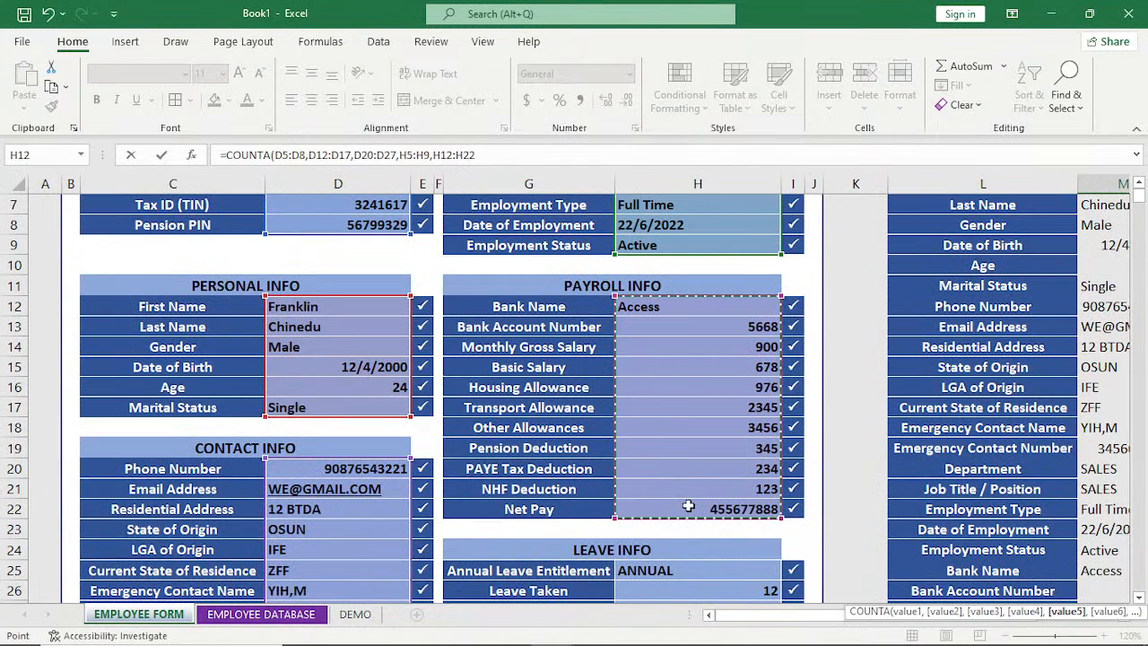
type(",")
Add the LEAVE INFO range H25:H27 as the last COUNTA argument and complete the formula in M39.
scroll(688, 507, "down", 1)
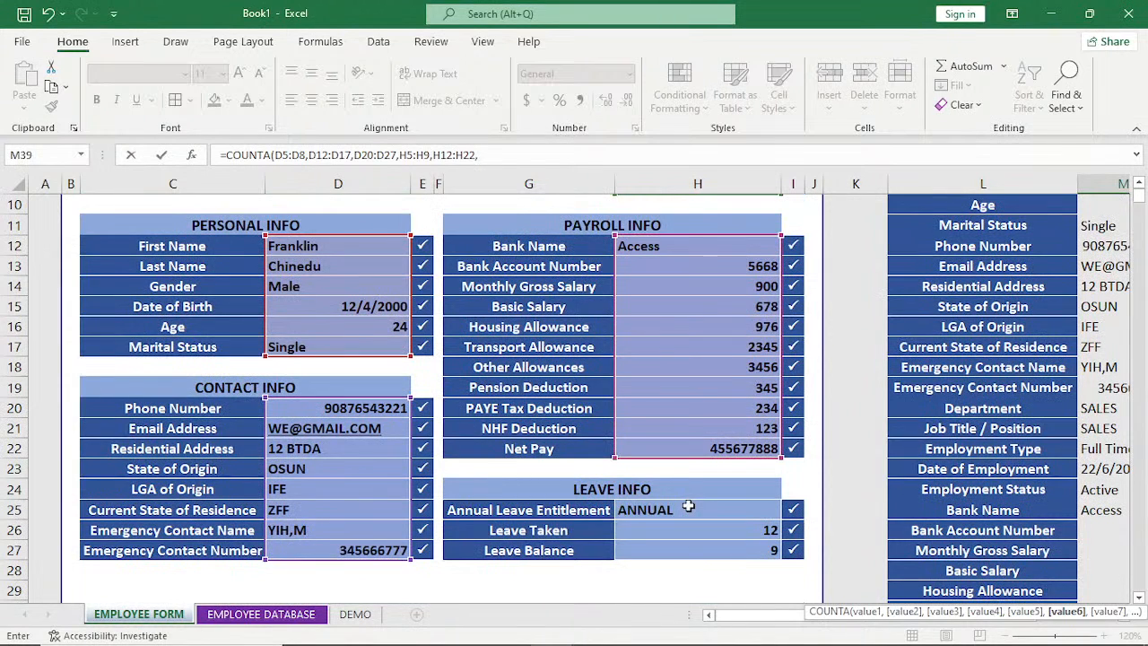
left_click_drag(688, 507, 688, 547)
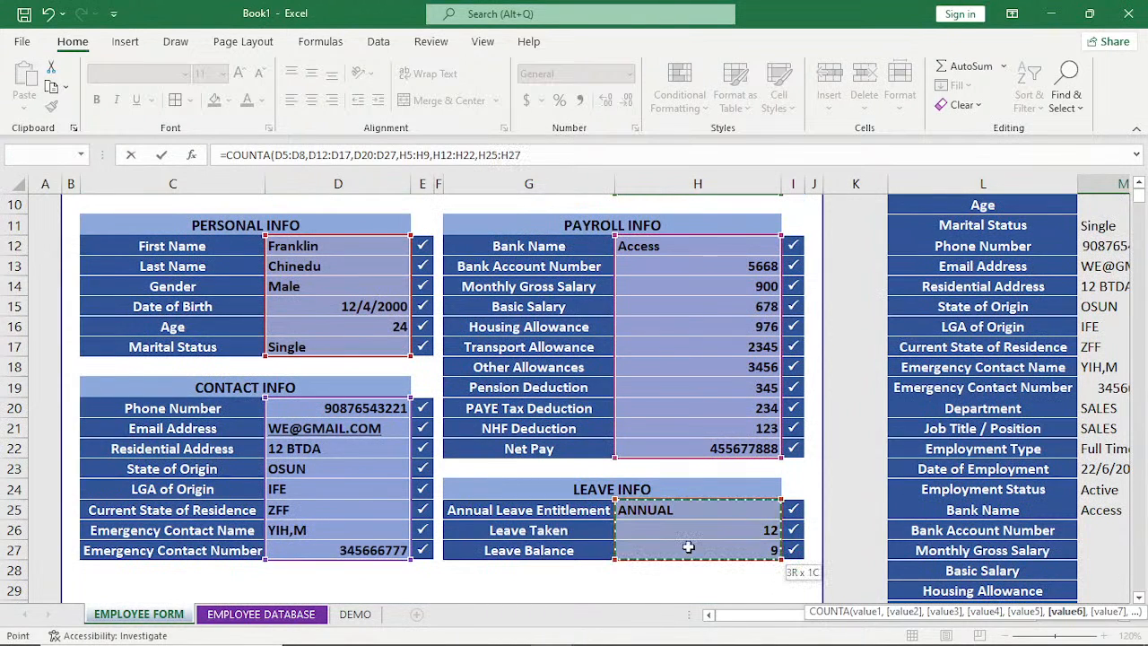
left_click(1137, 598)
left_click(1139, 599)
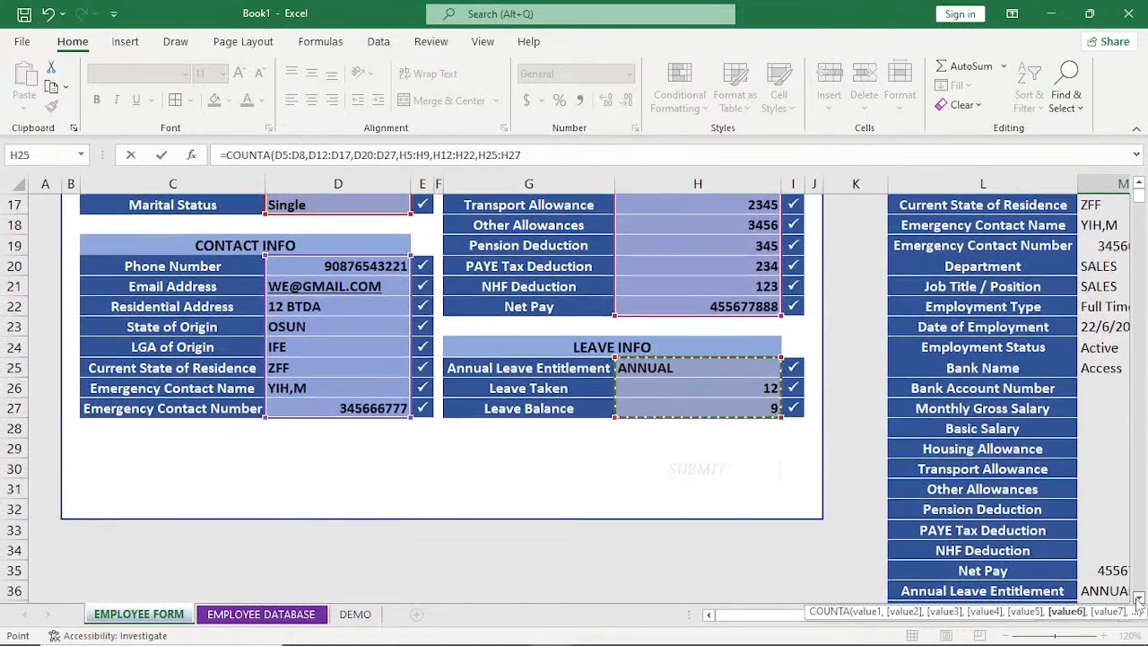
left_click(1138, 599)
left_click(1138, 599)
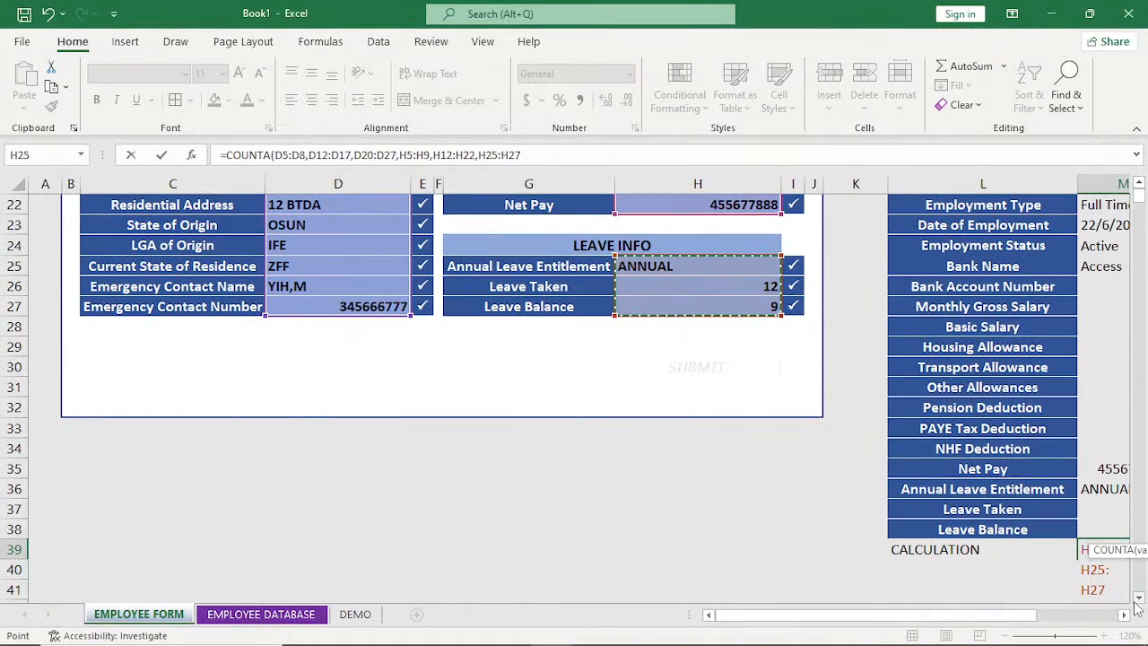
left_click(1125, 615)
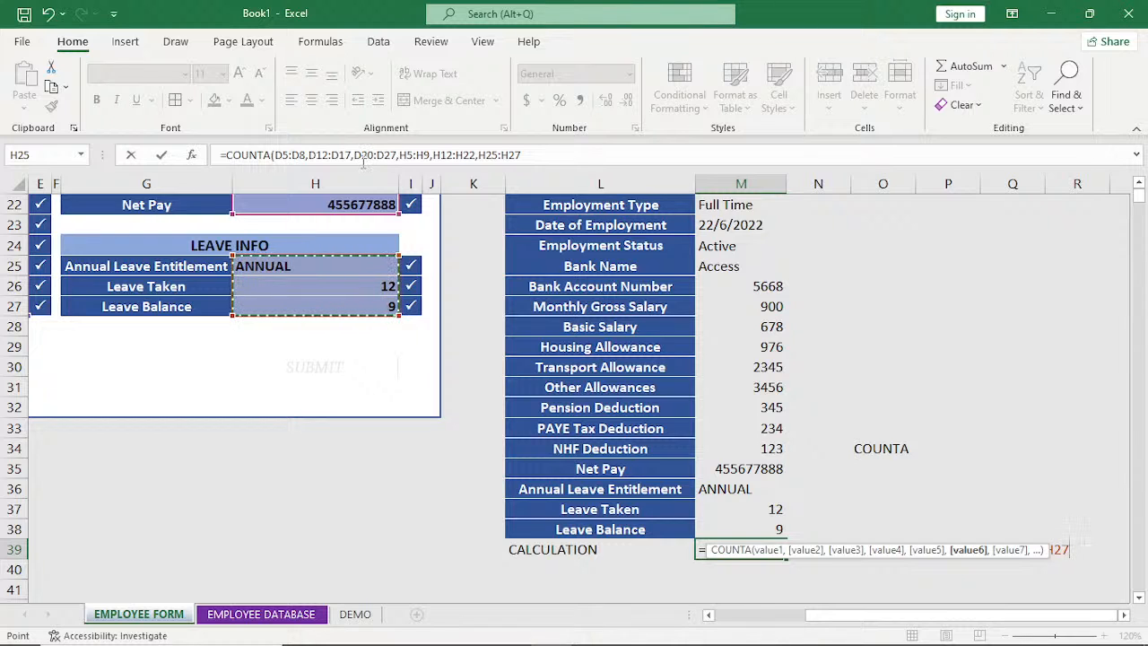
key("Return")
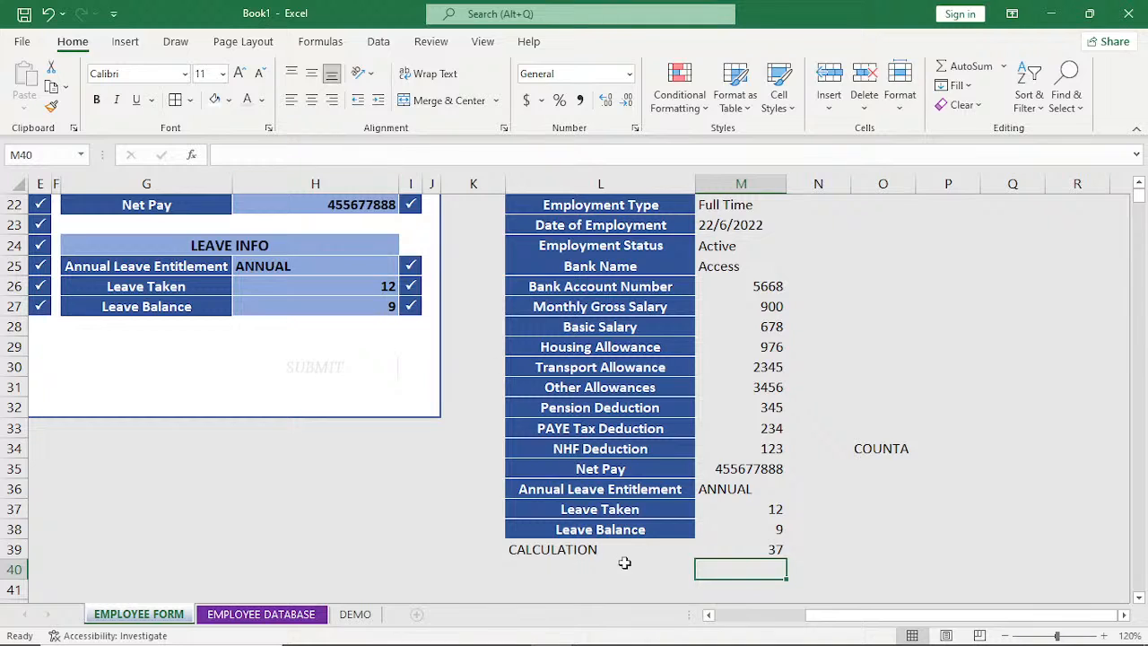
Copy the full COUNTA formula text from the CALCULATION cell M39, leaving the cell's formula in place.
left_click(758, 549)
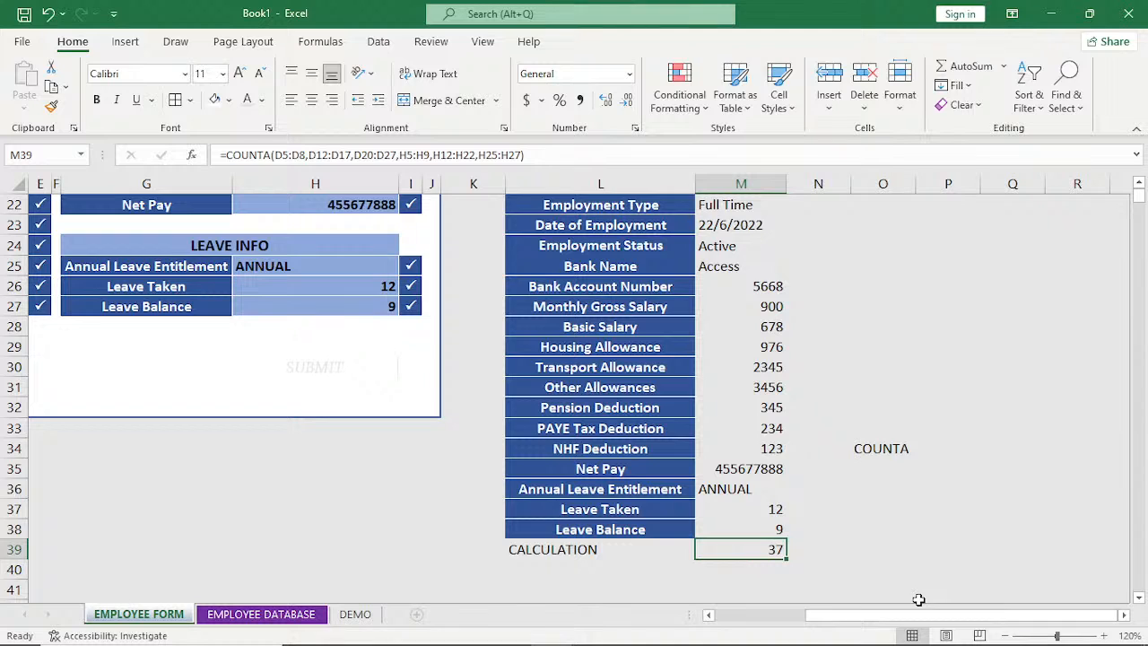
left_click(315, 433)
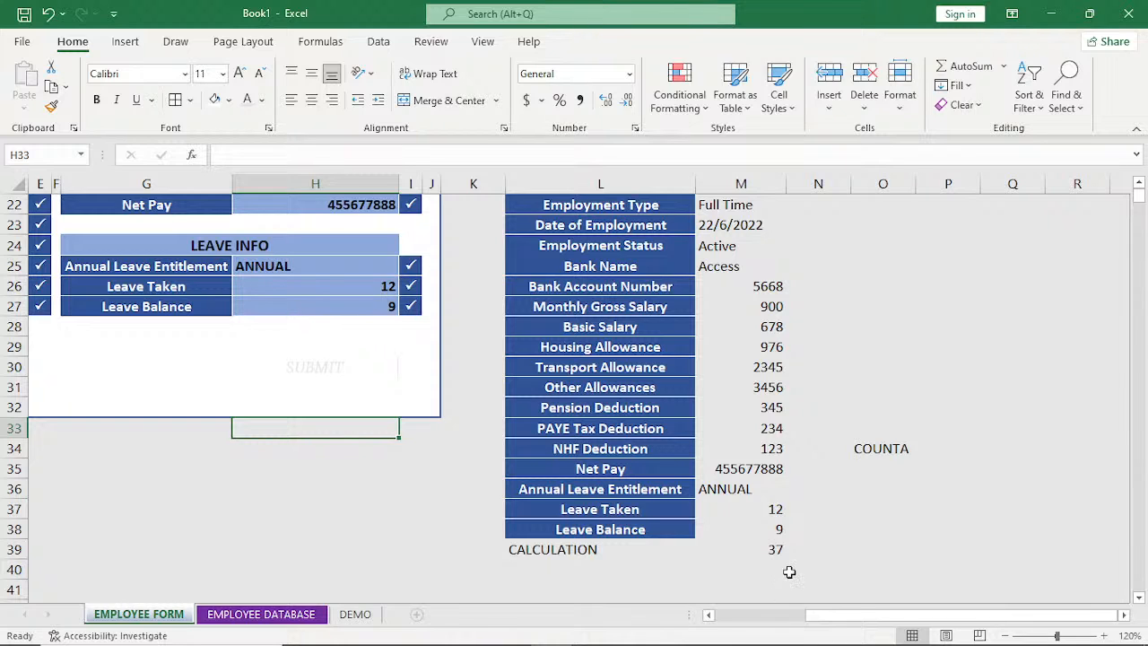
left_click(771, 550)
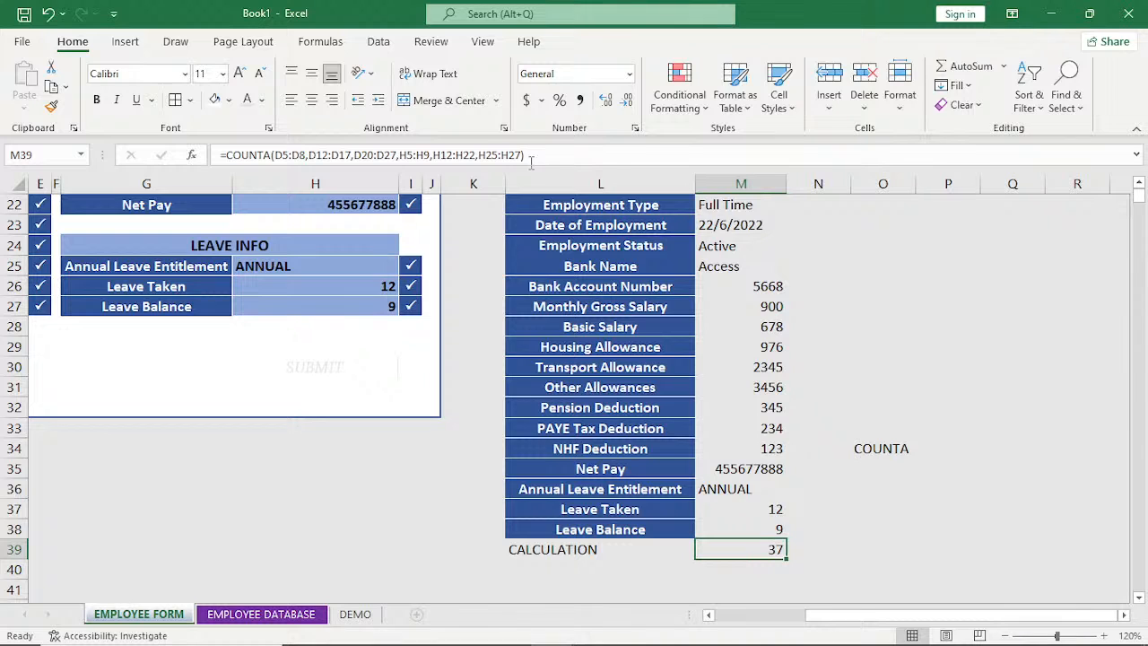
double_click(503, 155)
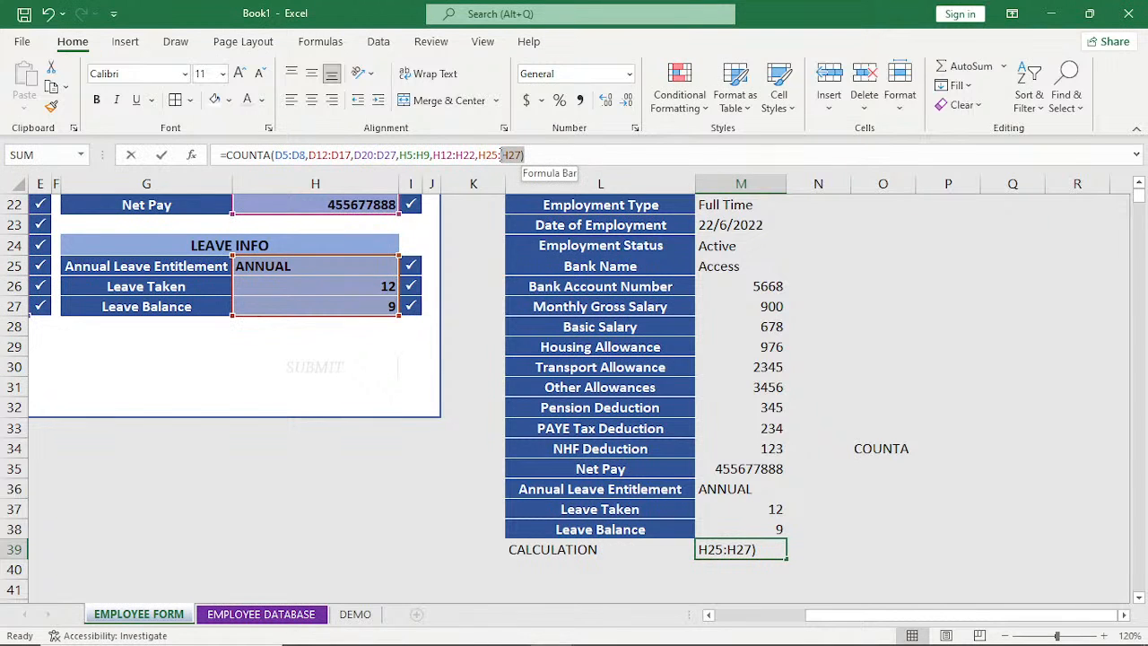
left_click_drag(525, 154, 214, 148)
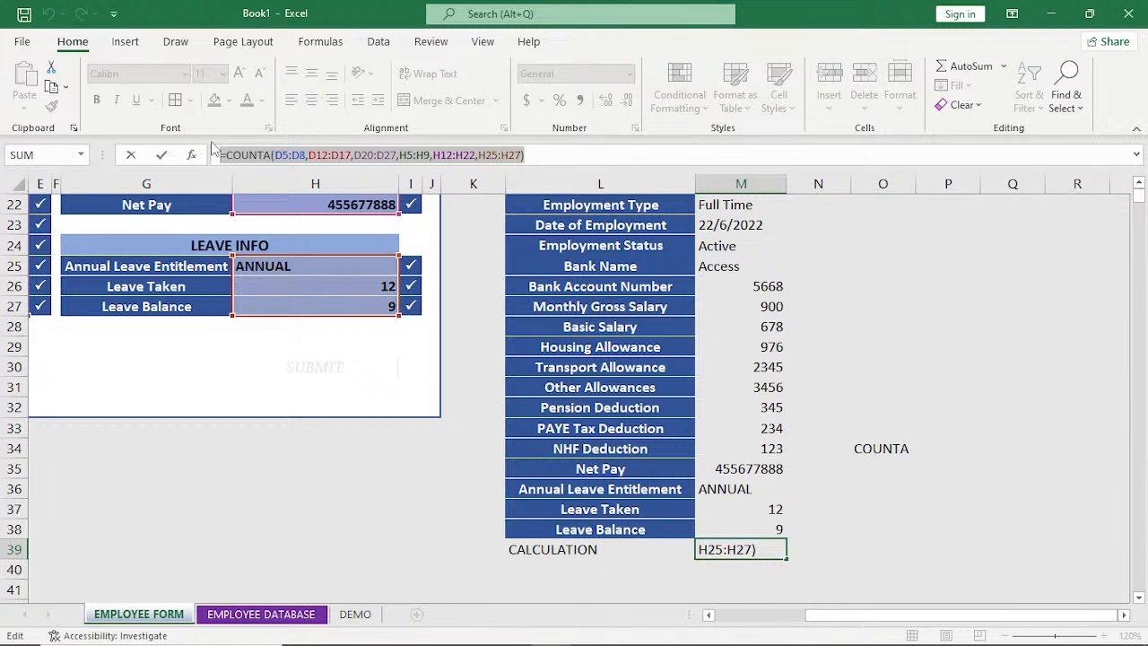
key("ctrl+c")
key("Return")
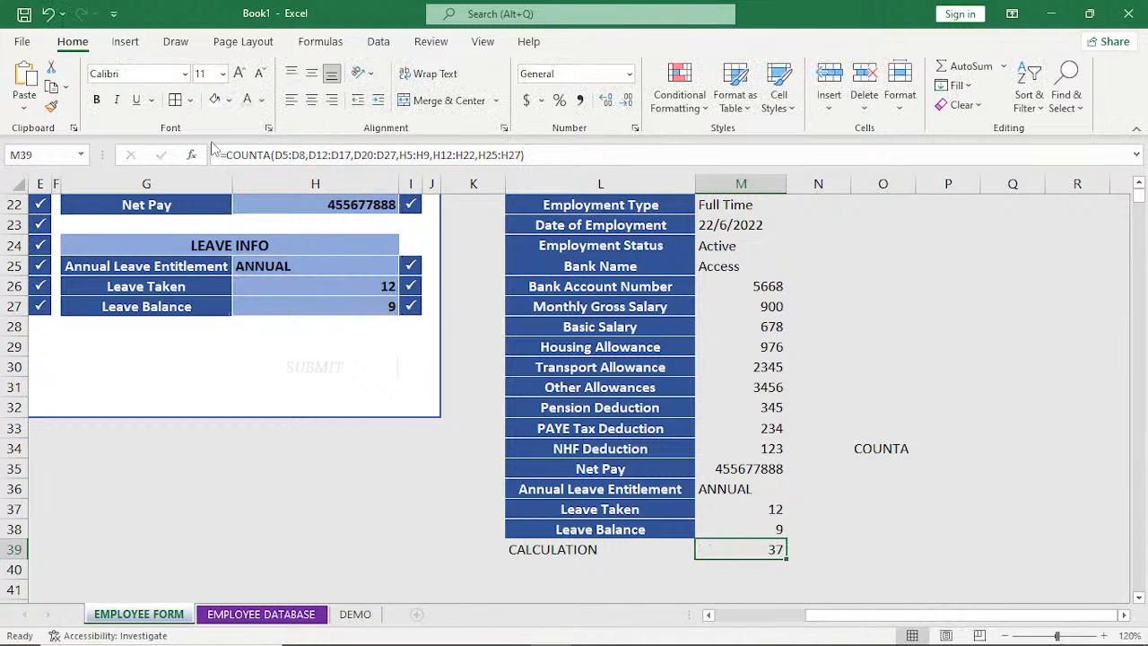
Create a formula-based conditional formatting rule for the SUBMIT cell H1048576, using the copied COUNTA formula followed by =37.
left_click(311, 448)
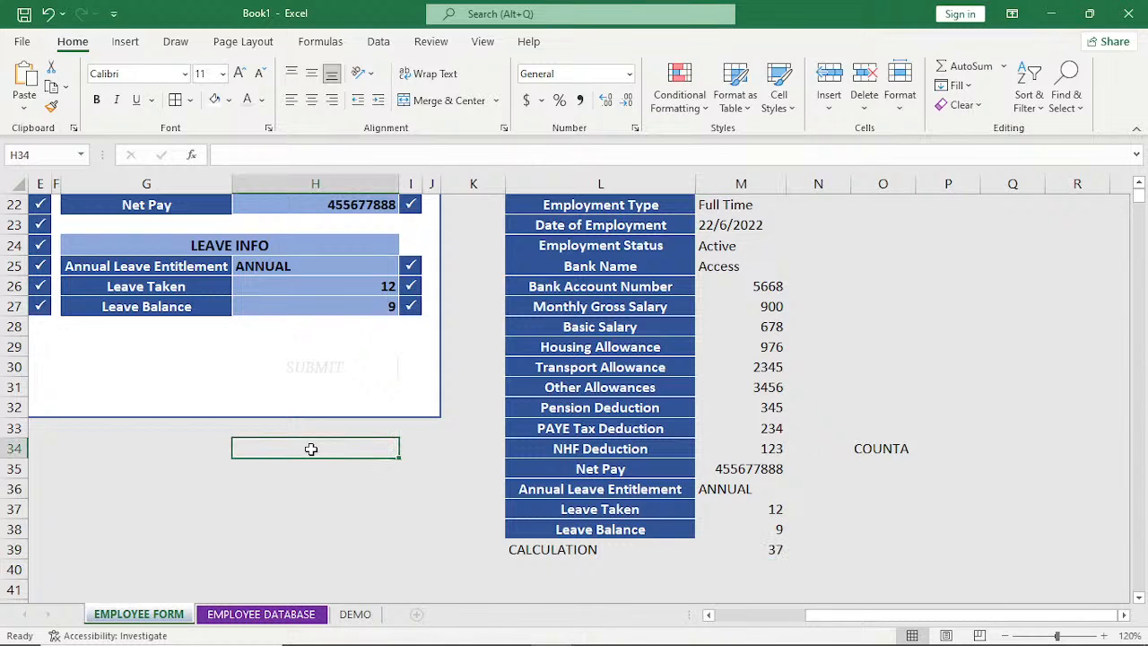
key("ctrl+Down")
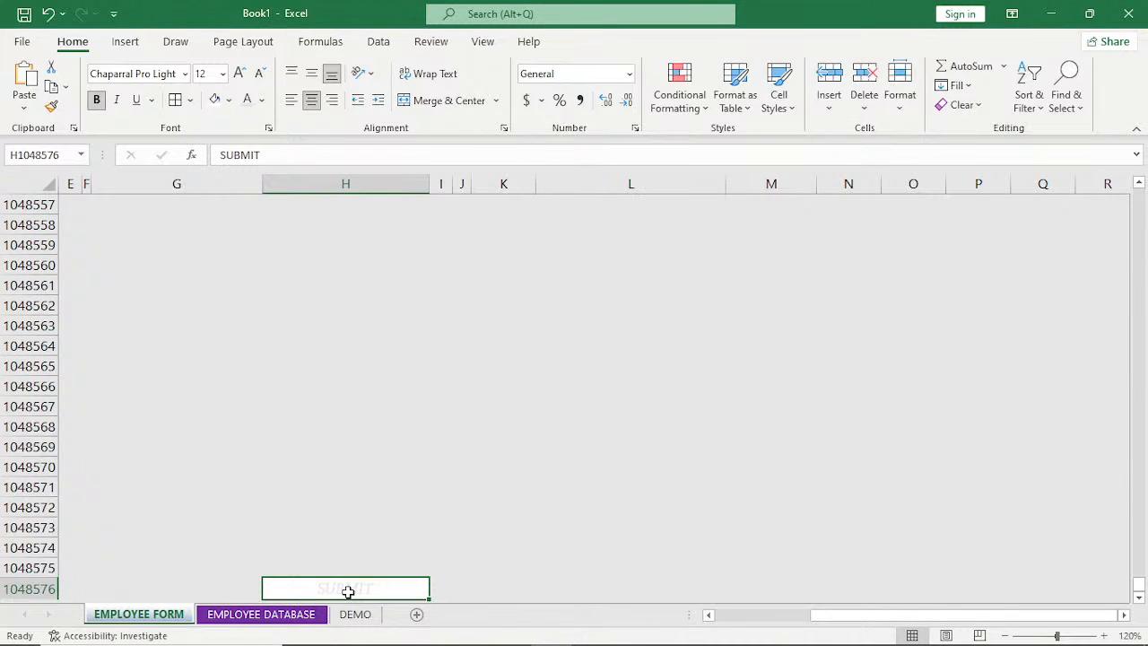
left_click(686, 107)
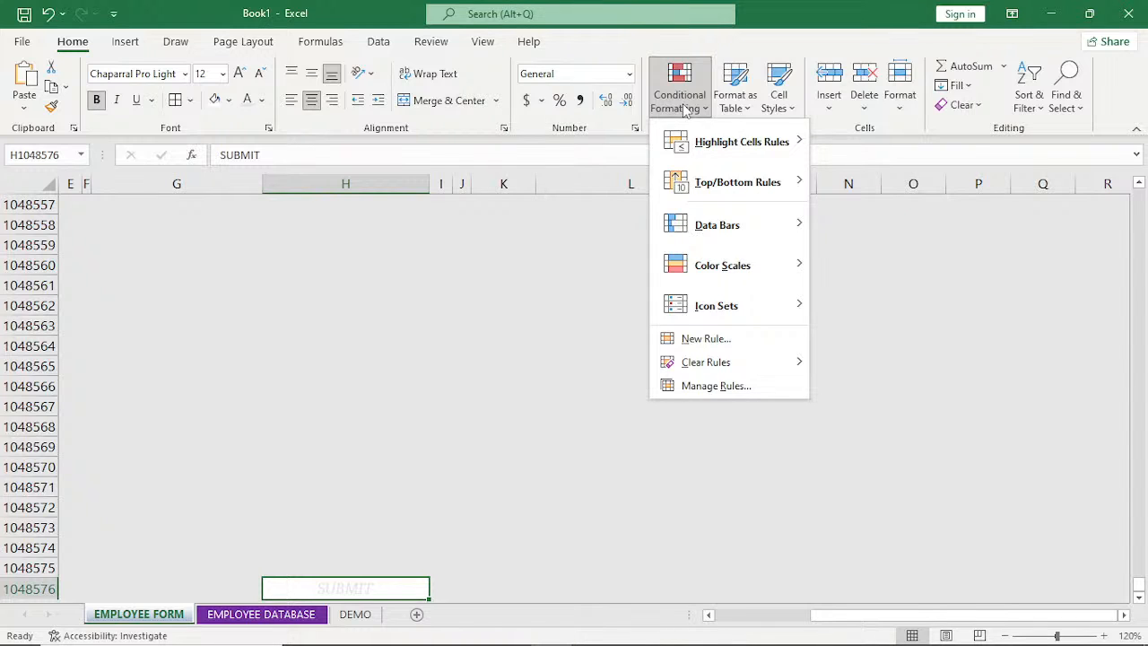
left_click(719, 389)
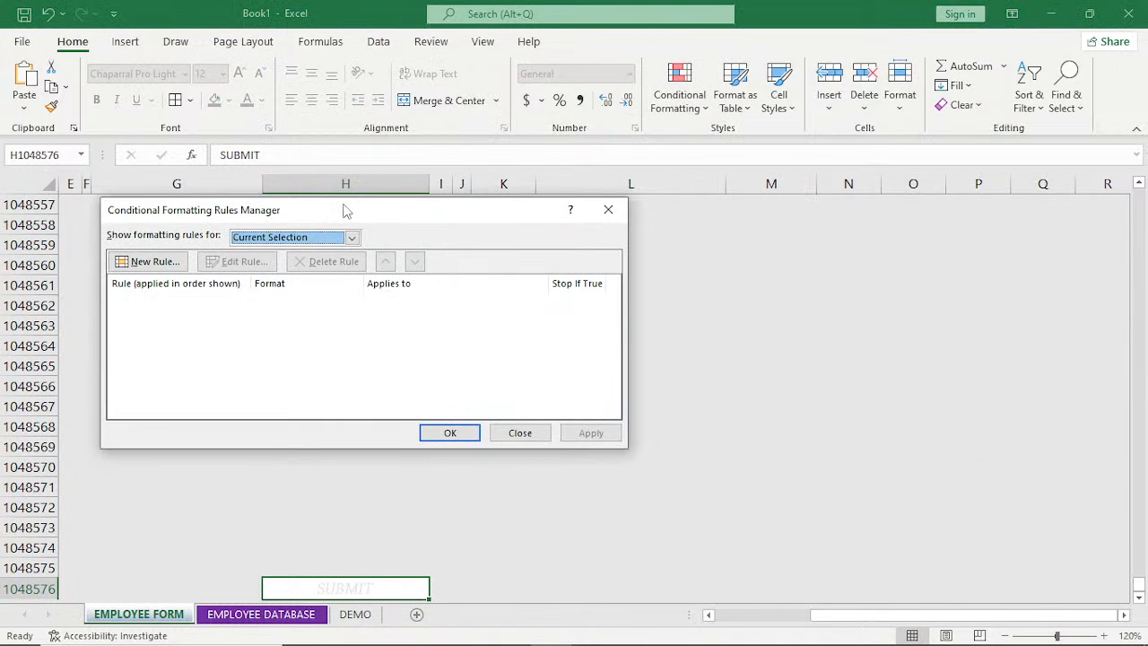
left_click_drag(349, 213, 704, 255)
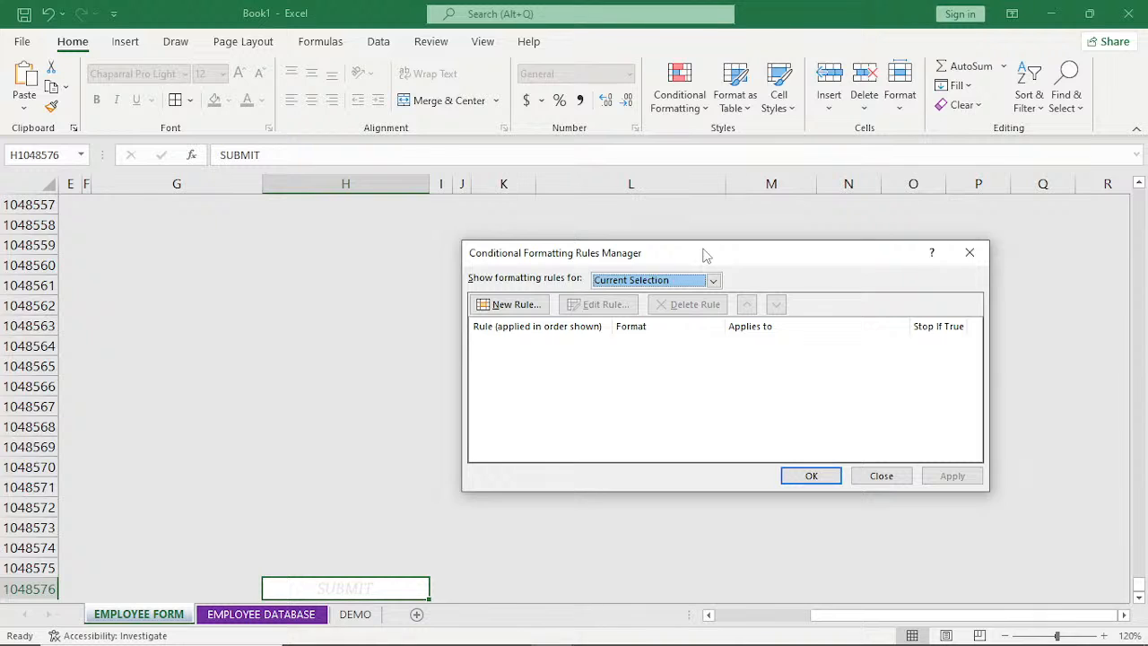
left_click(509, 304)
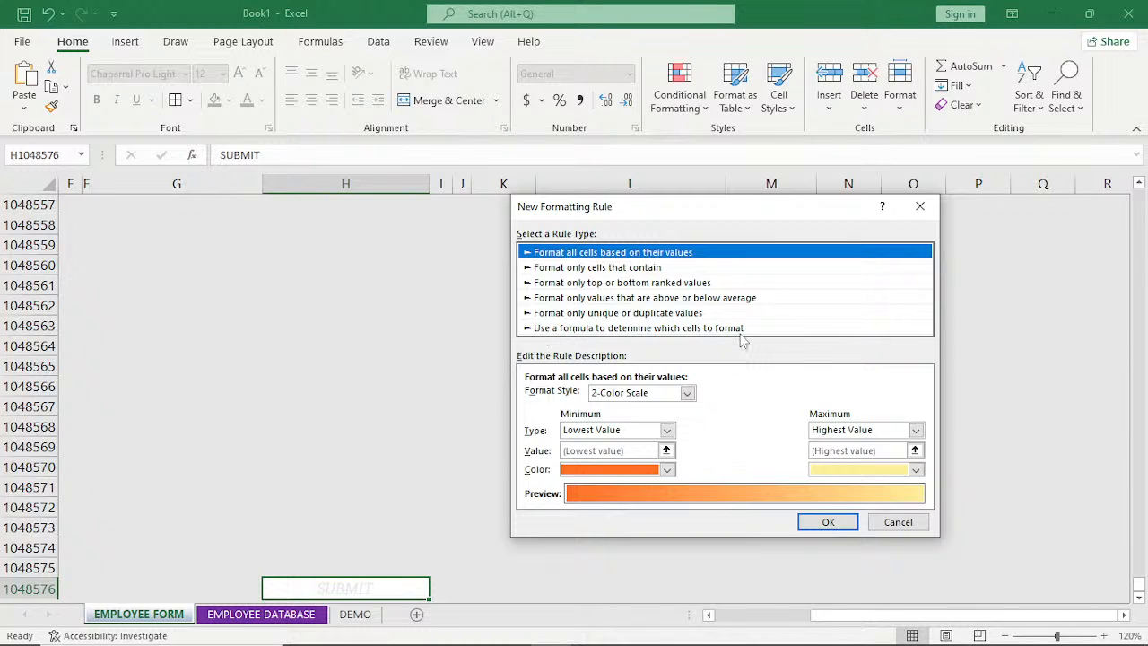
left_click(628, 329)
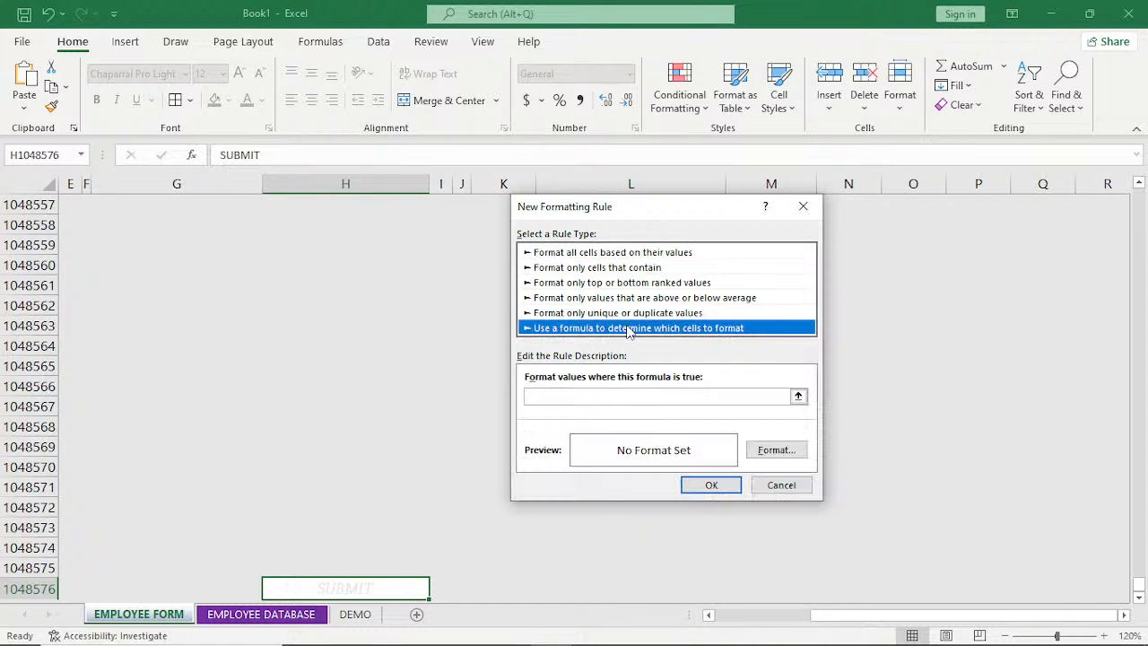
left_click(591, 395)
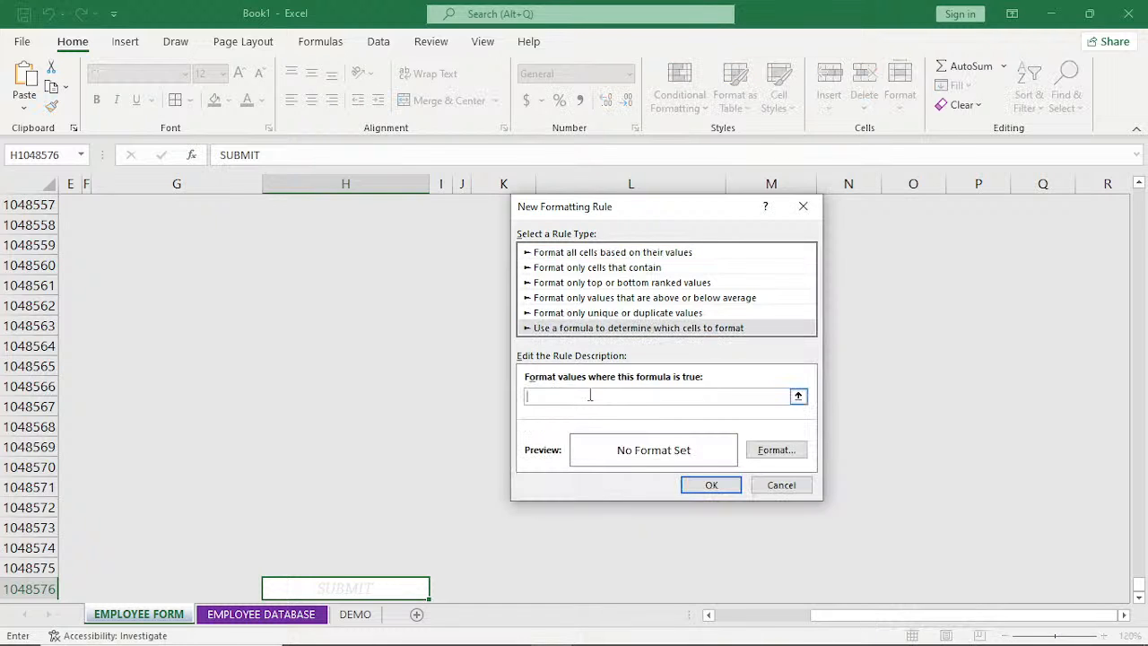
key("ctrl+v")
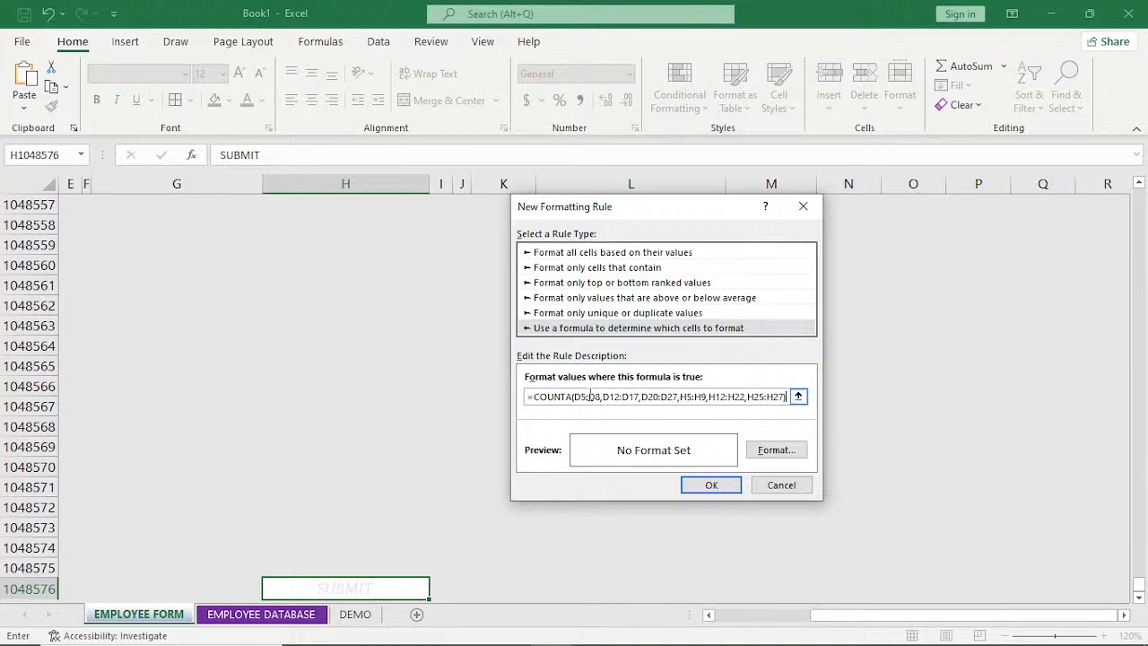
type("=37")
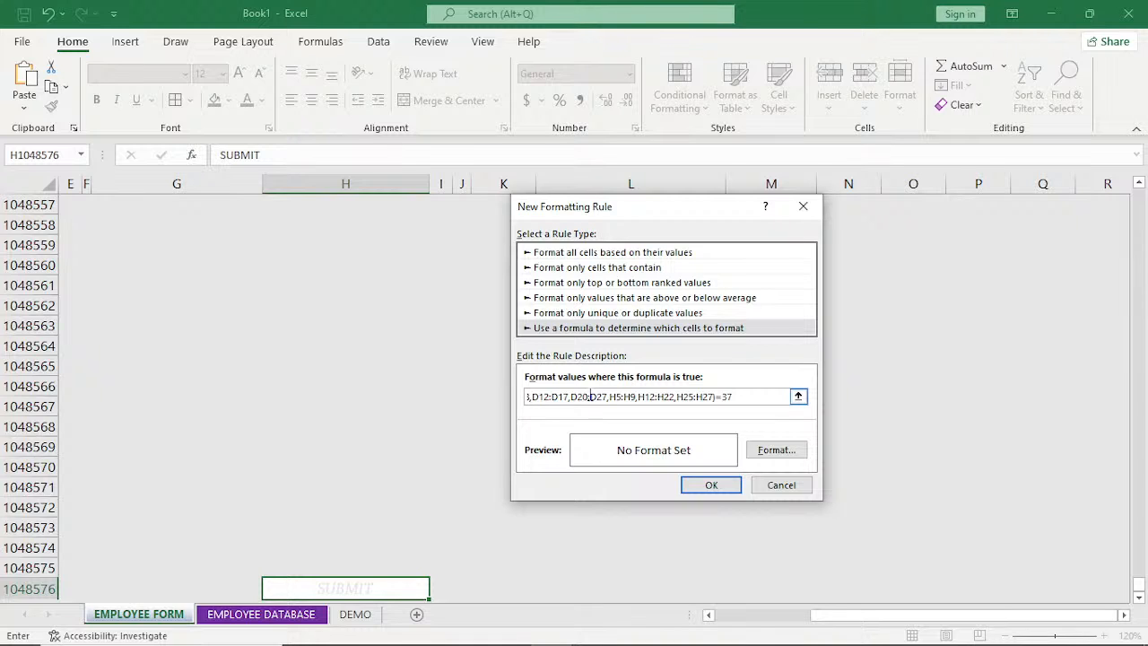
Give the rule's format a dark blue fill and a dark grey outline border.
left_click(762, 453)
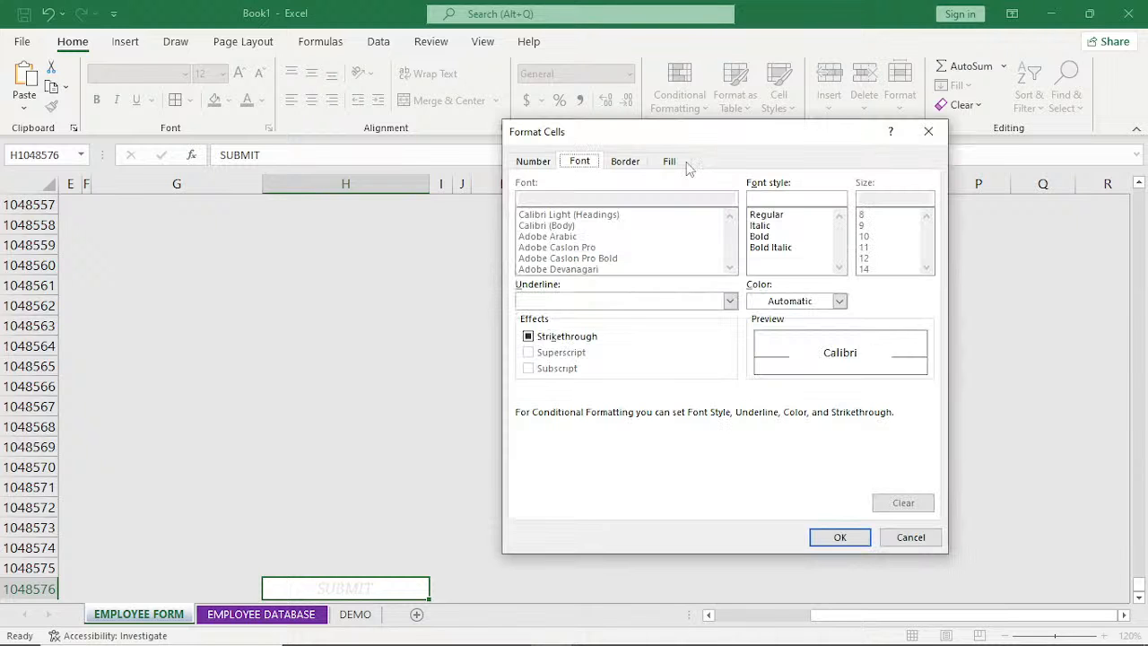
left_click(671, 162)
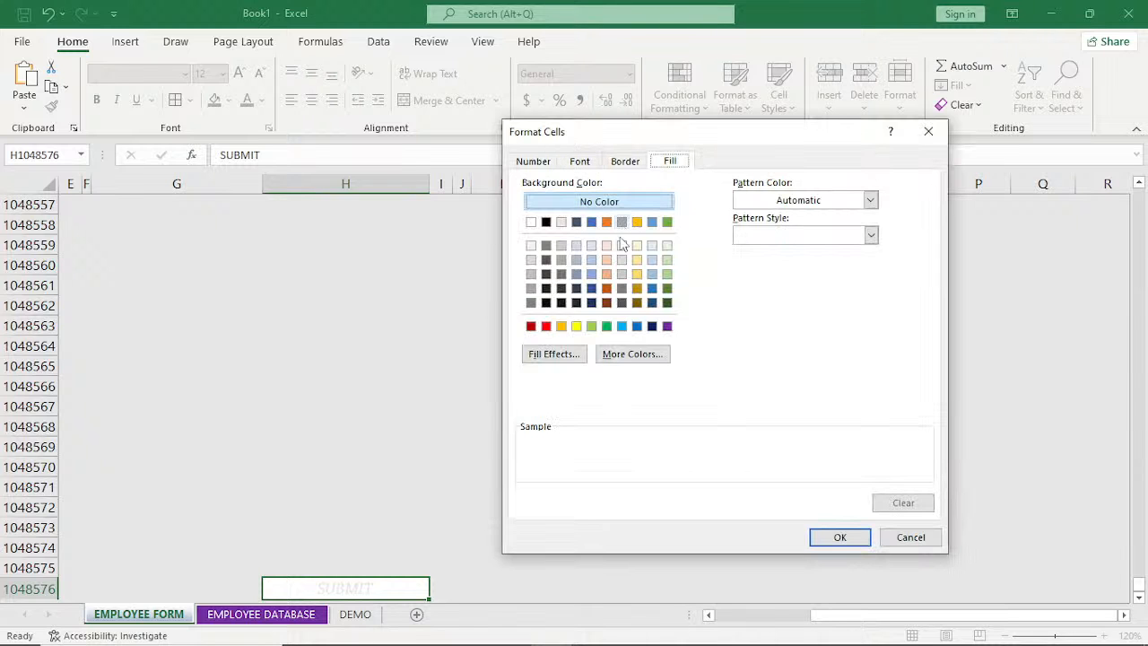
left_click(591, 289)
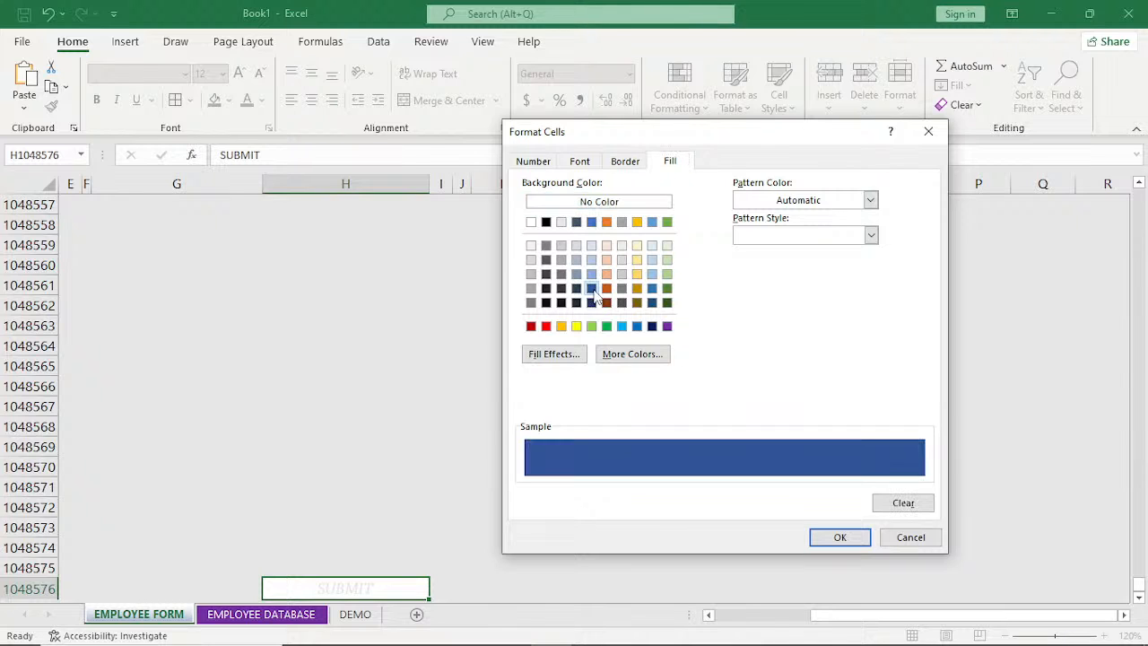
left_click(626, 163)
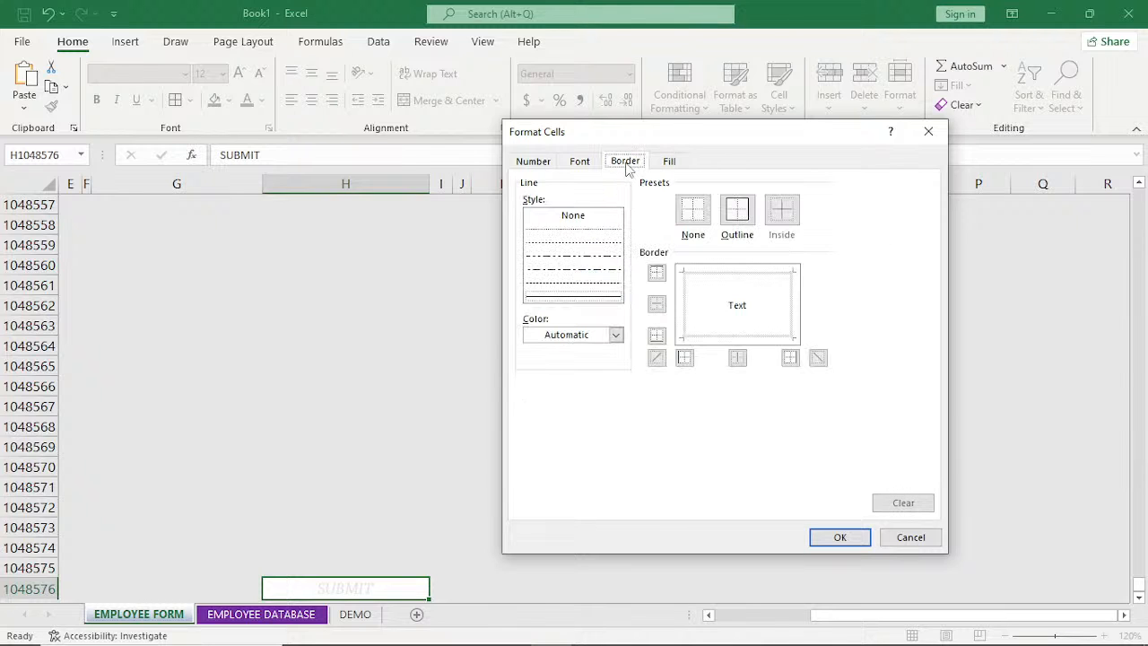
left_click(615, 336)
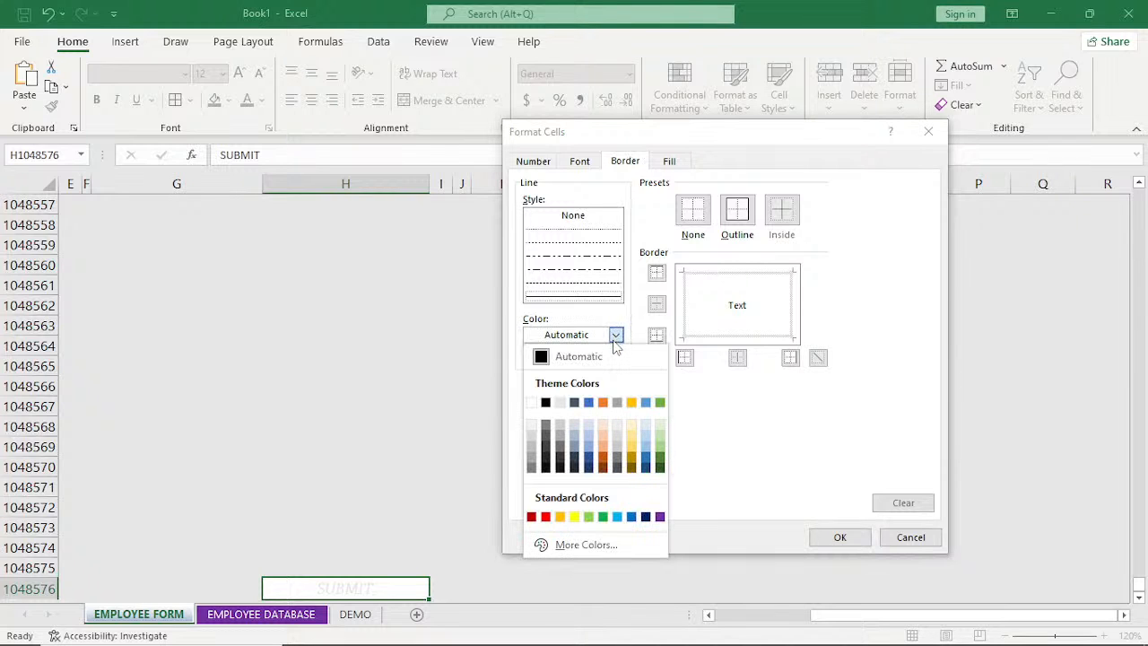
left_click(563, 459)
left_click(737, 210)
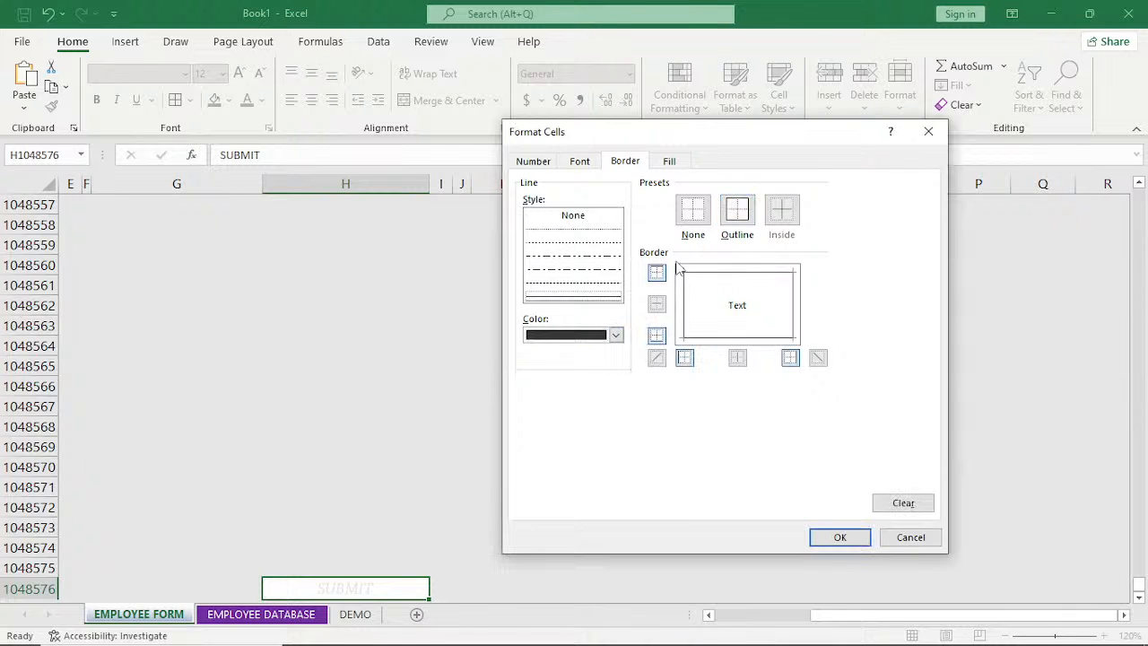
Set the rule's font to bold white and apply the finished rule to the SUBMIT cell.
left_click(582, 163)
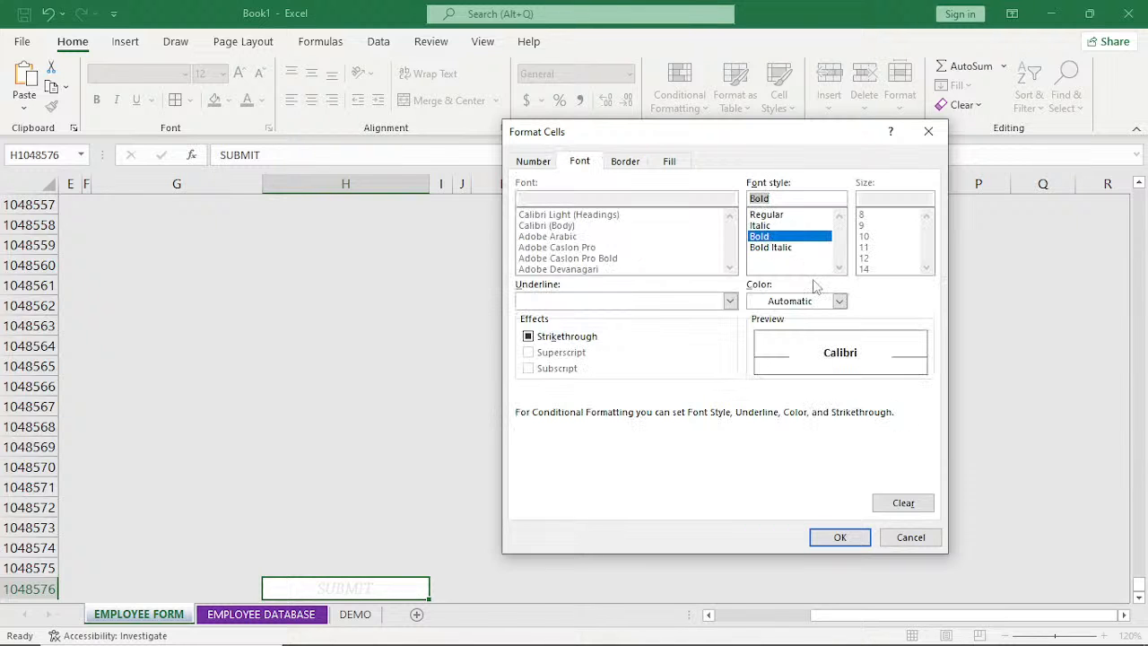
left_click(840, 302)
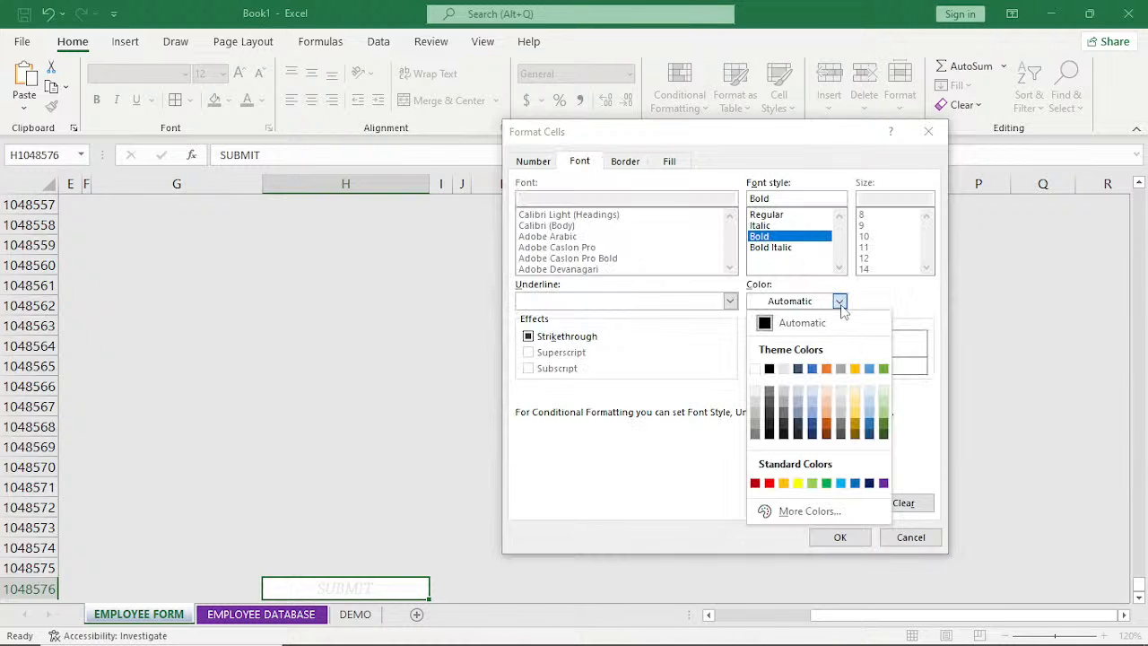
left_click(755, 369)
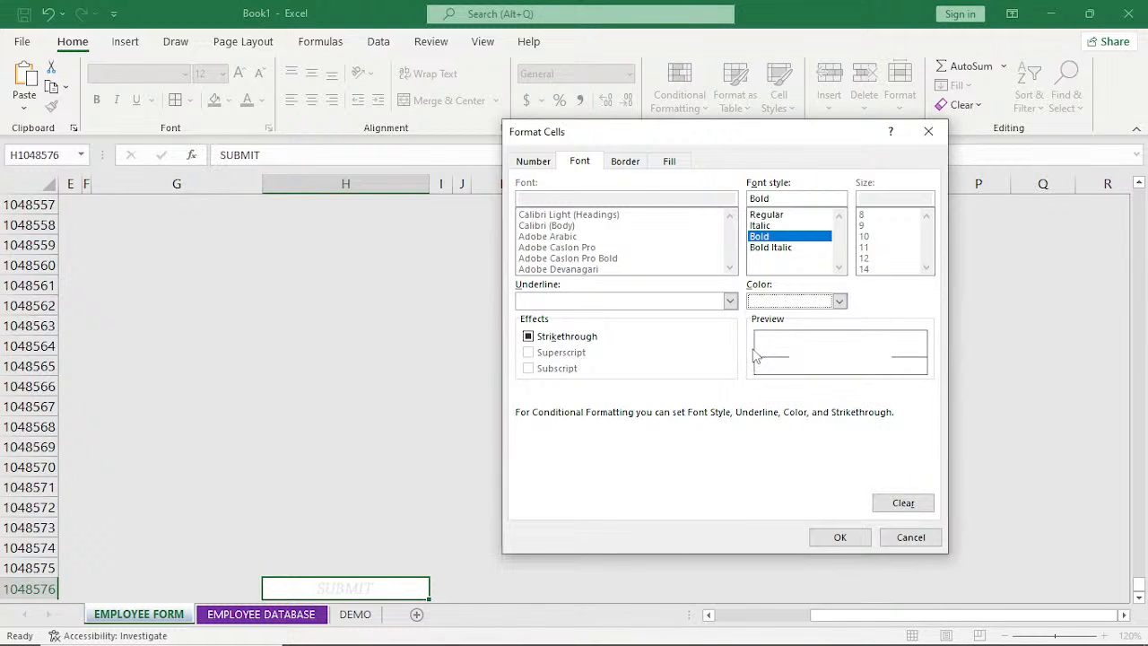
left_click(840, 537)
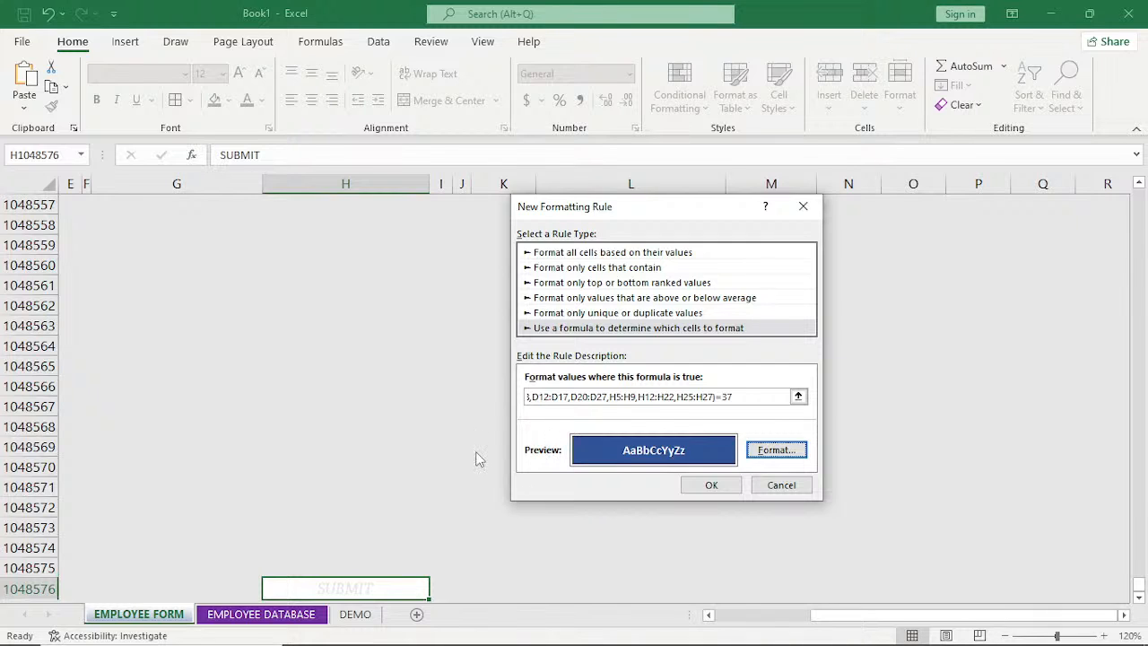
left_click(711, 485)
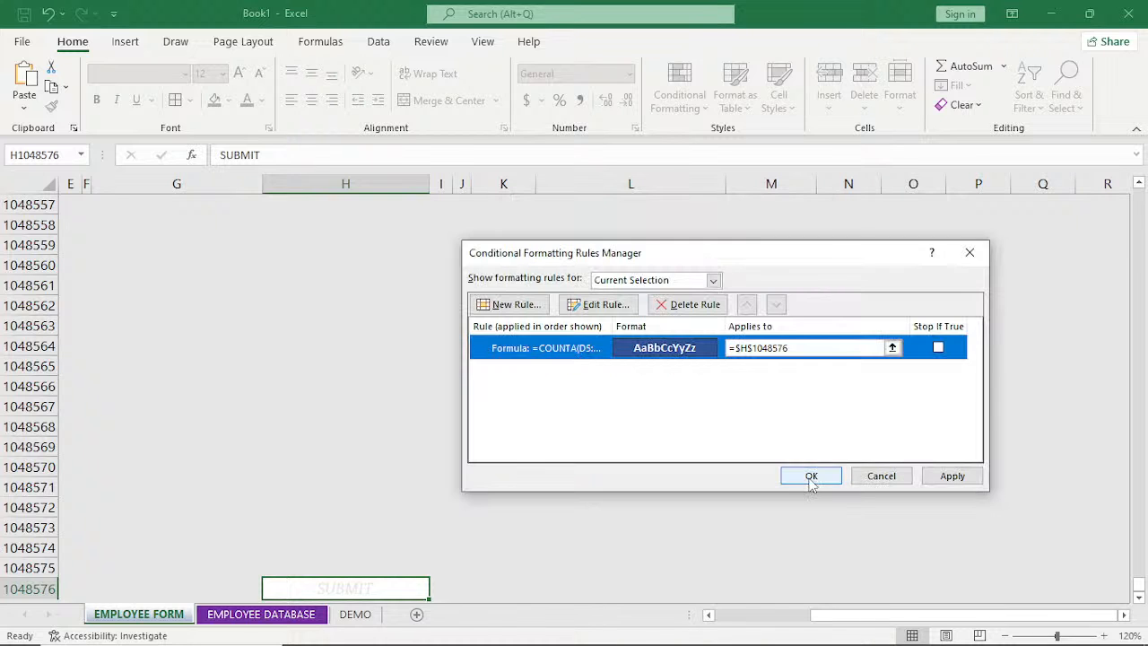
left_click(808, 474)
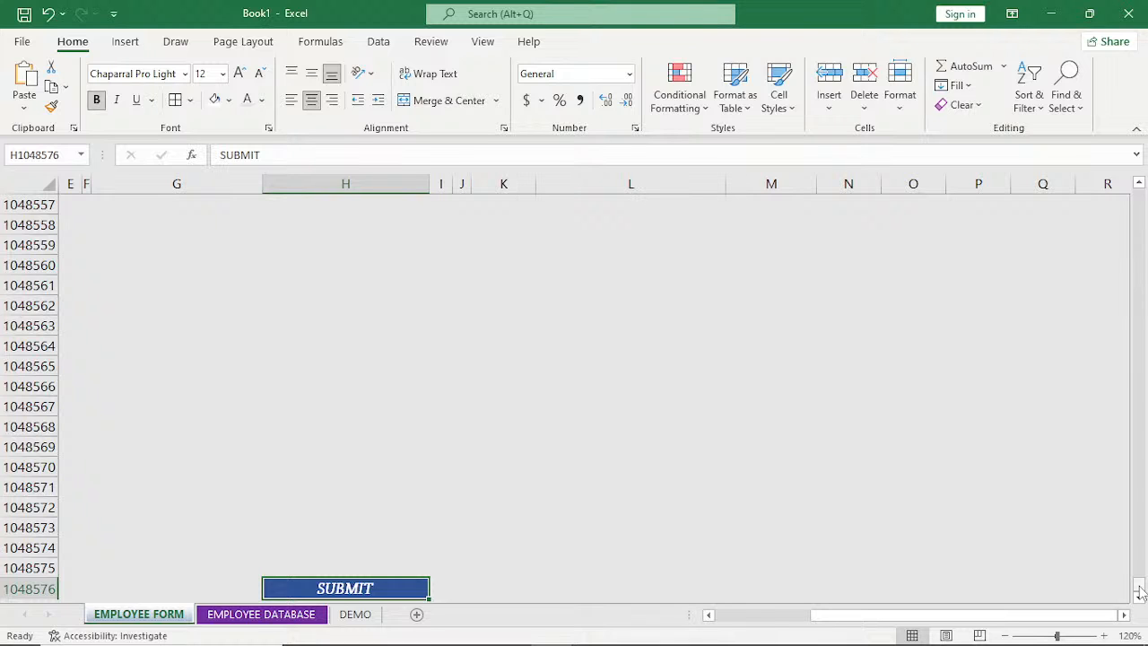
Delete the existing linked SUBMIT picture below the LEAVE INFO section of the form.
key("ctrl+Up")
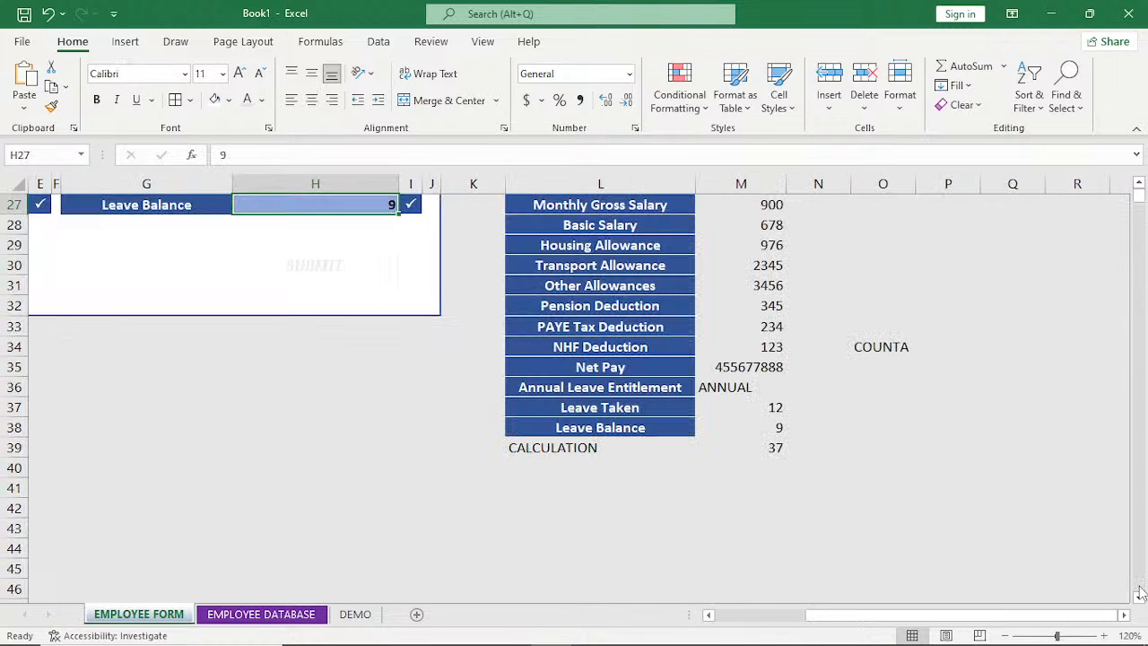
scroll(1140, 592, "up", 2)
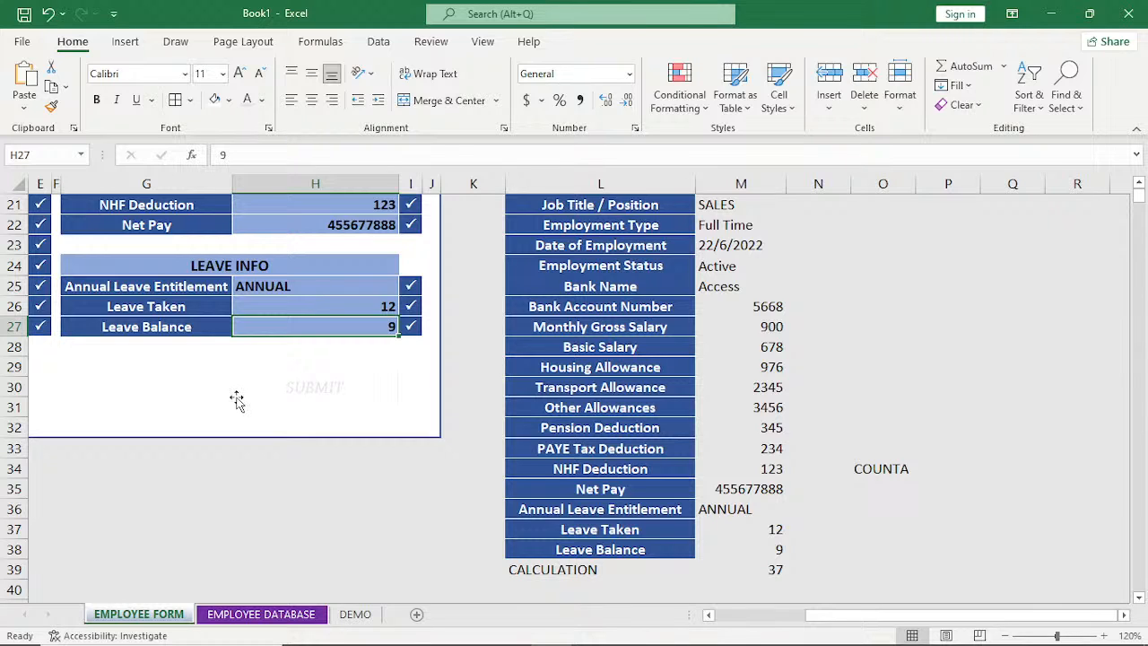
left_click(307, 388)
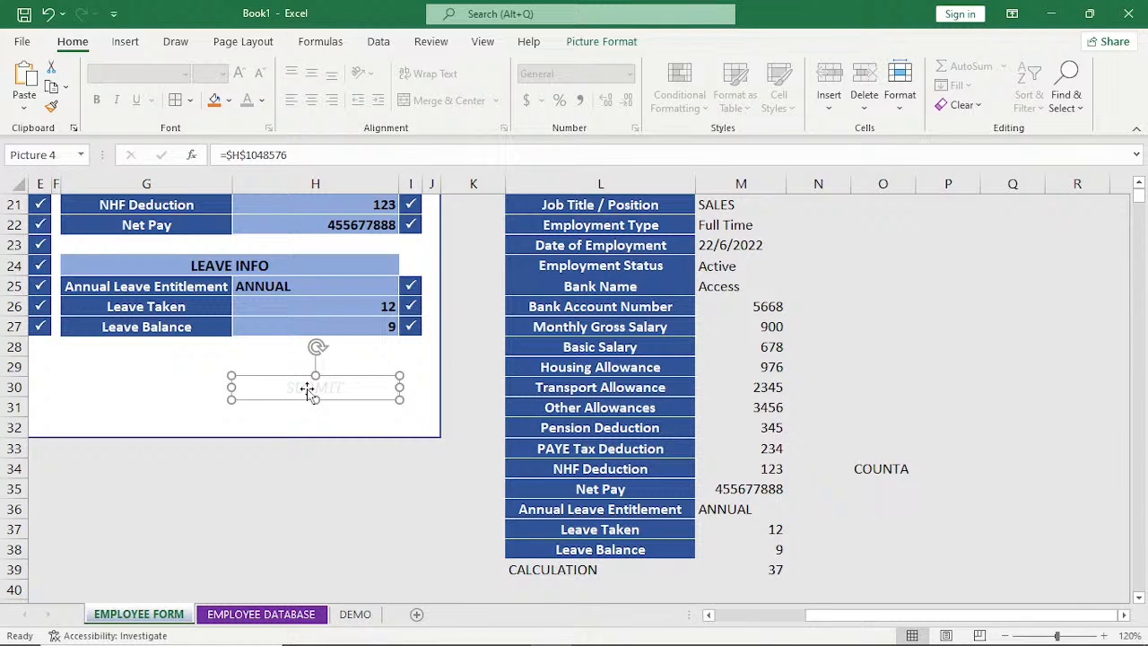
key("Escape")
Copy the conditionally formatted SUBMIT cell H1048576 at the end of the EMPLOYEE FORM sheet.
scroll(320, 410, "down", 10)
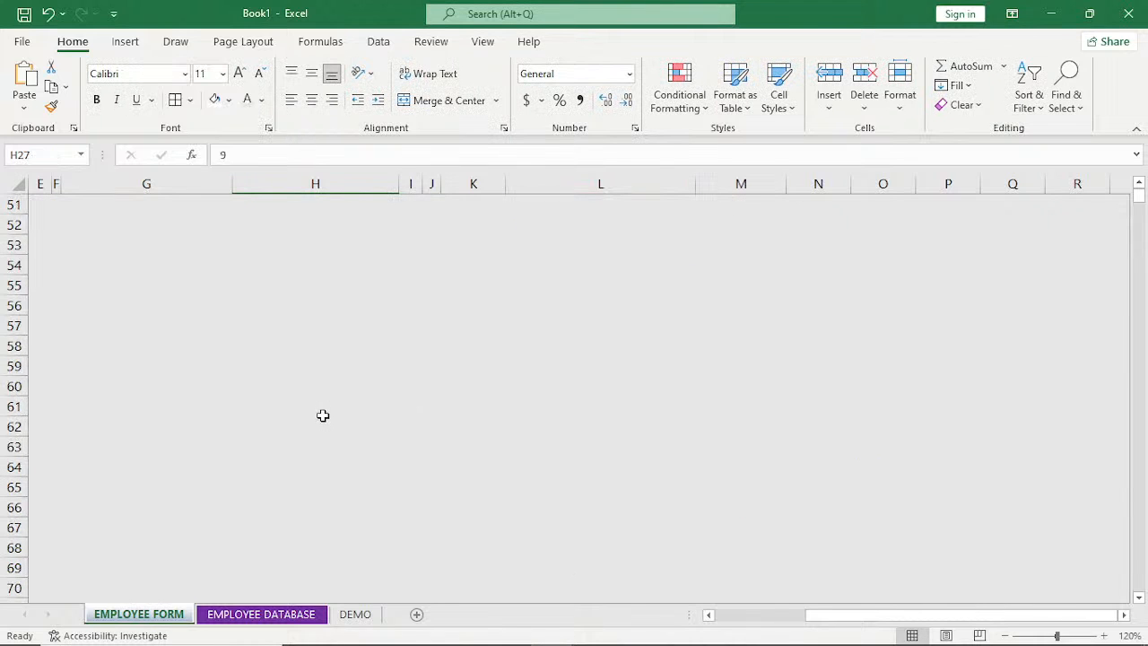
scroll(322, 416, "up", 9)
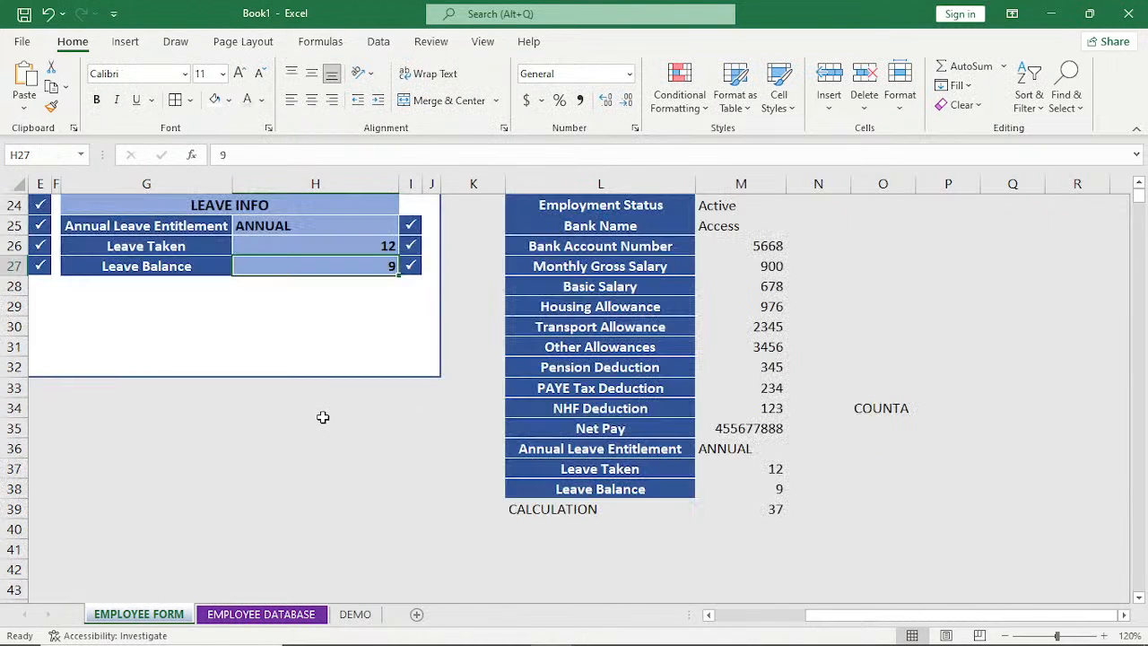
scroll(1141, 207, "up", 4)
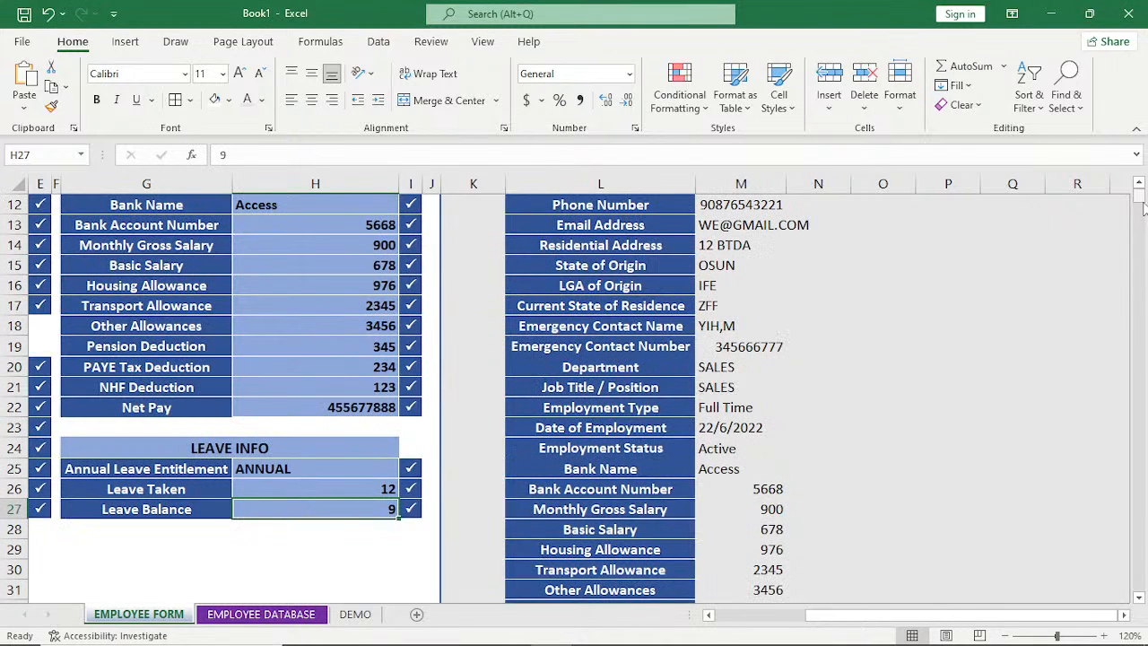
left_click_drag(1142, 201, 1141, 588)
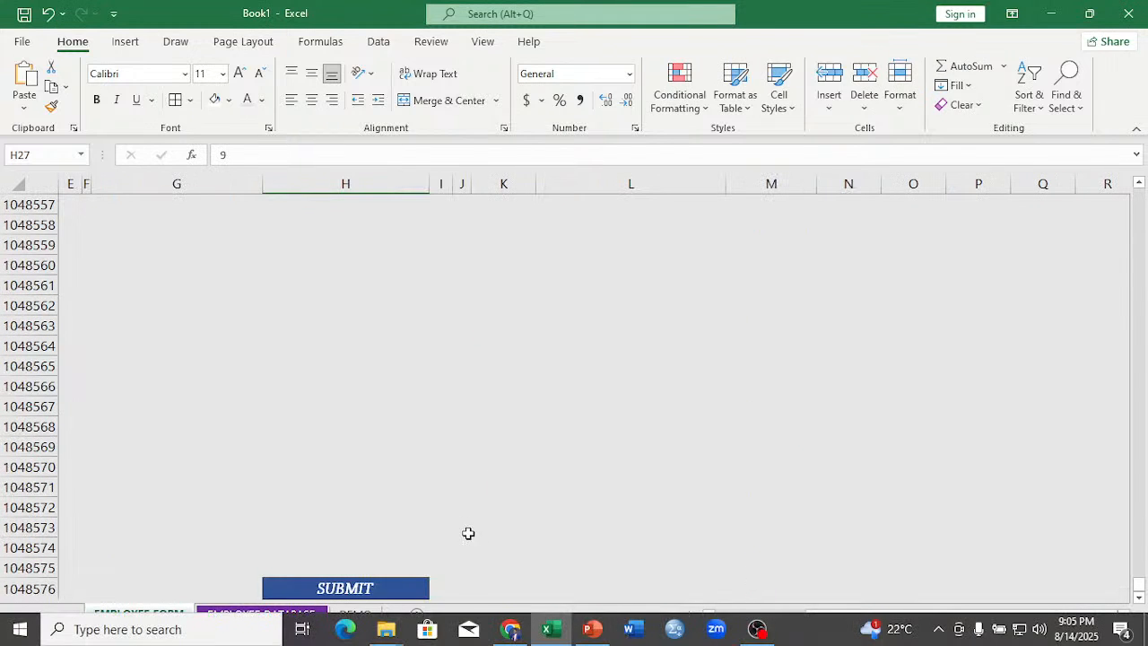
left_click(375, 587)
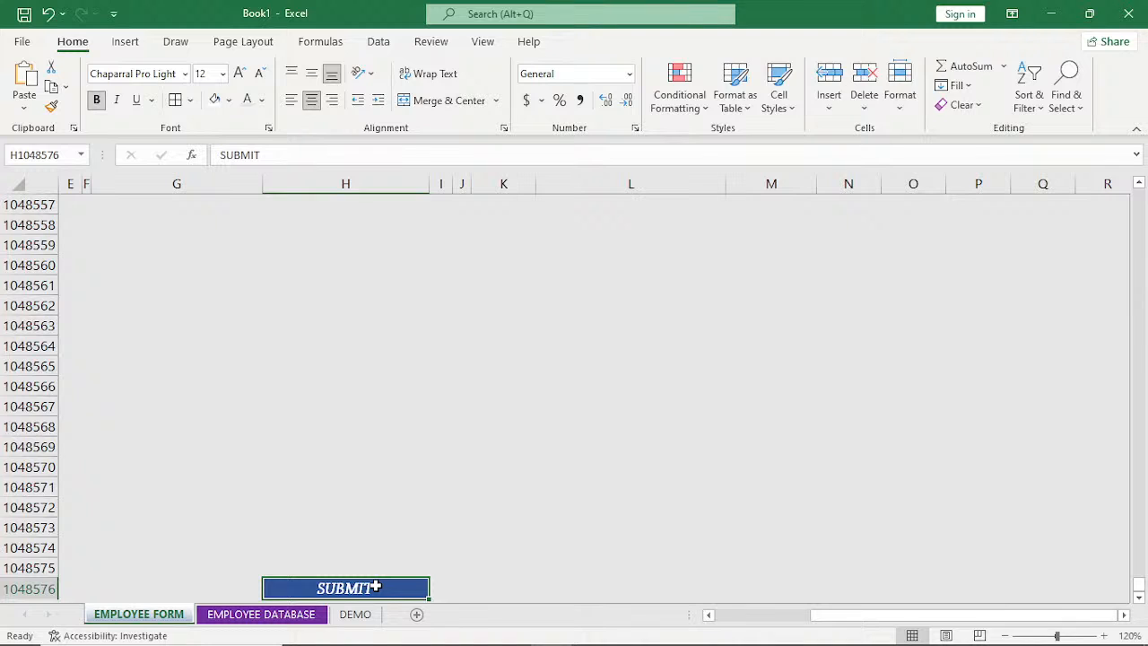
key("ctrl+c")
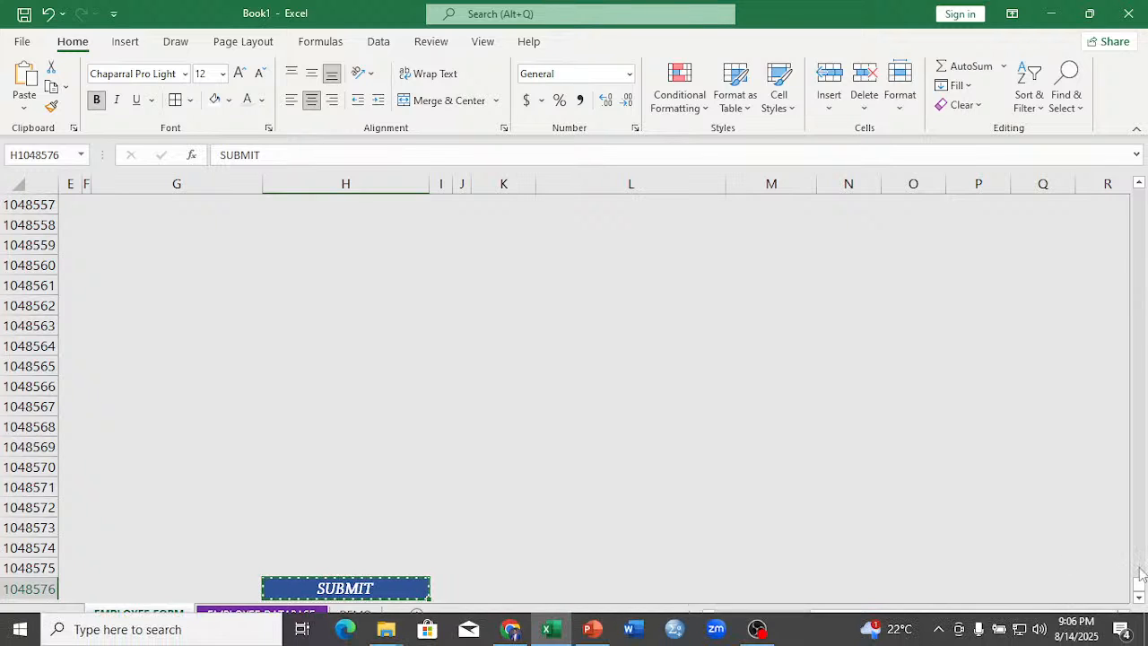
Paste the copied SUBMIT cell as a linked picture at H30, below the LEAVE INFO section of the form.
left_click_drag(1142, 581, 1141, 193)
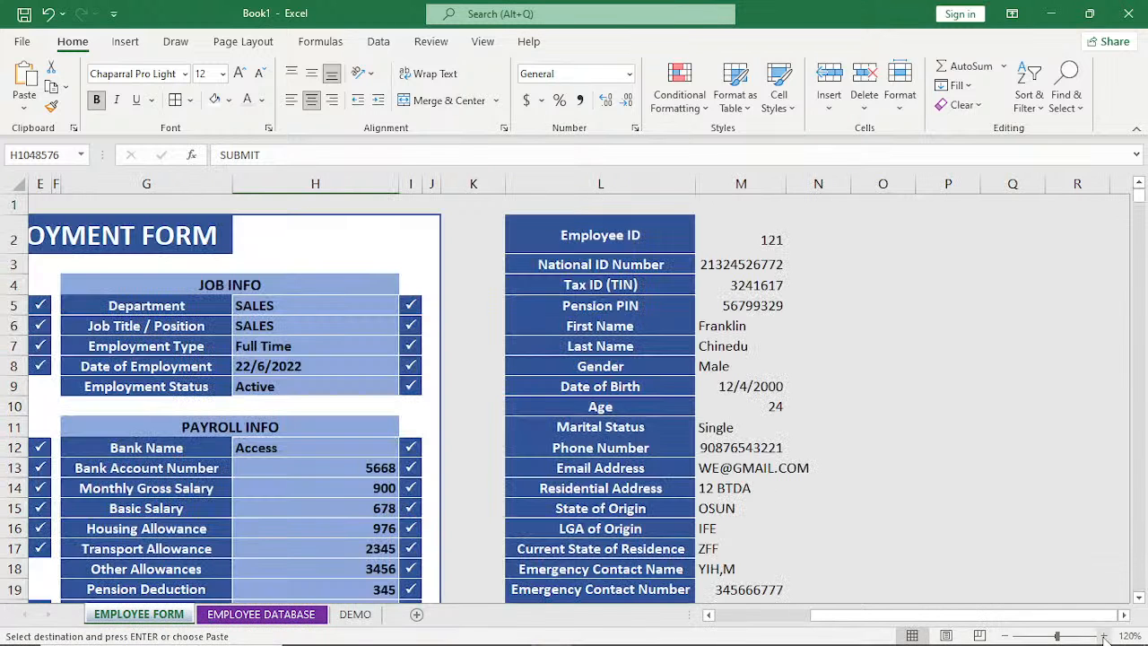
left_click(1139, 599)
left_click(1140, 599)
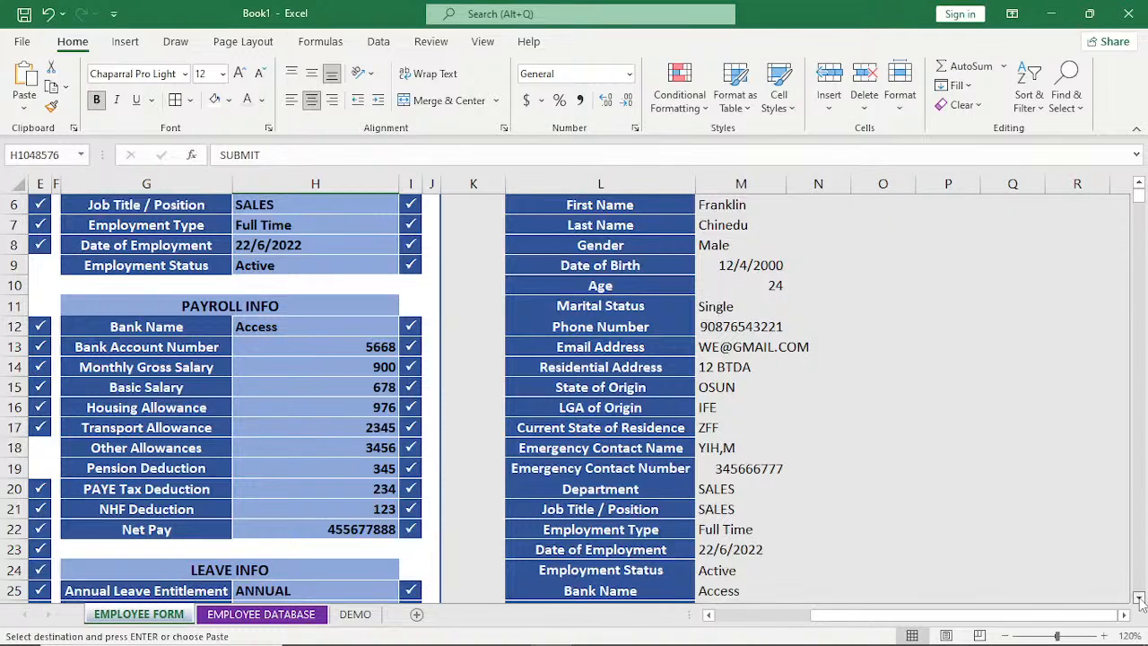
left_click(1139, 598)
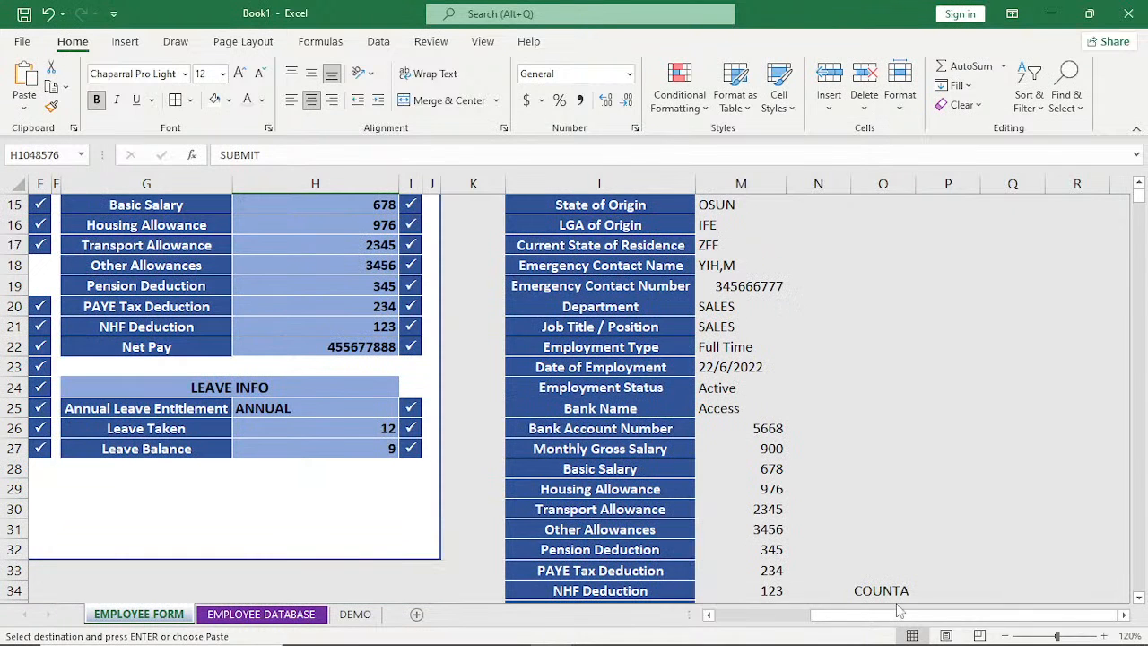
left_click(707, 616)
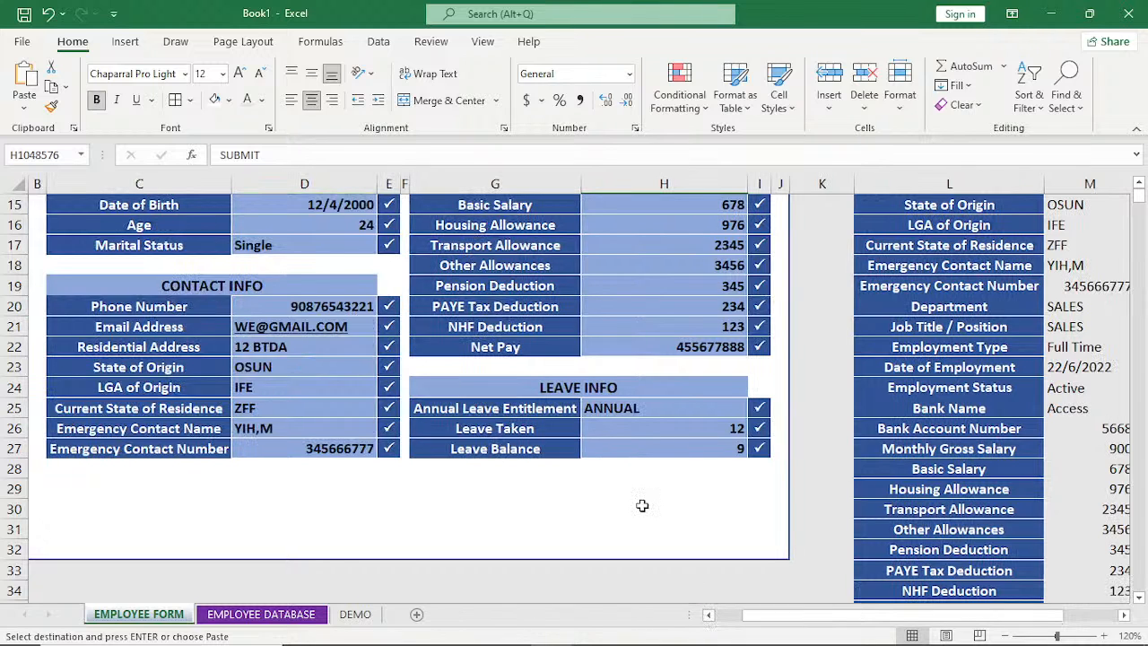
left_click(643, 506)
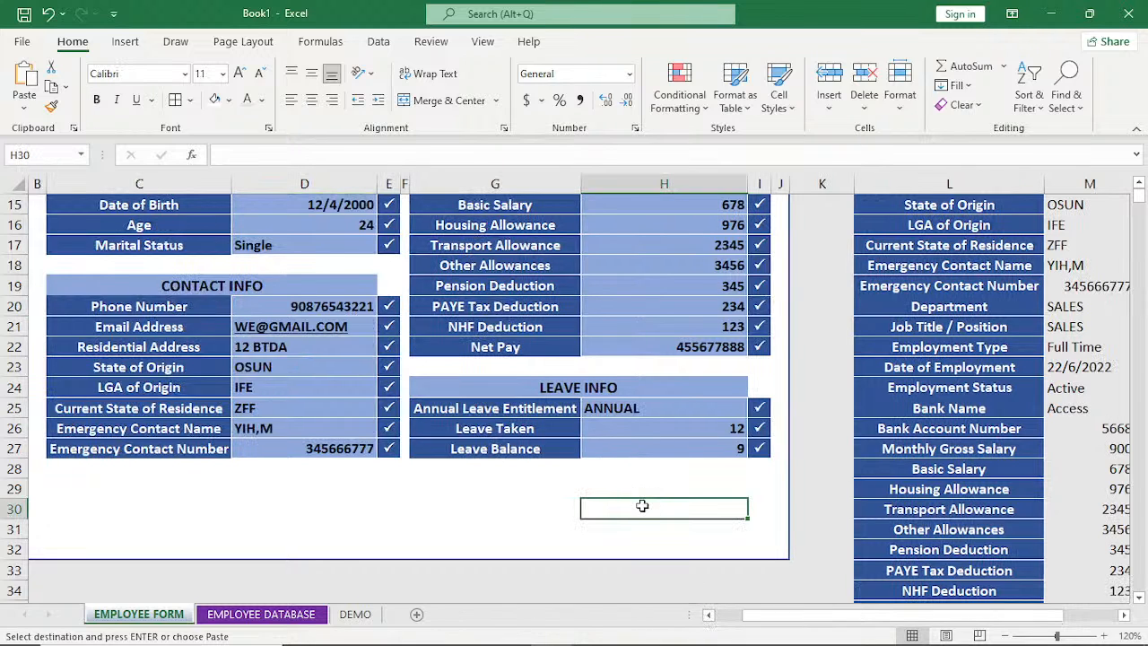
left_click(22, 109)
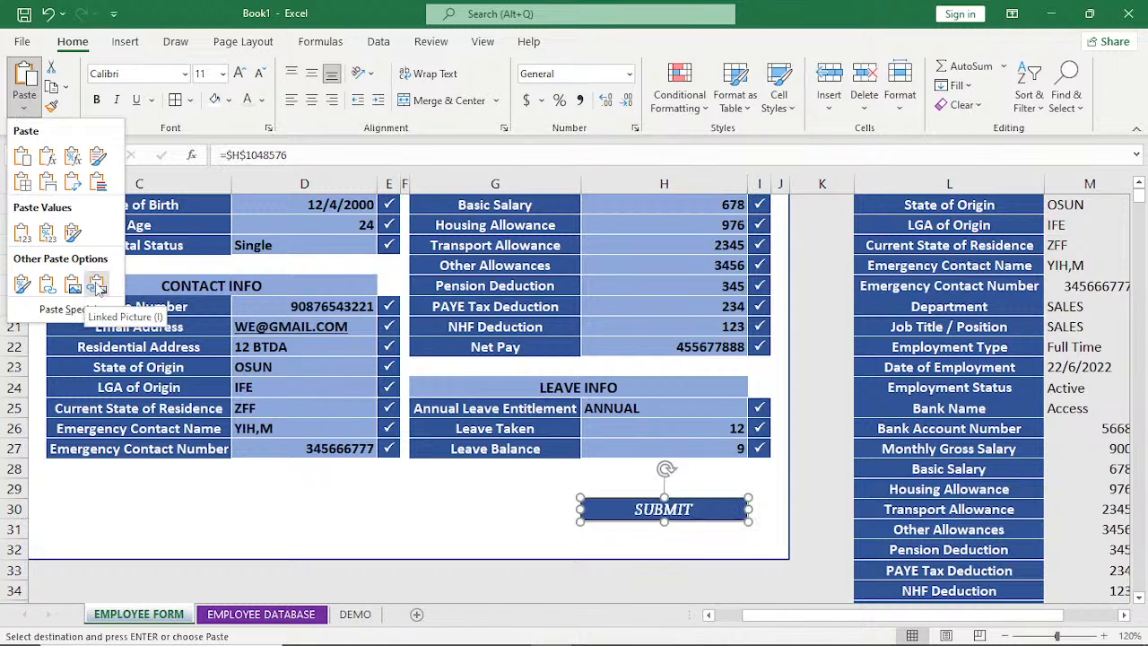
left_click(98, 285)
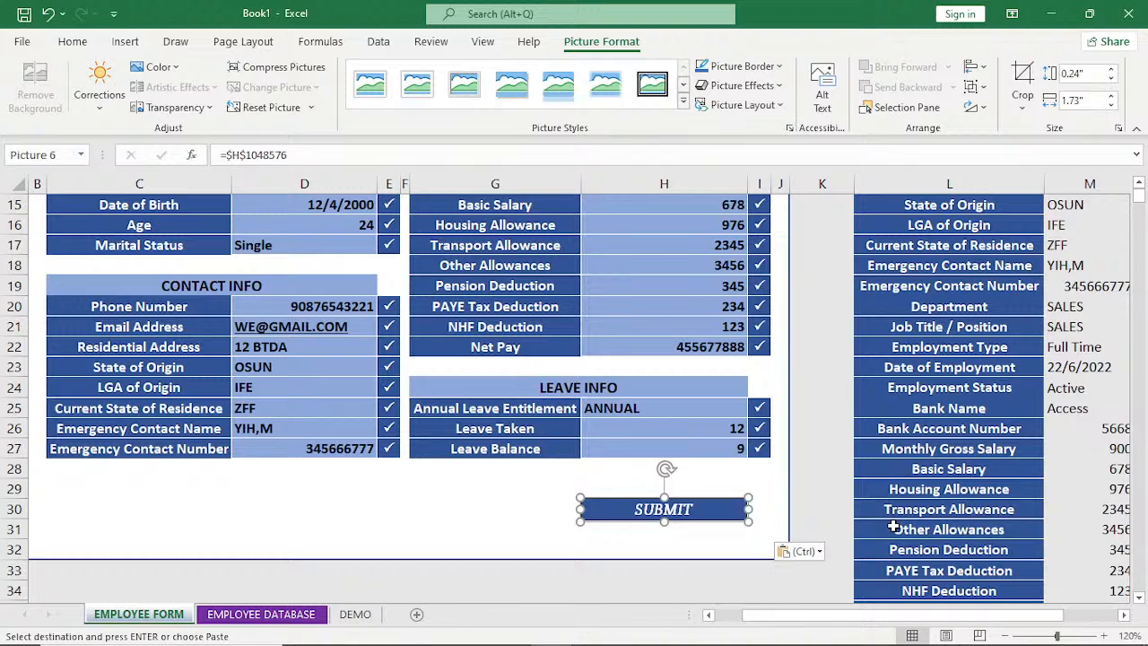
left_click(679, 543)
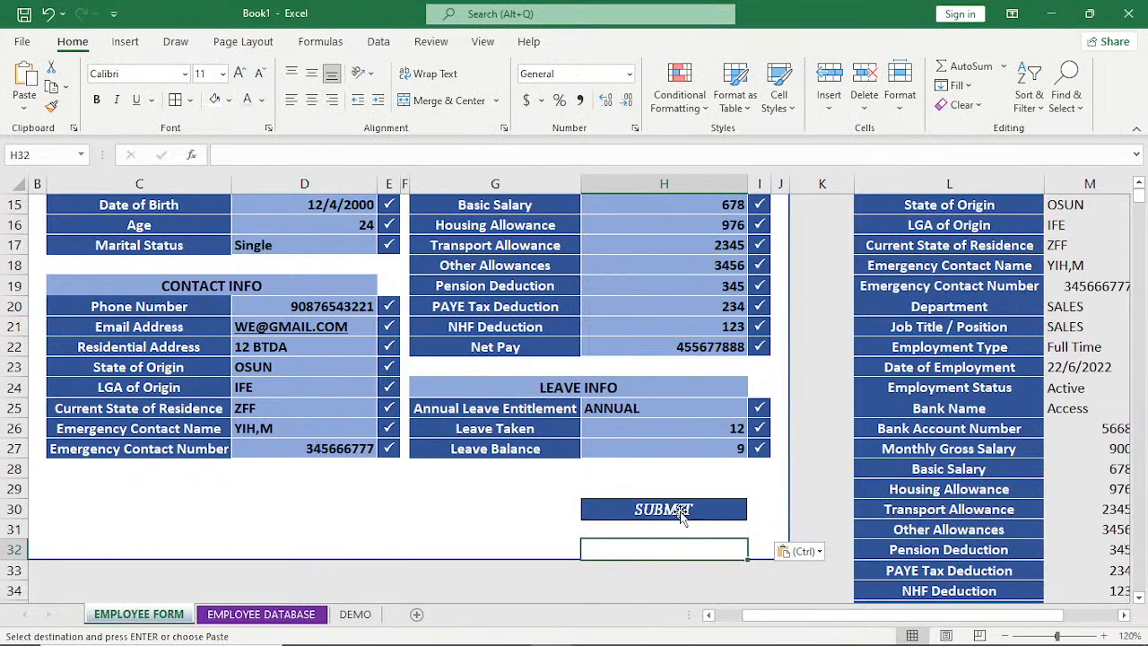
Apply a beveled, shadowed rectangle picture style to the linked SUBMIT picture.
left_click(681, 511)
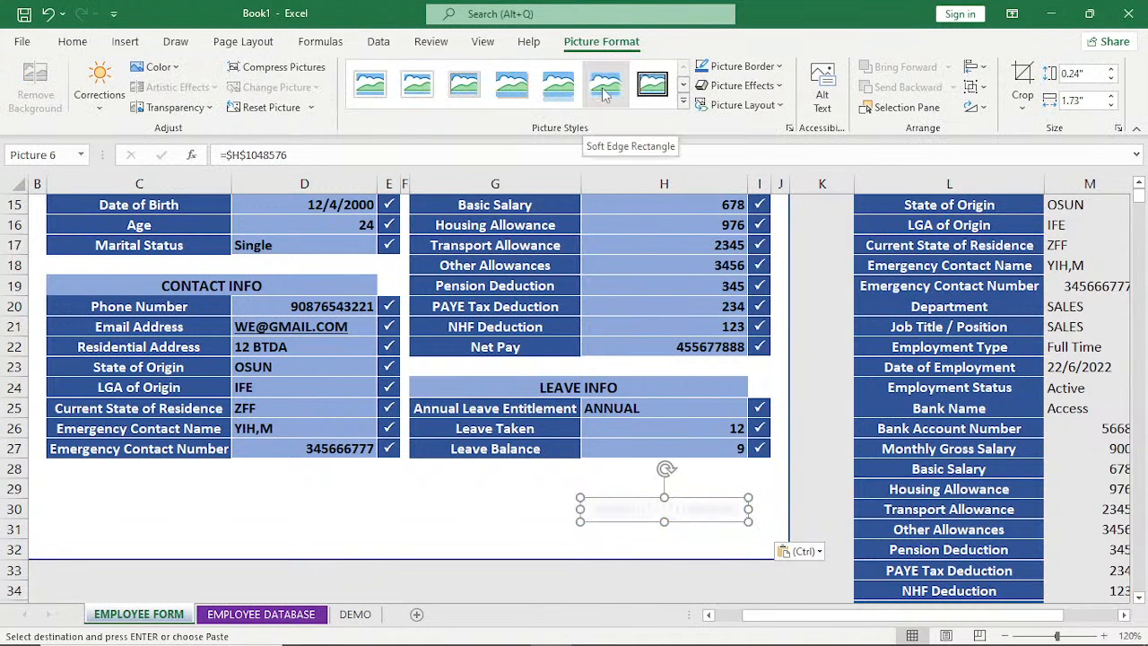
left_click(683, 101)
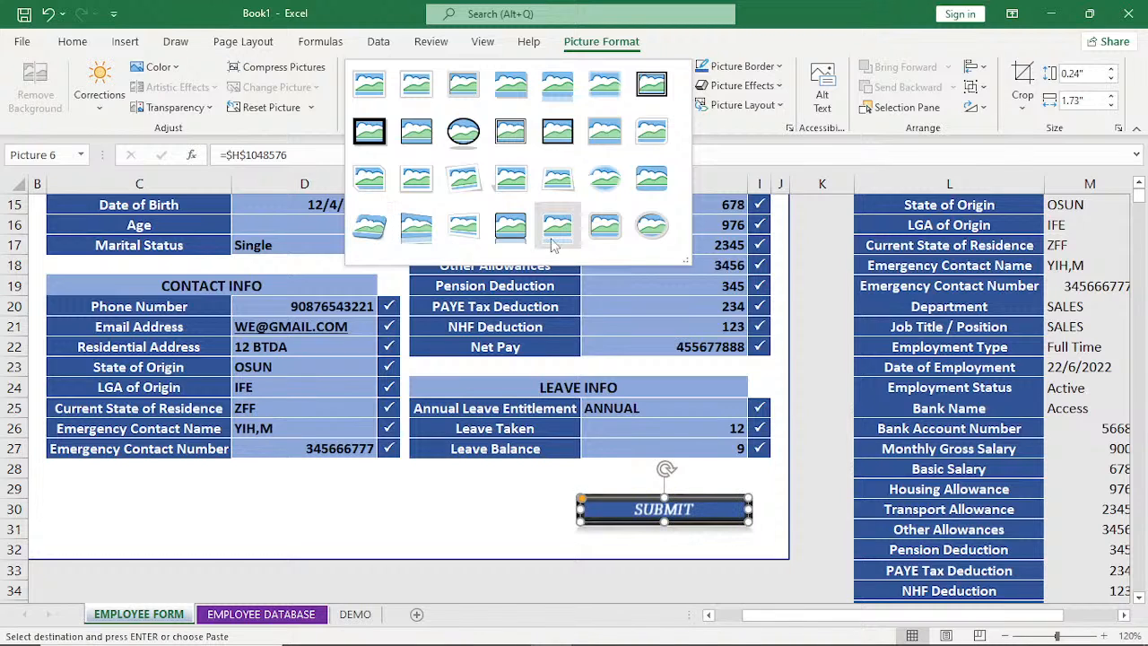
left_click(653, 182)
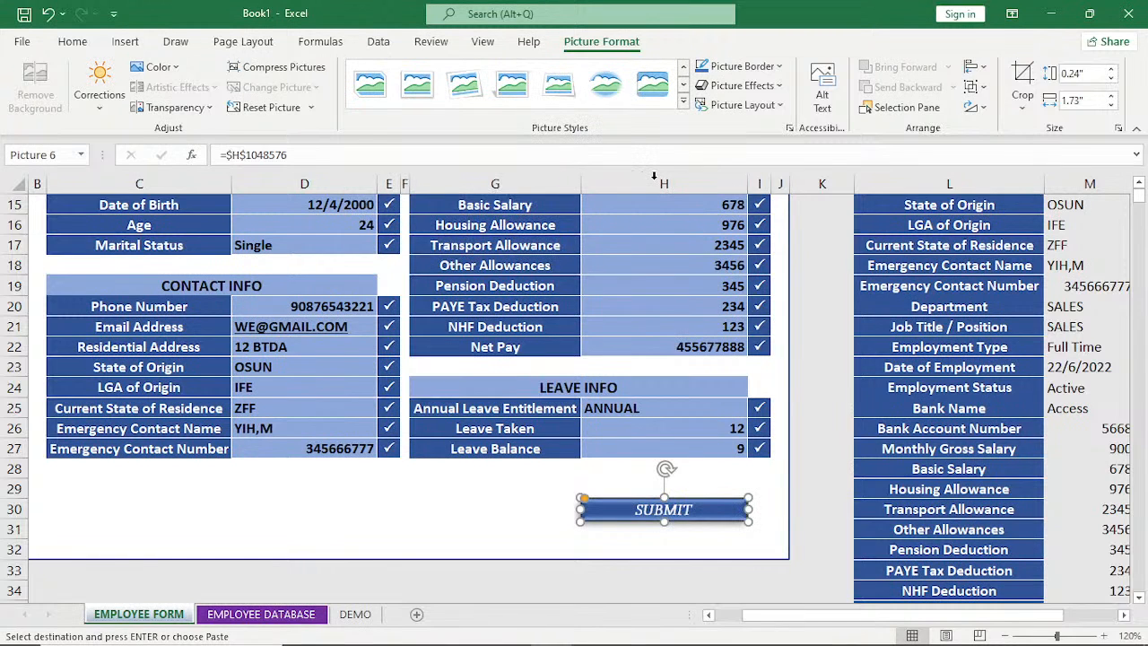
key("Escape")
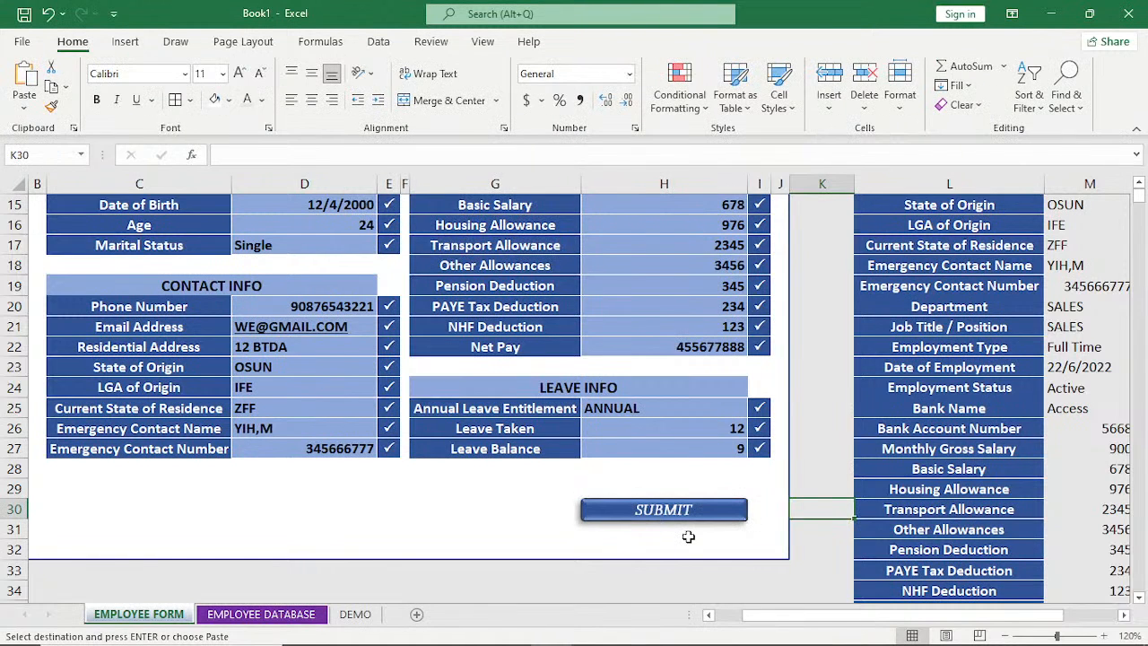
Apply a bevel effect to the SUBMIT picture and round its corners into a pill shape.
left_click(645, 509)
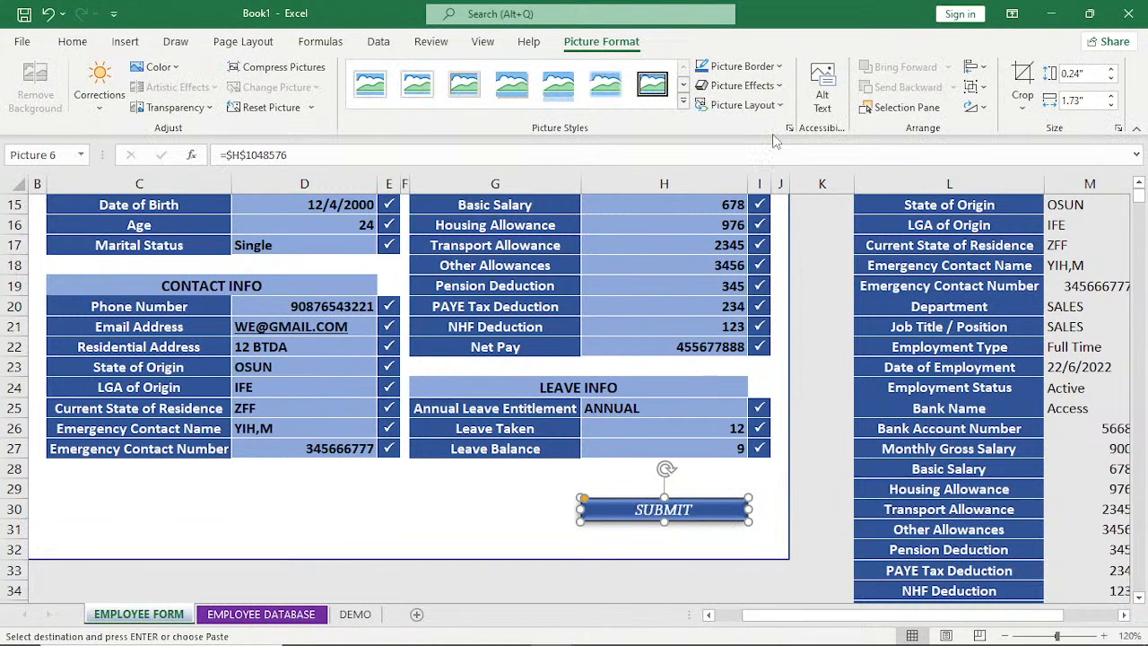
left_click(744, 105)
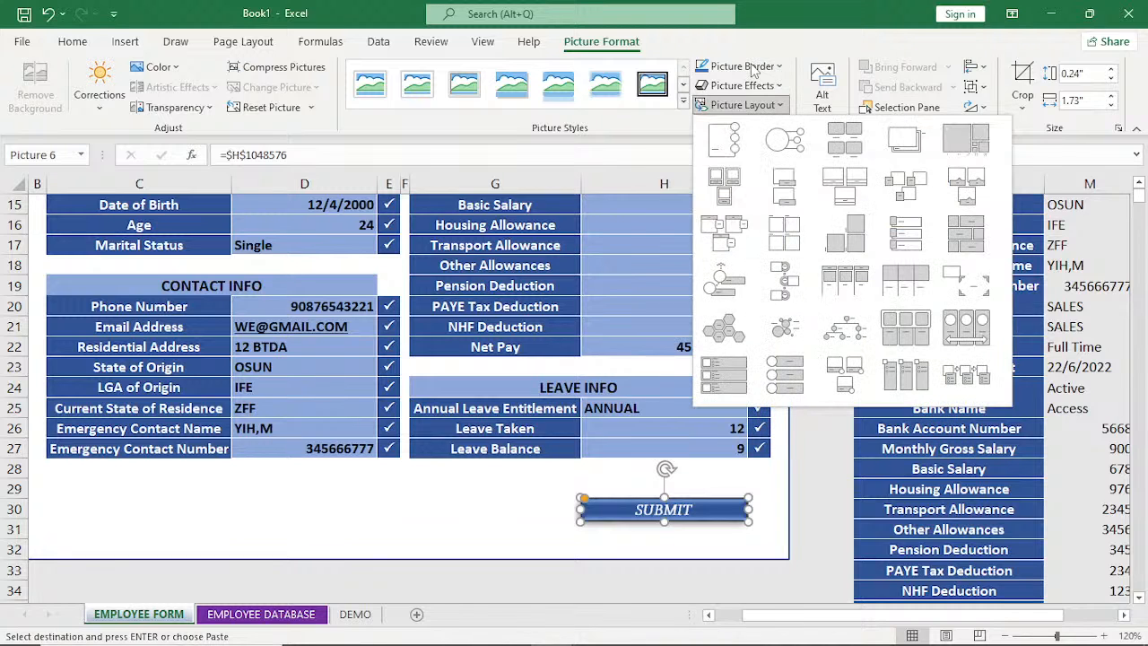
left_click(742, 85)
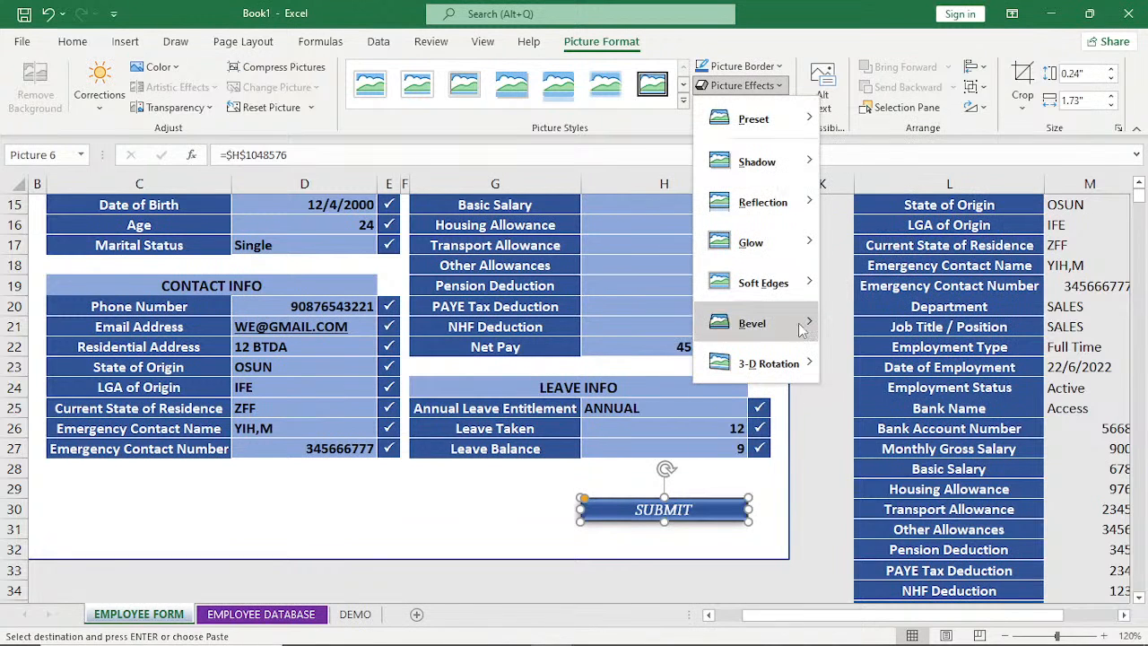
mouse_move(801, 339)
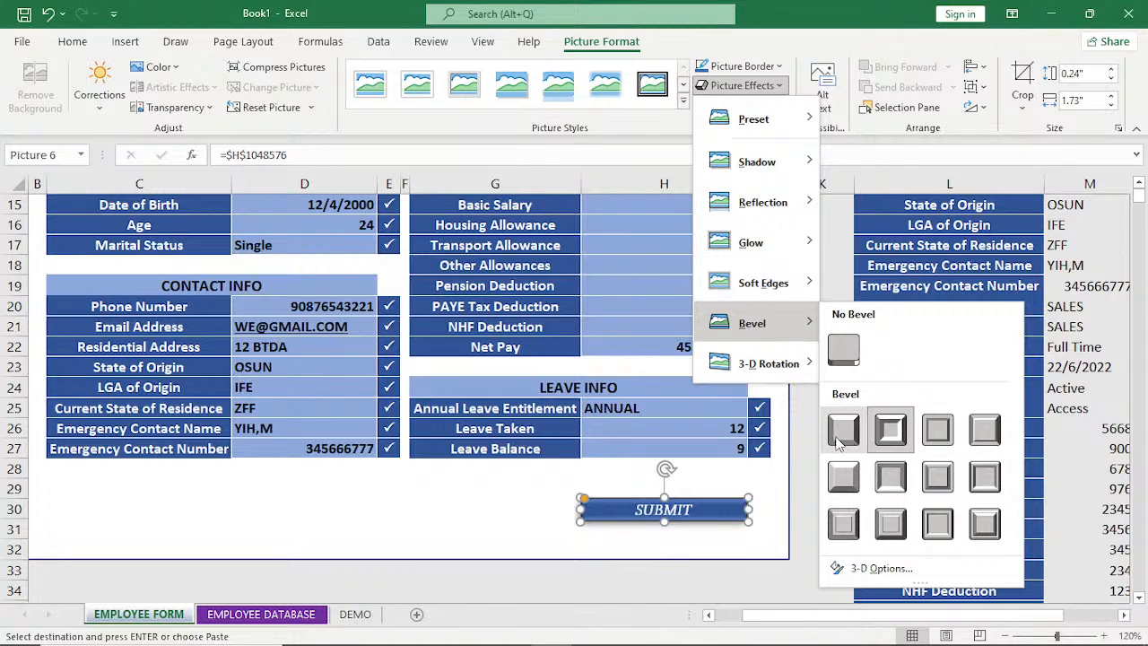
left_click(844, 529)
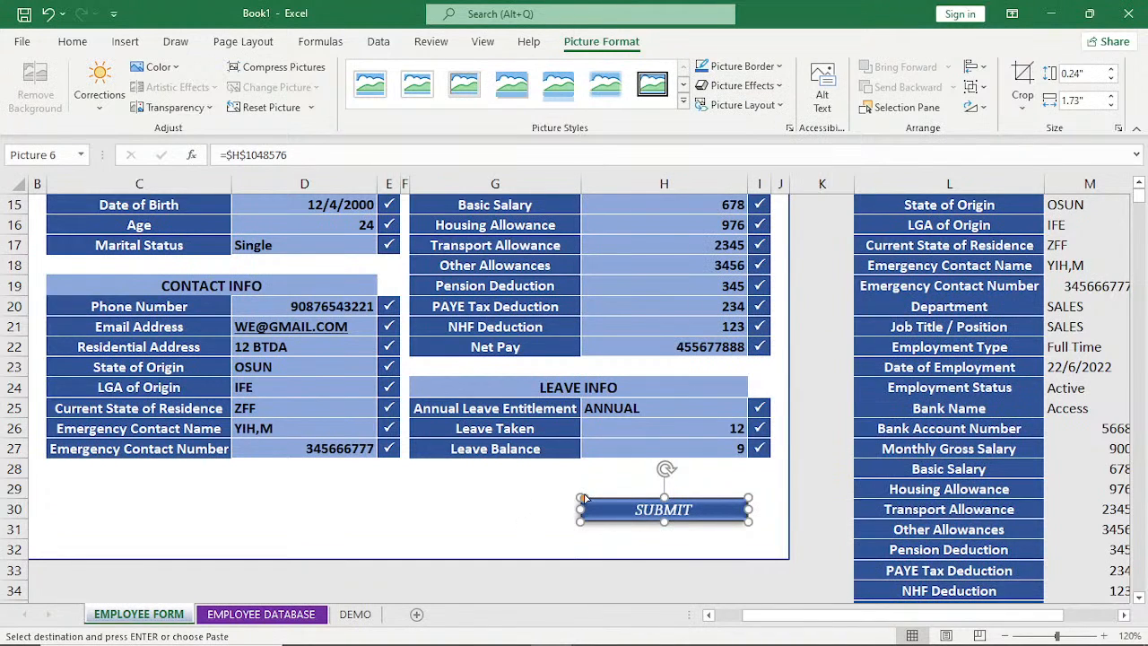
left_click_drag(582, 499, 605, 502)
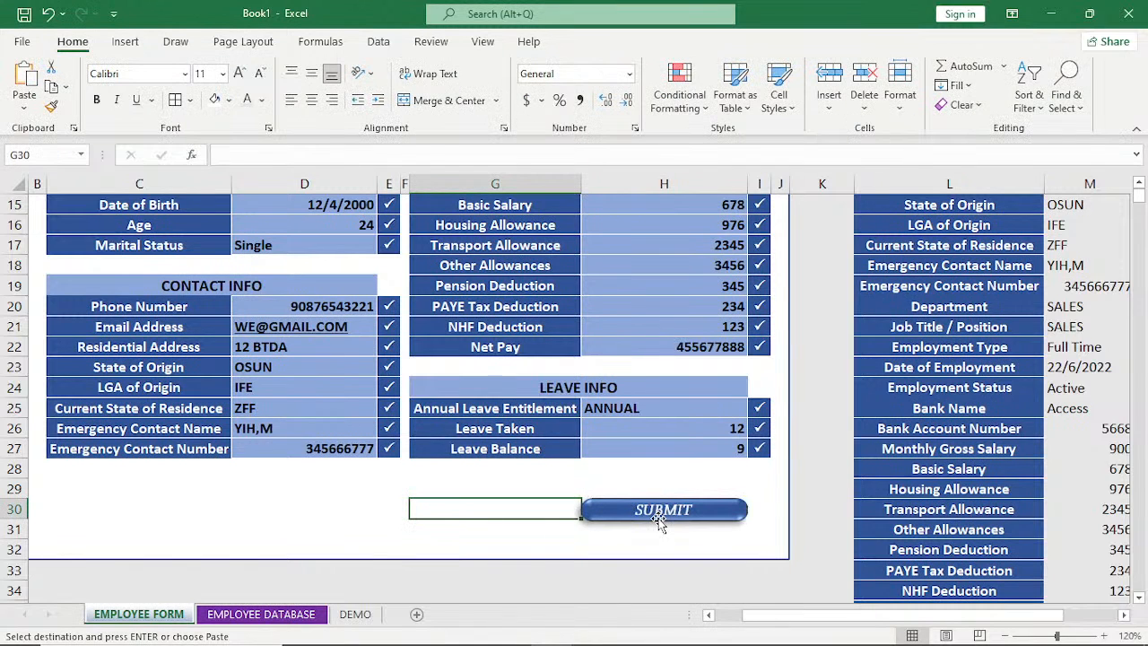
left_click(751, 550)
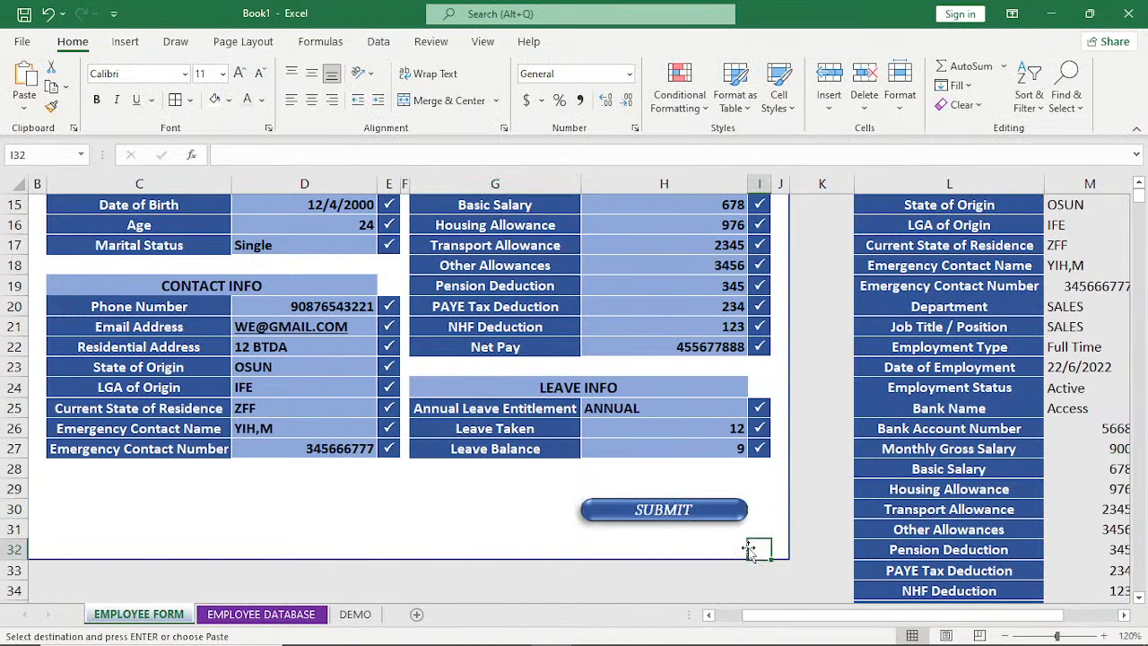
Test the SUBMIT picture's conditional formatting by clearing the LGA of Origin field and re-entering IFE.
left_click(662, 518)
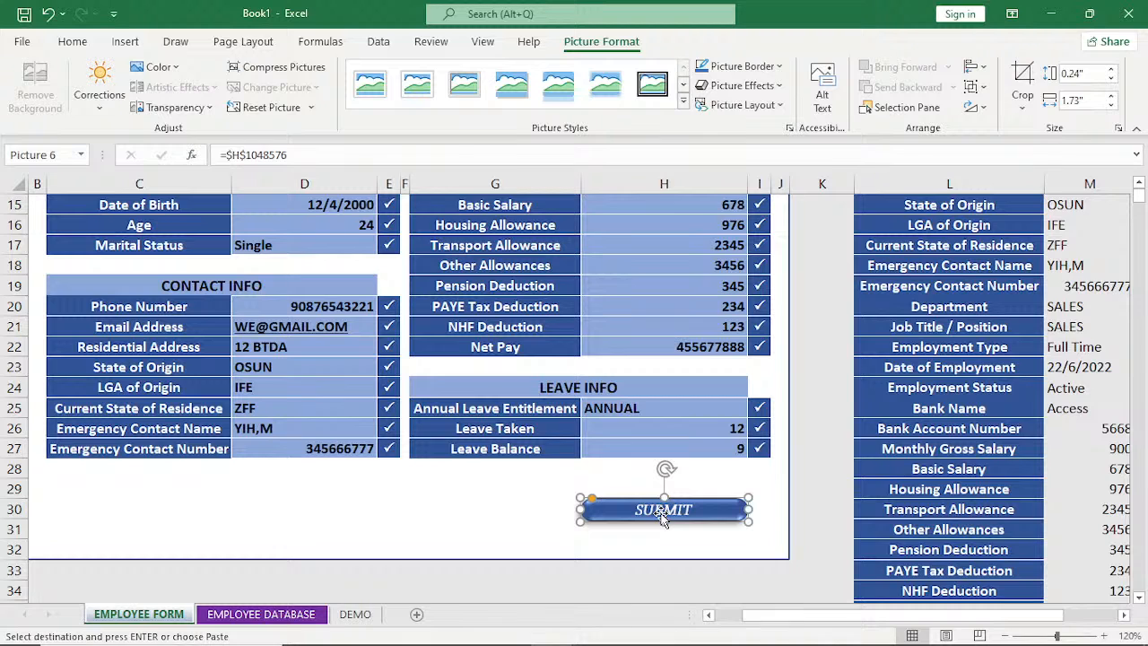
left_click(320, 389)
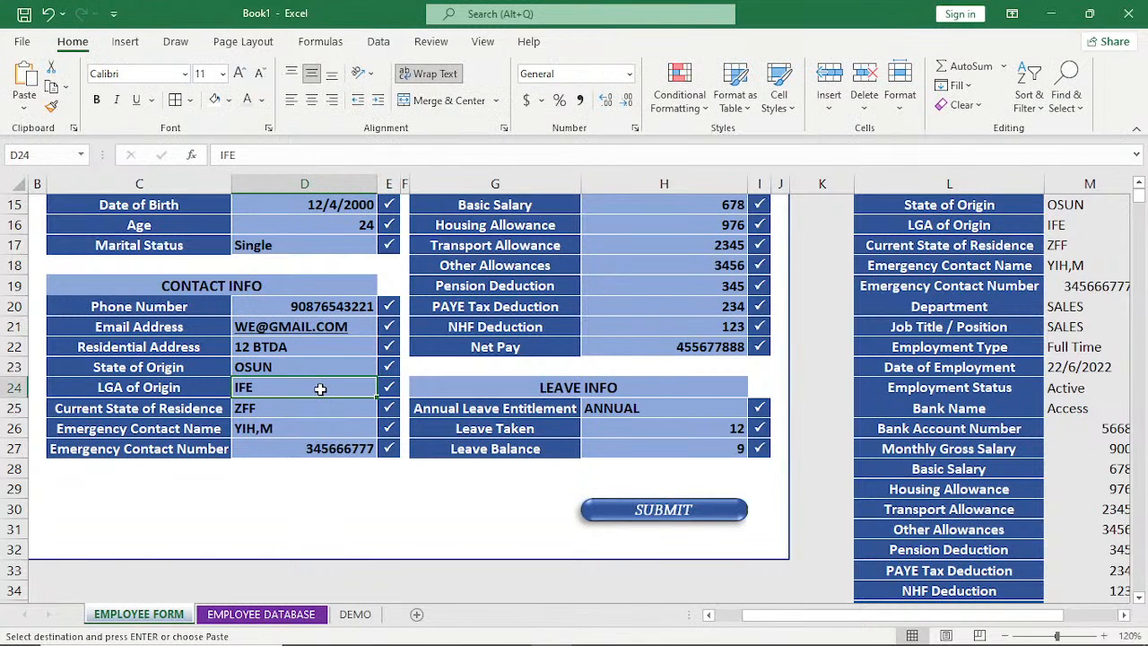
key("Delete")
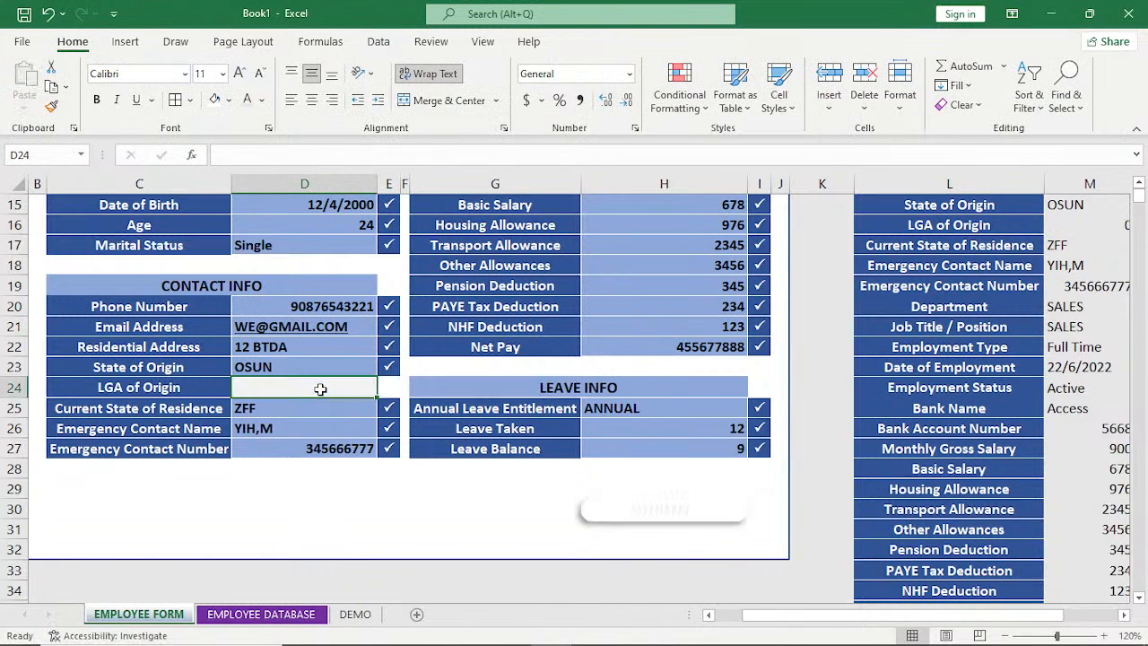
left_click(293, 488)
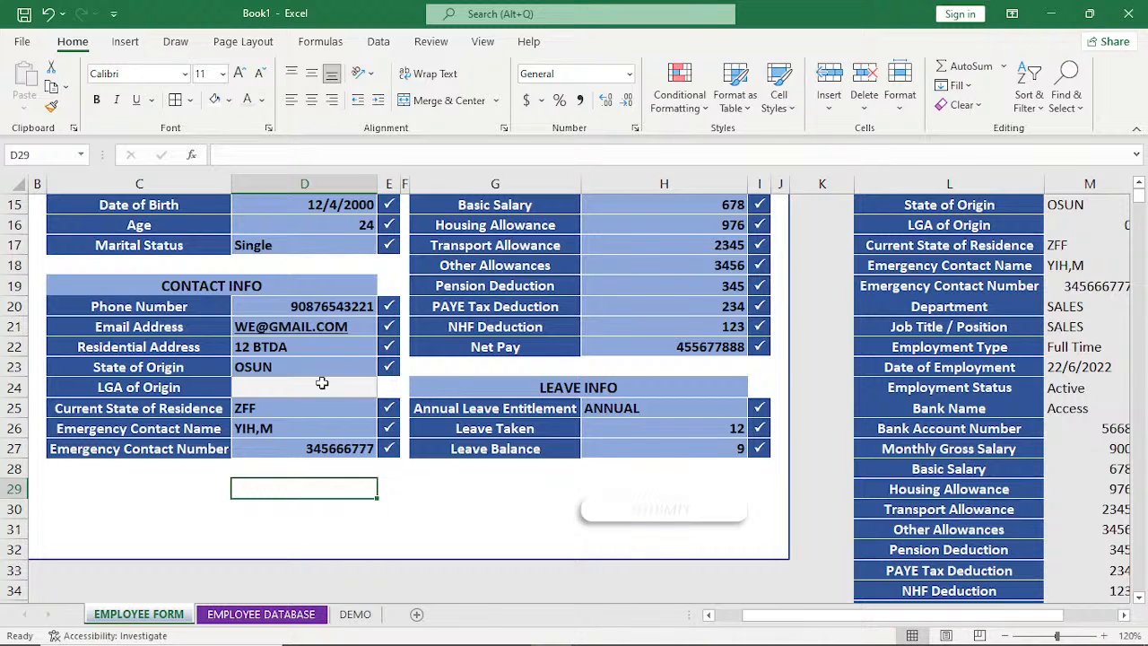
type("I")
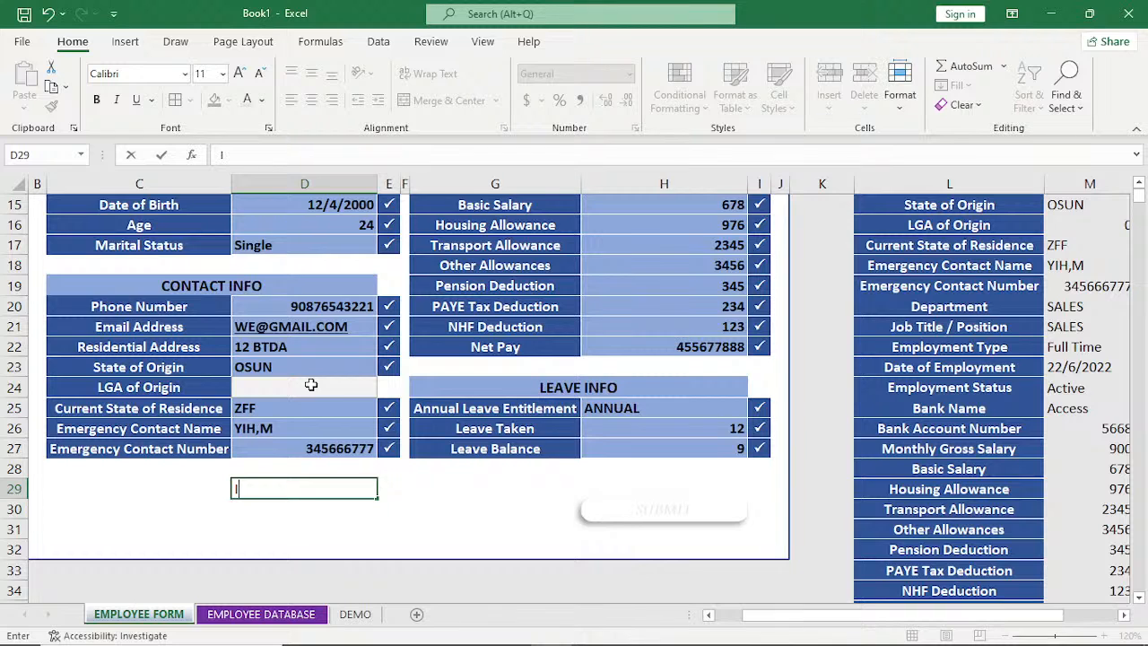
left_click(311, 384)
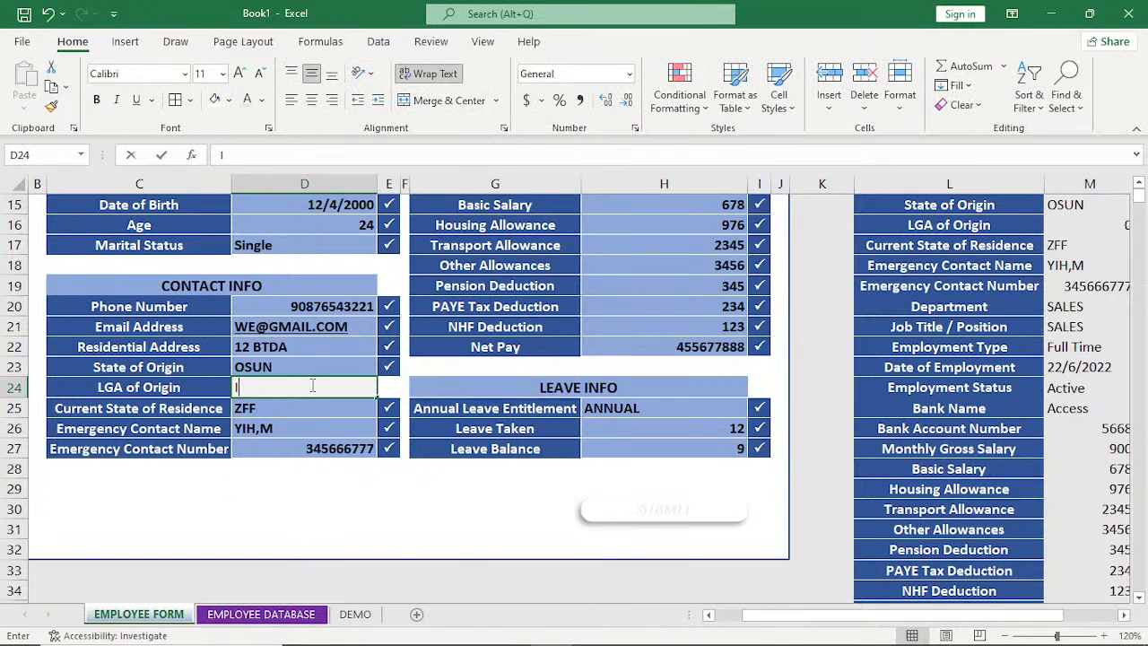
type("FE")
key("Return")
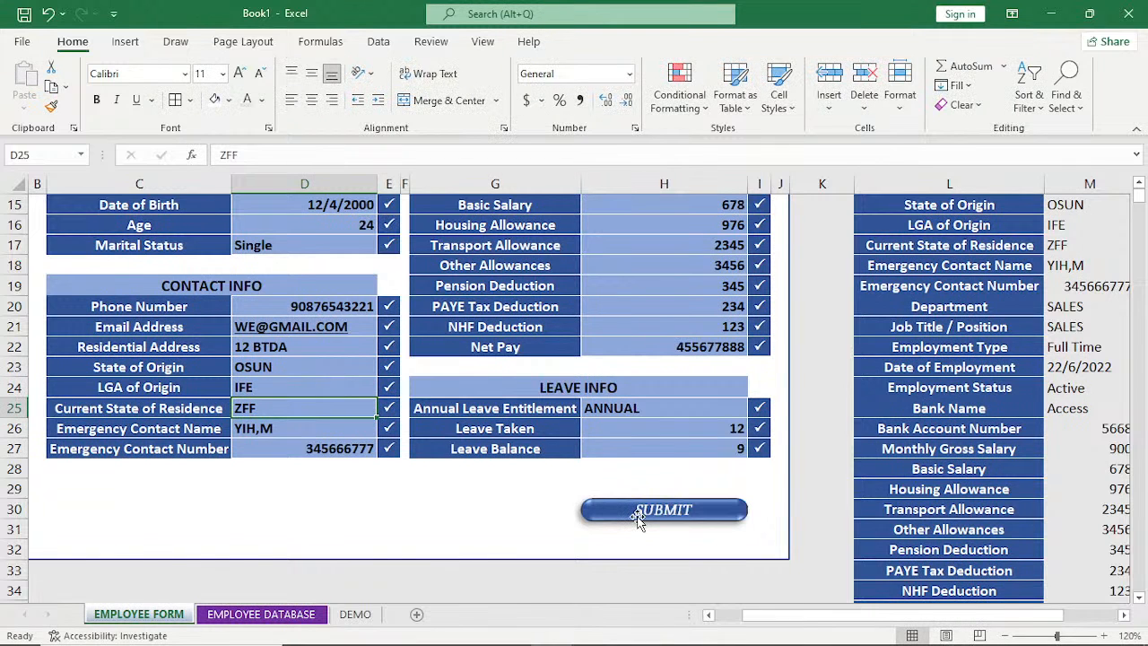
Examine the COUNTA formula in M39, beside the CALCULATION label.
scroll(637, 519, "right", 2)
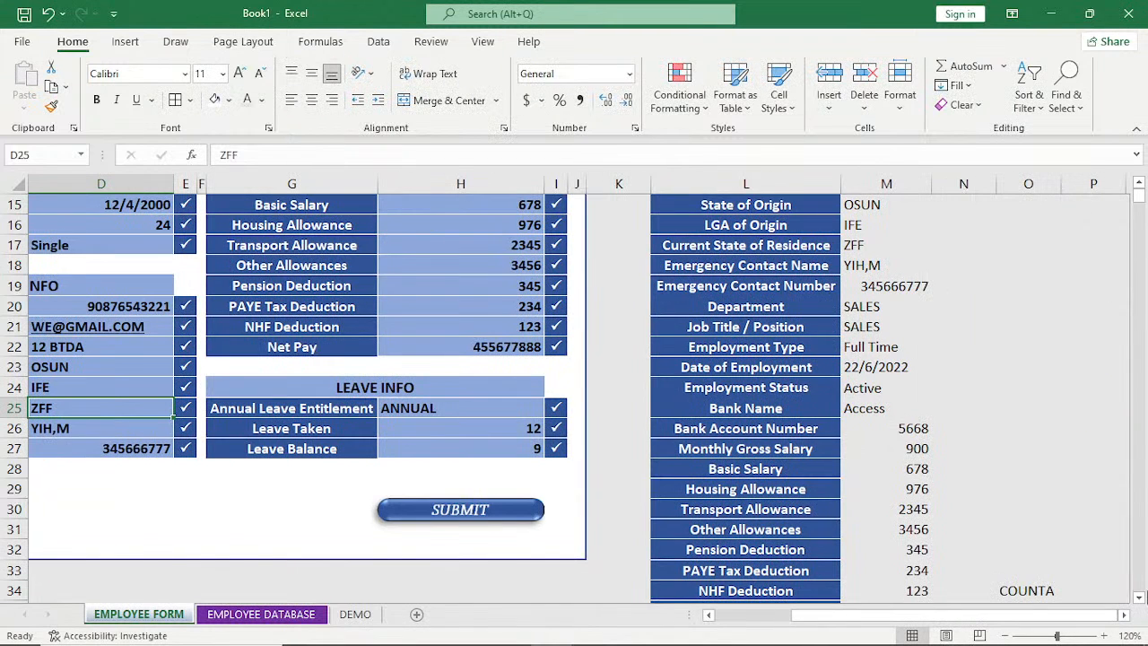
scroll(1123, 237, "down", 1)
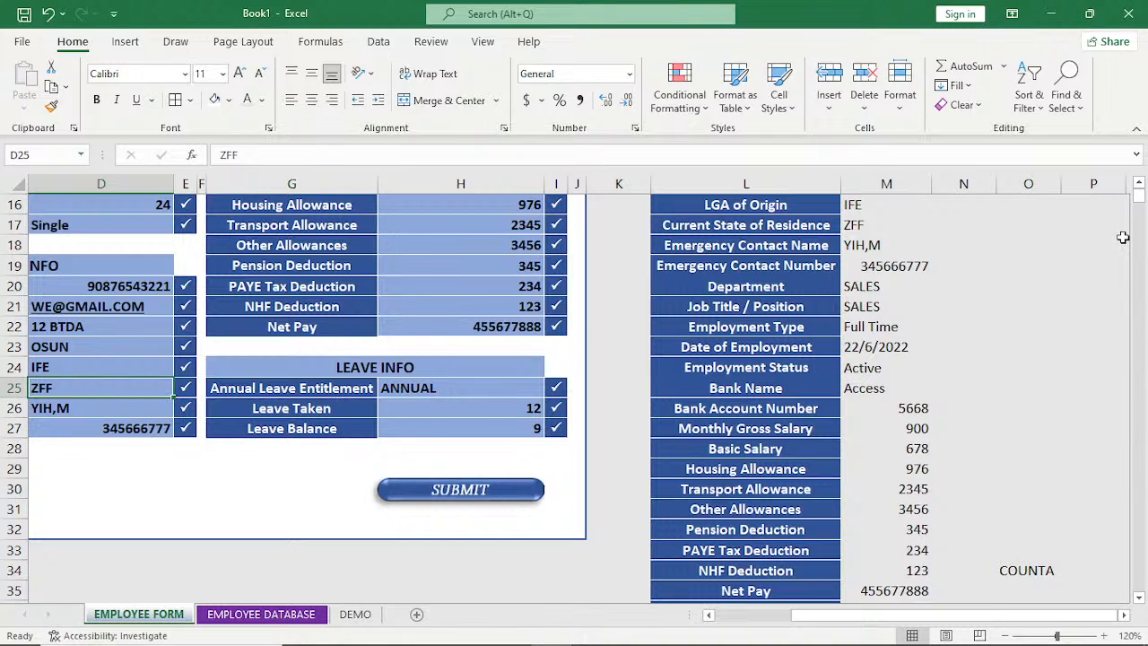
left_click(1139, 598)
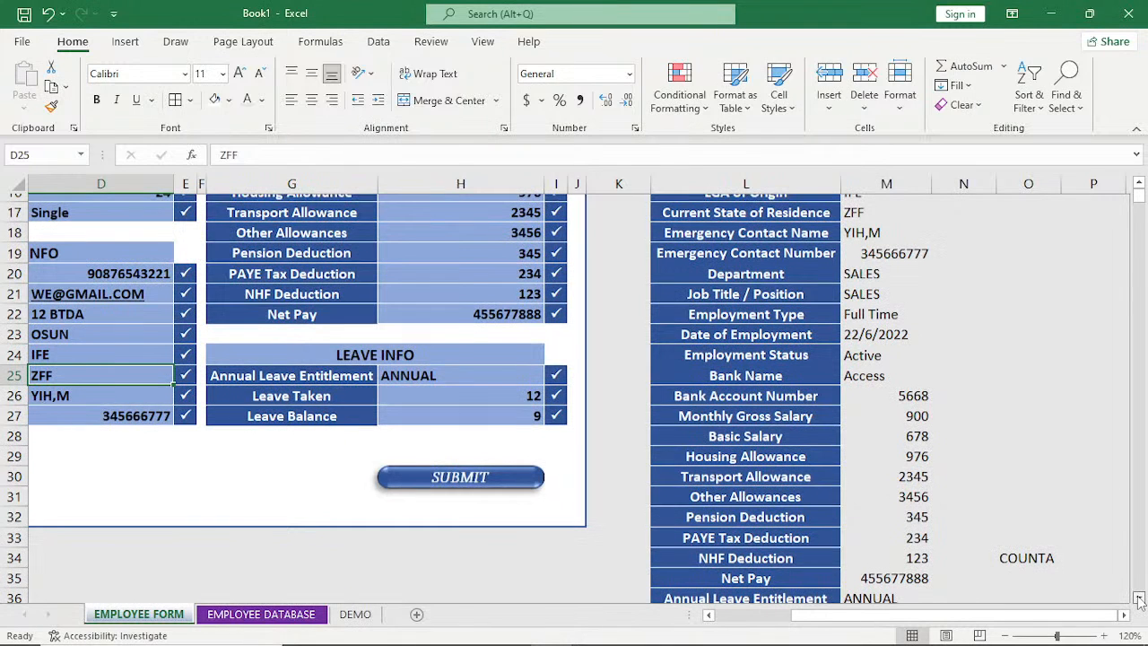
scroll(912, 449, "down", 3)
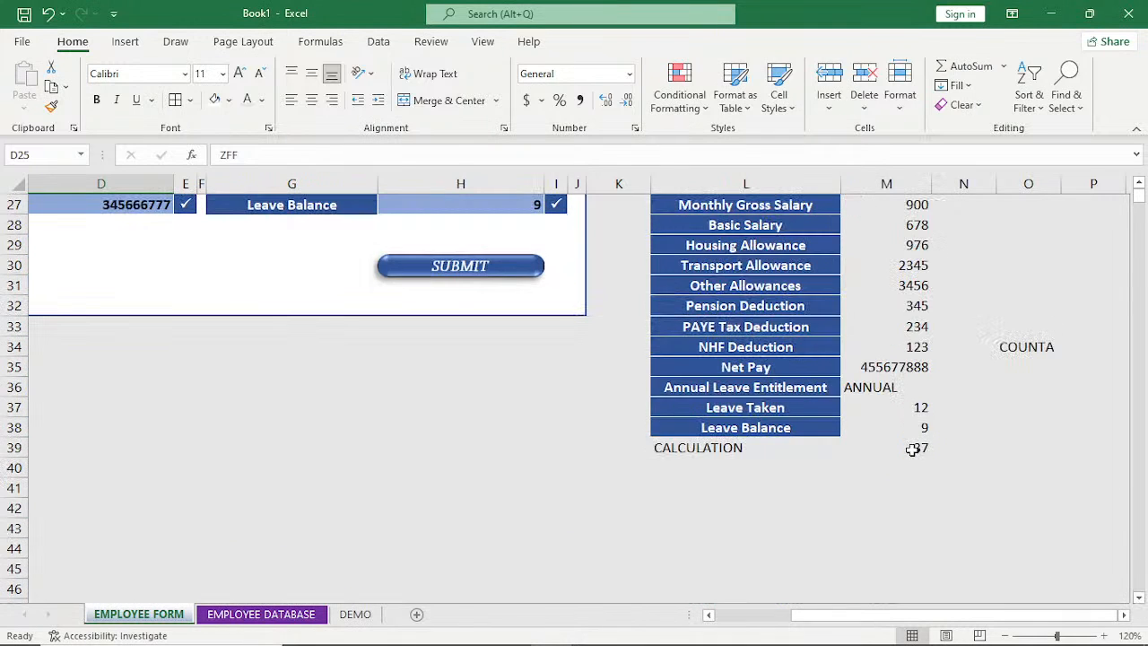
left_click(913, 450)
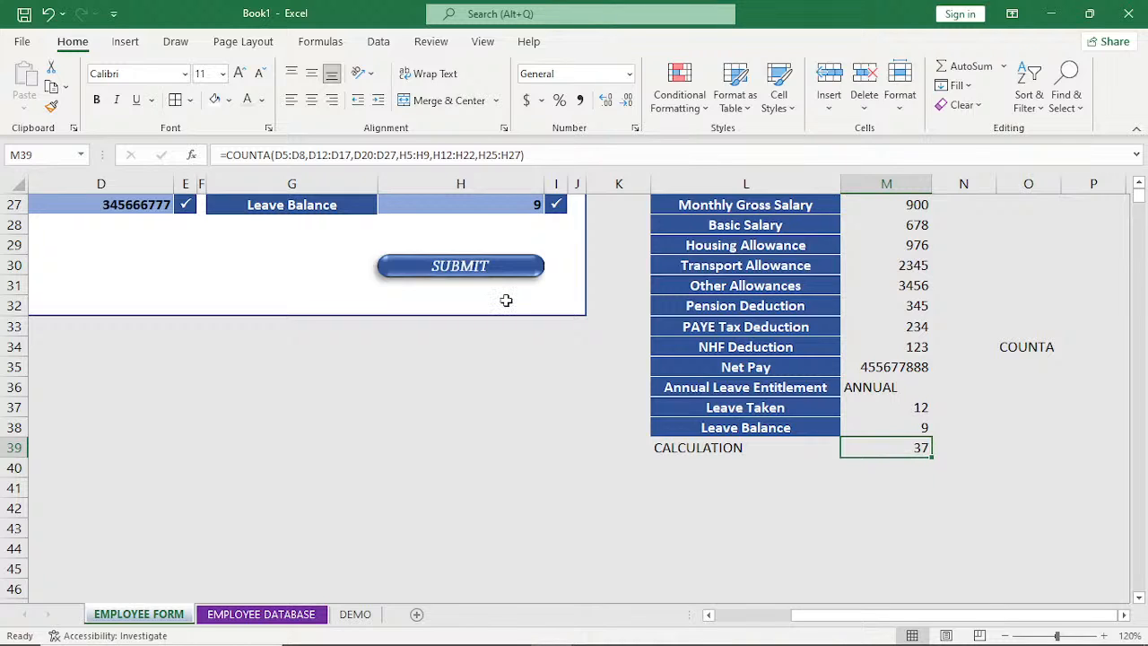
Remove the bevel effect from the linked SUBMIT picture.
left_click(427, 270)
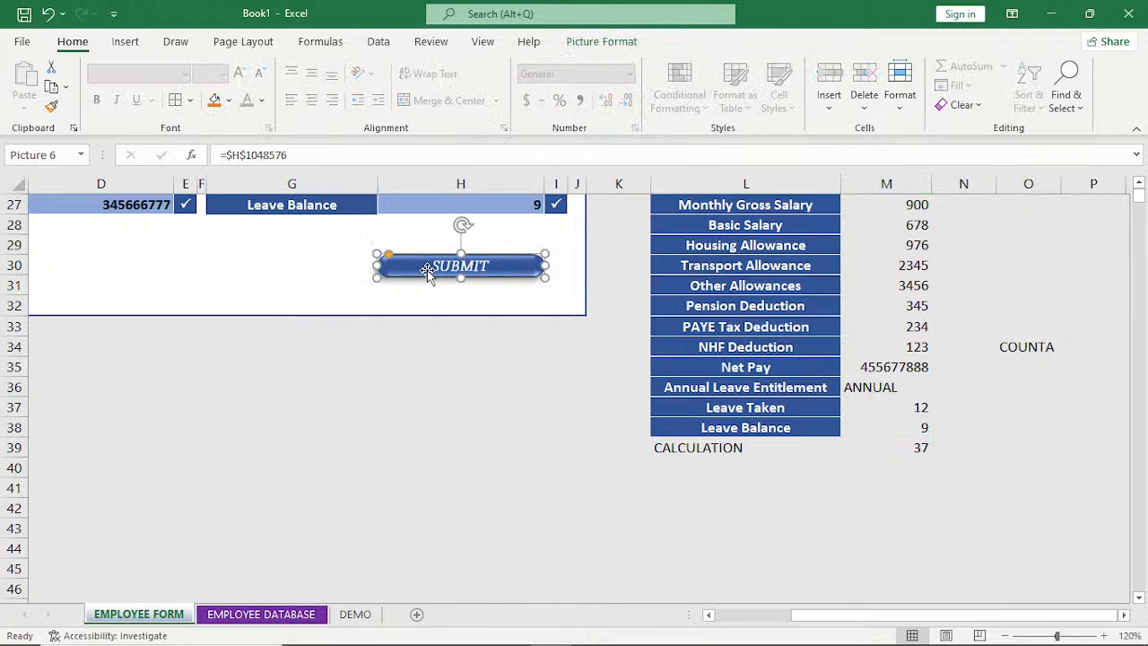
left_click(601, 41)
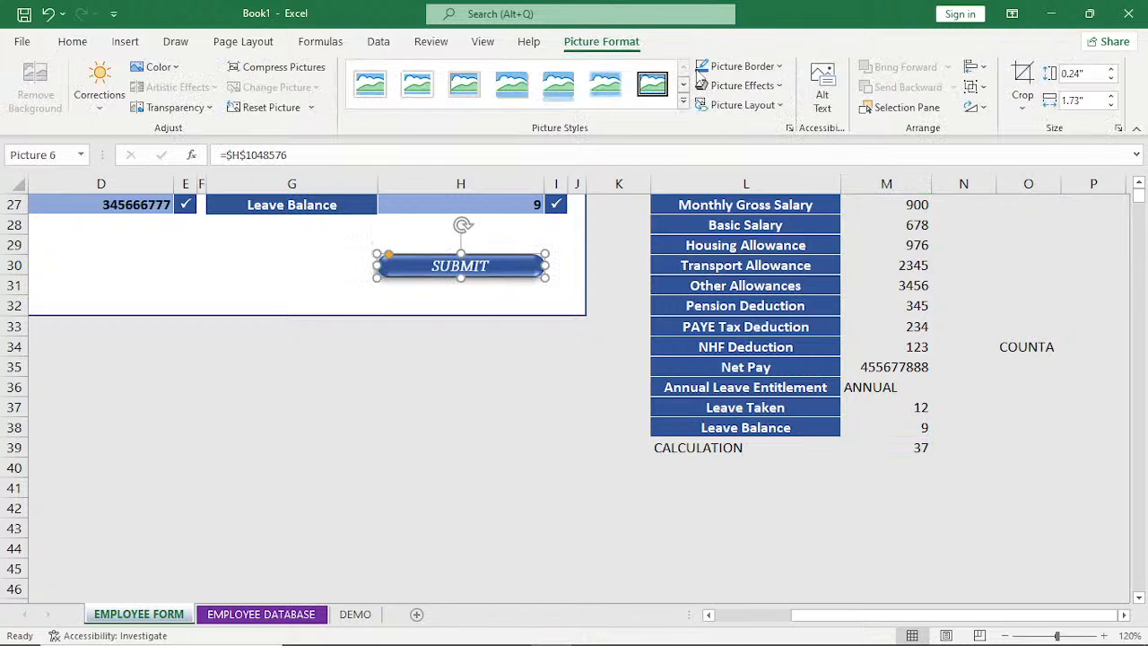
left_click(725, 68)
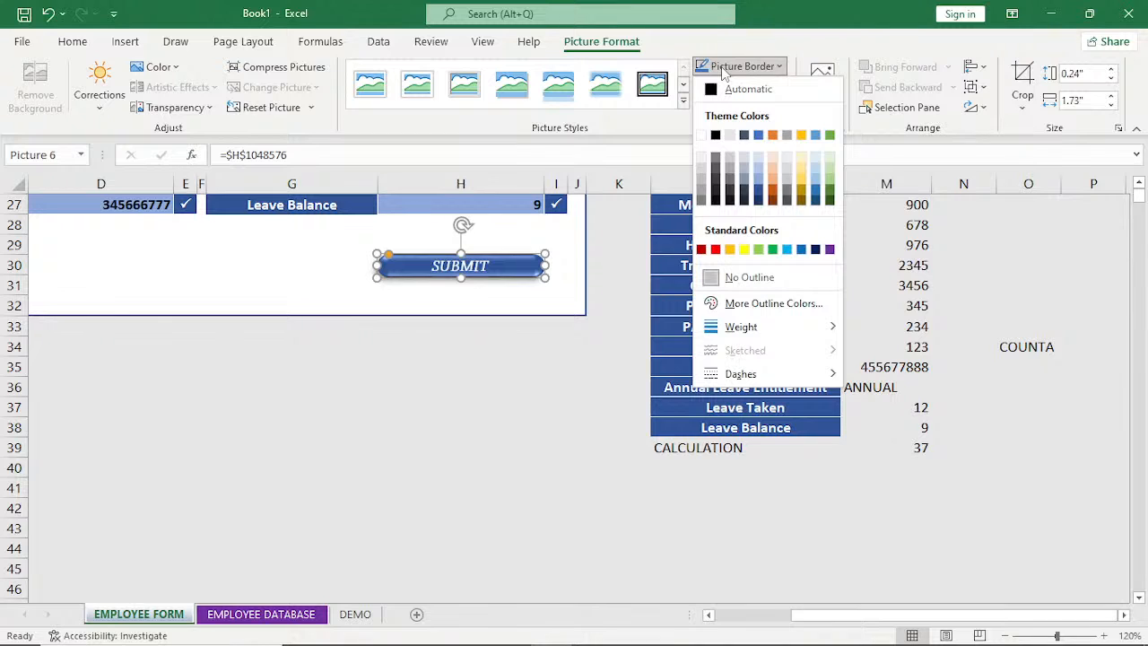
left_click(724, 70)
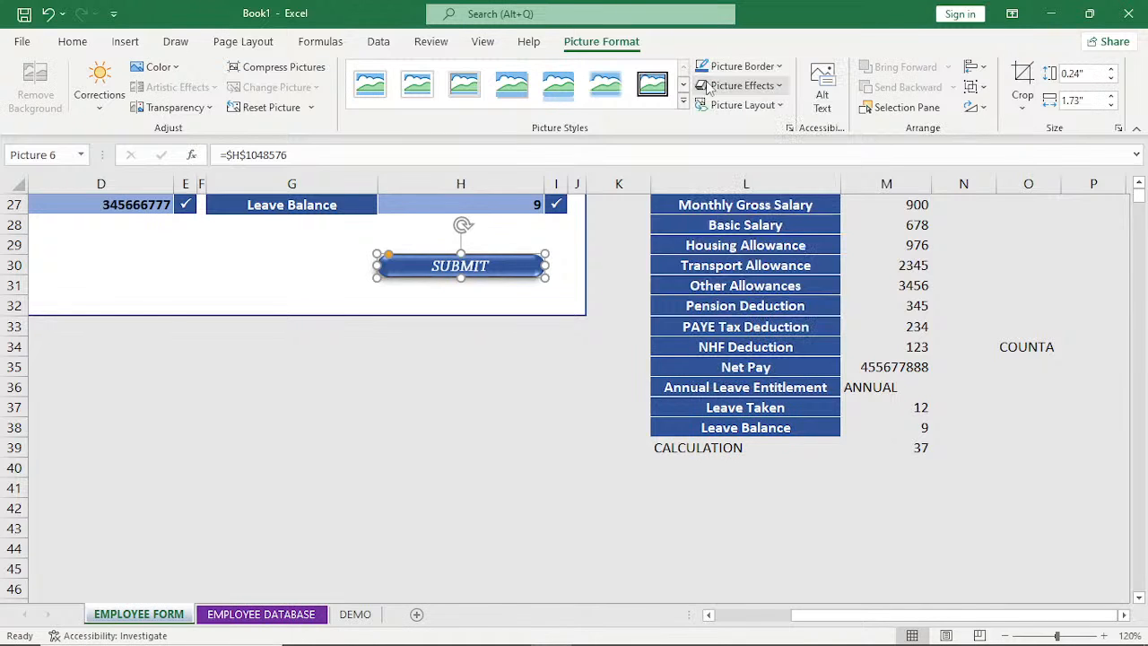
left_click(743, 85)
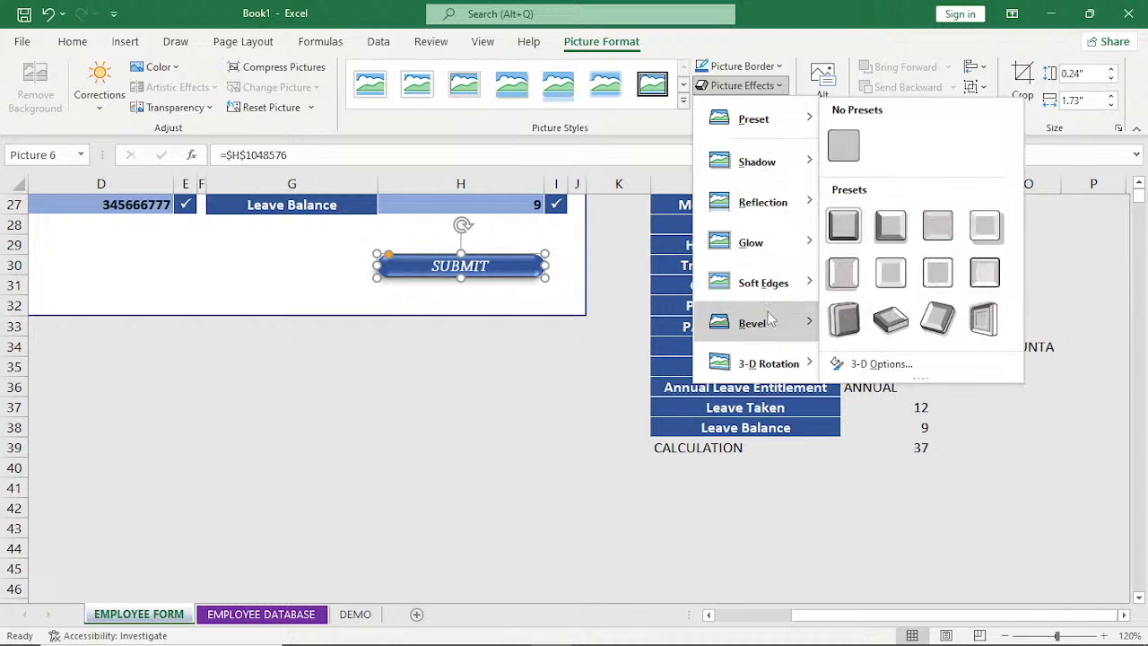
mouse_move(769, 334)
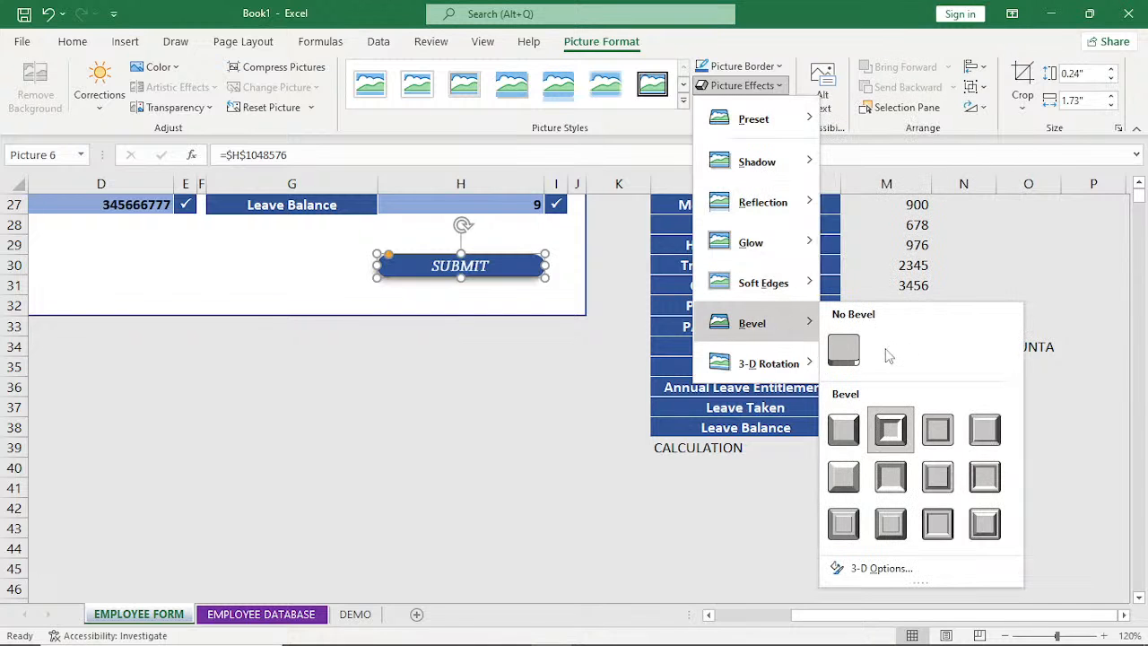
left_click(500, 356)
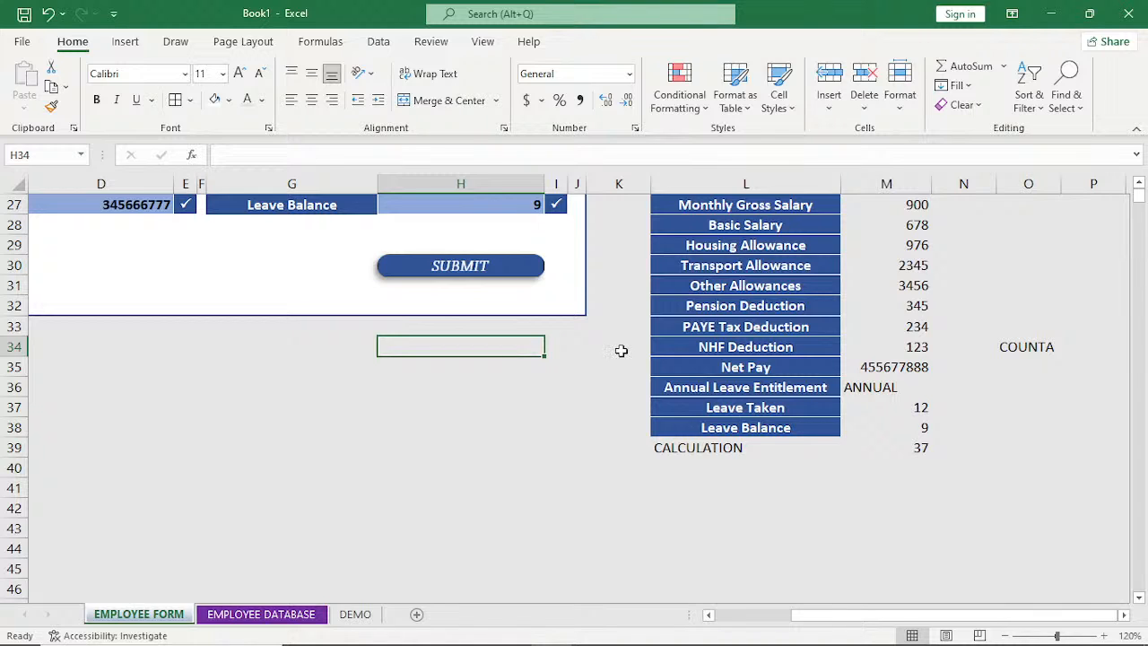
Square off the rounded corners of the SUBMIT picture so it becomes a plain rectangle.
left_click(388, 256)
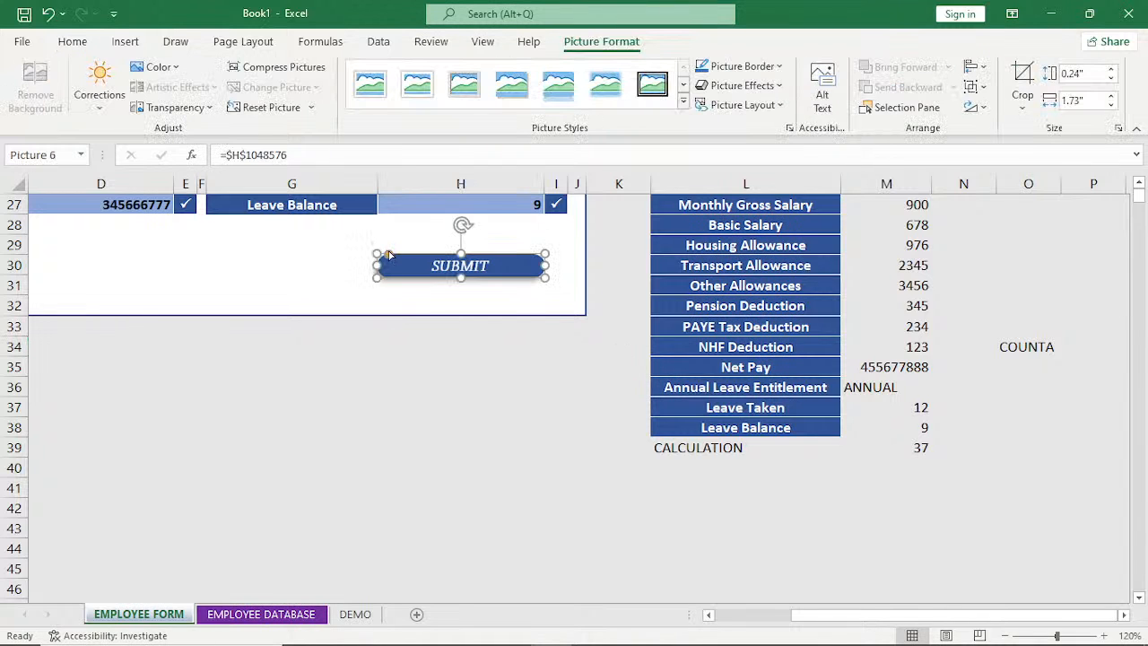
left_click_drag(388, 252, 379, 258)
left_click(455, 369)
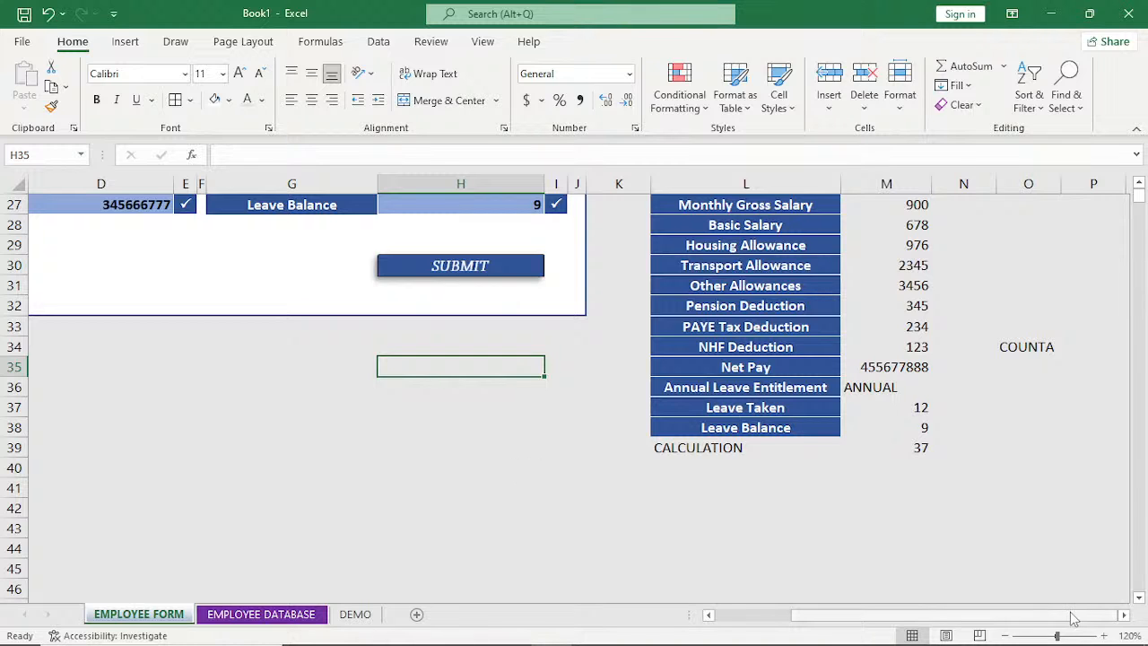
Review the filled-in ABC EMPLOYMENT FORM, its SUBMIT button and the list of linked field values in columns L and M.
left_click_drag(1072, 619, 987, 626)
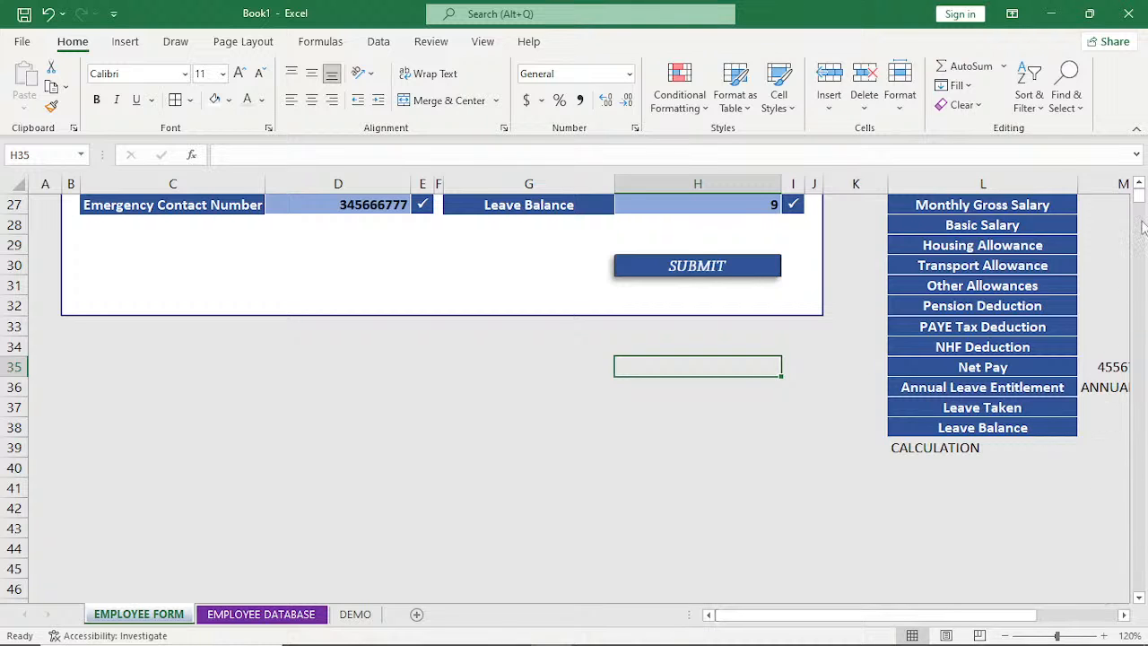
left_click(1140, 184)
left_click(1140, 184)
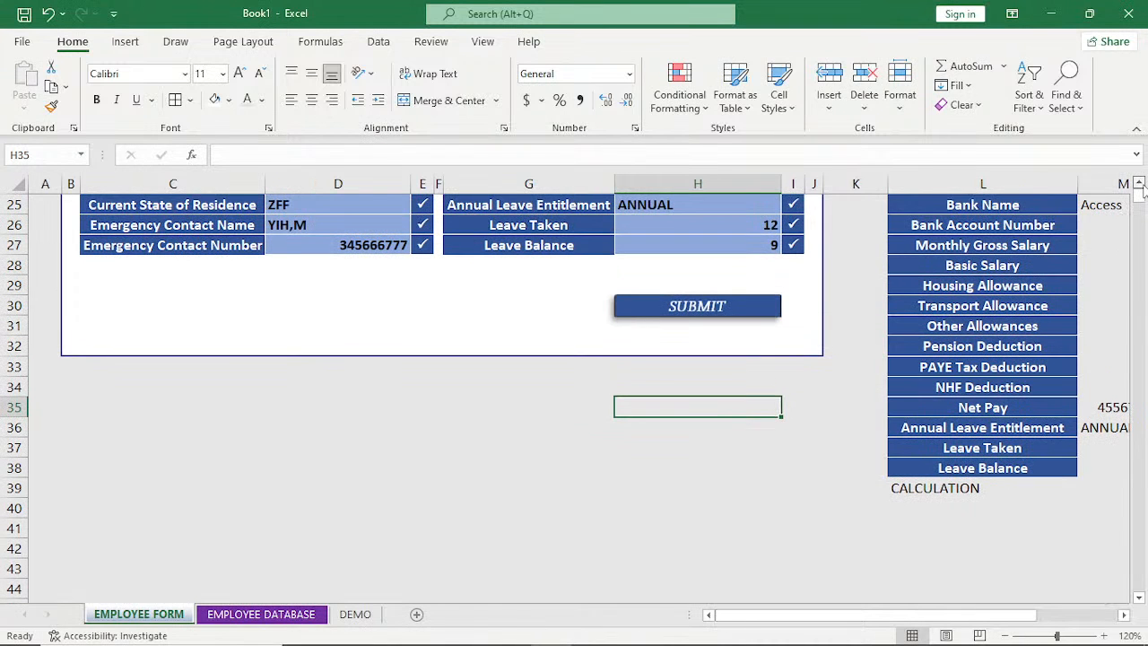
left_click(1140, 184)
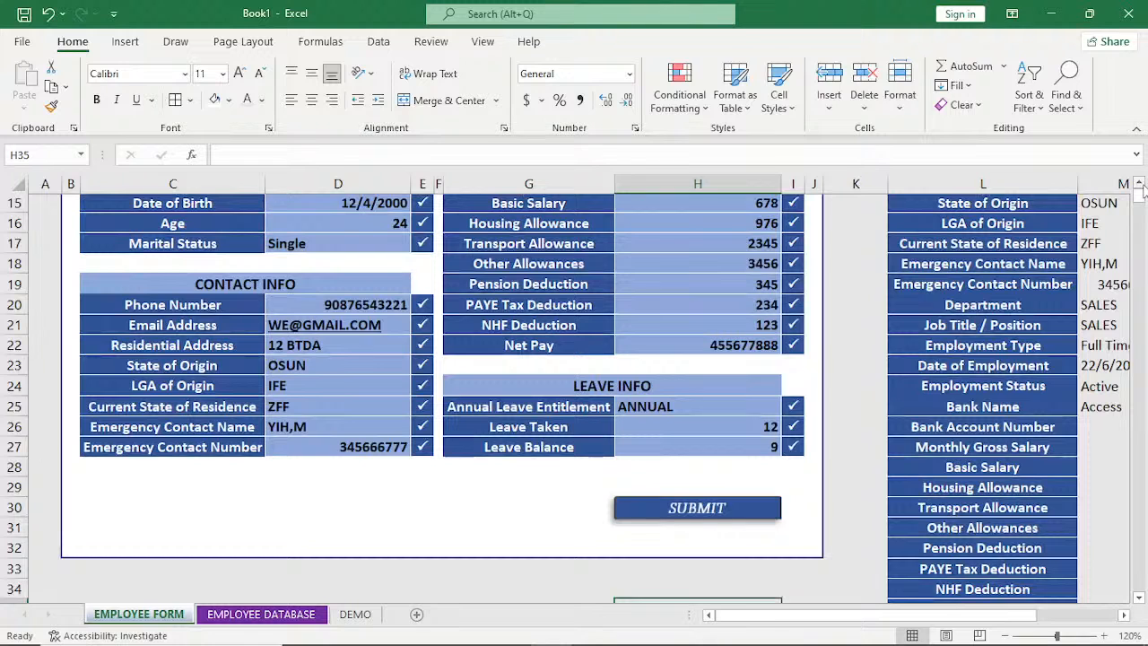
left_click(1140, 184)
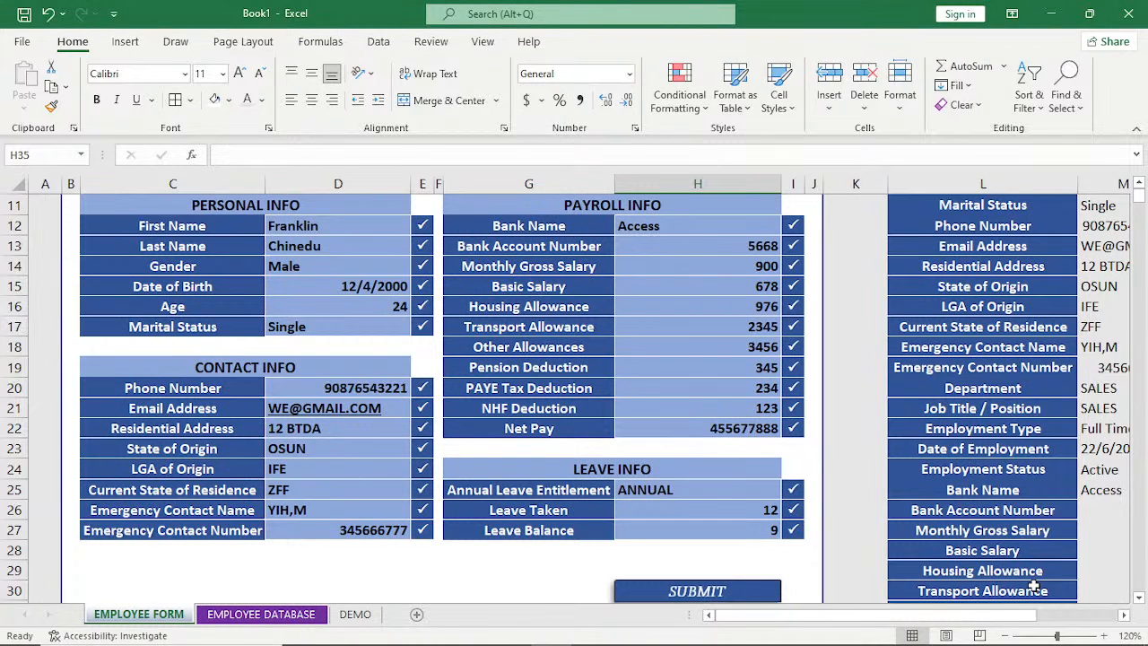
left_click(1140, 597)
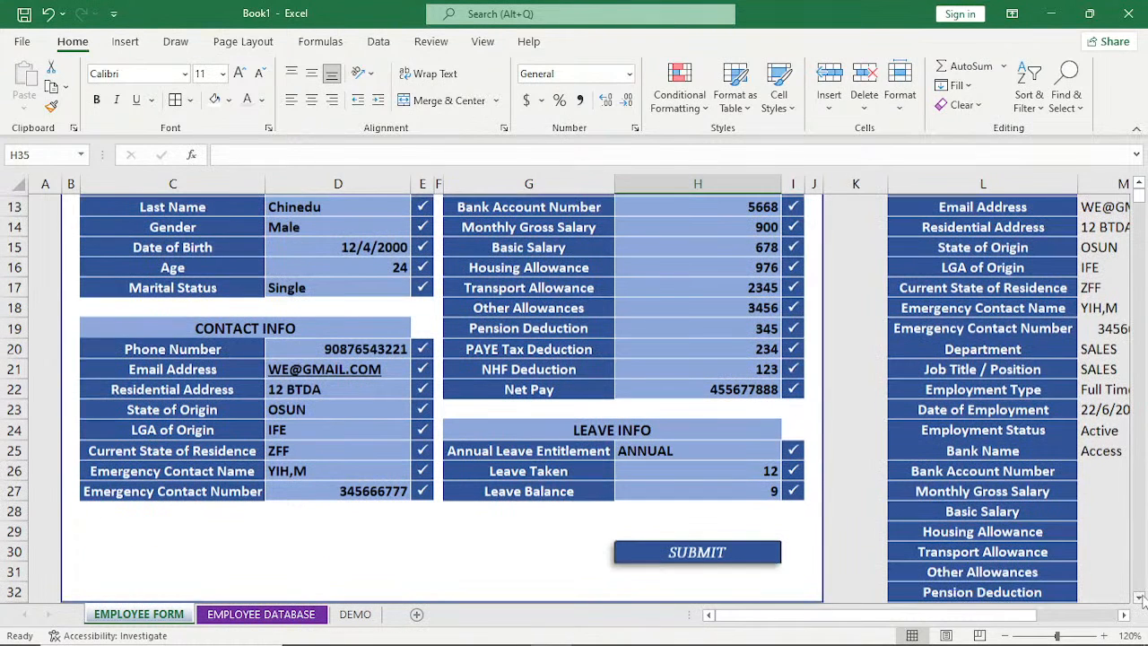
left_click(1140, 597)
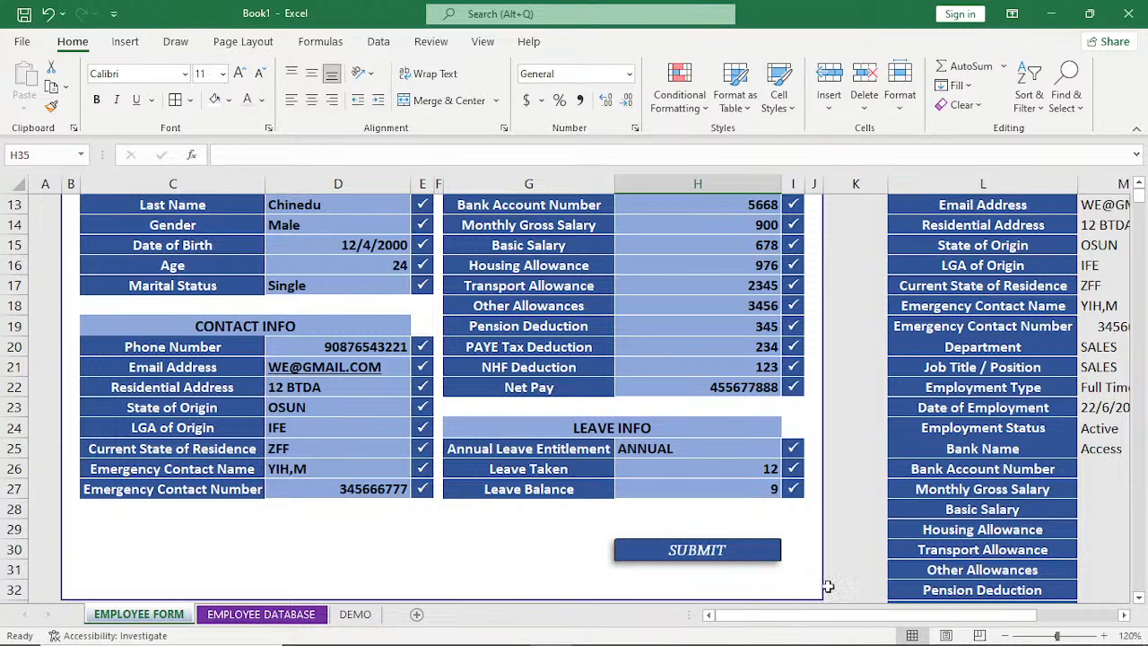
scroll(827, 585, "up", 1)
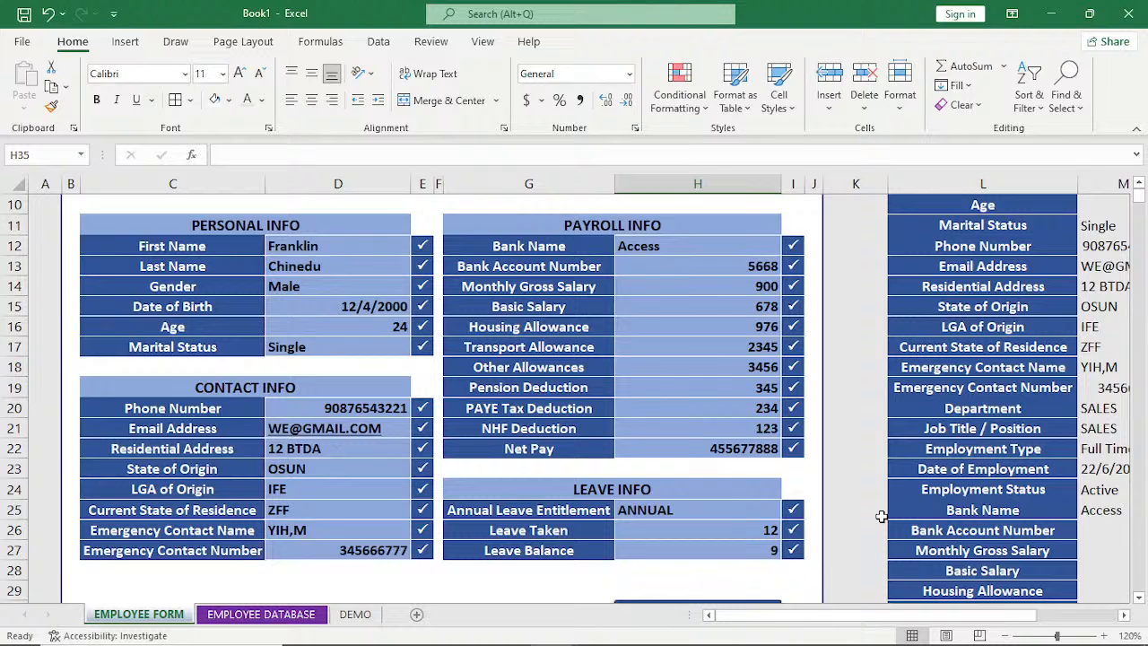
scroll(881, 516, "up", 2)
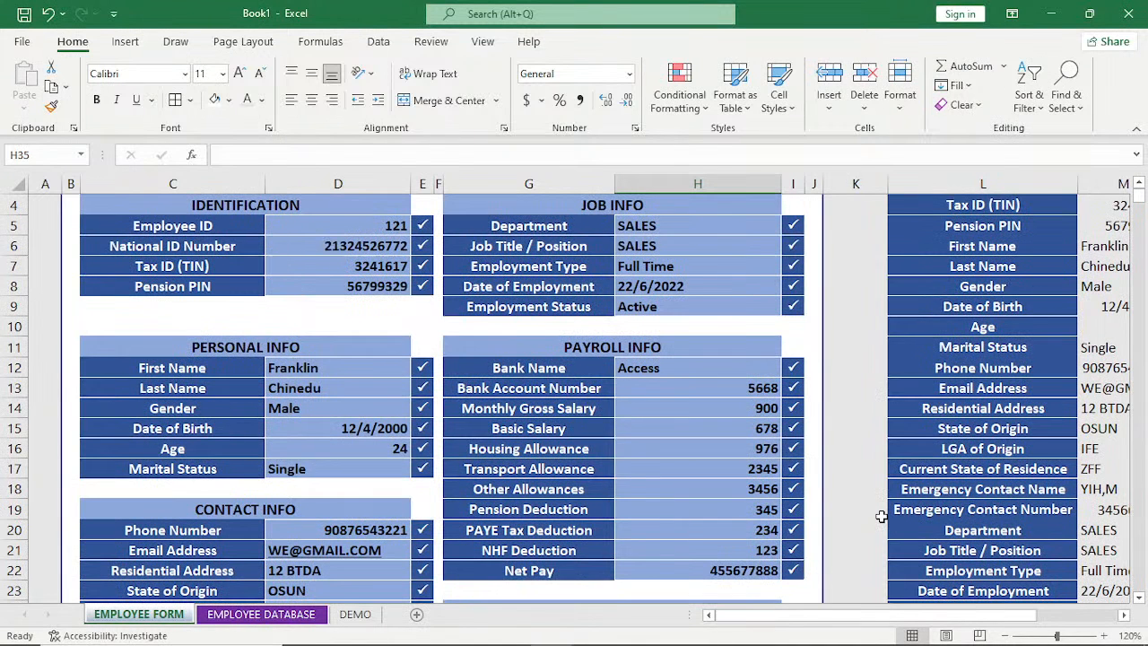
scroll(882, 516, "up", 1)
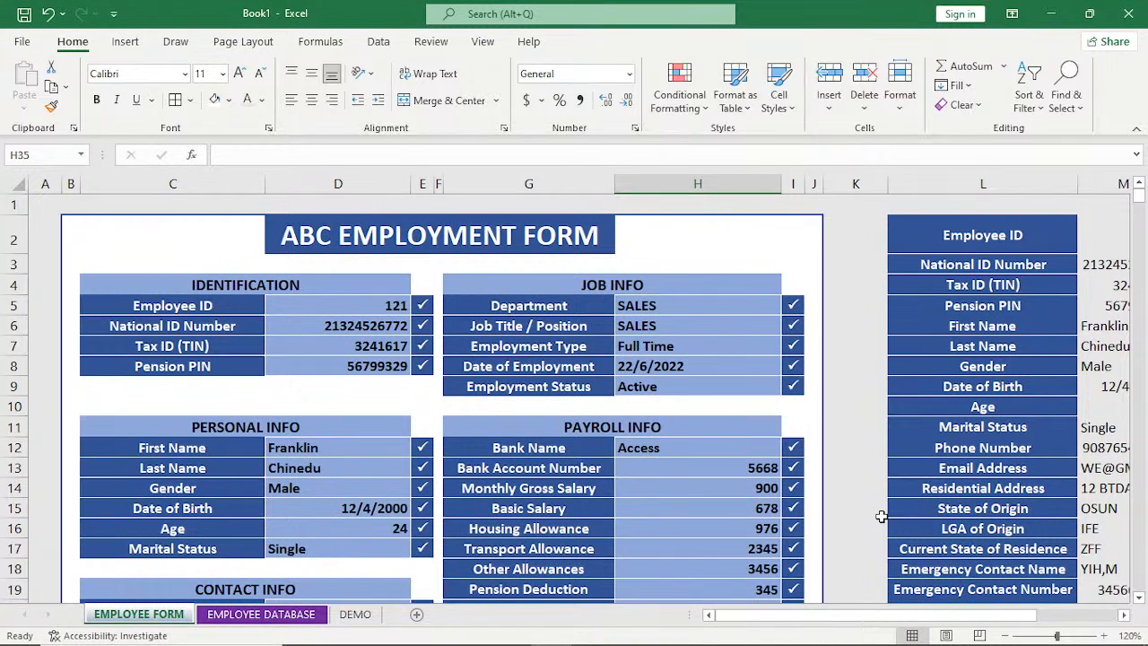
left_click(1125, 615)
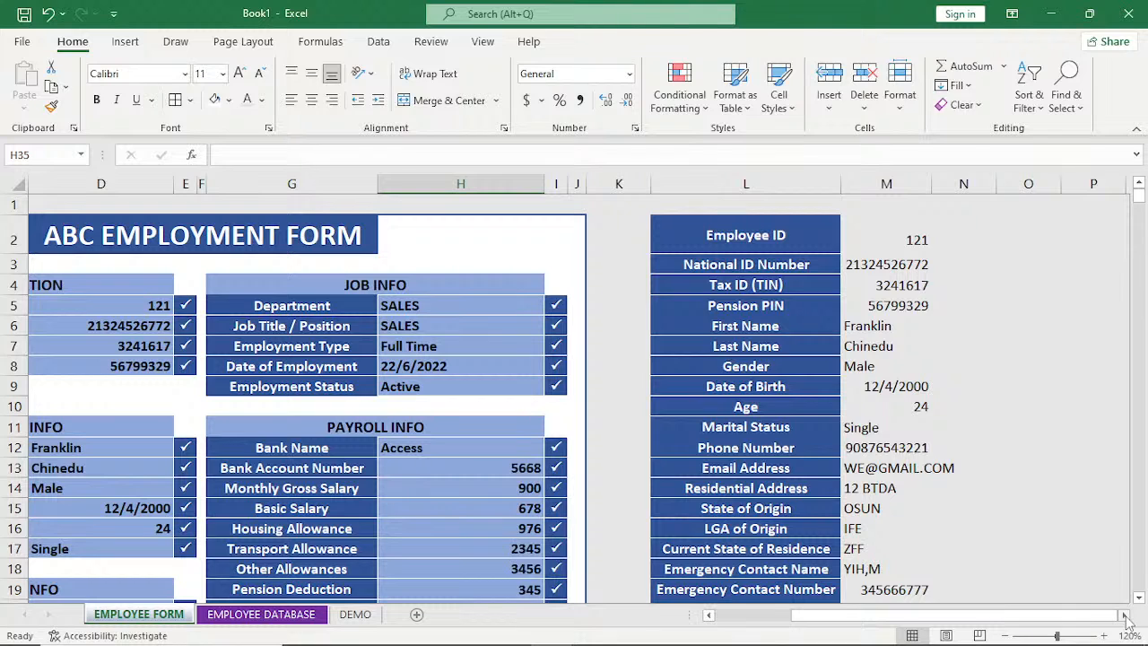
left_click_drag(1087, 616, 984, 626)
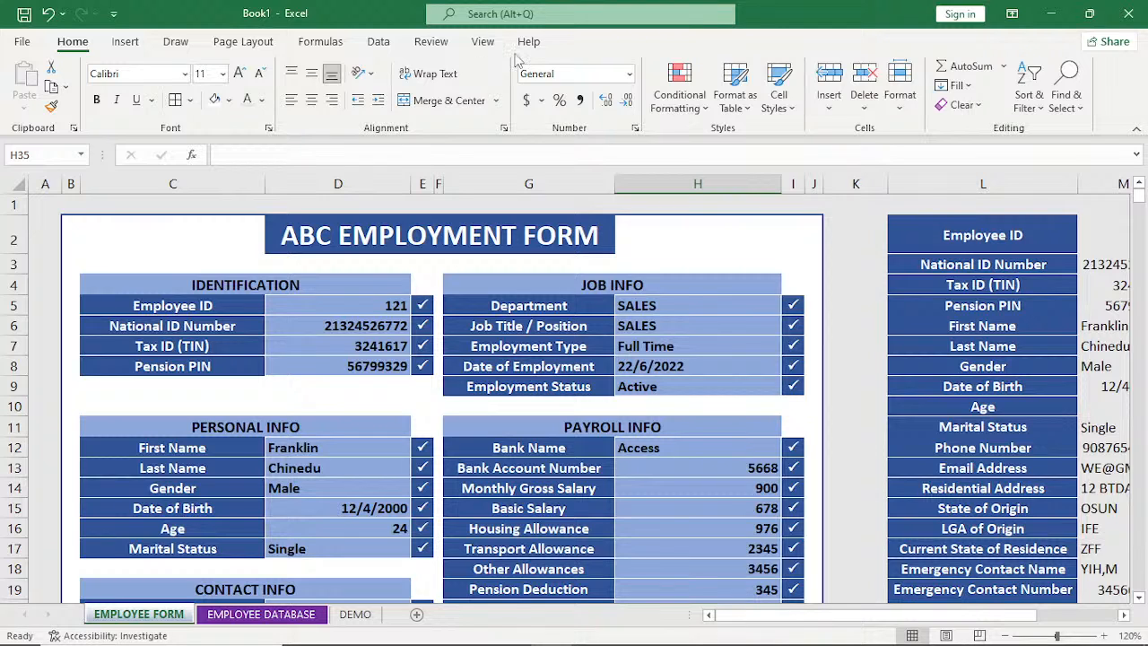
Customize the ribbon to show the Developer tab.
right_click(478, 44)
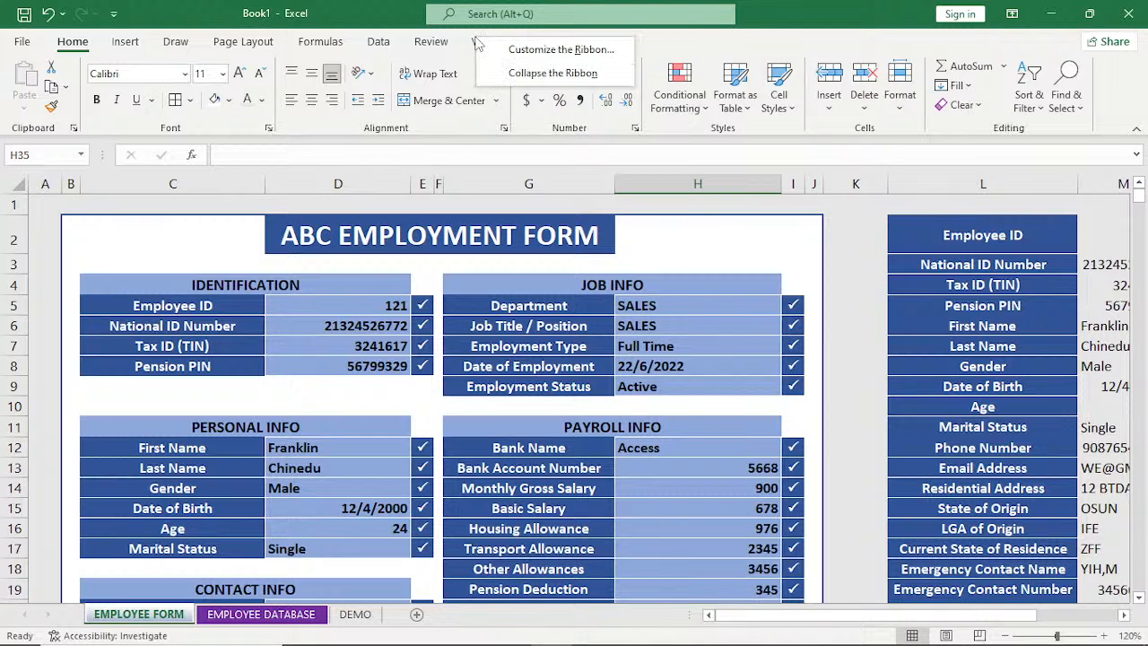
left_click(535, 50)
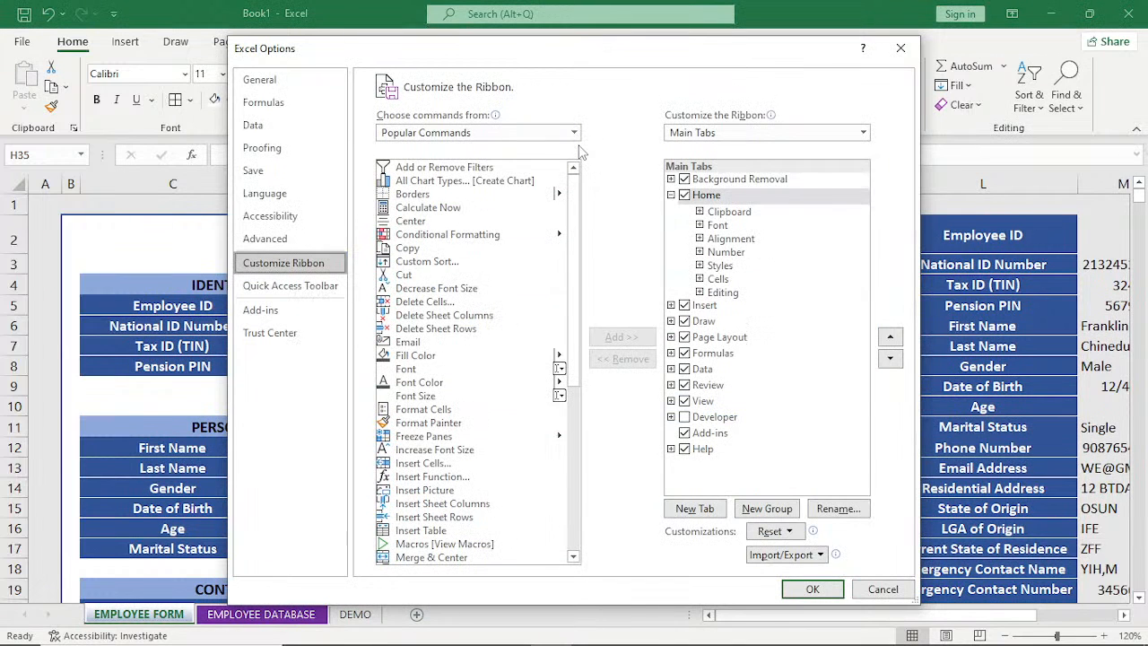
left_click(683, 418)
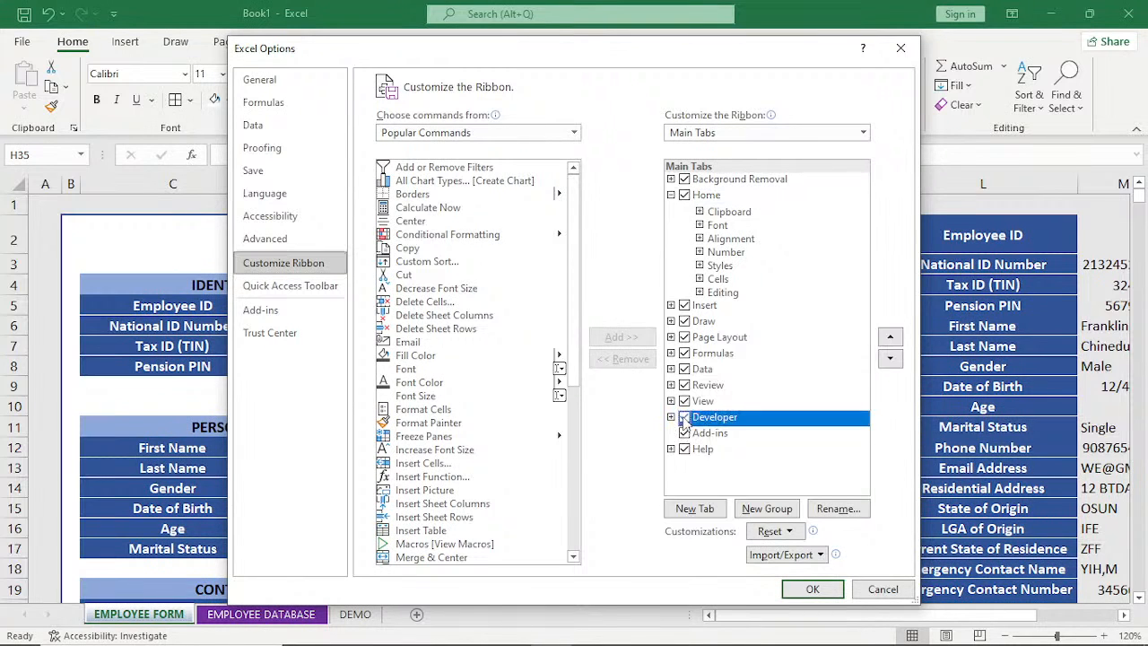
left_click(812, 588)
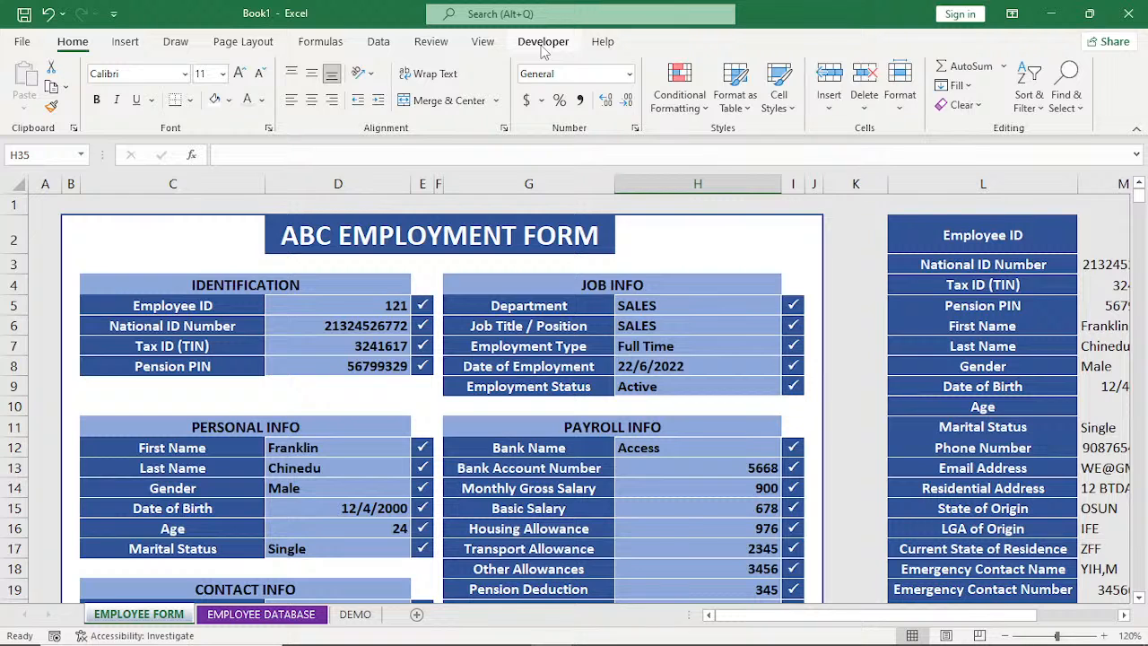
Set up a new macro recording with the macro name ABC_EMPLOYMENT.
left_click(542, 44)
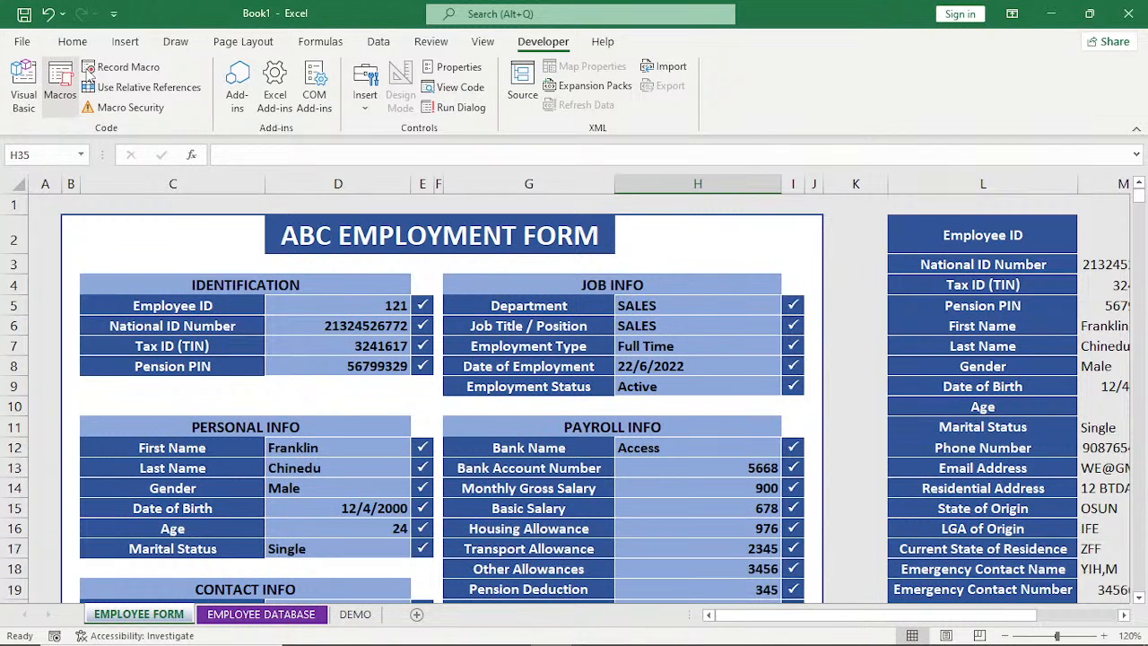
left_click(130, 72)
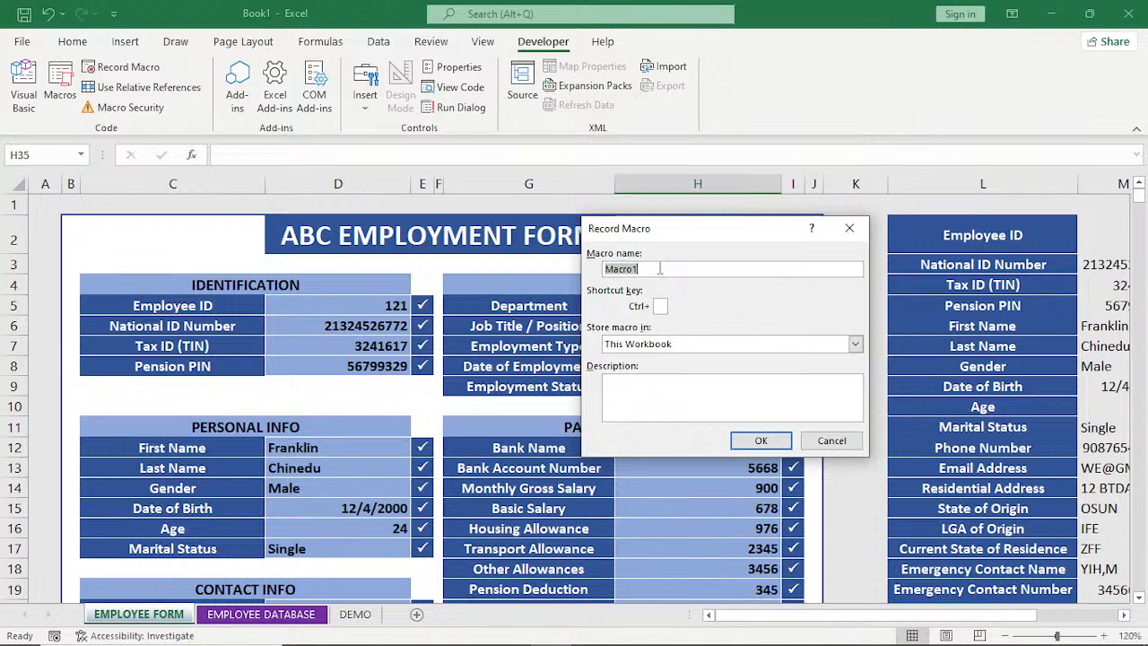
type("ABC")
key("BackSpace")
key("BackSpace")
type("BC_EMPLOYMENT")
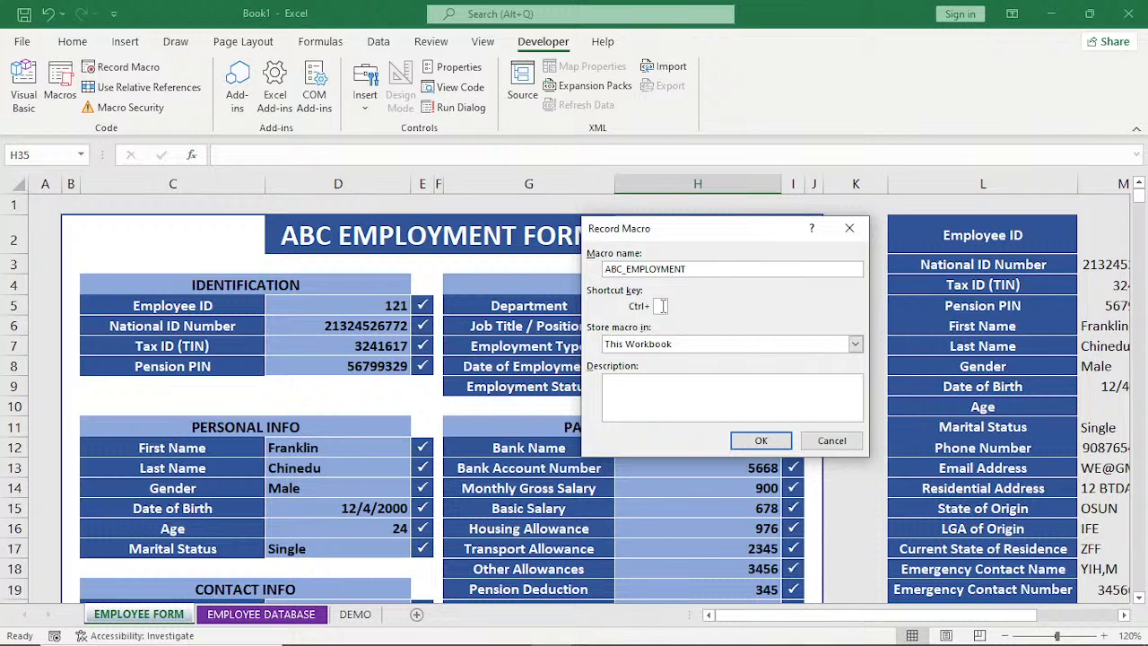
Store the macro in the Personal Macro Workbook and try to assign > as its Ctrl shortcut key.
type(">")
left_click(855, 345)
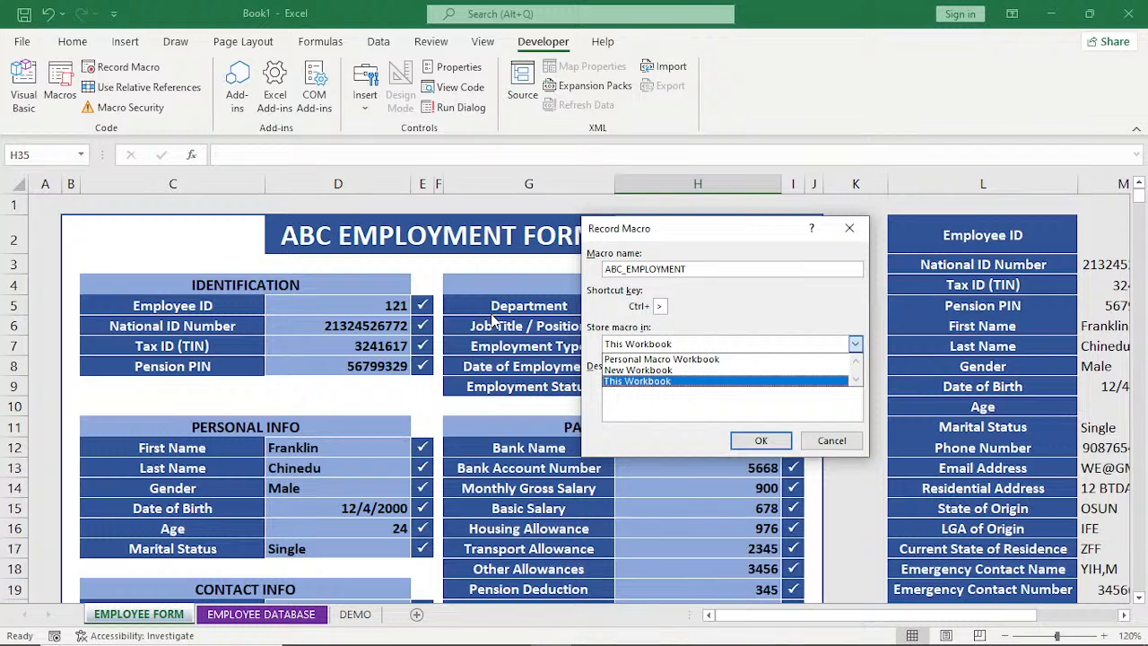
left_click(677, 360)
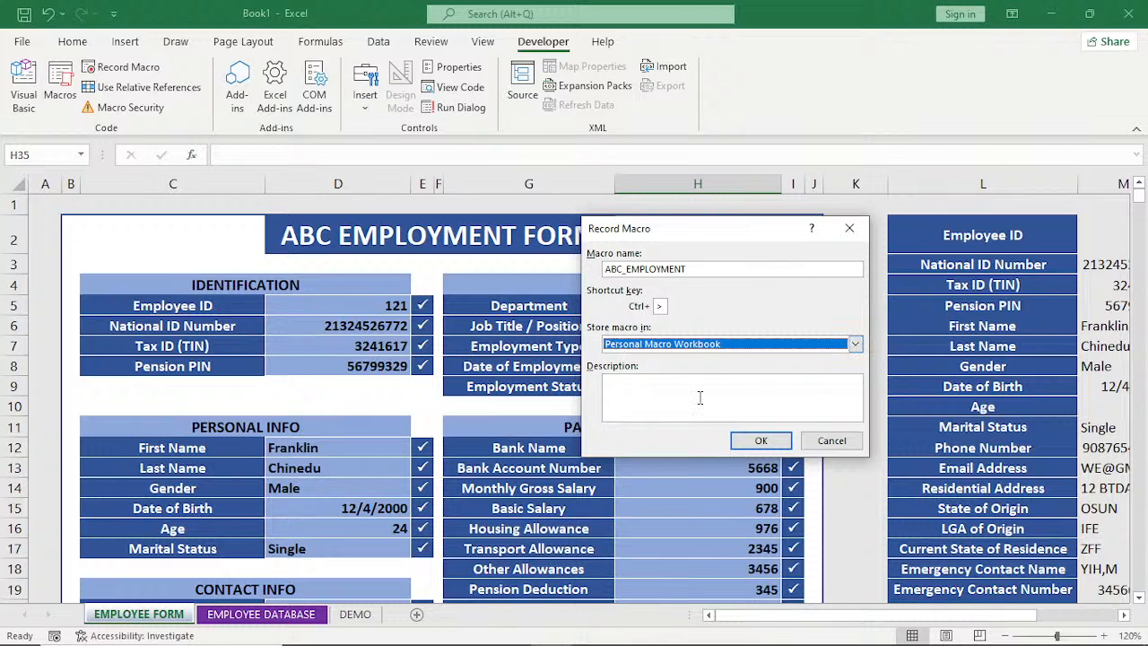
left_click(762, 440)
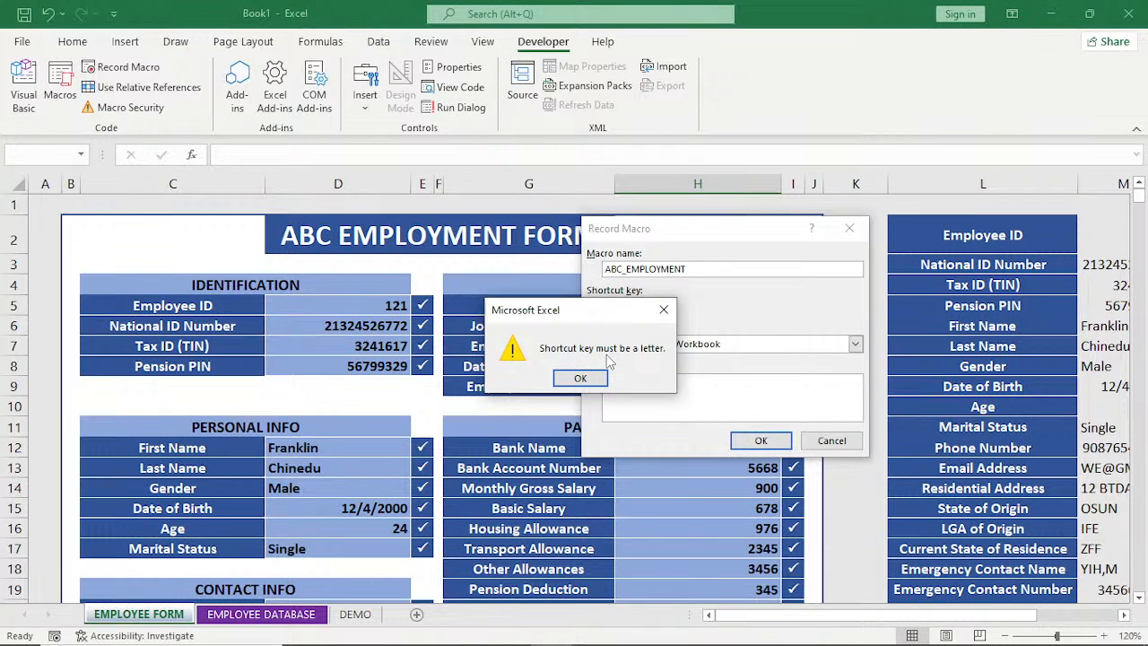
Clear the macro's shortcut key and start recording ABC_EMPLOYMENT.
left_click(592, 378)
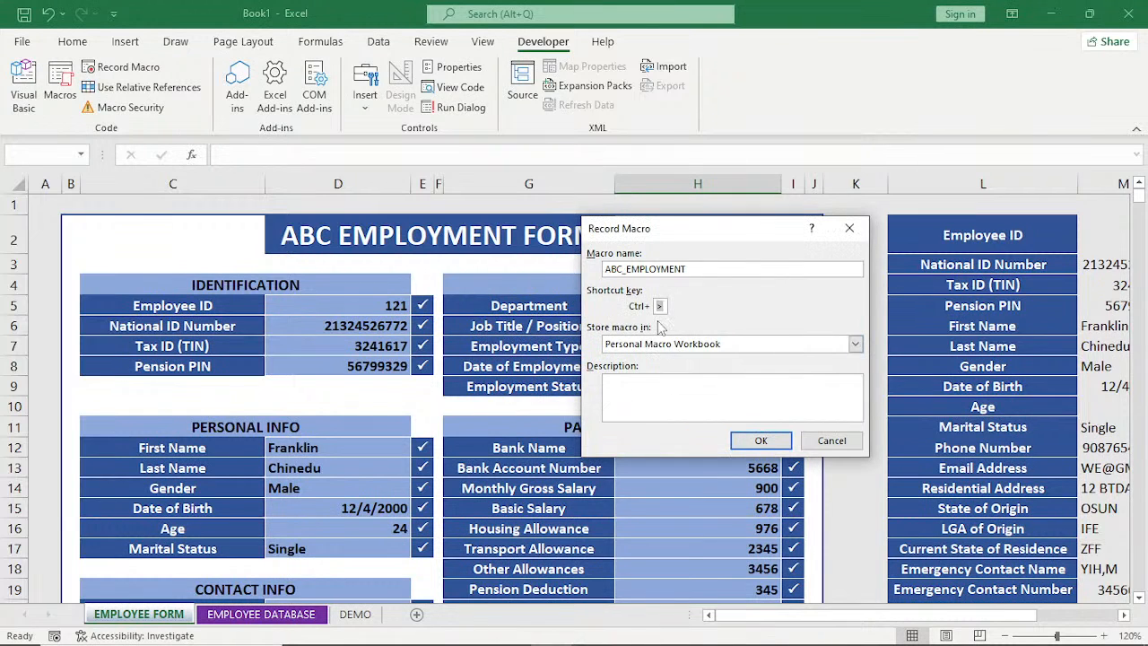
key("BackSpace")
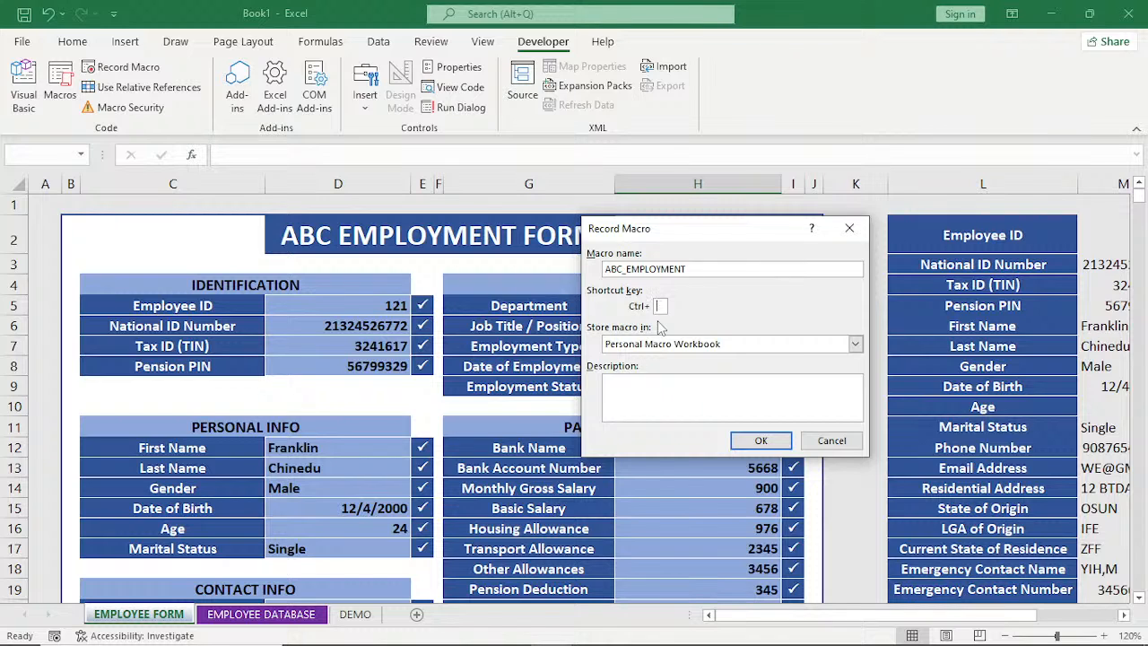
left_click(761, 441)
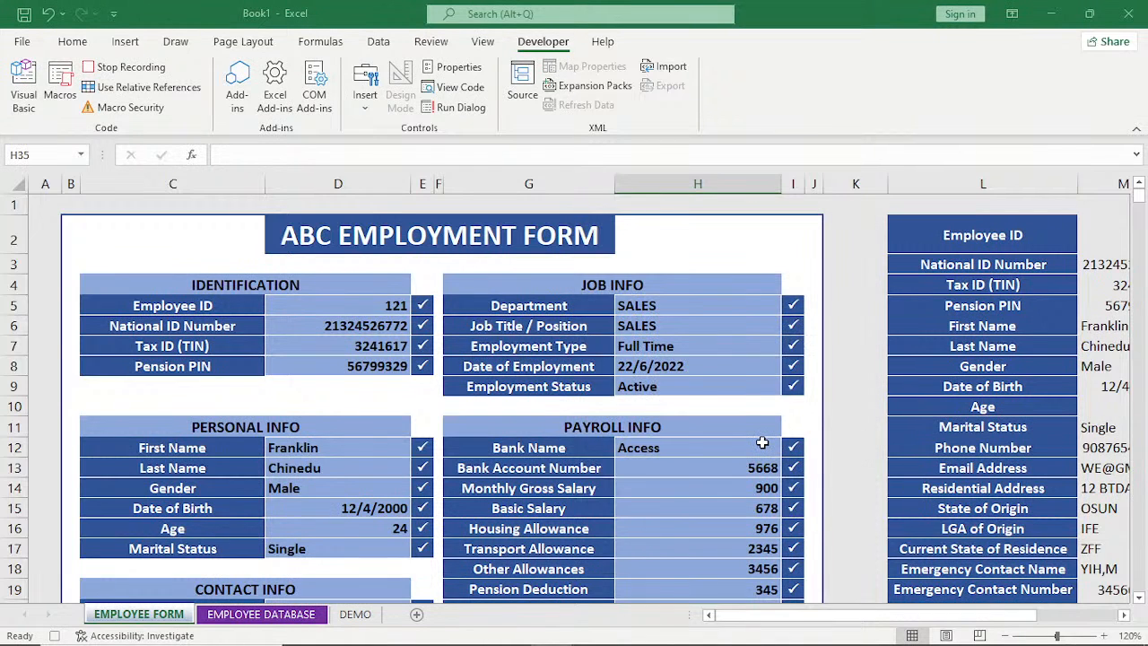
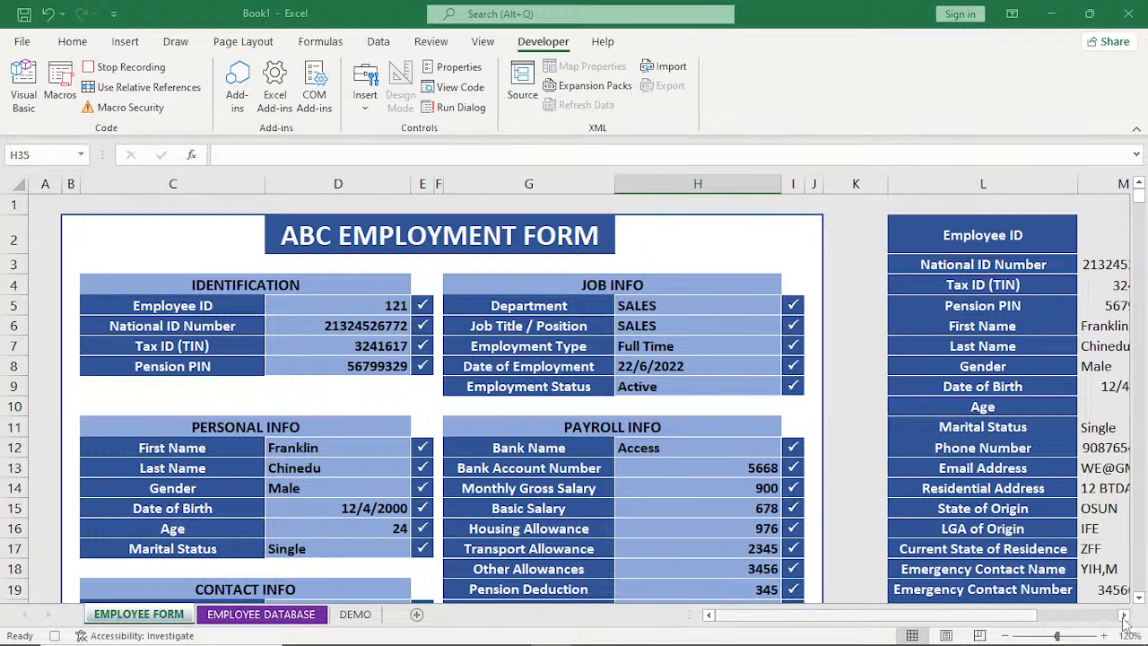
Copy the employee record values in M2:M38 on the EMPLOYEE FORM sheet.
left_click(1124, 617)
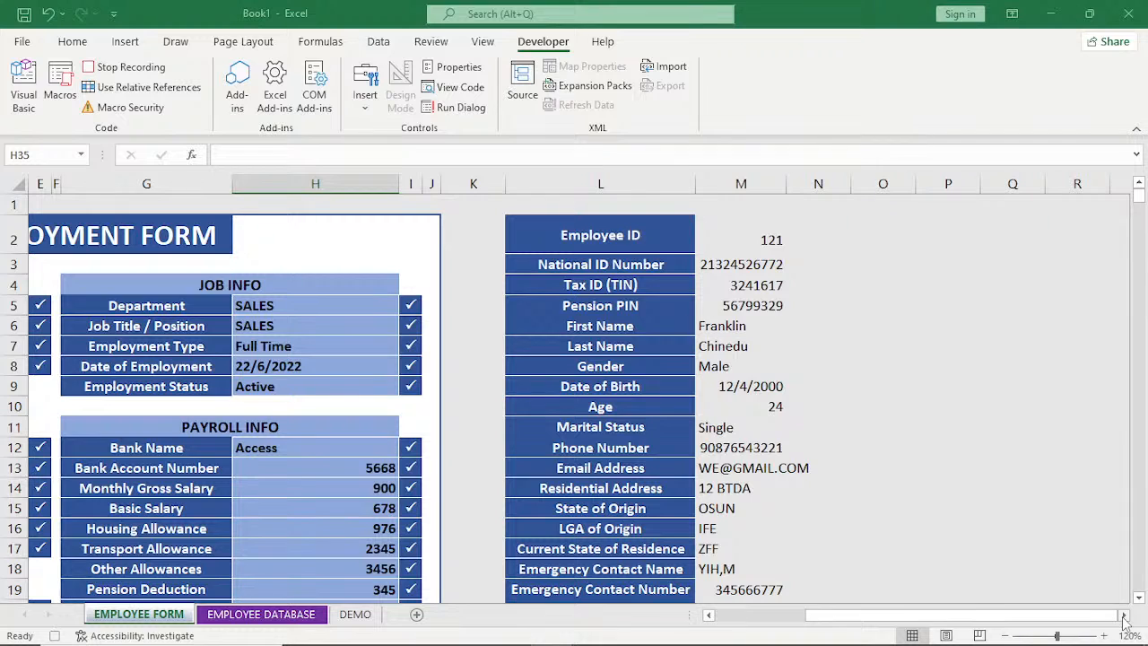
left_click(725, 222)
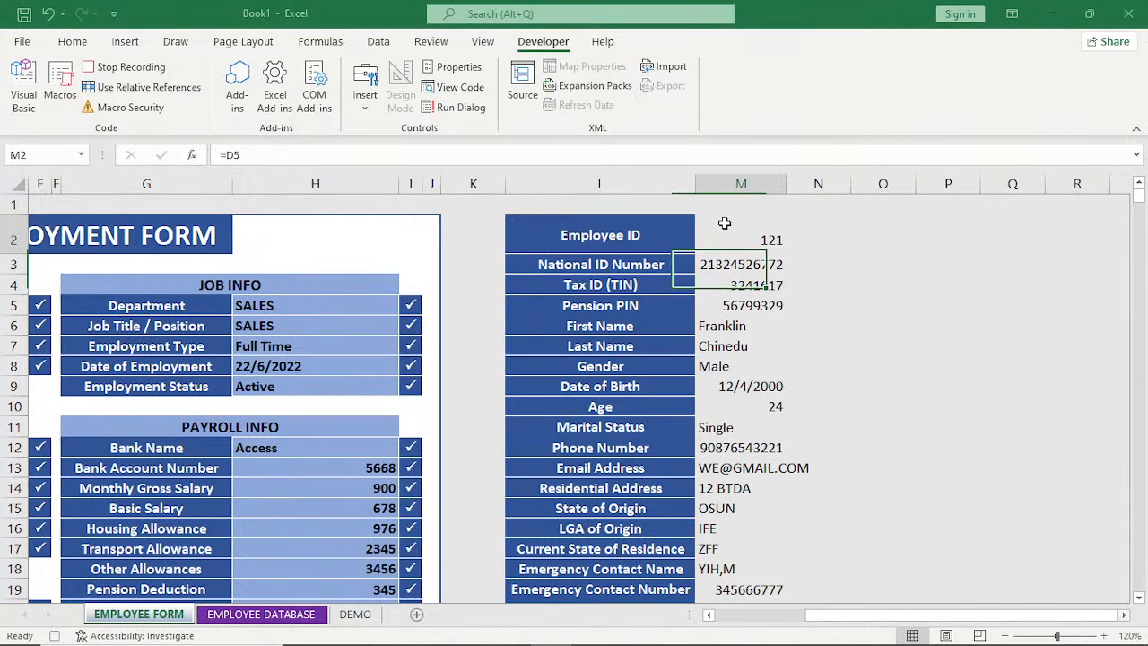
left_click_drag(725, 223, 749, 507)
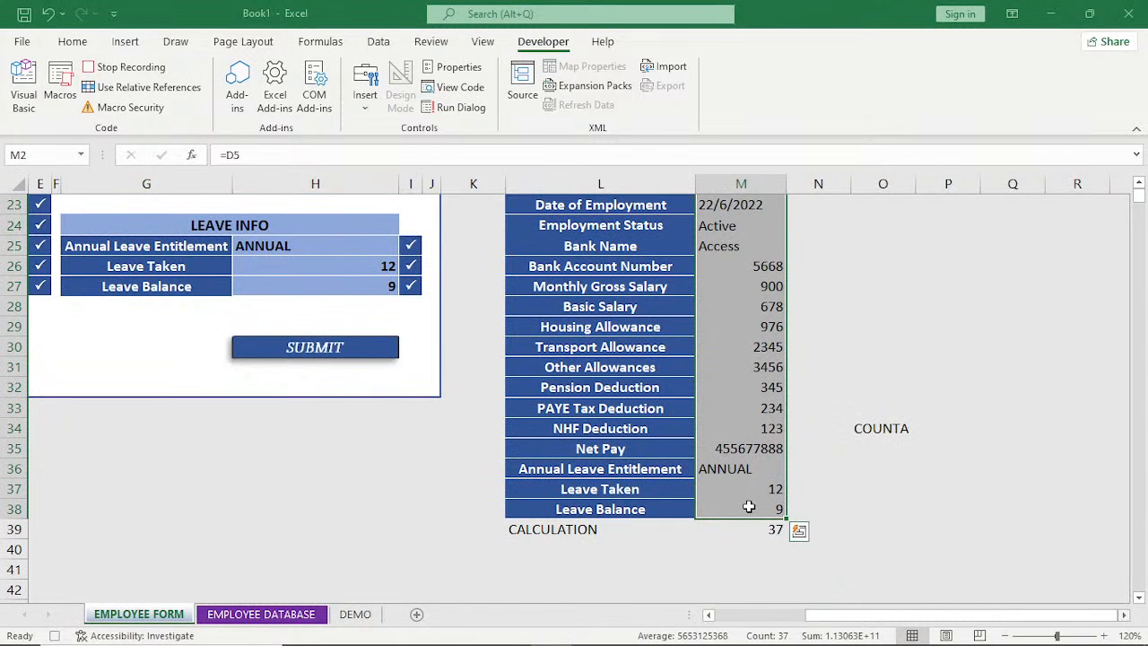
key("ctrl+c")
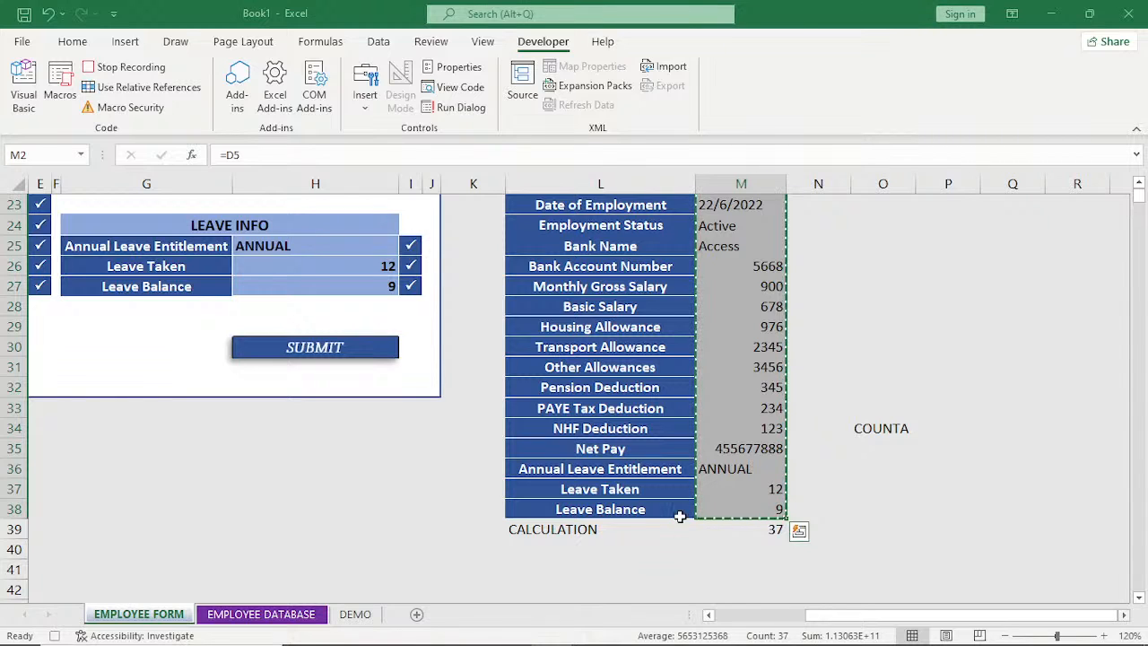
Paste the copied record as transposed values starting at cell B6 on the DEMO sheet.
left_click(355, 615)
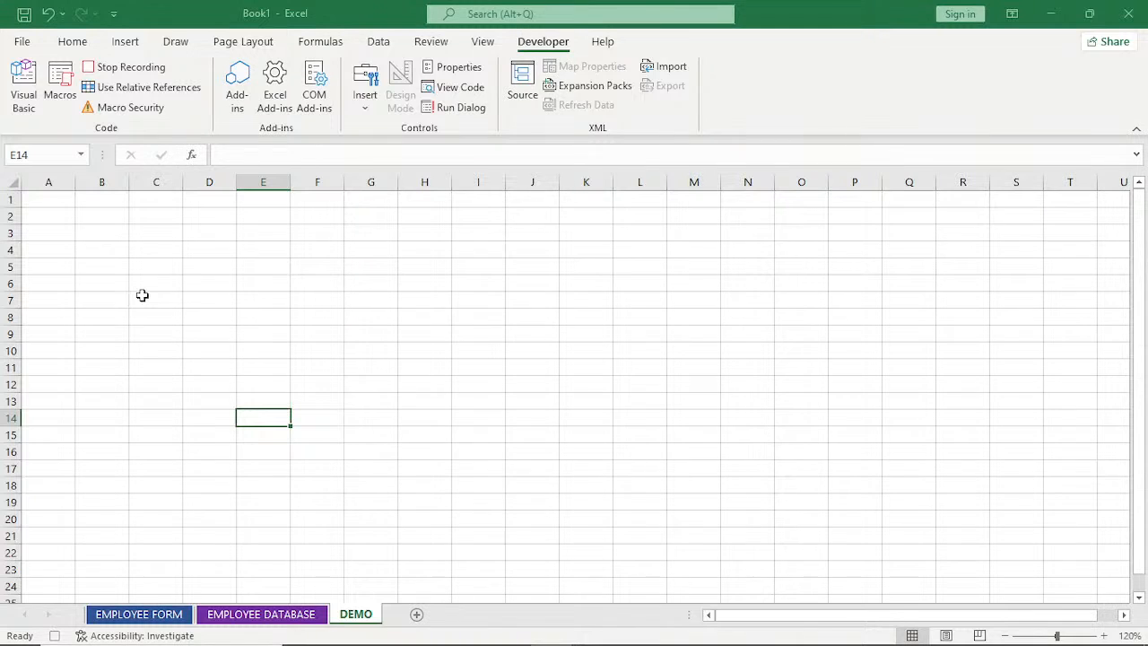
left_click(92, 285)
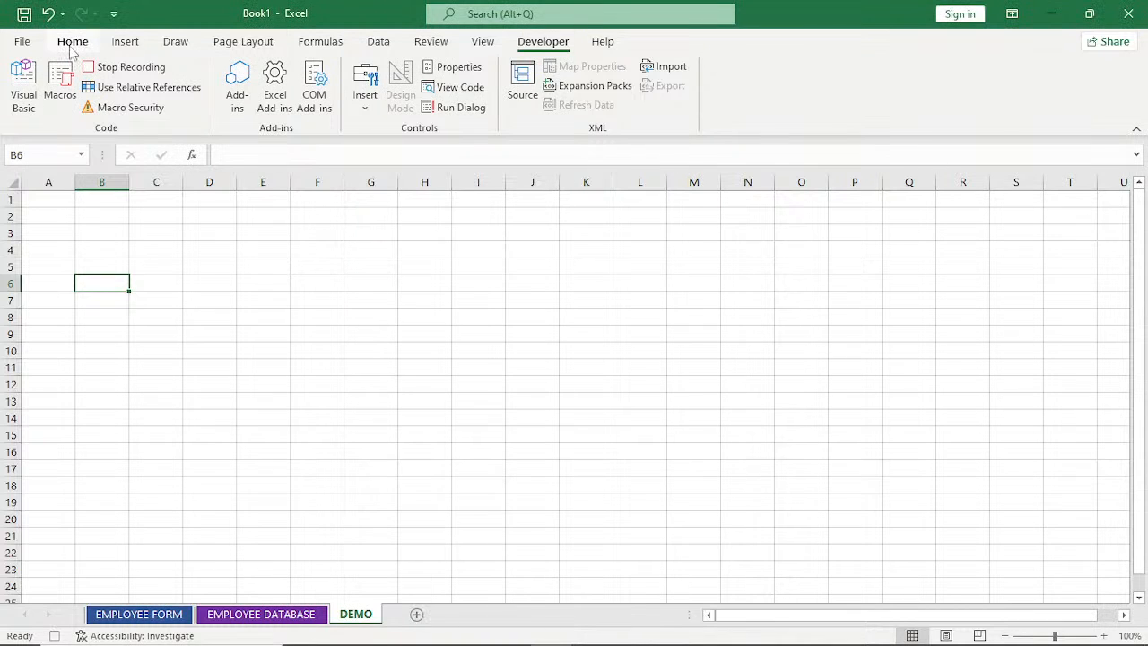
left_click(72, 46)
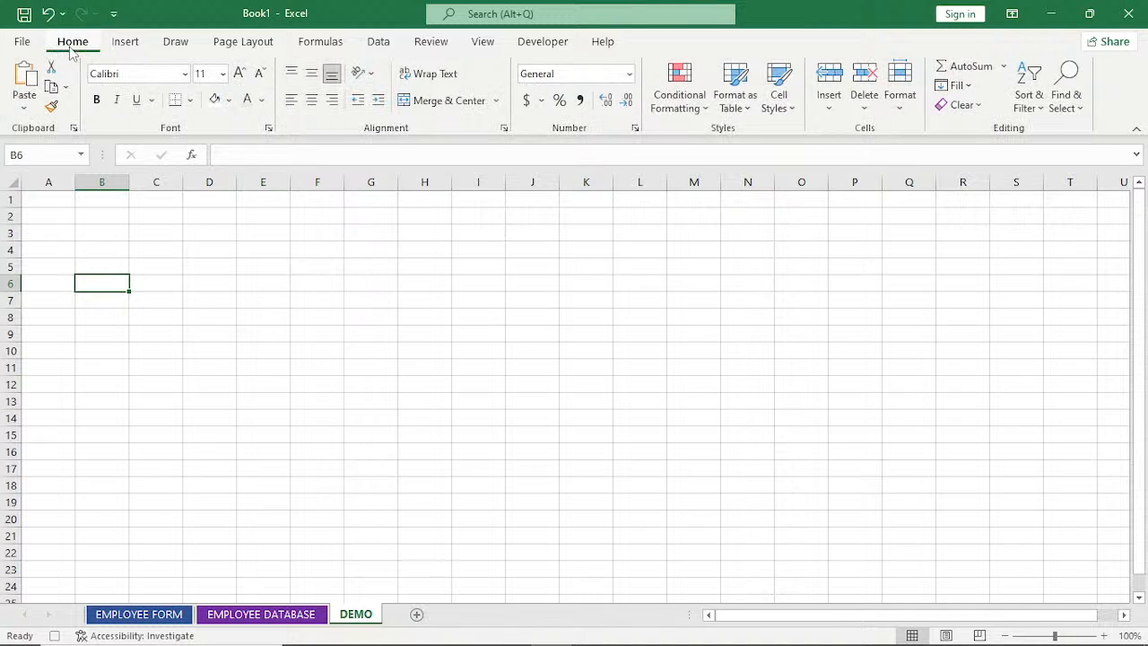
left_click(24, 109)
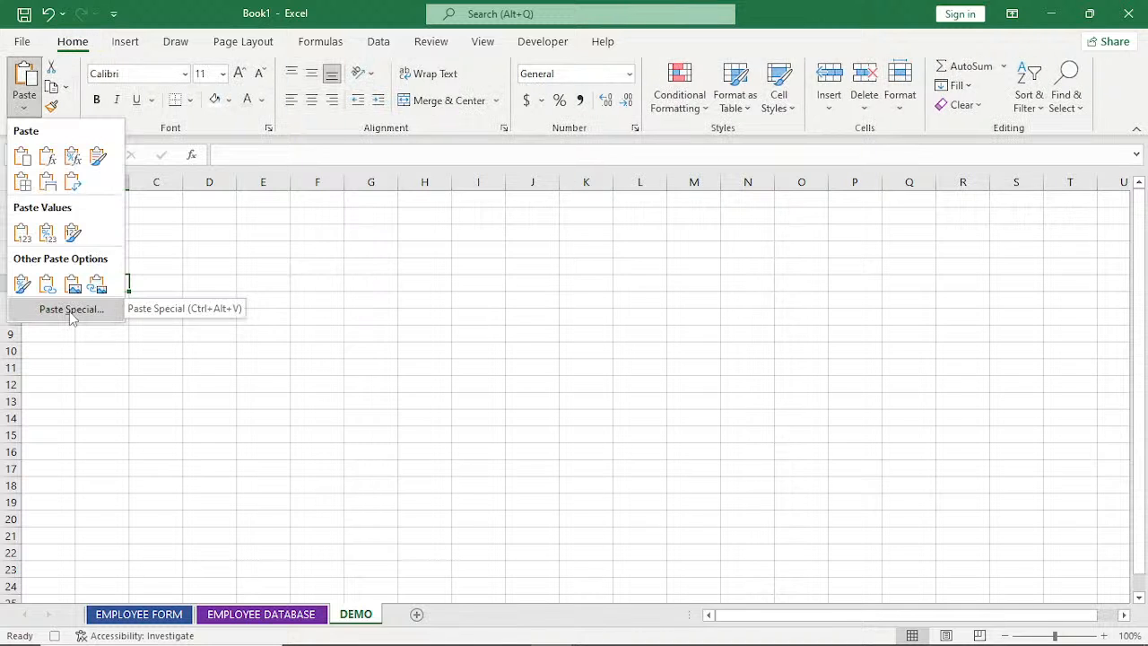
left_click(72, 310)
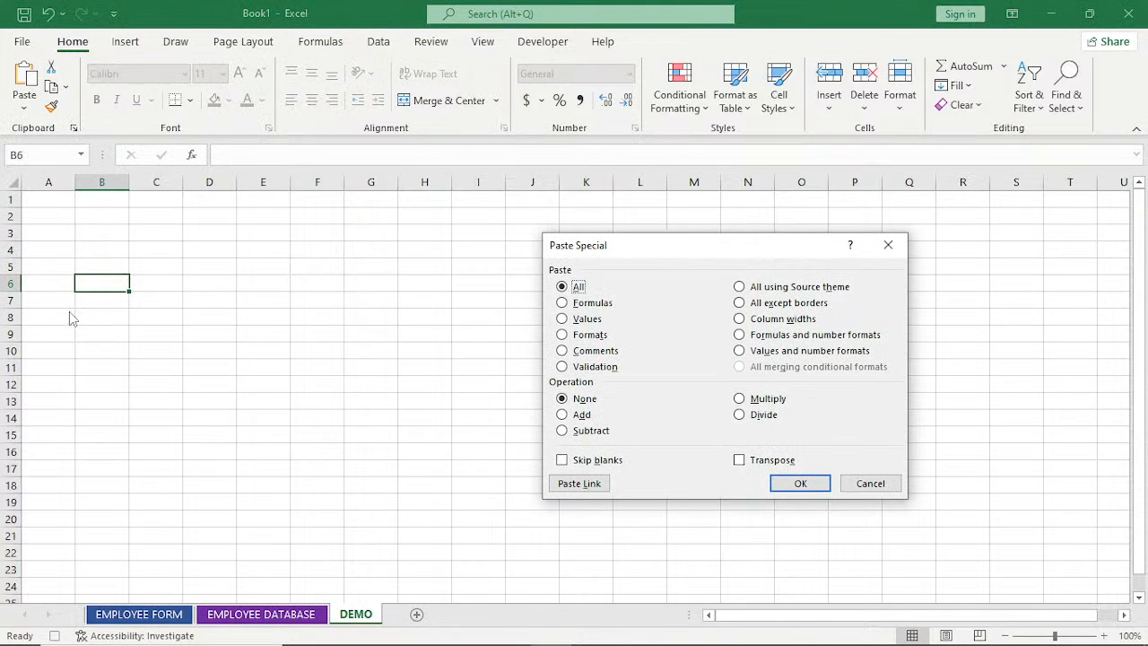
left_click(564, 324)
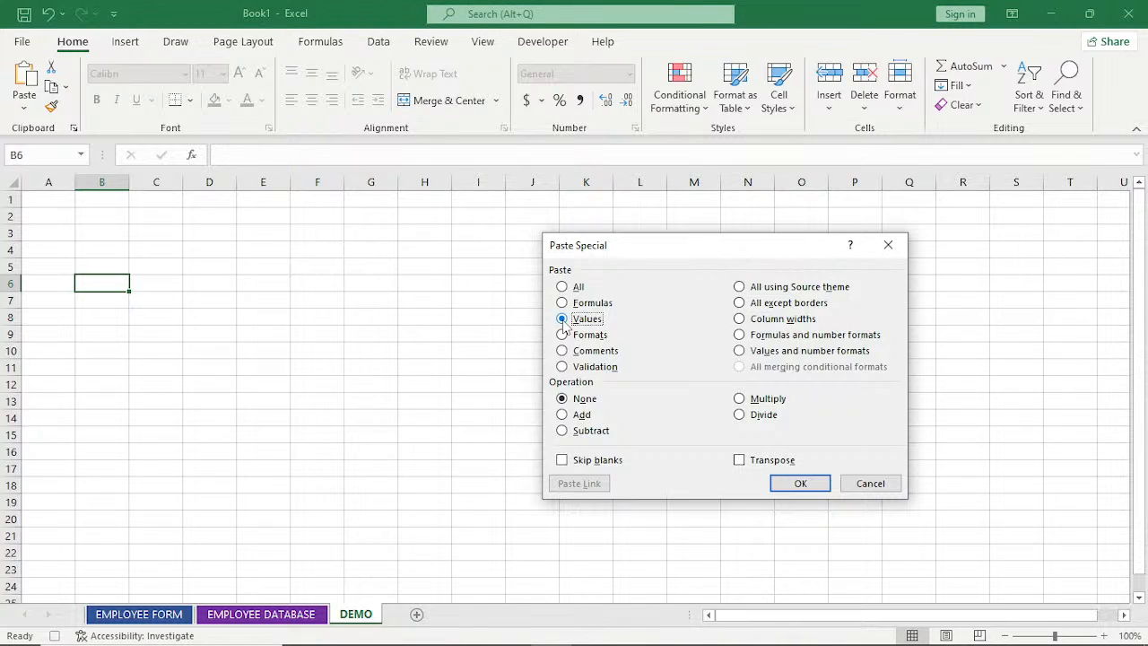
left_click(739, 461)
left_click(810, 484)
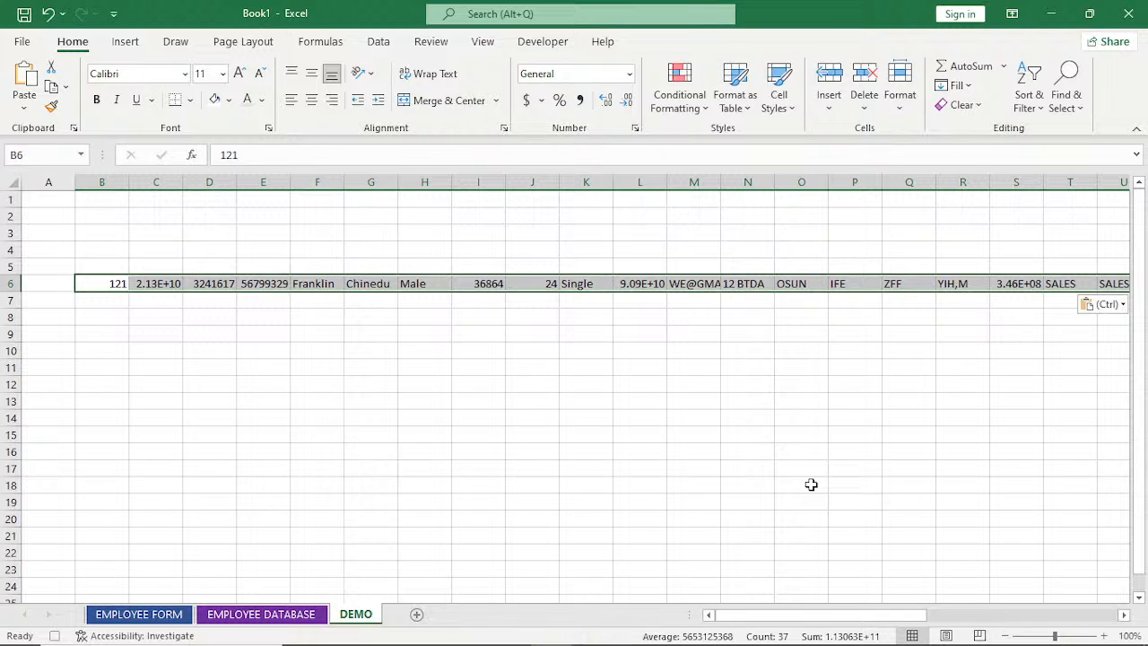
Copy the transposed row from DEMO and insert it at B6 on the EMPLOYEE DATABASE sheet, shifting cells down.
key("ctrl+c")
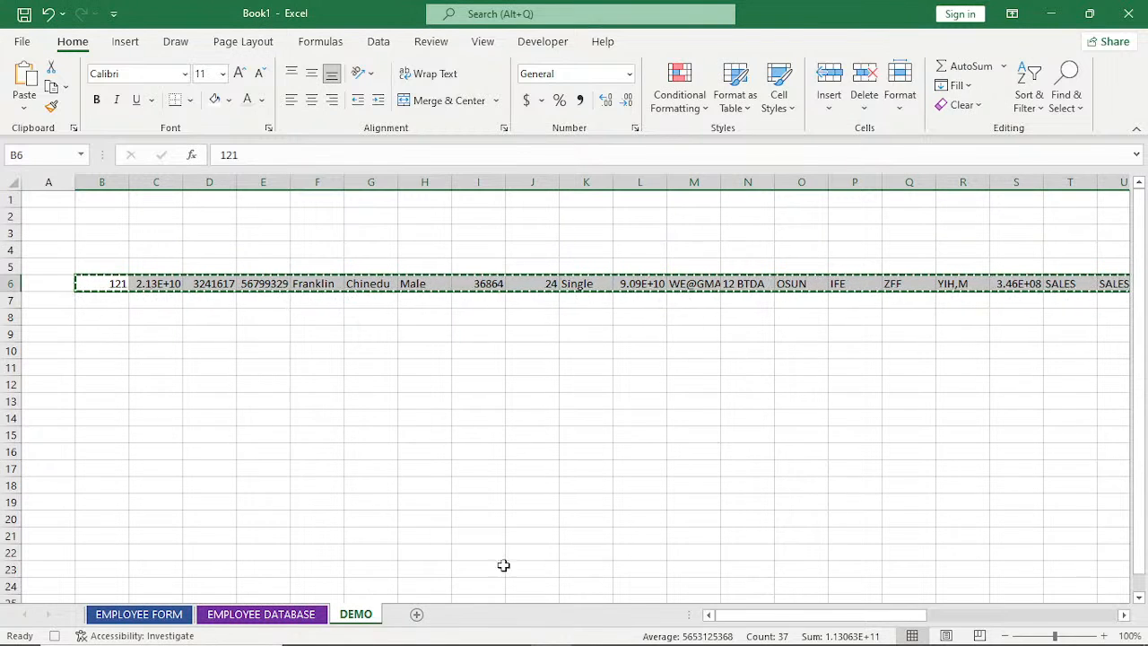
left_click(267, 617)
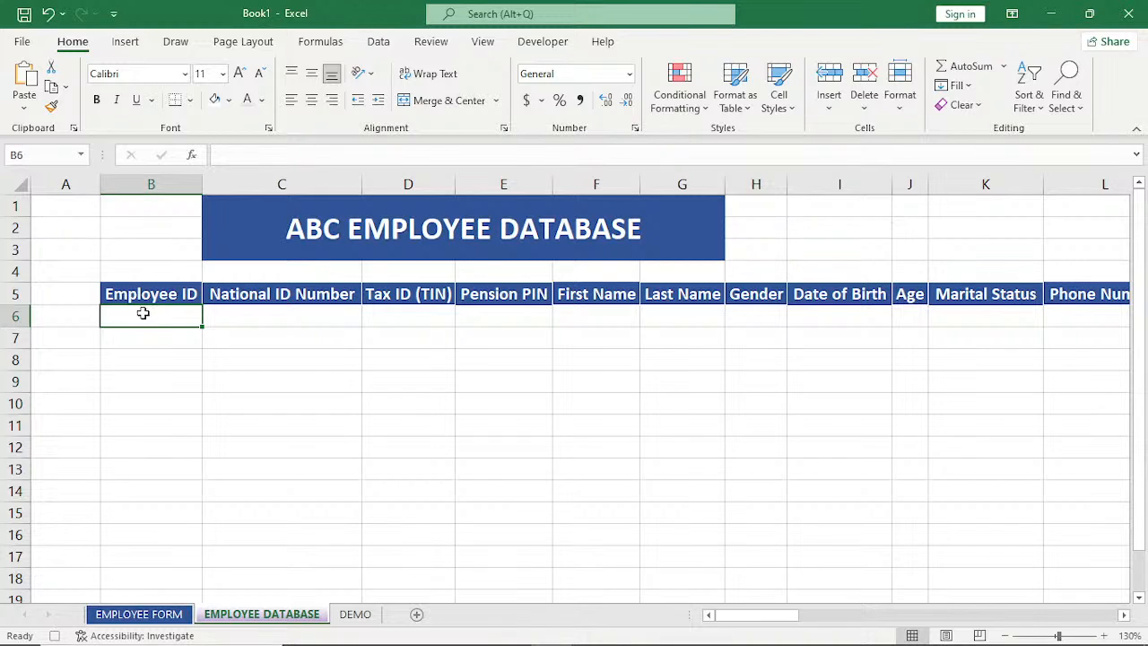
left_click(834, 108)
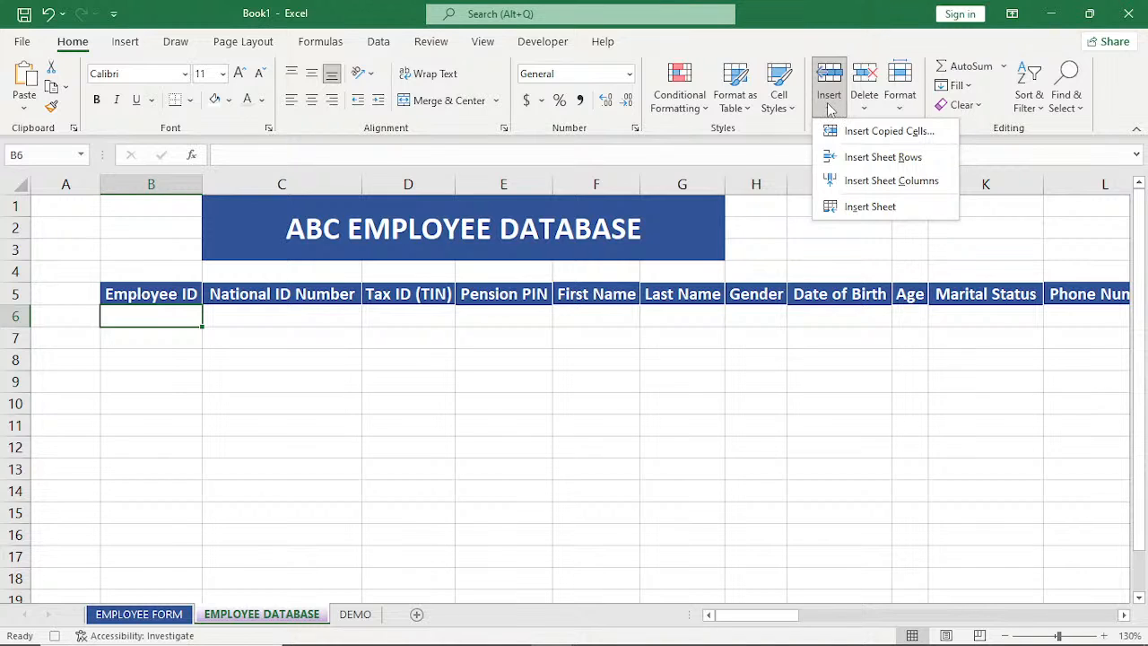
left_click(882, 134)
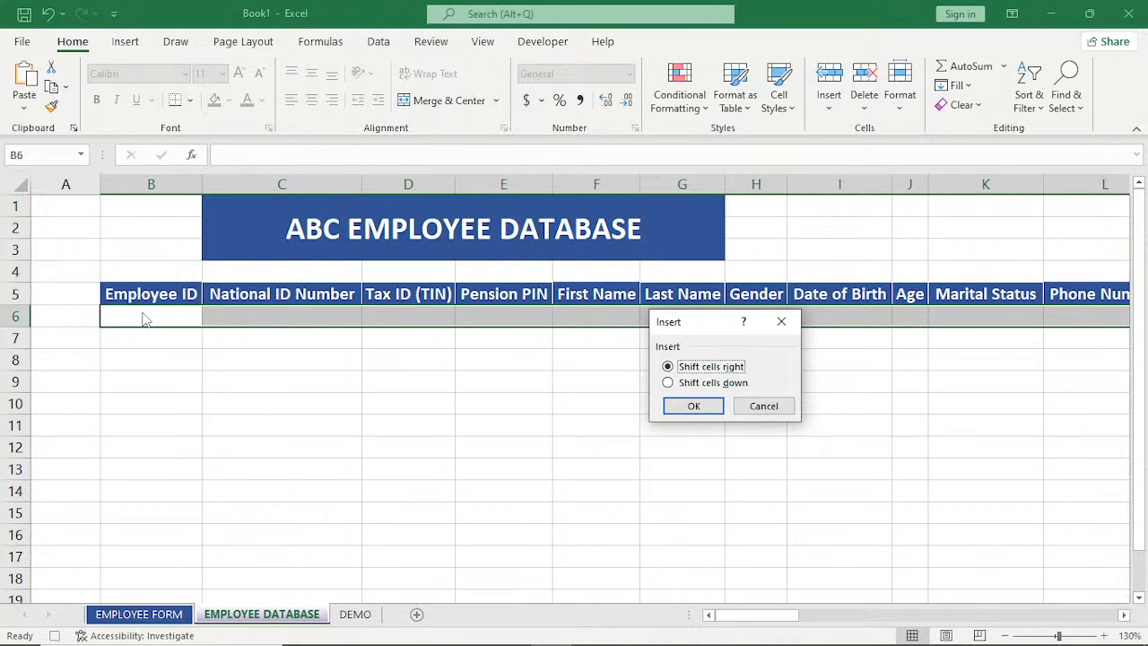
left_click(668, 383)
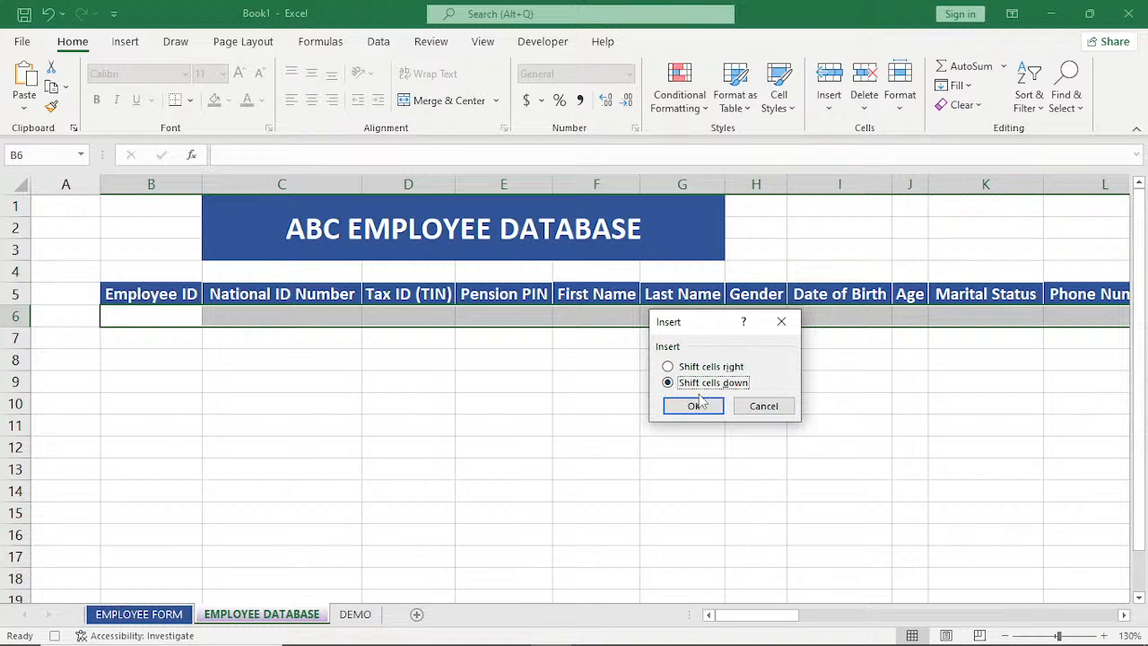
left_click(694, 407)
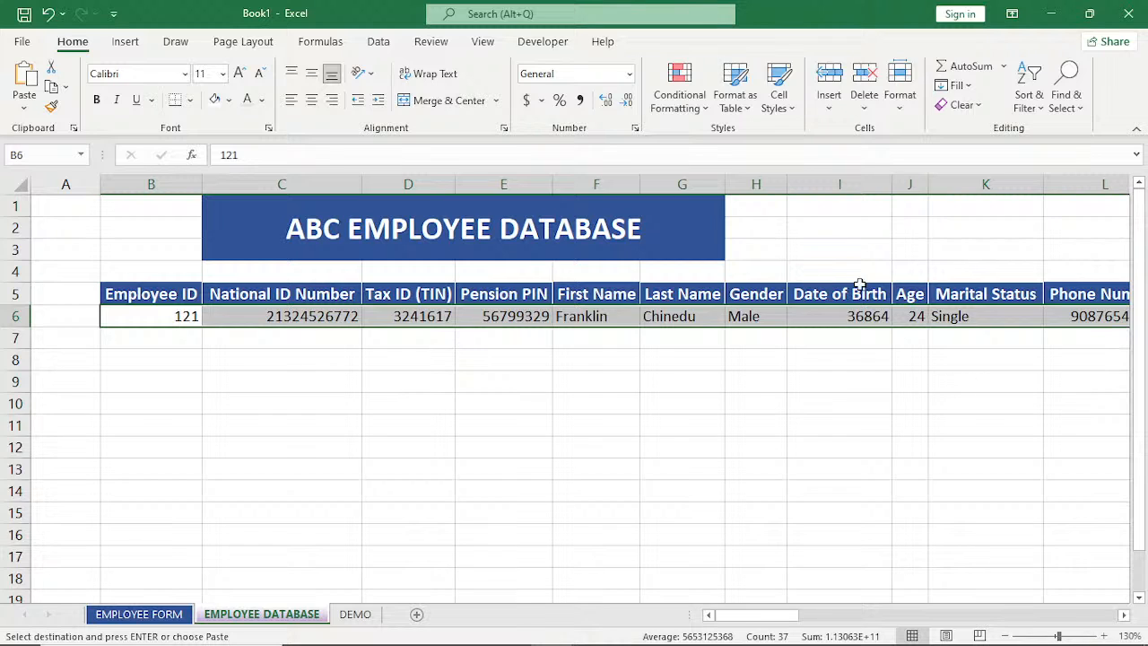
Format the Date of Birth column I in the employee database as Short Date.
left_click(852, 184)
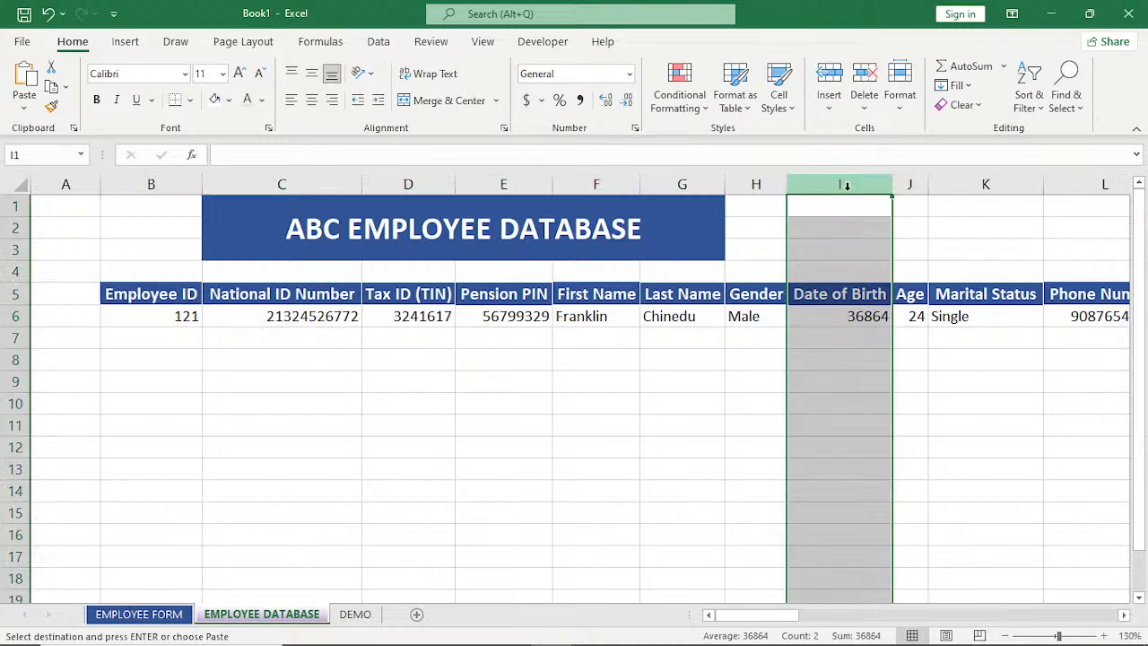
left_click(631, 73)
left_click(592, 258)
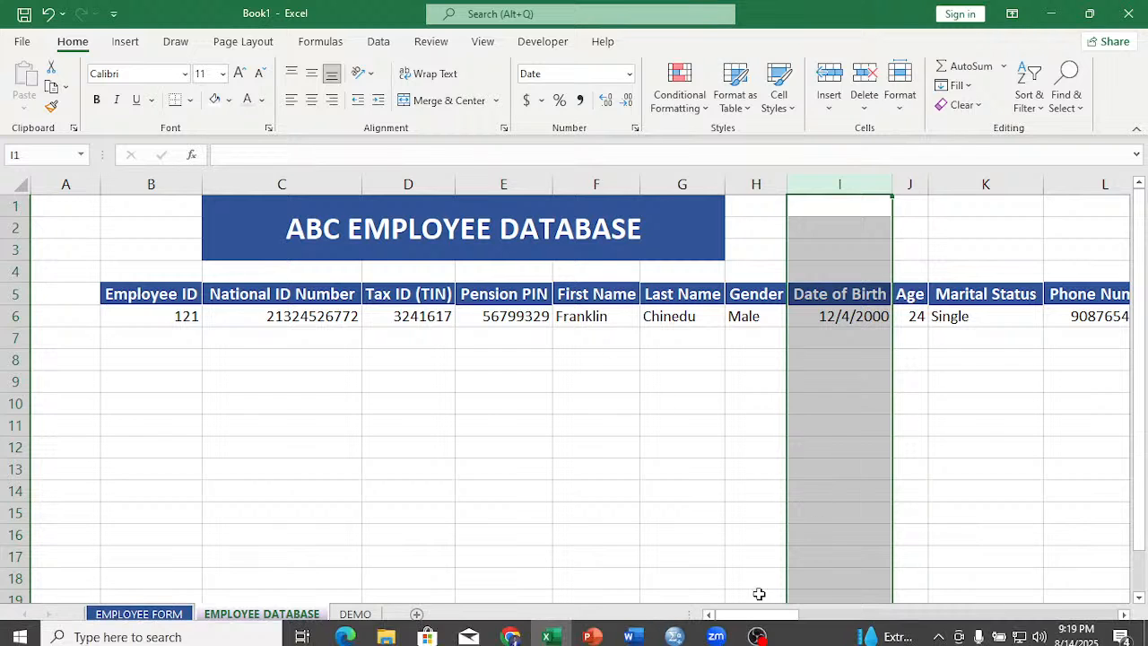
Format the Date of Employment column W in the employee database as Short Date.
left_click_drag(770, 617, 948, 625)
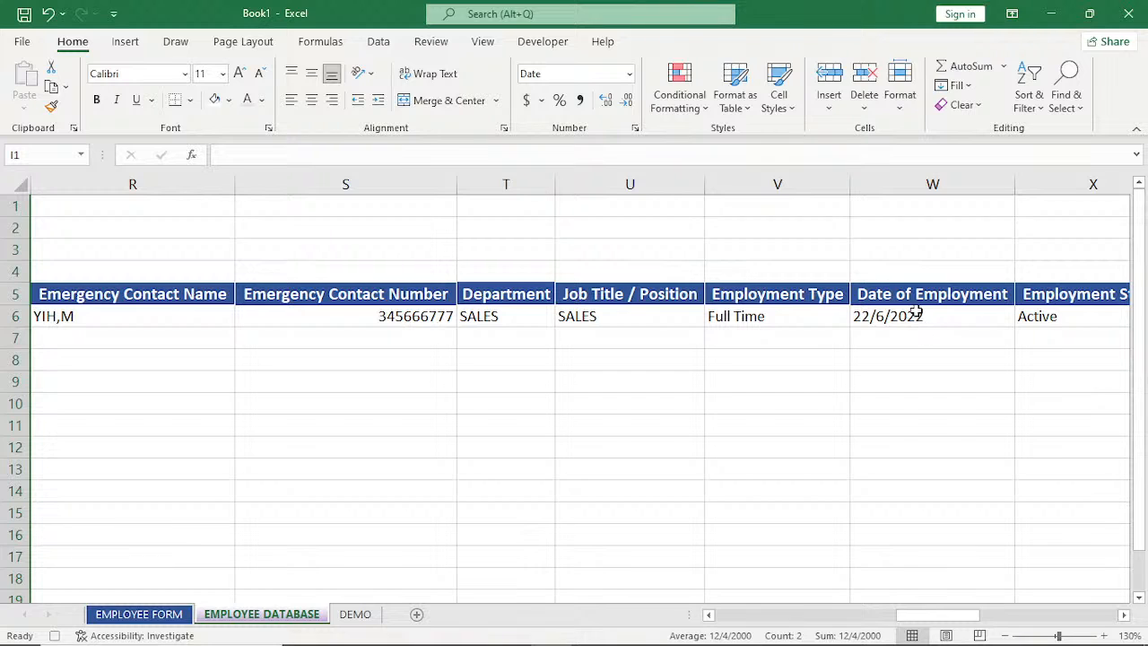
left_click(913, 316)
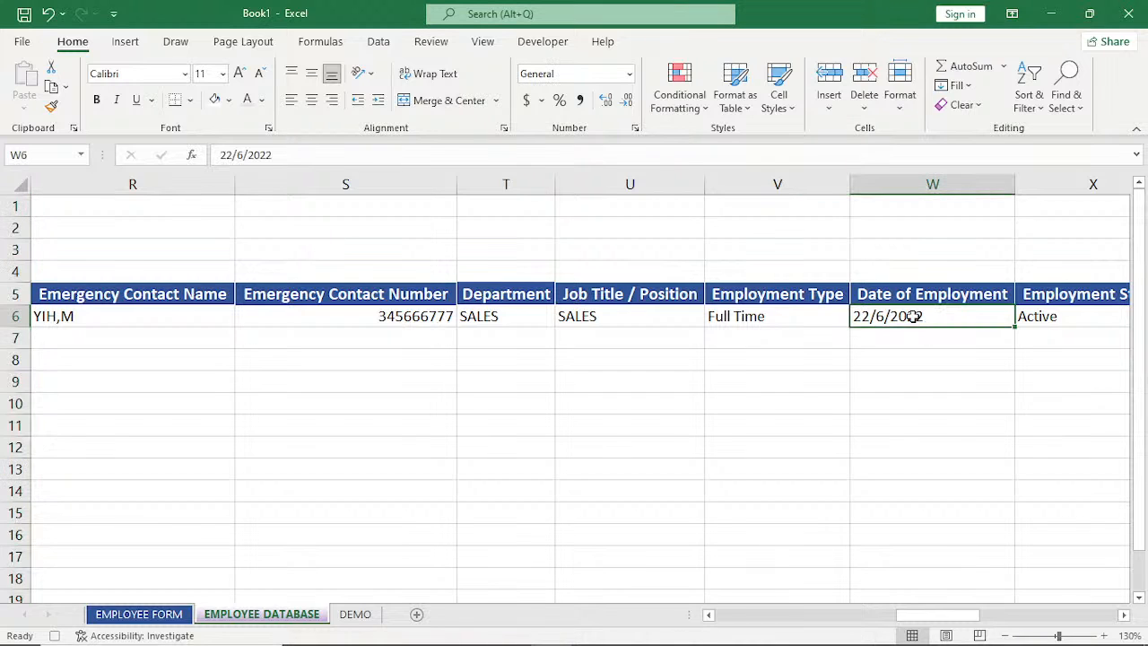
key("ctrl+space")
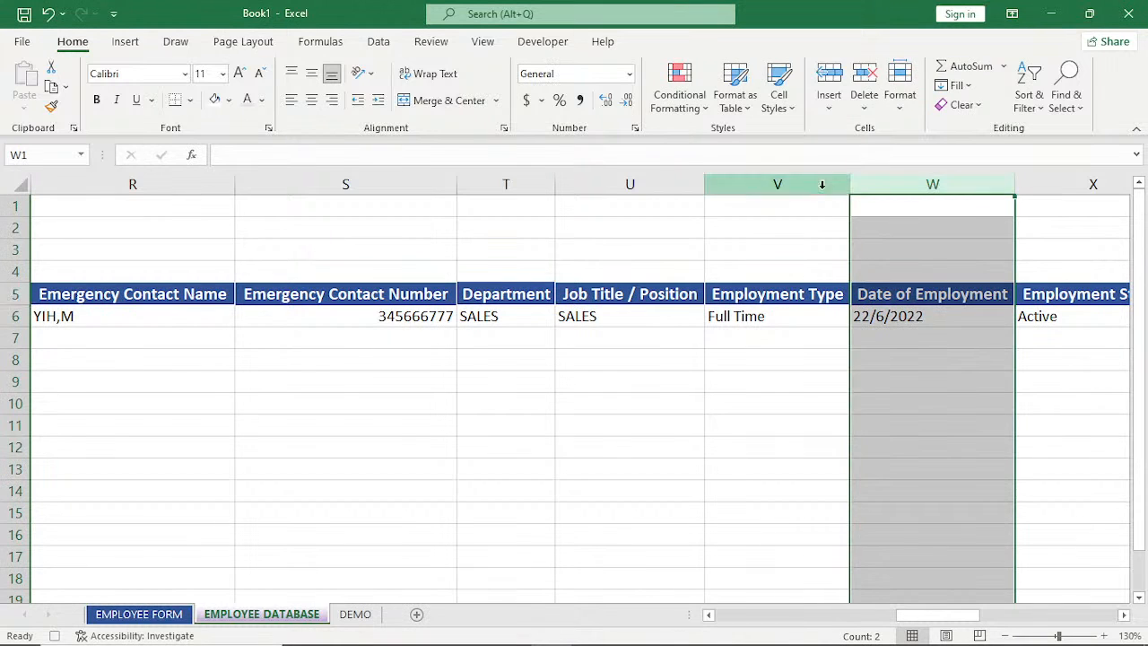
left_click(629, 74)
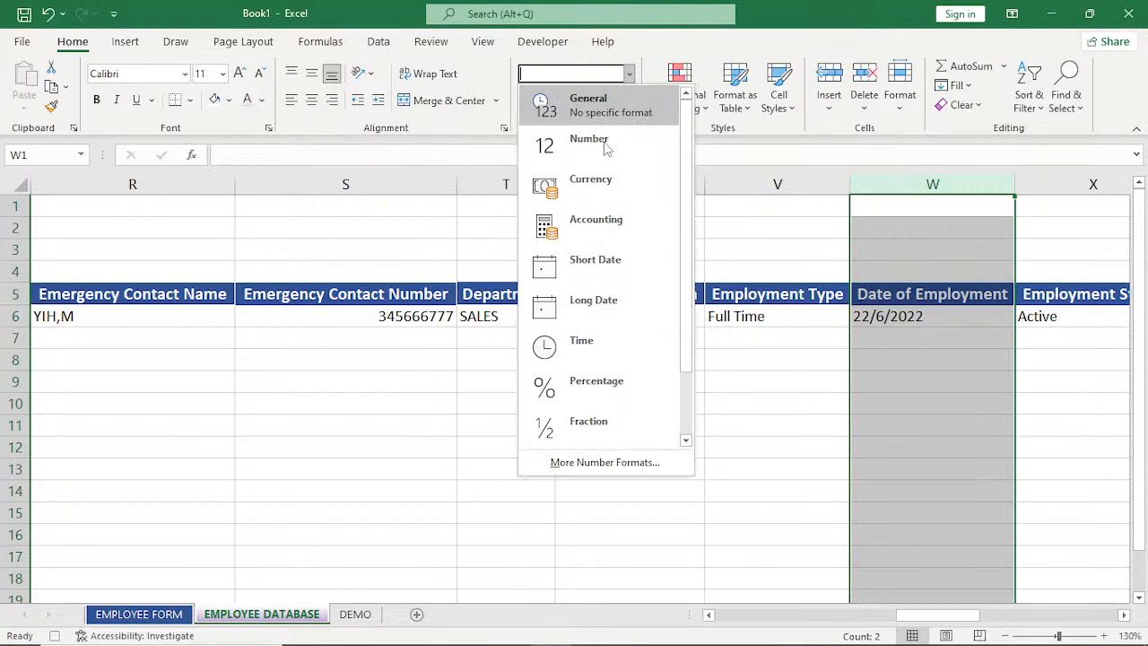
left_click(594, 262)
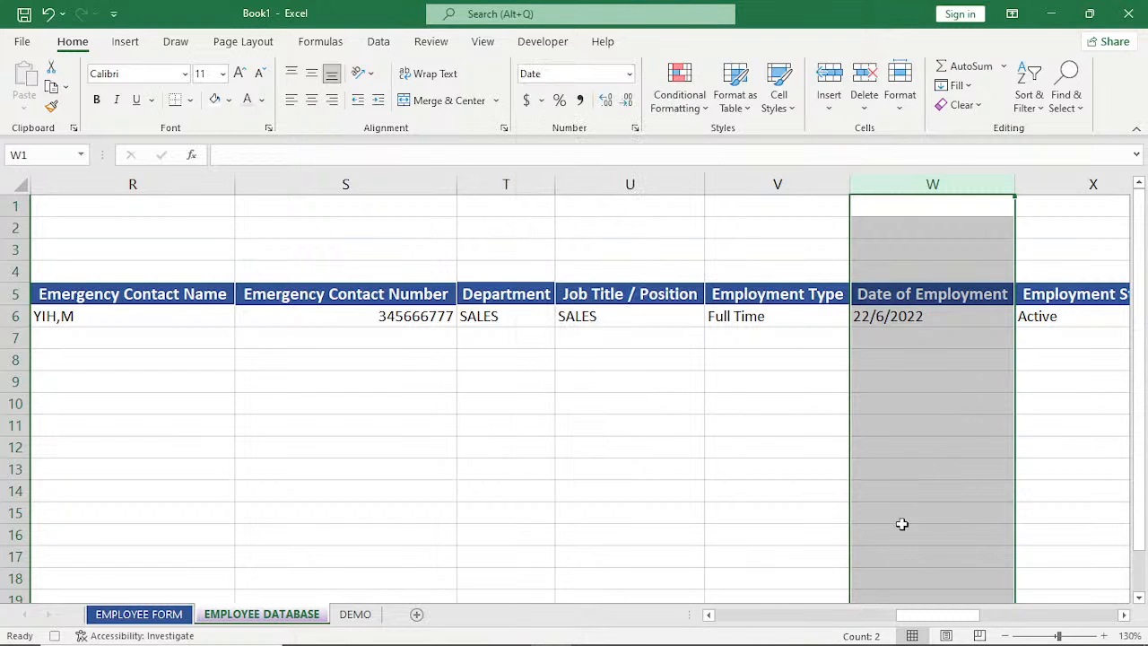
Clear the First Name, Last Name, Gender, Date of Birth and Marital Status entries on the EMPLOYEE FORM sheet.
left_click_drag(935, 616, 589, 562)
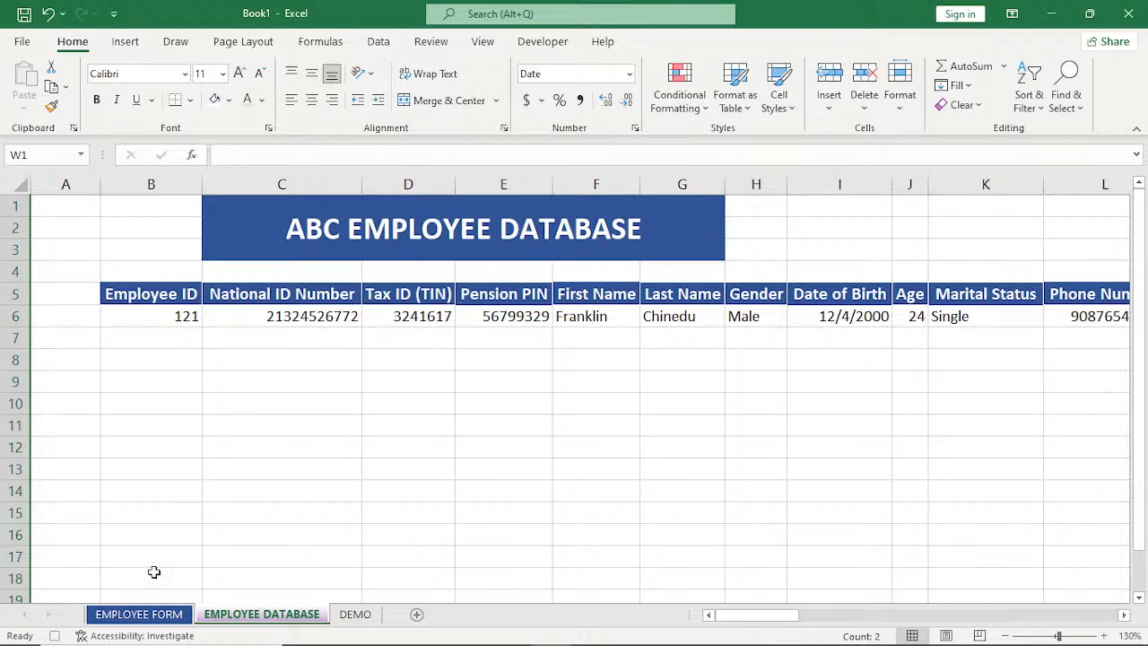
left_click(139, 613)
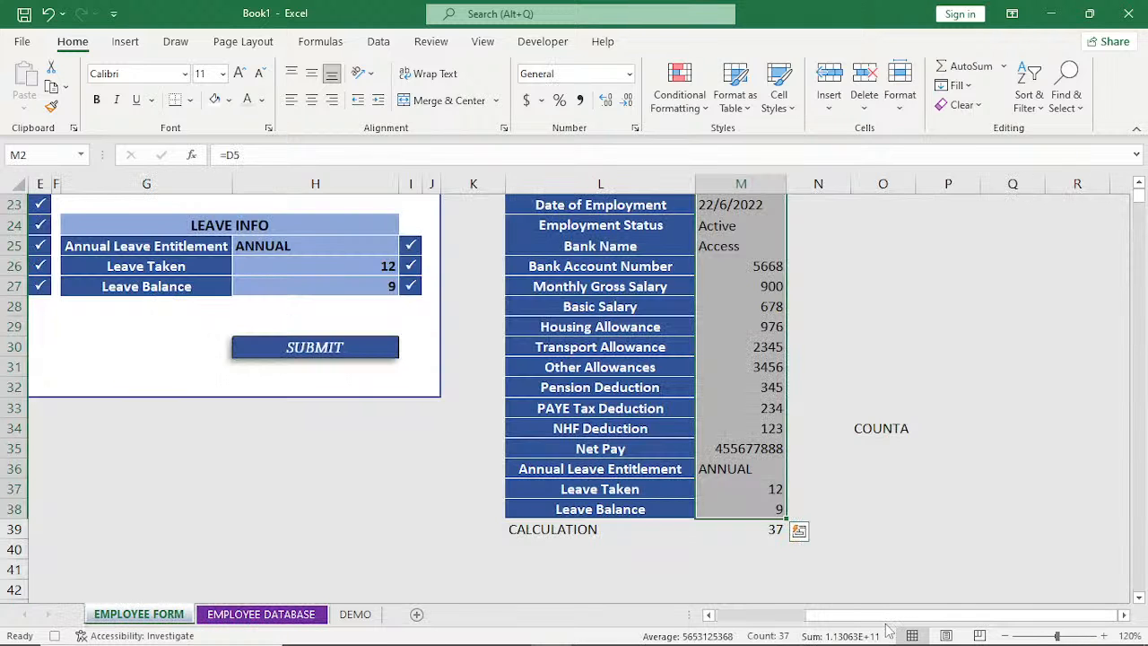
scroll(888, 619, "left", 3)
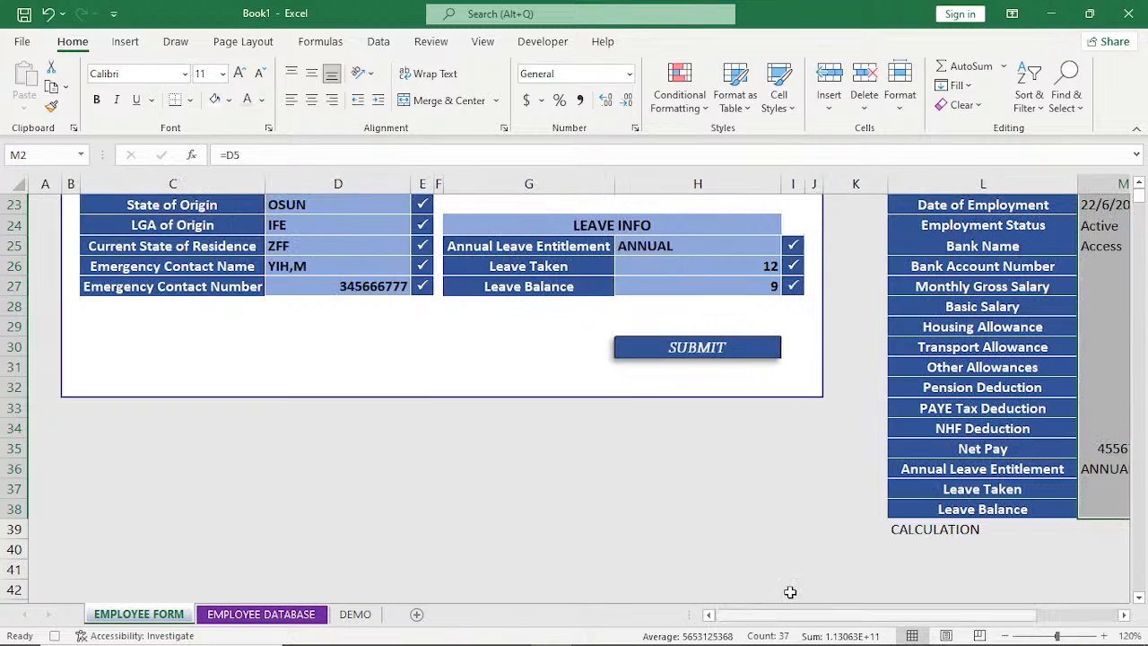
left_click(1140, 182)
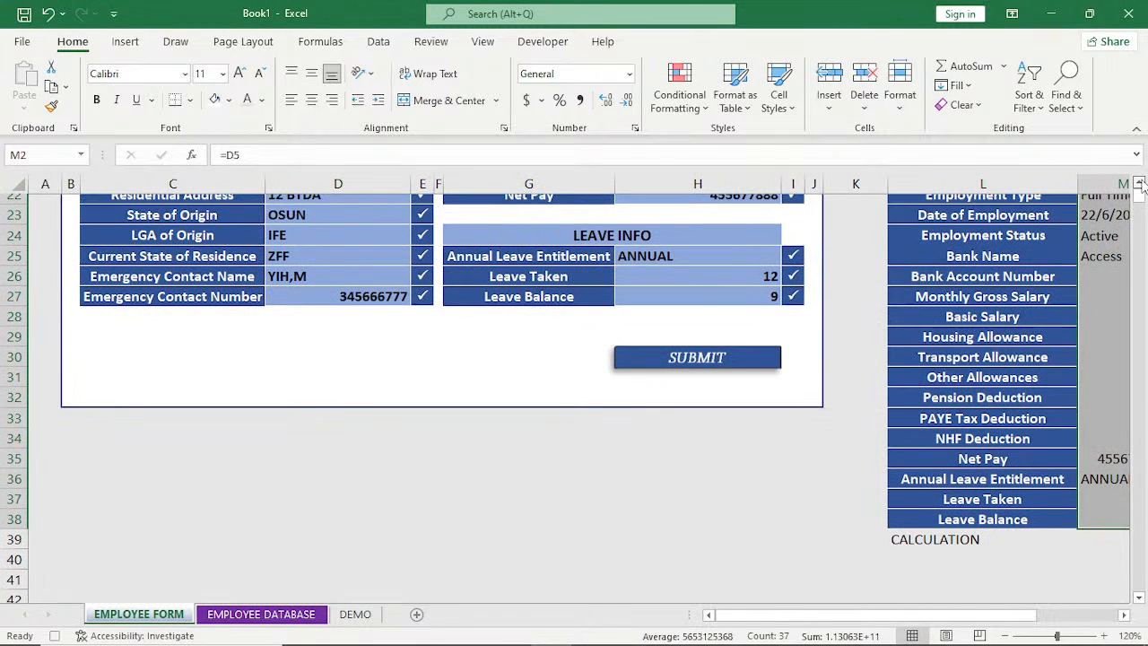
scroll(1139, 183, "up", 4)
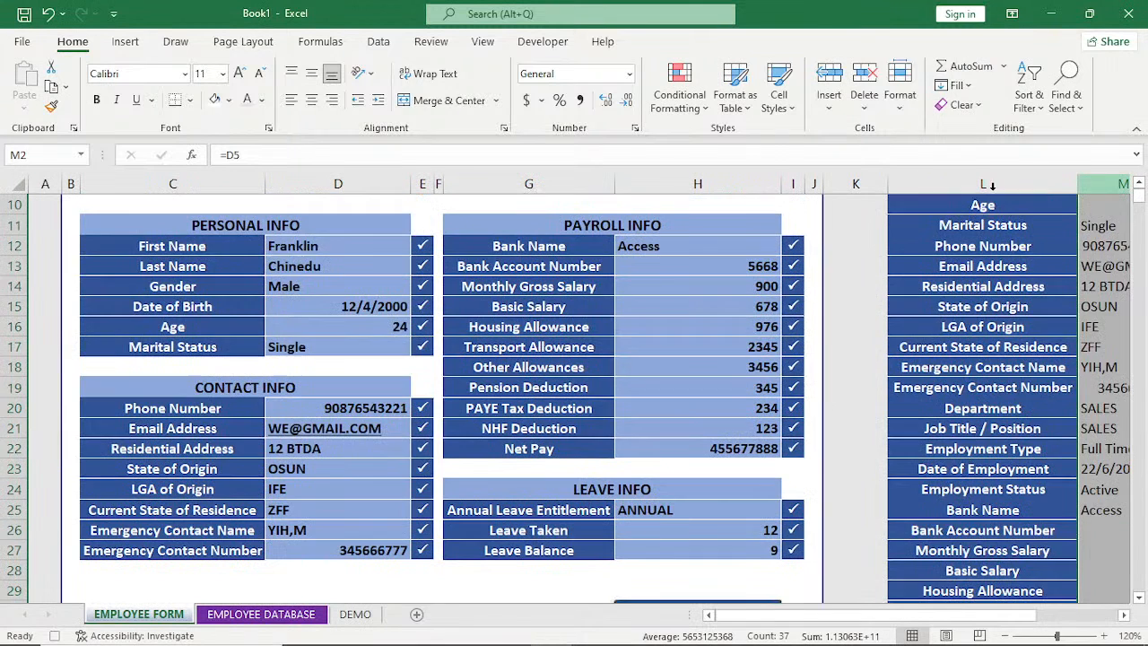
left_click(346, 243)
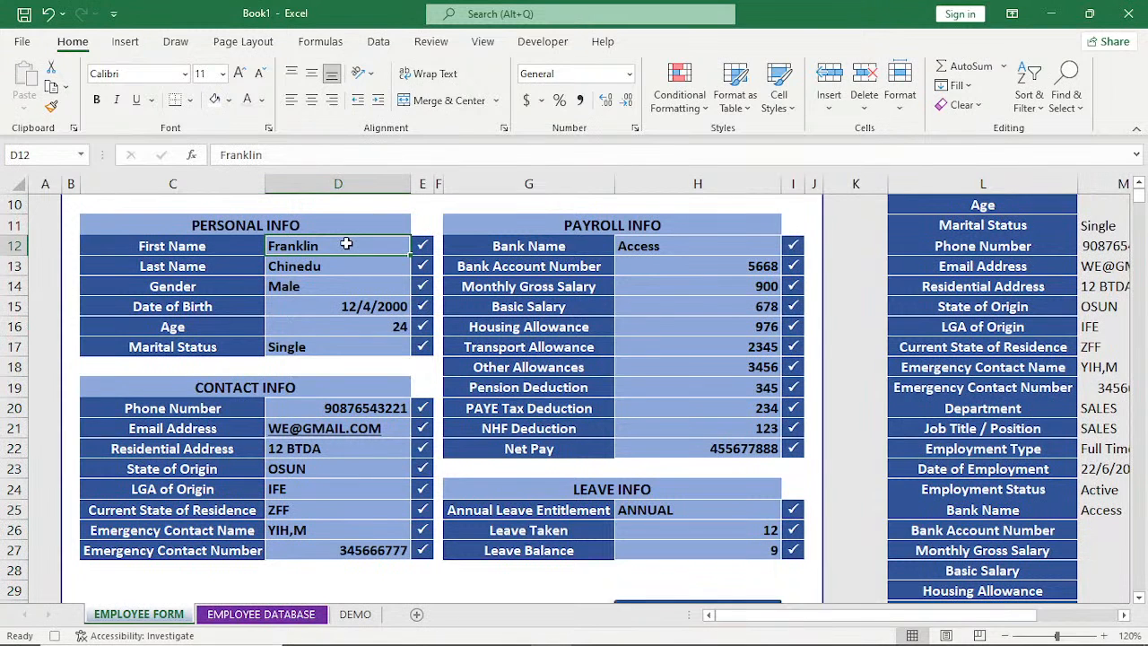
key("Delete")
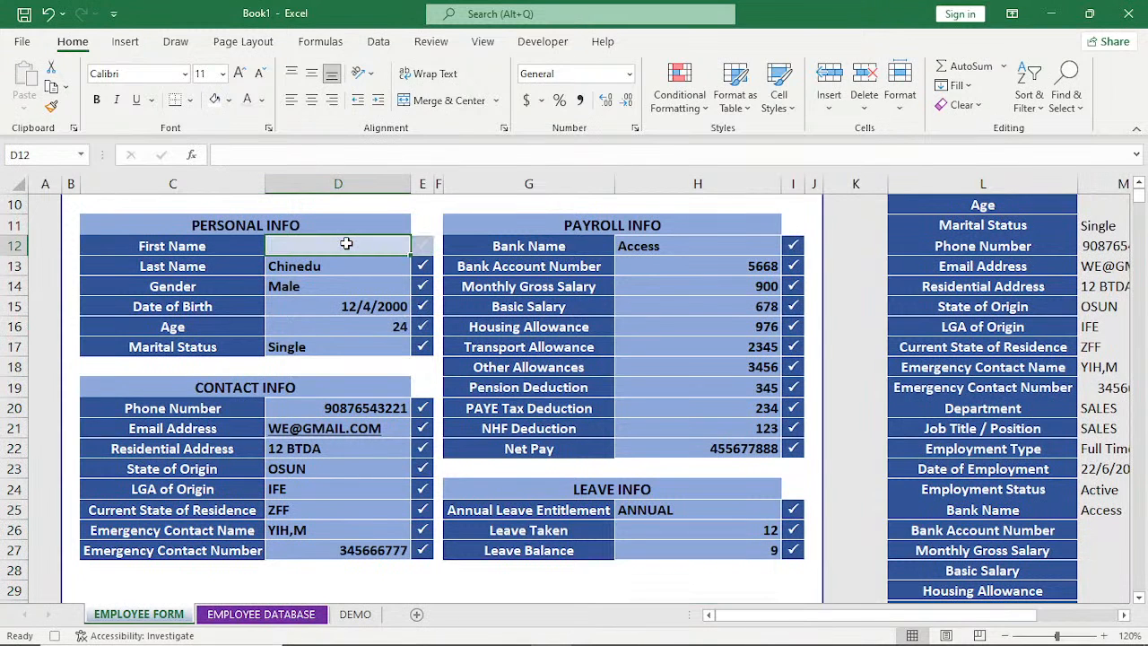
key("Down")
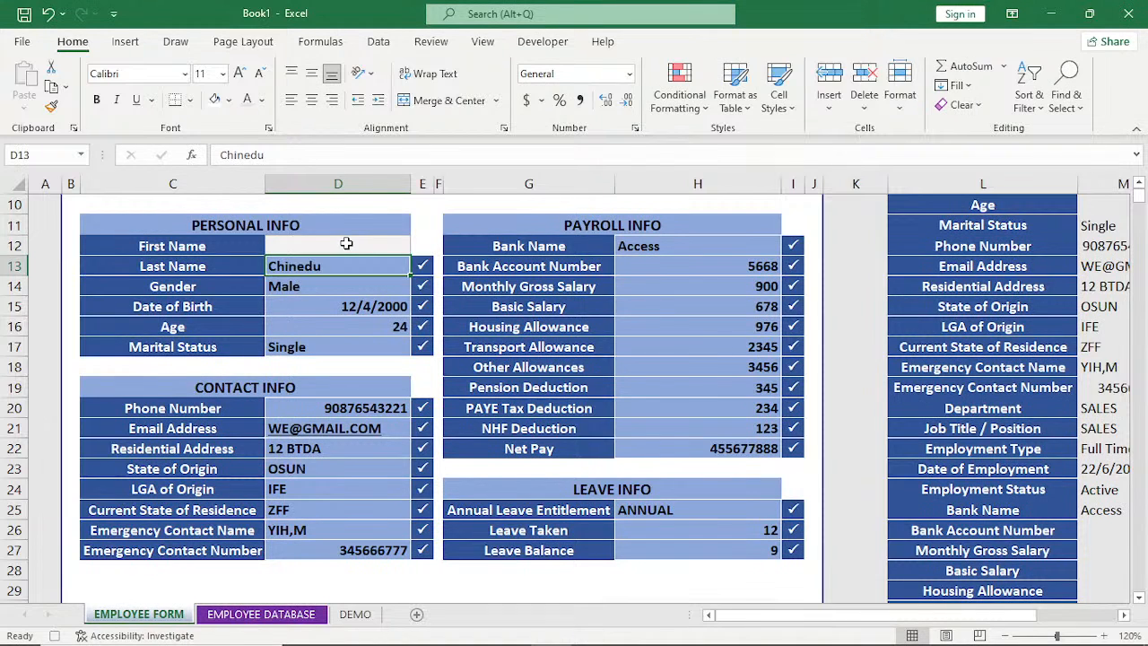
key("Delete")
key("Down")
key("Delete")
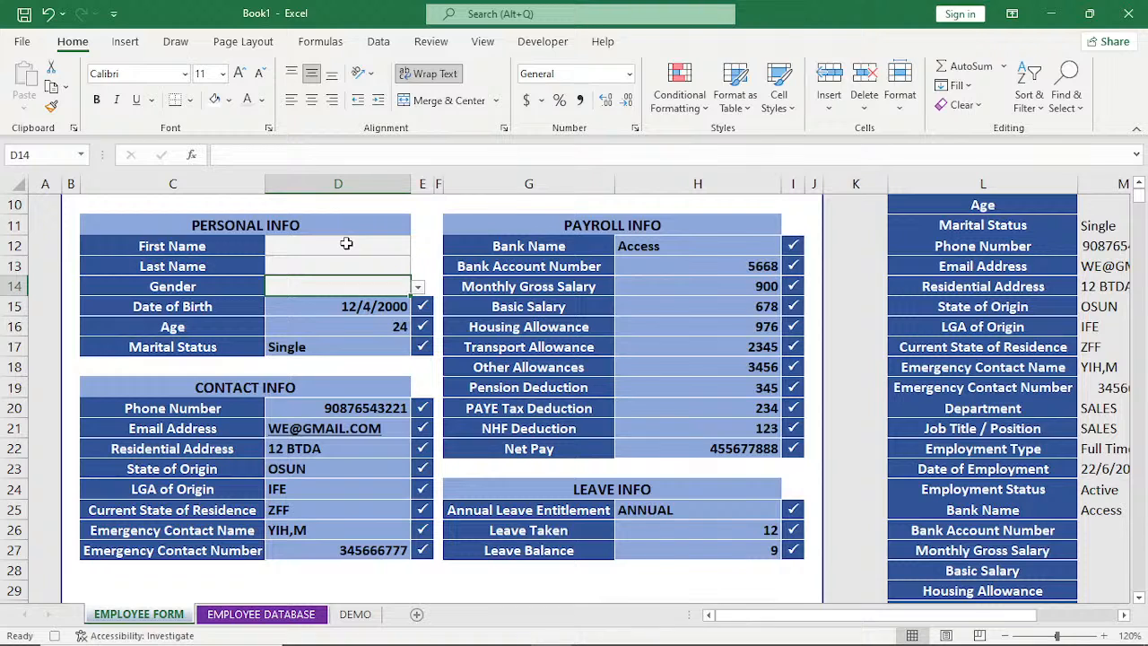
key("Down")
key("Delete")
key("Down")
key("Down")
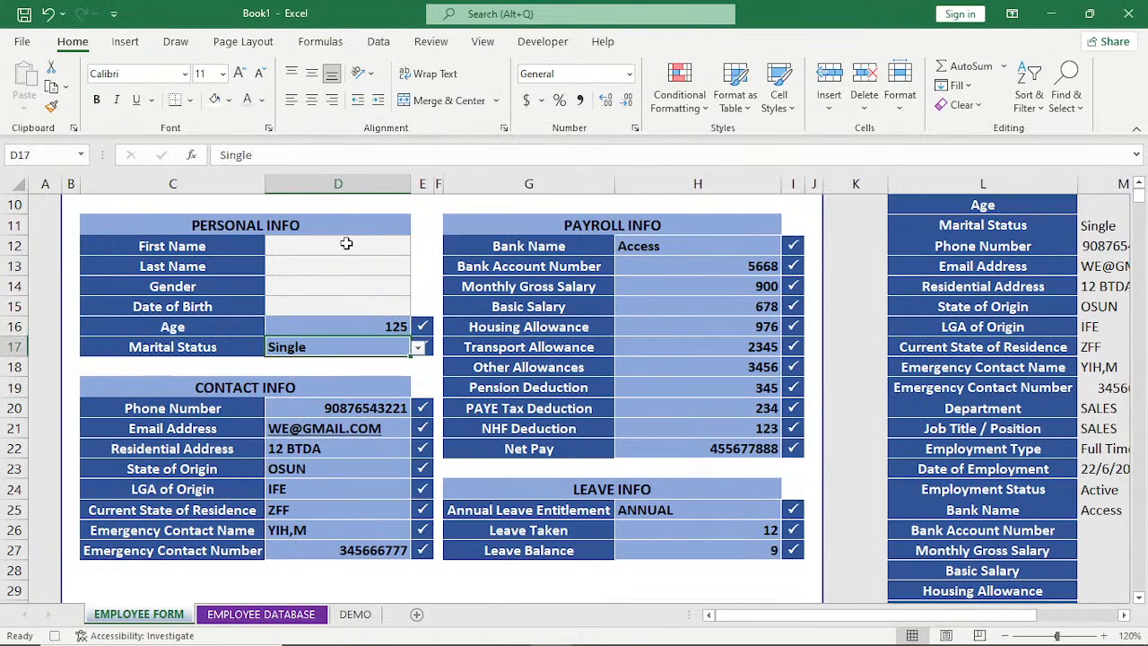
key("Delete")
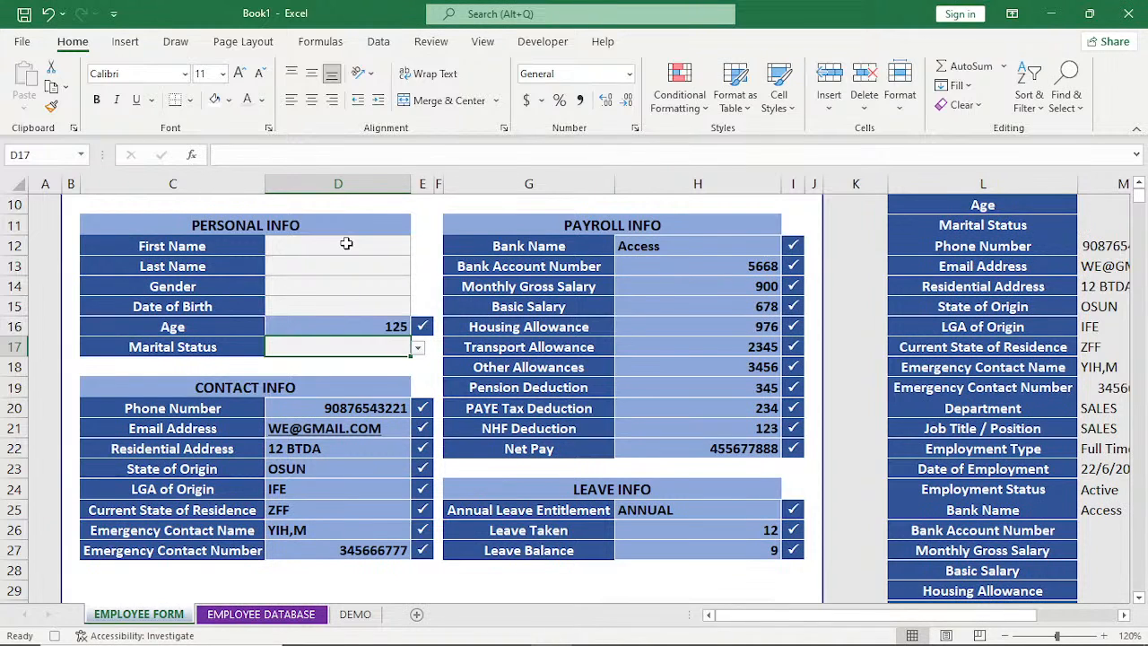
Clear all Contact Info entries, from Phone Number through Emergency Contact Number, on the EMPLOYEE FORM sheet.
key("Down")
key("Down")
key("Down")
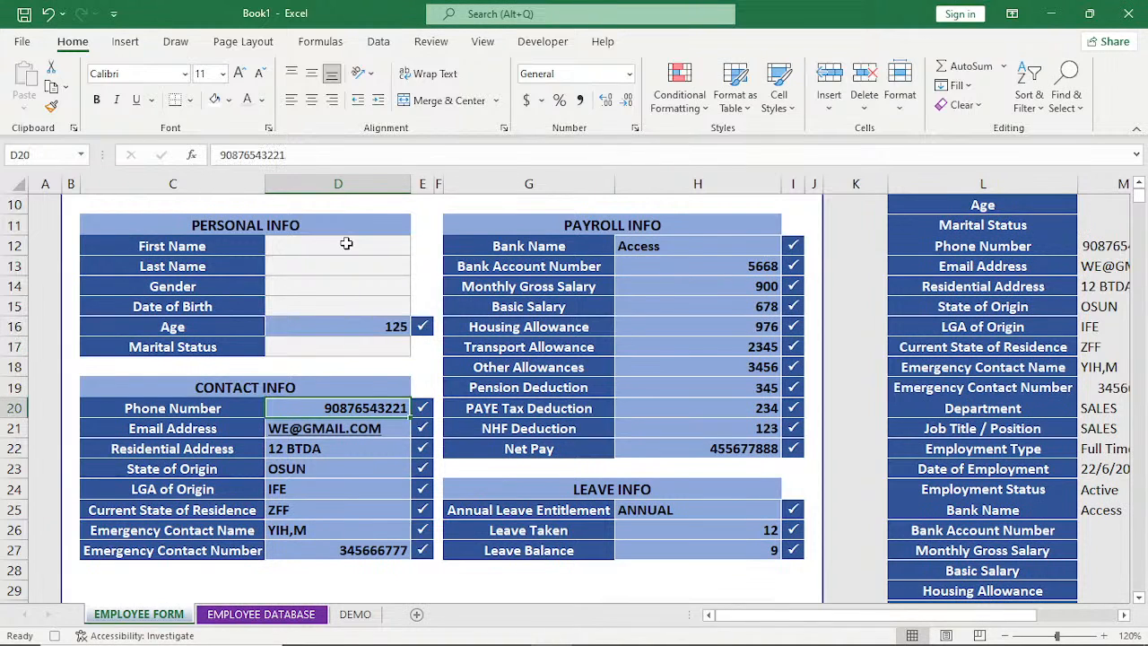
key("Delete")
key("Down")
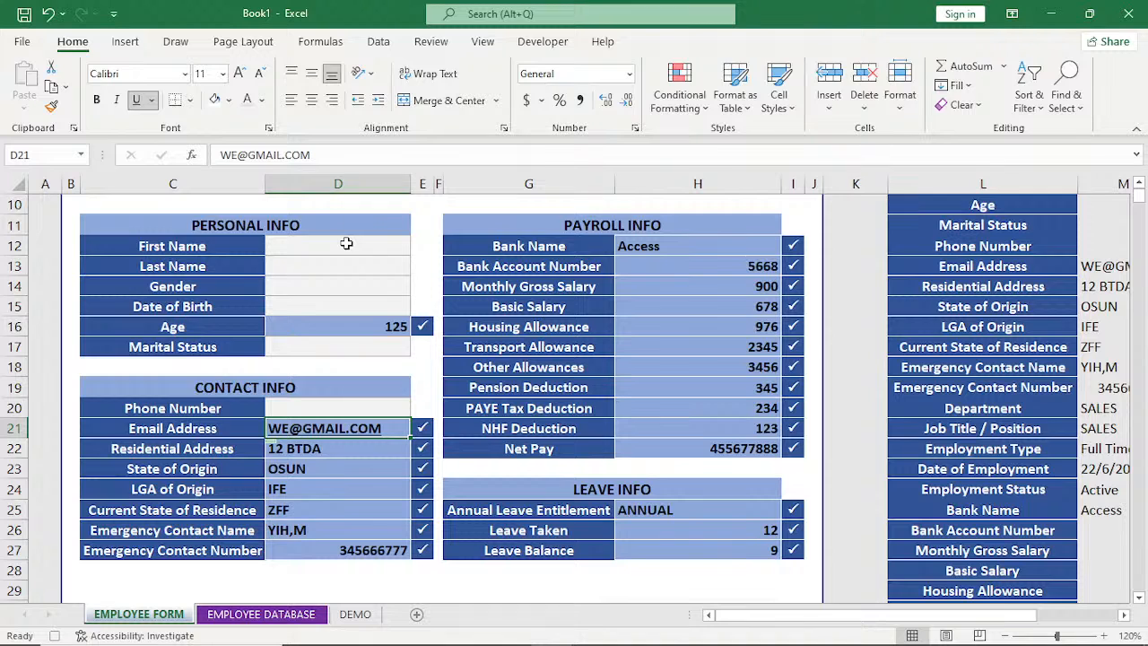
key("Delete")
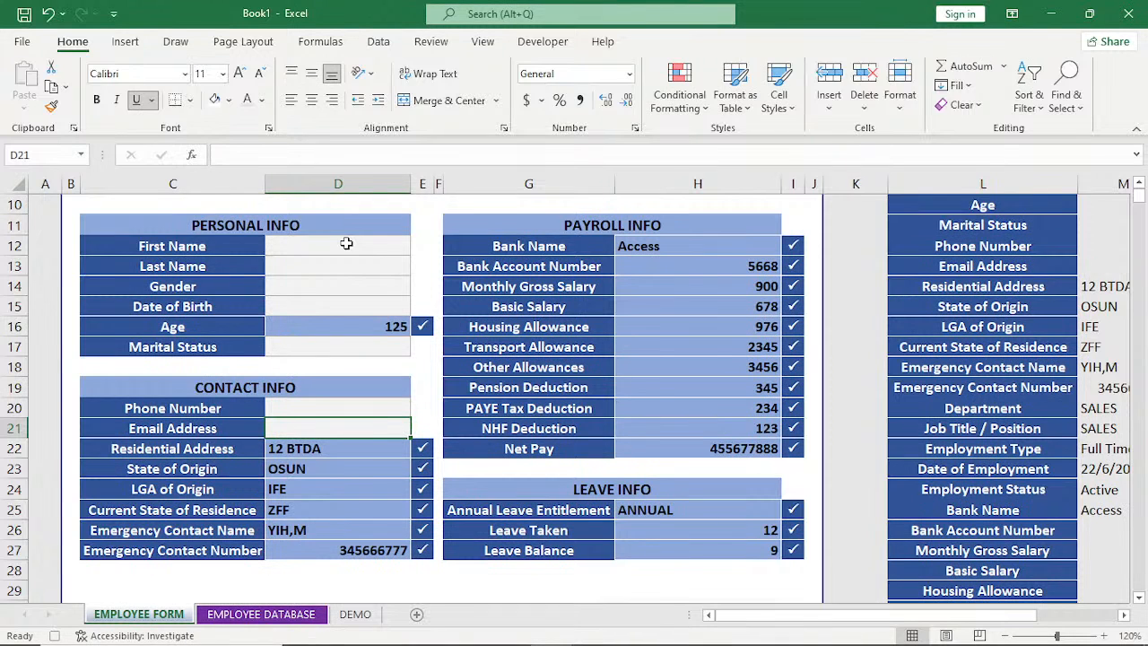
key("Down")
key("Delete")
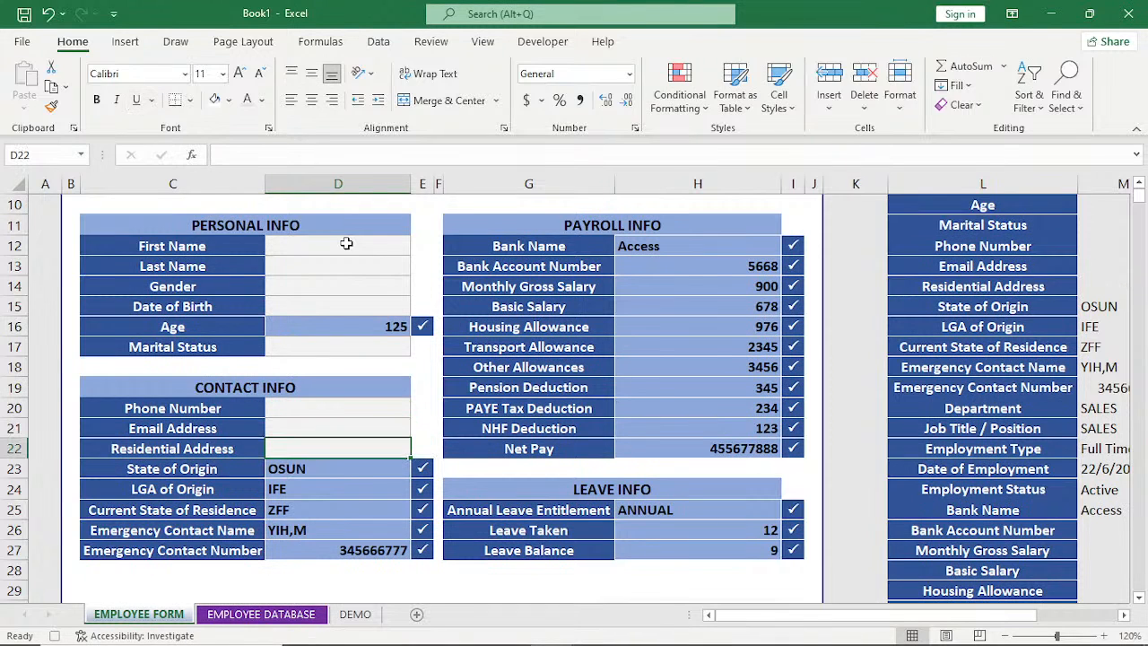
key("Down")
key("Delete")
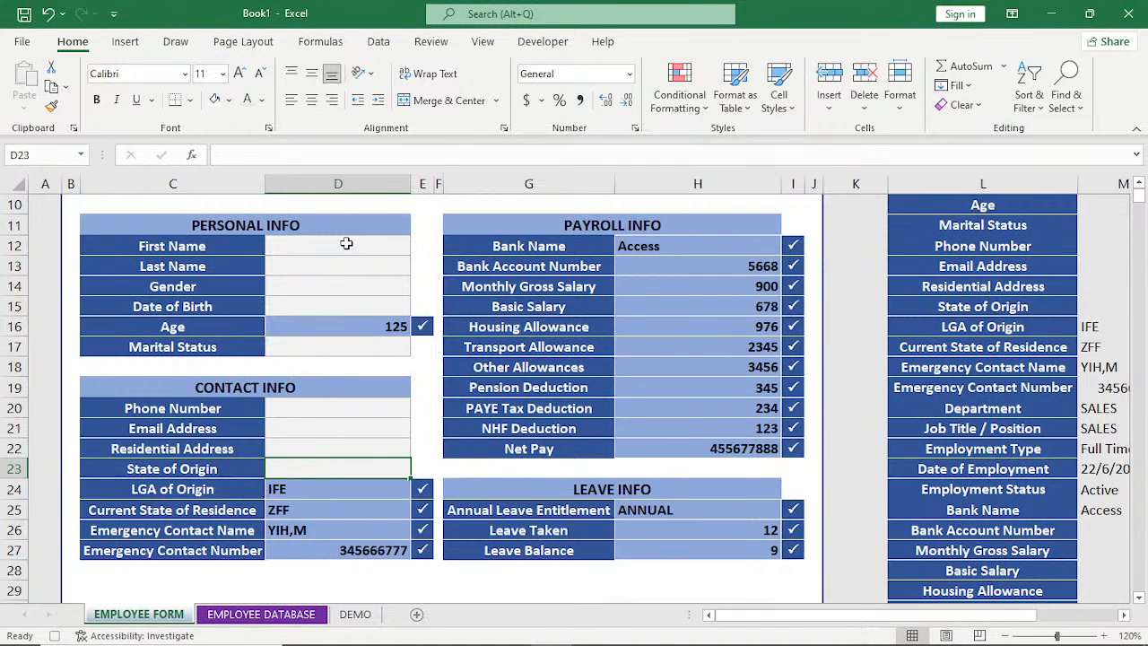
key("Down")
key("Delete")
key("Down")
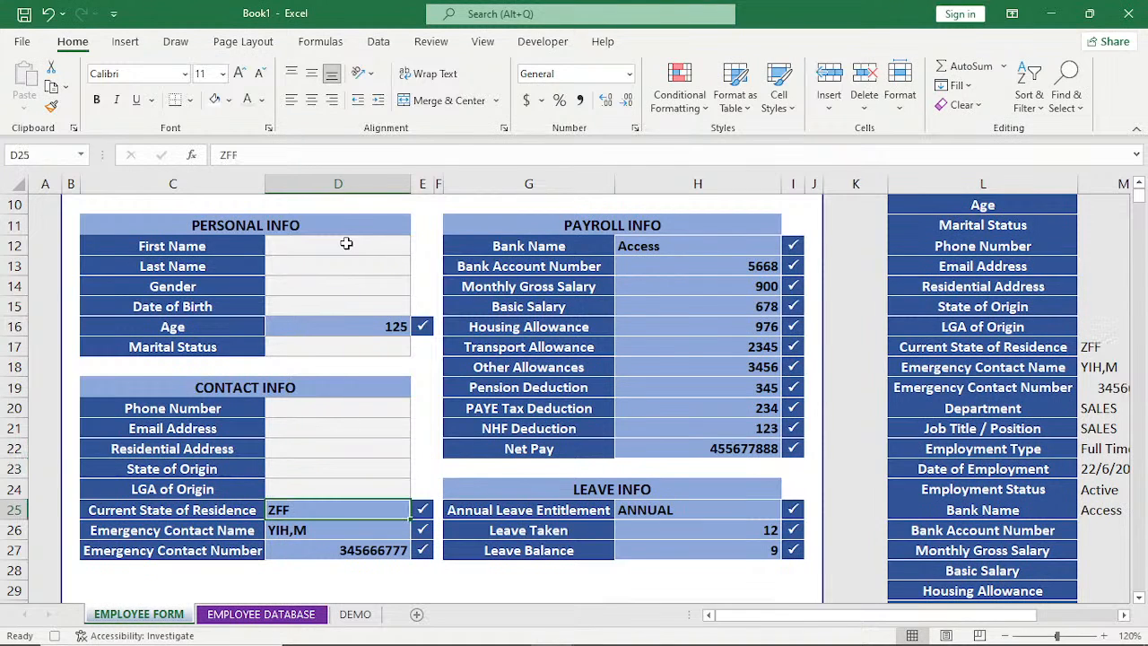
key("Delete")
key("Down")
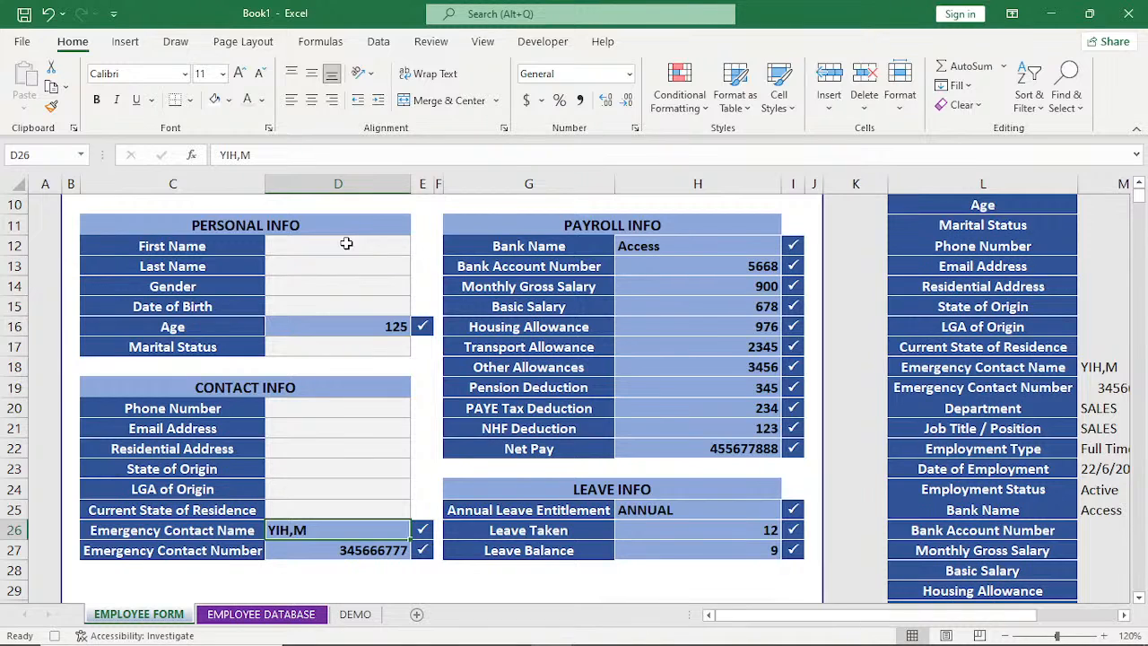
key("Delete")
key("Down")
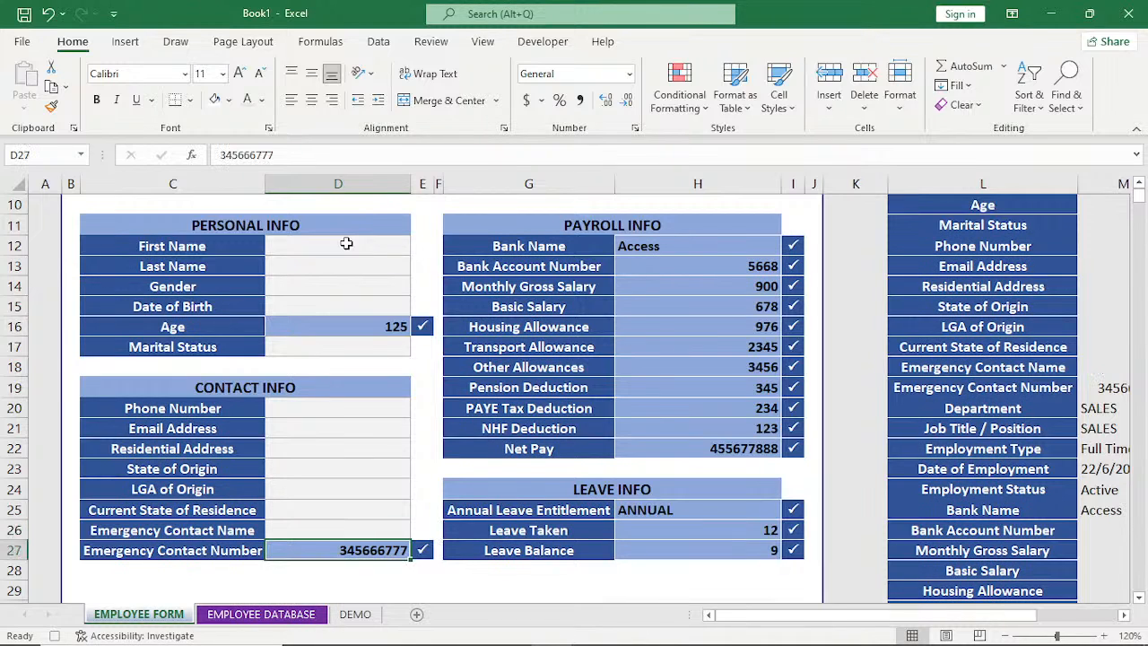
key("Delete")
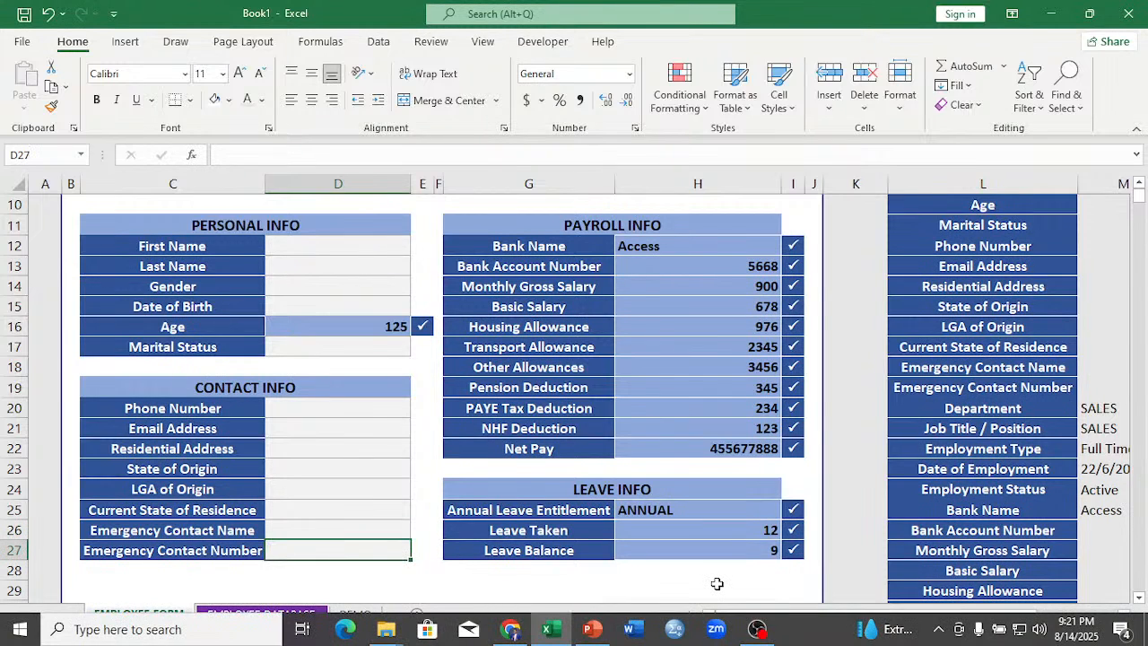
Clear the Leave Balance, Leave Taken and Annual Leave Entitlement entries in the Leave Info section.
left_click(705, 550)
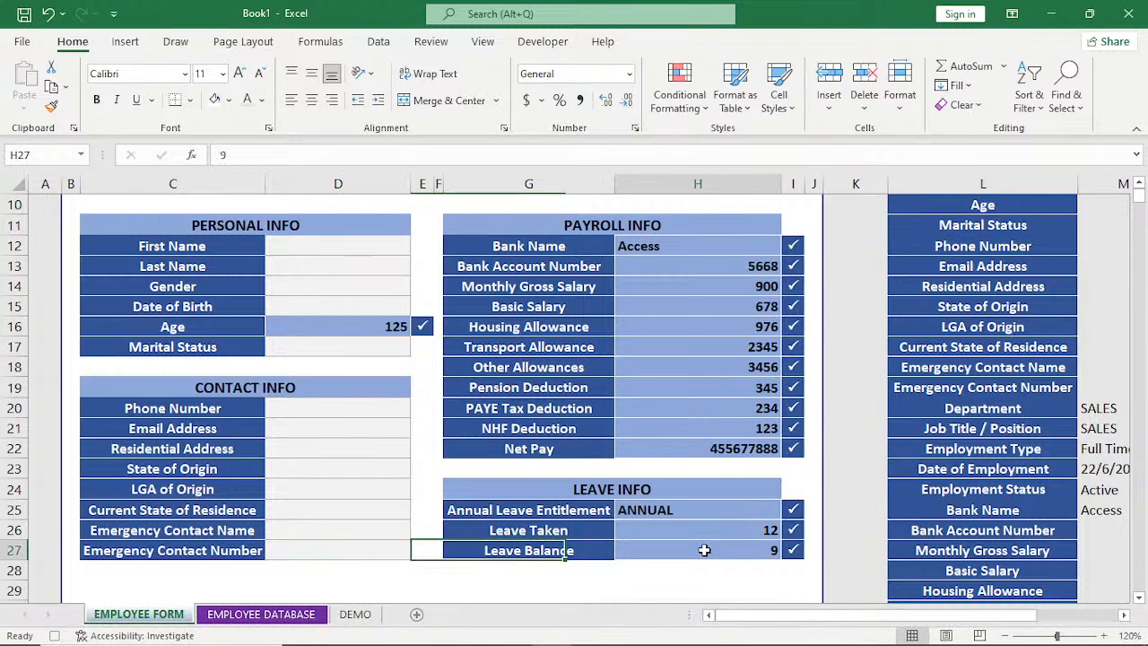
key("Delete")
key("Up")
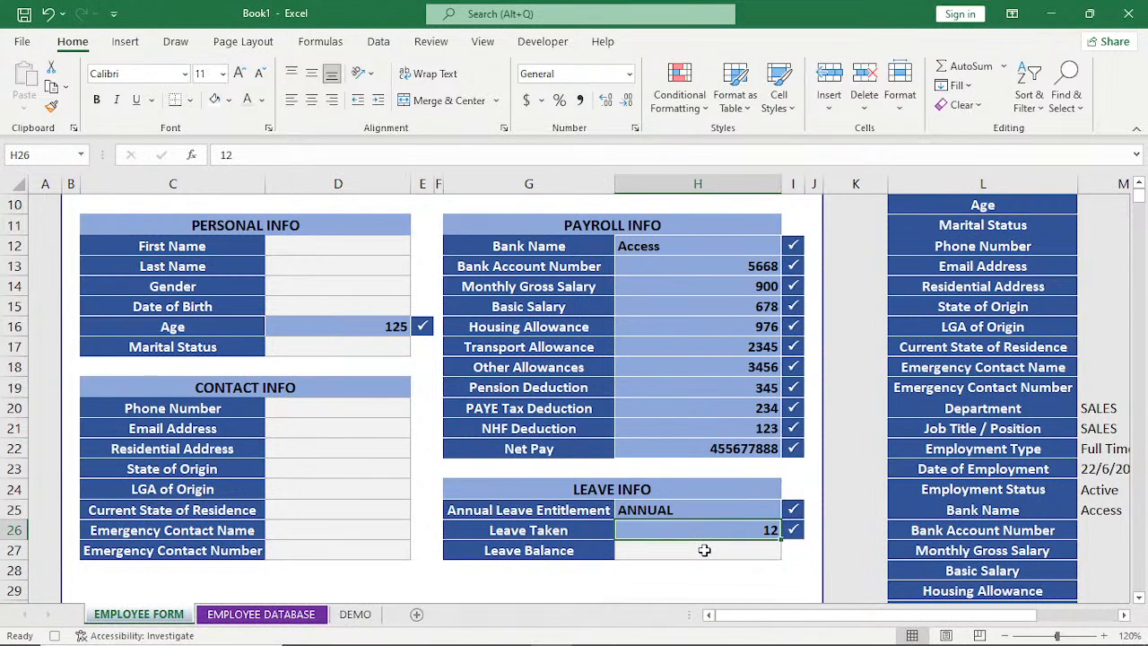
key("Delete")
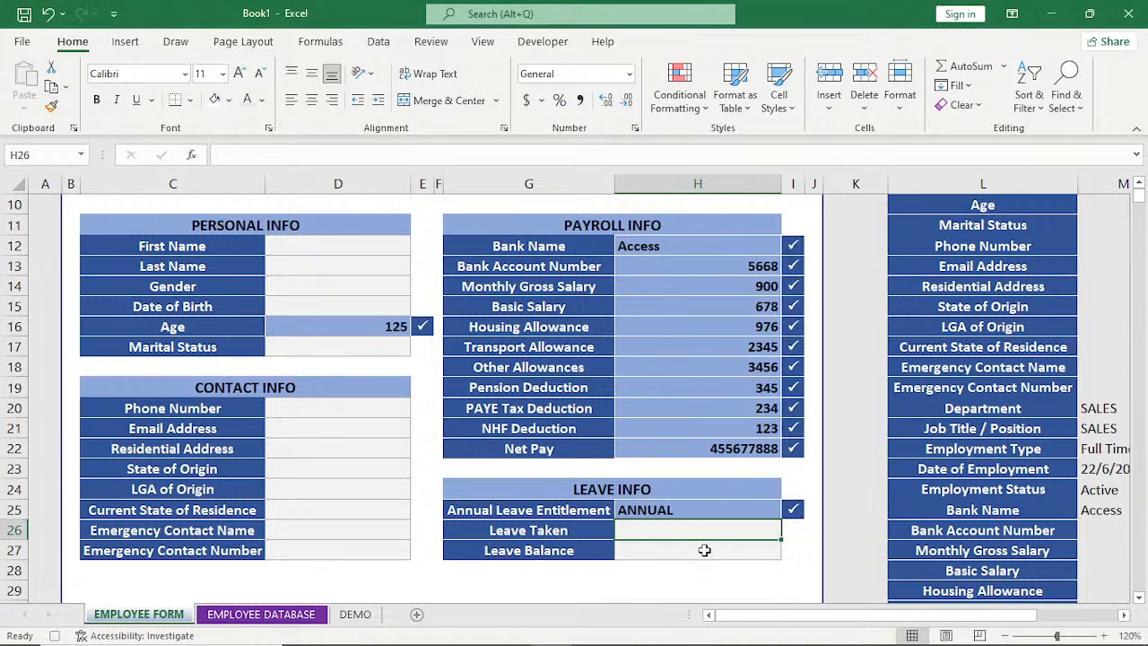
key("Up")
key("Delete")
key("Up")
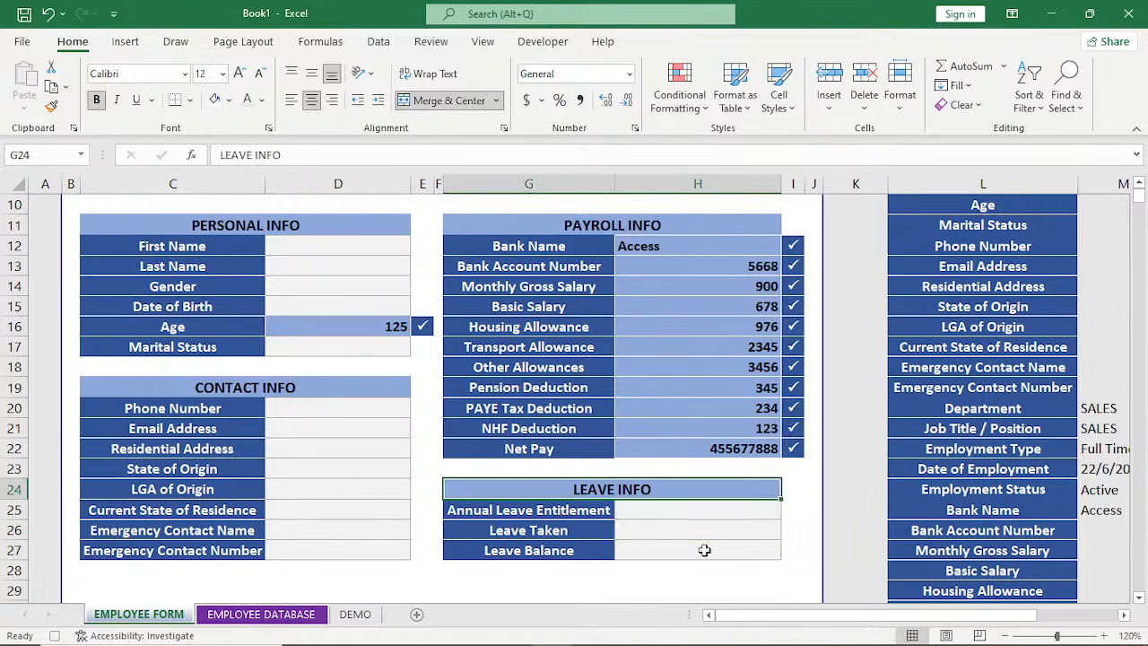
Clear all Payroll Info entries, working from Net Pay up through Bank Name.
key("Up")
key("Up")
key("Delete")
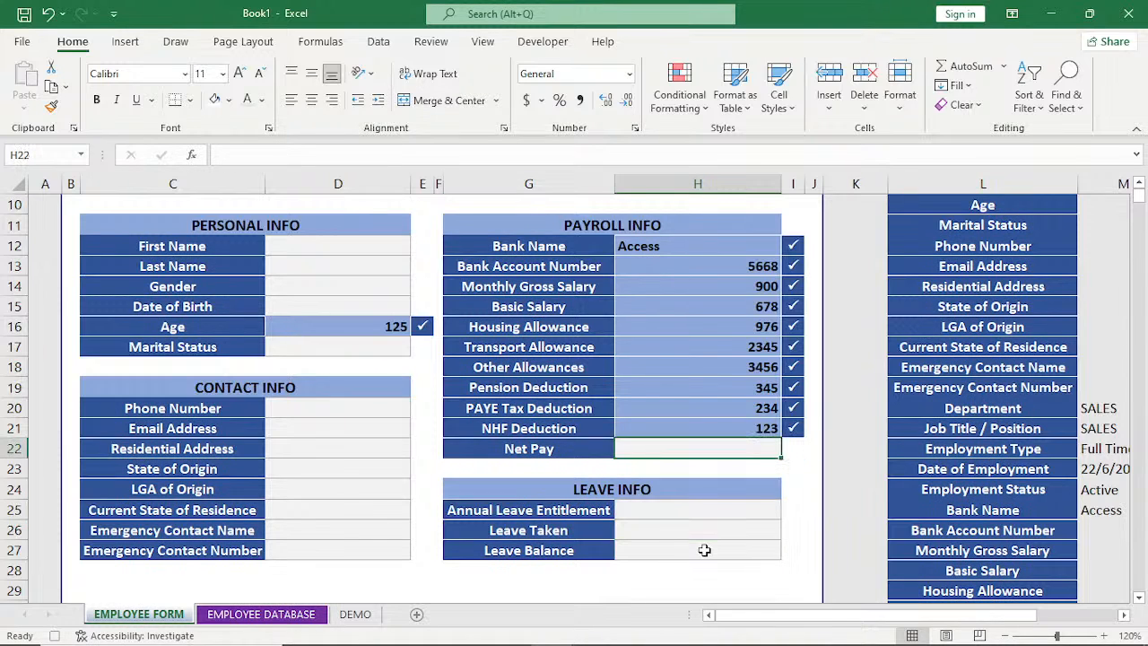
key("Up")
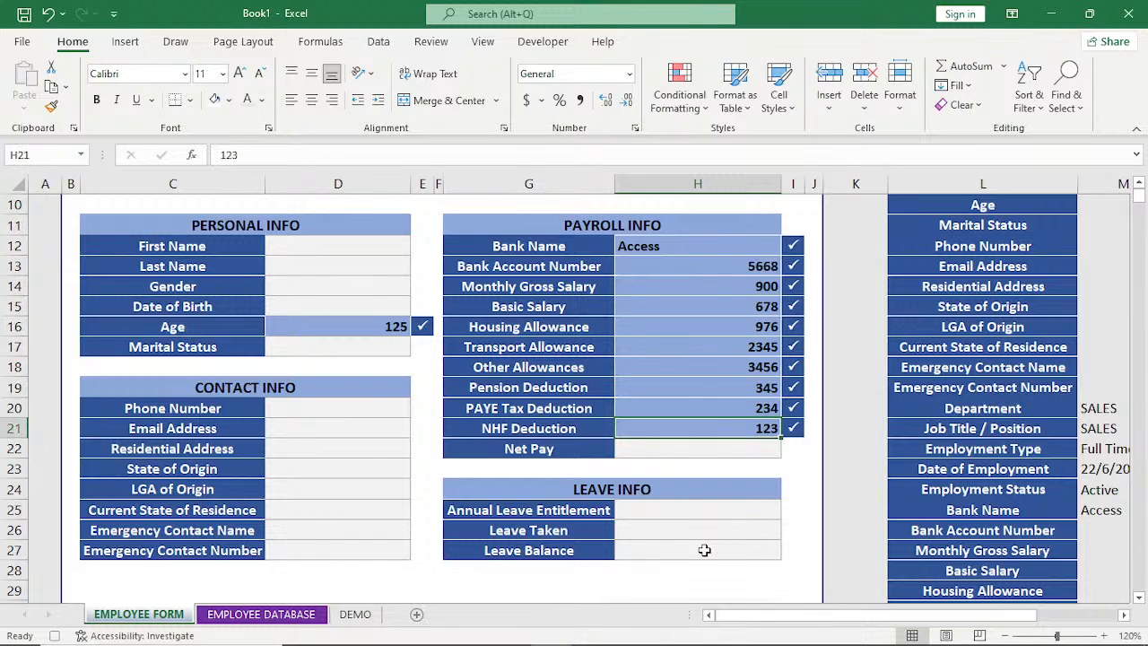
key("Delete")
key("Up")
key("Delete")
key("Up")
key("Delete")
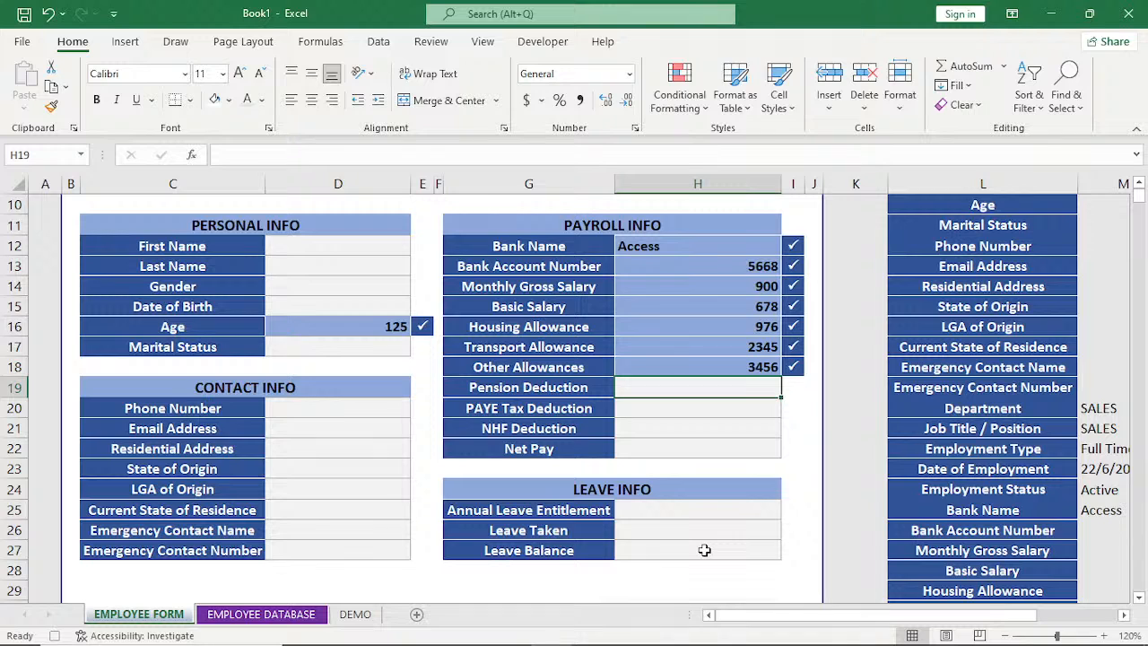
key("Up")
key("Delete")
key("Up")
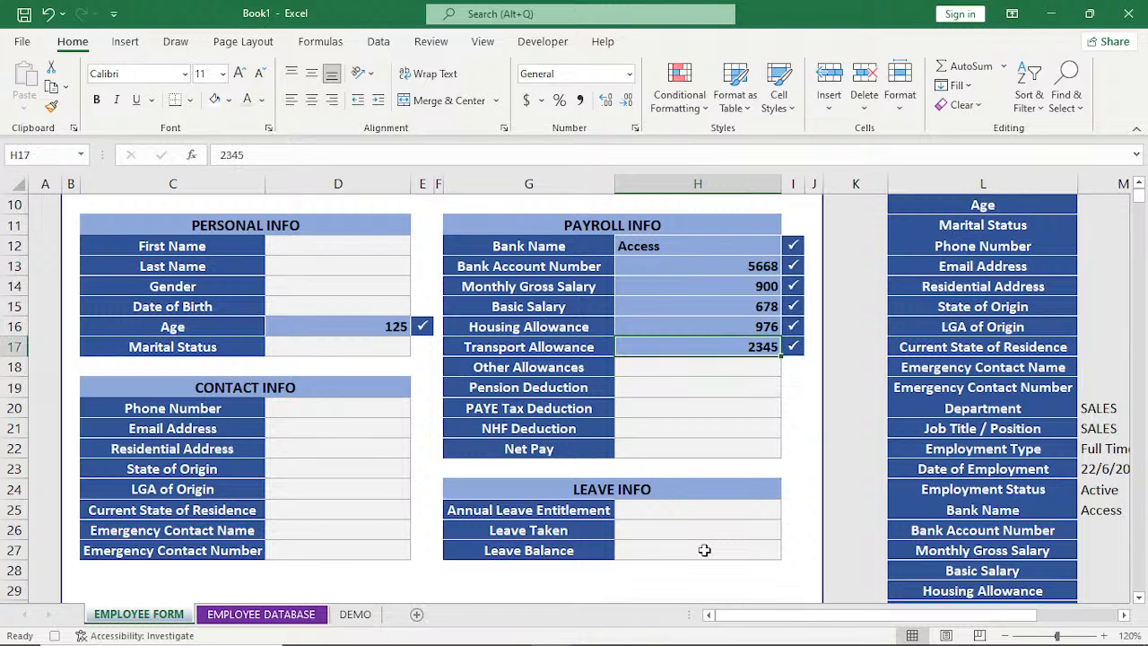
key("Delete")
key("Up")
key("Delete")
key("Up")
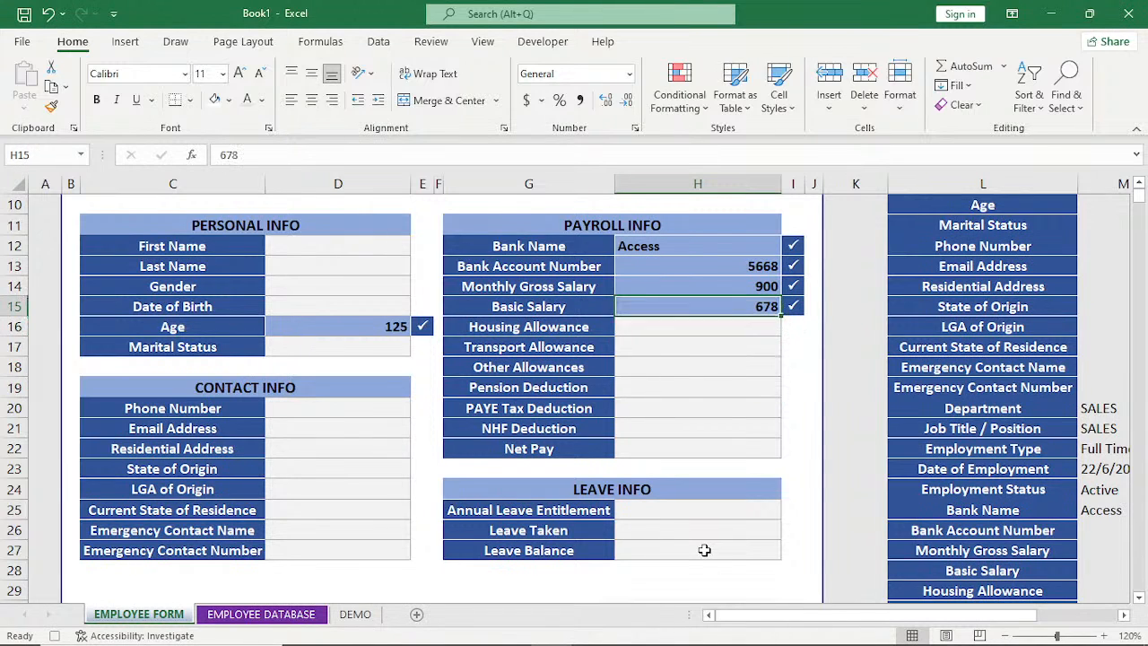
key("Delete")
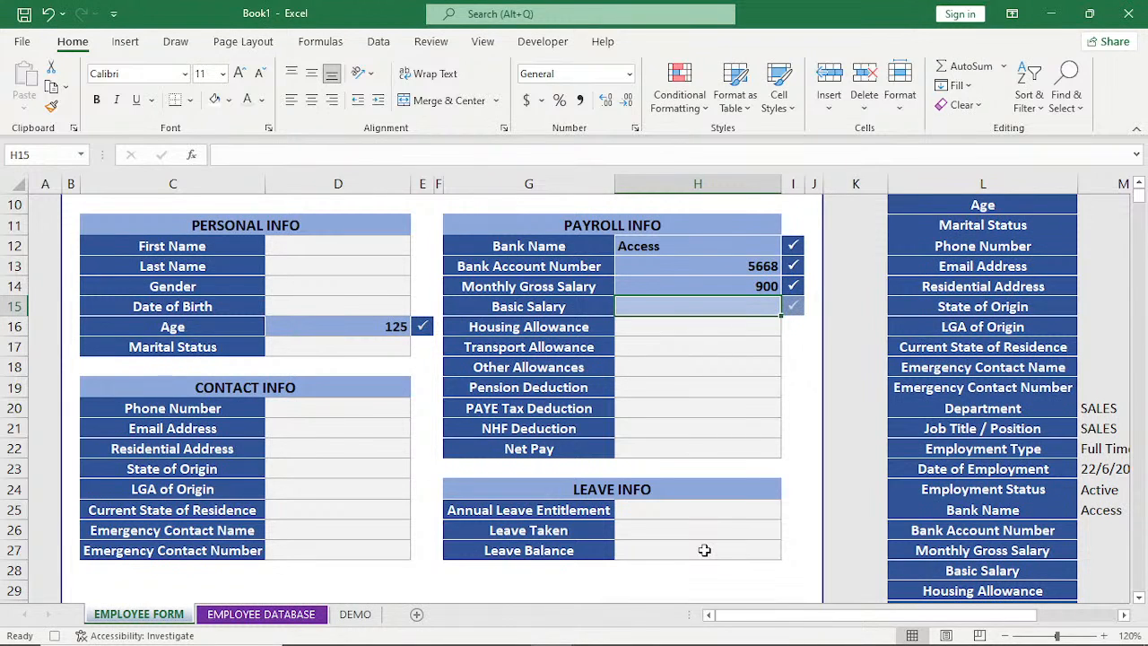
key("Up")
key("Delete")
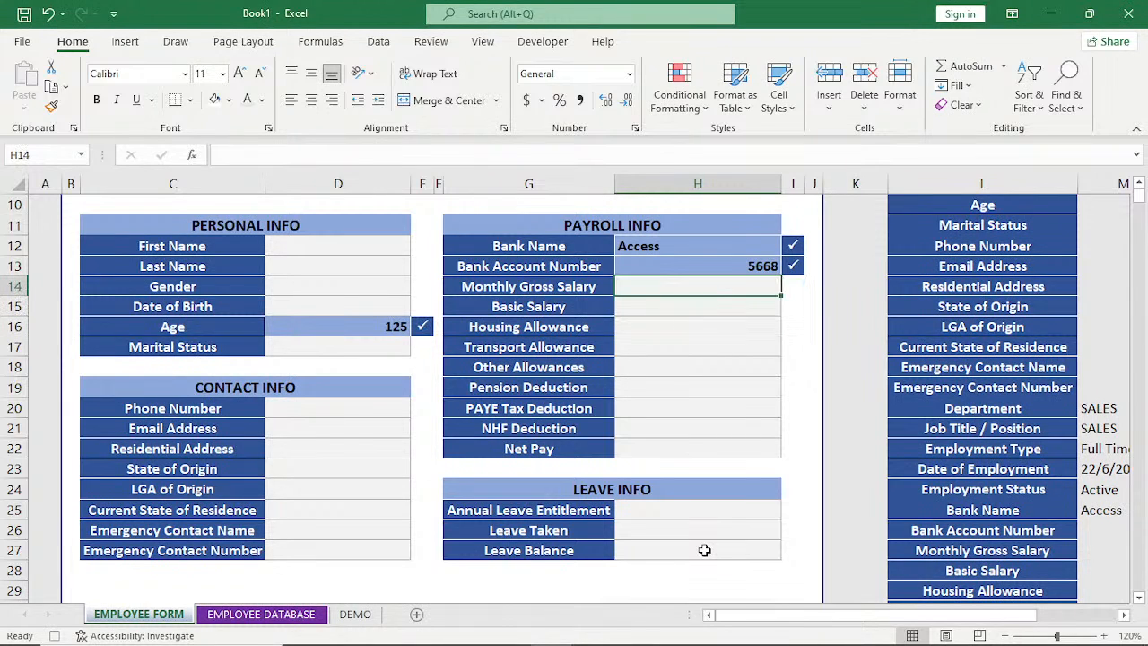
key("Up")
key("Delete")
key("Up")
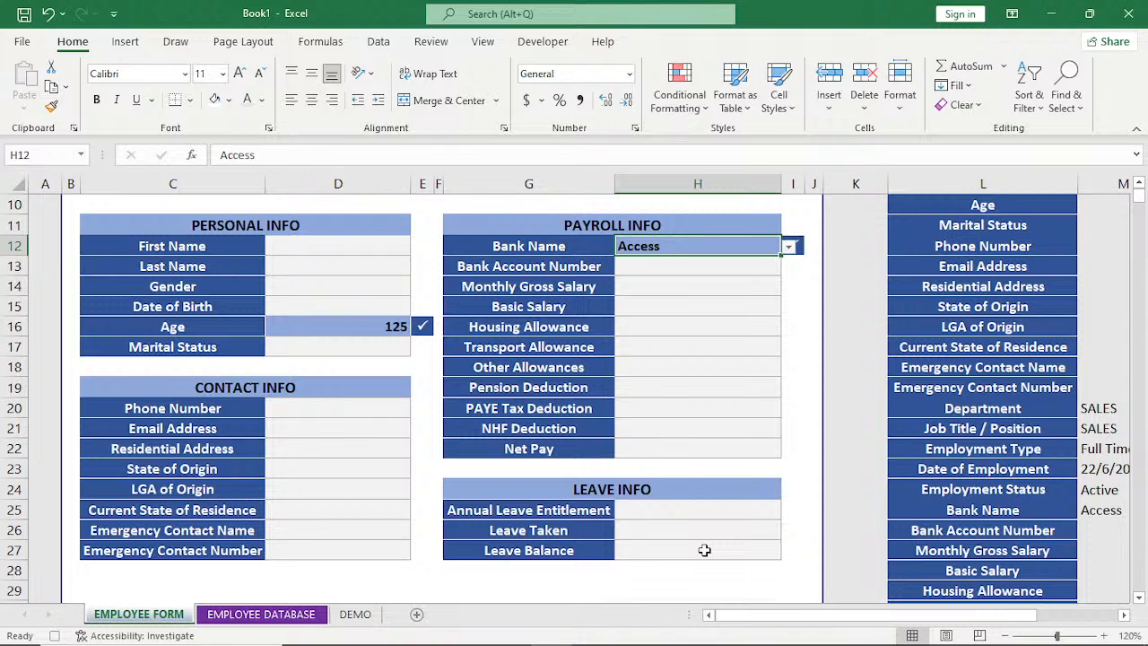
key("Delete")
Clear the Department, Job Title / Position, Employment Type, Date of Employment and Employment Status entries in the Job Info section.
key("Up")
key("Up")
key("Up")
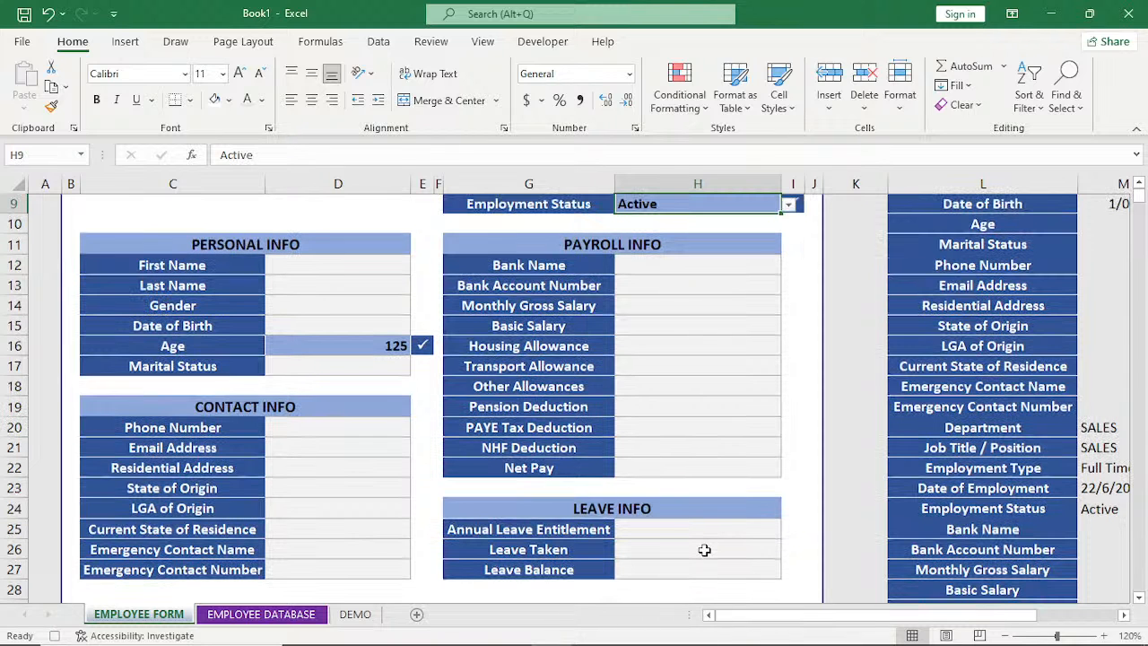
key("Up")
key("Up")
key("Up")
key("Up")
key("Up")
key("Up")
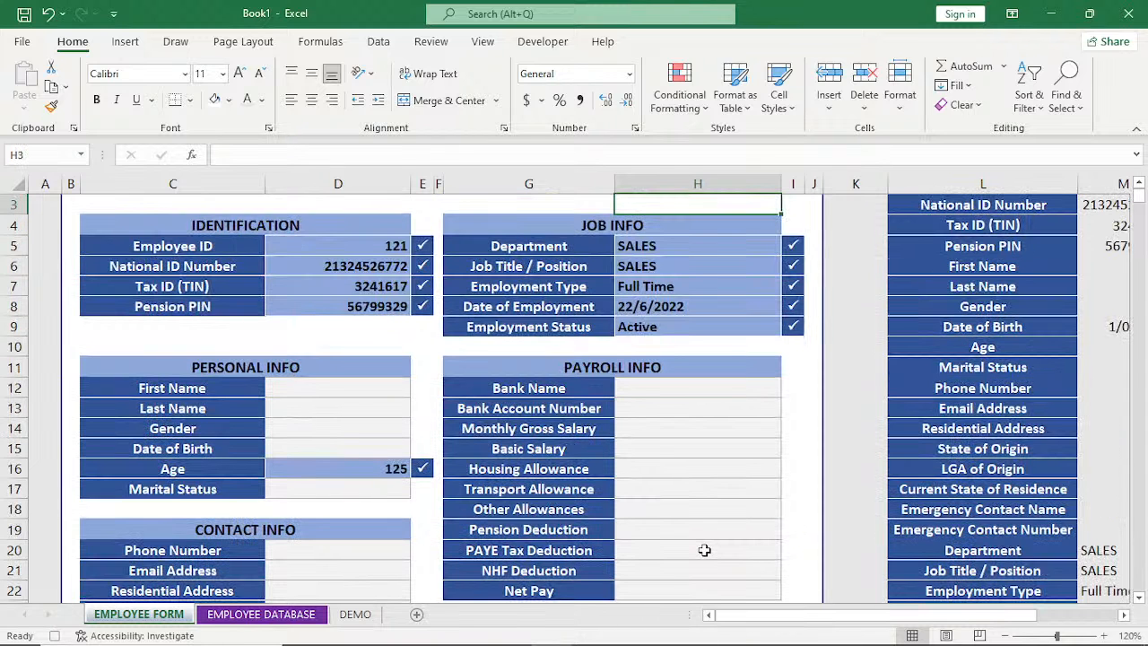
key("Down")
key("Down")
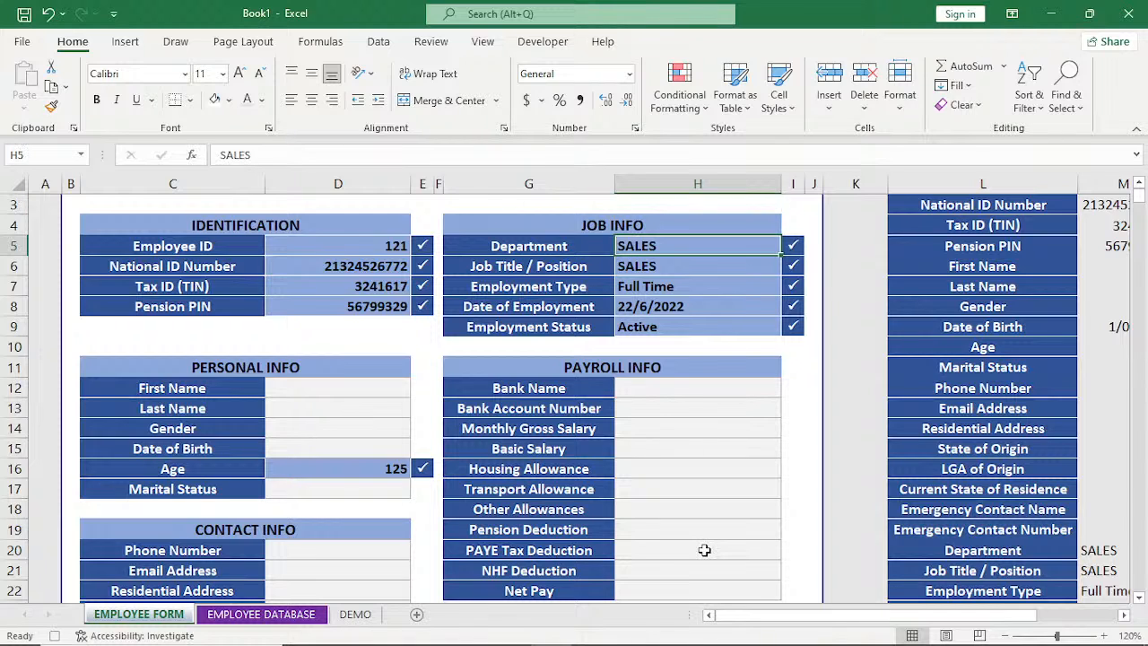
key("Delete")
key("Down")
key("Delete")
key("Down")
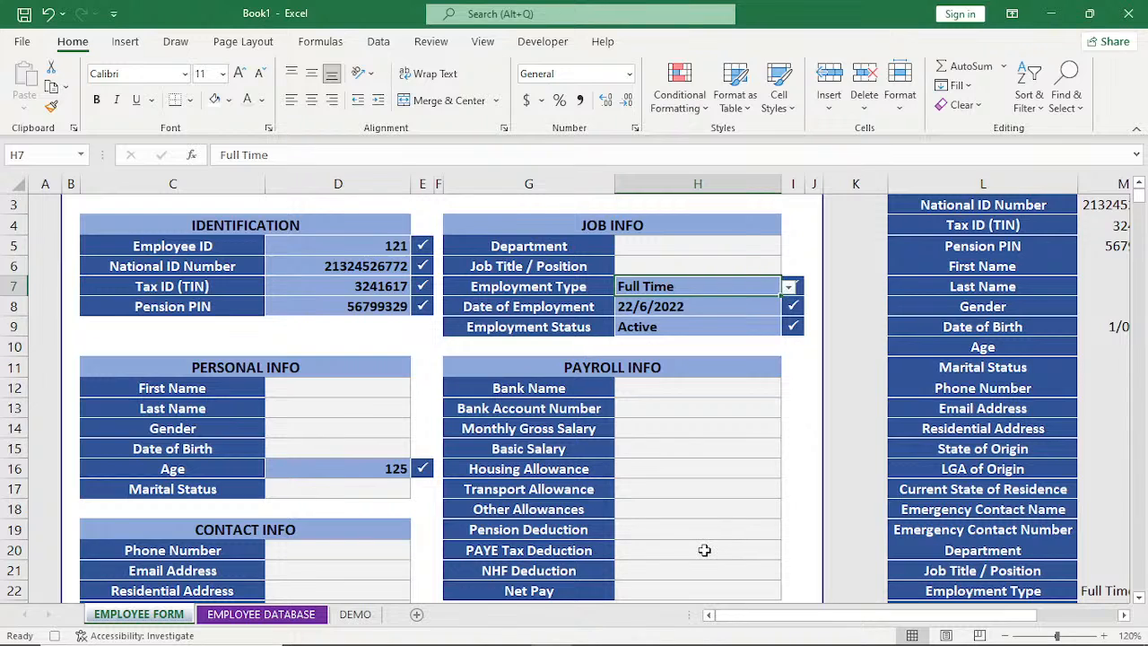
key("Delete")
key("Down")
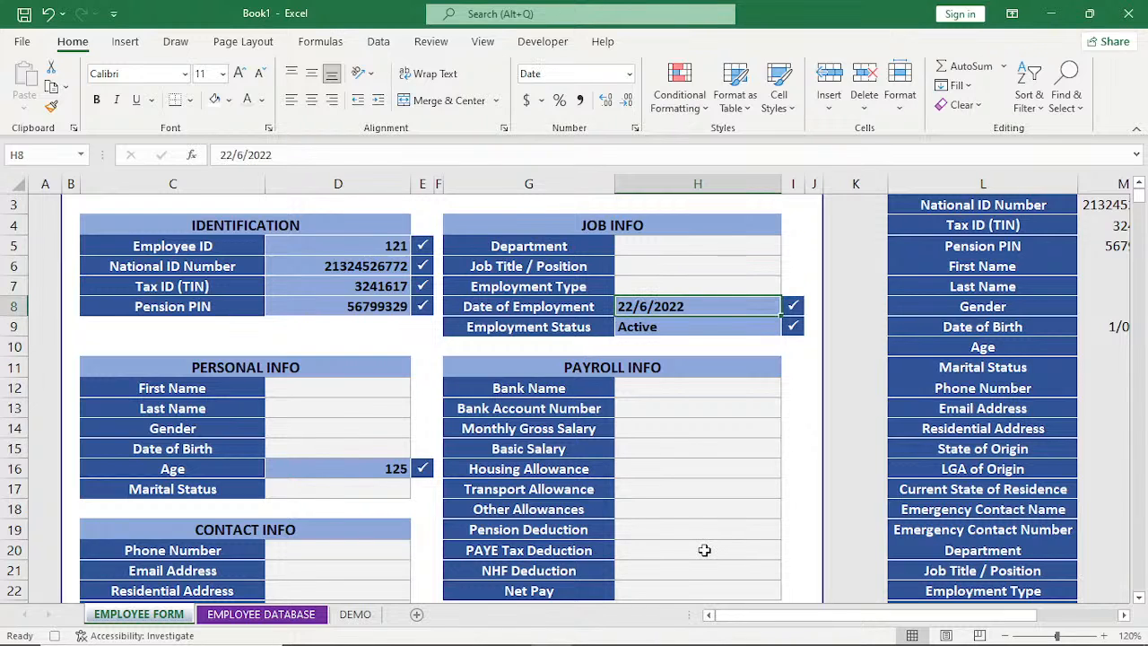
key("Delete")
key("Down")
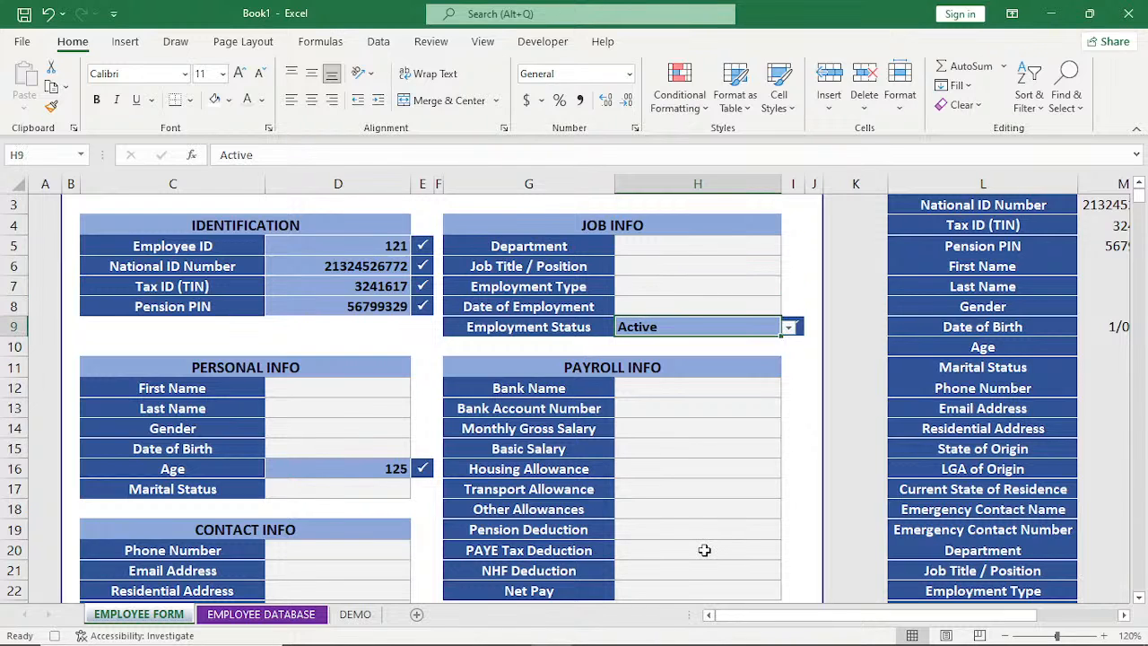
key("Delete")
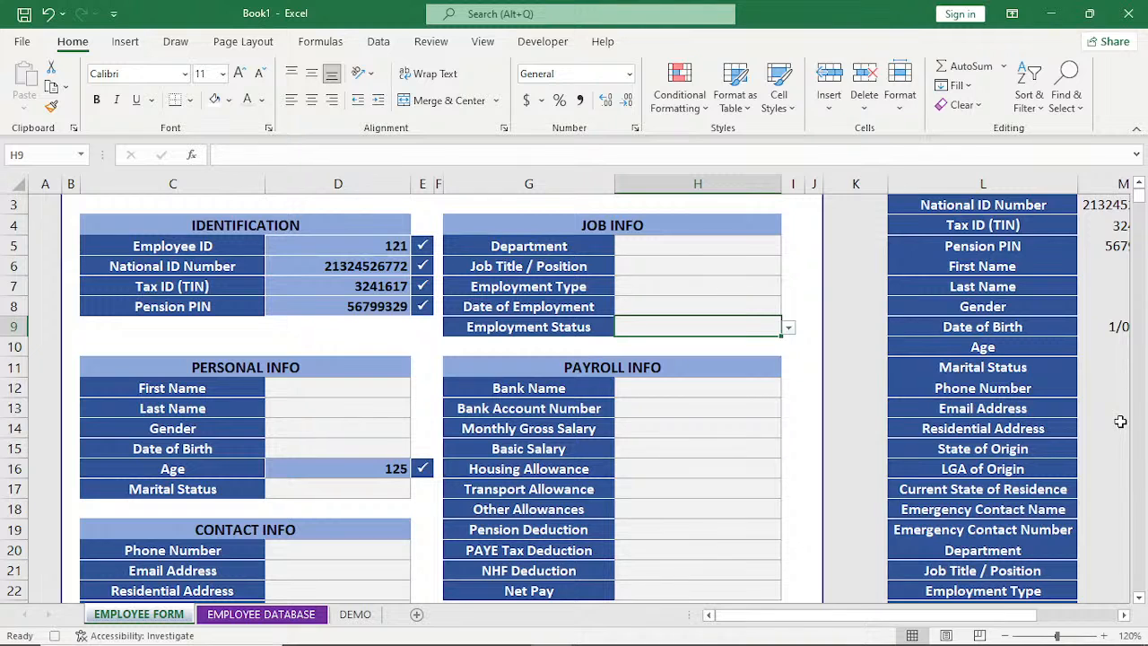
Clear the Employee ID, National ID Number, Tax ID (TIN) and Pension PIN entries in the Identification section.
left_click(1139, 597)
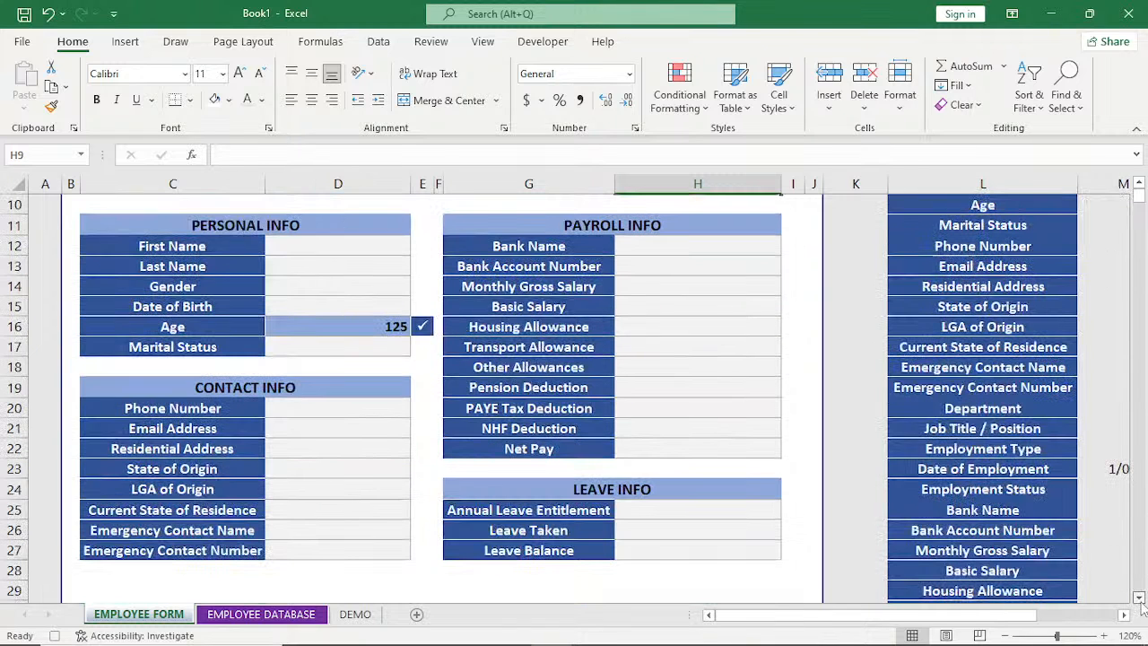
left_click(1139, 599)
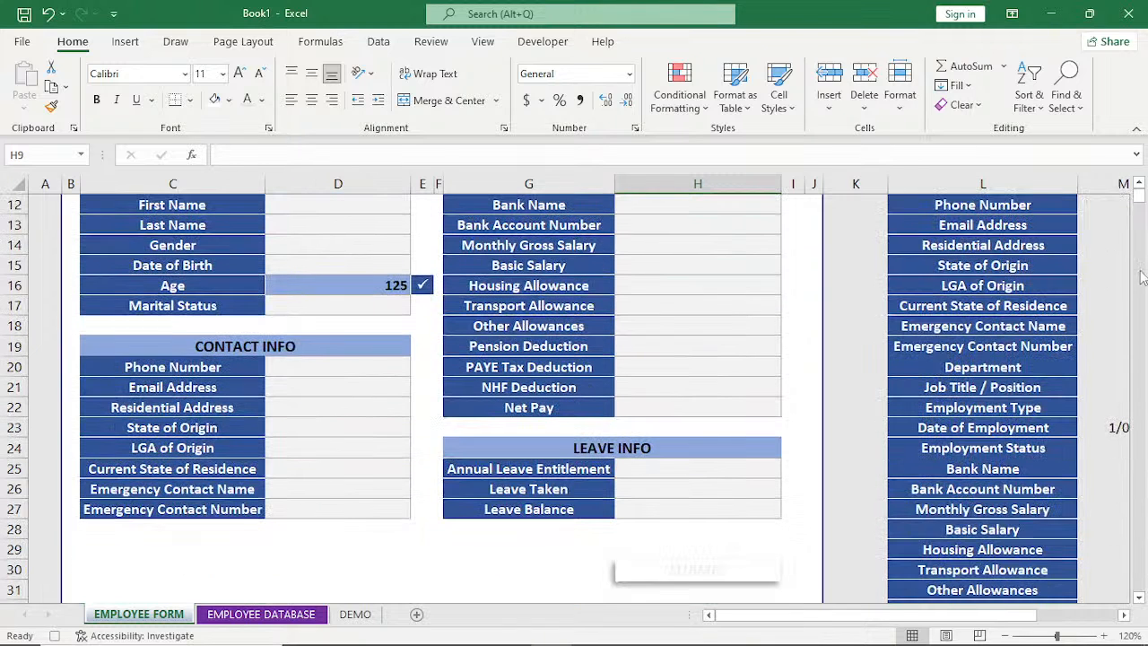
left_click(1139, 184)
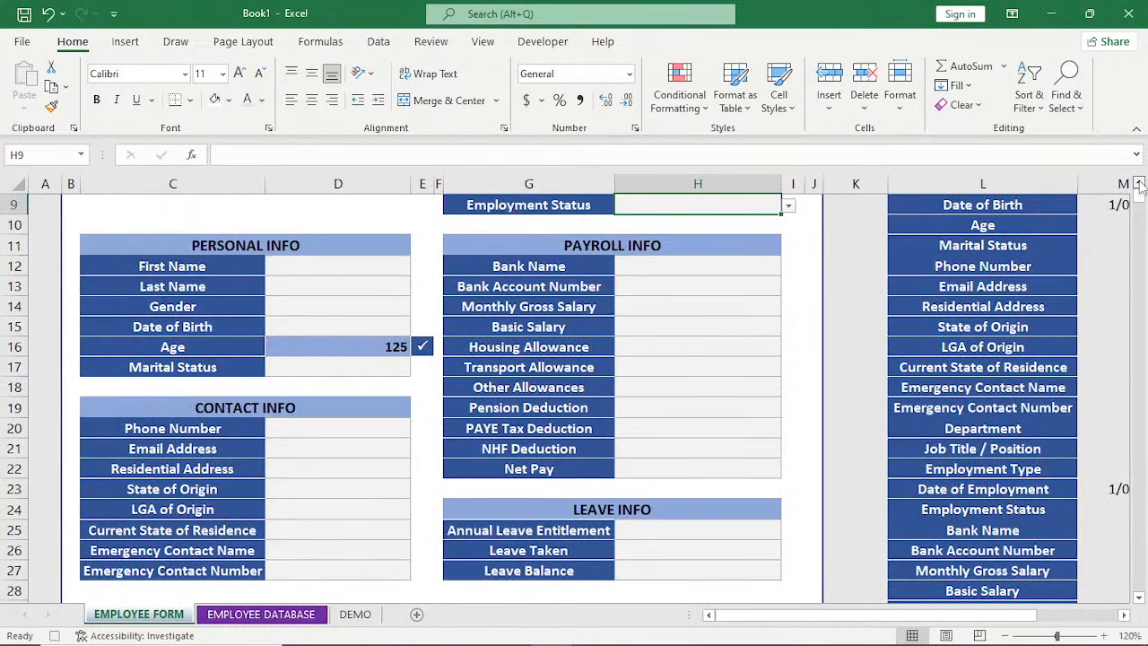
left_click(1139, 183)
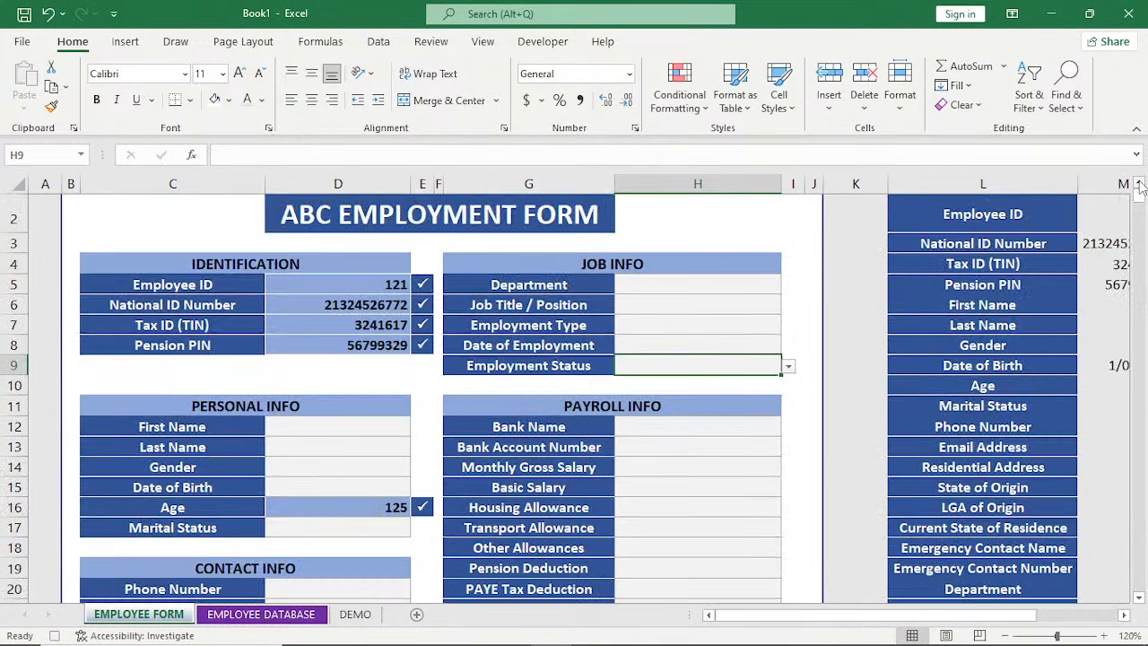
left_click(384, 285)
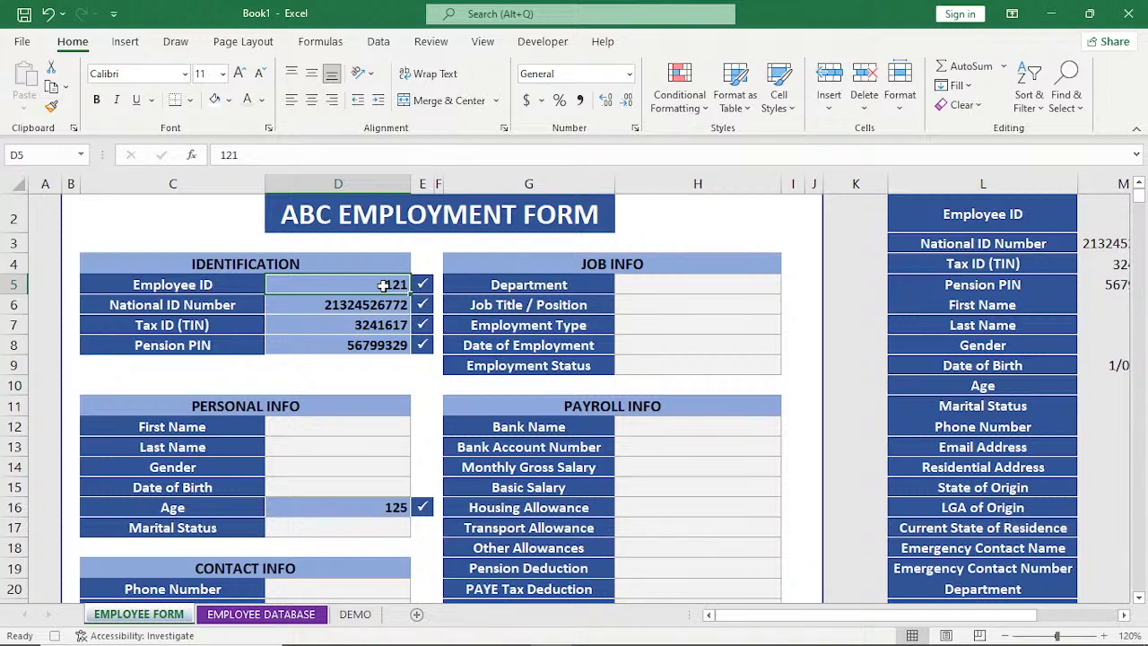
key("Delete")
key("Return")
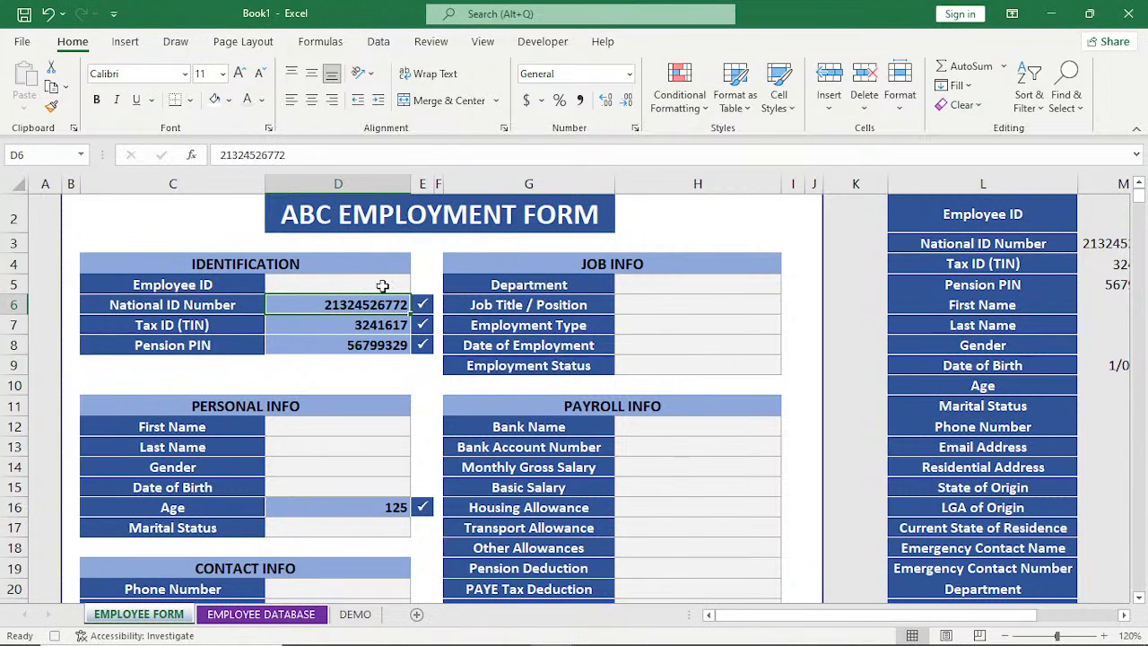
key("Delete")
key("Return")
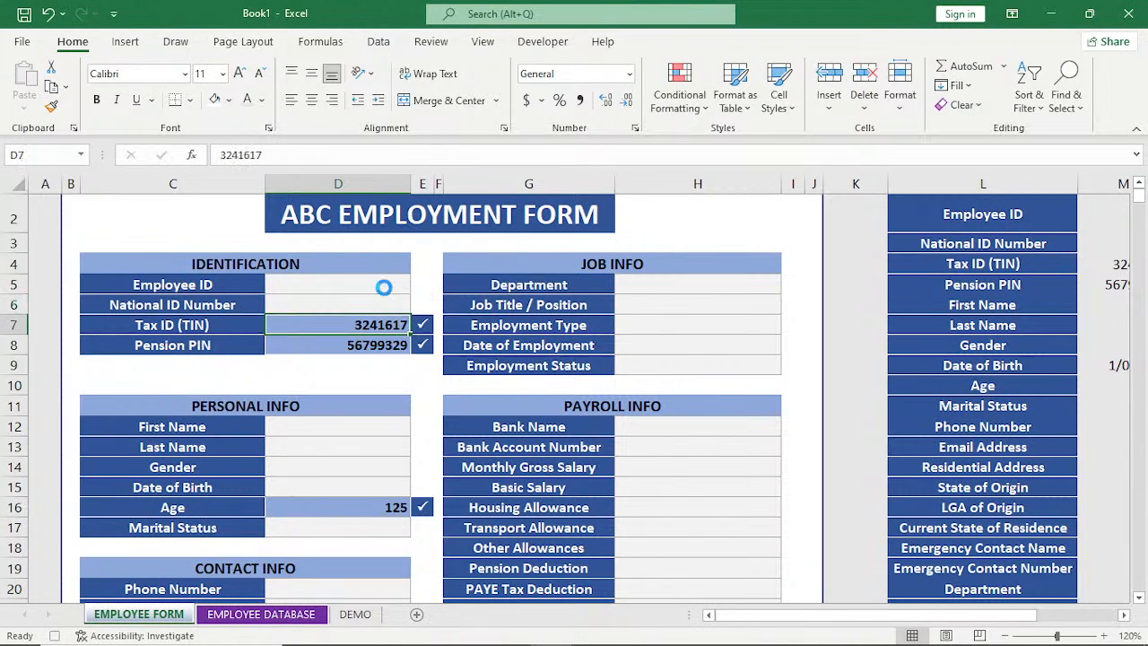
key("Delete")
key("Return")
key("Delete")
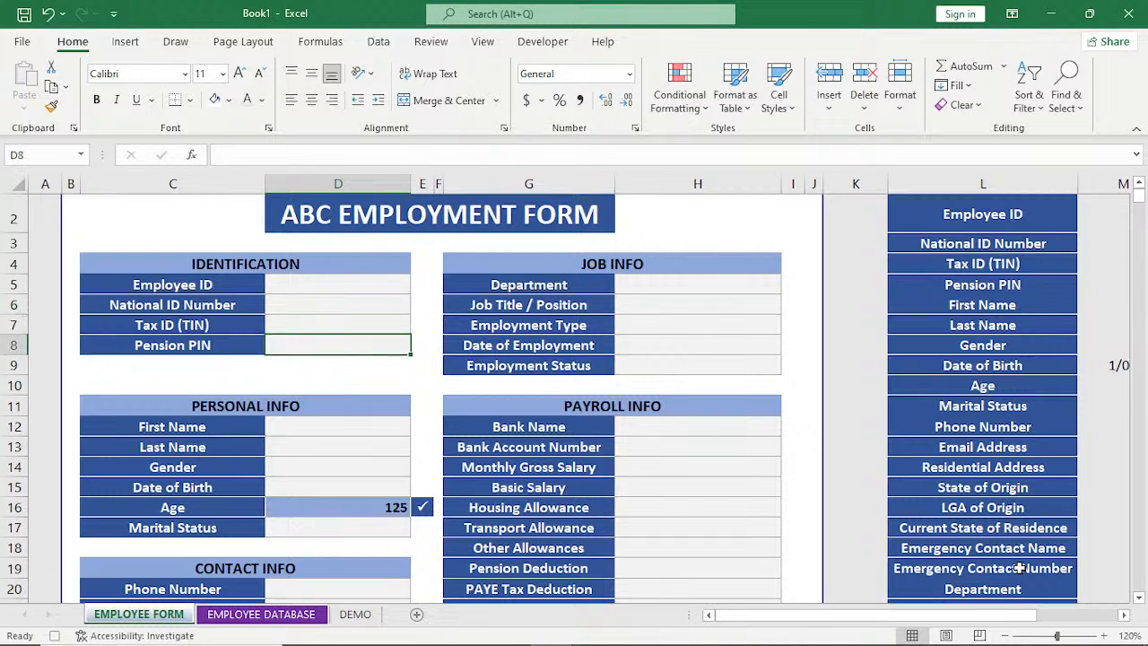
Stop recording the macro now that the form entries are cleared.
left_click(1125, 615)
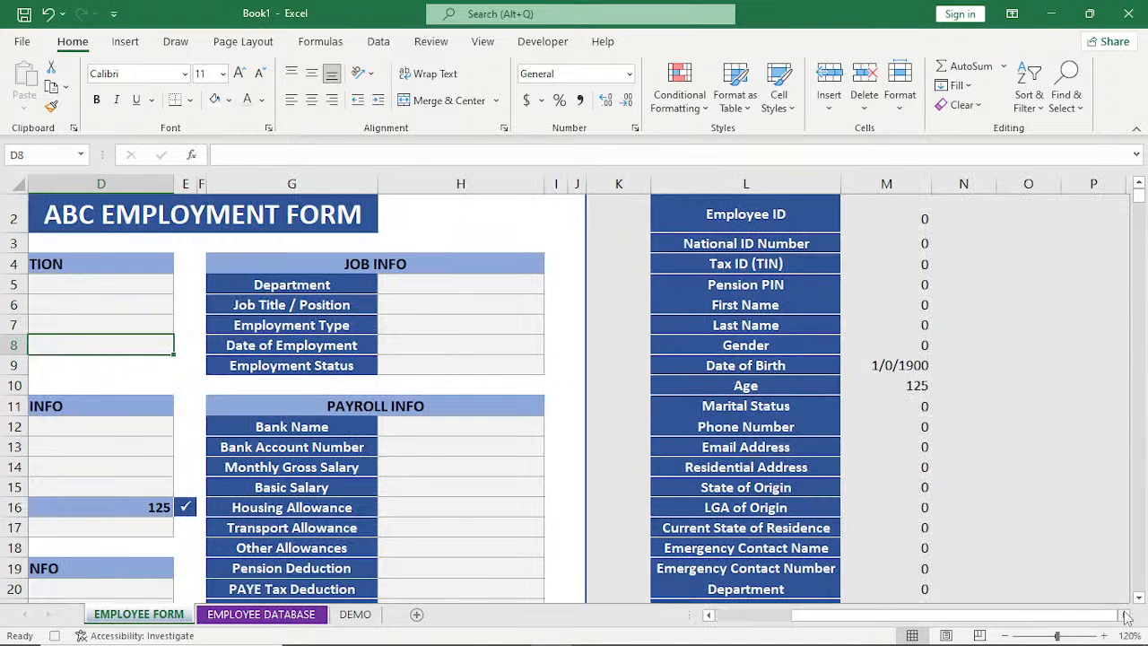
left_click_drag(1062, 615, 985, 637)
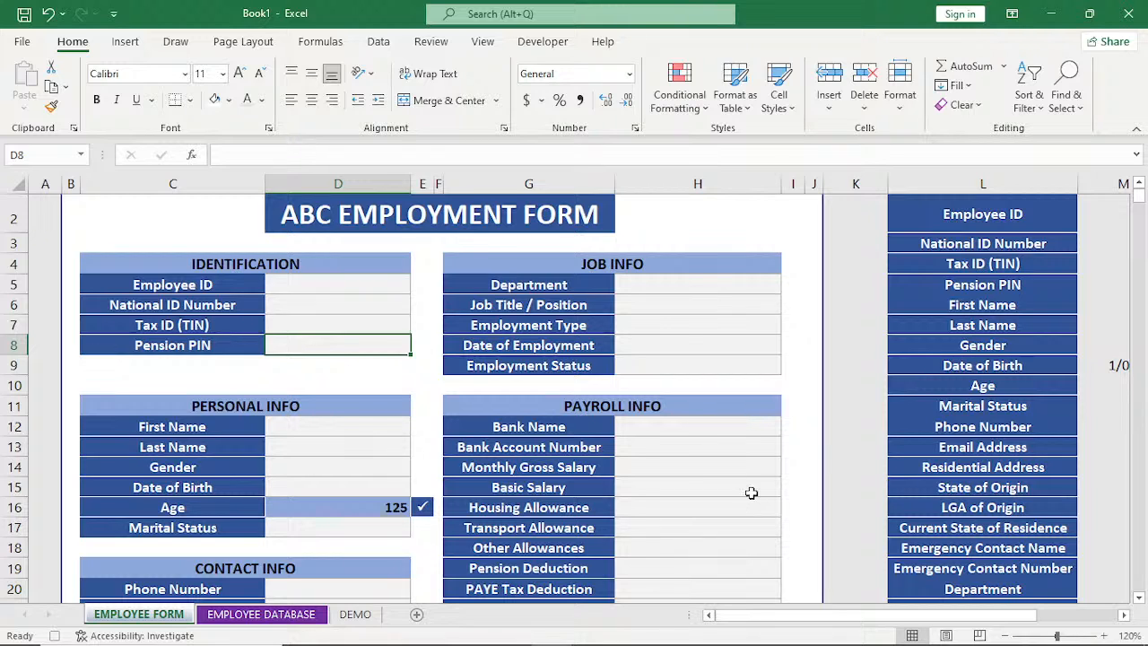
mouse_move(34, 635)
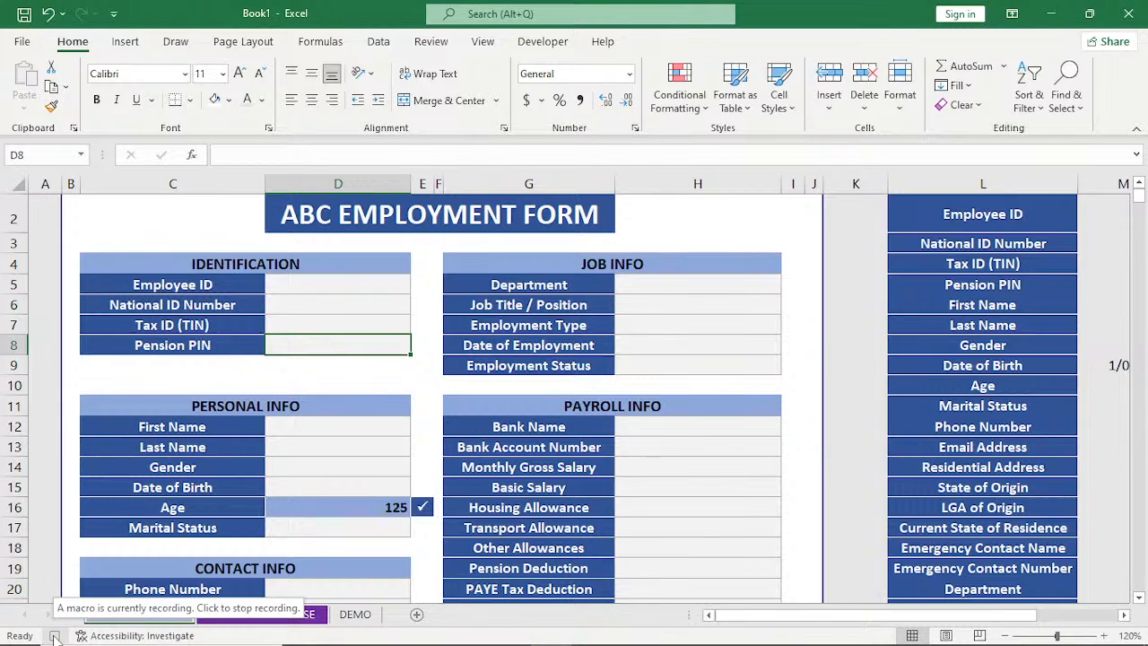
left_click(543, 41)
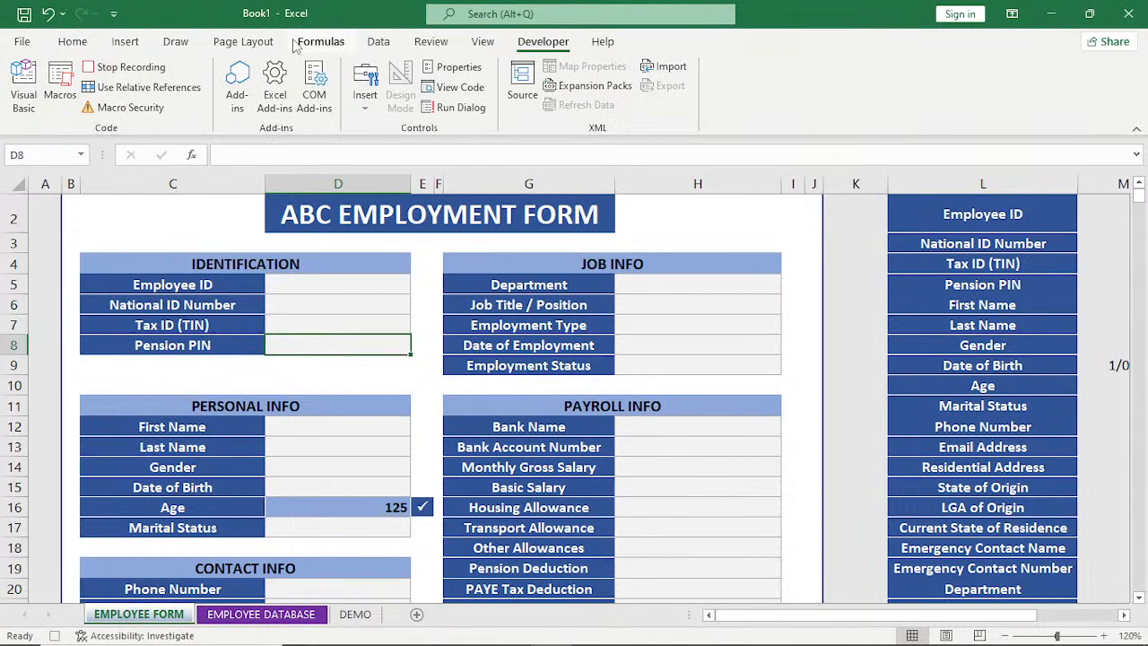
left_click(131, 67)
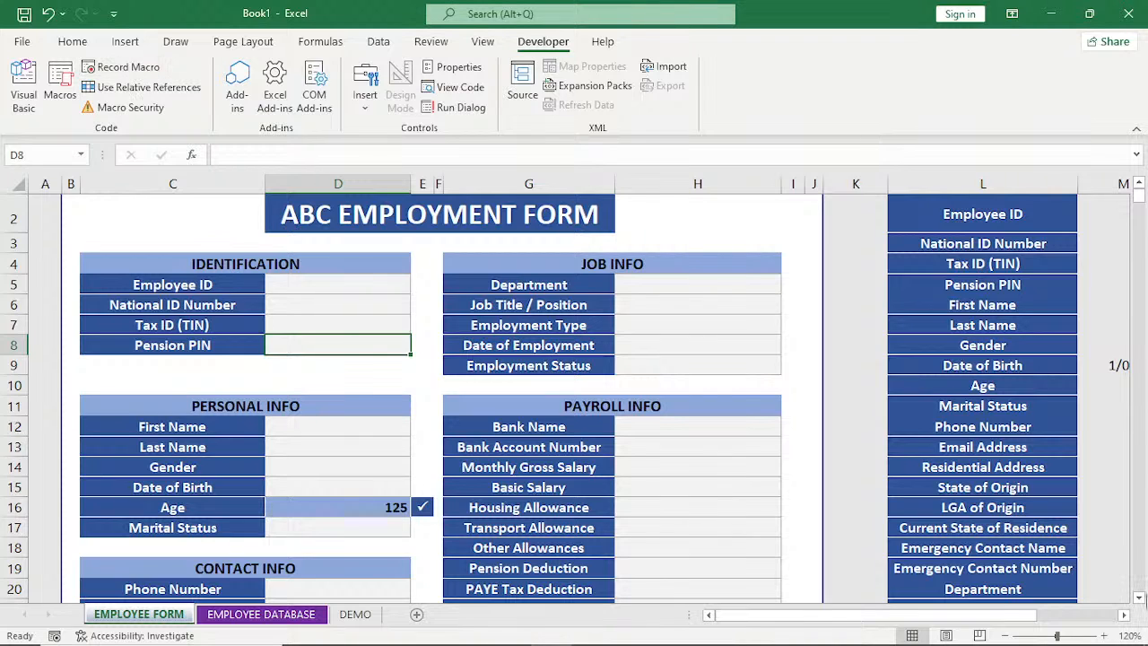
Assign the PERSONAL.XLSB!ABC_EMPLOYMENT macro to the SUBMIT picture below the Leave Info section and deselect the picture.
left_click(1138, 597)
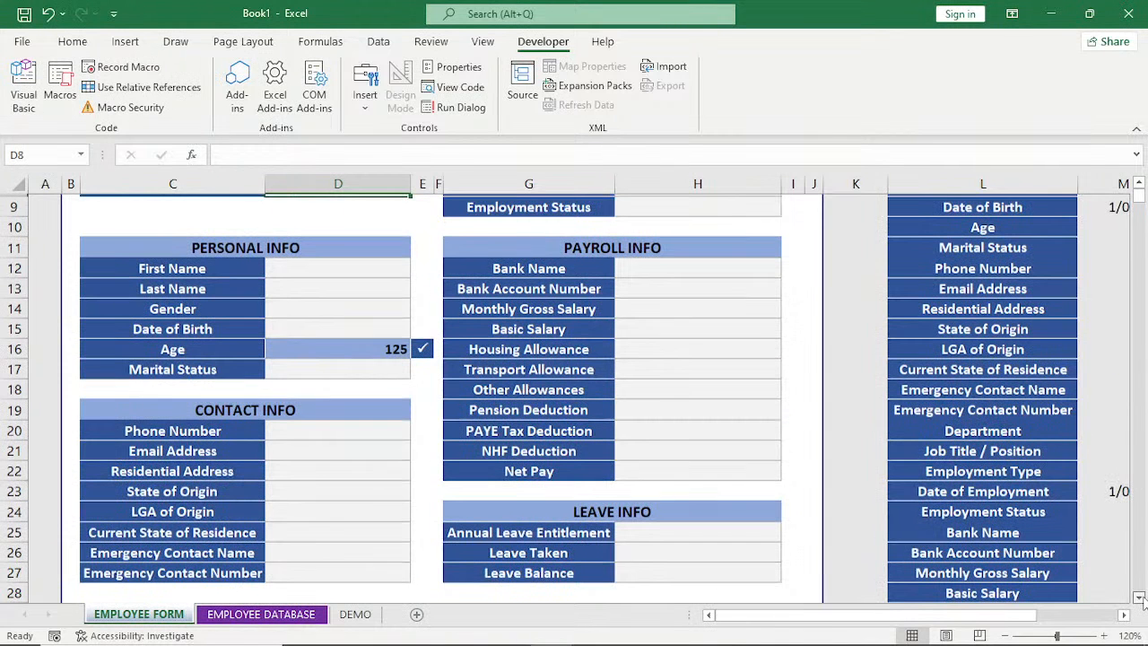
left_click(1137, 597)
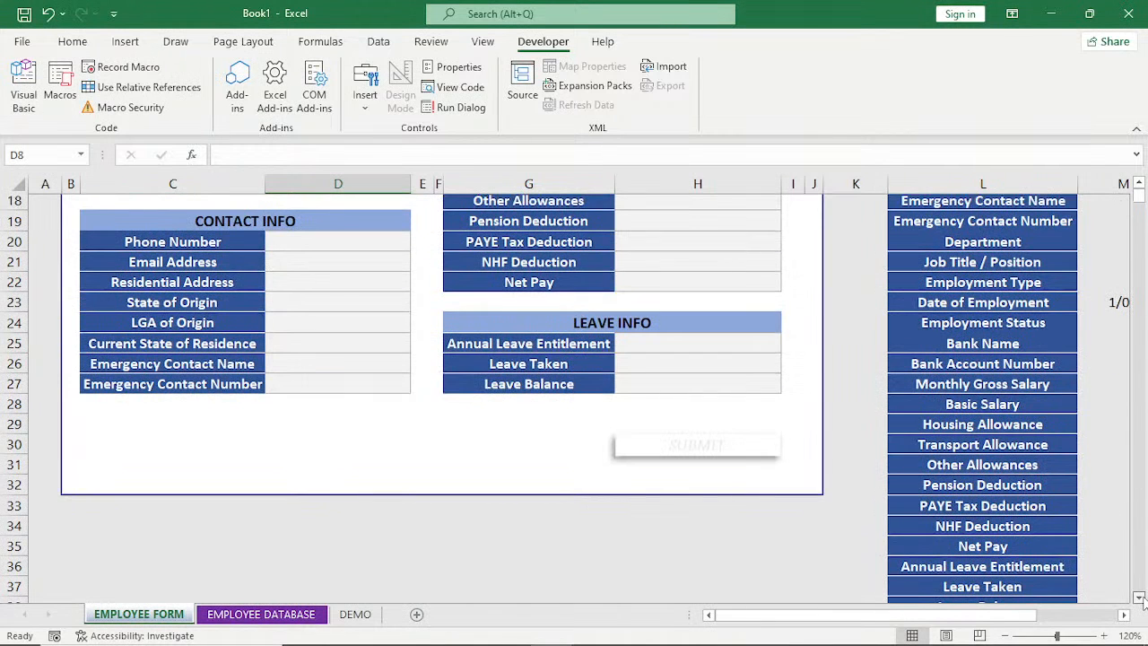
left_click(1138, 597)
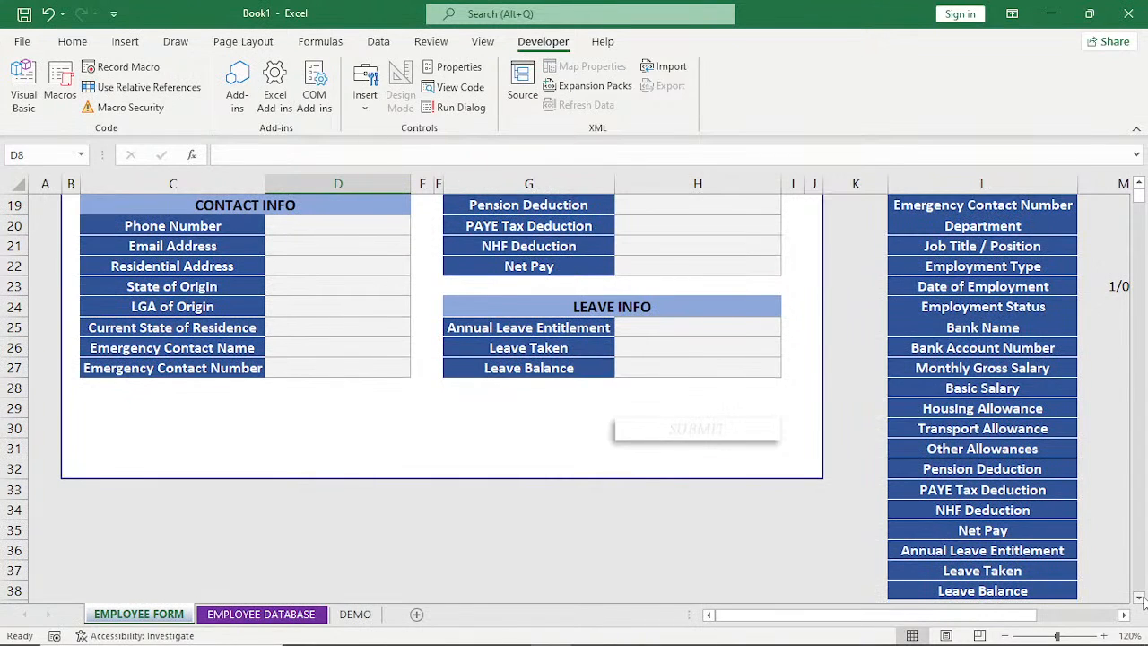
left_click(685, 432)
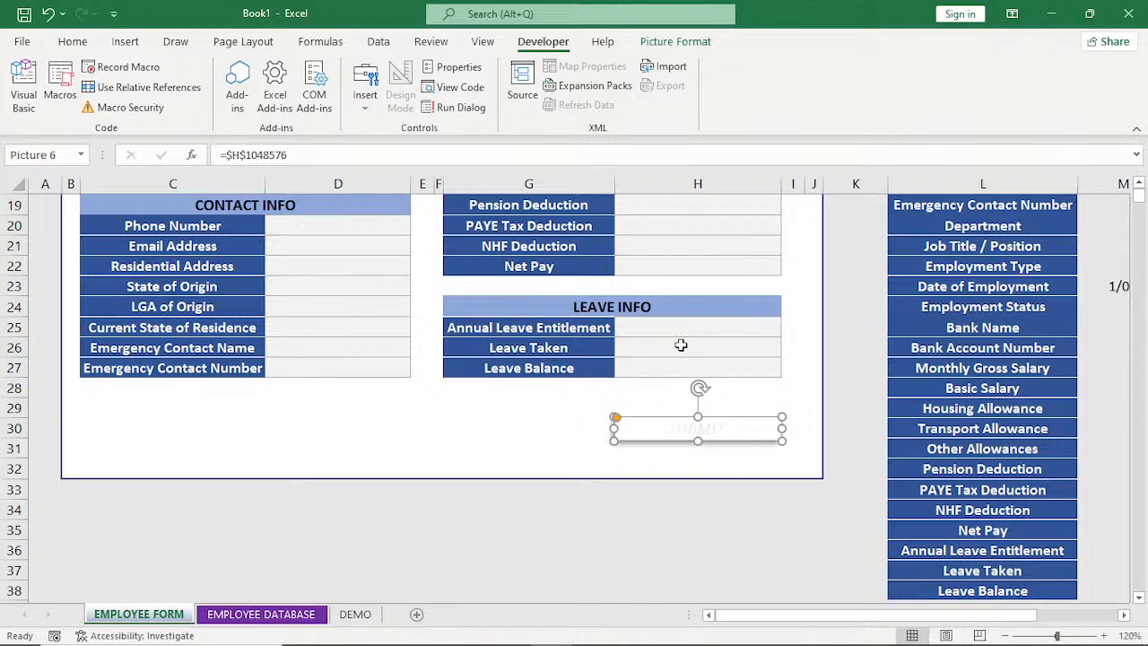
right_click(674, 429)
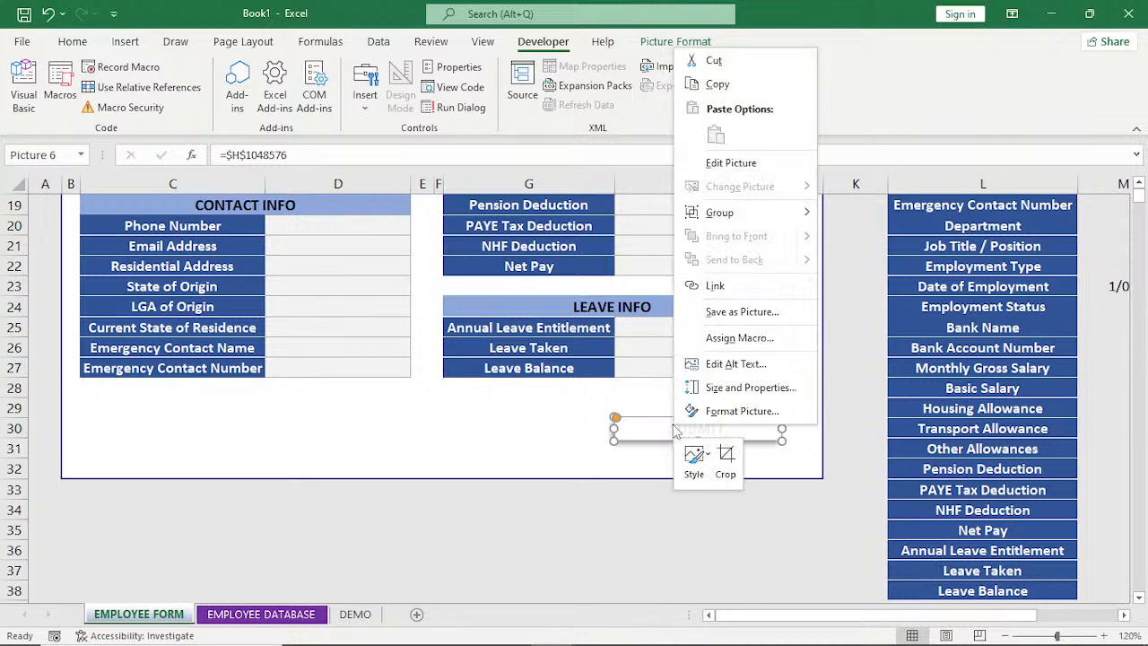
left_click(732, 338)
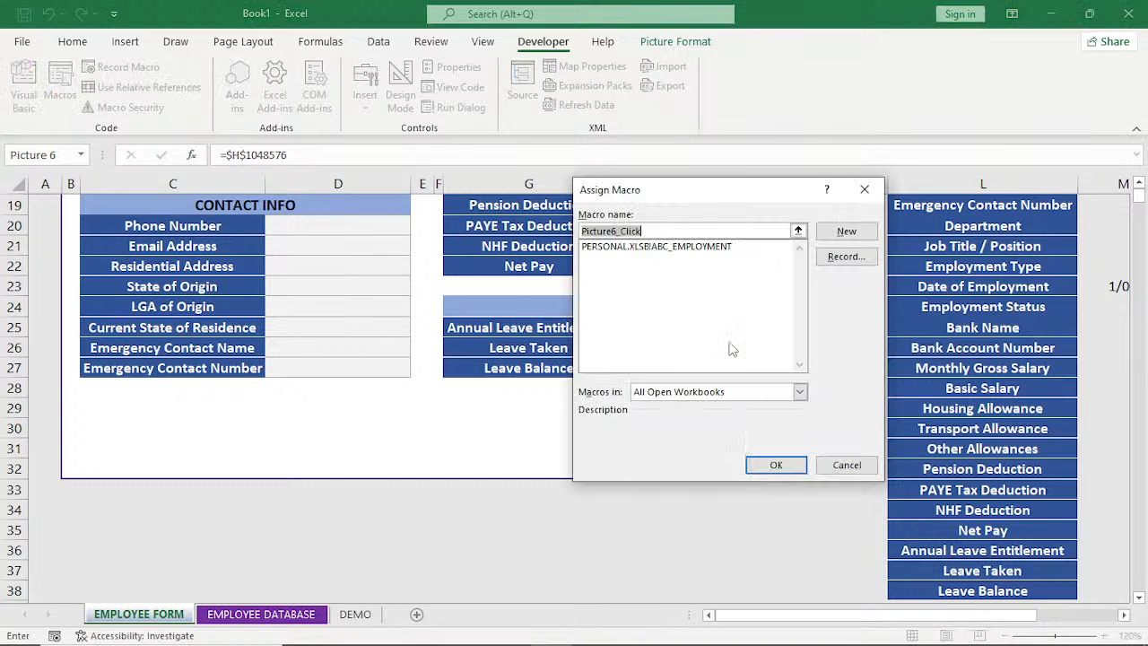
left_click_drag(736, 192, 405, 188)
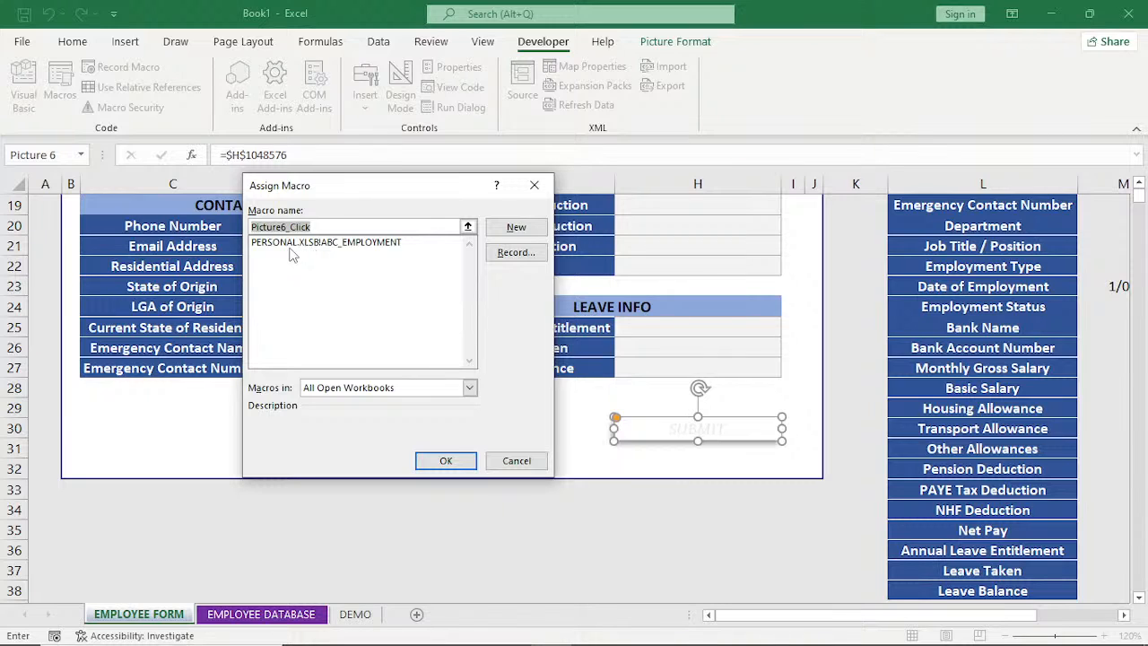
left_click(354, 243)
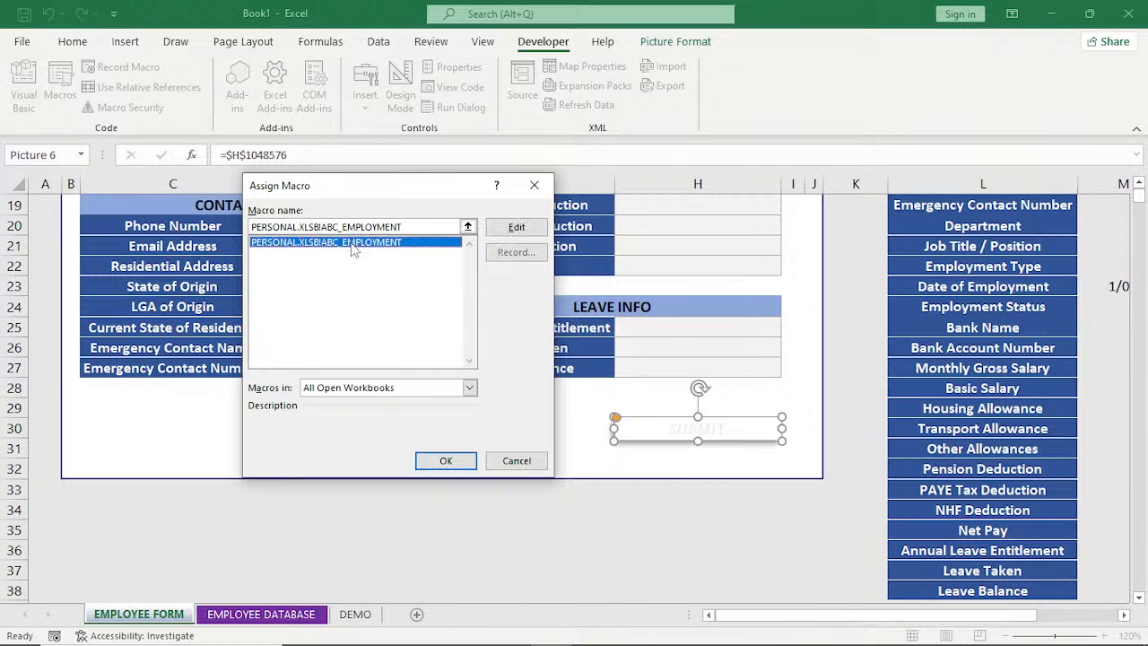
left_click(446, 461)
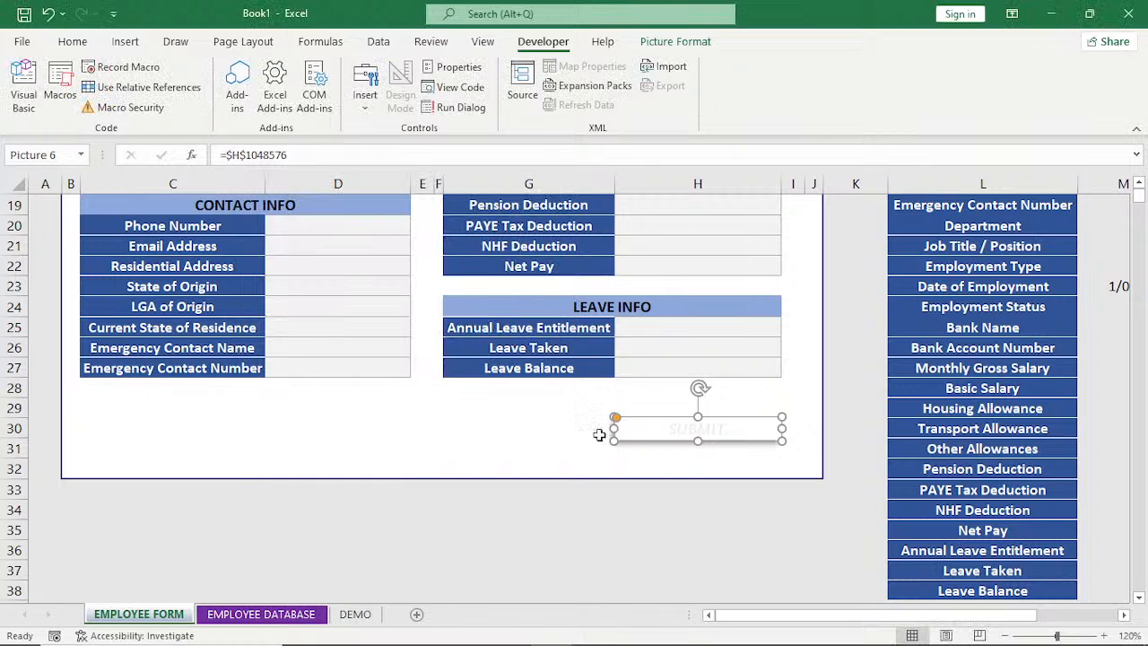
left_click(820, 414)
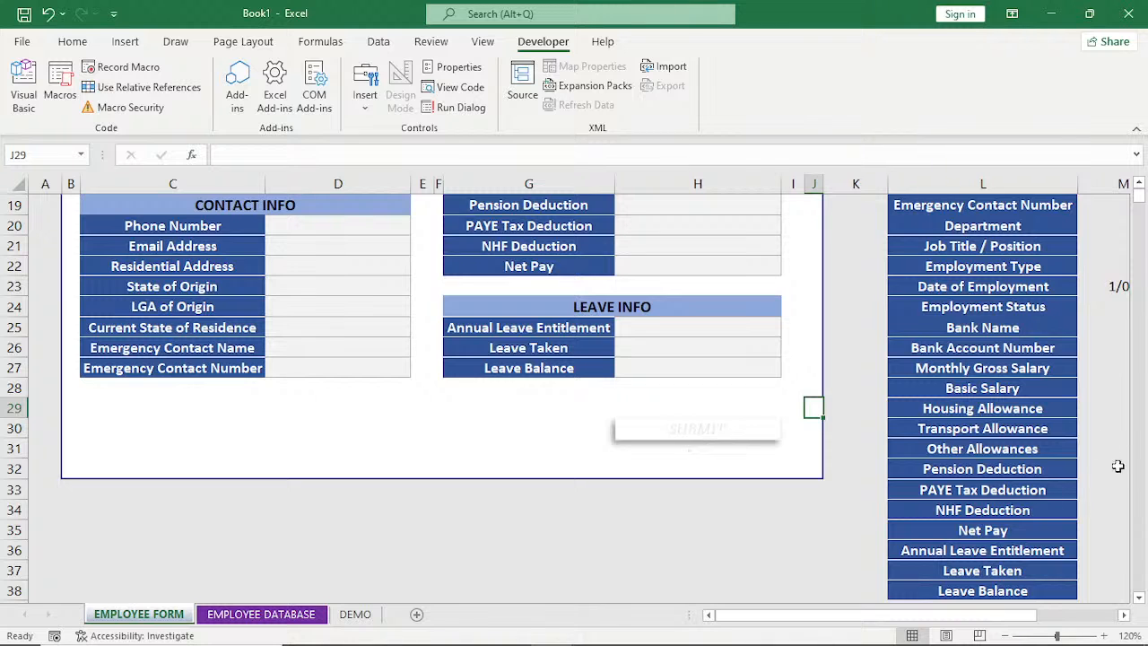
Fill in the Identification section for a new employee with an Employee ID, National ID Number, Tax ID (TIN) and Pension PIN.
left_click(1139, 183)
left_click(1138, 183)
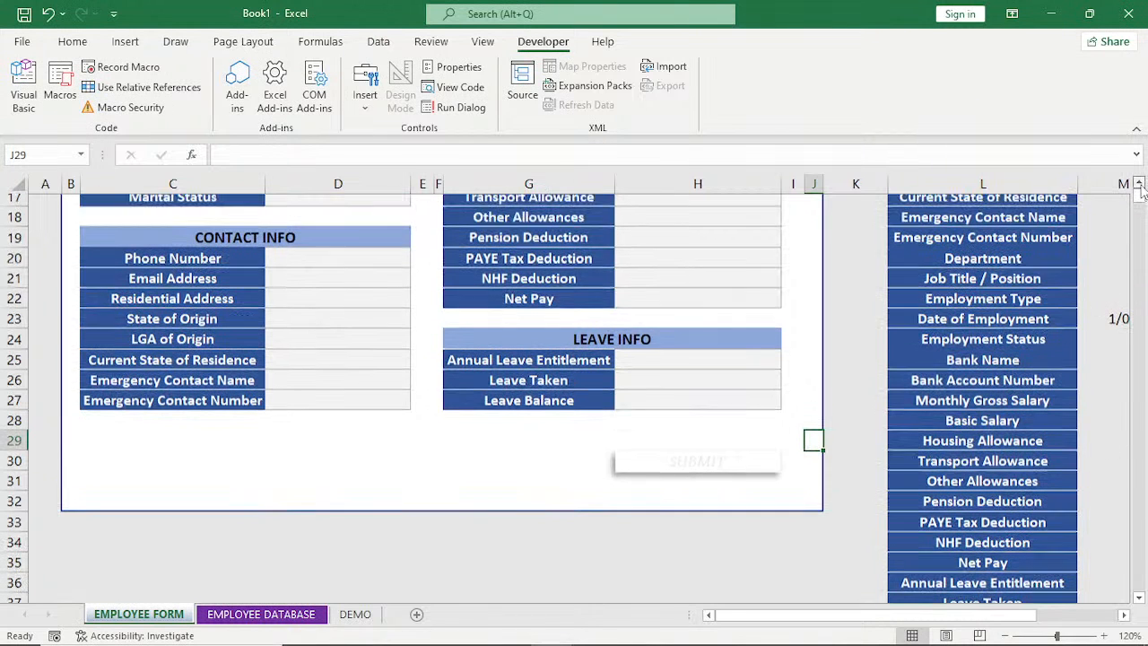
scroll(1141, 189, "up", 5)
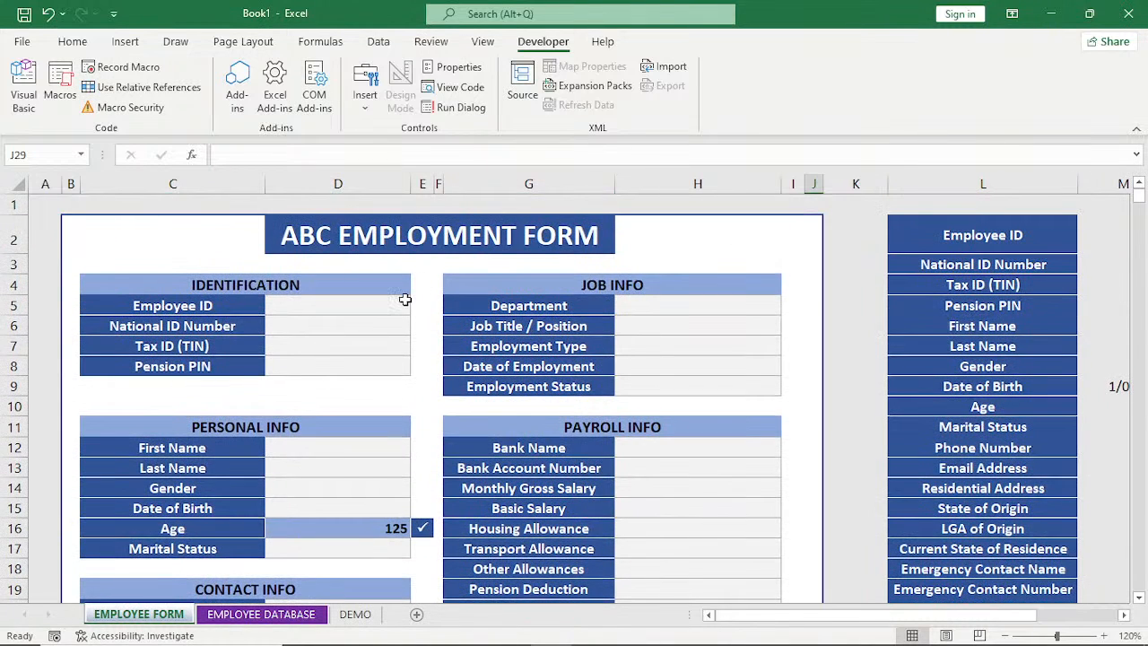
left_click(371, 307)
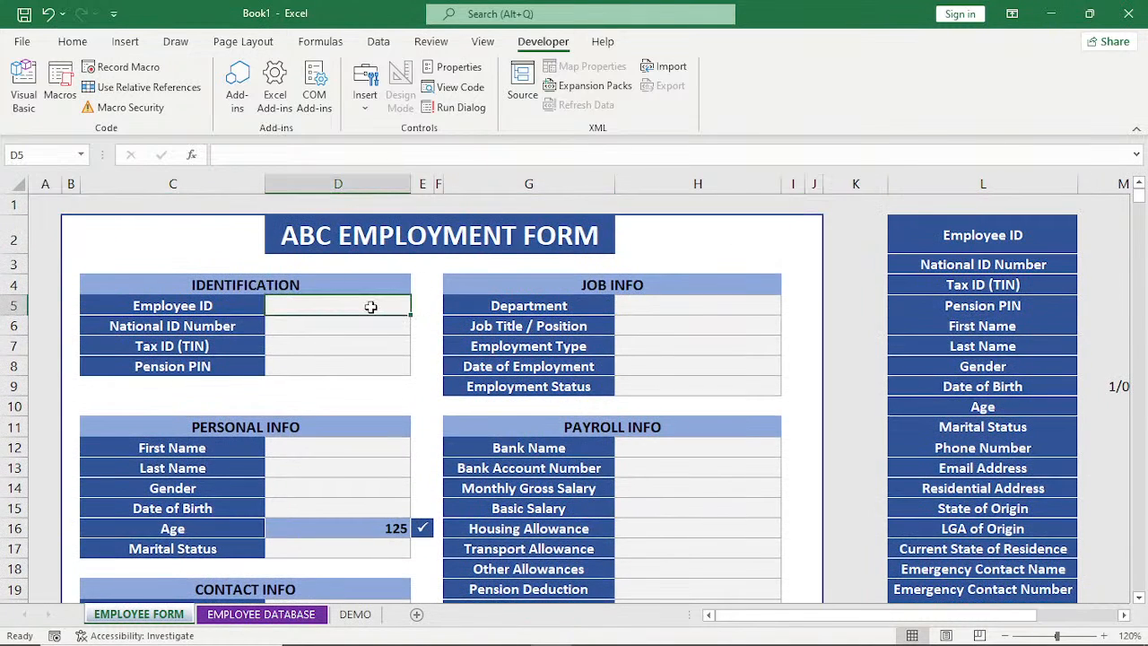
type("1231")
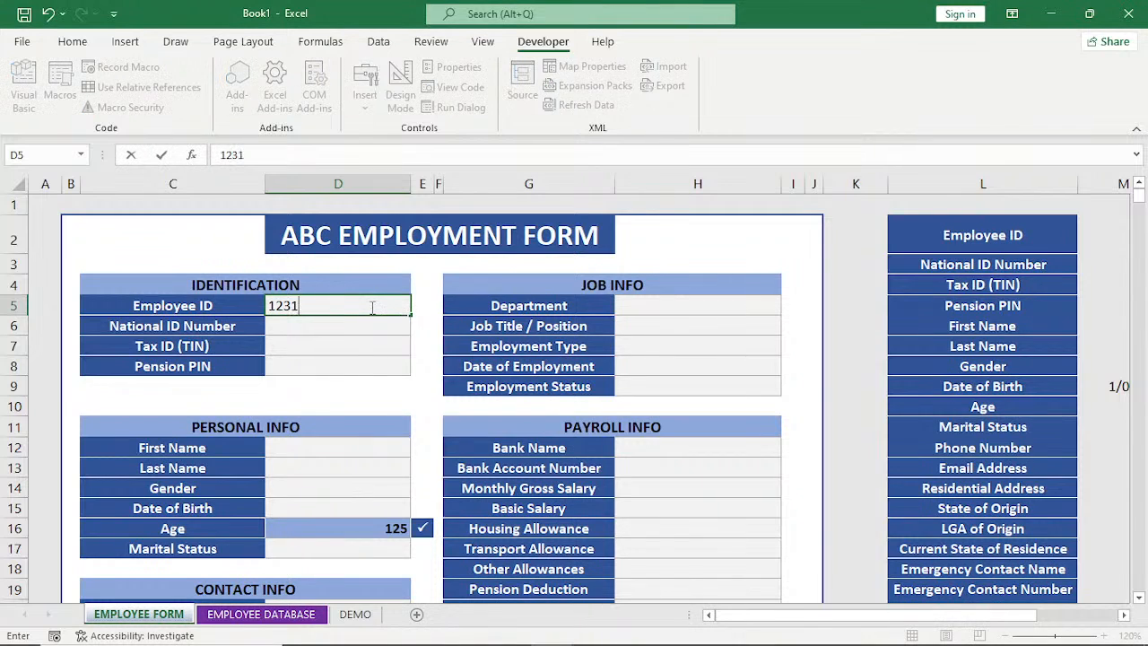
key("Return")
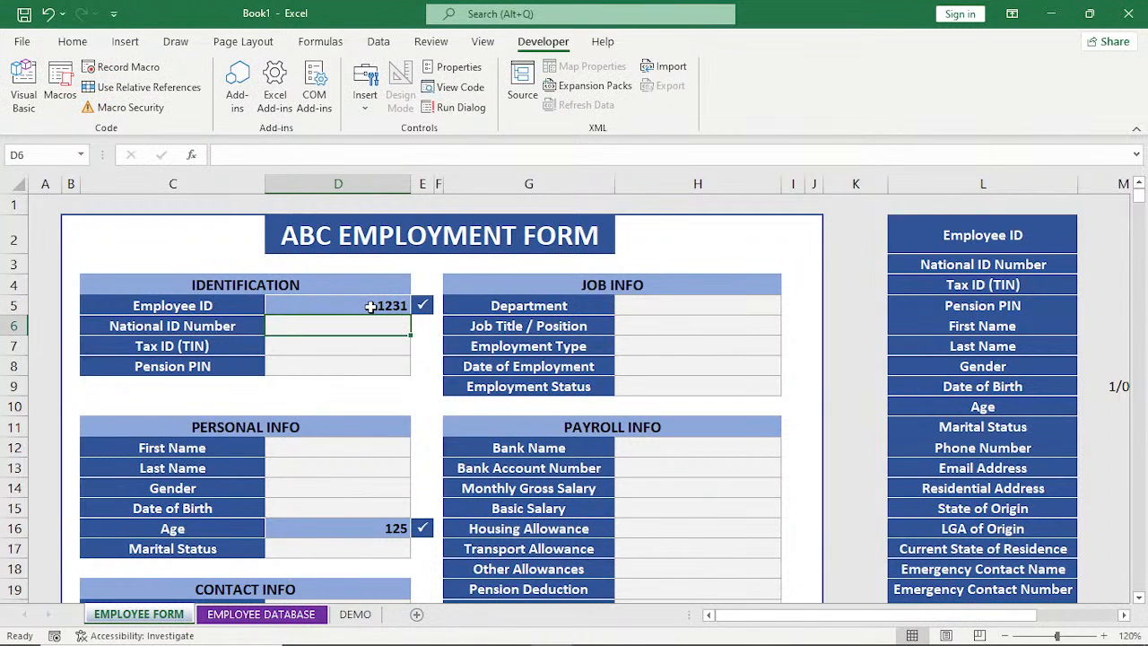
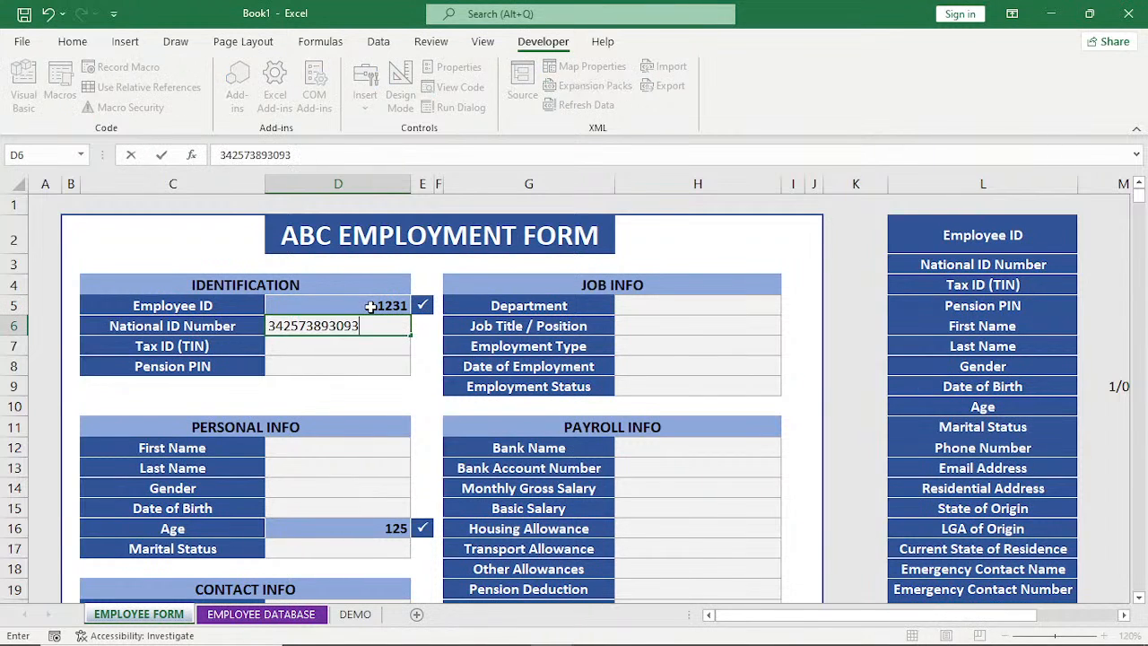
key("Return")
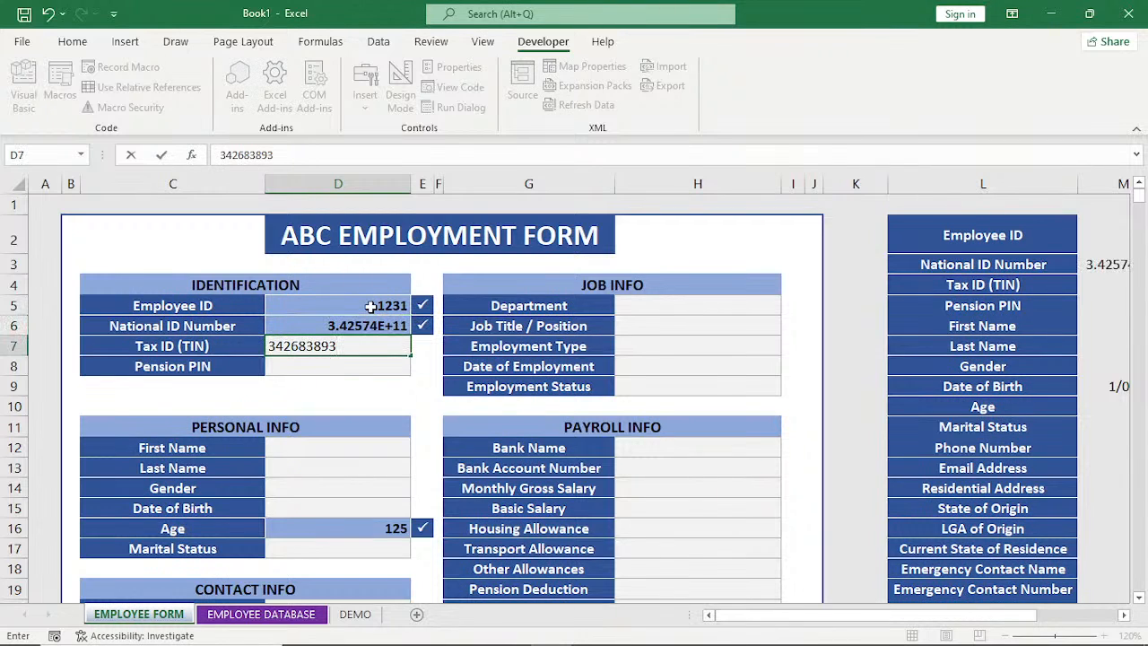
key("Return")
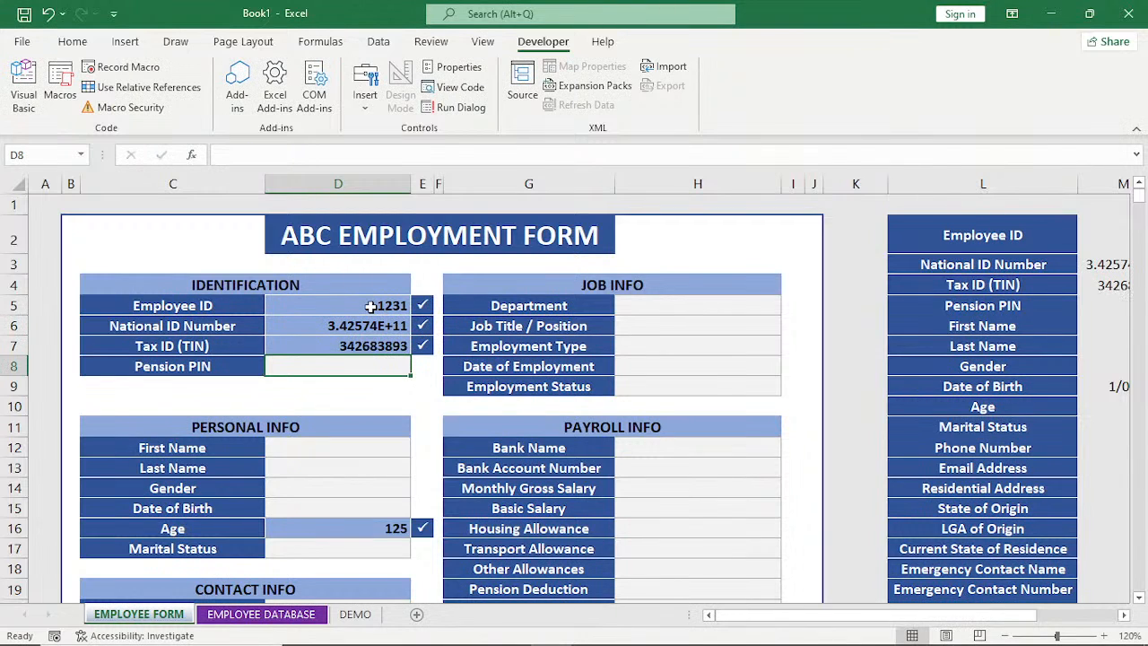
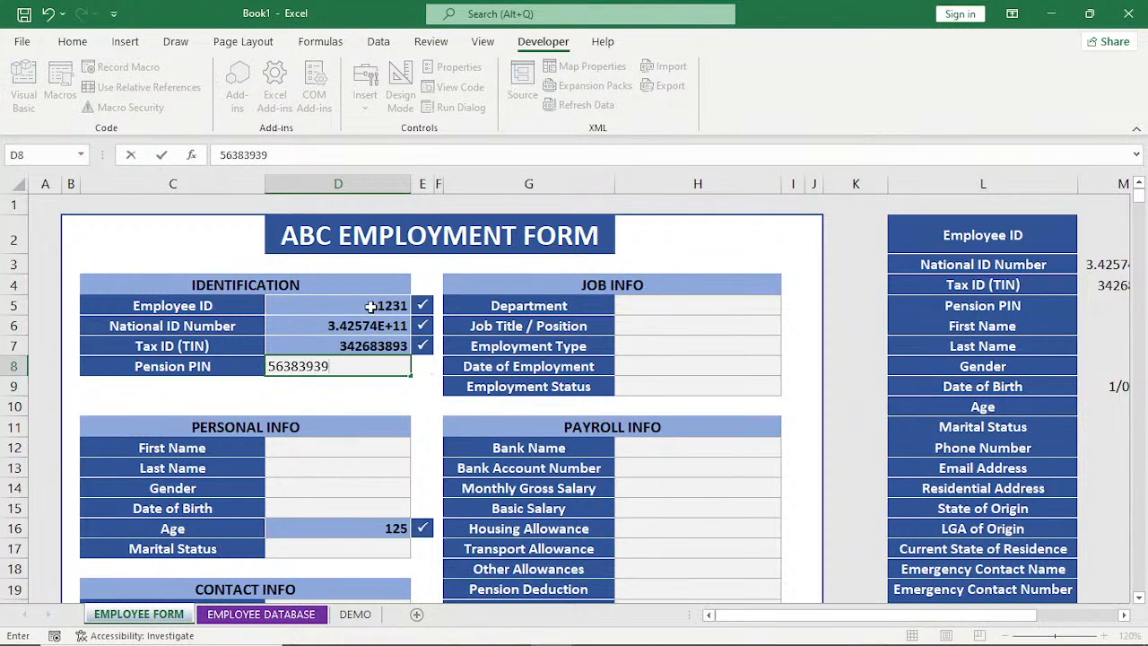
key("Return")
key("Return")
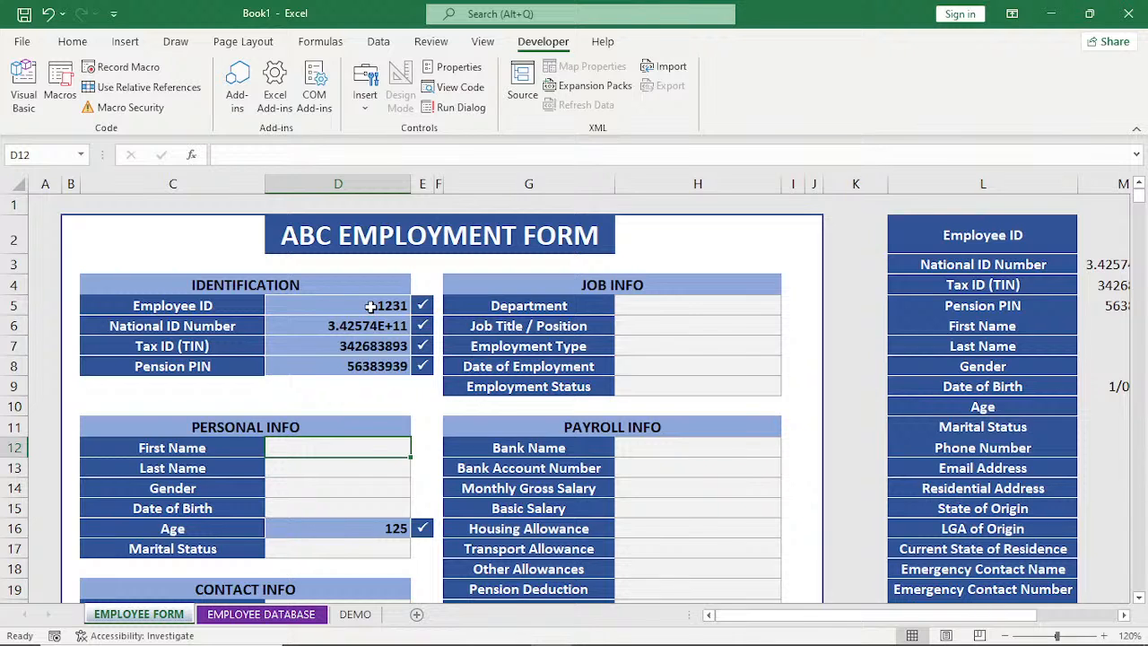
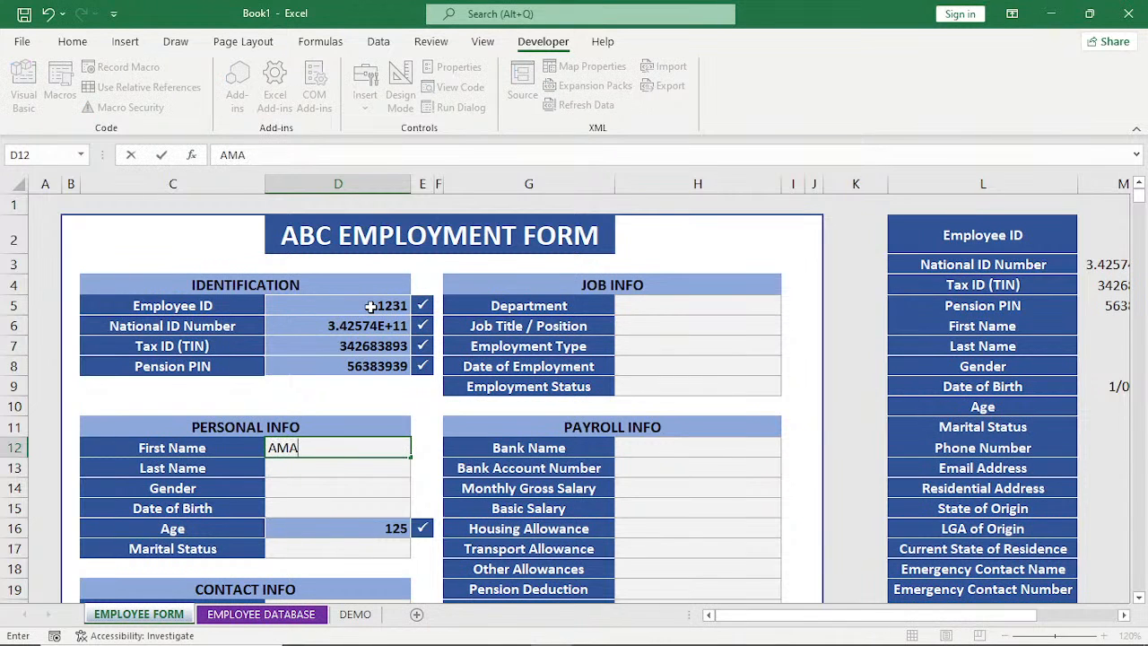
Enter the new employee's first name in the Personal Info section.
key("Return")
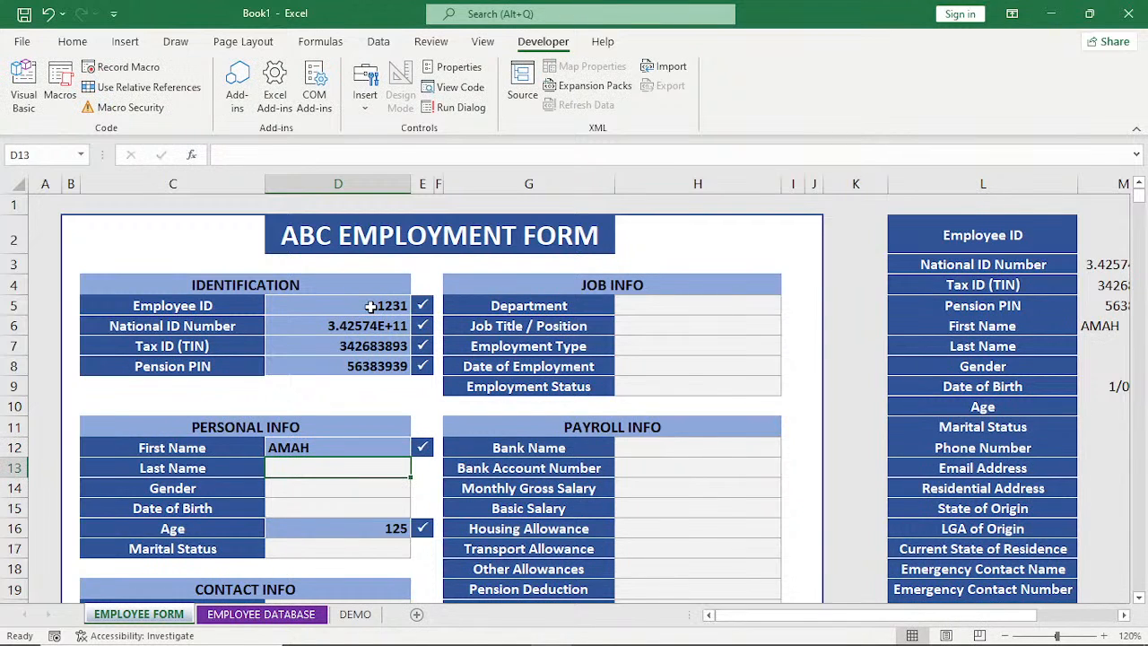
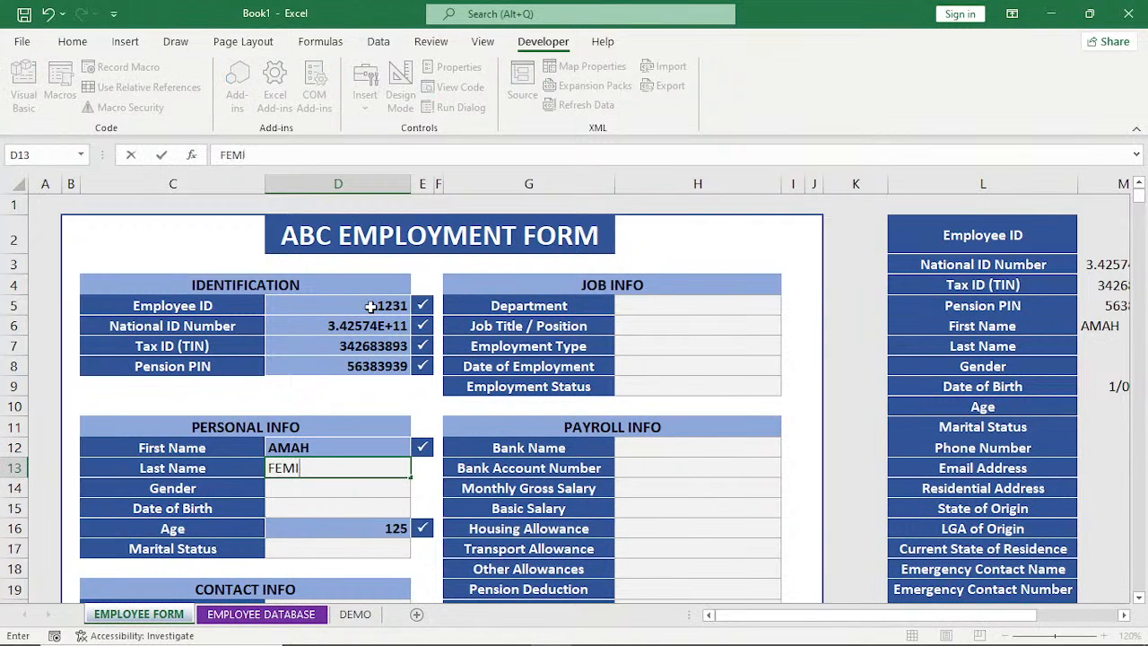
Enter the new employee's last name and set the gender to Male in the Personal Info section.
key("Return")
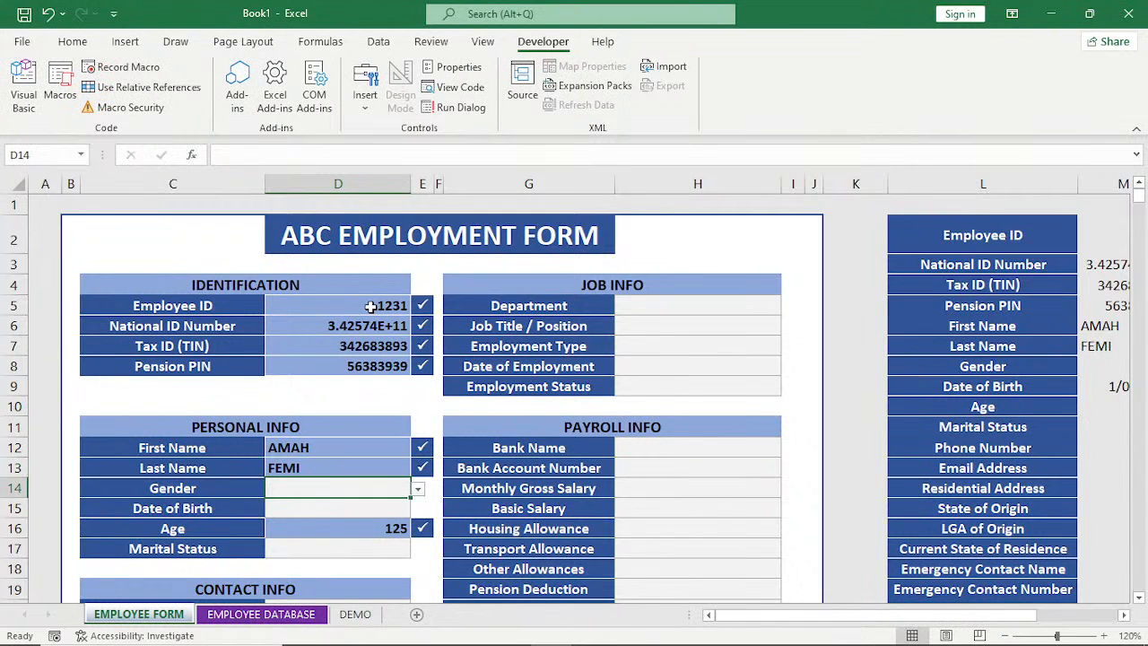
left_click(418, 489)
left_click(370, 508)
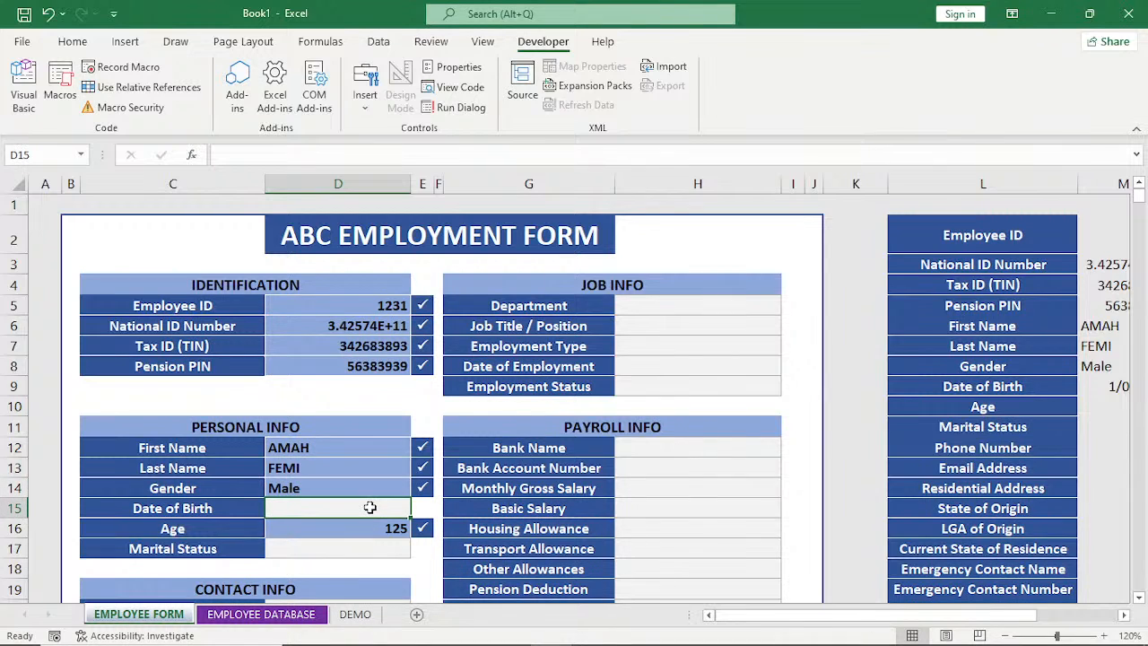
Enter the employee's date of birth and set the marital status to Single.
type("12")
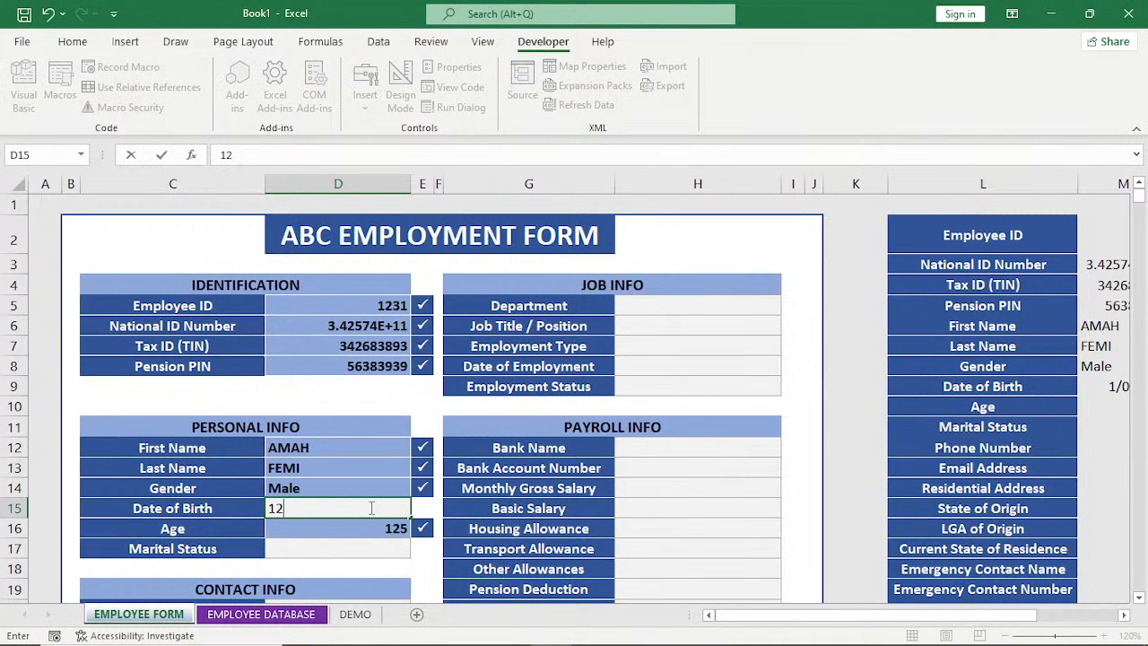
type("/4/")
type("200")
type("2")
key("BackSpace")
type("02")
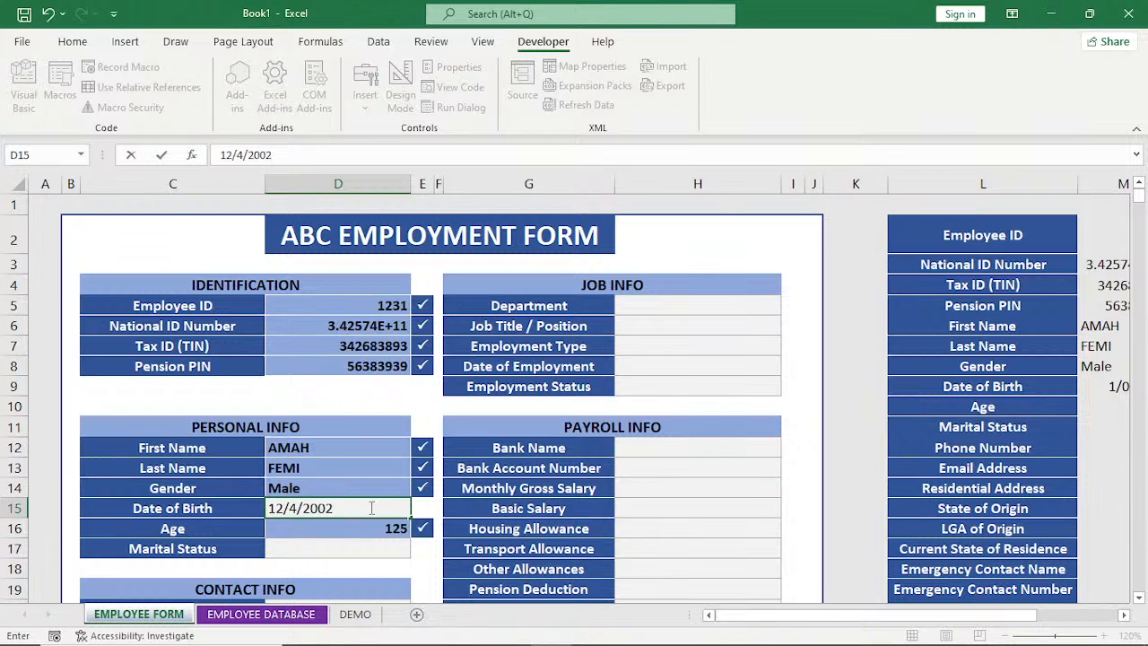
key("Return")
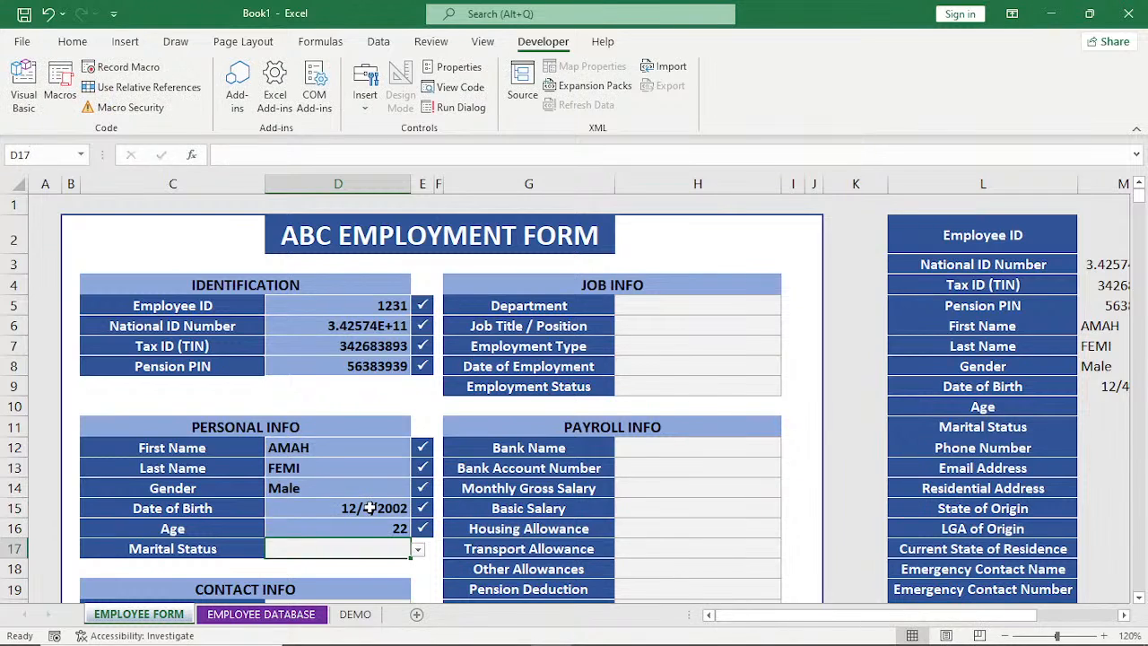
left_click(418, 549)
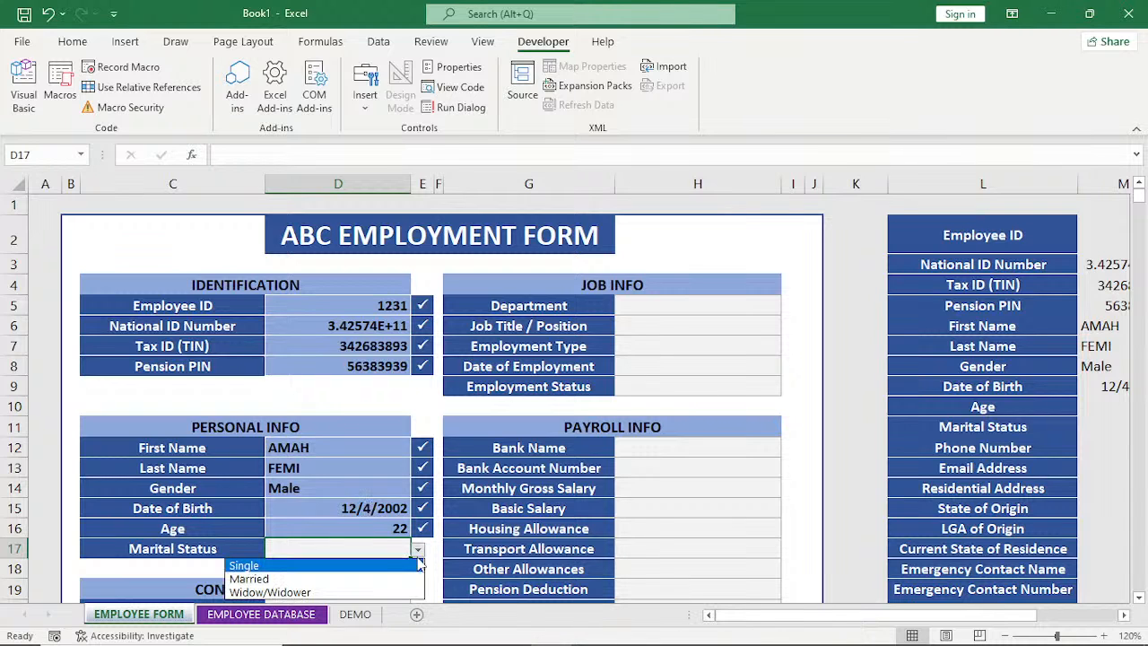
left_click(390, 566)
Enter the employee's phone number in the Contact Info section.
scroll(389, 565, "down", 3)
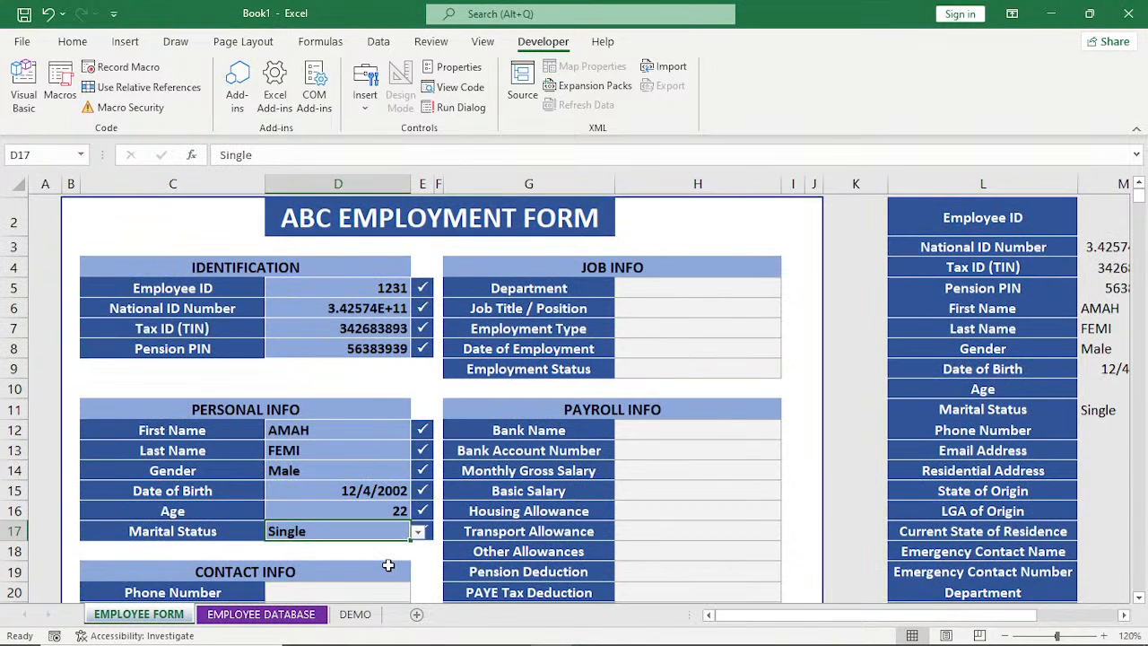
left_click(332, 403)
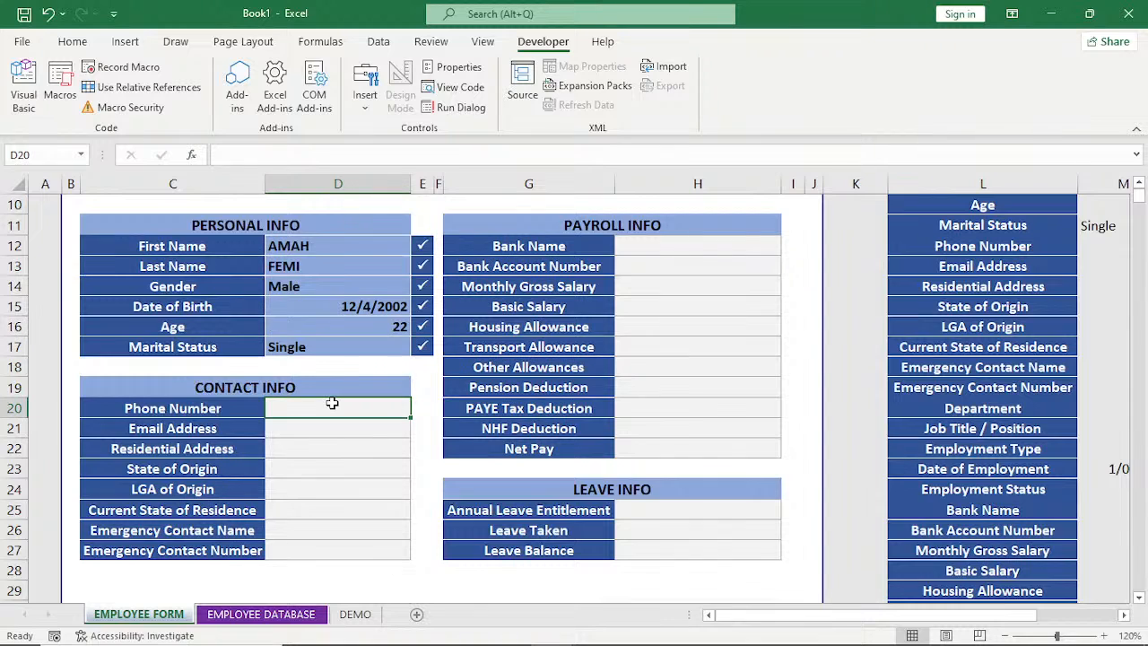
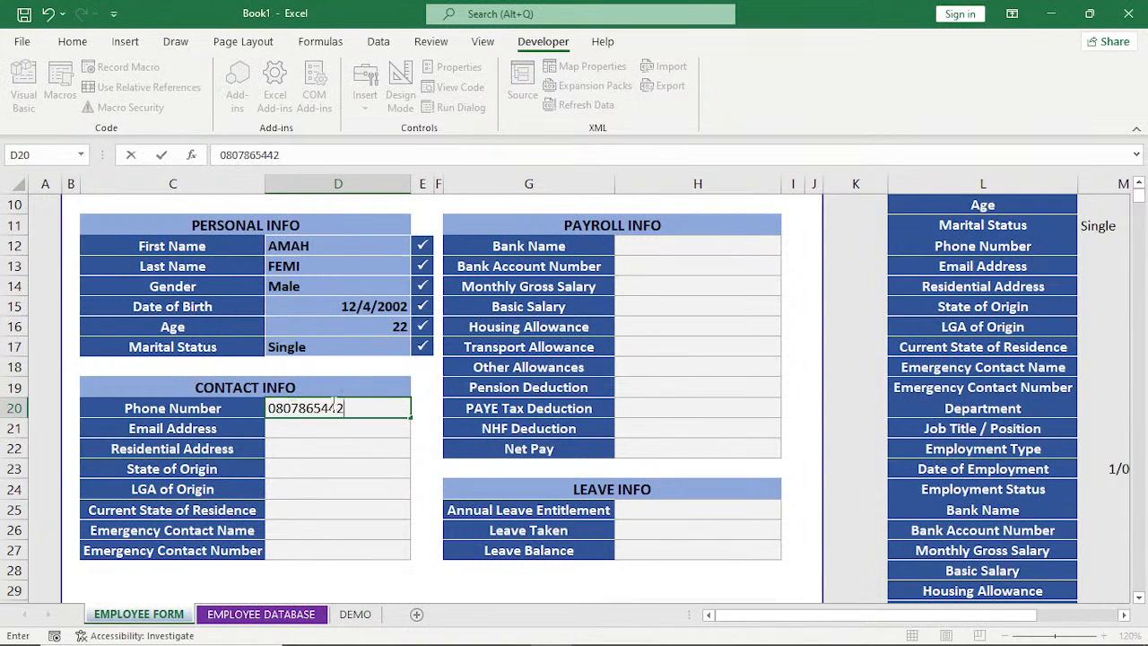
key("Return")
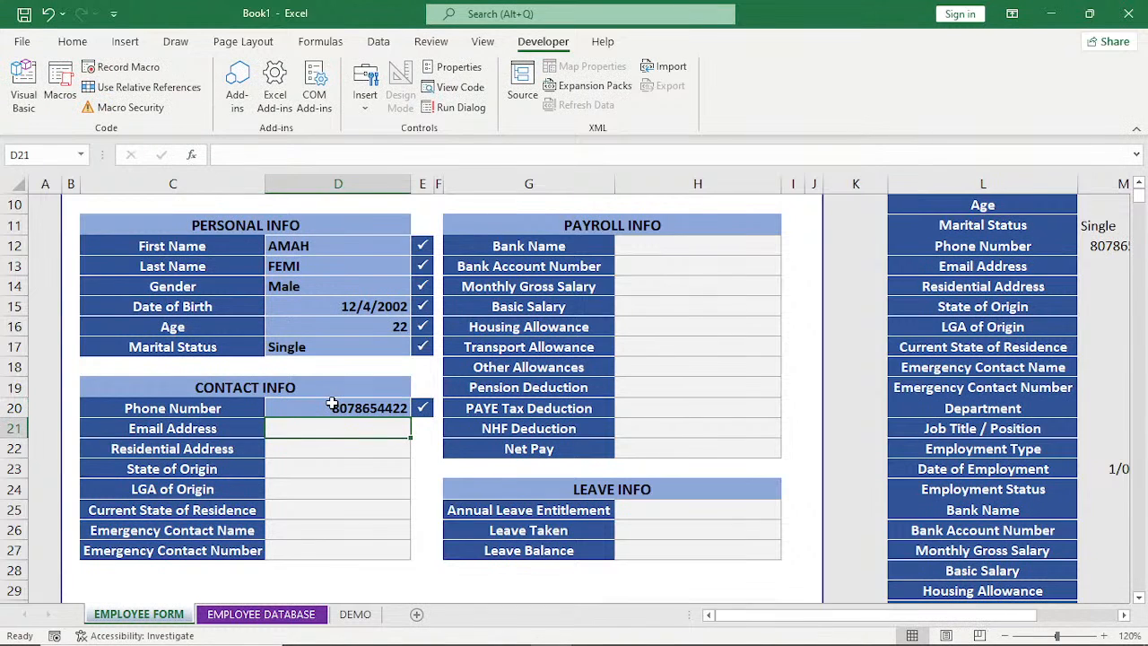
Fill in the employee's email address in the Contact Info section.
key("F2")
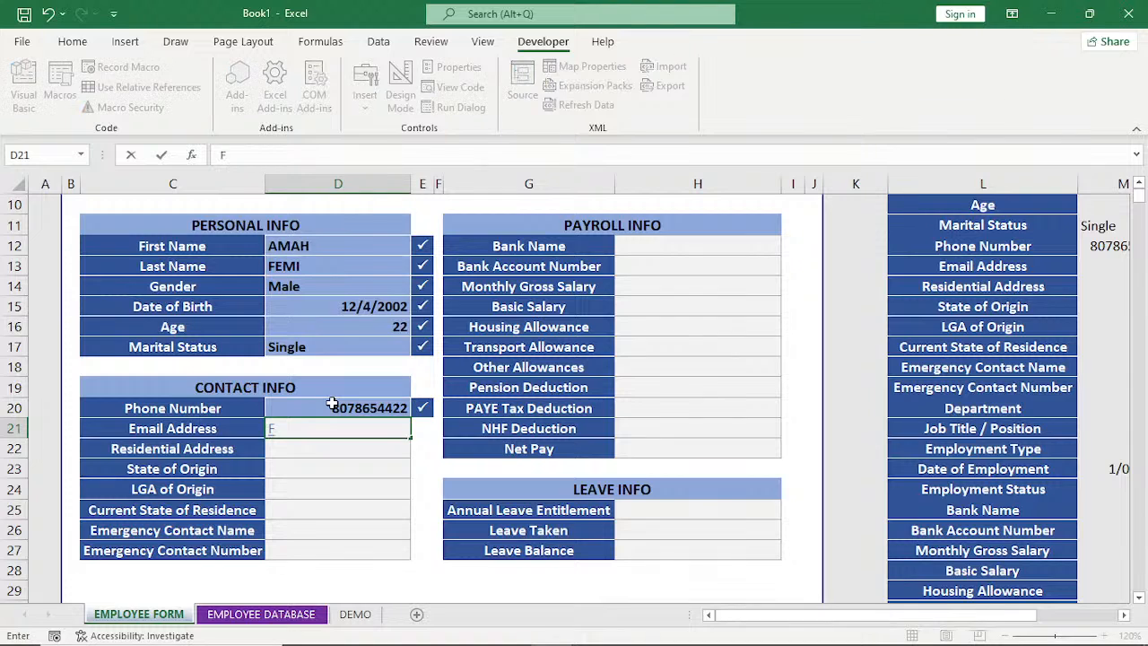
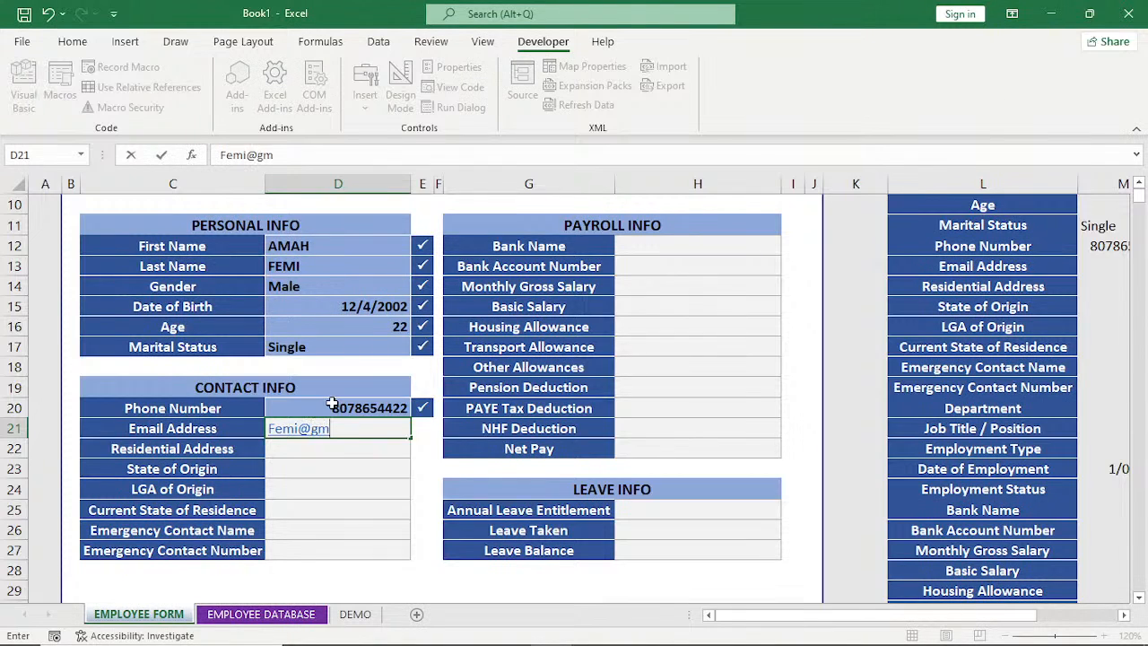
key("Return")
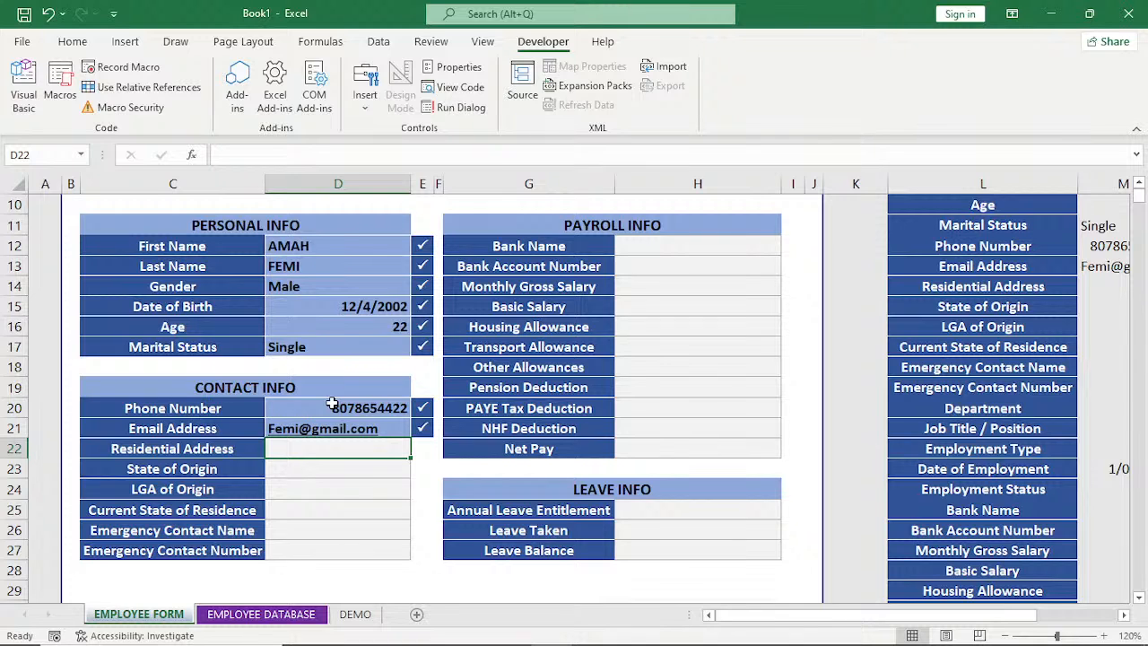
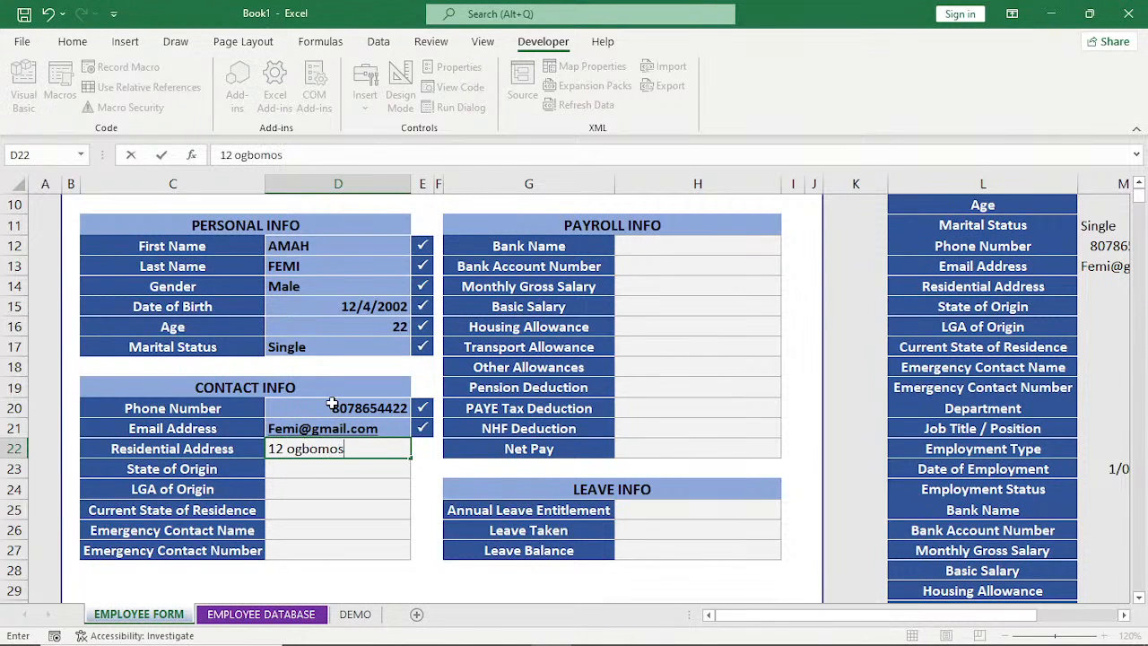
Enter the employee's street address as the Residential Address.
key("Return")
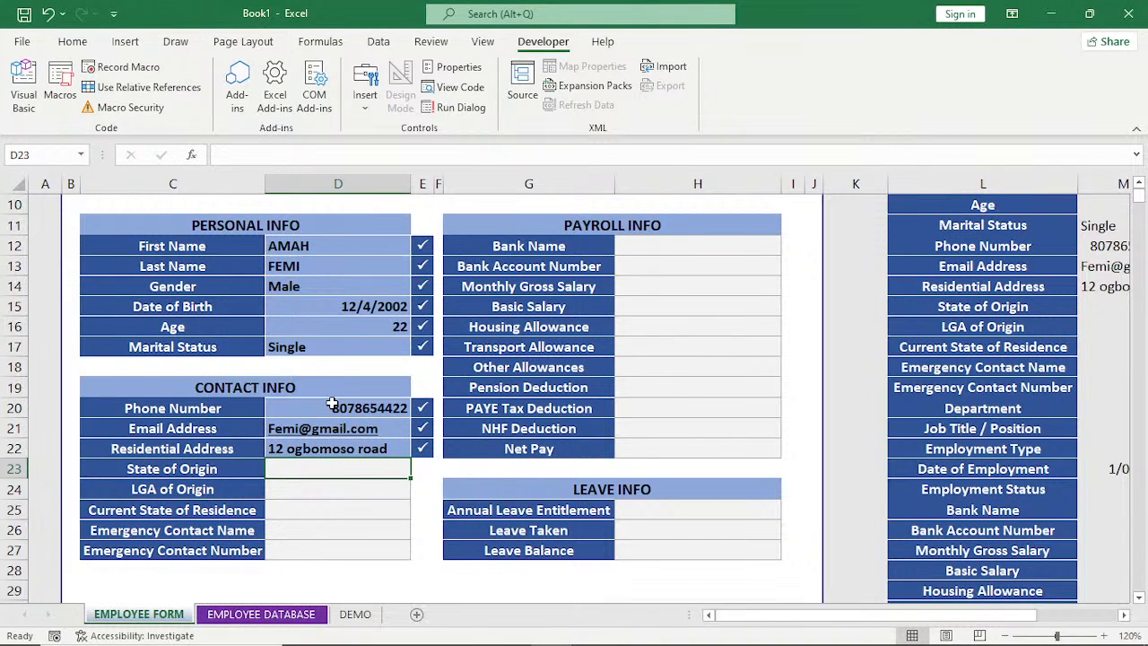
Set State of Origin and LGA of Origin to Ondo, and Current State of Residence to Oyo.
type("On")
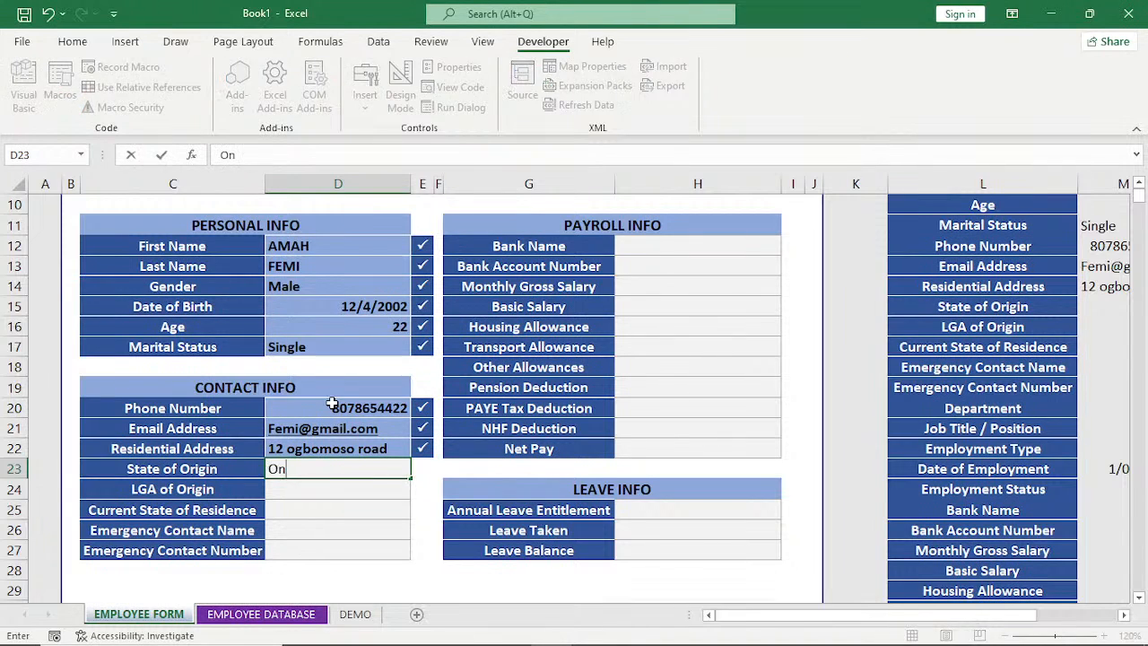
type("do")
key("Return")
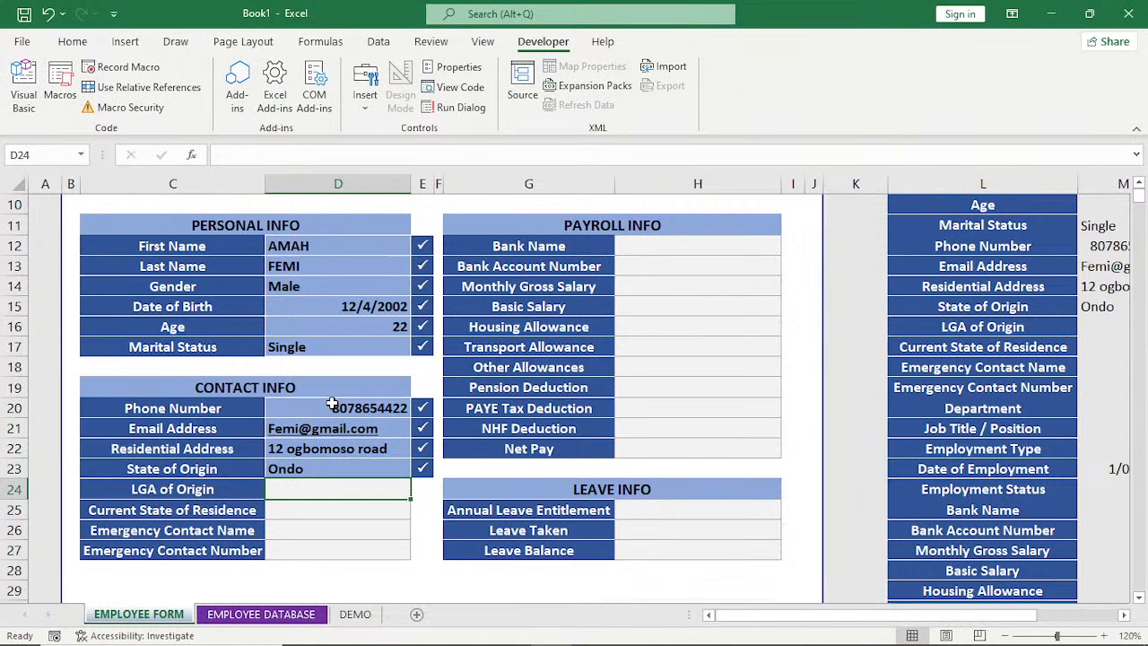
type("Ondo")
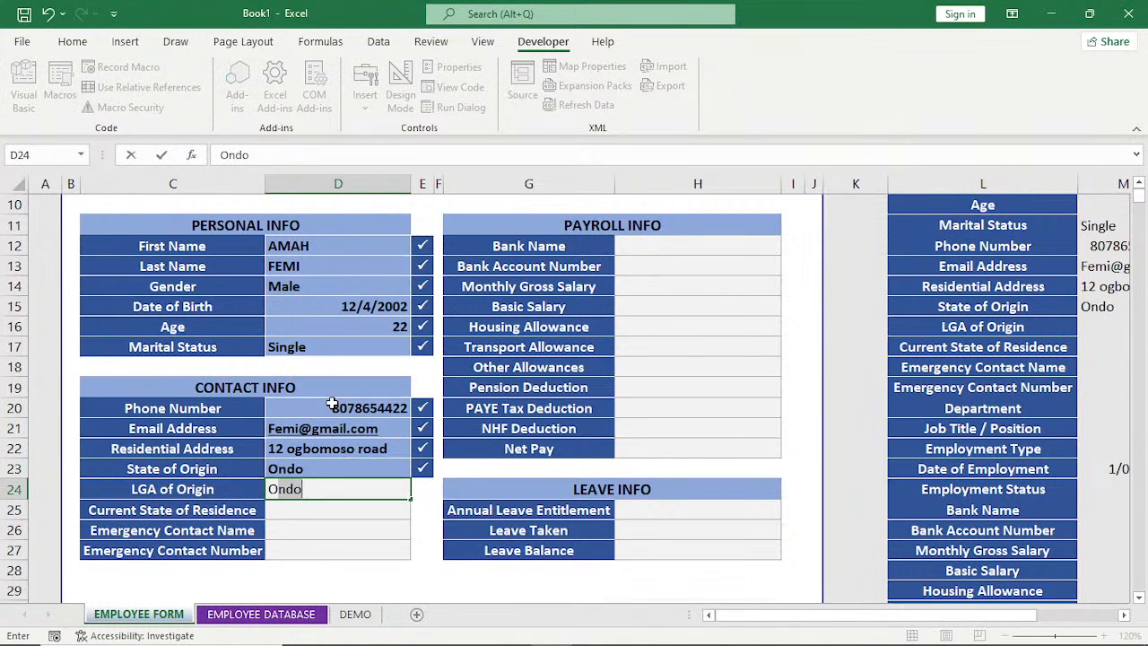
key("Return")
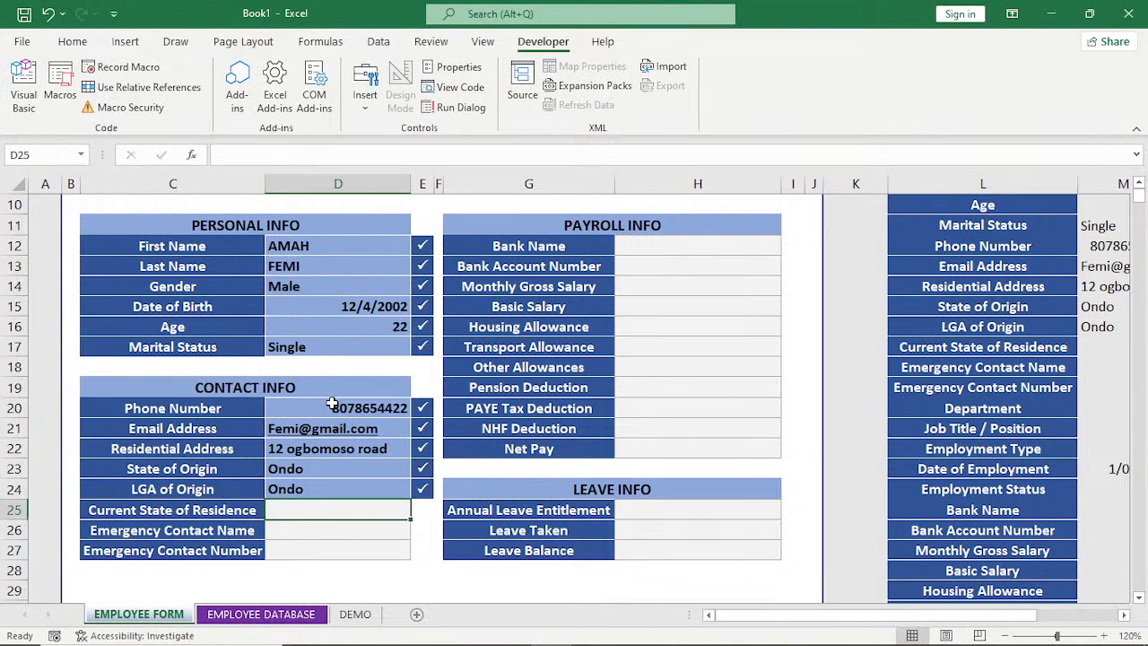
type("Oy")
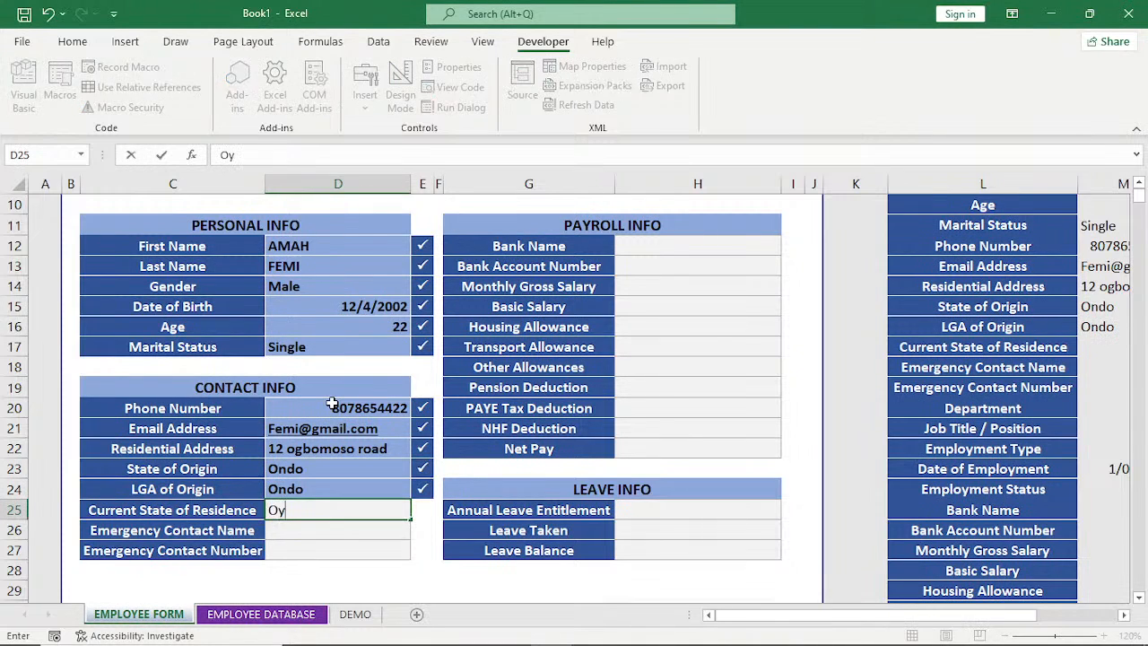
type("o")
key("Return")
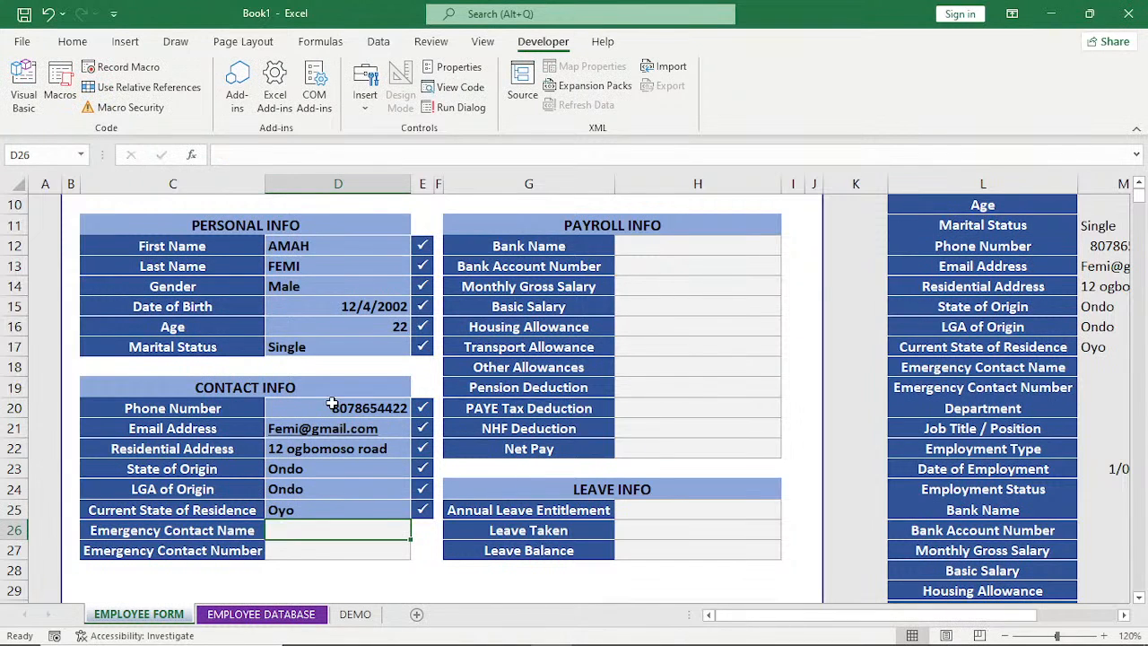
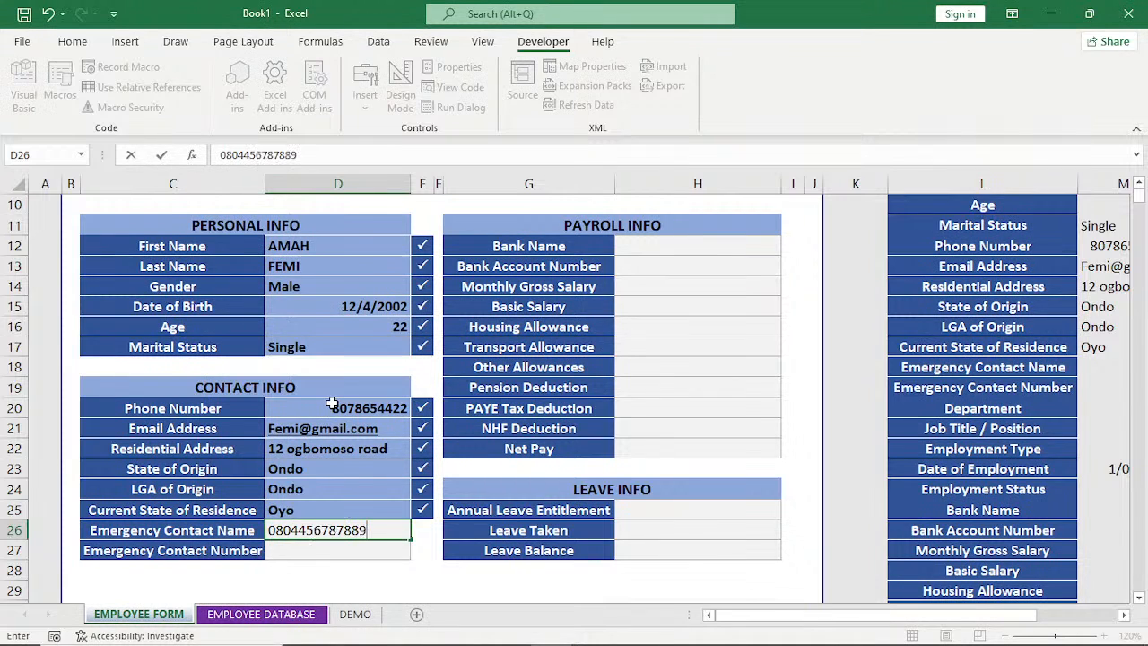
key("ctrl+Return")
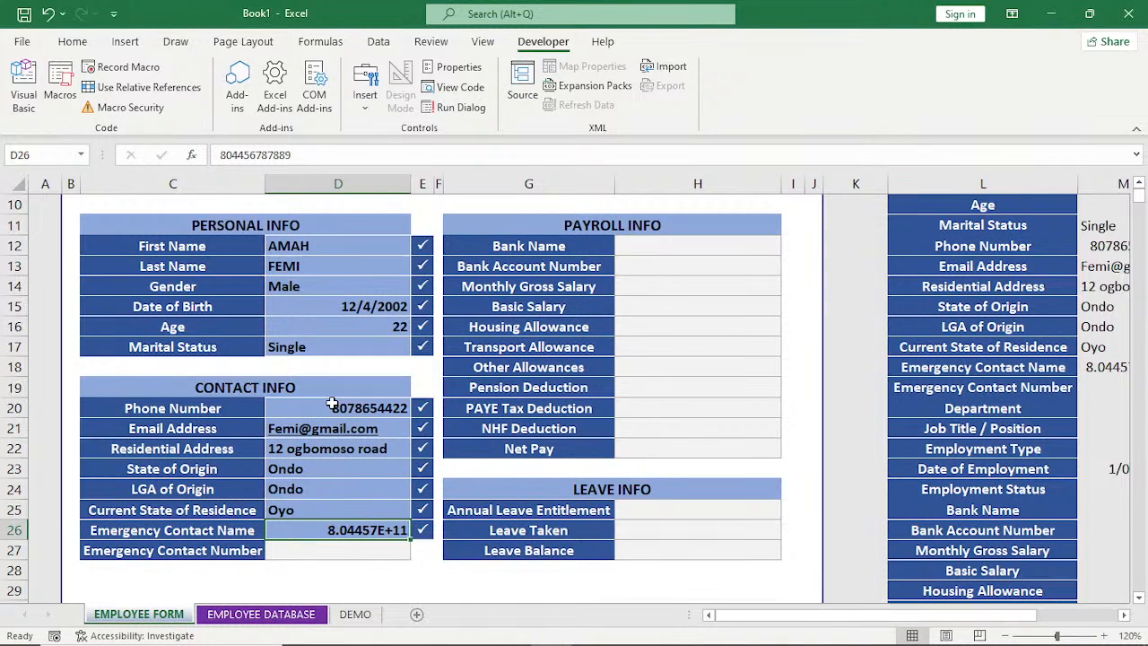
key("BackSpace")
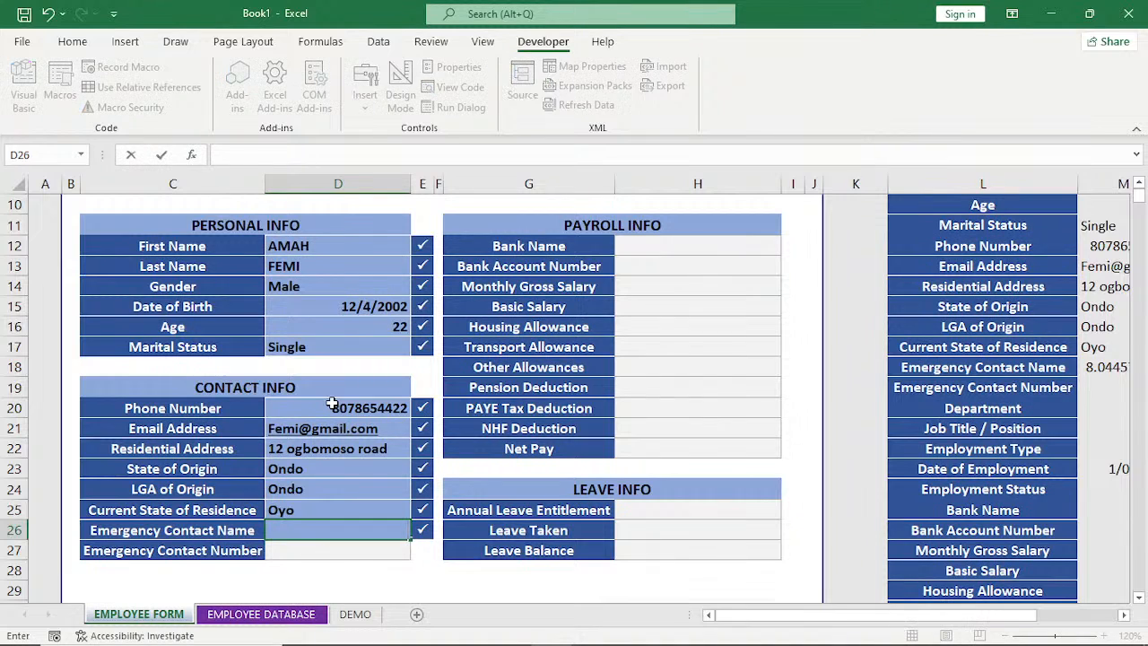
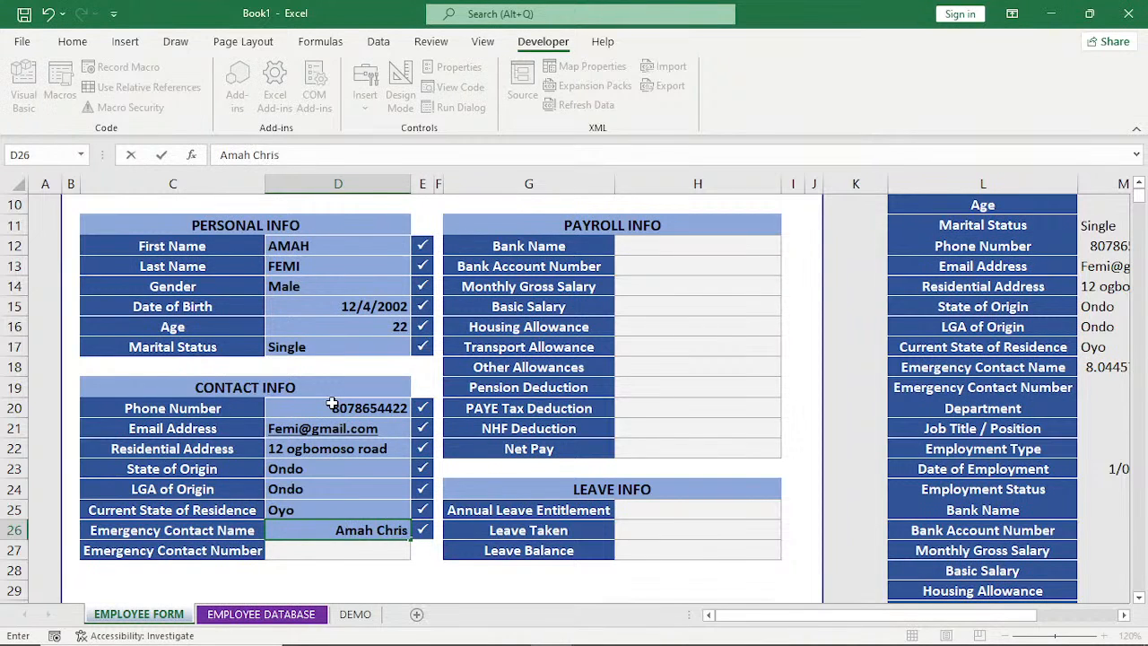
Enter the emergency contact's full name in the Emergency Contact Name field.
key("Return")
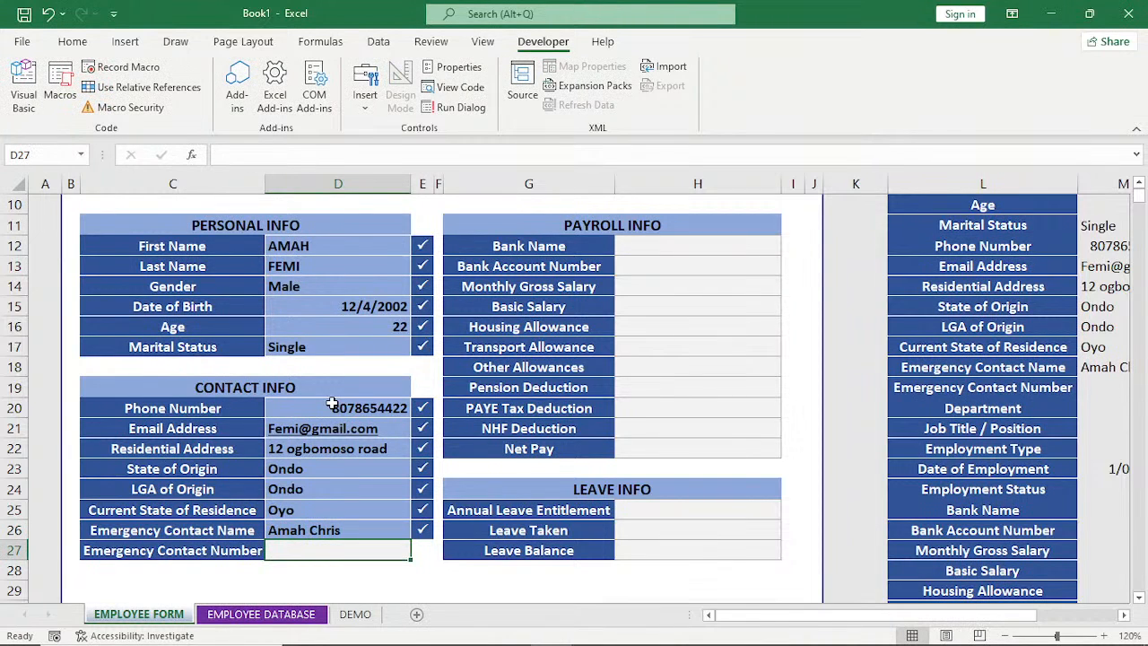
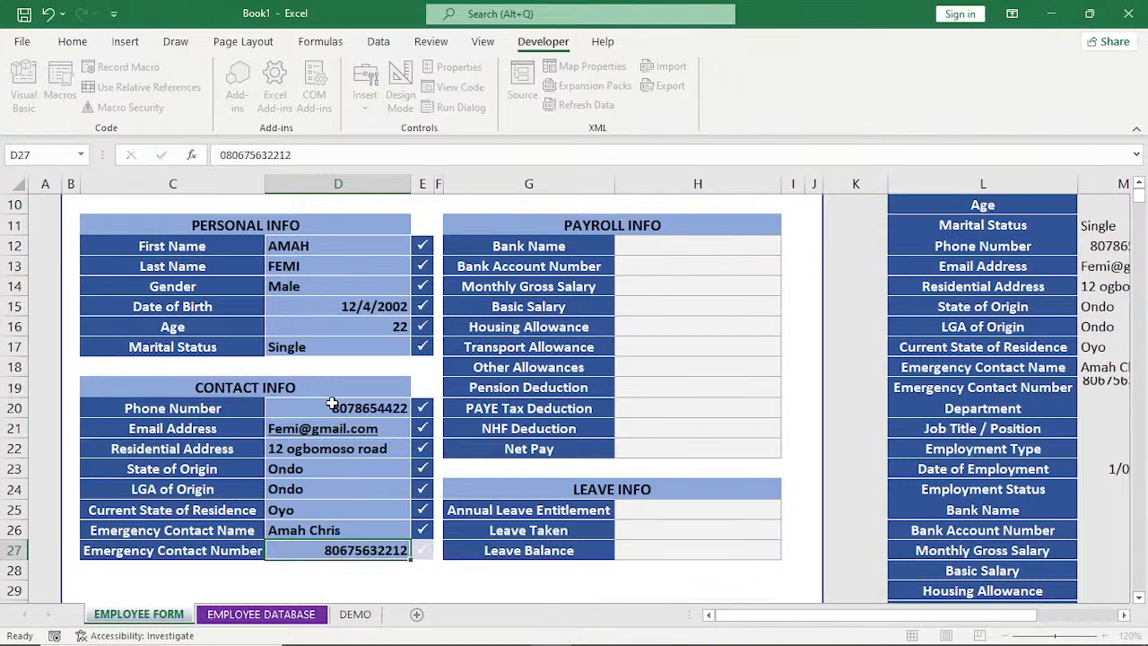
Enter the emergency contact's phone number in the Emergency Contact Number field.
key("Tab")
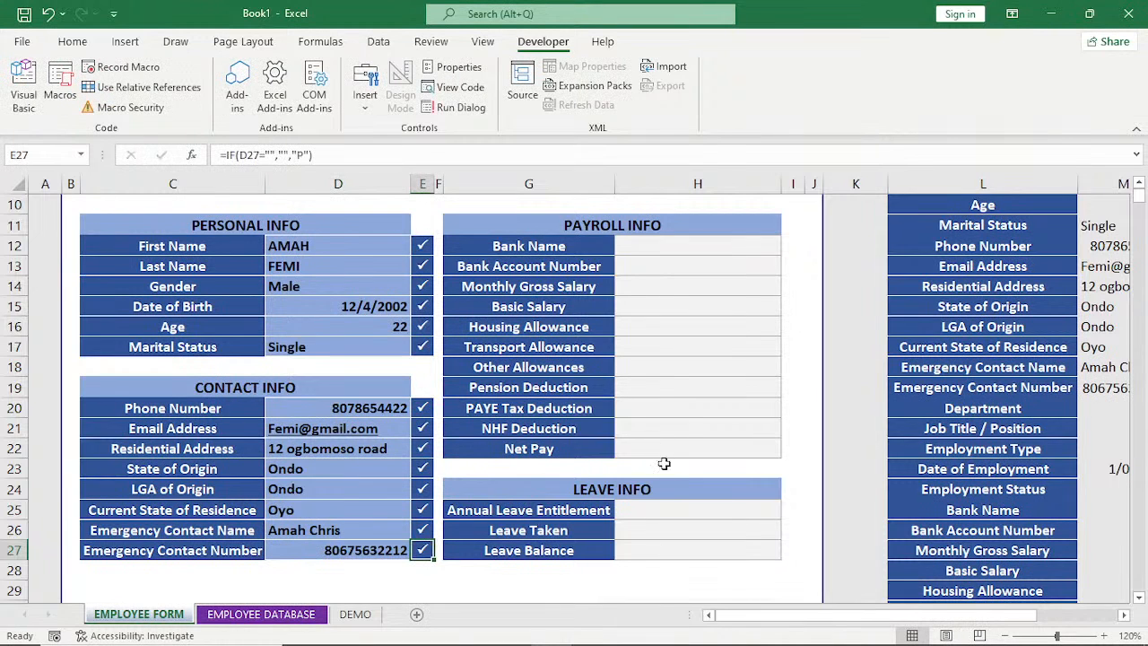
Enter Annual as the Annual Leave Entitlement in the LEAVE INFO section.
left_click(671, 510)
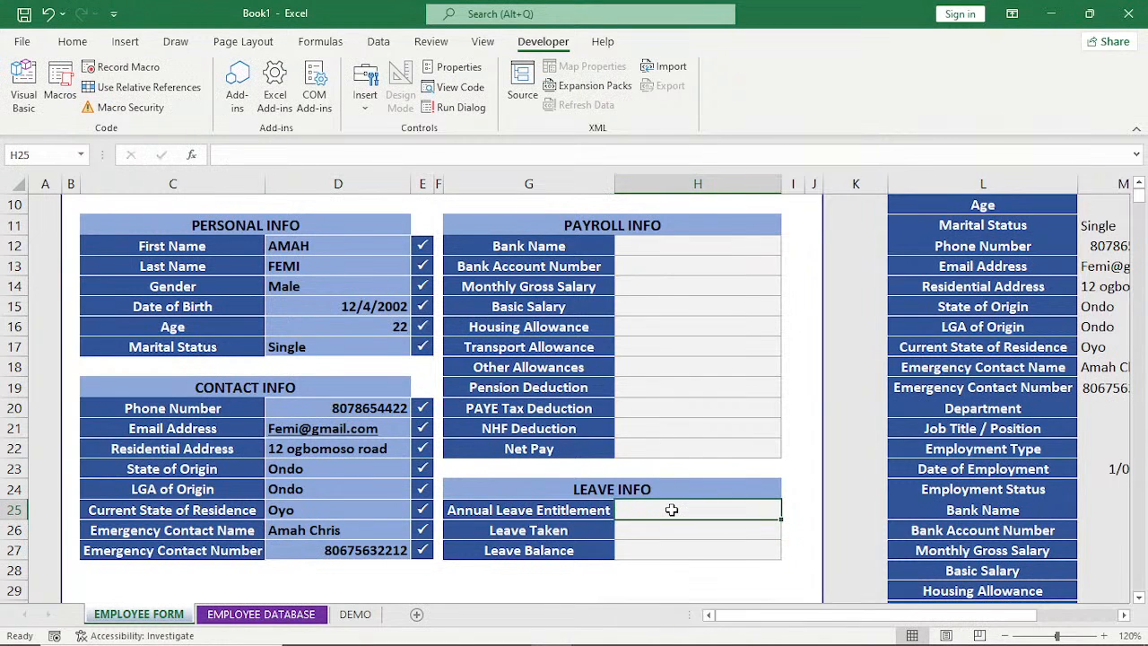
type("A")
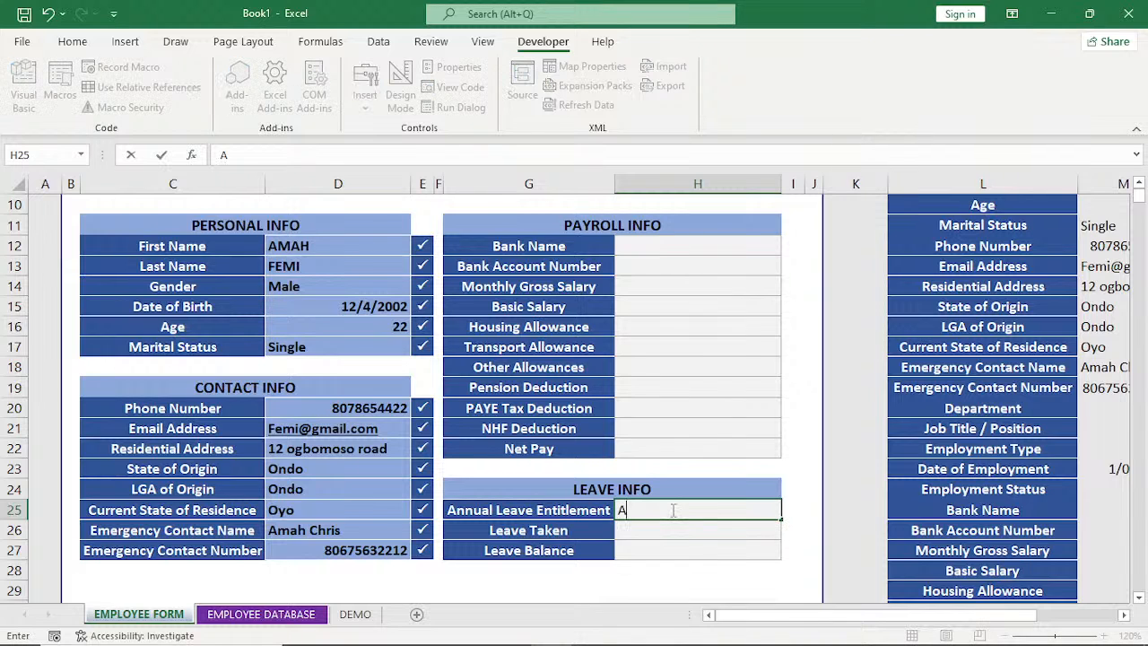
type("nnua;")
key("BackSpace")
key("BackSpace")
type("l")
key("BackSpace")
type("al")
key("Return")
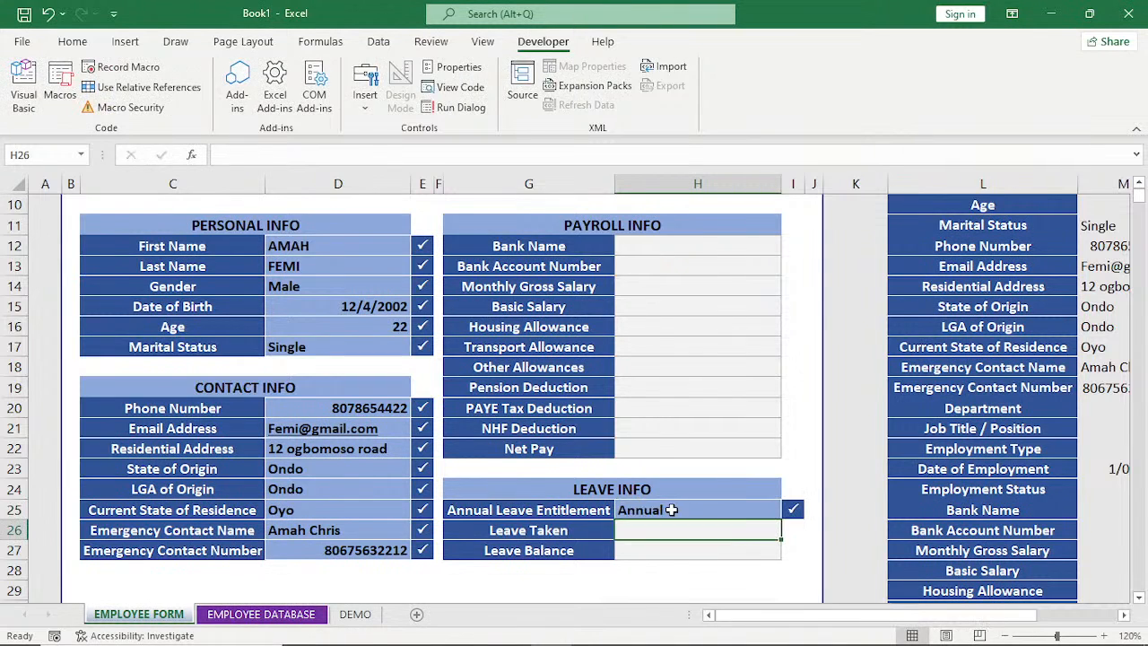
Set Leave Taken to 10 and Leave Balance to 11.
type("10")
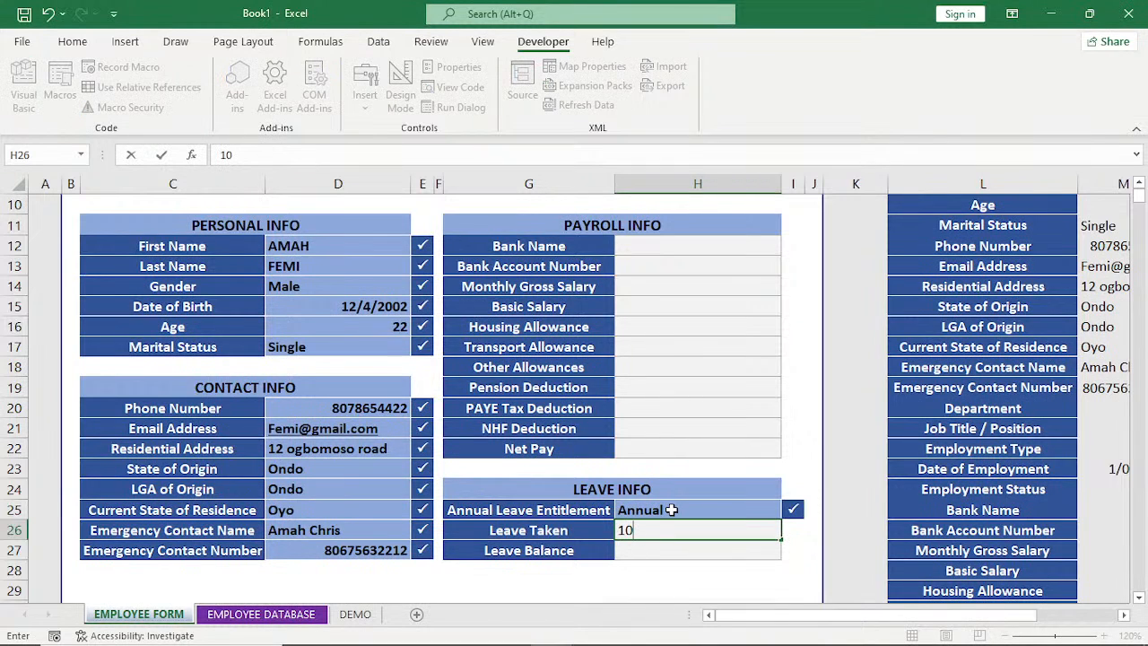
key("Return")
type("1")
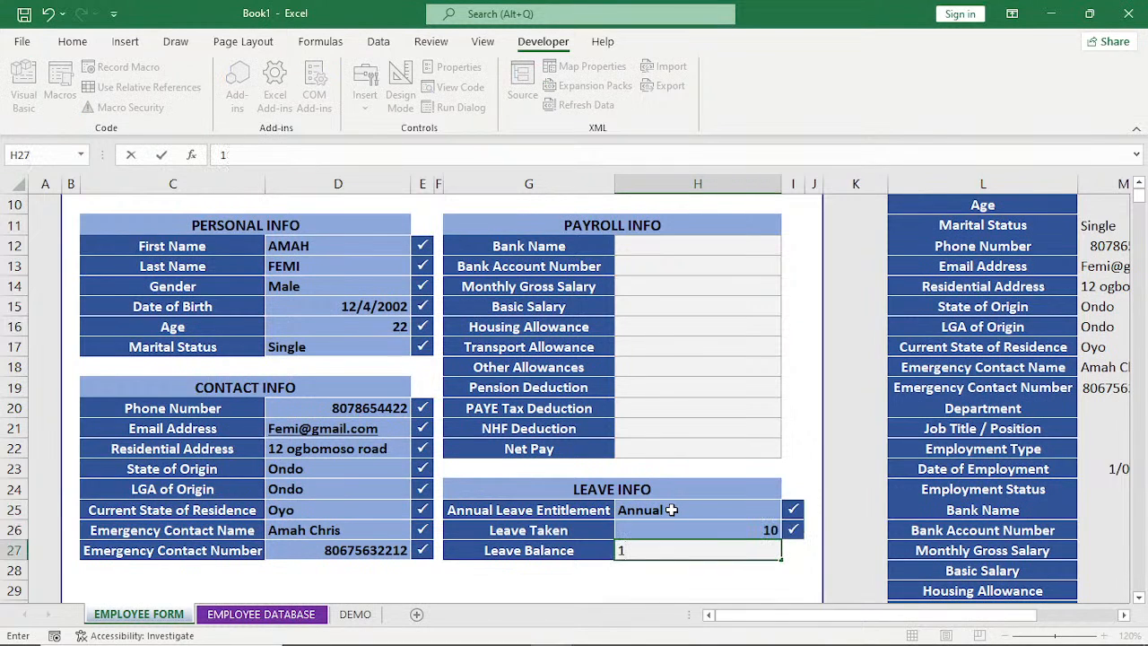
type("1")
key("shift+Up")
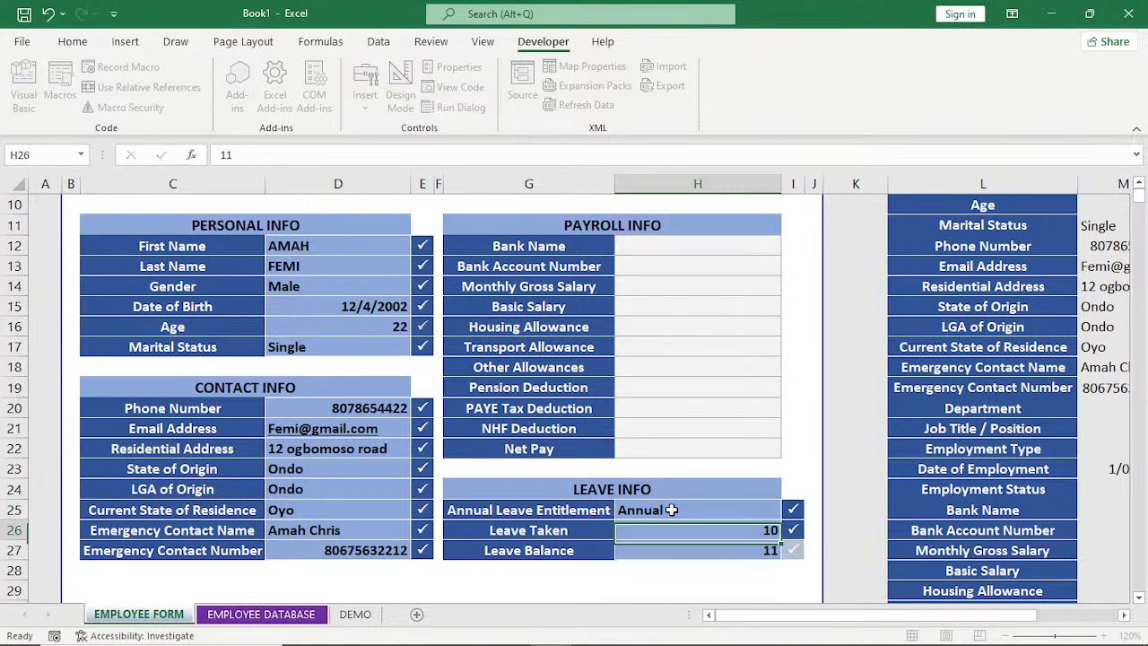
In the PAYROLL INFO section, set Net Pay to 2140000 and NHF Deduction to 3240.
key("Up")
key("Up")
key("Up")
key("Up")
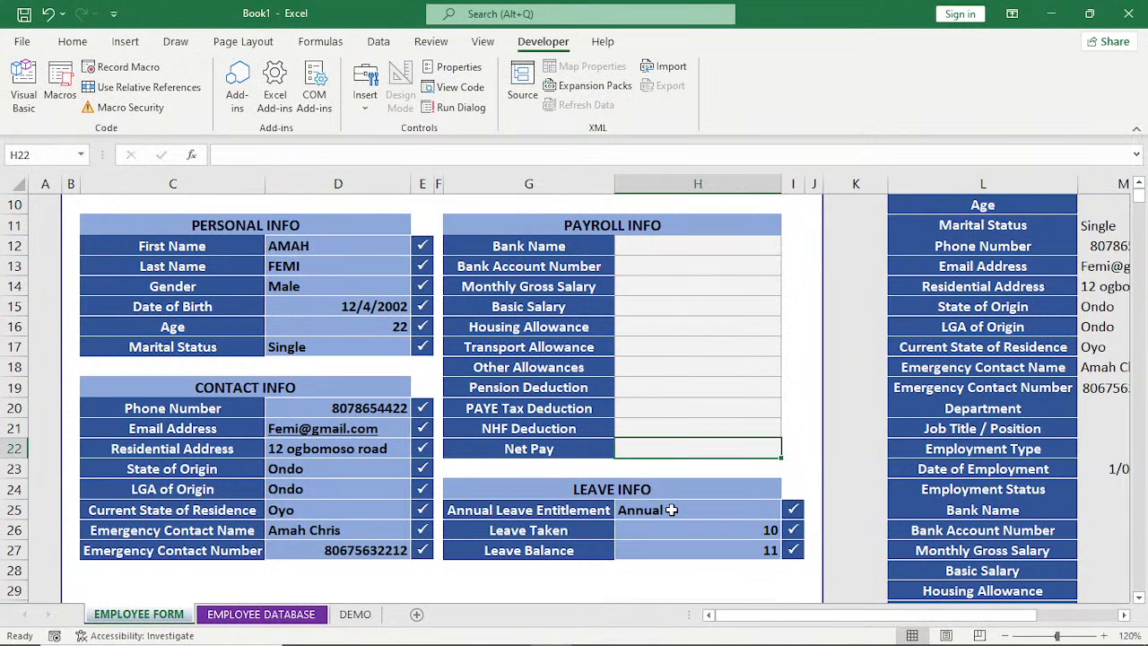
type("2140000")
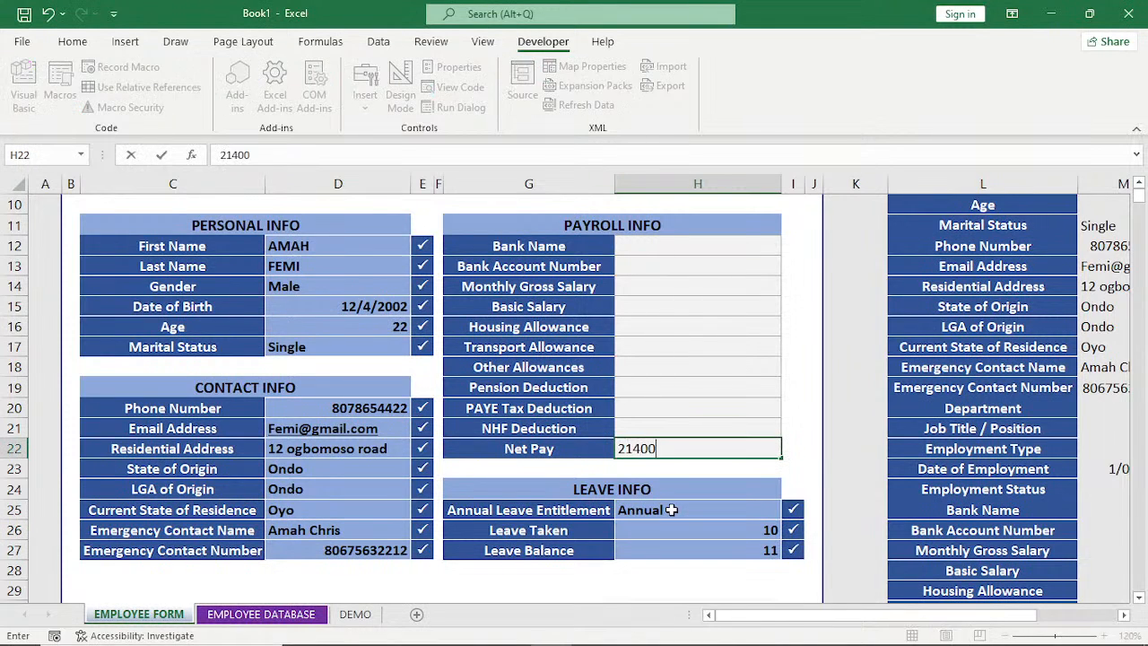
key("Up")
key("Up")
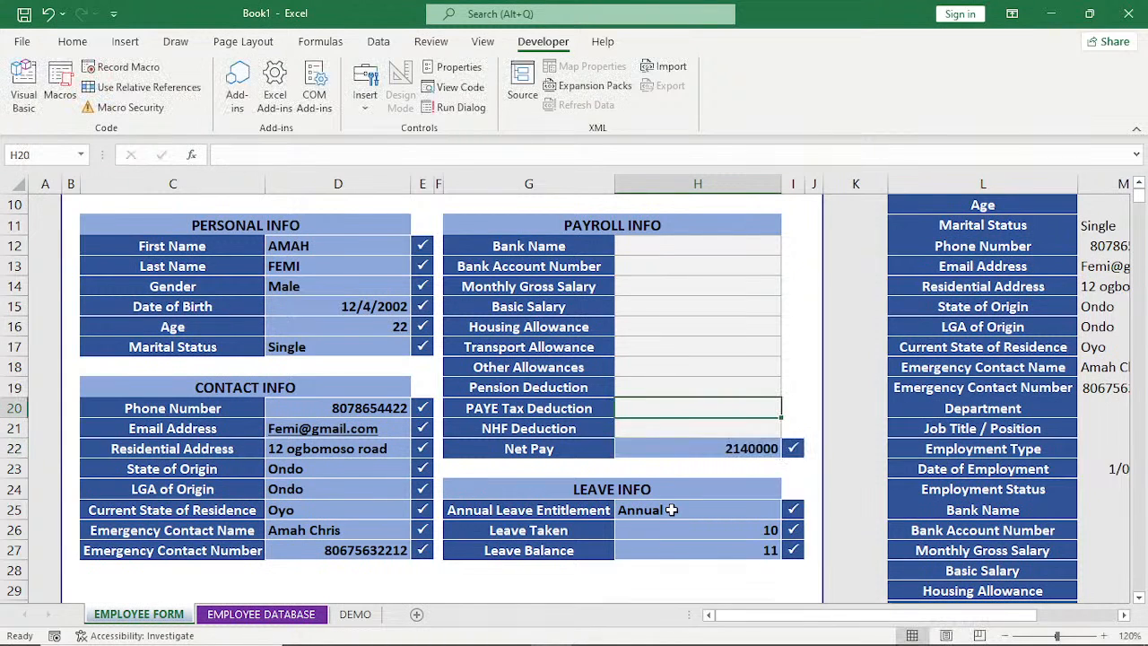
key("Down")
type("324")
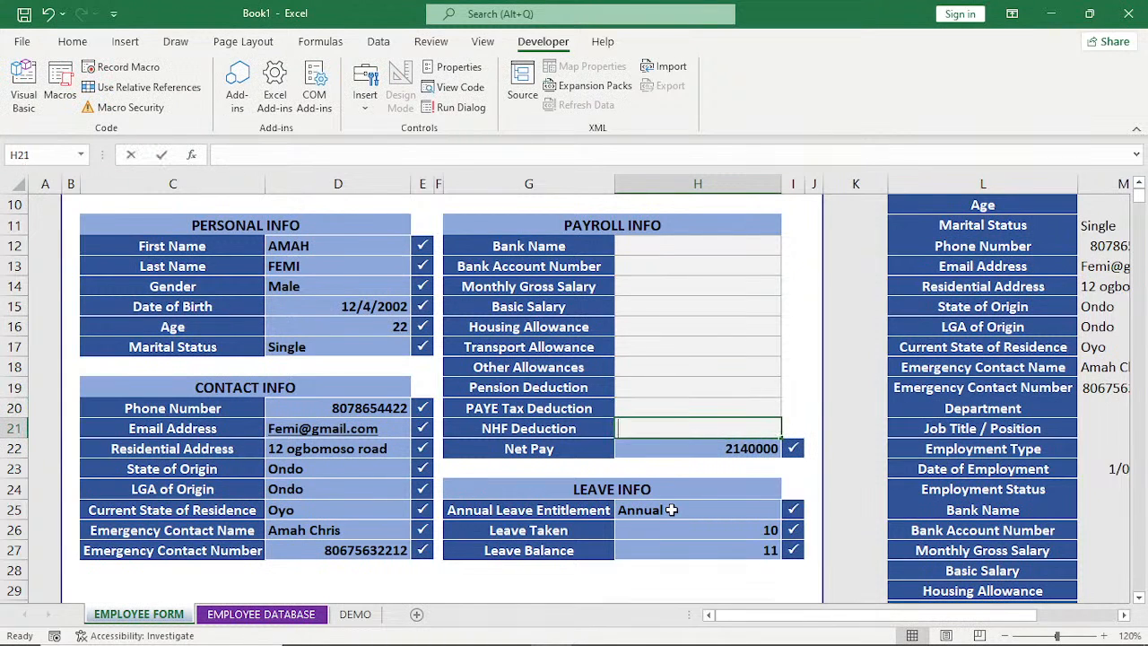
type("0")
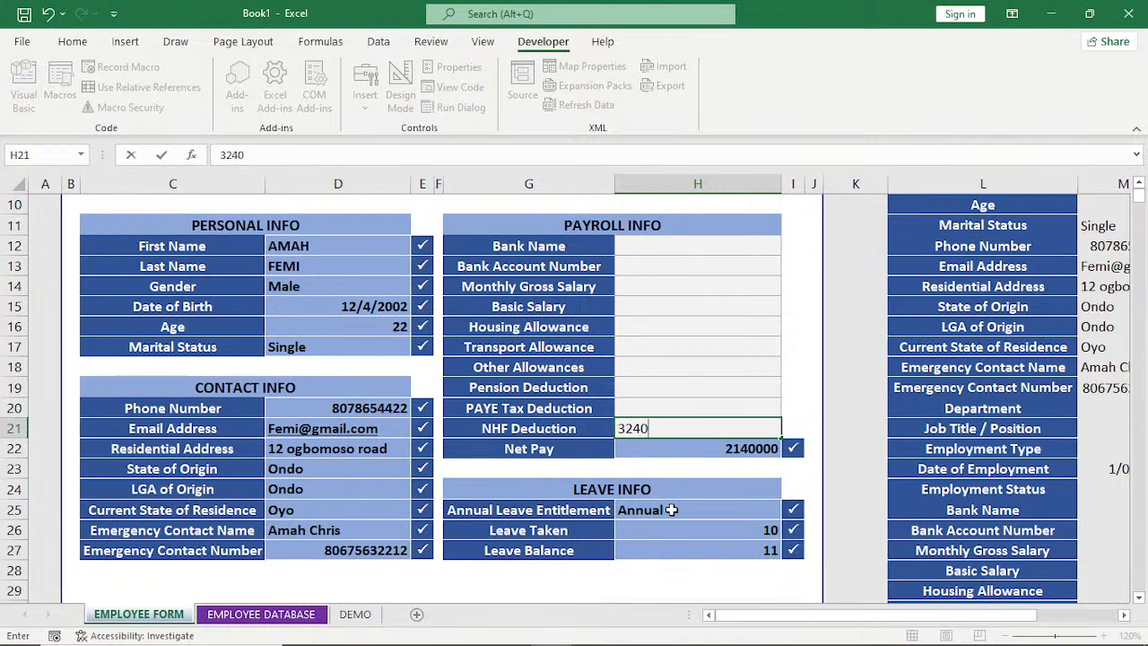
key("Up")
Set PAYE Tax Deduction to 2130 and Pension Deduction to 5430 in the payroll section.
type("21")
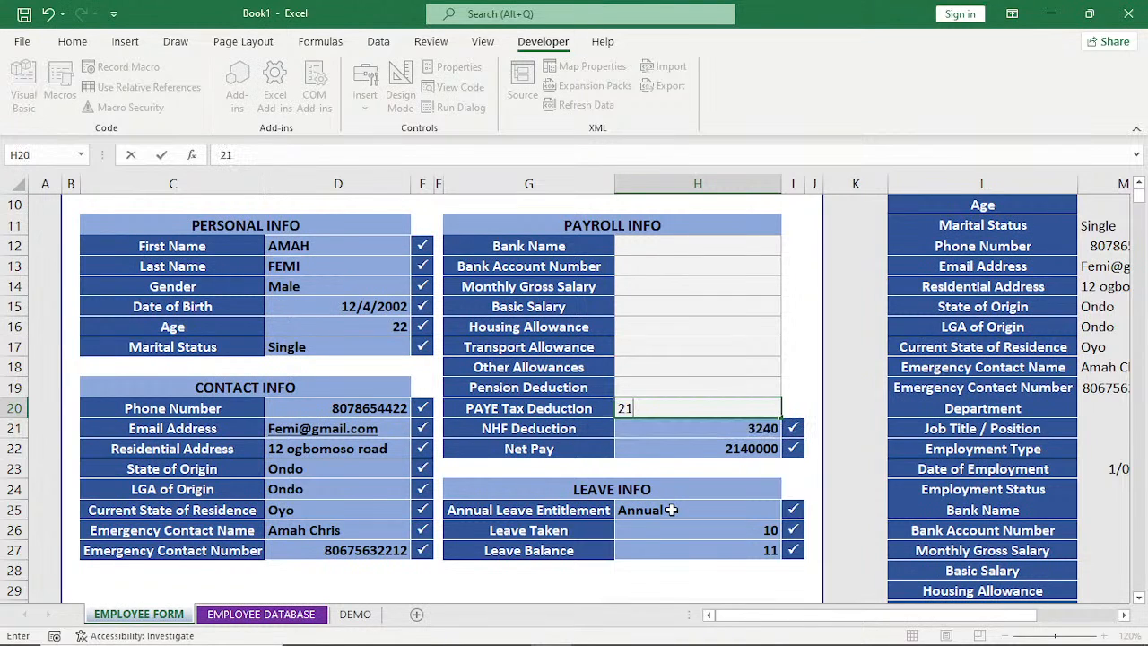
type("30")
key("Up")
type("54")
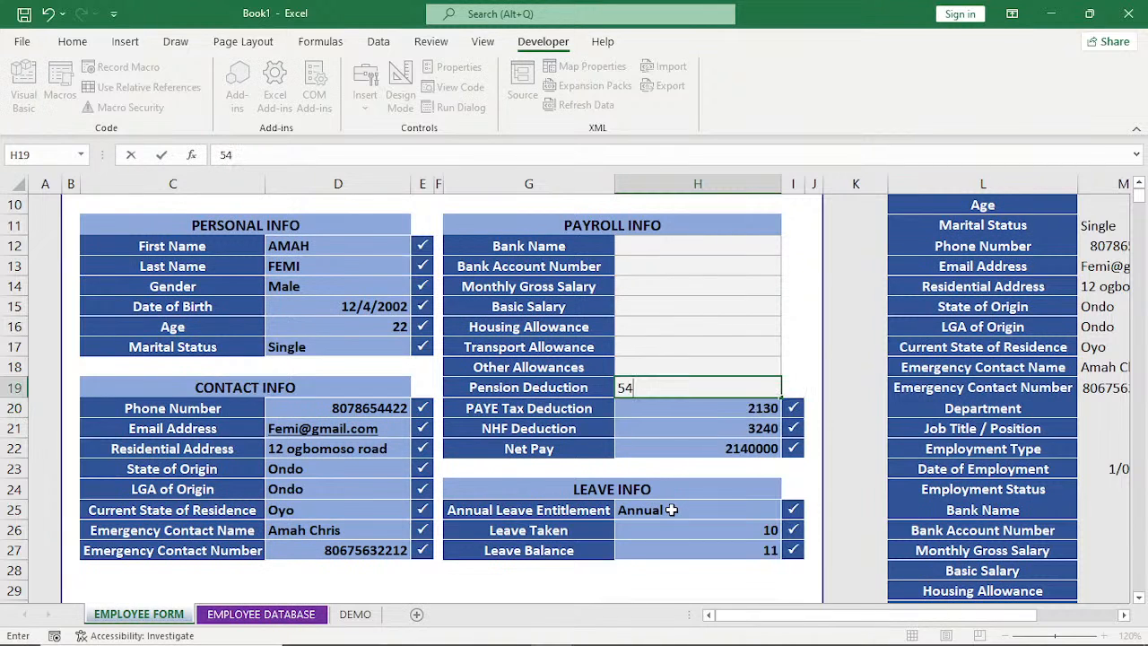
type("30")
key("Up")
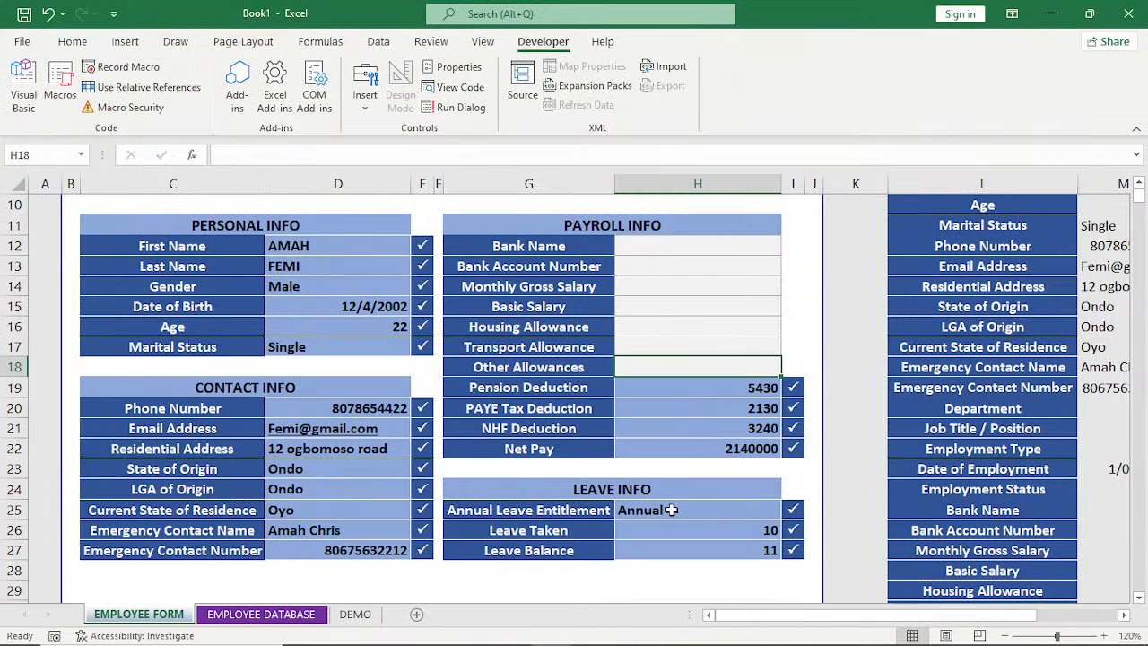
Set Other Allowances to 1200 and Transport Allowance to 4380 in the payroll section.
type("1")
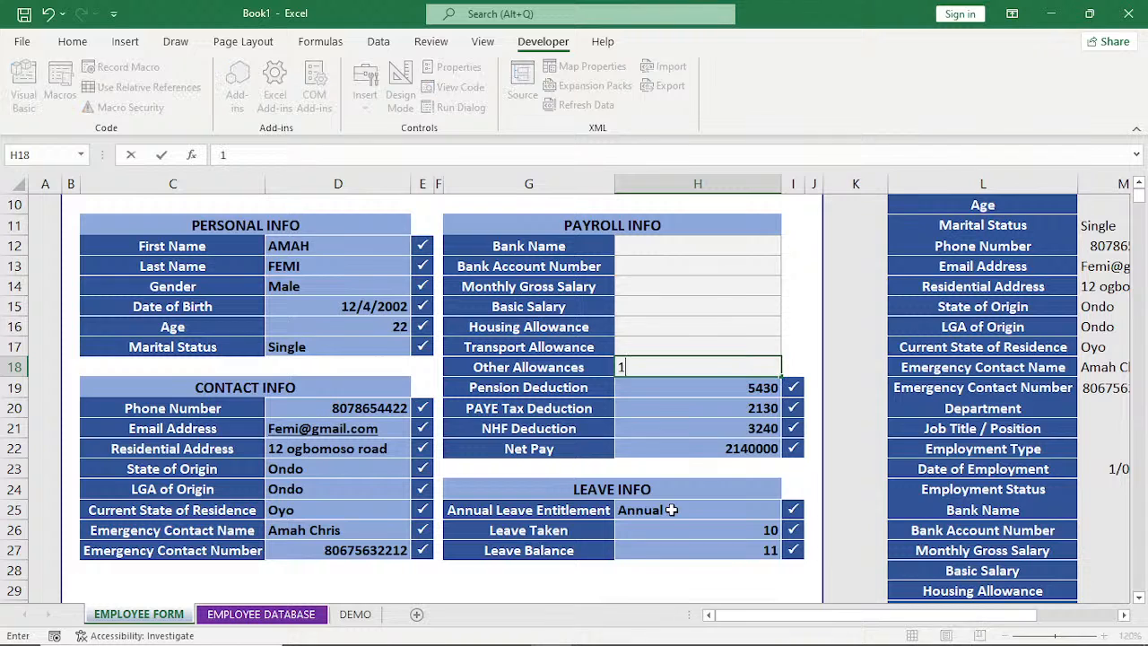
type("200")
key("Up")
type("43")
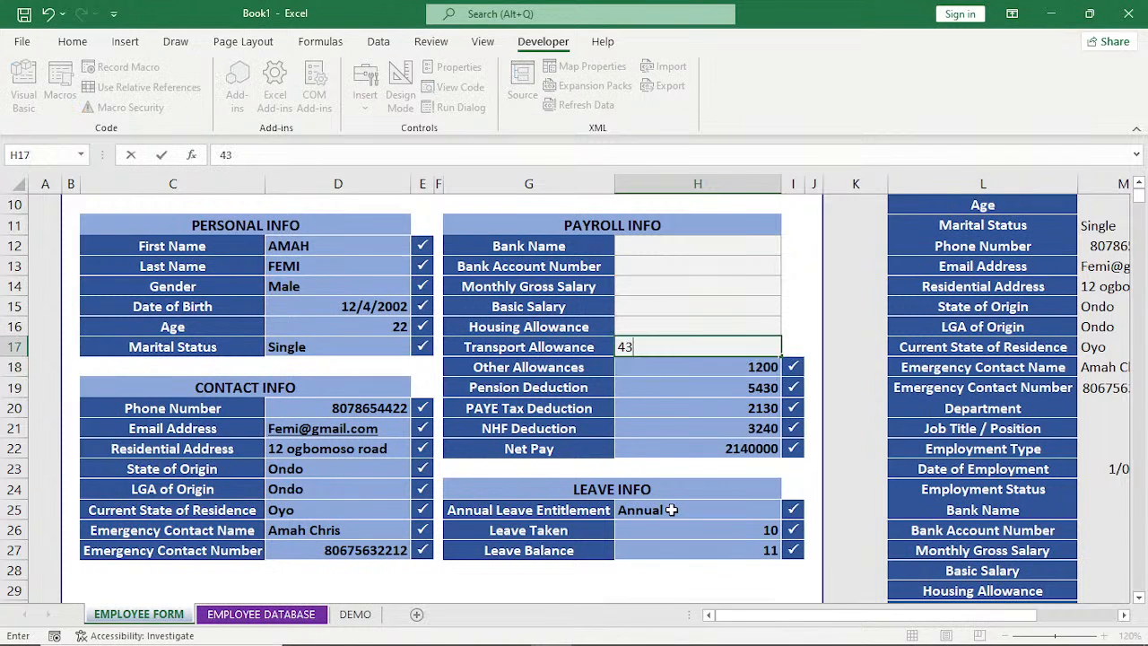
type("80")
key("Up")
Set Housing Allowance to 3250 and Basic Salary to 7640 in the payroll section.
type("3")
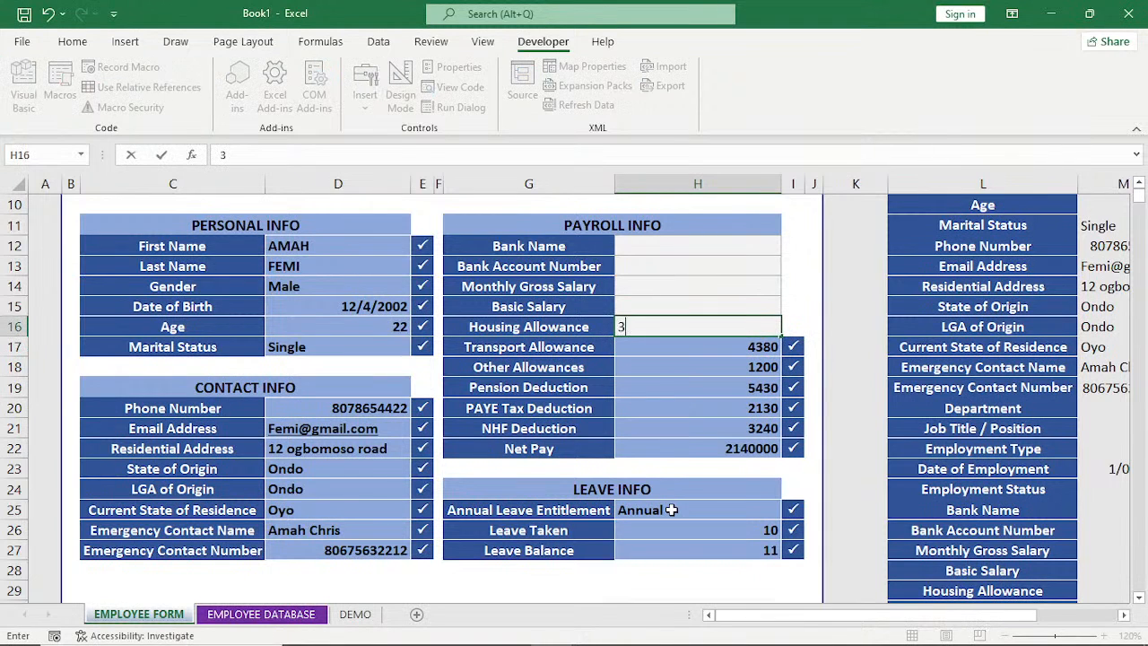
type("250")
key("Up")
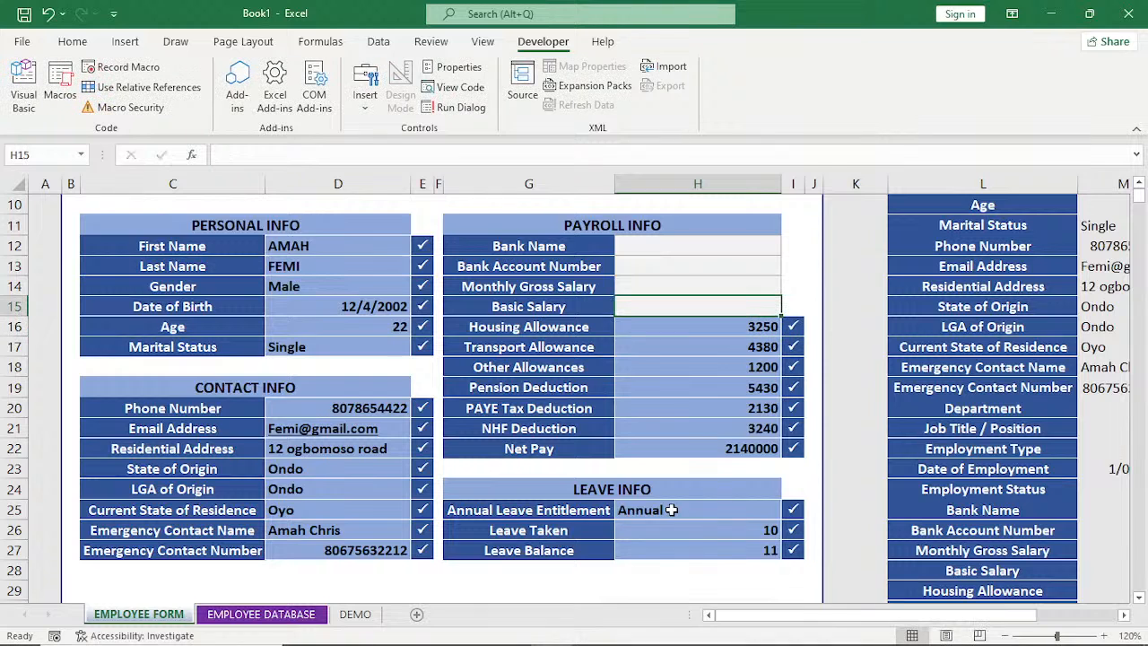
type("764")
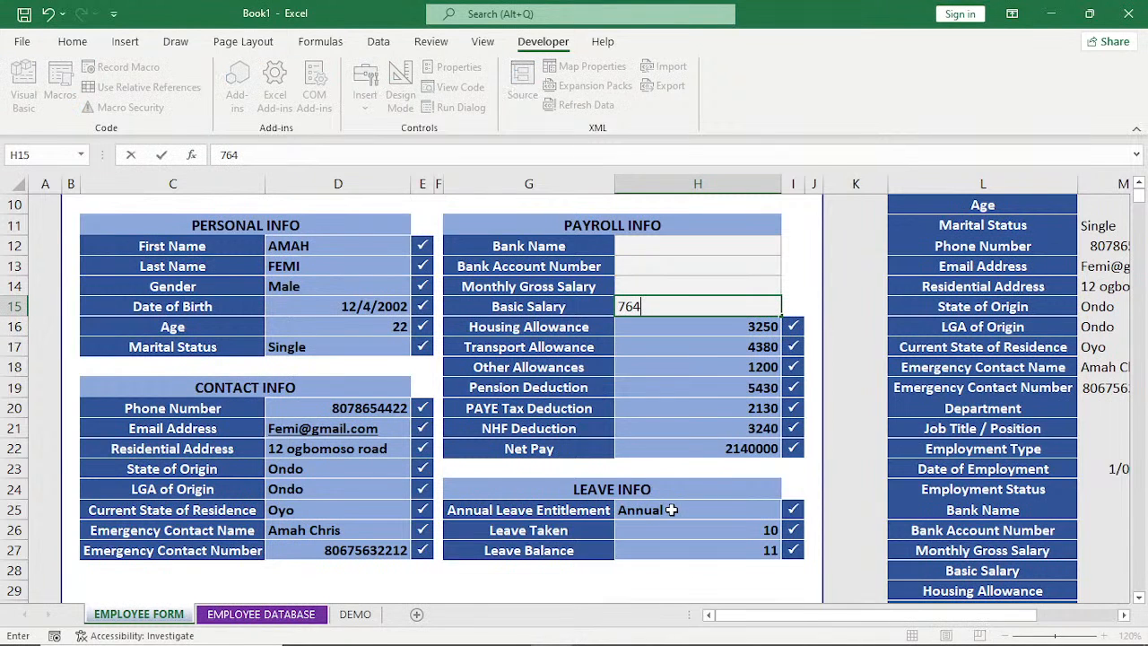
type("0")
key("Up")
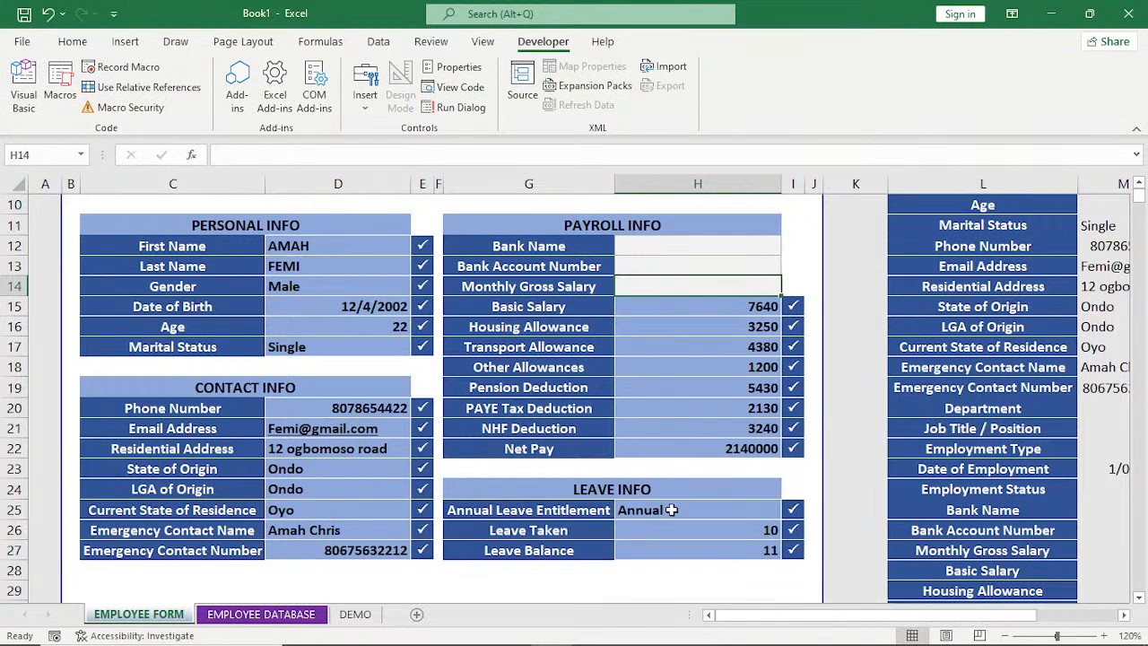
Set the employee's Monthly Gross Salary to 453000.
type("453")
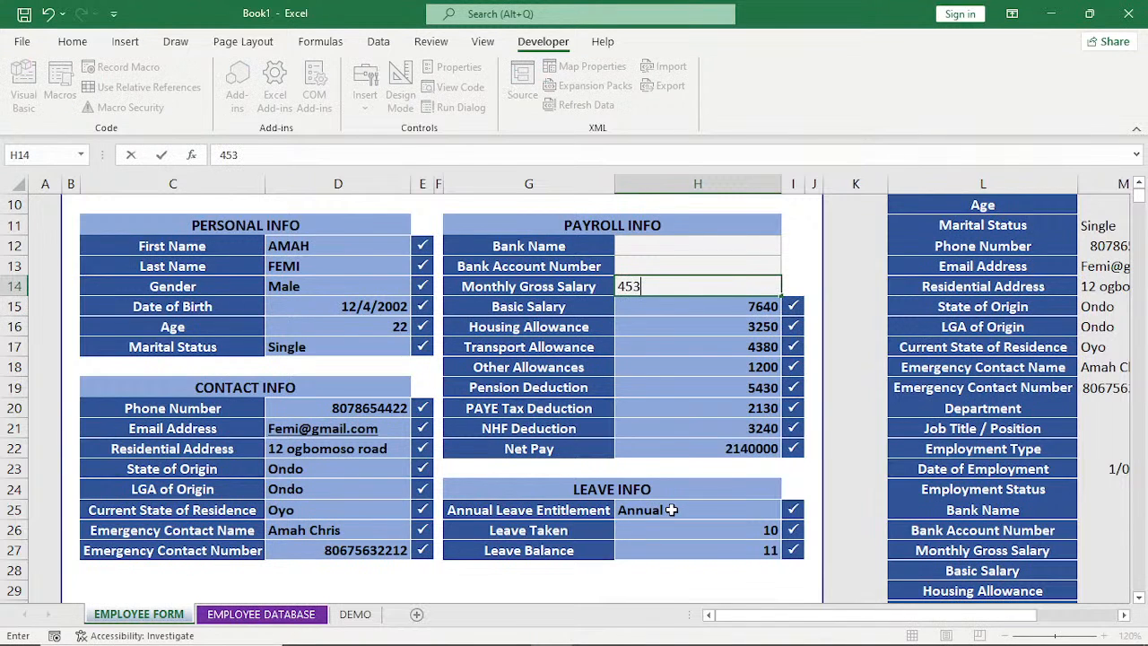
type("000")
key("Up")
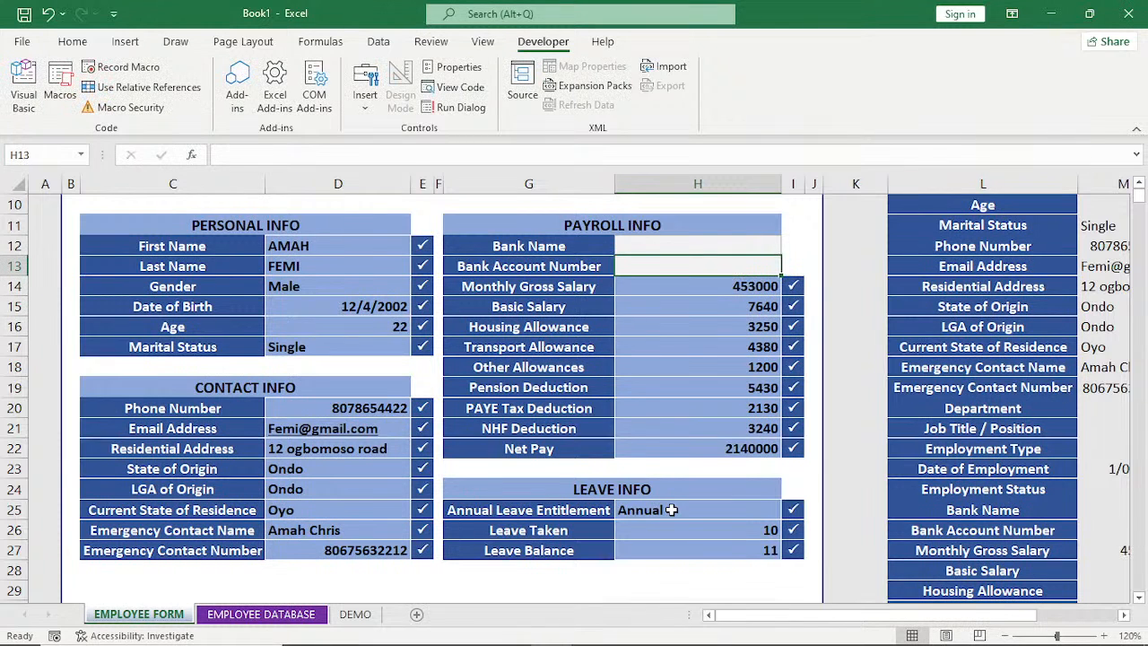
Enter the employee's bank account number and choose Fidelity as the Bank Name.
type("345678")
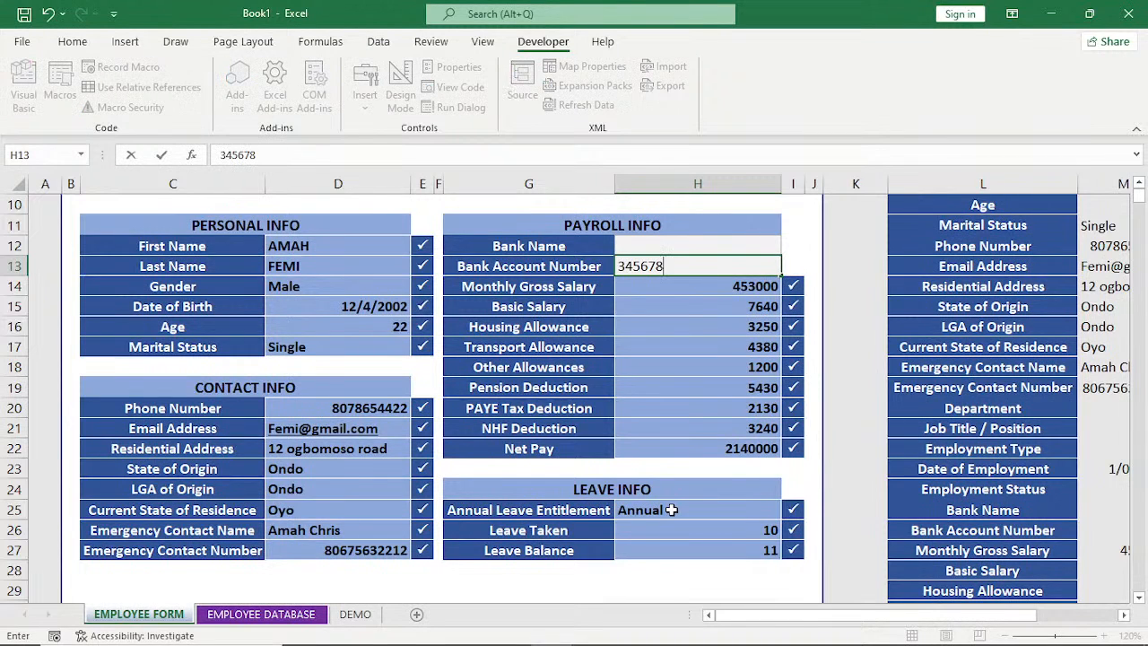
type("892")
left_click(737, 238)
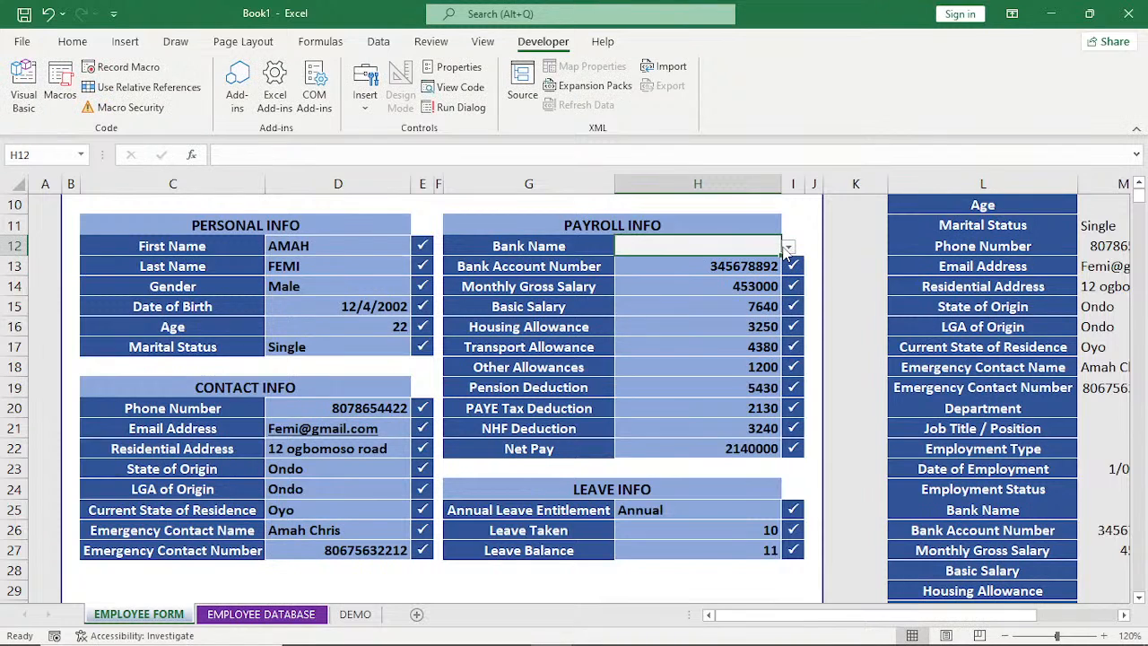
left_click(787, 246)
left_click(673, 294)
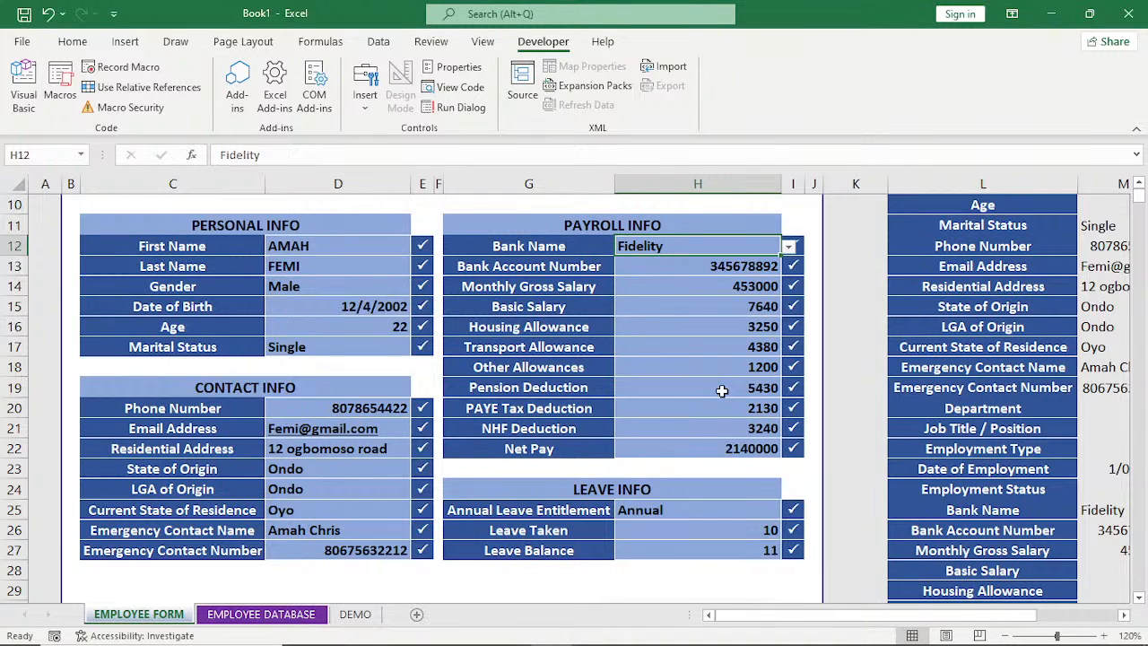
Enter Account as the Department in the JOB INFO section.
scroll(722, 390, "up", 2)
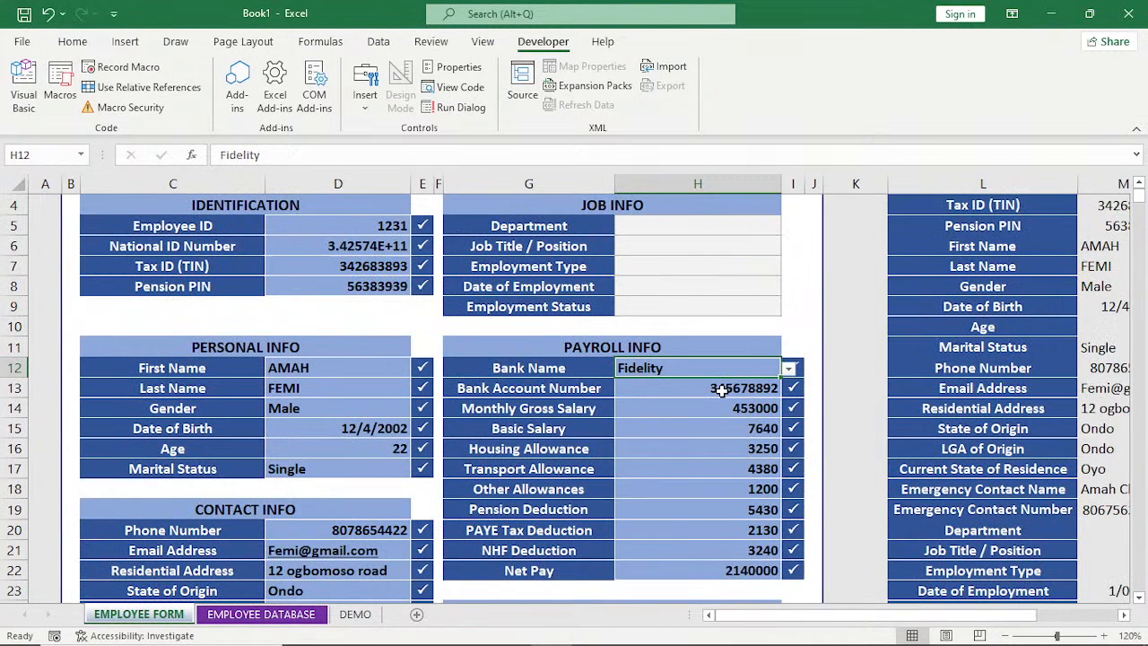
scroll(722, 391, "up", 1)
left_click(727, 310)
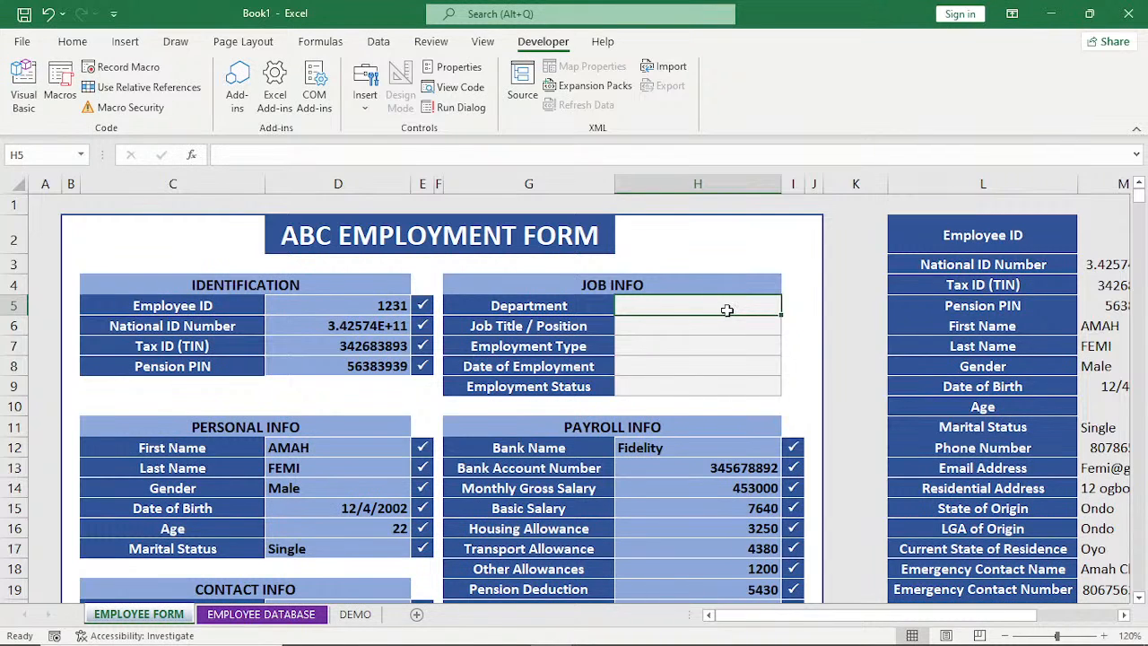
type("Sa")
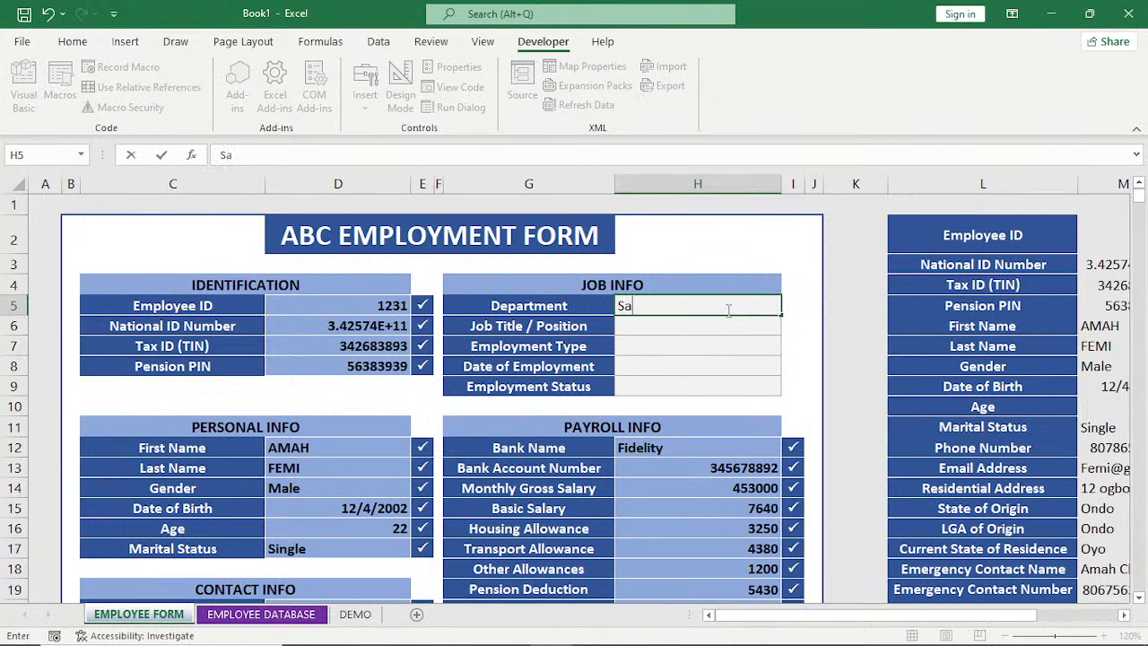
type("les")
key("BackSpace")
key("BackSpace")
key("BackSpace")
key("BackSpace")
key("BackSpace")
type("Account")
key("Return")
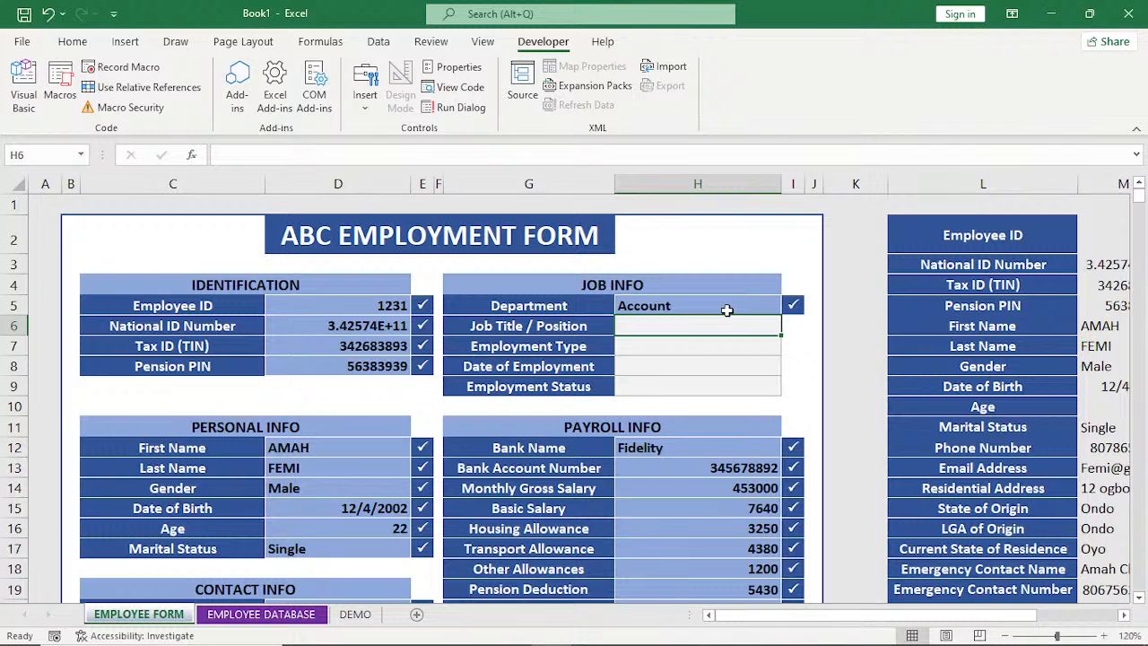
Enter Account Officer as the Job Title / Position in the JOB INFO section.
type("AC")
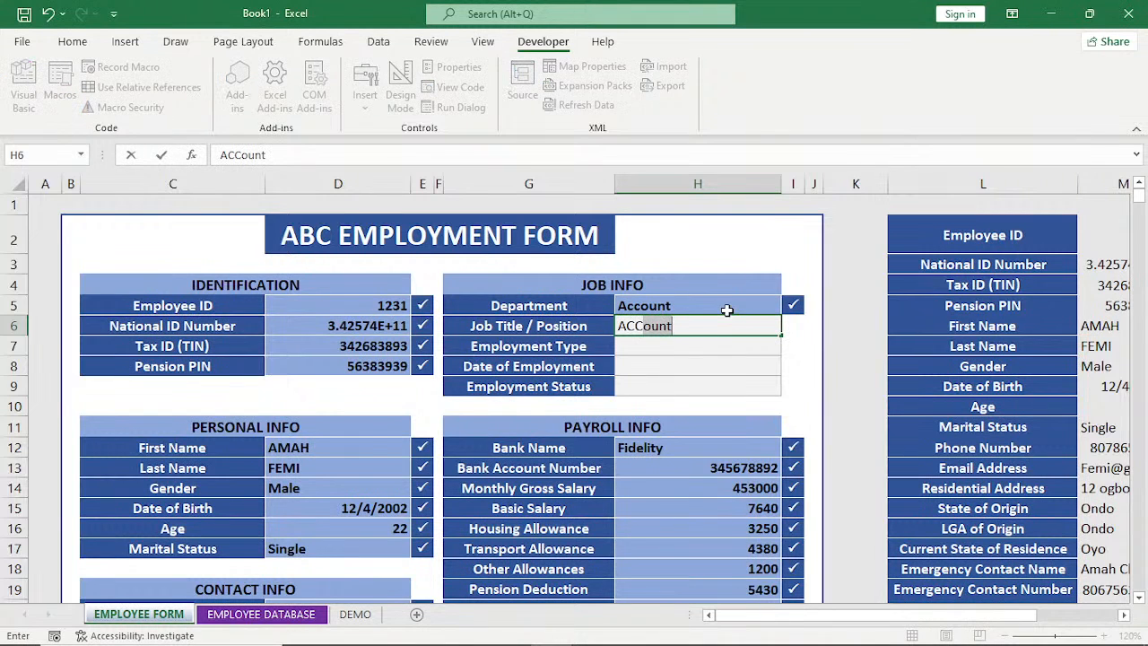
type("C")
key("BackSpace")
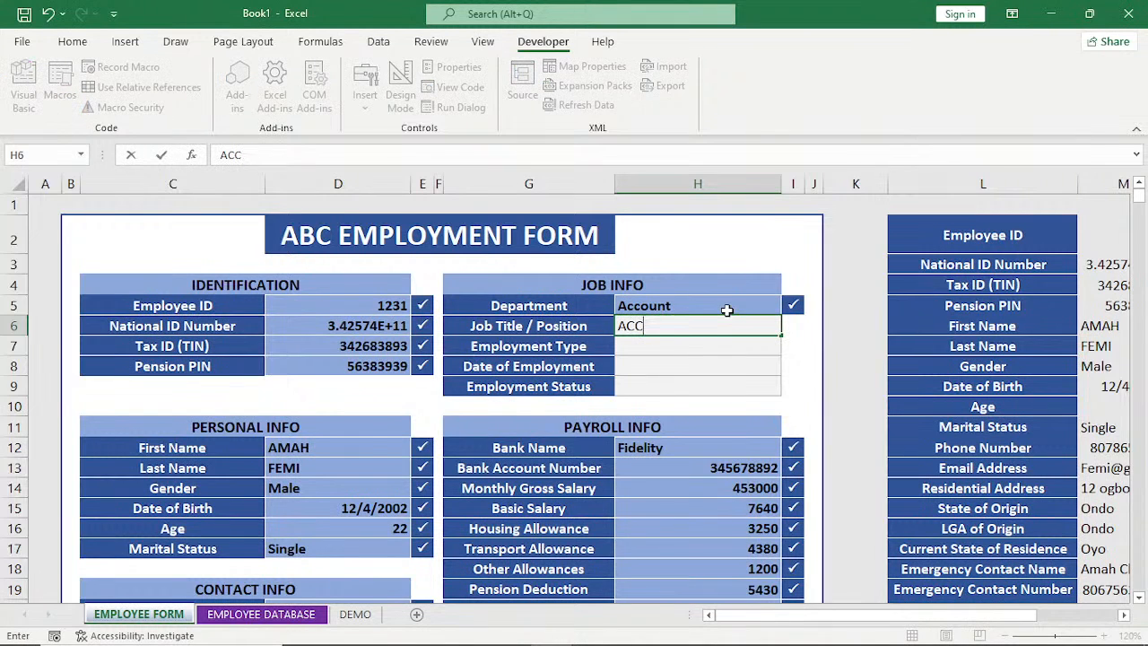
key("BackSpace")
key("BackSpace")
type("ccount")
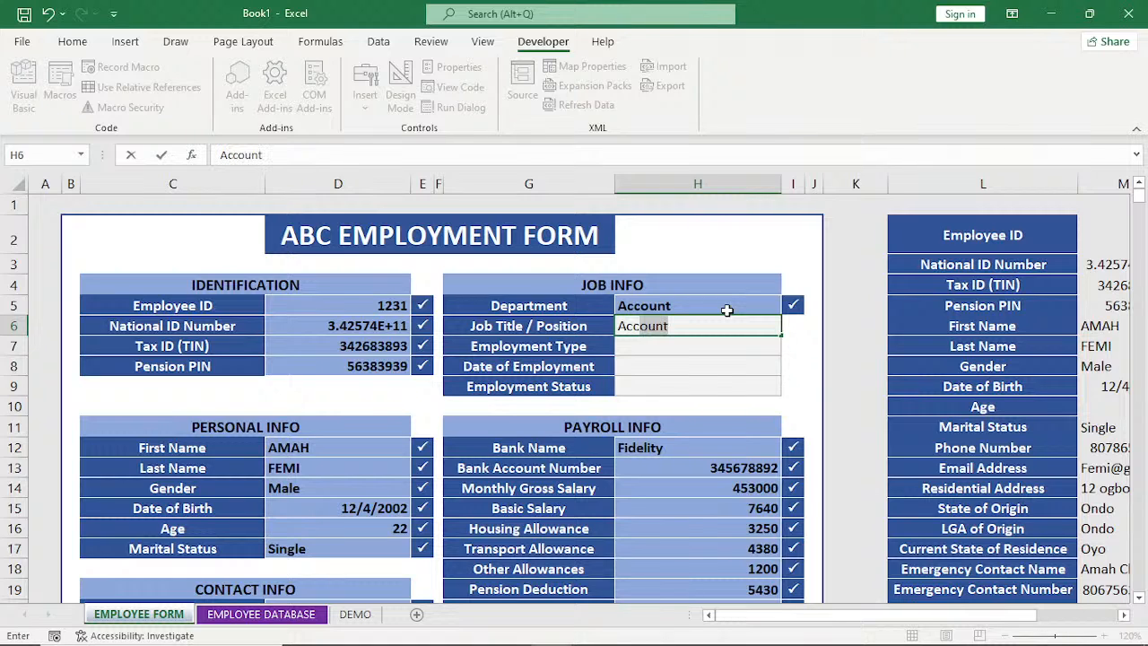
key("Return")
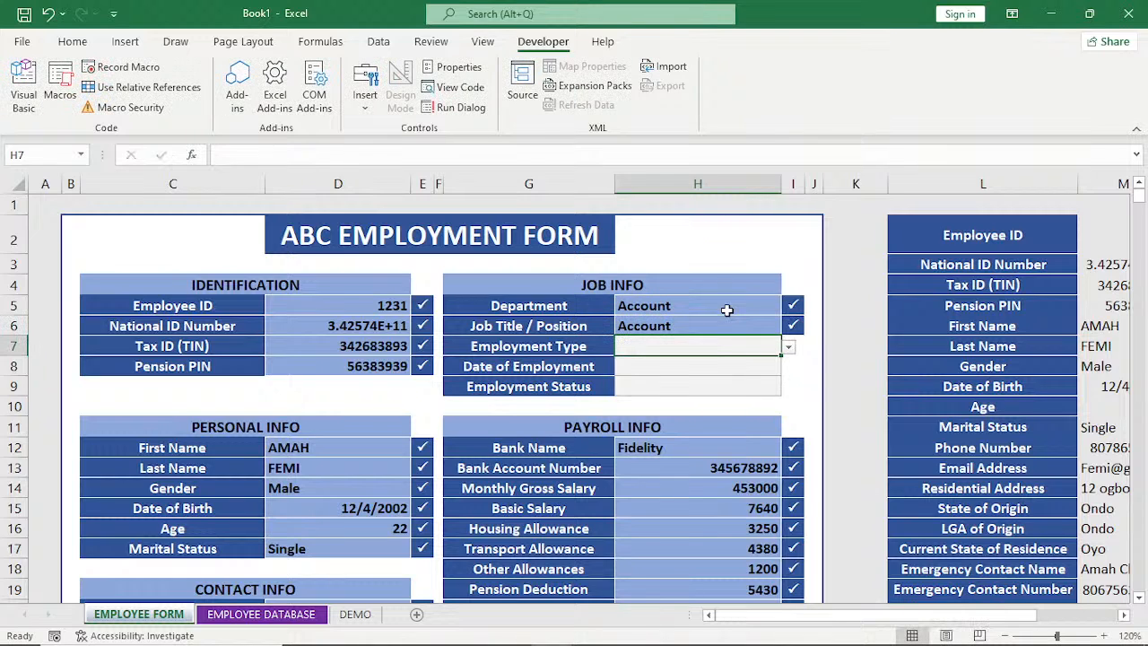
double_click(715, 327)
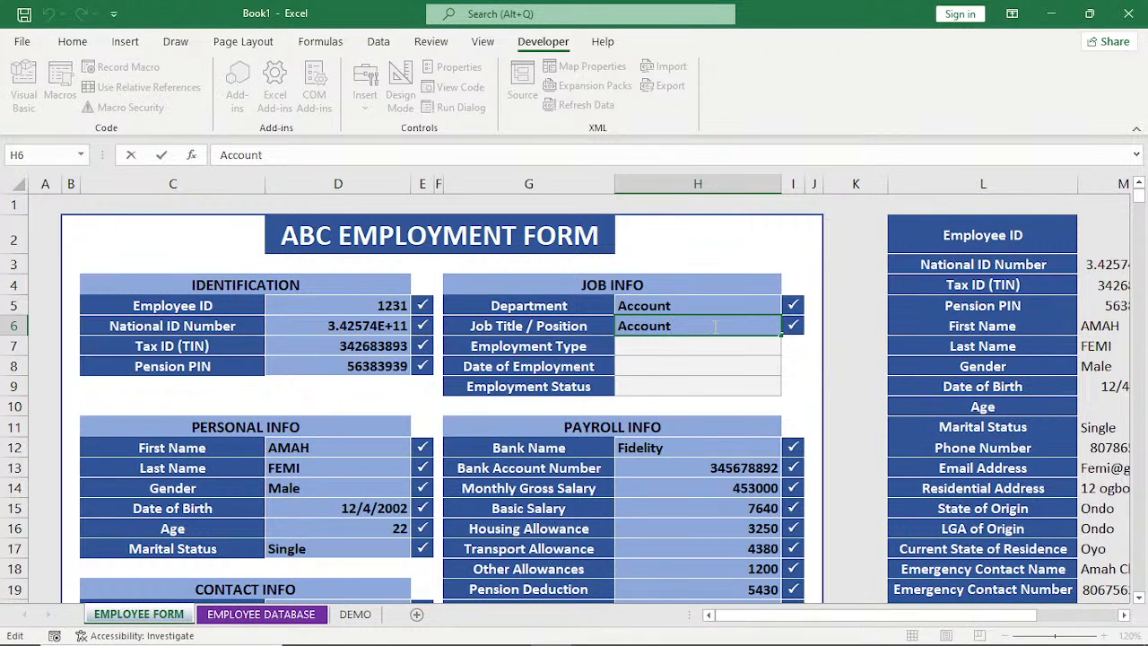
type("Officer")
key("Return")
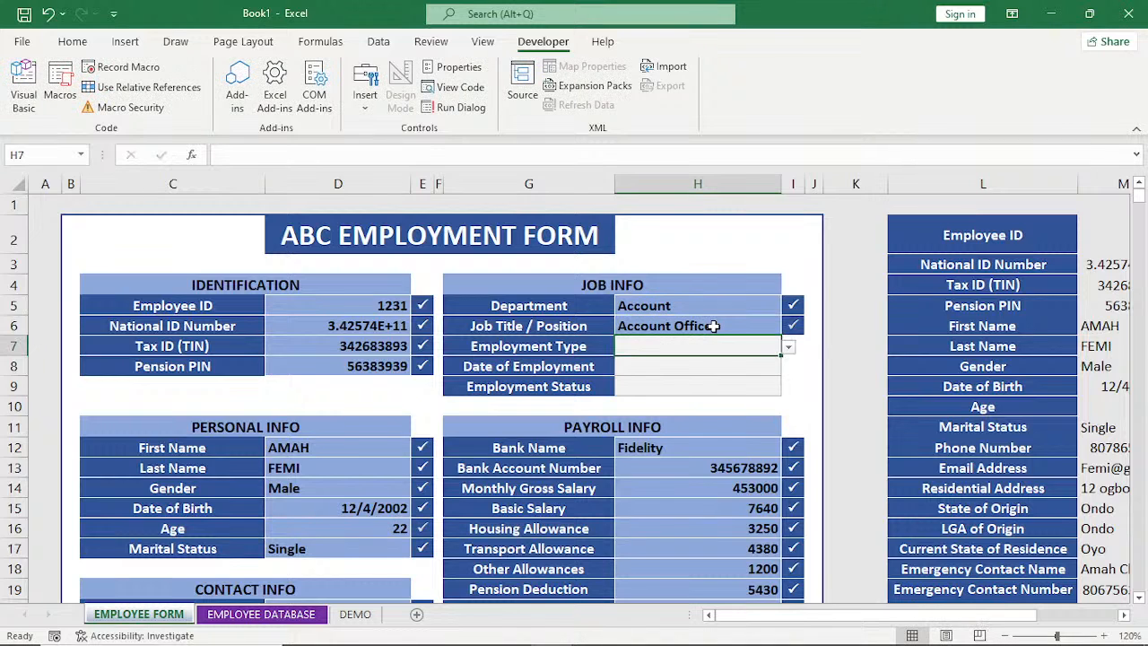
In the JOB INFO section, choose Full Time as the Employment Type and enter 12/4/2022 as the Date of Employment.
left_click(788, 350)
left_click(738, 368)
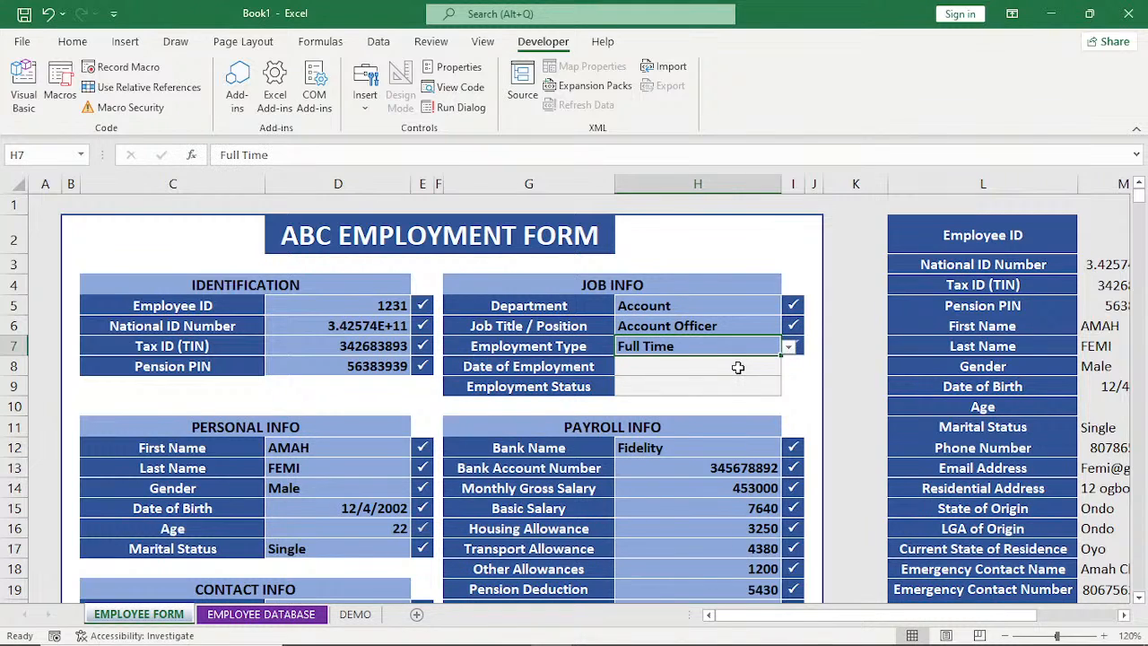
left_click(737, 368)
type("1")
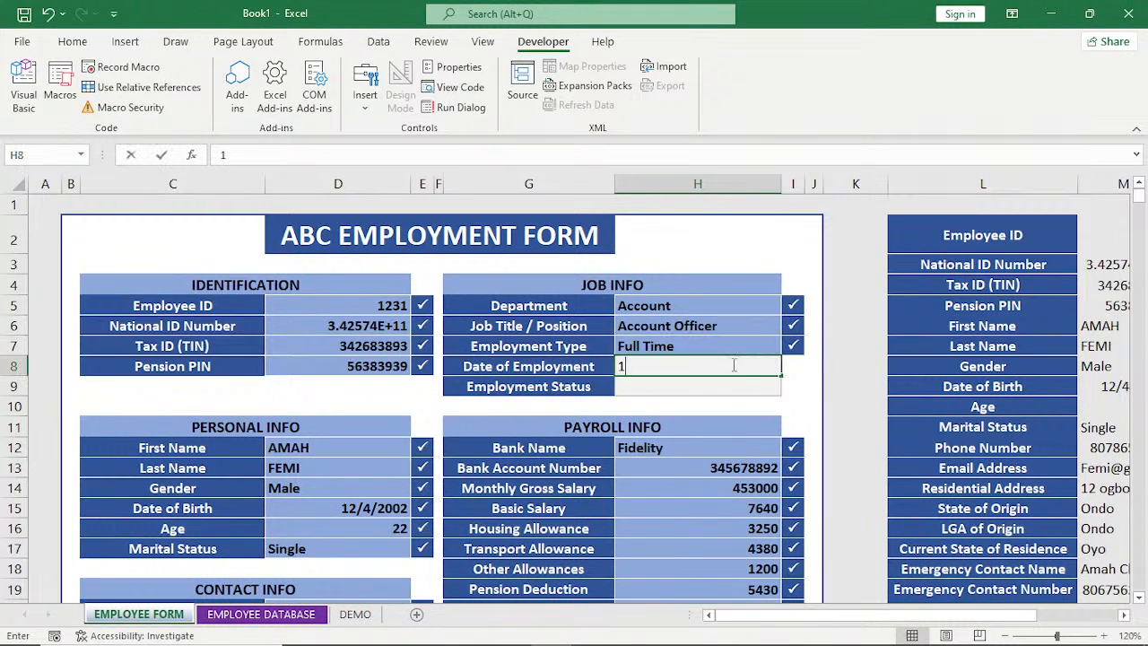
type("2/4/")
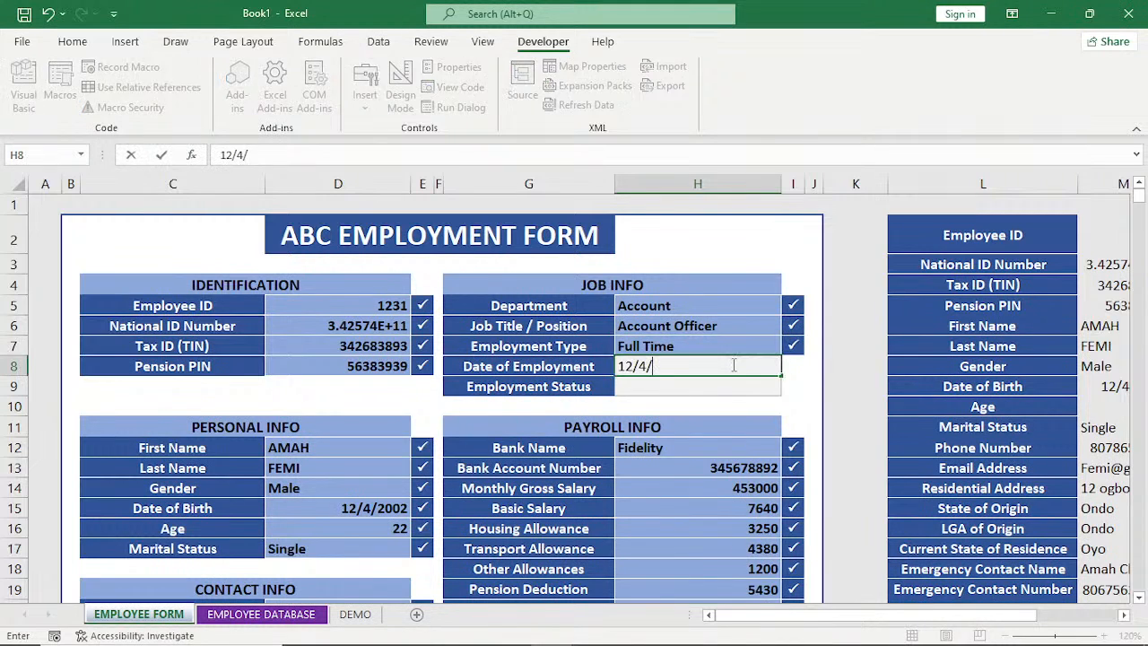
type("2022")
key("Return")
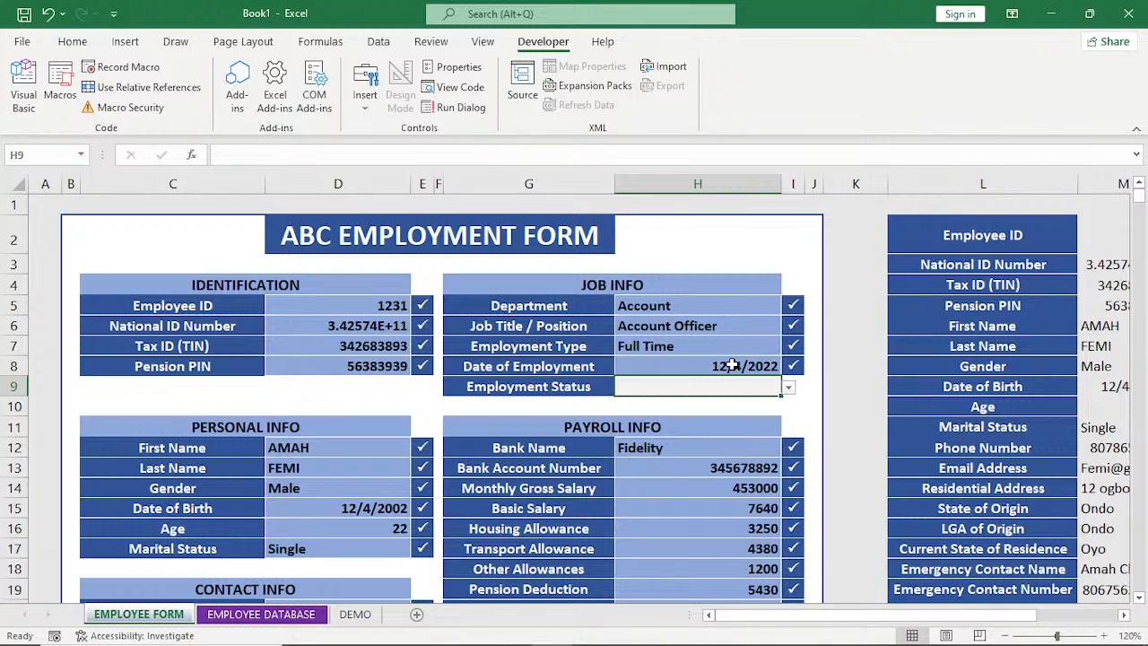
Choose Active as the Employment Status and submit the completed employment form.
left_click(787, 389)
left_click(754, 407)
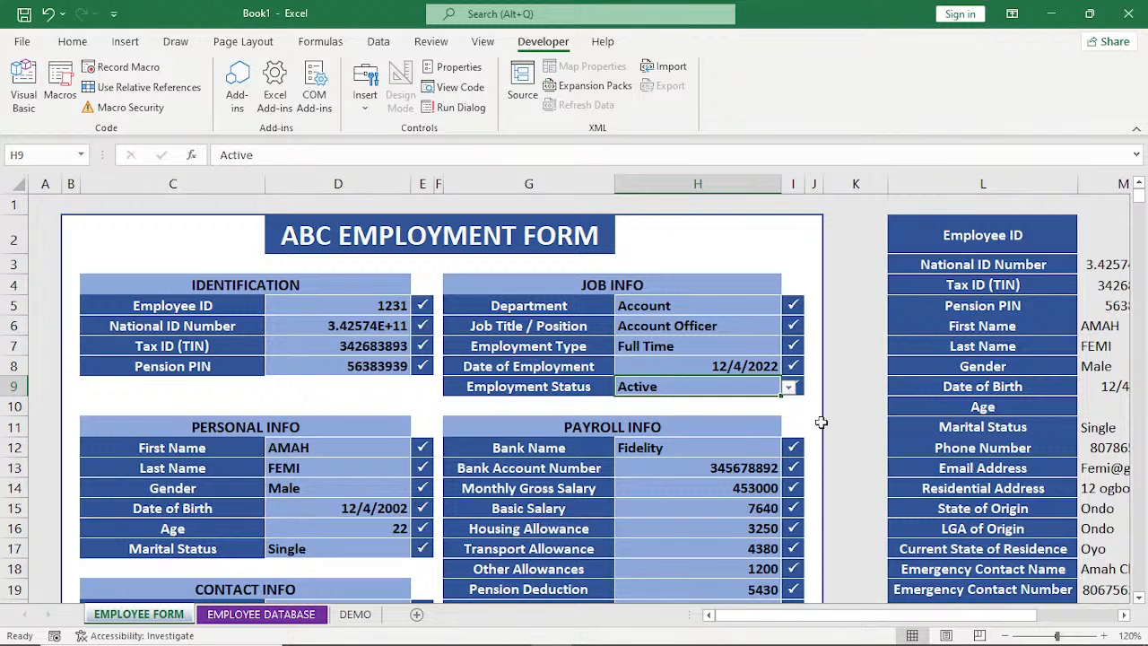
scroll(821, 421, "down", 5)
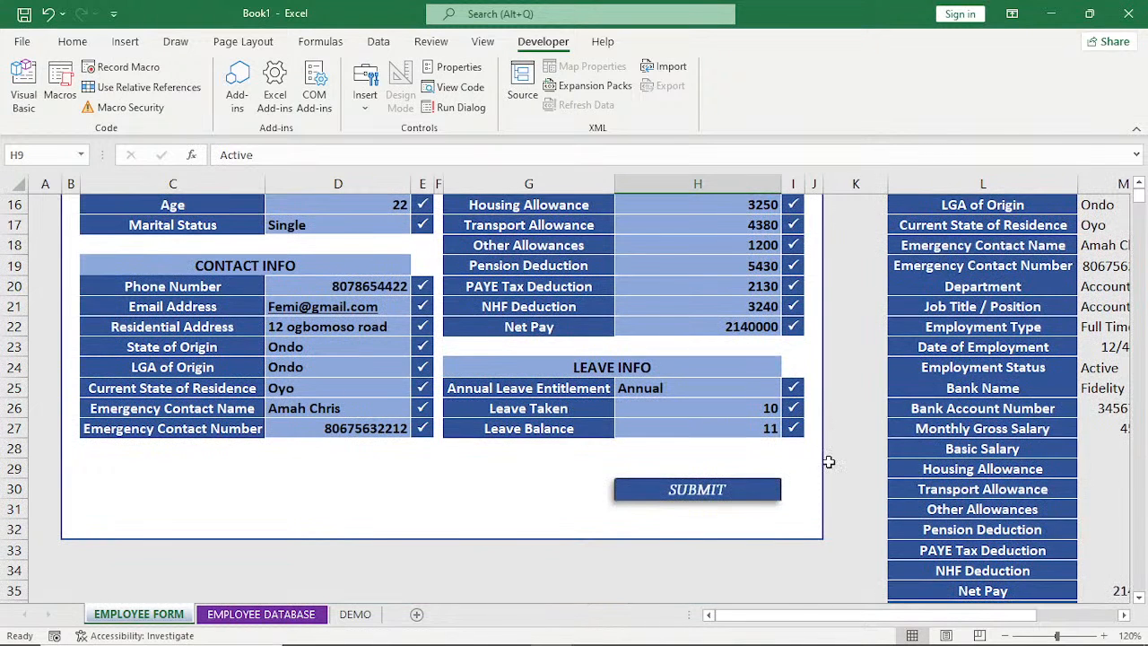
left_click(704, 500)
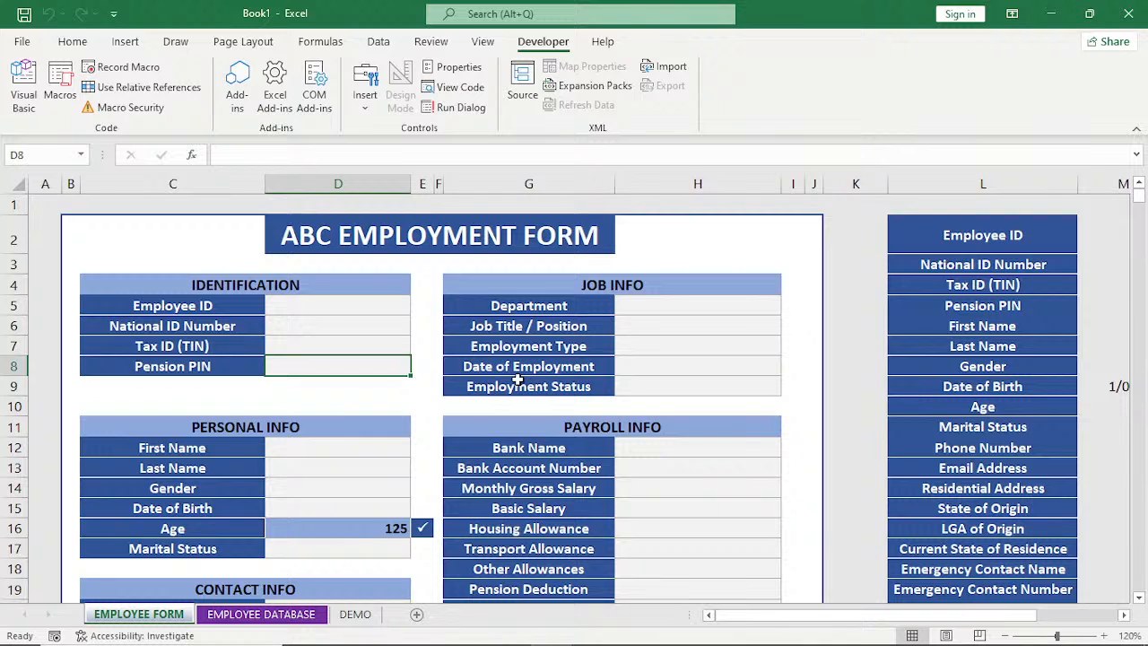
Check the cleared employment form against the employee records in the EMPLOYEE DATABASE sheet.
scroll(518, 380, "down", 4)
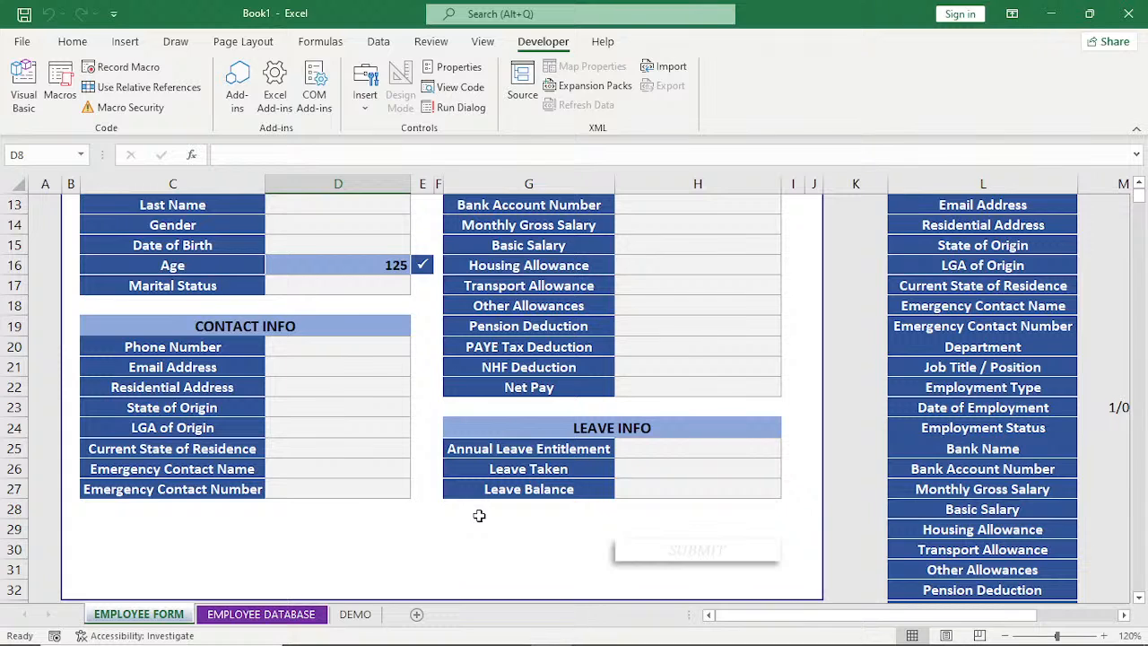
left_click(262, 615)
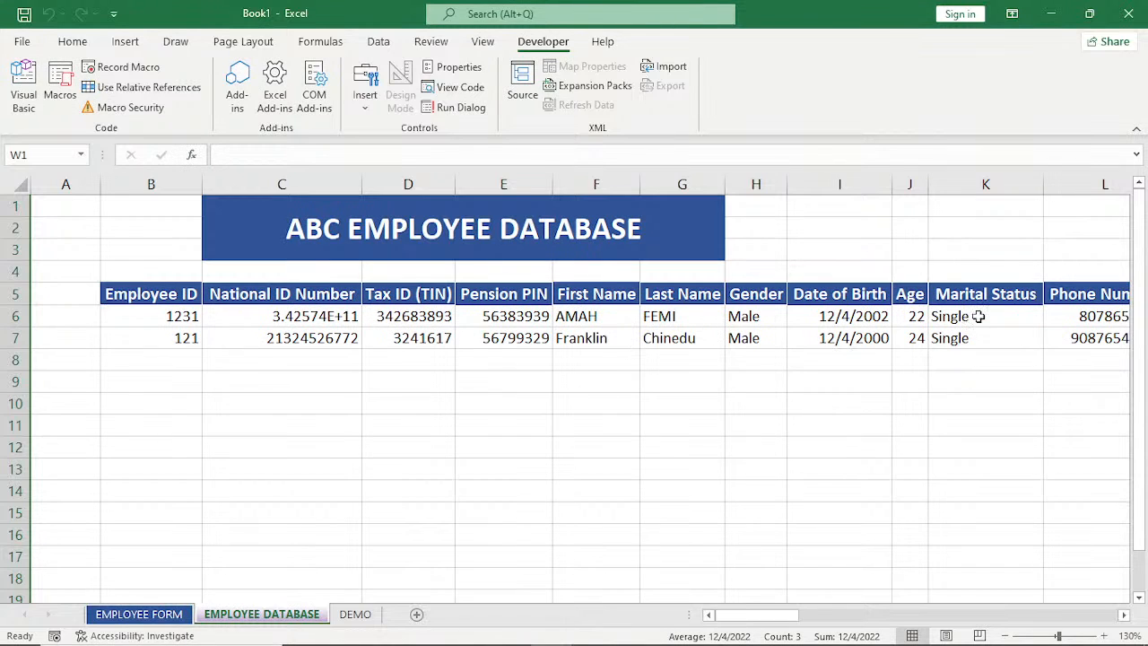
left_click(139, 614)
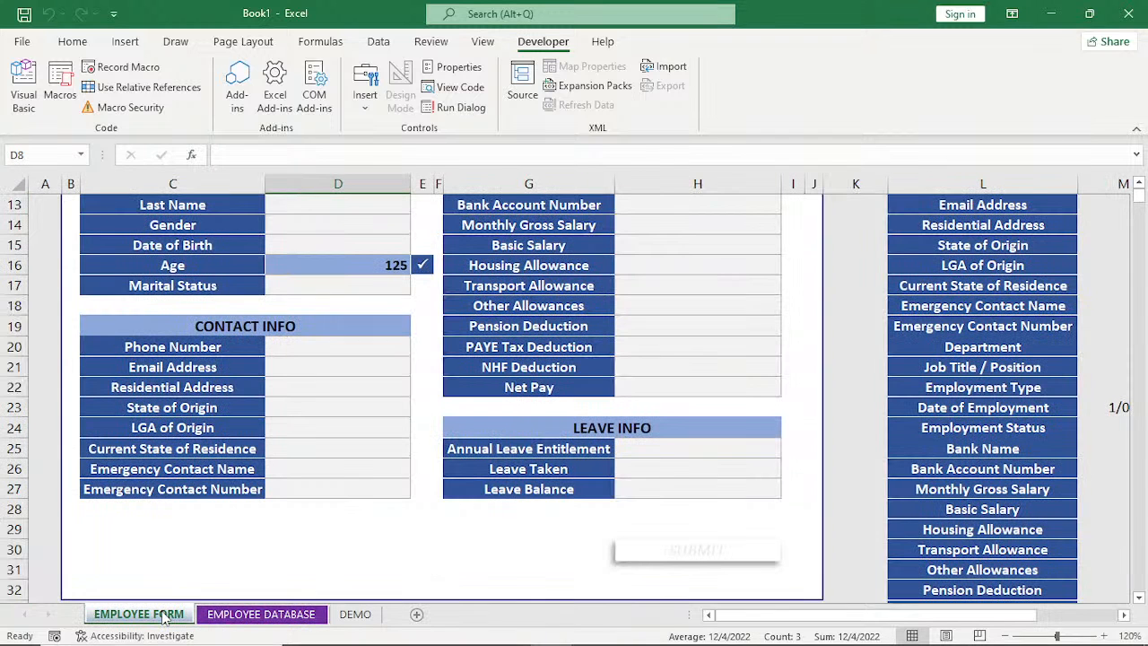
left_click(264, 616)
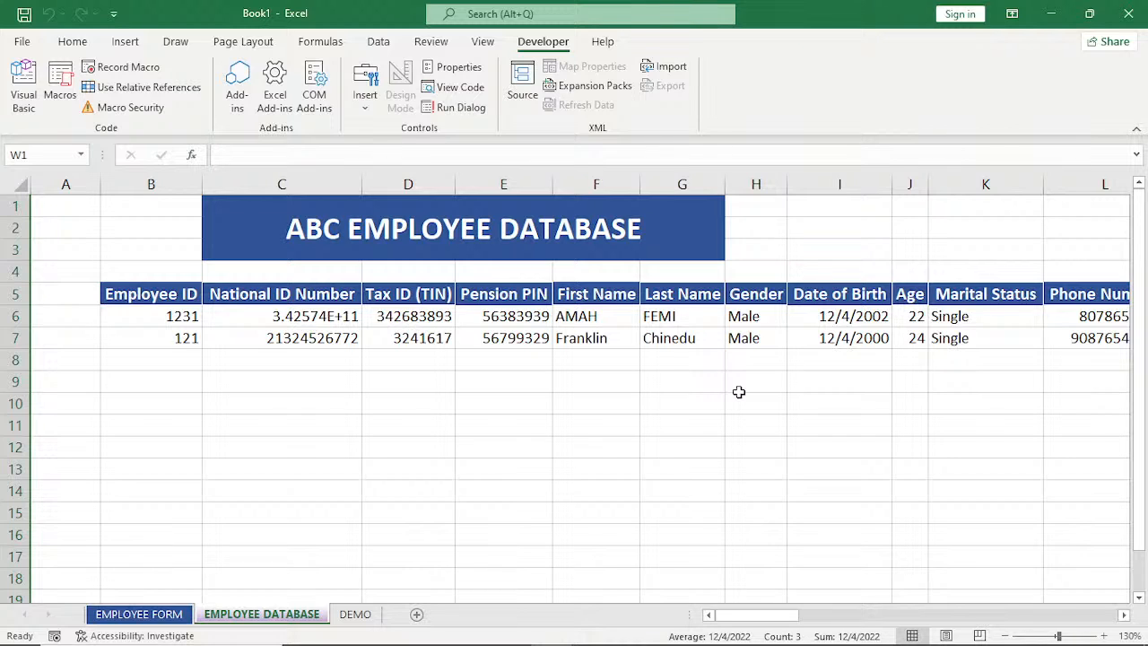
left_click(132, 615)
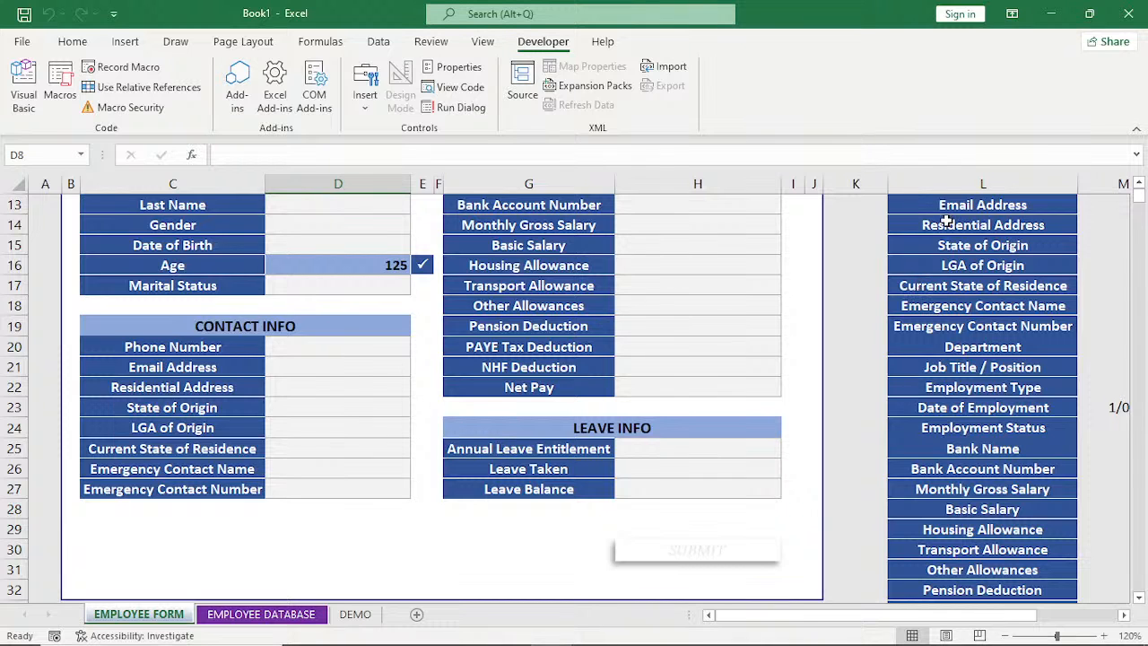
Create a new blank workbook and rename its first sheet to DATABASE.
key("ctrl+n")
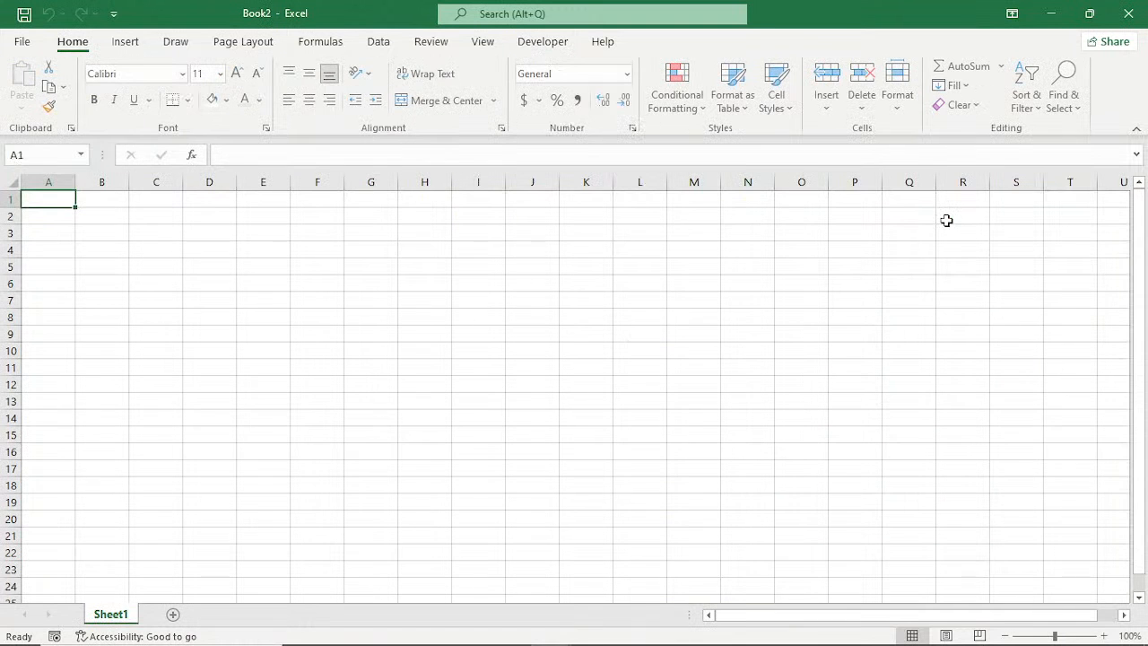
double_click(111, 615)
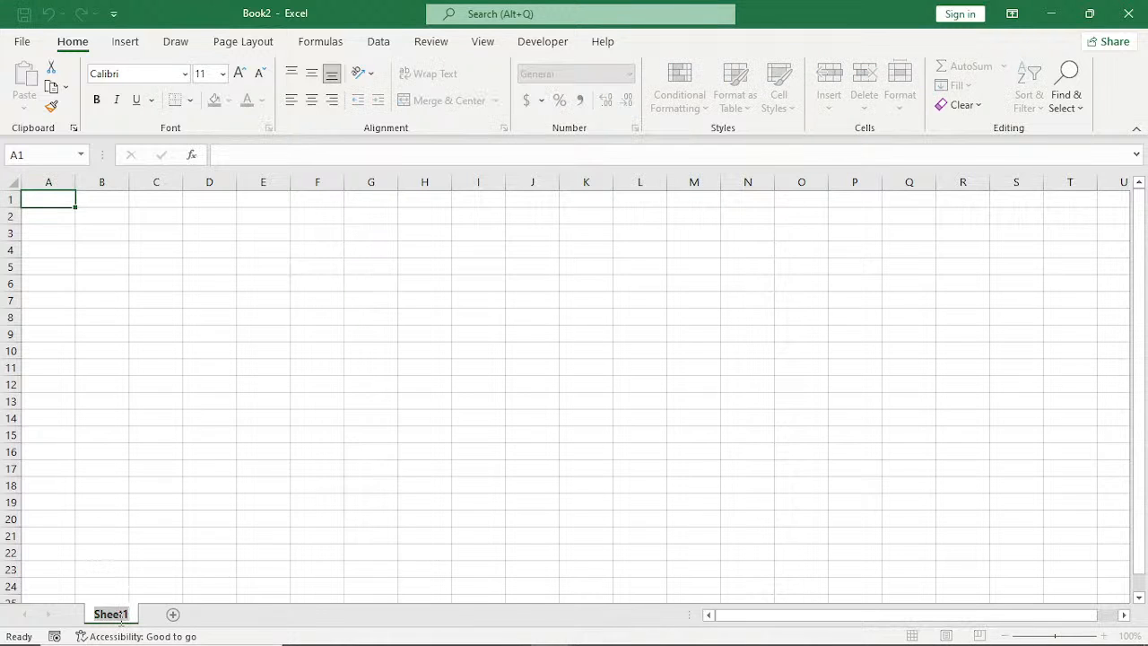
key("BackSpace")
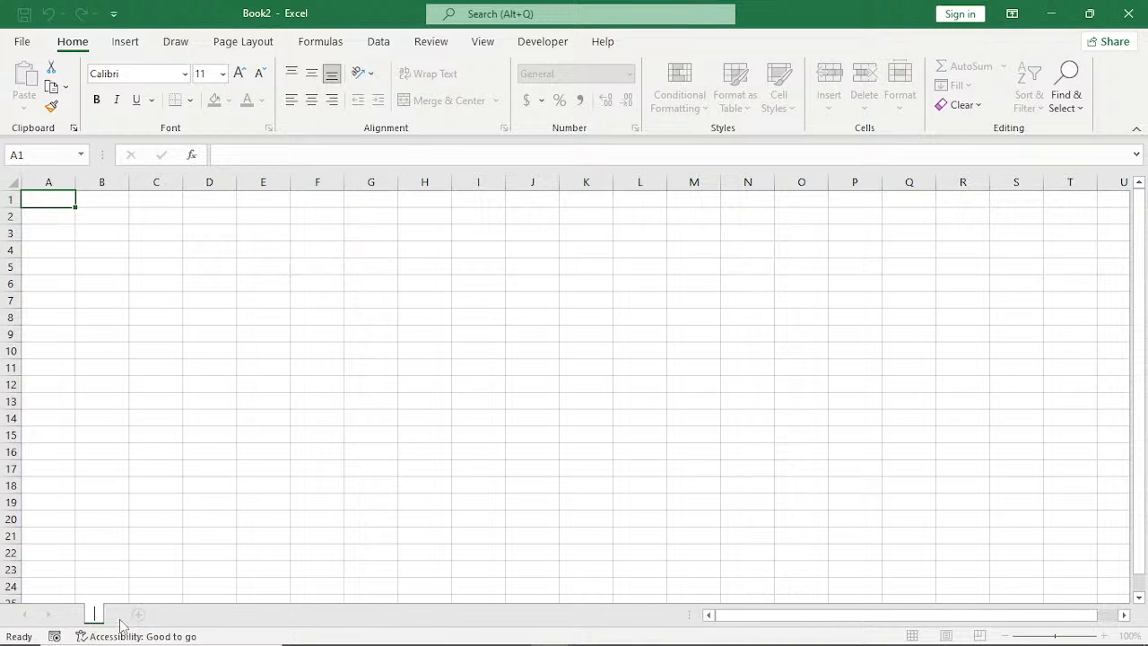
type("DATABA")
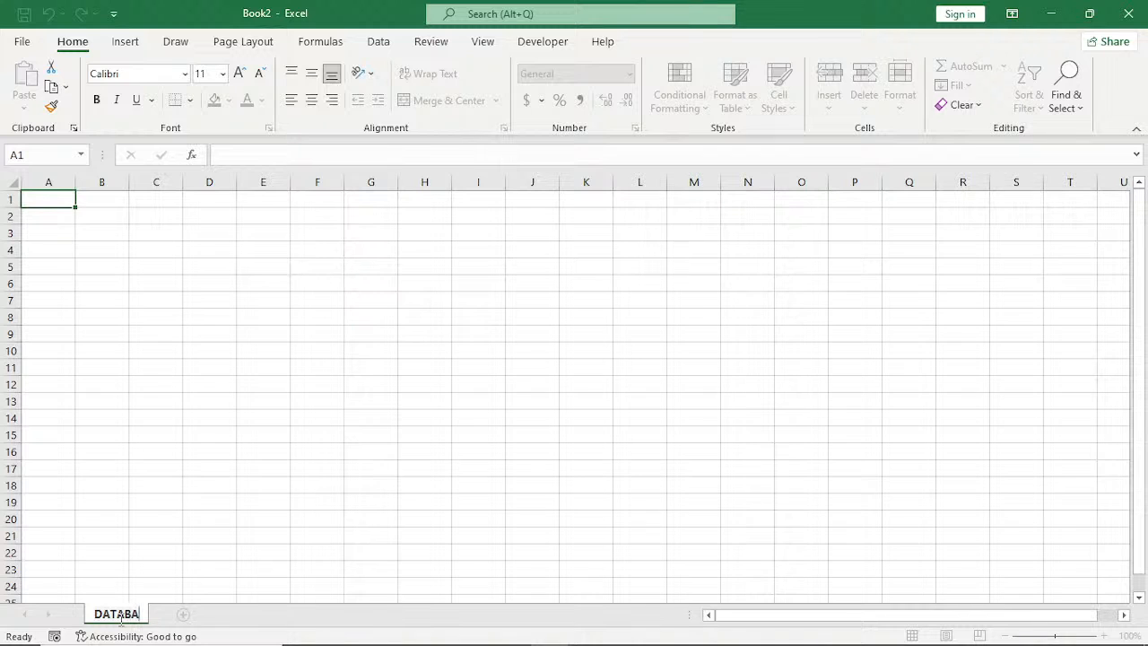
type("SE")
key("Return")
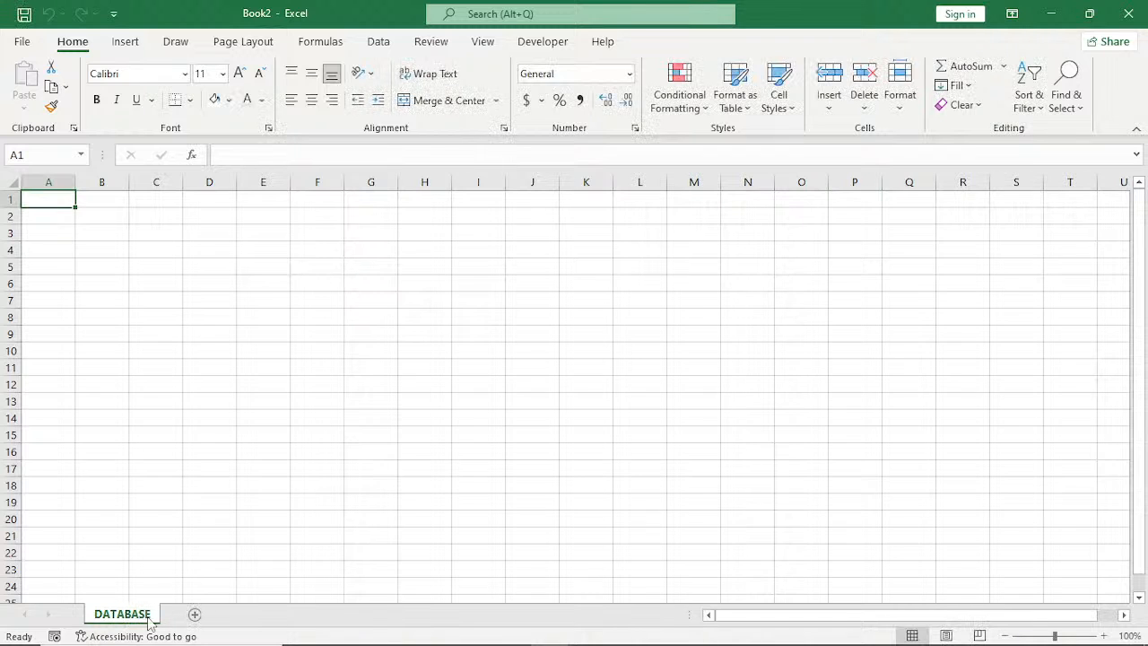
Add a second sheet to the new workbook and name it DEMO.
left_click(195, 616)
double_click(193, 618)
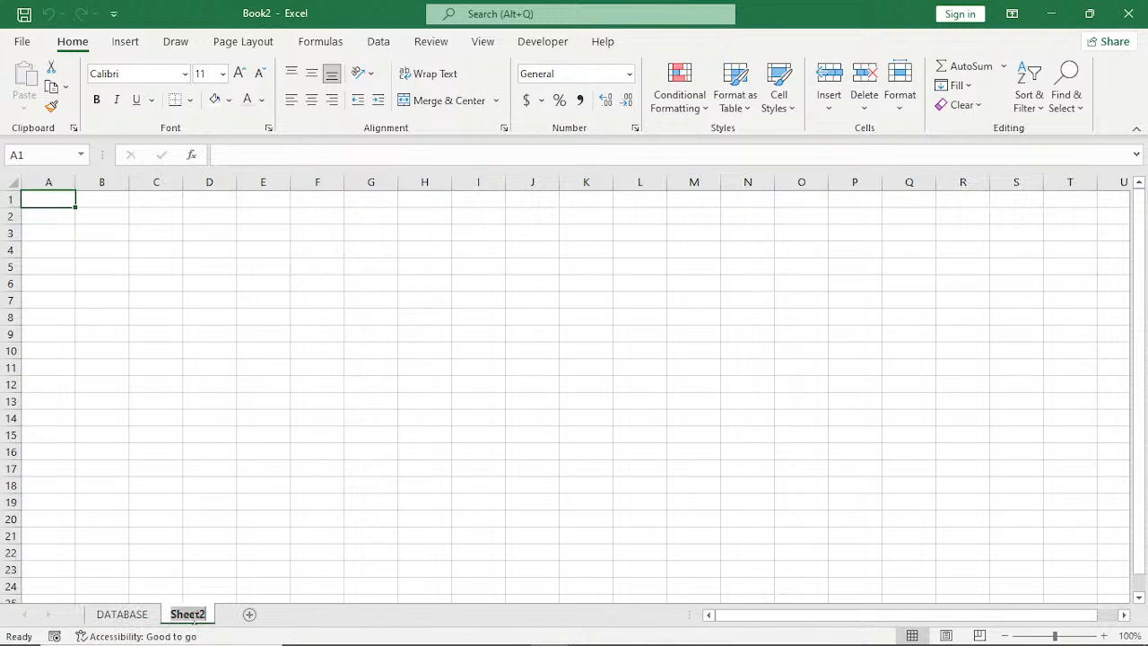
type("DEM")
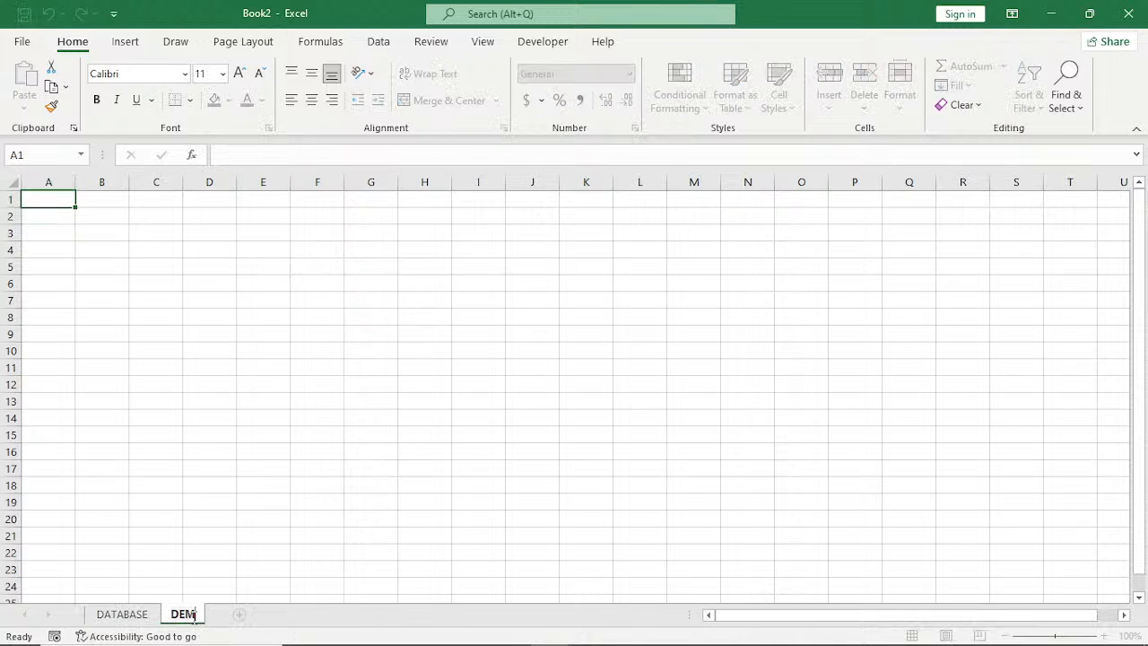
type("O")
key("Return")
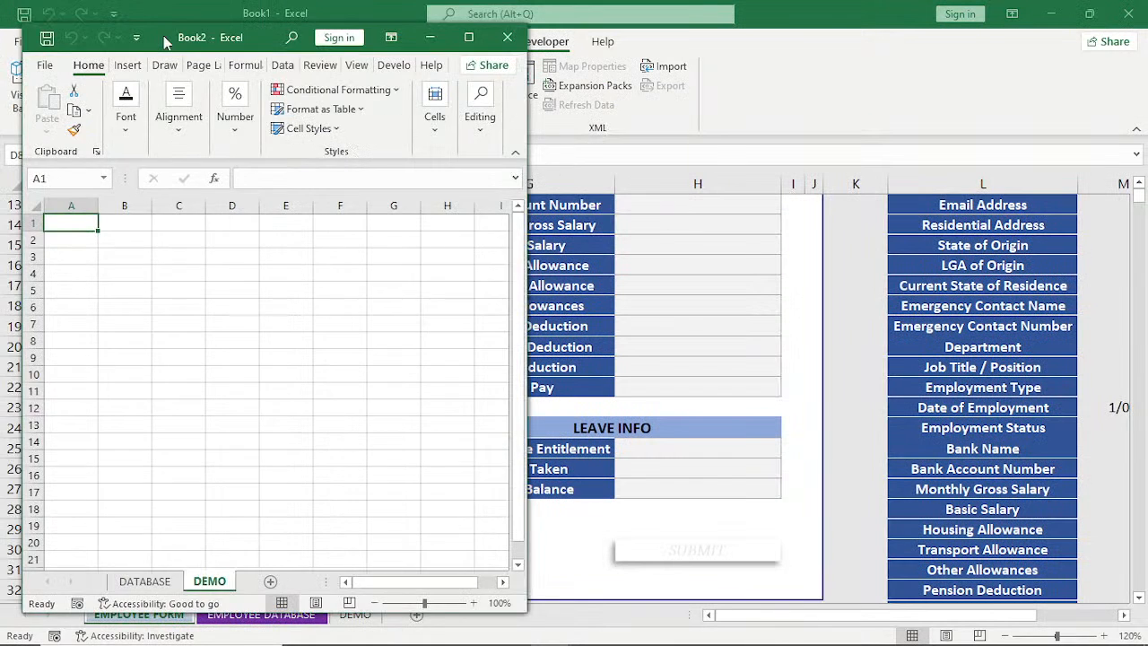
Place the Book2 window over the right half of the screen, with Book1 reduced to a smaller window and PowerPoint minimized.
left_click_drag(164, 42, 903, 48)
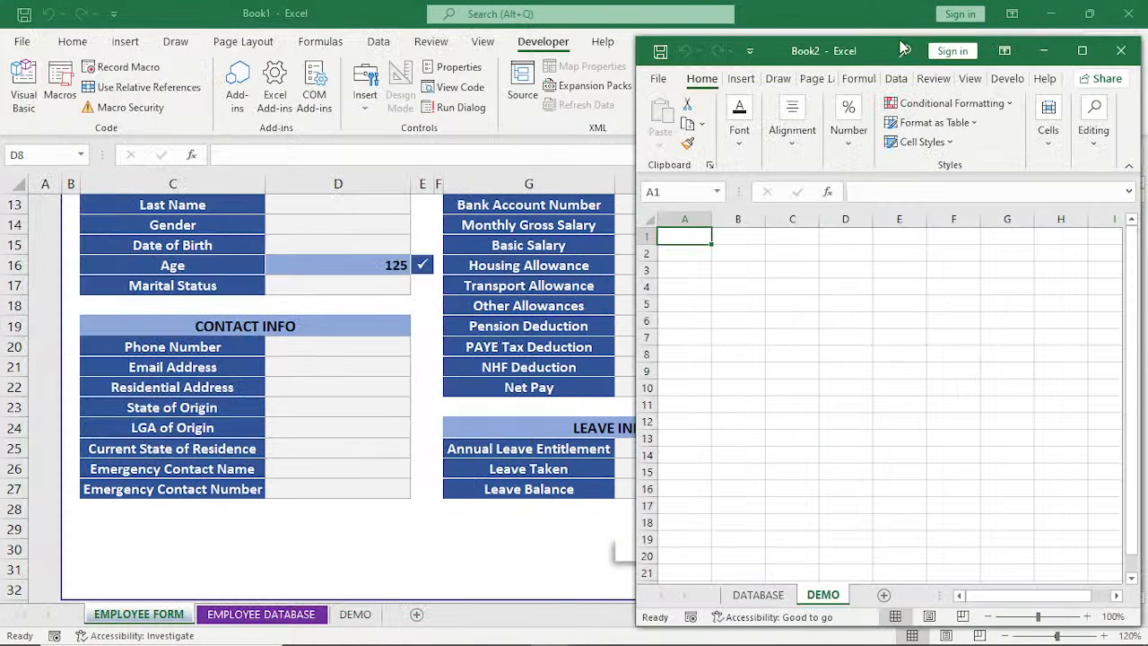
left_click(1088, 13)
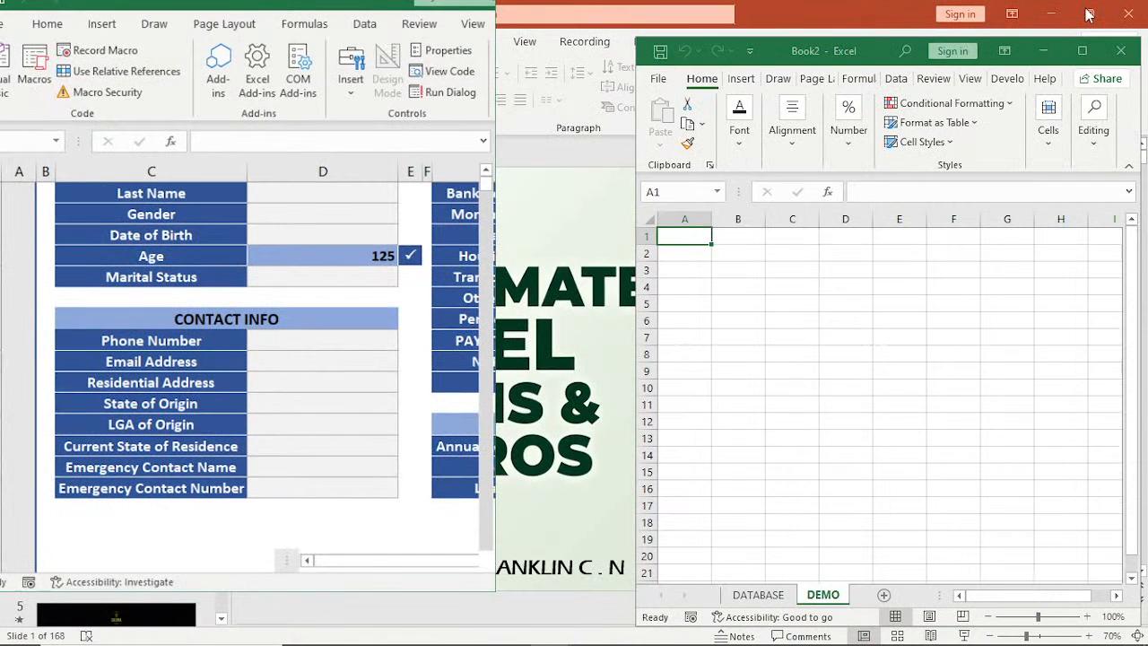
left_click(1051, 13)
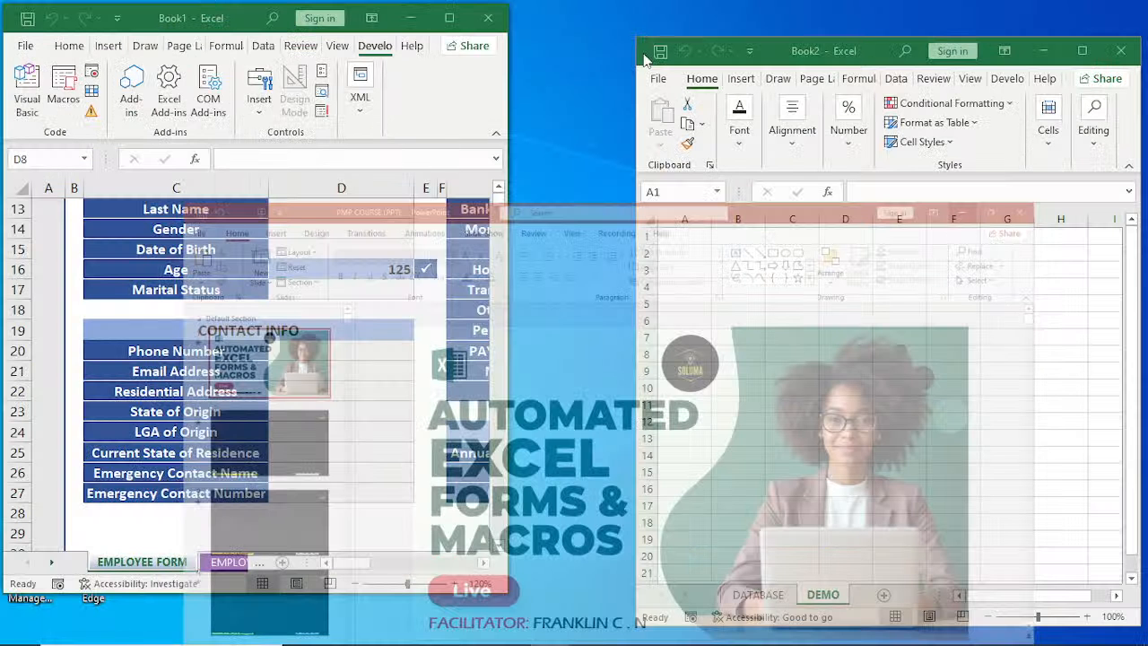
Resize the Book1 window to the full screen height and widen it across the left half of the screen.
mouse_move(245, 18)
left_mouse_down()
mouse_move(281, 18)
mouse_move(243, 22)
left_mouse_up()
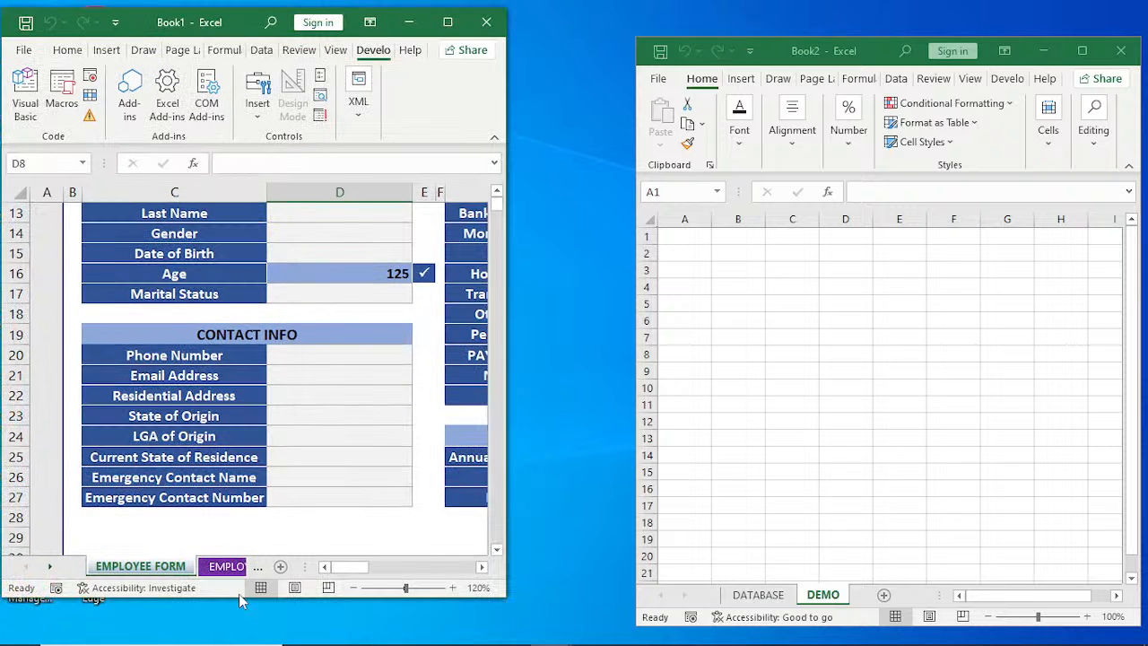
left_click_drag(239, 595, 241, 644)
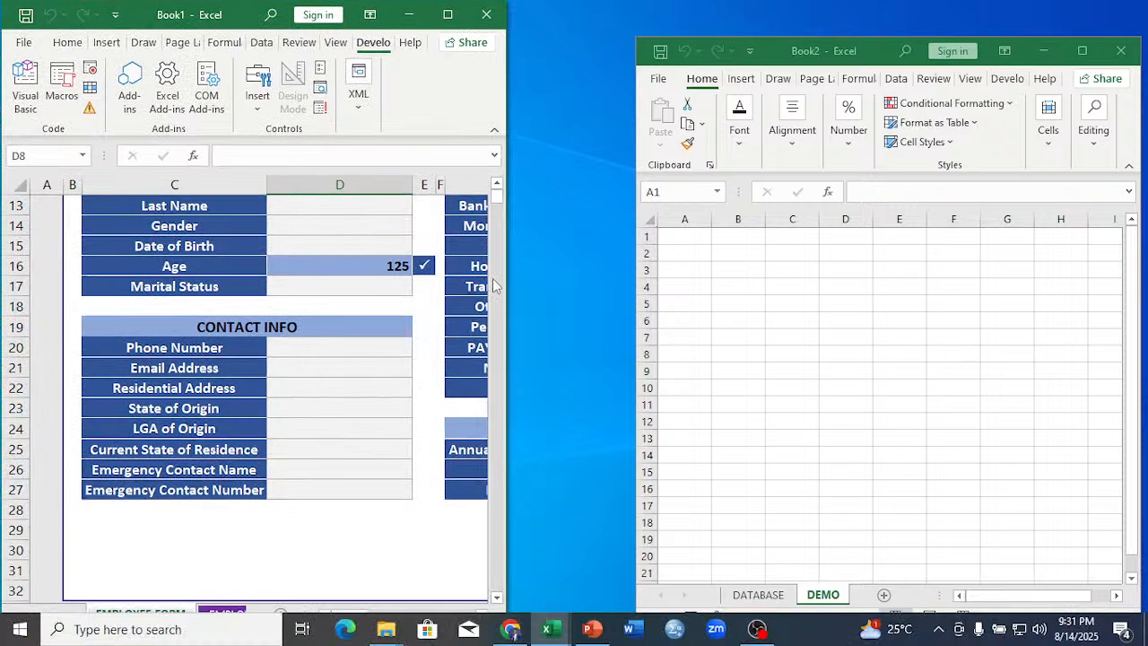
left_click_drag(506, 274, 607, 261)
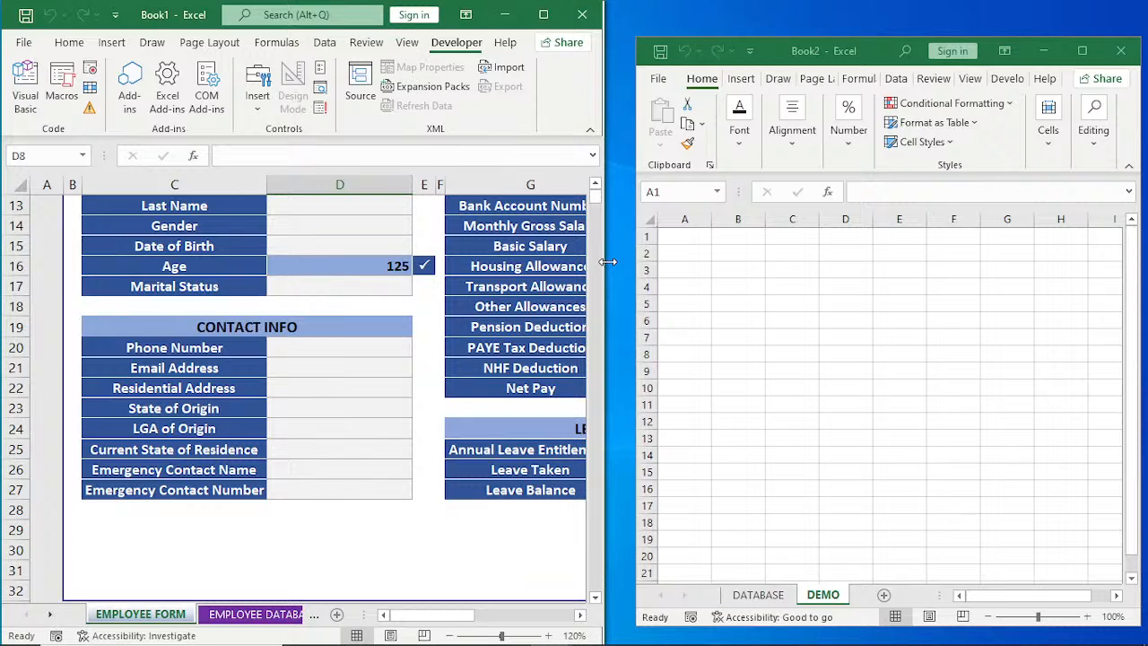
Align the Book2 window with the top of the screen and extend it to meet the edge of the Book1 window.
left_click(895, 56)
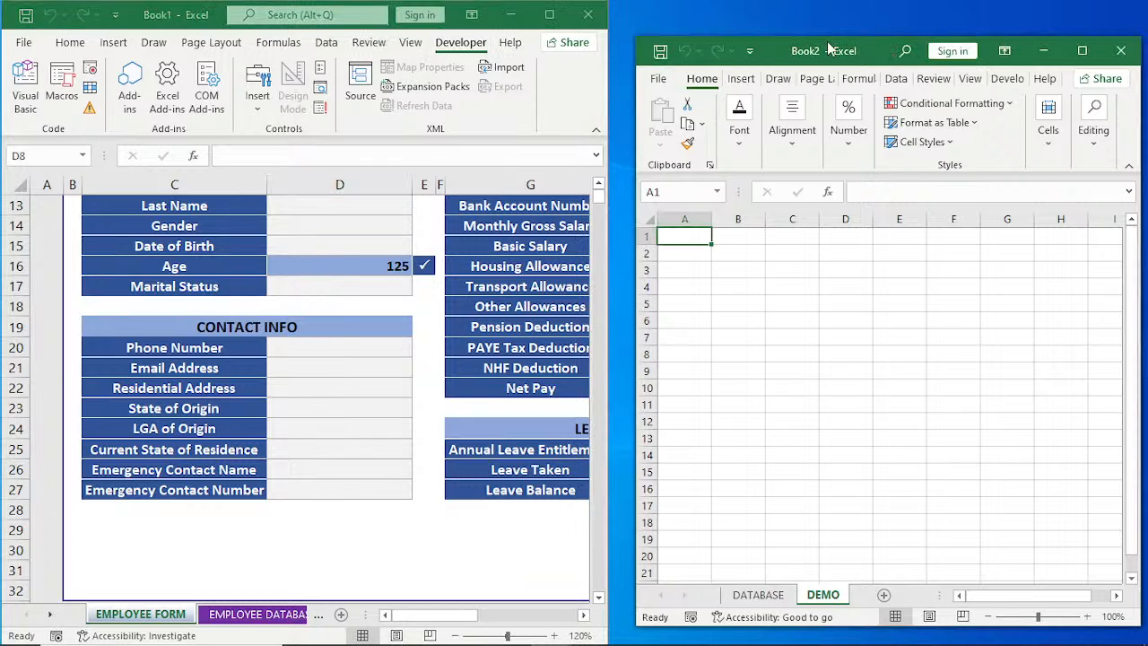
left_click_drag(830, 37, 830, 0)
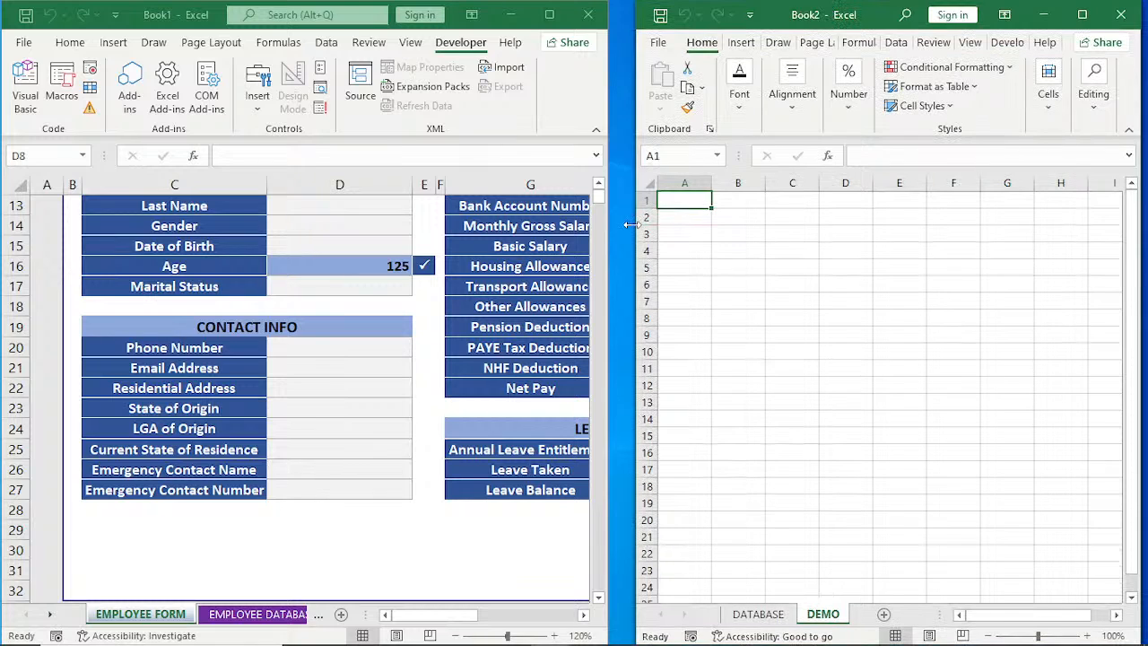
left_click_drag(632, 224, 607, 225)
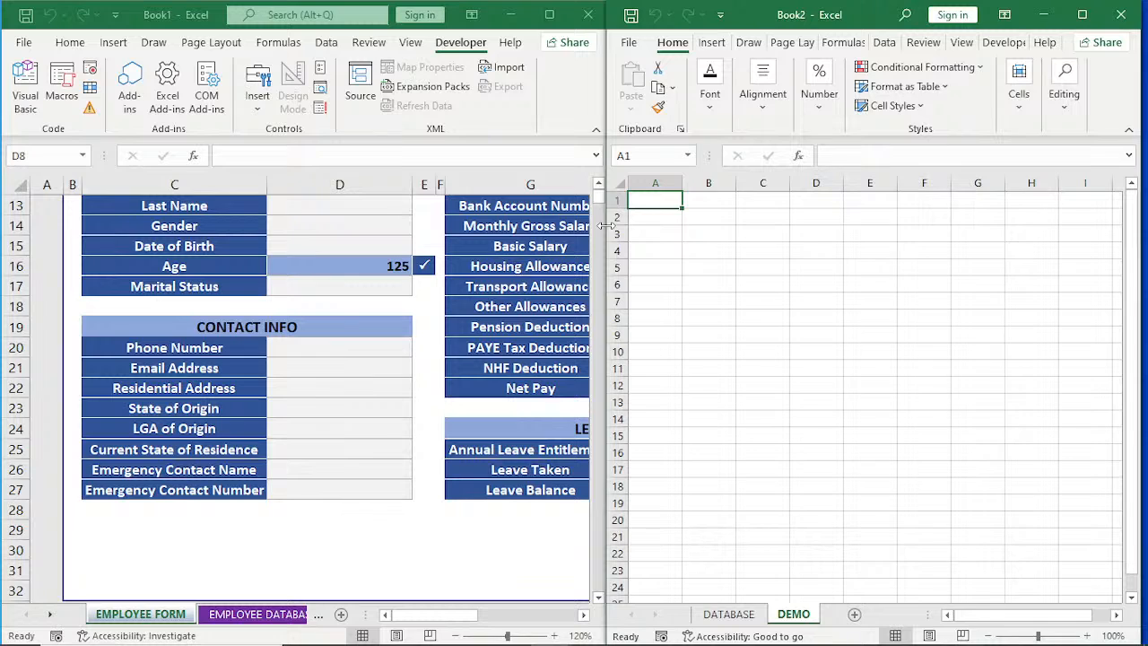
Examine the ABC EMPLOYMENT FORM in Book1 from its title across to the JOB INFO section.
left_click(515, 538)
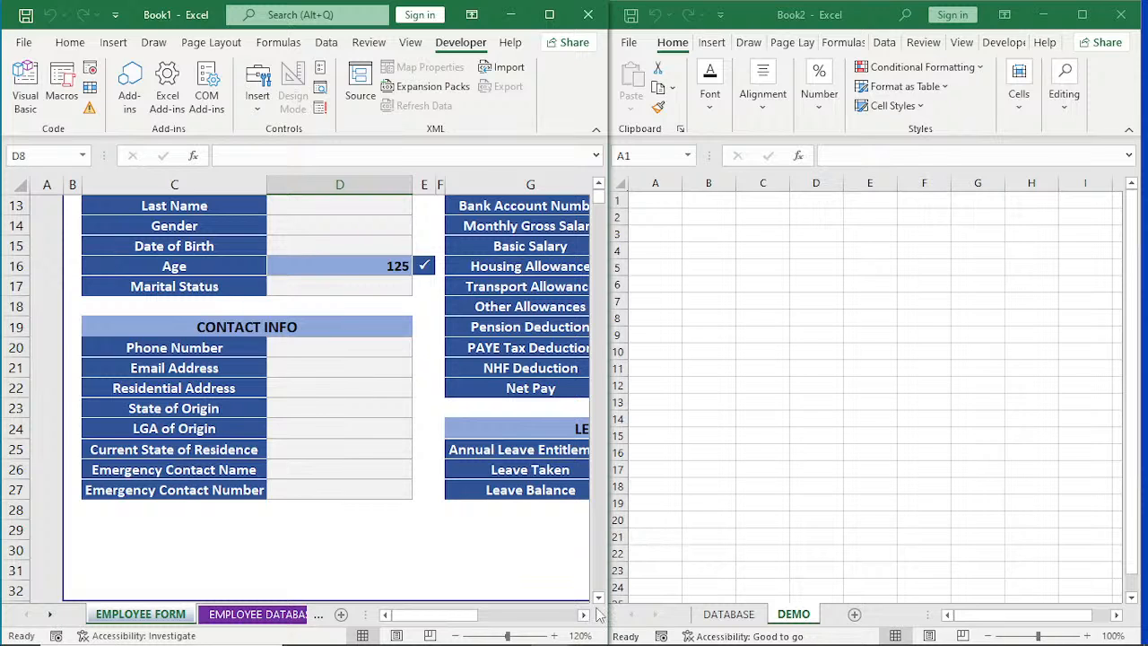
left_click(598, 184)
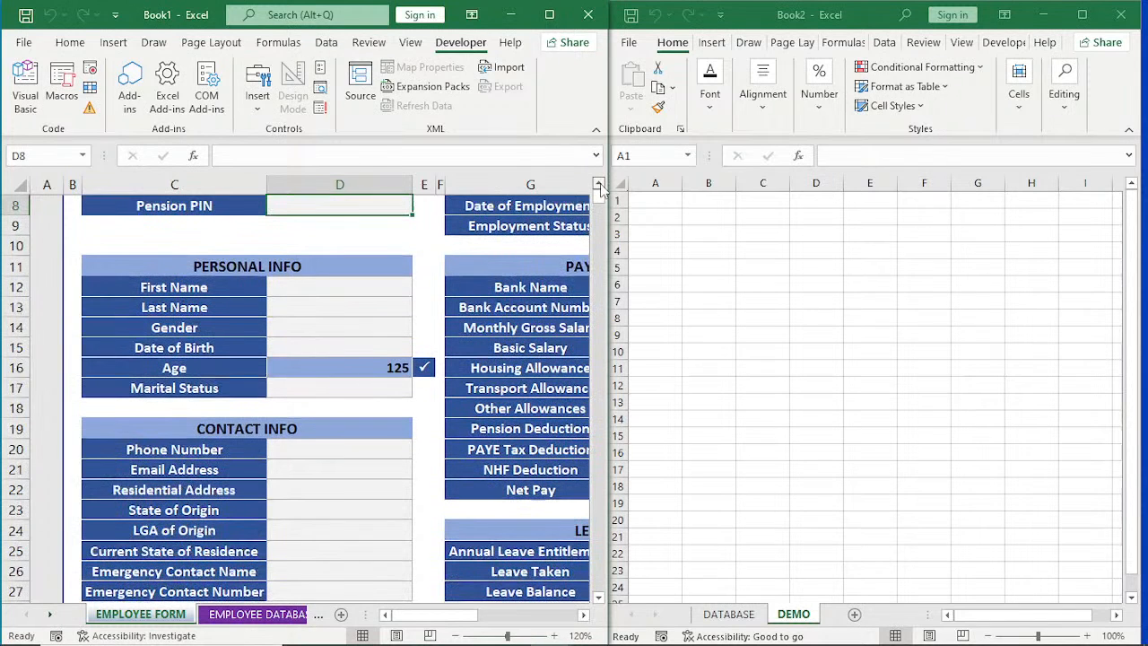
left_click(598, 185)
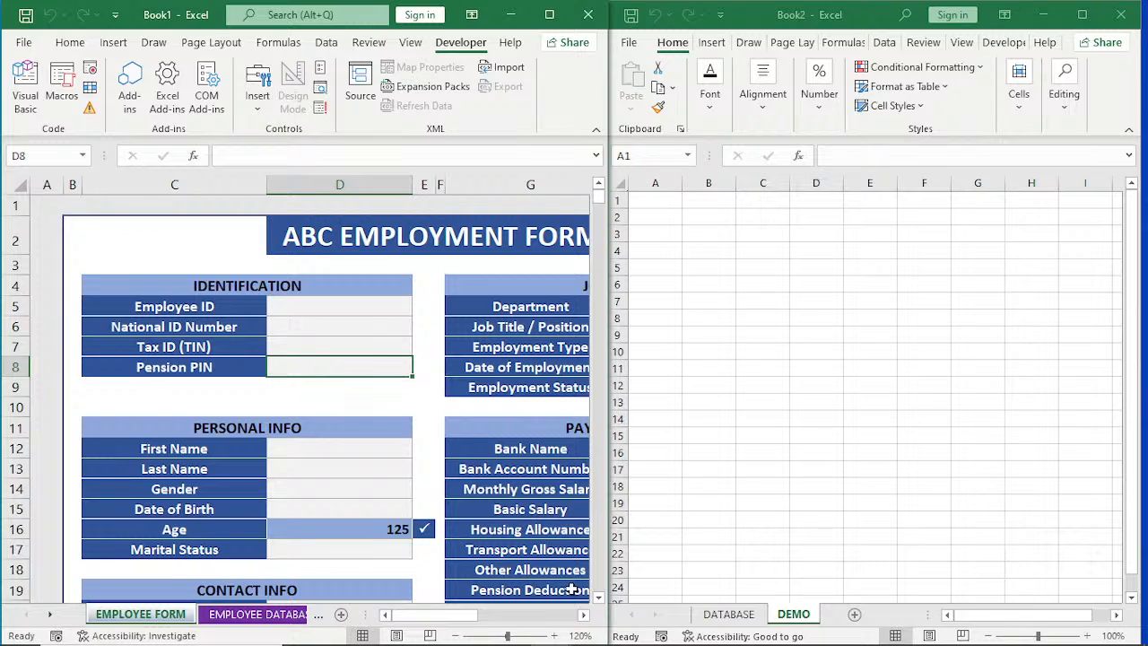
left_click(583, 614)
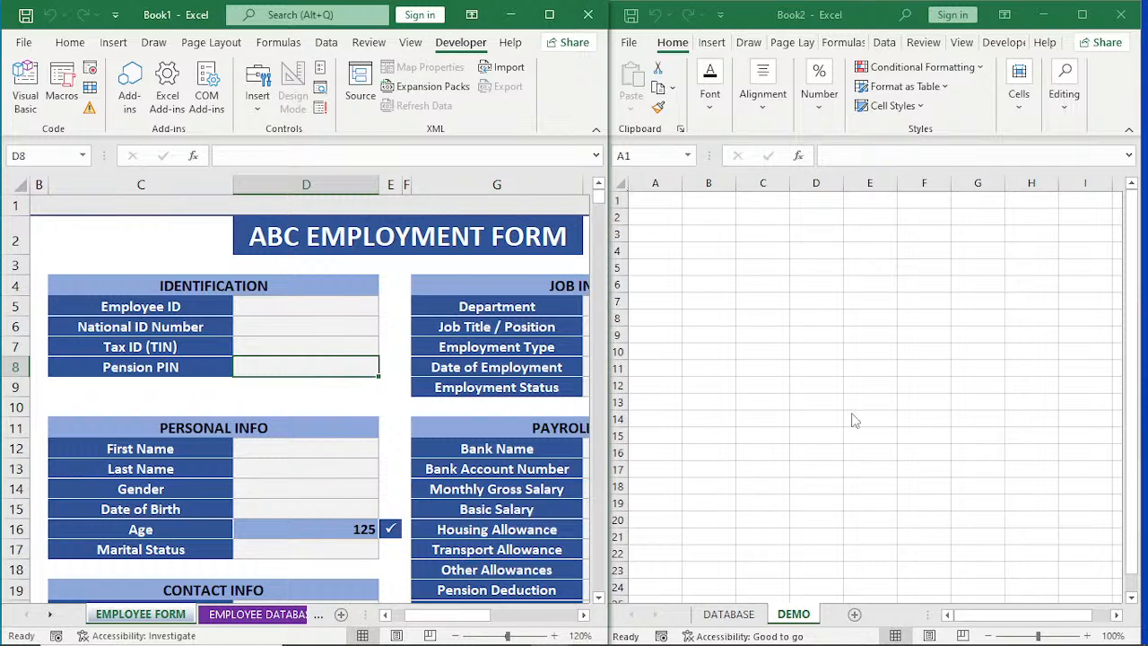
left_click(736, 621)
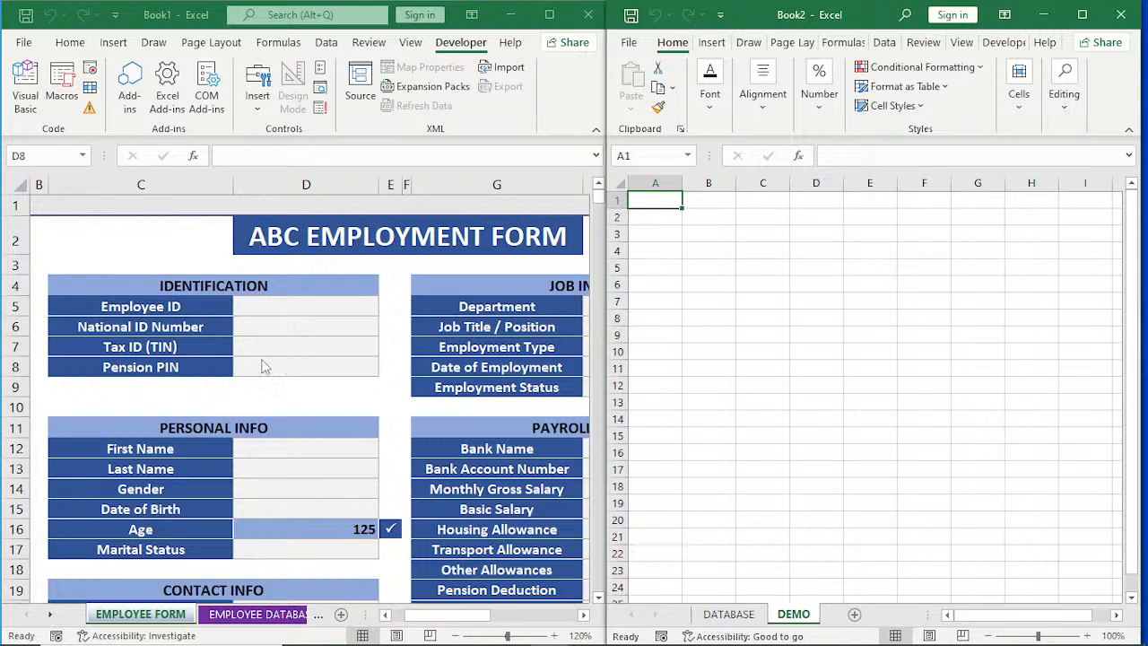
left_click(866, 400)
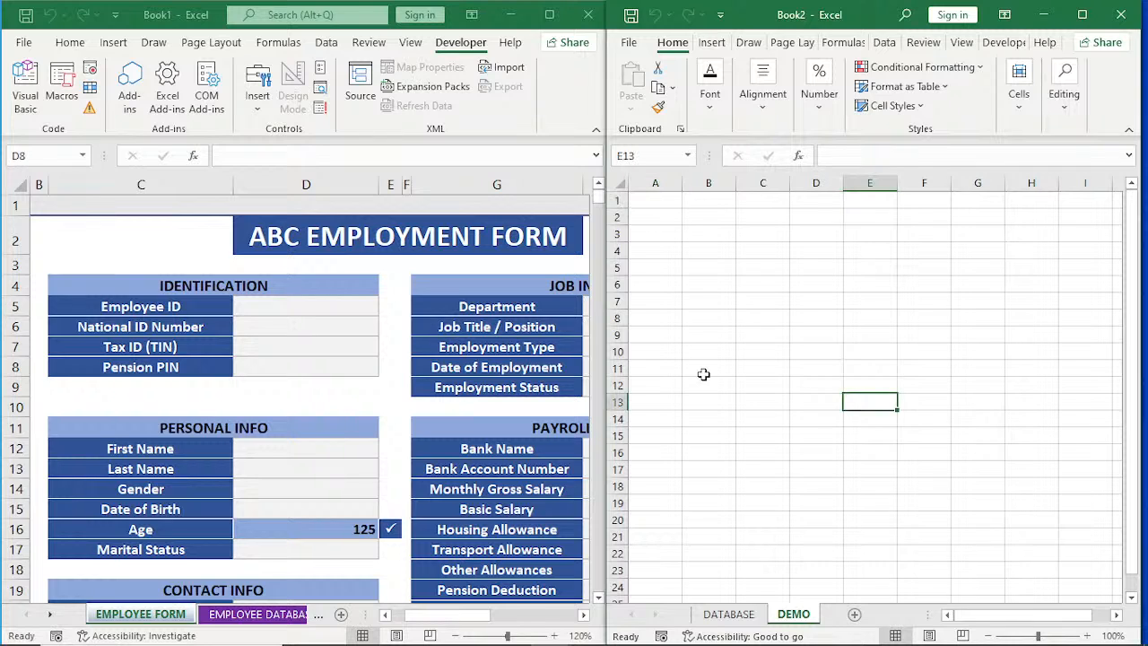
left_click(399, 616)
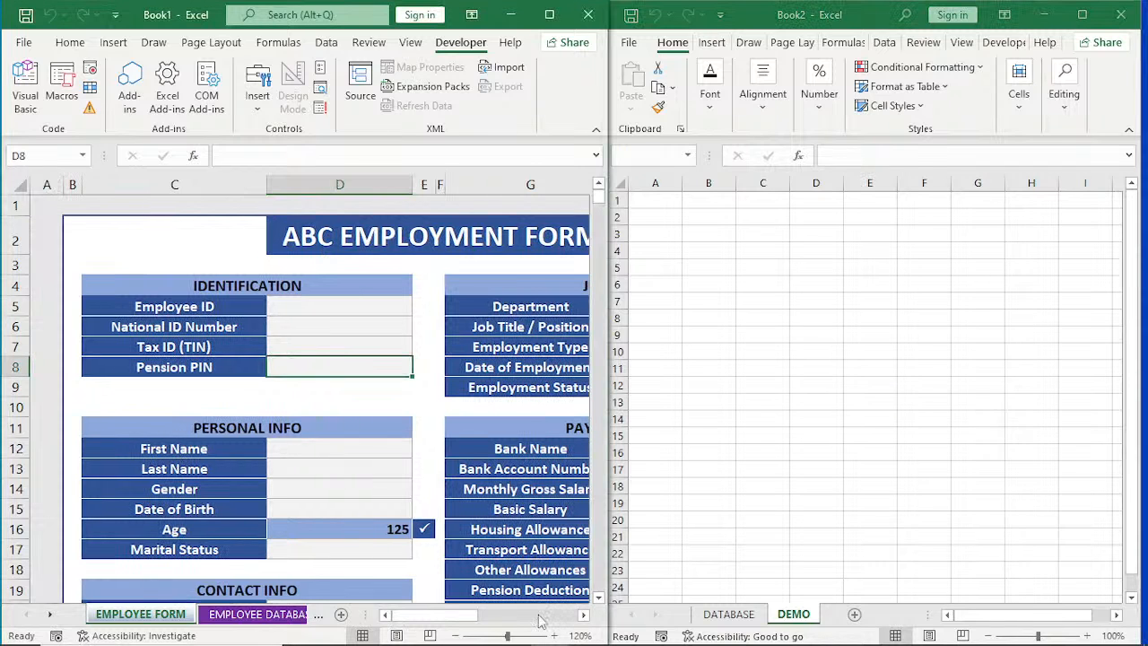
left_click(583, 615)
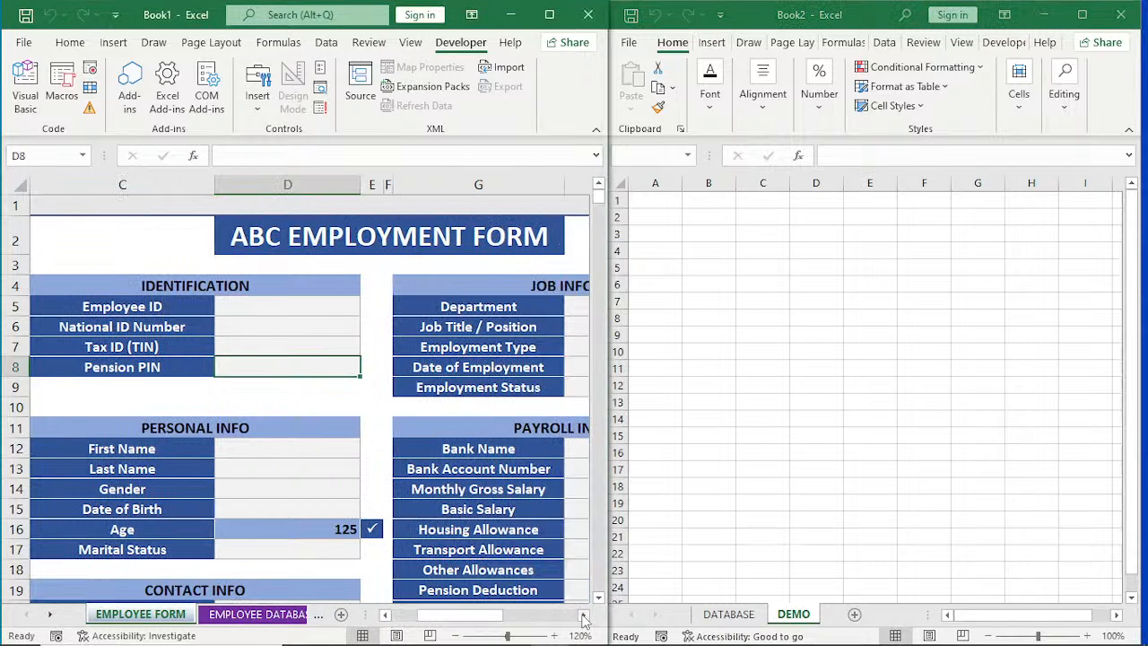
left_click(583, 615)
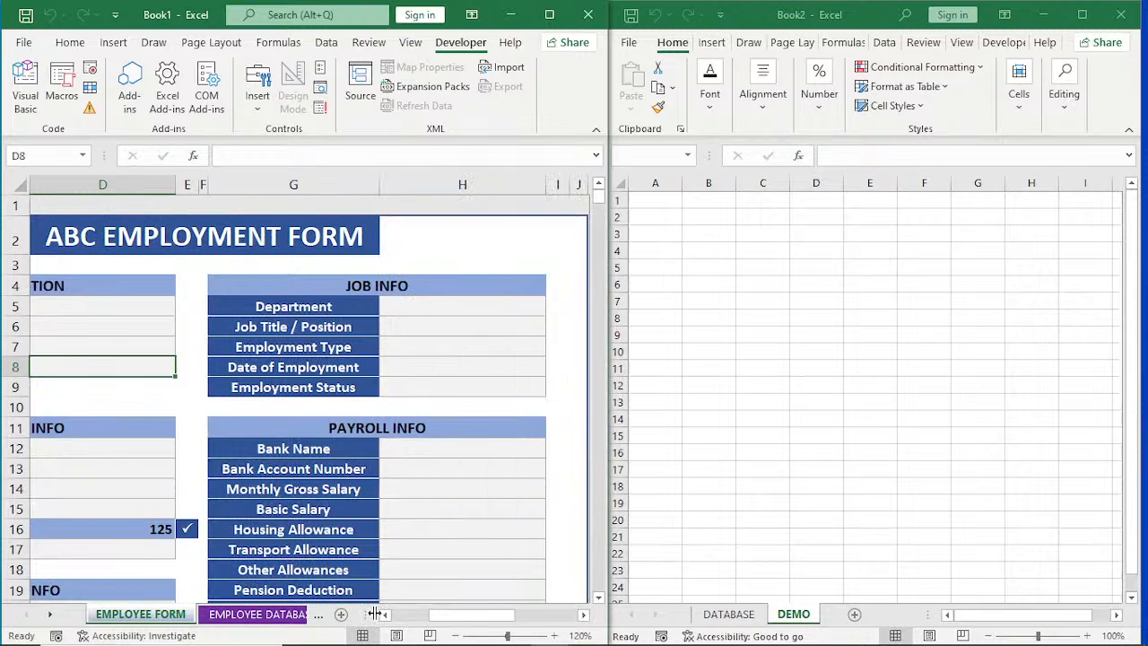
left_click(384, 615)
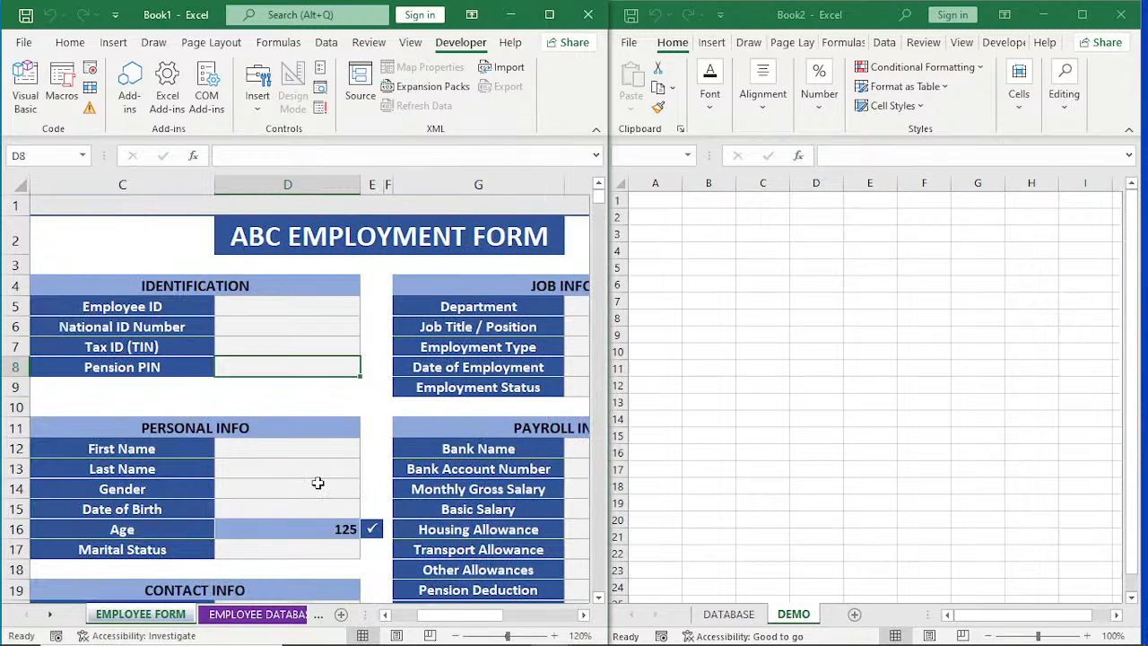
left_click(282, 306)
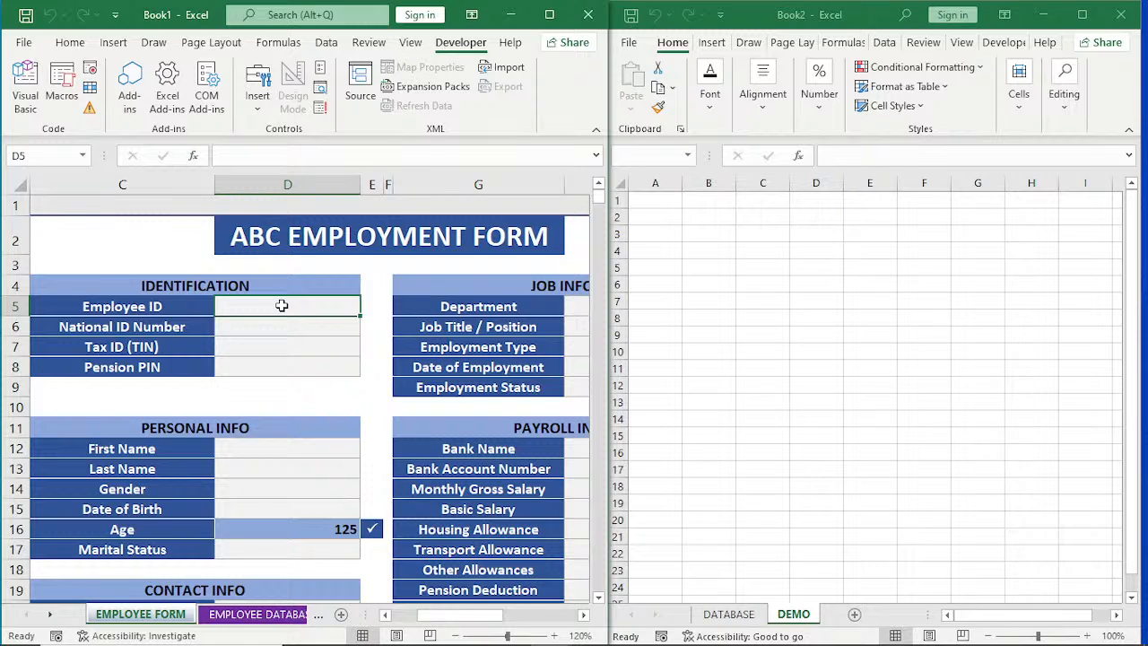
Copy the full header row from Book1's EMPLOYEE DATABASE sheet into cell B5 of Book2's DATABASE sheet.
left_click(257, 614)
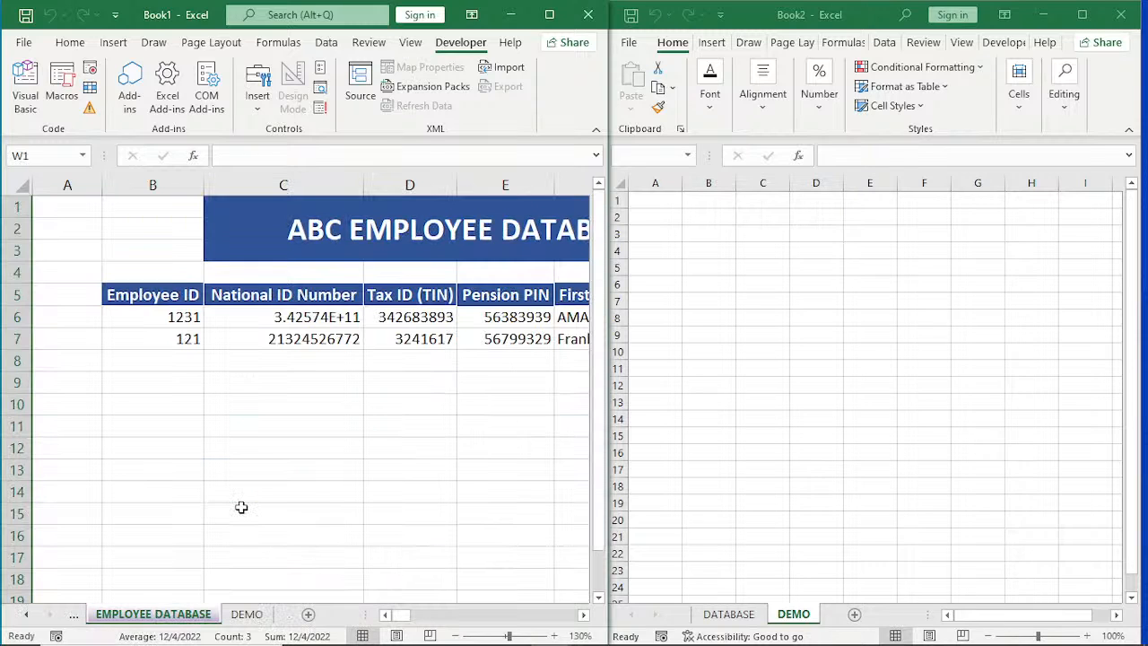
left_click(137, 300)
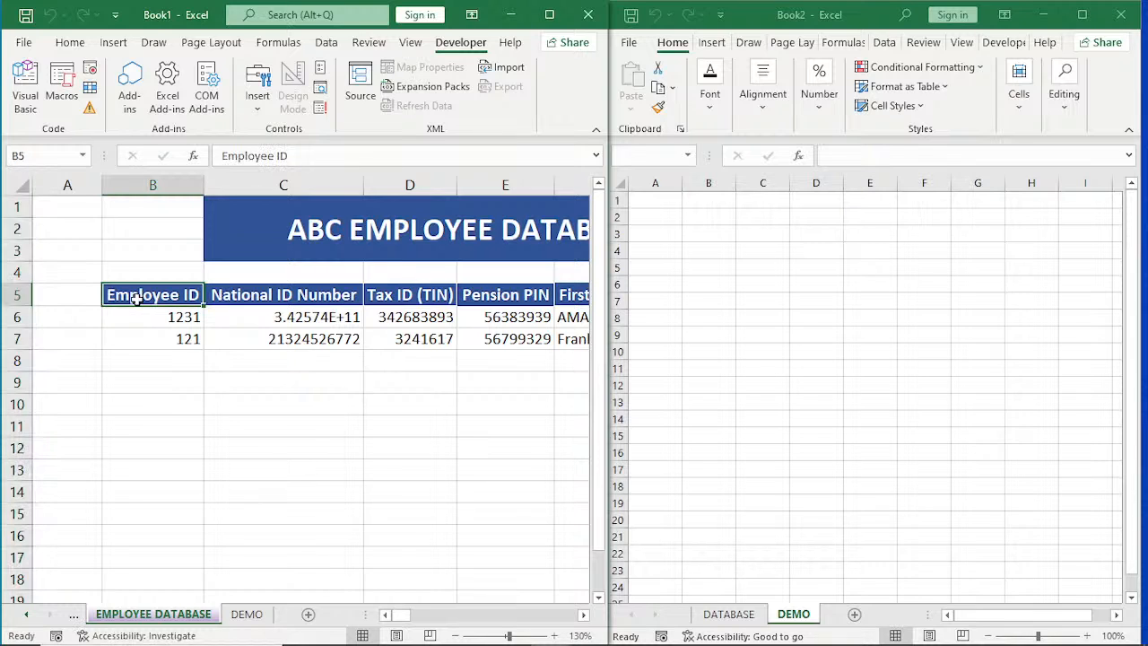
key("ctrl+shift+Right")
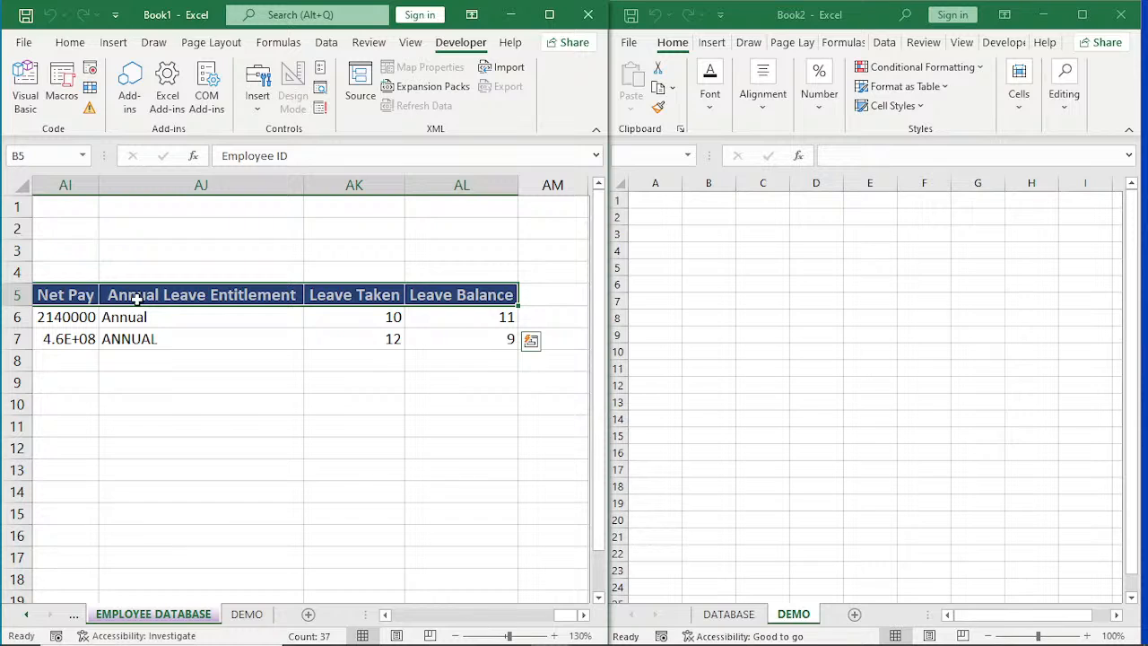
key("ctrl+c")
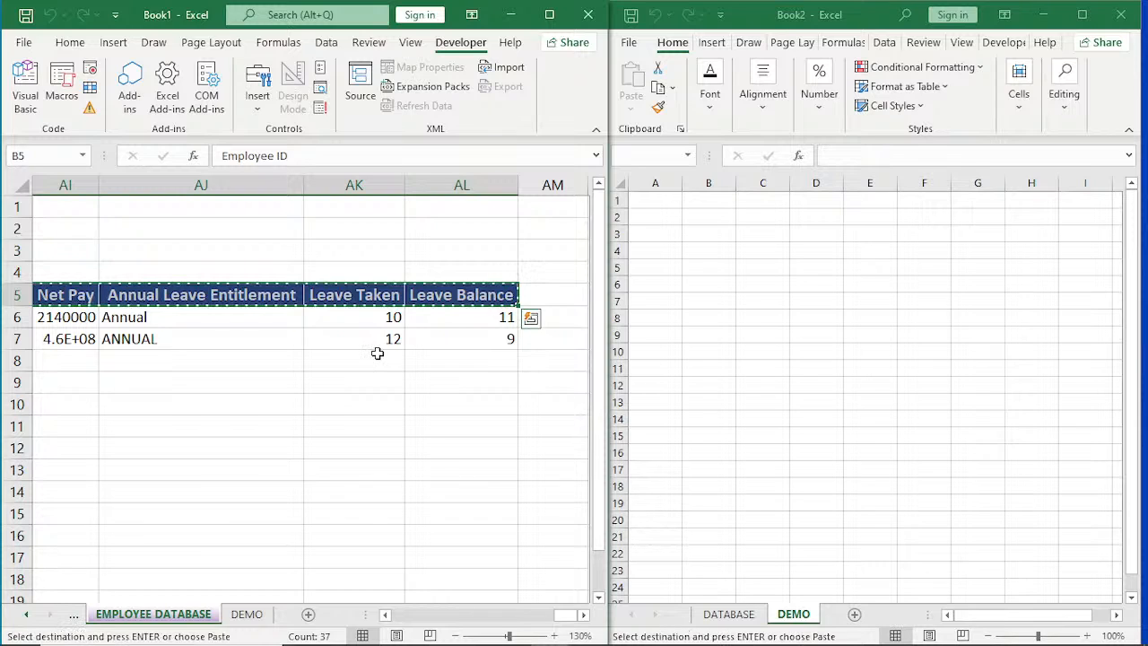
left_click(727, 613)
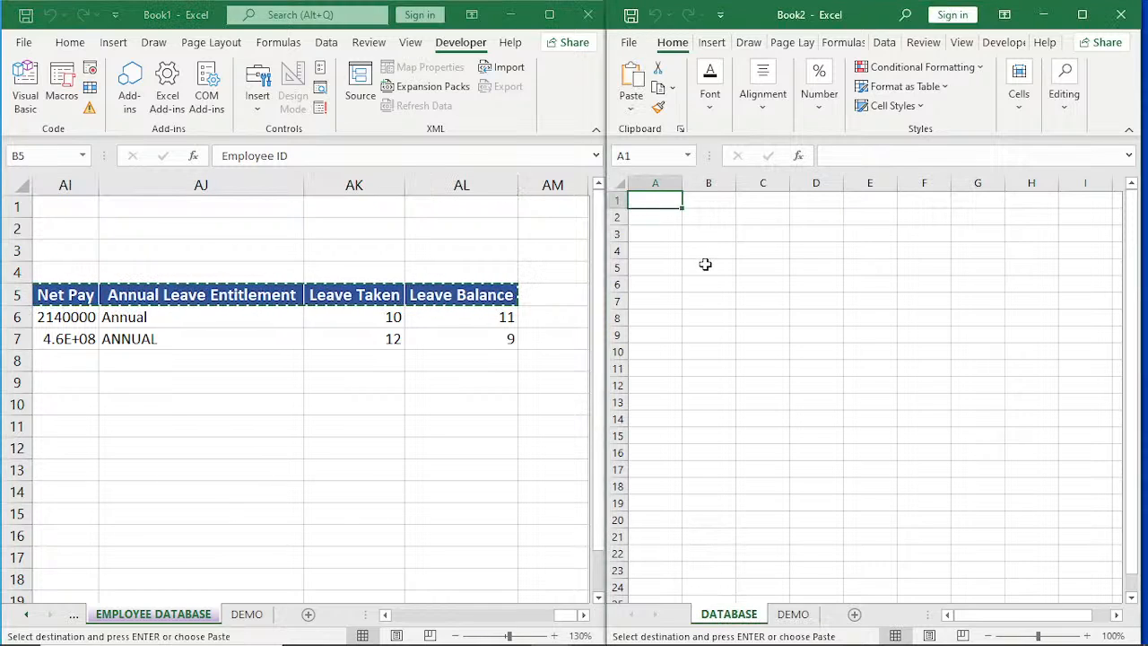
left_click(705, 264)
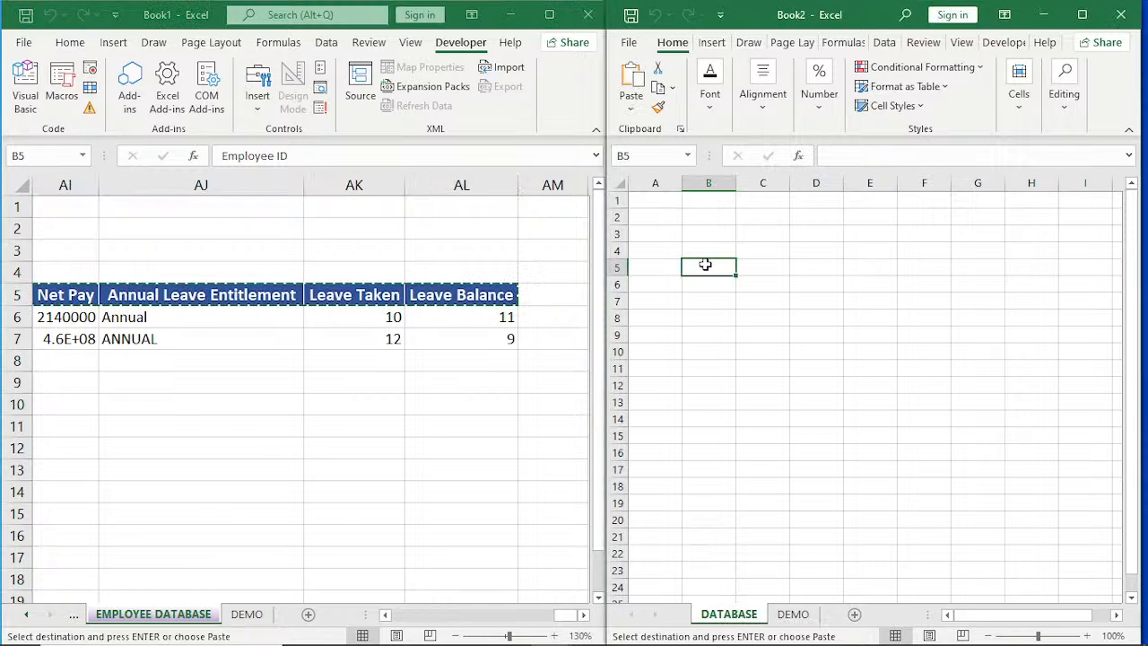
key("ctrl+v")
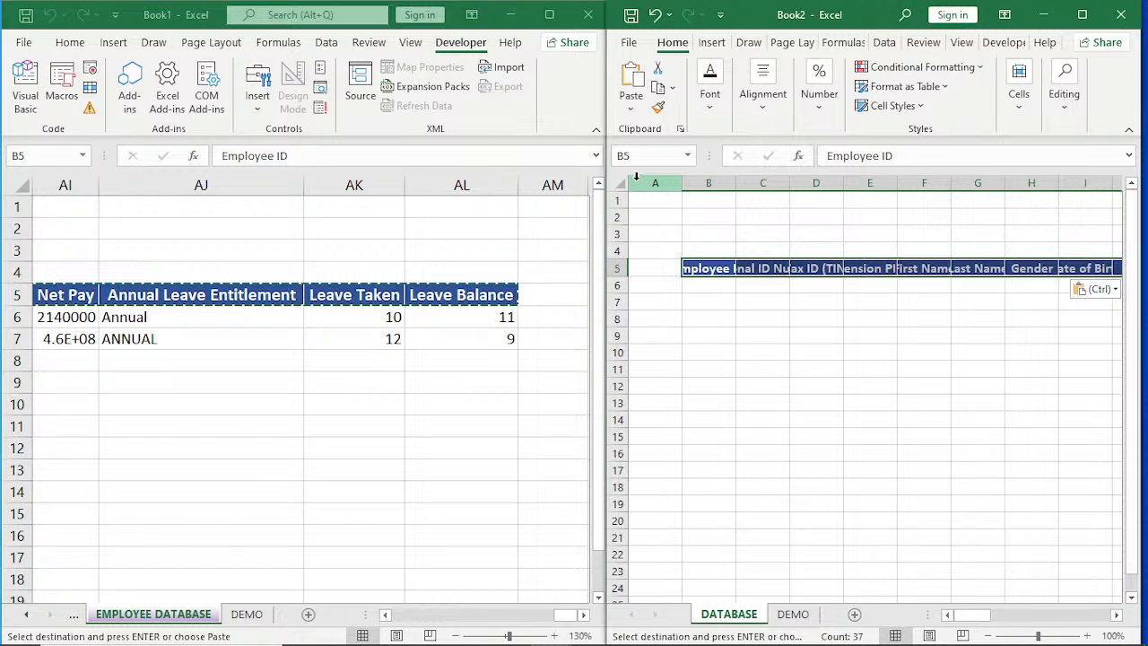
Autofit all column widths on Book2's DATABASE sheet to the pasted headers and end the copy mode in Book1.
left_click(626, 181)
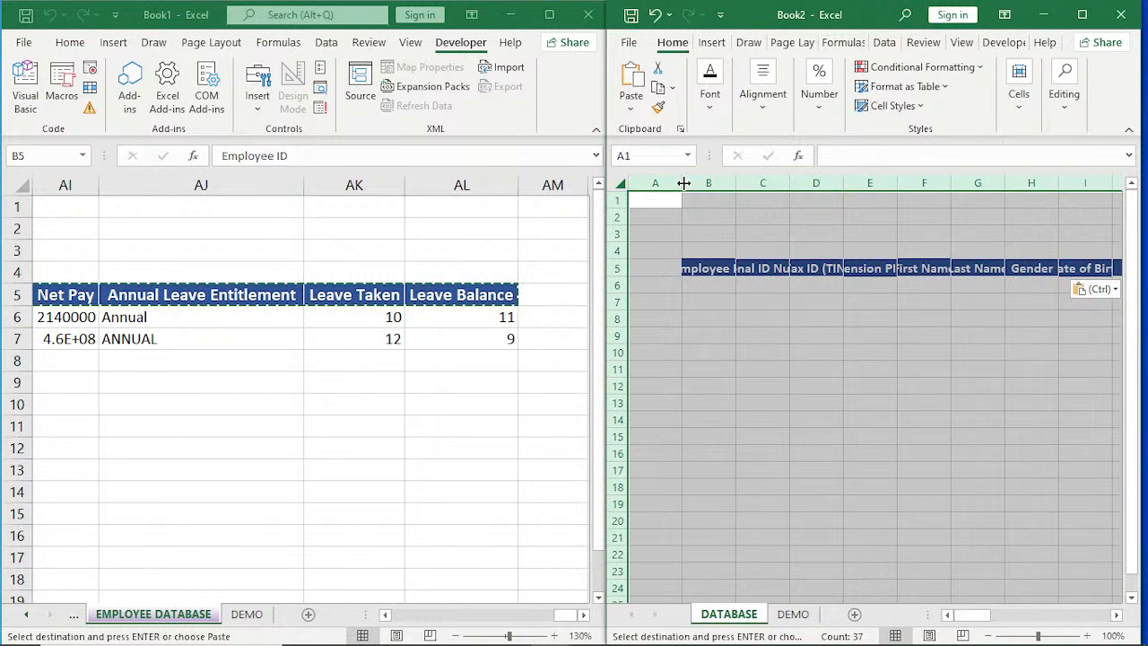
double_click(684, 183)
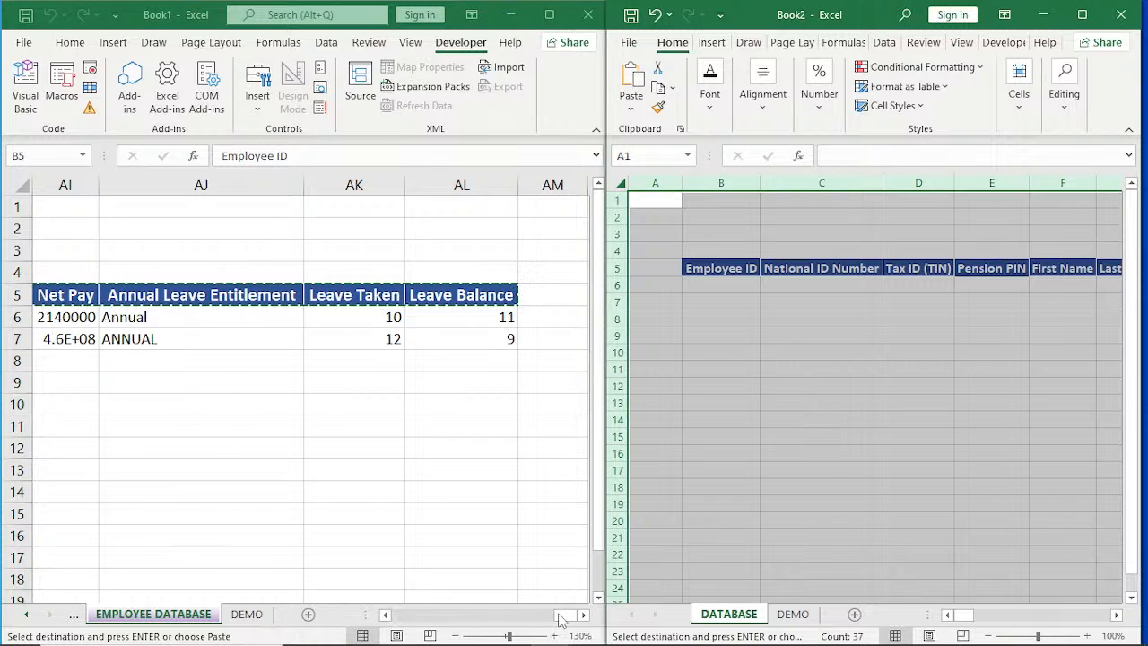
left_click_drag(560, 617, 391, 617)
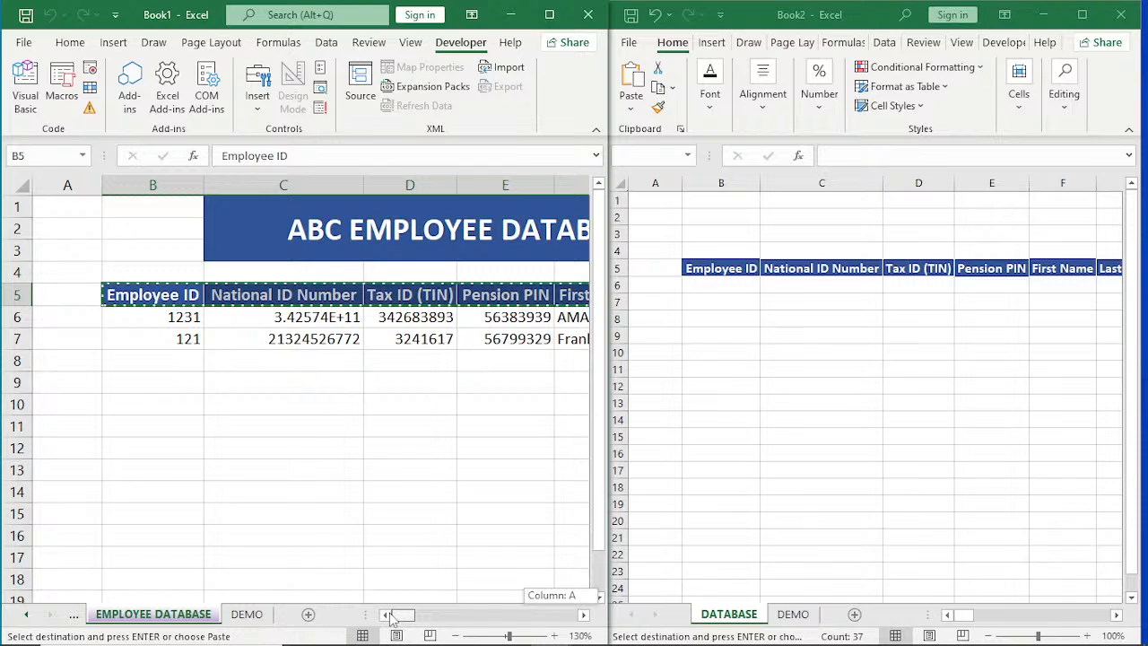
key("Escape")
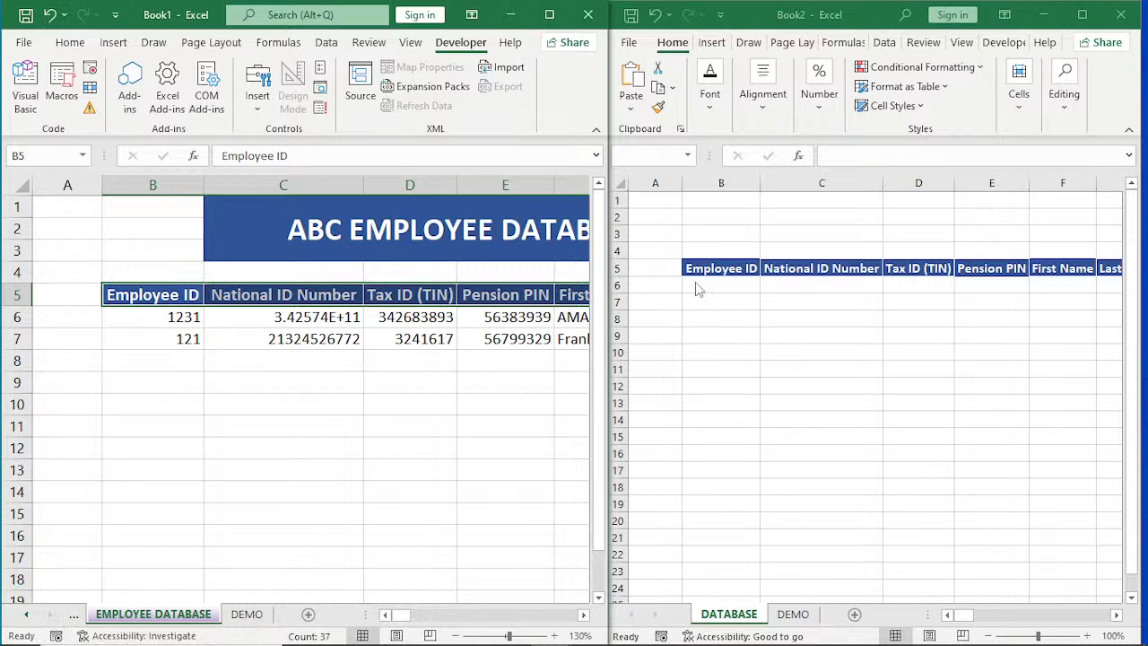
On Book1's EMPLOYEE FORM sheet, fill in the IDENTIFICATION section with the employee ID, national ID number, tax ID and pension PIN.
left_click(71, 623)
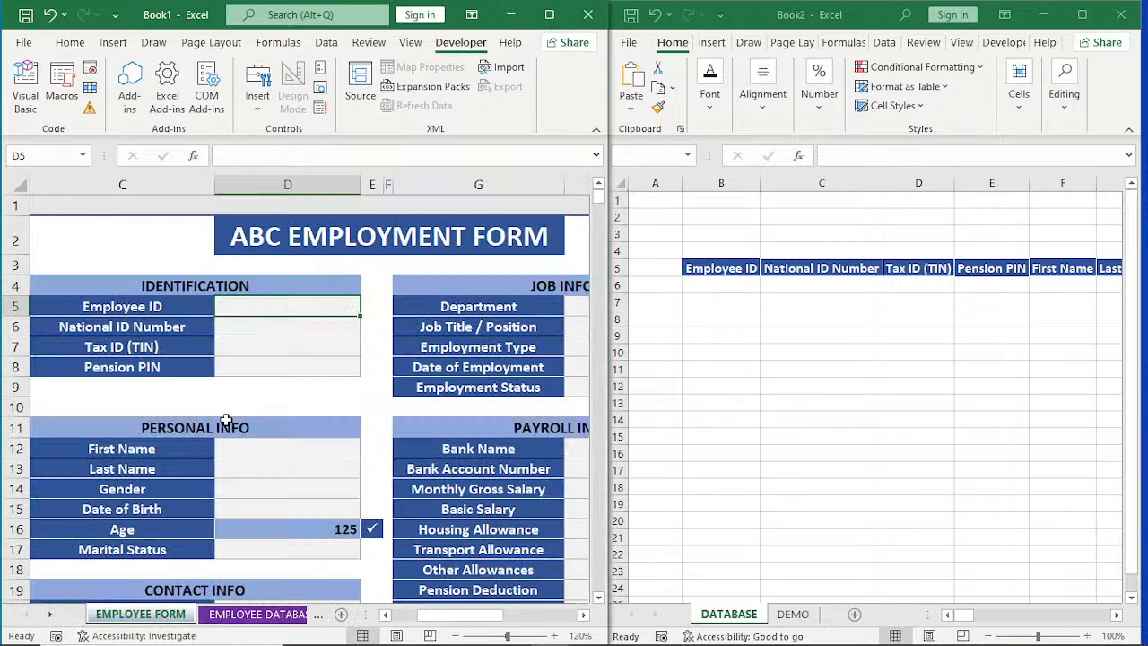
type("1234")
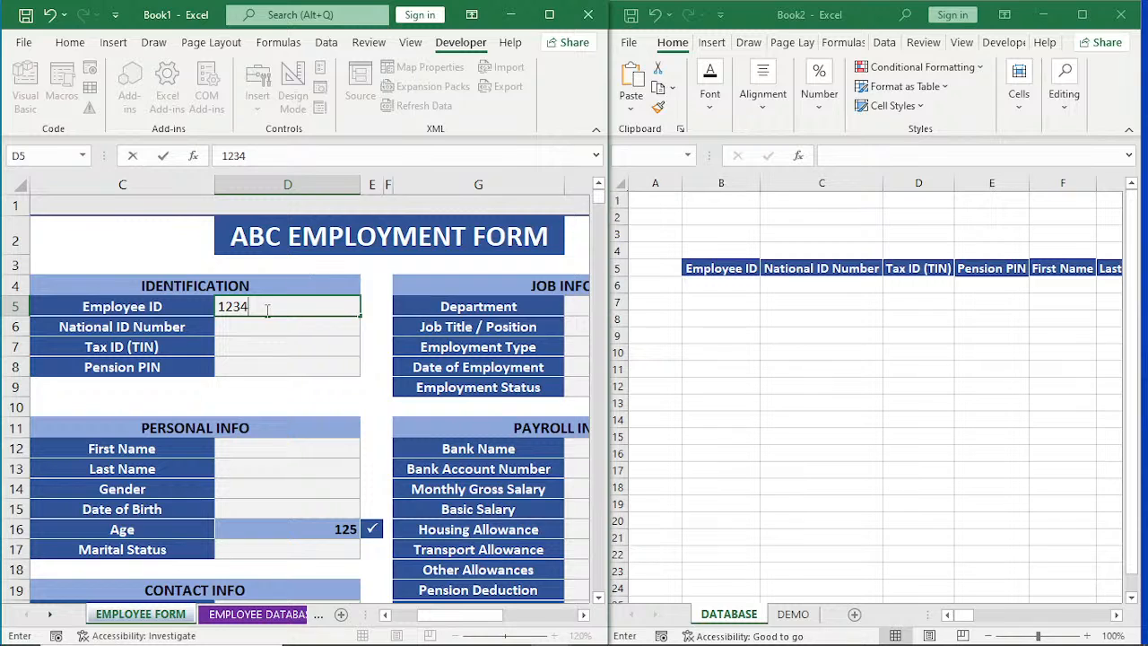
key("Return")
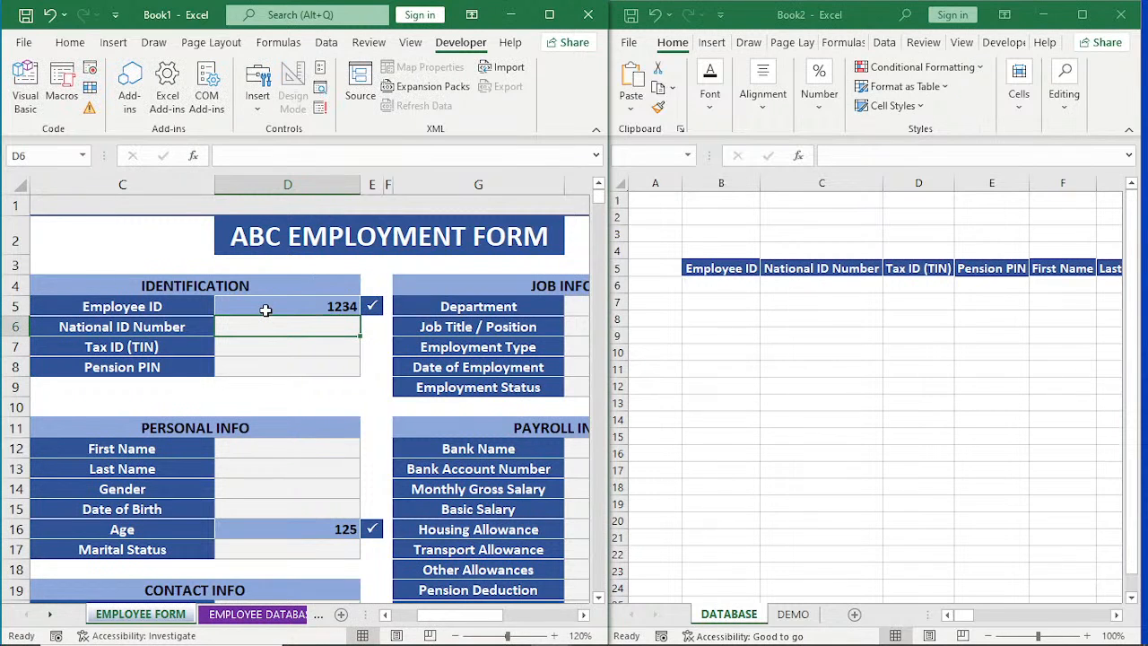
type("3546")
key("Return")
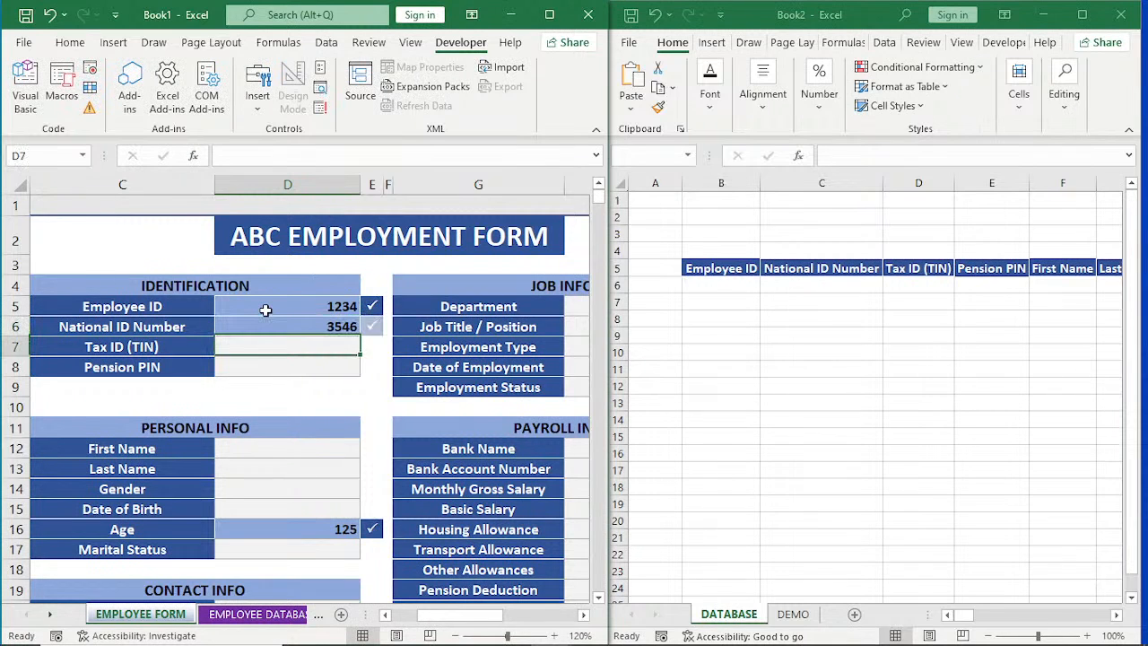
type("5756")
key("Return")
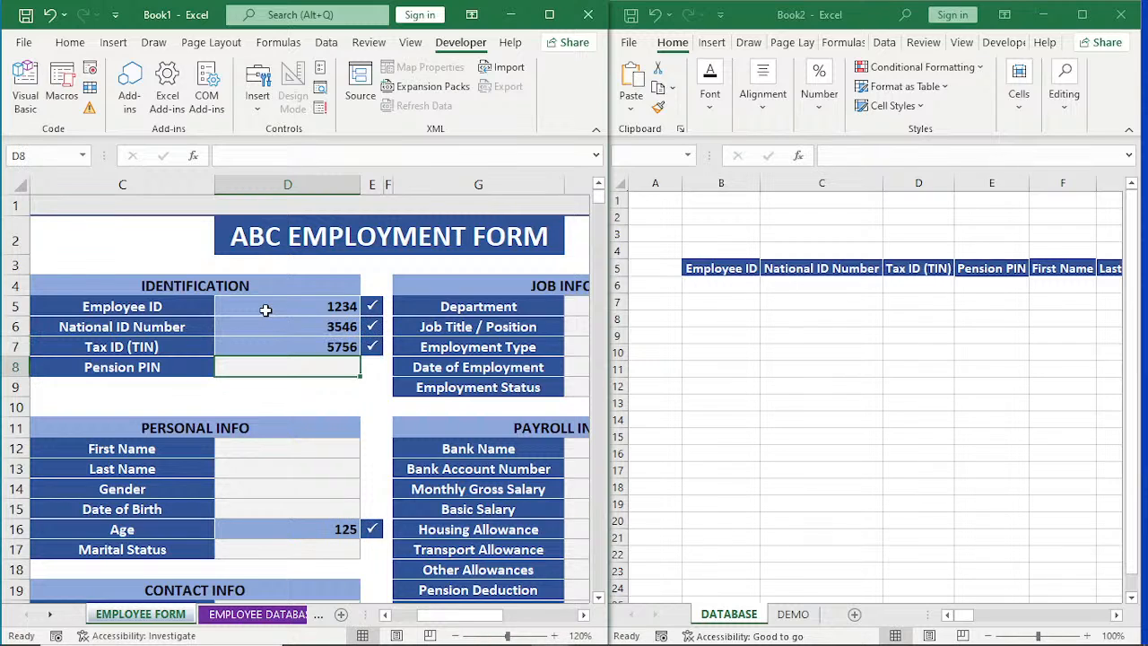
type("667")
key("Return")
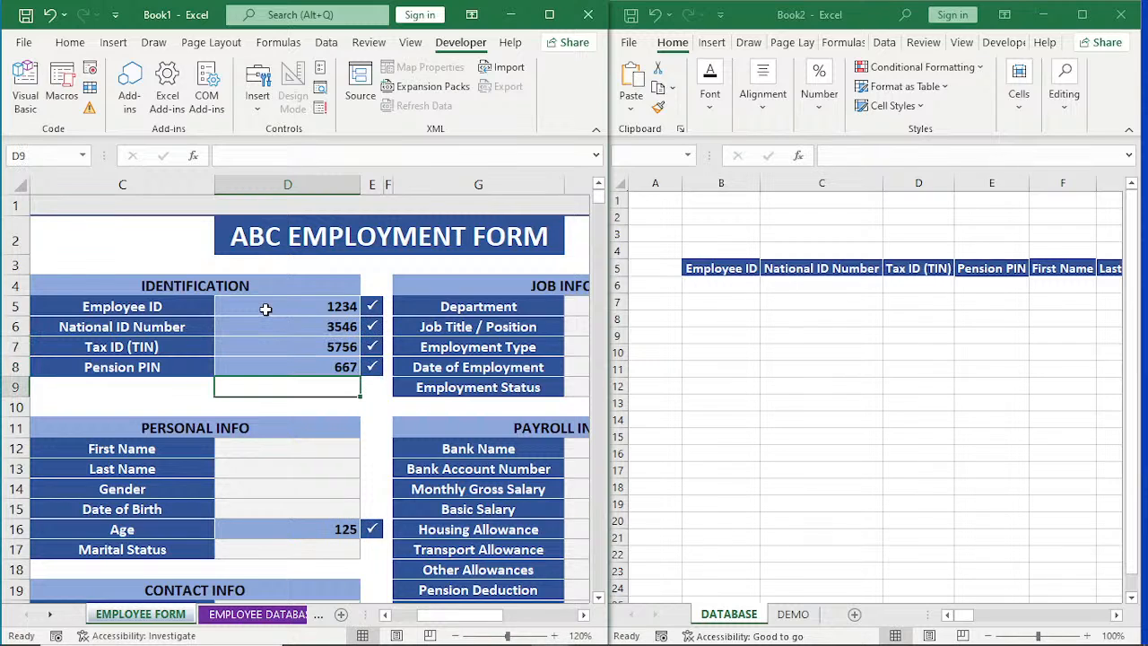
Enter the employee's first and last name in the PERSONAL INFO section and set the gender to Female.
left_click(294, 449)
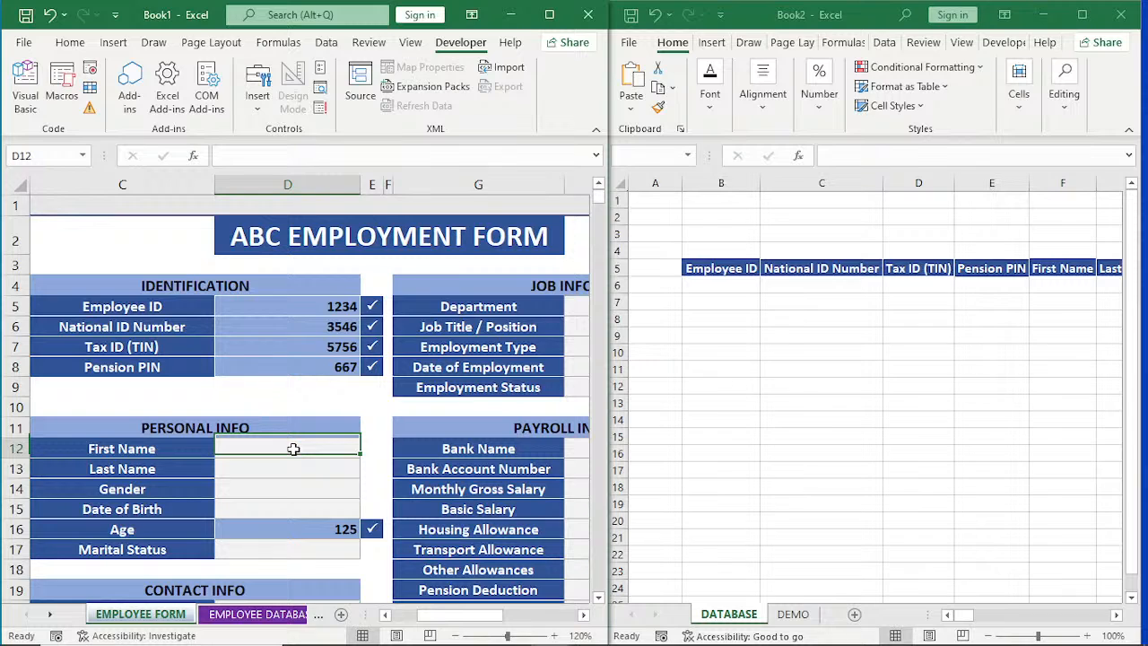
type("DSF")
key("Return")
type("V")
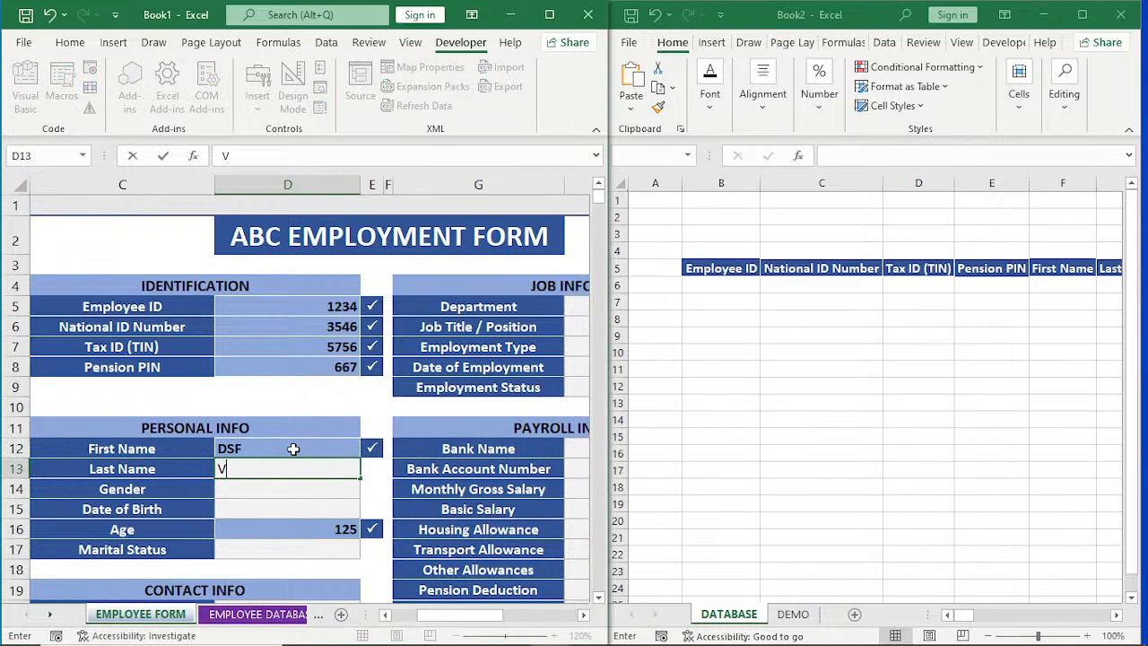
type("G")
key("Return")
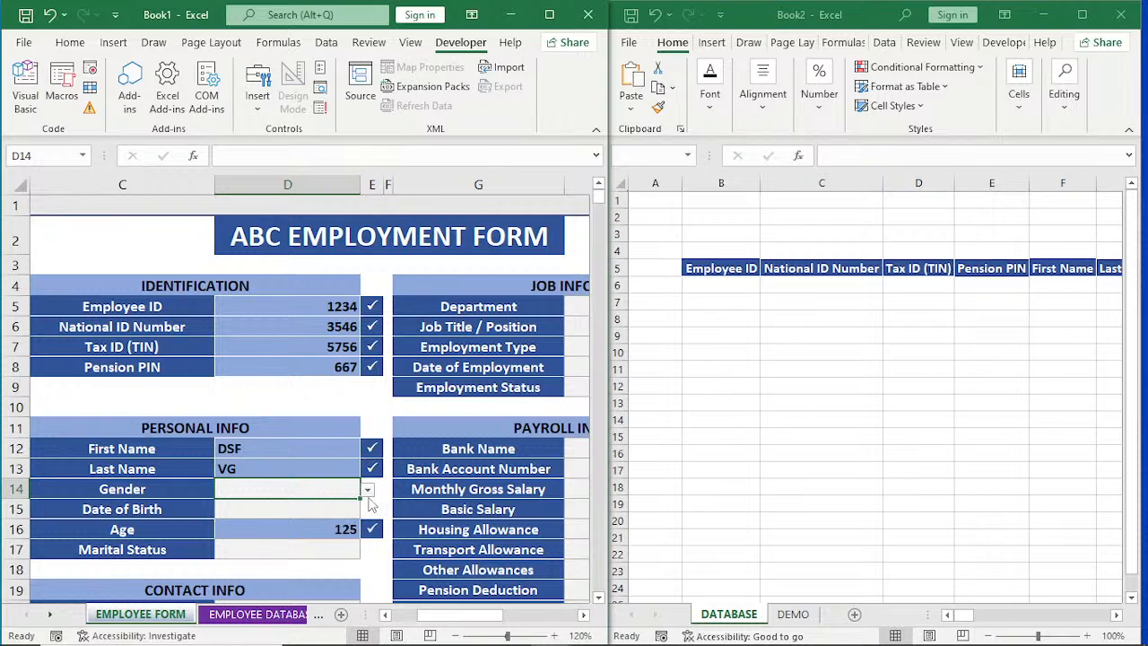
left_click(368, 490)
left_click(319, 520)
Enter the employee's date of birth and set the marital status to Single.
left_click(319, 514)
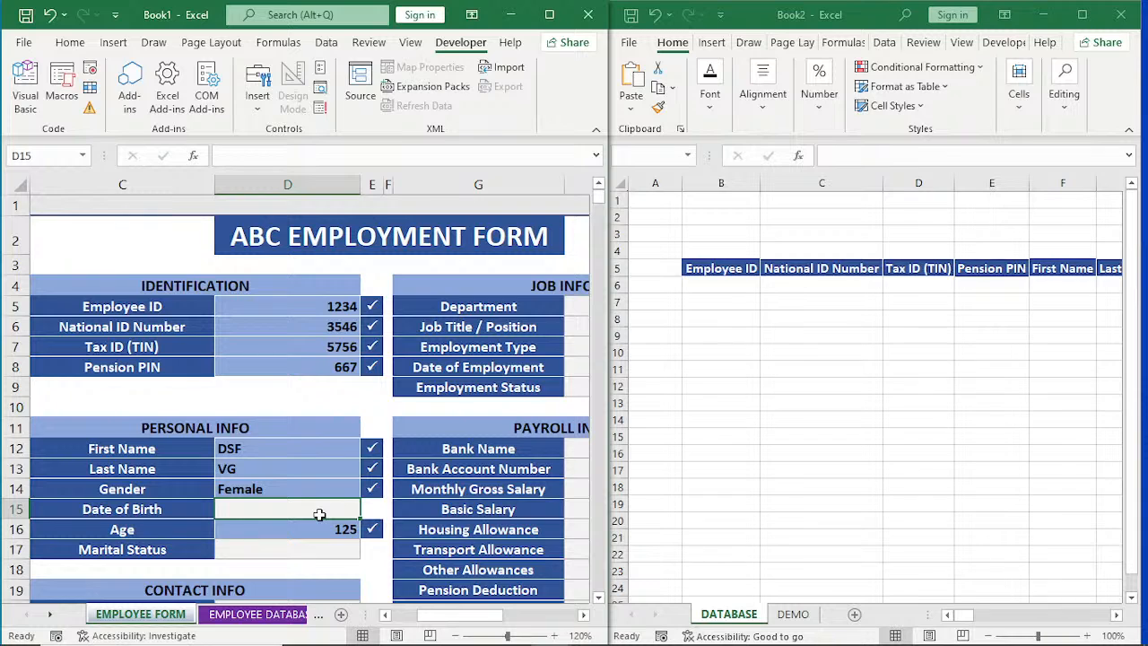
type("12/12")
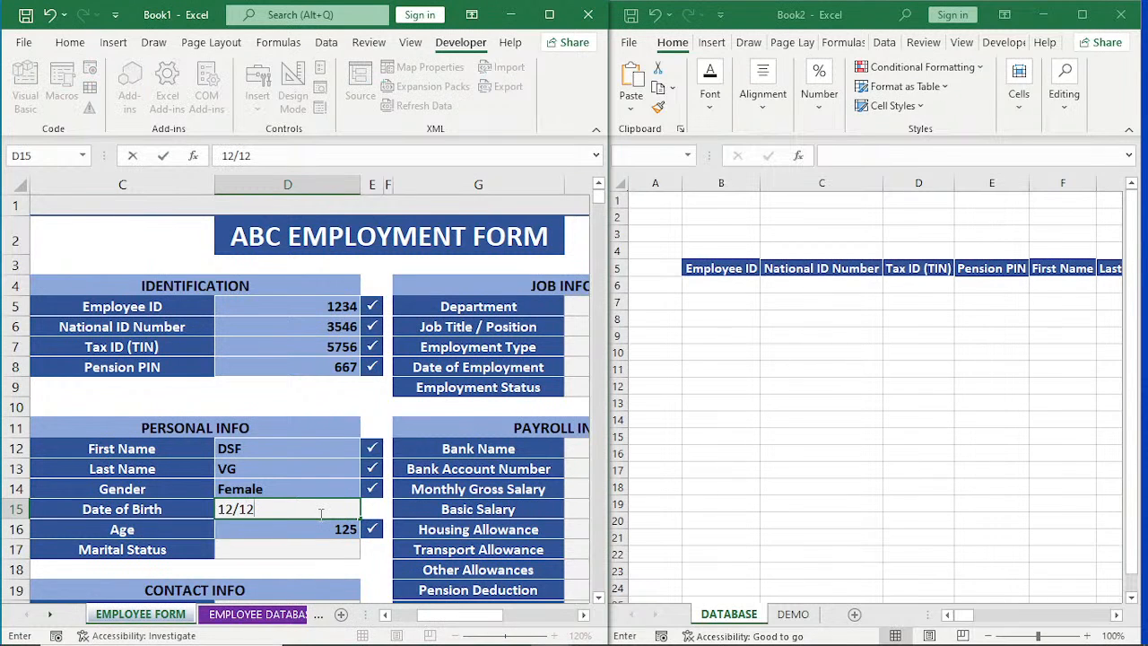
type("/2004")
key("Return")
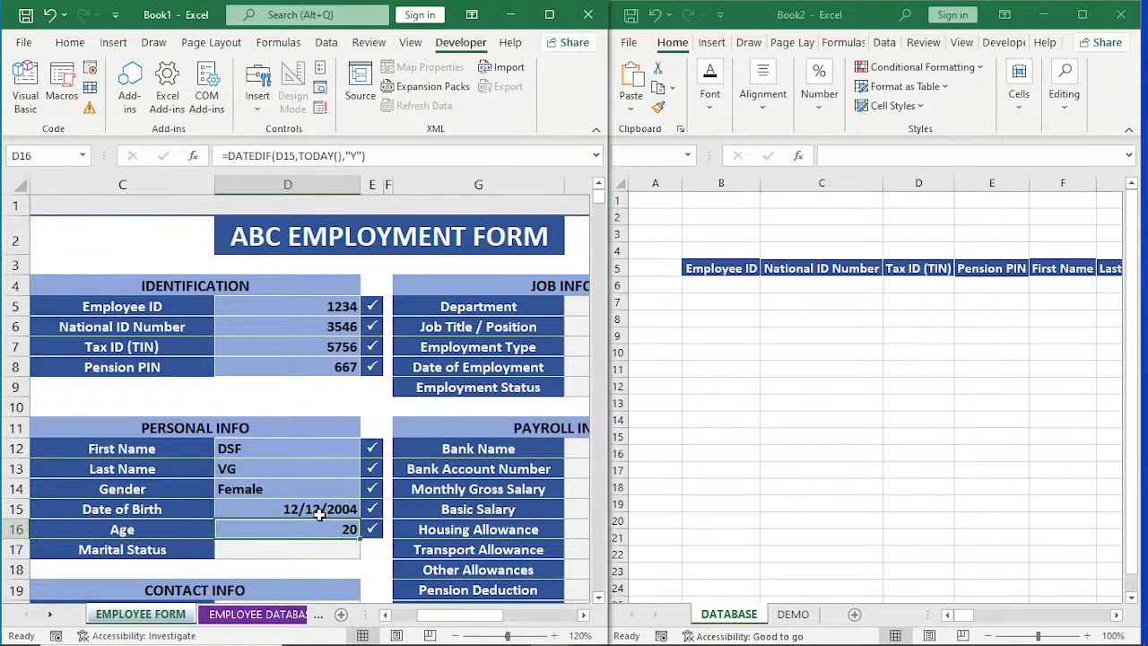
key("Return")
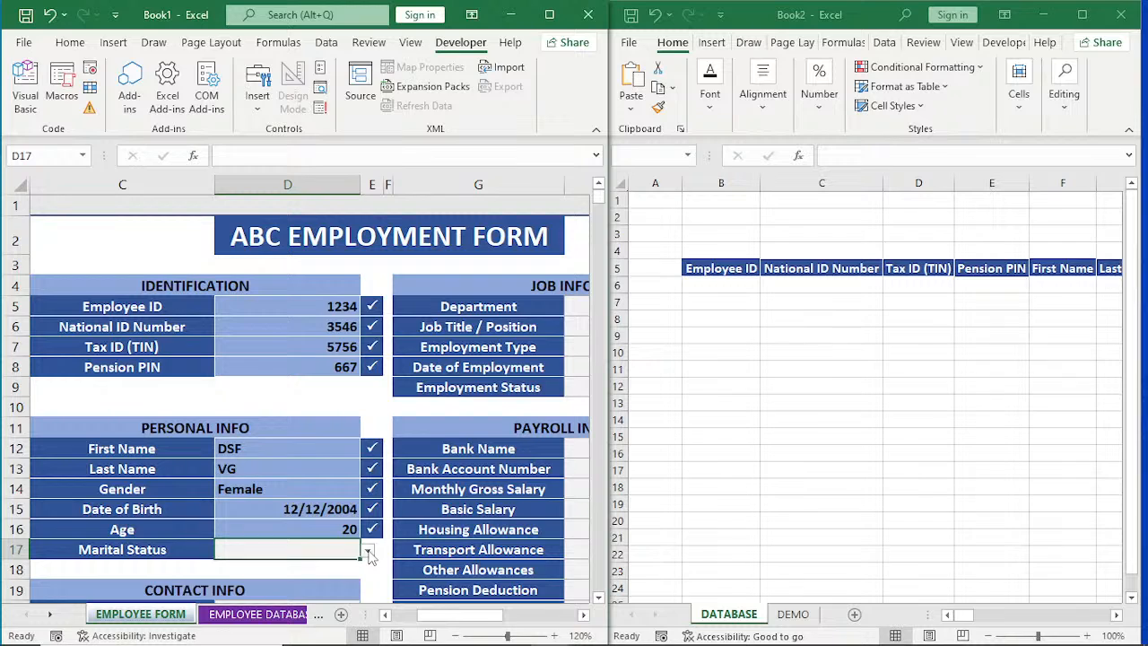
left_click(367, 550)
left_click(330, 527)
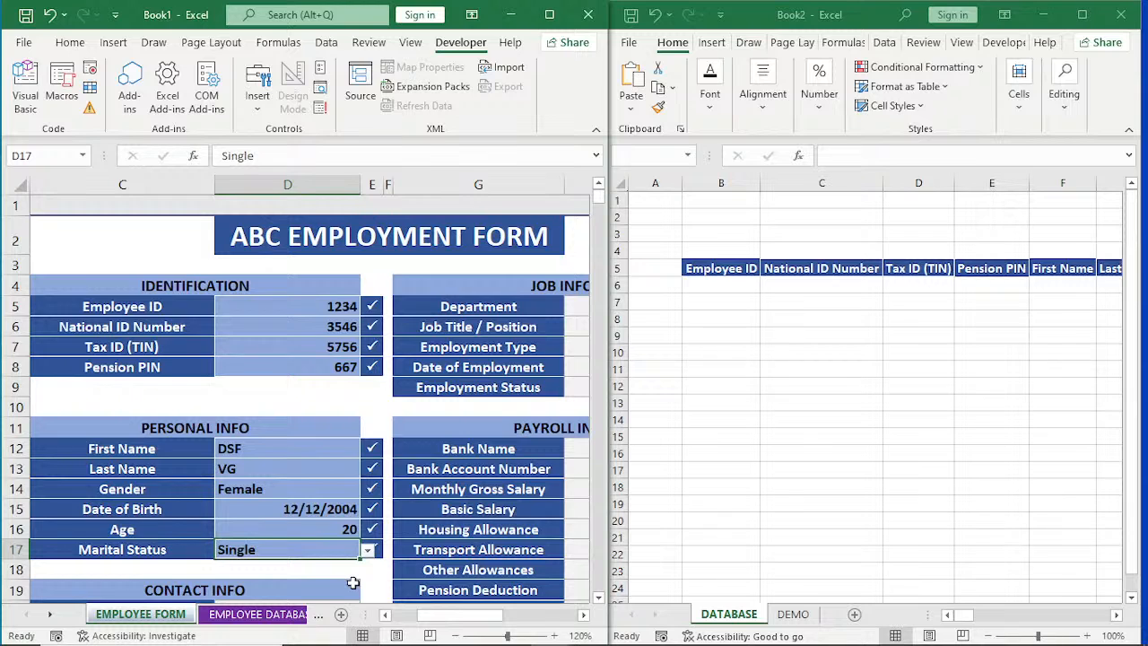
In the CONTACT INFO section, enter the employee's phone number, email address and residential address.
scroll(352, 583, "down", 2)
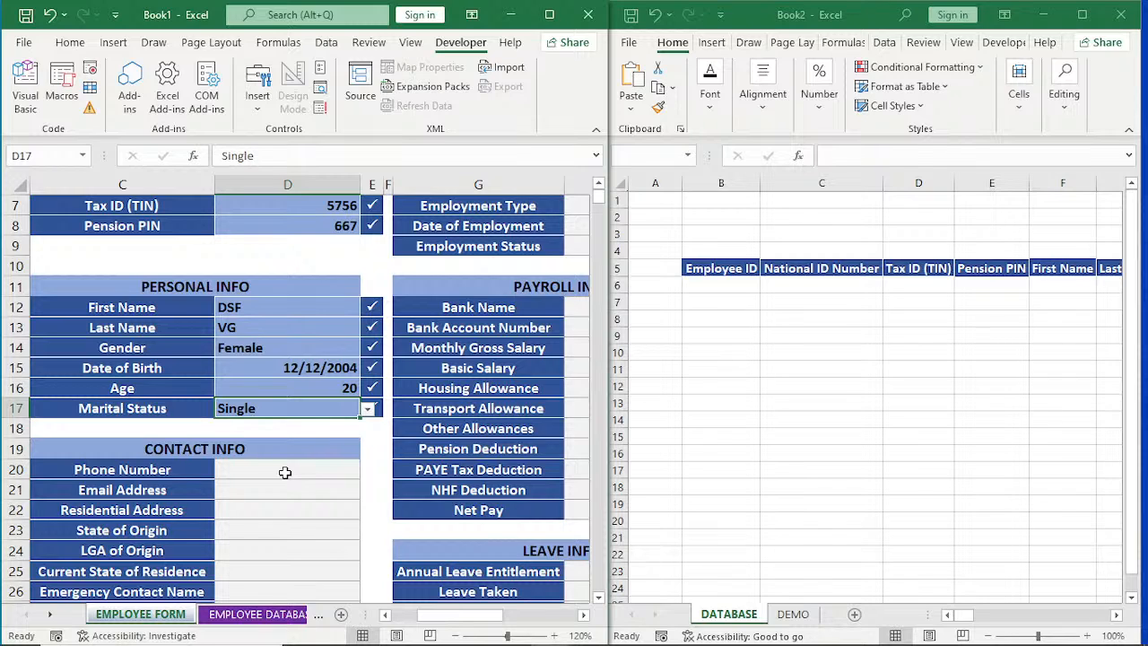
left_click(284, 472)
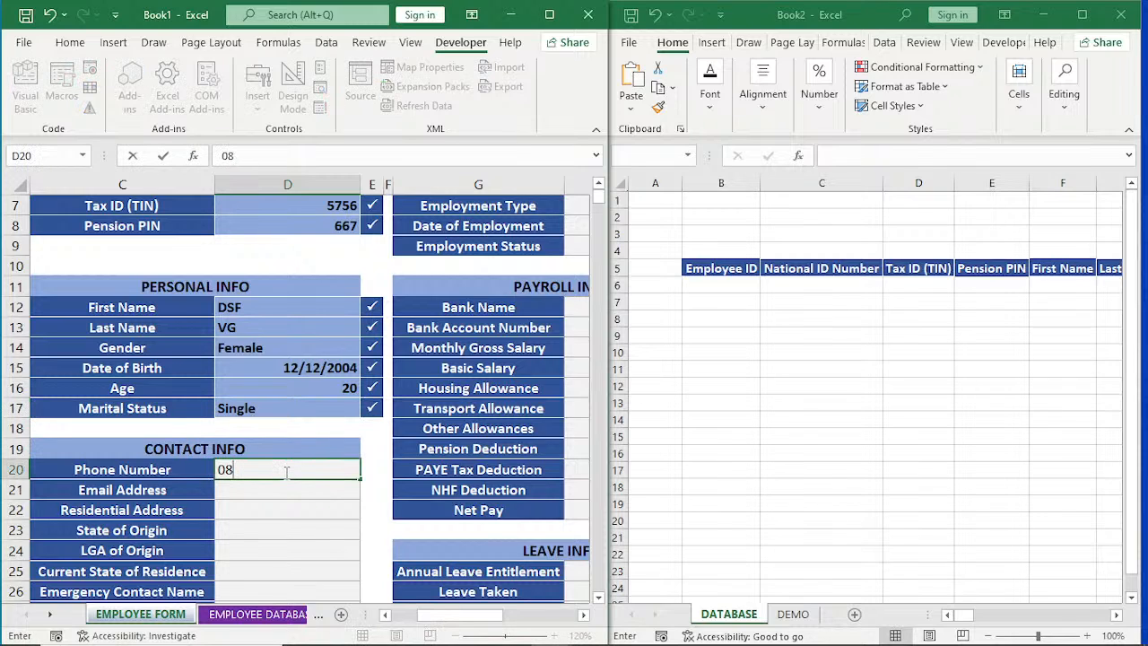
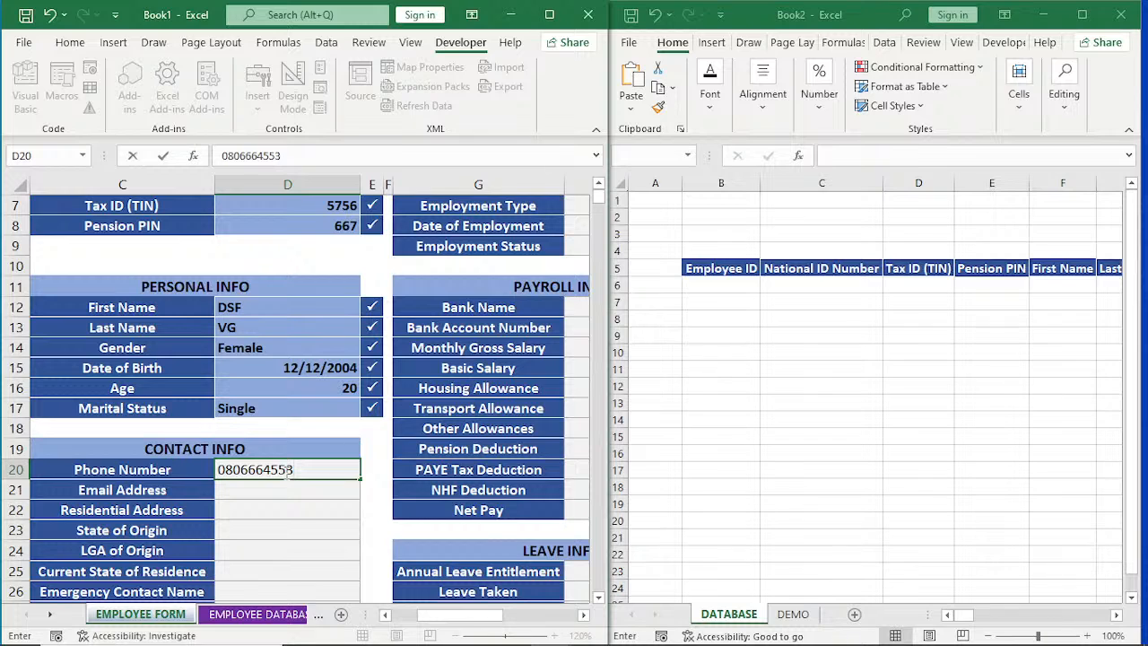
key("Return")
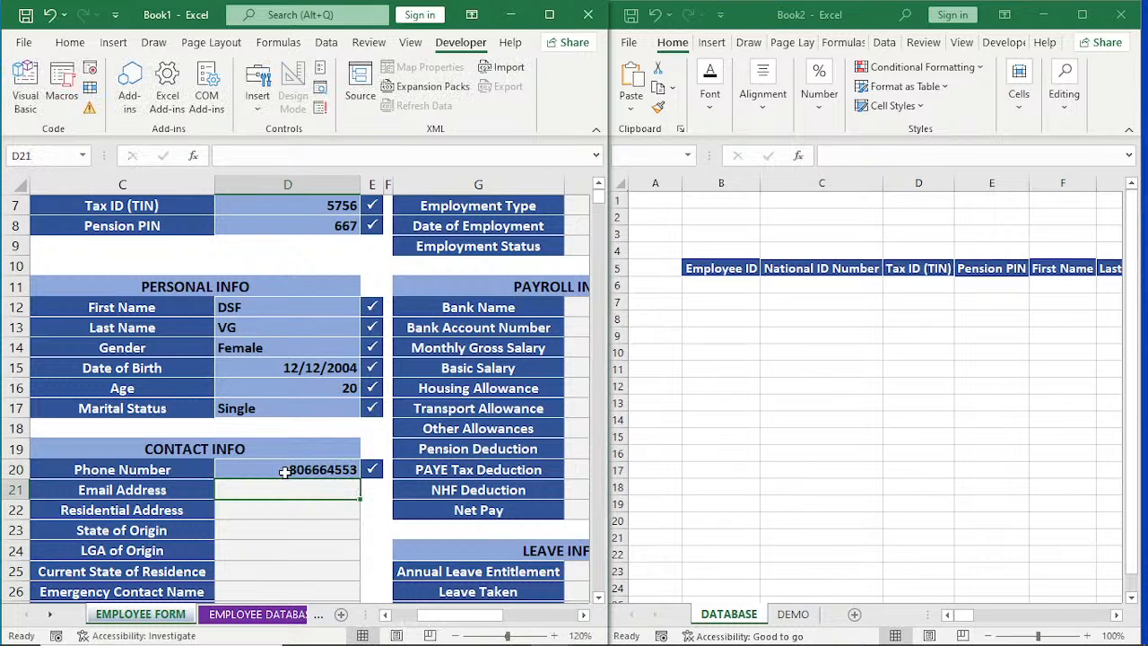
type("A")
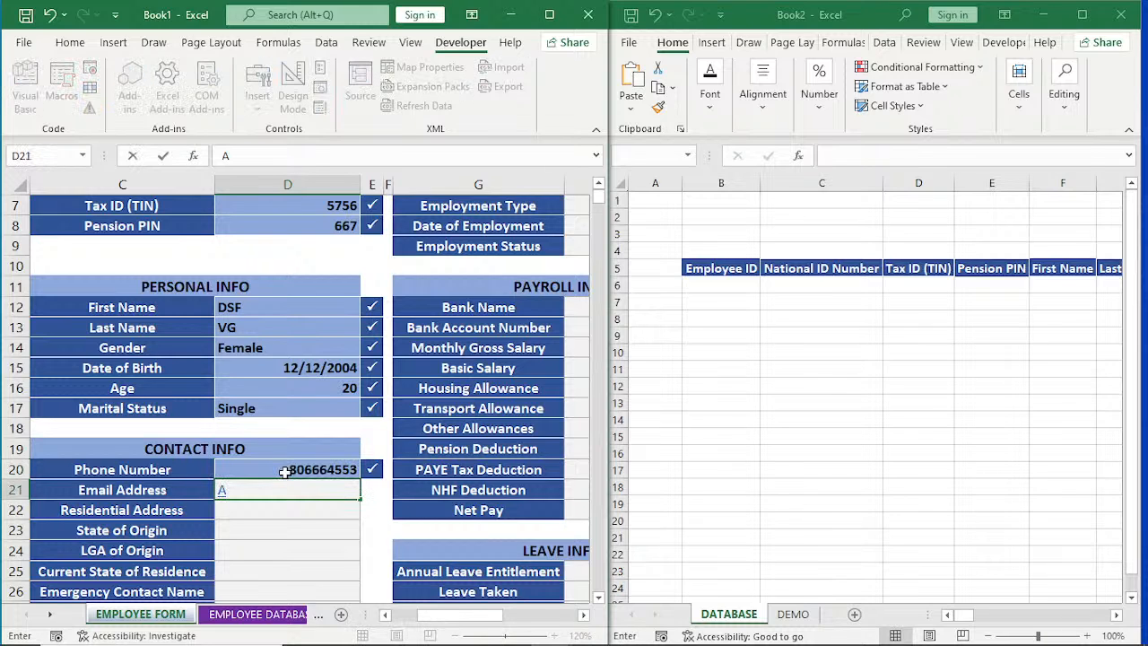
type("DGH")
key("Return")
type("C")
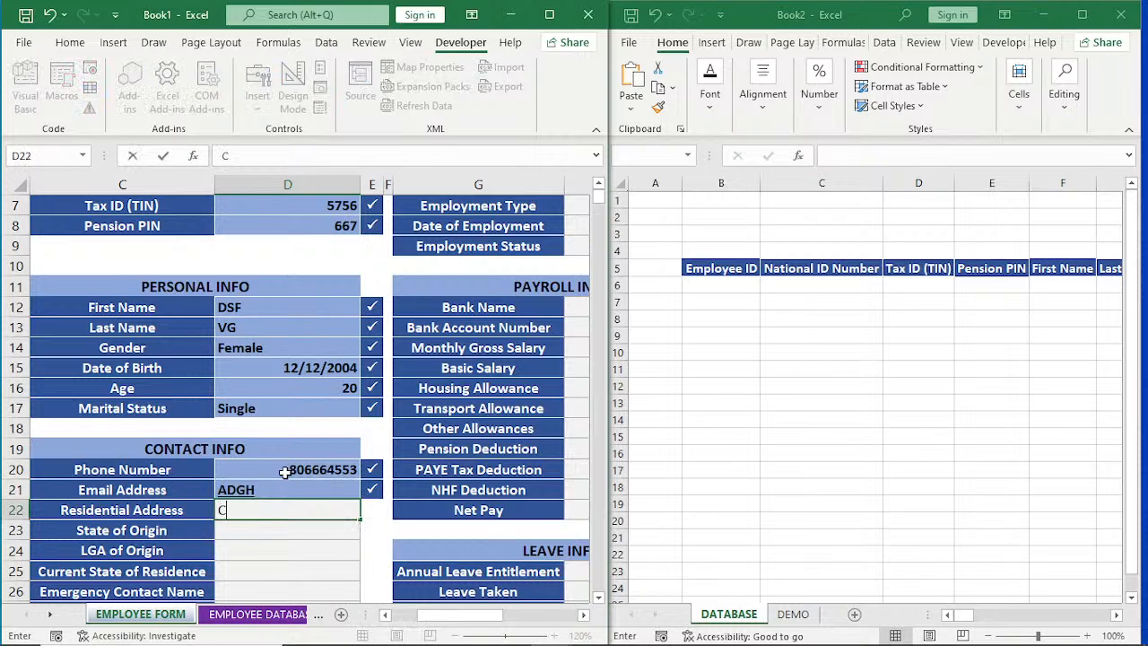
type("GD")
key("Return")
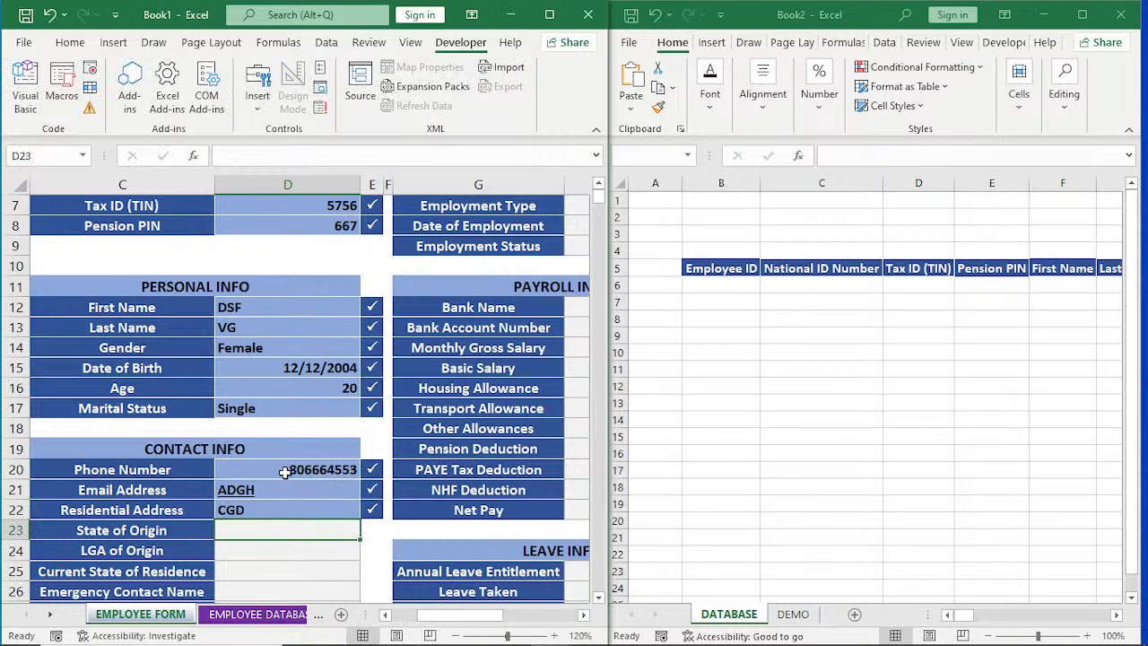
Set the state of origin to HHJ, the LGA of origin to VGHFH and the current state of residence to GHGFH.
type("HHJ")
key("Return")
type("VGHF")
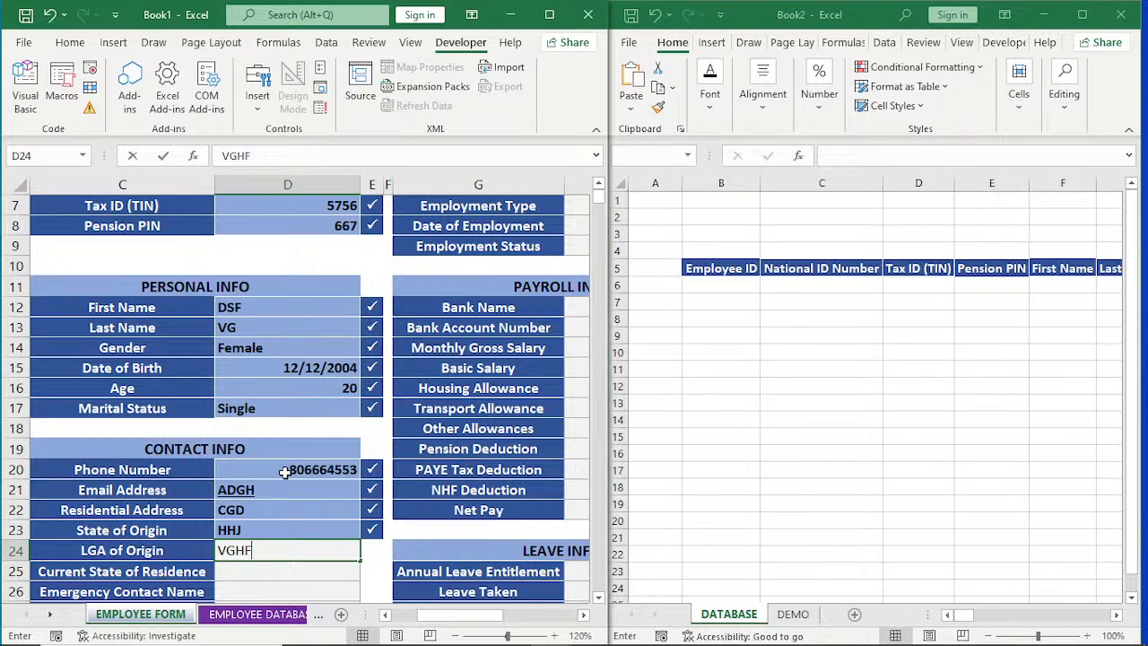
type("H")
key("Return")
type("GHGFH")
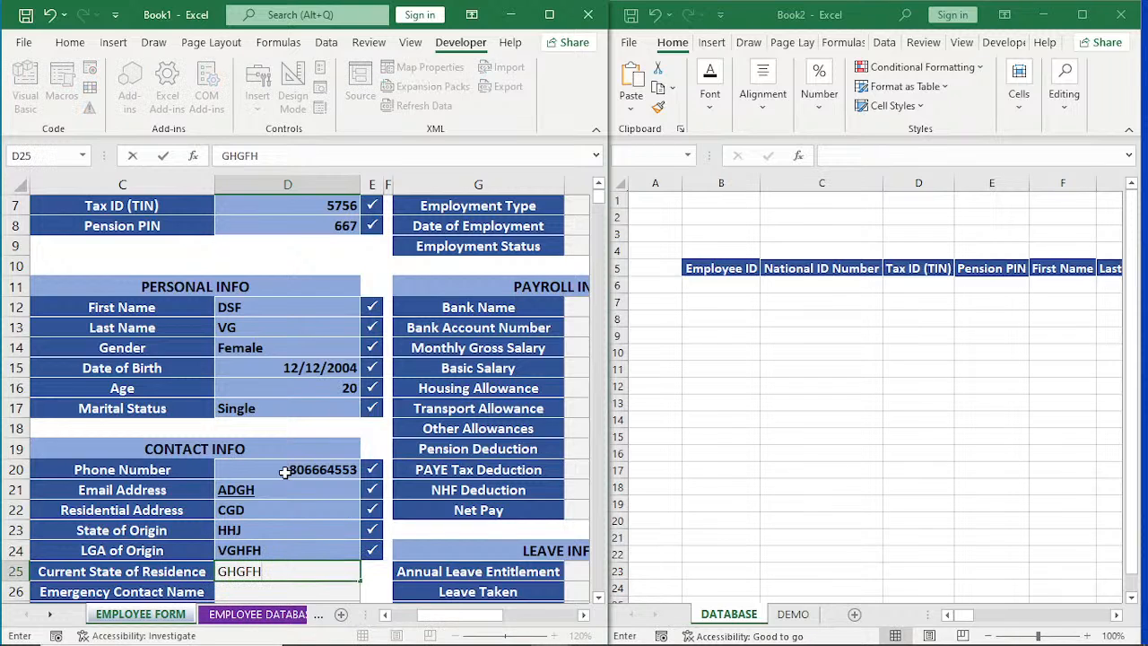
key("Return")
Enter the emergency contact's name and number to complete the CONTACT INFO section.
type("FHF")
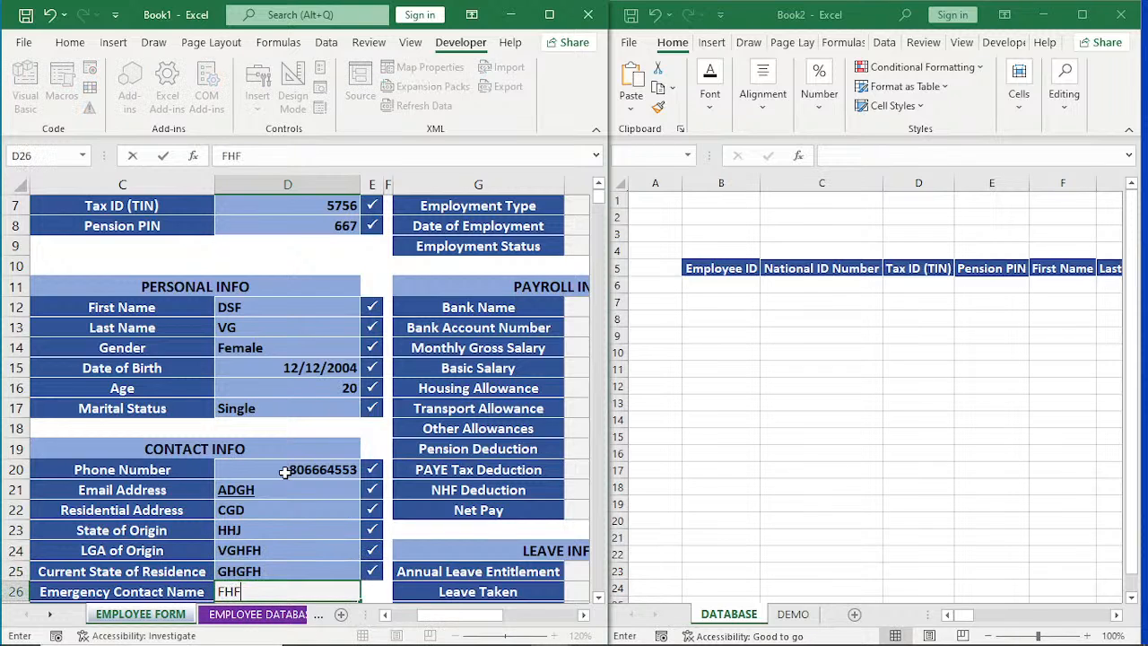
key("Return")
type("KHK")
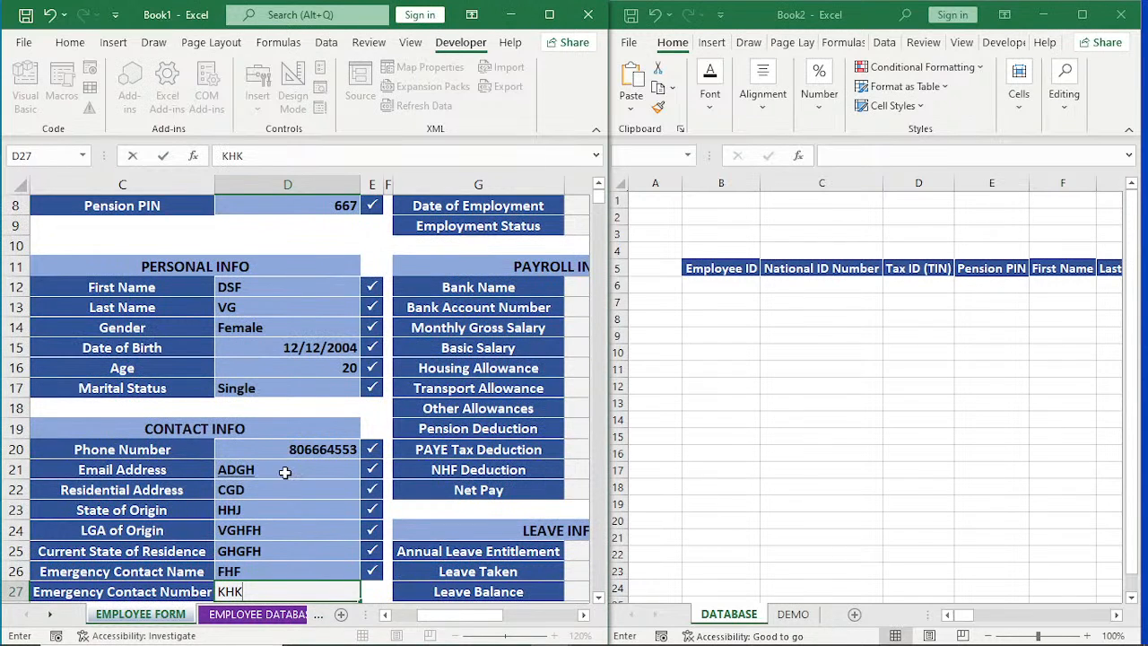
key("Return")
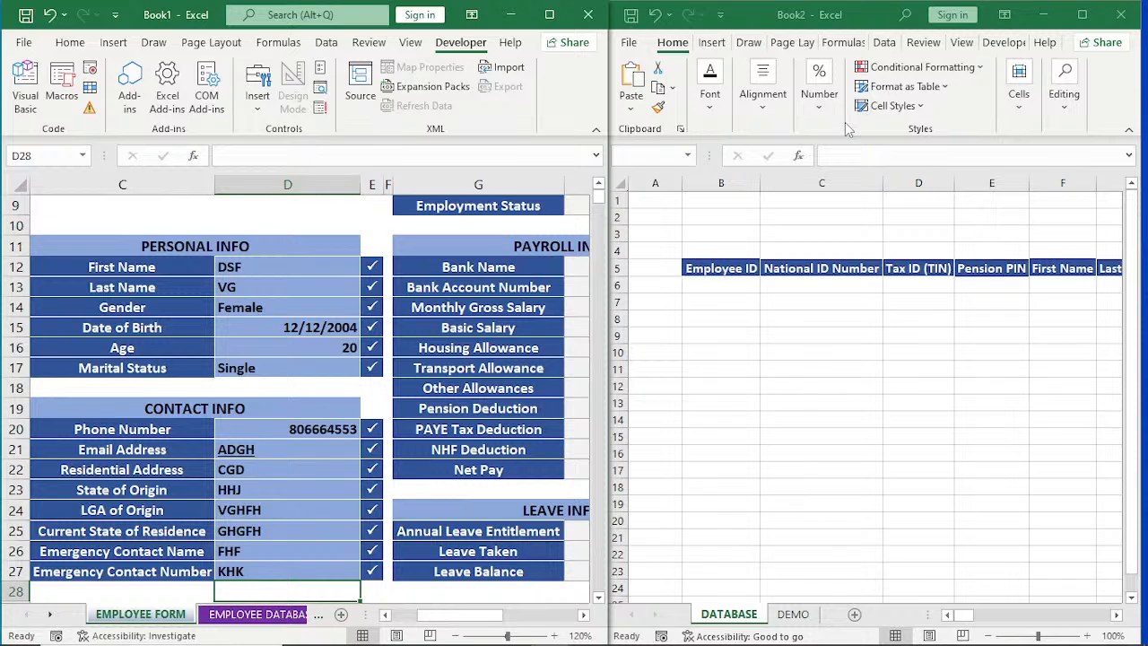
In the JOB INFO section, enter THG as the department and HFH as the job title.
left_click(583, 616)
left_click(583, 615)
left_click(303, 266)
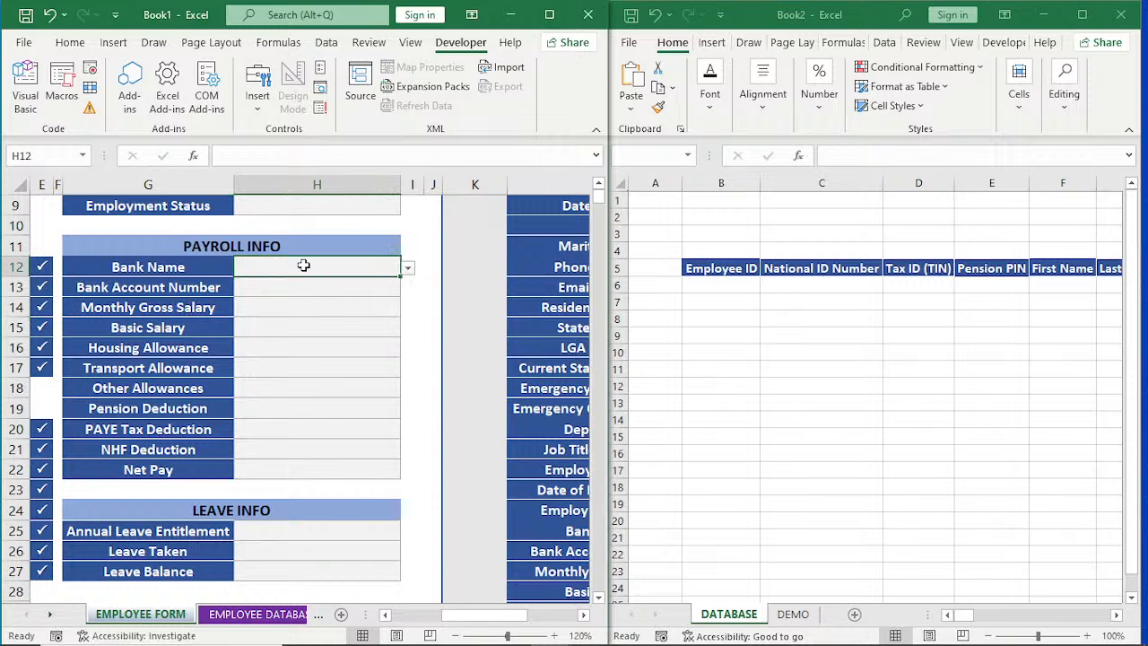
scroll(303, 266, "up", 3)
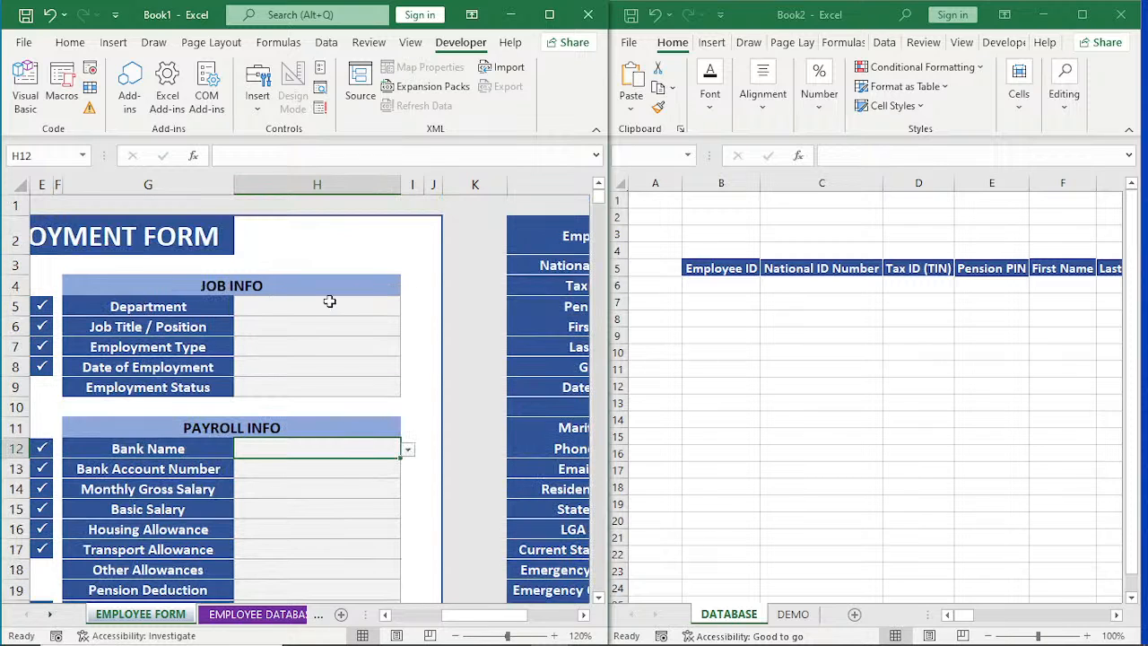
left_click(329, 302)
type("T")
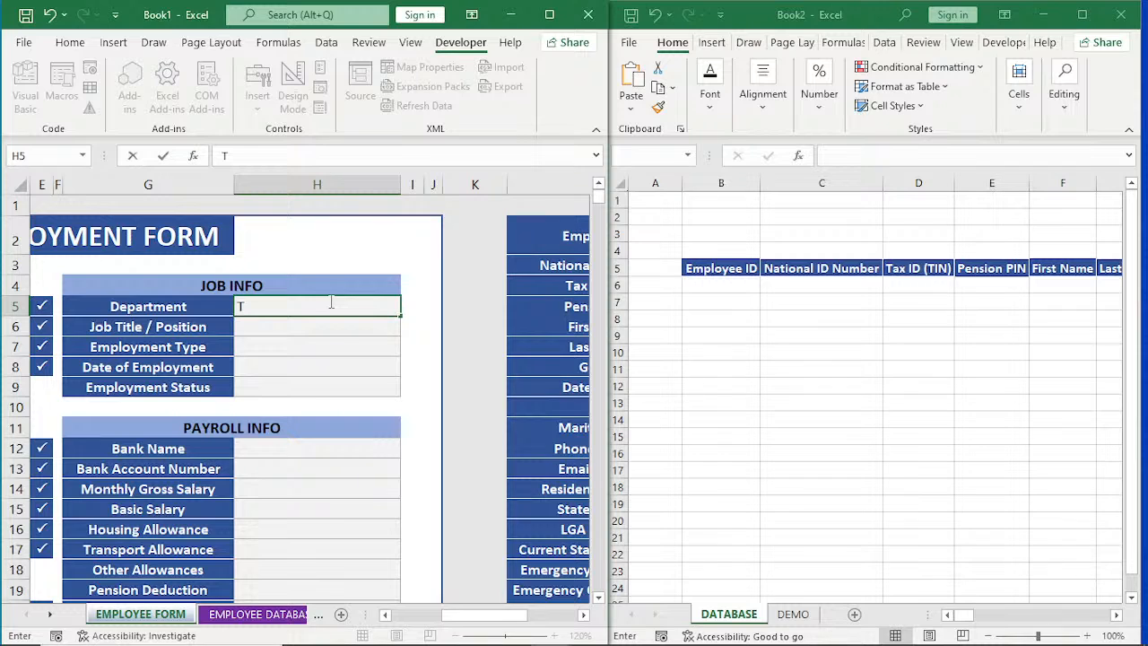
type("HG")
key("Return")
type("HFH")
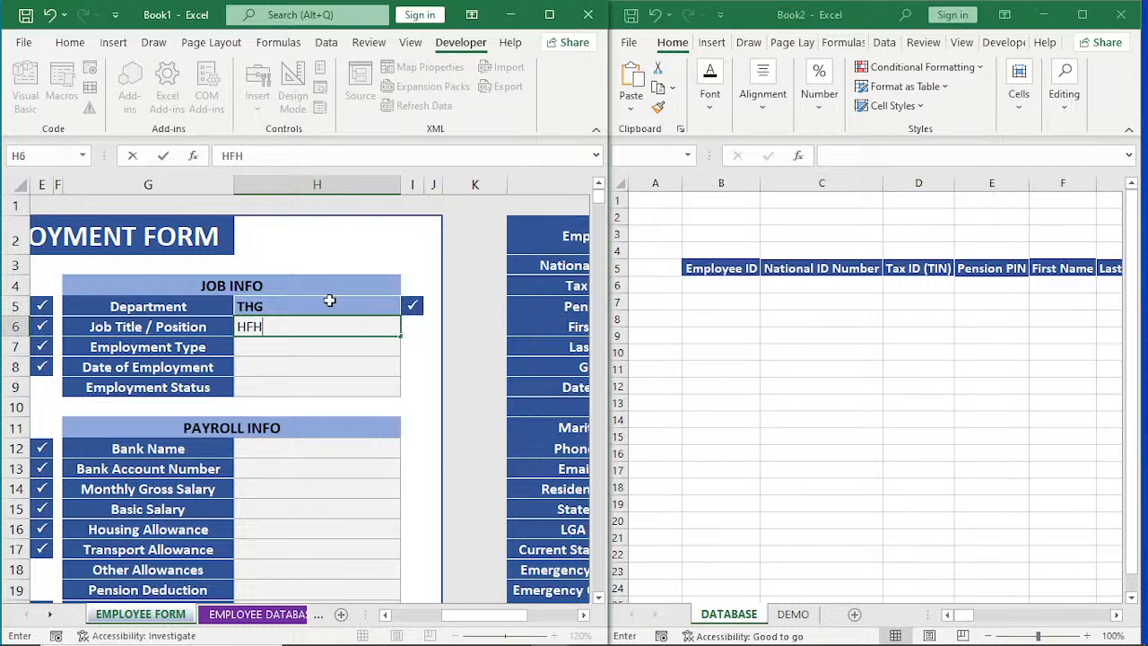
key("Return")
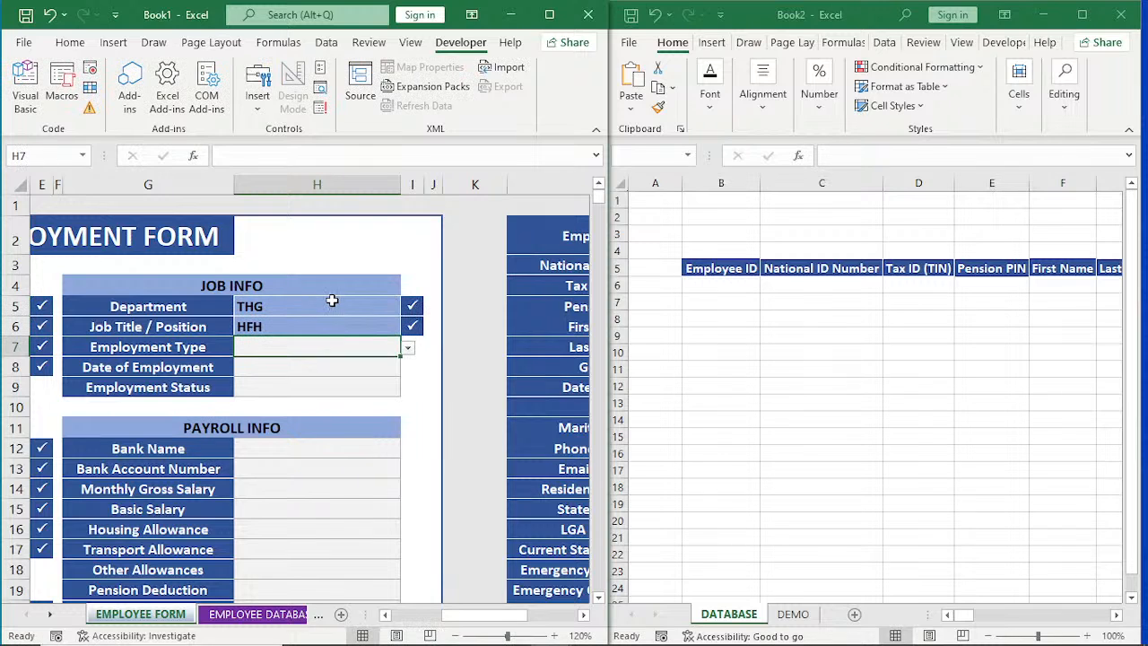
Set the employment type to Full Time, the date of employment to VH and the employment status to Leave.
left_click(407, 349)
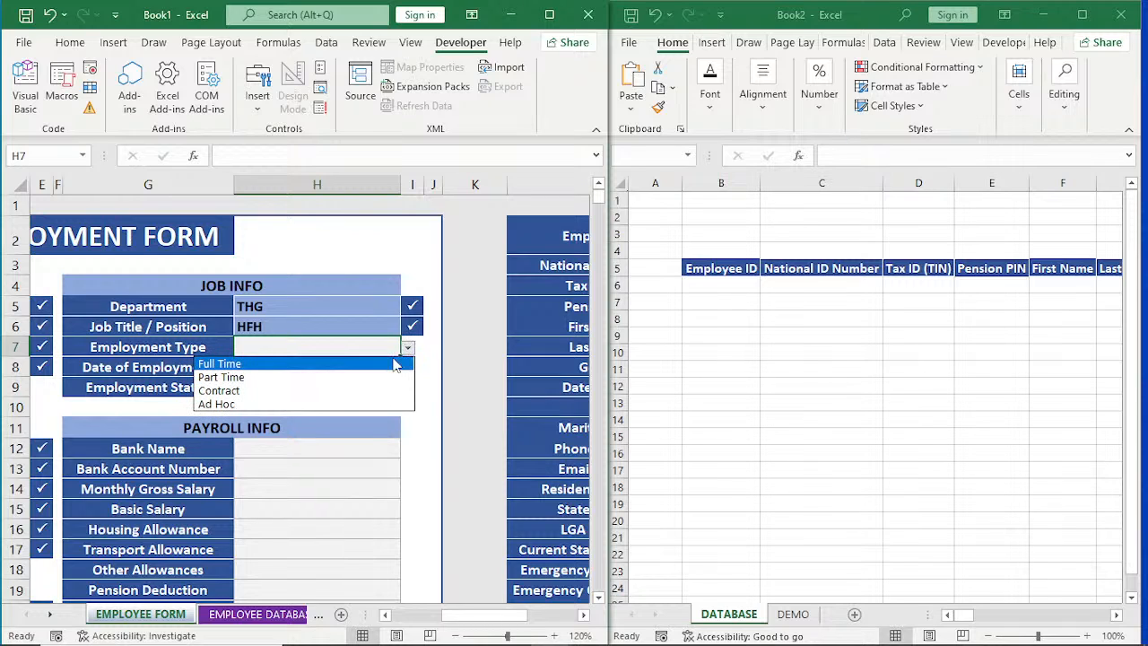
left_click(396, 364)
left_click(341, 368)
type("V")
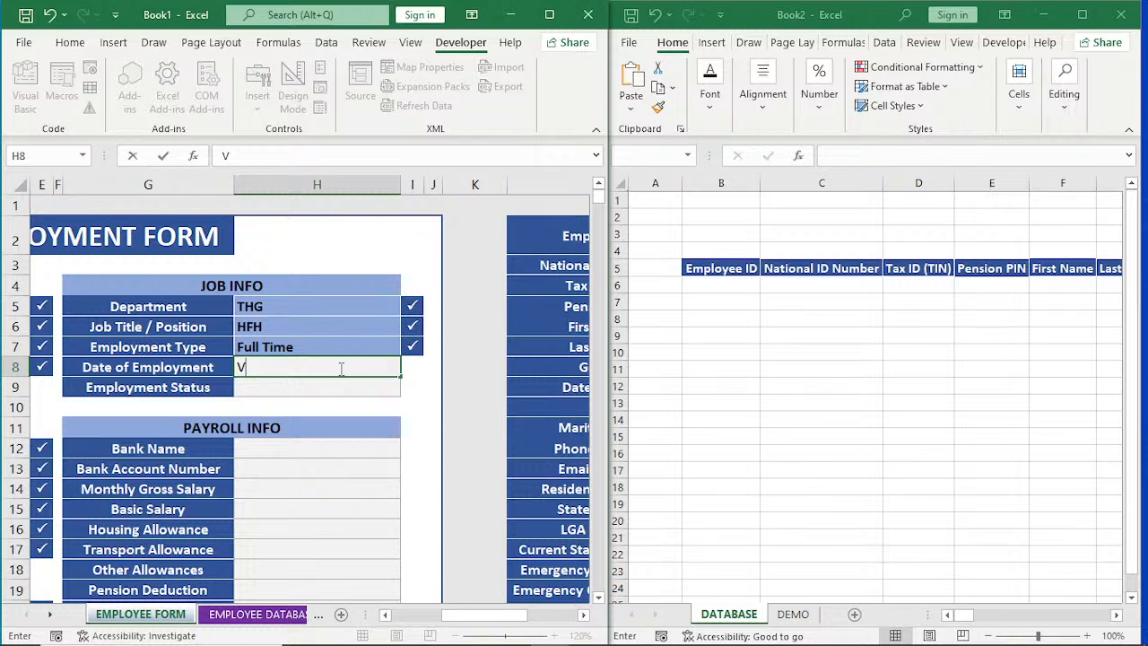
type("H")
key("Return")
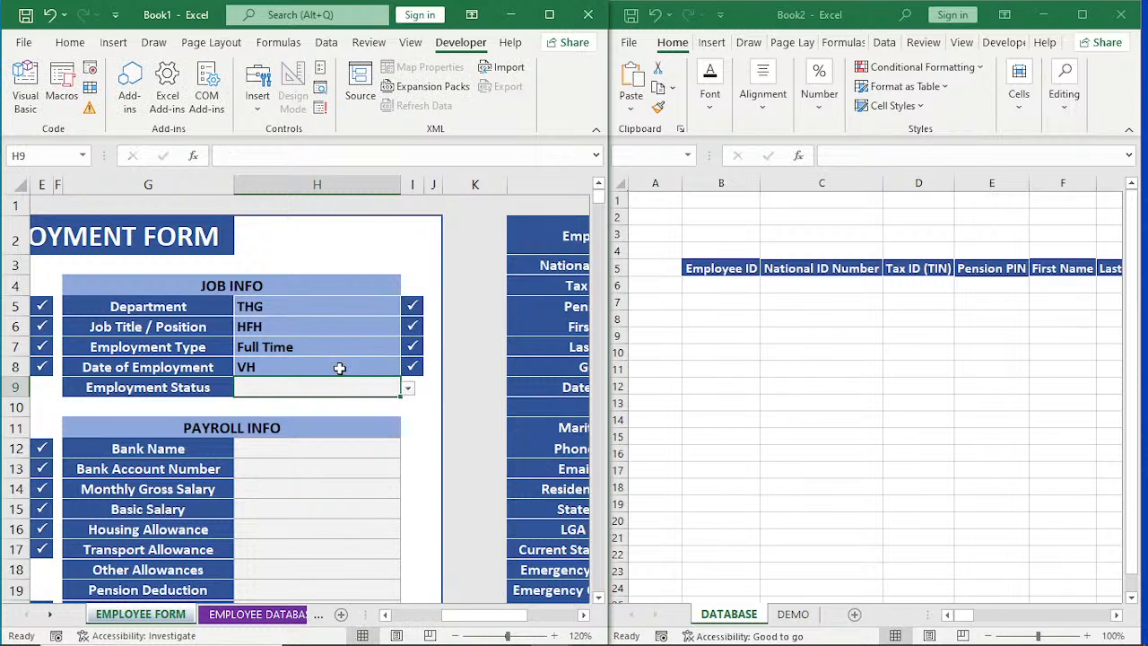
left_click(407, 387)
left_click(350, 436)
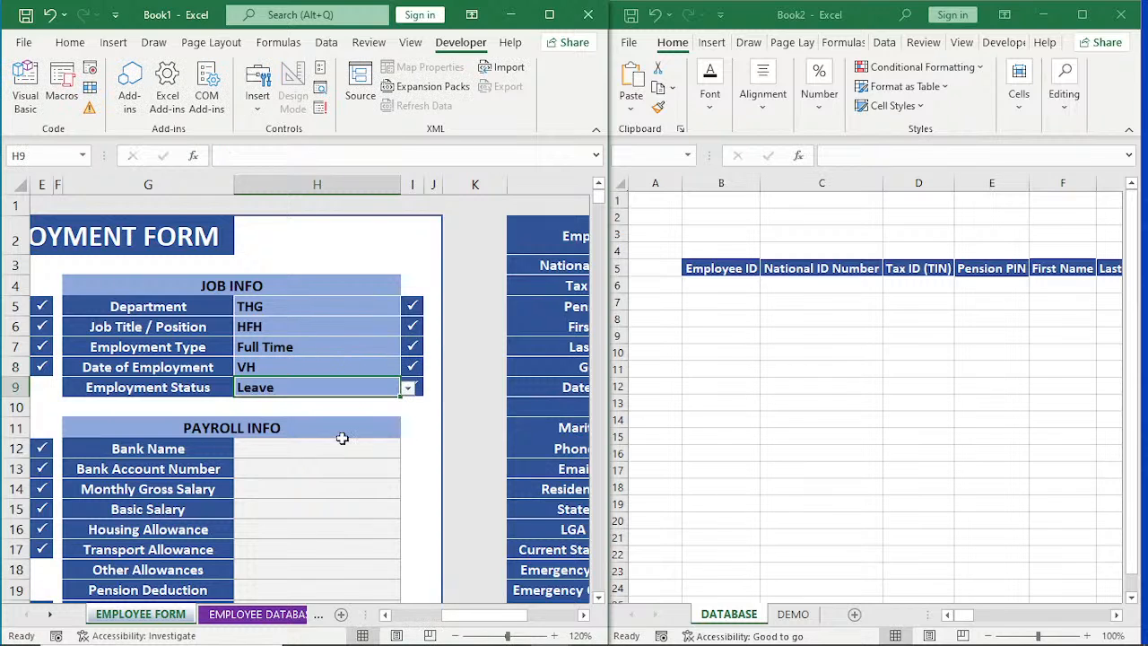
In the PAYROLL INFO section, choose UBA as the bank name and enter the bank account number.
left_click(328, 462)
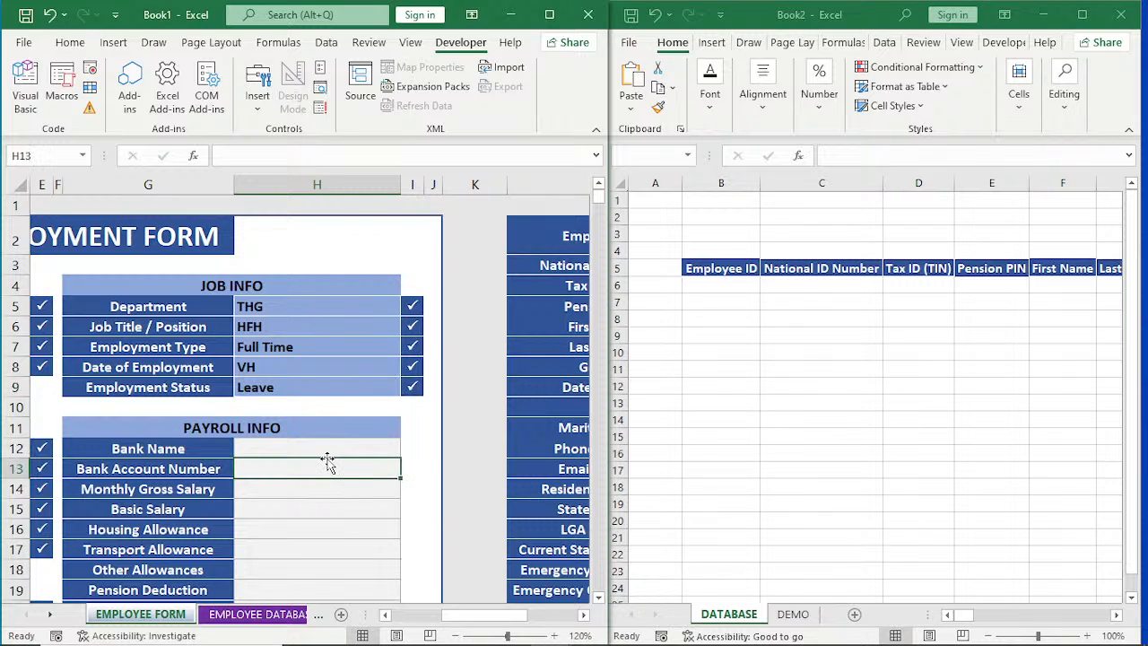
left_click(328, 453)
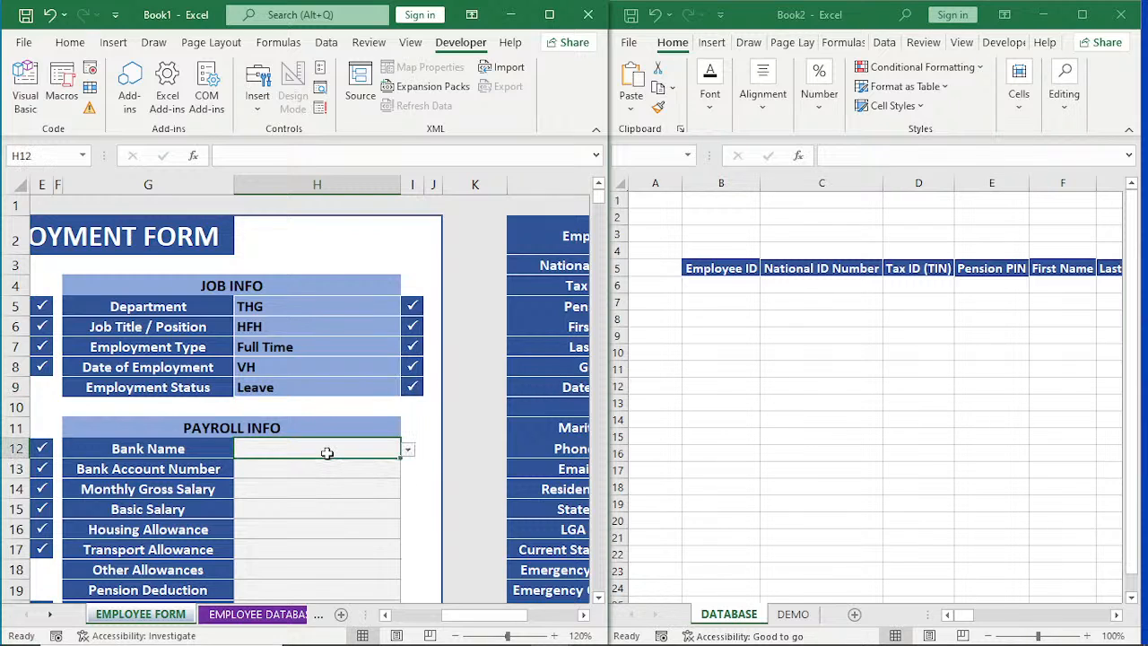
left_click(407, 449)
left_click(382, 505)
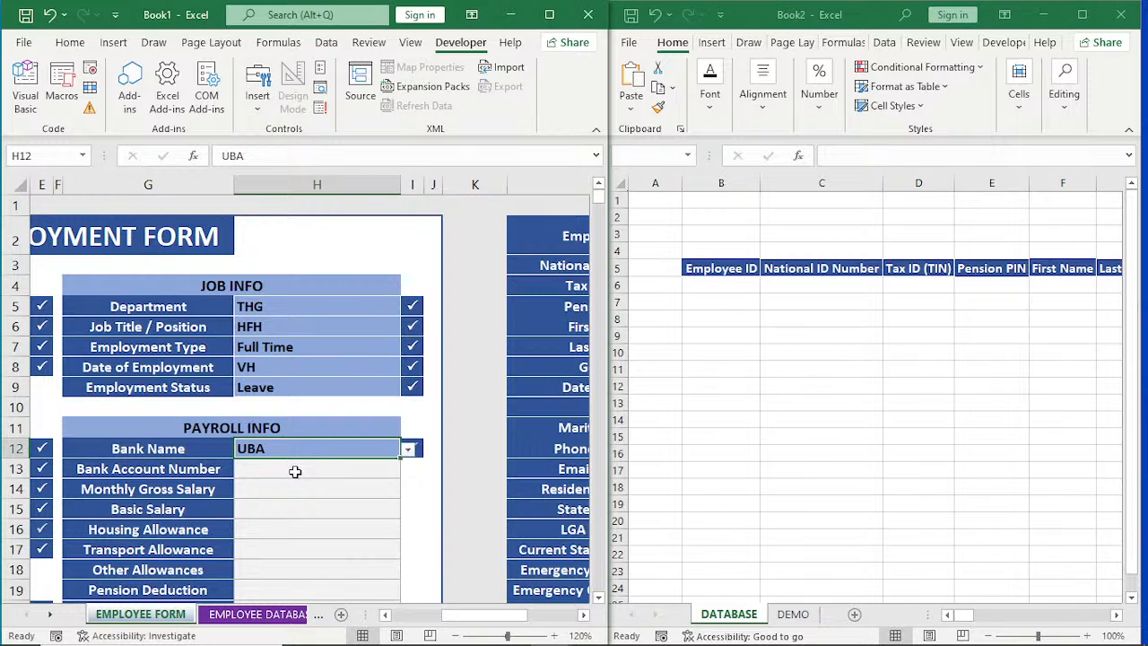
left_click(295, 471)
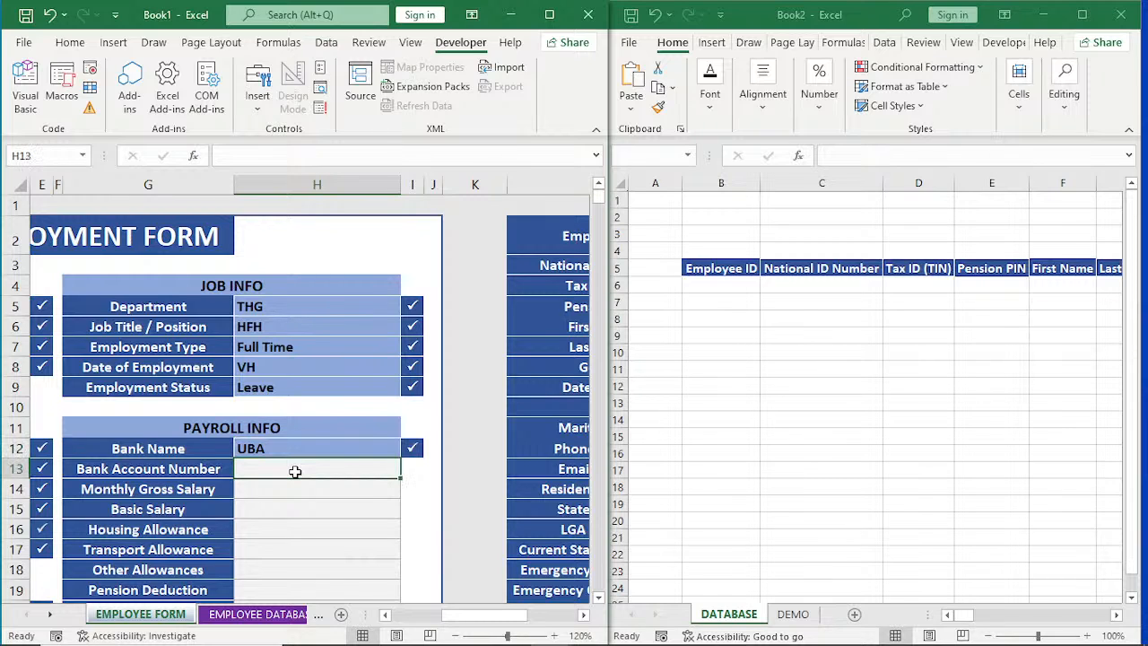
type("547587")
key("Return")
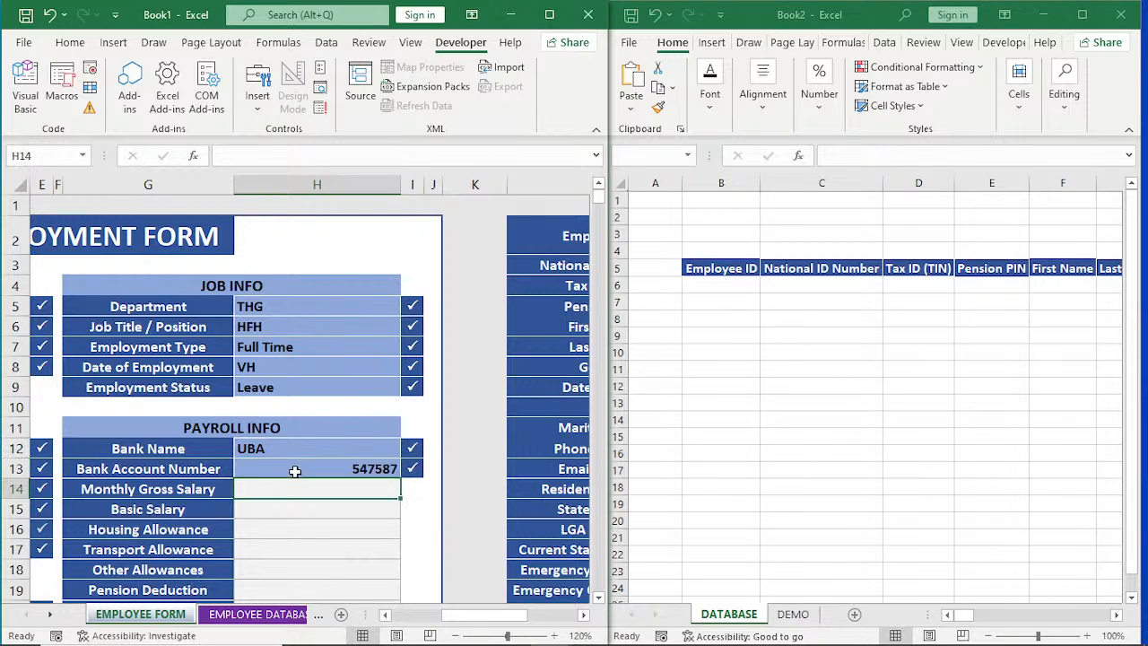
Enter a monthly gross salary of 67678, a basic salary of 787 and a housing allowance of 564.
type("67678")
key("Return")
type("7")
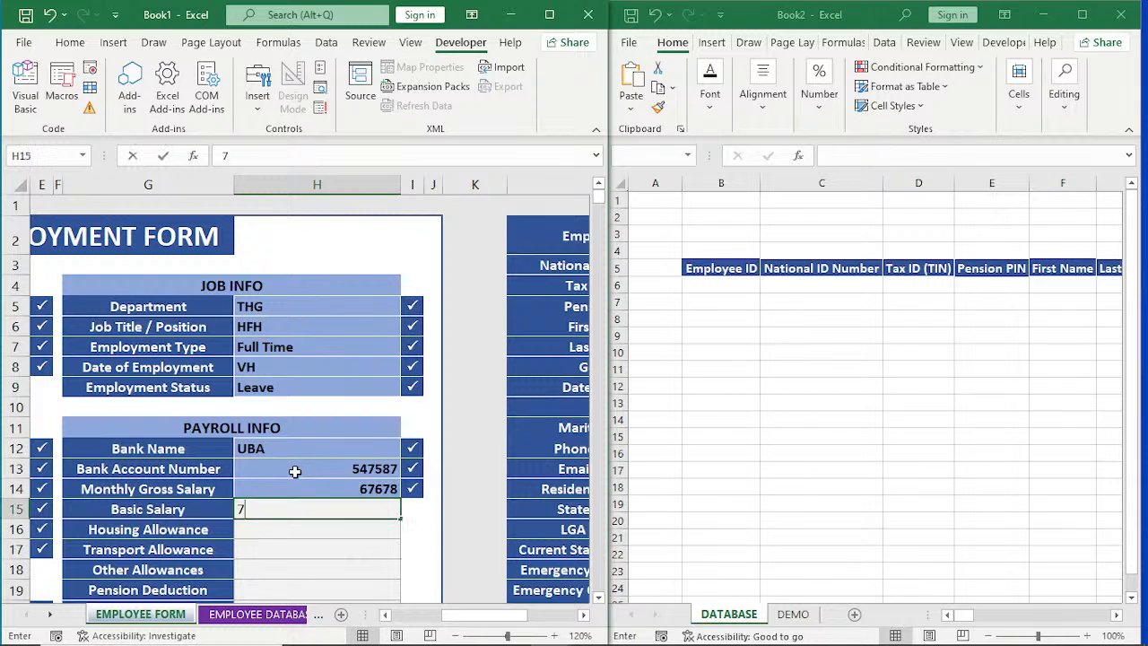
type("87")
key("Return")
type("56")
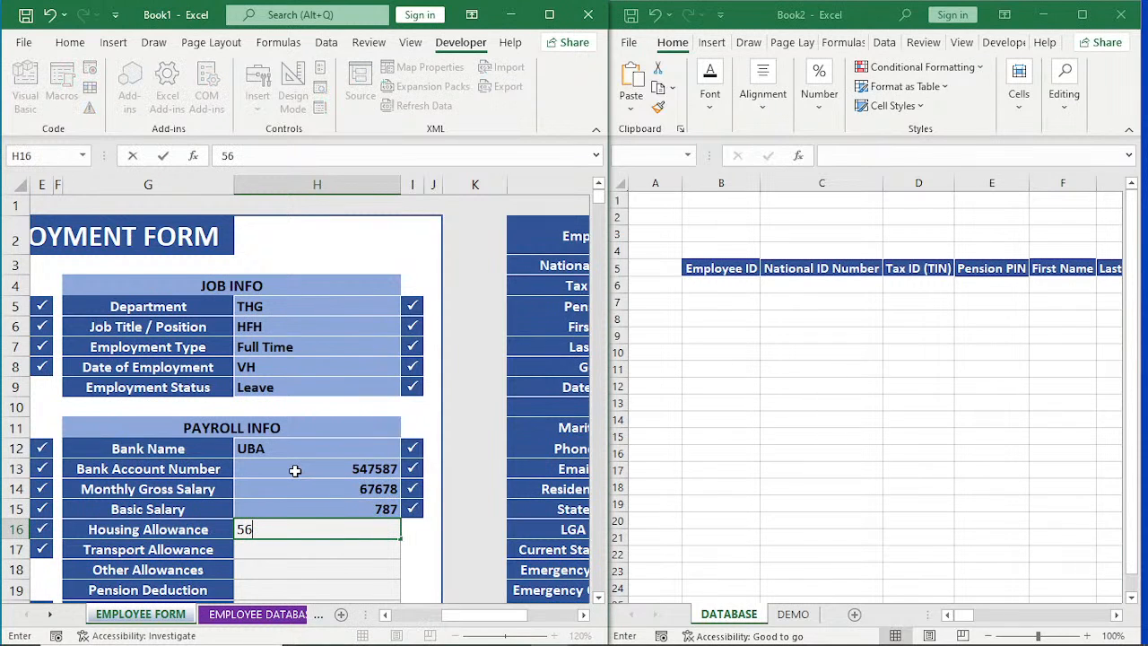
type("4")
key("Return")
Enter 565 as the transport allowance, 89809 as other allowances and 545 as the pension deduction.
type("565")
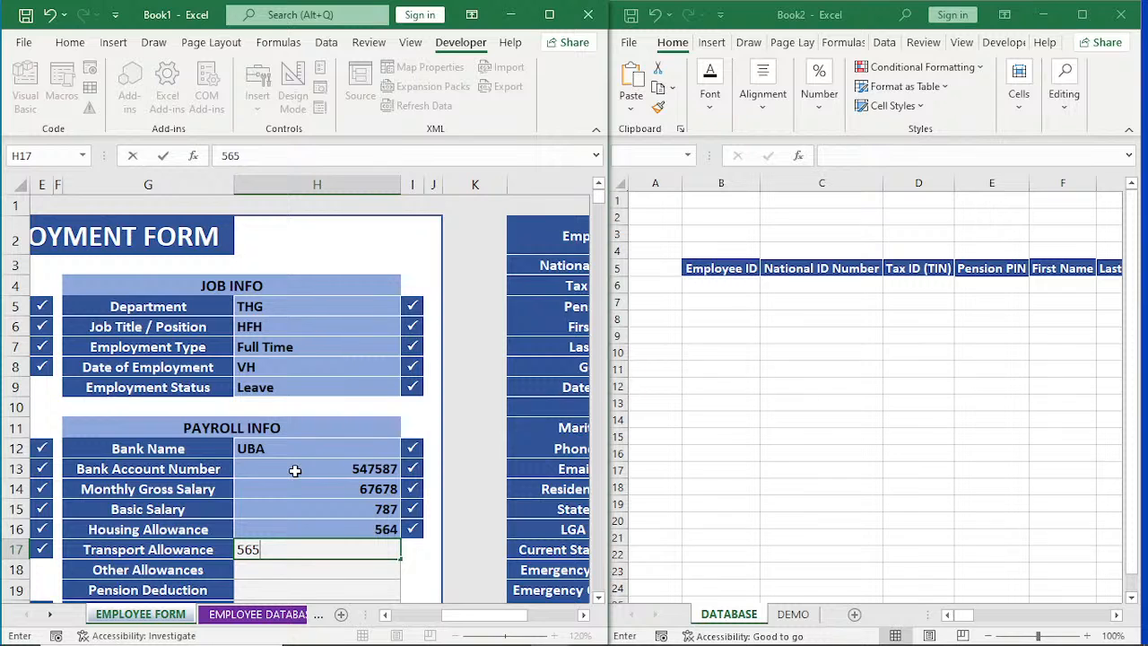
key("Return")
type("89809")
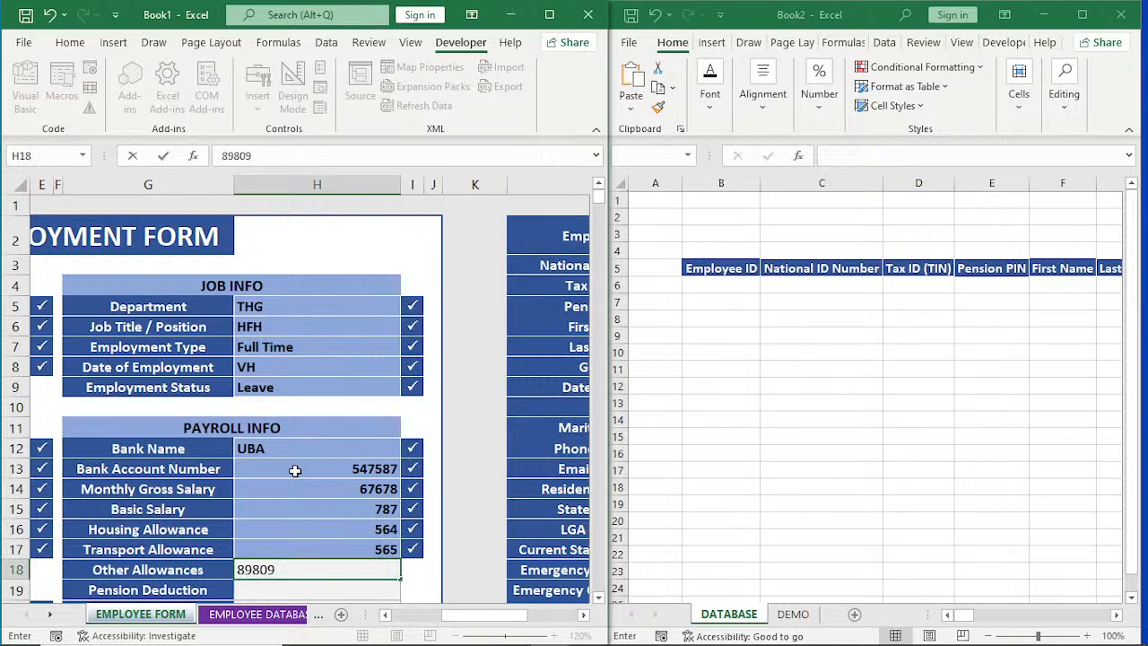
key("Return")
type("545")
key("Return")
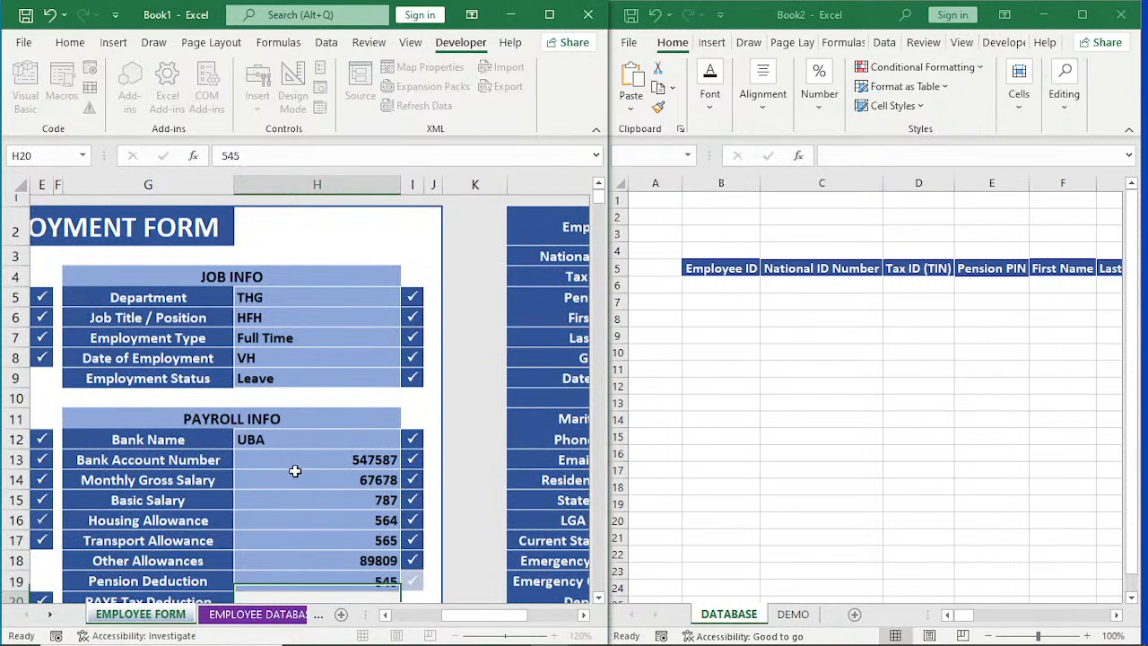
Enter 354354 as the PAYE tax deduction, 7687 as the NHF deduction and 7678 as the net pay.
type("354354")
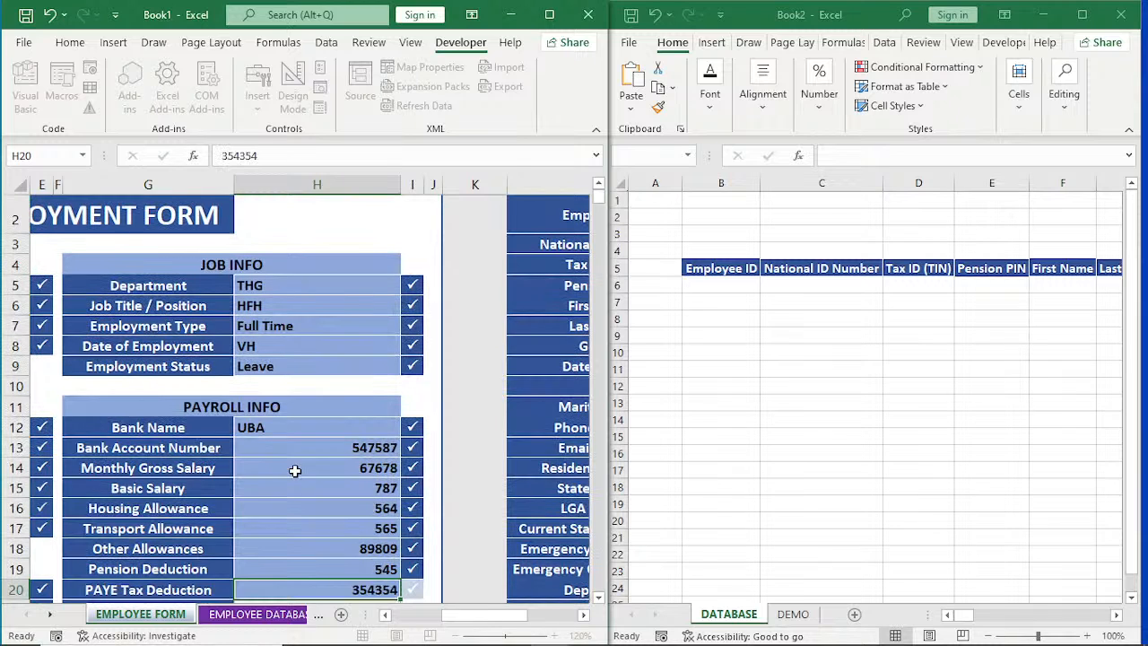
key("Return")
type("456467")
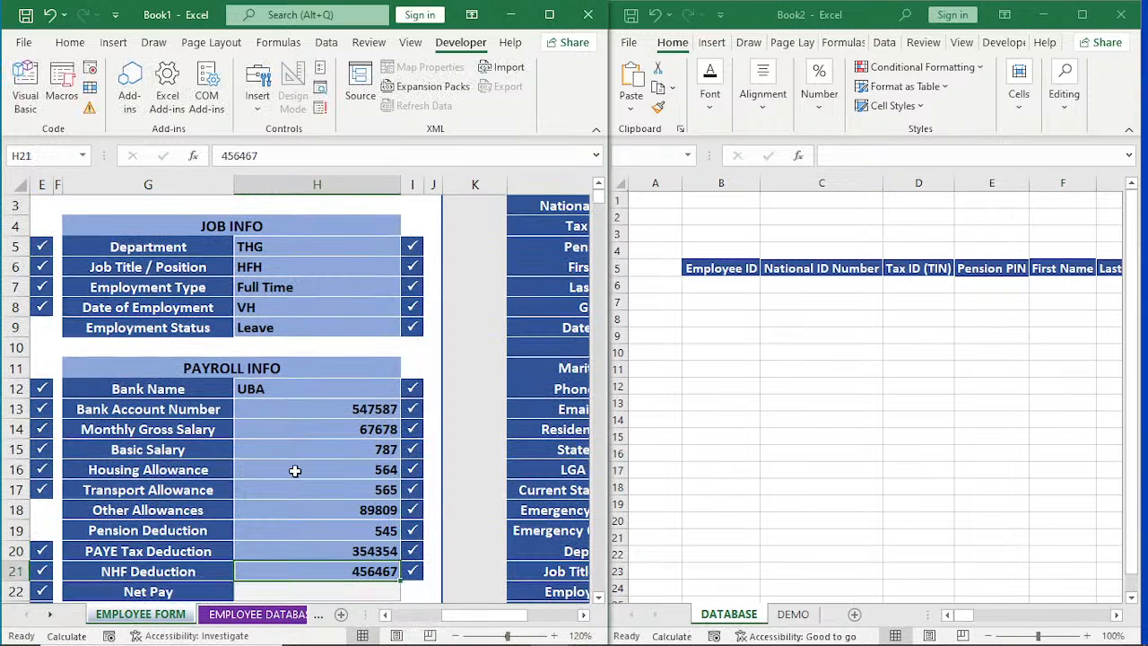
type("7687")
key("Return")
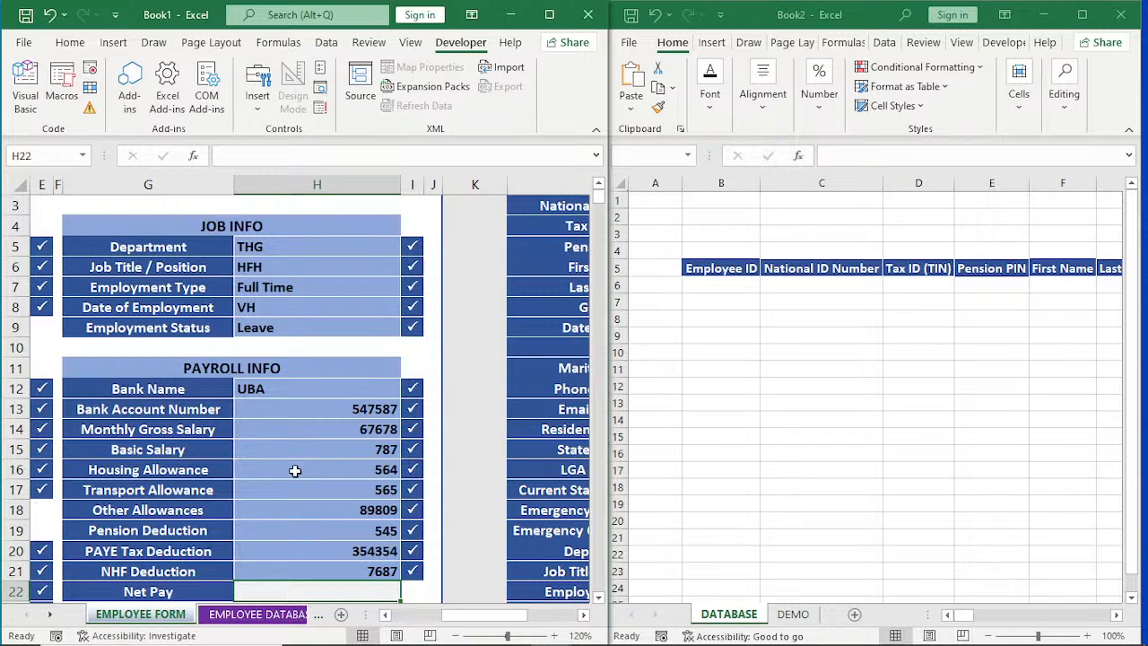
type("7678")
key("Return")
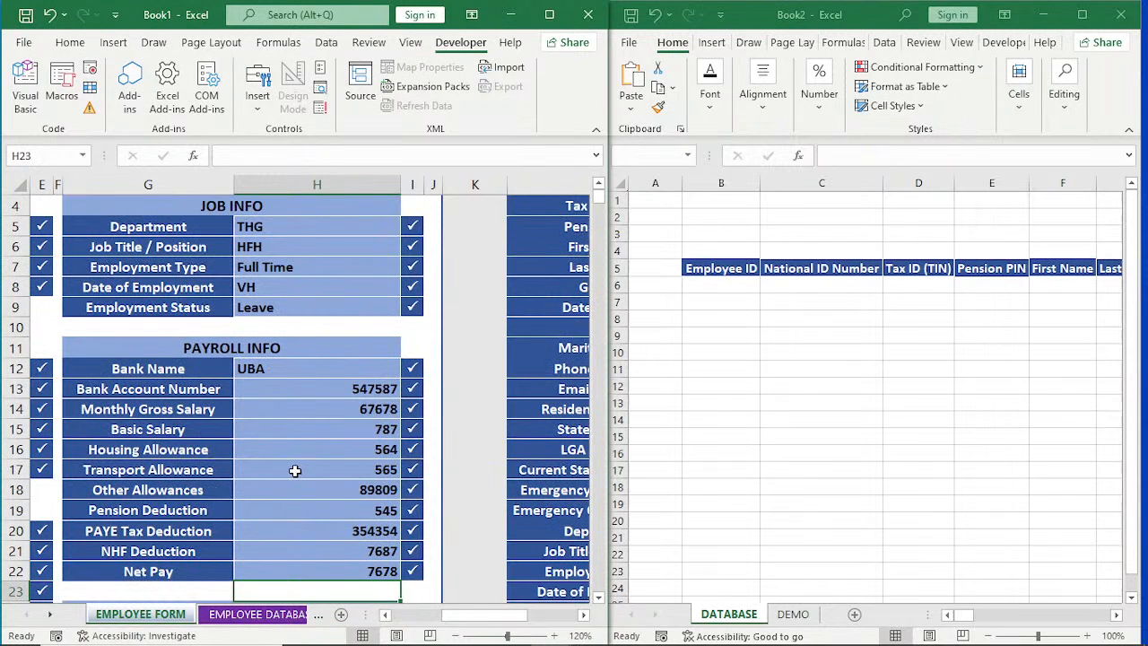
In the LEAVE INFO section, enter GJKJ as the annual leave entitlement and 12 as the leave taken.
key("Down")
key("Down")
key("Down")
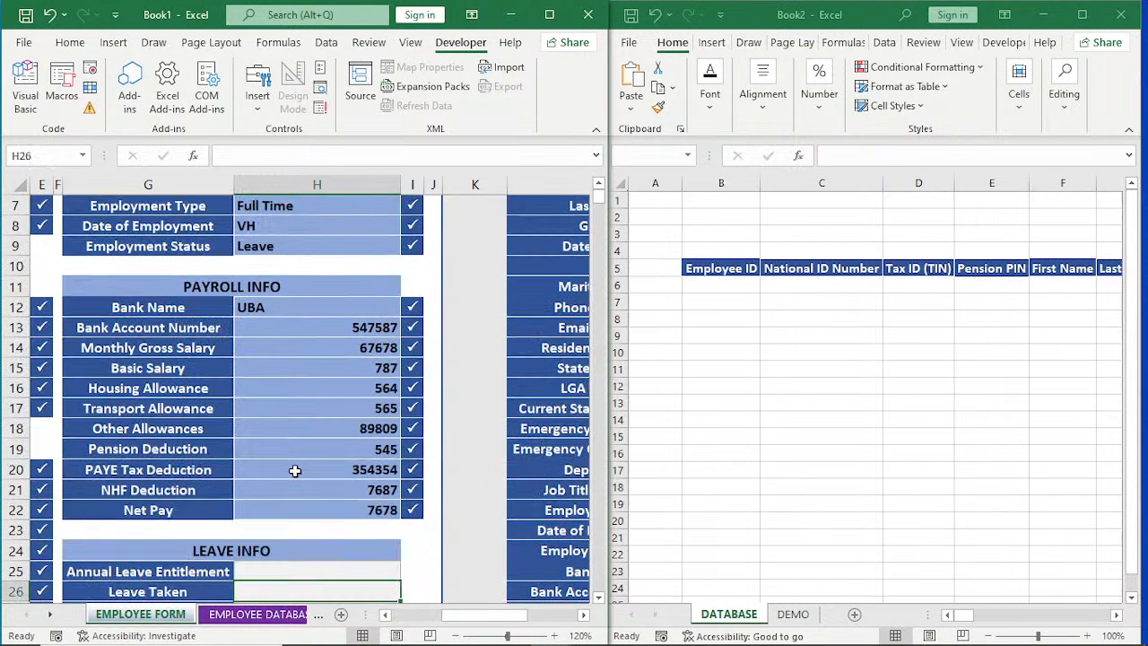
key("Up")
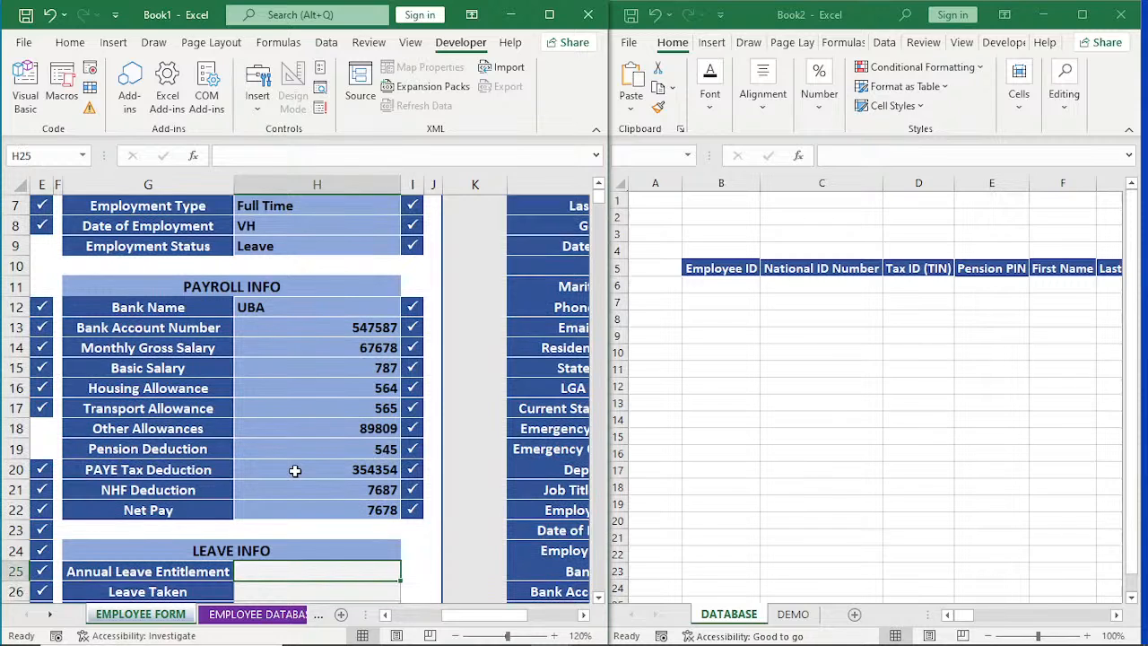
type("GJKJ")
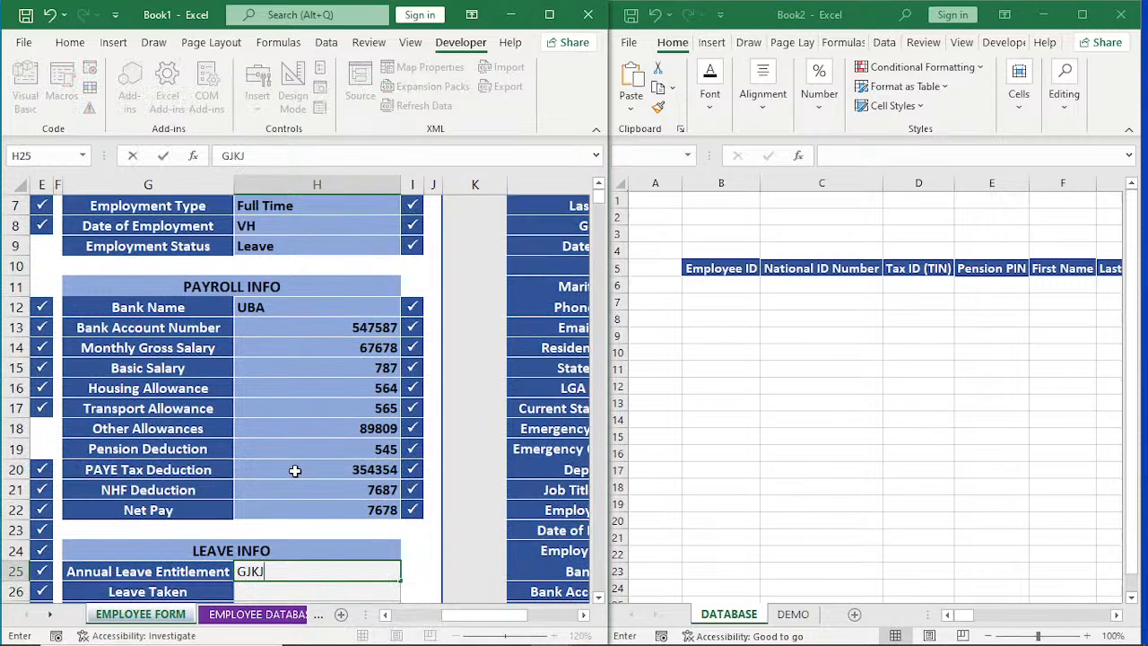
key("Return")
type("12")
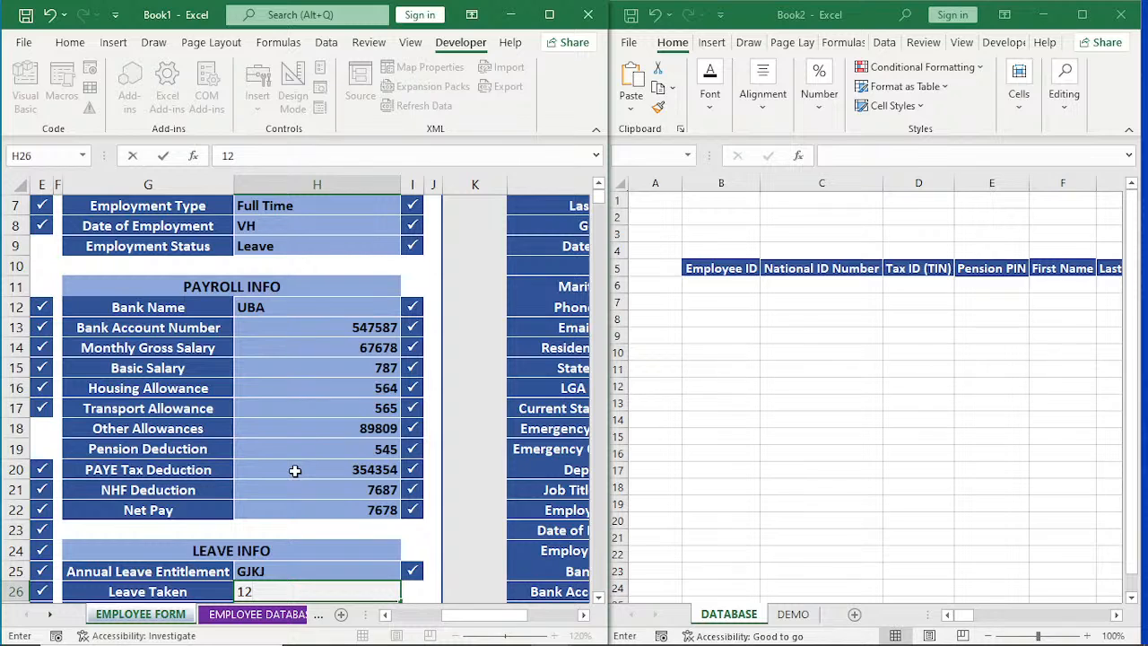
key("Return")
Enter a leave balance of 2 in the LEAVE INFO section.
type("45")
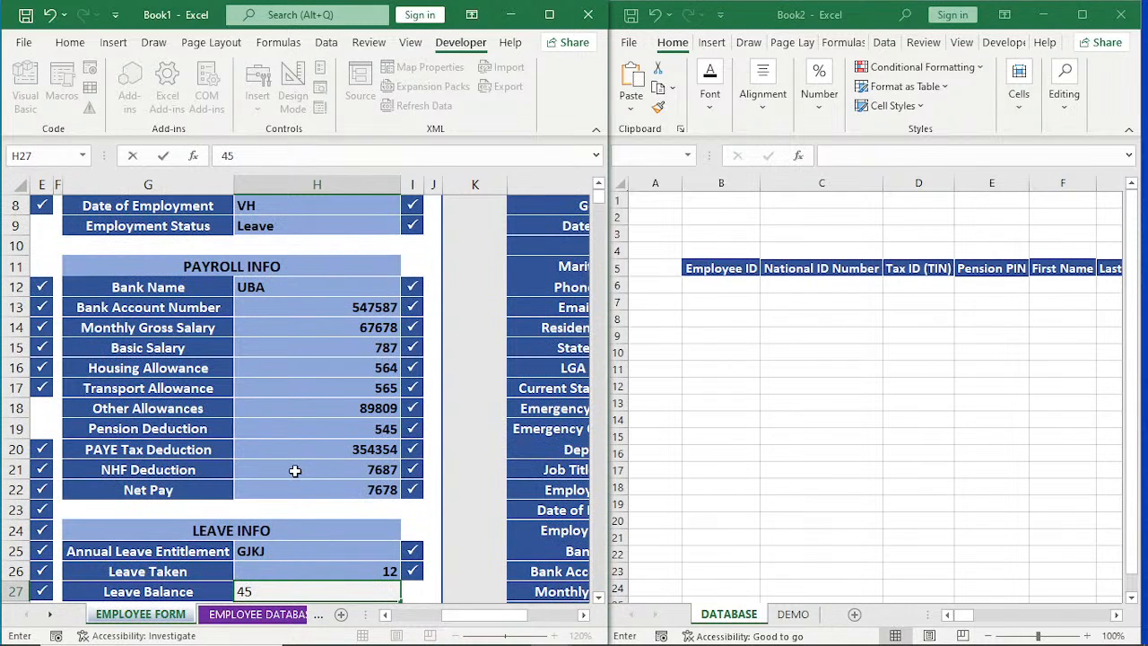
key("BackSpace")
key("BackSpace")
type("2")
key("Return")
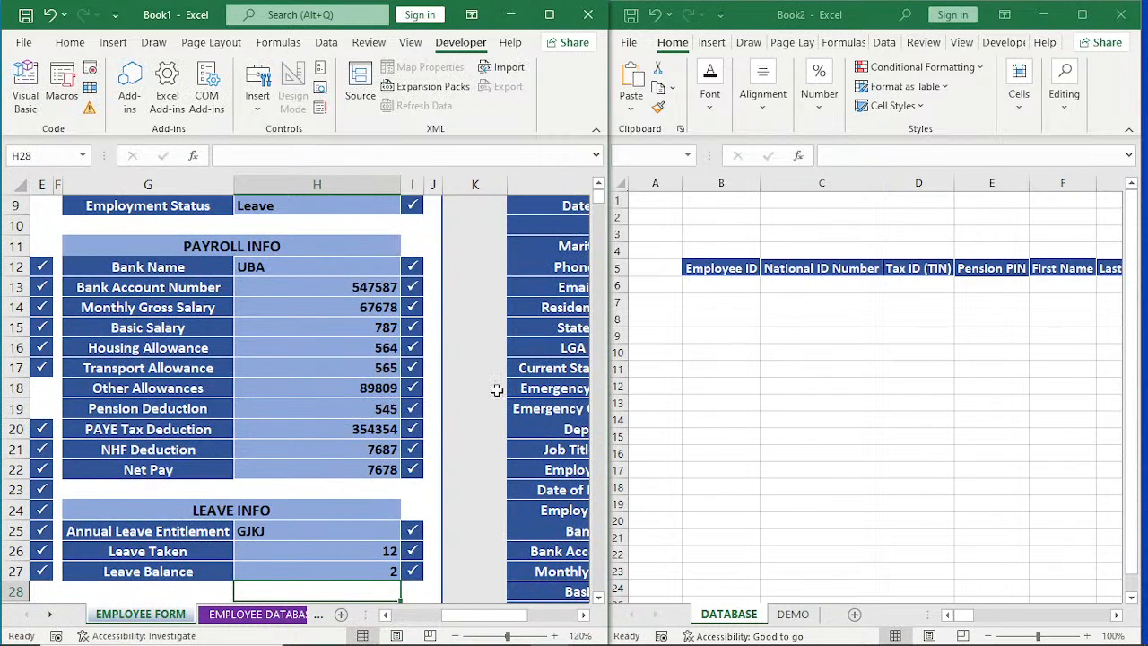
Start recording a macro named ABC_2, stored in the Personal Macro Workbook.
left_click(584, 615)
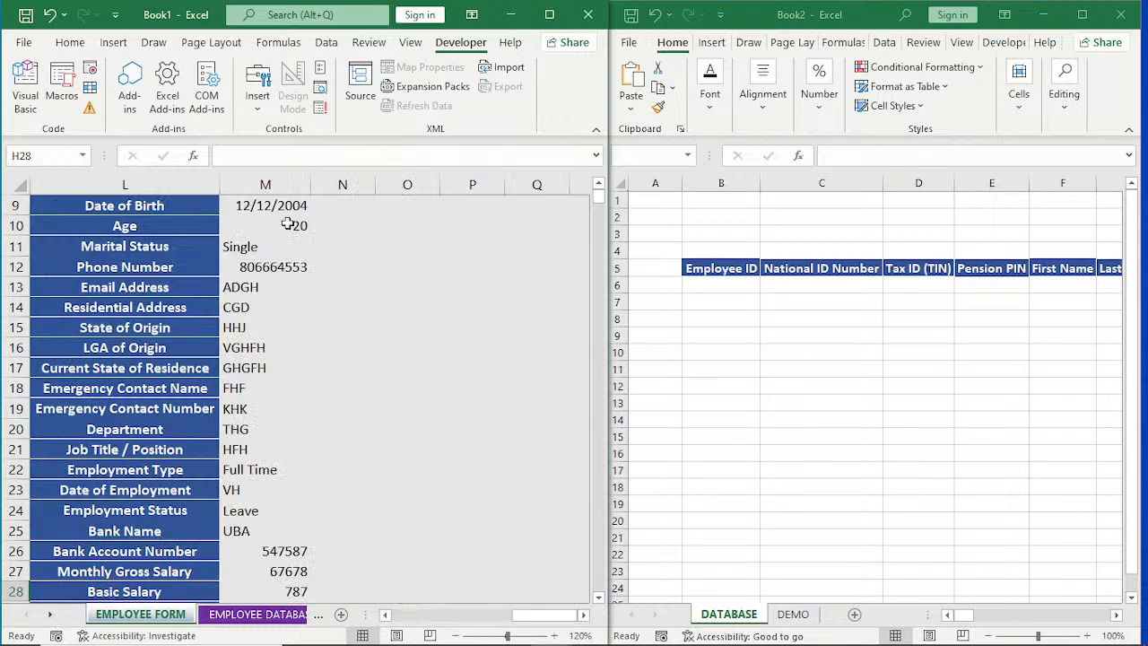
left_click_drag(530, 615, 395, 618)
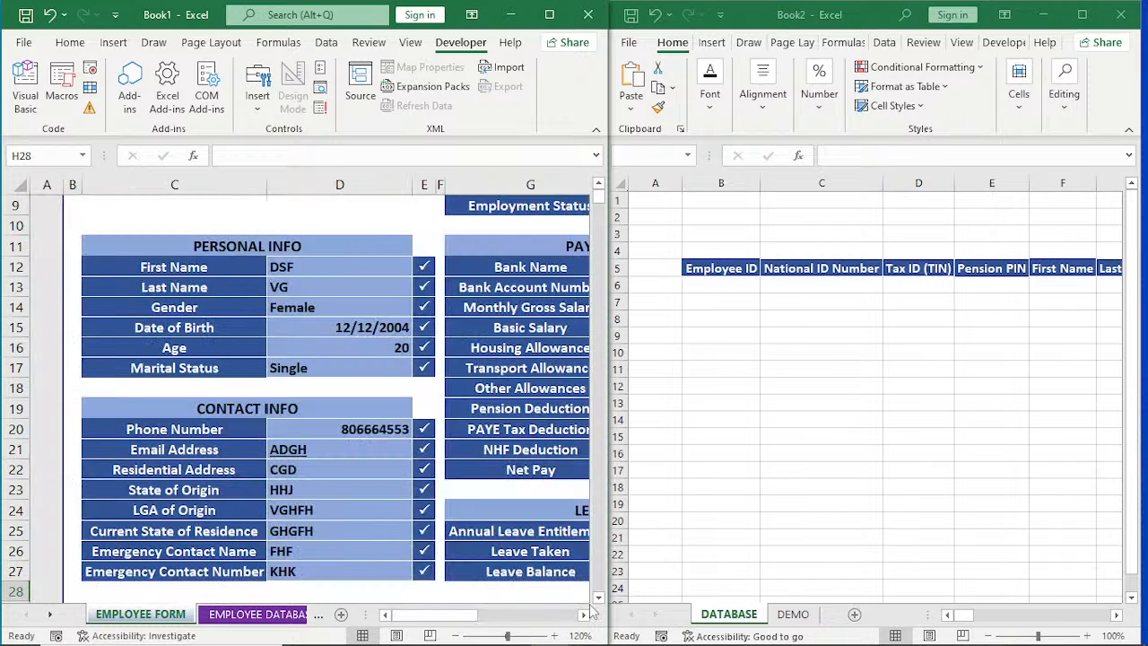
left_click(584, 616)
scroll(489, 529, "down", 1)
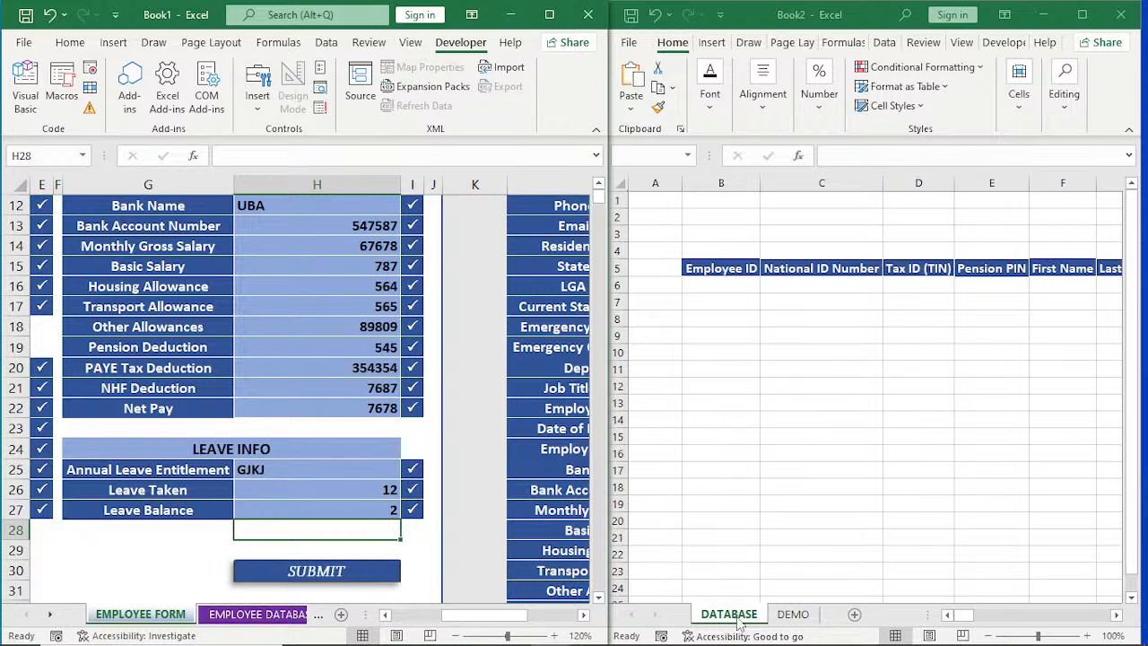
left_click(584, 615)
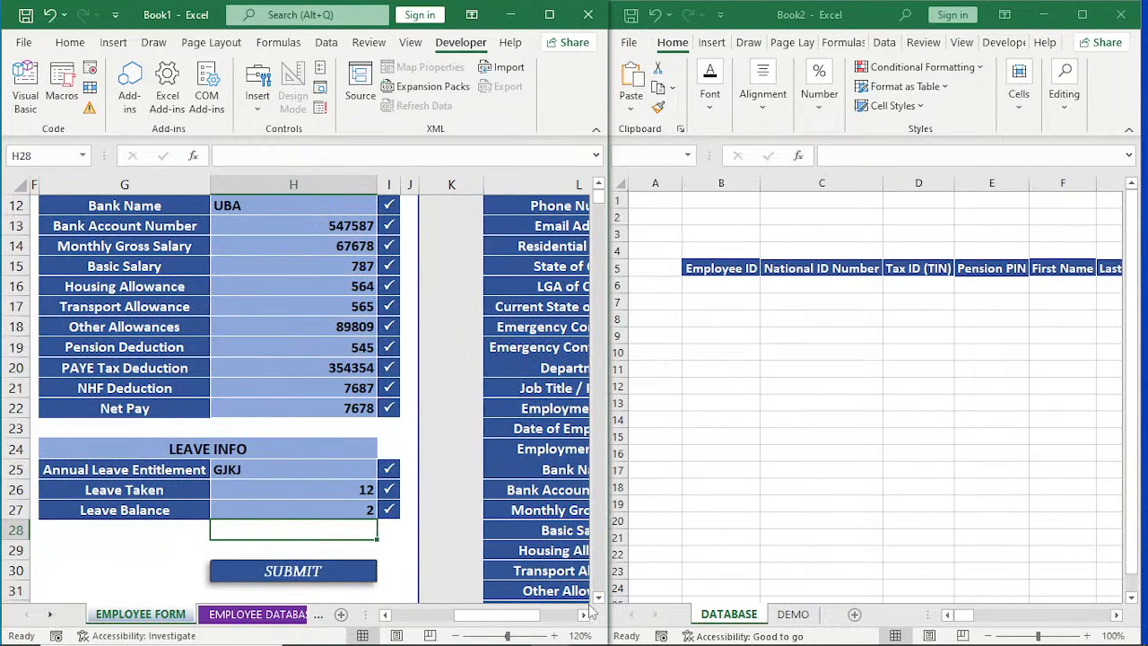
scroll(589, 613, "right", 3)
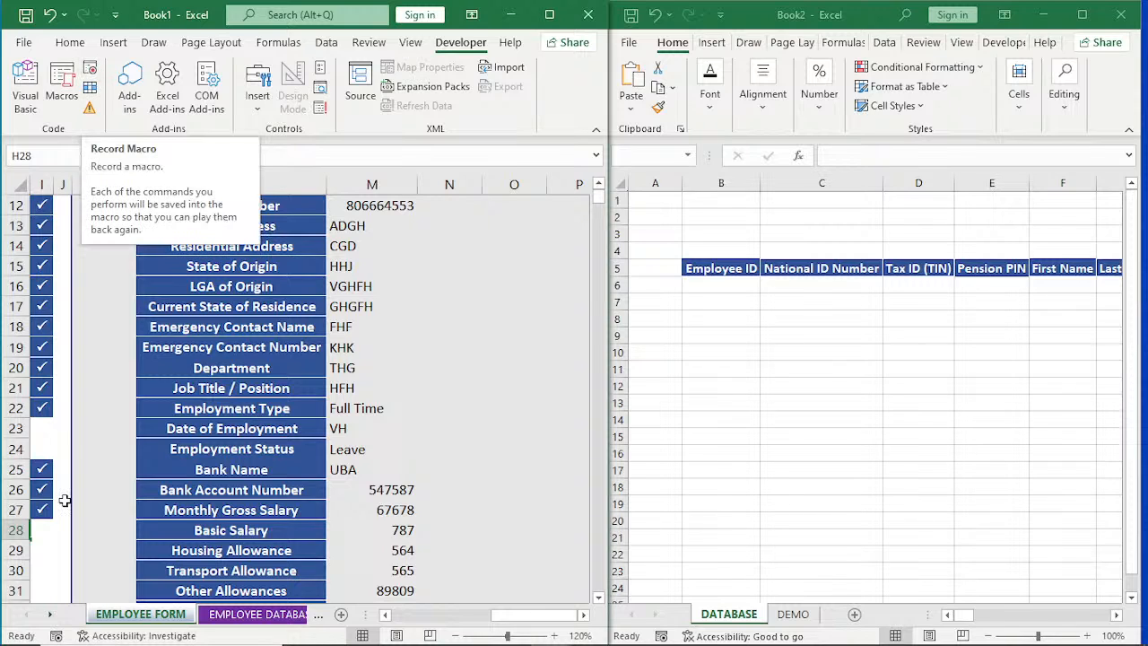
left_click(89, 71)
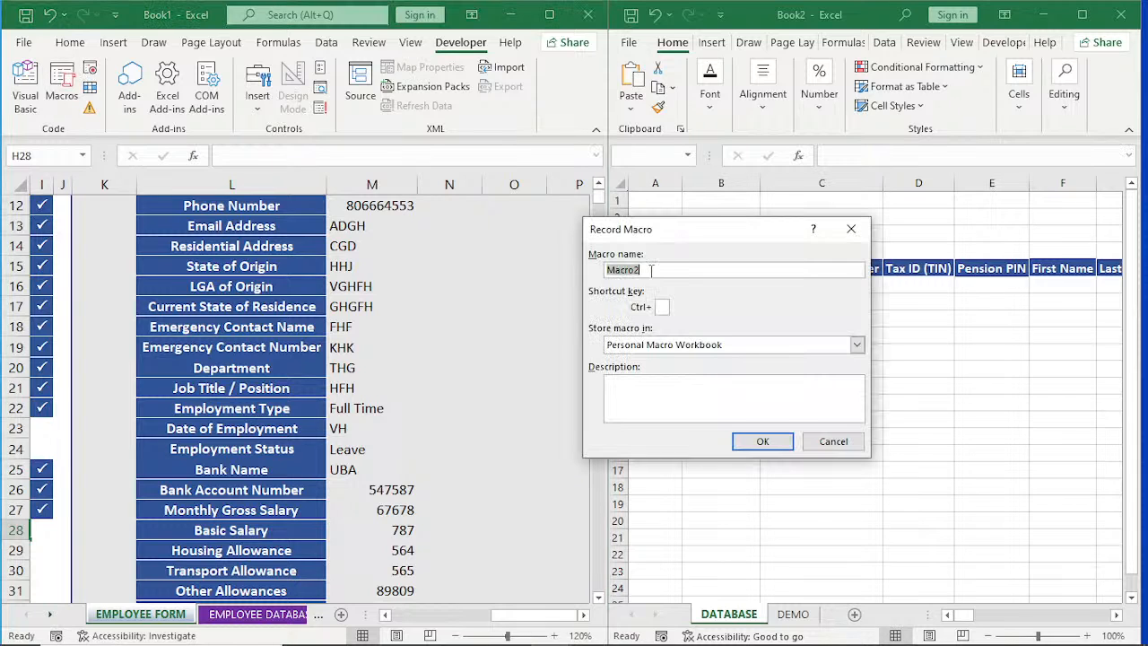
type("ABC_2")
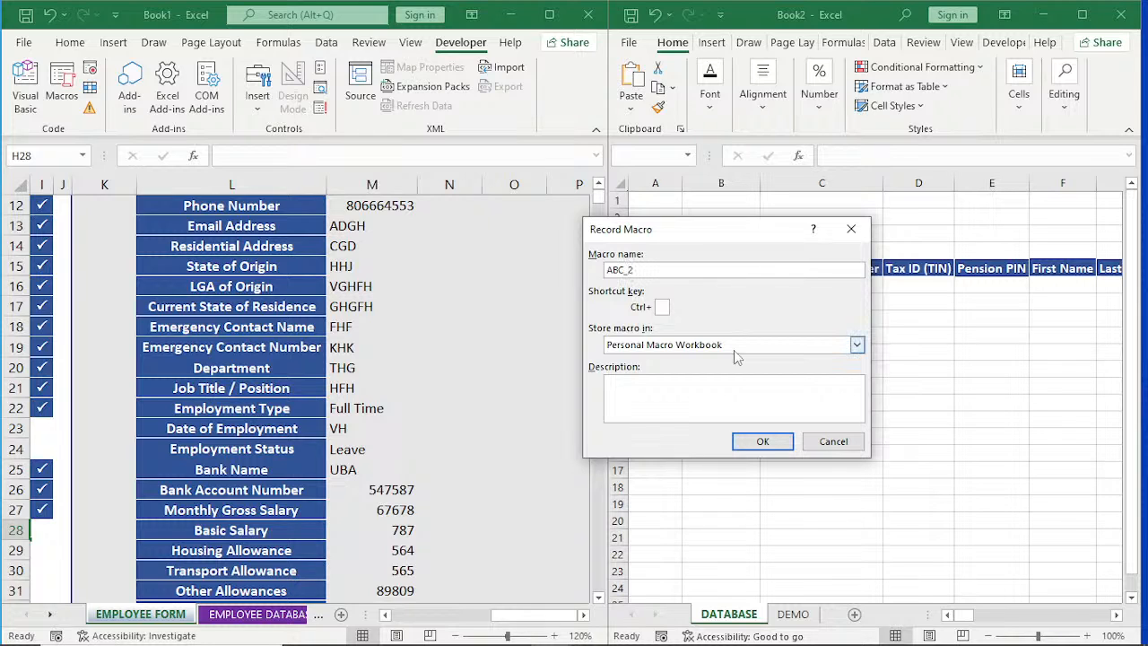
left_click(762, 442)
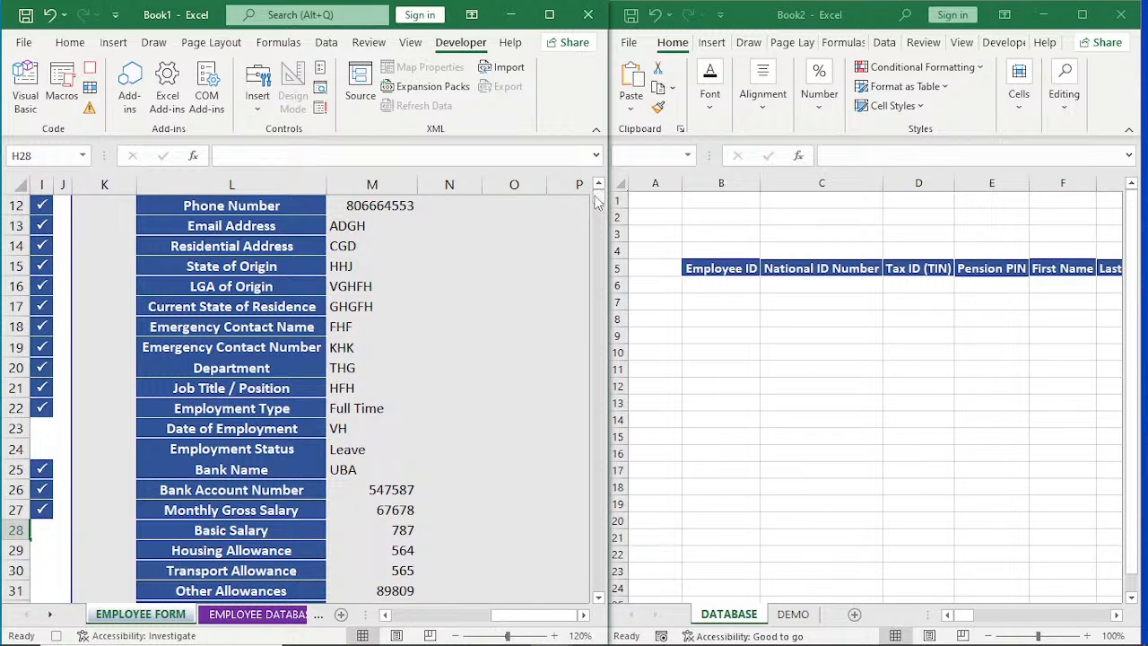
Copy the employee summary values in M2:M38, from Employee ID through Leave Balance.
scroll(598, 195, "up", 2)
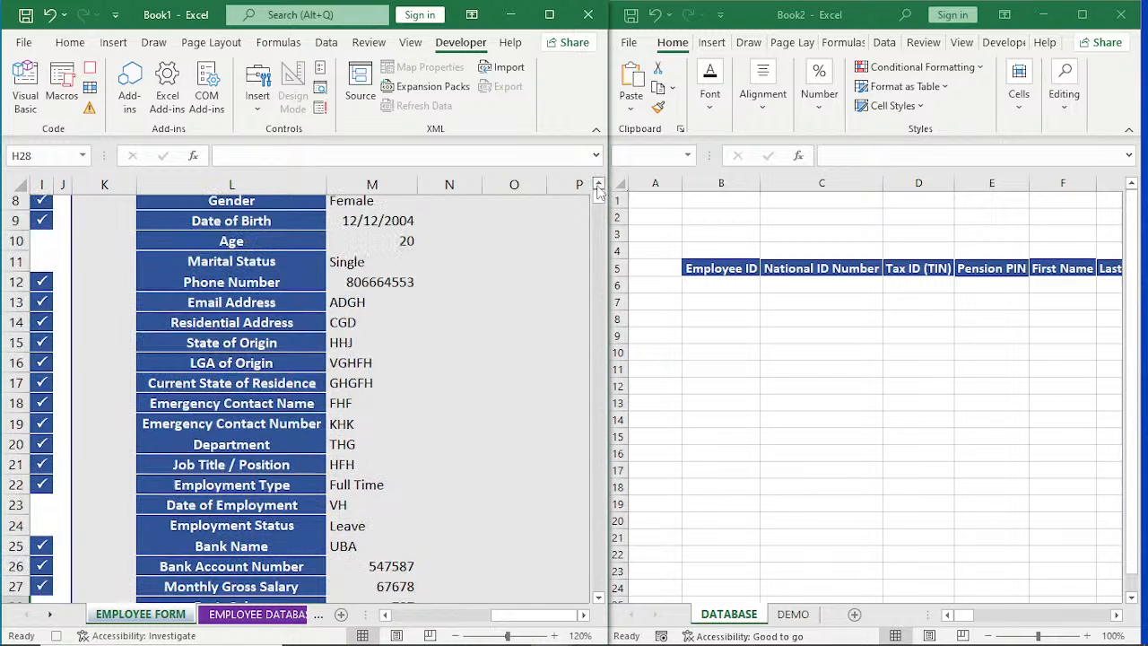
scroll(600, 192, "up", 3)
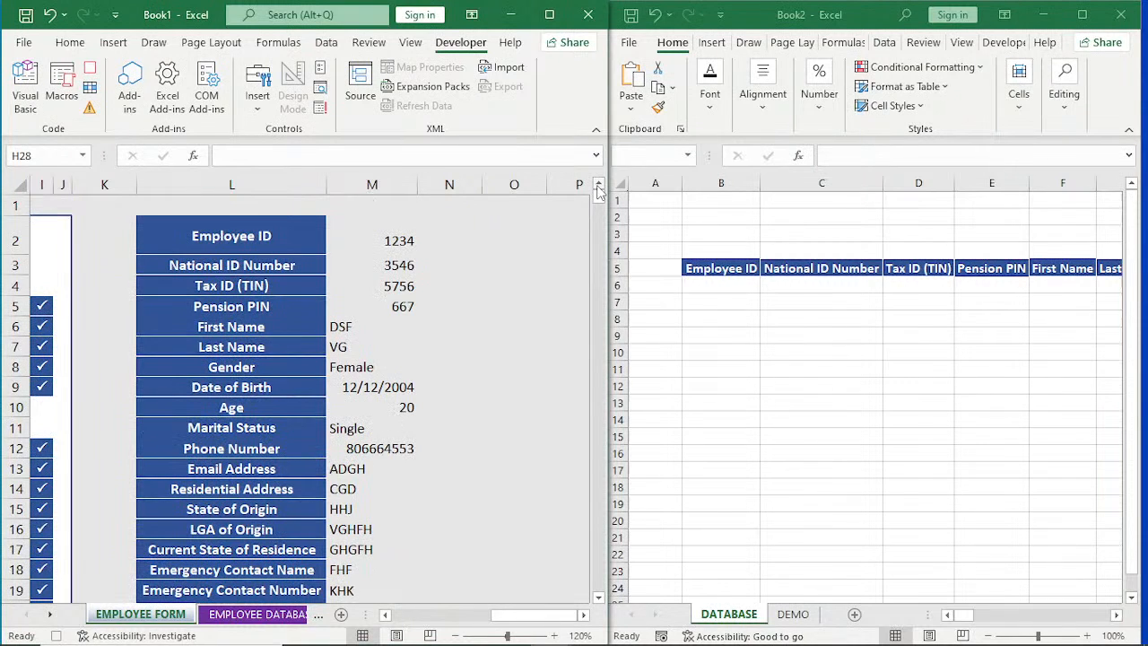
left_click_drag(385, 235, 396, 509)
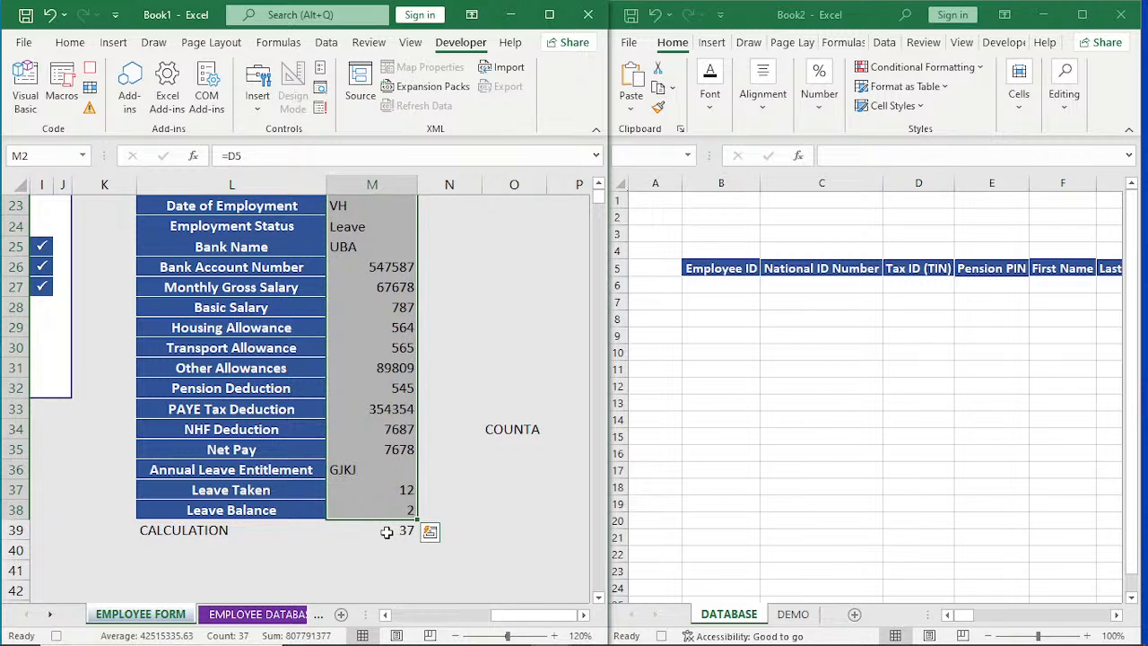
key("ctrl+c")
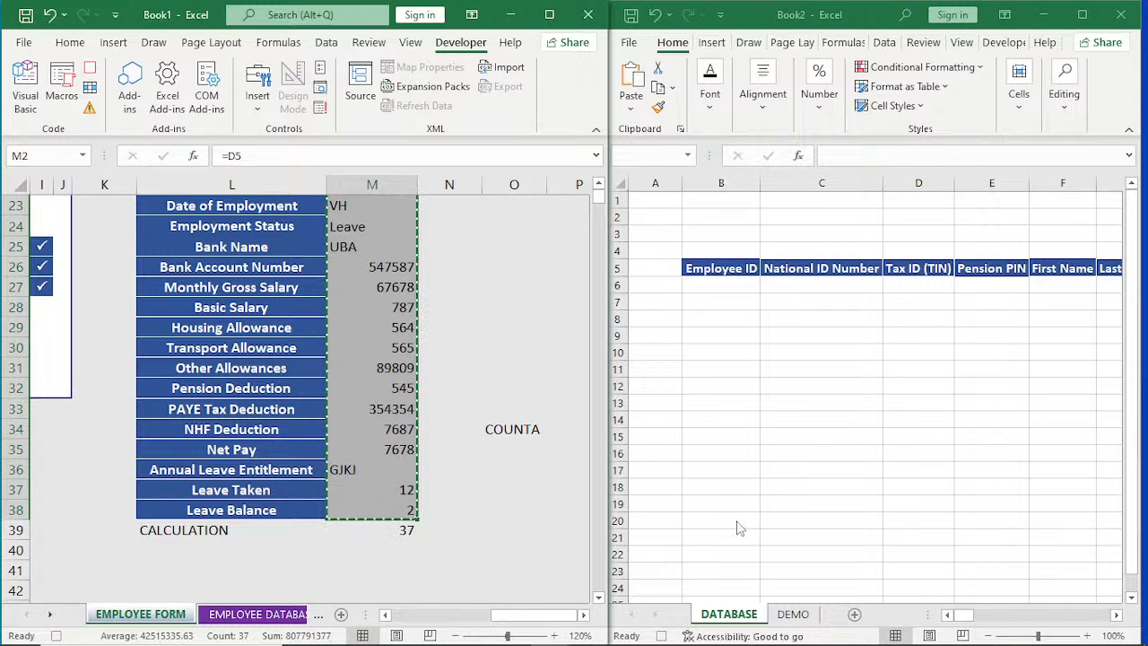
Paste the copied data into Book2's DEMO sheet at B6 as transposed values only.
left_click(794, 614)
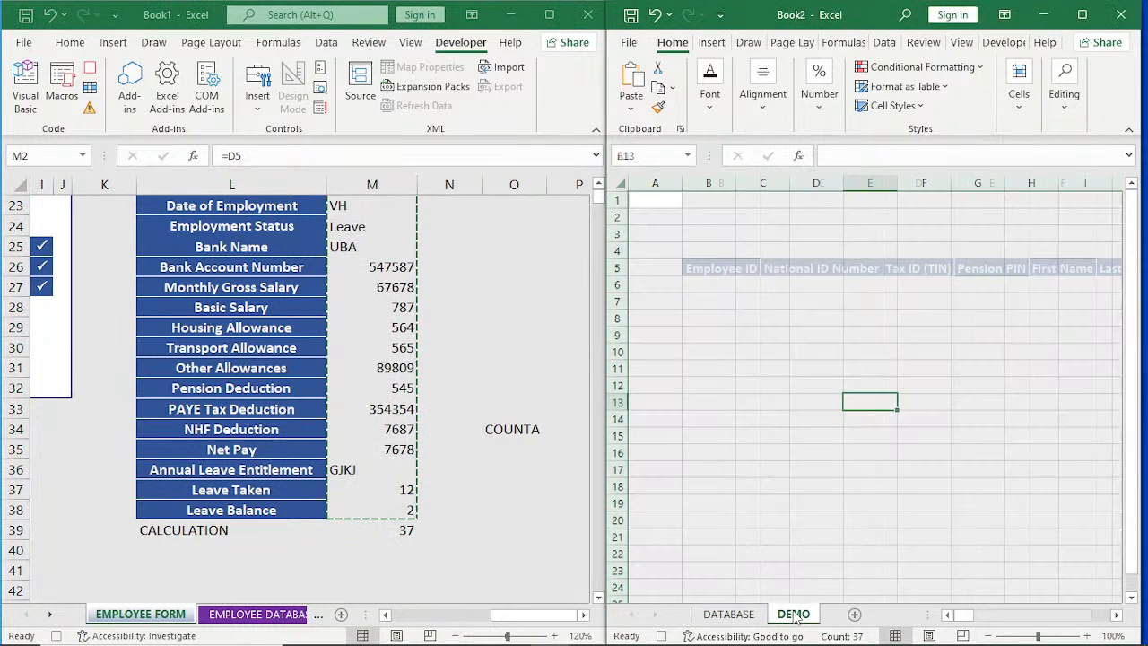
left_click(703, 283)
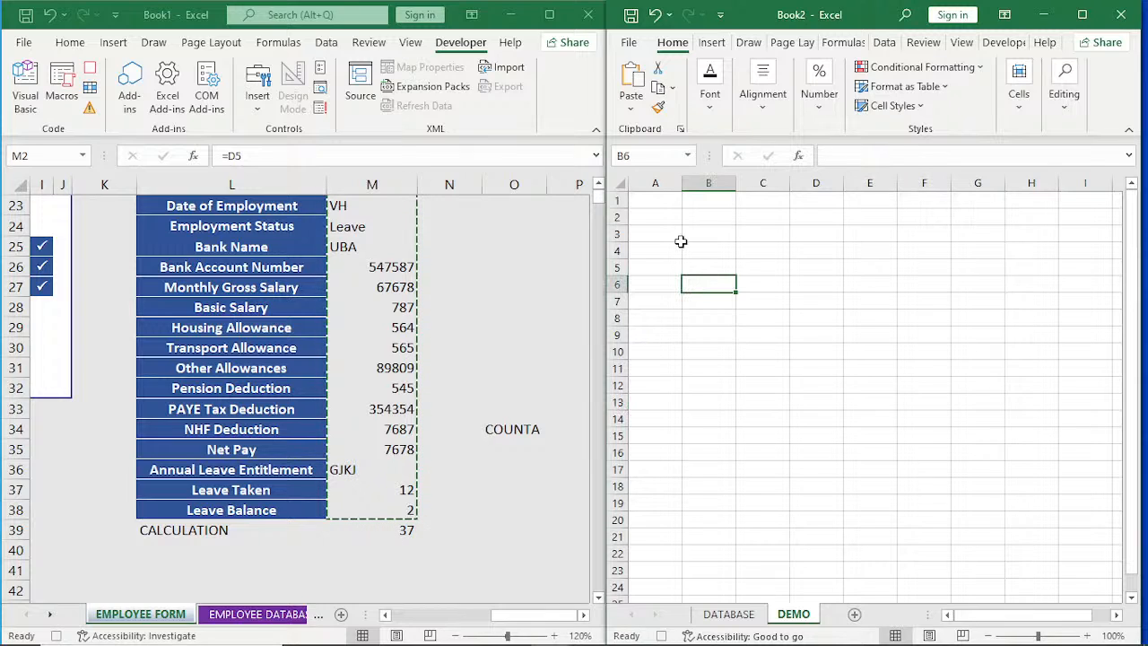
left_click(631, 108)
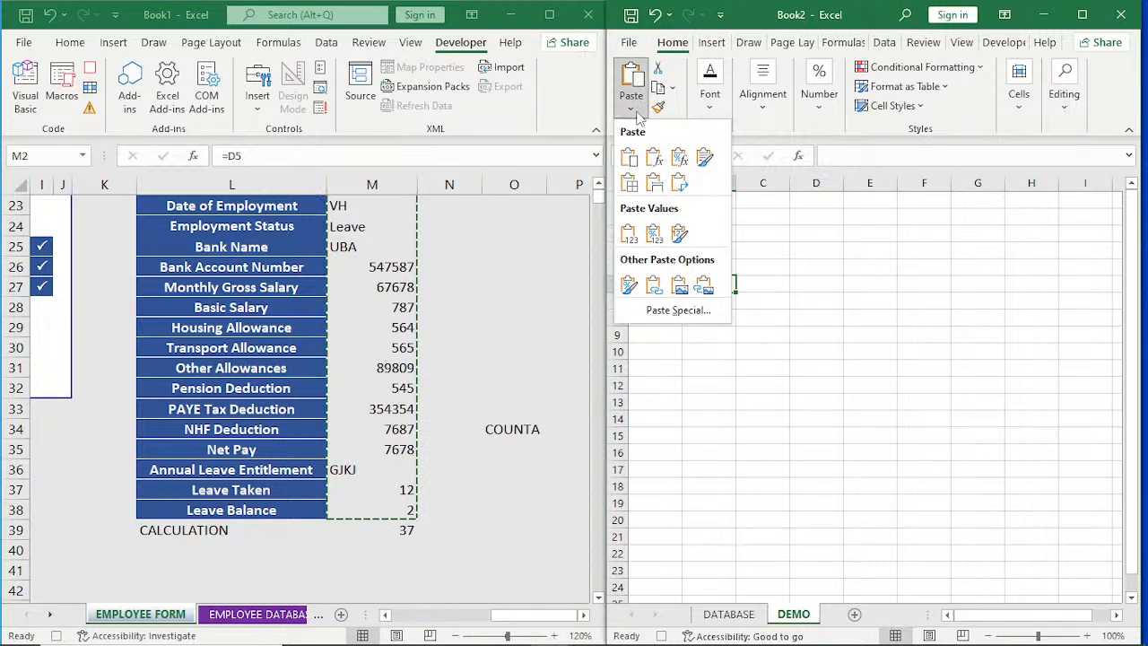
left_click(682, 310)
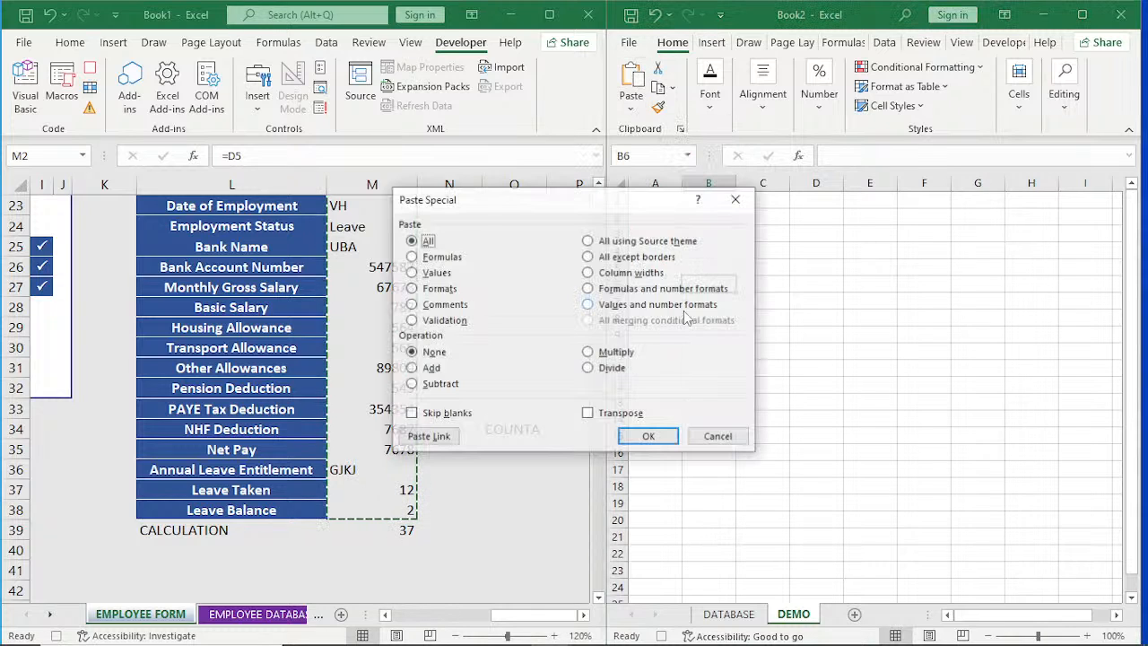
left_click(412, 272)
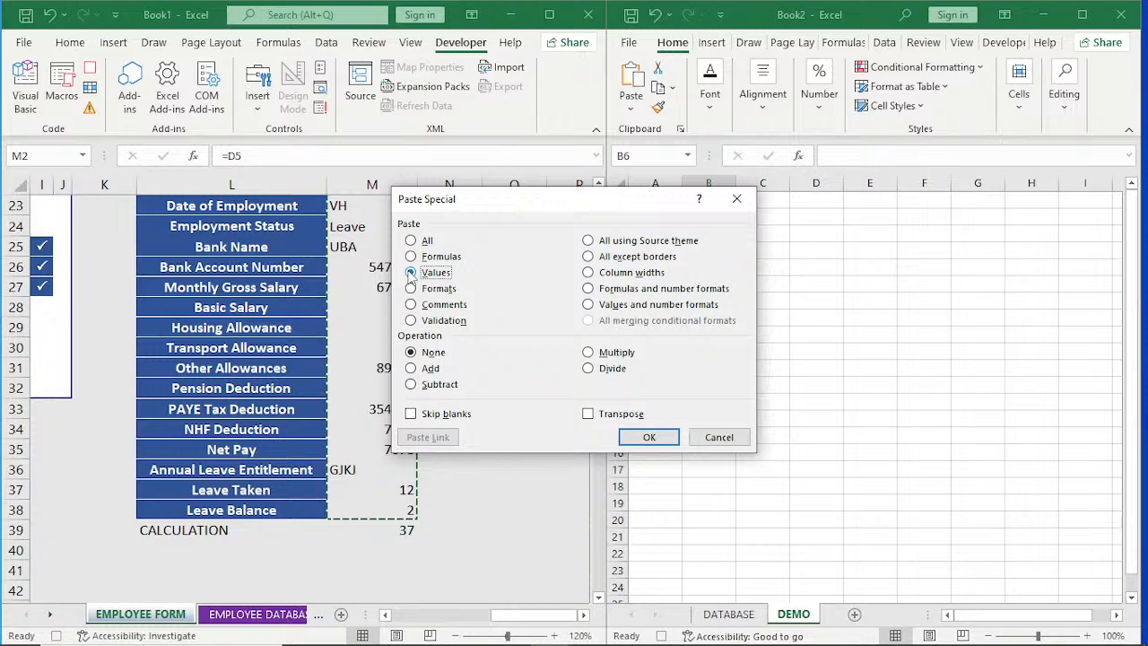
left_click(588, 414)
left_click(649, 438)
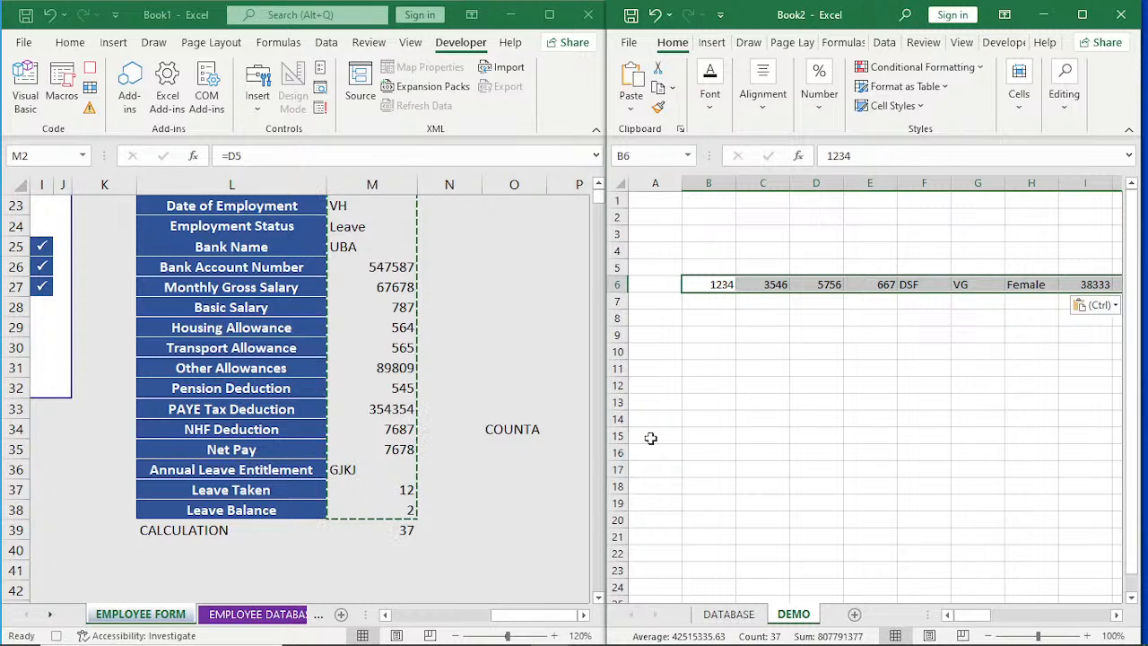
Copy the pasted DEMO row and insert the copied cells at B6 of the DATABASE sheet, shifting existing cells down.
key("ctrl+c")
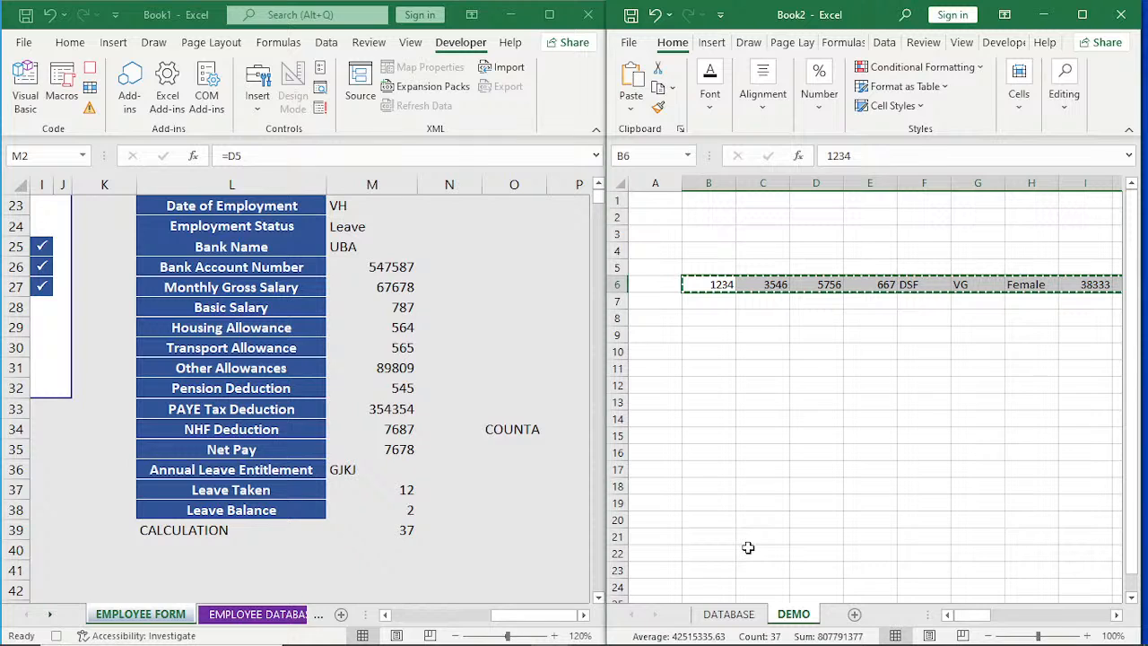
left_click(728, 615)
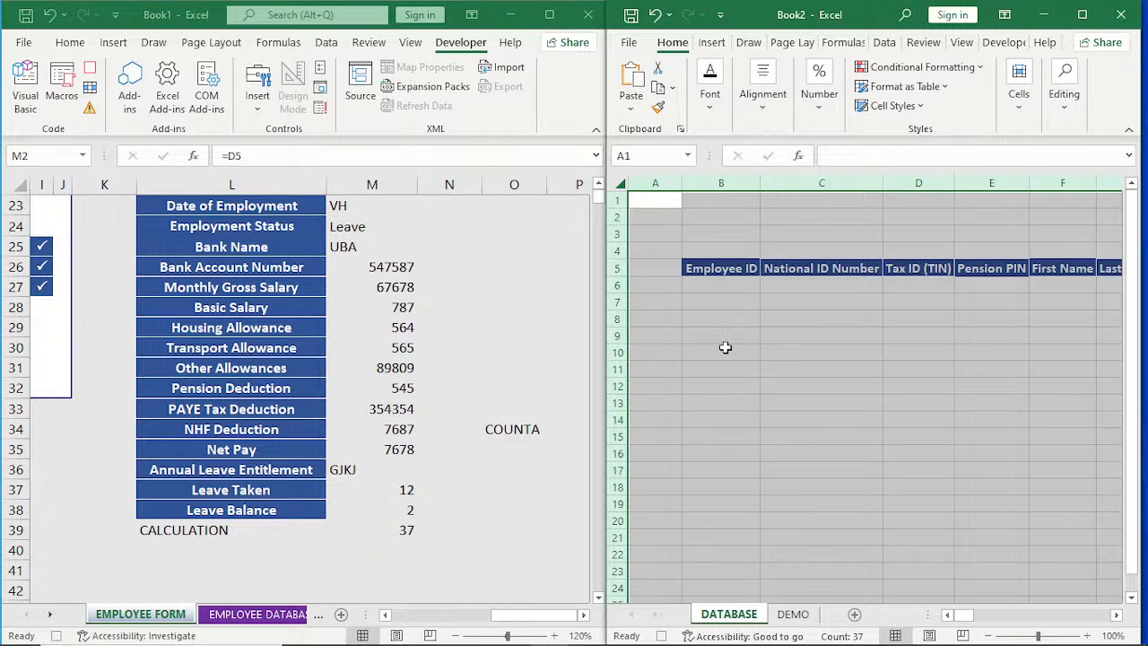
left_click(721, 286)
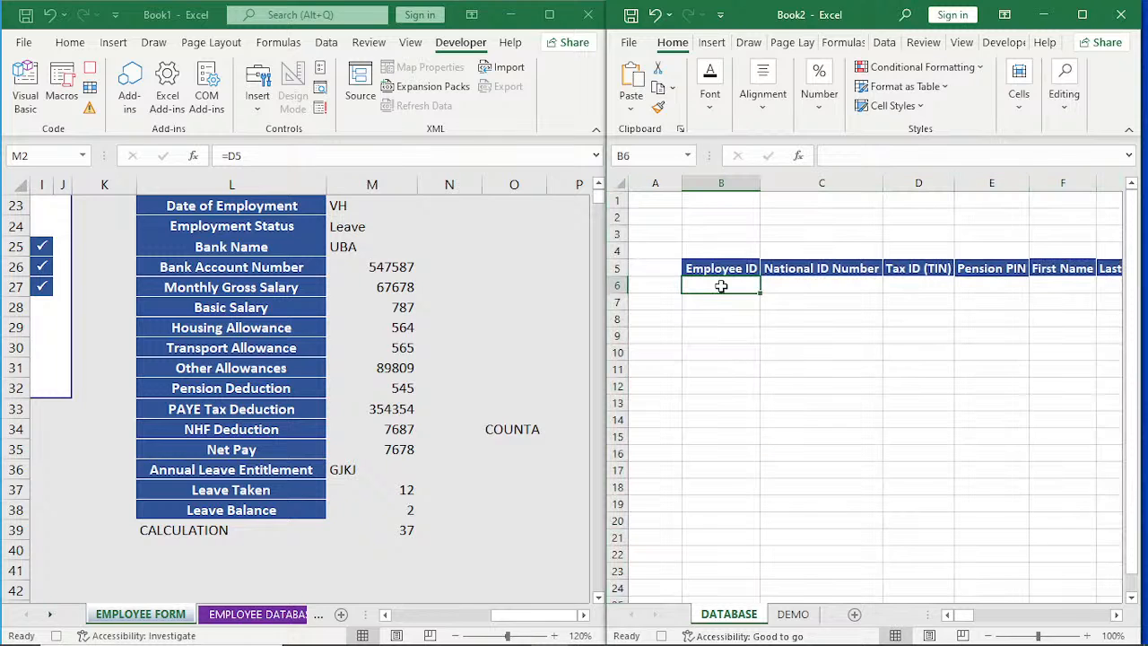
left_click(1019, 99)
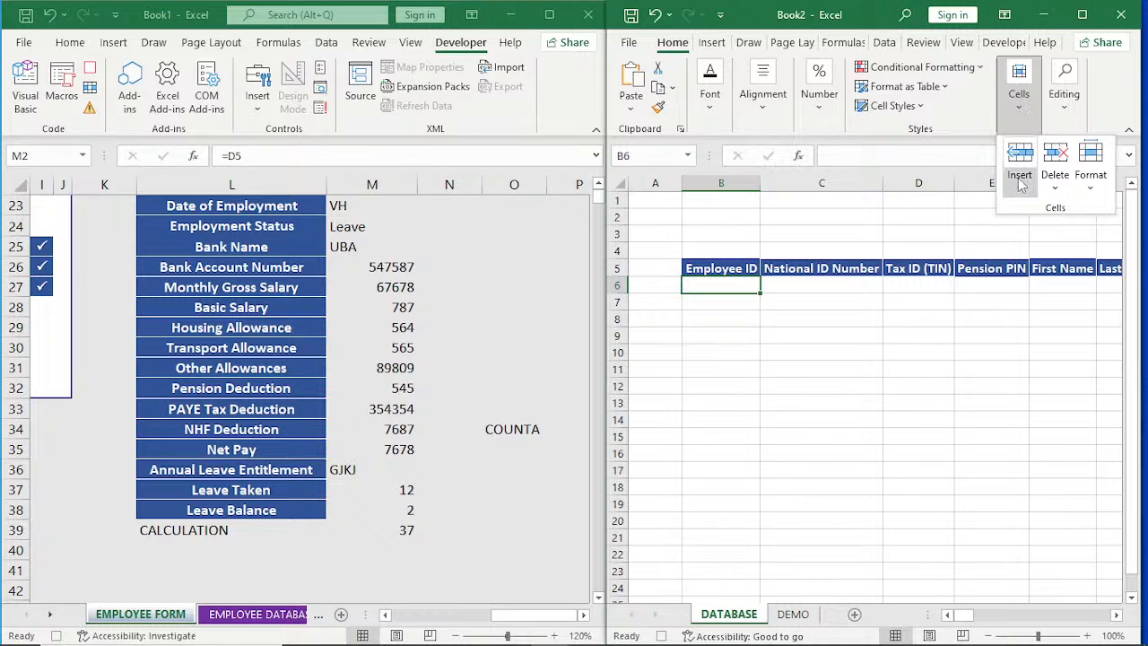
left_click(1018, 188)
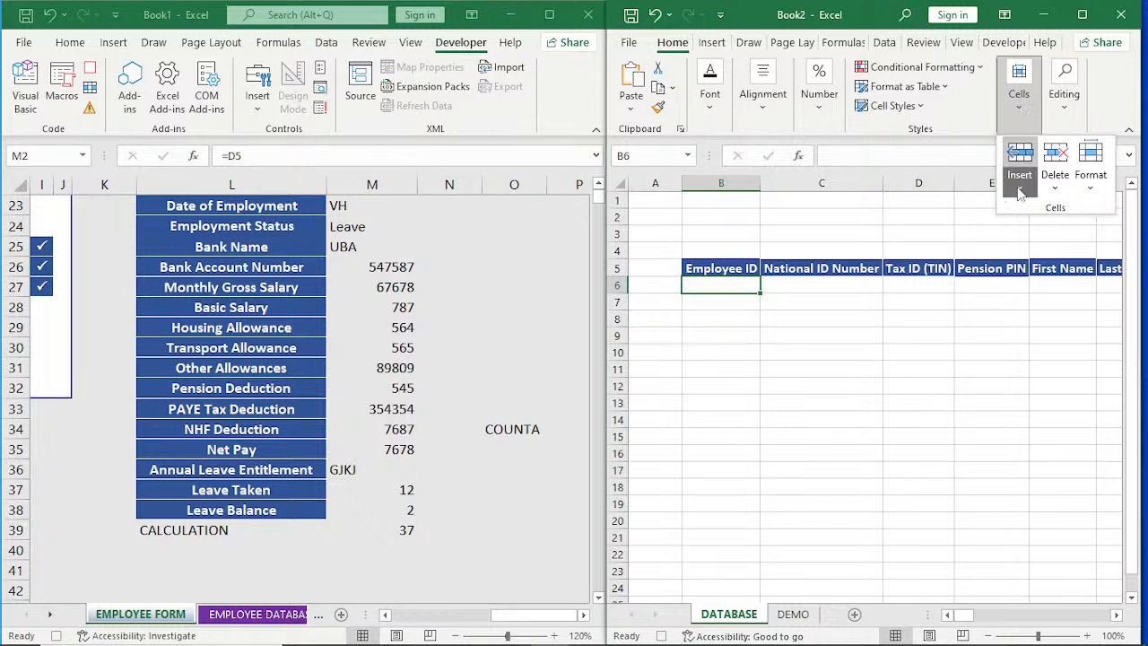
left_click(1020, 191)
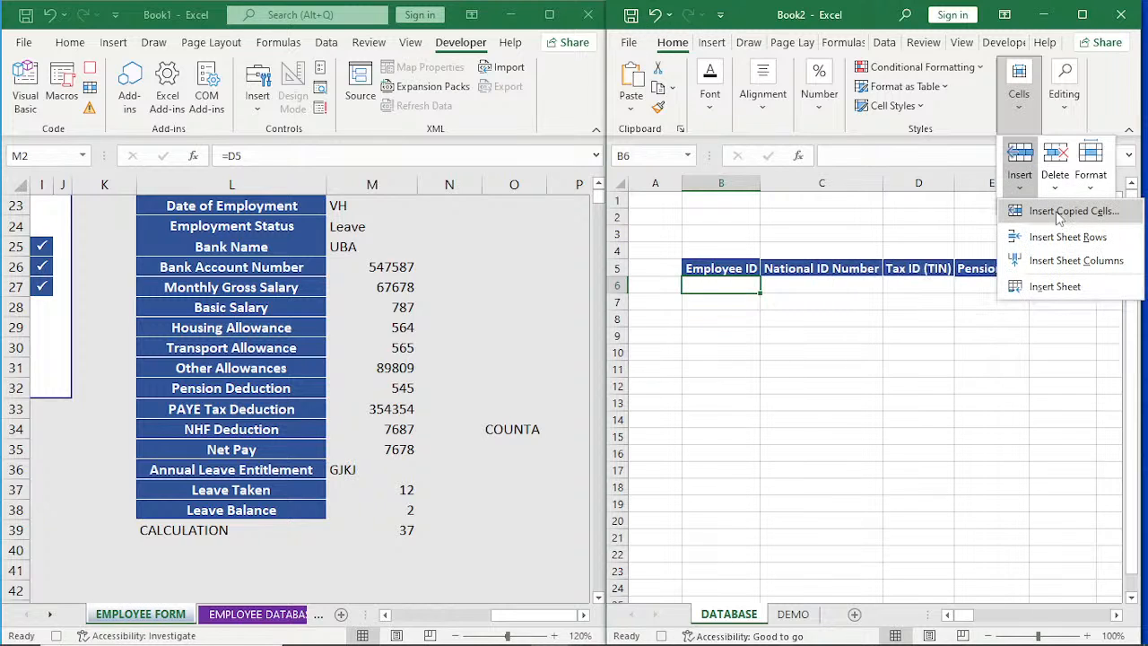
left_click(1059, 215)
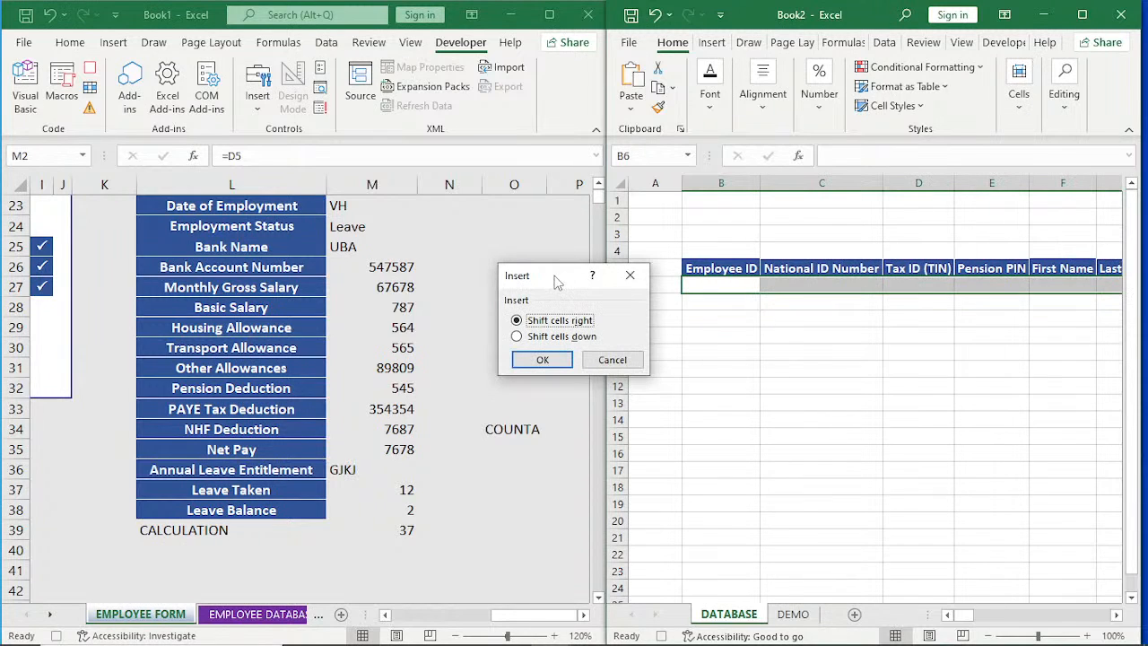
left_click(518, 337)
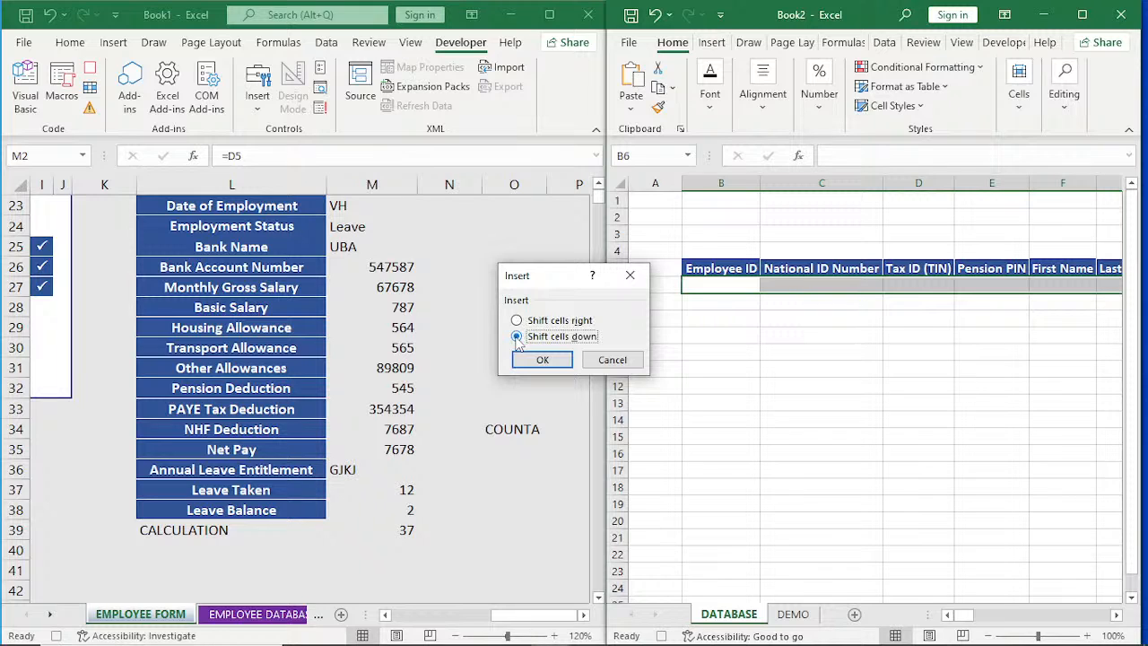
left_click(547, 361)
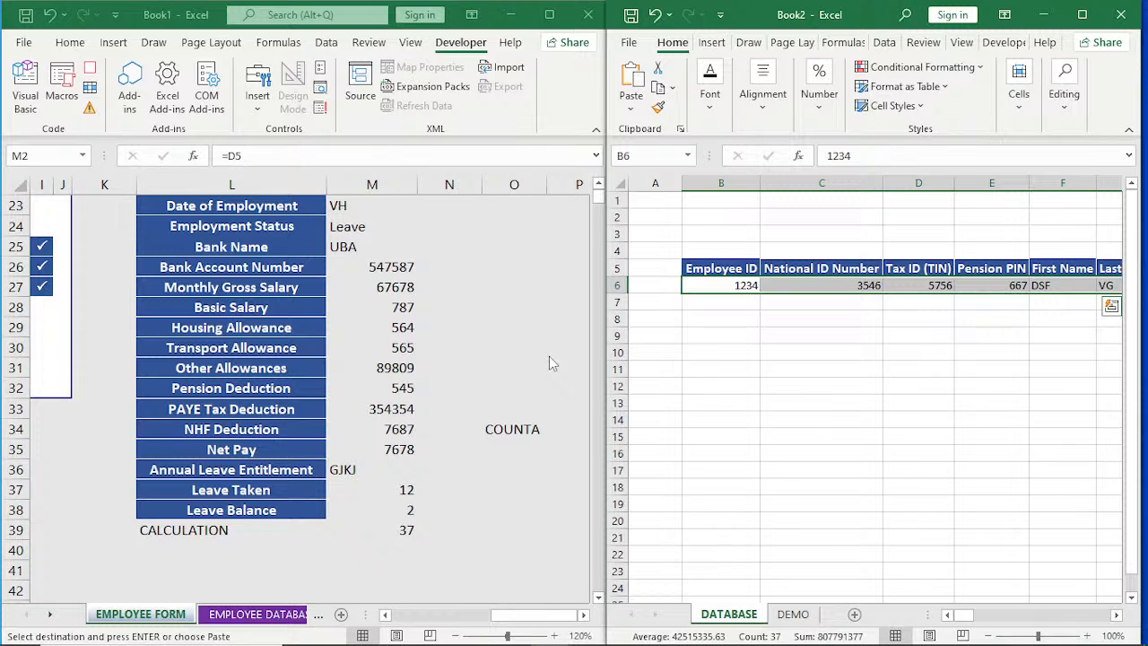
Return to Book1's EMPLOYEE FORM sheet and clear the IDENTIFICATION entries in D5:D8.
left_click_drag(607, 434, 606, 435)
left_click(525, 619)
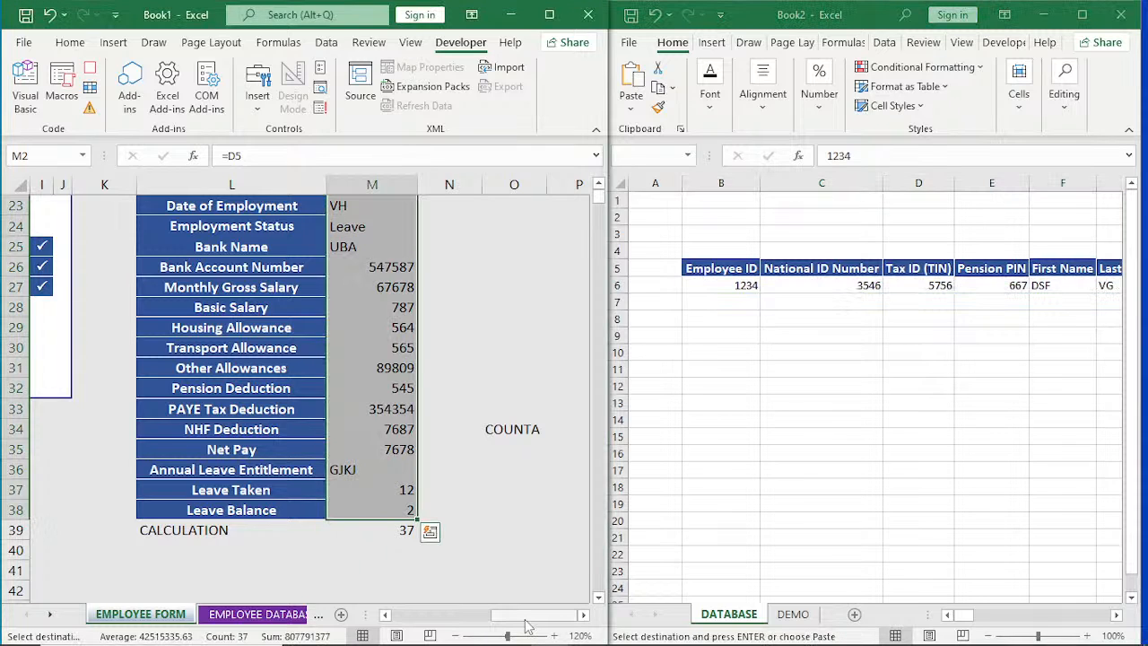
left_click_drag(528, 619, 431, 619)
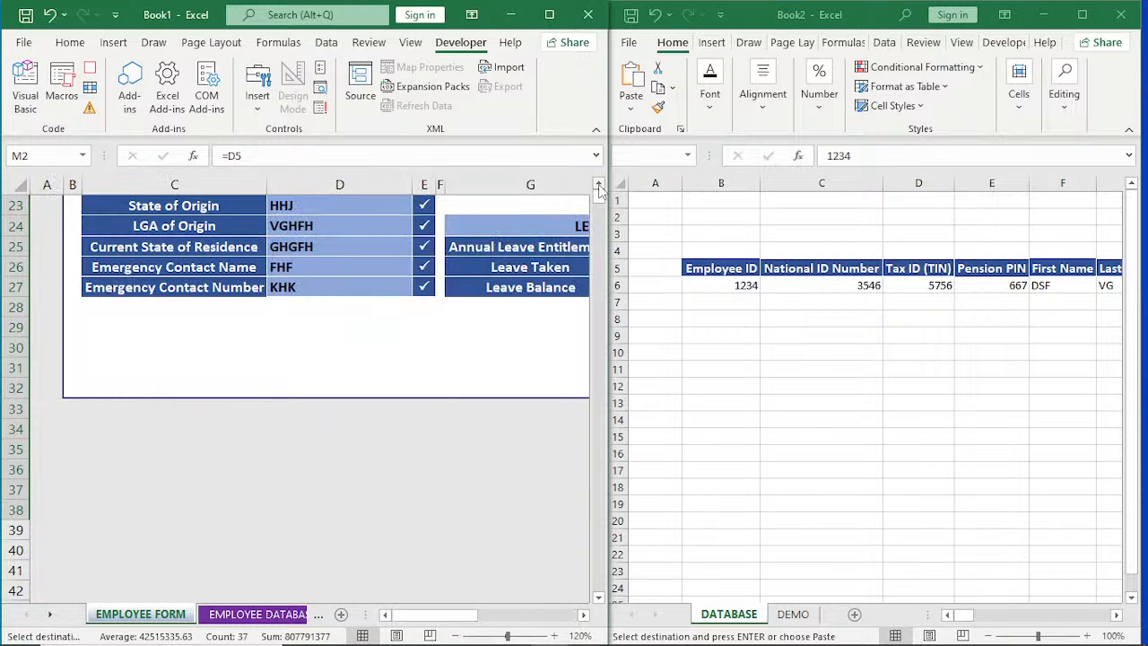
scroll(600, 190, "up", 3)
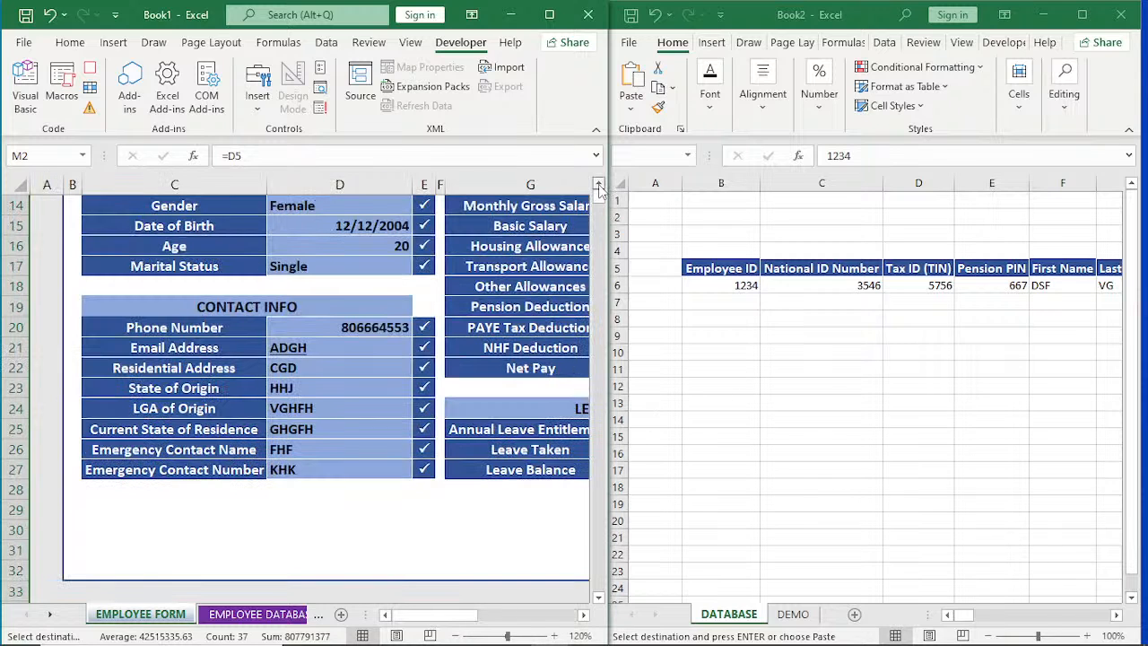
scroll(599, 190, "up", 4)
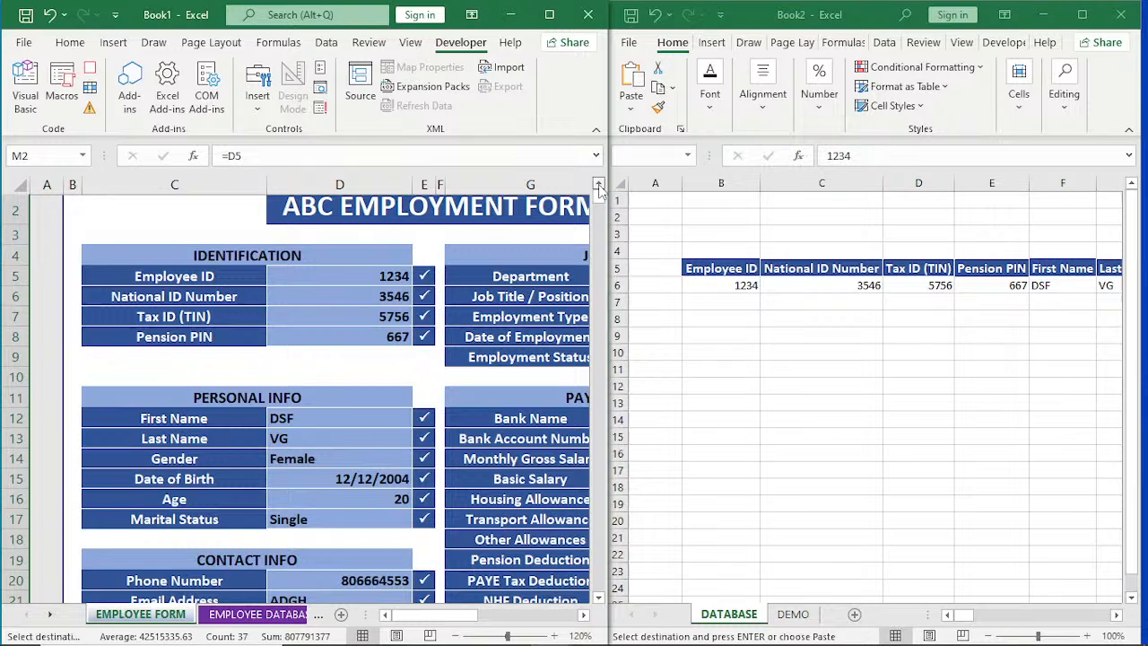
left_click(599, 187)
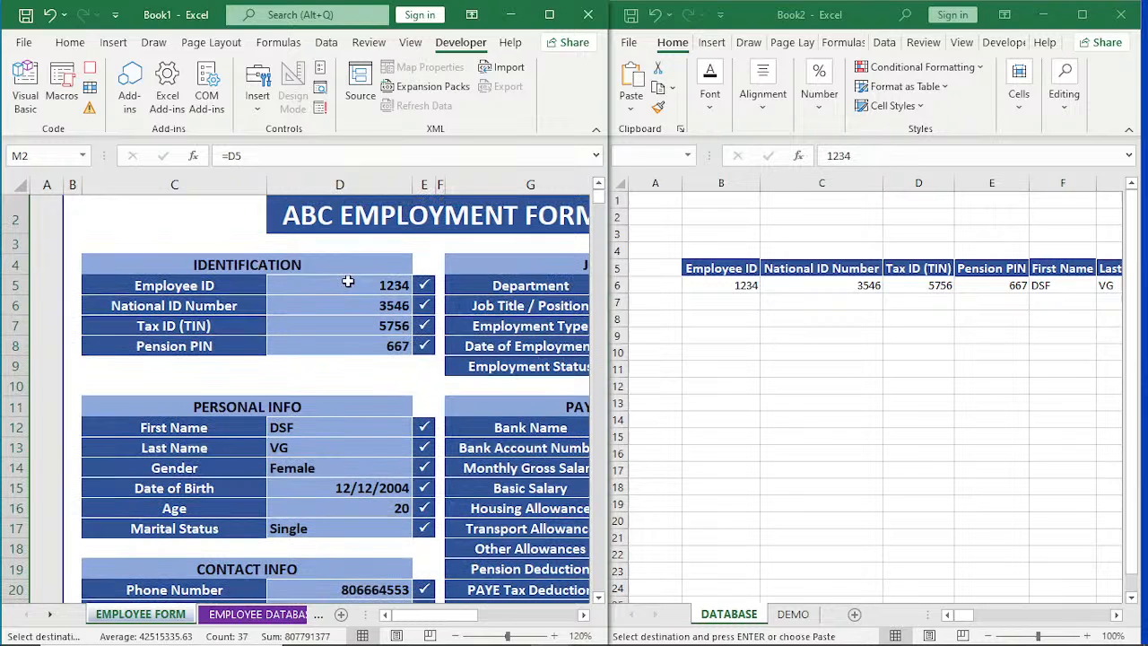
left_click(347, 285)
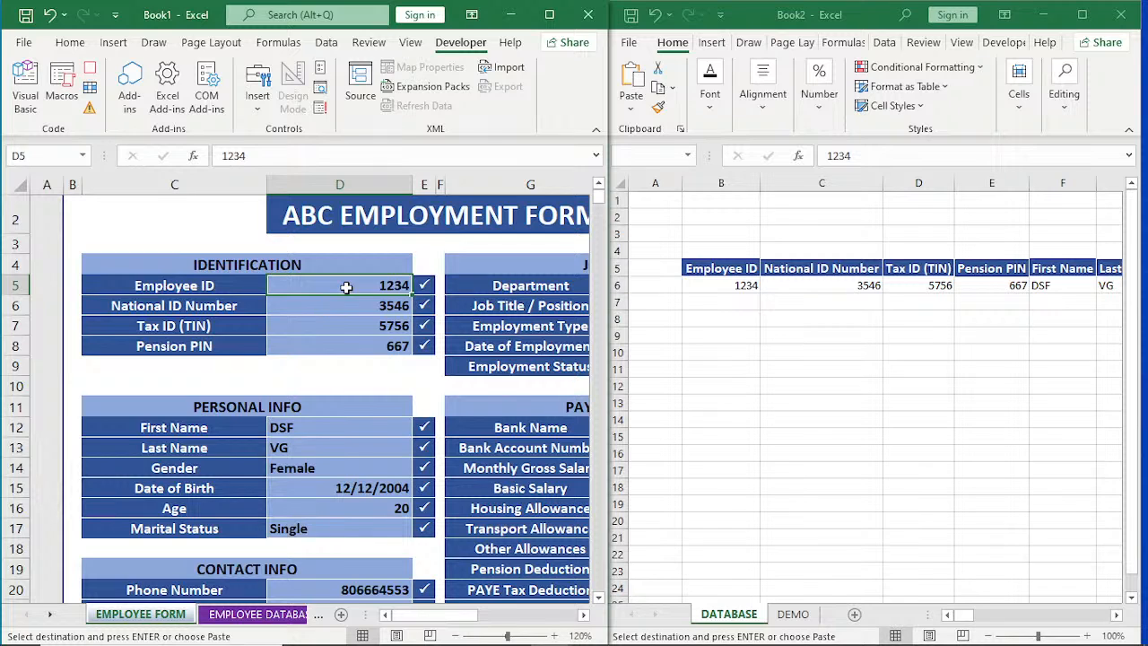
left_click_drag(346, 287, 341, 346)
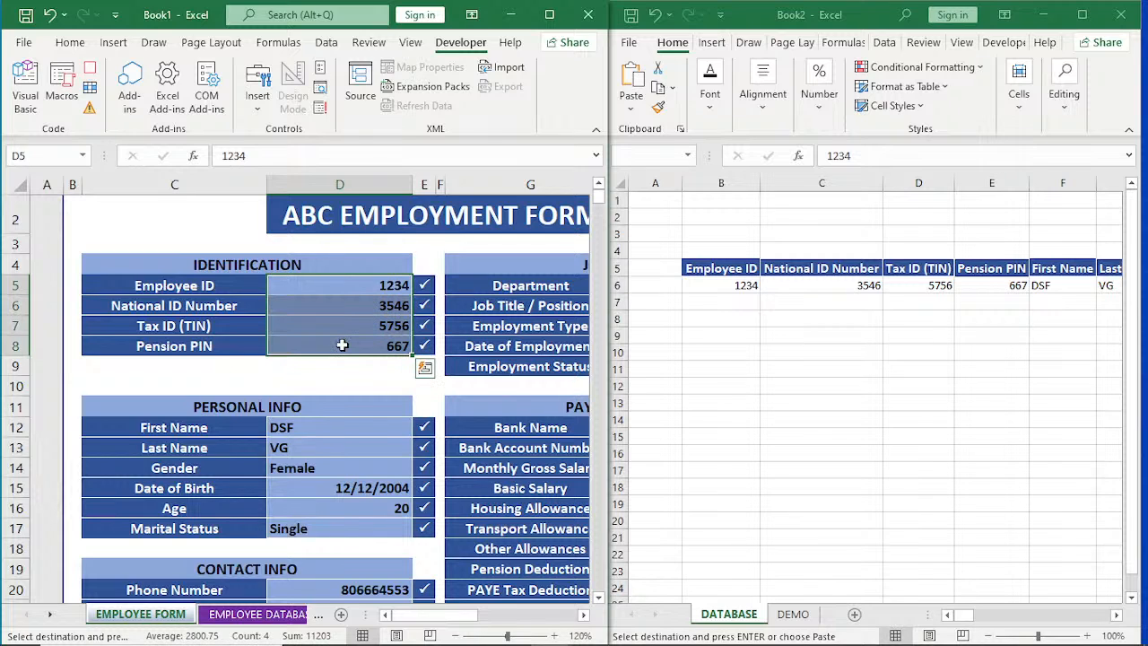
key("Delete")
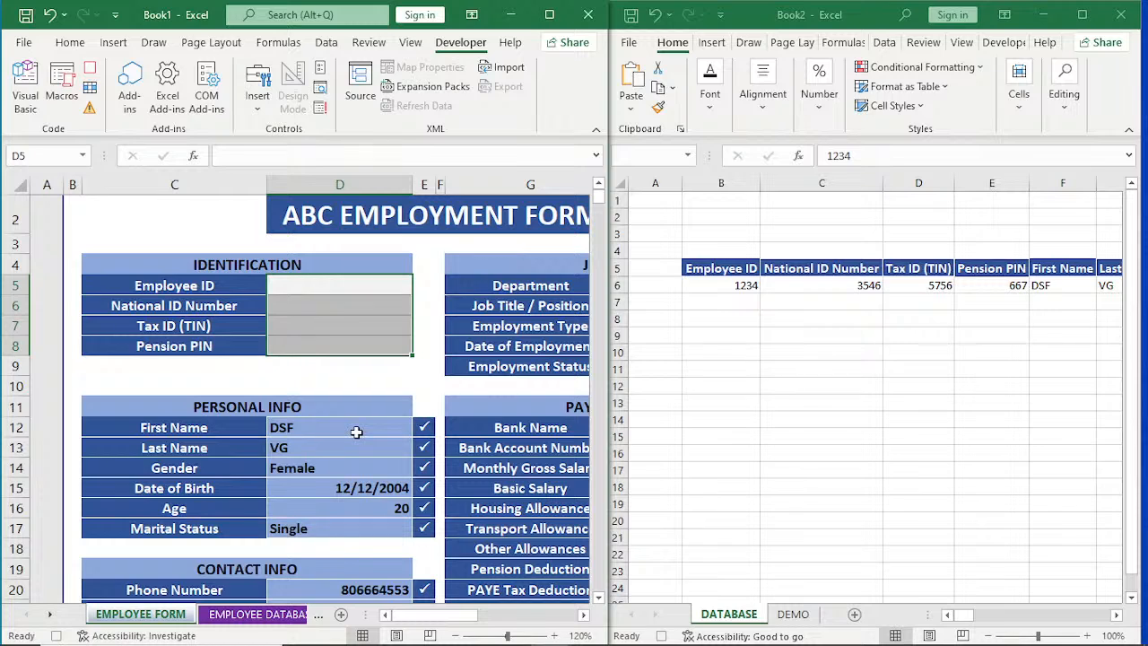
Clear the PERSONAL INFO entries in D12:D17 and the CONTACT INFO entries in D20:D27.
left_click_drag(356, 433, 359, 525)
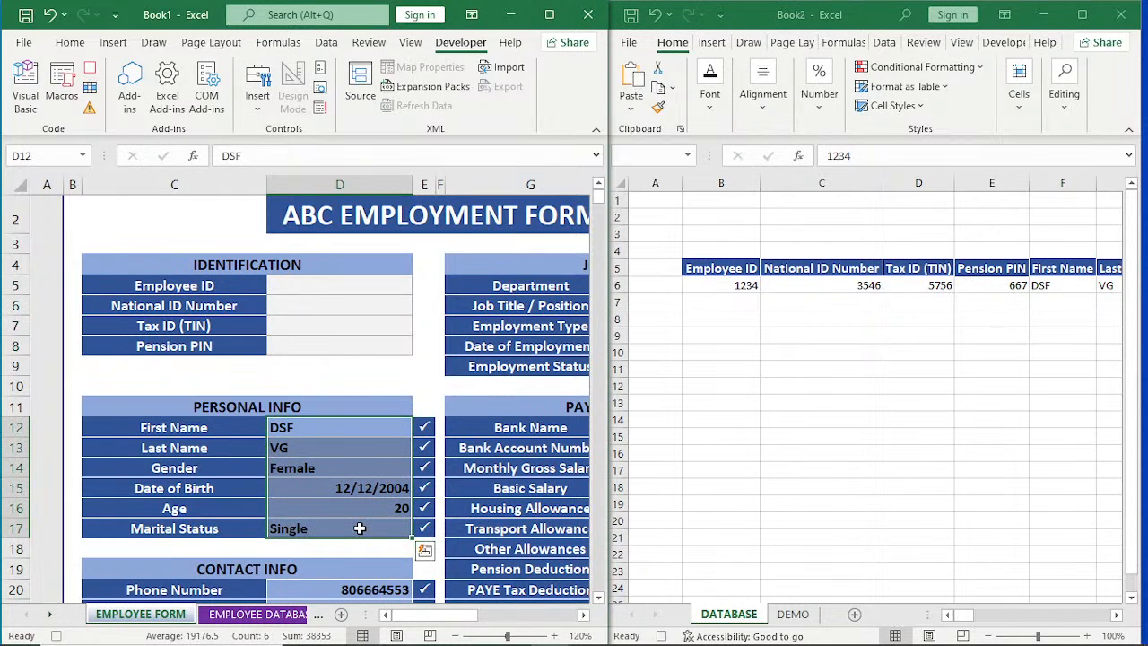
key("Delete")
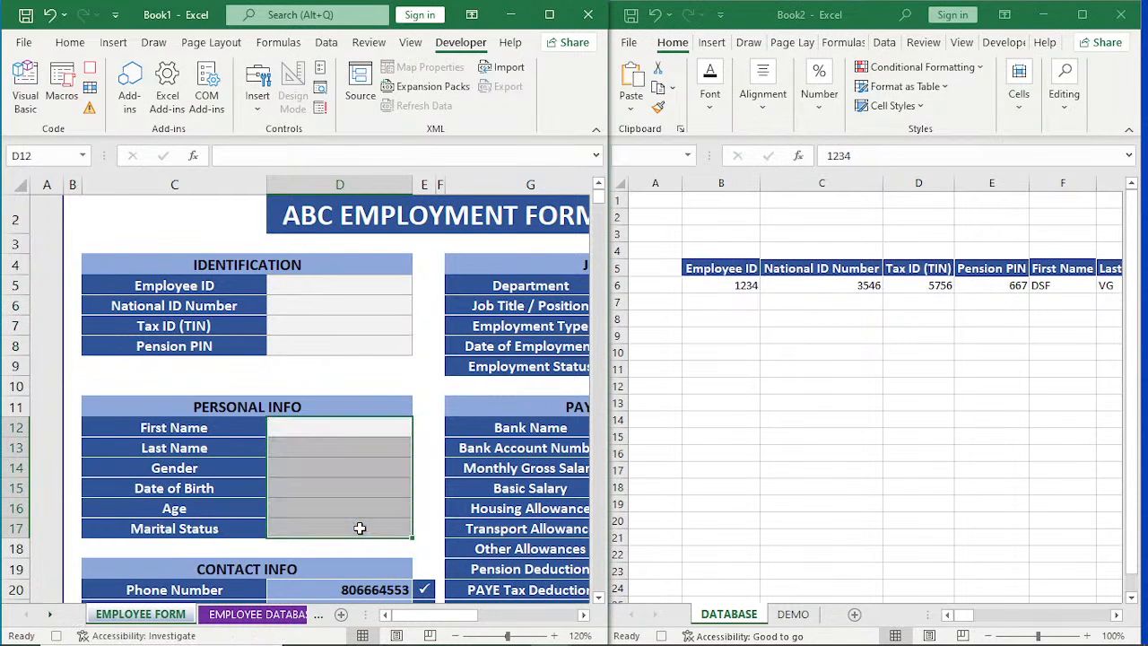
scroll(359, 529, "down", 2)
left_click(386, 452)
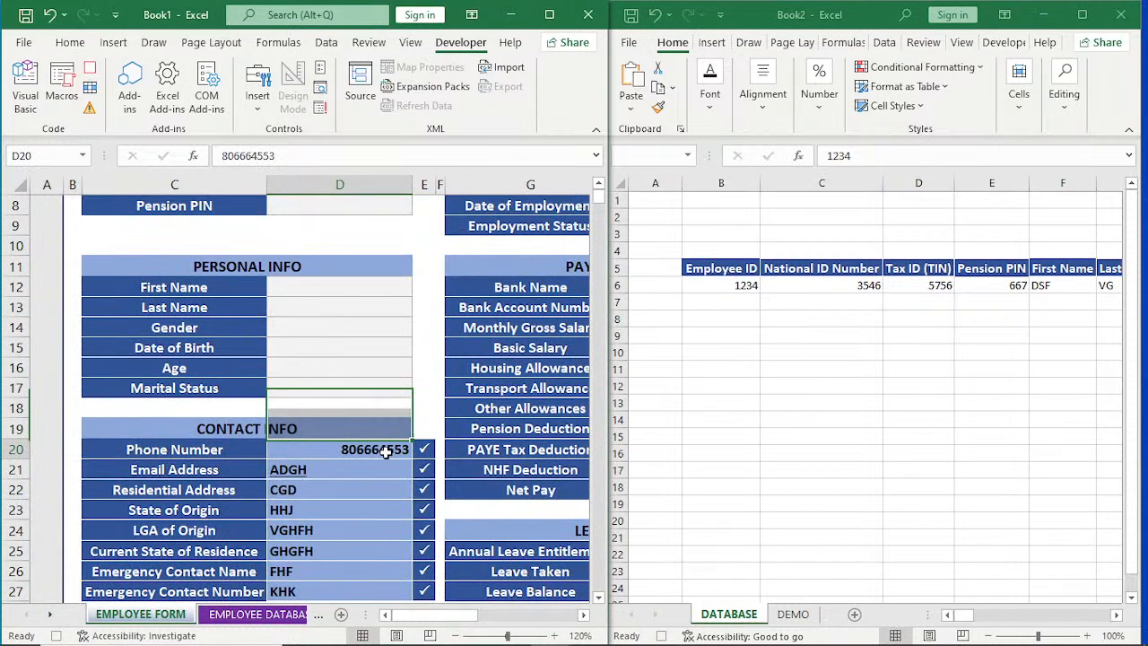
left_click_drag(385, 452, 367, 511)
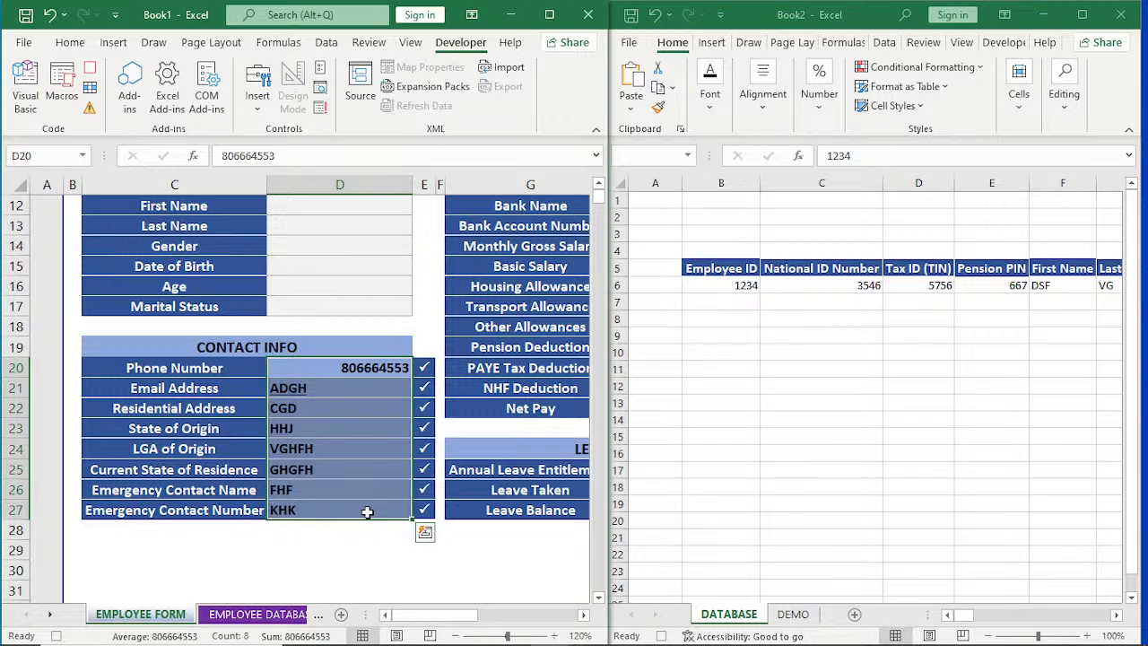
key("Delete")
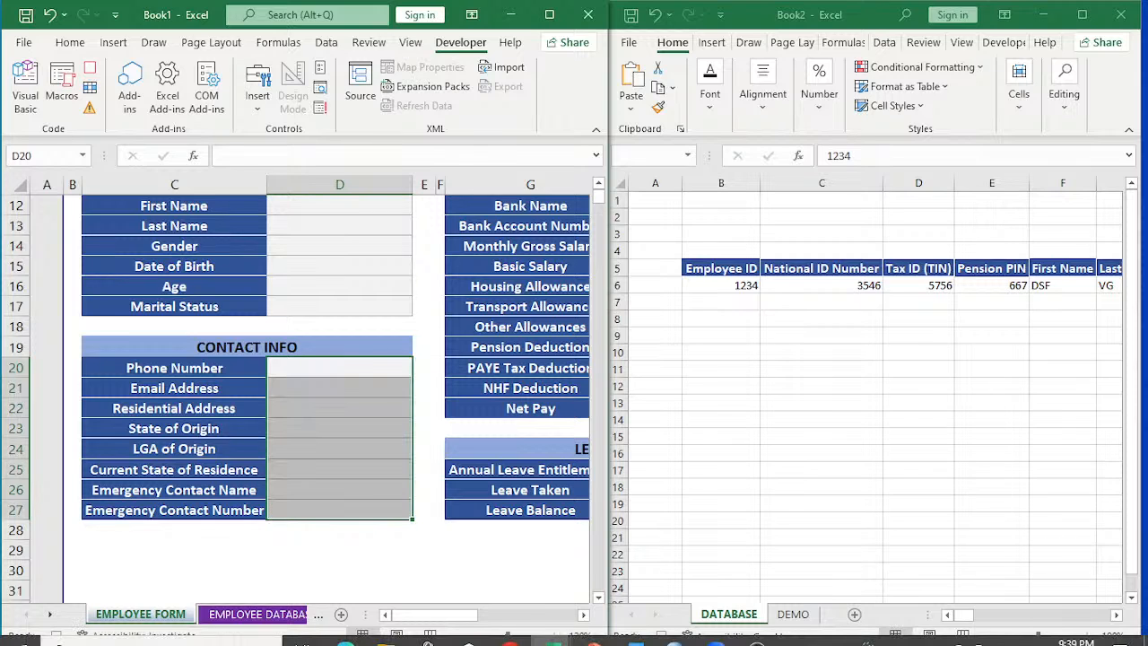
Clear the JOB INFO entries in H5:H9, from Department through Employment Status.
left_click(583, 615)
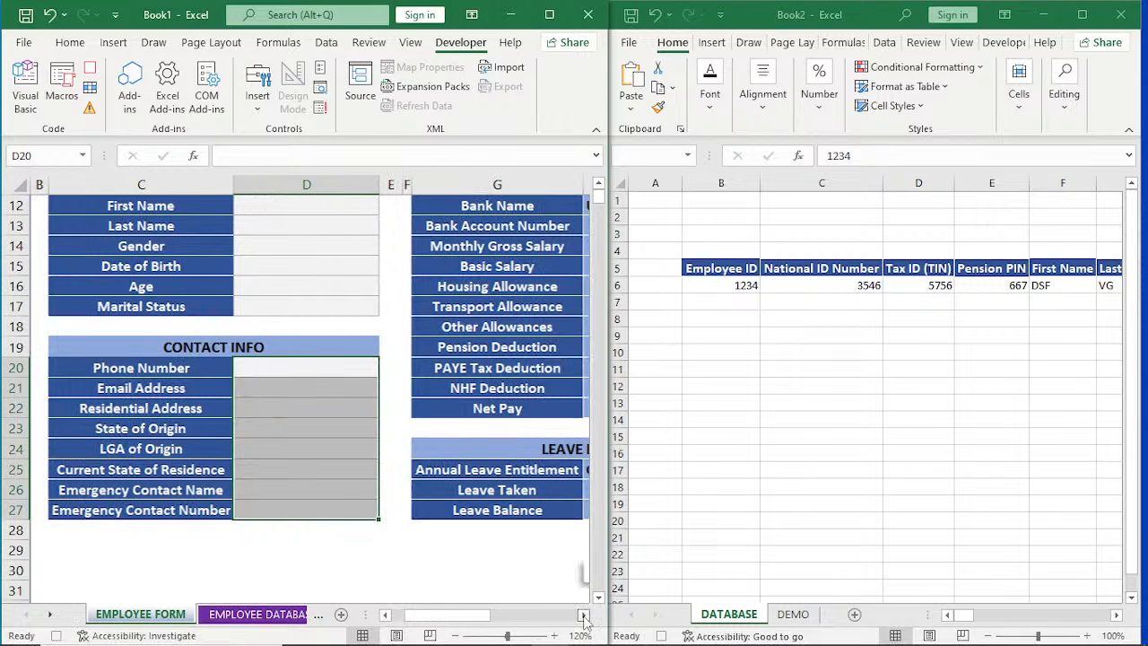
left_click(583, 615)
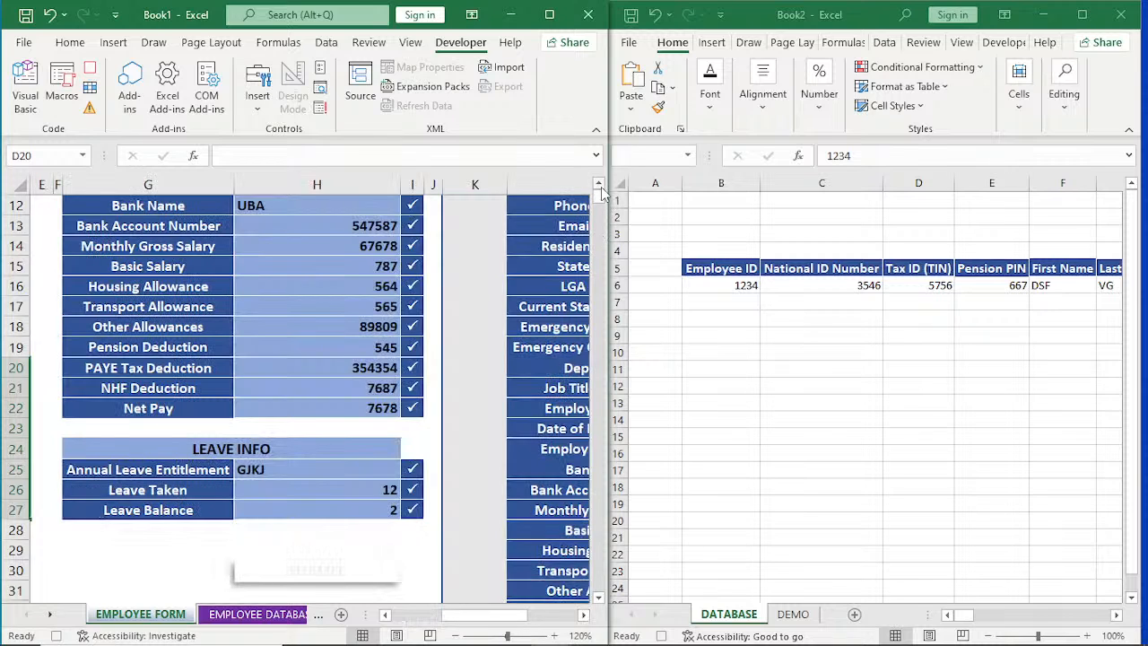
left_click(601, 193)
left_click_drag(314, 283, 314, 362)
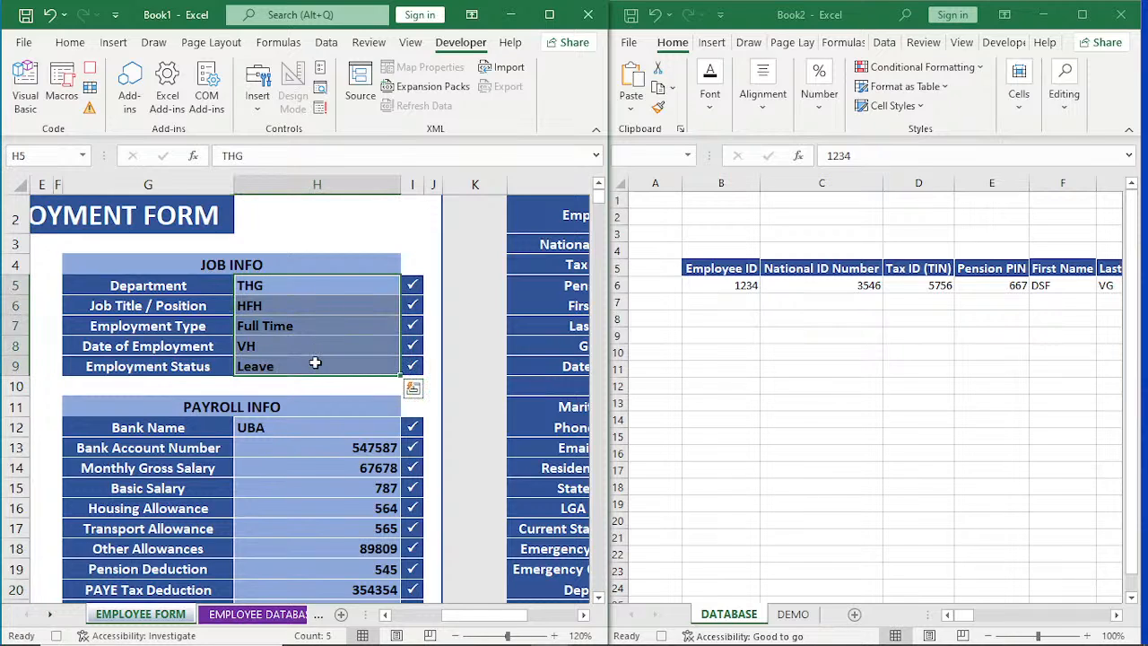
key("Delete")
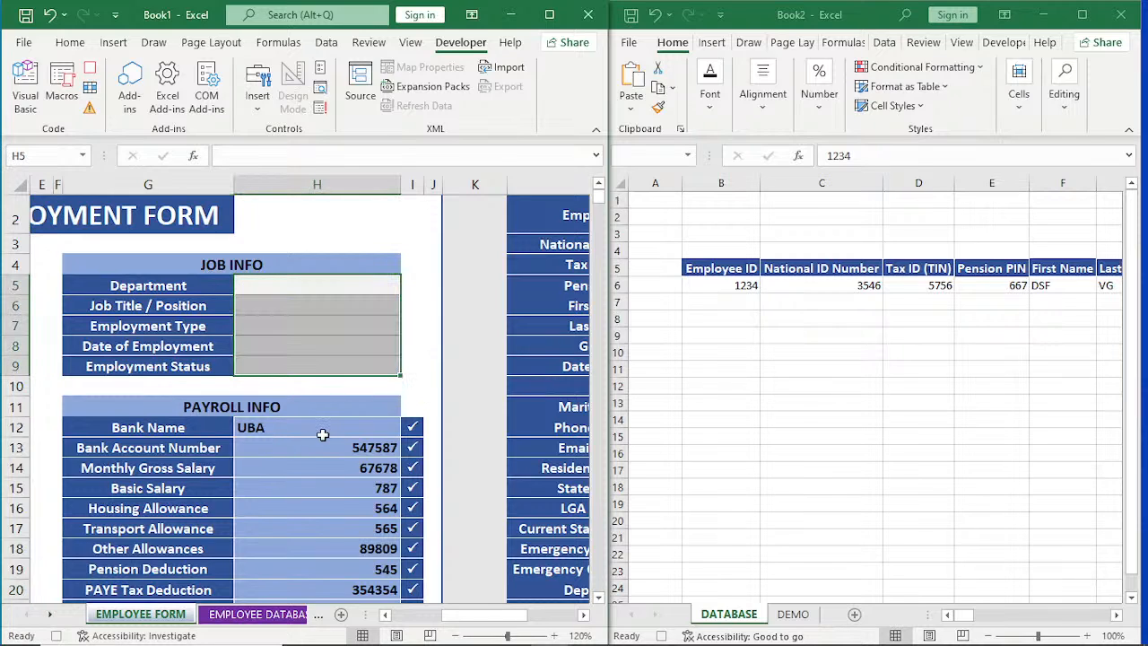
Clear the PAYROLL INFO entries in H12:H22 and the LEAVE INFO entries in H25:H27.
left_click_drag(323, 434, 337, 510)
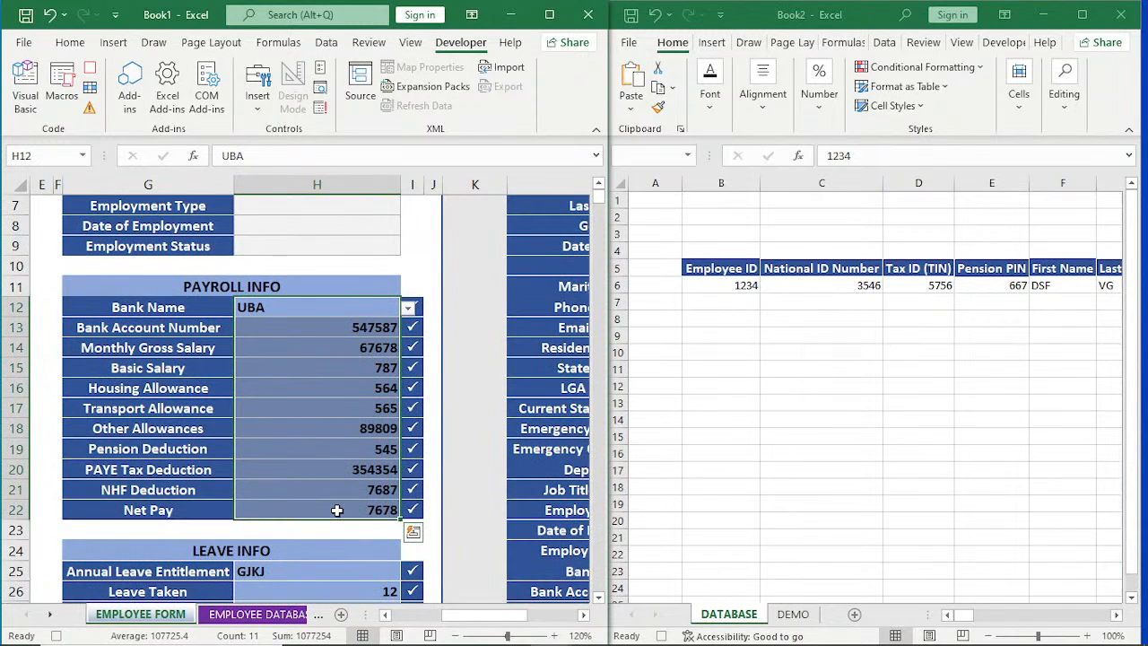
key("Delete")
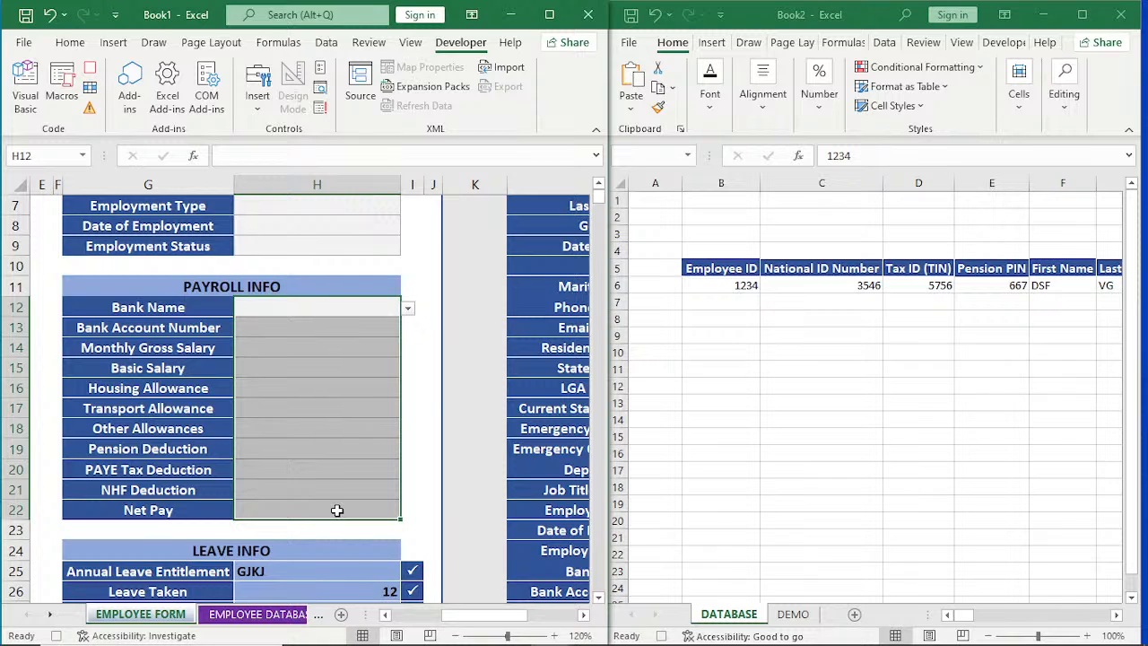
scroll(338, 510, "down", 2)
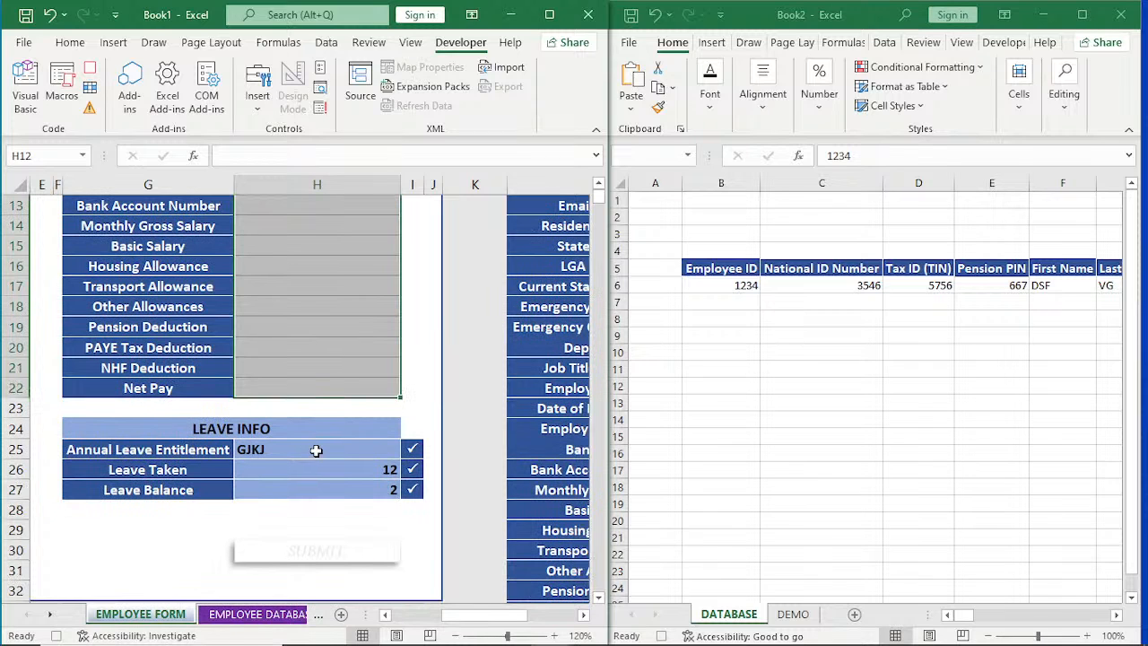
left_click_drag(316, 450, 316, 480)
key("Delete")
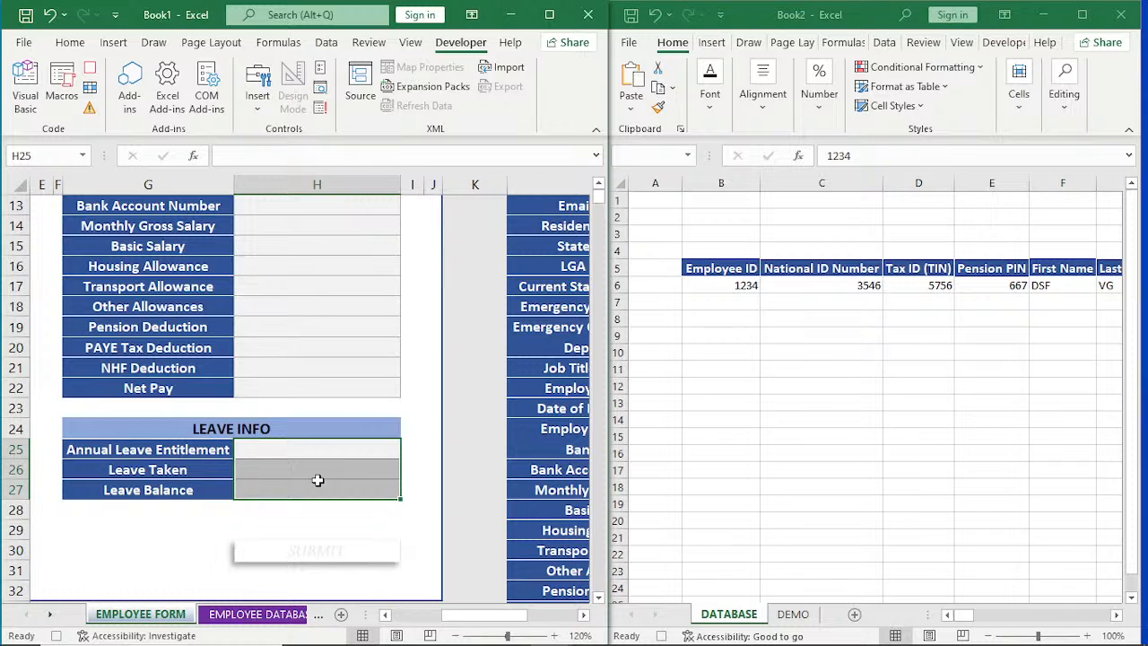
Stop the macro recording and assign PERSONAL.XLSB!ABC_2 to the SUBMIT picture below LEAVE INFO.
left_click(91, 71)
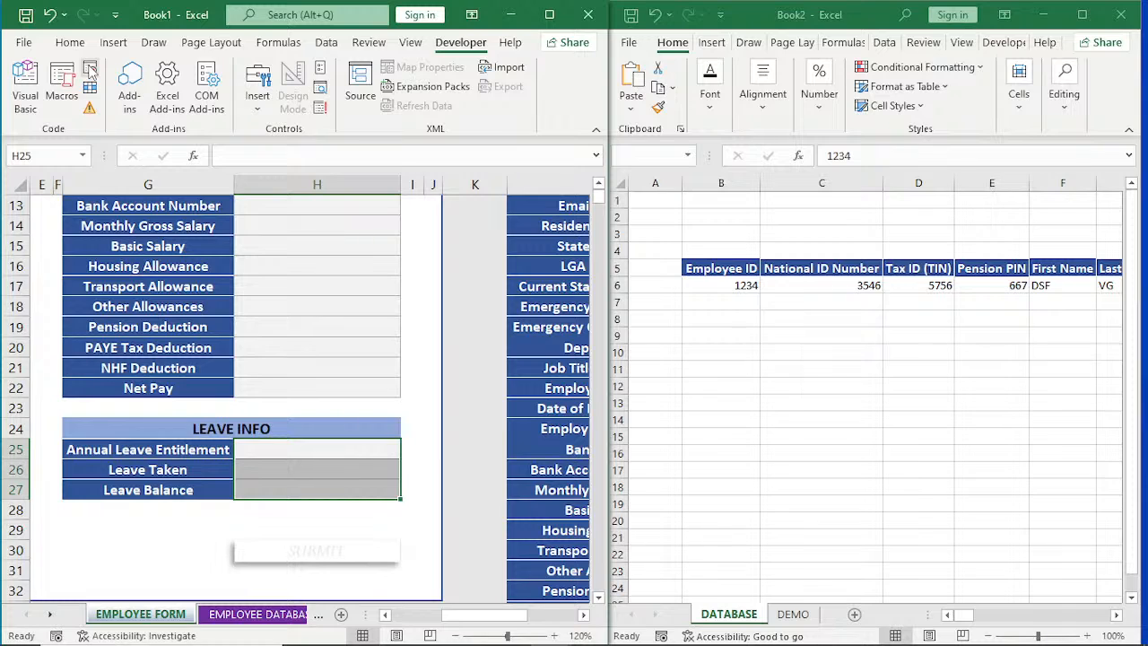
right_click(310, 558)
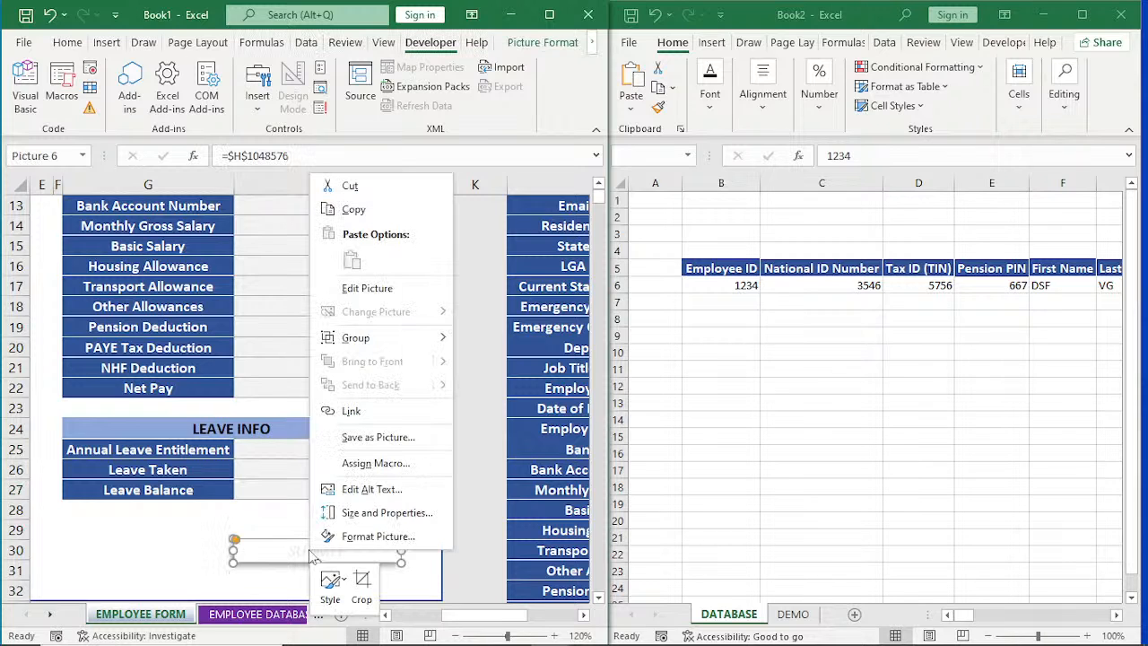
left_click(367, 464)
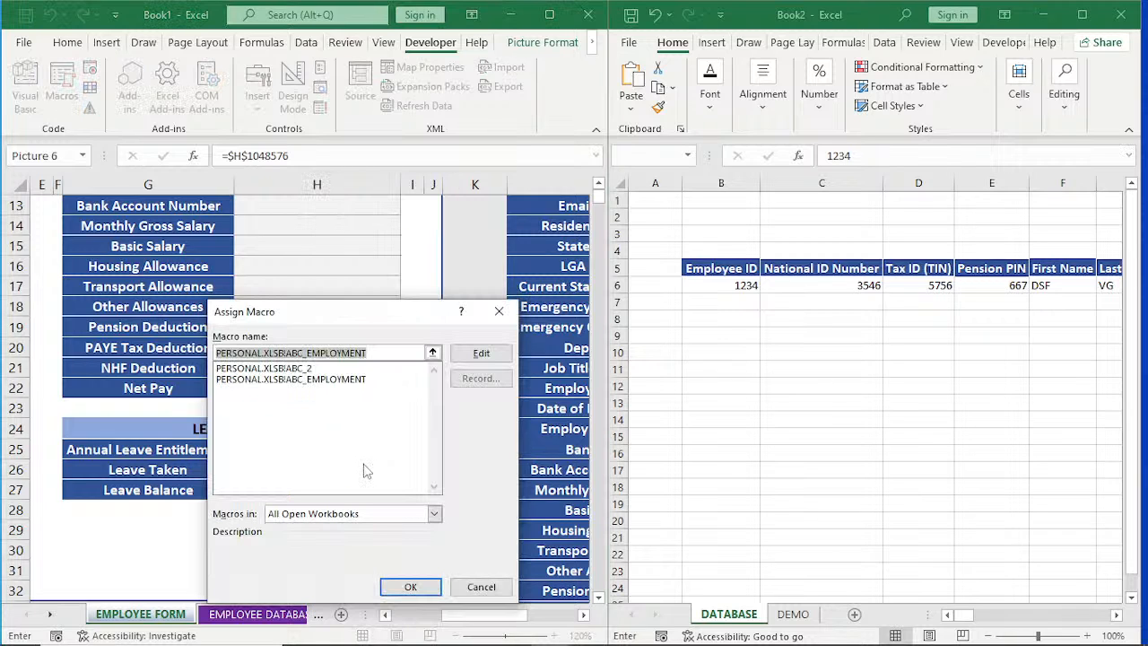
left_click(296, 370)
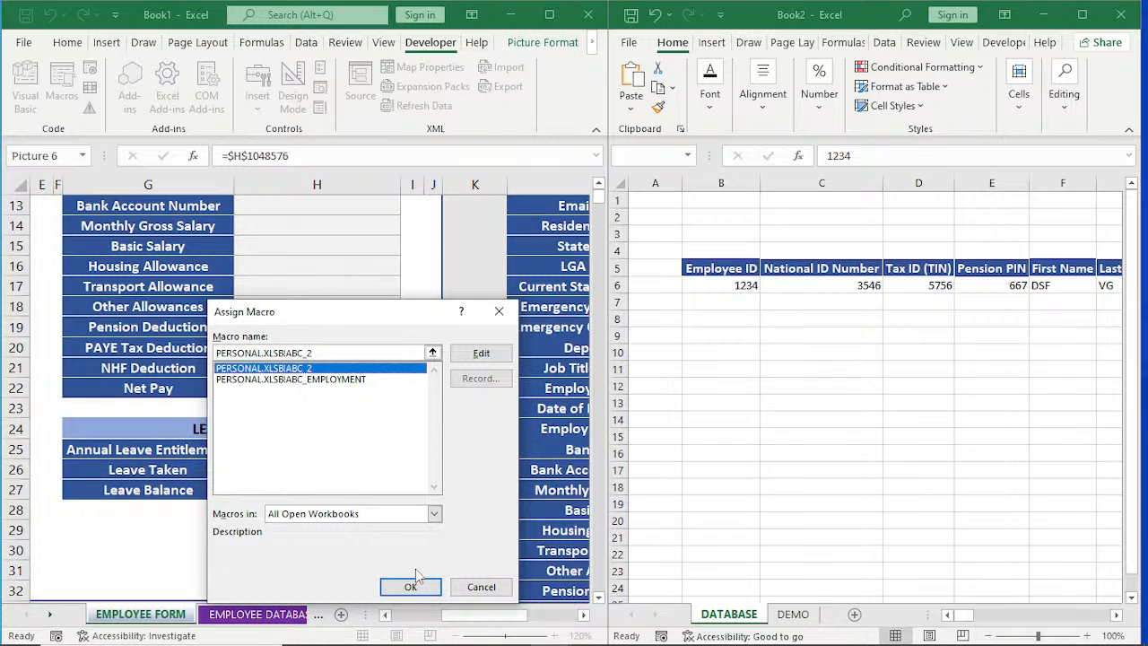
left_click(410, 585)
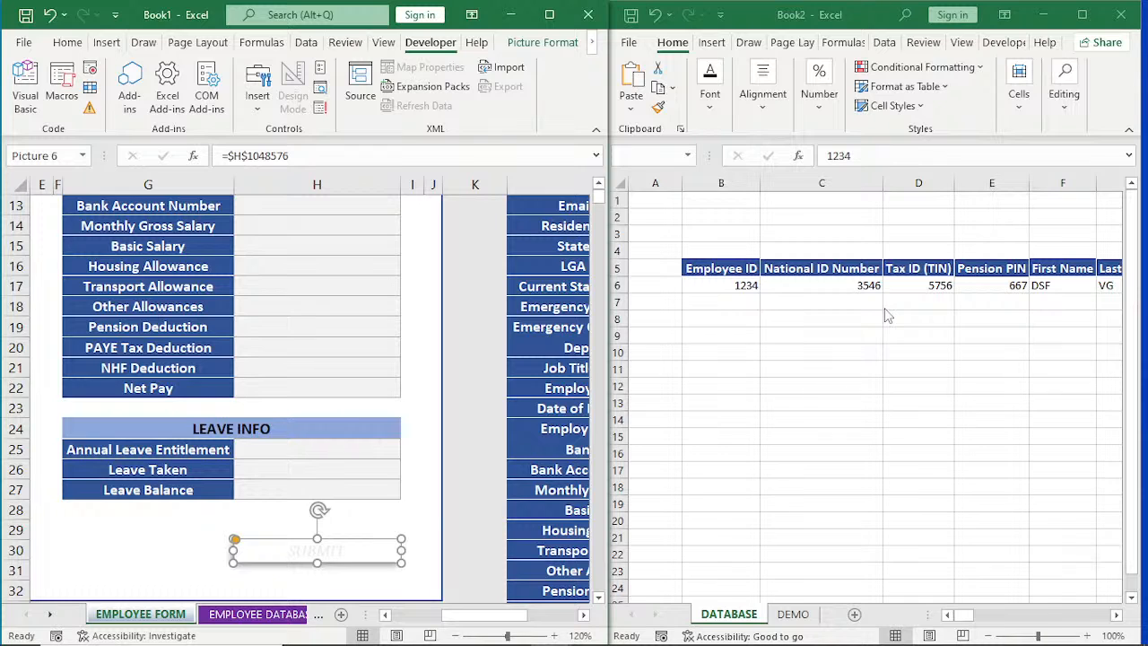
left_click(431, 512)
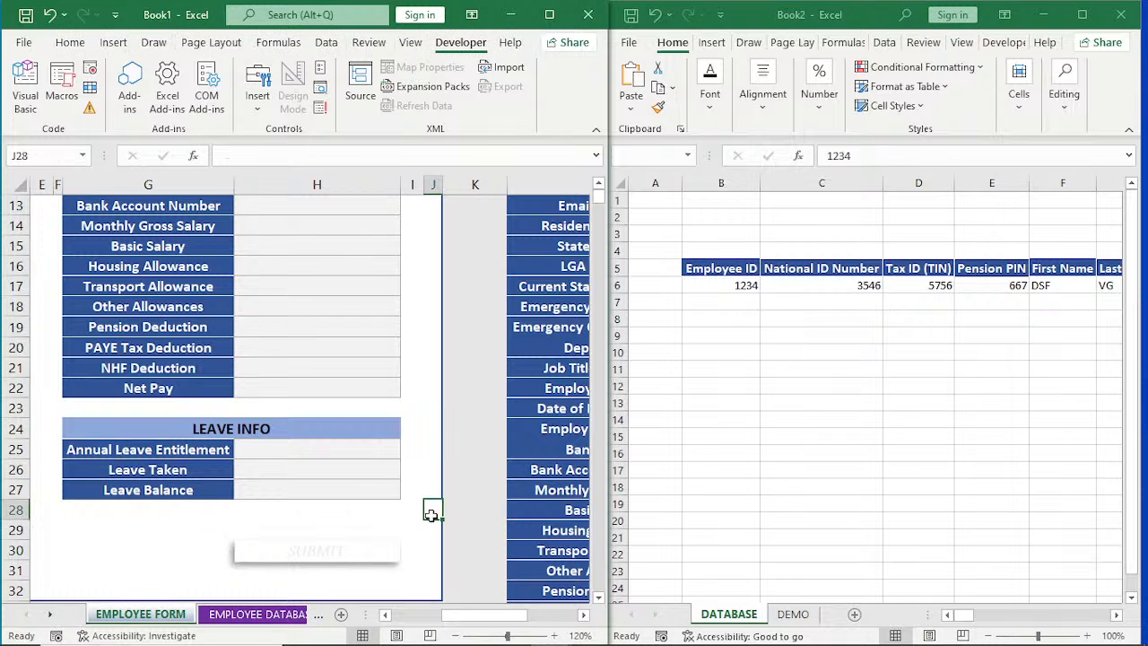
Fill in the form's IDENTIFICATION section with a new employee's Employee ID, National ID Number, Tax ID (TIN) and Pension PIN.
left_click_drag(456, 615, 406, 621)
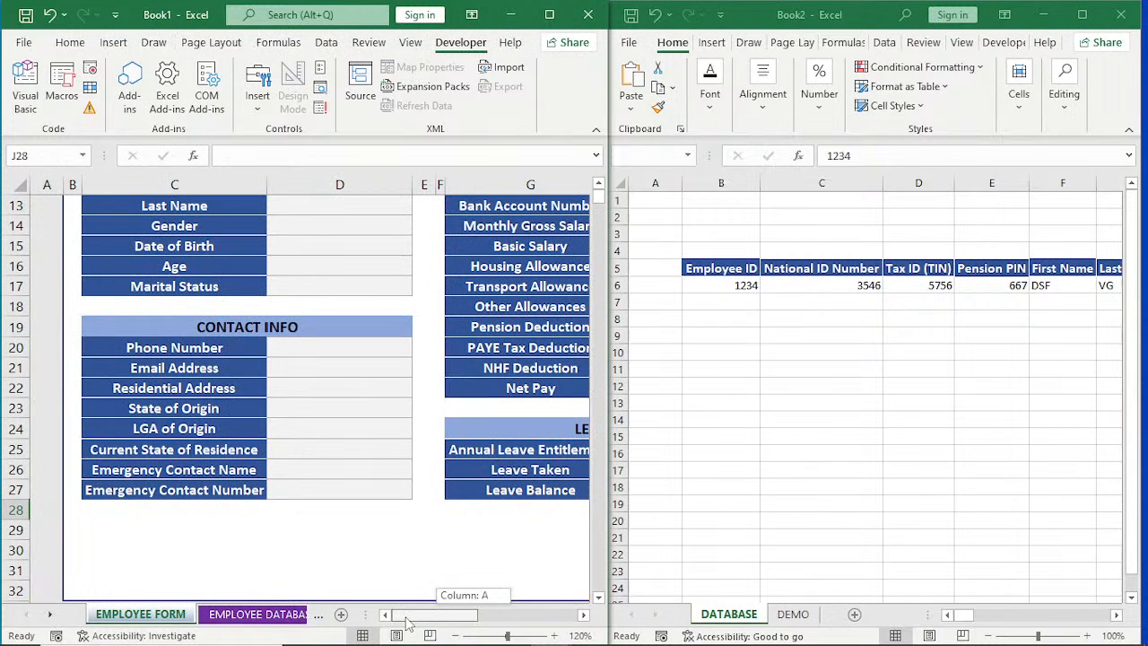
scroll(405, 362, "up", 4)
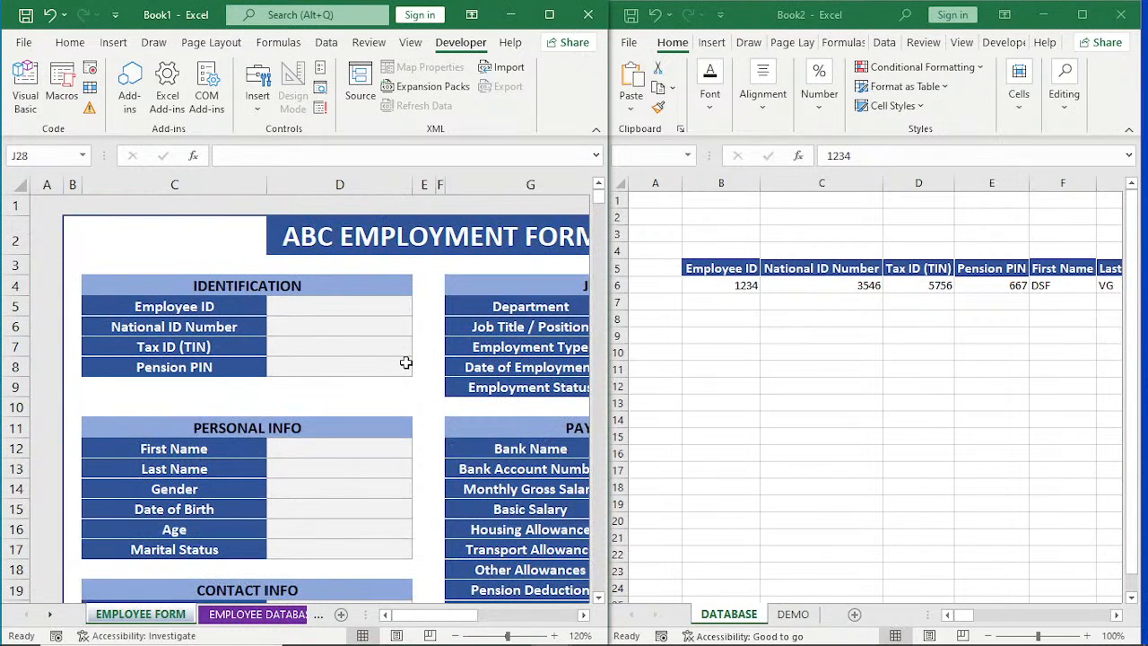
left_click(327, 305)
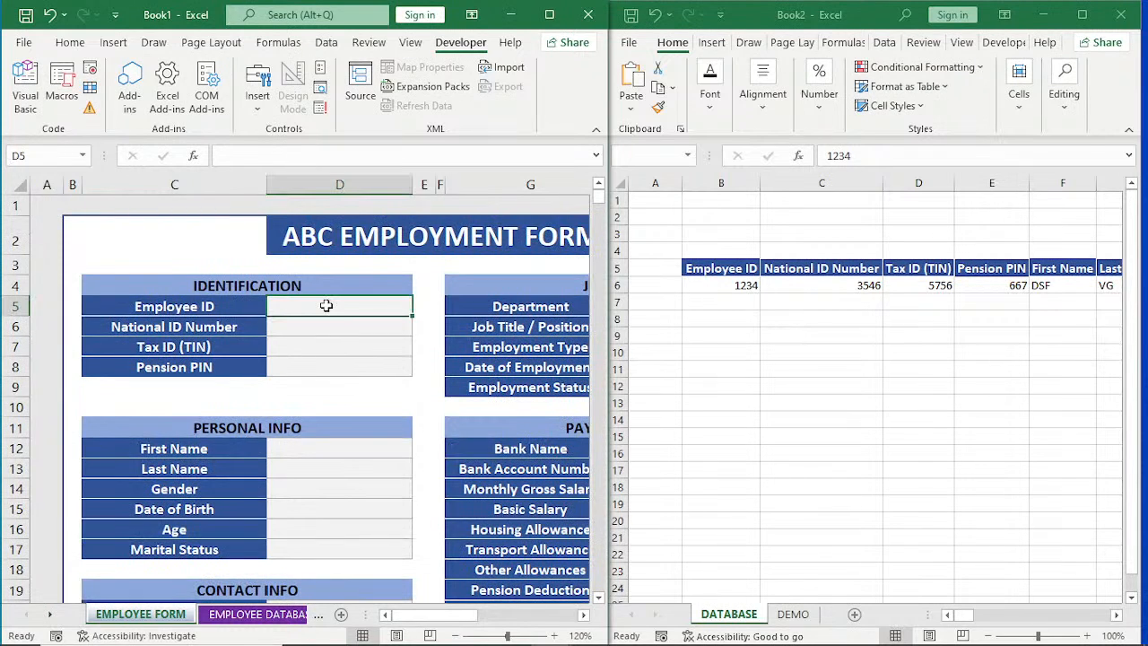
type("241")
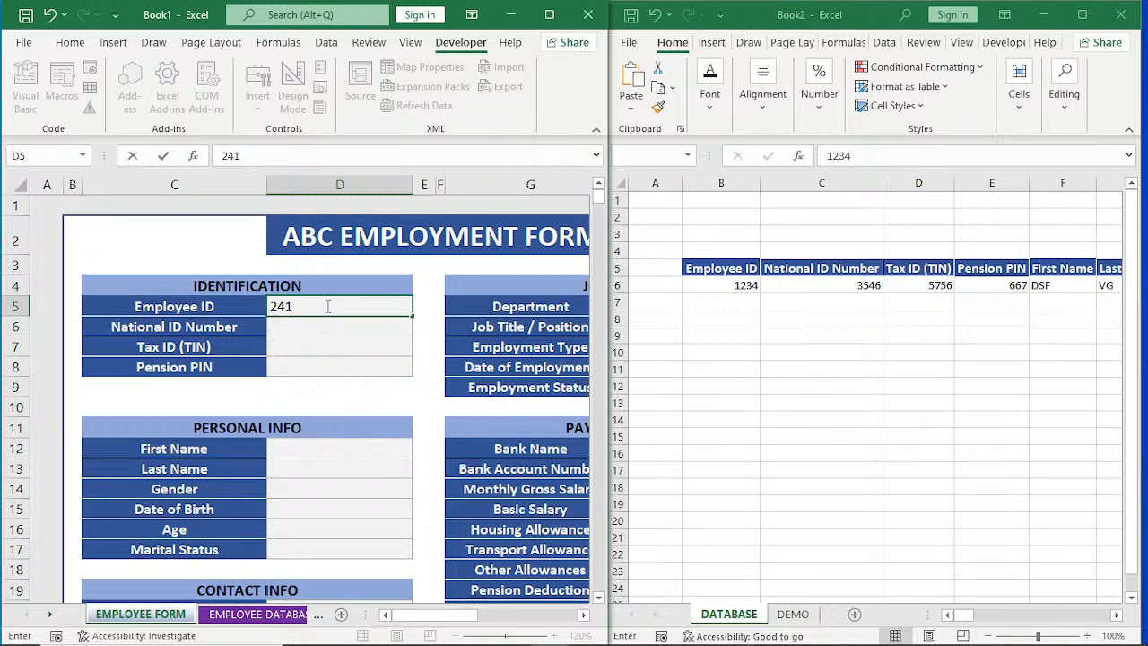
key("Return")
type("54653")
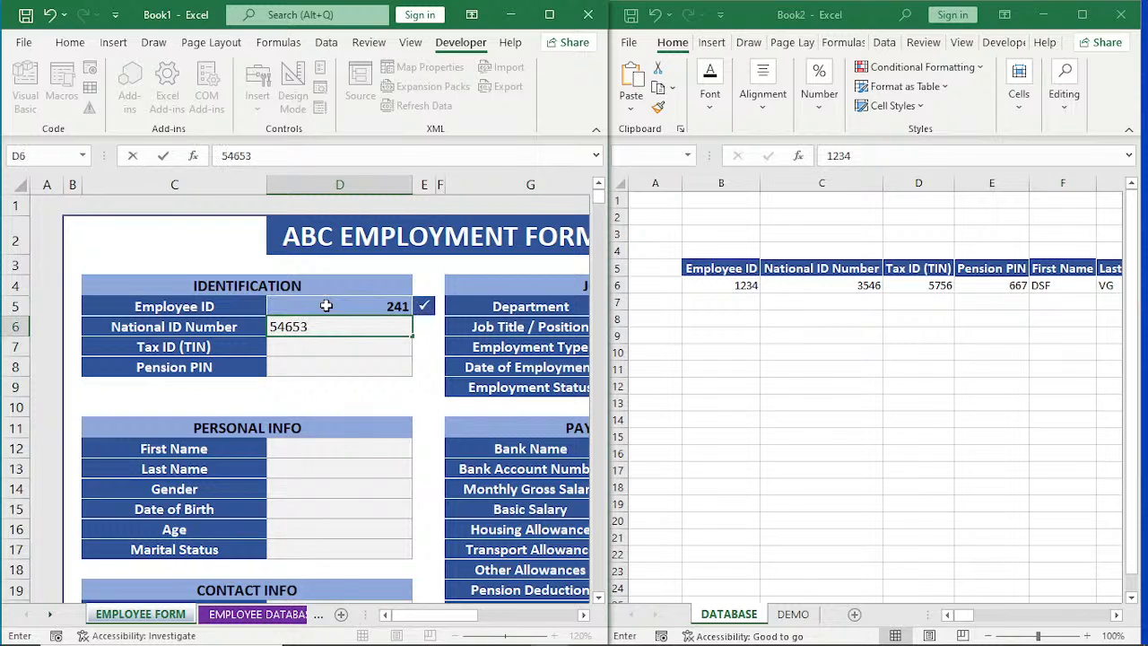
key("Return")
type("453")
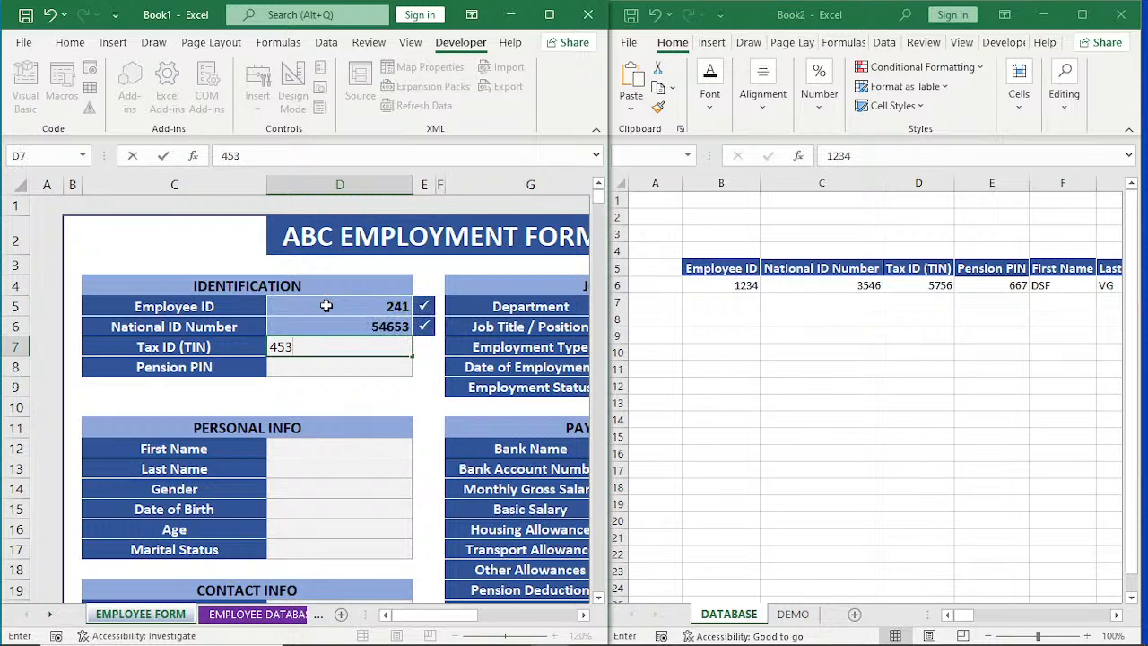
key("Return")
type("242")
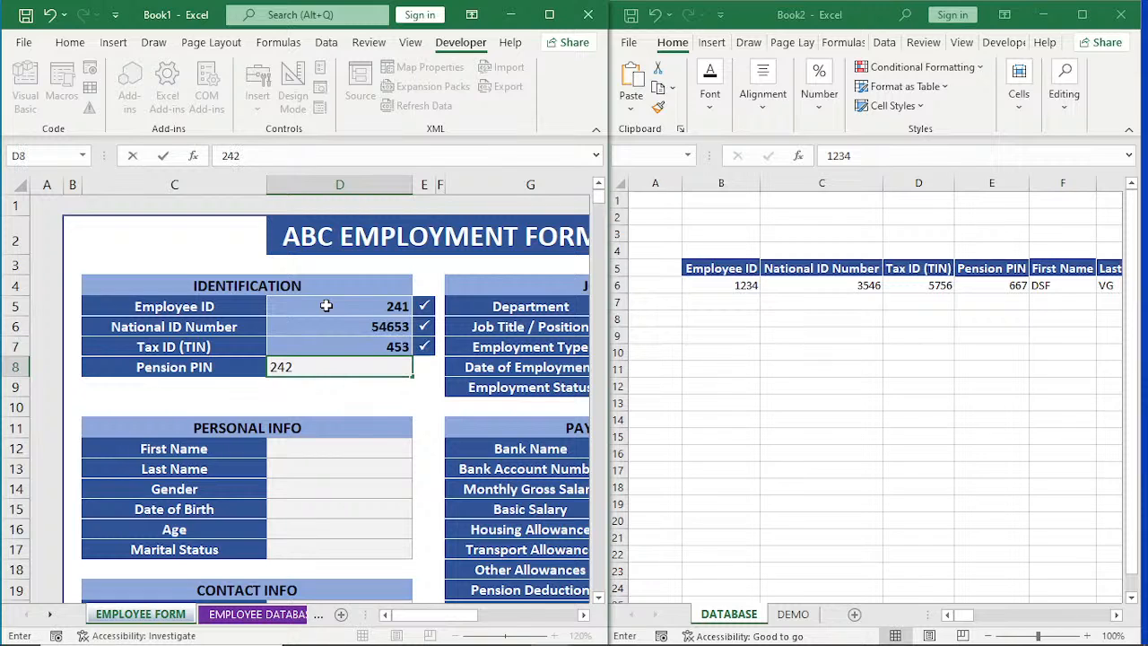
key("Return")
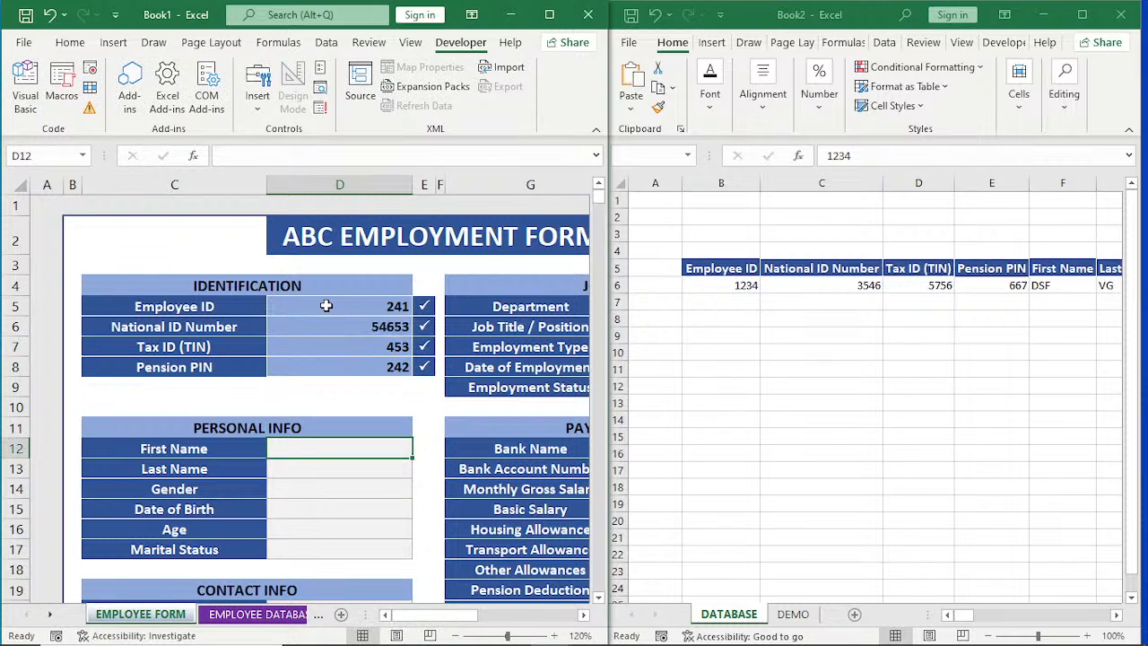
Fill in the employee's first and last name under PERSONAL INFO and set Gender to Female.
key("Return")
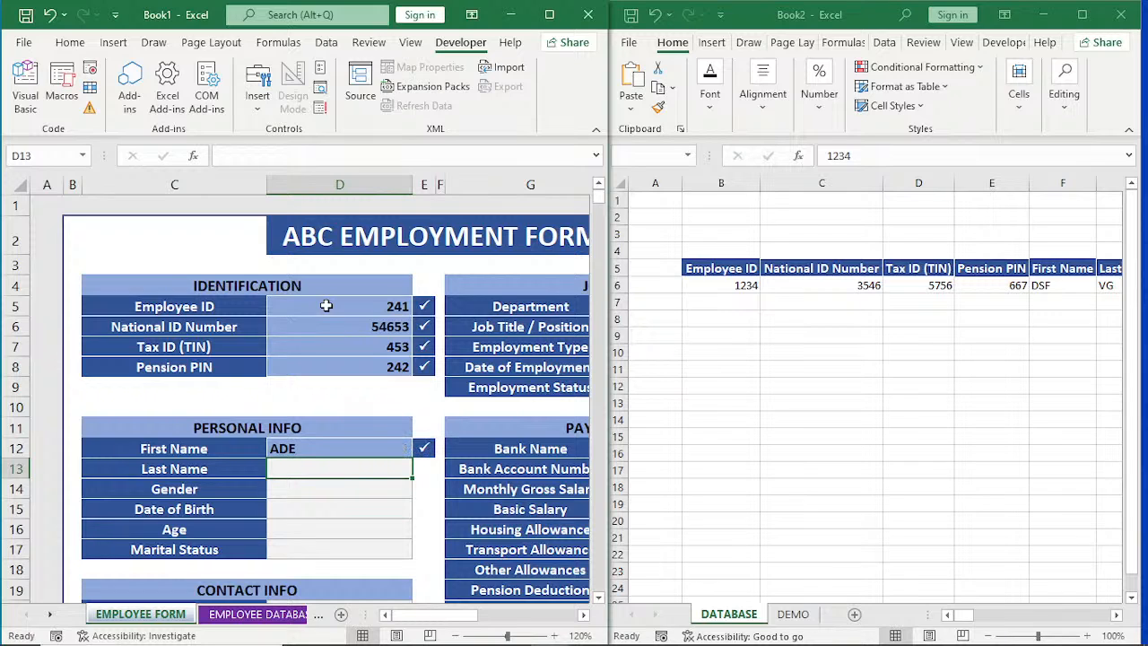
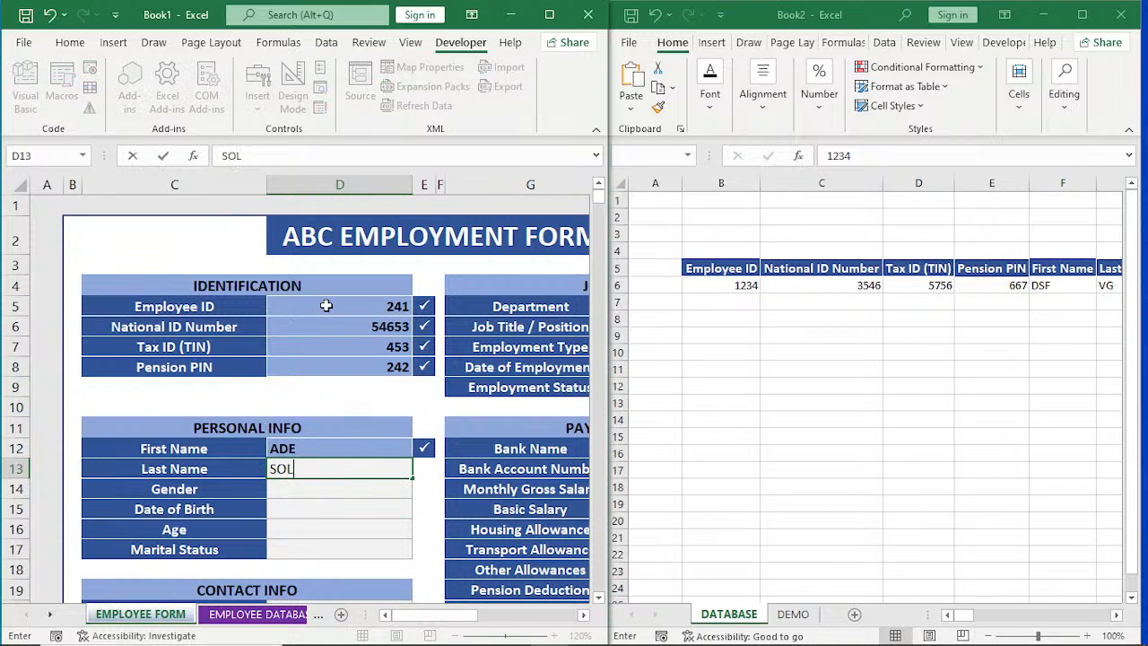
key("Return")
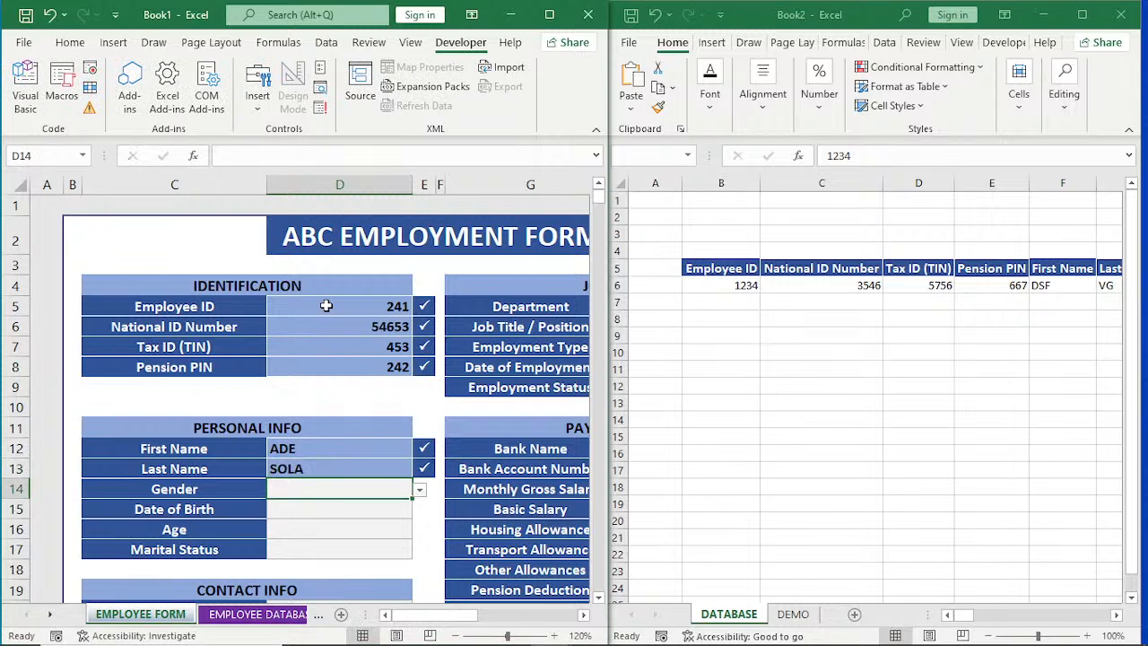
left_click(420, 491)
left_click(357, 507)
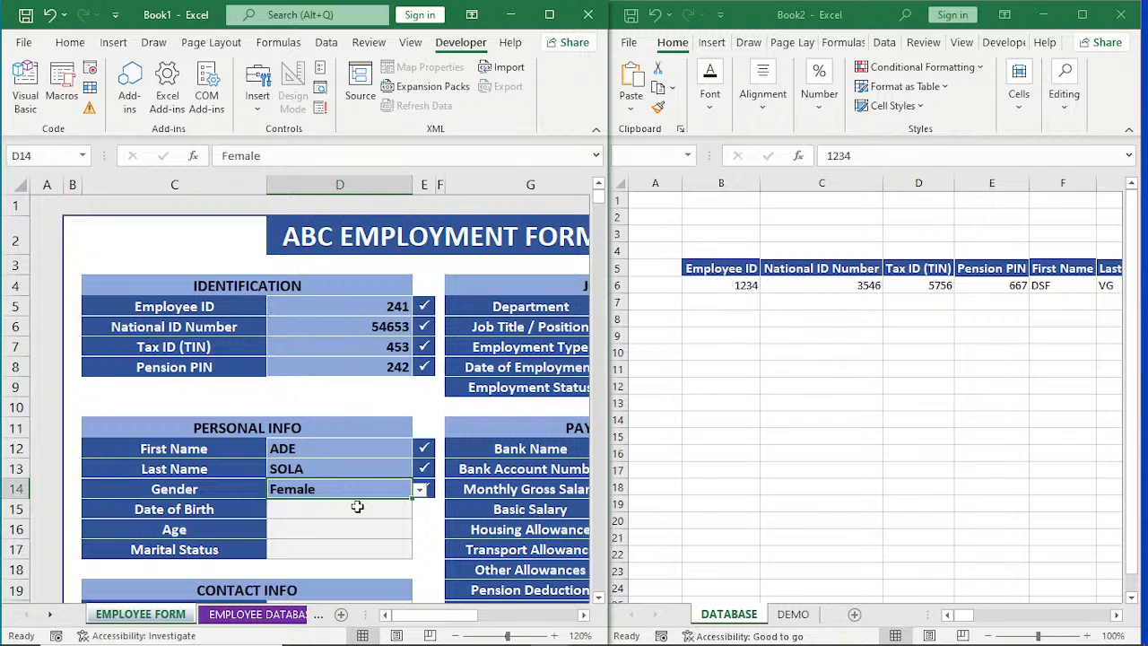
Enter the employee's date of birth in D15 of the PERSONAL INFO section.
left_click(357, 507)
type("12")
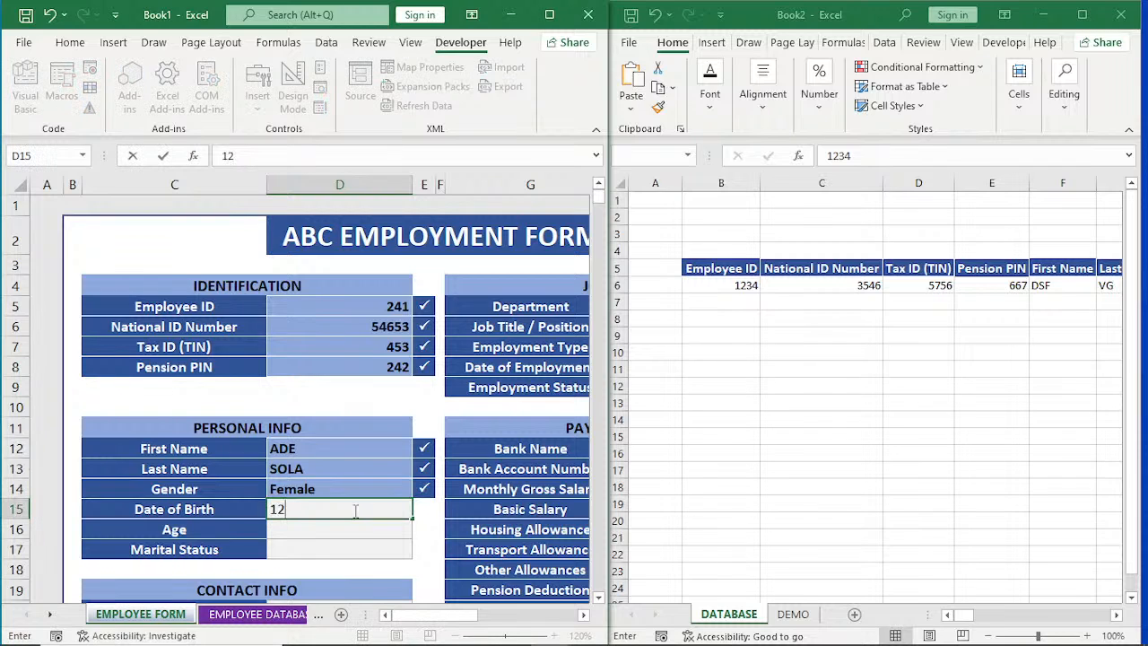
type("/1/2000")
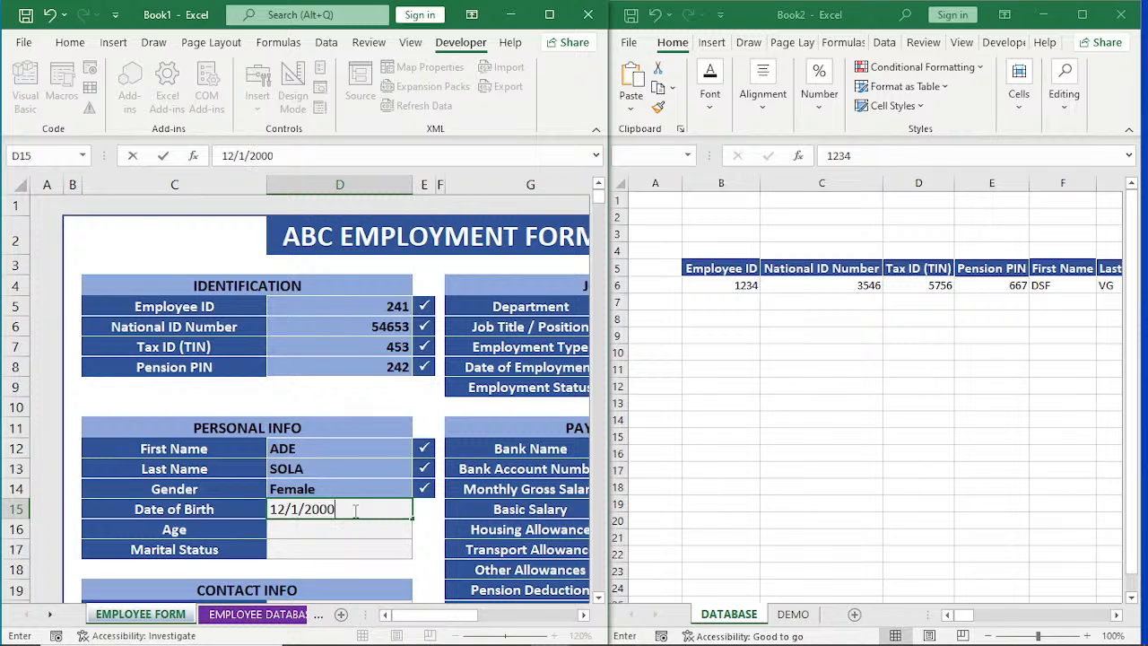
key("Return")
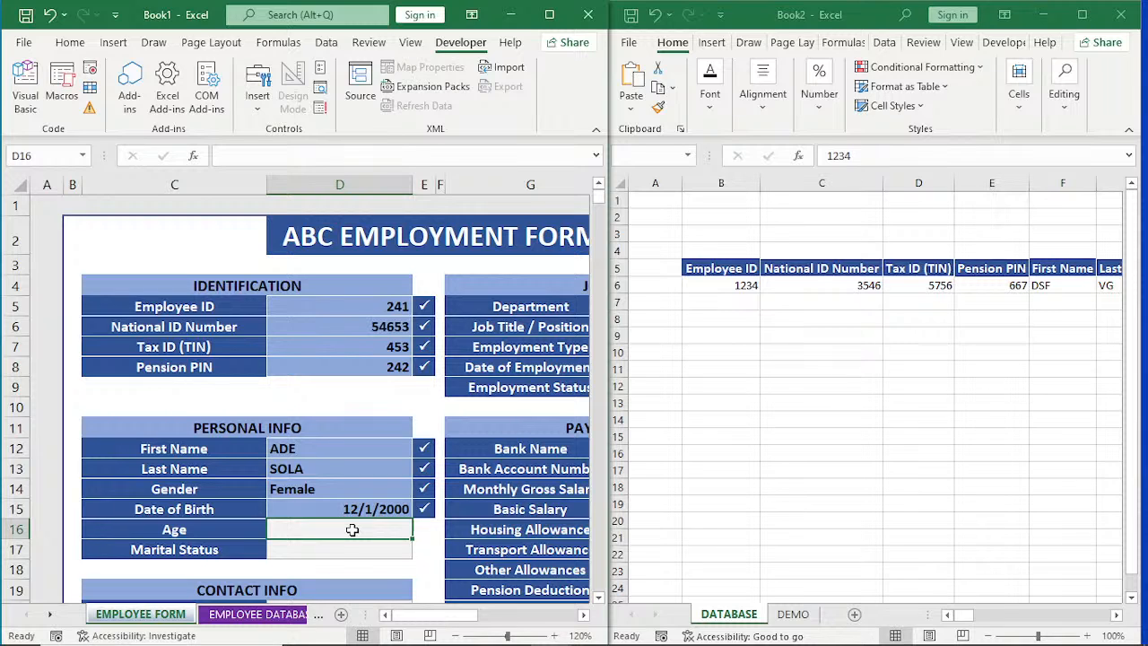
Calculate Age in D16 with =DATEDIF(D15,TODAY(),"Y") and set Marital Status to Single.
type("=")
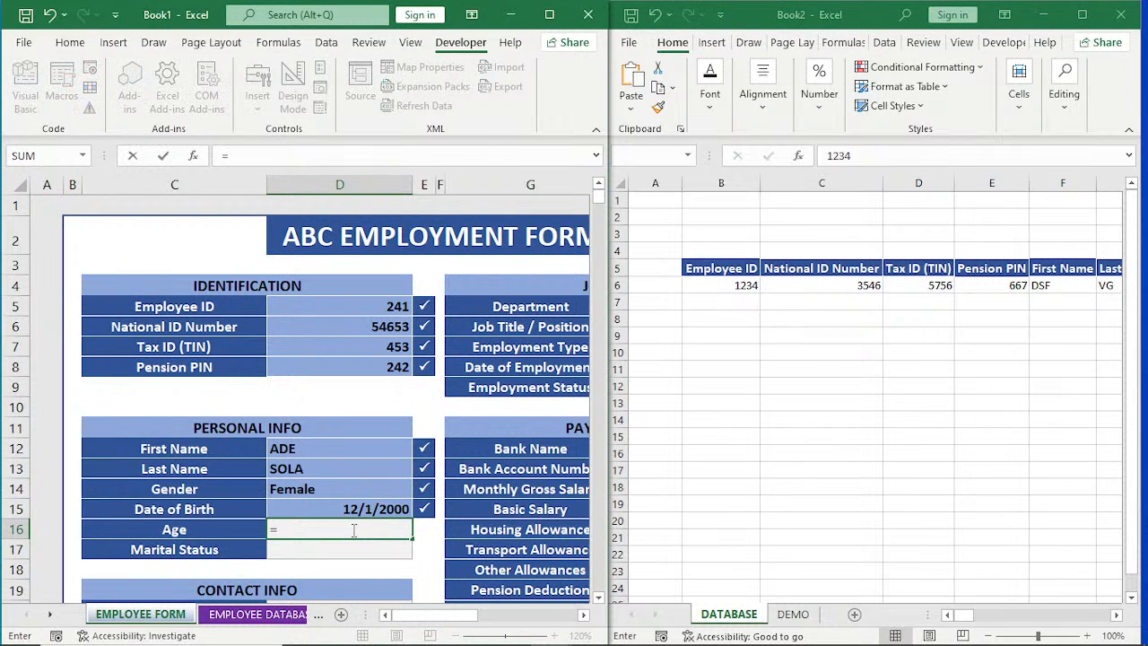
type("DAT")
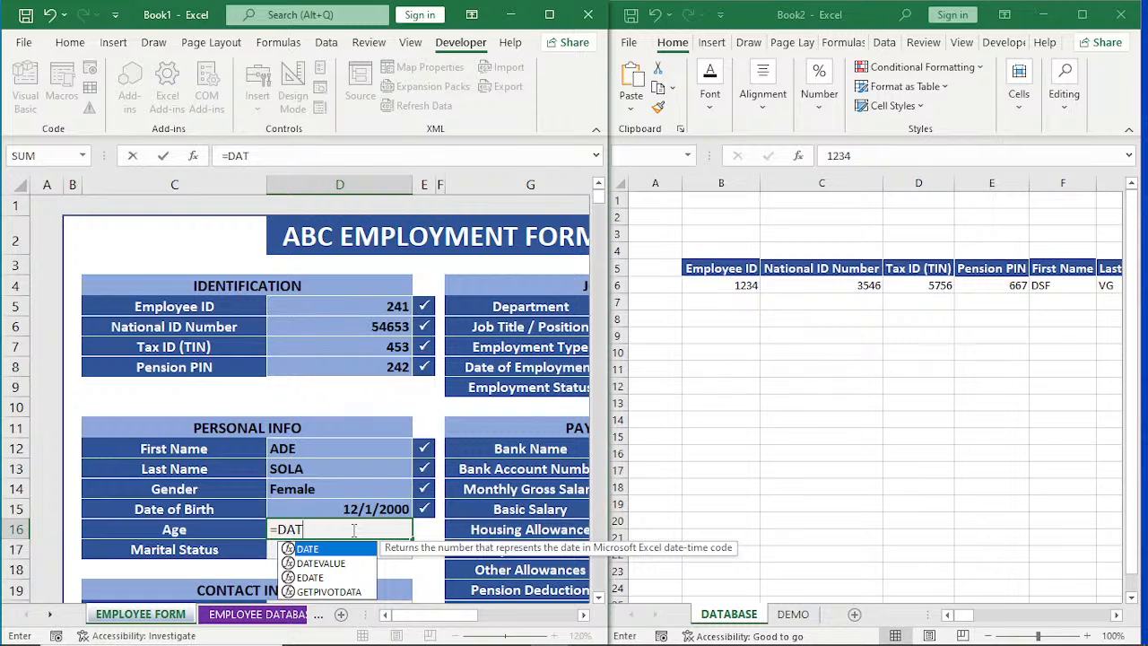
type("EDI")
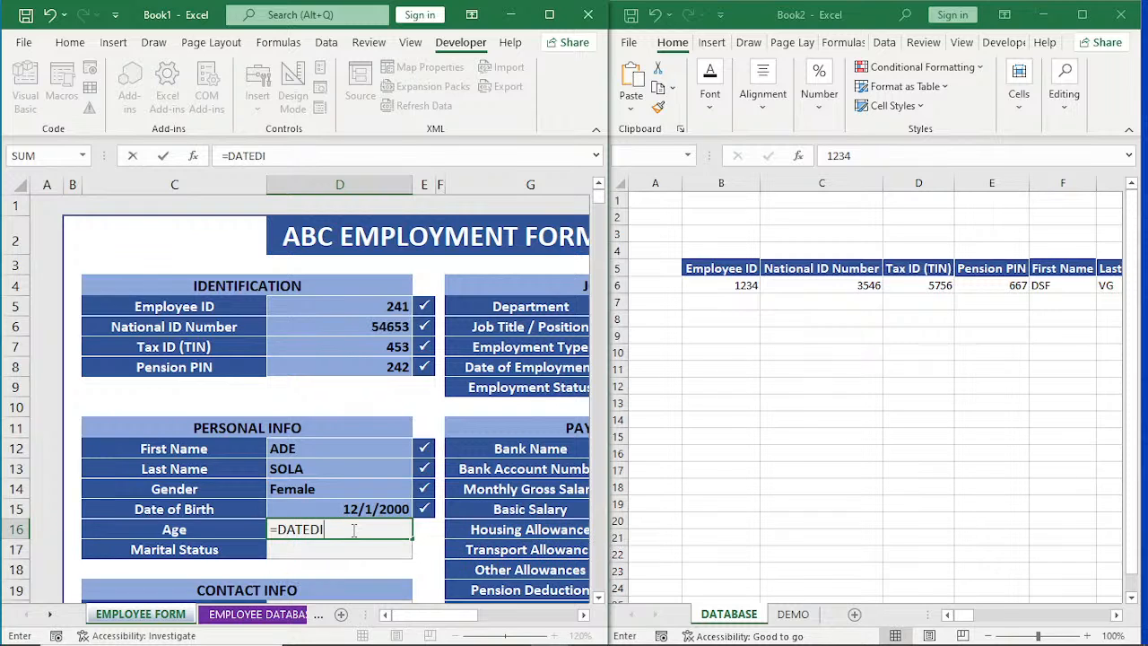
type("F(")
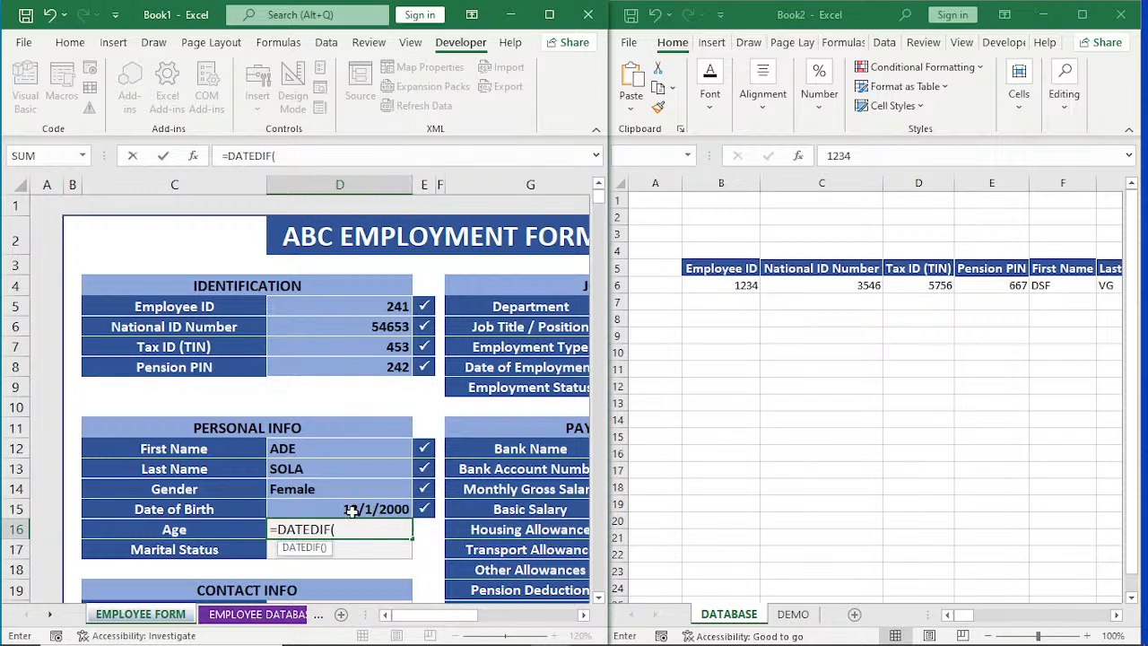
left_click(353, 510)
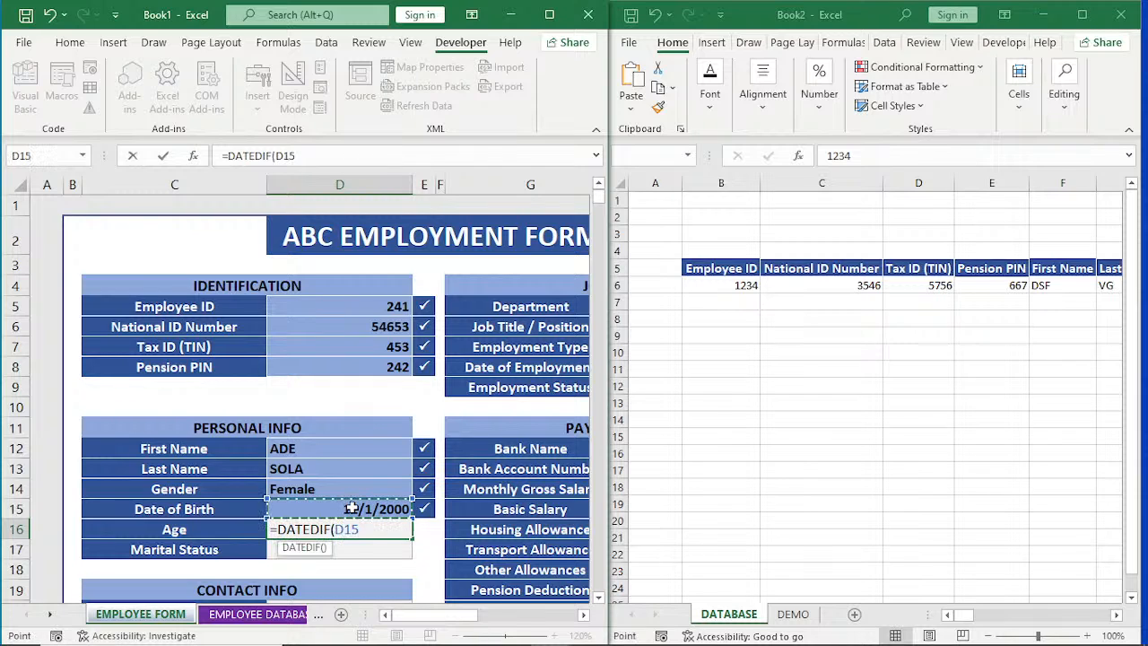
type(",TO")
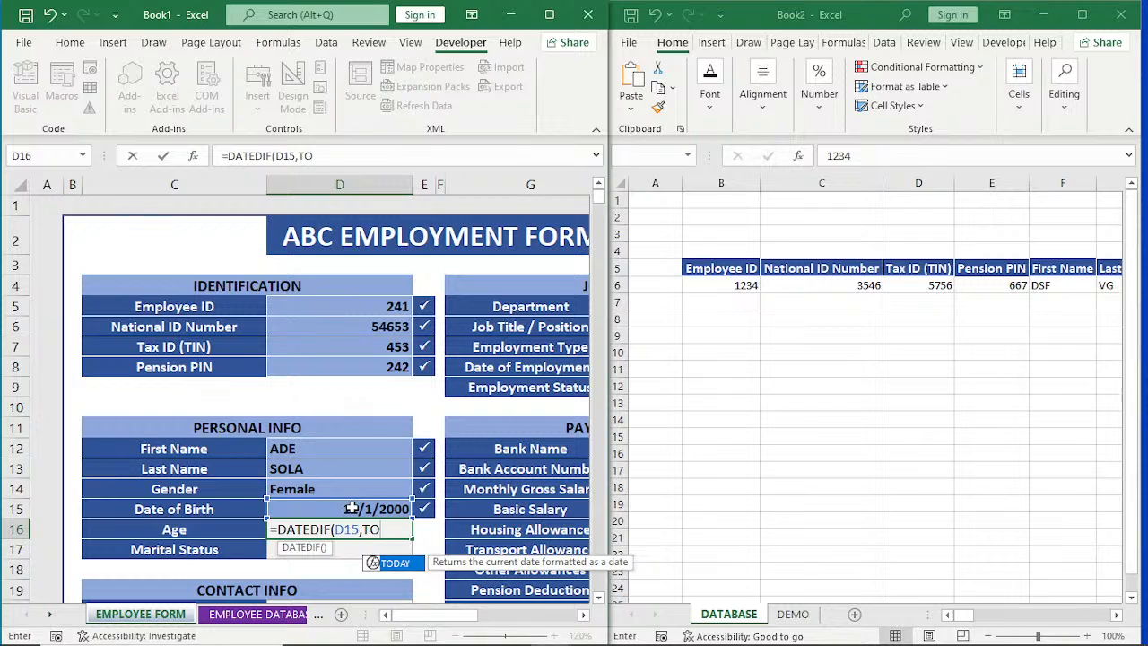
type("DA")
double_click(392, 562)
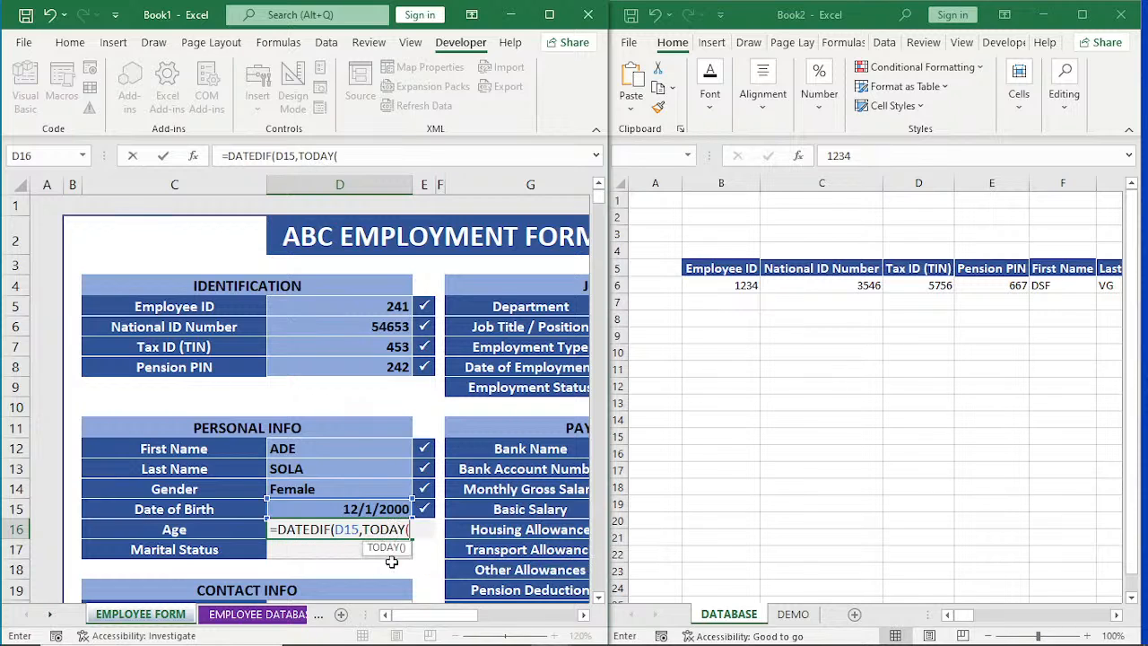
type(")")
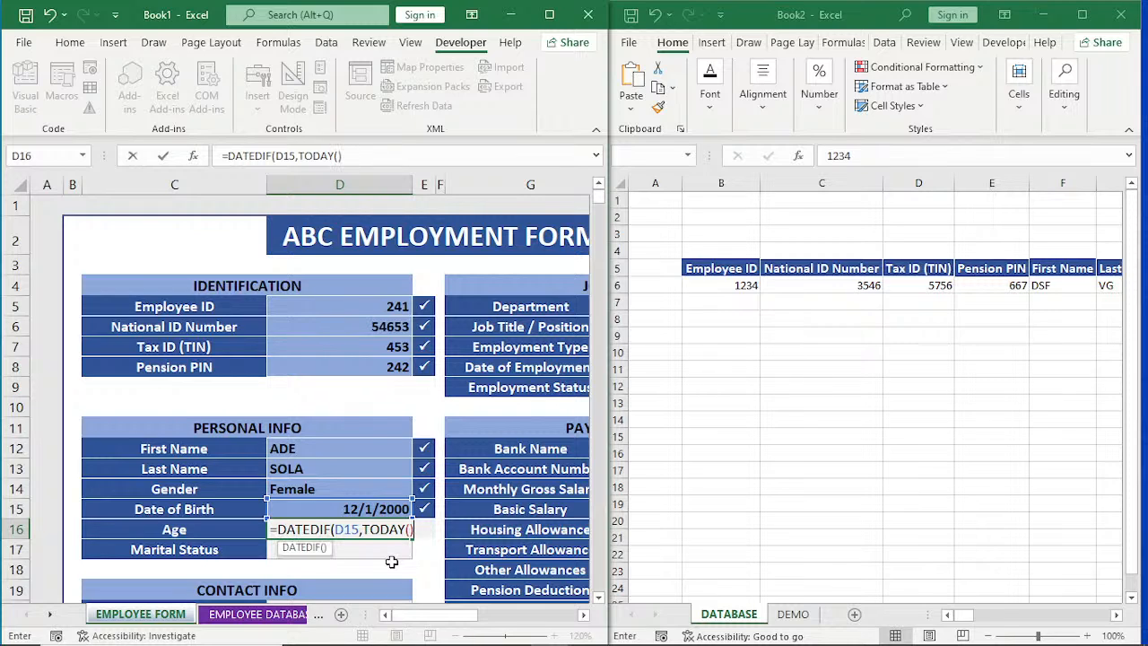
type(",\"Y\")")
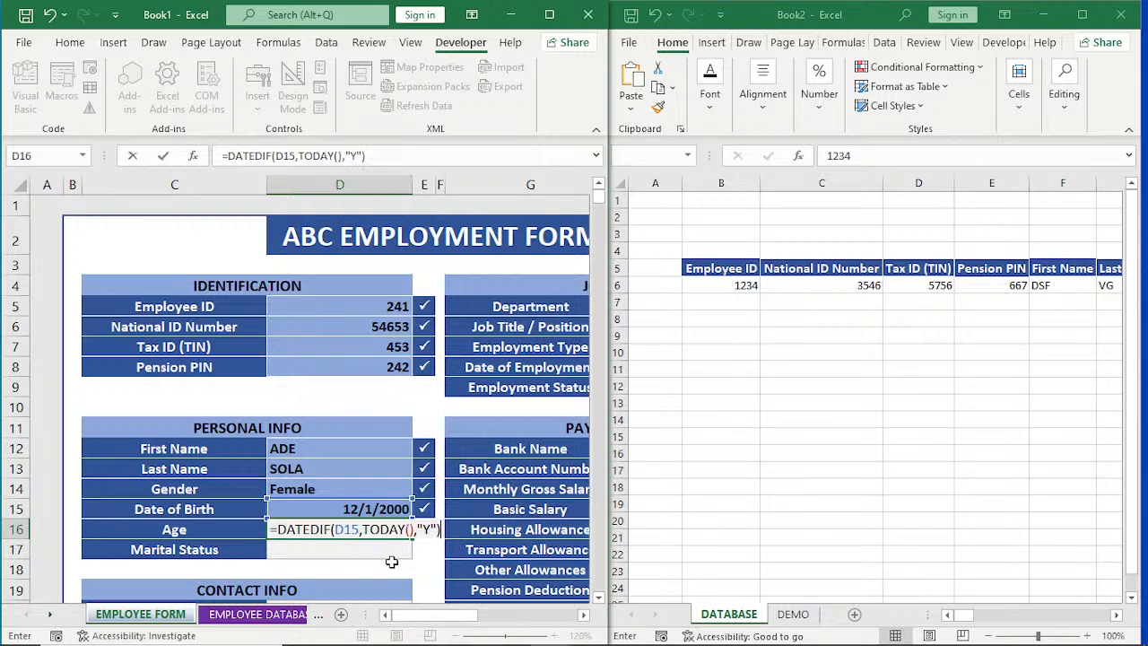
key("Return")
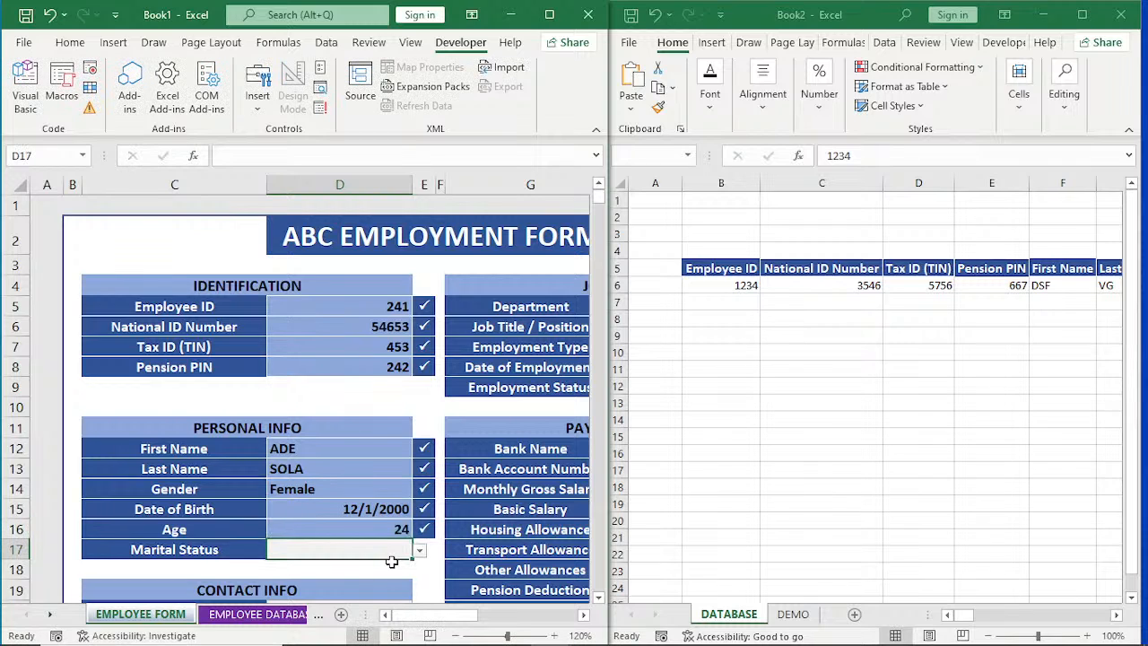
left_click(420, 551)
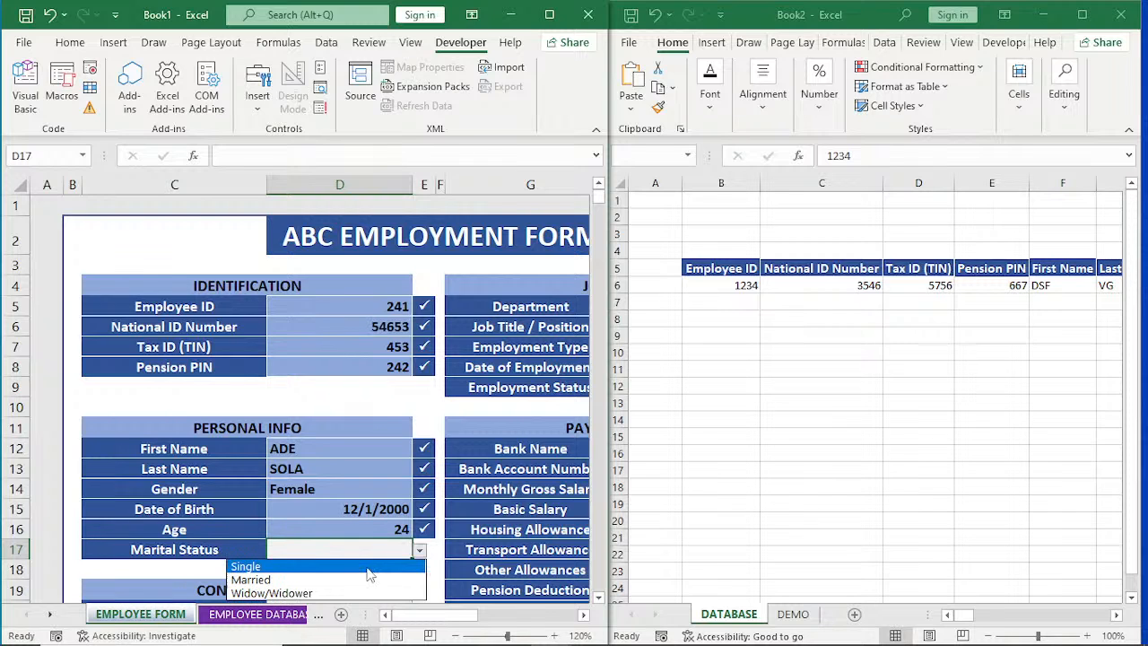
left_click(368, 575)
Enter the employee's phone number in D20 of the CONTACT INFO section.
scroll(427, 548, "down", 2)
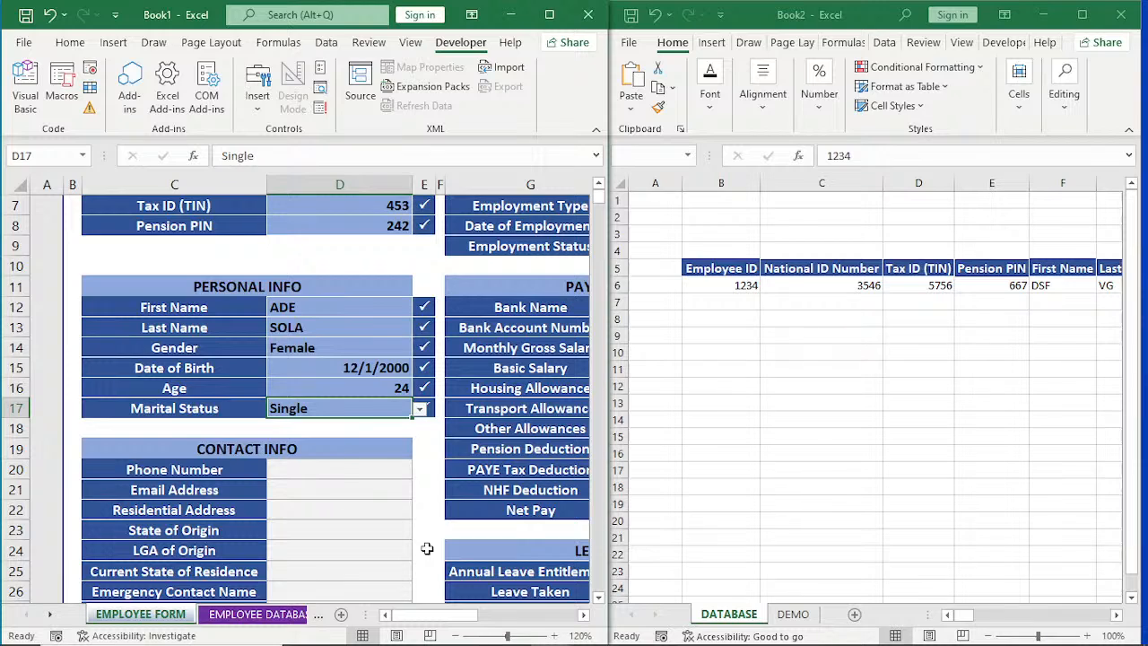
left_click(342, 475)
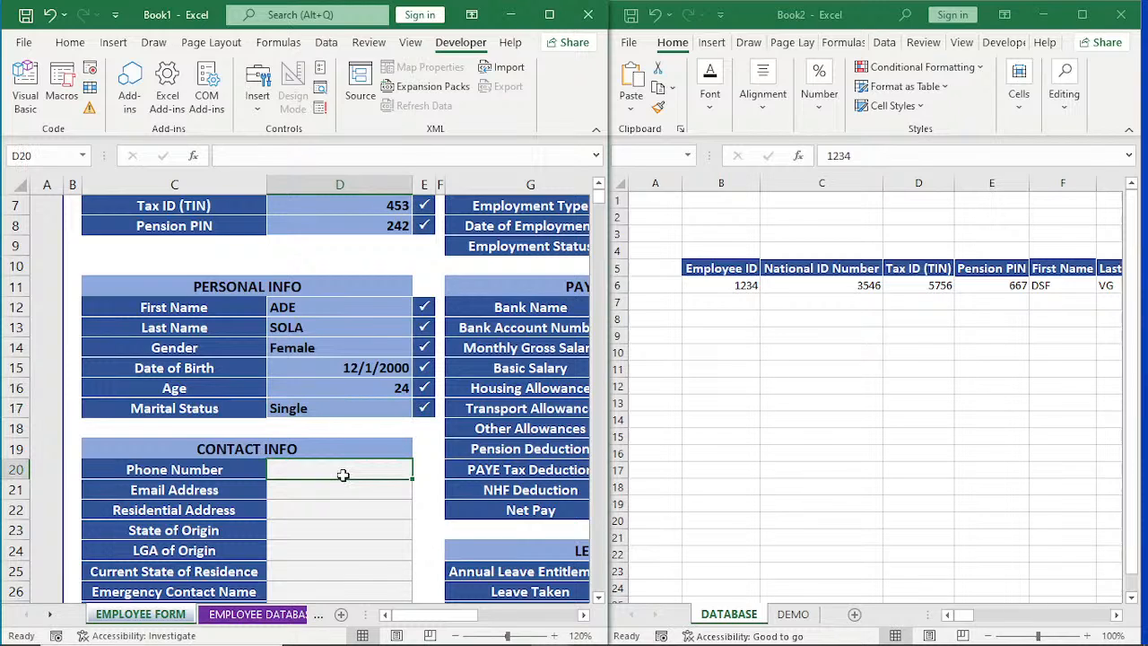
type("8098565")
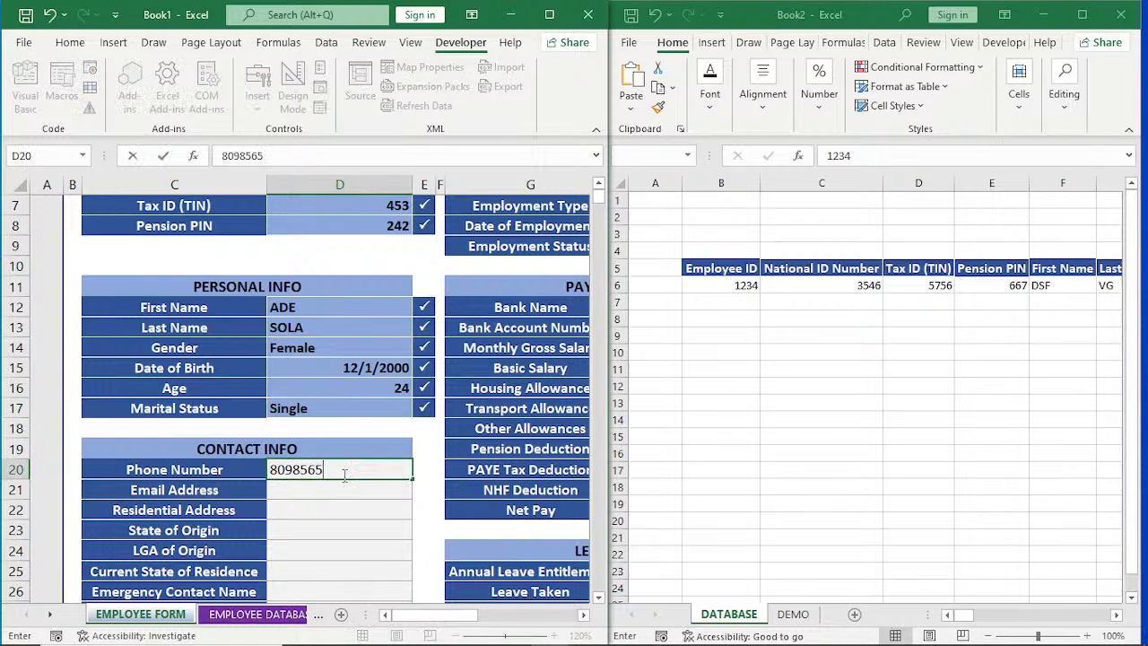
type("31")
key("Return")
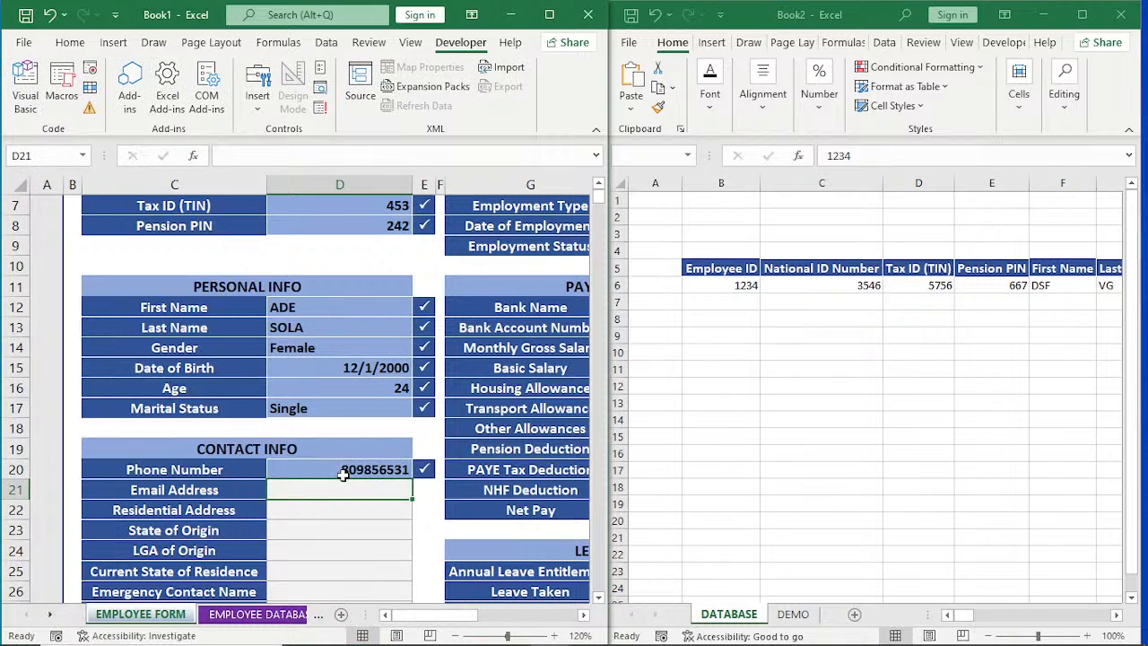
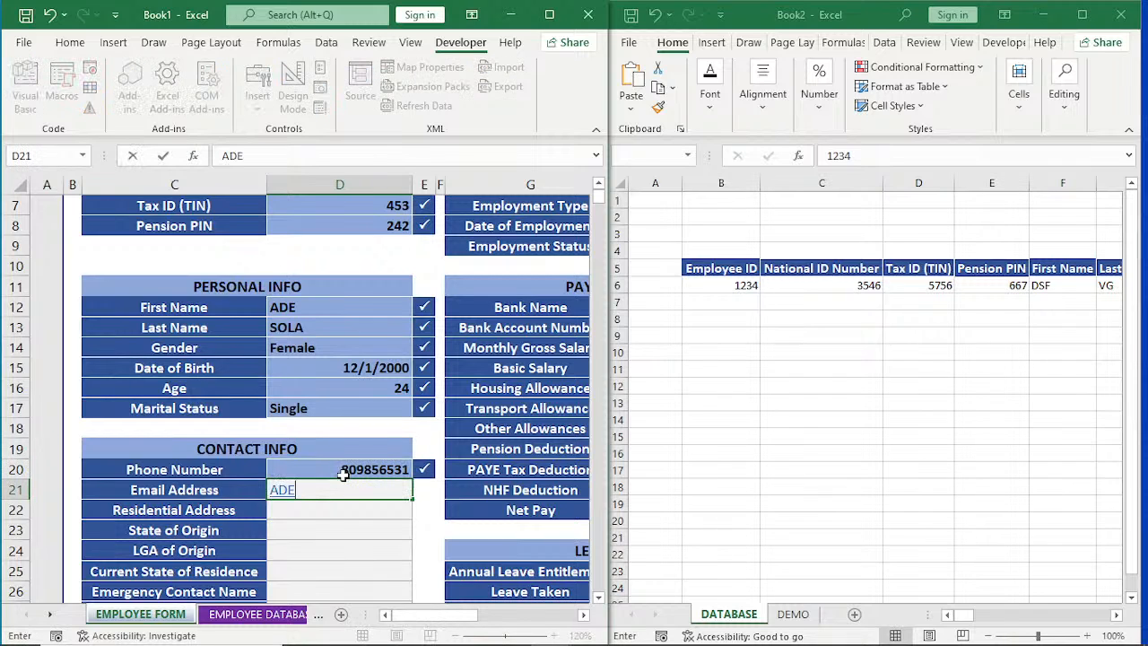
Fill in the employee's complete e-mail address in D21, including the domain.
key("Return")
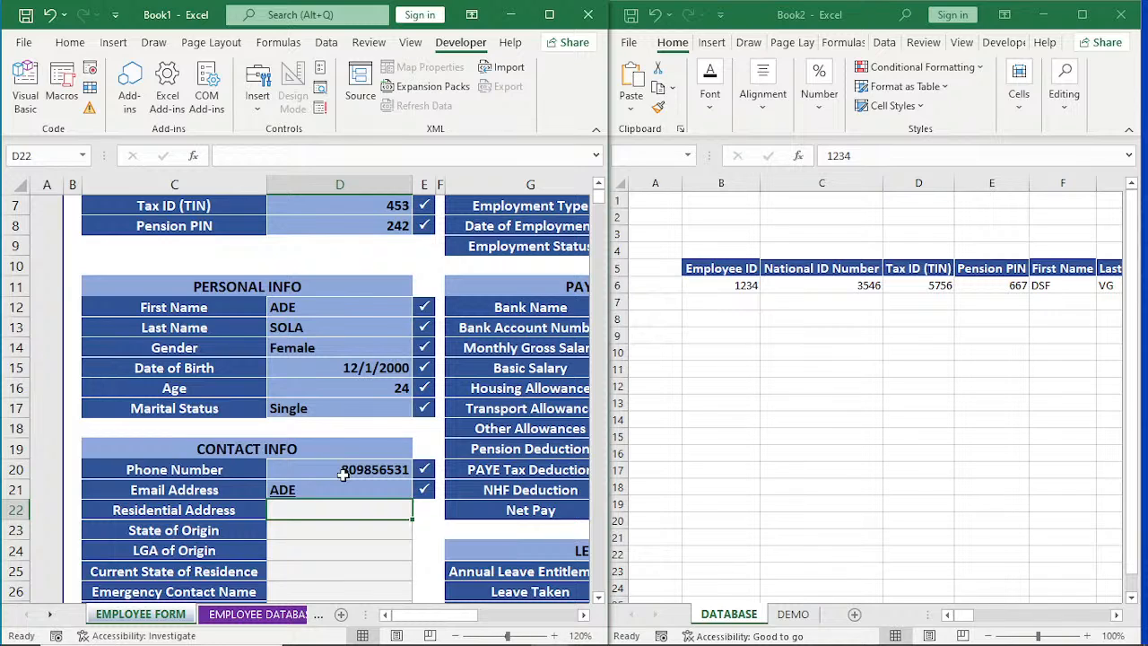
double_click(331, 490)
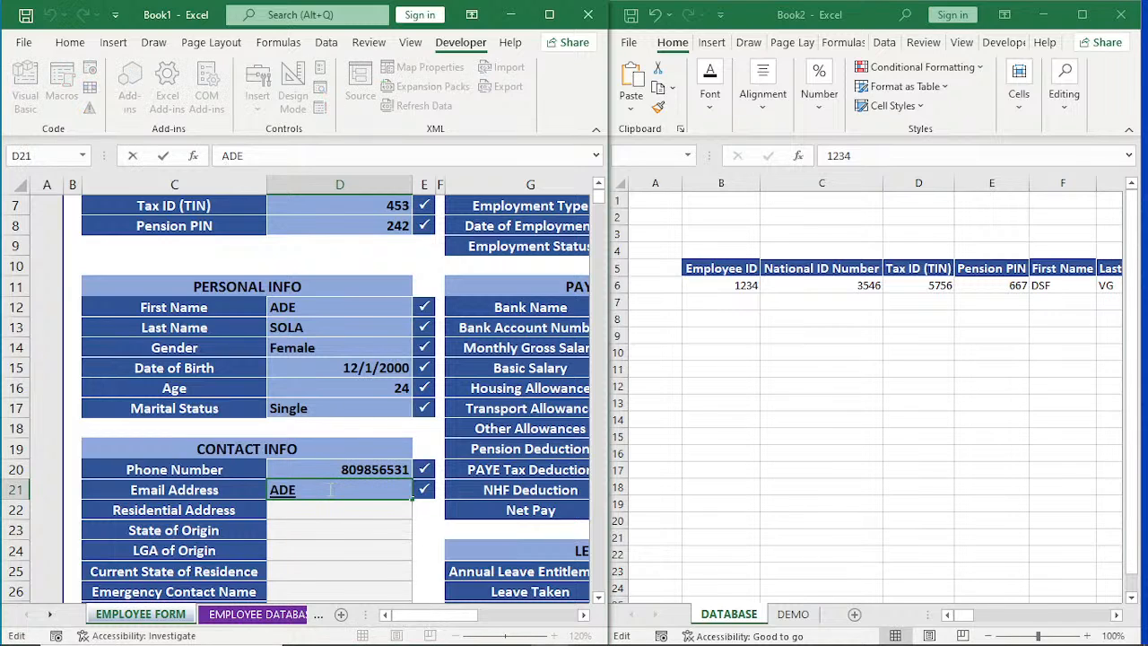
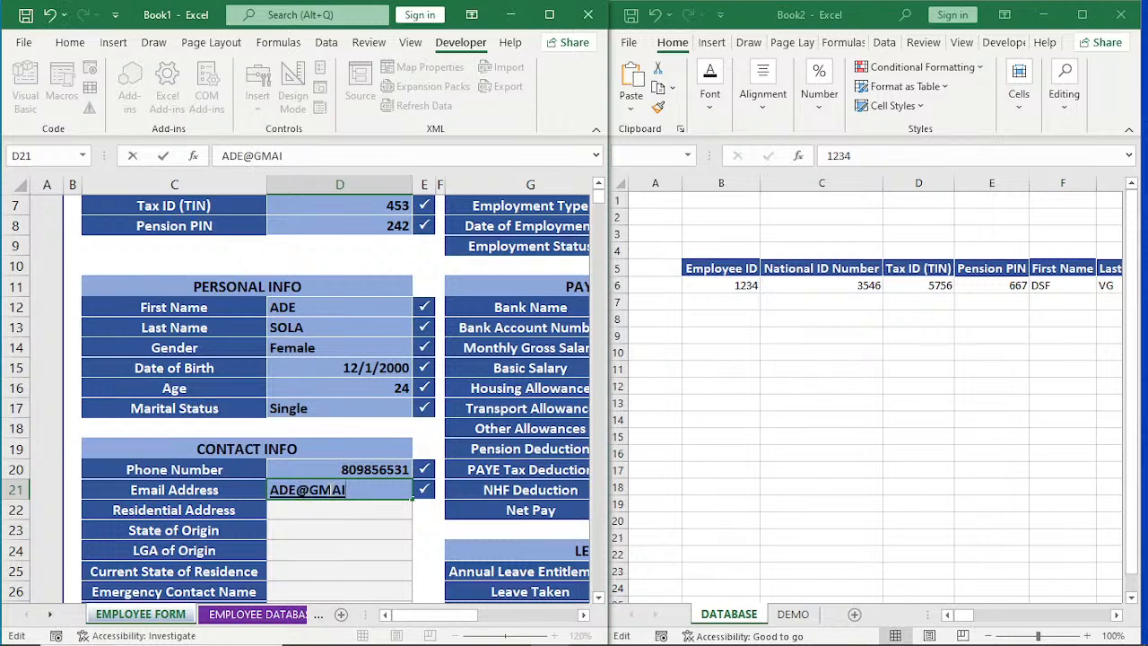
key("Return")
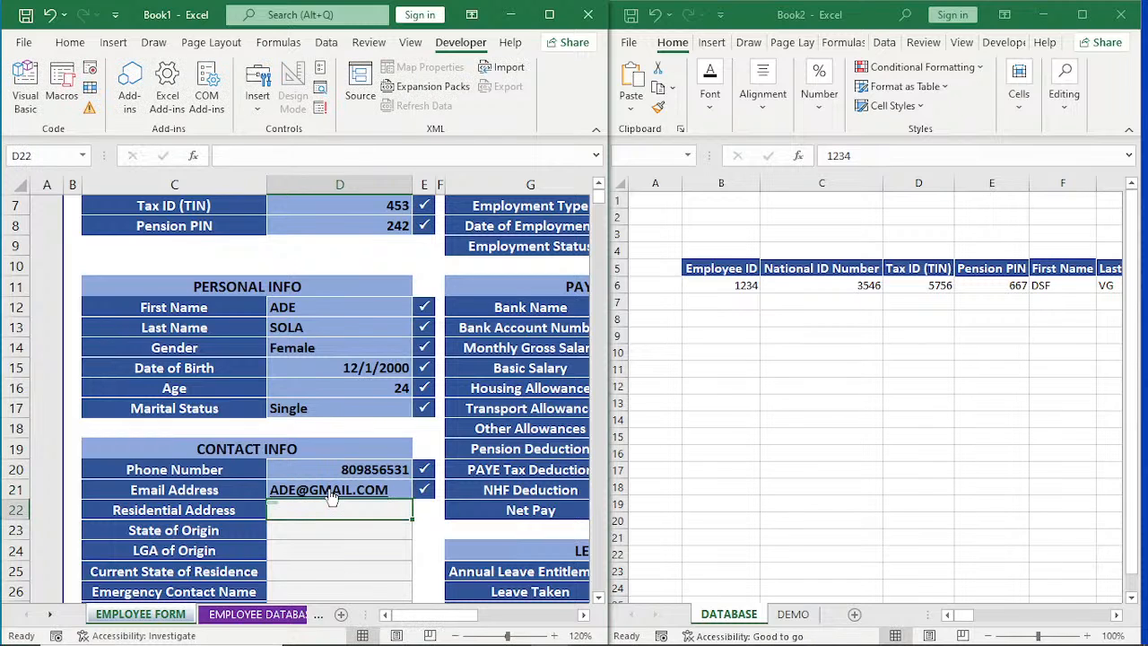
Enter the employee's residential address in D22 under CONTACT INFO.
type("112")
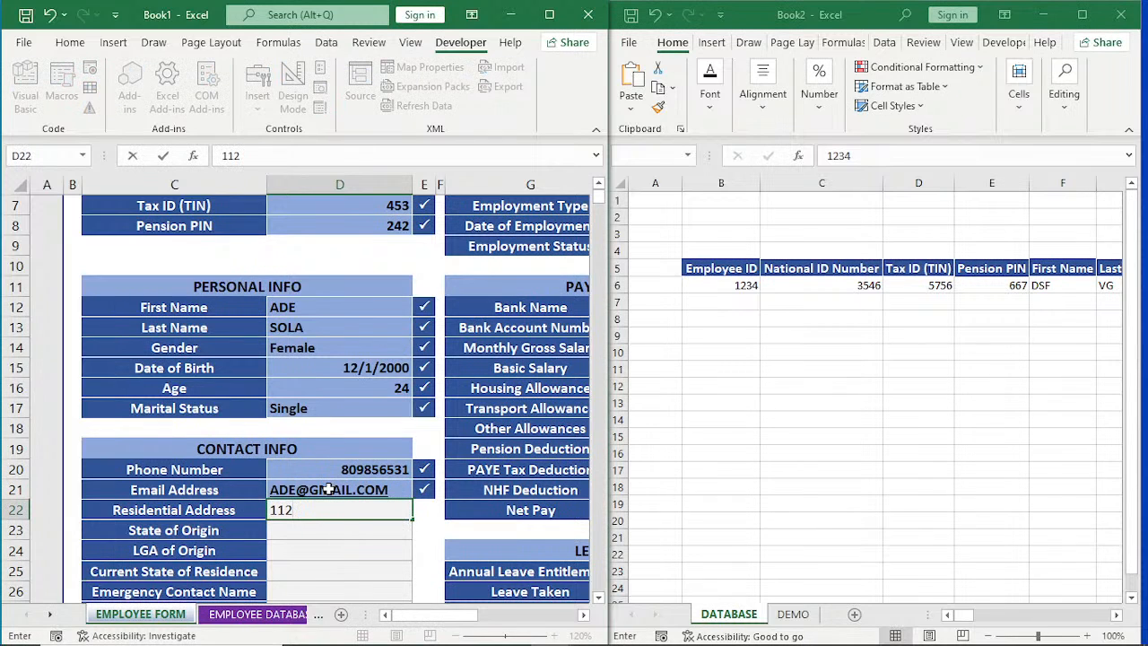
type(", GVHDSKJ")
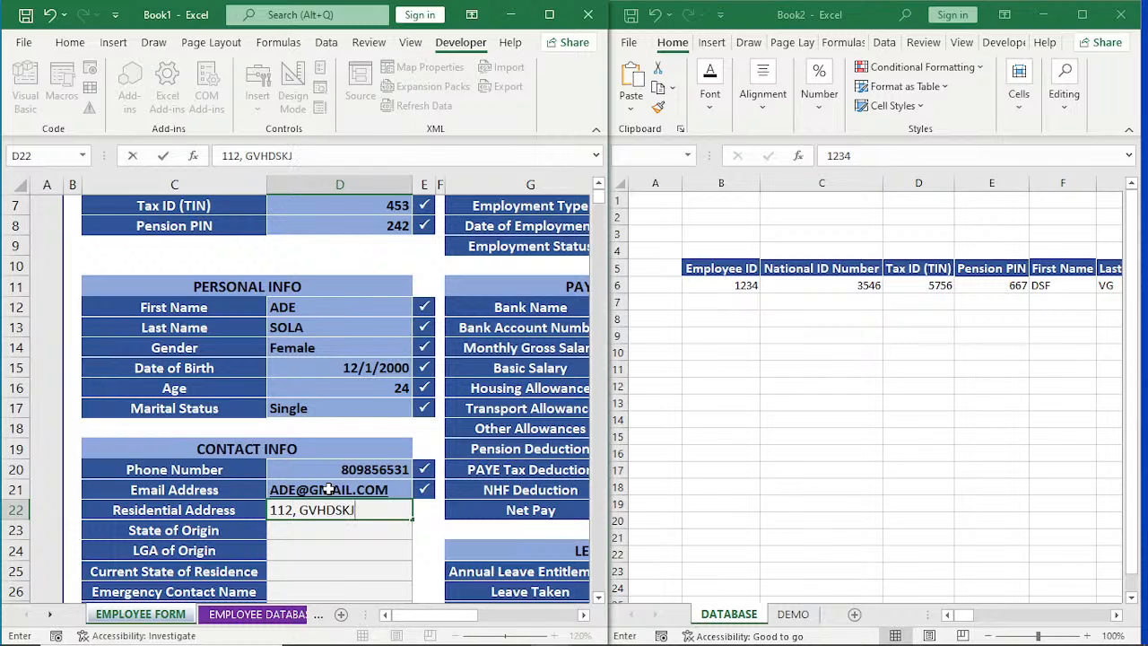
key("Return")
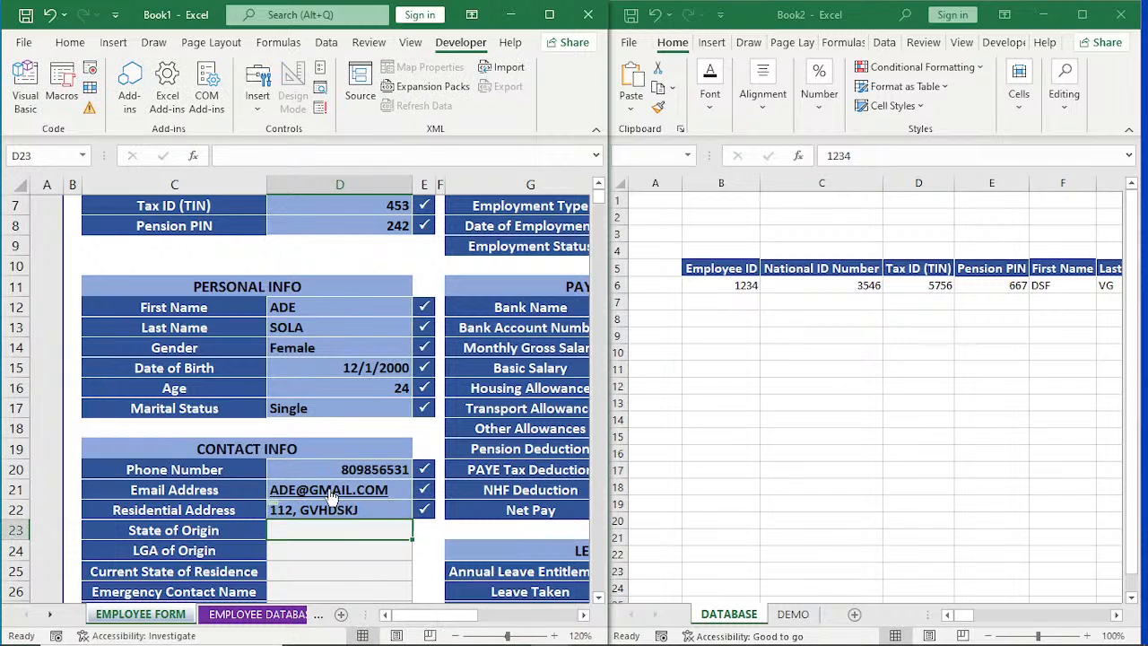
Set State of Origin to RGFGFCS, LGA of Origin to BGFDSHJ and Current State of Residence to FGD.
type("RGFGFCS")
key("Return")
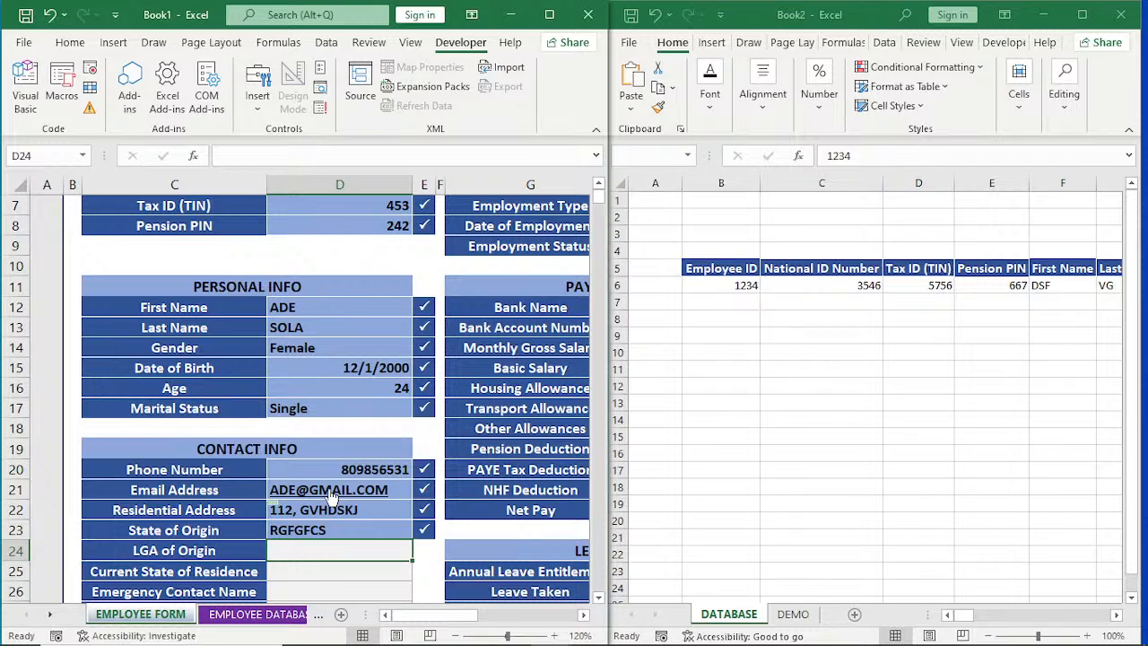
type("BGFDSHJ")
key("Return")
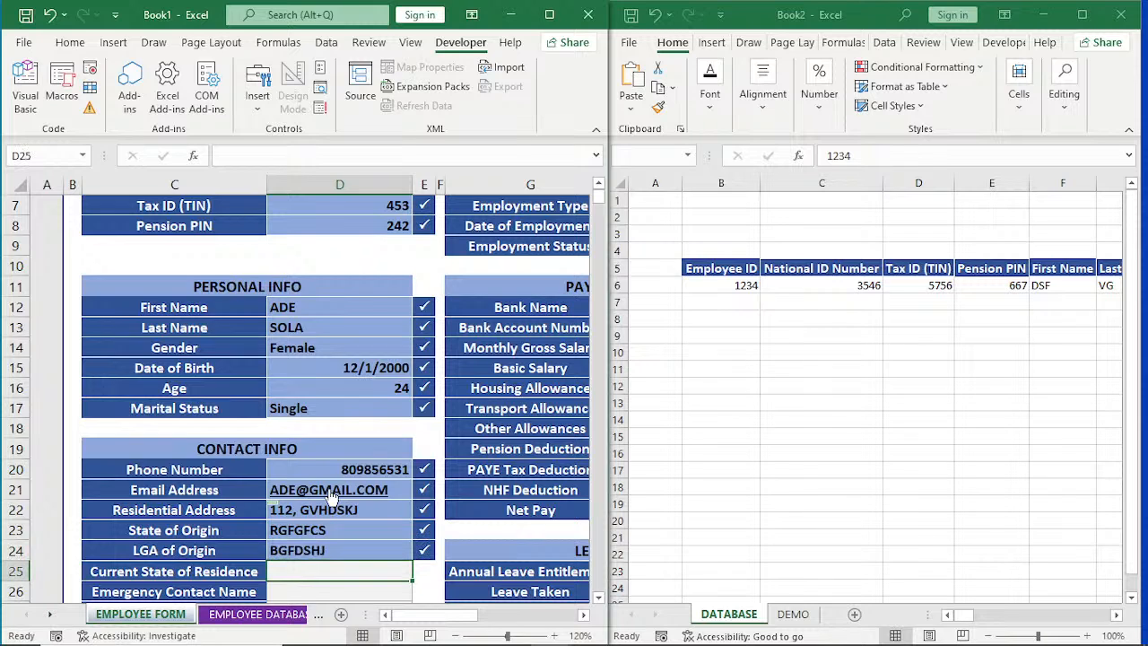
type("FGD")
key("Return")
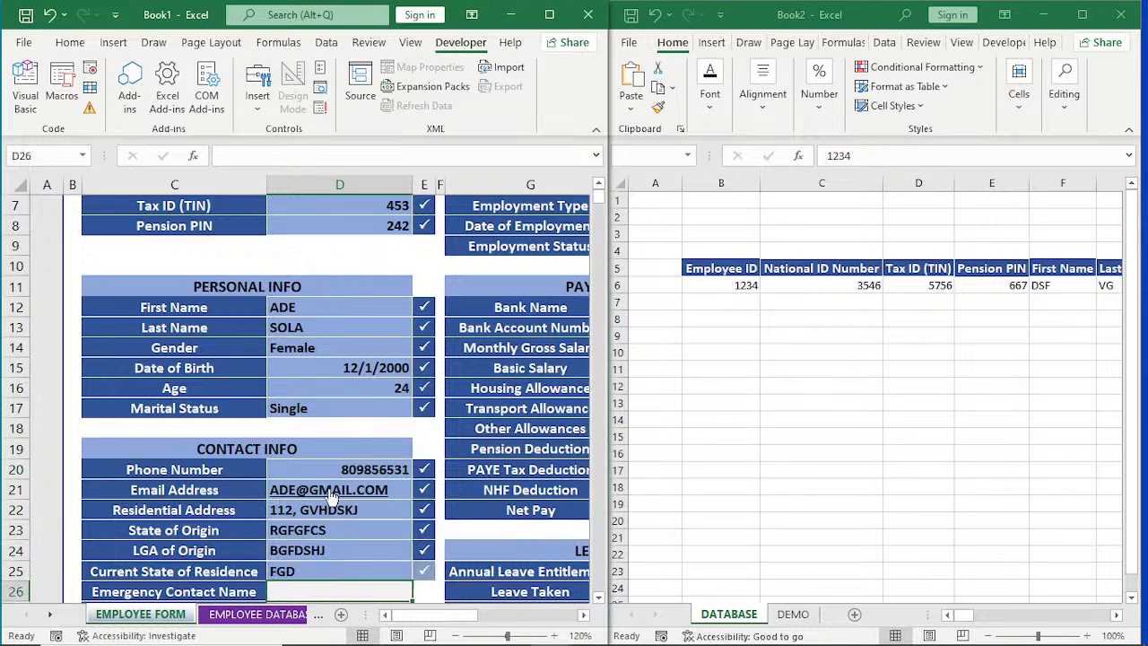
Fill in the emergency contact's name and number in D26:D27 to complete CONTACT INFO.
type("GHJGJ")
key("Return")
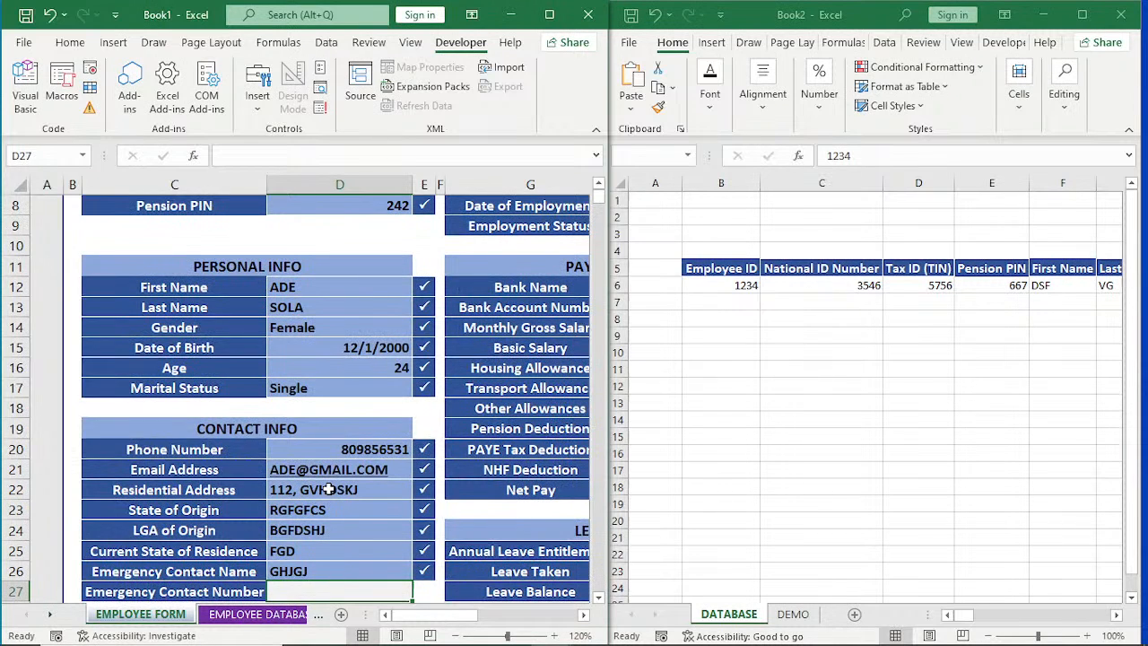
type("DSFDS")
key("Return")
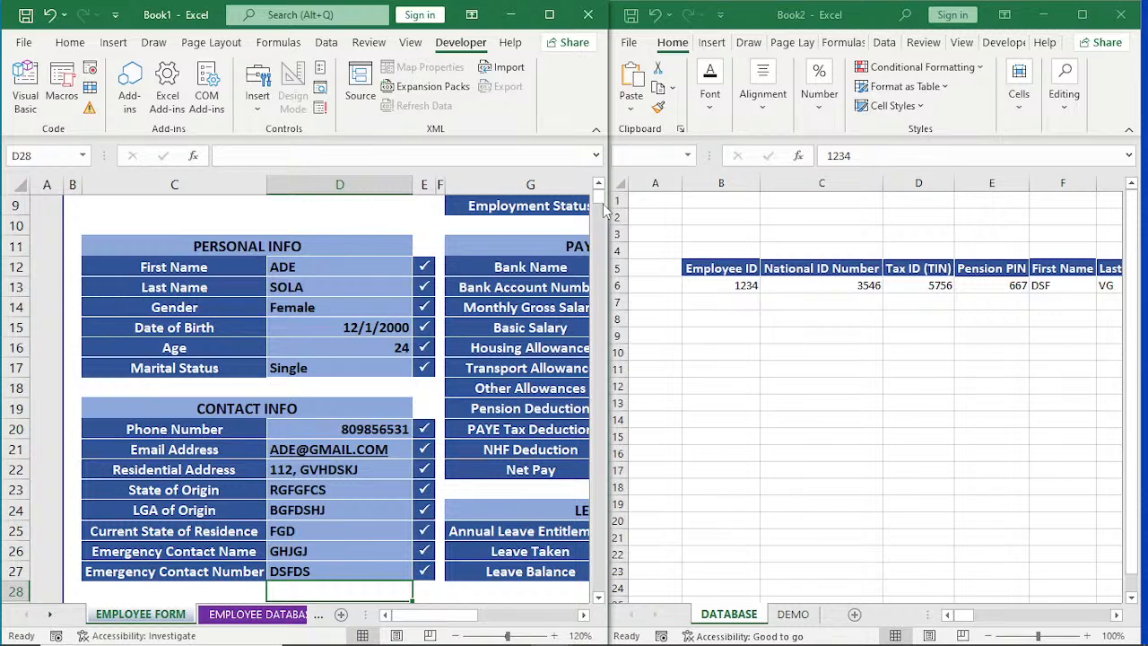
Set Department to GGSAD and Job Title / Position to CA in the form's JOB INFO section.
scroll(605, 209, "up", 3)
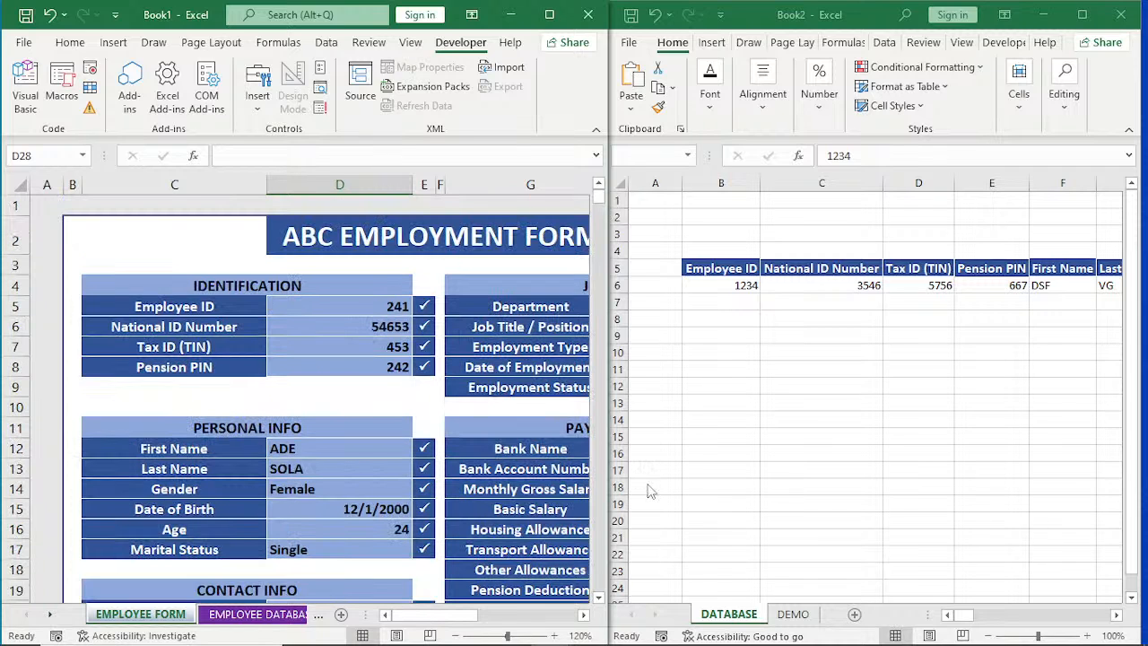
left_click(583, 615)
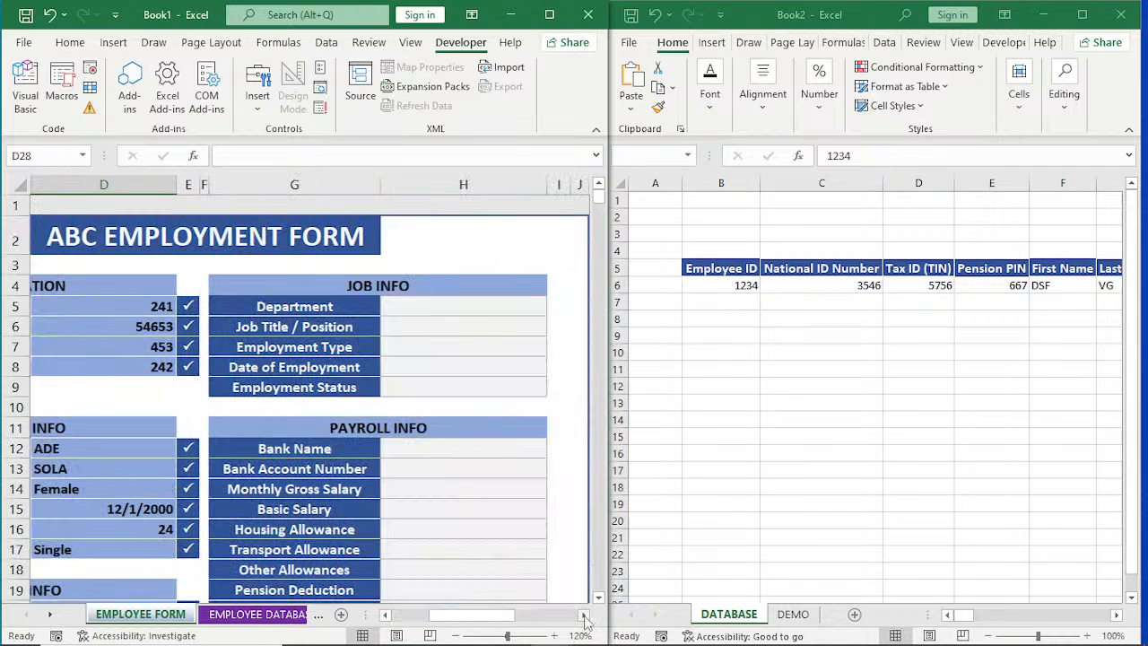
left_click(583, 616)
left_click(332, 309)
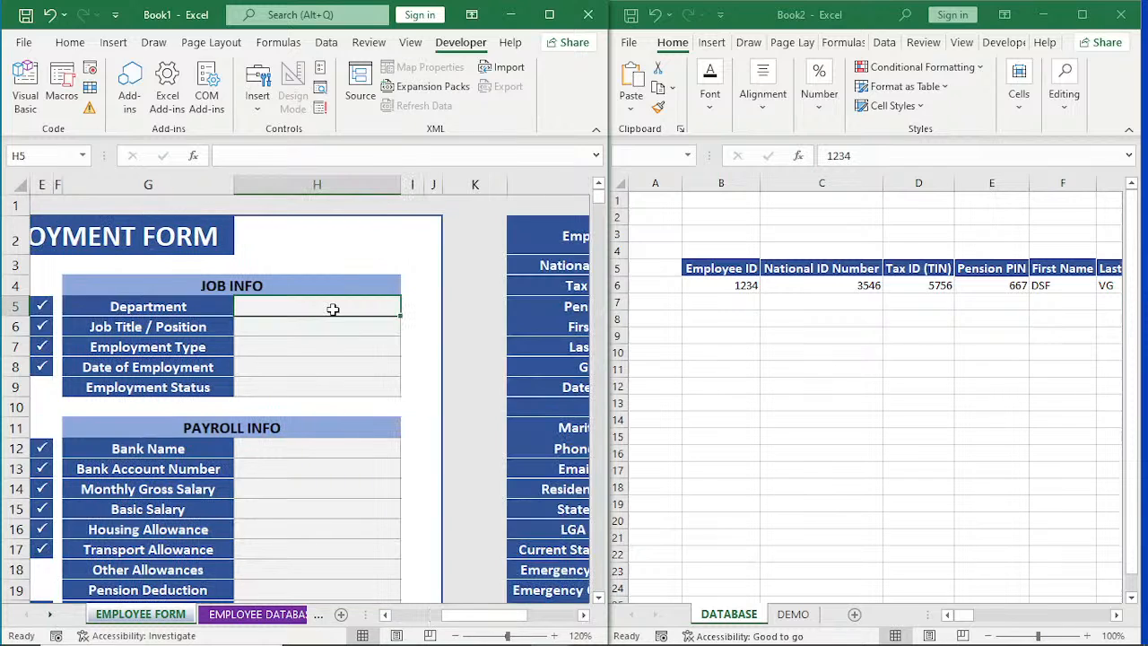
type("GGSAD")
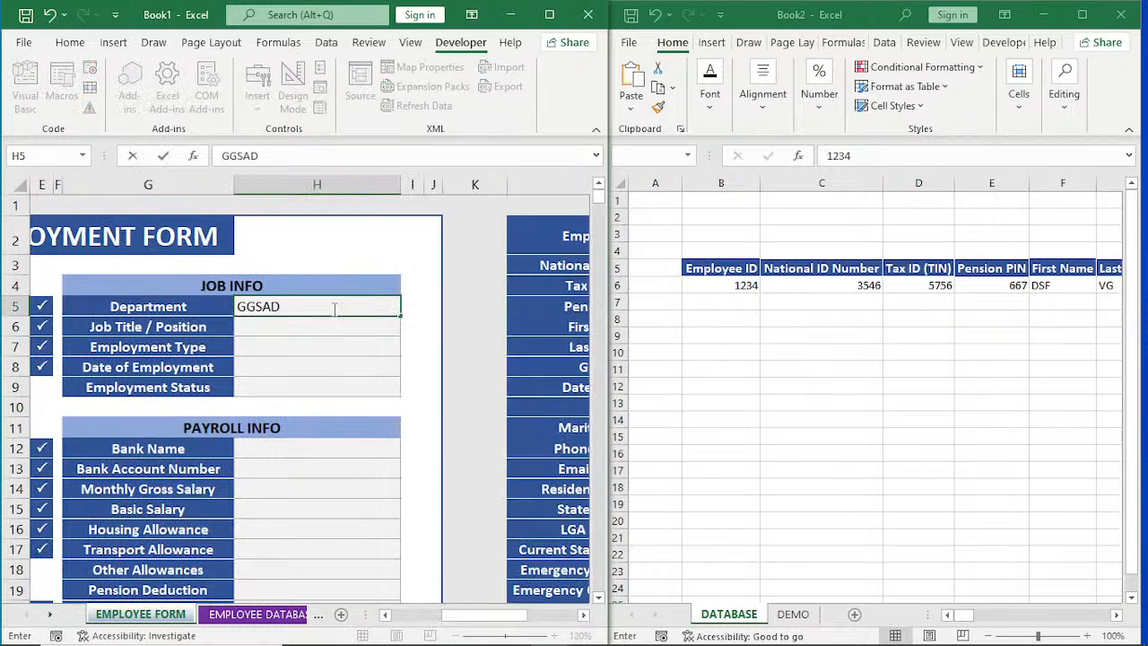
key("Return")
type("CA")
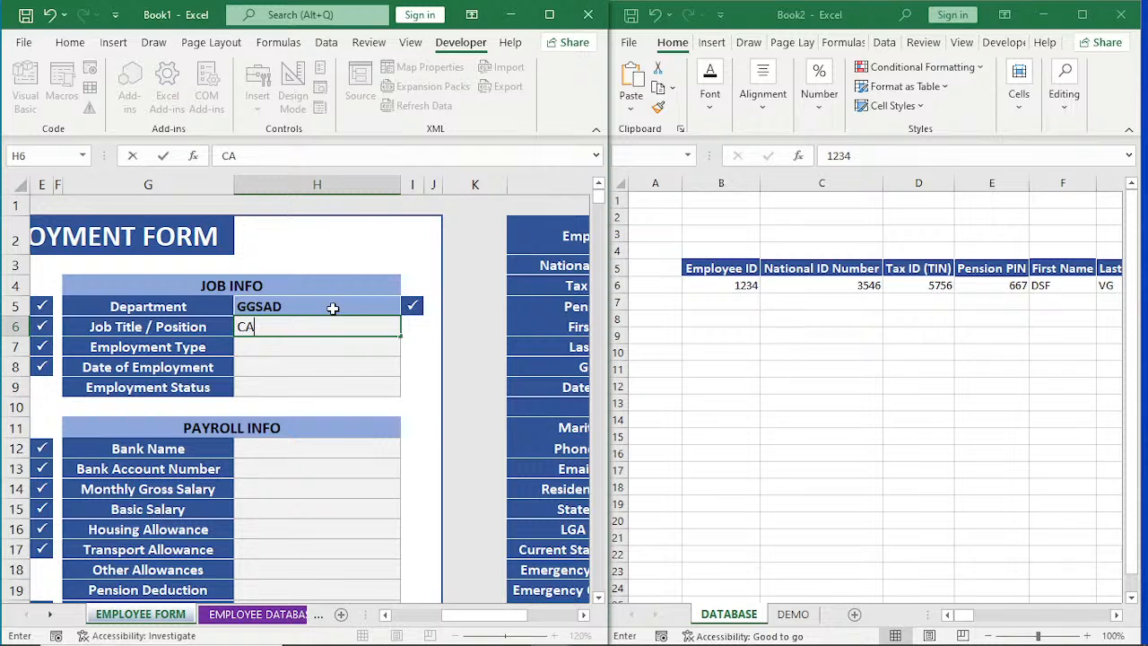
key("Return")
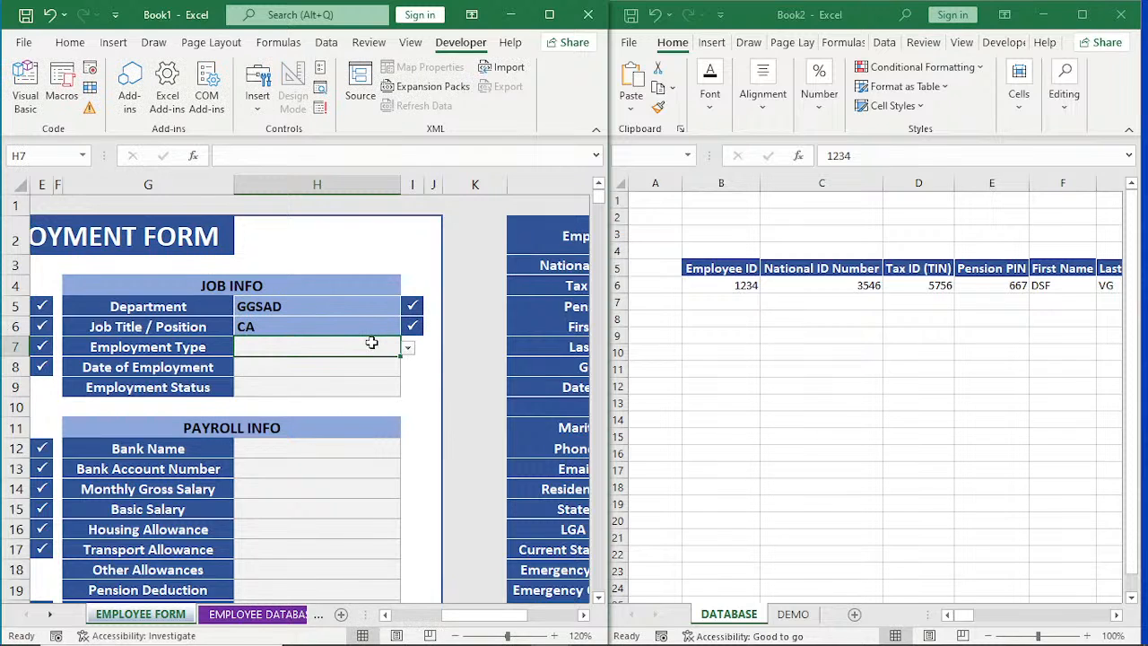
Complete JOB INFO with Employment Type Part Time, Date of Employment 12/3/2012 and Employment Status Inactive.
left_click(352, 386)
left_click(306, 368)
type("DS")
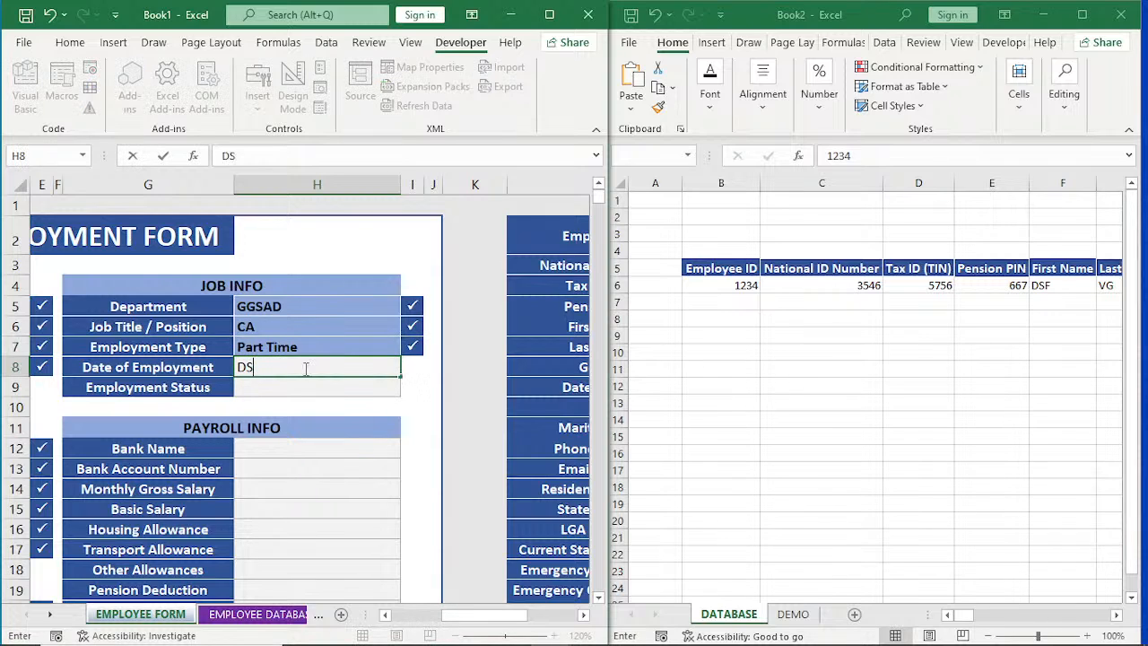
key("BackSpace")
key("BackSpace")
type("12/3/2012")
key("Return")
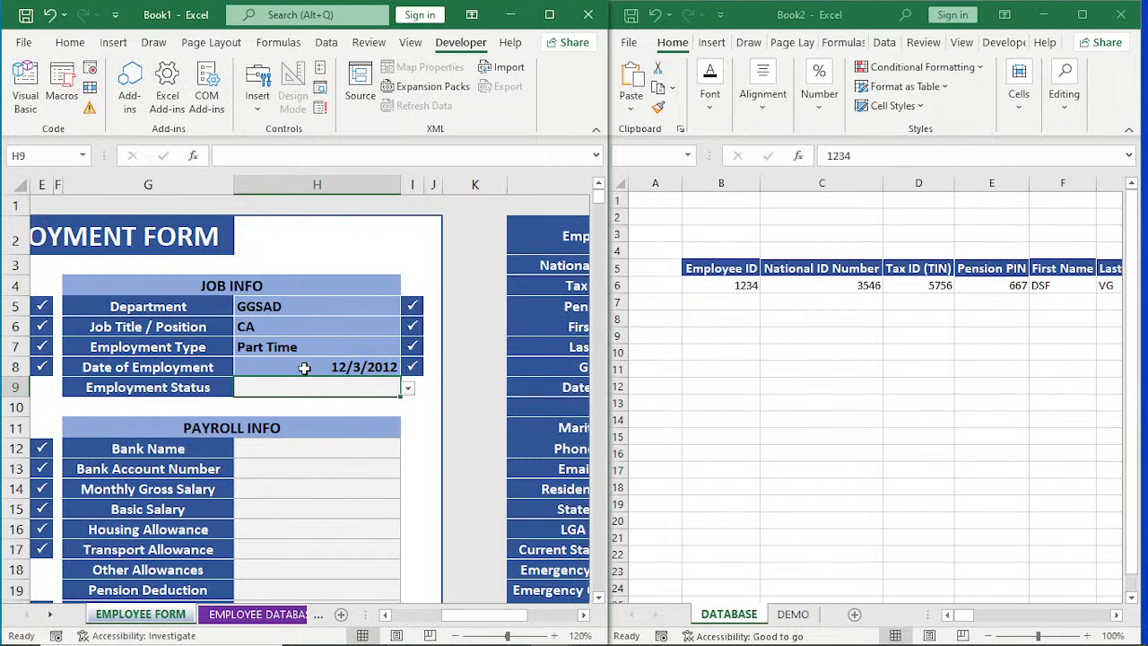
left_click(378, 415)
Choose Zenith as the Bank Name and enter the employee's bank account number in H13 under PAYROLL INFO.
left_click(338, 456)
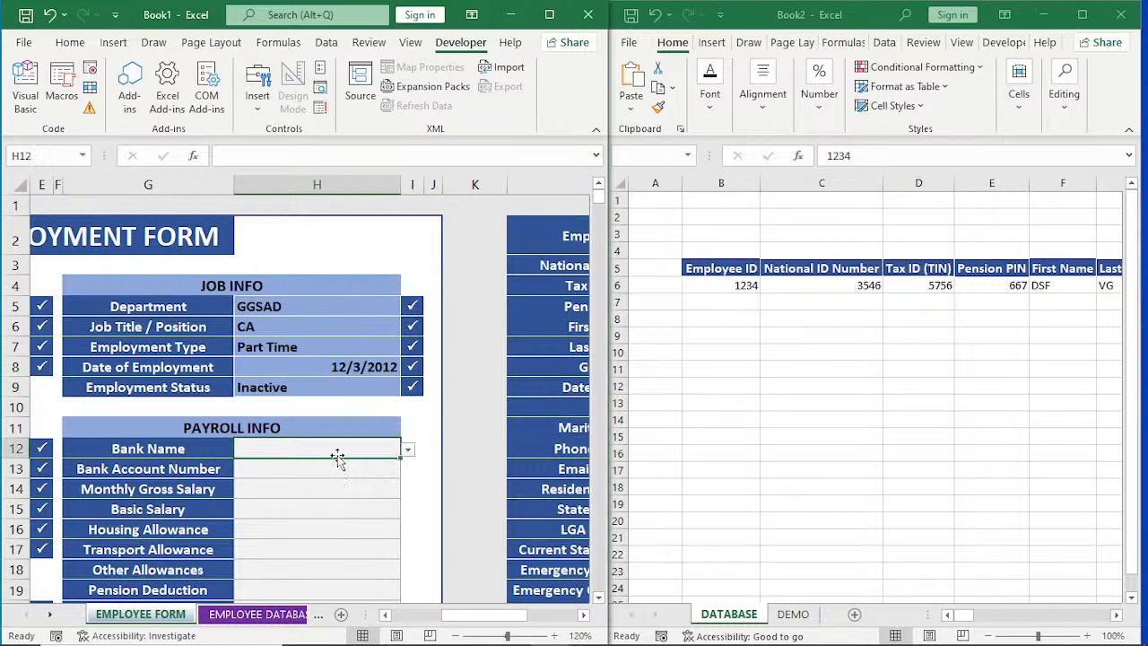
left_click(395, 484)
double_click(371, 475)
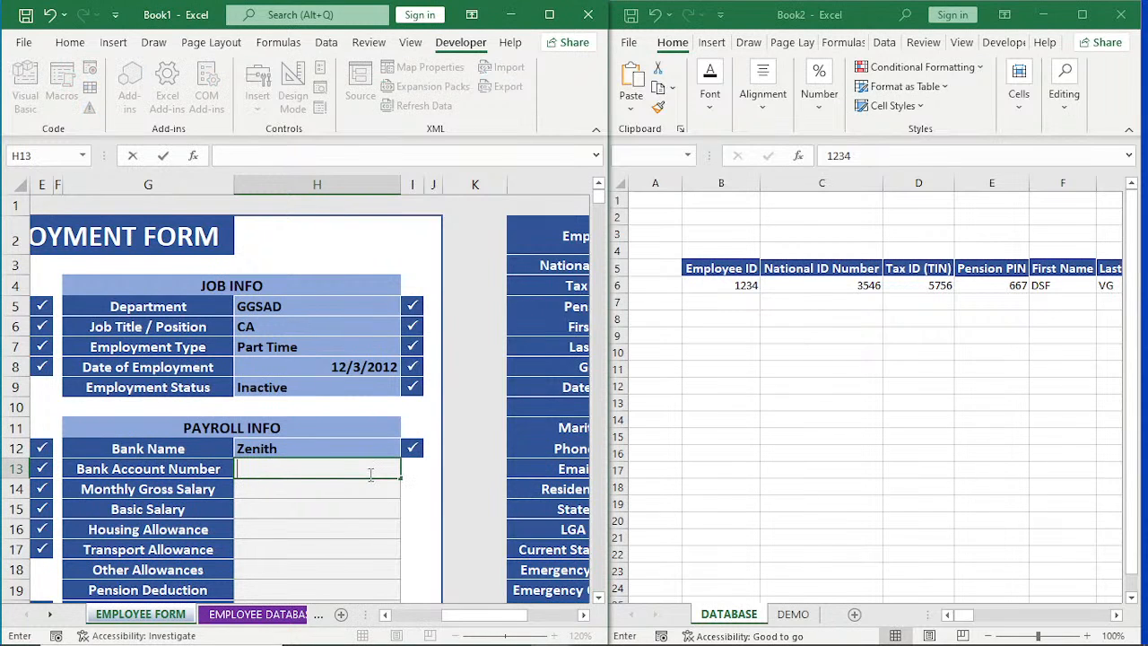
type("567")
key("Return")
Set Monthly Gross Salary to 7676834 and Basic Salary to 231.
type("7676834")
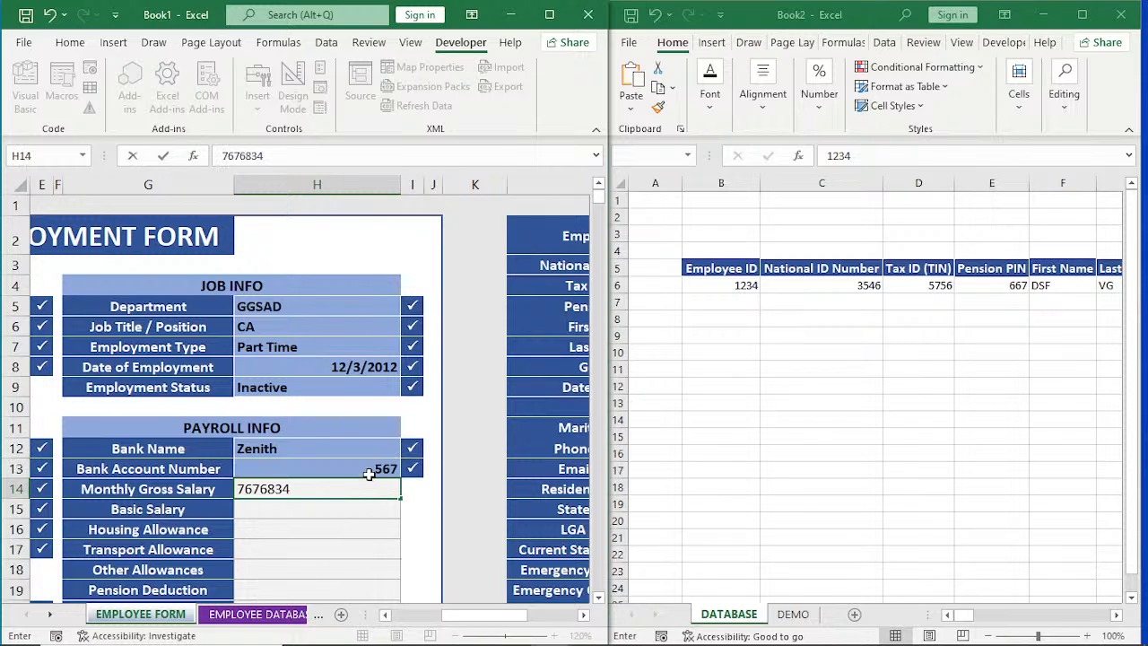
key("Return")
type("231")
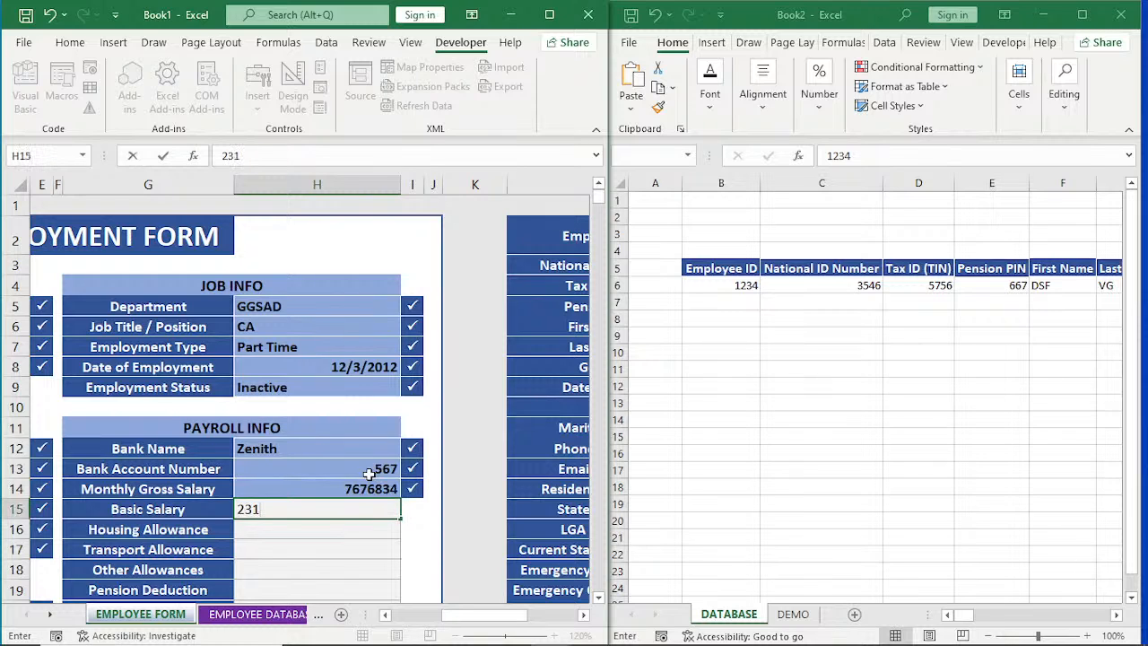
key("Return")
Fill in the allowances in H16:H18 with Housing 534, Transport 65 and Other Allowances 13.
type("534")
key("Return")
type("6")
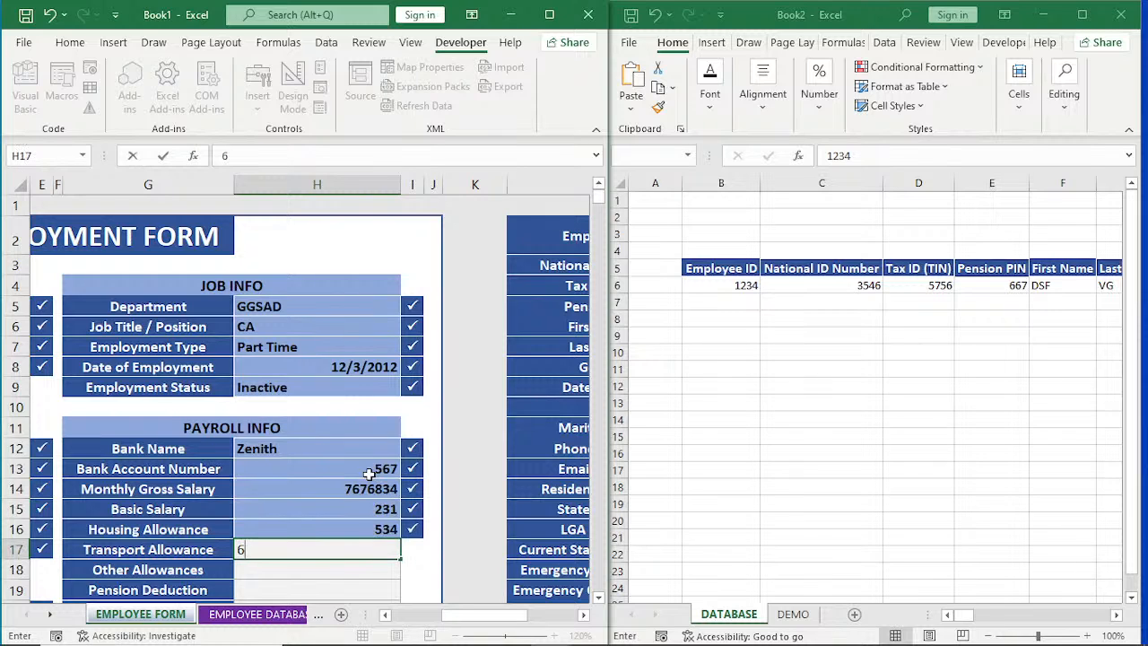
type("5")
key("Return")
type("13")
key("Return")
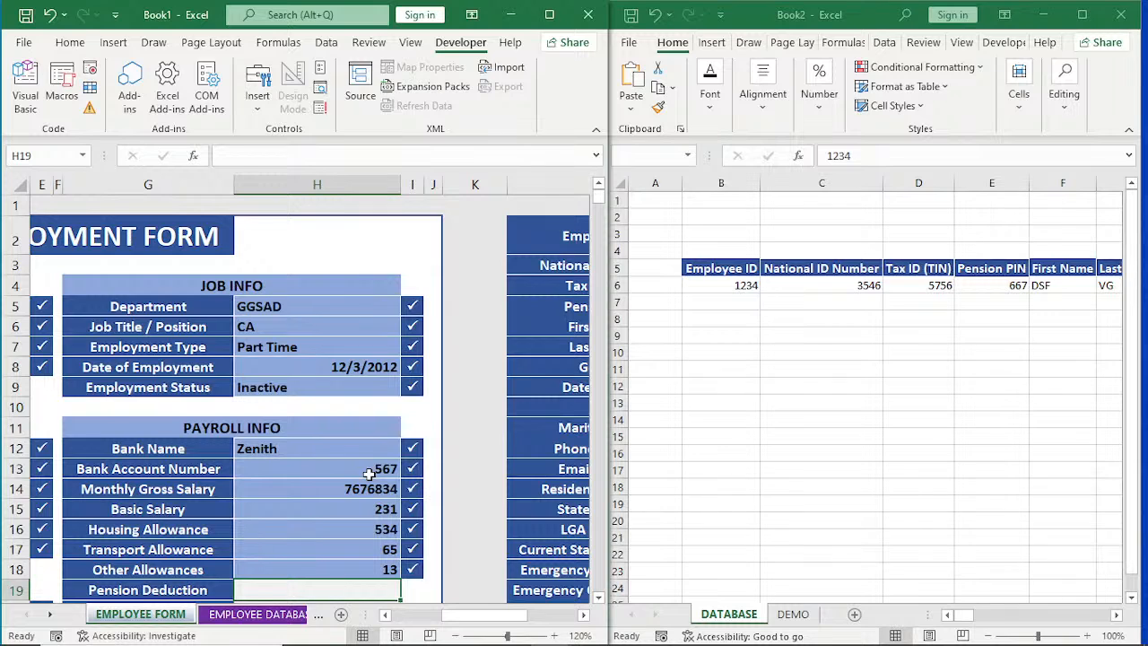
Set Pension Deduction to 454, PAYE Tax Deduction to 6654 and NHF Deduction to 3252.
type("`132")
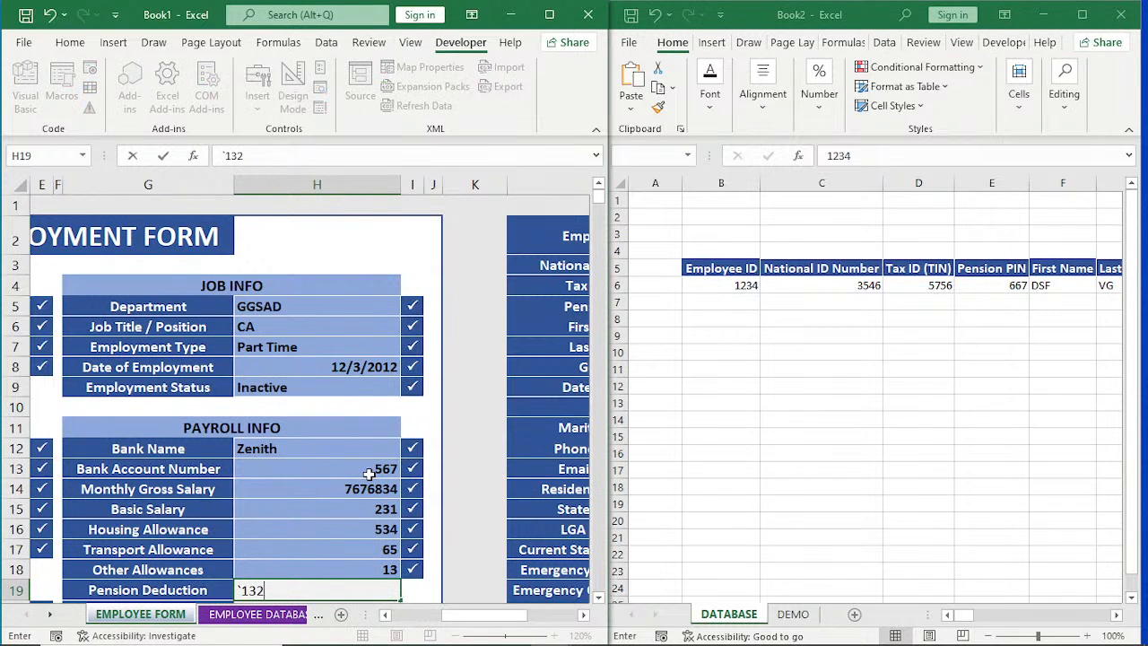
key("BackSpace")
key("BackSpace")
key("BackSpace")
key("BackSpace")
type("454")
key("Return")
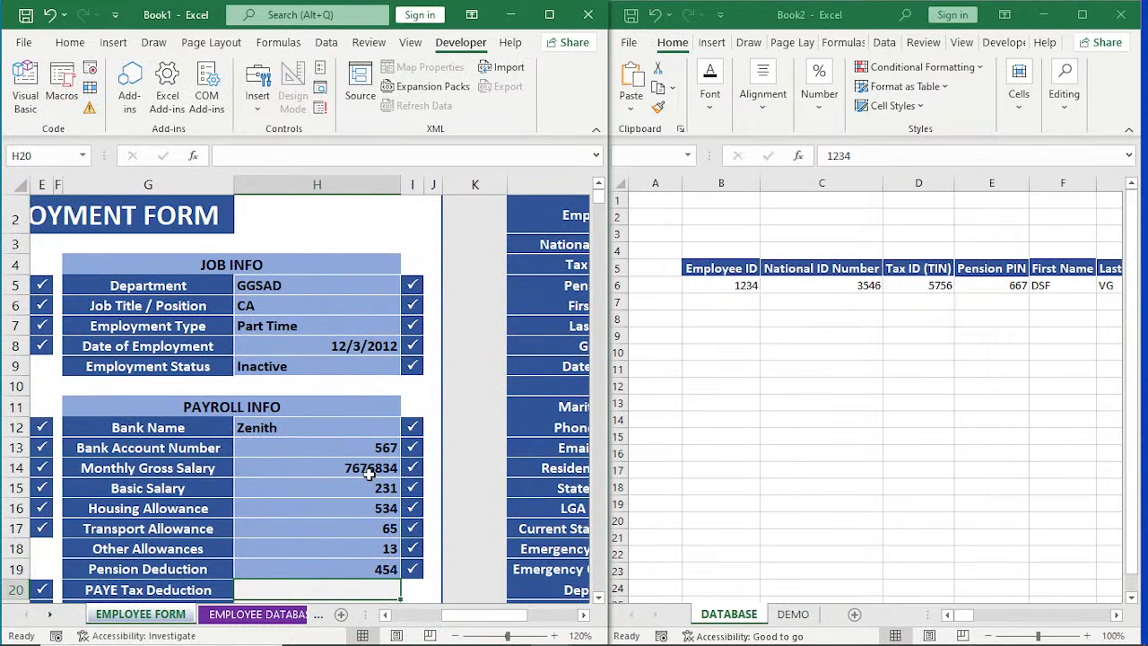
type("6654")
key("Return")
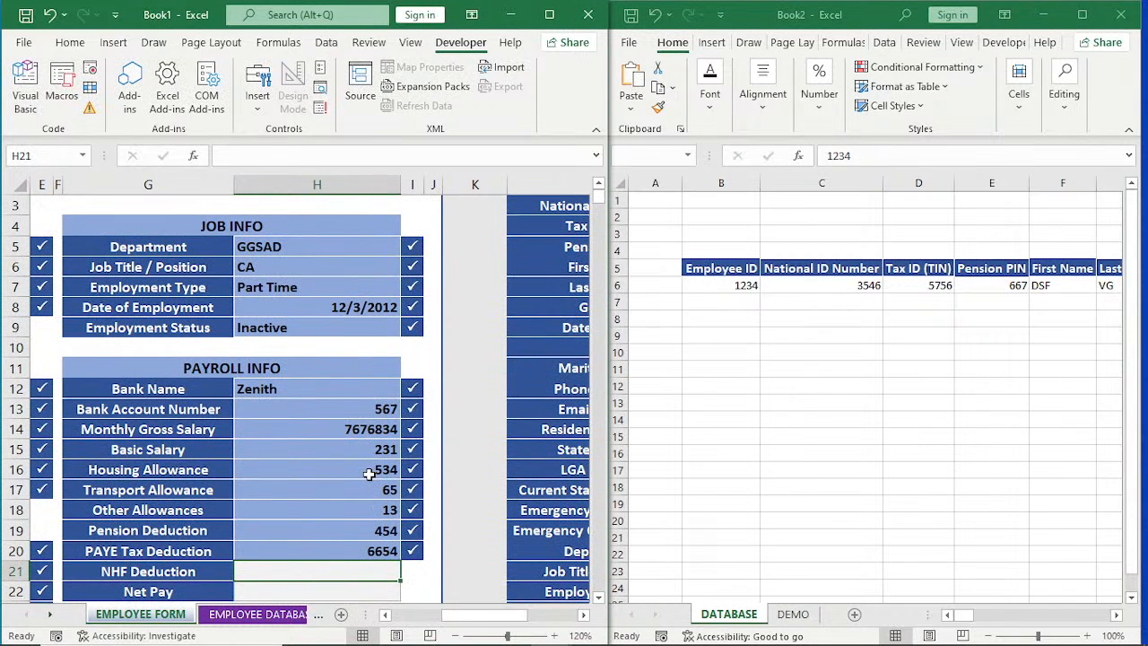
type("3252")
key("Return")
Set Net Pay to 5656 in H22 to complete PAYROLL INFO.
type("56")
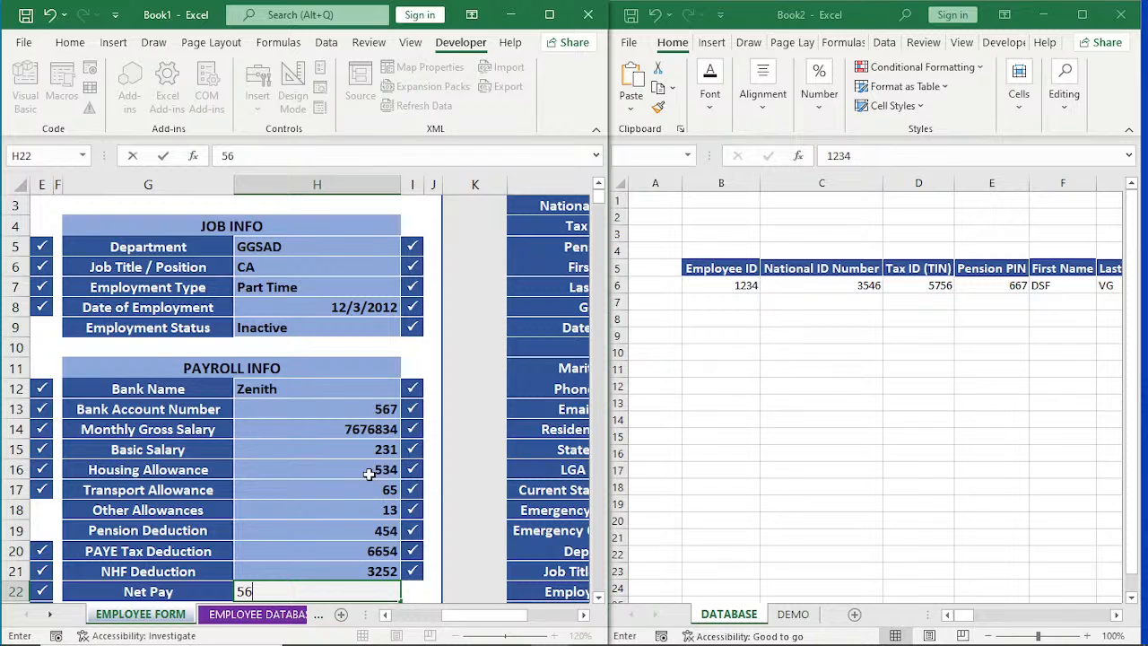
type("56")
key("Return")
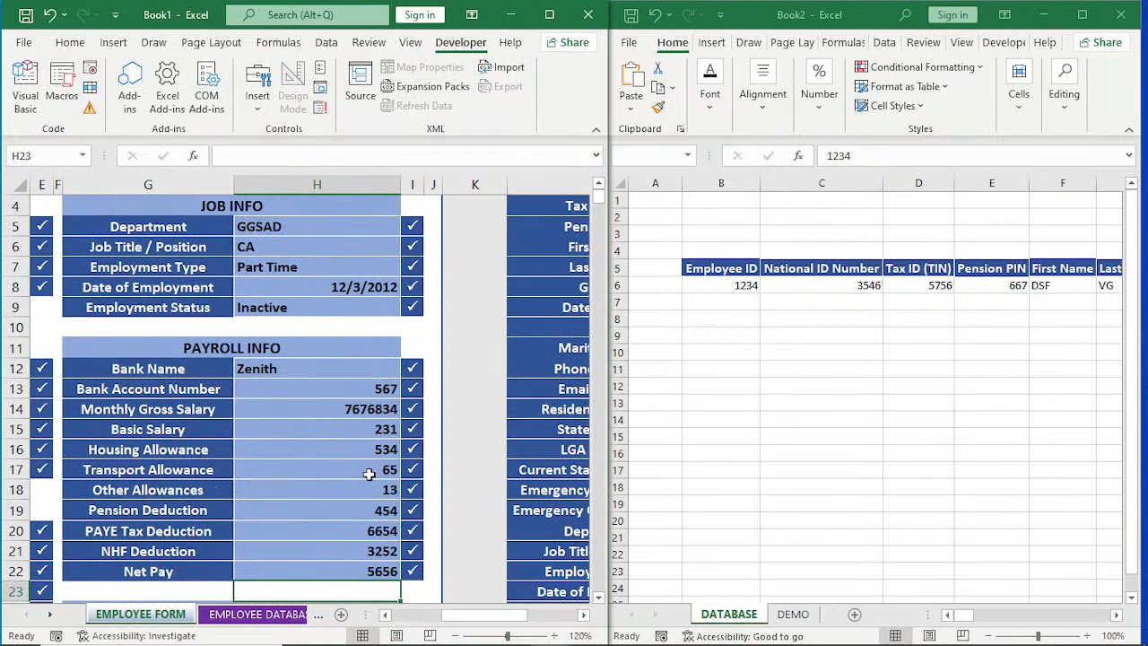
Complete LEAVE INFO with Annual Leave Entitlement ANNUAL, Leave Taken 12 and Leave Balance 13.
key("Return")
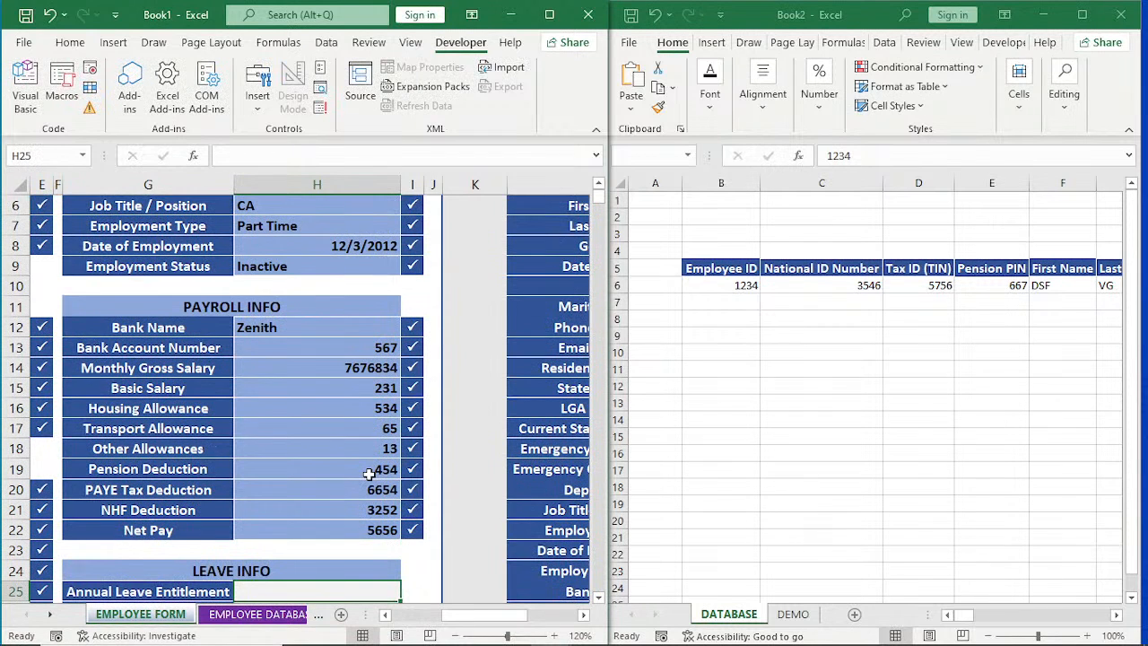
type("ANNU;")
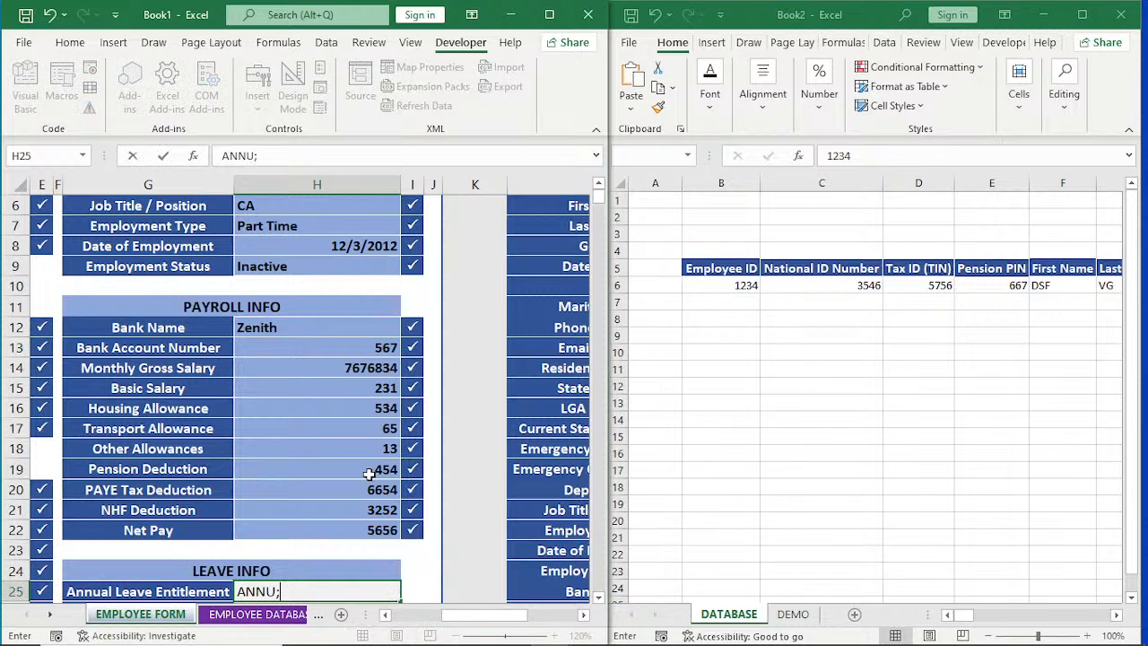
key("BackSpace")
type("AL")
key("Return")
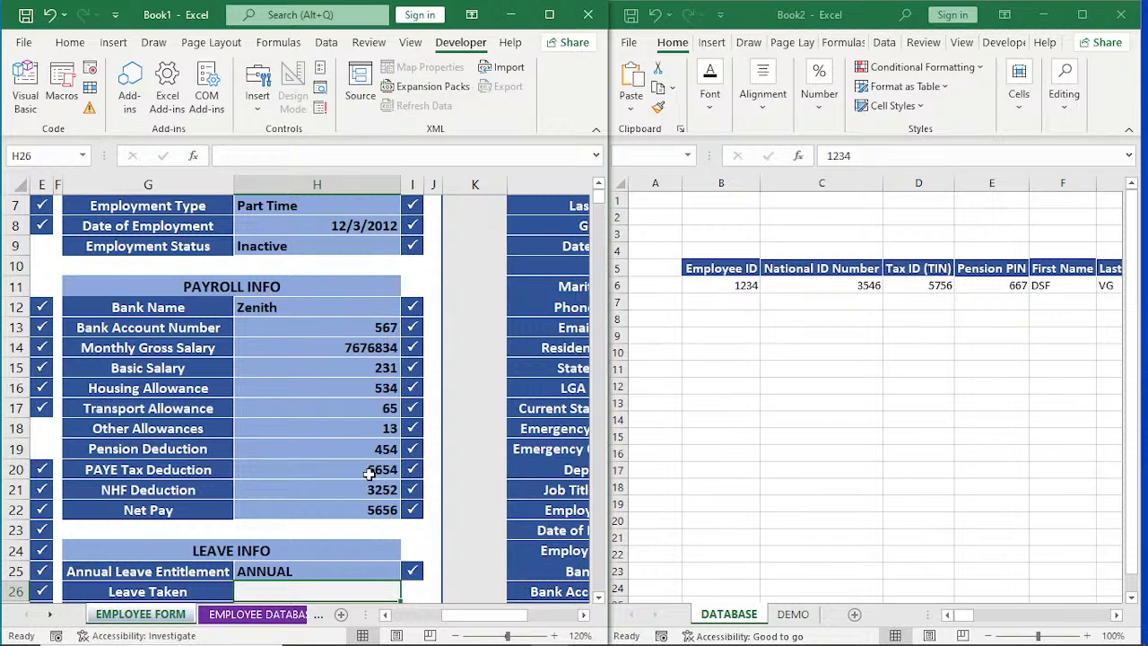
type("12")
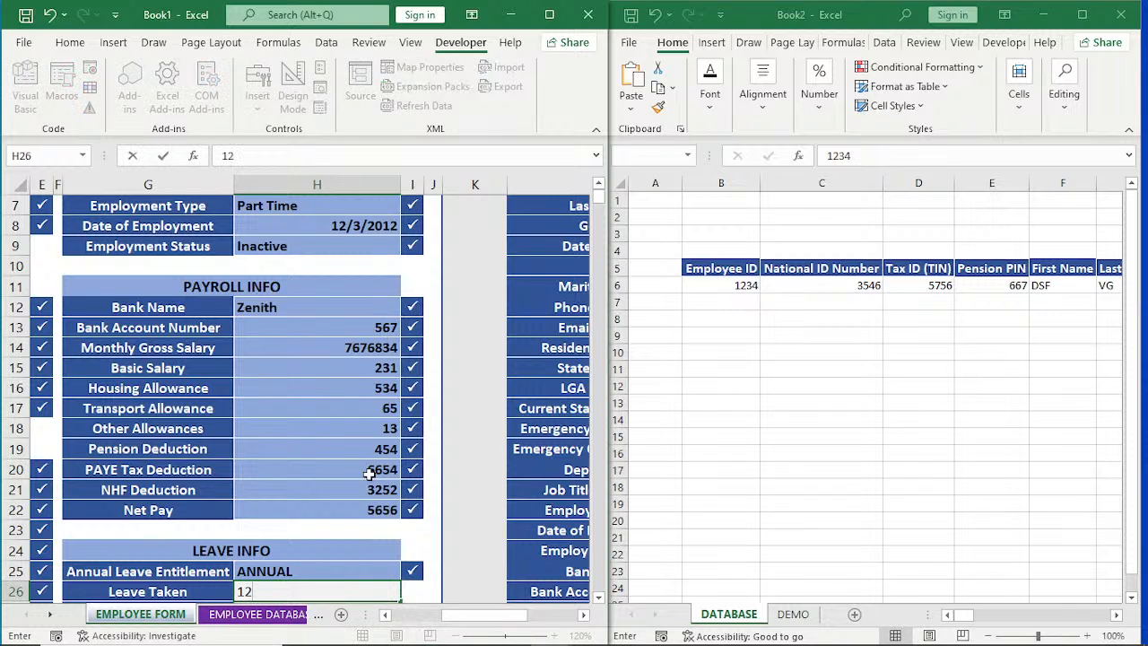
key("Return")
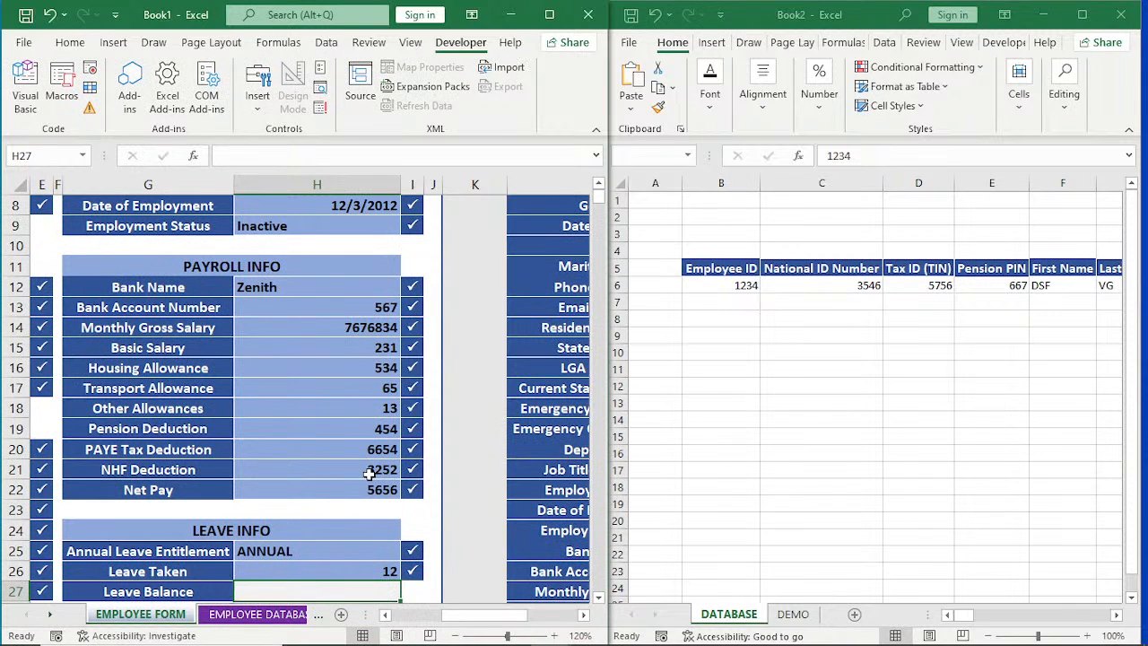
type("13")
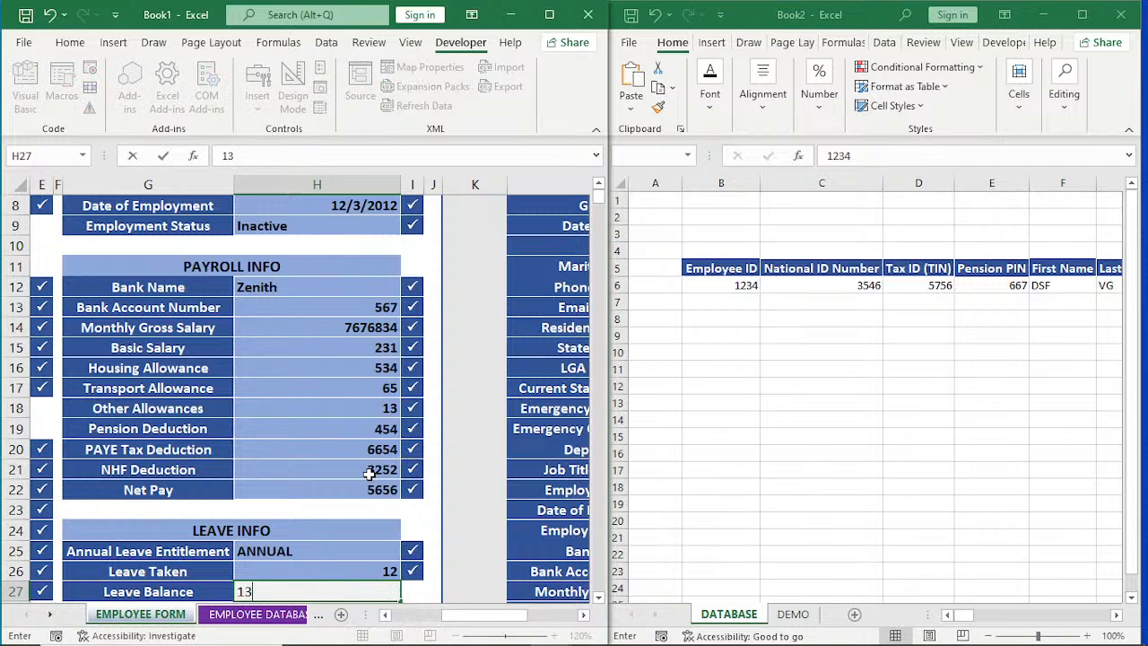
key("Return")
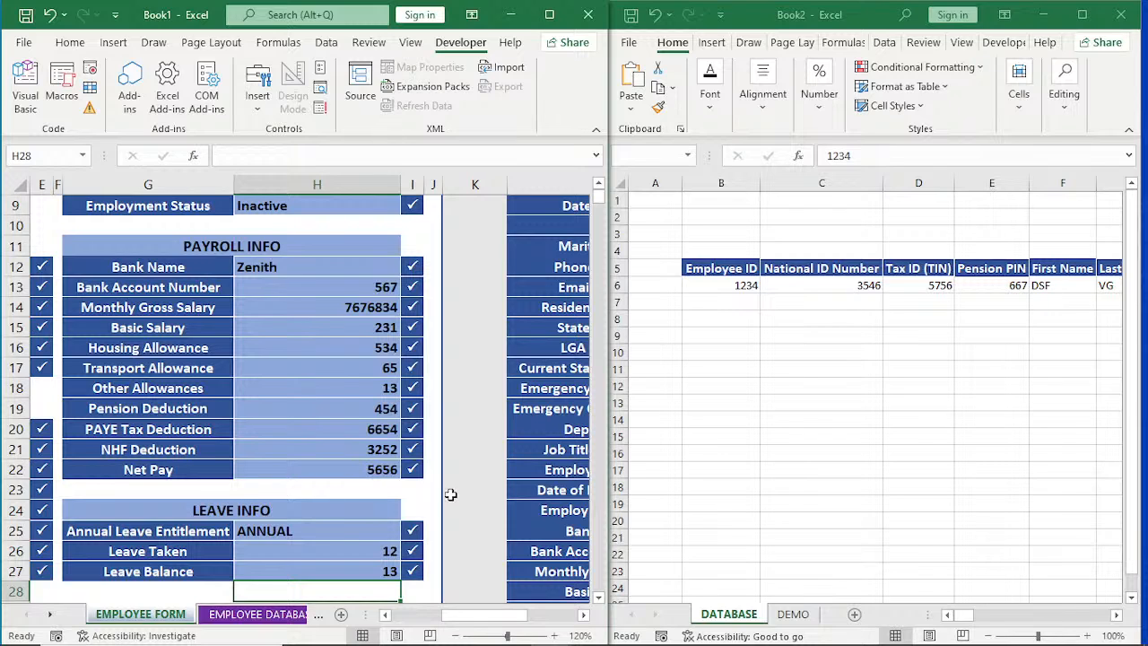
Submit the completed employment form and check both the form and Book2's DATABASE sheet for the macro's effect.
scroll(450, 494, "down", 2)
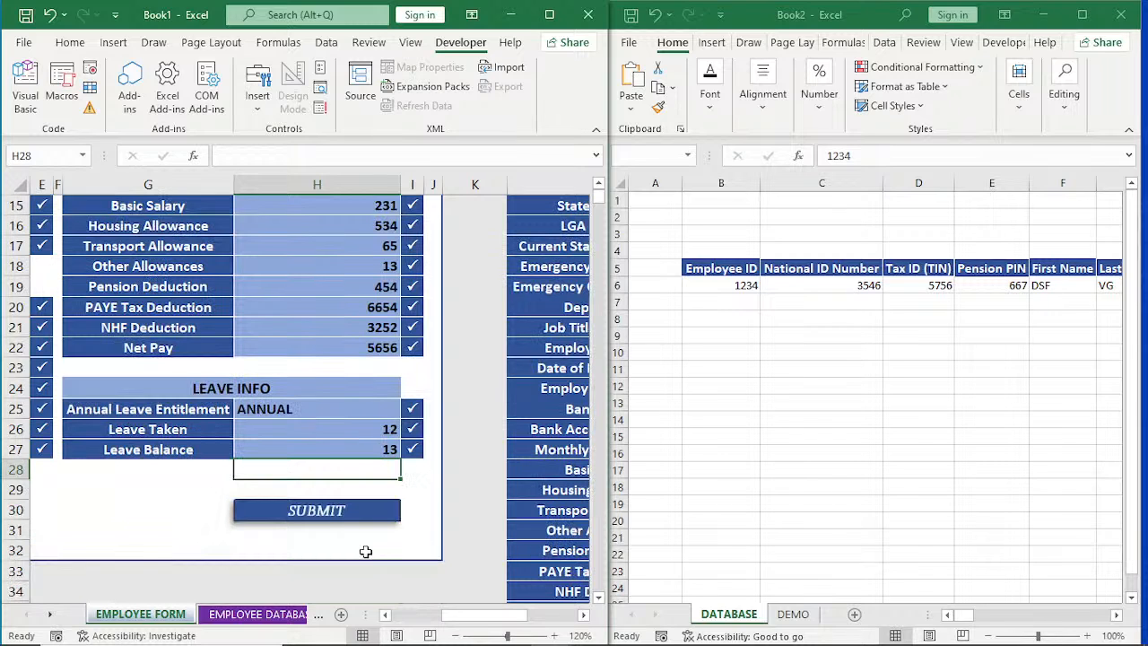
left_click(317, 514)
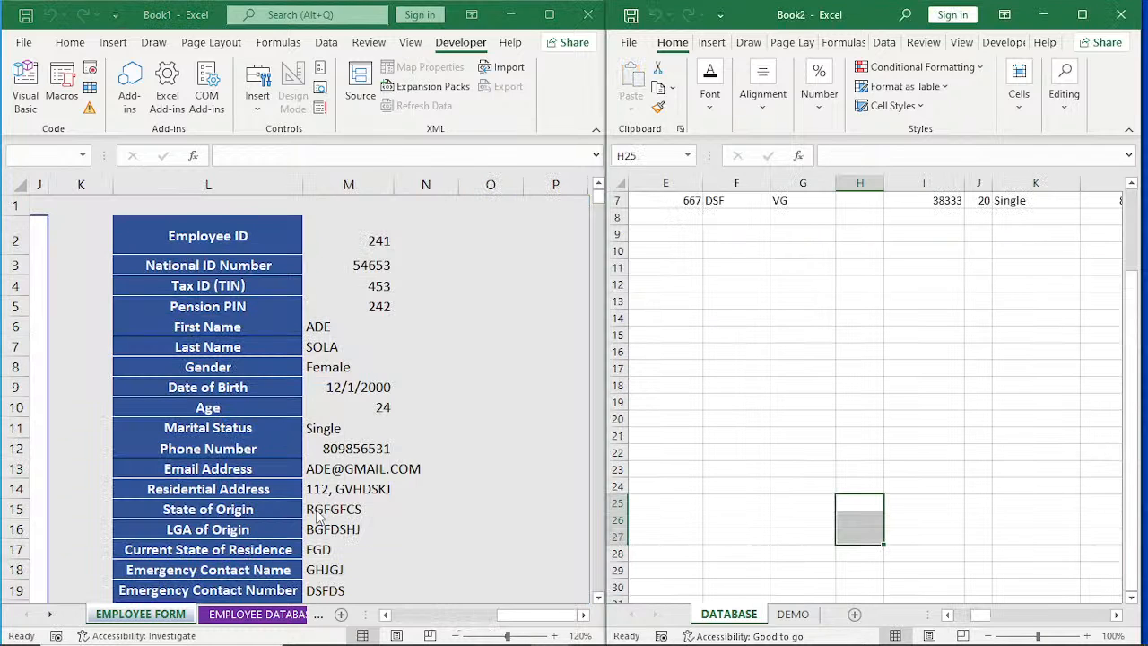
left_click_drag(515, 615, 395, 628)
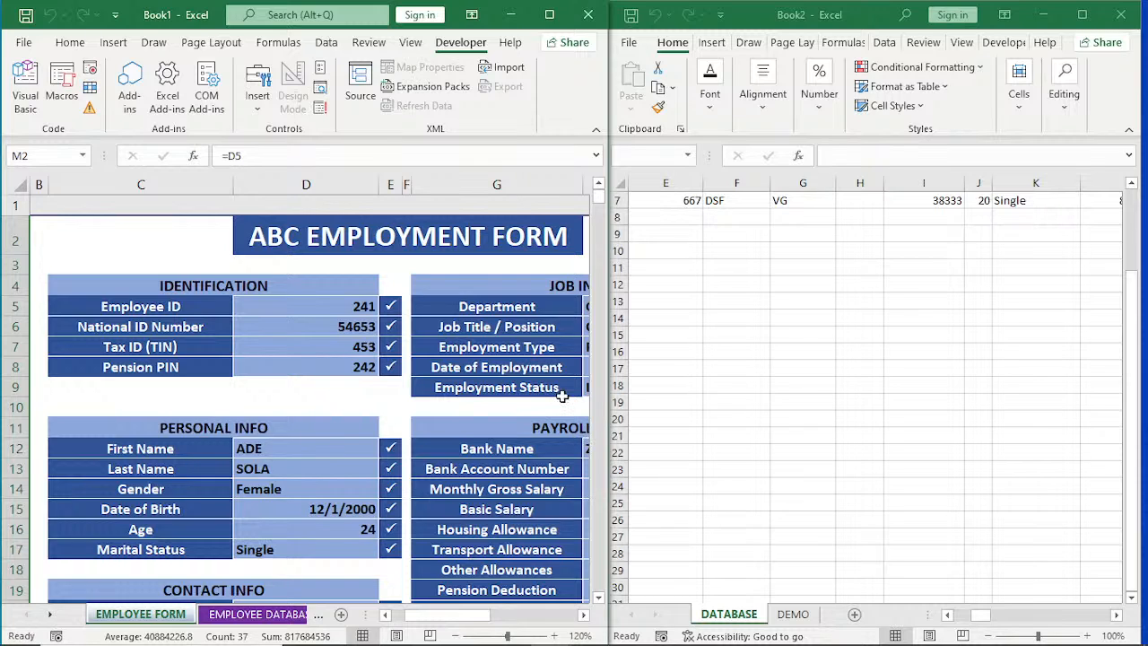
scroll(561, 396, "down", 5)
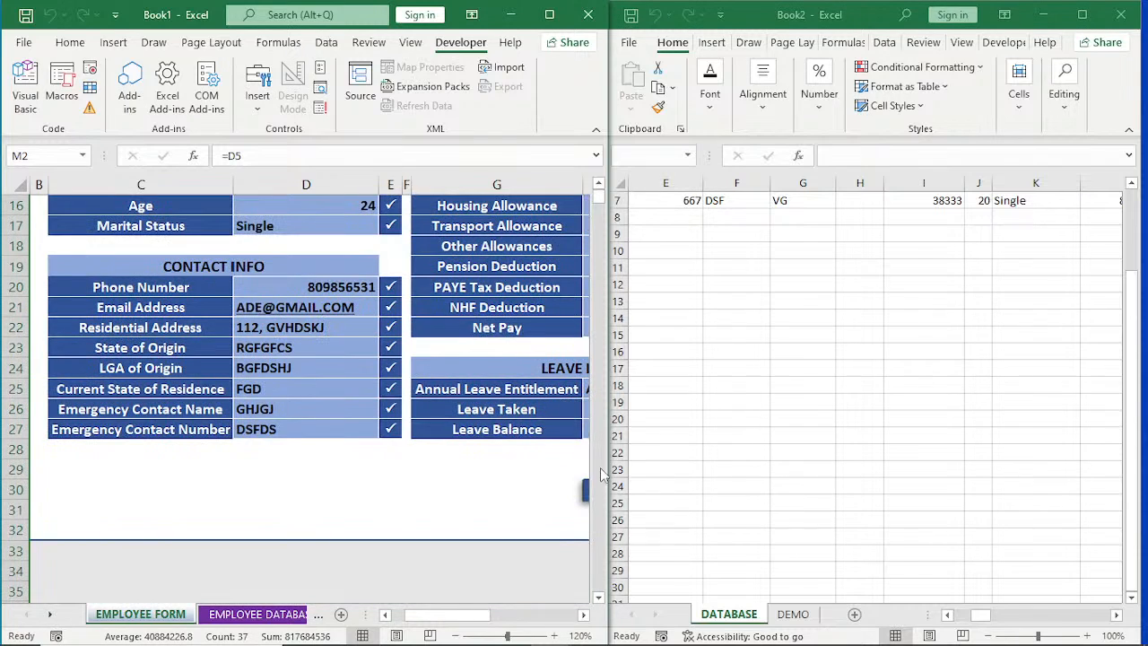
left_click(583, 615)
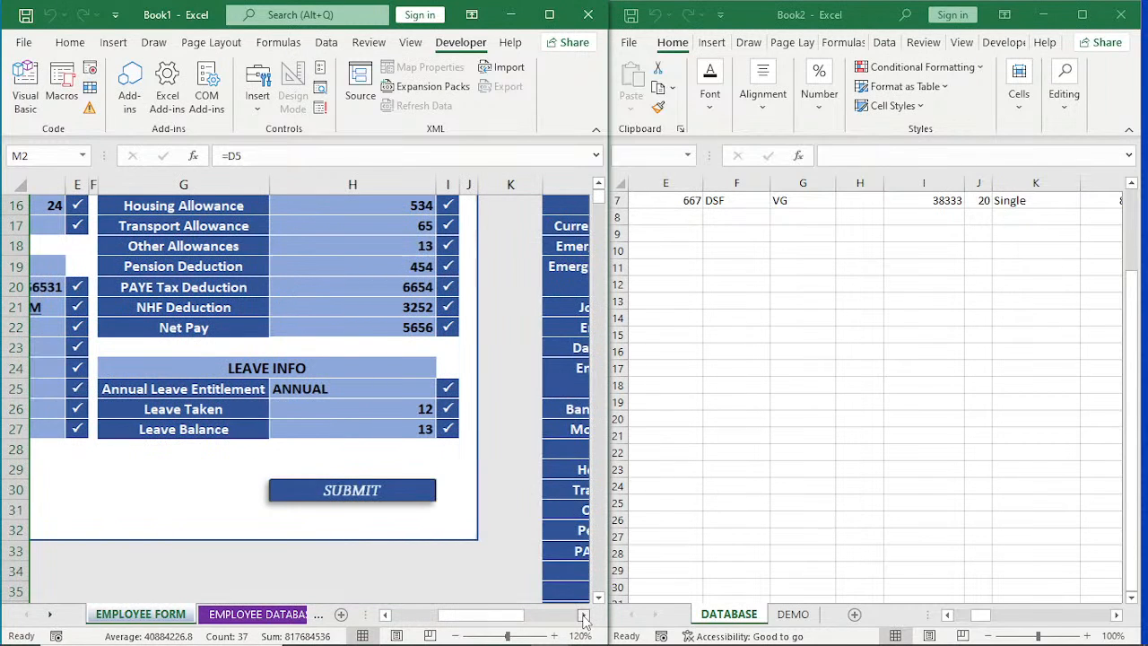
left_click(583, 615)
left_click(746, 455)
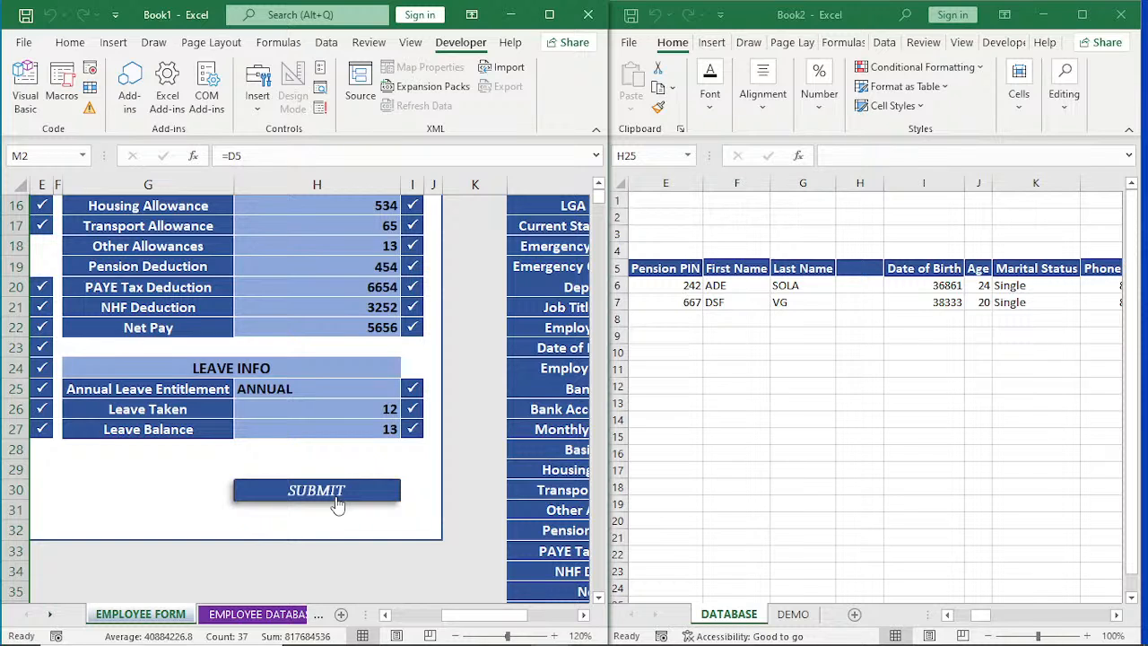
Submit the same employee data a second time and recheck the form fields and the DATABASE rows.
left_click(337, 504)
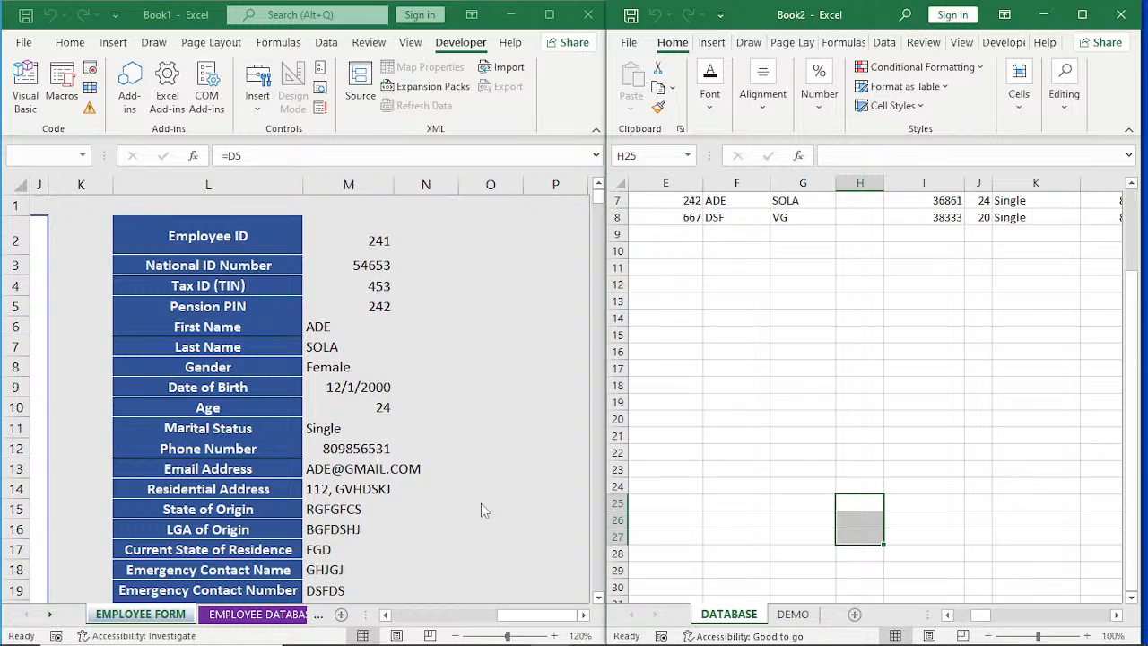
left_click_drag(527, 618, 461, 621)
scroll(755, 431, "up", 1)
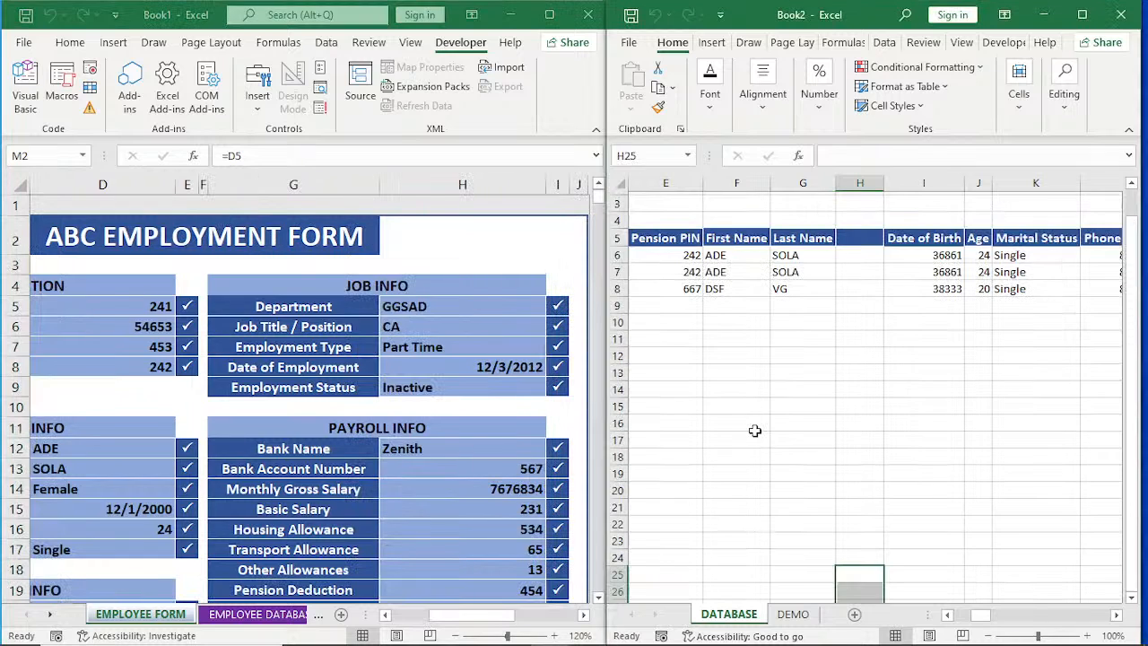
scroll(755, 431, "up", 1)
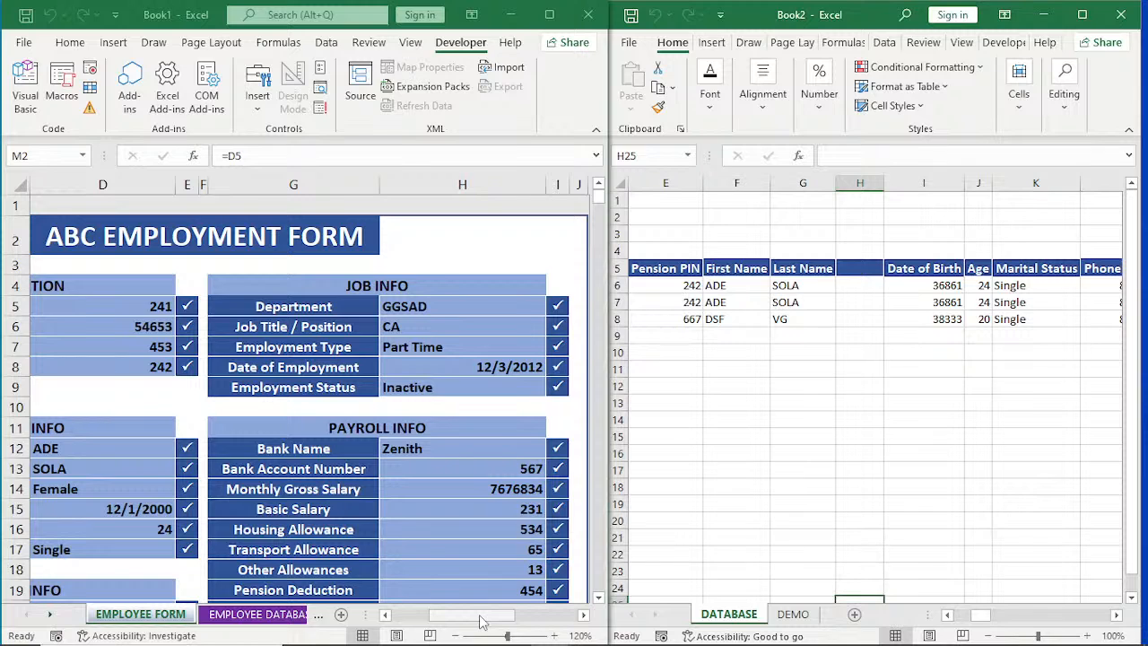
Assign the PERSONAL.XLSB!ABC_EMPLOYMENT macro to the SUBMIT picture below LEAVE INFO on the employment form.
left_click_drag(481, 620, 443, 621)
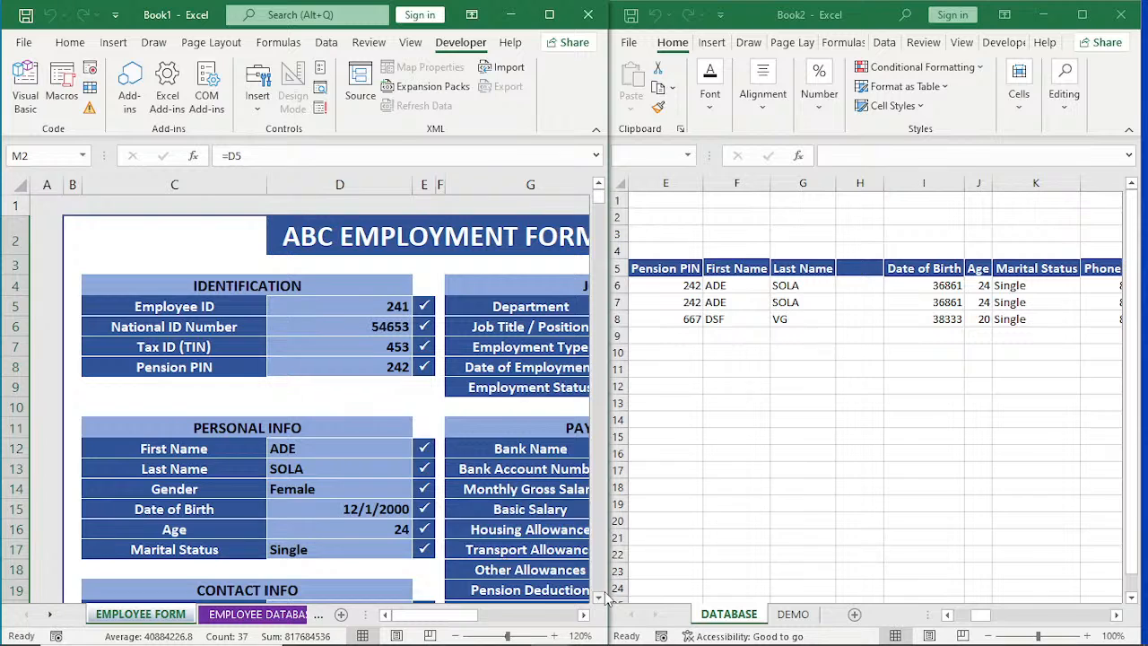
left_click(584, 616)
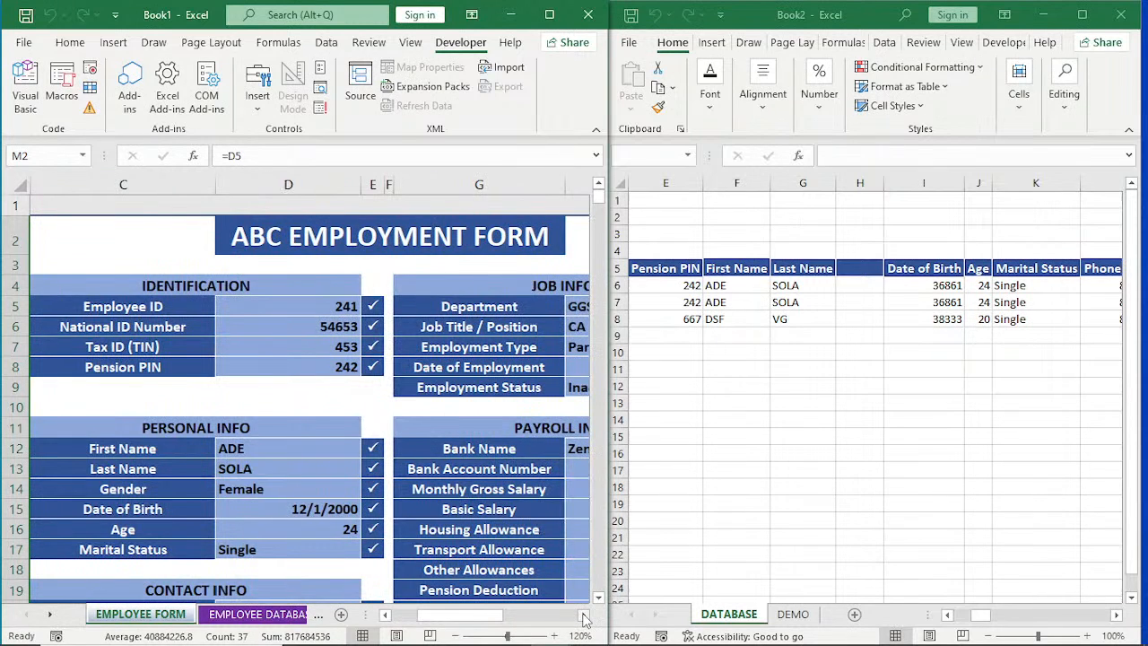
left_click(584, 615)
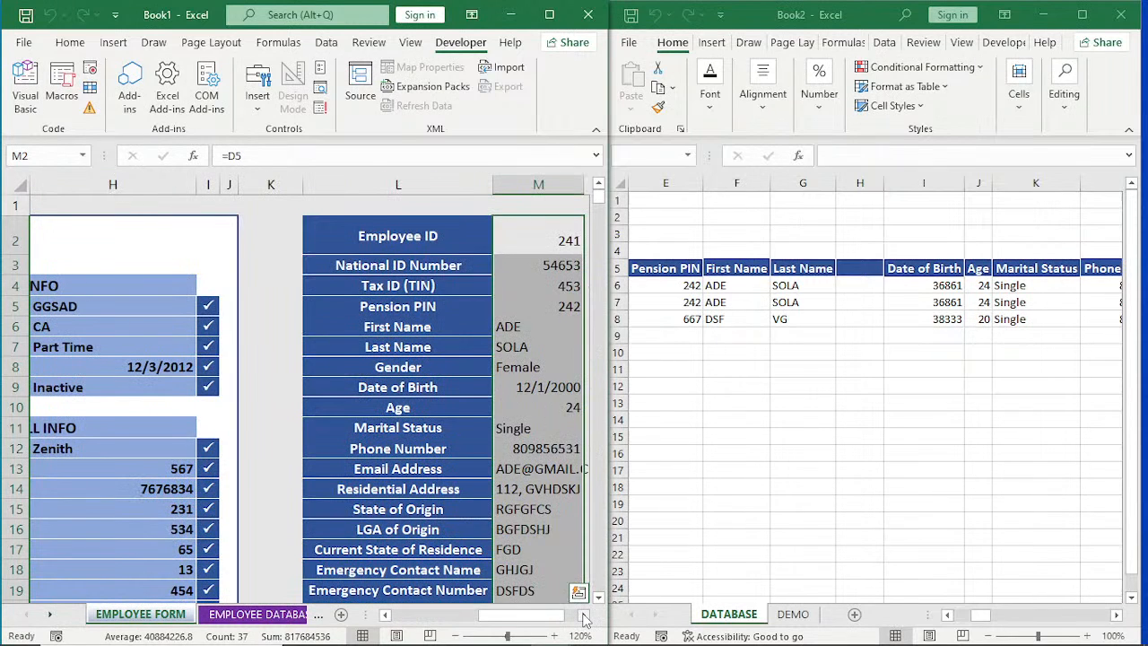
left_click(584, 615)
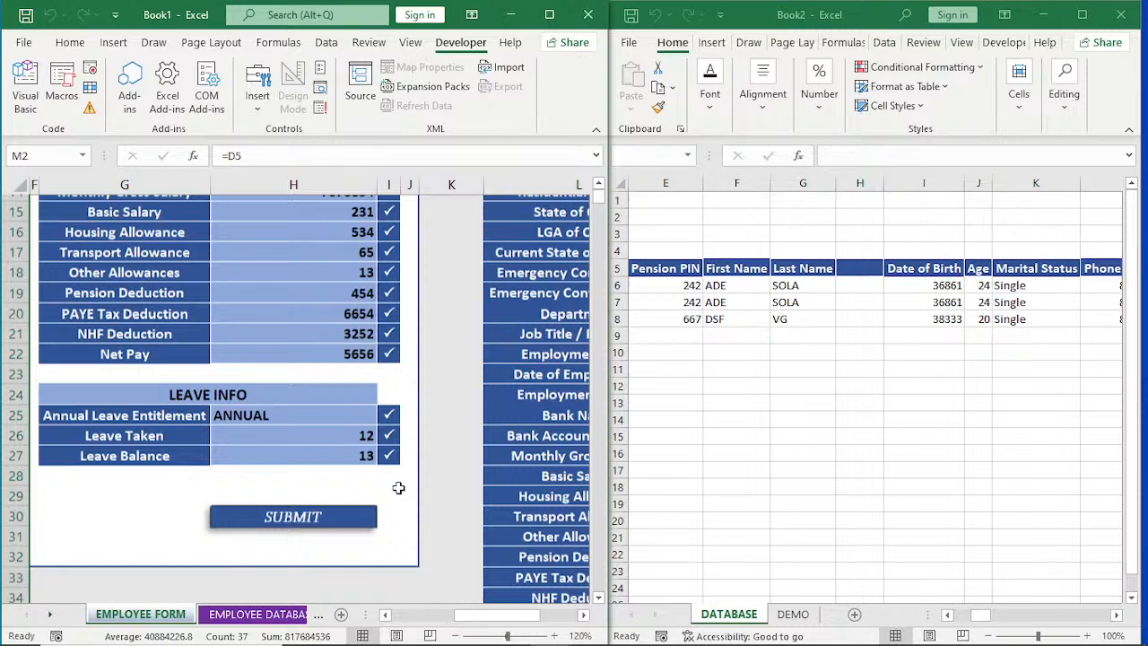
left_click(409, 531)
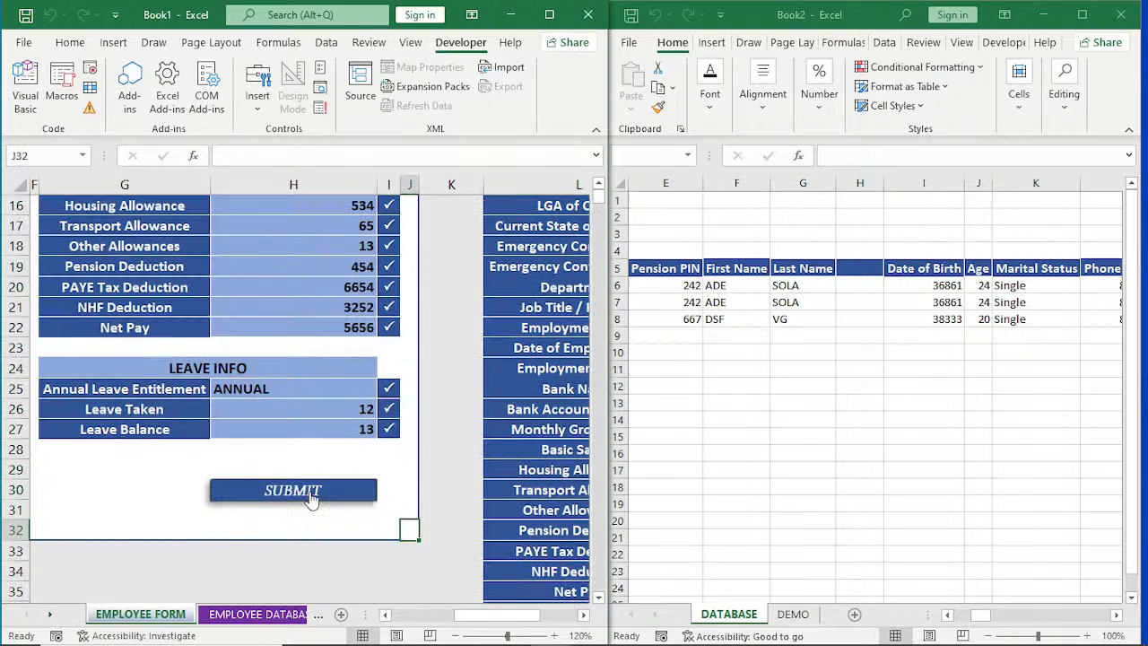
left_click(311, 500, "ctrl")
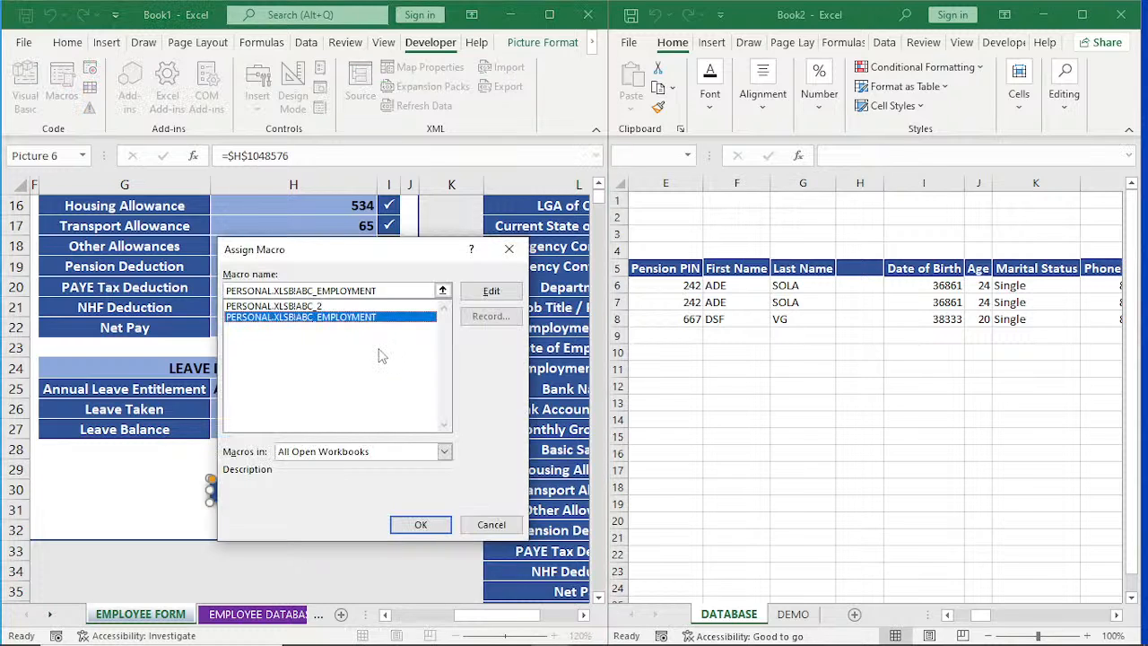
key("Return")
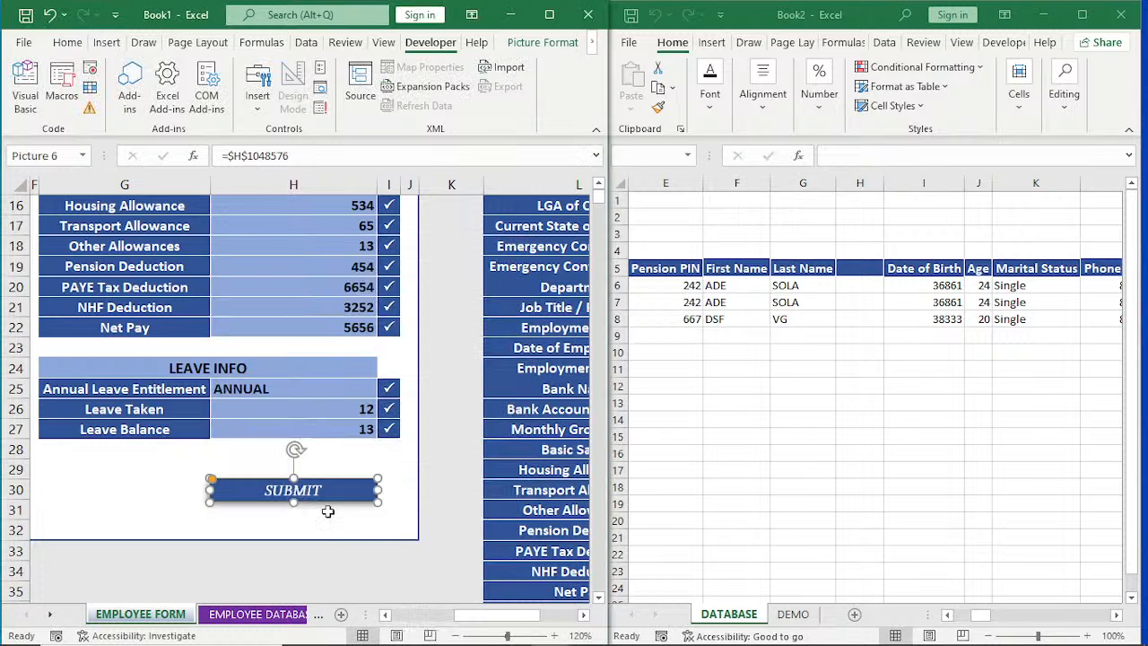
left_click(322, 547)
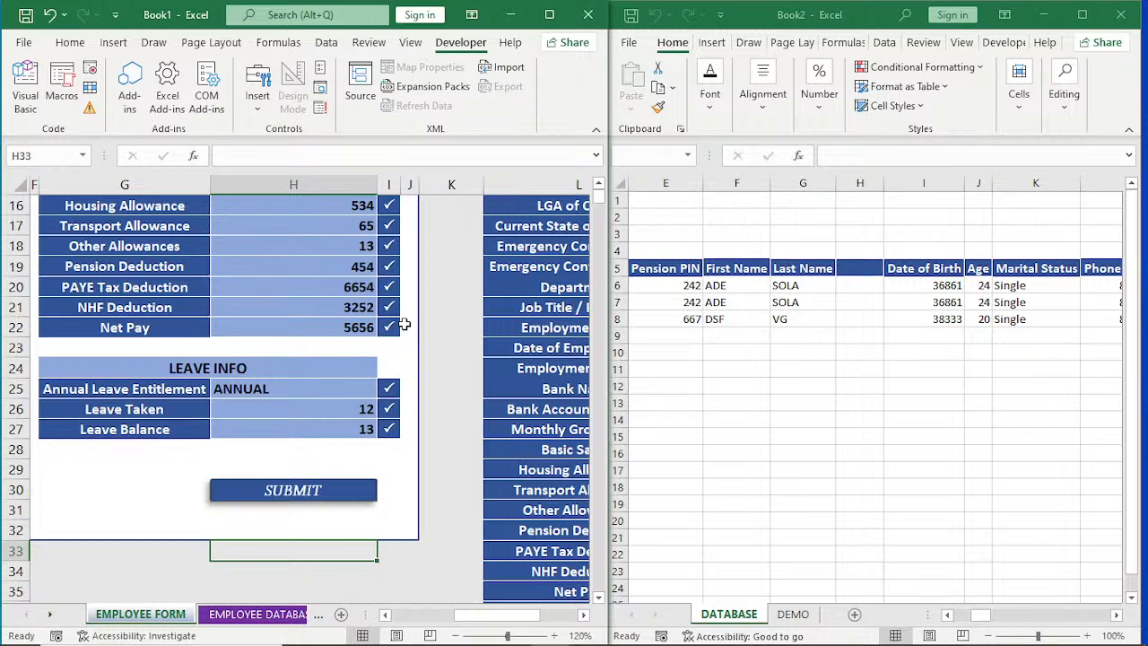
Submit the completed employment form and check the EMPLOYEE DATABASE sheet in Book1, returning to the EMPLOYEE FORM sheet.
mouse_move(487, 616)
left_mouse_down()
mouse_move(438, 616)
mouse_move(499, 616)
left_mouse_up()
left_click(293, 491)
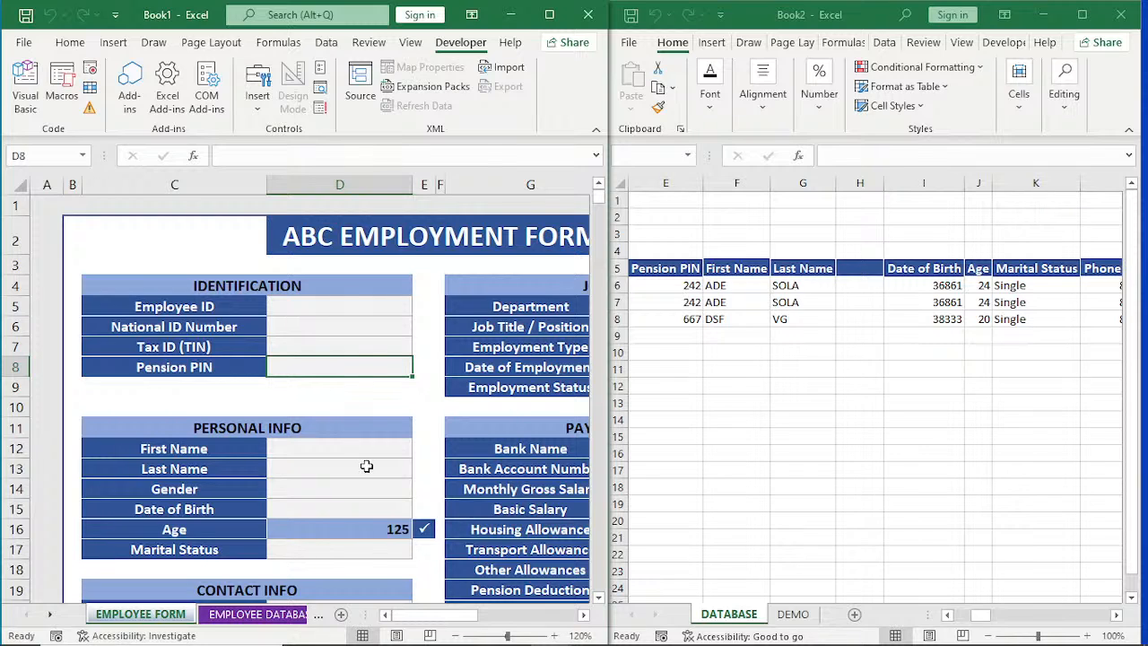
left_click(583, 615)
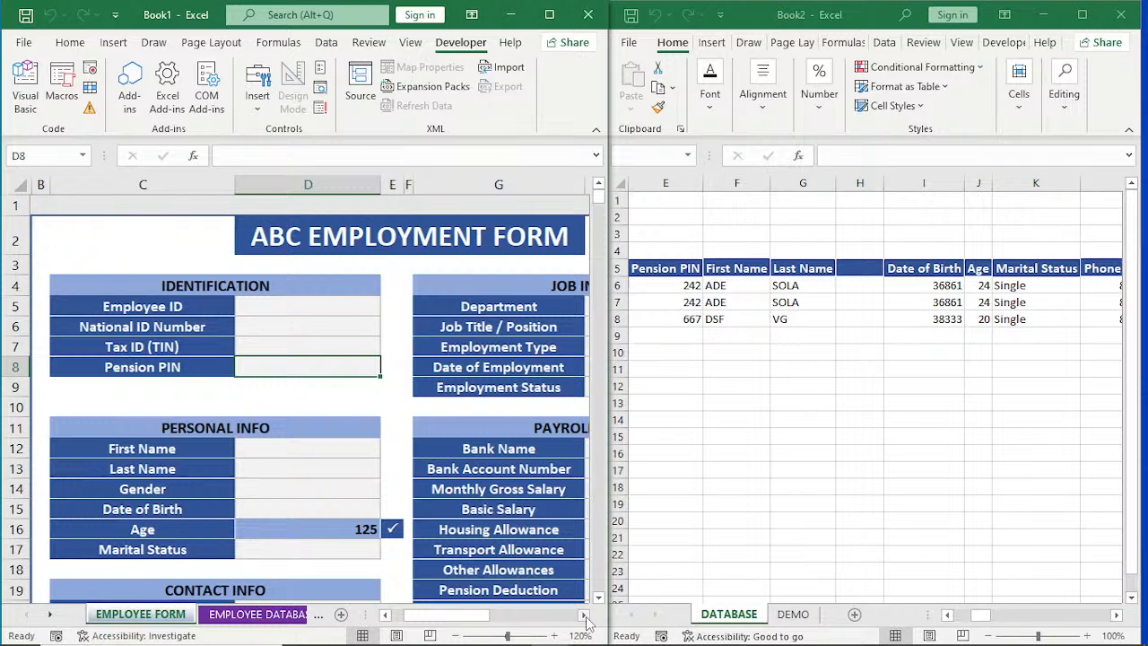
left_click(258, 616)
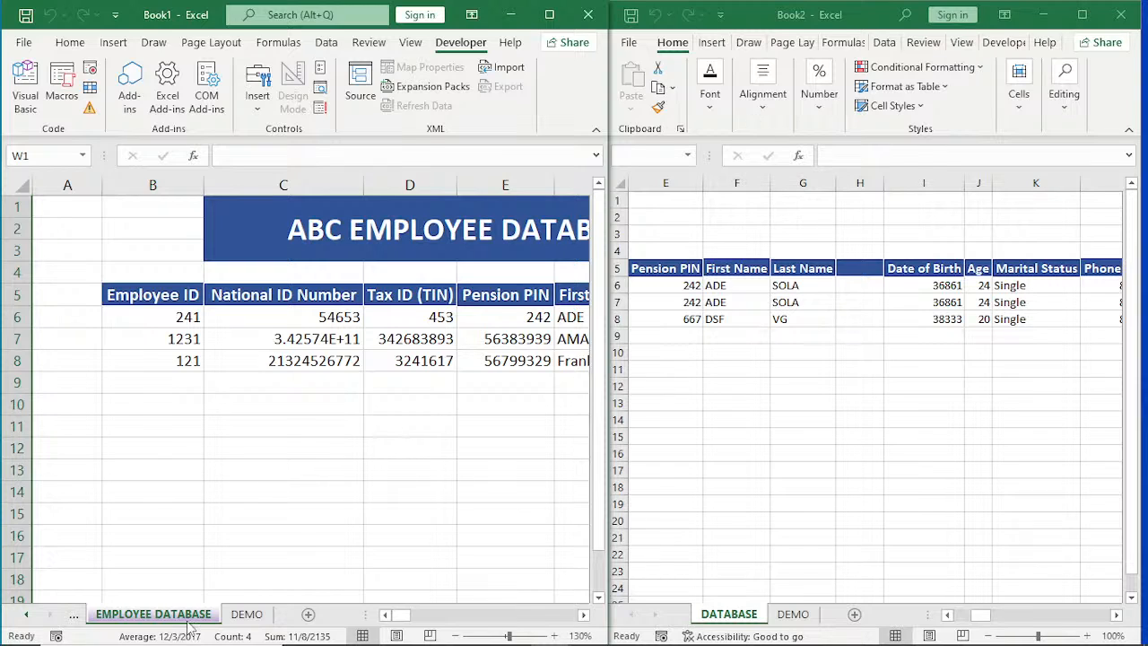
left_click(75, 616)
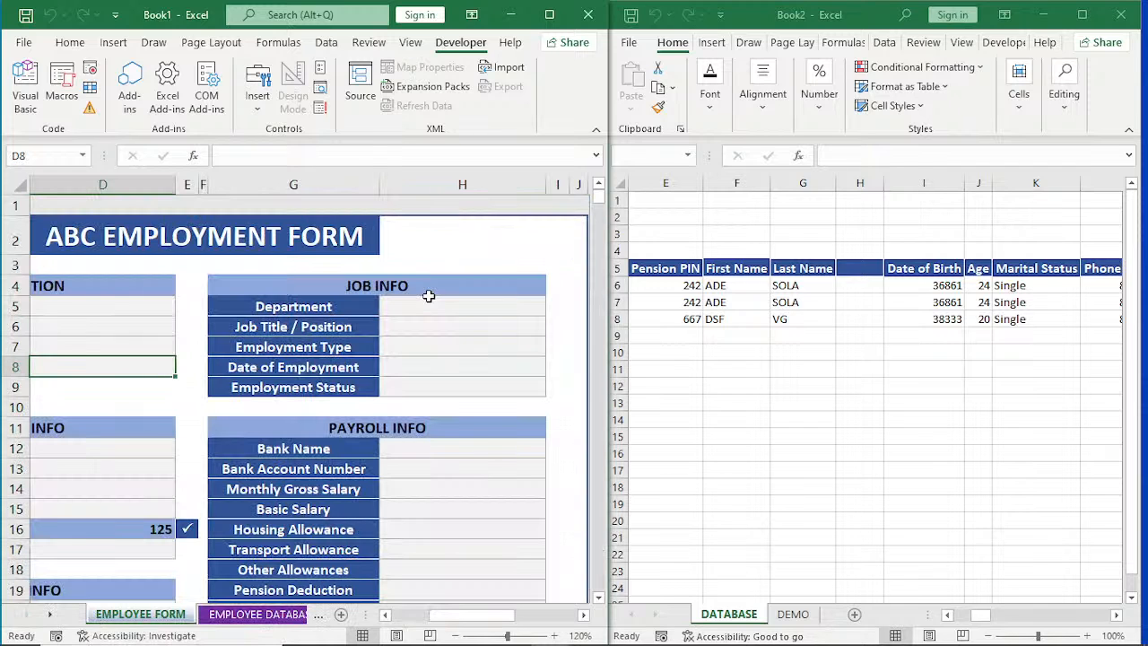
Check the JOB INFO, PAYROLL INFO and IDENTIFICATION fields of the form for leftover entries.
left_click_drag(430, 306, 462, 388)
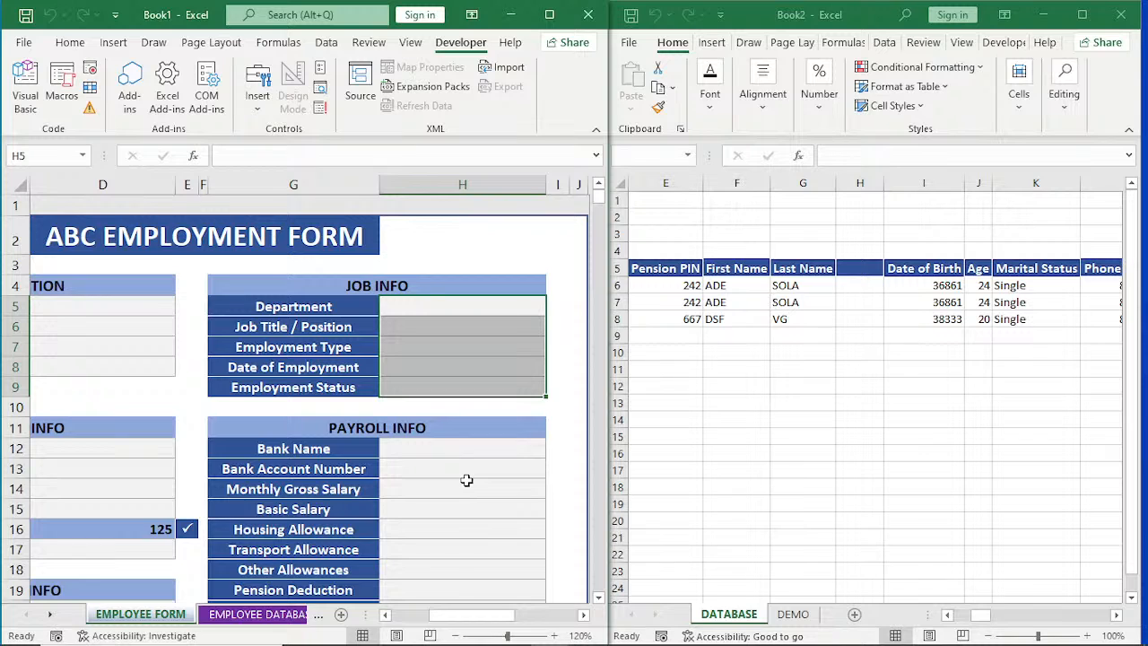
left_click(466, 481)
left_click_drag(487, 615, 448, 628)
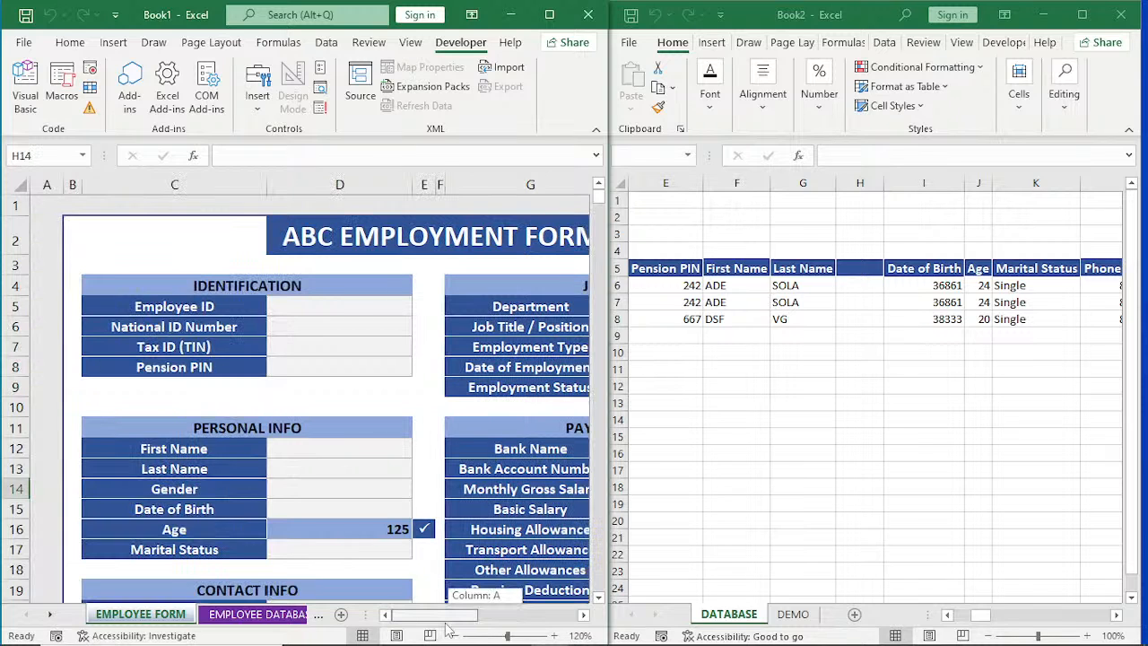
left_click(347, 305)
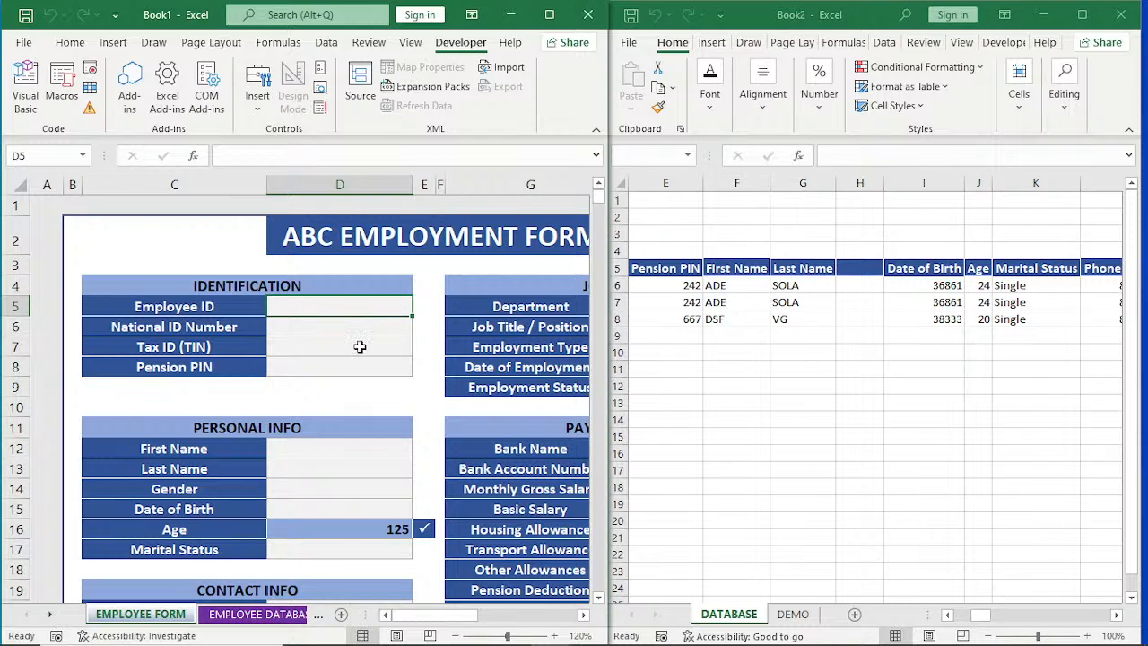
left_click(360, 346)
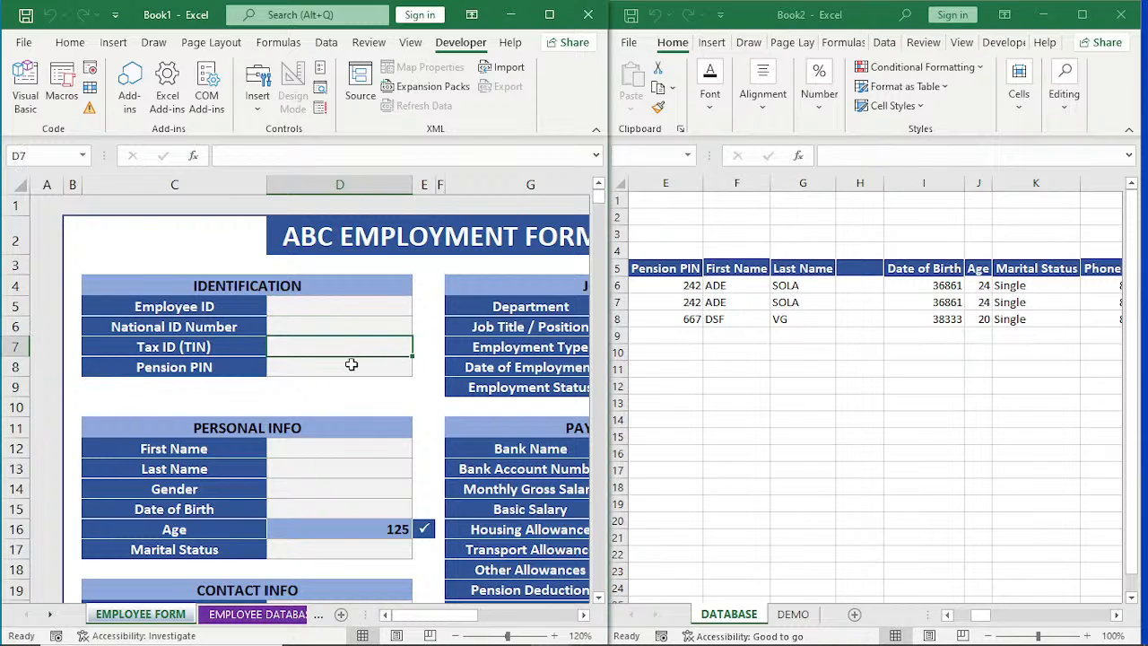
left_click(352, 364)
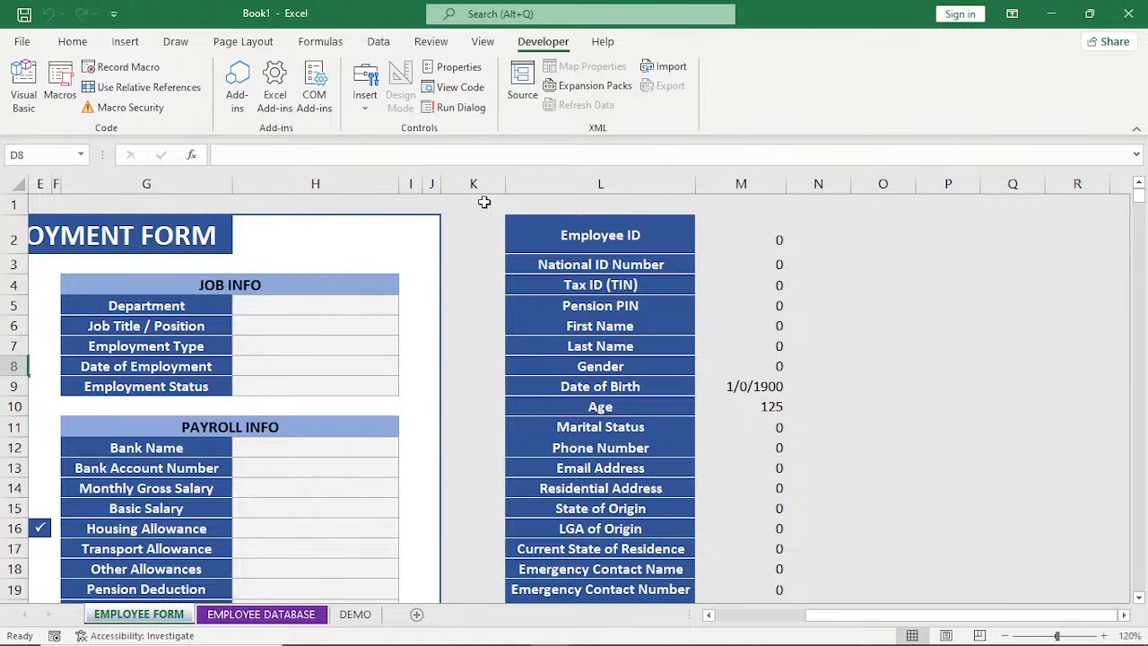
Hide the helper list in columns L and M by clearing its formatting and applying Light Gray, Background 2 to both fill and font.
left_click(528, 183)
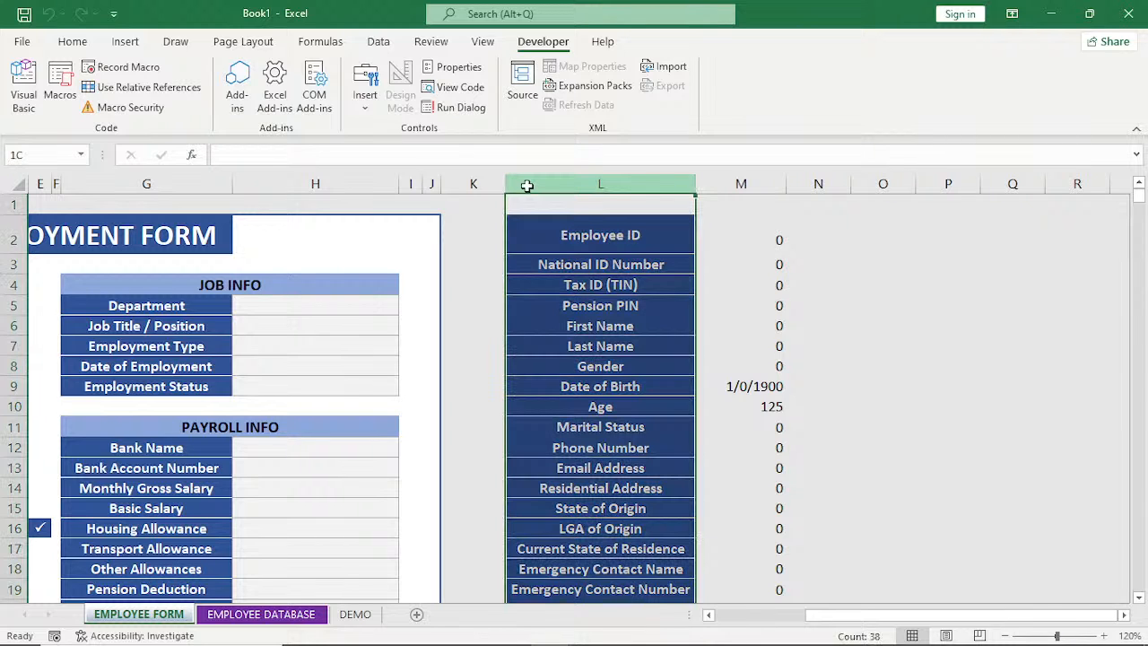
left_click_drag(527, 185, 741, 183)
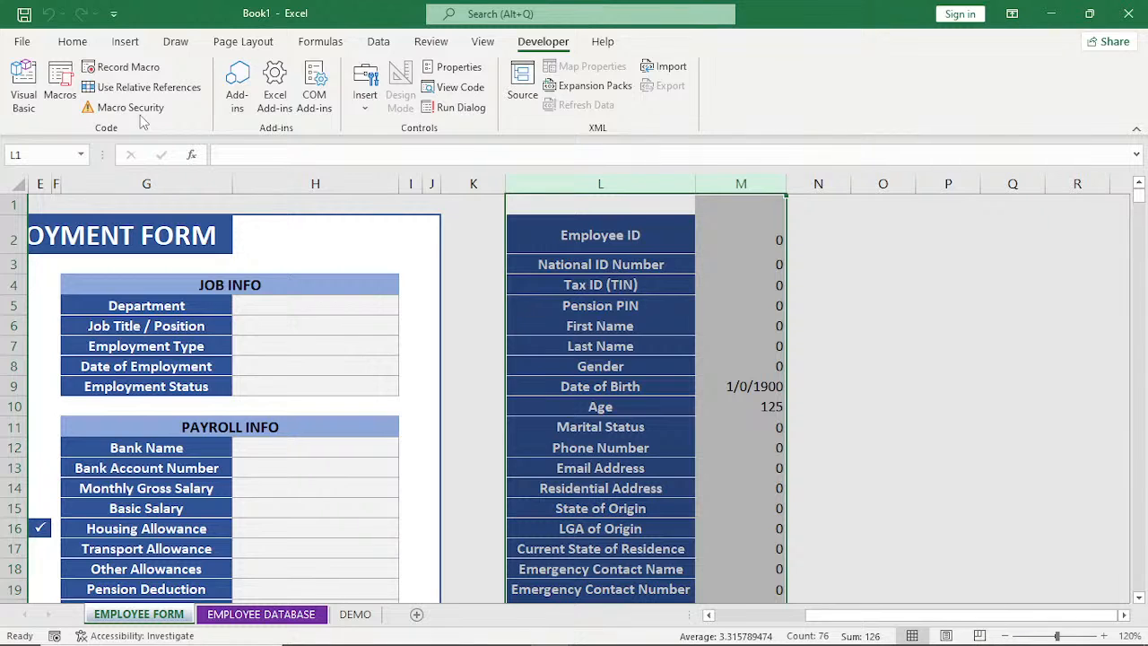
left_click(73, 42)
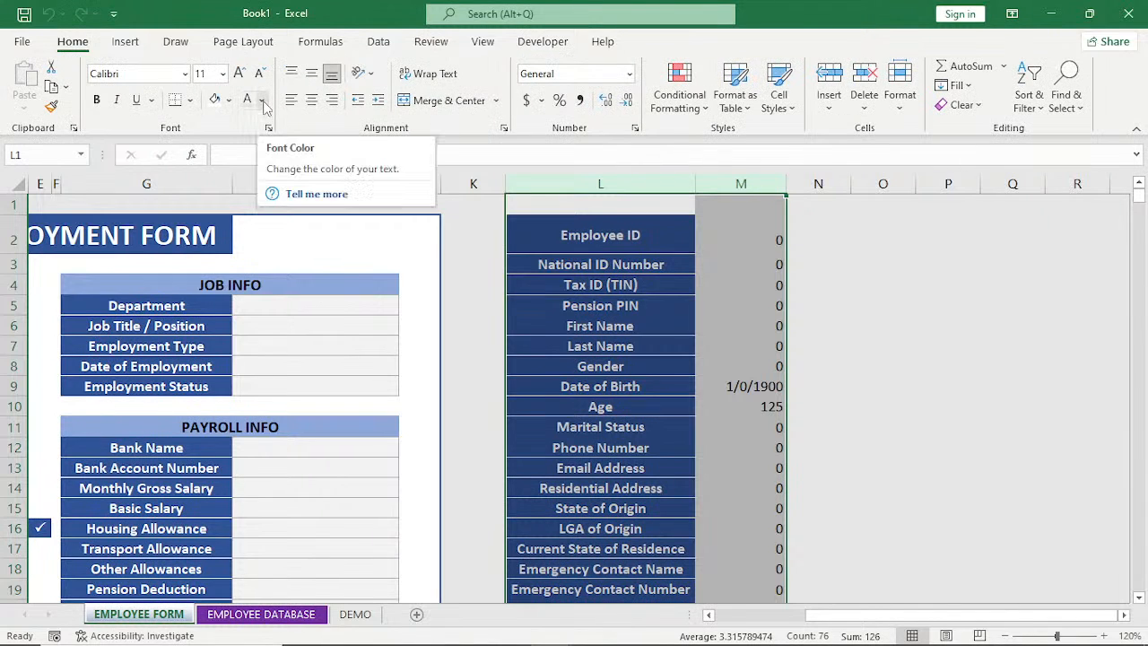
left_click(230, 101)
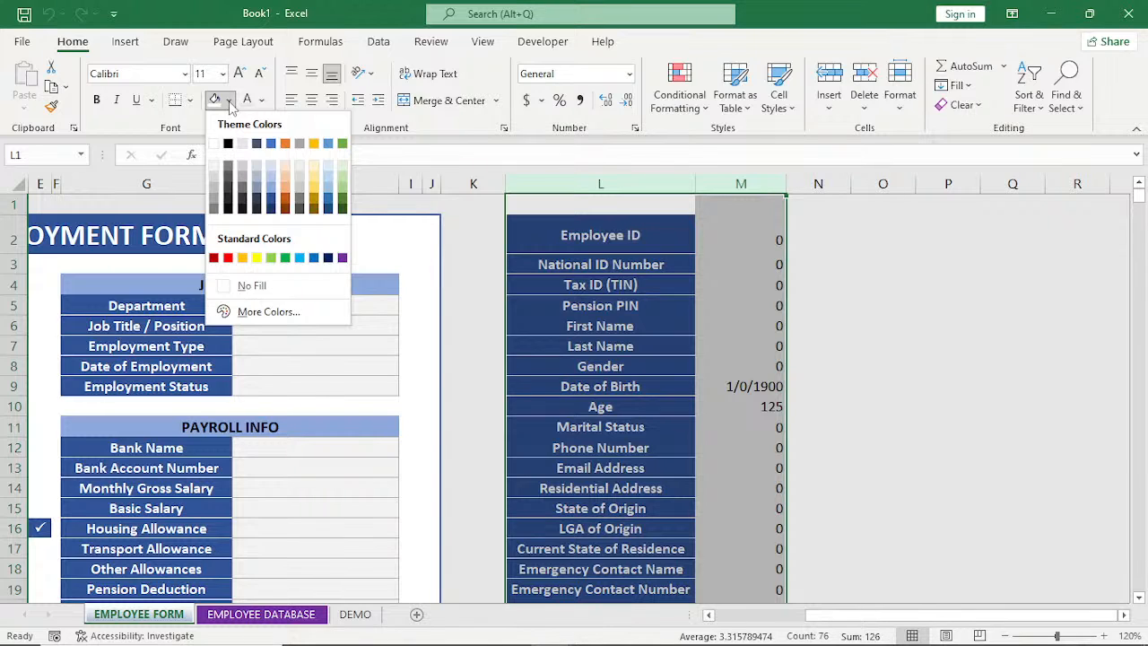
left_click(243, 150)
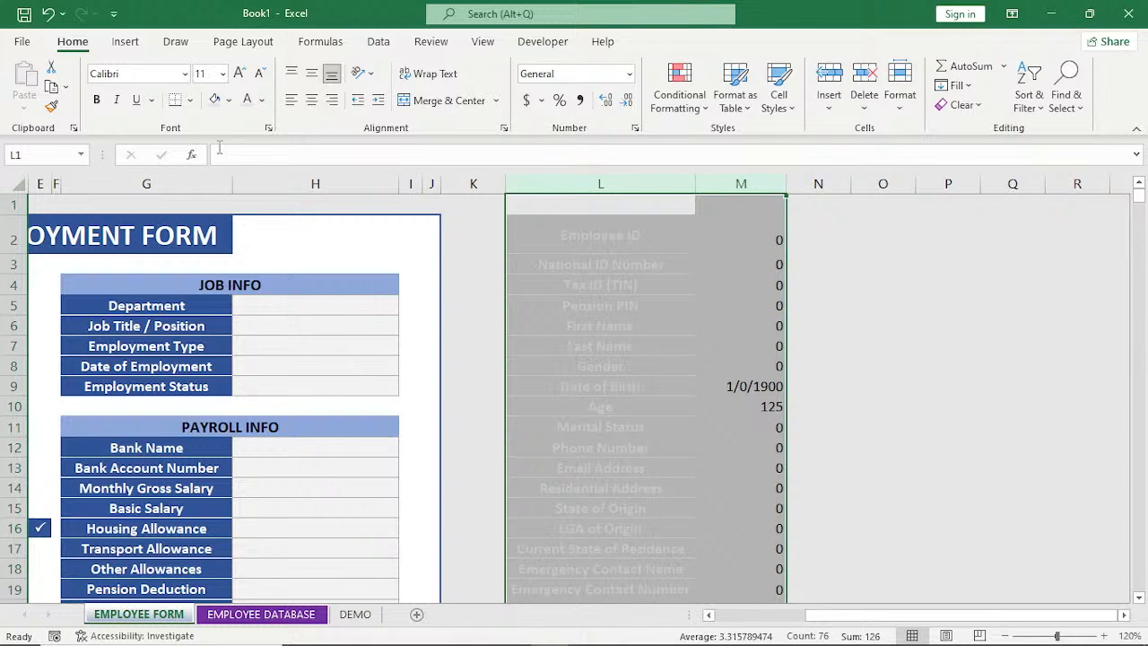
left_click(261, 100)
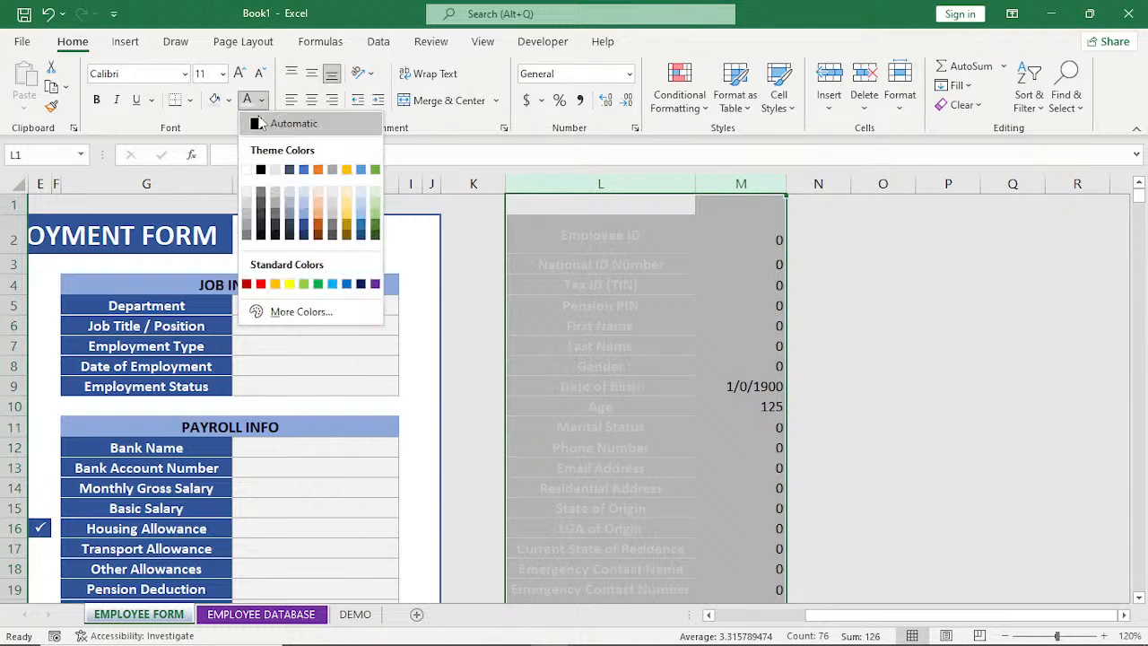
left_click(275, 170)
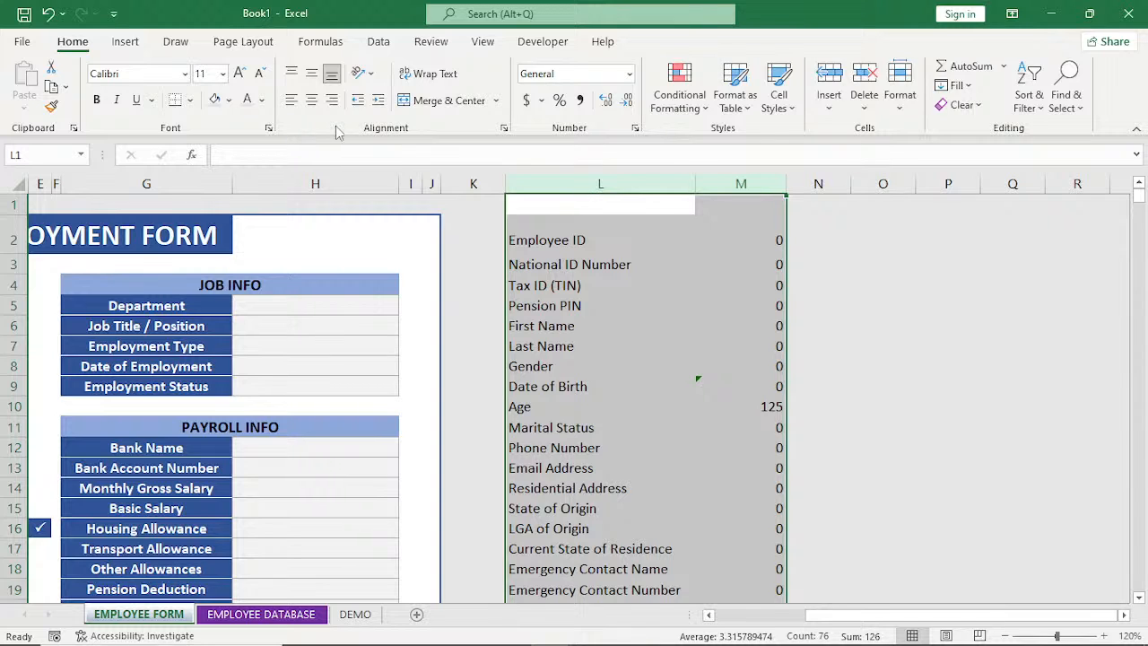
left_click(215, 102)
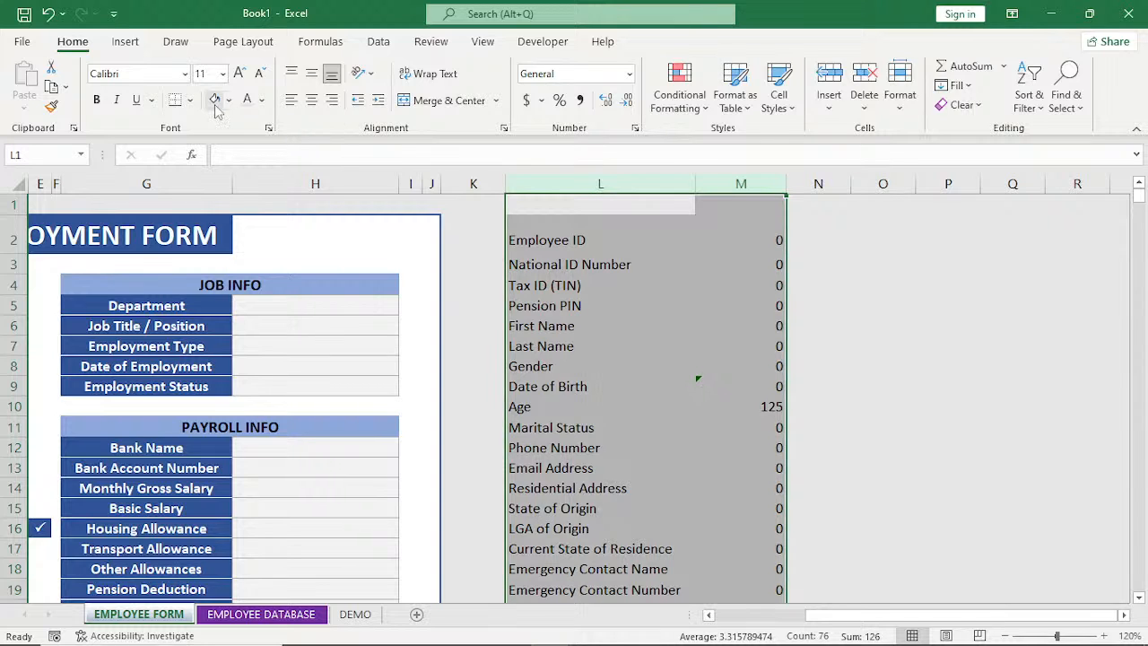
left_click(248, 101)
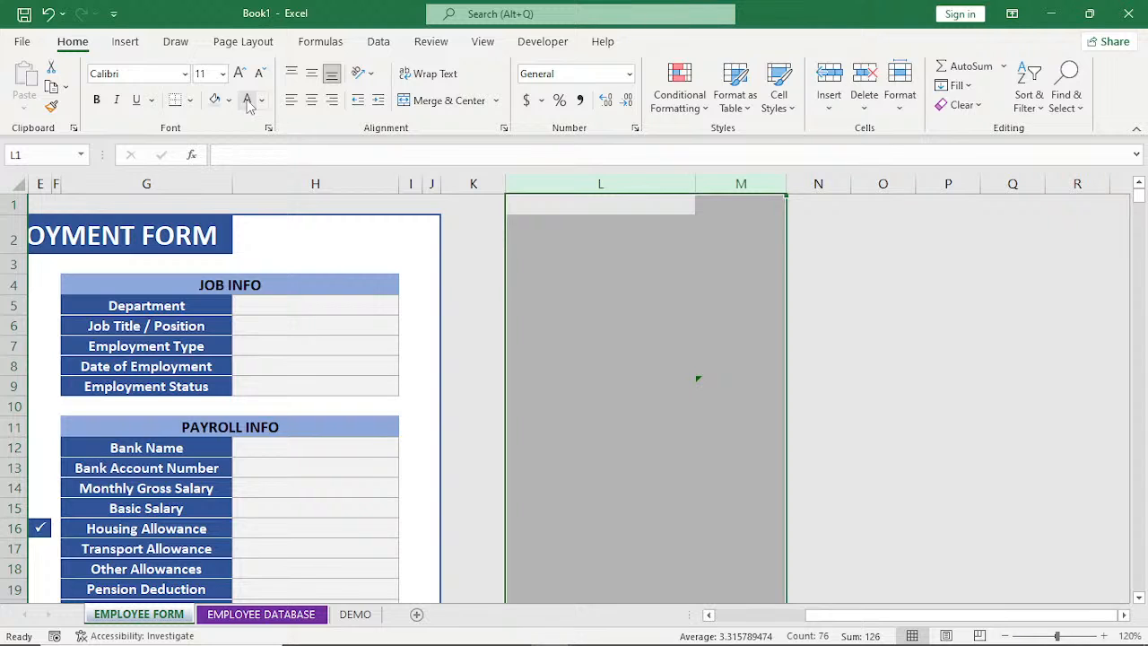
Examine the whole employment form at 90% zoom, including the SUBMIT picture and the area beside the form.
left_click(882, 284)
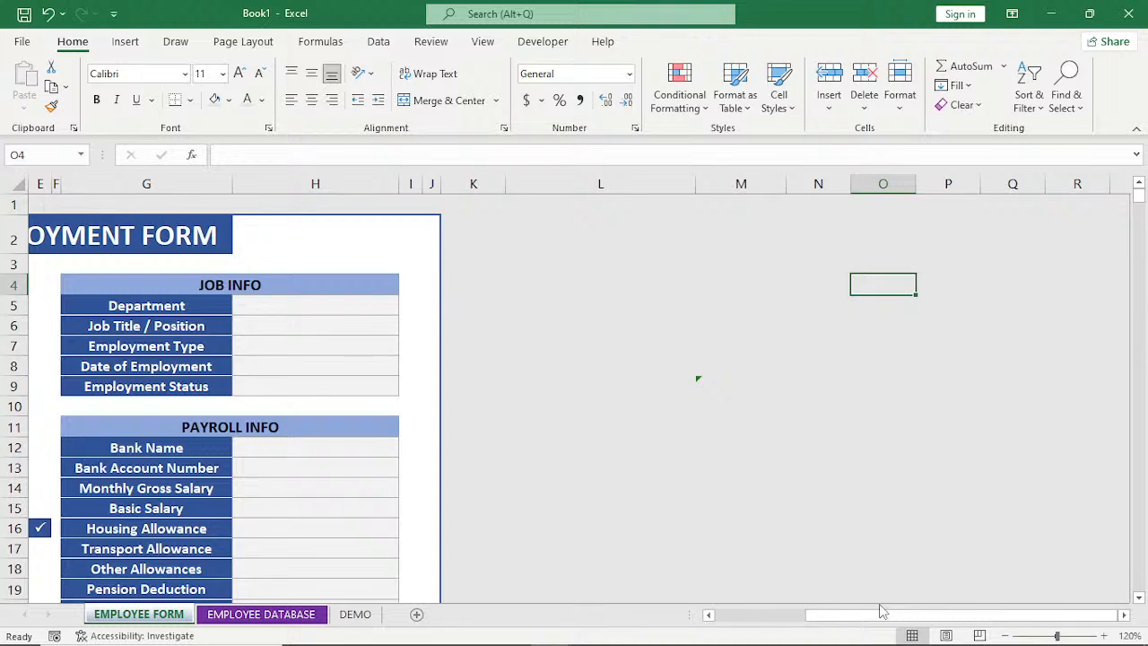
scroll(883, 611, "left", 2)
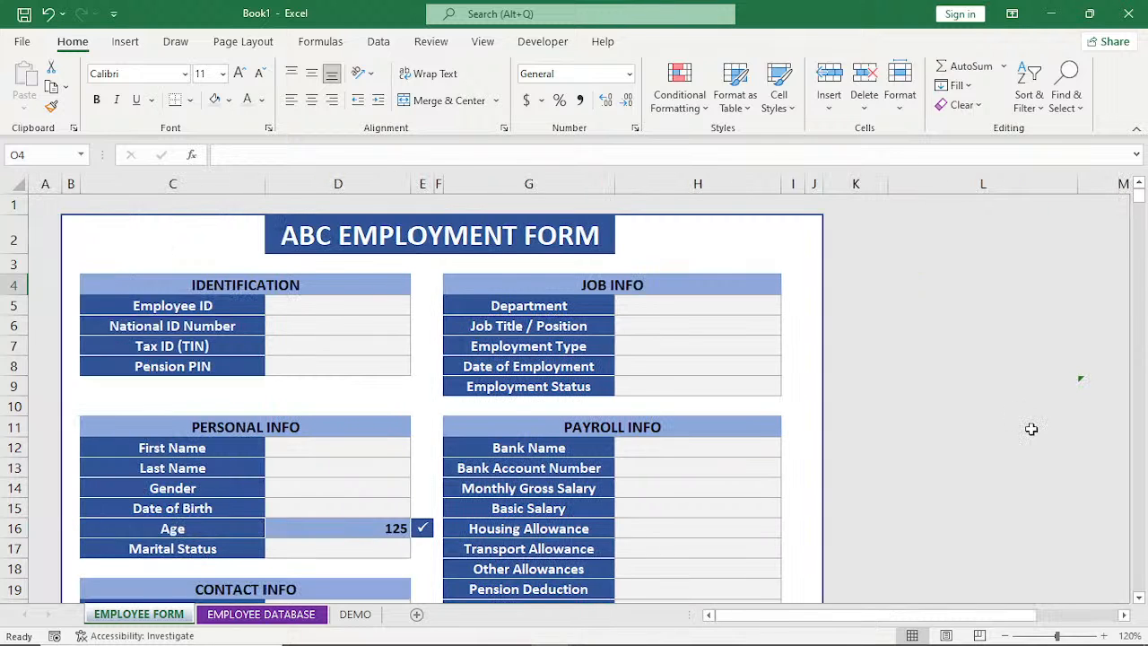
left_click(1139, 598)
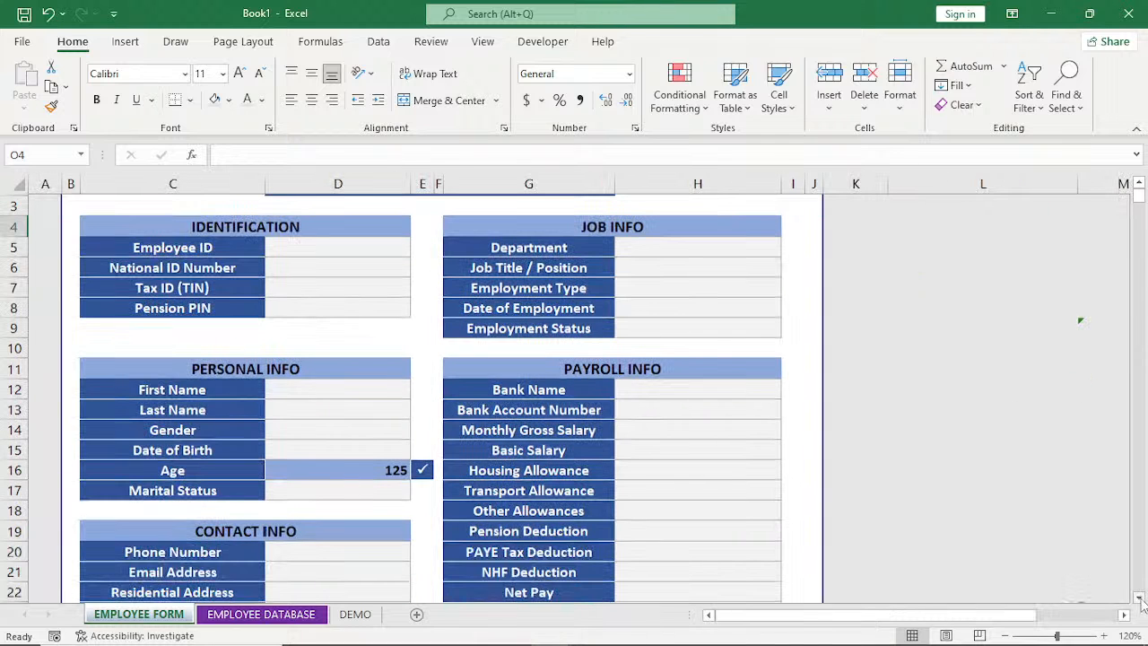
scroll(1142, 604, "down", 3)
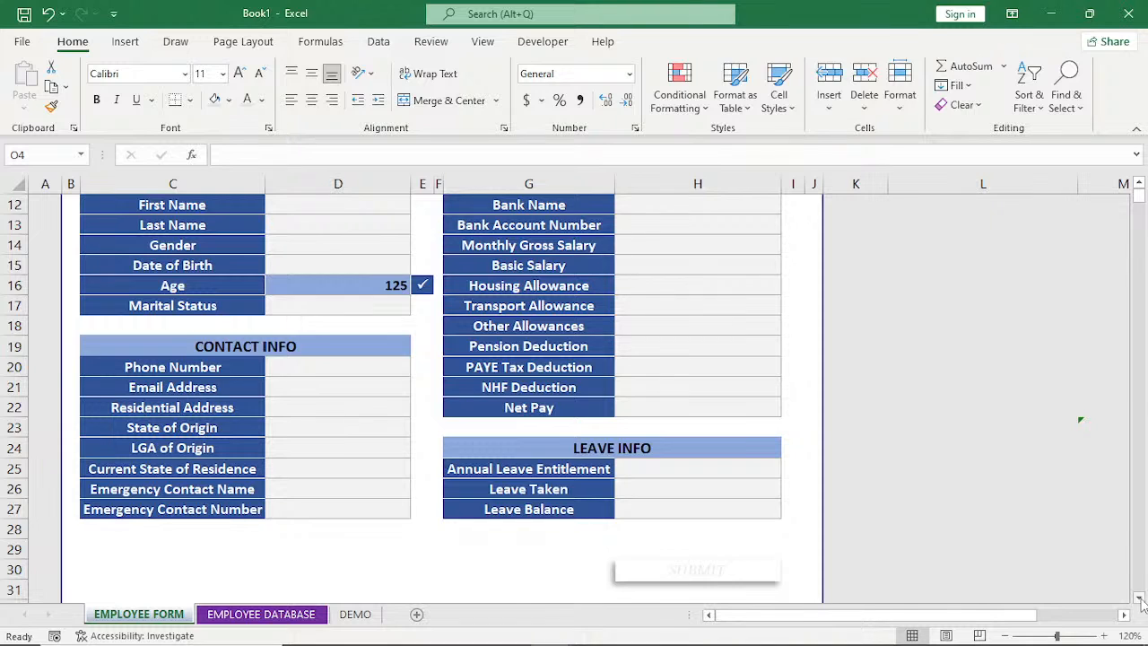
left_click(1139, 598)
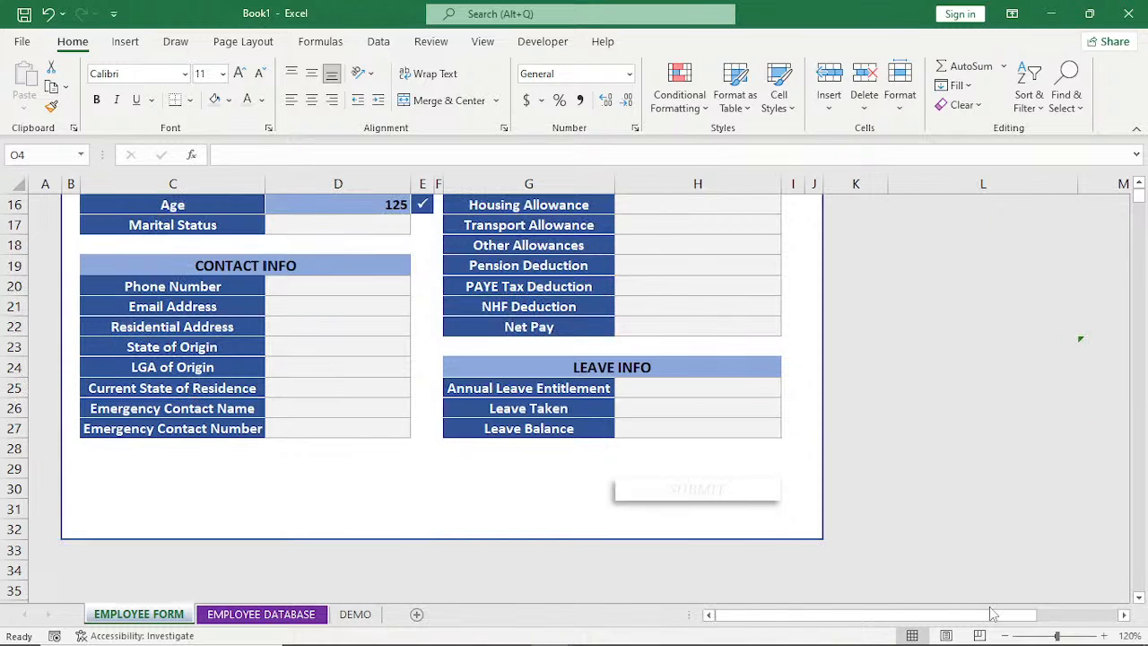
left_click(1005, 635)
left_click(1005, 635)
left_click(1005, 635)
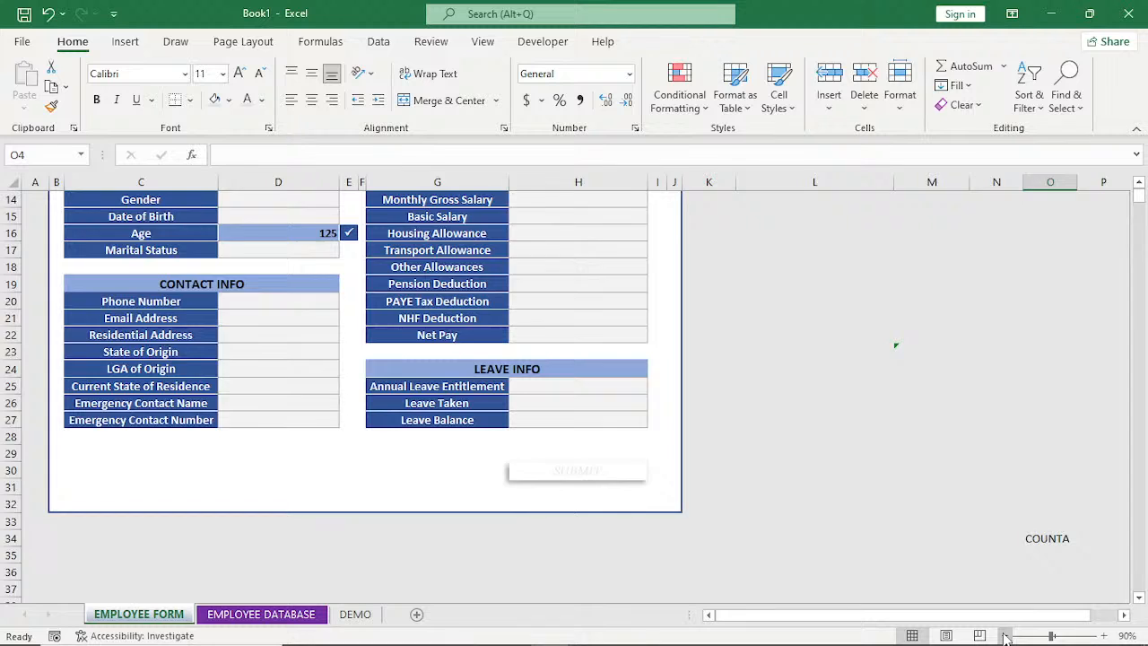
left_click(1005, 635)
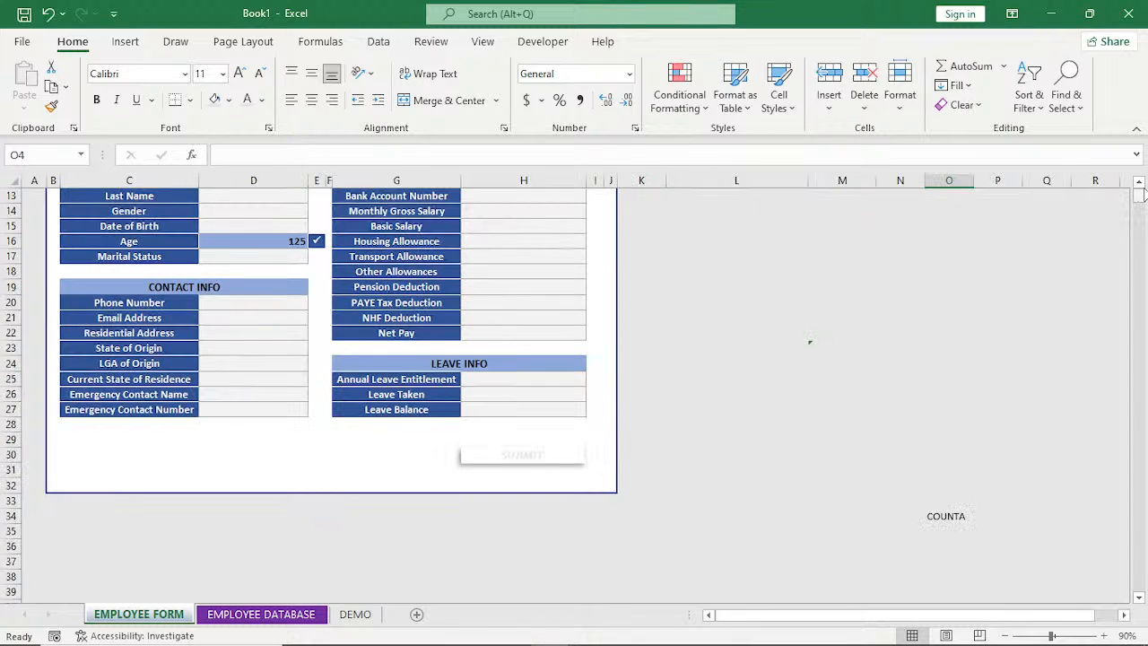
left_click(1140, 184)
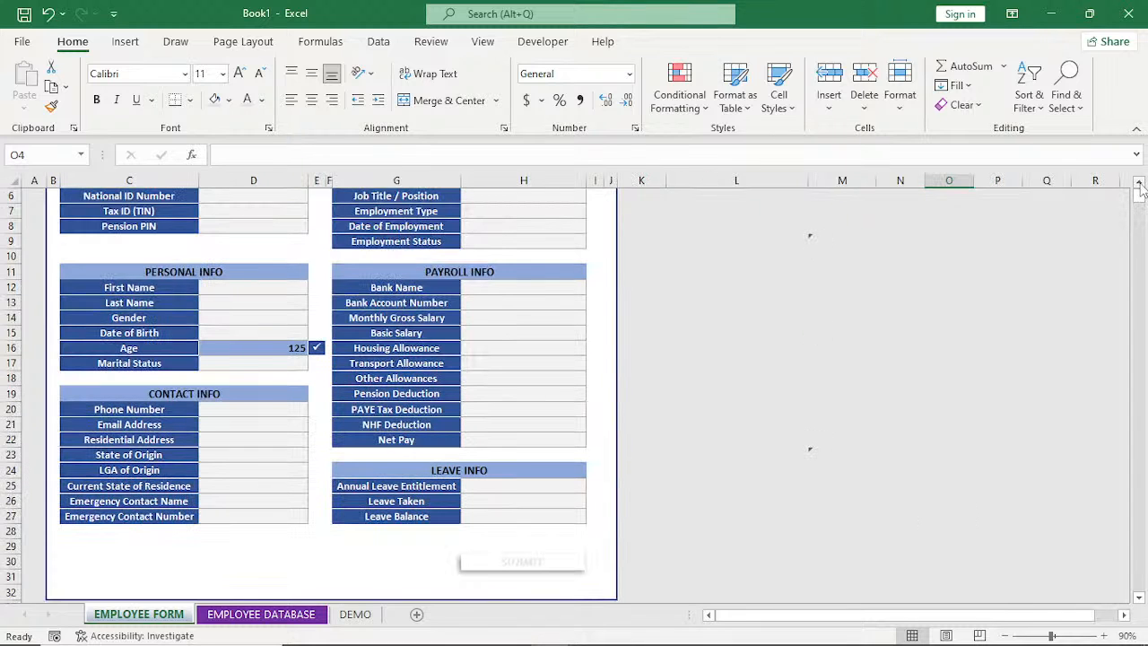
left_click(1141, 184)
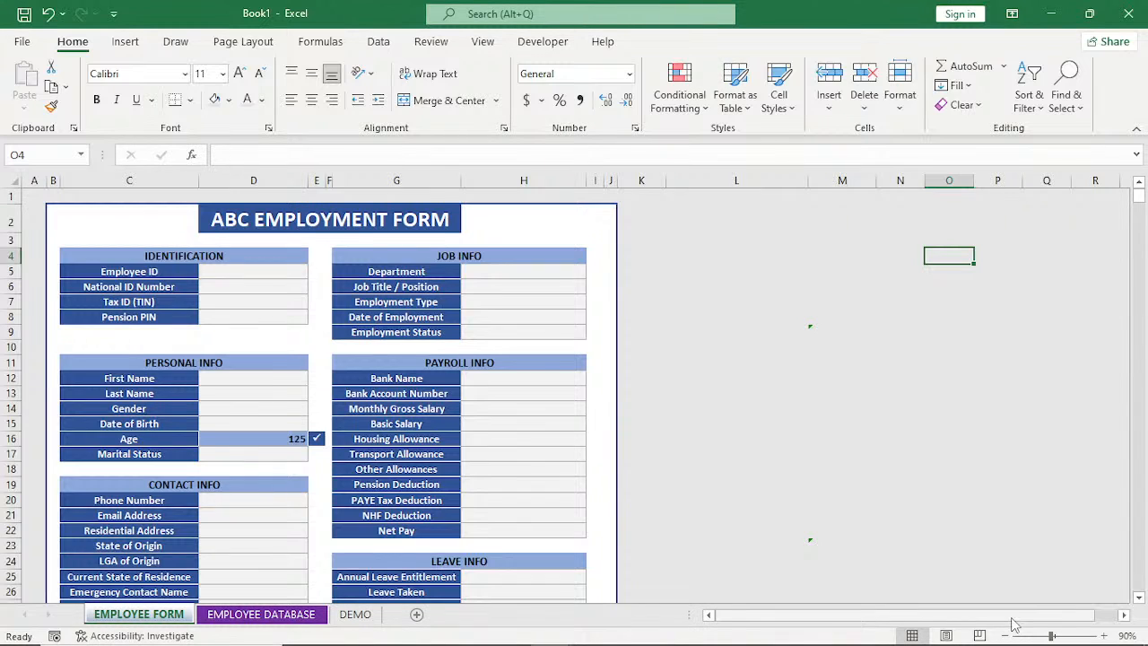
Hide the stray COUNTA text in cell O34 by applying the same Light Gray, Background 2 font color as the sheet background.
left_click(1006, 635)
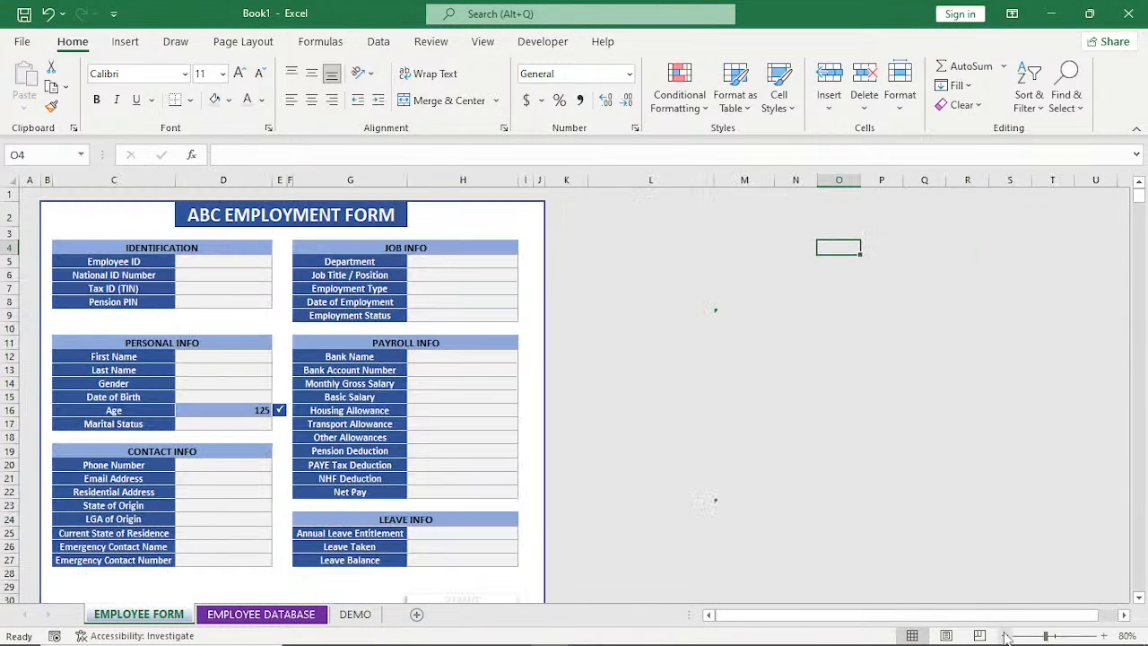
left_click(1006, 635)
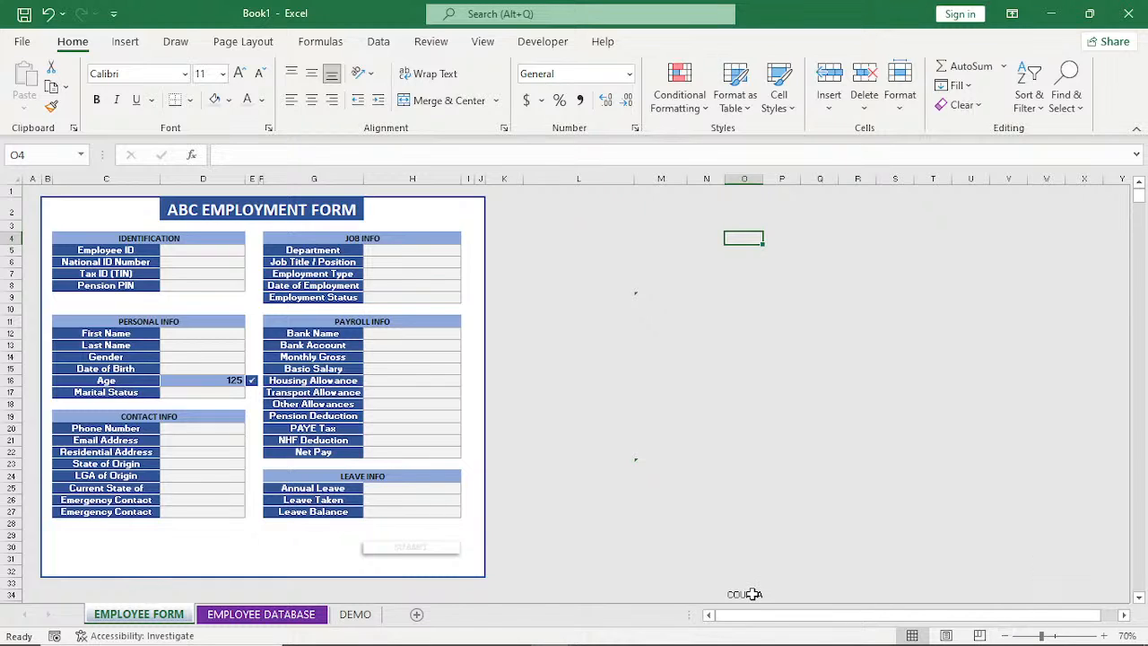
left_click(745, 594)
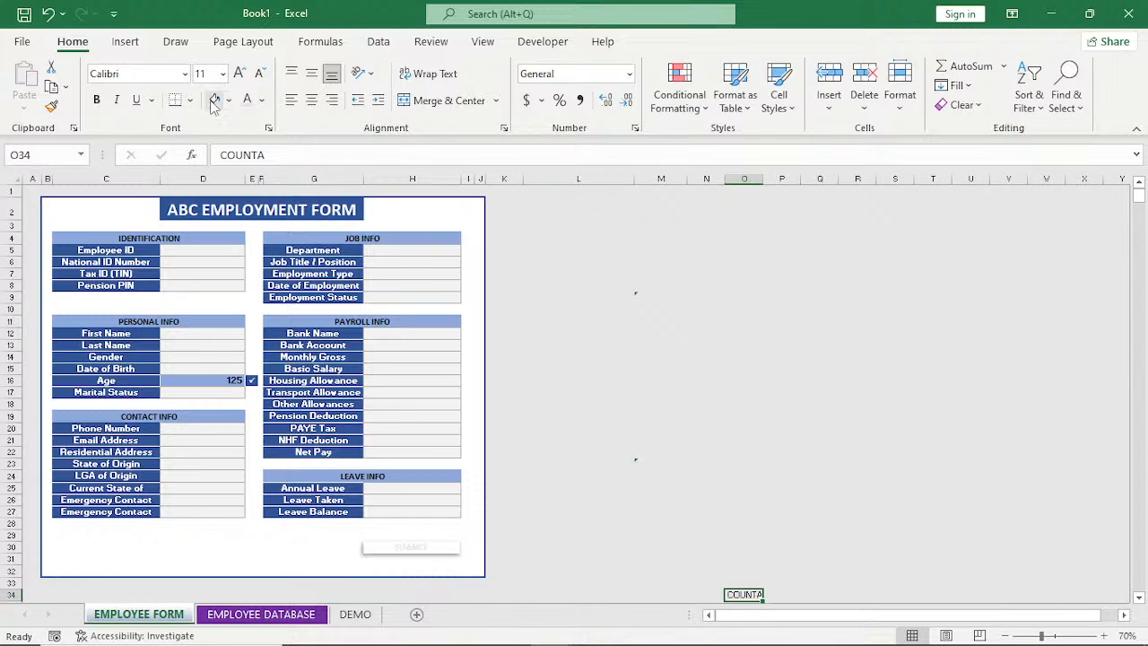
left_click(254, 105)
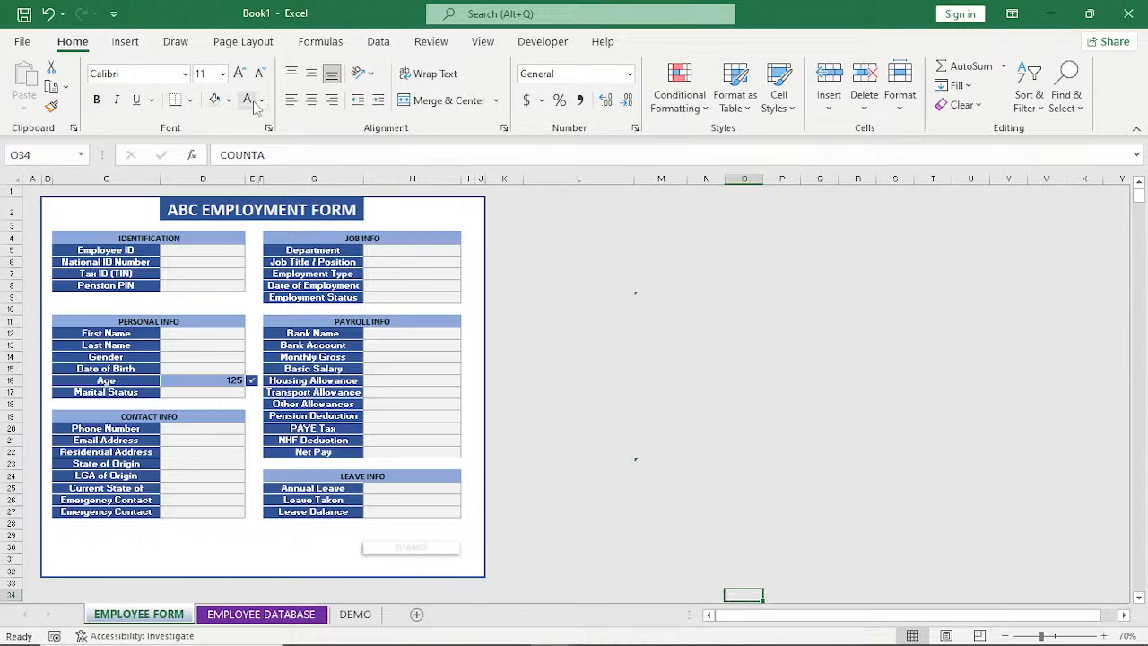
left_click(706, 357)
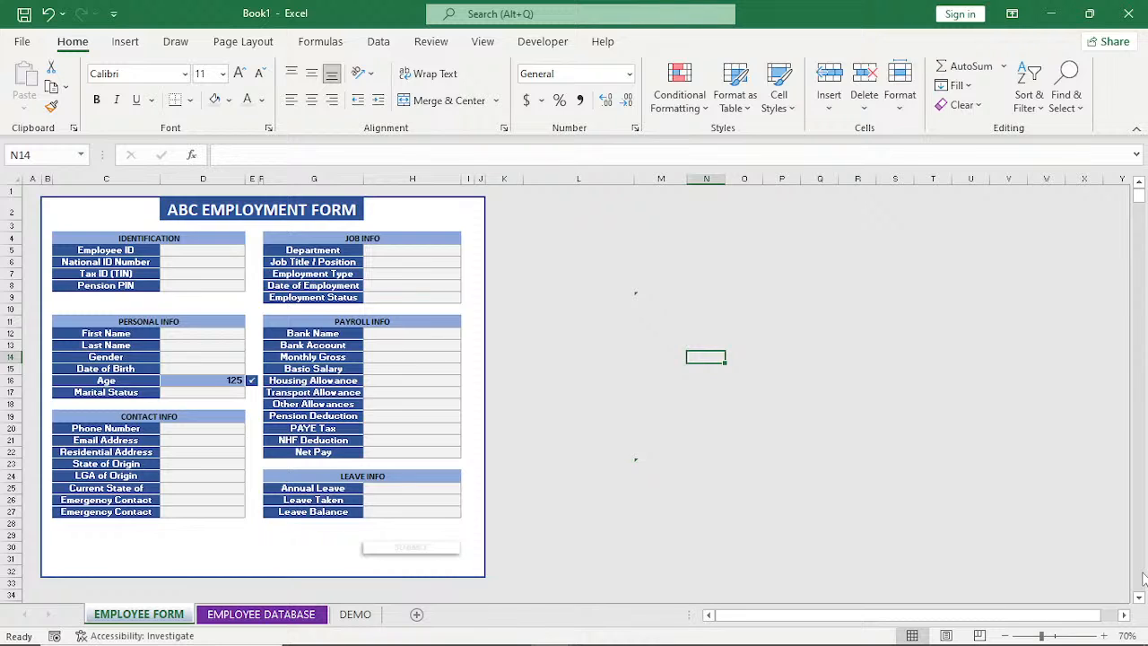
scroll(1141, 600, "down", 1)
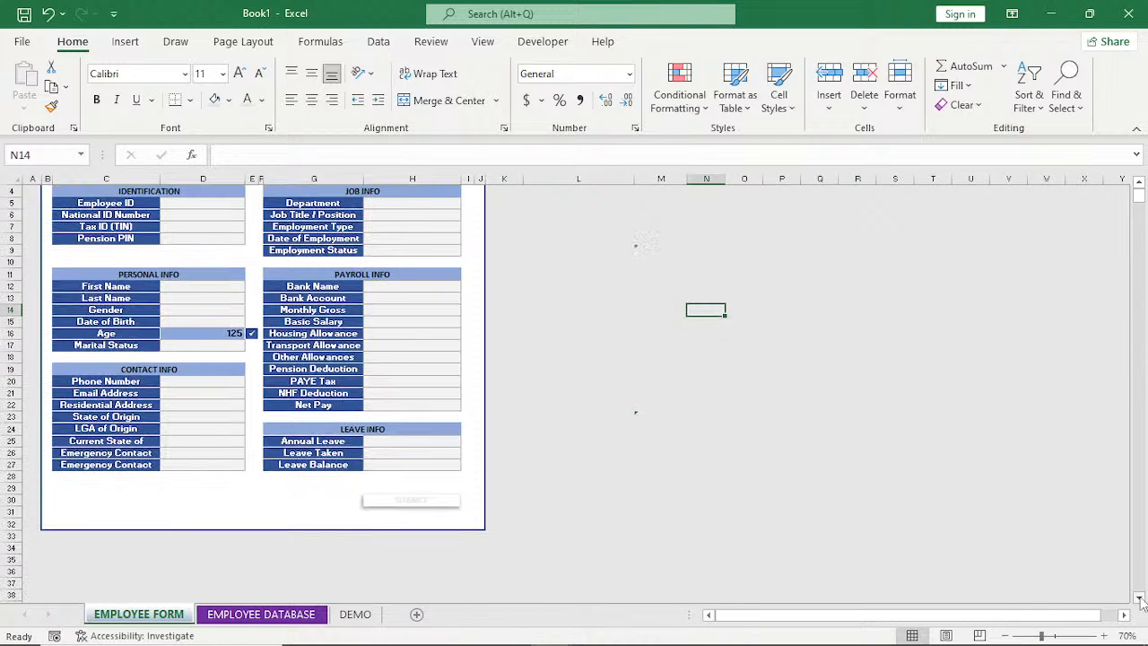
scroll(1141, 599, "down", 1)
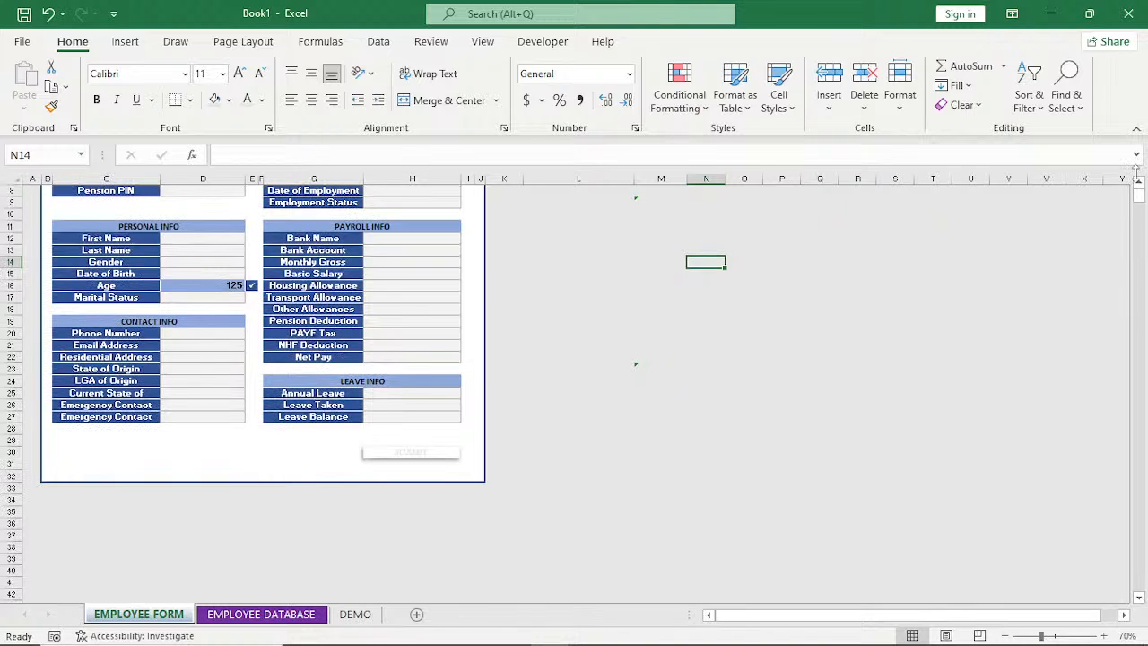
scroll(1139, 184, "up", 2)
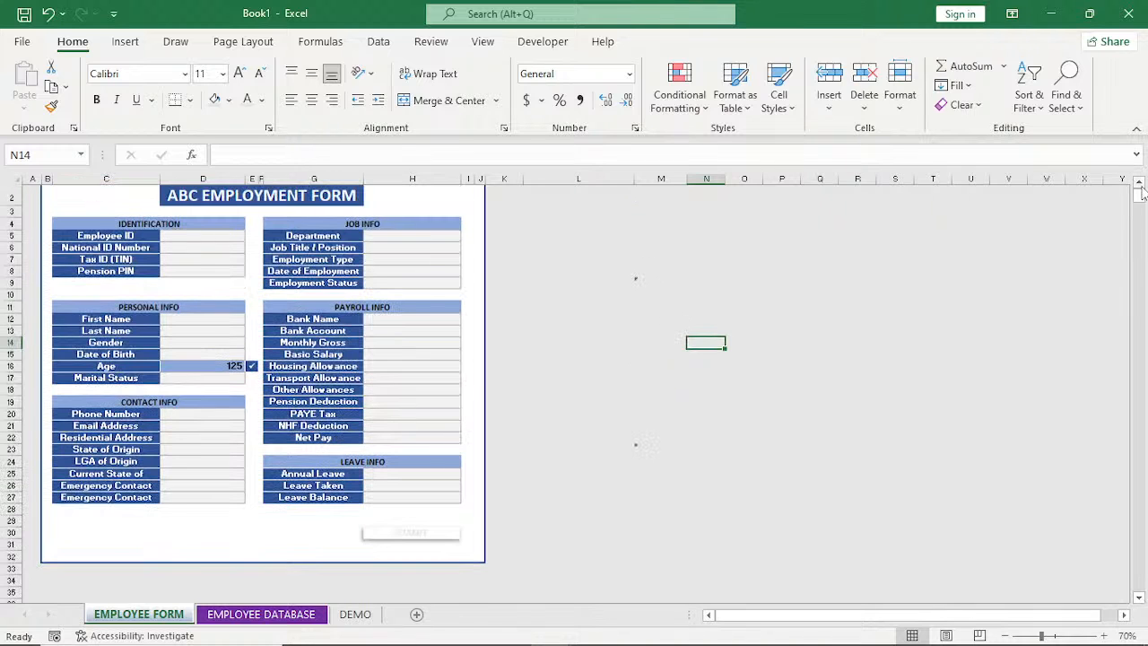
scroll(1141, 192, "up", 1)
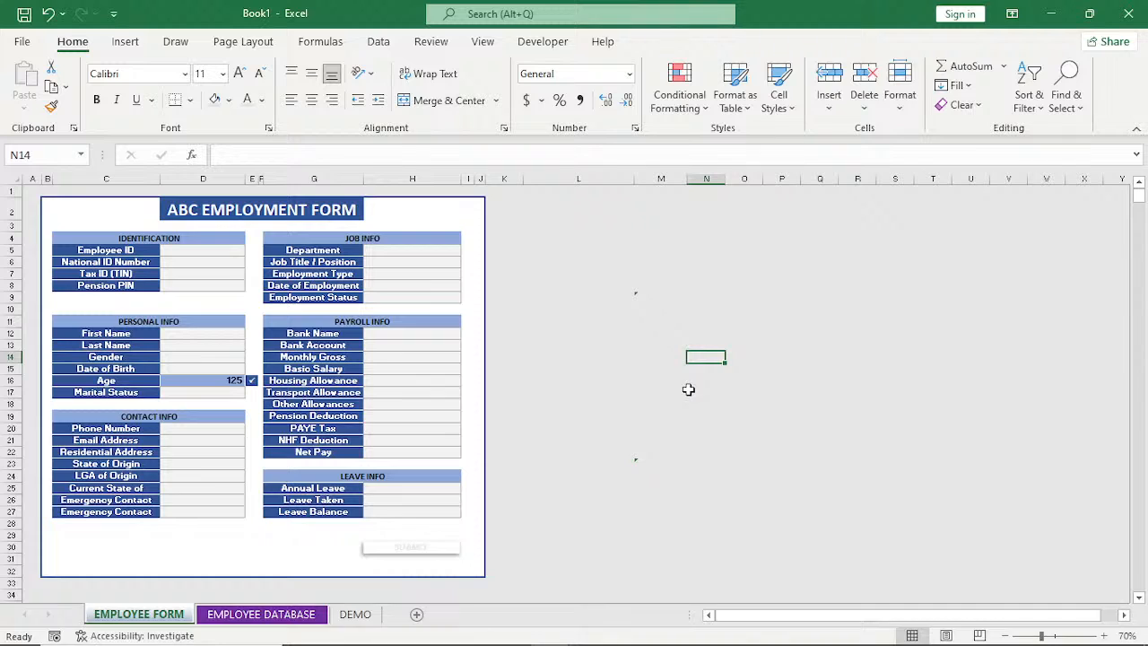
Review the form's Identification fields, the DEMO sheet's sample row and the EMPLOYEE DATABASE records, returning to the EMPLOYEE FORM sheet.
mouse_move(709, 644)
left_click(205, 254)
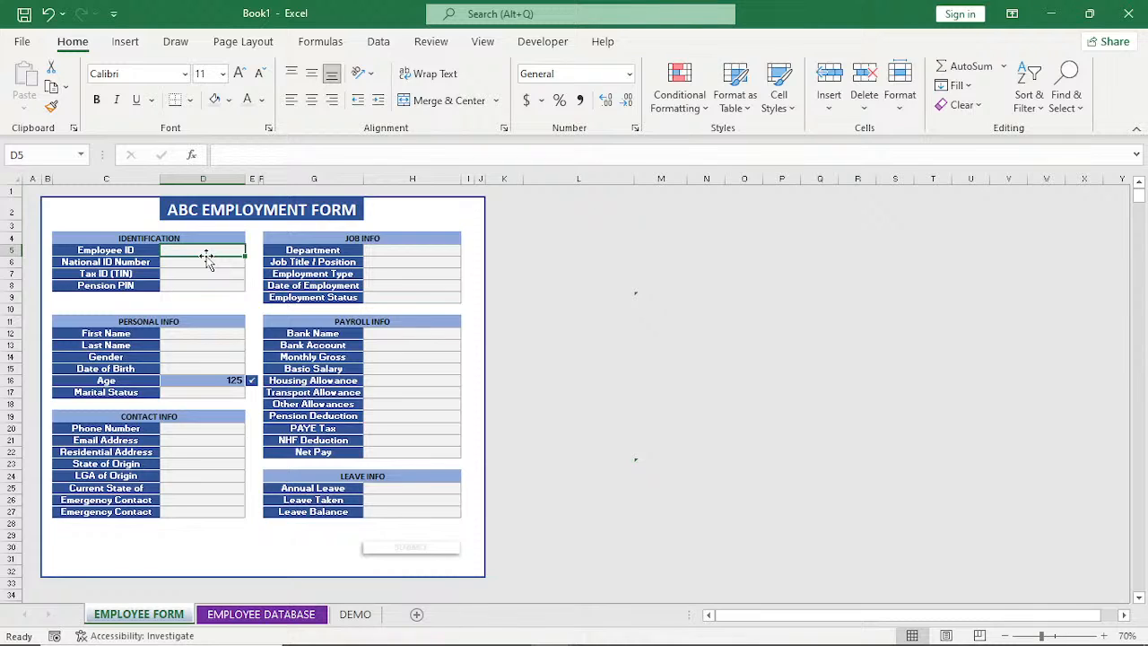
left_click(205, 273)
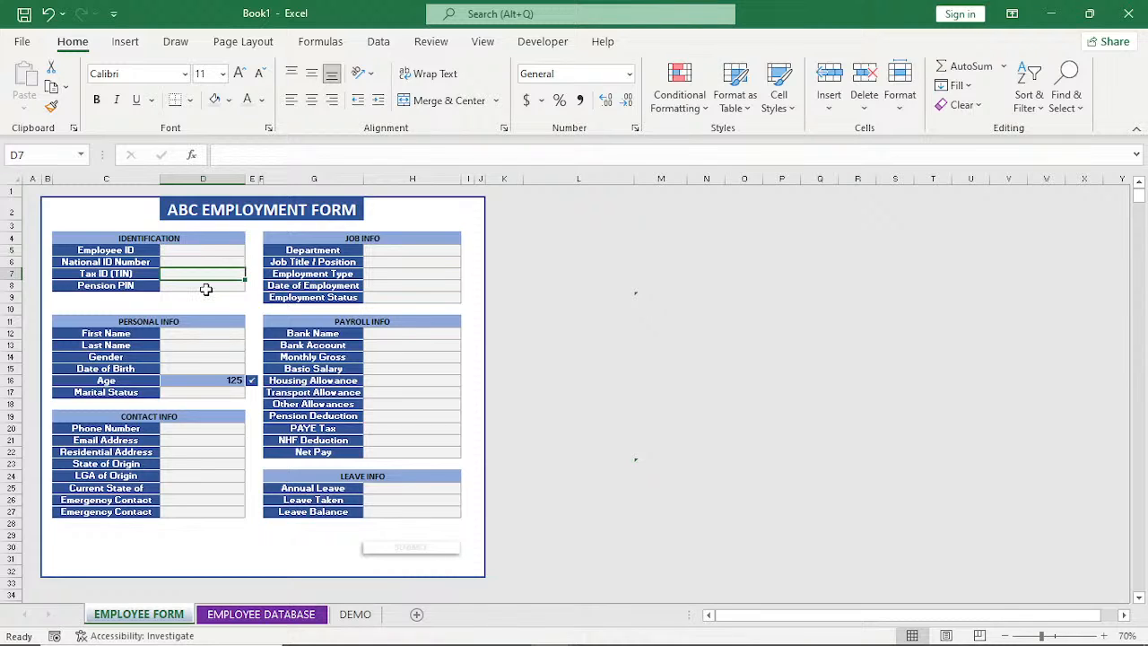
left_click(205, 287)
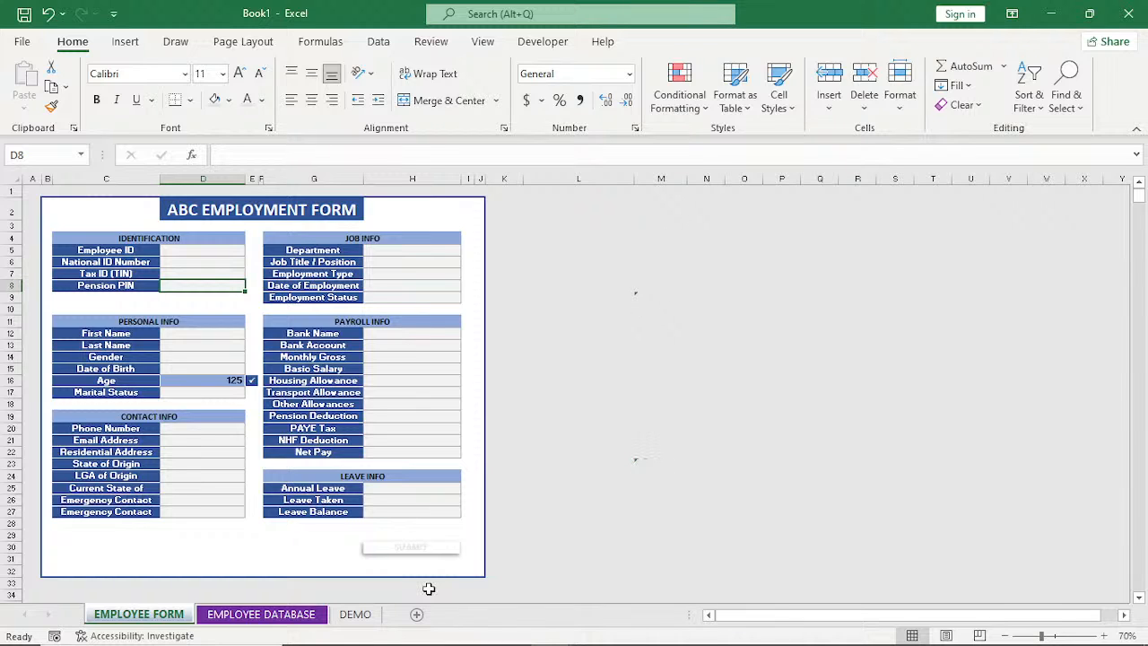
left_click(355, 613)
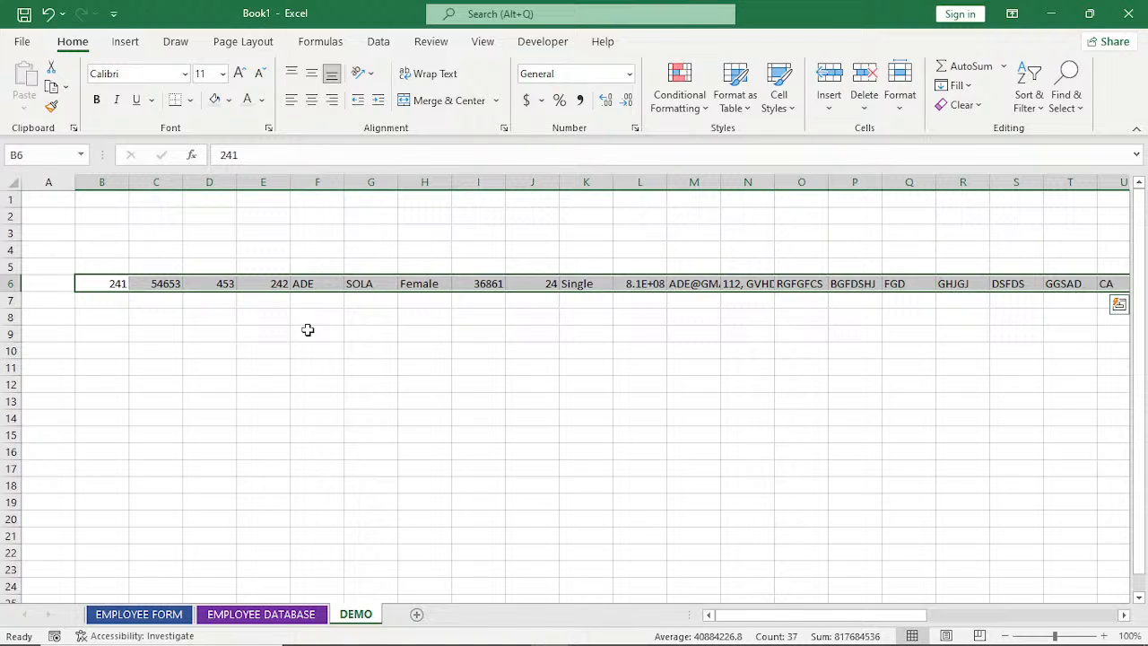
left_click(258, 616)
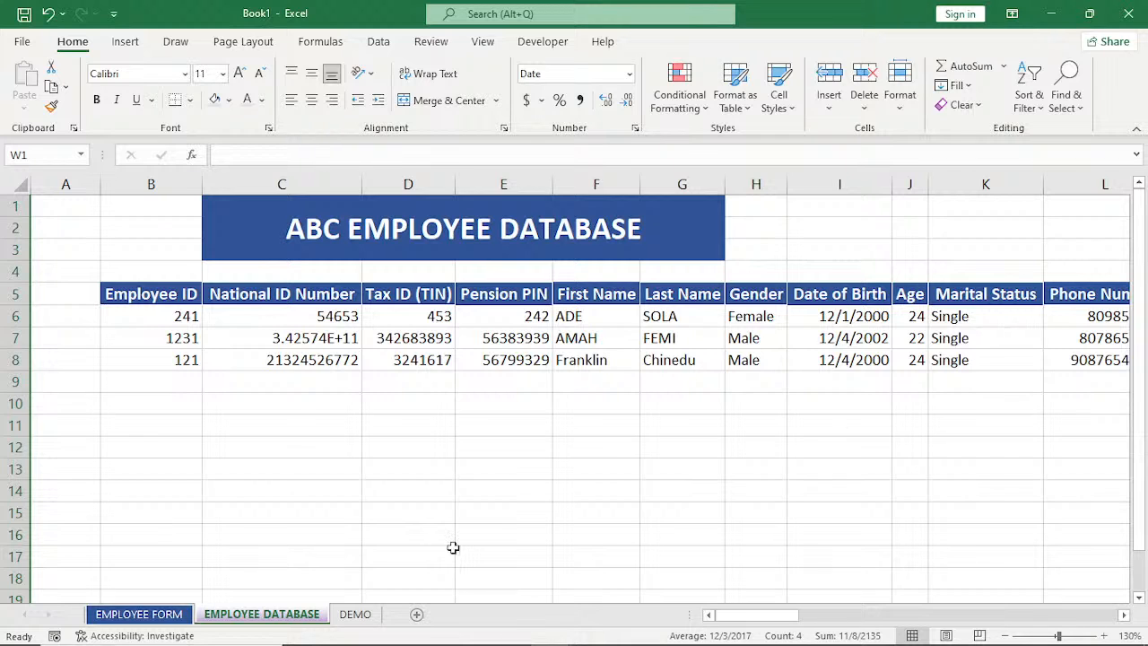
left_click(148, 616)
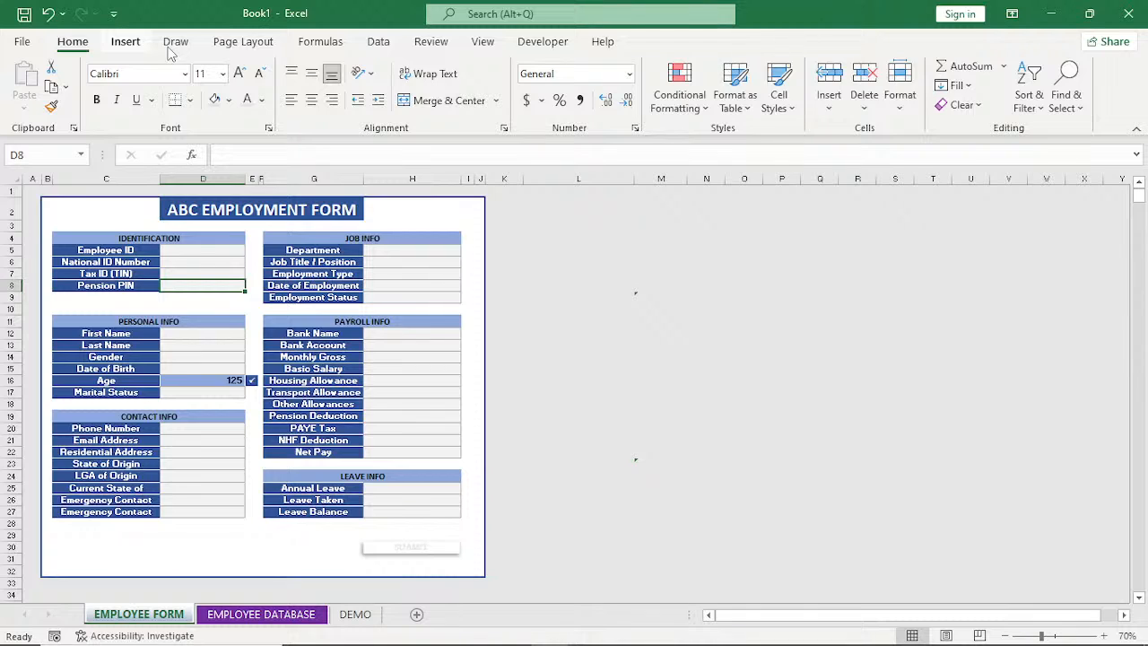
left_click(203, 250)
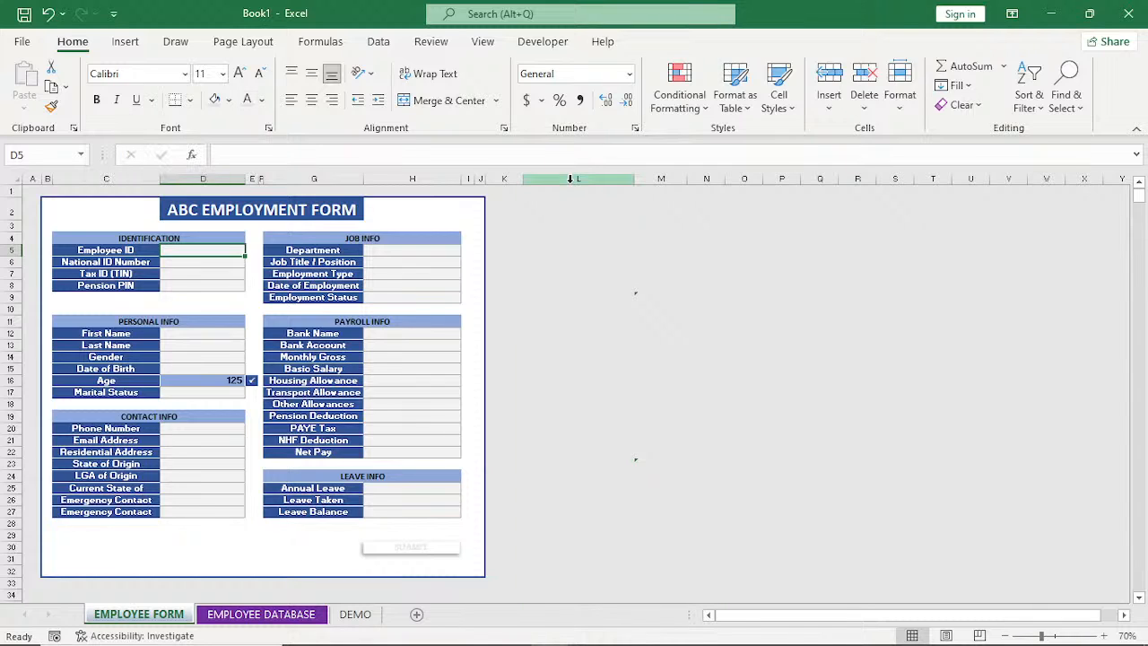
Reveal the hidden helper list in columns L to N by removing the fill and setting the font colour to black.
left_click_drag(570, 179, 706, 178)
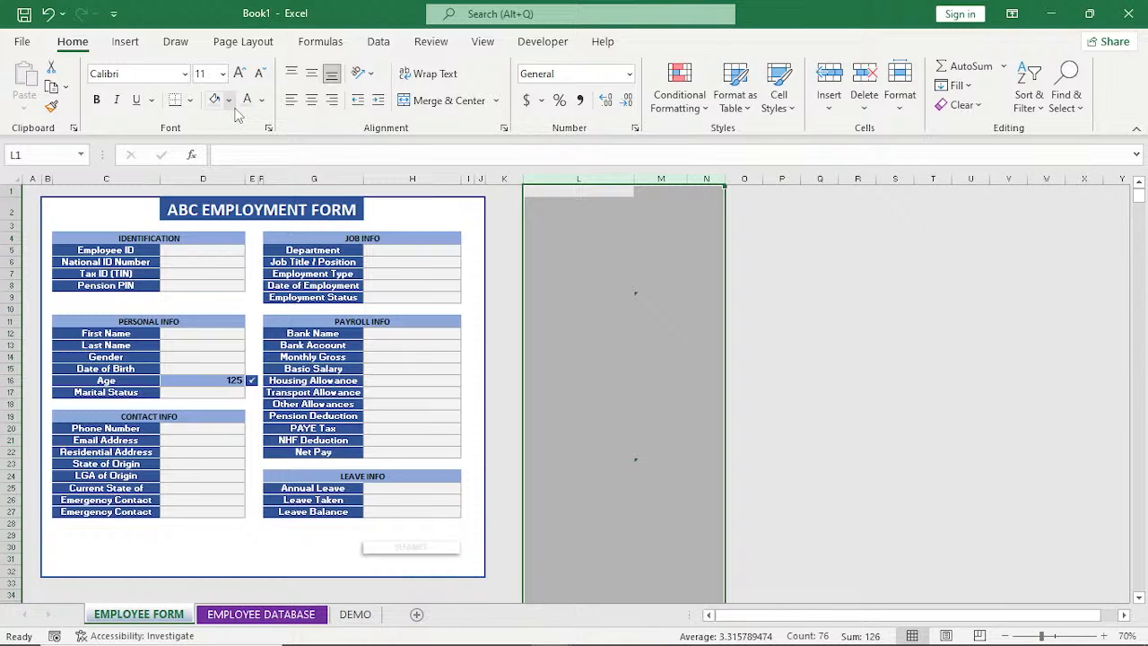
left_click(230, 101)
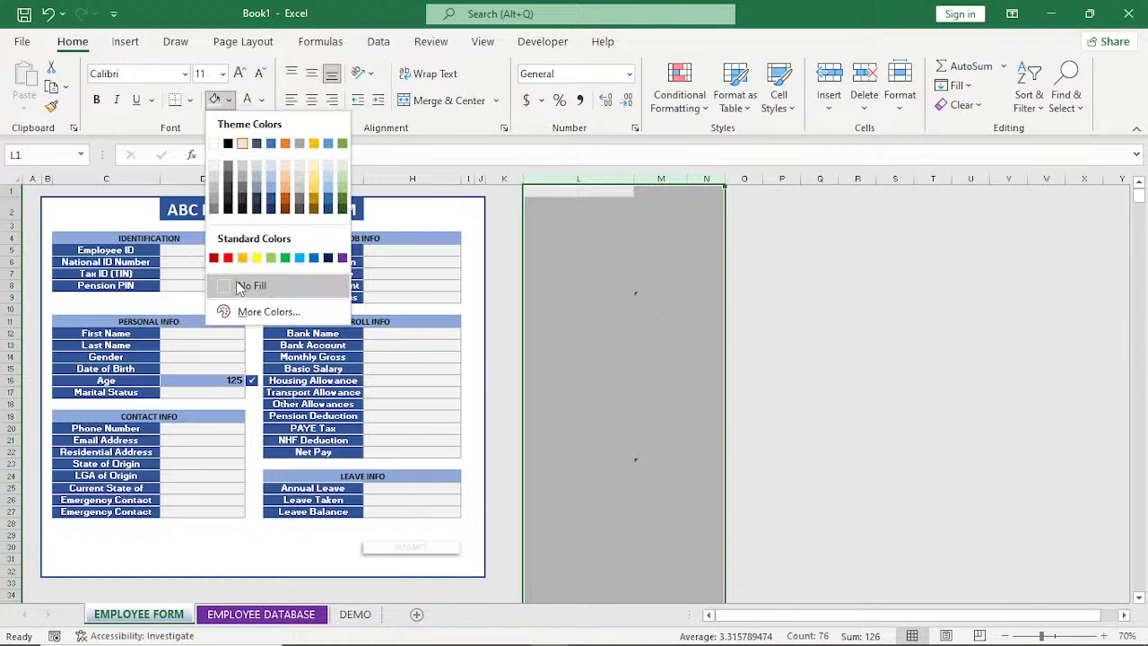
left_click(242, 287)
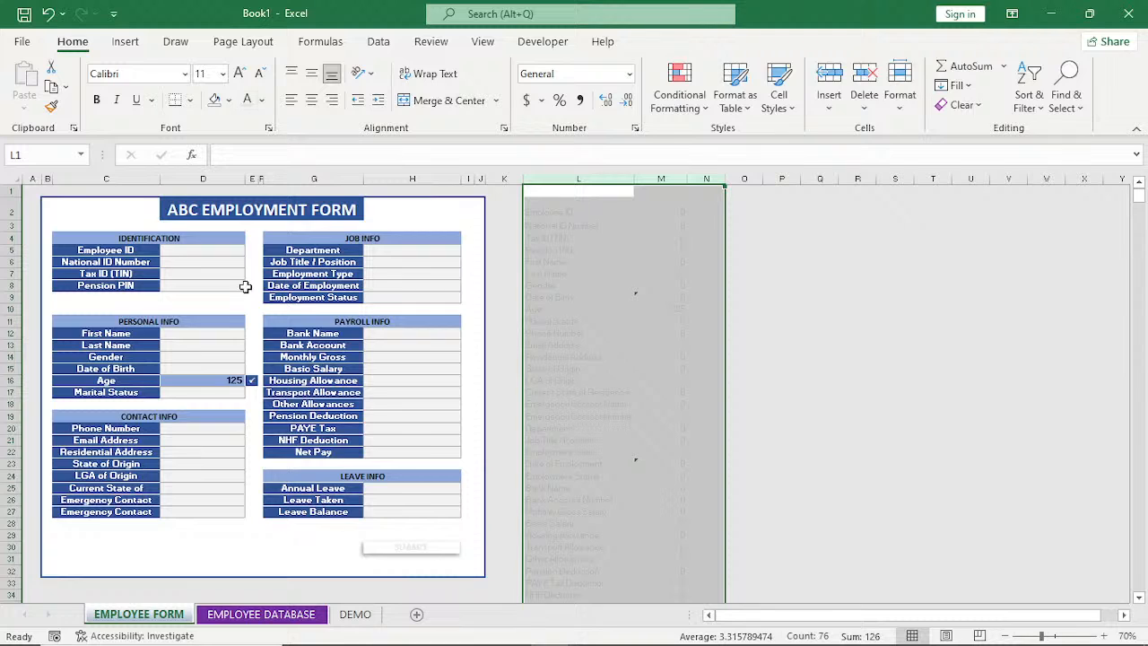
left_click(262, 100)
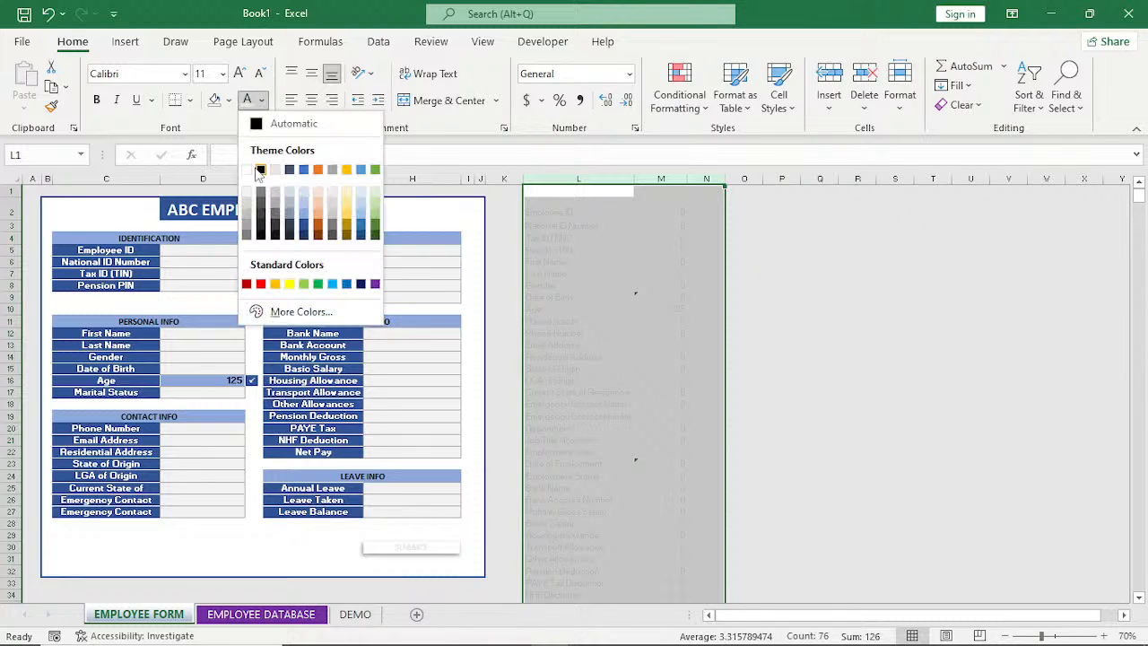
left_click(259, 170)
left_click(780, 272)
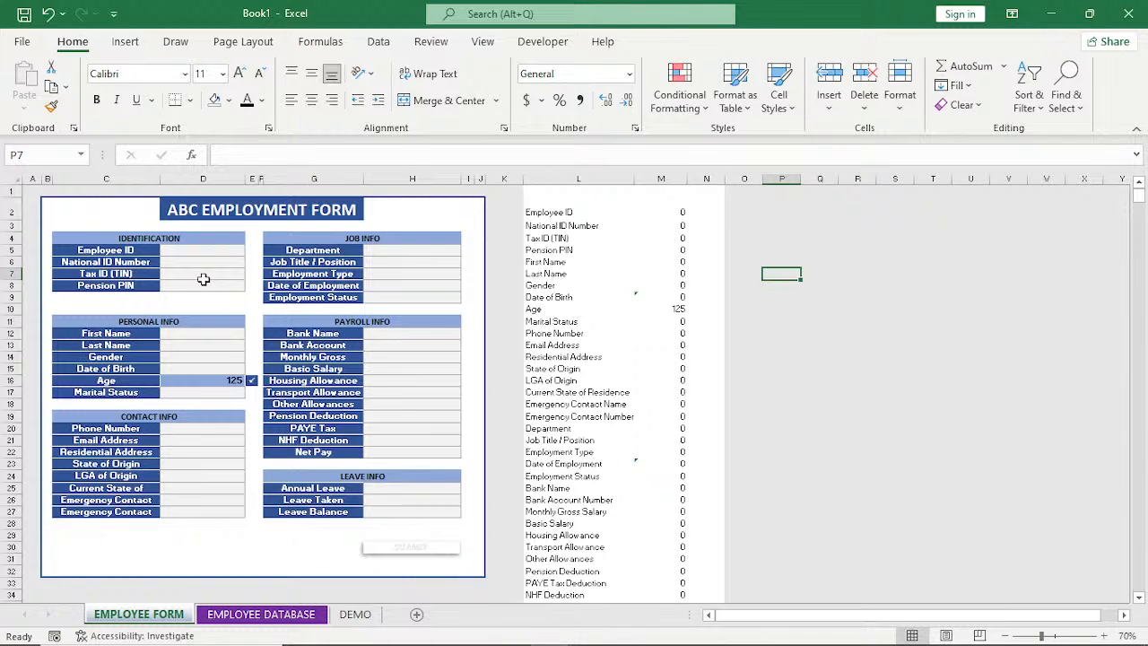
Fill in the Identification section with the employee ID, national ID number, tax ID and pension PIN.
left_click(206, 249)
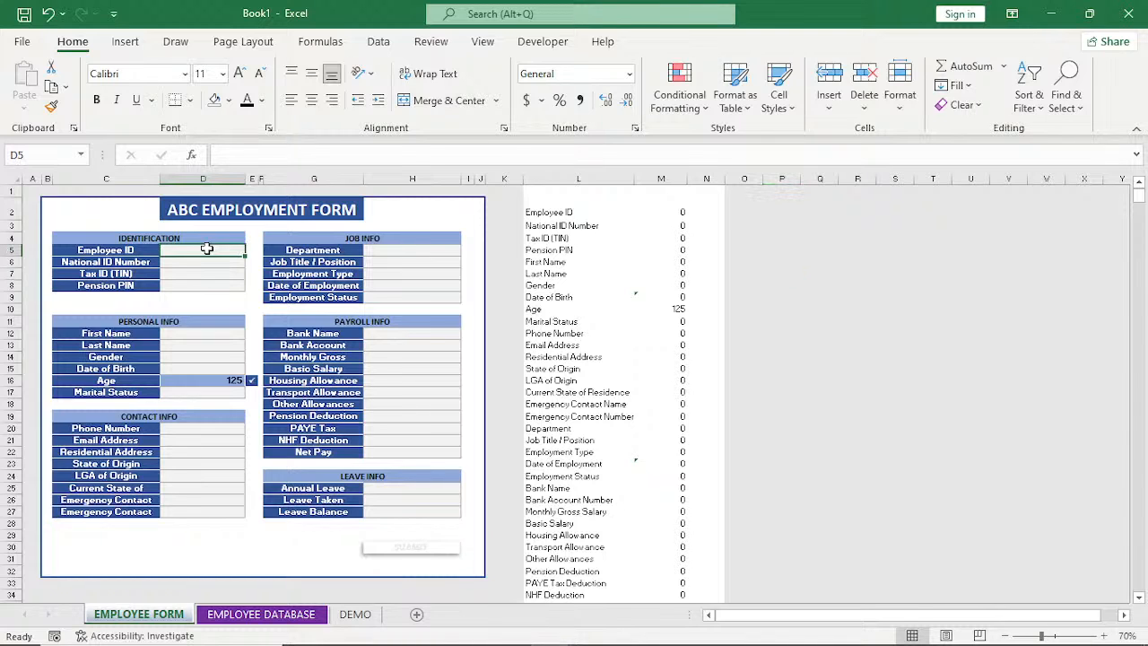
type("55653")
key("Return")
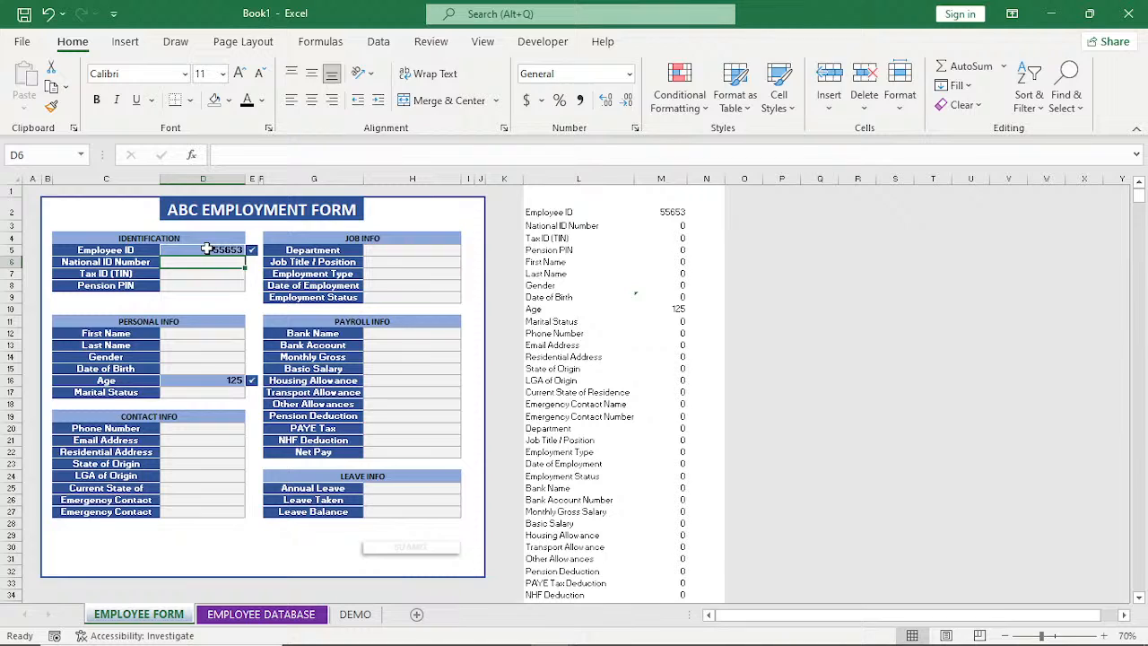
type("7Y83")
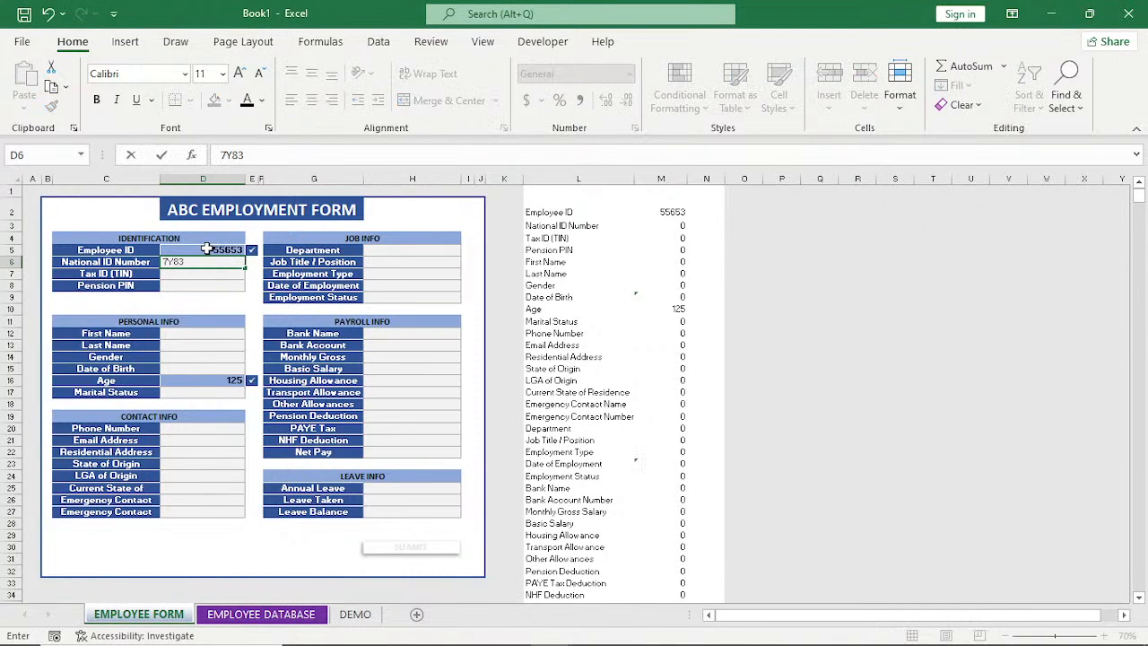
key("Return")
type("8873")
key("Return")
type("67")
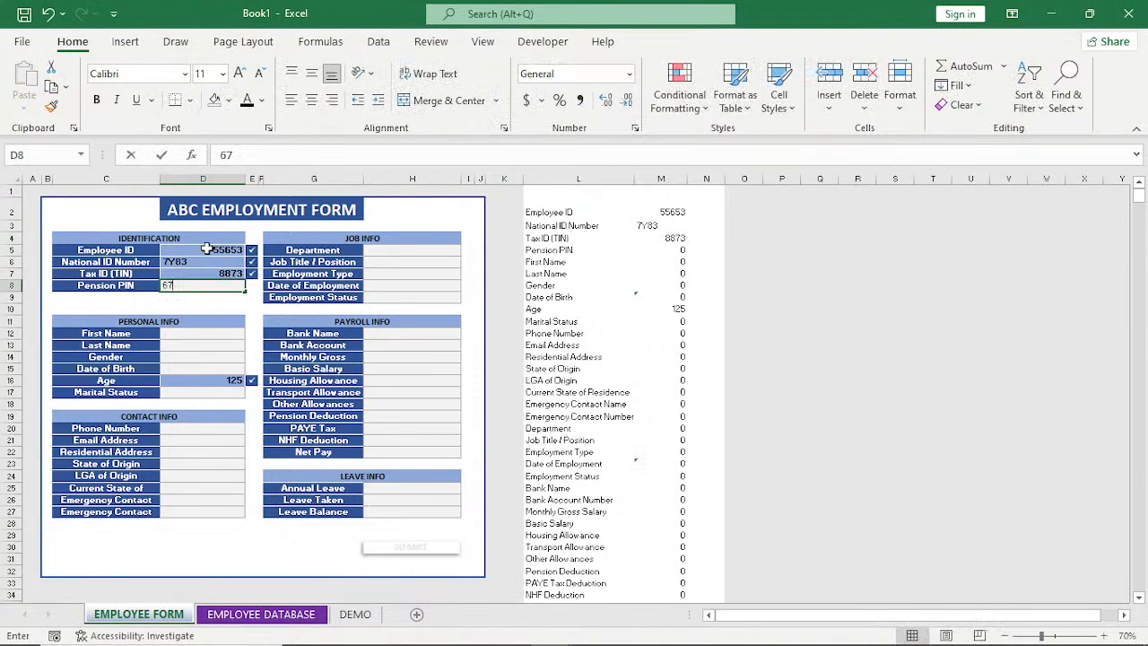
type("673")
key("Return")
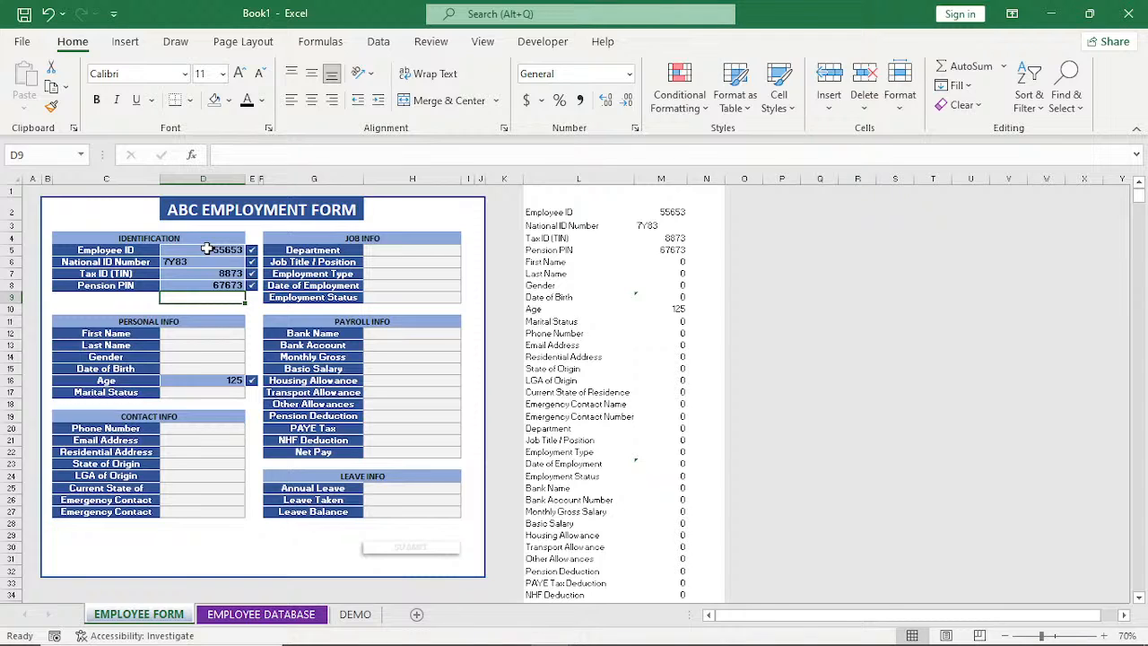
Enter the employee's first name and last name in the Personal Info section.
key("Down")
key("Down")
key("Down")
type("H")
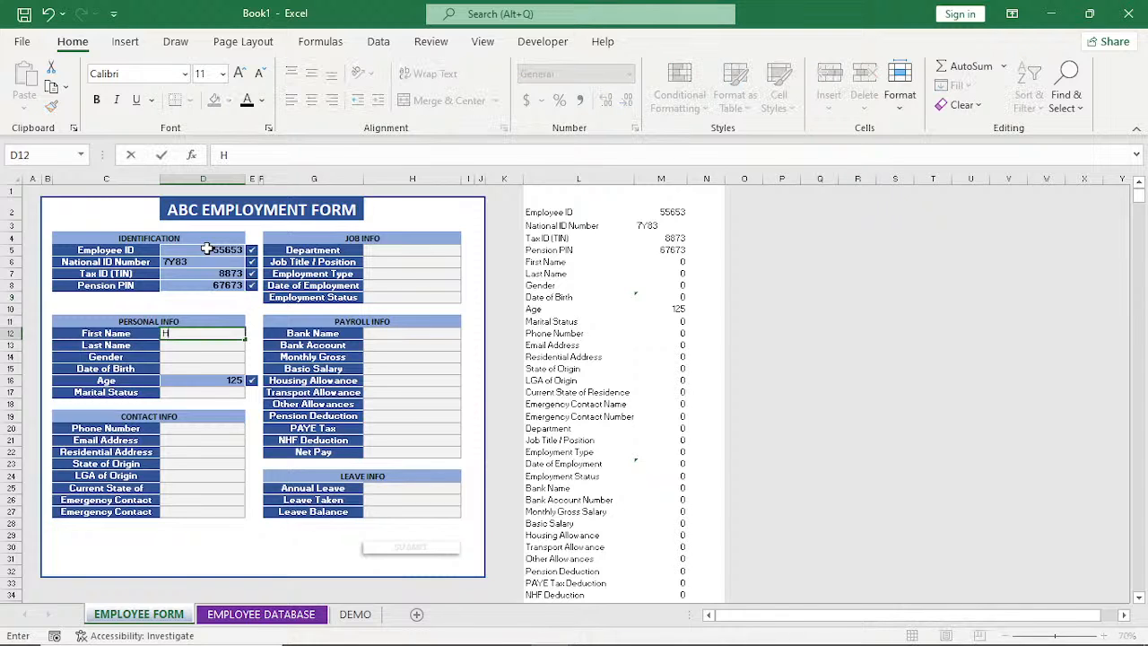
type("D")
key("Return")
type("DVF")
key("Return")
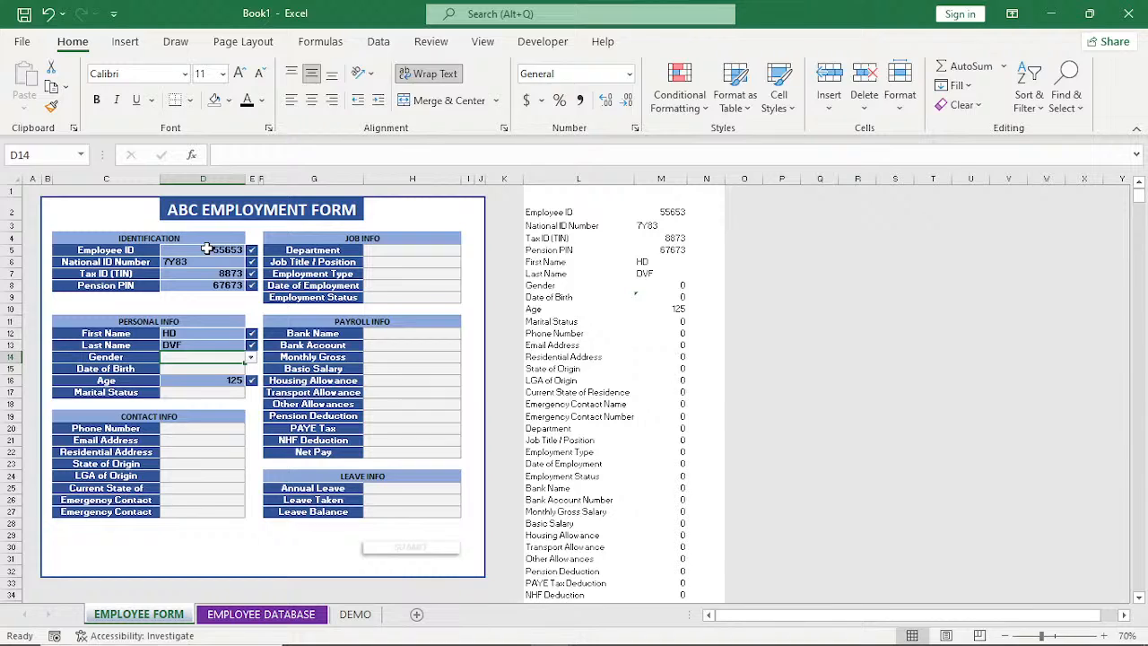
type("V")
key("Return")
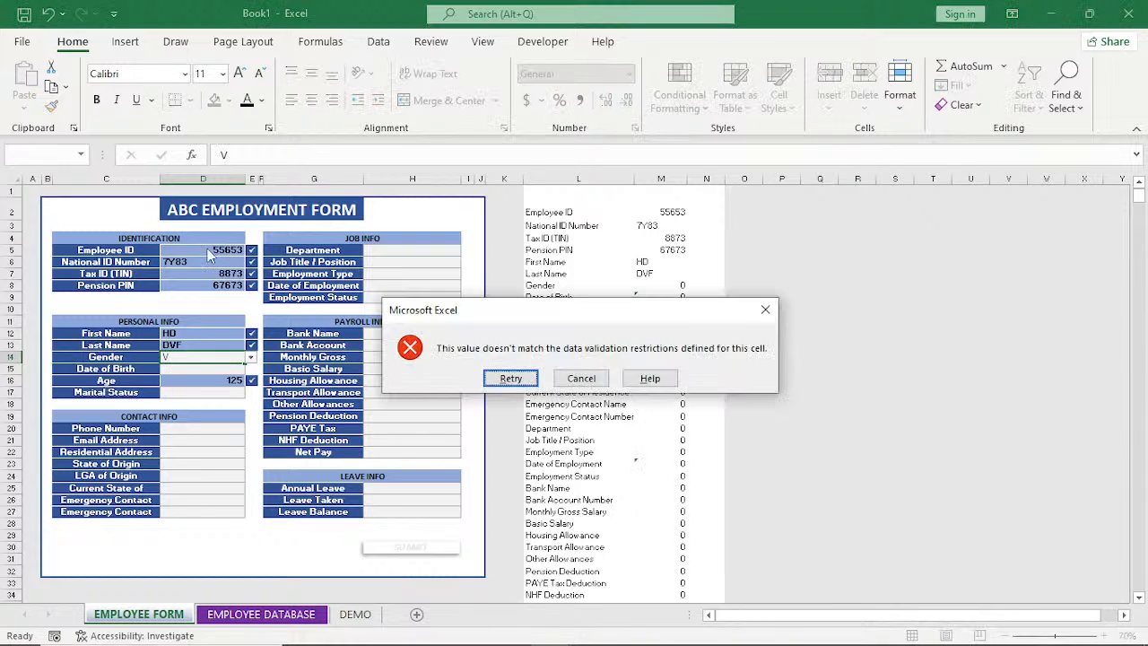
key("Escape")
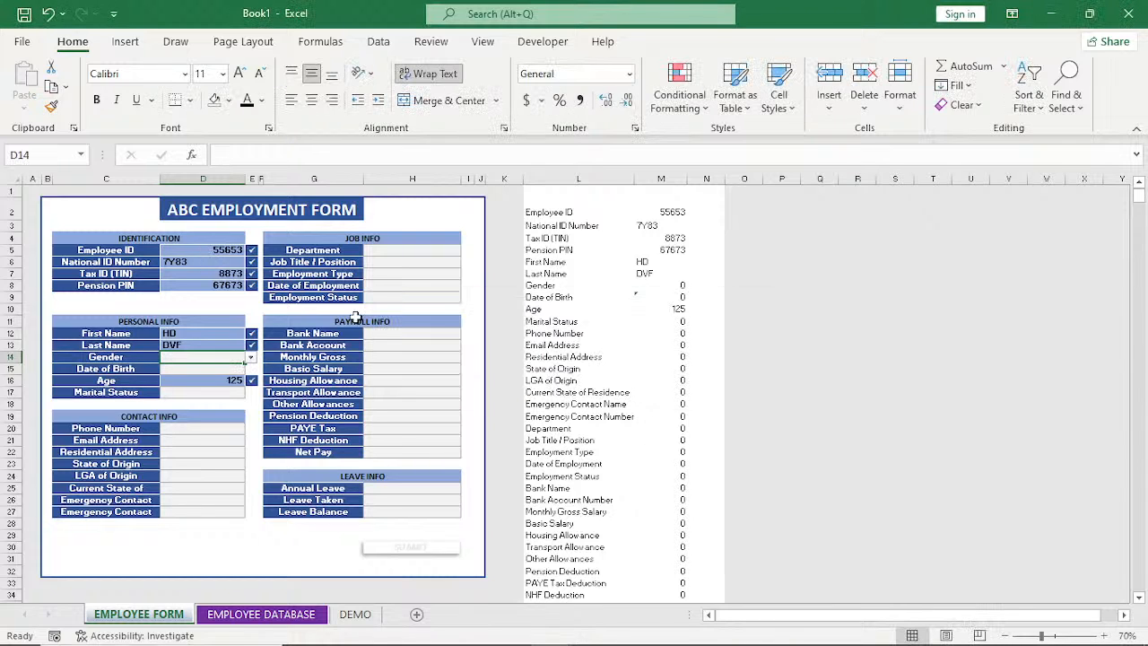
Set the employee's gender to Female and enter the date of birth.
left_click(250, 357)
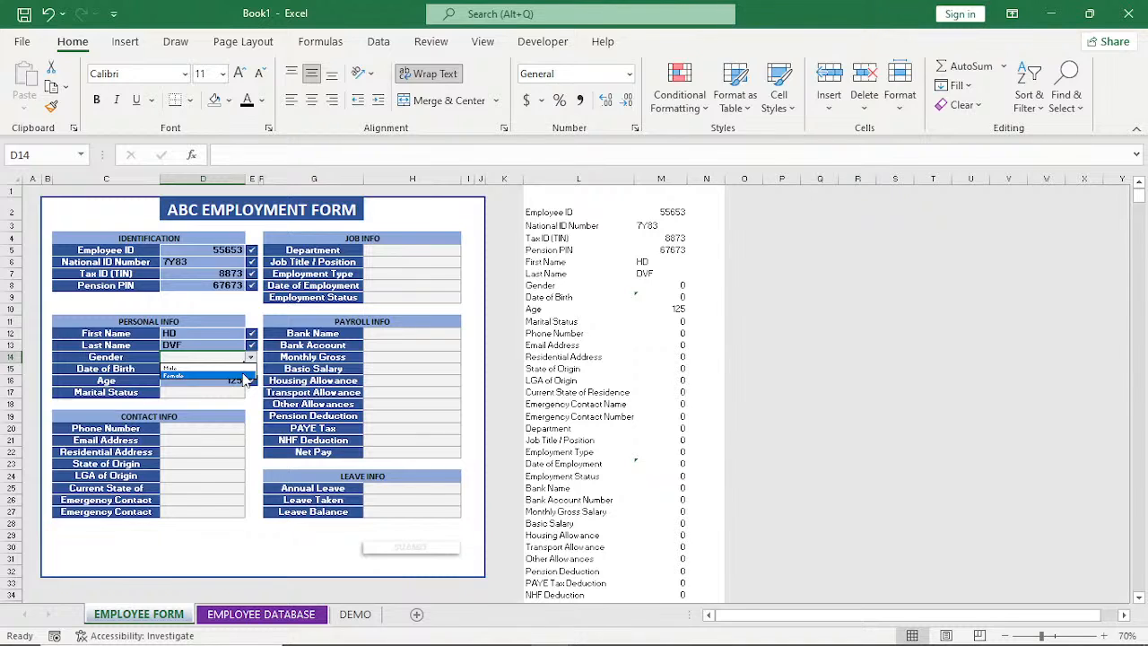
left_click(246, 376)
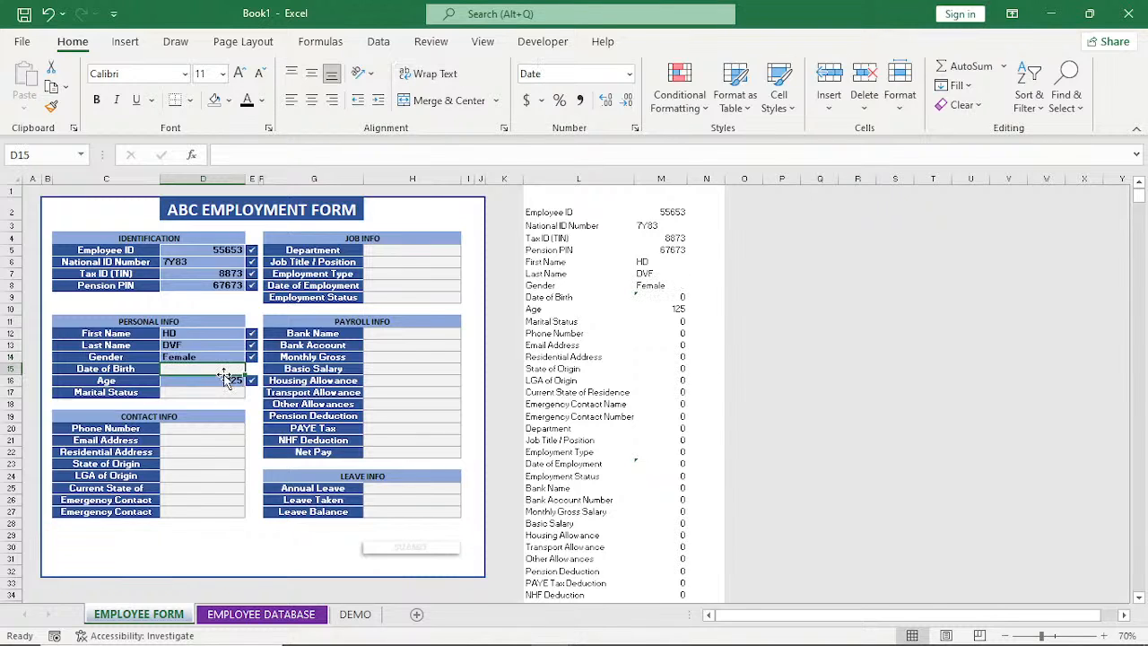
type("12/")
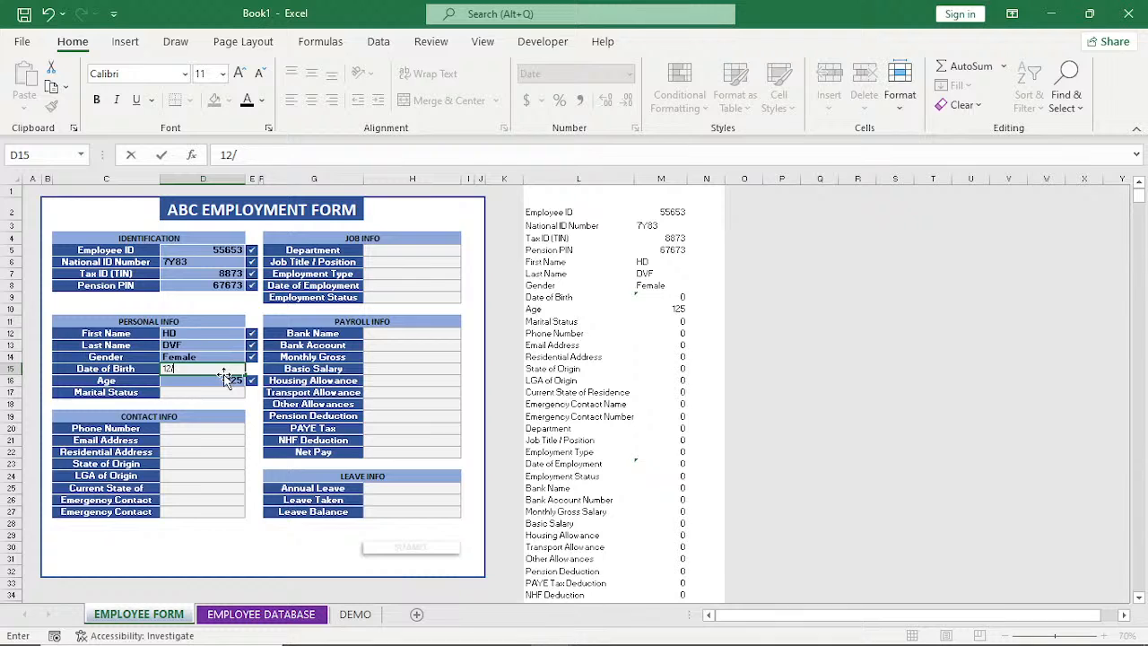
type("1/2022")
key("Return")
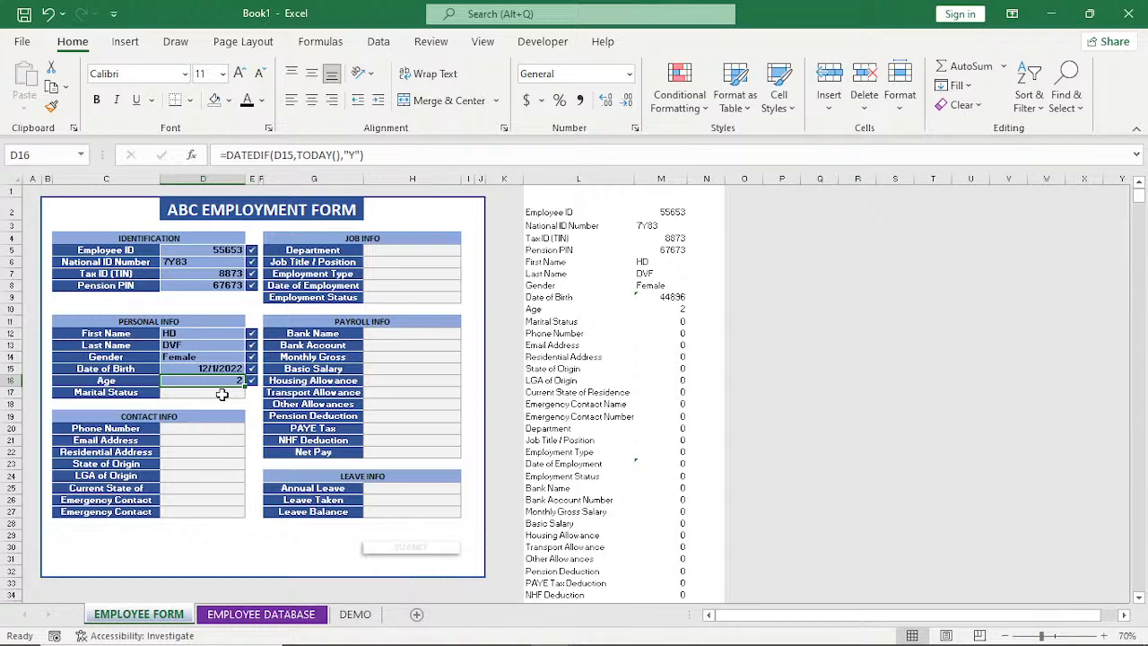
Set the employee's marital status to Single.
left_click(221, 395)
left_click(250, 392)
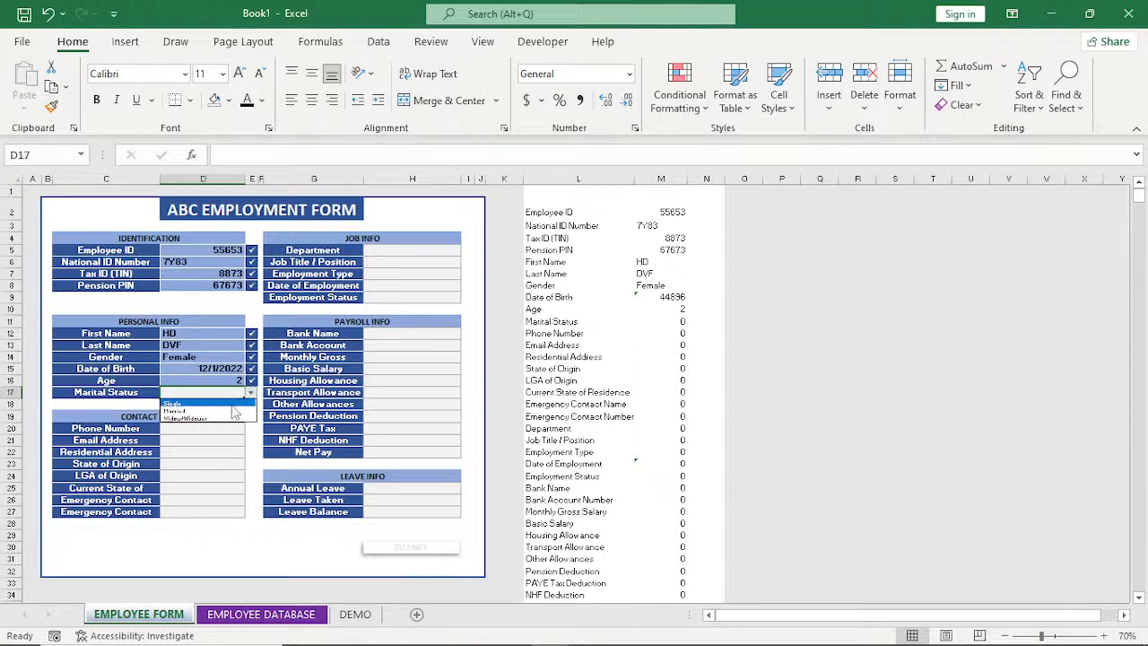
left_click(232, 404)
Fill in the employee's phone number, email address and residential address in the Contact Info section.
left_click(206, 430)
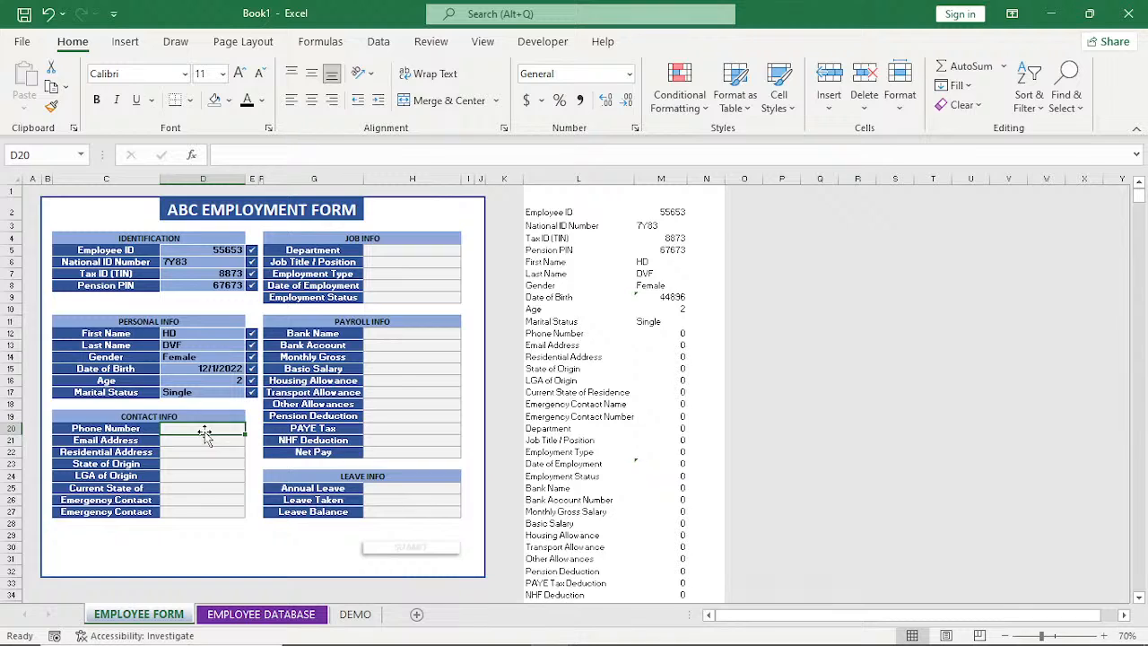
type("68789783")
key("Return")
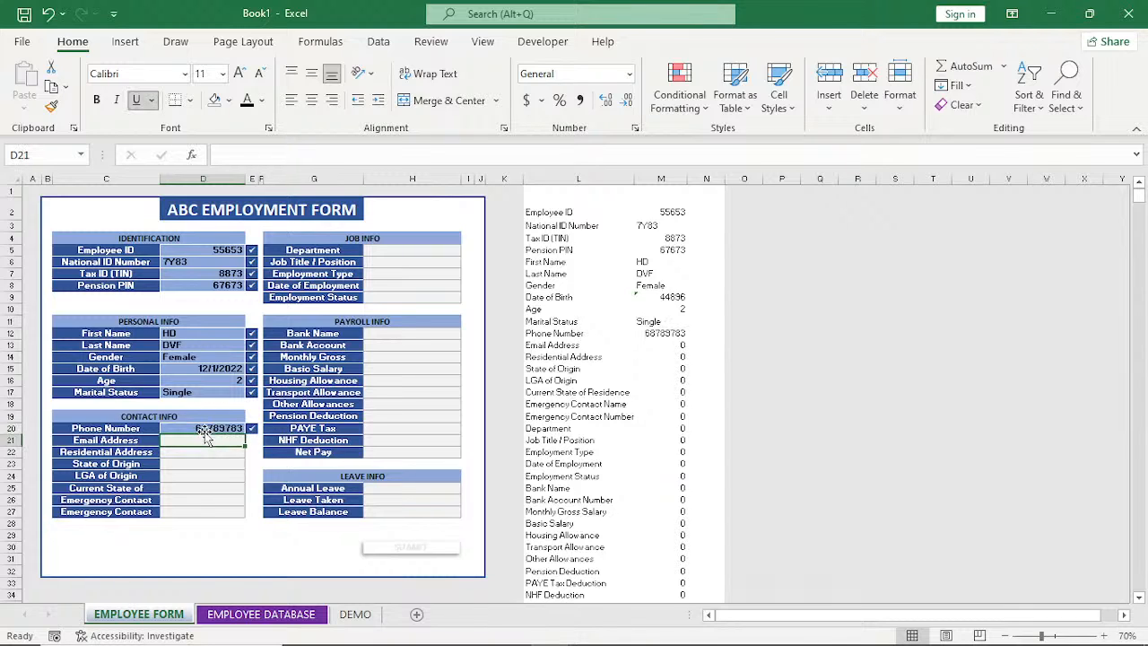
type("FDS")
key("Return")
type("FV")
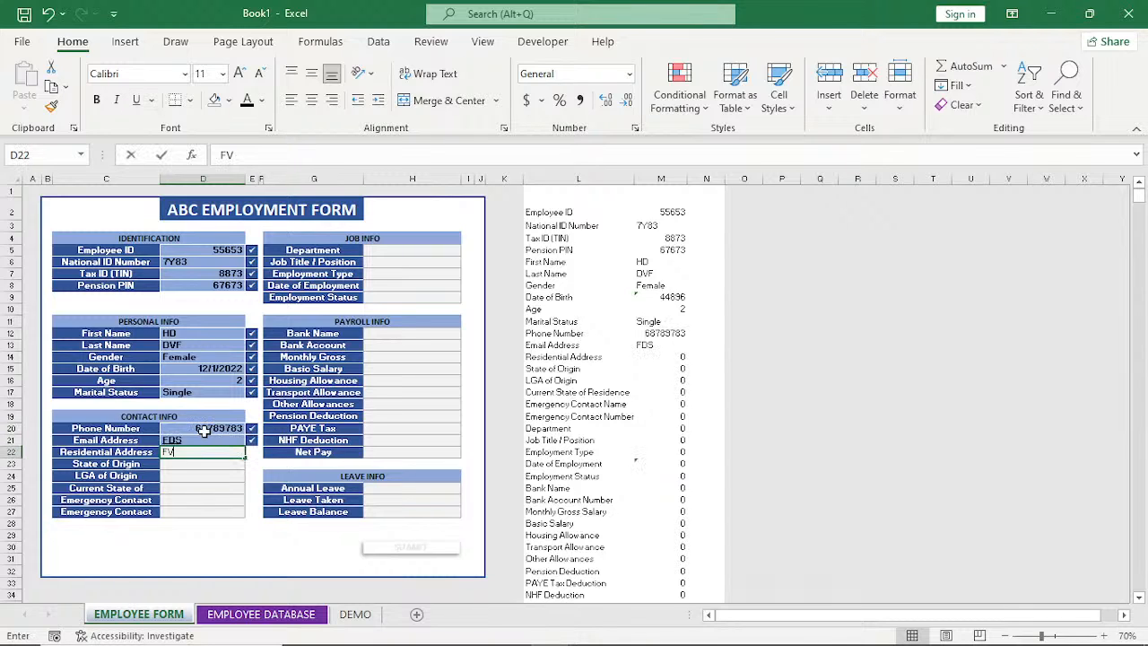
type("FS")
key("Return")
Set the state of origin to DSC, LGA of origin to DFSDS and current state to DSS, and fill in the emergency contact's name and number.
type("DSC")
key("Return")
type("DFSDS")
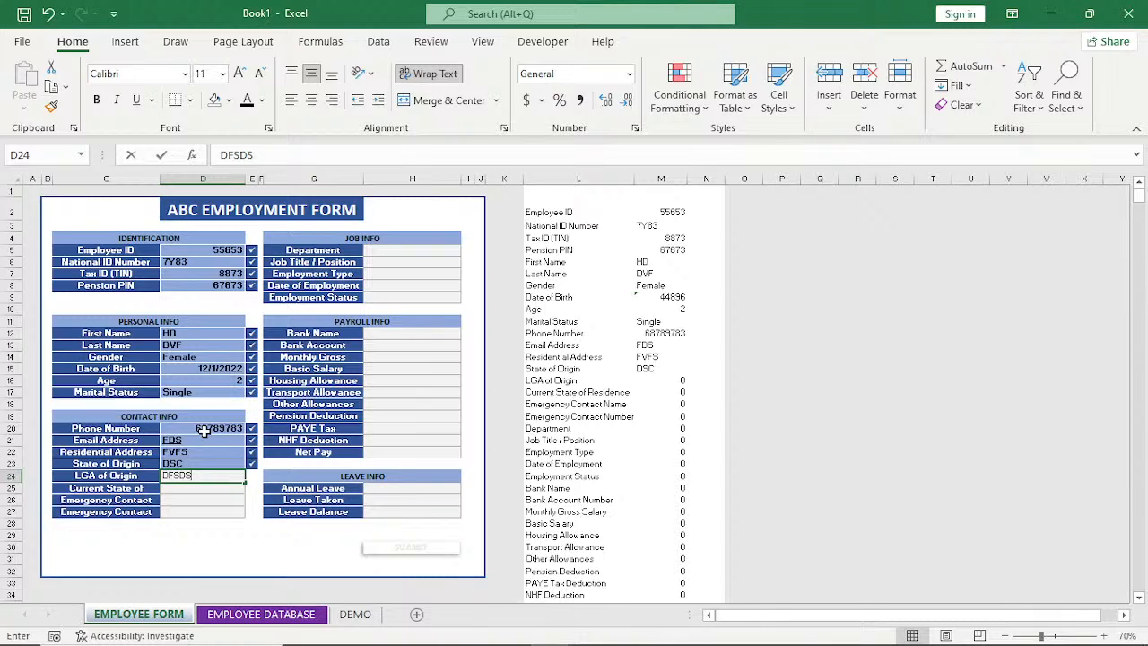
key("Return")
type("DSS")
key("Return")
type("DVF")
key("Return")
type("G")
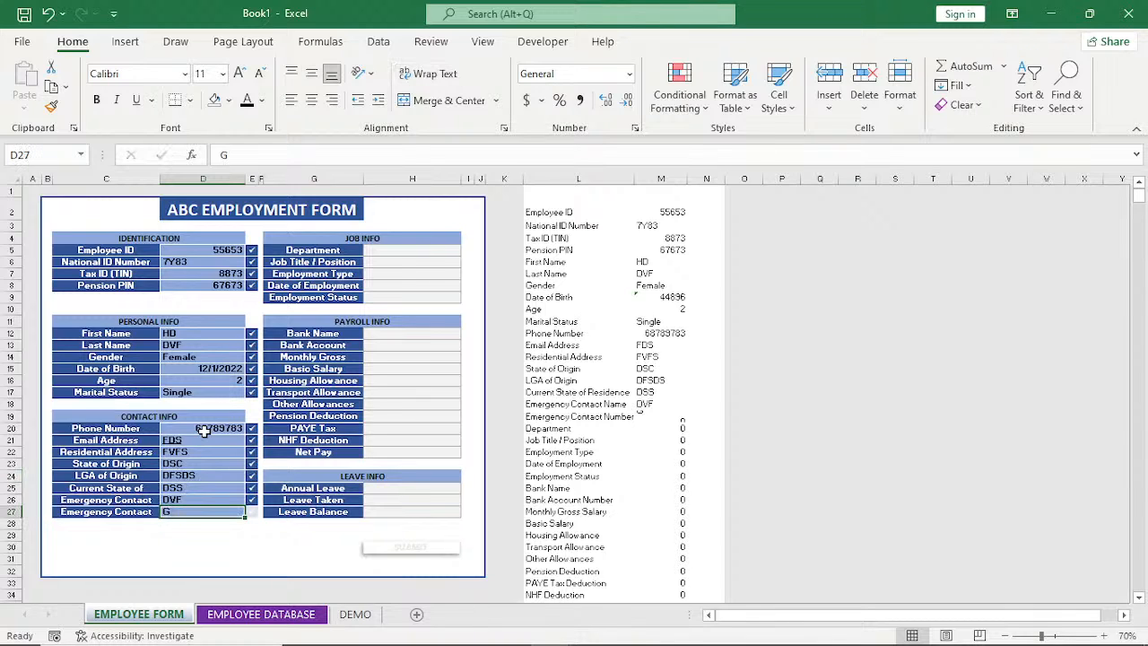
key("Return")
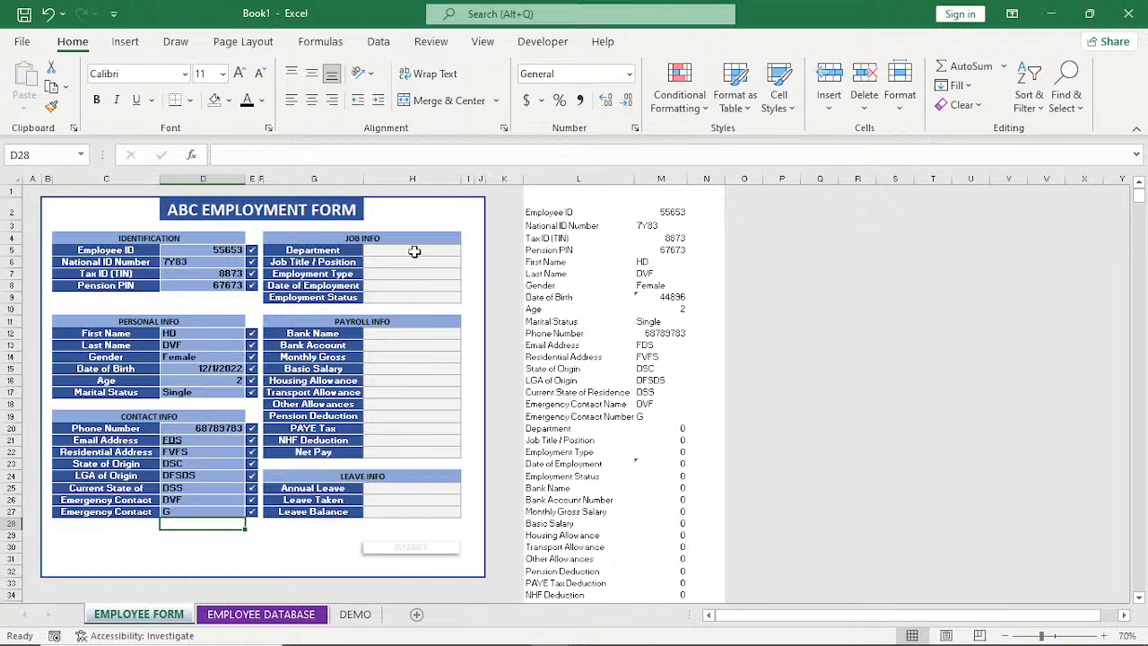
In Job Info, enter SFS as department, DS as job title and DSDFS as date of employment, skipping the employment type.
left_click(415, 251)
type("SFS")
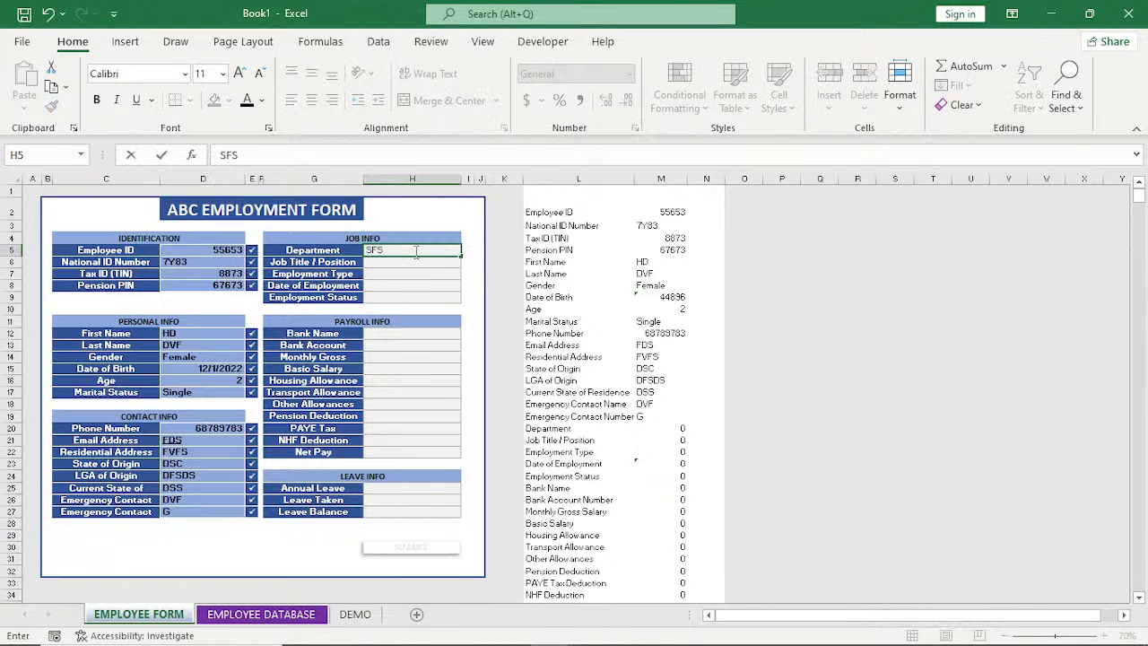
key("Return")
type("DS")
key("Return")
key("Return")
type("DS")
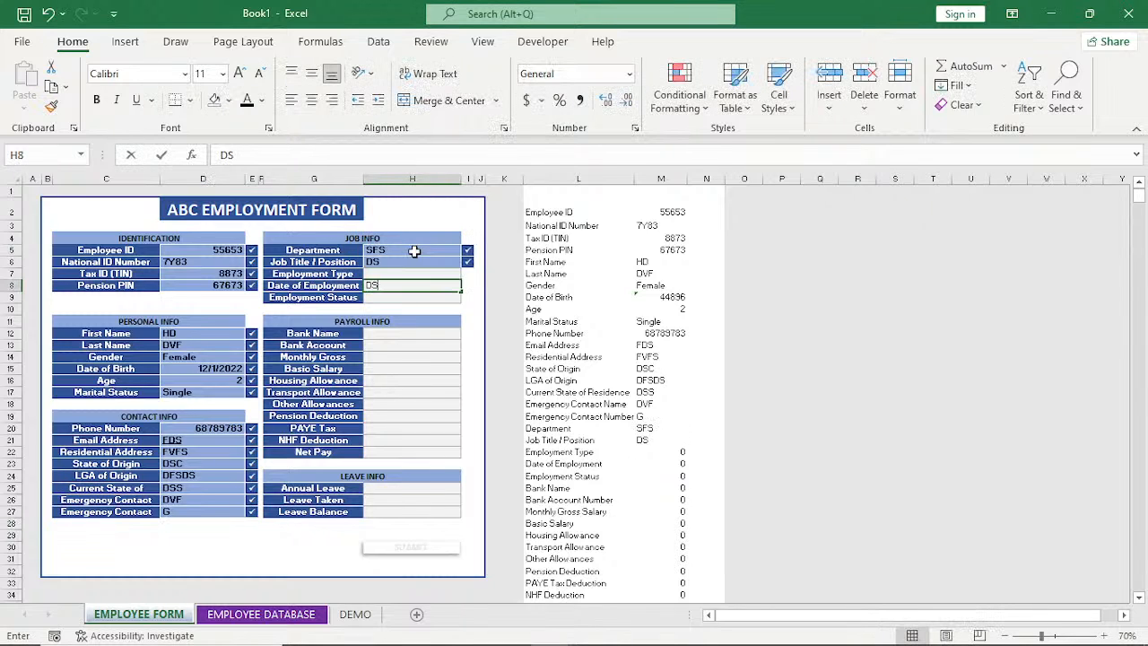
type("DFS")
key("Return")
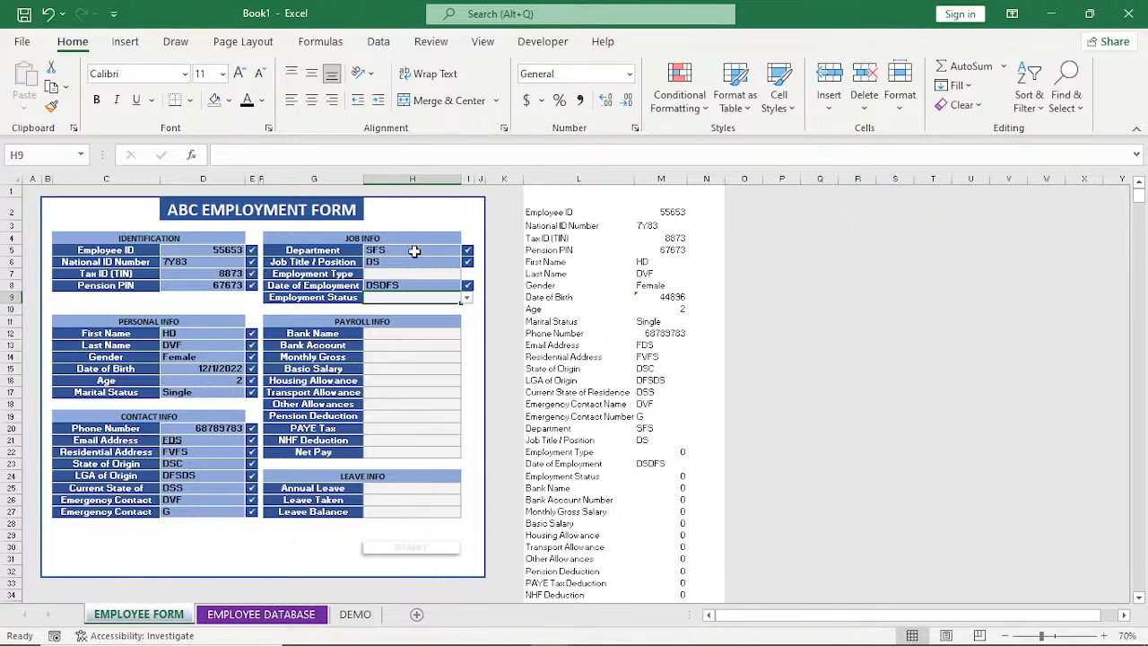
In Job Info, set the employment type to Part Time and the employment status to Inactive.
left_click(457, 274)
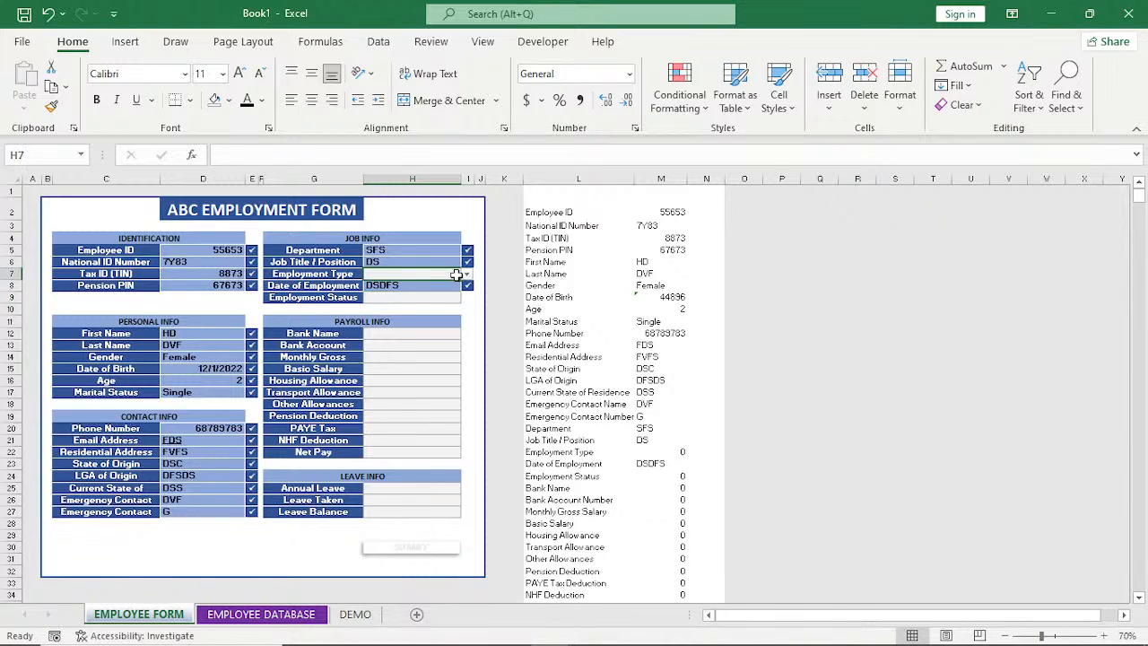
left_click(467, 274)
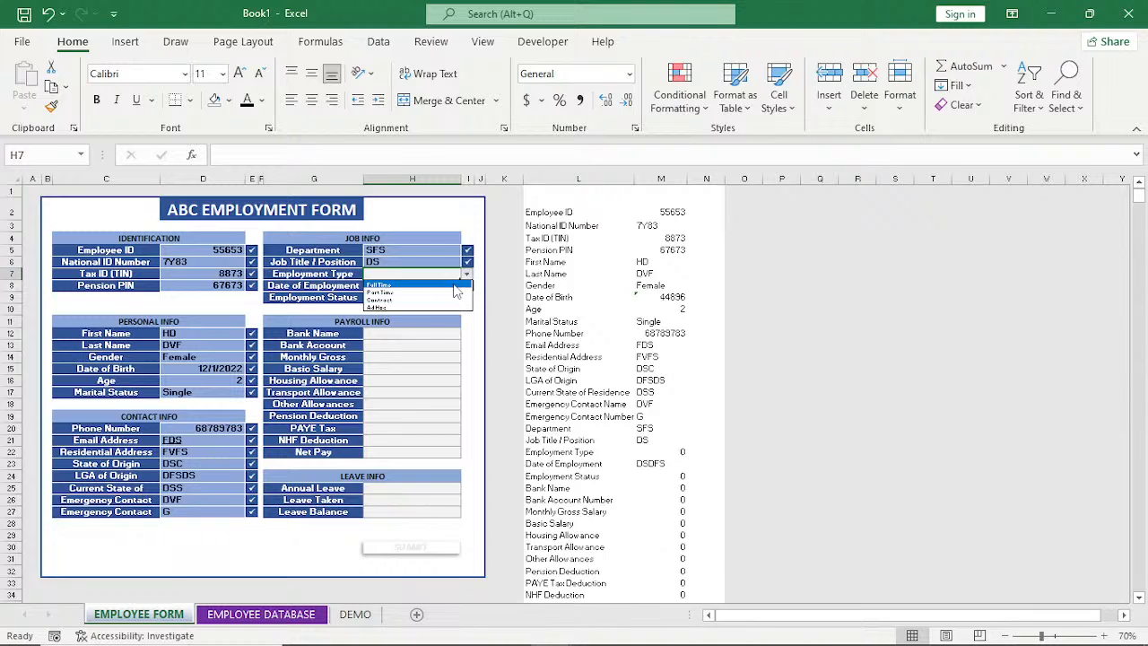
left_click(456, 292)
left_click(436, 299)
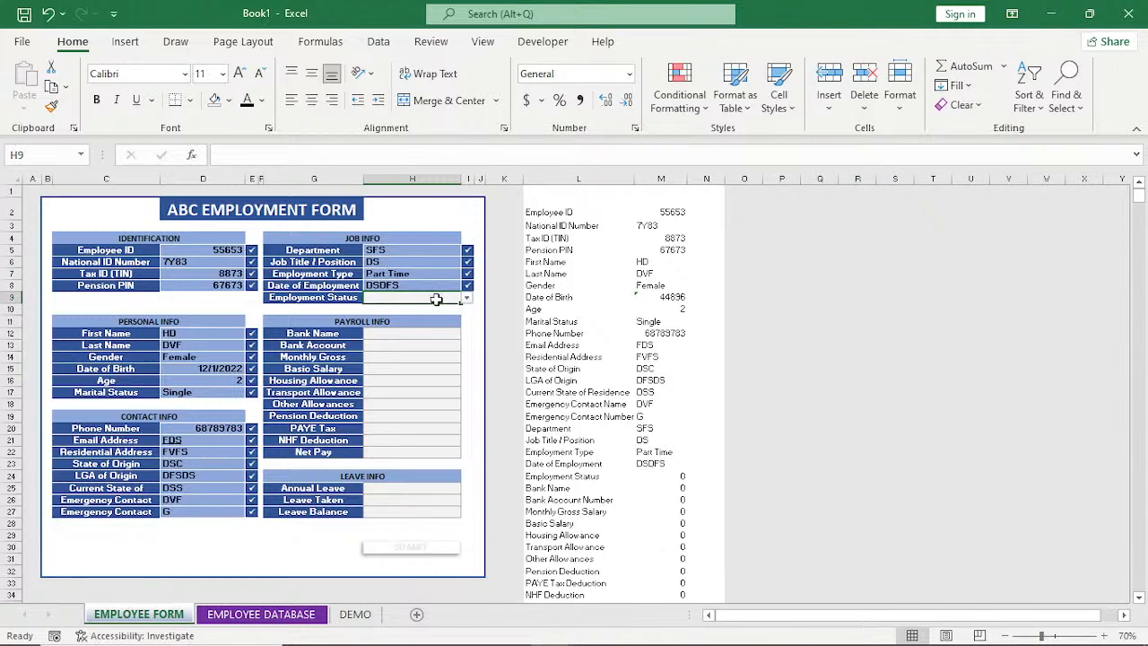
left_click(467, 297)
left_click(447, 317)
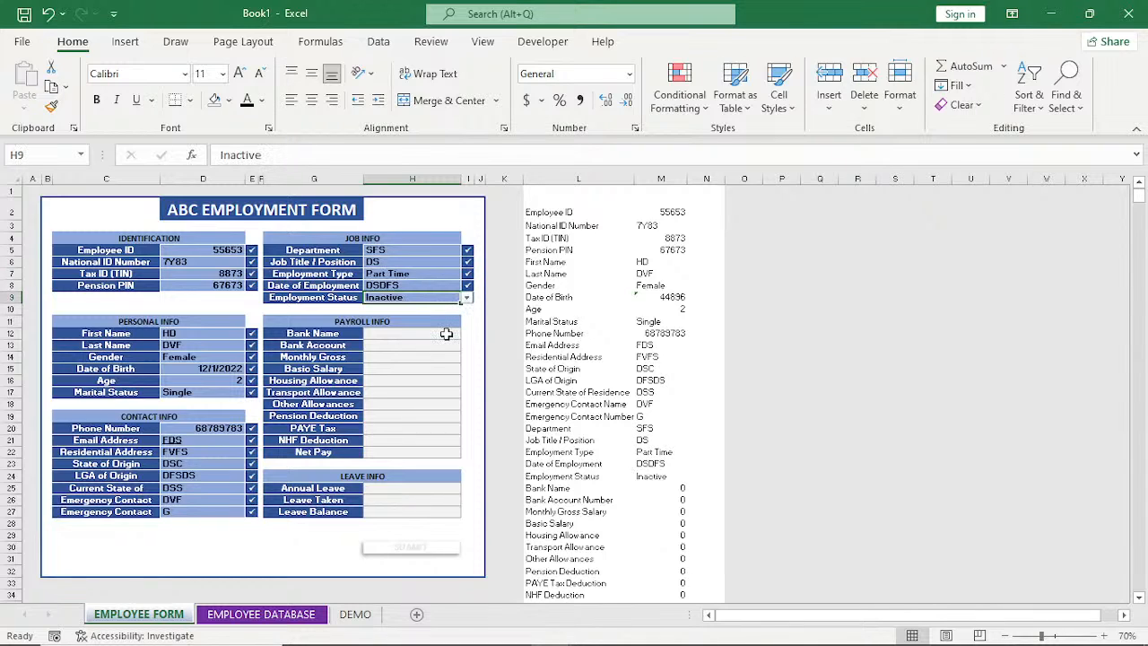
left_click(446, 334)
type("3")
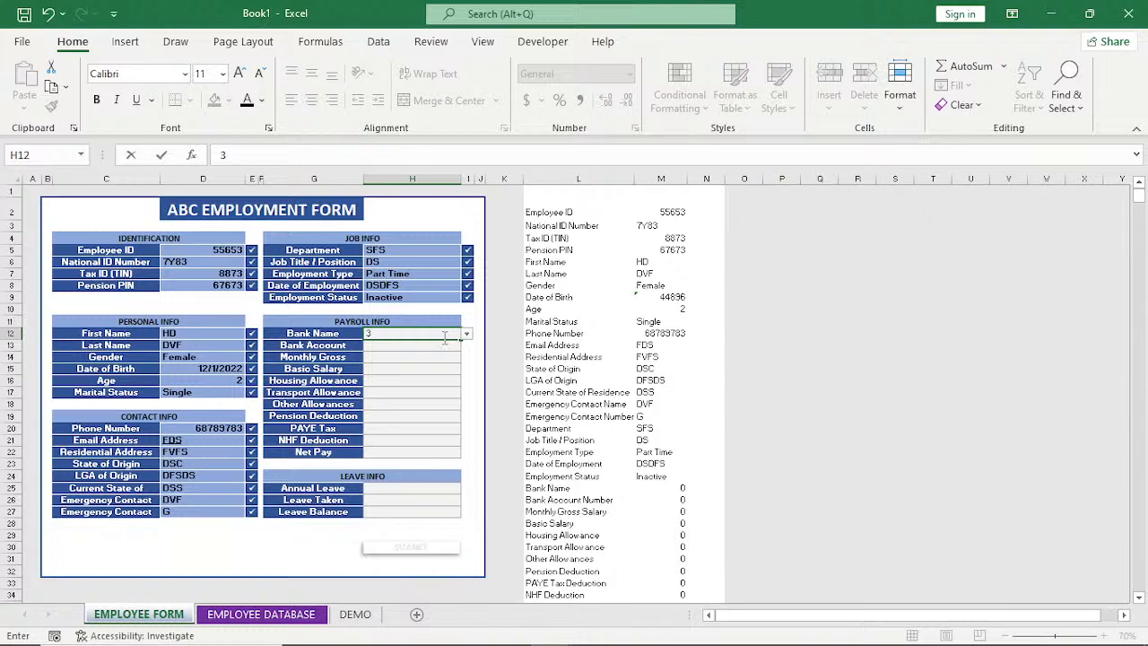
key("Return")
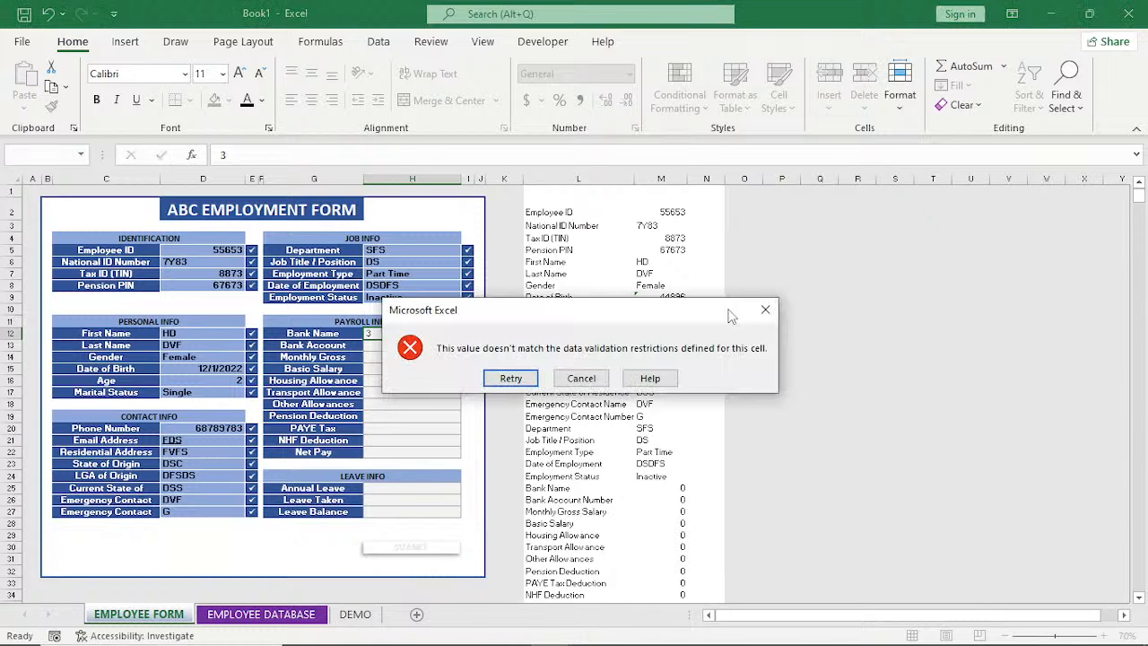
key("Escape")
In Payroll Info, choose UBA as the bank name, enter the bank account number and set the monthly gross to 34.
left_click(467, 335)
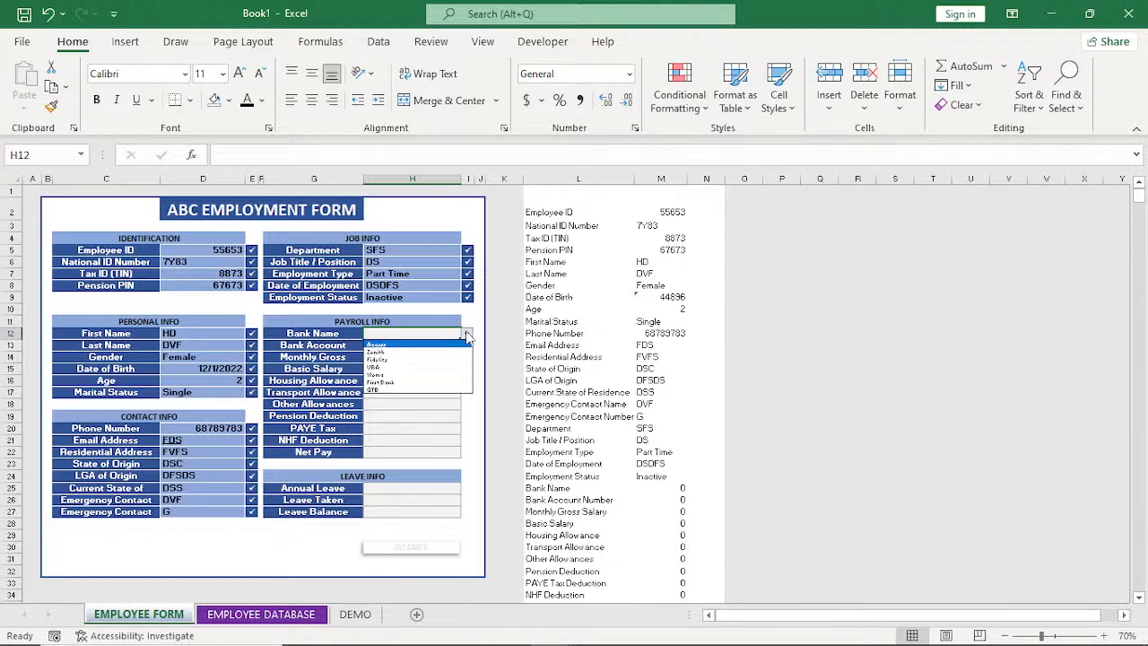
left_click(413, 367)
left_click(453, 350)
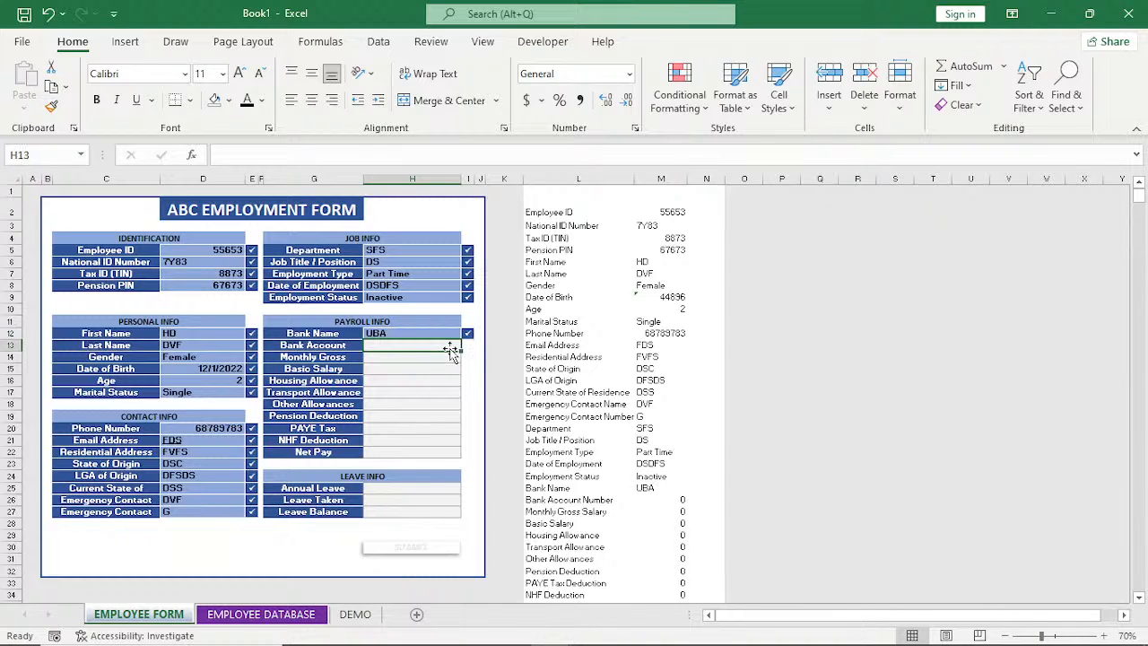
double_click(451, 349)
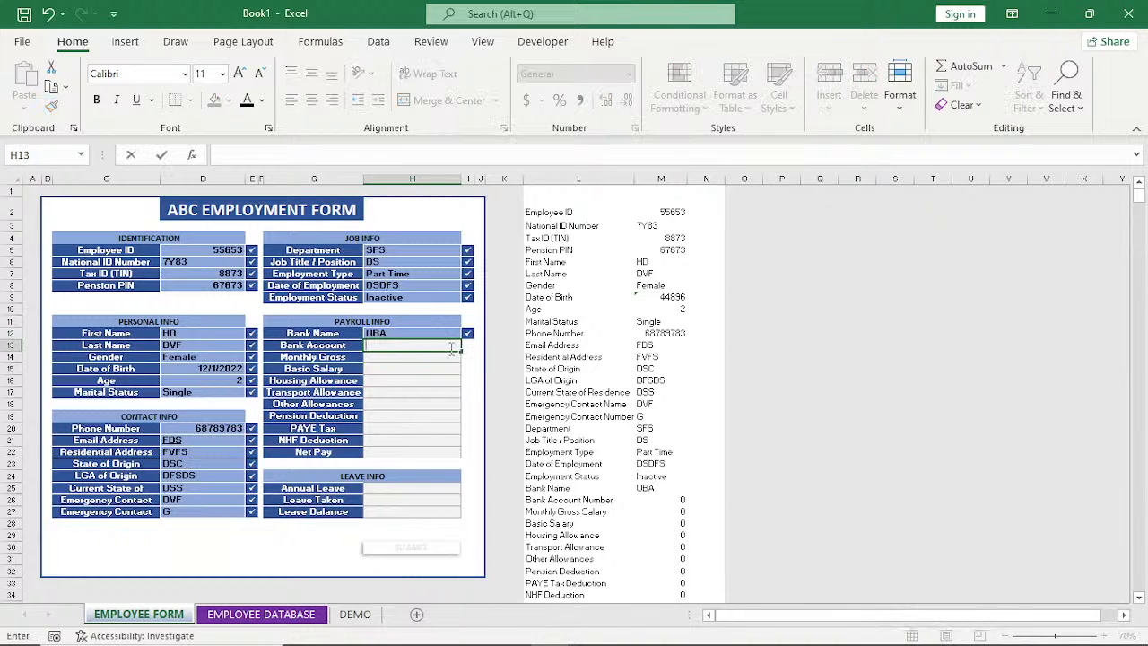
type("56574")
key("Return")
type("34")
key("Return")
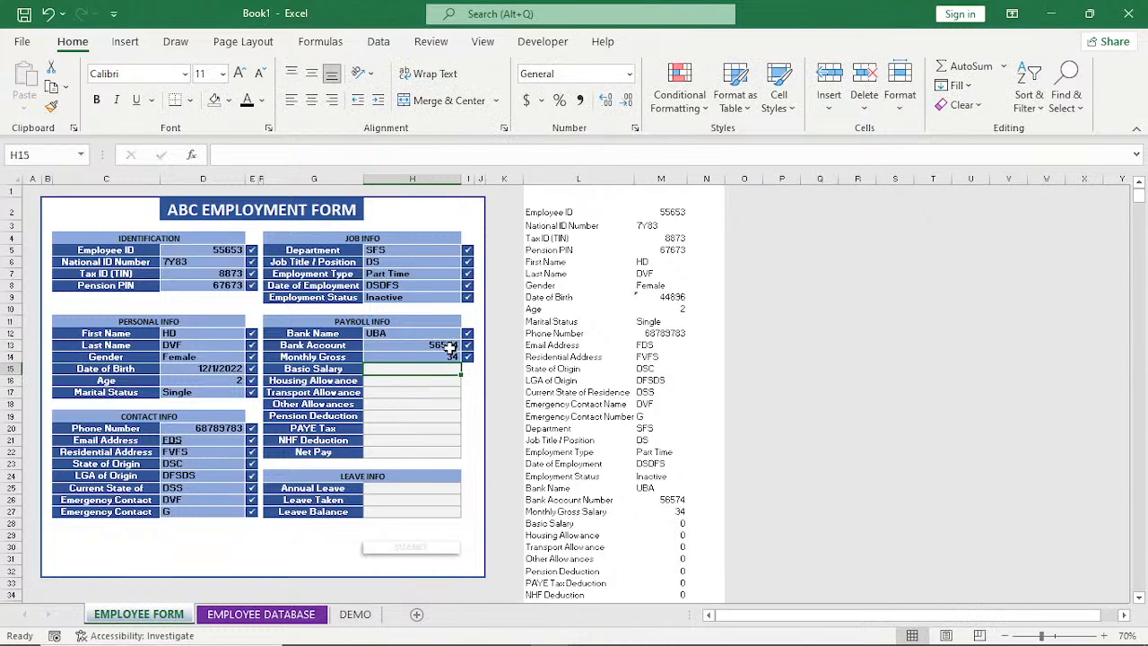
Set the basic salary to 6767, housing allowance to 8, transport allowance to 47 and other allowances to 3.
type("6767")
key("Return")
type("8")
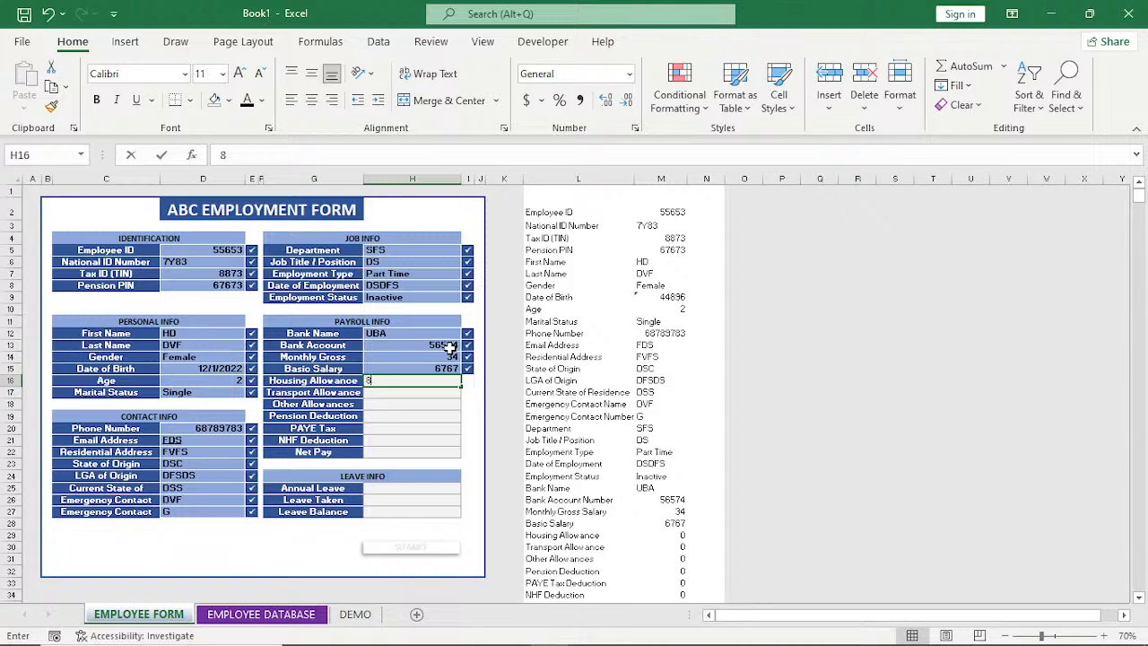
key("Return")
type("47")
key("Return")
type("3")
key("Return")
Set the pension deduction to 56, PAYE tax to 67, NHF deduction to 6 and net pay to 8.
type("56")
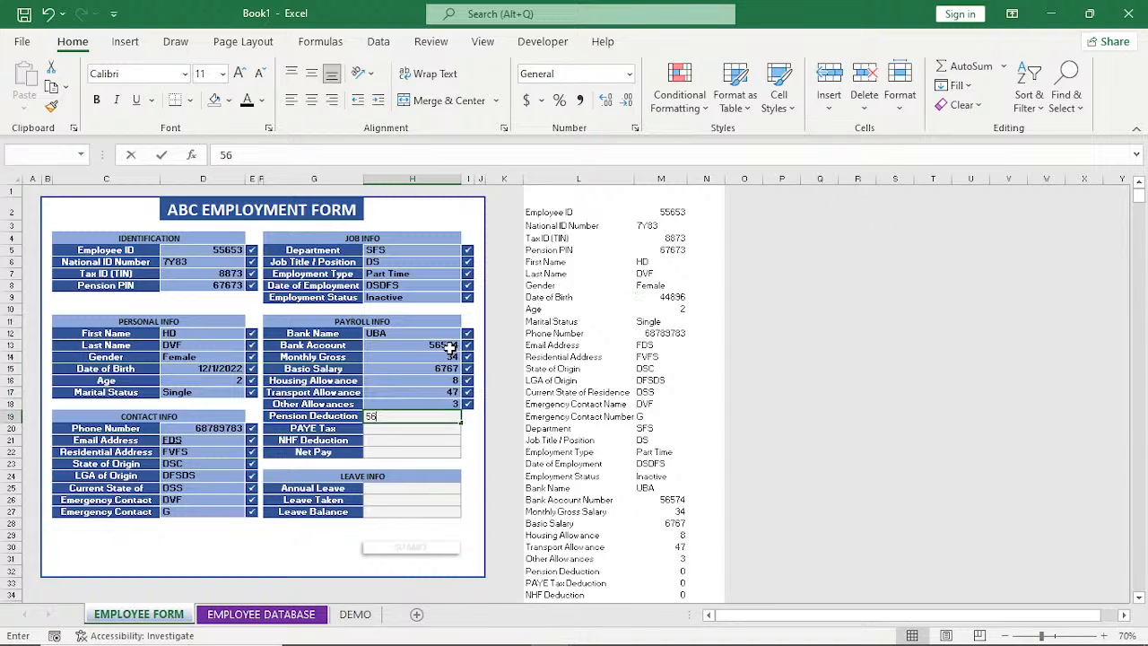
key("Return")
type("67")
key("Return")
type("6")
key("Return")
type("8")
key("Return")
type("78")
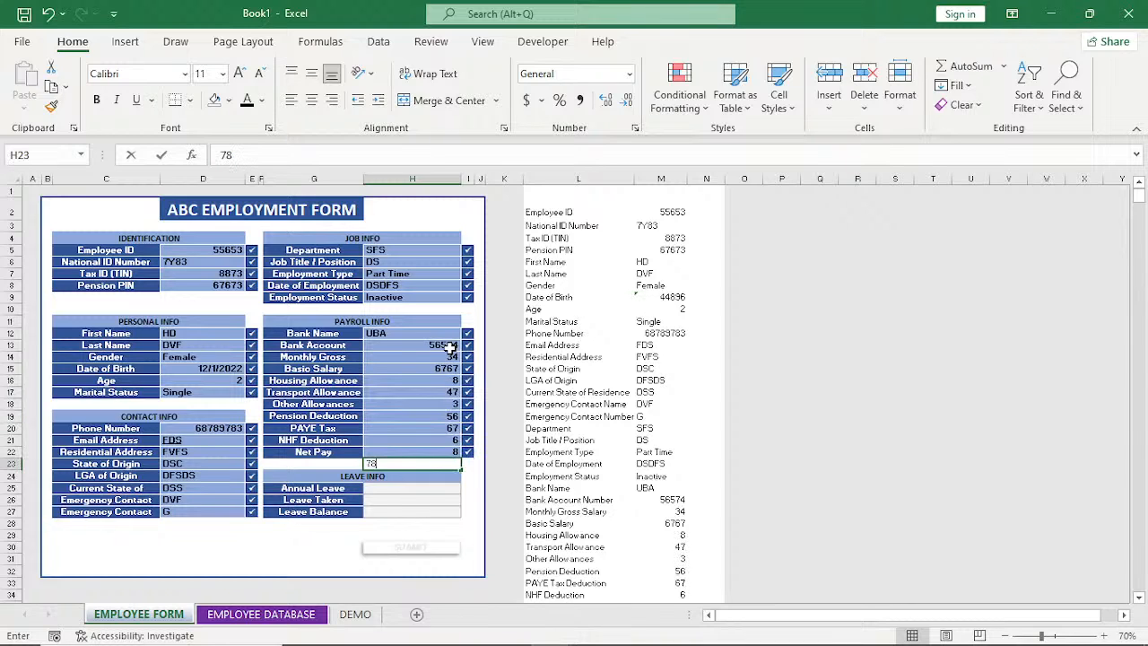
key("BackSpace")
key("BackSpace")
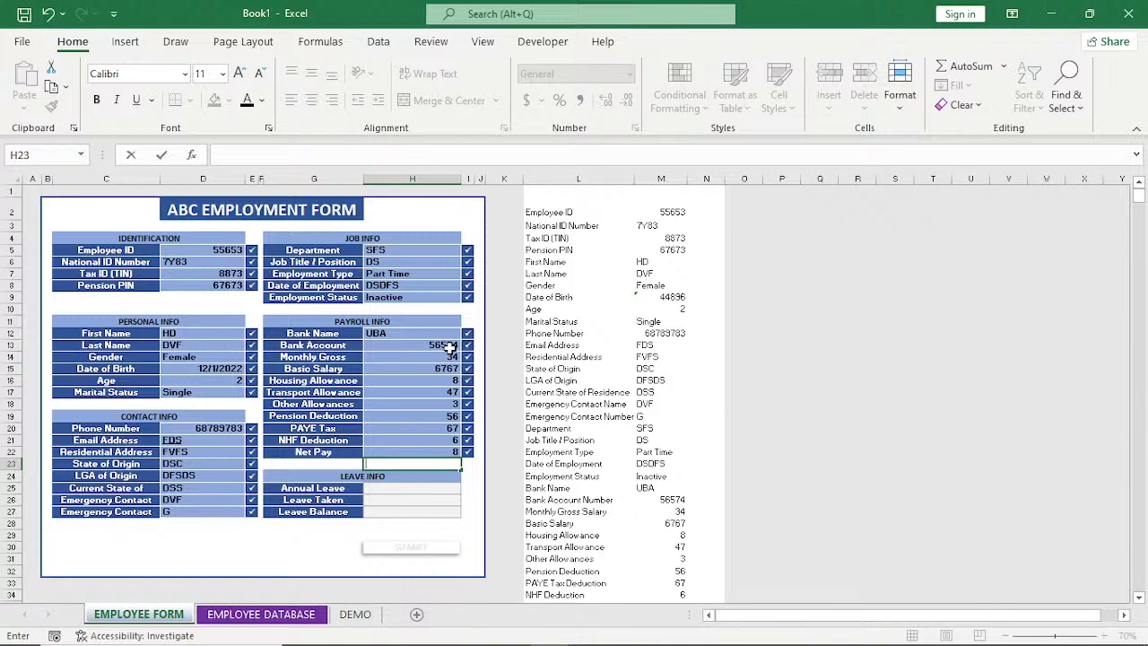
Fill in Leave Info with AADA as annual leave, 23 as leave taken and 46 as leave balance.
left_click(430, 491)
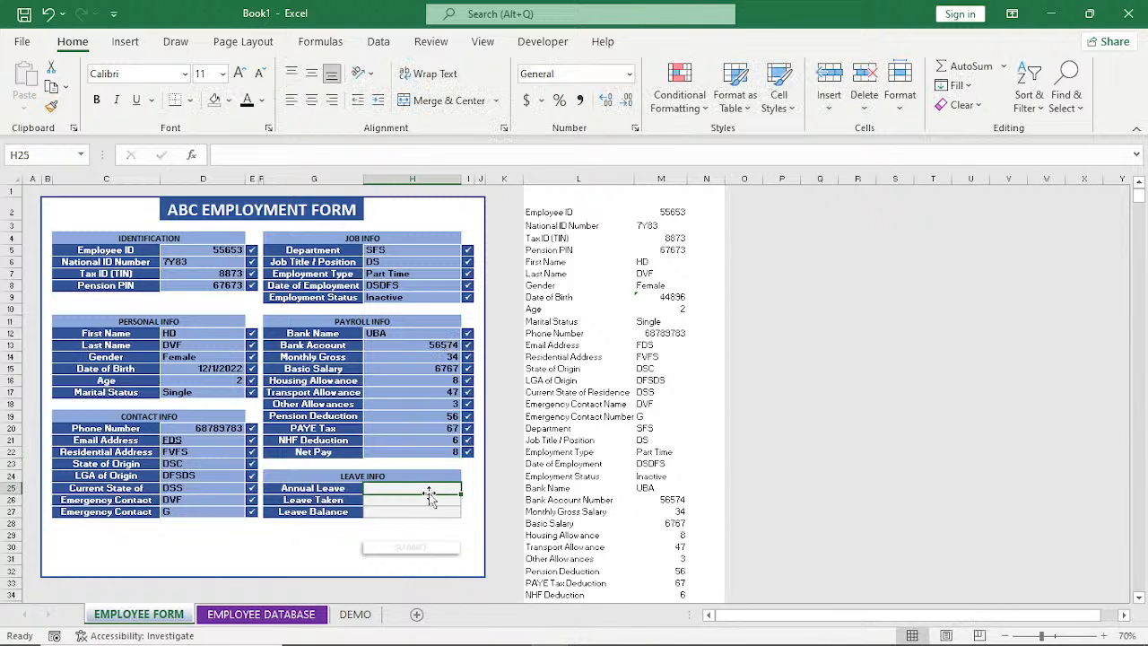
type("AADA")
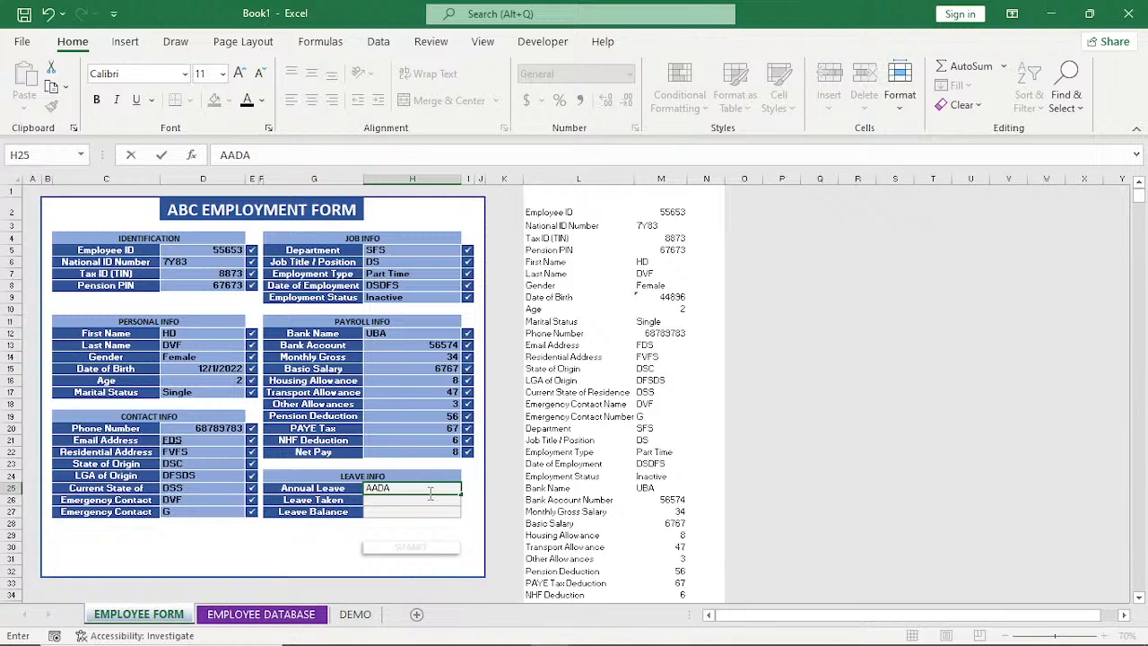
left_click(430, 498)
type("23")
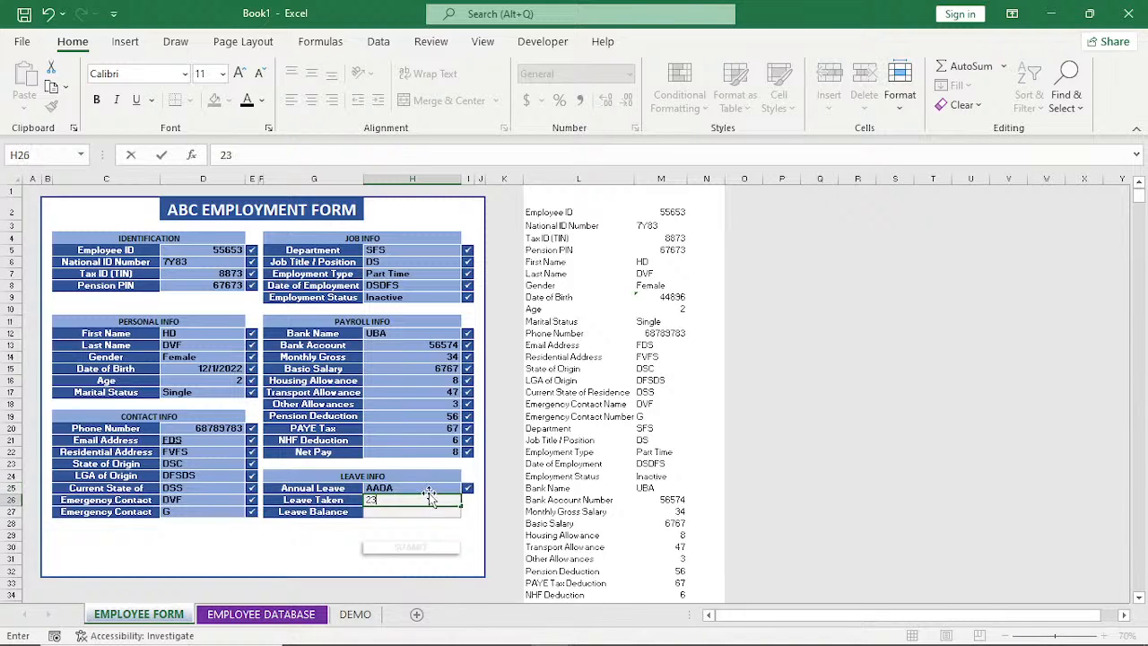
key("Return")
type("46")
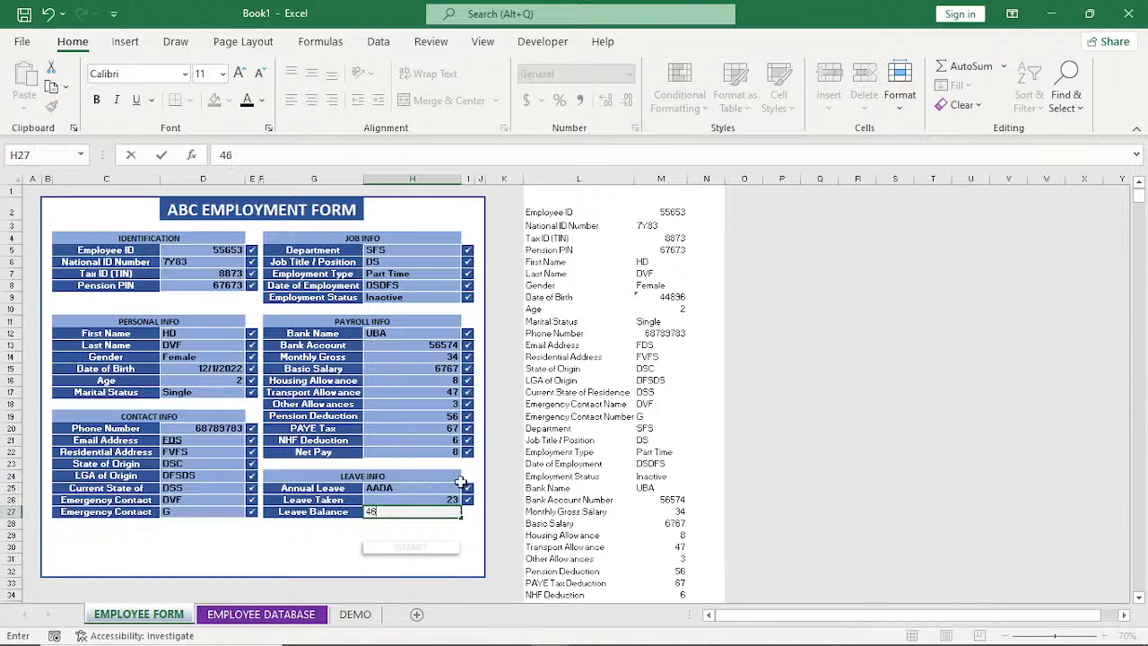
key("Return")
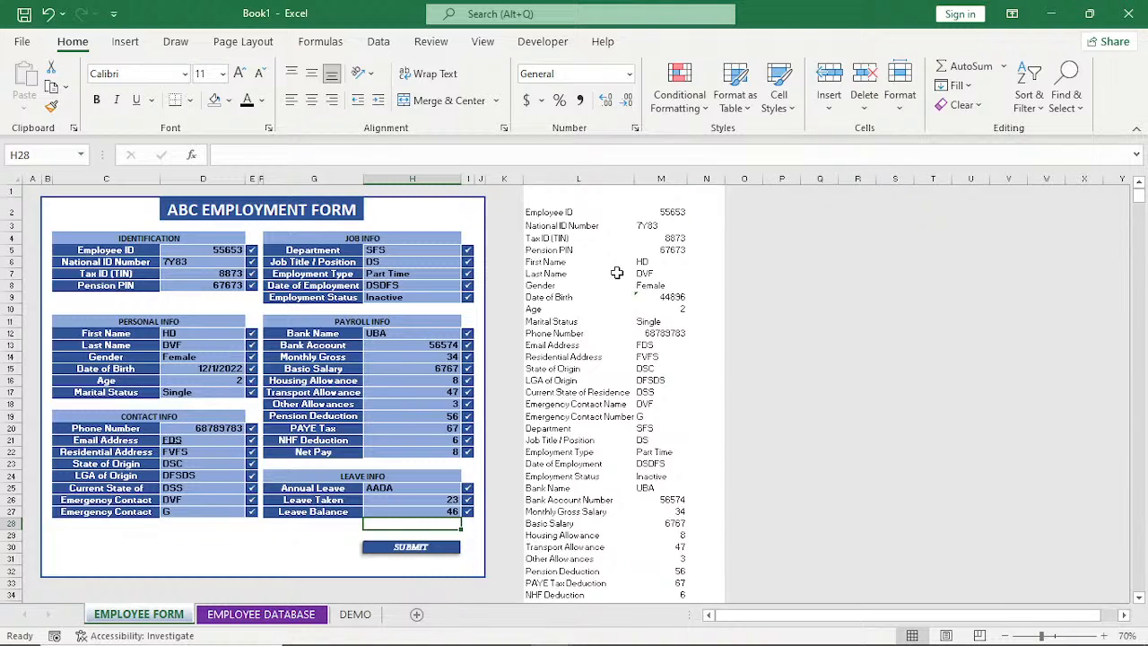
Start recording a macro named AAA, stored in the Personal Macro Workbook.
left_click(661, 212)
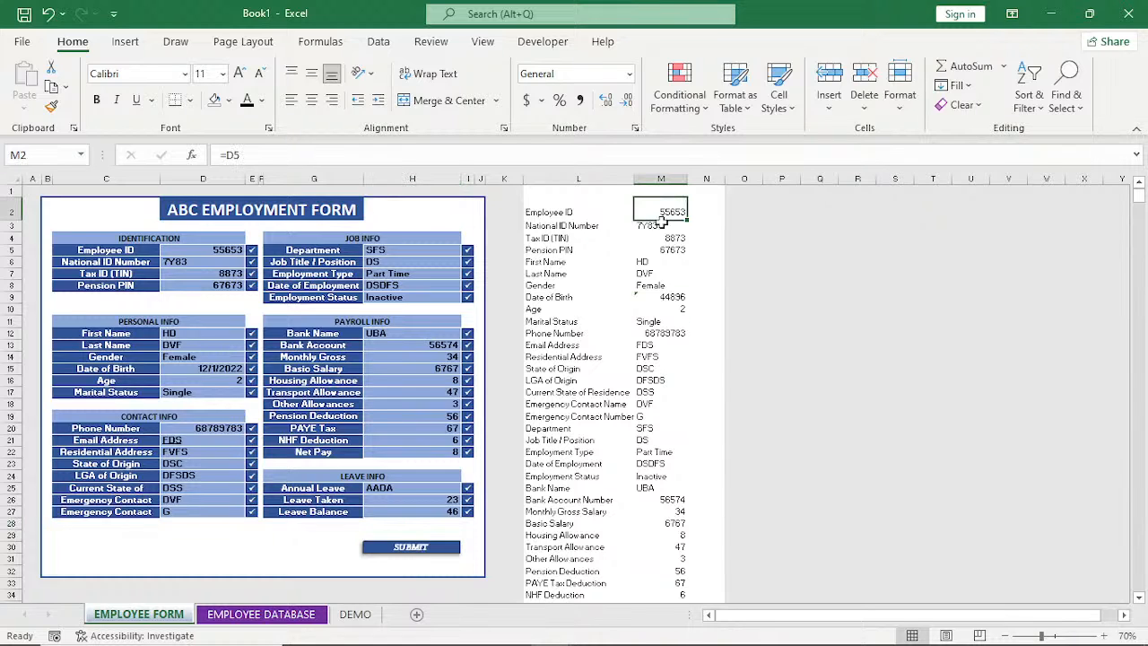
left_click(637, 306)
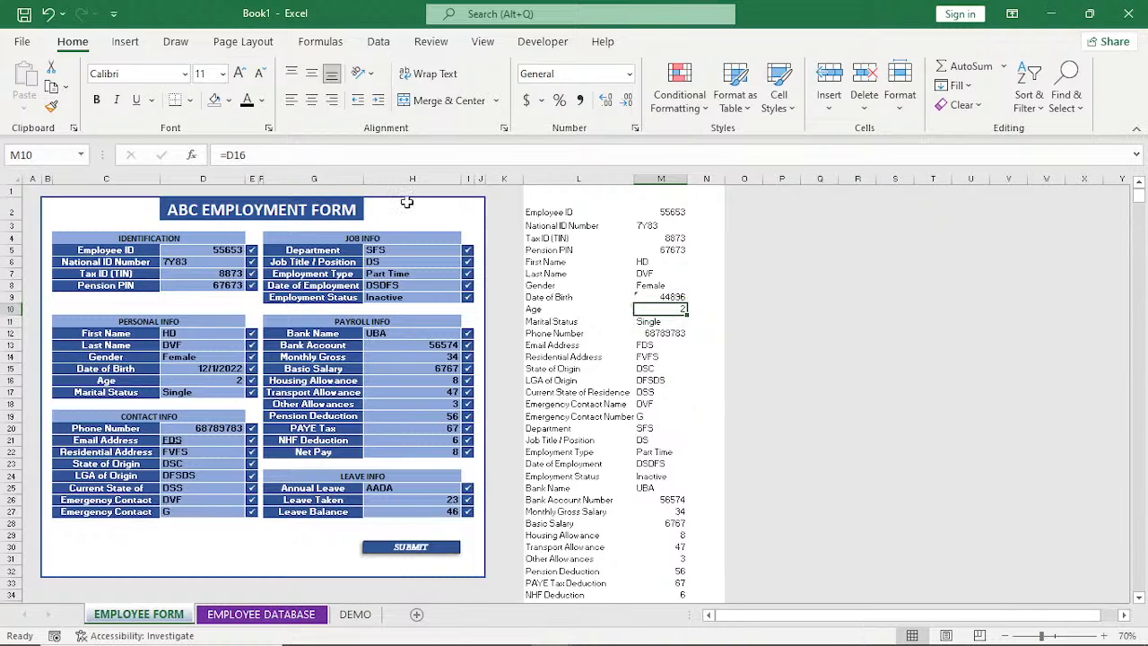
left_click(542, 42)
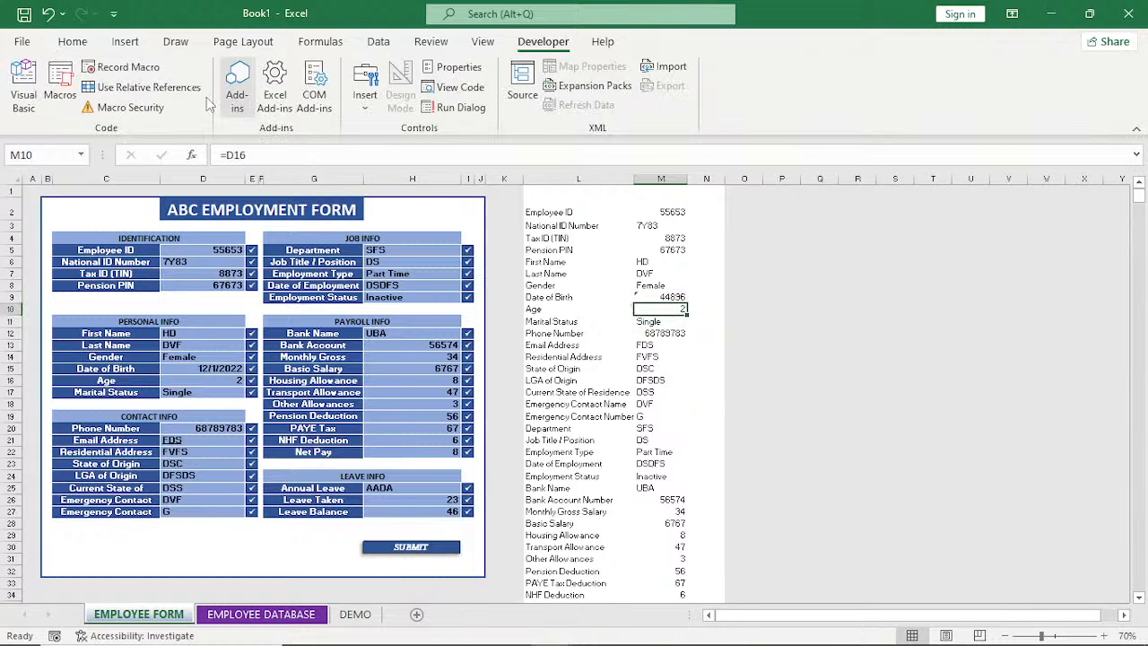
left_click(122, 70)
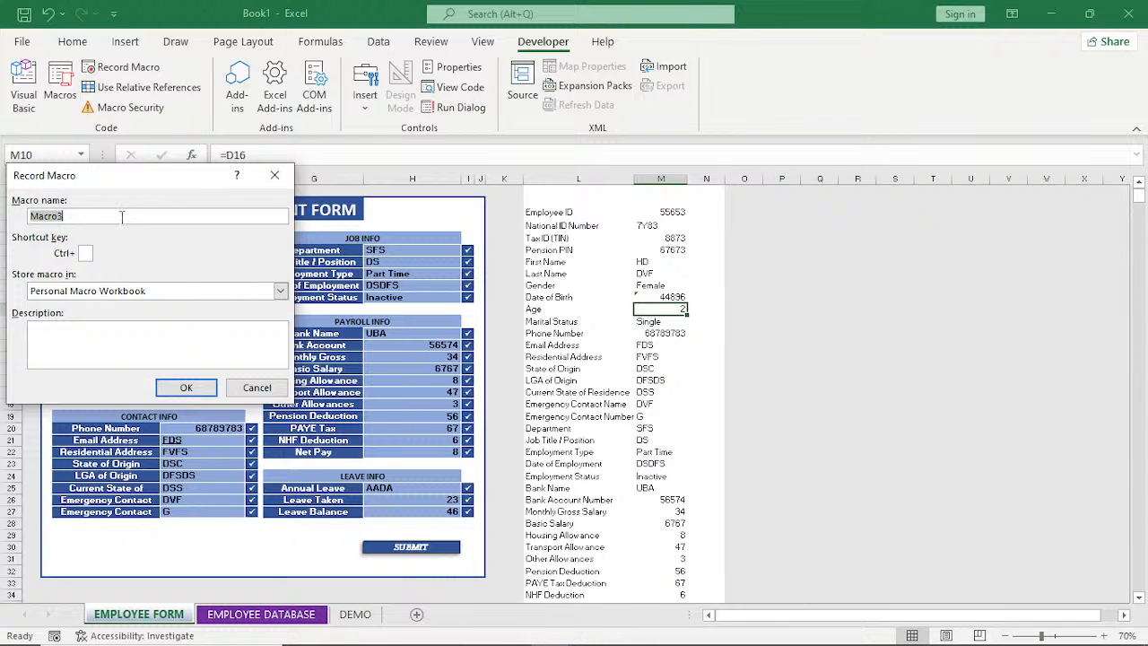
type("AAA")
left_click(186, 388)
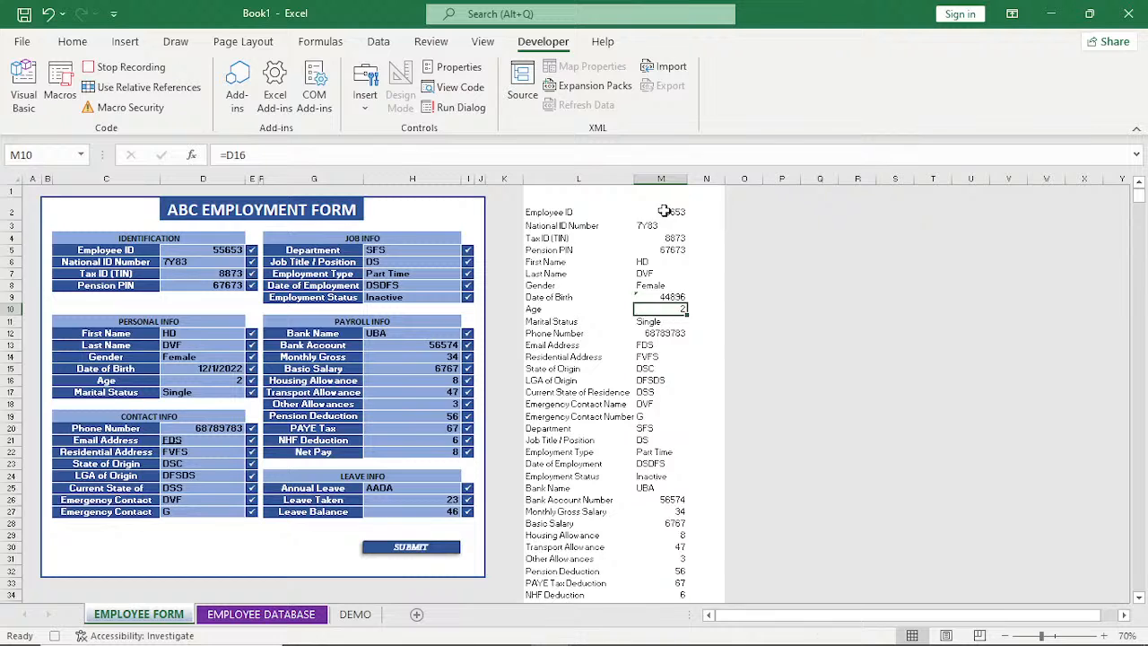
Copy the linked employee values in M2:M38 and select cell B10 on the DEMO sheet as the destination.
left_click_drag(664, 210, 674, 548)
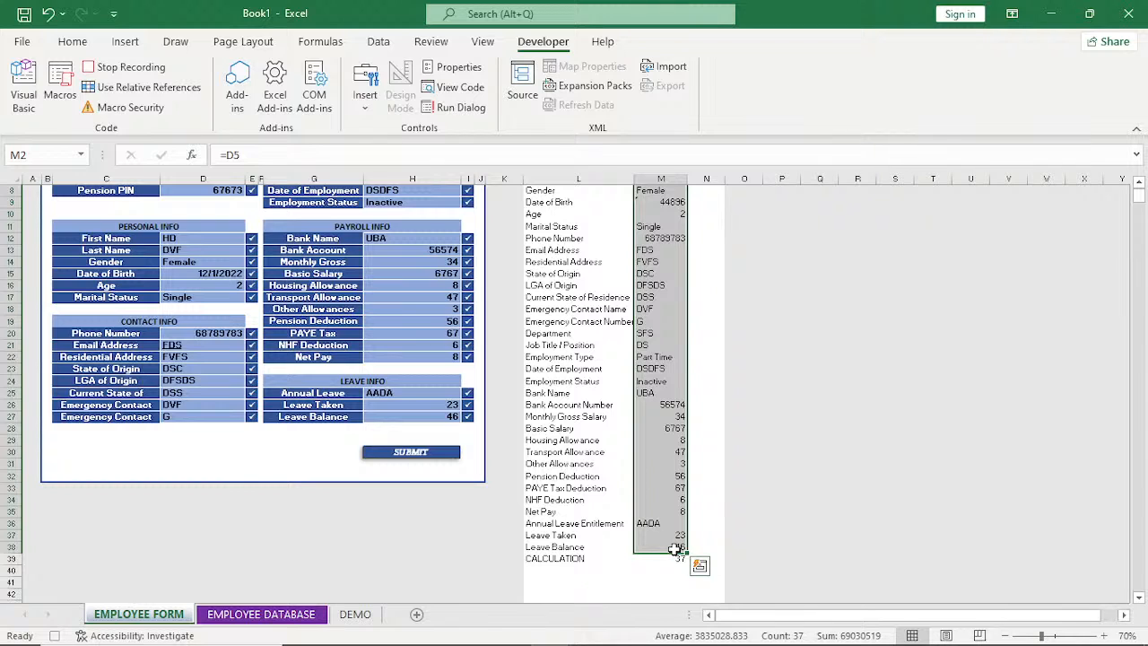
key("ctrl+c")
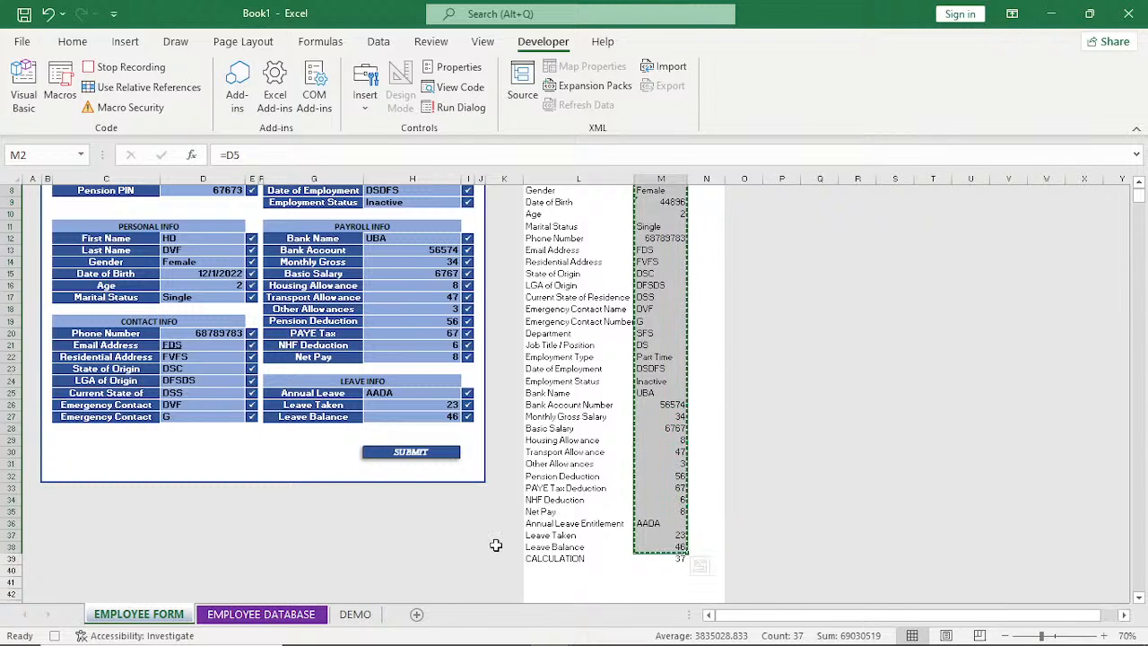
left_click(355, 614)
left_click(97, 355)
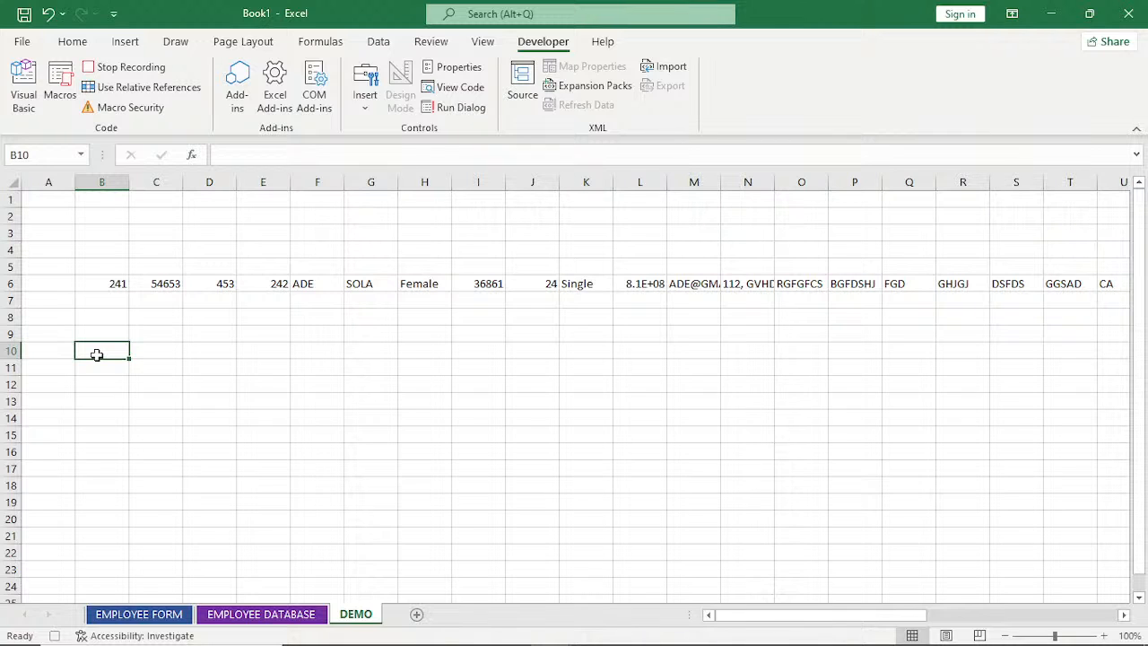
Paste the copied employee record at B10 using Paste Special with Values and Transpose.
right_click(96, 354)
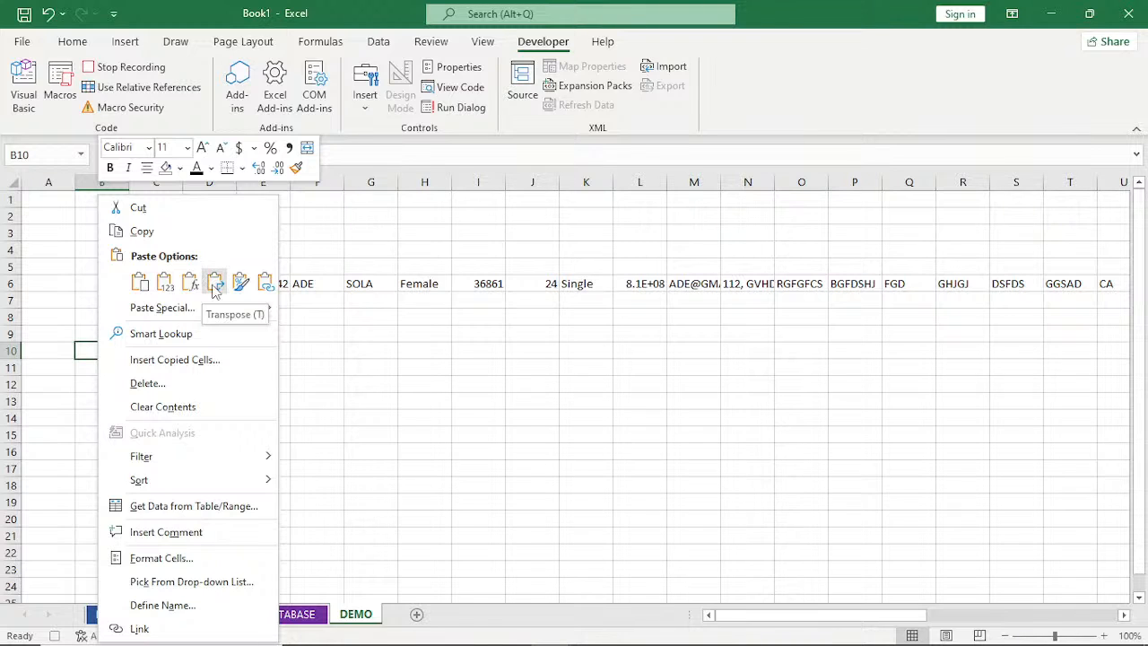
left_click(86, 348)
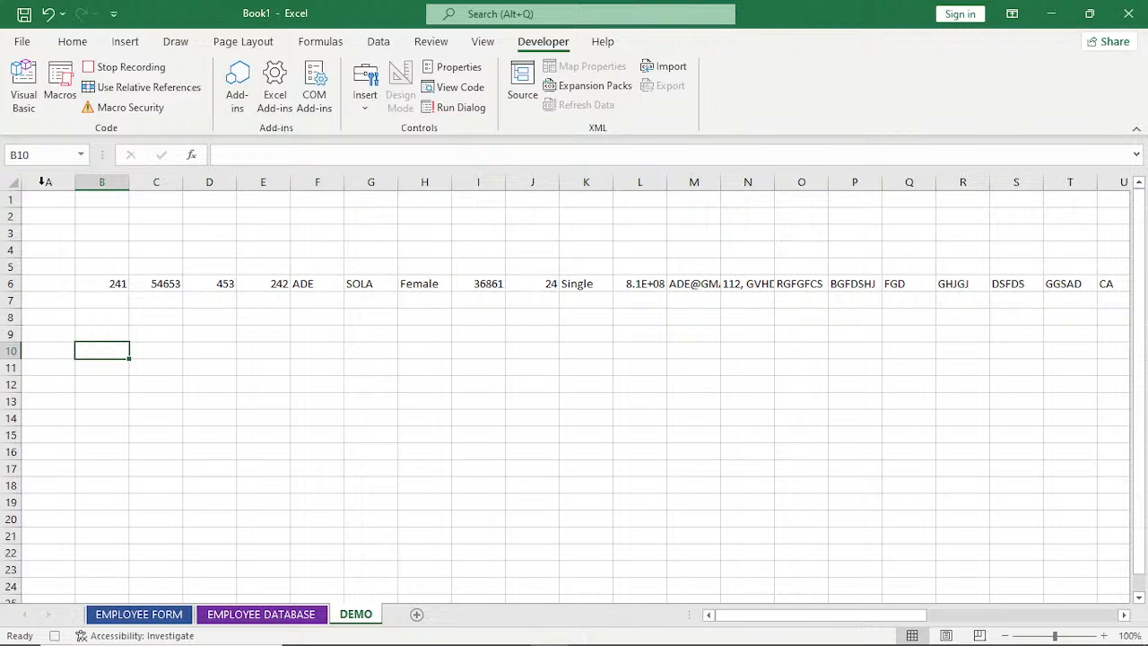
left_click(72, 42)
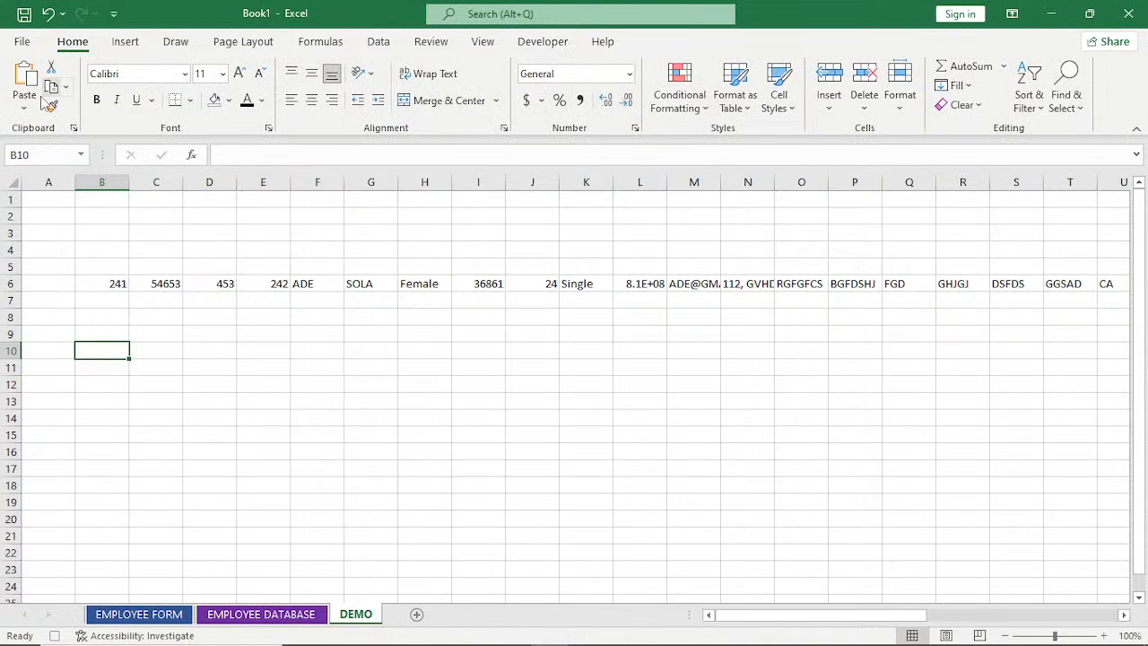
left_click(24, 101)
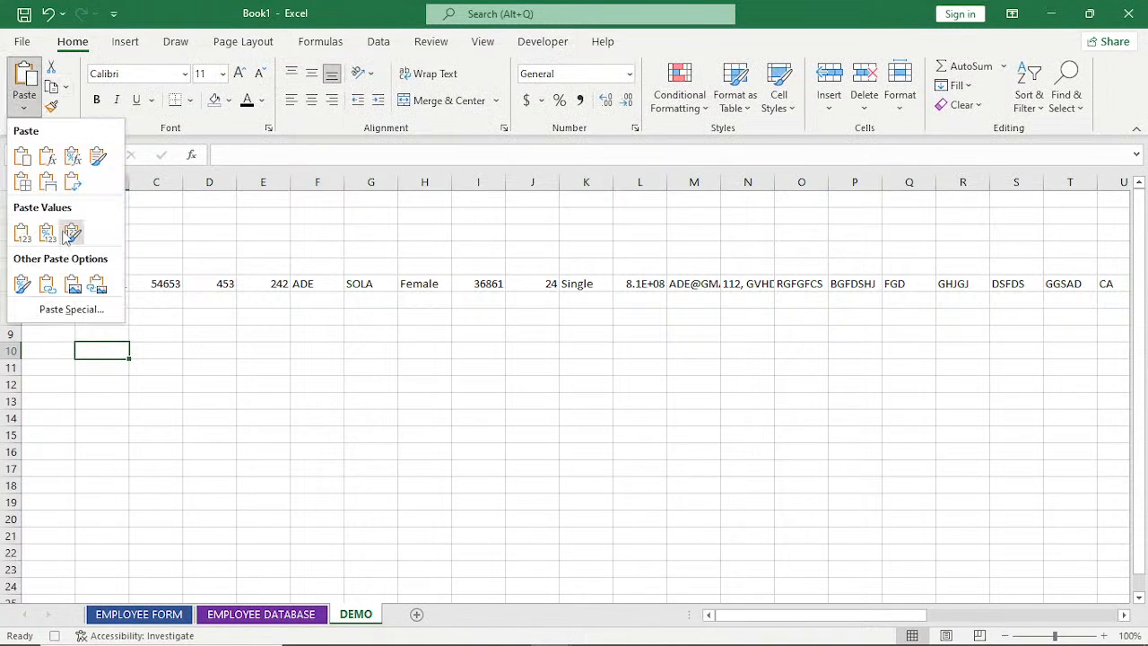
left_click(70, 309)
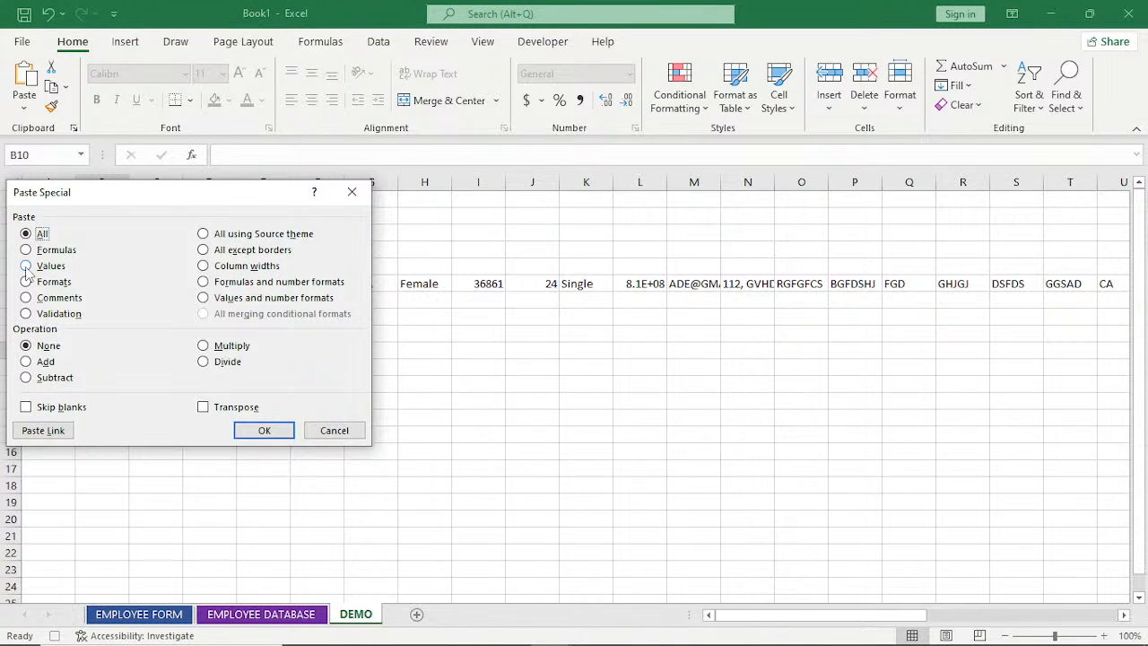
left_click(26, 265)
left_click(203, 406)
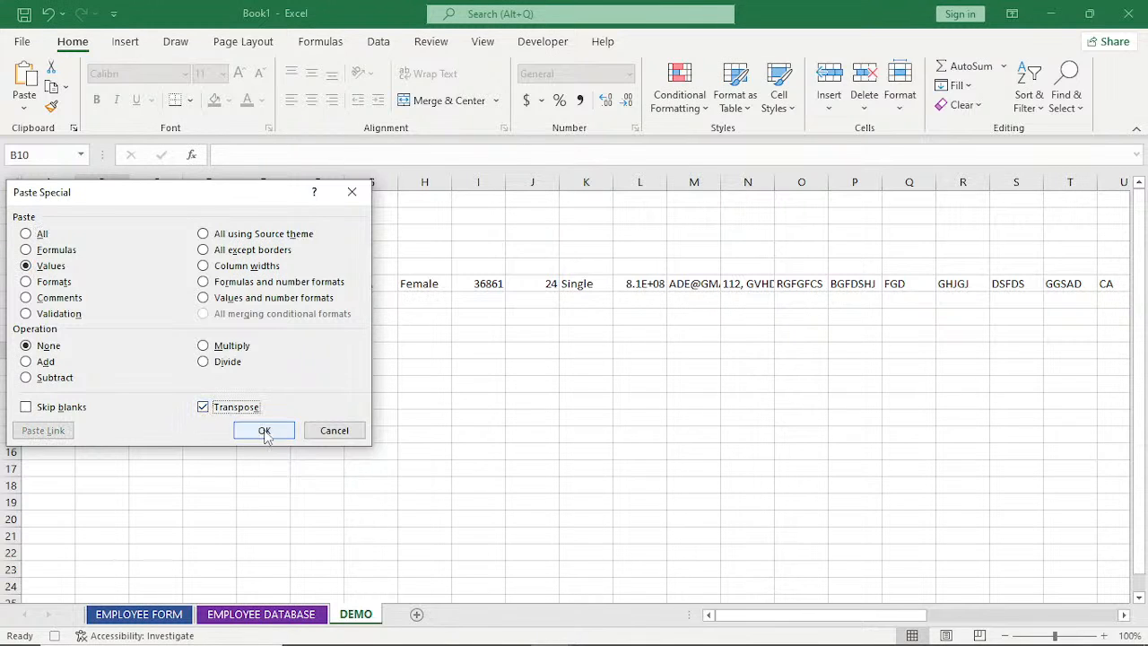
left_click(264, 431)
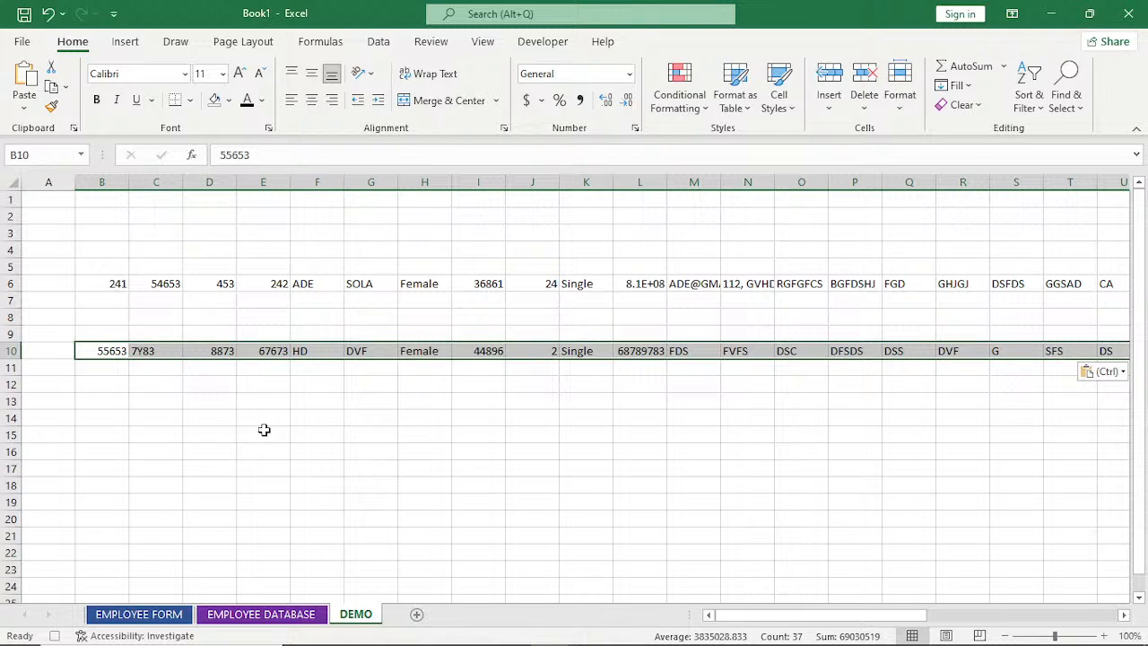
Copy the transposed record in row 10 of DEMO and insert it at B9 on EMPLOYEE DATABASE, shifting cells down.
key("ctrl+c")
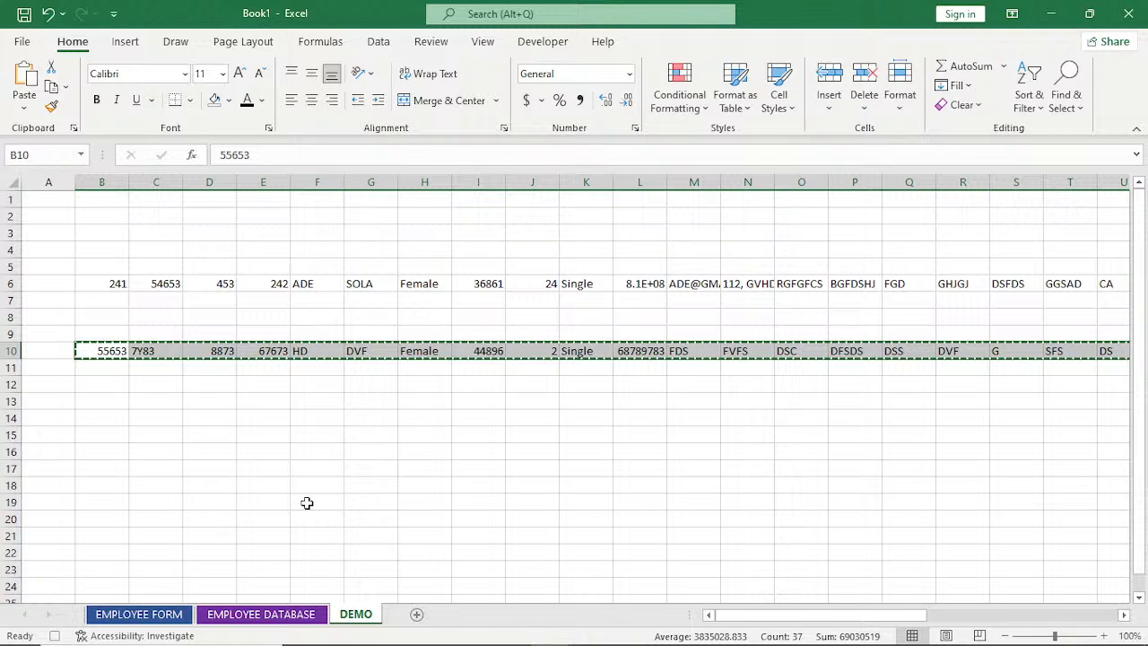
left_click(261, 614)
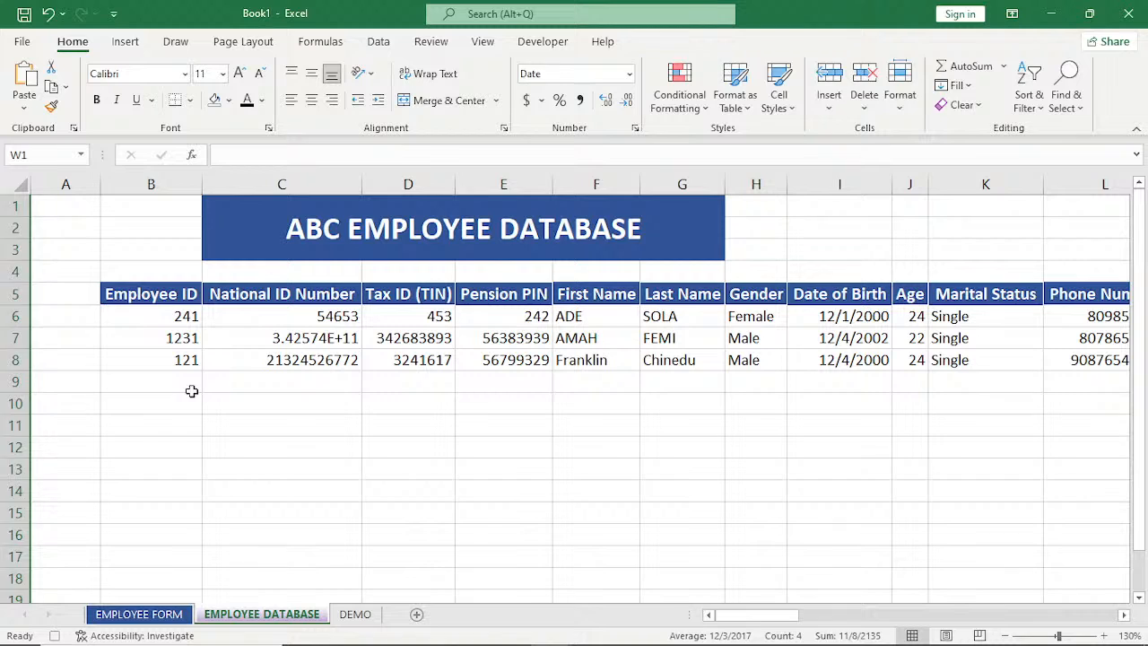
left_click(158, 384)
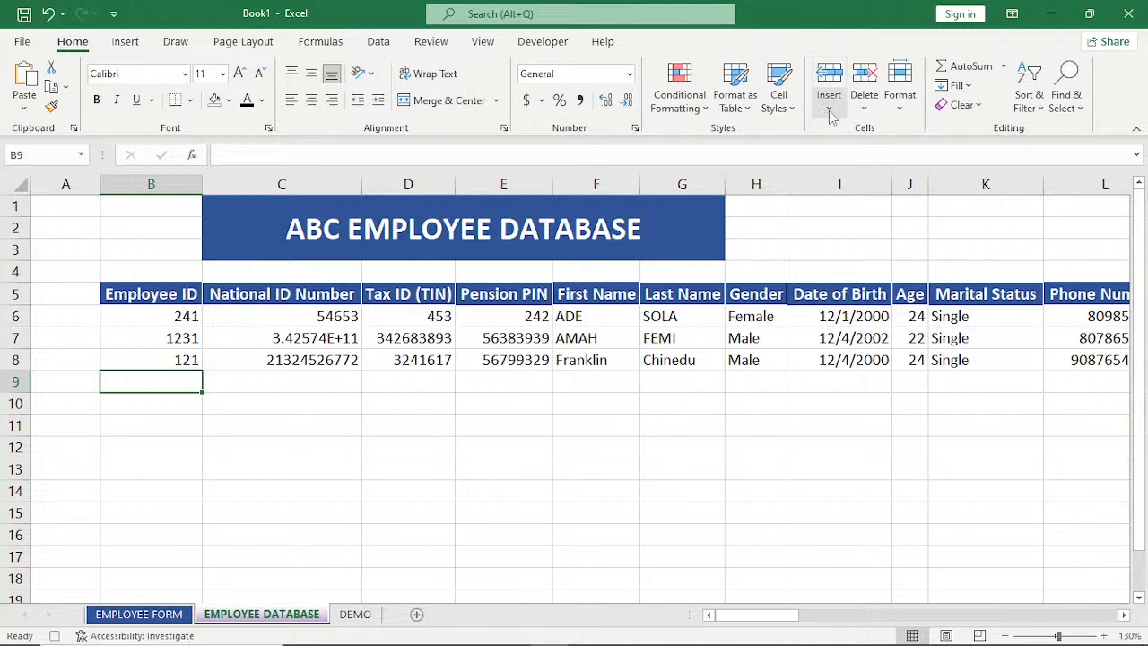
left_click(830, 109)
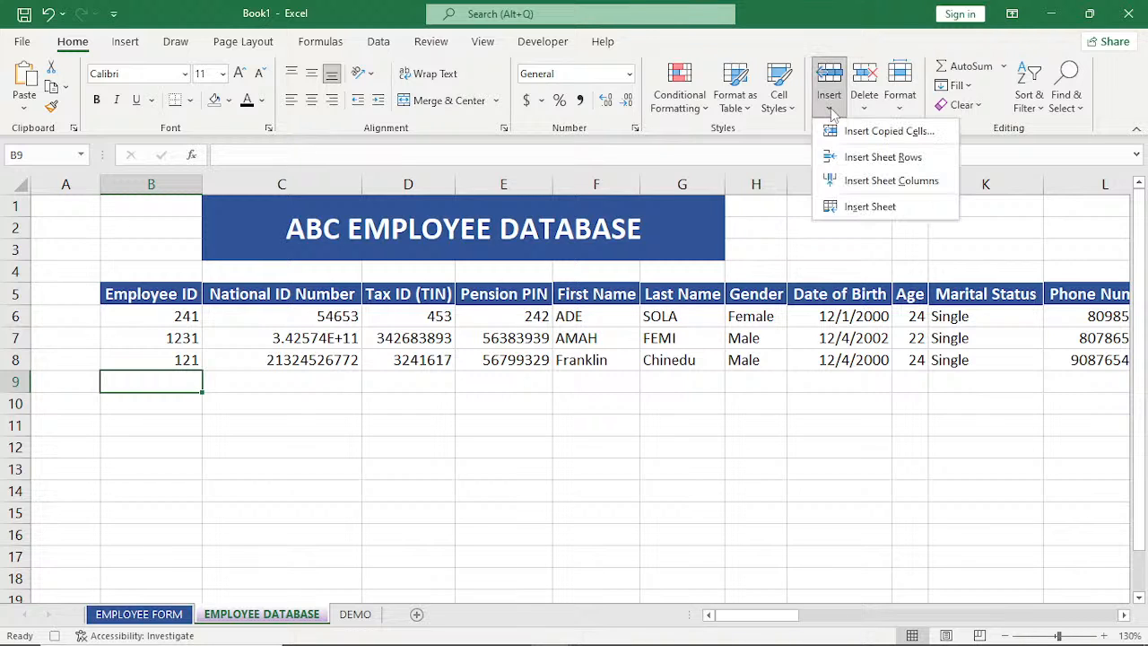
left_click(861, 130)
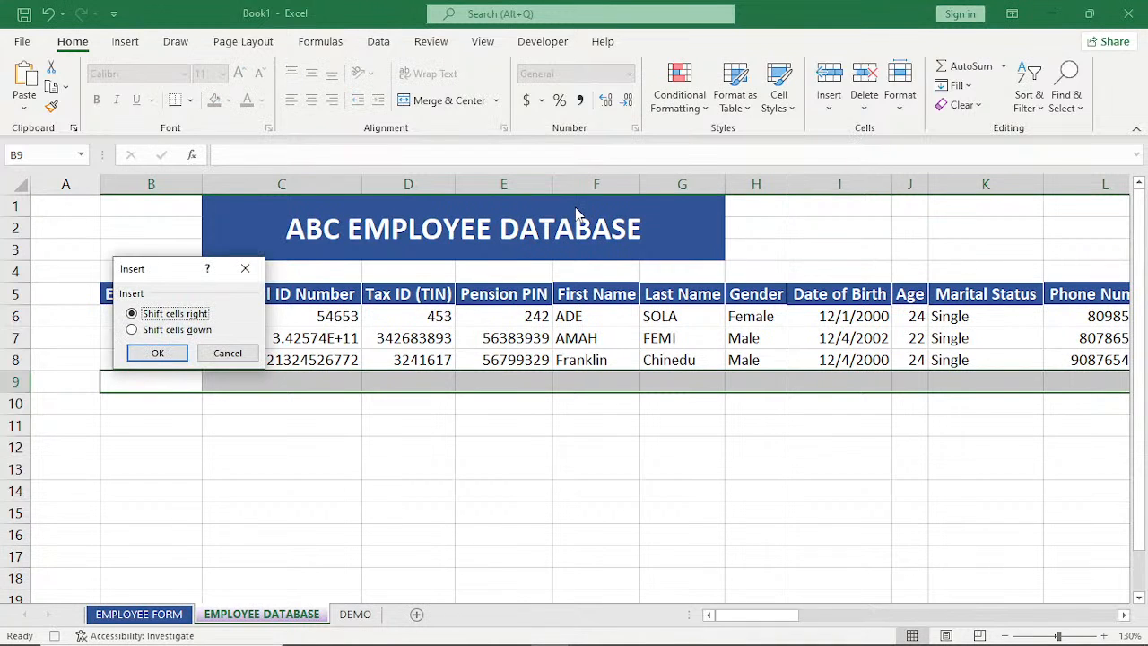
left_click_drag(577, 214, 797, 291)
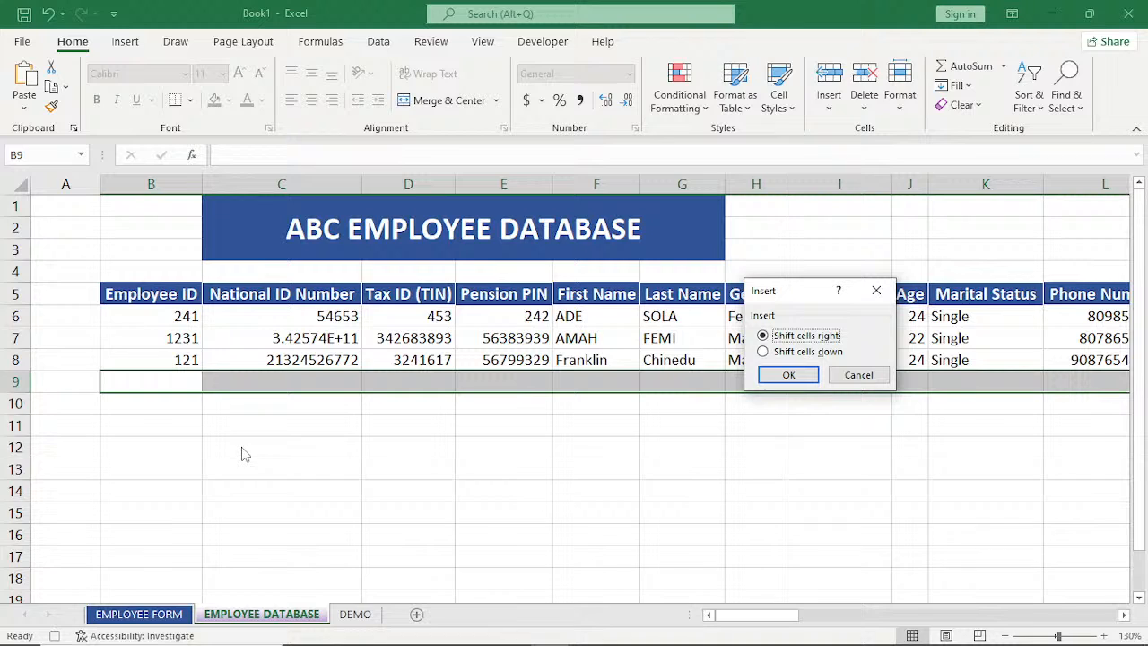
left_click(763, 353)
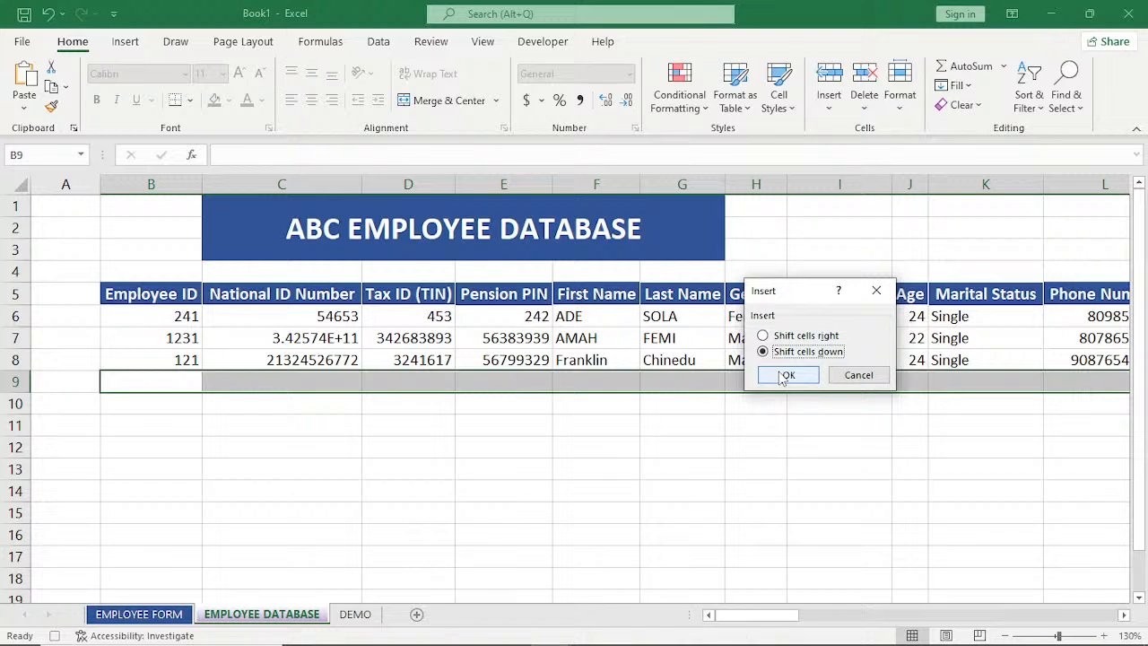
left_click(785, 377)
Return to the EMPLOYEE FORM sheet, cancel the copy selection and clear all four Identification fields from Employee ID to Pension PIN.
left_click(164, 617)
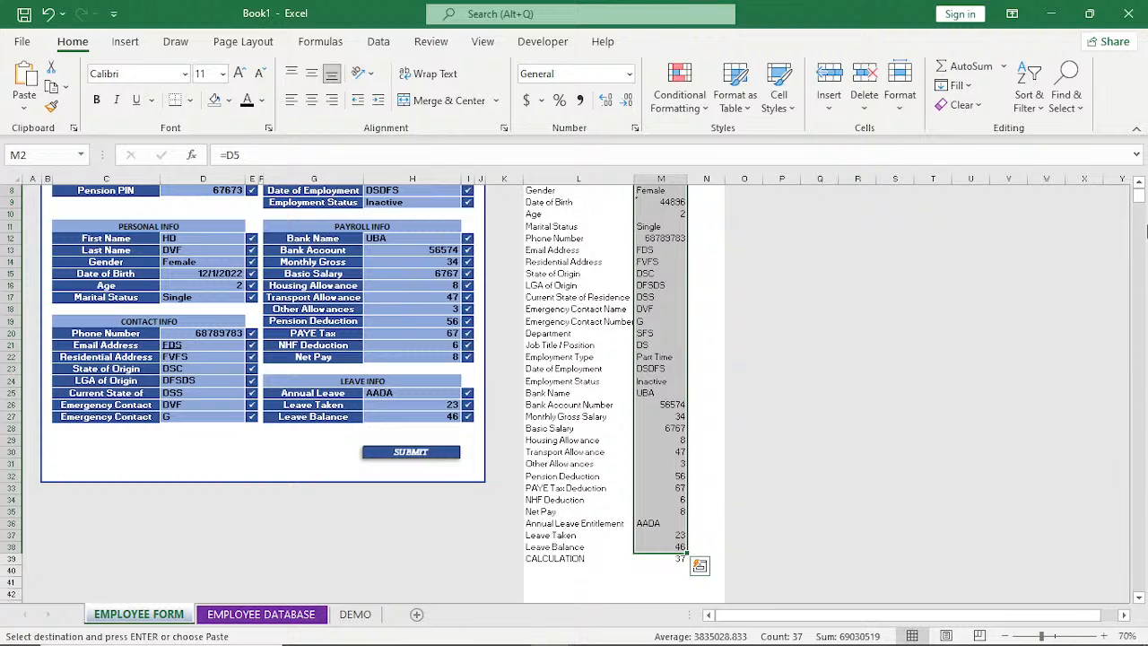
scroll(1140, 186, "up", 2)
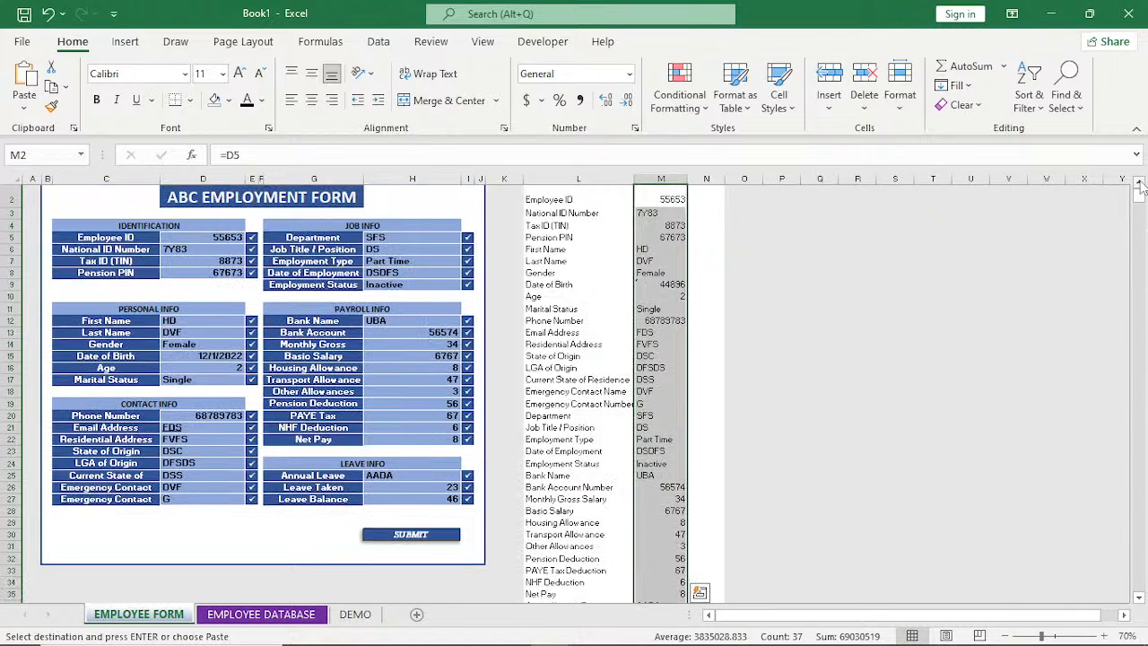
scroll(1140, 186, "up", 1)
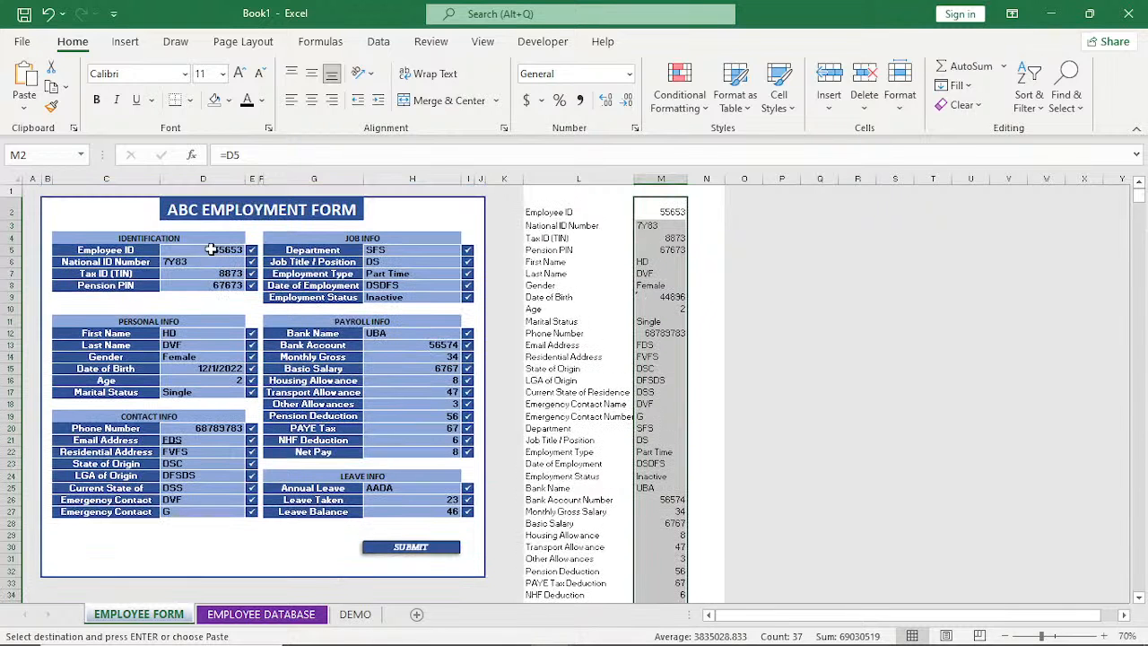
key("Escape")
left_click(210, 248)
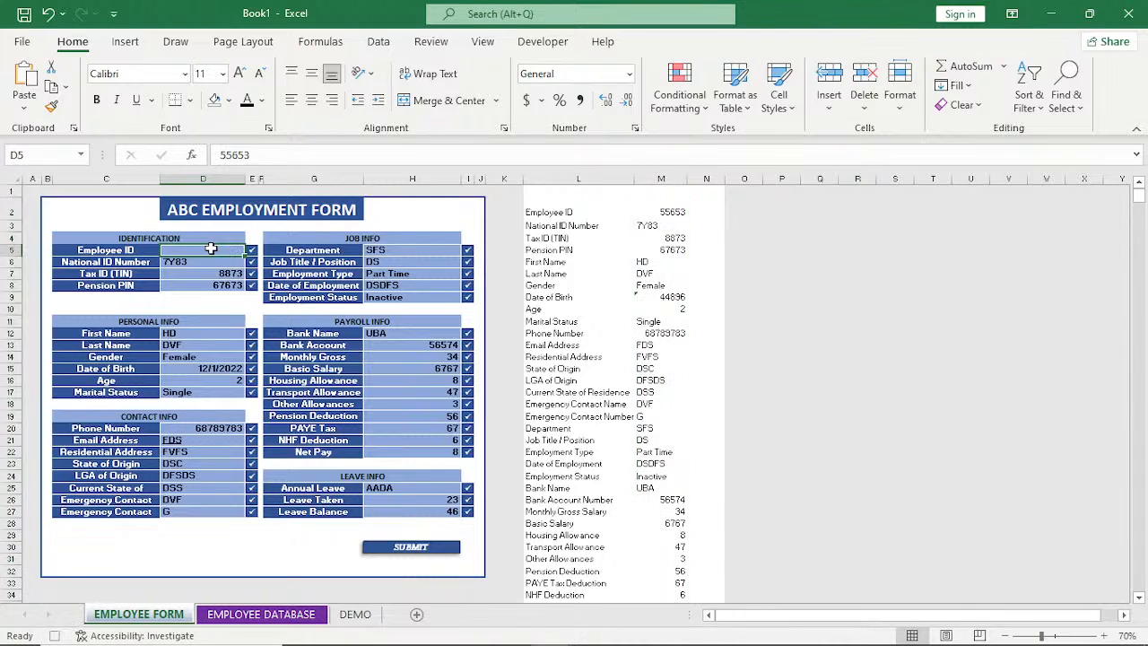
key("Delete")
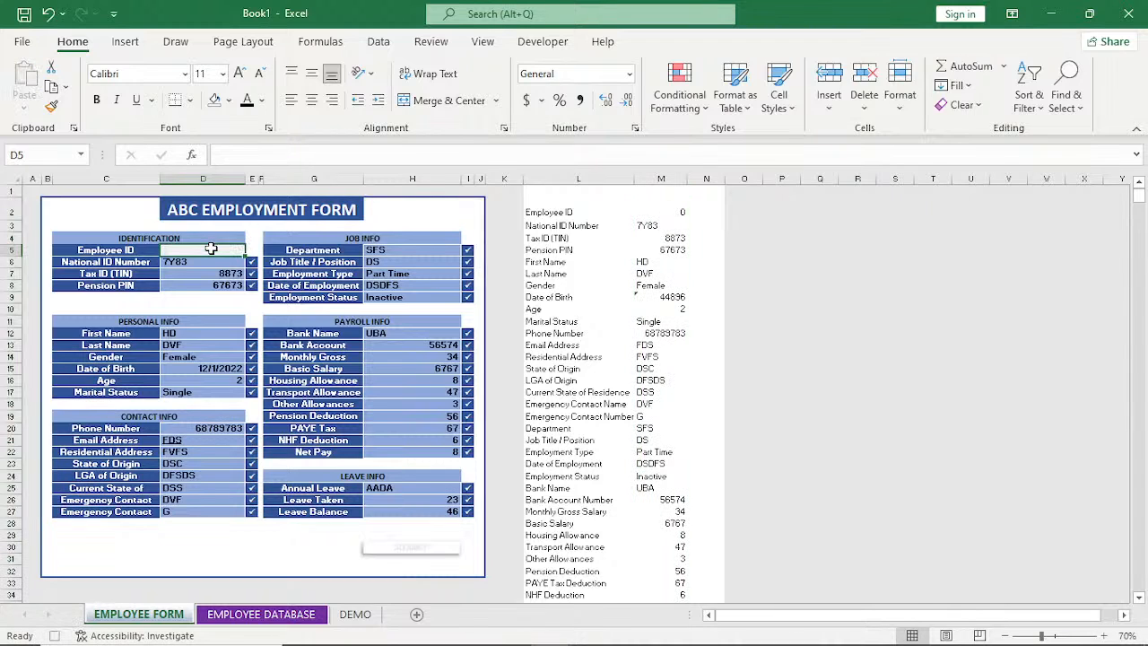
key("Down")
key("Delete")
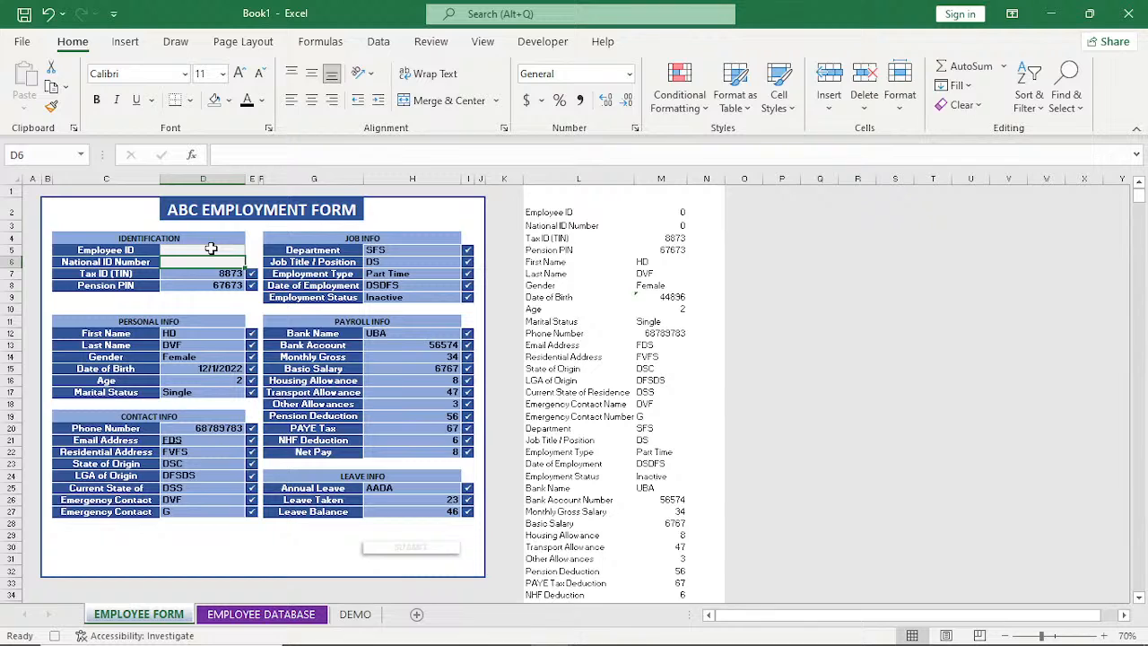
key("Down")
key("Delete")
Clear First Name, Last Name, Gender, Date of Birth and Marital Status under Personal Info, keeping the Age formula.
key("Down")
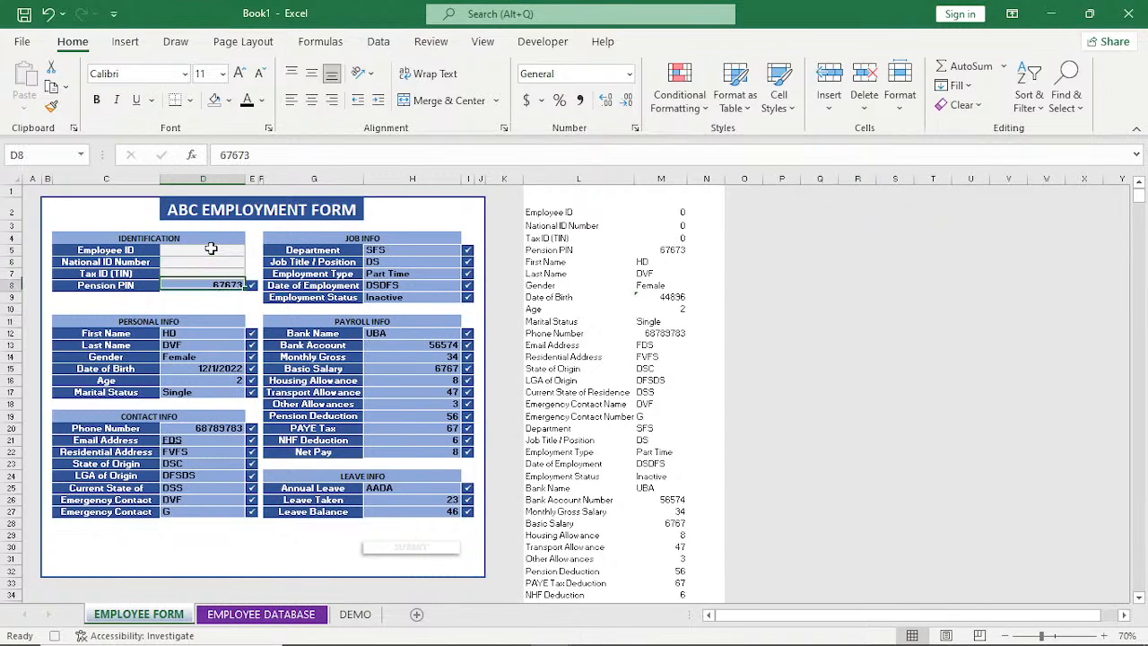
key("Delete")
key("Down")
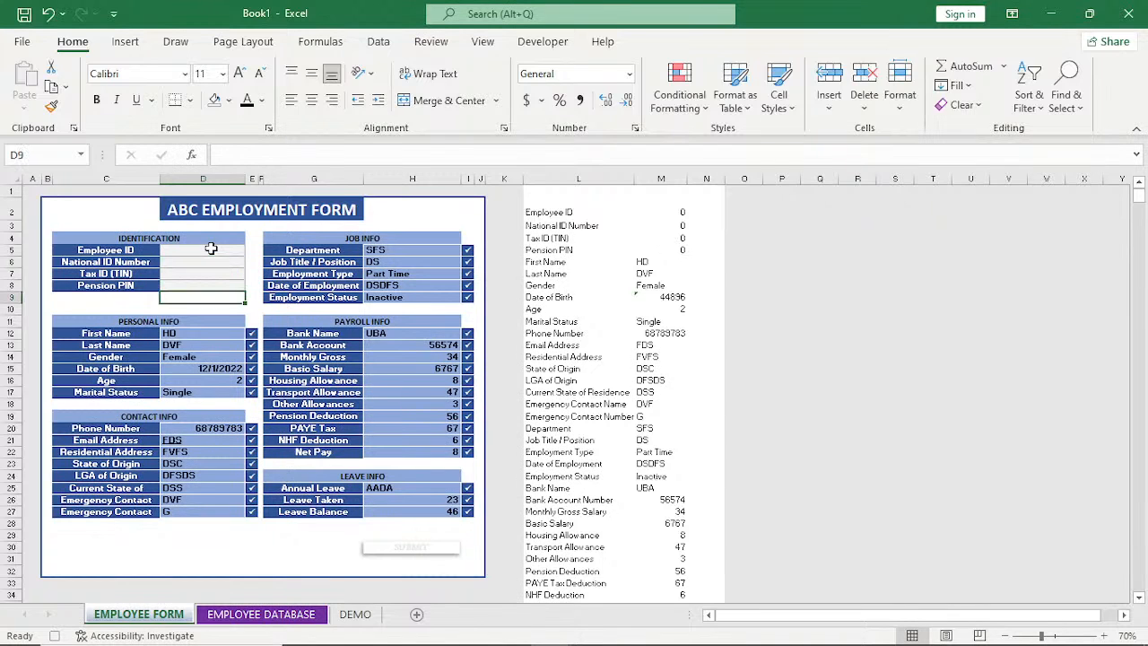
key("Down")
key("Down")
key("Down")
key("Delete")
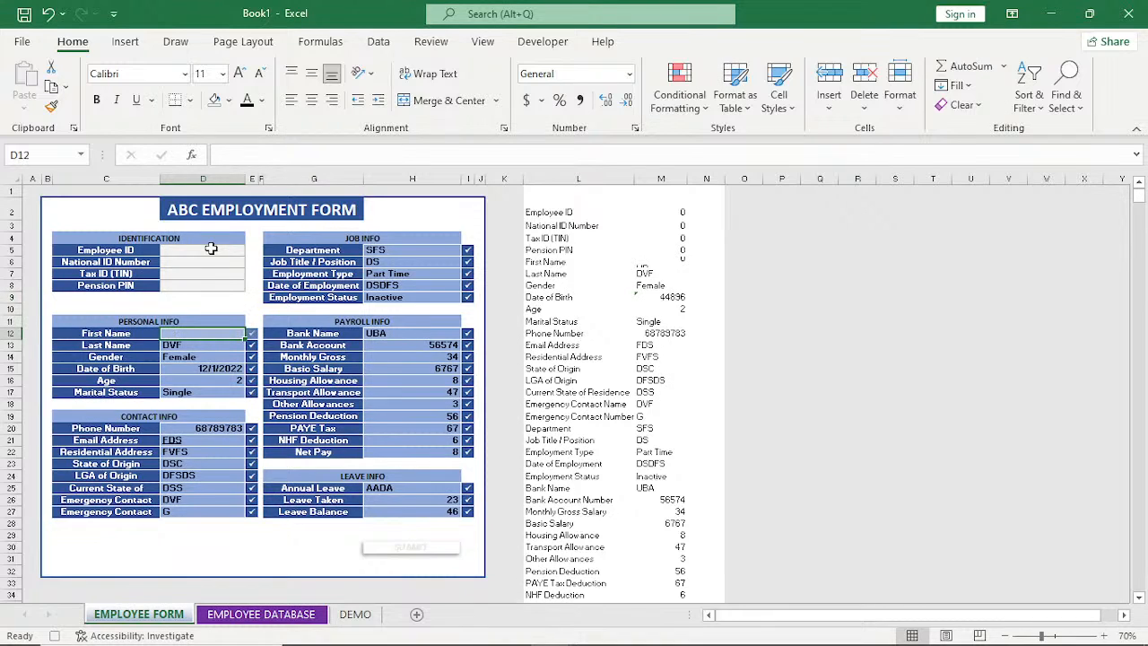
key("Down")
key("Delete")
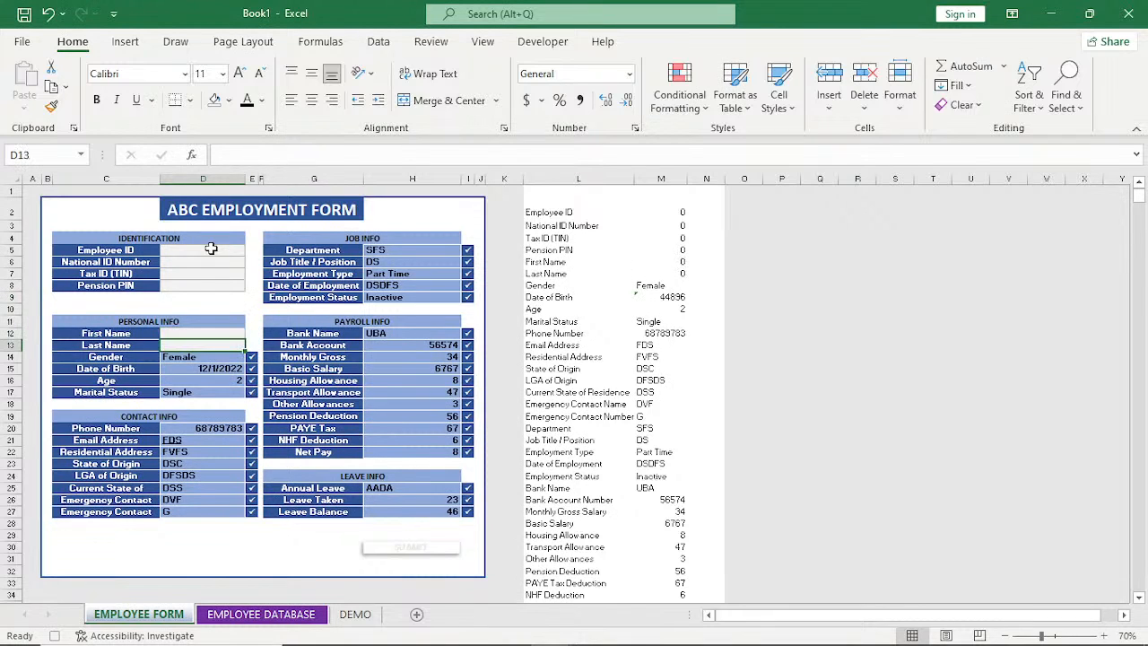
key("Down")
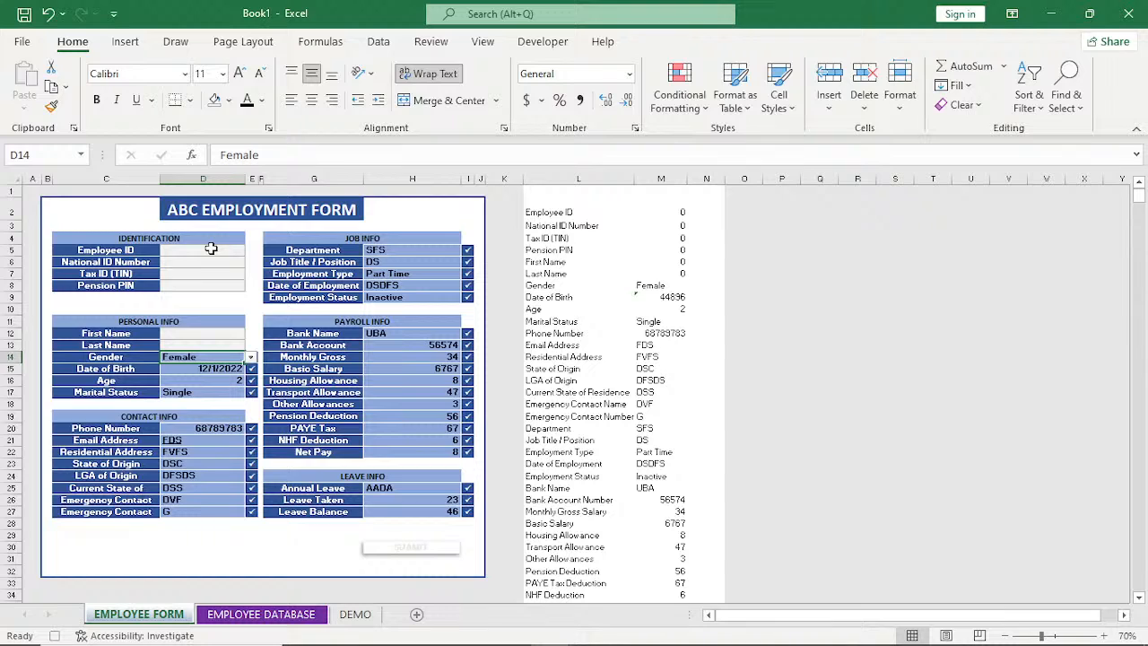
key("Delete")
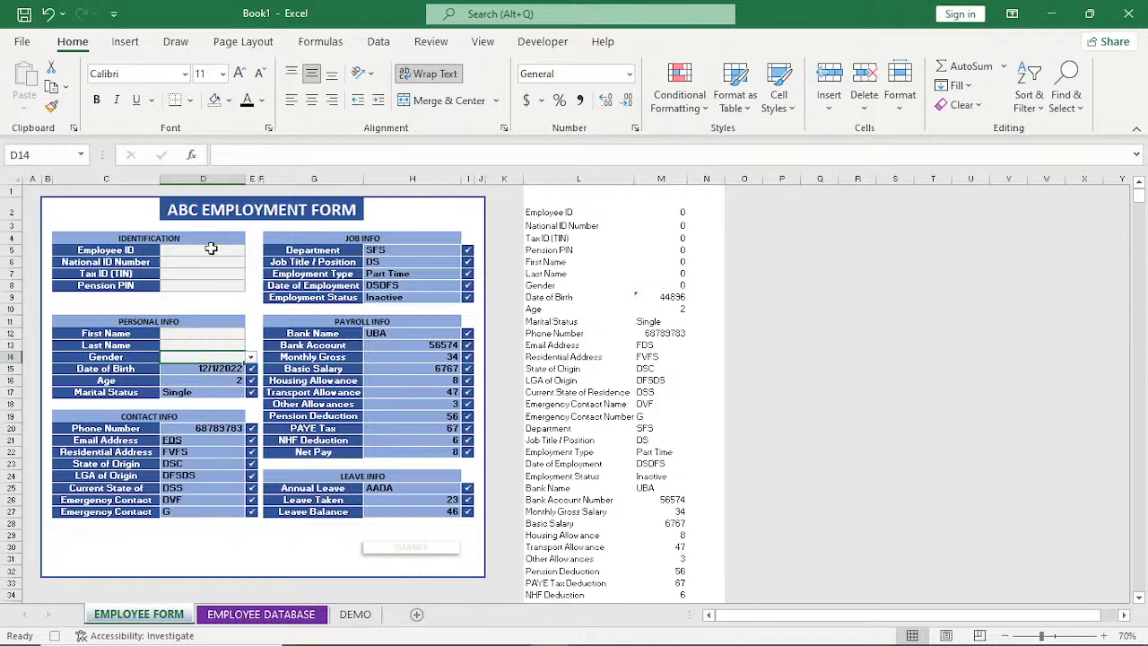
key("Down")
key("Delete")
key("Down")
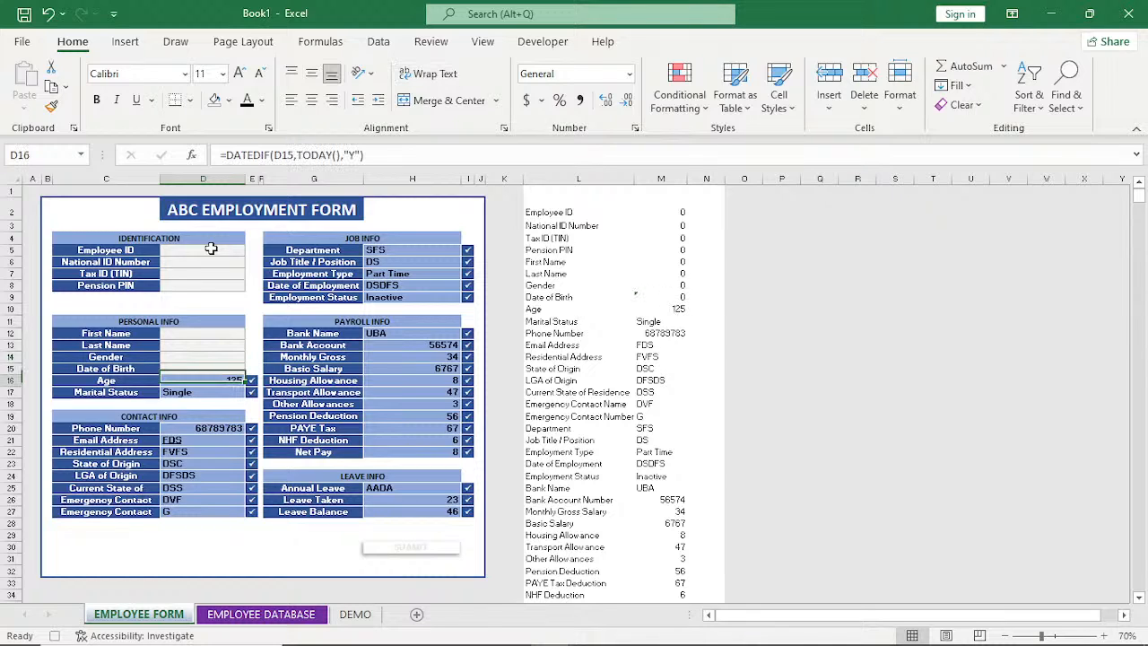
Clear all Contact Info fields, from Phone Number in D20 to the second Emergency Contact in D27.
key("Down")
key("Delete")
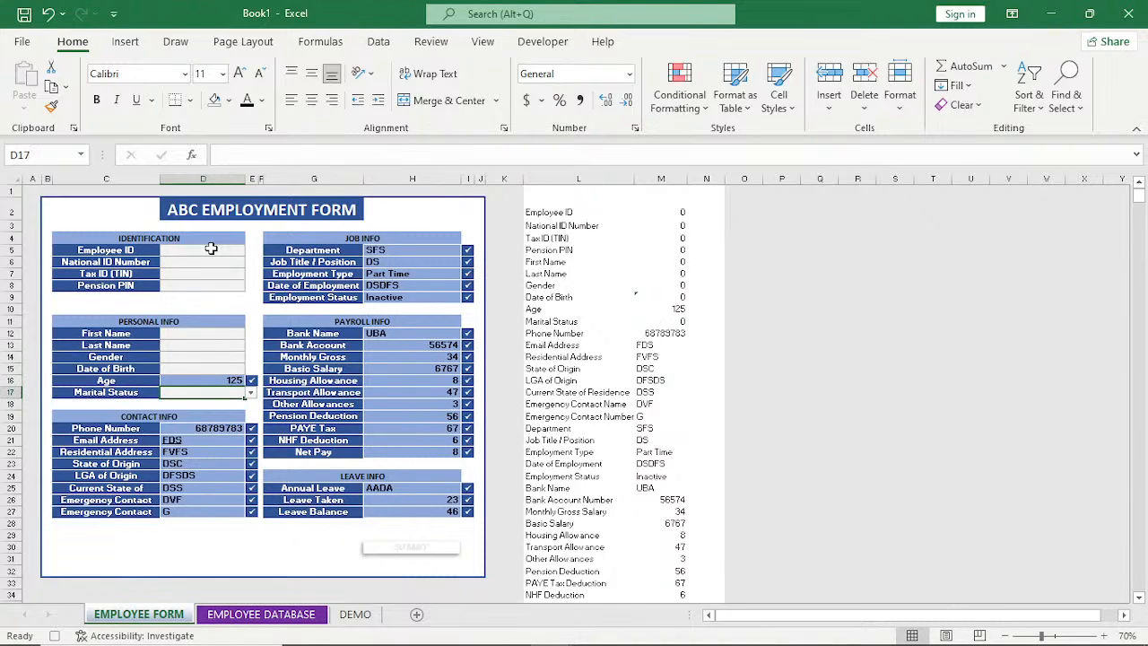
key("Down")
key("Down")
key("Down")
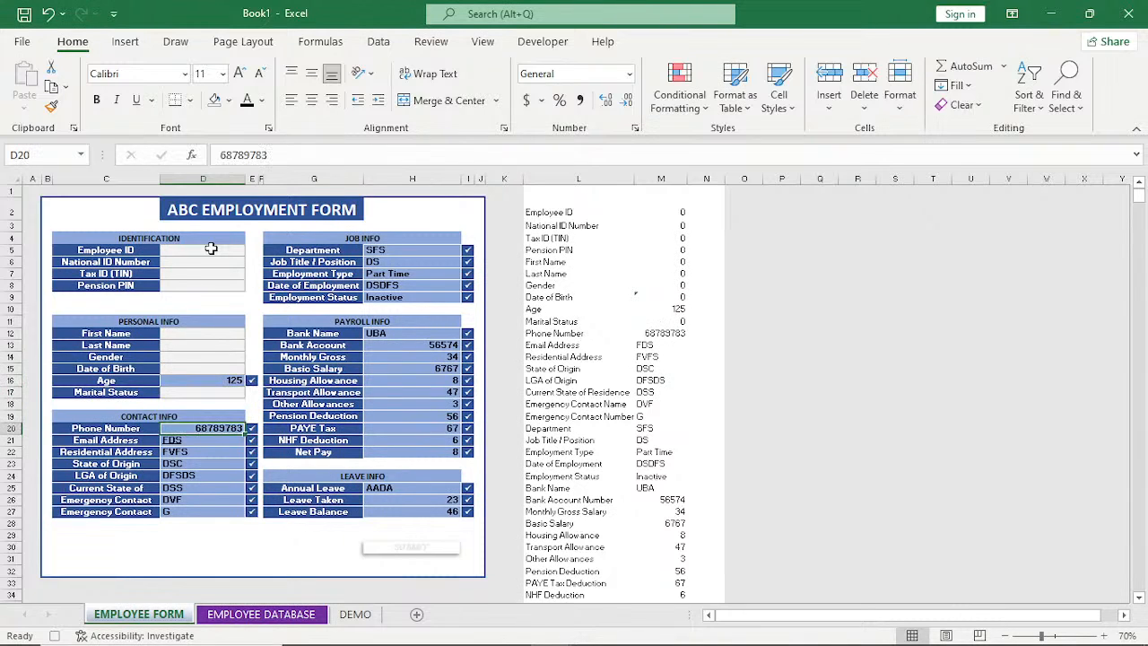
key("Delete")
key("Down")
key("Delete")
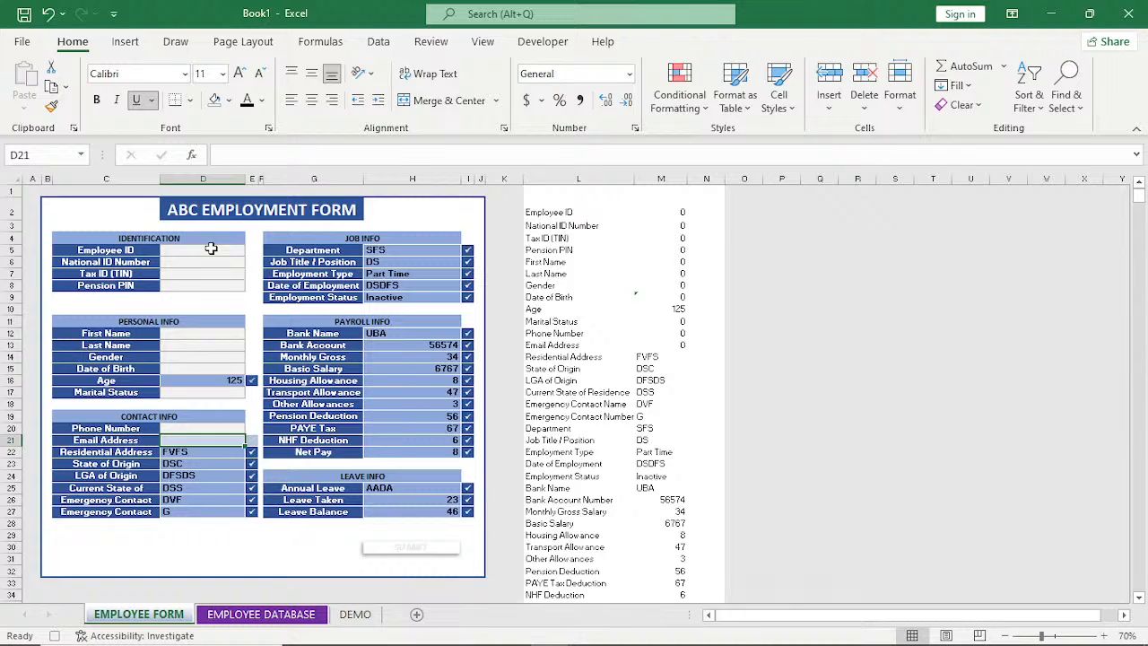
key("Down")
key("Delete")
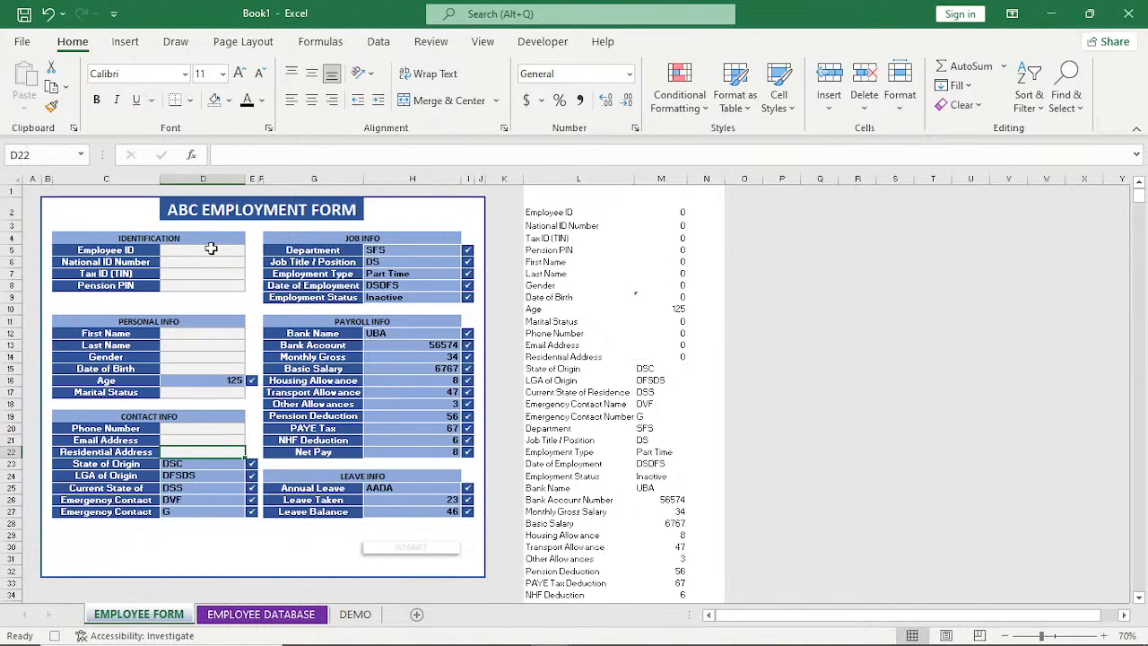
key("Down")
key("Delete")
key("Down")
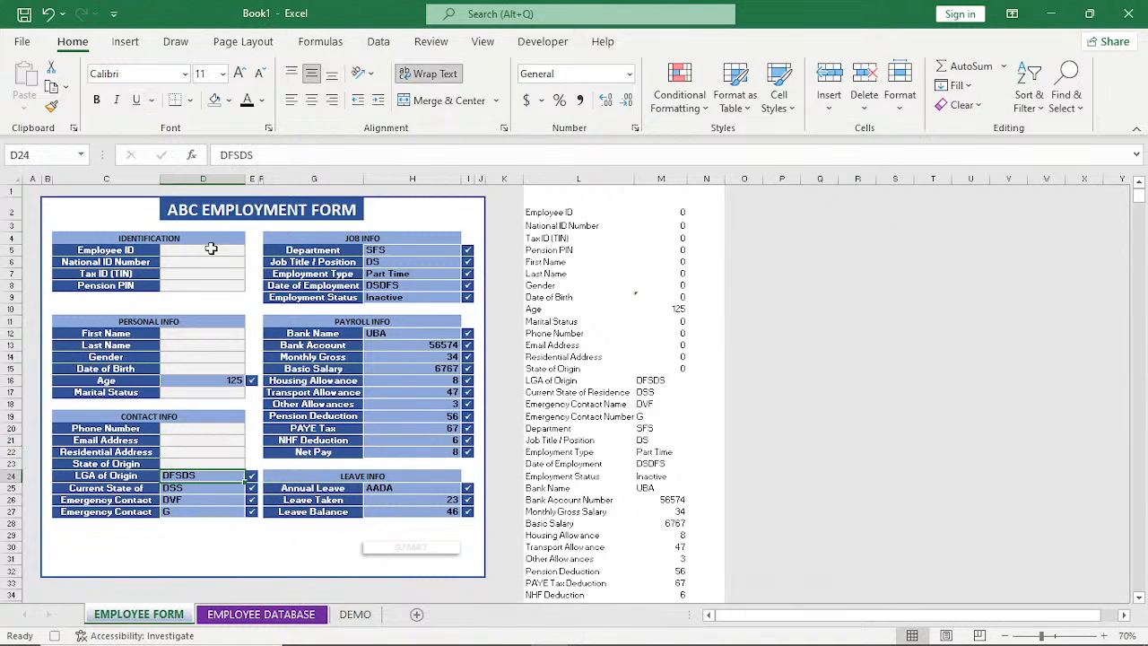
key("Delete")
key("Down")
key("Delete")
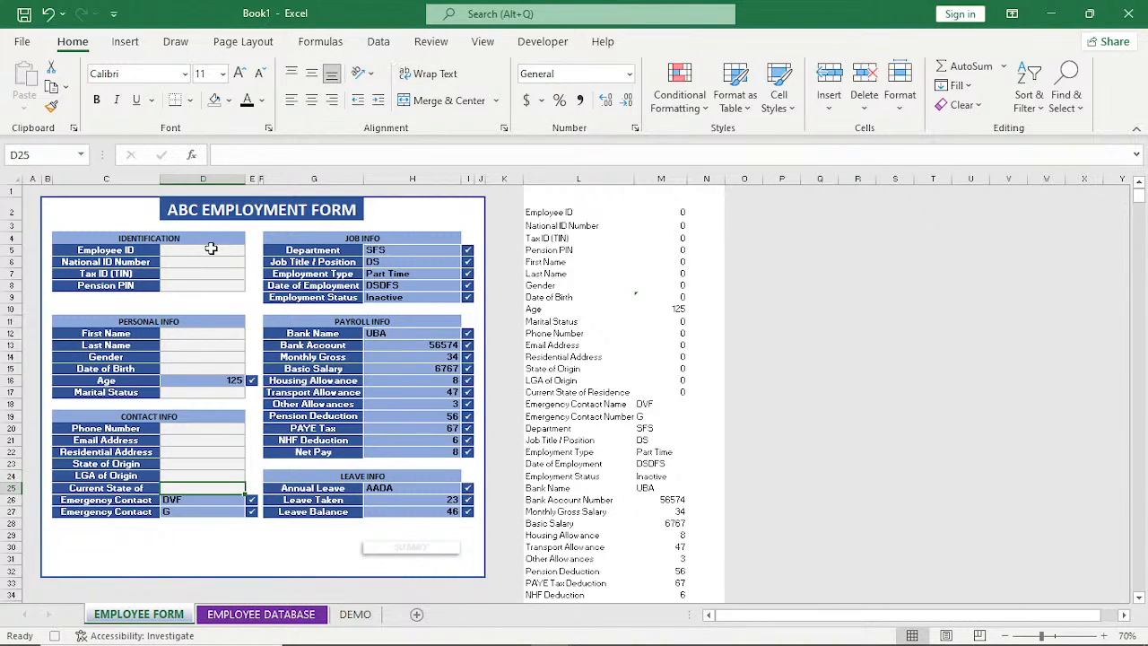
key("Down")
key("Delete")
key("Down")
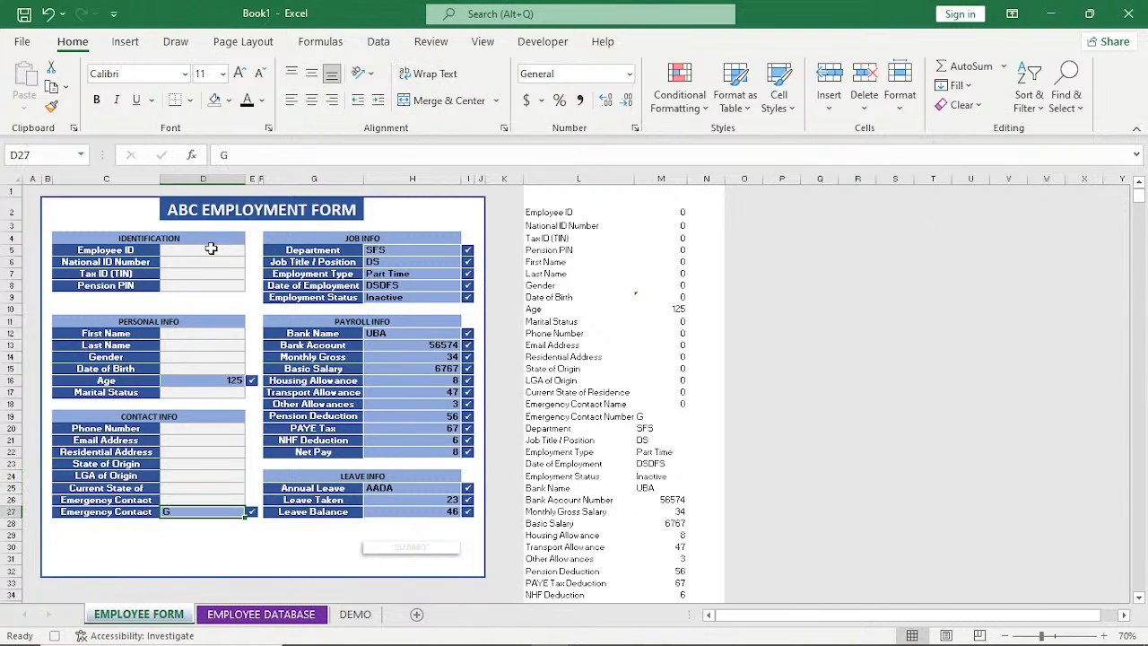
Clear all Job Info fields, from Department in H5 to Employment Status in H9.
key("Delete")
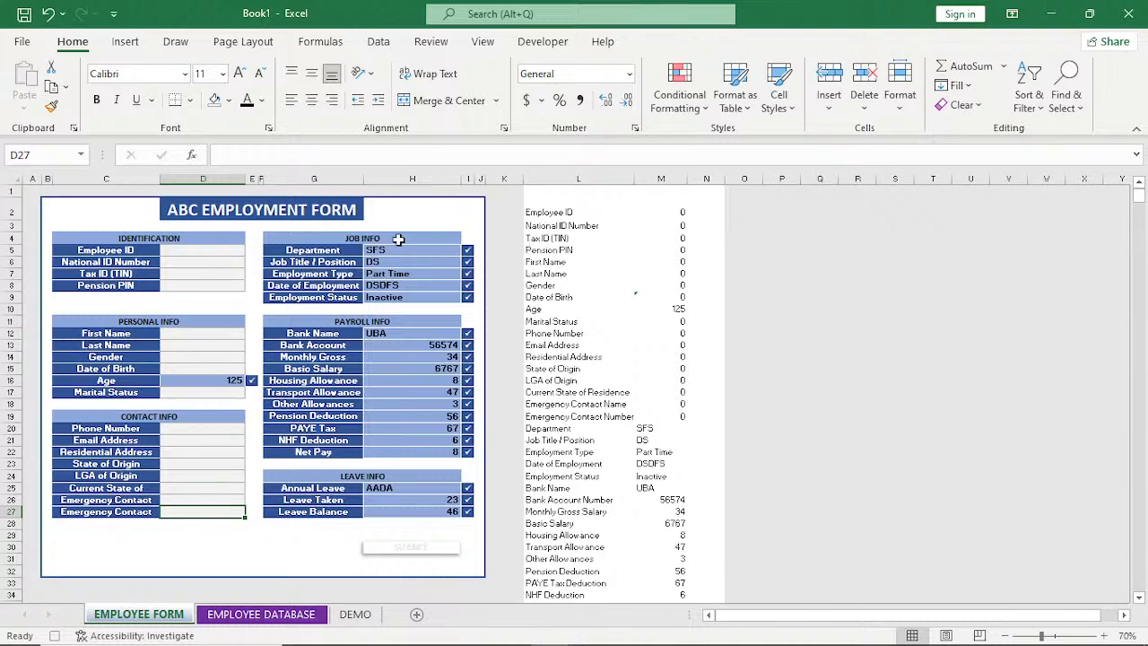
left_click(405, 250)
key("Delete")
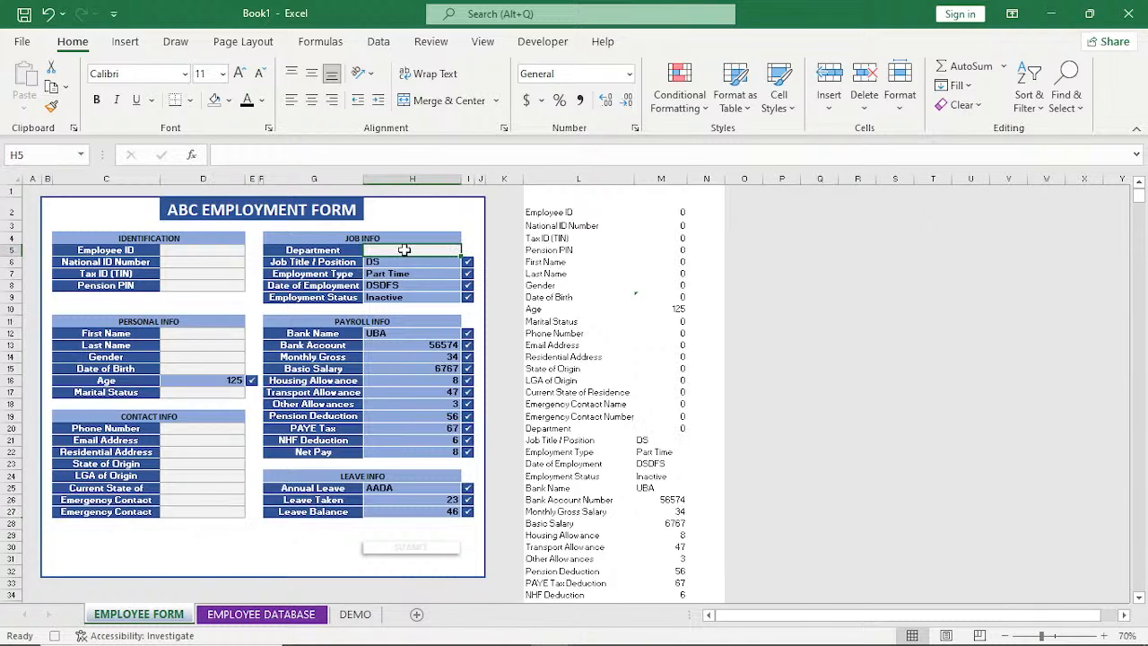
key("Down")
key("Delete")
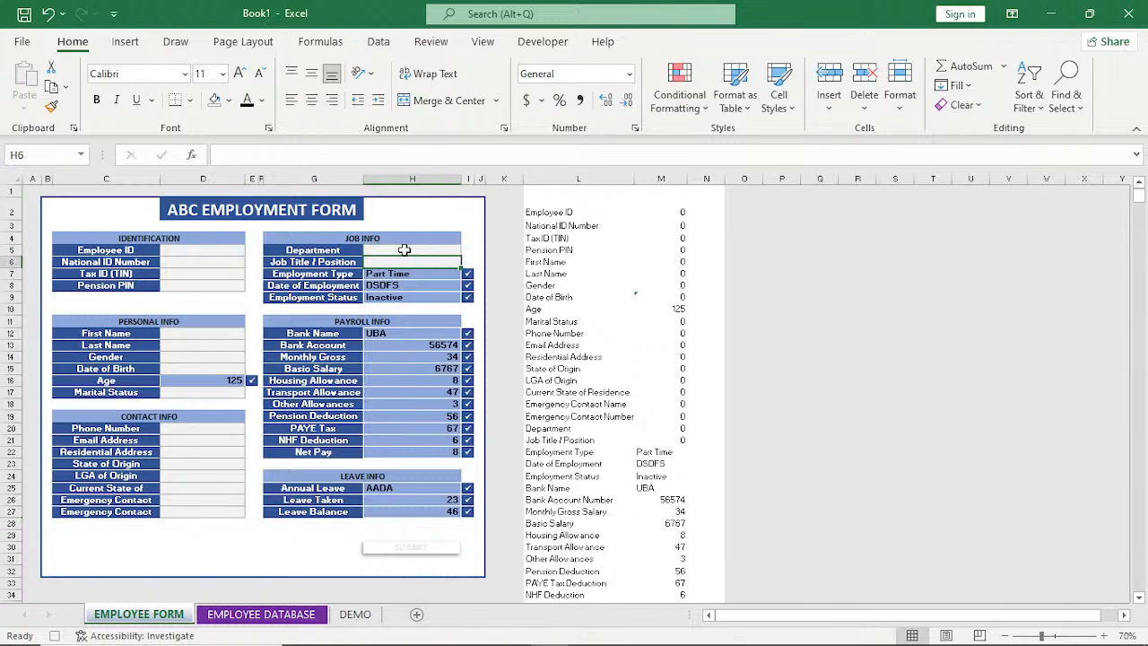
key("Down")
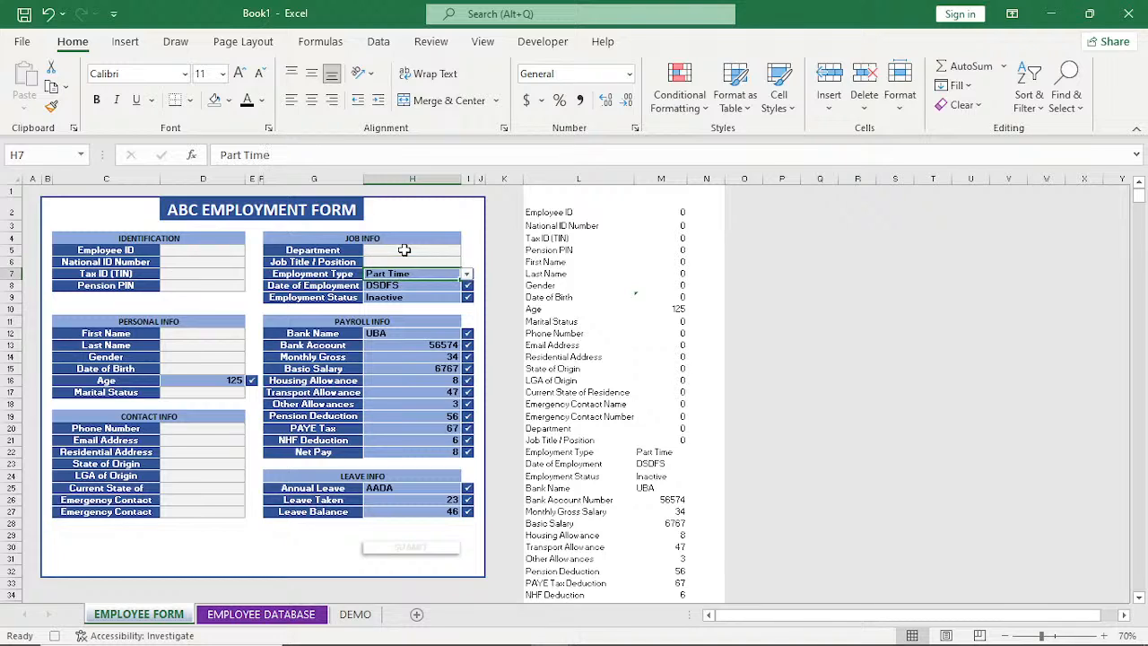
key("Delete")
key("Down")
key("Delete")
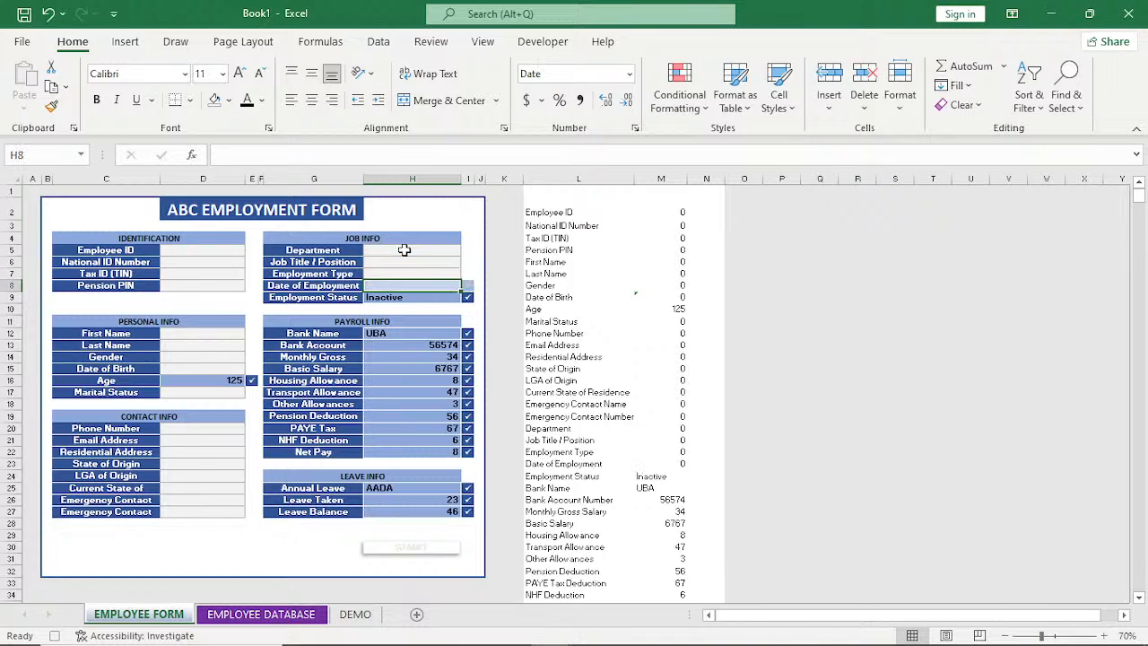
key("Down")
key("Delete")
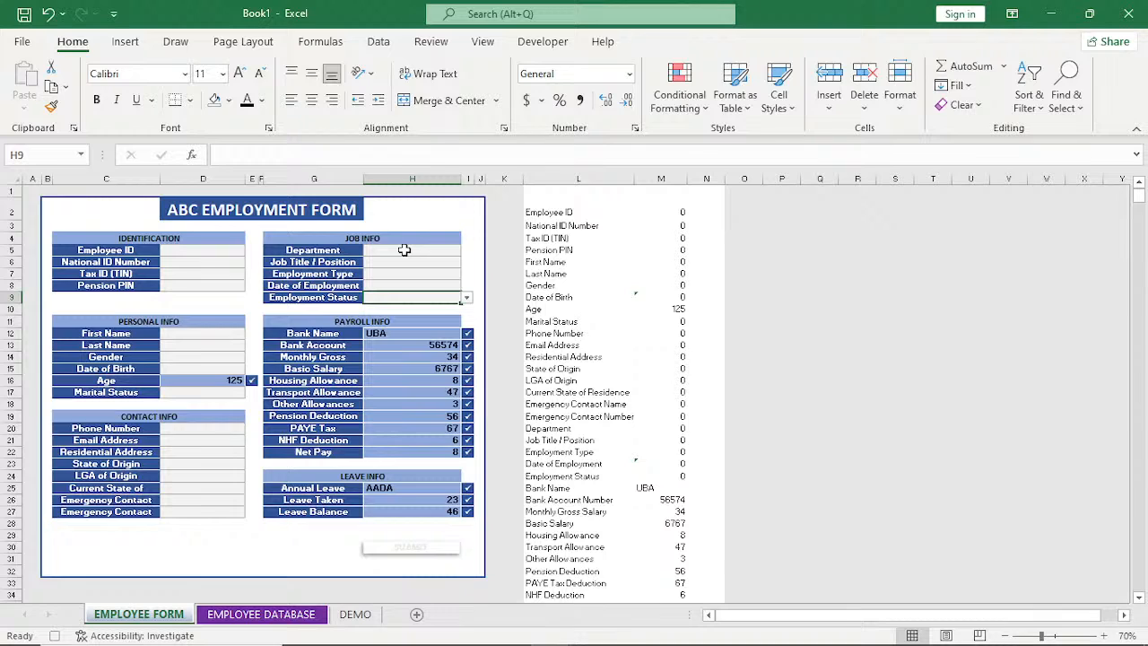
Clear all Payroll Info fields, from Bank Name in H12 to Net Pay in H22.
key("Down")
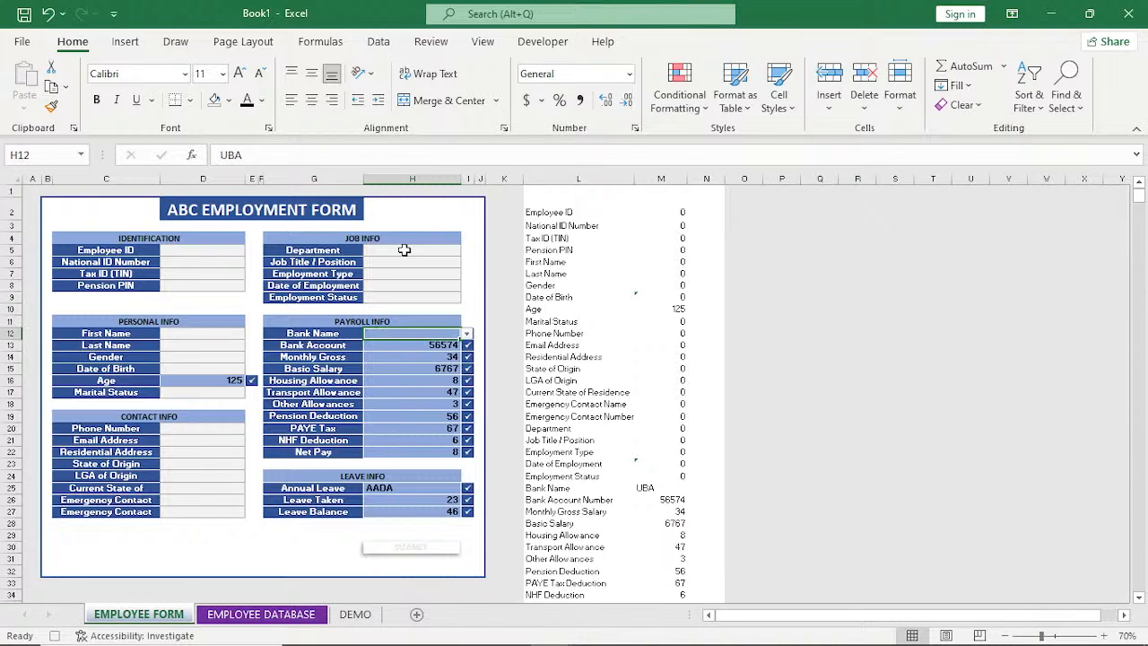
key("Delete")
key("Down")
key("Delete")
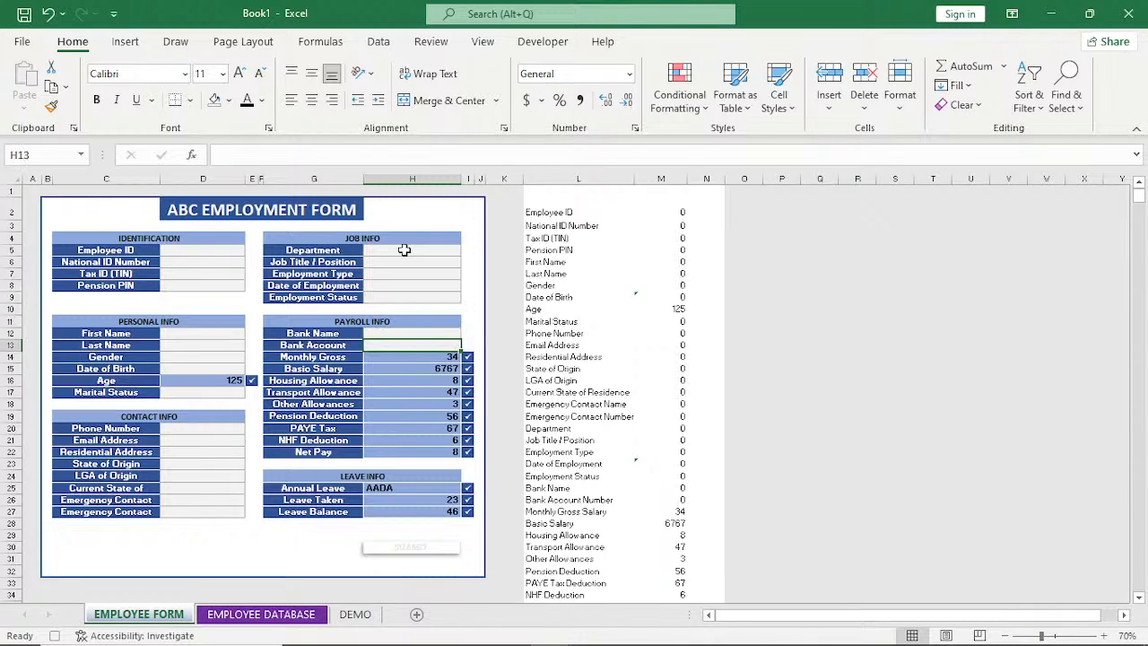
key("Down")
key("Delete")
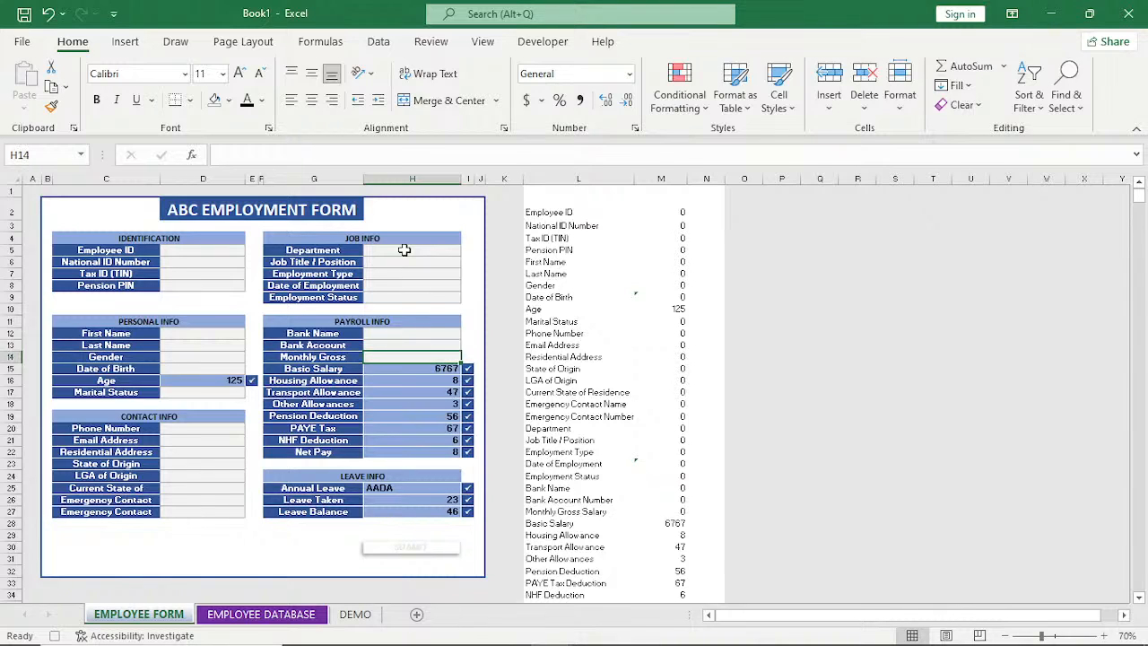
key("Down")
key("Delete")
key("Down")
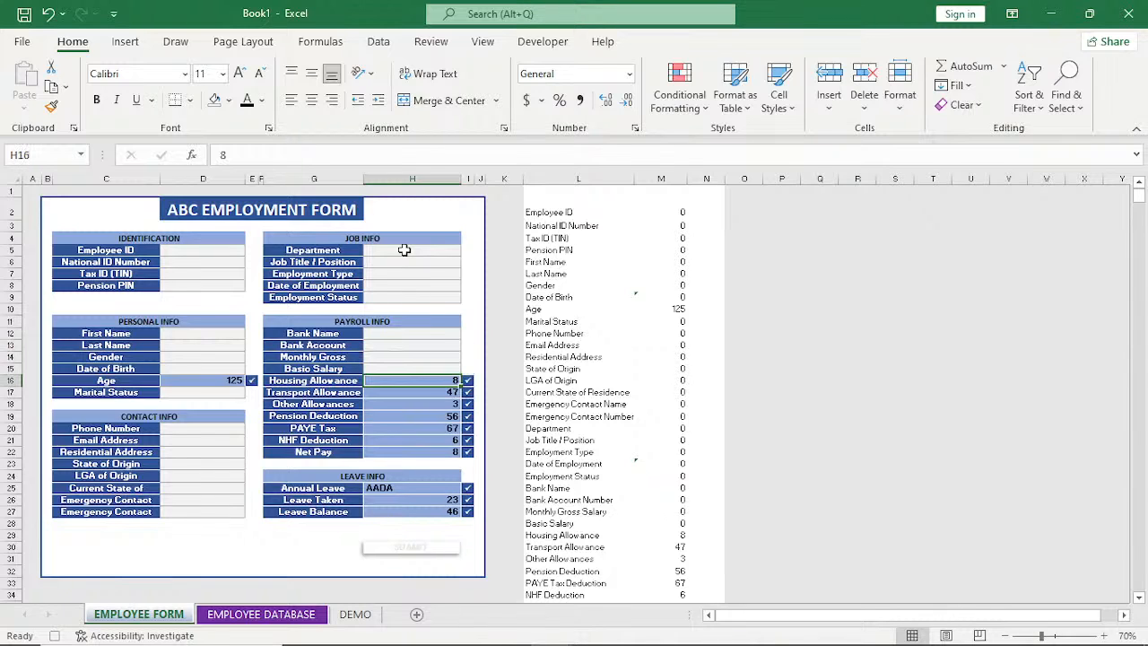
key("Delete")
key("Down")
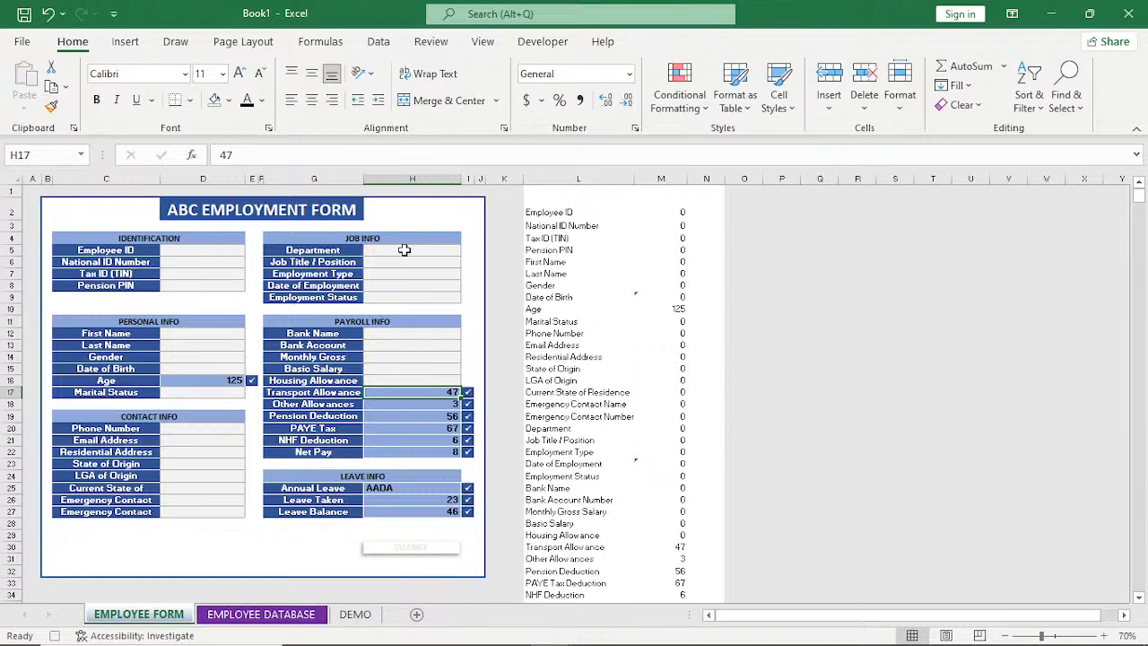
key("Delete")
key("Down")
key("Delete")
key("Down")
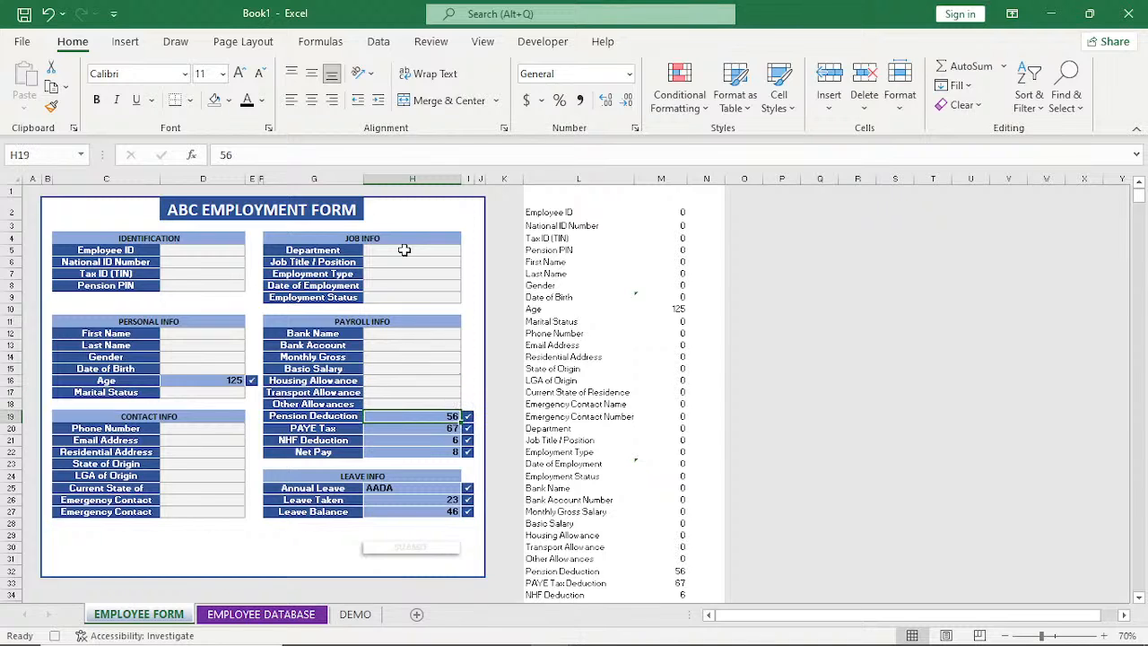
key("Delete")
key("Down")
key("Delete")
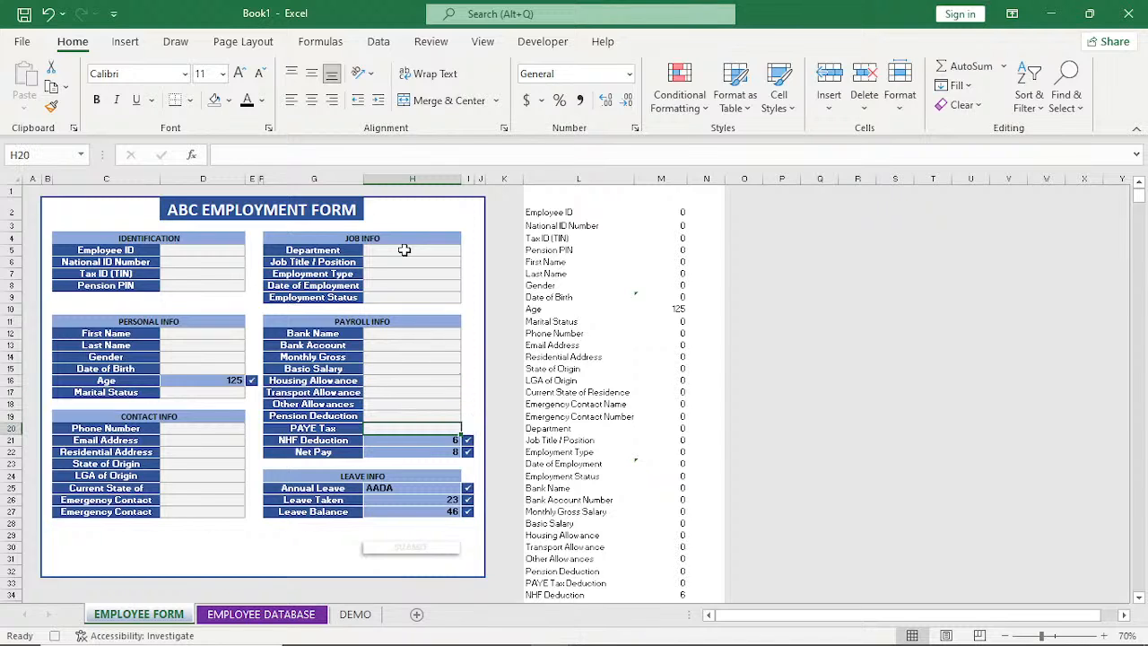
key("Down")
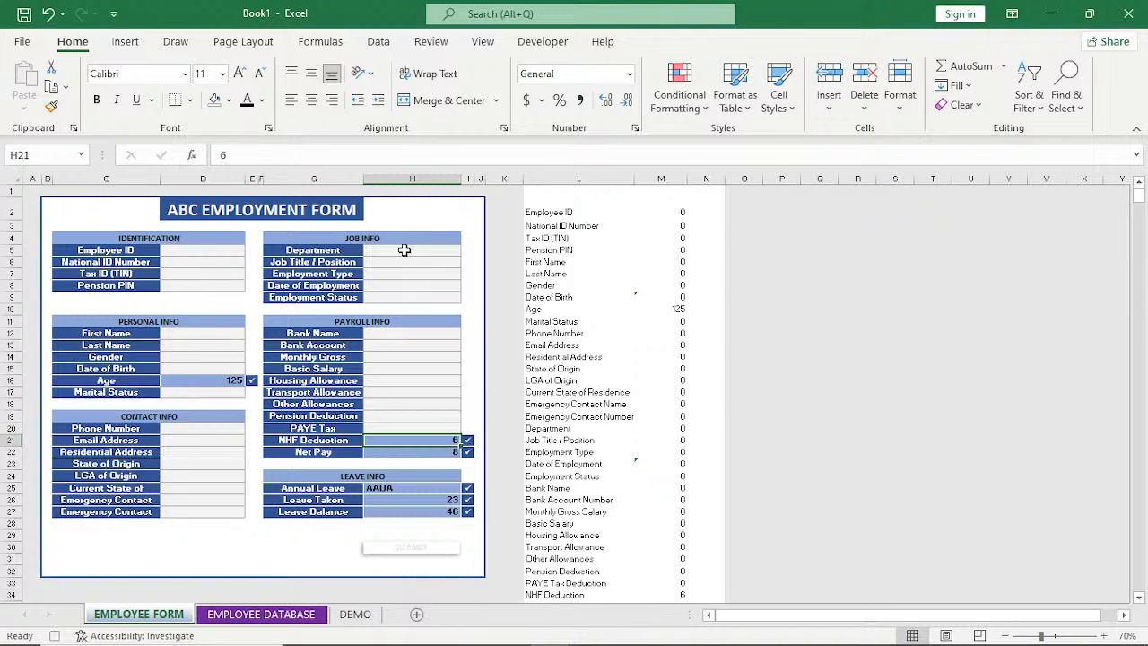
key("Delete")
Clear the Leave Info fields Annual Leave, Leave Taken and Leave Balance in H25 to H27.
key("Down")
key("Delete")
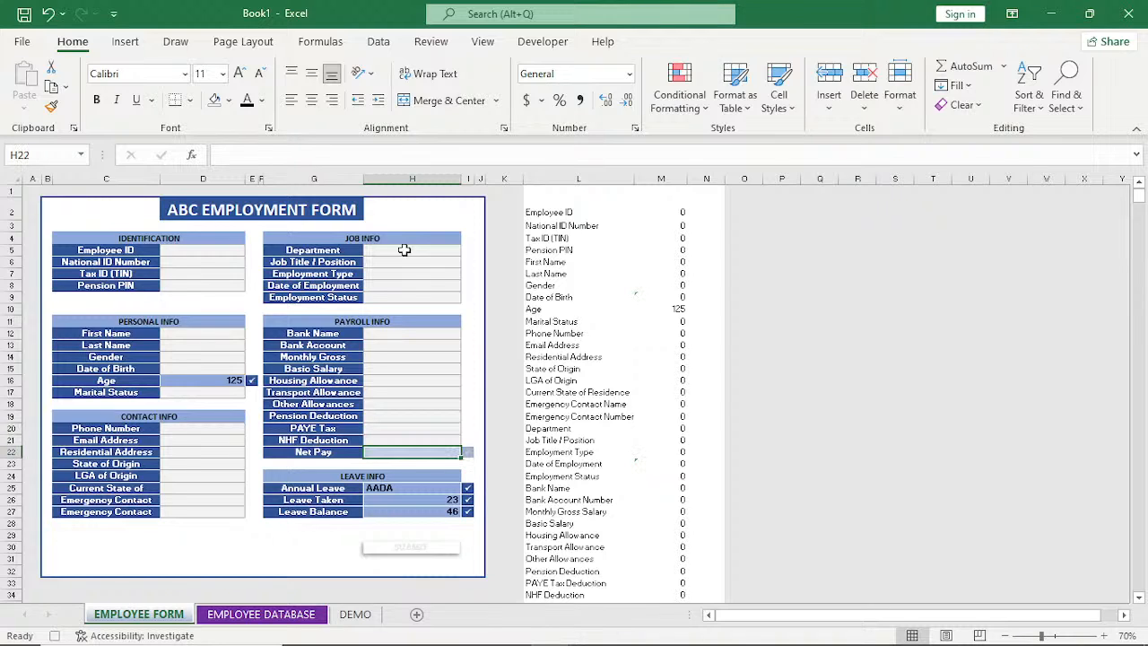
key("Down")
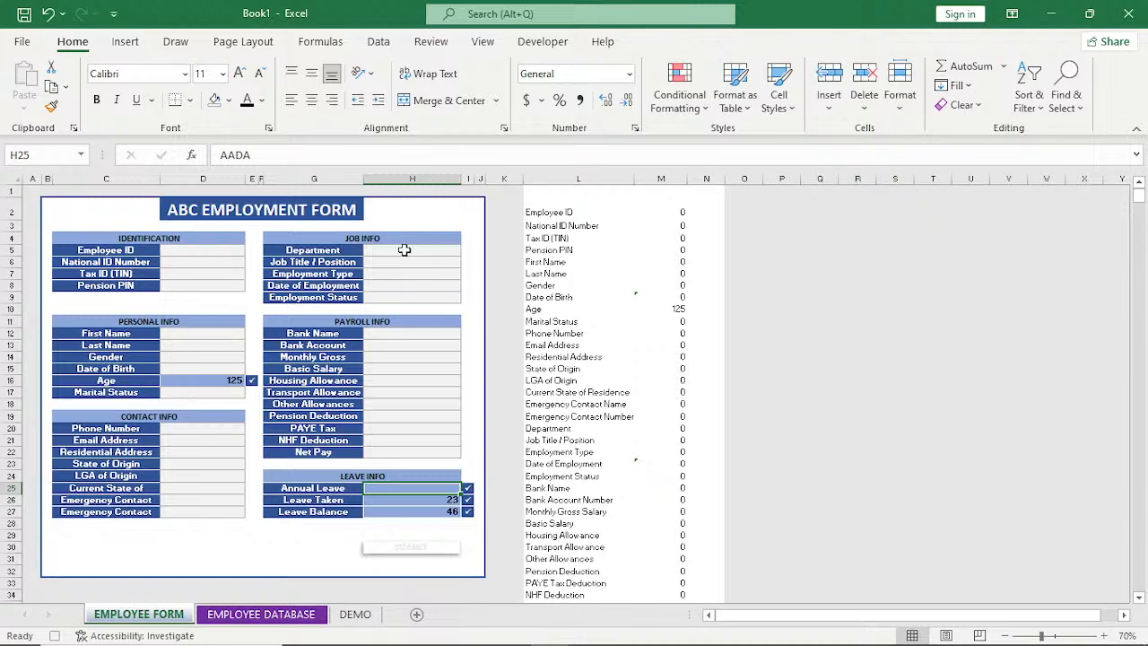
key("Delete")
key("Down")
key("Delete")
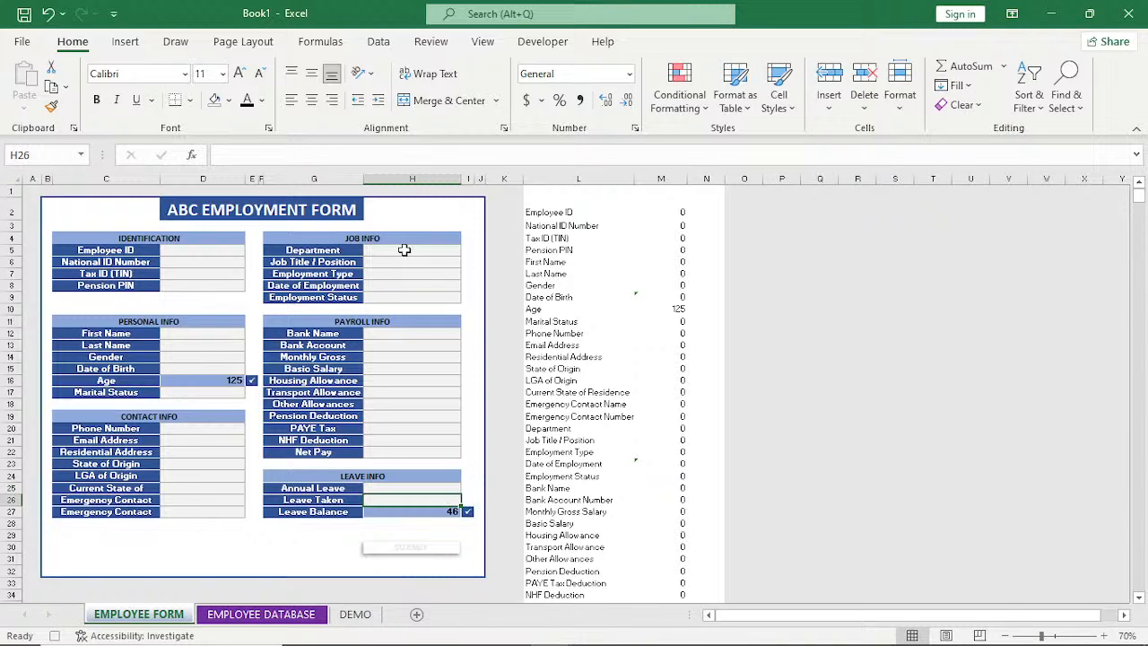
key("Down")
key("Delete")
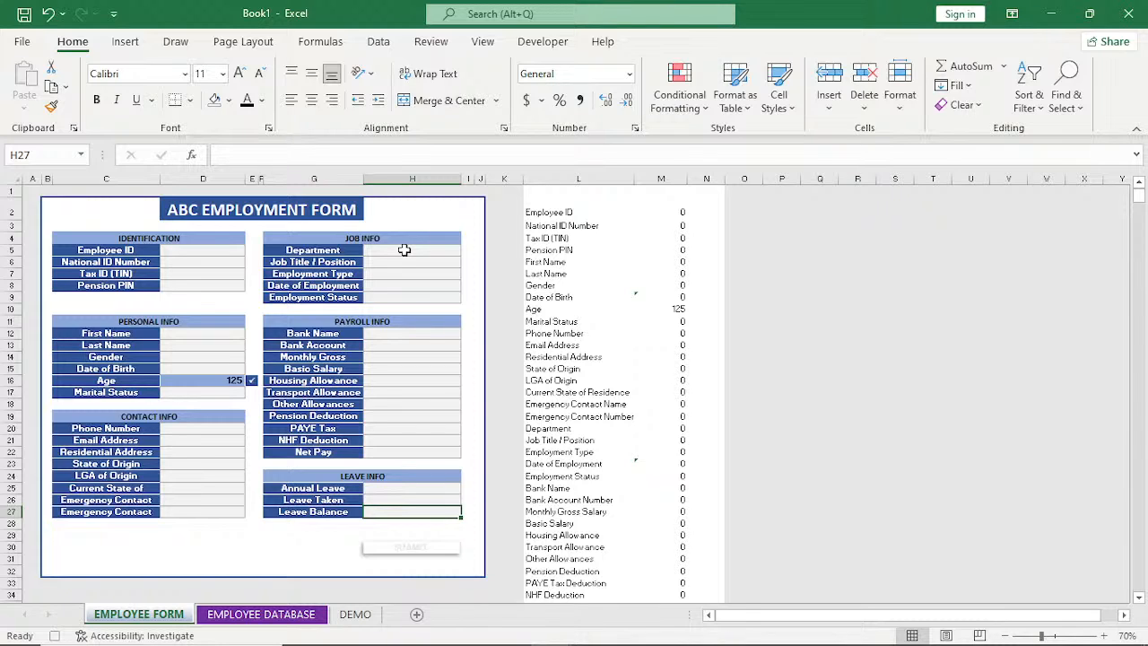
Stop recording the macro and assign the macro PERSONAL.XLSB!AAA to the SUBMIT picture below the Leave Info section.
left_click(541, 39)
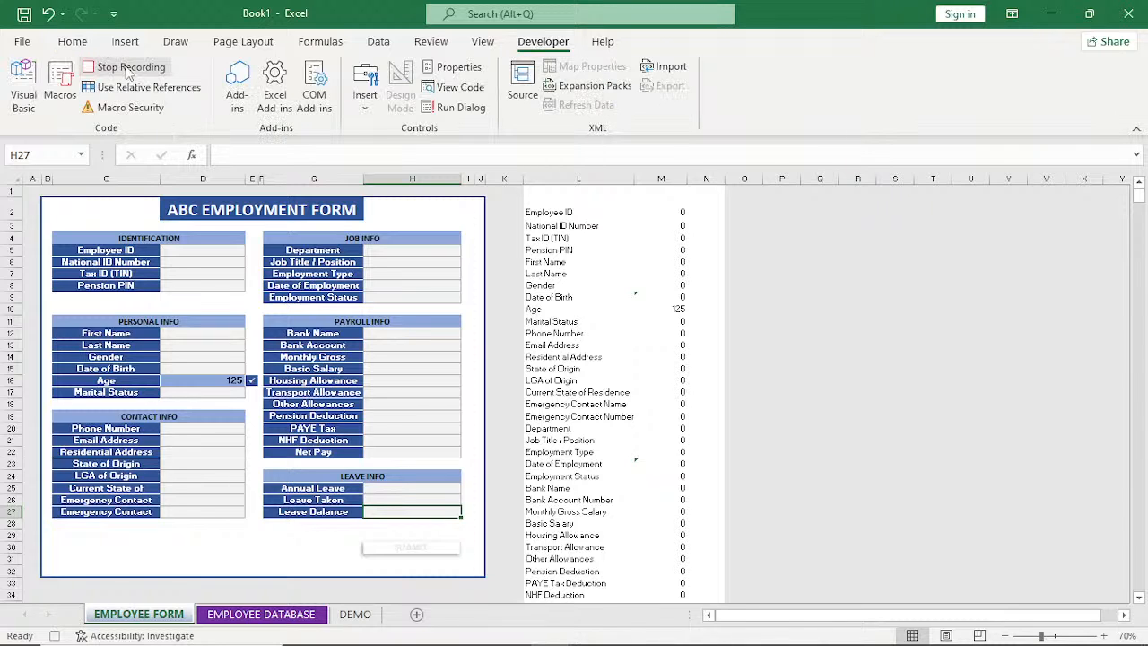
left_click(128, 68)
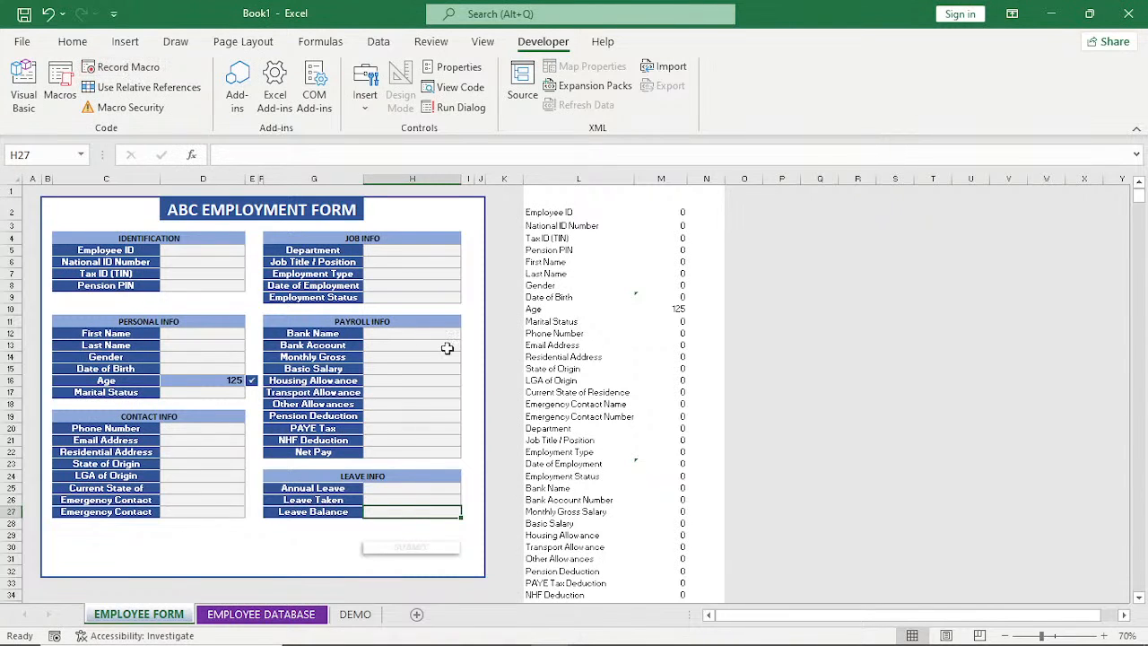
right_click(407, 555)
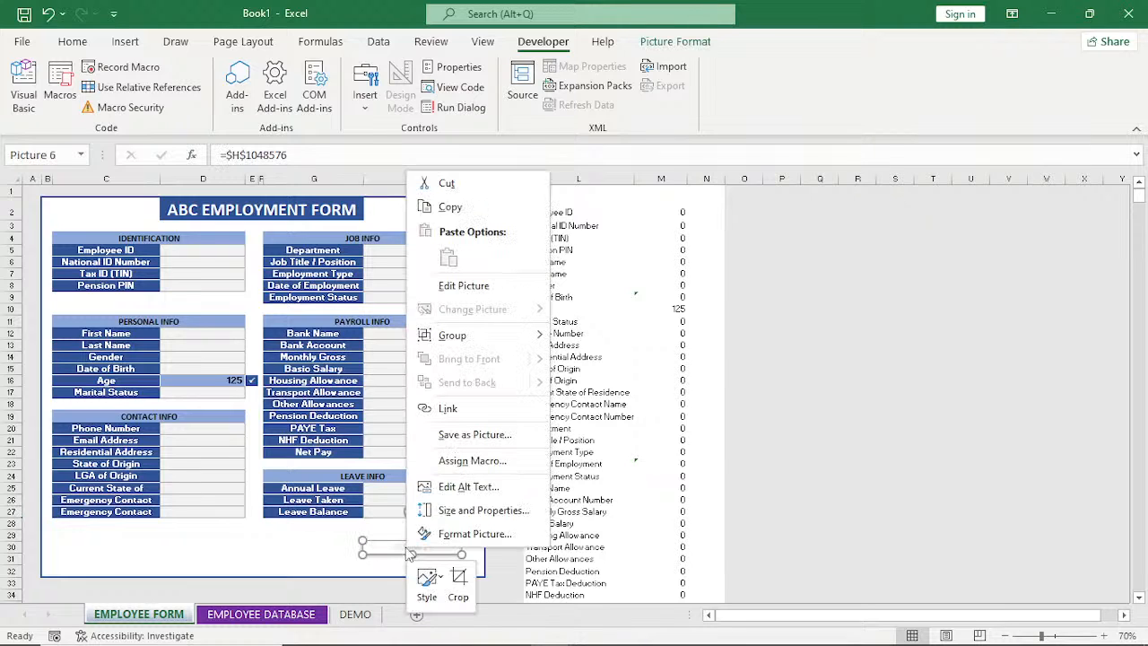
left_click(467, 462)
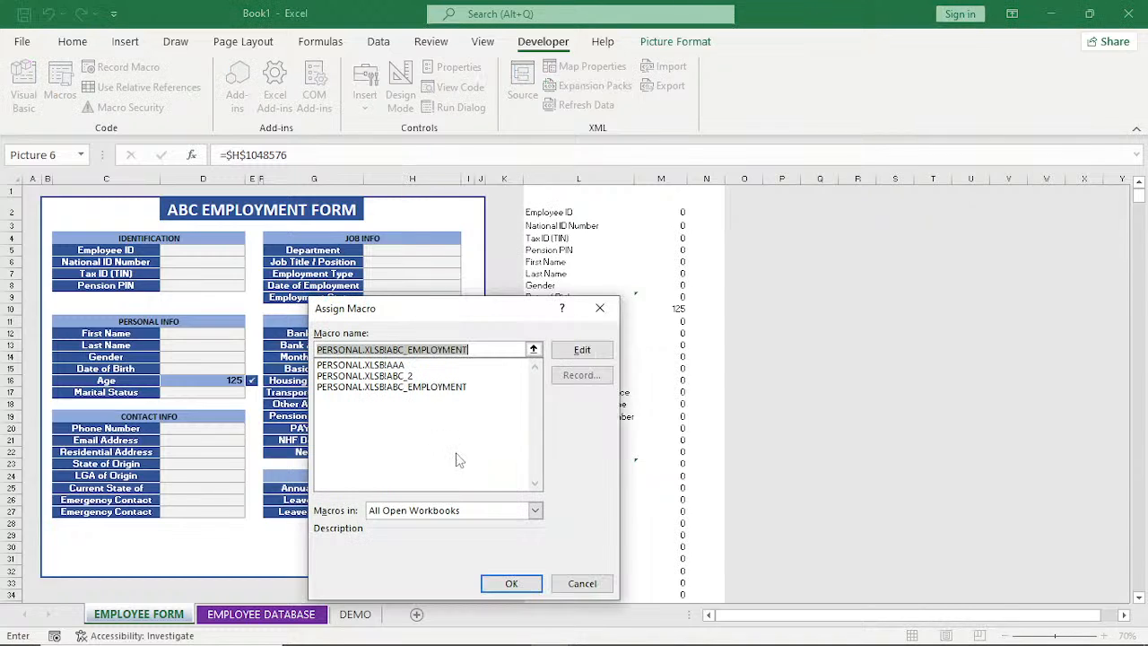
left_click(397, 366)
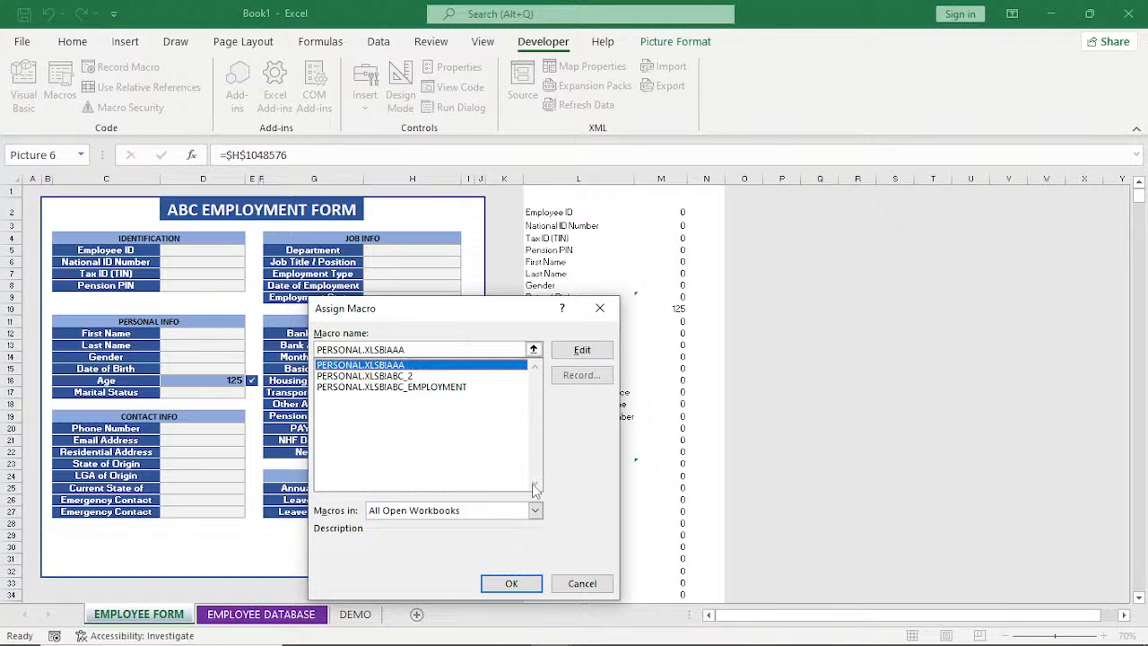
left_click(505, 584)
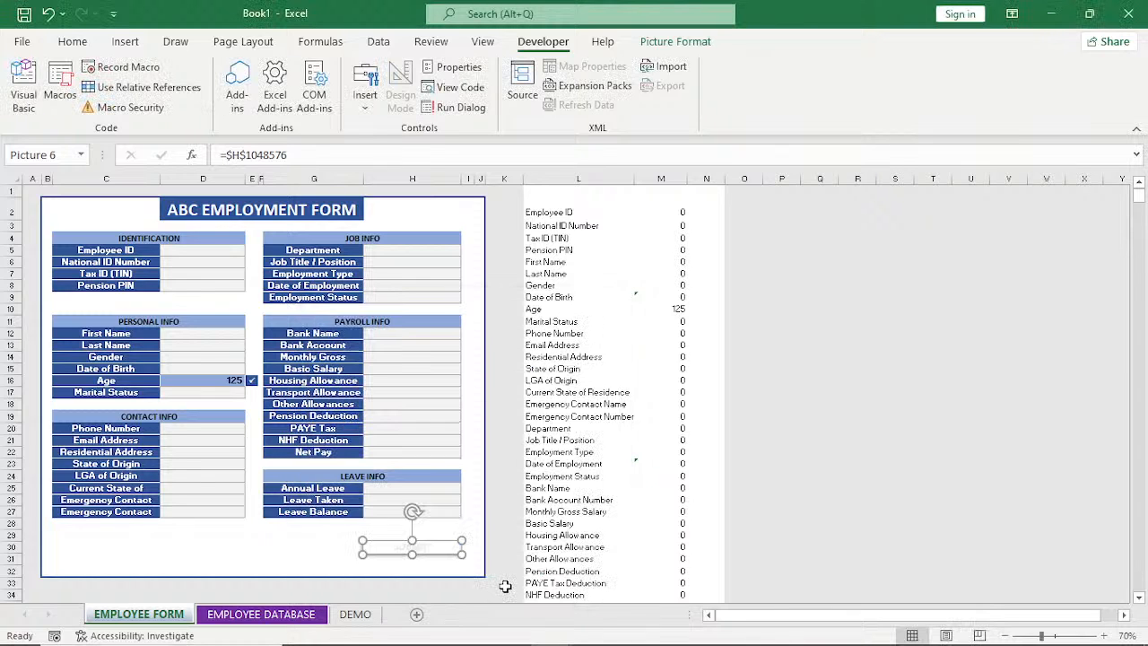
Fill in the Identification section with a test Employee ID, National ID Number, Tax ID (TIN) and Pension PIN.
left_click(221, 254)
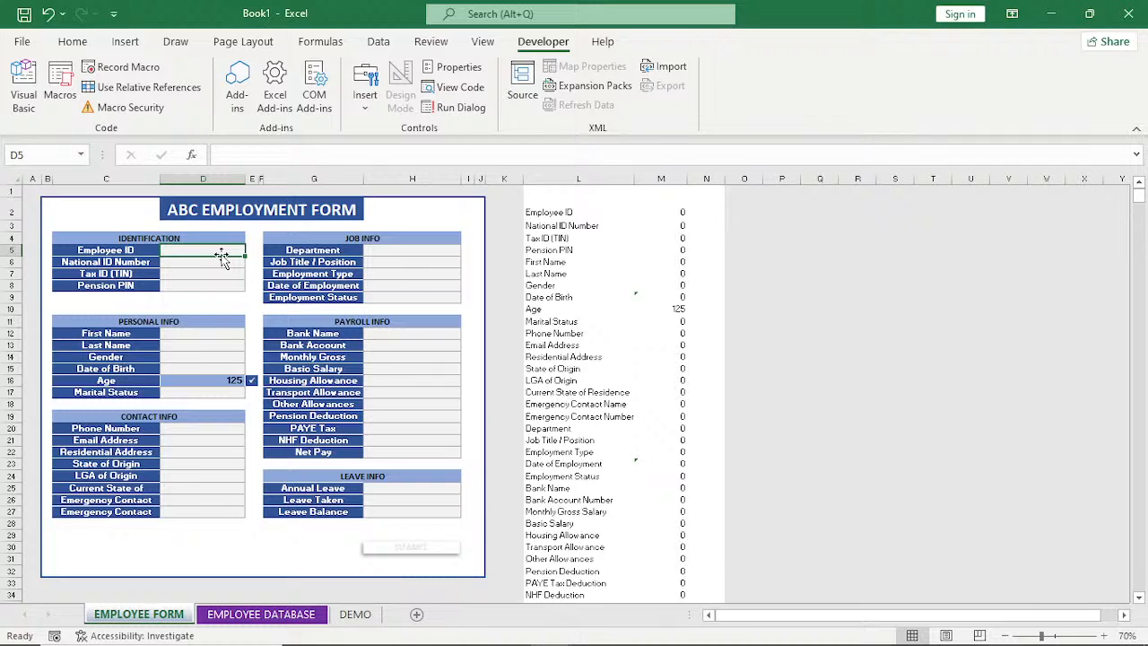
type("1425412")
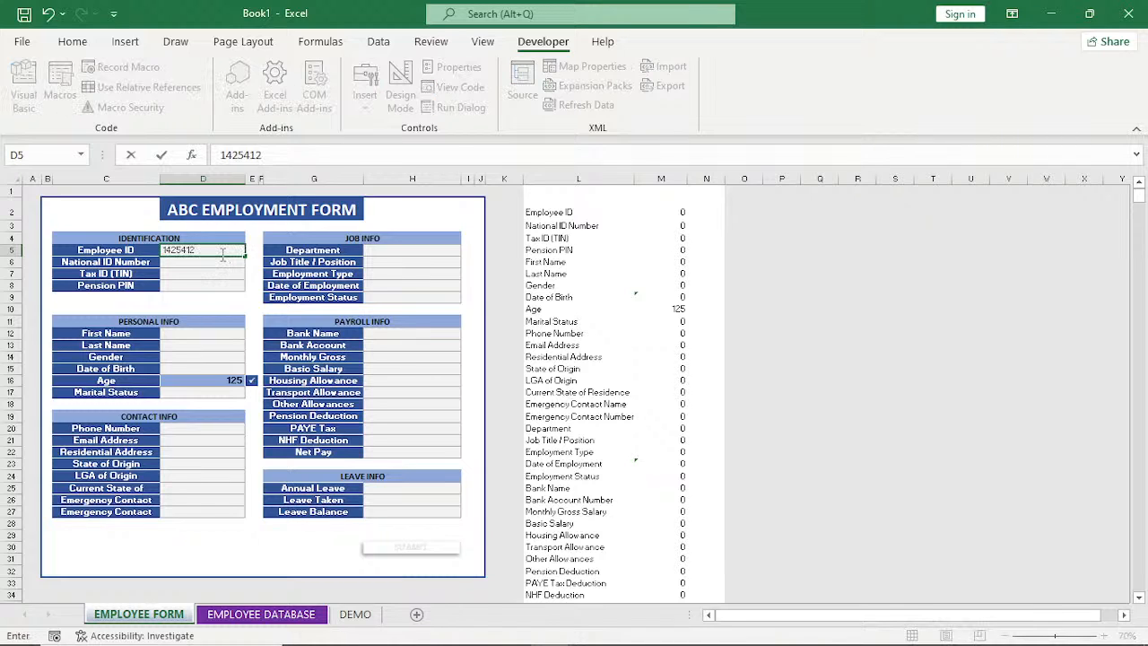
key("Return")
type("544512")
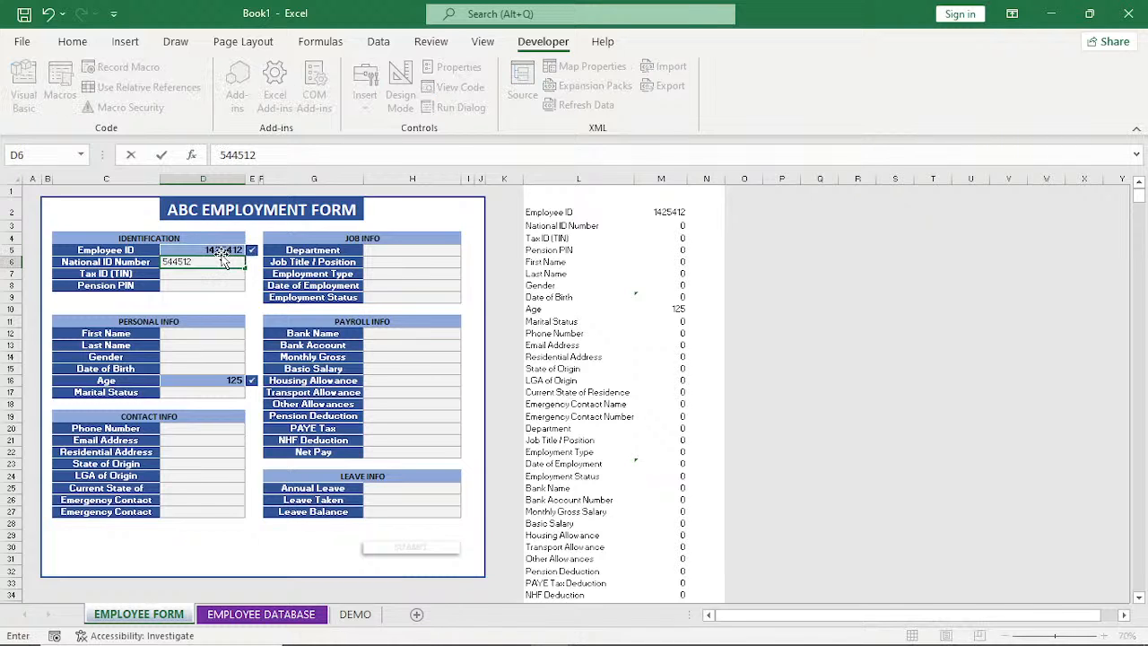
key("Return")
type("5442")
key("Return")
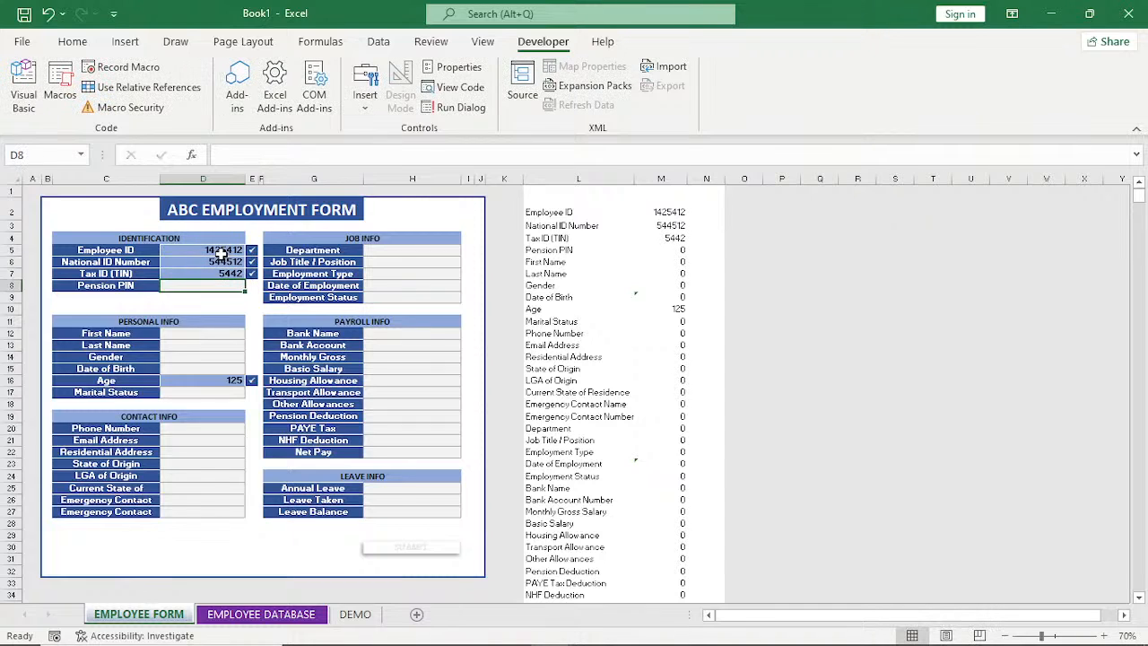
type("545412")
key("Return")
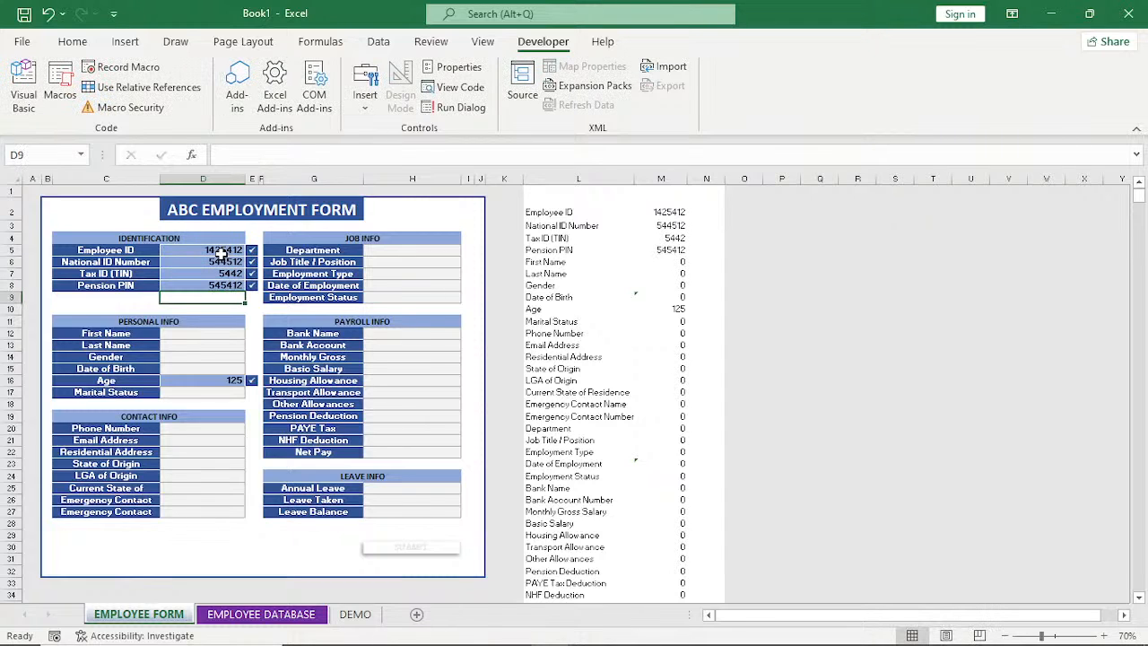
Enter the employee's date of birth and set Marital Status to Single in the Personal Info section.
left_click(230, 368)
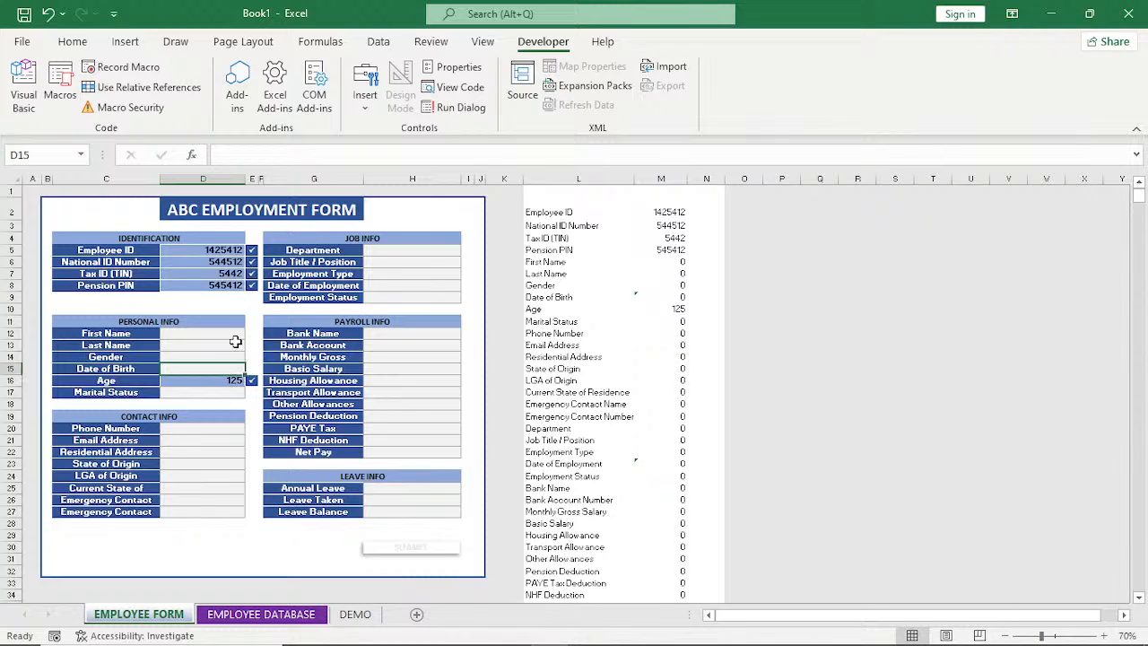
left_click(235, 357)
left_click(251, 357)
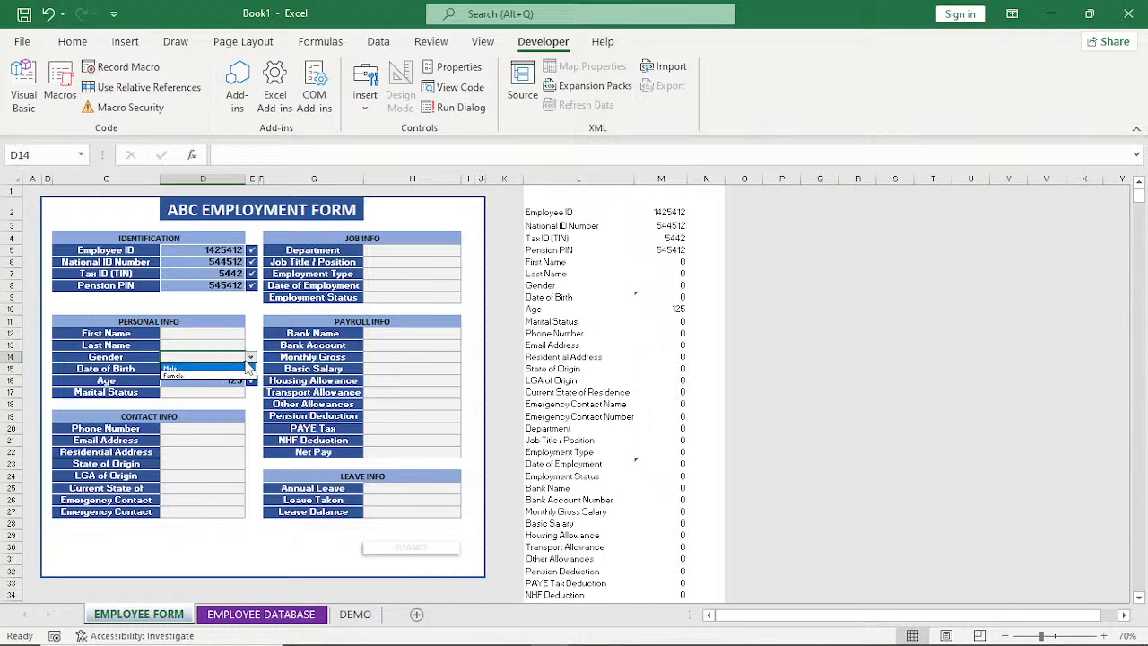
left_click(228, 368)
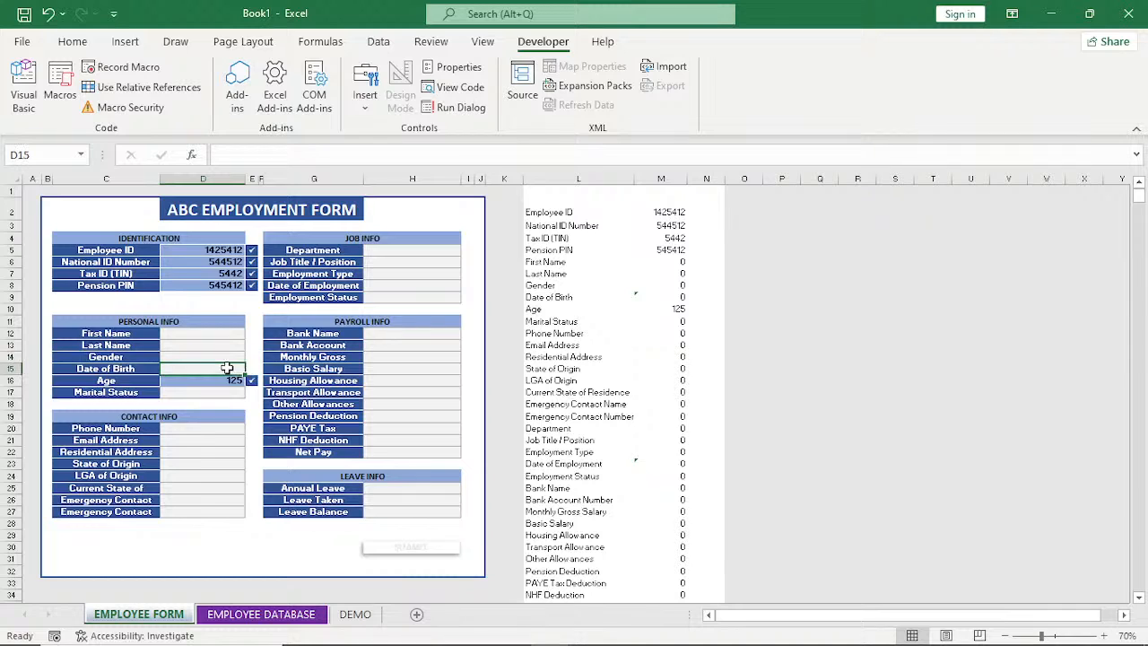
type("12/20")
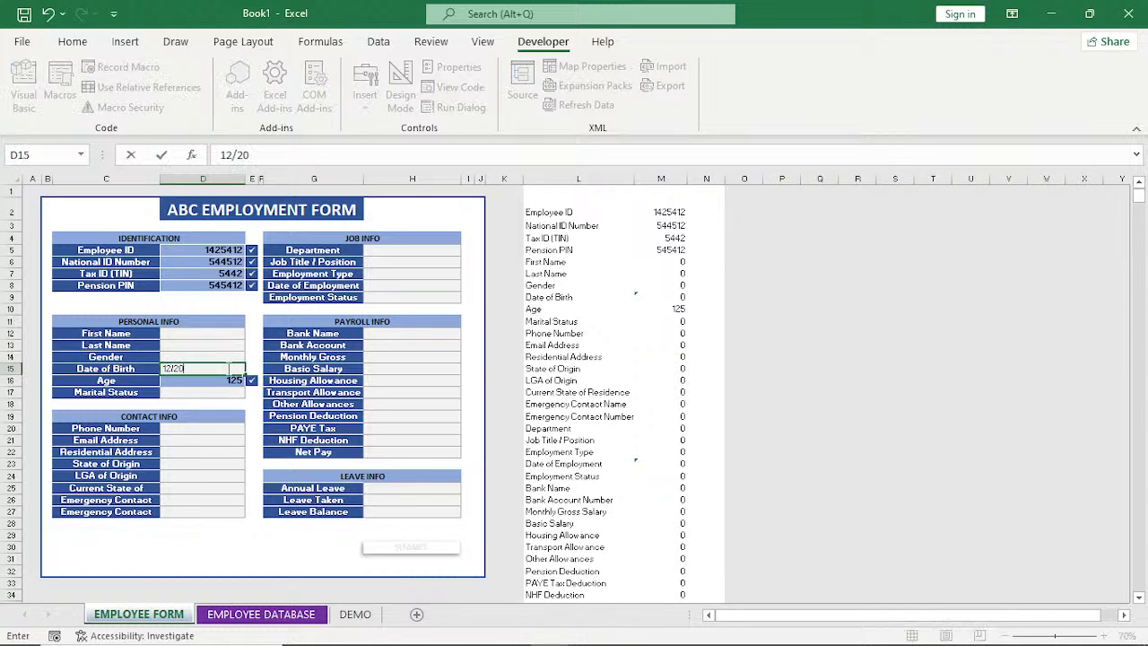
type("00")
left_click(229, 392)
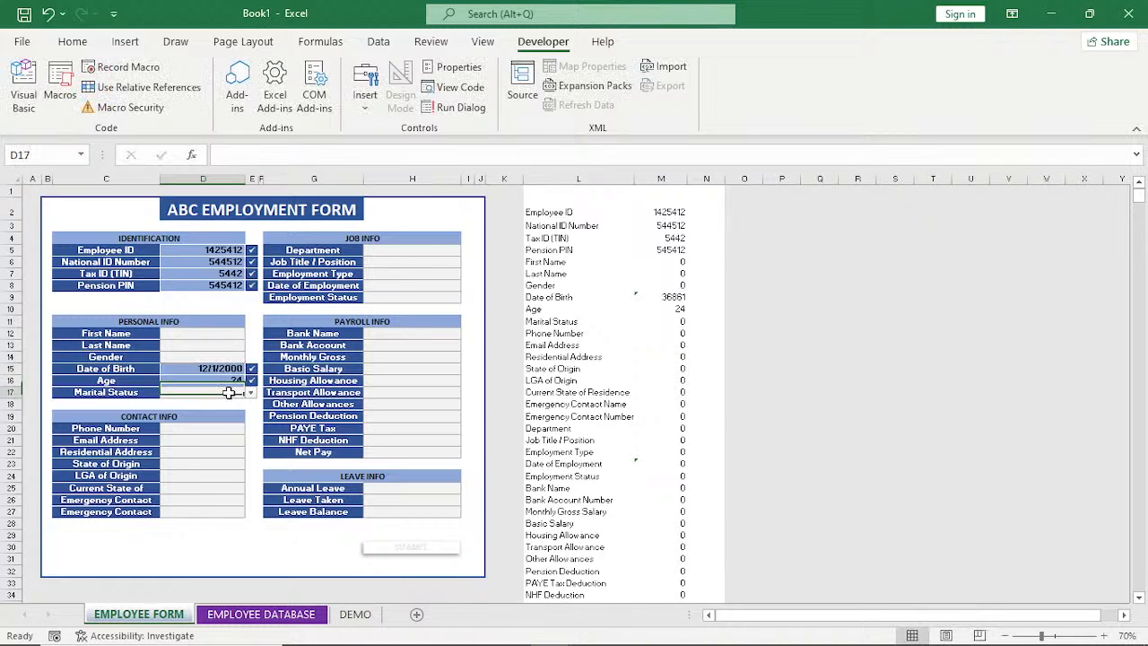
left_click(227, 403)
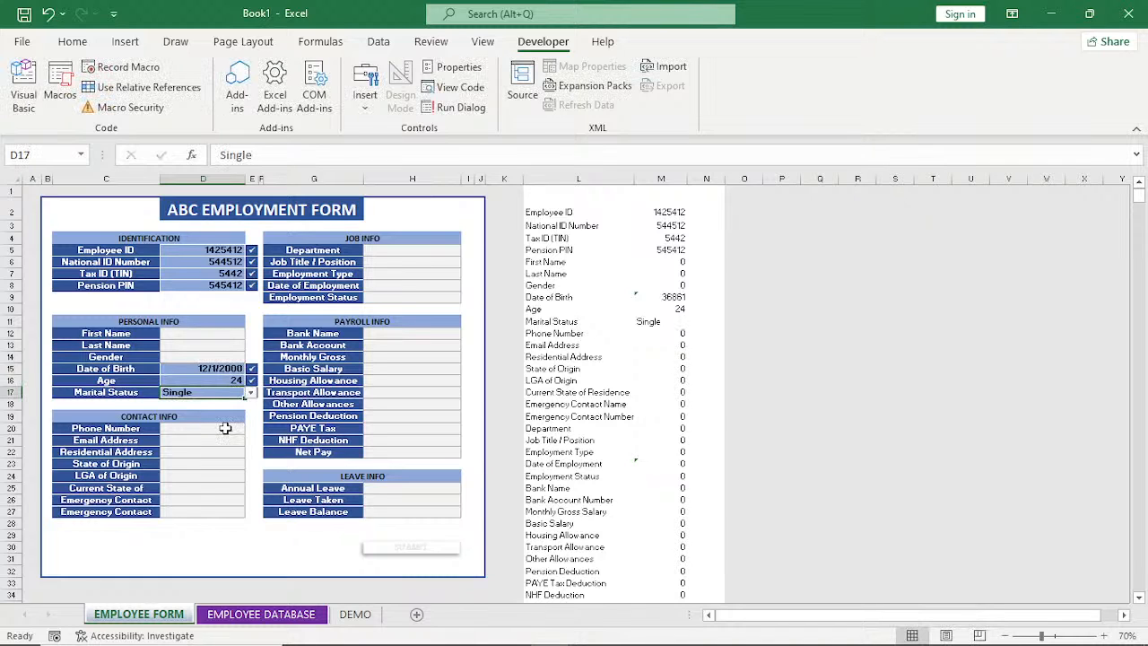
Fill in the Phone Number, Email Address and Residential Address fields of the Contact Info section with test entries.
left_click(225, 428)
type("3423")
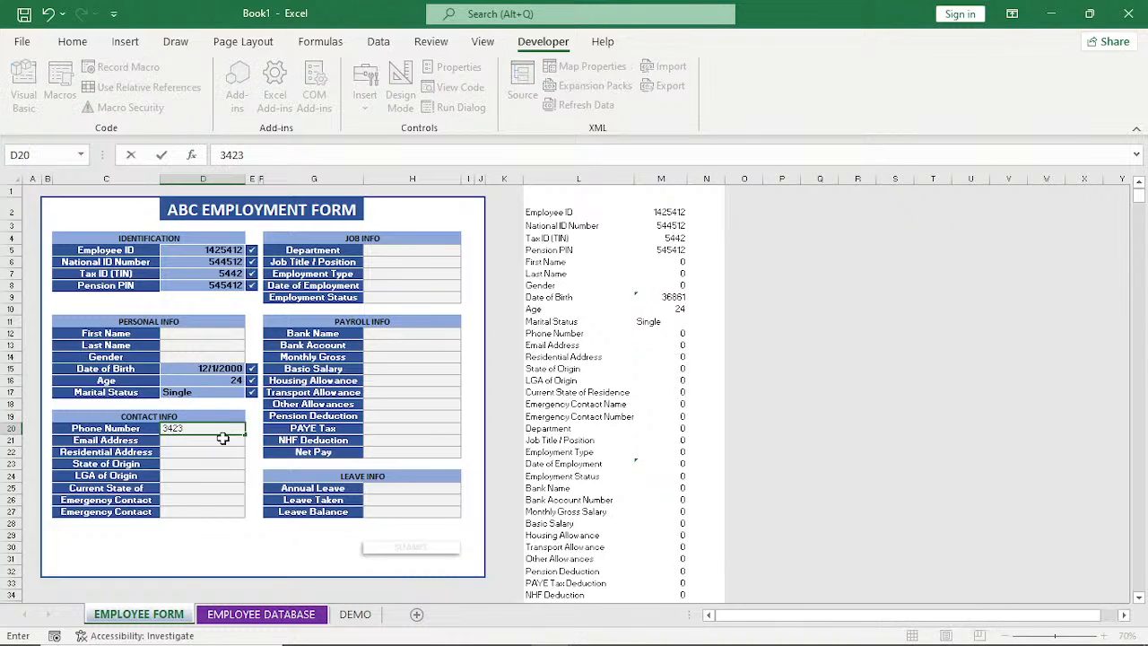
left_click(224, 440)
type("654")
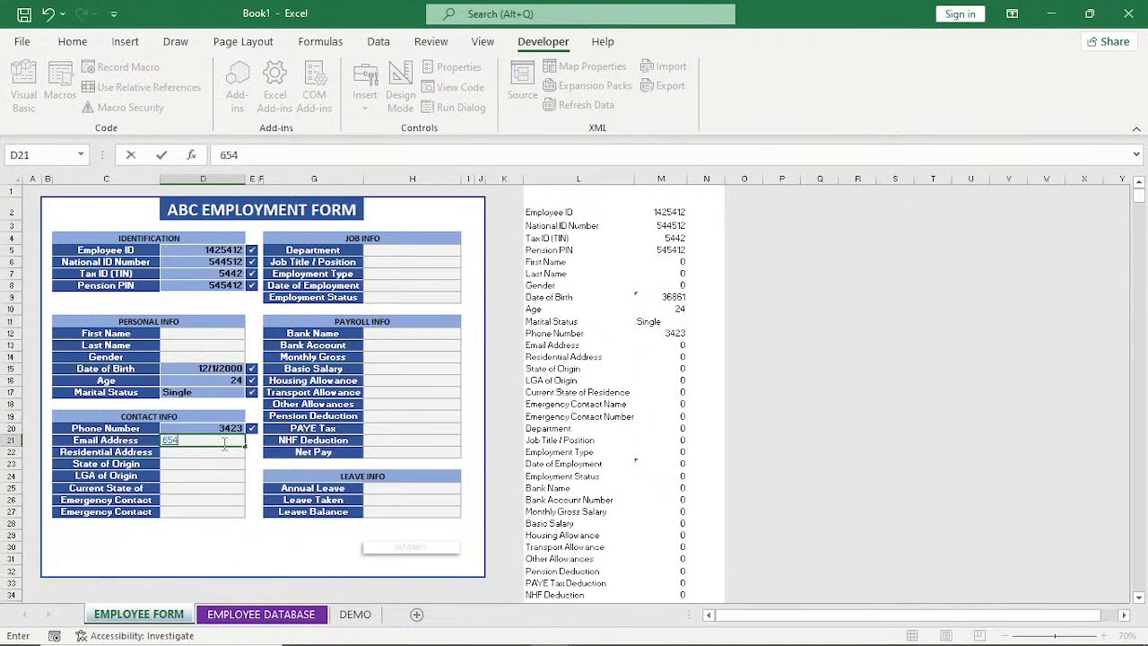
key("Return")
type("DS")
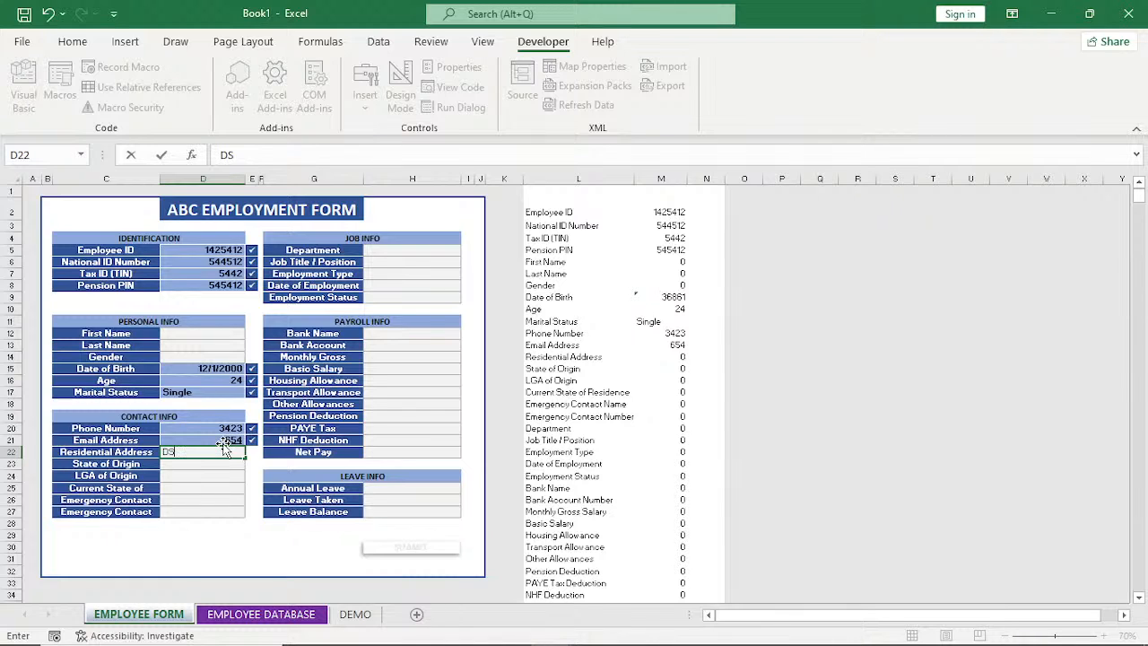
key("Return")
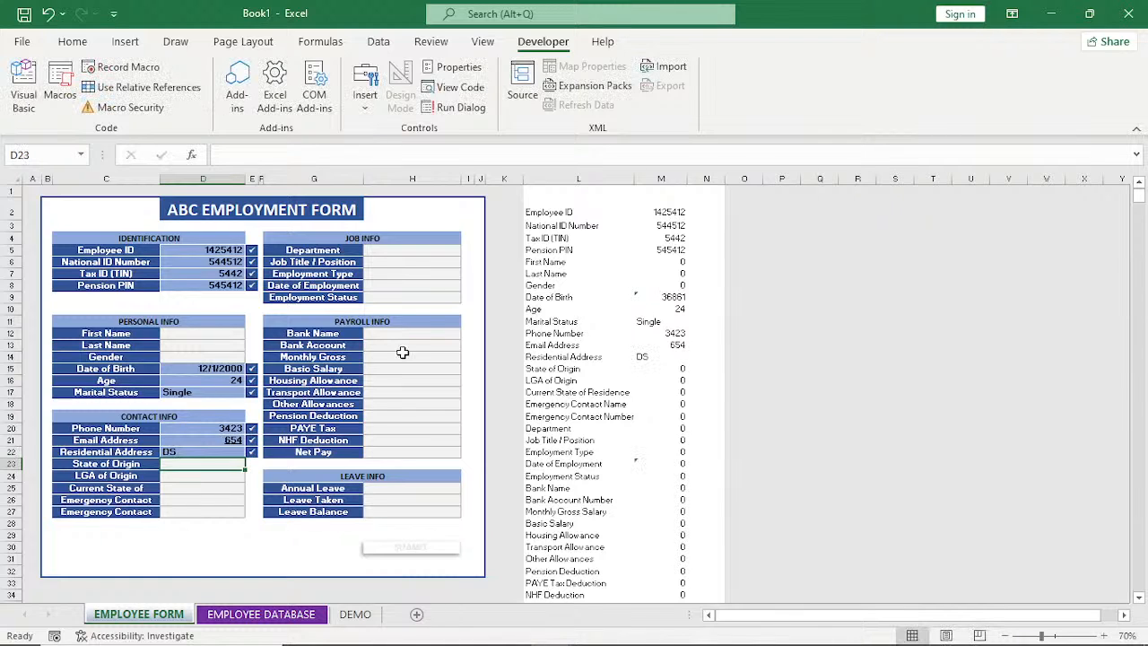
Fill in the Payroll Info section with a test bank account number, Monthly Gross 54435 and Basic Salary 5434.
left_click(403, 346)
type("12123")
key("Return")
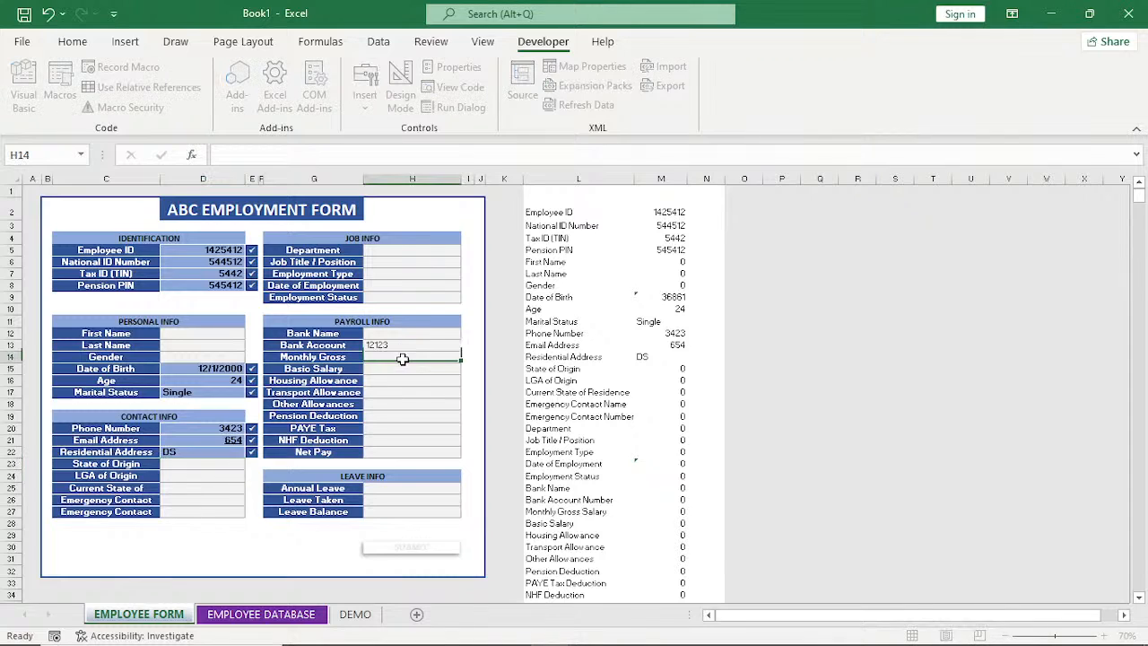
type("54435")
key("Return")
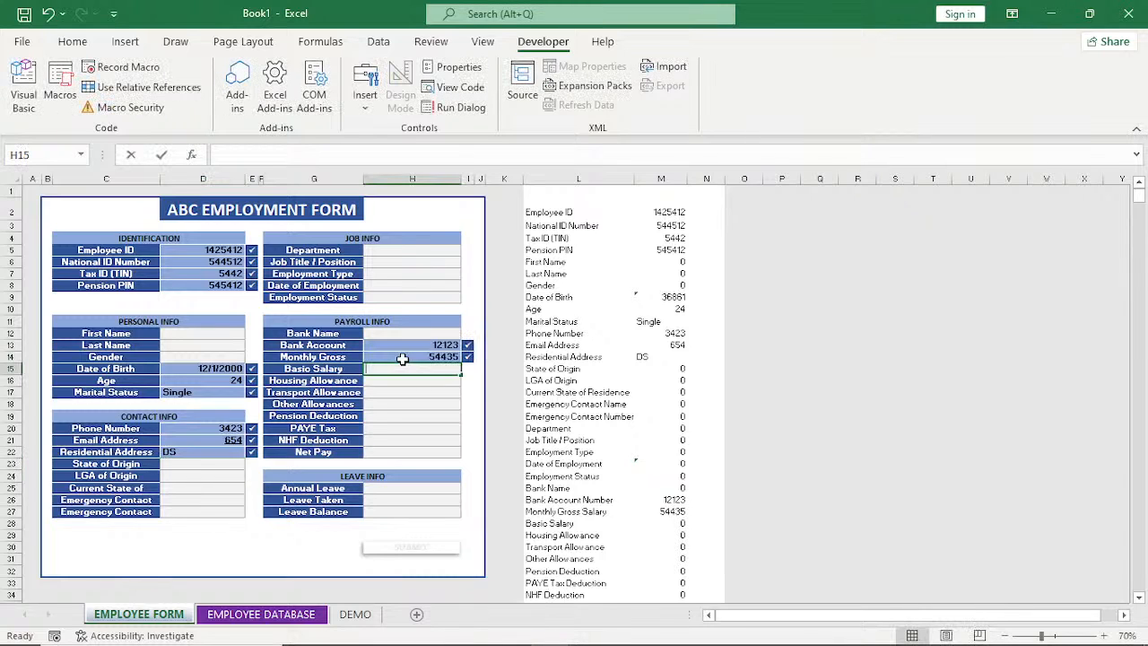
type("5434")
key("Return")
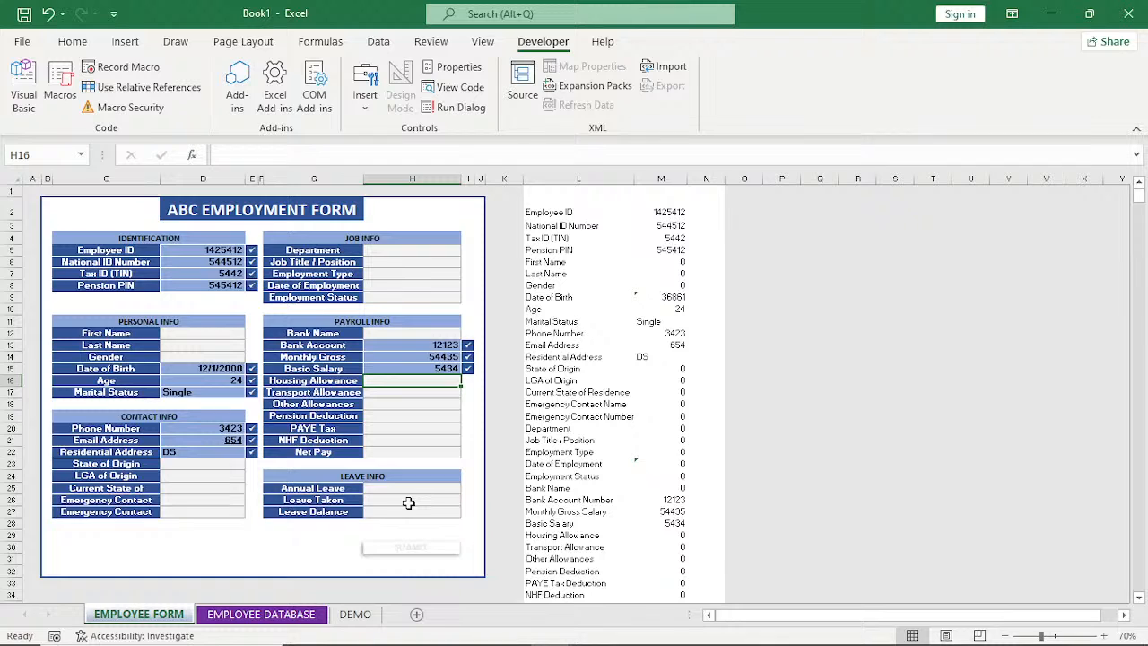
Set Leave Taken to 3 and fill in Job Info with Job Title / Position 3454, Date of Employment 544 and Department SDGDF.
left_click(408, 502)
type("3")
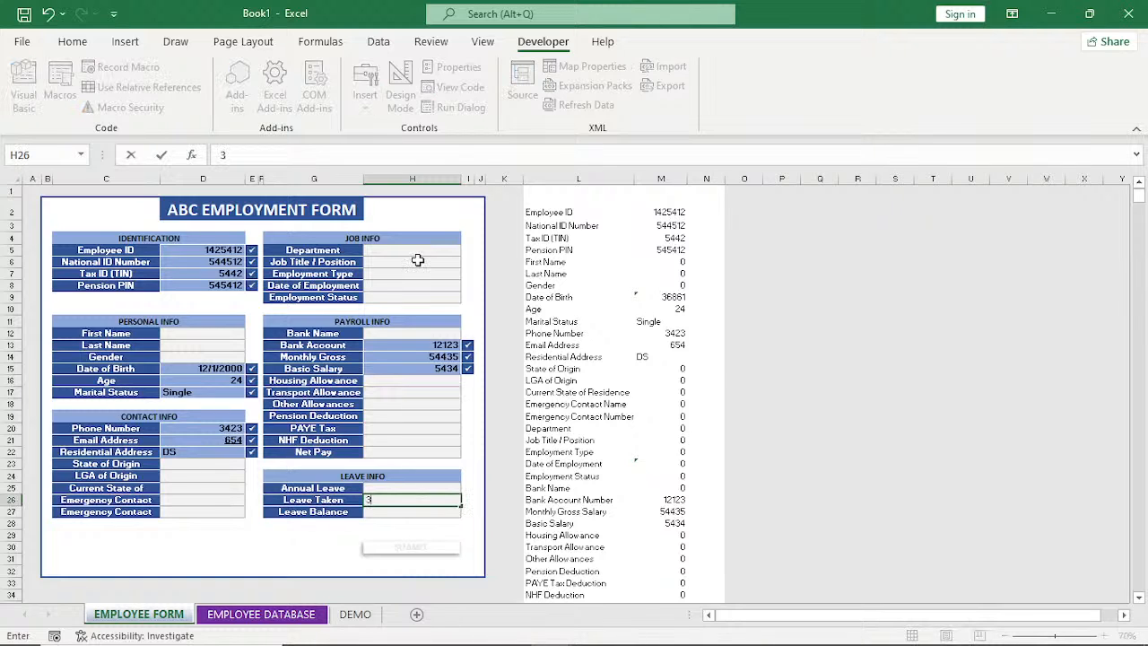
left_click(418, 260)
type("3454")
left_click(402, 296)
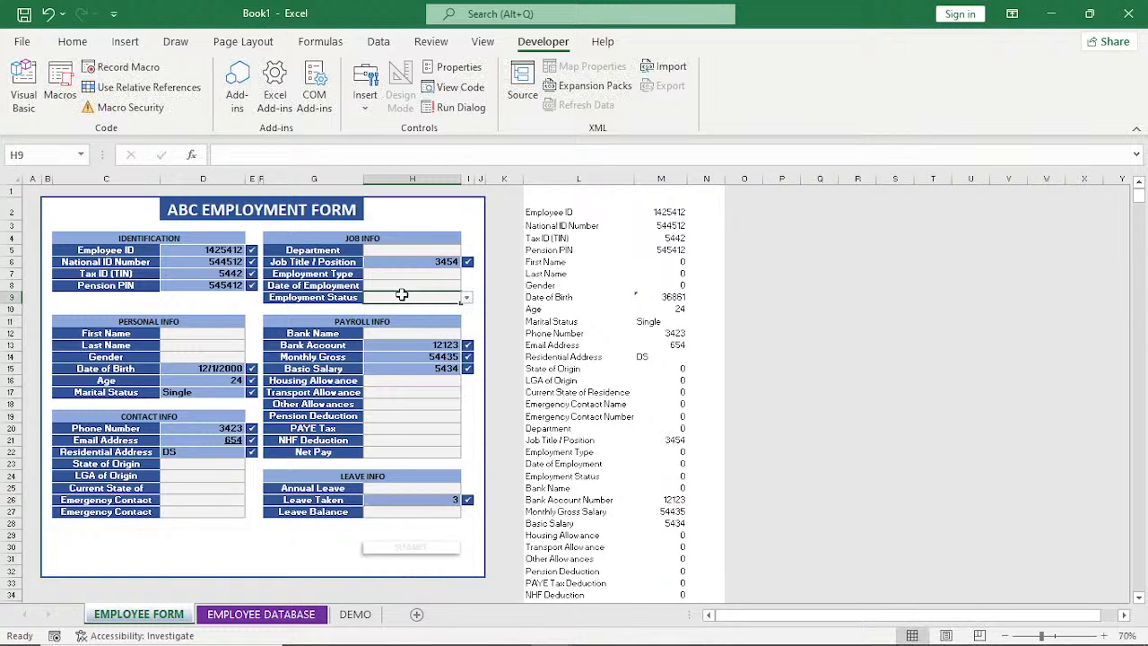
left_click(403, 285)
type("544")
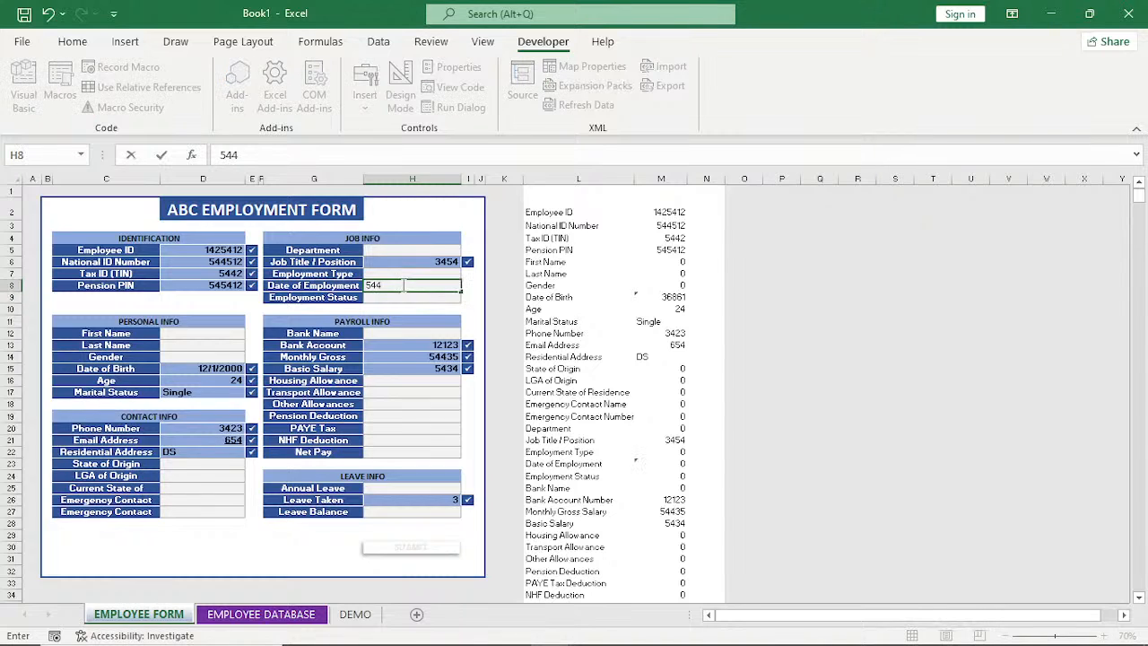
left_click(417, 251)
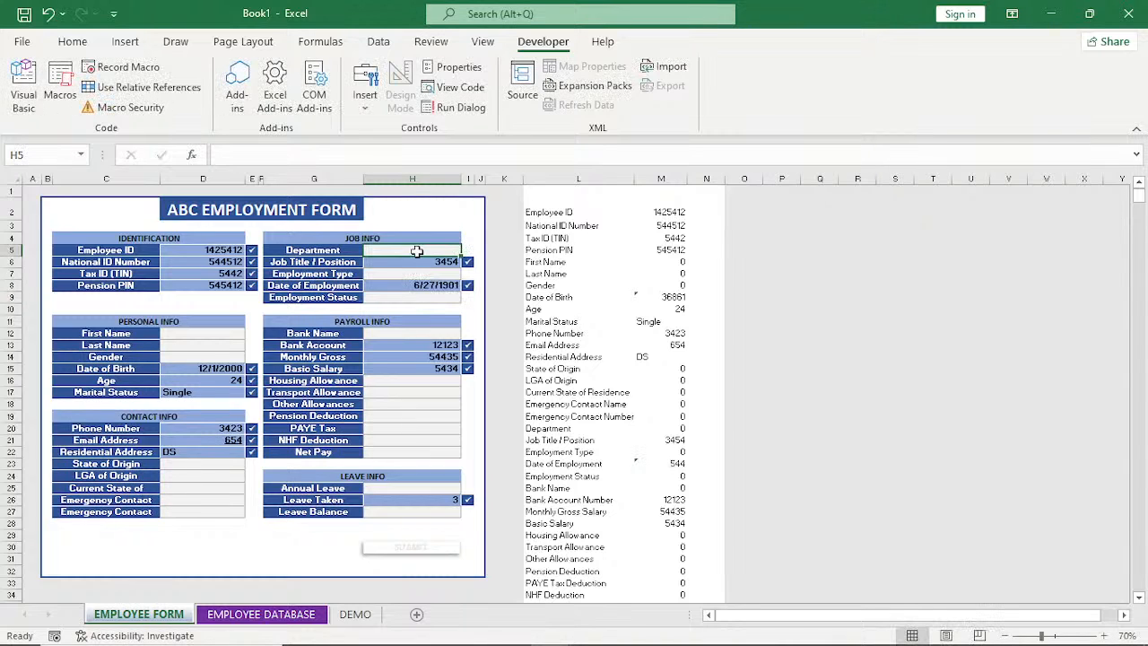
type("SDGDF")
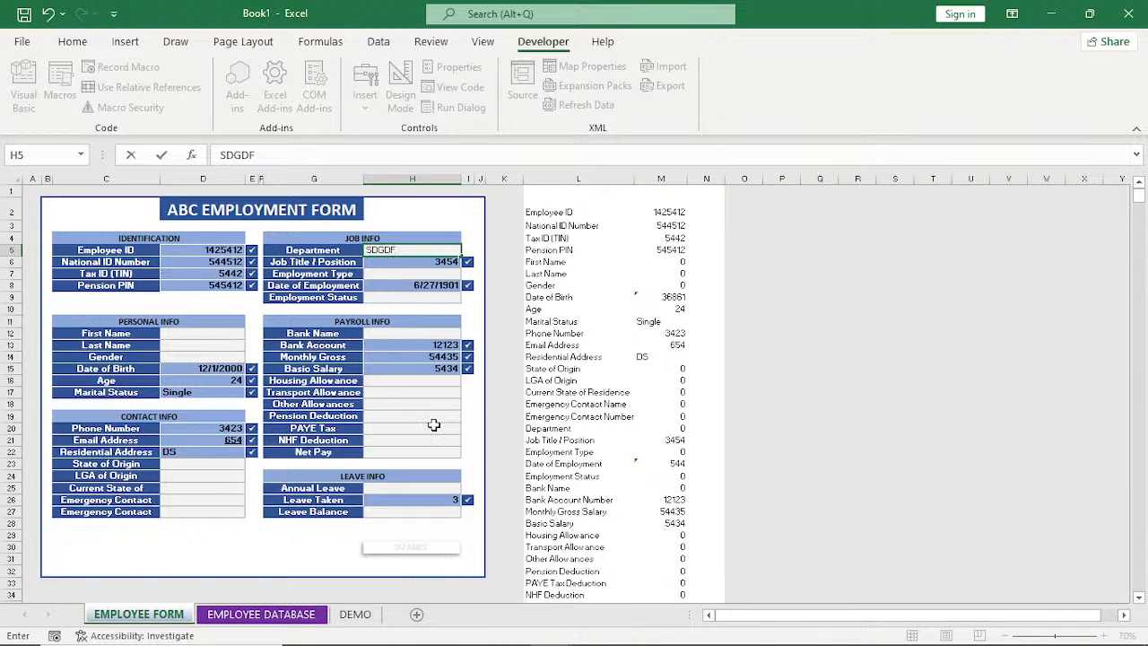
Set PAYE Tax to 534 and Transport Allowance to 5434, and fill in the emergency contact's name in Contact Info.
left_click(433, 427)
type("534")
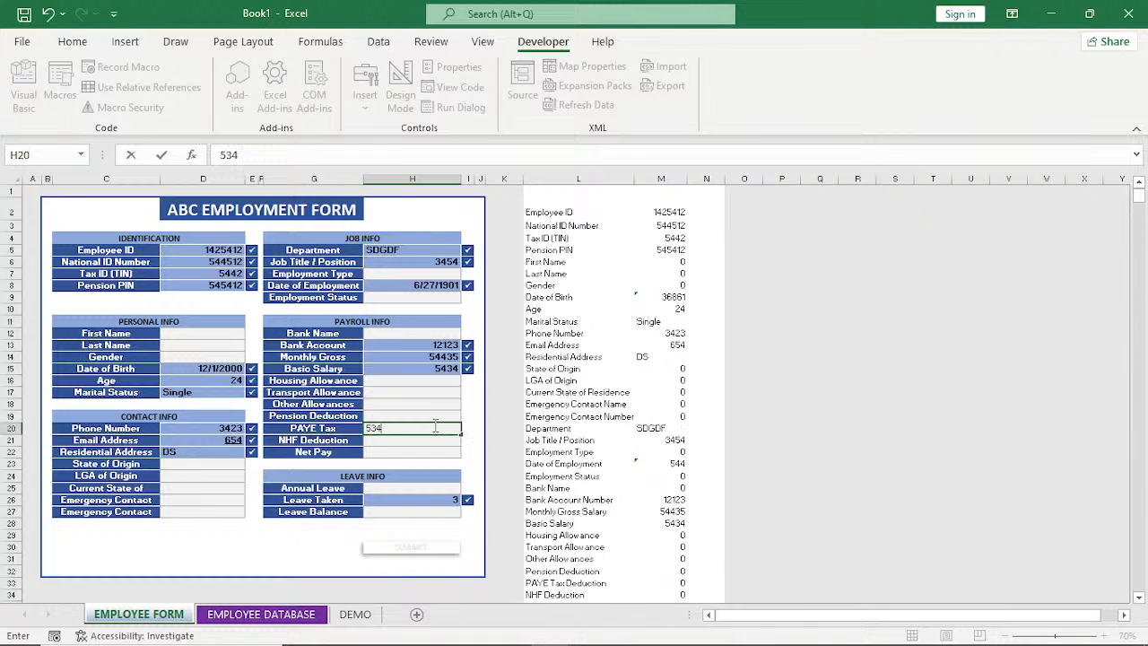
left_click(438, 395)
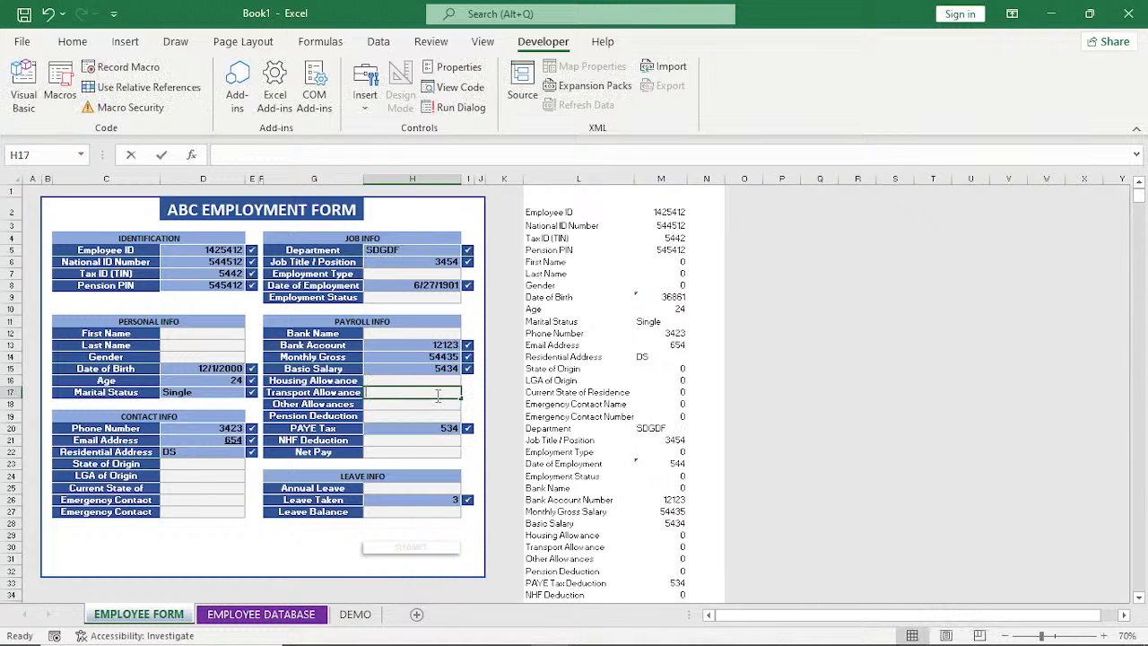
type("5434")
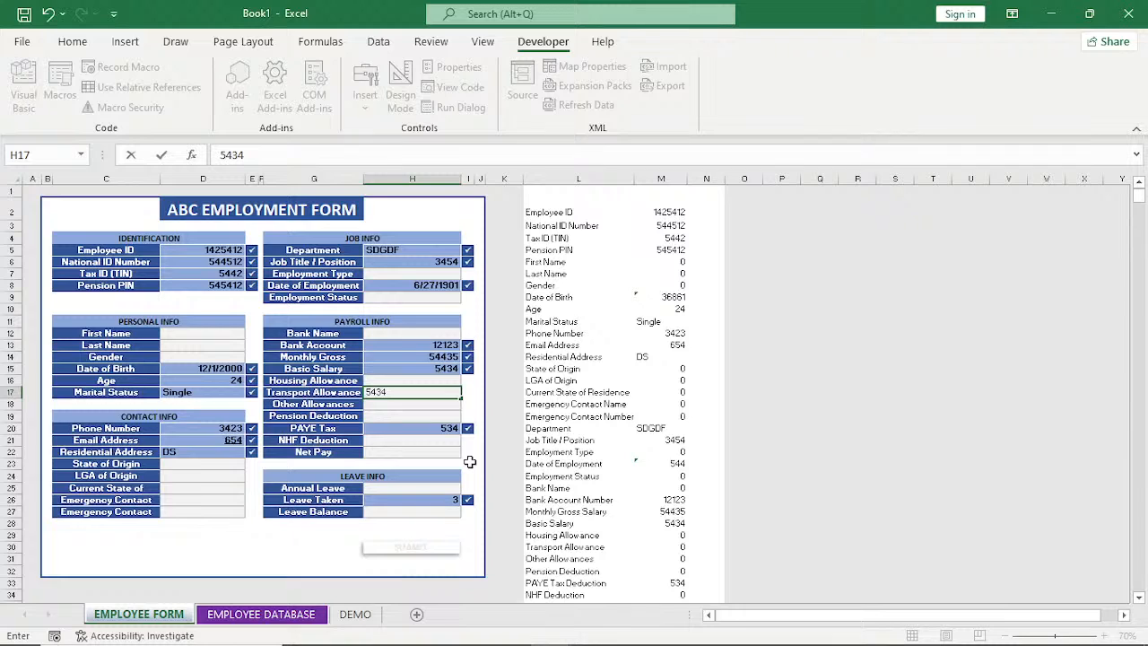
left_click(456, 452)
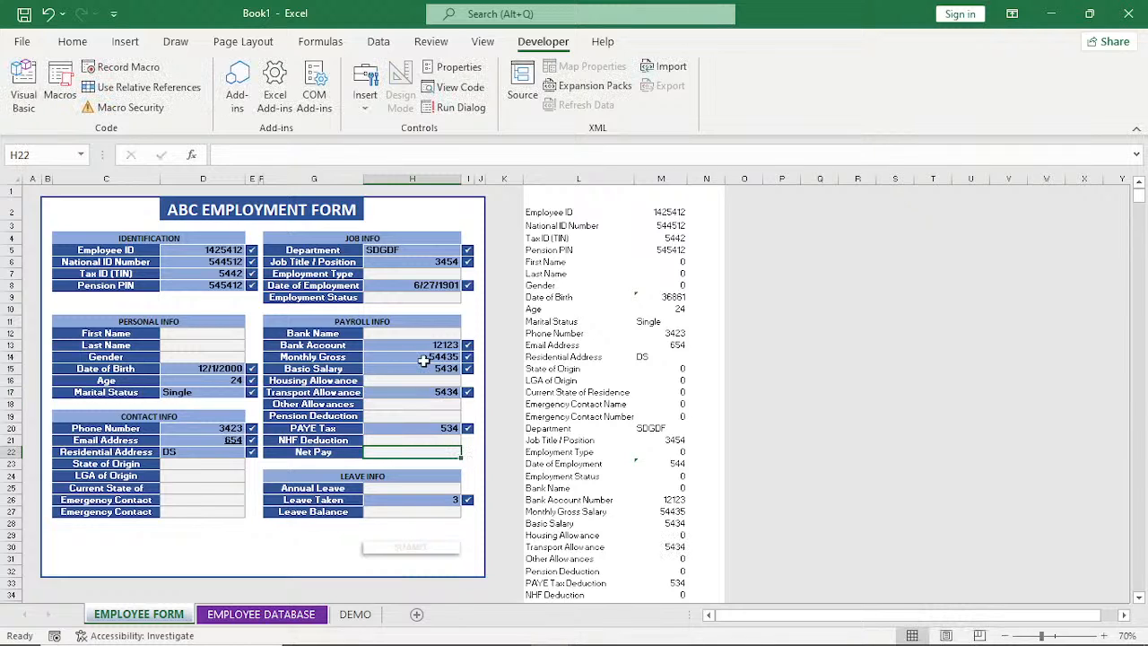
left_click(220, 499)
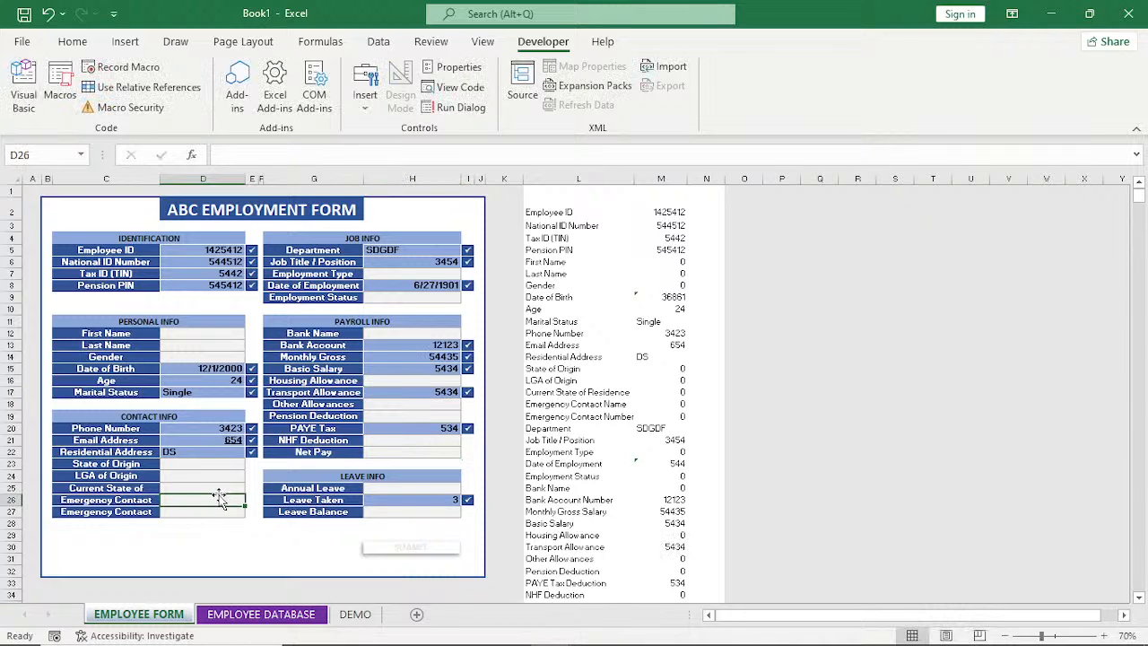
type("DGDF")
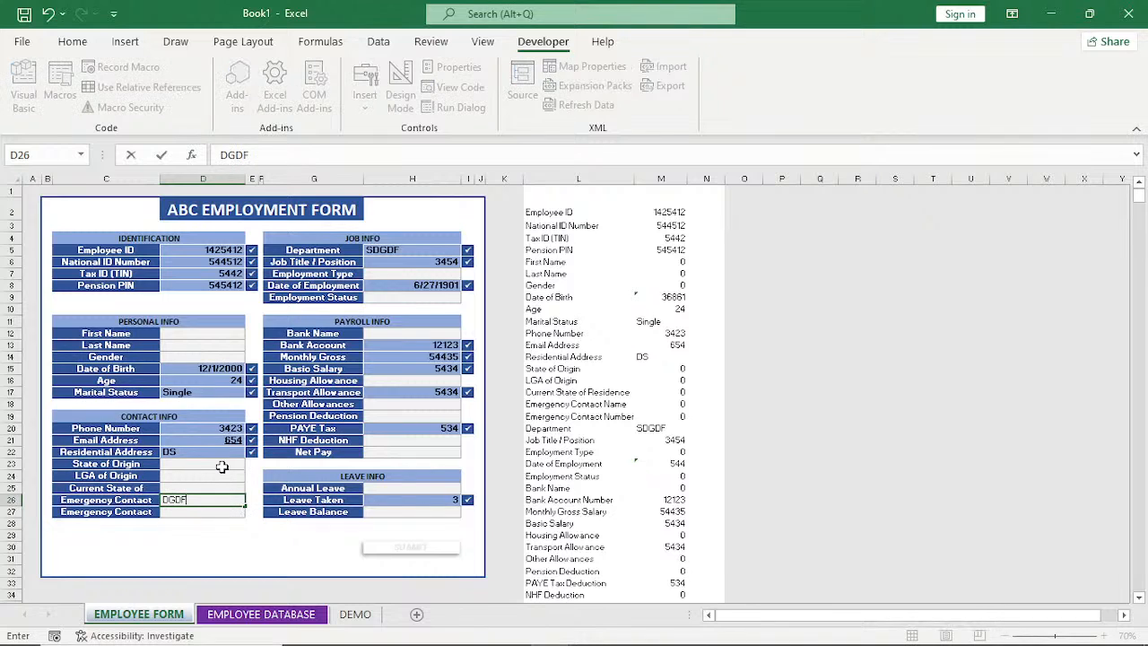
left_click(220, 475)
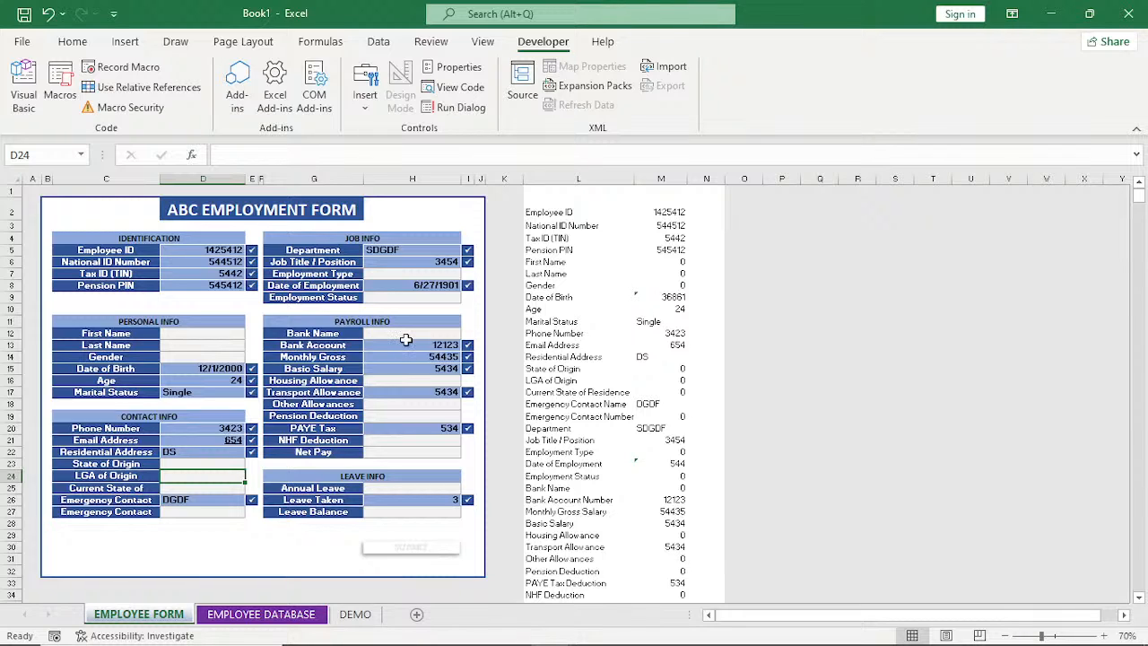
Submit the completed form and review the transferred record across the columns of the EMPLOYEE DATABASE sheet.
left_click(413, 548)
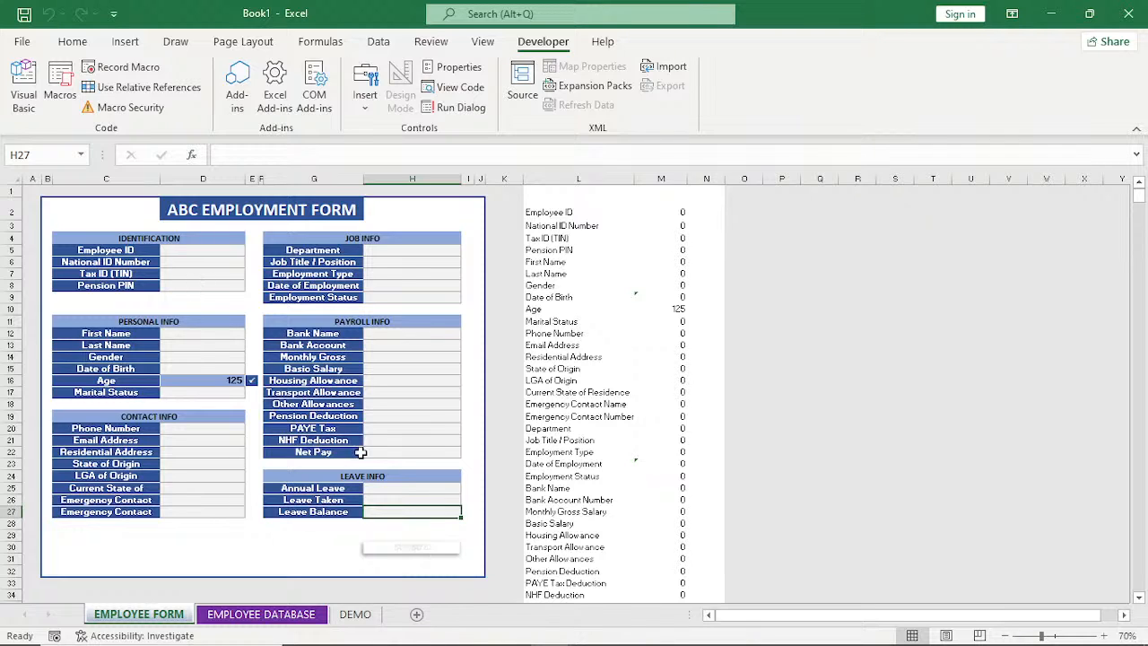
left_click(262, 614)
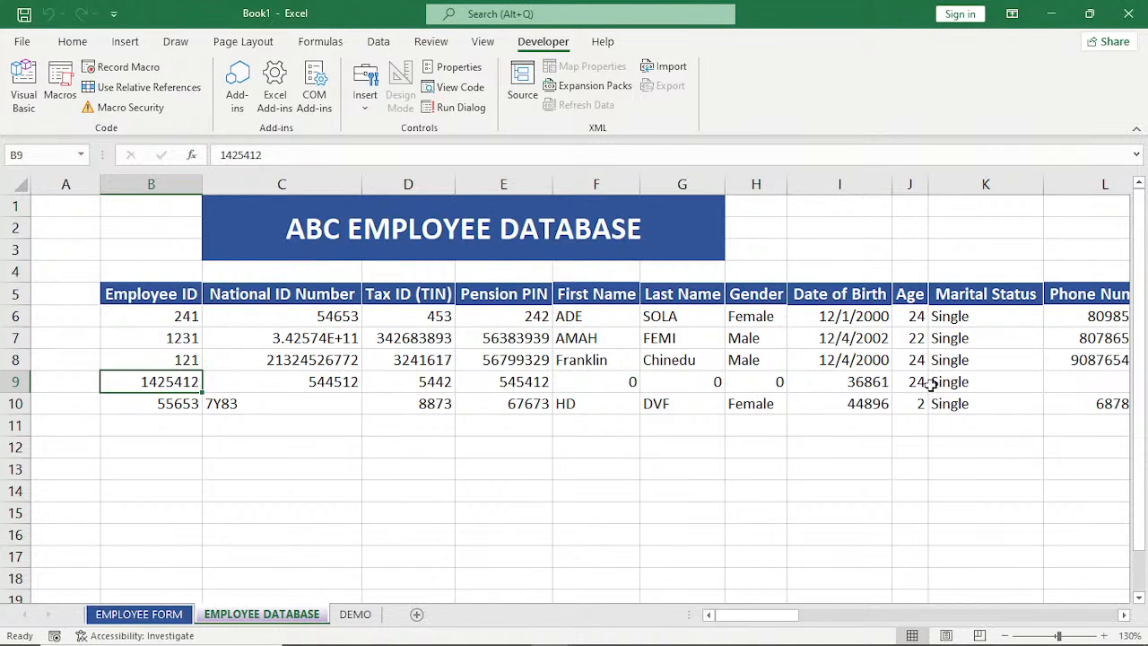
left_click(1124, 616)
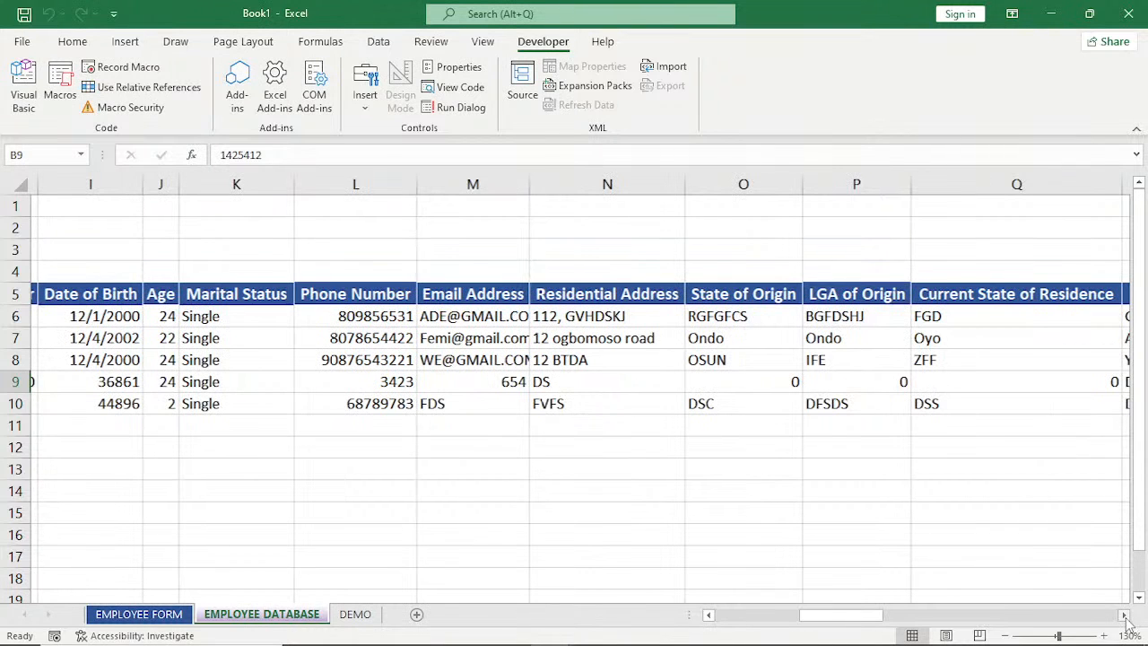
left_click(1124, 616)
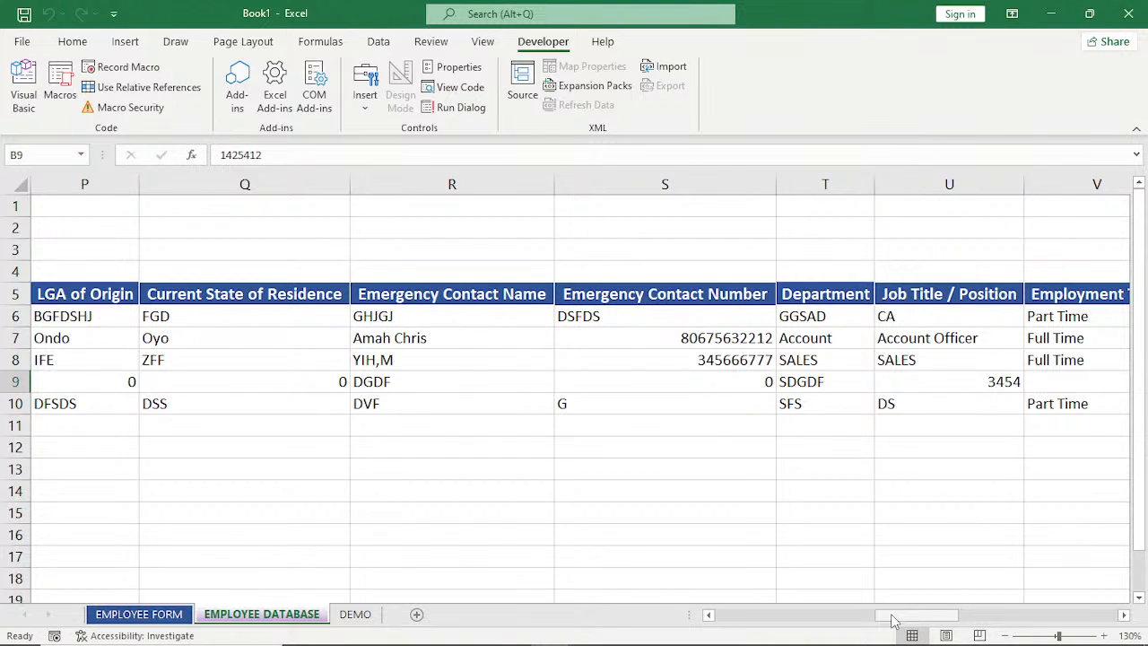
left_click_drag(893, 619, 511, 619)
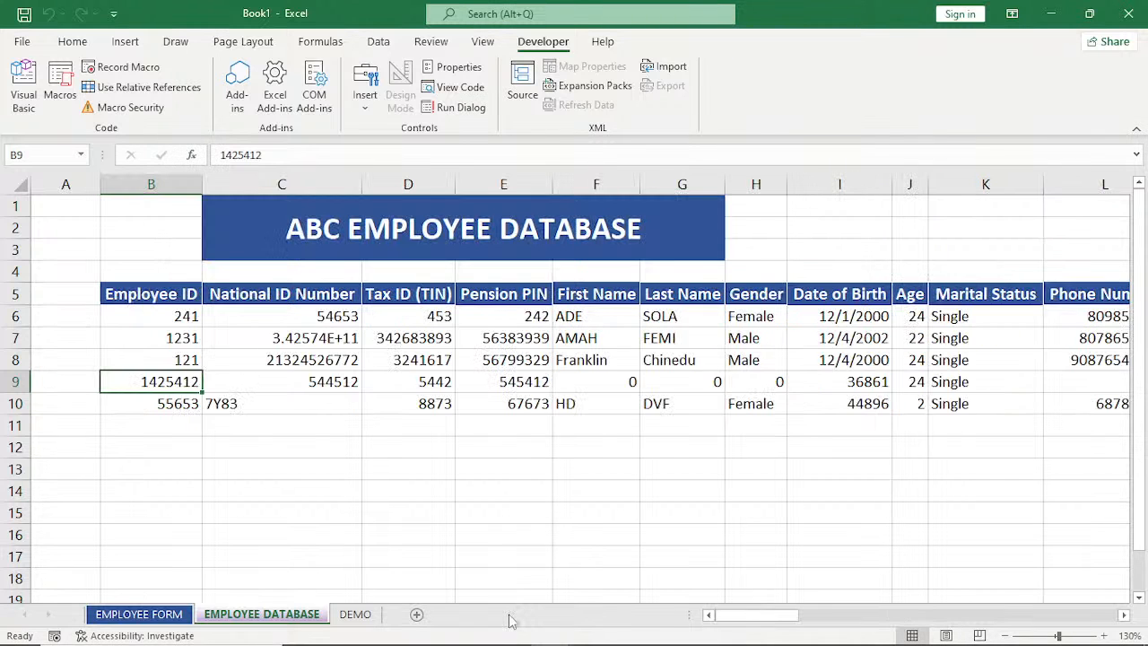
Submit the form with its fields left blank and check the result on the EMPLOYEE DATABASE and DEMO sheets.
left_click(136, 616)
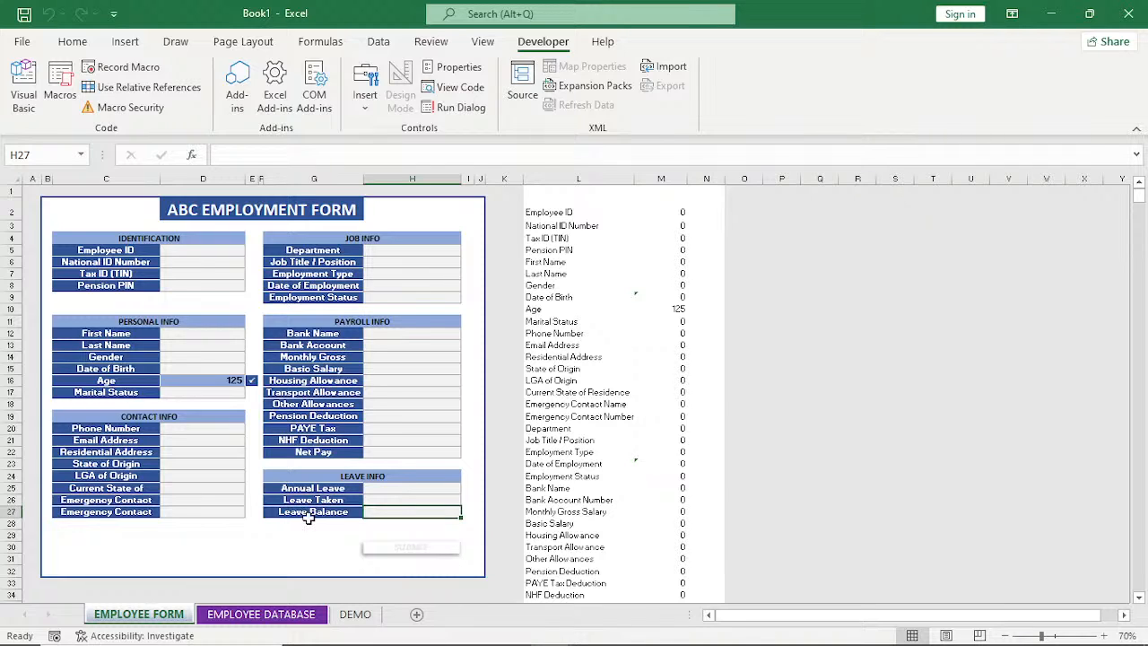
left_click(406, 549)
left_click(280, 616)
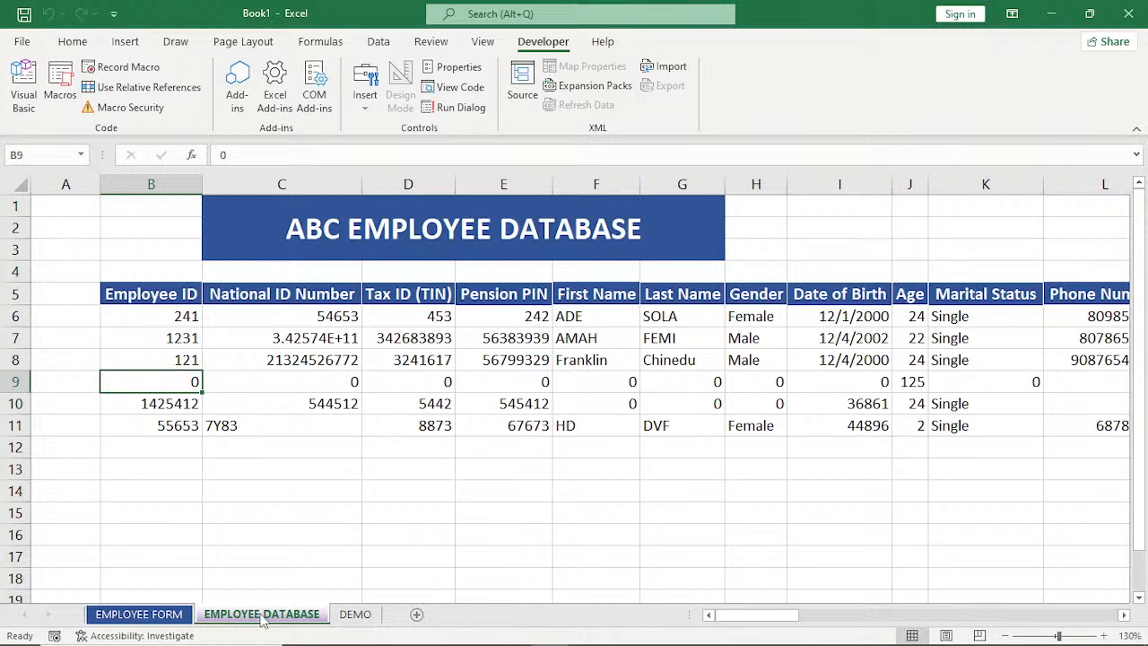
left_click(139, 617)
left_click(282, 612)
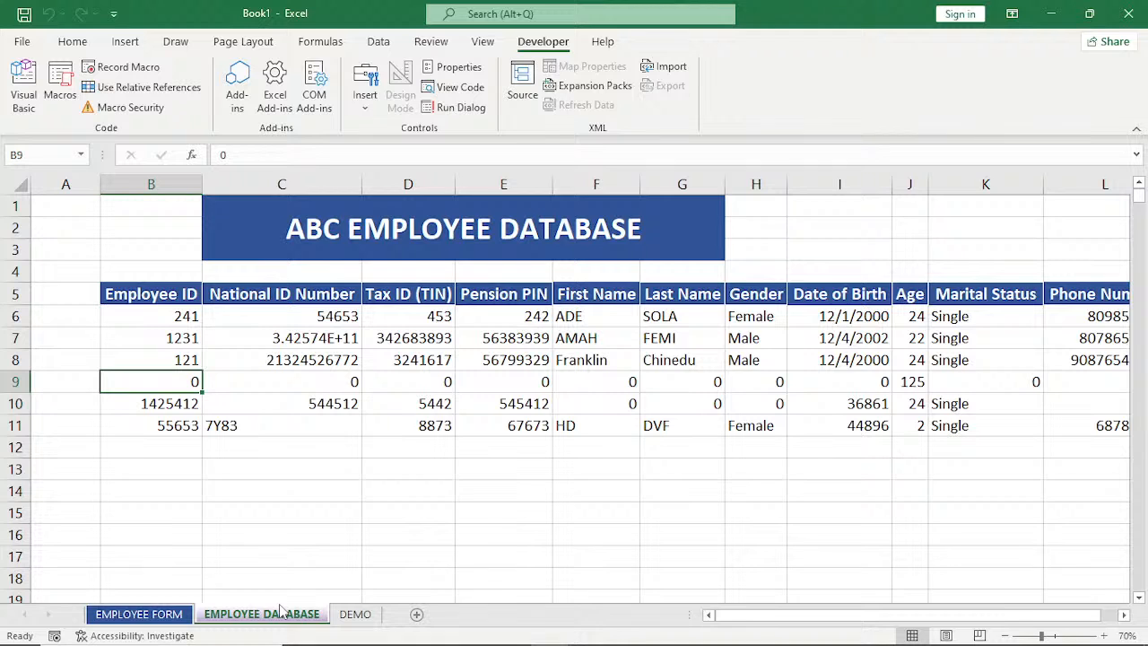
left_click(353, 616)
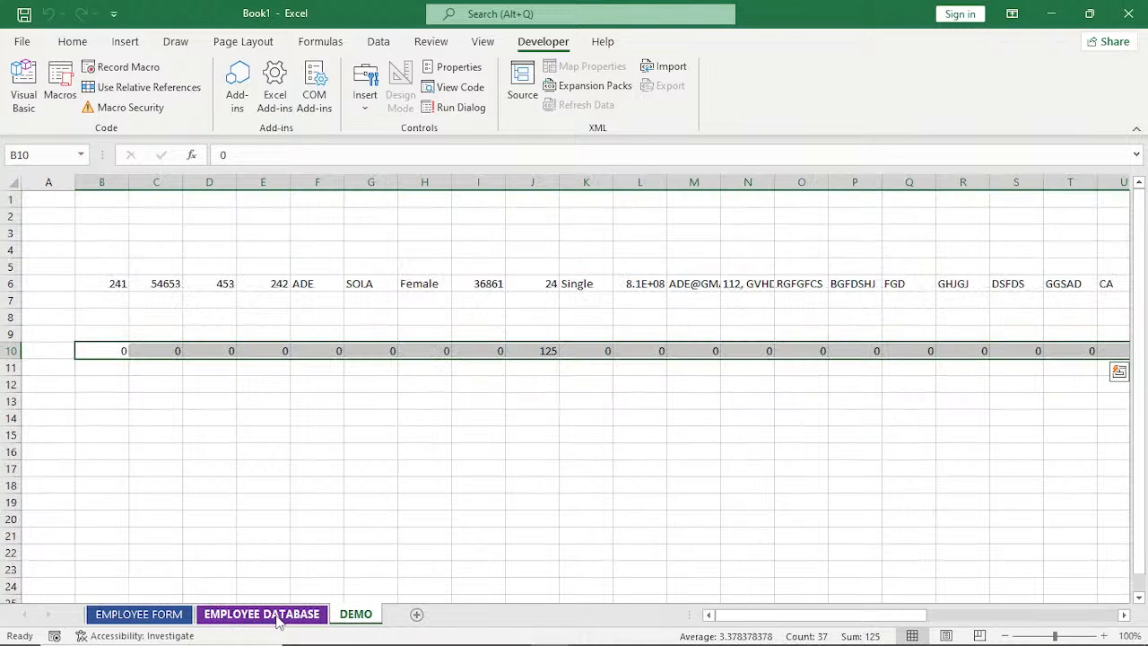
Rename the EMPLOYEE FORM sheet as EMPLOYEE FORMS.
left_click(144, 616)
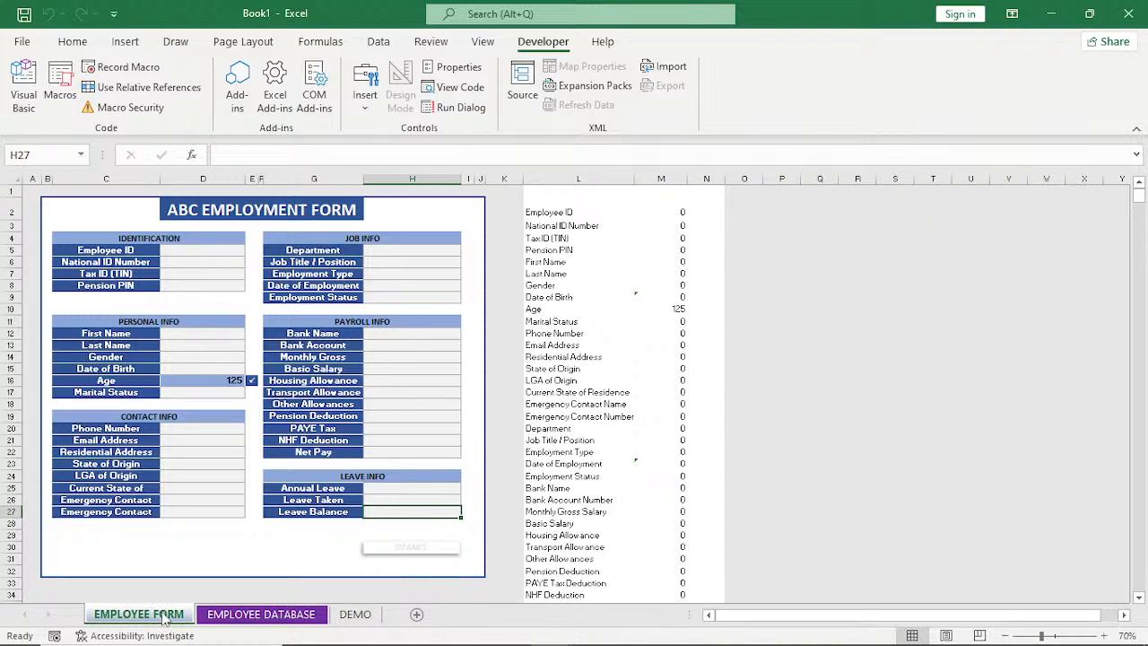
left_click_drag(164, 619, 183, 611)
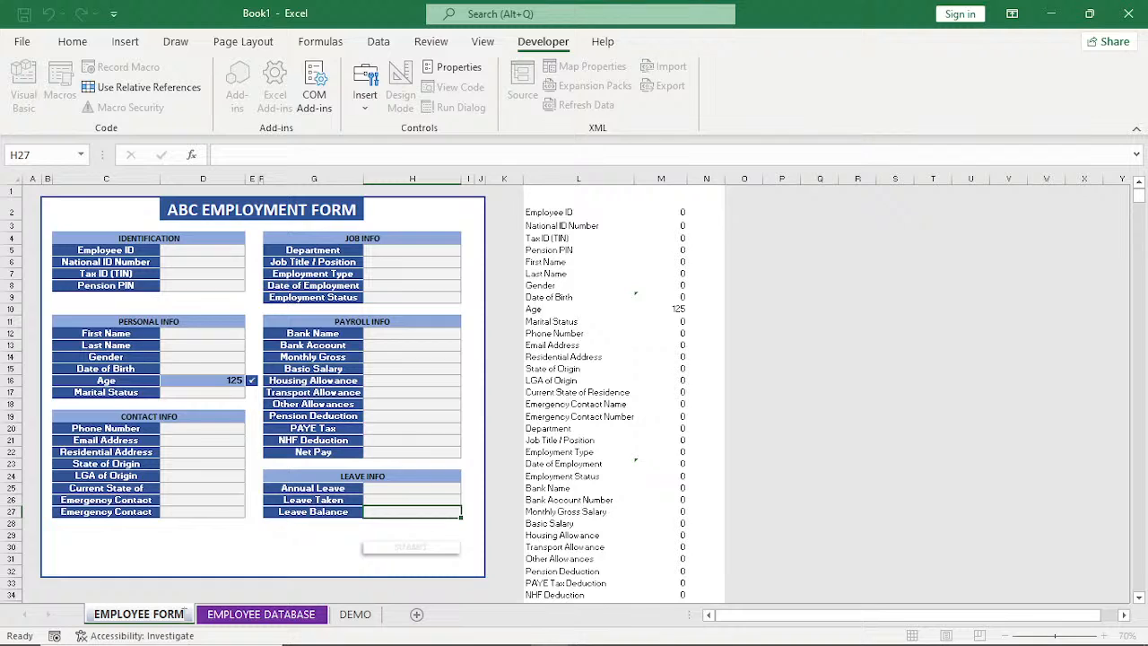
type("S")
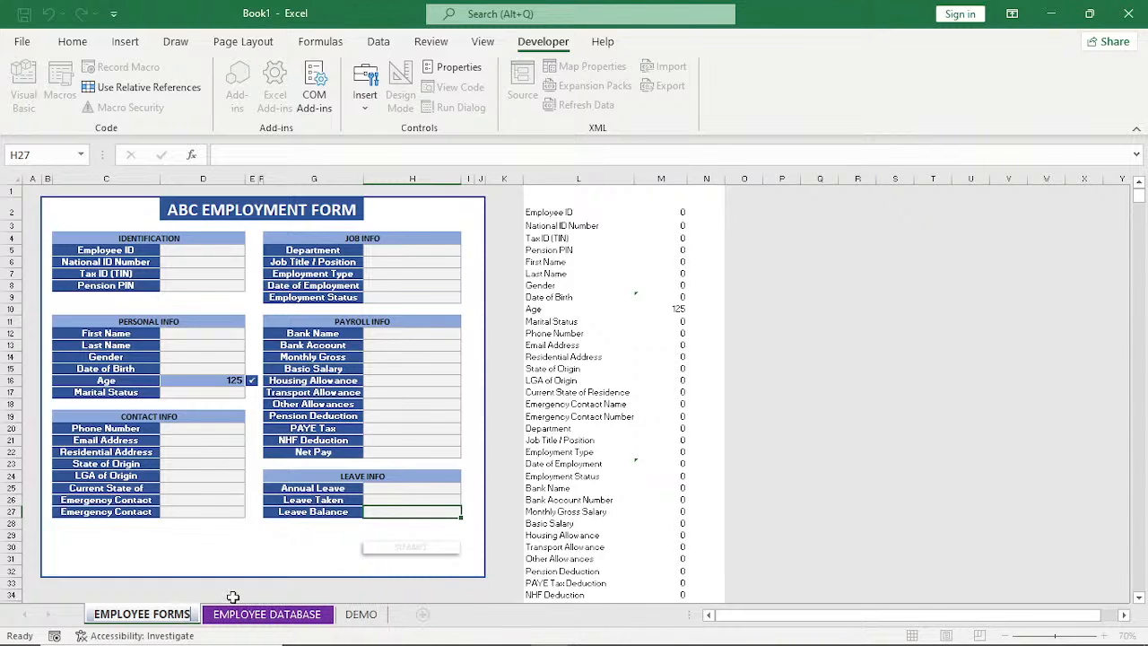
key("Return")
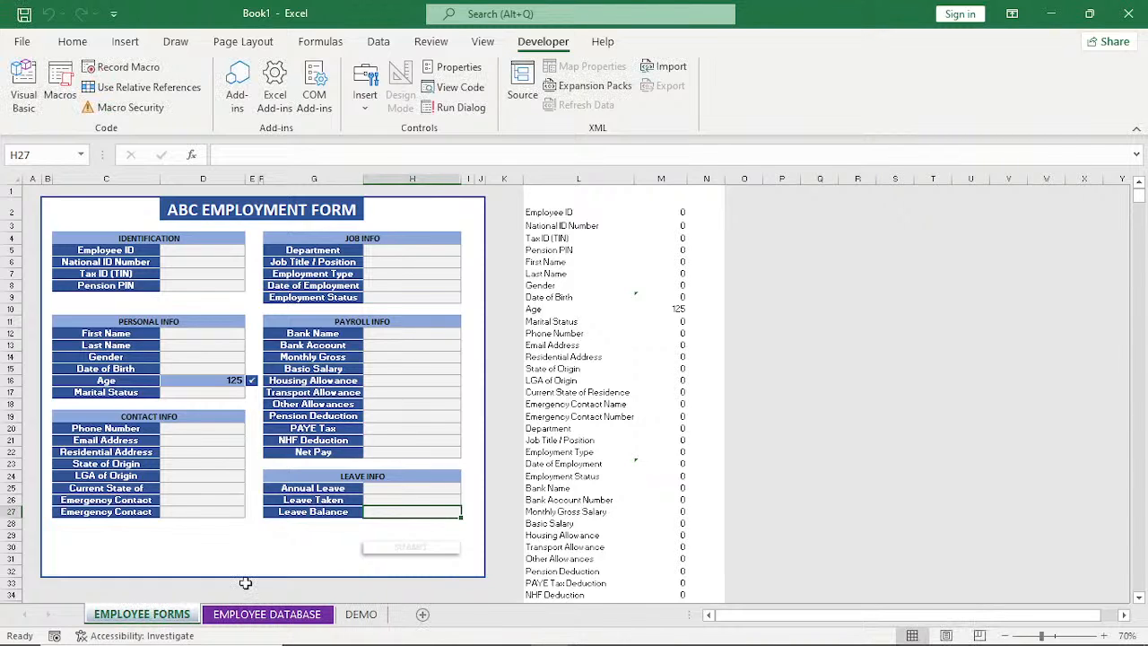
Try to run the SUBMIT macro with the form sheet renamed, and end the macro's execution.
left_click(410, 549)
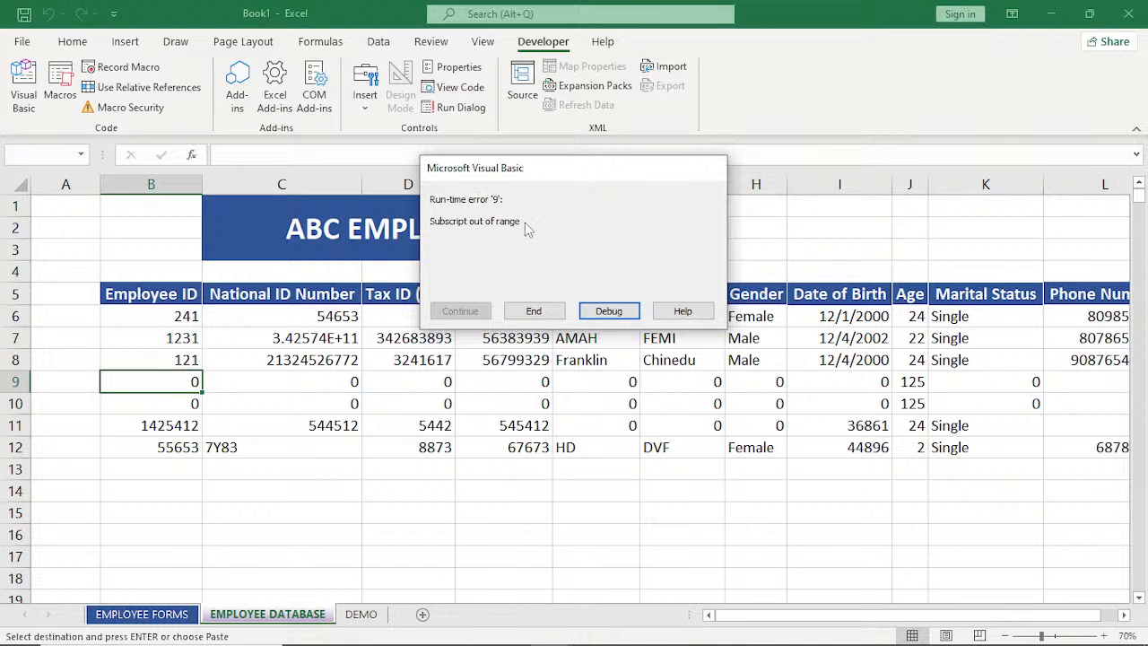
left_click(154, 613)
left_click(537, 312)
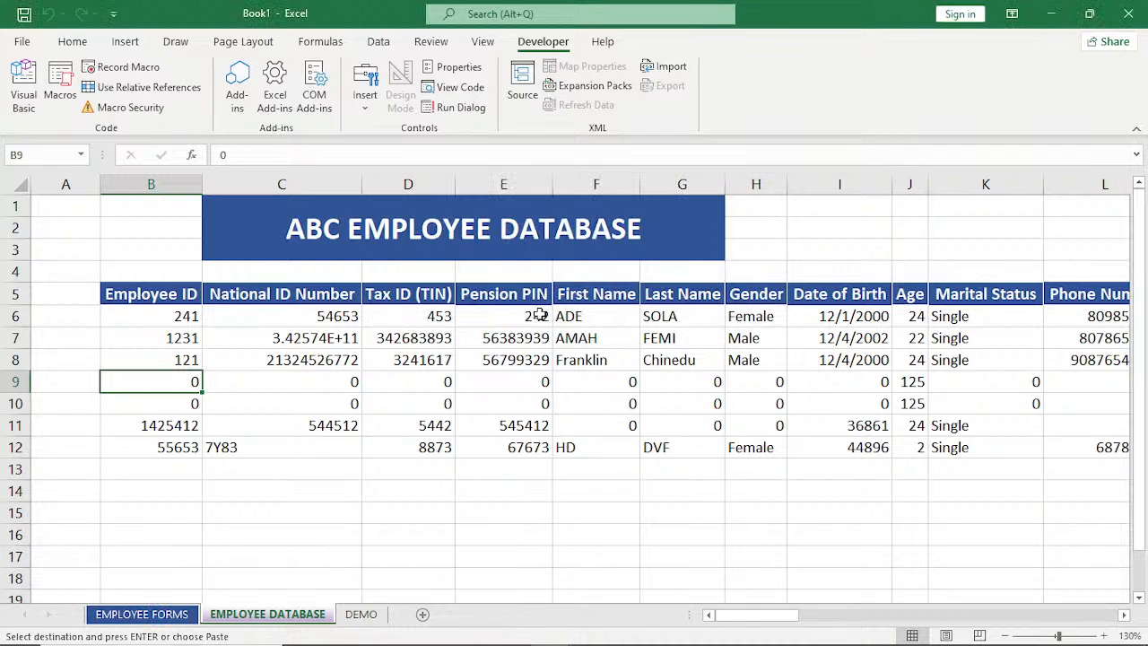
Rename the EMPLOYEE FORMS sheet back to EMPLOYEE FORM.
left_click(162, 618)
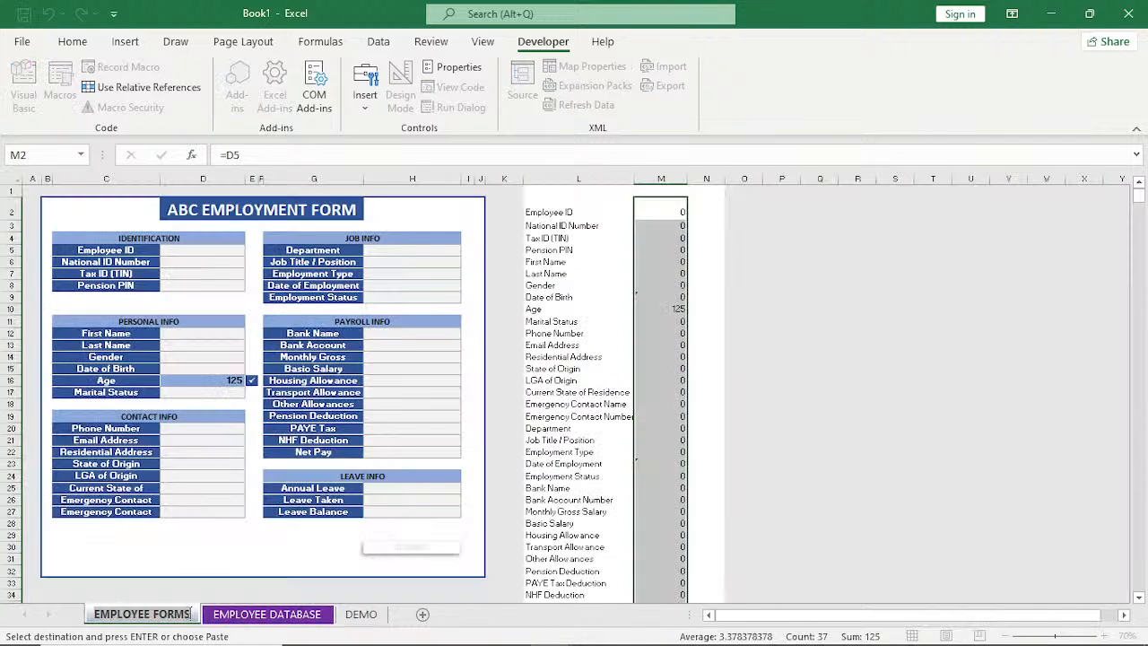
key("BackSpace")
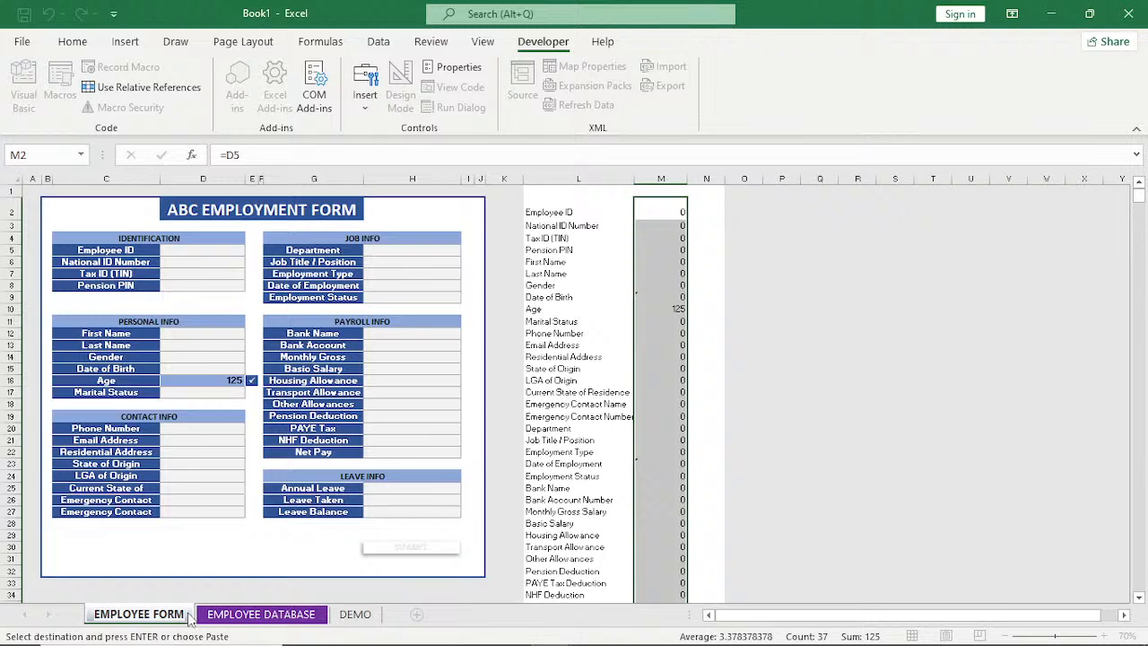
key("Return")
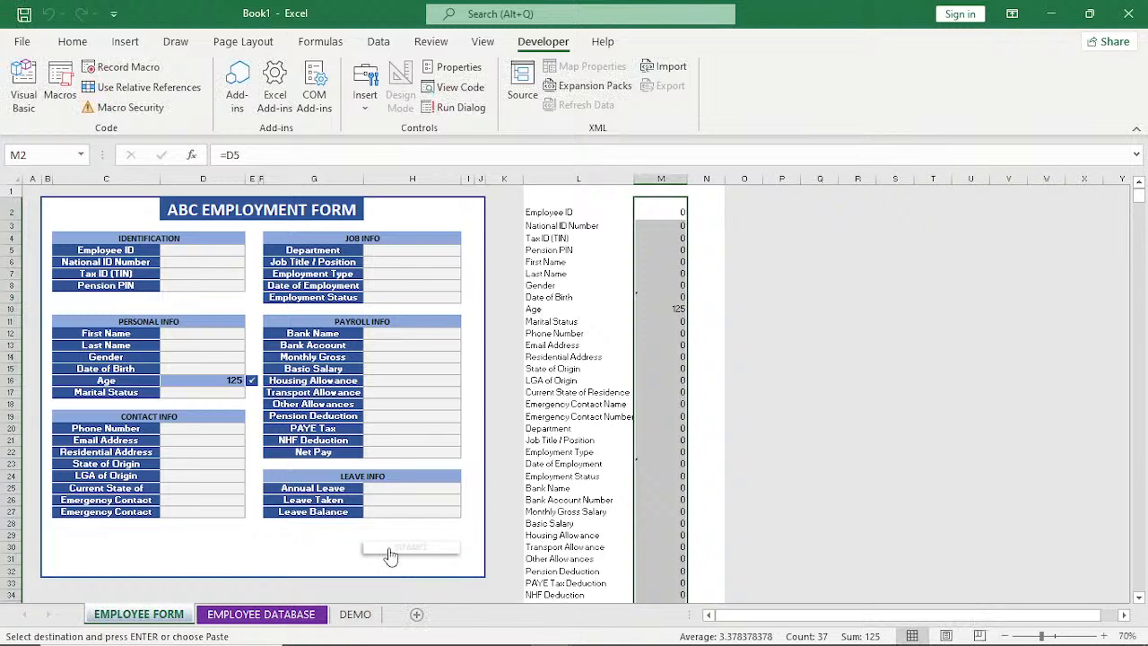
Submit the blank form again and check the new row on the EMPLOYEE DATABASE sheet.
left_click(391, 549)
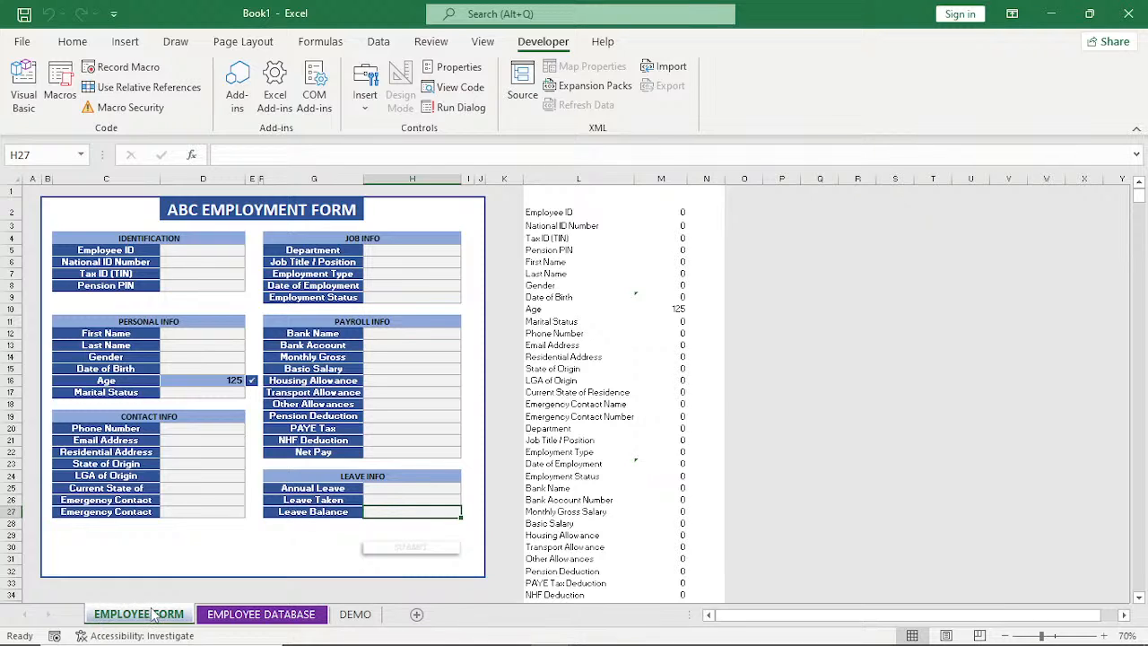
left_click(253, 614)
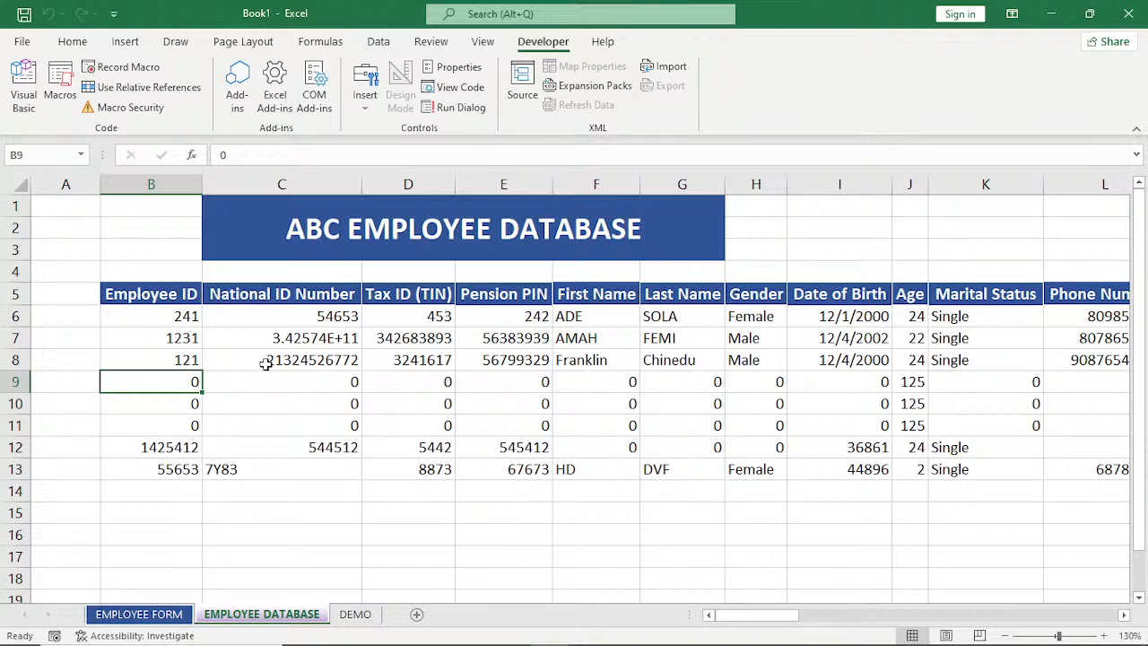
Save the workbook to the Desktop as Book1 in the Excel Macro-Enabled Workbook format.
key("ctrl+s")
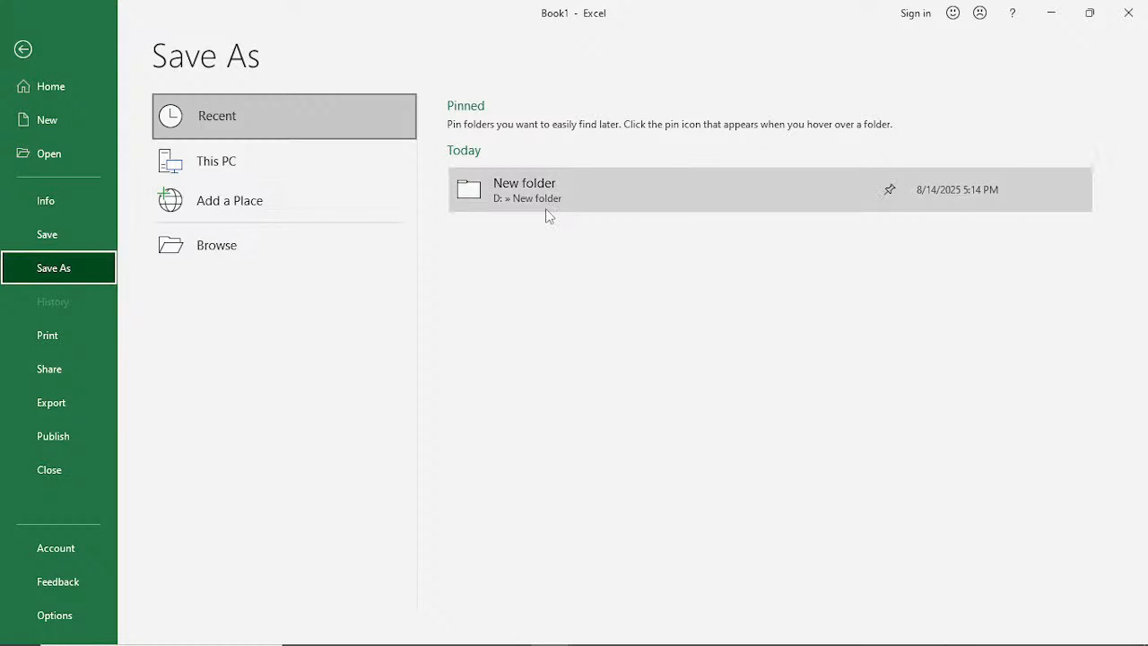
left_click(228, 165)
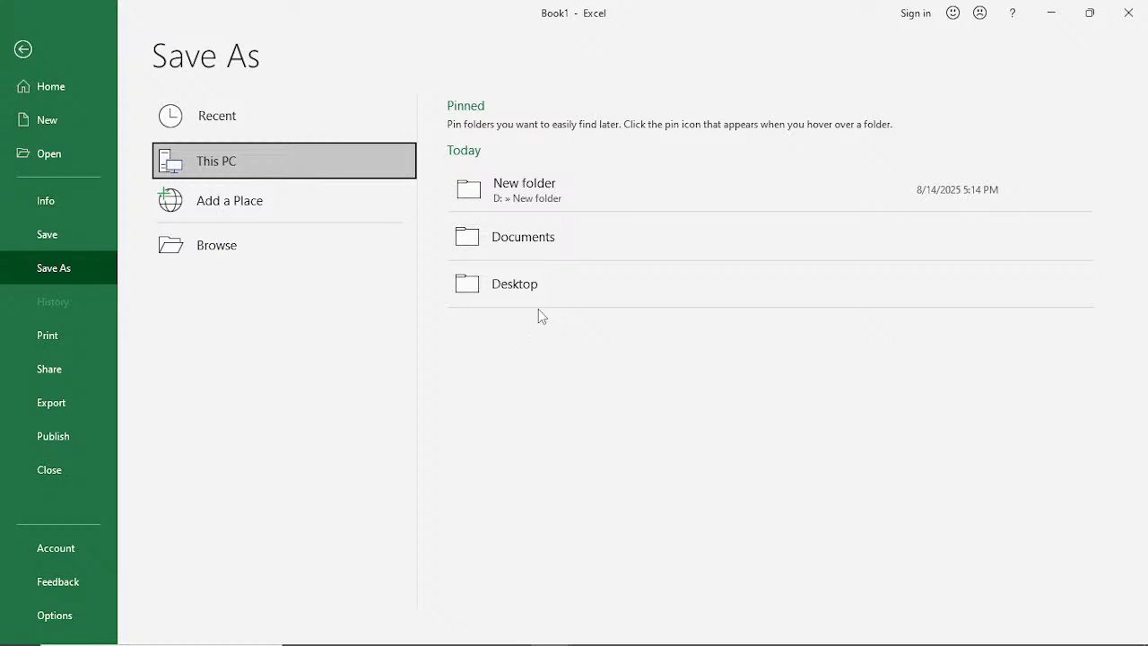
left_click(511, 289)
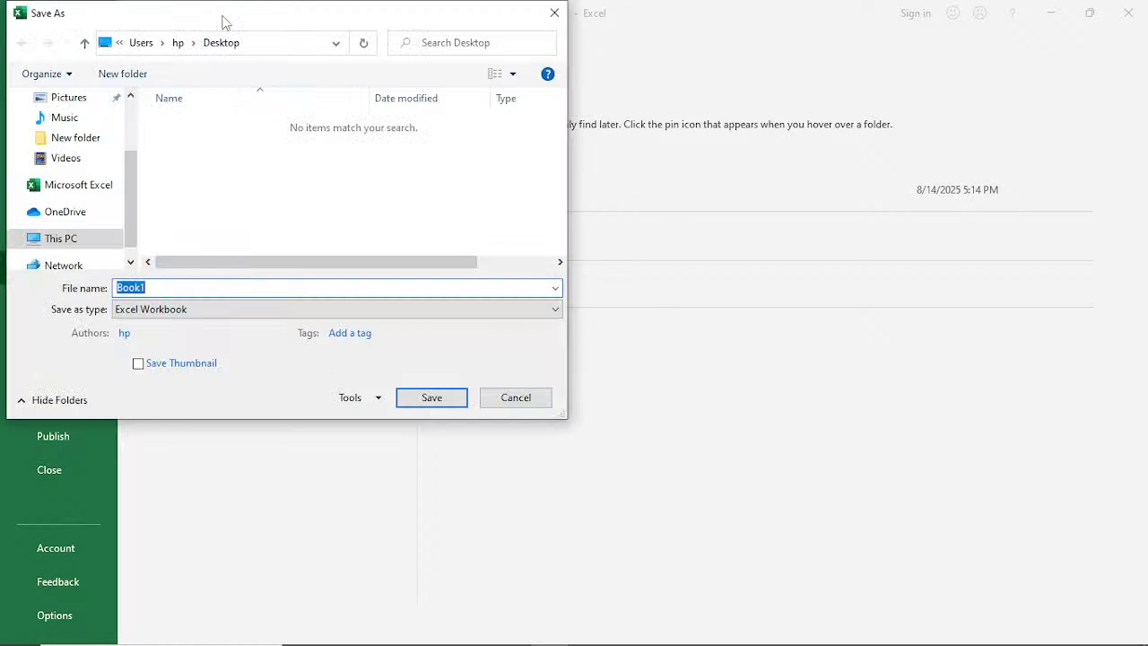
left_click_drag(225, 22, 410, 67)
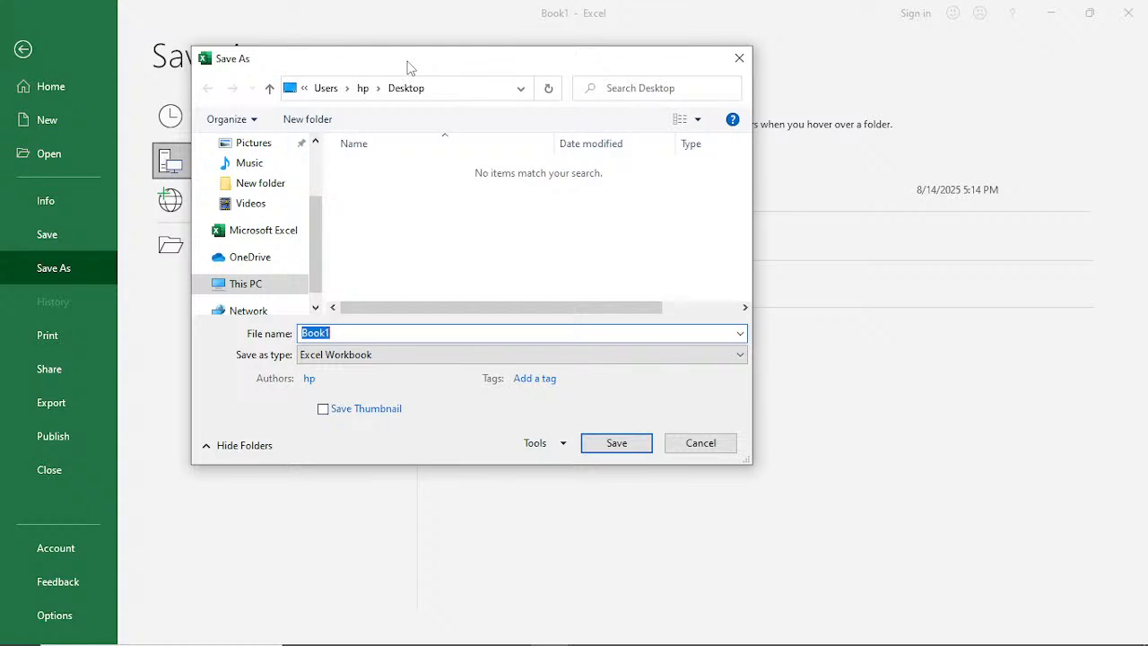
left_click(385, 356)
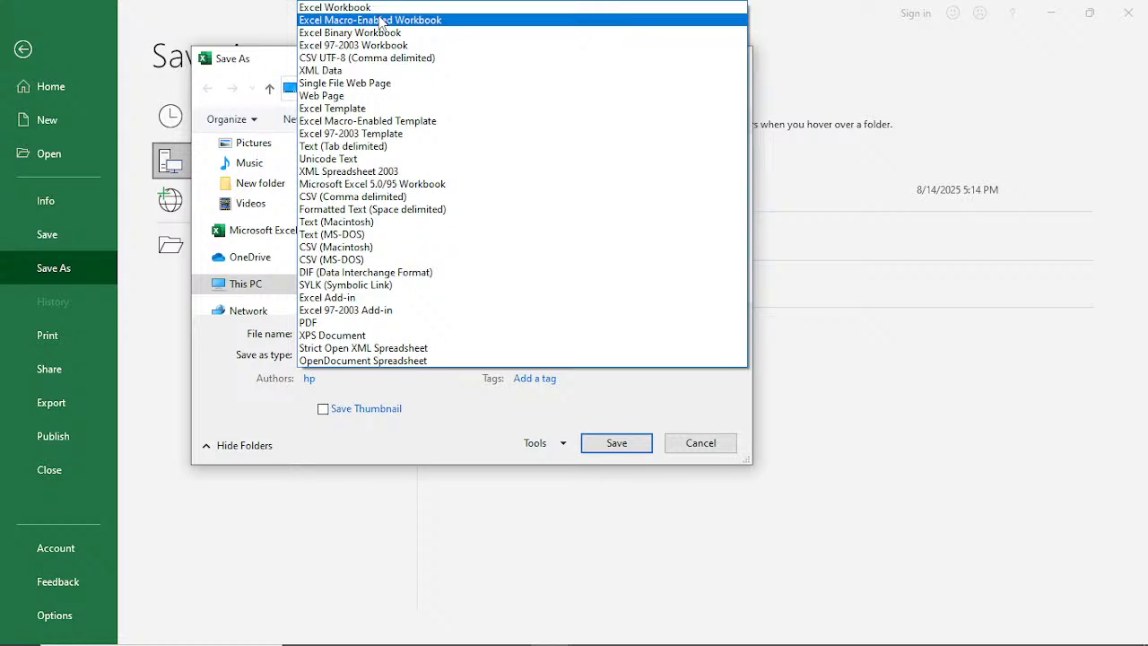
left_click(380, 20)
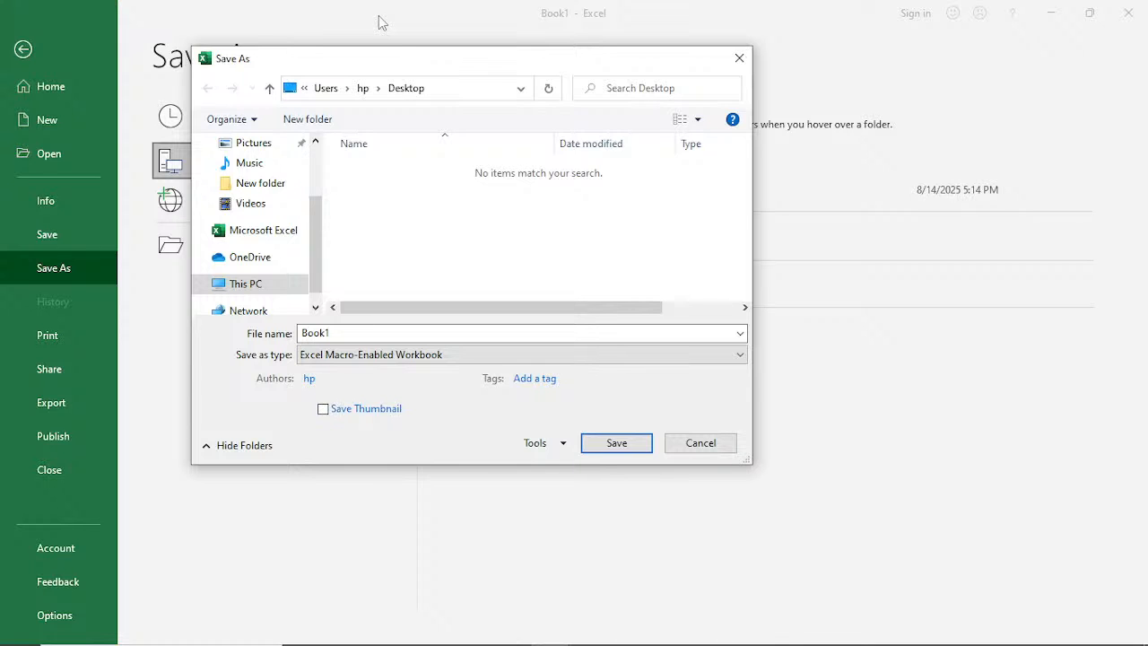
left_click(617, 445)
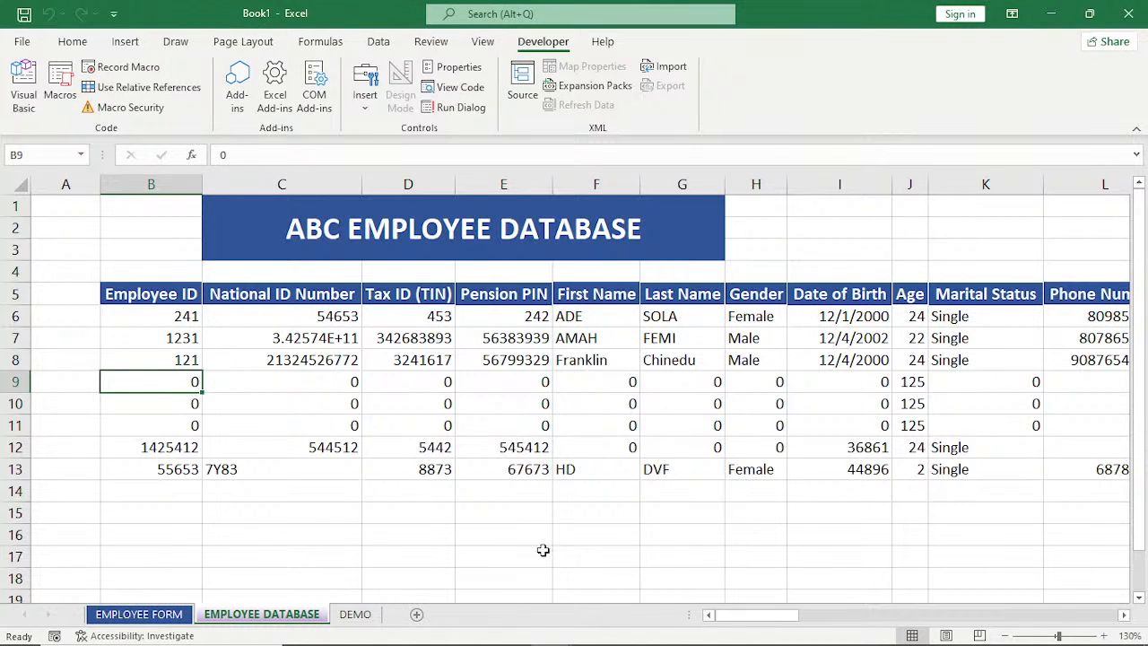
Insert a blank sheet in Book1, and open the Employee_Dataset 2 workbook to look through its sheets.
left_click(415, 614)
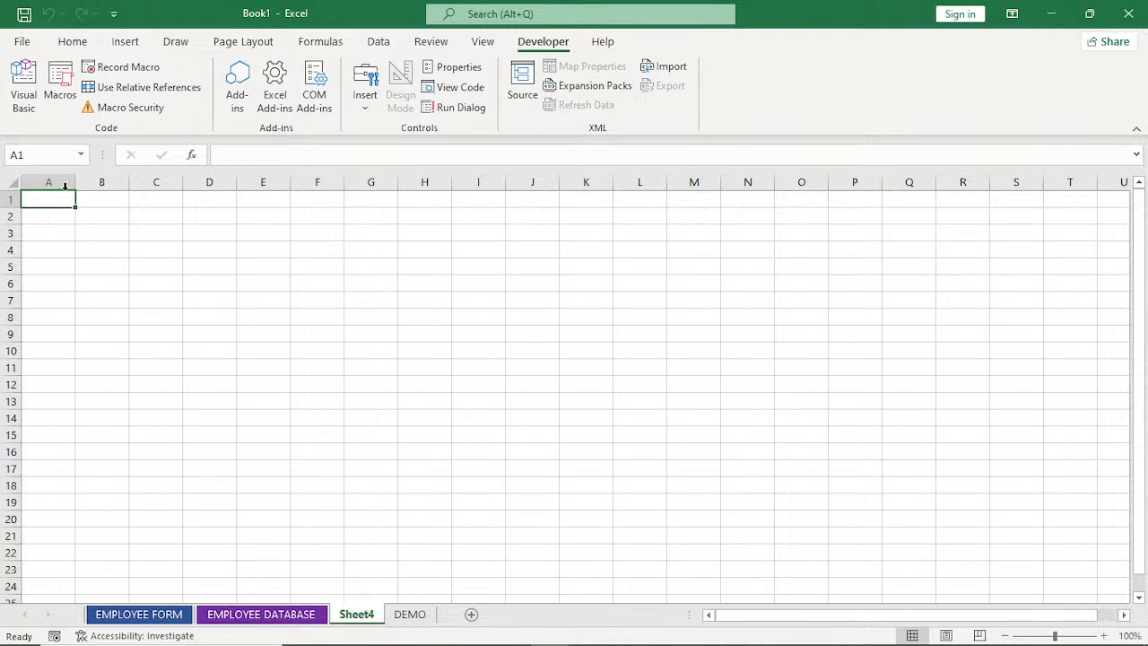
left_click(27, 40)
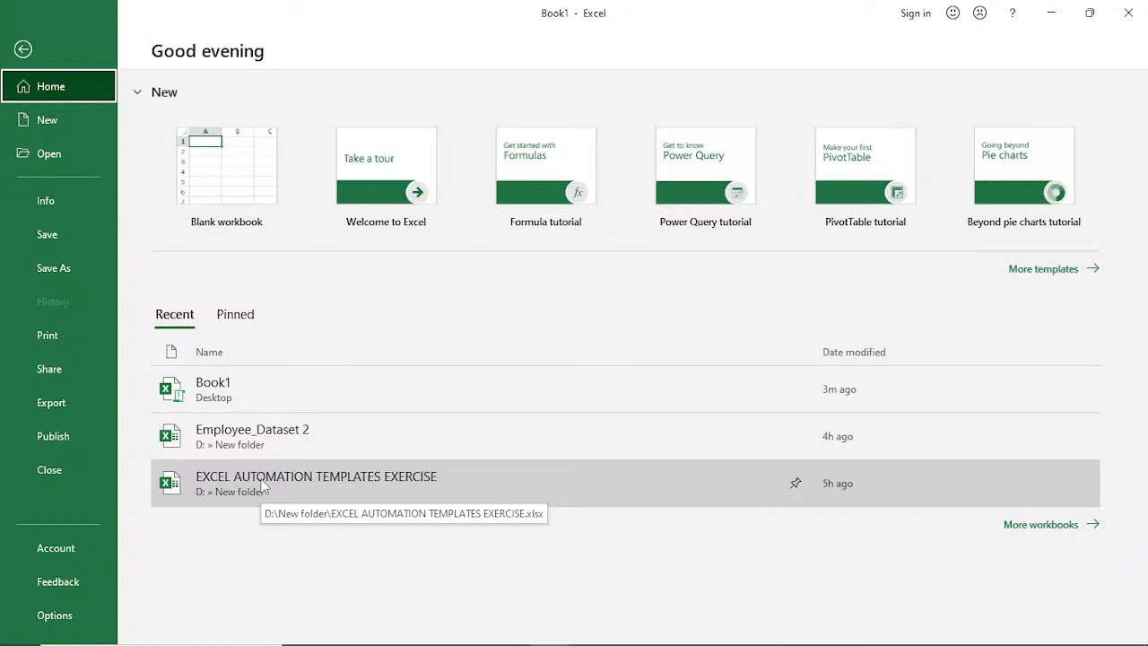
key("Escape")
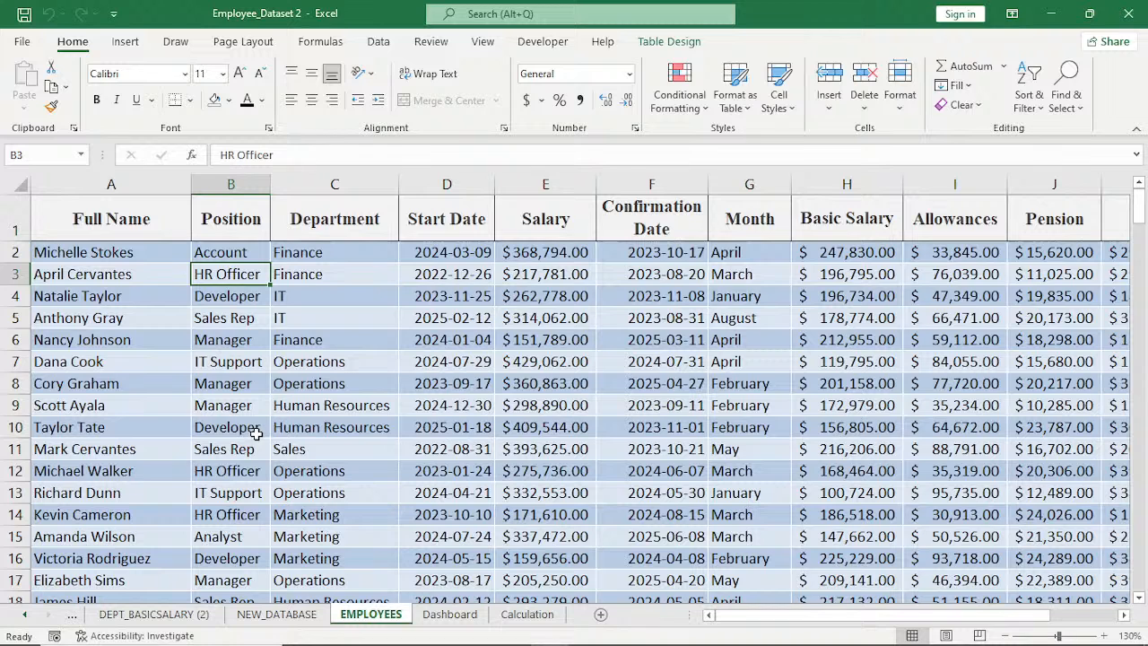
left_click(283, 618)
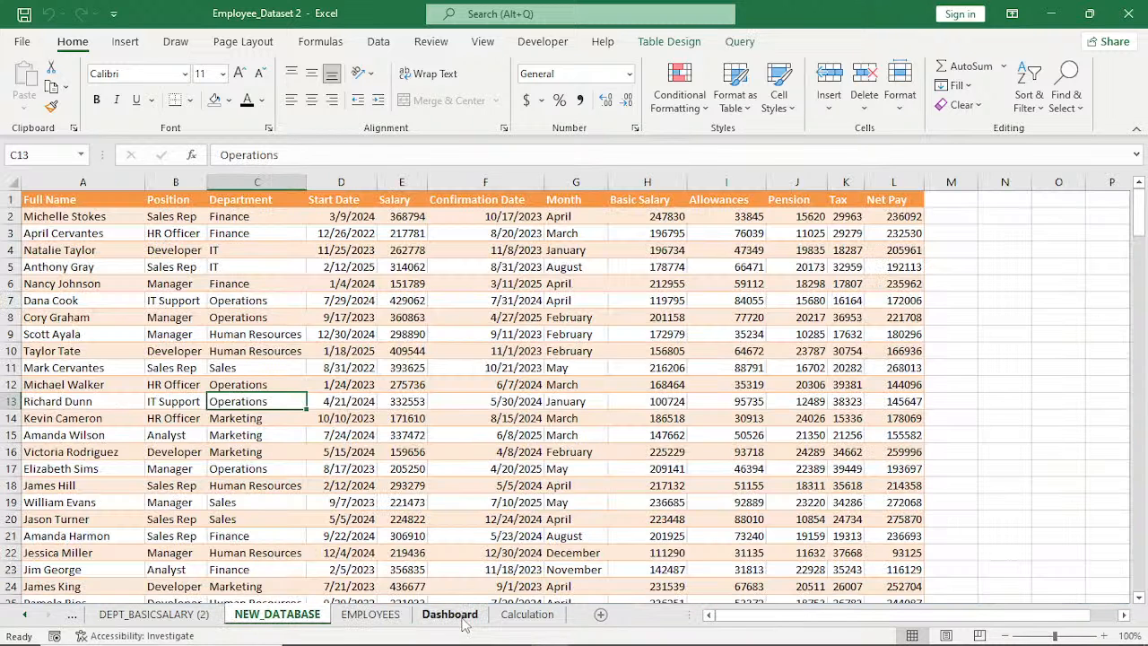
left_click(71, 618)
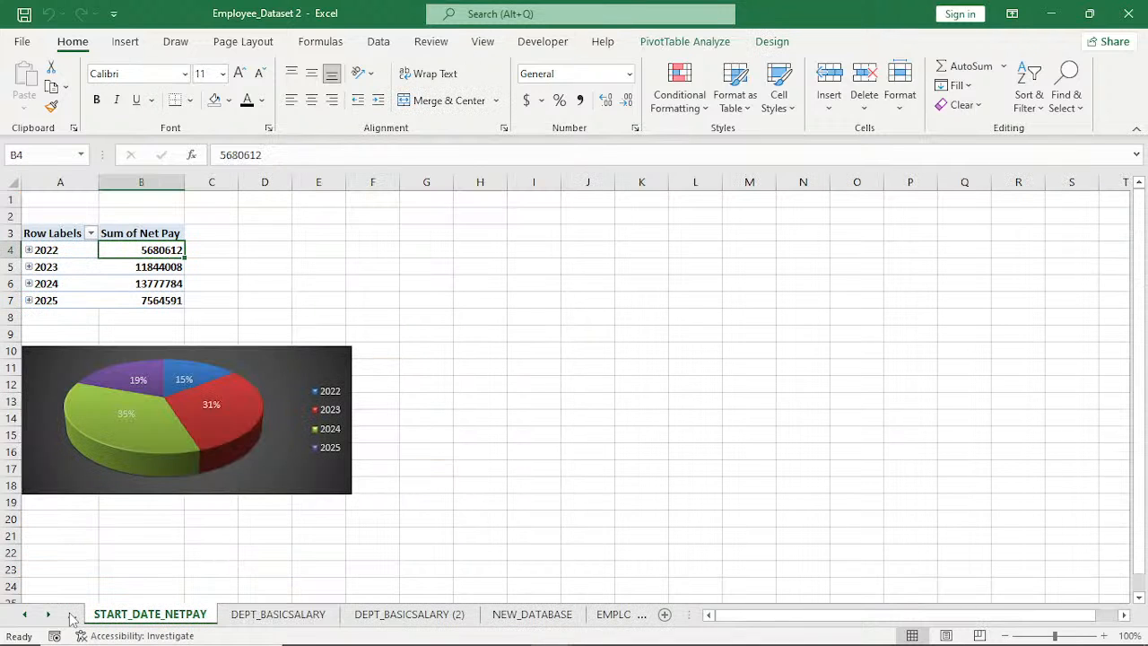
left_click(642, 618)
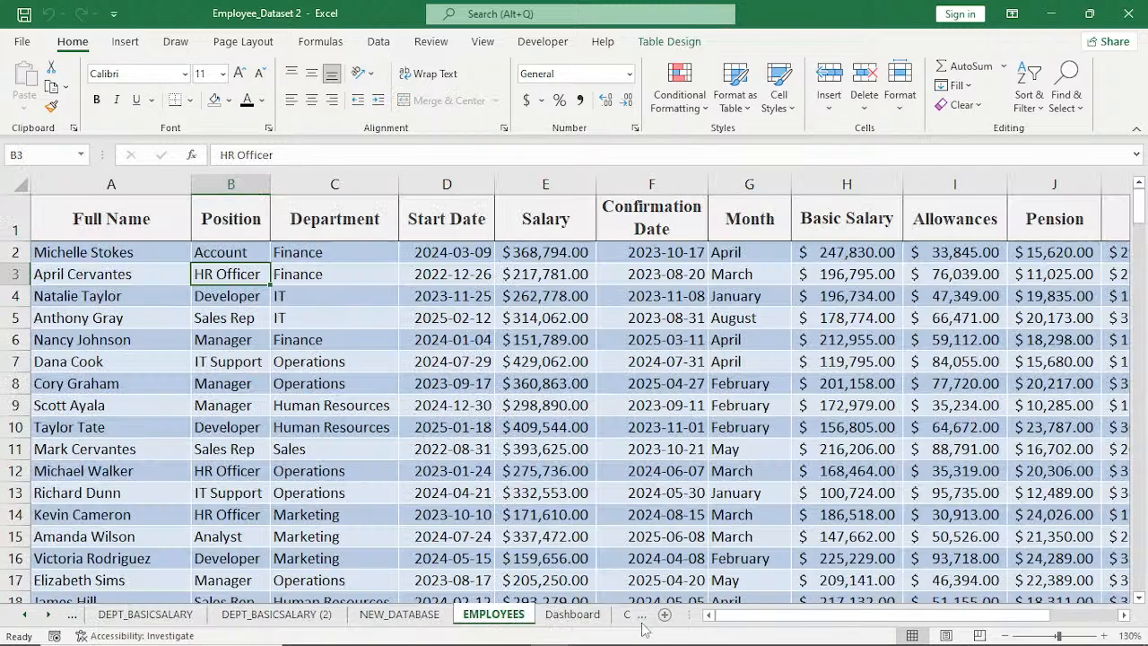
left_click(640, 617)
Open the protected EXCEL AUTOMATION TEMPLATES EXERCISE workbook from the recent files, entering its password.
left_click(22, 42)
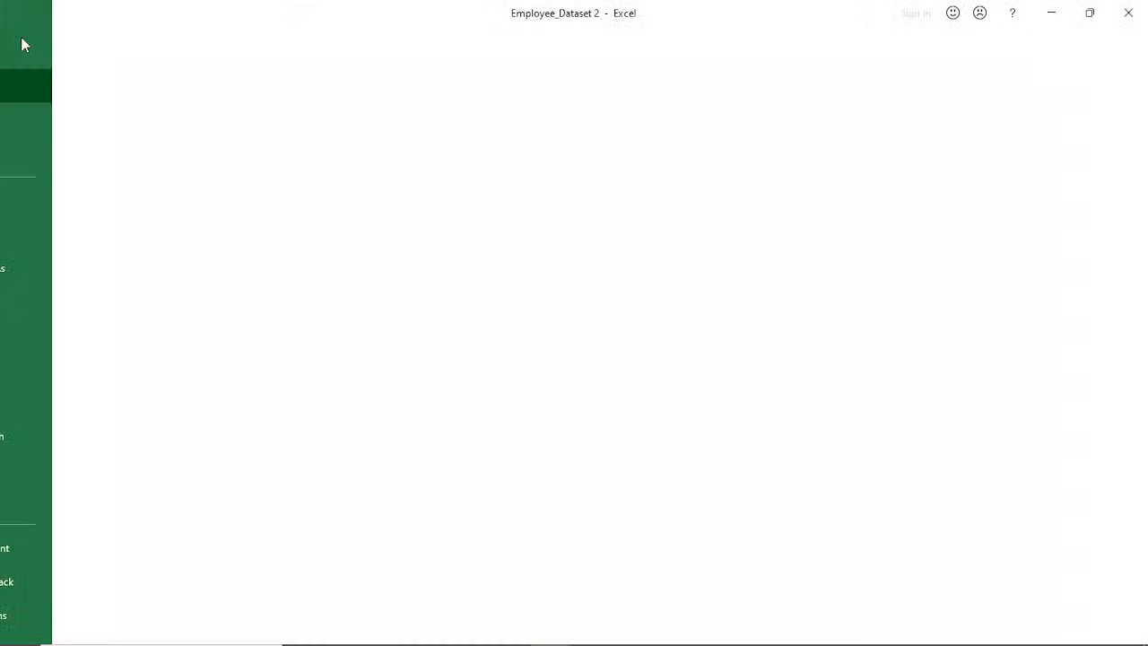
left_click(24, 45)
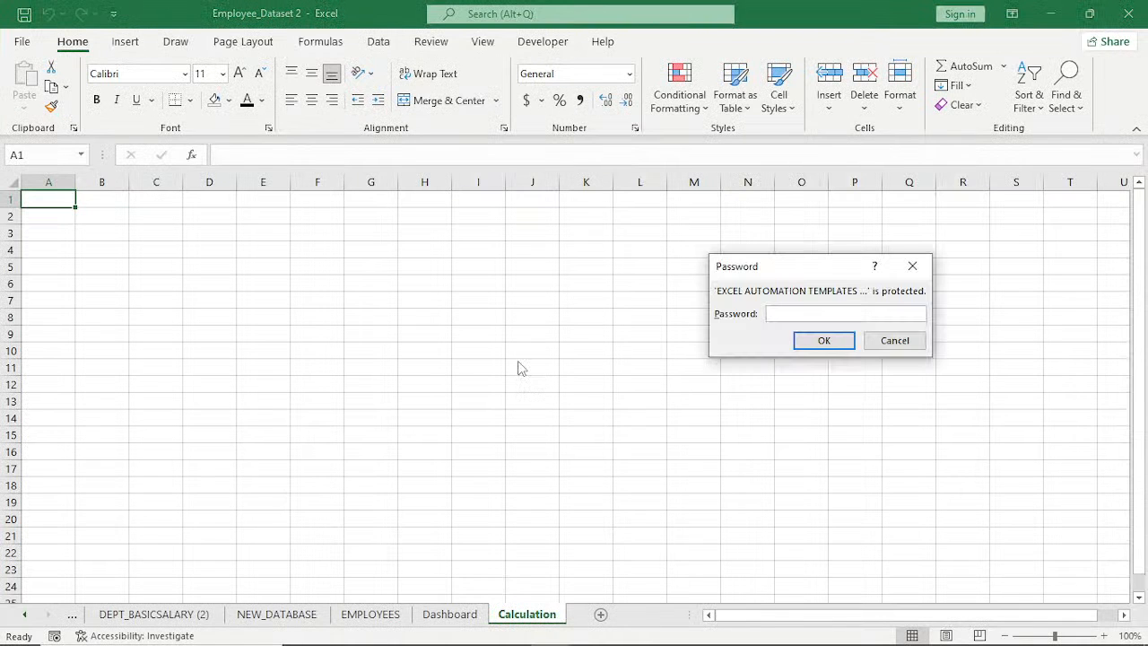
key("ctrl+v")
key("Return")
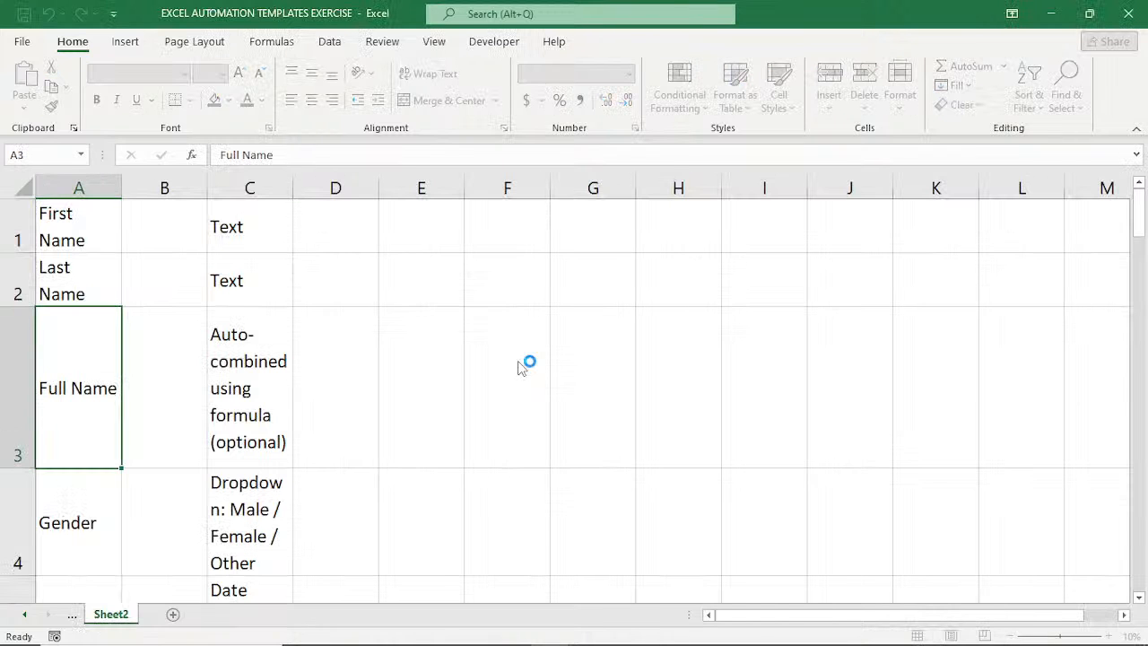
Copy range A2:E14 from the EMPLOYEES RECORD sheet into a new sheet, starting at cell A1.
left_click(73, 615)
left_click(72, 615)
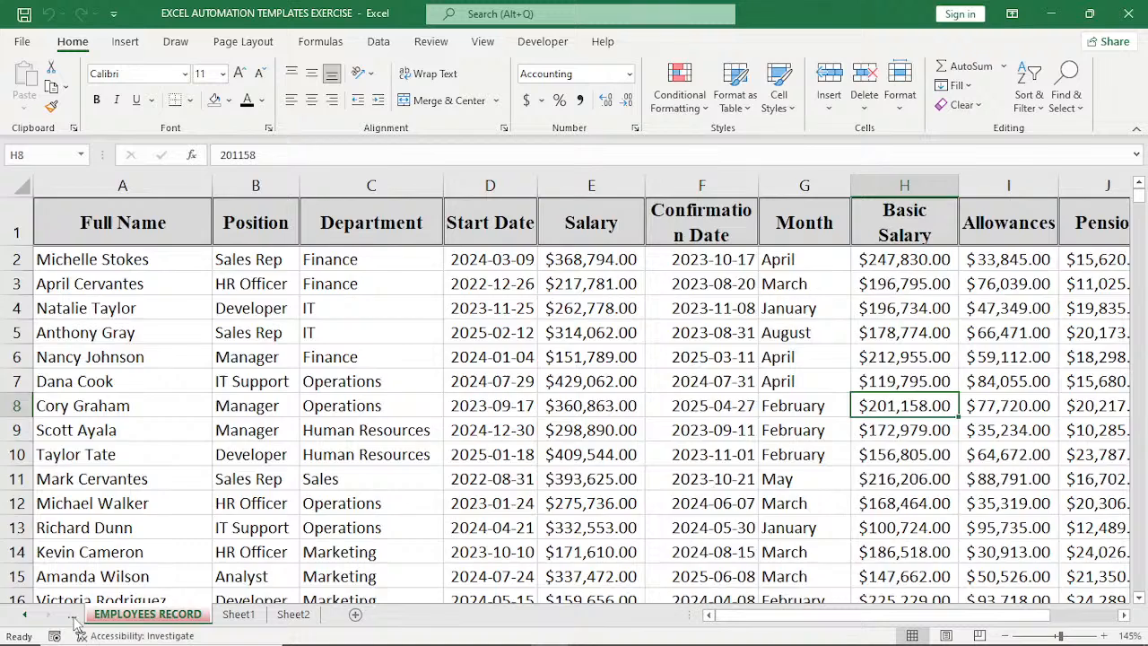
left_click(73, 617)
left_click(229, 615)
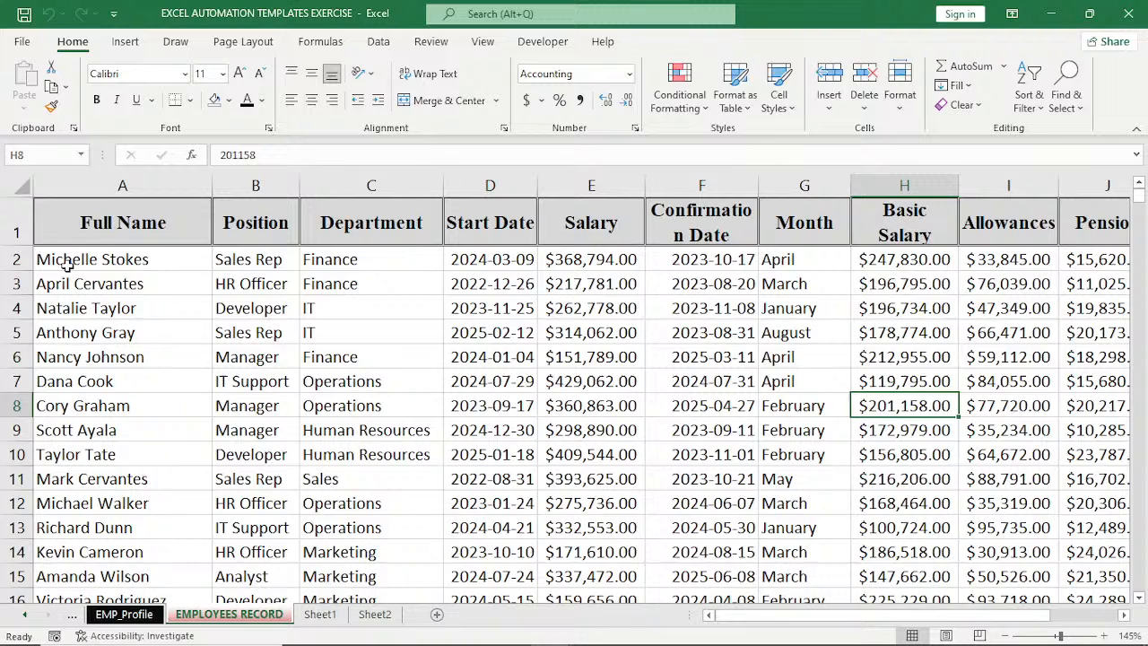
left_click_drag(67, 265, 253, 481)
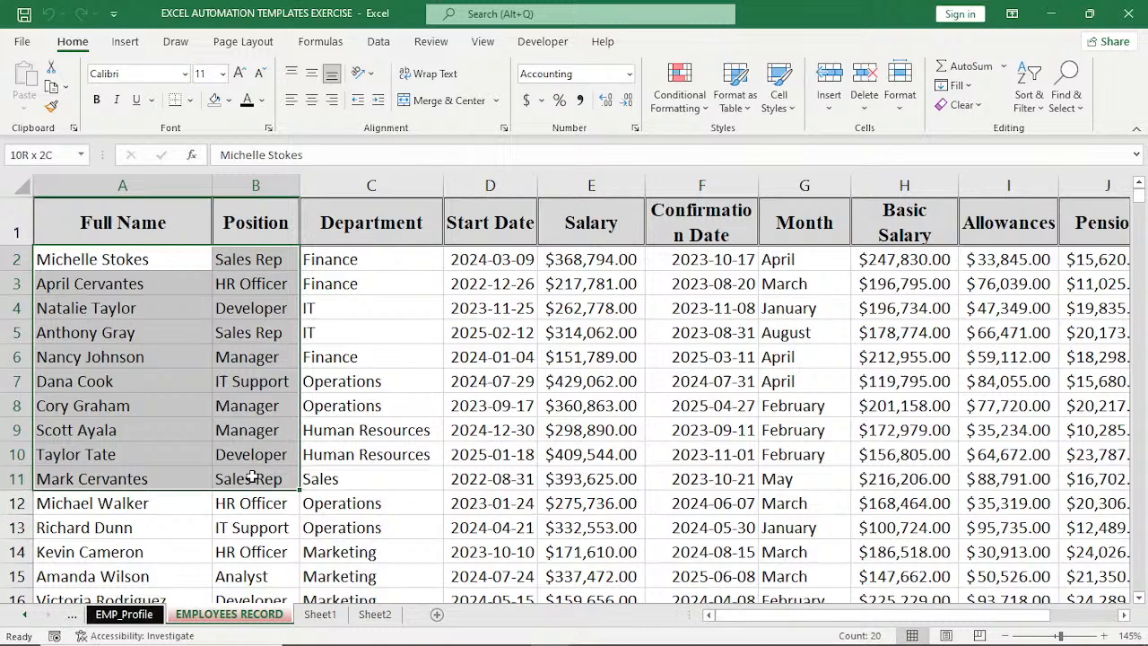
left_click_drag(253, 478, 253, 478)
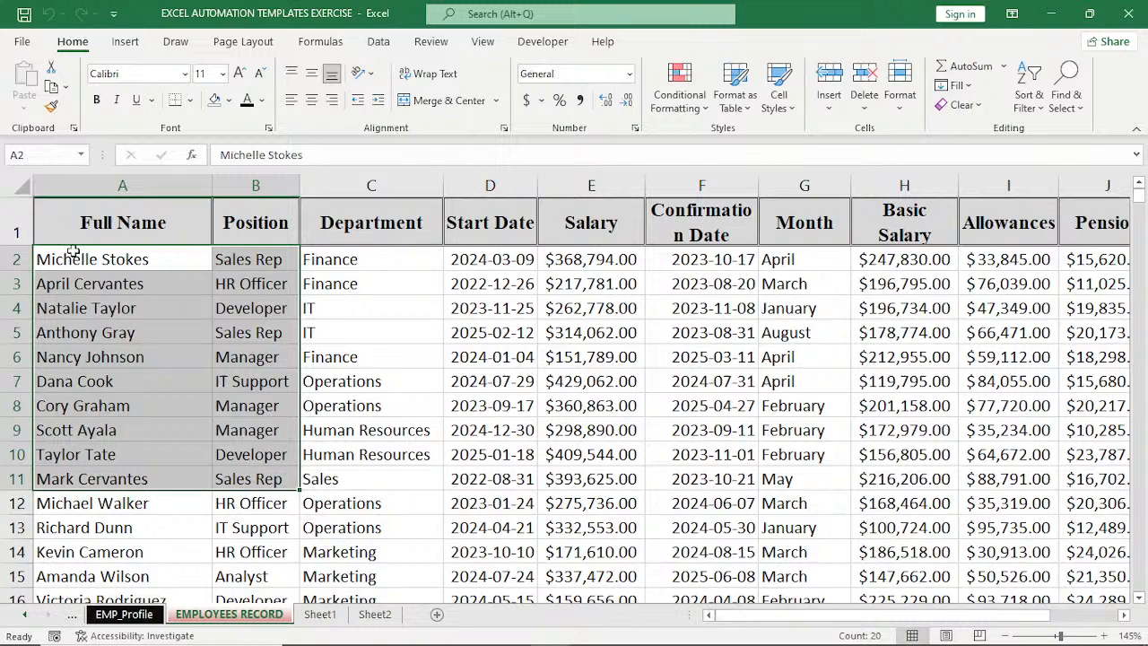
left_click_drag(71, 251, 598, 565)
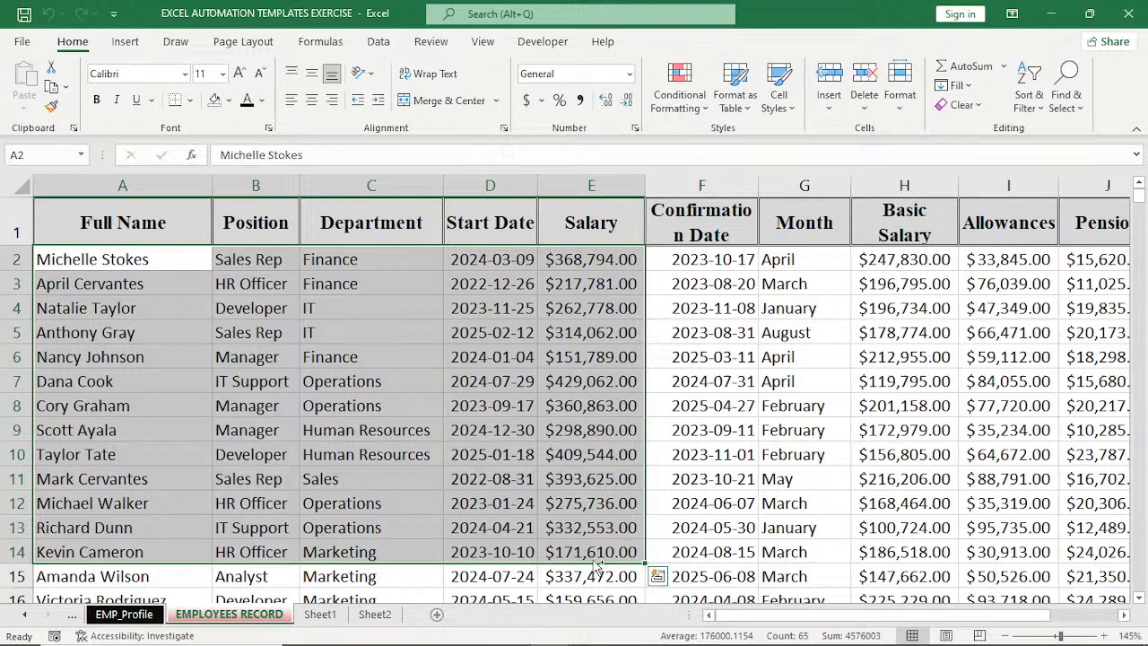
key("ctrl+c")
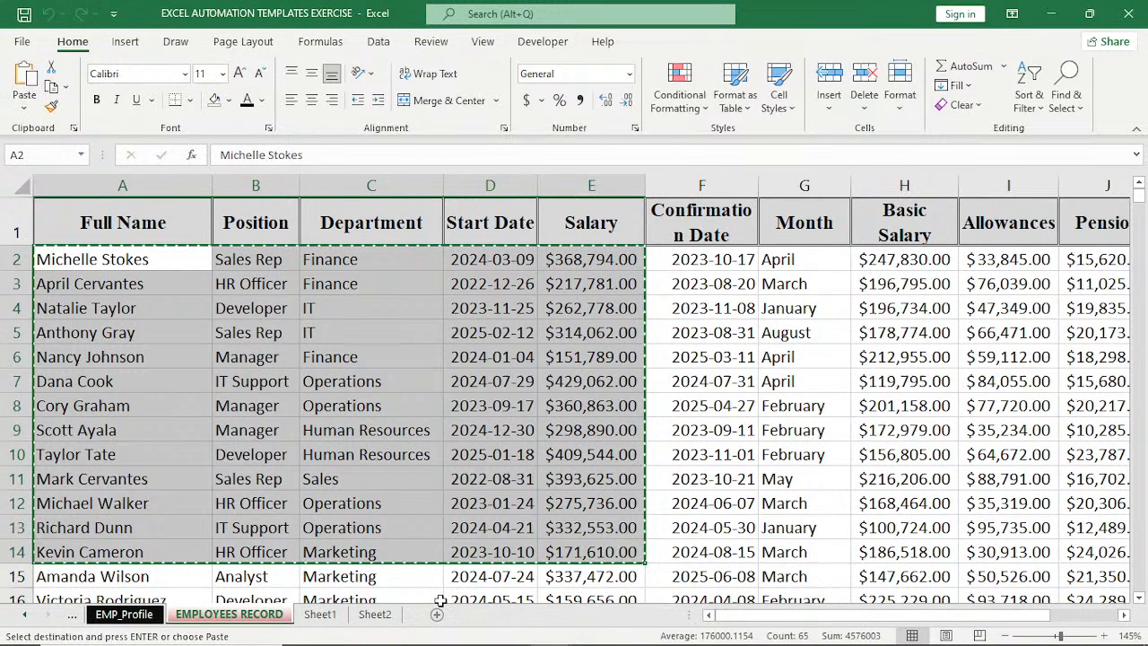
left_click(437, 613)
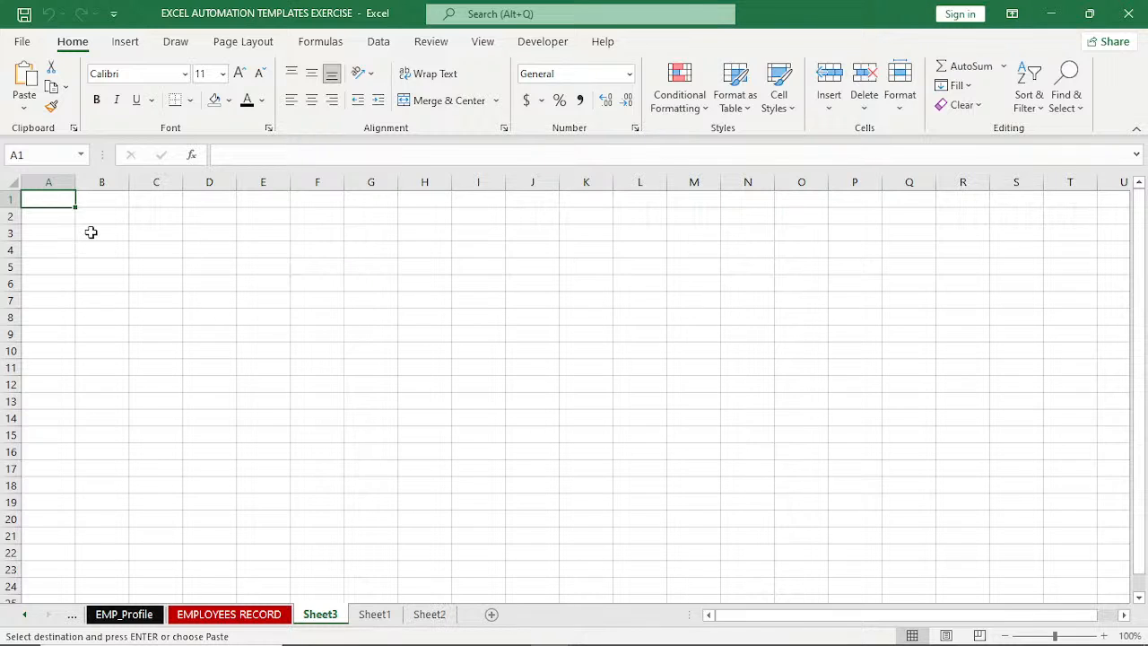
key("ctrl+v")
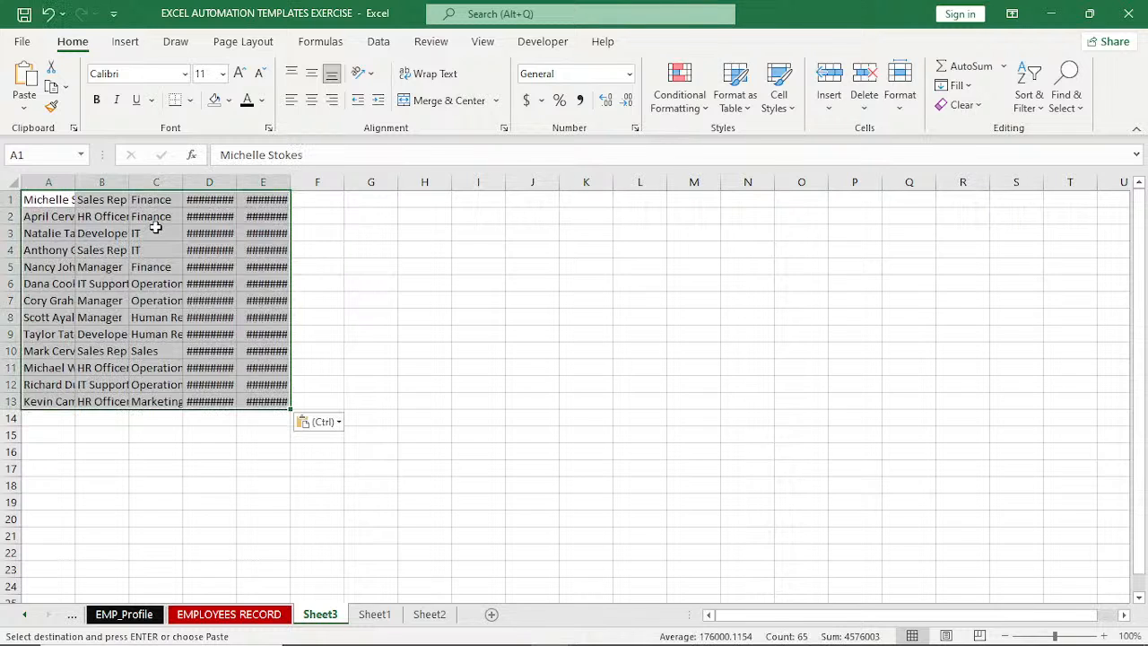
Fit the widths of columns A to E to the pasted employee data and clear the range selection.
double_click(290, 183)
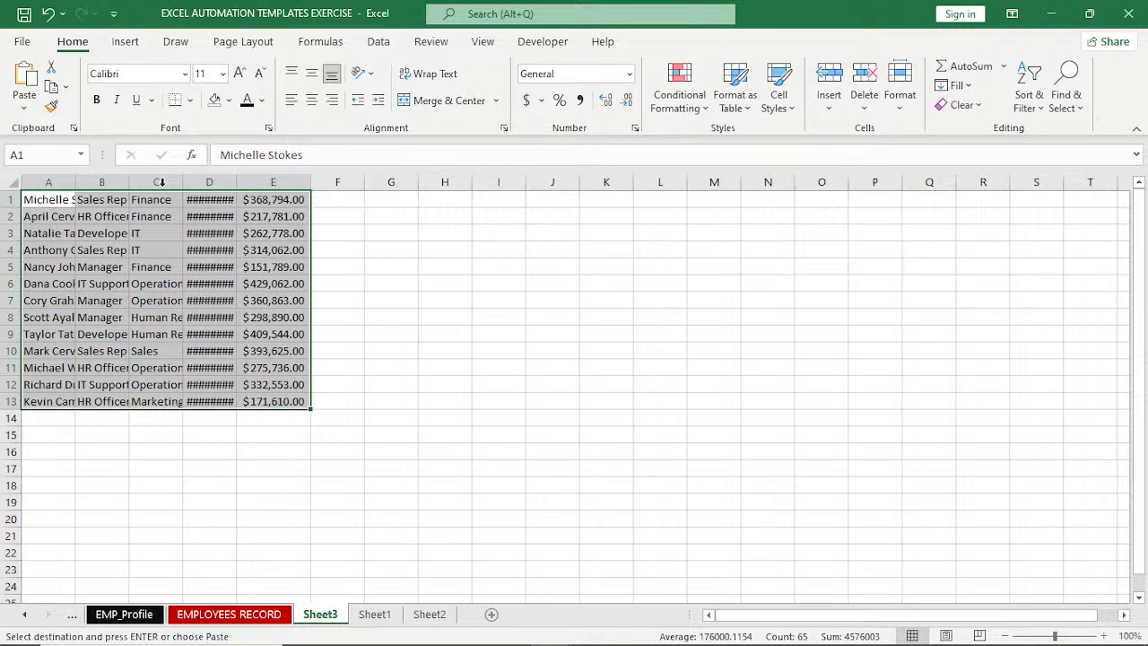
double_click(236, 183)
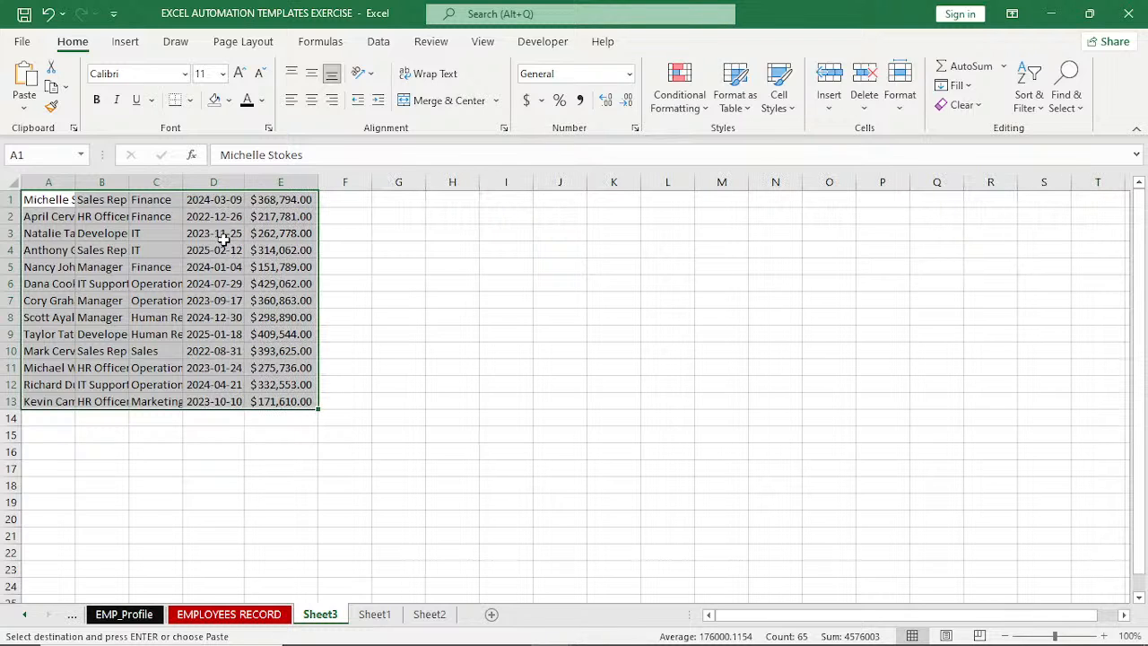
double_click(75, 183)
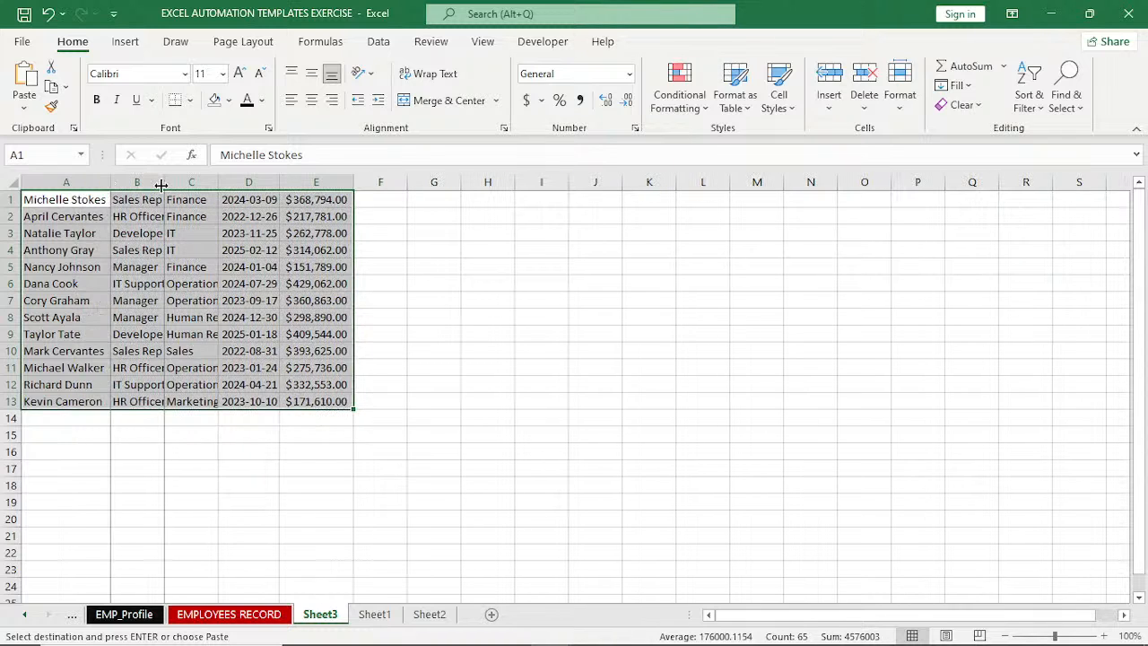
double_click(164, 183)
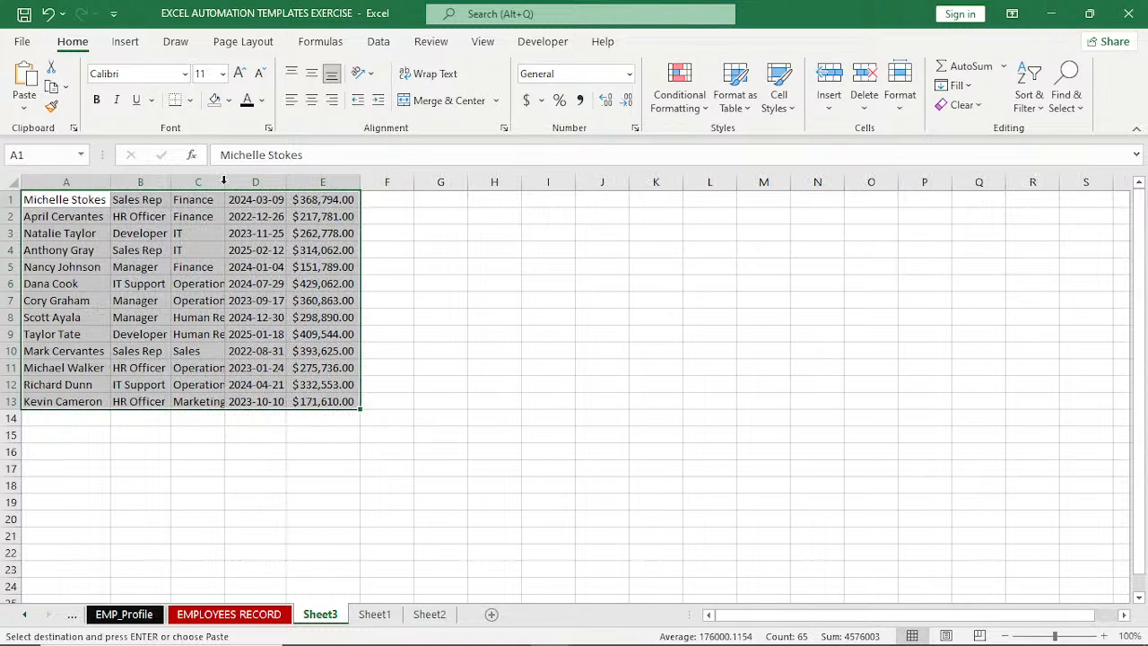
double_click(225, 182)
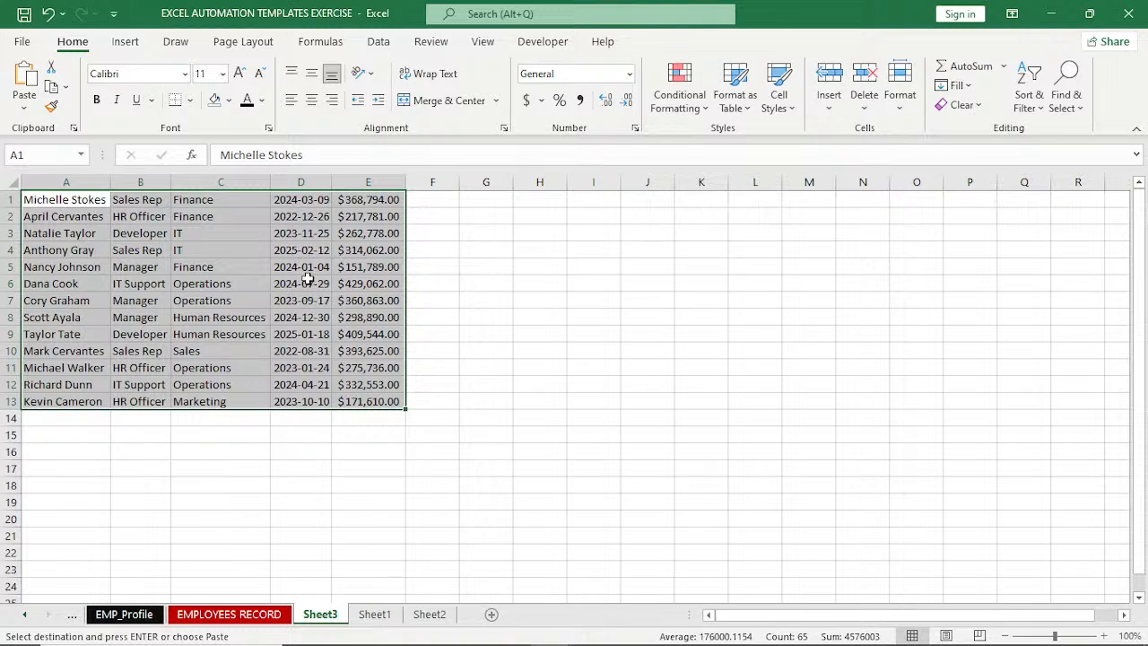
left_click(462, 352)
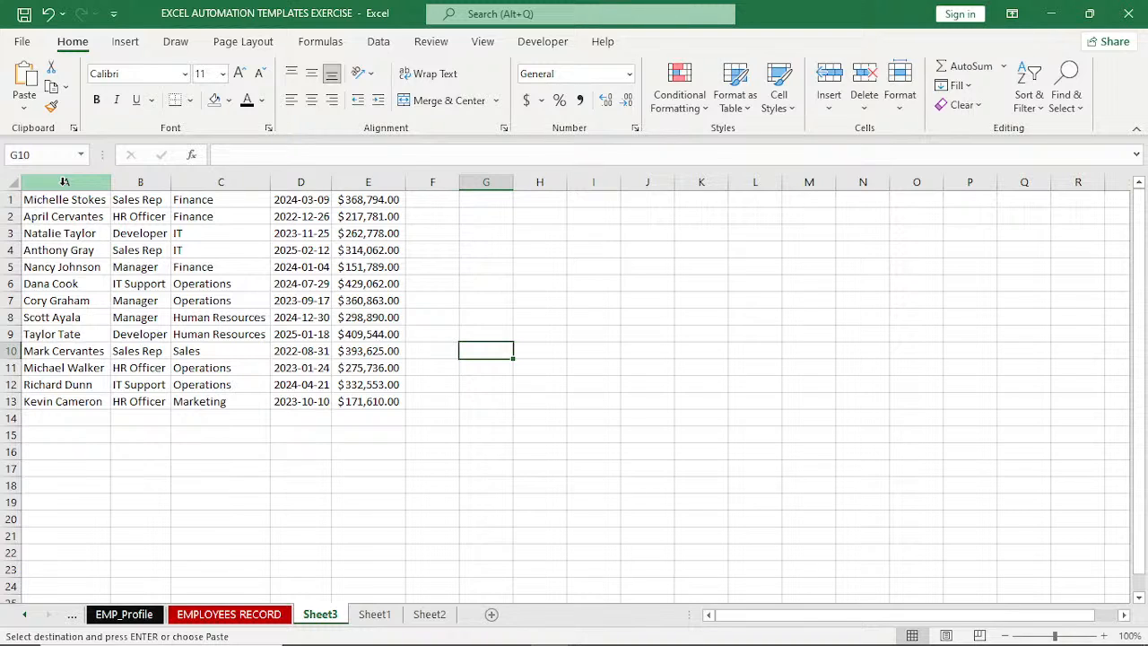
Start recording a macro named FORMATTING, stored in the Personal Macro Workbook.
left_click(549, 41)
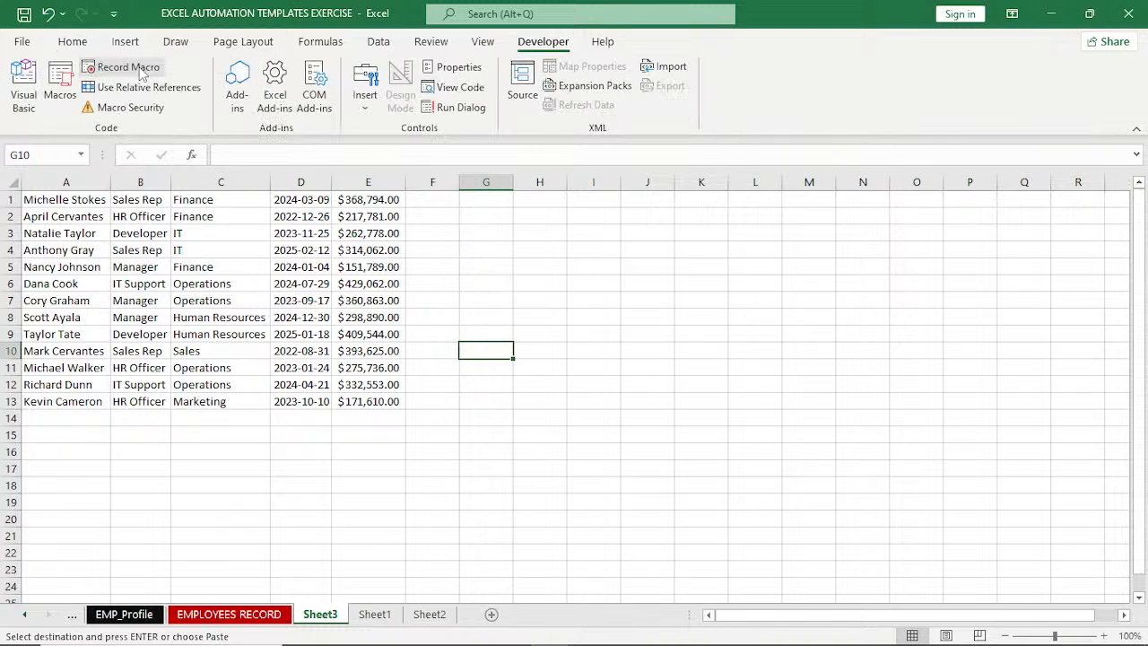
left_click(128, 67)
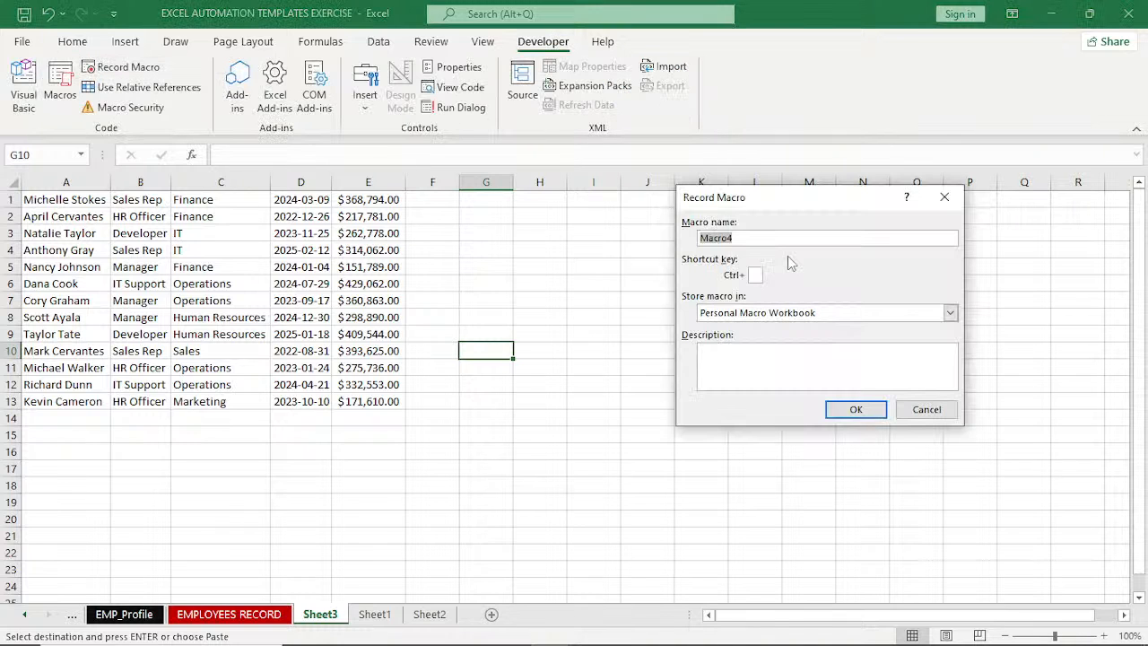
type("FORMATTING")
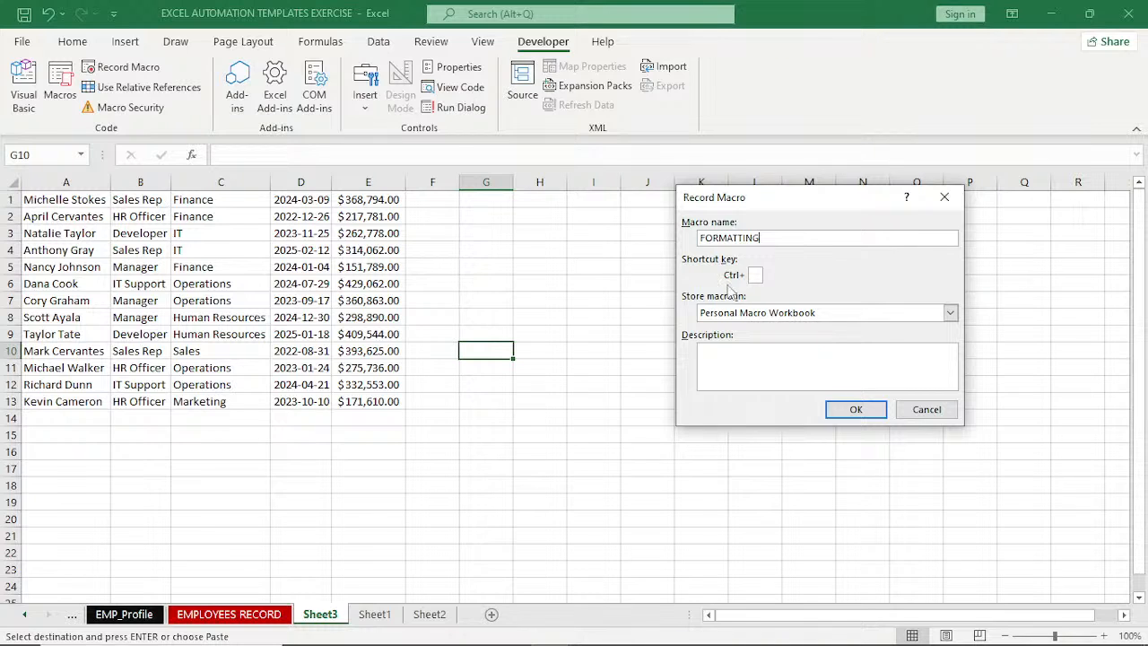
left_click(852, 413)
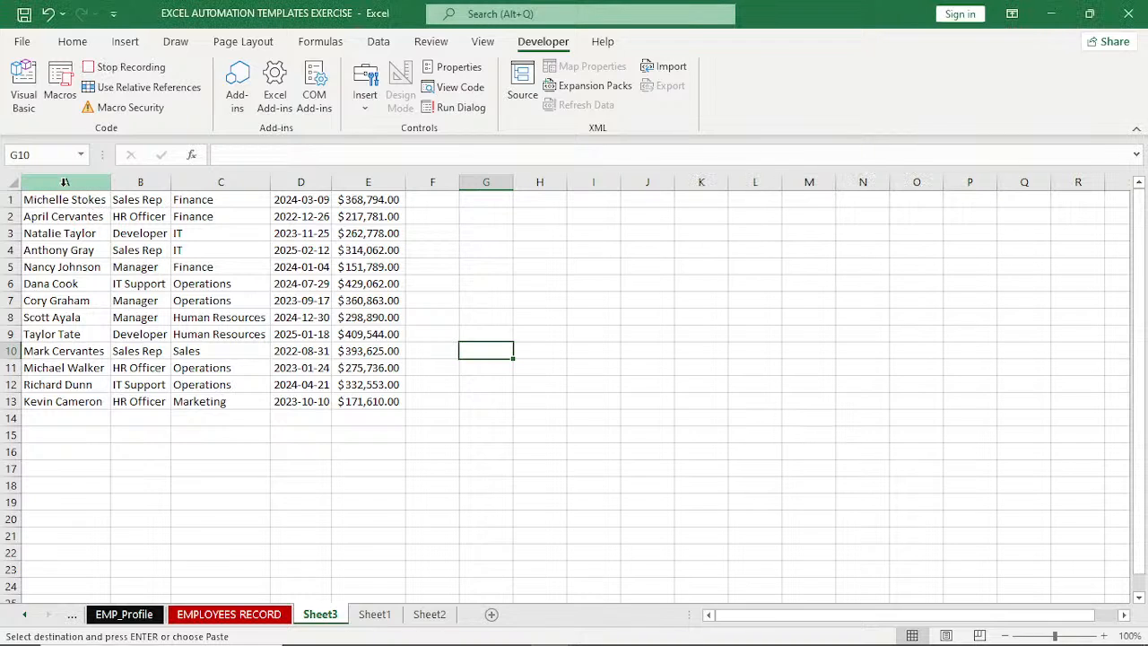
Split the full names in column A with Text to Columns, adding space as a delimiter and replacing the existing column B data.
left_click(65, 182)
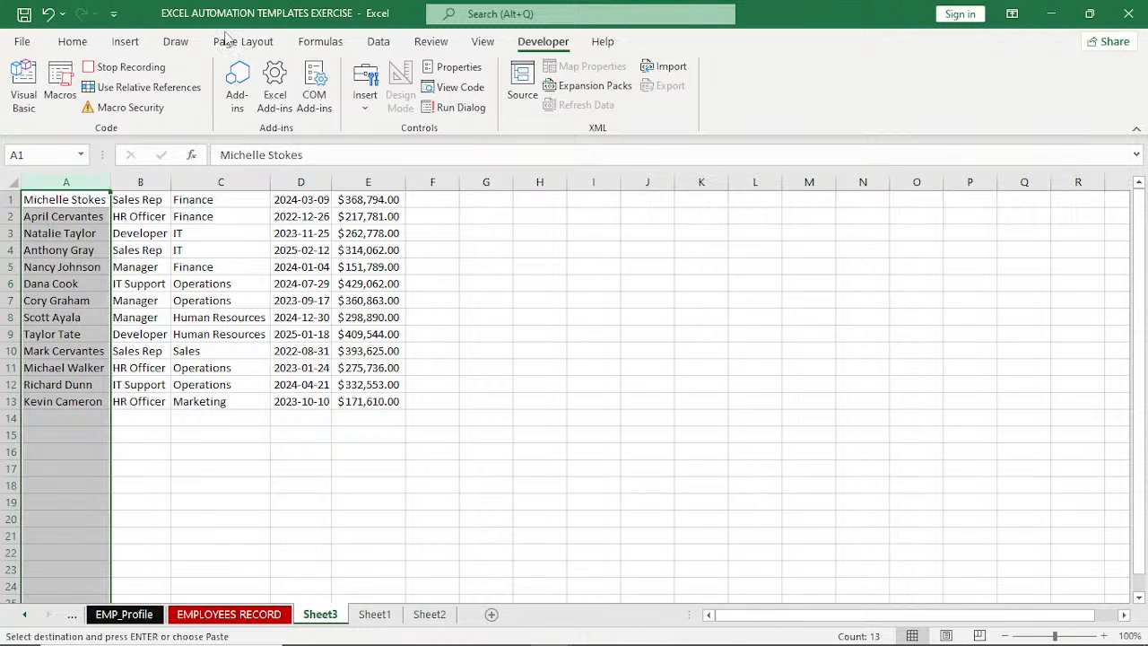
left_click(381, 43)
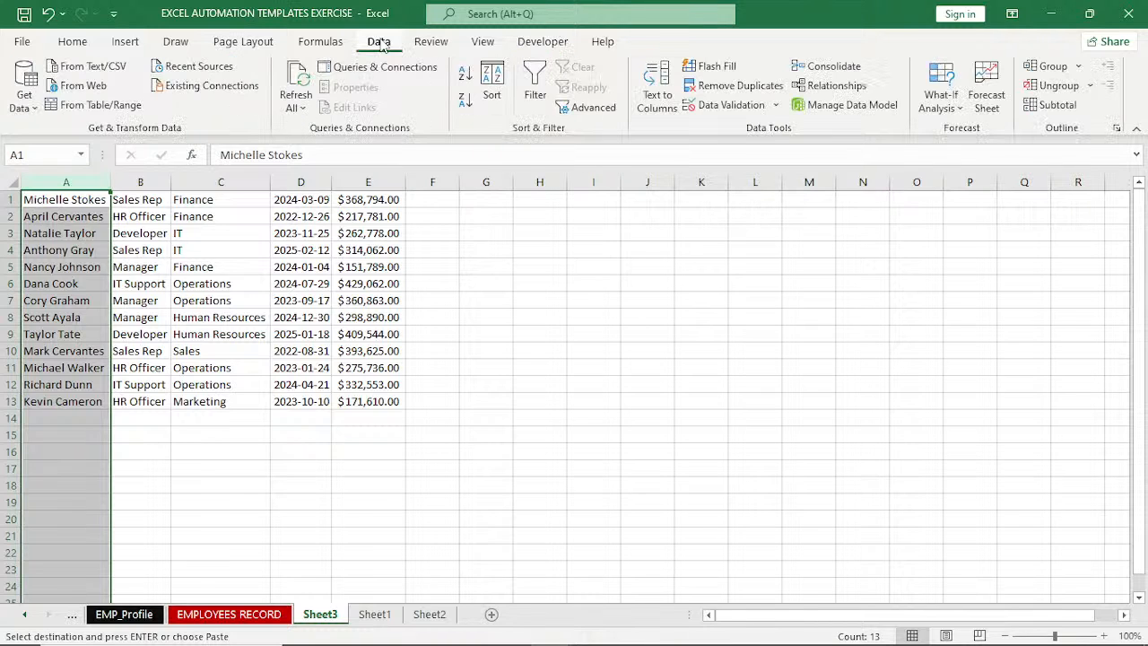
left_click(656, 95)
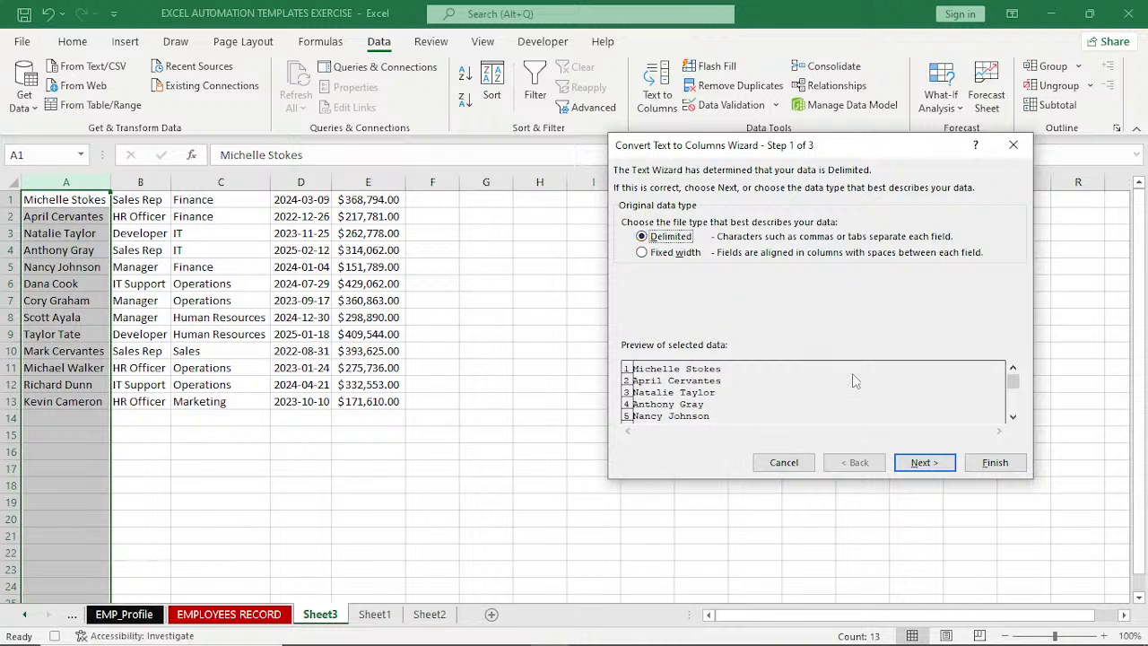
left_click(926, 465)
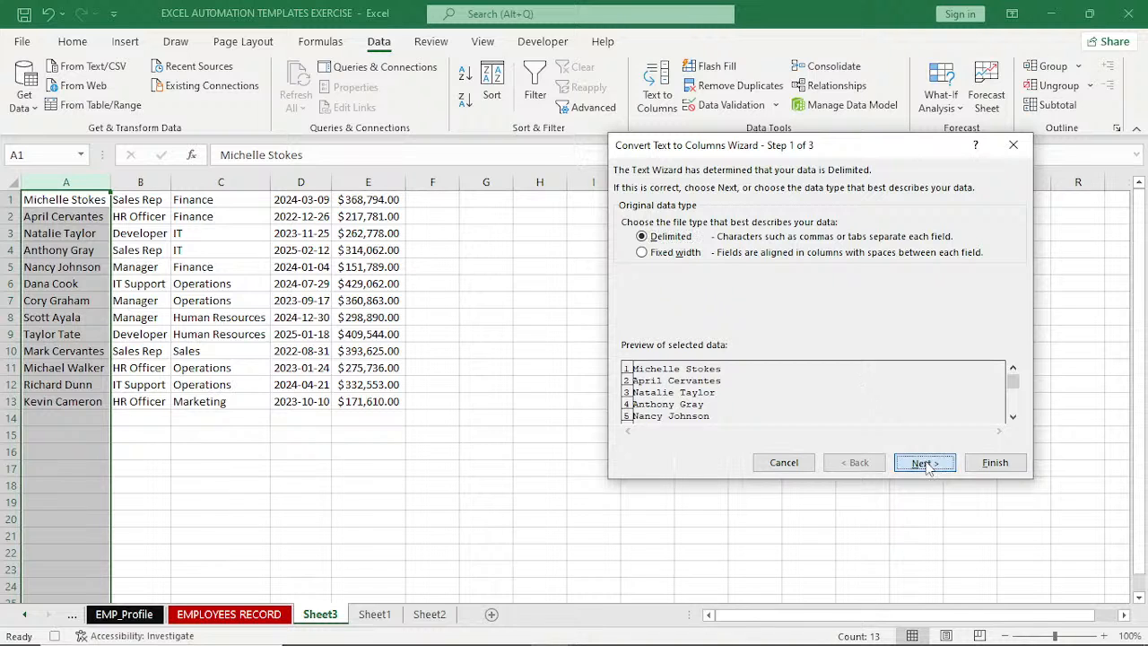
left_click(927, 465)
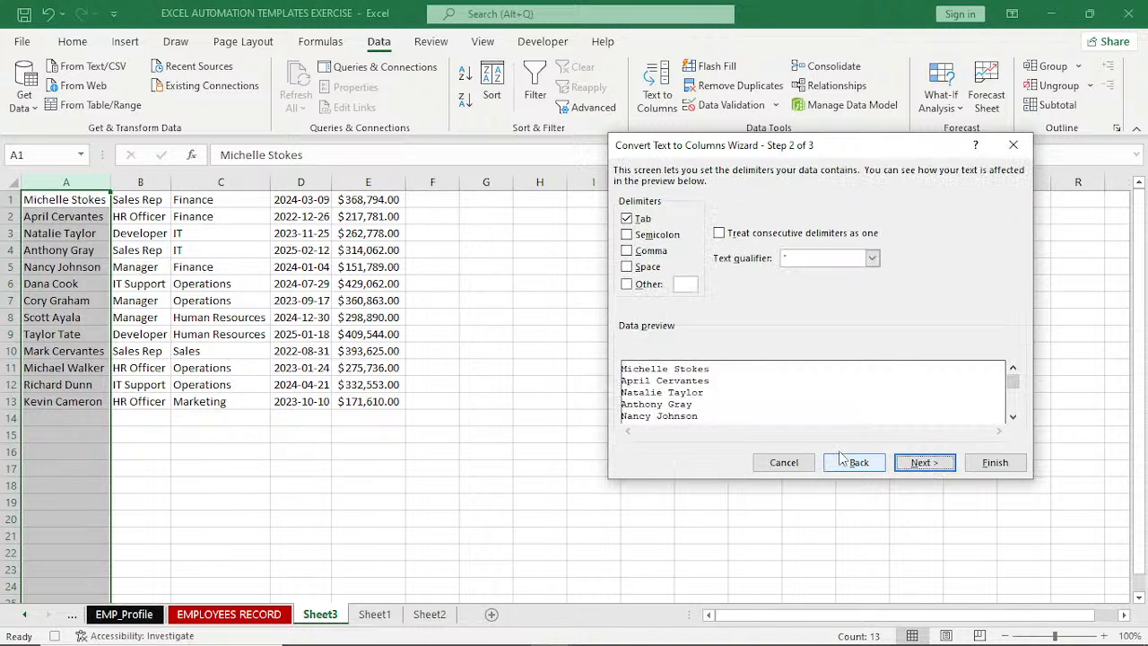
left_click(628, 268)
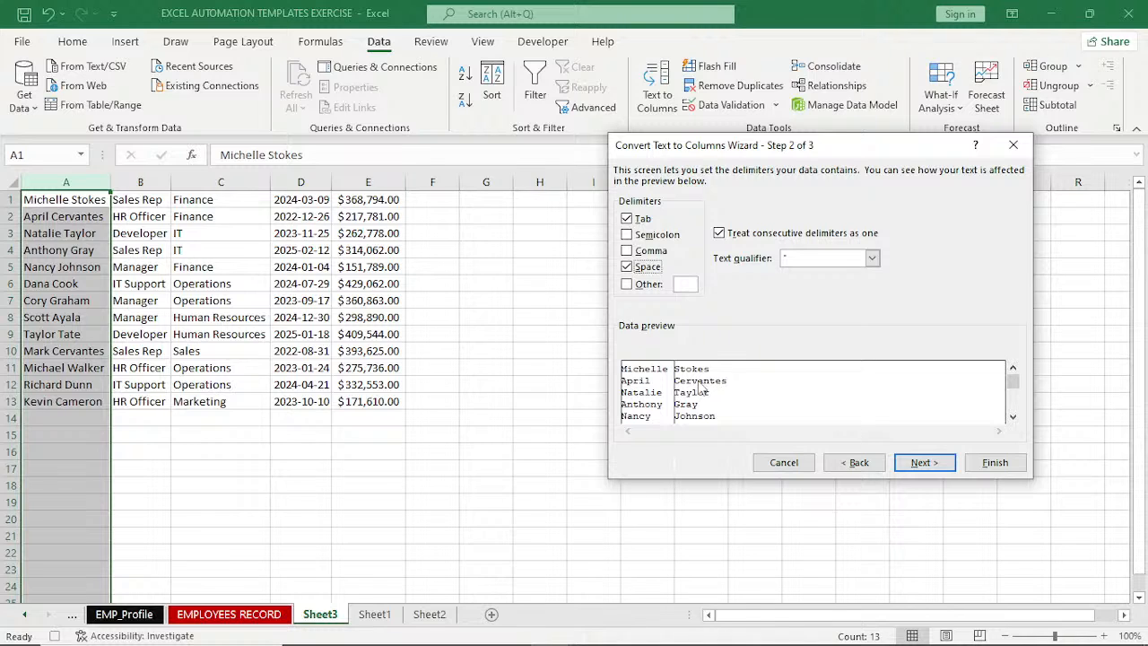
left_click(924, 463)
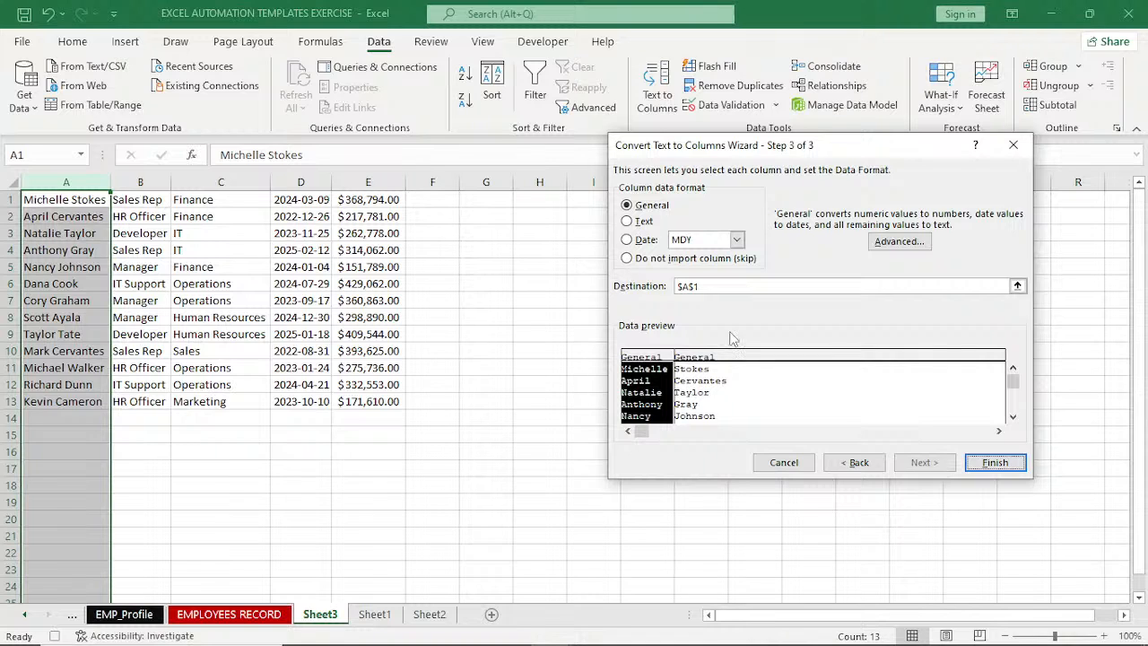
left_click(994, 463)
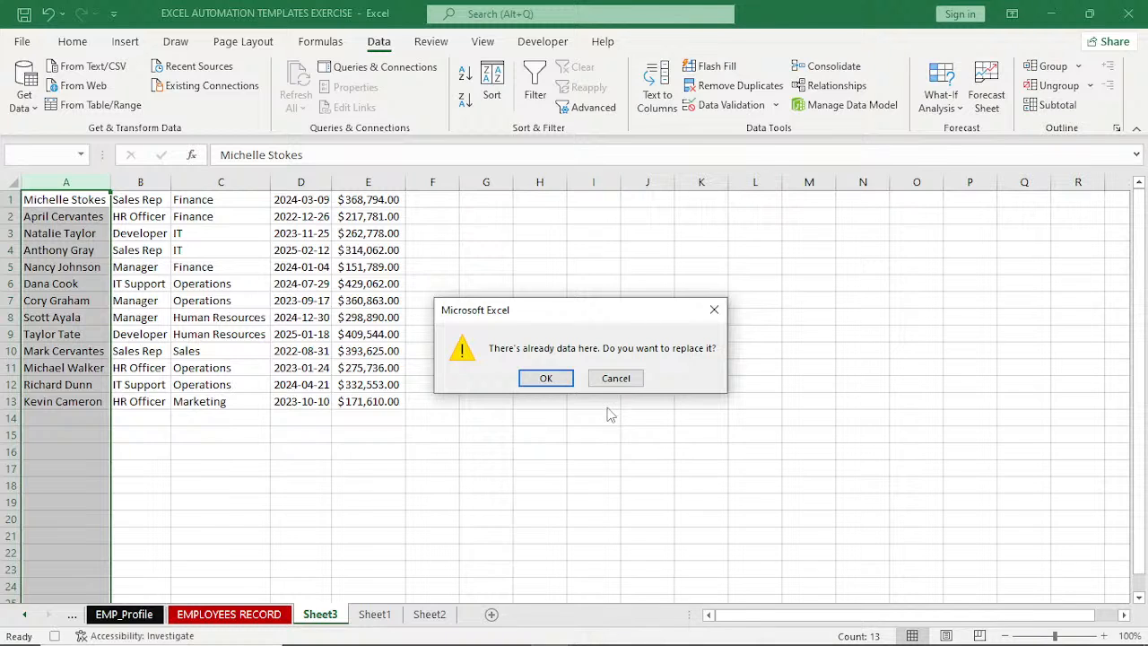
left_click(551, 377)
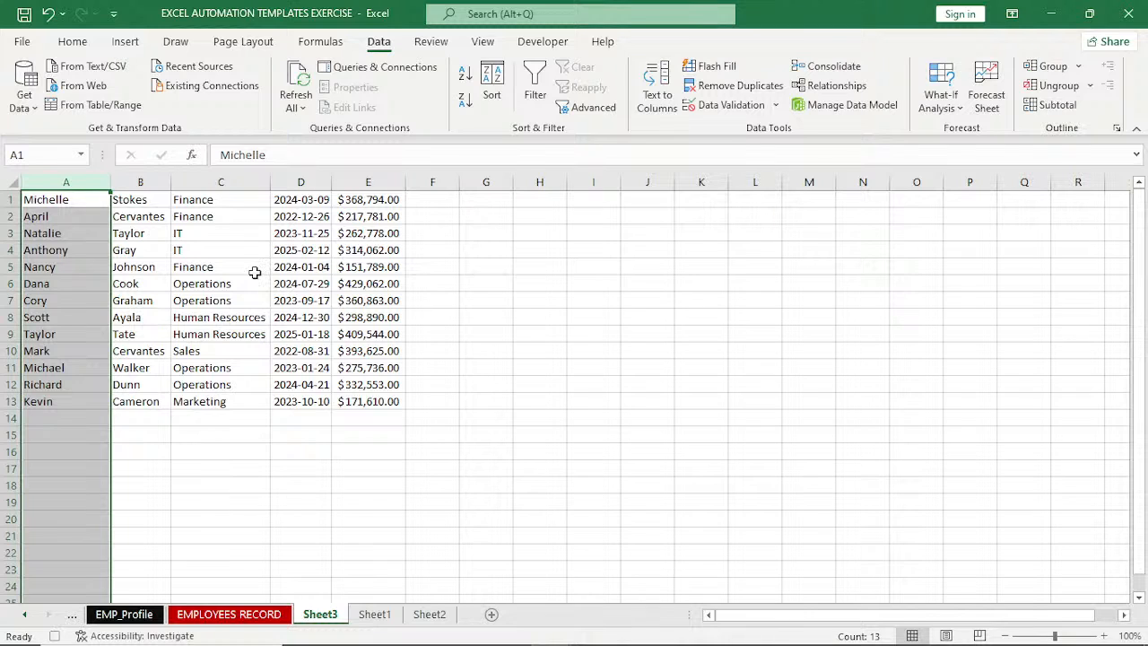
Insert a blank row above the employee data and enter the header First Name in A1.
left_click(9, 199)
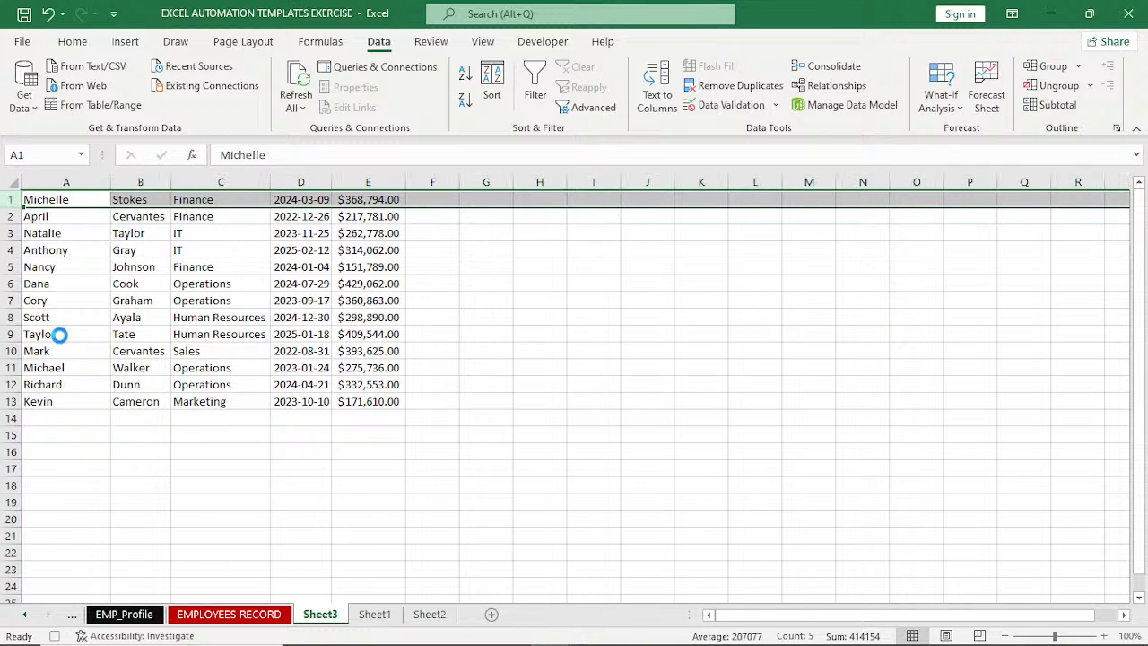
key("ctrl+shift+plus")
left_click(66, 195)
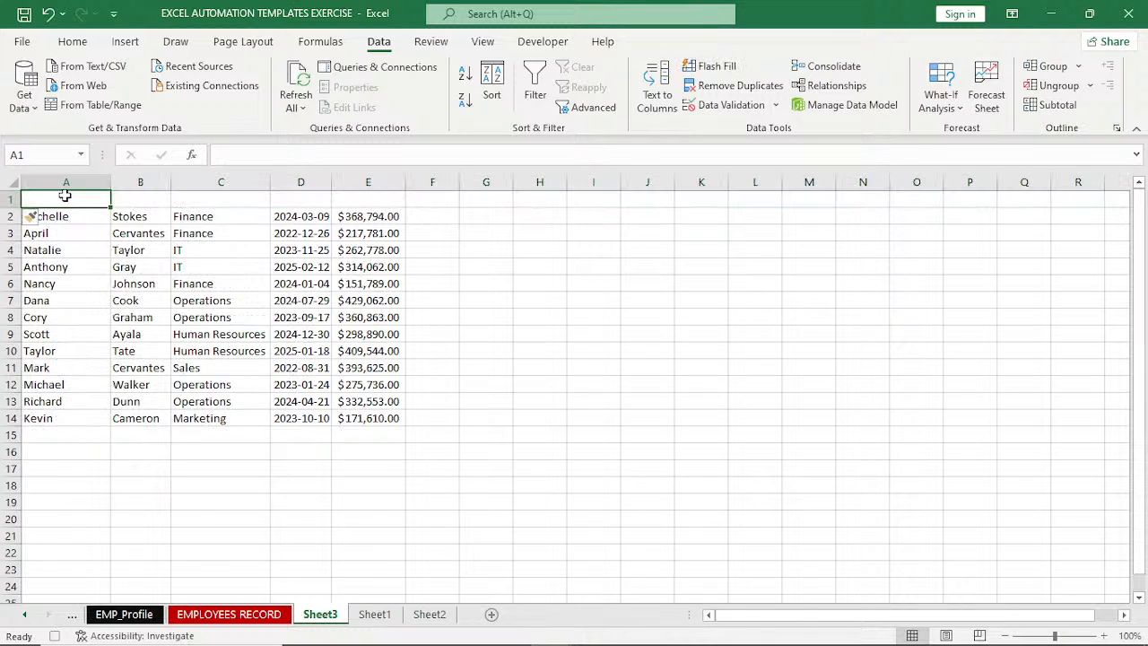
type("f")
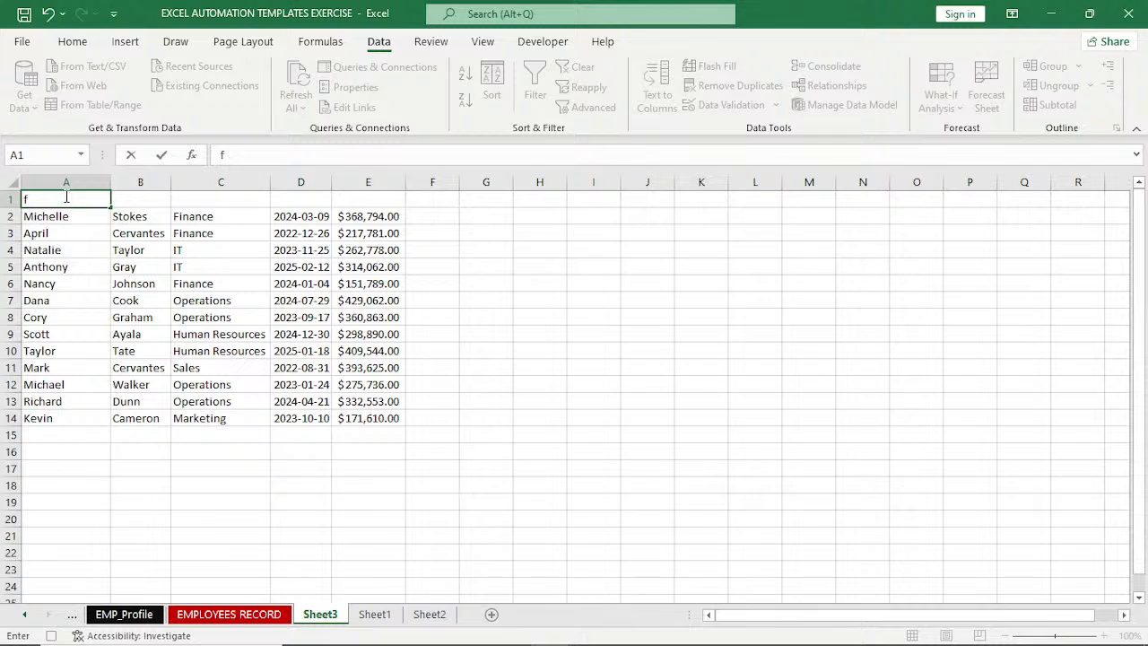
key("BackSpace")
type("F")
type("irst")
type(" Nma")
key("BackSpace")
key("BackSpace")
type("ame")
key("Tab")
Enter the headers Last Nmae in B1 and Department in C1.
type("L")
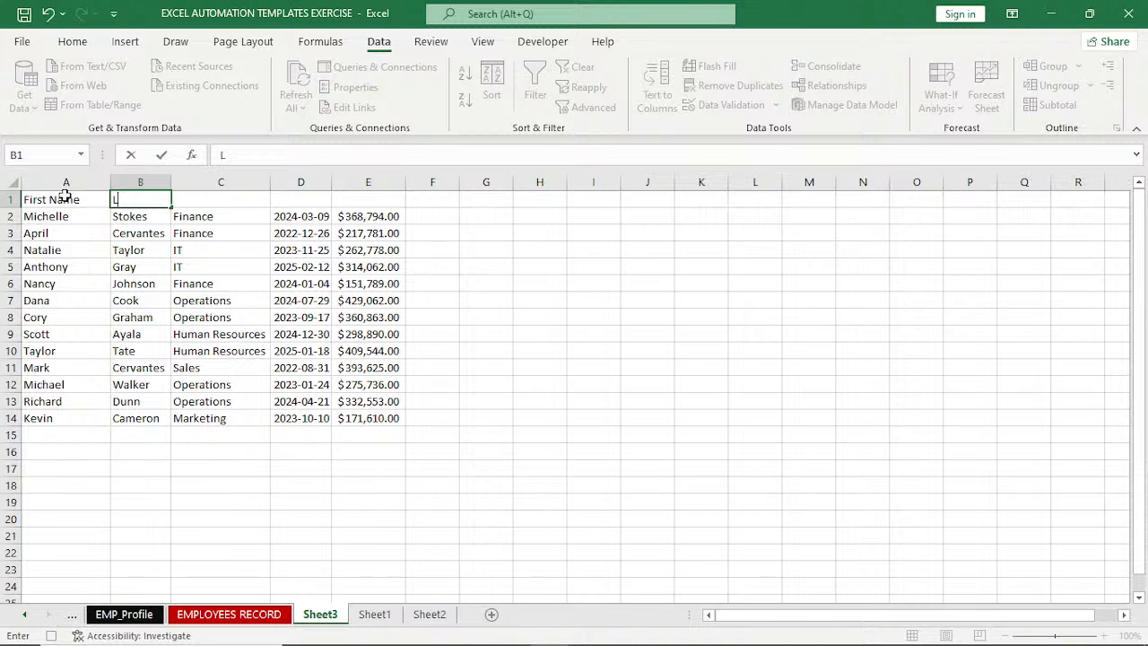
type("ast Nmae")
key("Tab")
type("d")
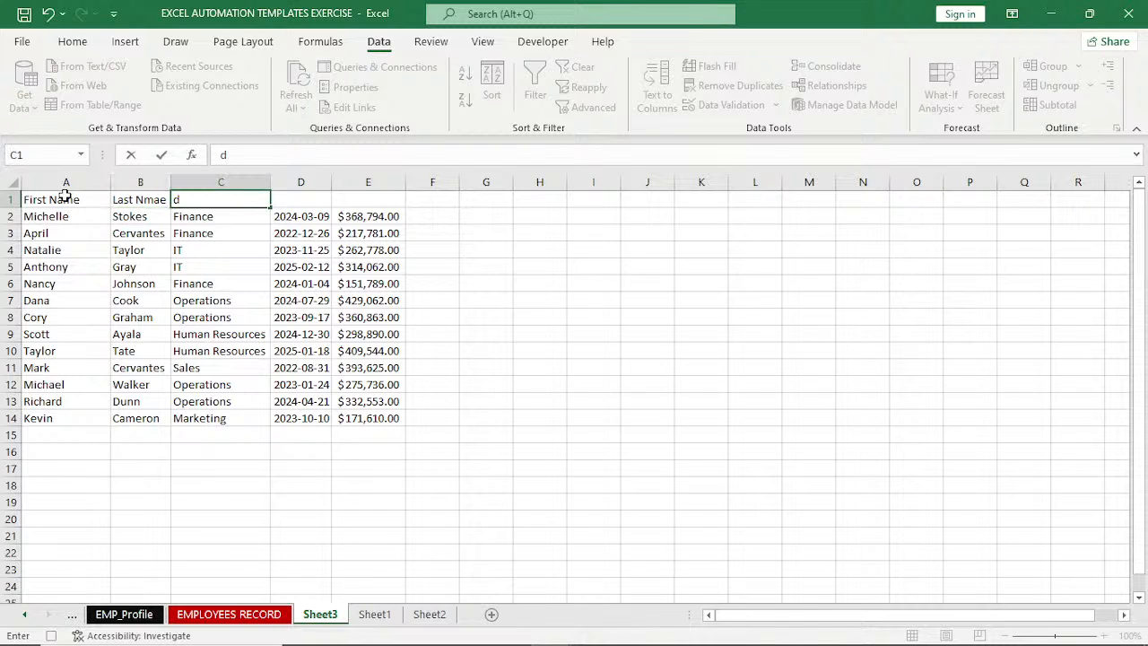
key("BackSpace")
type("Department")
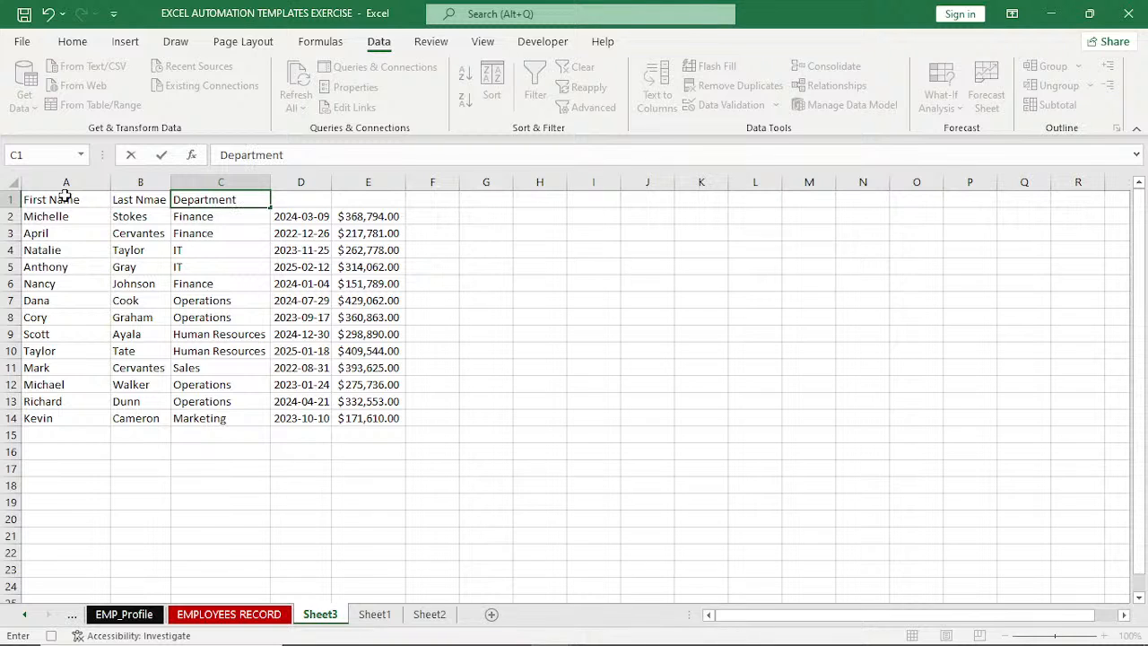
key("Tab")
Enter the headers Hired Date in D1 and Basic Salary in E1.
type("dat")
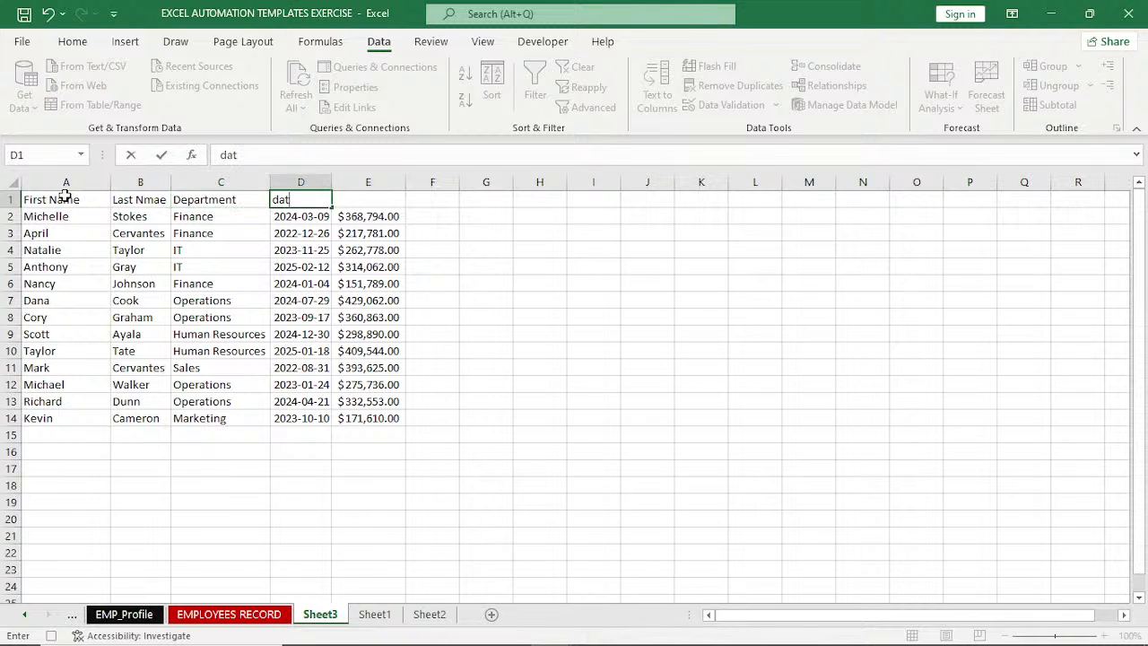
key("BackSpace")
key("BackSpace")
key("BackSpace")
type("Hired Date")
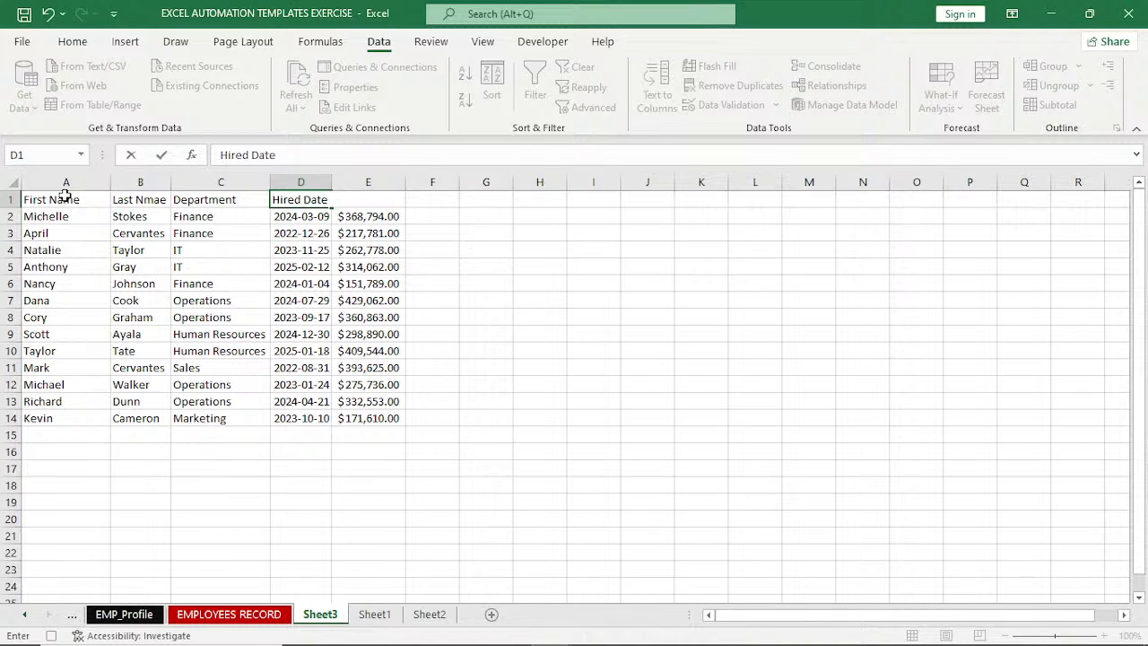
key("Tab")
type("B")
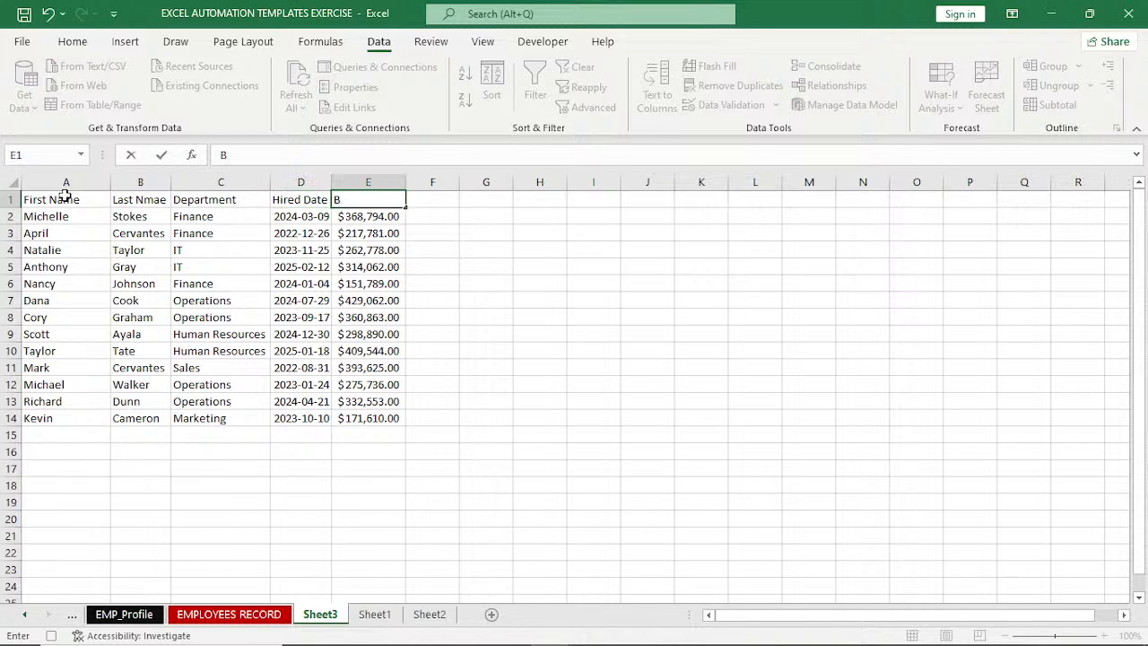
type("asic Salary")
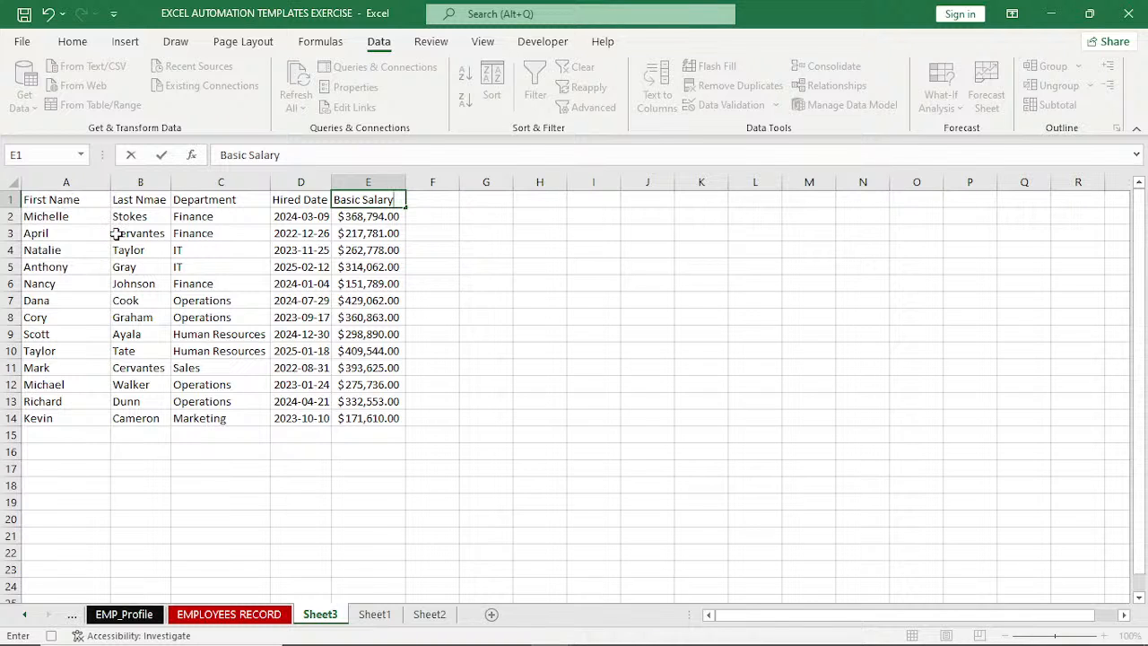
Format the headers in A1:E1 with white bold text, a green fill and font size 12.
left_click_drag(63, 199, 368, 200)
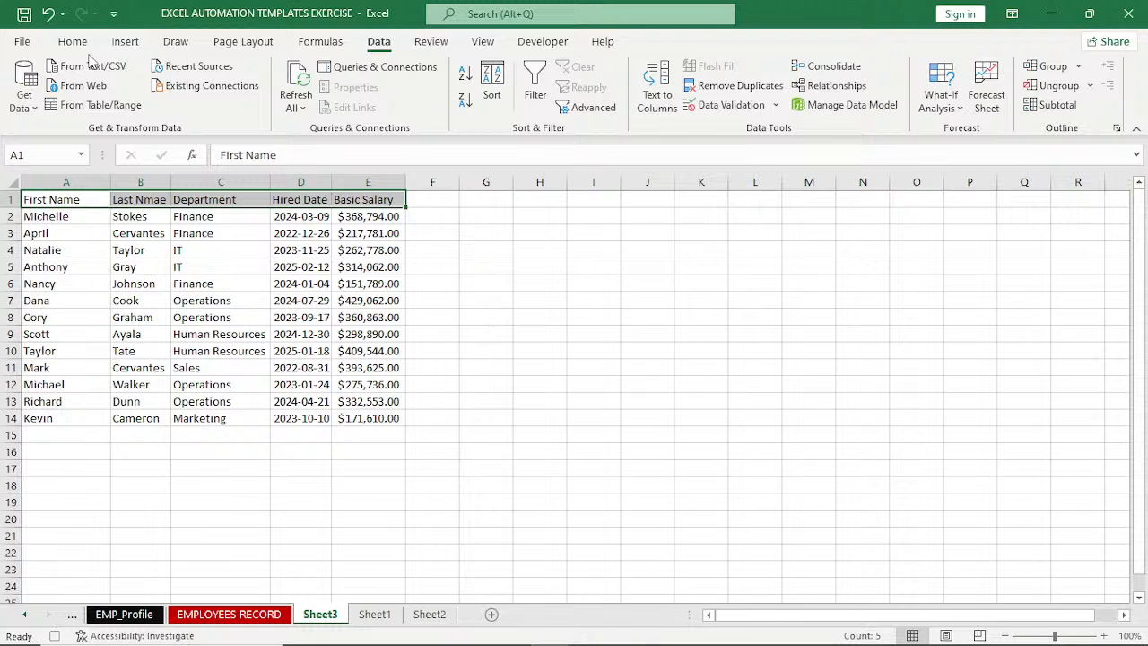
left_click(76, 42)
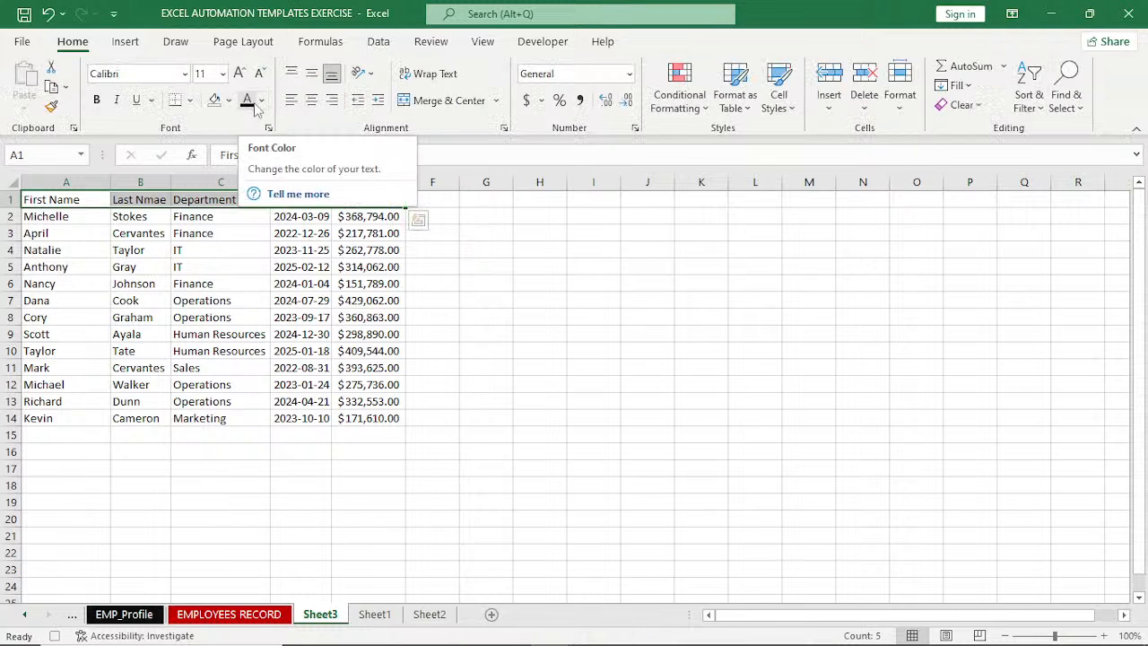
left_click(261, 100)
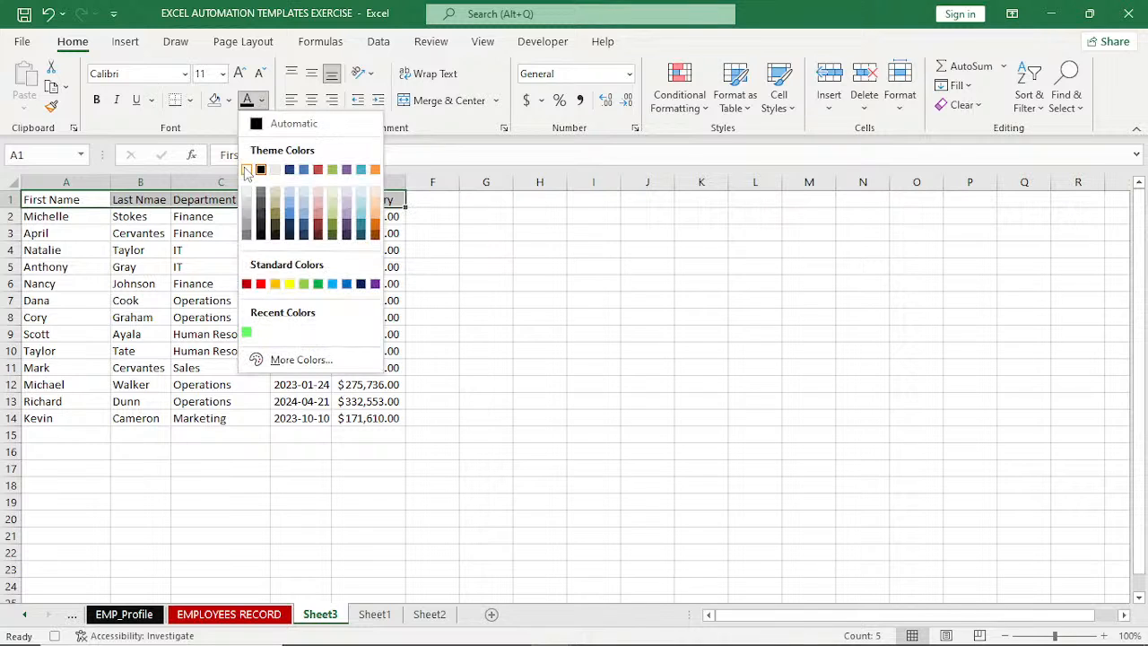
left_click(247, 170)
left_click(228, 100)
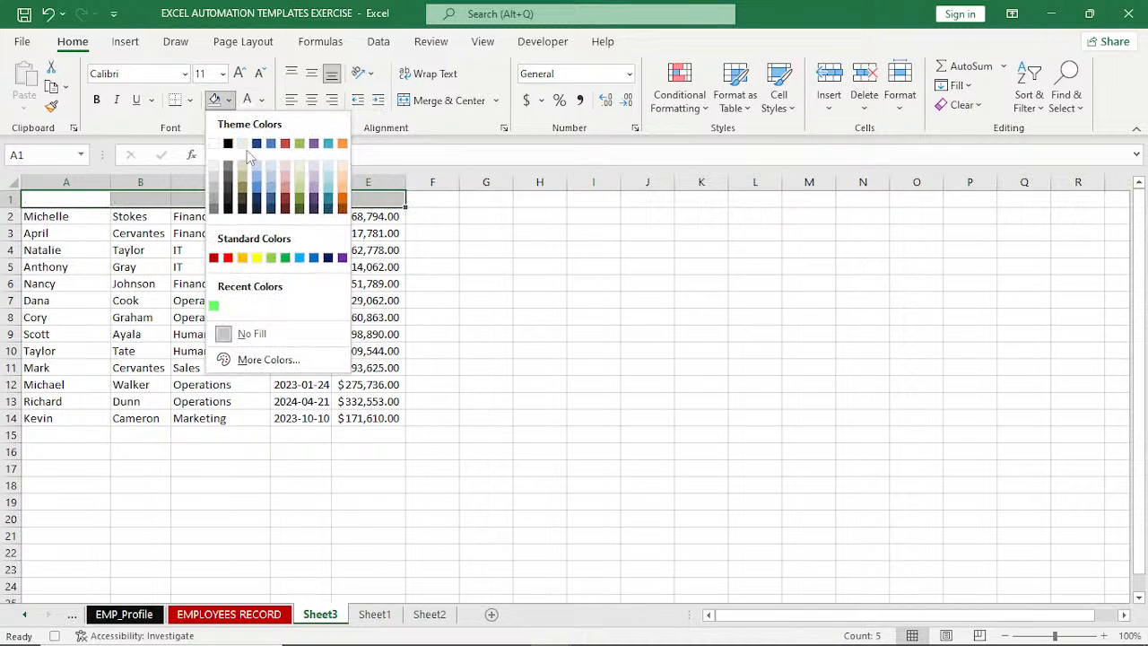
left_click(285, 257)
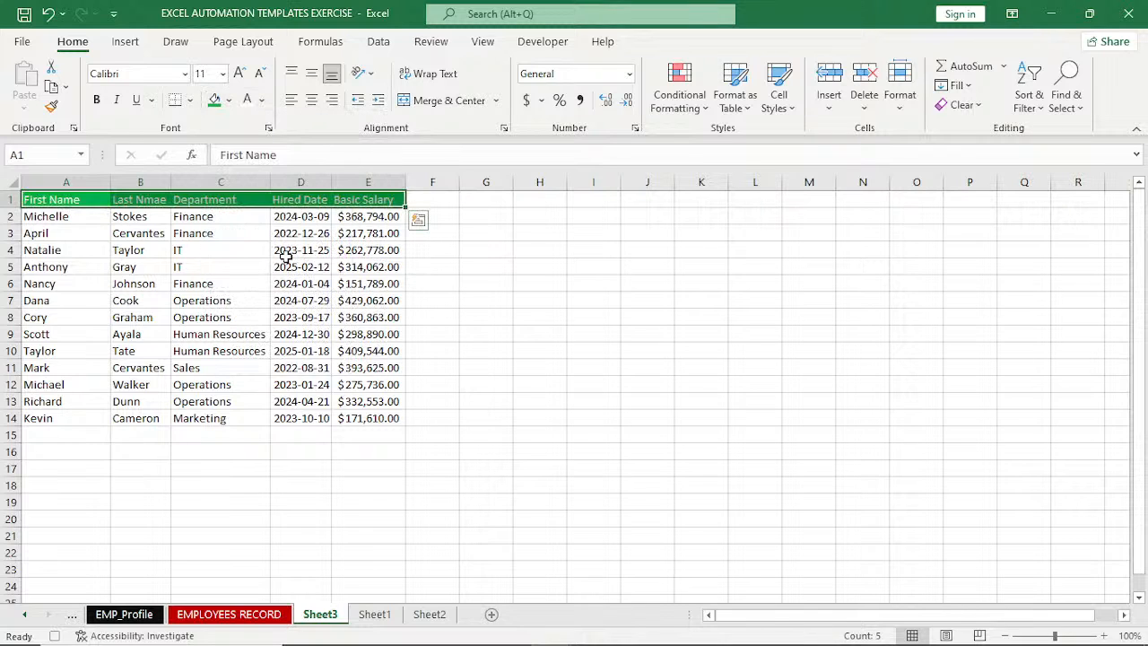
left_click(97, 100)
left_click(239, 73)
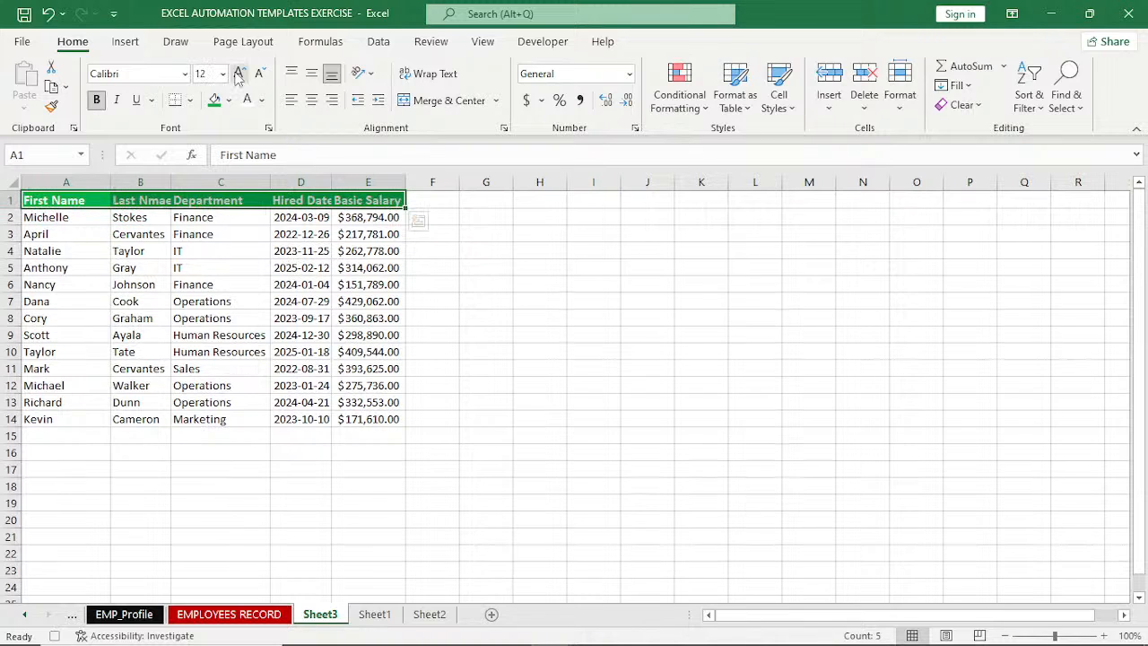
Fit all column widths on the sheet to their contents and clear the selection.
left_click(17, 189)
double_click(111, 182)
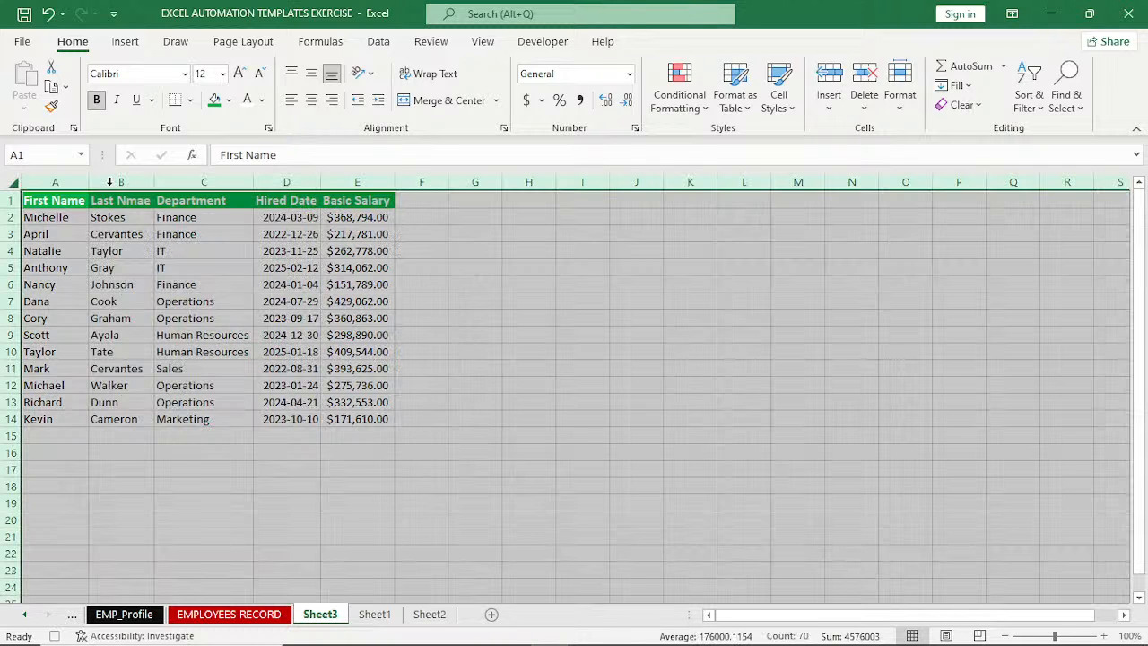
left_click(190, 281)
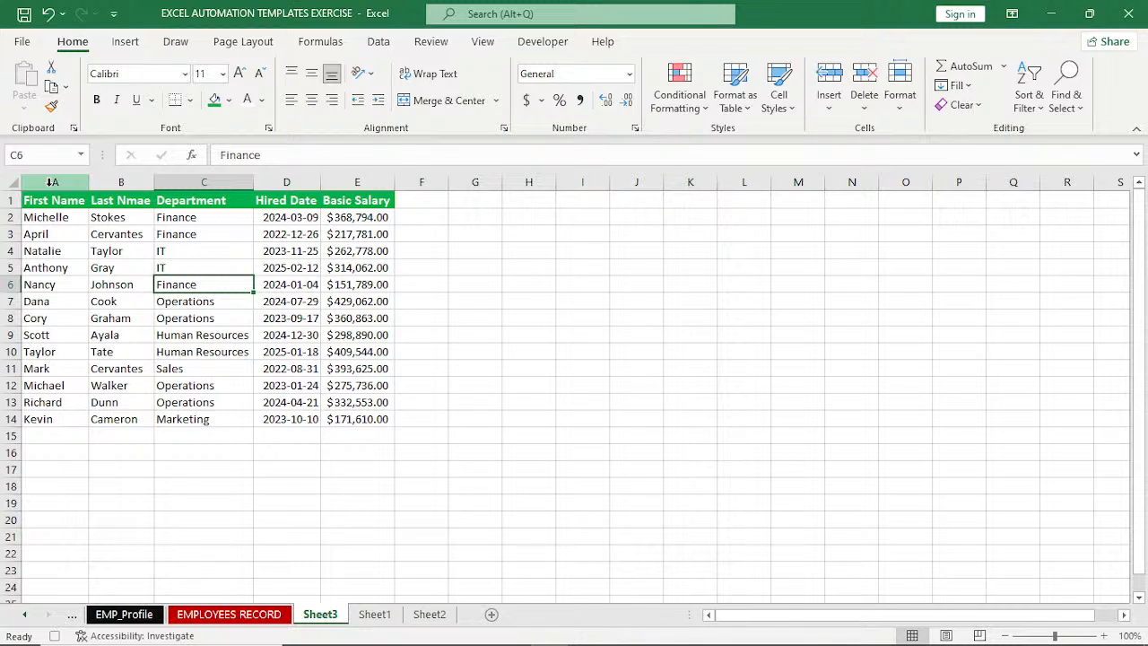
Make all text in columns A to E bold and apply All Borders to those columns.
left_click_drag(51, 182, 121, 182)
left_click_drag(154, 183, 354, 195)
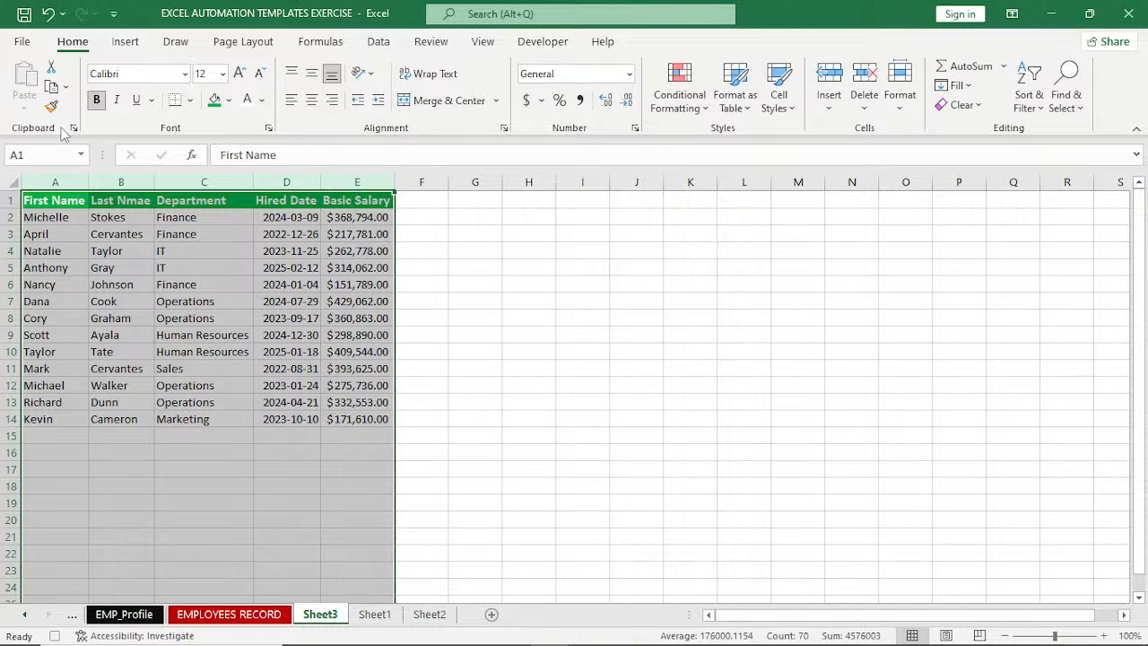
left_click(98, 100)
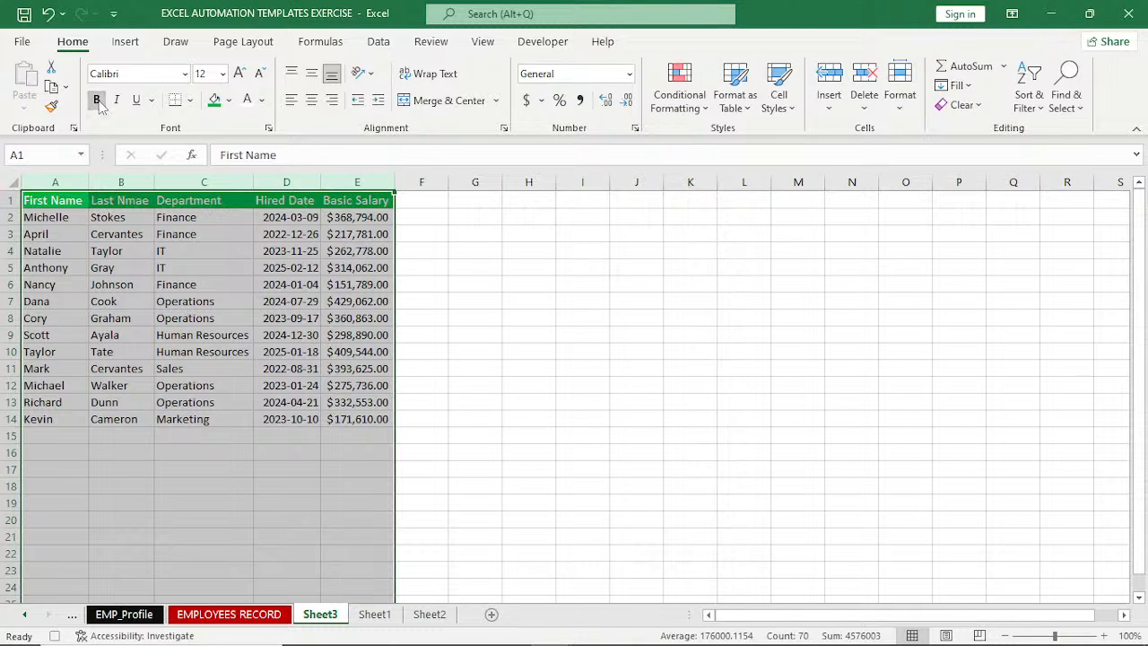
left_click(98, 100)
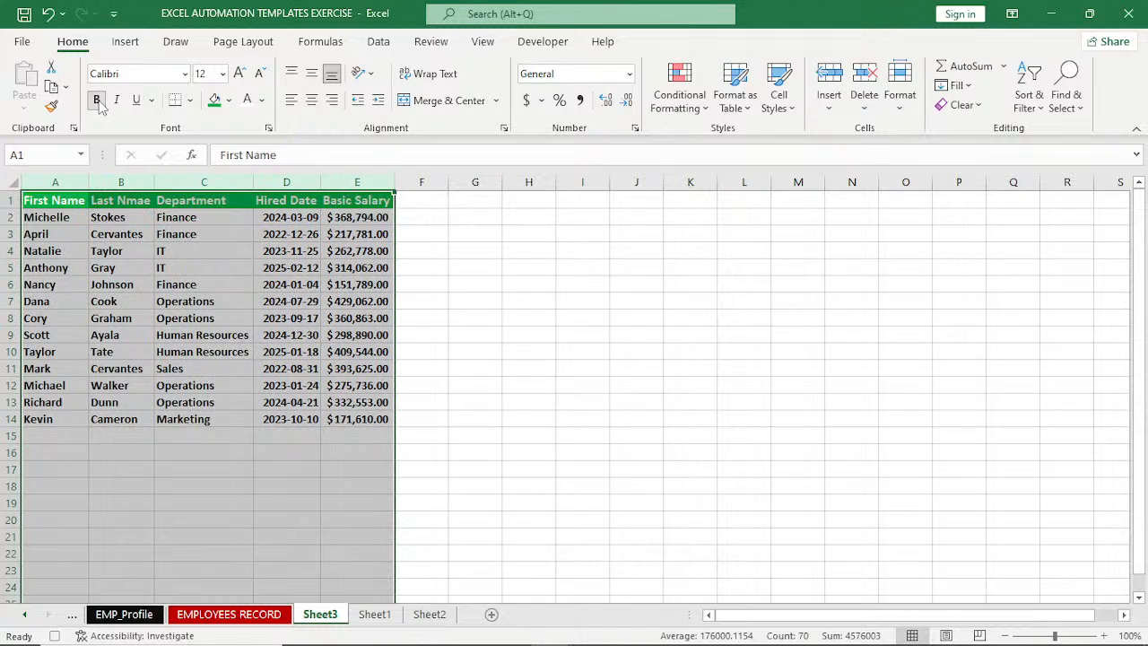
left_click(189, 100)
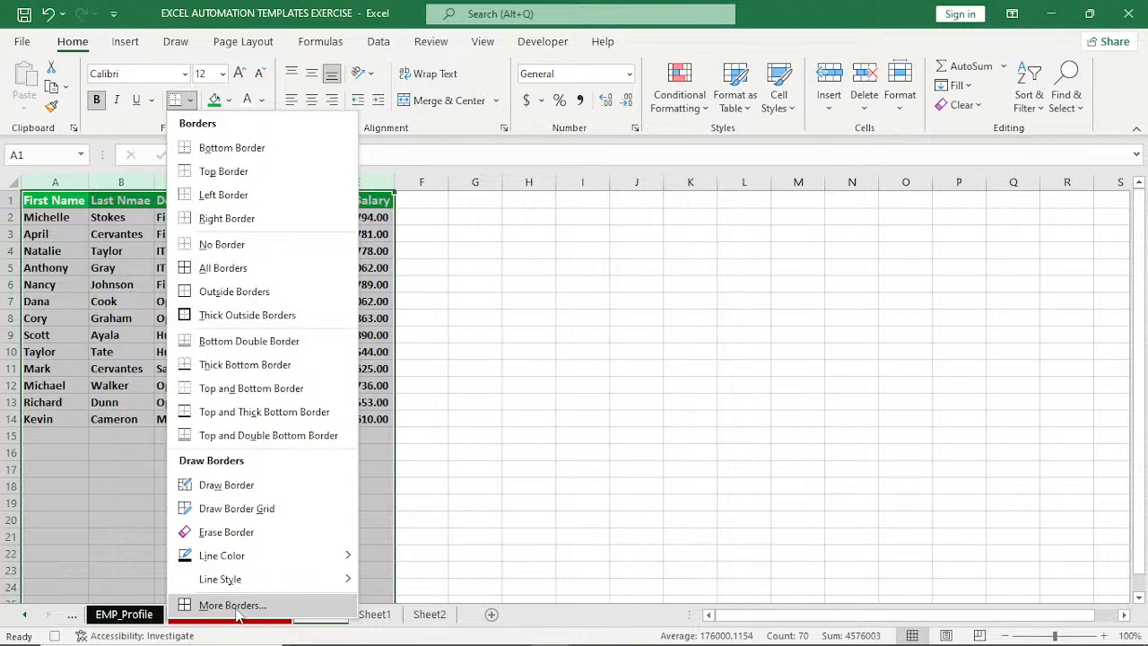
left_click(215, 267)
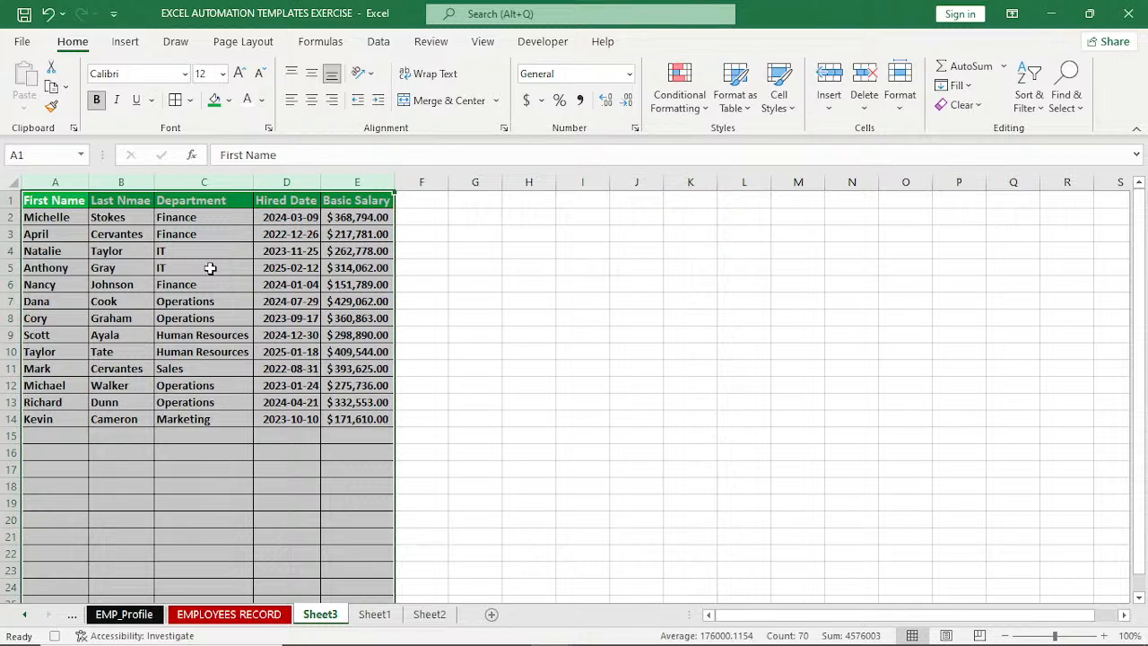
left_click(363, 178)
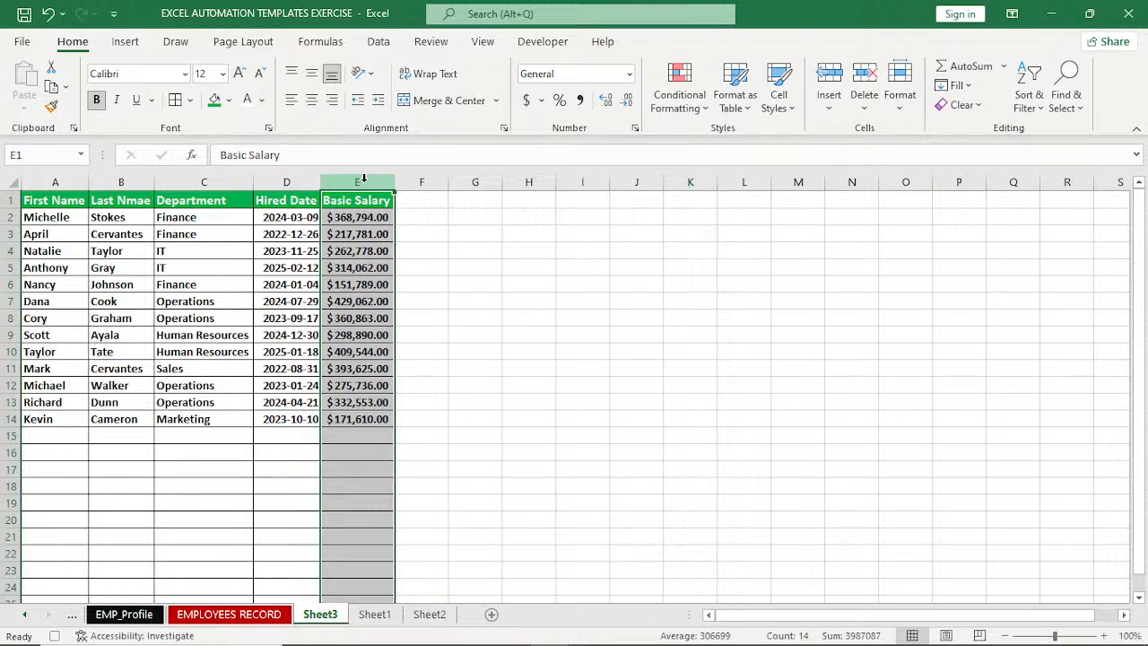
left_click(675, 111)
mouse_move(706, 146)
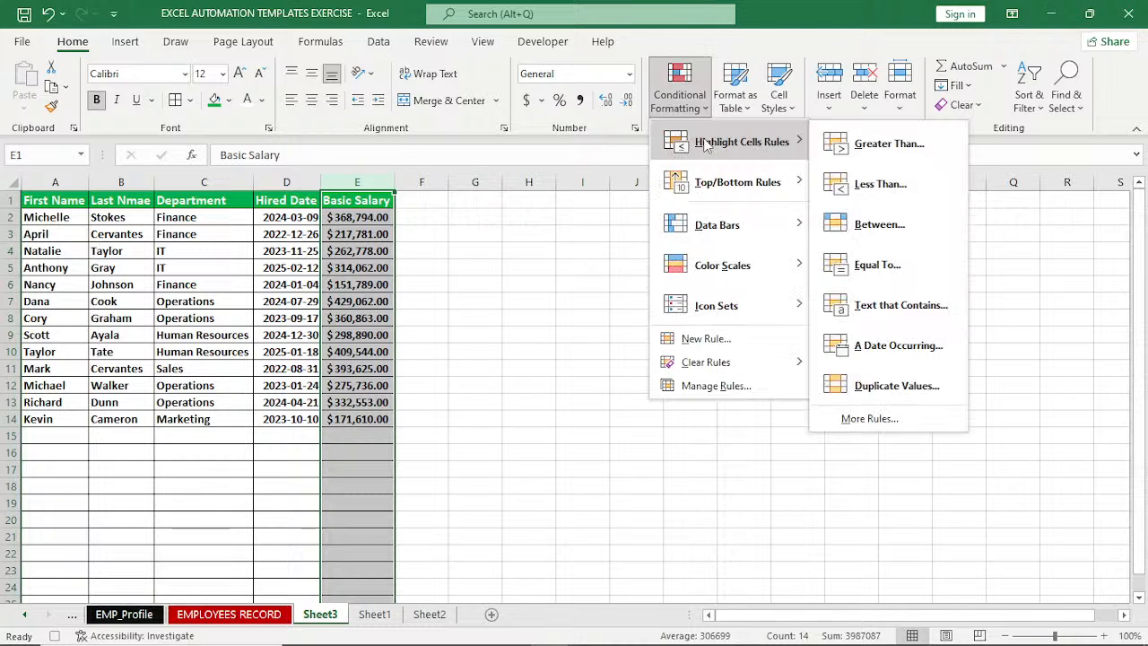
left_click(886, 146)
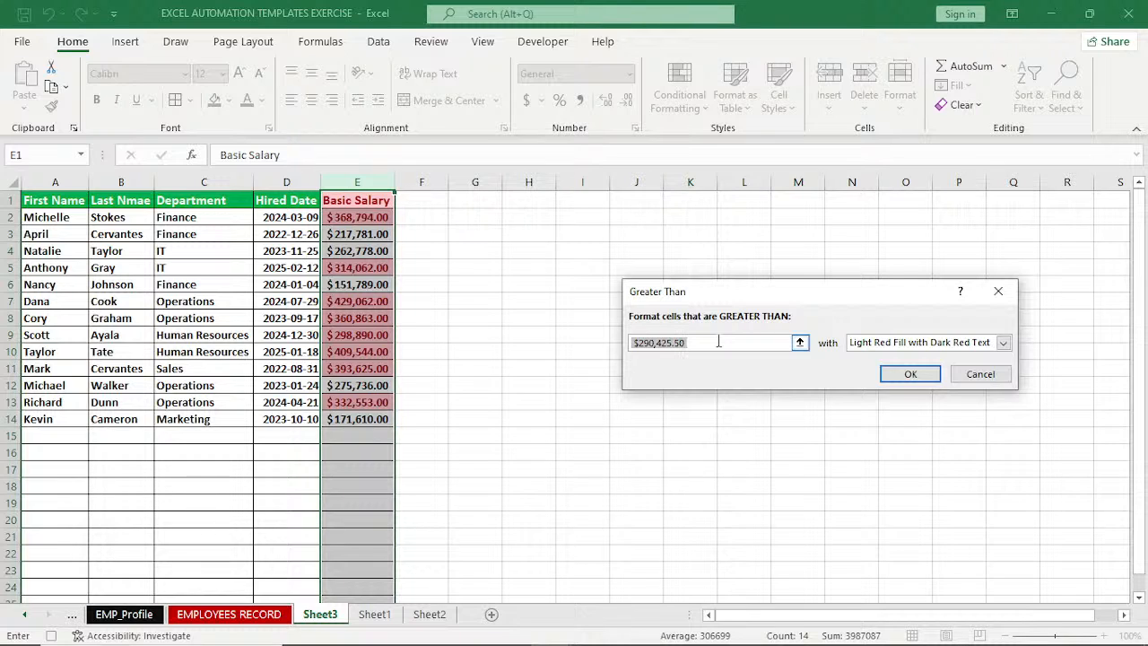
type("300000")
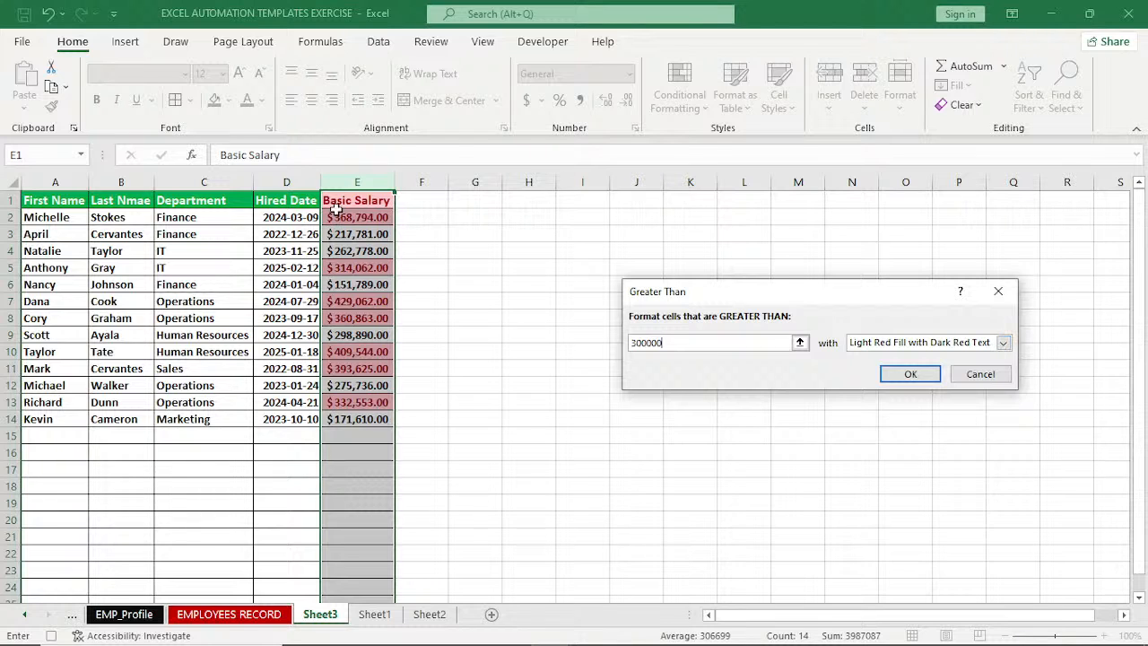
key("Escape")
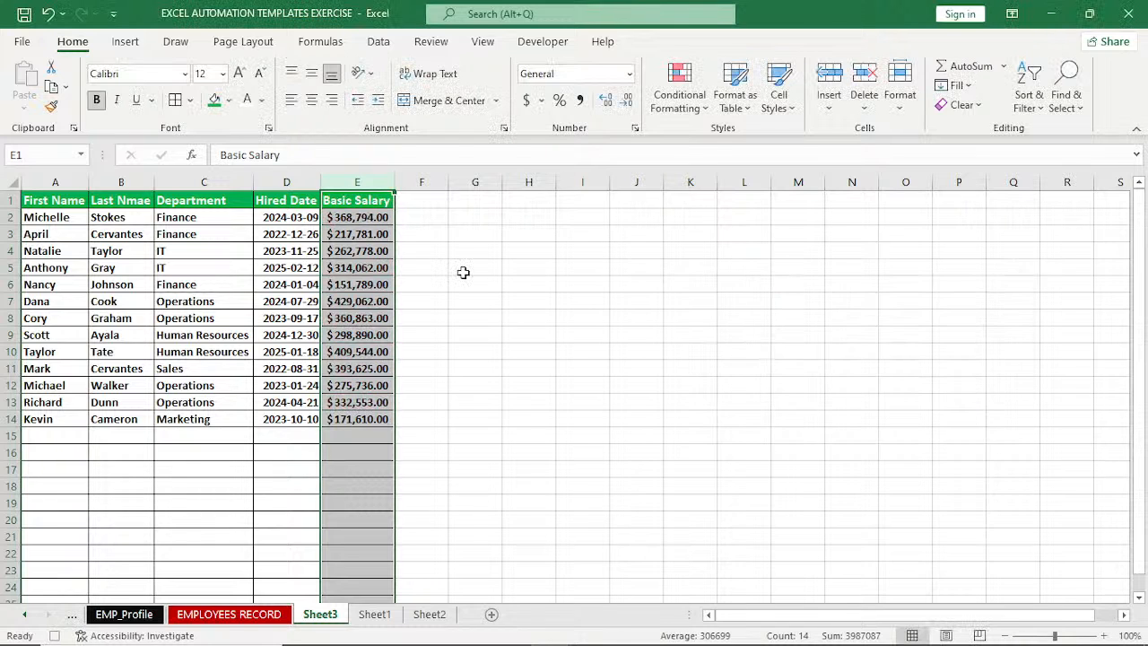
Highlight Basic Salary cells from E2 down to the sheet's last row that are greater than 300000, using Light Red Fill with Dark Red Text.
left_click(369, 217)
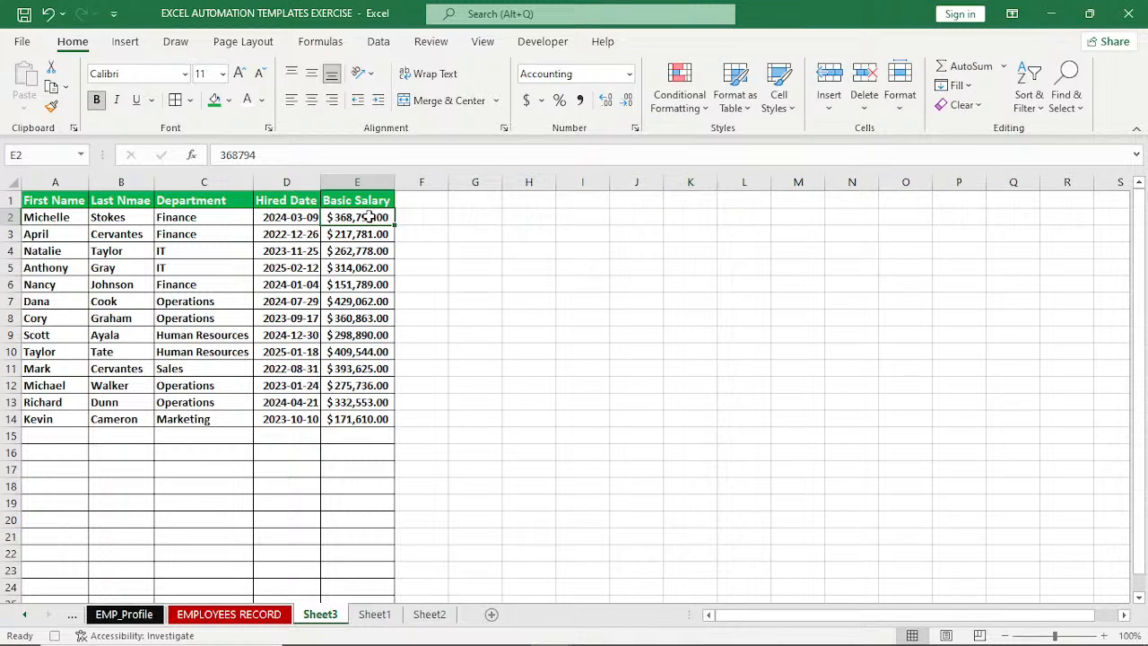
key("ctrl+shift+Down")
key("ctrl+shift+Down")
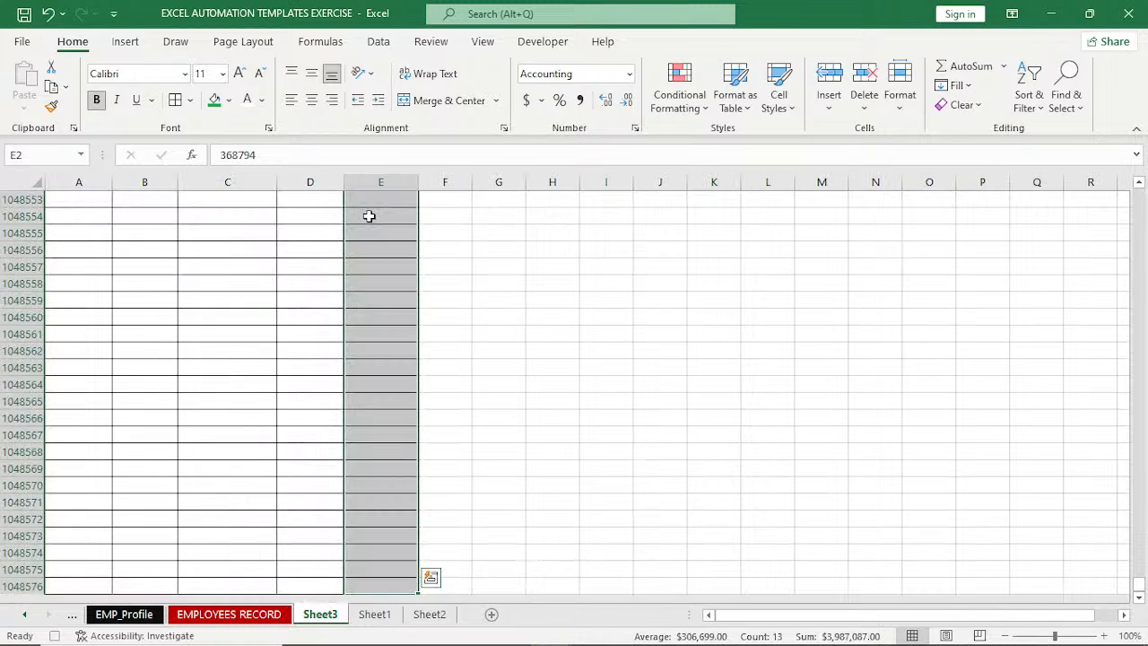
left_click(679, 90)
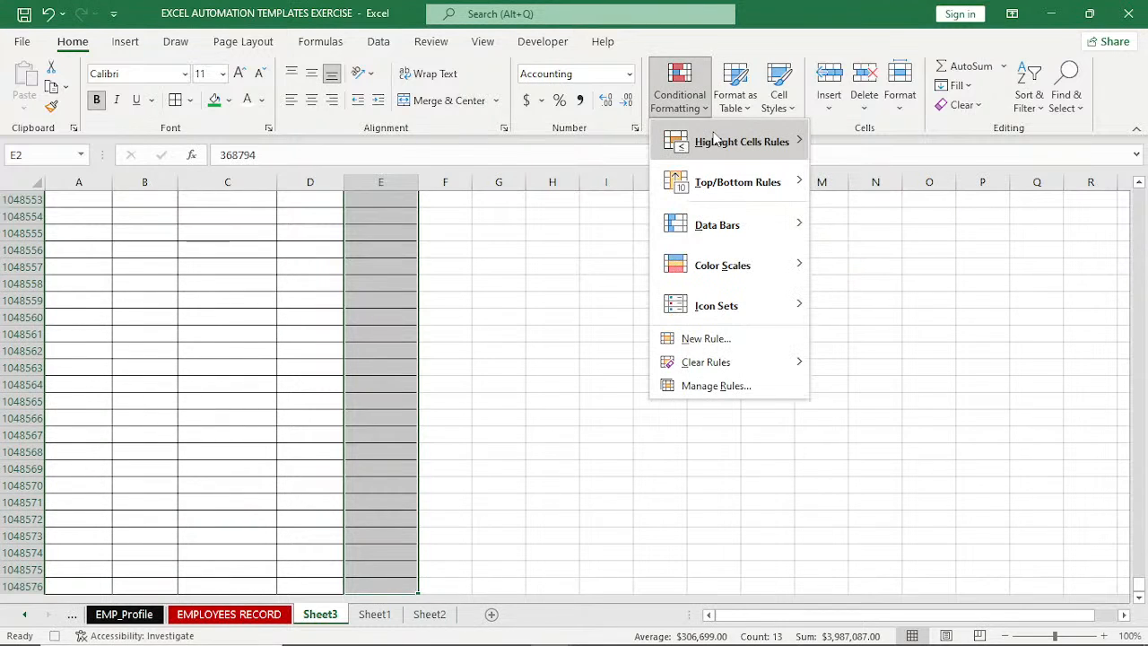
left_click(859, 142)
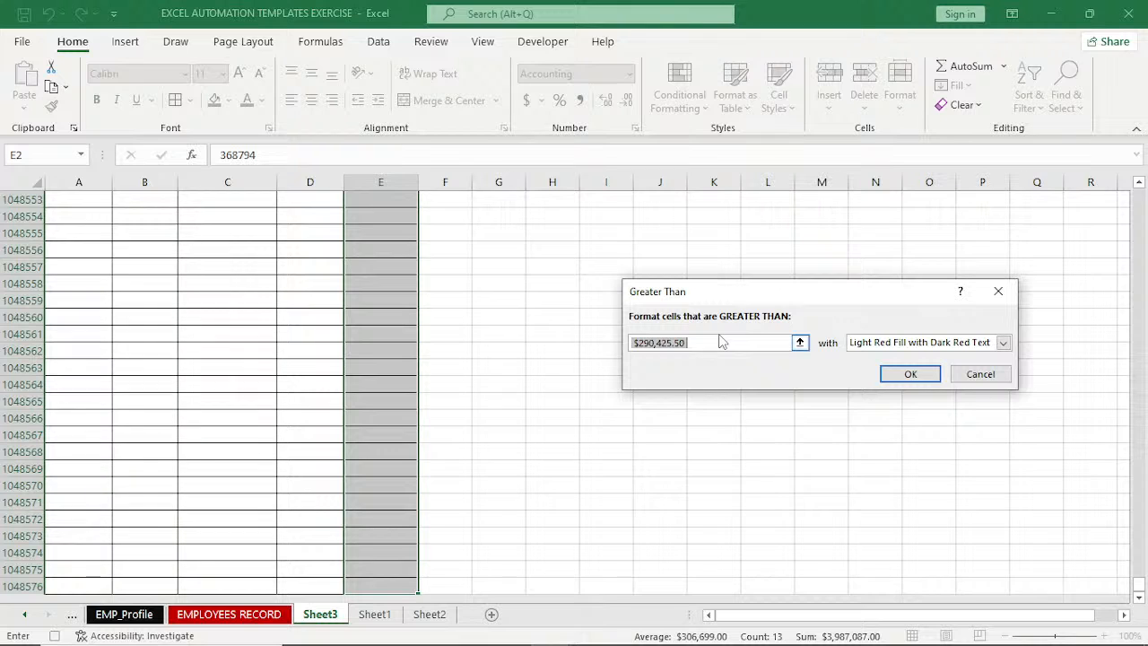
type("3000")
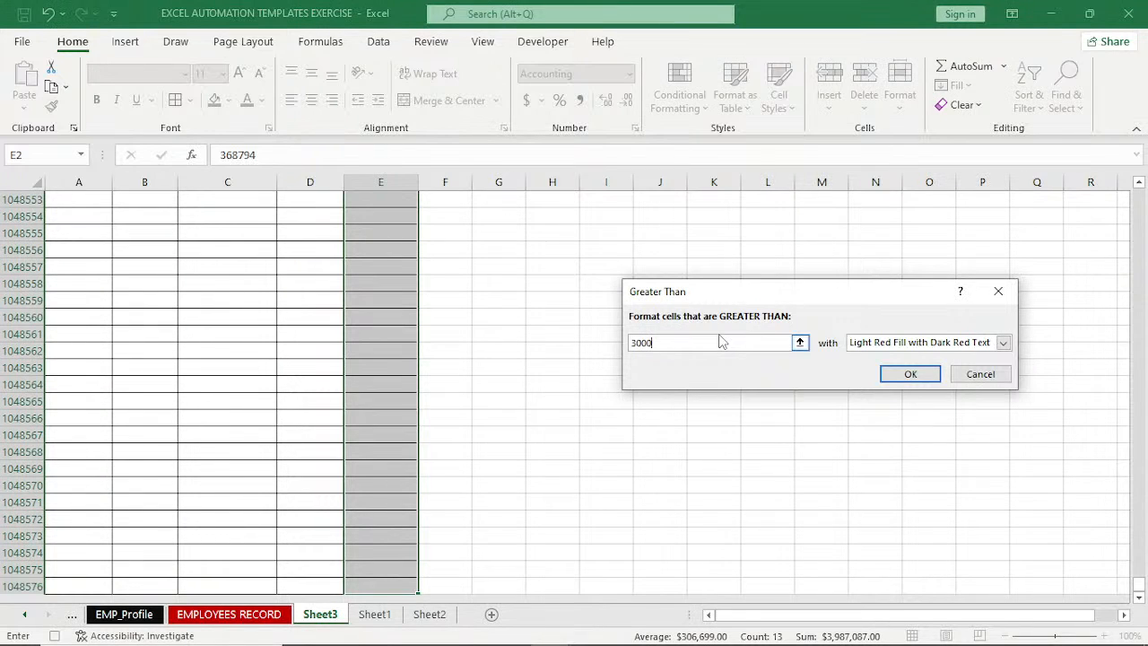
type("00")
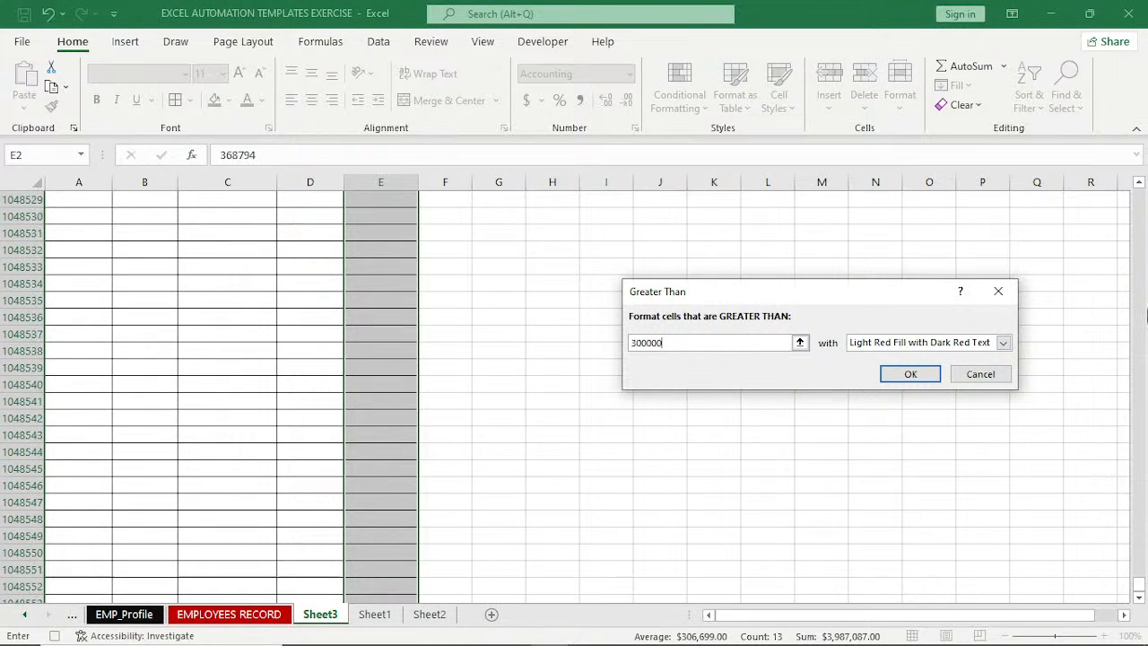
scroll(1146, 314, "up", 8)
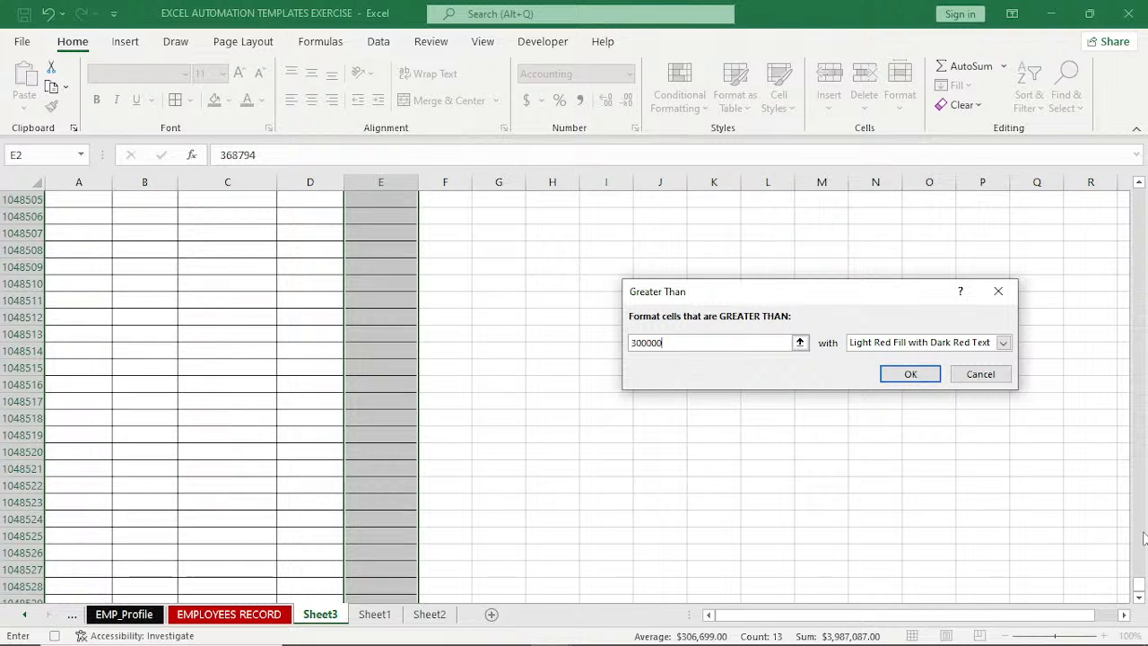
left_click_drag(1139, 536, 1133, 125)
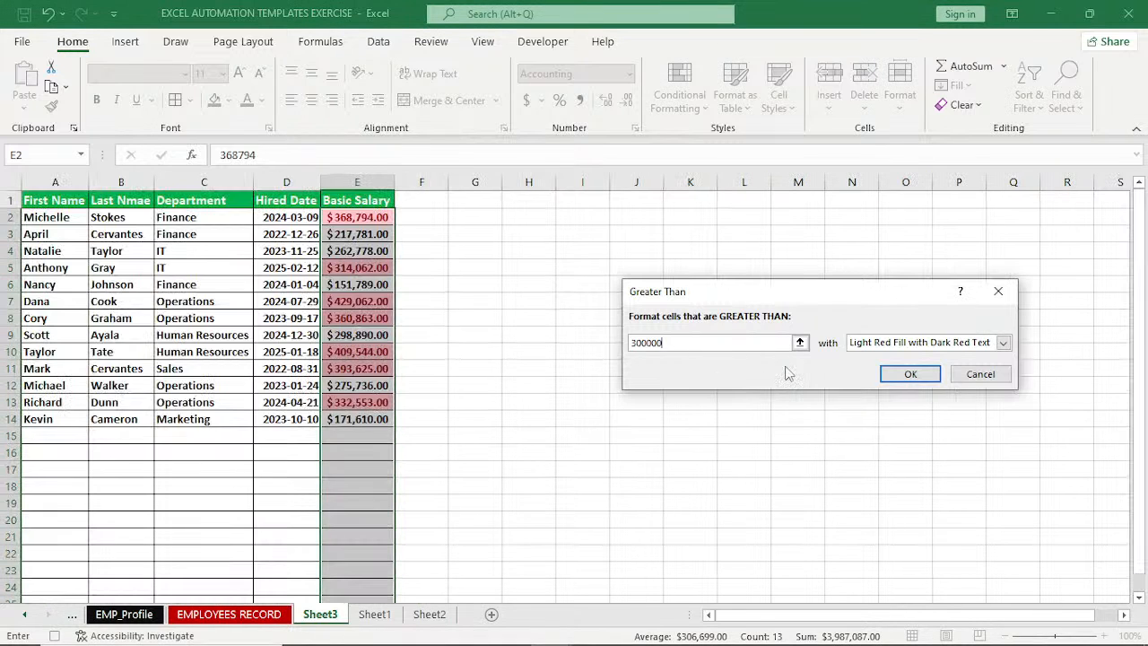
left_click(908, 374)
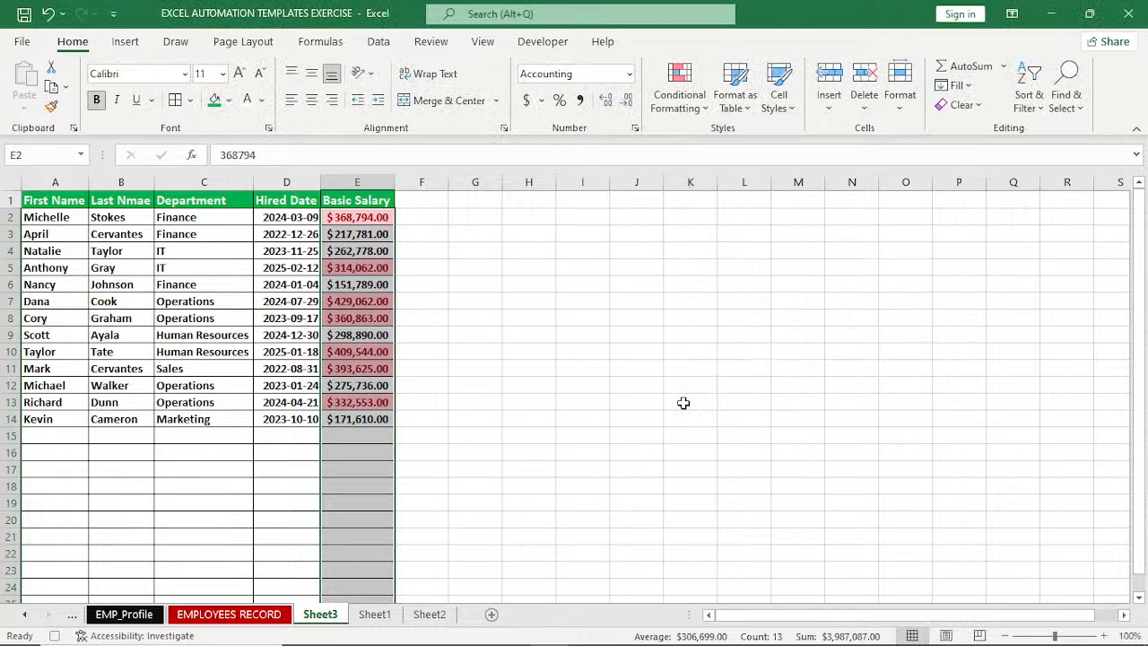
left_click(183, 337)
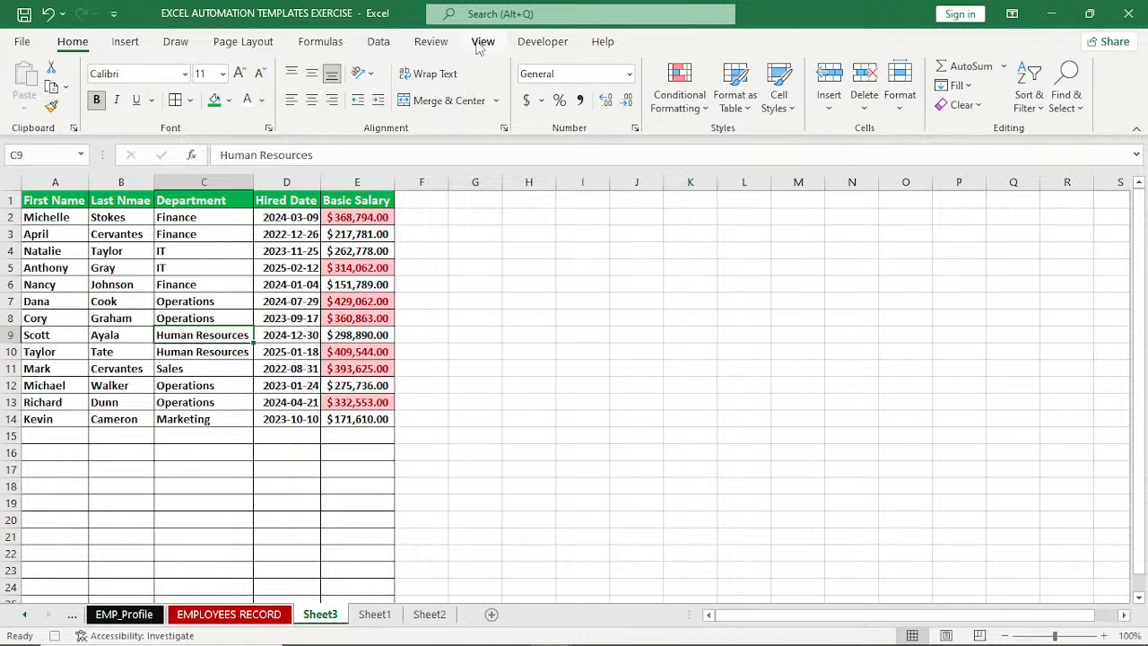
Stop recording the macro and add a new blank worksheet after Sheet3.
left_click(543, 41)
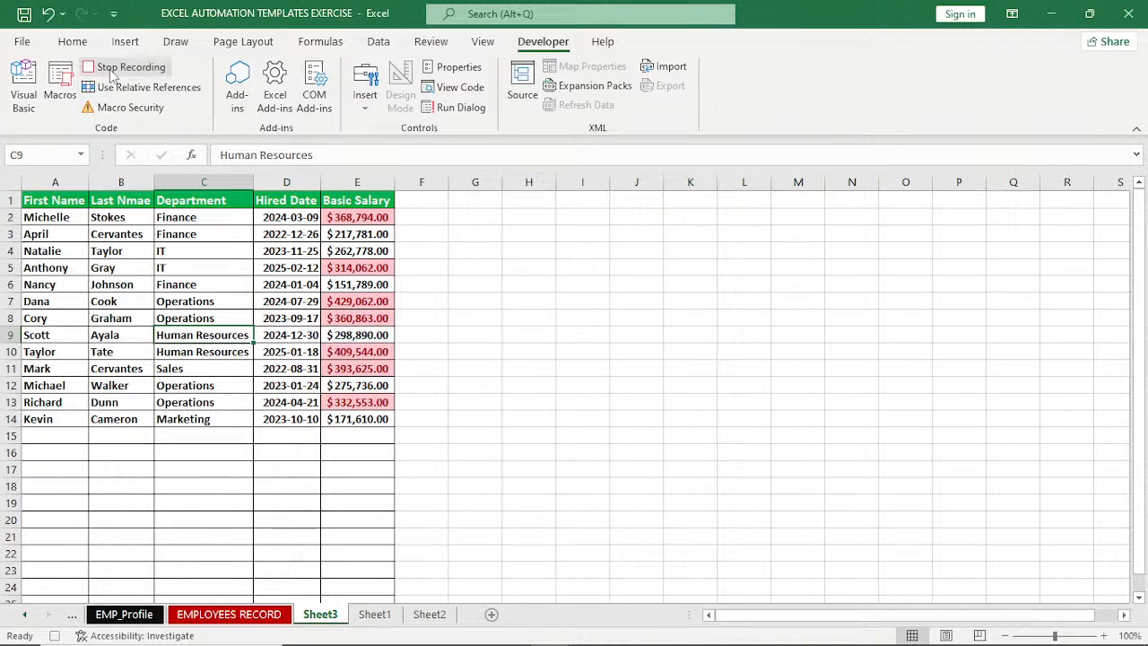
left_click(113, 72)
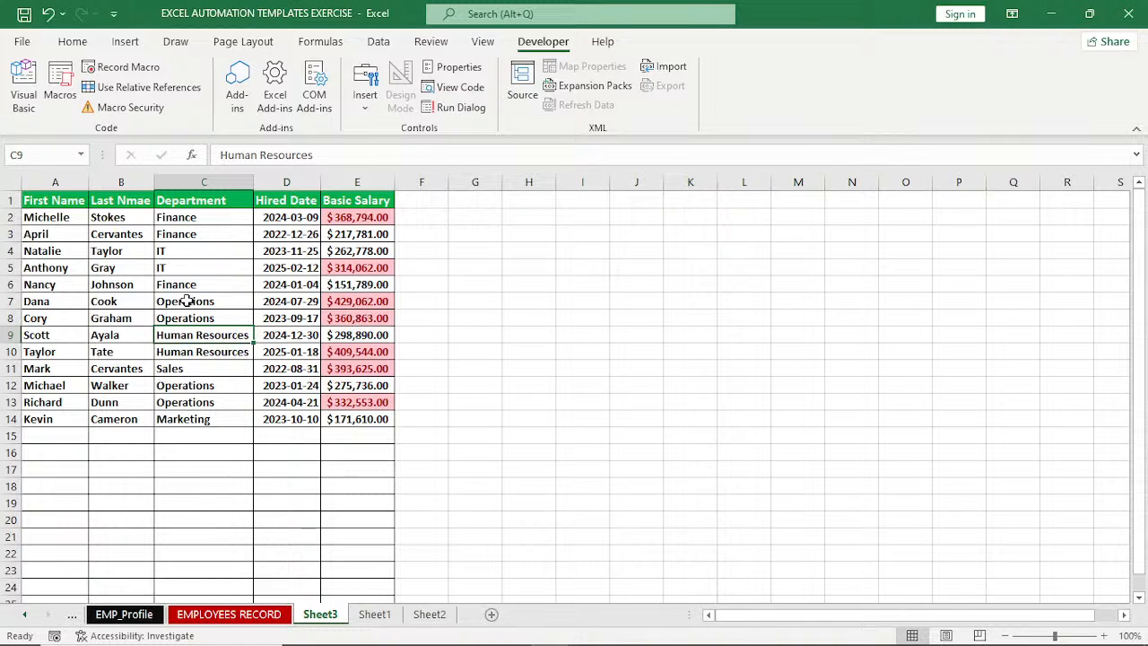
left_click(492, 615)
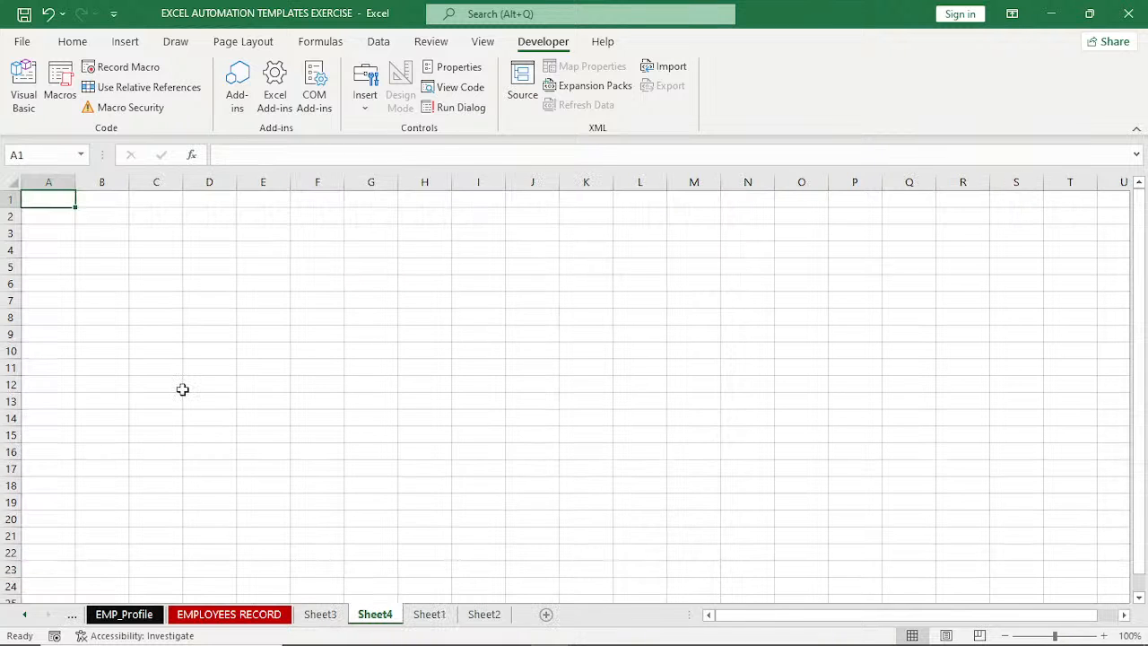
Copy the range A25:E66 from the EMPLOYEES RECORD sheet and paste it into Sheet4 starting at A1.
left_click(218, 617)
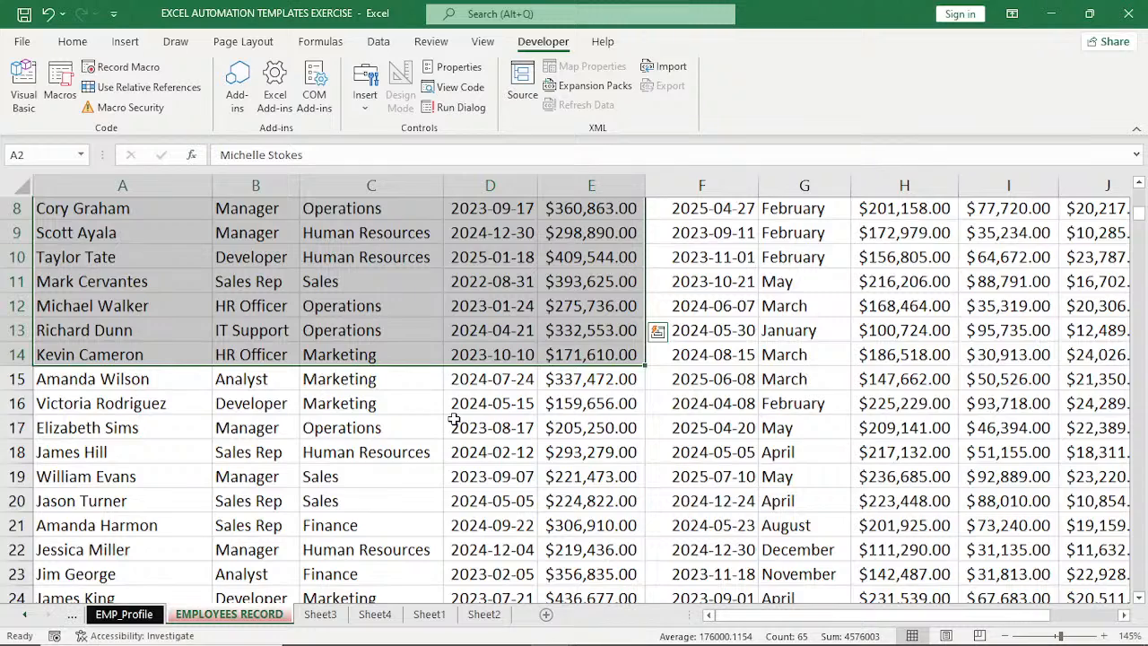
scroll(455, 419, "down", 4)
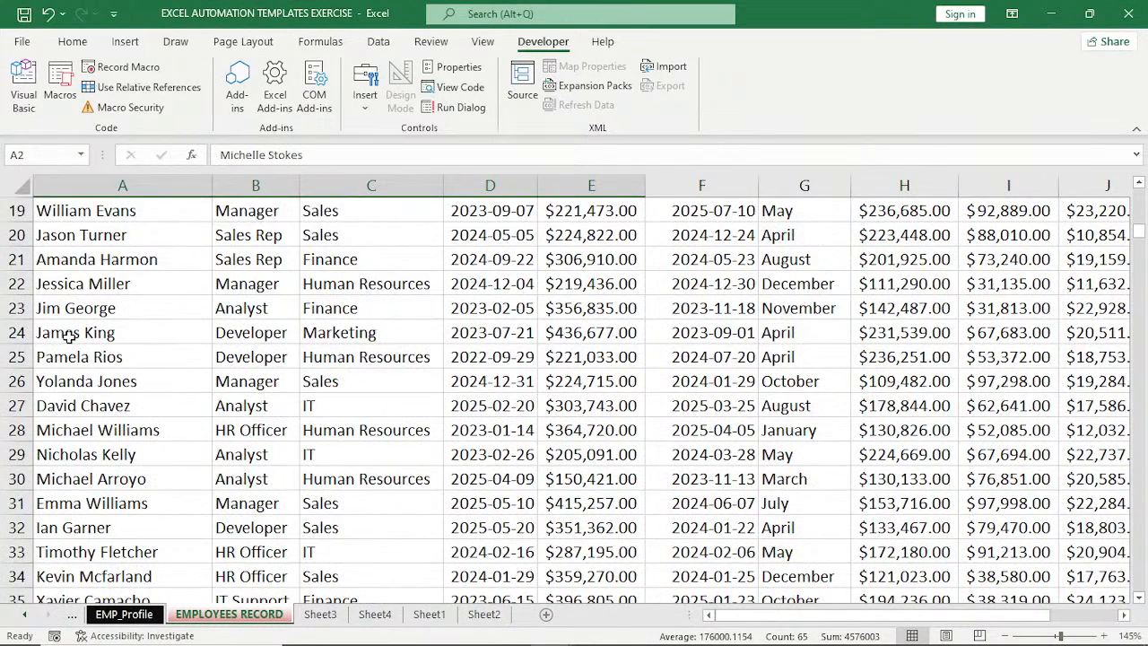
scroll(69, 336, "down", 1)
left_click_drag(72, 285, 633, 634)
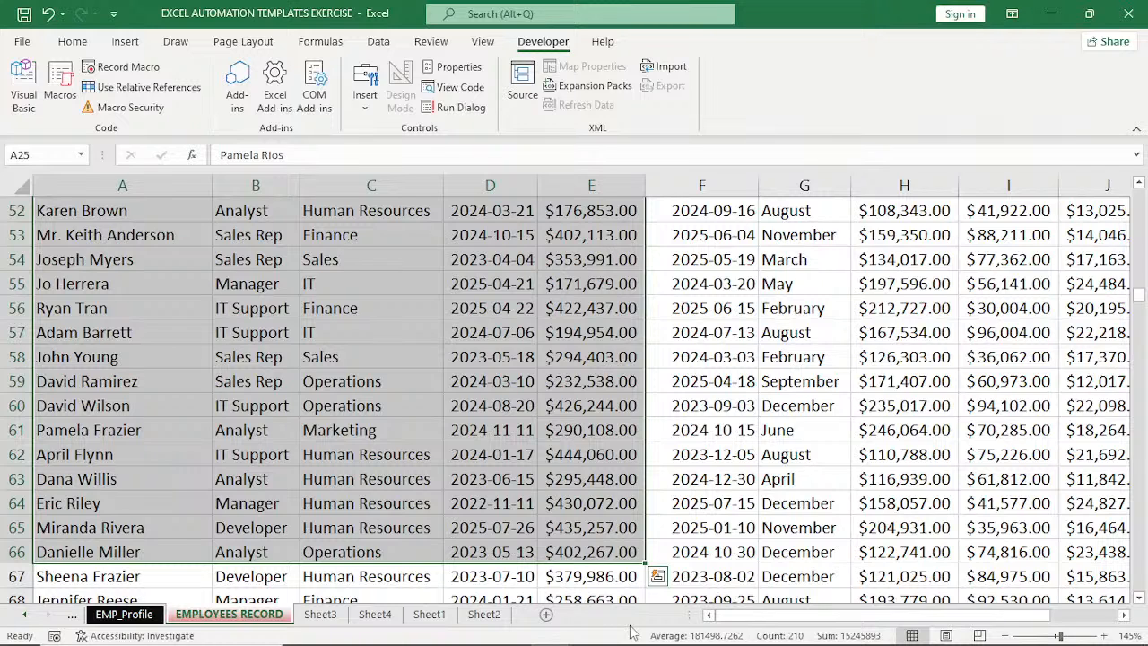
key("ctrl+c")
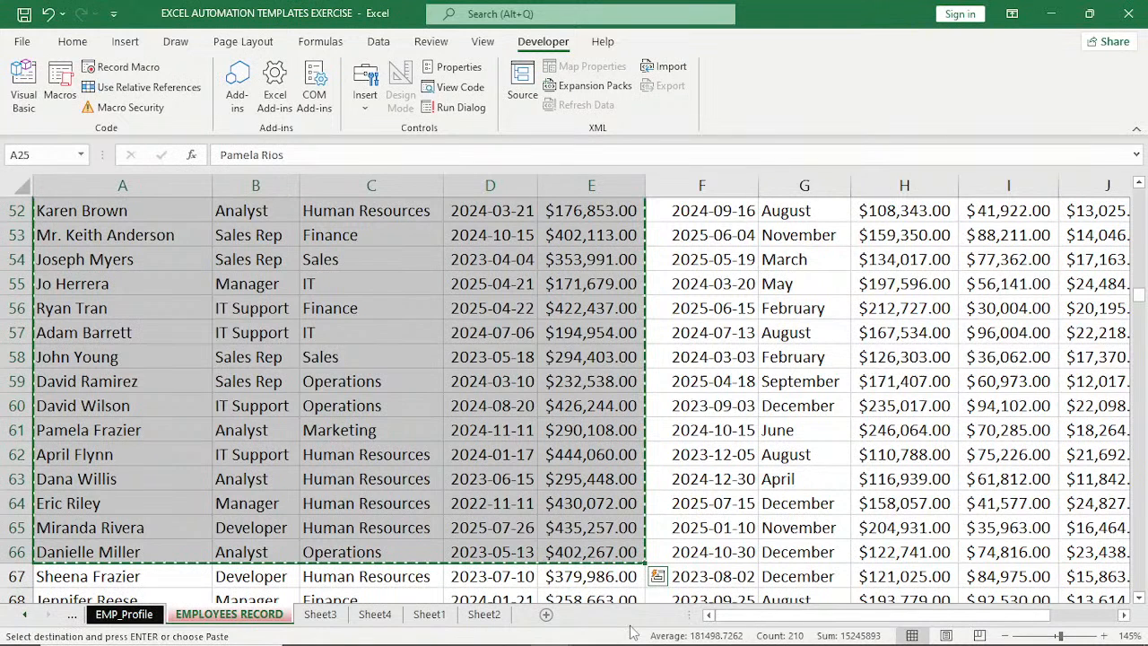
left_click(330, 616)
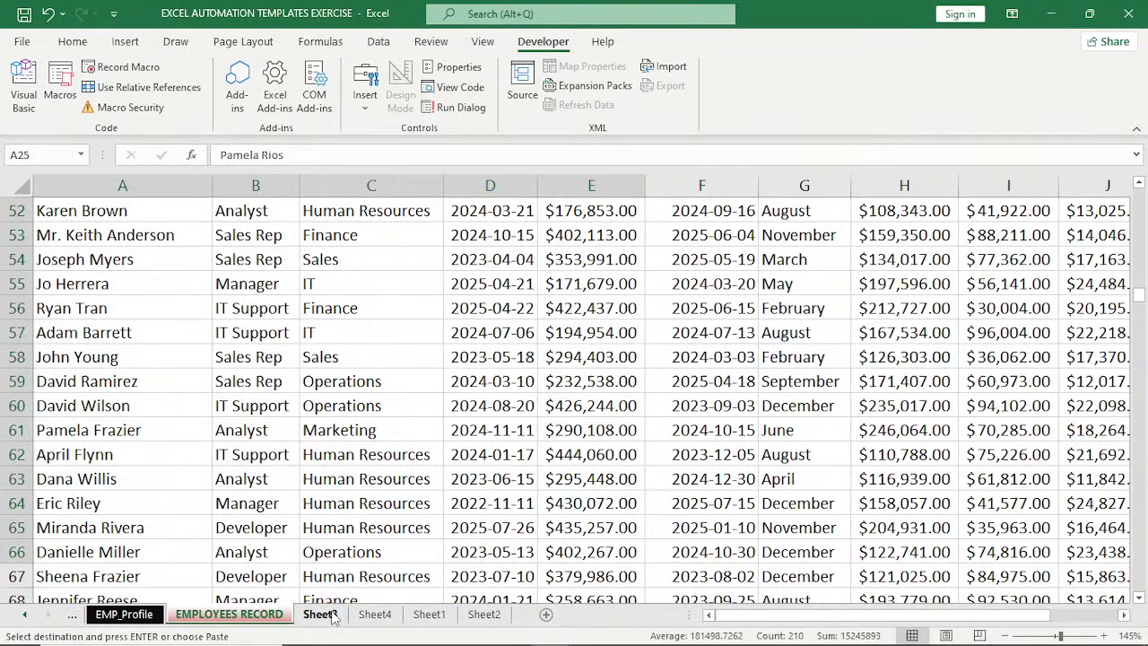
left_click(372, 615)
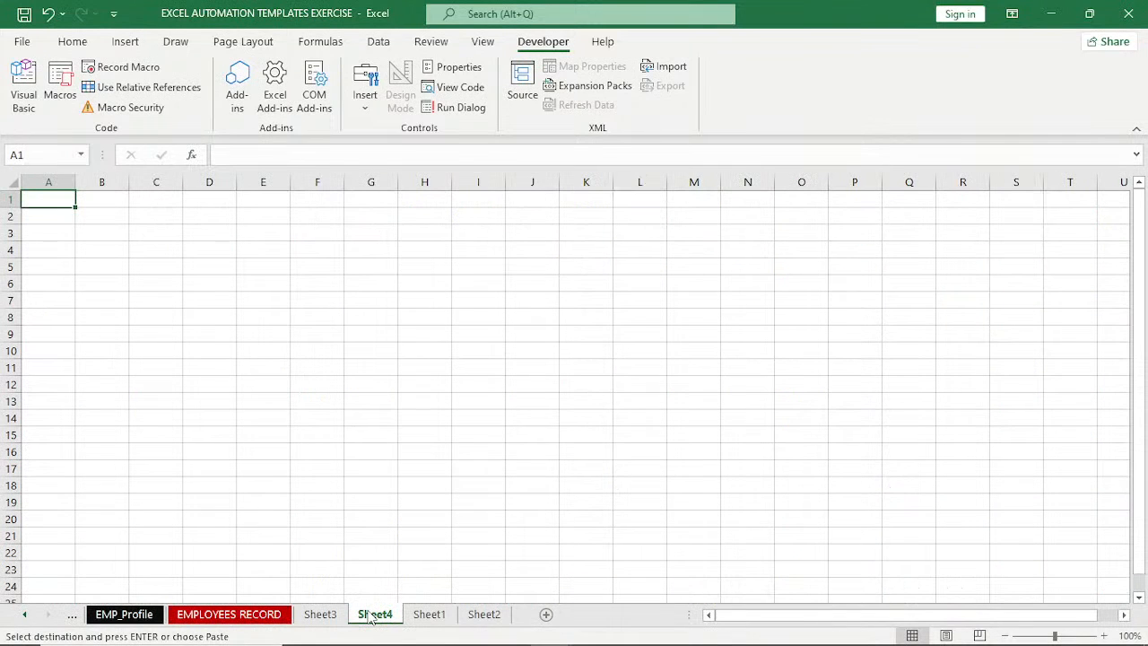
key("ctrl+v")
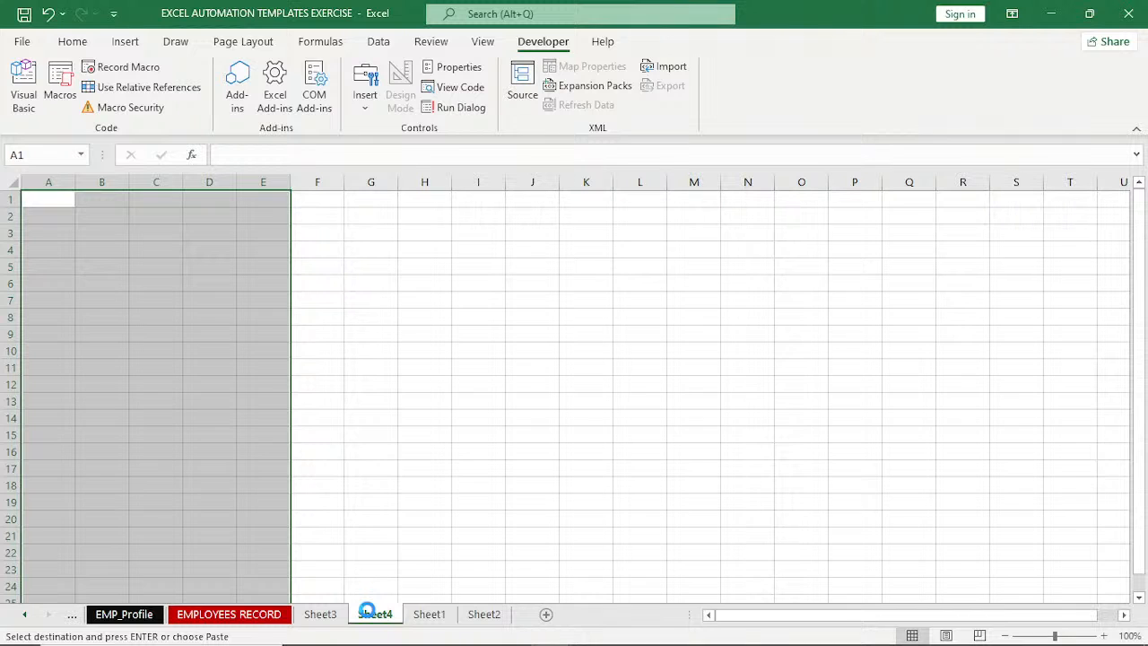
Fit all column widths on Sheet4 to their contents and clear the selection.
left_click(8, 184)
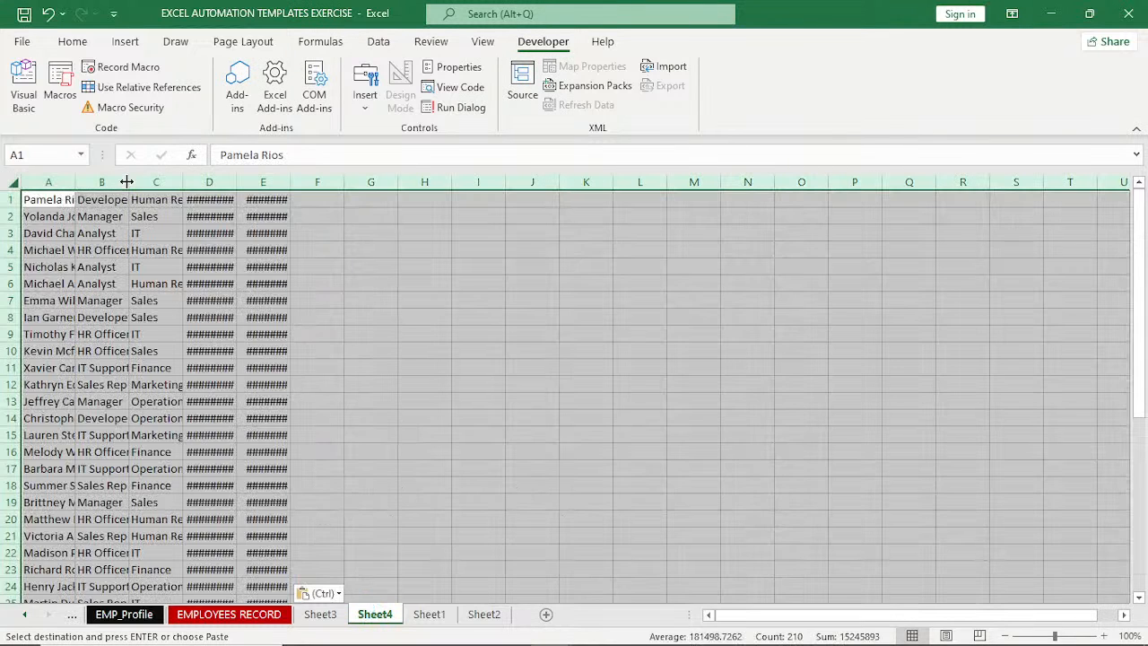
double_click(127, 182)
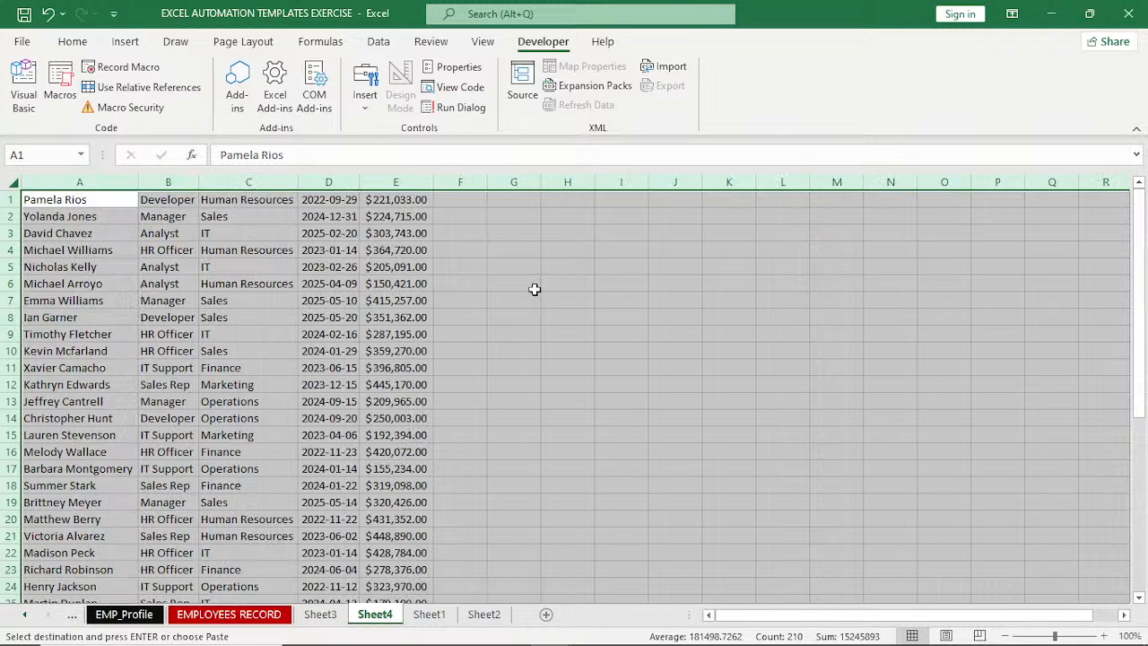
left_click(535, 287)
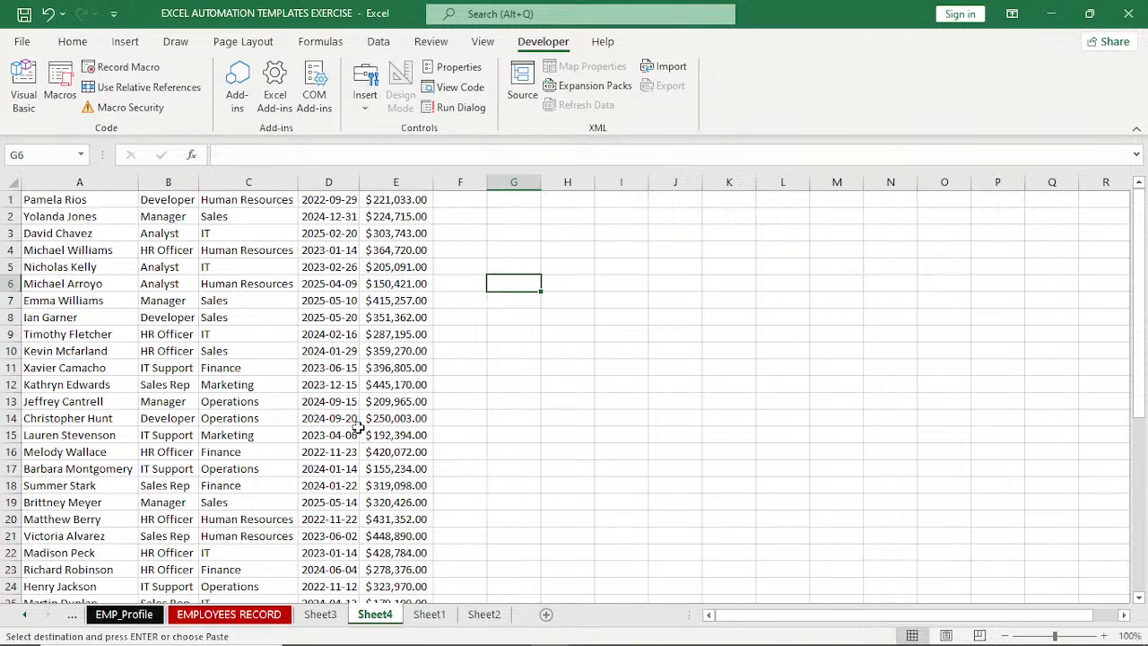
Run the PERSONAL.XLSB FORMATTING macro on Sheet4 and allow it to replace the existing data.
left_click(59, 87)
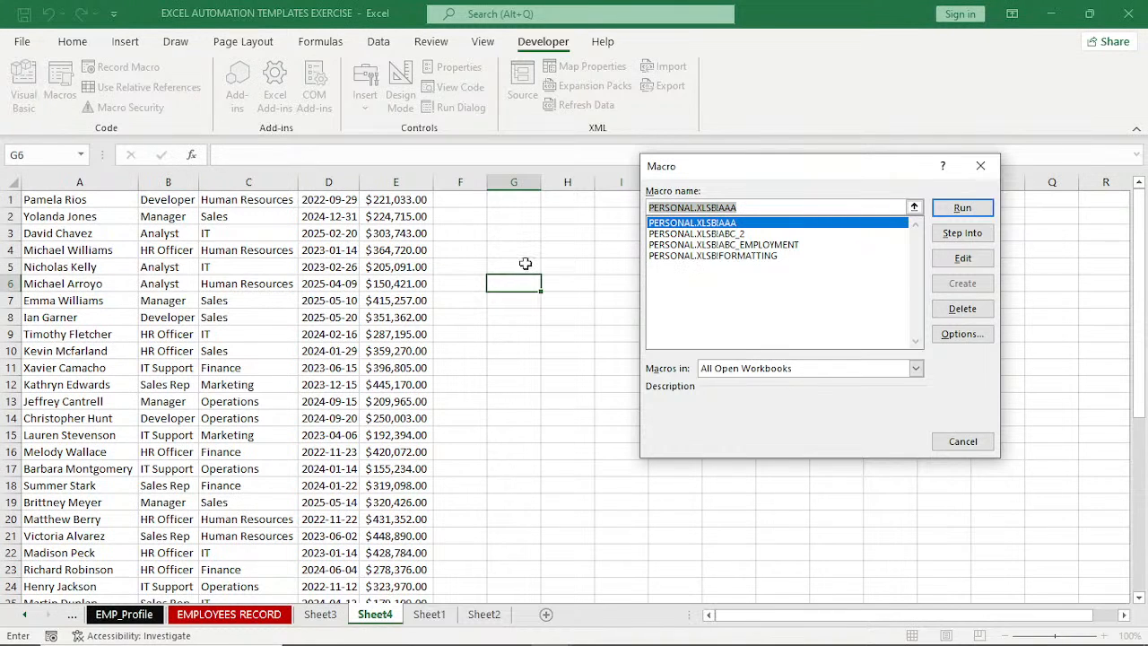
left_click(713, 257)
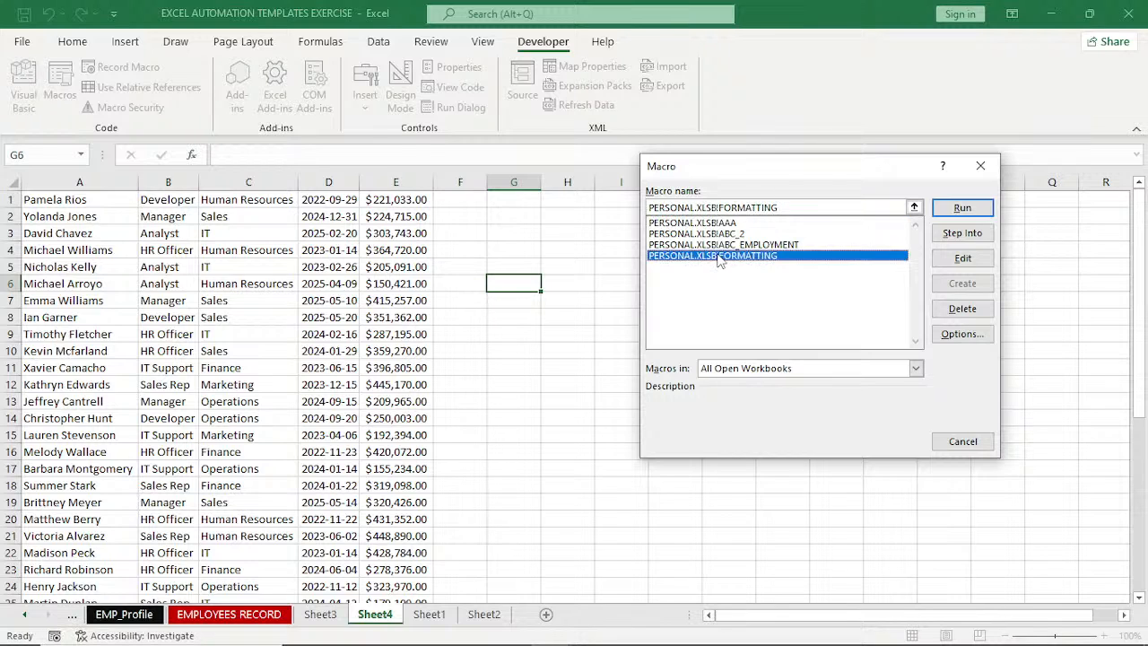
left_click(962, 212)
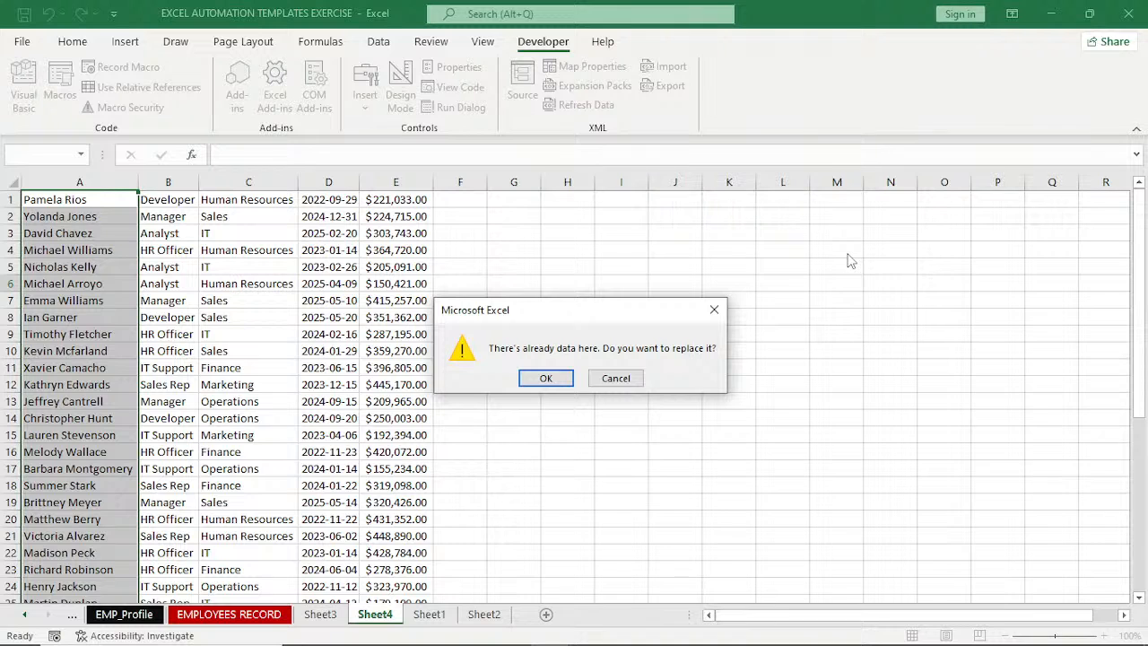
left_click(543, 378)
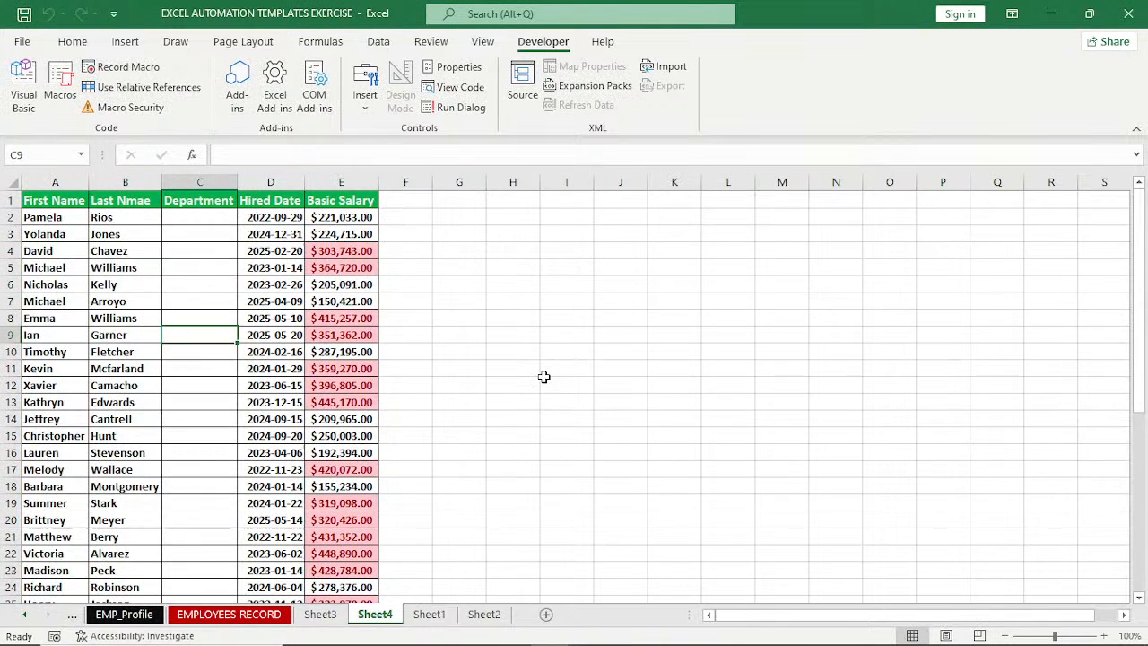
Review the macro's output on Sheet4, checking the split names, Department column, borders and salary highlighting down to the last record.
scroll(543, 377, "down", 8)
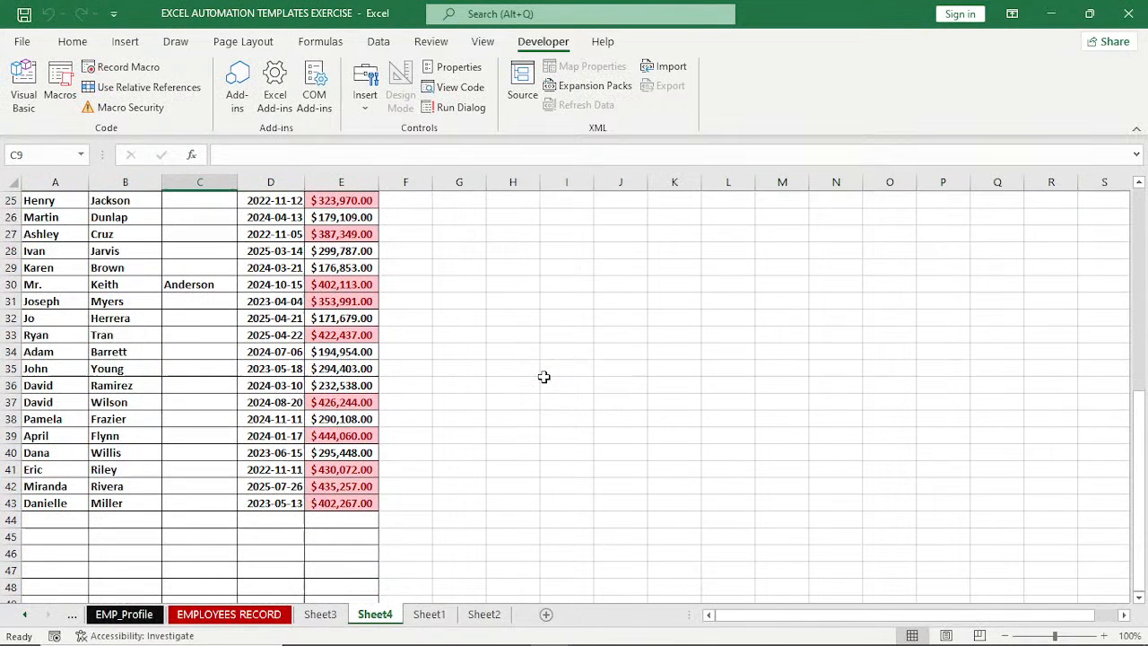
scroll(543, 376, "up", 5)
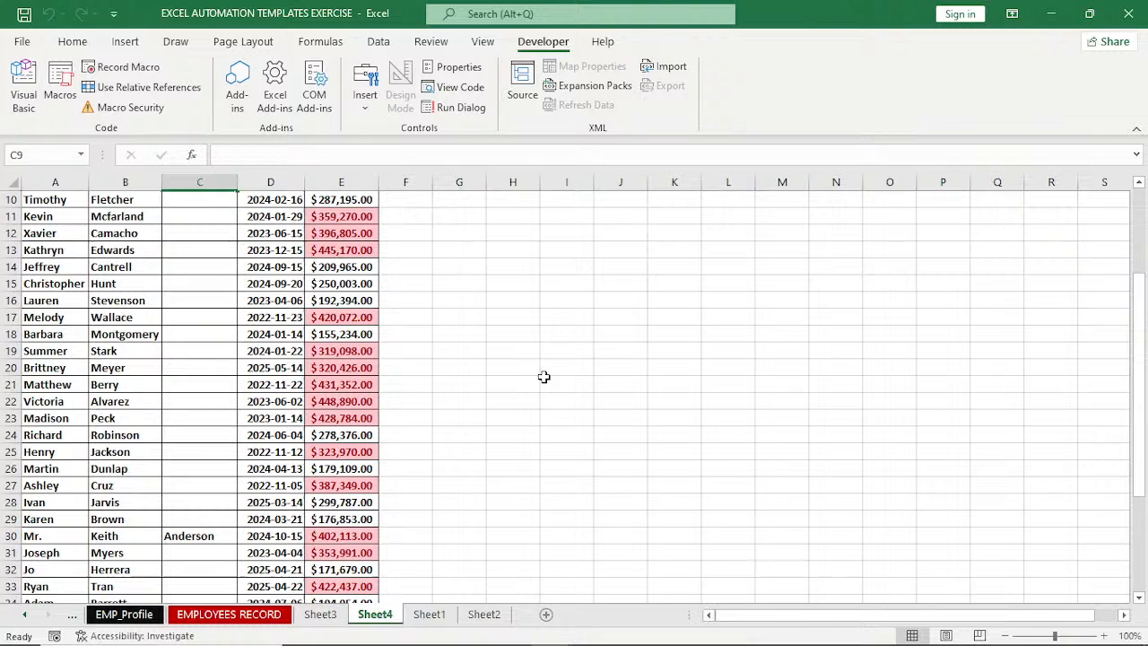
scroll(543, 377, "up", 3)
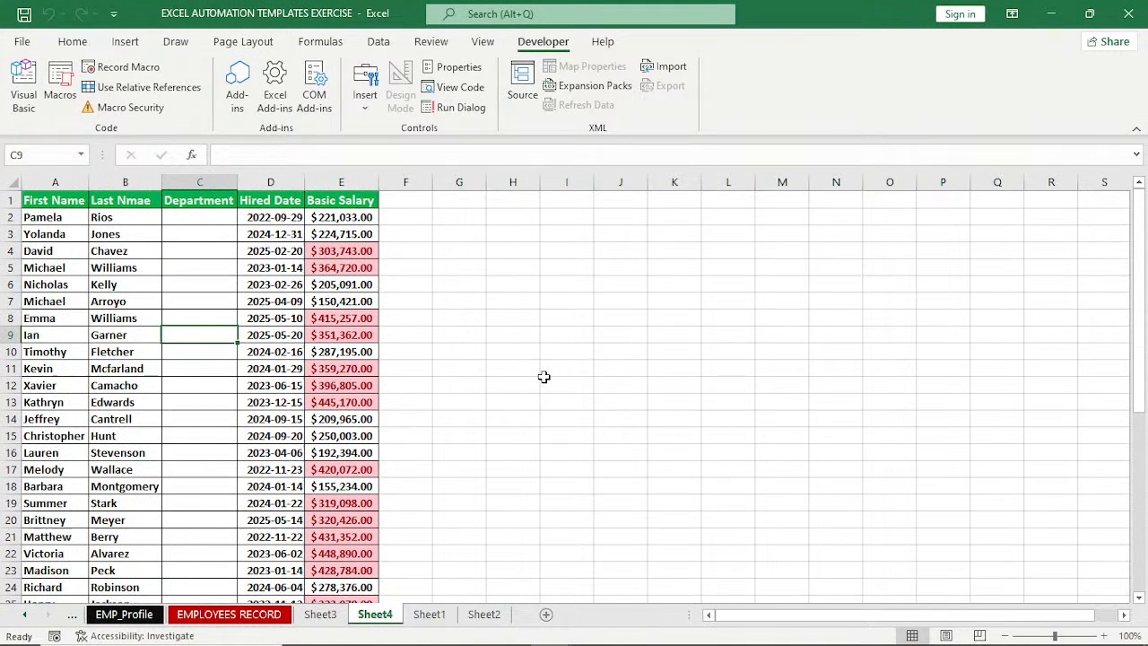
scroll(543, 377, "down", 4)
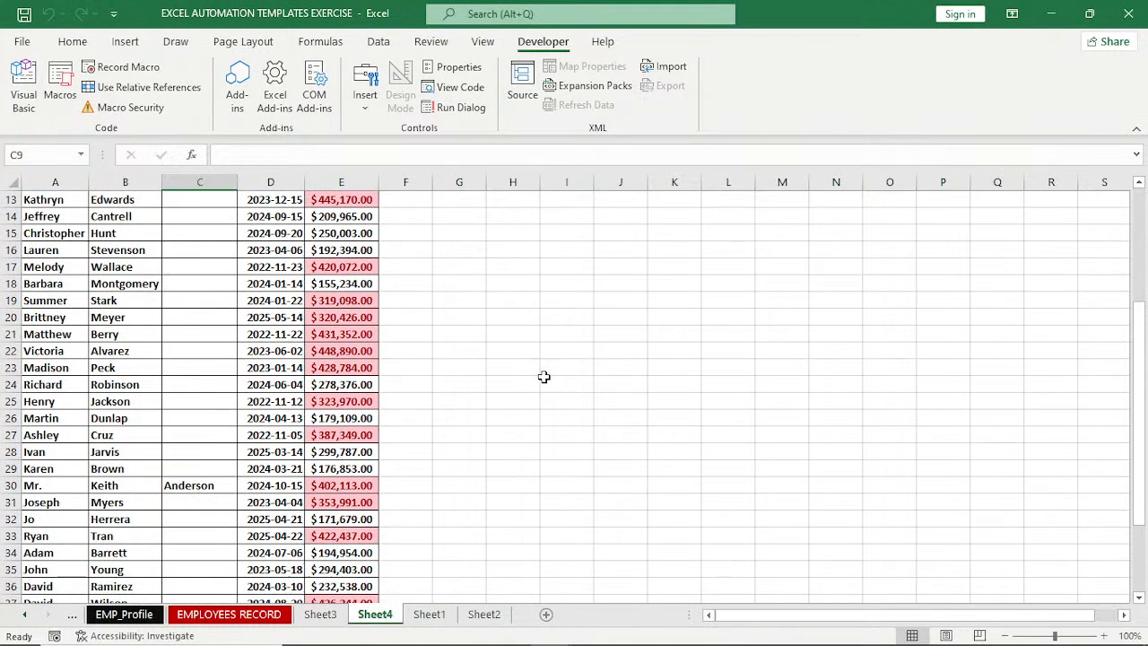
scroll(543, 377, "down", 1)
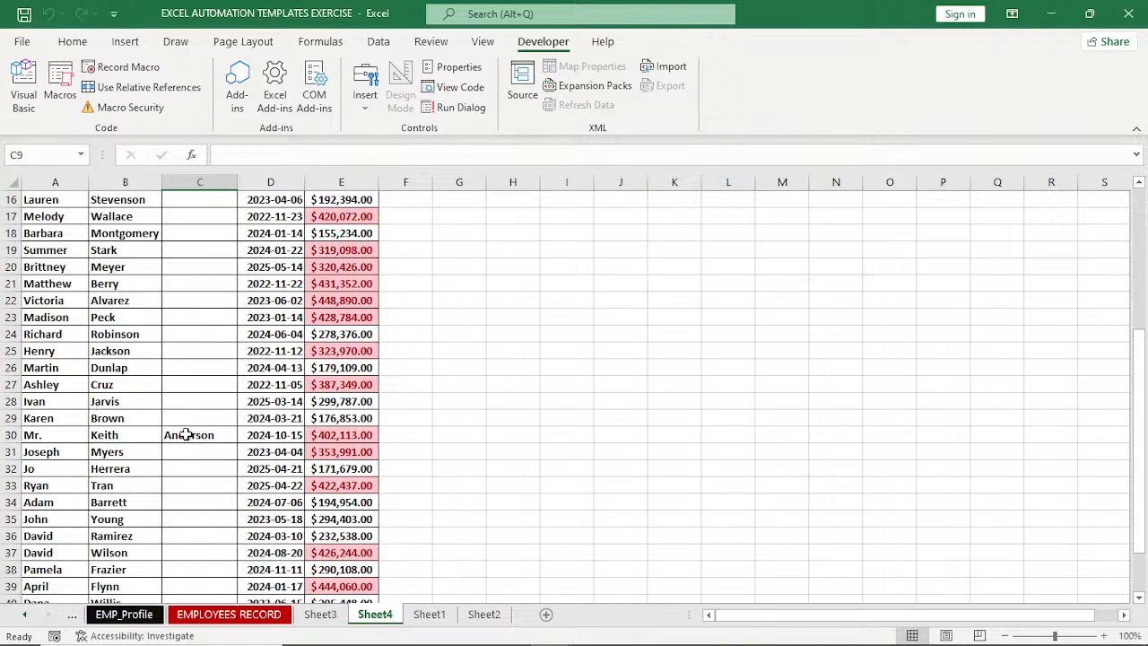
scroll(186, 434, "up", 5)
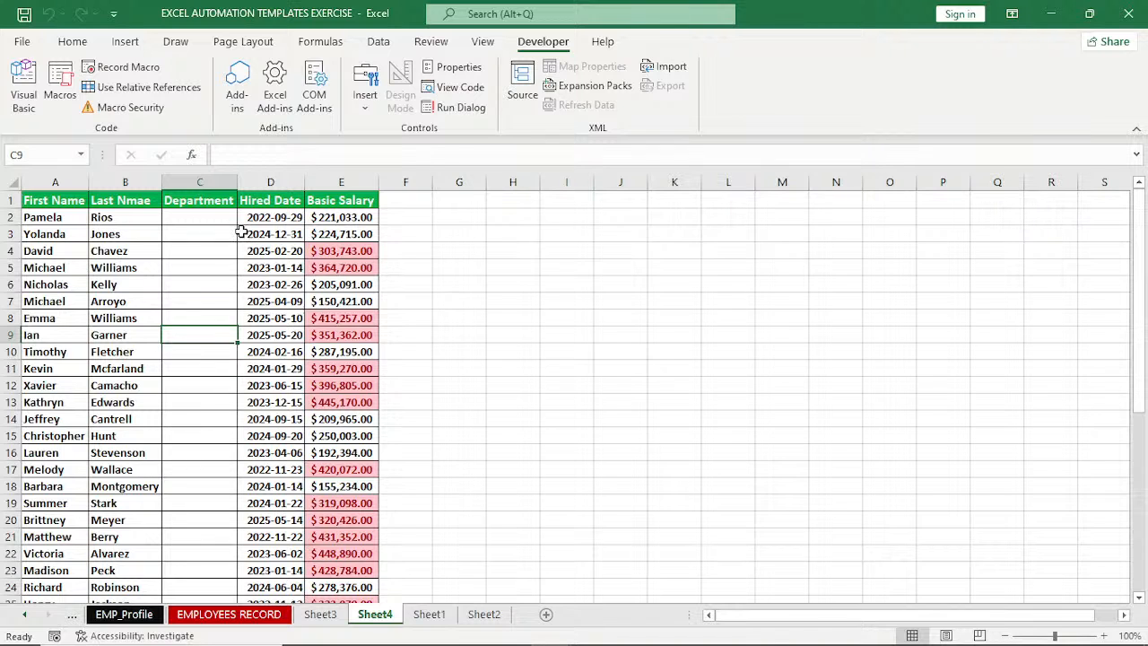
scroll(202, 488, "down", 1)
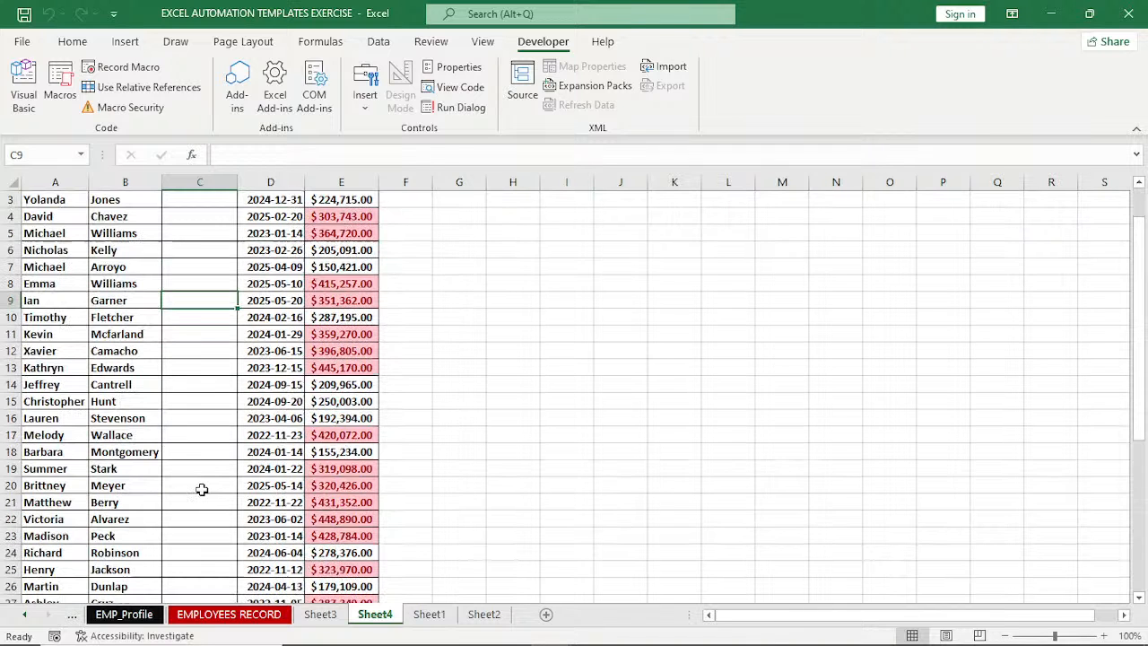
scroll(202, 489, "down", 7)
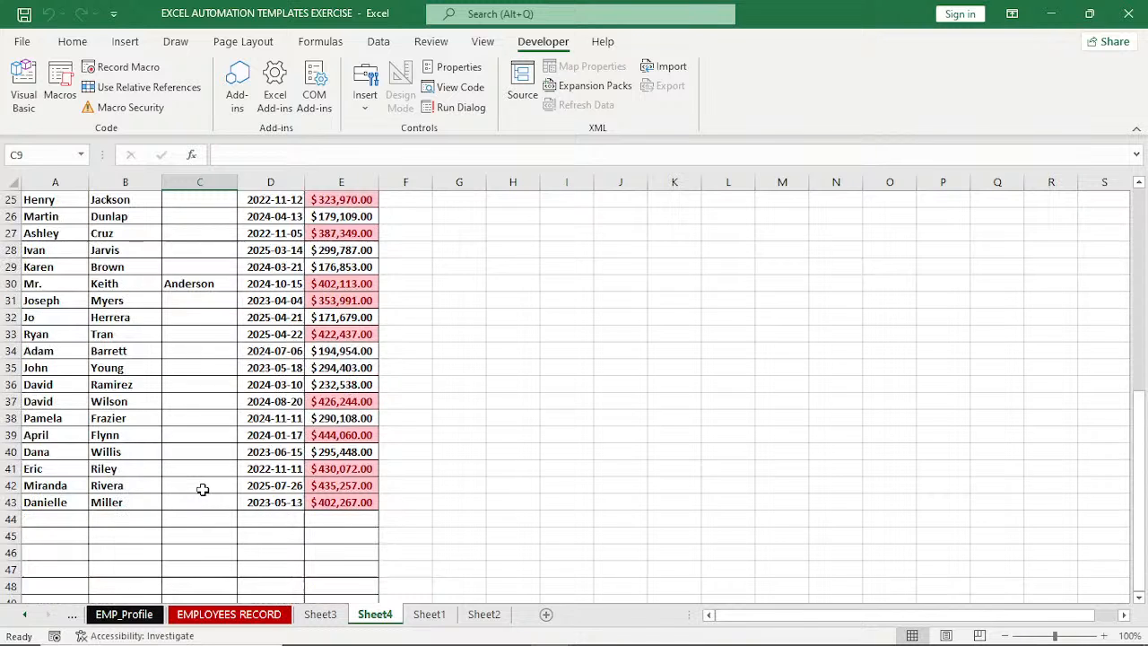
scroll(203, 489, "up", 7)
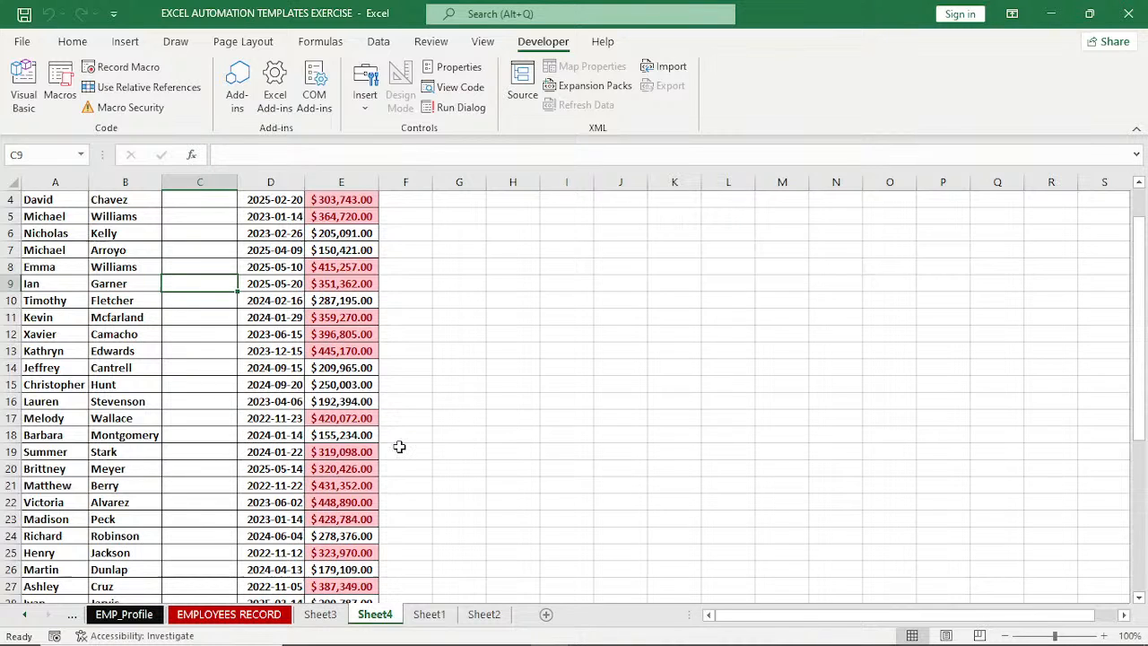
scroll(399, 446, "up", 1)
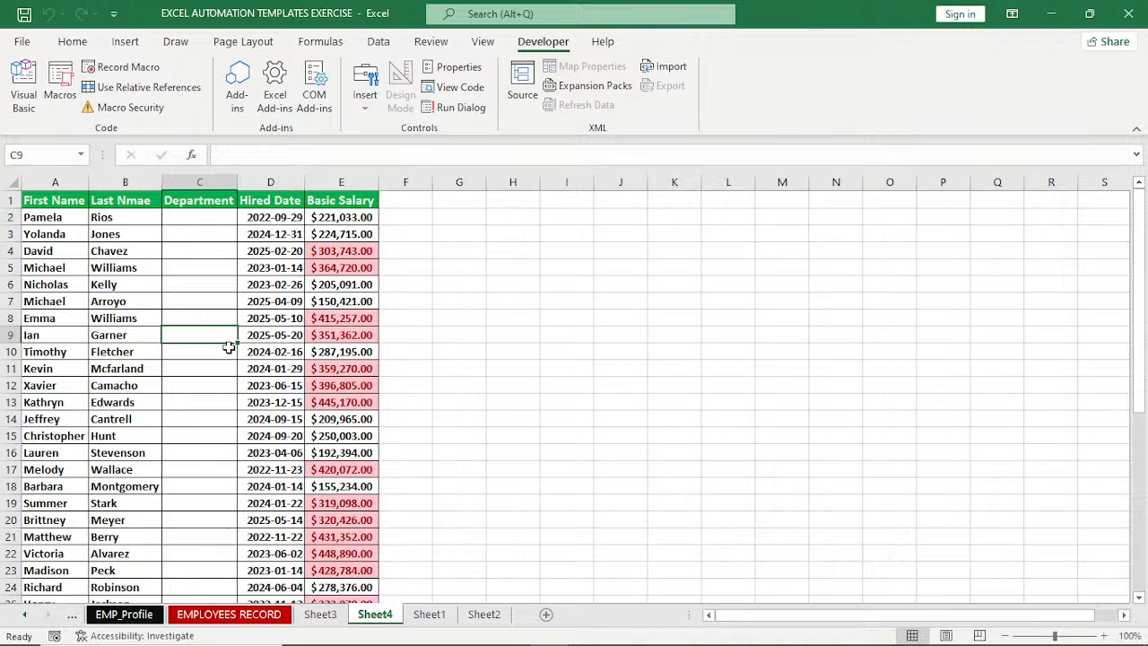
Try to open the PERSONAL.XLSB macros AAA and FORMATTING for editing.
left_click(68, 106)
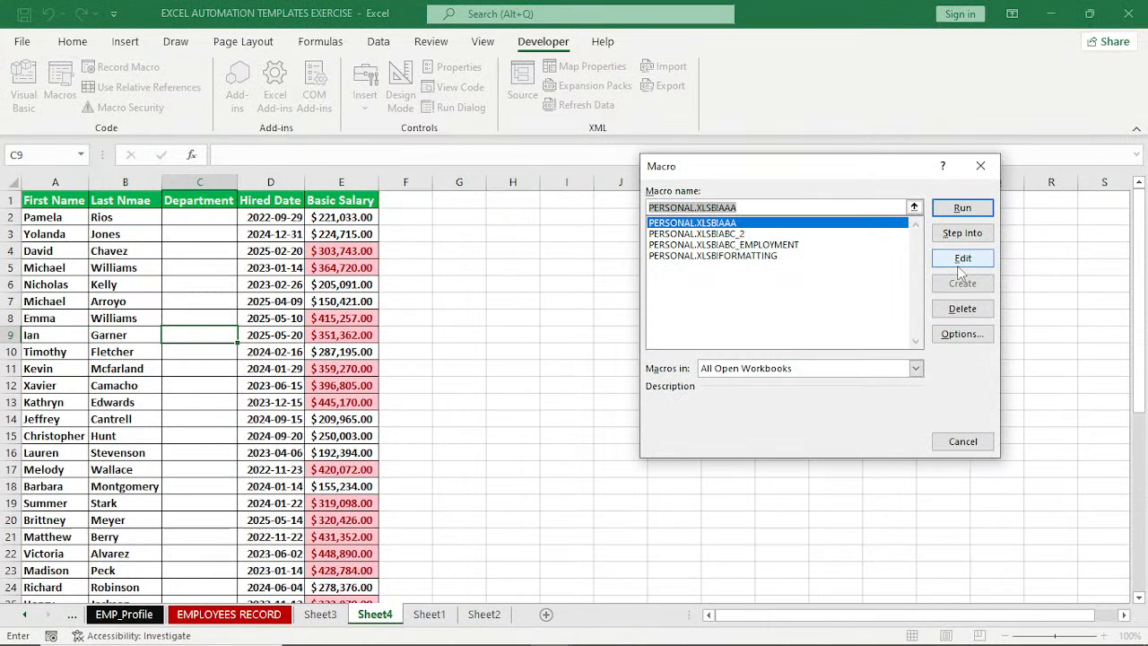
left_click(962, 260)
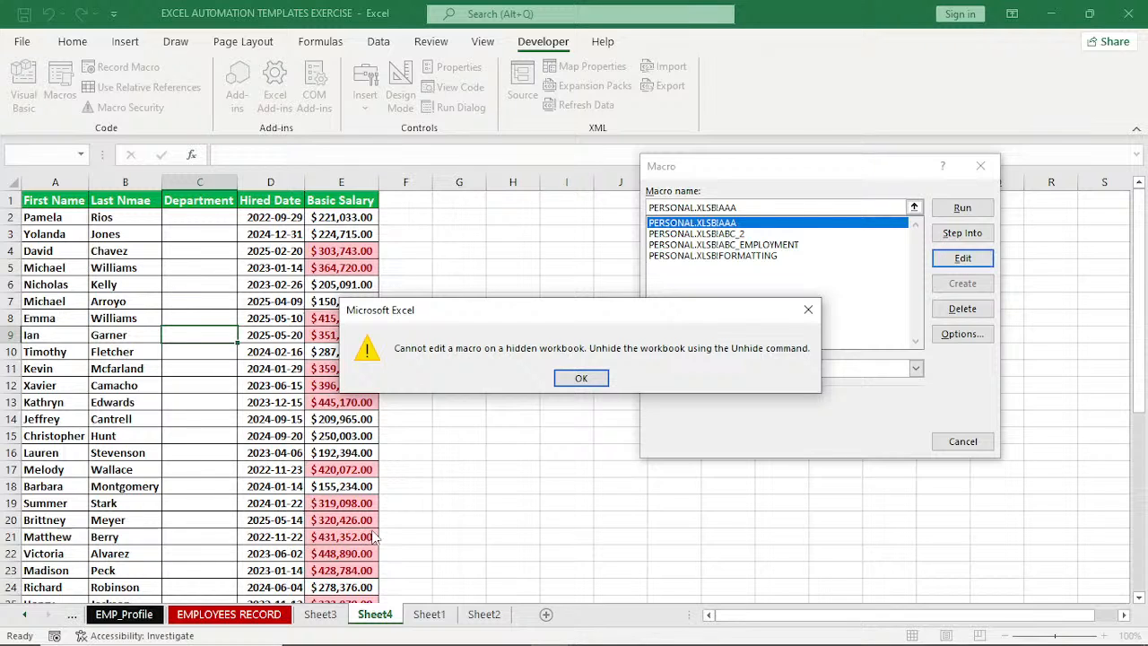
left_click(582, 378)
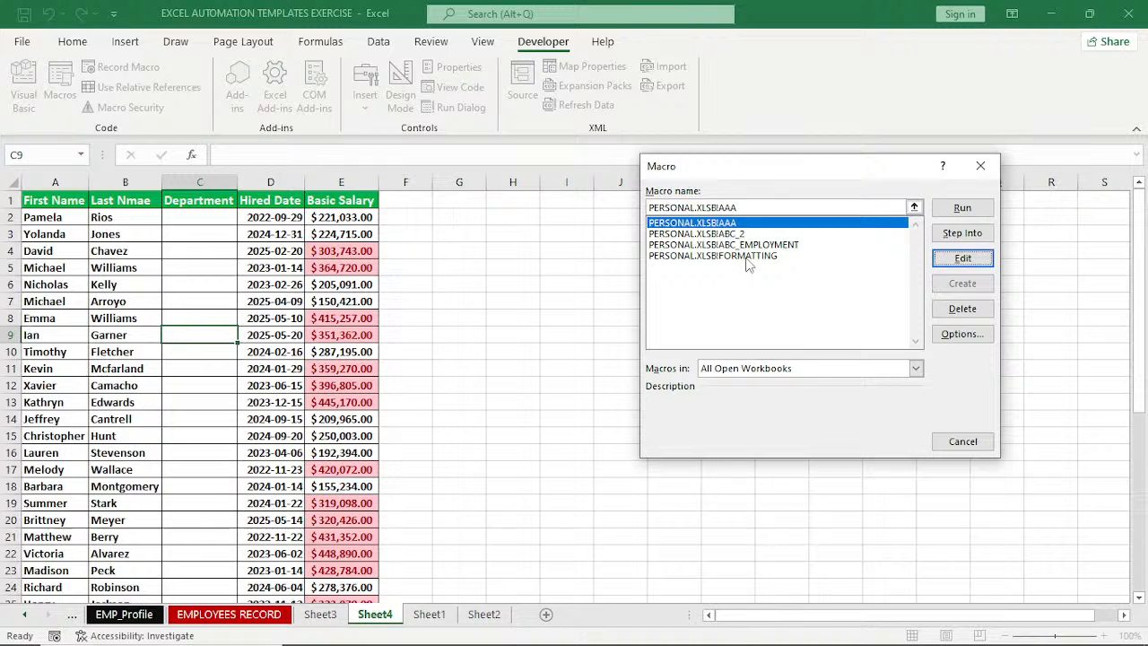
left_click(747, 256)
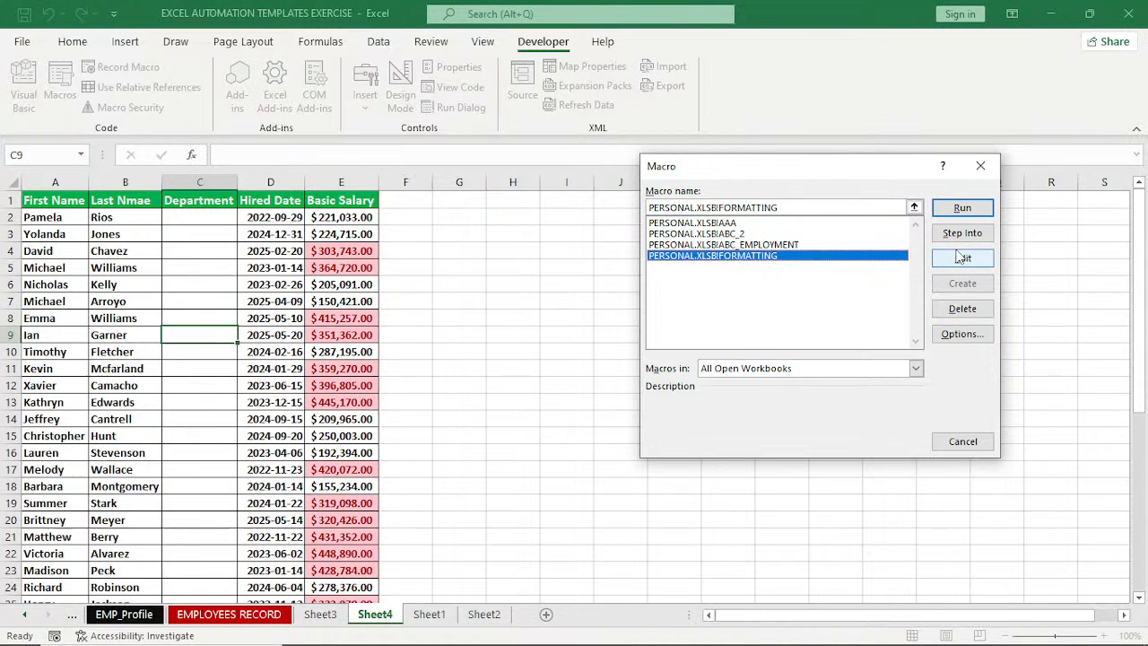
left_click(961, 257)
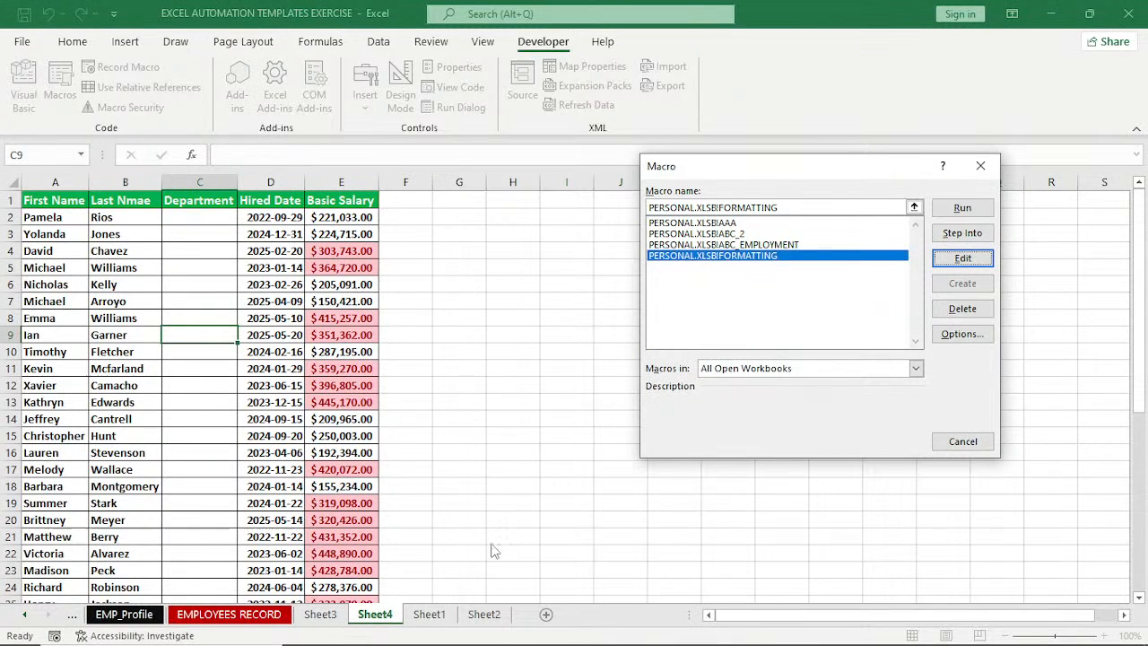
key("Escape")
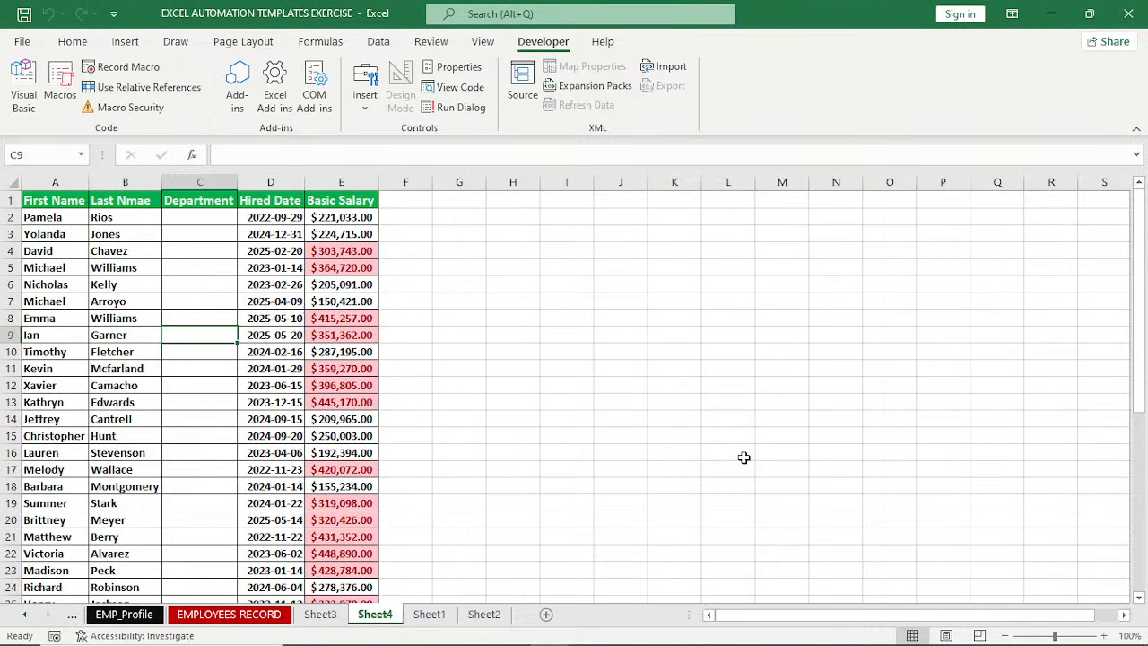
Create a new blank workbook and switch back to the EXCEL AUTOMATION TEMPLATES EXERCISE workbook.
key("ctrl+n")
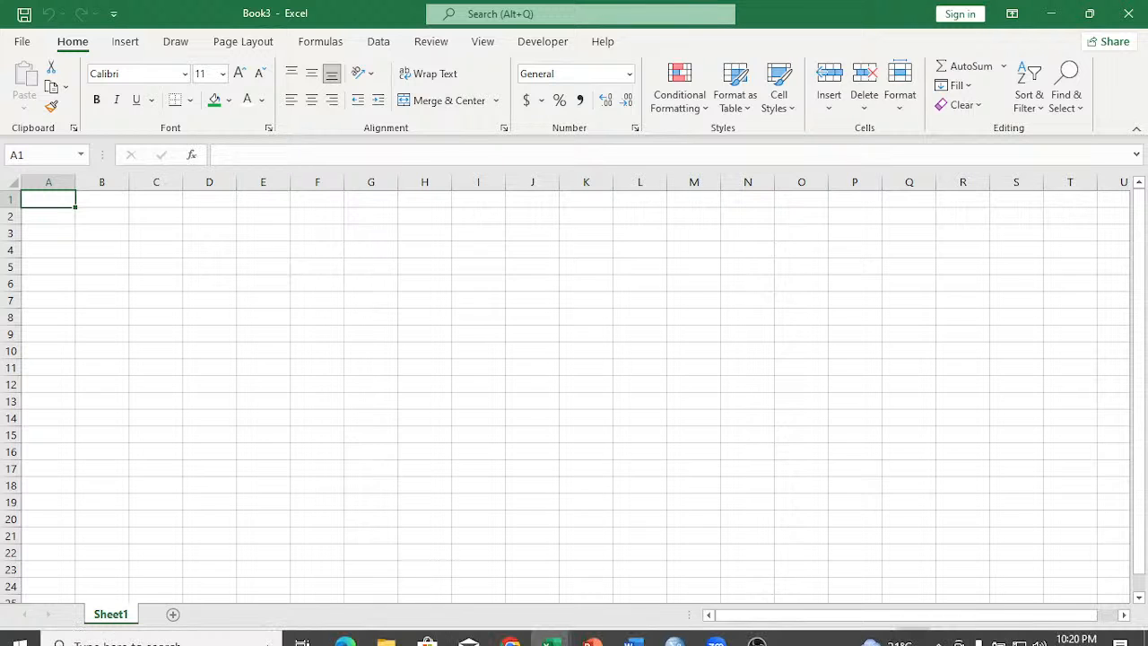
left_click(551, 631)
left_click(645, 584)
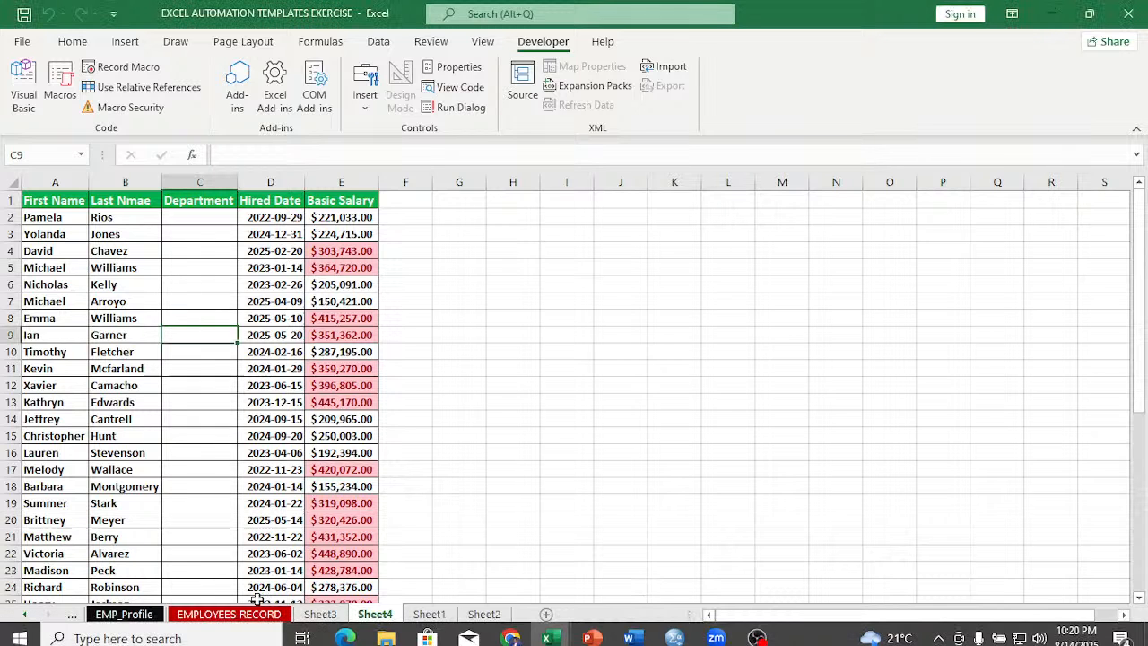
Copy the employee records A25:E66 from the EMPLOYEES RECORD sheet and paste them at A1 of Sheet1 in the blank Book3 workbook.
left_click(245, 617)
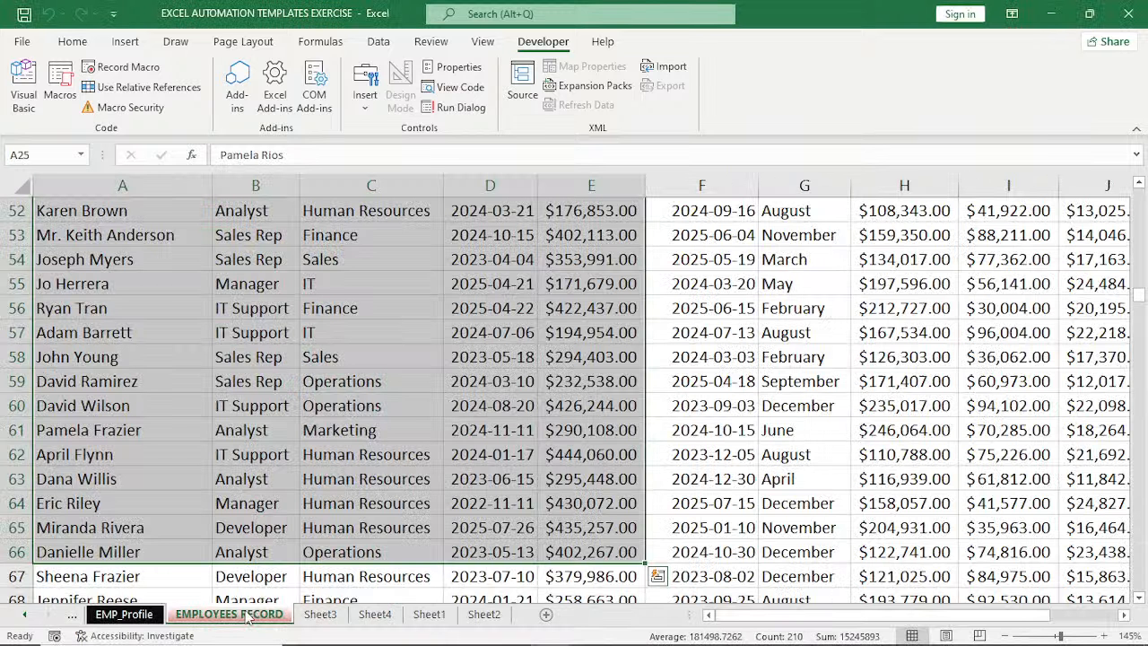
key("ctrl+c")
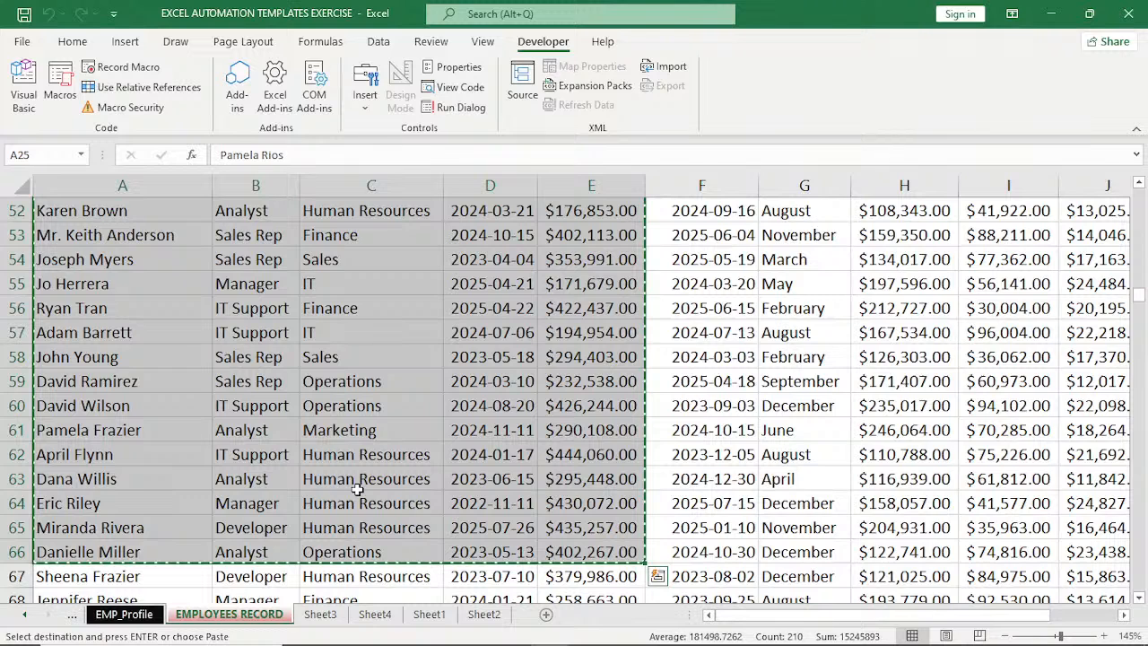
mouse_move(559, 635)
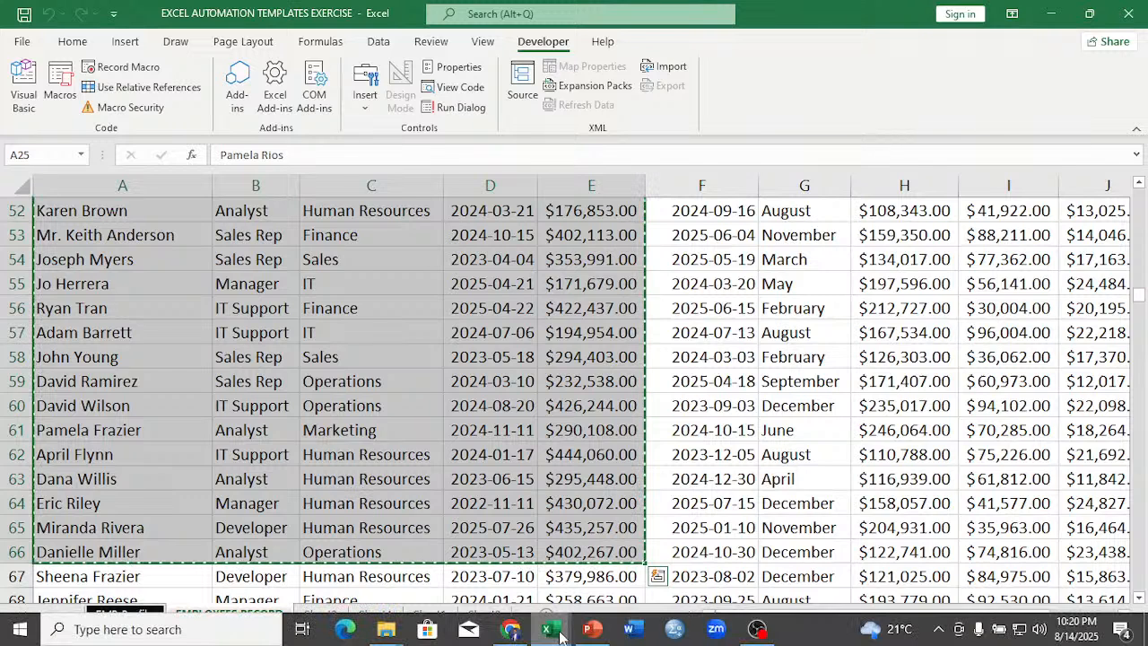
left_click(560, 636)
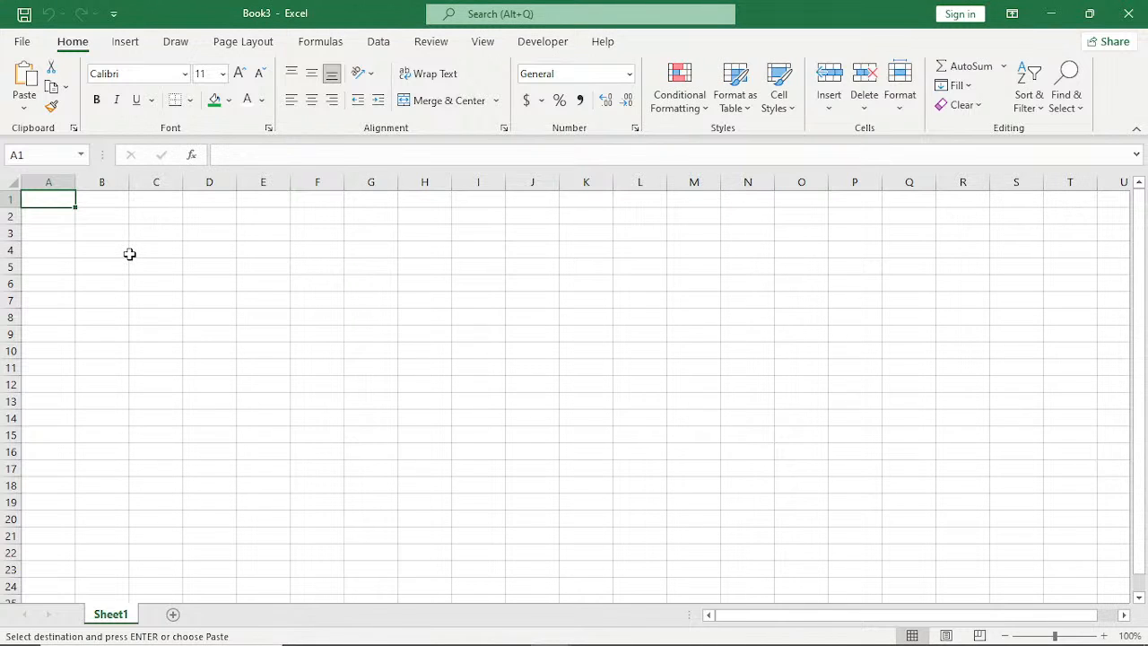
key("ctrl+v")
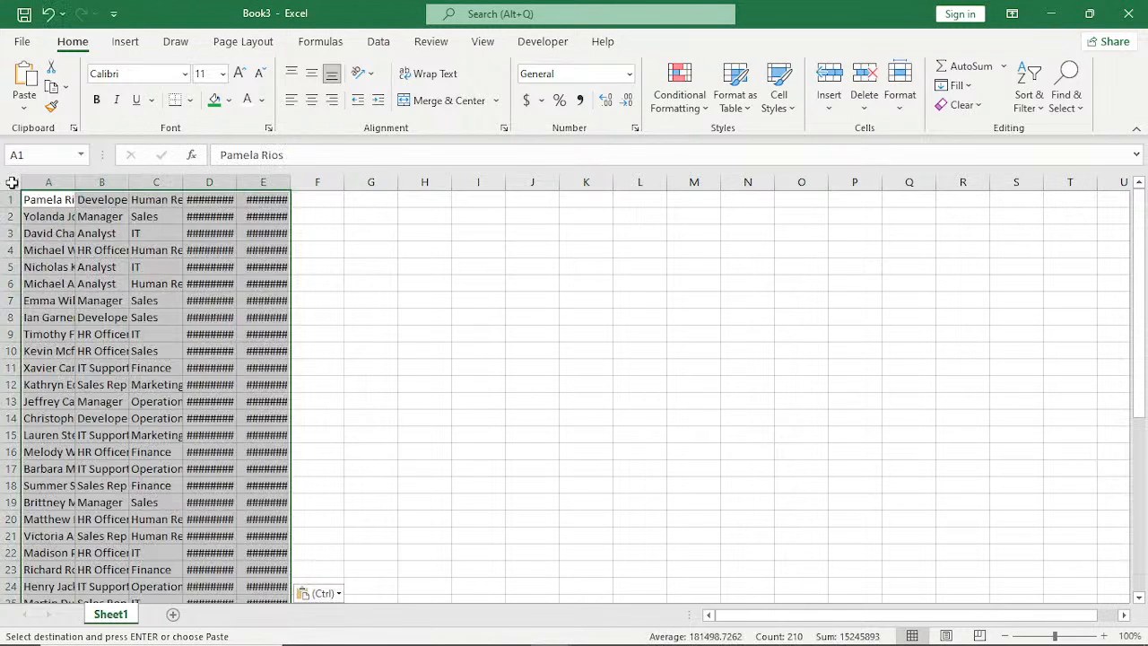
Autofit all column widths on Book3's Sheet1 so the pasted records show in full.
left_click(12, 183)
double_click(183, 182)
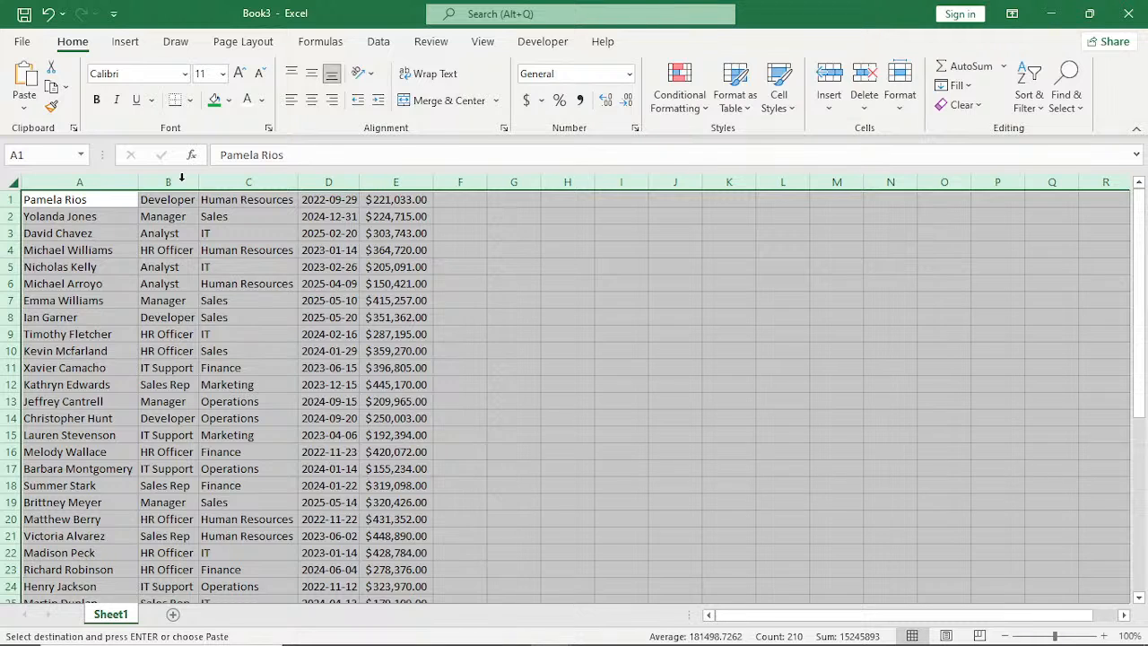
left_click(460, 250)
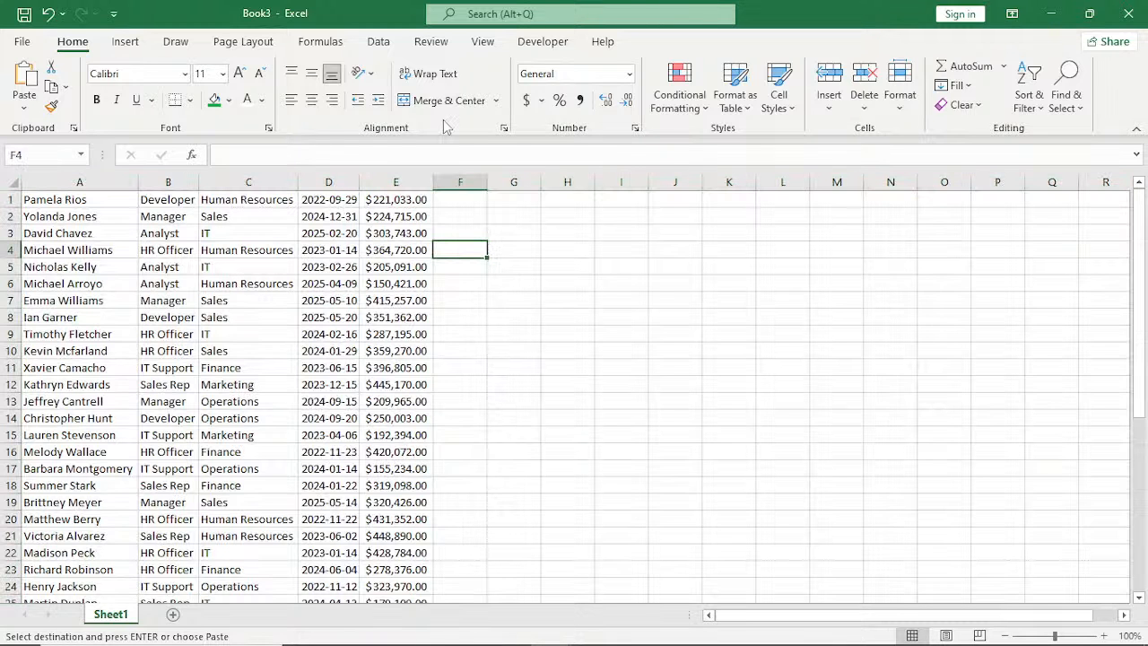
Run the PERSONAL.XLSB FORMATTING macro on Book3's Sheet1, allow it to replace the existing data, and review the formatted rows.
left_click(543, 41)
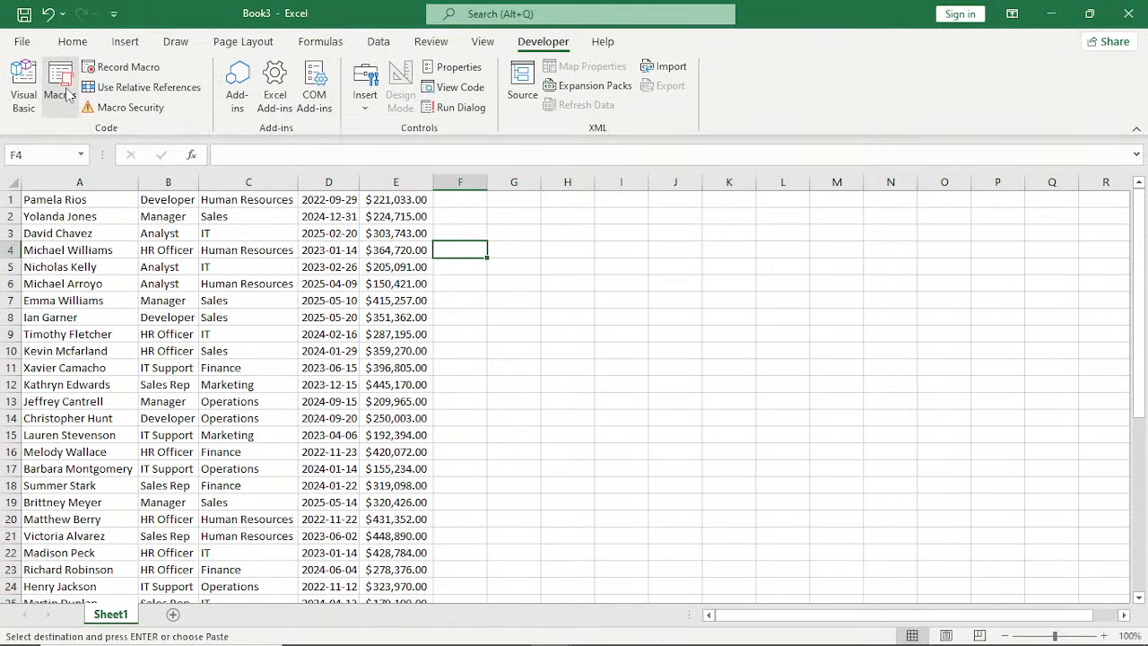
left_click(60, 90)
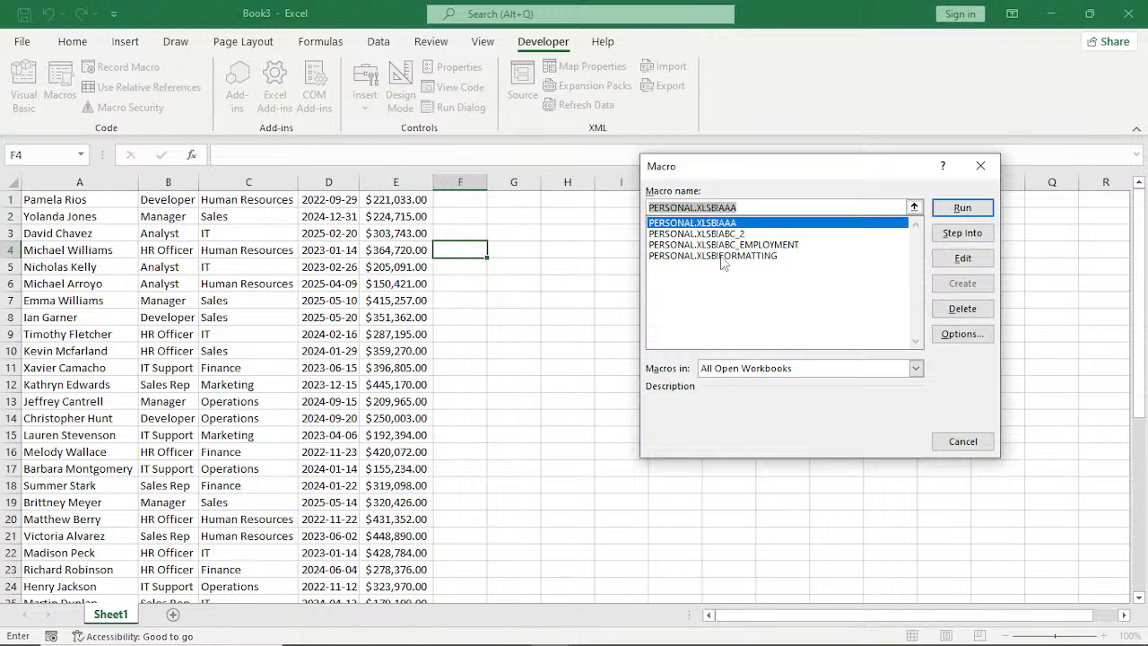
left_click(721, 257)
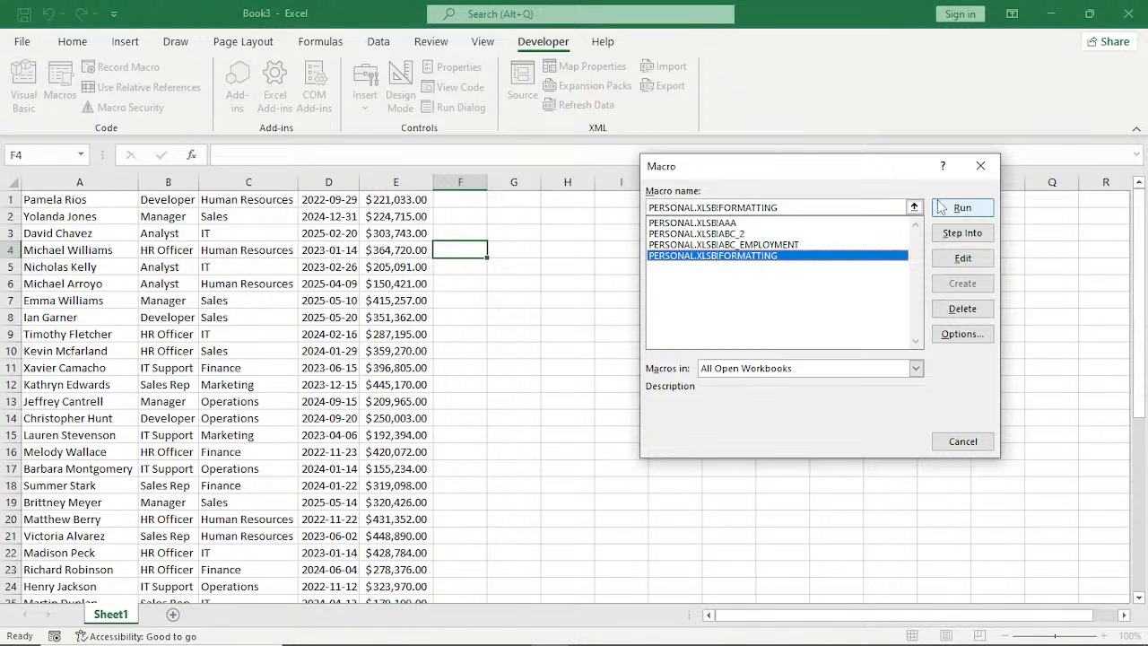
left_click(962, 207)
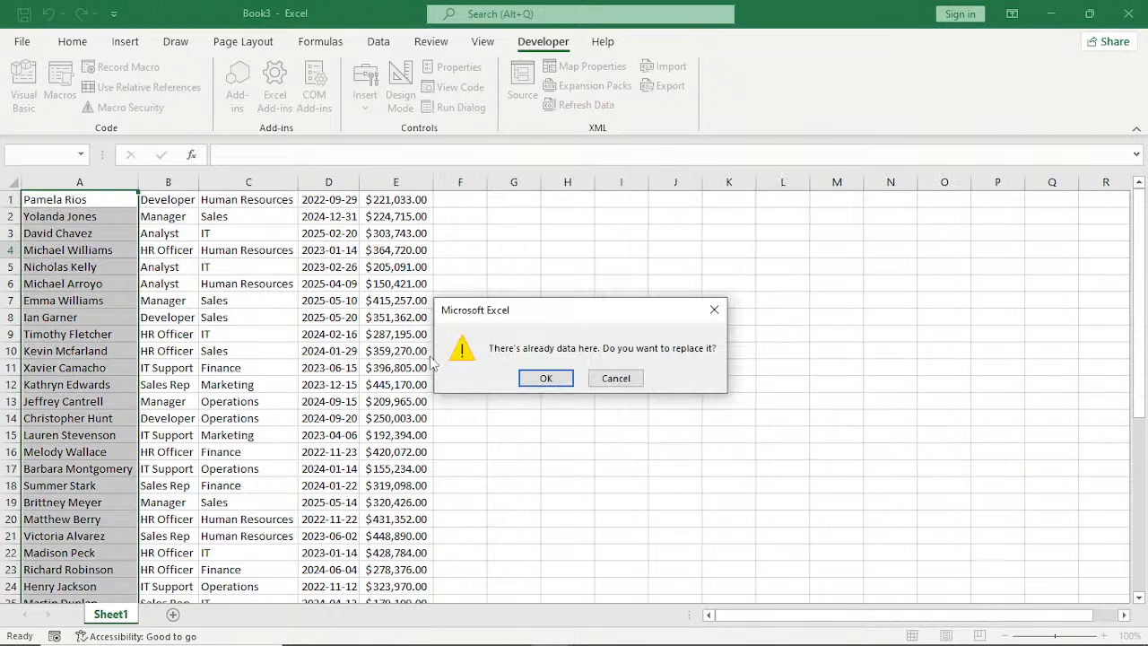
left_click(545, 378)
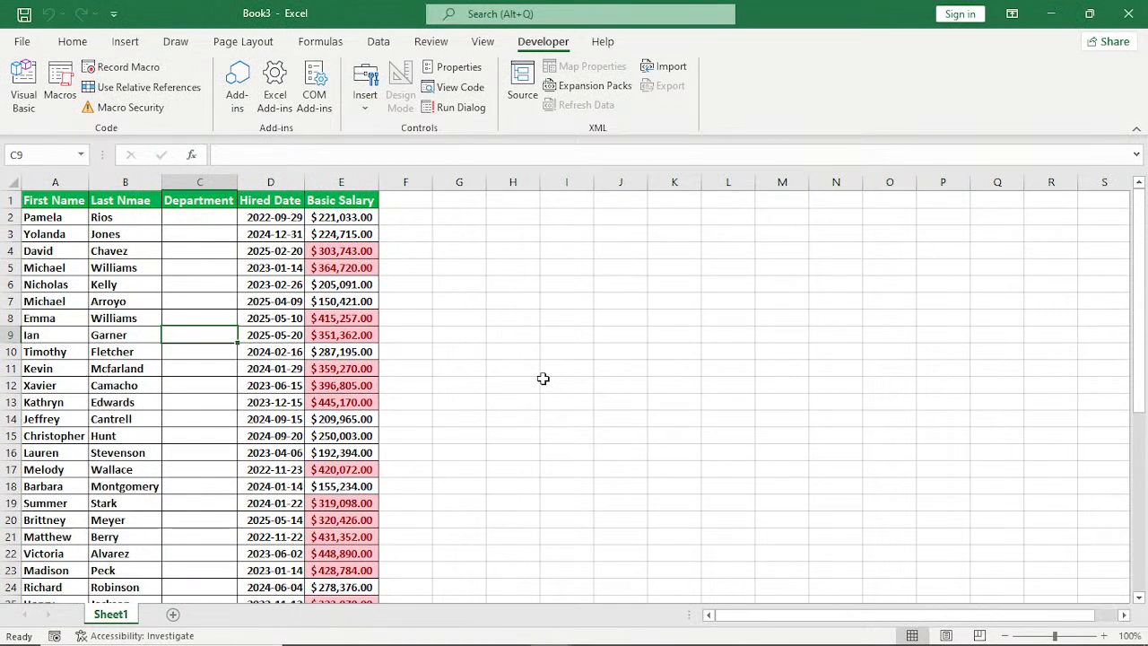
scroll(543, 378, "down", 1)
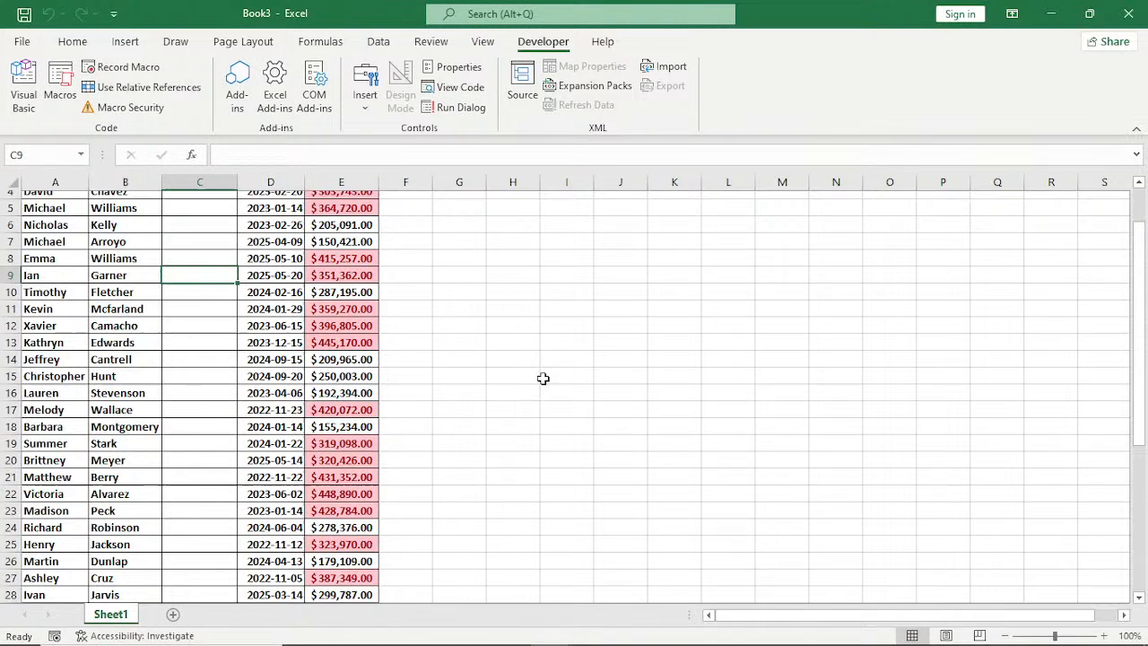
scroll(542, 378, "down", 4)
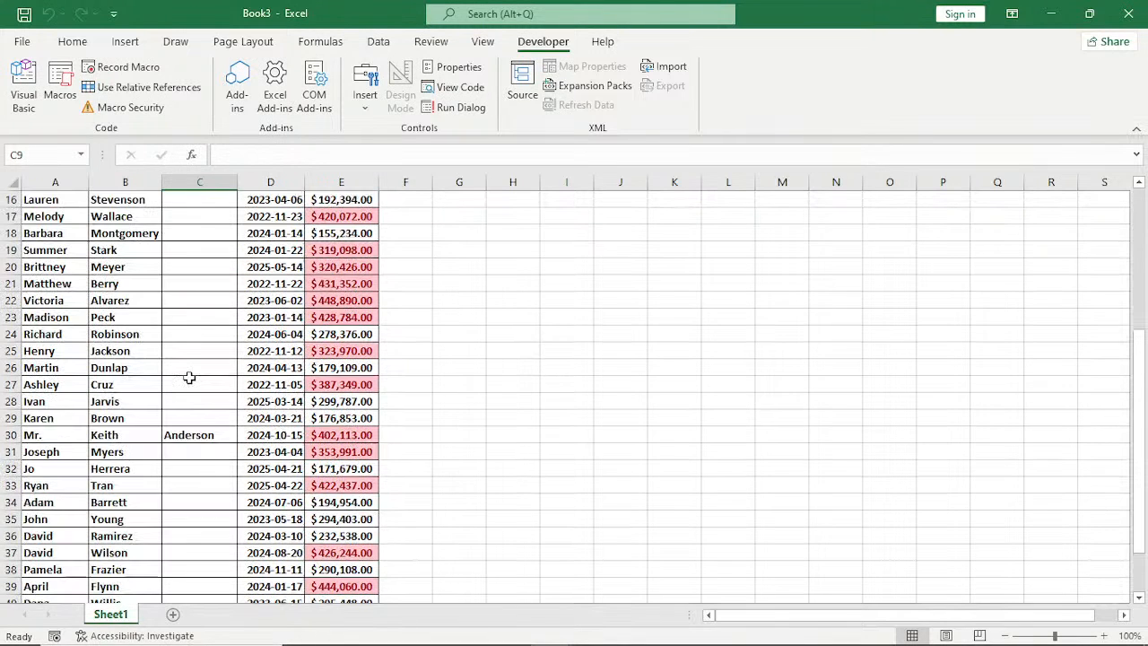
Try to open the PERSONAL.XLSB macro AAA for editing from Book3.
left_click(459, 351)
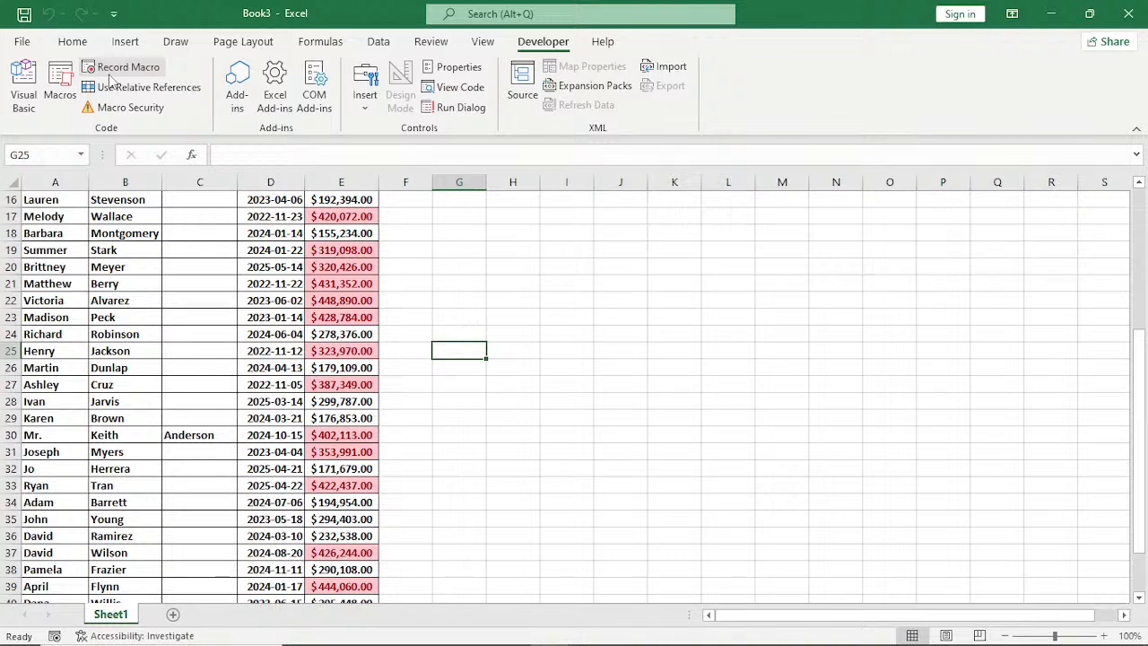
key("alt+F8")
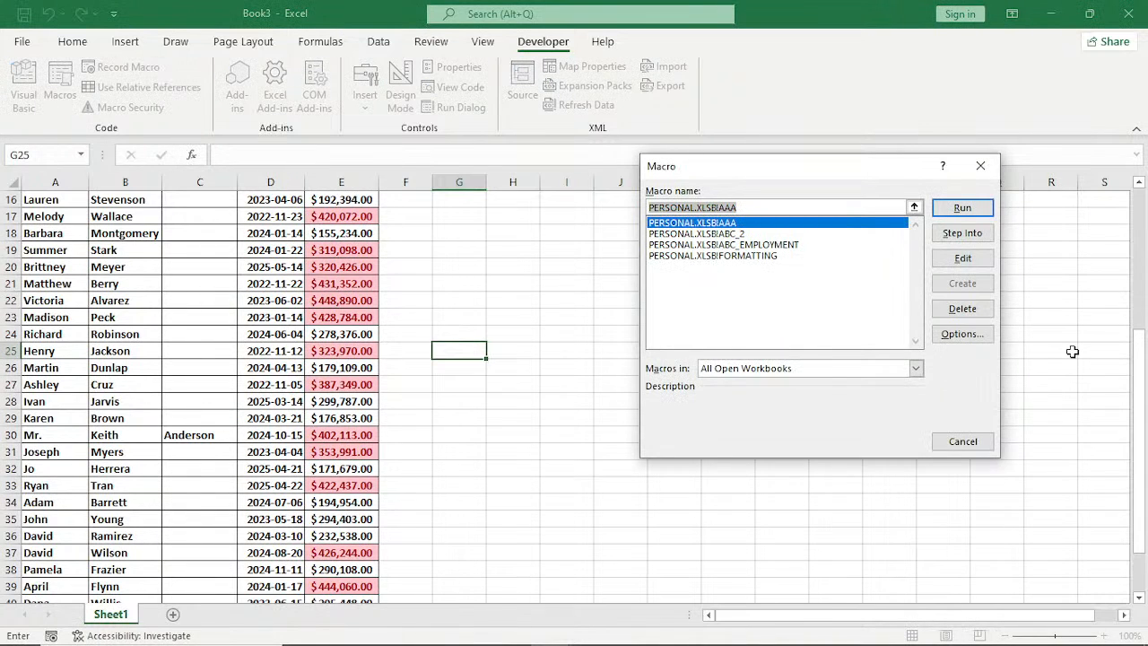
left_click(962, 258)
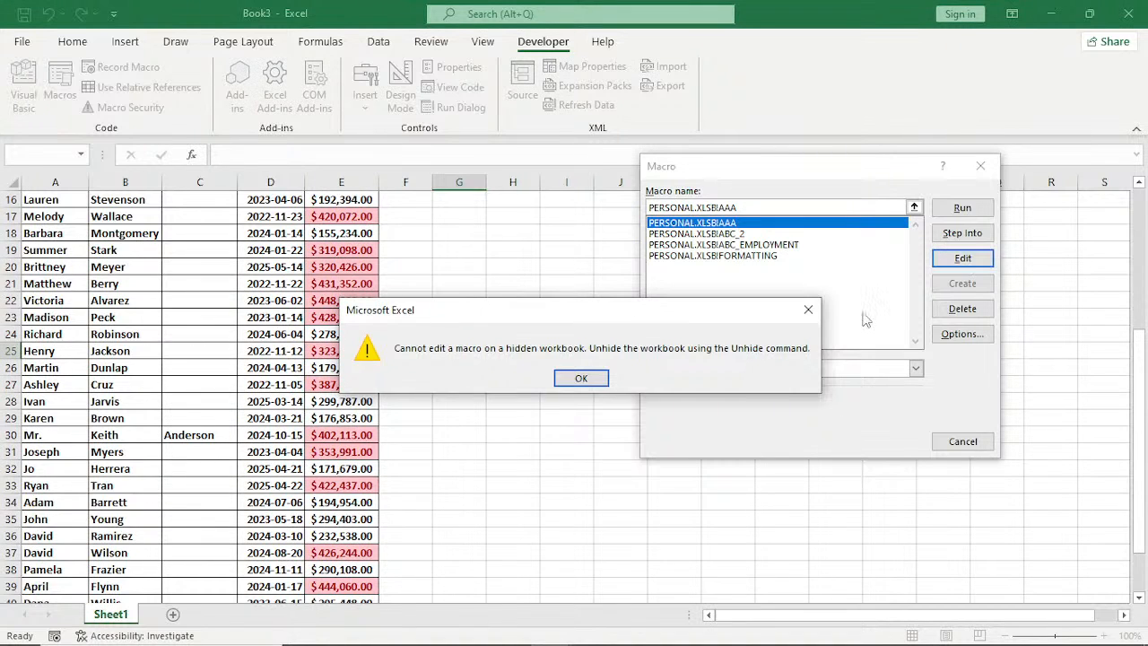
key("Return")
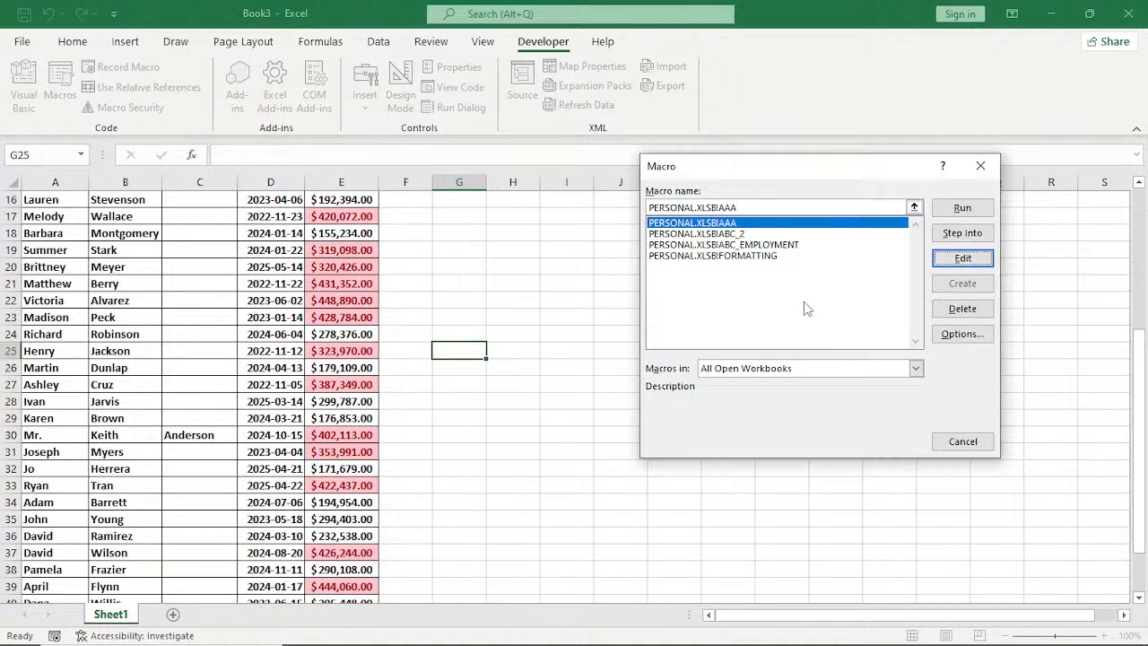
left_click(981, 167)
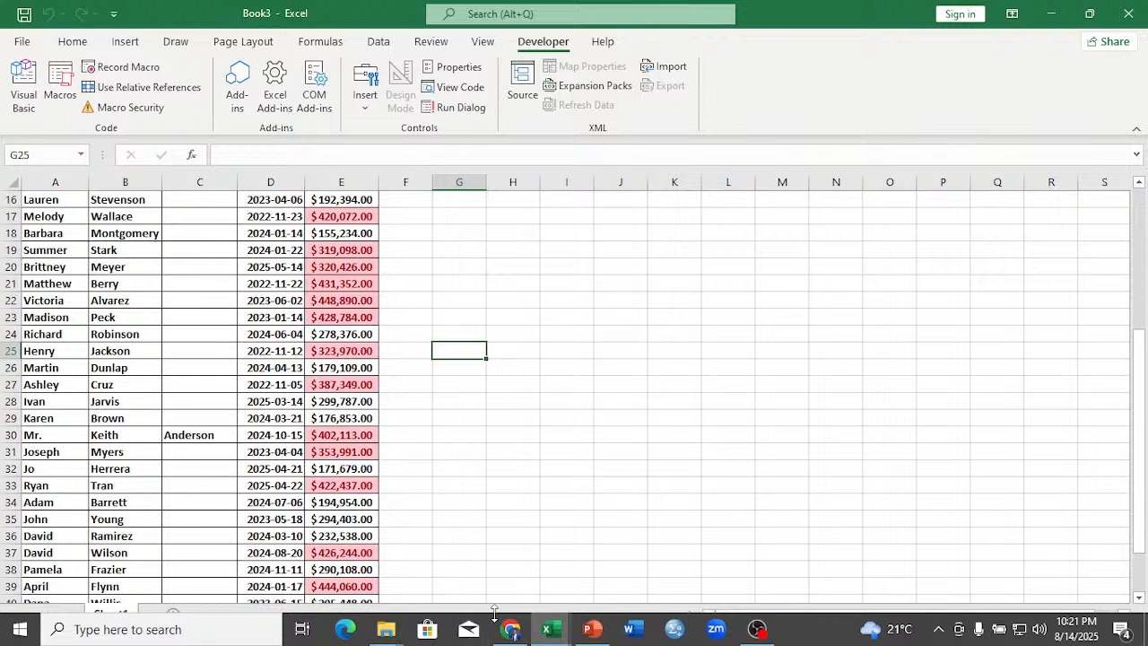
Switch to the EXCEL AUTOMATION TEMPLATES EXERCISE workbook and copy the employee records A76:E92 from the EMPLOYEES RECORD sheet.
mouse_move(549, 628)
left_click(724, 572)
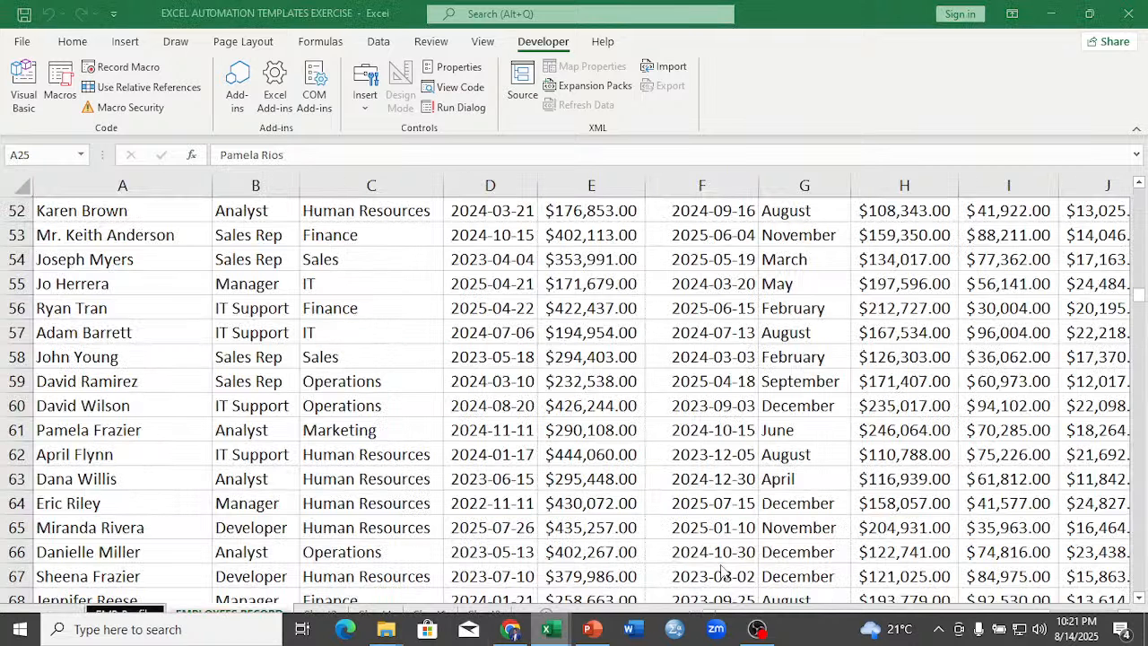
scroll(597, 455, "down", 8)
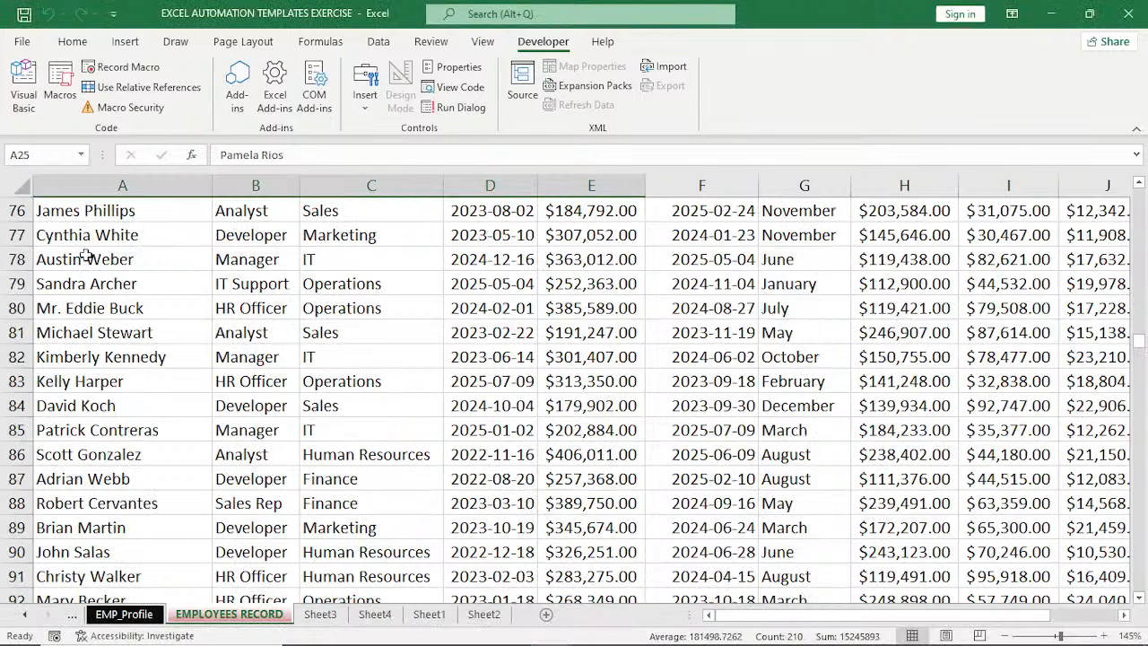
left_click_drag(85, 210, 557, 596)
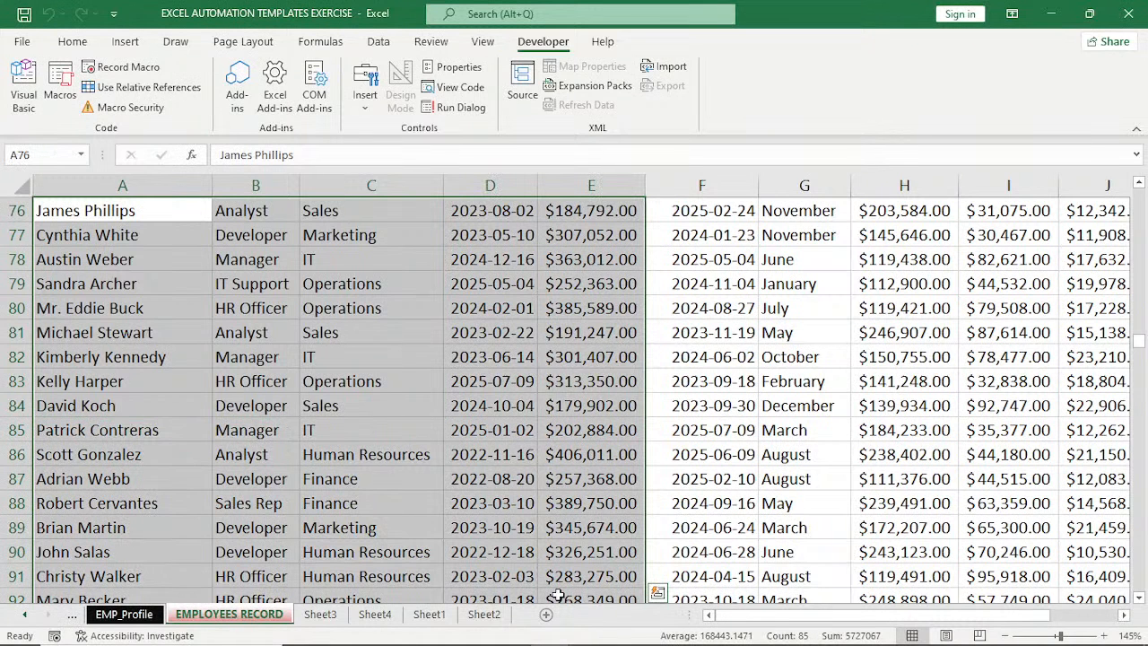
key("ctrl+c")
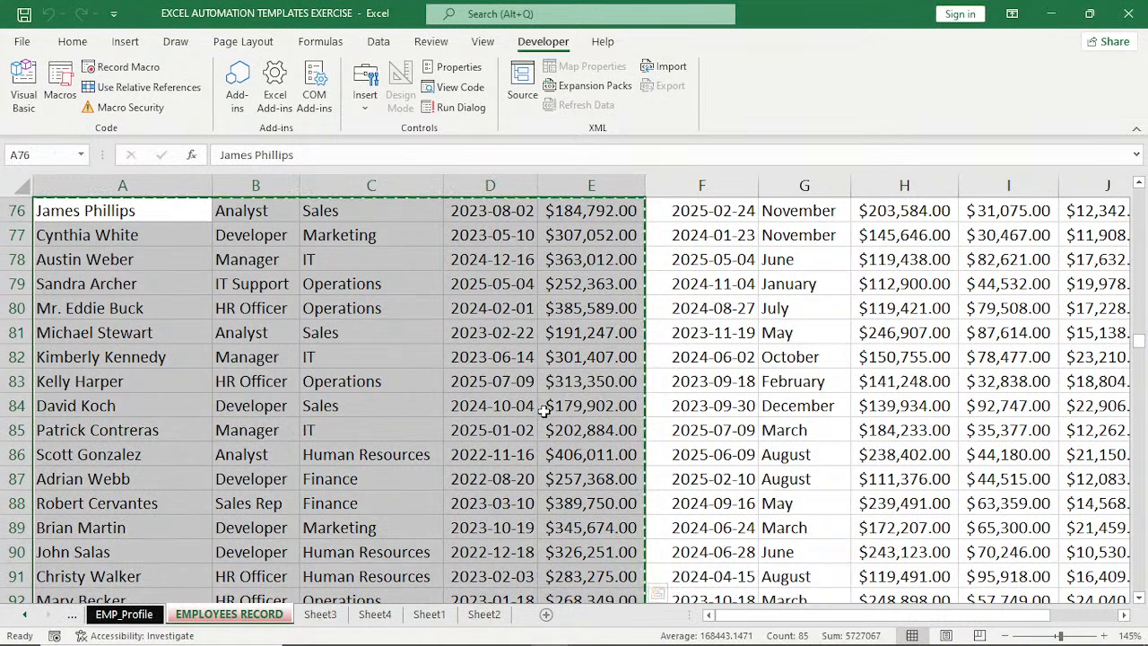
Paste the copied records at A1 of a new Sheet2 in Book3 and autofit all column widths.
mouse_move(539, 637)
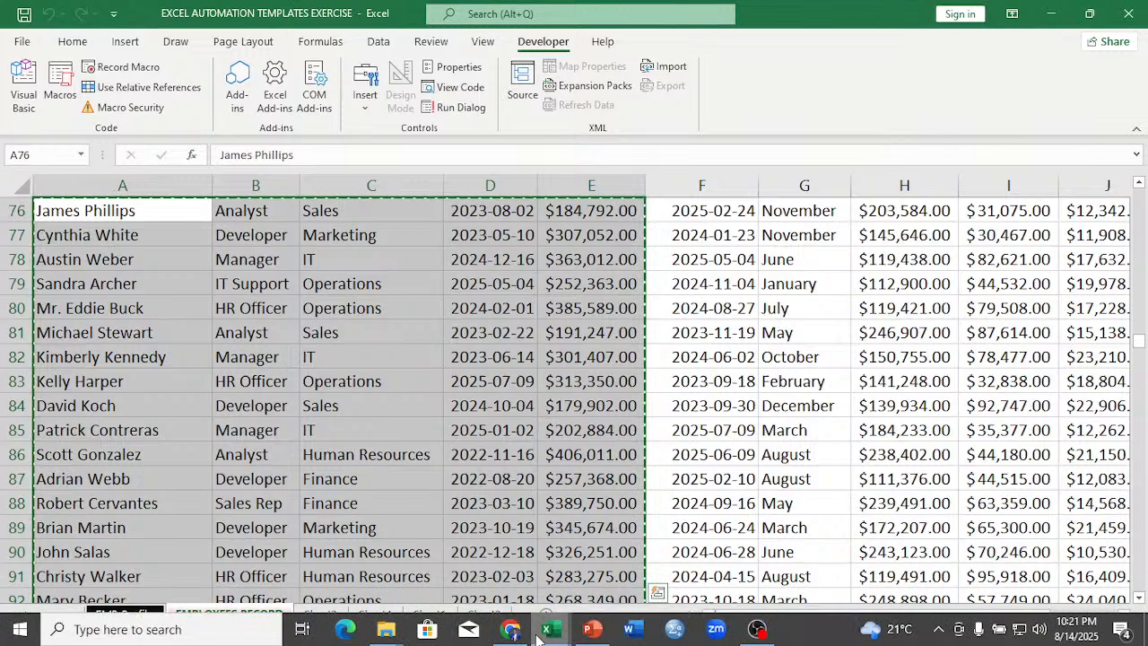
left_click(541, 633)
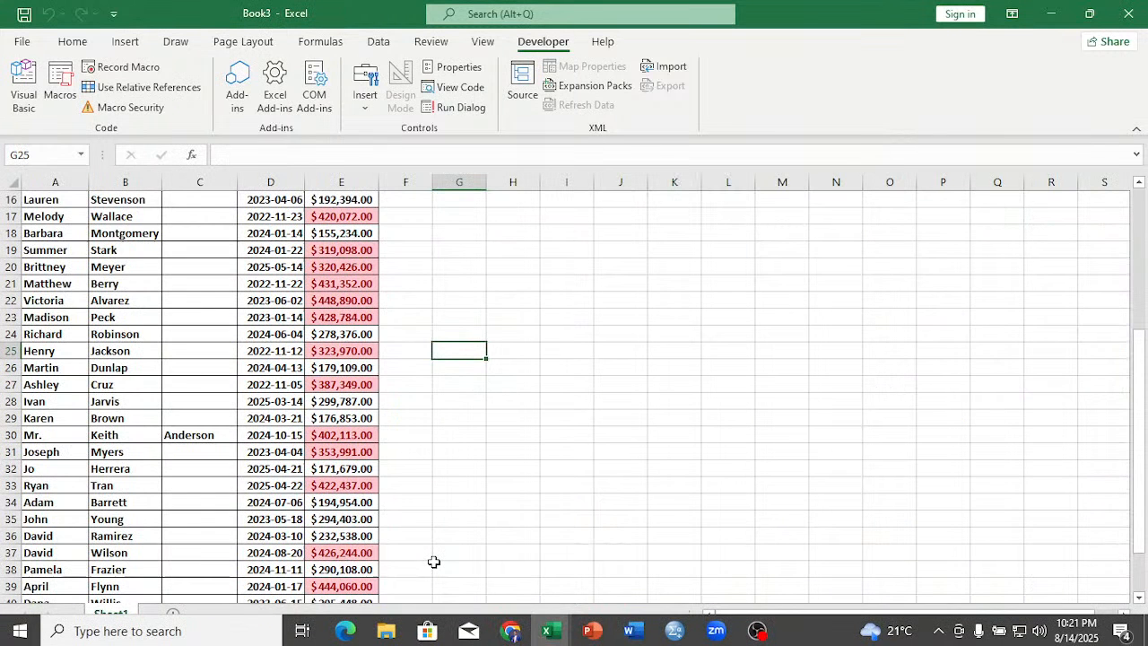
key("ctrl+Page_Down")
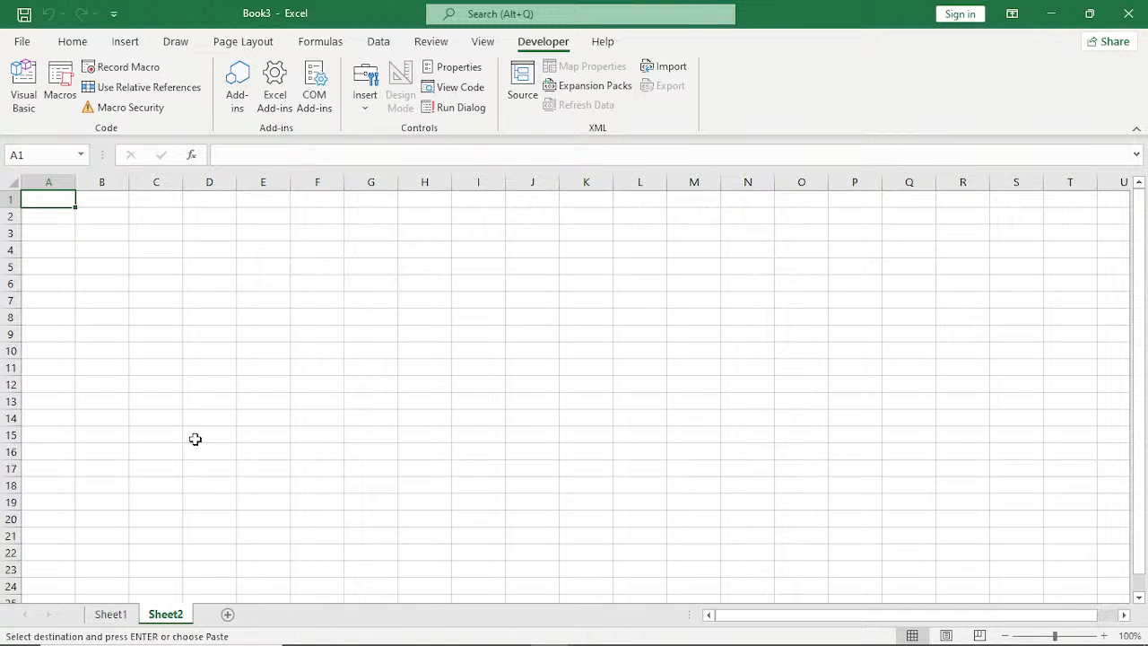
key("ctrl+v")
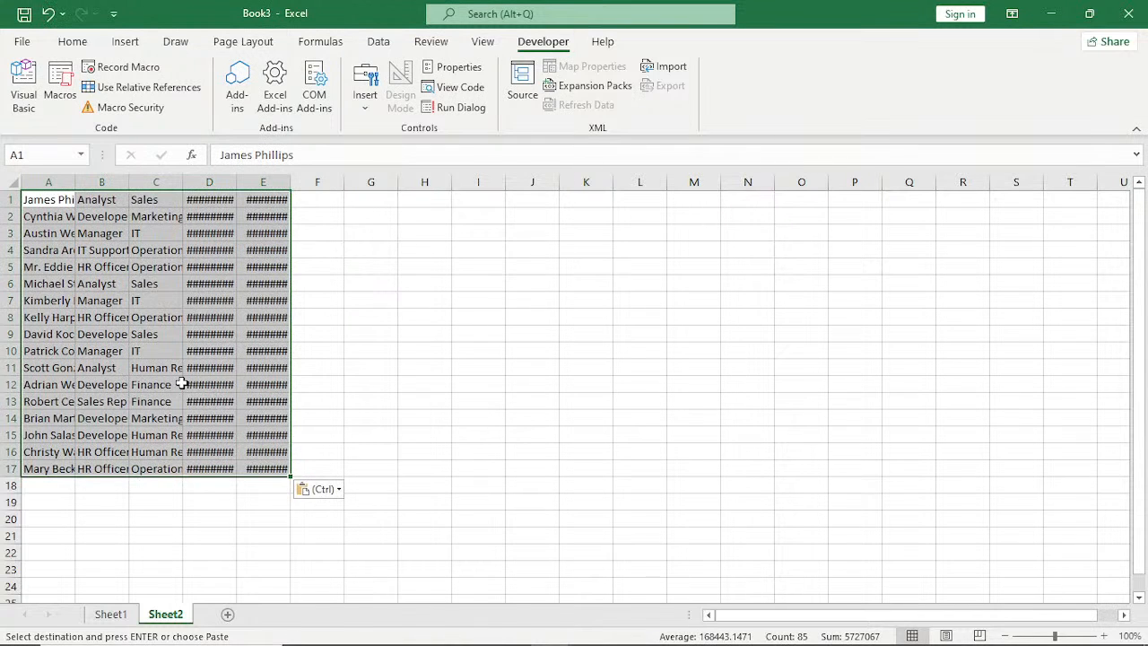
left_click(11, 178)
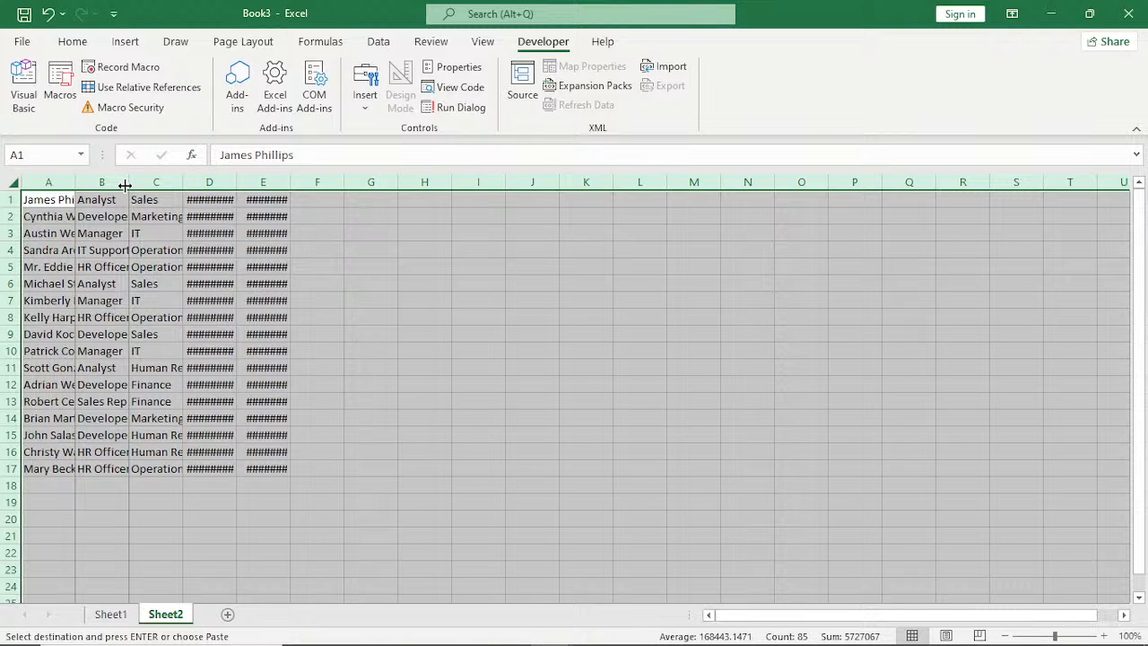
double_click(125, 184)
left_click(508, 351)
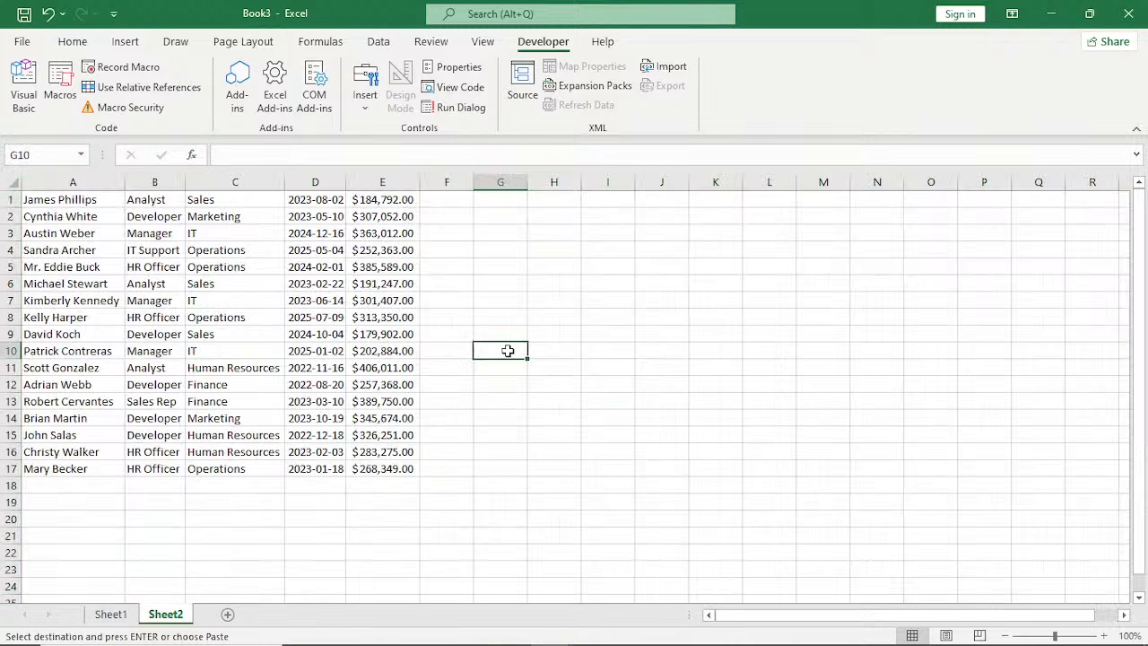
Run the PERSONAL.XLSB FORMATTING macro on Book3's Sheet2 and allow it to replace the existing data.
left_click(61, 90)
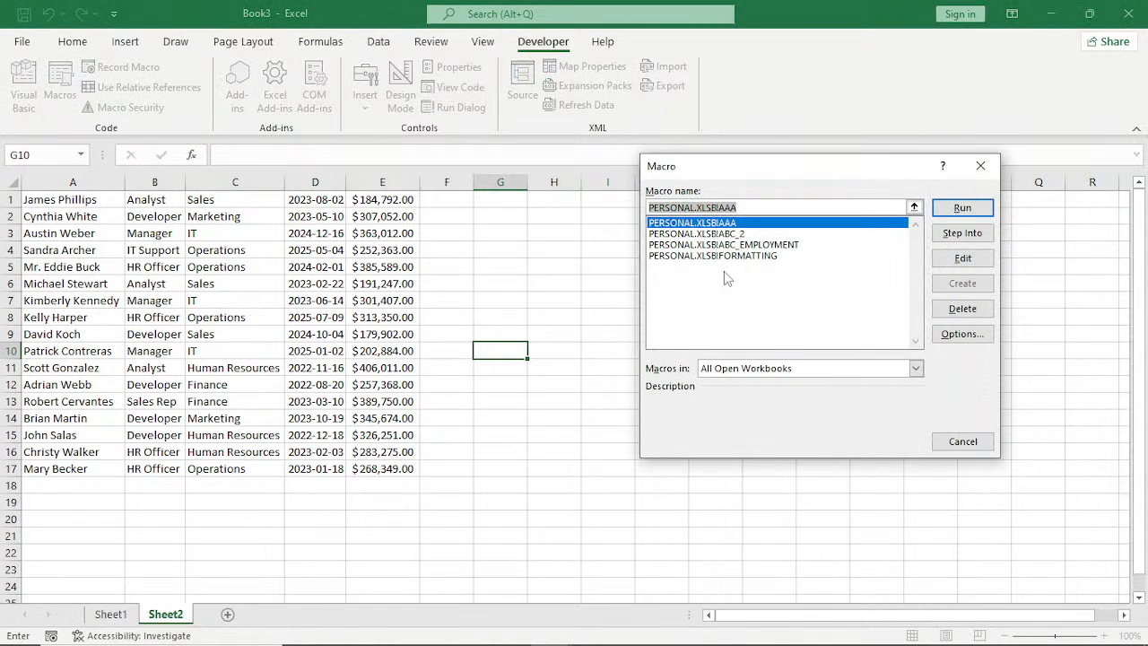
left_click(728, 257)
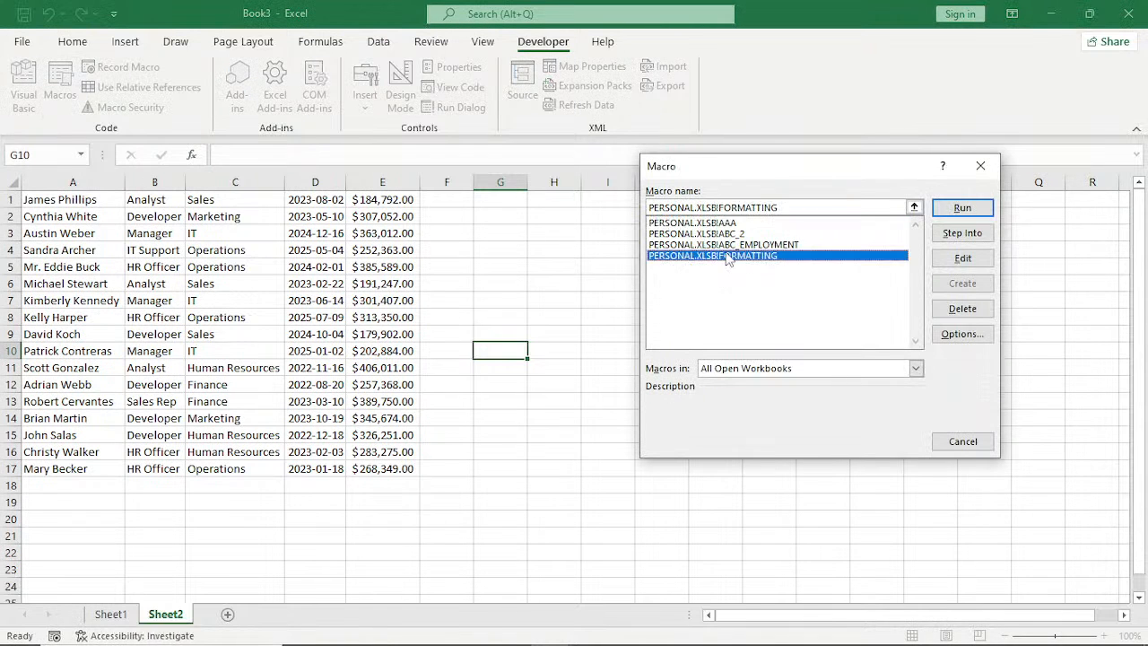
left_click(956, 210)
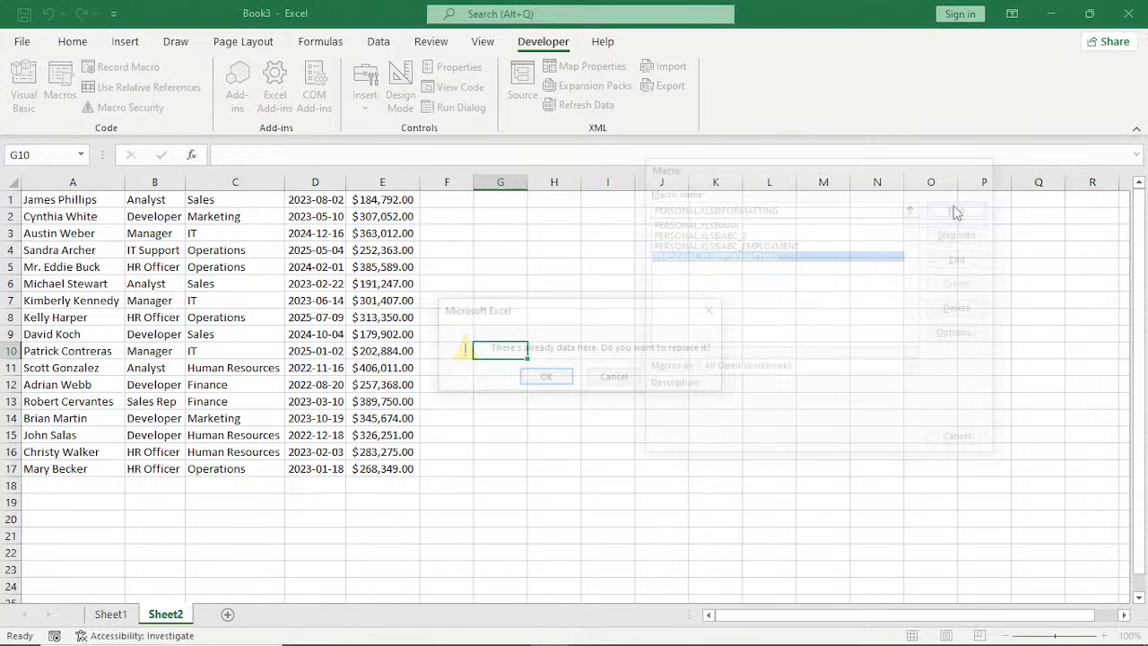
left_click(546, 376)
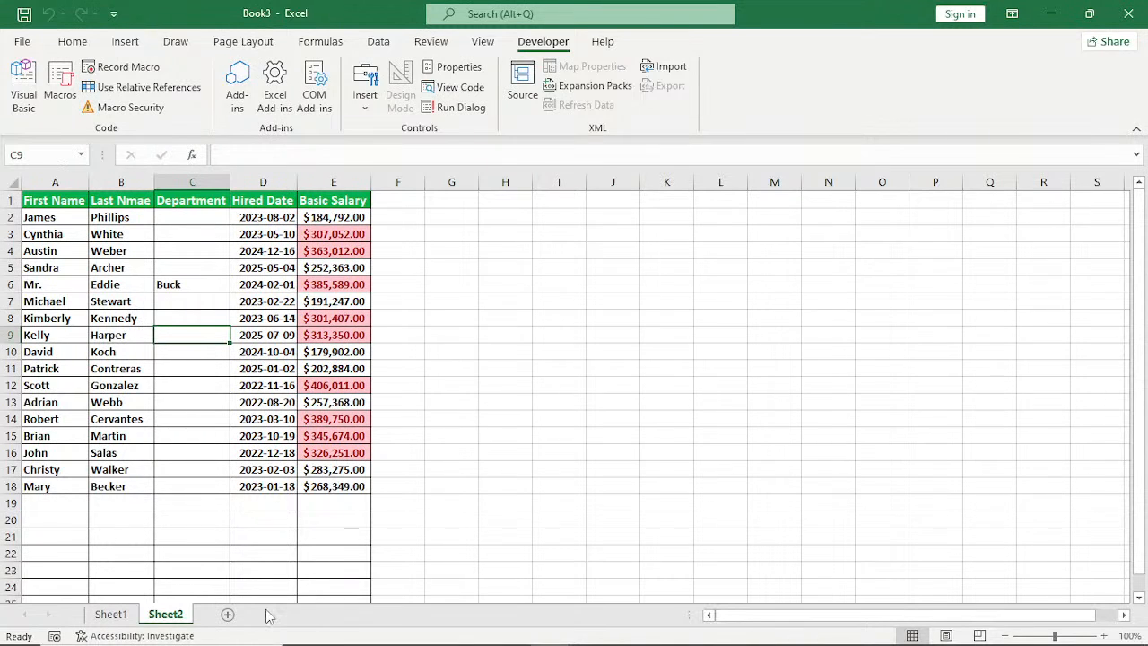
Add a new worksheet to Book3, and copy employee records A76:E92 from EMPLOYEES RECORD in the EXCEL AUTOMATION TEMPLATES EXERCISE workbook.
left_click(227, 615)
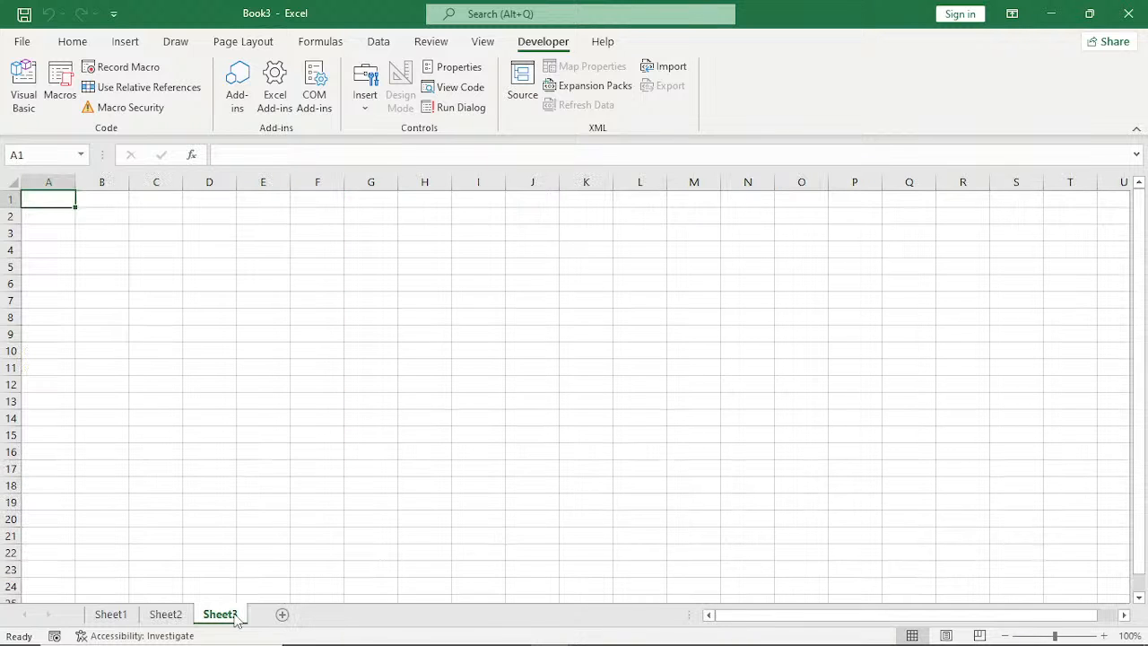
mouse_move(371, 636)
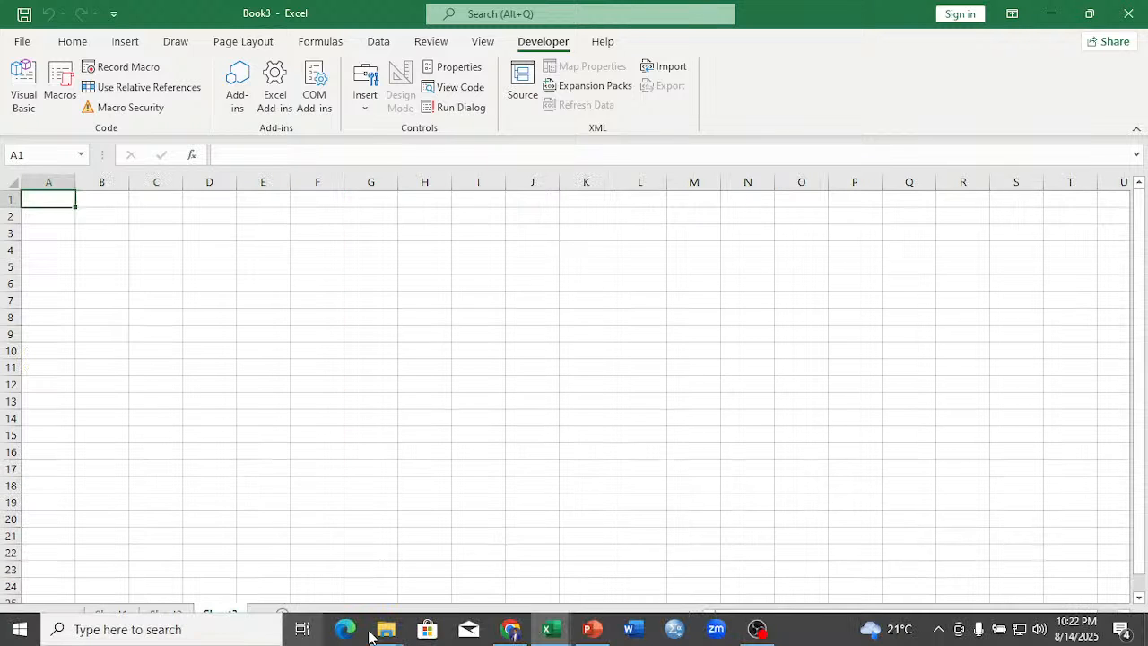
mouse_move(551, 629)
left_click(704, 564)
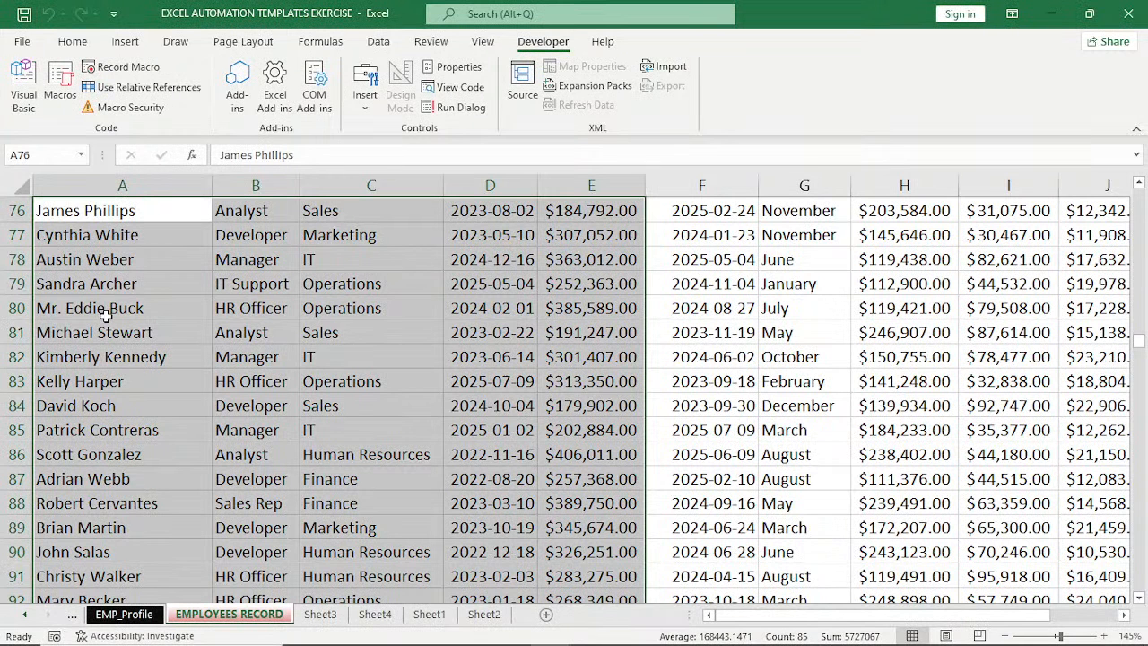
key("ctrl+c")
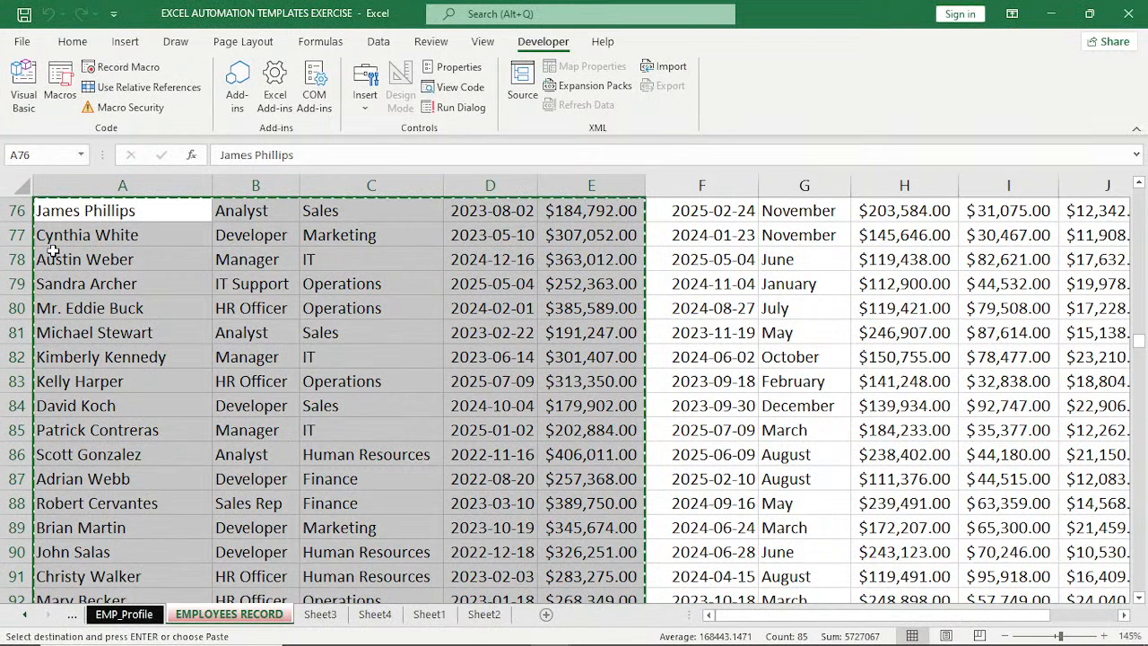
Switch back to Book3 and paste the copied employee records at A1 of the empty Sheet3.
mouse_move(637, 630)
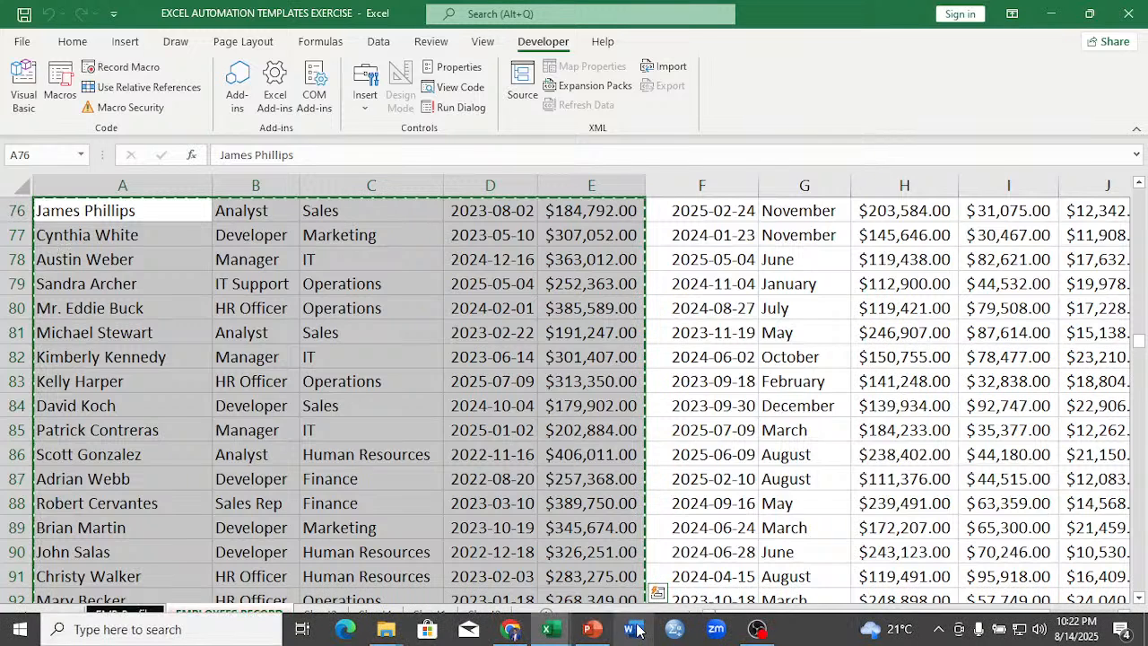
left_click(552, 629)
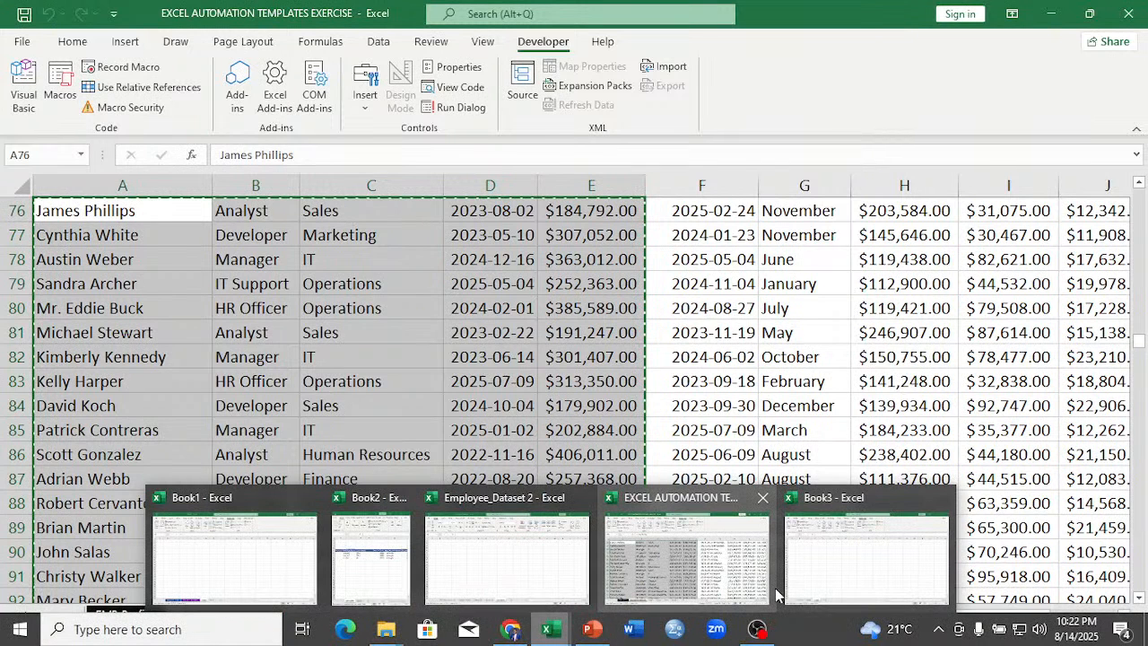
left_click(812, 565)
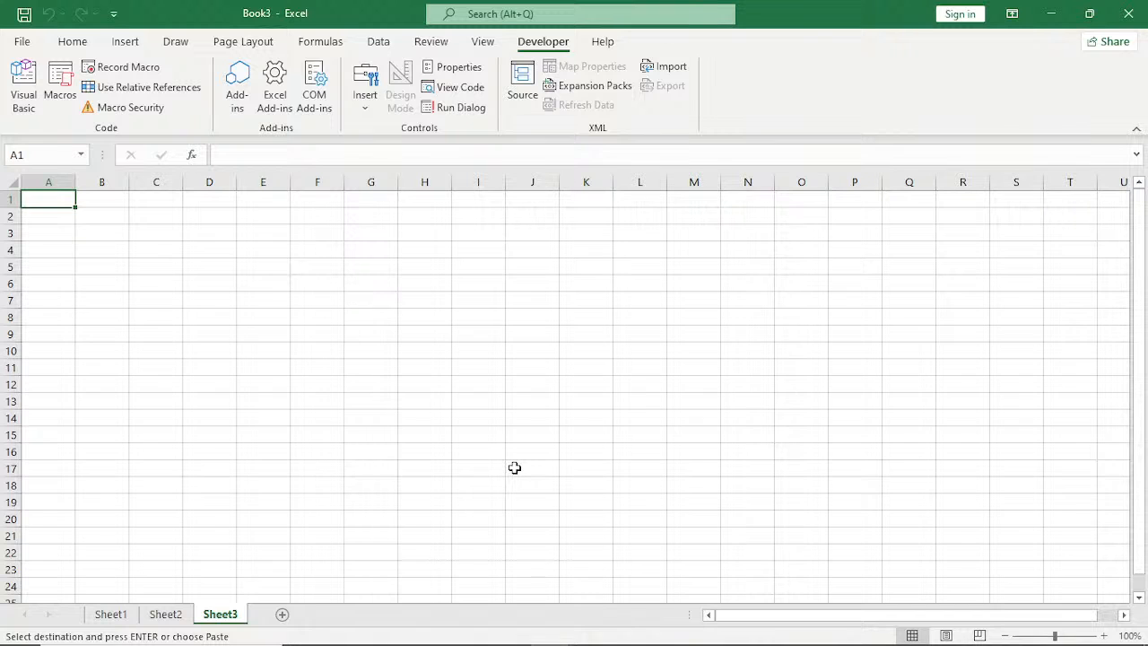
key("ctrl+v")
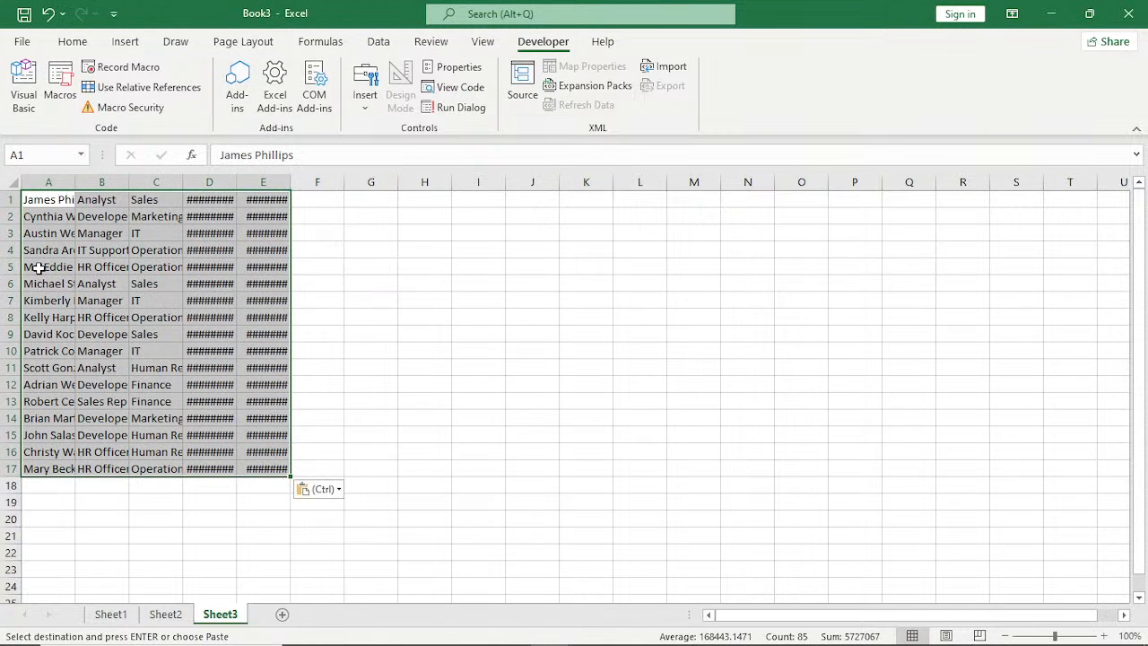
Remove the "Mr." title and its trailing space from the employee name in A5.
double_click(39, 267)
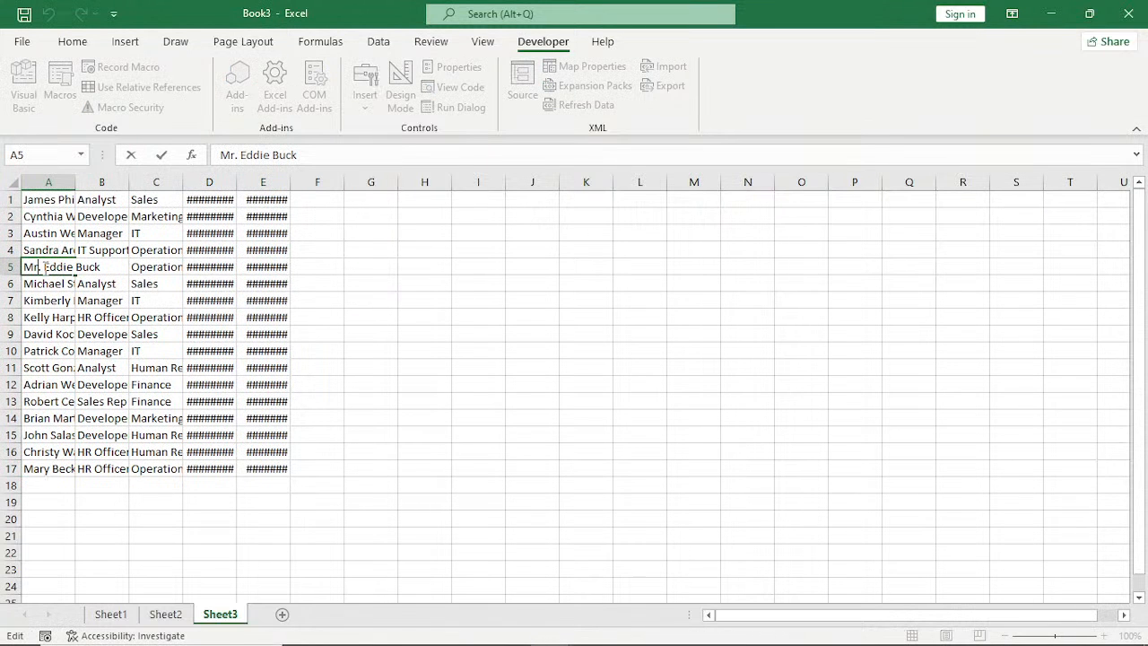
key("Delete")
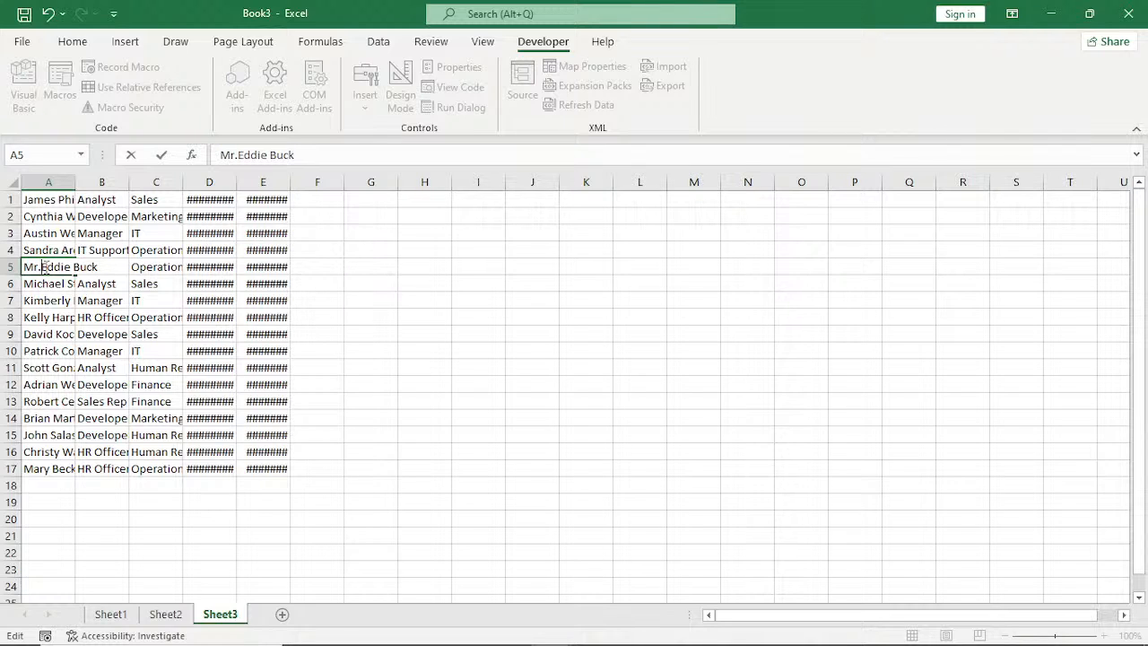
key("BackSpace")
key("BackSpace")
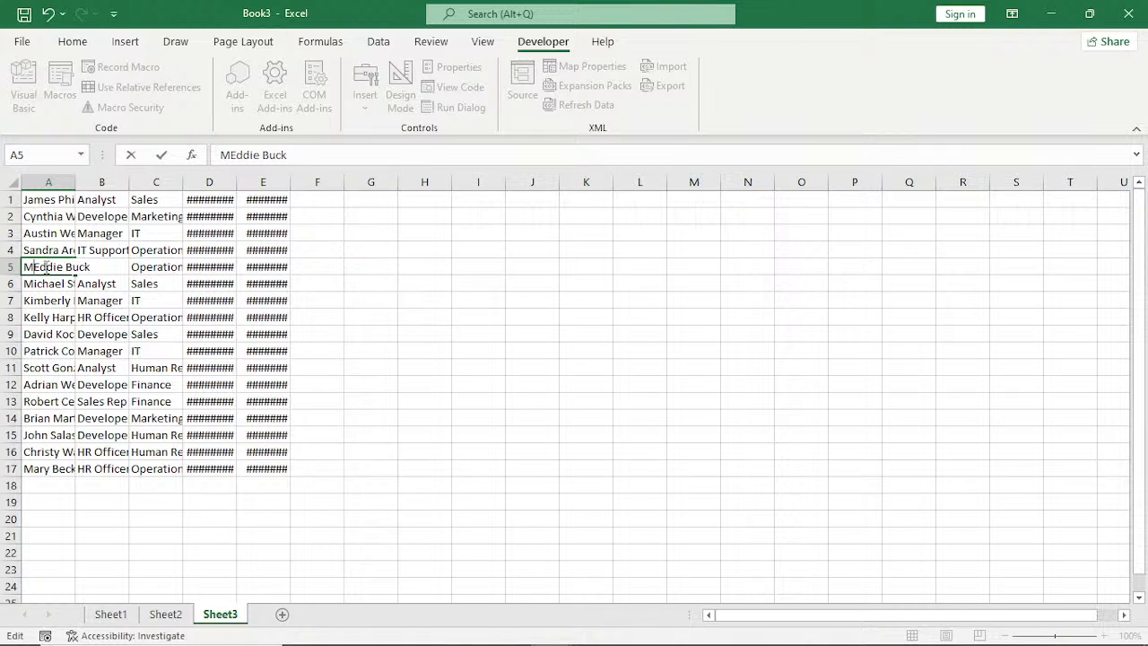
key("BackSpace")
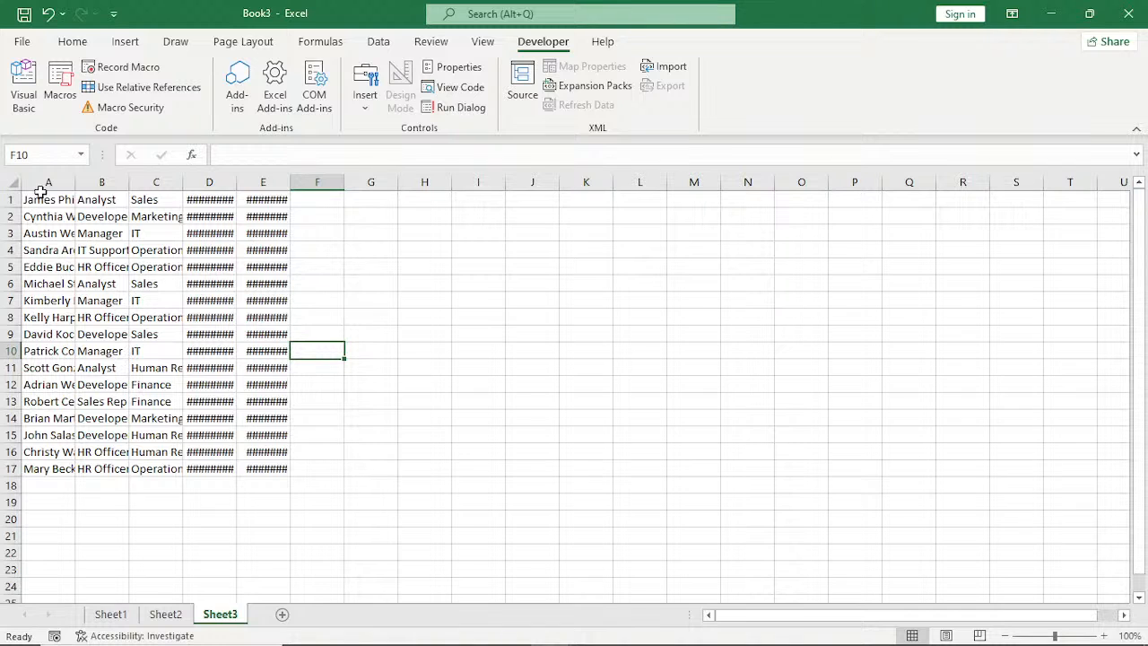
Autofit all column widths on Sheet3.
left_click(13, 182)
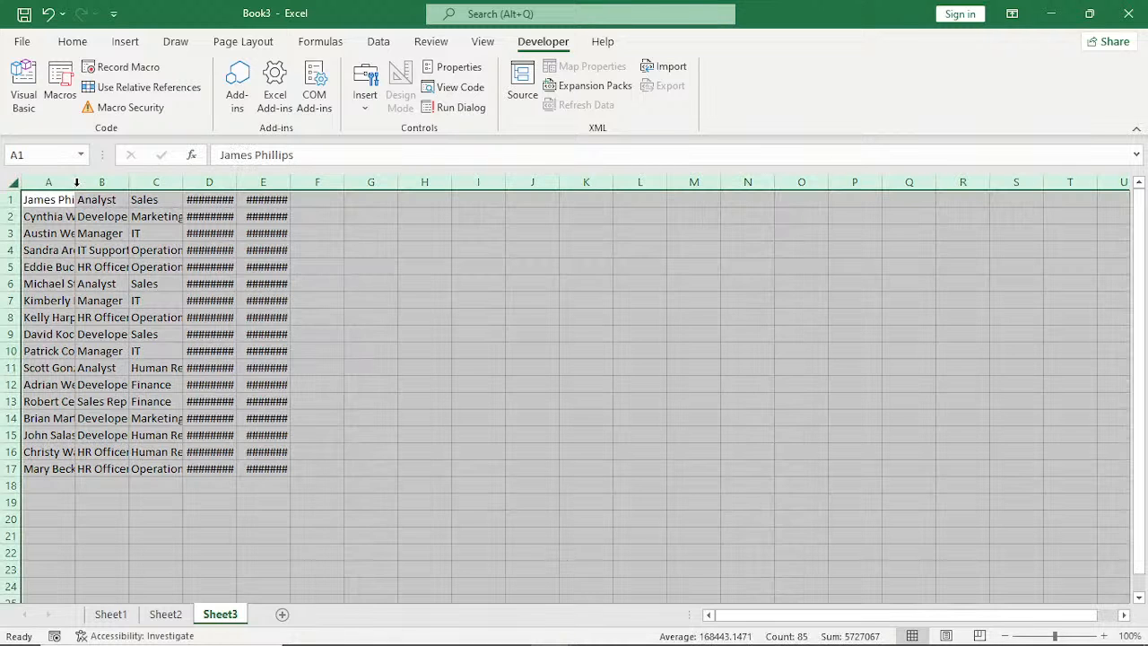
double_click(76, 182)
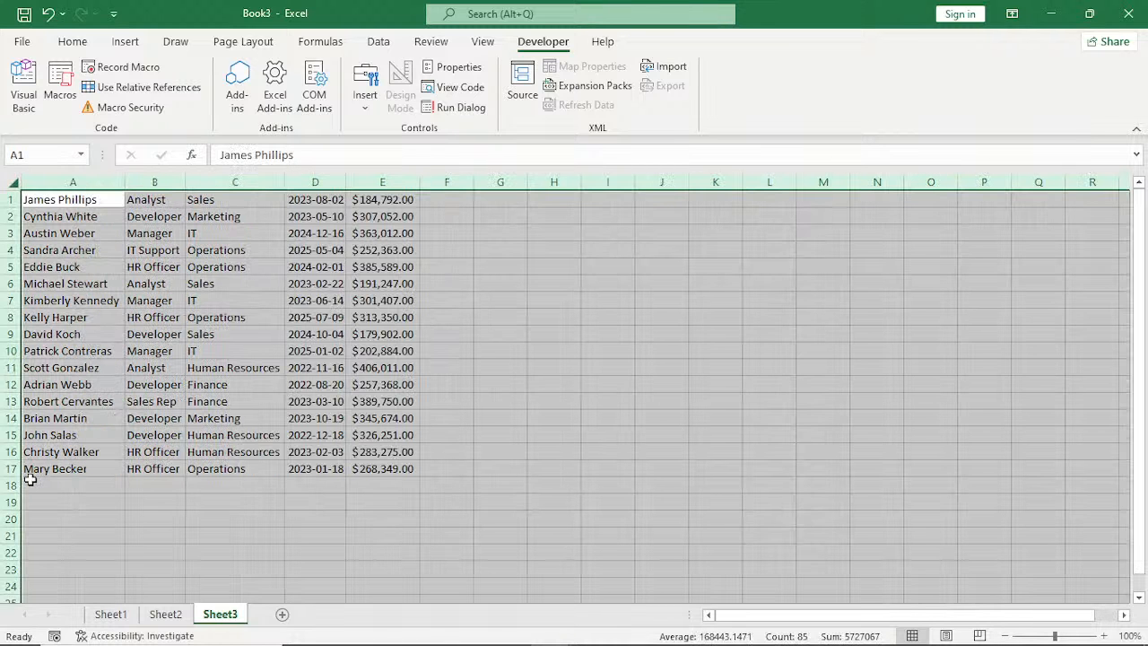
left_click(486, 369)
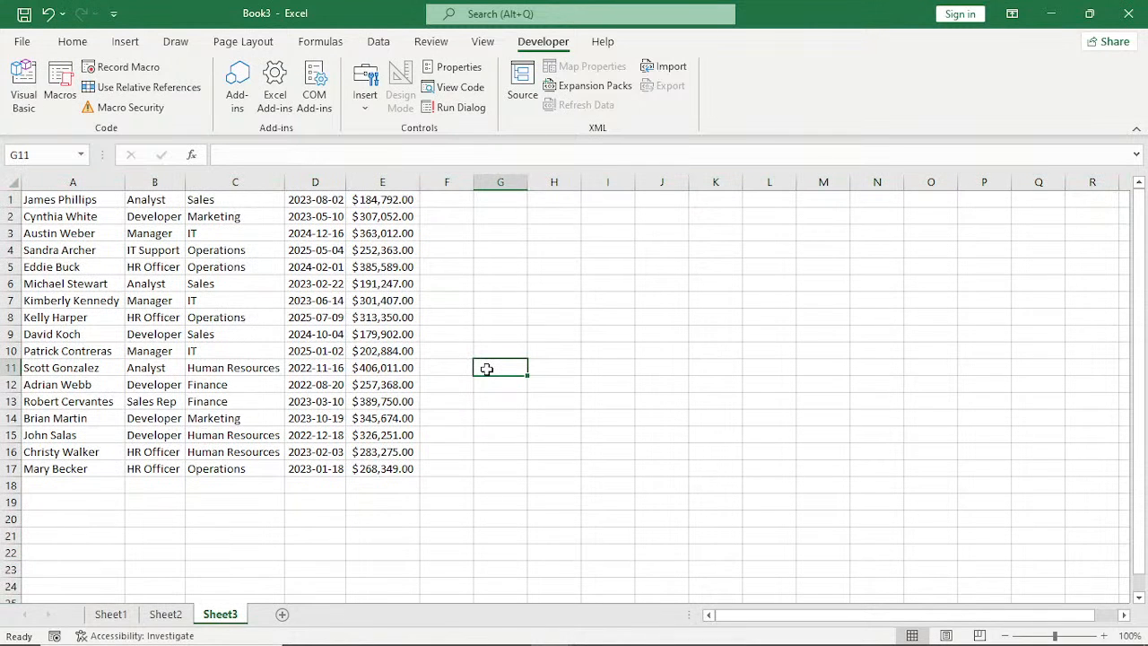
Run the PERSONAL.XLSB FORMATTING macro on Sheet3 and allow it to replace the existing data.
left_click(62, 86)
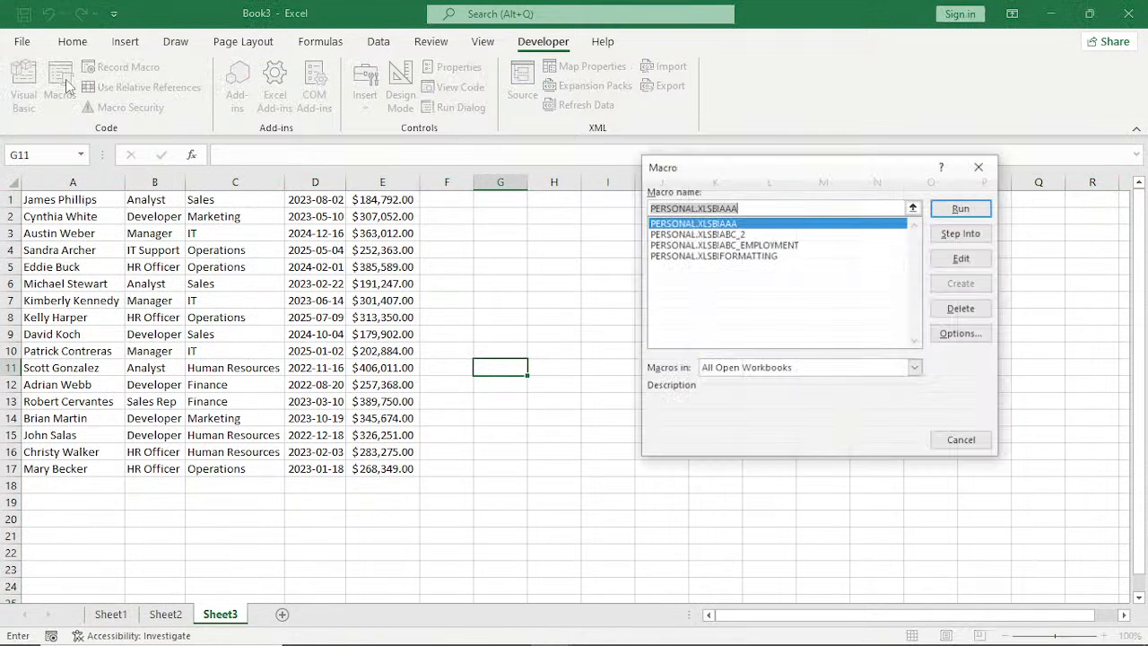
left_click(764, 257)
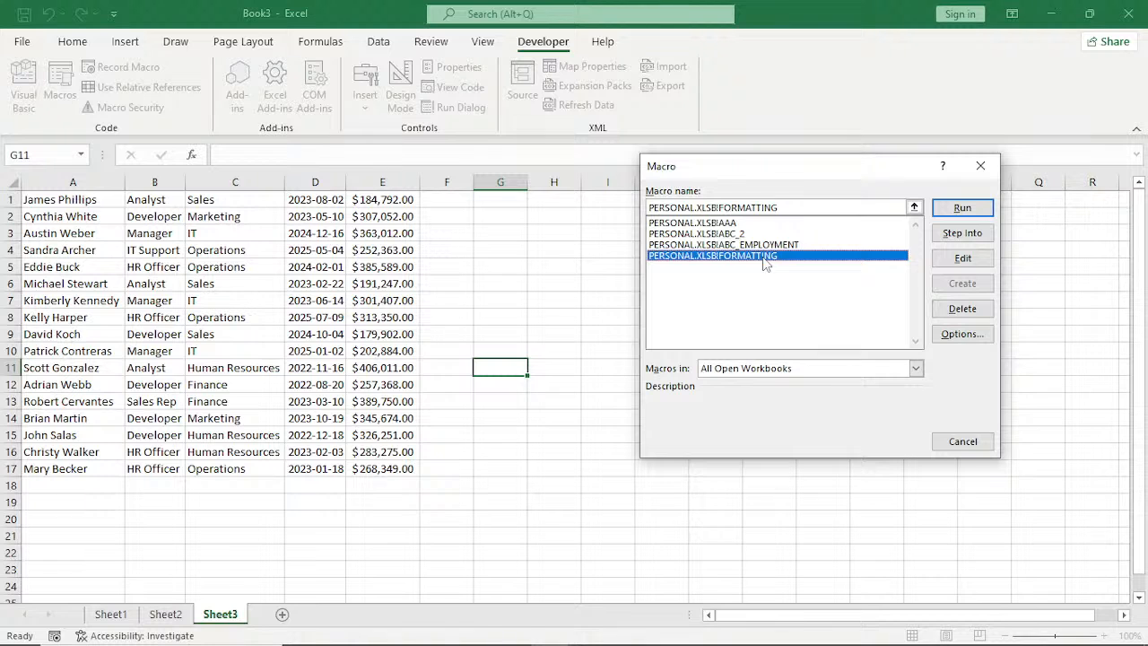
double_click(765, 257)
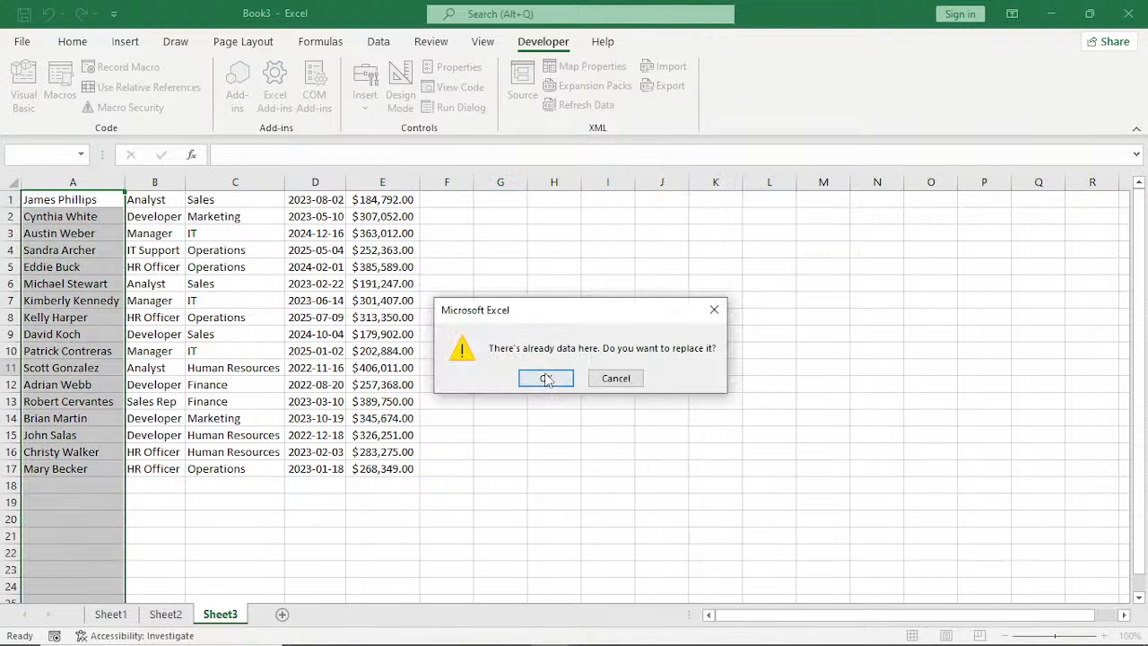
left_click(546, 378)
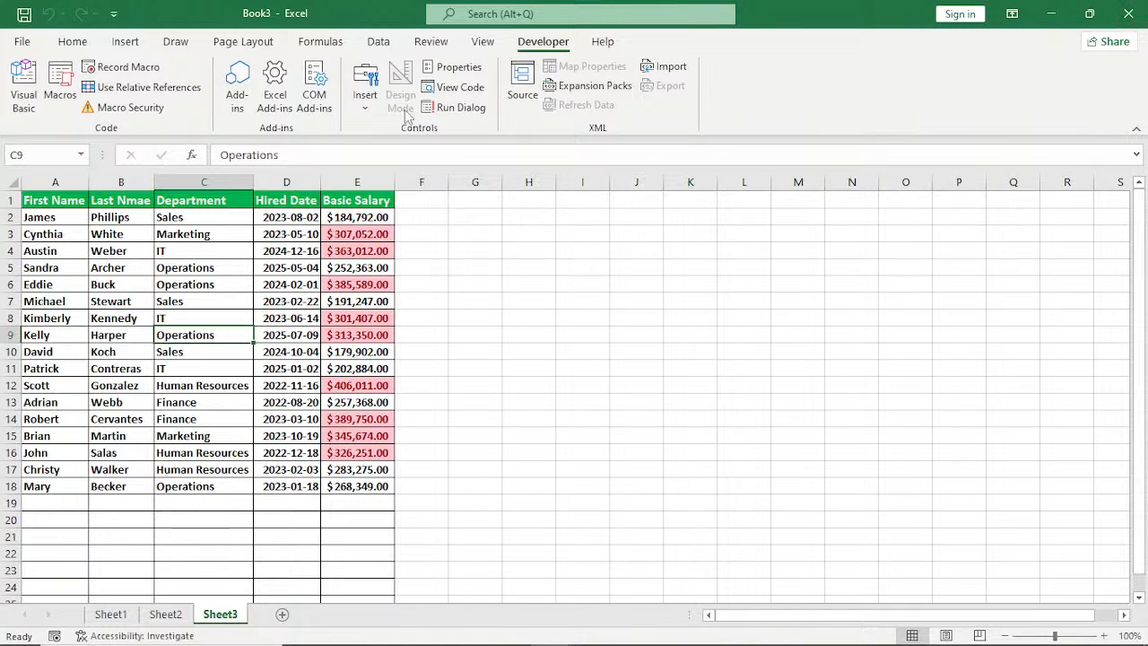
Insert a form control button over about H5:K6 on Sheet3 and assign the PERSONAL.XLSB FORMATTING macro to it.
left_click(363, 106)
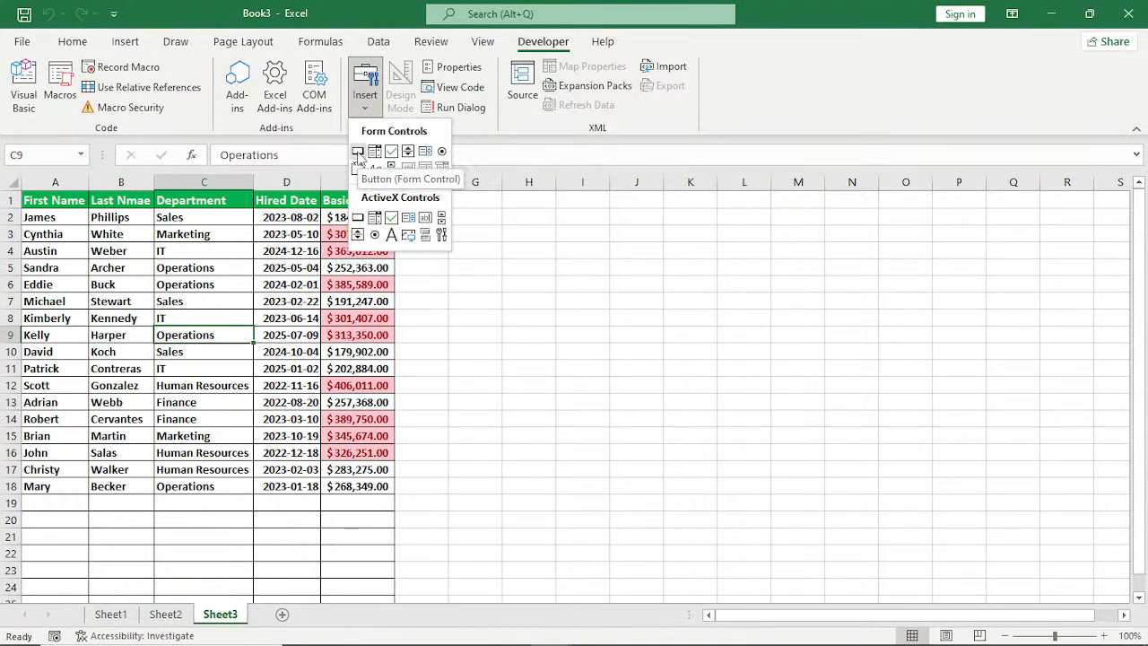
left_click(358, 152)
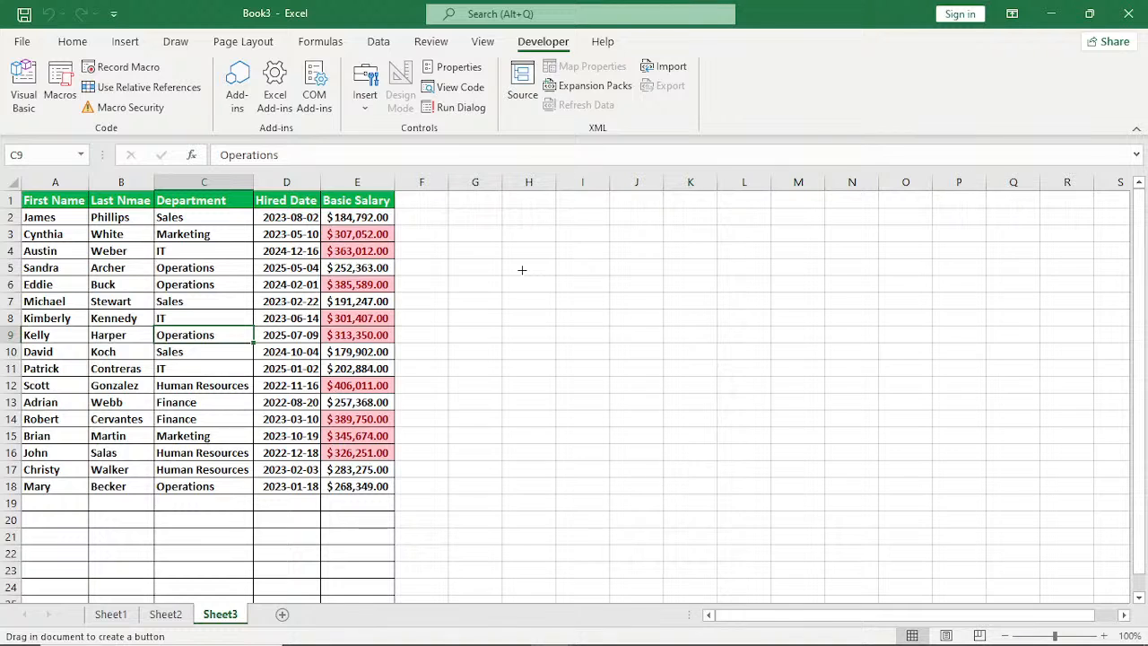
left_click_drag(528, 270, 686, 293)
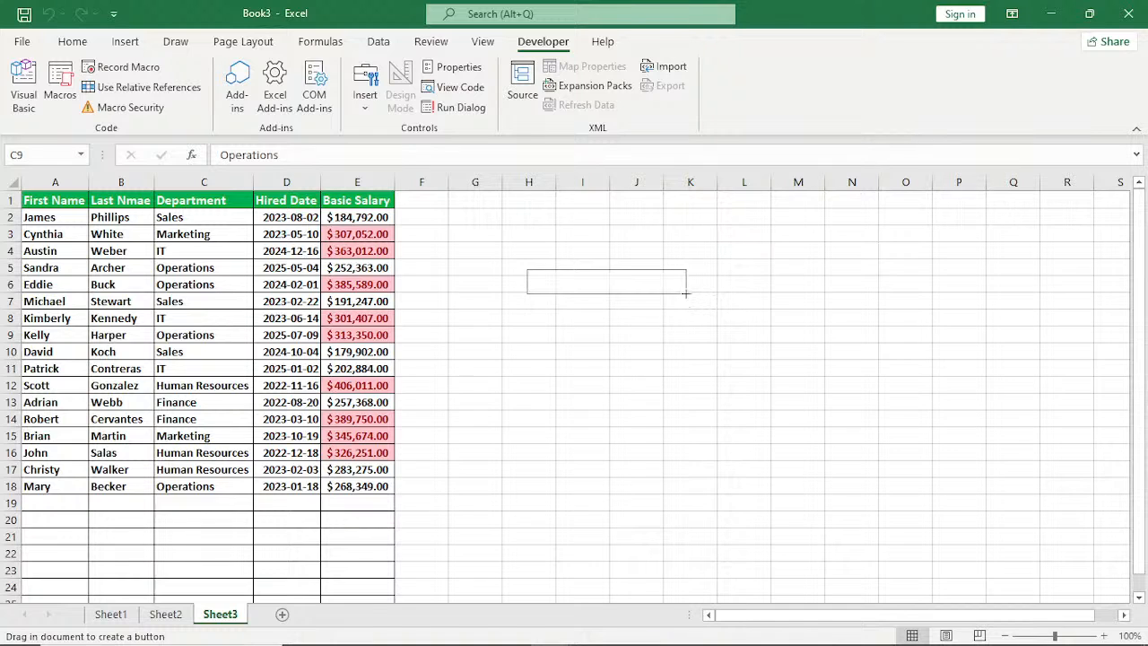
left_click_drag(686, 293, 686, 294)
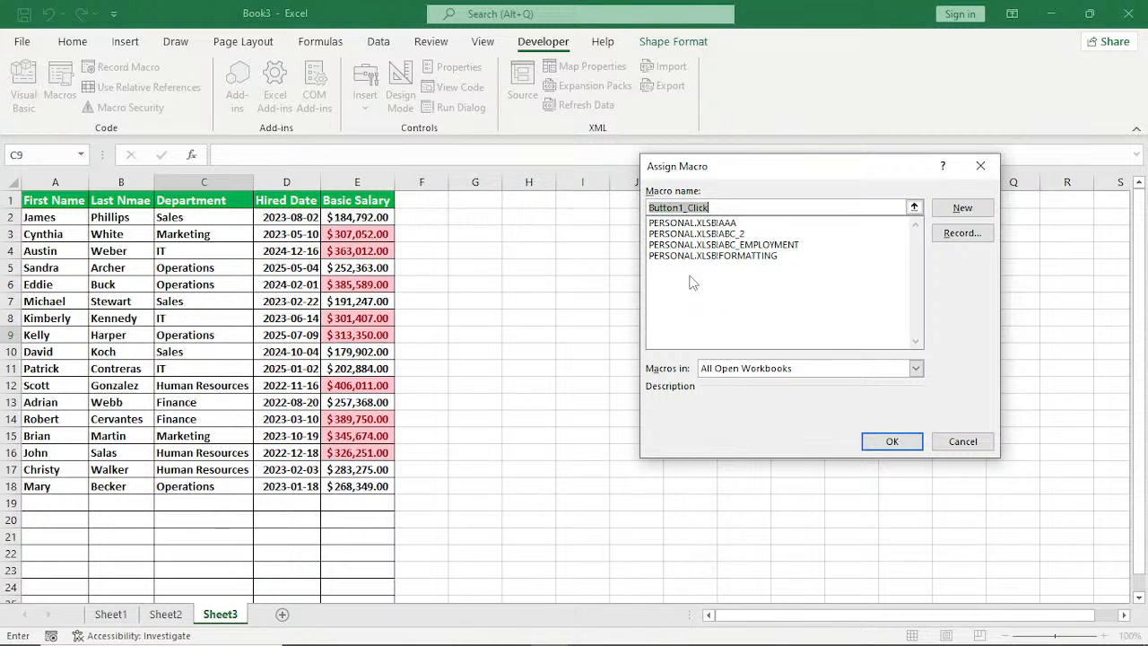
left_click(697, 257)
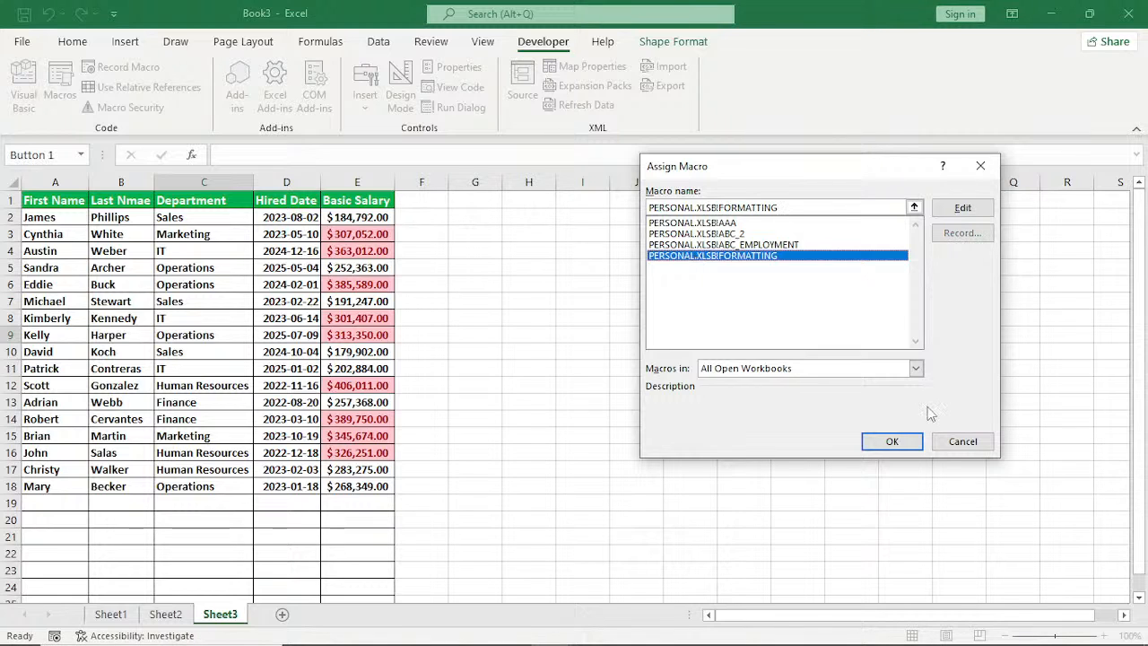
left_click(891, 441)
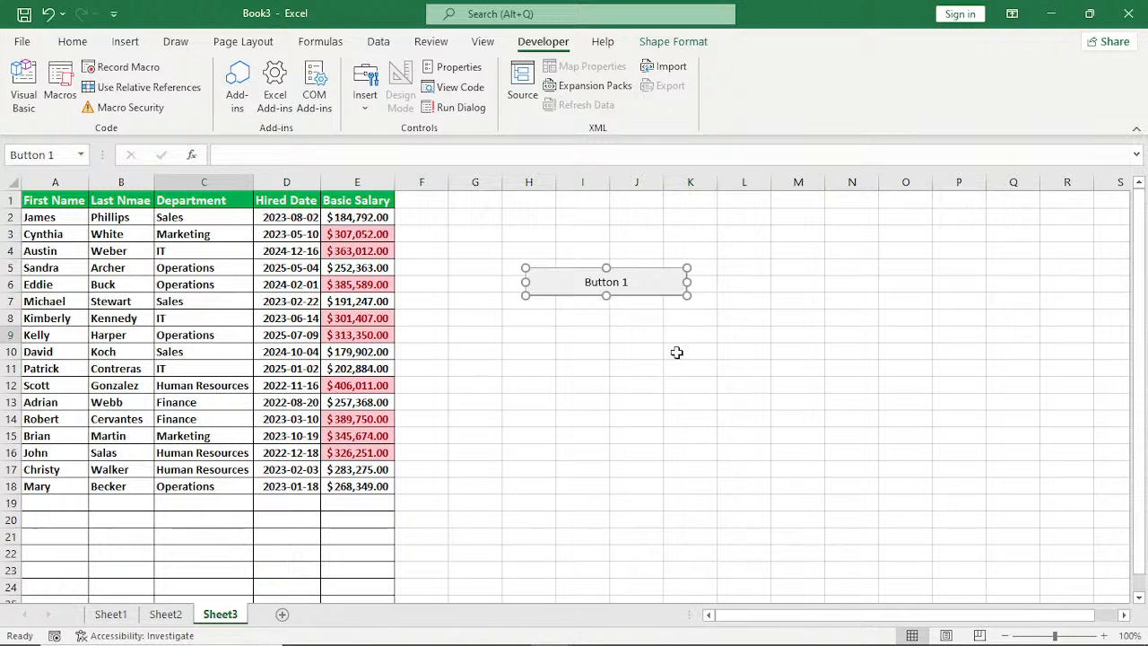
Change the new button's label to "Format".
right_click(603, 295)
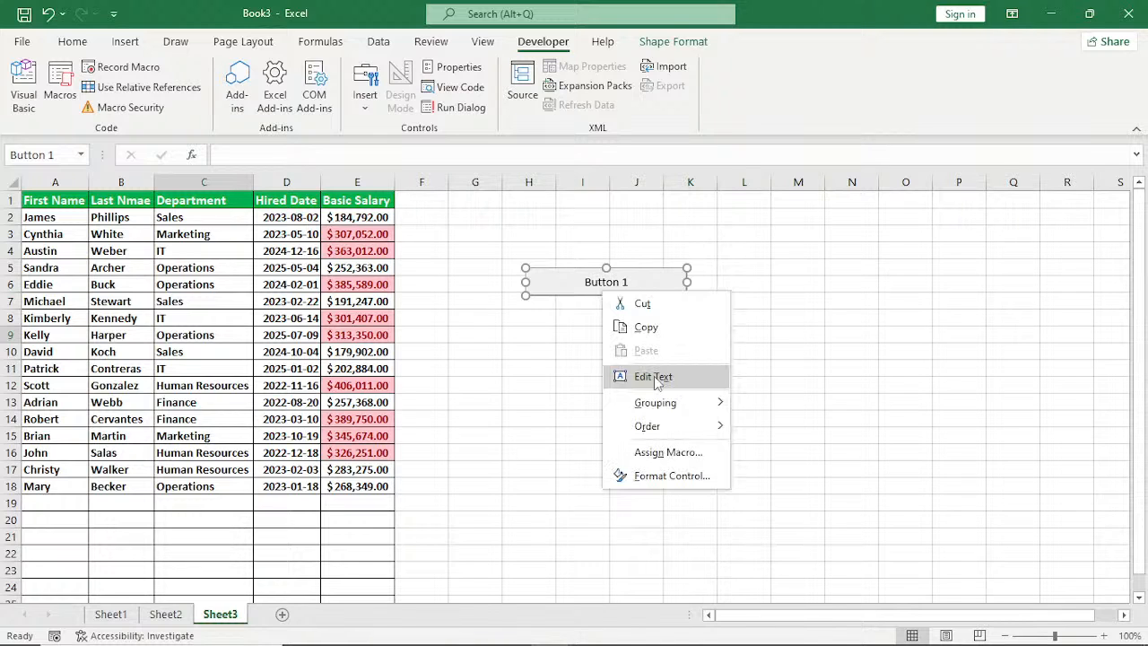
left_click(654, 376)
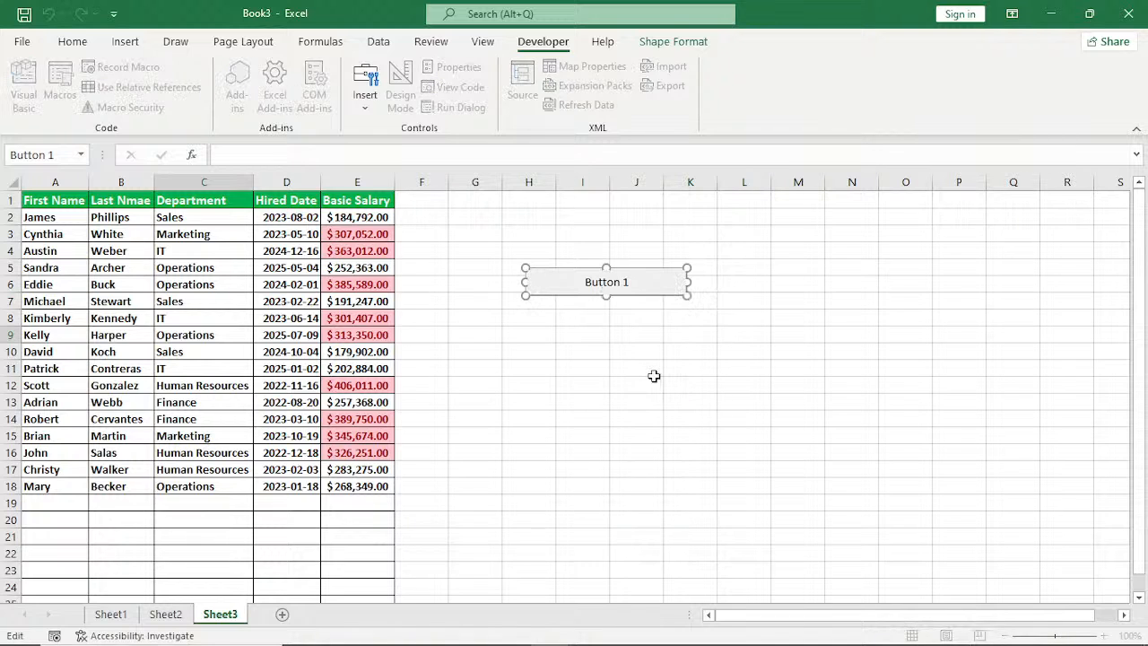
key("BackSpace")
key("ctrl+a")
type("f")
key("BackSpace")
type("Format")
Make the Format button's label bold and deselect the button.
left_click_drag(589, 290, 642, 301)
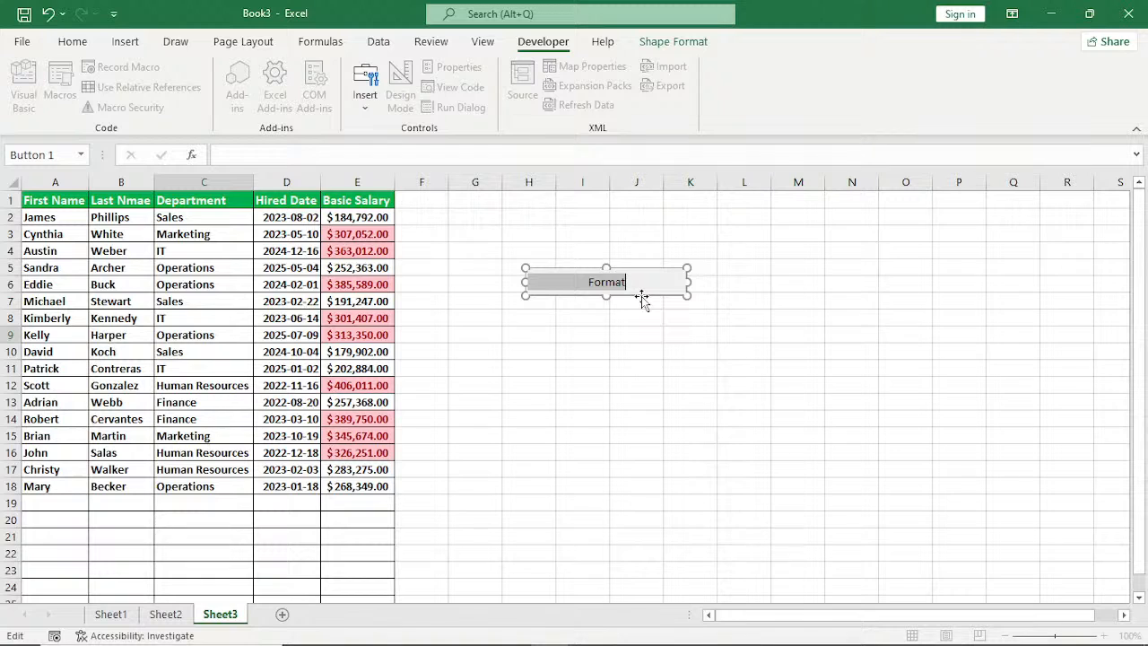
left_click(75, 43)
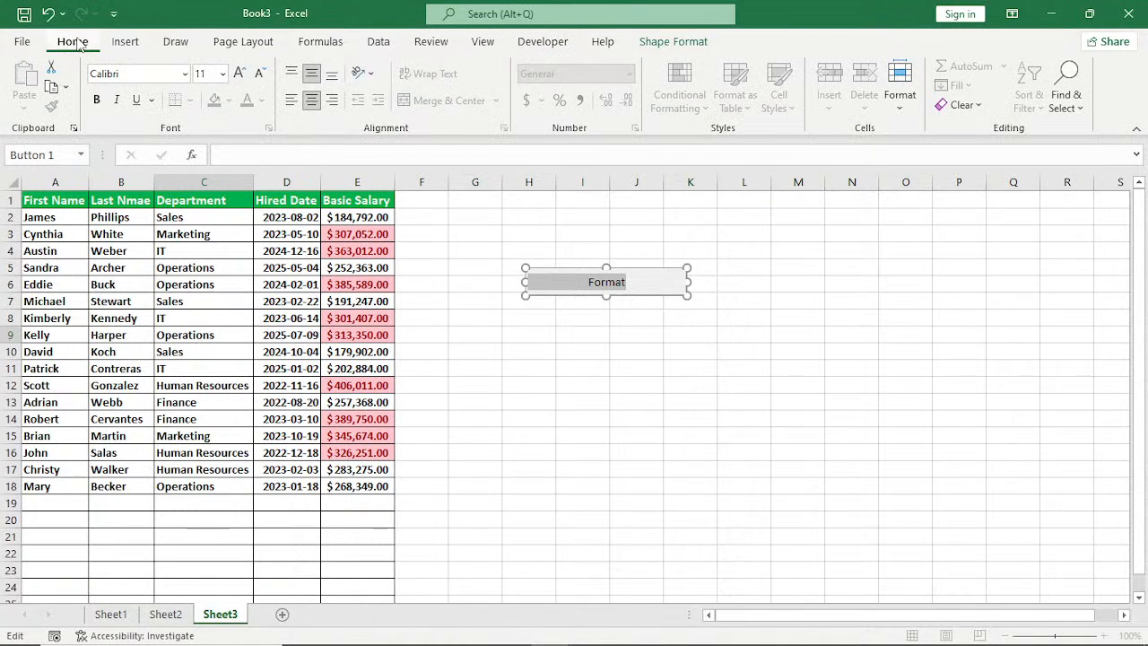
left_click(97, 99)
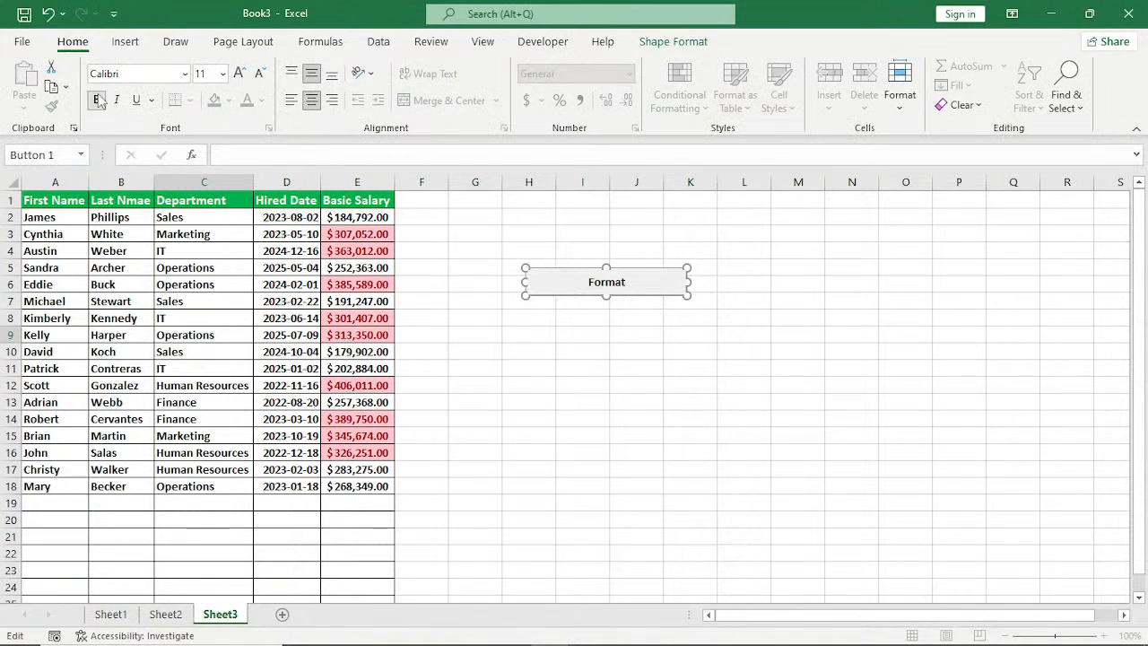
left_click(525, 292)
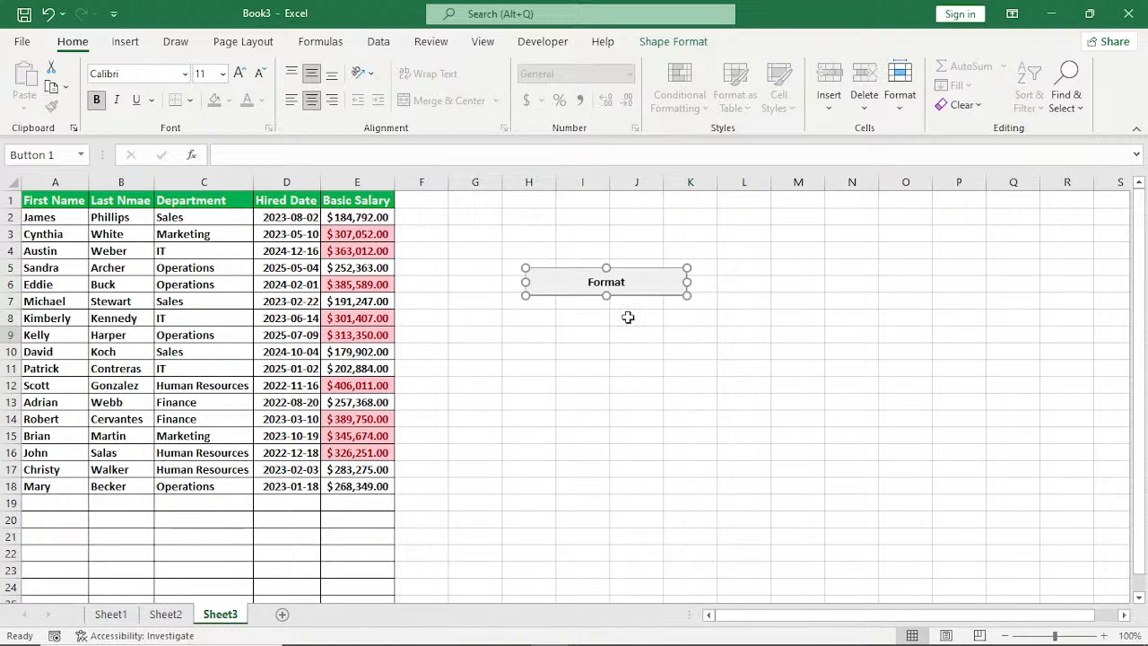
left_click(807, 302)
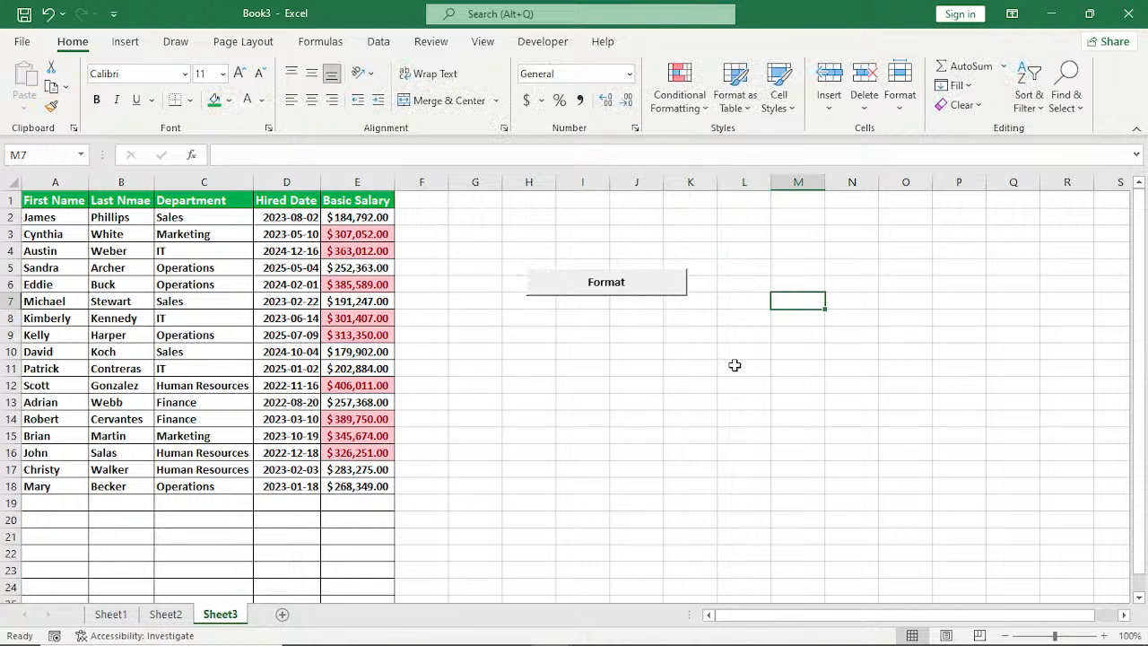
Copy the Format button from Sheet3 to a new Sheet4 at J1 and nudge it up to the sheet's upper edge.
right_click(615, 302)
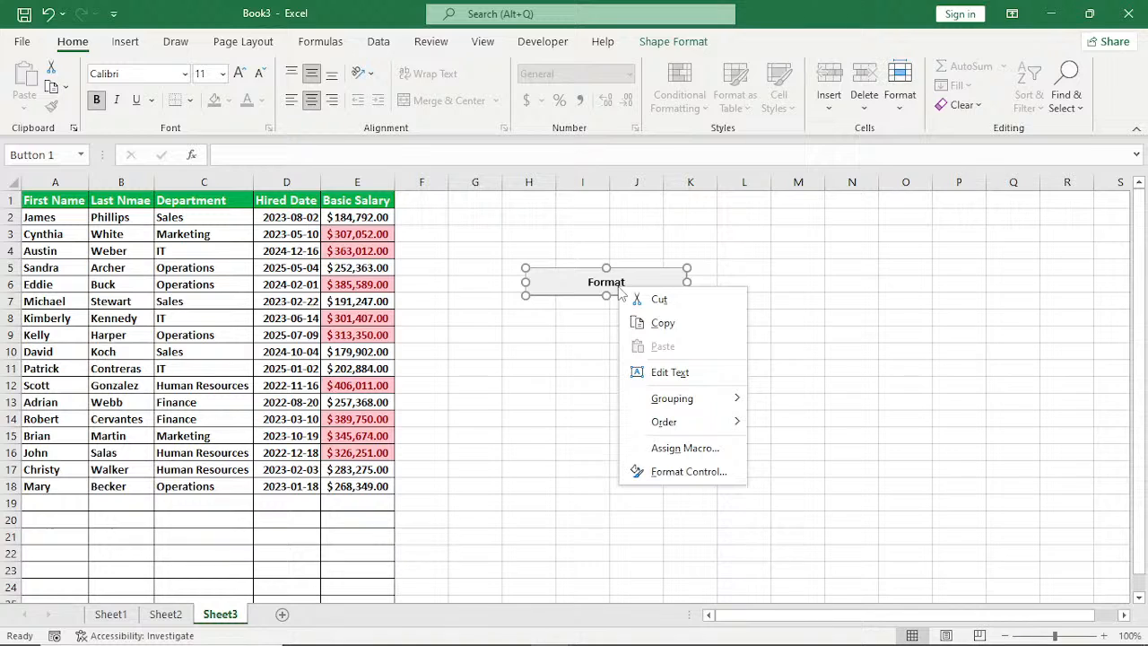
left_click(662, 324)
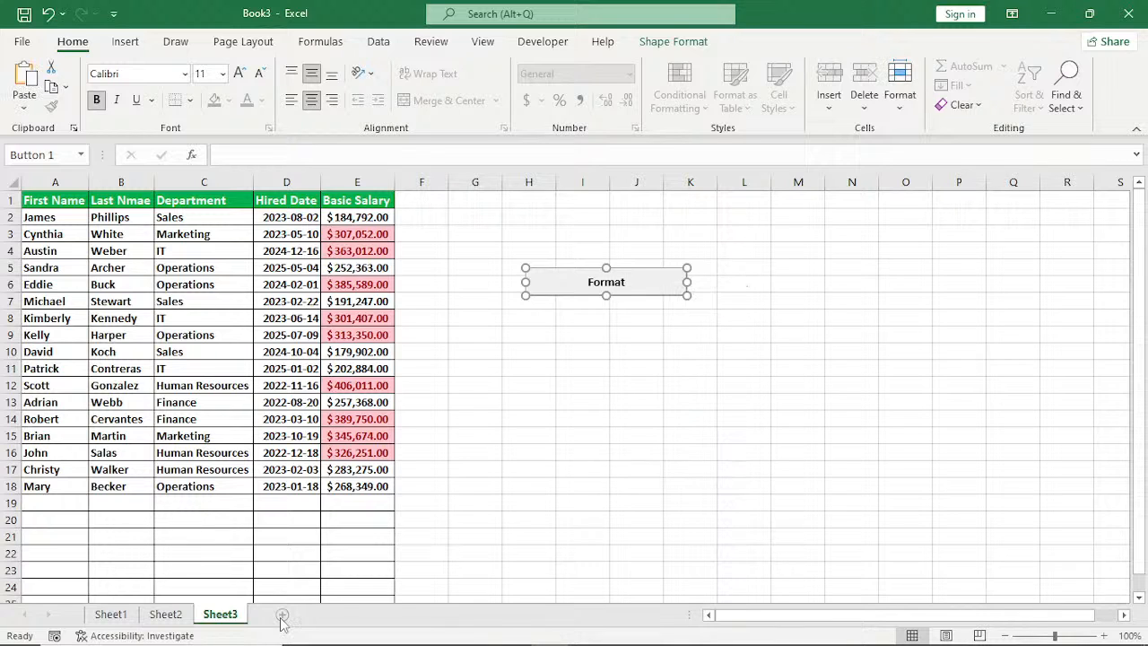
left_click(282, 617)
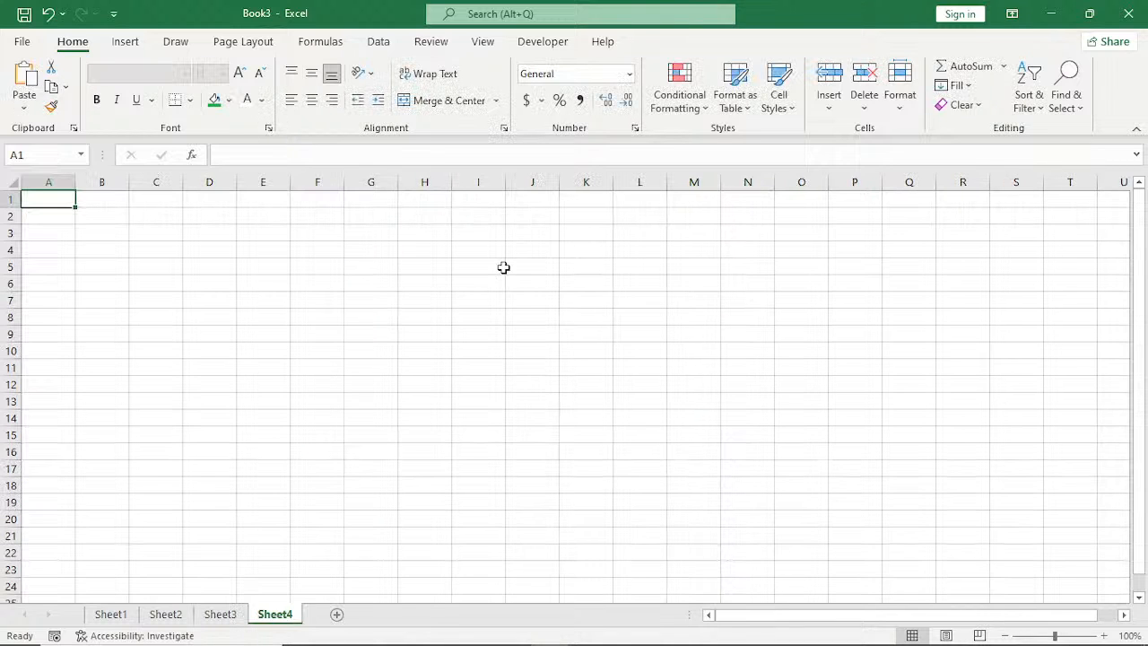
left_click(518, 207)
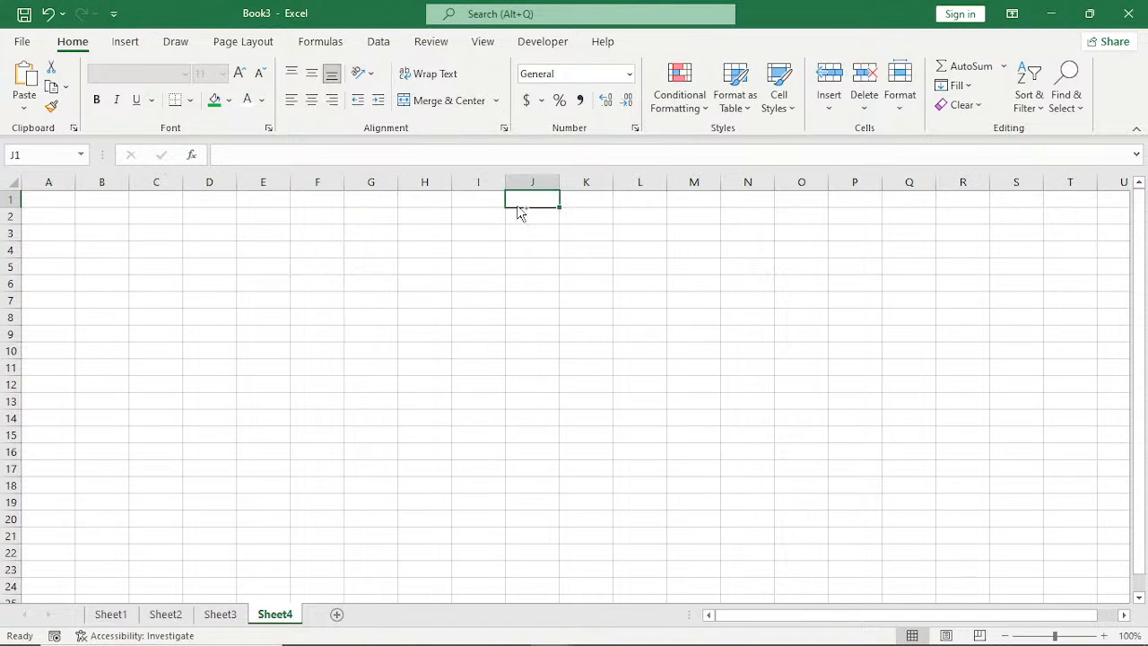
key("ctrl+v")
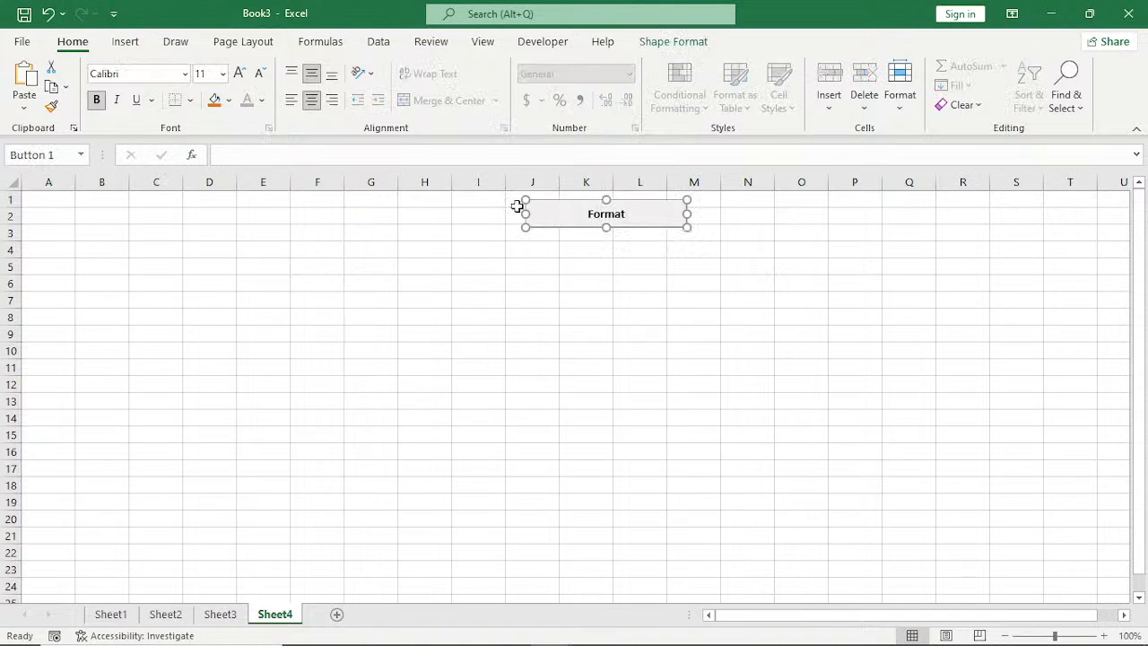
key("Up")
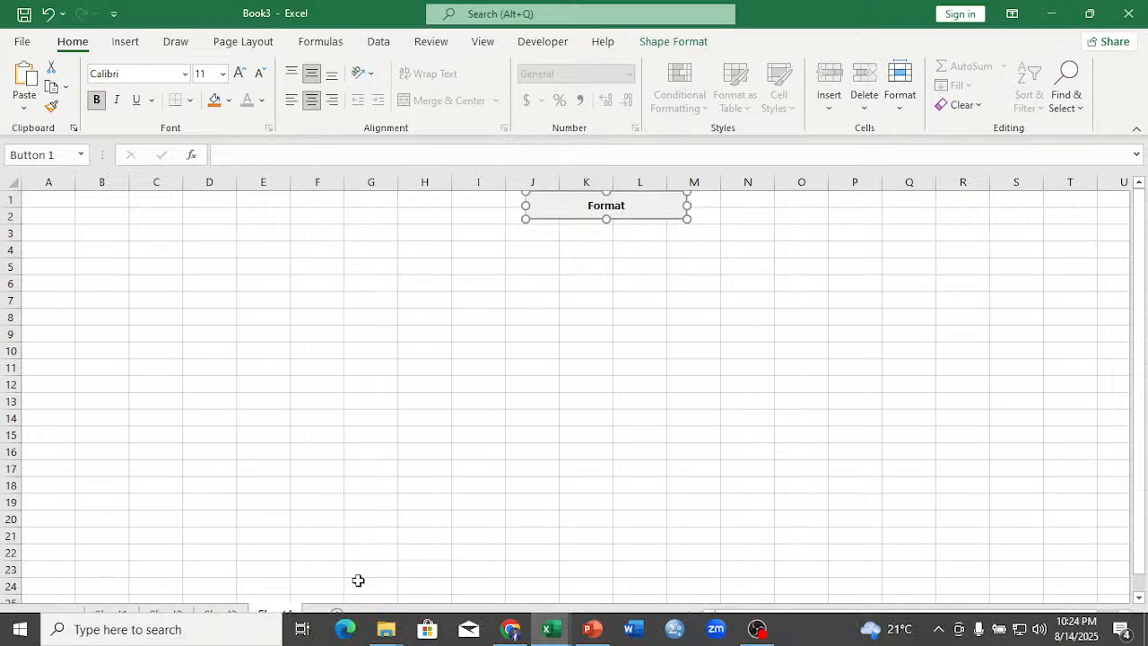
Add Sheet5, paste the Format button at K1 and nudge it up to the sheet's upper edge.
key("ctrl+Page_Down")
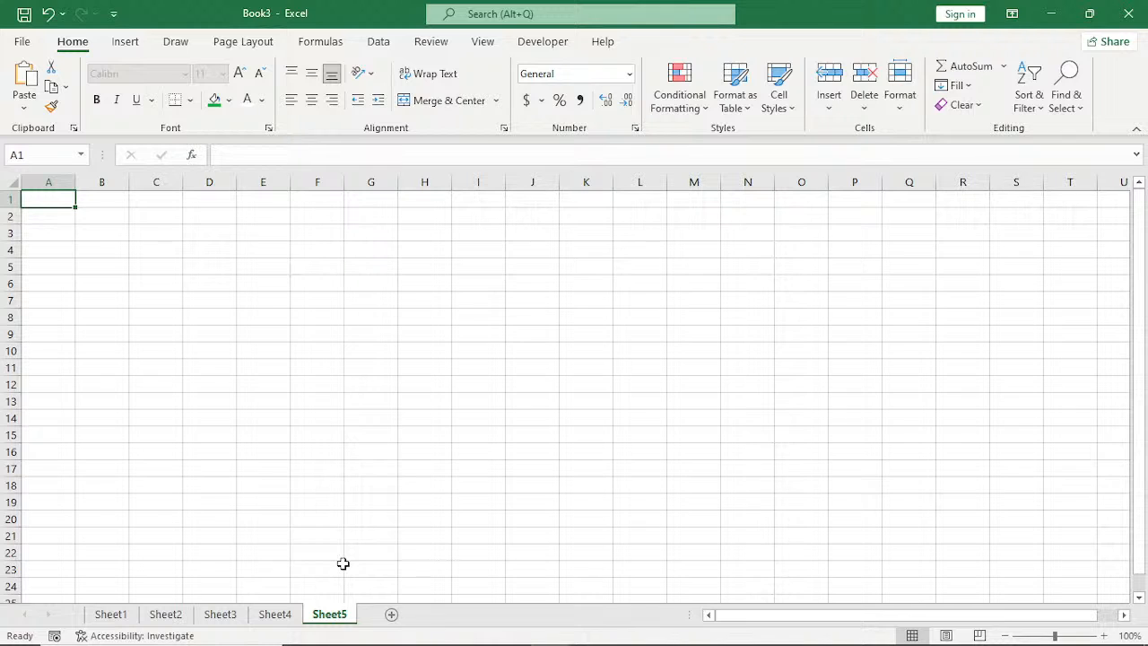
left_click(588, 202)
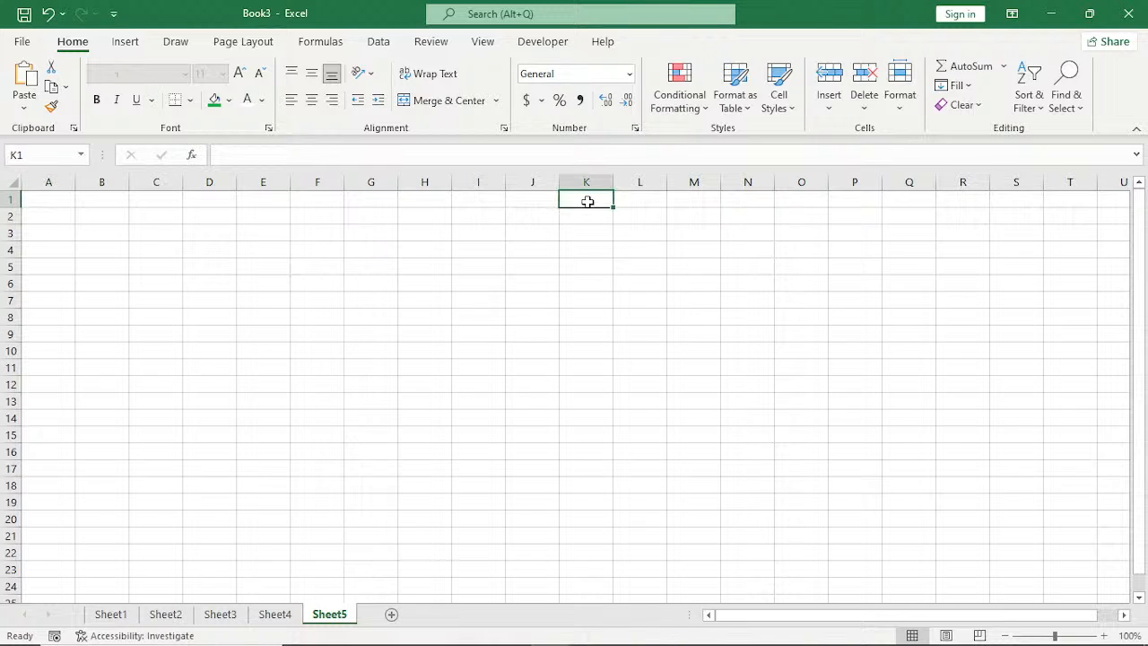
key("ctrl+v")
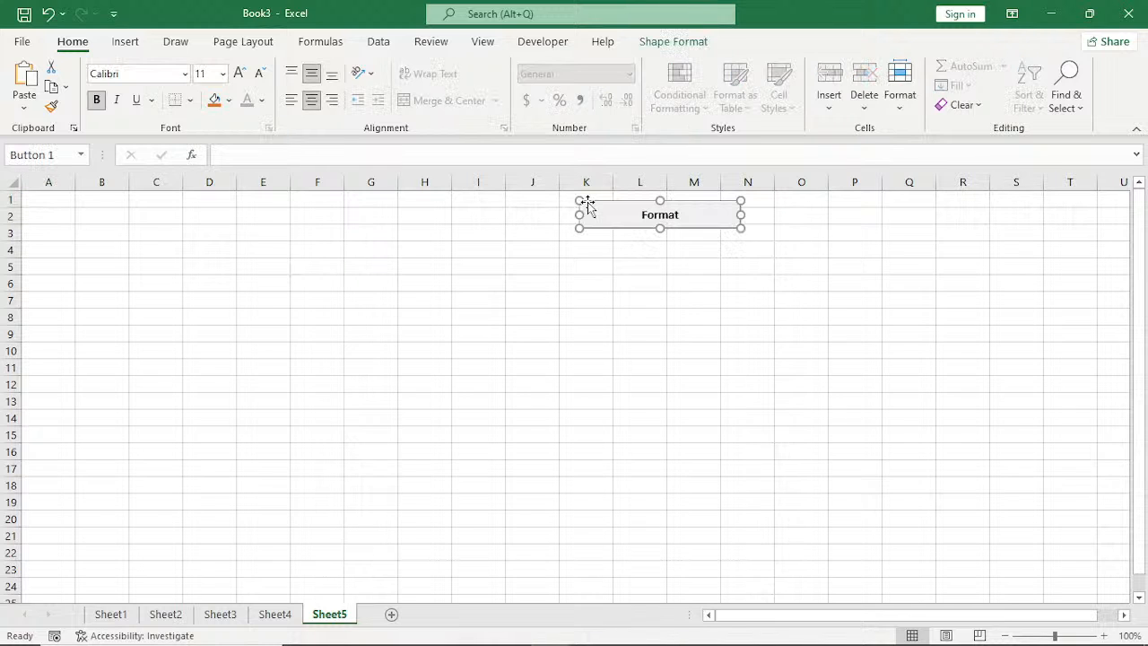
key("Up")
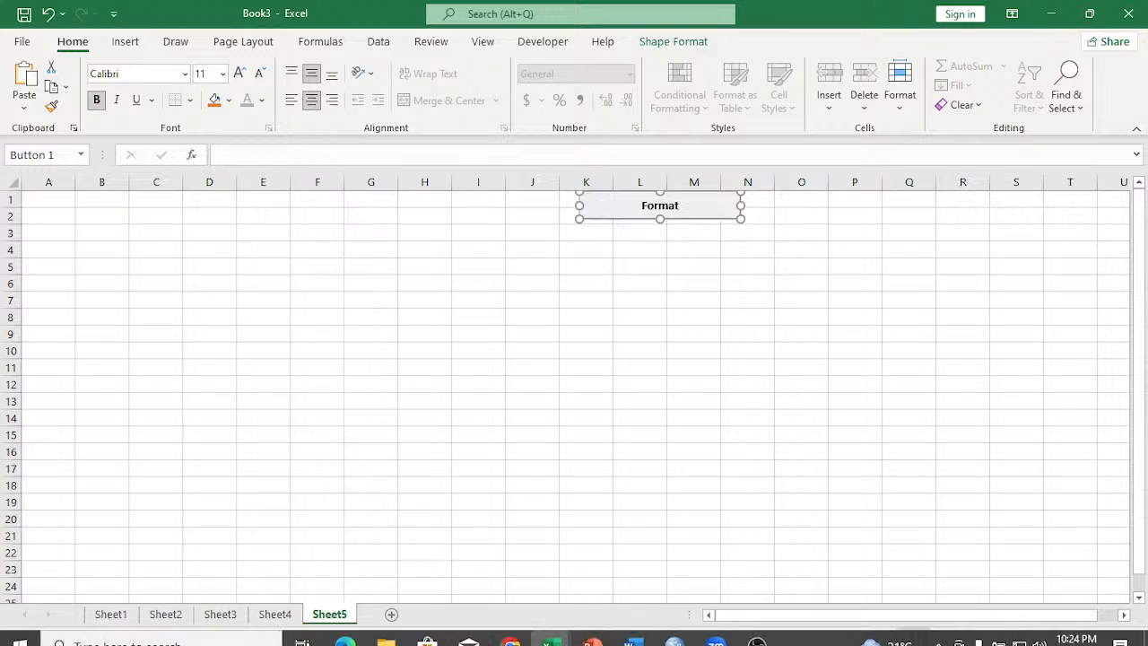
Copy the employee rows A94:E110 from the EMPLOYEES RECORD sheet of the EXCEL AUTOMATION TEMPLATES EXERCISE workbook.
mouse_move(549, 633)
left_click(627, 560)
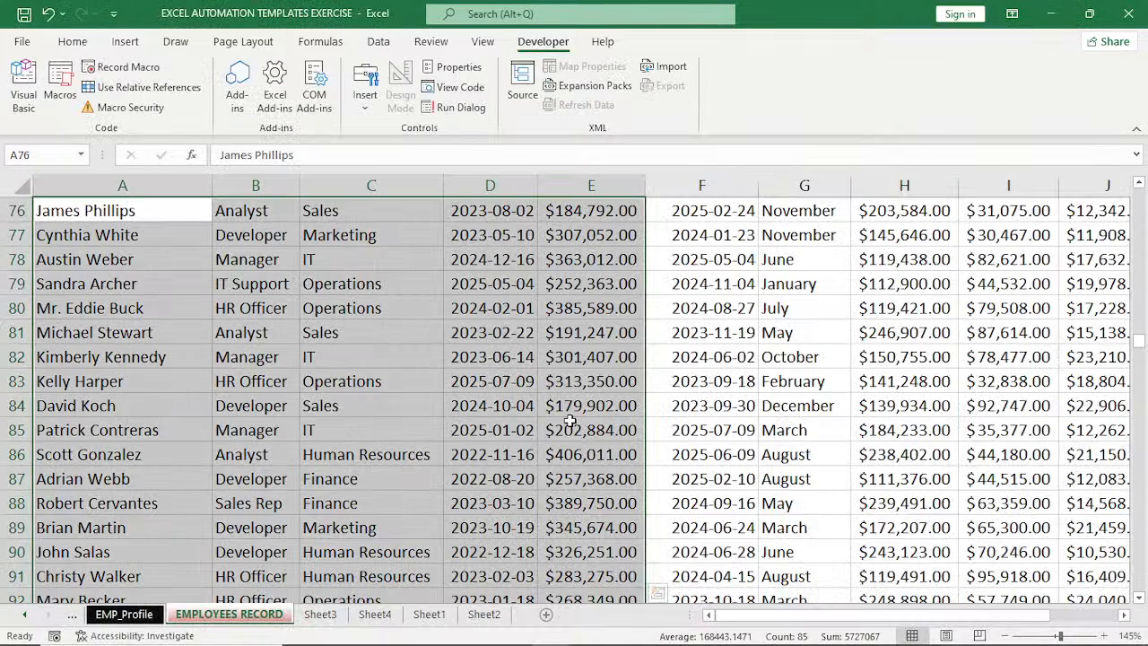
scroll(570, 421, "down", 5)
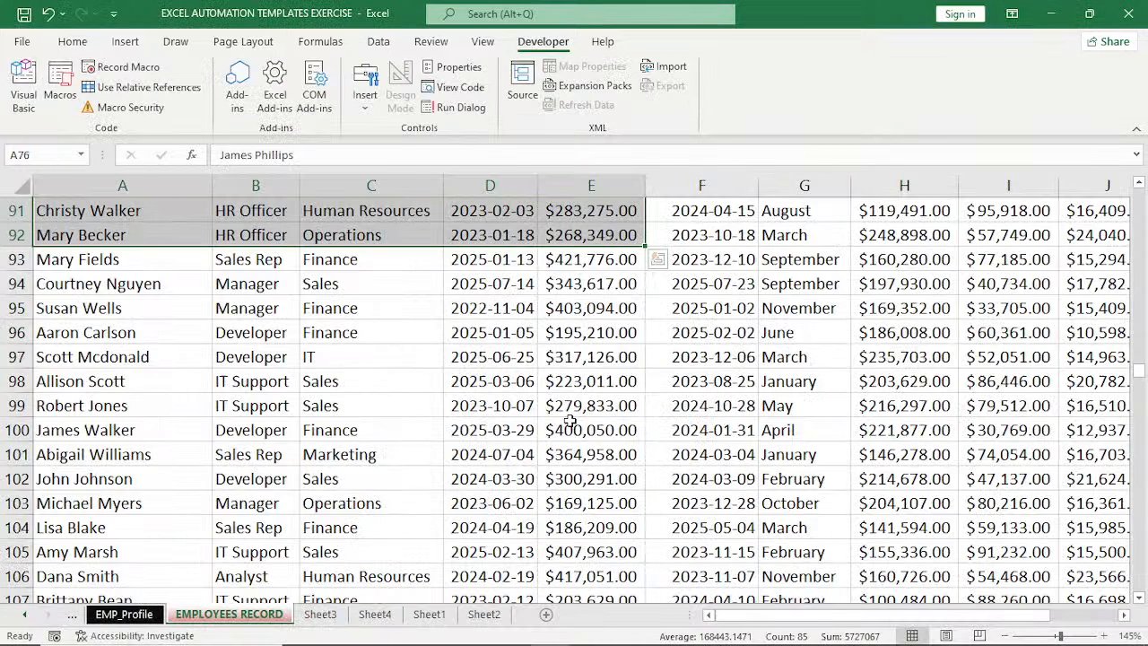
scroll(103, 235, "down", 1)
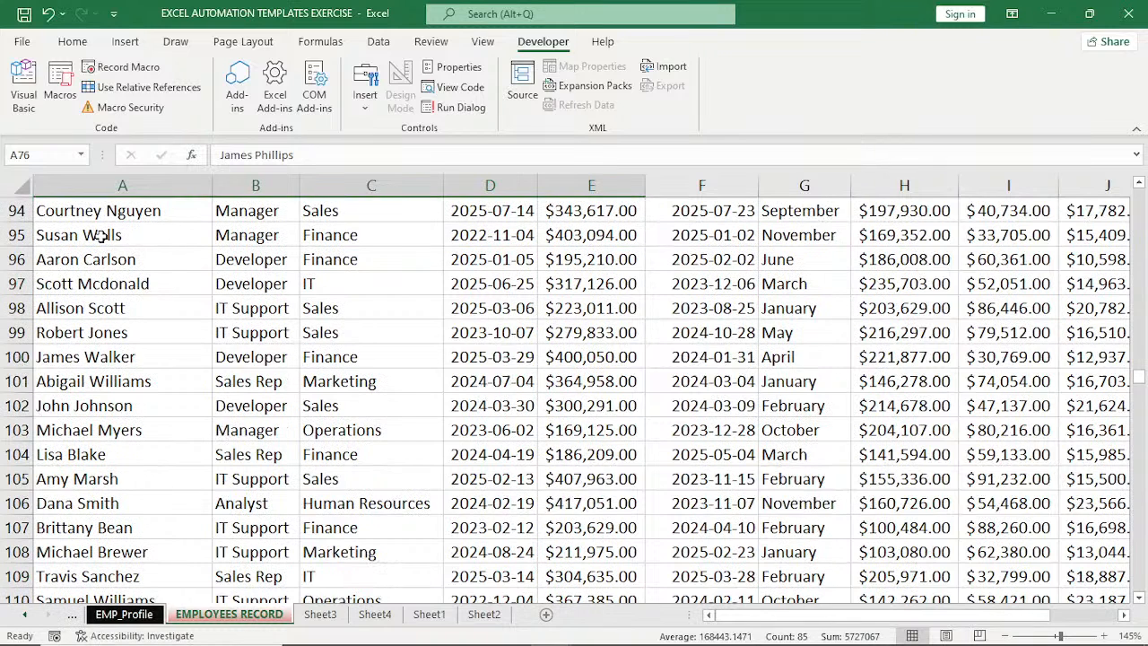
left_click_drag(99, 213, 581, 603)
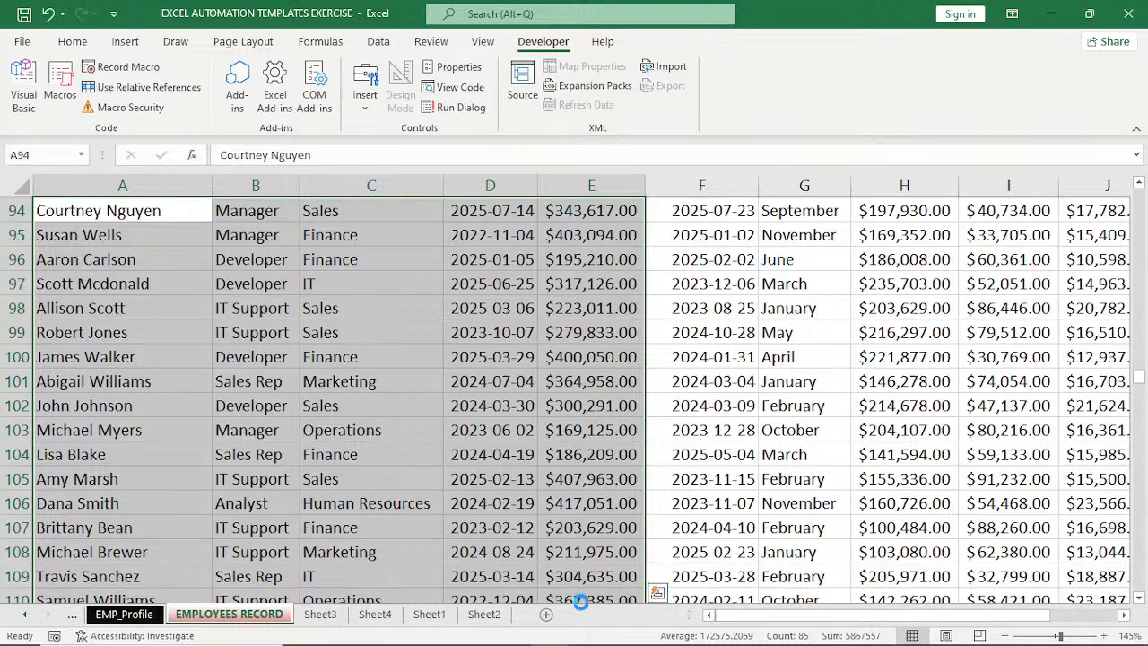
key("ctrl+c")
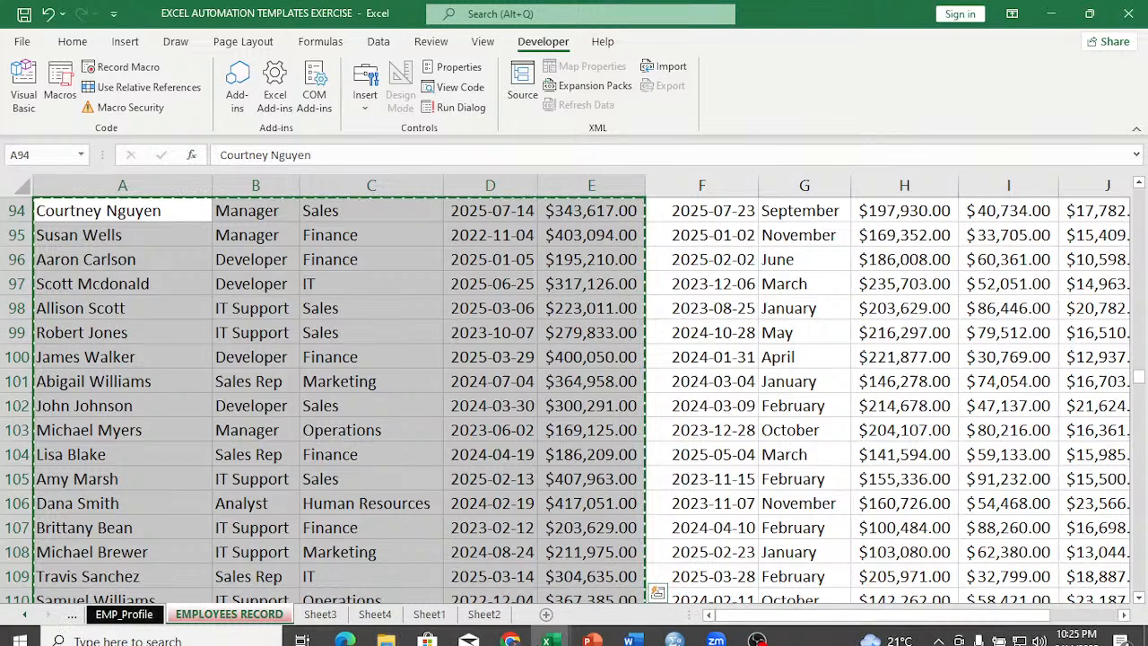
Switch back to Book3 and paste the copied employee rows into Sheet4 starting at A1.
mouse_move(549, 628)
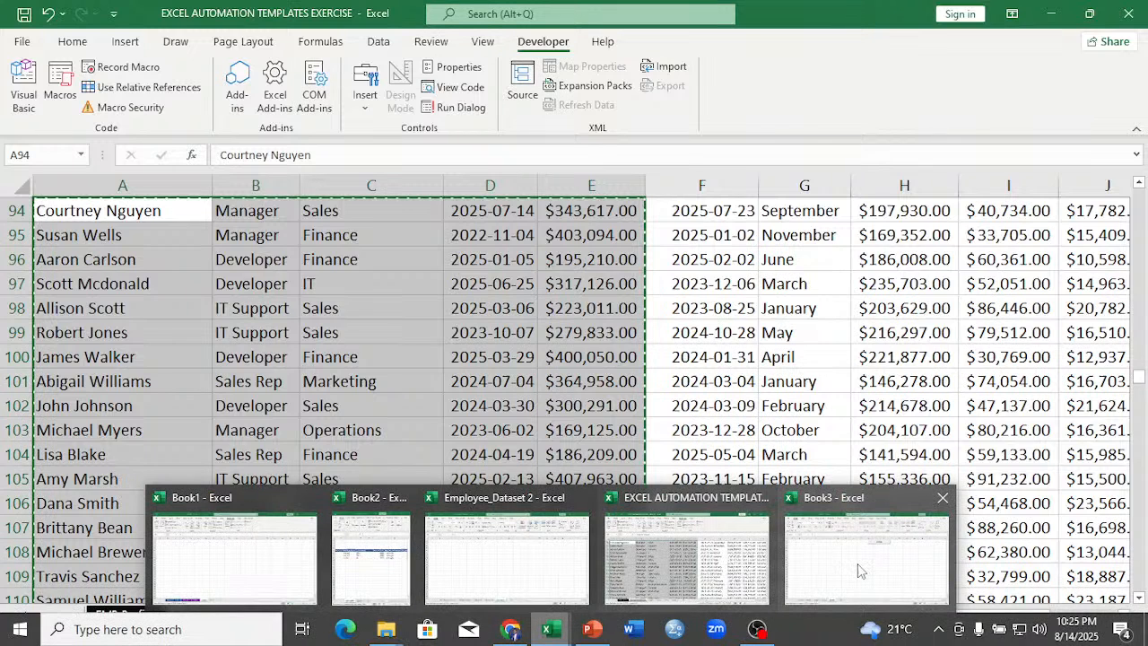
left_click(860, 571)
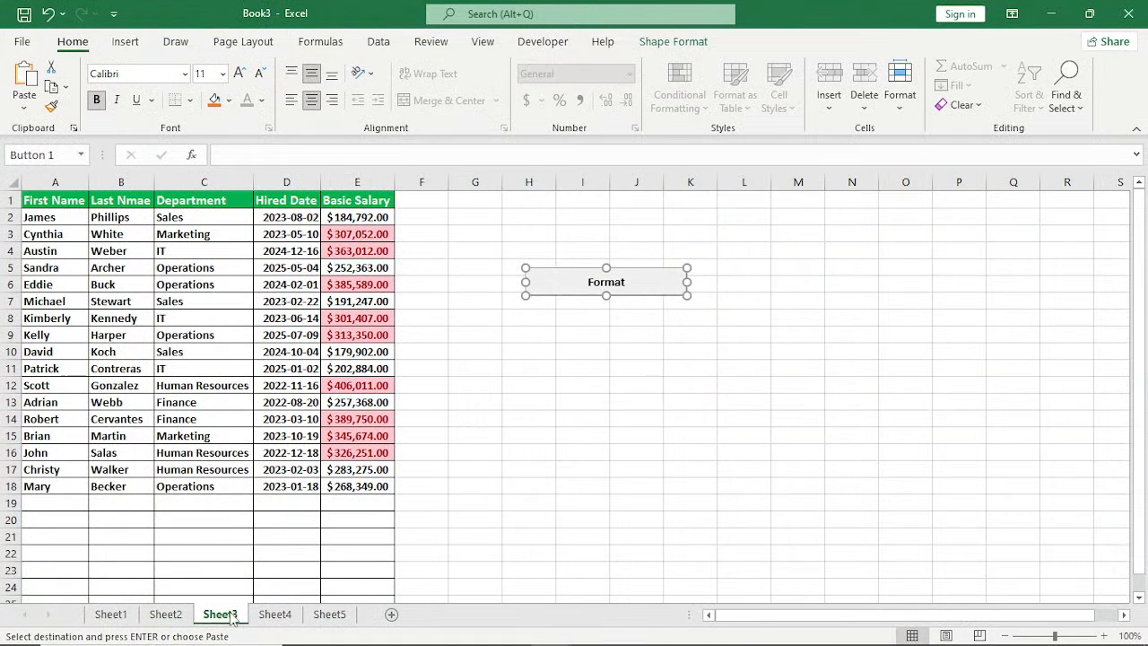
left_click(275, 614)
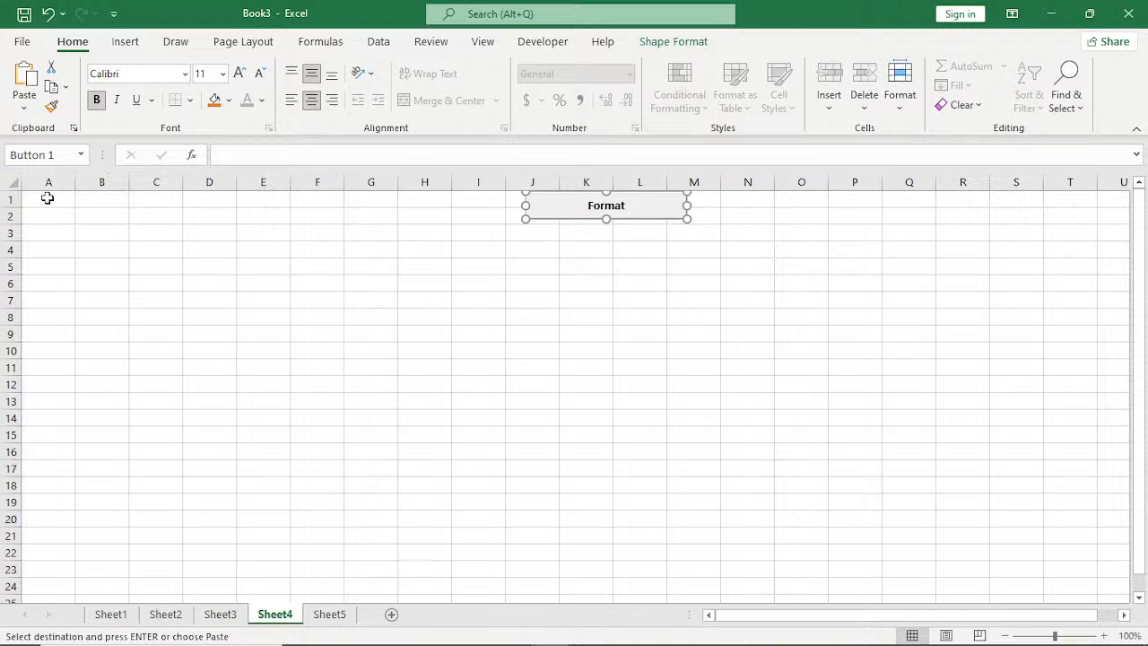
left_click(45, 199)
key("ctrl+v")
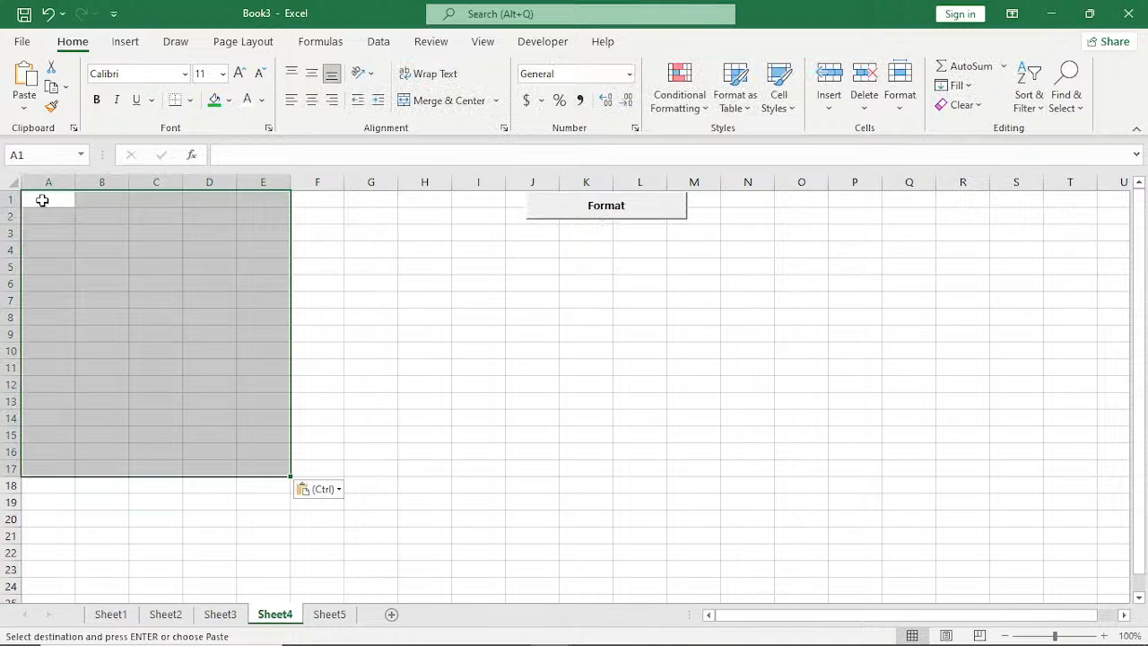
Paste the same employee rows into Sheet5 starting at A1 and deselect them.
left_click(329, 614)
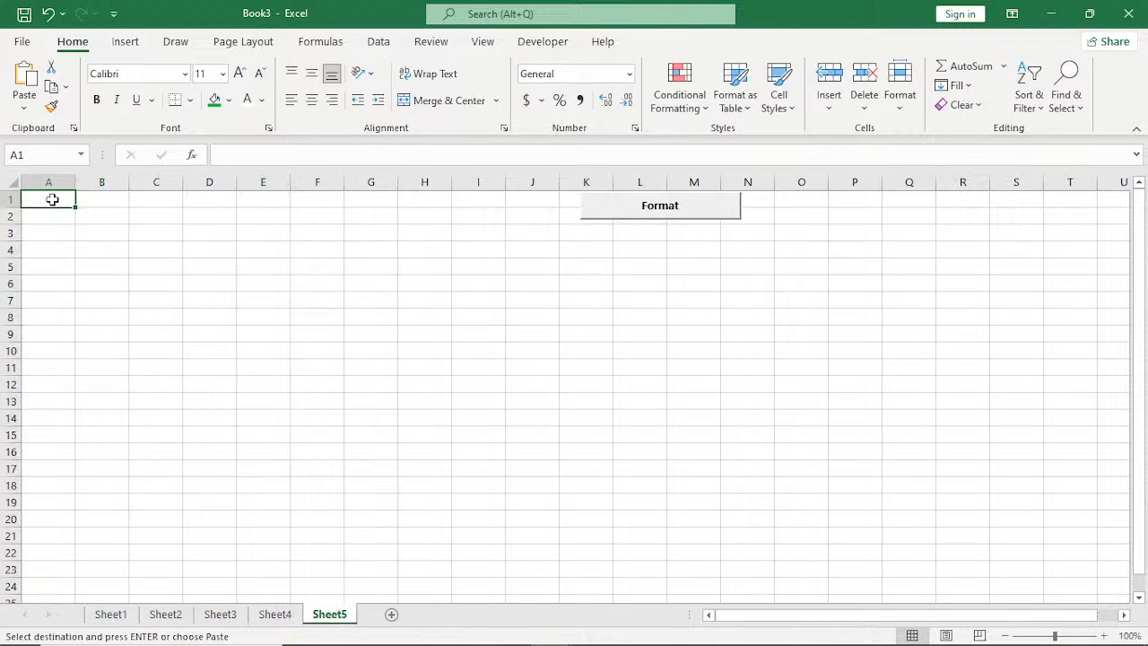
key("ctrl+v")
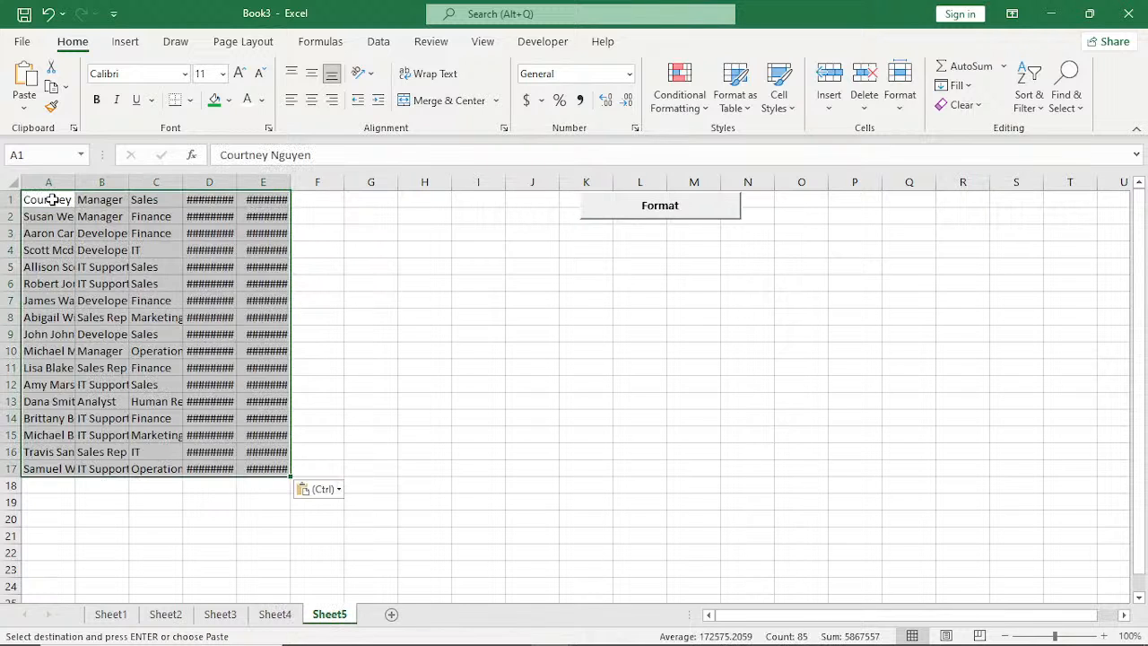
left_click(424, 334)
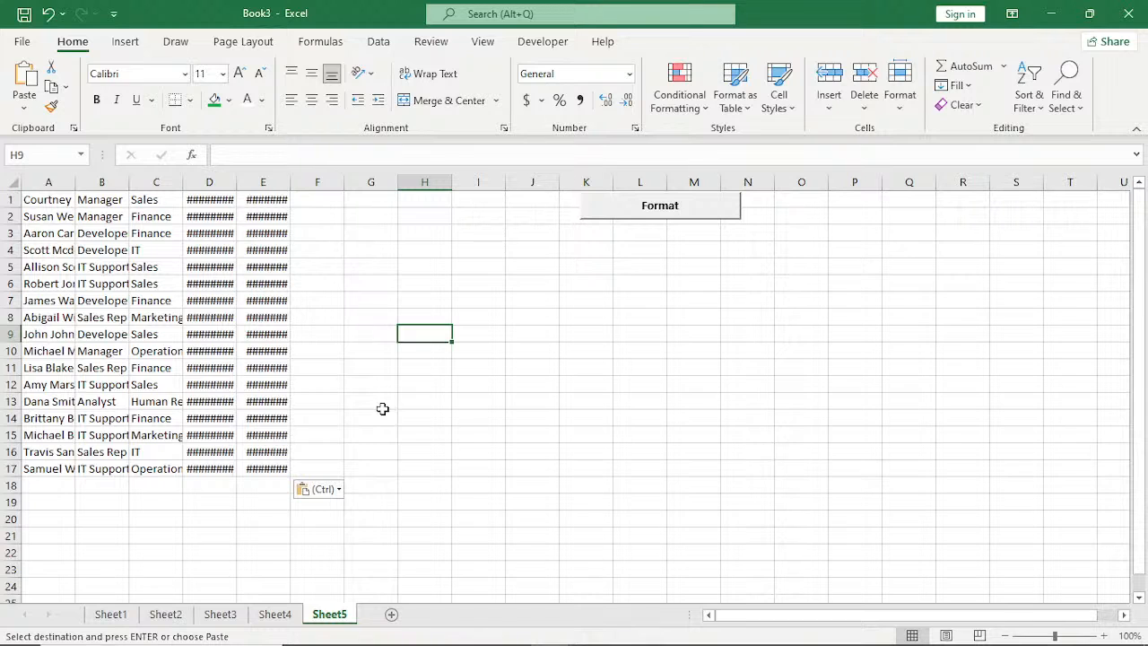
Run the formatting macro on Sheet4 with its Format button and allow it to replace the existing data.
key("ctrl+Page_Up")
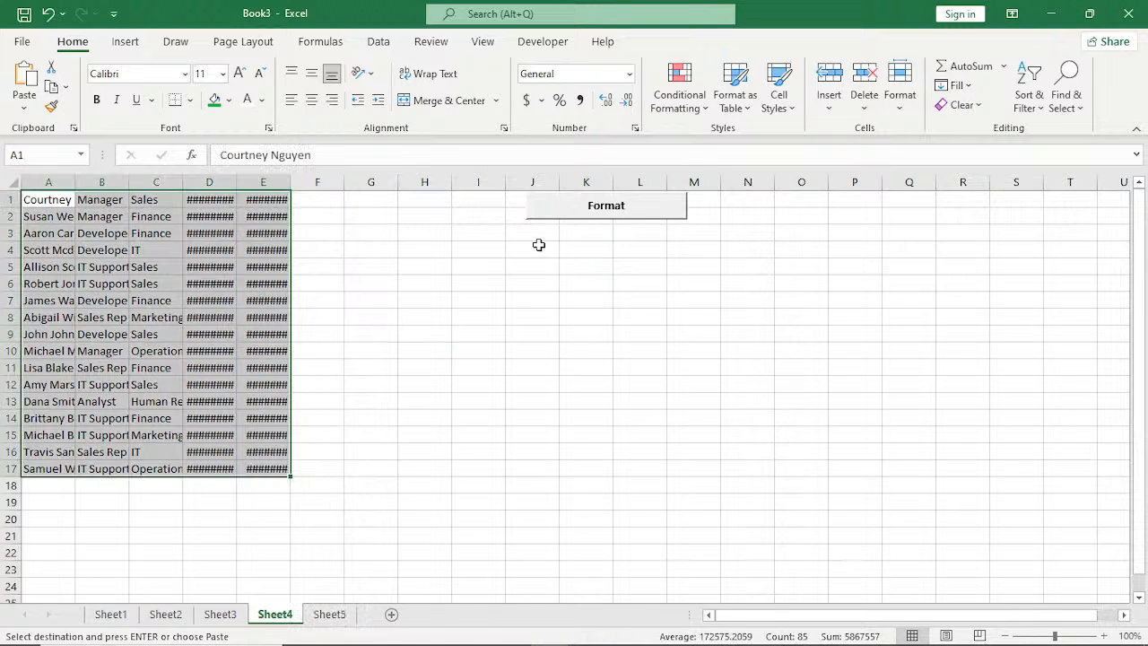
left_click(609, 216)
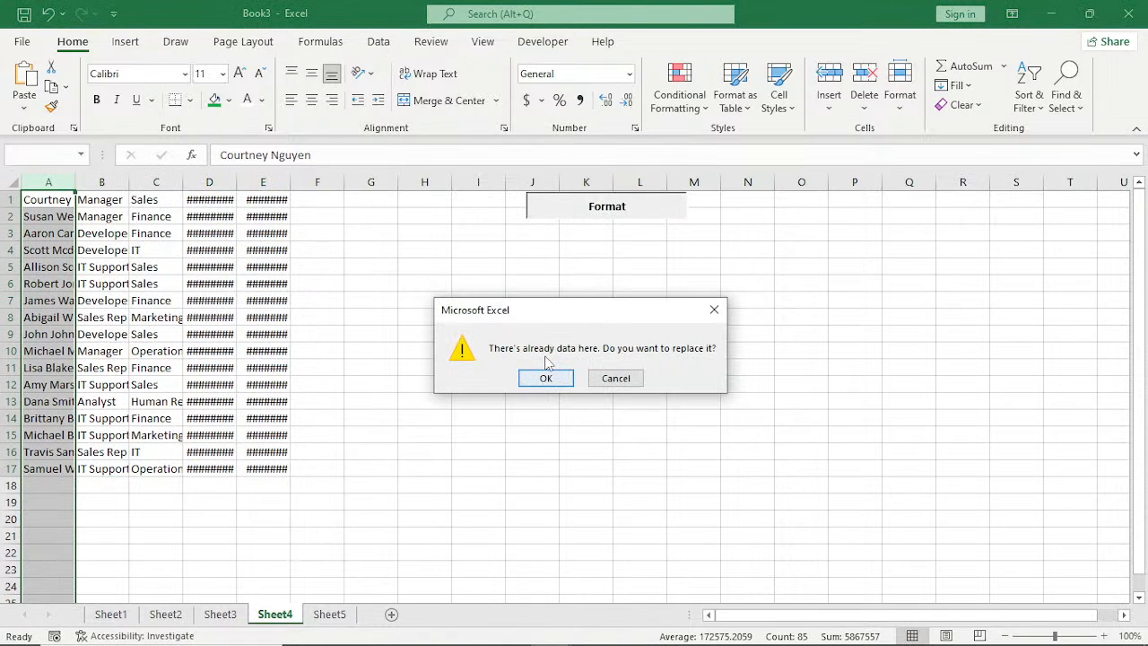
left_click(547, 376)
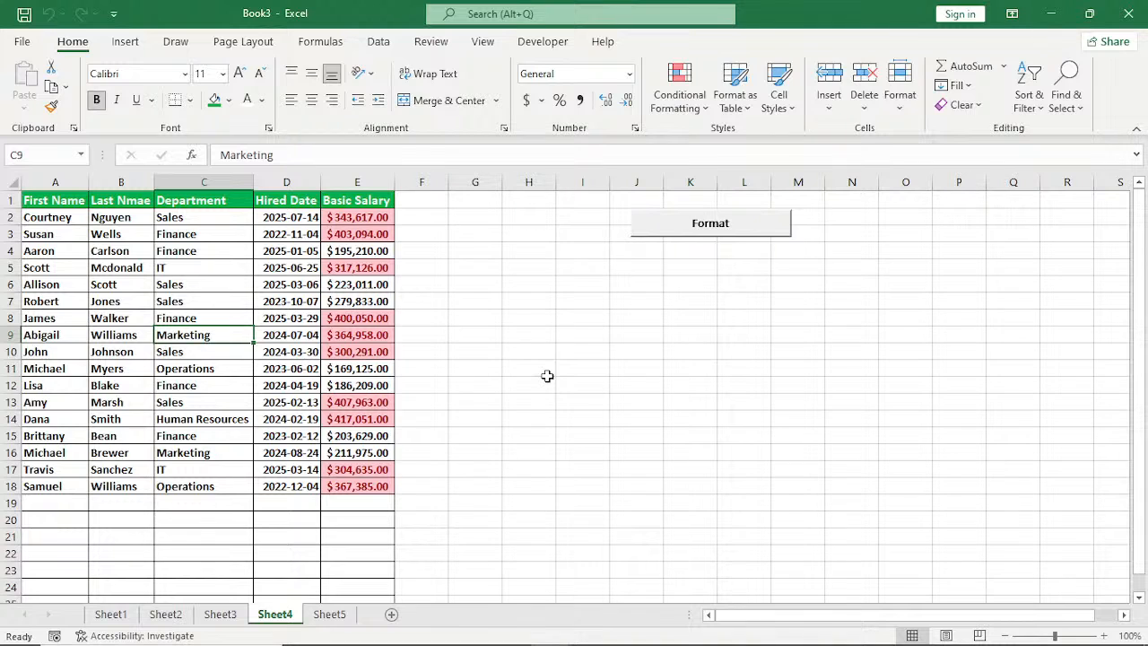
Format the Sheet5 data with that sheet's Format button, accepting replacement of the existing data.
key("ctrl+Page_Down")
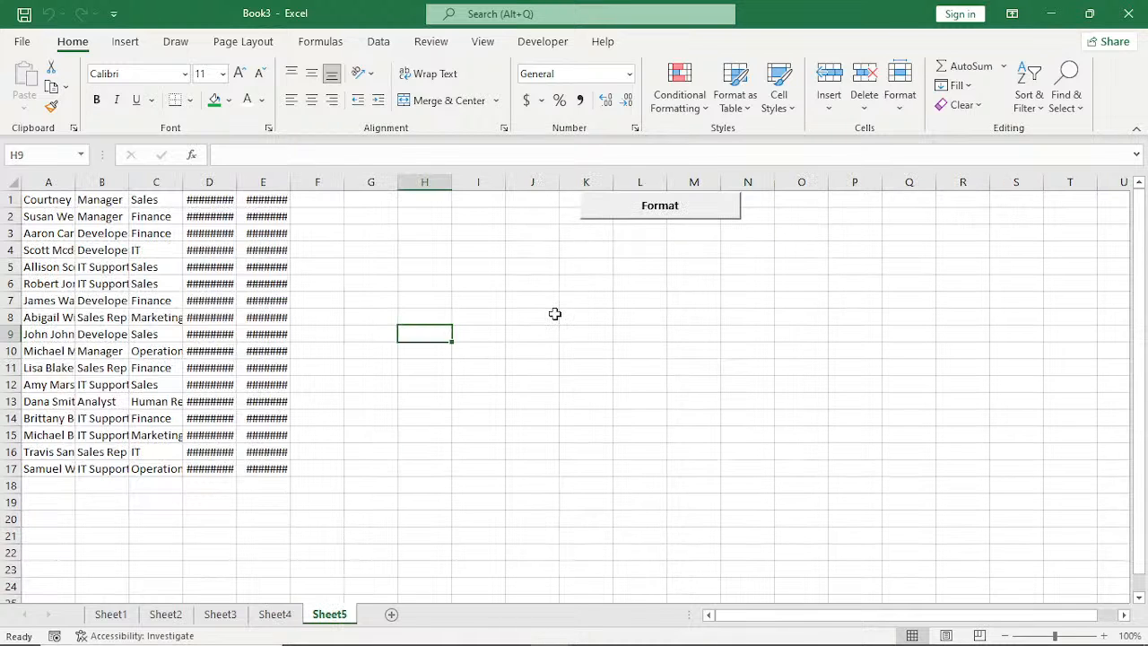
left_click(652, 208)
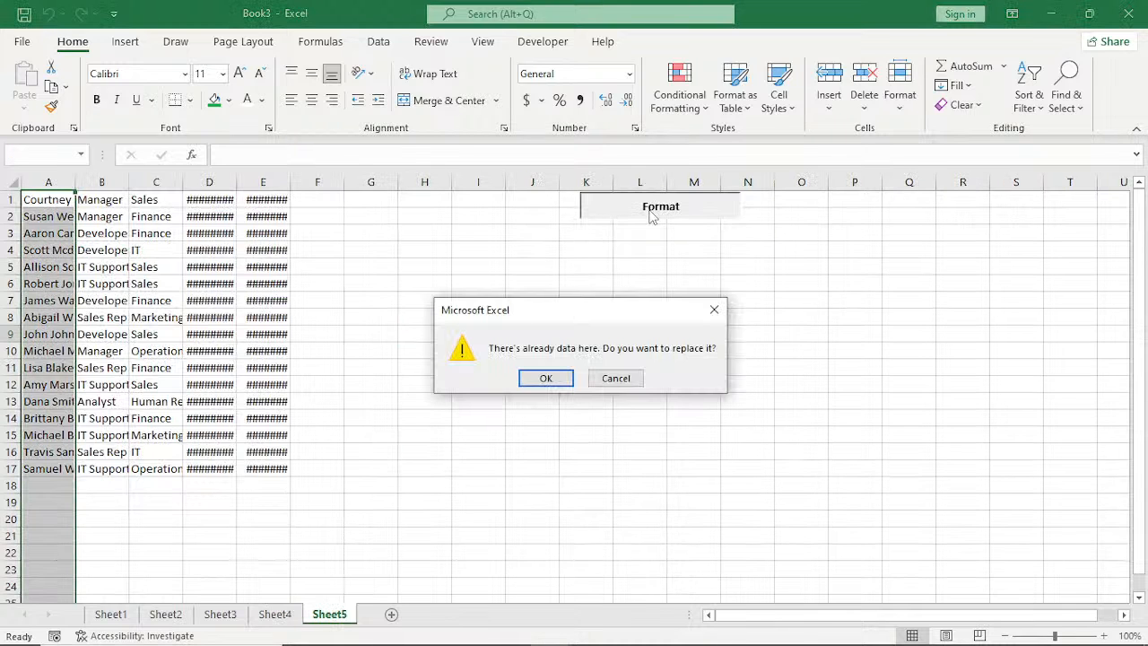
left_click(555, 376)
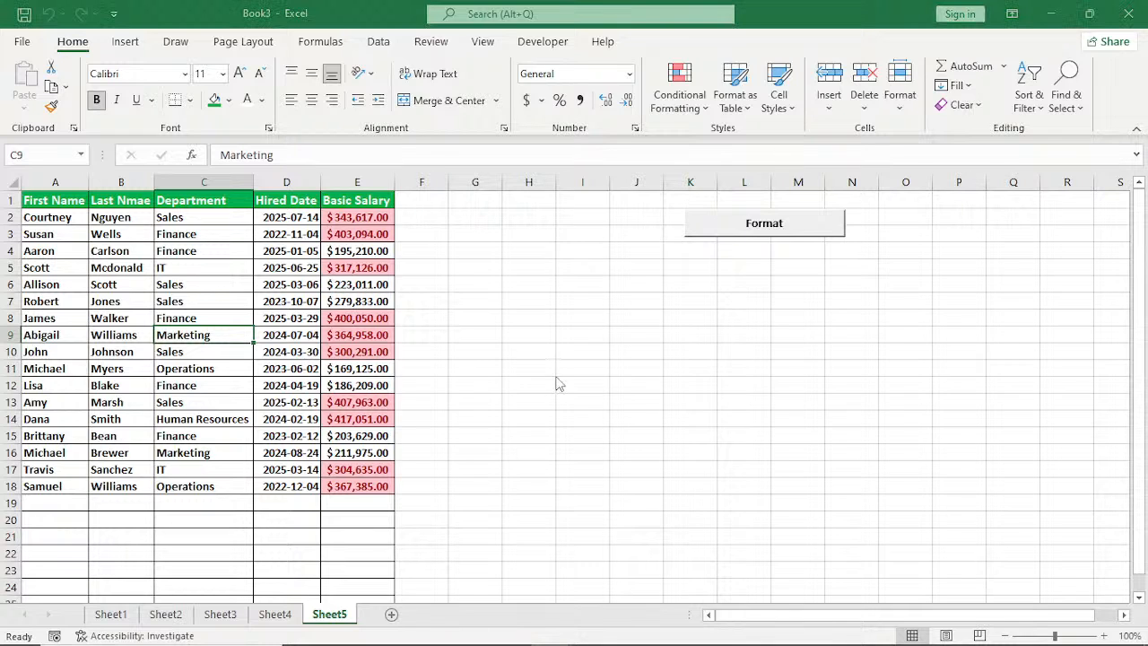
Create a new blank workbook and enter a person's full name in cell A1, with the second name in capitals.
key("ctrl+n")
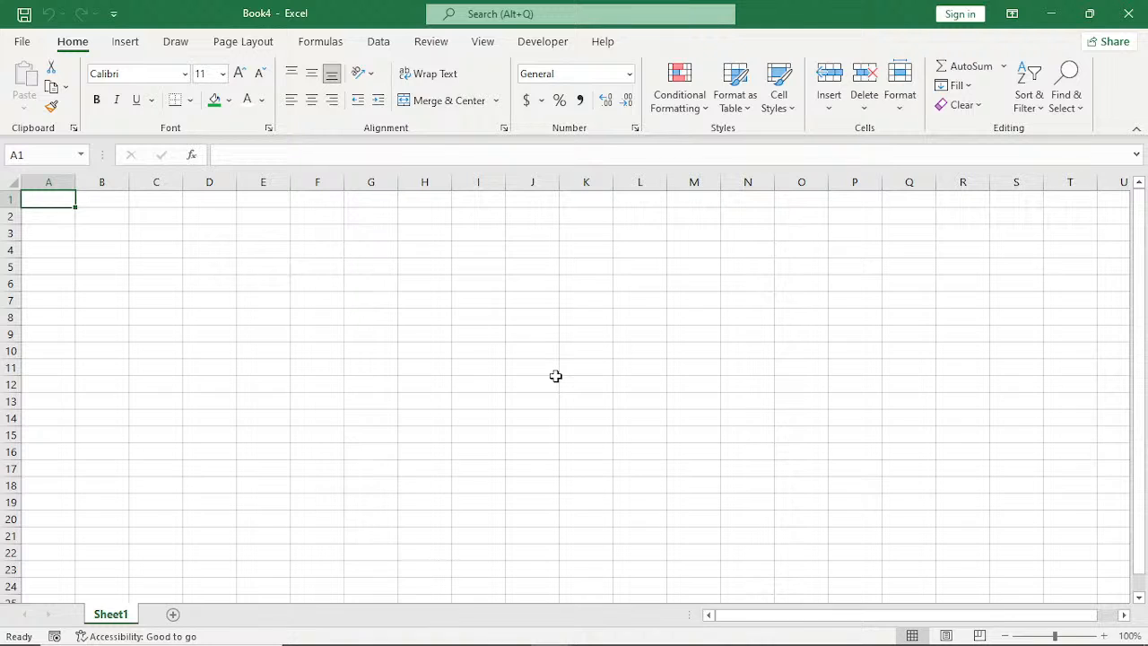
type("ad")
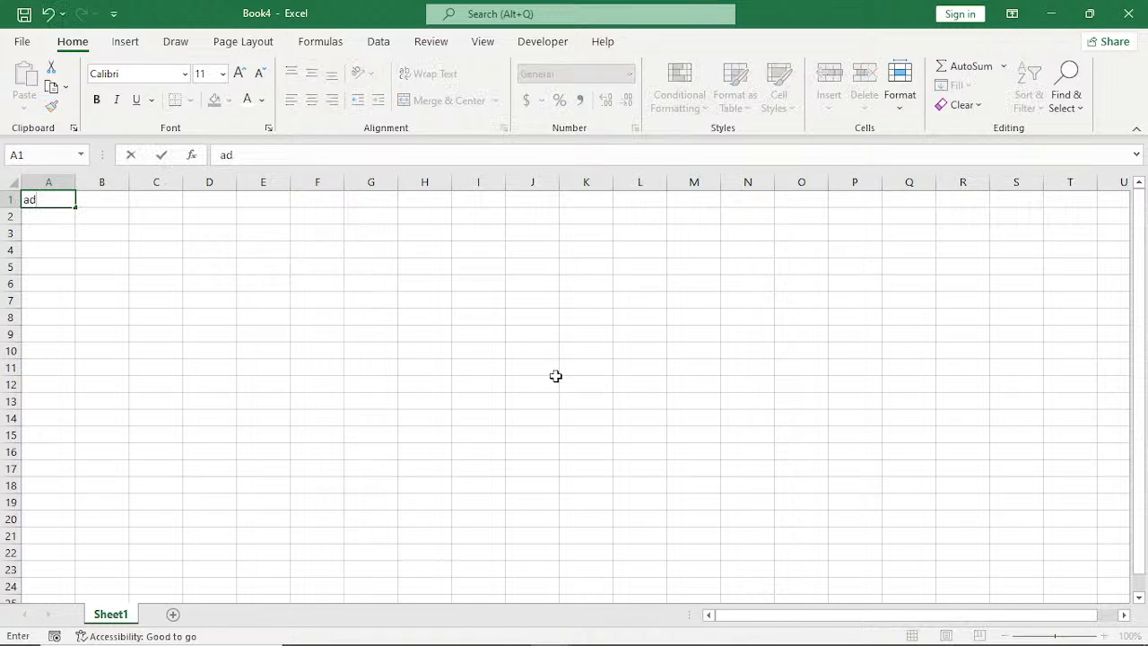
key("BackSpace")
key("BackSpace")
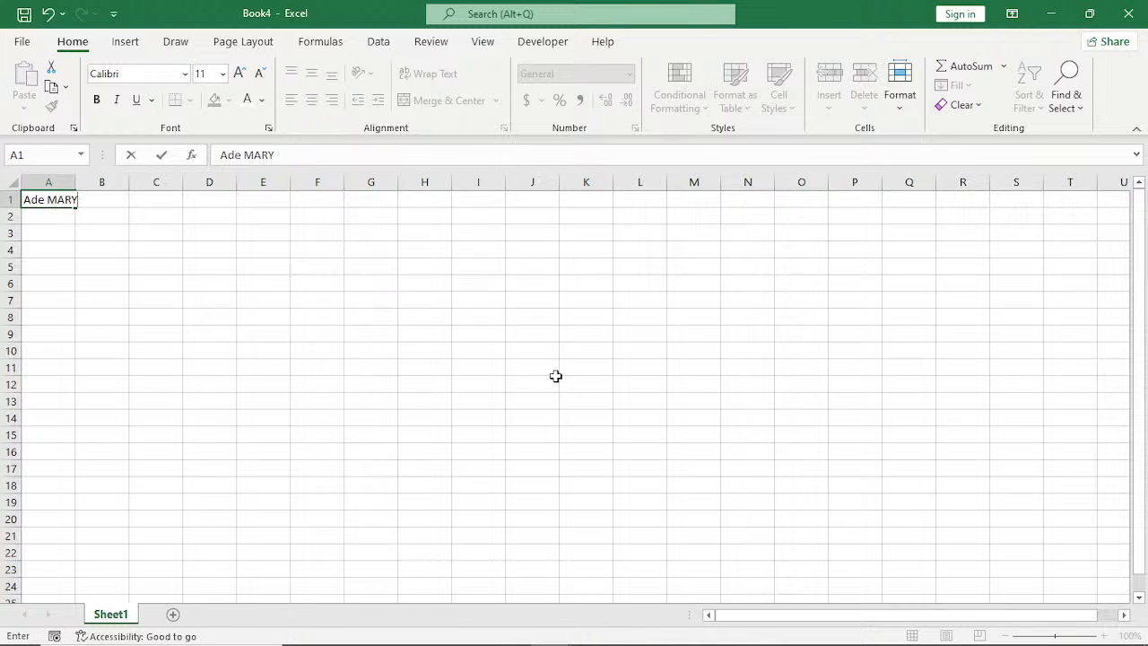
key("Return")
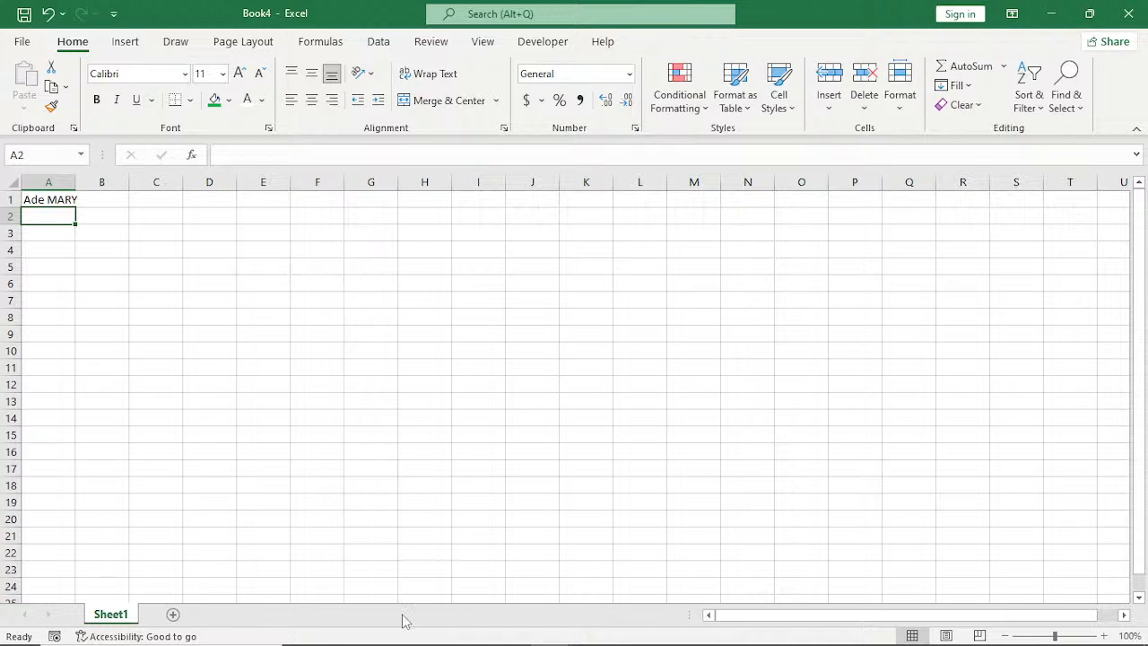
Switch to the EXCEL AUTOMATION TEMPLATES EXERCISE workbook and copy the names under Aba South, H8:H24, from the EMP_Details sheet.
mouse_move(552, 636)
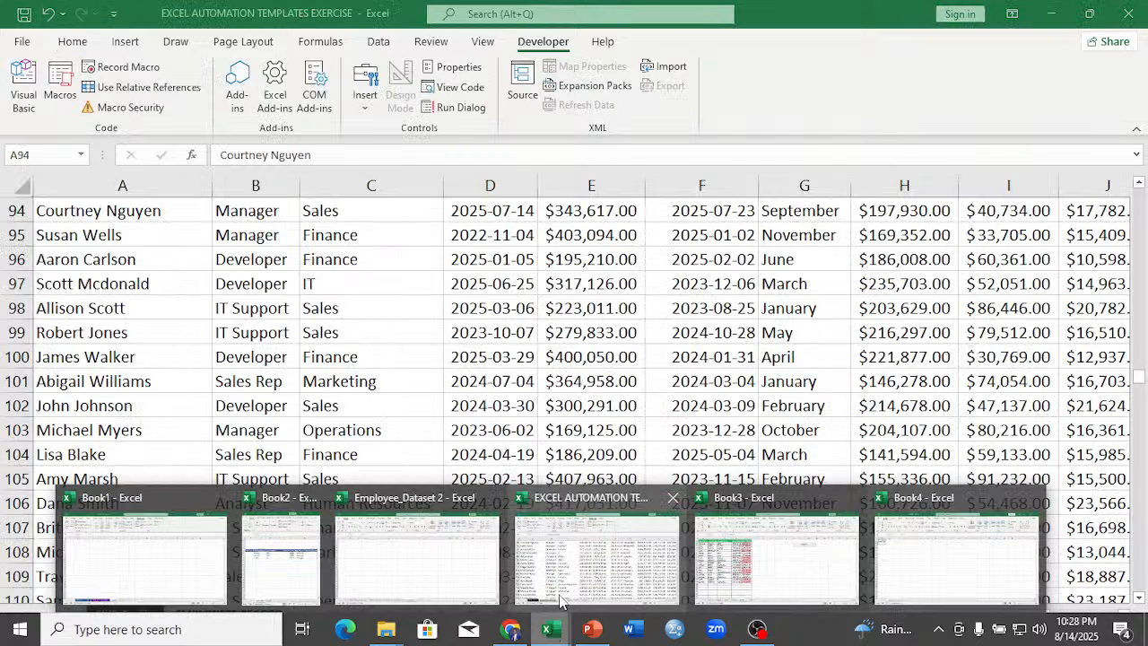
left_click(560, 599)
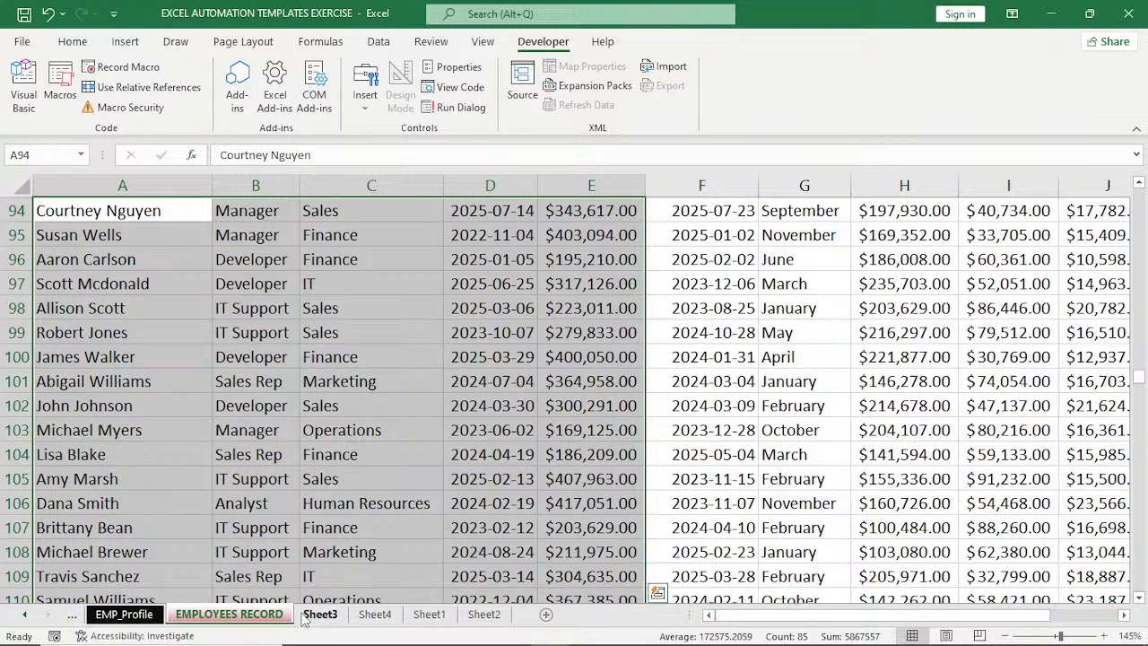
left_click(125, 614)
left_click(71, 615)
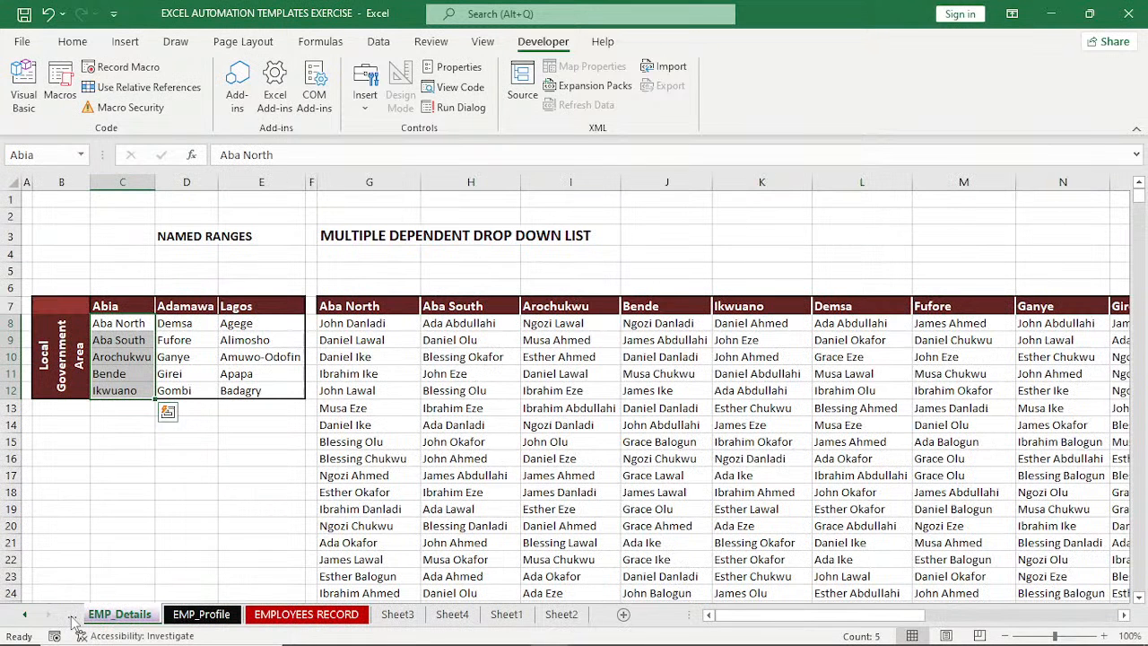
left_click(73, 617)
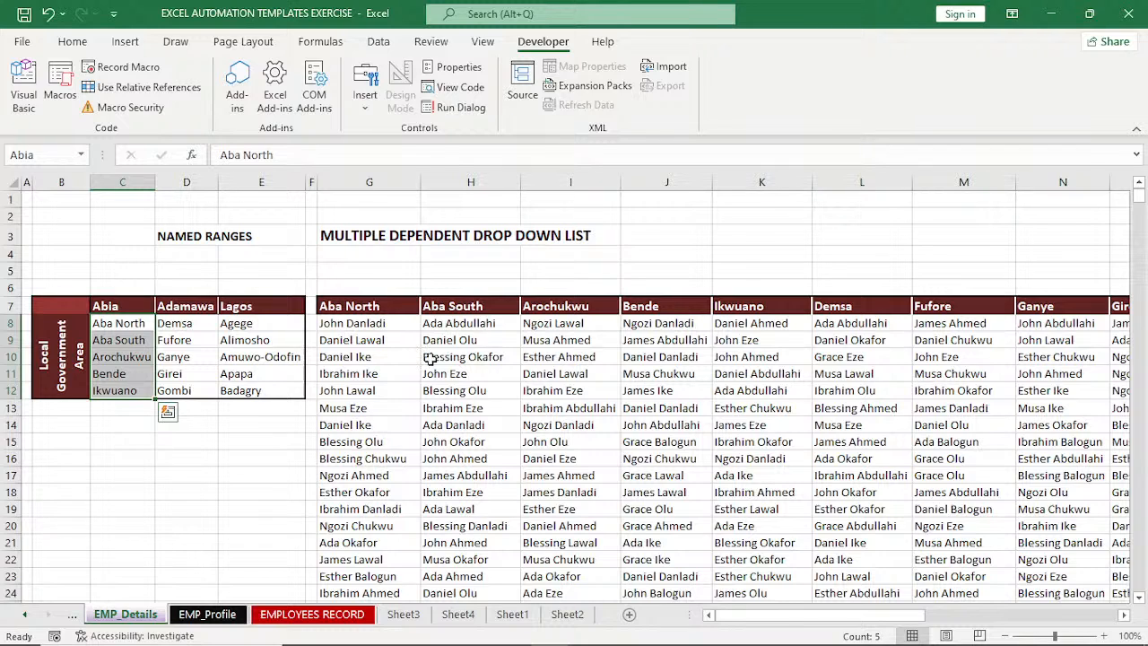
left_click_drag(458, 323, 470, 593)
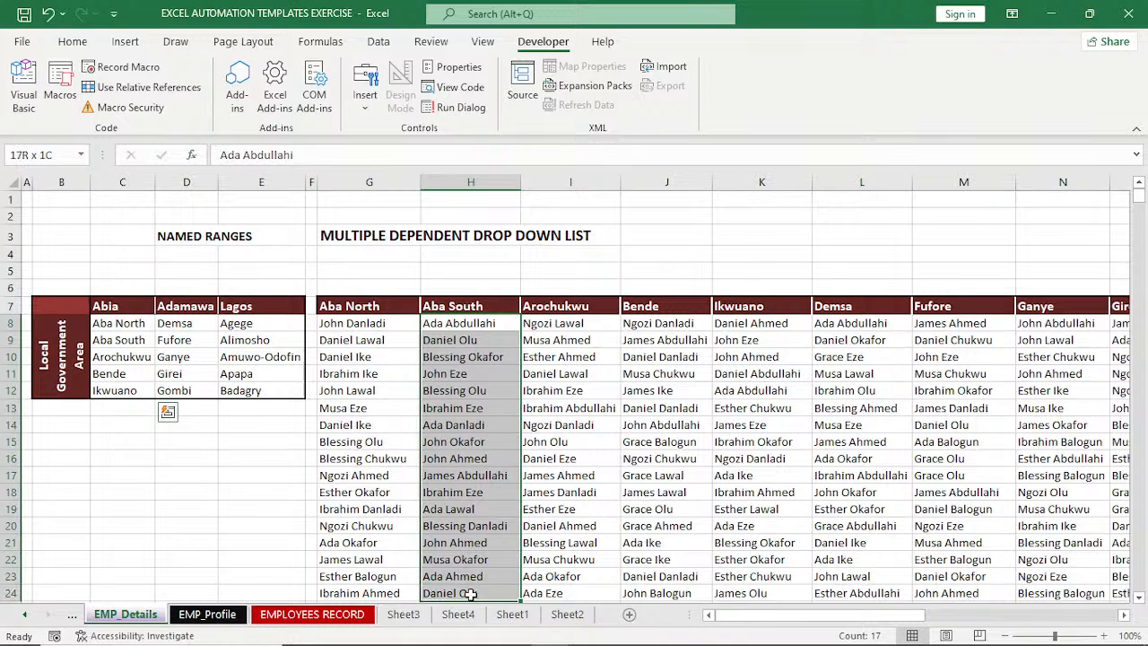
key("ctrl+c")
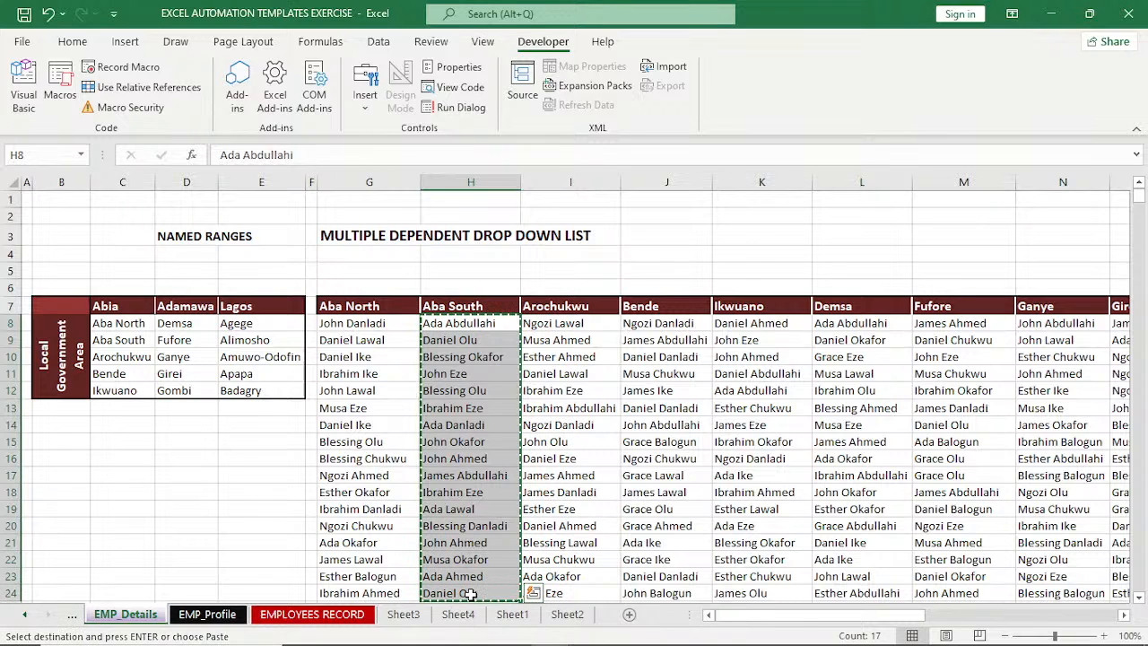
Switch to Book4 and paste the copied names into column A starting at A2.
mouse_move(549, 633)
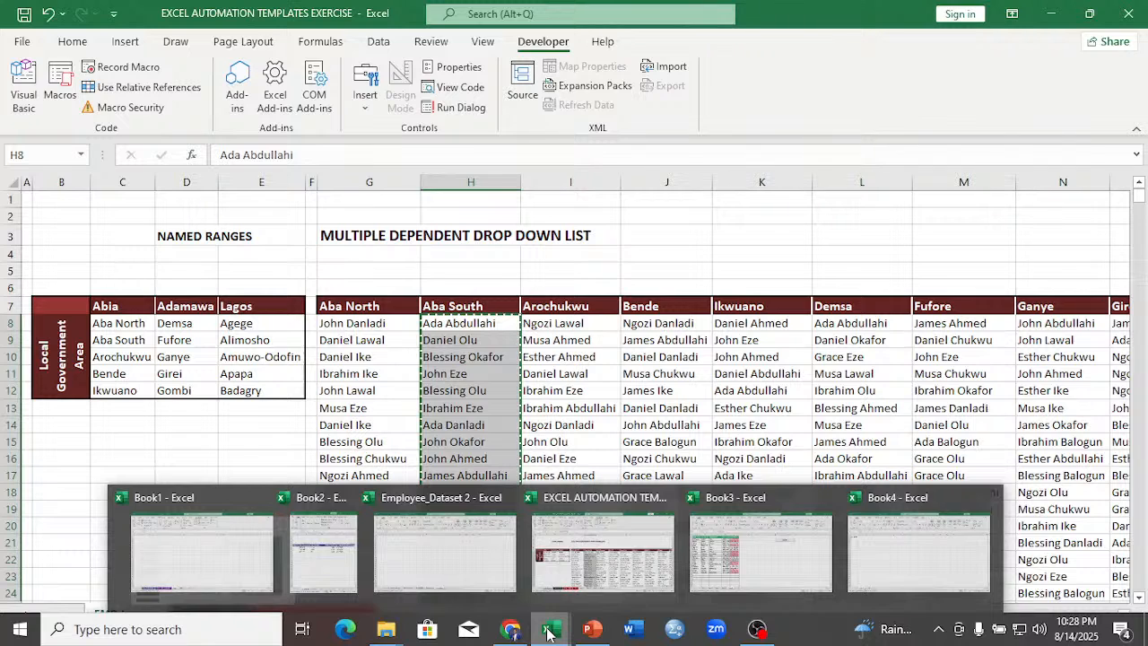
left_click(906, 568)
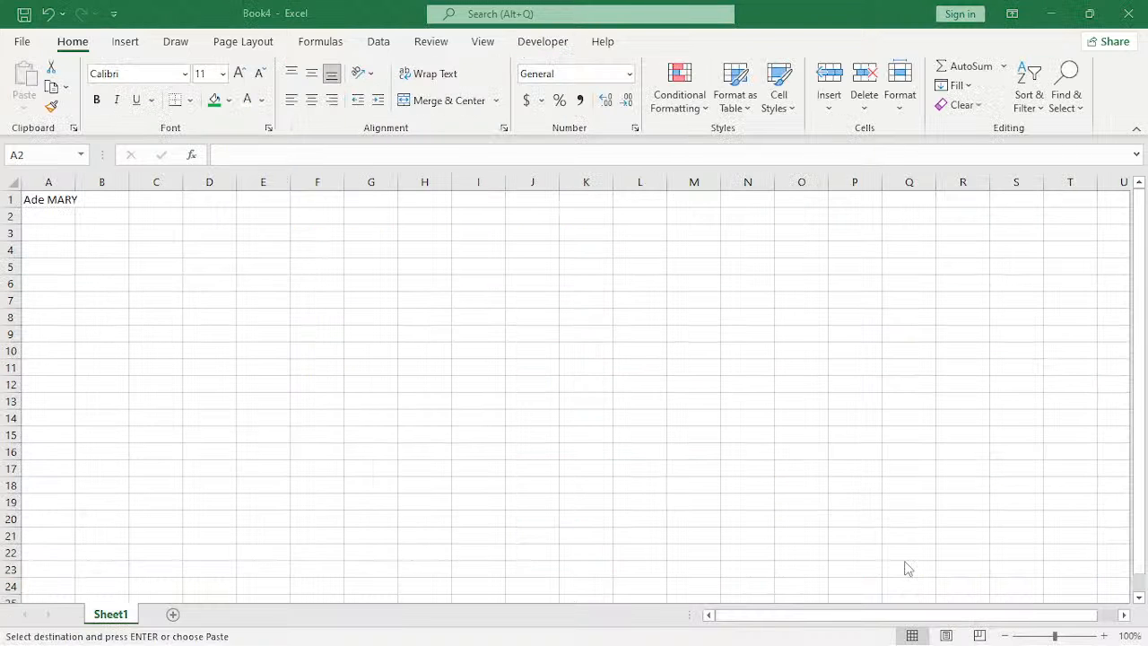
key("ctrl+v")
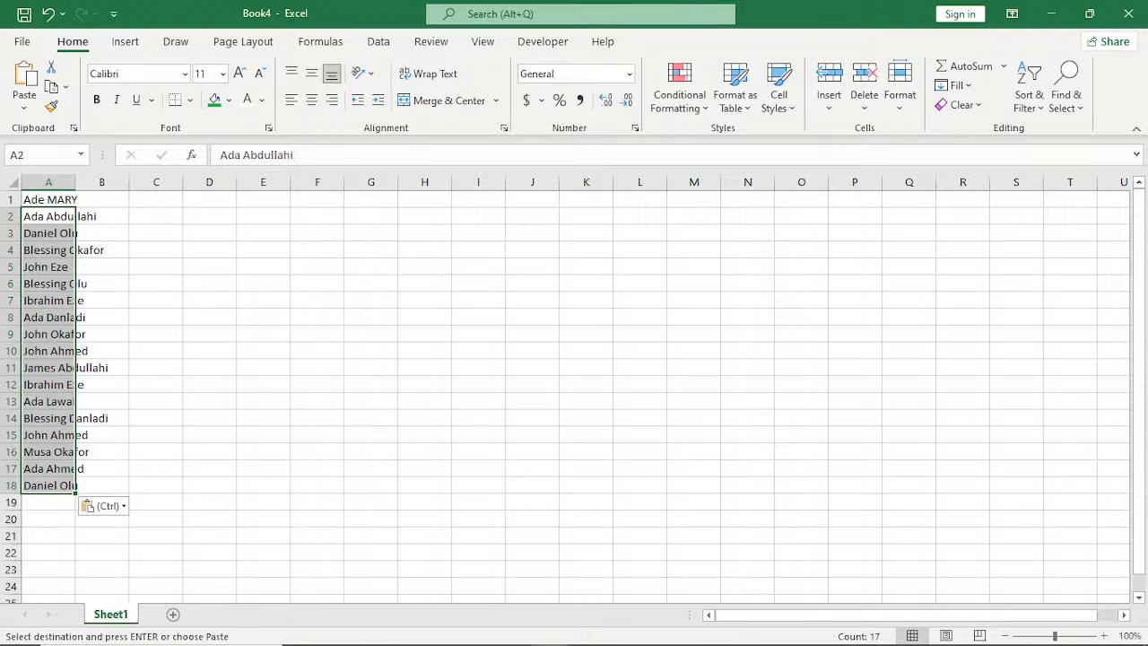
Return to the EXCEL AUTOMATION TEMPLATES EXERCISE workbook and copy the full names in B8:B17 of the STUDENT RESULT sheet.
mouse_move(547, 628)
left_click(579, 580)
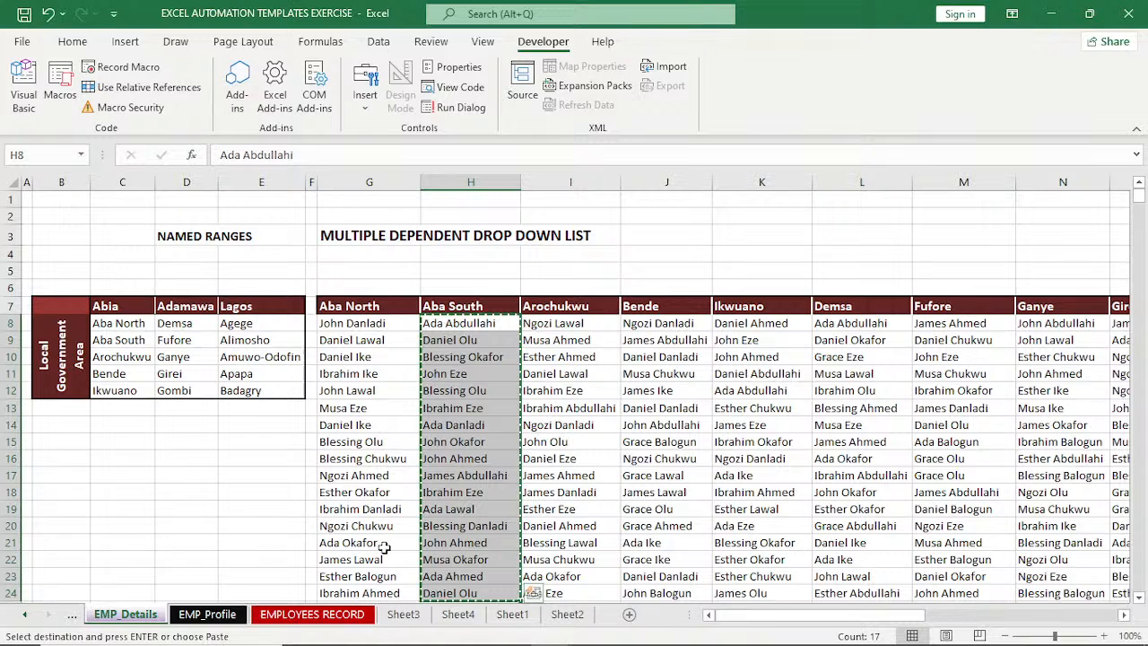
left_click(191, 617)
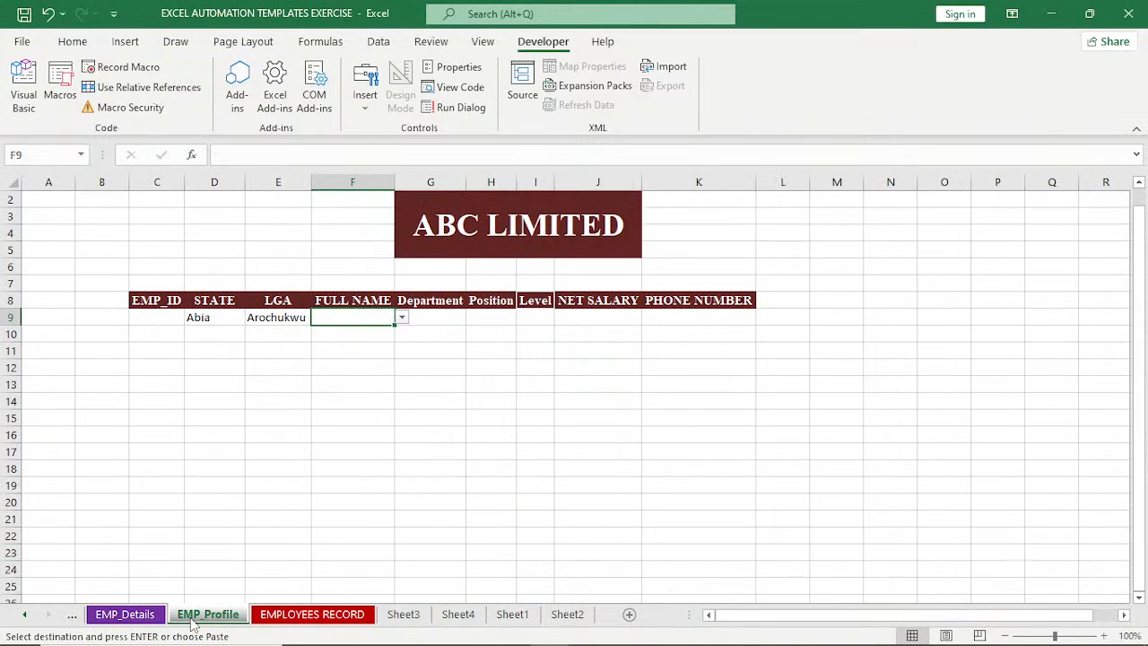
left_click(73, 617)
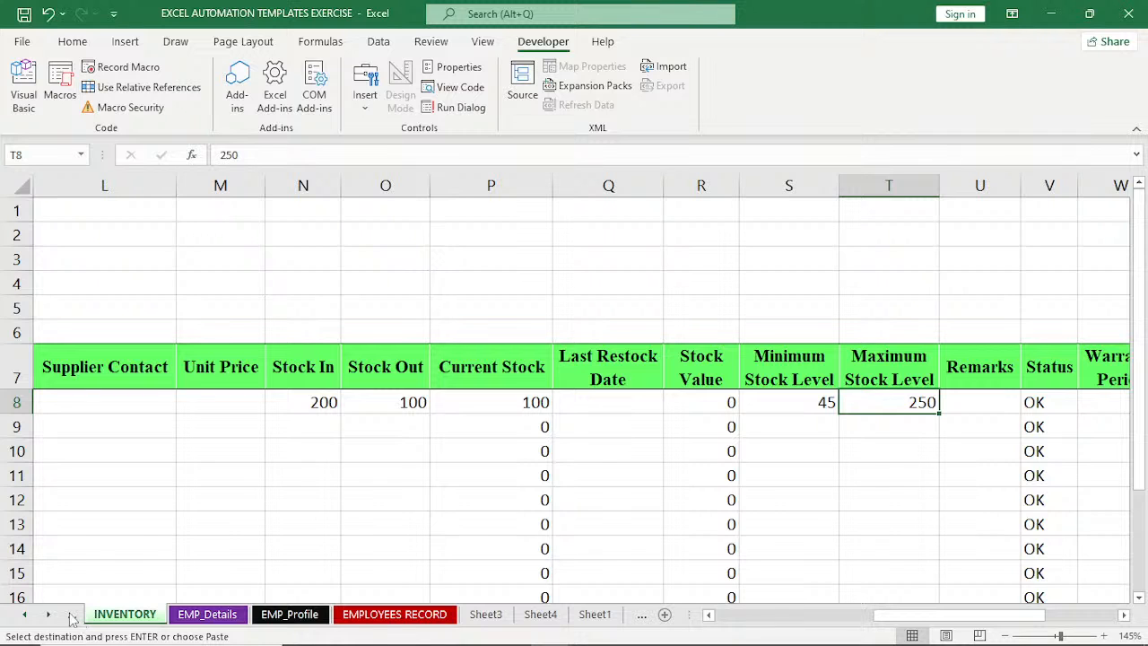
left_click(71, 619)
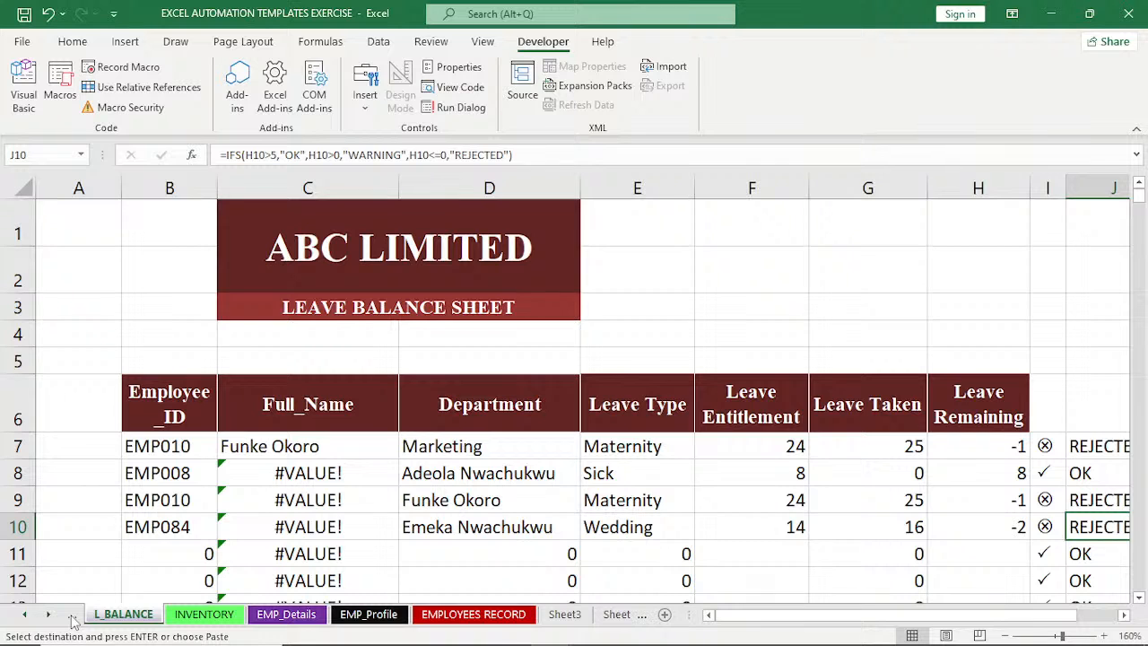
left_click(73, 622)
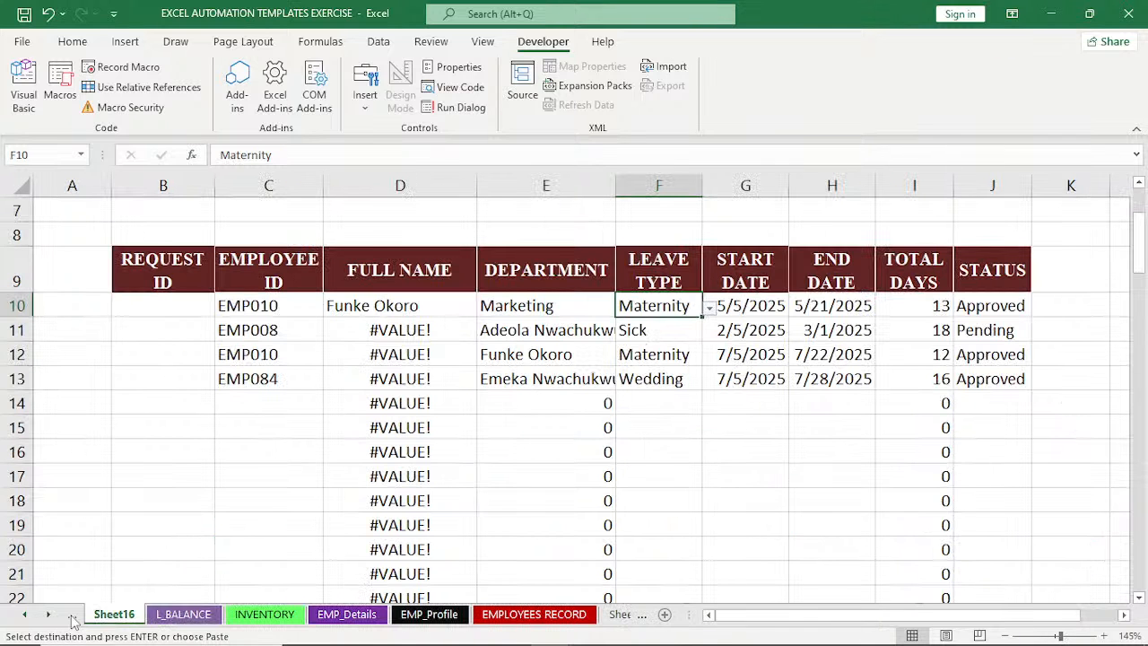
left_click(73, 622)
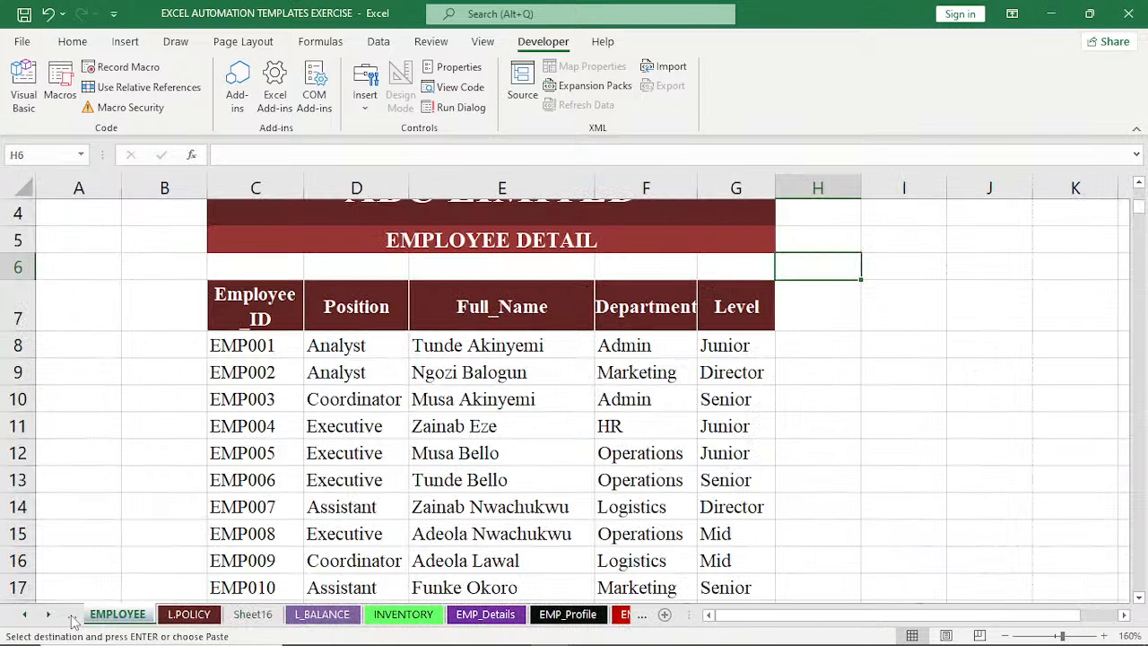
left_click(72, 622)
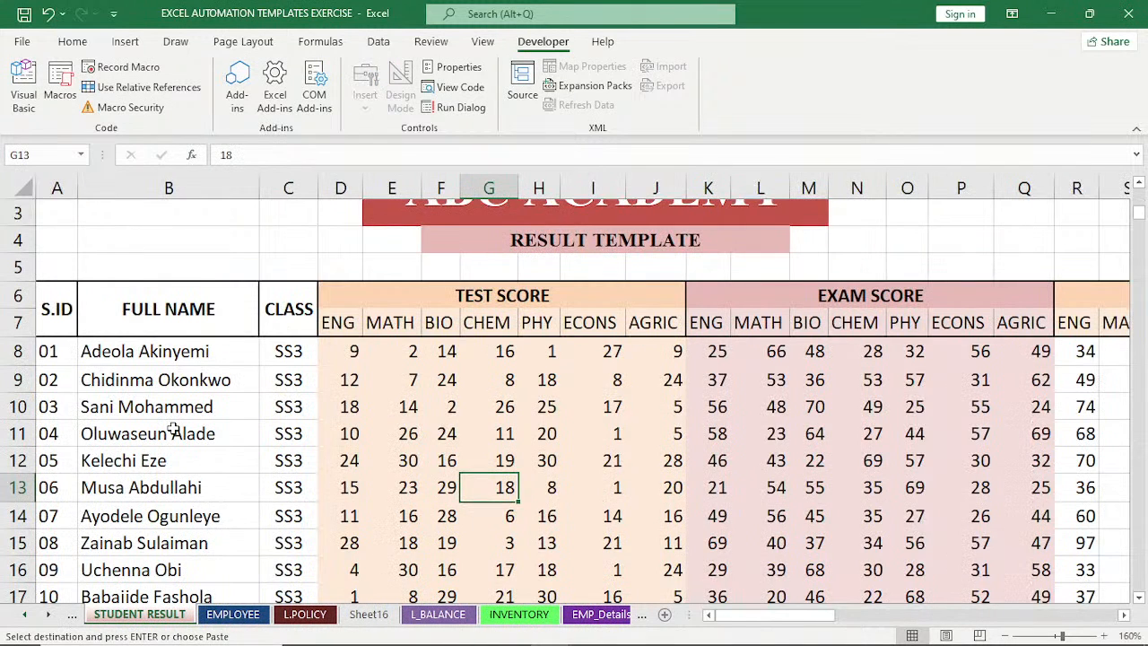
left_click_drag(170, 351, 175, 601)
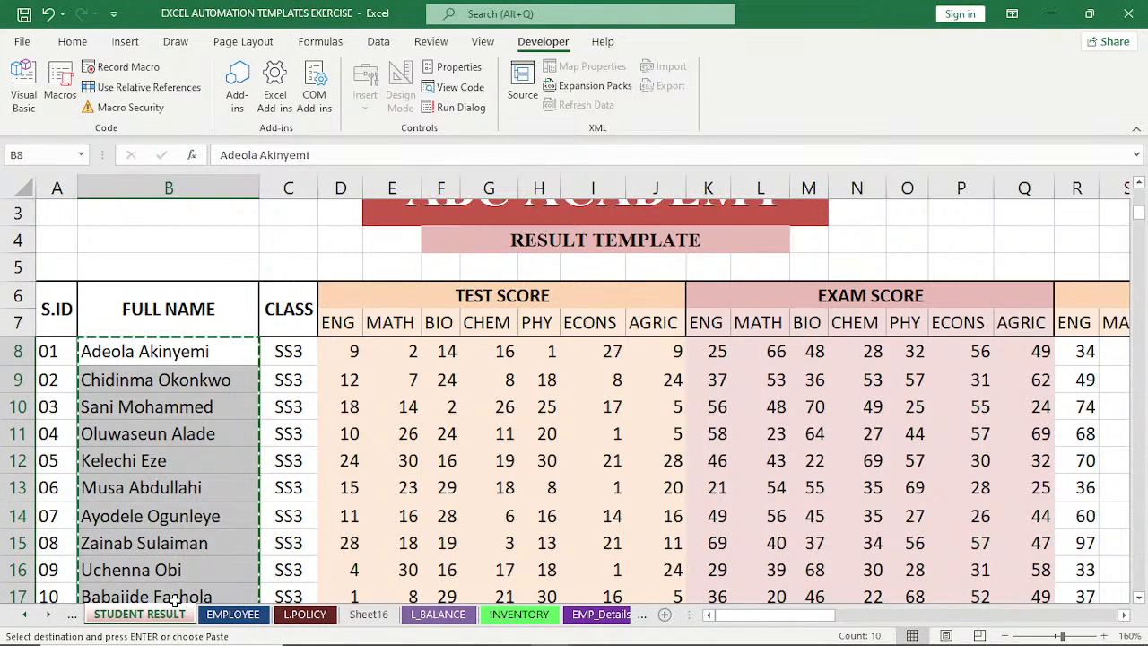
Paste the student names into Book4 starting at A19 and autofit the width of column A.
mouse_move(178, 644)
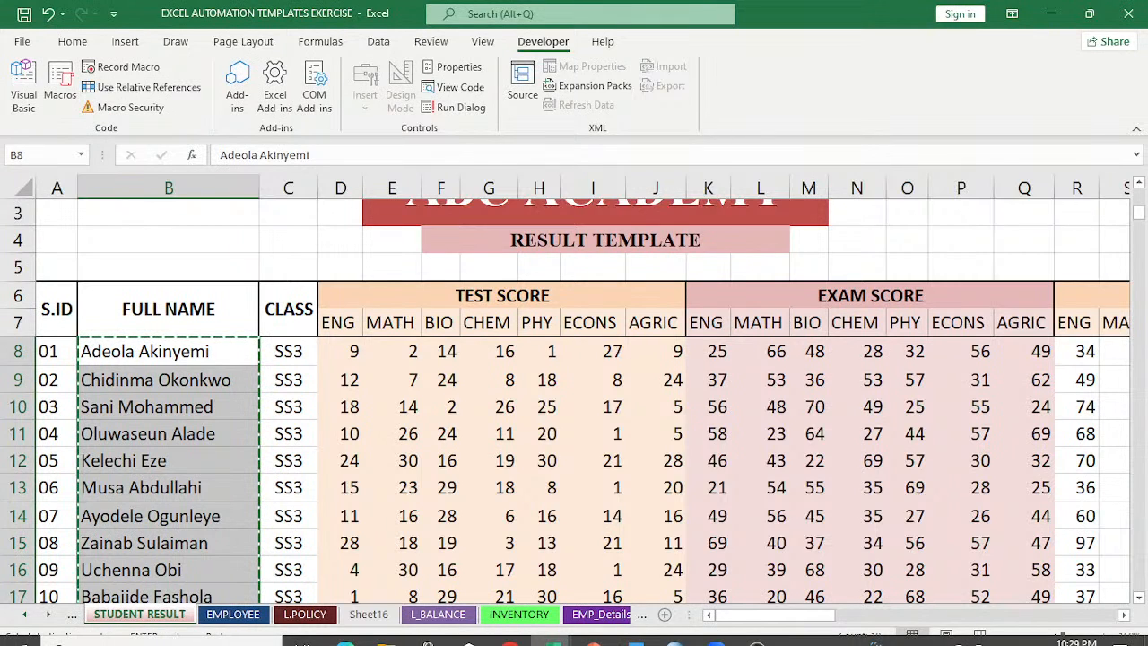
left_click(552, 630)
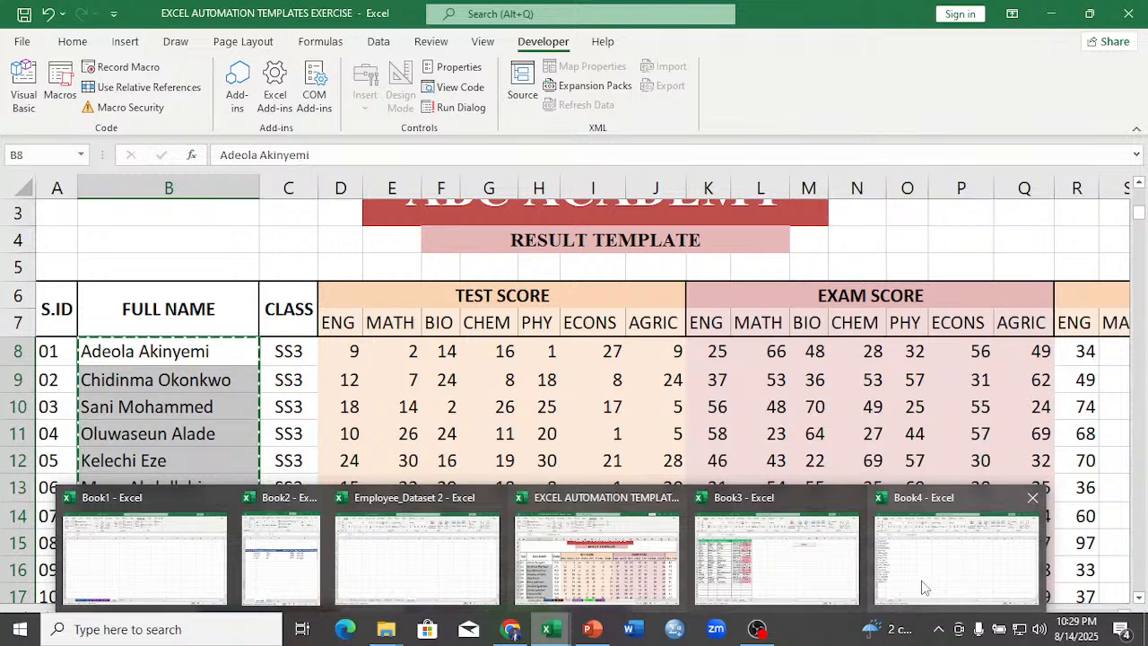
left_click(924, 588)
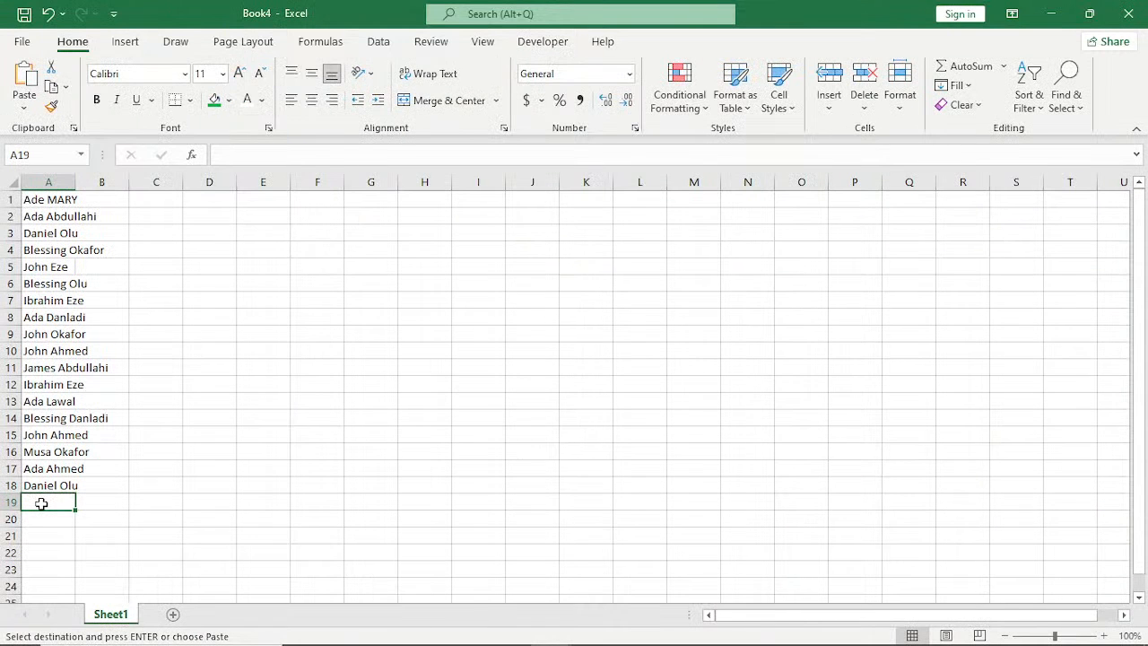
key("ctrl+v")
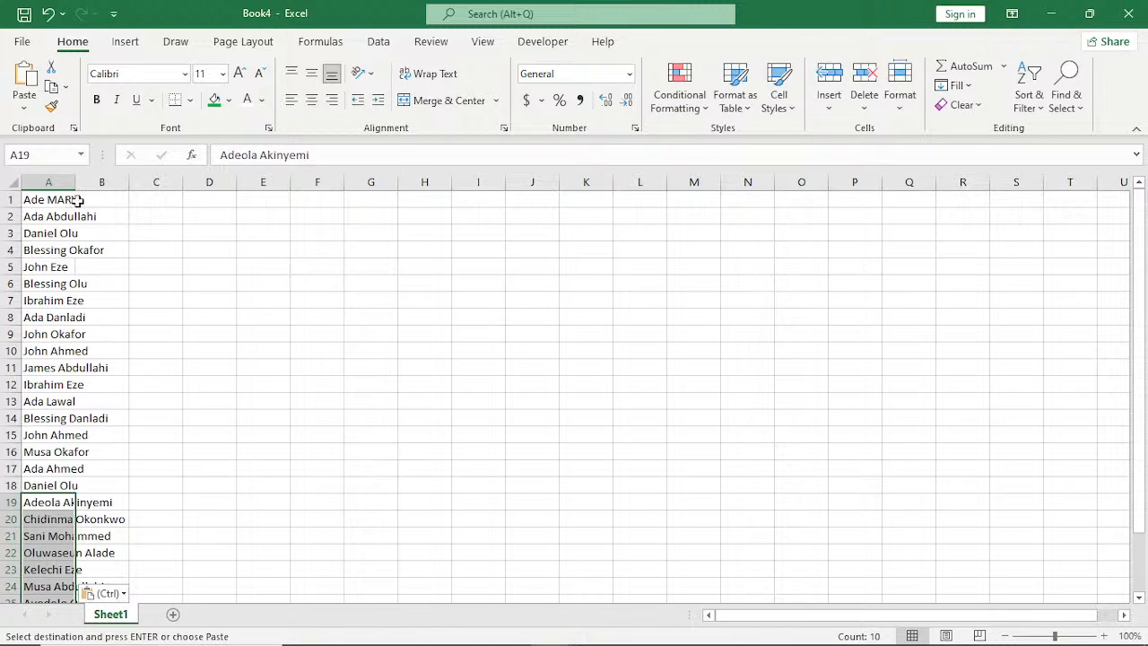
double_click(76, 182)
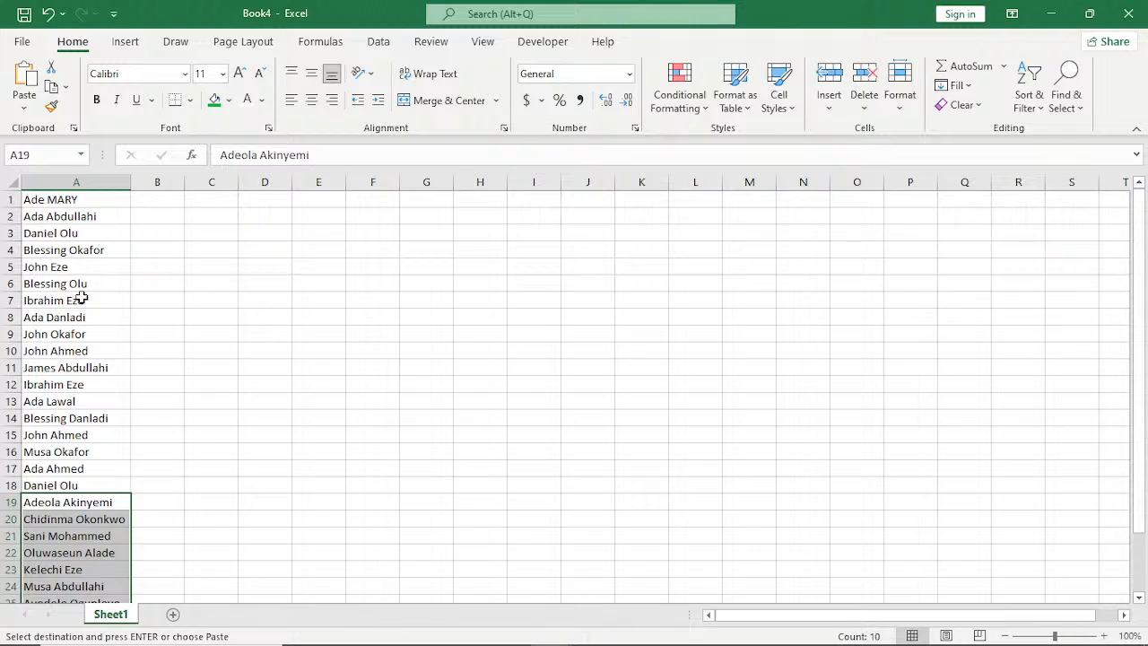
Start recording a macro named DATA_FORMAT, stored in the Personal Macro Workbook.
left_click(151, 333)
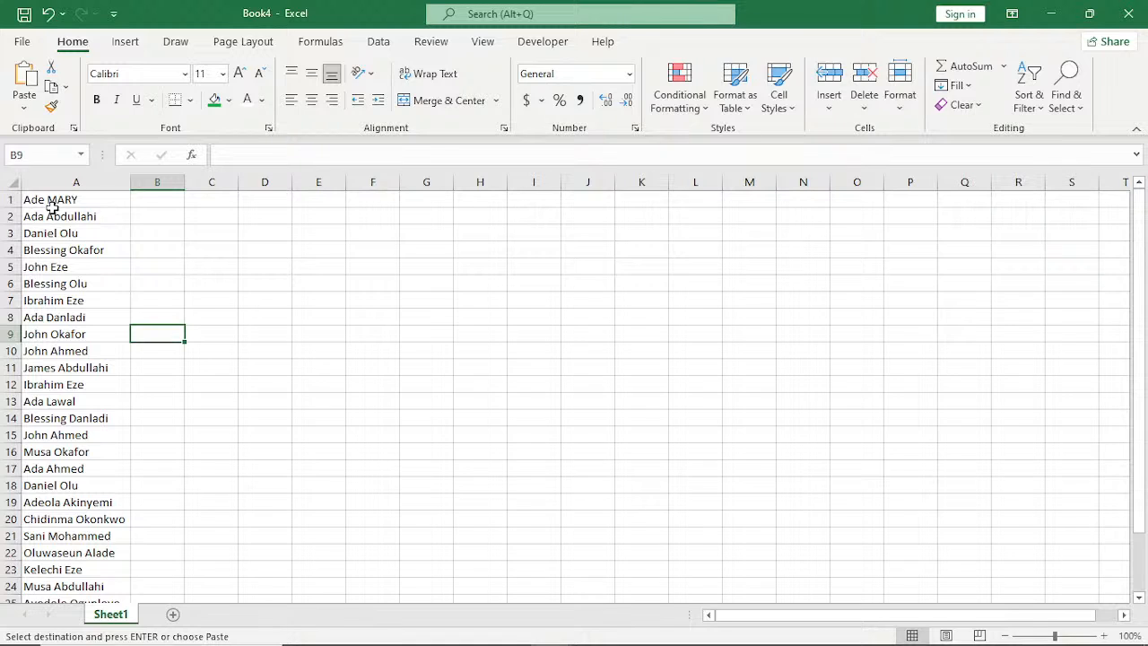
left_click(536, 42)
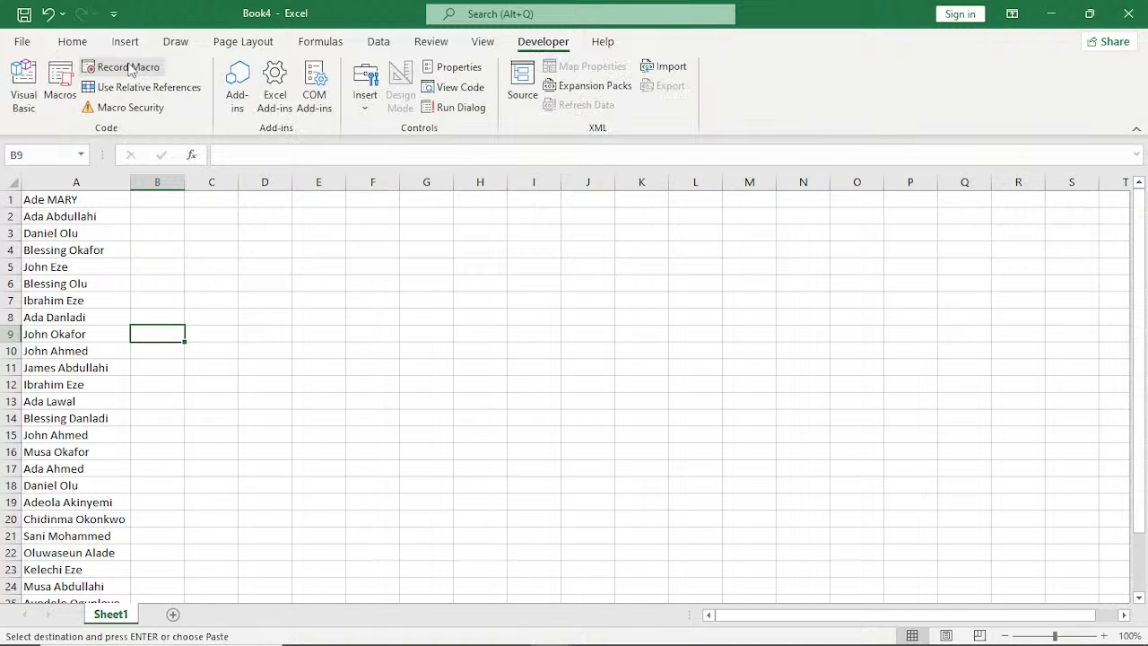
left_click(128, 67)
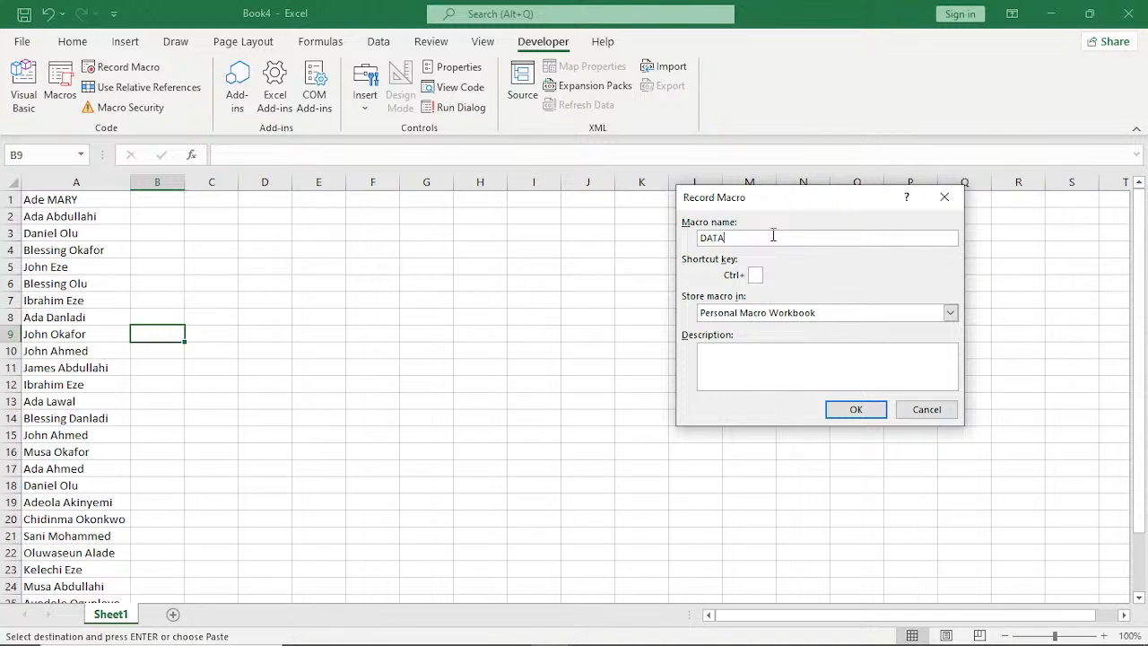
type("_FORMAT")
key("Return")
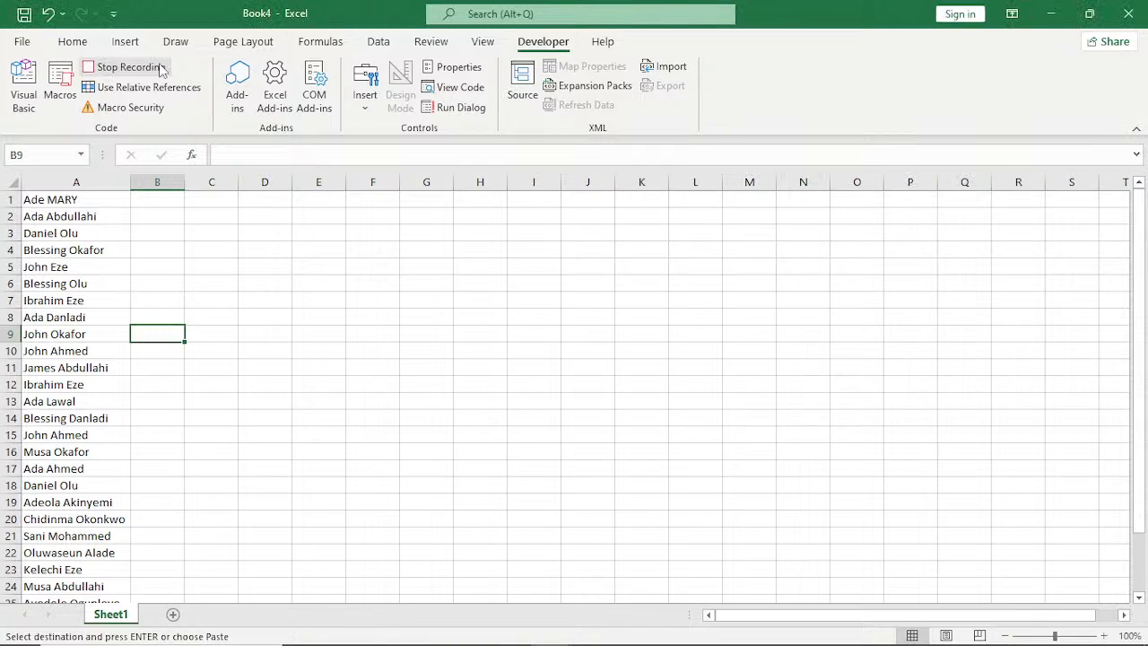
Insert a blank row above the first name in row 1.
left_click(7, 199)
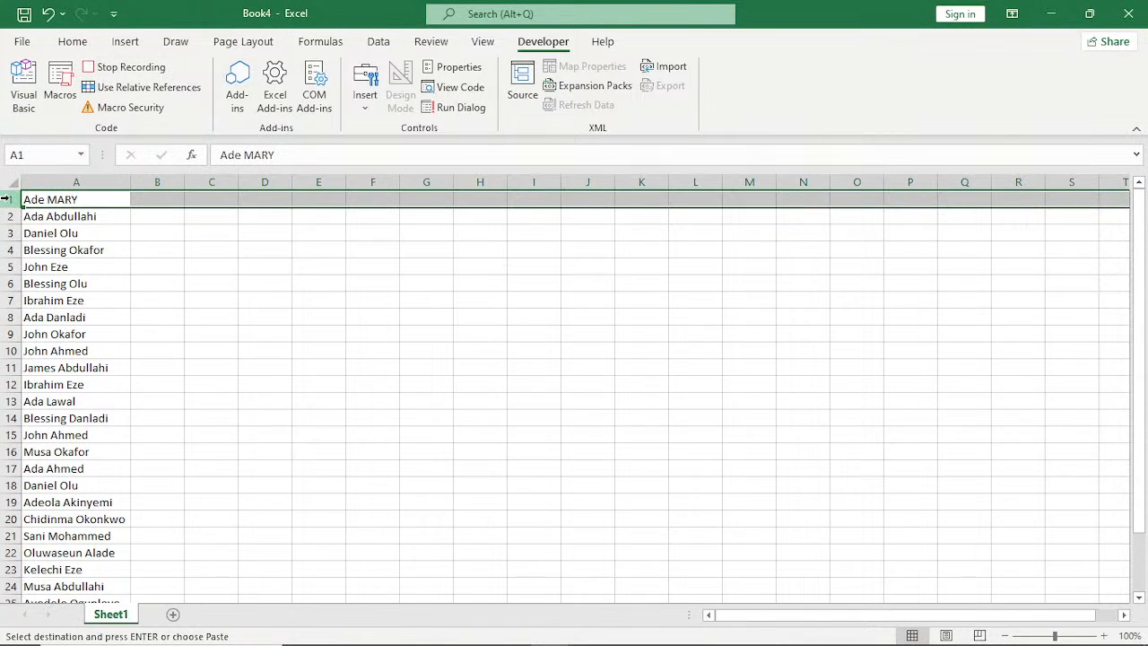
right_click(6, 199)
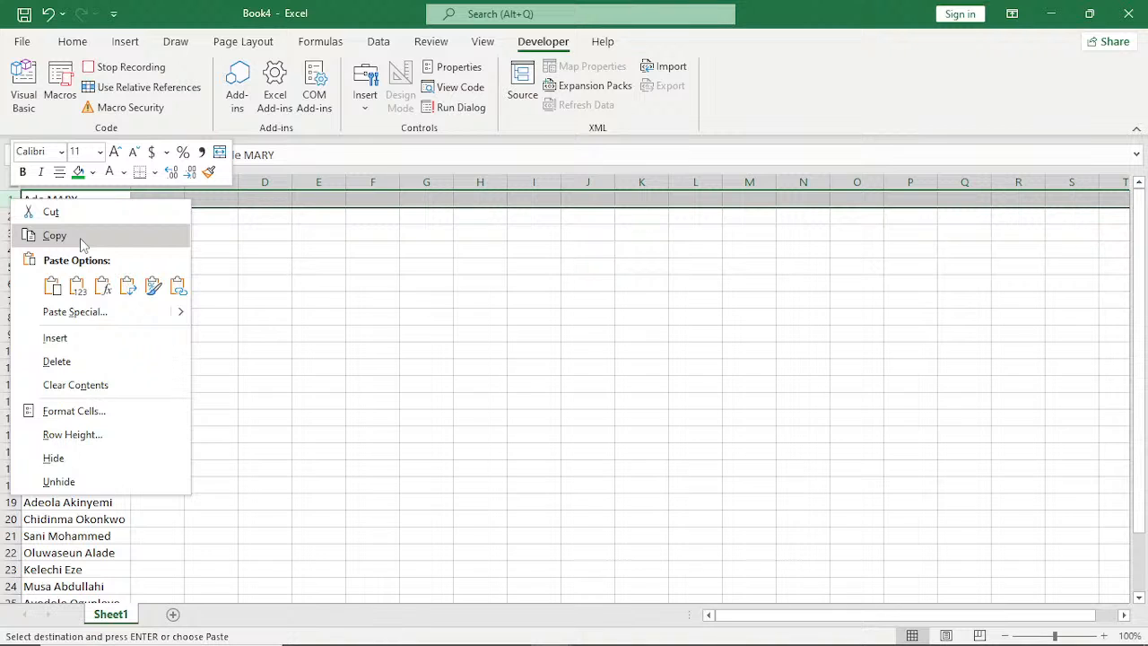
left_click(56, 338)
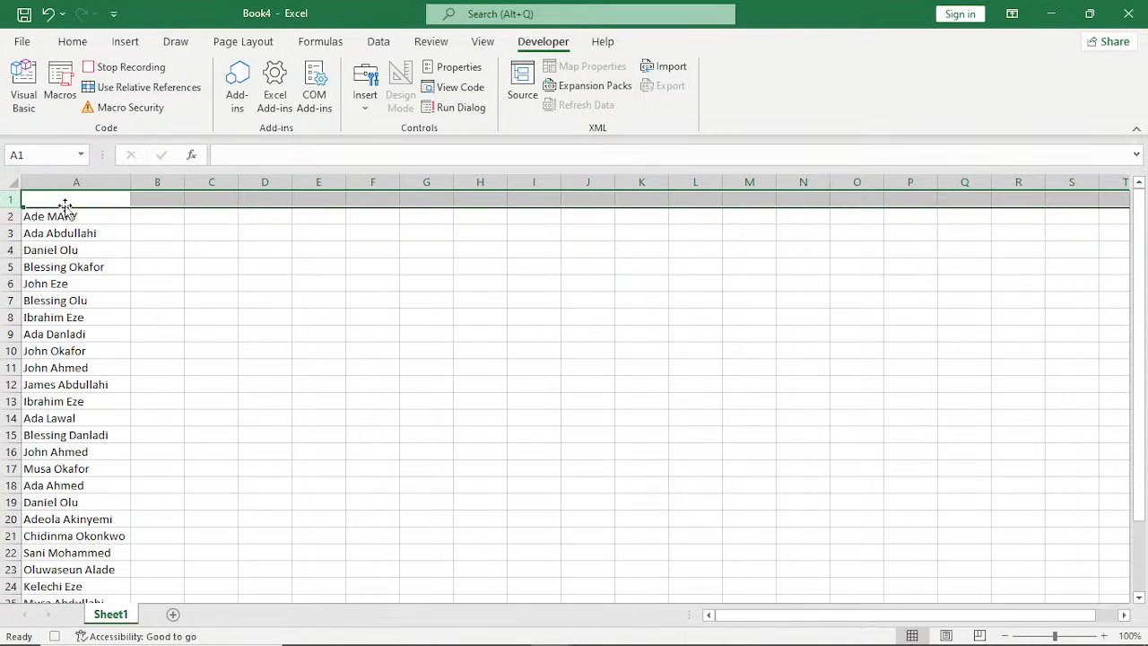
Enter the headers First Name in A1 and Last Nmae in B1, and select cell A2.
left_click(65, 201)
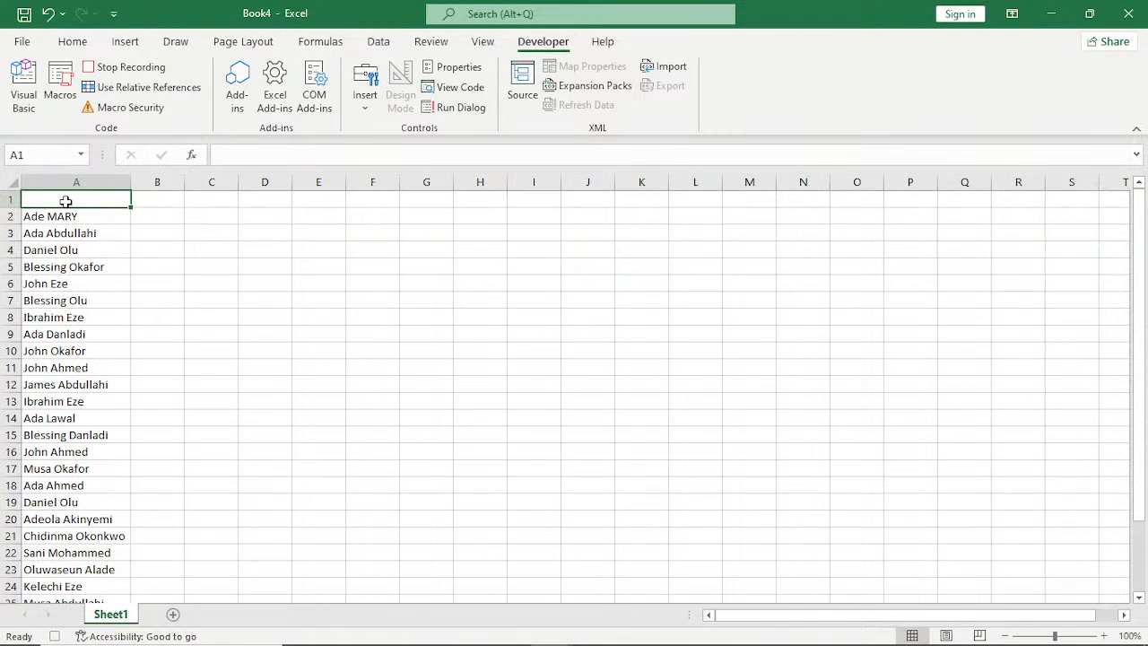
double_click(66, 201)
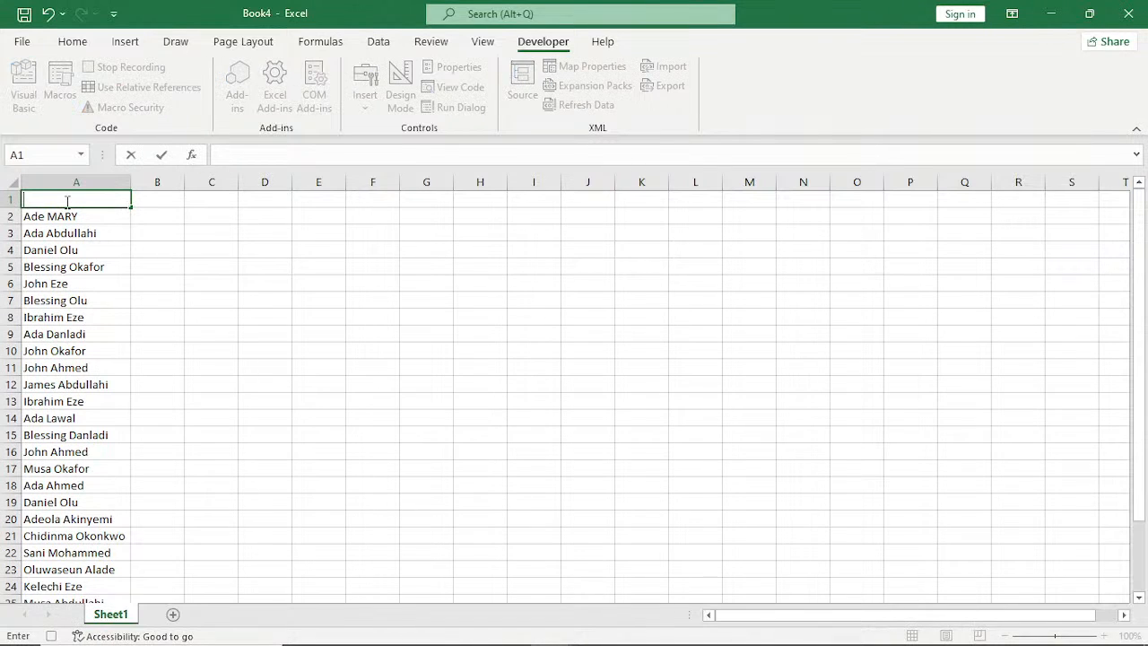
type("First Name")
key("Tab")
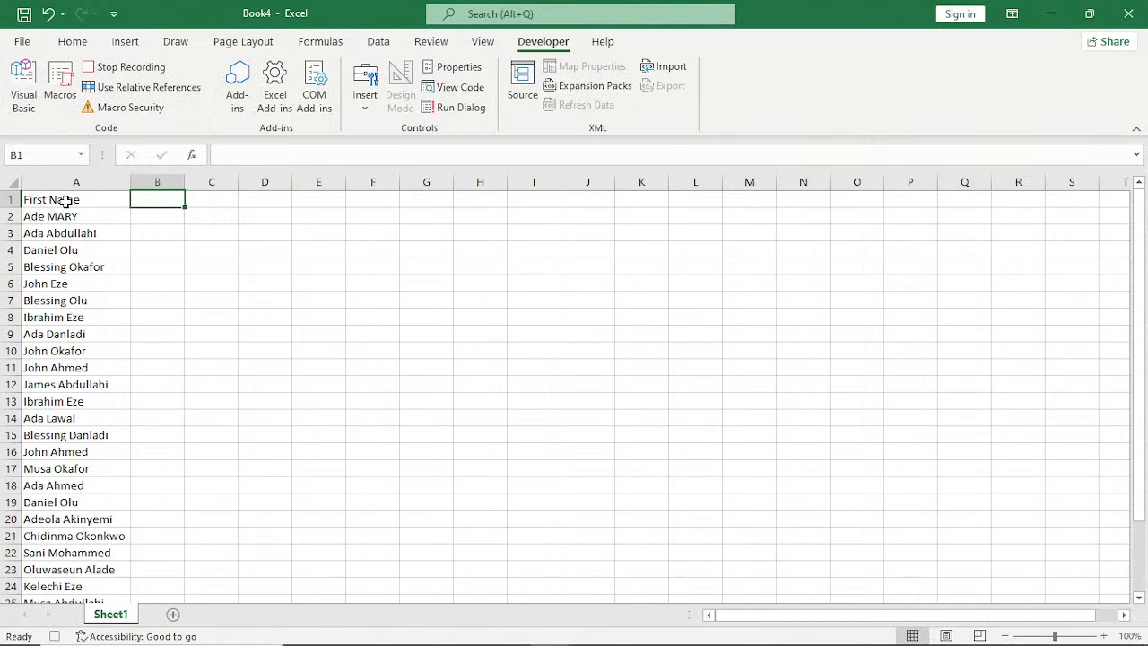
type("Last")
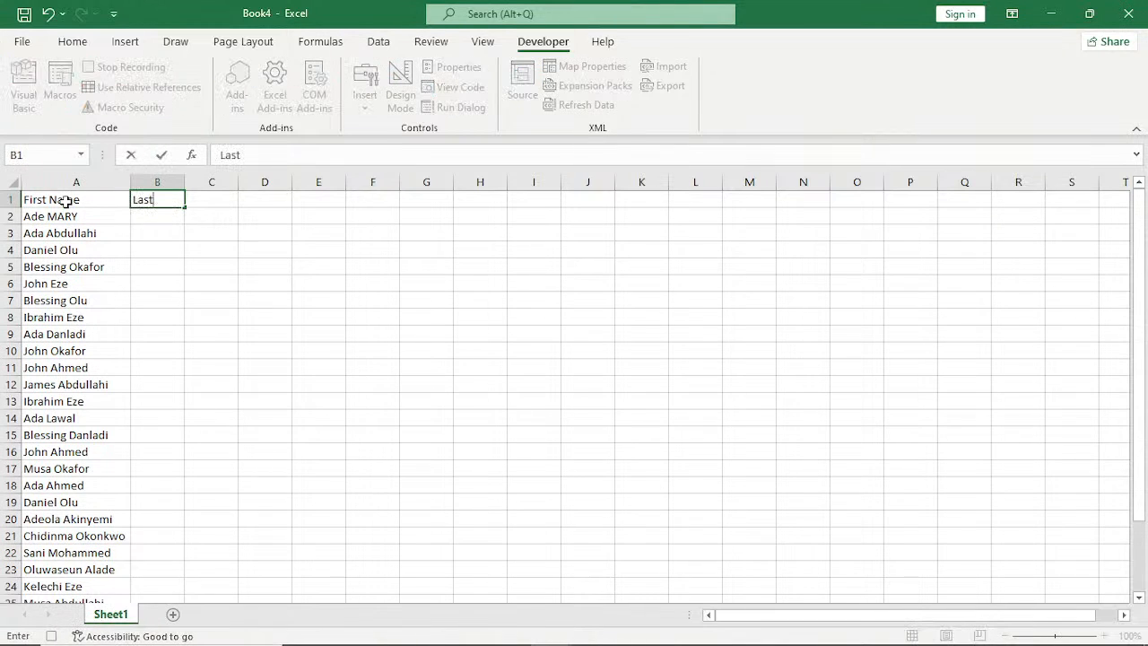
type(" Nmae")
left_click(91, 232)
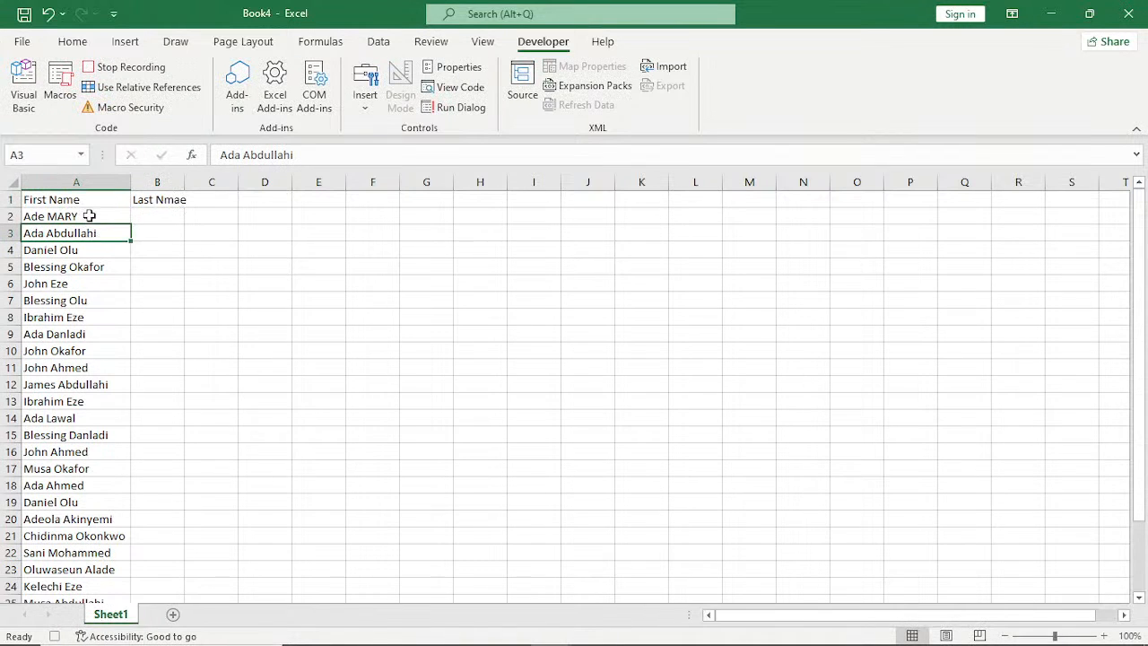
left_click(90, 216)
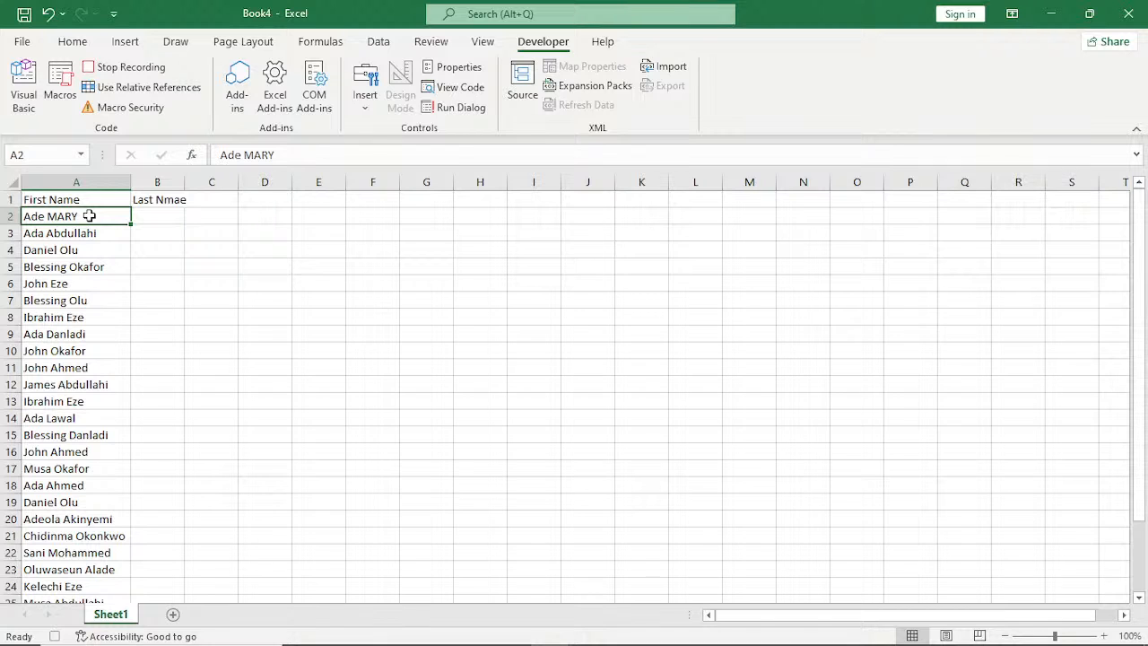
Split the full names from A2 to the bottom of column A into two columns with Text to Columns, delimited by tab and space.
key("ctrl+shift+Down")
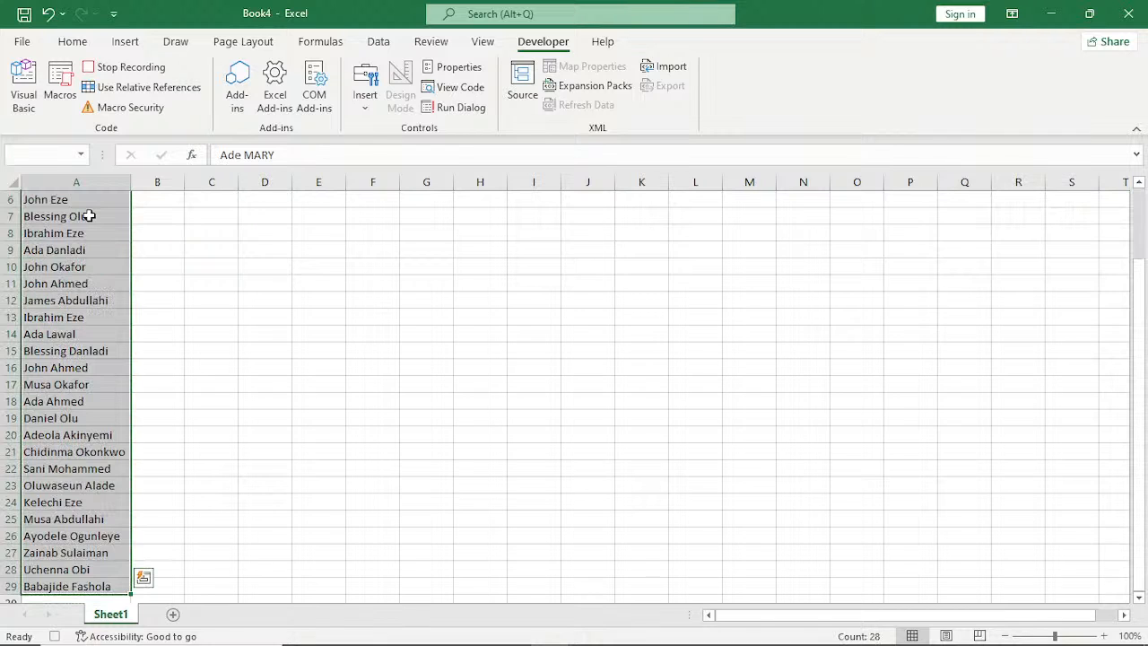
key("ctrl+shift+Down")
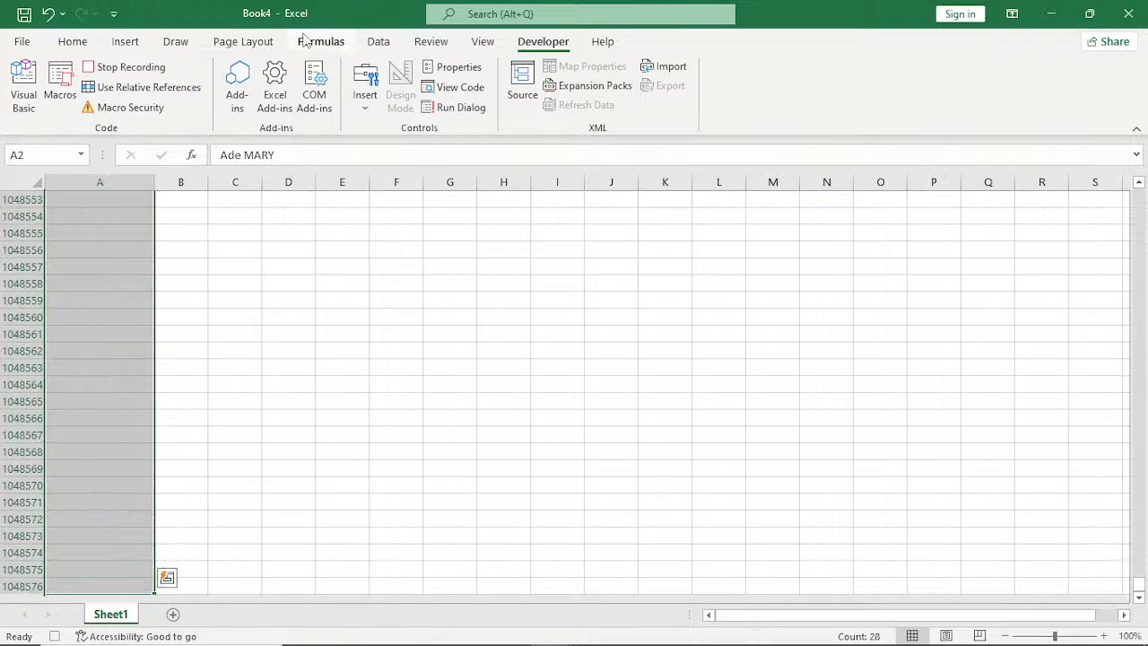
left_click(378, 41)
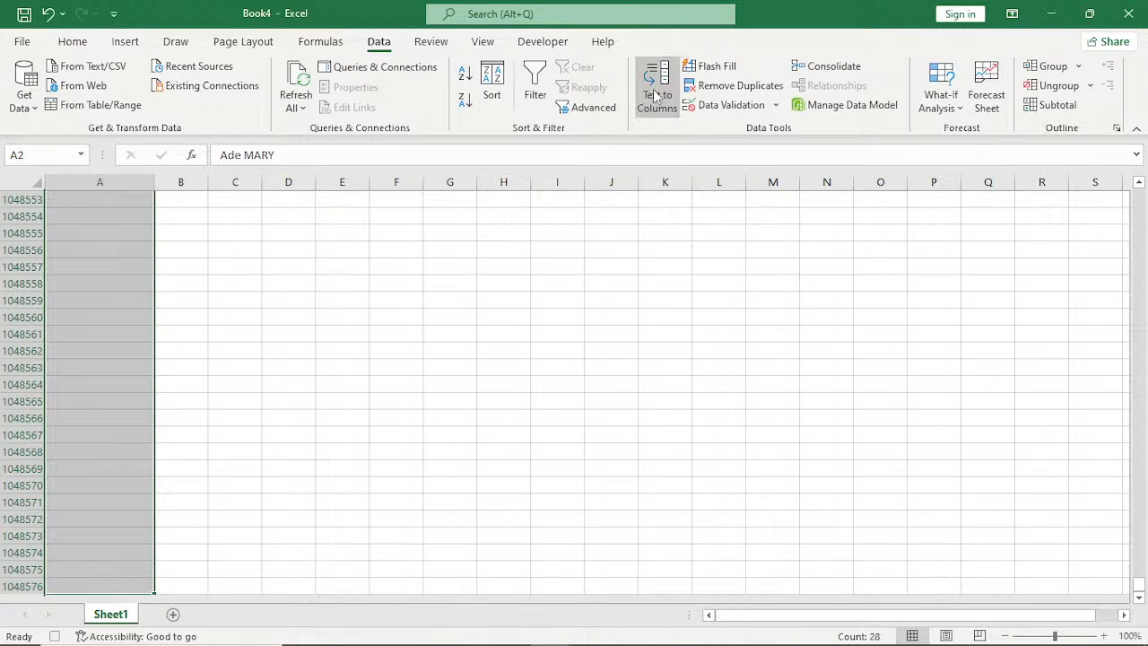
left_click(657, 96)
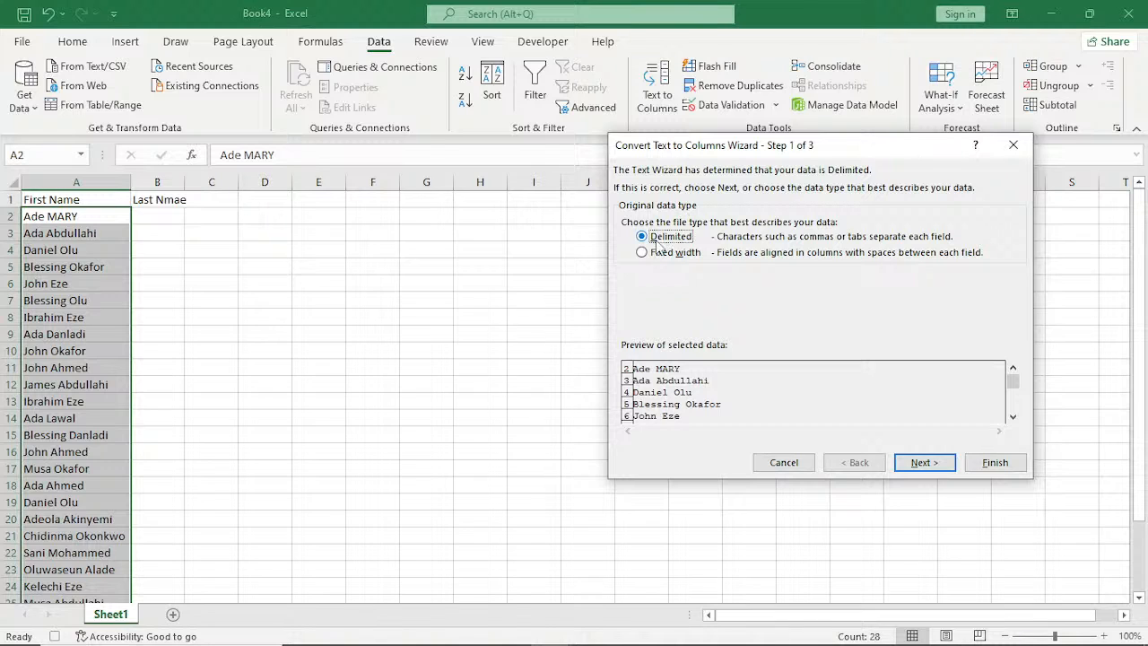
left_click(923, 464)
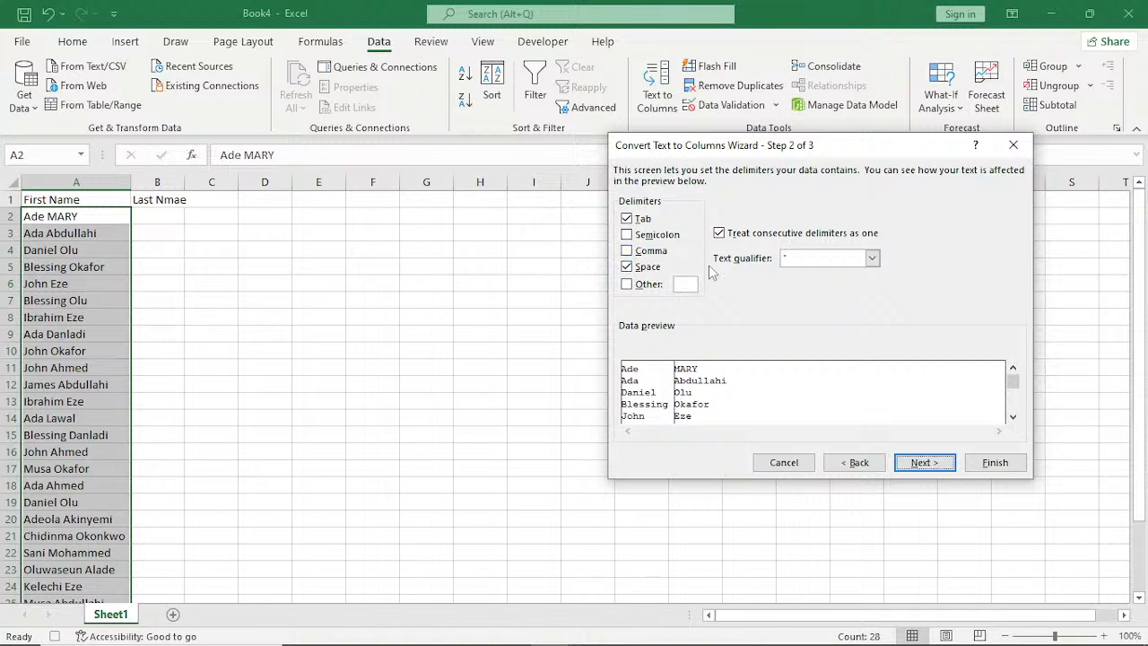
left_click(924, 463)
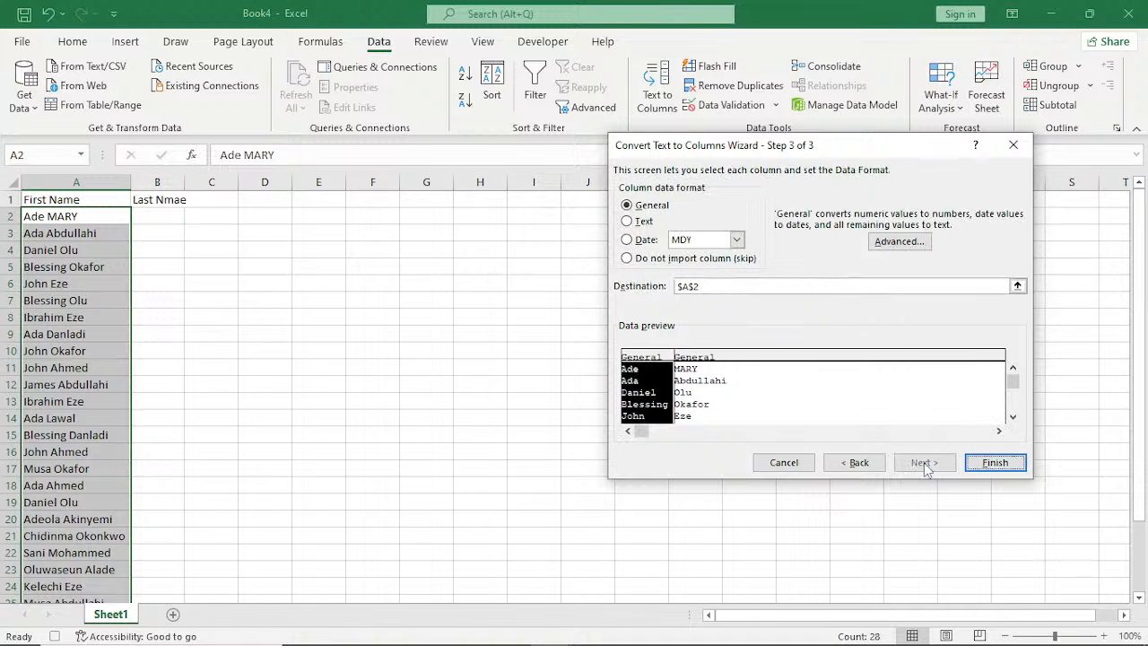
left_click(997, 459)
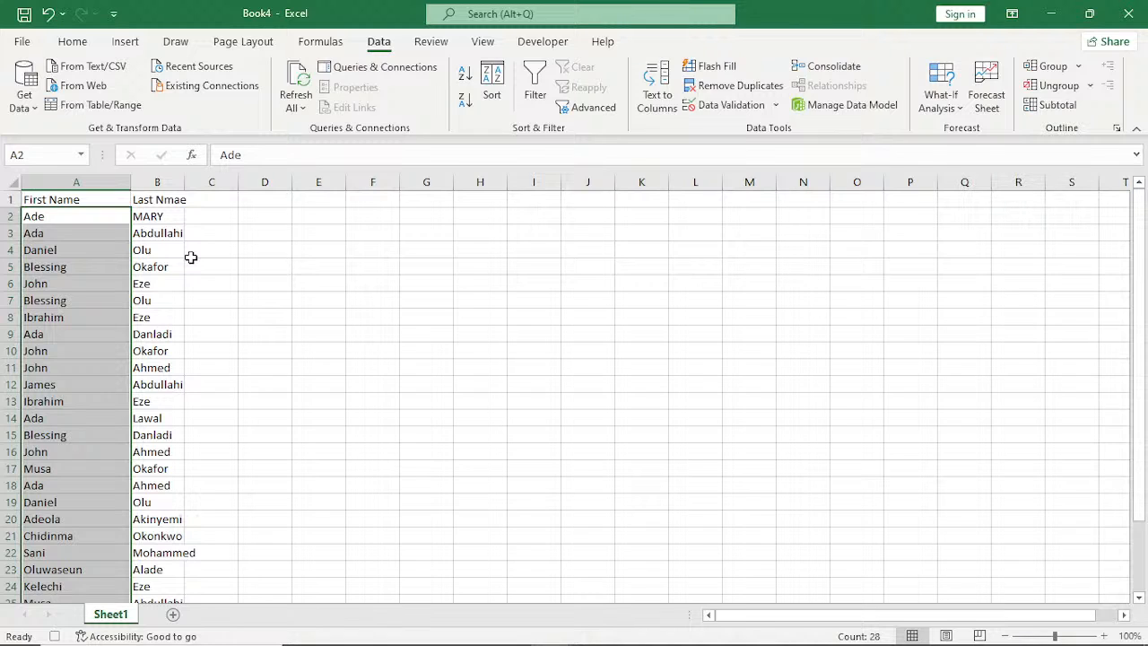
left_click(158, 235)
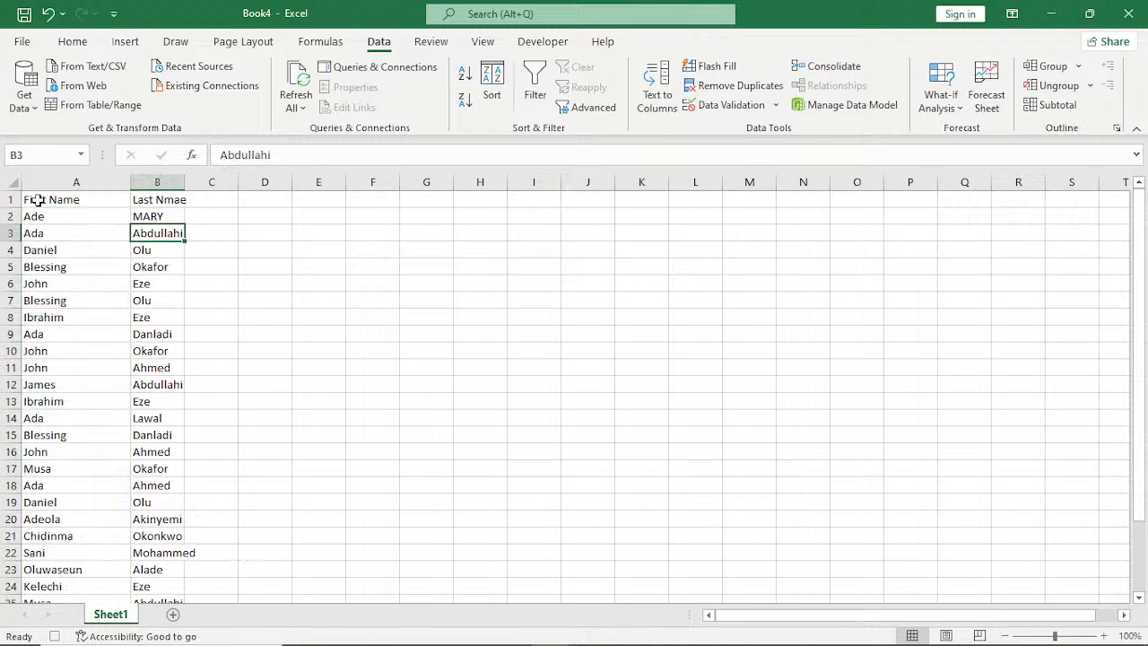
Make the headers in A1:B1 bold at font size 12 and autofit the width of column B.
left_click_drag(36, 200, 144, 200)
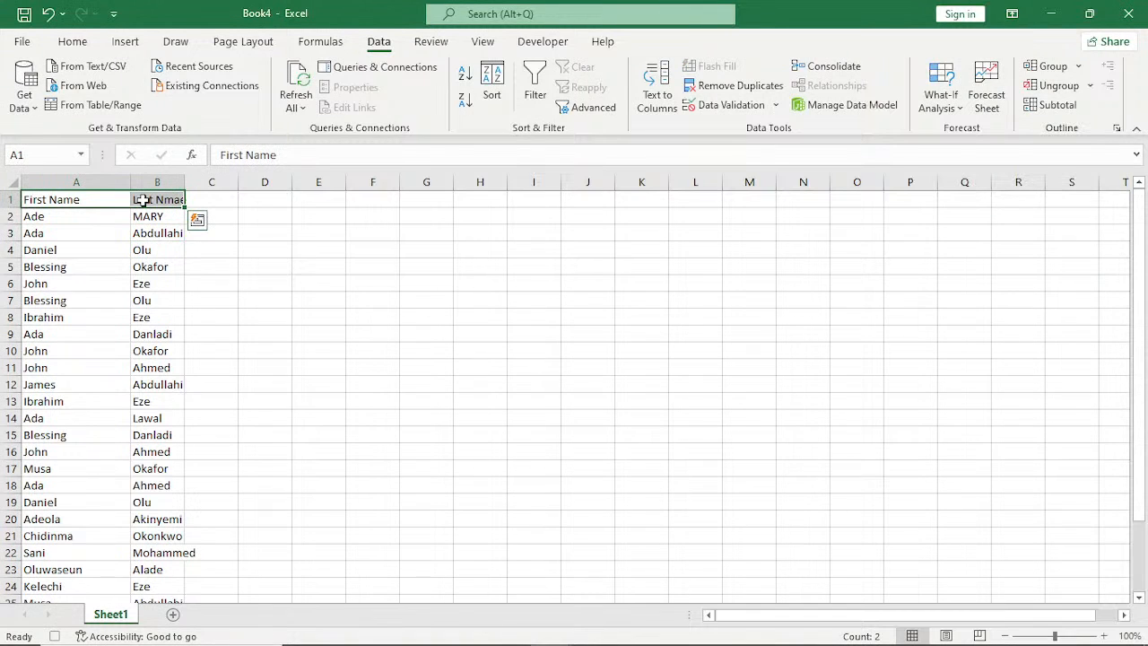
left_click(72, 41)
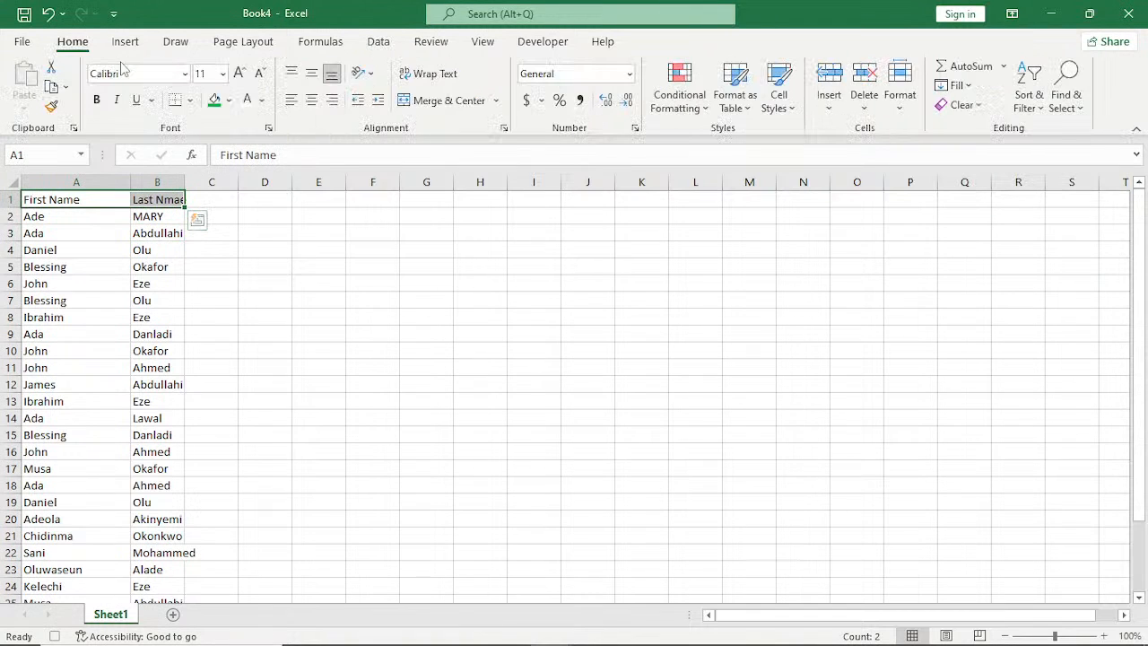
left_click(96, 100)
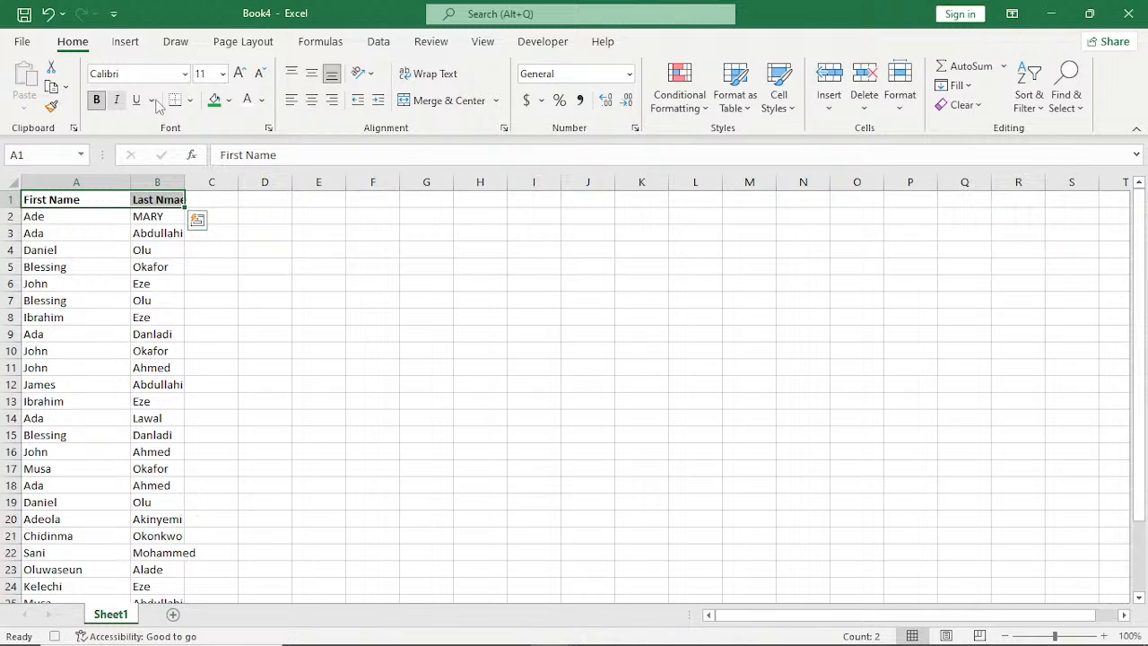
left_click(238, 74)
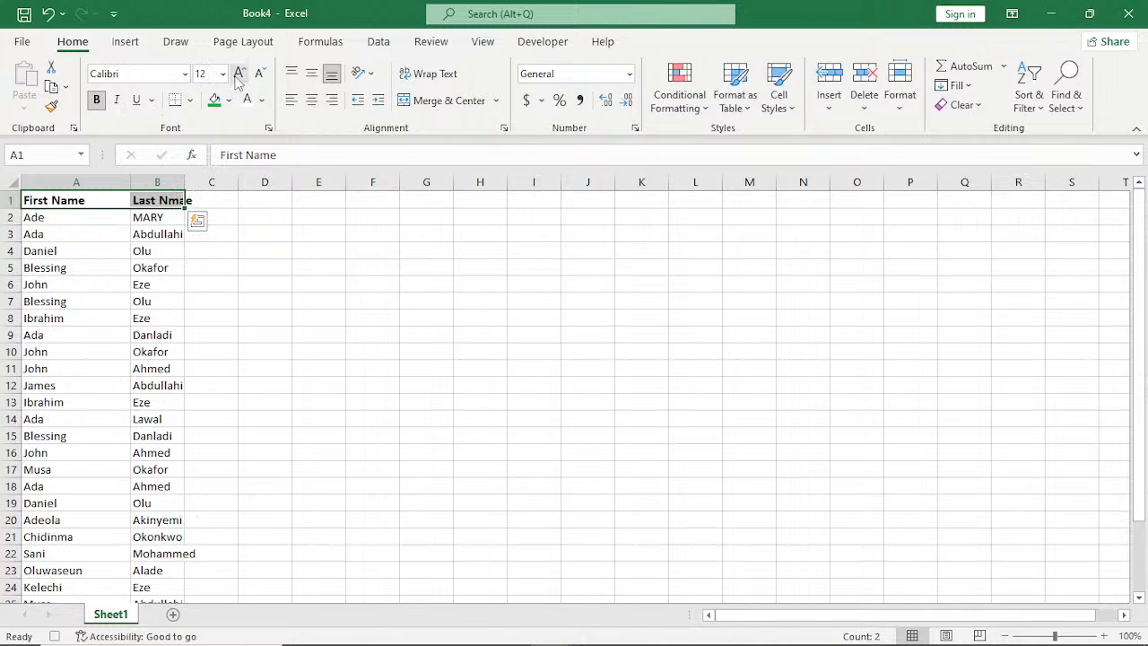
double_click(183, 178)
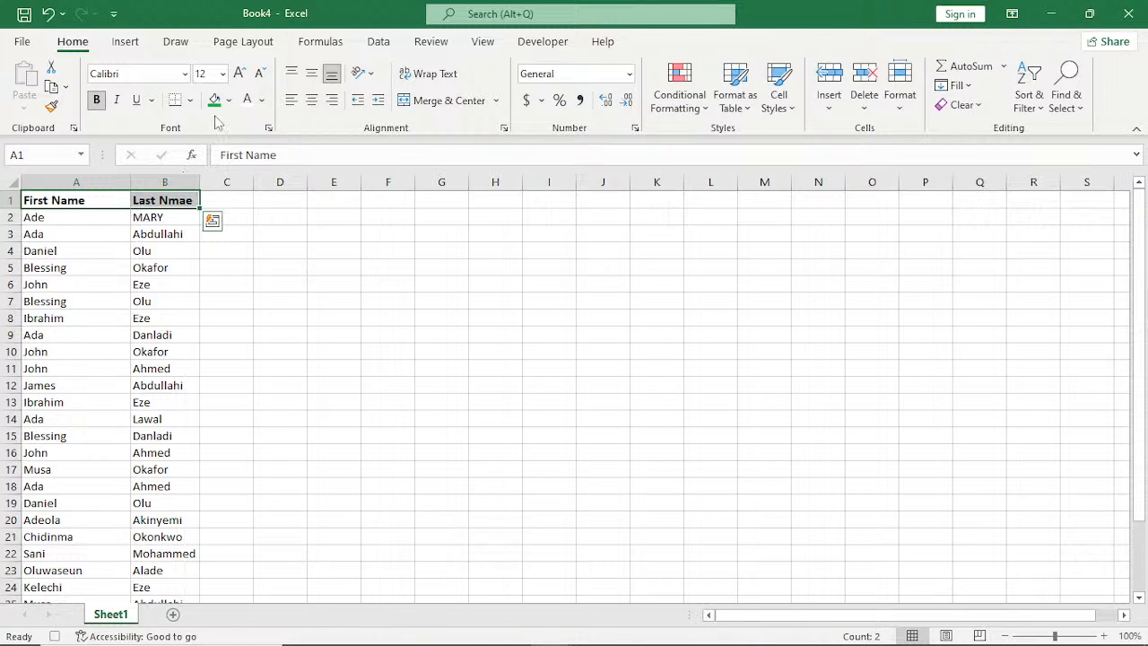
Fill the header cells A1:B1 with the darkest orange theme colour and make their text white.
left_click(228, 100)
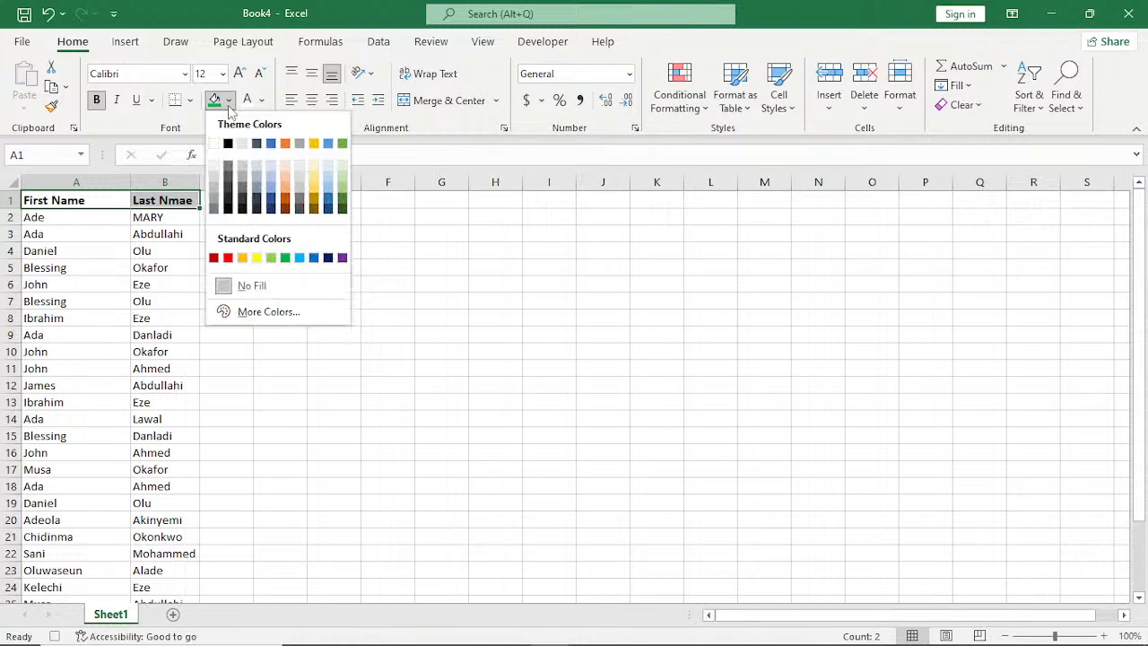
left_click(286, 209)
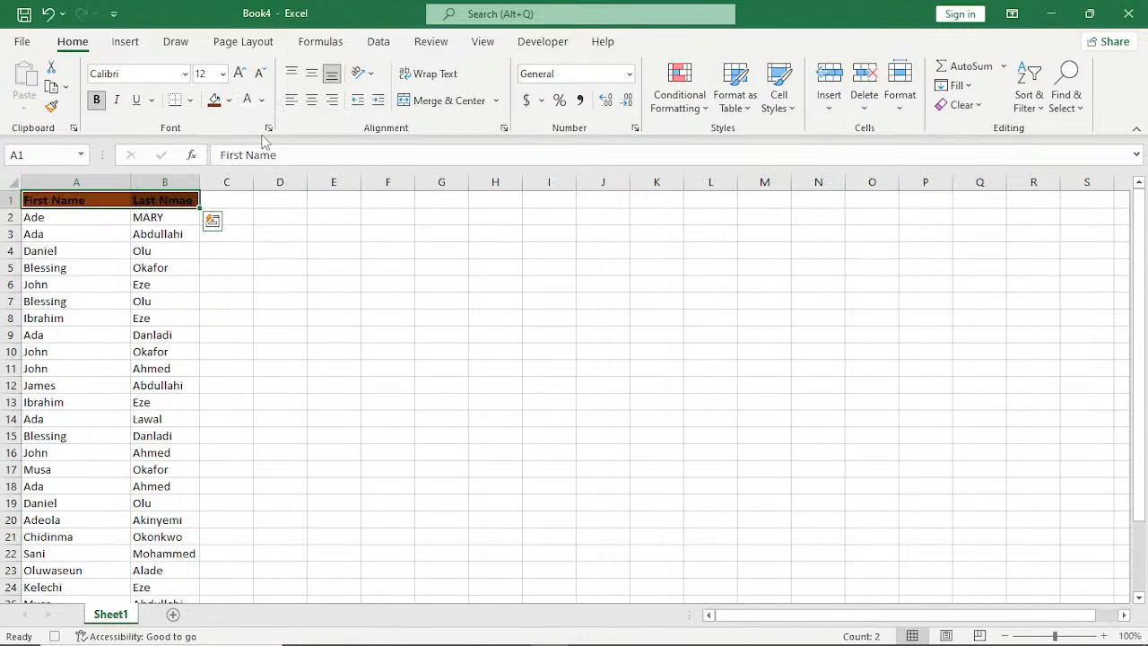
left_click(248, 101)
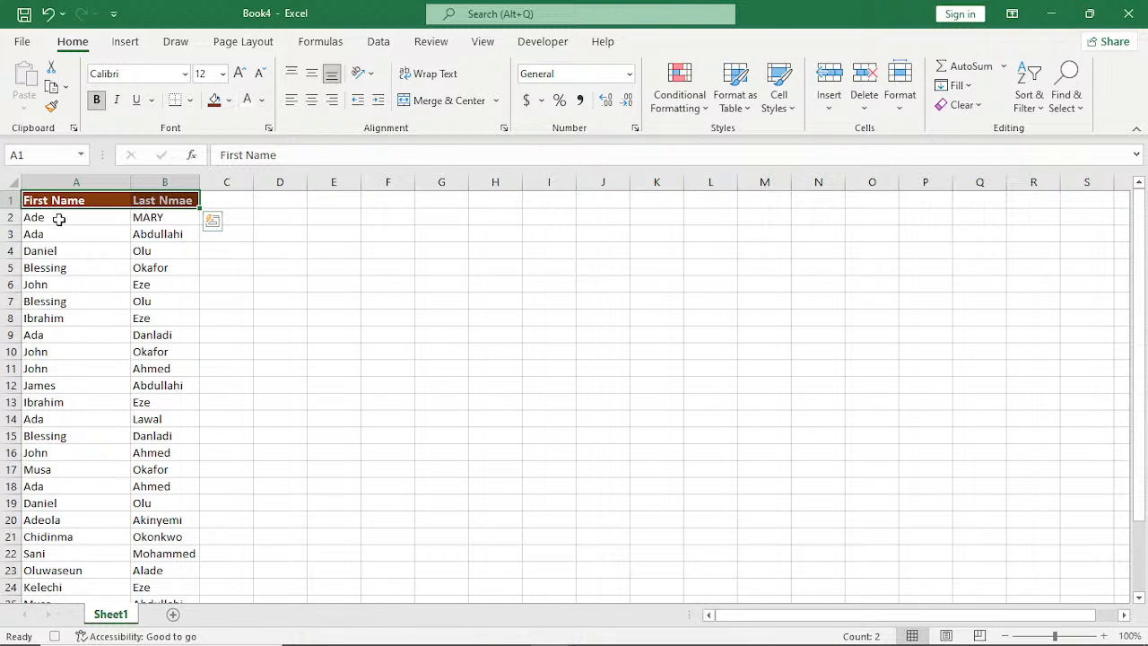
Apply thin near-black inside borders to the whole of columns A and B.
left_click_drag(76, 182, 195, 197)
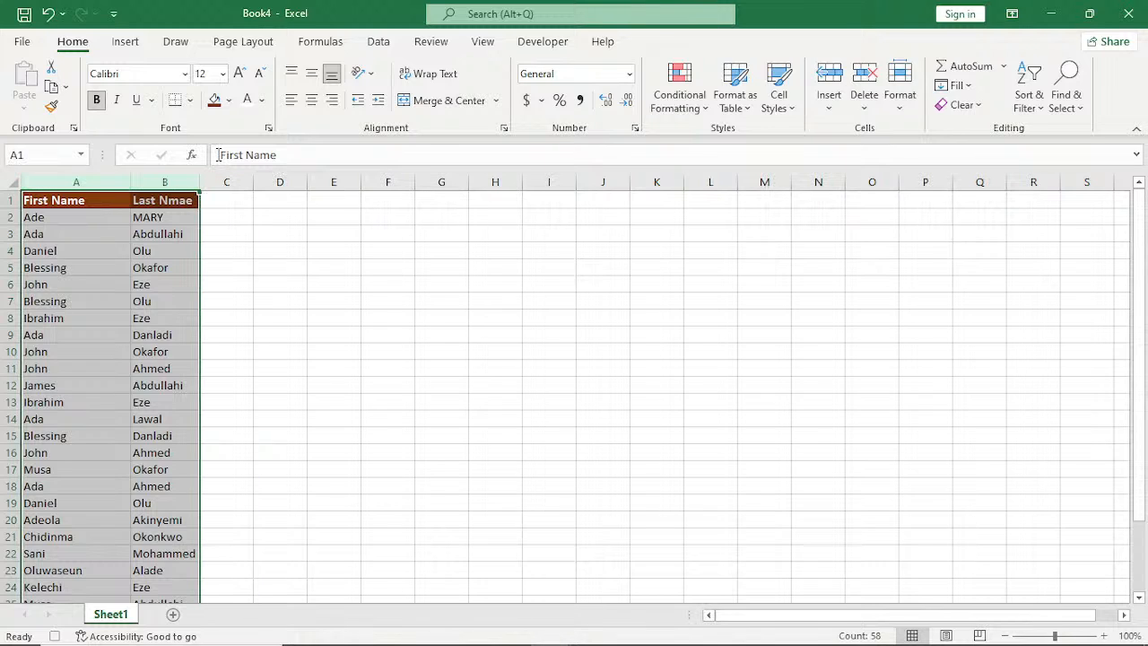
left_click(190, 100)
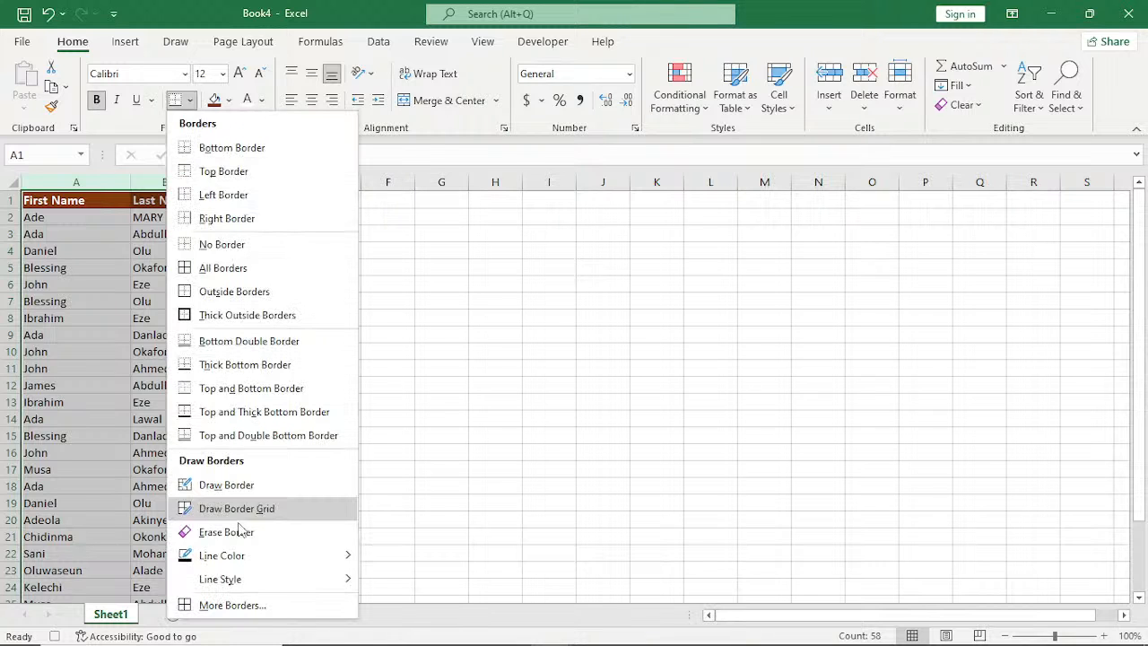
left_click(242, 605)
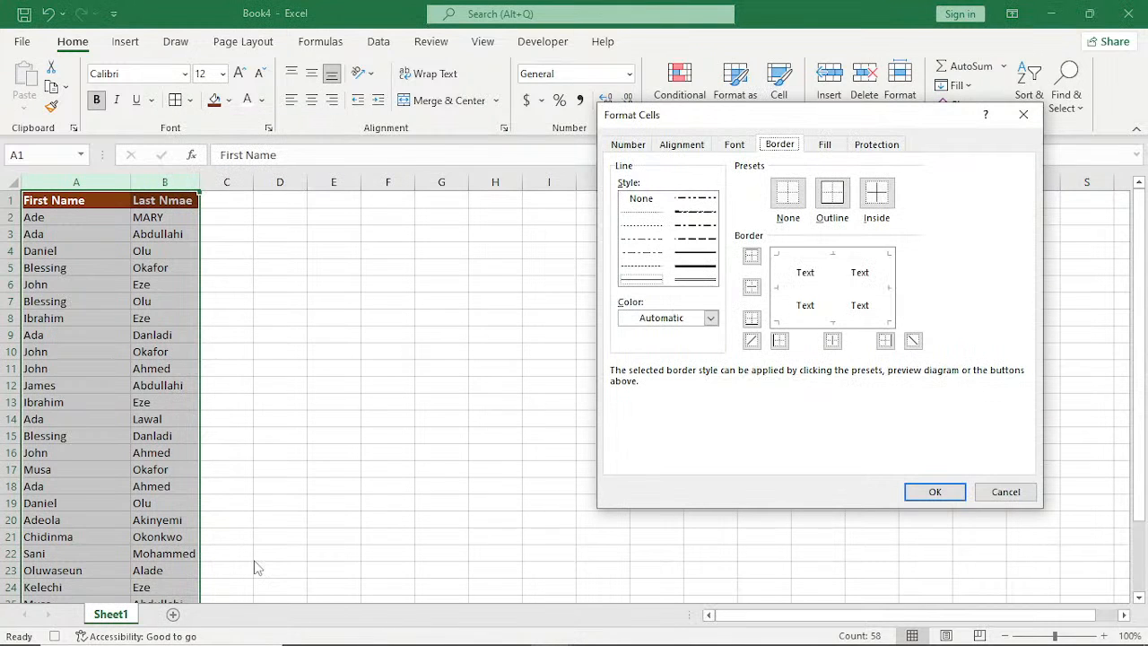
left_click(710, 319)
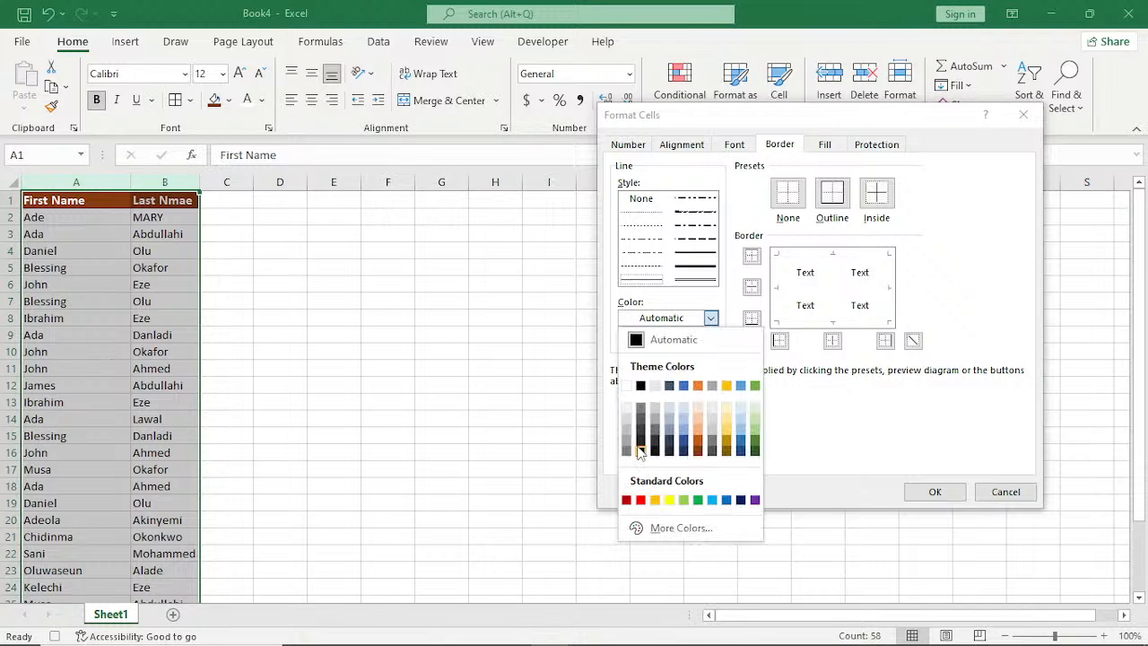
left_click(640, 451)
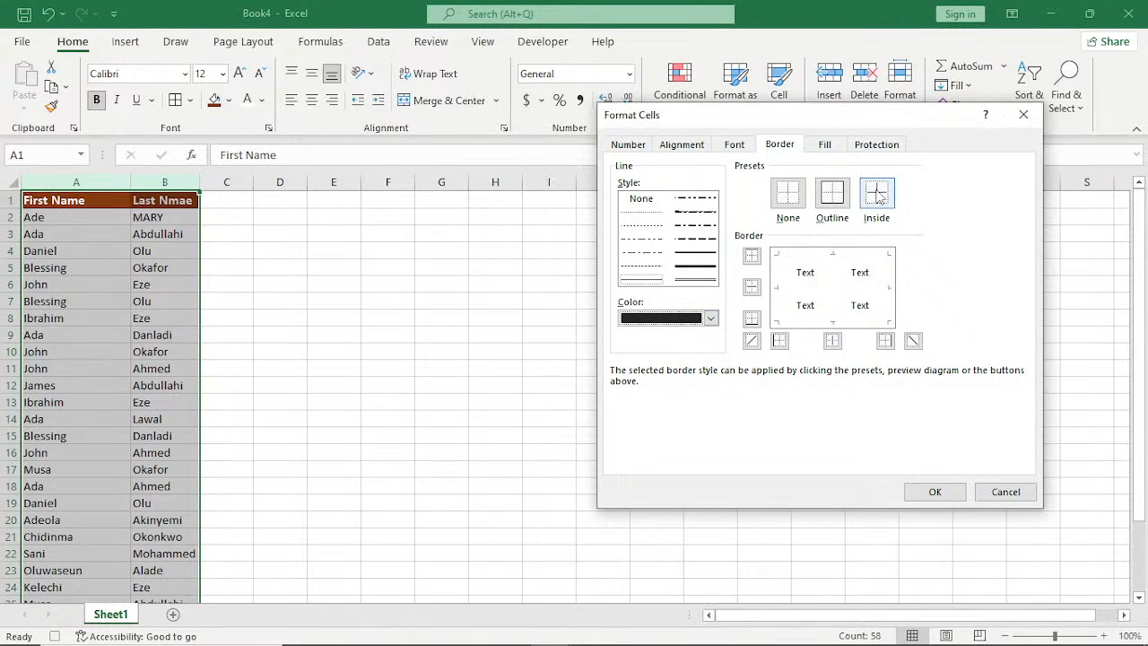
left_click(876, 195)
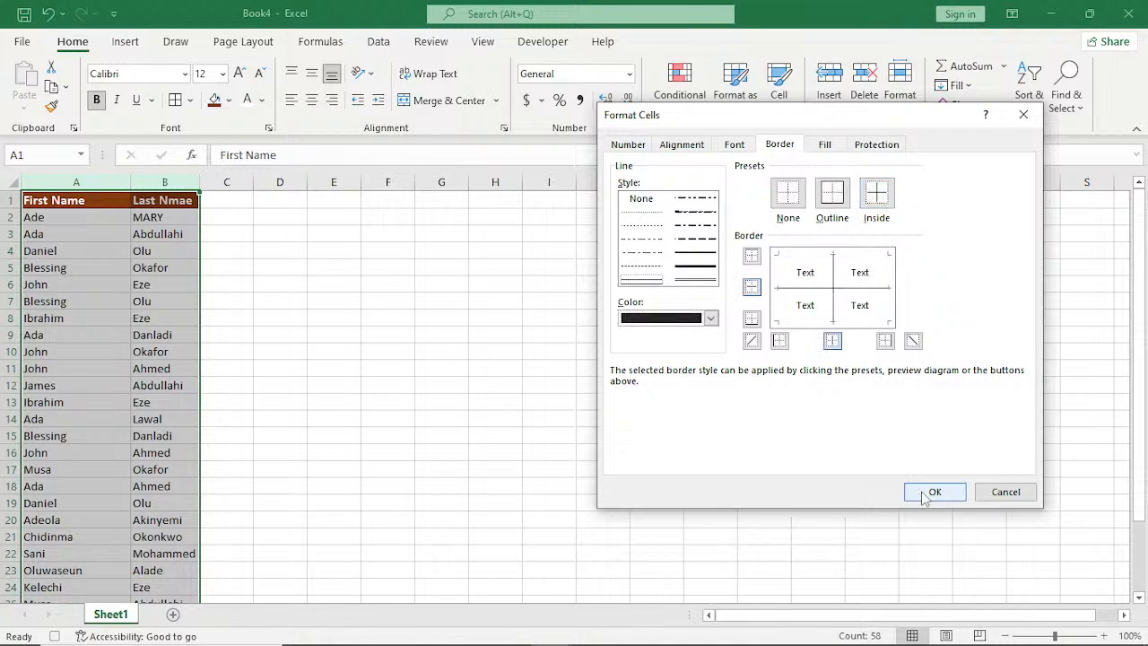
left_click(925, 494)
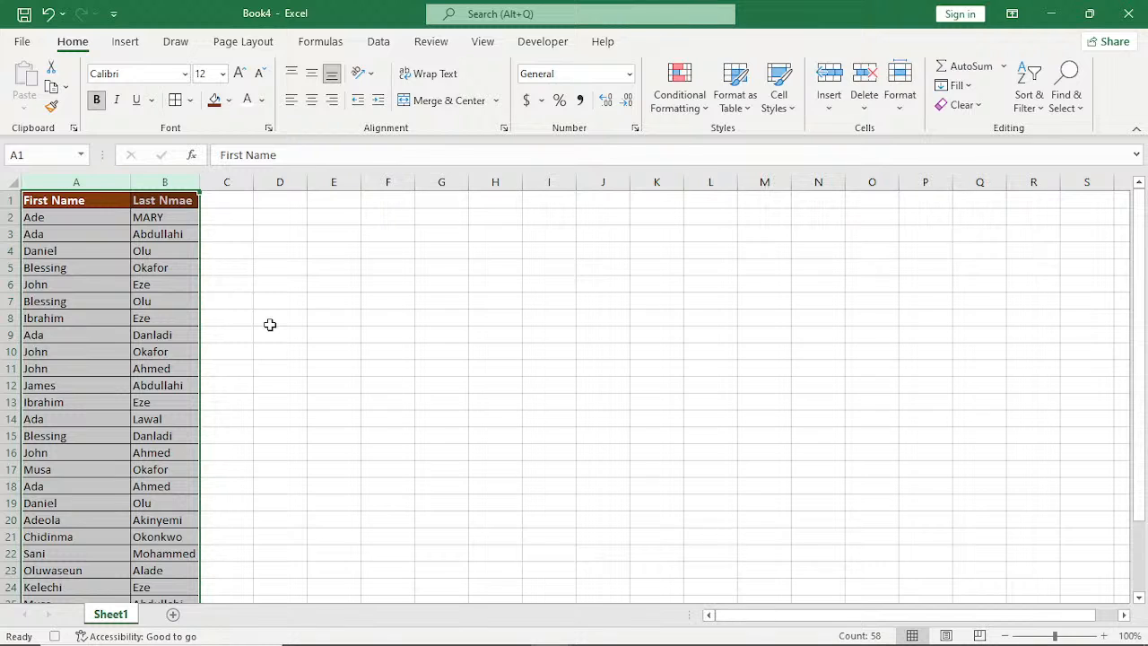
Deselect the columns by selecting B7 and stop recording the DATA_FORMAT macro.
left_click(189, 305)
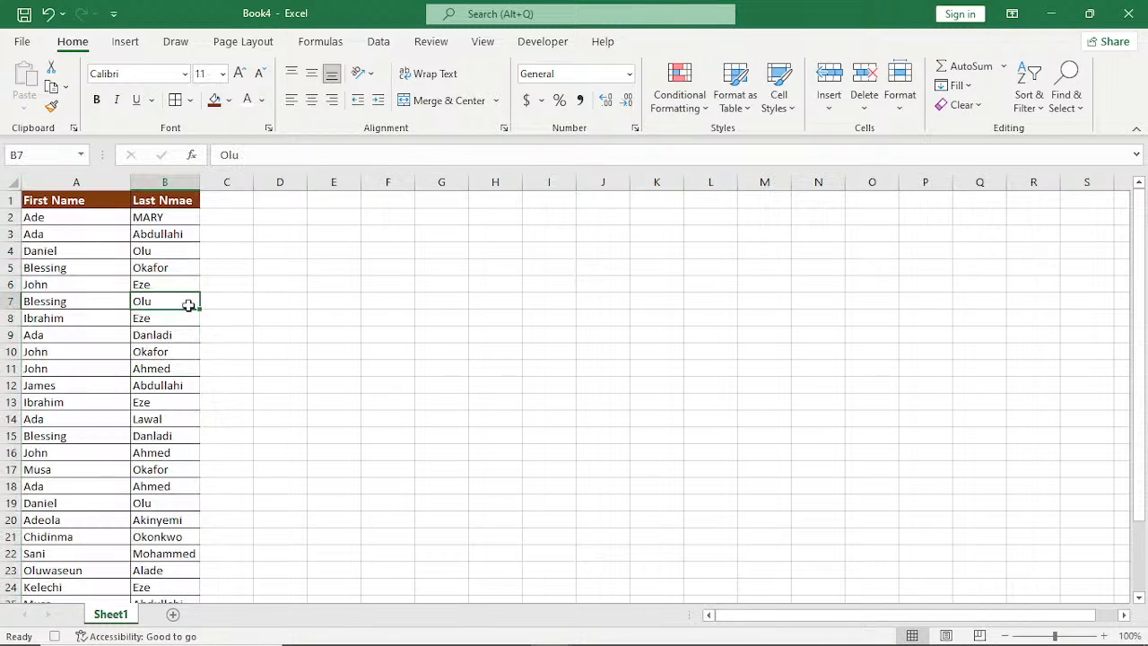
left_click(545, 42)
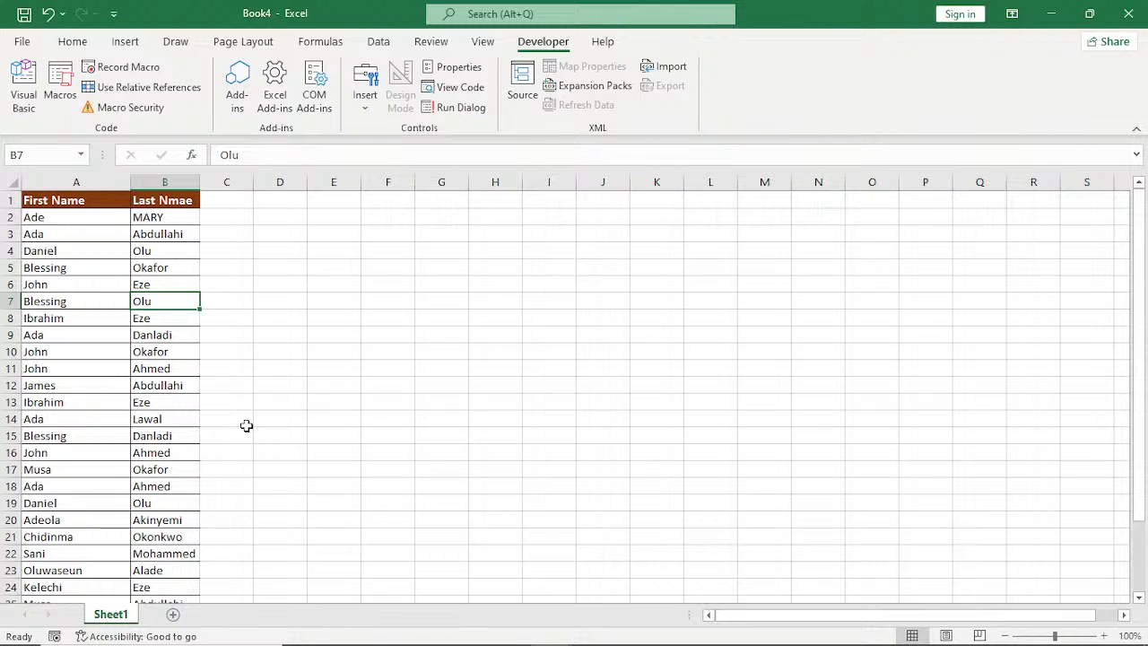
Draw a form control button across about F2:H3 and assign the PERSONAL.XLSB!DATA_FORMAT macro to it.
left_click(369, 100)
left_click(363, 153)
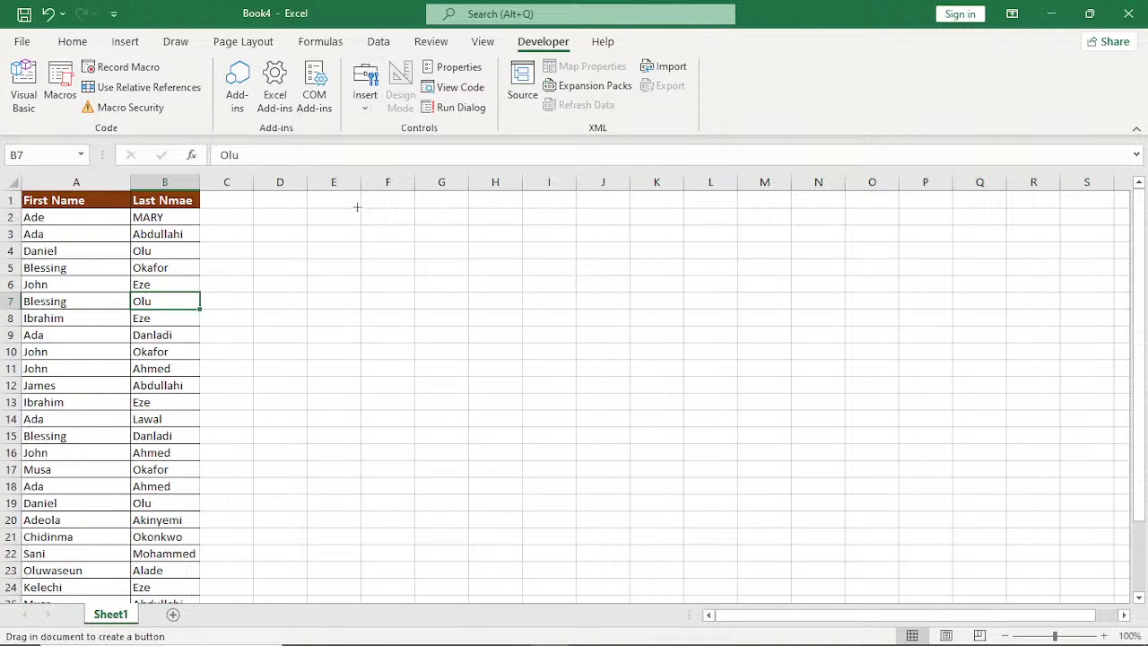
left_click_drag(357, 207, 523, 244)
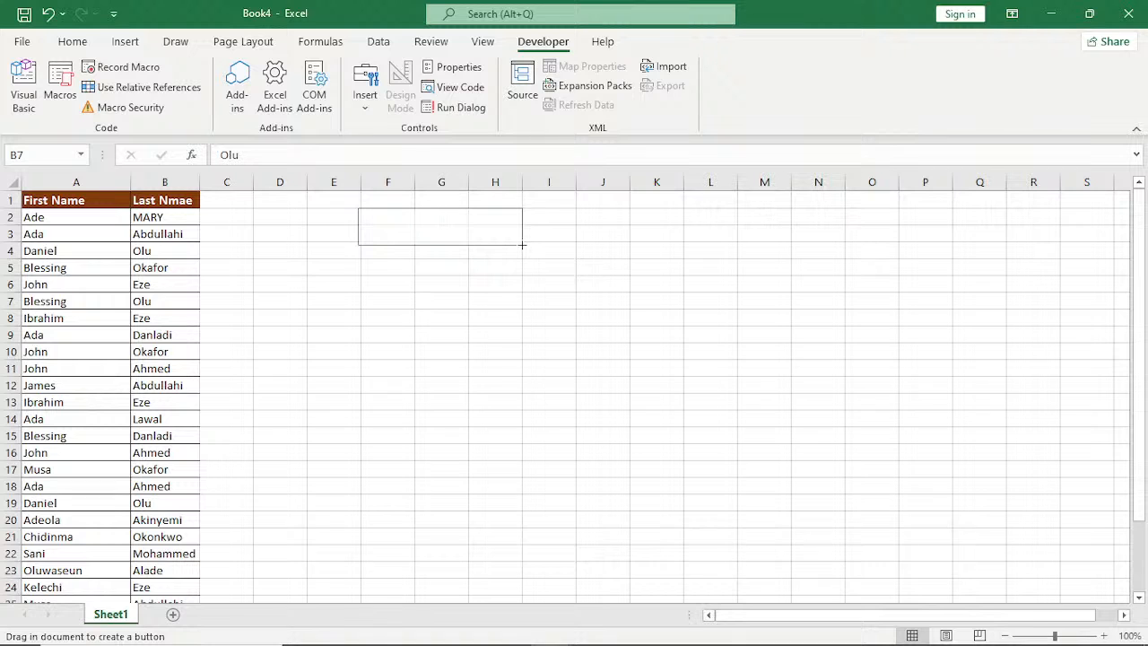
left_click_drag(522, 244, 523, 236)
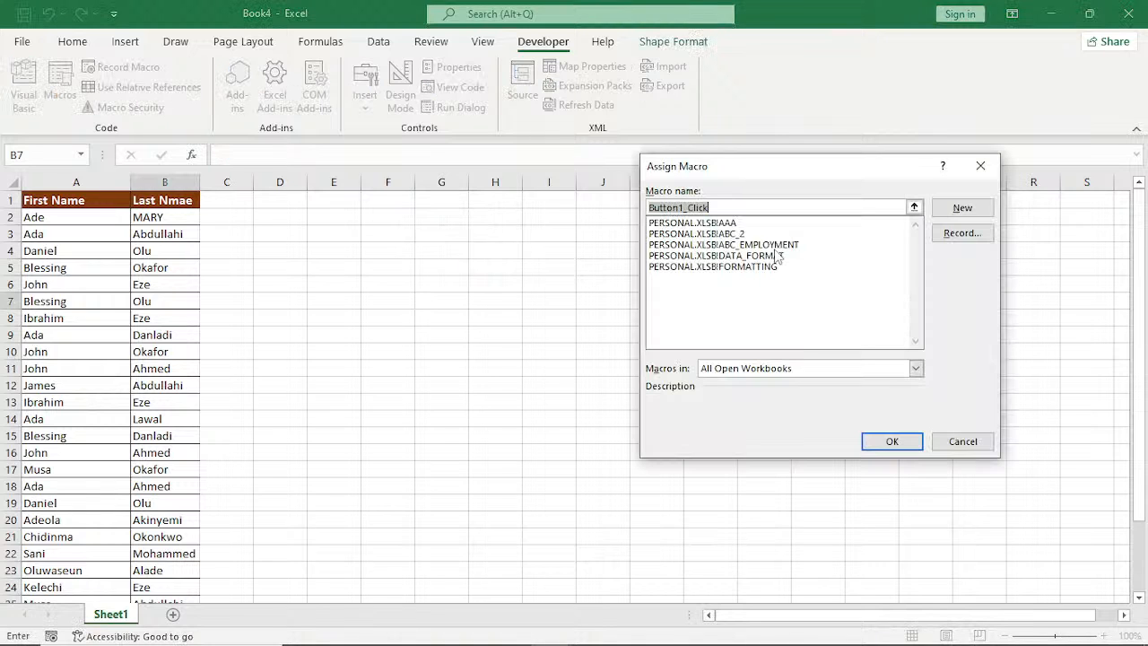
left_click(724, 256)
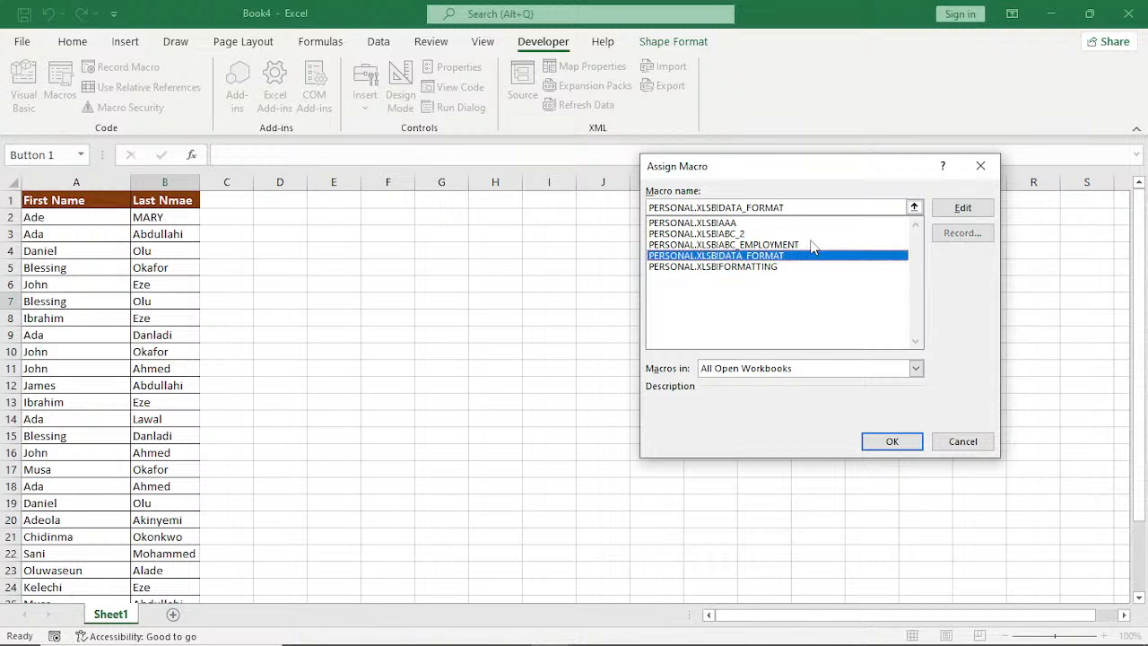
left_click(886, 439)
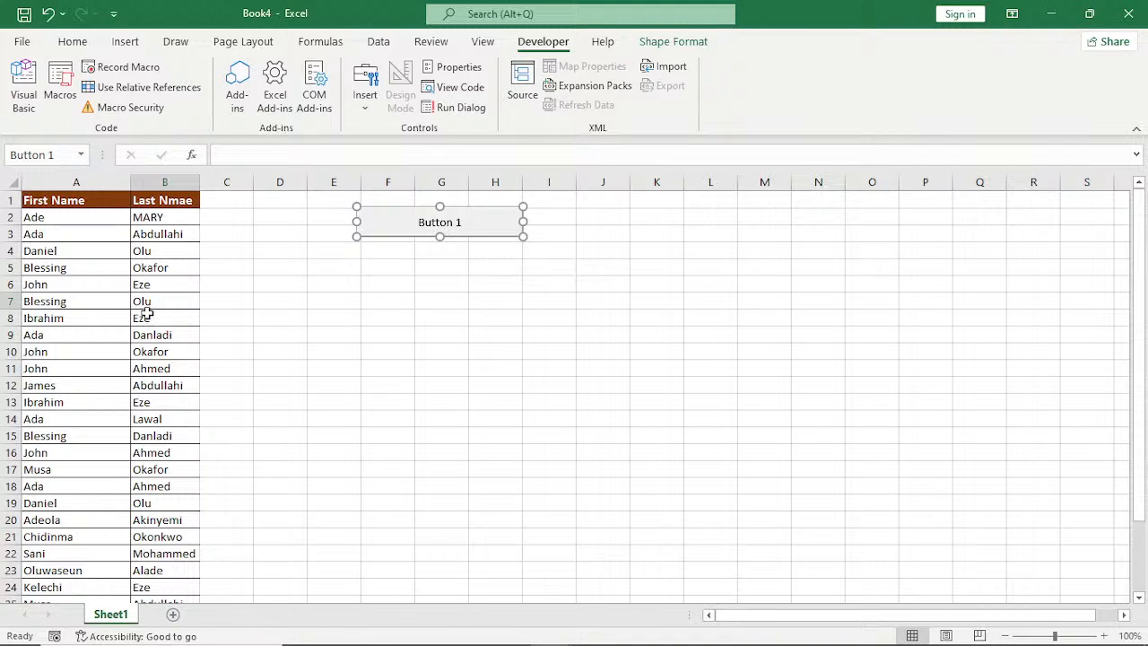
Change the new button's label to Data Formatting and deselect it by selecting cell G9.
right_click(459, 231)
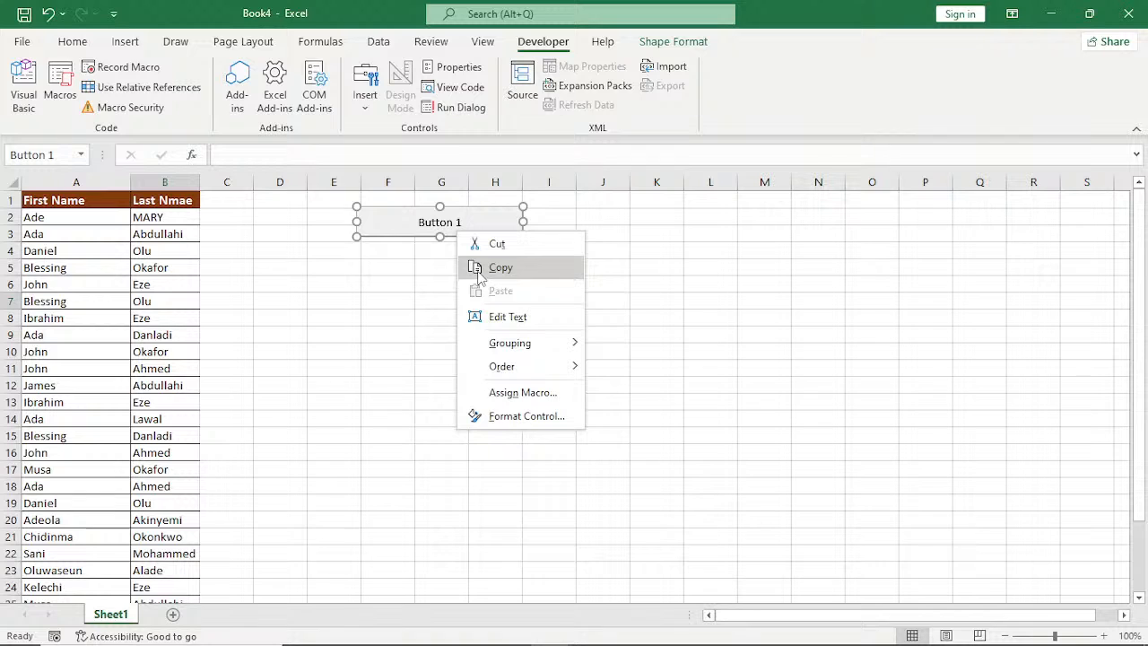
left_click(470, 225)
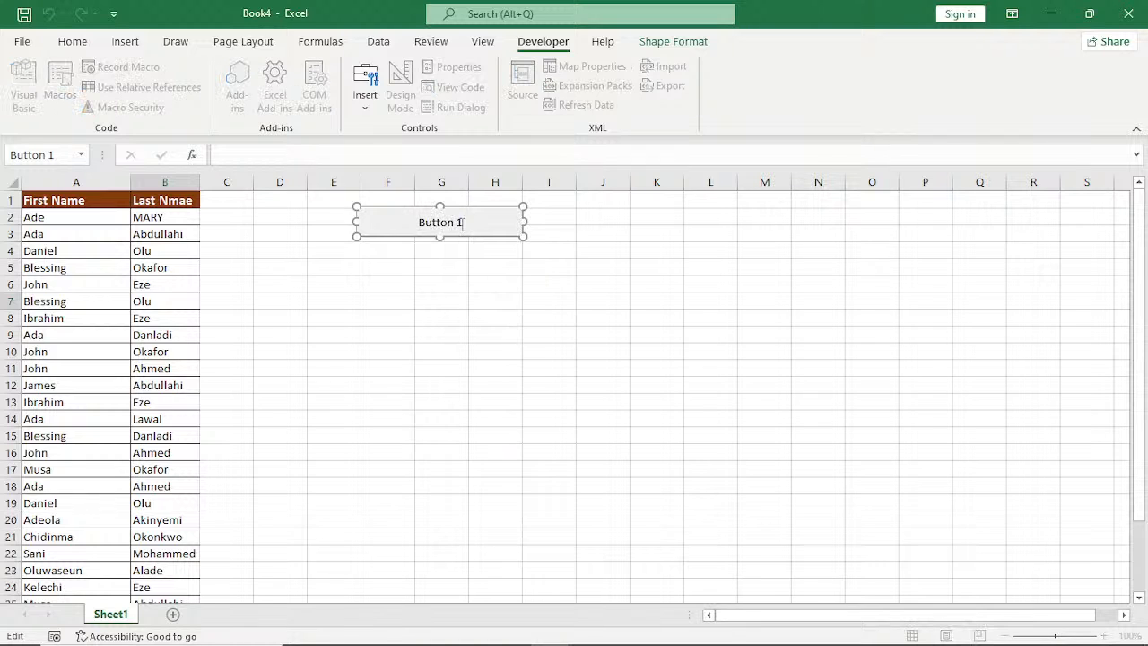
left_click_drag(463, 224, 420, 230)
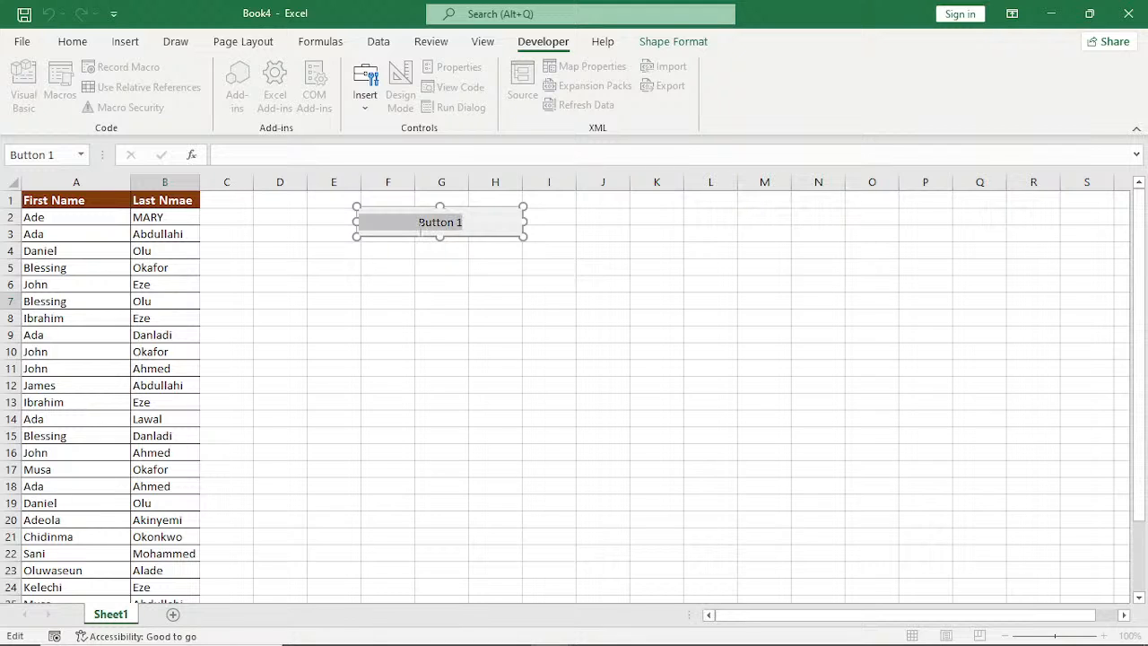
type("D")
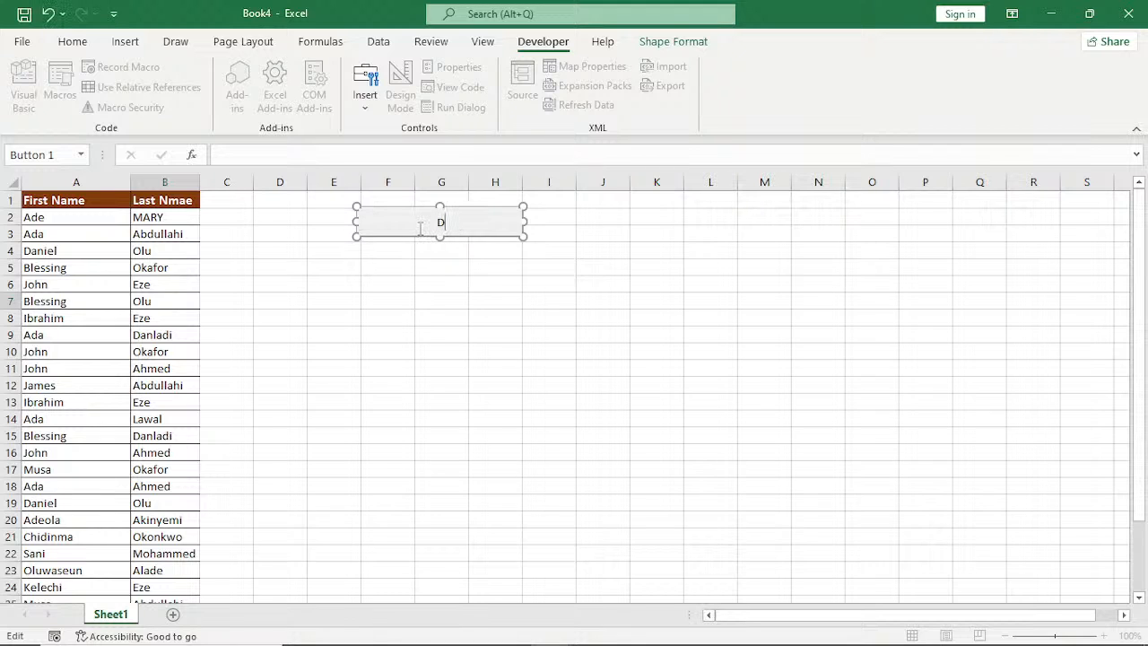
type("ata Formatting")
key("Return")
left_click(448, 332)
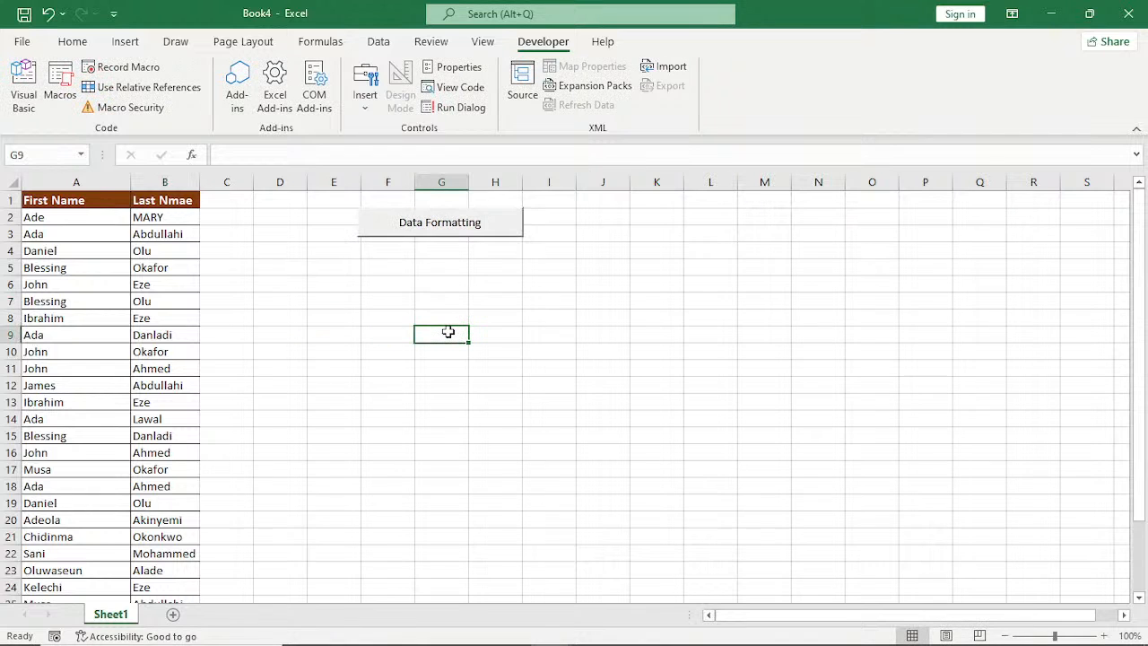
Add three blank worksheets after Sheet1 in the Book4 workbook.
left_click(174, 616)
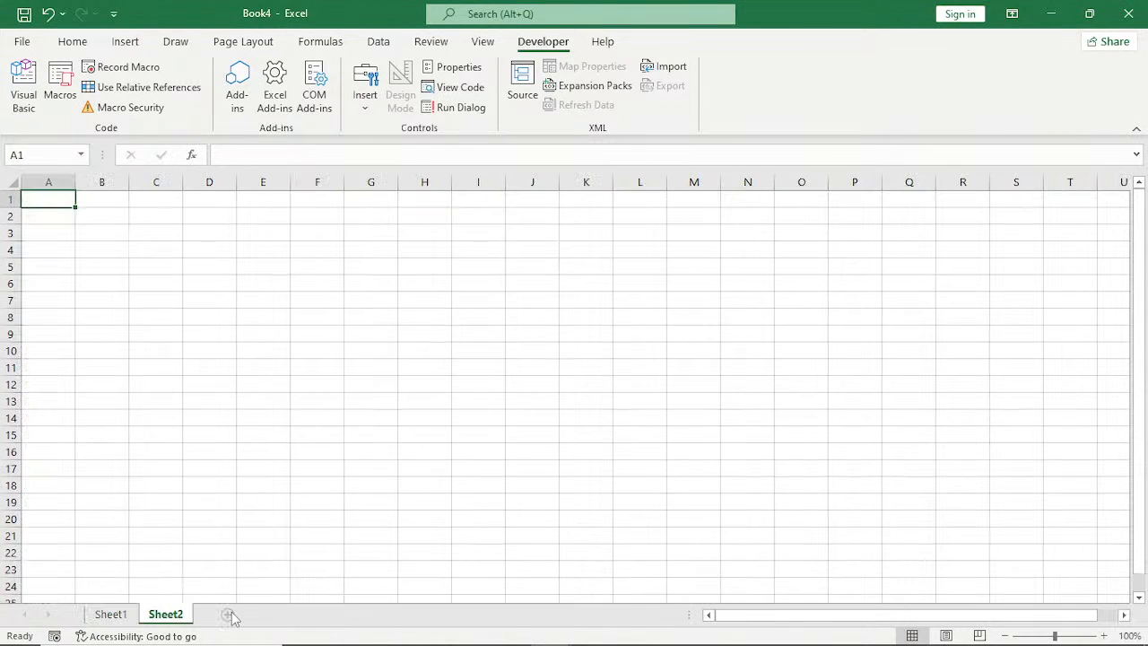
left_click(230, 616)
left_click(282, 616)
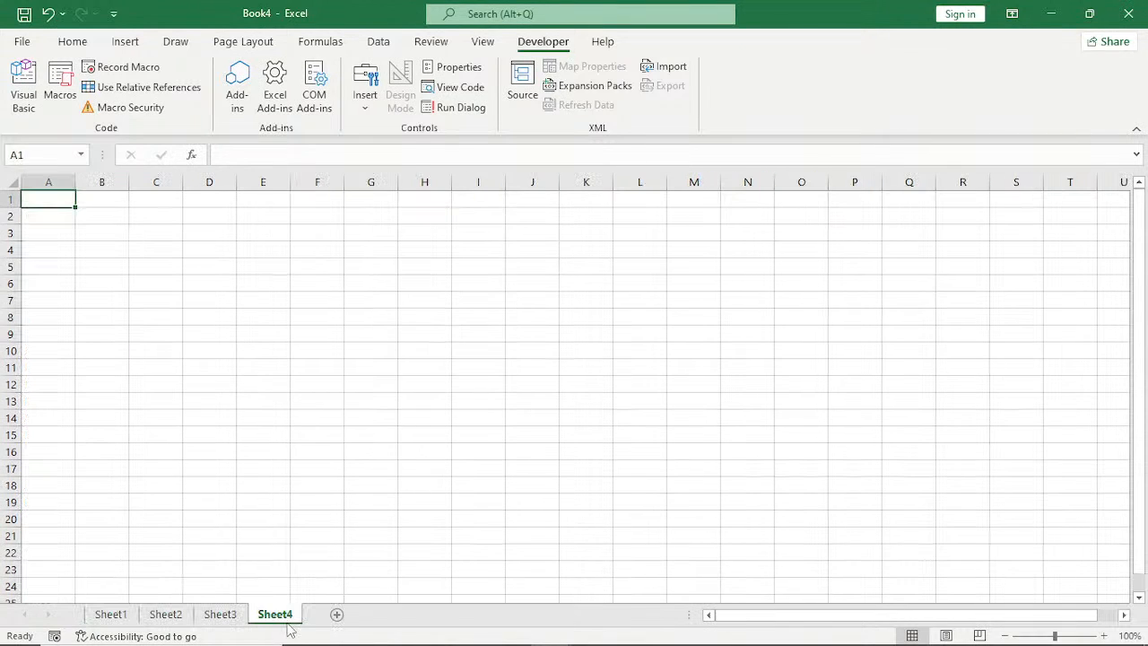
Switch to the EXCEL AUTOMATION TEMPLATES EXERCISE workbook and copy the full names in B18:B39 of the STUDENT RESULT sheet.
mouse_move(549, 628)
left_click(567, 585)
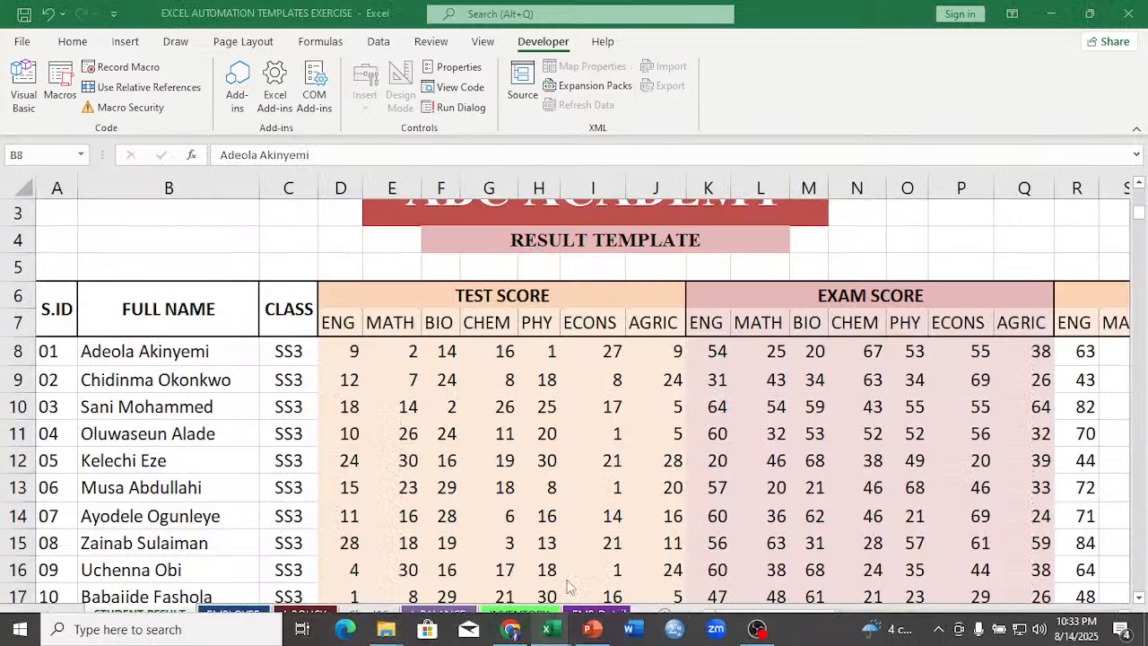
scroll(180, 430, "down", 3)
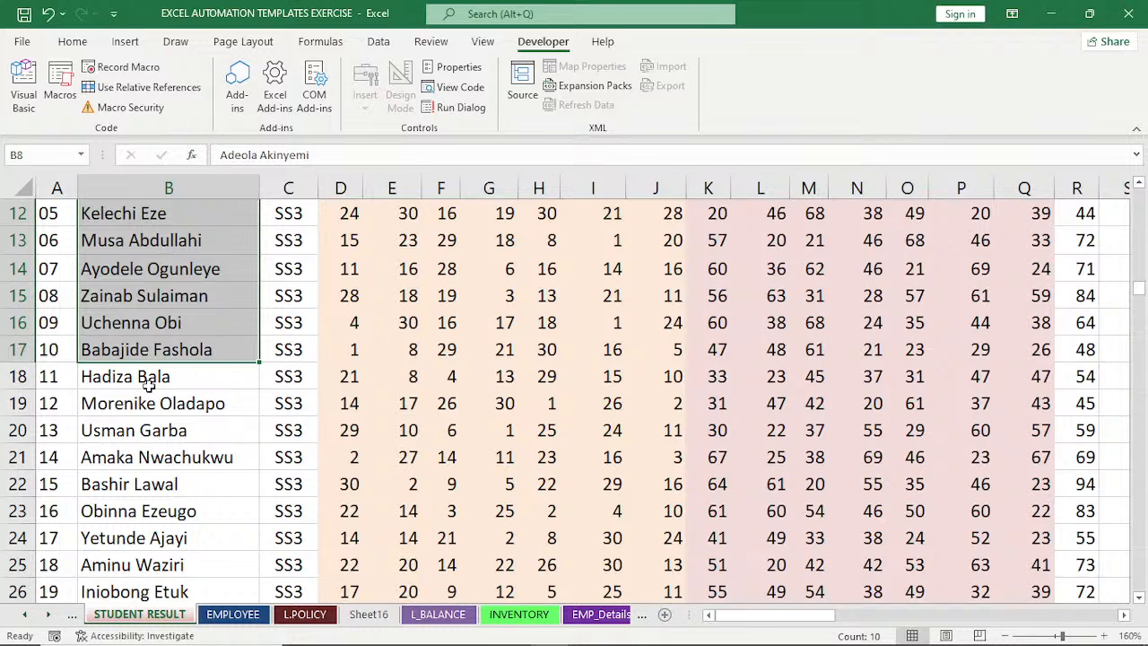
left_click_drag(149, 384, 156, 509)
key("ctrl+c")
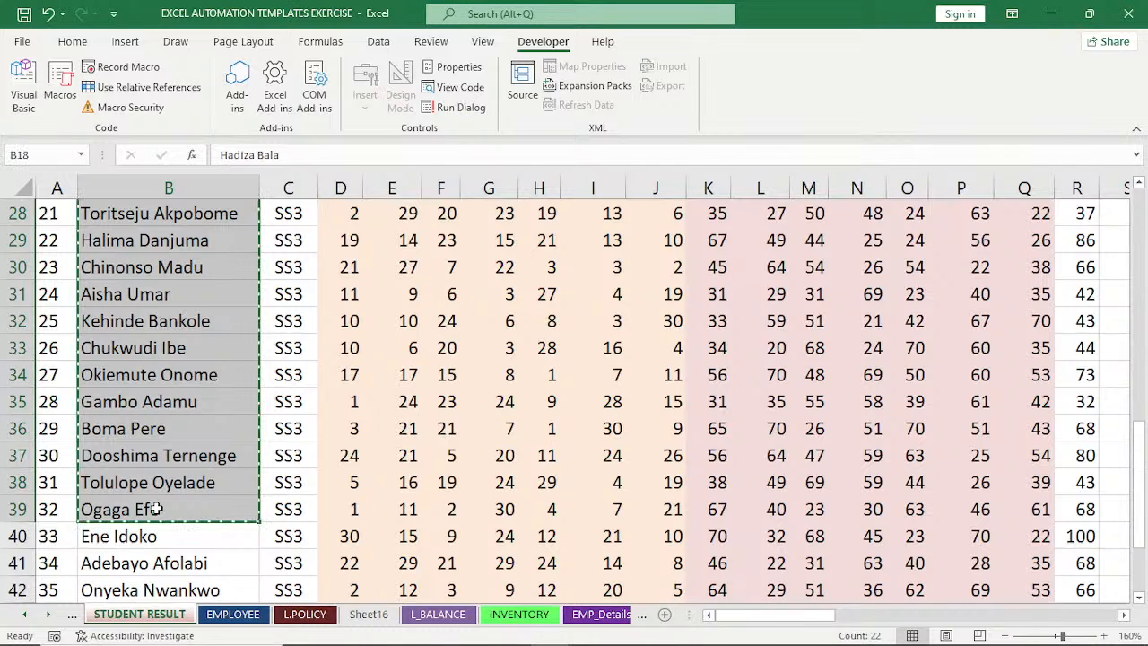
Paste the copied names into Sheet4 of Book4 starting at A1 and autofit column A.
mouse_move(574, 625)
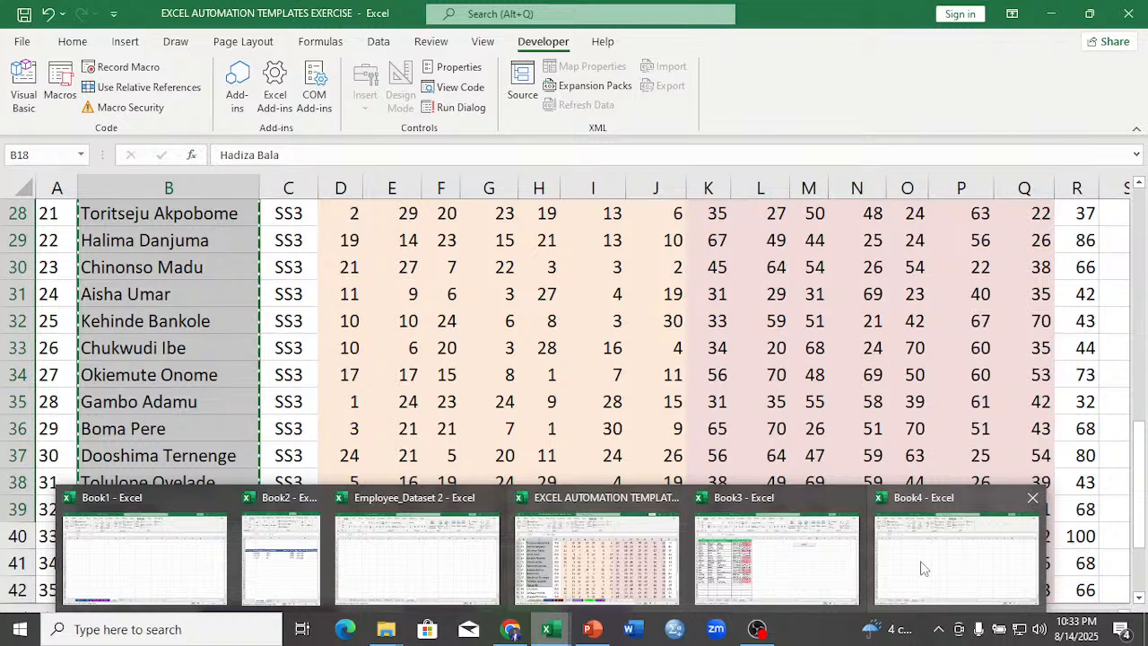
left_click(924, 568)
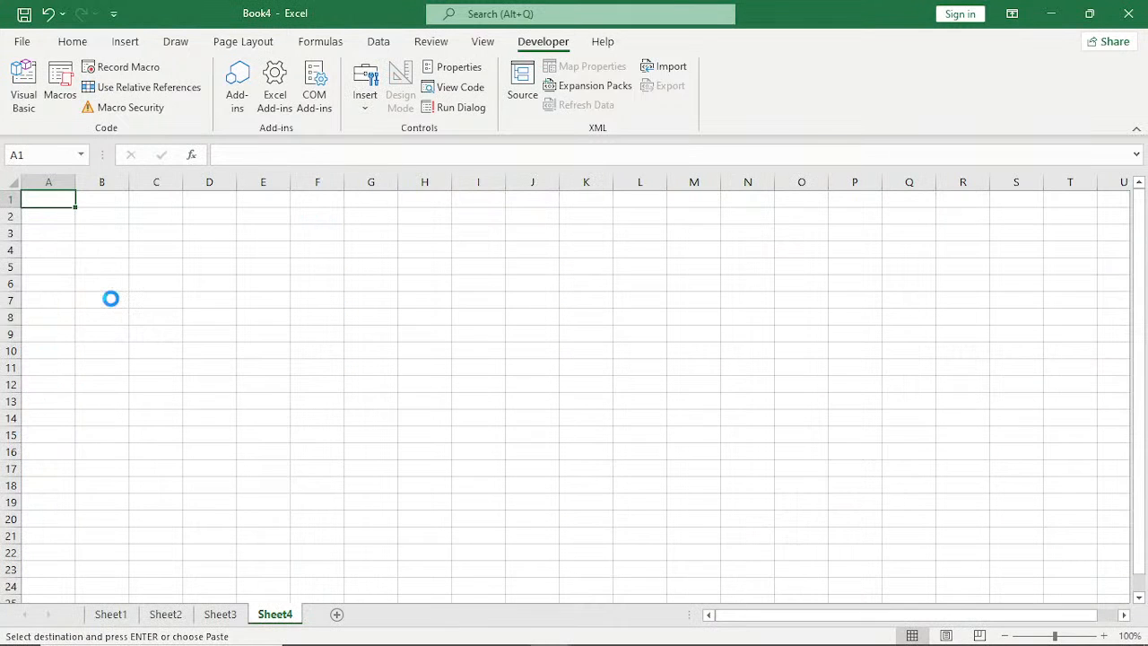
key("ctrl+v")
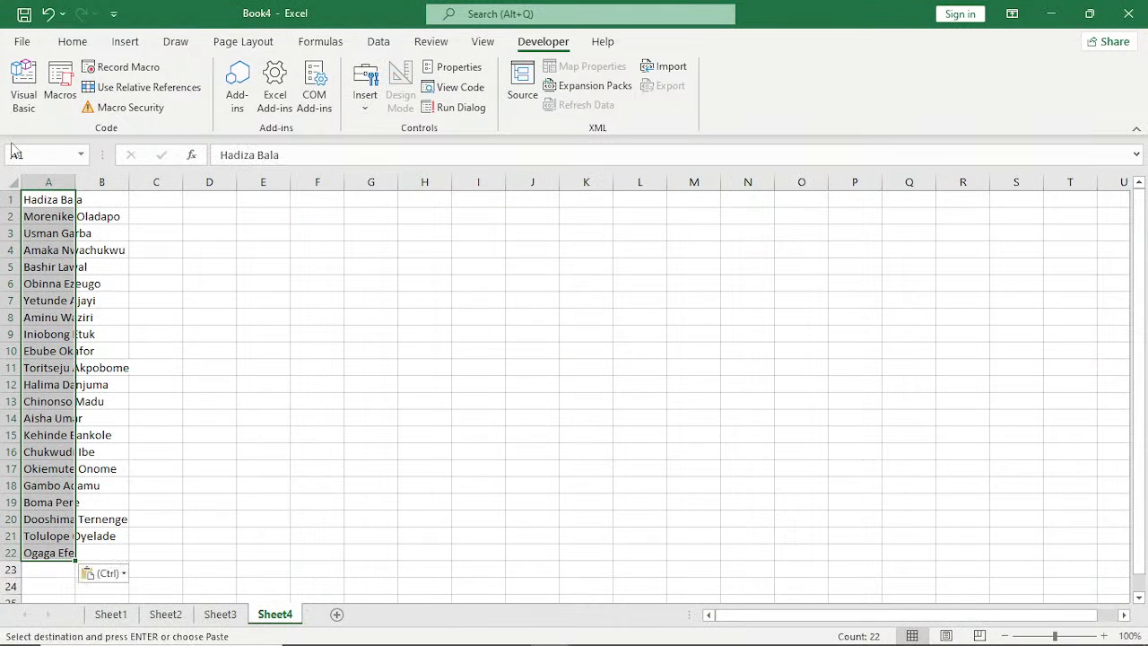
double_click(76, 182)
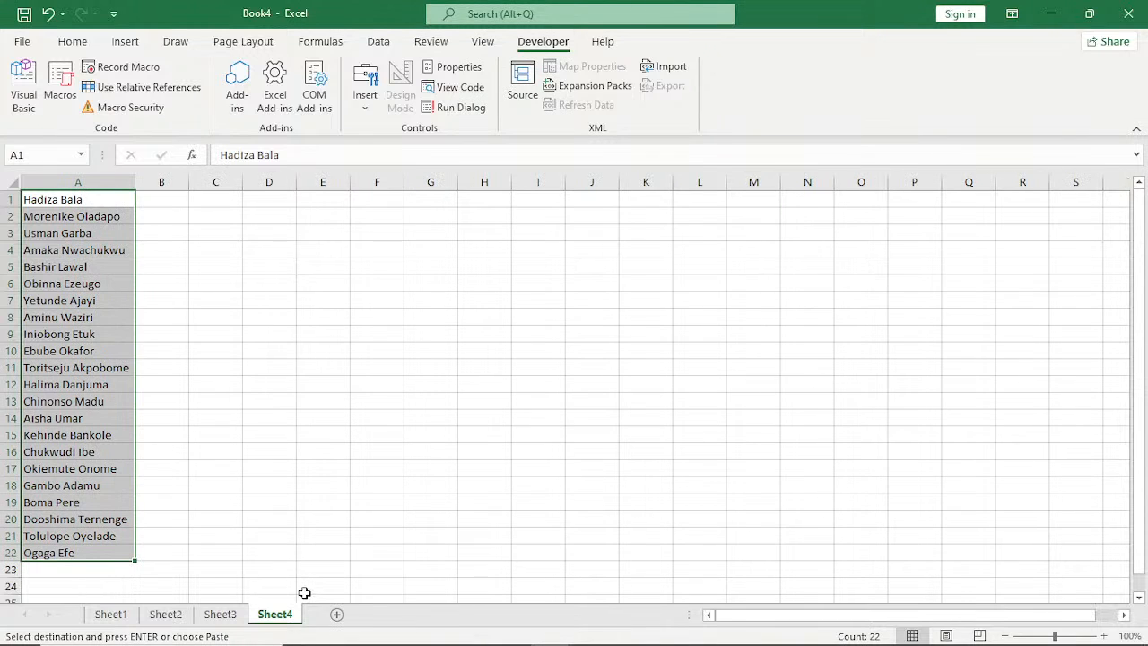
Activate Sheet3 in Book4, then return to the STUDENT RESULT sheet and copy the full names in B40:B47.
left_click(220, 614)
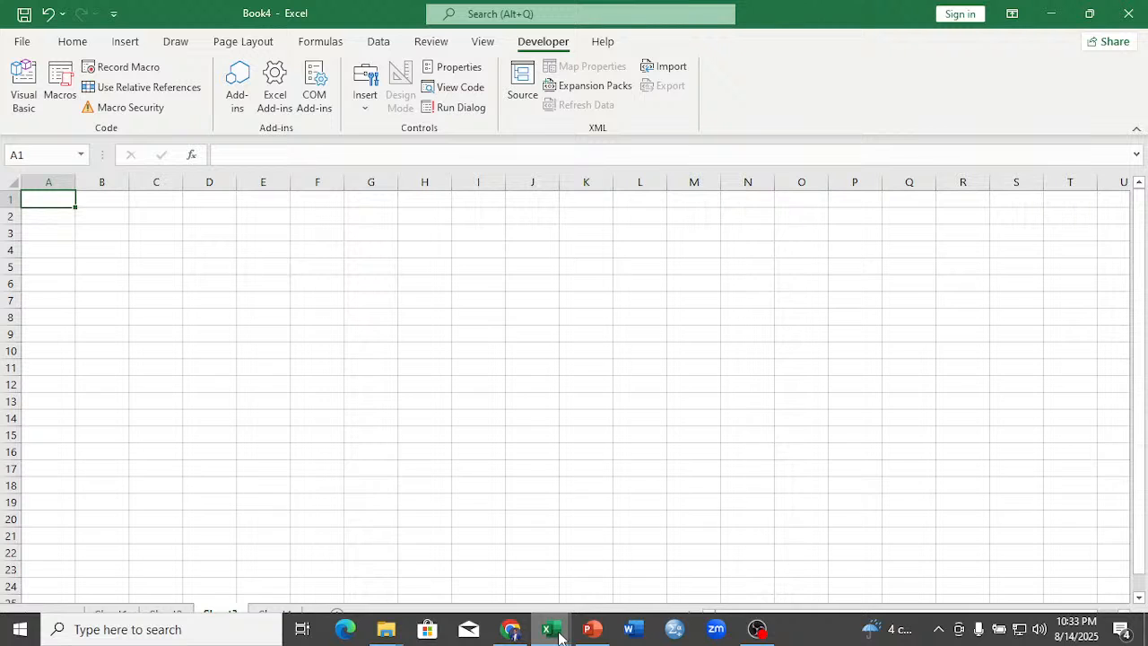
mouse_move(556, 631)
left_click(601, 599)
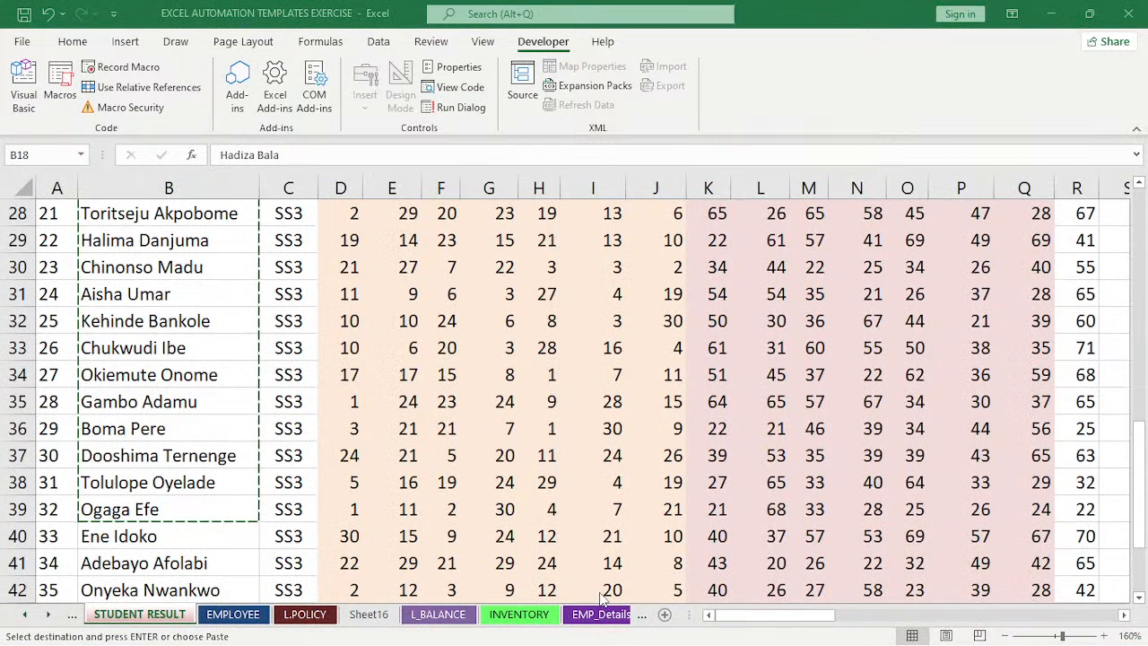
scroll(115, 294, "down", 3)
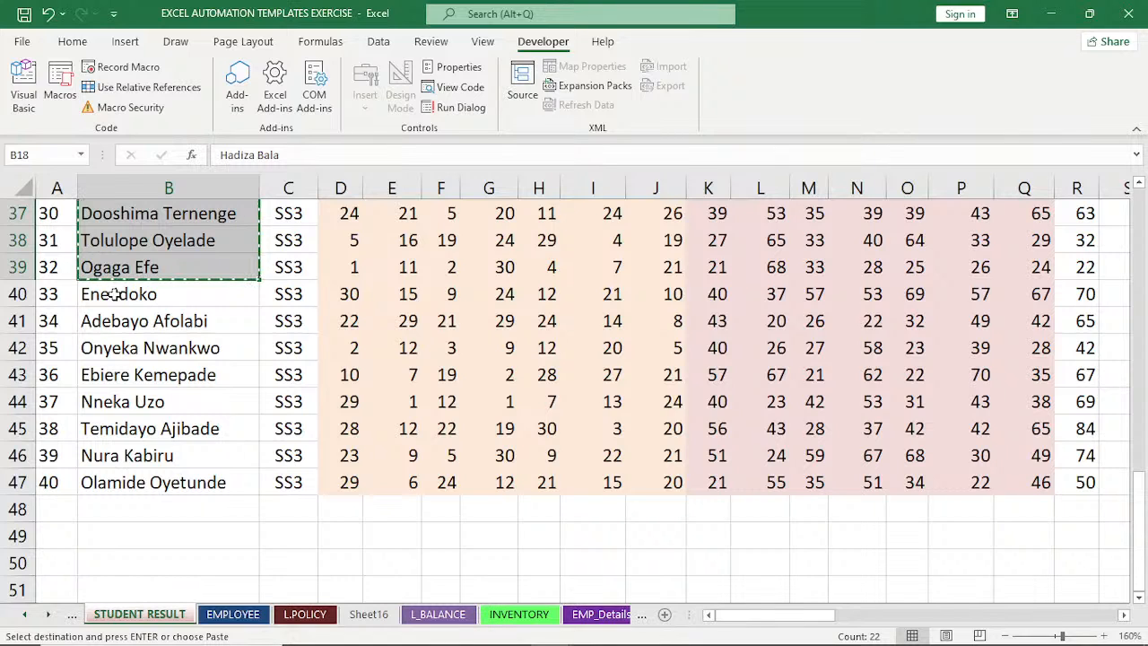
left_click_drag(114, 294, 139, 481)
key("ctrl+c")
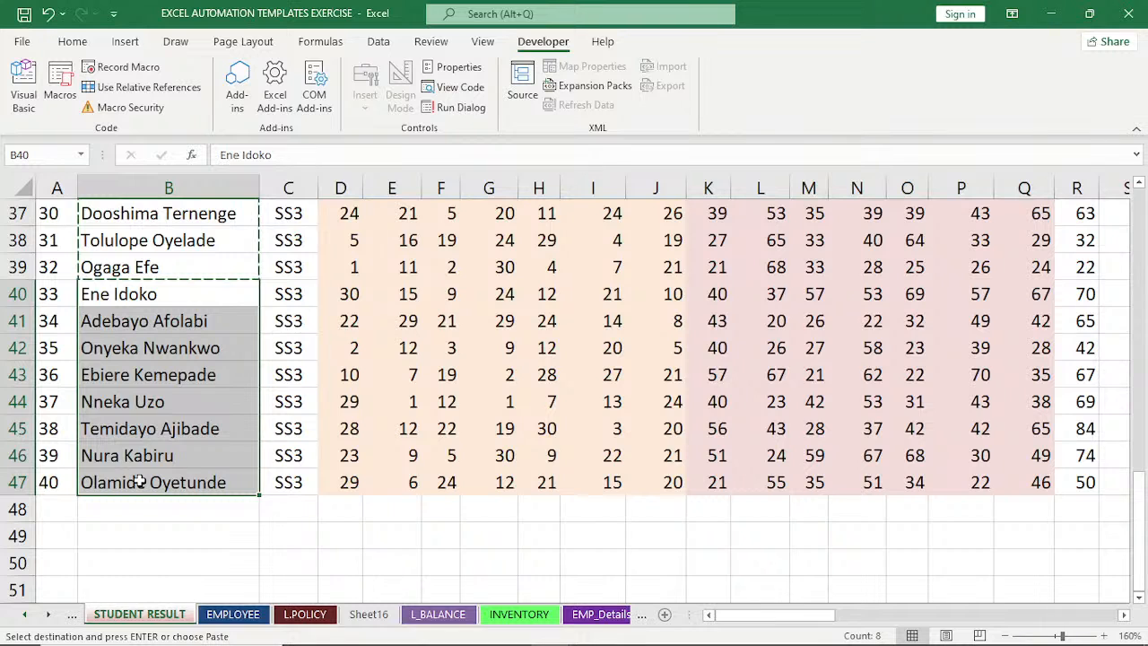
Paste the copied names into Sheet3 of Book4 starting at A1 and autofit column A.
mouse_move(549, 628)
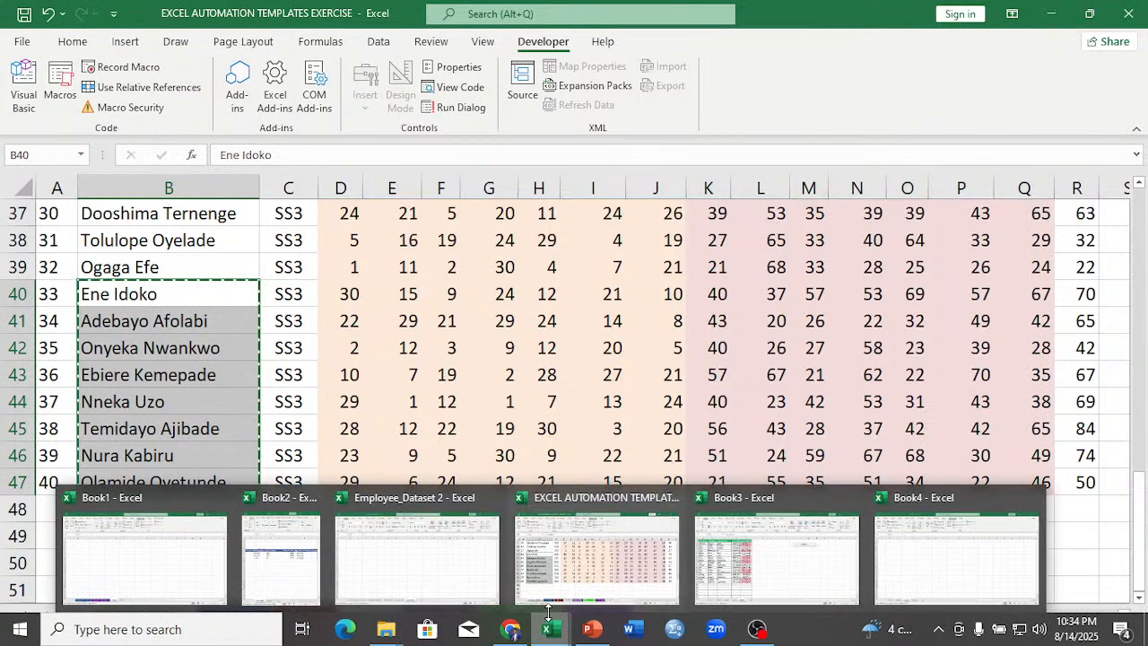
left_click(933, 560)
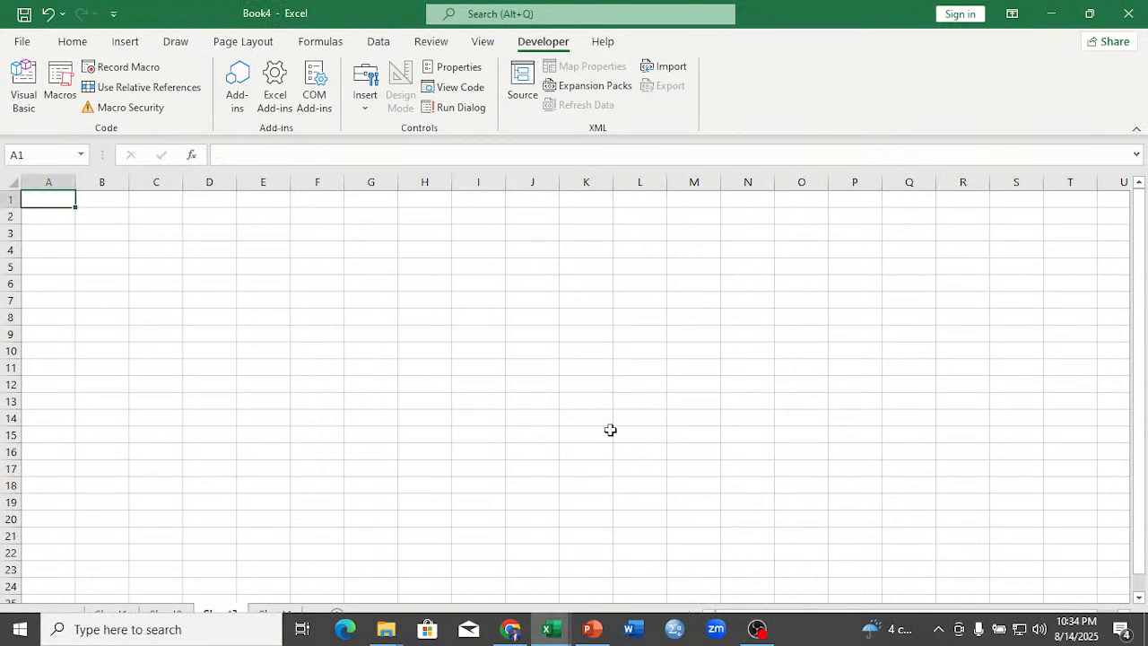
key("ctrl+v")
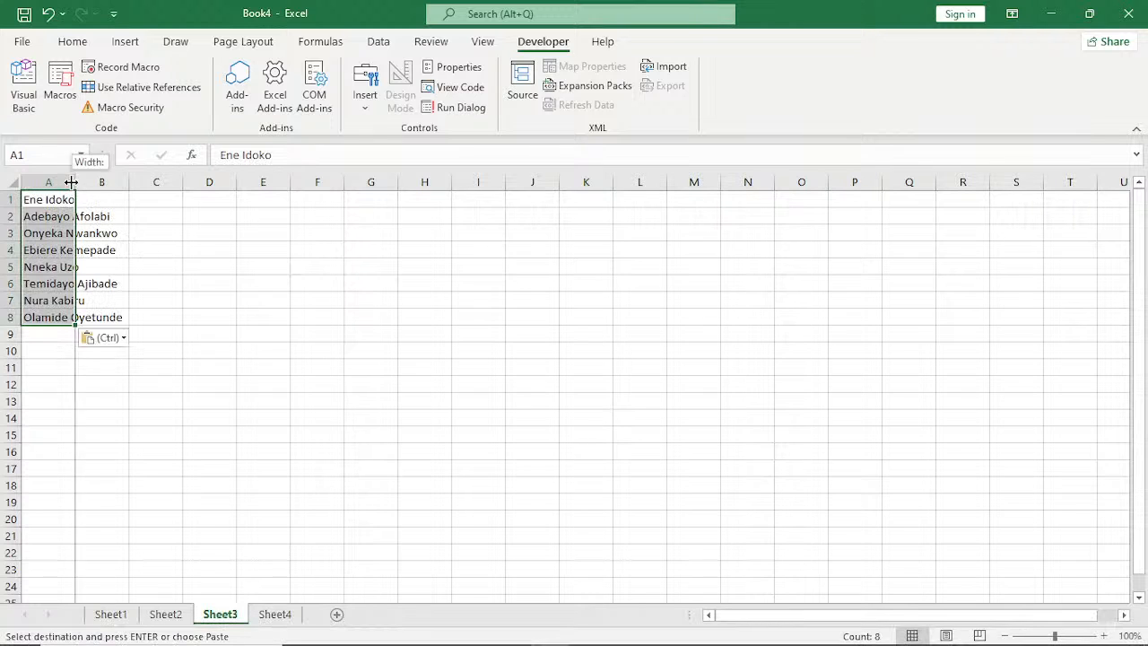
double_click(76, 181)
left_click(73, 179)
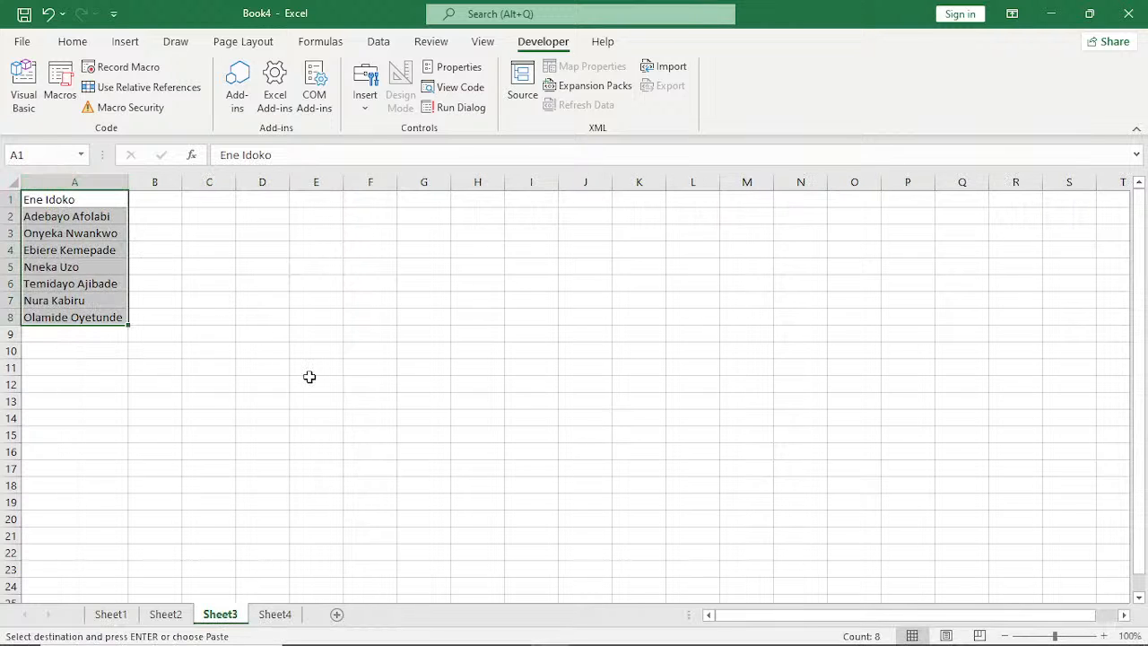
Activate Sheet2 in Book4, then copy the full names in B8:B31 of the exercise workbook's PAYROLL_TEMP sheet.
left_click(167, 615)
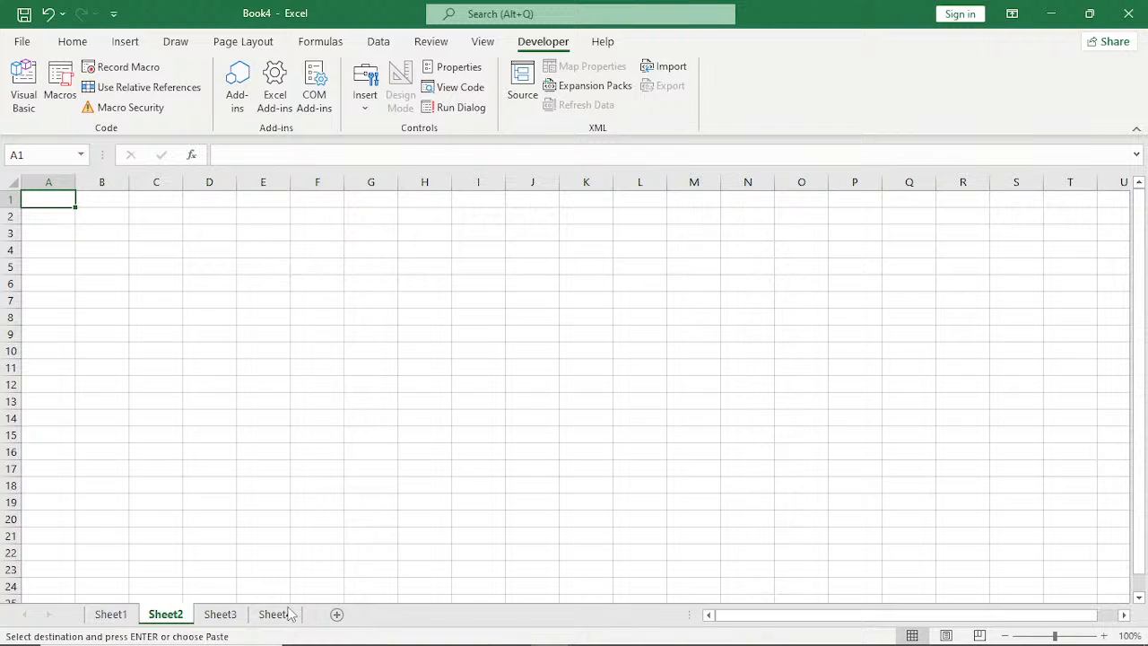
mouse_move(513, 630)
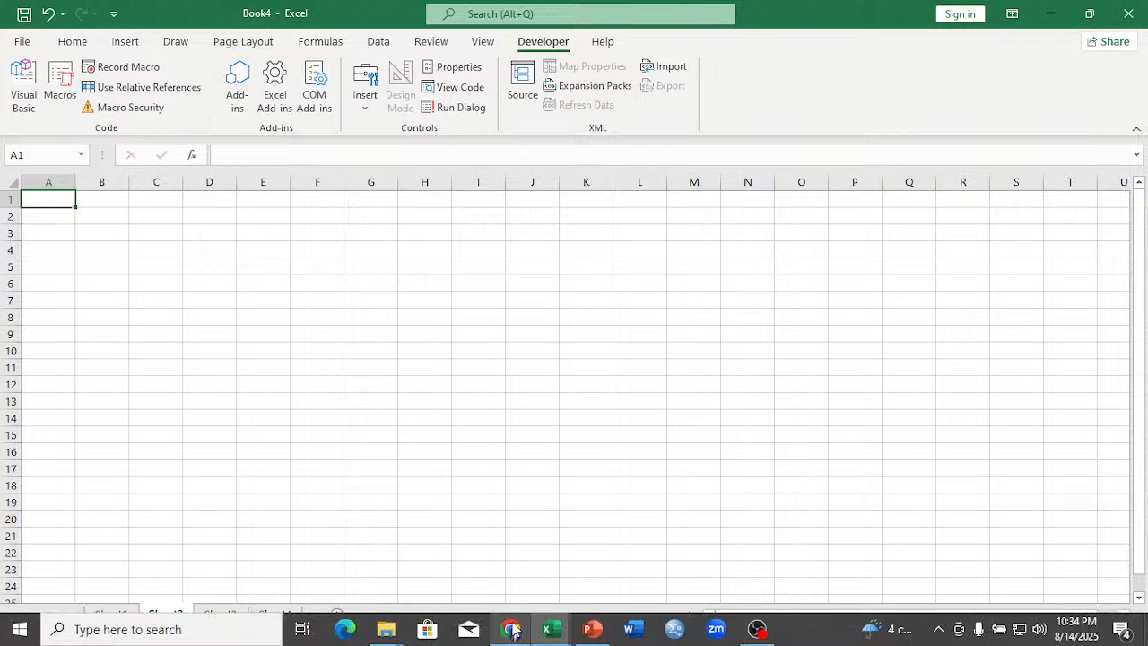
mouse_move(550, 628)
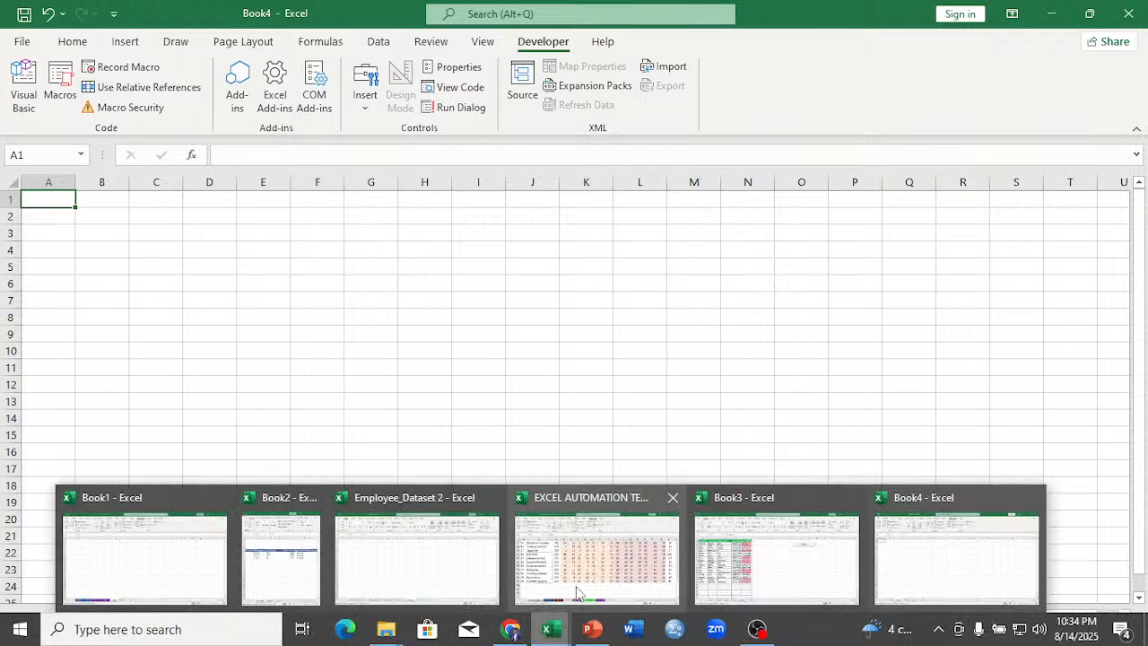
left_click(578, 570)
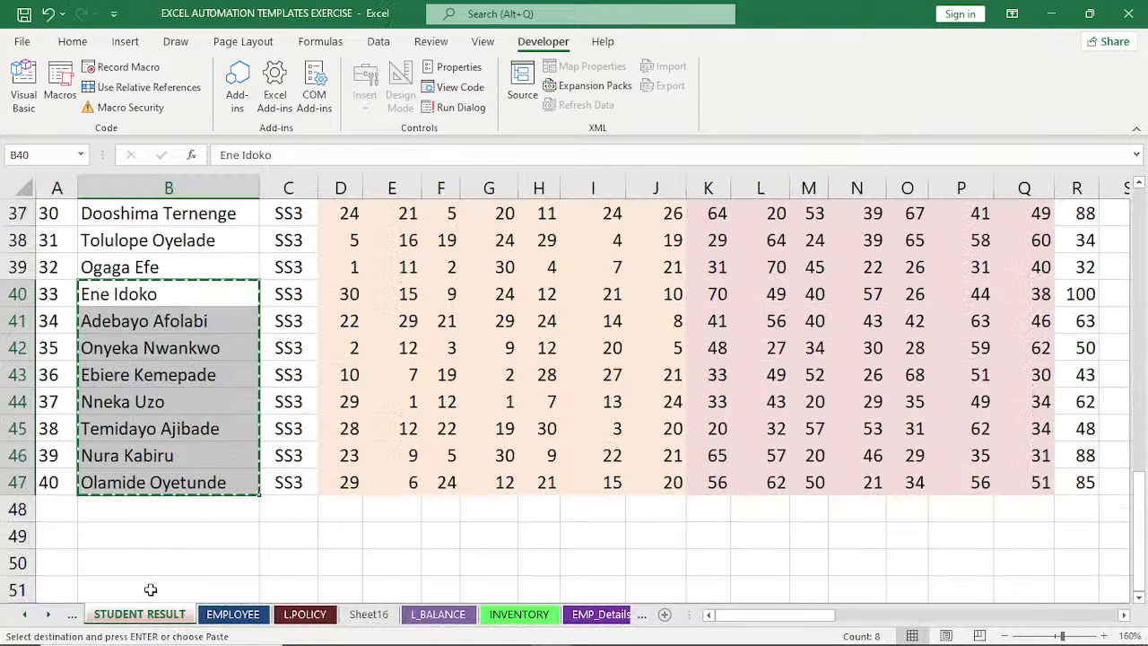
left_click(24, 615)
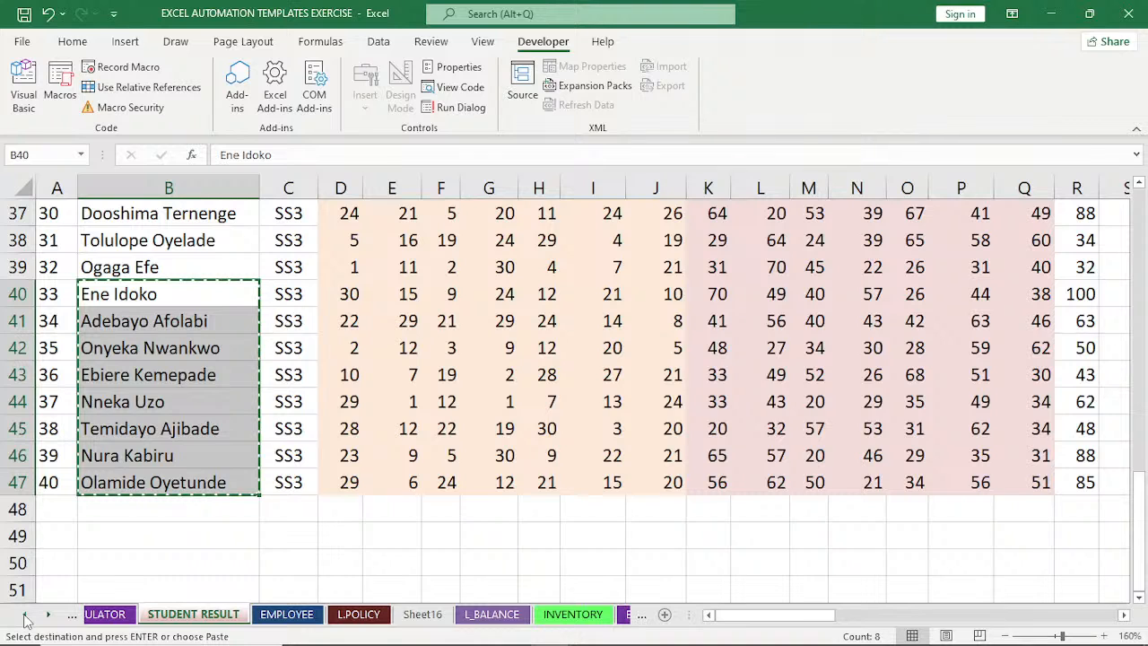
left_click(25, 615)
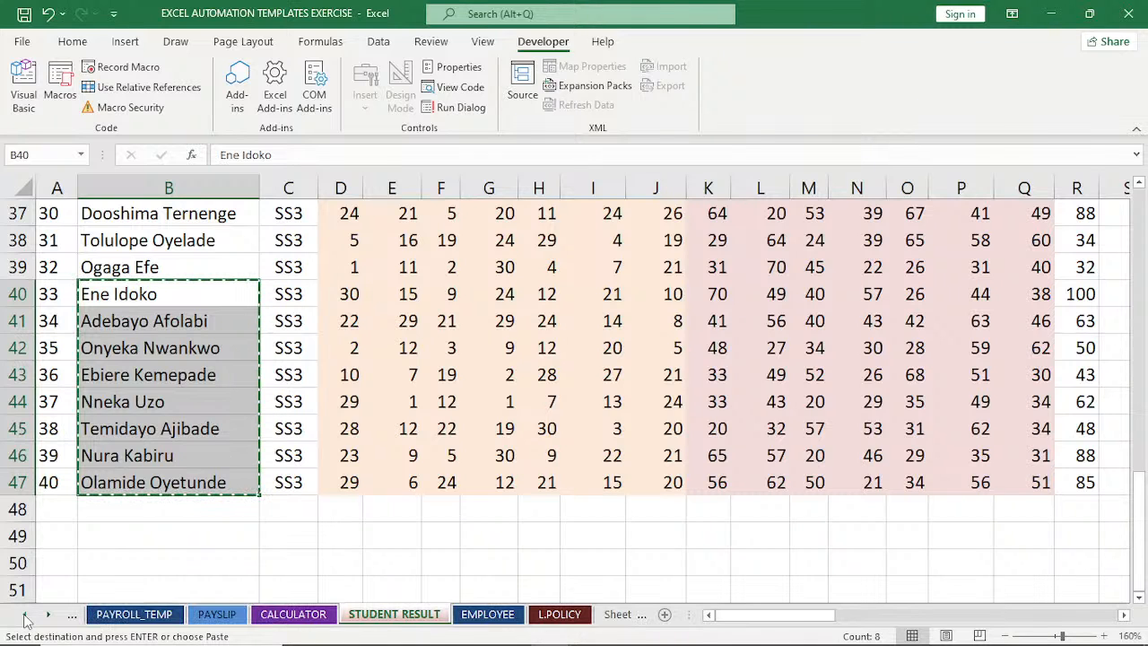
left_click(24, 614)
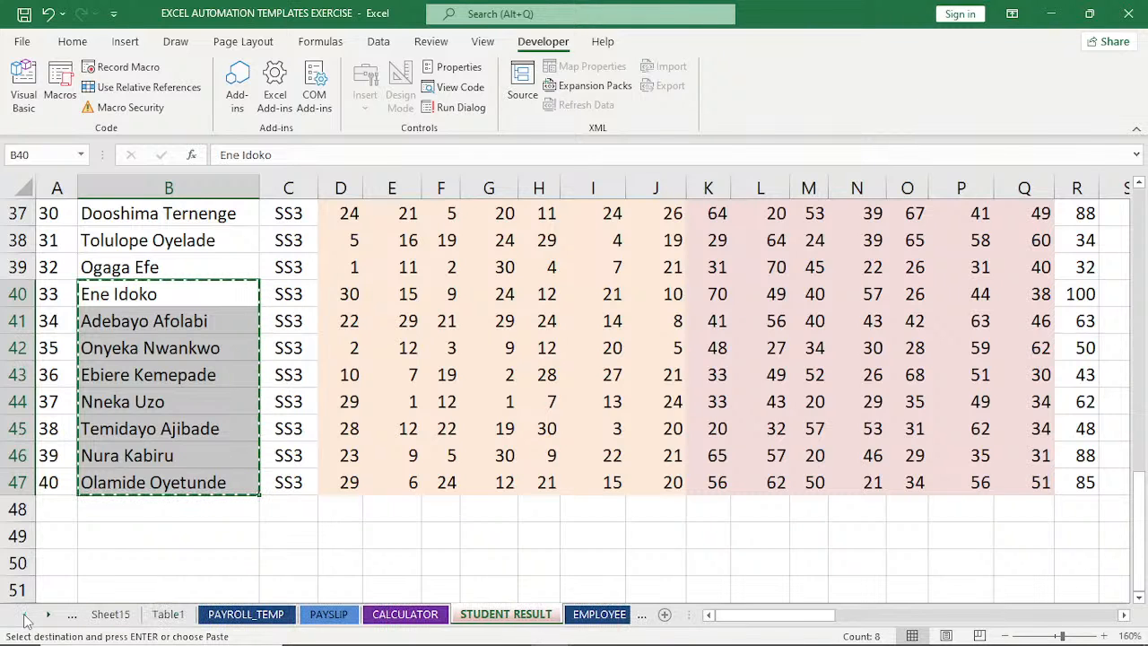
left_click(244, 615)
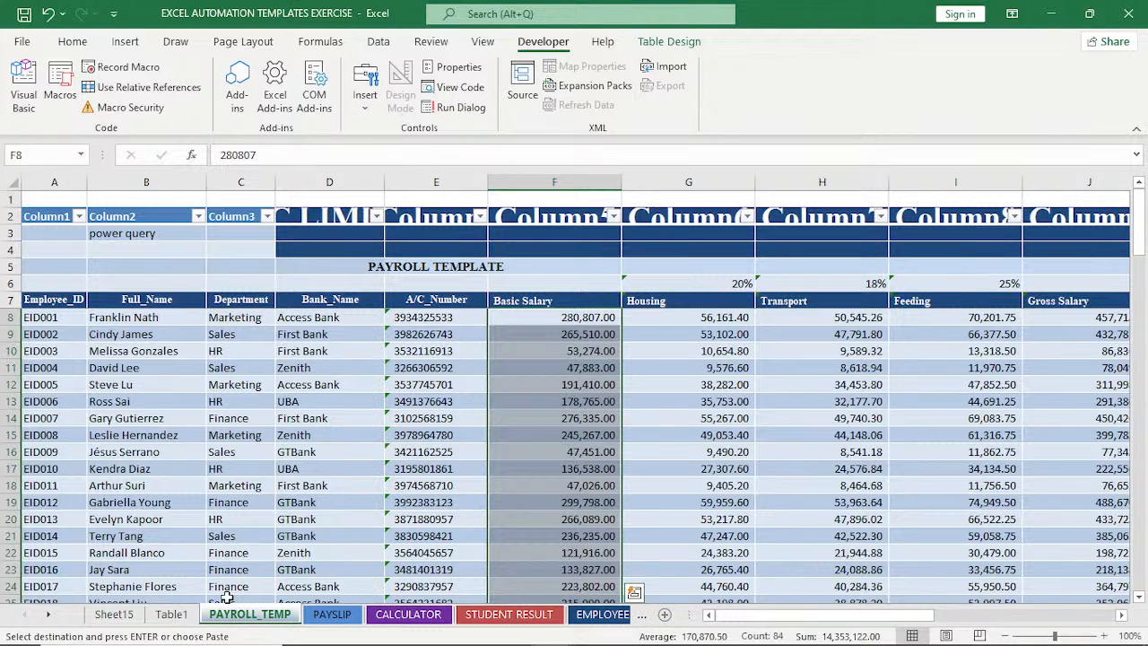
left_click(133, 321)
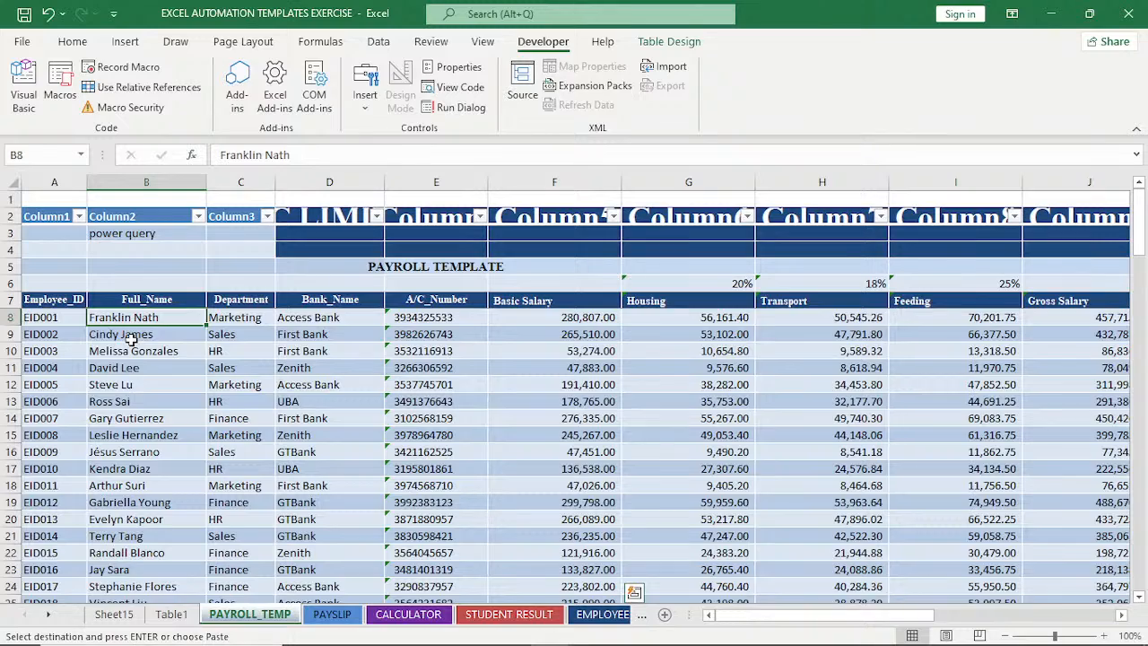
left_click_drag(130, 339, 156, 556)
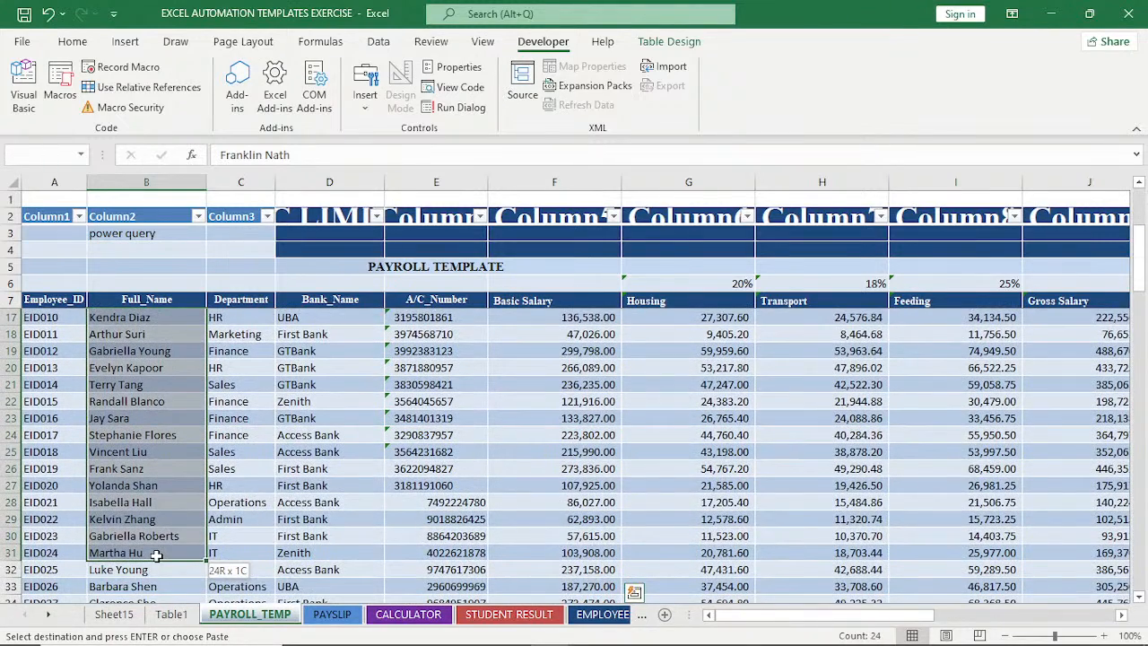
key("ctrl+c")
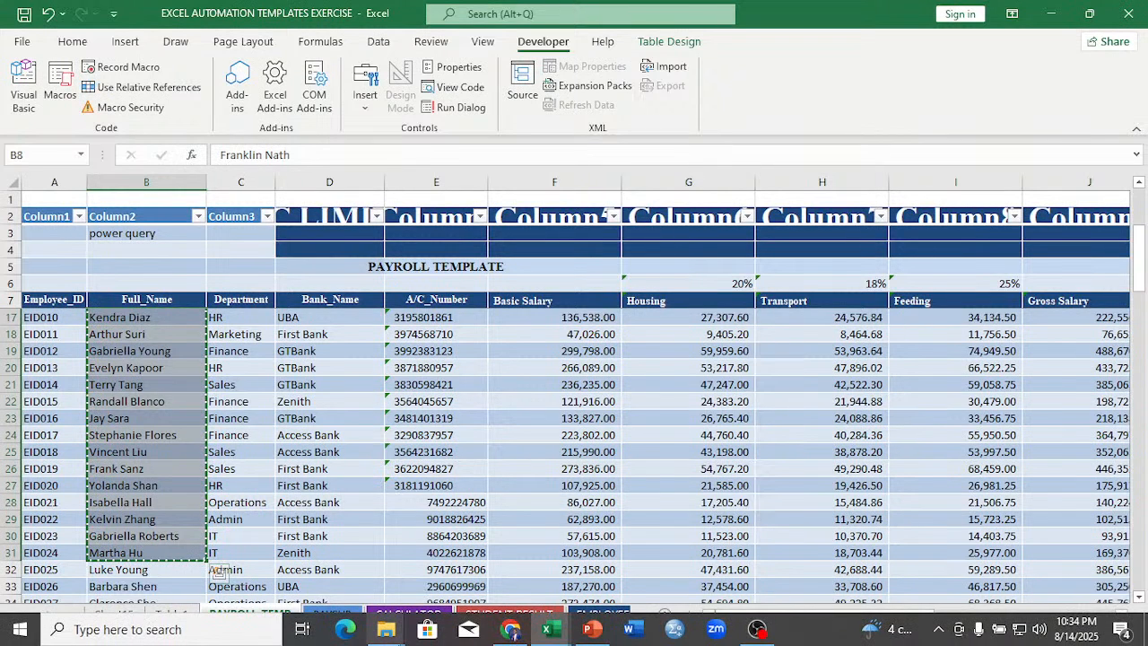
Paste the payroll names into Sheet2 of Book4 starting at A1, autofit column A and select B7.
left_click(551, 628)
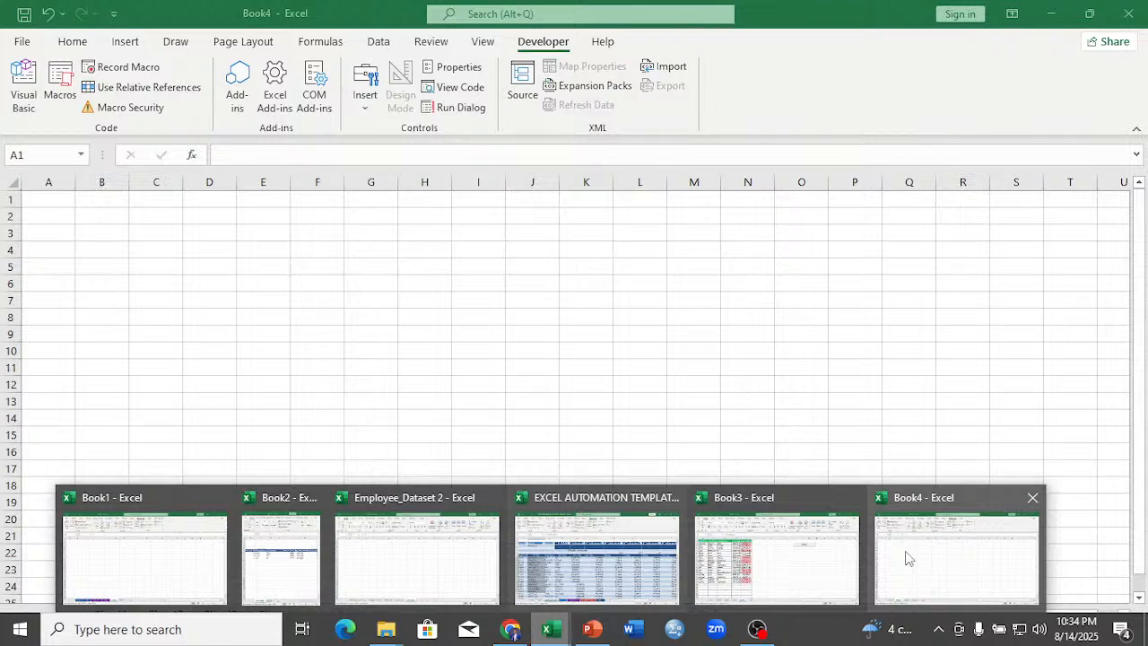
left_click(906, 558)
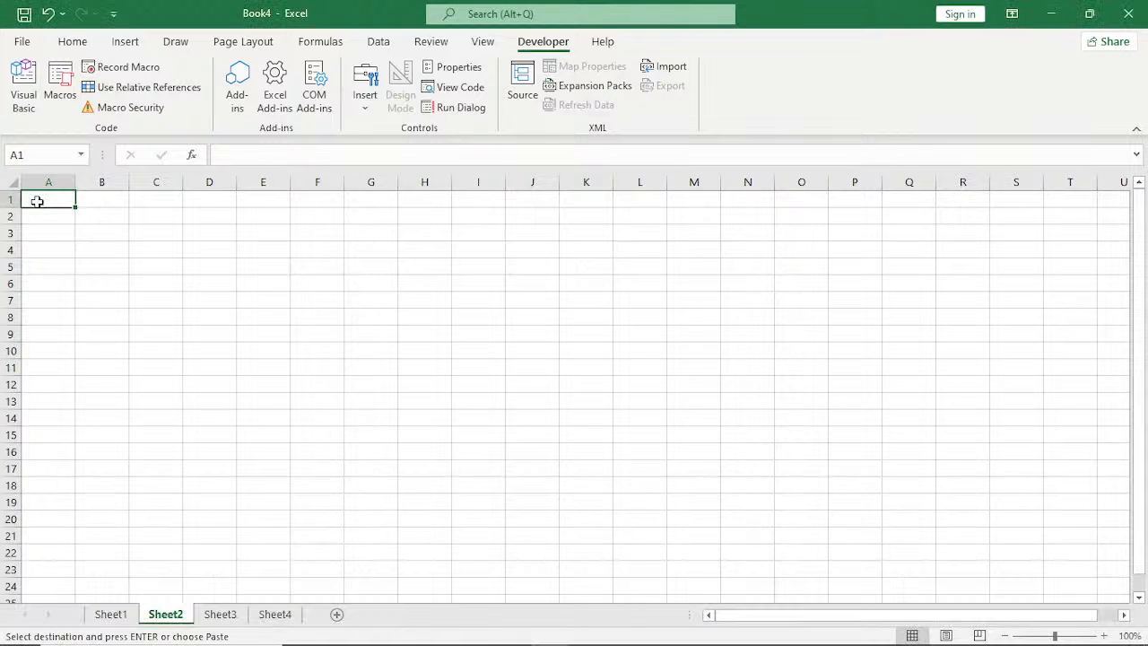
key("ctrl+v")
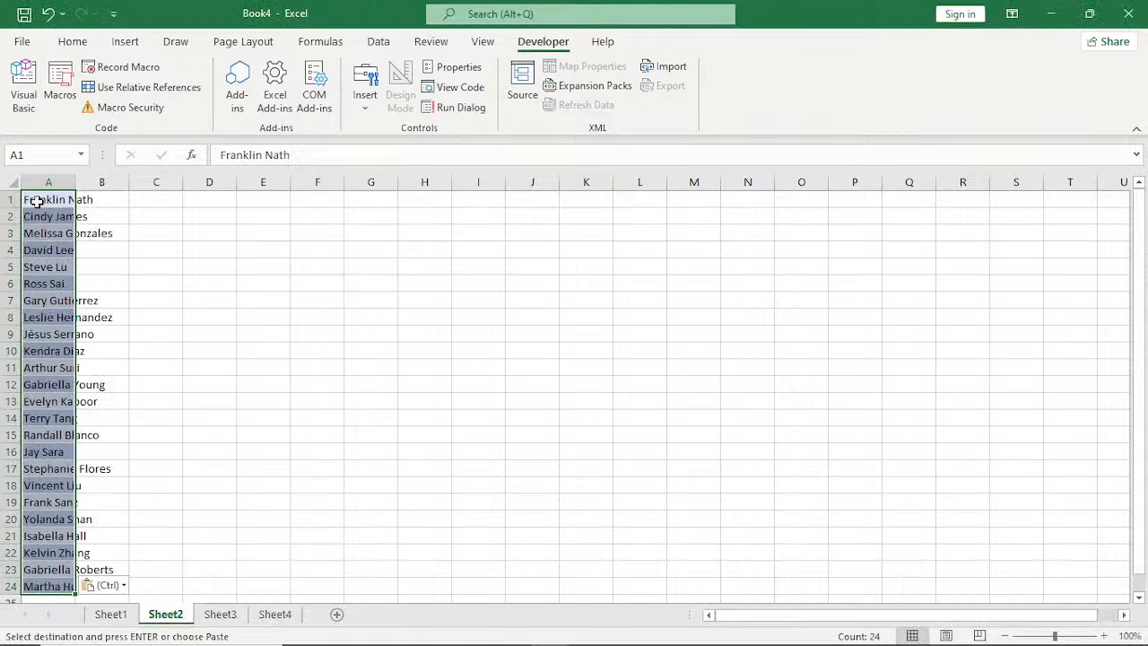
double_click(75, 182)
left_click(163, 304)
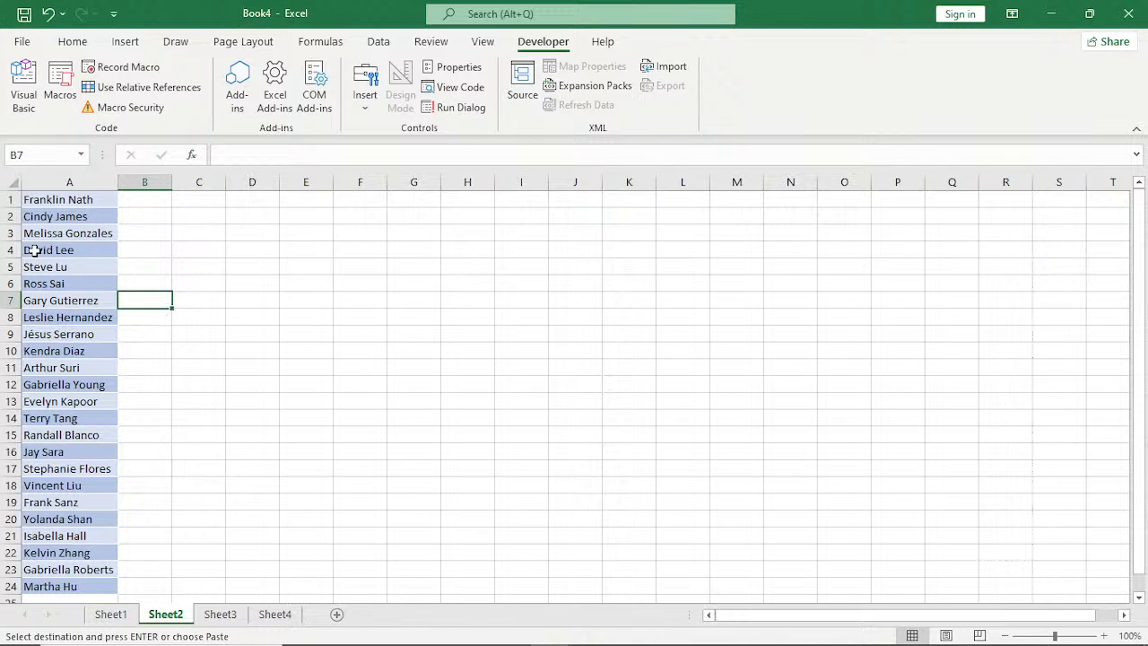
Copy the Data Formatting button from Sheet1 and paste it at I1 on Sheet2 and at H1 on Sheet4.
key("ctrl+Page_Up")
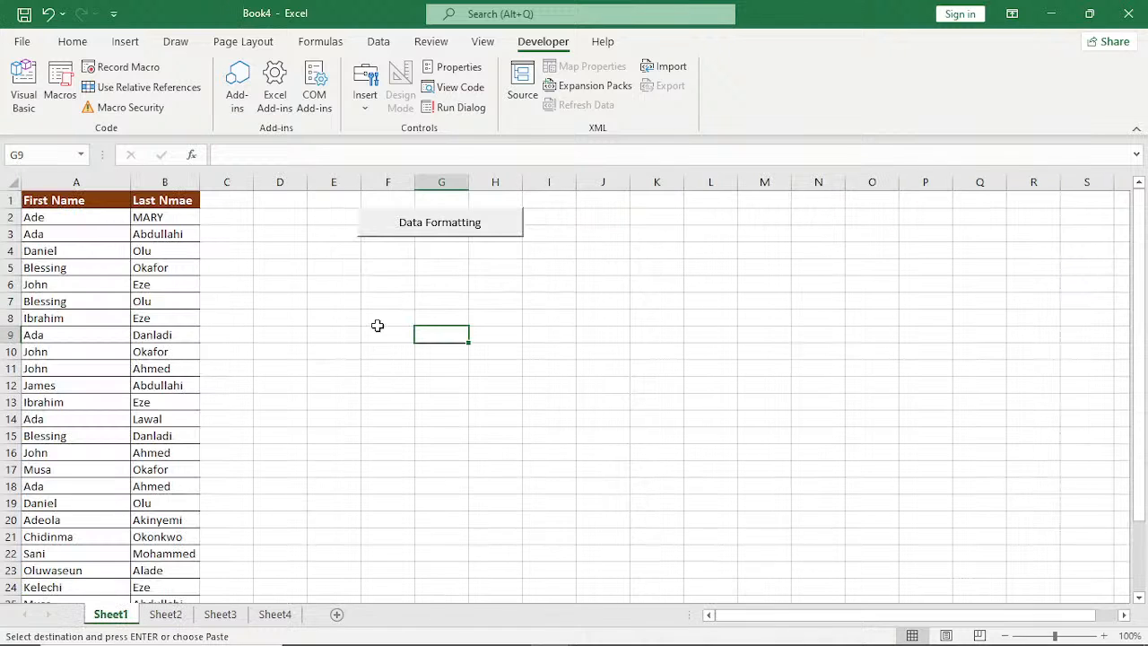
right_click(382, 237)
left_click(418, 266)
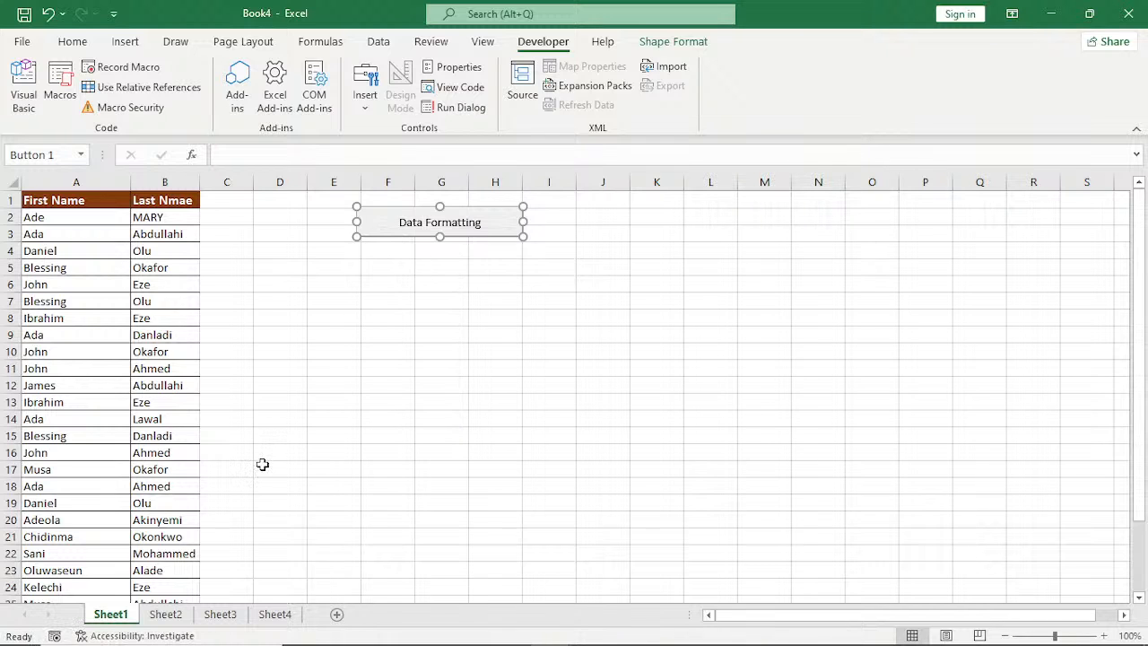
key("ctrl+Page_Down")
left_click(509, 201)
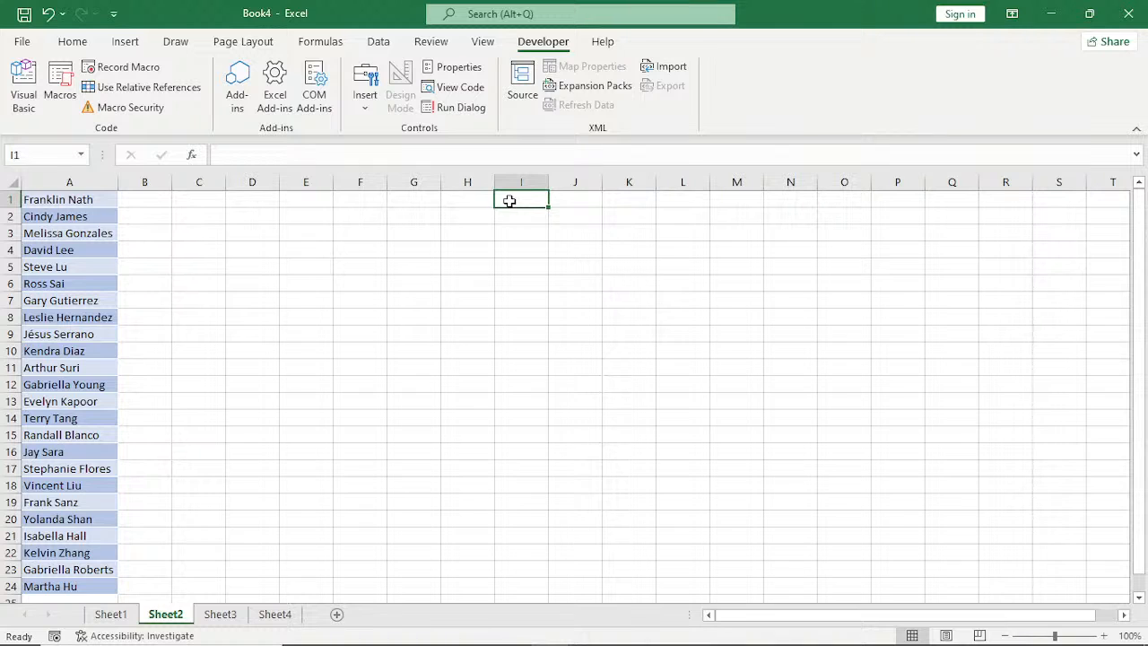
key("ctrl+v")
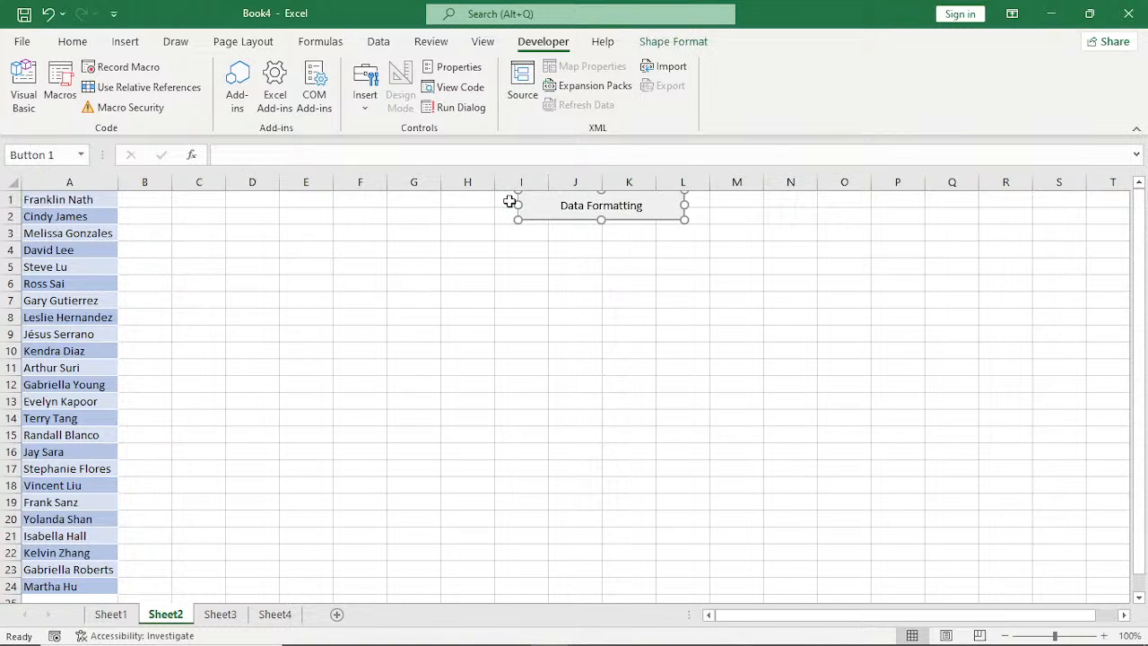
key("ctrl+Page_Down")
left_click(492, 207)
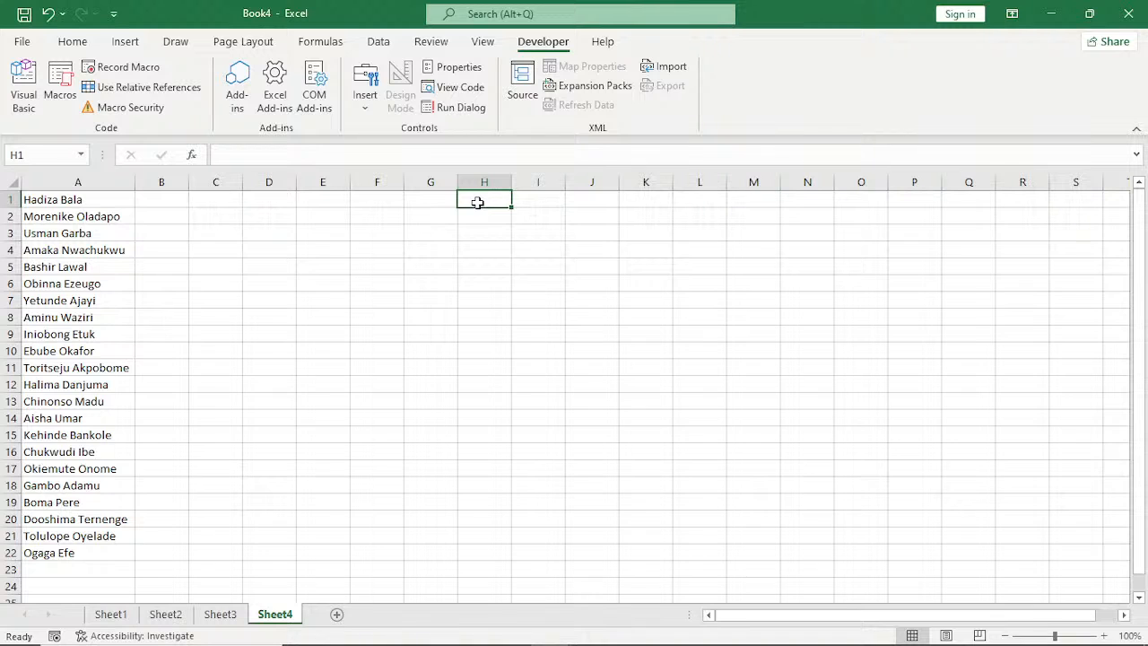
Return to Sheet2, deselect the pasted button and run its Data Formatting macro on the name list.
left_click(179, 613)
left_click(587, 282)
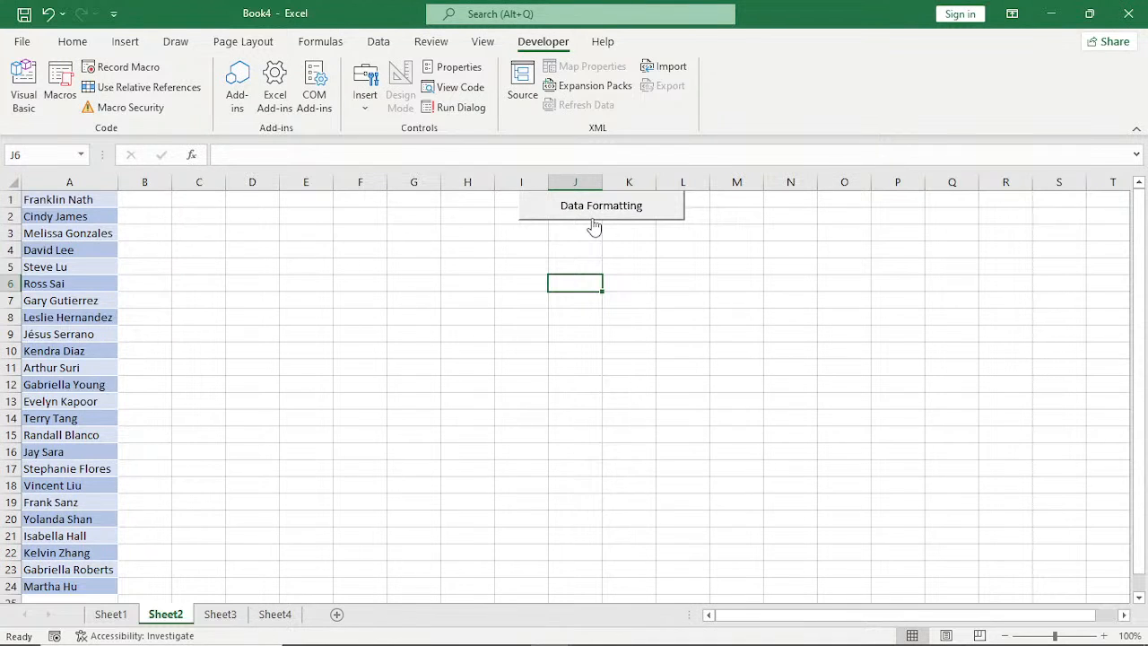
left_click(594, 213)
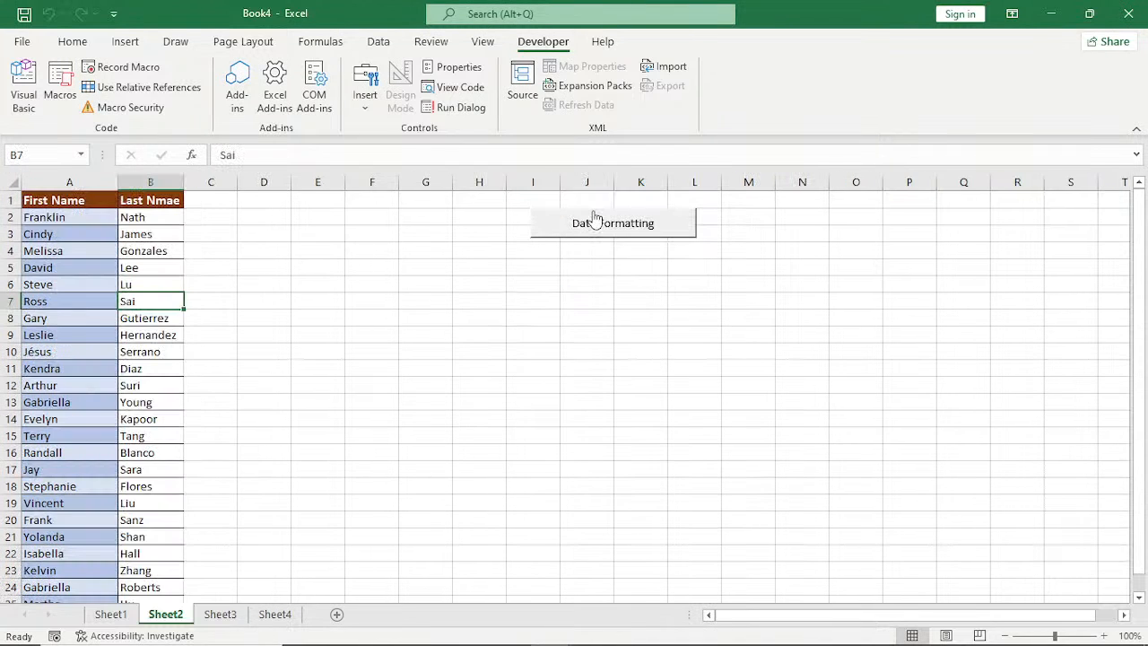
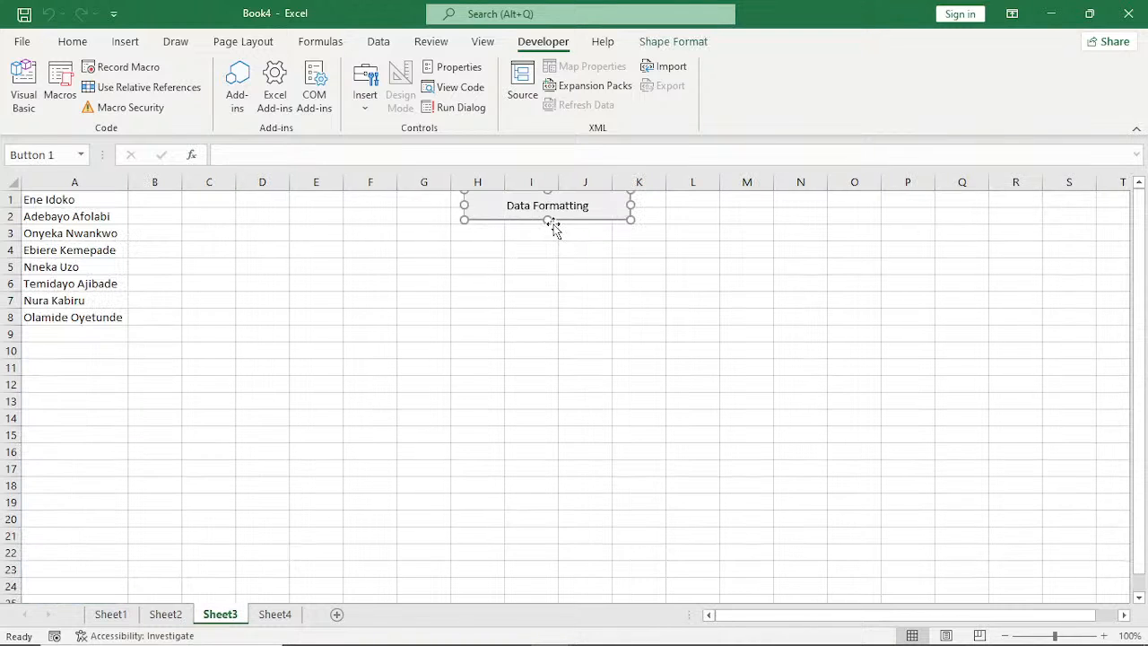
Deselect the pasted Data Formatting buttons on Sheet3 and Sheet4 and run the button's macro on each sheet's name list.
key("Escape")
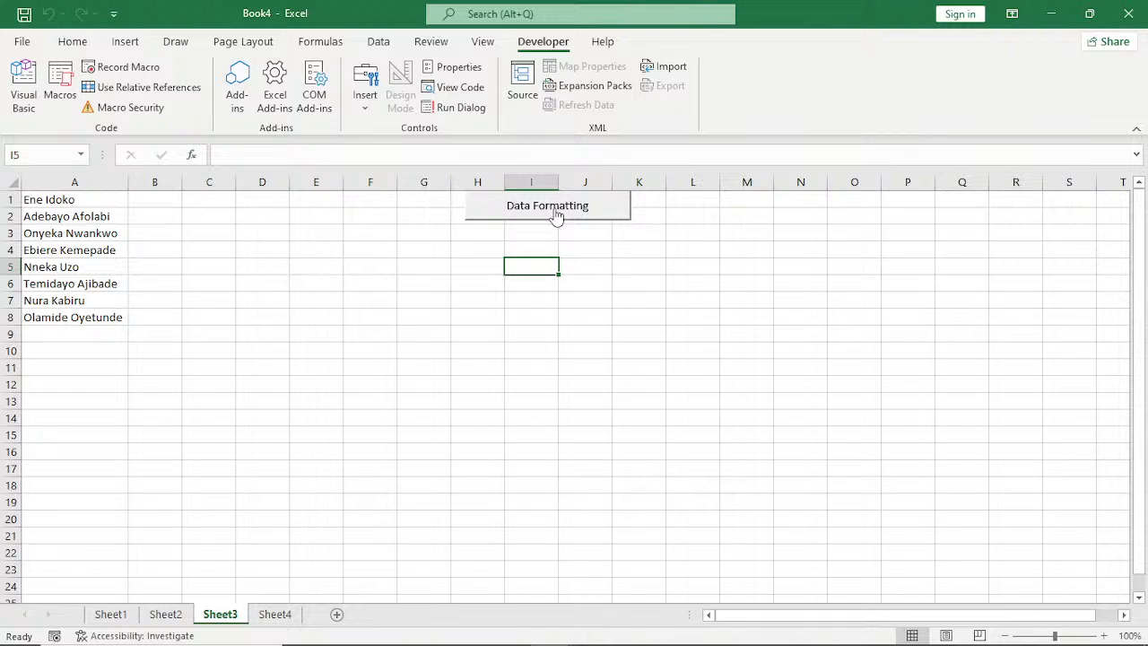
left_click(556, 212)
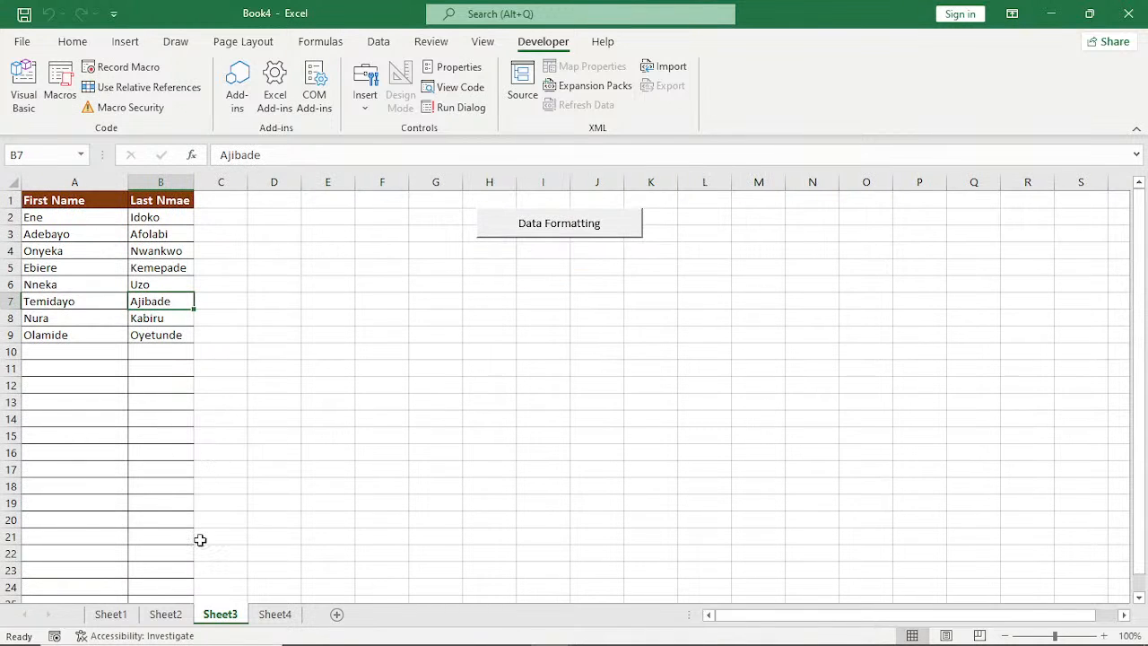
left_click(275, 616)
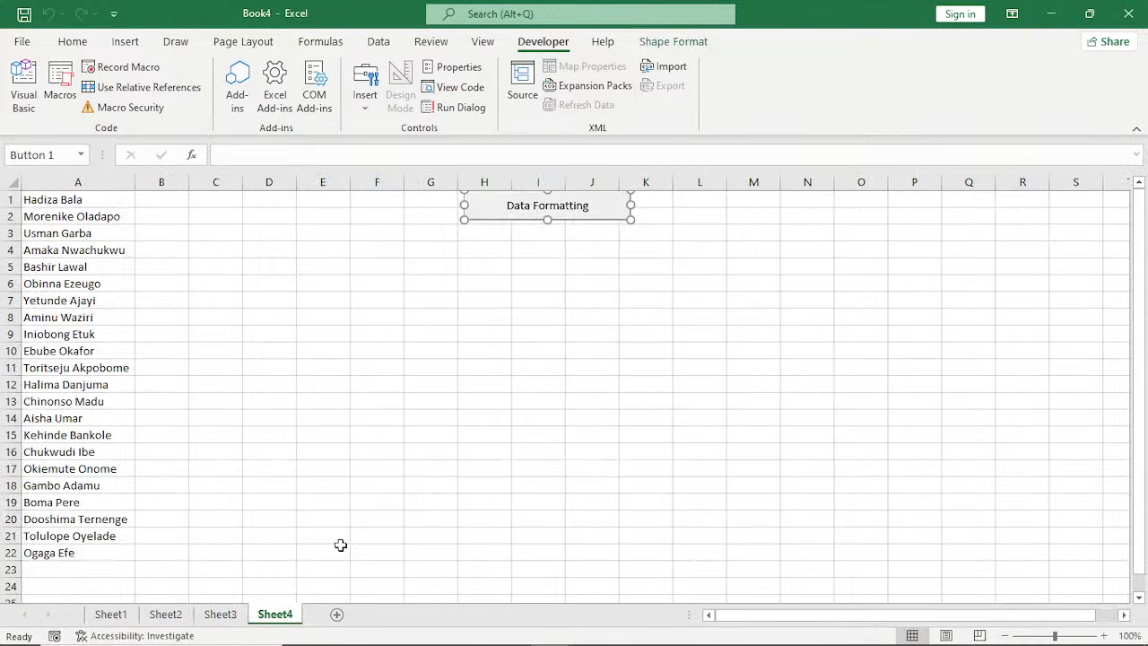
key("Escape")
left_click(546, 221)
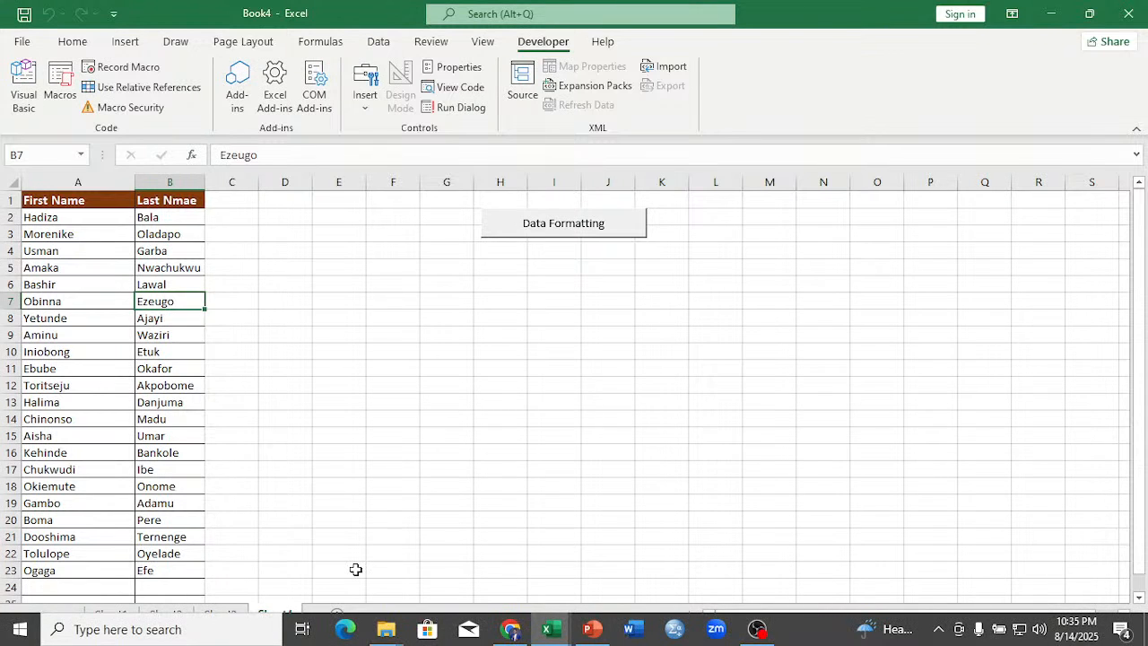
Add a new sheet to Book4, then copy the student names in B21:B32 of the exercise workbook's STUDENT RESULT sheet.
left_click(375, 615)
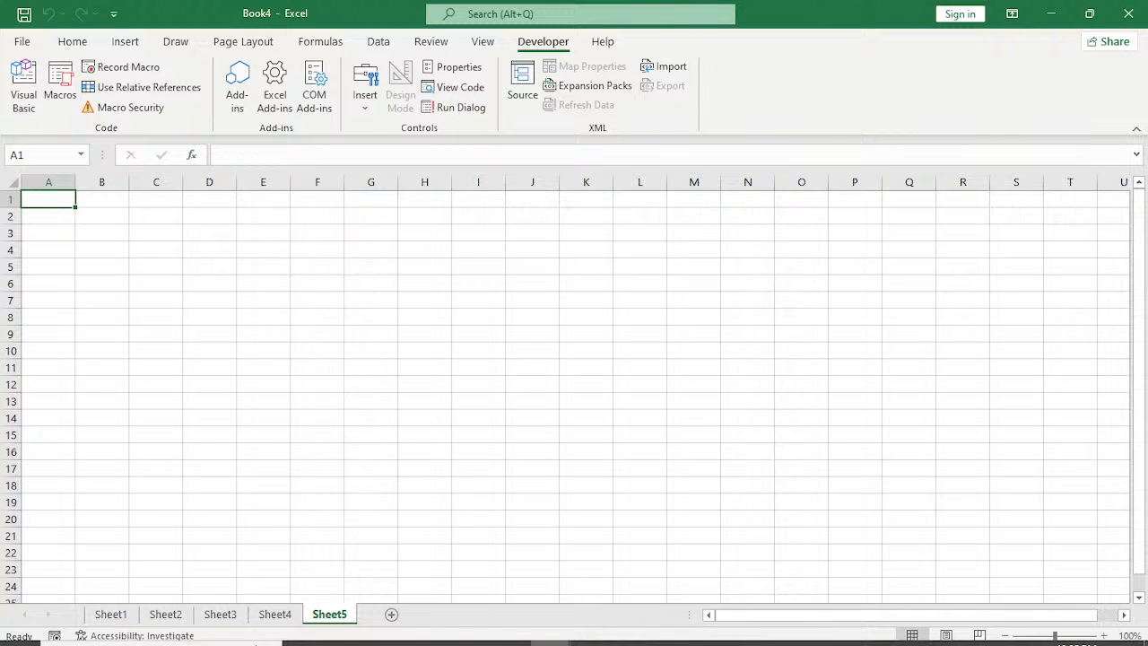
left_click(545, 633)
mouse_move(586, 587)
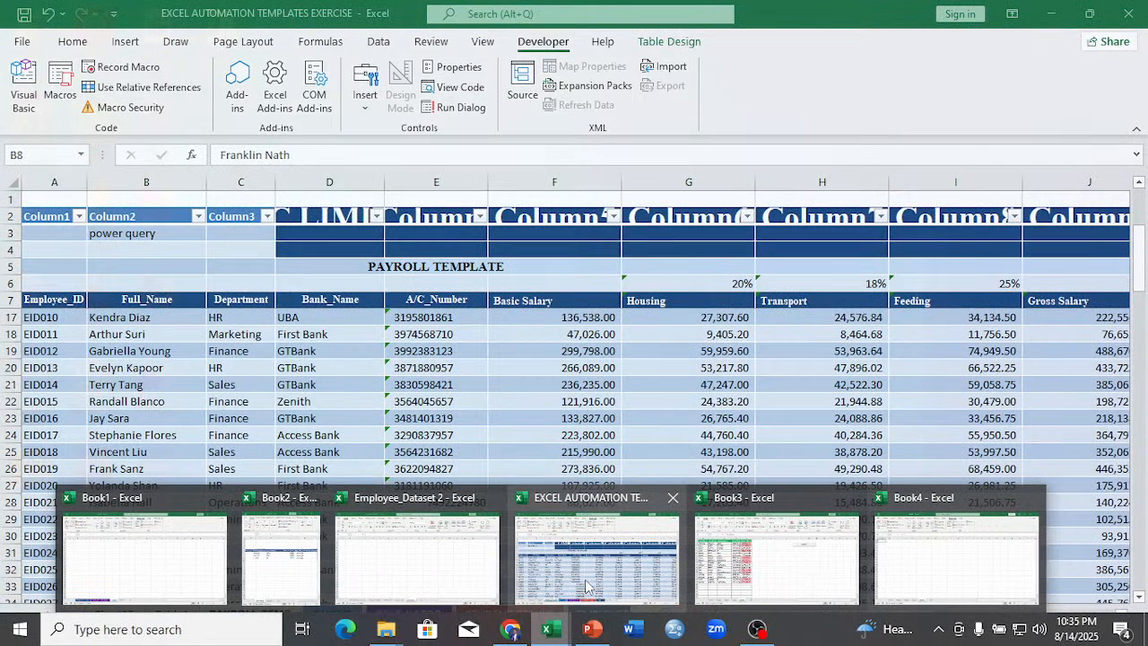
left_click(586, 588)
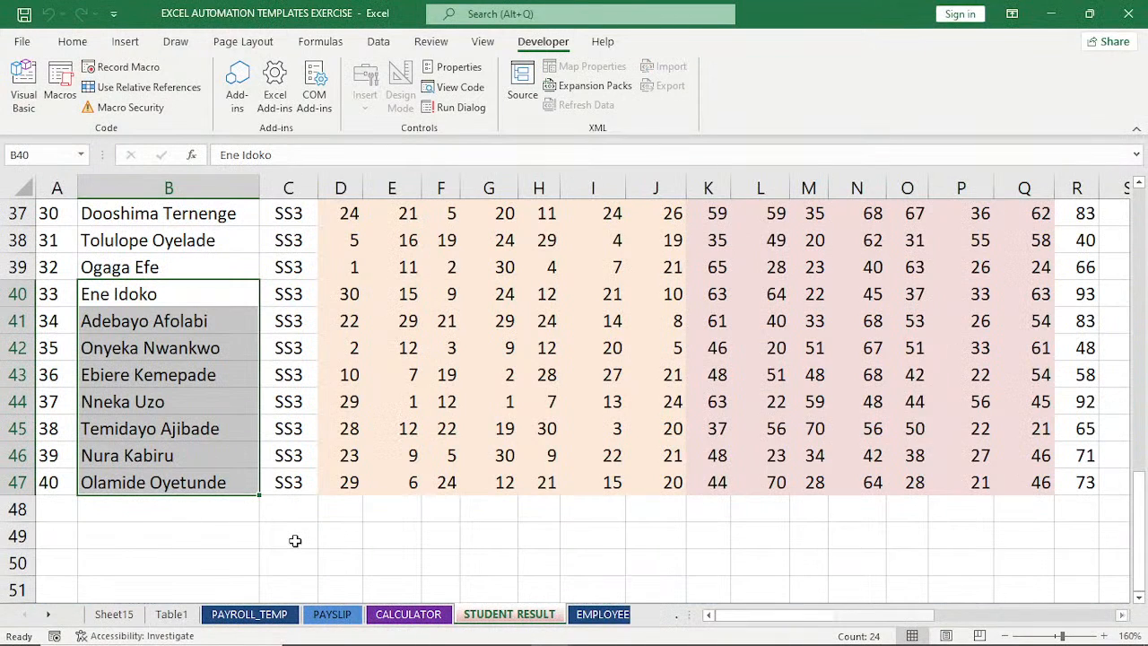
scroll(126, 278, "up", 6)
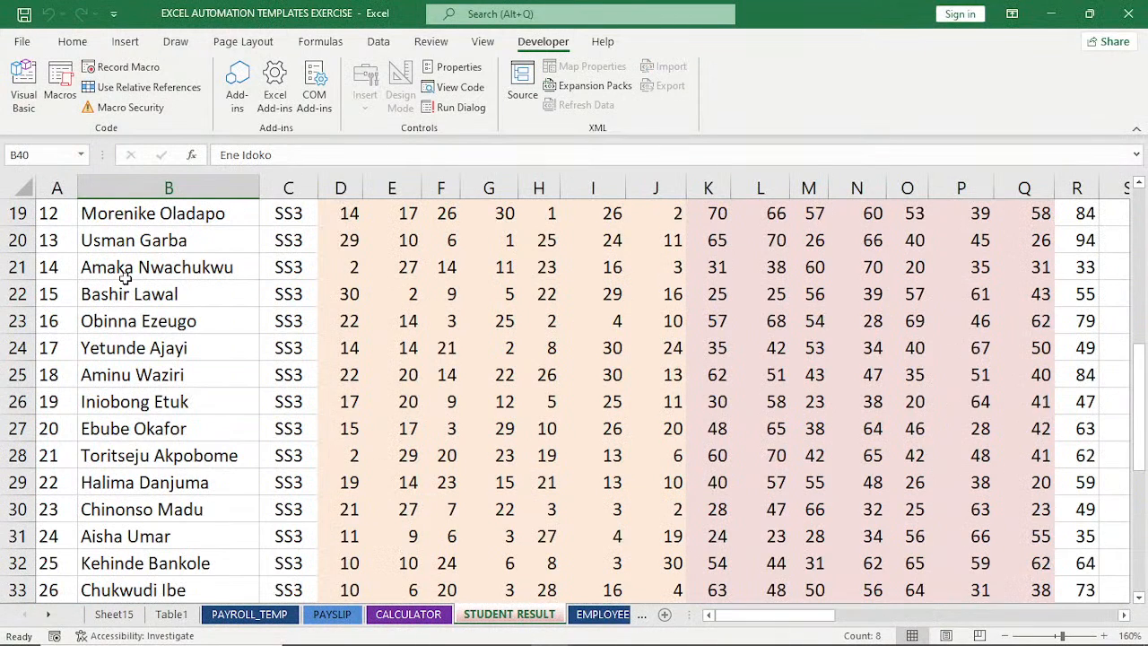
left_click_drag(127, 277, 107, 551)
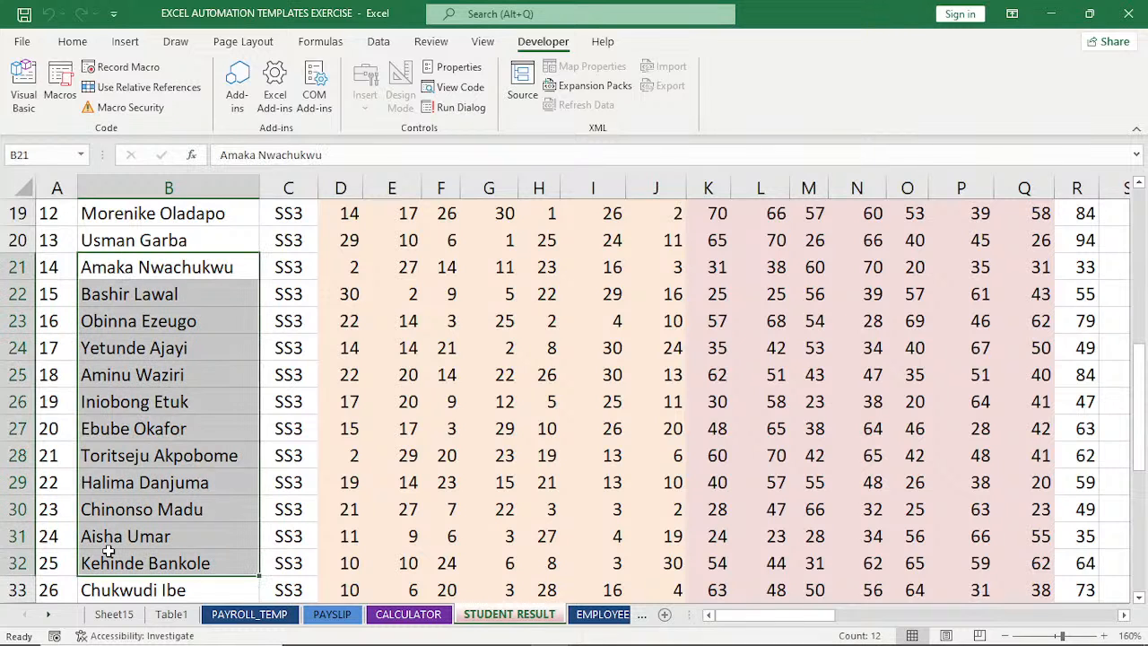
key("ctrl+c")
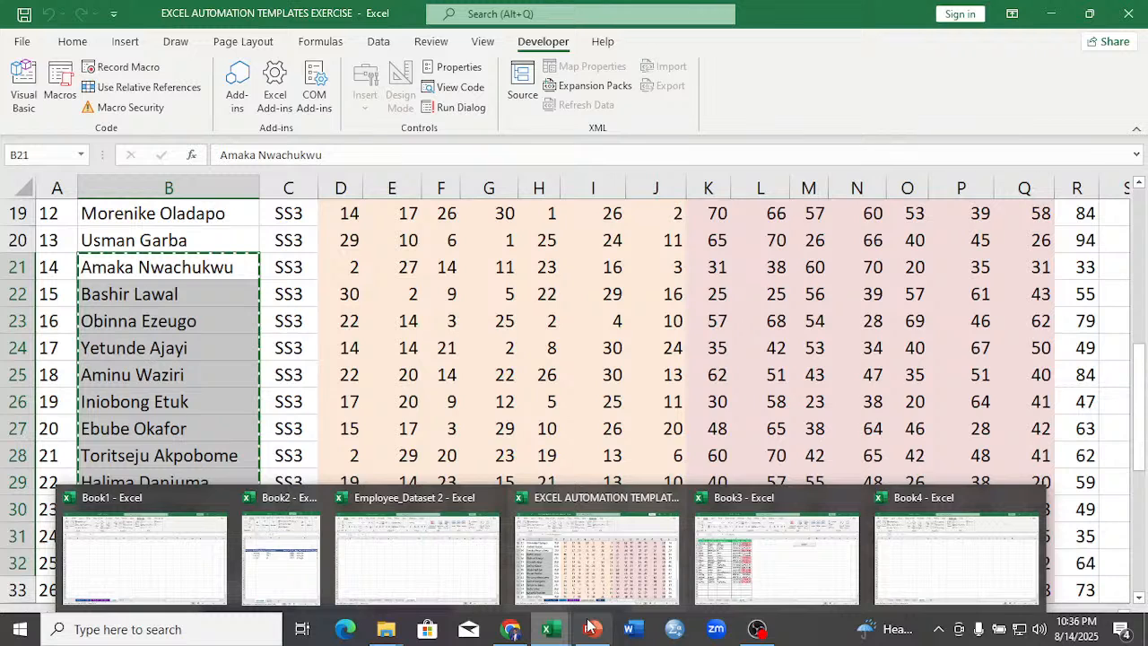
Paste the copied student names into Sheet5 of Book4 starting at A1 and autofit column A.
left_click(956, 556)
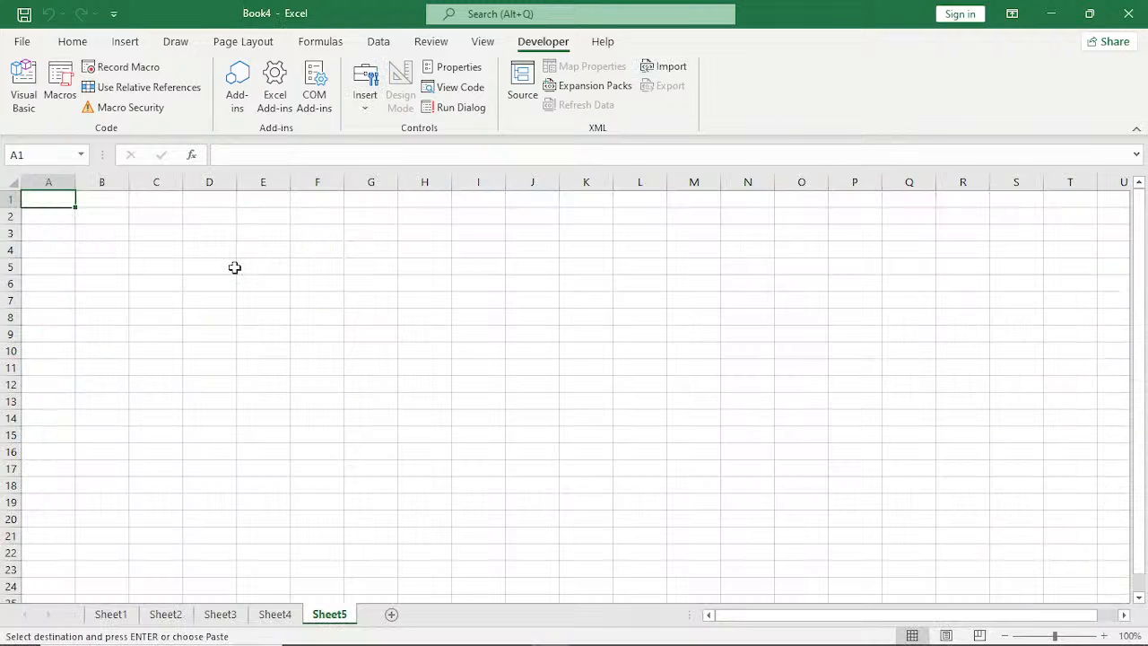
key("ctrl+v")
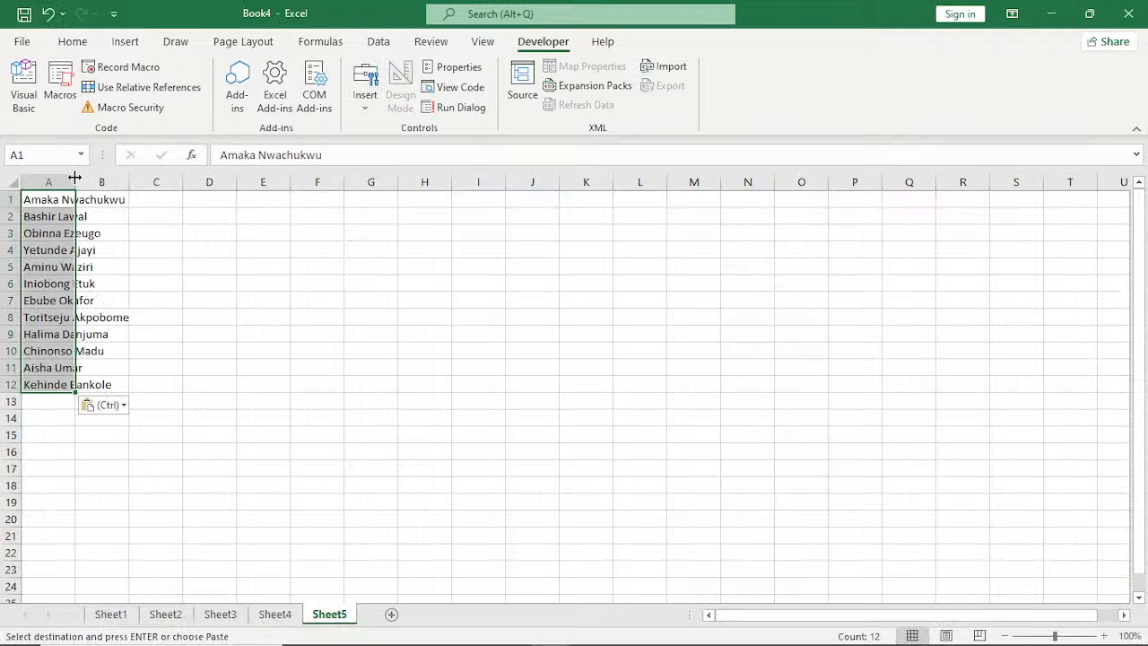
left_click_drag(74, 178, 74, 178)
double_click(74, 177)
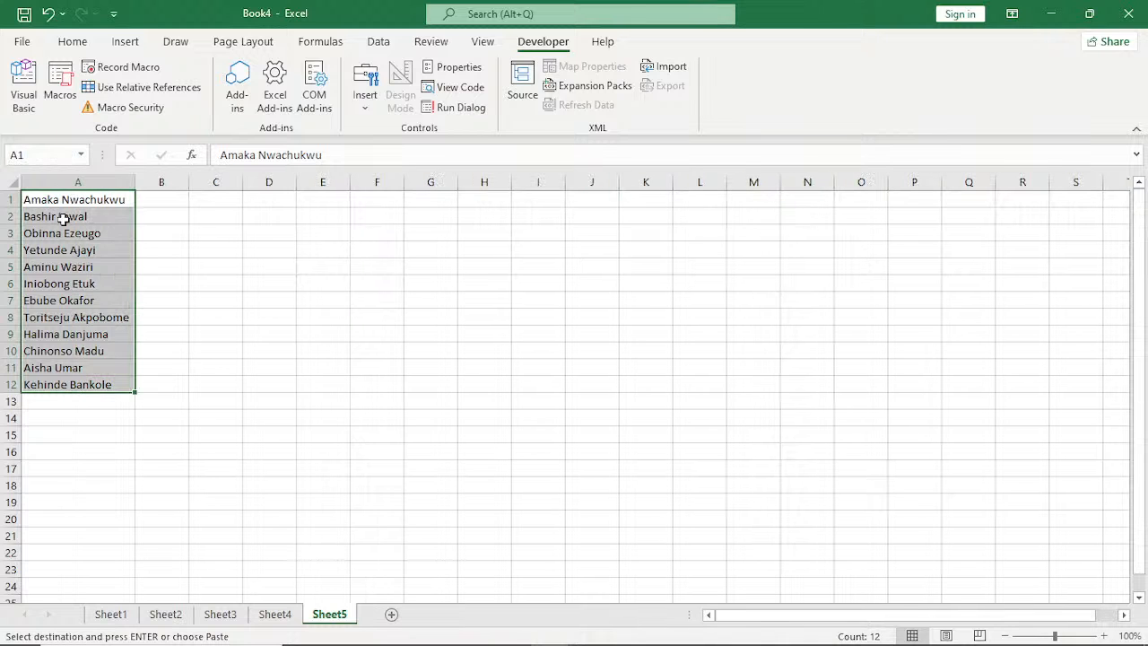
Insert a blank row above the name list on Sheet5.
left_click(12, 199)
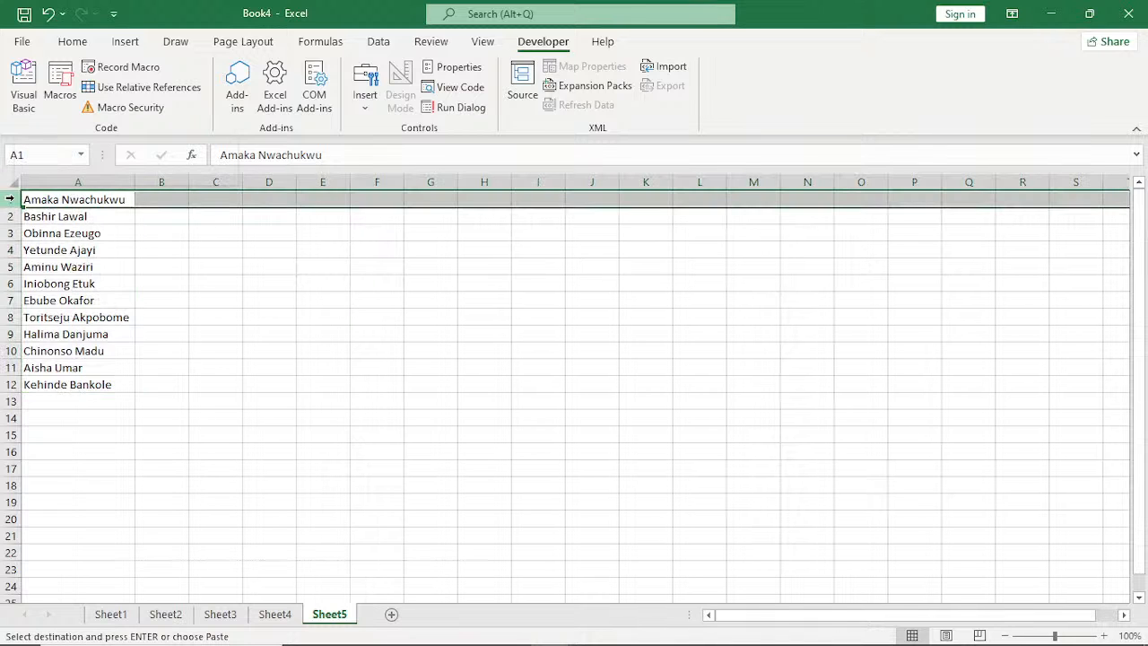
right_click(14, 202)
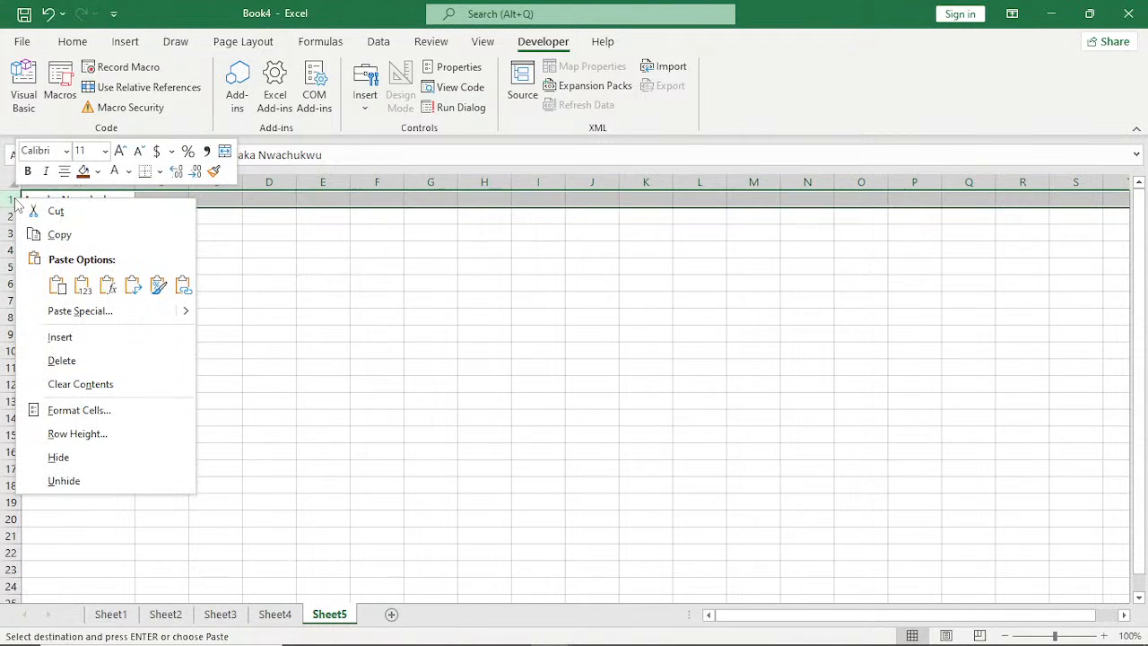
left_click(63, 339)
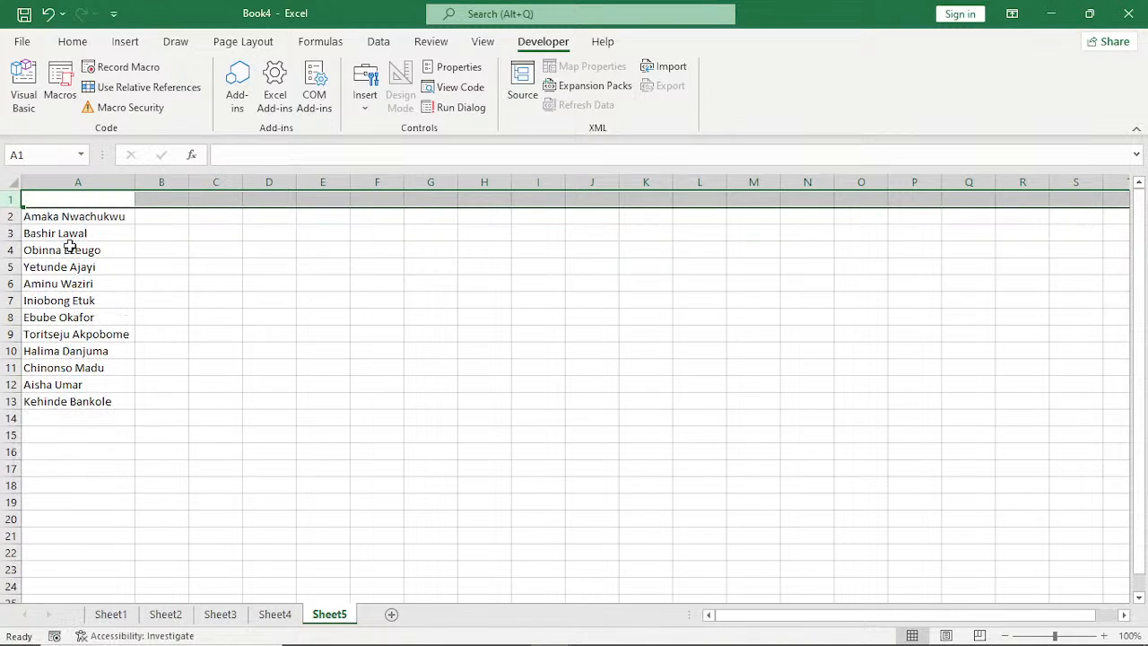
Enter the headers First Name in A1 and Last NAME in B1.
left_click(76, 200)
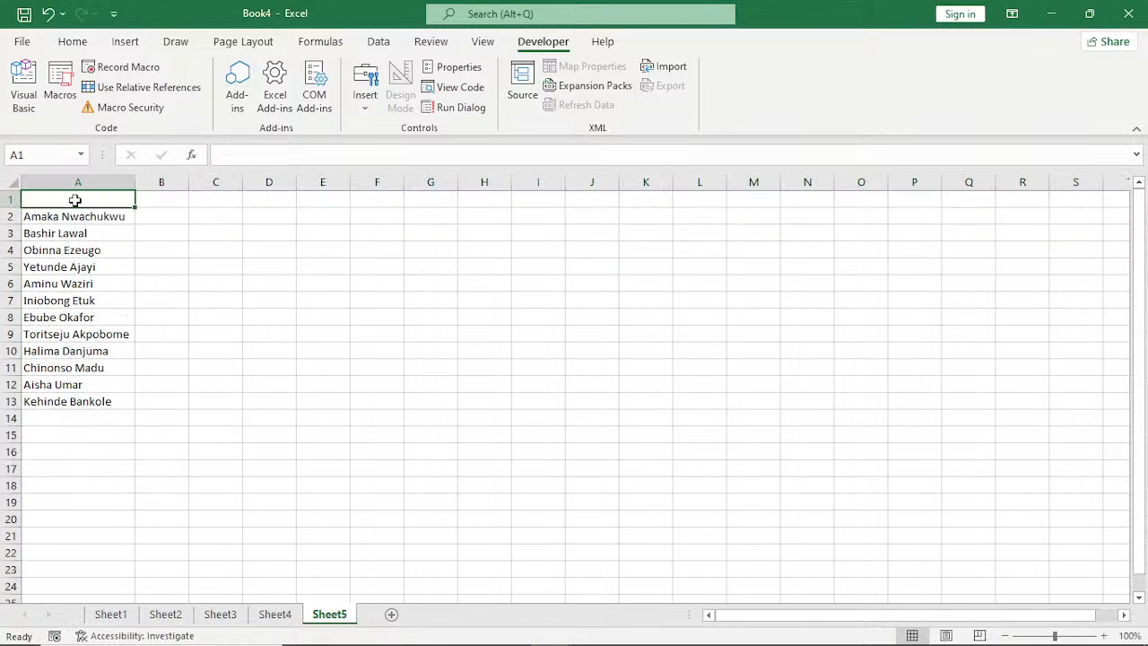
double_click(76, 200)
type("Fi")
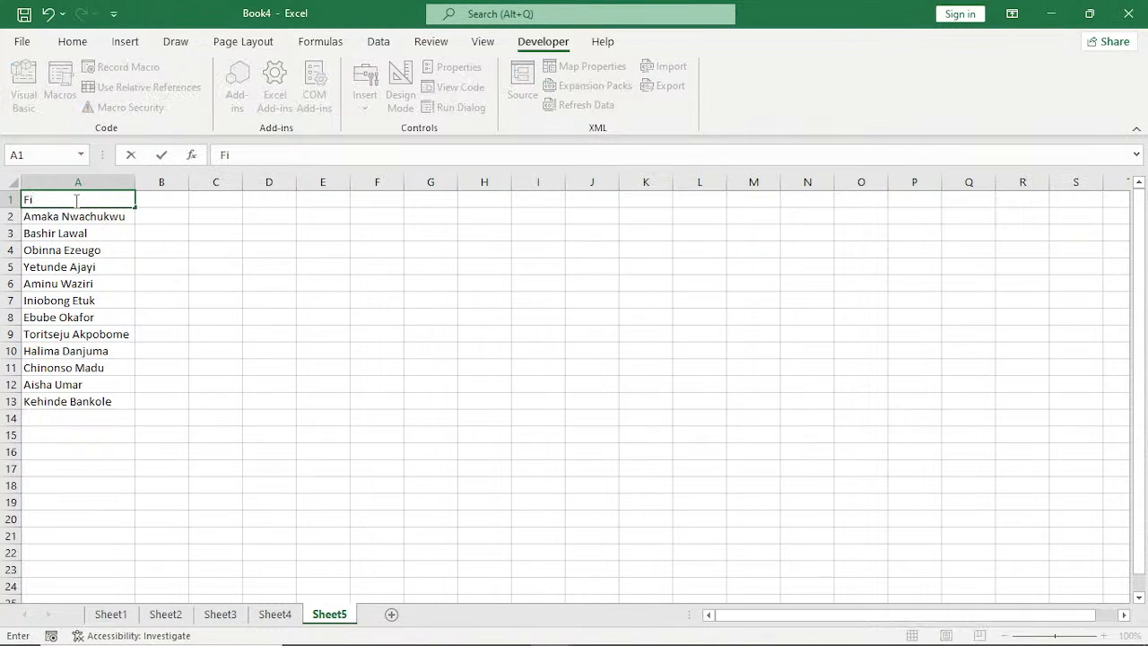
type("rst Name")
key("Tab")
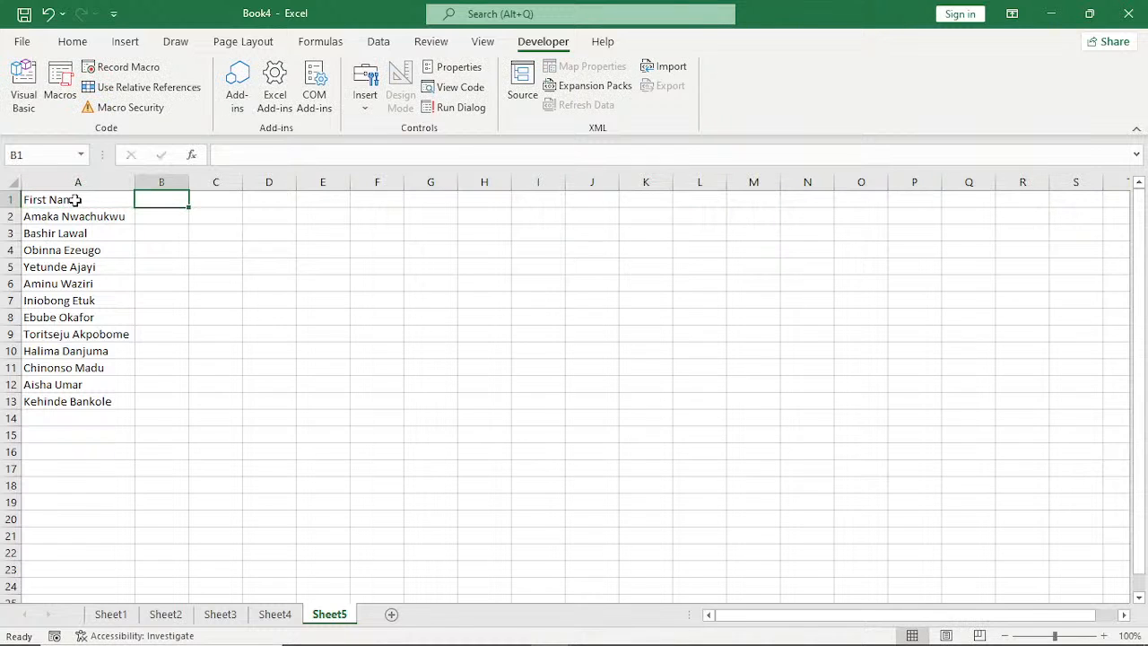
type("Las")
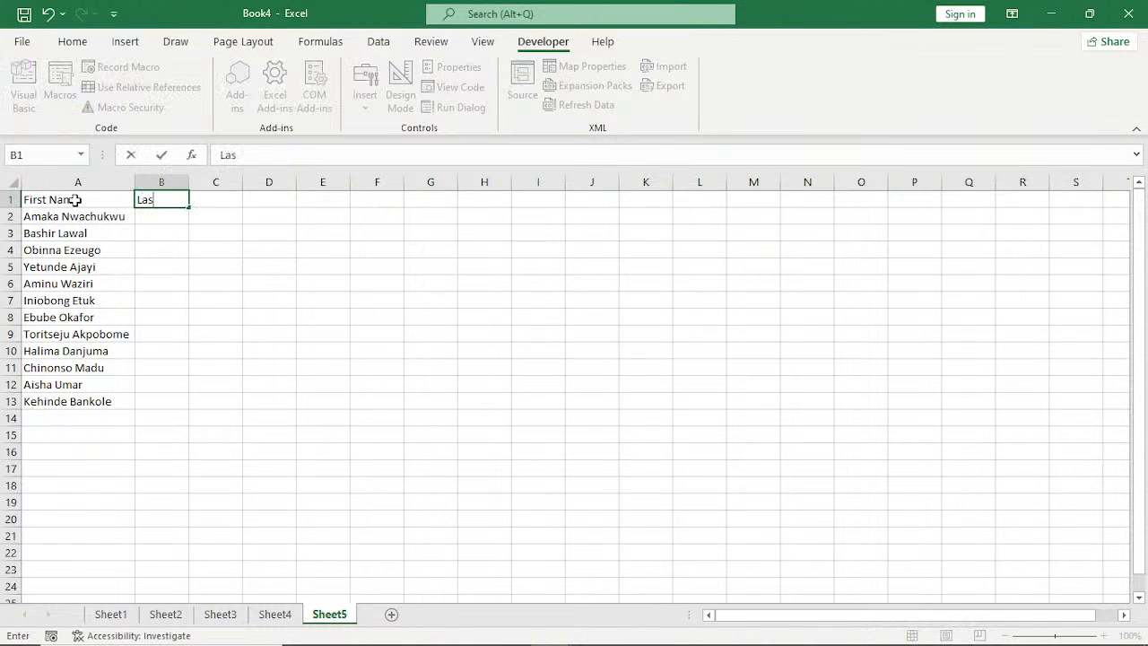
type("t NAME")
left_click(77, 217)
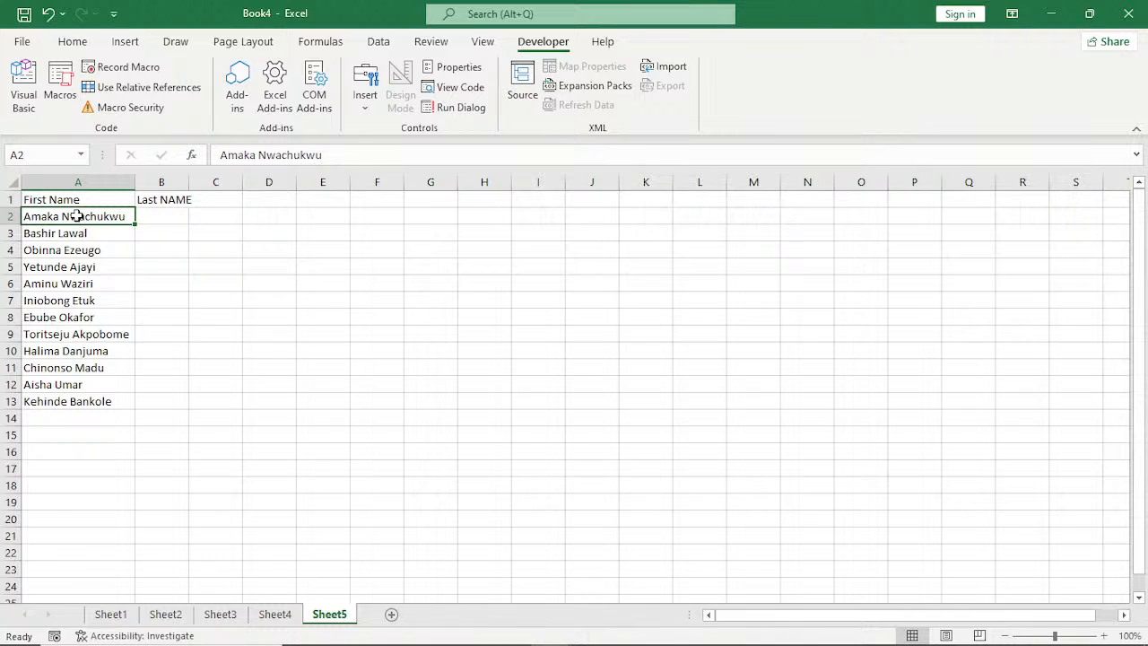
Split the full names in A2:A13 into columns A and B with Text to Columns, using Delimited with Tab and Space.
left_click_drag(77, 217, 74, 399)
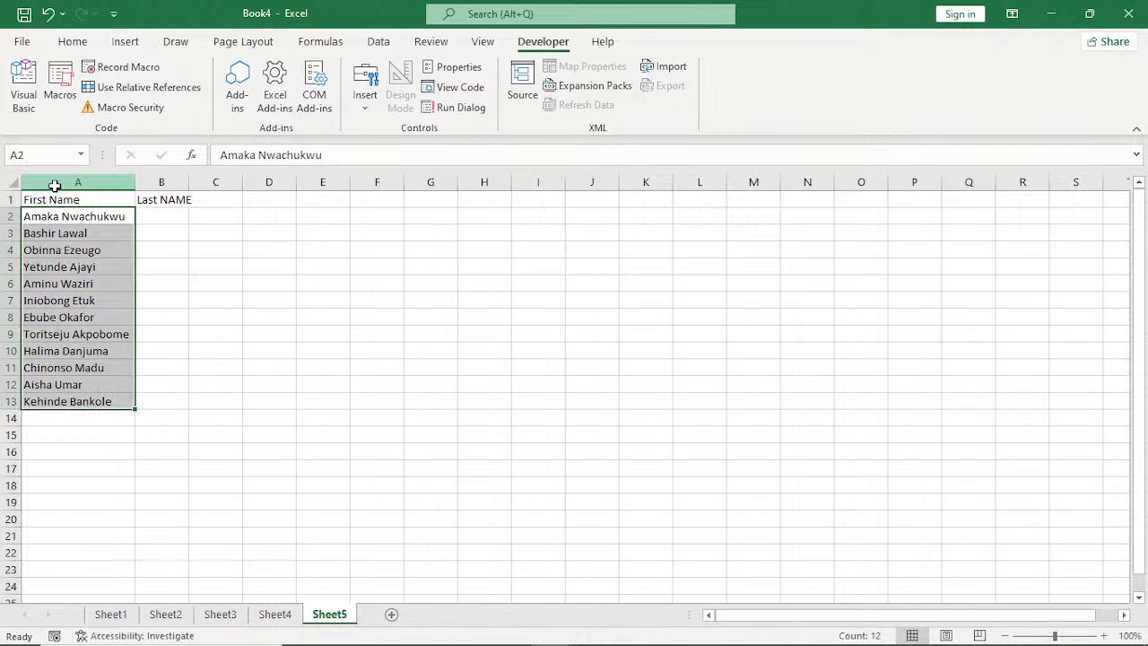
left_click_drag(53, 185, 86, 179)
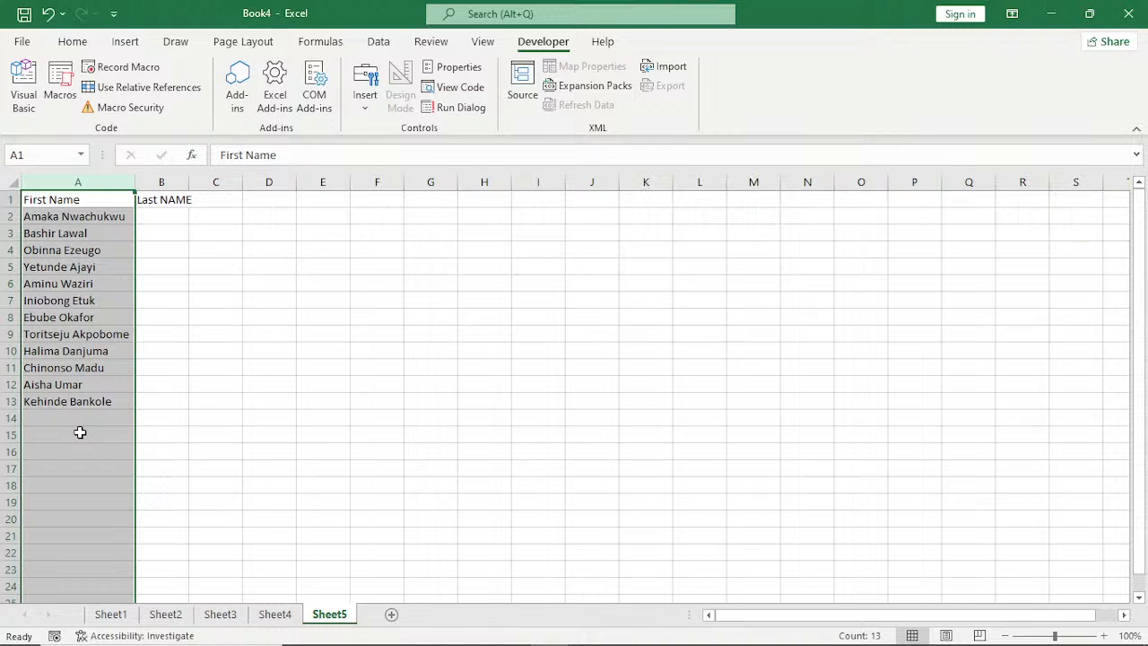
left_click(79, 216)
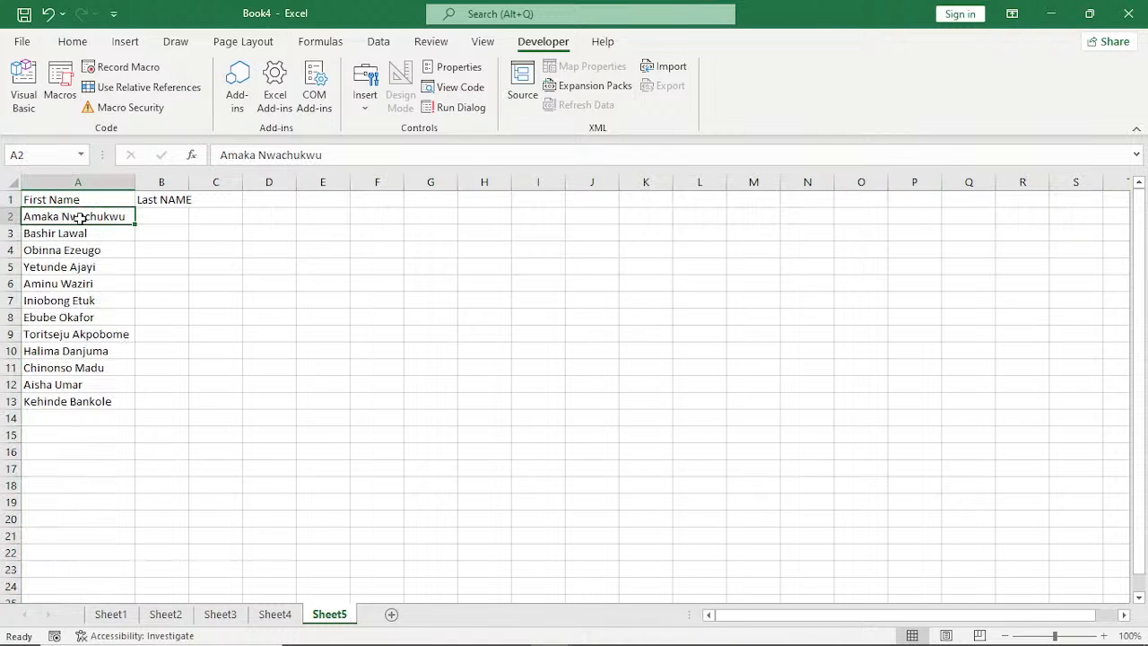
left_click_drag(79, 217, 70, 401)
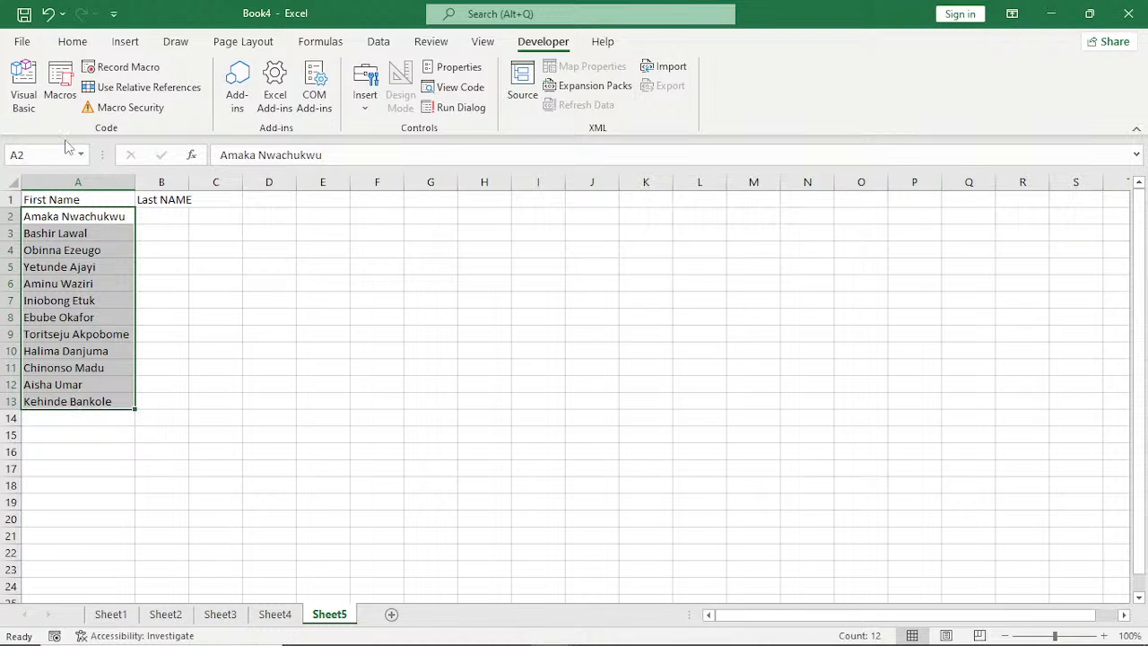
left_click(393, 45)
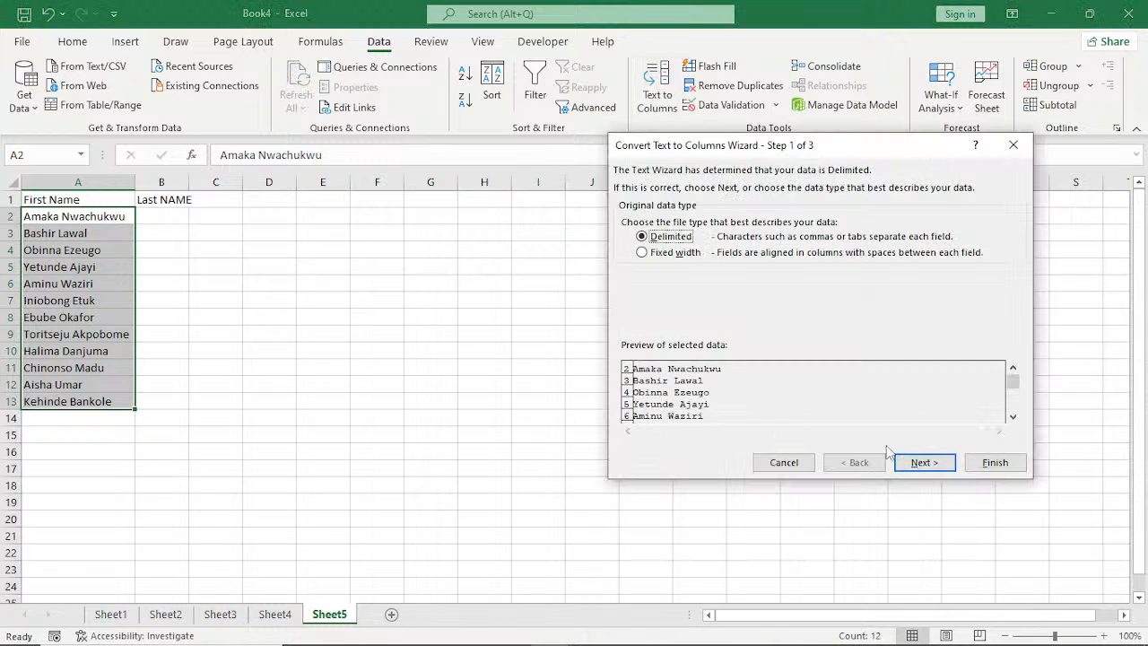
left_click(925, 465)
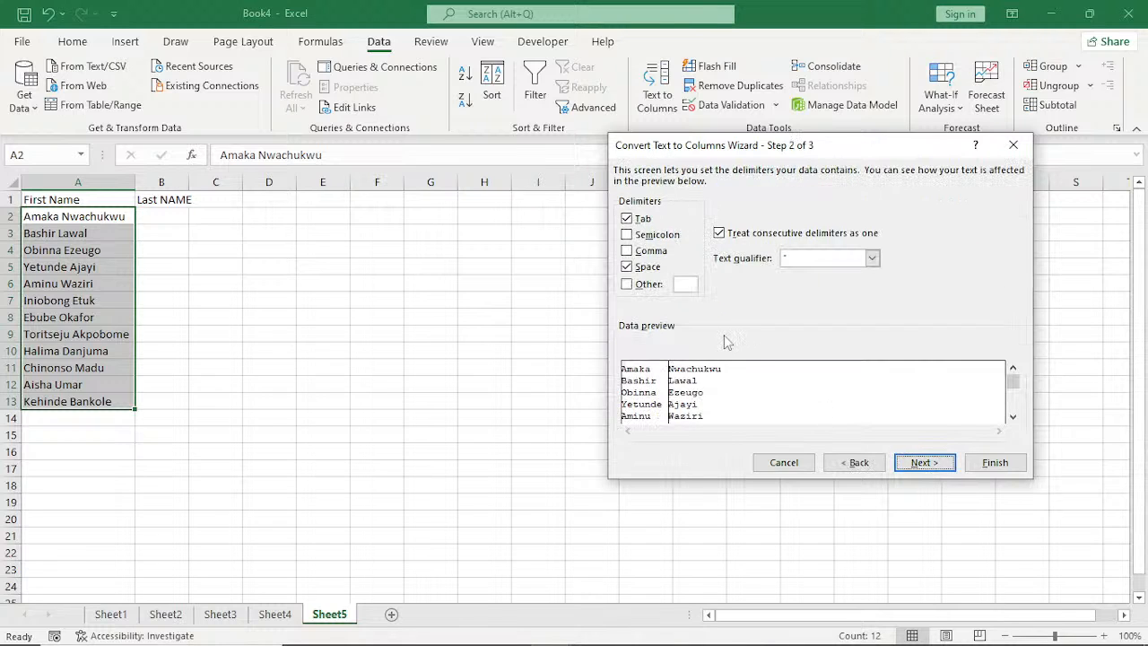
key("Return")
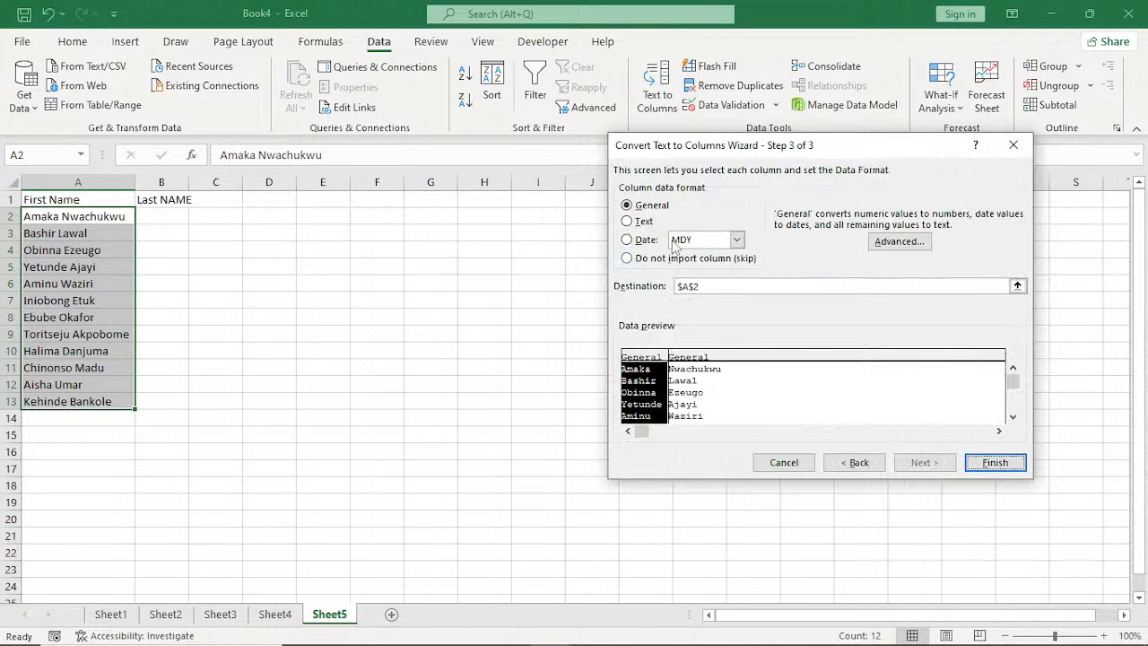
left_click(994, 462)
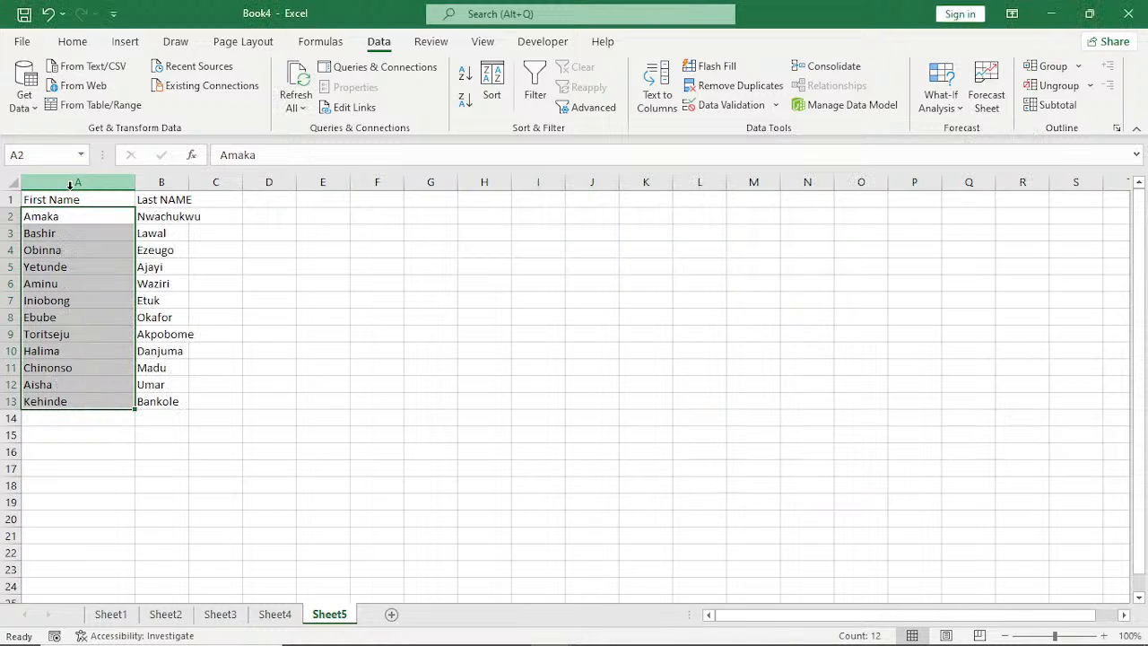
Give the header cells A1:B1 a brown fill with white text and autofit column B.
left_click_drag(63, 199, 161, 199)
left_click(72, 42)
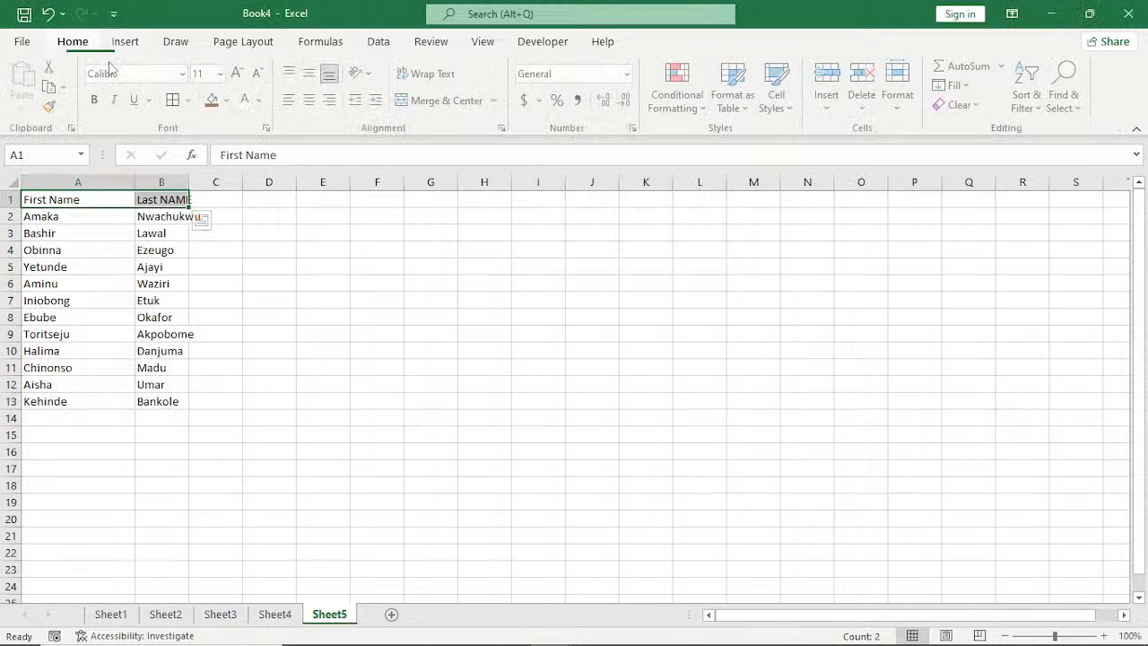
left_click(210, 97)
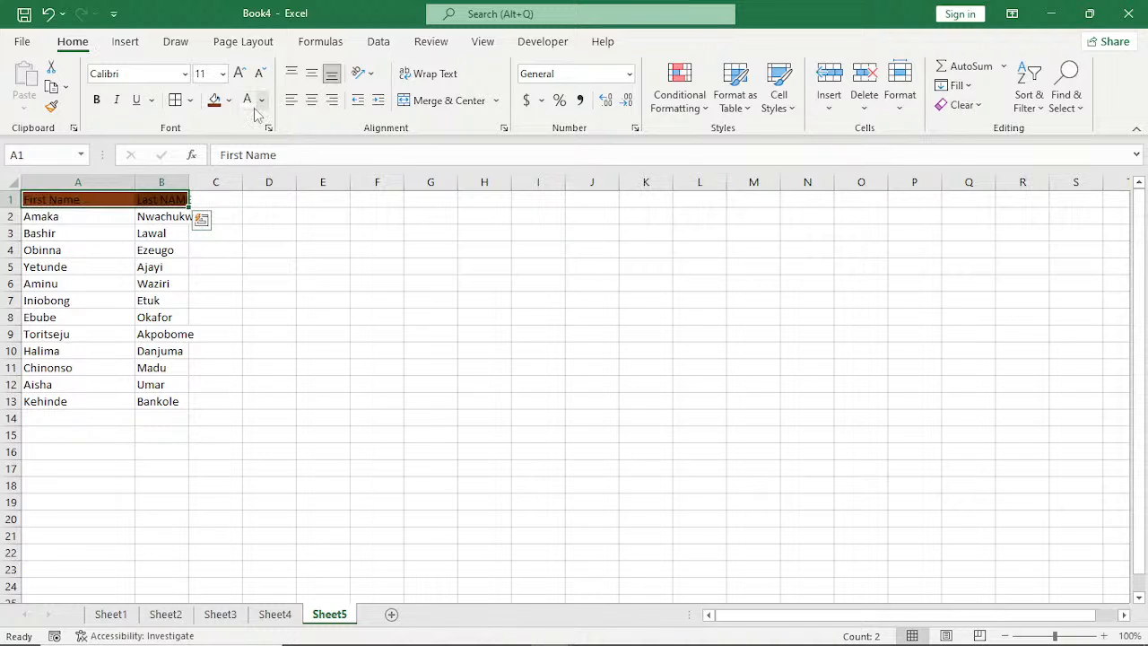
left_click(247, 99)
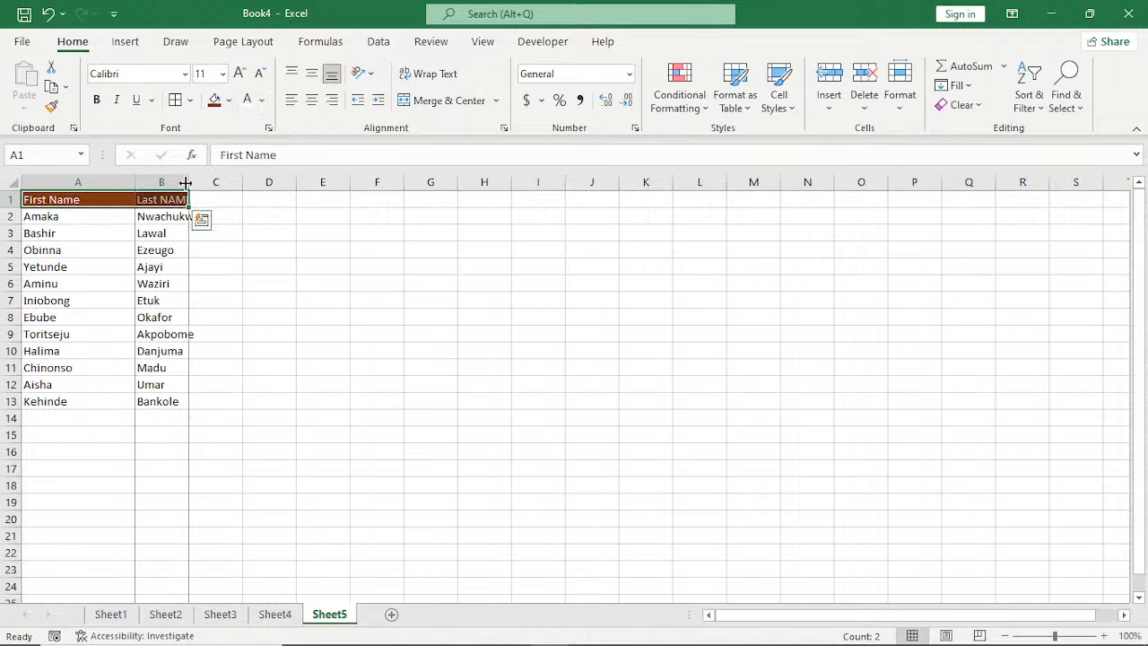
double_click(188, 182)
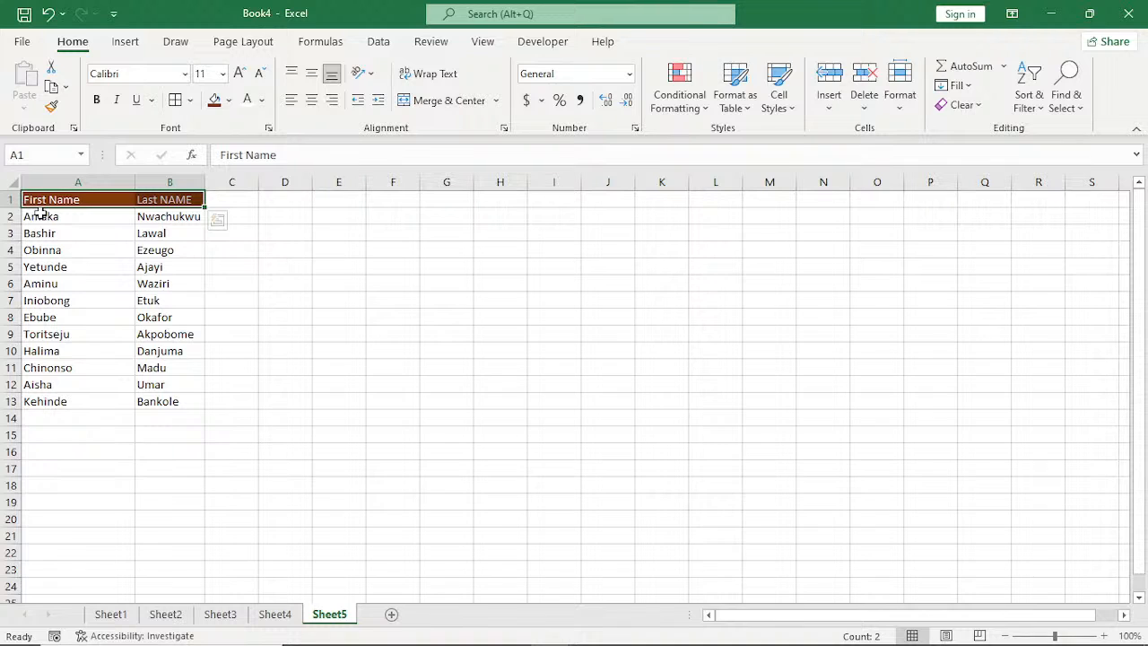
Make the first names in A2:A13 bold.
left_click(40, 211)
key("ctrl+shift+Down")
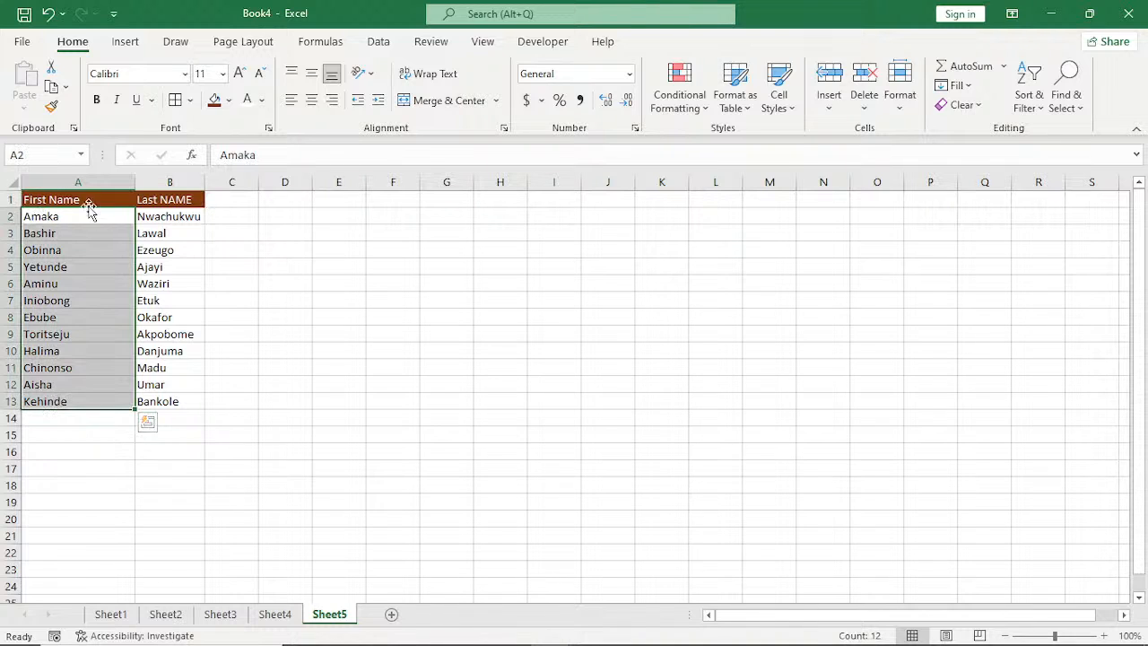
left_click(96, 101)
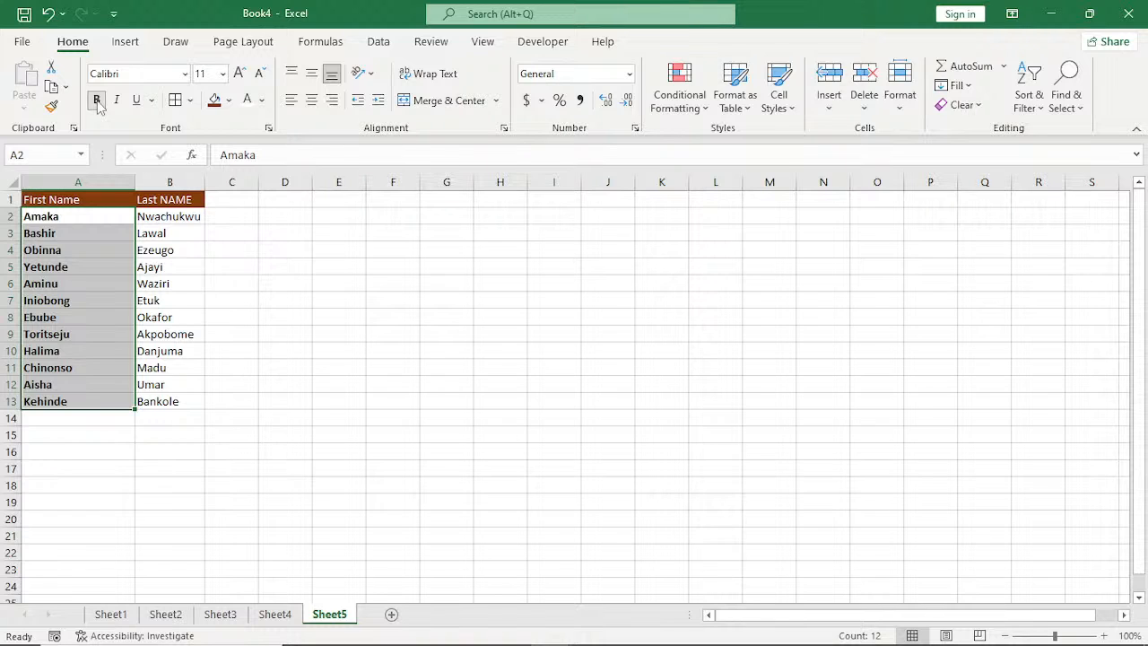
Increase the font size of the first names in A2:A13 to 12.
left_click(239, 72)
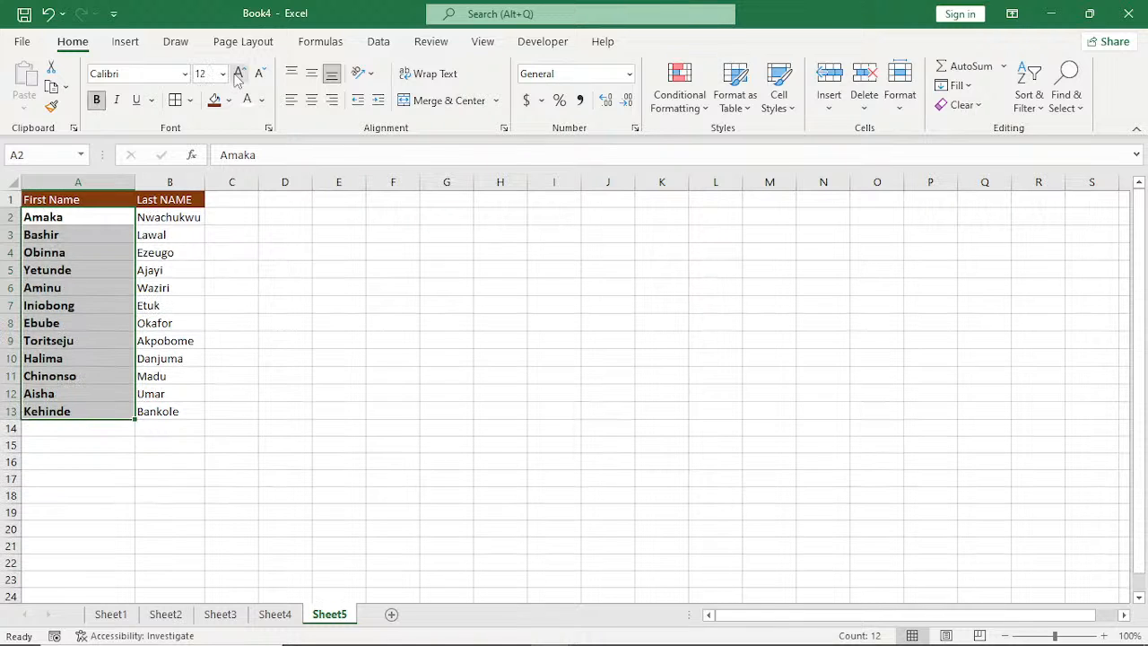
left_click(170, 287)
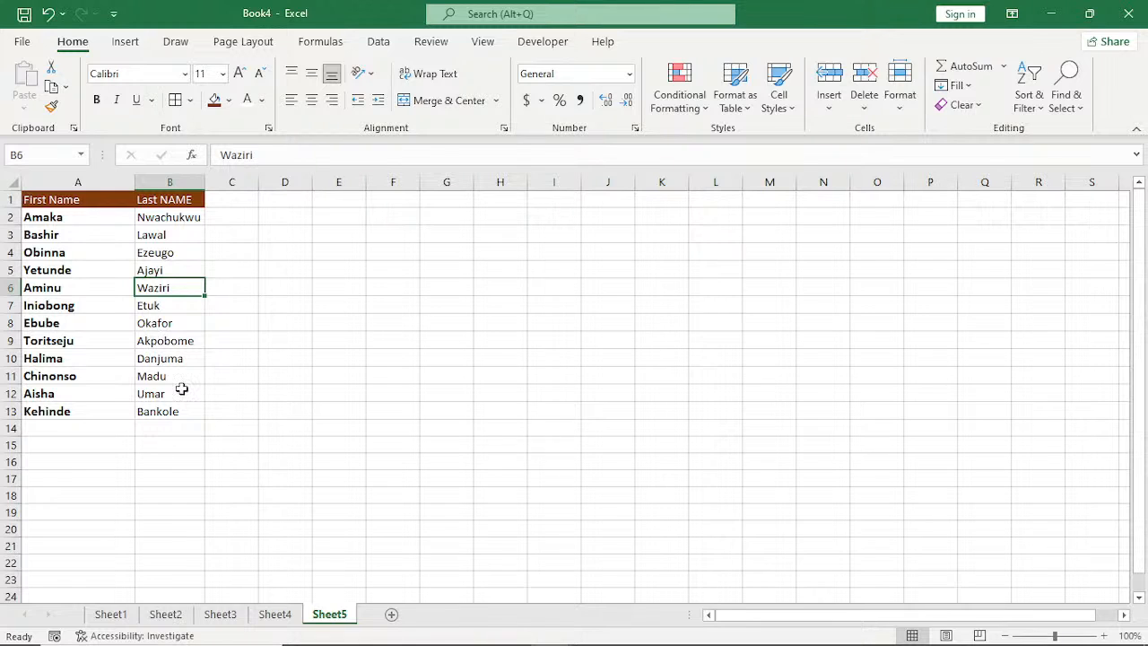
Undo all the manual formatting, the name split, the headers and the inserted row to restore the original full-name list.
left_click(542, 41)
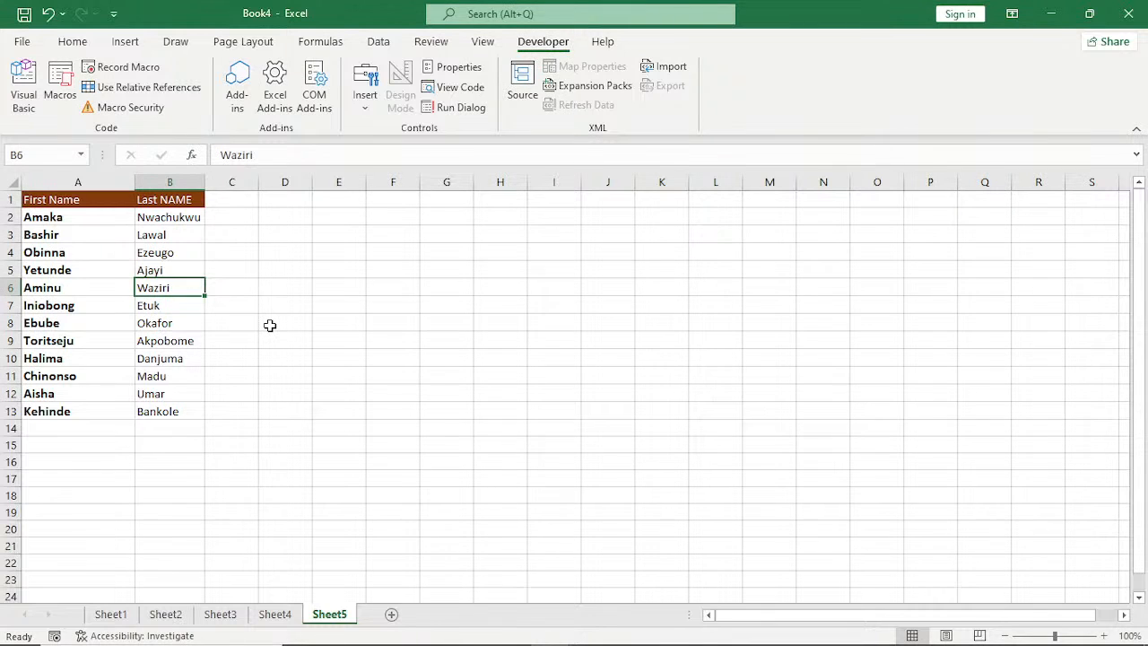
key("ctrl+z")
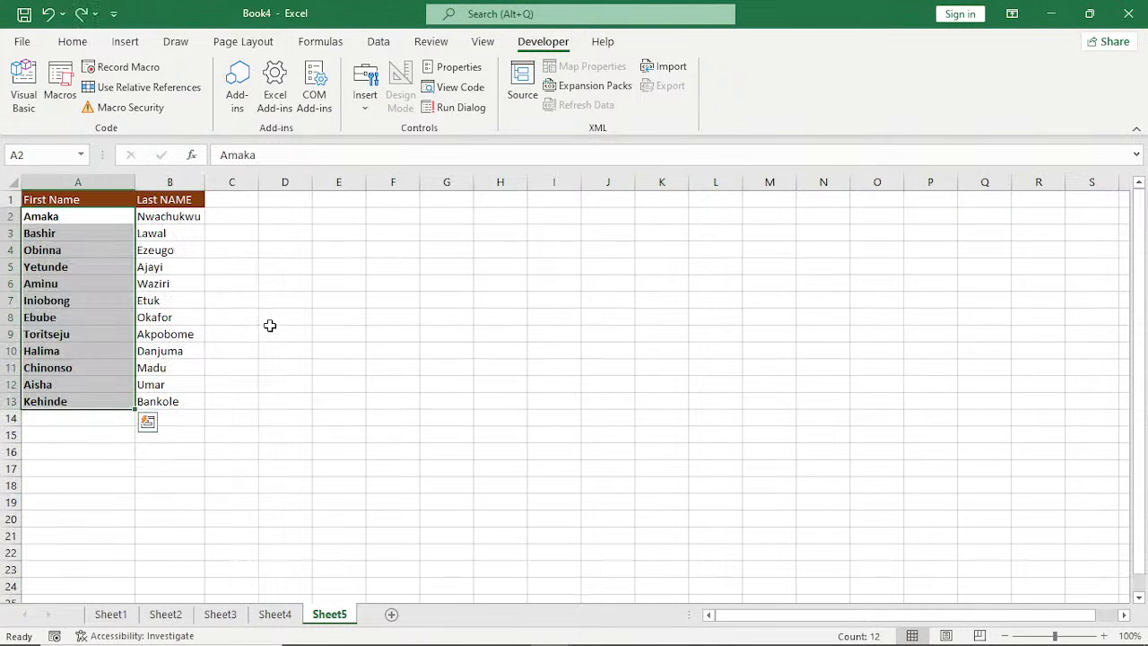
key("ctrl+z")
key("ctrl+z")
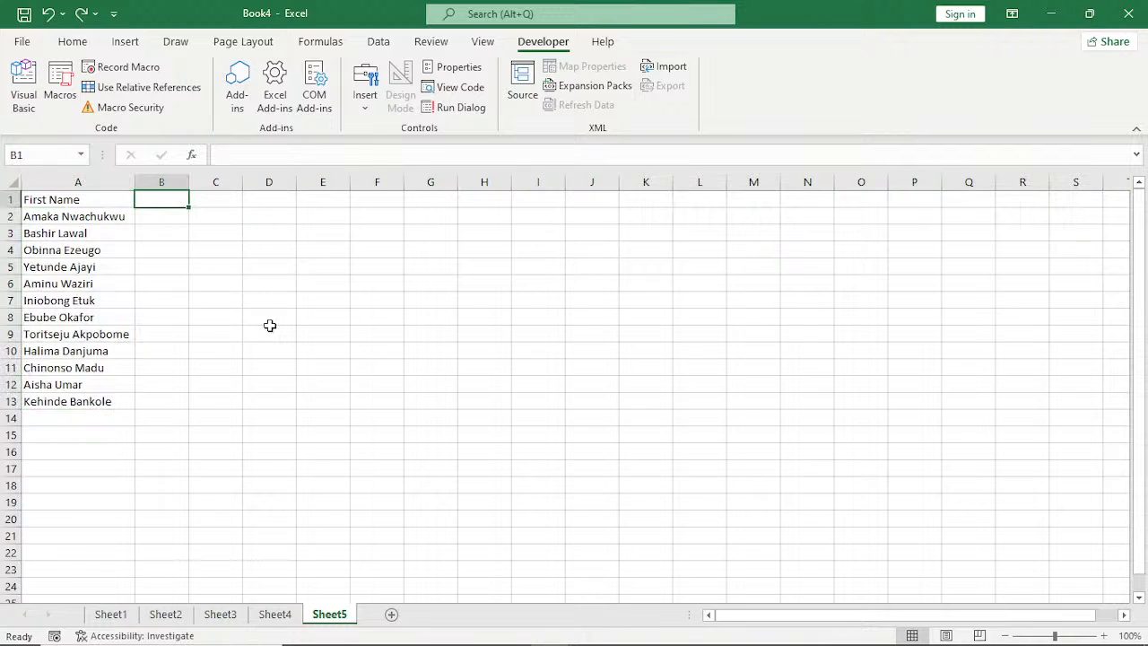
key("ctrl+z")
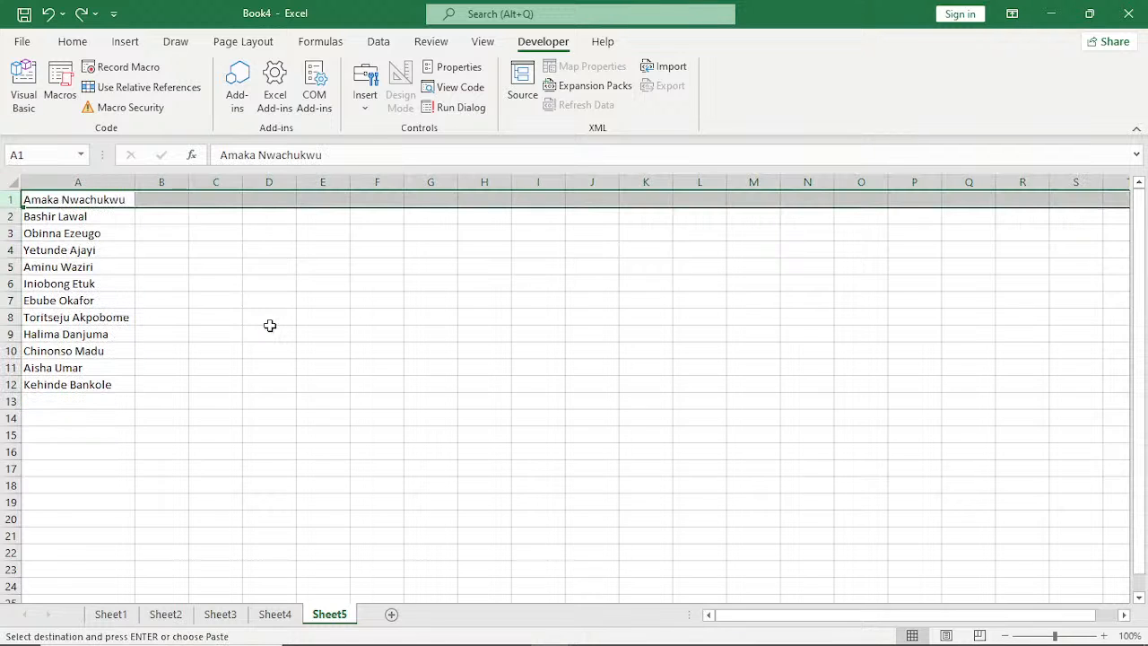
Start recording a macro named ABCMACRO, stored in the Personal Macro Workbook.
left_click(215, 317)
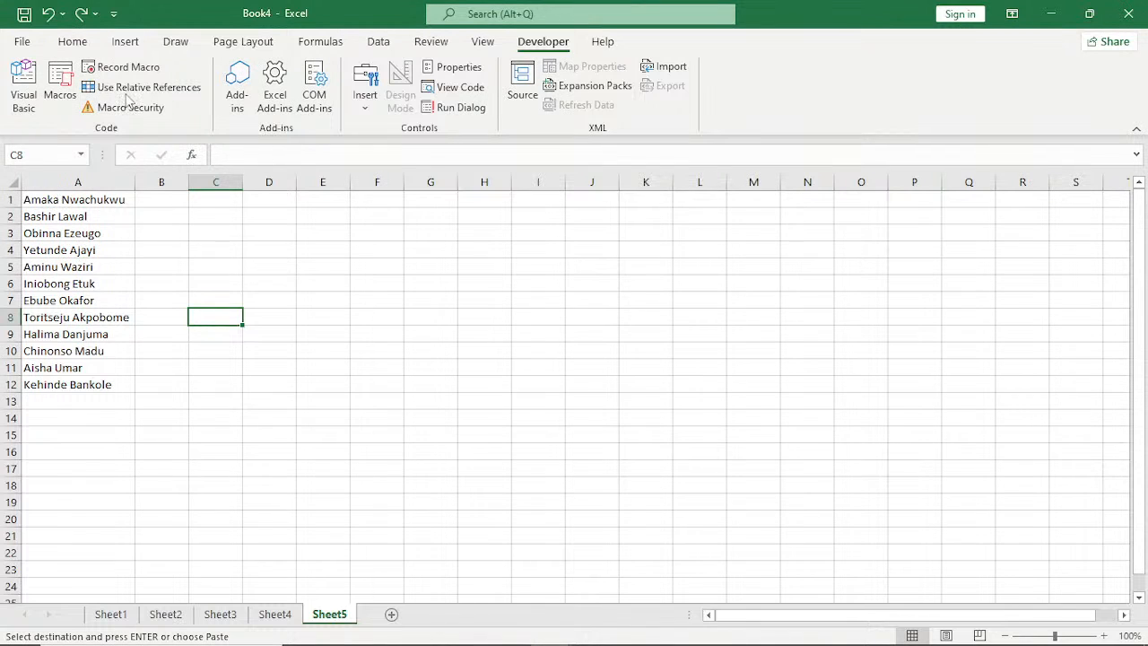
left_click(121, 67)
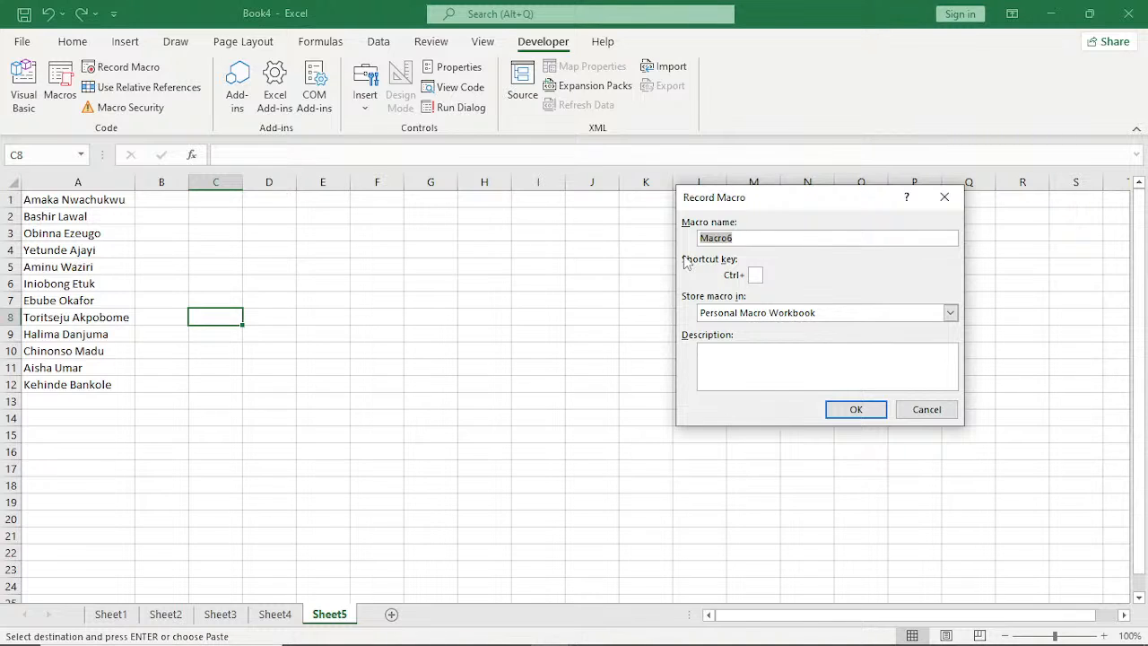
type("ABCMACRO")
key("Return")
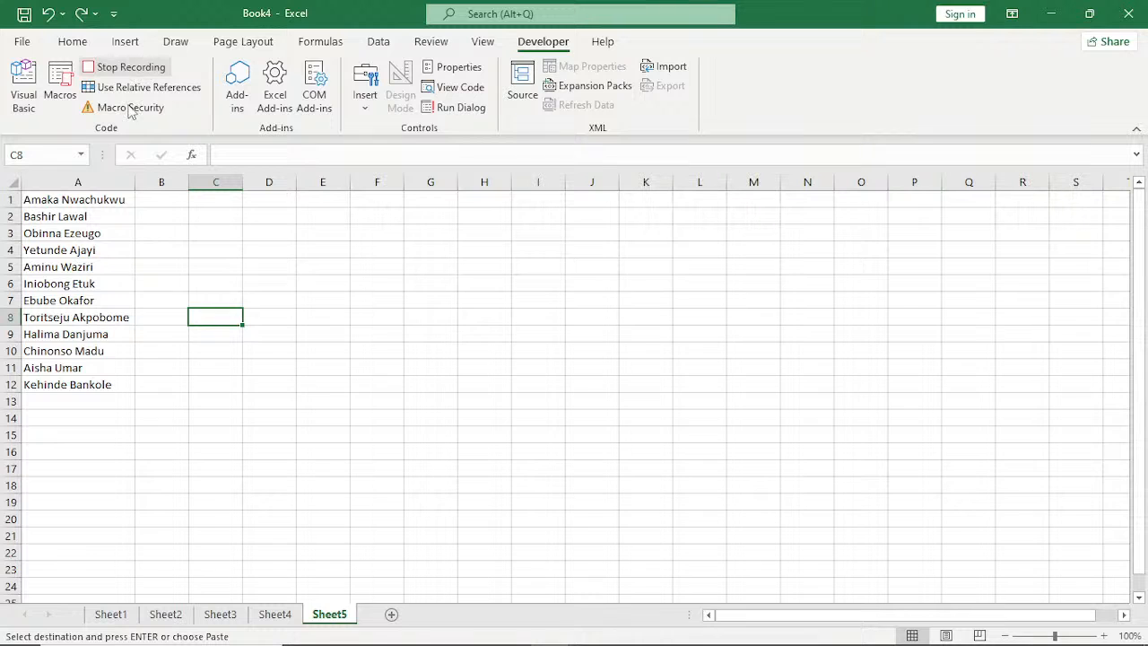
Insert a blank row above the name list and enter the headers First Name in A1 and Last Name in B1.
left_click(11, 198)
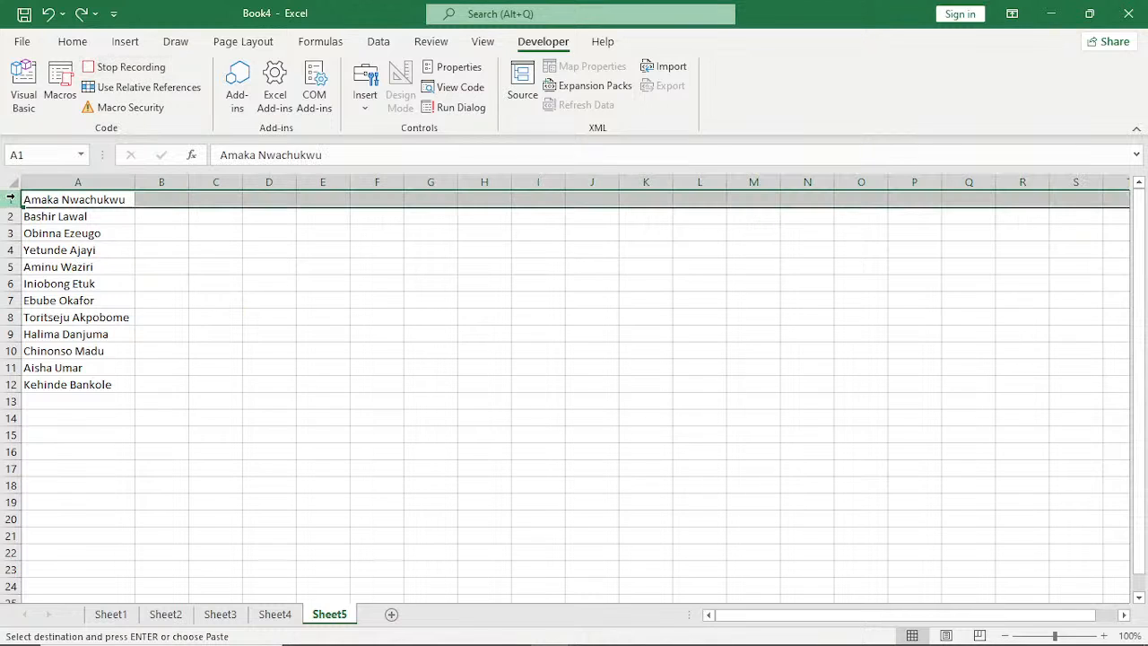
key("ctrl+shift+plus")
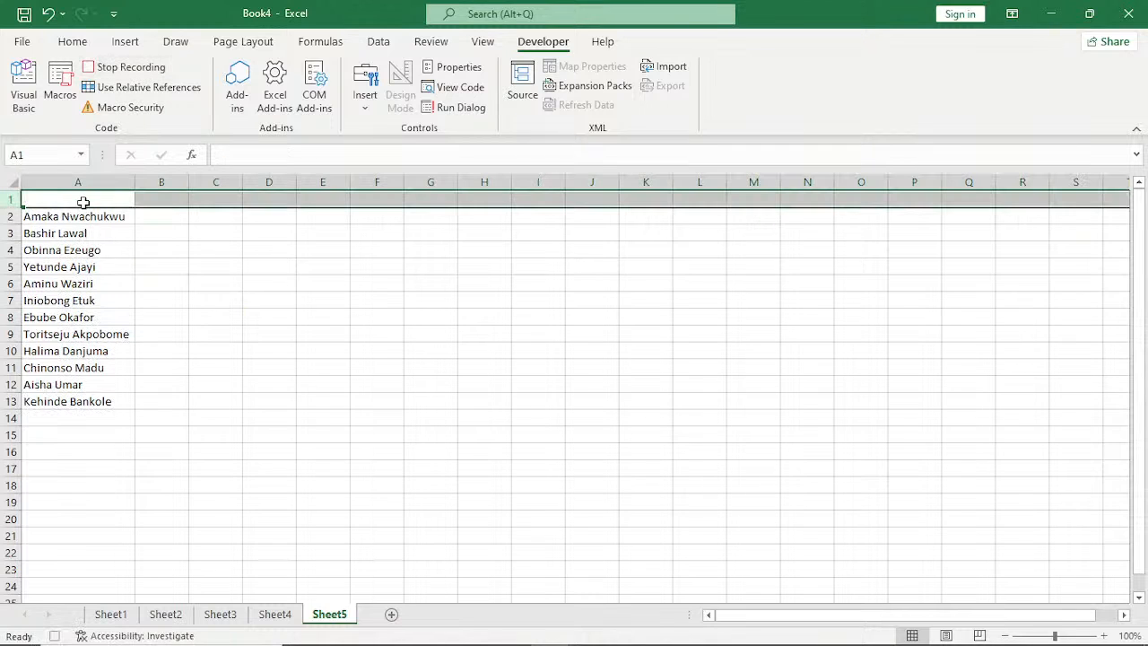
left_click(83, 200)
type("f")
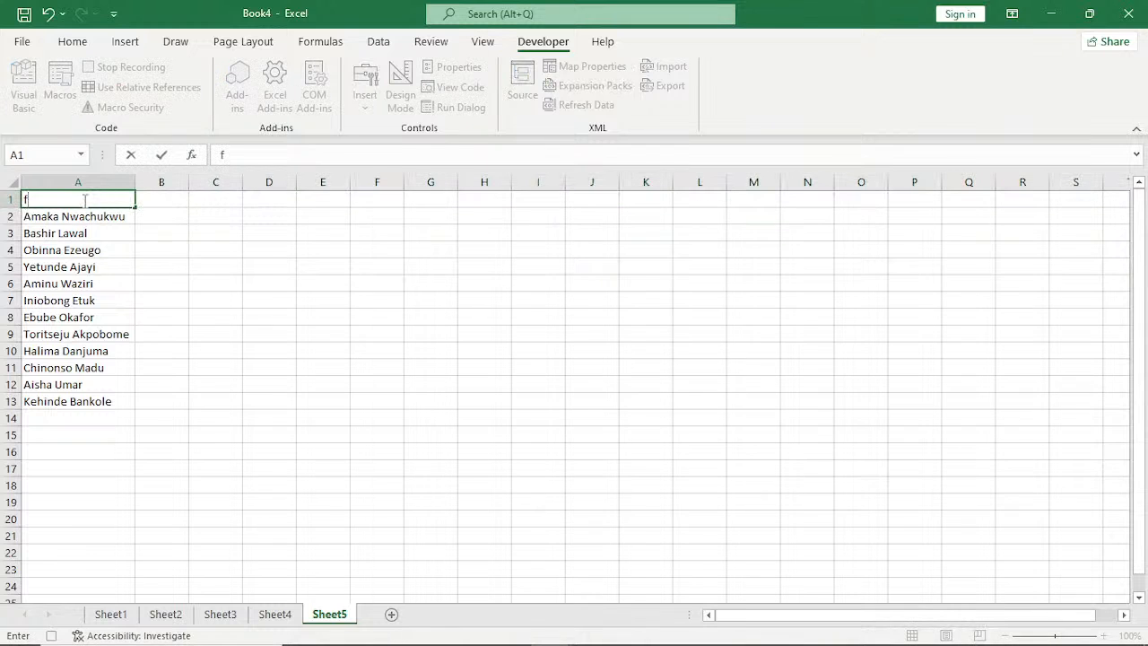
key("BackSpace")
type("First Name")
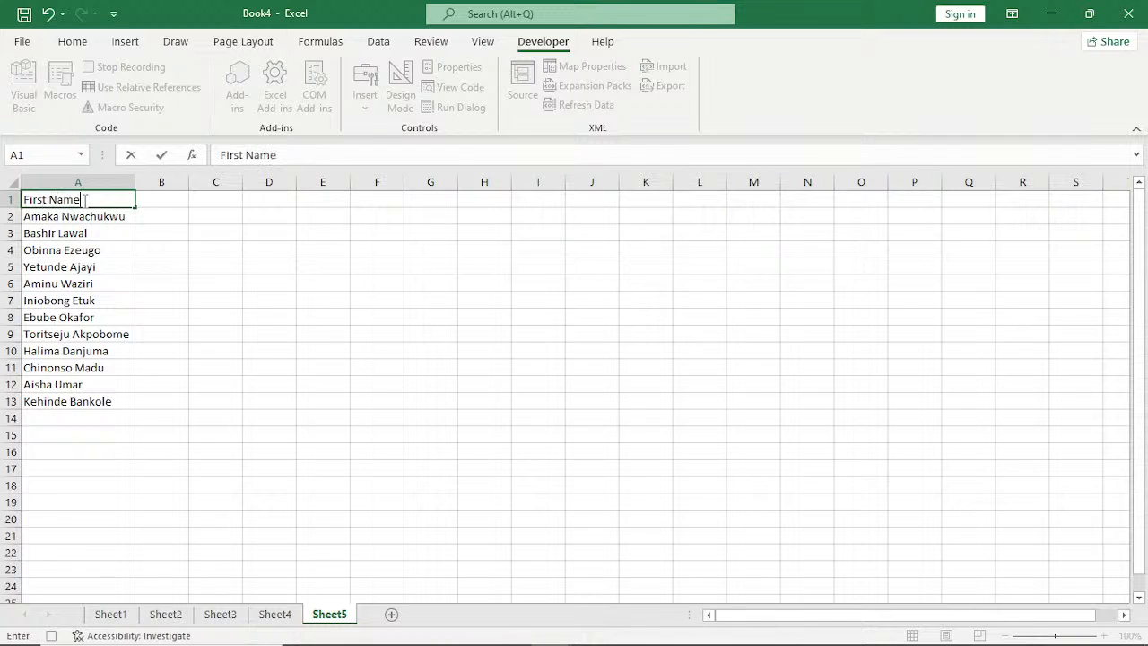
key("Tab")
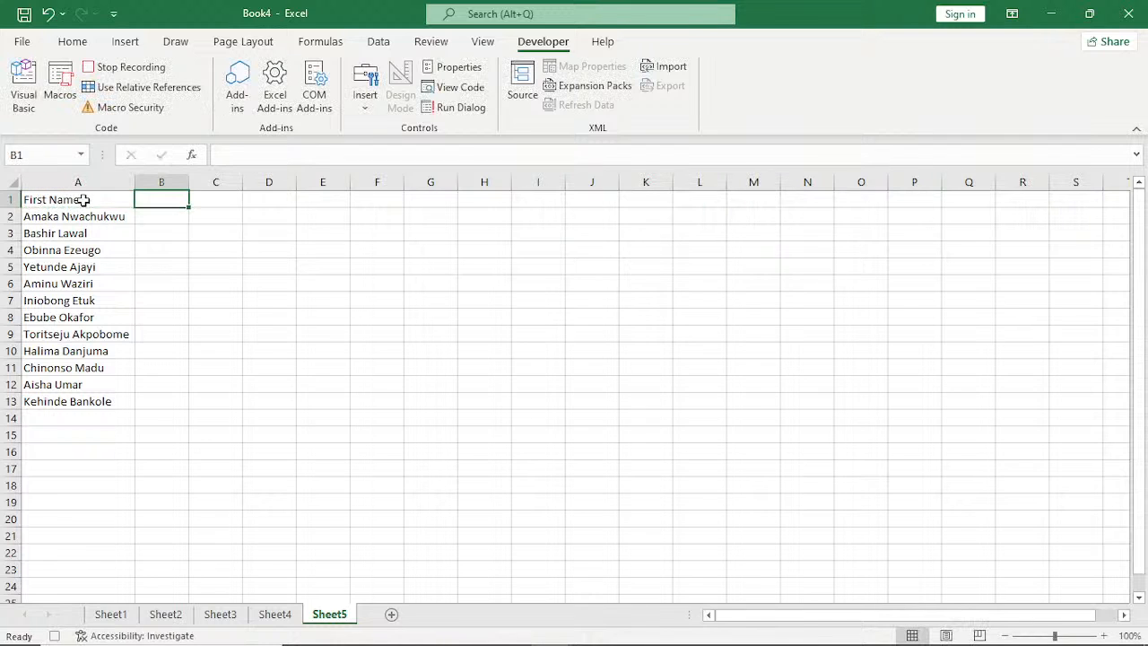
type("Last ")
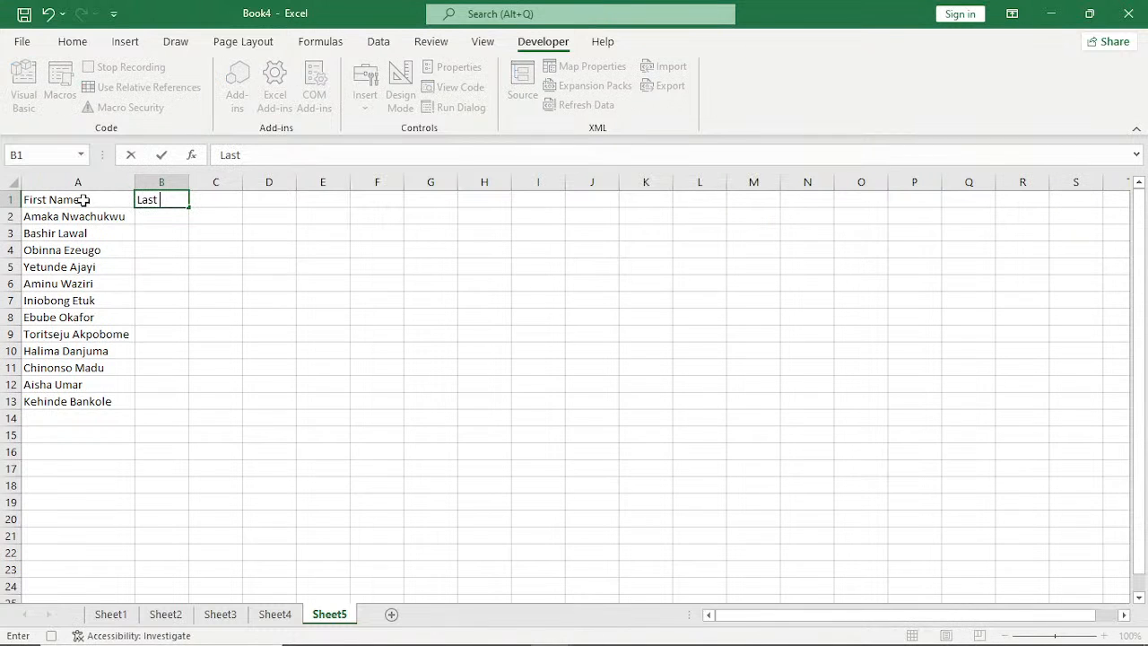
type("Name")
key("Return")
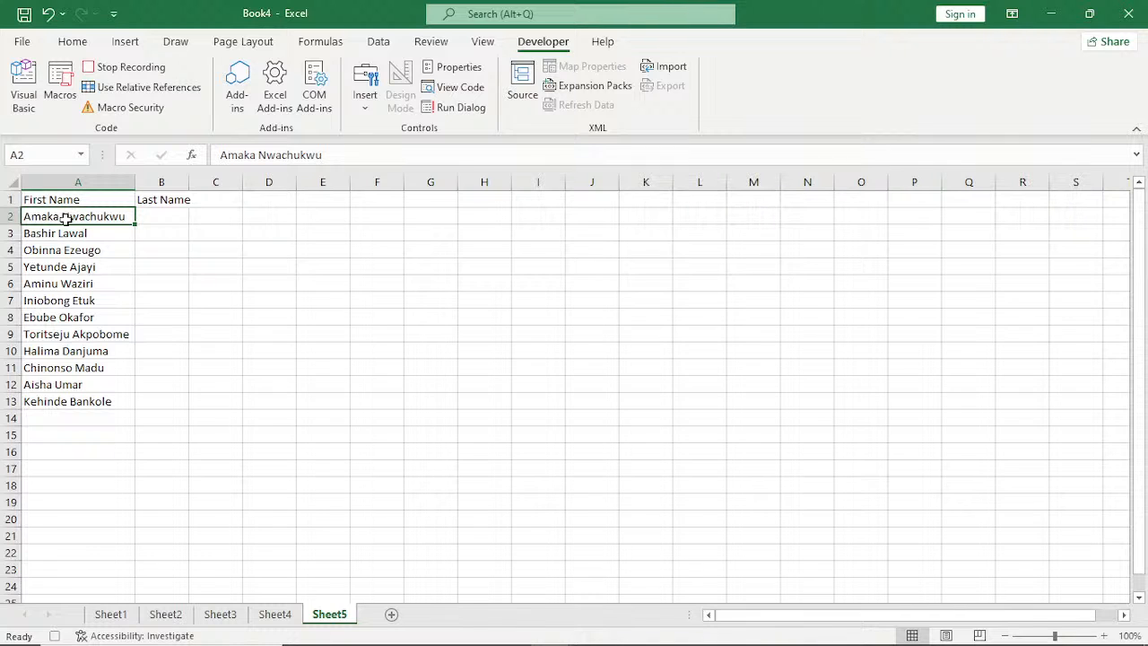
Split the full names in A2:A13 into two columns with Text to Columns, using Delimited with Tab and Space and destination $A$2.
left_click(77, 183)
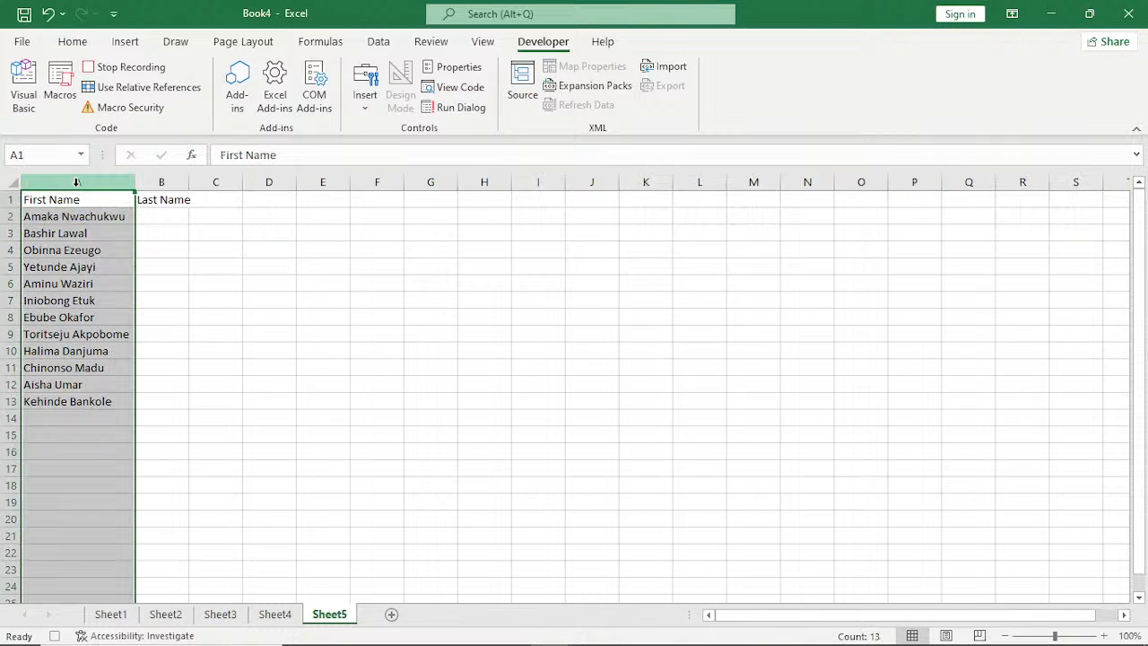
left_click_drag(72, 216, 70, 403)
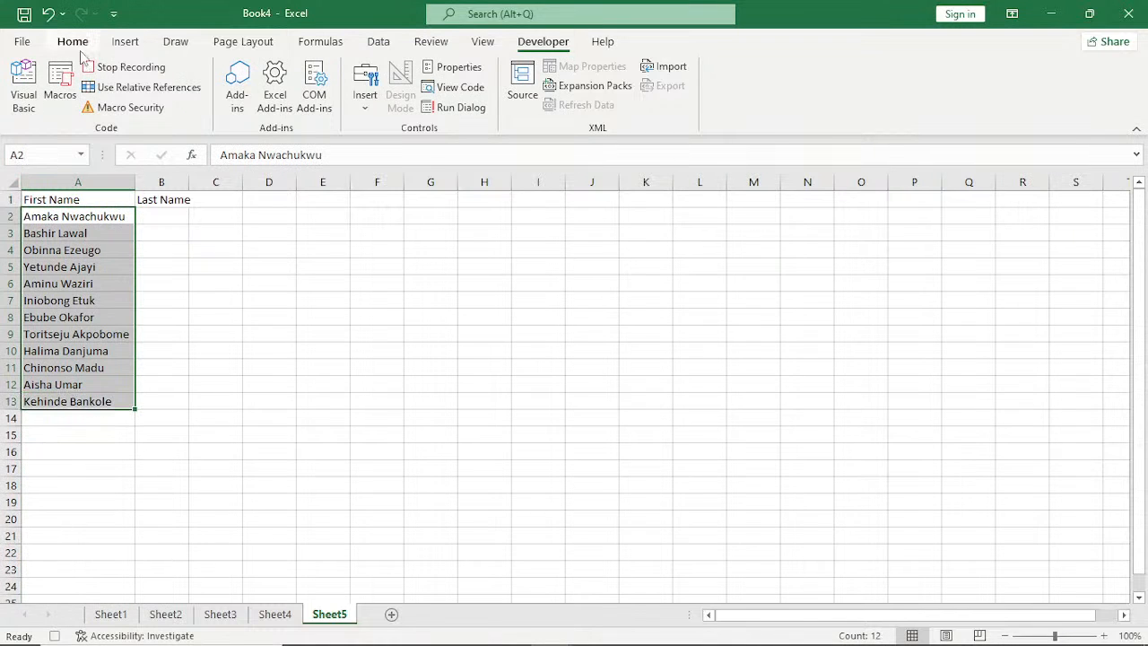
left_click(379, 41)
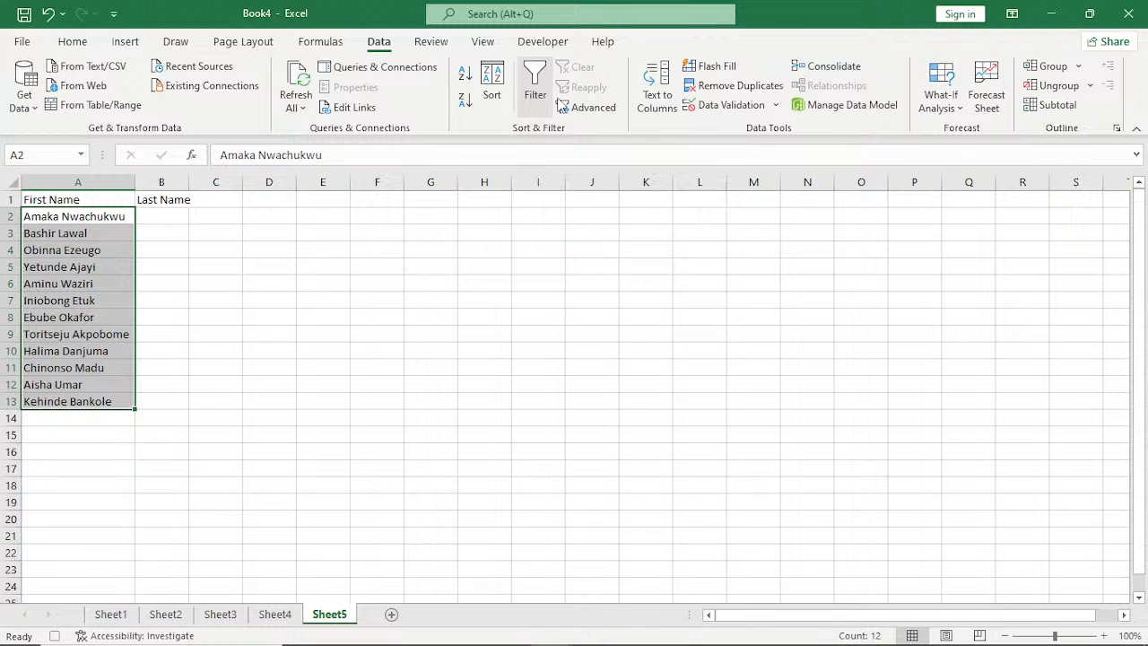
left_click(657, 90)
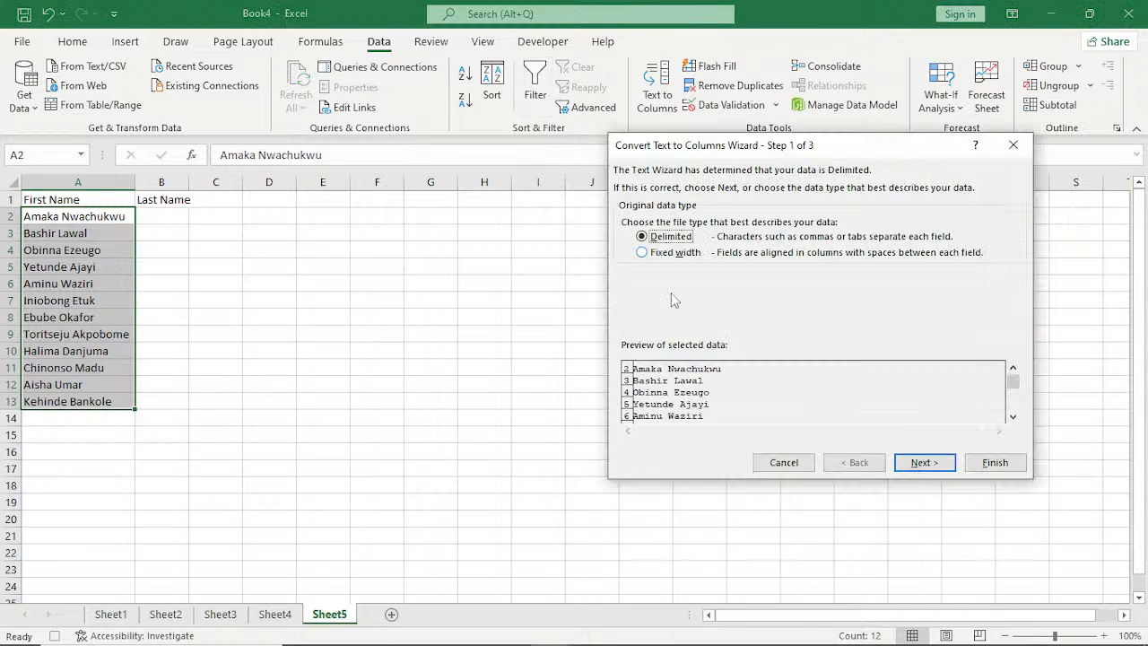
key("Return")
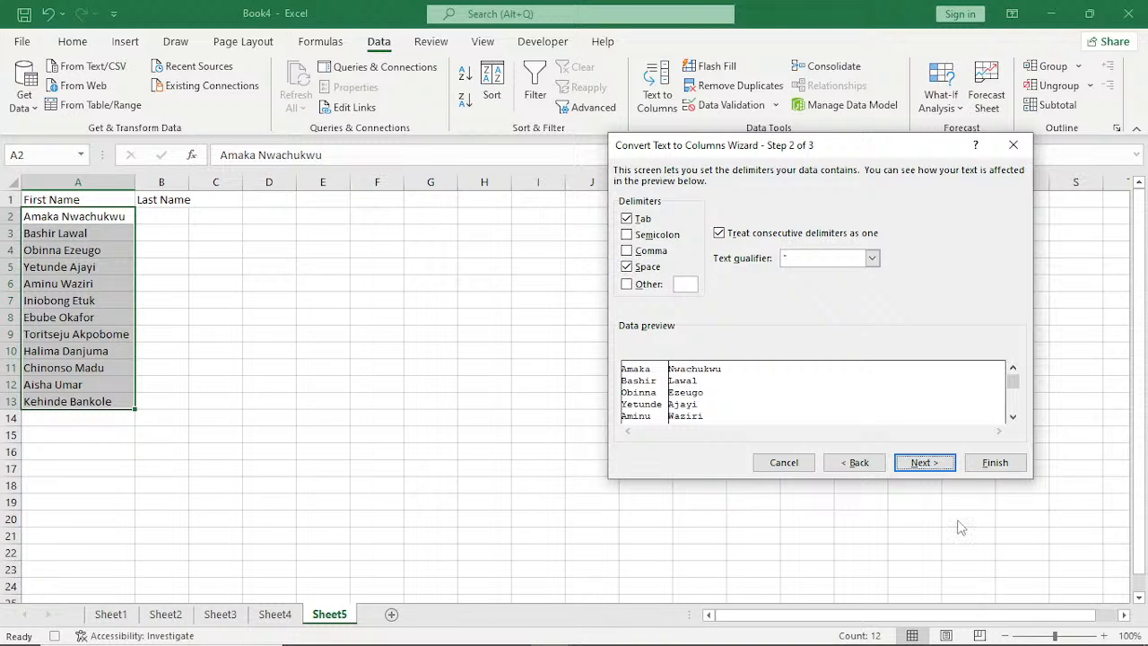
left_click(927, 464)
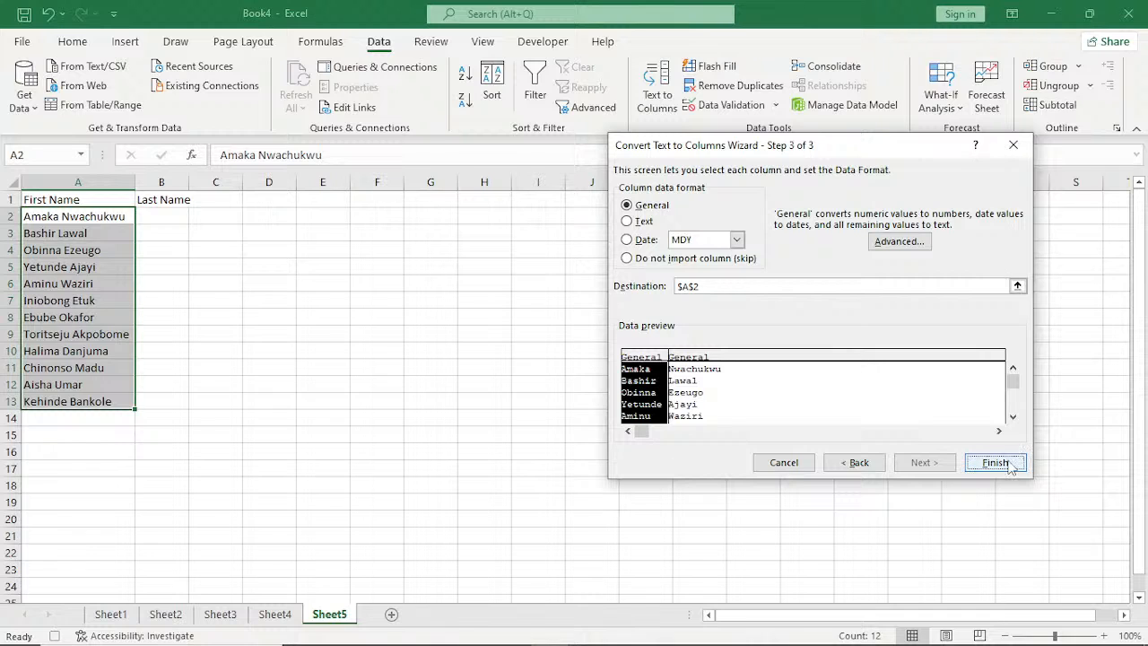
left_click(995, 463)
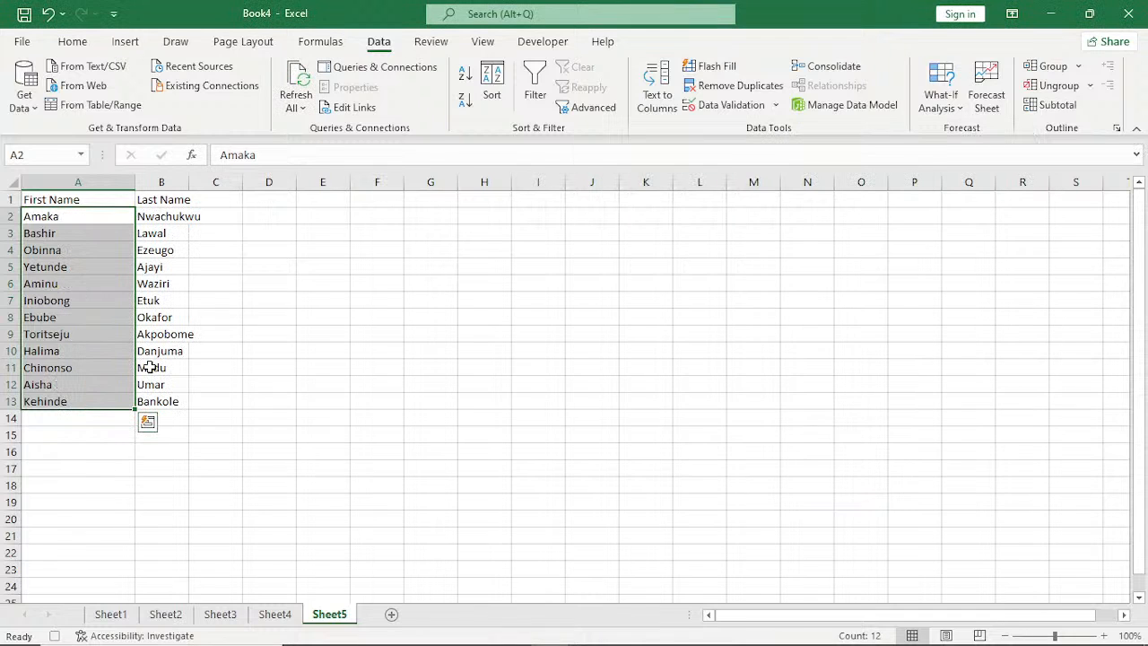
Format the header cells A1:B1 with a brown fill and white bold text at size 12.
left_click(99, 283)
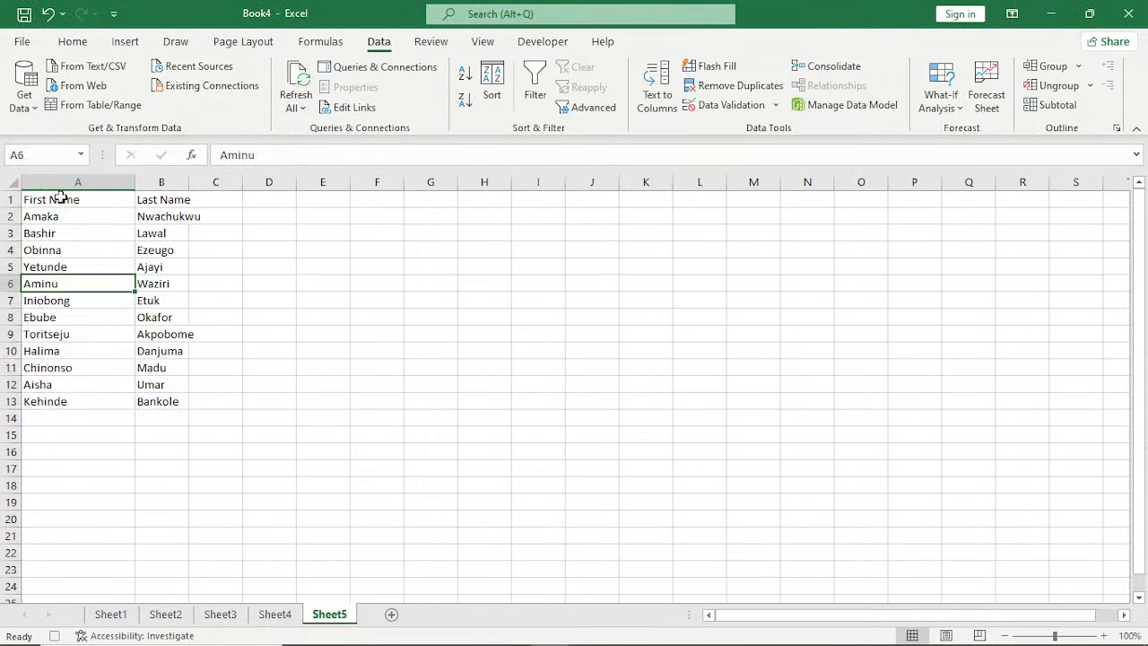
left_click_drag(60, 195, 183, 199)
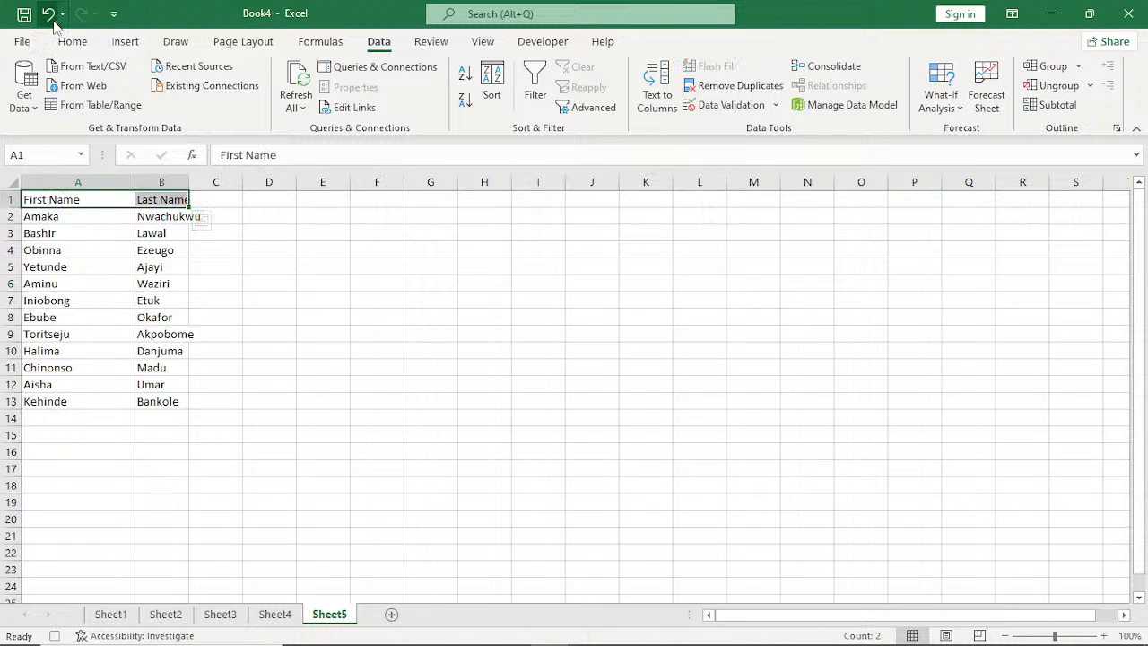
left_click(70, 43)
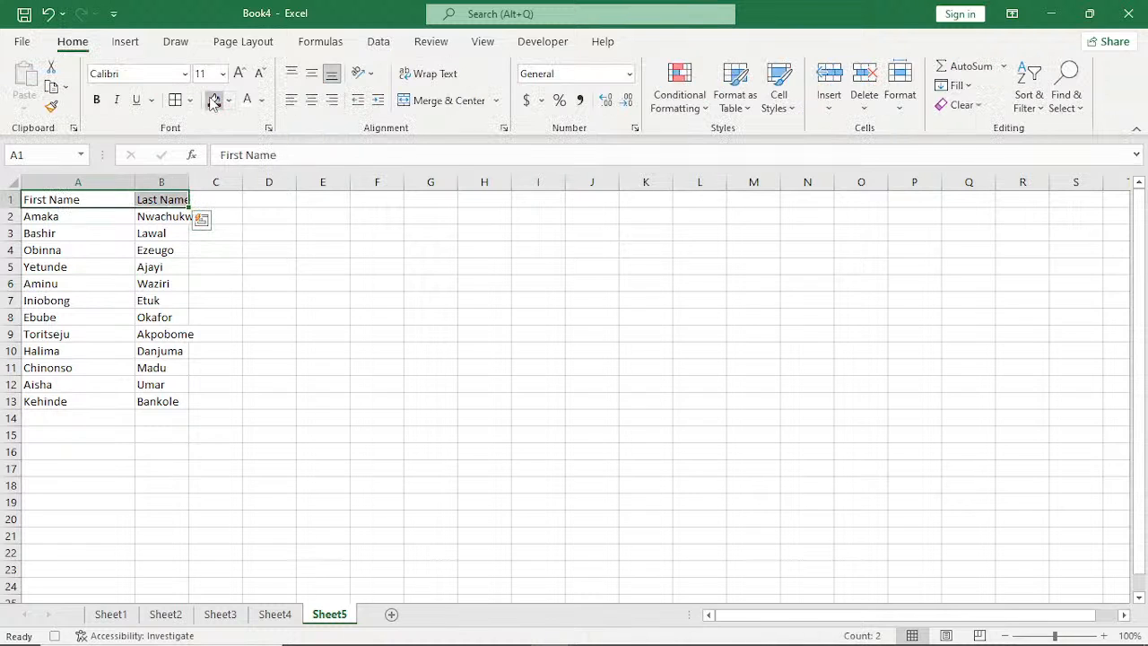
left_click(214, 101)
key("ctrl+b")
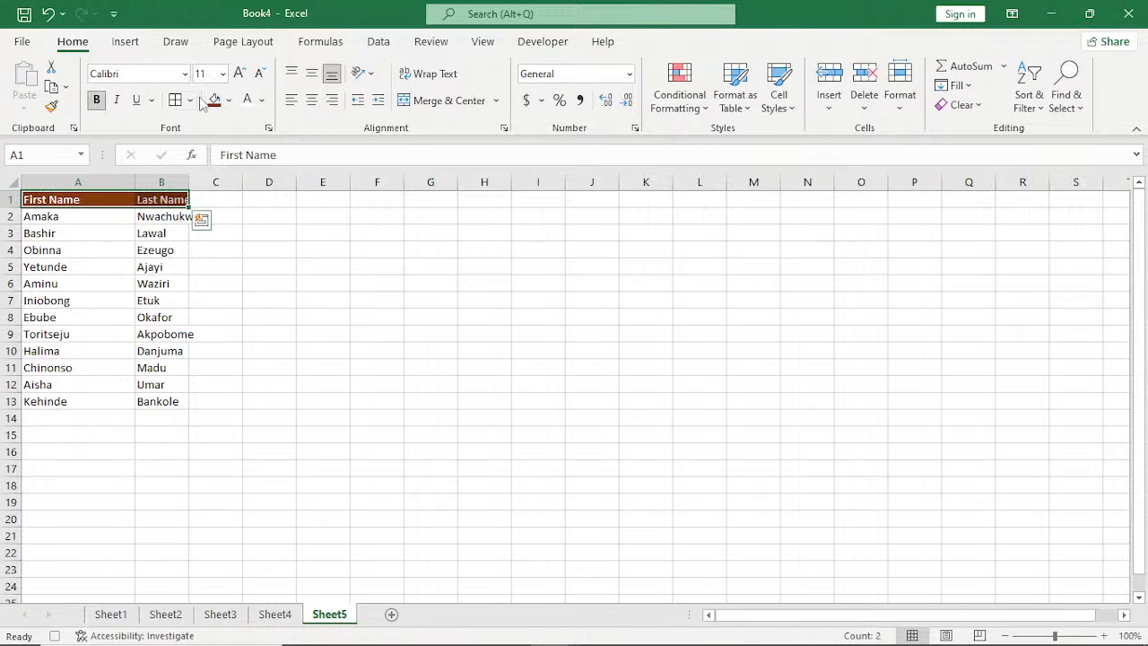
key("ctrl+shift+period")
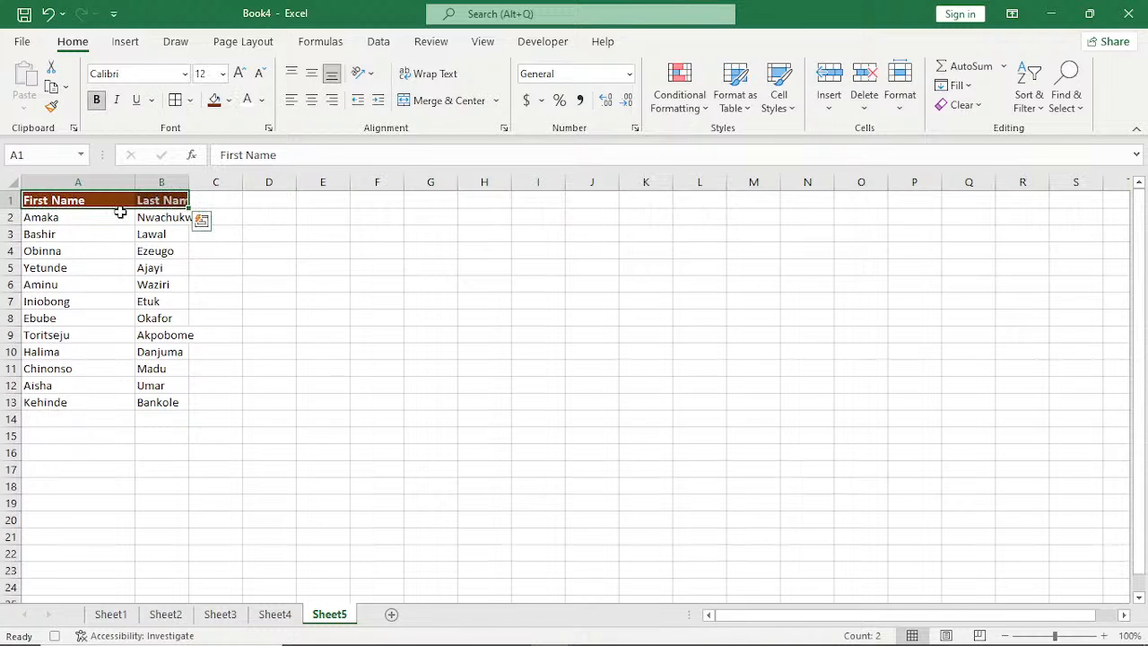
Autofit the column widths for the header cells A1:B1.
key("alt+h")
key("o")
key("i")
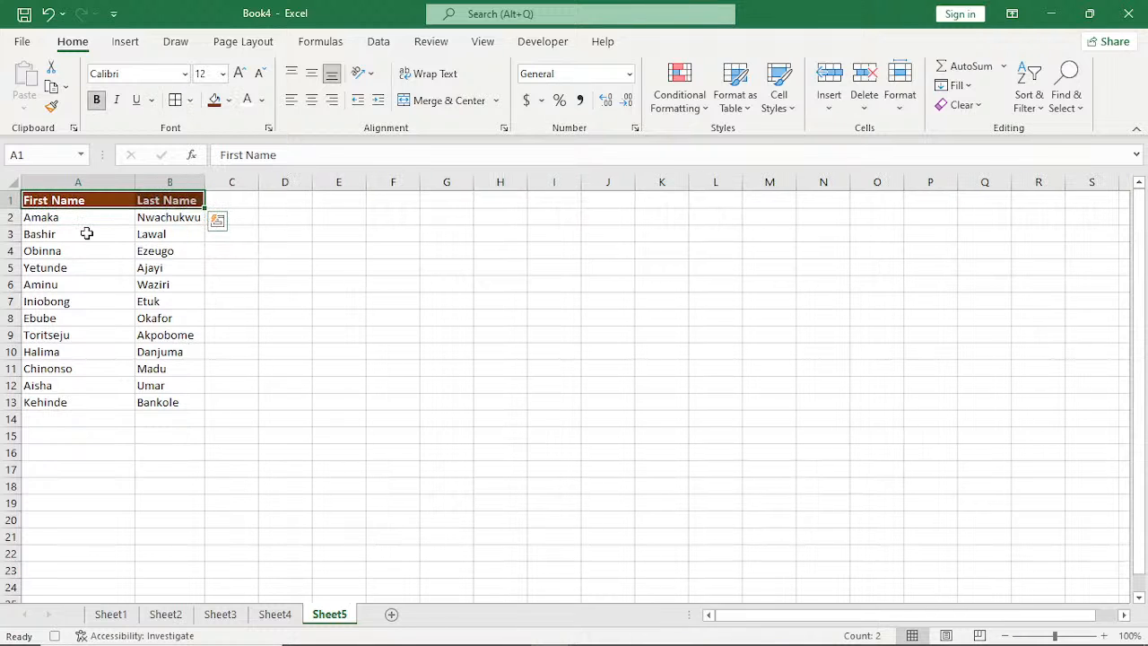
Make the first names in A2:A13 bold and set their font size to 12.
left_click_drag(79, 218, 64, 397)
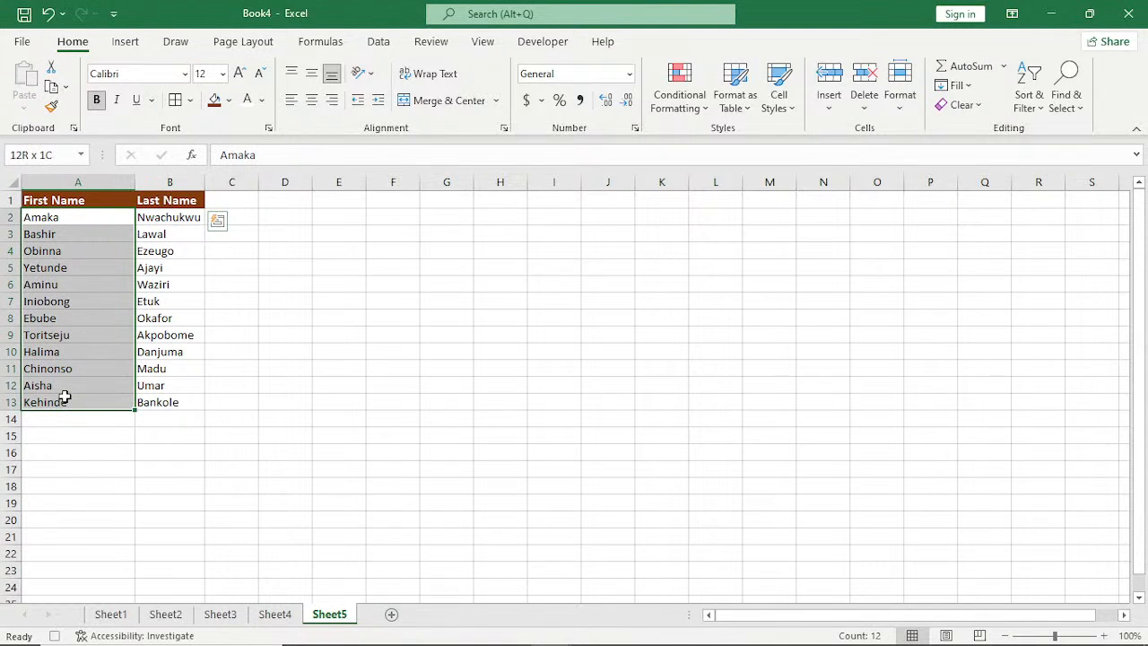
key("ctrl+b")
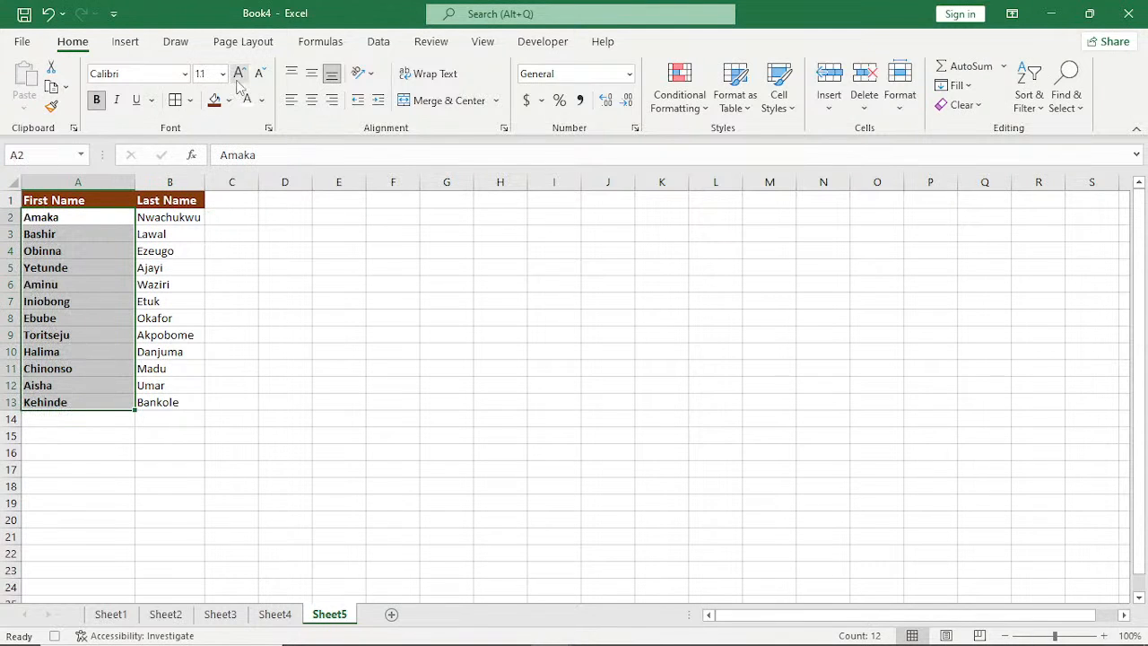
left_click(238, 76)
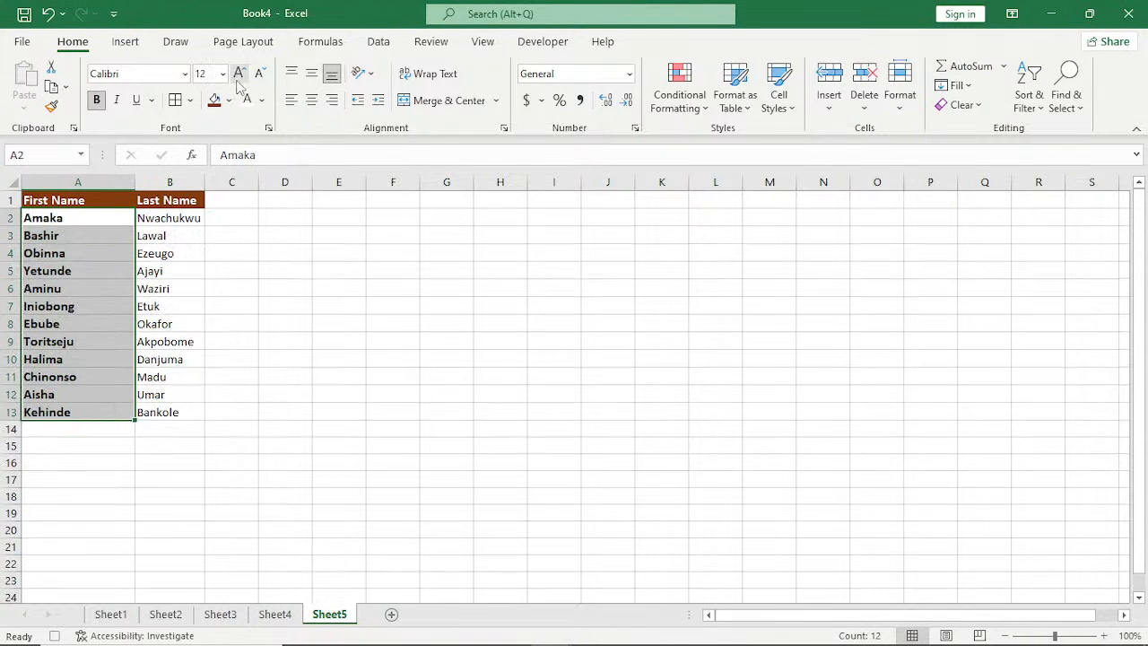
Deselect the first names and stop recording the macro.
left_click(159, 339)
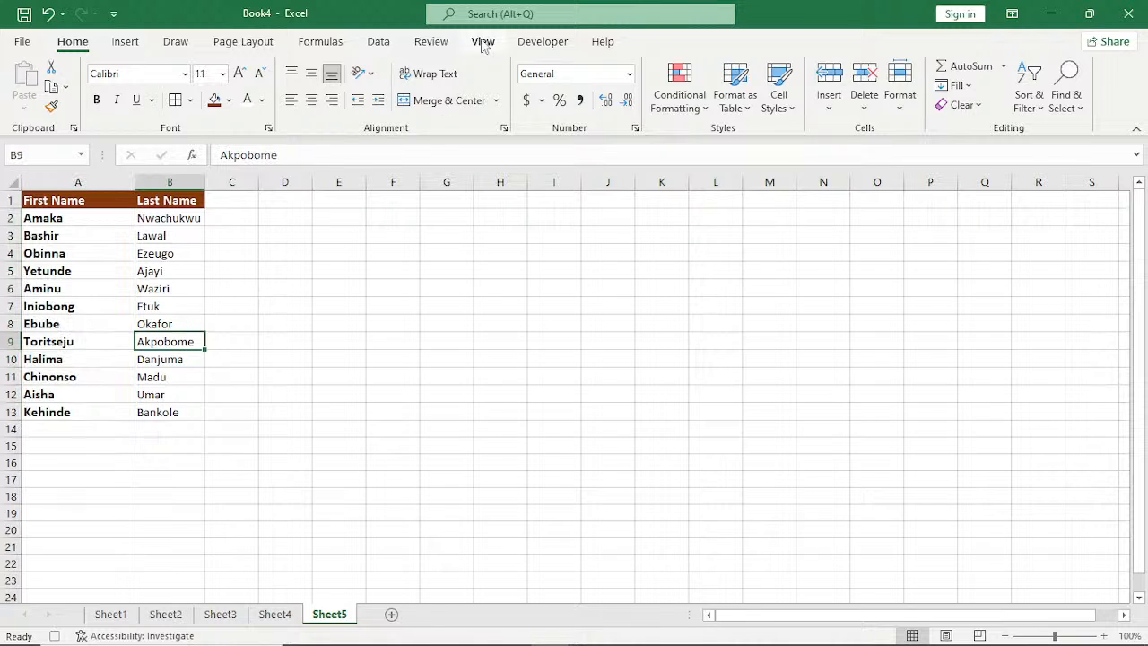
left_click(543, 41)
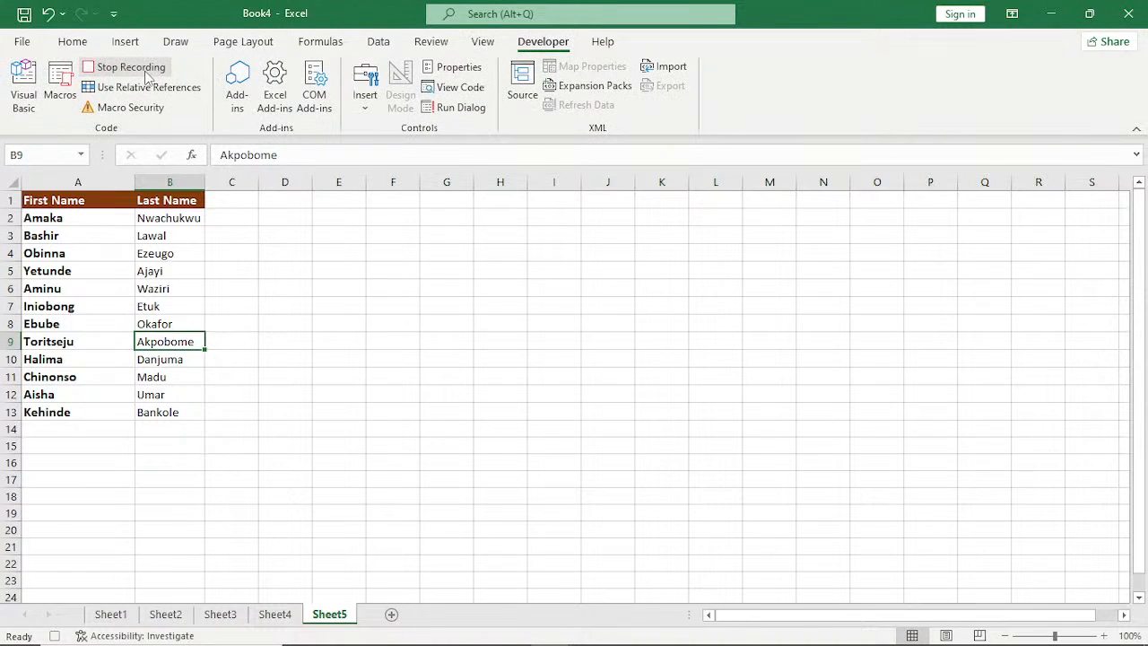
left_click(130, 67)
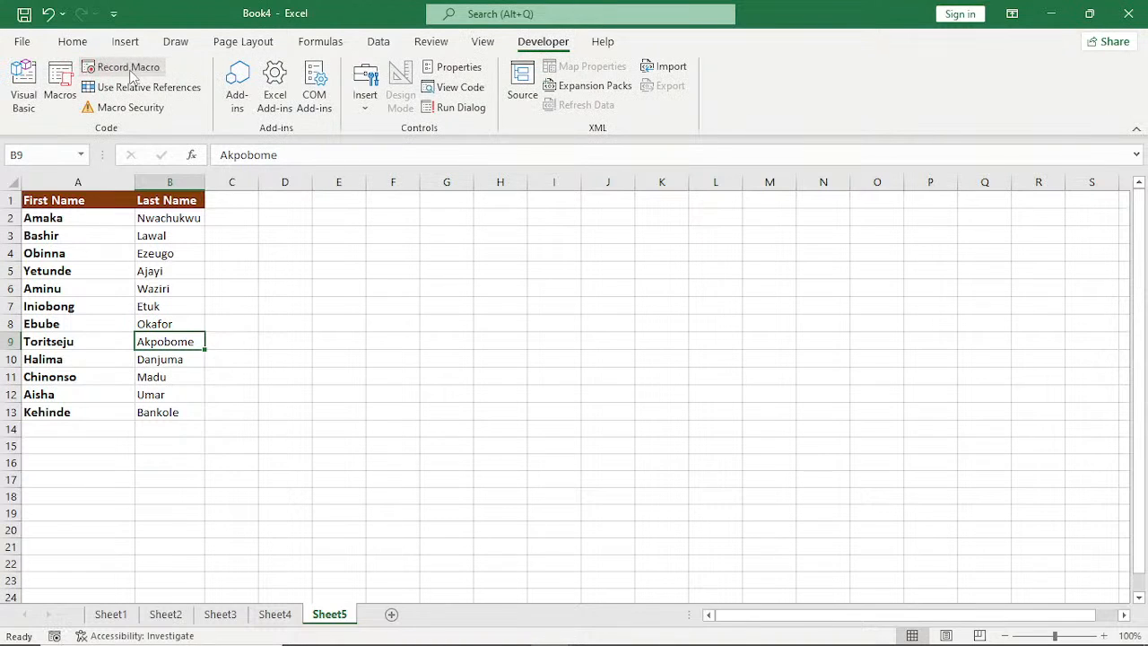
Insert a form control button over about E2:H3 on Sheet5 and assign it the macro PERSONAL.XLSB!ABCMACRO.
left_click(364, 99)
left_click(360, 147)
left_click_drag(325, 223, 482, 251)
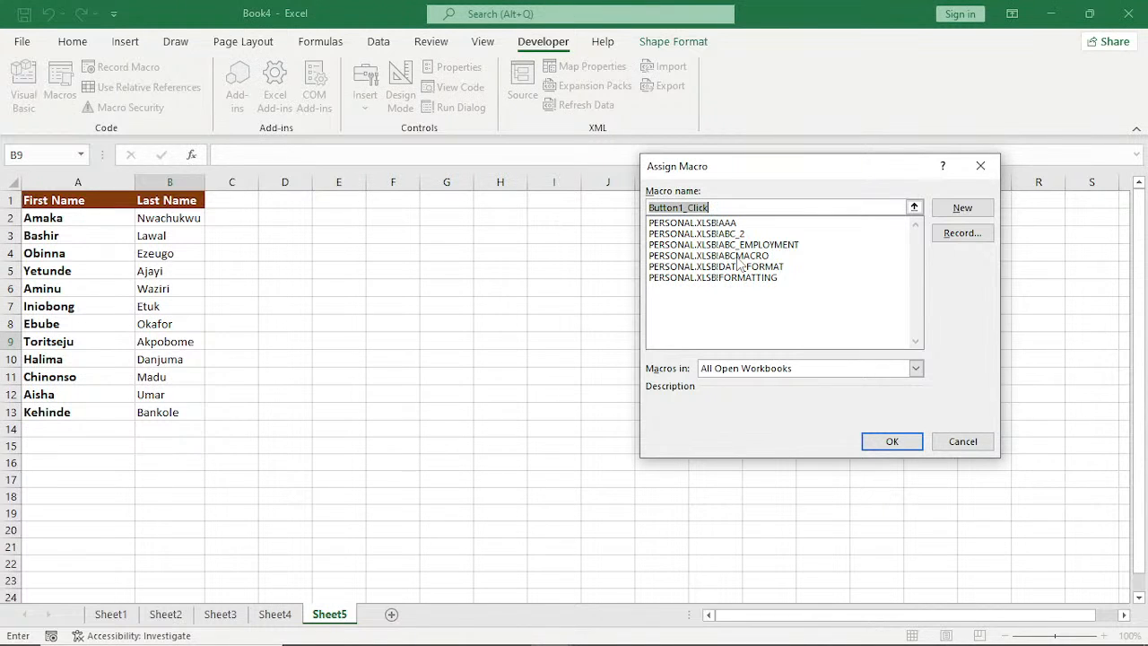
left_click(739, 257)
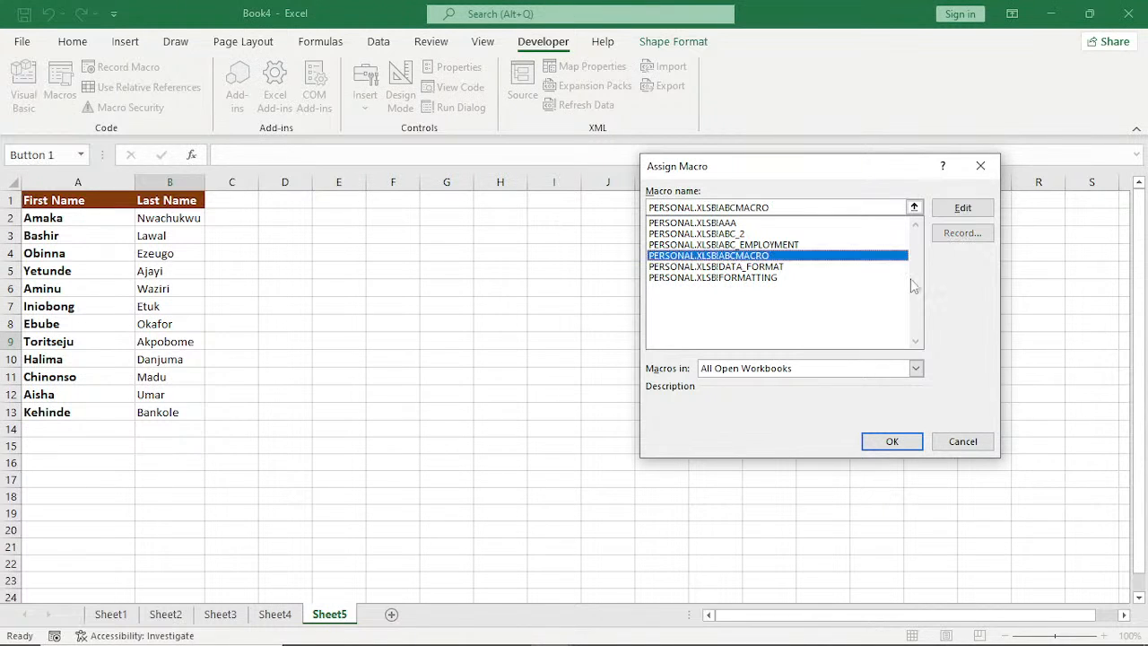
key("Return")
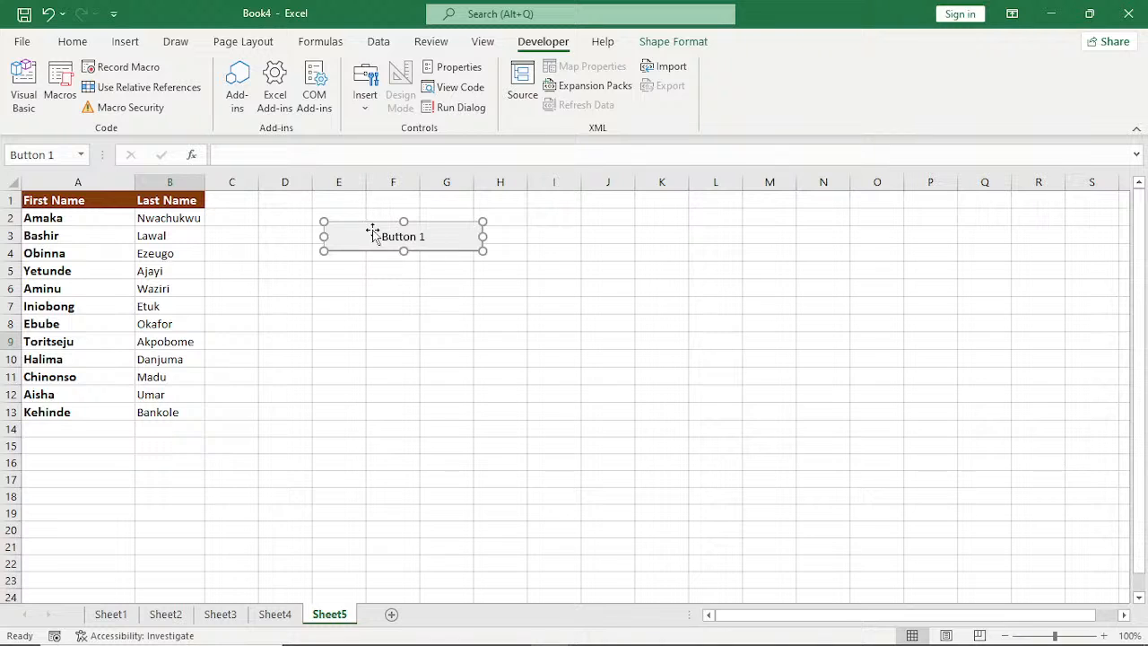
Add a new blank worksheet after Sheet5 and make it the active sheet.
left_click(391, 619)
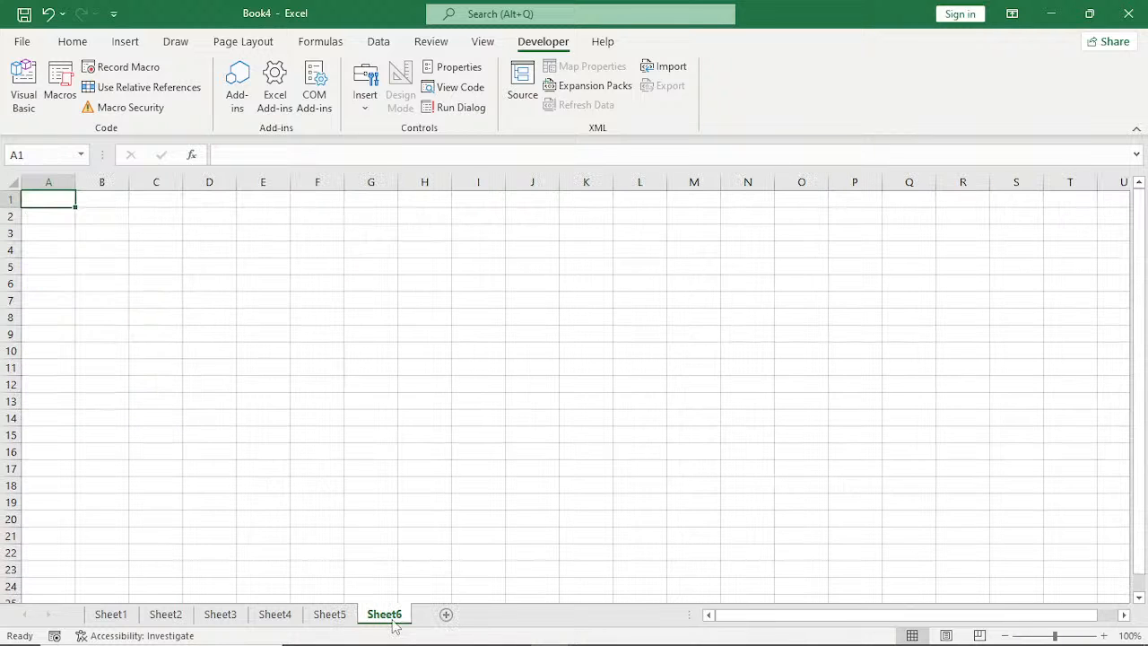
left_click(330, 614)
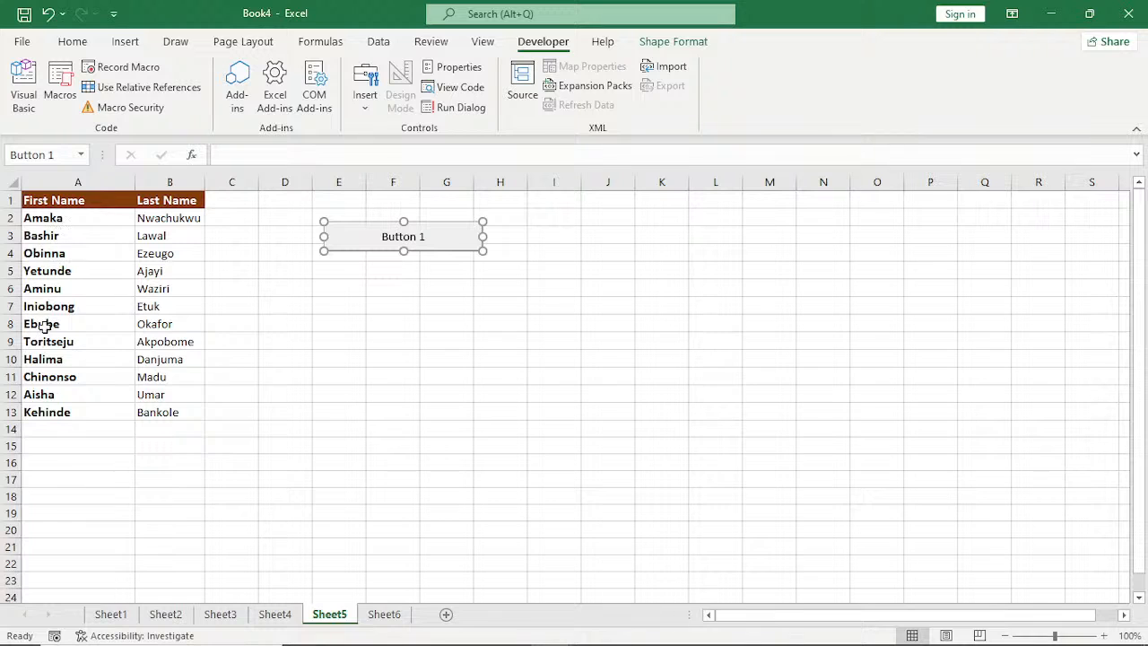
left_click(385, 614)
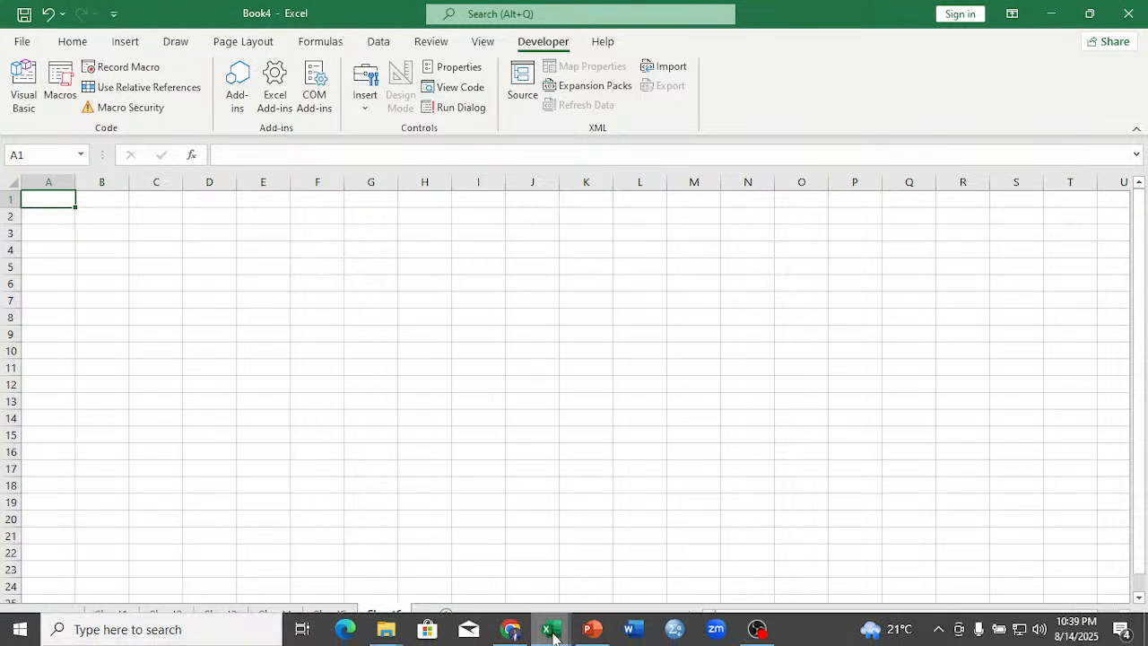
Switch to the EXCEL AUTOMATION TEMPLATES EXERCISE workbook and copy the full names in B8:B47 of the STUDENT RESULT sheet.
mouse_move(553, 635)
left_click(592, 585)
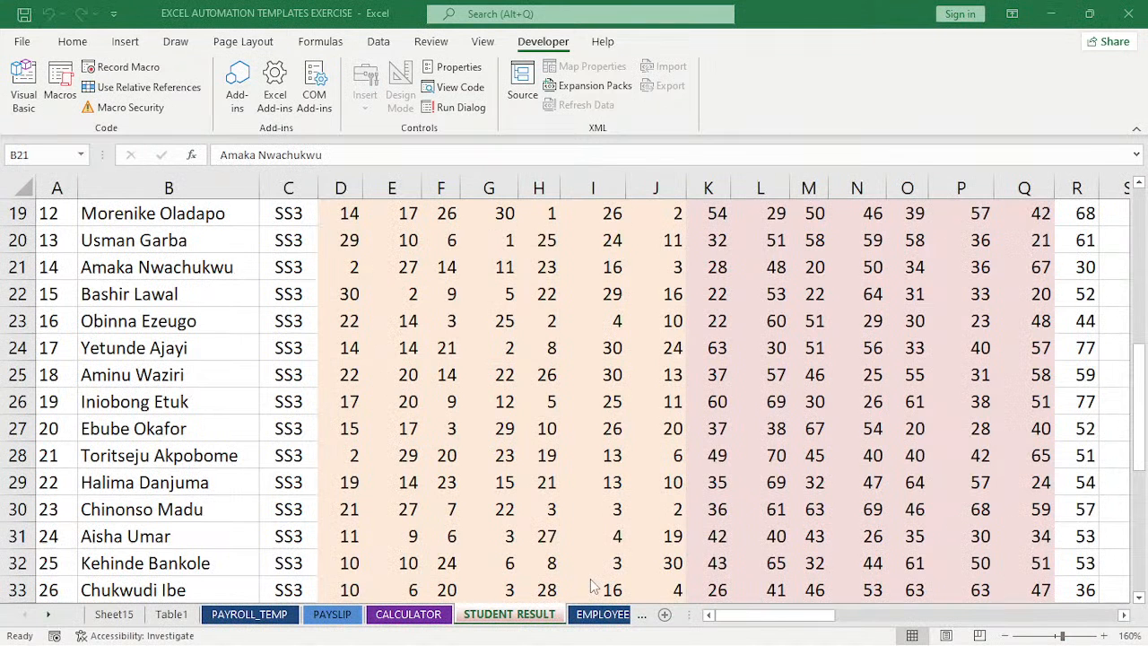
scroll(141, 257, "up", 5)
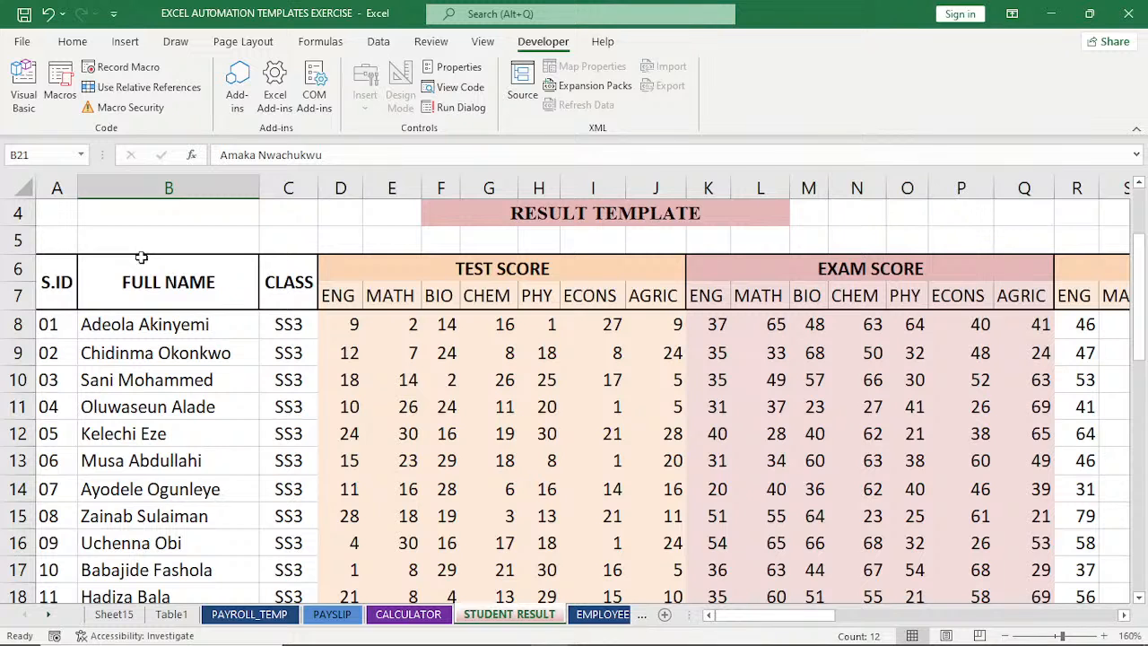
left_click_drag(143, 324, 124, 456)
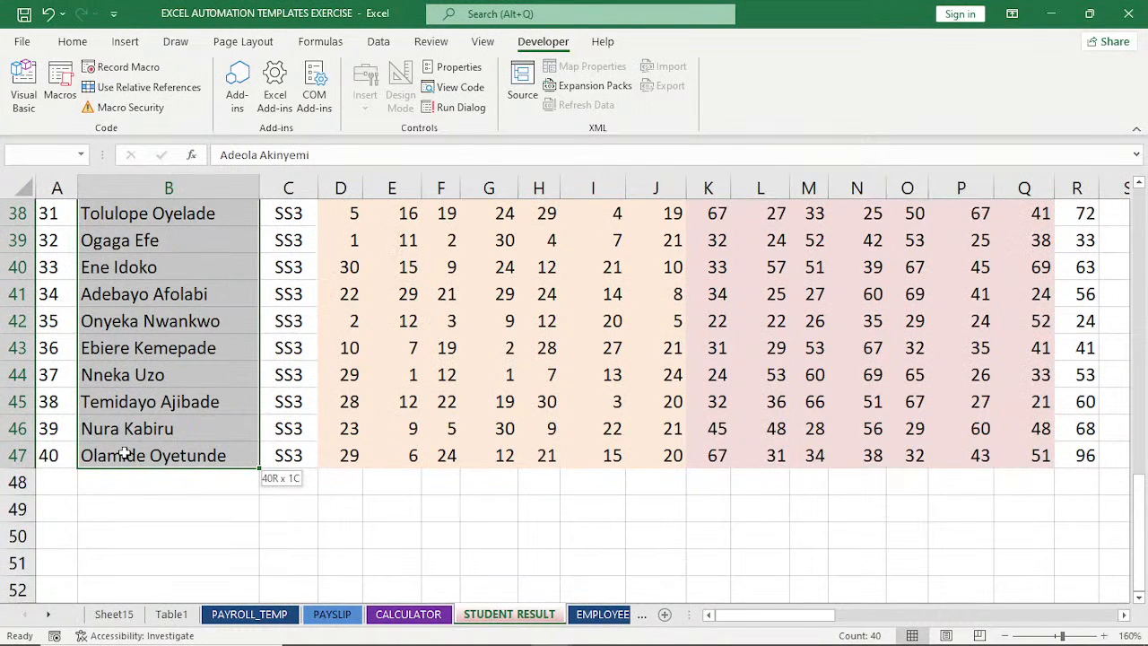
key("ctrl+c")
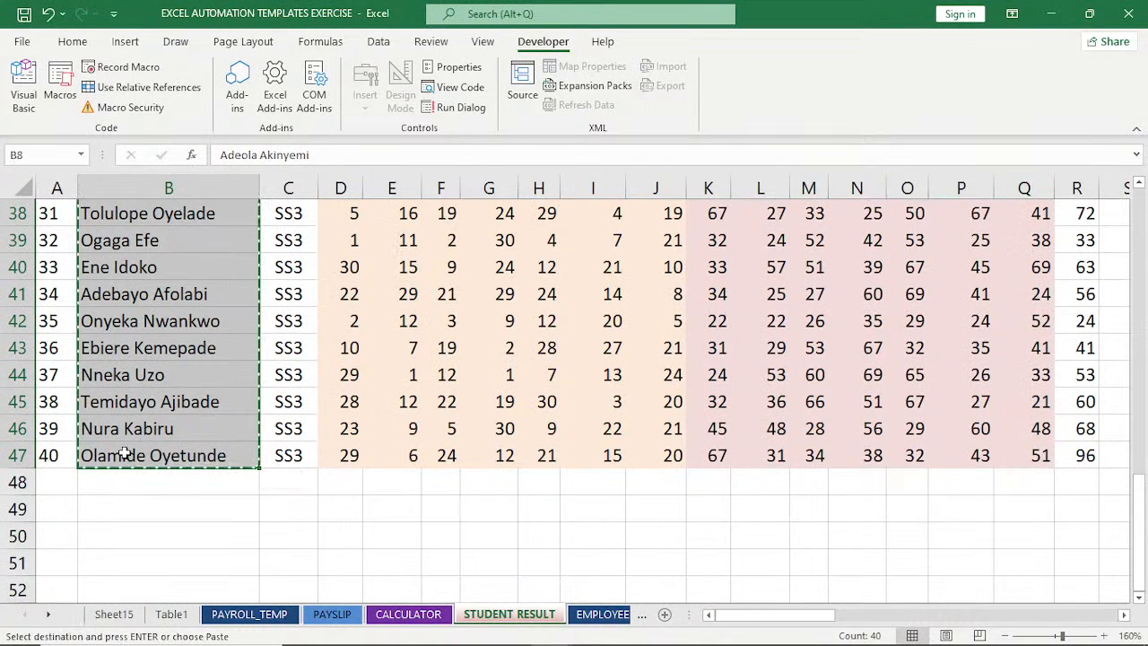
Switch back to Book4, paste the copied names at A1 of Sheet6 and autofit column A.
mouse_move(550, 629)
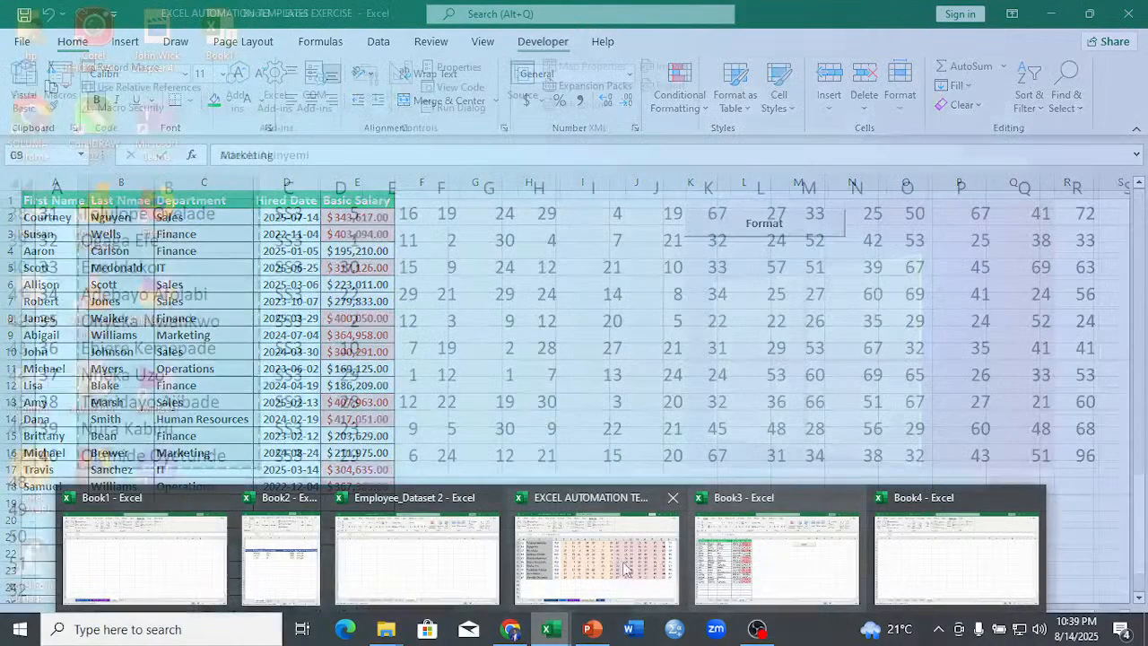
left_click(915, 560)
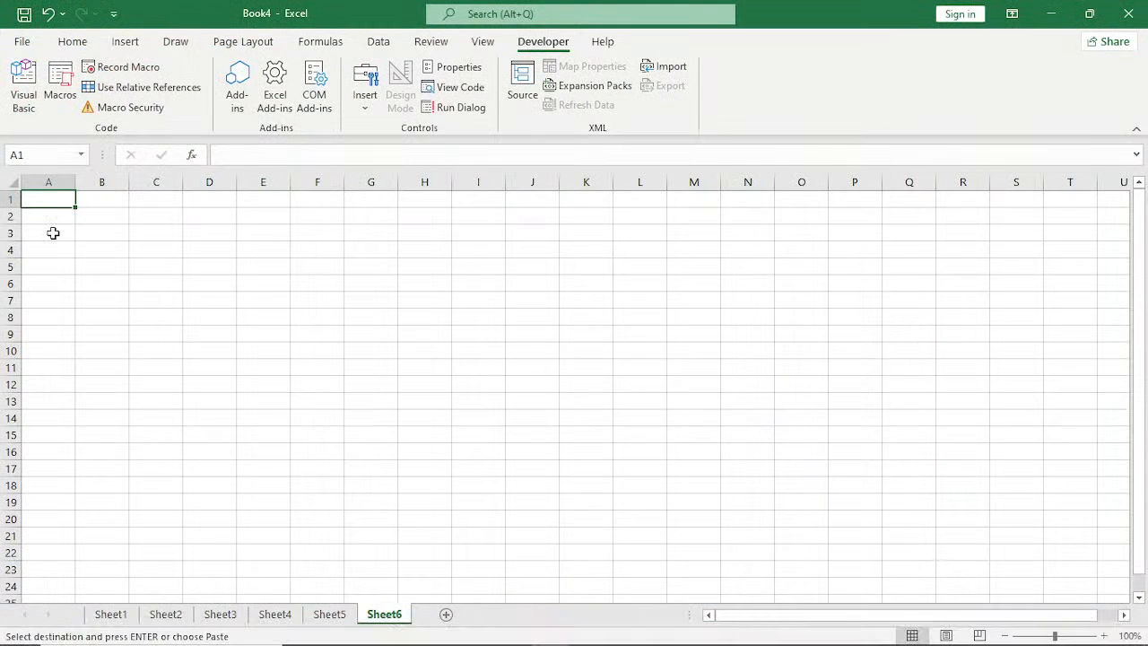
key("ctrl+v")
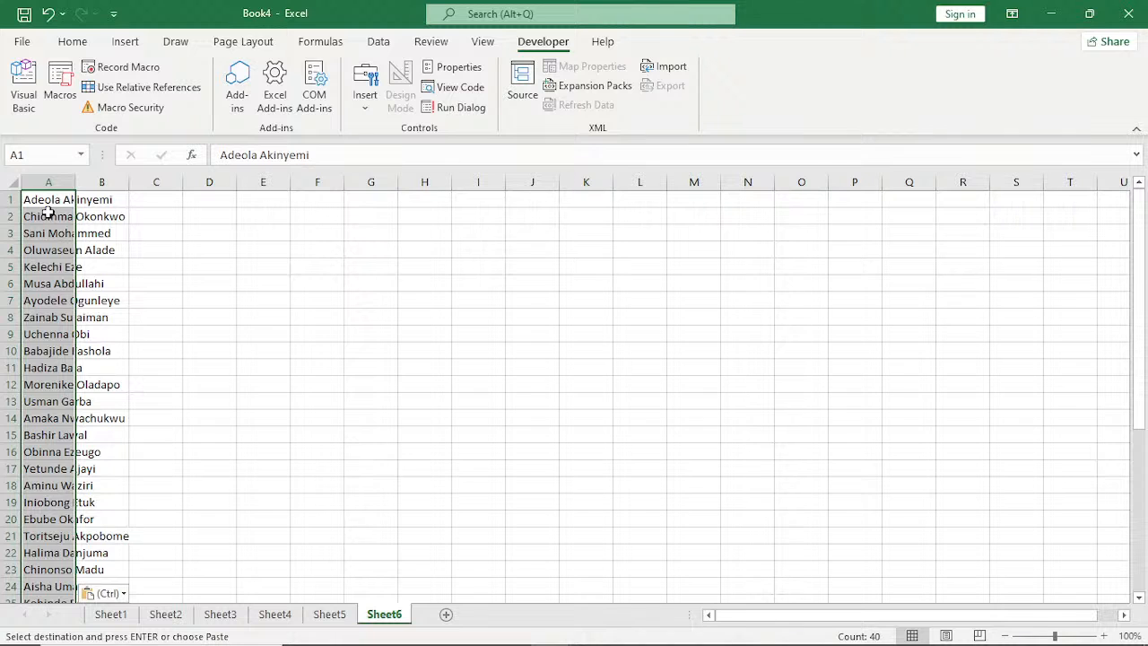
double_click(75, 182)
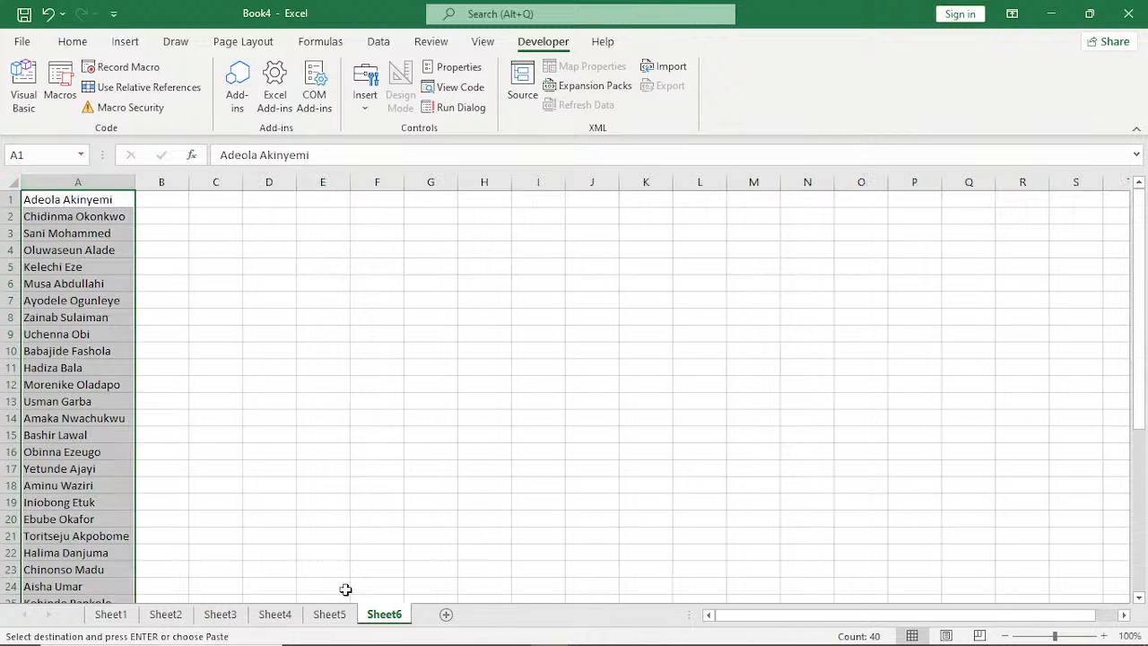
Copy the macro button from Sheet5 onto Sheet6 near cell H2 and run its macro on the pasted names.
left_click(329, 613)
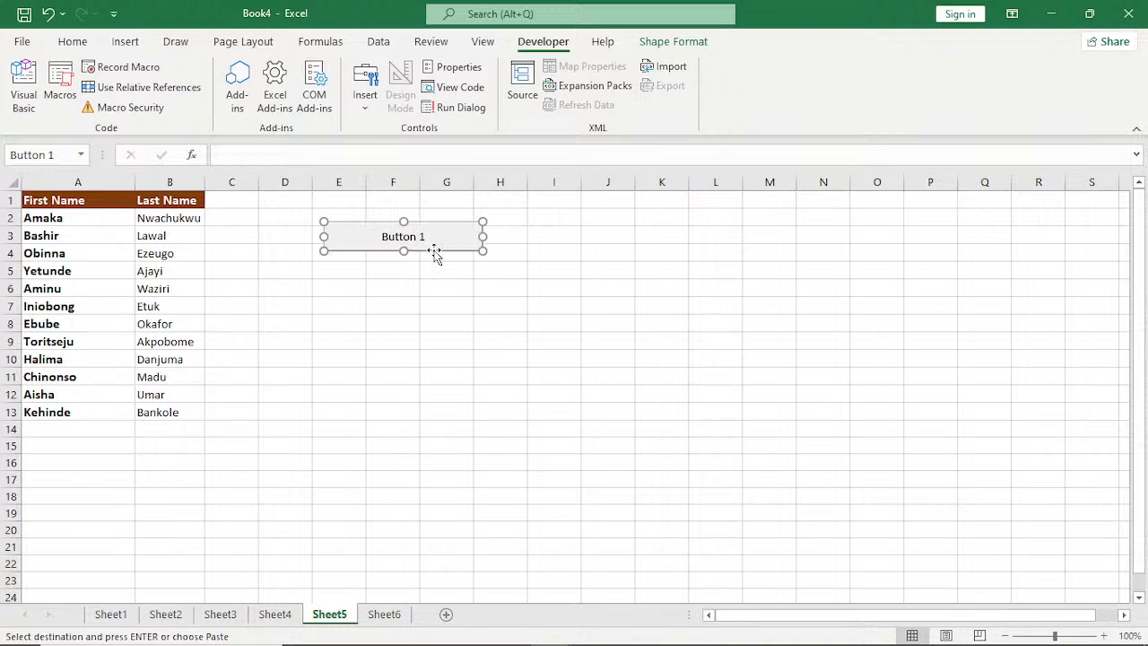
right_click(435, 255)
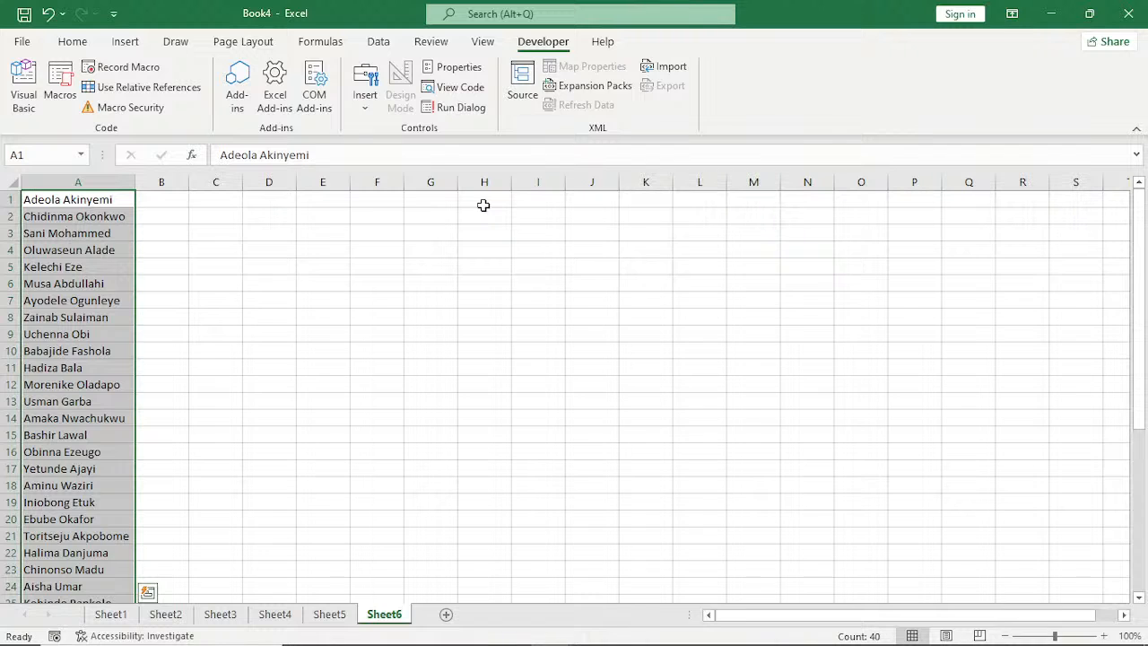
left_click(483, 205)
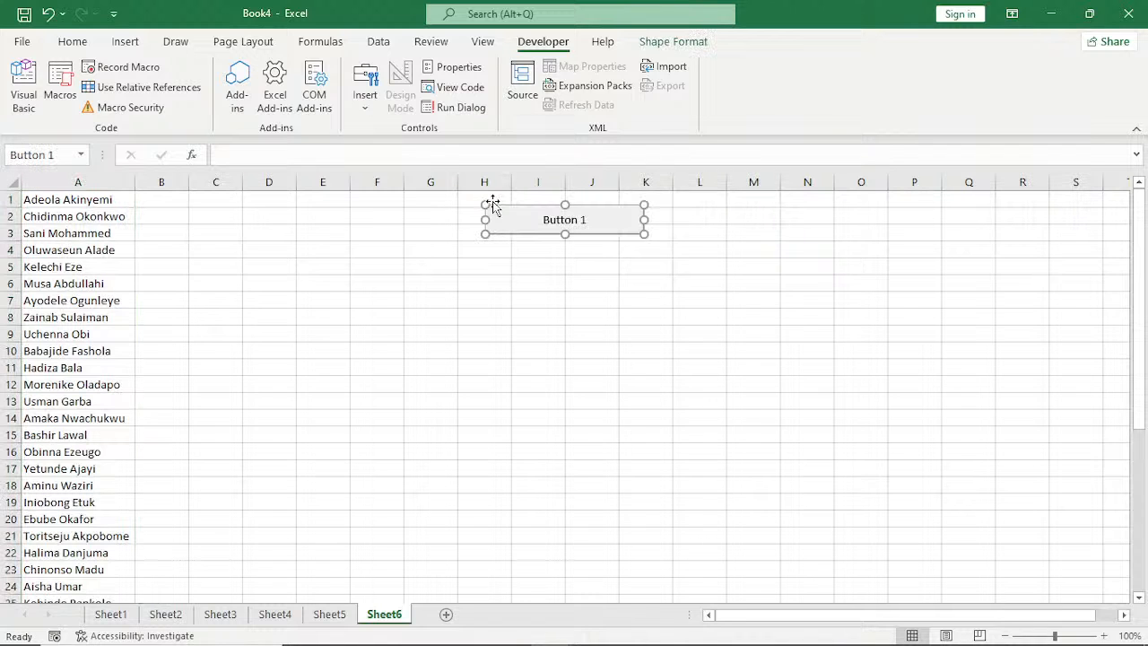
left_click(483, 364)
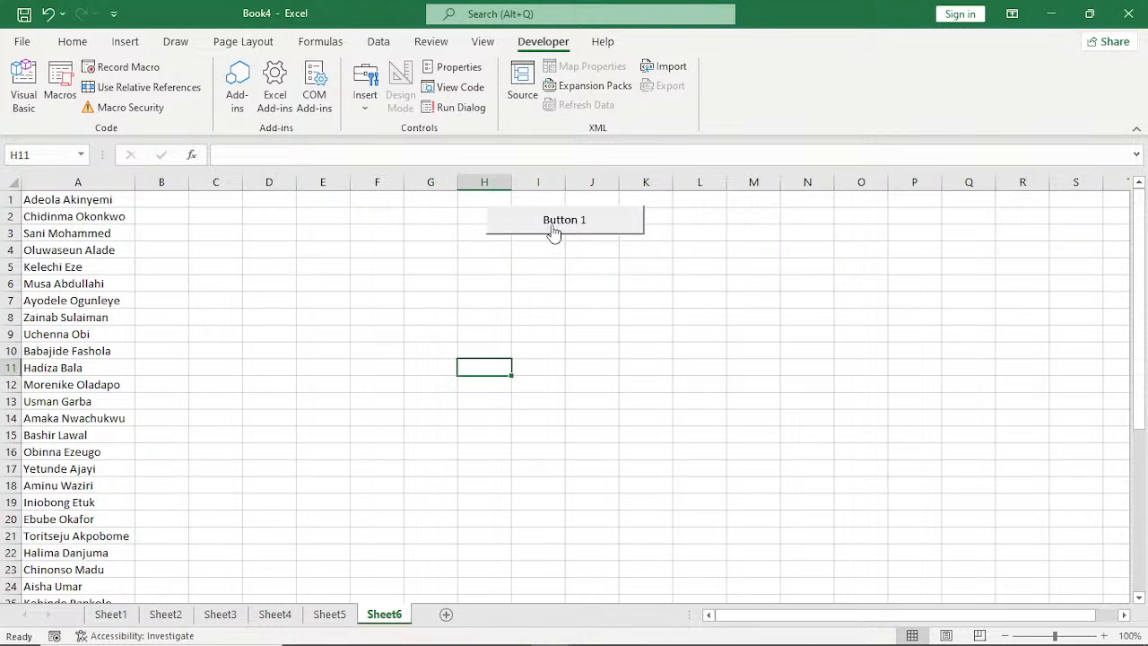
left_click(554, 232)
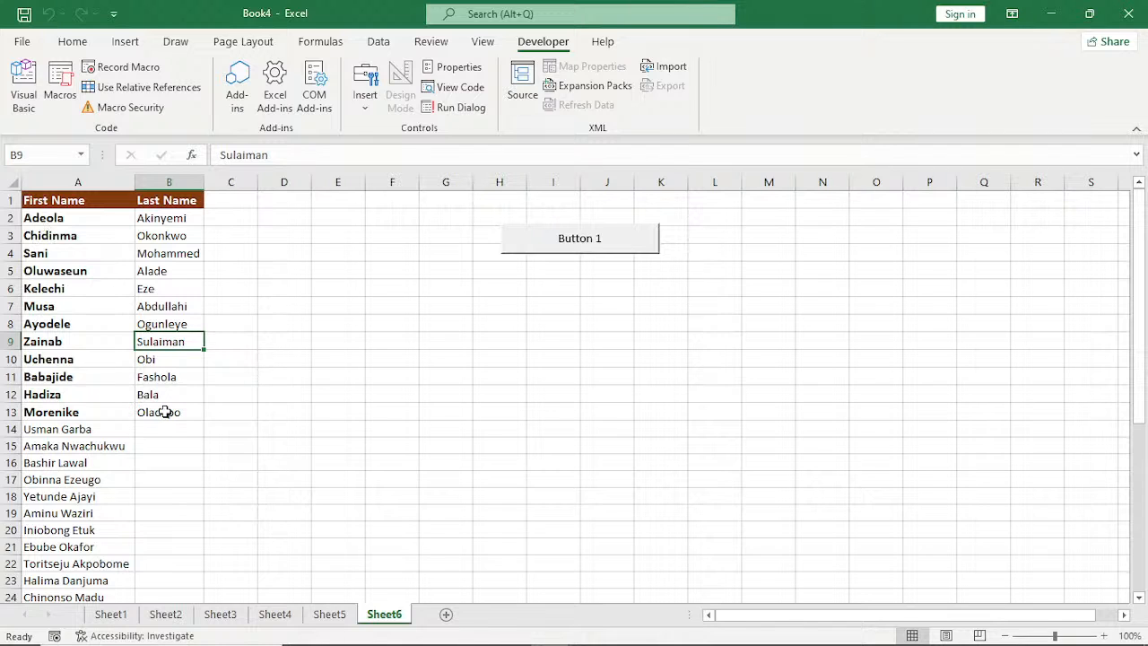
Review the name lists on Sheet5, Sheet4, Sheet2, Sheet1 and Sheet3 to compare how far their formatting extends.
left_click(316, 617)
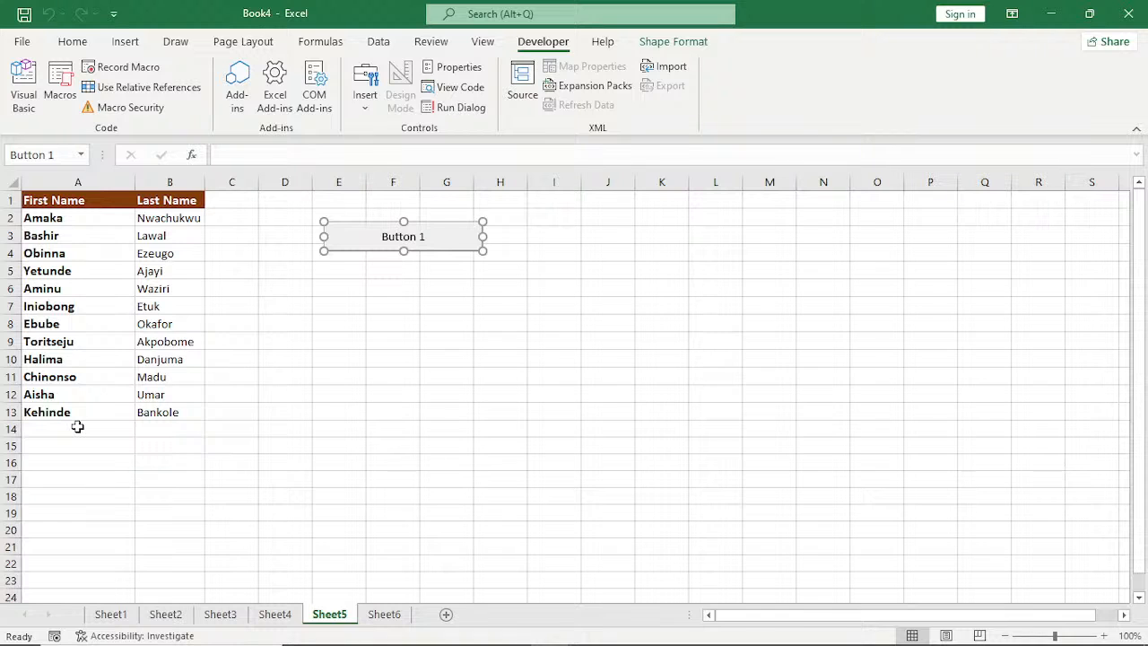
left_click(271, 617)
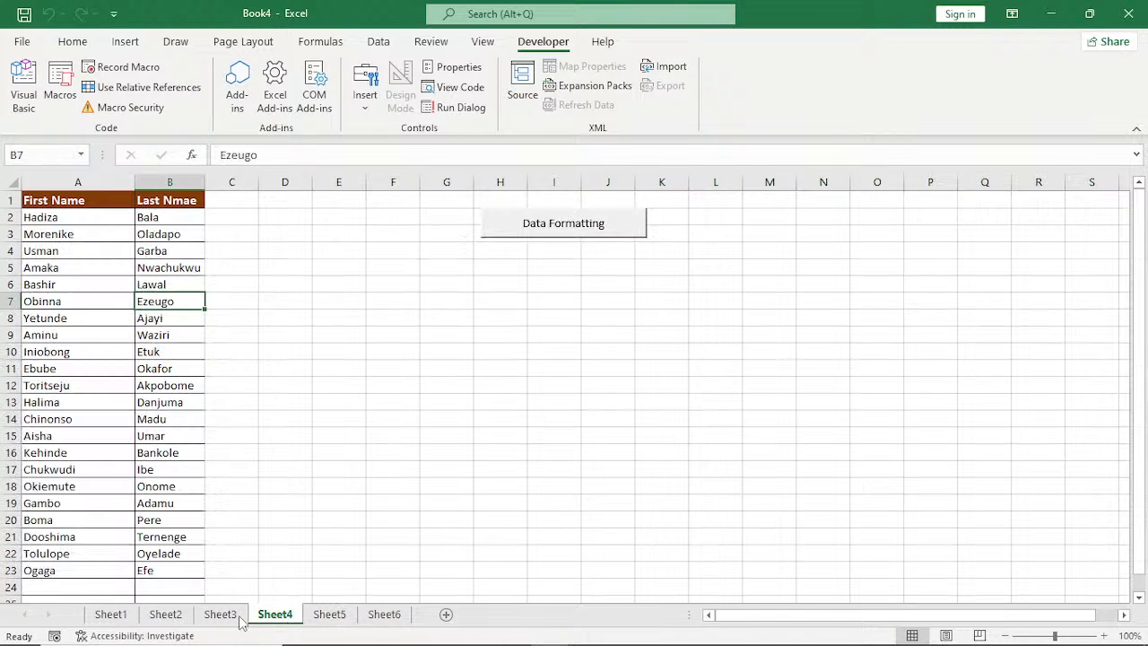
left_click(235, 617)
left_click(163, 617)
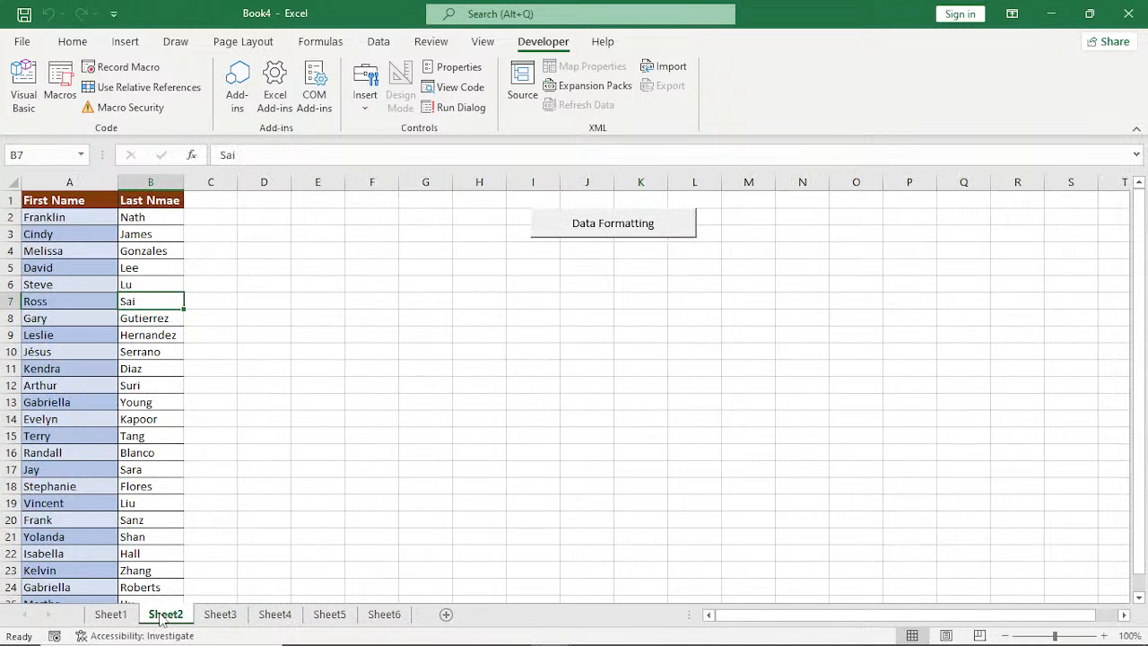
left_click(110, 615)
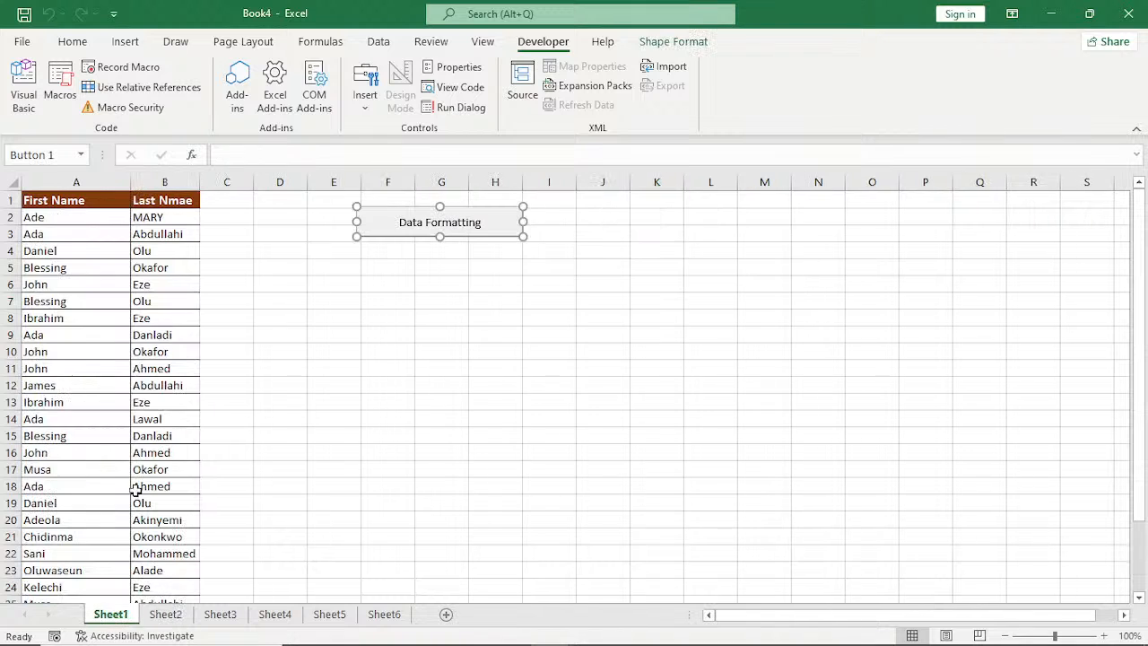
left_click(220, 619)
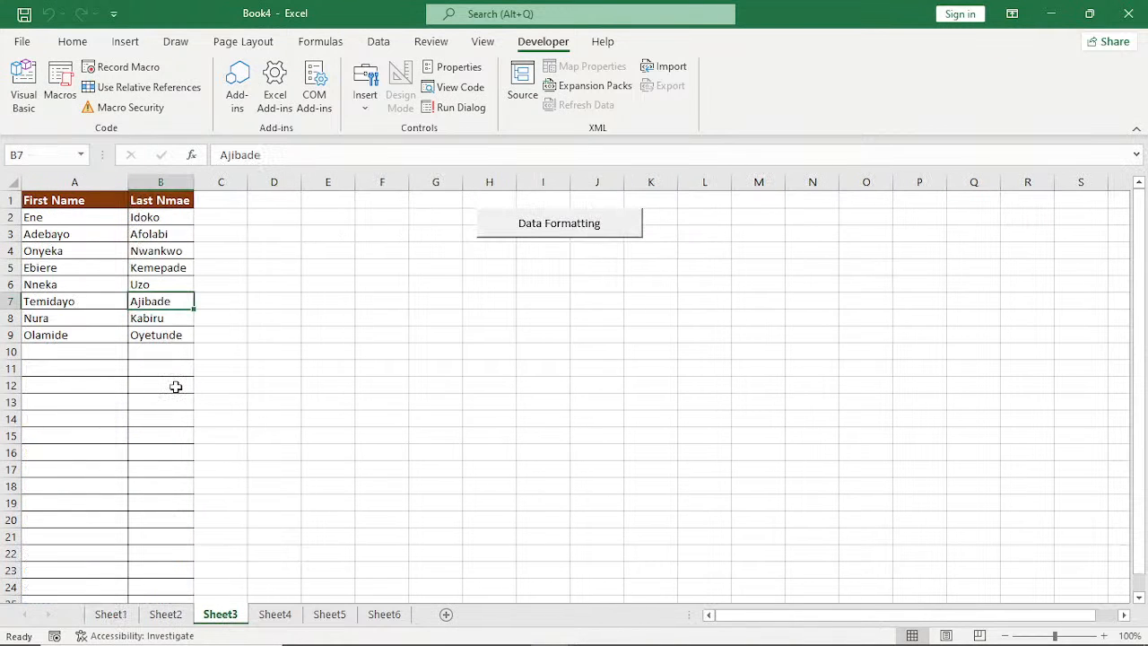
Compare the whole columns A:B on Sheet3 with columns A:B on Sheet6 to check which rows each macro covers.
left_click(95, 185)
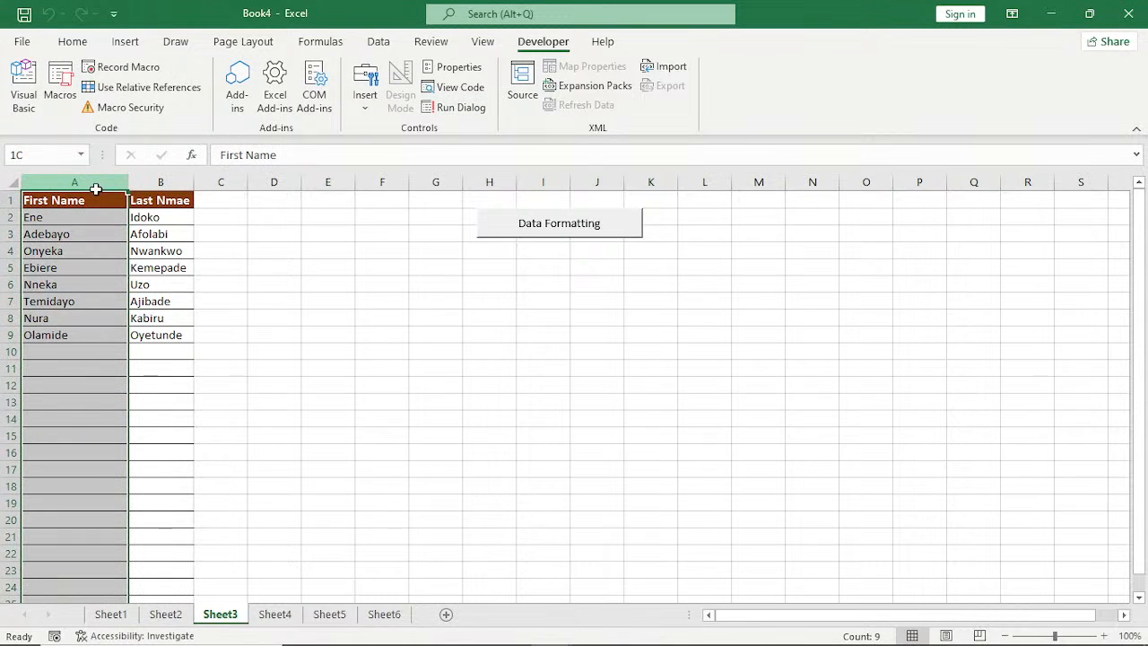
left_click_drag(95, 189, 72, 178)
left_click(159, 183)
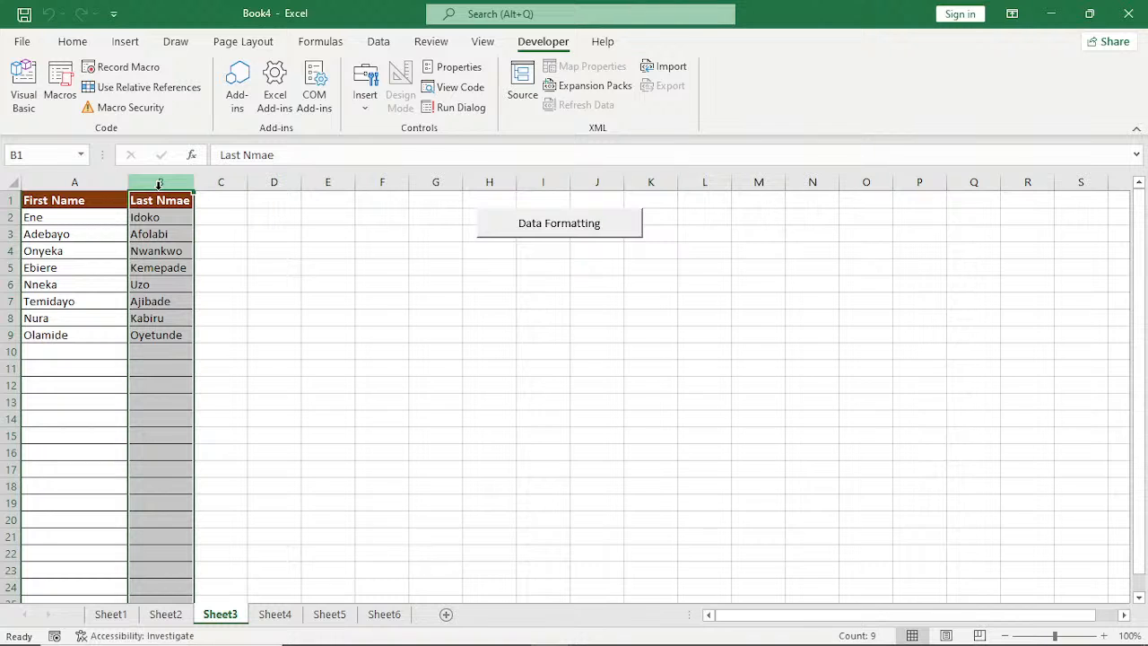
left_click_drag(74, 183, 165, 184)
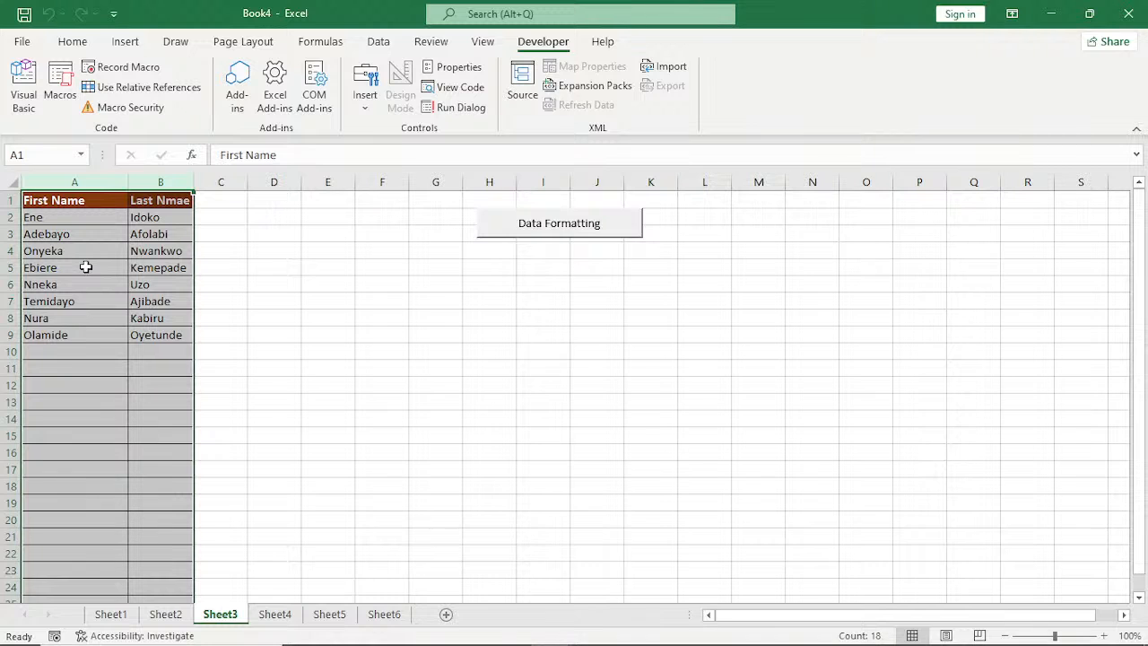
left_click(384, 615)
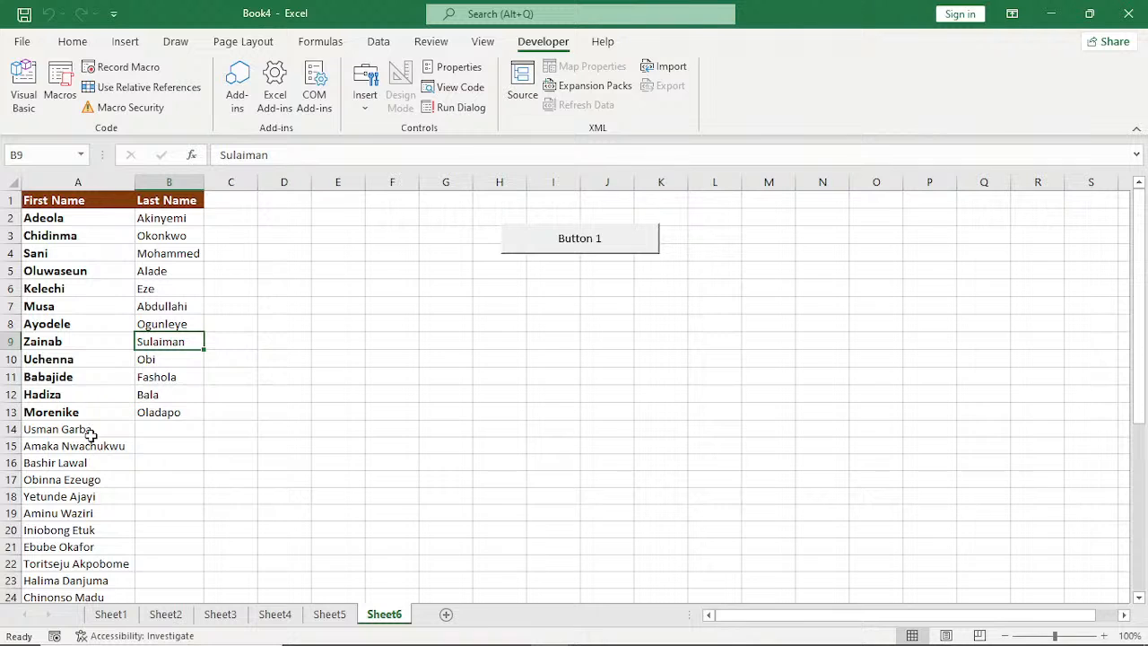
left_click_drag(98, 182, 184, 191)
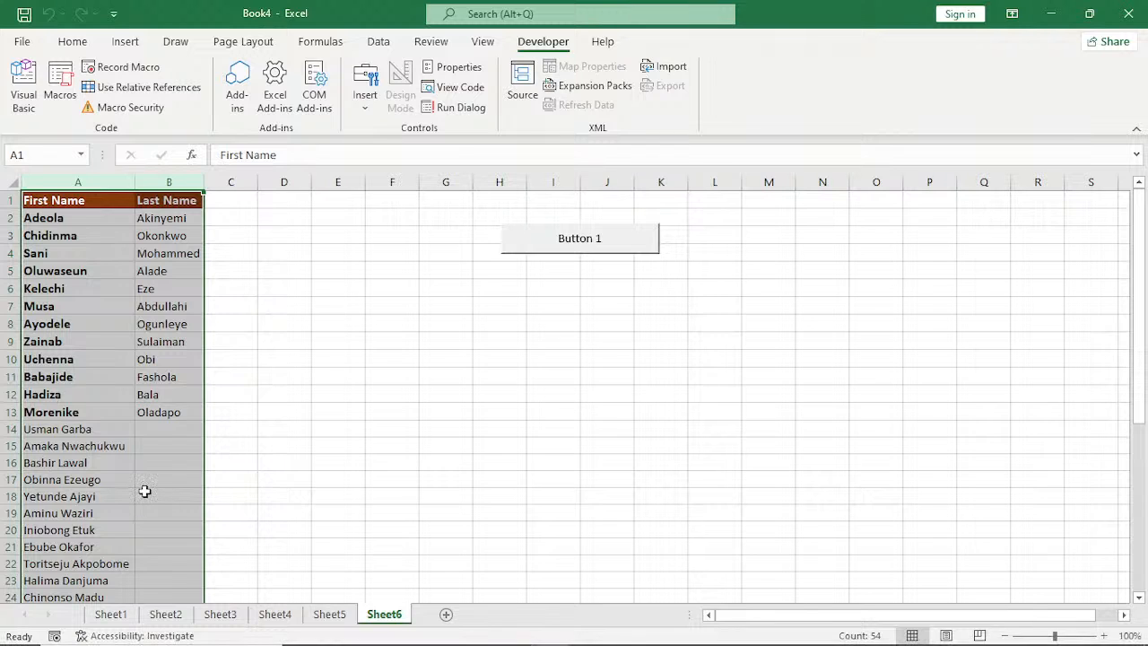
left_click(335, 384)
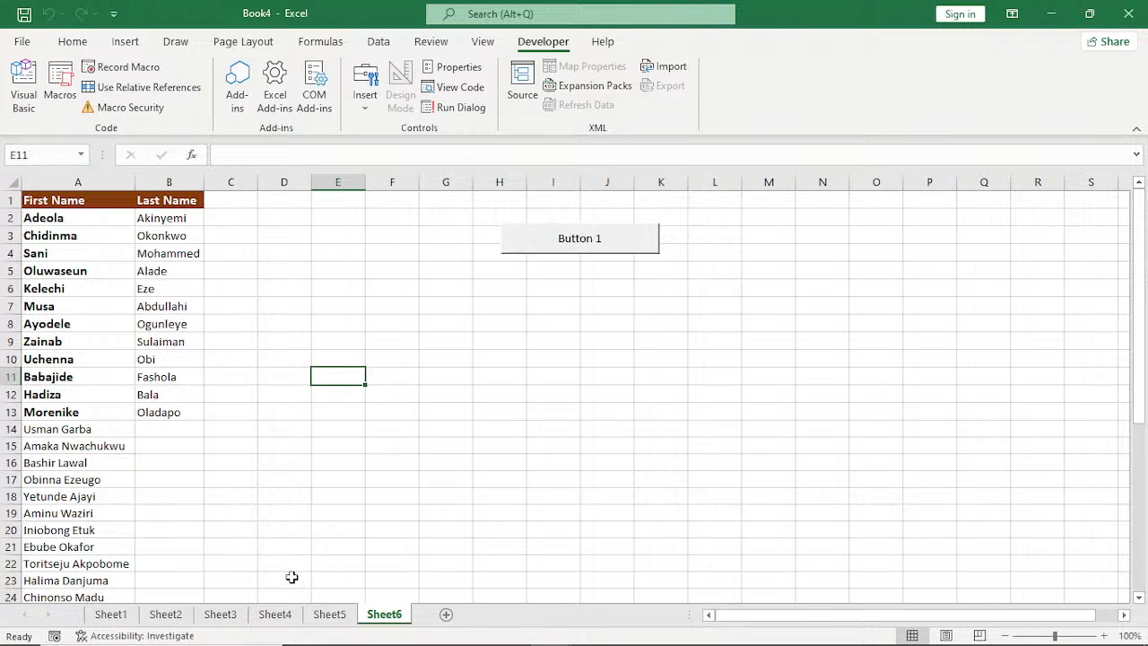
Compare the formatted name lists on Sheet2 and Sheet1.
left_click(166, 615)
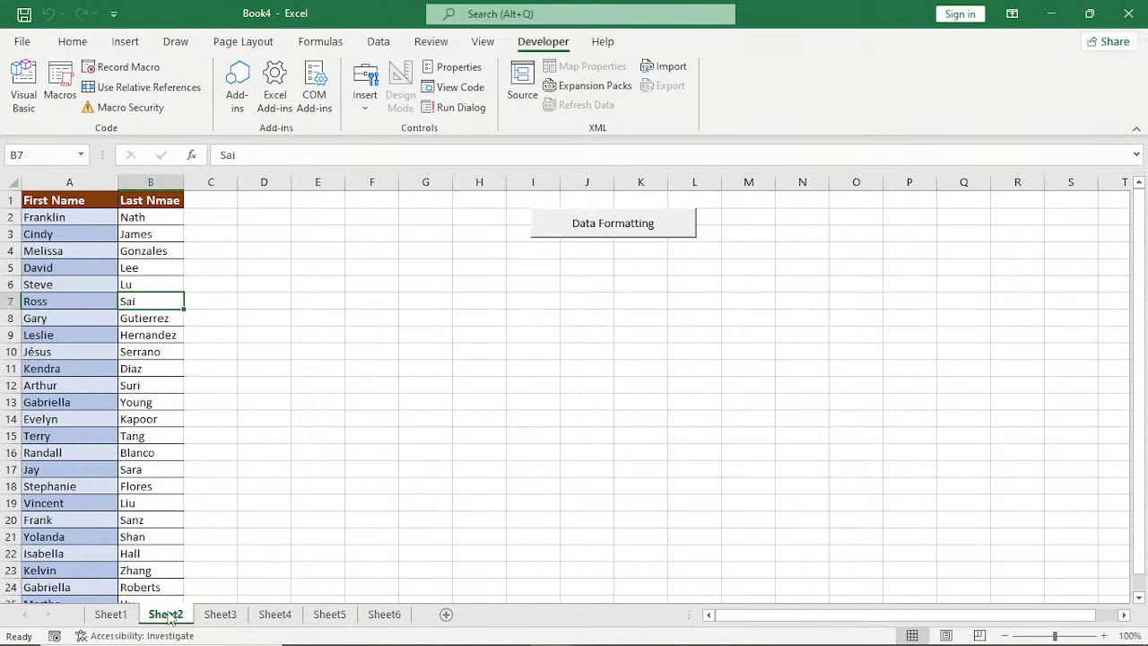
left_click(111, 614)
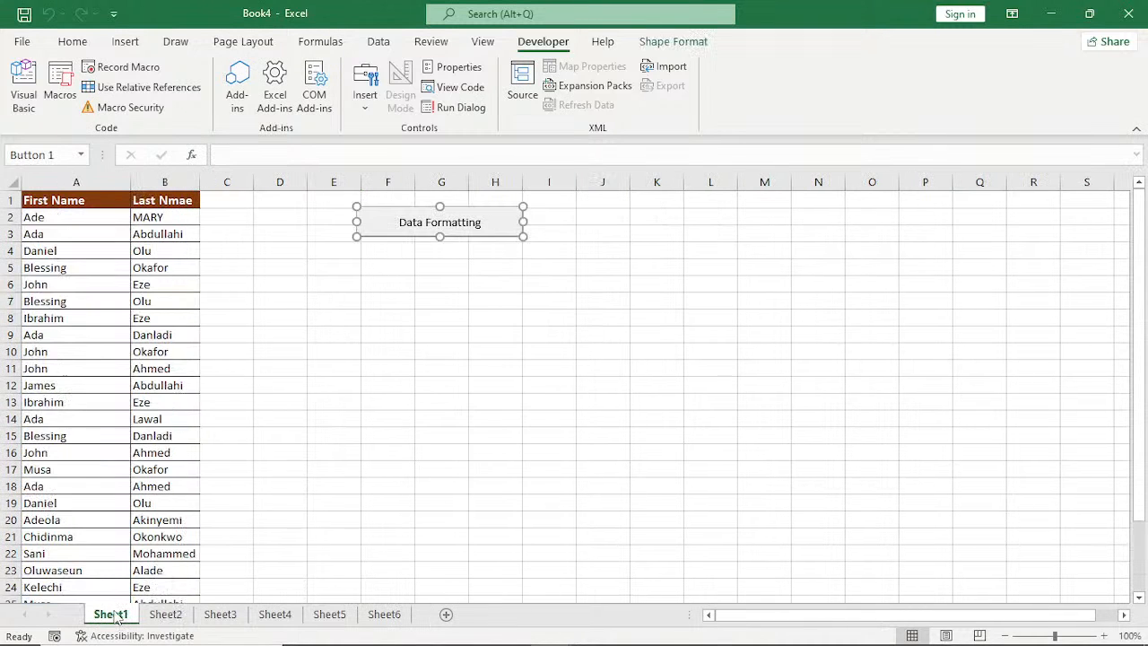
left_click(165, 615)
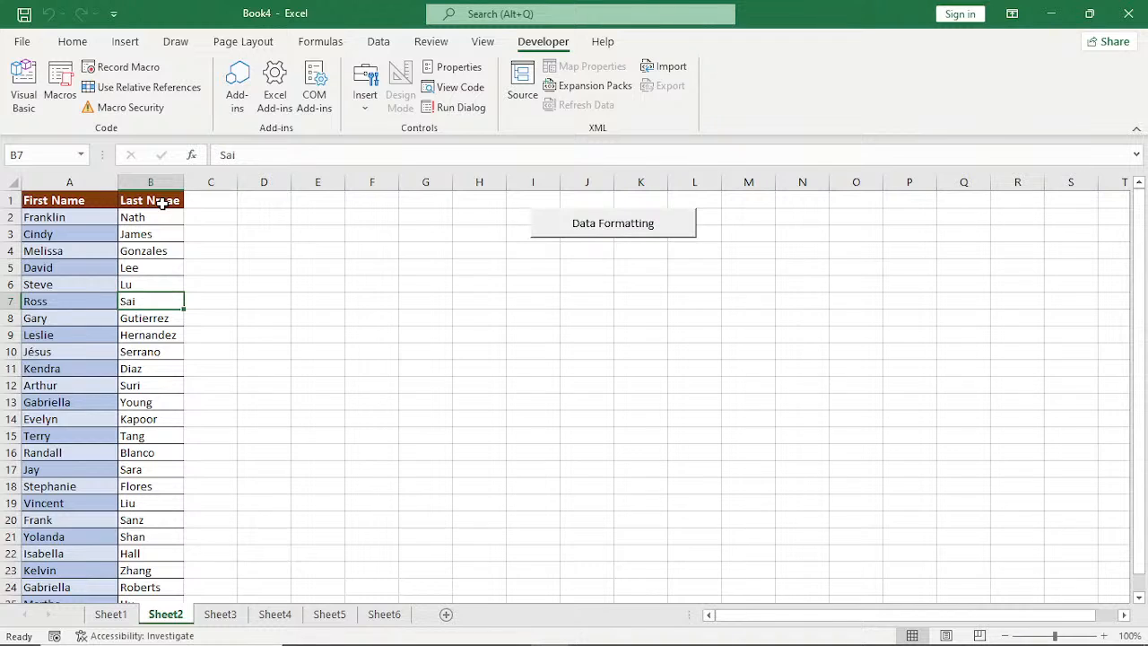
left_click(112, 617)
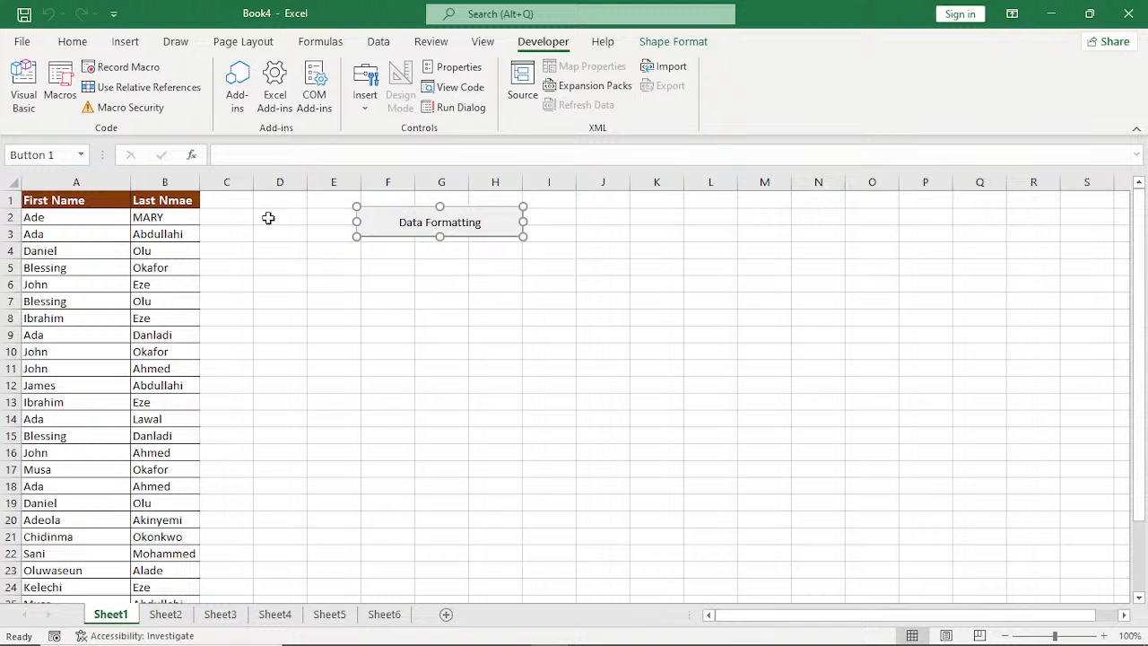
Try to open the PERSONAL.XLSB macros AAA and ABC_2 for editing.
left_click(54, 89)
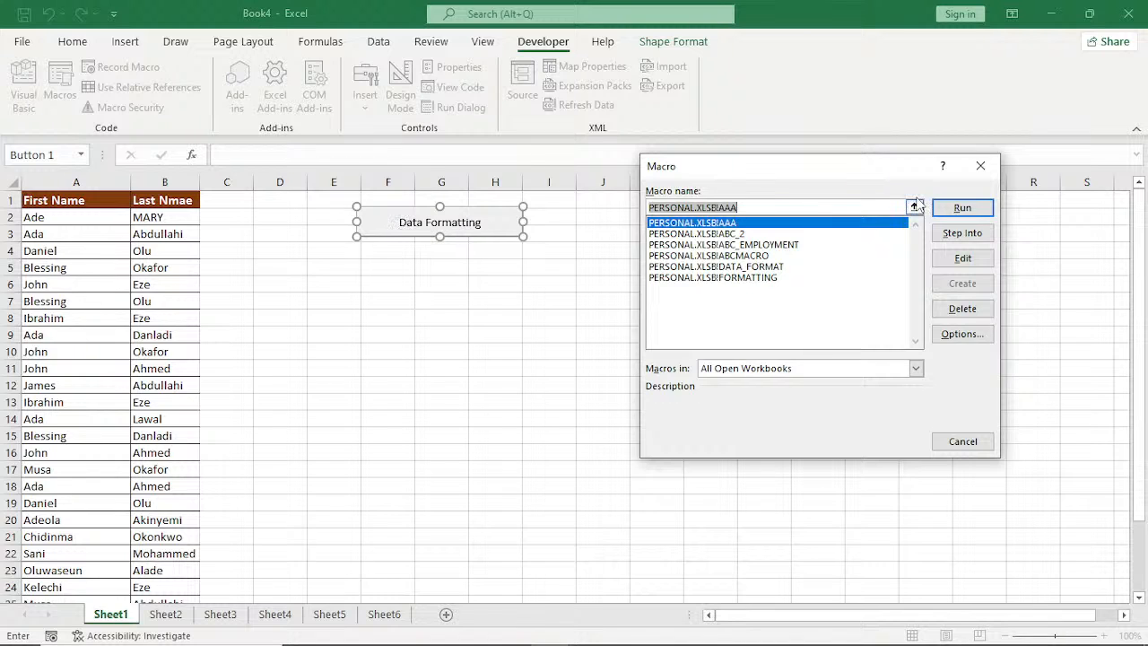
left_click(976, 264)
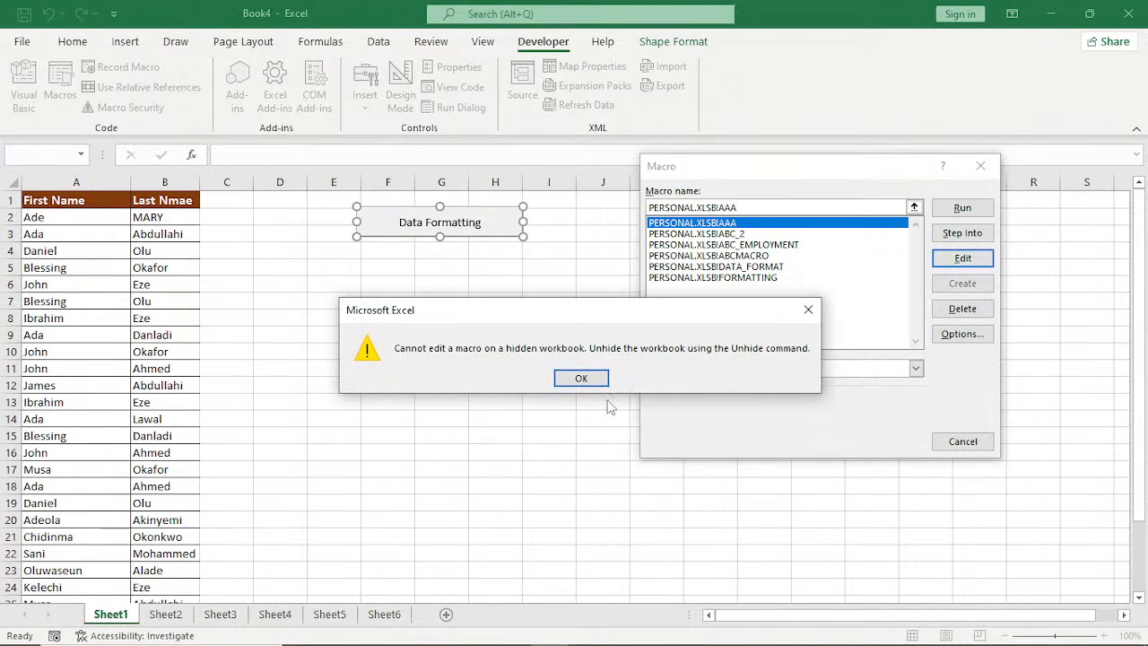
left_click(581, 378)
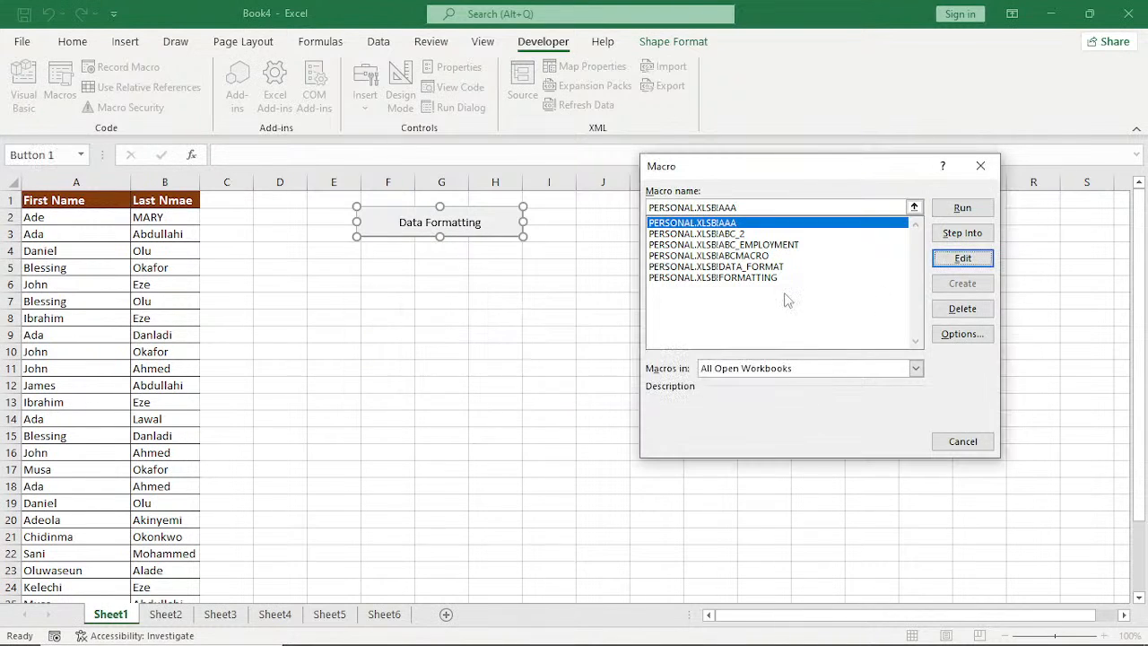
left_click(720, 235)
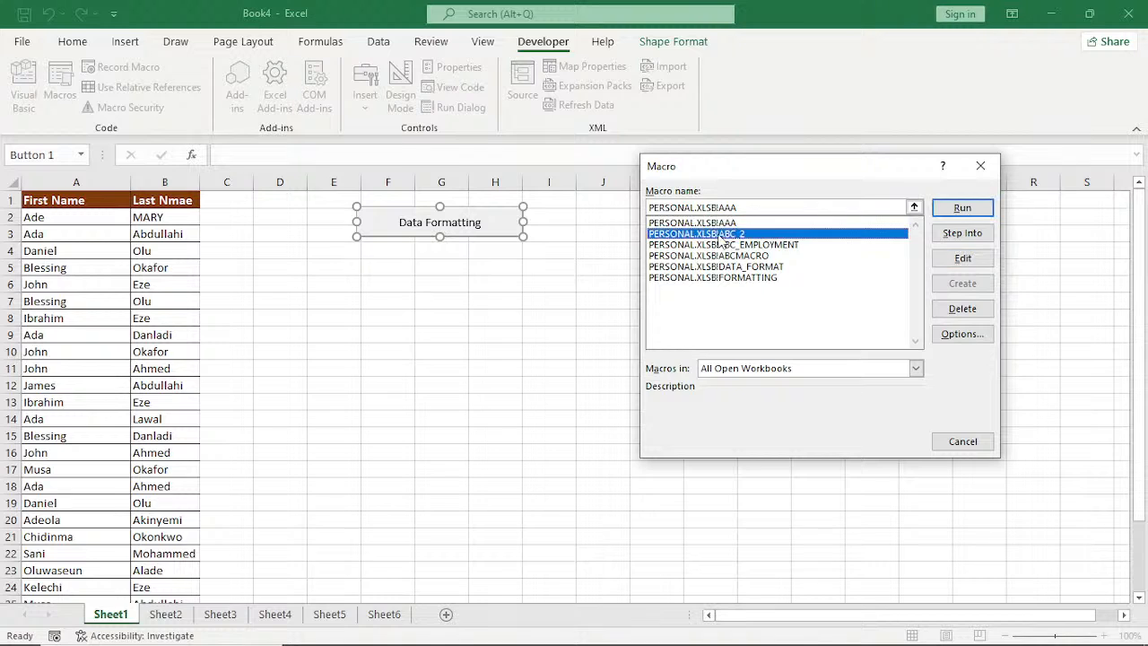
left_click(964, 260)
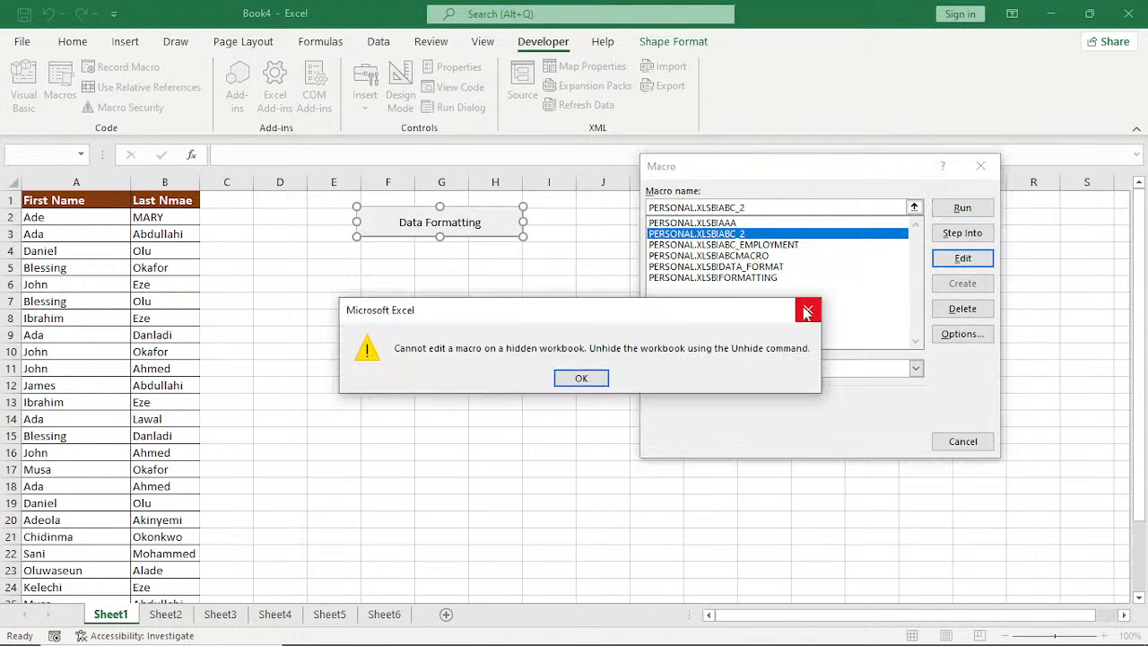
key("Return")
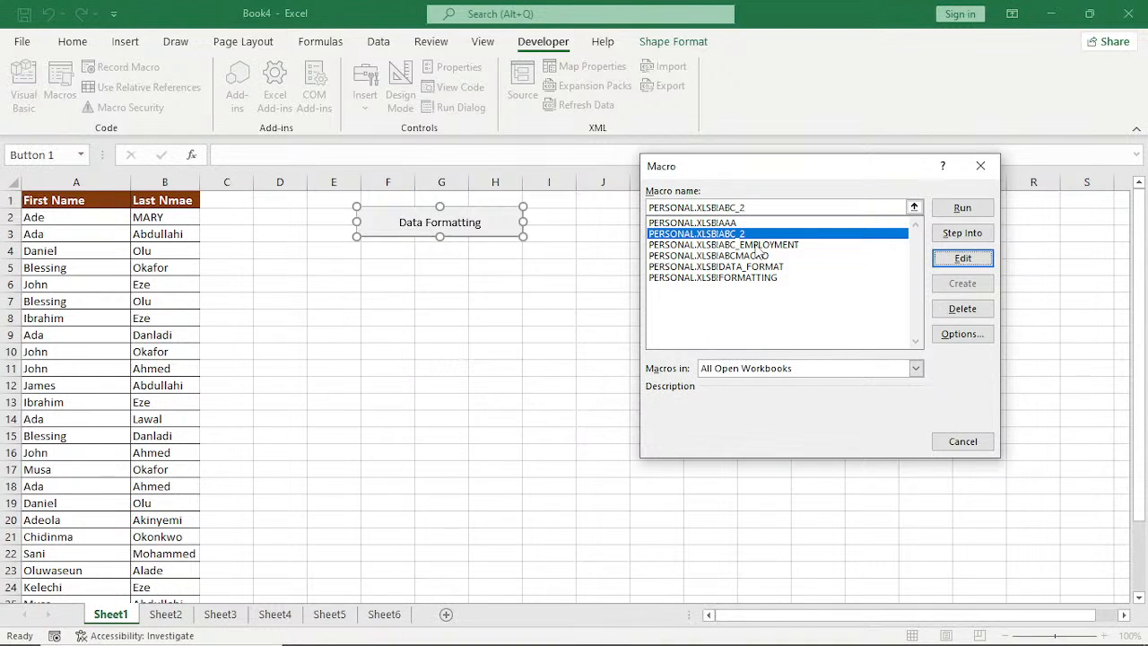
Try to open the PERSONAL.XLSB macros ABC_EMPLOYMENT, ABCMACRO and DATA_FORMAT for editing.
left_click(758, 245)
left_click(962, 259)
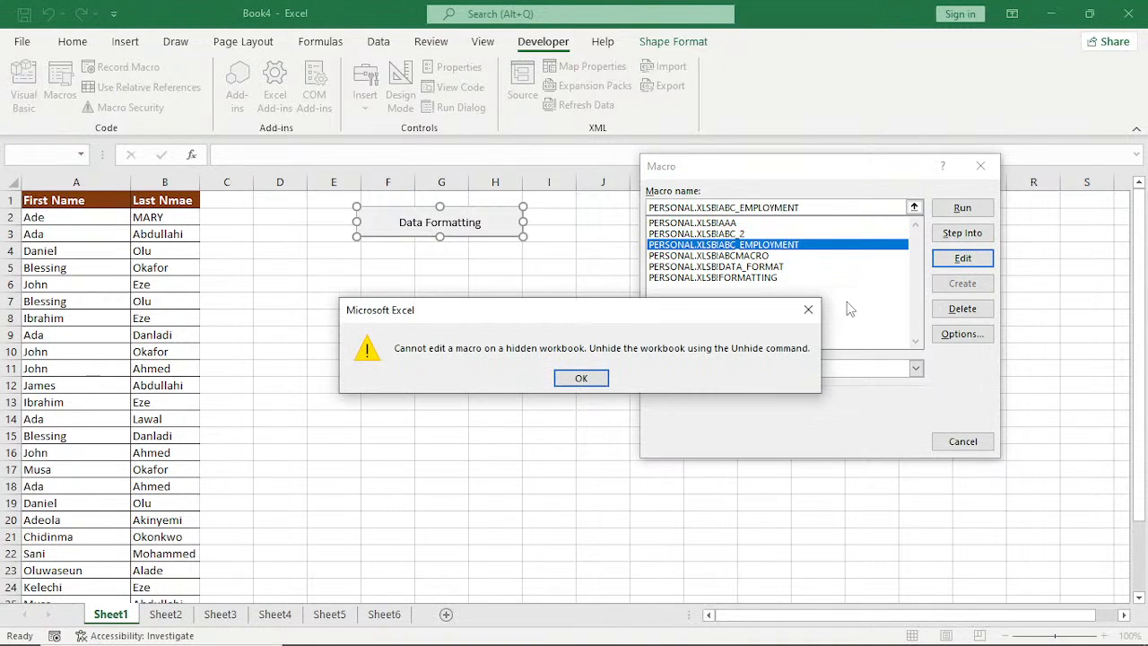
left_click(811, 310)
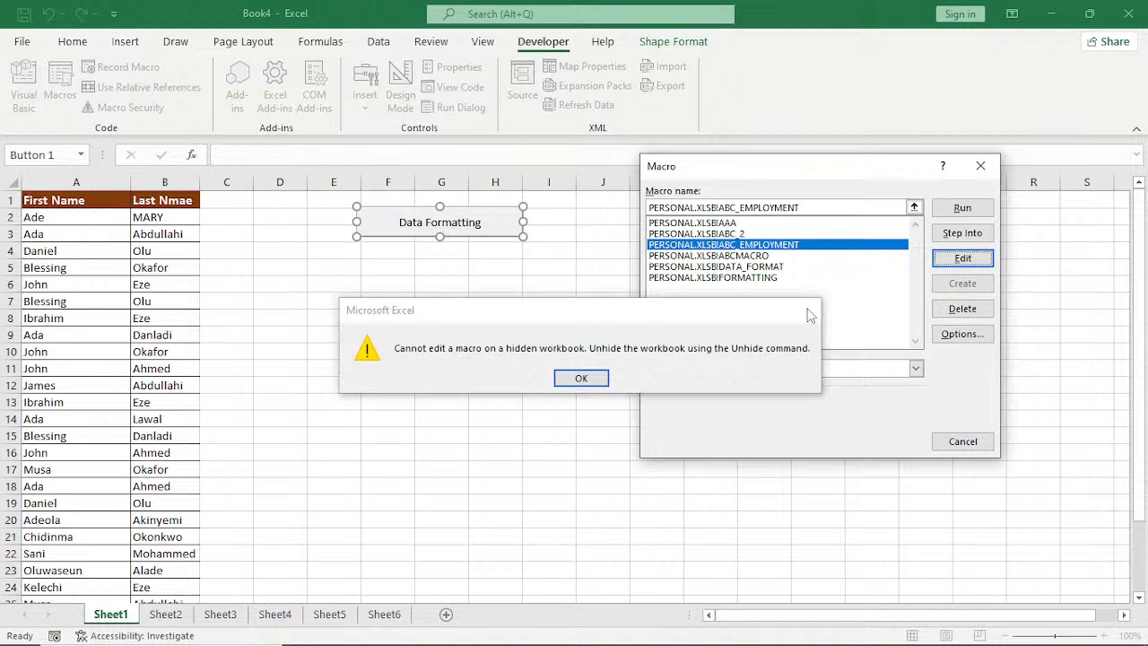
key("Down")
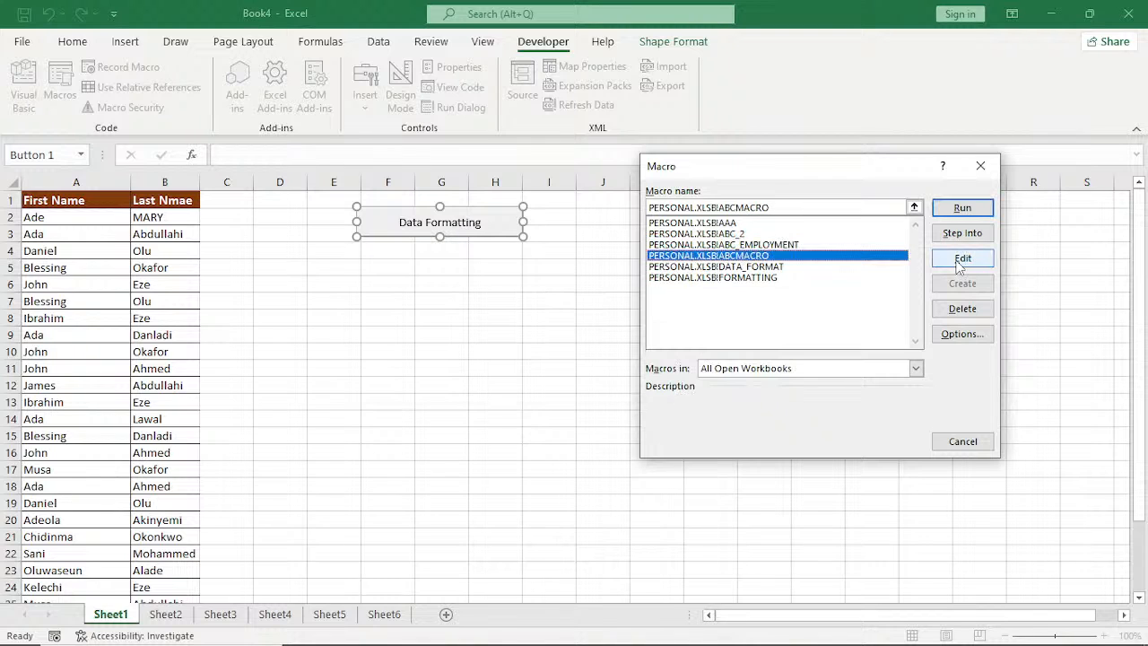
left_click(960, 261)
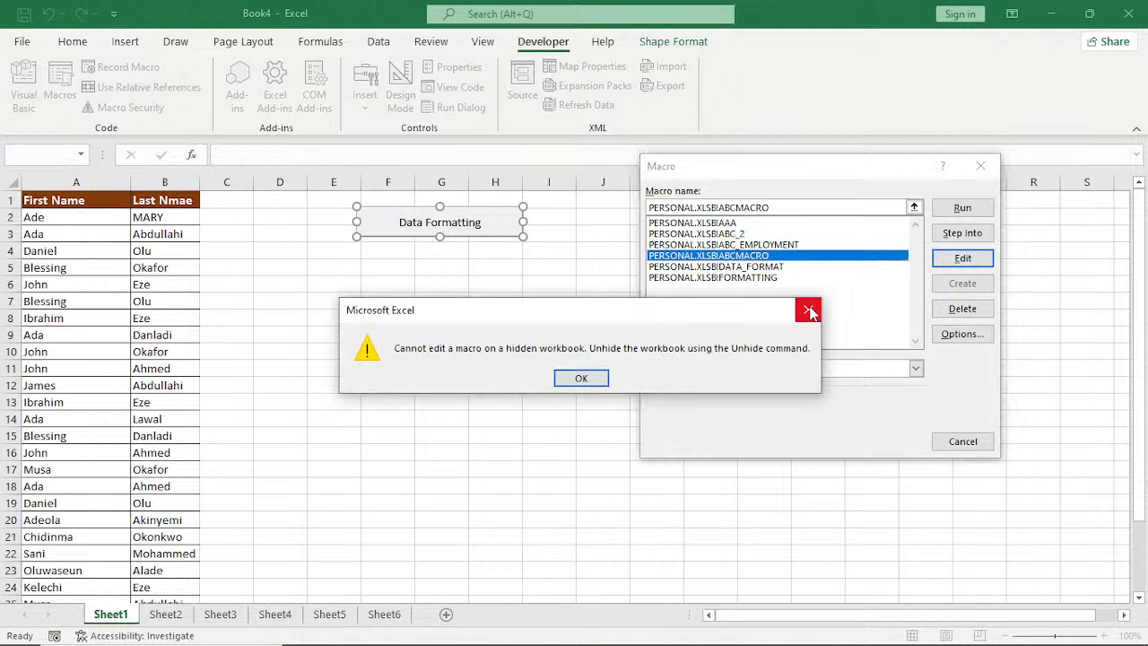
left_click(810, 310)
left_click(768, 267)
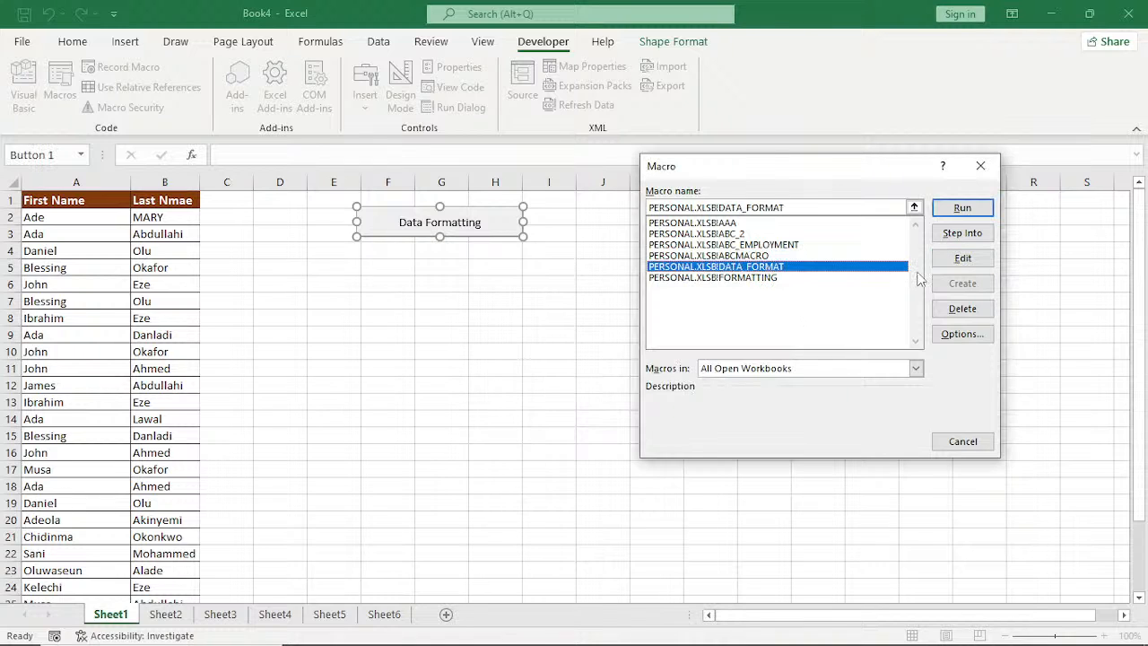
left_click(966, 259)
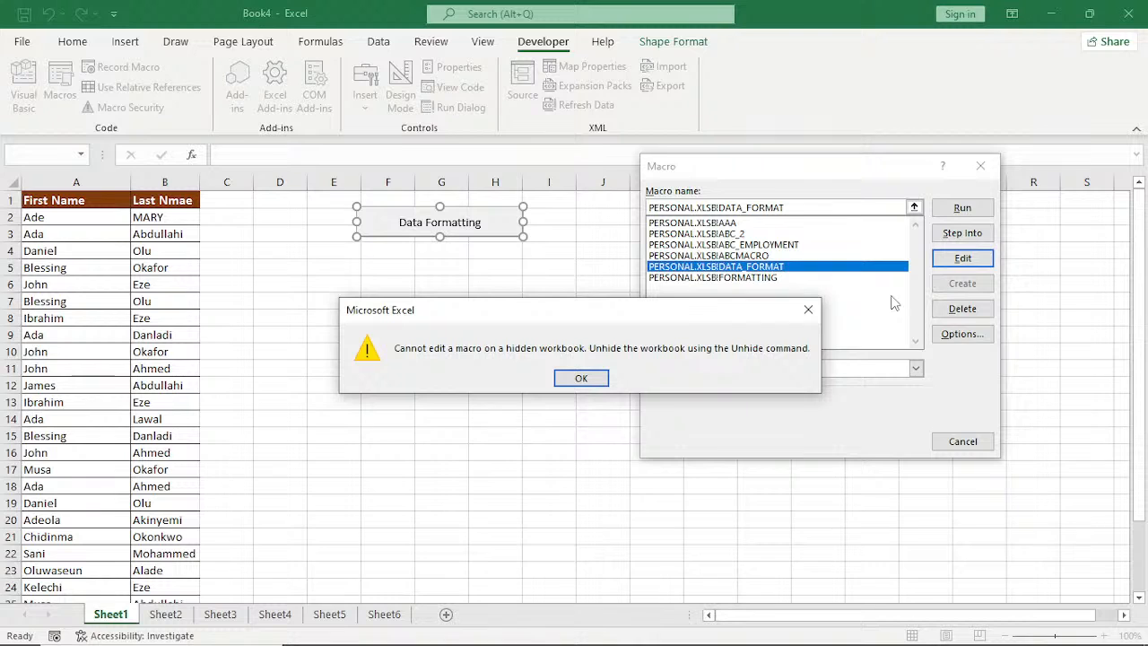
left_click(809, 310)
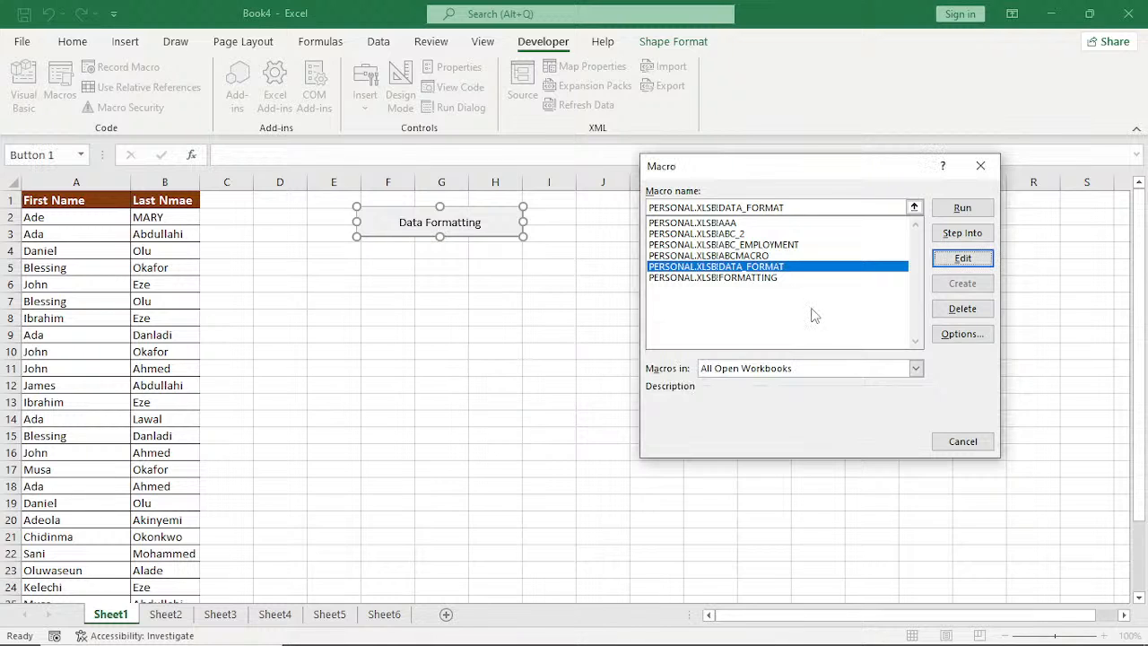
Restrict the macro list to This Workbook, run PERSONAL.XLSB!DATA_FORMAT on Sheet1 and allow it to replace the existing data.
left_click(916, 369)
left_click(916, 369)
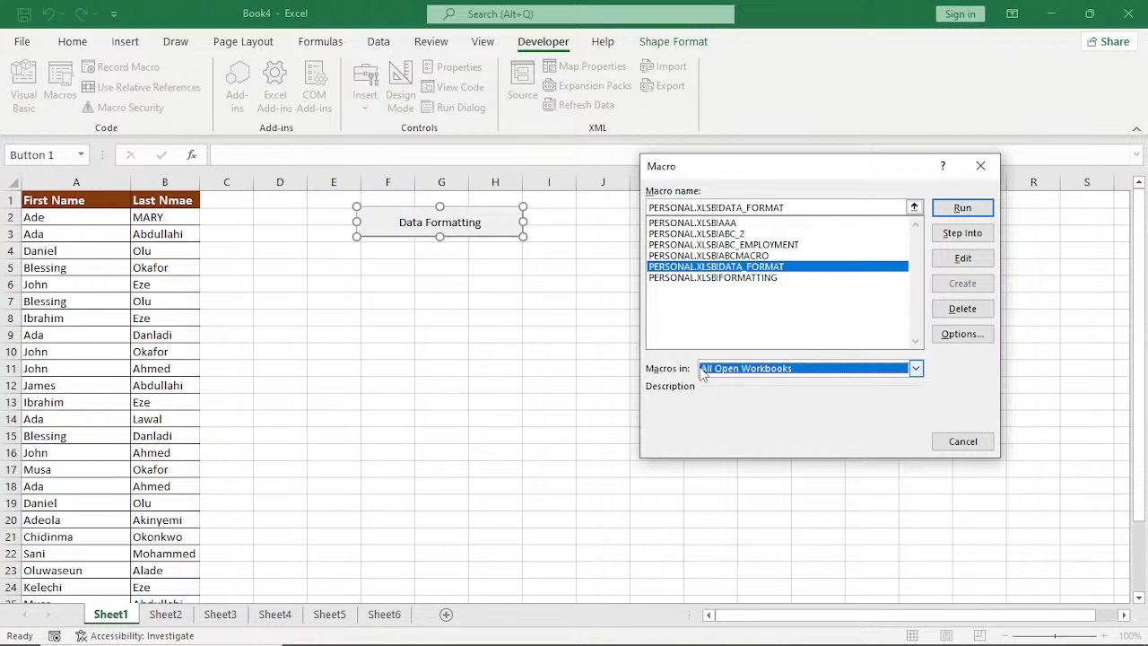
left_click(916, 369)
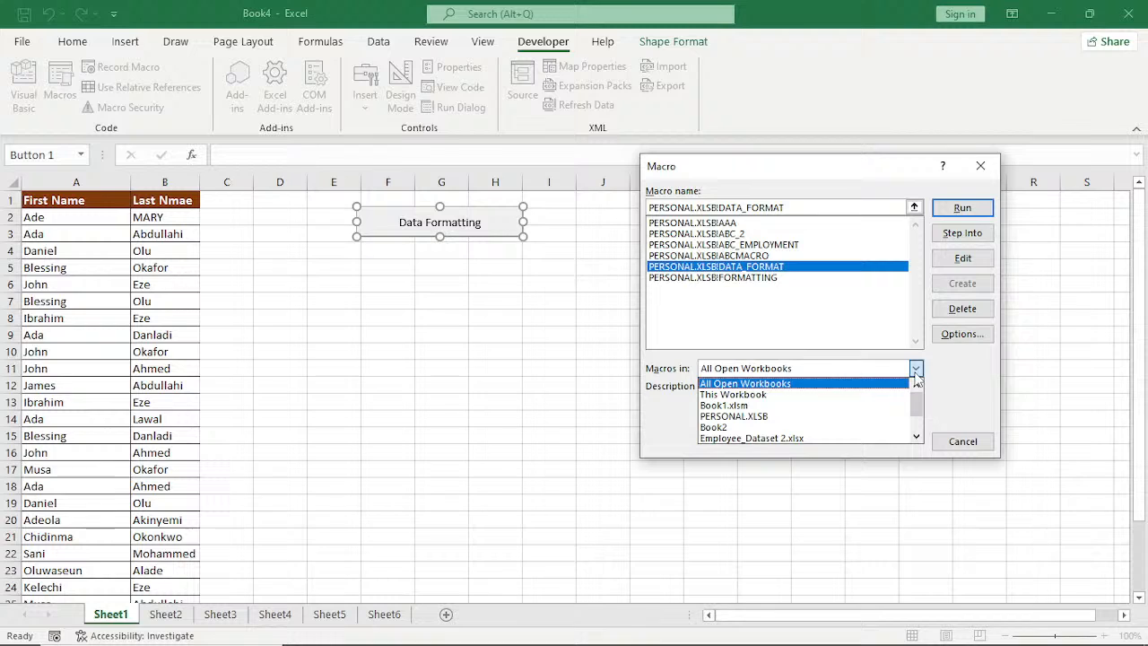
left_click(875, 395)
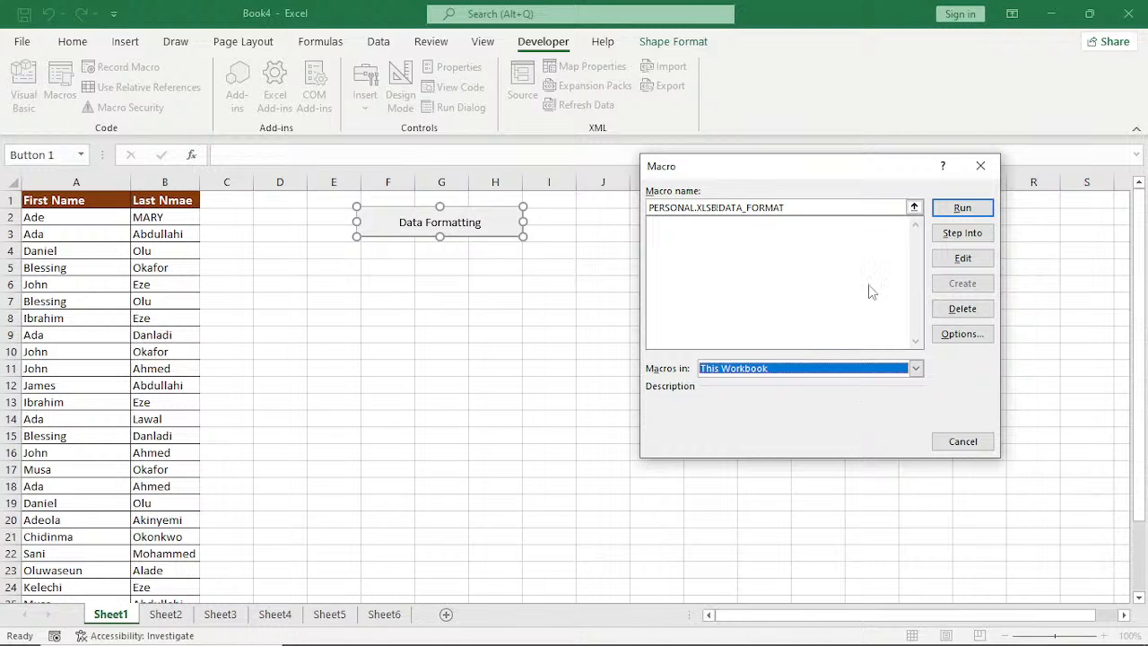
left_click(963, 208)
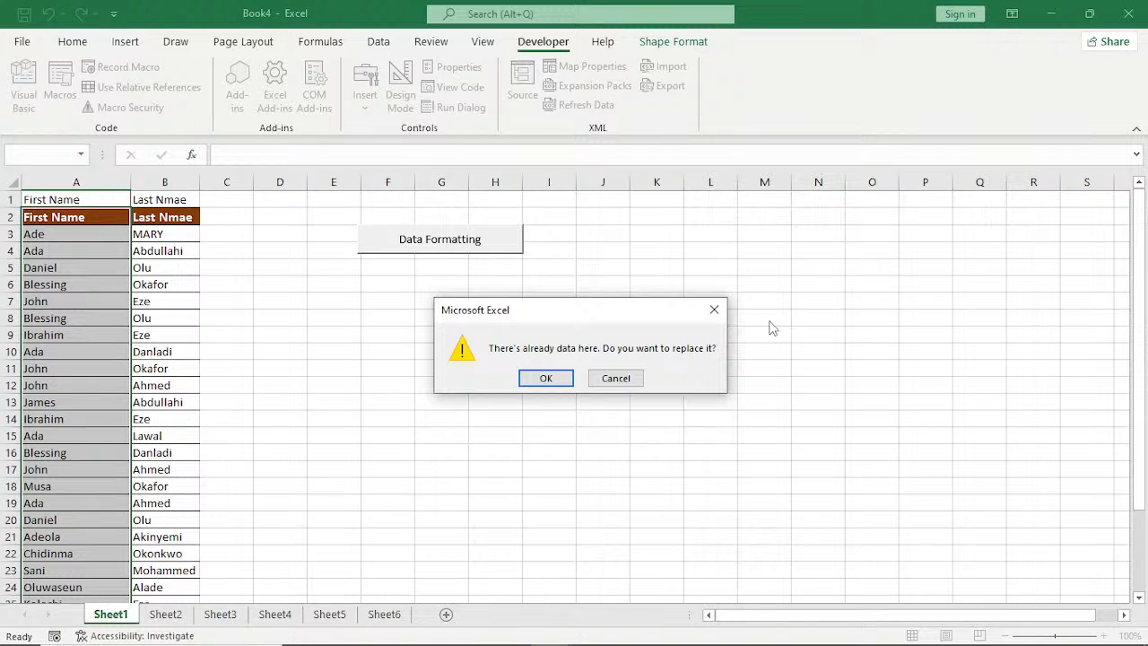
left_click(548, 378)
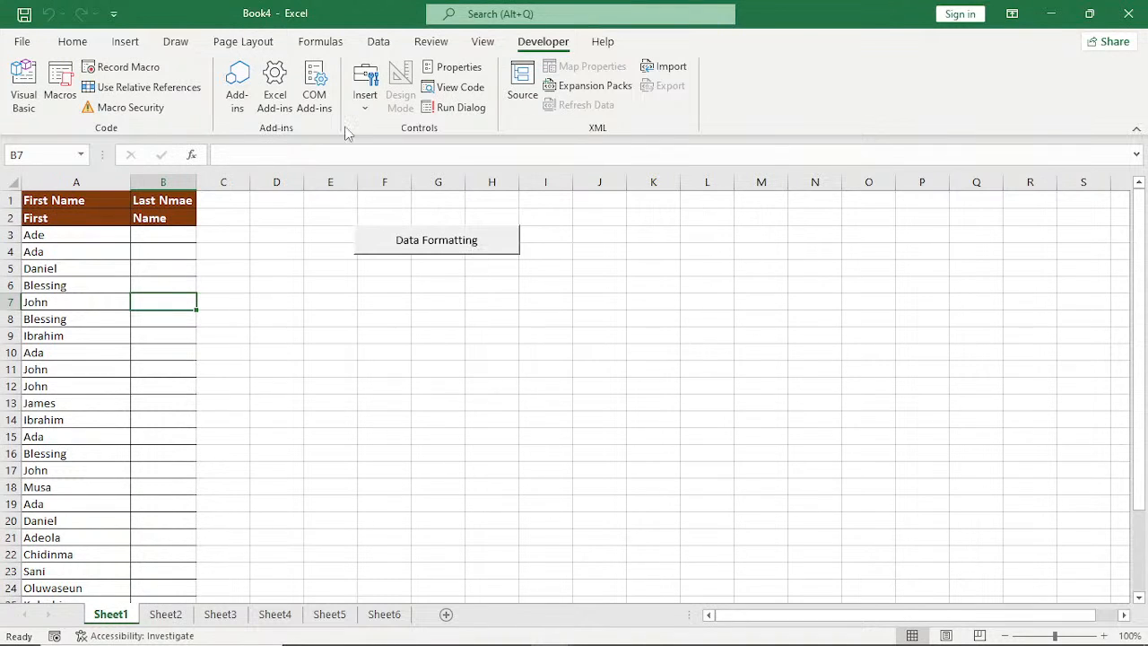
Check which macros are stored in This Workbook, then close the macro list without running anything.
left_click(59, 85)
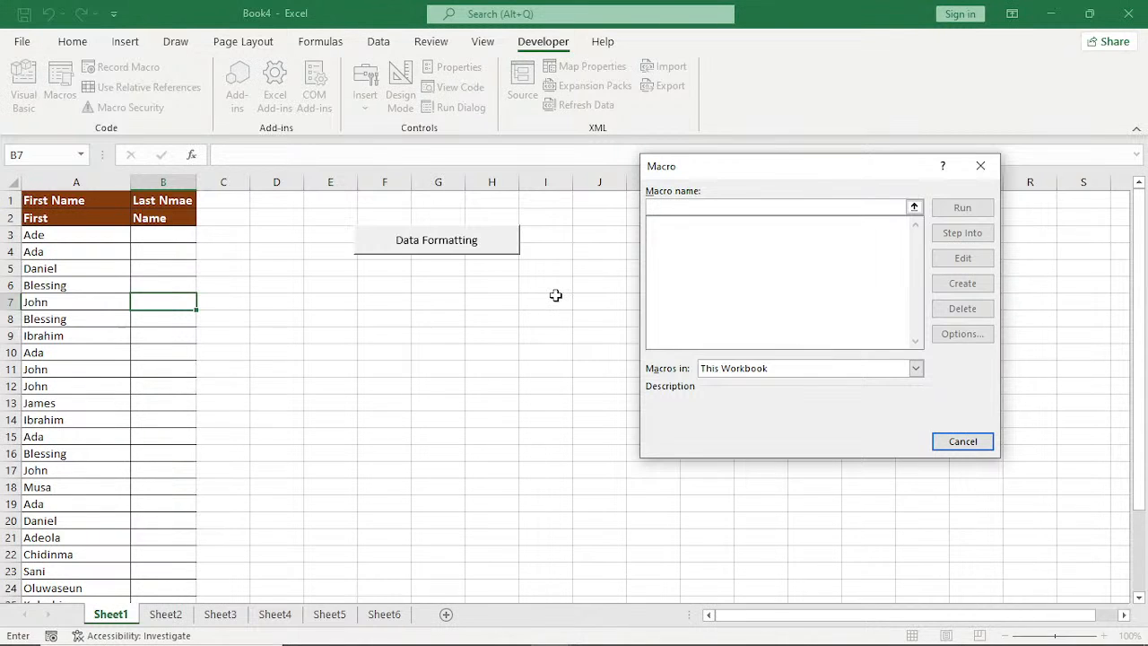
left_click(916, 368)
left_click(866, 400)
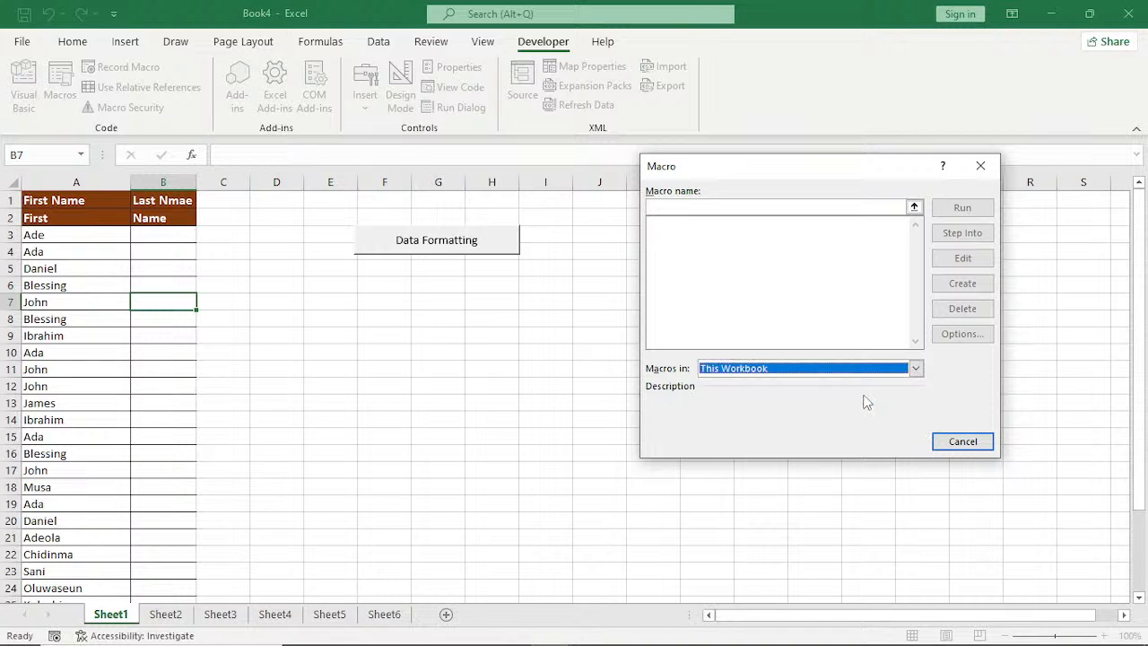
key("Escape")
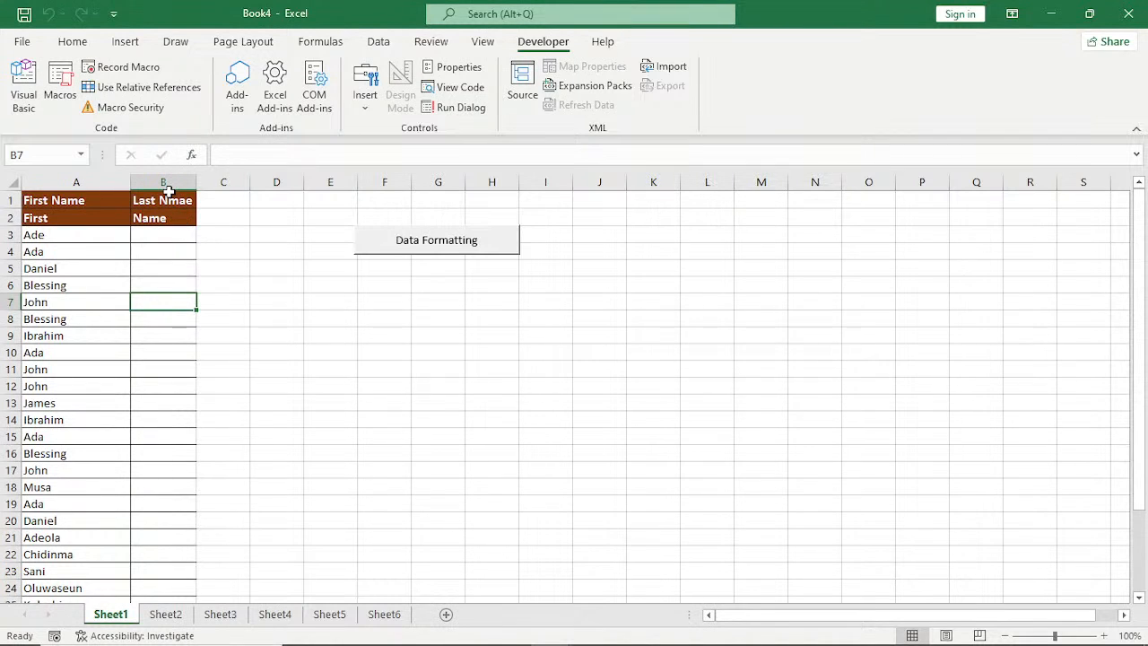
key("alt+F8")
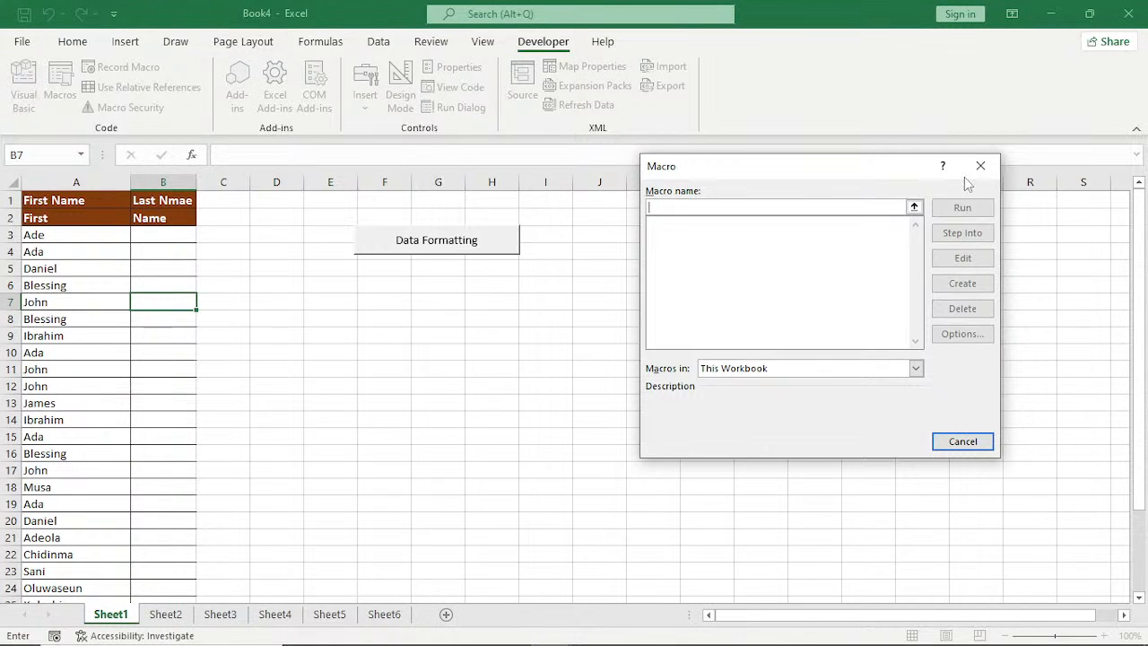
left_click(980, 166)
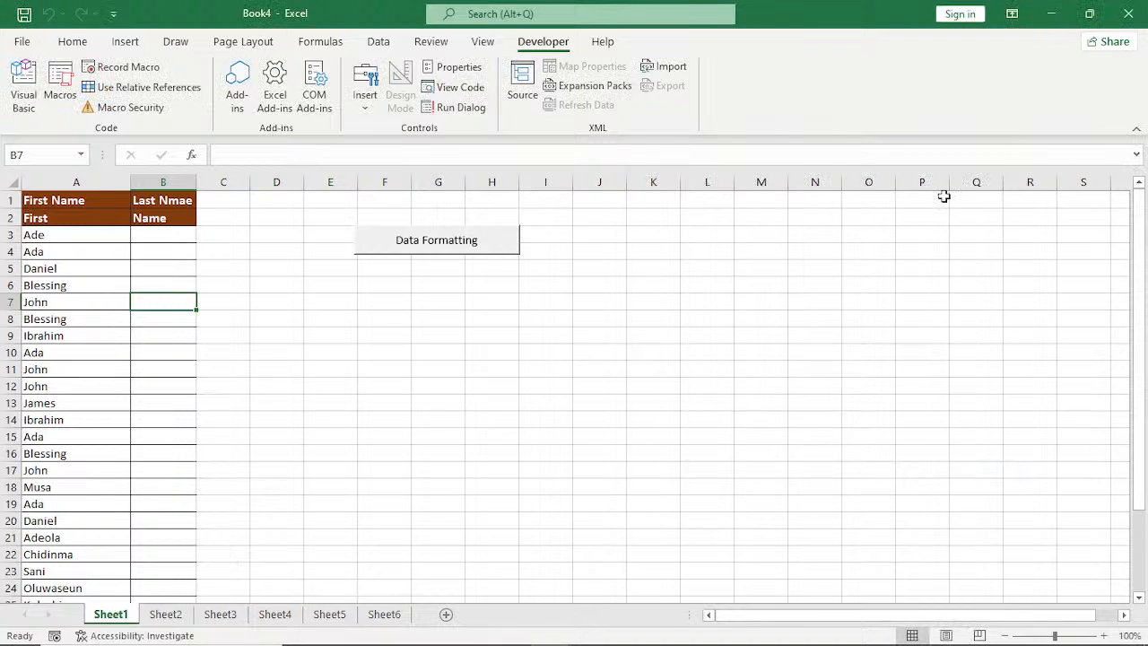